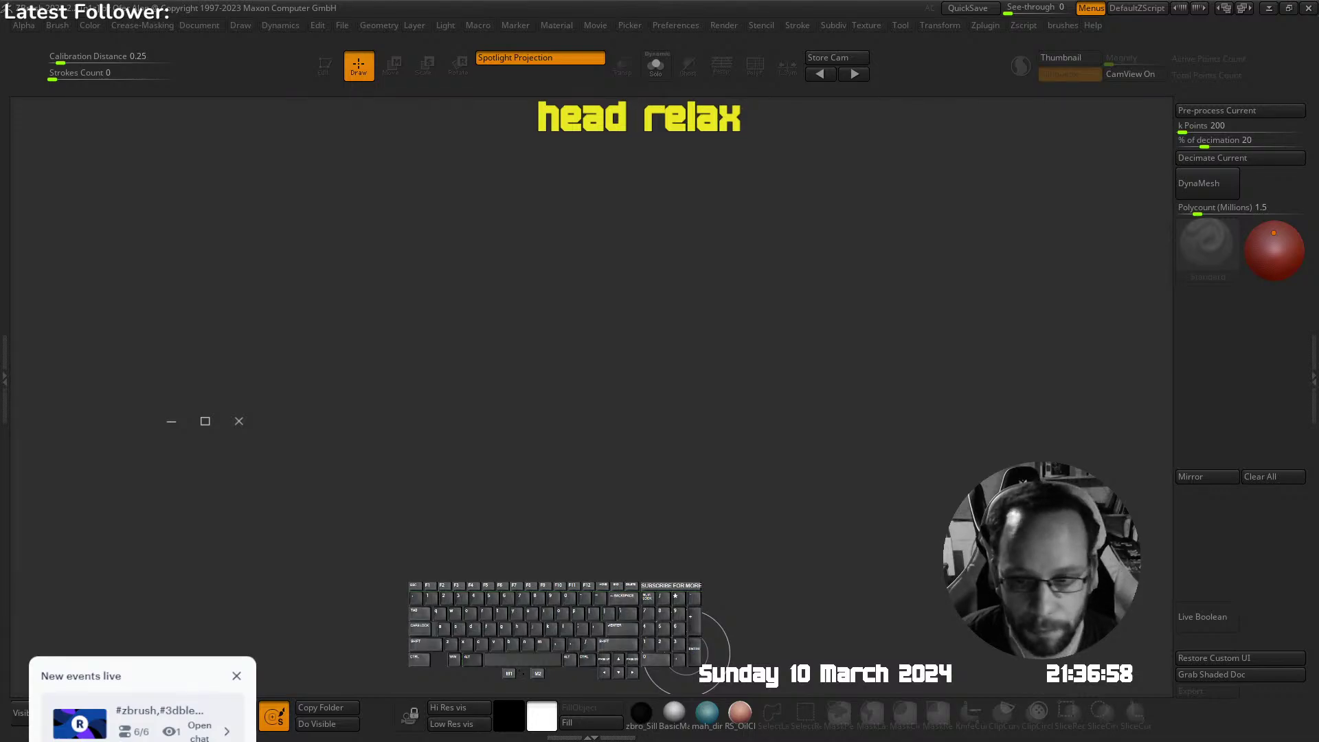
Browse the recent files and projects, and restore a quick-saved project of a head
{"action": "key", "text": "comma"}
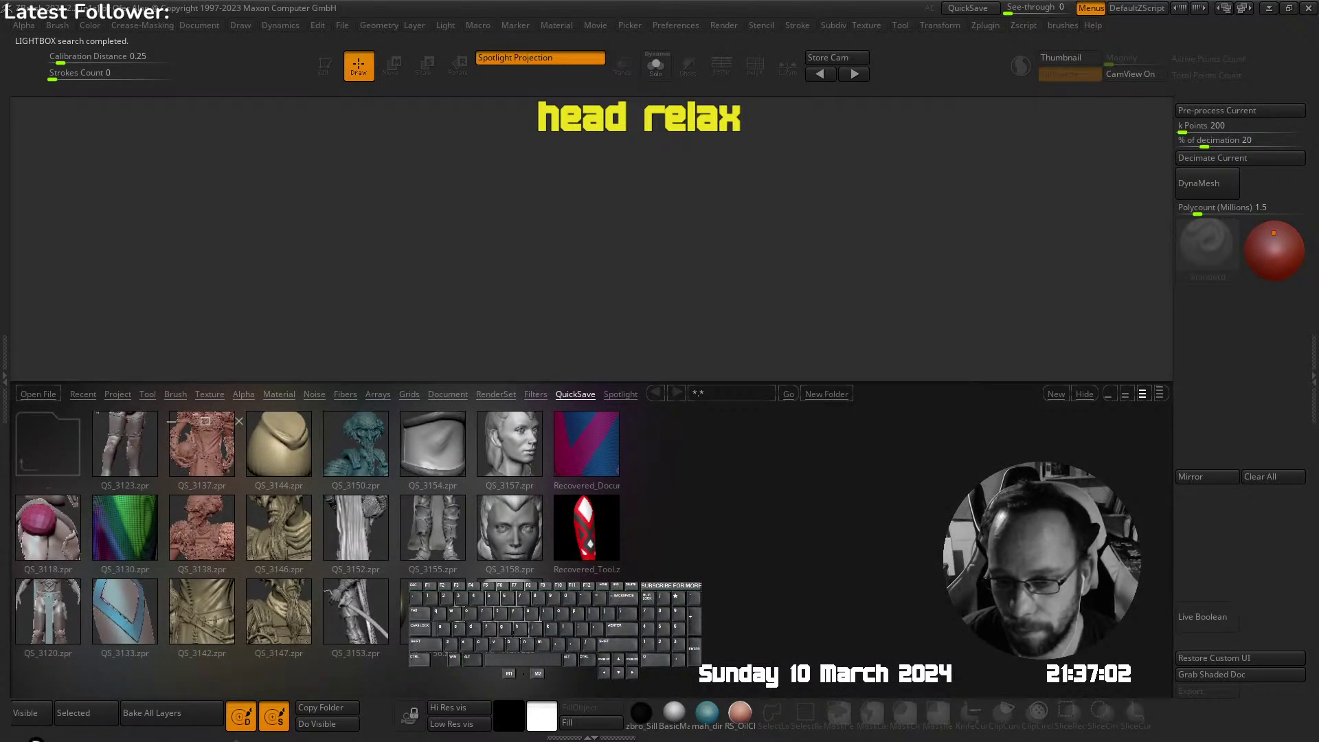
{"action": "left_click", "coordinate": [88, 394]}
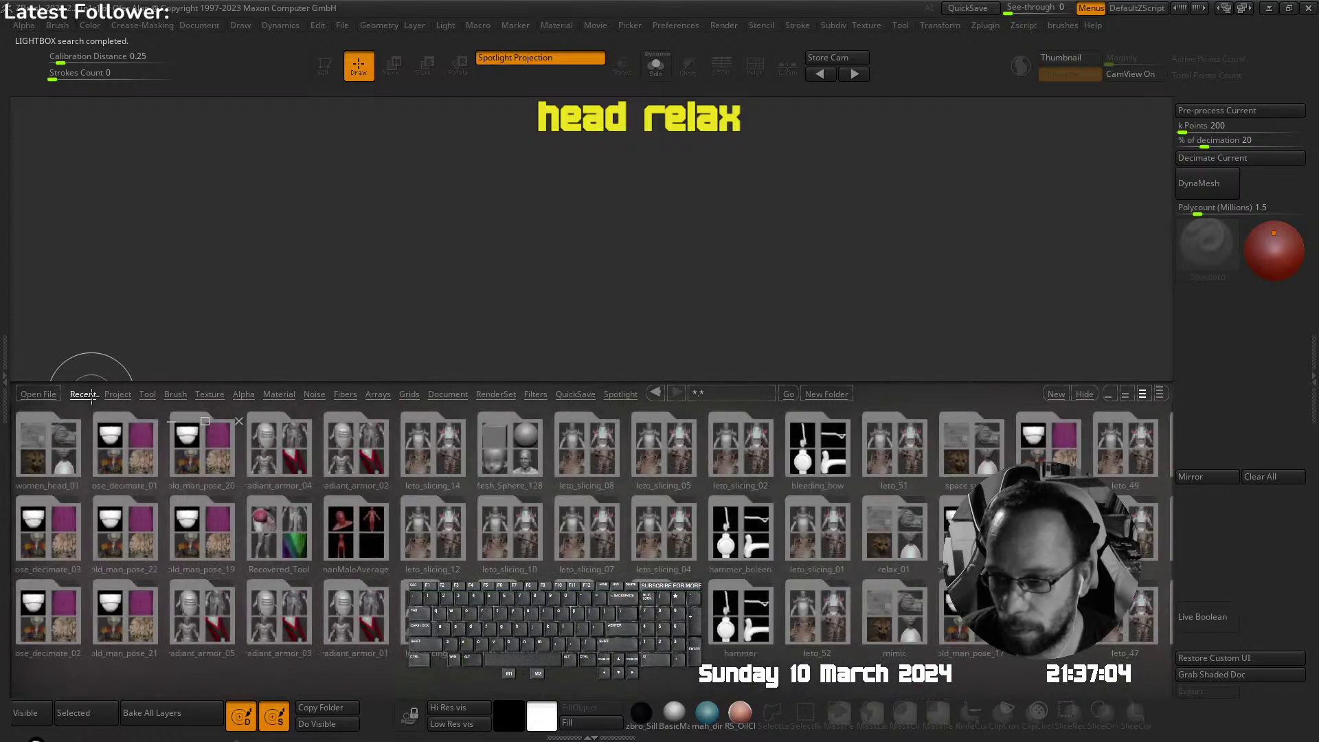
{"action": "left_click", "coordinate": [118, 395]}
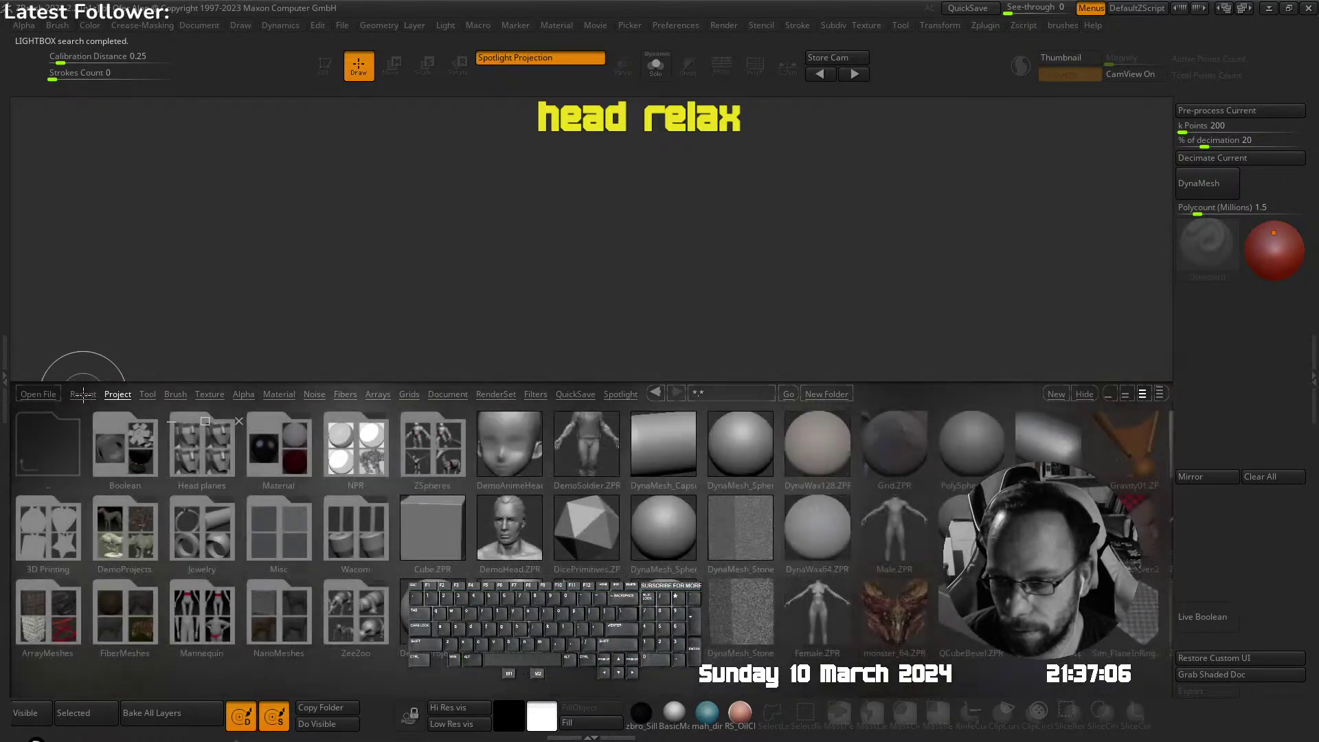
{"action": "left_click", "coordinate": [575, 395]}
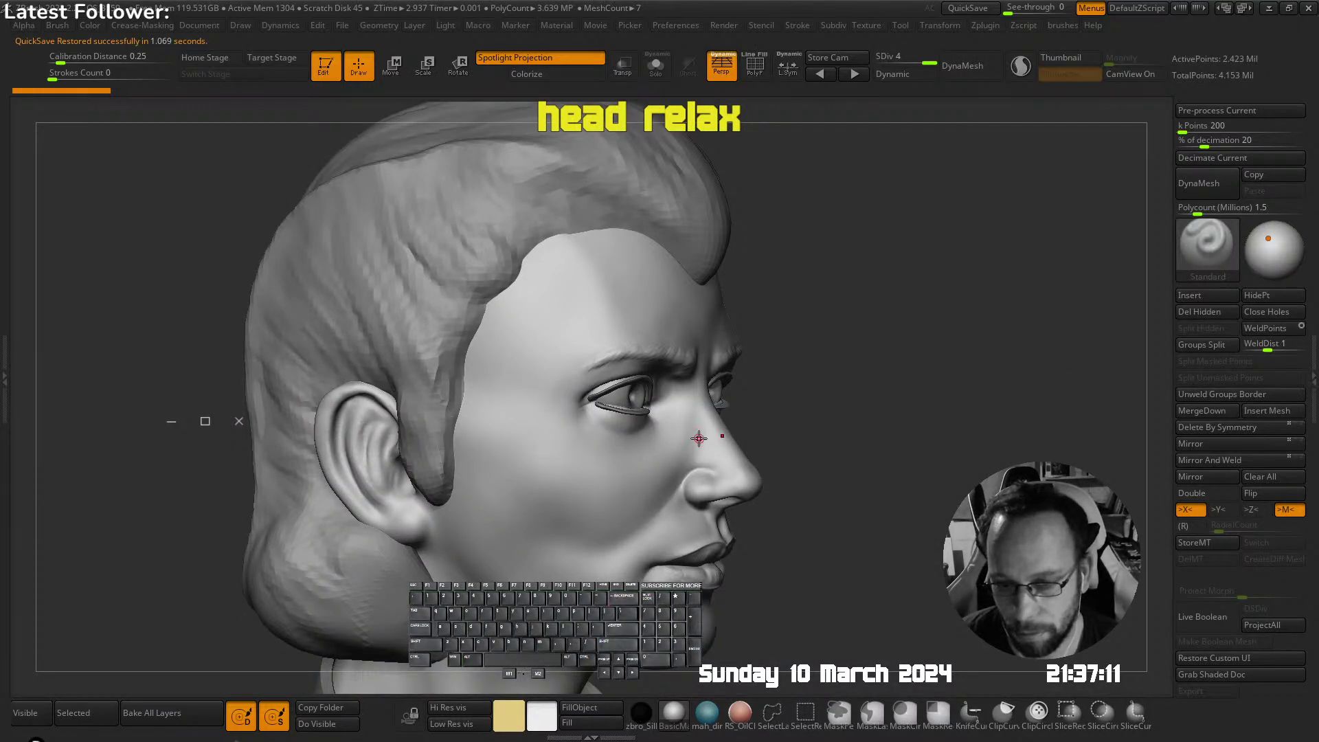
Open a DynaMesh sphere project from the built-in project library
{"action": "key", "text": "F1"}
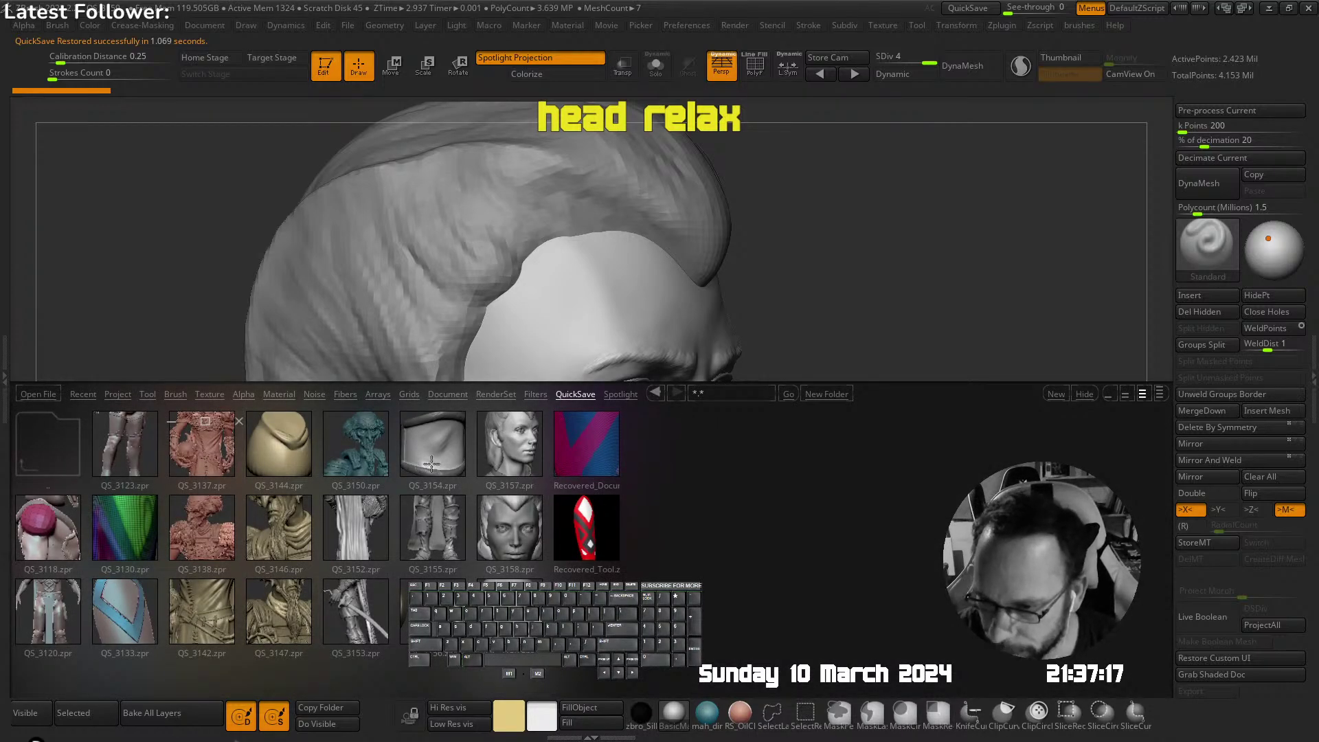
{"action": "left_click", "coordinate": [82, 394]}
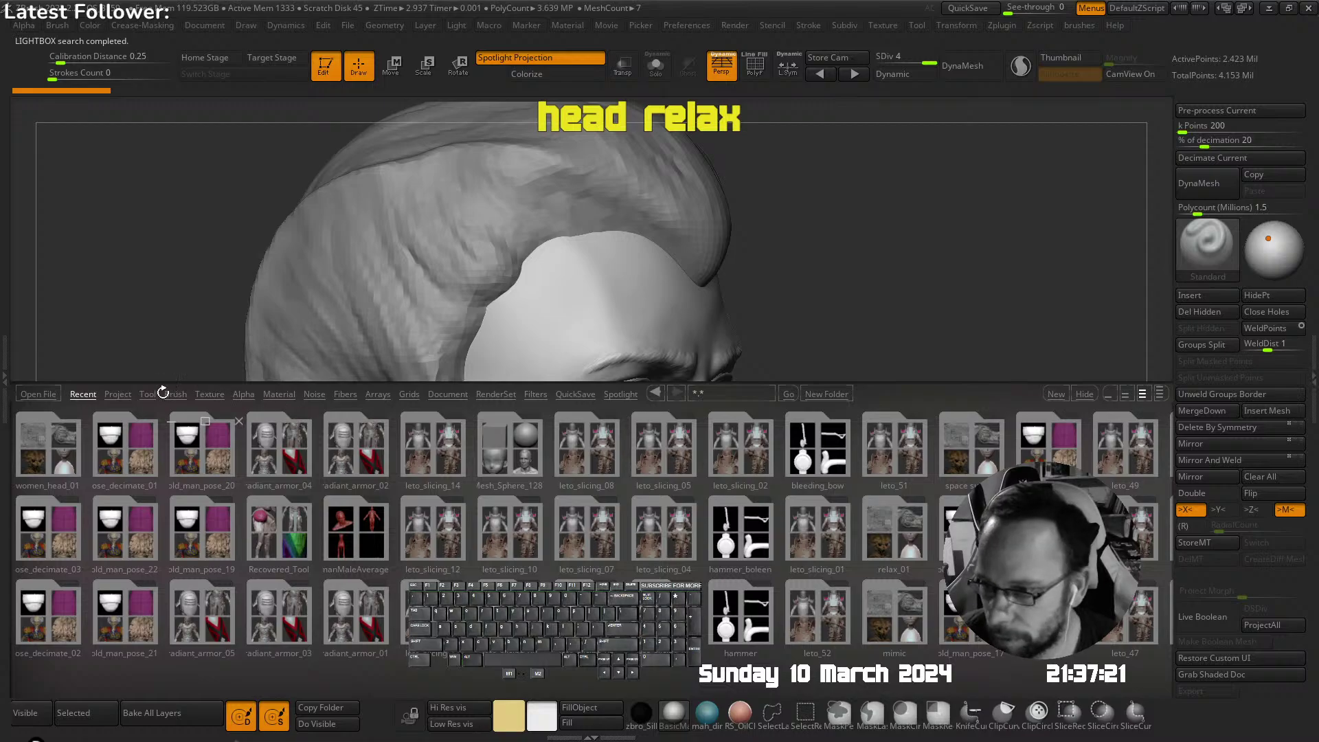
{"action": "left_click", "coordinate": [120, 395]}
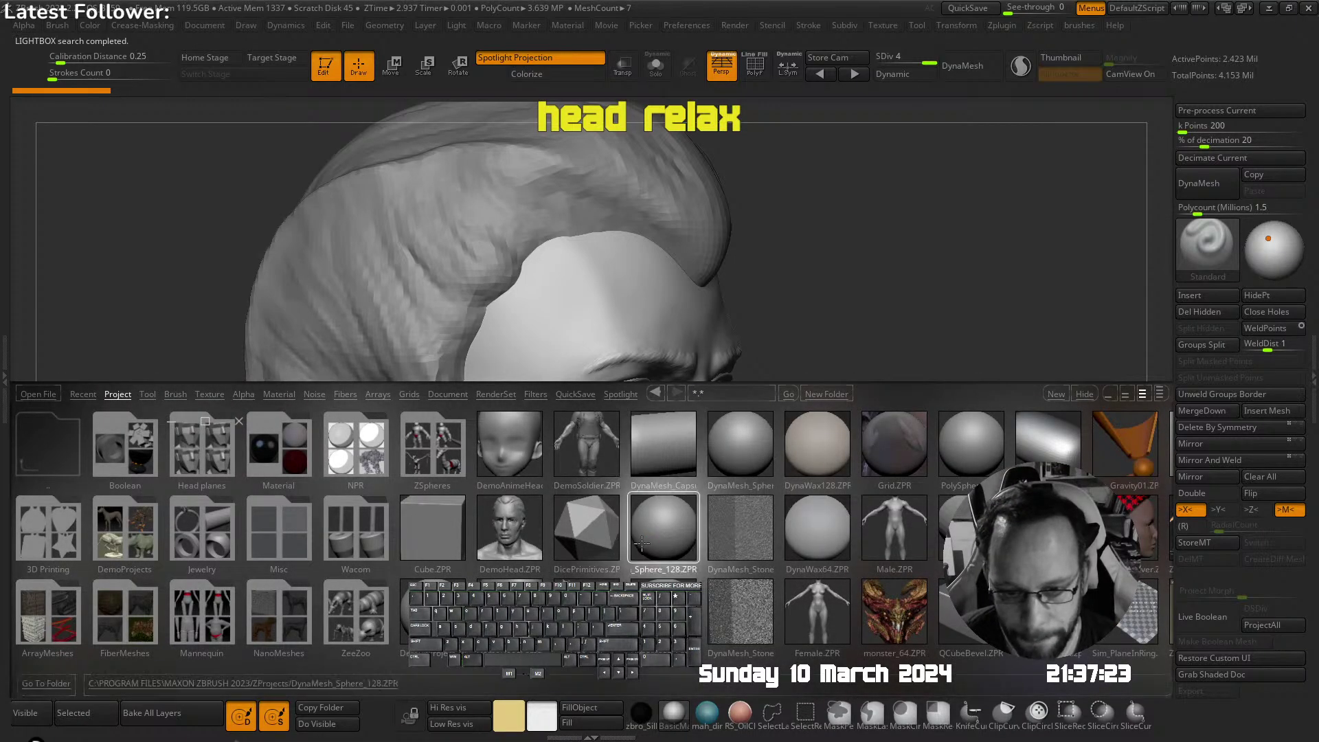
{"action": "double_click", "coordinate": [746, 461]}
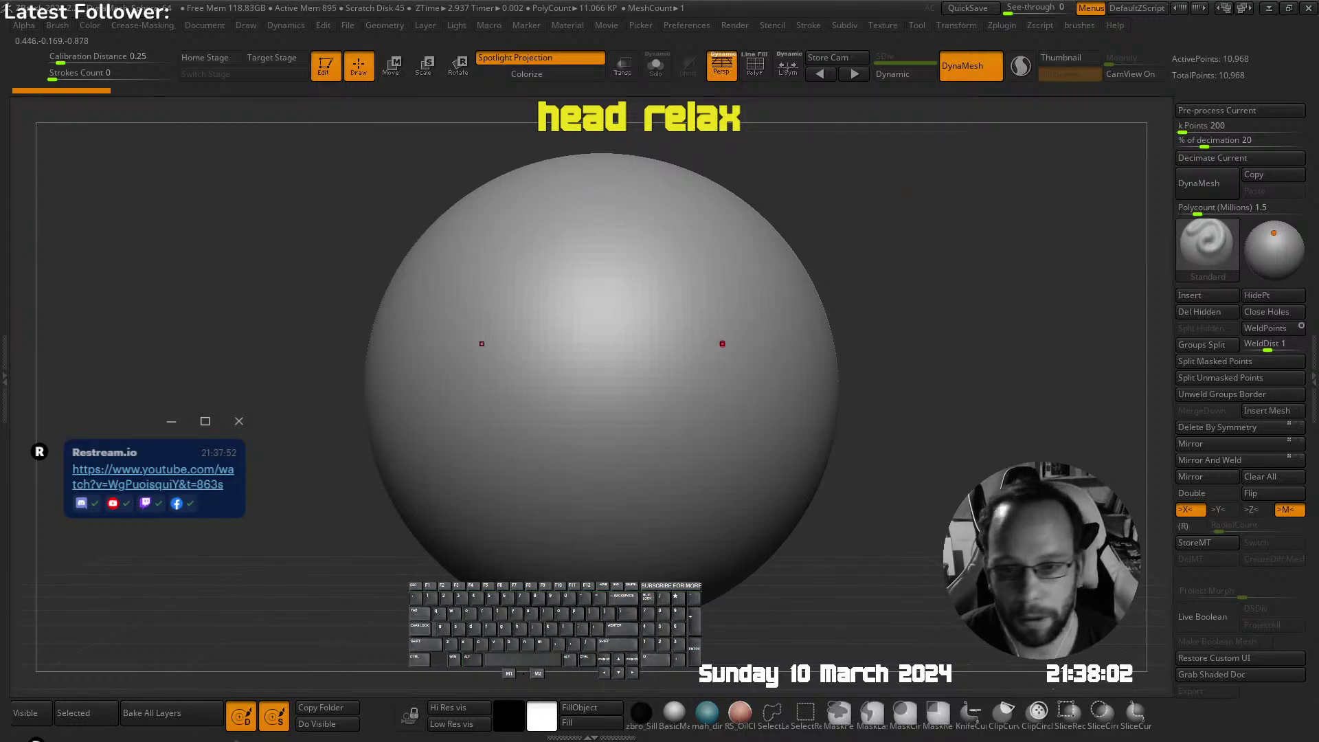
Stretch the sphere's underside downward with the Move brush to form the lower face
{"action": "mouse_move", "coordinate": [794, 326]}
{"action": "right_mouse_down", "text": "ctrl"}
{"action": "mouse_move", "coordinate": [753, 252]}
{"action": "mouse_move", "coordinate": [732, 248]}
{"action": "right_mouse_up", "text": "ctrl"}
{"action": "key", "text": "b"}
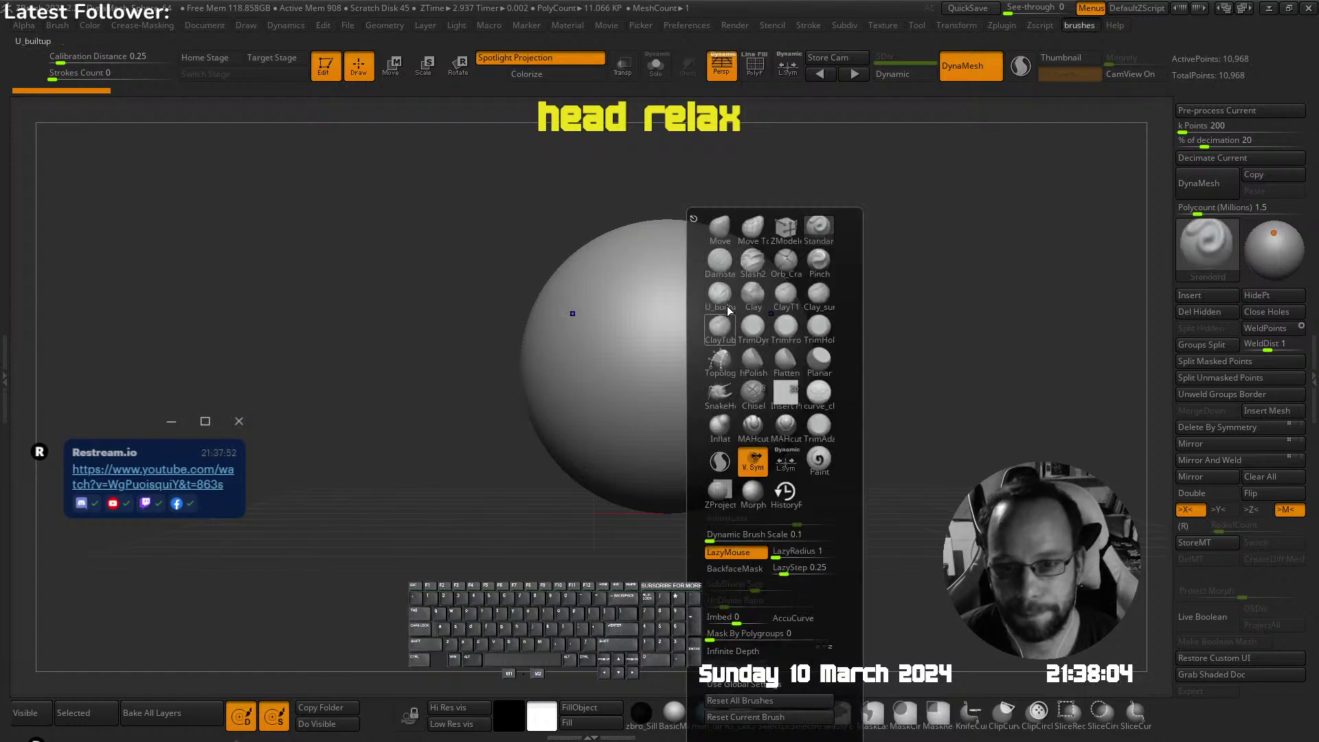
{"action": "right_click_drag", "start_coordinate": [680, 376], "coordinate": [612, 390], "text": "alt"}
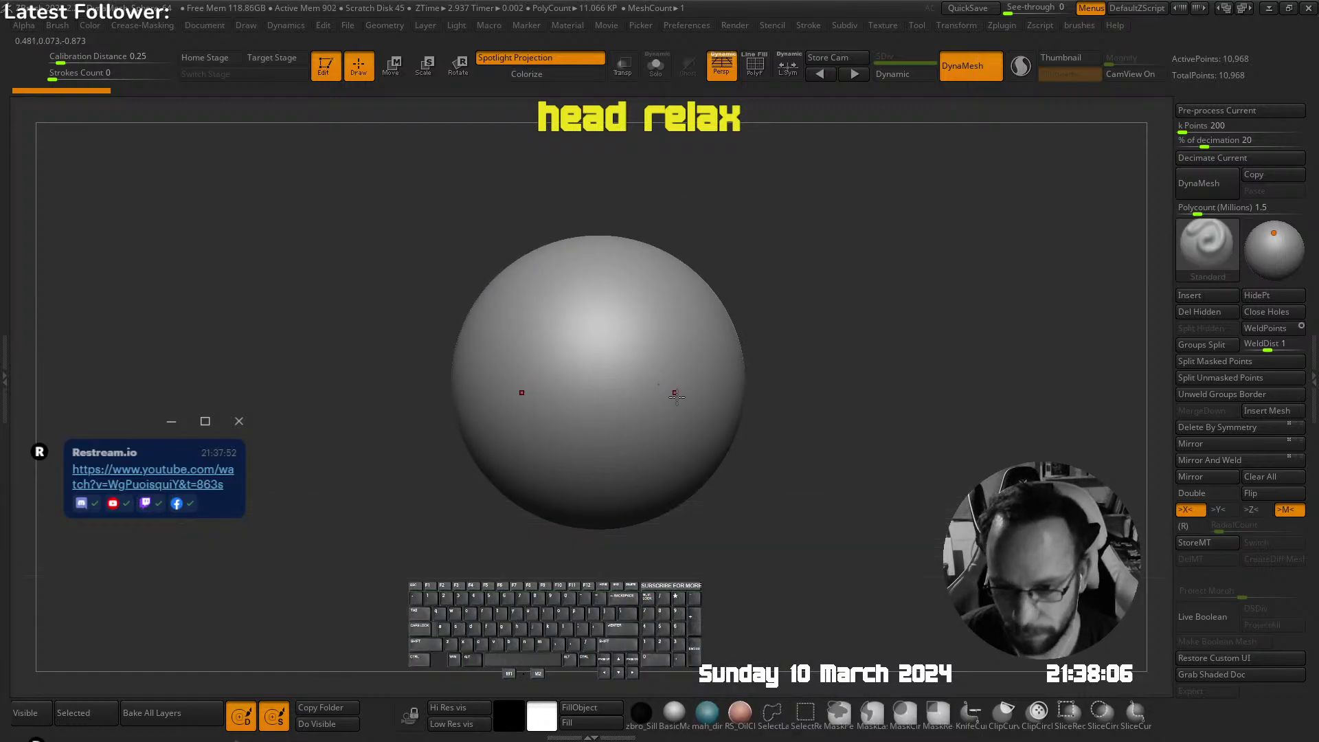
{"action": "key", "text": "w"}
{"action": "mouse_move", "coordinate": [601, 378]}
{"action": "left_mouse_down"}
{"action": "mouse_move", "coordinate": [581, 403]}
{"action": "mouse_move", "coordinate": [611, 404]}
{"action": "left_mouse_up"}
{"action": "key", "text": "b"}
{"action": "left_click", "coordinate": [599, 400]}
{"action": "key", "text": "s"}
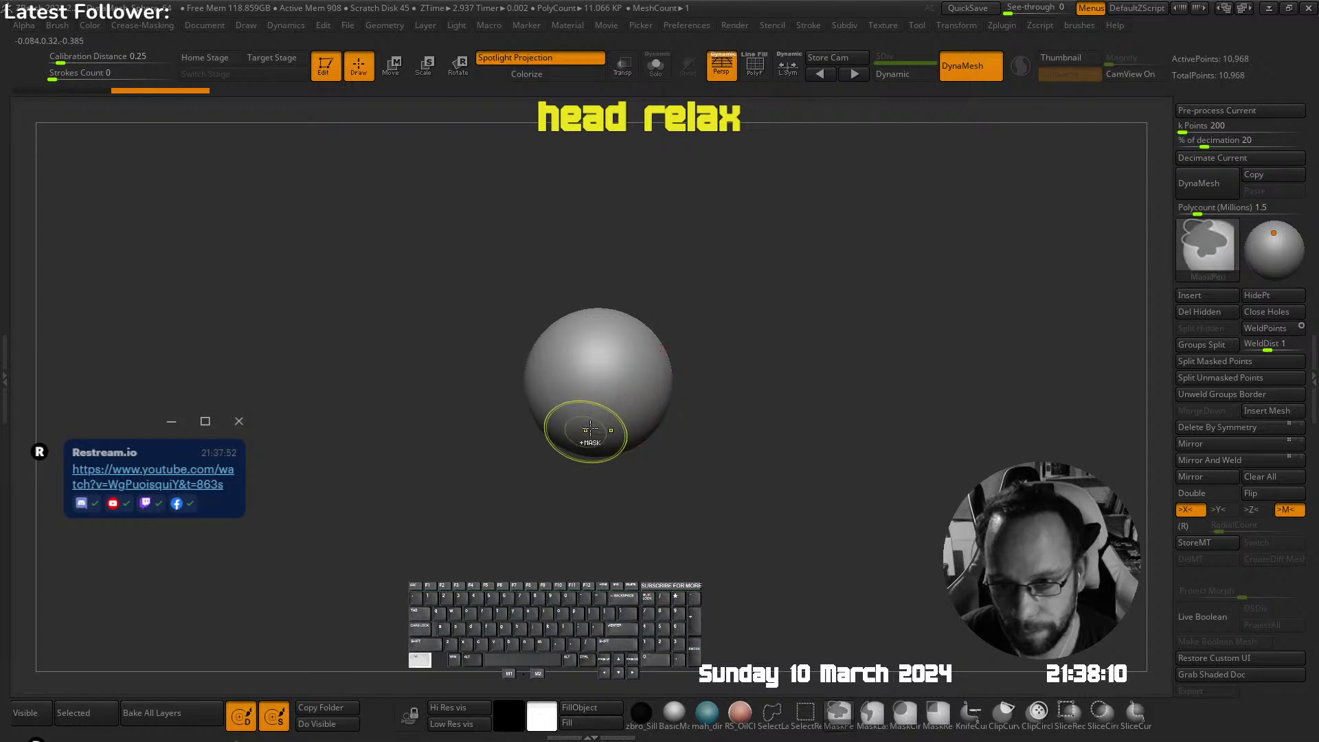
{"action": "right_click_drag", "start_coordinate": [587, 433], "coordinate": [608, 414], "text": "ctrl"}
{"action": "key", "text": "s"}
{"action": "left_click_drag", "start_coordinate": [605, 408], "coordinate": [620, 408]}
{"action": "key", "text": "s"}
{"action": "left_click_drag", "start_coordinate": [551, 449], "coordinate": [541, 450]}
{"action": "left_click_drag", "start_coordinate": [553, 459], "coordinate": [549, 549]}
Shape the sides of the head and the lower jaw in front view with the Move brush
{"action": "left_click_drag", "start_coordinate": [494, 481], "coordinate": [480, 485]}
{"action": "left_click_drag", "start_coordinate": [514, 528], "coordinate": [510, 536]}
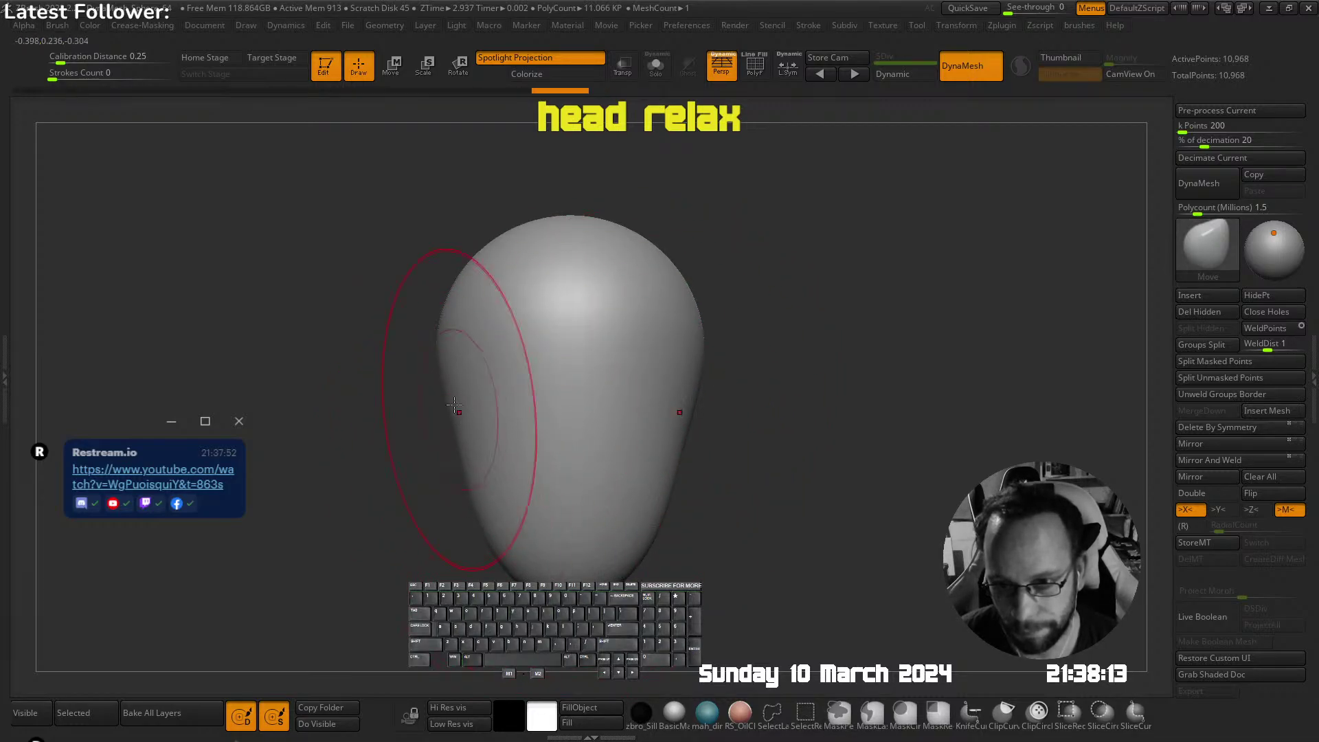
{"action": "left_click_drag", "start_coordinate": [458, 357], "coordinate": [465, 360]}
{"action": "left_click_drag", "start_coordinate": [519, 546], "coordinate": [549, 542]}
Adjust the face profile and the underside of the jaw in side view with the Move brush
{"action": "right_click_drag", "start_coordinate": [663, 439], "coordinate": [616, 424], "text": "shift"}
{"action": "mouse_move", "coordinate": [658, 469]}
{"action": "left_mouse_down"}
{"action": "mouse_move", "coordinate": [653, 404]}
{"action": "mouse_move", "coordinate": [624, 348]}
{"action": "mouse_move", "coordinate": [625, 439]}
{"action": "mouse_move", "coordinate": [652, 528]}
{"action": "mouse_move", "coordinate": [632, 497]}
{"action": "left_mouse_up"}
{"action": "left_click_drag", "start_coordinate": [609, 455], "coordinate": [615, 422]}
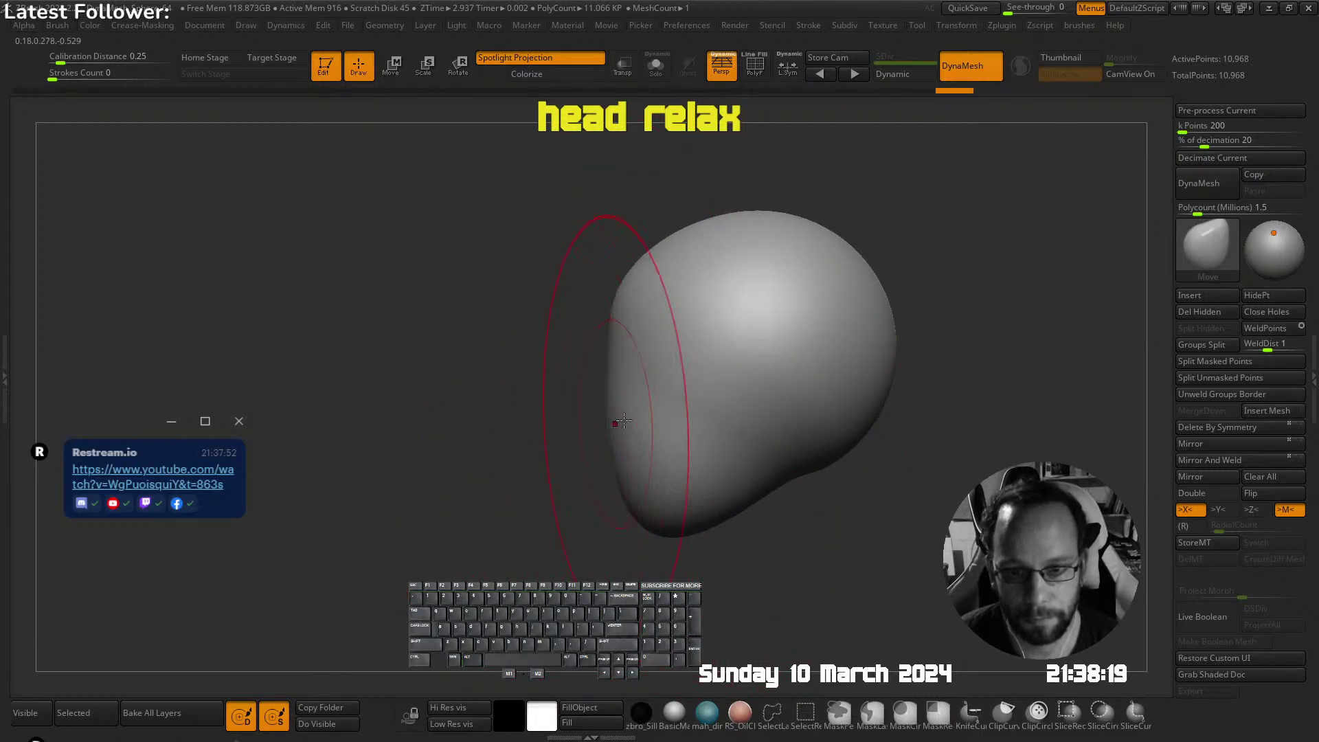
Carve a vertical guide line down the side of the head with the DamStandard brush at a smaller size
{"action": "right_click_drag", "start_coordinate": [599, 371], "coordinate": [620, 363]}
{"action": "key", "text": "b"}
{"action": "key", "text": "d"}
{"action": "key", "text": "s"}
{"action": "key", "text": "s"}
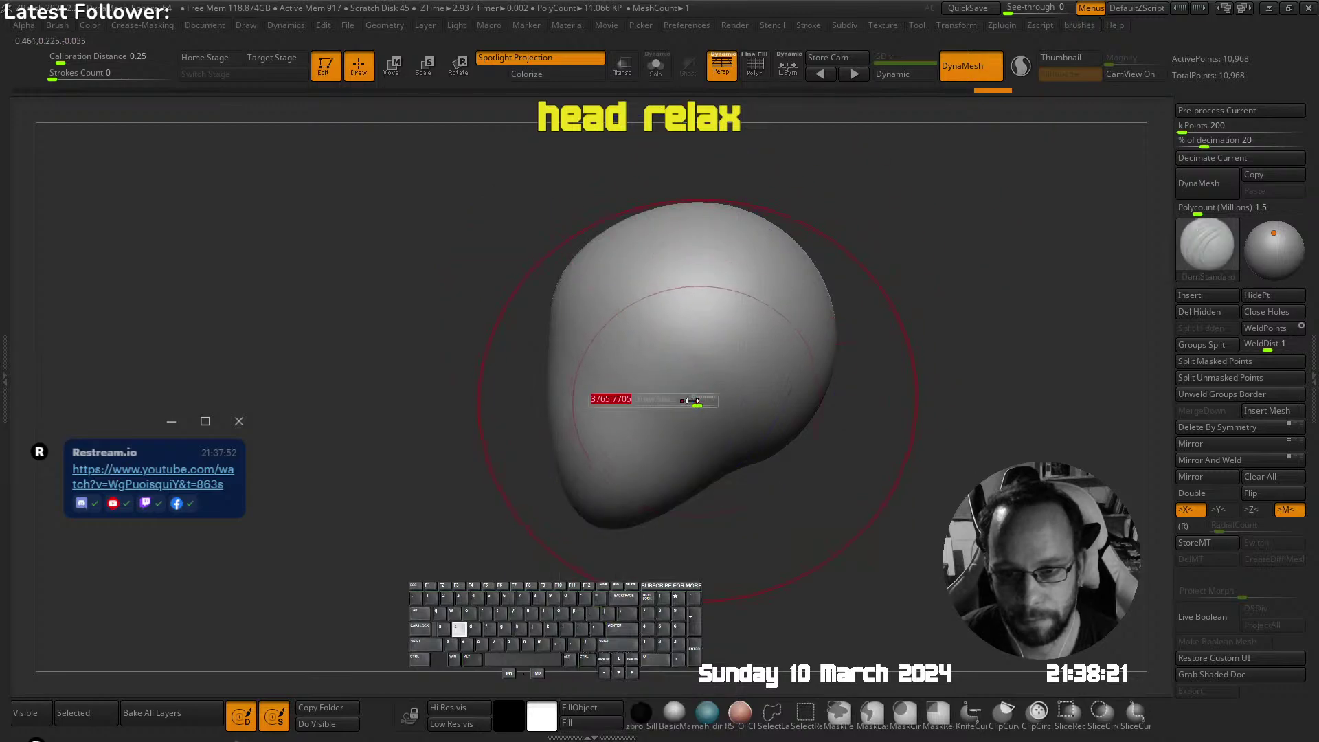
{"action": "left_click_drag", "start_coordinate": [662, 406], "coordinate": [632, 406]}
{"action": "mouse_move", "coordinate": [695, 356]}
{"action": "left_mouse_down"}
{"action": "mouse_move", "coordinate": [700, 395]}
{"action": "mouse_move", "coordinate": [671, 493]}
{"action": "left_mouse_up"}
Pull the chin forward and refine the lower face with the Move brush
{"action": "mouse_move", "coordinate": [678, 472]}
{"action": "right_mouse_down"}
{"action": "mouse_move", "coordinate": [671, 403]}
{"action": "mouse_move", "coordinate": [629, 511]}
{"action": "right_mouse_up"}
{"action": "key", "text": "b"}
{"action": "left_click", "coordinate": [617, 237]}
{"action": "key", "text": "s"}
{"action": "mouse_move", "coordinate": [630, 520]}
{"action": "left_mouse_down"}
{"action": "mouse_move", "coordinate": [562, 547]}
{"action": "mouse_move", "coordinate": [567, 525]}
{"action": "left_mouse_up"}
{"action": "mouse_move", "coordinate": [574, 521]}
{"action": "right_mouse_down"}
{"action": "mouse_move", "coordinate": [610, 475]}
{"action": "mouse_move", "coordinate": [539, 445]}
{"action": "mouse_move", "coordinate": [713, 424]}
{"action": "right_mouse_up"}
{"action": "left_click_drag", "start_coordinate": [577, 471], "coordinate": [589, 459]}
{"action": "mouse_move", "coordinate": [621, 383]}
{"action": "right_mouse_down", "text": "alt"}
{"action": "mouse_move", "coordinate": [639, 414]}
{"action": "mouse_move", "coordinate": [750, 419]}
{"action": "mouse_move", "coordinate": [671, 398]}
{"action": "mouse_move", "coordinate": [751, 359]}
{"action": "right_mouse_up", "text": "alt"}
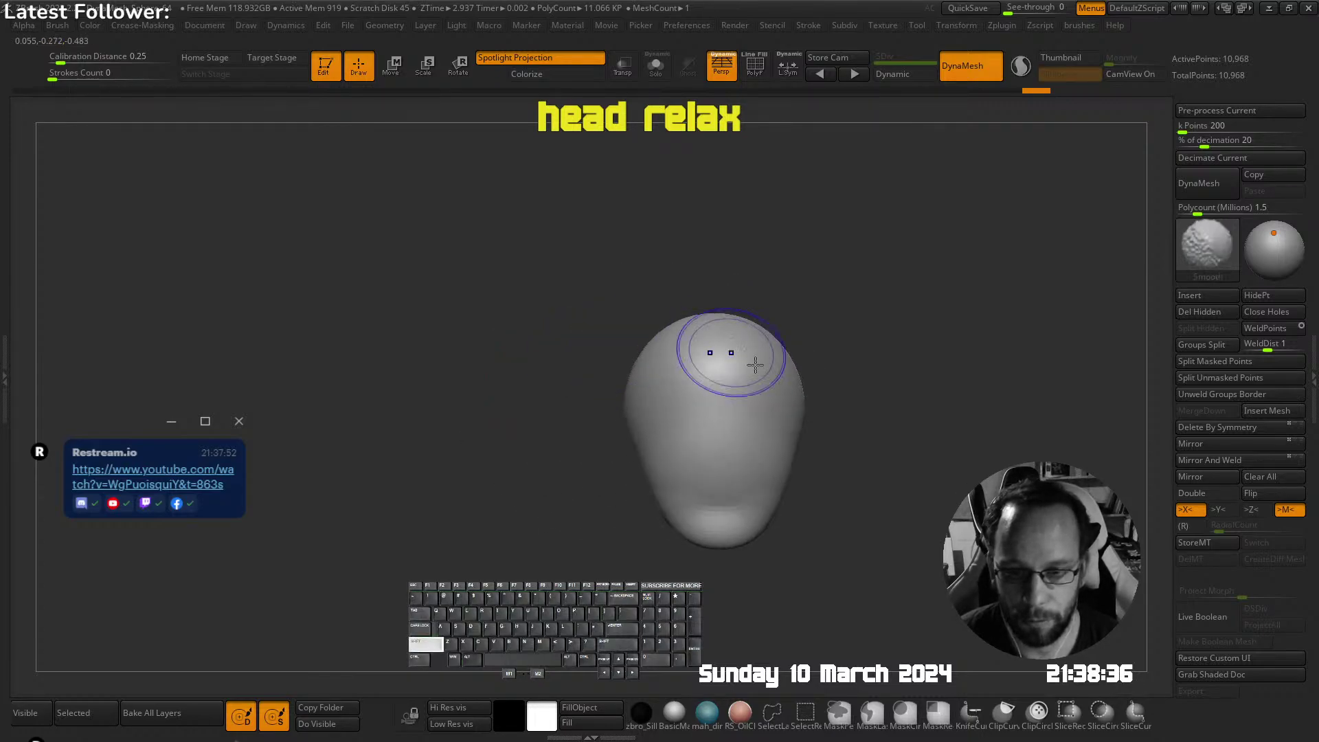
Push in the sides of the skull with the Move brush, viewed from above
{"action": "right_click_drag", "start_coordinate": [807, 318], "coordinate": [787, 346], "text": "shift"}
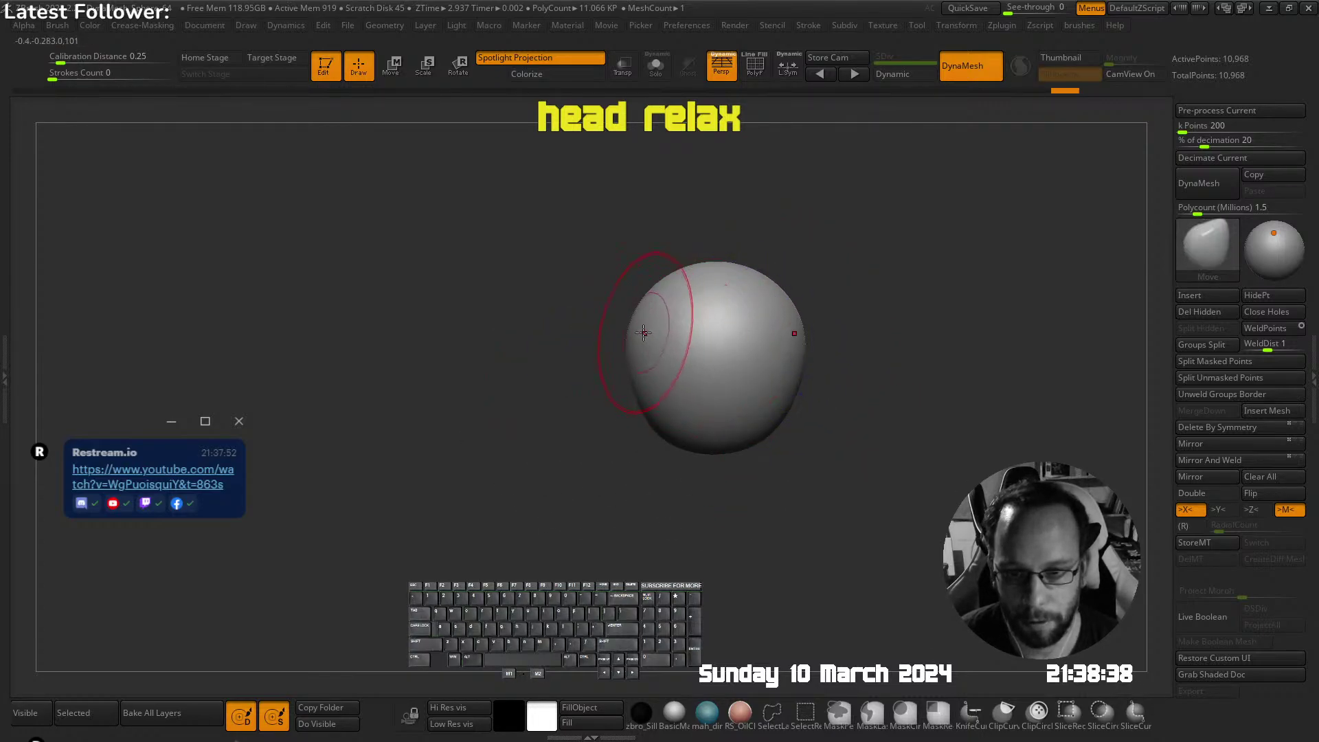
{"action": "left_click_drag", "start_coordinate": [628, 334], "coordinate": [637, 333]}
{"action": "left_click_drag", "start_coordinate": [637, 386], "coordinate": [644, 384]}
Carve the eye sockets and the areas beside the nose with the U_builtup brush
{"action": "mouse_move", "coordinate": [648, 364]}
{"action": "right_mouse_down"}
{"action": "mouse_move", "coordinate": [648, 292]}
{"action": "mouse_move", "coordinate": [692, 297]}
{"action": "right_mouse_up"}
{"action": "key", "text": "space"}
{"action": "left_click", "coordinate": [594, 295]}
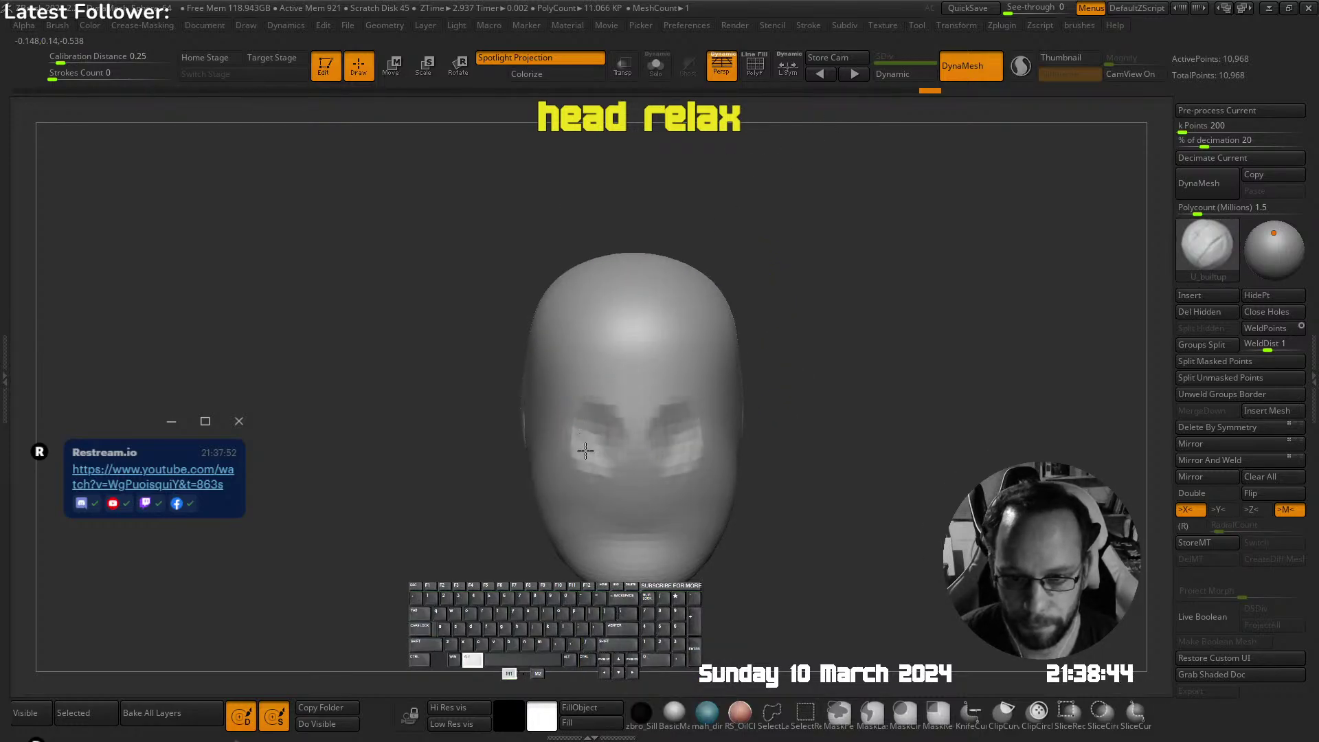
{"action": "left_click_drag", "start_coordinate": [602, 470], "coordinate": [606, 506], "text": "alt"}
{"action": "right_click_drag", "start_coordinate": [606, 507], "coordinate": [600, 414], "text": "alt"}
{"action": "left_click_drag", "start_coordinate": [599, 357], "coordinate": [602, 420], "text": "alt"}
Deepen the groove on the side of the head and refine the jawline below it
{"action": "mouse_move", "coordinate": [598, 425]}
{"action": "right_mouse_down"}
{"action": "mouse_move", "coordinate": [641, 436]}
{"action": "mouse_move", "coordinate": [736, 302]}
{"action": "mouse_move", "coordinate": [721, 286]}
{"action": "mouse_move", "coordinate": [768, 350]}
{"action": "mouse_move", "coordinate": [706, 292]}
{"action": "mouse_move", "coordinate": [738, 251]}
{"action": "mouse_move", "coordinate": [570, 415]}
{"action": "mouse_move", "coordinate": [686, 339]}
{"action": "mouse_move", "coordinate": [729, 412]}
{"action": "right_mouse_up"}
{"action": "key", "text": "space"}
{"action": "left_click", "coordinate": [752, 258]}
{"action": "left_click_drag", "start_coordinate": [730, 425], "coordinate": [699, 412]}
{"action": "mouse_move", "coordinate": [695, 411]}
{"action": "right_mouse_down", "text": "ctrl"}
{"action": "mouse_move", "coordinate": [652, 365]}
{"action": "mouse_move", "coordinate": [653, 441]}
{"action": "right_mouse_up", "text": "ctrl"}
{"action": "left_click_drag", "start_coordinate": [596, 489], "coordinate": [584, 495]}
{"action": "mouse_move", "coordinate": [584, 486]}
{"action": "right_mouse_down"}
{"action": "mouse_move", "coordinate": [646, 451]}
{"action": "mouse_move", "coordinate": [536, 448]}
{"action": "right_mouse_up"}
{"action": "left_click_drag", "start_coordinate": [742, 490], "coordinate": [750, 474]}
{"action": "right_click_drag", "start_coordinate": [797, 440], "coordinate": [700, 321], "text": "alt"}
Raise the DynaMesh resolution and remesh the head
{"action": "key", "text": "ctrl+g"}
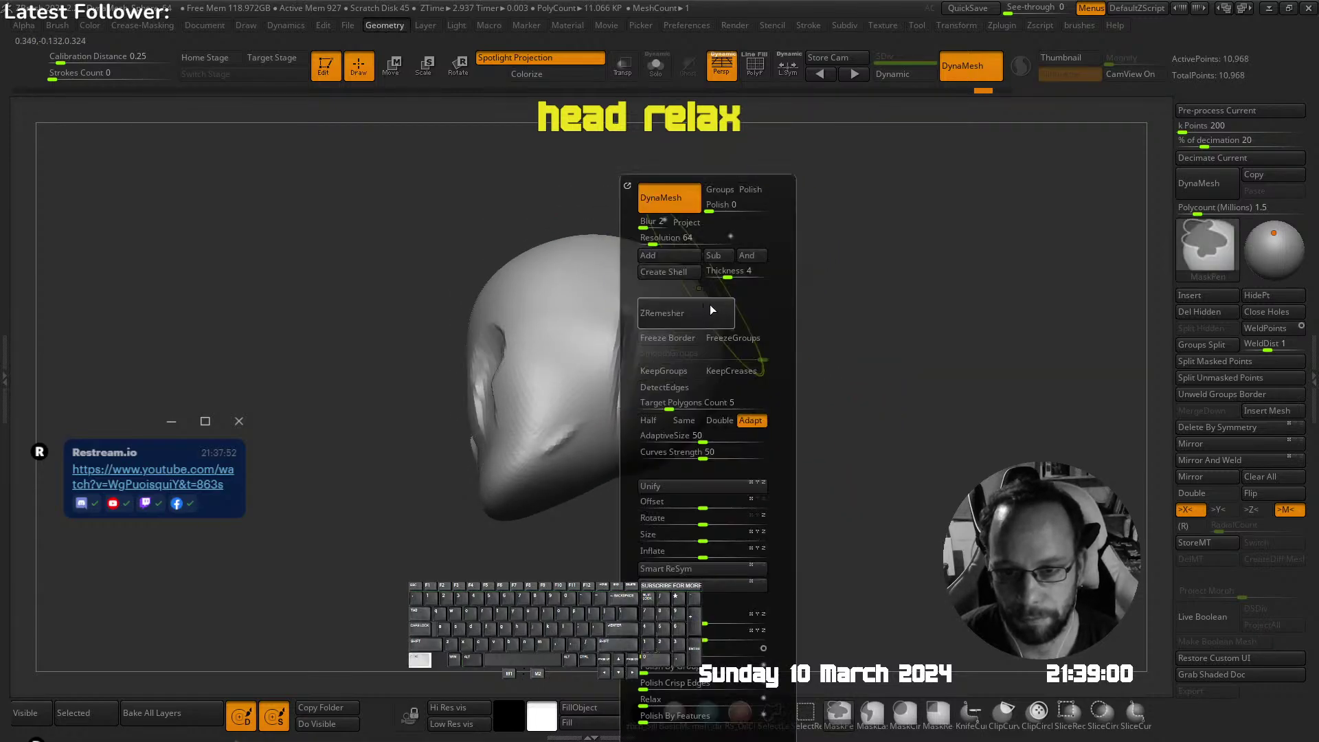
{"action": "left_click_drag", "start_coordinate": [653, 237], "coordinate": [657, 238]}
{"action": "left_click_drag", "start_coordinate": [848, 324], "coordinate": [848, 388], "text": "ctrl"}
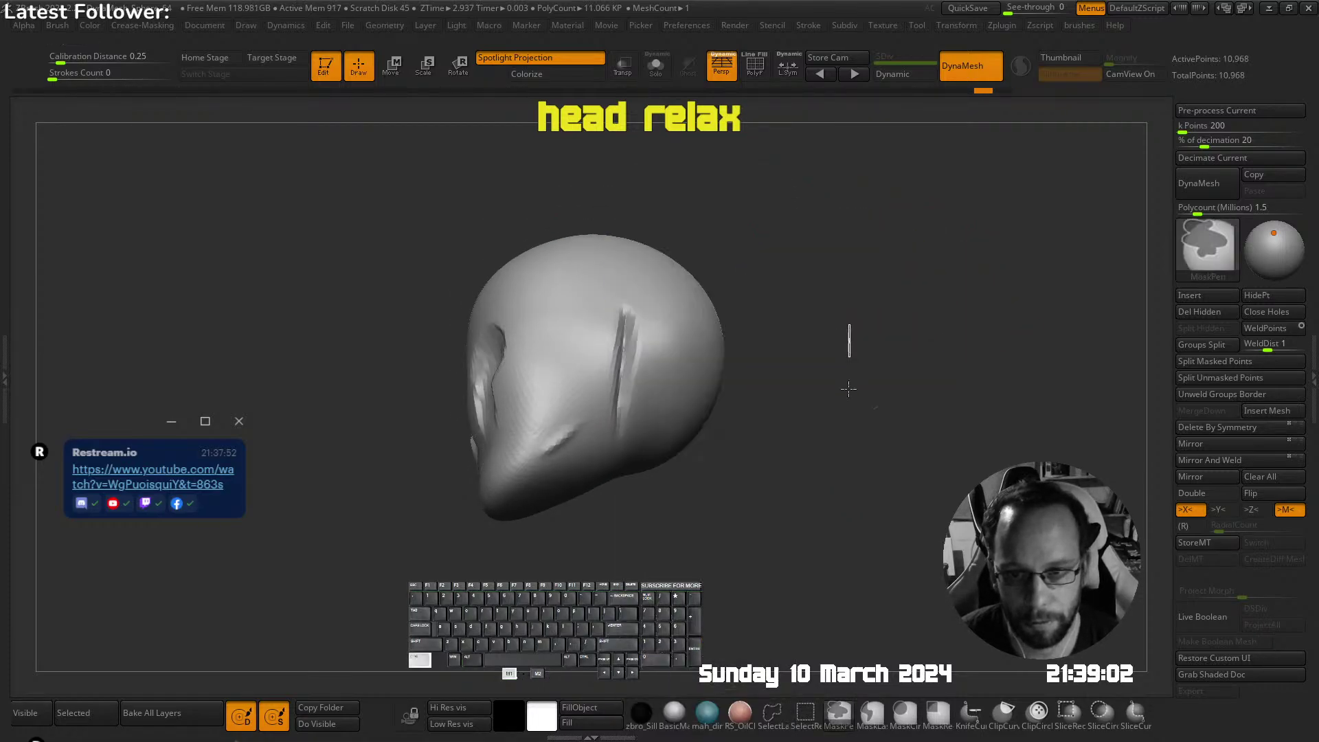
Mask the head, leaving only the neck attachment area on its underside unmasked
{"action": "right_click_drag", "start_coordinate": [708, 412], "coordinate": [692, 327]}
{"action": "mouse_move", "coordinate": [612, 442]}
{"action": "right_mouse_down"}
{"action": "mouse_move", "coordinate": [633, 480]}
{"action": "mouse_move", "coordinate": [658, 420]}
{"action": "right_mouse_up"}
{"action": "mouse_move", "coordinate": [658, 420]}
{"action": "left_mouse_down", "text": "ctrl"}
{"action": "mouse_move", "coordinate": [642, 424]}
{"action": "mouse_move", "coordinate": [695, 433]}
{"action": "left_mouse_up", "text": "ctrl"}
{"action": "mouse_move", "coordinate": [611, 479]}
{"action": "right_mouse_down"}
{"action": "mouse_move", "coordinate": [636, 445]}
{"action": "mouse_move", "coordinate": [784, 374]}
{"action": "right_mouse_up"}
Try pulling the unmasked underside down into a neck with the Move gizmo, and undo the move
{"action": "key", "text": "w"}
{"action": "left_click_drag", "start_coordinate": [672, 221], "coordinate": [721, 332]}
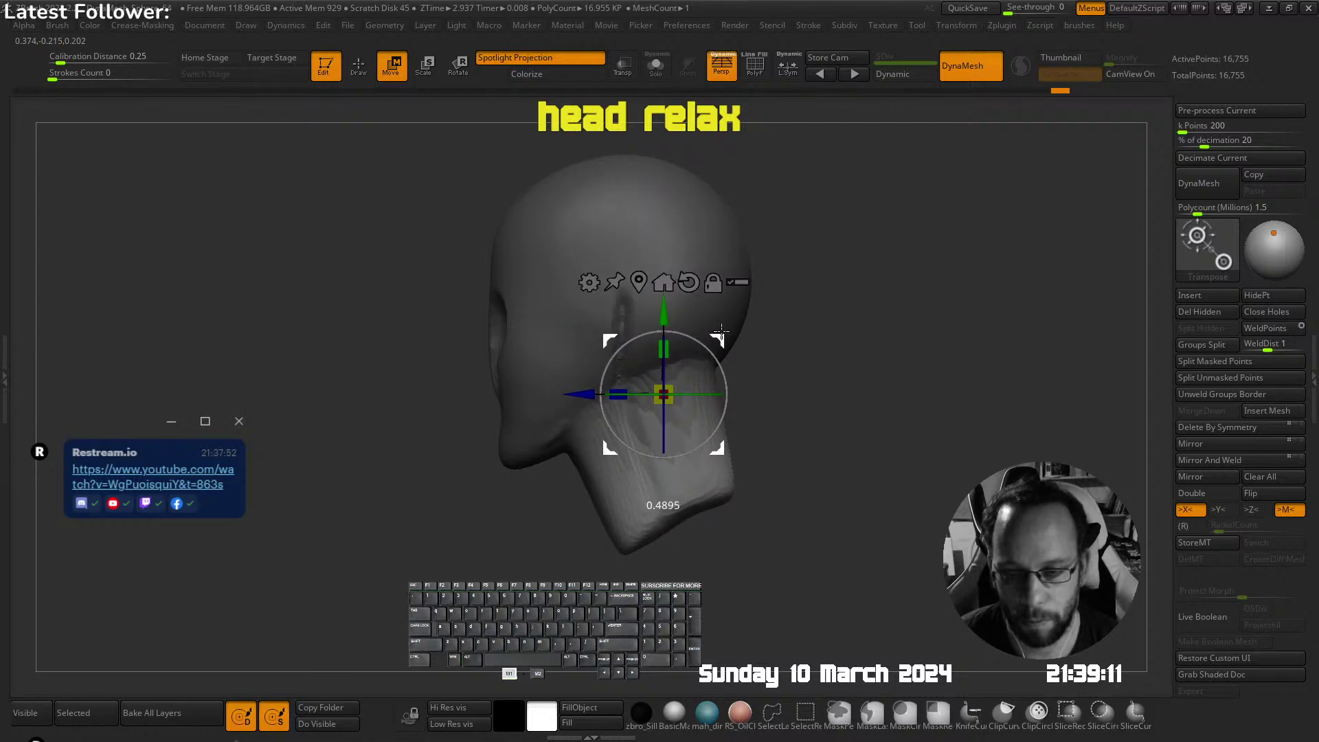
{"action": "key", "text": "ctrl+z"}
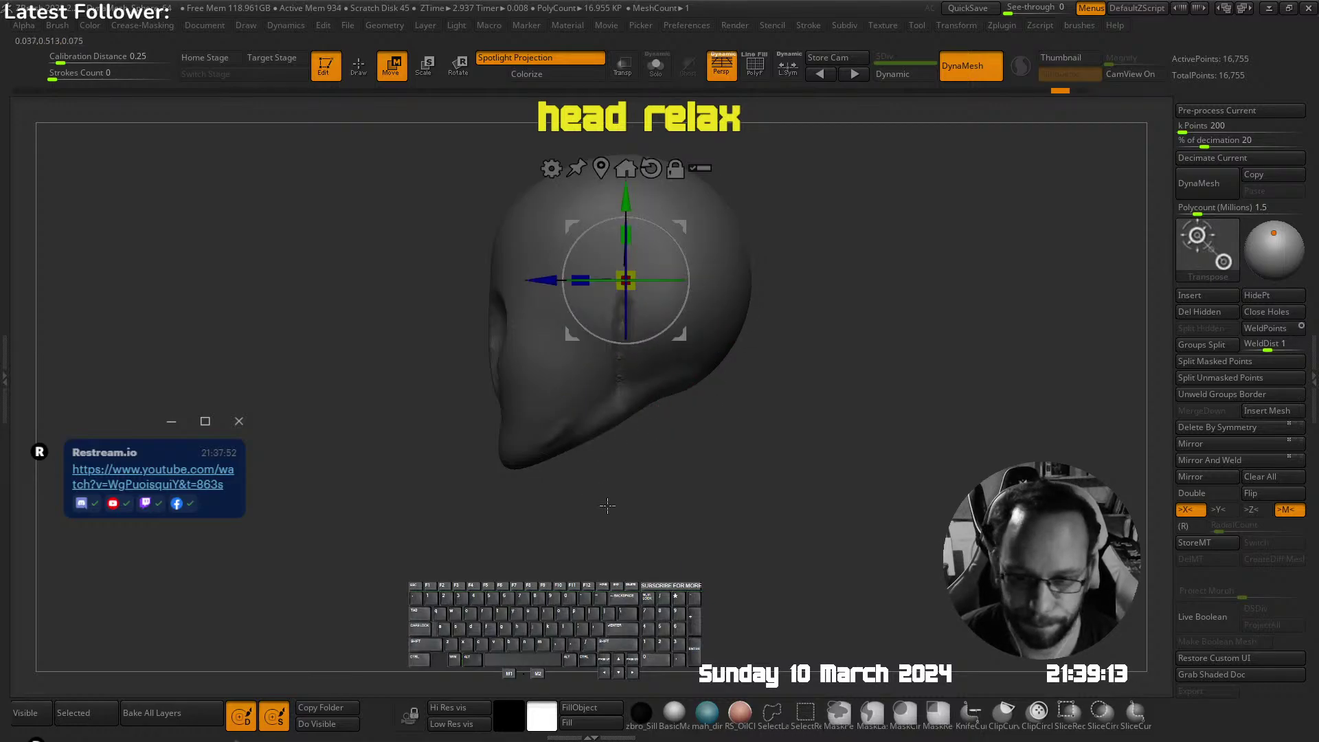
Extend the mask on the underside of the skull to narrow the unmasked neck base
{"action": "right_click_drag", "start_coordinate": [607, 506], "coordinate": [585, 314]}
{"action": "key", "text": "q"}
{"action": "key", "text": "ctrl"}
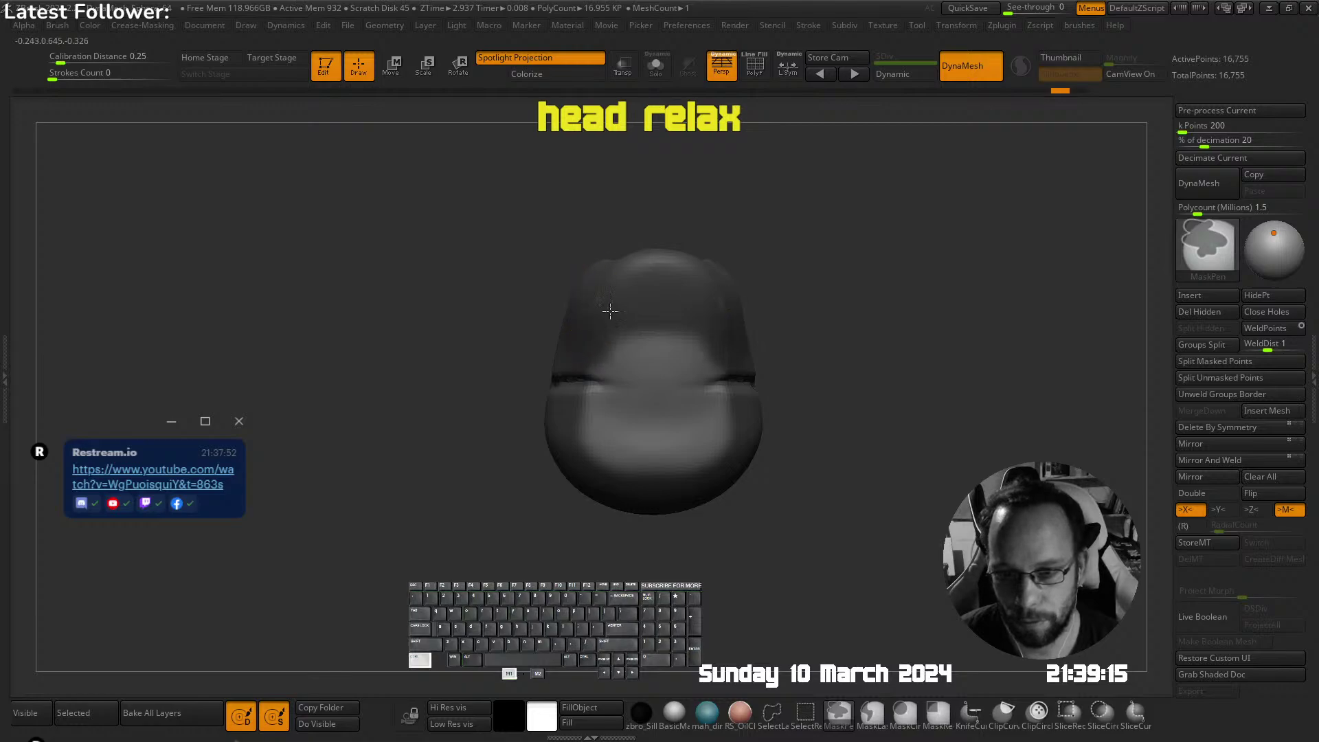
{"action": "left_click_drag", "start_coordinate": [577, 428], "coordinate": [645, 462], "text": "ctrl"}
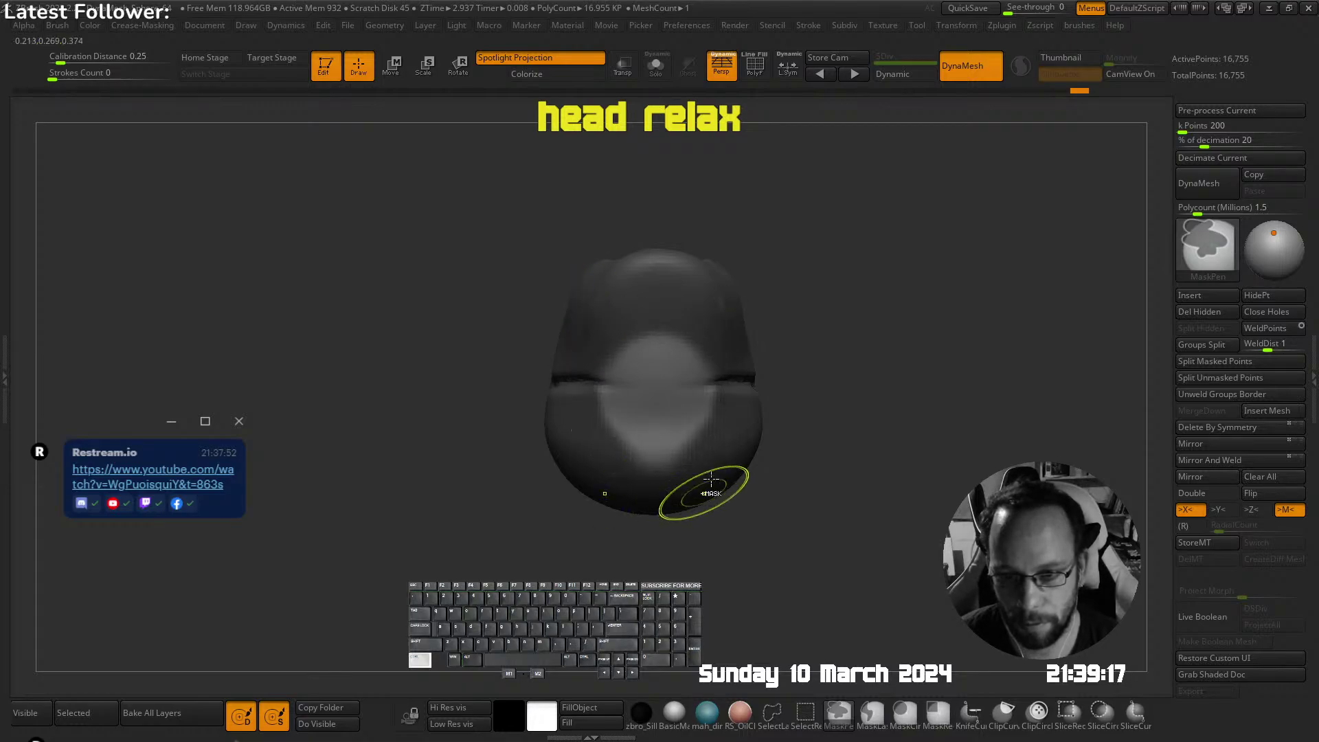
Pull the unmasked area down and backward with the Move gizmo to form the neck
{"action": "mouse_move", "coordinate": [709, 492]}
{"action": "right_mouse_down"}
{"action": "mouse_move", "coordinate": [671, 341]}
{"action": "mouse_move", "coordinate": [744, 232]}
{"action": "mouse_move", "coordinate": [712, 408]}
{"action": "mouse_move", "coordinate": [597, 405]}
{"action": "right_mouse_up"}
{"action": "key", "text": "w"}
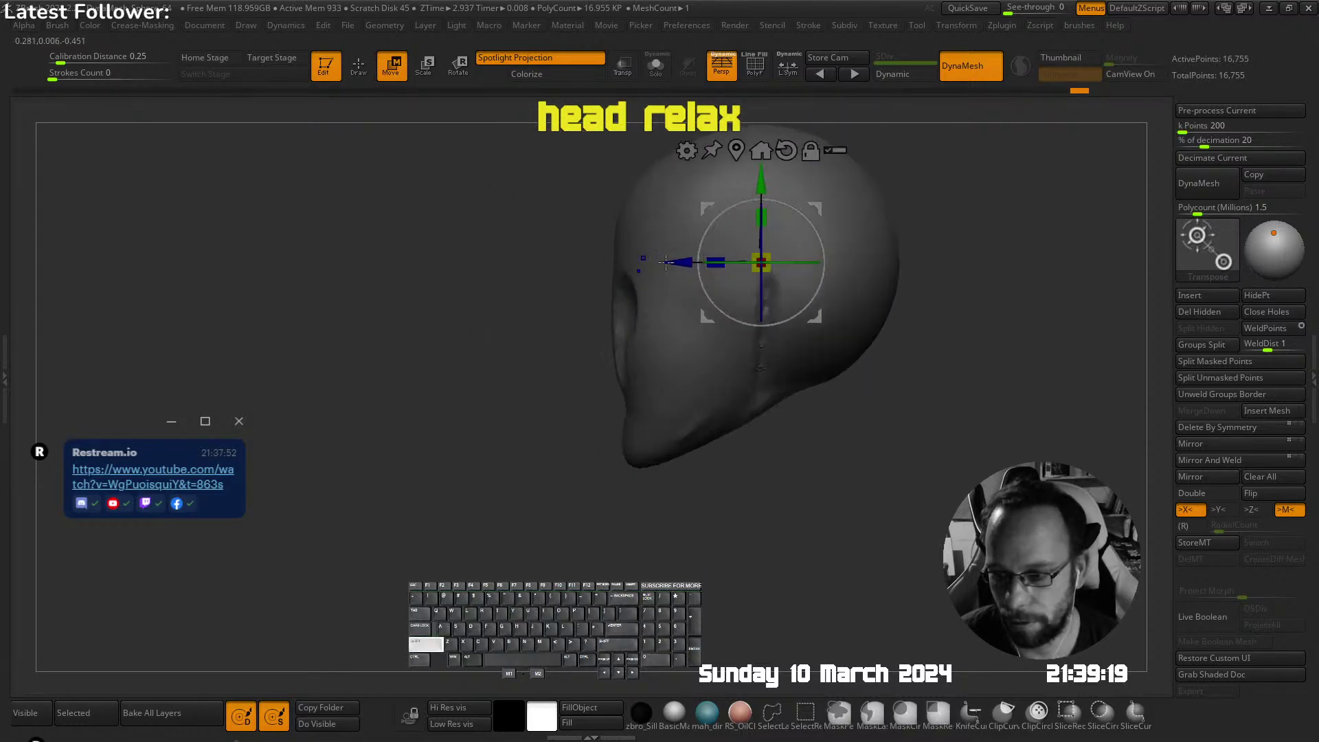
{"action": "left_click_drag", "start_coordinate": [811, 205], "coordinate": [872, 341]}
{"action": "right_click_drag", "start_coordinate": [871, 341], "coordinate": [709, 344], "text": "alt"}
{"action": "left_click_drag", "start_coordinate": [715, 345], "coordinate": [741, 343]}
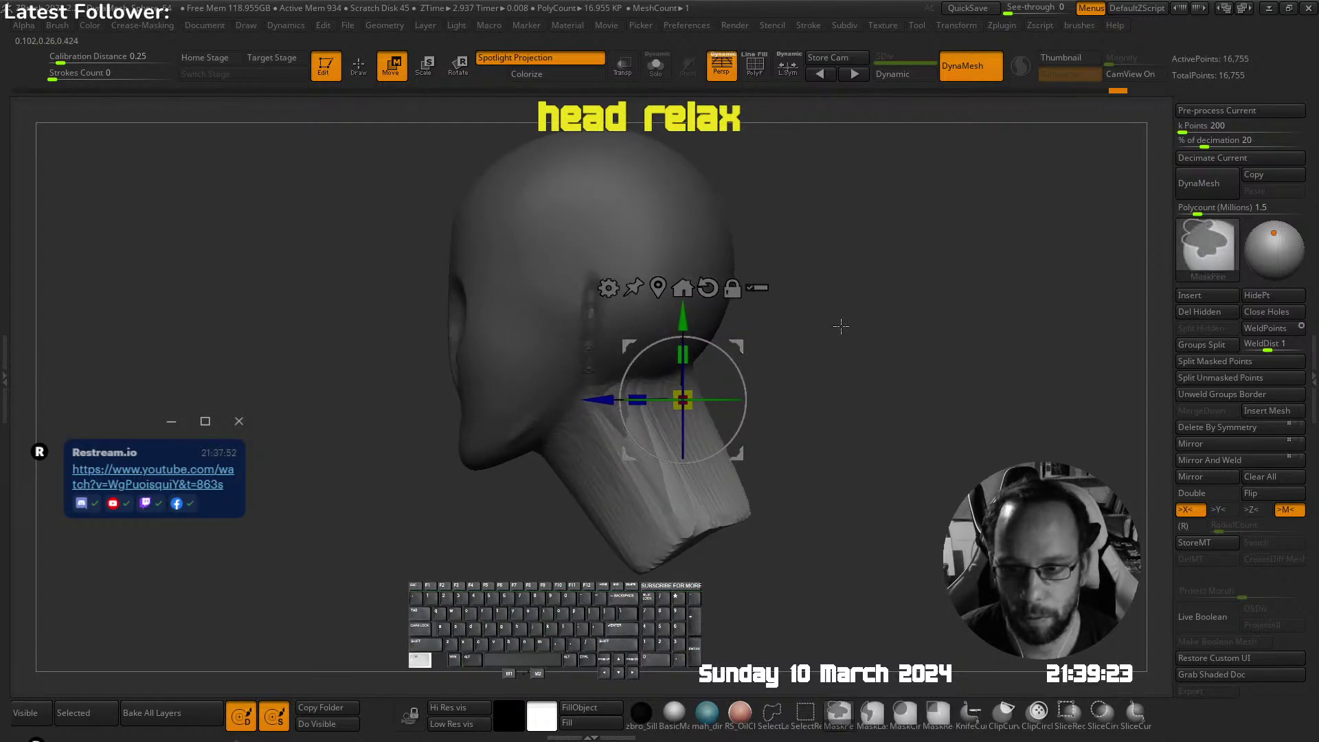
Clear the mask, remesh the head and neck with DynaMesh, and return to Draw mode
{"action": "left_click_drag", "start_coordinate": [839, 327], "coordinate": [833, 332], "text": "ctrl"}
{"action": "left_click_drag", "start_coordinate": [829, 329], "coordinate": [824, 331], "text": "ctrl"}
{"action": "key", "text": "q"}
Build up the muscle running down the side of the neck and smooth its surface
{"action": "mouse_move", "coordinate": [755, 359]}
{"action": "right_mouse_down"}
{"action": "mouse_move", "coordinate": [783, 312]}
{"action": "mouse_move", "coordinate": [762, 329]}
{"action": "mouse_move", "coordinate": [814, 291]}
{"action": "mouse_move", "coordinate": [769, 316]}
{"action": "mouse_move", "coordinate": [701, 309]}
{"action": "mouse_move", "coordinate": [712, 368]}
{"action": "right_mouse_up"}
{"action": "key", "text": "shift+b"}
{"action": "left_click", "coordinate": [629, 299]}
{"action": "mouse_move", "coordinate": [703, 434]}
{"action": "left_mouse_down"}
{"action": "mouse_move", "coordinate": [706, 505]}
{"action": "mouse_move", "coordinate": [691, 529]}
{"action": "left_mouse_up"}
{"action": "right_click_drag", "start_coordinate": [762, 385], "coordinate": [701, 377]}
{"action": "left_click_drag", "start_coordinate": [700, 373], "coordinate": [703, 559], "text": "shift"}
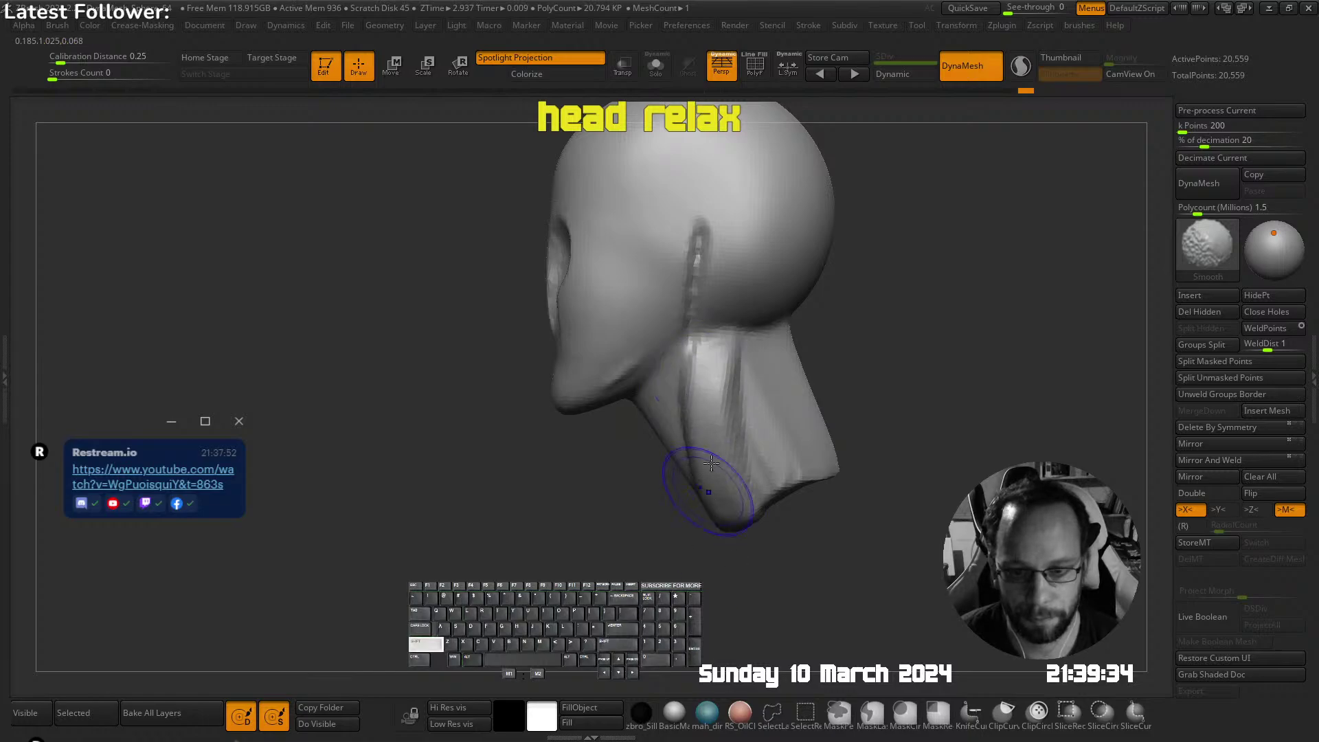
Pull the front base of the neck downward and adjust the nape contour with the Move brush
{"action": "key", "text": "b"}
{"action": "left_click", "coordinate": [671, 242]}
{"action": "left_click_drag", "start_coordinate": [724, 486], "coordinate": [678, 557]}
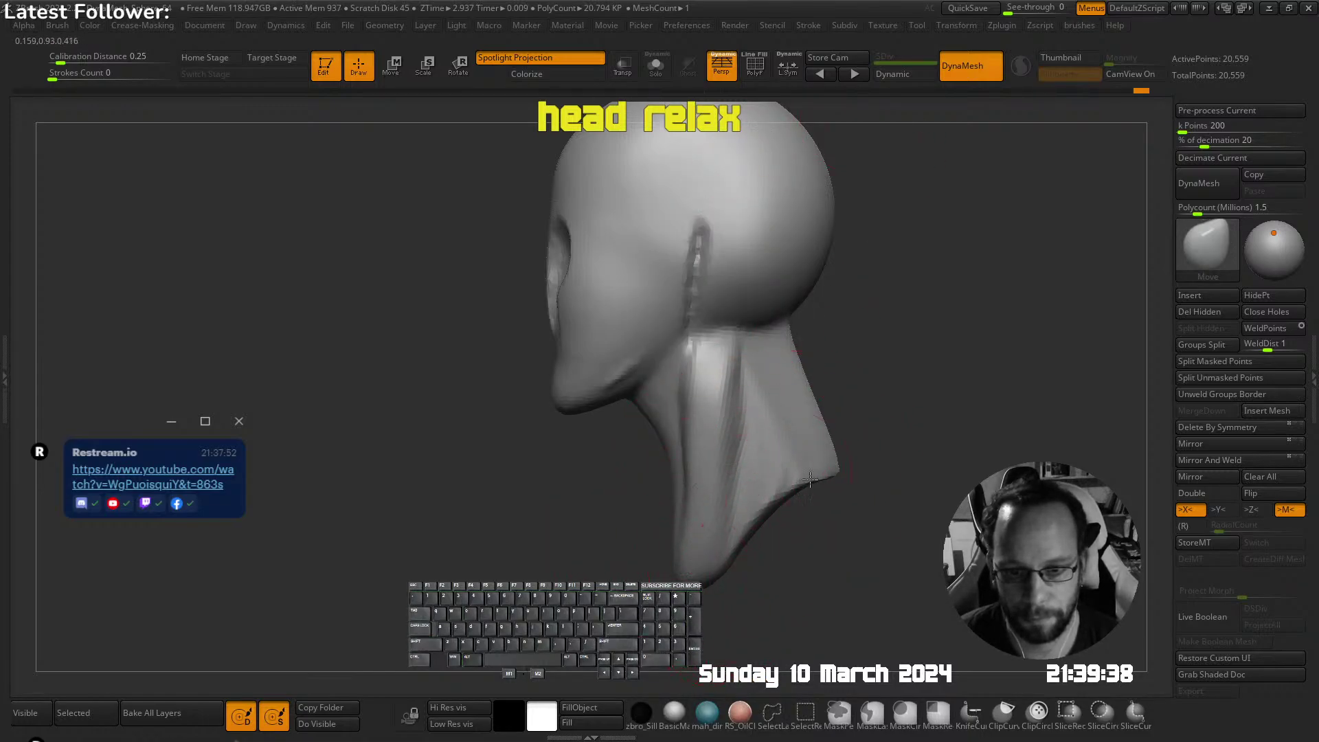
{"action": "left_click_drag", "start_coordinate": [810, 479], "coordinate": [833, 480]}
{"action": "left_click_drag", "start_coordinate": [812, 385], "coordinate": [803, 387]}
Carve the transition from the lower skull into the nape with the U_builtup brush
{"action": "right_click_drag", "start_coordinate": [824, 241], "coordinate": [739, 353], "text": "alt"}
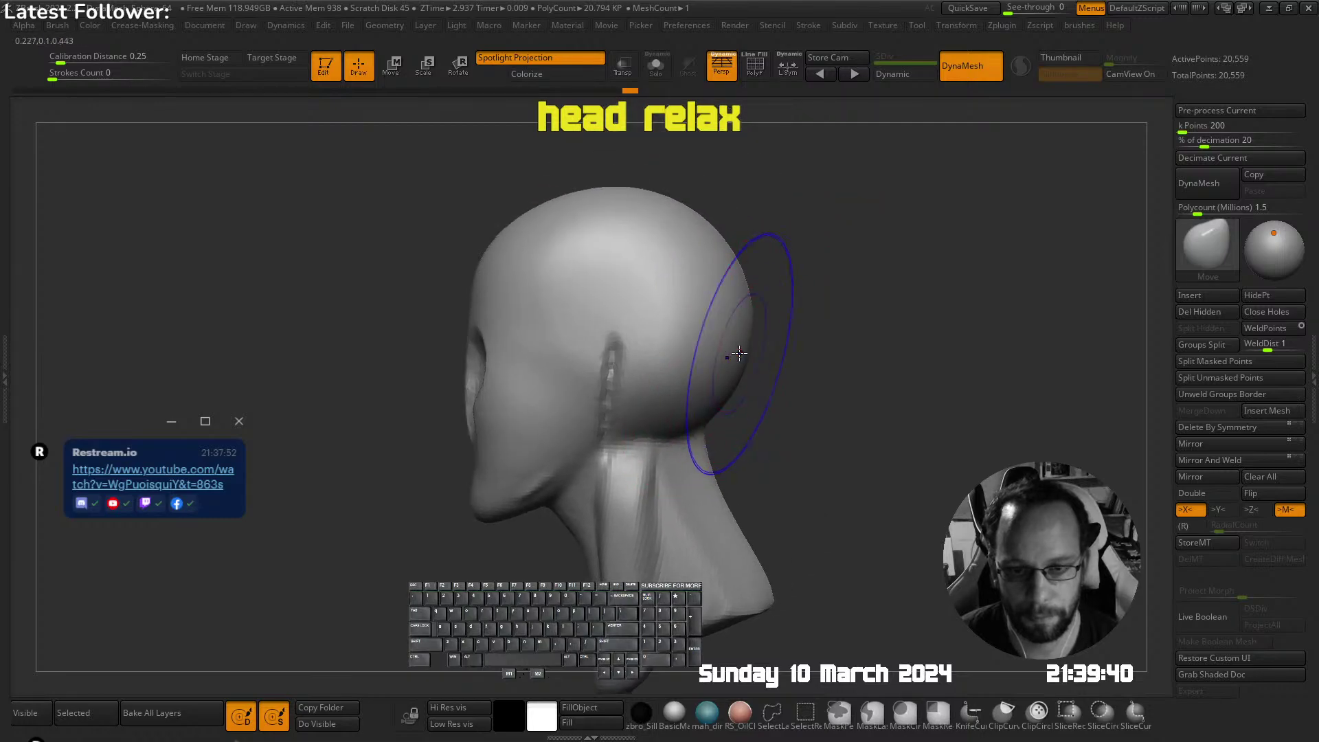
{"action": "key", "text": "b"}
{"action": "left_click", "coordinate": [668, 294]}
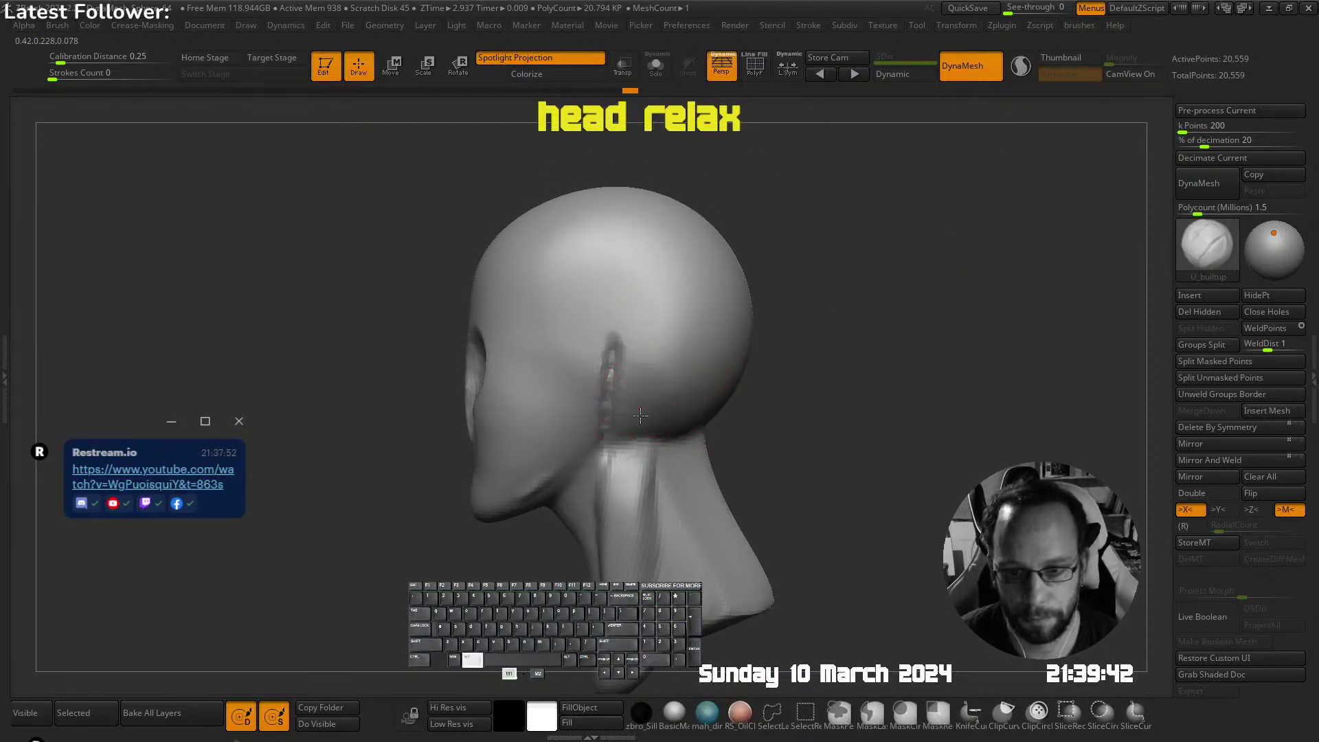
{"action": "right_click_drag", "start_coordinate": [694, 384], "coordinate": [713, 393]}
{"action": "mouse_move", "coordinate": [708, 365]}
{"action": "left_mouse_down", "text": "alt"}
{"action": "mouse_move", "coordinate": [722, 398]}
{"action": "mouse_move", "coordinate": [752, 377]}
{"action": "mouse_move", "coordinate": [721, 505]}
{"action": "mouse_move", "coordinate": [730, 536]}
{"action": "left_mouse_up", "text": "alt"}
Add long muscle strokes along the back of the neck with the U_builtup brush
{"action": "mouse_move", "coordinate": [730, 402]}
{"action": "right_mouse_down", "text": "alt"}
{"action": "mouse_move", "coordinate": [677, 372]}
{"action": "mouse_move", "coordinate": [698, 306]}
{"action": "mouse_move", "coordinate": [687, 350]}
{"action": "right_mouse_up", "text": "alt"}
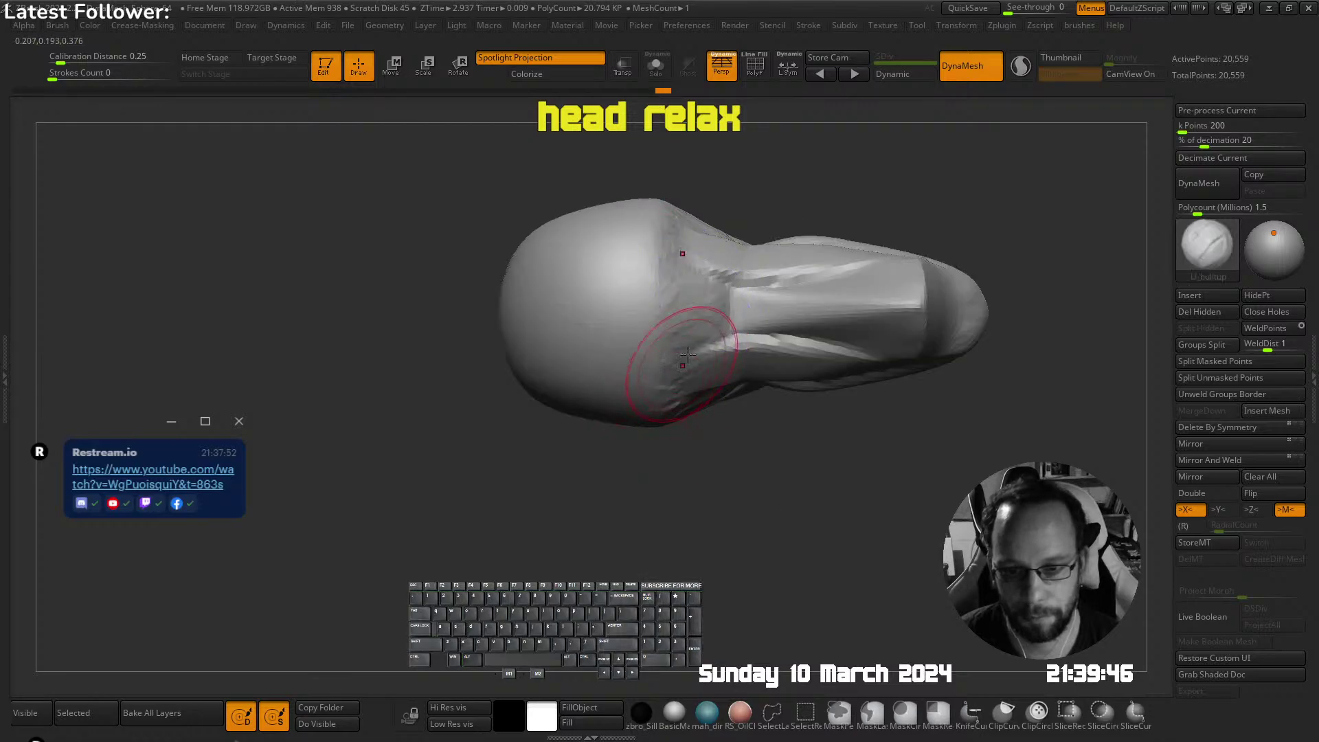
{"action": "mouse_move", "coordinate": [717, 341]}
{"action": "left_mouse_down"}
{"action": "mouse_move", "coordinate": [818, 337]}
{"action": "mouse_move", "coordinate": [874, 358]}
{"action": "left_mouse_up"}
{"action": "right_click_drag", "start_coordinate": [824, 359], "coordinate": [811, 330]}
{"action": "left_click_drag", "start_coordinate": [745, 337], "coordinate": [900, 352]}
{"action": "left_click_drag", "start_coordinate": [728, 374], "coordinate": [906, 393]}
{"action": "mouse_move", "coordinate": [907, 393]}
{"action": "right_mouse_down"}
{"action": "mouse_move", "coordinate": [811, 358]}
{"action": "mouse_move", "coordinate": [780, 324]}
{"action": "mouse_move", "coordinate": [638, 372]}
{"action": "mouse_move", "coordinate": [728, 374]}
{"action": "right_mouse_up"}
Refine the back of the neck and lower skull, smoothing the added volume
{"action": "mouse_move", "coordinate": [443, 337]}
{"action": "left_mouse_down"}
{"action": "mouse_move", "coordinate": [415, 447]}
{"action": "mouse_move", "coordinate": [440, 412]}
{"action": "left_mouse_up"}
{"action": "mouse_move", "coordinate": [532, 376]}
{"action": "right_mouse_down", "text": "alt"}
{"action": "mouse_move", "coordinate": [468, 401]}
{"action": "mouse_move", "coordinate": [623, 379]}
{"action": "right_mouse_up", "text": "alt"}
{"action": "left_click_drag", "start_coordinate": [533, 377], "coordinate": [464, 299], "text": "shift"}
{"action": "right_click_drag", "start_coordinate": [471, 300], "coordinate": [653, 358], "text": "alt"}
{"action": "right_click_drag", "start_coordinate": [794, 329], "coordinate": [803, 313]}
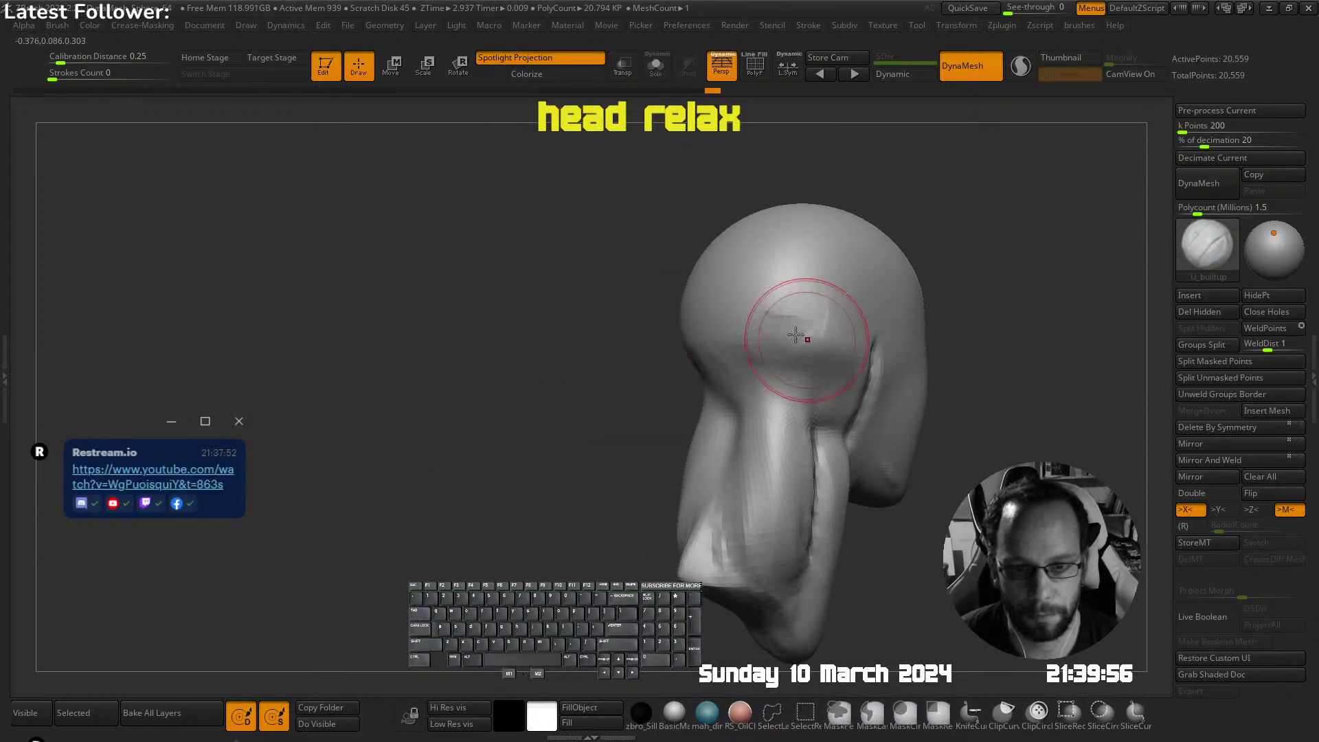
{"action": "left_click_drag", "start_coordinate": [795, 334], "coordinate": [803, 310], "text": "shift"}
Deepen the inner eye sockets and block in the nose base with a smaller U_builtup brush
{"action": "right_click_drag", "start_coordinate": [781, 298], "coordinate": [453, 305], "text": "alt"}
{"action": "right_click_drag", "start_coordinate": [639, 306], "coordinate": [744, 238], "text": "alt"}
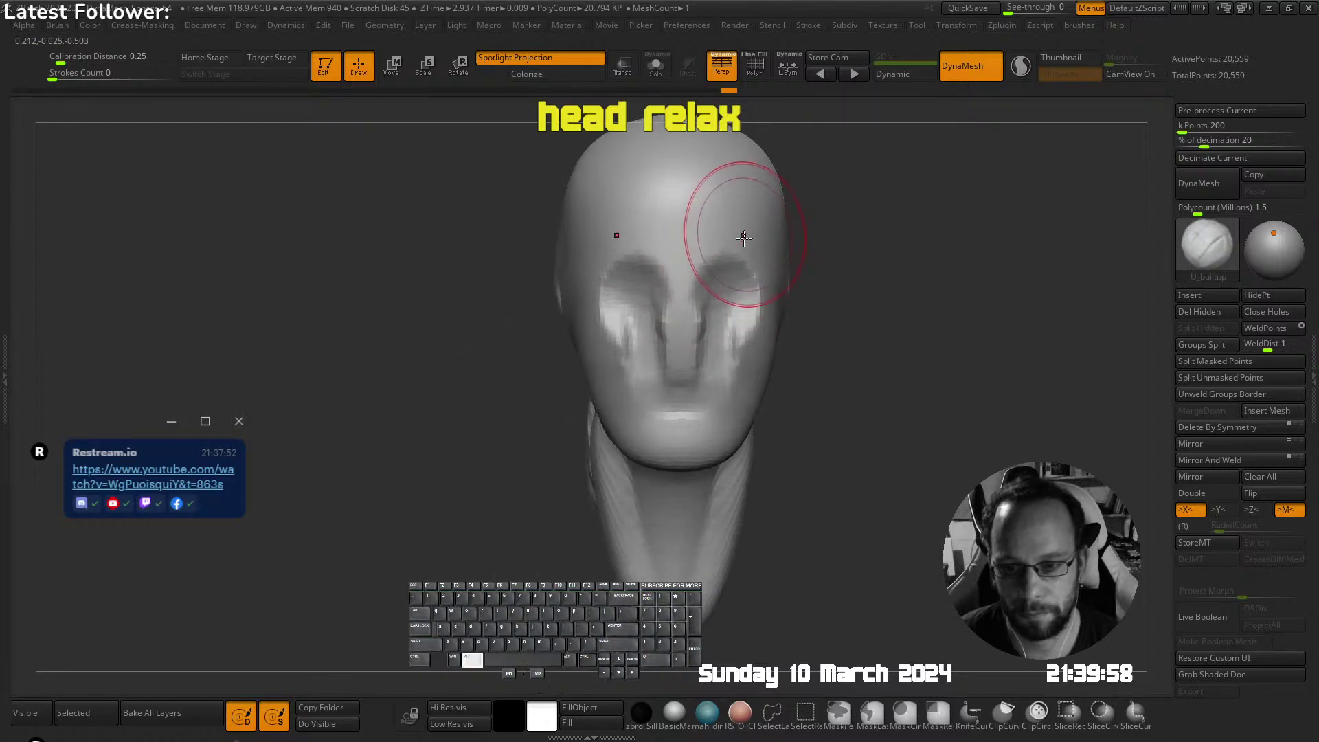
{"action": "key", "text": "s"}
{"action": "left_click_drag", "start_coordinate": [735, 296], "coordinate": [716, 295]}
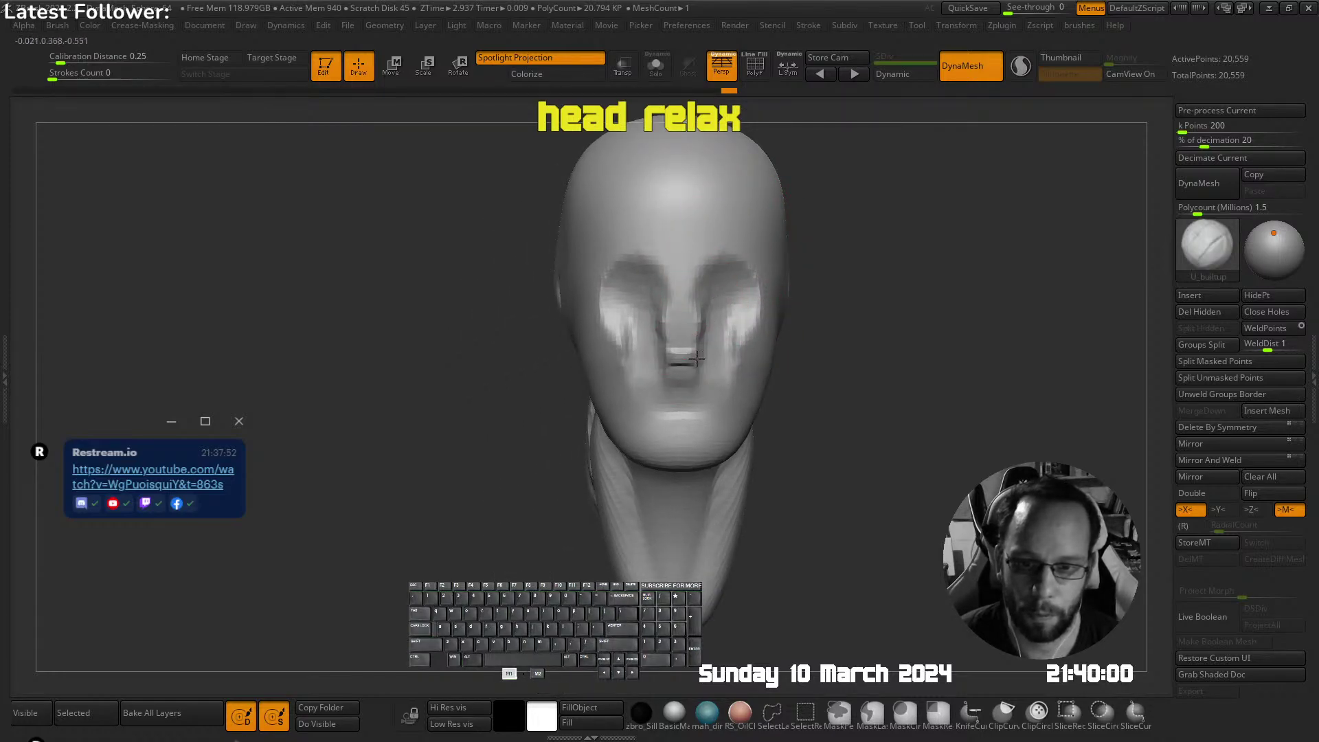
Build up the nose from its base to the bridge with the U_builtup brush
{"action": "right_click_drag", "start_coordinate": [663, 357], "coordinate": [666, 364]}
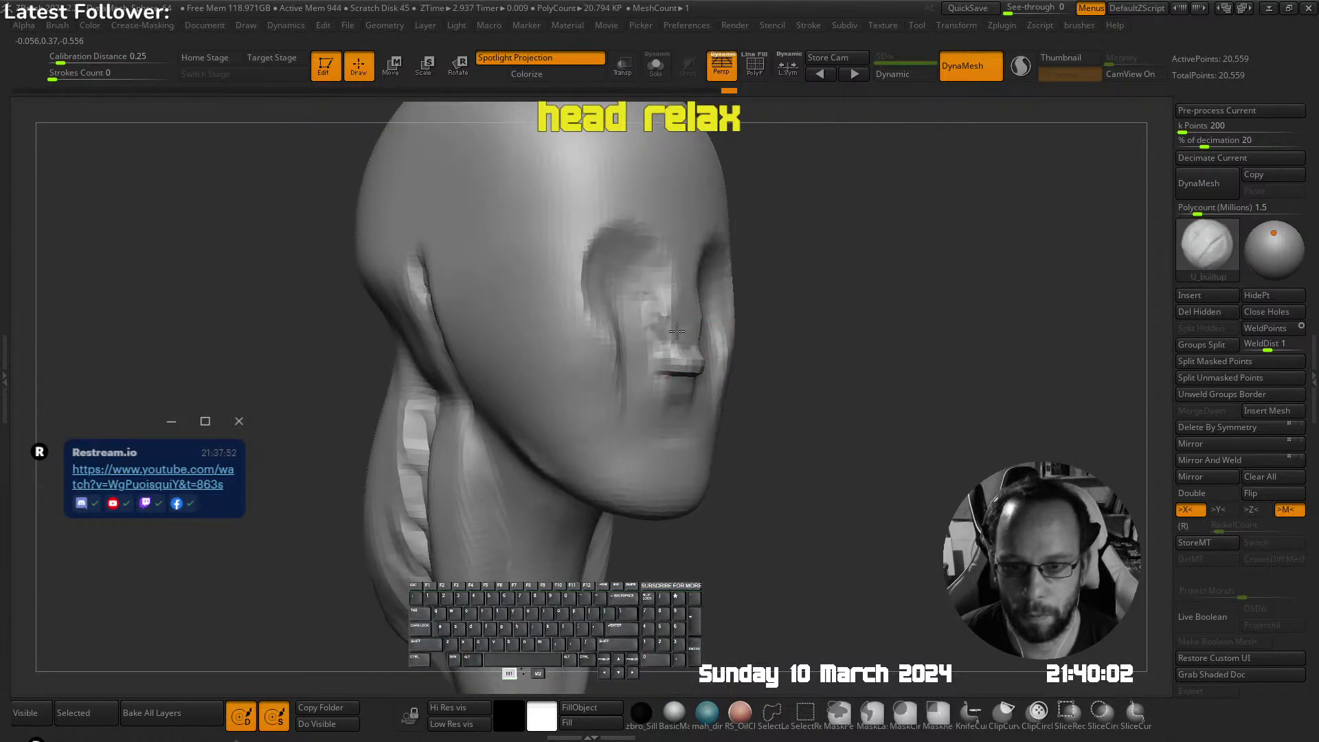
{"action": "mouse_move", "coordinate": [683, 336]}
{"action": "left_mouse_down"}
{"action": "mouse_move", "coordinate": [689, 296]}
{"action": "mouse_move", "coordinate": [662, 236]}
{"action": "mouse_move", "coordinate": [687, 309]}
{"action": "mouse_move", "coordinate": [680, 292]}
{"action": "left_mouse_up"}
{"action": "mouse_move", "coordinate": [684, 374]}
{"action": "right_mouse_down"}
{"action": "mouse_move", "coordinate": [733, 303]}
{"action": "mouse_move", "coordinate": [632, 308]}
{"action": "mouse_move", "coordinate": [701, 353]}
{"action": "right_mouse_up"}
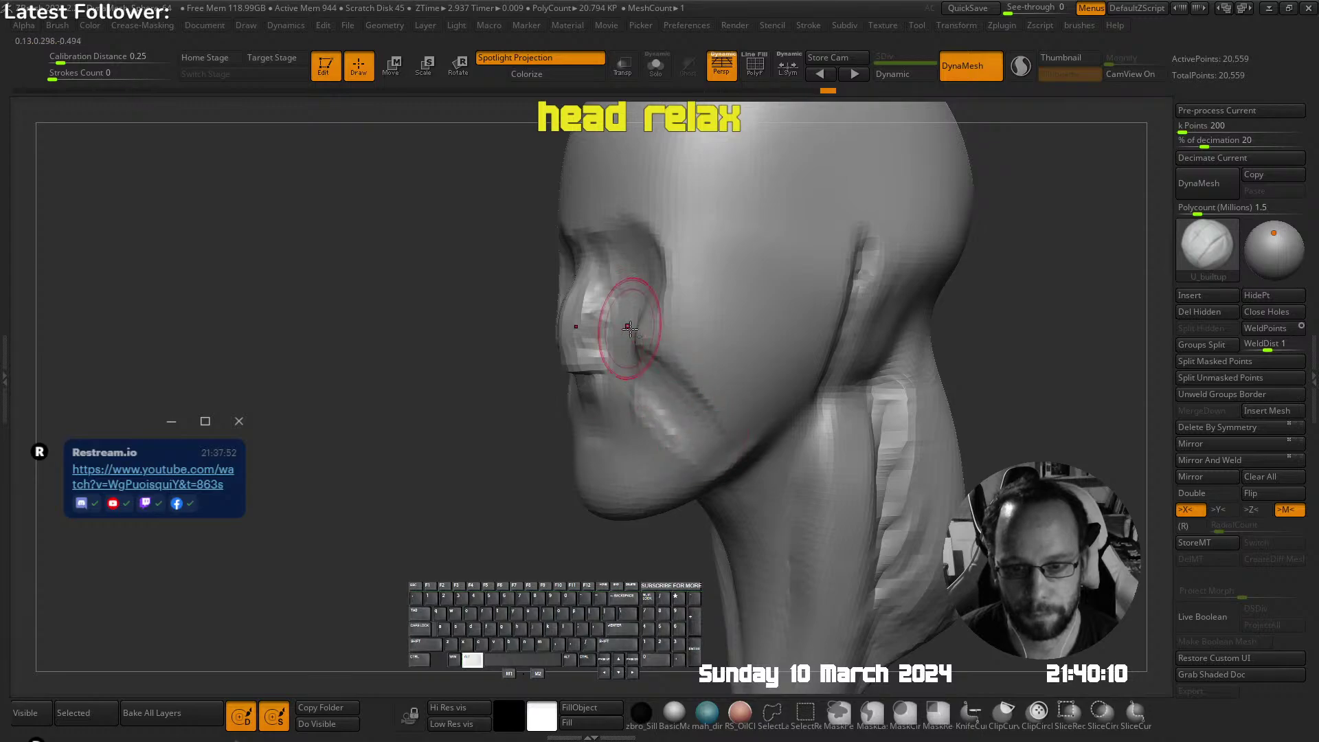
Carve the hollow beside the nose and build up the chin below the mouth with the U_builtup brush
{"action": "mouse_move", "coordinate": [630, 329]}
{"action": "left_mouse_down", "text": "alt"}
{"action": "mouse_move", "coordinate": [707, 455]}
{"action": "mouse_move", "coordinate": [659, 392]}
{"action": "mouse_move", "coordinate": [689, 456]}
{"action": "left_mouse_up", "text": "alt"}
{"action": "mouse_move", "coordinate": [689, 456]}
{"action": "right_mouse_down"}
{"action": "mouse_move", "coordinate": [673, 383]}
{"action": "mouse_move", "coordinate": [639, 347]}
{"action": "mouse_move", "coordinate": [649, 334]}
{"action": "right_mouse_up"}
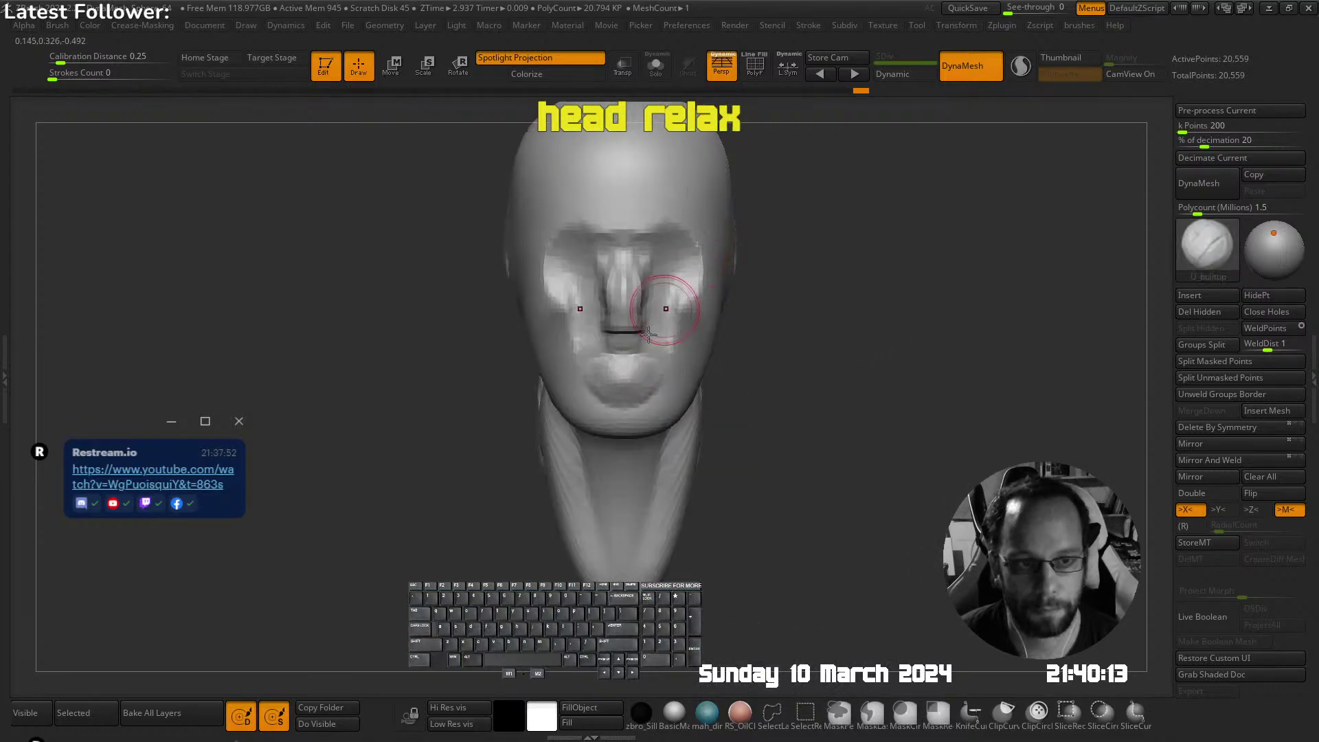
{"action": "right_click_drag", "start_coordinate": [622, 380], "coordinate": [639, 412]}
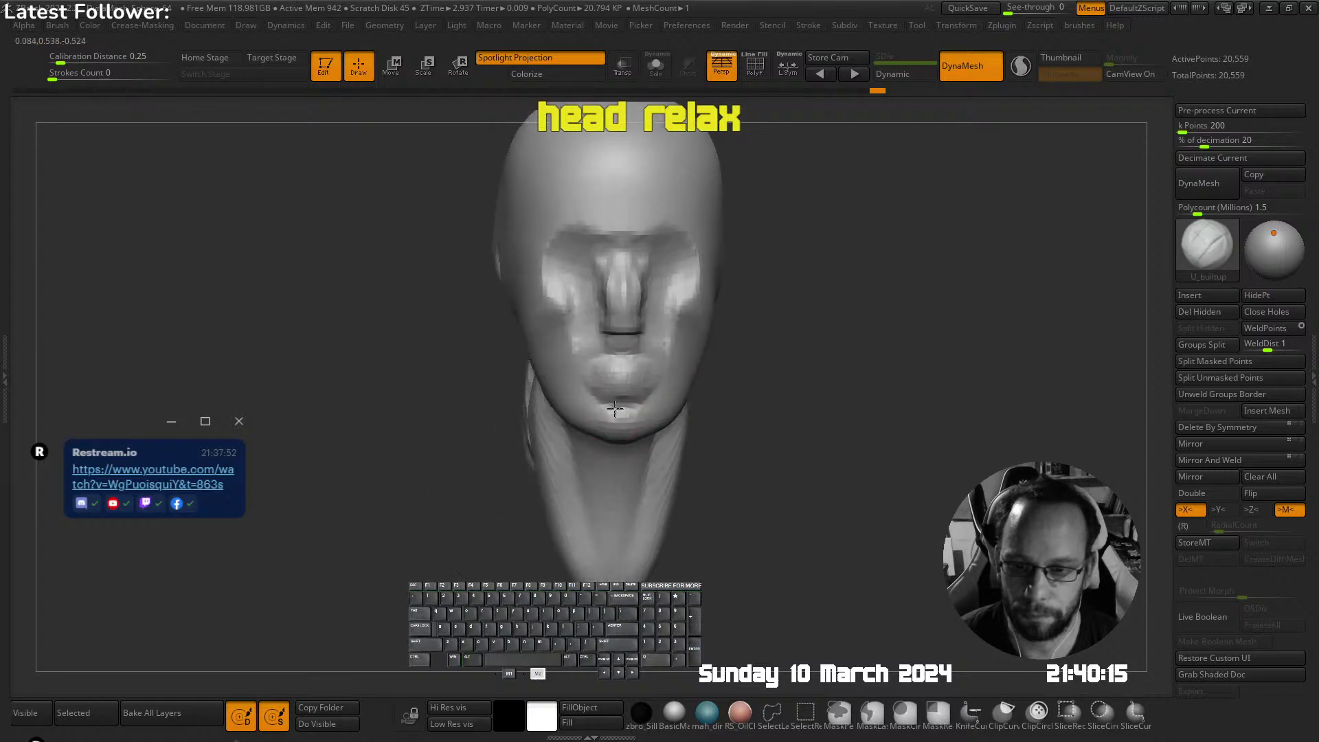
Reshape the chin and lower jaw contour with the Move brush
{"action": "key", "text": "b"}
{"action": "key", "text": "m"}
{"action": "key", "text": "v"}
{"action": "left_click_drag", "start_coordinate": [608, 413], "coordinate": [576, 429]}
{"action": "right_click_drag", "start_coordinate": [557, 385], "coordinate": [784, 269]}
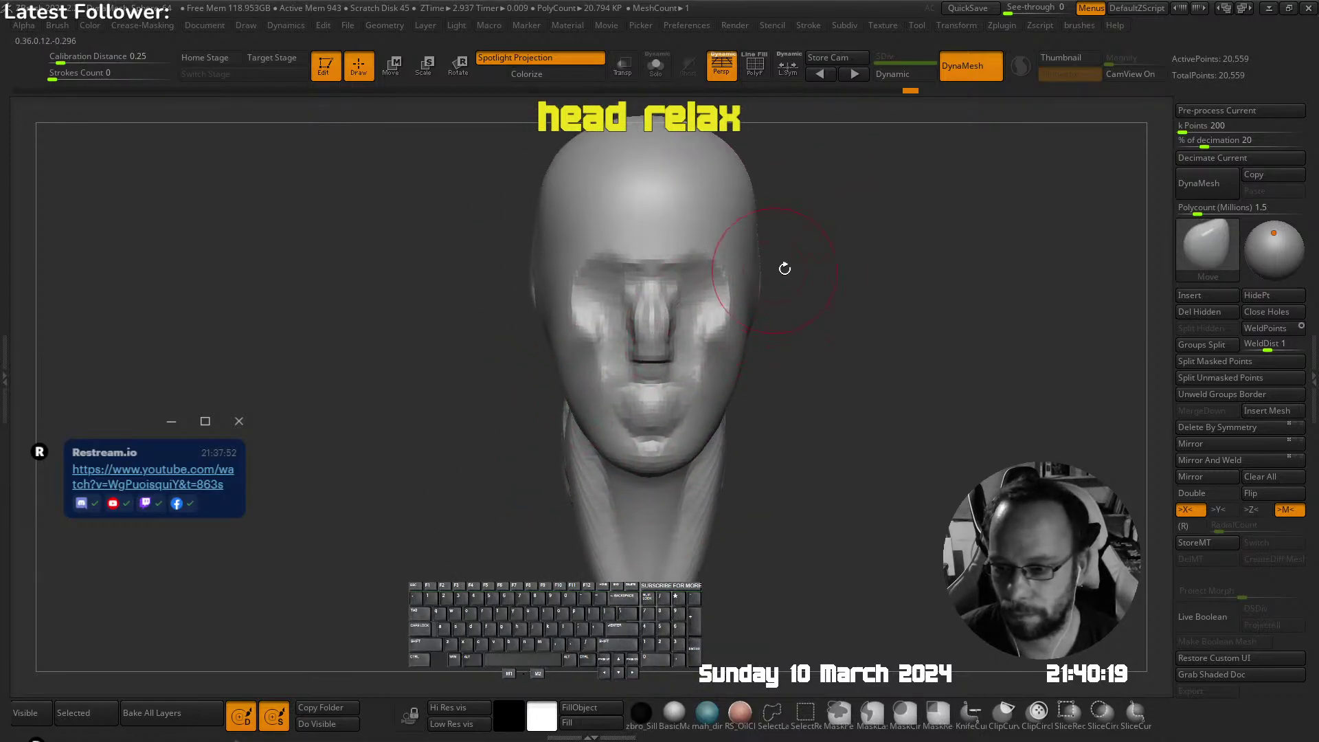
Carve the eye sockets on both sides of the nose bridge with a resized U_builtup brush
{"action": "right_click", "coordinate": [730, 330]}
{"action": "left_click", "coordinate": [706, 268]}
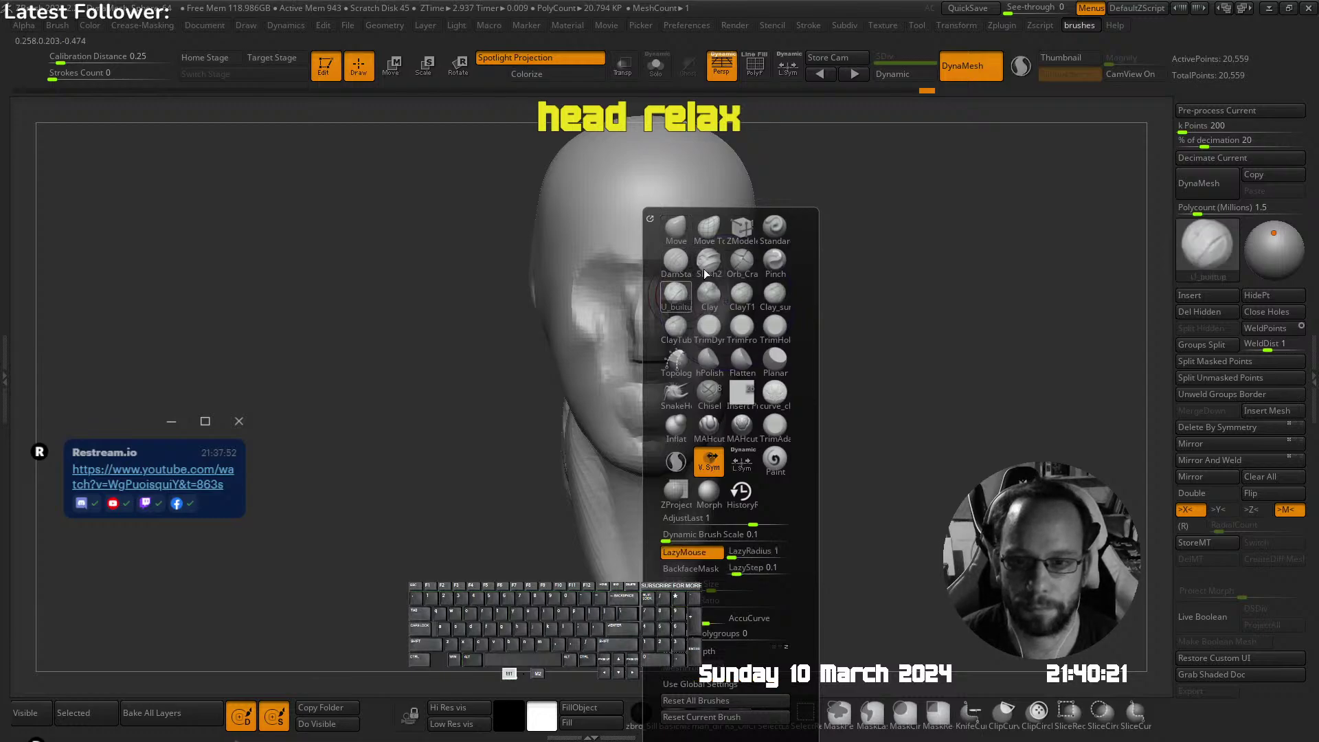
{"action": "right_click_drag", "start_coordinate": [573, 313], "coordinate": [617, 318], "text": "ctrl"}
{"action": "key", "text": "s"}
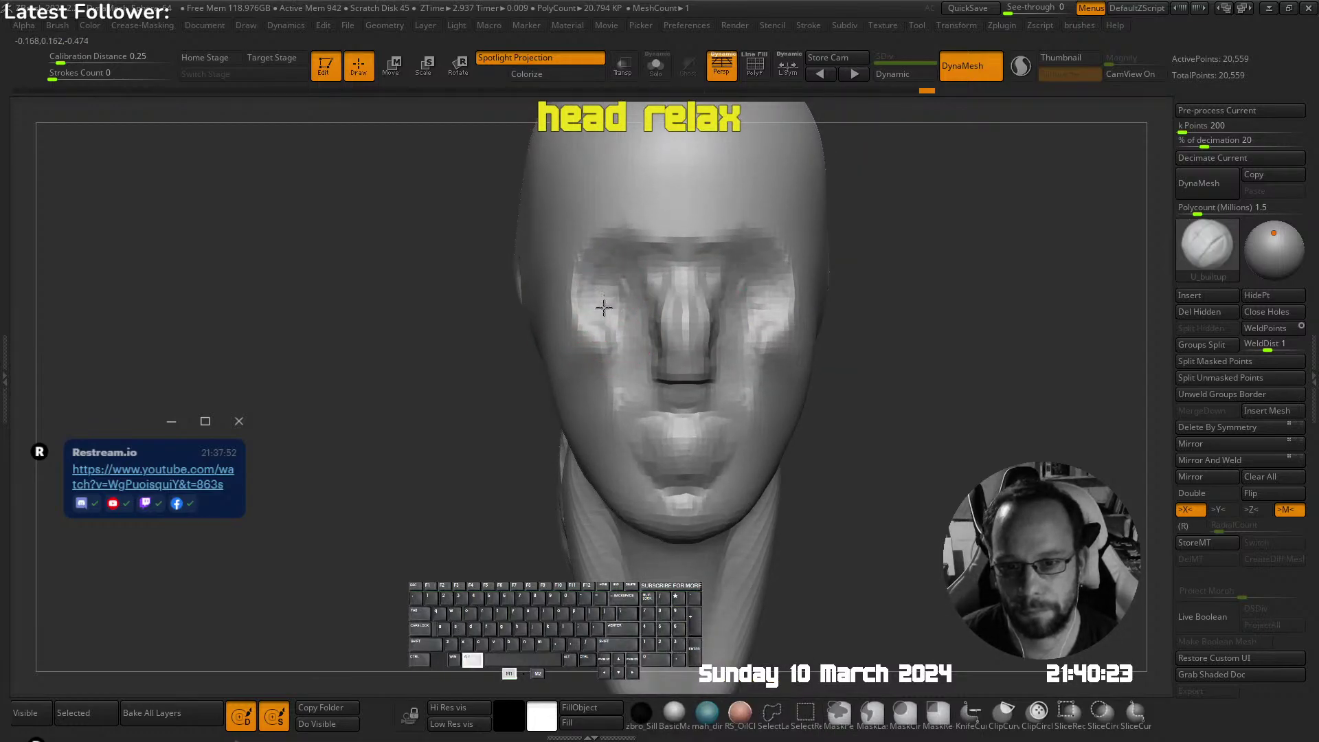
{"action": "key", "text": "s"}
{"action": "mouse_move", "coordinate": [613, 292]}
{"action": "left_mouse_down", "text": "alt"}
{"action": "mouse_move", "coordinate": [603, 324]}
{"action": "mouse_move", "coordinate": [633, 311]}
{"action": "mouse_move", "coordinate": [614, 324]}
{"action": "mouse_move", "coordinate": [652, 264]}
{"action": "left_mouse_up", "text": "alt"}
Build up the brow ridges and deepen the sockets beneath them with the U_builtup brush
{"action": "key", "text": "s"}
{"action": "mouse_move", "coordinate": [653, 244]}
{"action": "left_mouse_down"}
{"action": "mouse_move", "coordinate": [603, 240]}
{"action": "mouse_move", "coordinate": [697, 246]}
{"action": "left_mouse_up"}
{"action": "key", "text": "s"}
{"action": "mouse_move", "coordinate": [777, 257]}
{"action": "left_mouse_down", "text": "alt"}
{"action": "mouse_move", "coordinate": [719, 287]}
{"action": "mouse_move", "coordinate": [718, 306]}
{"action": "left_mouse_up", "text": "alt"}
Pull the nose tip forward and adjust the jaw and throat line in profile with the Move brush
{"action": "mouse_move", "coordinate": [754, 283]}
{"action": "right_mouse_down"}
{"action": "mouse_move", "coordinate": [715, 273]}
{"action": "mouse_move", "coordinate": [674, 318]}
{"action": "mouse_move", "coordinate": [682, 250]}
{"action": "right_mouse_up"}
{"action": "key", "text": "space"}
{"action": "left_click", "coordinate": [673, 230]}
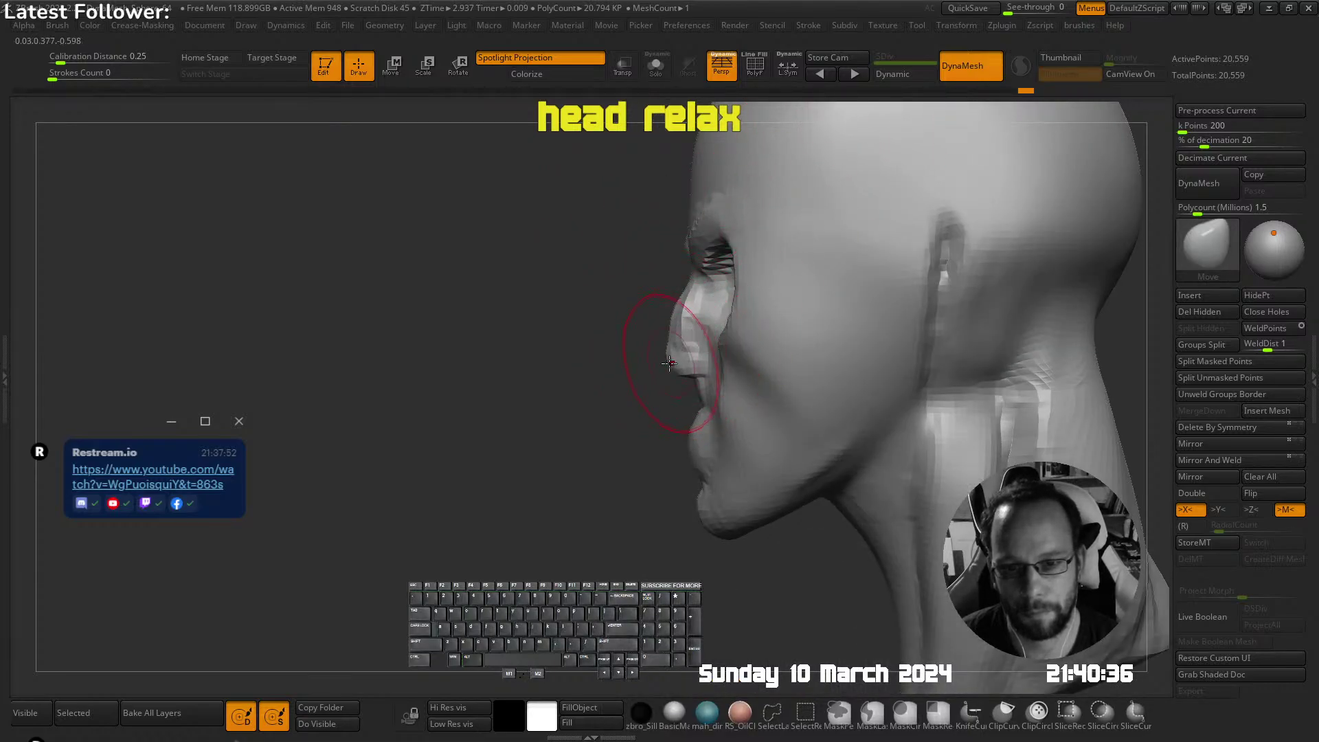
{"action": "left_click_drag", "start_coordinate": [669, 363], "coordinate": [655, 365]}
{"action": "right_click_drag", "start_coordinate": [781, 416], "coordinate": [692, 380], "text": "alt"}
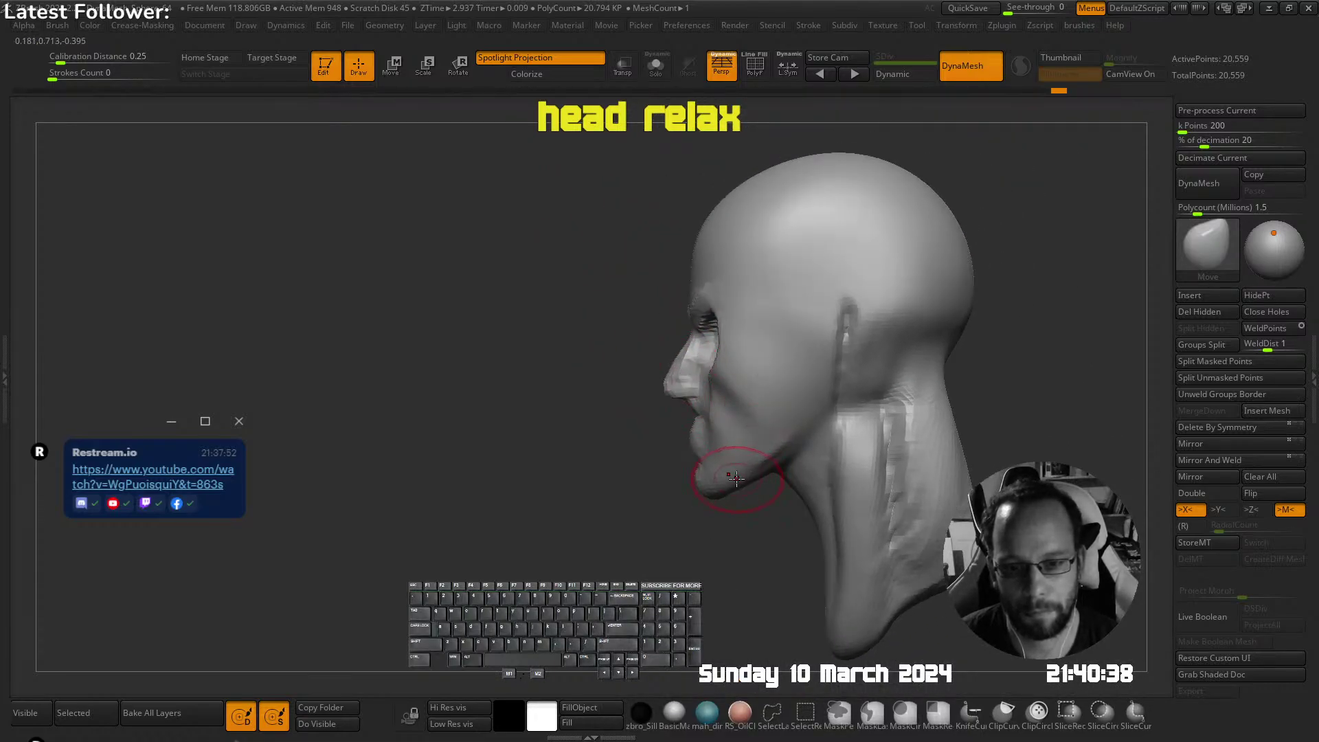
{"action": "left_click_drag", "start_coordinate": [809, 416], "coordinate": [823, 430]}
{"action": "mouse_move", "coordinate": [810, 389]}
{"action": "right_mouse_down", "text": "alt"}
{"action": "mouse_move", "coordinate": [790, 374]}
{"action": "mouse_move", "coordinate": [817, 392]}
{"action": "right_mouse_up", "text": "alt"}
{"action": "left_click_drag", "start_coordinate": [751, 439], "coordinate": [740, 447]}
Cut the nasolabial folds from the nose wings down past the mouth with the DamStandard brush
{"action": "mouse_move", "coordinate": [752, 385]}
{"action": "right_mouse_down"}
{"action": "mouse_move", "coordinate": [811, 295]}
{"action": "mouse_move", "coordinate": [804, 261]}
{"action": "right_mouse_up"}
{"action": "key", "text": "space"}
{"action": "left_click", "coordinate": [802, 254]}
{"action": "right_click_drag", "start_coordinate": [875, 162], "coordinate": [845, 234], "text": "ctrl"}
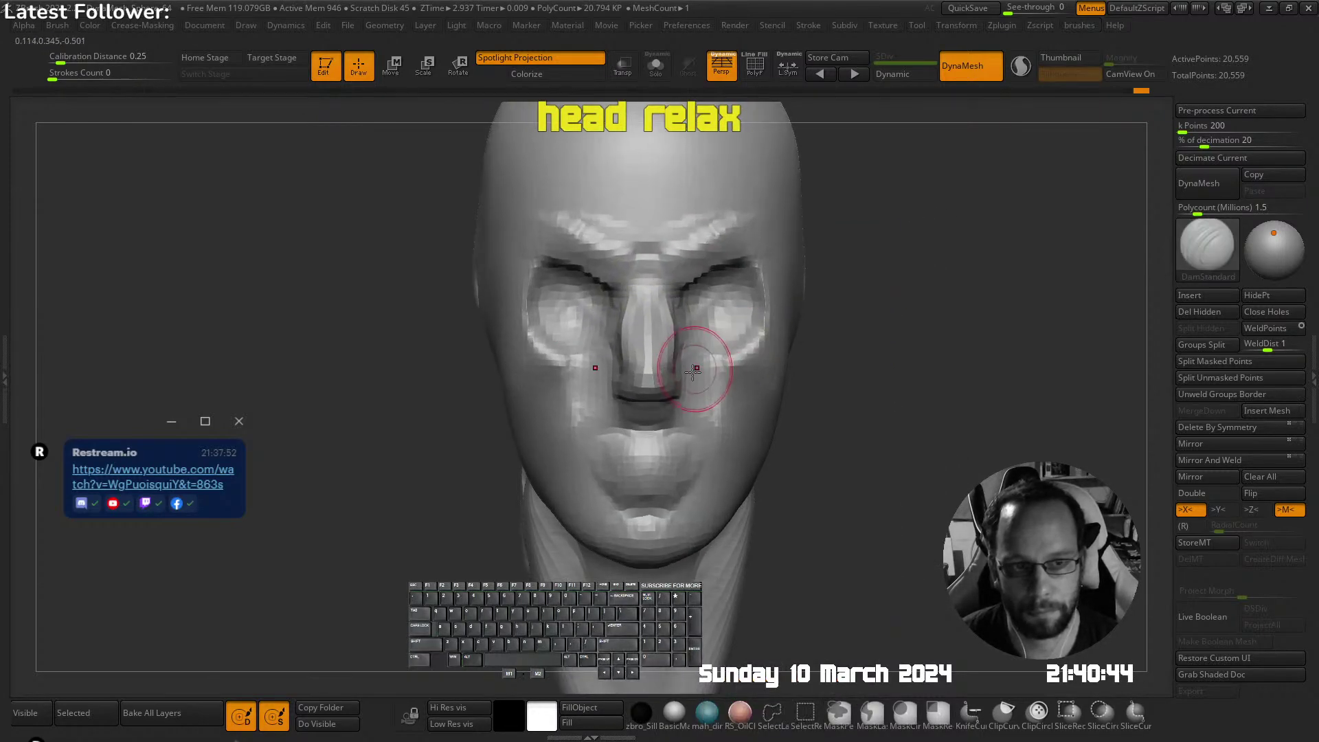
{"action": "right_click_drag", "start_coordinate": [698, 368], "coordinate": [756, 374]}
{"action": "mouse_move", "coordinate": [610, 395]}
{"action": "left_mouse_down"}
{"action": "mouse_move", "coordinate": [617, 371]}
{"action": "mouse_move", "coordinate": [564, 437]}
{"action": "left_mouse_up"}
Carve the crease under the lower lip and the line between the lips with the DamStandard brush
{"action": "mouse_move", "coordinate": [573, 405]}
{"action": "right_mouse_down"}
{"action": "mouse_move", "coordinate": [640, 389]}
{"action": "mouse_move", "coordinate": [608, 436]}
{"action": "mouse_move", "coordinate": [628, 483]}
{"action": "right_mouse_up"}
{"action": "left_click_drag", "start_coordinate": [721, 474], "coordinate": [736, 437]}
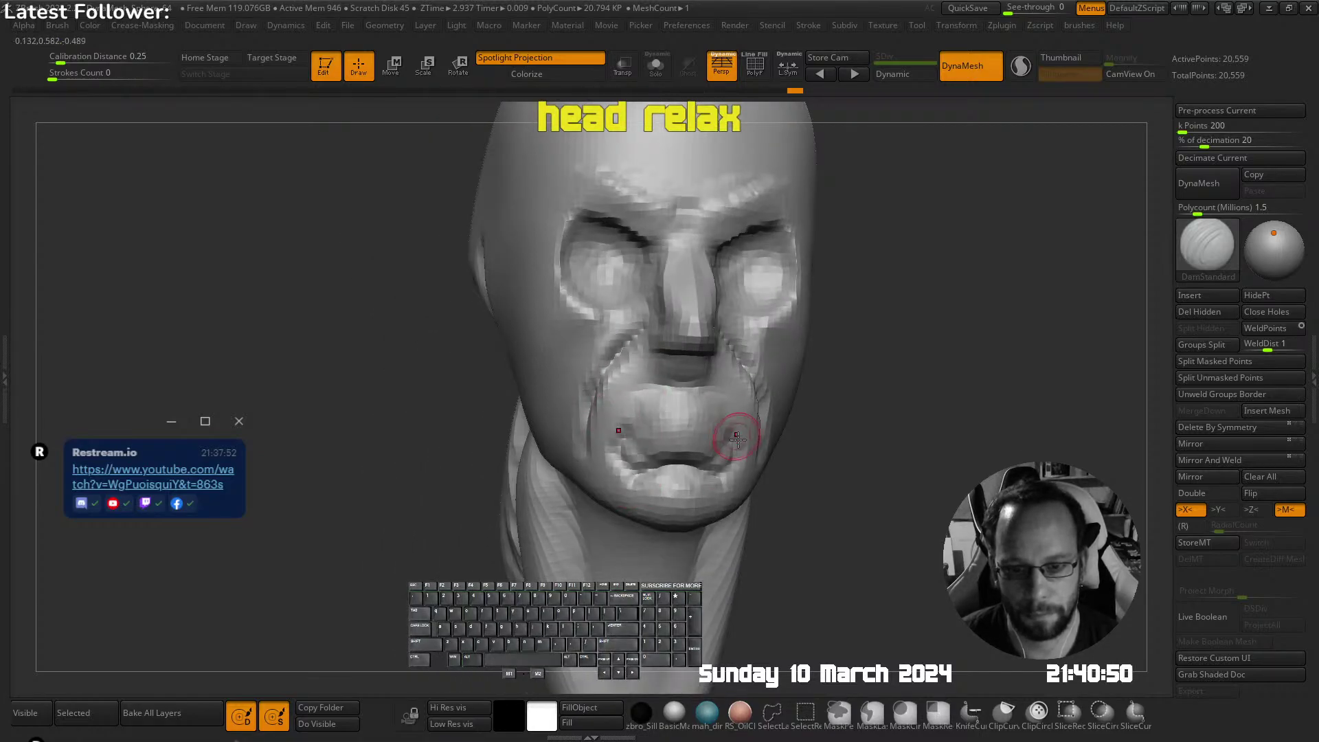
{"action": "right_click_drag", "start_coordinate": [759, 416], "coordinate": [682, 369]}
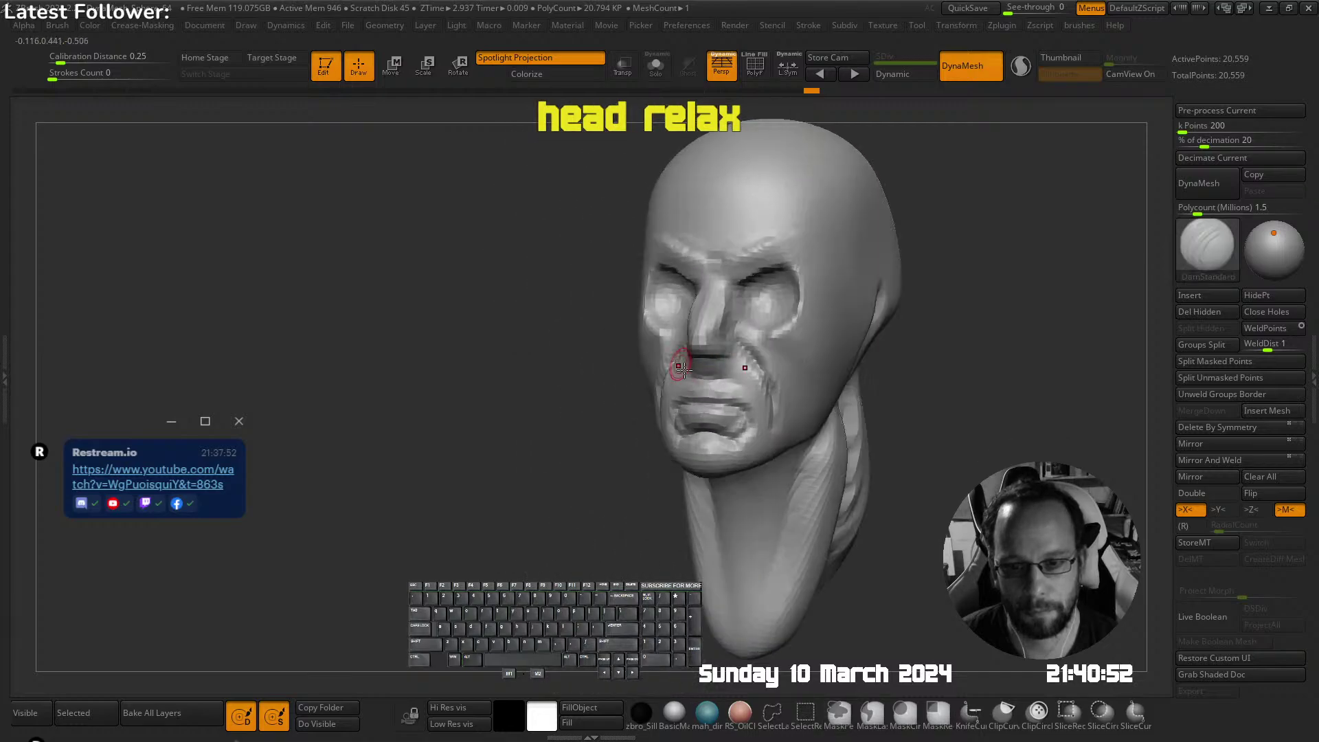
{"action": "left_click_drag", "start_coordinate": [694, 411], "coordinate": [741, 415]}
{"action": "mouse_move", "coordinate": [752, 412]}
{"action": "right_mouse_down"}
{"action": "mouse_move", "coordinate": [732, 384]}
{"action": "mouse_move", "coordinate": [677, 365]}
{"action": "mouse_move", "coordinate": [714, 385]}
{"action": "right_mouse_up"}
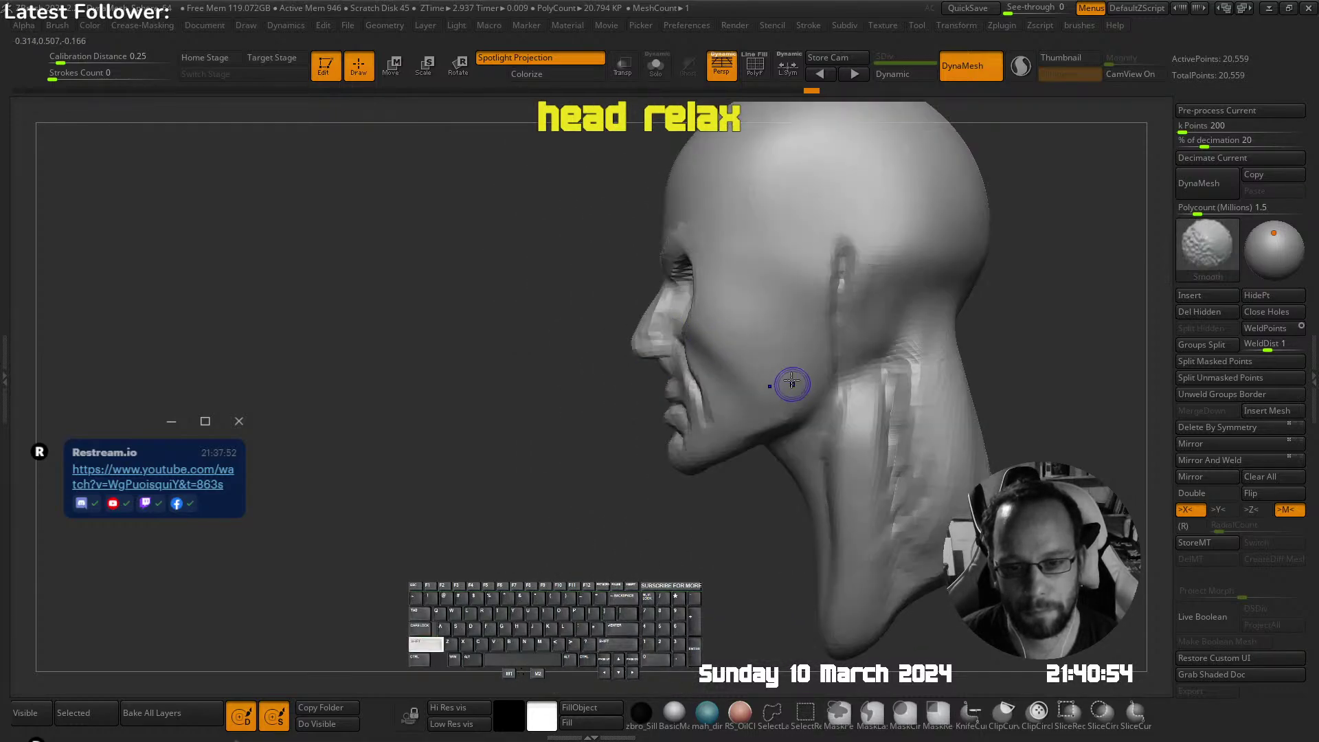
Reshape the lips and facial profile with the Move brush
{"action": "key", "text": "b"}
{"action": "left_click", "coordinate": [692, 227]}
{"action": "right_click_drag", "start_coordinate": [839, 132], "coordinate": [618, 398]}
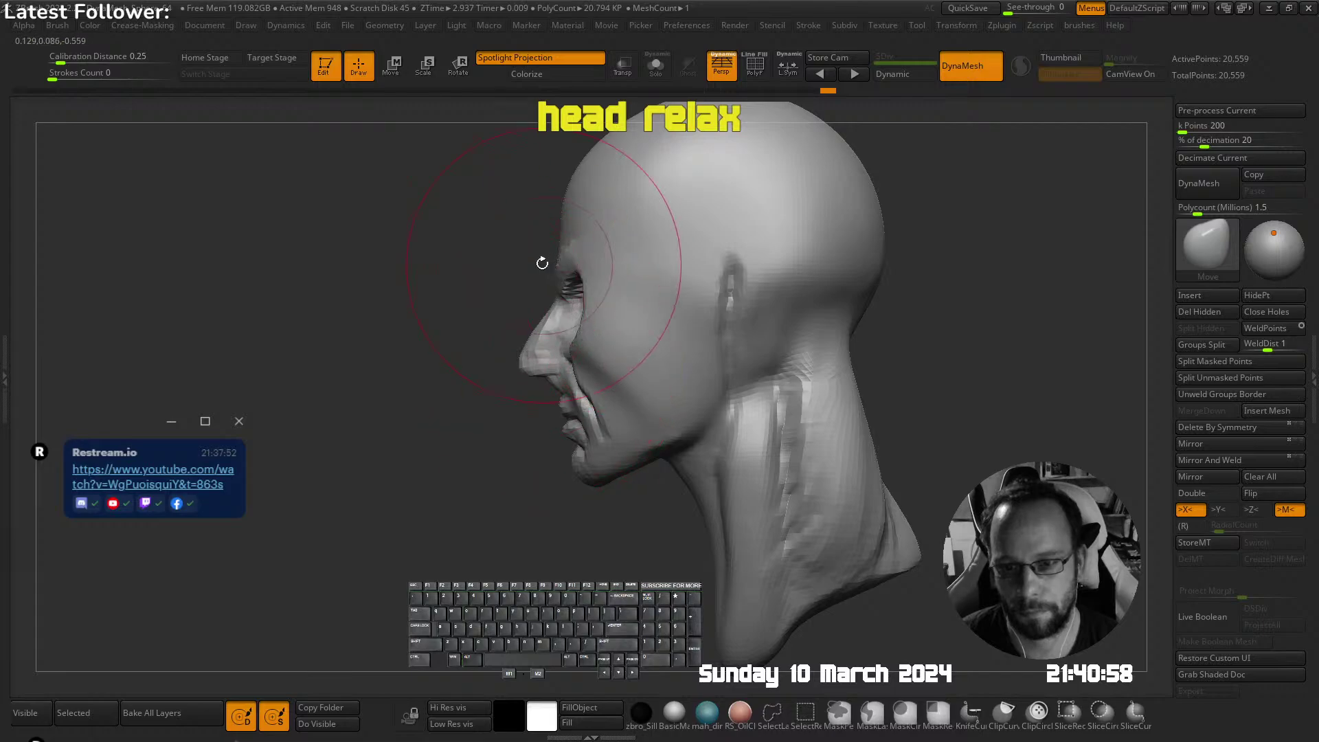
{"action": "right_click_drag", "start_coordinate": [542, 263], "coordinate": [542, 351]}
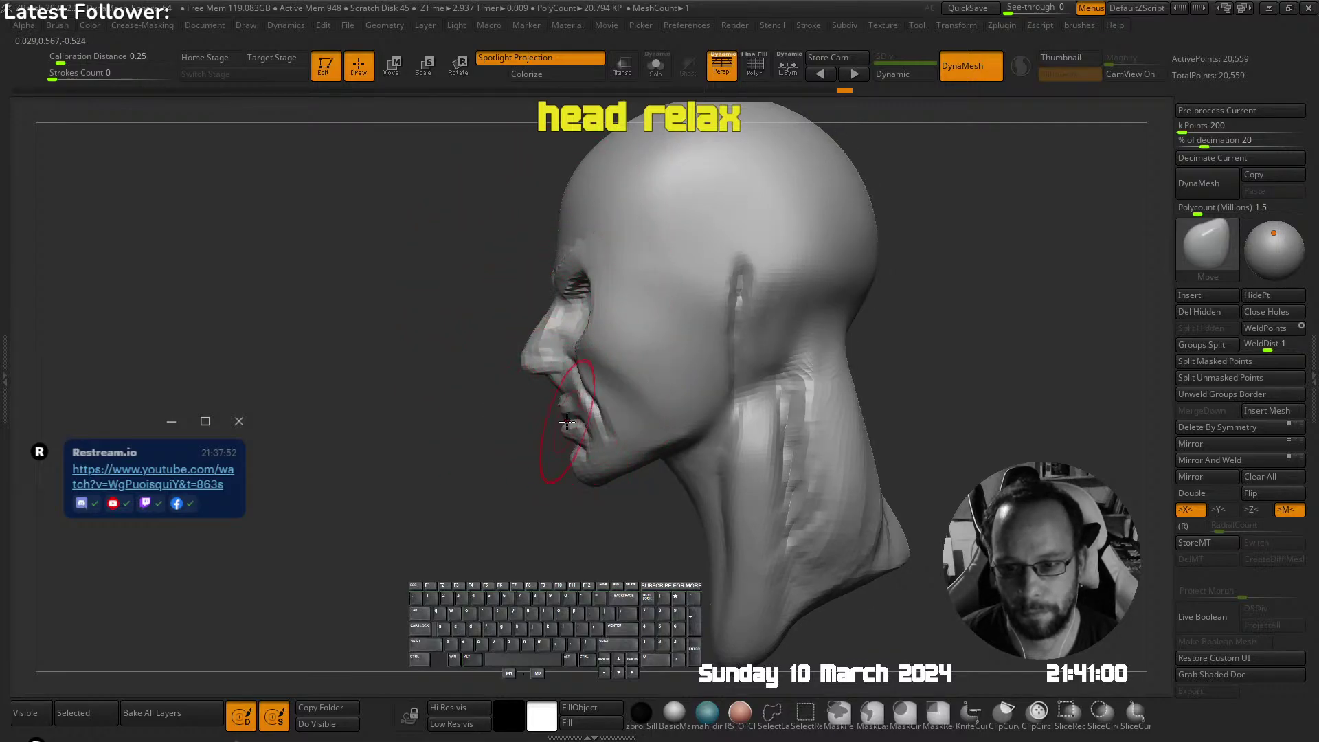
{"action": "right_click_drag", "start_coordinate": [566, 421], "coordinate": [584, 308], "text": "shift"}
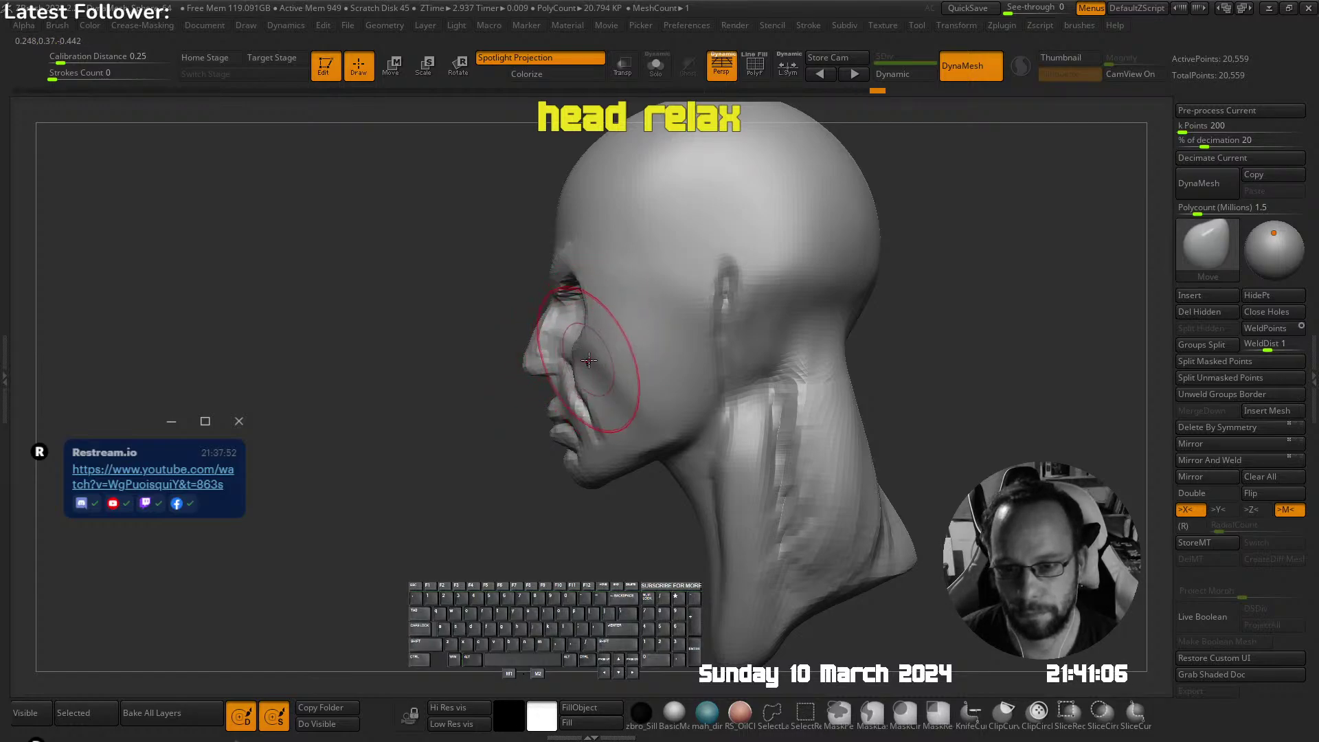
Carve the cheeks beside the nose with a resized U_builtup brush
{"action": "mouse_move", "coordinate": [589, 360]}
{"action": "right_mouse_down"}
{"action": "mouse_move", "coordinate": [677, 332]}
{"action": "mouse_move", "coordinate": [694, 268]}
{"action": "right_mouse_up"}
{"action": "key", "text": "space"}
{"action": "left_click", "coordinate": [643, 267]}
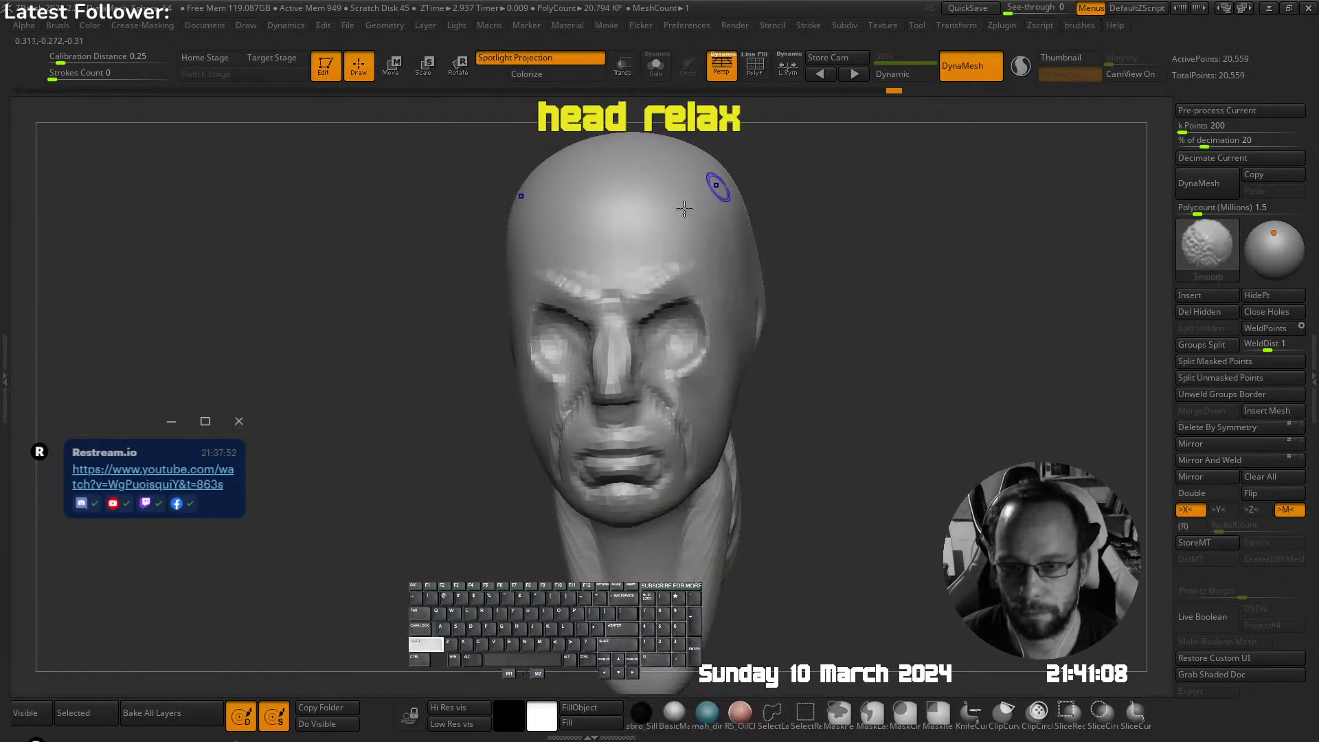
{"action": "right_click_drag", "start_coordinate": [684, 209], "coordinate": [646, 253], "text": "shift"}
{"action": "key", "text": "s"}
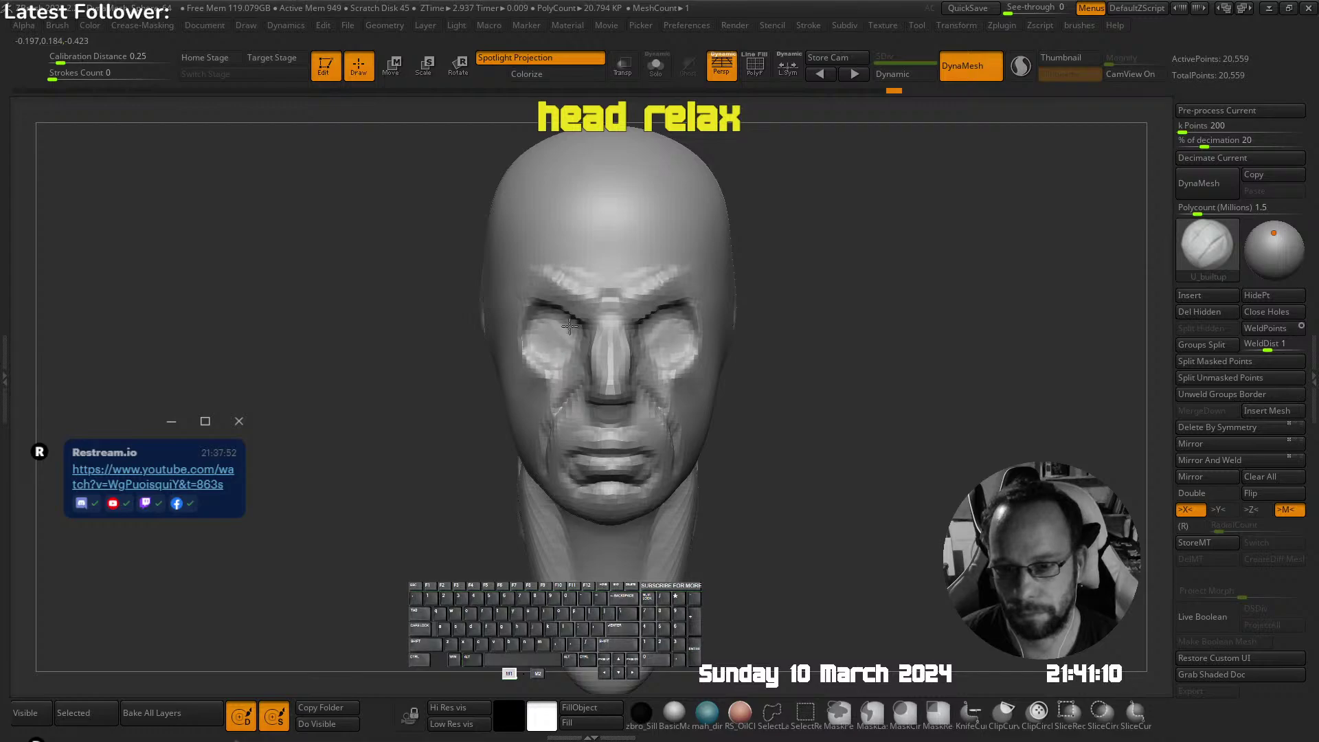
{"action": "right_click_drag", "start_coordinate": [569, 326], "coordinate": [589, 320]}
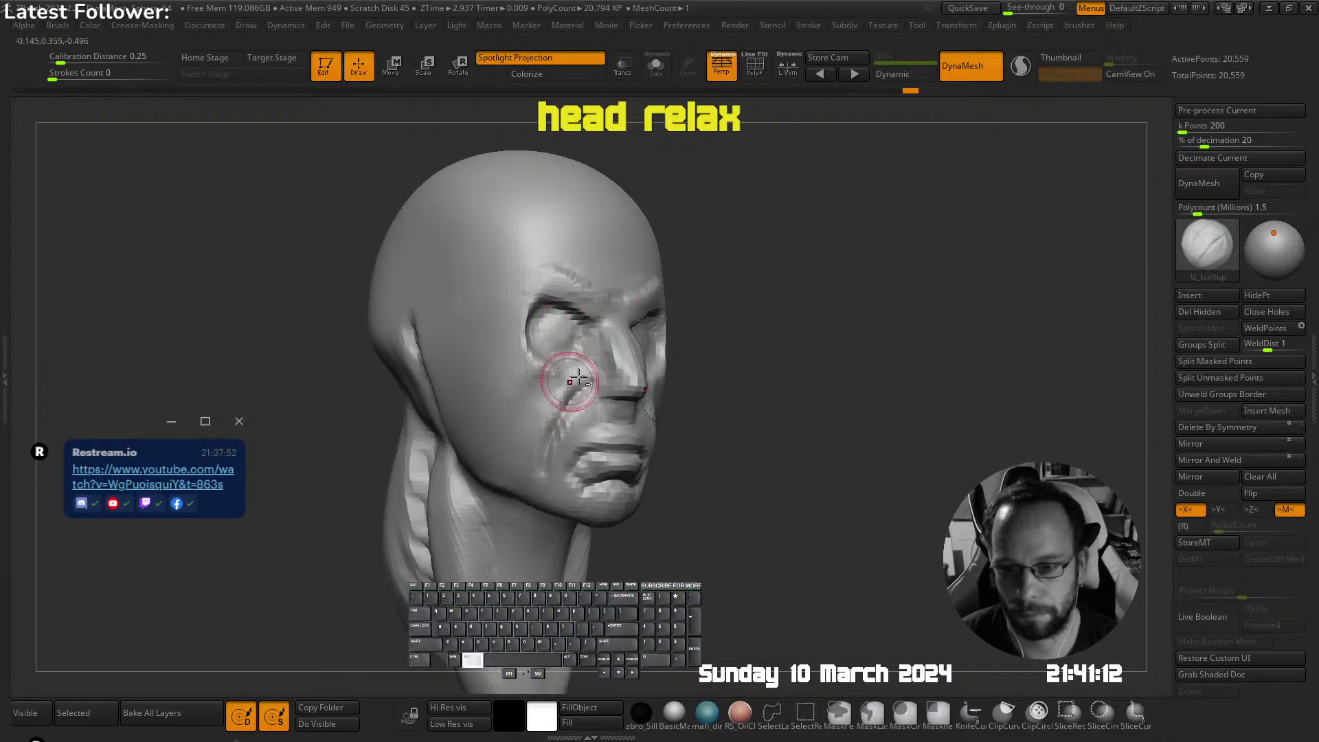
Carve back the temples and the sides of the skull with diagonal U_builtup strokes
{"action": "right_click_drag", "start_coordinate": [603, 294], "coordinate": [676, 297]}
{"action": "mouse_move", "coordinate": [603, 306]}
{"action": "left_mouse_down", "text": "alt"}
{"action": "mouse_move", "coordinate": [636, 251]}
{"action": "mouse_move", "coordinate": [687, 240]}
{"action": "left_mouse_up", "text": "alt"}
{"action": "mouse_move", "coordinate": [647, 309]}
{"action": "left_mouse_down", "text": "alt"}
{"action": "mouse_move", "coordinate": [718, 243]}
{"action": "mouse_move", "coordinate": [746, 258]}
{"action": "left_mouse_up", "text": "alt"}
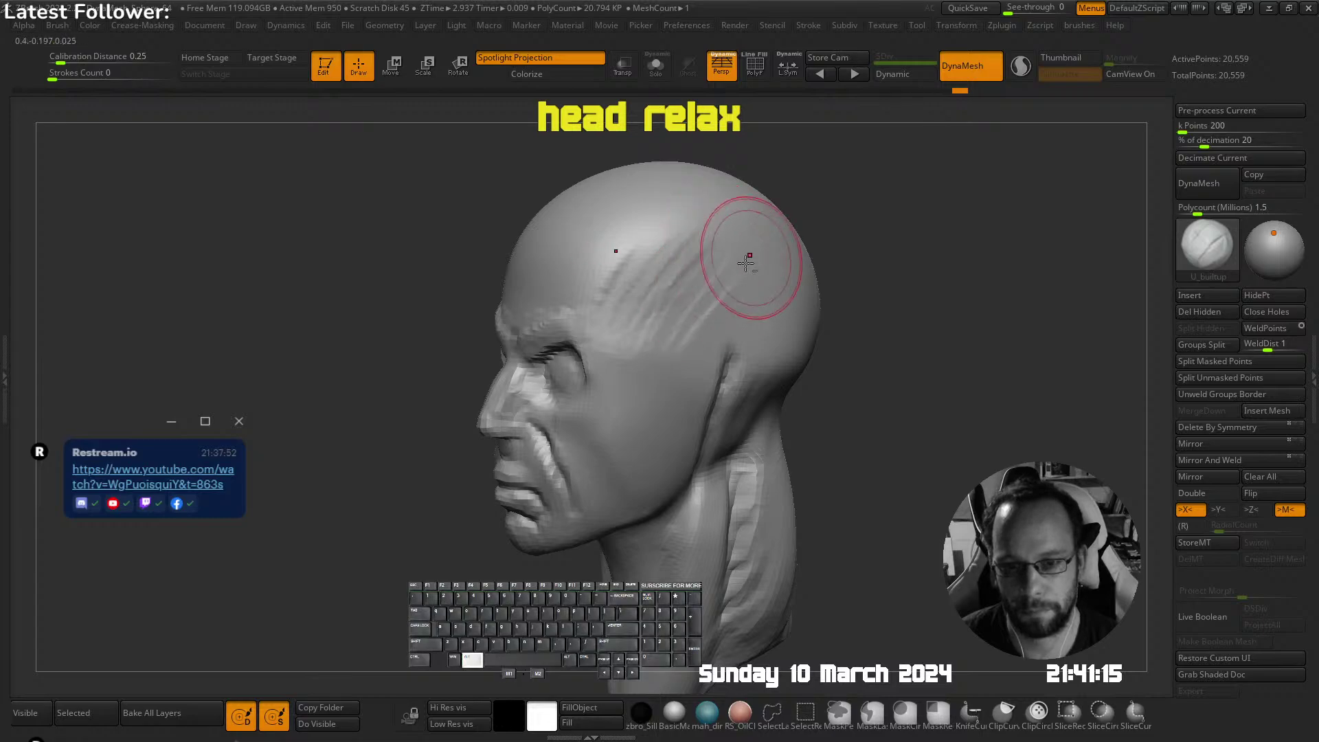
{"action": "left_click_drag", "start_coordinate": [701, 352], "coordinate": [752, 294], "text": "alt"}
{"action": "left_click_drag", "start_coordinate": [733, 344], "coordinate": [757, 307], "text": "alt"}
{"action": "right_click_drag", "start_coordinate": [751, 309], "coordinate": [690, 275], "text": "ctrl"}
{"action": "mouse_move", "coordinate": [690, 274]}
{"action": "right_mouse_down"}
{"action": "mouse_move", "coordinate": [709, 283]}
{"action": "mouse_move", "coordinate": [736, 267]}
{"action": "mouse_move", "coordinate": [708, 261]}
{"action": "right_mouse_up"}
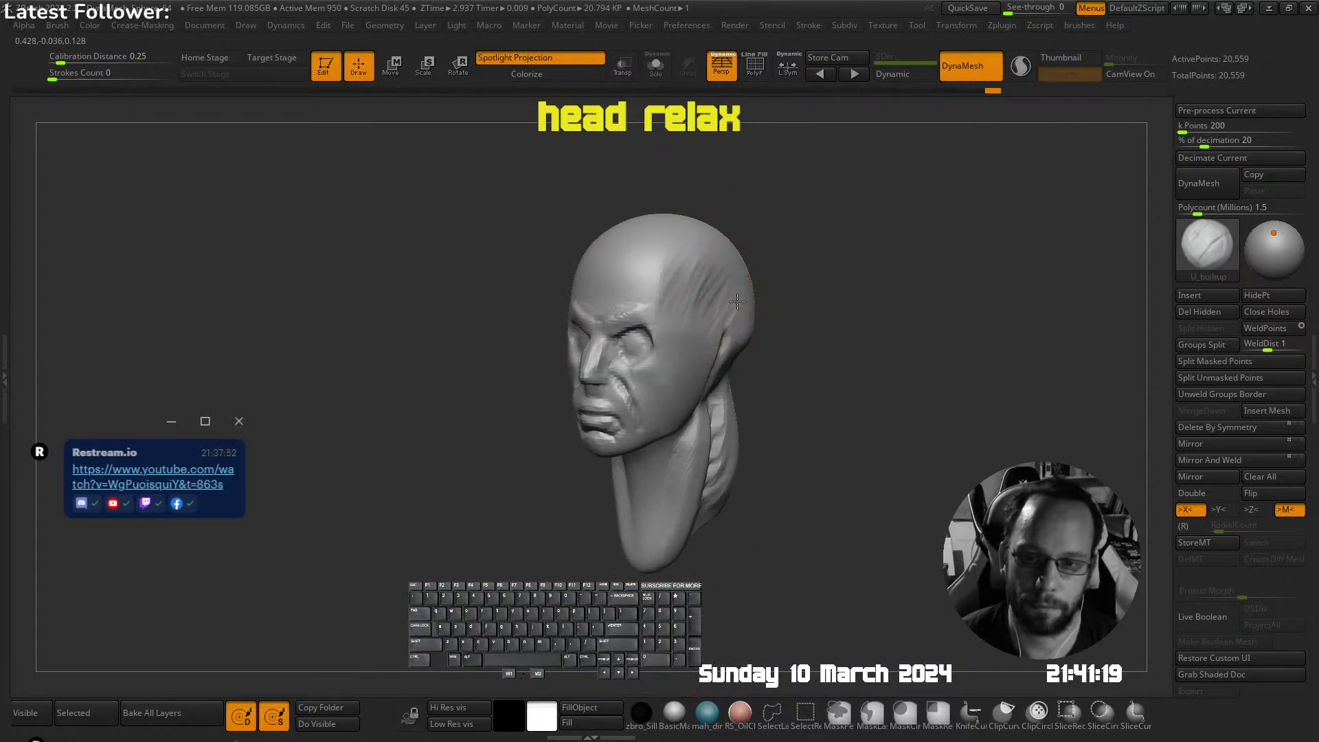
Refine the upper lip and the area under the nose with the U_builtup brush
{"action": "mouse_move", "coordinate": [691, 305]}
{"action": "right_mouse_down"}
{"action": "mouse_move", "coordinate": [706, 295]}
{"action": "mouse_move", "coordinate": [662, 353]}
{"action": "mouse_move", "coordinate": [679, 366]}
{"action": "mouse_move", "coordinate": [594, 416]}
{"action": "right_mouse_up"}
{"action": "right_click_drag", "start_coordinate": [591, 477], "coordinate": [554, 460]}
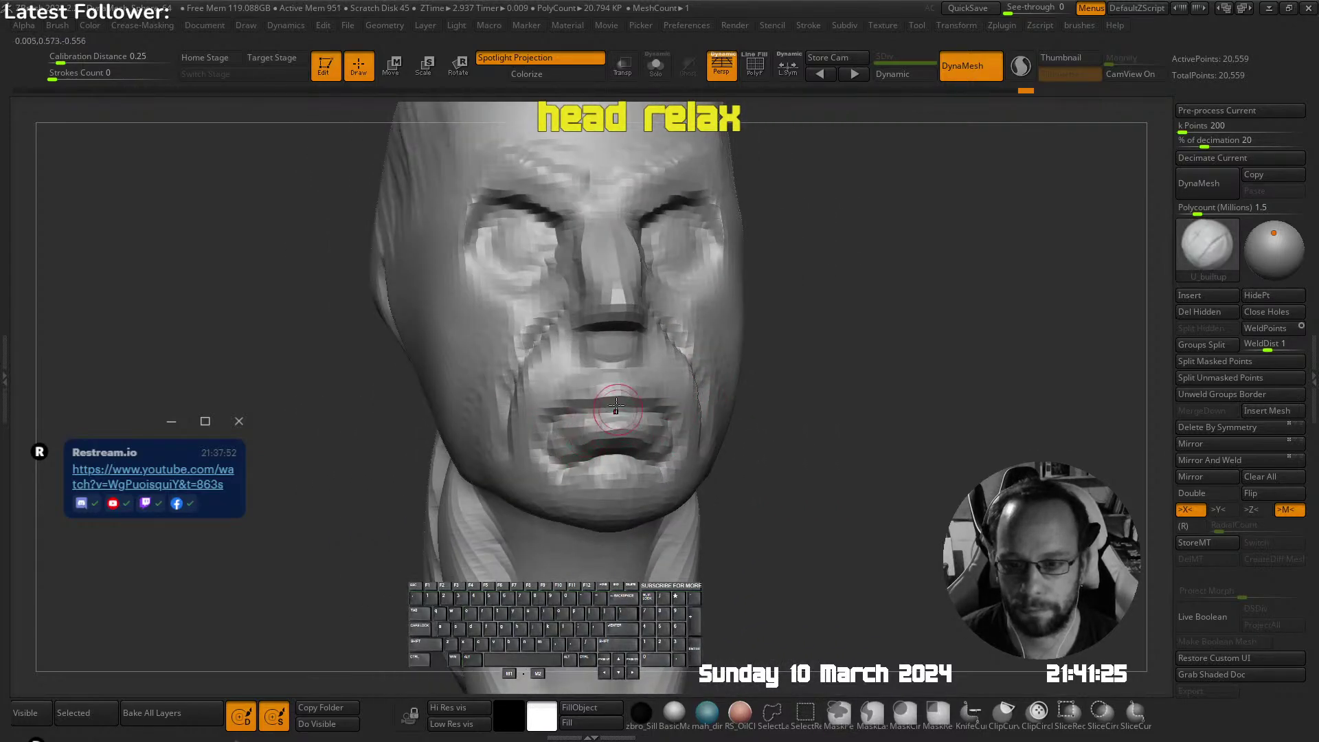
{"action": "mouse_move", "coordinate": [617, 408]}
{"action": "right_mouse_down"}
{"action": "mouse_move", "coordinate": [660, 385]}
{"action": "mouse_move", "coordinate": [601, 436]}
{"action": "mouse_move", "coordinate": [695, 373]}
{"action": "mouse_move", "coordinate": [714, 343]}
{"action": "mouse_move", "coordinate": [734, 307]}
{"action": "mouse_move", "coordinate": [704, 262]}
{"action": "right_mouse_up"}
Pull the sides of the neck base outward into shoulders with a large Move brush
{"action": "key", "text": "b"}
{"action": "key", "text": "m"}
{"action": "key", "text": "v"}
{"action": "key", "text": "s"}
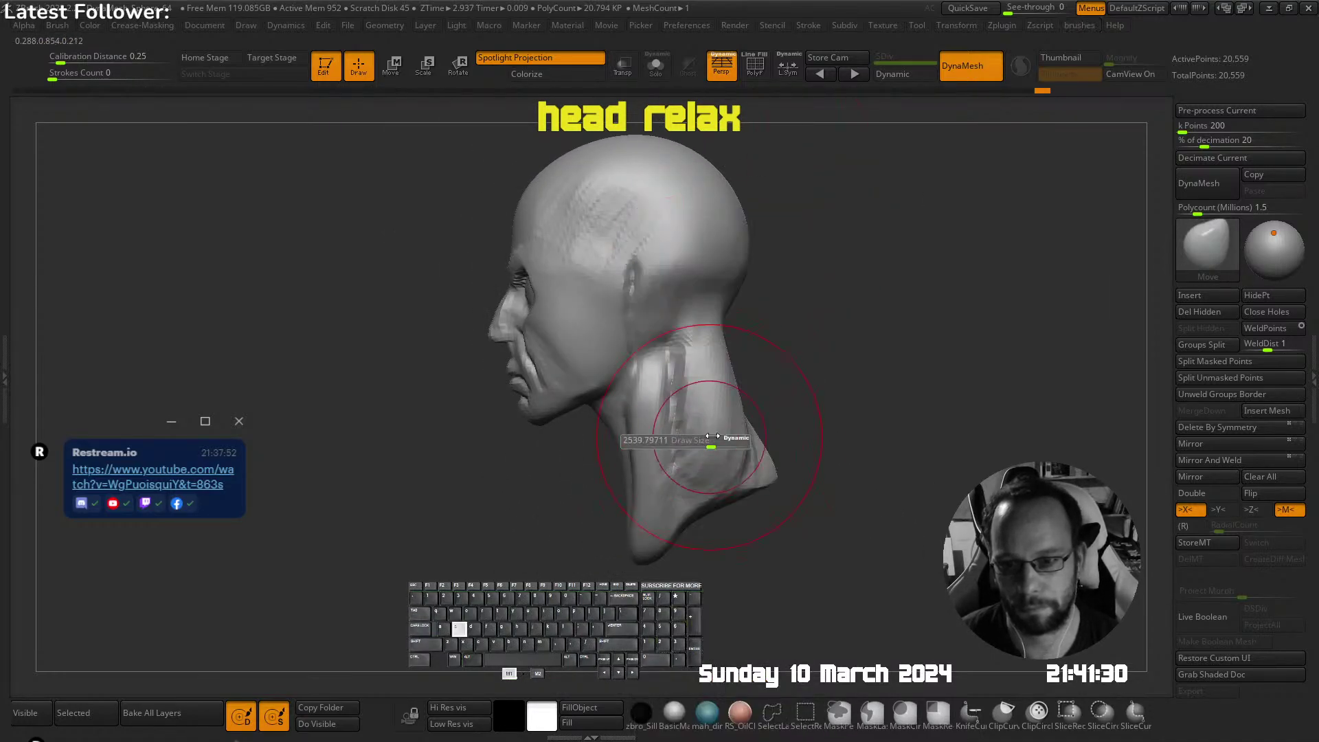
{"action": "mouse_move", "coordinate": [760, 427]}
{"action": "right_mouse_down"}
{"action": "mouse_move", "coordinate": [702, 428]}
{"action": "mouse_move", "coordinate": [718, 433]}
{"action": "mouse_move", "coordinate": [744, 401]}
{"action": "mouse_move", "coordinate": [597, 365]}
{"action": "mouse_move", "coordinate": [633, 426]}
{"action": "mouse_move", "coordinate": [604, 383]}
{"action": "mouse_move", "coordinate": [515, 398]}
{"action": "mouse_move", "coordinate": [706, 375]}
{"action": "mouse_move", "coordinate": [671, 309]}
{"action": "mouse_move", "coordinate": [764, 344]}
{"action": "right_mouse_up"}
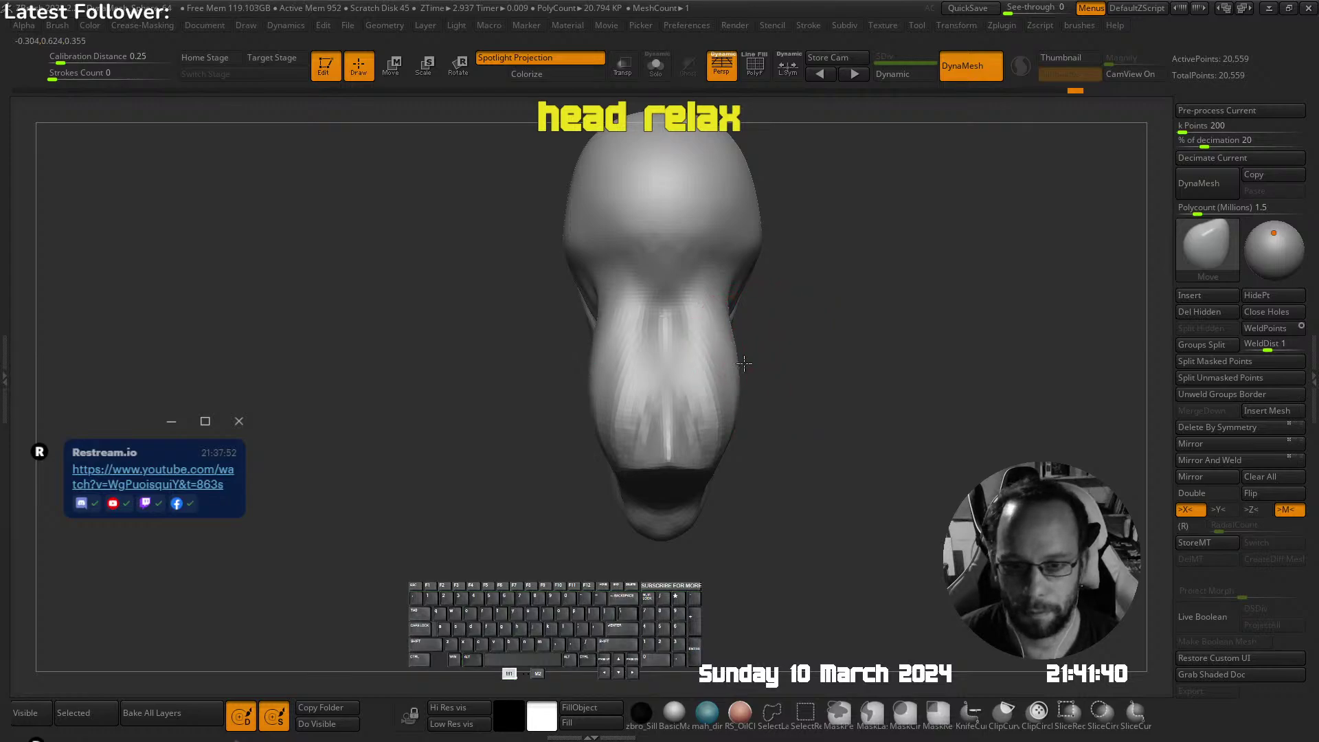
{"action": "mouse_move", "coordinate": [744, 363]}
{"action": "left_mouse_down"}
{"action": "mouse_move", "coordinate": [792, 404]}
{"action": "mouse_move", "coordinate": [812, 378]}
{"action": "mouse_move", "coordinate": [832, 380]}
{"action": "left_mouse_up"}
{"action": "mouse_move", "coordinate": [728, 375]}
{"action": "right_mouse_down"}
{"action": "mouse_move", "coordinate": [868, 368]}
{"action": "mouse_move", "coordinate": [706, 412]}
{"action": "mouse_move", "coordinate": [783, 323]}
{"action": "mouse_move", "coordinate": [522, 352]}
{"action": "right_mouse_up"}
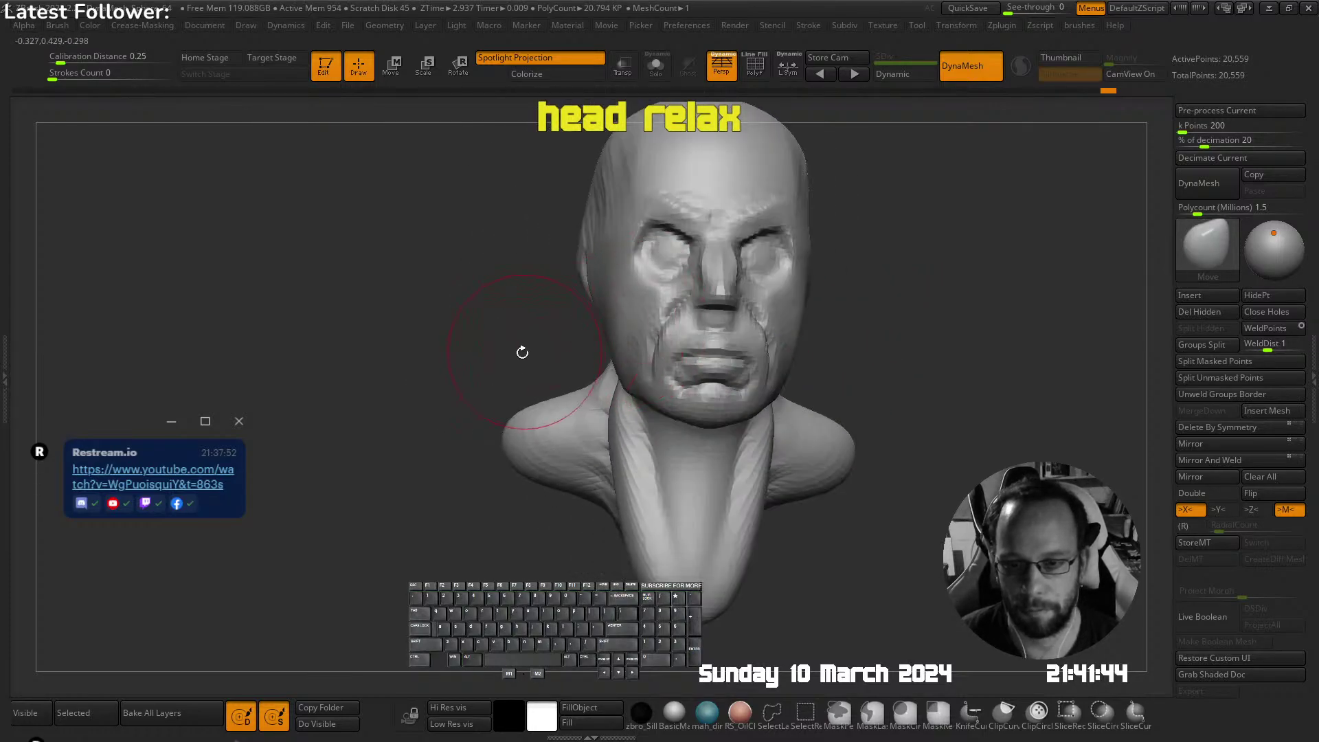
Broaden and round the shoulders and upper back with the Move brush
{"action": "mouse_move", "coordinate": [448, 368]}
{"action": "right_mouse_down"}
{"action": "mouse_move", "coordinate": [434, 487]}
{"action": "mouse_move", "coordinate": [649, 389]}
{"action": "right_mouse_up"}
{"action": "key", "text": "s"}
{"action": "left_click_drag", "start_coordinate": [649, 389], "coordinate": [777, 393]}
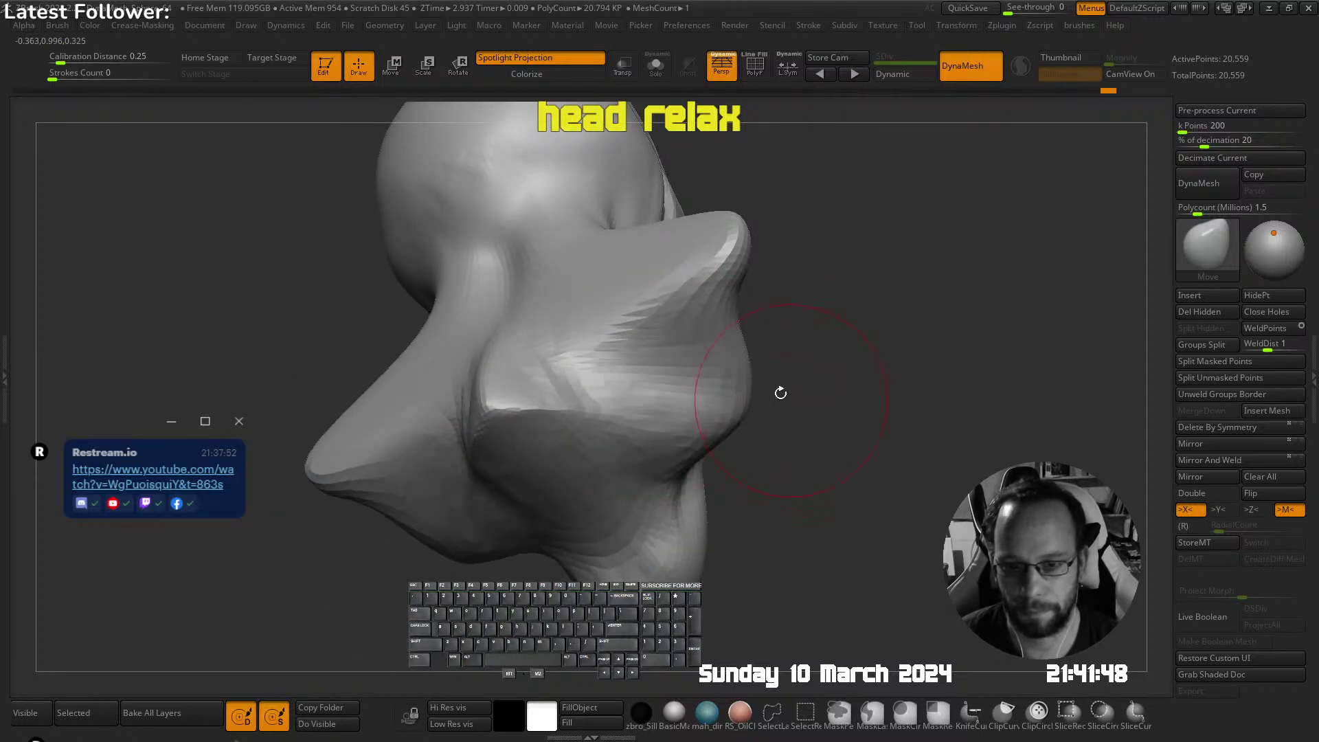
{"action": "mouse_move", "coordinate": [781, 393]}
{"action": "right_mouse_down"}
{"action": "mouse_move", "coordinate": [611, 412]}
{"action": "mouse_move", "coordinate": [678, 484]}
{"action": "mouse_move", "coordinate": [671, 462]}
{"action": "mouse_move", "coordinate": [730, 355]}
{"action": "mouse_move", "coordinate": [565, 398]}
{"action": "right_mouse_up"}
{"action": "right_click_drag", "start_coordinate": [805, 313], "coordinate": [677, 373], "text": "alt"}
{"action": "mouse_move", "coordinate": [803, 368]}
{"action": "right_mouse_down"}
{"action": "mouse_move", "coordinate": [724, 371]}
{"action": "mouse_move", "coordinate": [689, 355]}
{"action": "right_mouse_up"}
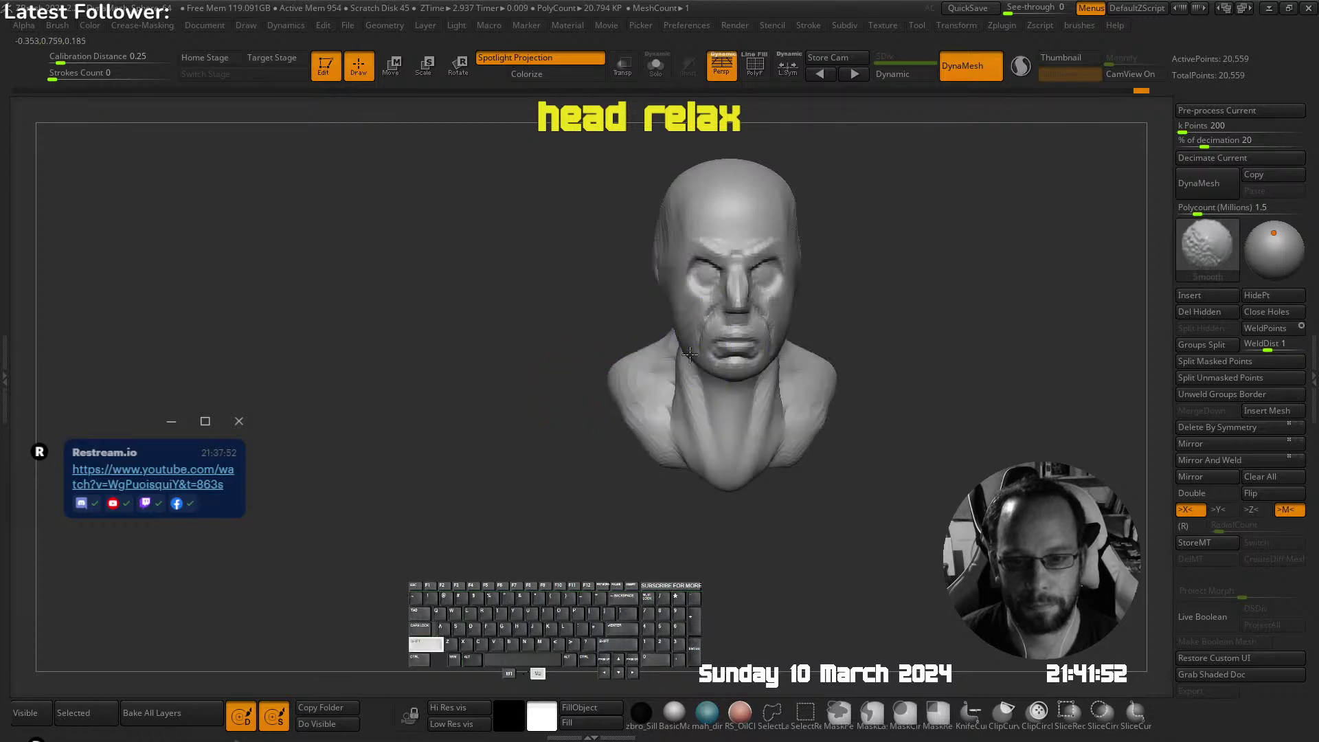
Remesh the stretched bust with DynaMesh and smooth the transition from neck to shoulders
{"action": "left_click_drag", "start_coordinate": [625, 467], "coordinate": [533, 560], "text": "ctrl"}
{"action": "mouse_move", "coordinate": [533, 535]}
{"action": "right_mouse_down", "text": "alt"}
{"action": "mouse_move", "coordinate": [504, 529]}
{"action": "mouse_move", "coordinate": [584, 501]}
{"action": "right_mouse_up", "text": "alt"}
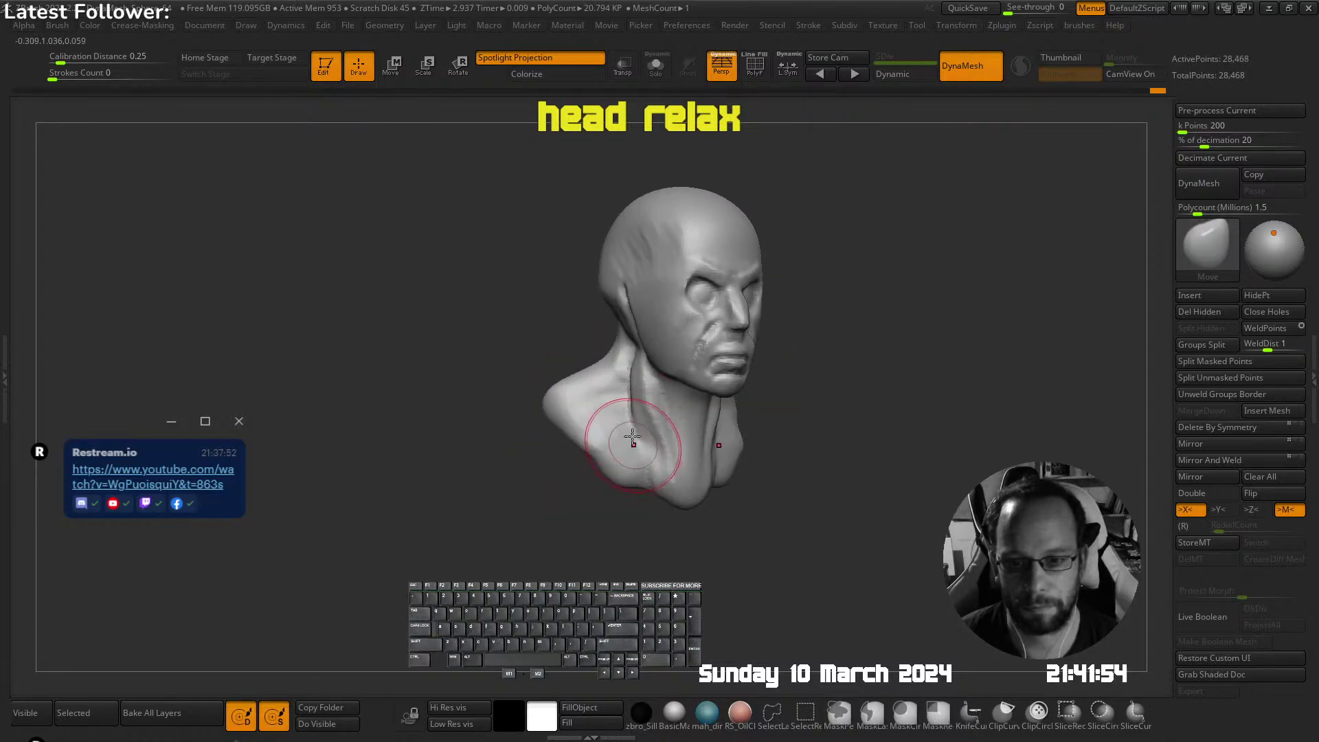
{"action": "left_click_drag", "start_coordinate": [629, 441], "coordinate": [618, 416], "text": "shift"}
Build up the side neck muscle below the ear with the U_builtup brush and smooth it
{"action": "right_click_drag", "start_coordinate": [611, 412], "coordinate": [683, 378]}
{"action": "key", "text": "space"}
{"action": "left_click", "coordinate": [629, 347]}
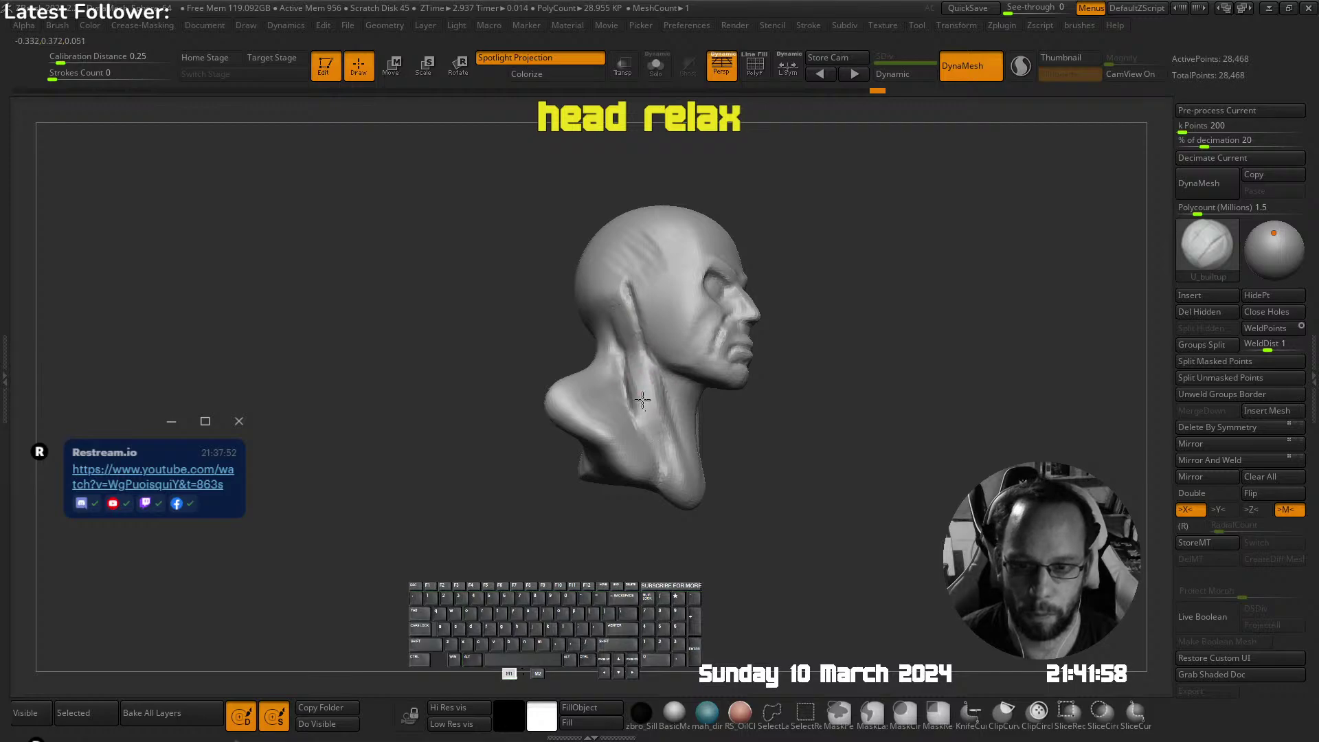
{"action": "left_click_drag", "start_coordinate": [642, 400], "coordinate": [636, 352]}
{"action": "right_click_drag", "start_coordinate": [650, 378], "coordinate": [624, 382]}
{"action": "left_click_drag", "start_coordinate": [634, 326], "coordinate": [634, 347], "text": "shift"}
{"action": "mouse_move", "coordinate": [647, 450]}
{"action": "right_mouse_down"}
{"action": "mouse_move", "coordinate": [789, 303]}
{"action": "mouse_move", "coordinate": [685, 345]}
{"action": "mouse_move", "coordinate": [801, 374]}
{"action": "mouse_move", "coordinate": [715, 465]}
{"action": "mouse_move", "coordinate": [707, 427]}
{"action": "mouse_move", "coordinate": [722, 523]}
{"action": "right_mouse_up"}
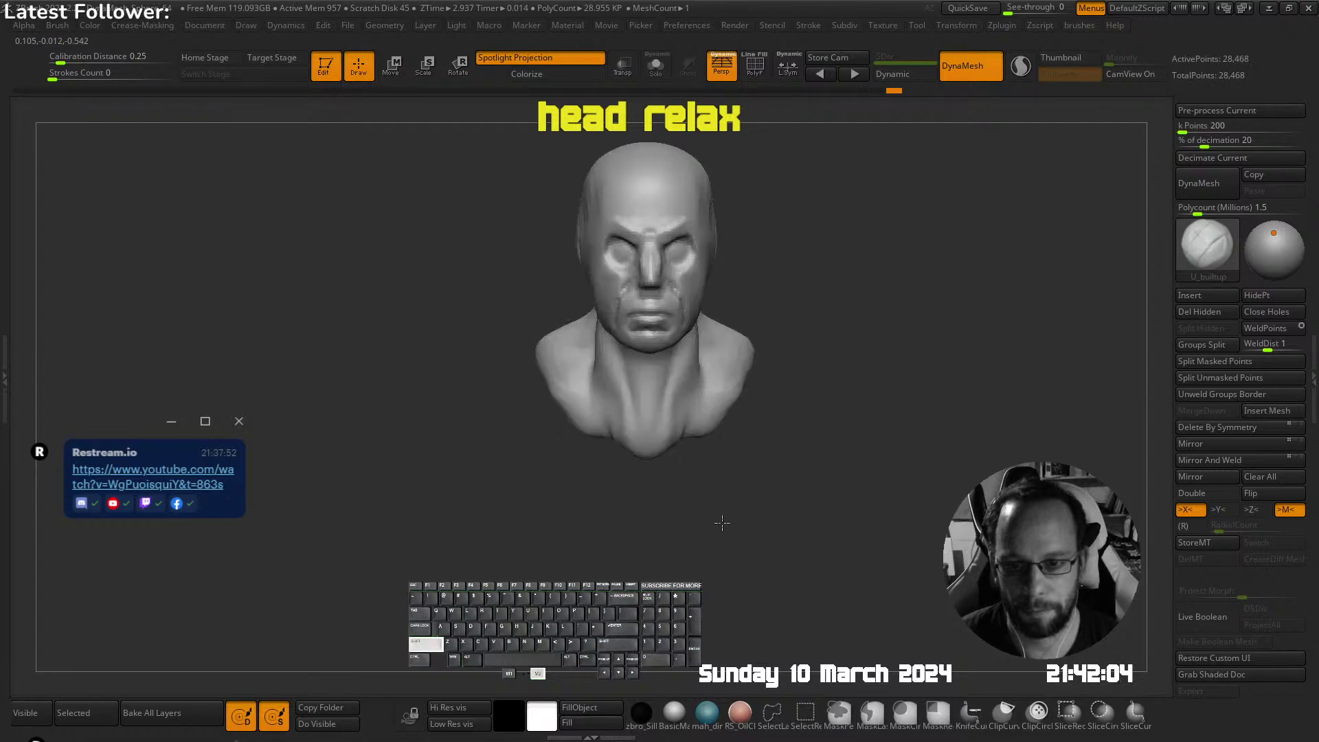
Define the front and side neck muscles with U_builtup strokes and soften them
{"action": "right_click_drag", "start_coordinate": [731, 338], "coordinate": [675, 340]}
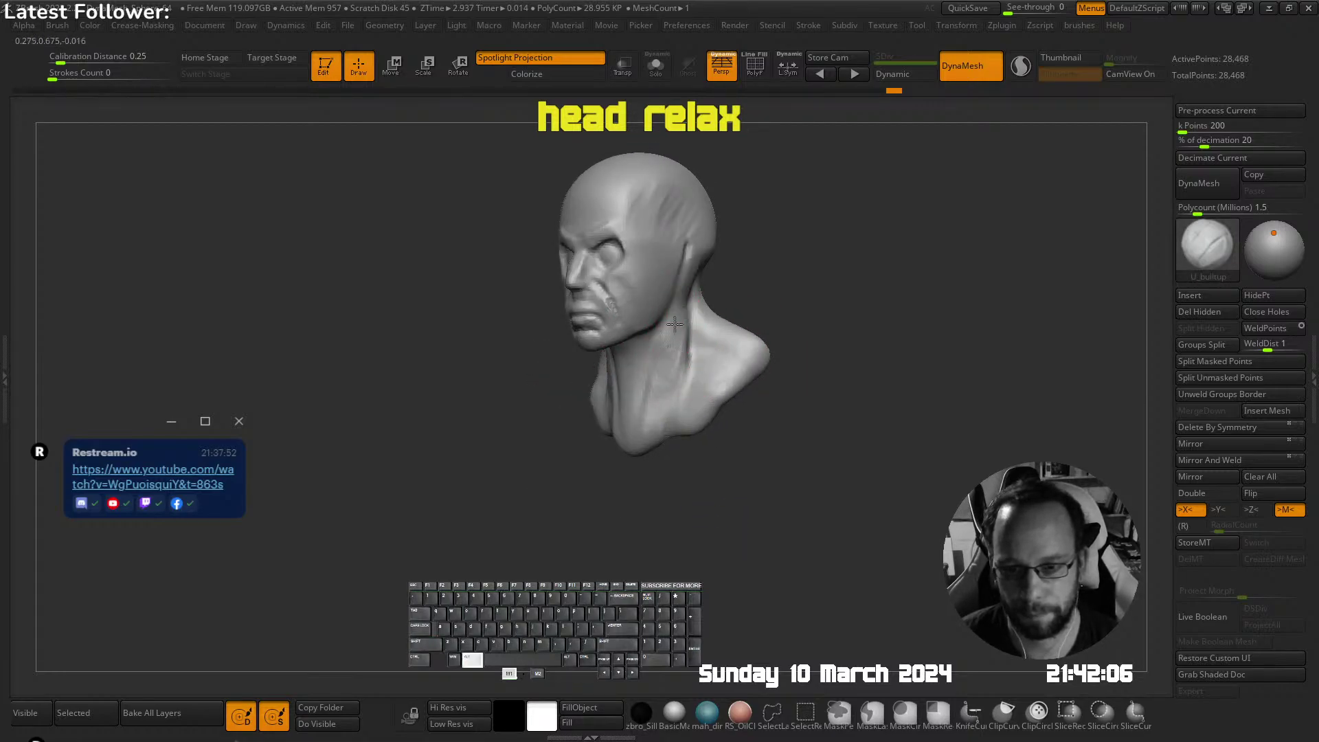
{"action": "key", "text": "shift"}
{"action": "mouse_move", "coordinate": [645, 391]}
{"action": "right_mouse_down"}
{"action": "mouse_move", "coordinate": [611, 375]}
{"action": "mouse_move", "coordinate": [670, 350]}
{"action": "right_mouse_up"}
{"action": "mouse_move", "coordinate": [633, 364]}
{"action": "left_mouse_down"}
{"action": "mouse_move", "coordinate": [635, 385]}
{"action": "mouse_move", "coordinate": [638, 360]}
{"action": "left_mouse_up"}
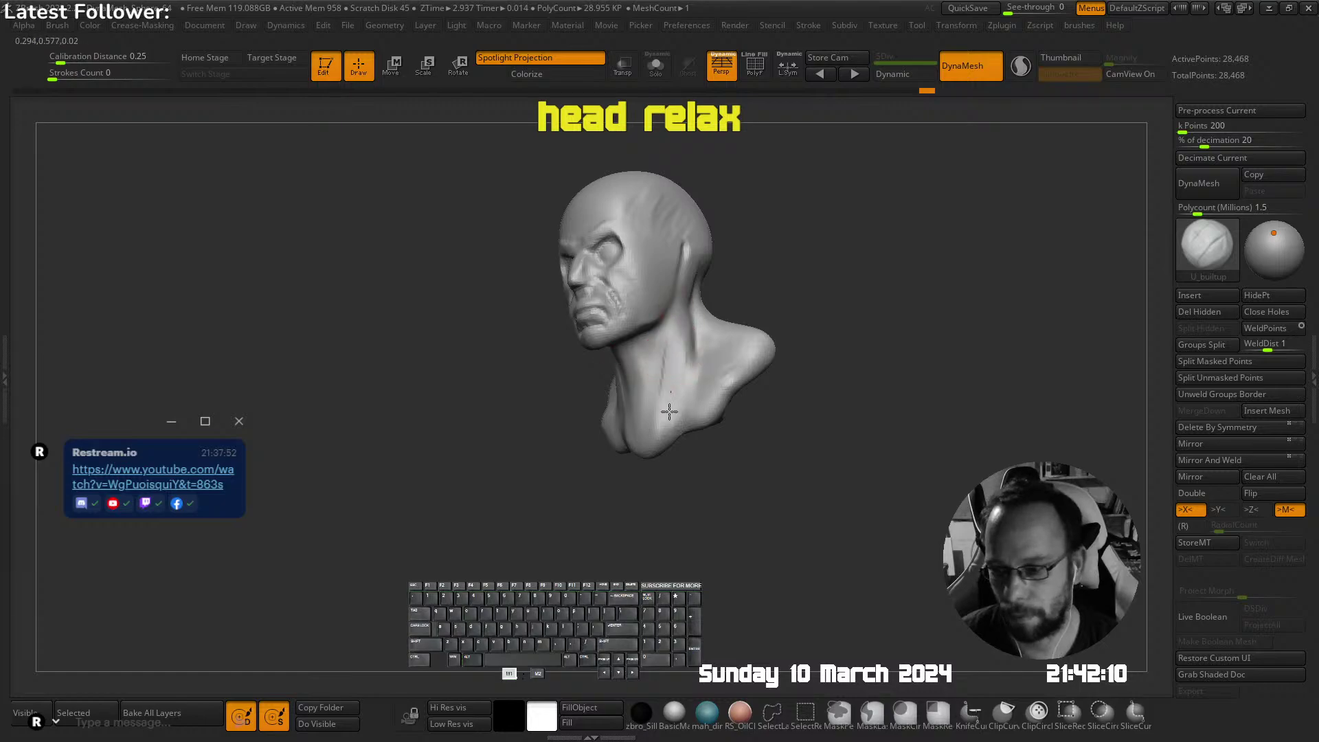
{"action": "key", "text": "shift"}
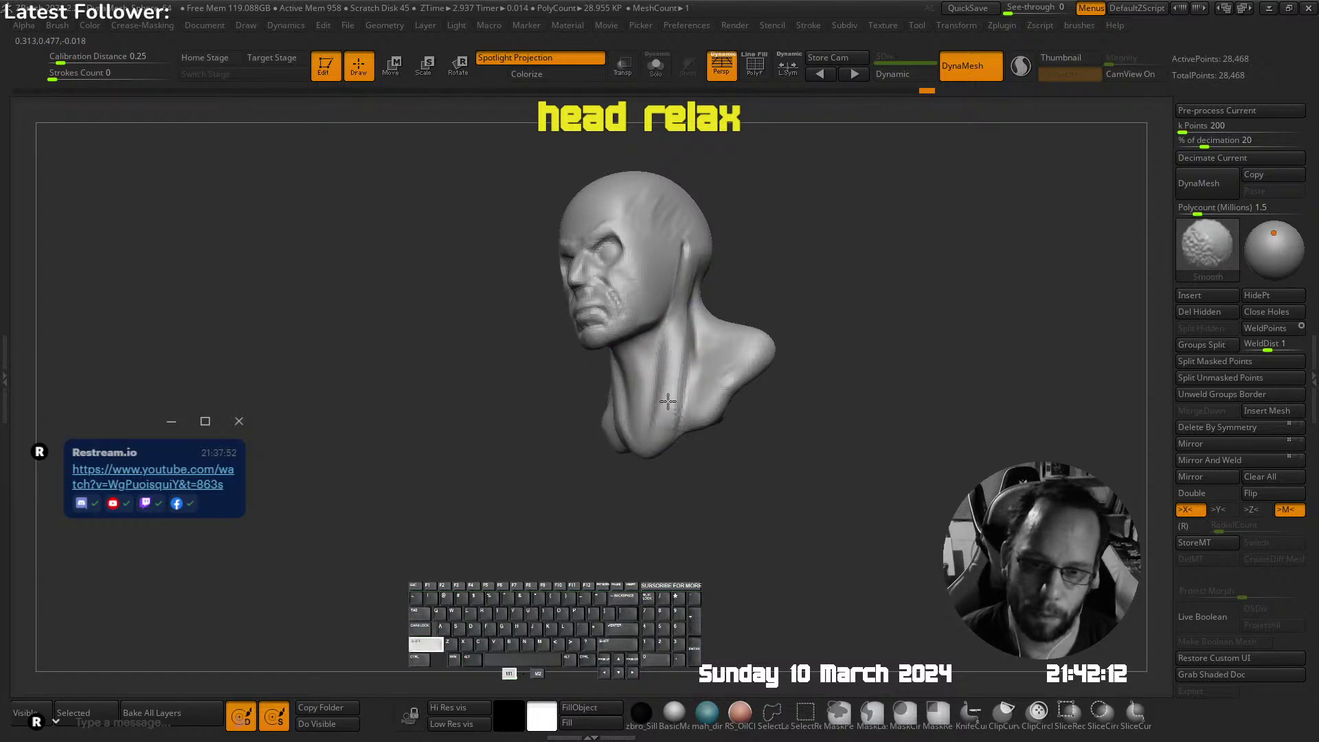
{"action": "right_click_drag", "start_coordinate": [668, 401], "coordinate": [583, 332], "text": "shift"}
Adjust the neck contour with the Move brush and smooth the lower tip of the chest
{"action": "key", "text": "b"}
{"action": "key", "text": "m"}
{"action": "key", "text": "v"}
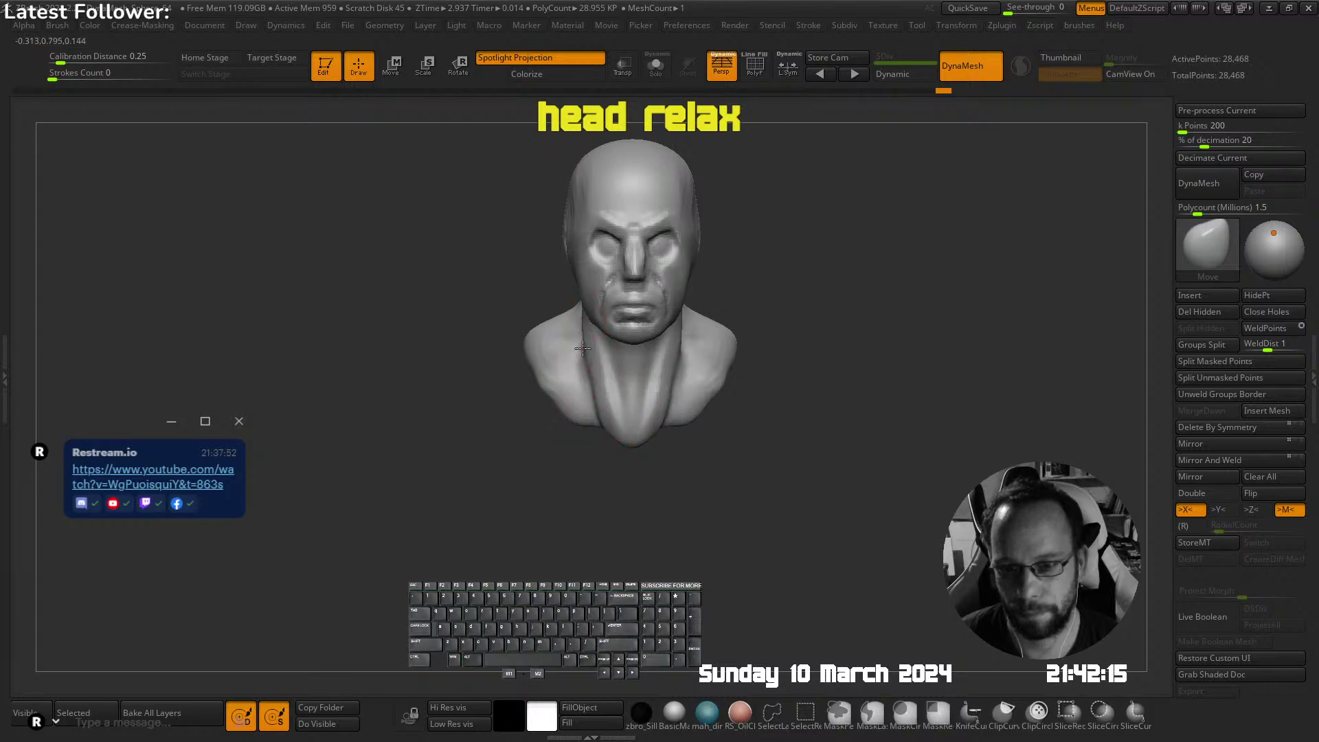
{"action": "key", "text": "shift"}
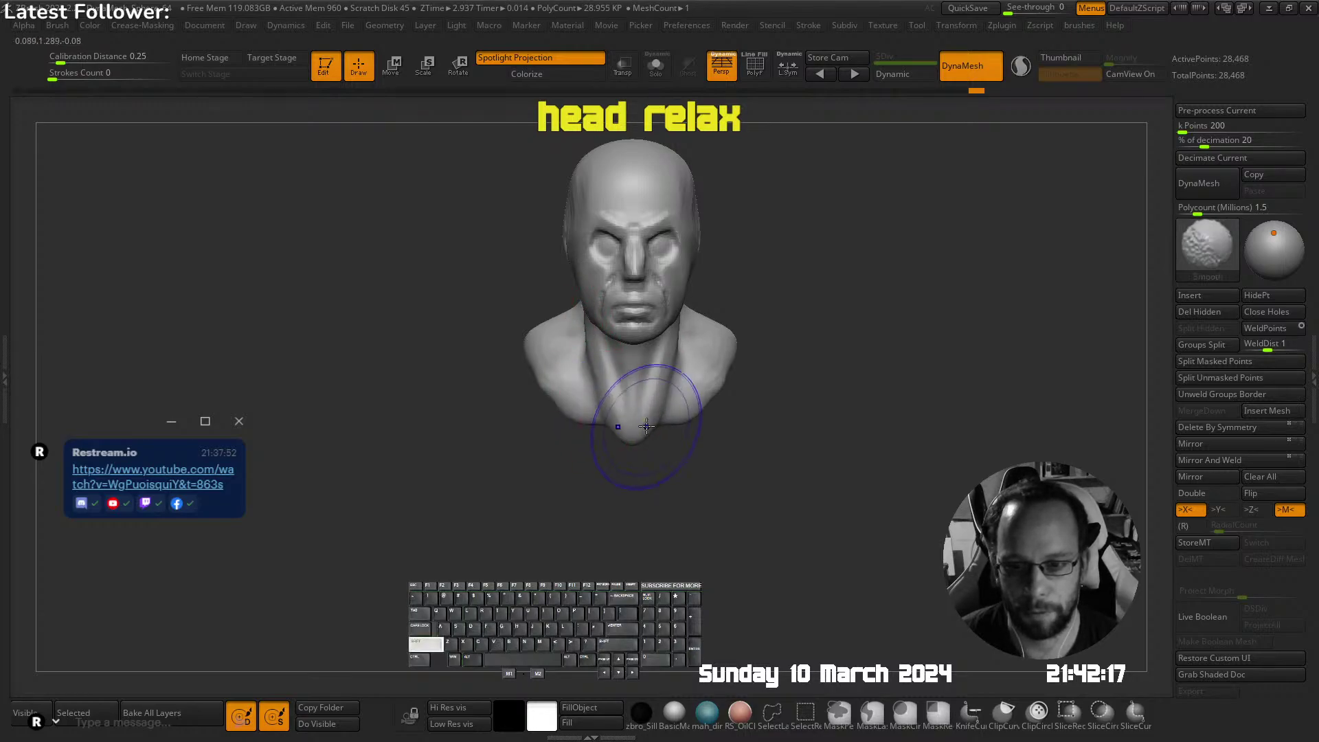
Build up the upper chest below the shoulders with the U_builtup brush and smooth it
{"action": "key", "text": "b"}
{"action": "key", "text": "s"}
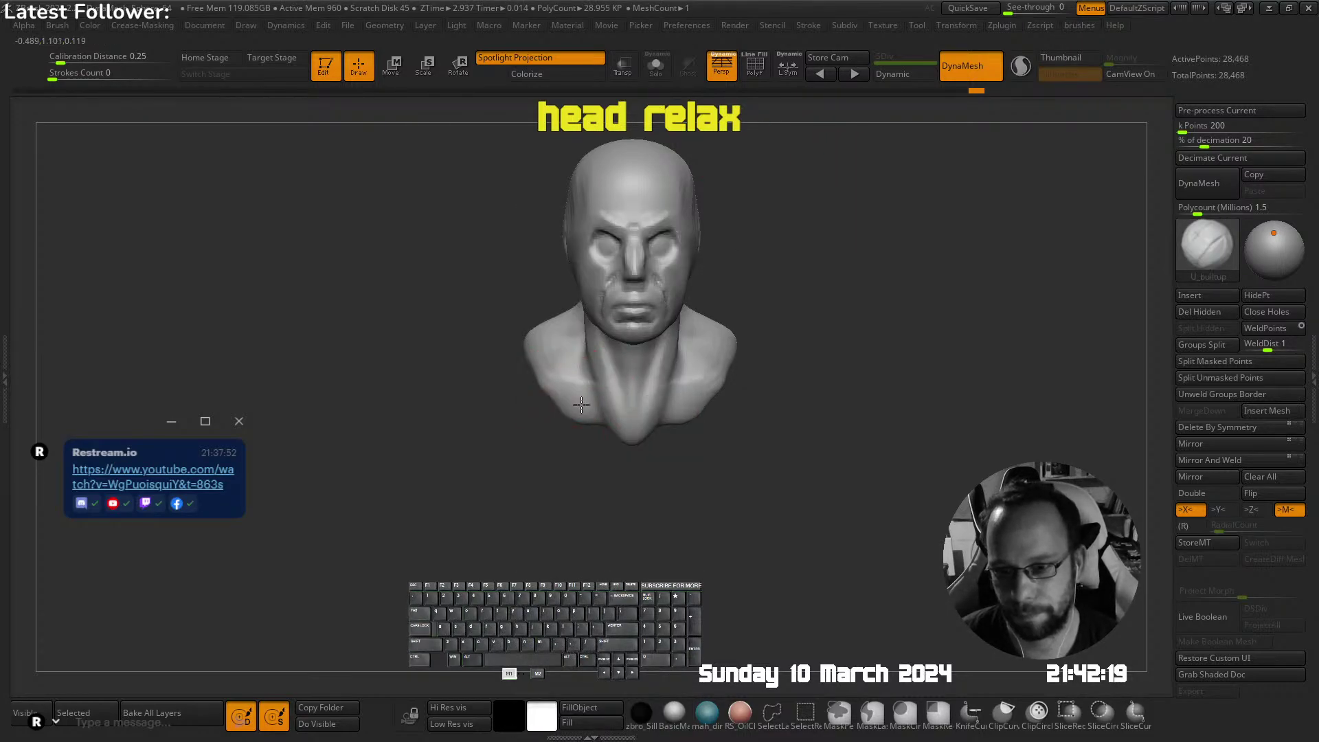
{"action": "mouse_move", "coordinate": [564, 416]}
{"action": "left_mouse_down"}
{"action": "mouse_move", "coordinate": [591, 411]}
{"action": "mouse_move", "coordinate": [562, 402]}
{"action": "mouse_move", "coordinate": [612, 435]}
{"action": "mouse_move", "coordinate": [575, 377]}
{"action": "mouse_move", "coordinate": [574, 389]}
{"action": "mouse_move", "coordinate": [576, 357]}
{"action": "left_mouse_up"}
{"action": "left_click_drag", "start_coordinate": [575, 357], "coordinate": [591, 379], "text": "shift"}
{"action": "right_click_drag", "start_coordinate": [574, 392], "coordinate": [539, 384]}
Build up the temple and the side of the head behind the eye with the U_builtup brush and smooth the strokes
{"action": "mouse_move", "coordinate": [753, 196]}
{"action": "right_mouse_down", "text": "alt"}
{"action": "mouse_move", "coordinate": [774, 176]}
{"action": "mouse_move", "coordinate": [755, 254]}
{"action": "right_mouse_up", "text": "alt"}
{"action": "mouse_move", "coordinate": [691, 338]}
{"action": "left_mouse_down"}
{"action": "mouse_move", "coordinate": [721, 309]}
{"action": "mouse_move", "coordinate": [772, 295]}
{"action": "mouse_move", "coordinate": [794, 318]}
{"action": "mouse_move", "coordinate": [703, 344]}
{"action": "mouse_move", "coordinate": [692, 322]}
{"action": "left_mouse_up"}
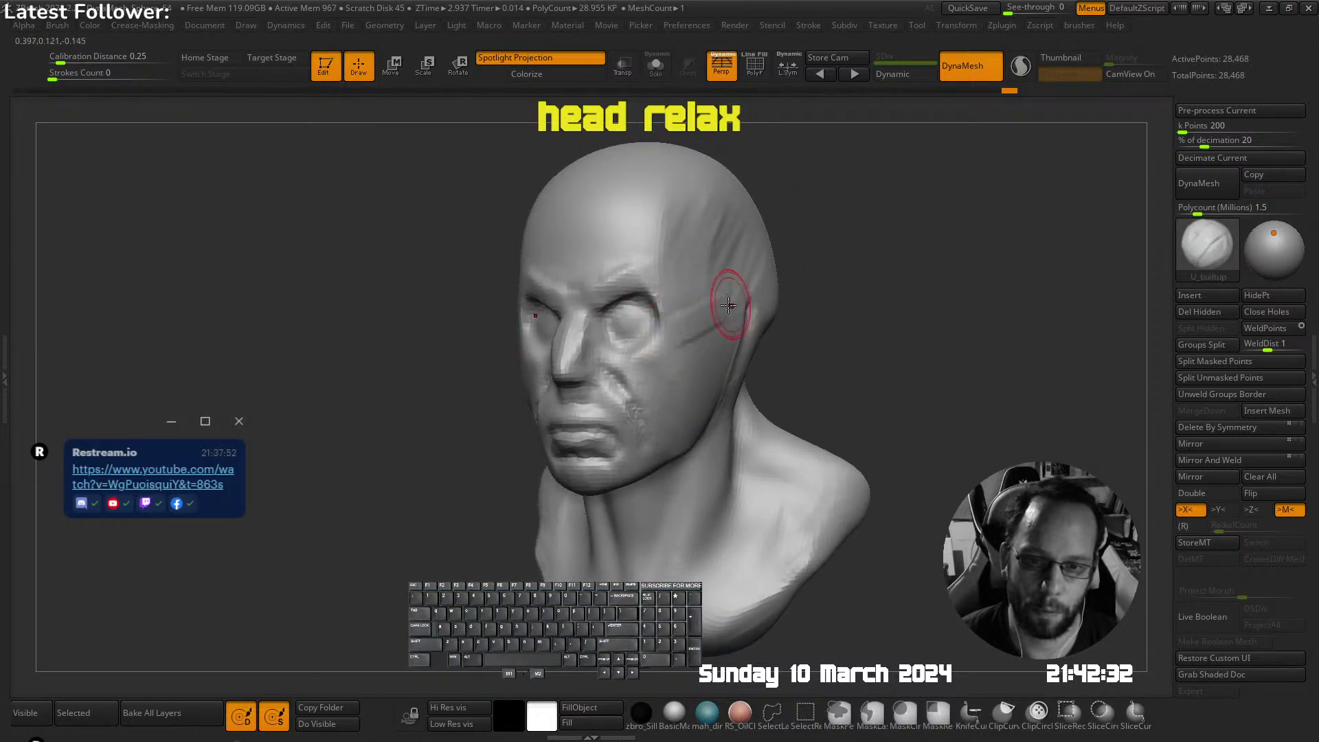
{"action": "left_click_drag", "start_coordinate": [787, 292], "coordinate": [754, 275]}
{"action": "key", "text": "ctrl+z"}
{"action": "key", "text": "s"}
{"action": "mouse_move", "coordinate": [720, 317]}
{"action": "left_mouse_down"}
{"action": "mouse_move", "coordinate": [687, 341]}
{"action": "mouse_move", "coordinate": [718, 331]}
{"action": "left_mouse_up"}
{"action": "left_click_drag", "start_coordinate": [684, 213], "coordinate": [646, 256], "text": "alt"}
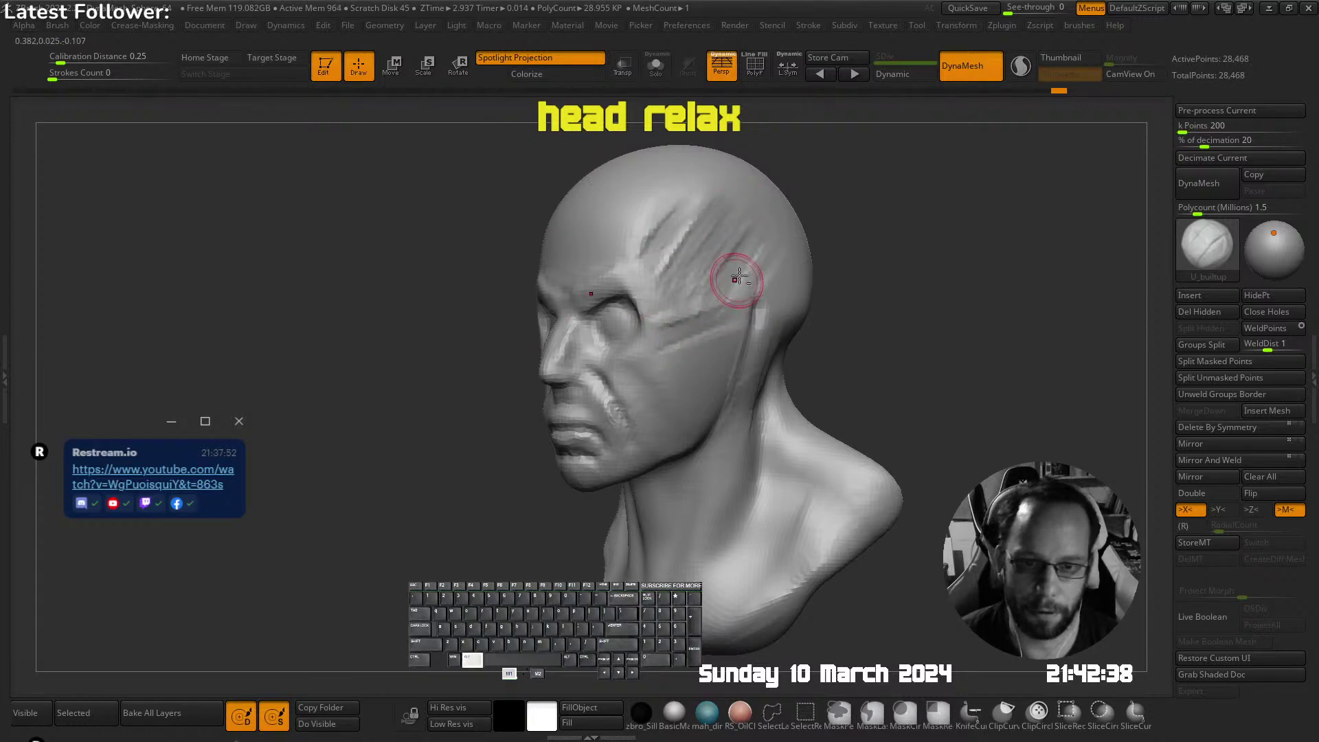
{"action": "mouse_move", "coordinate": [737, 278]}
{"action": "left_mouse_down", "text": "shift"}
{"action": "mouse_move", "coordinate": [690, 277]}
{"action": "mouse_move", "coordinate": [727, 307]}
{"action": "left_mouse_up", "text": "shift"}
{"action": "right_click_drag", "start_coordinate": [748, 277], "coordinate": [764, 261]}
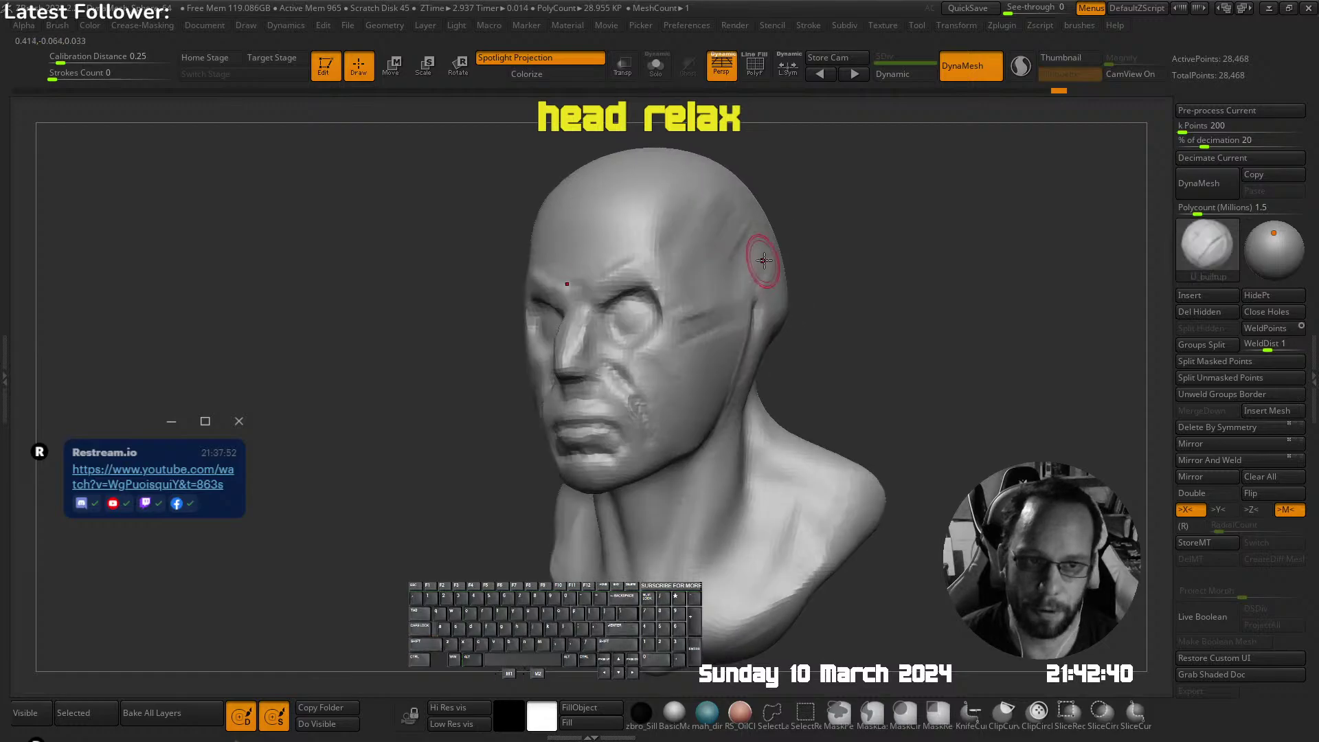
Shape the brow ridge with the U_builtup brush and smooth the centre of the forehead above the nose
{"action": "mouse_move", "coordinate": [691, 294]}
{"action": "left_mouse_down"}
{"action": "mouse_move", "coordinate": [701, 282]}
{"action": "mouse_move", "coordinate": [624, 259]}
{"action": "mouse_move", "coordinate": [656, 300]}
{"action": "left_mouse_up"}
{"action": "key", "text": "s"}
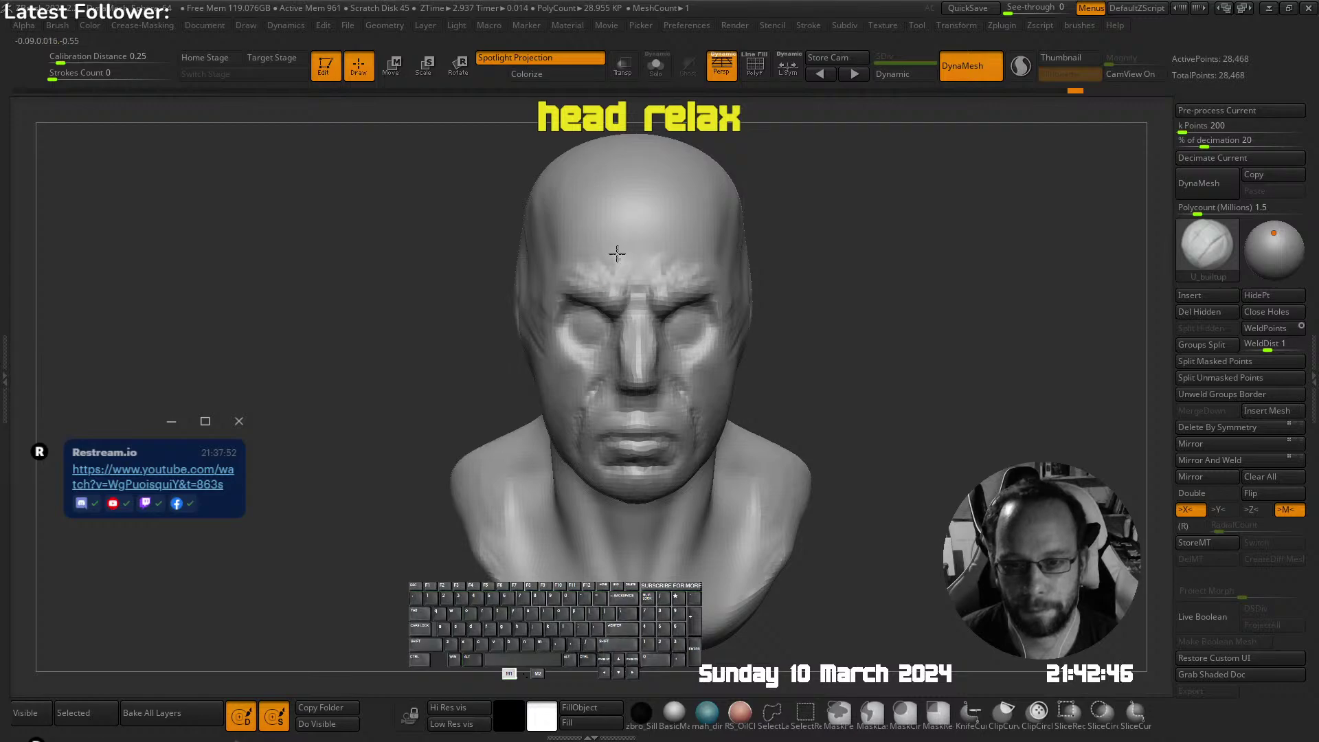
{"action": "left_click_drag", "start_coordinate": [610, 253], "coordinate": [641, 277], "text": "shift"}
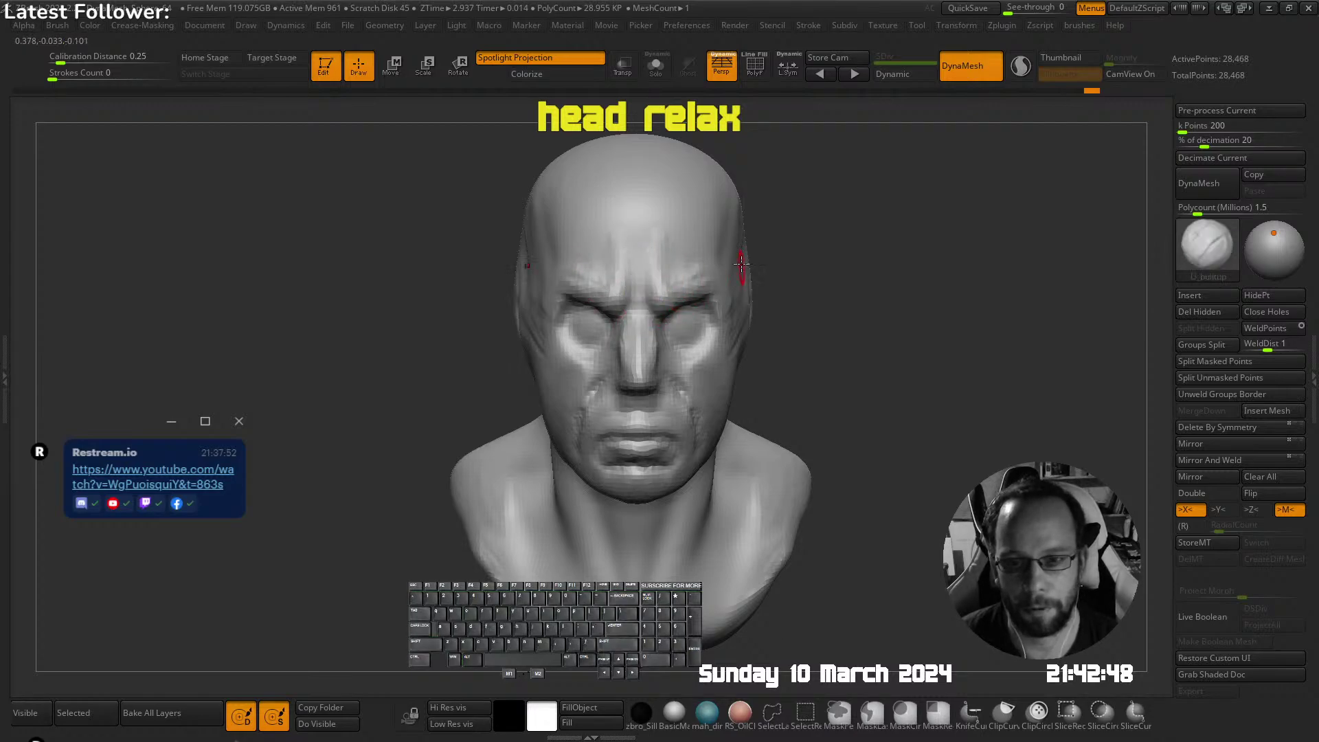
Build up the cheek below the eye and beside the nasolabial fold with the U_builtup brush
{"action": "mouse_move", "coordinate": [739, 267]}
{"action": "right_mouse_down", "text": "ctrl"}
{"action": "mouse_move", "coordinate": [717, 262]}
{"action": "mouse_move", "coordinate": [691, 309]}
{"action": "mouse_move", "coordinate": [703, 385]}
{"action": "right_mouse_up", "text": "ctrl"}
{"action": "key", "text": "s"}
{"action": "left_click_drag", "start_coordinate": [703, 389], "coordinate": [715, 389]}
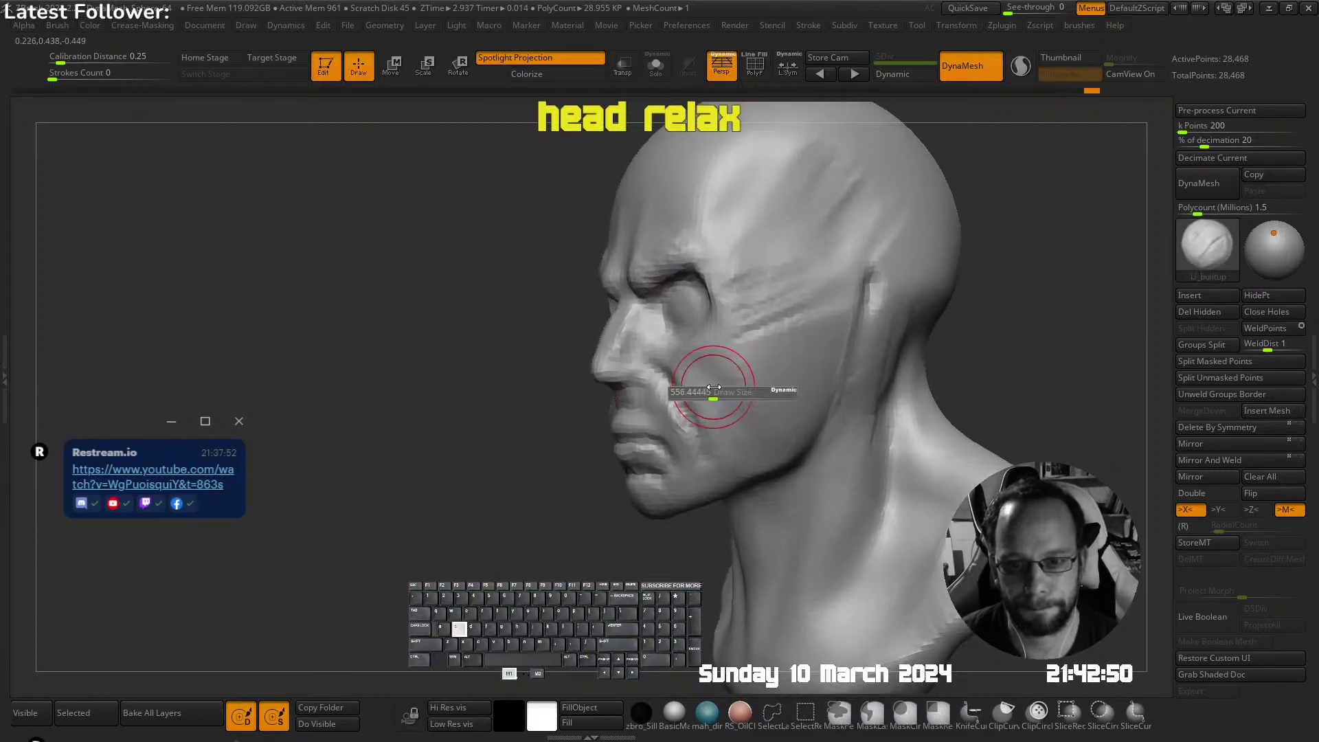
{"action": "right_click_drag", "start_coordinate": [699, 362], "coordinate": [729, 362]}
{"action": "key", "text": "s"}
{"action": "mouse_move", "coordinate": [720, 365]}
{"action": "left_mouse_down"}
{"action": "mouse_move", "coordinate": [704, 364]}
{"action": "mouse_move", "coordinate": [711, 341]}
{"action": "left_mouse_up"}
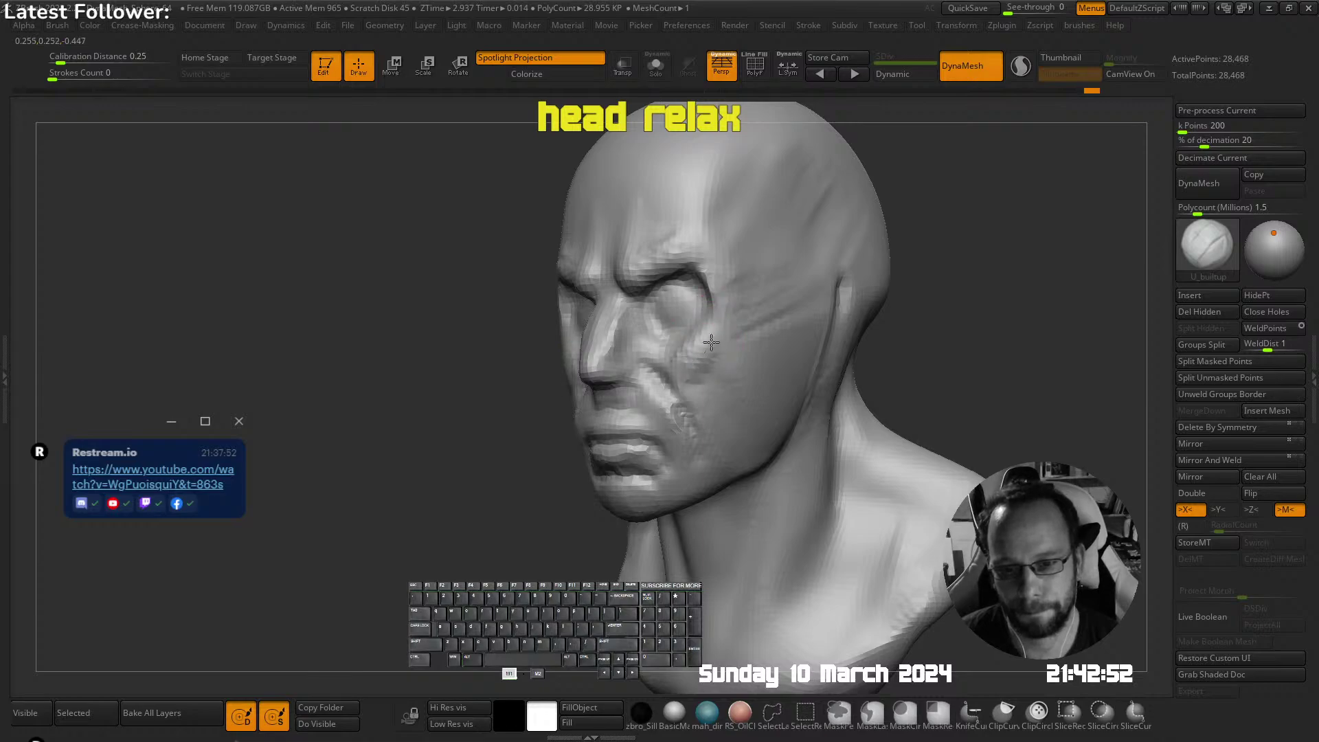
Build up the jaw muscle at the corner of the lower jaw with U_builtup strokes
{"action": "mouse_move", "coordinate": [732, 383]}
{"action": "right_mouse_down"}
{"action": "mouse_move", "coordinate": [755, 401]}
{"action": "mouse_move", "coordinate": [737, 341]}
{"action": "mouse_move", "coordinate": [767, 371]}
{"action": "mouse_move", "coordinate": [767, 359]}
{"action": "right_mouse_up"}
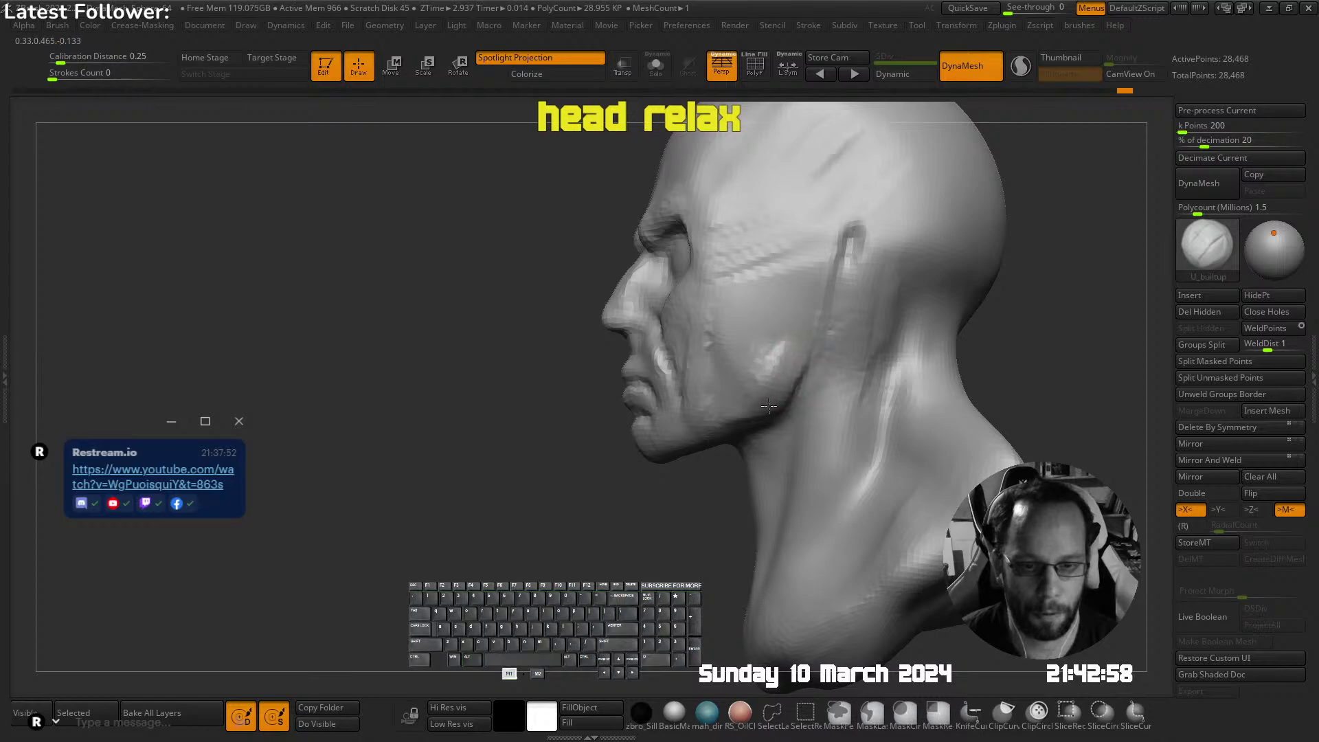
{"action": "left_click_drag", "start_coordinate": [768, 404], "coordinate": [778, 350]}
{"action": "right_click_drag", "start_coordinate": [777, 351], "coordinate": [782, 289], "text": "ctrl"}
{"action": "mouse_move", "coordinate": [782, 288]}
{"action": "right_mouse_down"}
{"action": "mouse_move", "coordinate": [824, 278]}
{"action": "mouse_move", "coordinate": [798, 264]}
{"action": "right_mouse_up"}
Adjust the side of the face and the jawline in profile with the Move brush
{"action": "key", "text": "Tab"}
{"action": "left_click", "coordinate": [780, 232]}
{"action": "right_click_drag", "start_coordinate": [786, 362], "coordinate": [696, 391], "text": "alt"}
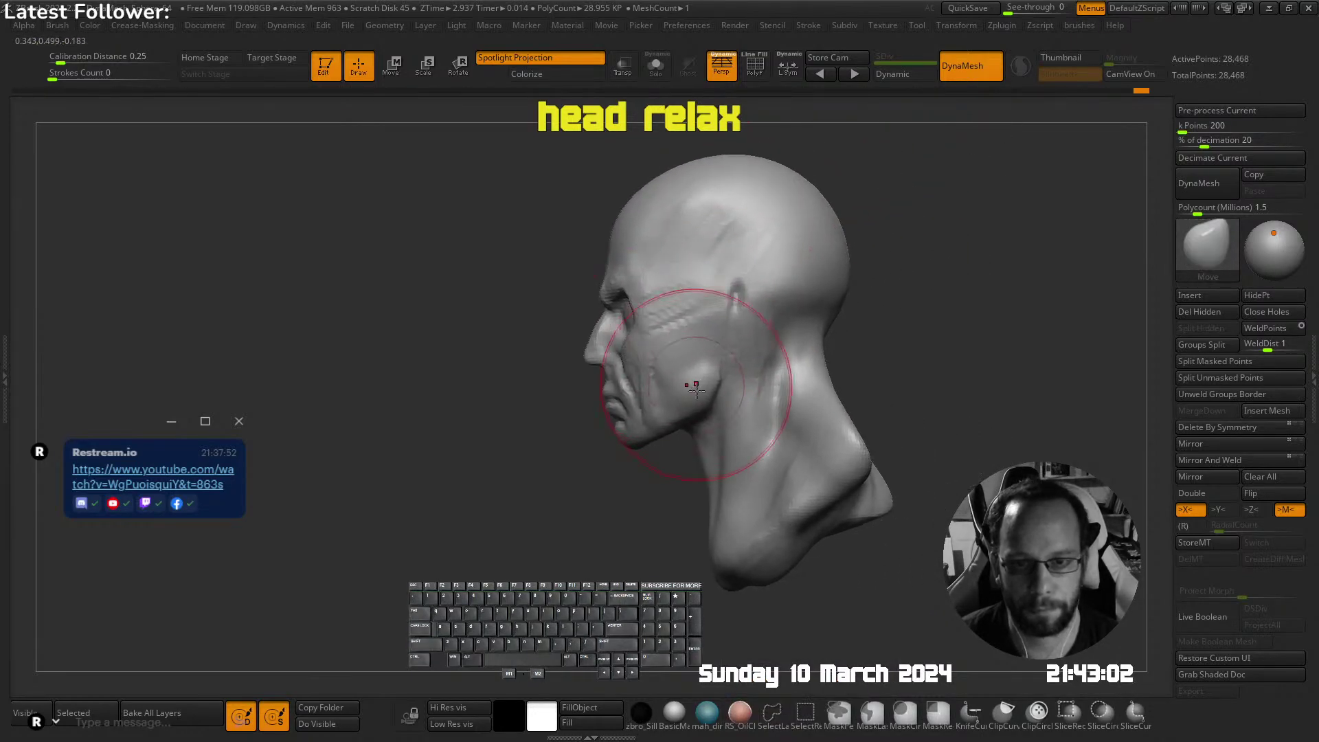
Carve the eyelid creases into both eyes with the DamStandard brush
{"action": "mouse_move", "coordinate": [765, 348]}
{"action": "right_mouse_down", "text": "shift"}
{"action": "mouse_move", "coordinate": [851, 346]}
{"action": "mouse_move", "coordinate": [770, 231]}
{"action": "right_mouse_up", "text": "shift"}
{"action": "mouse_move", "coordinate": [638, 261]}
{"action": "right_mouse_down", "text": "alt"}
{"action": "mouse_move", "coordinate": [698, 271]}
{"action": "mouse_move", "coordinate": [636, 332]}
{"action": "right_mouse_up", "text": "alt"}
{"action": "key", "text": "b"}
{"action": "key", "text": "d"}
{"action": "key", "text": "s"}
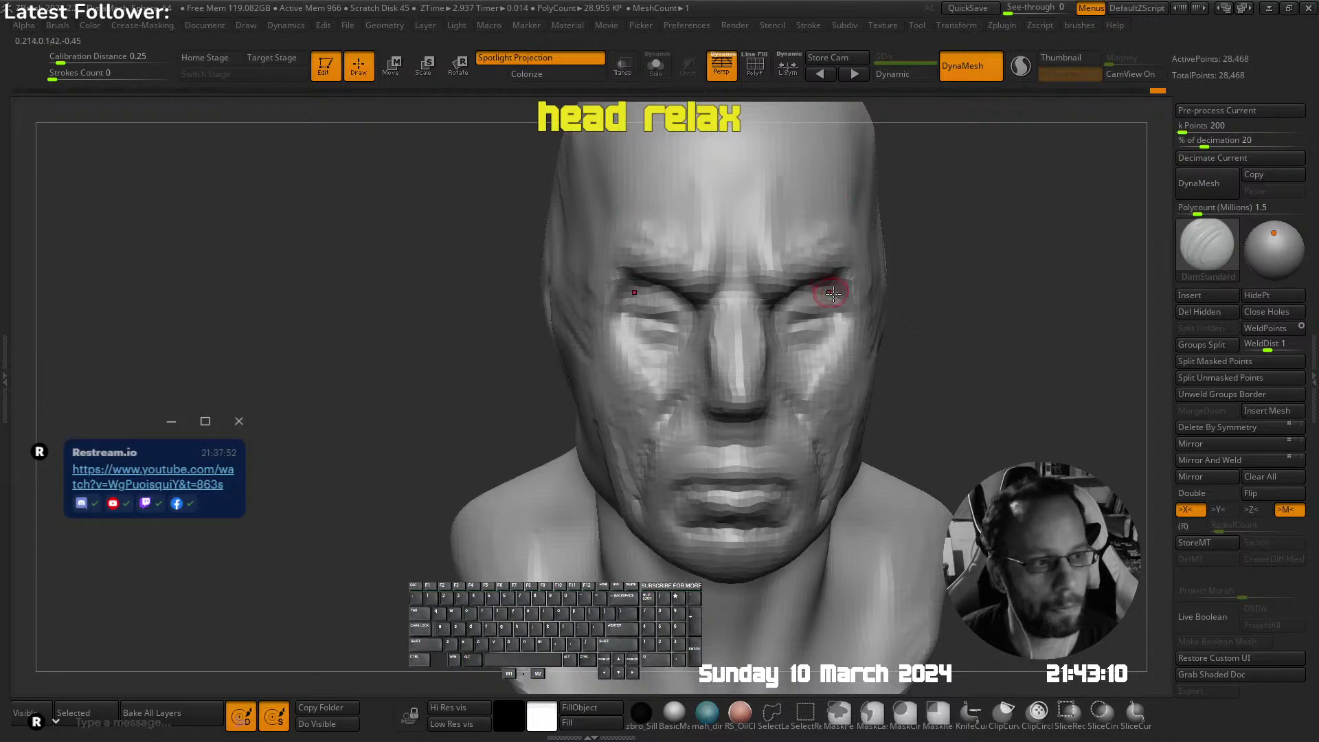
Build up the nostril wings and the sides of the nose with the U_builtup brush
{"action": "right_click_drag", "start_coordinate": [833, 293], "coordinate": [728, 231], "text": "ctrl"}
{"action": "mouse_move", "coordinate": [728, 230]}
{"action": "right_mouse_down", "text": "alt"}
{"action": "mouse_move", "coordinate": [673, 275]}
{"action": "mouse_move", "coordinate": [756, 327]}
{"action": "mouse_move", "coordinate": [698, 309]}
{"action": "right_mouse_up", "text": "alt"}
{"action": "mouse_move", "coordinate": [698, 309]}
{"action": "right_mouse_down", "text": "ctrl"}
{"action": "mouse_move", "coordinate": [710, 336]}
{"action": "mouse_move", "coordinate": [735, 297]}
{"action": "mouse_move", "coordinate": [636, 401]}
{"action": "right_mouse_up", "text": "ctrl"}
{"action": "key", "text": "space"}
{"action": "left_click", "coordinate": [722, 292]}
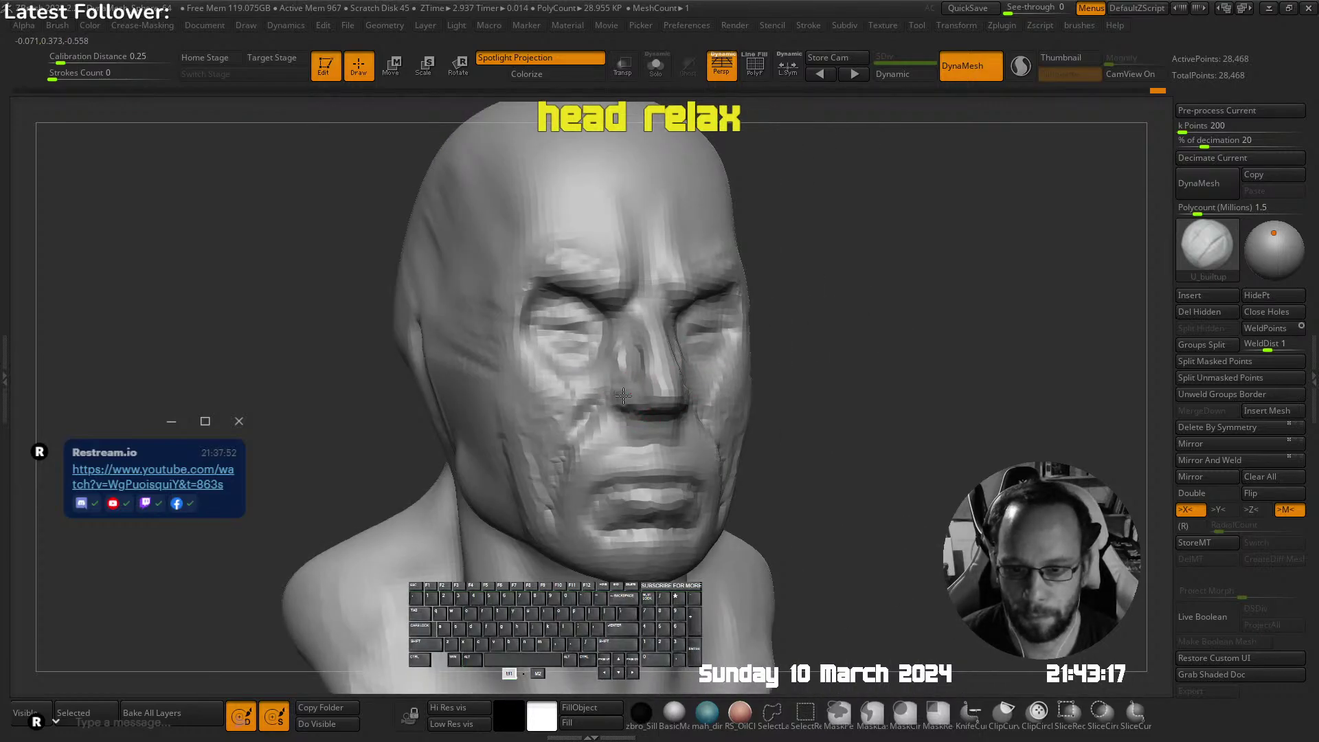
{"action": "left_click_drag", "start_coordinate": [623, 396], "coordinate": [627, 386]}
{"action": "mouse_move", "coordinate": [718, 308]}
{"action": "right_mouse_down", "text": "ctrl"}
{"action": "mouse_move", "coordinate": [721, 327]}
{"action": "mouse_move", "coordinate": [700, 328]}
{"action": "right_mouse_up", "text": "ctrl"}
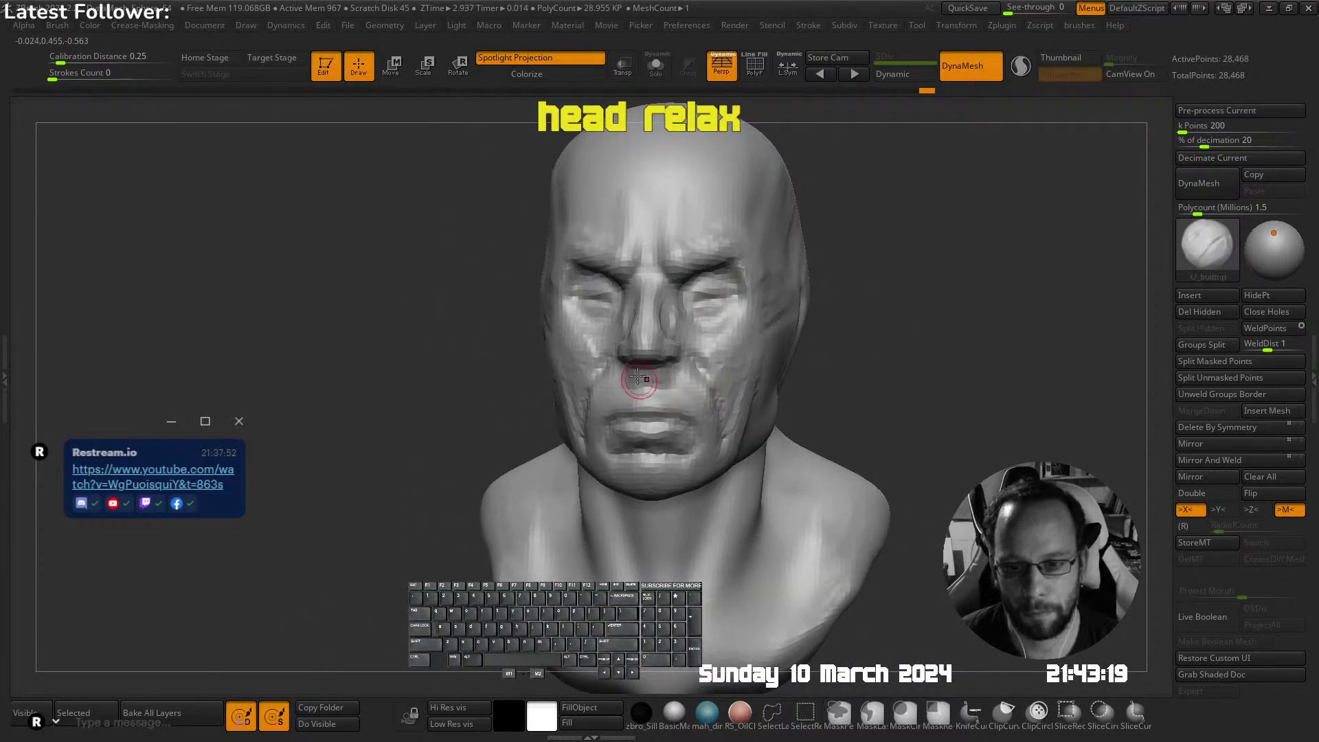
Reshape the nose and mouth profile with the Move brush
{"action": "right_click_drag", "start_coordinate": [642, 391], "coordinate": [701, 279]}
{"action": "key", "text": "b"}
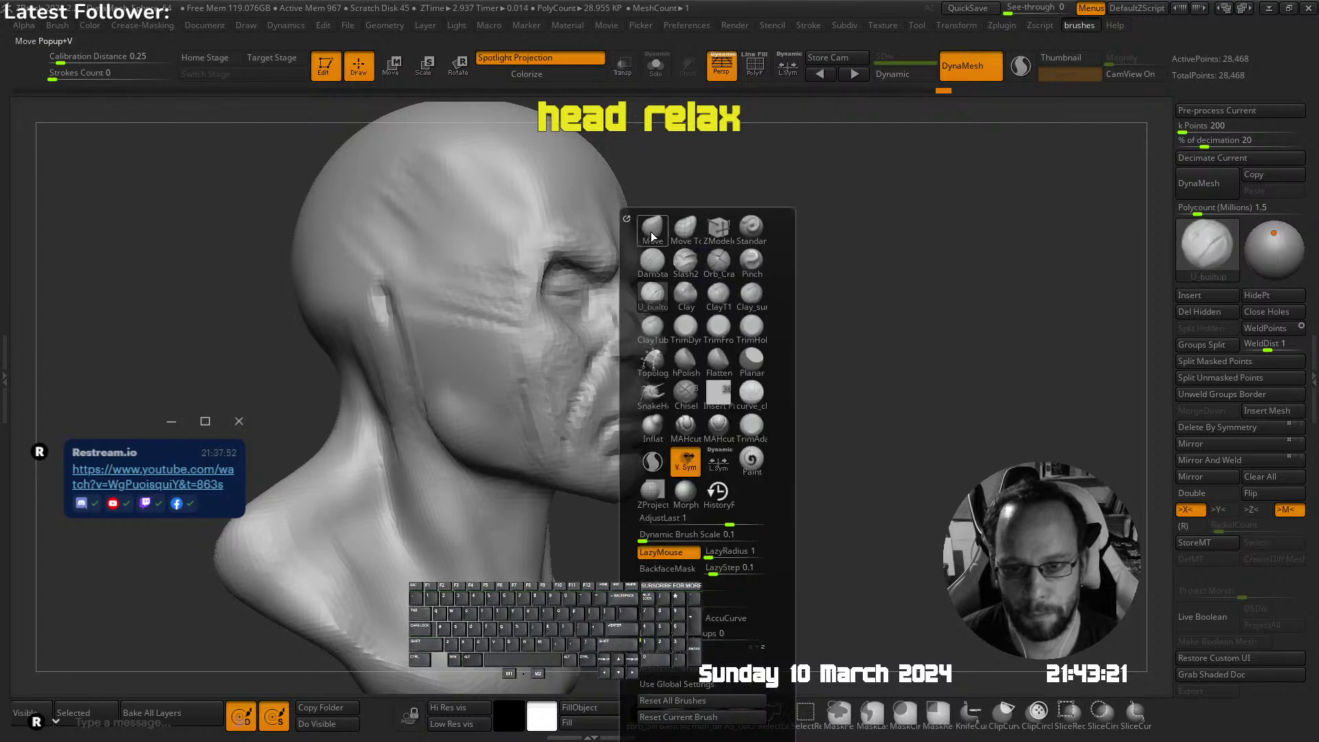
{"action": "key", "text": "m"}
{"action": "key", "text": "v"}
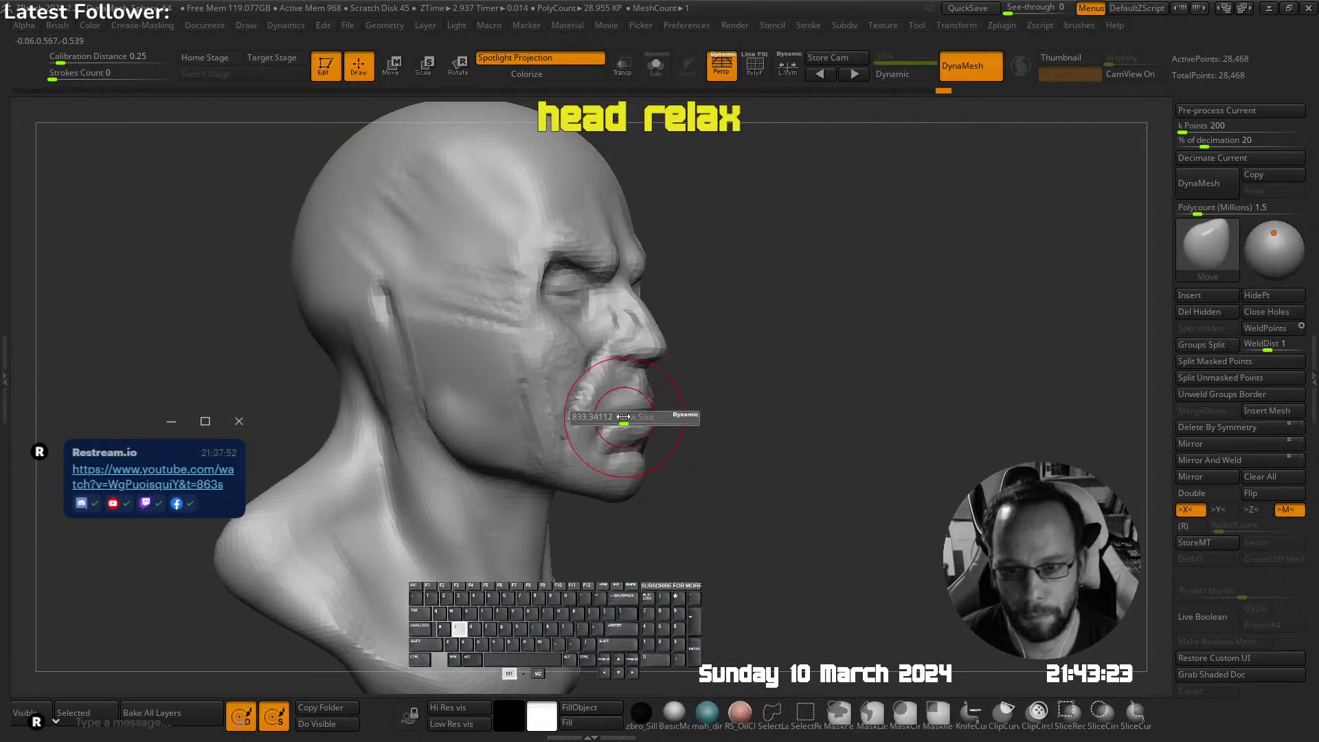
{"action": "mouse_move", "coordinate": [624, 416]}
{"action": "right_mouse_down"}
{"action": "mouse_move", "coordinate": [638, 410]}
{"action": "mouse_move", "coordinate": [612, 340]}
{"action": "mouse_move", "coordinate": [624, 389]}
{"action": "mouse_move", "coordinate": [661, 382]}
{"action": "mouse_move", "coordinate": [662, 347]}
{"action": "mouse_move", "coordinate": [646, 352]}
{"action": "right_mouse_up"}
{"action": "right_click_drag", "start_coordinate": [579, 389], "coordinate": [571, 370], "text": "ctrl"}
{"action": "left_click_drag", "start_coordinate": [570, 370], "coordinate": [575, 358]}
{"action": "right_click_drag", "start_coordinate": [648, 320], "coordinate": [689, 351]}
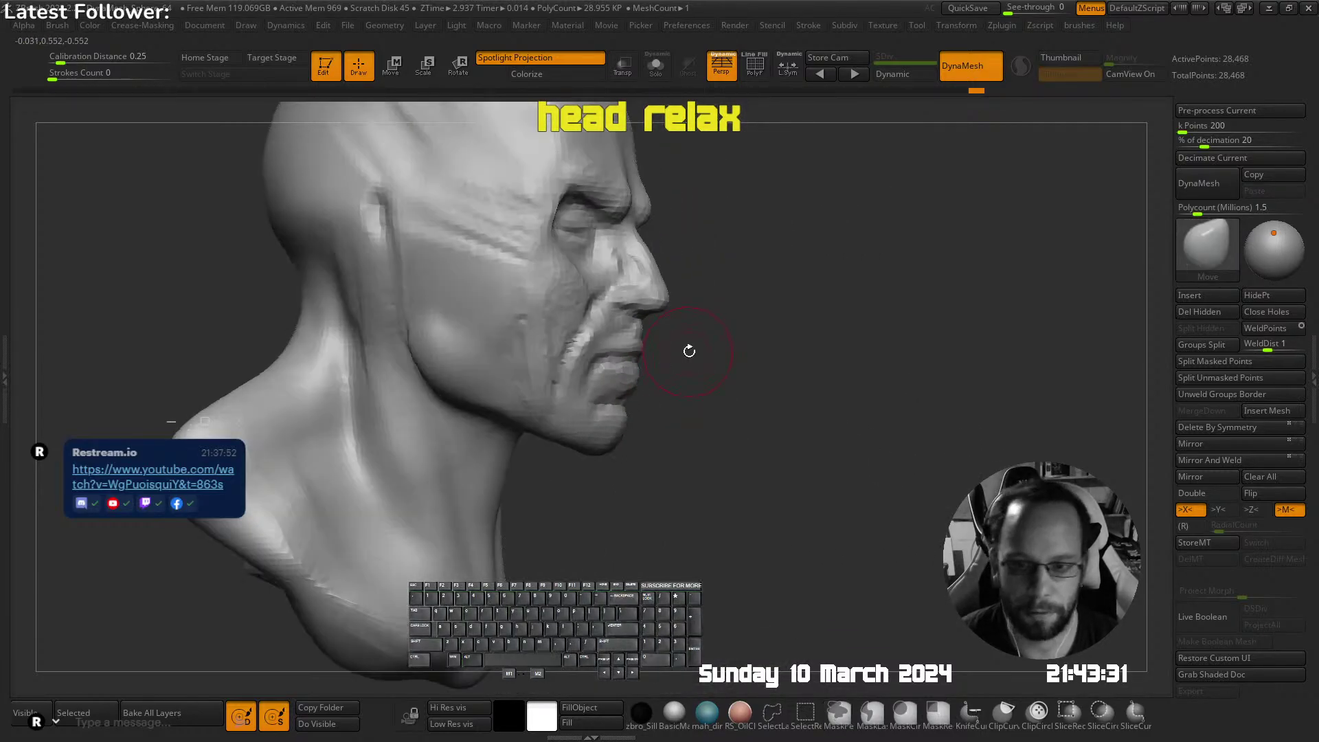
Carve the mouth line and the lip creases with the DamStandard brush, undoing the last stroke
{"action": "mouse_move", "coordinate": [612, 456]}
{"action": "right_mouse_down"}
{"action": "mouse_move", "coordinate": [701, 371]}
{"action": "mouse_move", "coordinate": [642, 412]}
{"action": "mouse_move", "coordinate": [653, 471]}
{"action": "right_mouse_up"}
{"action": "key", "text": "shift"}
{"action": "key", "text": "shift+Tab"}
{"action": "left_click", "coordinate": [613, 264]}
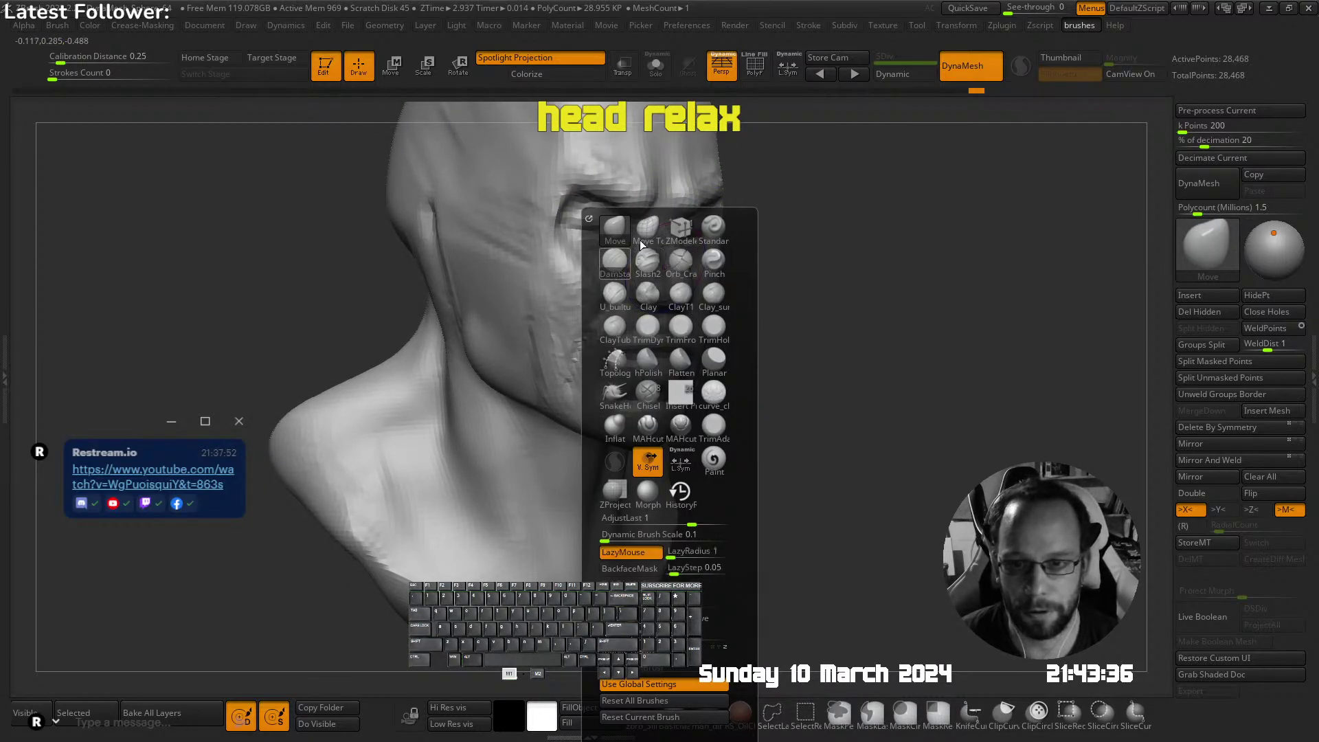
{"action": "right_click_drag", "start_coordinate": [698, 371], "coordinate": [670, 356]}
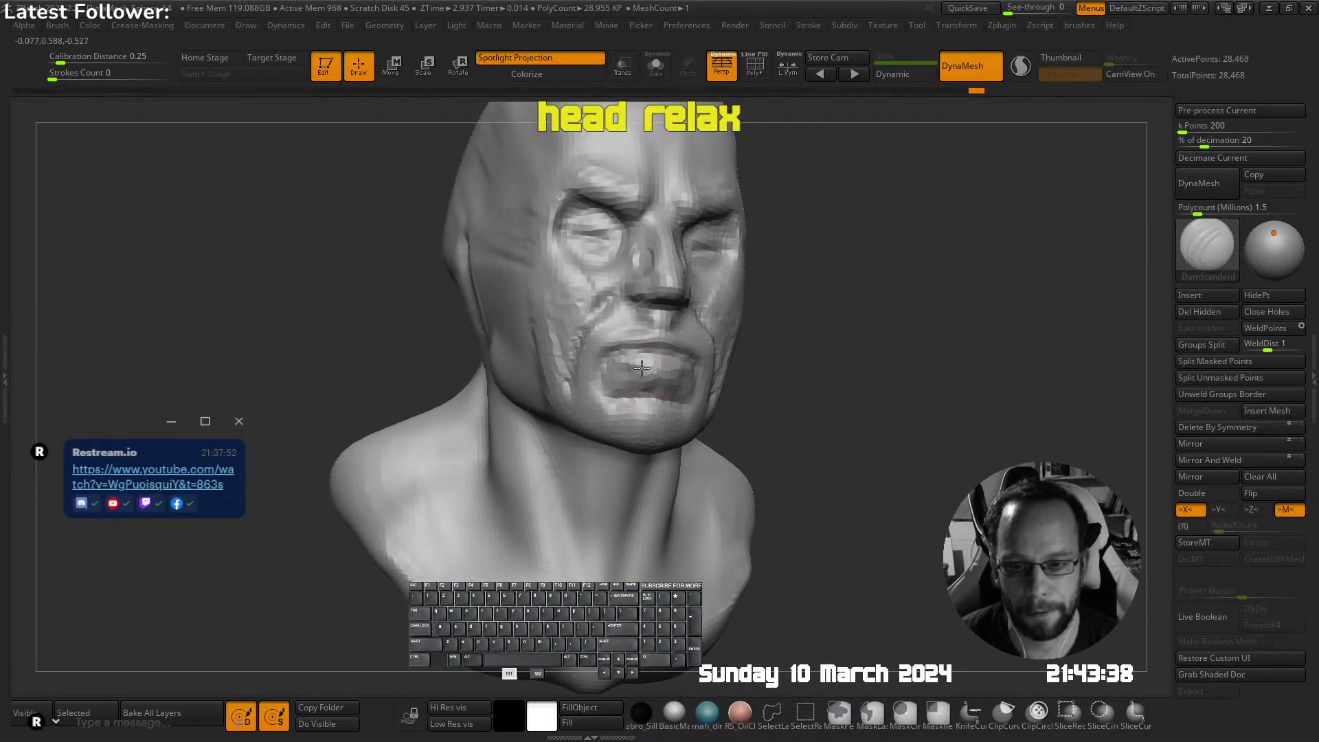
{"action": "left_click_drag", "start_coordinate": [642, 368], "coordinate": [657, 365]}
{"action": "mouse_move", "coordinate": [633, 370]}
{"action": "left_mouse_down"}
{"action": "mouse_move", "coordinate": [658, 367]}
{"action": "mouse_move", "coordinate": [606, 389]}
{"action": "left_mouse_up"}
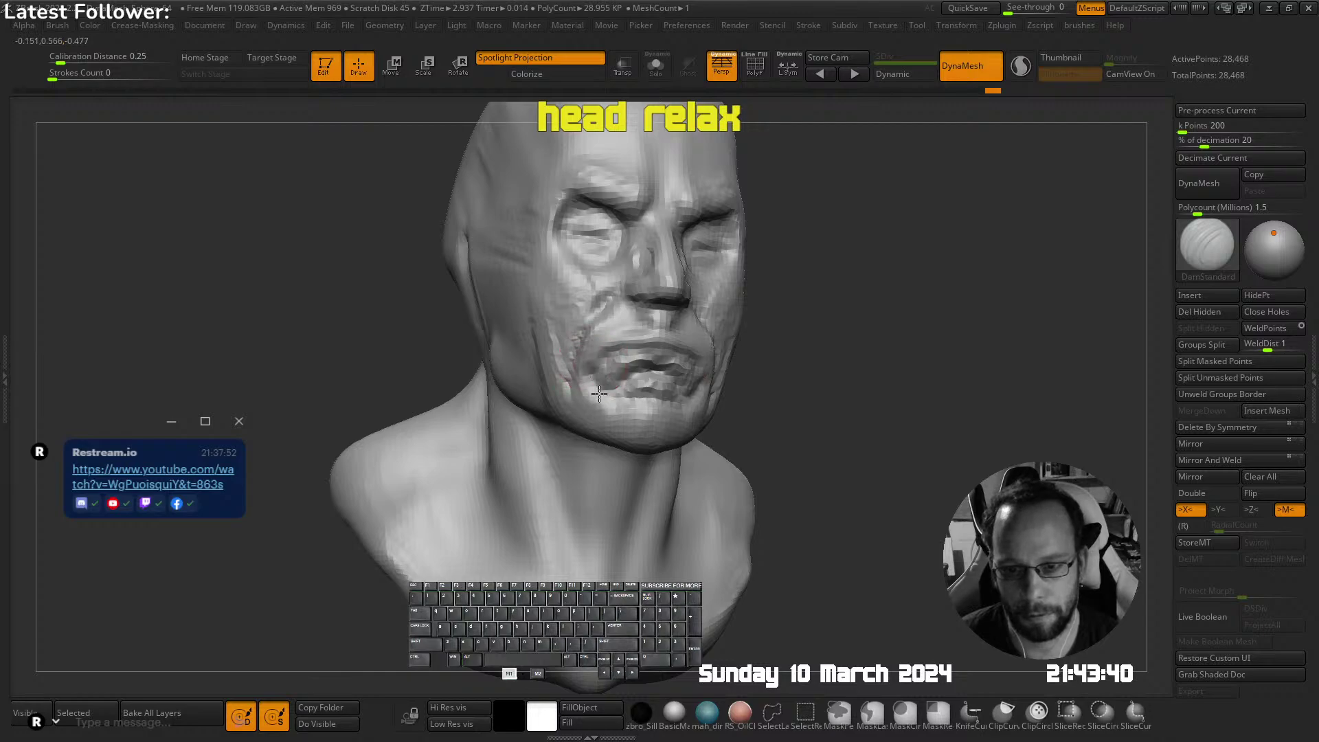
{"action": "mouse_move", "coordinate": [770, 392]}
{"action": "right_mouse_down", "text": "ctrl"}
{"action": "mouse_move", "coordinate": [779, 319]}
{"action": "mouse_move", "coordinate": [727, 320]}
{"action": "right_mouse_up", "text": "ctrl"}
{"action": "key", "text": "ctrl"}
{"action": "key", "text": "ctrl+z"}
Reshape the base of the neck, the shoulders and the upper back with the Move brush
{"action": "right_click_drag", "start_coordinate": [780, 283], "coordinate": [728, 341], "text": "alt"}
{"action": "mouse_move", "coordinate": [728, 341]}
{"action": "right_mouse_down", "text": "ctrl"}
{"action": "mouse_move", "coordinate": [692, 324]}
{"action": "mouse_move", "coordinate": [787, 341]}
{"action": "mouse_move", "coordinate": [849, 307]}
{"action": "mouse_move", "coordinate": [755, 309]}
{"action": "right_mouse_up", "text": "ctrl"}
{"action": "key", "text": "ctrl+space"}
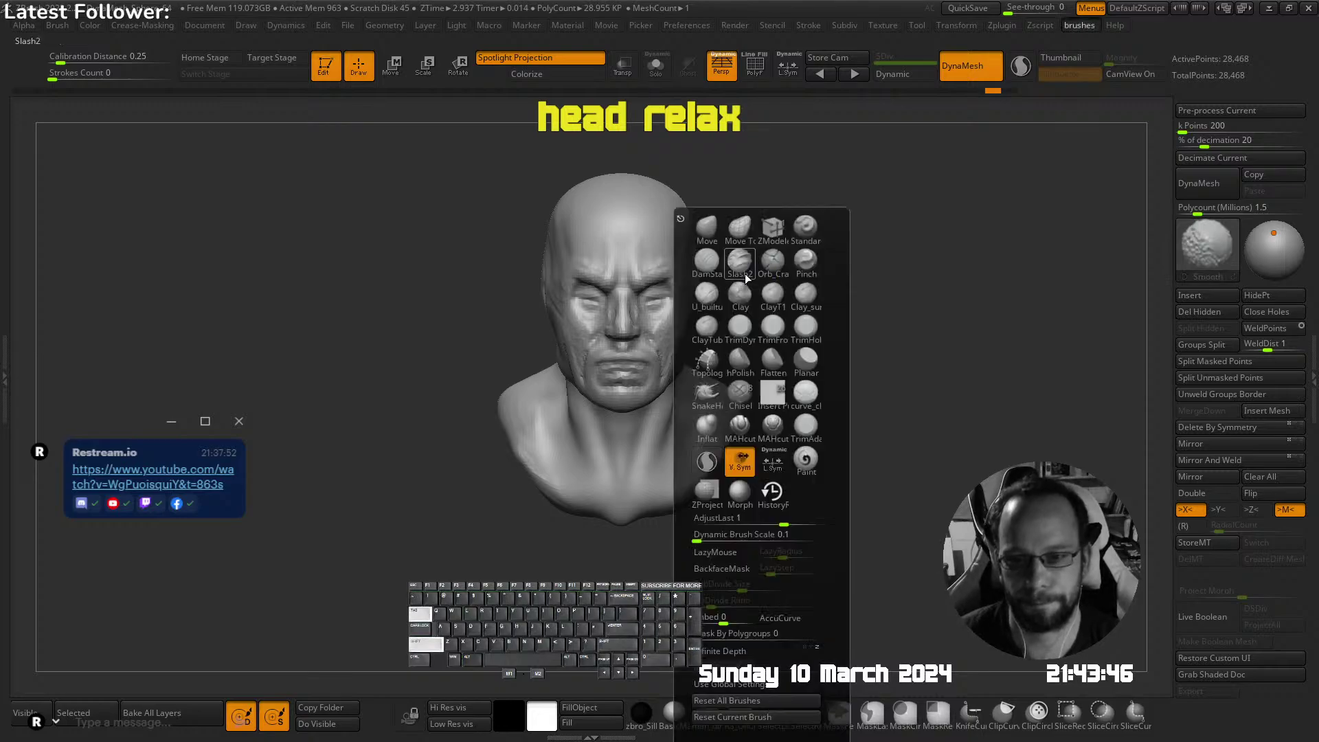
{"action": "left_click", "coordinate": [696, 228]}
{"action": "right_click_drag", "start_coordinate": [522, 344], "coordinate": [609, 291]}
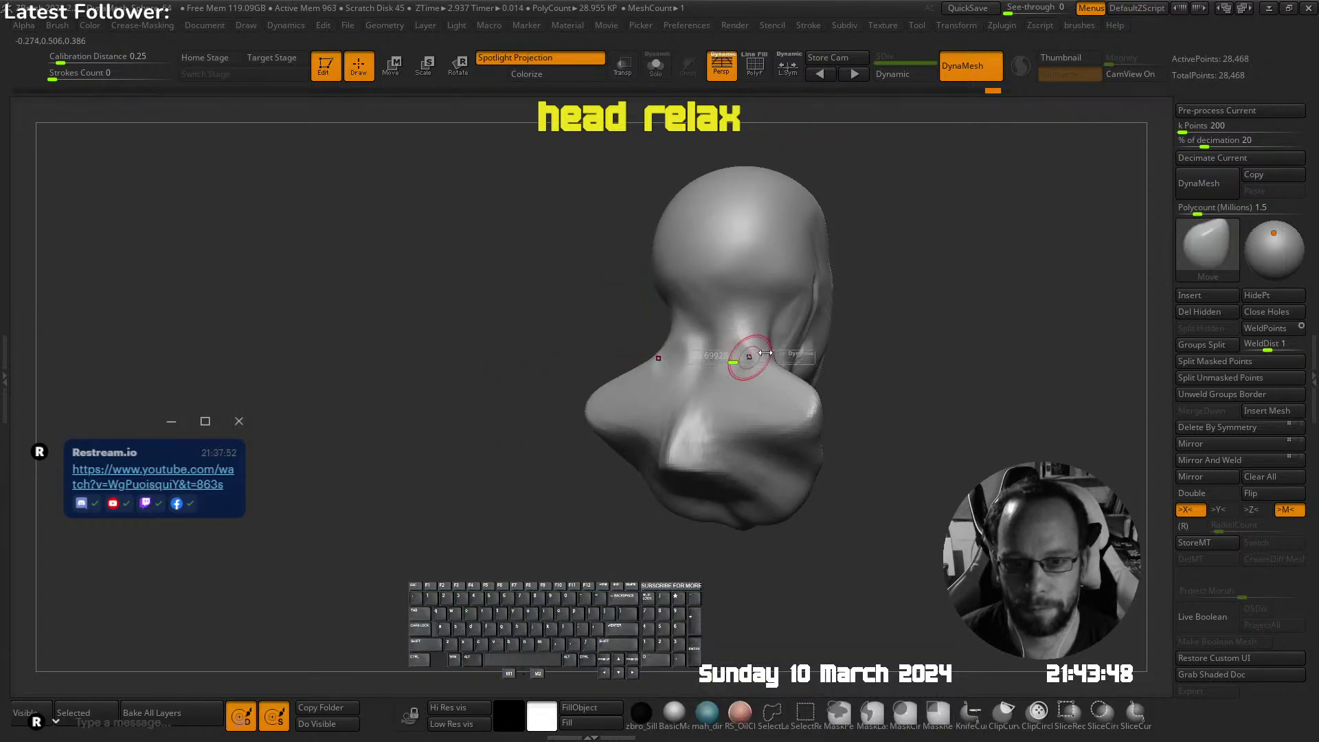
{"action": "right_click_drag", "start_coordinate": [685, 466], "coordinate": [656, 433], "text": "alt"}
{"action": "key", "text": "ctrl+space"}
{"action": "left_click", "coordinate": [599, 229]}
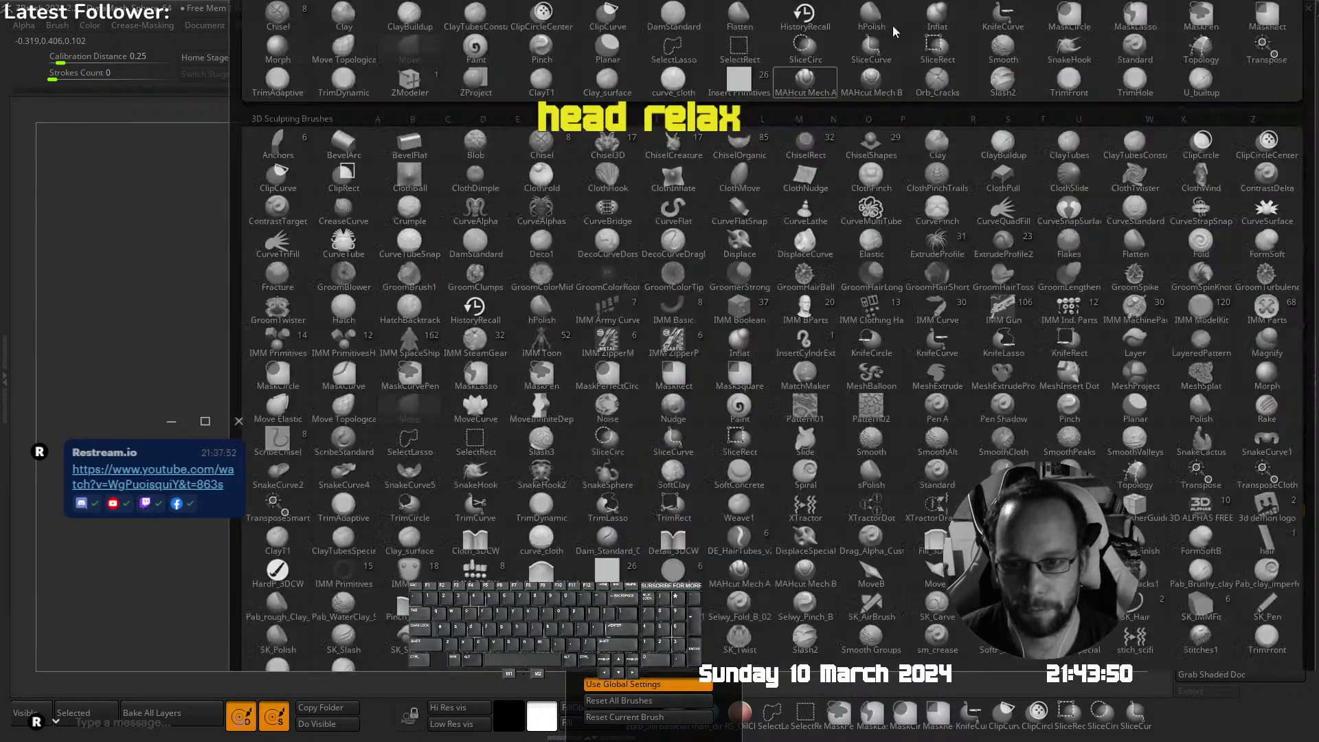
{"action": "key", "text": "s"}
{"action": "right_click_drag", "start_coordinate": [636, 374], "coordinate": [647, 419]}
{"action": "key", "text": "s"}
{"action": "left_click_drag", "start_coordinate": [639, 428], "coordinate": [647, 428]}
{"action": "mouse_move", "coordinate": [648, 427]}
{"action": "left_mouse_down"}
{"action": "mouse_move", "coordinate": [648, 447]}
{"action": "mouse_move", "coordinate": [684, 471]}
{"action": "left_mouse_up"}
Build up the trapezius across the back of the neck and the upper back with U_builtup strokes
{"action": "mouse_move", "coordinate": [685, 471]}
{"action": "right_mouse_down"}
{"action": "mouse_move", "coordinate": [682, 501]}
{"action": "mouse_move", "coordinate": [610, 354]}
{"action": "mouse_move", "coordinate": [574, 412]}
{"action": "right_mouse_up"}
{"action": "key", "text": "space"}
{"action": "left_click", "coordinate": [542, 296]}
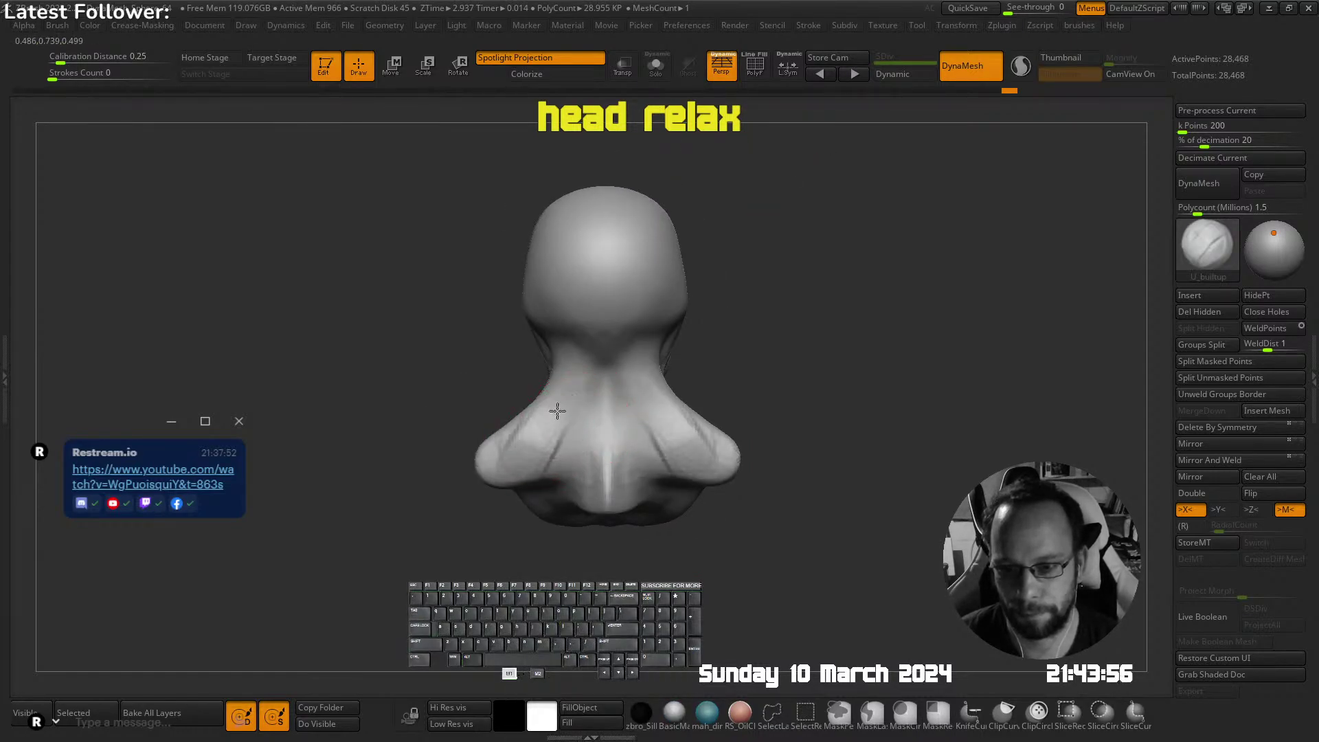
{"action": "mouse_move", "coordinate": [574, 465]}
{"action": "right_mouse_down"}
{"action": "mouse_move", "coordinate": [598, 392]}
{"action": "mouse_move", "coordinate": [639, 391]}
{"action": "mouse_move", "coordinate": [603, 418]}
{"action": "mouse_move", "coordinate": [635, 424]}
{"action": "right_mouse_up"}
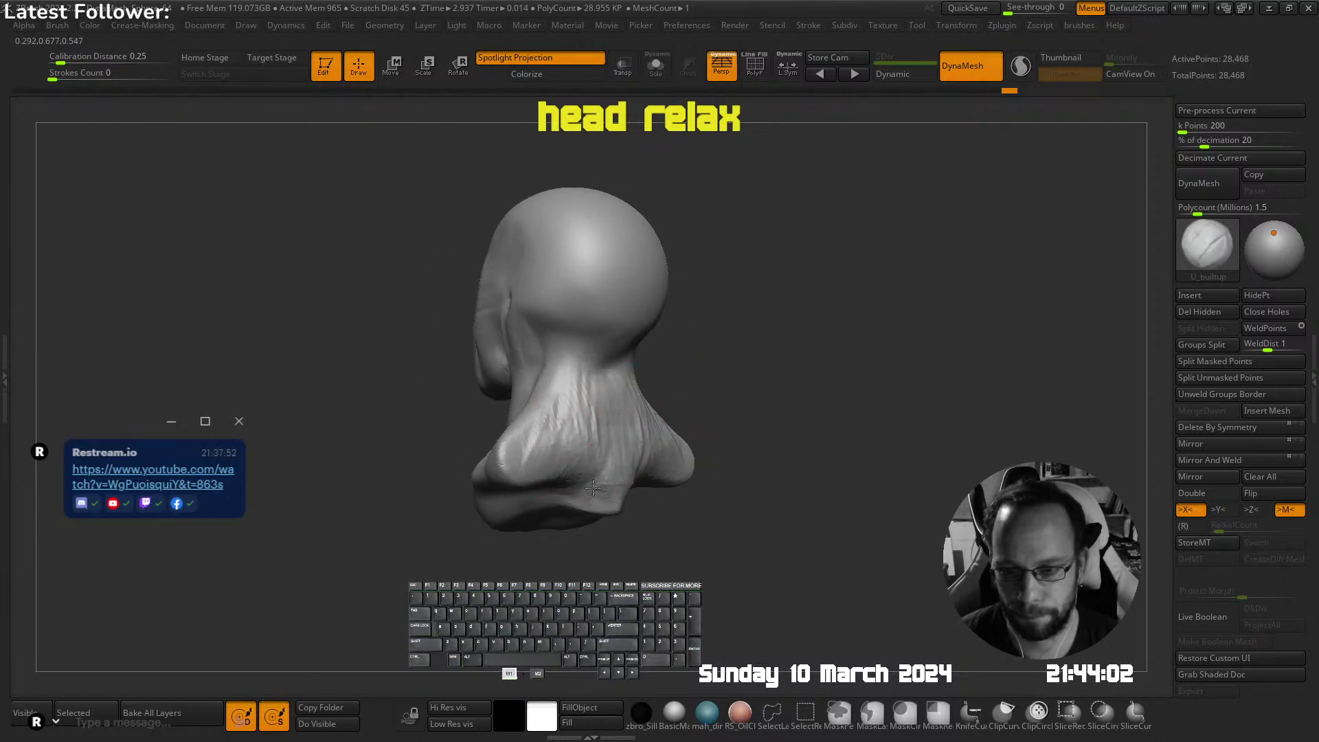
Build up the top of the shoulder and the front neck muscles with the U_builtup brush and smooth the throat
{"action": "mouse_move", "coordinate": [593, 487]}
{"action": "right_mouse_down"}
{"action": "mouse_move", "coordinate": [588, 398]}
{"action": "mouse_move", "coordinate": [665, 382]}
{"action": "mouse_move", "coordinate": [636, 398]}
{"action": "mouse_move", "coordinate": [646, 359]}
{"action": "mouse_move", "coordinate": [632, 326]}
{"action": "mouse_move", "coordinate": [700, 330]}
{"action": "mouse_move", "coordinate": [677, 382]}
{"action": "right_mouse_up"}
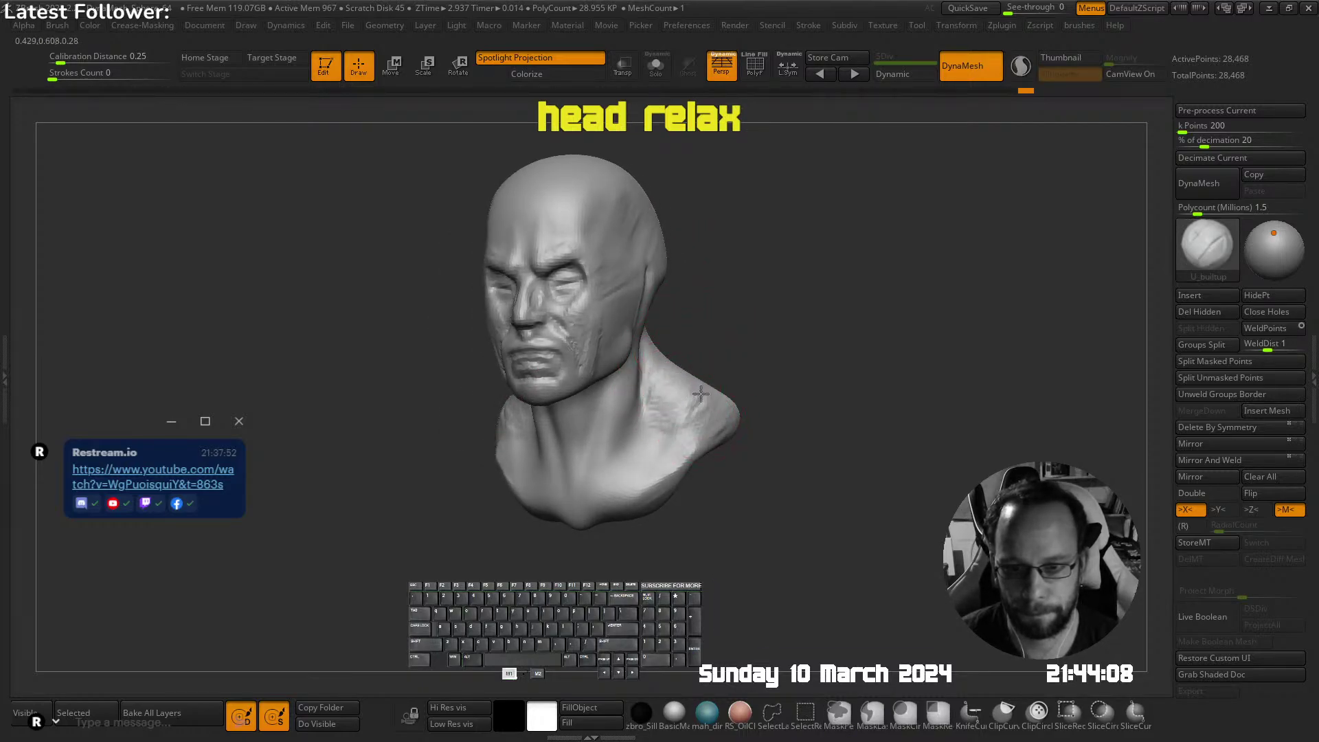
{"action": "left_click_drag", "start_coordinate": [700, 393], "coordinate": [709, 424]}
{"action": "mouse_move", "coordinate": [759, 386]}
{"action": "right_mouse_down", "text": "ctrl"}
{"action": "mouse_move", "coordinate": [653, 411]}
{"action": "mouse_move", "coordinate": [664, 435]}
{"action": "mouse_move", "coordinate": [606, 429]}
{"action": "mouse_move", "coordinate": [592, 406]}
{"action": "mouse_move", "coordinate": [538, 456]}
{"action": "right_mouse_up", "text": "ctrl"}
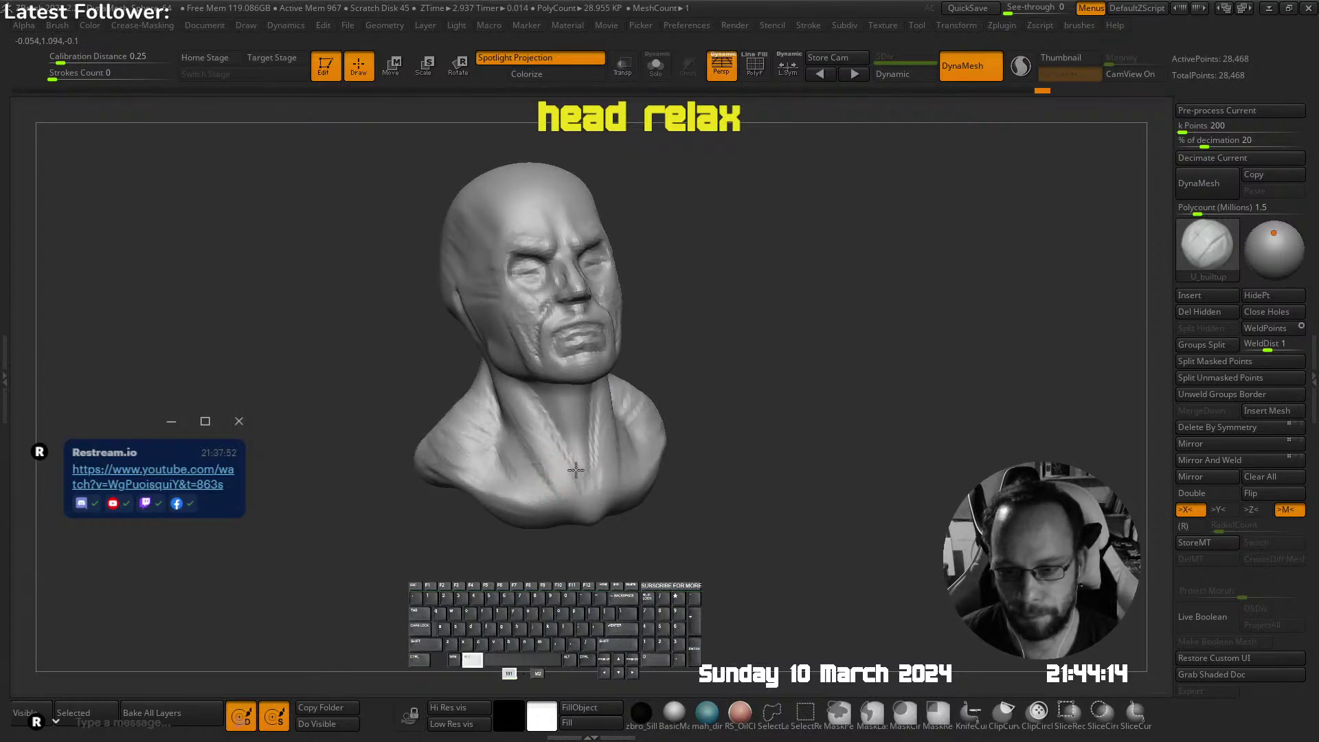
{"action": "left_click_drag", "start_coordinate": [580, 467], "coordinate": [578, 448], "text": "shift"}
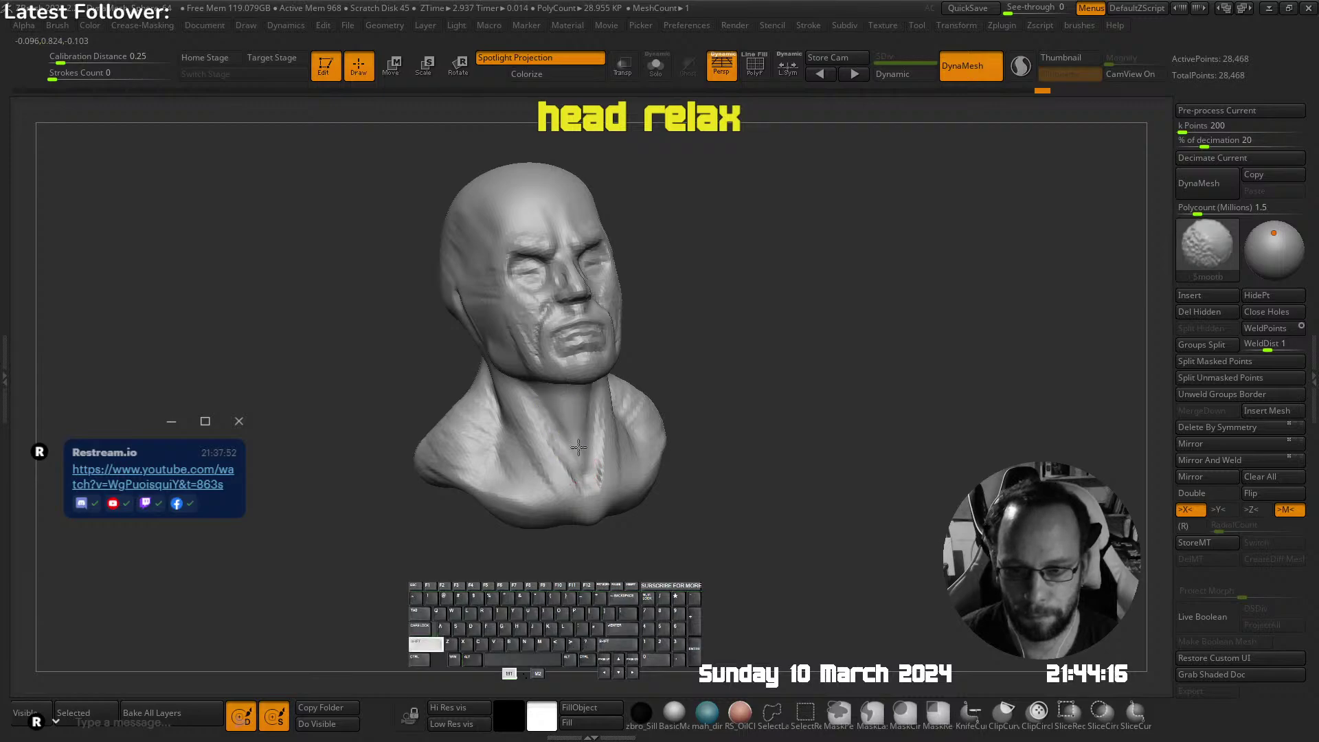
Adjust the outer eye area and brow contour with the Move brush
{"action": "mouse_move", "coordinate": [653, 353]}
{"action": "right_mouse_down"}
{"action": "mouse_move", "coordinate": [645, 330]}
{"action": "mouse_move", "coordinate": [717, 327]}
{"action": "right_mouse_up"}
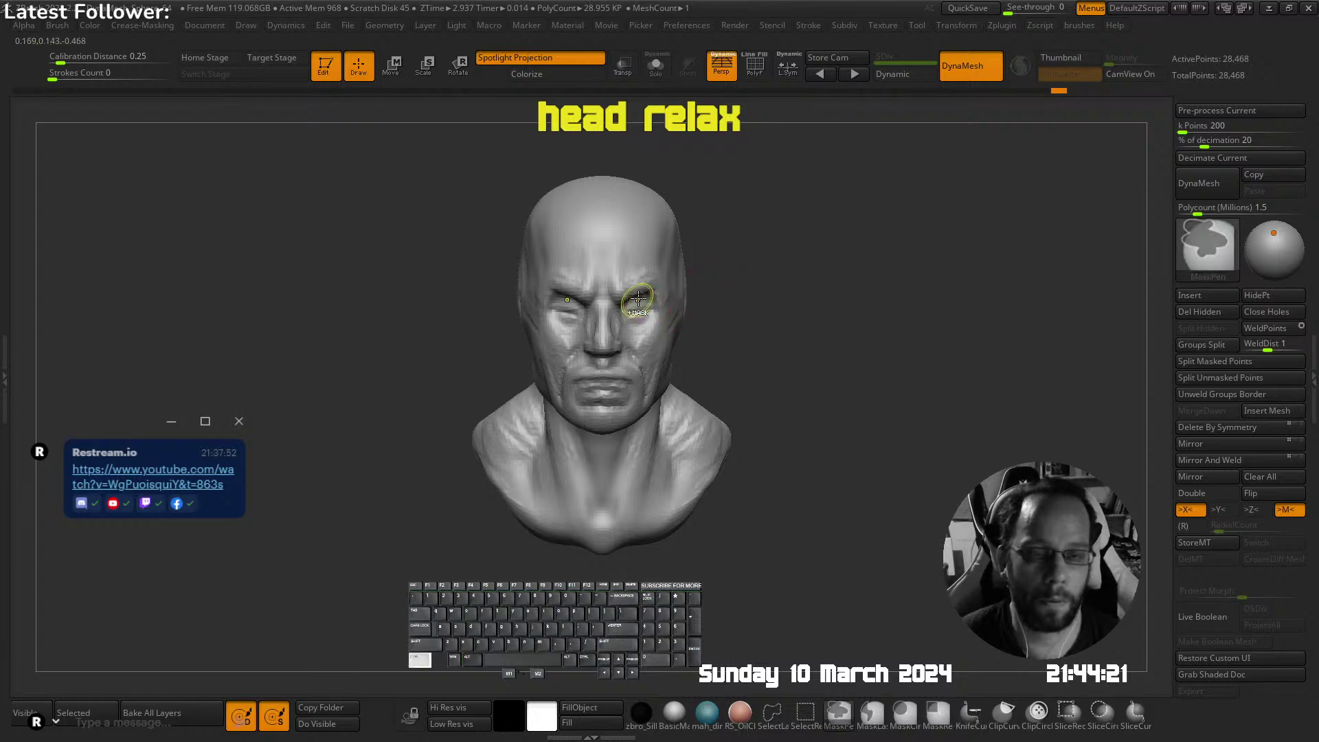
{"action": "right_click_drag", "start_coordinate": [638, 297], "coordinate": [694, 319], "text": "ctrl"}
{"action": "right_click_drag", "start_coordinate": [694, 320], "coordinate": [653, 299]}
{"action": "key", "text": "space"}
{"action": "left_click", "coordinate": [591, 230]}
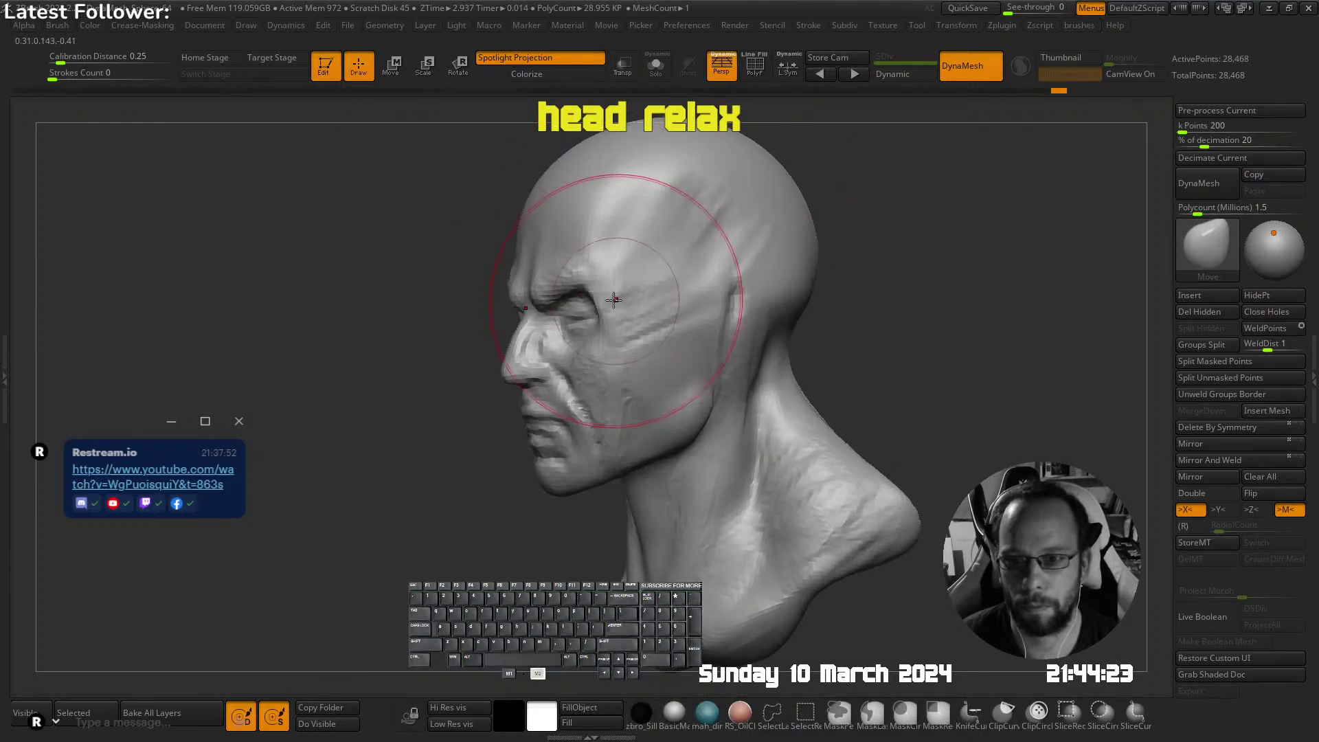
{"action": "key", "text": "s"}
{"action": "left_click_drag", "start_coordinate": [617, 323], "coordinate": [603, 323]}
{"action": "mouse_move", "coordinate": [664, 277]}
{"action": "right_mouse_down", "text": "alt"}
{"action": "mouse_move", "coordinate": [681, 314]}
{"action": "mouse_move", "coordinate": [644, 333]}
{"action": "right_mouse_up", "text": "alt"}
Reshape the cheekbone and the area beside the eye with a resized Move brush
{"action": "key", "text": "s"}
{"action": "left_click_drag", "start_coordinate": [635, 363], "coordinate": [633, 347]}
{"action": "mouse_move", "coordinate": [635, 345]}
{"action": "right_mouse_down"}
{"action": "mouse_move", "coordinate": [735, 330]}
{"action": "mouse_move", "coordinate": [618, 340]}
{"action": "right_mouse_up"}
{"action": "left_click_drag", "start_coordinate": [557, 345], "coordinate": [576, 341]}
{"action": "right_click_drag", "start_coordinate": [609, 345], "coordinate": [596, 348]}
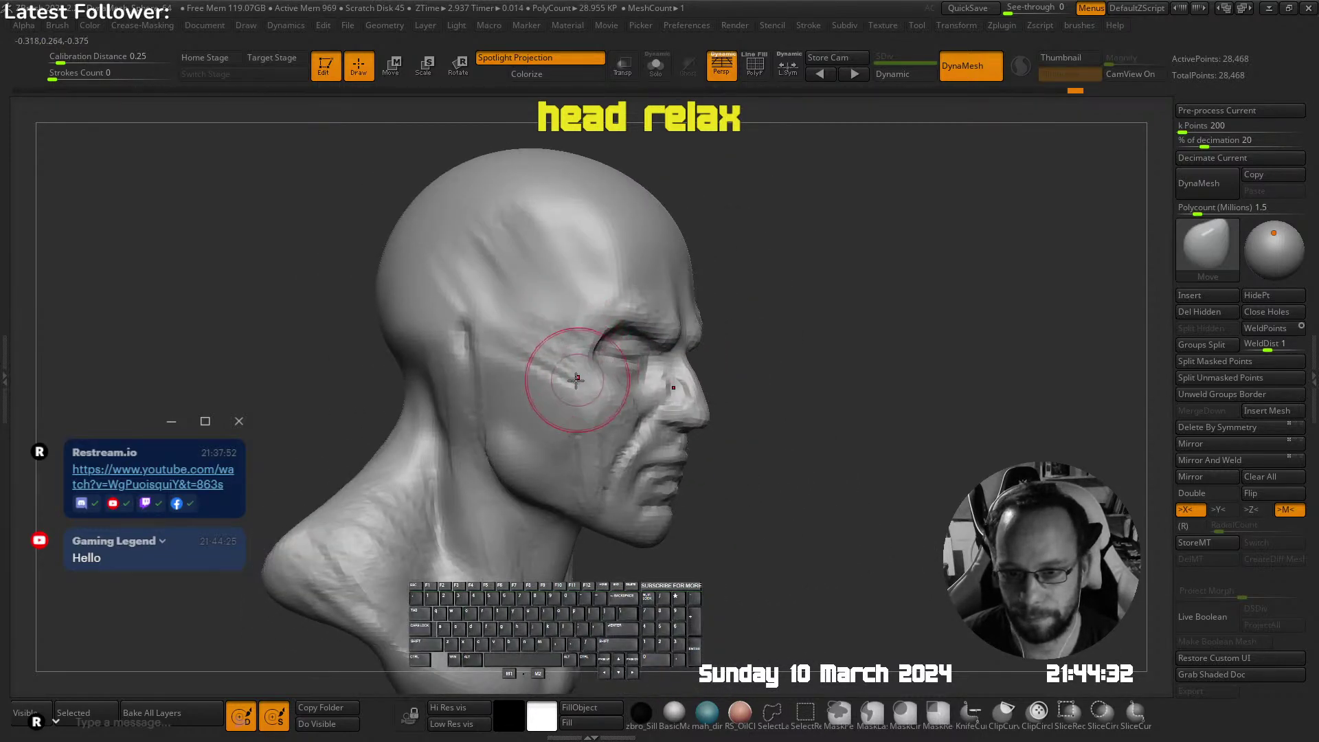
Refine the jaw and the side of the head below the ear position with the Move brush
{"action": "mouse_move", "coordinate": [640, 404]}
{"action": "right_mouse_down"}
{"action": "mouse_move", "coordinate": [615, 324]}
{"action": "mouse_move", "coordinate": [684, 373]}
{"action": "mouse_move", "coordinate": [645, 373]}
{"action": "right_mouse_up"}
{"action": "right_click_drag", "start_coordinate": [678, 434], "coordinate": [688, 448]}
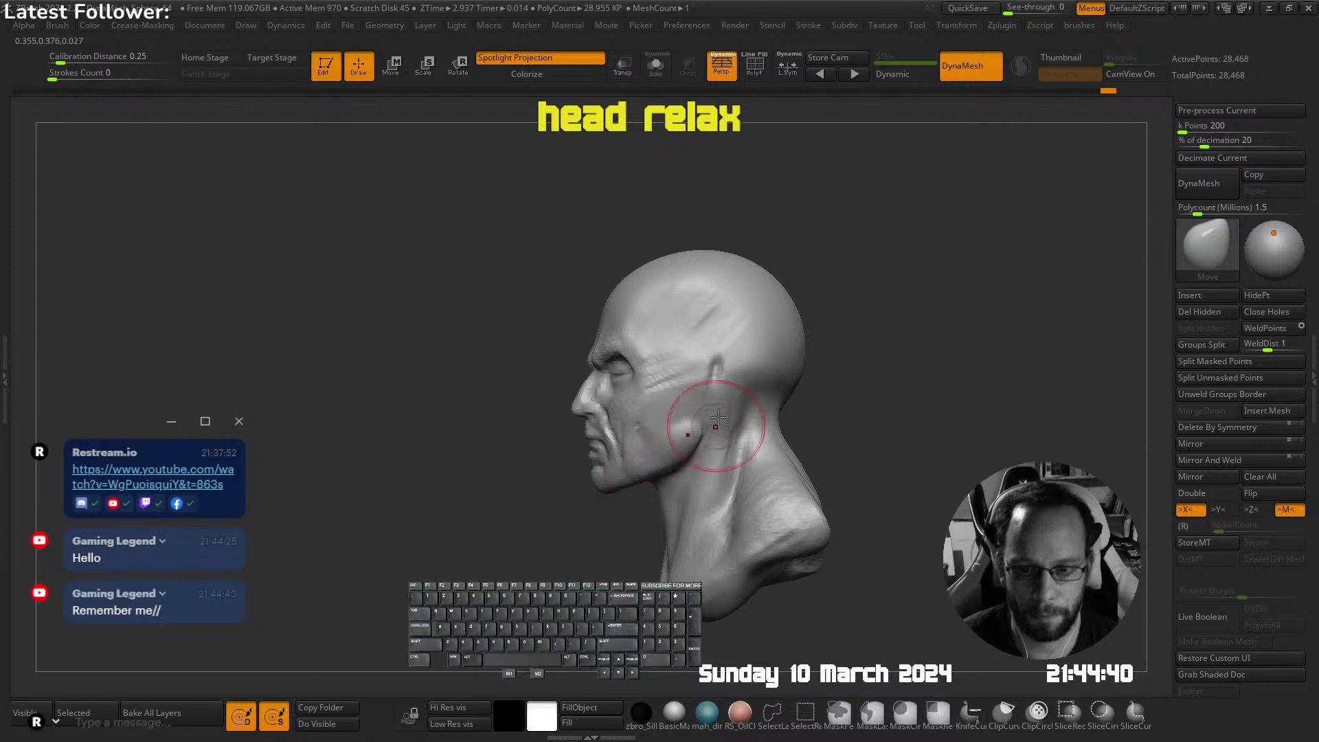
{"action": "right_click_drag", "start_coordinate": [707, 397], "coordinate": [700, 221]}
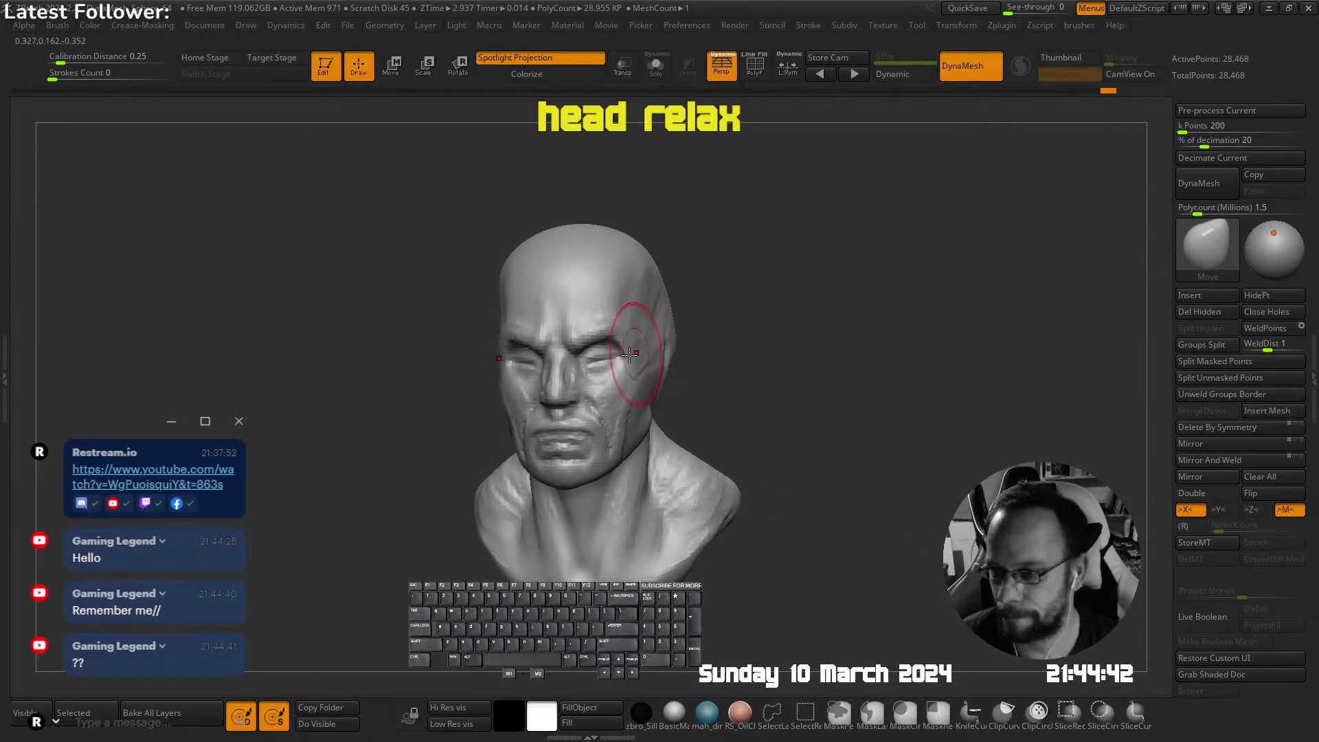
Build up the rear cheek and jaw in front of the ear with the U_builtup brush and smooth them
{"action": "mouse_move", "coordinate": [584, 343]}
{"action": "right_mouse_down", "text": "alt"}
{"action": "mouse_move", "coordinate": [639, 323]}
{"action": "mouse_move", "coordinate": [547, 392]}
{"action": "mouse_move", "coordinate": [570, 343]}
{"action": "mouse_move", "coordinate": [618, 320]}
{"action": "right_mouse_up", "text": "alt"}
{"action": "key", "text": "shift+Tab"}
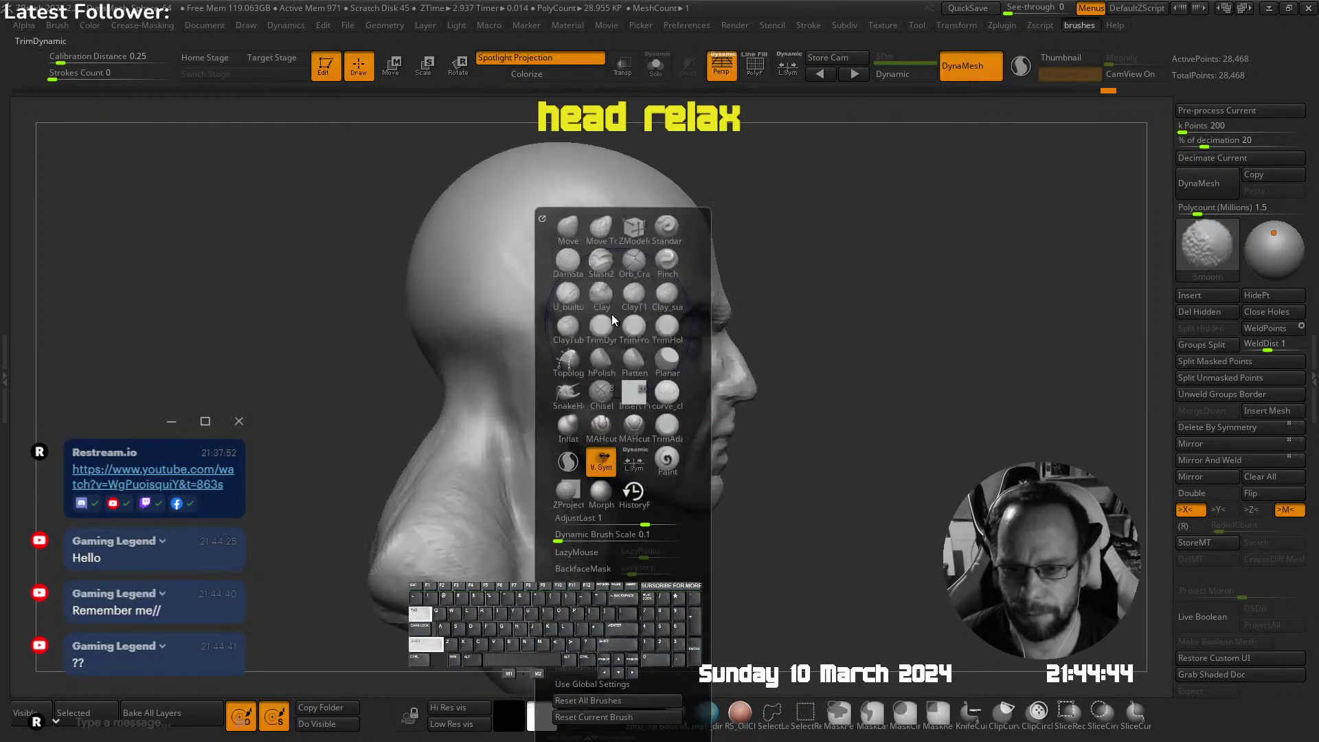
{"action": "left_click", "coordinate": [567, 293]}
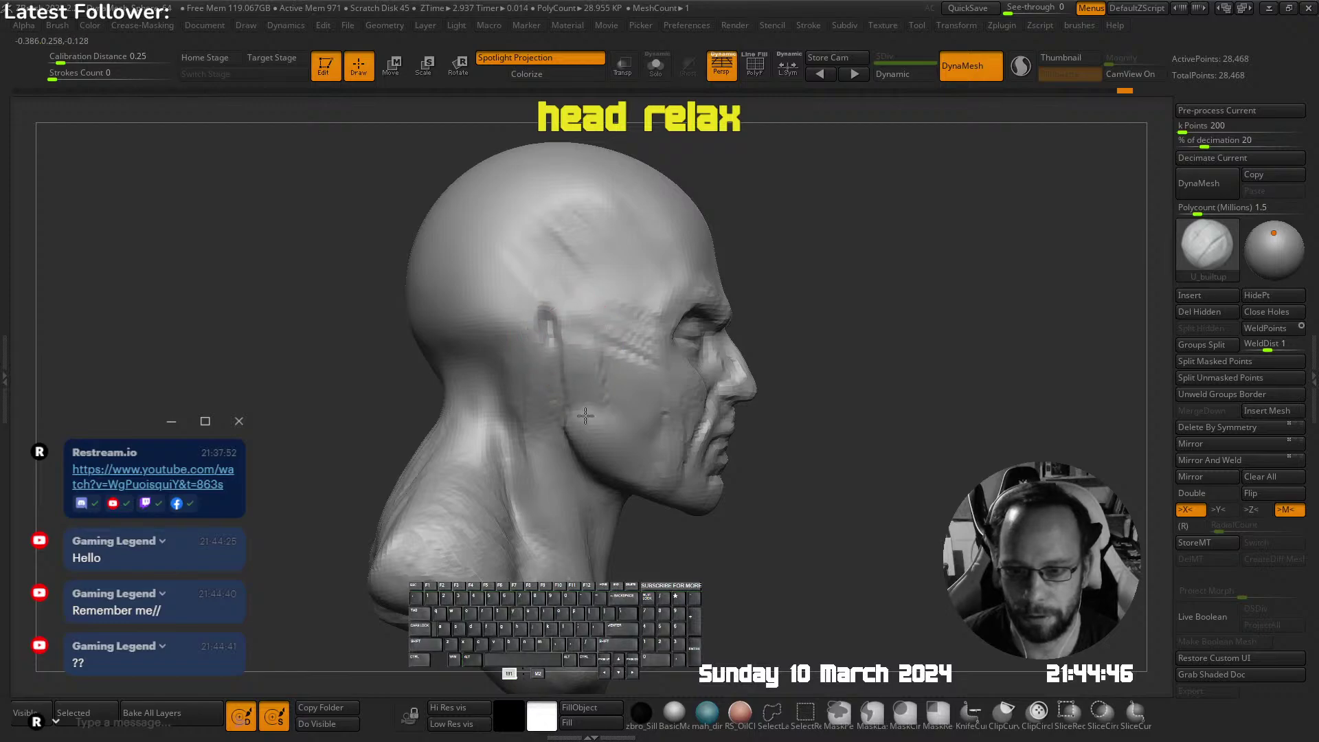
{"action": "left_click_drag", "start_coordinate": [585, 415], "coordinate": [595, 409]}
{"action": "right_click_drag", "start_coordinate": [652, 392], "coordinate": [591, 364]}
{"action": "left_click_drag", "start_coordinate": [584, 344], "coordinate": [589, 385], "text": "shift"}
Build up the raised ear mass on the side of the head with a resized U_builtup brush
{"action": "right_click_drag", "start_coordinate": [714, 330], "coordinate": [594, 333]}
{"action": "key", "text": "s"}
{"action": "left_click_drag", "start_coordinate": [732, 324], "coordinate": [719, 323]}
{"action": "right_click_drag", "start_coordinate": [718, 324], "coordinate": [653, 314]}
{"action": "key", "text": "s"}
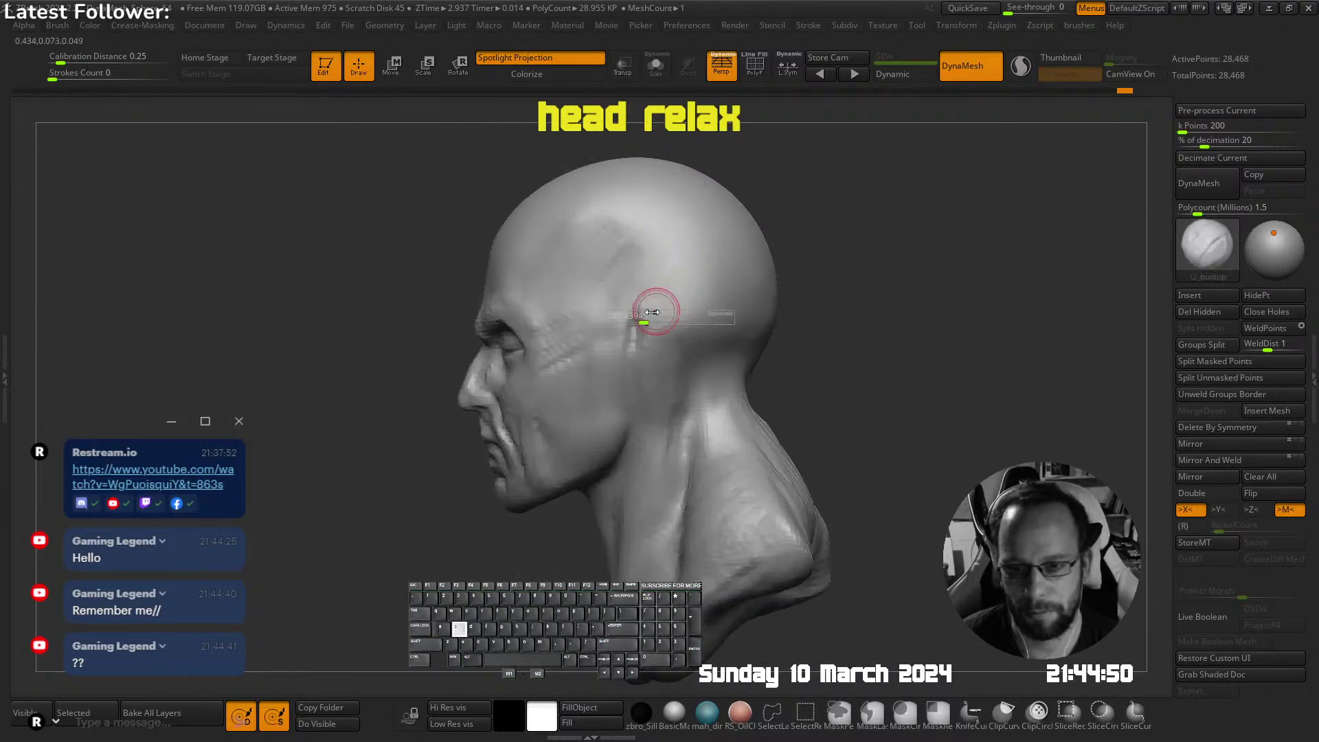
{"action": "left_click_drag", "start_coordinate": [627, 303], "coordinate": [637, 316]}
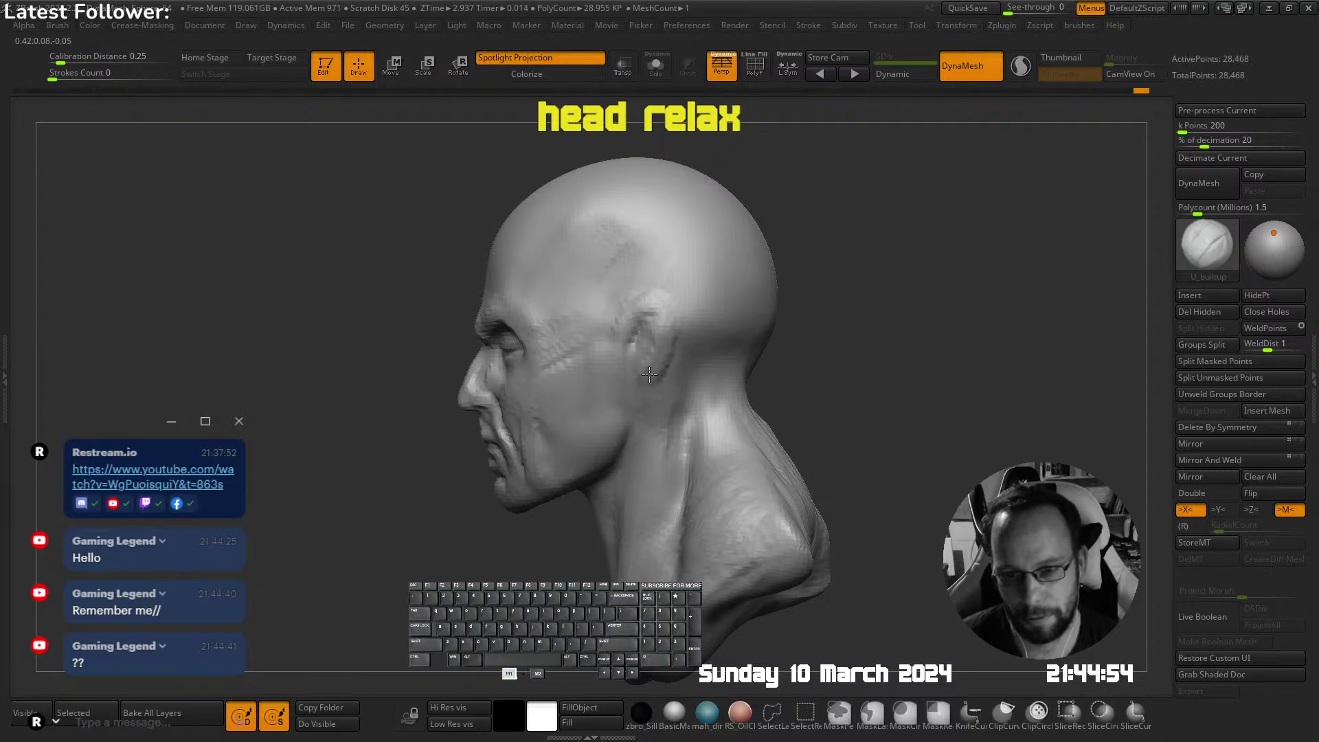
{"action": "left_click_drag", "start_coordinate": [649, 372], "coordinate": [636, 338]}
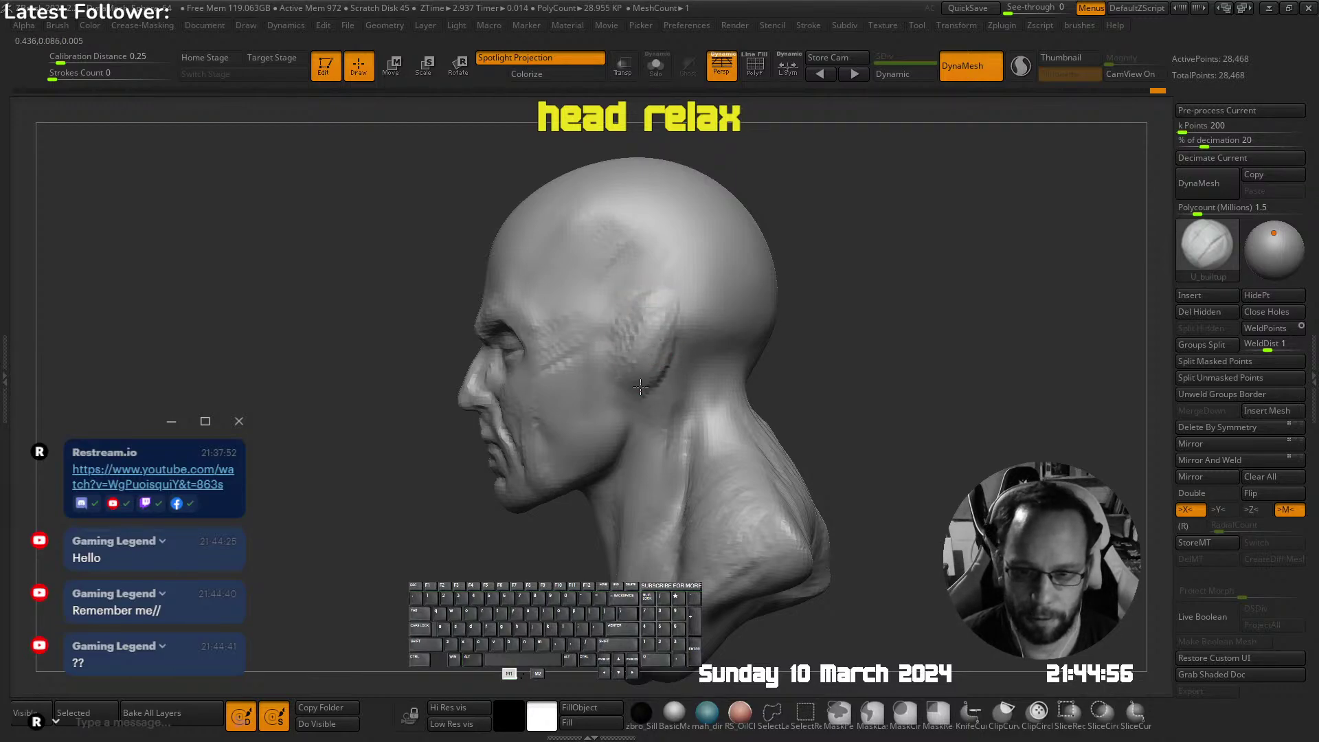
{"action": "mouse_move", "coordinate": [639, 387]}
{"action": "right_mouse_down"}
{"action": "mouse_move", "coordinate": [683, 319]}
{"action": "mouse_move", "coordinate": [589, 295]}
{"action": "mouse_move", "coordinate": [713, 303]}
{"action": "right_mouse_up"}
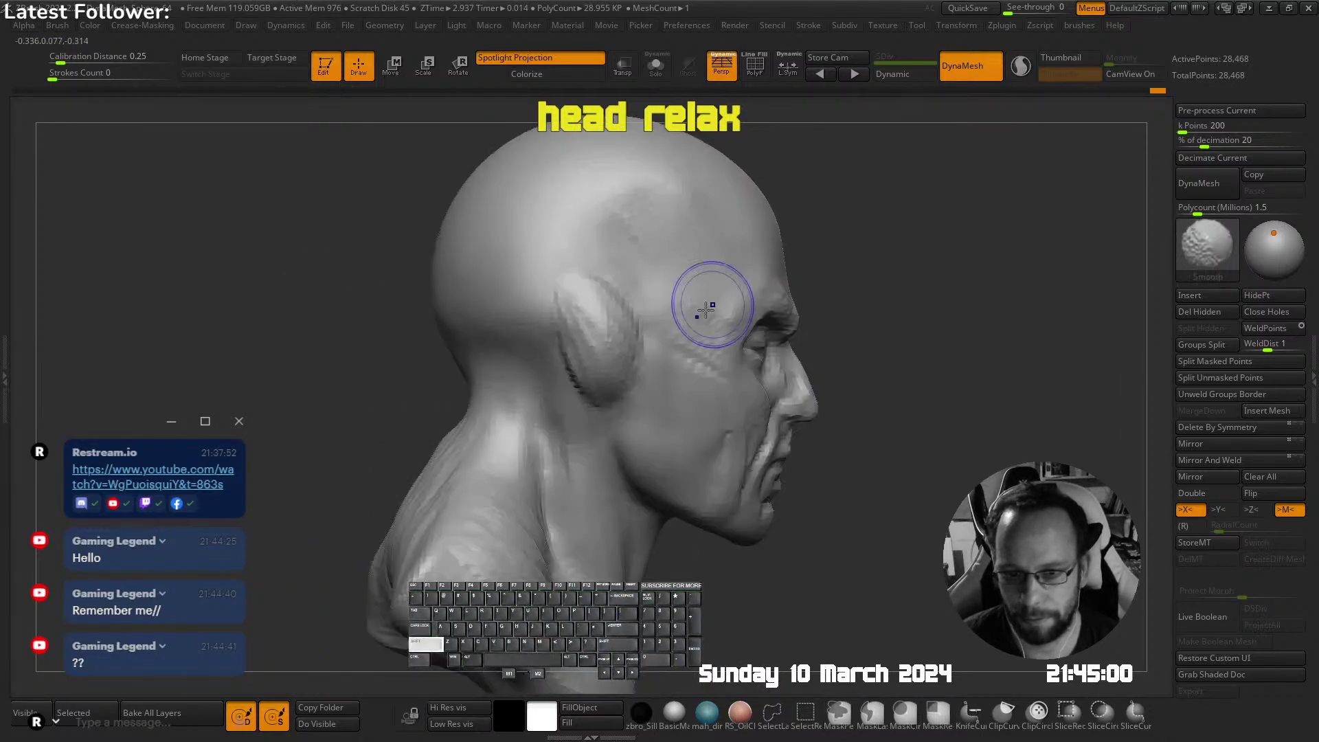
Mask the ear shape with MaskLasso and trim the mask's edges to a clean oval outline
{"action": "mouse_move", "coordinate": [644, 358]}
{"action": "left_mouse_down", "text": "ctrl"}
{"action": "mouse_move", "coordinate": [595, 276]}
{"action": "mouse_move", "coordinate": [580, 309]}
{"action": "left_mouse_up", "text": "ctrl"}
{"action": "key", "text": "ctrl+z"}
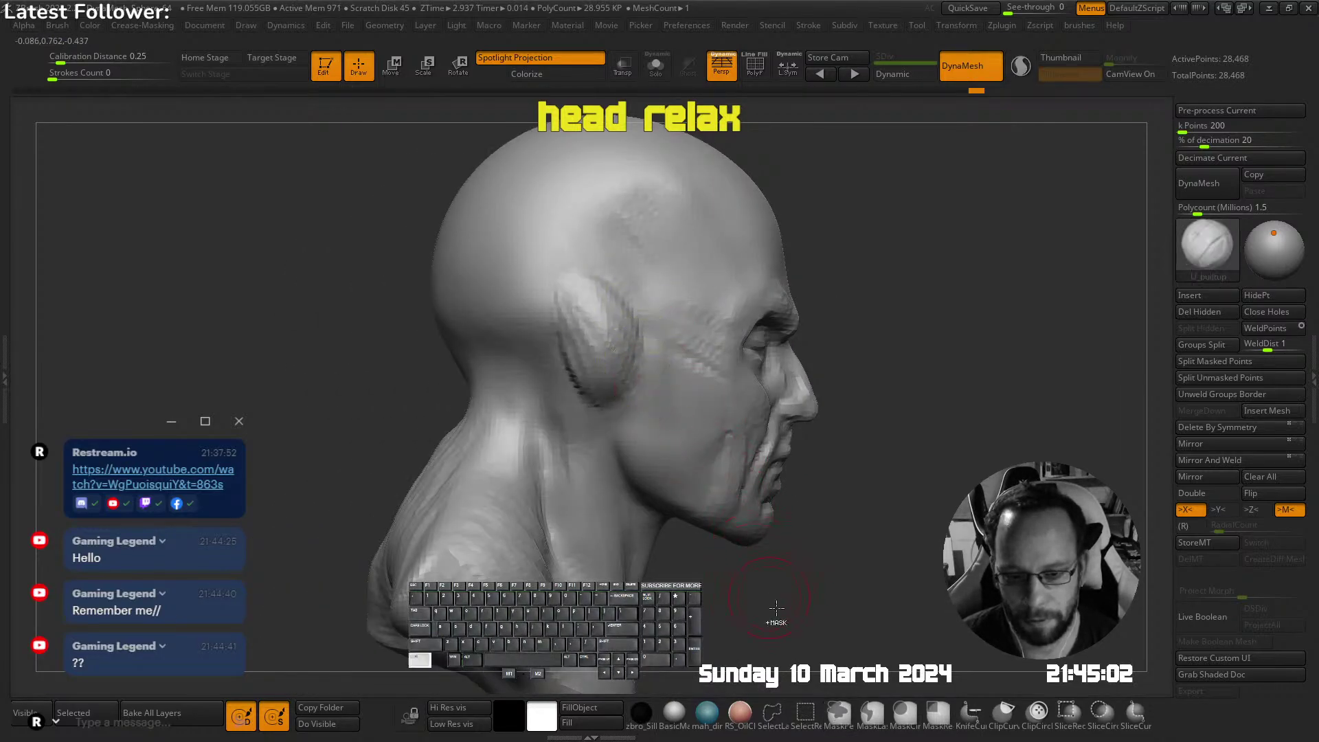
{"action": "left_click", "coordinate": [871, 713], "text": "ctrl"}
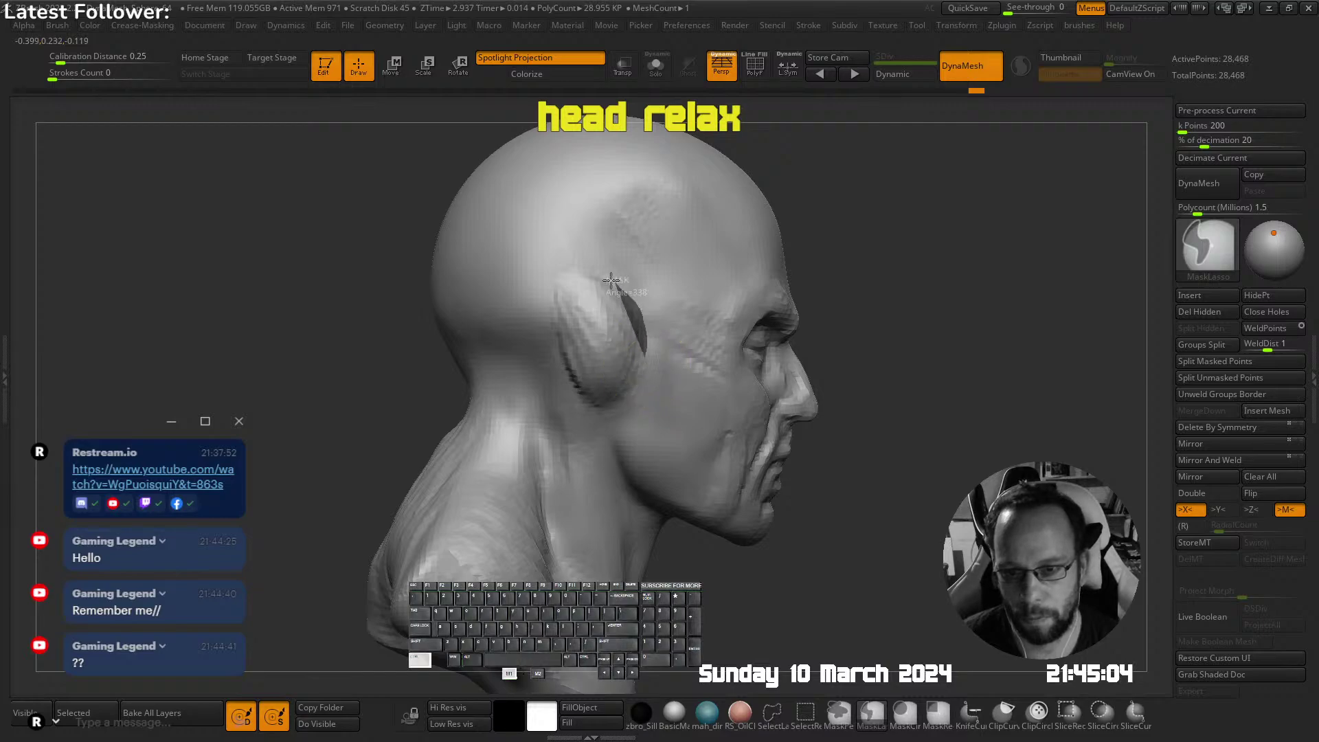
{"action": "mouse_move", "coordinate": [611, 280]}
{"action": "left_mouse_down", "text": "ctrl"}
{"action": "mouse_move", "coordinate": [560, 336]}
{"action": "mouse_move", "coordinate": [592, 398]}
{"action": "mouse_move", "coordinate": [619, 411]}
{"action": "left_mouse_up", "text": "ctrl"}
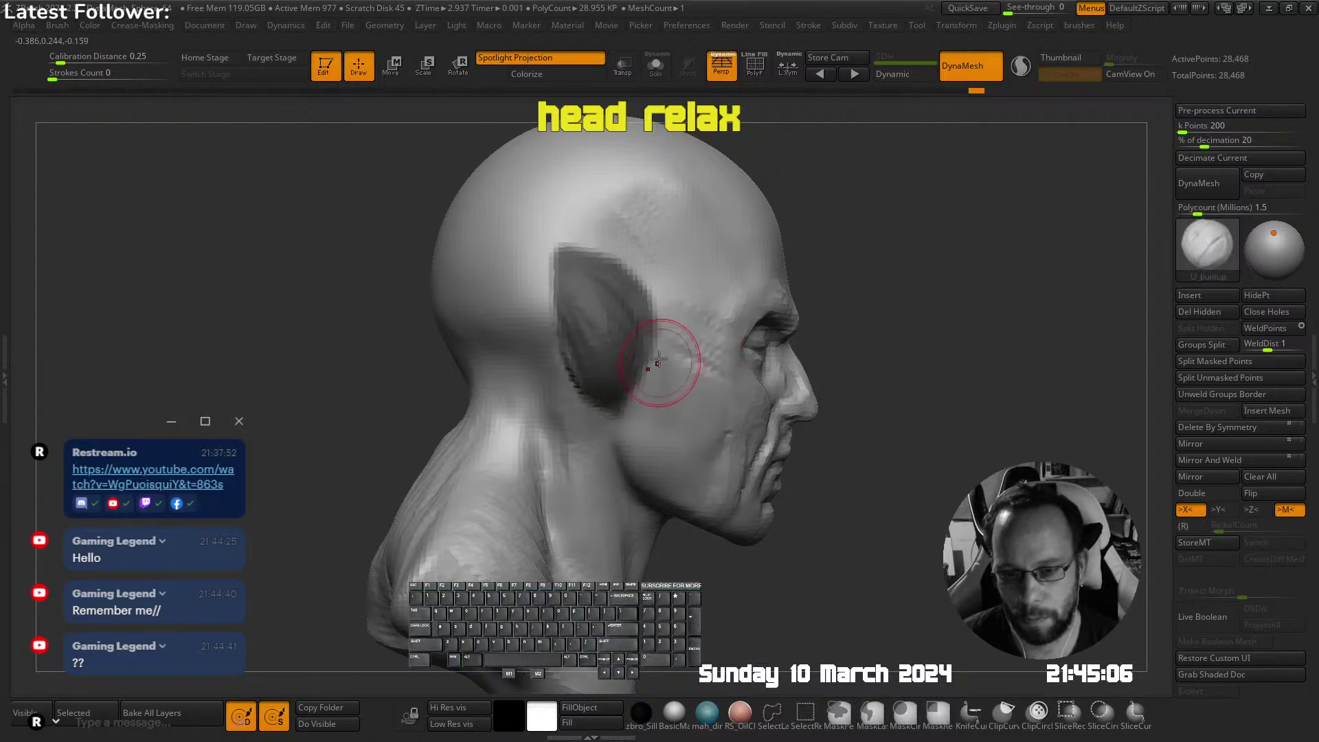
{"action": "key", "text": "p"}
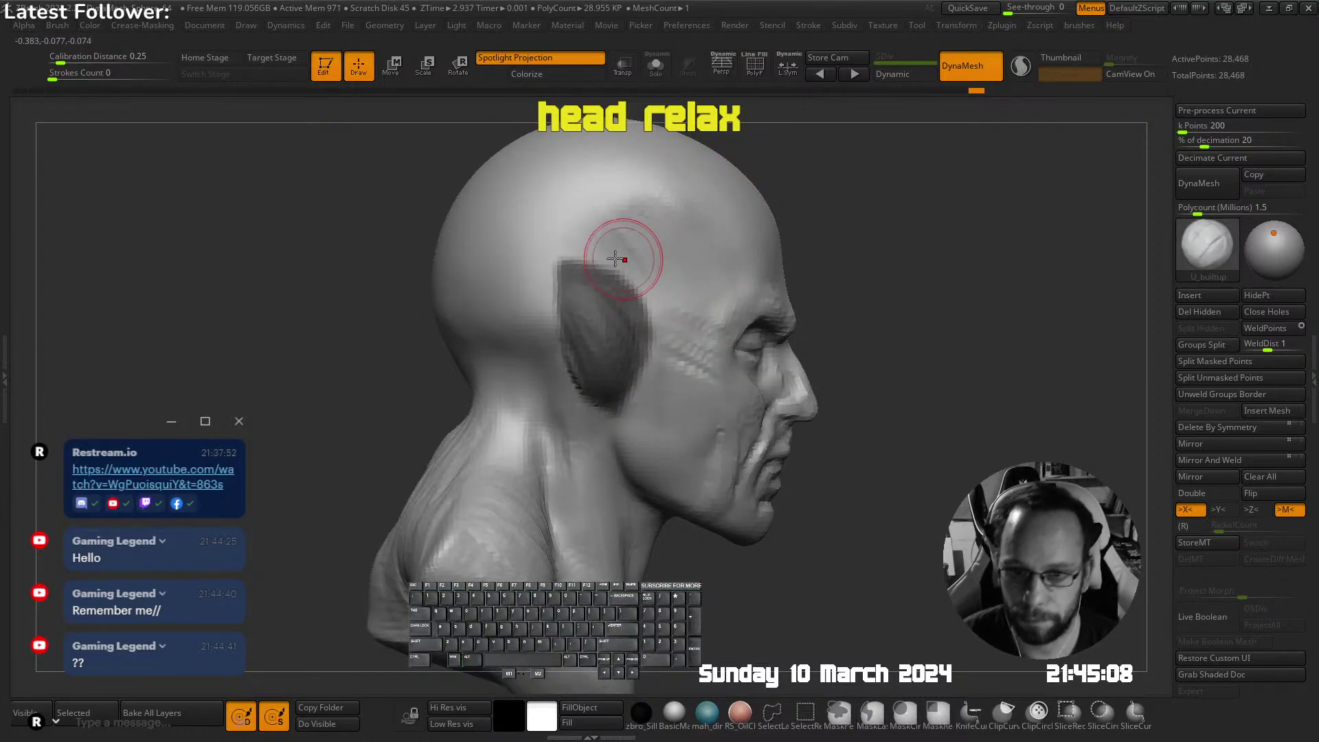
{"action": "left_click_drag", "start_coordinate": [560, 222], "coordinate": [560, 223], "text": "ctrl+alt"}
{"action": "left_click_drag", "start_coordinate": [619, 291], "coordinate": [612, 281], "text": "ctrl+alt"}
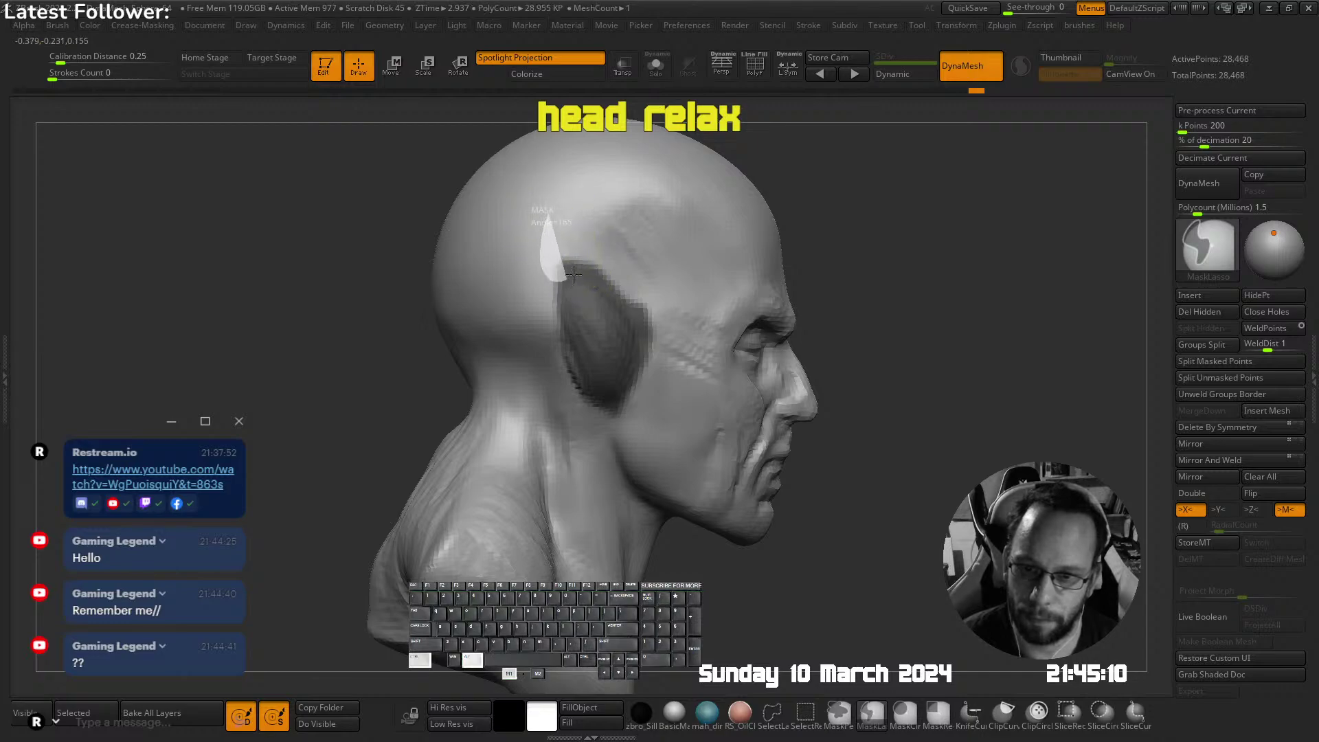
{"action": "left_click_drag", "start_coordinate": [659, 319], "coordinate": [659, 318], "text": "ctrl+alt"}
{"action": "left_click_drag", "start_coordinate": [567, 233], "coordinate": [529, 297], "text": "ctrl+alt"}
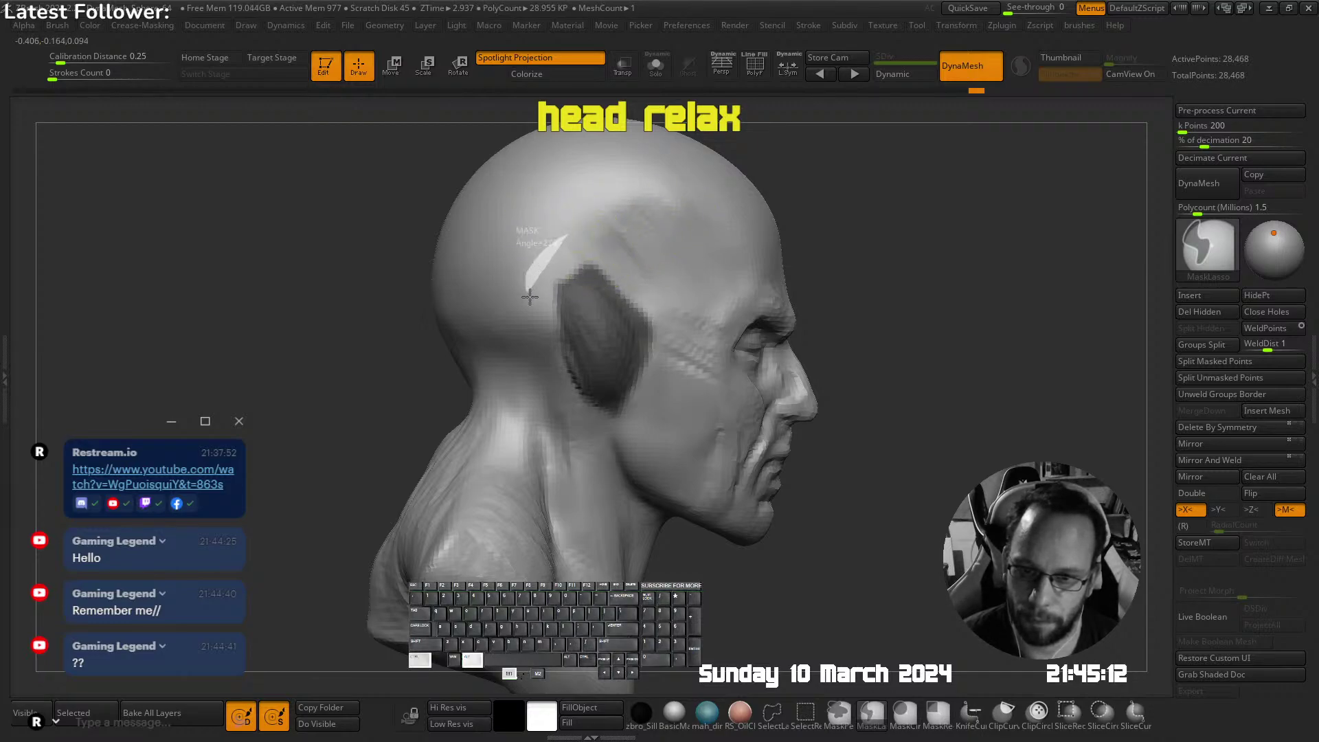
{"action": "mouse_move", "coordinate": [597, 272]}
{"action": "left_mouse_down", "text": "ctrl+alt"}
{"action": "mouse_move", "coordinate": [642, 288]}
{"action": "mouse_move", "coordinate": [653, 354]}
{"action": "mouse_move", "coordinate": [618, 292]}
{"action": "mouse_move", "coordinate": [550, 338]}
{"action": "mouse_move", "coordinate": [596, 416]}
{"action": "mouse_move", "coordinate": [644, 357]}
{"action": "left_mouse_up", "text": "ctrl+alt"}
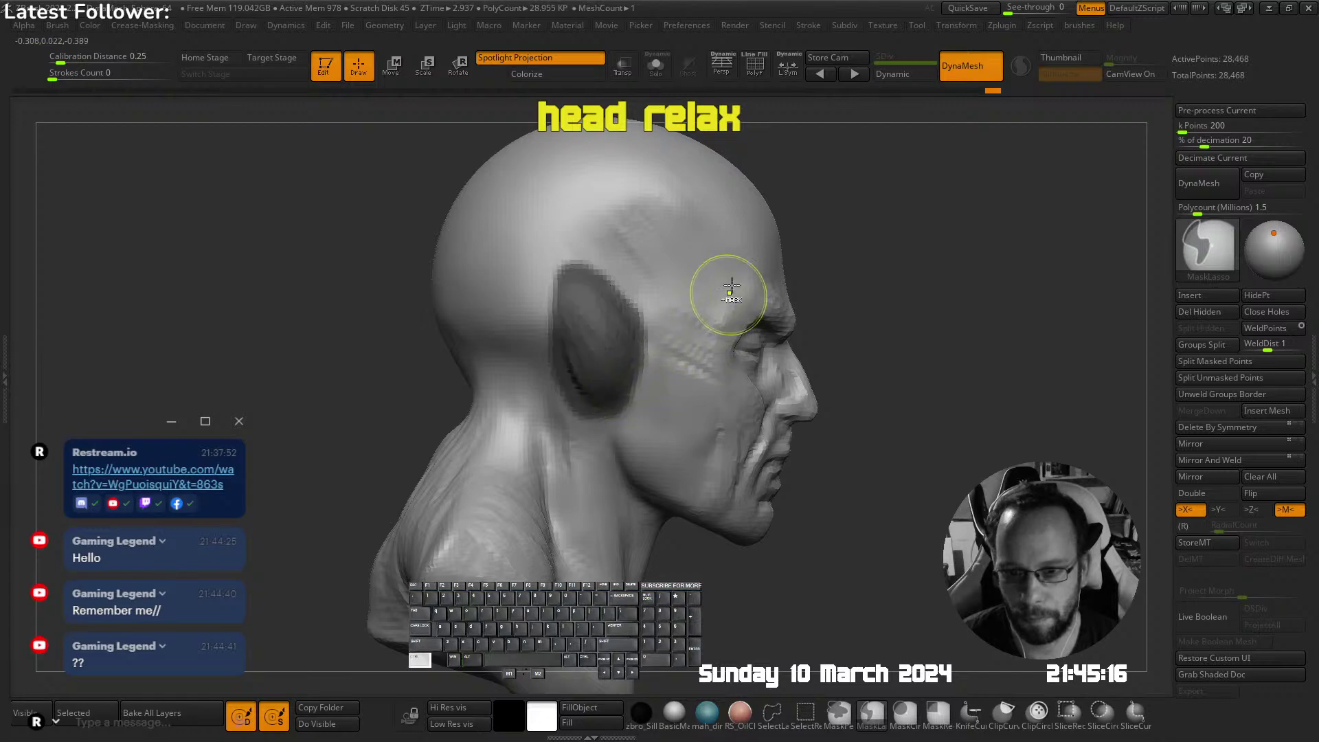
Invert the mask so only the ear is editable, and lasso-mask extra area along the ear's upper edge
{"action": "mouse_move", "coordinate": [725, 337]}
{"action": "right_mouse_down", "text": "ctrl"}
{"action": "mouse_move", "coordinate": [618, 306]}
{"action": "mouse_move", "coordinate": [748, 333]}
{"action": "mouse_move", "coordinate": [718, 337]}
{"action": "mouse_move", "coordinate": [677, 382]}
{"action": "right_mouse_up", "text": "ctrl"}
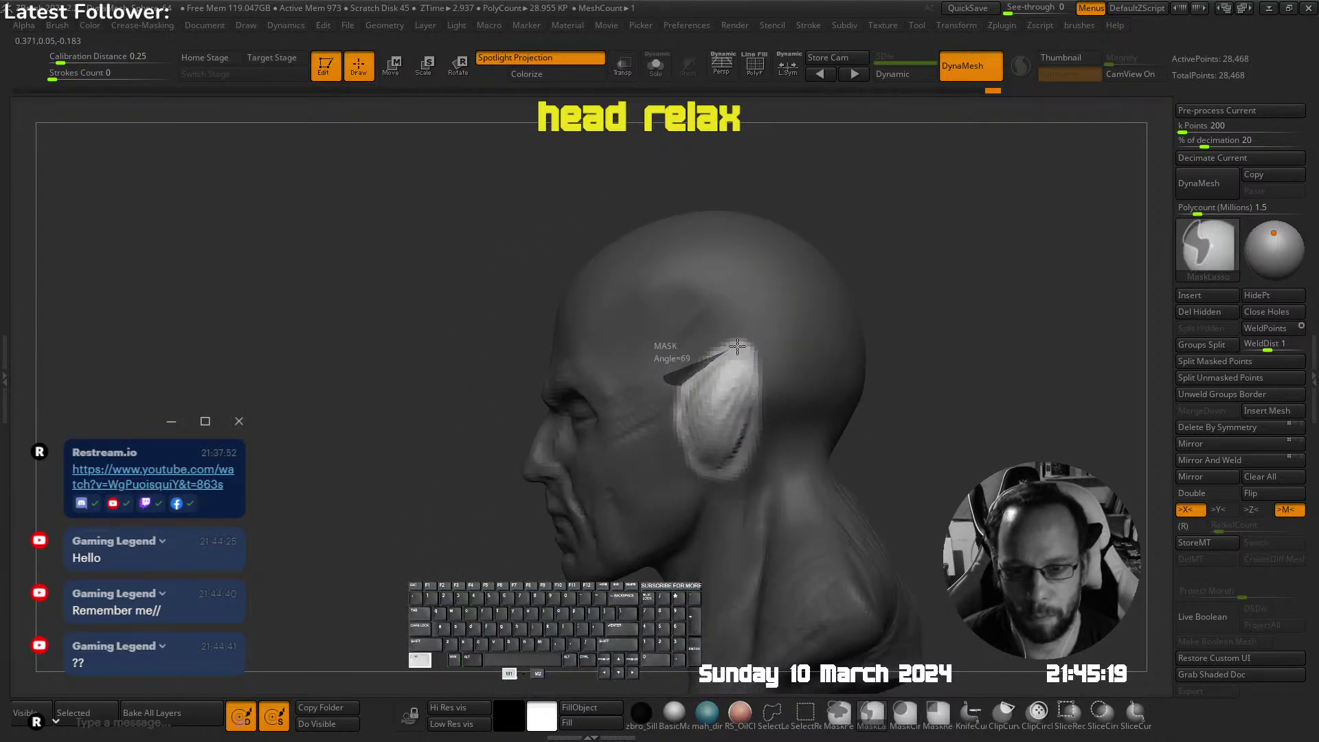
{"action": "left_click_drag", "start_coordinate": [738, 346], "coordinate": [794, 348], "text": "ctrl"}
{"action": "mouse_move", "coordinate": [730, 316]}
{"action": "left_mouse_down", "text": "ctrl"}
{"action": "mouse_move", "coordinate": [678, 388]}
{"action": "mouse_move", "coordinate": [773, 302]}
{"action": "left_mouse_up", "text": "ctrl"}
{"action": "right_click_drag", "start_coordinate": [777, 353], "coordinate": [745, 282], "text": "alt"}
{"action": "mouse_move", "coordinate": [651, 280]}
{"action": "left_mouse_down", "text": "ctrl"}
{"action": "mouse_move", "coordinate": [631, 340]}
{"action": "mouse_move", "coordinate": [649, 264]}
{"action": "left_mouse_up", "text": "ctrl"}
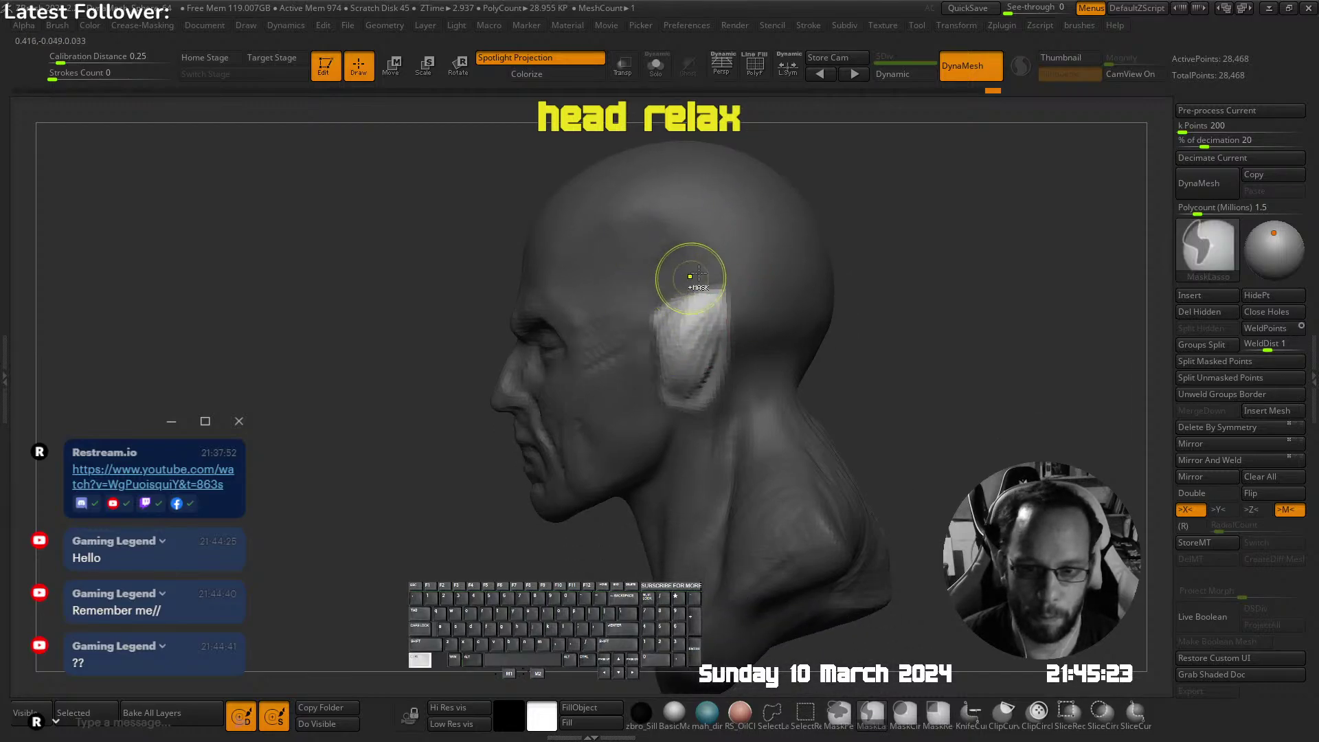
Pull the unmasked ear outward from the head with the Move brush
{"action": "key", "text": "space"}
{"action": "left_click", "coordinate": [662, 229]}
{"action": "right_click_drag", "start_coordinate": [742, 262], "coordinate": [676, 272]}
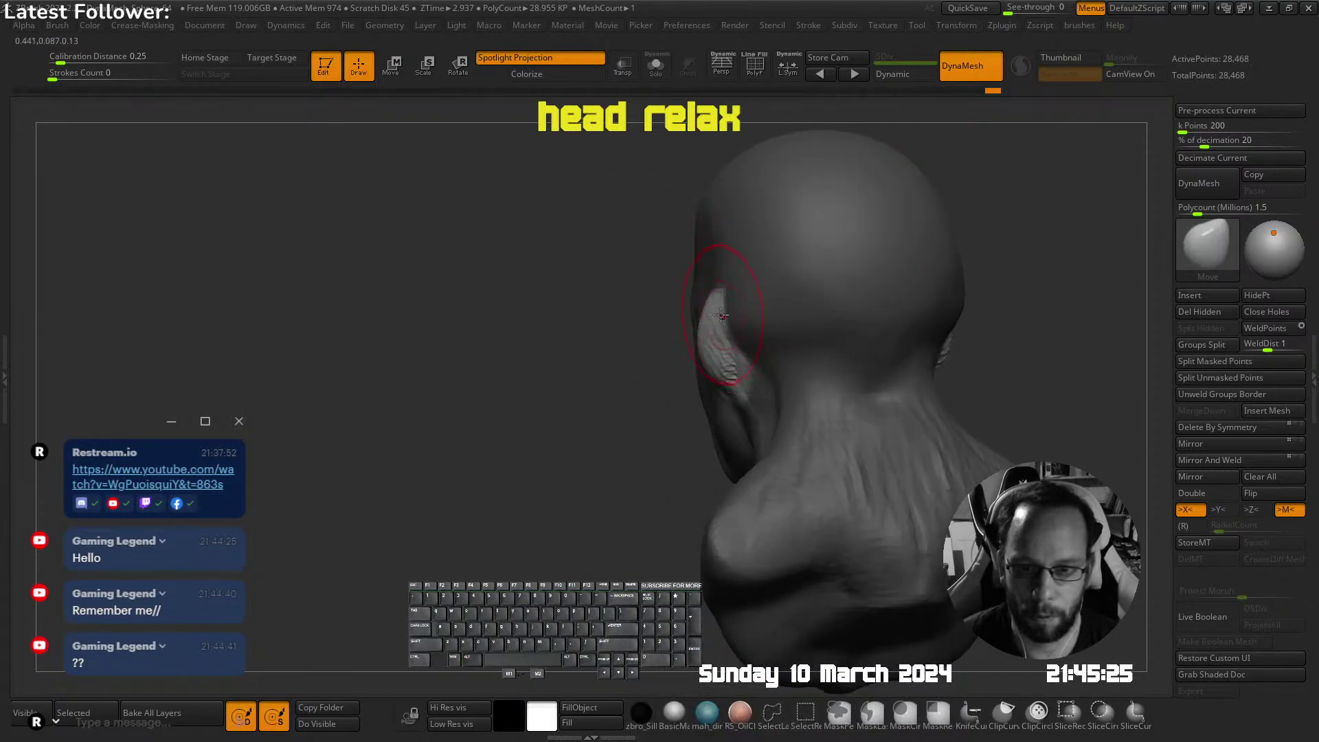
{"action": "left_click_drag", "start_coordinate": [695, 330], "coordinate": [689, 282]}
{"action": "right_click_drag", "start_coordinate": [687, 284], "coordinate": [745, 271]}
{"action": "left_click_drag", "start_coordinate": [678, 283], "coordinate": [690, 275]}
{"action": "mouse_move", "coordinate": [689, 337]}
{"action": "right_mouse_down"}
{"action": "mouse_move", "coordinate": [666, 362]}
{"action": "mouse_move", "coordinate": [702, 246]}
{"action": "mouse_move", "coordinate": [648, 318]}
{"action": "mouse_move", "coordinate": [682, 345]}
{"action": "mouse_move", "coordinate": [756, 285]}
{"action": "mouse_move", "coordinate": [677, 309]}
{"action": "mouse_move", "coordinate": [680, 293]}
{"action": "mouse_move", "coordinate": [662, 343]}
{"action": "mouse_move", "coordinate": [665, 323]}
{"action": "right_mouse_up"}
Flatten the ear's outer face with a resized TrimDynamic brush and clear the mask
{"action": "key", "text": "space"}
{"action": "left_click", "coordinate": [662, 326]}
{"action": "key", "text": "s"}
{"action": "key", "text": "s"}
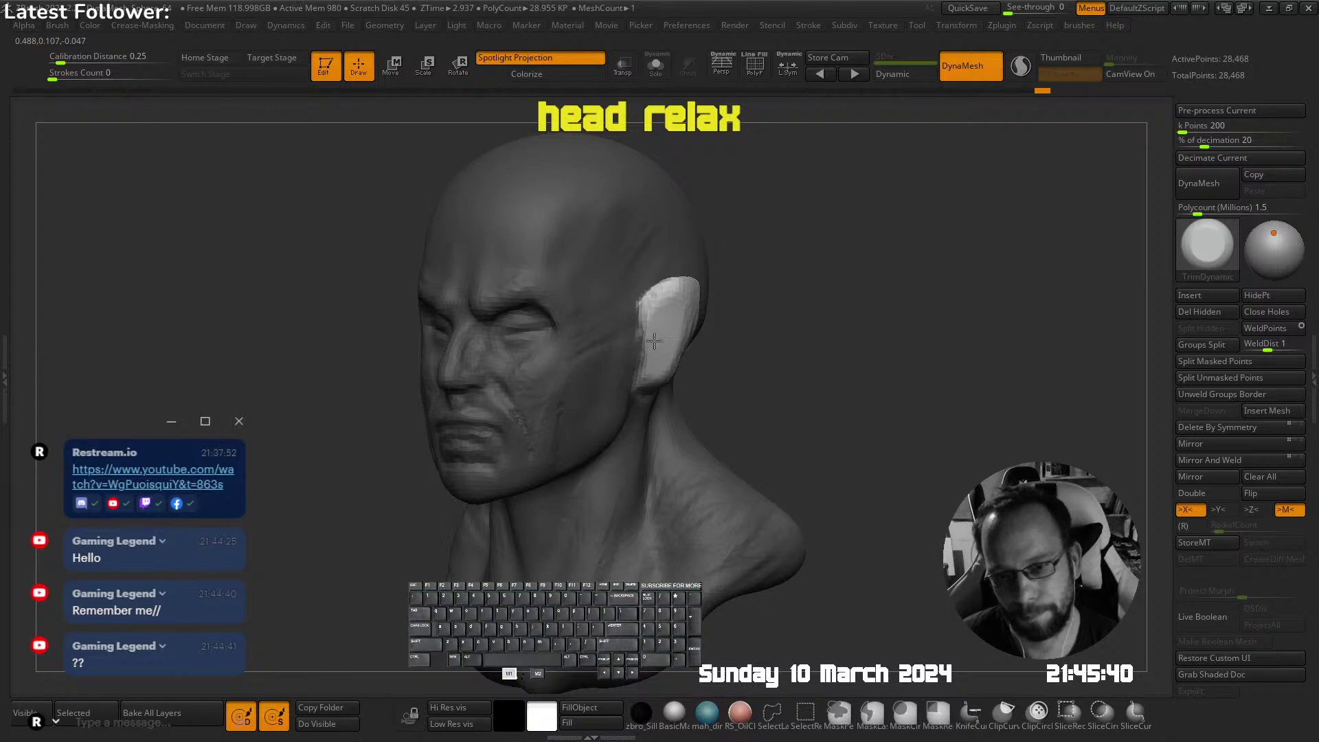
{"action": "mouse_move", "coordinate": [655, 382]}
{"action": "right_mouse_down"}
{"action": "mouse_move", "coordinate": [682, 294]}
{"action": "mouse_move", "coordinate": [761, 254]}
{"action": "right_mouse_up"}
{"action": "key", "text": "p"}
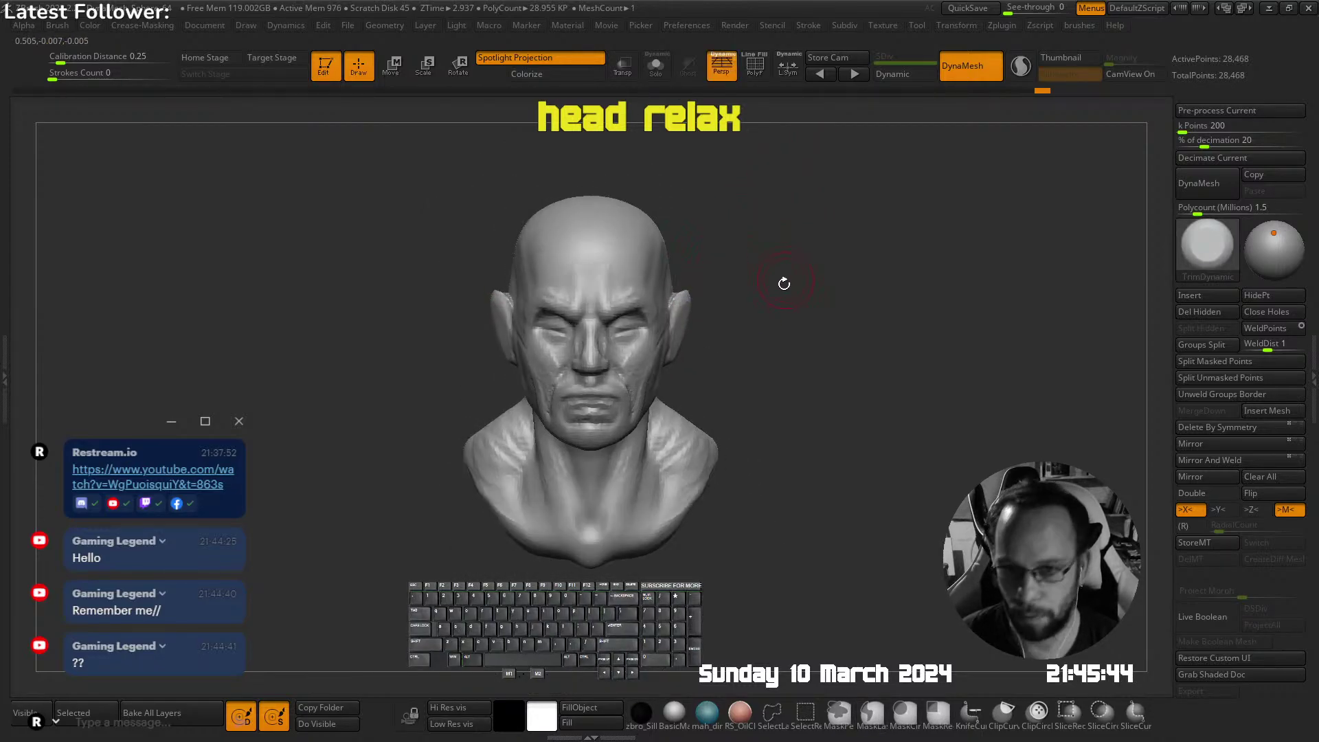
{"action": "key", "text": "p"}
{"action": "mouse_move", "coordinate": [743, 314]}
{"action": "right_mouse_down", "text": "alt"}
{"action": "mouse_move", "coordinate": [801, 307]}
{"action": "mouse_move", "coordinate": [786, 307]}
{"action": "mouse_move", "coordinate": [769, 255]}
{"action": "right_mouse_up", "text": "alt"}
{"action": "key", "text": "space"}
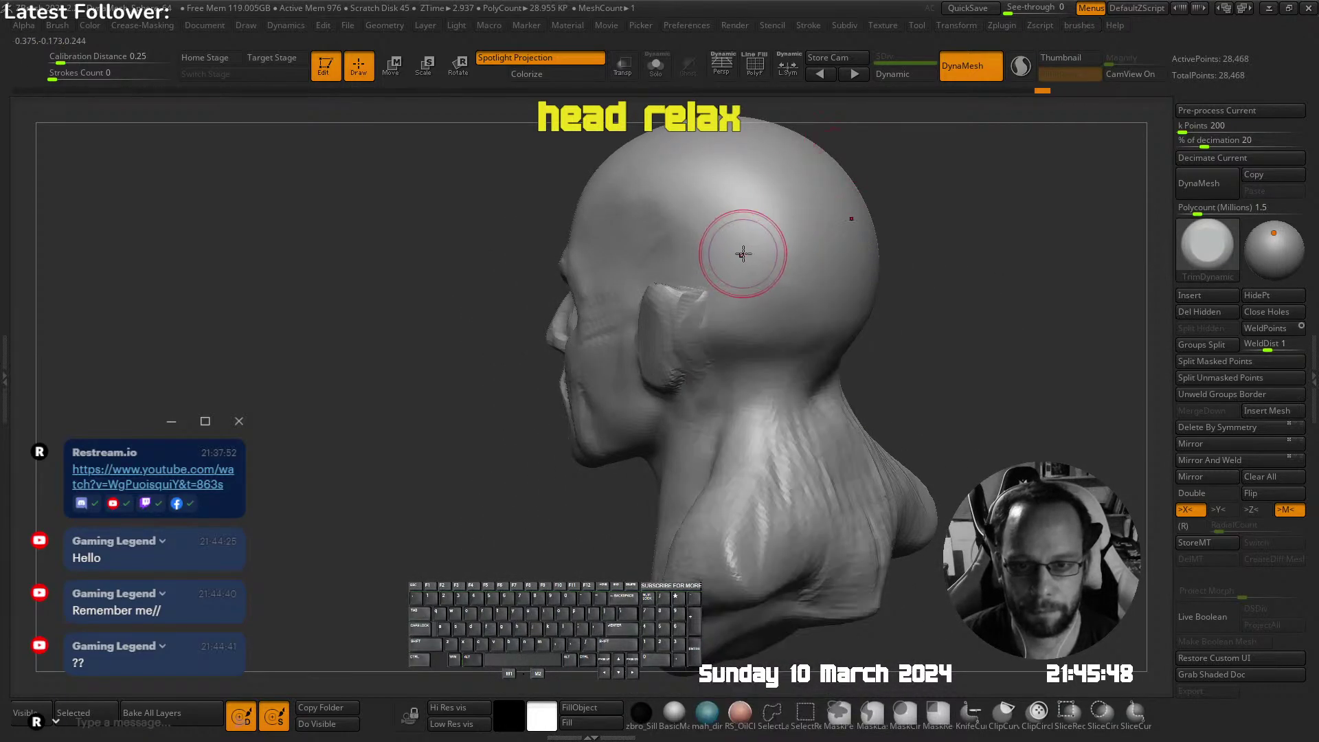
Remesh the bust with DynaMesh and carve the crease around the back of the ear with the DamStandard brush
{"action": "key", "text": "space"}
{"action": "left_click", "coordinate": [695, 272]}
{"action": "right_click_drag", "start_coordinate": [701, 314], "coordinate": [691, 272]}
{"action": "left_click_drag", "start_coordinate": [522, 344], "coordinate": [498, 326], "text": "ctrl"}
{"action": "right_click_drag", "start_coordinate": [687, 301], "coordinate": [698, 325]}
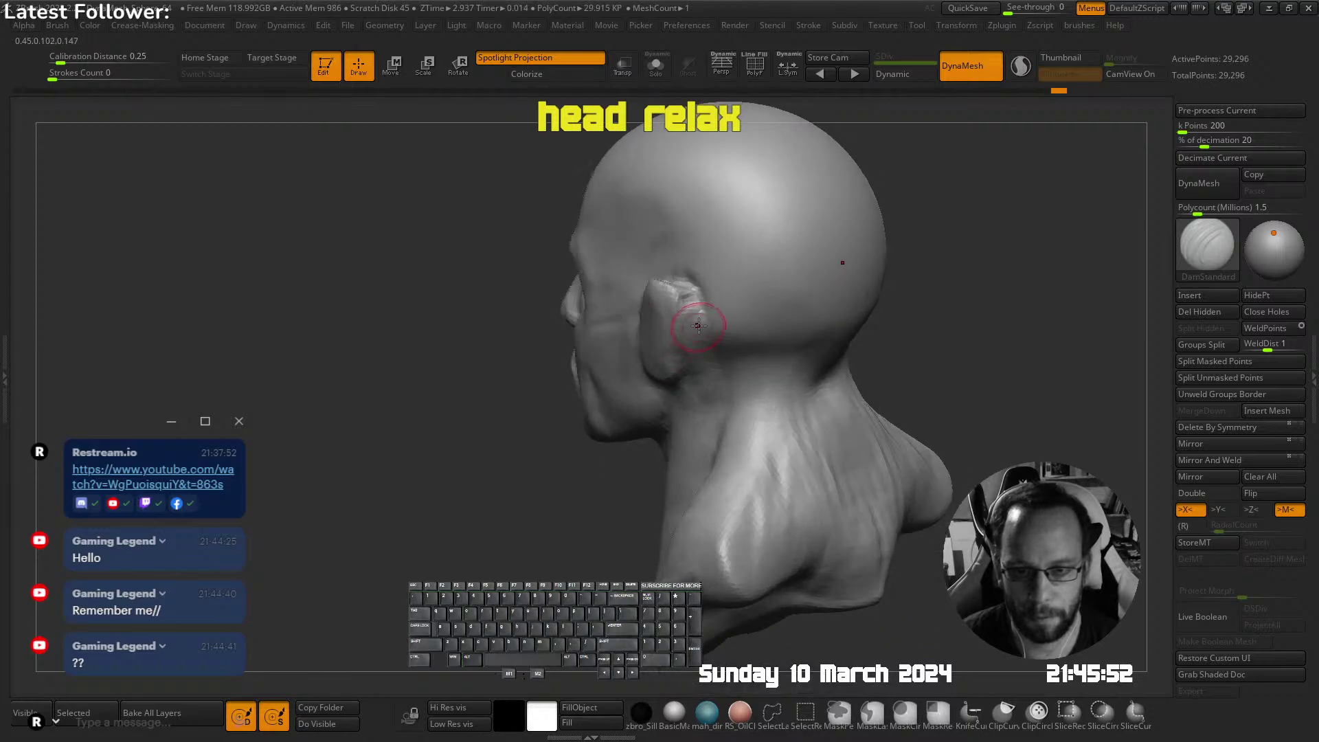
{"action": "mouse_move", "coordinate": [687, 384]}
{"action": "right_mouse_down"}
{"action": "mouse_move", "coordinate": [697, 312]}
{"action": "mouse_move", "coordinate": [713, 365]}
{"action": "right_mouse_up"}
{"action": "mouse_move", "coordinate": [679, 277]}
{"action": "right_mouse_down"}
{"action": "mouse_move", "coordinate": [635, 292]}
{"action": "mouse_move", "coordinate": [746, 264]}
{"action": "right_mouse_up"}
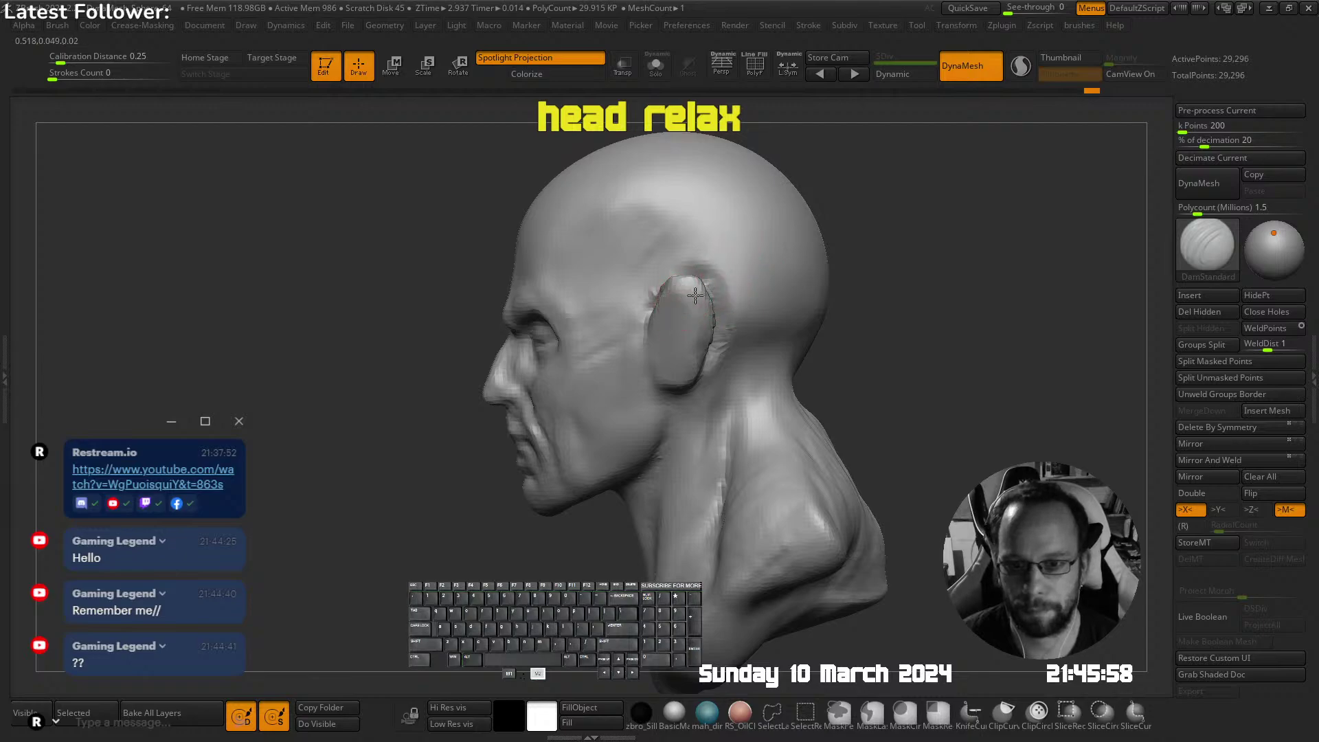
Reshape the ear's outline and its tilt from the head with the Move brush, working from side and front
{"action": "key", "text": "b"}
{"action": "key", "text": "m"}
{"action": "key", "text": "v"}
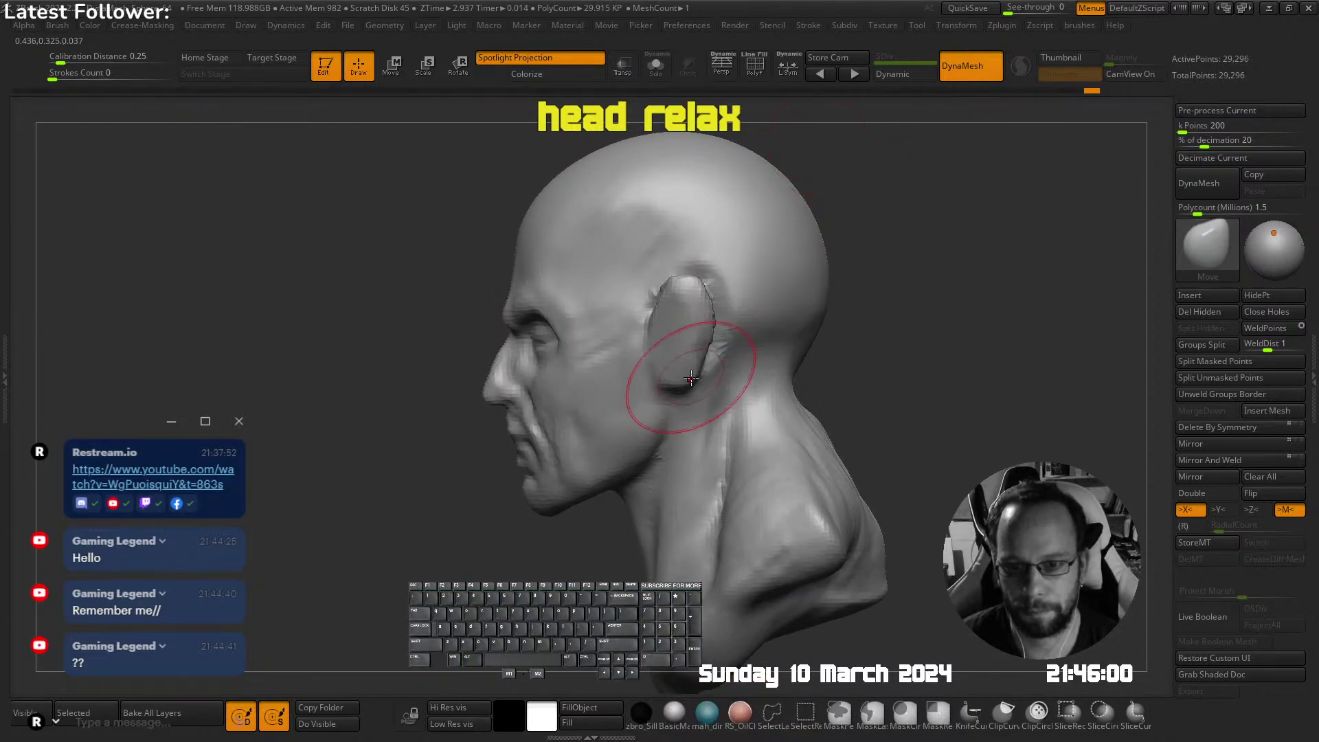
{"action": "left_click_drag", "start_coordinate": [676, 353], "coordinate": [707, 292]}
{"action": "right_click_drag", "start_coordinate": [764, 261], "coordinate": [822, 243]}
{"action": "right_click_drag", "start_coordinate": [746, 263], "coordinate": [786, 220]}
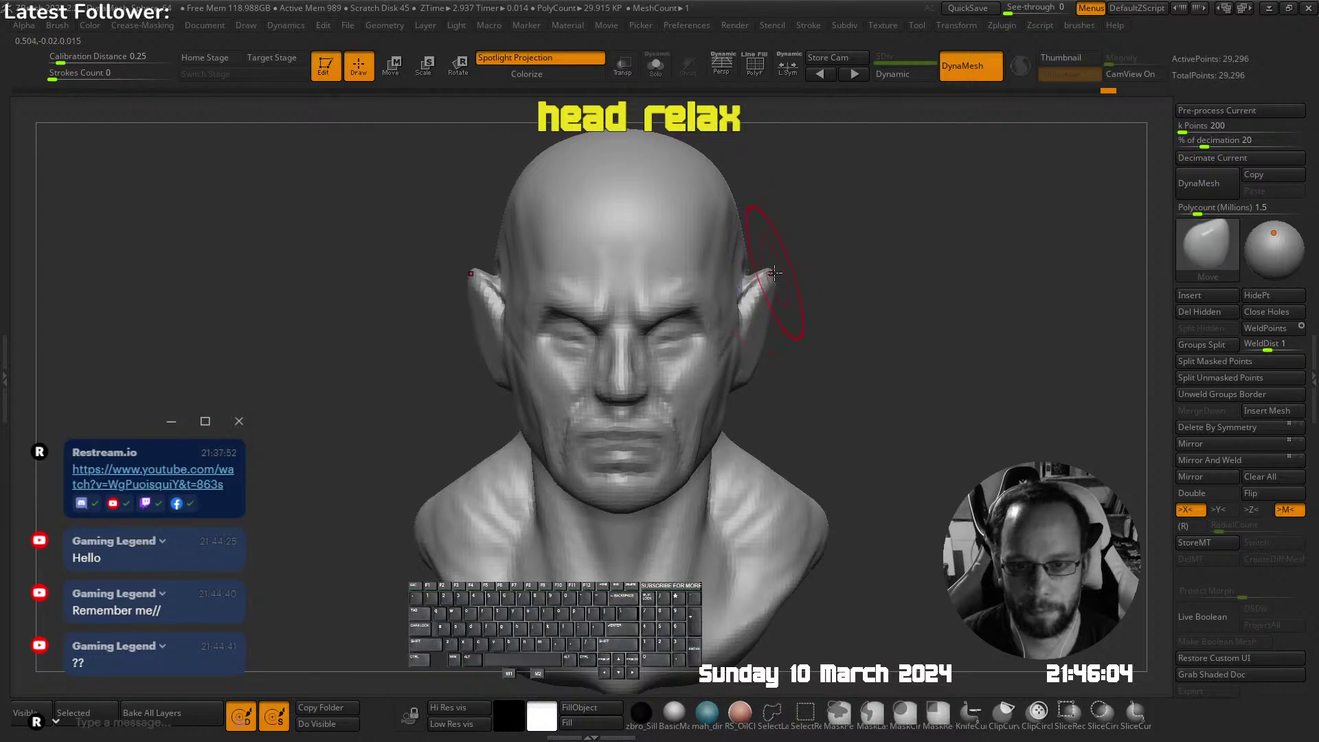
{"action": "left_click_drag", "start_coordinate": [768, 279], "coordinate": [764, 285]}
{"action": "right_click_drag", "start_coordinate": [834, 283], "coordinate": [725, 316]}
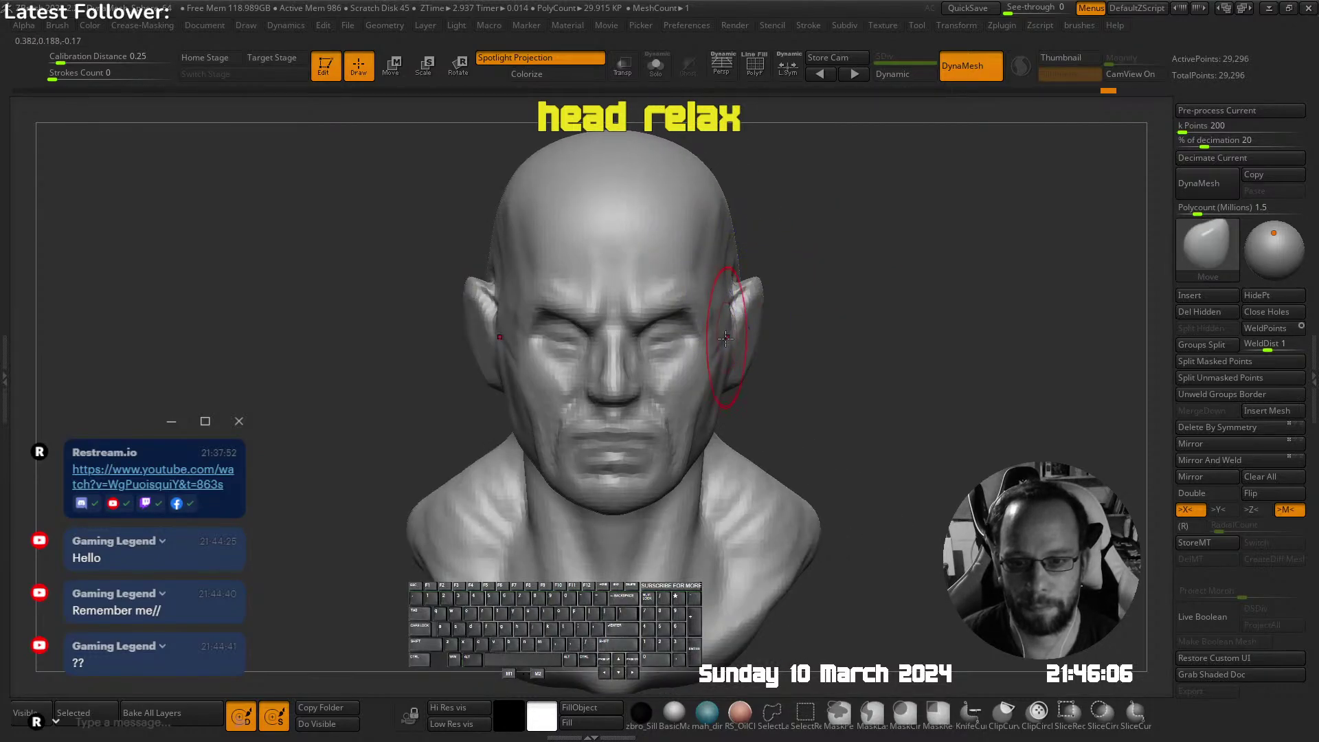
{"action": "right_click_drag", "start_coordinate": [752, 380], "coordinate": [756, 296]}
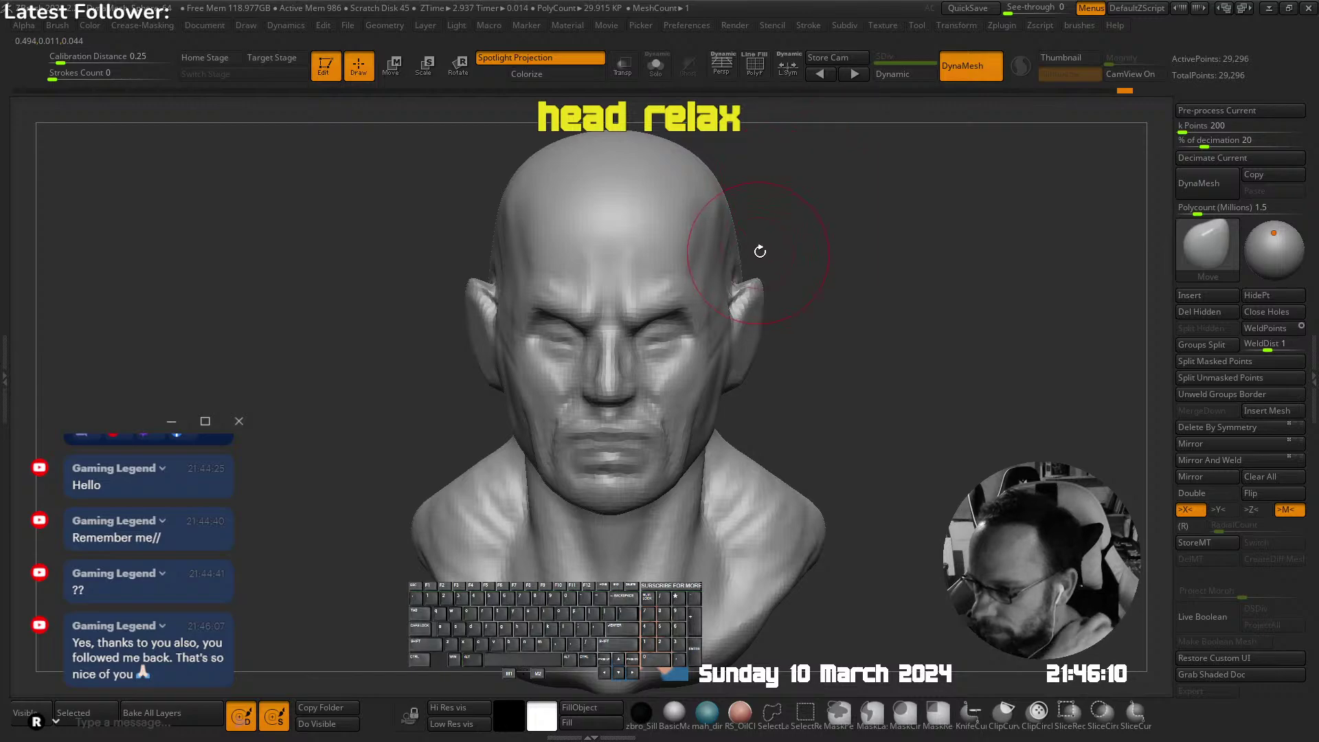
{"action": "mouse_move", "coordinate": [811, 284]}
{"action": "right_mouse_down"}
{"action": "mouse_move", "coordinate": [730, 295]}
{"action": "mouse_move", "coordinate": [810, 255]}
{"action": "mouse_move", "coordinate": [718, 286]}
{"action": "right_mouse_up"}
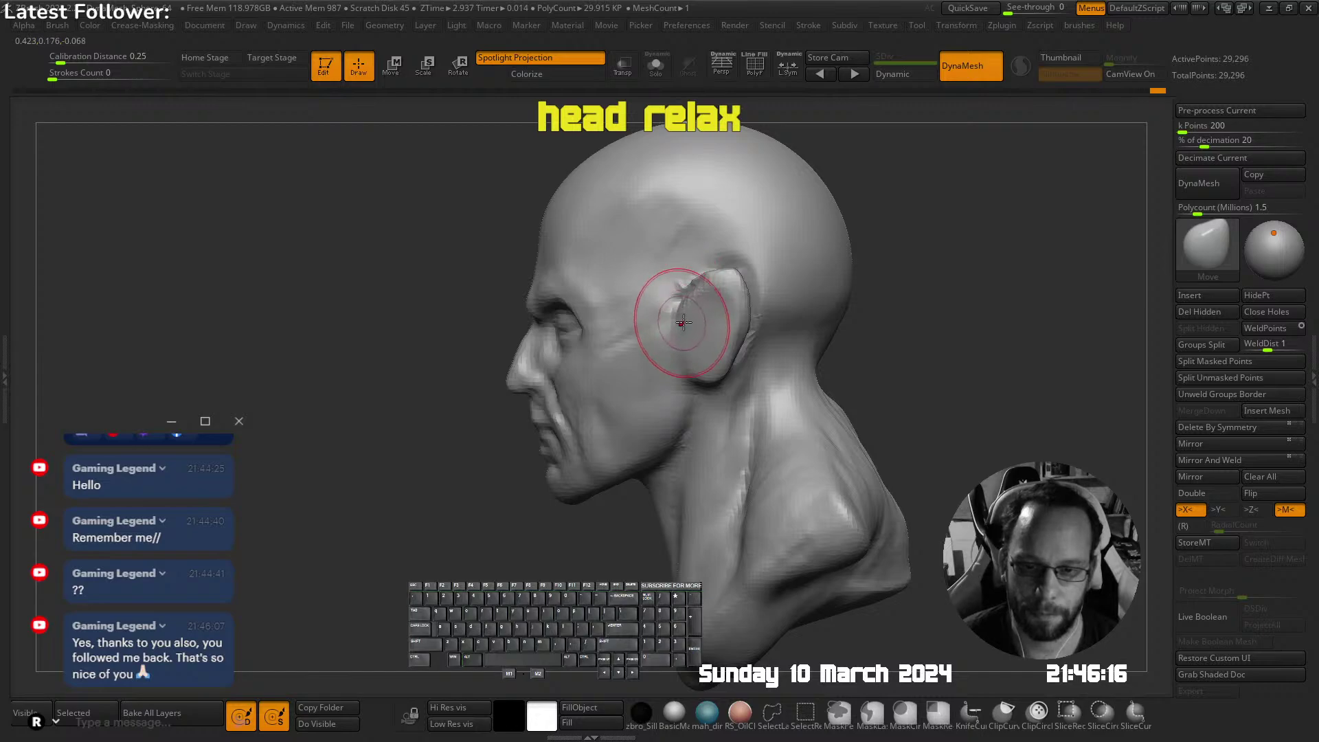
Build up the upper front of the ear where it joins the head with the U_builtup brush
{"action": "right_click_drag", "start_coordinate": [670, 312], "coordinate": [724, 295]}
{"action": "key", "text": "space"}
{"action": "left_click", "coordinate": [742, 294]}
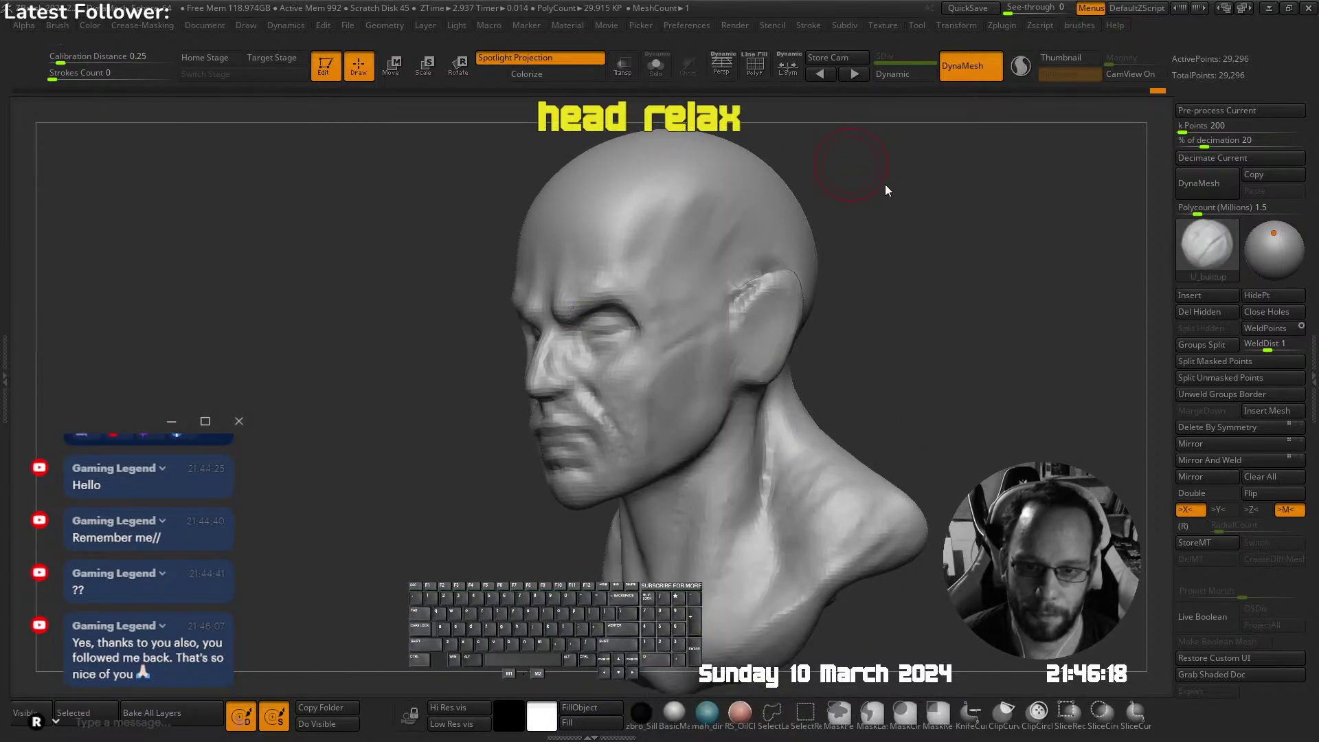
{"action": "left_click_drag", "start_coordinate": [886, 191], "coordinate": [892, 216]}
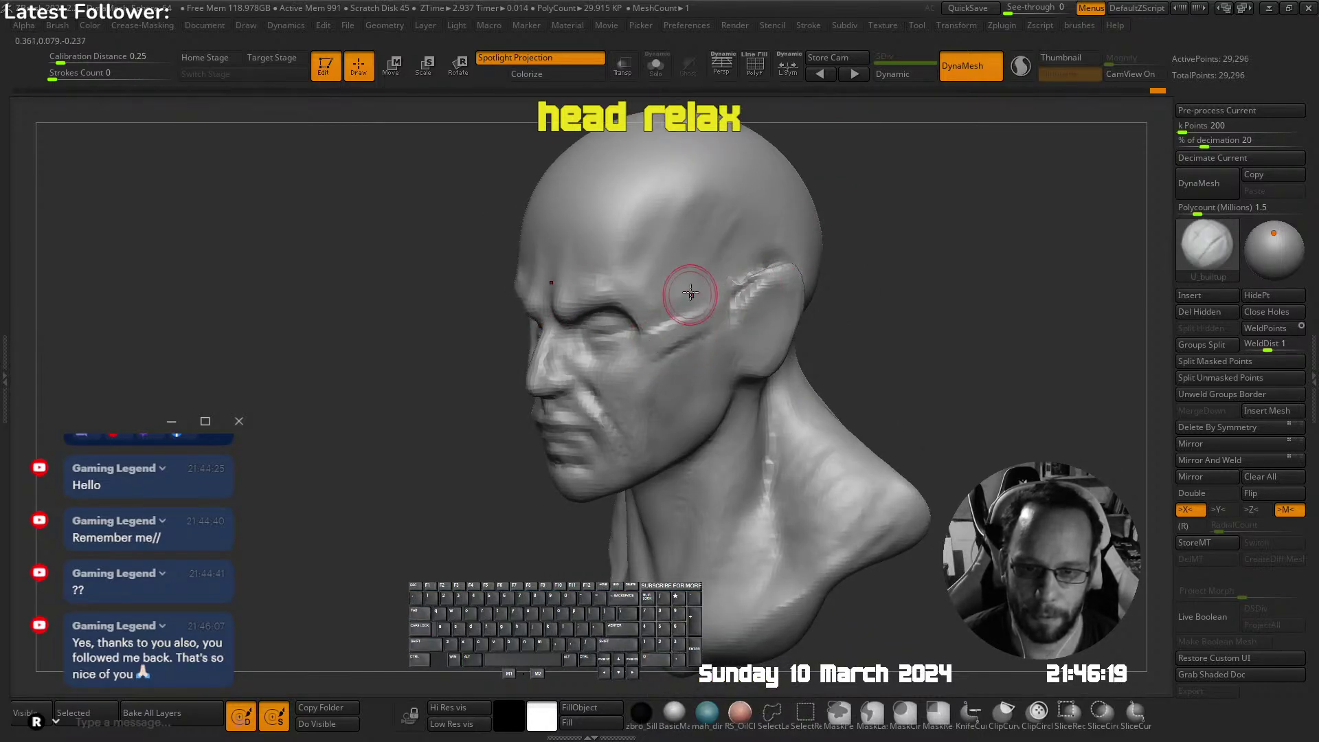
Sculpt the cheekbone arch and the temple with the U_builtup brush
{"action": "right_click_drag", "start_coordinate": [691, 293], "coordinate": [738, 287]}
{"action": "mouse_move", "coordinate": [686, 231]}
{"action": "right_mouse_down", "text": "alt"}
{"action": "mouse_move", "coordinate": [691, 297]}
{"action": "mouse_move", "coordinate": [656, 296]}
{"action": "right_mouse_up", "text": "alt"}
{"action": "key", "text": "s"}
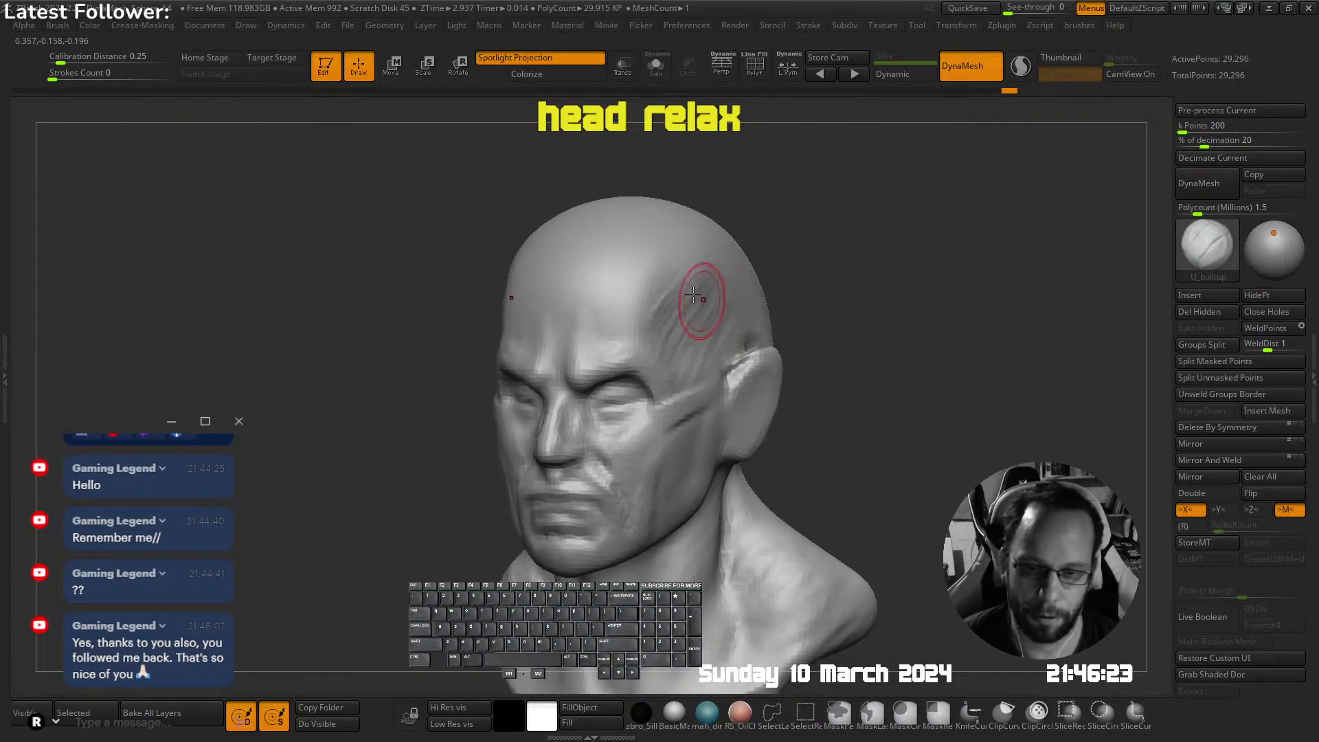
{"action": "mouse_move", "coordinate": [715, 297]}
{"action": "right_mouse_down", "text": "shift"}
{"action": "mouse_move", "coordinate": [740, 243]}
{"action": "mouse_move", "coordinate": [707, 364]}
{"action": "mouse_move", "coordinate": [712, 349]}
{"action": "right_mouse_up", "text": "shift"}
Fill the eye sockets with rounded eyeball volumes using a resized U_builtup brush
{"action": "key", "text": "s"}
{"action": "left_click_drag", "start_coordinate": [618, 353], "coordinate": [608, 352]}
{"action": "mouse_move", "coordinate": [609, 351]}
{"action": "right_mouse_down"}
{"action": "mouse_move", "coordinate": [670, 340]}
{"action": "mouse_move", "coordinate": [741, 359]}
{"action": "right_mouse_up"}
{"action": "right_click_drag", "start_coordinate": [646, 365], "coordinate": [642, 370]}
{"action": "key", "text": "s"}
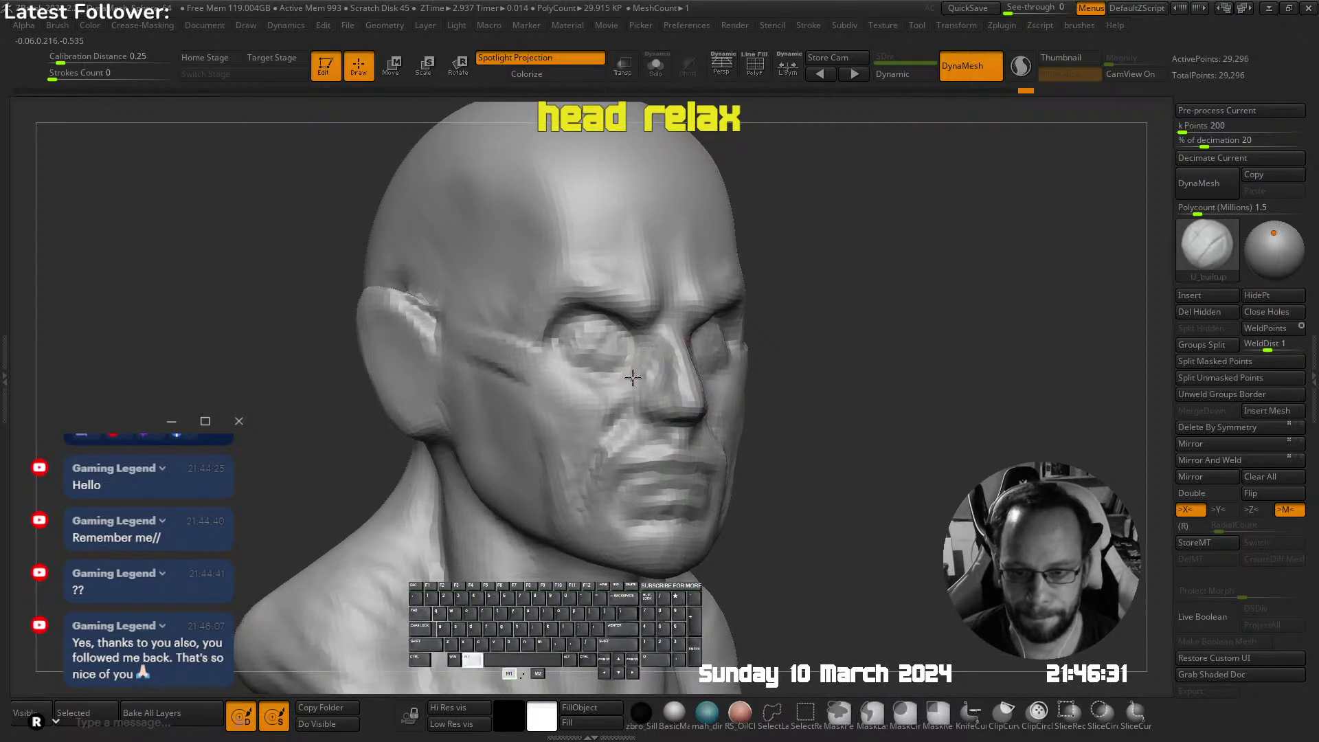
Sculpt the area below the eye and beside the nose with the U_builtup brush
{"action": "left_click_drag", "start_coordinate": [633, 378], "coordinate": [652, 375], "text": "alt"}
{"action": "right_click_drag", "start_coordinate": [669, 374], "coordinate": [697, 343], "text": "ctrl"}
{"action": "mouse_move", "coordinate": [697, 343]}
{"action": "right_mouse_down"}
{"action": "mouse_move", "coordinate": [665, 345]}
{"action": "mouse_move", "coordinate": [703, 344]}
{"action": "mouse_move", "coordinate": [692, 377]}
{"action": "right_mouse_up"}
{"action": "mouse_move", "coordinate": [692, 377]}
{"action": "right_mouse_down"}
{"action": "mouse_move", "coordinate": [718, 369]}
{"action": "mouse_move", "coordinate": [661, 388]}
{"action": "right_mouse_up"}
{"action": "left_click_drag", "start_coordinate": [668, 387], "coordinate": [677, 383]}
{"action": "right_click_drag", "start_coordinate": [684, 378], "coordinate": [773, 331], "text": "ctrl"}
{"action": "right_click_drag", "start_coordinate": [773, 331], "coordinate": [680, 311]}
{"action": "mouse_move", "coordinate": [681, 310]}
{"action": "right_mouse_down", "text": "shift"}
{"action": "mouse_move", "coordinate": [742, 311]}
{"action": "mouse_move", "coordinate": [687, 361]}
{"action": "mouse_move", "coordinate": [639, 368]}
{"action": "right_mouse_up", "text": "shift"}
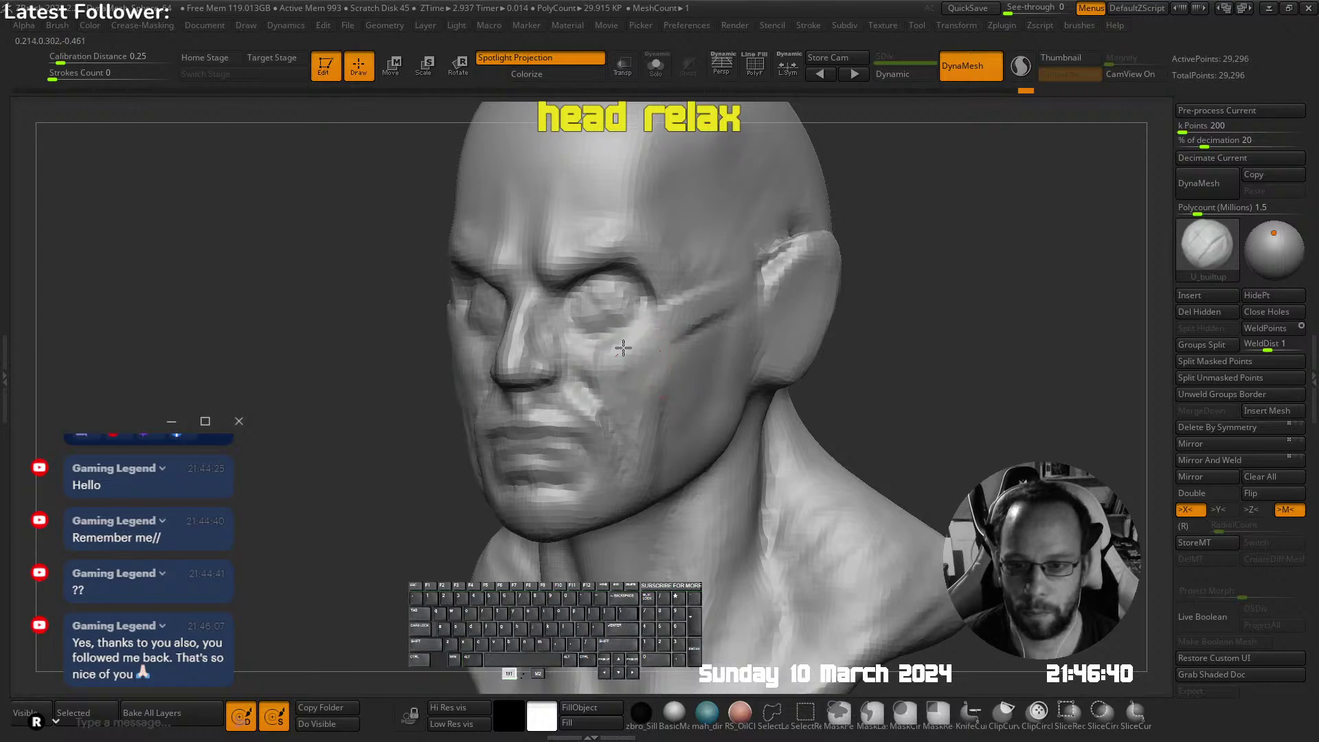
Smooth the cheek and the fold beside the mouth on both sides of the face
{"action": "key", "text": "shift"}
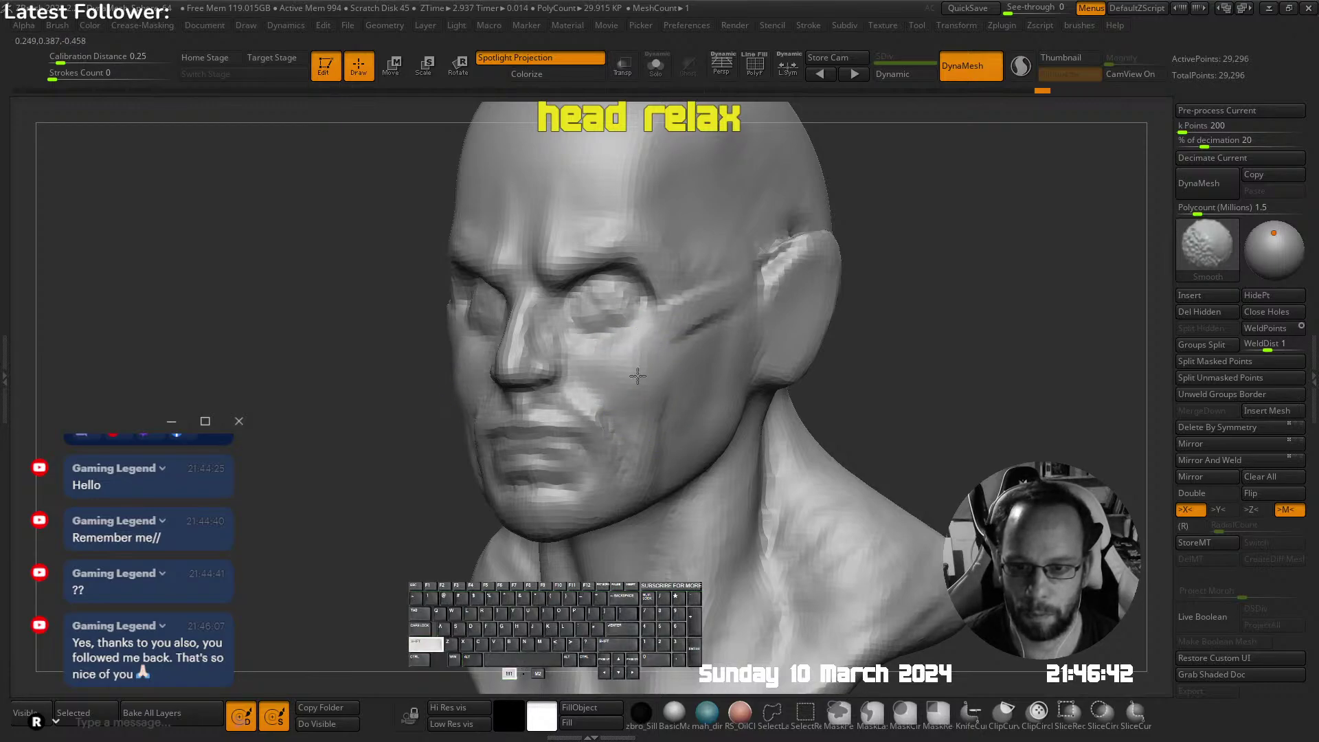
{"action": "left_click_drag", "start_coordinate": [637, 375], "coordinate": [637, 429], "text": "shift"}
{"action": "mouse_move", "coordinate": [638, 429]}
{"action": "right_mouse_down", "text": "ctrl"}
{"action": "mouse_move", "coordinate": [642, 353]}
{"action": "mouse_move", "coordinate": [725, 355]}
{"action": "right_mouse_up", "text": "ctrl"}
{"action": "right_click_drag", "start_coordinate": [586, 380], "coordinate": [556, 357]}
{"action": "mouse_move", "coordinate": [556, 357]}
{"action": "right_mouse_down", "text": "ctrl"}
{"action": "mouse_move", "coordinate": [621, 396]}
{"action": "mouse_move", "coordinate": [618, 385]}
{"action": "right_mouse_up", "text": "ctrl"}
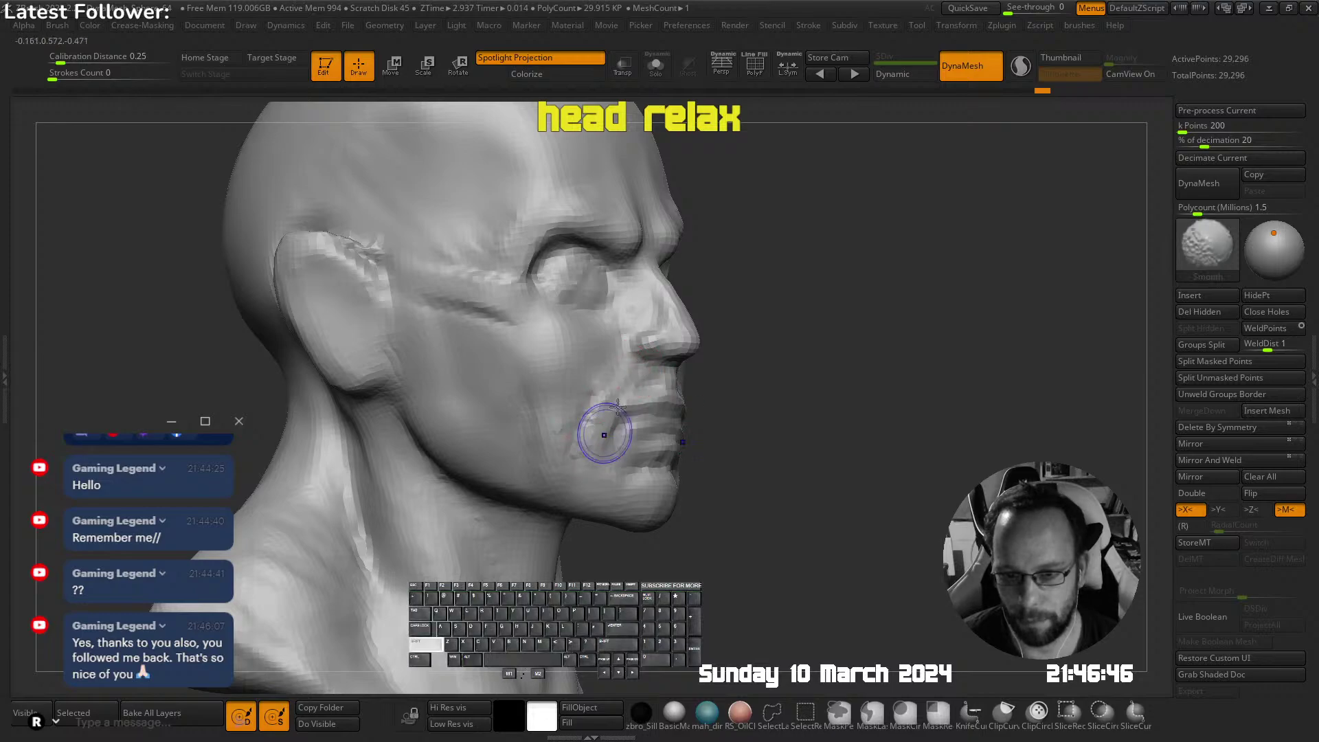
{"action": "left_click_drag", "start_coordinate": [604, 436], "coordinate": [626, 413], "text": "shift"}
Build up the rear jaw below the ear with the U_builtup brush and smooth it
{"action": "right_click_drag", "start_coordinate": [671, 374], "coordinate": [624, 338]}
{"action": "right_click_drag", "start_coordinate": [633, 393], "coordinate": [683, 331]}
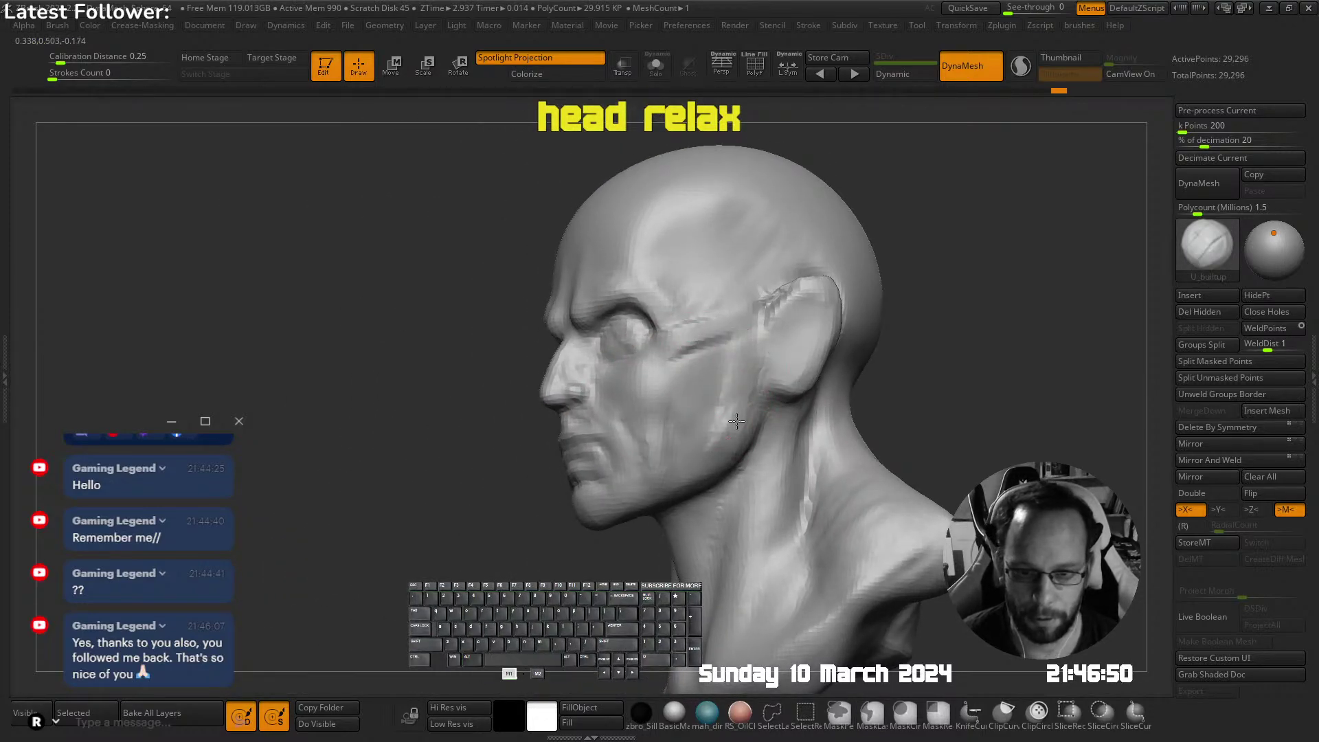
{"action": "right_click_drag", "start_coordinate": [682, 462], "coordinate": [733, 420]}
{"action": "left_click_drag", "start_coordinate": [732, 420], "coordinate": [721, 431], "text": "shift"}
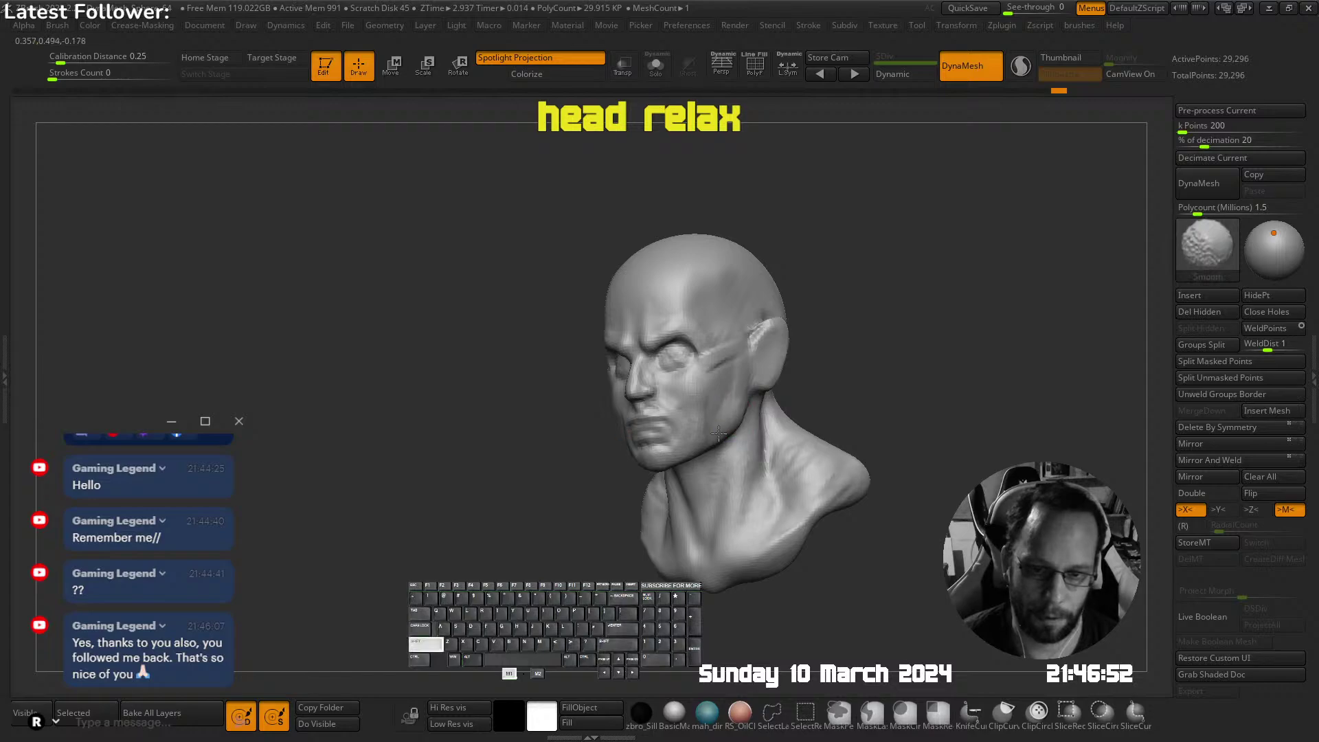
Adjust the side of the face with the Move brush and smooth the cheekbone beside the eye
{"action": "right_click_drag", "start_coordinate": [741, 371], "coordinate": [805, 364]}
{"action": "key", "text": "b"}
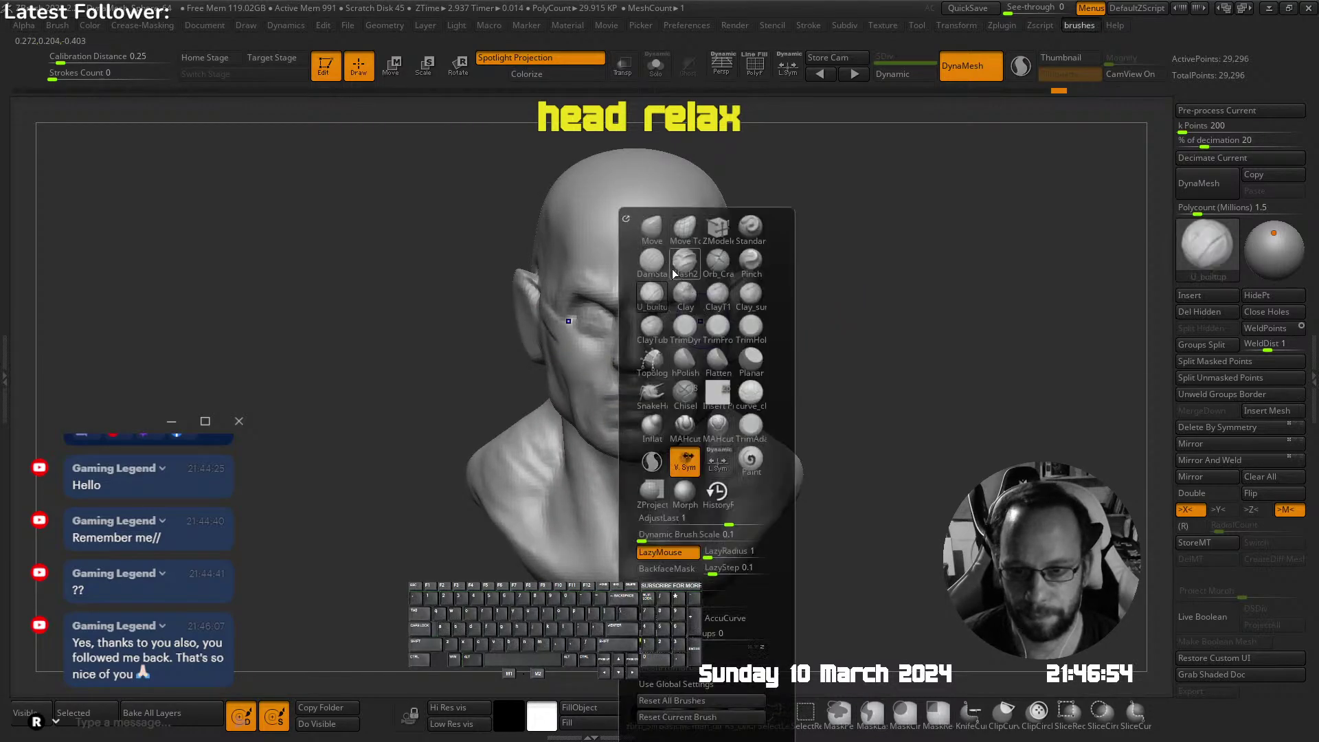
{"action": "key", "text": "m"}
{"action": "key", "text": "v"}
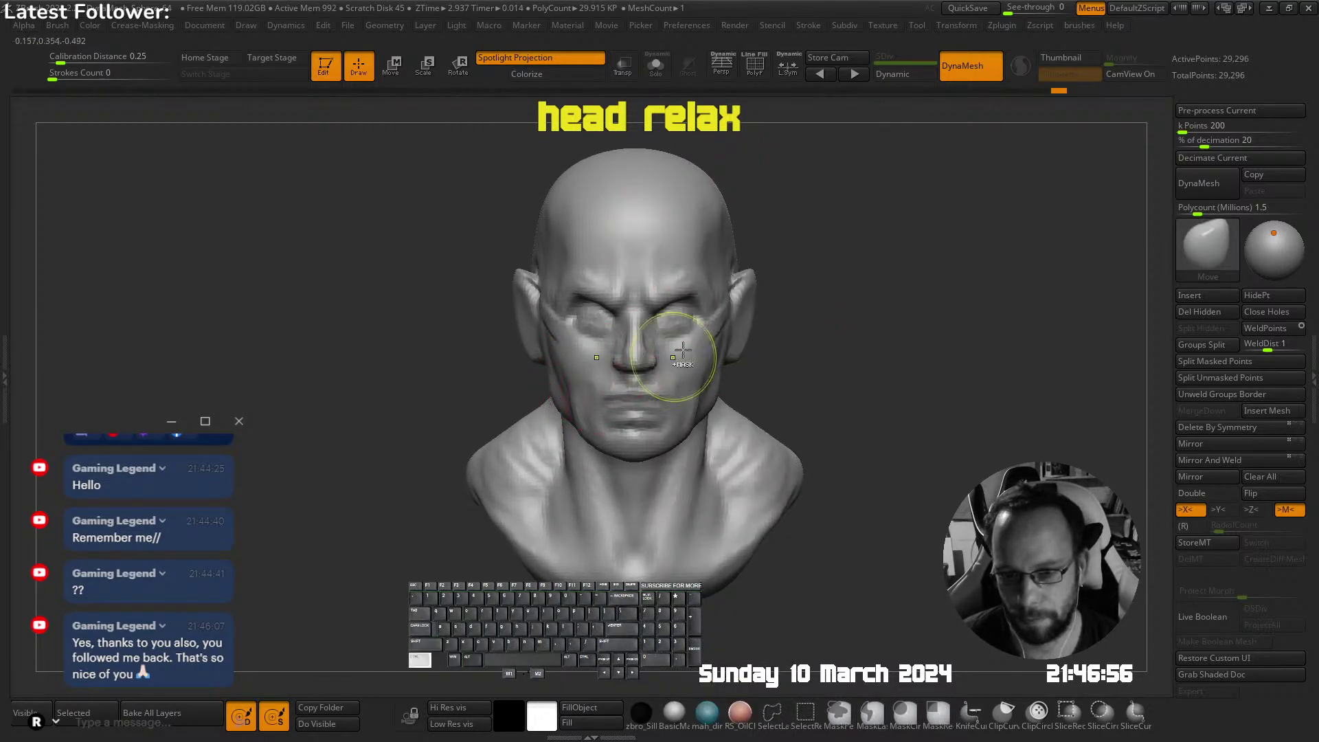
{"action": "right_click_drag", "start_coordinate": [683, 350], "coordinate": [680, 303], "text": "ctrl"}
{"action": "right_click_drag", "start_coordinate": [680, 302], "coordinate": [728, 282]}
{"action": "right_click_drag", "start_coordinate": [729, 281], "coordinate": [683, 309], "text": "ctrl"}
{"action": "left_click_drag", "start_coordinate": [553, 319], "coordinate": [567, 326], "text": "shift"}
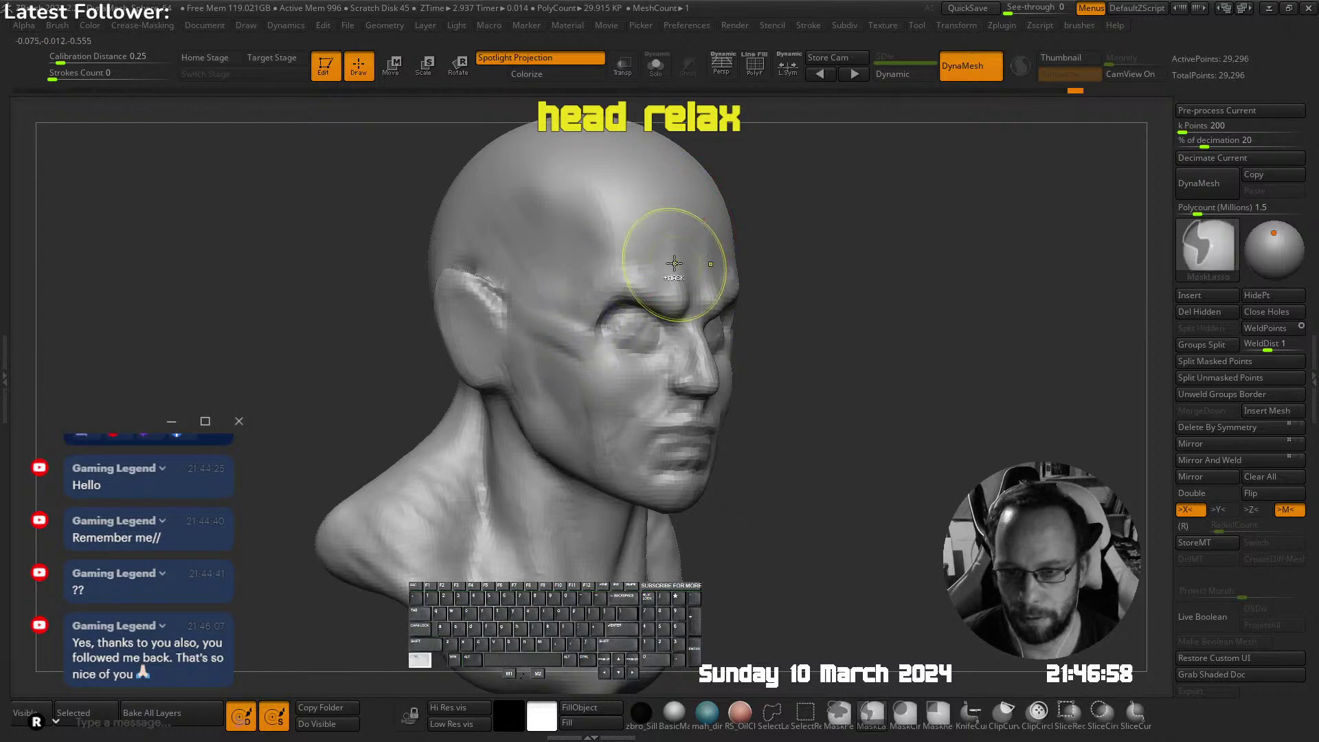
Reshape the brow over the eye with the Move brush and remesh the bust with a denser DynaMesh
{"action": "key", "text": "ctrl+d"}
{"action": "key", "text": "ctrl+g"}
{"action": "left_click_drag", "start_coordinate": [626, 240], "coordinate": [635, 240]}
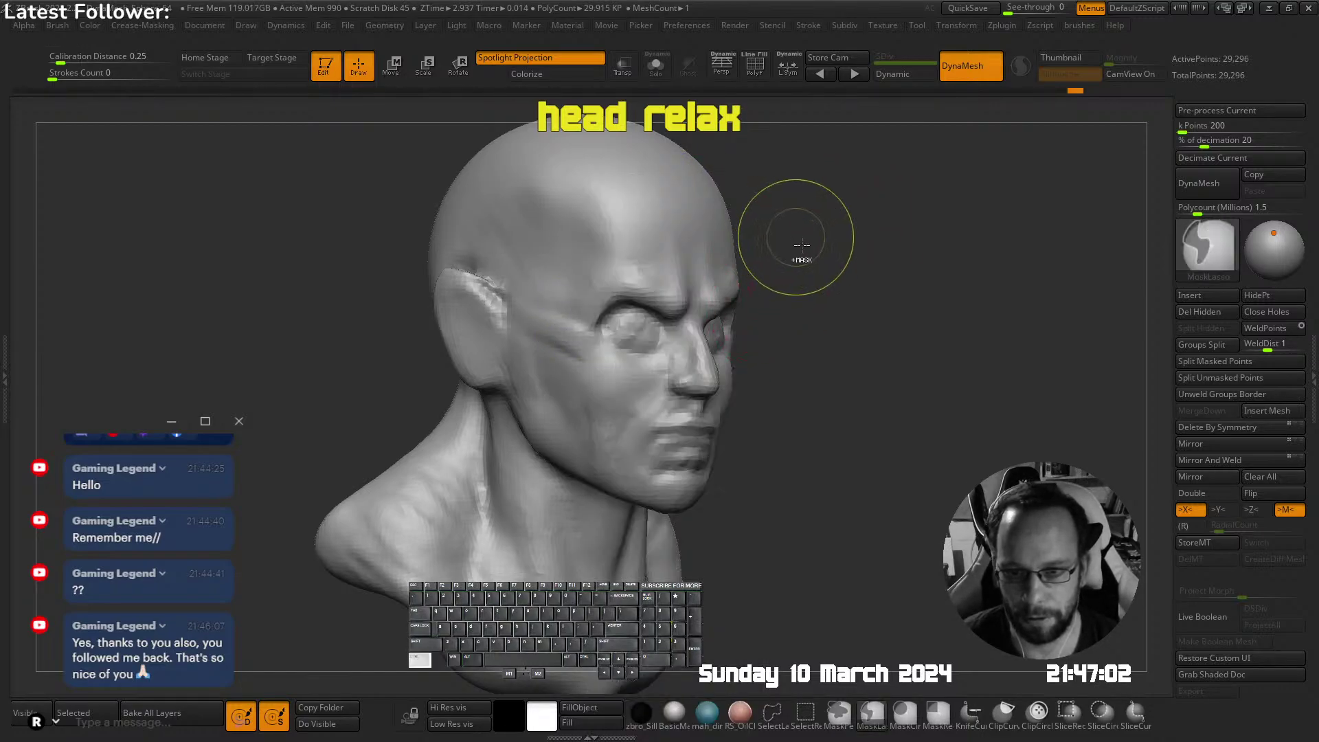
{"action": "left_click_drag", "start_coordinate": [796, 238], "coordinate": [821, 264], "text": "ctrl"}
{"action": "right_click_drag", "start_coordinate": [821, 264], "coordinate": [746, 284]}
Add volume to the eyeballs and eye corners with the U_builtup brush
{"action": "key", "text": "b"}
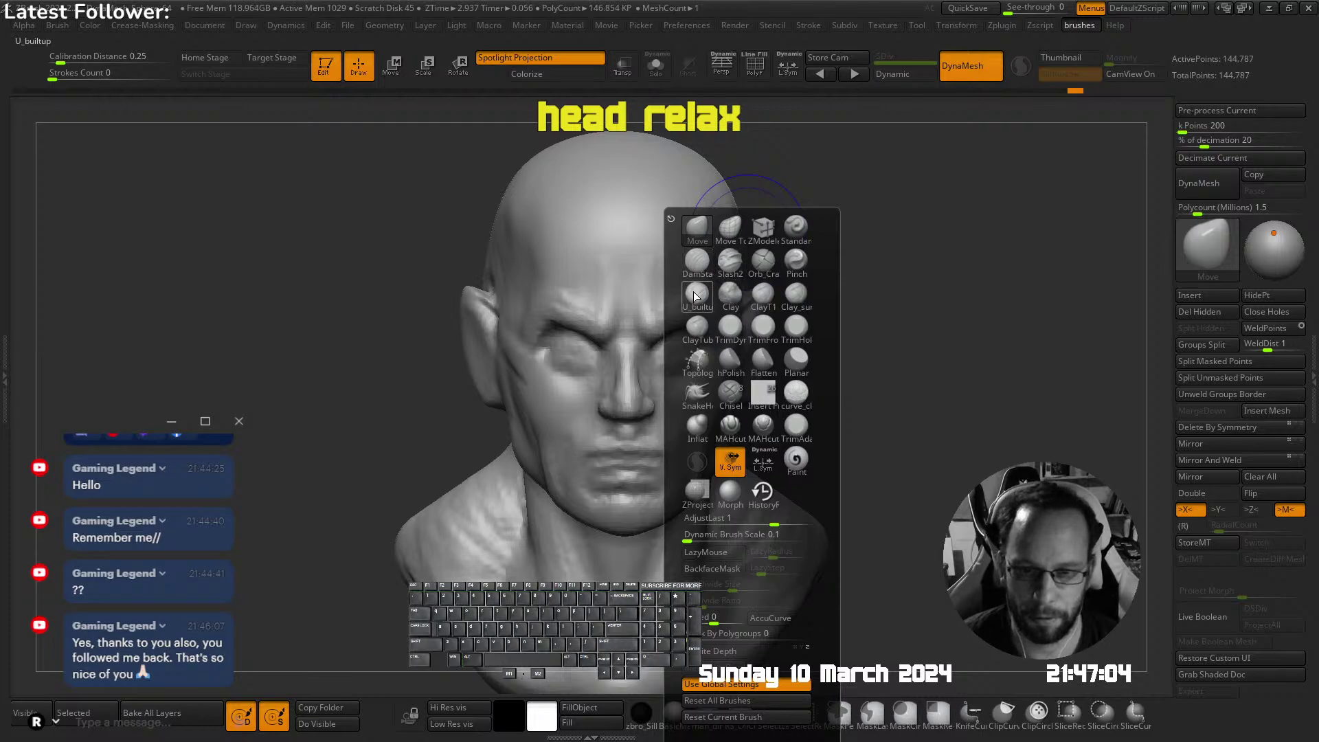
{"action": "left_click", "coordinate": [696, 292]}
{"action": "right_click_drag", "start_coordinate": [559, 366], "coordinate": [559, 347]}
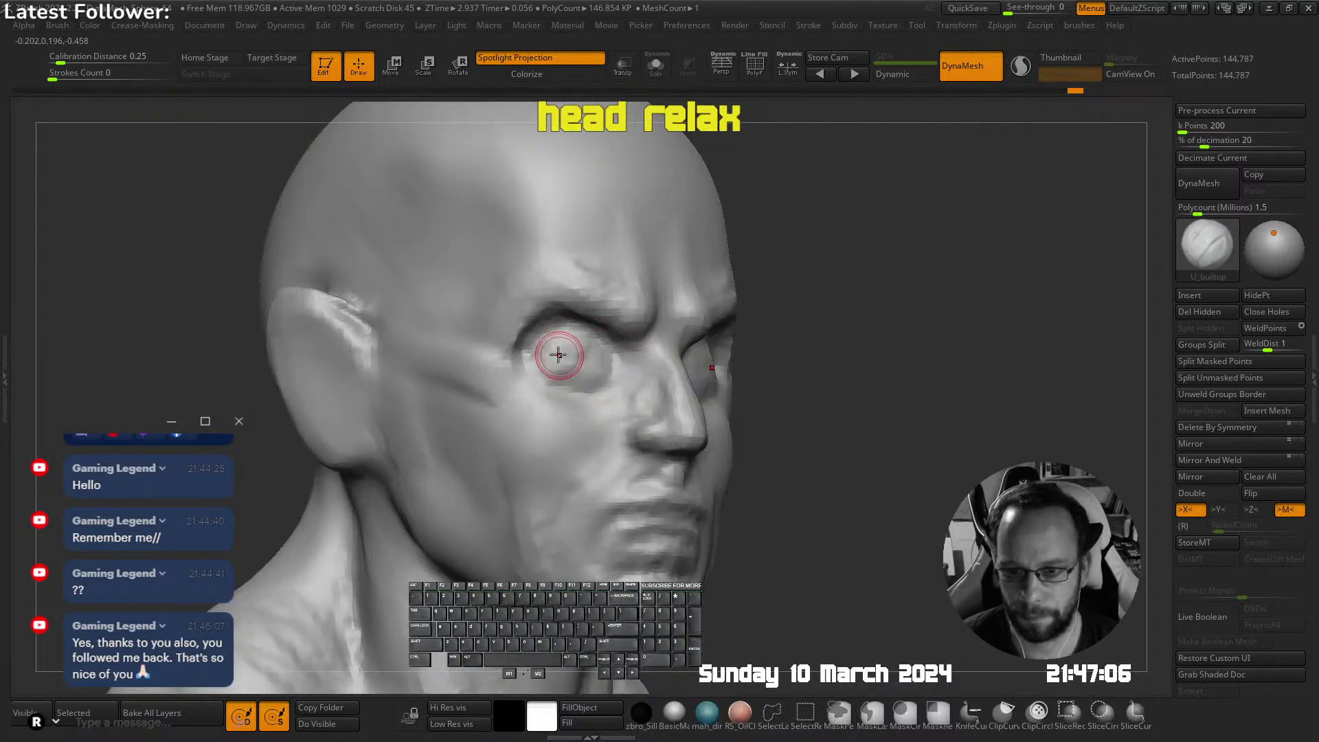
{"action": "left_click_drag", "start_coordinate": [568, 356], "coordinate": [604, 357]}
{"action": "mouse_move", "coordinate": [605, 357]}
{"action": "right_mouse_down", "text": "ctrl"}
{"action": "mouse_move", "coordinate": [677, 316]}
{"action": "mouse_move", "coordinate": [632, 327]}
{"action": "mouse_move", "coordinate": [700, 385]}
{"action": "mouse_move", "coordinate": [683, 387]}
{"action": "mouse_move", "coordinate": [661, 430]}
{"action": "right_mouse_up", "text": "ctrl"}
Sharpen the mouth corners and the crease under the lower lip with the DamStandard brush
{"action": "key", "text": "space"}
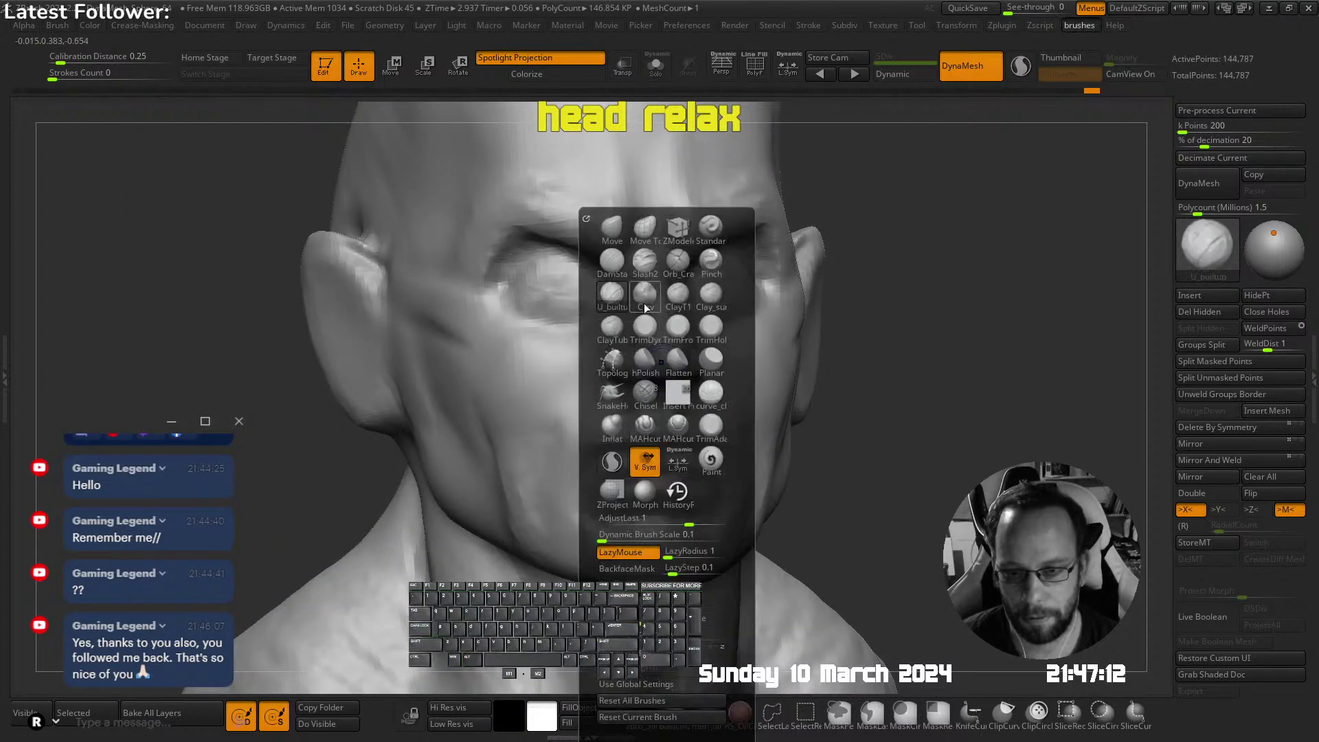
{"action": "left_click", "coordinate": [645, 303]}
{"action": "right_click_drag", "start_coordinate": [742, 303], "coordinate": [754, 333], "text": "shift"}
{"action": "right_click_drag", "start_coordinate": [641, 438], "coordinate": [632, 384], "text": "alt"}
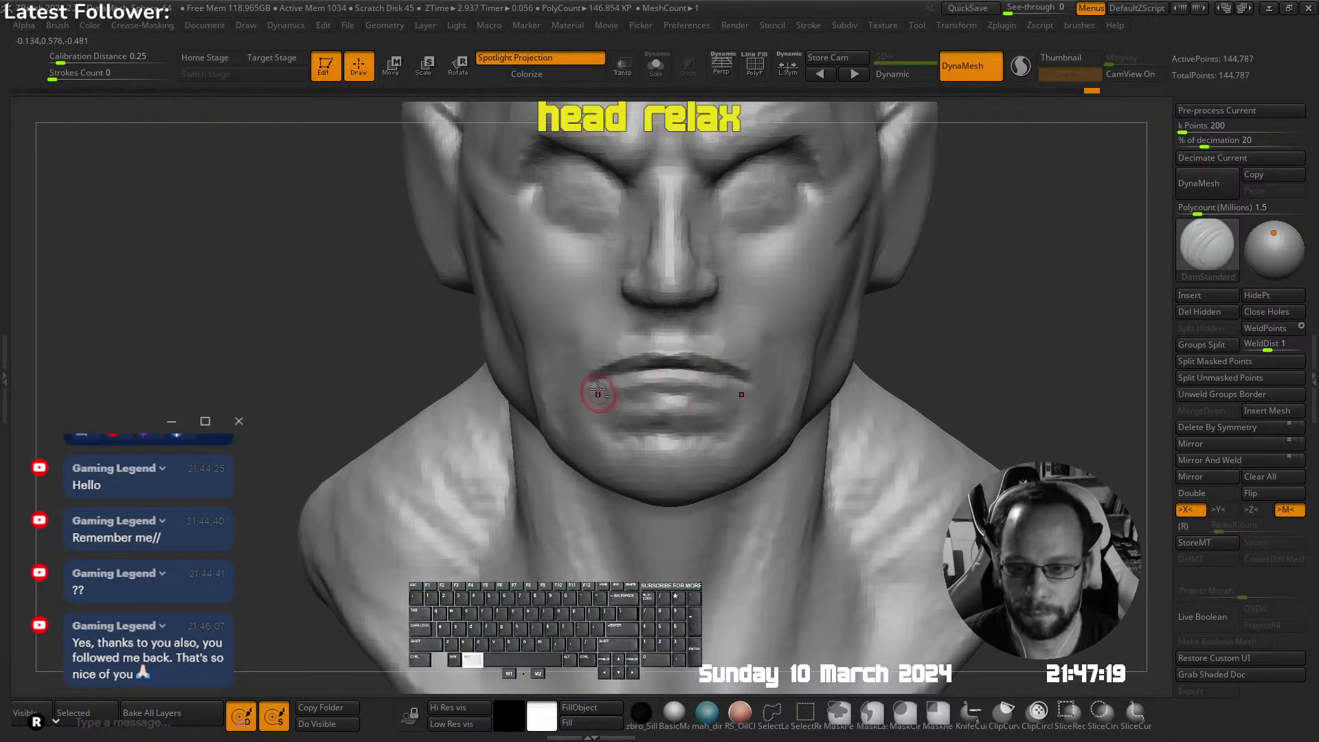
{"action": "mouse_move", "coordinate": [634, 385]}
{"action": "left_mouse_down", "text": "alt"}
{"action": "mouse_move", "coordinate": [658, 382]}
{"action": "mouse_move", "coordinate": [629, 390]}
{"action": "left_mouse_up", "text": "alt"}
{"action": "key", "text": "ctrl+z"}
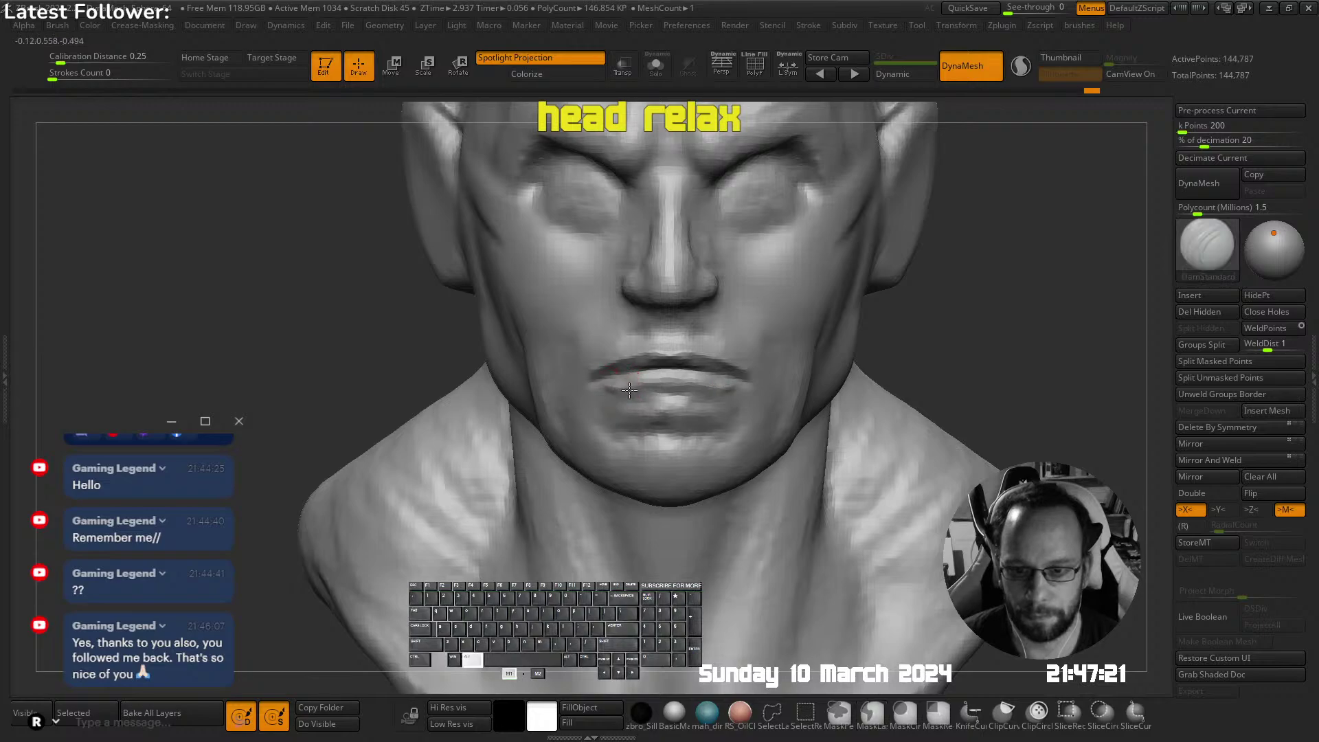
{"action": "left_click_drag", "start_coordinate": [752, 382], "coordinate": [557, 397], "text": "shift"}
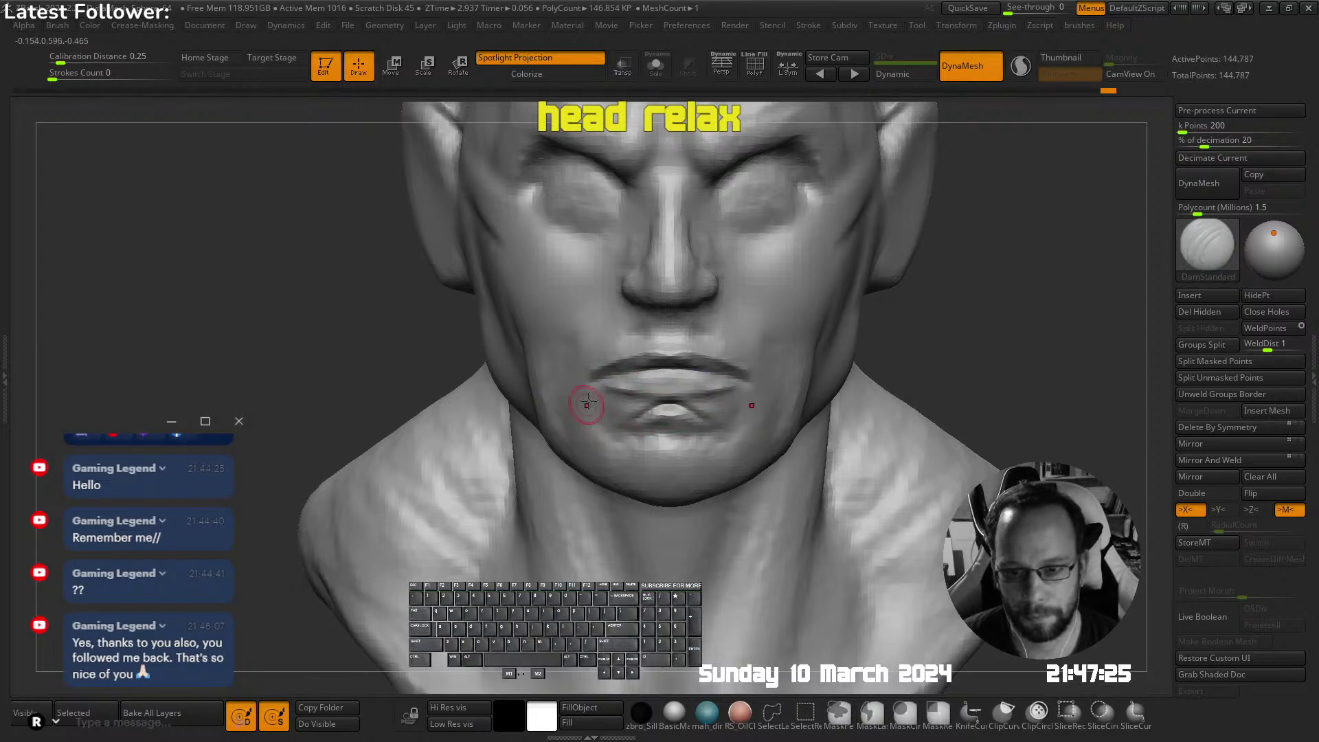
Carve a curved groove from the mouth corners down to and around the chin with the DamStandard brush
{"action": "right_click_drag", "start_coordinate": [594, 396], "coordinate": [612, 395]}
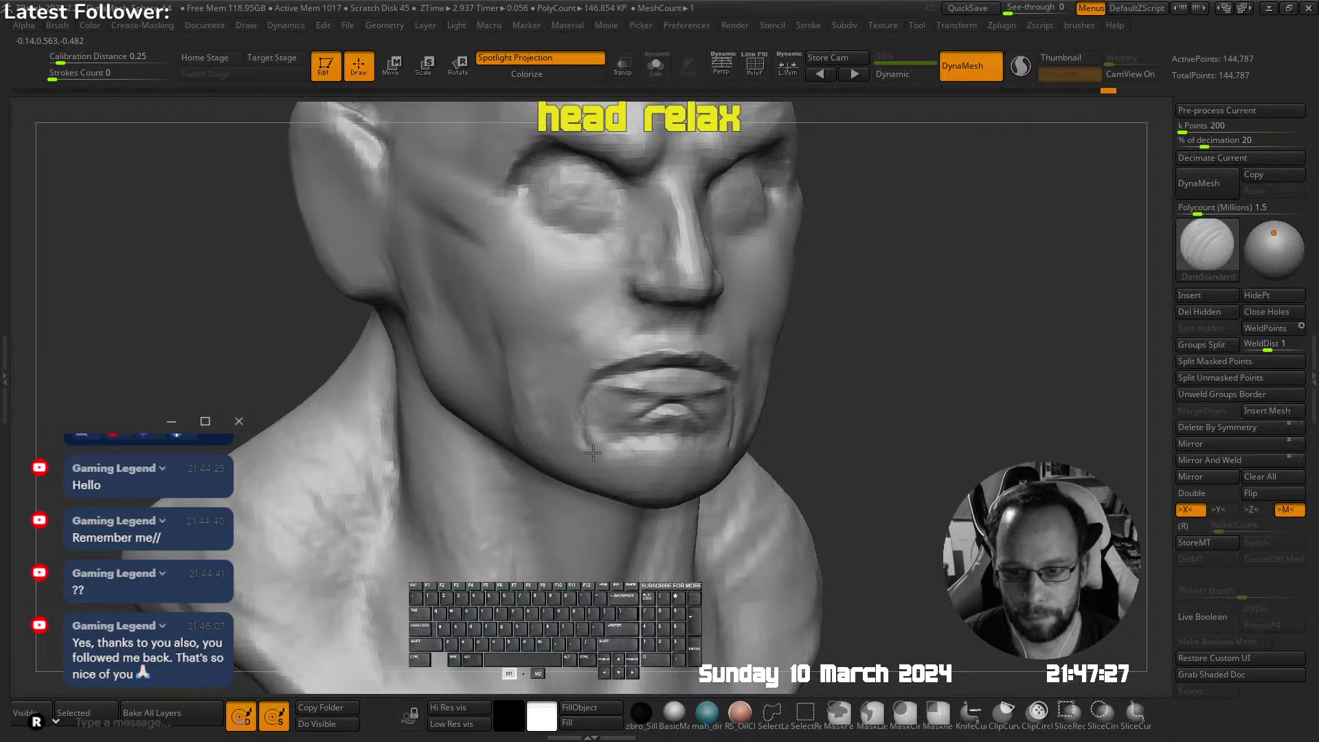
{"action": "left_click_drag", "start_coordinate": [592, 451], "coordinate": [585, 406]}
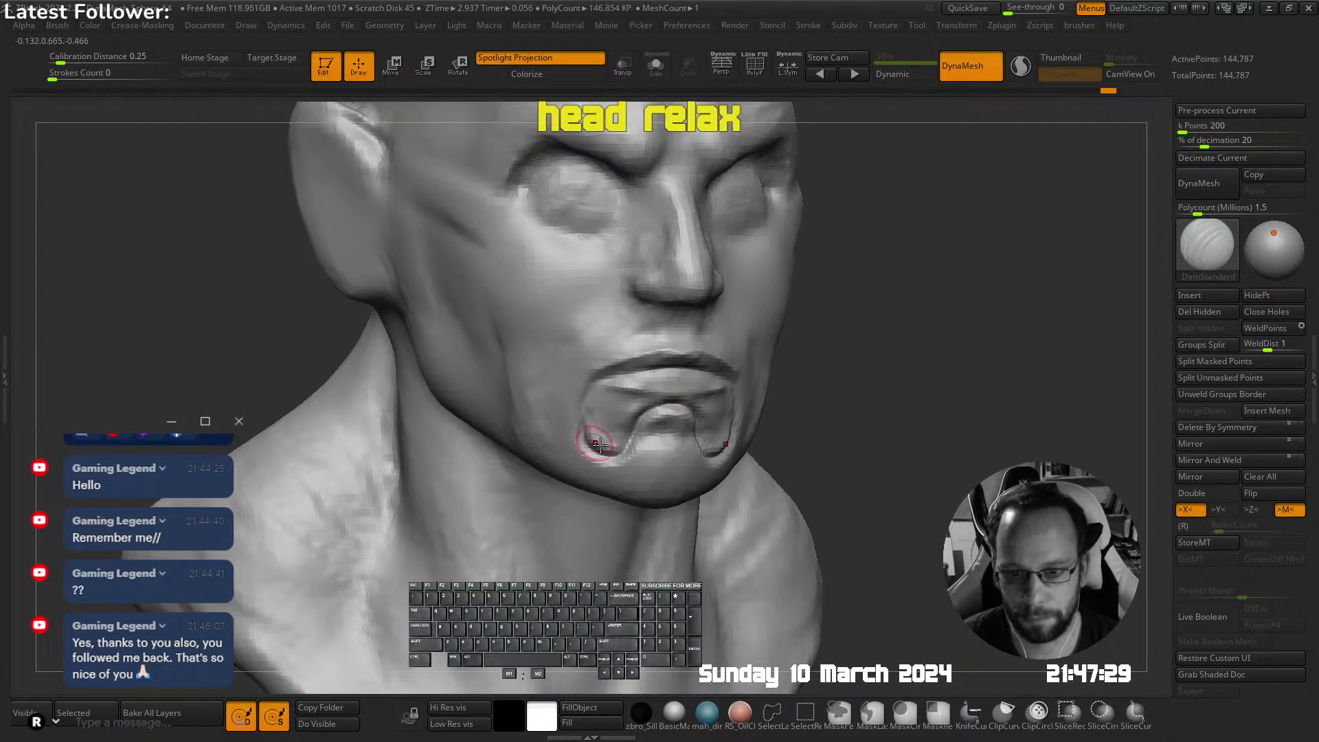
{"action": "right_click_drag", "start_coordinate": [596, 444], "coordinate": [687, 428]}
Build up the front of the chin with a resized U_builtup brush and smooth it
{"action": "key", "text": "shift+Tab"}
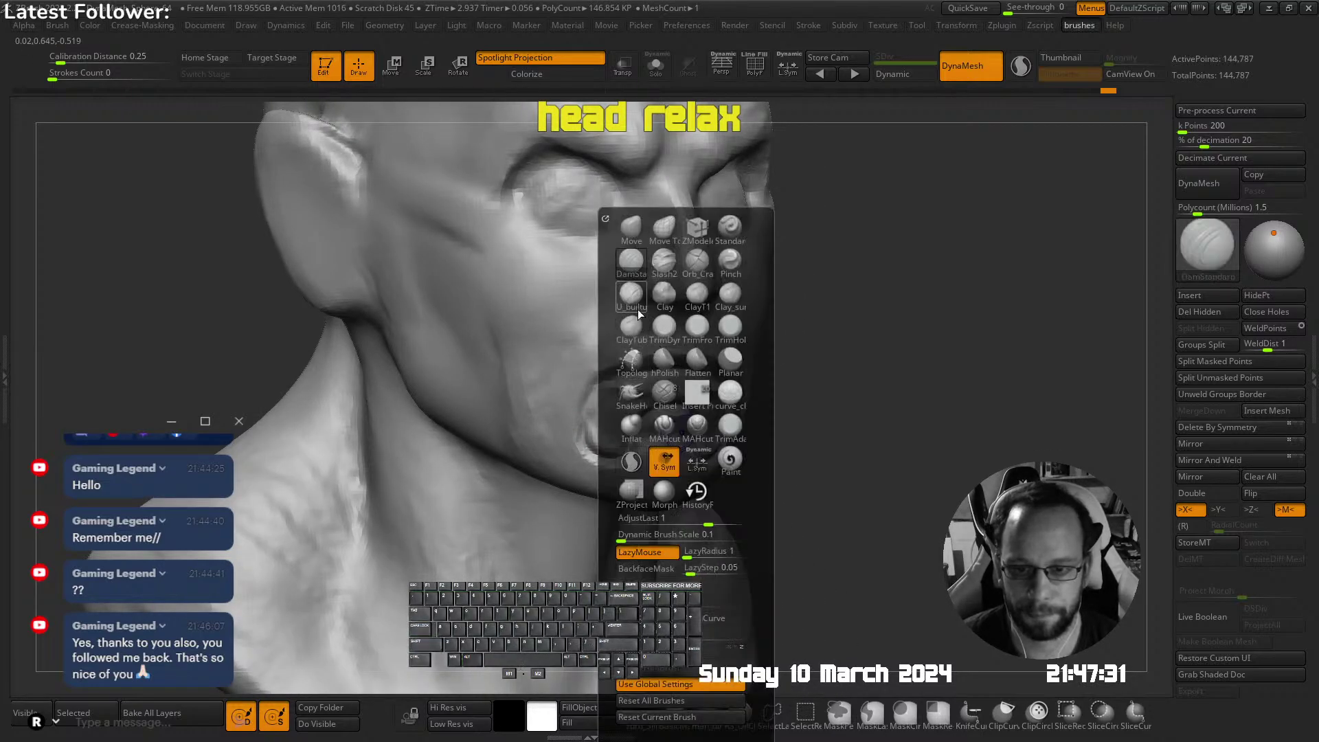
{"action": "left_click", "coordinate": [631, 303]}
{"action": "key", "text": "s"}
{"action": "mouse_move", "coordinate": [644, 453]}
{"action": "left_mouse_down"}
{"action": "mouse_move", "coordinate": [632, 482]}
{"action": "mouse_move", "coordinate": [651, 447]}
{"action": "mouse_move", "coordinate": [665, 489]}
{"action": "mouse_move", "coordinate": [669, 443]}
{"action": "left_mouse_up"}
{"action": "right_click_drag", "start_coordinate": [670, 429], "coordinate": [674, 398]}
{"action": "right_click_drag", "start_coordinate": [674, 398], "coordinate": [695, 403]}
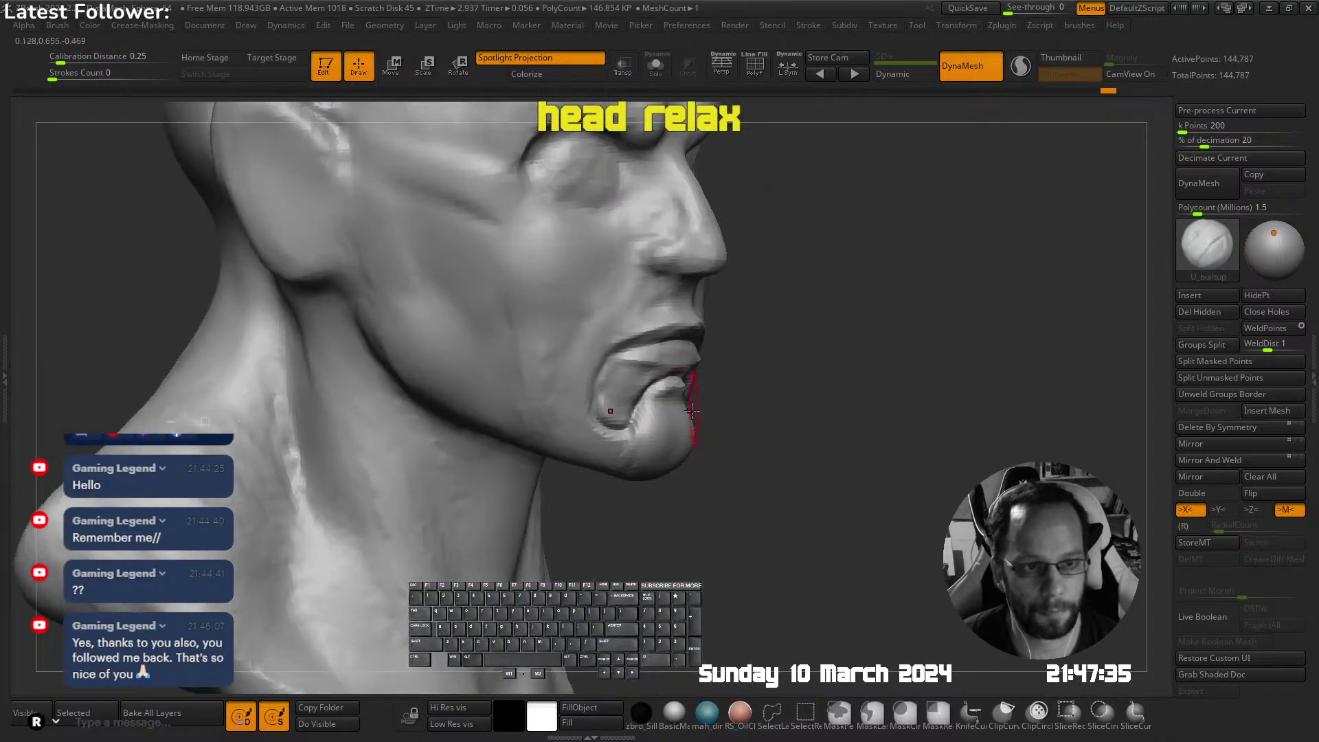
{"action": "mouse_move", "coordinate": [690, 405]}
{"action": "left_mouse_down", "text": "shift"}
{"action": "mouse_move", "coordinate": [681, 384]}
{"action": "mouse_move", "coordinate": [678, 397]}
{"action": "left_mouse_up", "text": "shift"}
Round the chin into a distinct ball below the lower lip with a resized U_builtup brush and smooth its sides
{"action": "right_click_drag", "start_coordinate": [678, 396], "coordinate": [653, 390]}
{"action": "key", "text": "s"}
{"action": "left_click_drag", "start_coordinate": [654, 391], "coordinate": [648, 392]}
{"action": "left_click_drag", "start_coordinate": [663, 390], "coordinate": [653, 403], "text": "alt"}
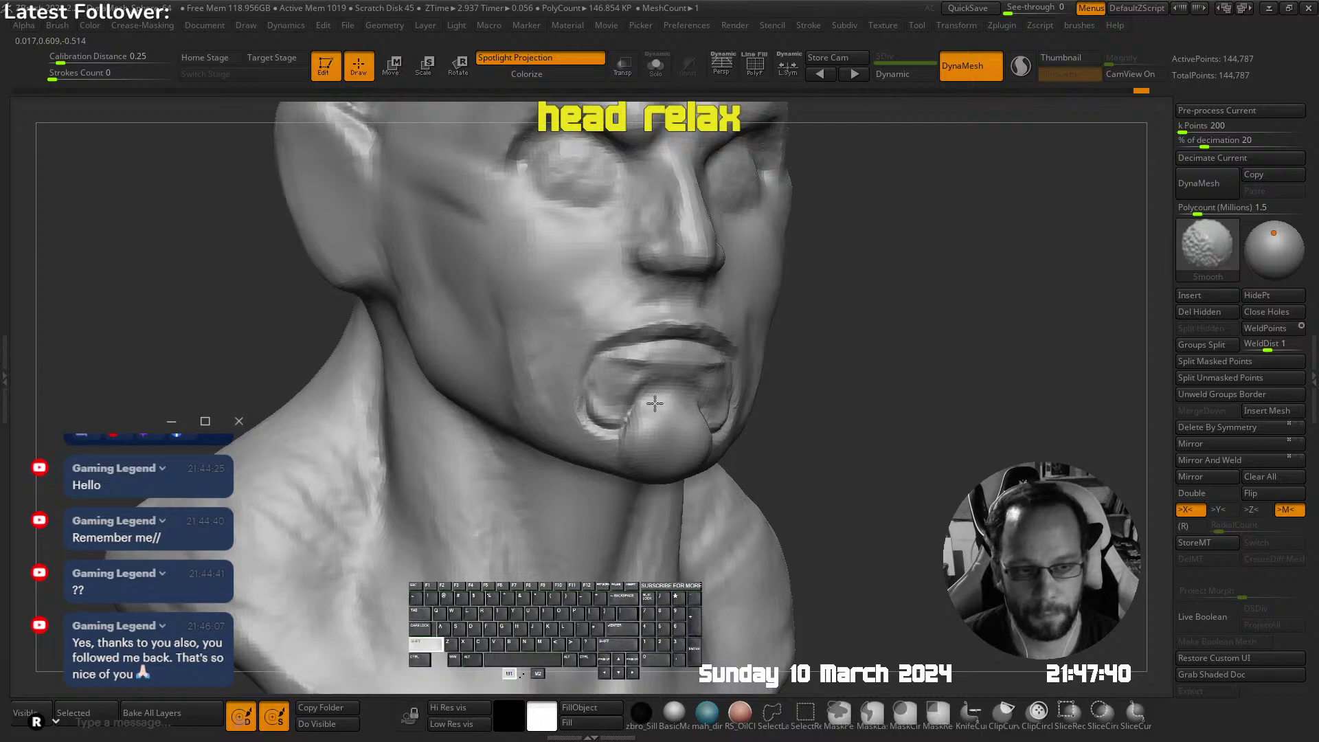
{"action": "right_click_drag", "start_coordinate": [655, 403], "coordinate": [675, 409]}
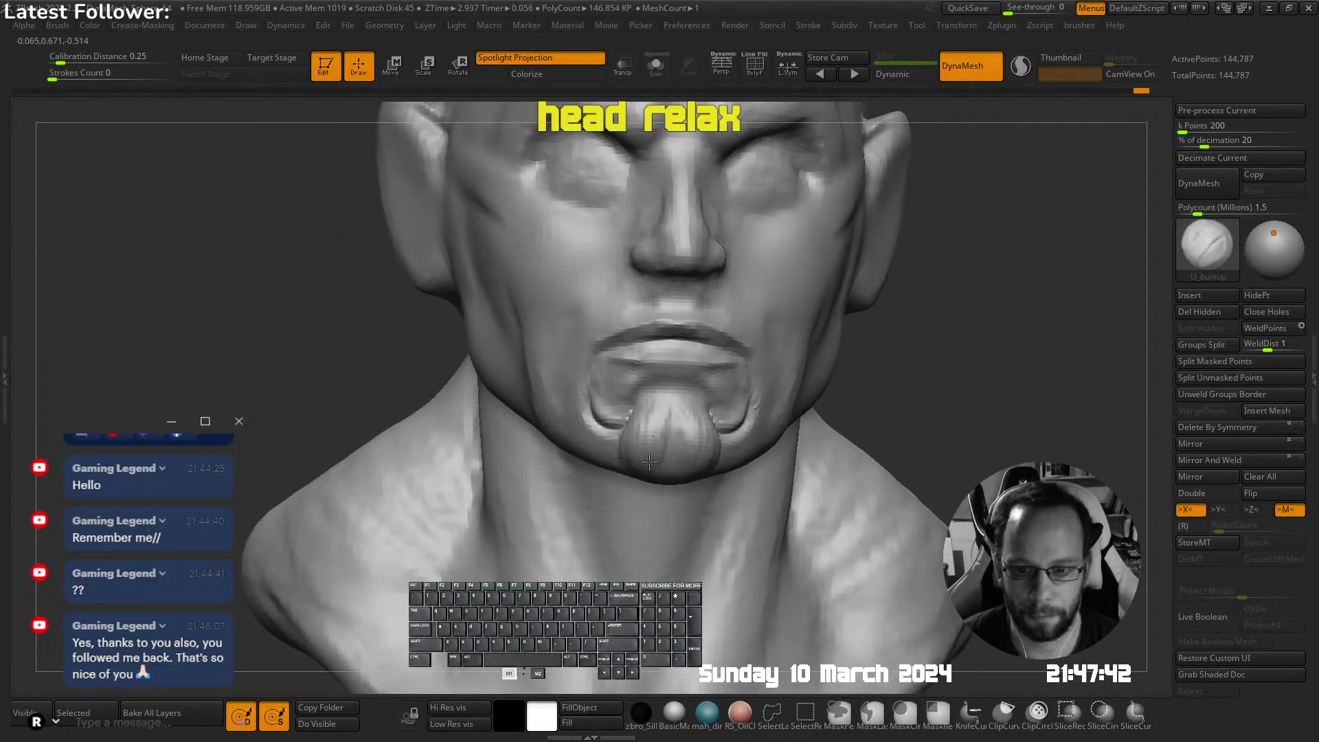
{"action": "left_click_drag", "start_coordinate": [649, 461], "coordinate": [662, 475]}
{"action": "right_click_drag", "start_coordinate": [661, 474], "coordinate": [671, 436]}
{"action": "left_click_drag", "start_coordinate": [685, 458], "coordinate": [704, 443], "text": "shift"}
Adjust the jawline and rear jaw contour from the front with the Move brush
{"action": "right_click_drag", "start_coordinate": [774, 364], "coordinate": [847, 298], "text": "shift"}
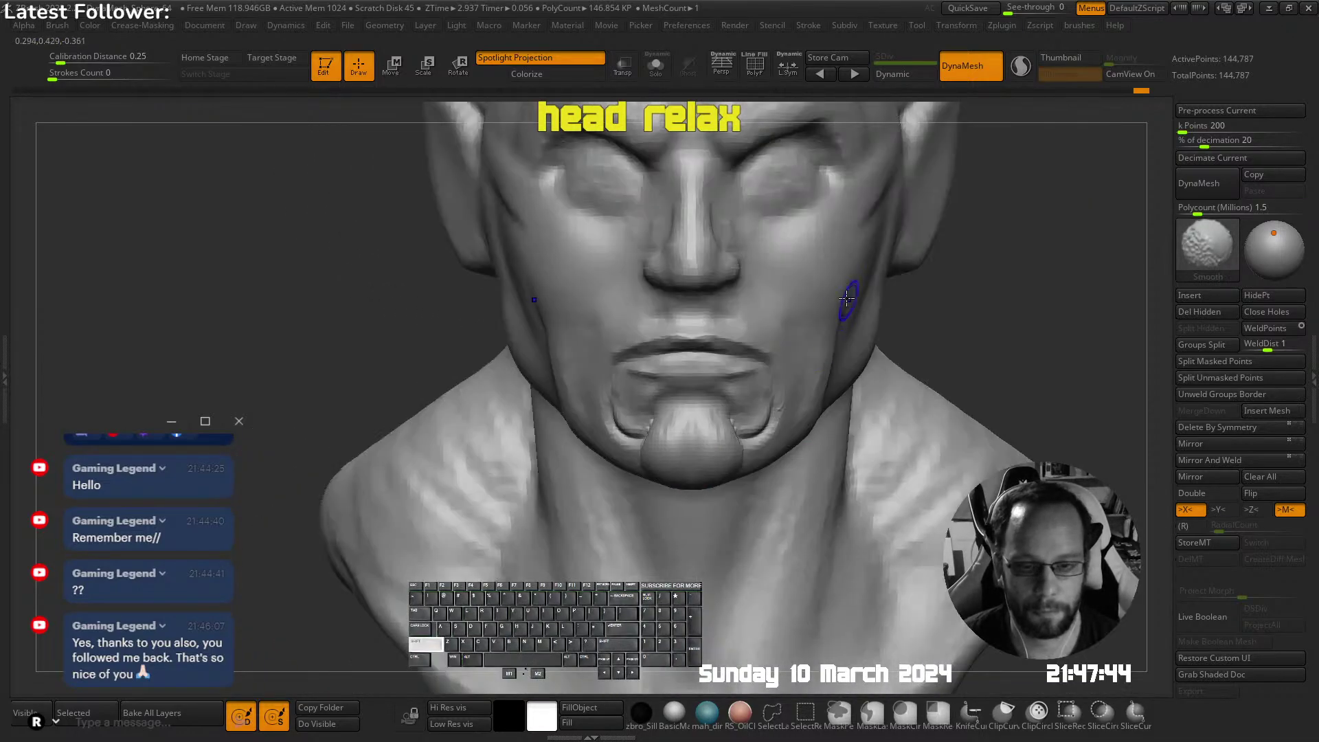
{"action": "key", "text": "b"}
{"action": "key", "text": "m"}
{"action": "key", "text": "v"}
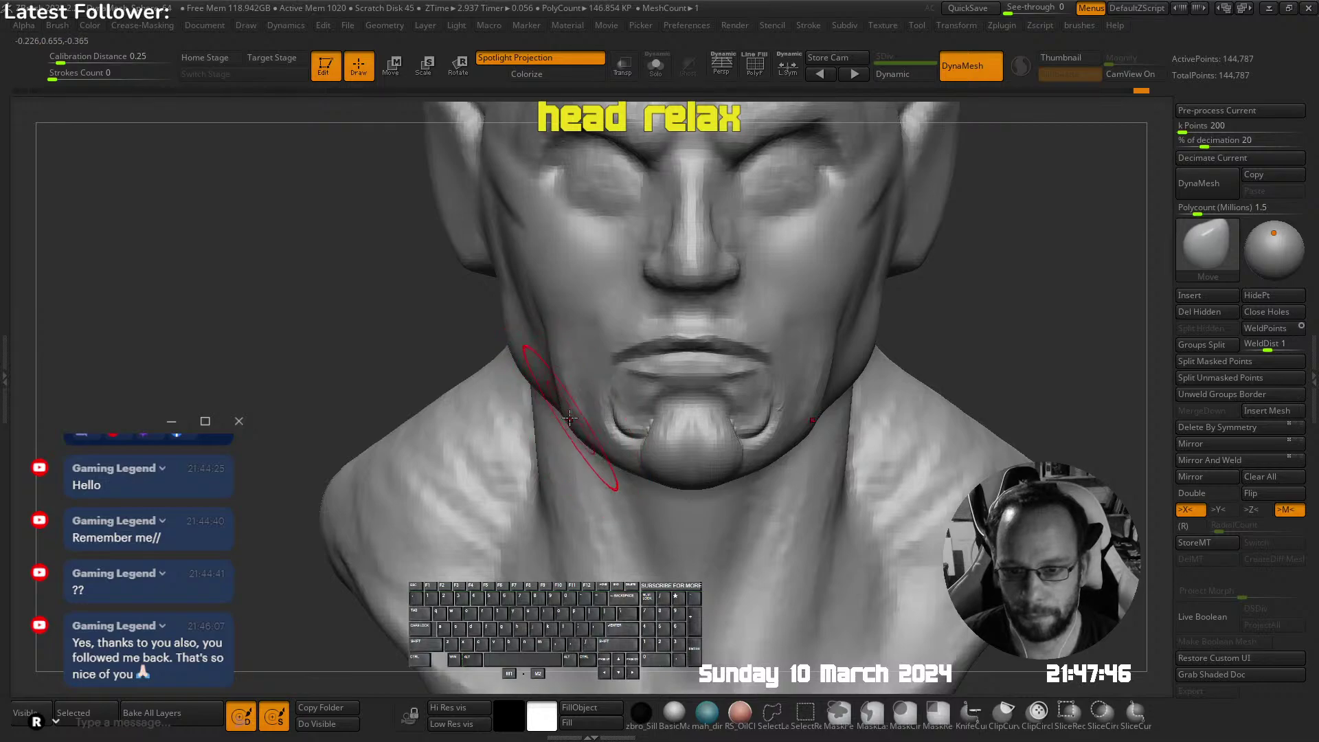
{"action": "left_click_drag", "start_coordinate": [569, 417], "coordinate": [588, 426]}
{"action": "mouse_move", "coordinate": [596, 422]}
{"action": "right_mouse_down", "text": "ctrl"}
{"action": "mouse_move", "coordinate": [804, 361]}
{"action": "mouse_move", "coordinate": [756, 385]}
{"action": "right_mouse_up", "text": "ctrl"}
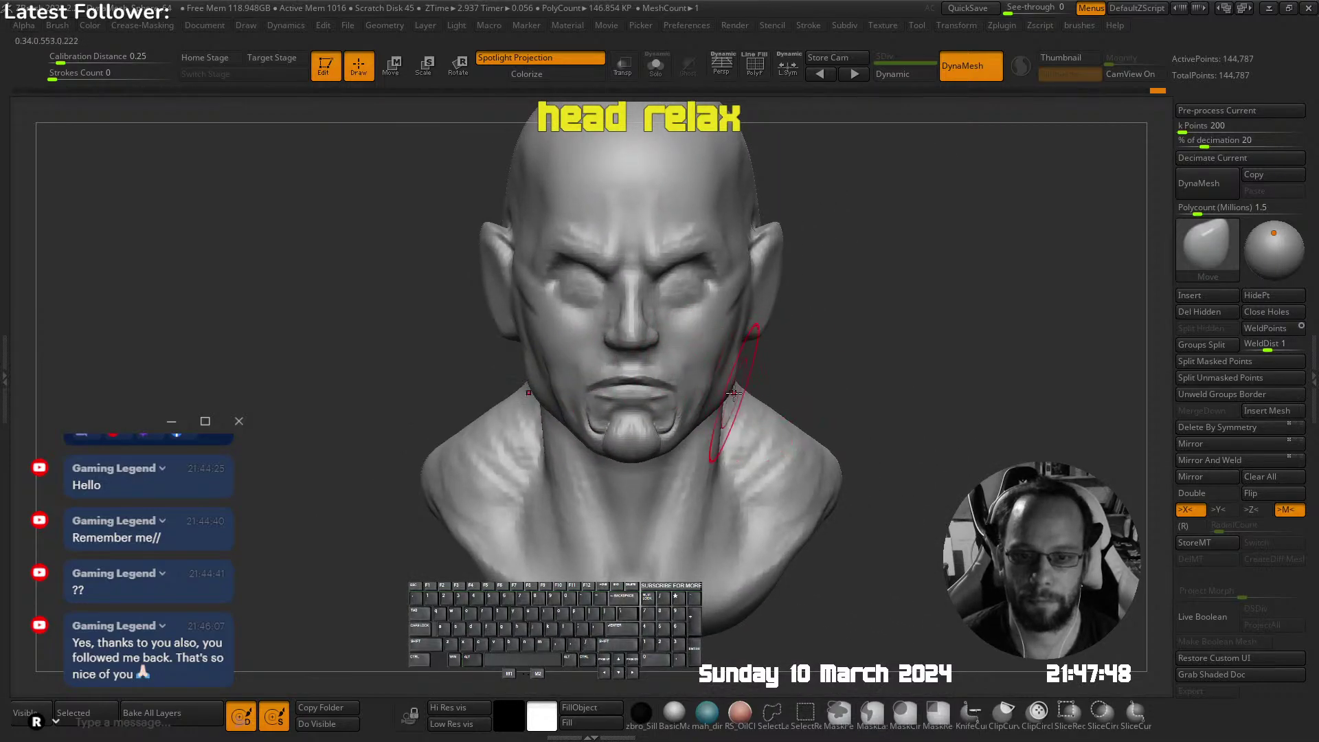
{"action": "left_click_drag", "start_coordinate": [739, 346], "coordinate": [632, 309]}
Build up the cheek beside the mouth and the nasolabial fold with a resized U_builtup brush
{"action": "key", "text": "b"}
{"action": "key", "text": "c"}
{"action": "key", "text": "b"}
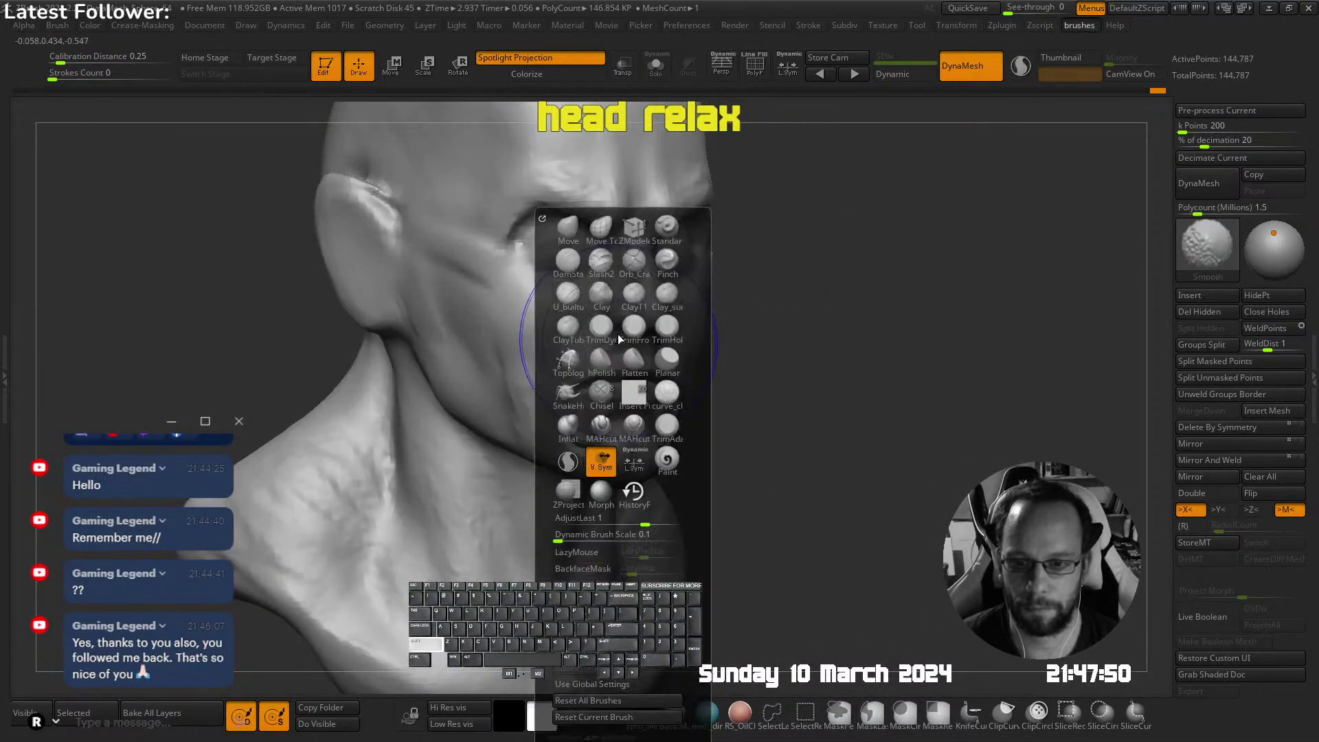
{"action": "right_click_drag", "start_coordinate": [632, 308], "coordinate": [577, 370], "text": "ctrl"}
{"action": "key", "text": "s"}
{"action": "left_click", "coordinate": [530, 435]}
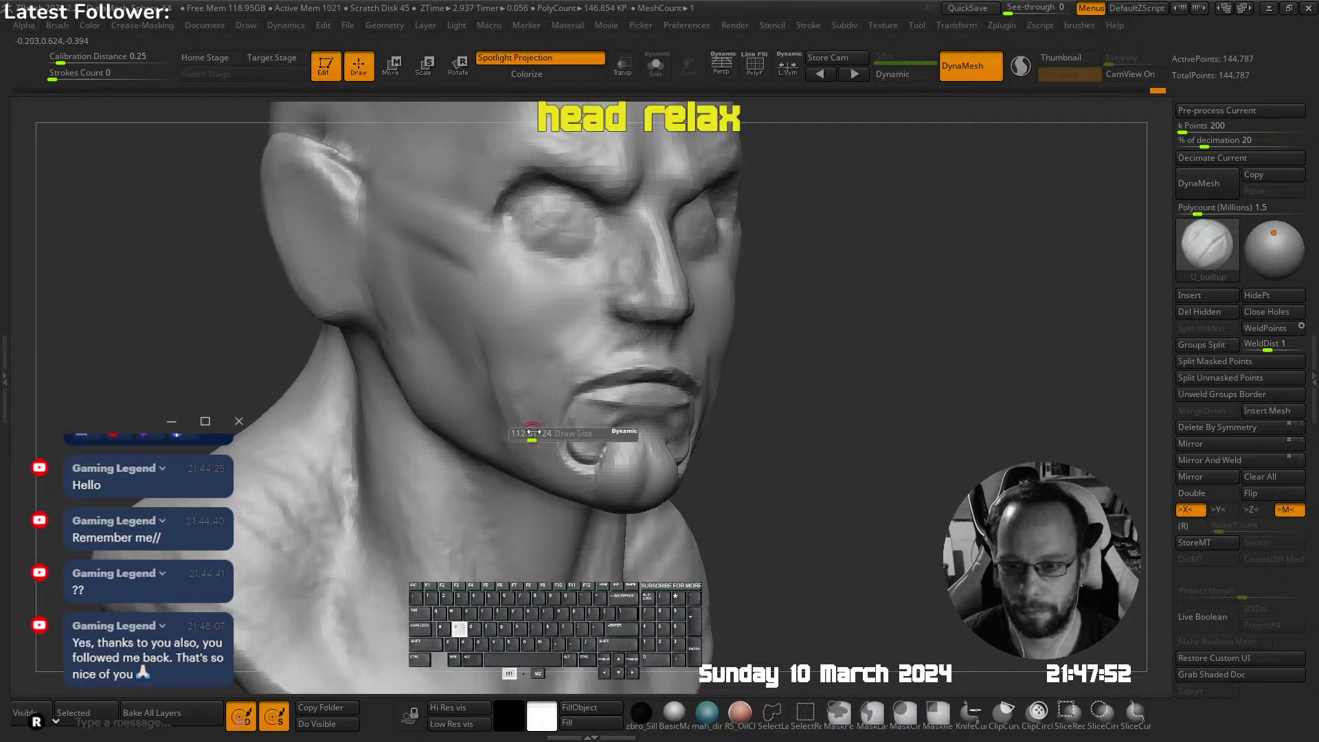
{"action": "left_click_drag", "start_coordinate": [530, 401], "coordinate": [550, 473]}
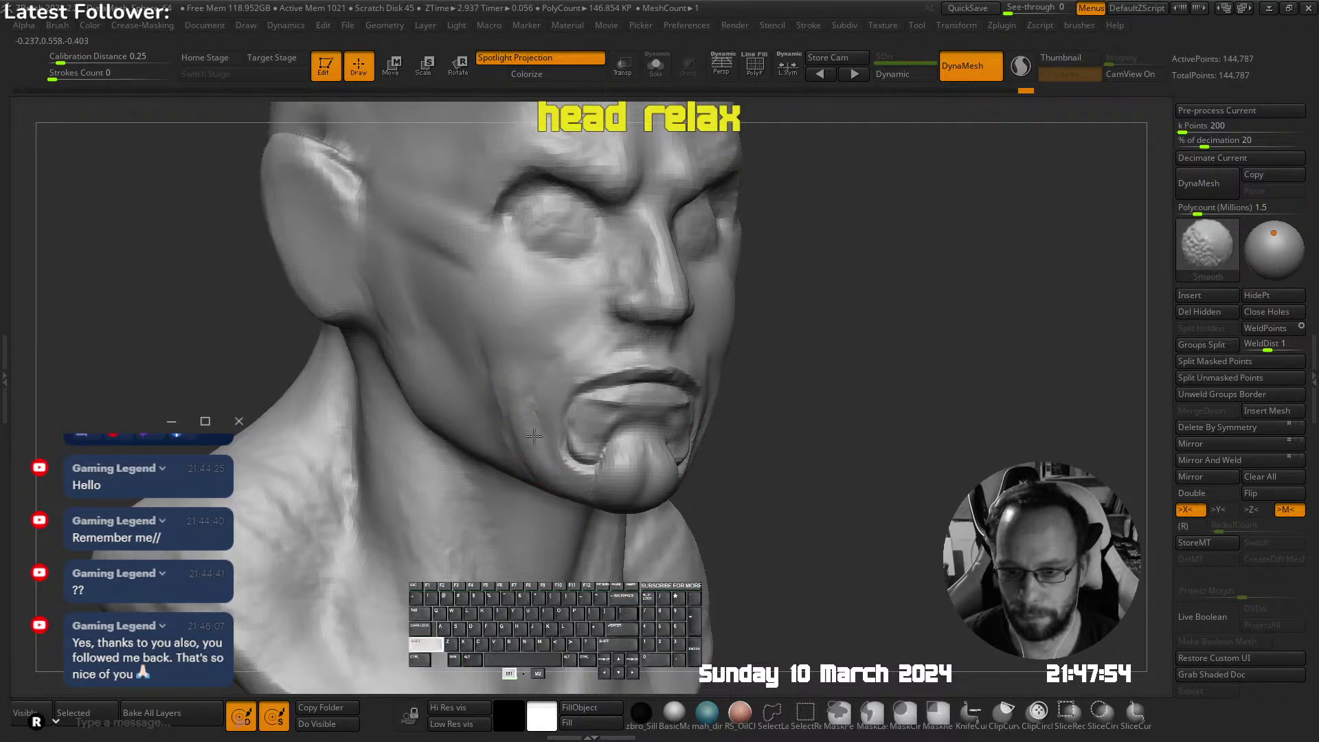
{"action": "left_click_drag", "start_coordinate": [546, 440], "coordinate": [580, 348]}
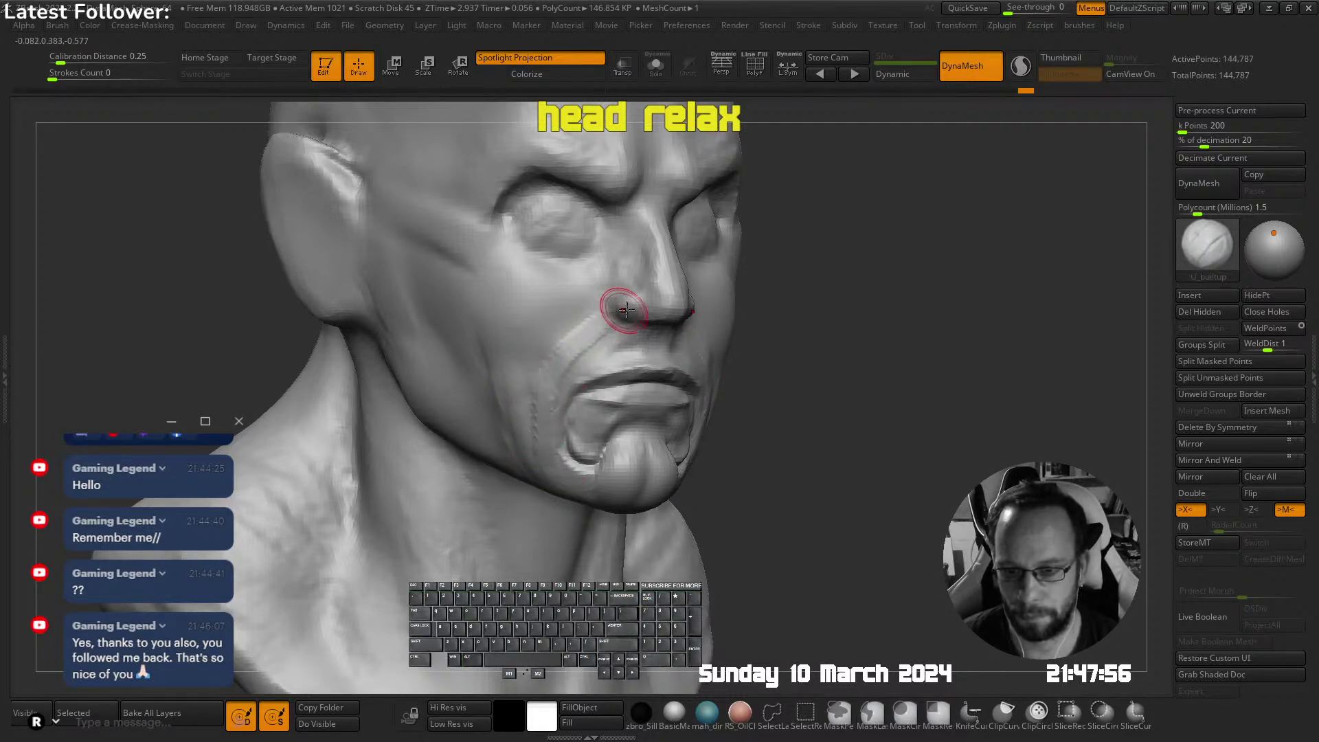
Carve the nasolabial fold from the nostril wing down toward the mouth corner with the DamStandard brush
{"action": "key", "text": "Tab"}
{"action": "left_click", "coordinate": [560, 262]}
{"action": "key", "text": "s"}
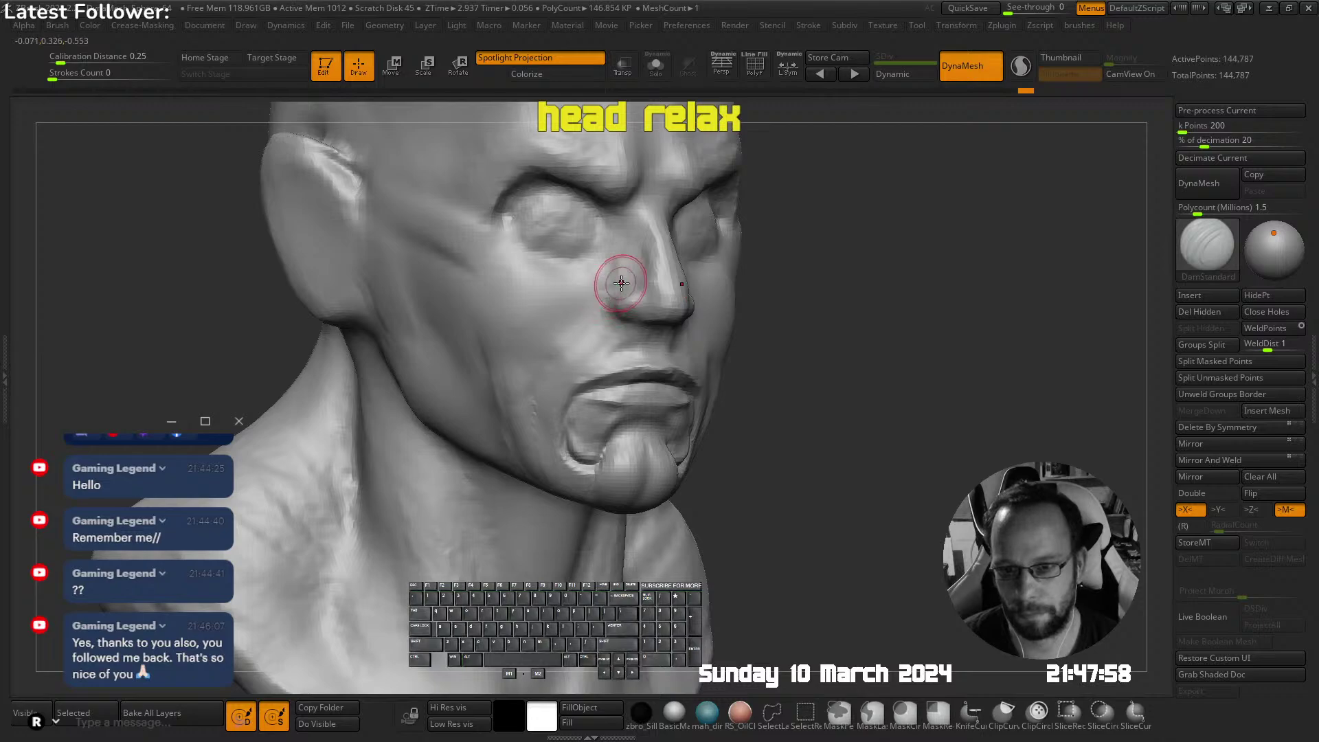
{"action": "left_click_drag", "start_coordinate": [613, 289], "coordinate": [536, 374]}
{"action": "right_click_drag", "start_coordinate": [610, 199], "coordinate": [612, 244], "text": "alt"}
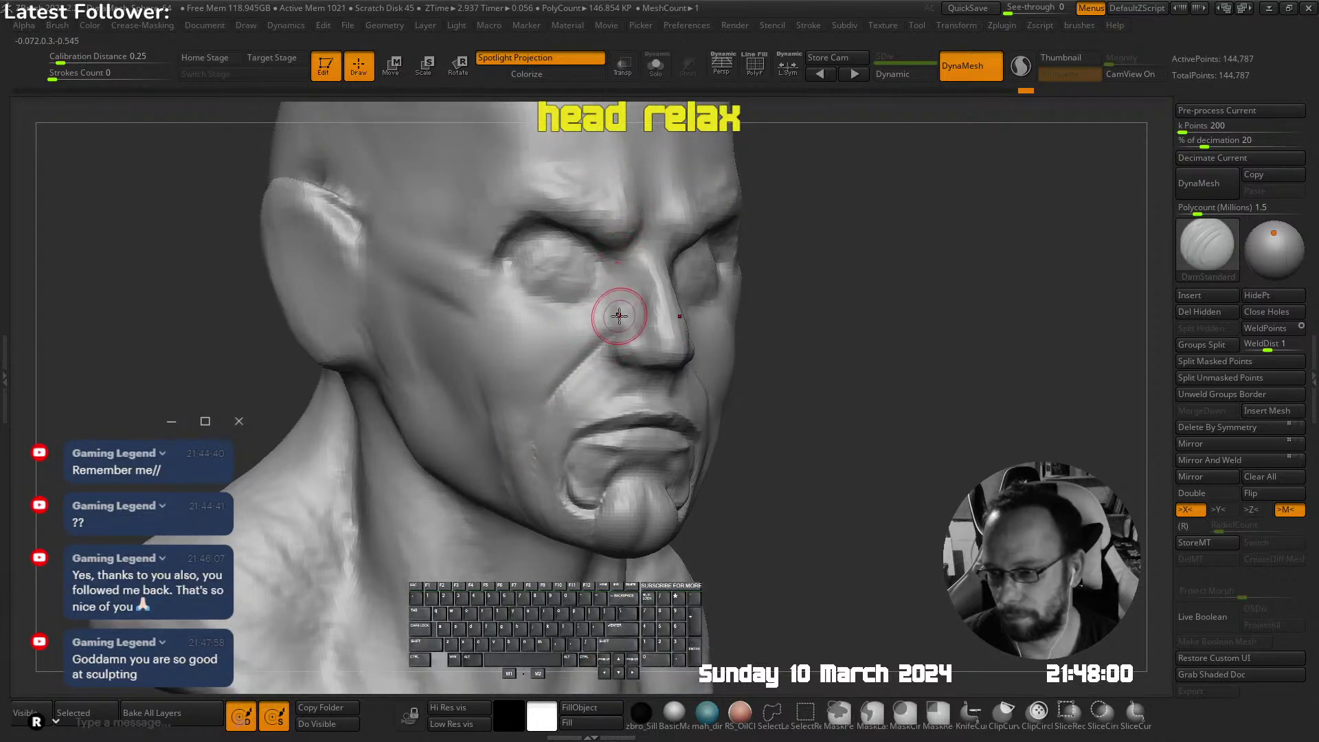
{"action": "mouse_move", "coordinate": [597, 360]}
{"action": "right_mouse_down"}
{"action": "mouse_move", "coordinate": [642, 329]}
{"action": "mouse_move", "coordinate": [657, 356]}
{"action": "mouse_move", "coordinate": [633, 335]}
{"action": "mouse_move", "coordinate": [610, 374]}
{"action": "mouse_move", "coordinate": [680, 397]}
{"action": "mouse_move", "coordinate": [692, 435]}
{"action": "right_mouse_up"}
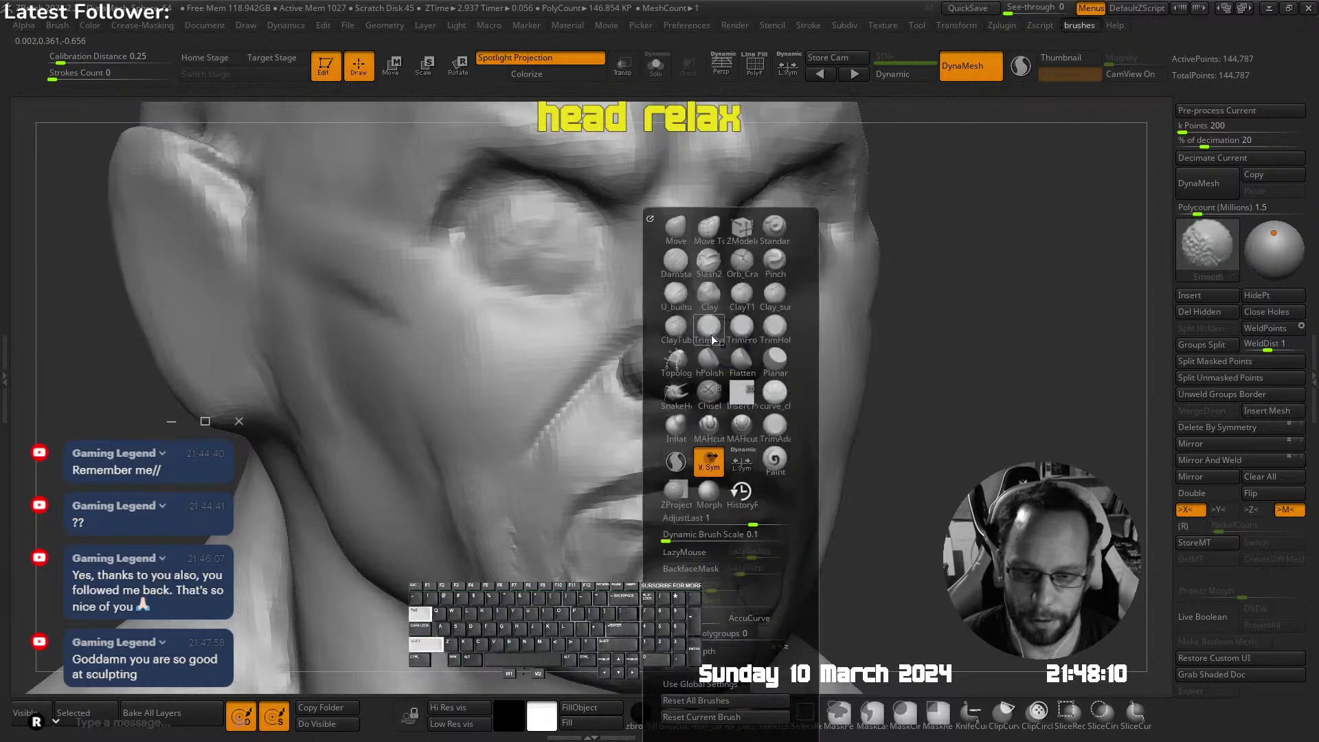
Carve the philtrum between the nose and the upper lip with a resized U_builtup brush
{"action": "key", "text": "b"}
{"action": "left_click", "coordinate": [675, 290]}
{"action": "key", "text": "s"}
{"action": "left_click", "coordinate": [704, 434]}
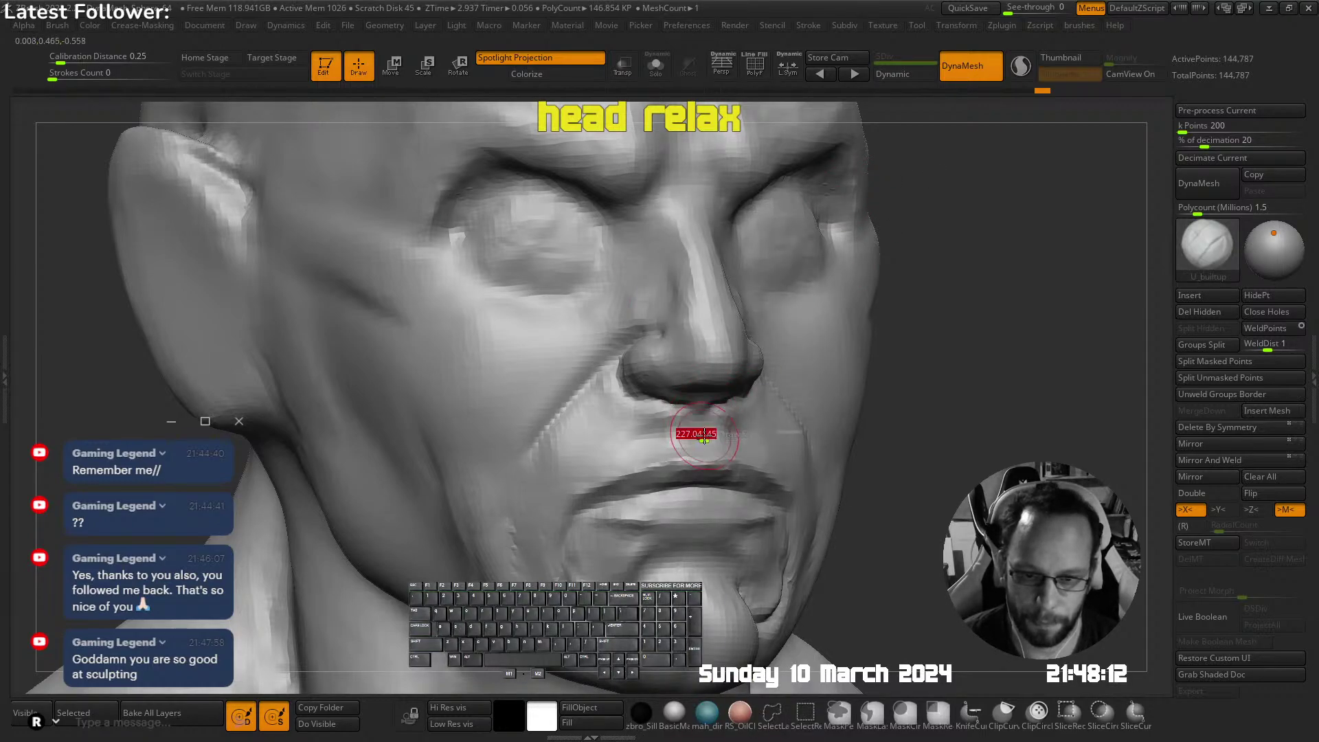
{"action": "left_click_drag", "start_coordinate": [704, 457], "coordinate": [705, 459], "text": "alt"}
Hollow out the nostrils on the underside of the nose with the U_builtup brush
{"action": "mouse_move", "coordinate": [718, 446]}
{"action": "right_mouse_down"}
{"action": "mouse_move", "coordinate": [737, 419]}
{"action": "mouse_move", "coordinate": [725, 357]}
{"action": "right_mouse_up"}
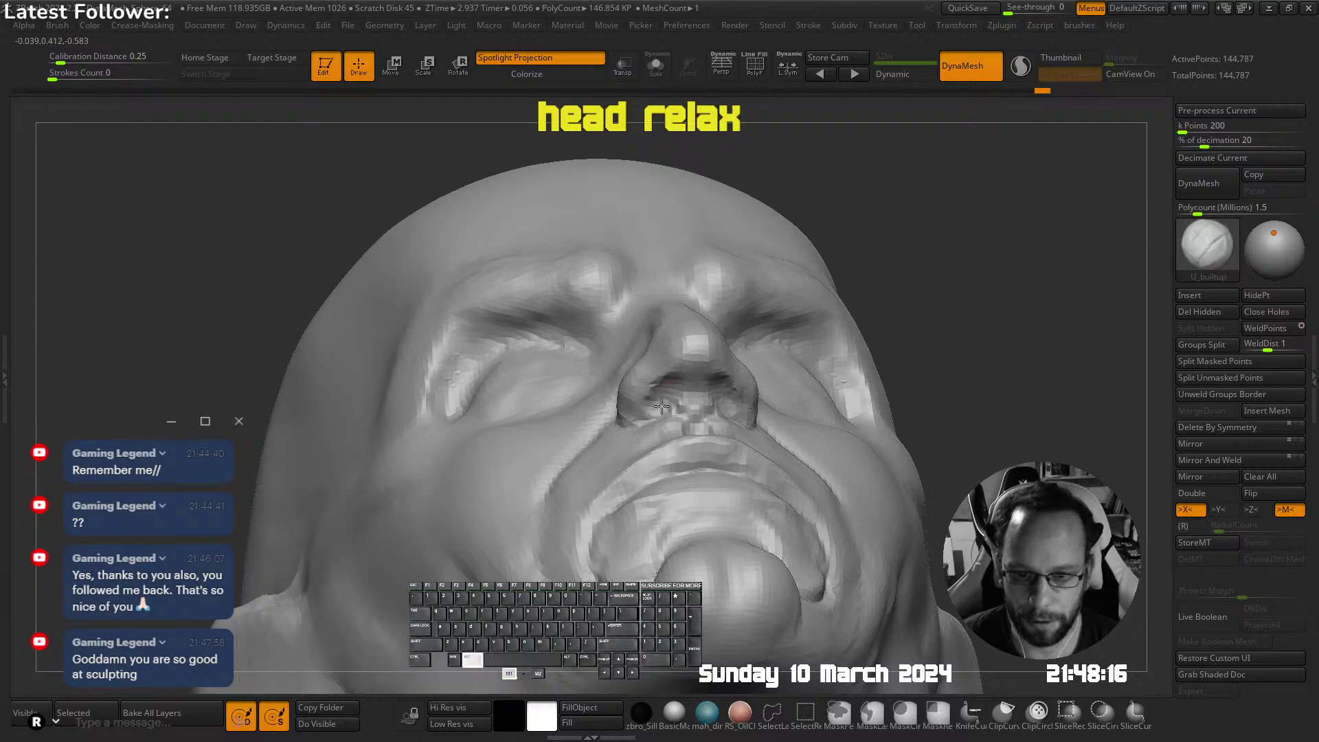
{"action": "left_click_drag", "start_coordinate": [669, 399], "coordinate": [673, 395], "text": "alt"}
{"action": "mouse_move", "coordinate": [675, 392]}
{"action": "right_mouse_down", "text": "ctrl"}
{"action": "mouse_move", "coordinate": [683, 333]}
{"action": "mouse_move", "coordinate": [674, 381]}
{"action": "mouse_move", "coordinate": [663, 336]}
{"action": "mouse_move", "coordinate": [676, 309]}
{"action": "right_mouse_up", "text": "ctrl"}
{"action": "right_click_drag", "start_coordinate": [677, 309], "coordinate": [656, 351]}
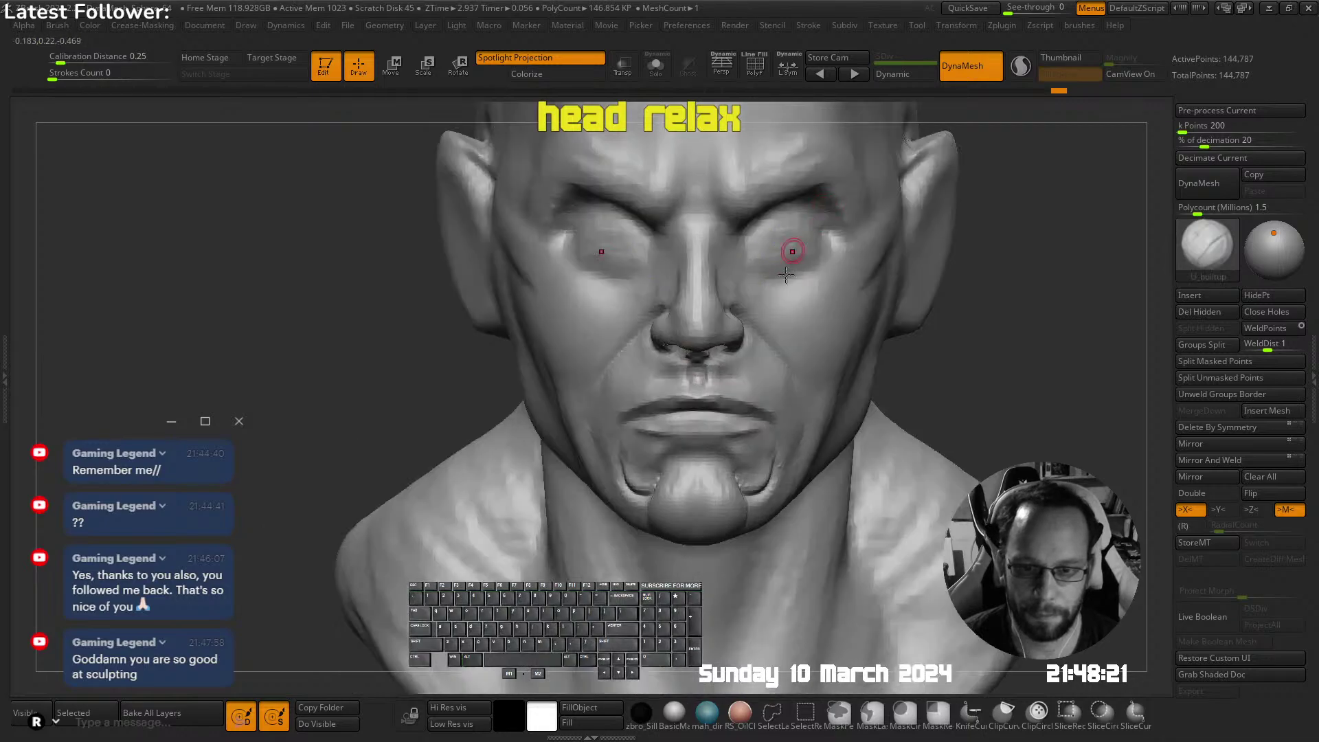
Smooth the area around the mouth corner and chin, and refine the chin's side with the U_builtup brush
{"action": "right_click_drag", "start_coordinate": [792, 252], "coordinate": [721, 367], "text": "ctrl"}
{"action": "left_click_drag", "start_coordinate": [642, 433], "coordinate": [634, 437], "text": "shift"}
{"action": "right_click_drag", "start_coordinate": [633, 437], "coordinate": [632, 435]}
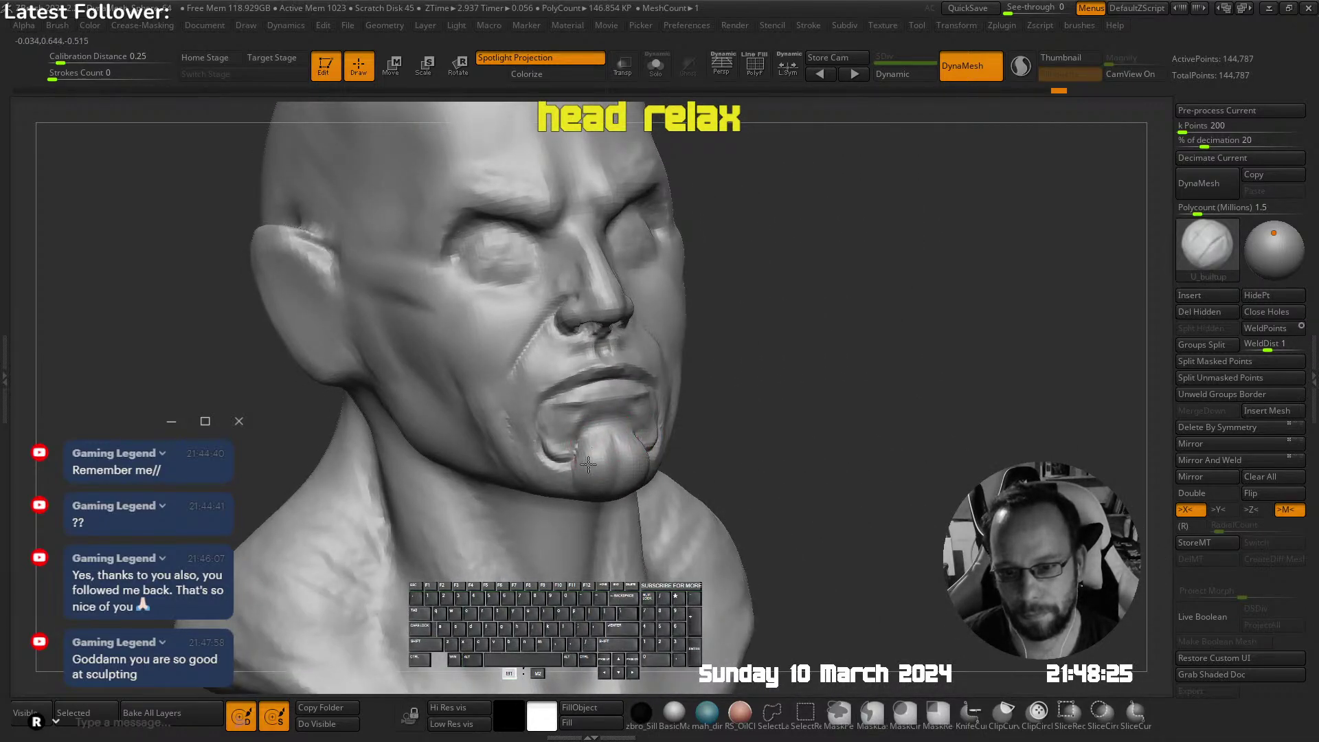
{"action": "left_click_drag", "start_coordinate": [588, 464], "coordinate": [607, 439]}
Build up the brow ridges and frown lines on the lower forehead with the U_builtup brush
{"action": "right_click_drag", "start_coordinate": [609, 437], "coordinate": [614, 374], "text": "ctrl"}
{"action": "right_click_drag", "start_coordinate": [615, 375], "coordinate": [617, 357]}
{"action": "mouse_move", "coordinate": [728, 307]}
{"action": "right_mouse_down", "text": "alt"}
{"action": "mouse_move", "coordinate": [707, 375]}
{"action": "mouse_move", "coordinate": [714, 367]}
{"action": "mouse_move", "coordinate": [671, 344]}
{"action": "mouse_move", "coordinate": [604, 371]}
{"action": "mouse_move", "coordinate": [633, 349]}
{"action": "mouse_move", "coordinate": [707, 336]}
{"action": "mouse_move", "coordinate": [568, 268]}
{"action": "mouse_move", "coordinate": [671, 332]}
{"action": "mouse_move", "coordinate": [665, 281]}
{"action": "mouse_move", "coordinate": [595, 326]}
{"action": "mouse_move", "coordinate": [630, 324]}
{"action": "right_mouse_up", "text": "alt"}
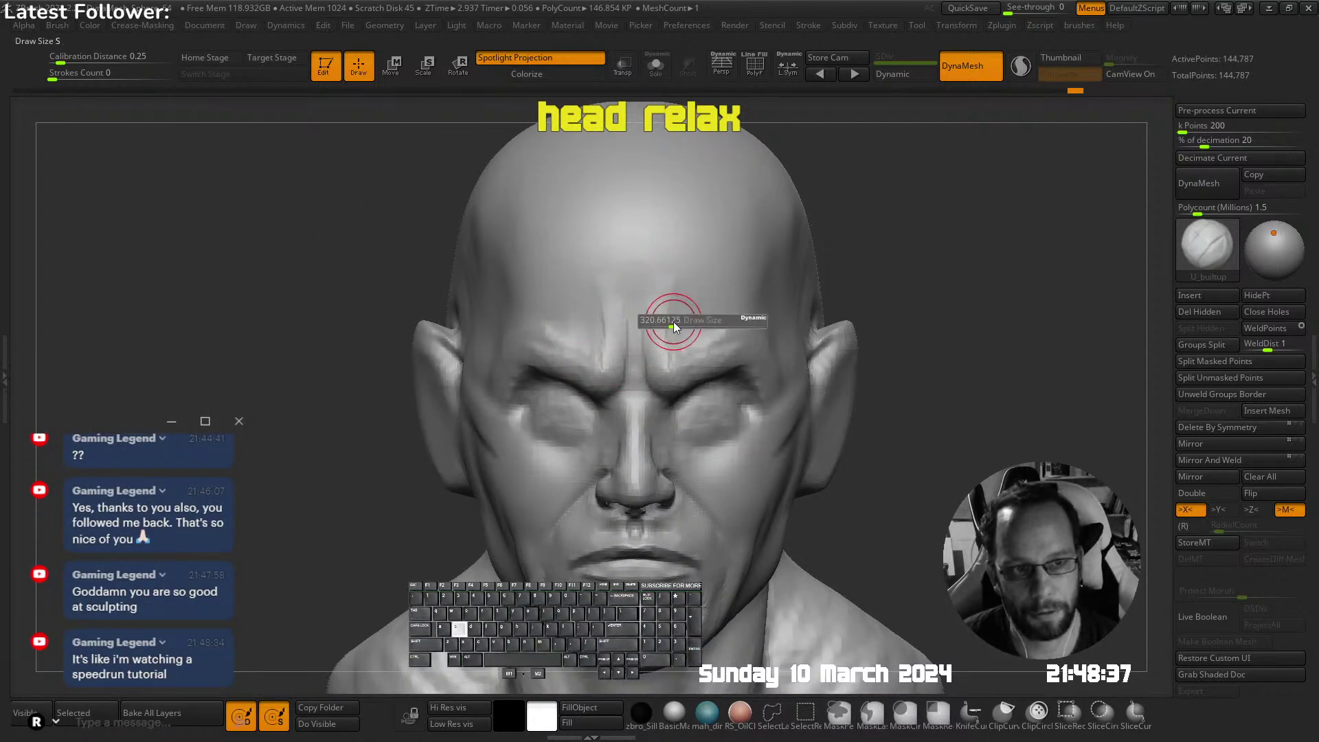
{"action": "mouse_move", "coordinate": [678, 367]}
{"action": "right_mouse_down"}
{"action": "mouse_move", "coordinate": [730, 303]}
{"action": "mouse_move", "coordinate": [694, 289]}
{"action": "mouse_move", "coordinate": [682, 353]}
{"action": "mouse_move", "coordinate": [680, 300]}
{"action": "mouse_move", "coordinate": [607, 315]}
{"action": "mouse_move", "coordinate": [771, 191]}
{"action": "mouse_move", "coordinate": [727, 300]}
{"action": "mouse_move", "coordinate": [584, 291]}
{"action": "right_mouse_up"}
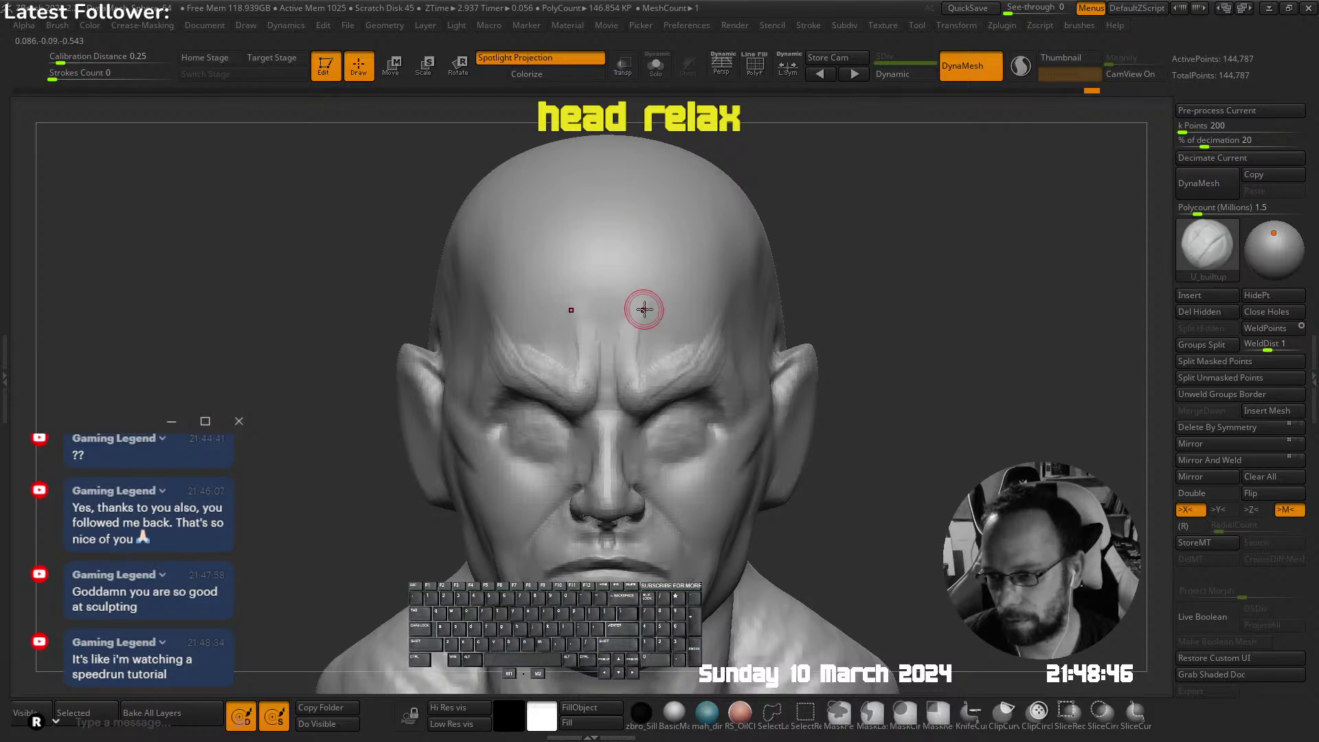
{"action": "mouse_move", "coordinate": [703, 335]}
{"action": "right_mouse_down"}
{"action": "mouse_move", "coordinate": [726, 318]}
{"action": "mouse_move", "coordinate": [700, 313]}
{"action": "mouse_move", "coordinate": [767, 330]}
{"action": "mouse_move", "coordinate": [686, 303]}
{"action": "mouse_move", "coordinate": [724, 298]}
{"action": "mouse_move", "coordinate": [726, 317]}
{"action": "mouse_move", "coordinate": [640, 329]}
{"action": "mouse_move", "coordinate": [657, 337]}
{"action": "right_mouse_up"}
Smooth the eyeballs into clean rounded forms
{"action": "key", "text": "space"}
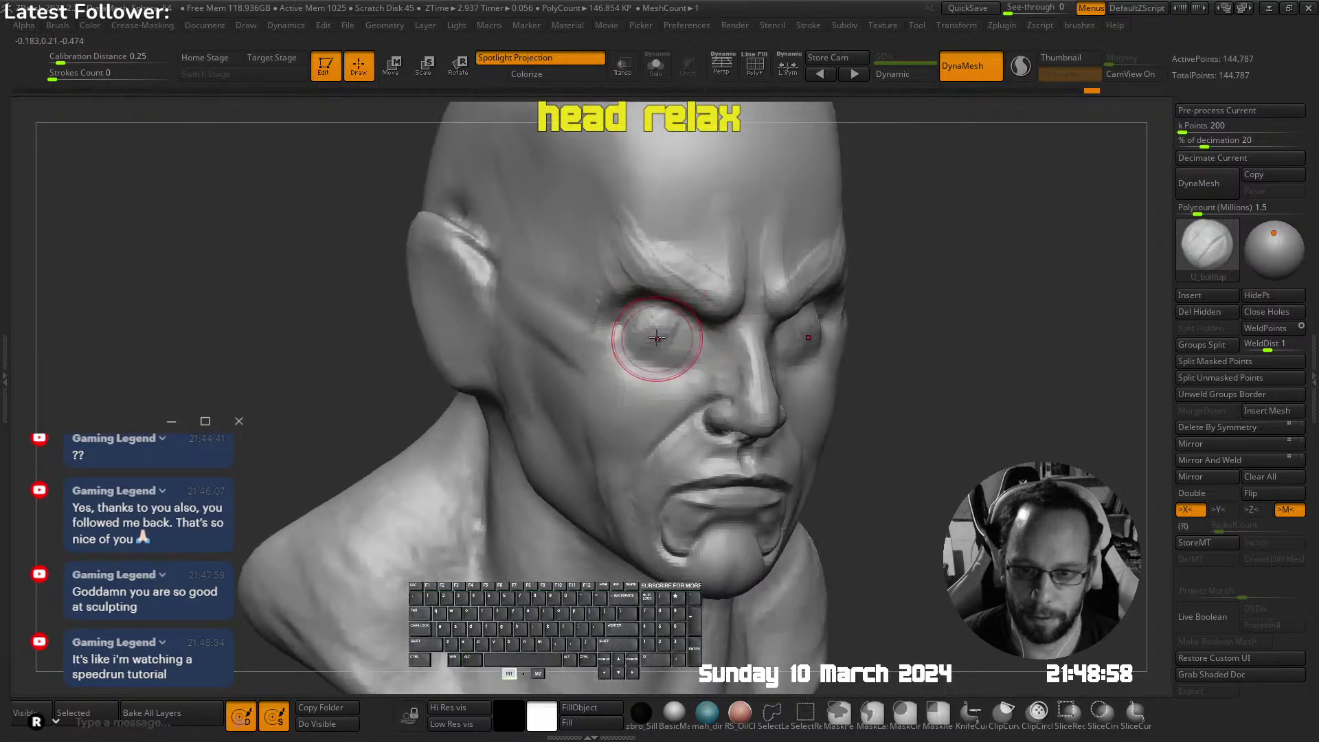
{"action": "mouse_move", "coordinate": [657, 336]}
{"action": "left_mouse_down", "text": "shift"}
{"action": "mouse_move", "coordinate": [685, 323]}
{"action": "mouse_move", "coordinate": [663, 328]}
{"action": "left_mouse_up", "text": "shift"}
{"action": "right_click_drag", "start_coordinate": [668, 323], "coordinate": [694, 267], "text": "ctrl"}
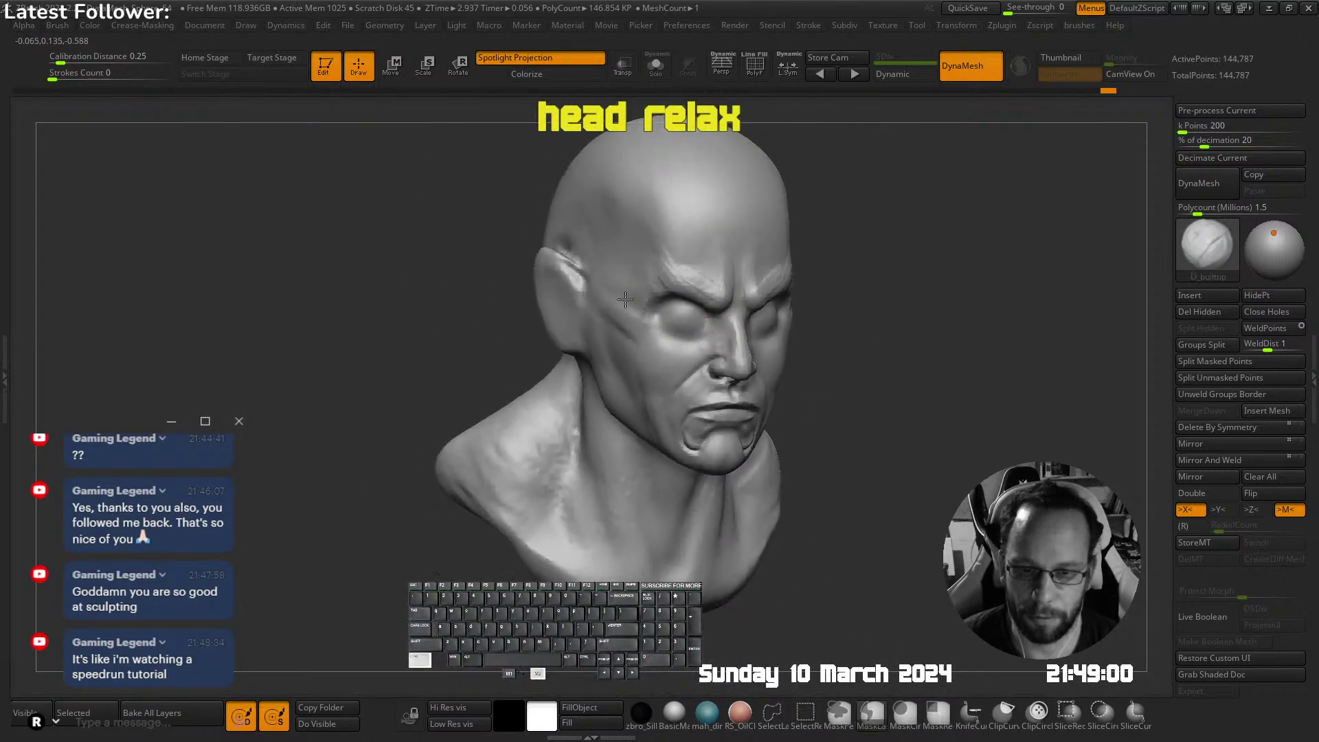
{"action": "right_click_drag", "start_coordinate": [865, 261], "coordinate": [741, 272], "text": "shift"}
Sculpt the cheek beside the nasolabial fold with the U_builtup brush and smooth the strokes
{"action": "right_click_drag", "start_coordinate": [653, 291], "coordinate": [615, 288]}
{"action": "mouse_move", "coordinate": [616, 288]}
{"action": "right_mouse_down", "text": "ctrl"}
{"action": "mouse_move", "coordinate": [667, 327]}
{"action": "mouse_move", "coordinate": [549, 328]}
{"action": "right_mouse_up", "text": "ctrl"}
{"action": "left_click_drag", "start_coordinate": [594, 377], "coordinate": [589, 385]}
{"action": "mouse_move", "coordinate": [589, 386]}
{"action": "right_mouse_down", "text": "ctrl"}
{"action": "mouse_move", "coordinate": [566, 333]}
{"action": "mouse_move", "coordinate": [589, 336]}
{"action": "right_mouse_up", "text": "ctrl"}
{"action": "left_click_drag", "start_coordinate": [588, 336], "coordinate": [597, 349], "text": "shift"}
{"action": "right_click_drag", "start_coordinate": [605, 353], "coordinate": [585, 312], "text": "ctrl"}
{"action": "mouse_move", "coordinate": [585, 312]}
{"action": "right_mouse_down"}
{"action": "mouse_move", "coordinate": [642, 341]}
{"action": "mouse_move", "coordinate": [618, 381]}
{"action": "right_mouse_up"}
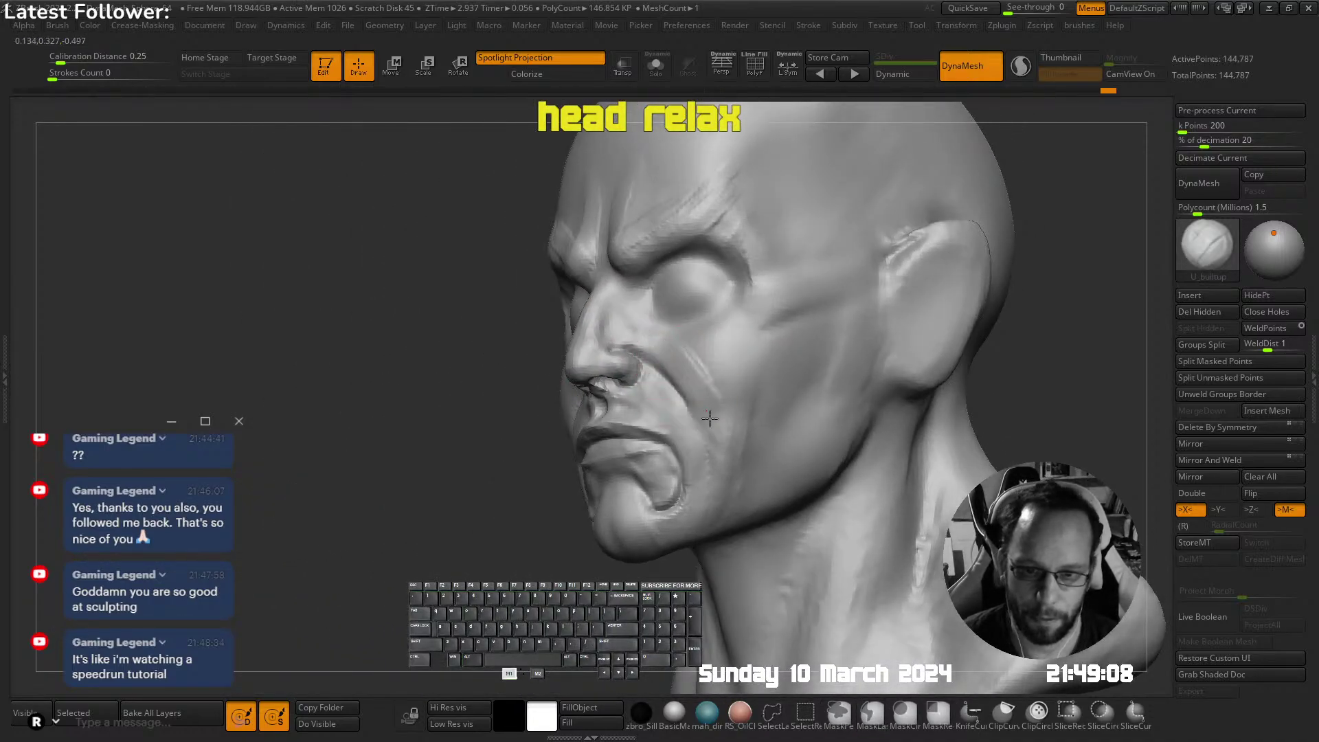
Smooth the cheekbone ridge between the ear and the eye socket
{"action": "right_click_drag", "start_coordinate": [721, 456], "coordinate": [759, 275]}
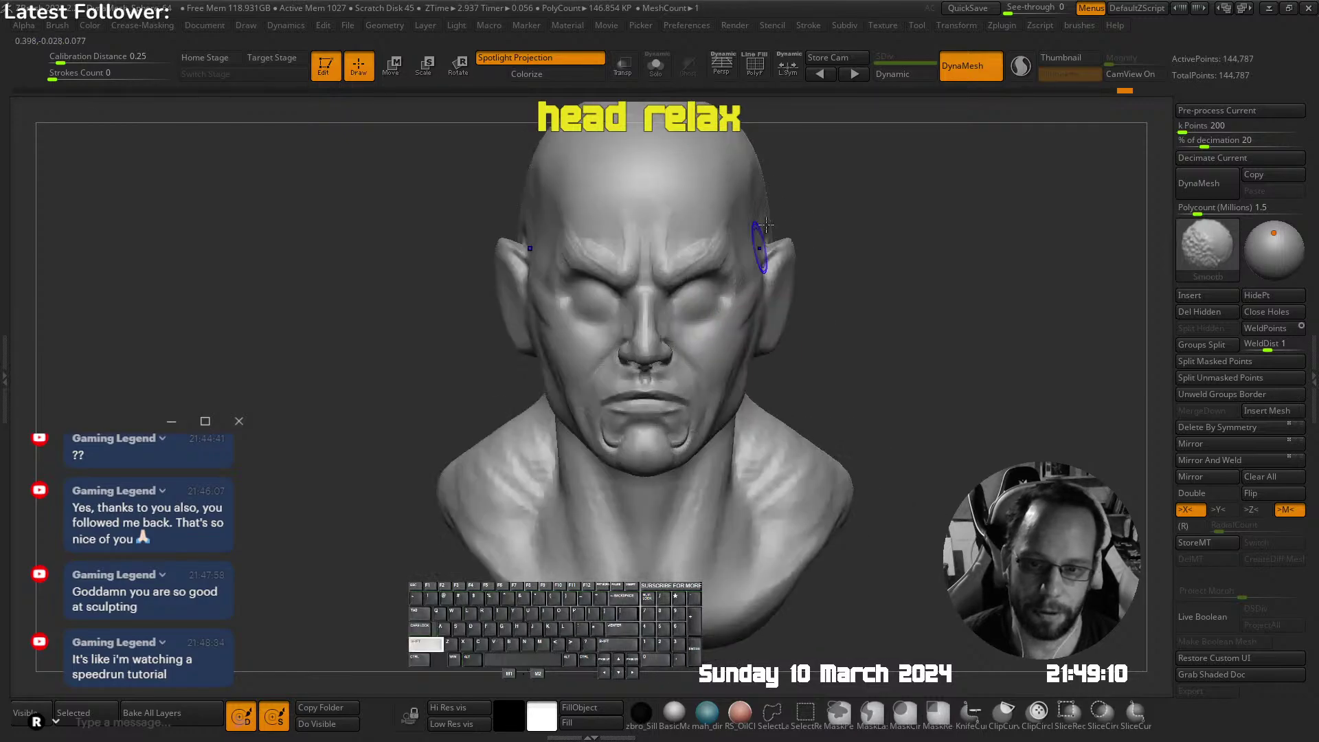
{"action": "right_click_drag", "start_coordinate": [580, 303], "coordinate": [619, 336], "text": "alt"}
{"action": "mouse_move", "coordinate": [619, 335]}
{"action": "right_mouse_down", "text": "ctrl"}
{"action": "mouse_move", "coordinate": [666, 374]}
{"action": "mouse_move", "coordinate": [746, 375]}
{"action": "right_mouse_up", "text": "ctrl"}
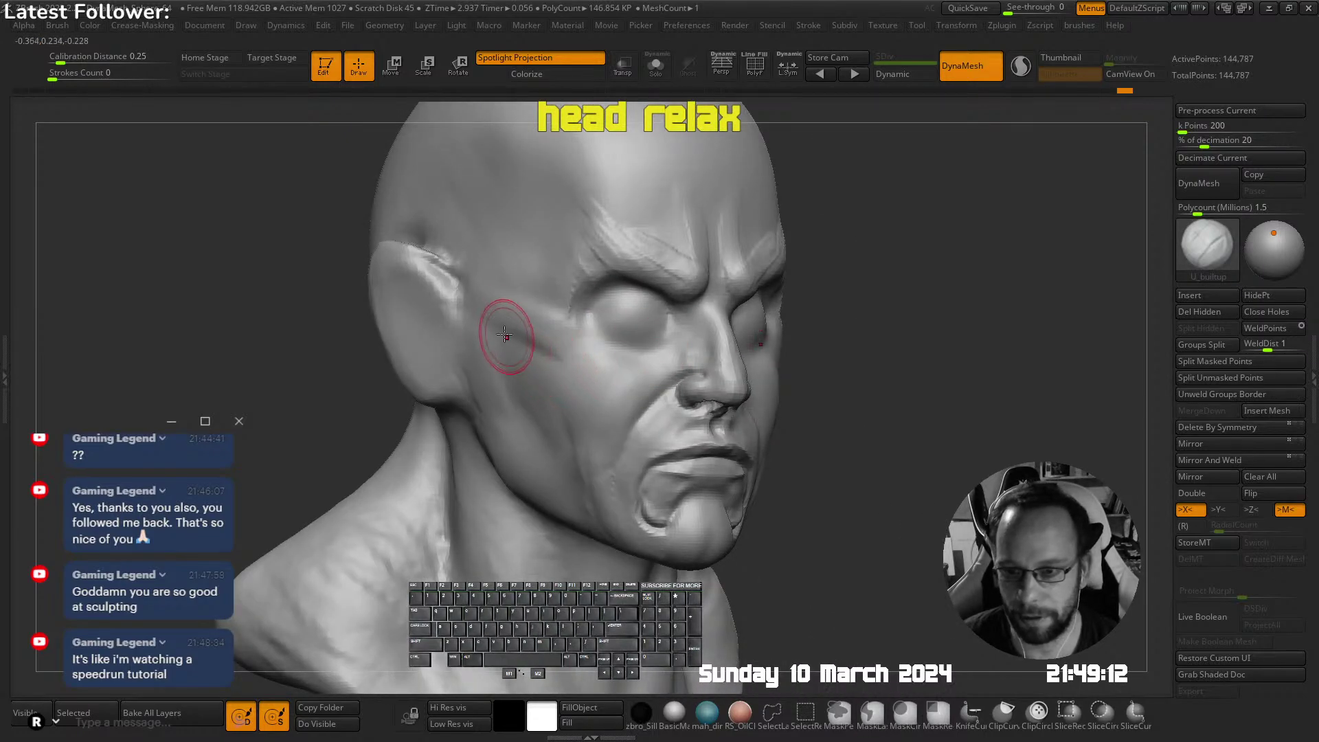
{"action": "mouse_move", "coordinate": [529, 337]}
{"action": "right_mouse_down"}
{"action": "mouse_move", "coordinate": [577, 344]}
{"action": "mouse_move", "coordinate": [524, 318]}
{"action": "right_mouse_up"}
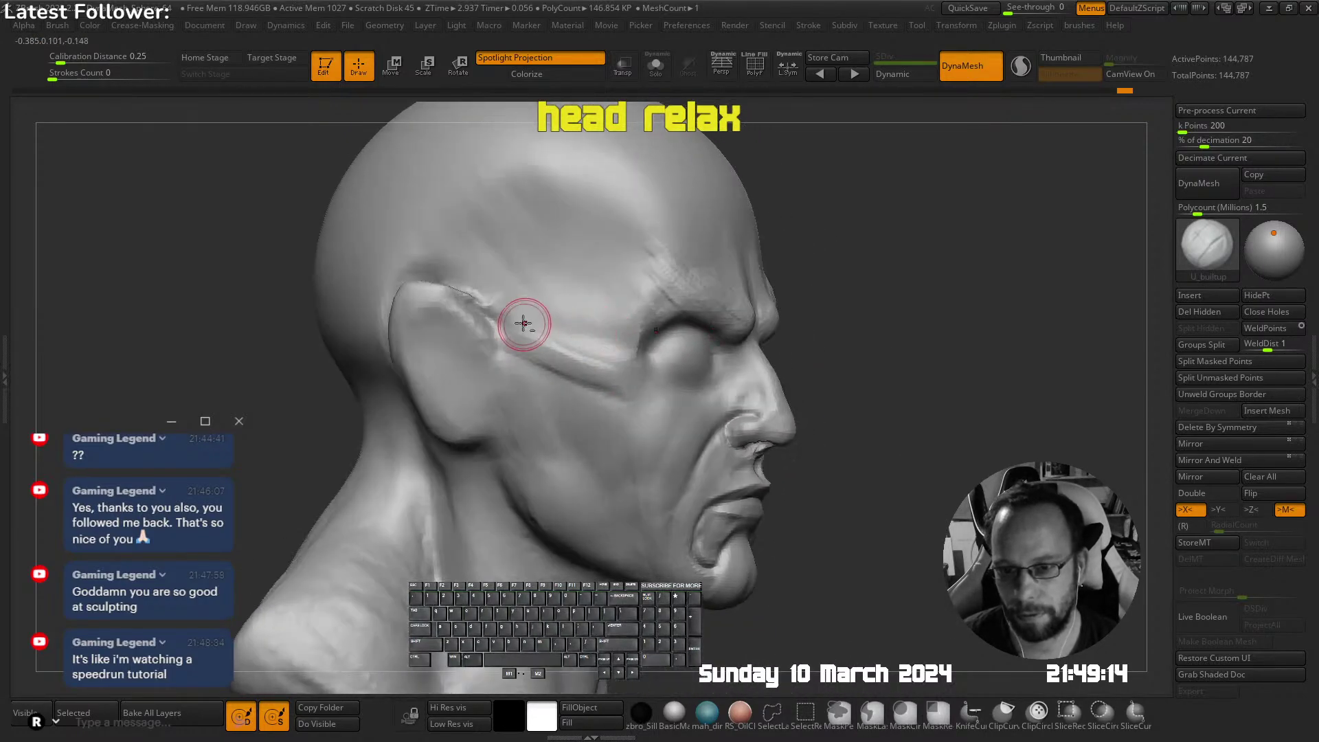
{"action": "left_click_drag", "start_coordinate": [562, 361], "coordinate": [536, 362], "text": "shift"}
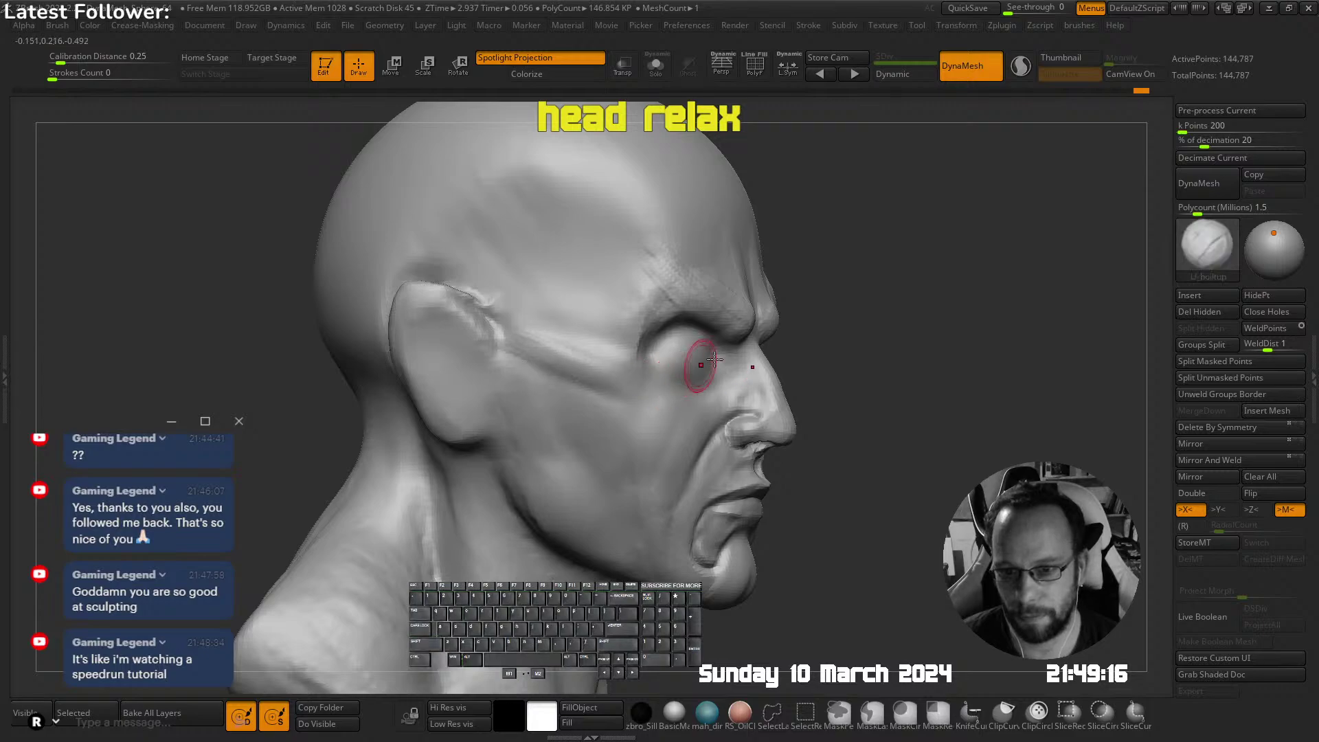
Smooth the surface of the lower neck and the shoulders
{"action": "right_click_drag", "start_coordinate": [698, 371], "coordinate": [632, 327], "text": "ctrl"}
{"action": "right_click_drag", "start_coordinate": [727, 309], "coordinate": [698, 254], "text": "alt"}
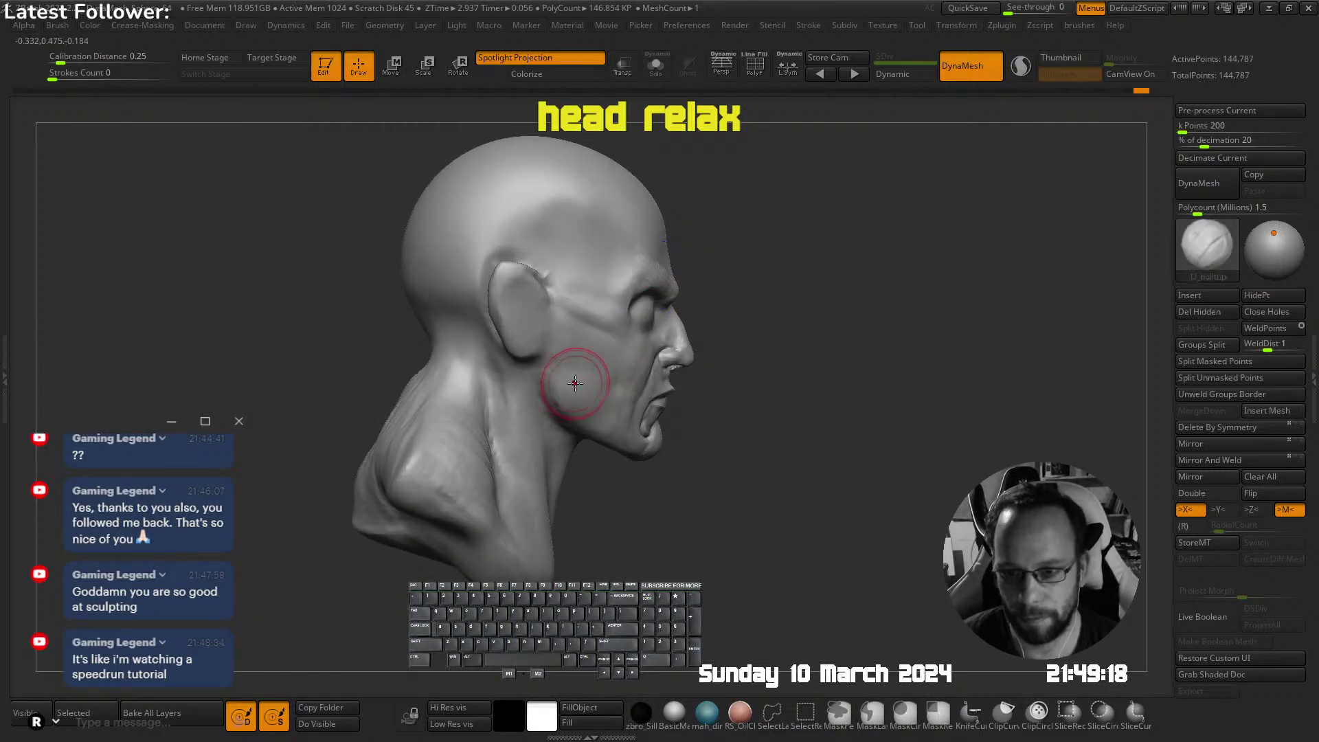
{"action": "right_click_drag", "start_coordinate": [575, 382], "coordinate": [537, 403]}
{"action": "mouse_move", "coordinate": [550, 524]}
{"action": "left_mouse_down", "text": "shift"}
{"action": "mouse_move", "coordinate": [567, 543]}
{"action": "mouse_move", "coordinate": [542, 554]}
{"action": "left_mouse_up", "text": "shift"}
{"action": "right_click_drag", "start_coordinate": [542, 549], "coordinate": [481, 491]}
{"action": "mouse_move", "coordinate": [474, 474]}
{"action": "left_mouse_down", "text": "shift"}
{"action": "mouse_move", "coordinate": [455, 443]}
{"action": "mouse_move", "coordinate": [490, 416]}
{"action": "left_mouse_up", "text": "shift"}
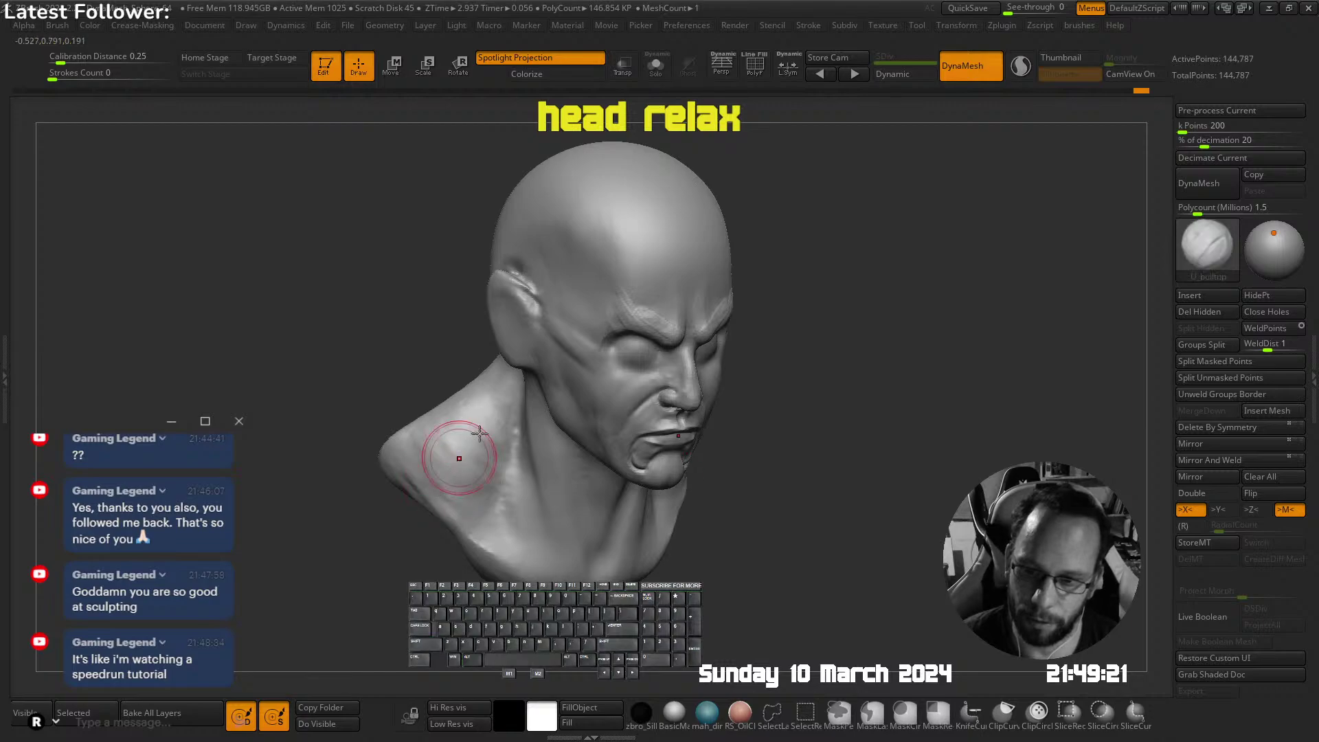
{"action": "right_click_drag", "start_coordinate": [459, 456], "coordinate": [505, 419]}
{"action": "right_click_drag", "start_coordinate": [505, 419], "coordinate": [531, 344], "text": "ctrl"}
{"action": "mouse_move", "coordinate": [735, 302]}
{"action": "right_mouse_down", "text": "shift"}
{"action": "mouse_move", "coordinate": [707, 286]}
{"action": "mouse_move", "coordinate": [742, 412]}
{"action": "right_mouse_up", "text": "shift"}
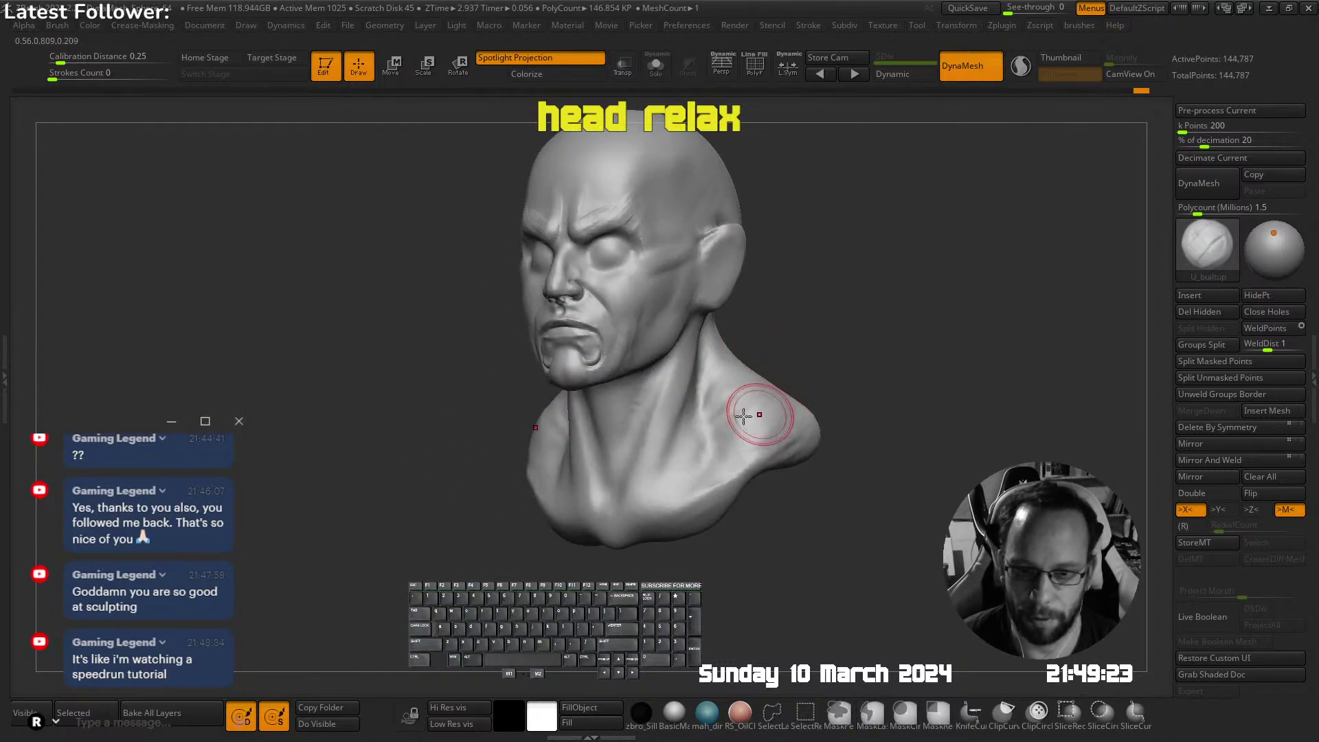
{"action": "left_click_drag", "start_coordinate": [726, 396], "coordinate": [730, 428], "text": "shift"}
Reshape the underside of the jaw where it meets the neck with the Move brush
{"action": "mouse_move", "coordinate": [749, 415]}
{"action": "right_mouse_down"}
{"action": "mouse_move", "coordinate": [653, 365]}
{"action": "mouse_move", "coordinate": [728, 296]}
{"action": "right_mouse_up"}
{"action": "key", "text": "space"}
{"action": "left_click", "coordinate": [645, 224]}
{"action": "right_click_drag", "start_coordinate": [640, 359], "coordinate": [639, 396], "text": "ctrl"}
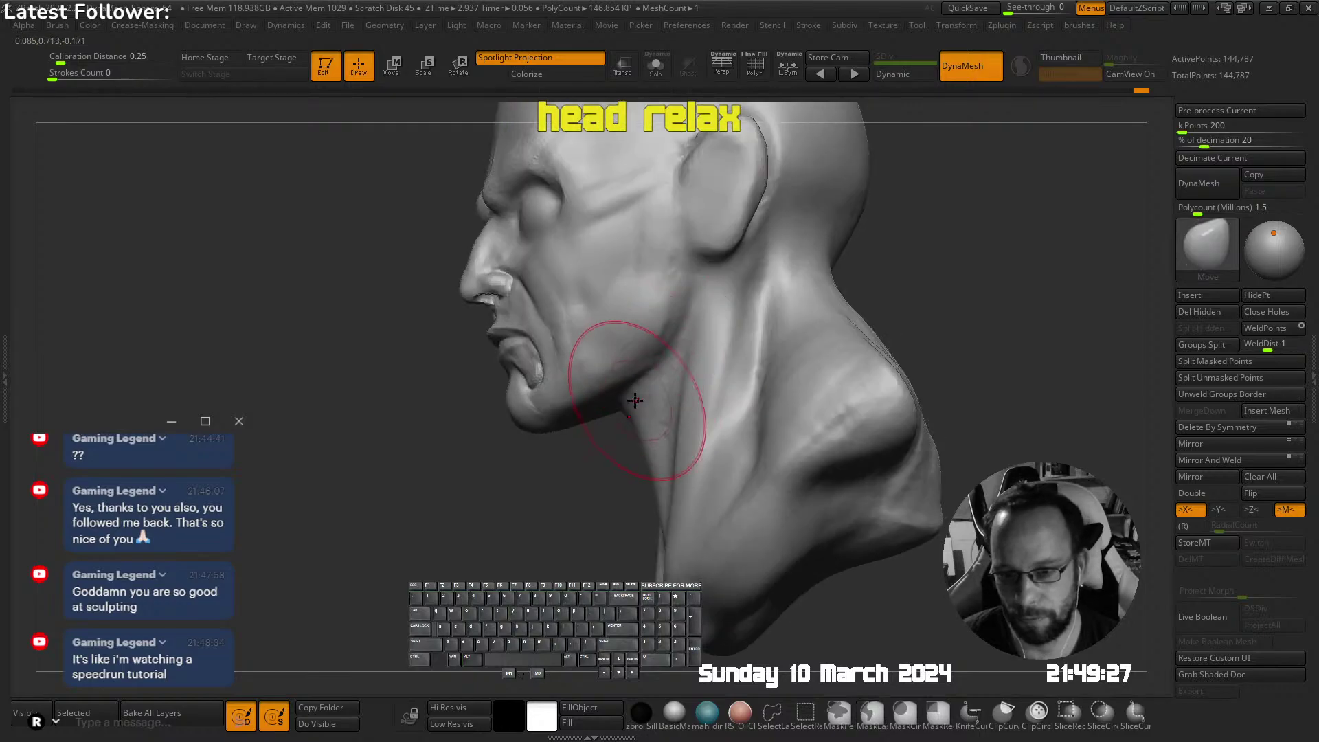
{"action": "left_click_drag", "start_coordinate": [639, 396], "coordinate": [622, 412]}
{"action": "right_click_drag", "start_coordinate": [624, 408], "coordinate": [647, 306]}
Build up the area under the jaw with the U_builtup brush and smooth the strokes
{"action": "key", "text": "space"}
{"action": "left_click", "coordinate": [596, 290]}
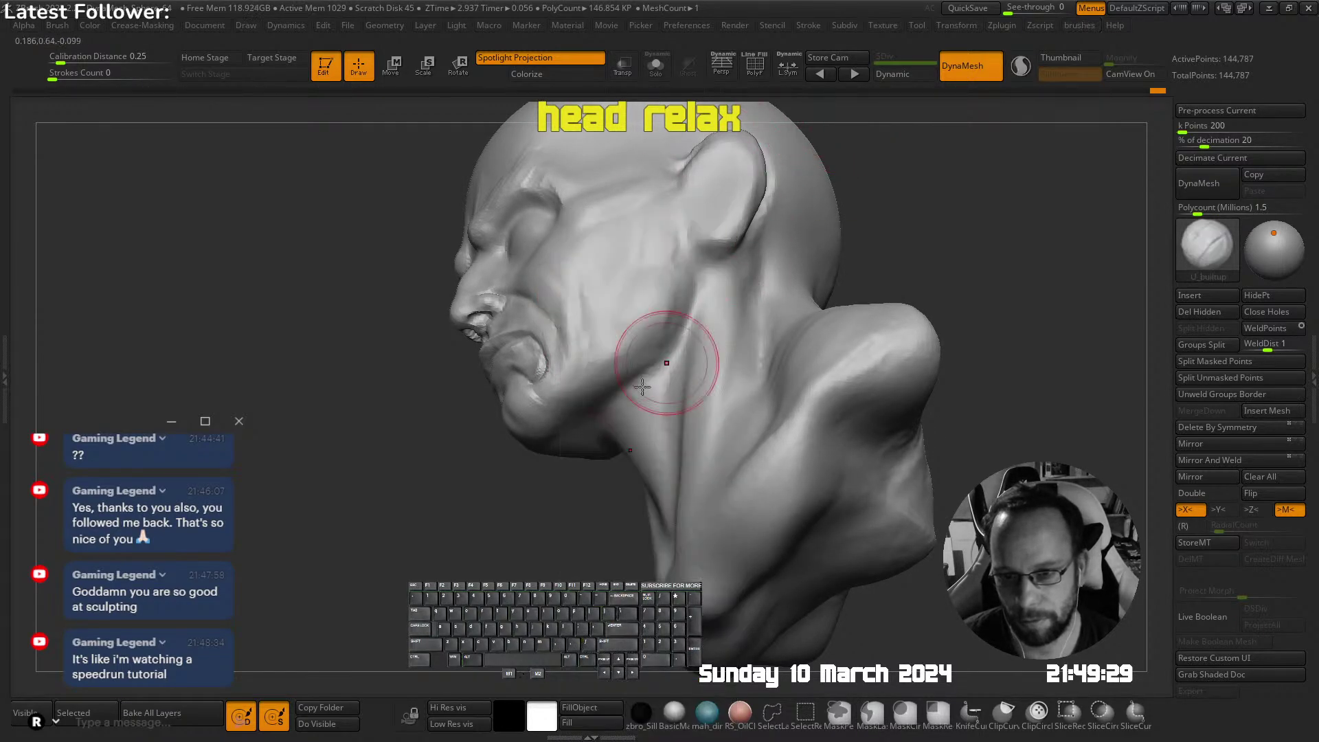
{"action": "right_click_drag", "start_coordinate": [646, 384], "coordinate": [639, 312]}
{"action": "key", "text": "s"}
{"action": "mouse_move", "coordinate": [612, 422]}
{"action": "left_mouse_down"}
{"action": "mouse_move", "coordinate": [598, 406]}
{"action": "mouse_move", "coordinate": [616, 434]}
{"action": "left_mouse_up"}
{"action": "right_click_drag", "start_coordinate": [617, 434], "coordinate": [620, 448]}
{"action": "mouse_move", "coordinate": [620, 439]}
{"action": "left_mouse_down", "text": "shift"}
{"action": "mouse_move", "coordinate": [619, 415]}
{"action": "mouse_move", "coordinate": [624, 460]}
{"action": "left_mouse_up", "text": "shift"}
{"action": "mouse_move", "coordinate": [624, 460]}
{"action": "right_mouse_down", "text": "ctrl"}
{"action": "mouse_move", "coordinate": [639, 329]}
{"action": "mouse_move", "coordinate": [755, 313]}
{"action": "right_mouse_up", "text": "ctrl"}
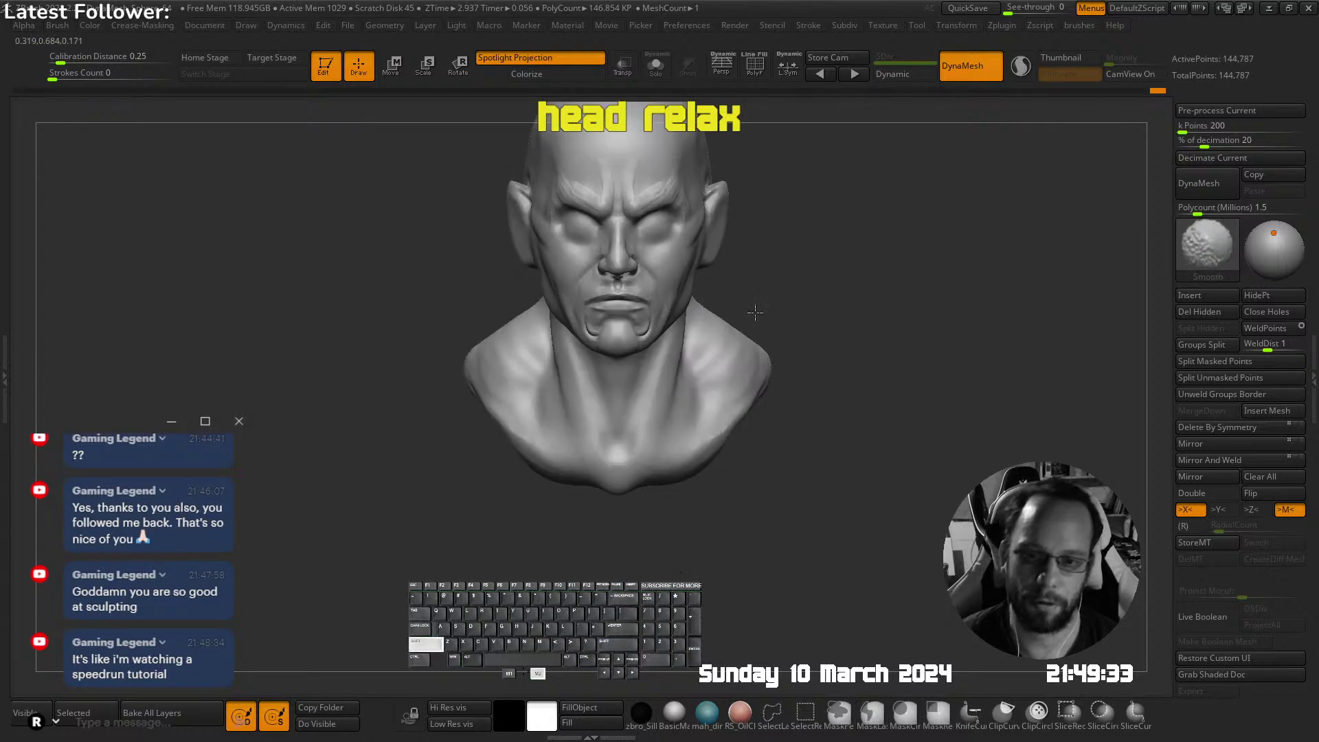
Smooth the outer part of the brow ridges
{"action": "right_click_drag", "start_coordinate": [651, 297], "coordinate": [664, 428], "text": "alt"}
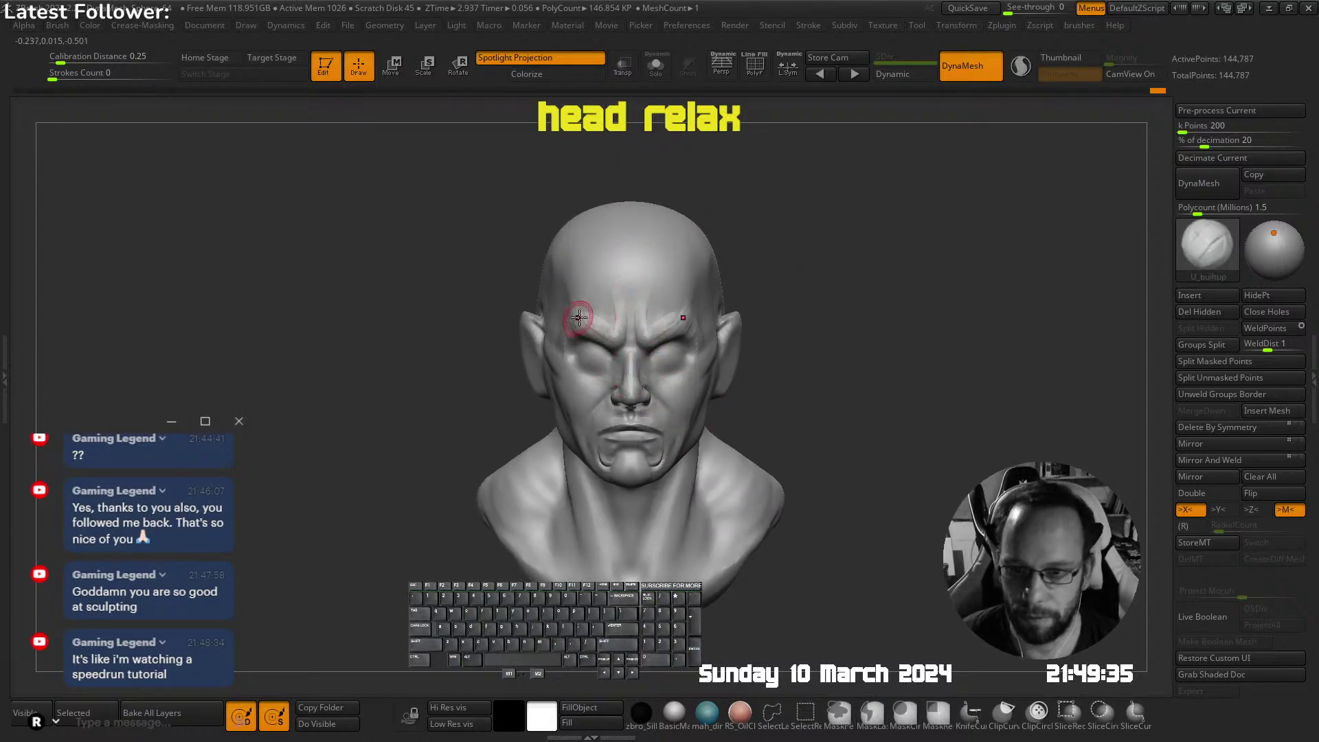
{"action": "mouse_move", "coordinate": [579, 317]}
{"action": "right_mouse_down"}
{"action": "mouse_move", "coordinate": [604, 309]}
{"action": "mouse_move", "coordinate": [550, 334]}
{"action": "right_mouse_up"}
{"action": "left_click_drag", "start_coordinate": [585, 334], "coordinate": [588, 331], "text": "shift"}
{"action": "mouse_move", "coordinate": [598, 371]}
{"action": "right_mouse_down", "text": "ctrl"}
{"action": "mouse_move", "coordinate": [612, 289]}
{"action": "mouse_move", "coordinate": [783, 162]}
{"action": "right_mouse_up", "text": "ctrl"}
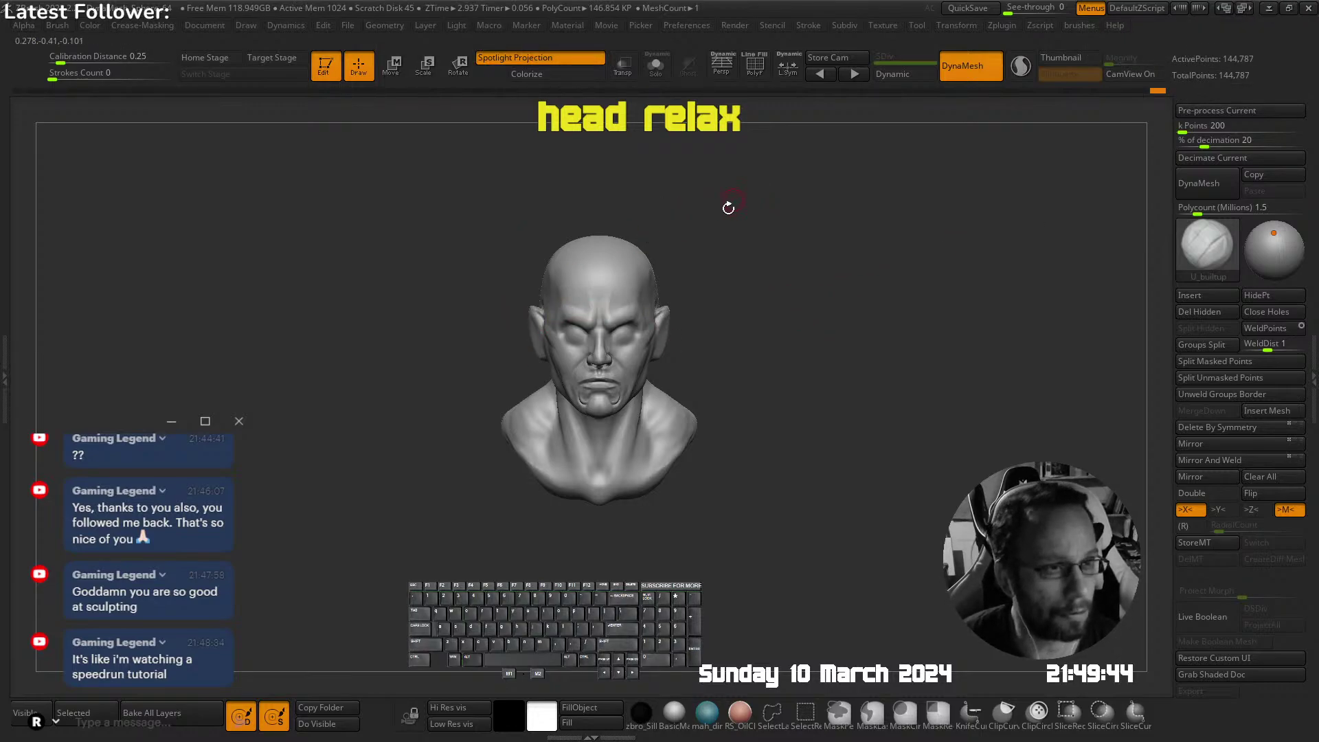
{"action": "left_click", "coordinate": [1293, 9]}
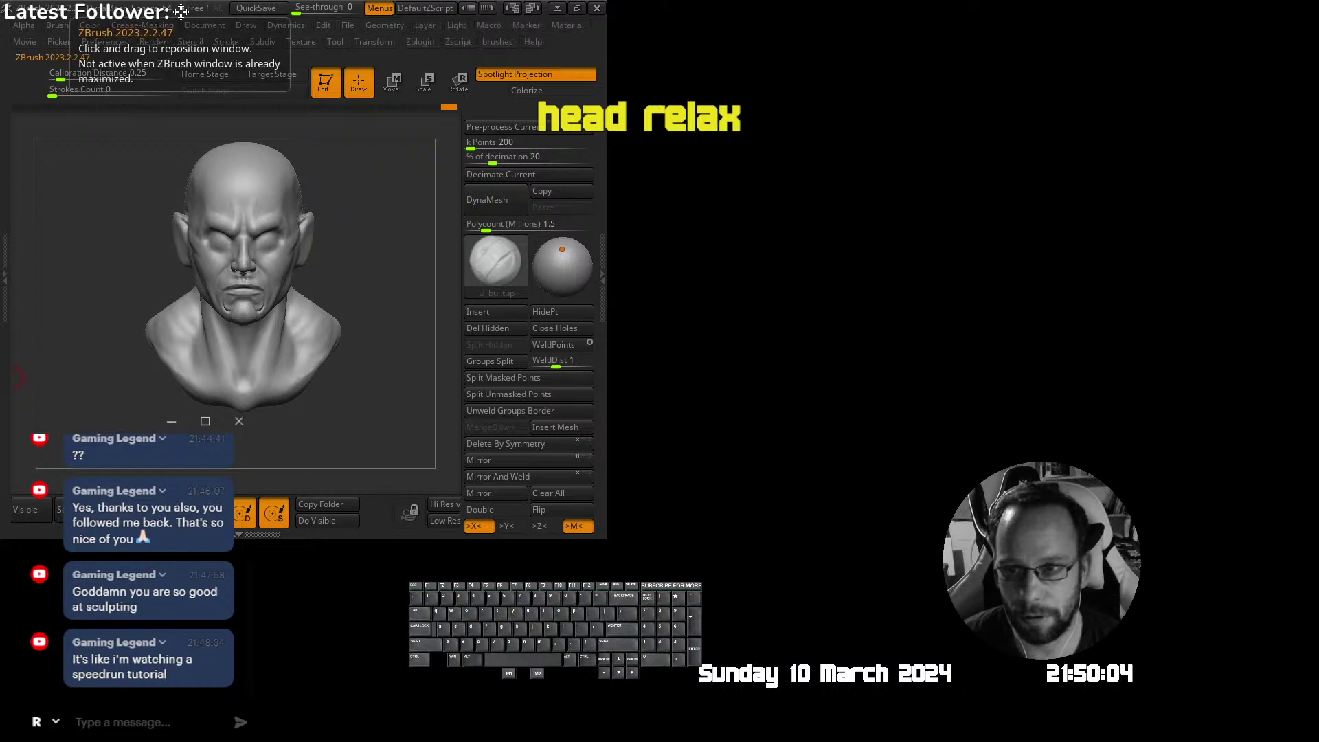
{"action": "left_click", "coordinate": [577, 8]}
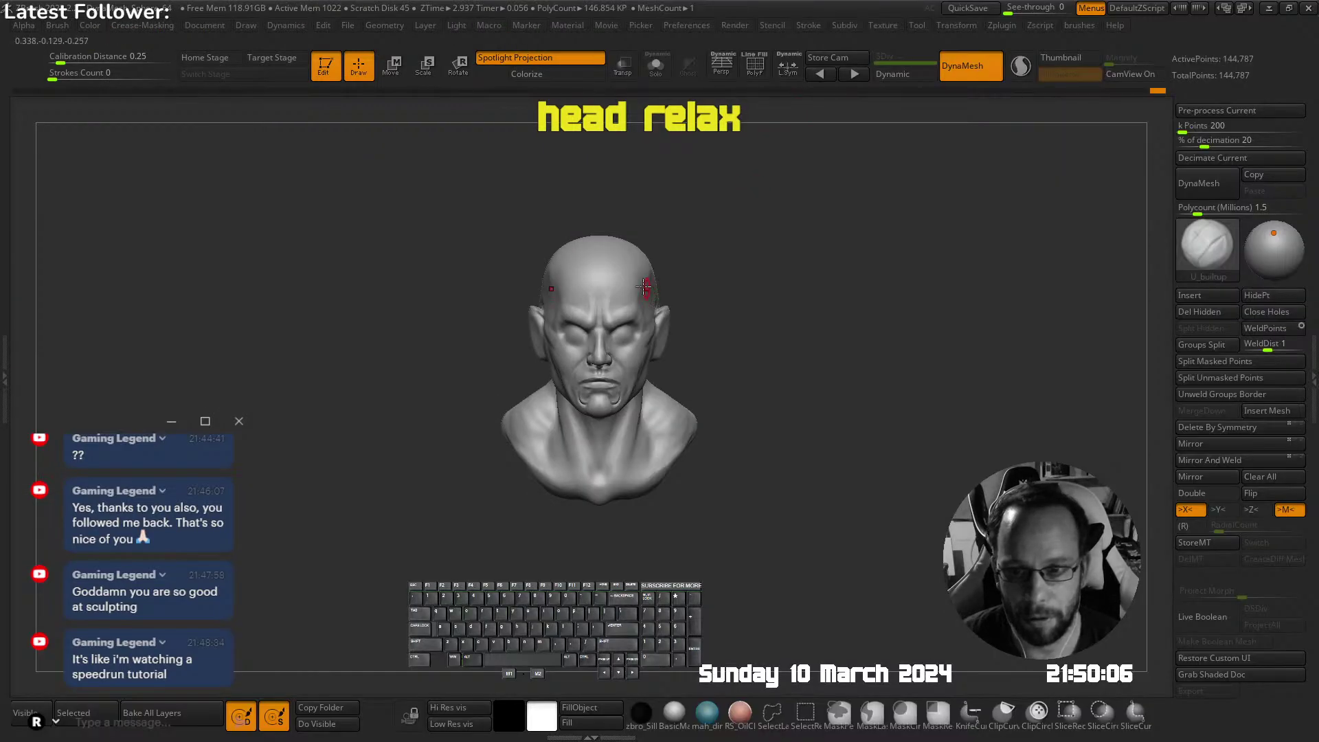
Build up the cheekbone in front of the ear with the U_builtup brush and smooth it toward the eye
{"action": "mouse_move", "coordinate": [644, 289]}
{"action": "right_mouse_down"}
{"action": "mouse_move", "coordinate": [708, 302]}
{"action": "mouse_move", "coordinate": [656, 309]}
{"action": "mouse_move", "coordinate": [651, 226]}
{"action": "mouse_move", "coordinate": [639, 221]}
{"action": "mouse_move", "coordinate": [677, 232]}
{"action": "mouse_move", "coordinate": [611, 240]}
{"action": "right_mouse_up"}
{"action": "key", "text": "a"}
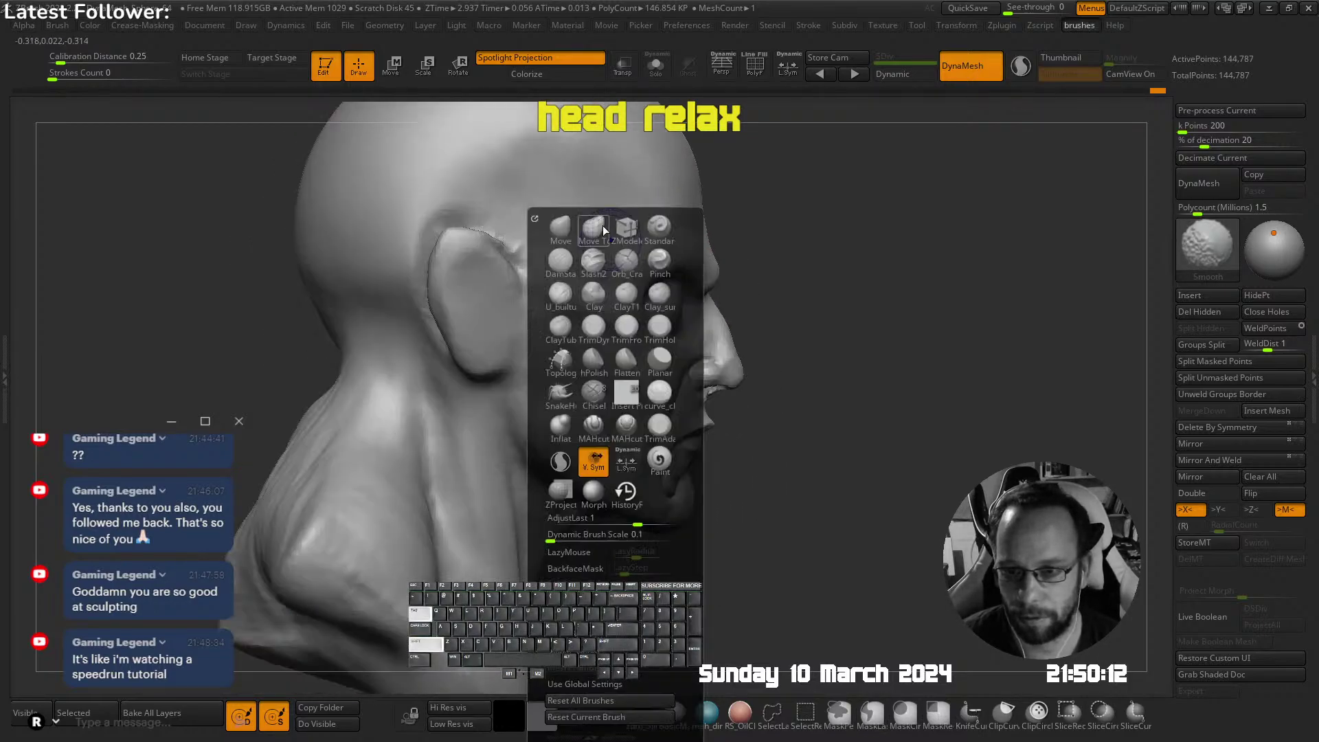
{"action": "left_click", "coordinate": [560, 296]}
{"action": "right_click_drag", "start_coordinate": [621, 287], "coordinate": [583, 286]}
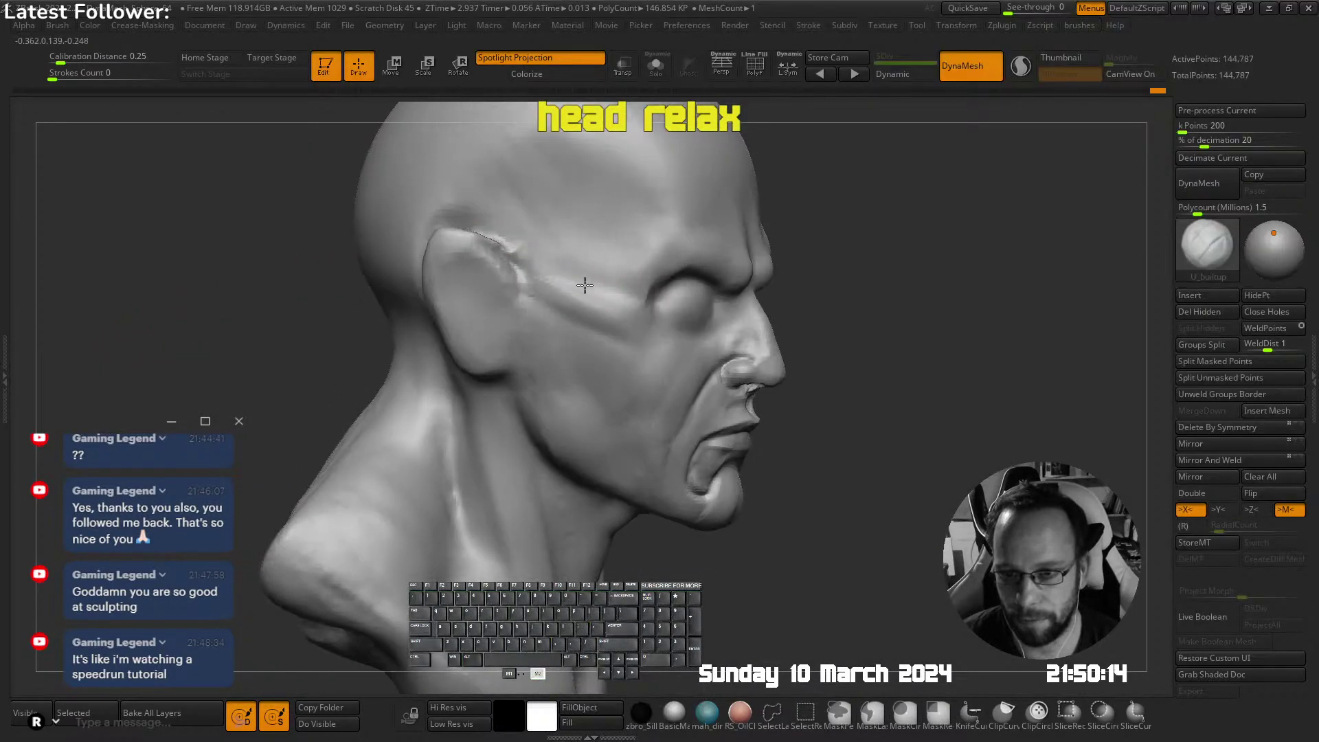
{"action": "left_click_drag", "start_coordinate": [553, 293], "coordinate": [534, 293]}
{"action": "mouse_move", "coordinate": [618, 315]}
{"action": "left_mouse_down", "text": "shift"}
{"action": "mouse_move", "coordinate": [584, 306]}
{"action": "mouse_move", "coordinate": [623, 316]}
{"action": "left_mouse_up", "text": "shift"}
{"action": "right_click_drag", "start_coordinate": [728, 315], "coordinate": [652, 317]}
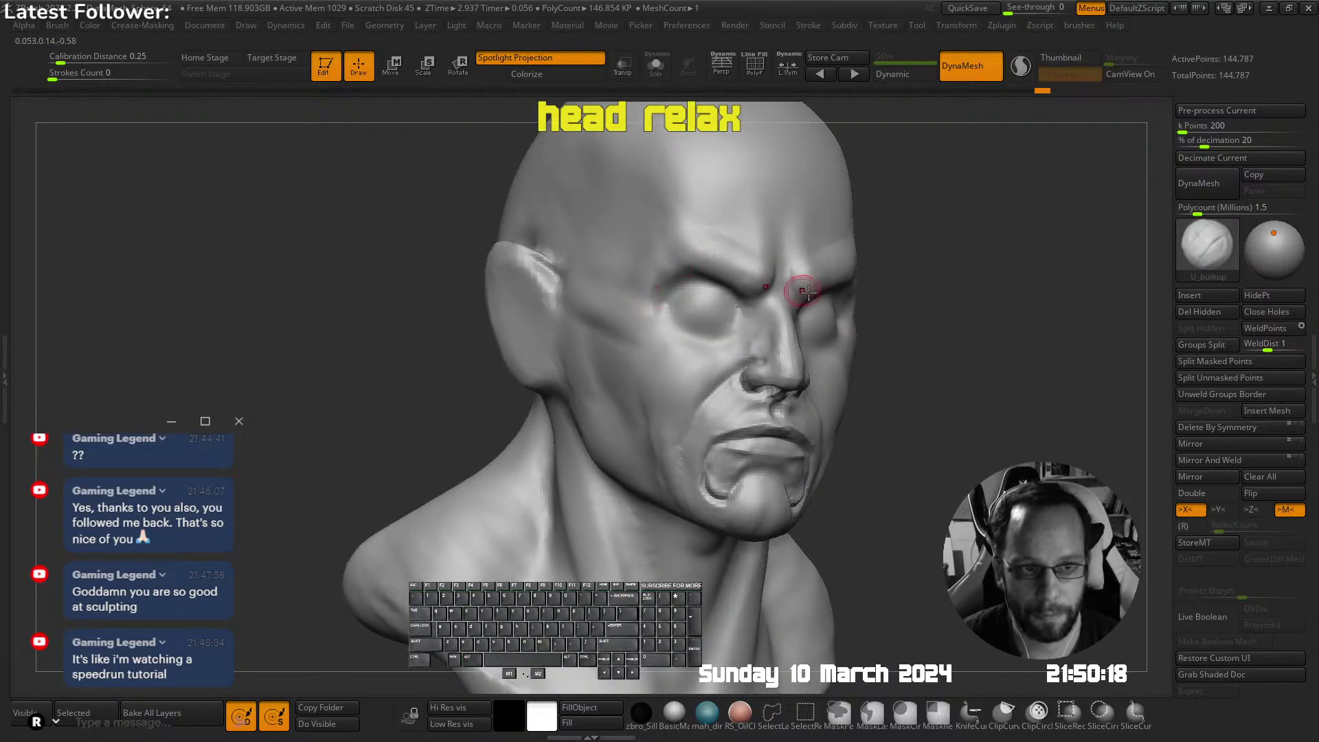
Build up the cheek below the eye with the U_builtup brush and smooth it down toward the jaw
{"action": "right_click_drag", "start_coordinate": [809, 292], "coordinate": [687, 309]}
{"action": "mouse_move", "coordinate": [687, 309]}
{"action": "right_mouse_down"}
{"action": "mouse_move", "coordinate": [609, 346]}
{"action": "mouse_move", "coordinate": [698, 288]}
{"action": "mouse_move", "coordinate": [653, 348]}
{"action": "right_mouse_up"}
{"action": "key", "text": "s"}
{"action": "key", "text": "shift"}
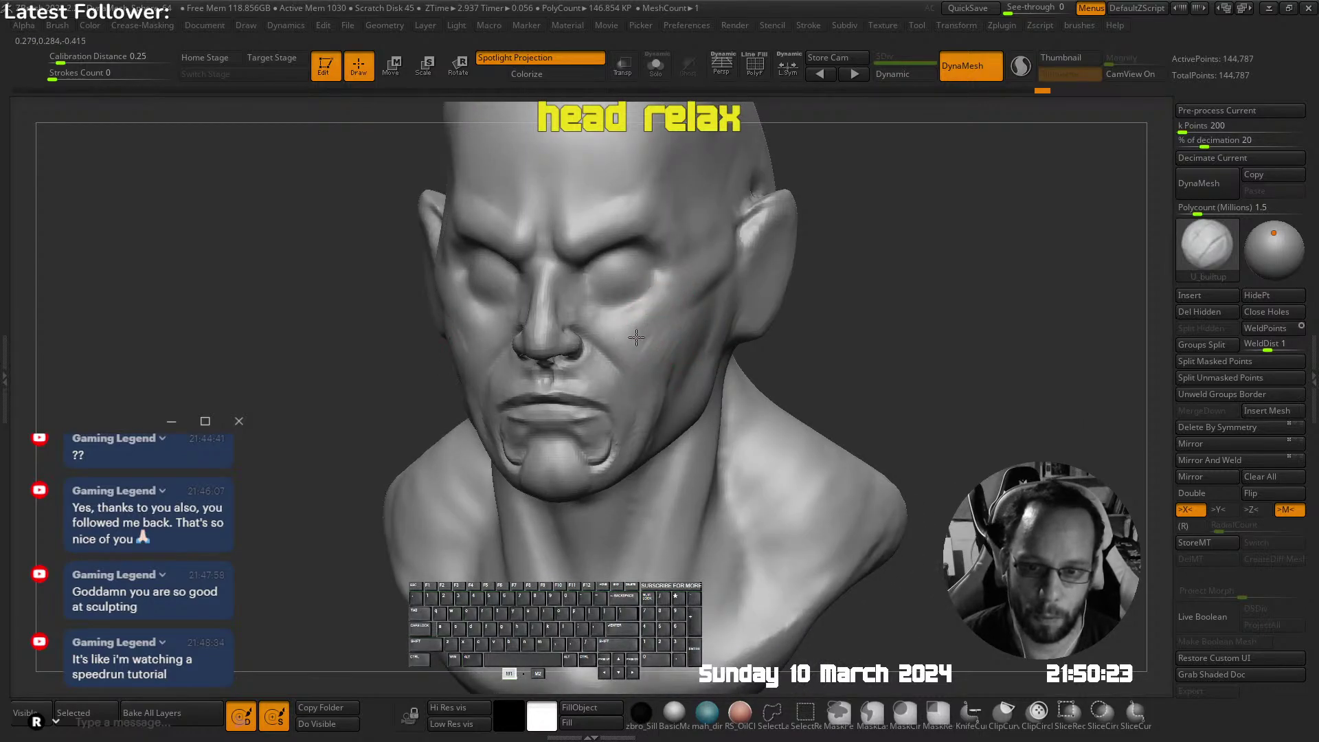
{"action": "left_click_drag", "start_coordinate": [636, 338], "coordinate": [640, 357]}
{"action": "left_click_drag", "start_coordinate": [645, 378], "coordinate": [662, 421], "text": "shift"}
Sculpt the lower cheek beside the chin and blend it into the jawline
{"action": "right_click_drag", "start_coordinate": [708, 405], "coordinate": [654, 350]}
{"action": "left_click_drag", "start_coordinate": [658, 382], "coordinate": [658, 411], "text": "shift"}
{"action": "right_click_drag", "start_coordinate": [669, 413], "coordinate": [647, 374]}
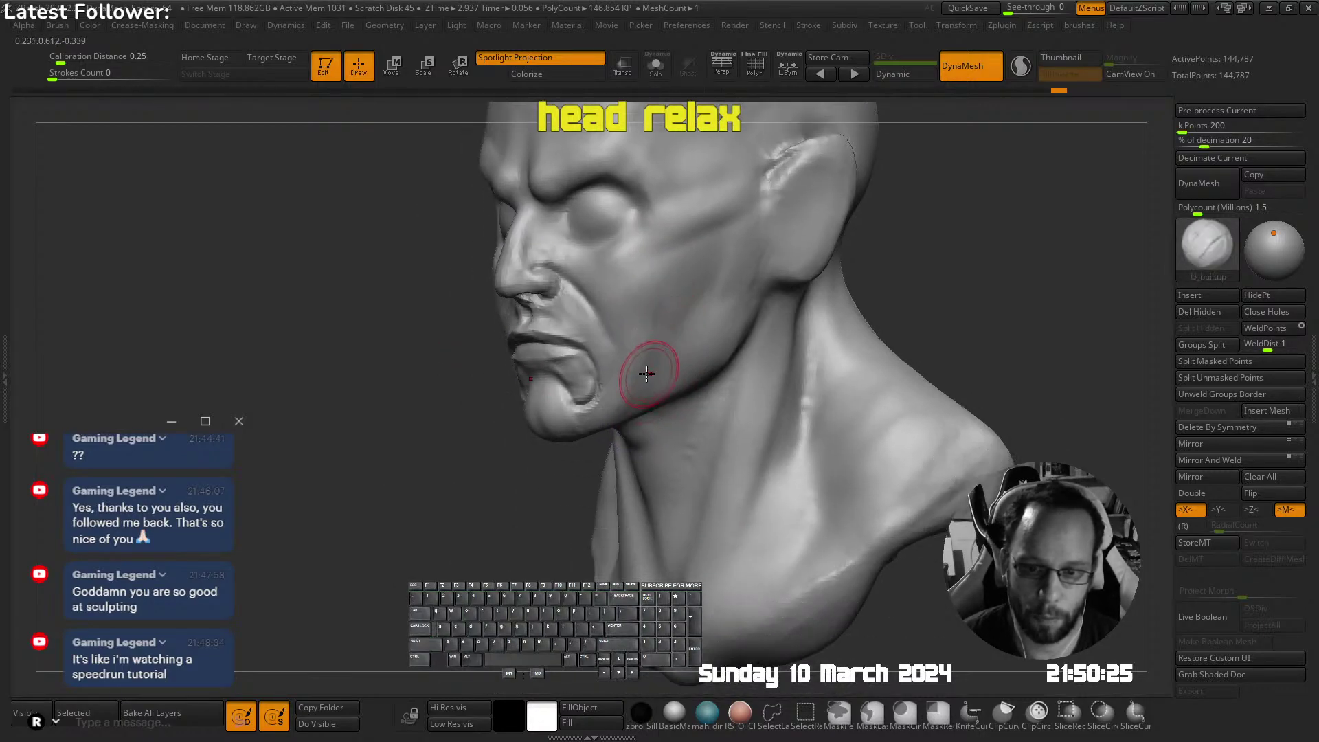
{"action": "left_click_drag", "start_coordinate": [633, 328], "coordinate": [636, 385]}
{"action": "mouse_move", "coordinate": [637, 364]}
{"action": "left_mouse_down", "text": "shift"}
{"action": "mouse_move", "coordinate": [628, 336]}
{"action": "mouse_move", "coordinate": [636, 385]}
{"action": "left_mouse_up", "text": "shift"}
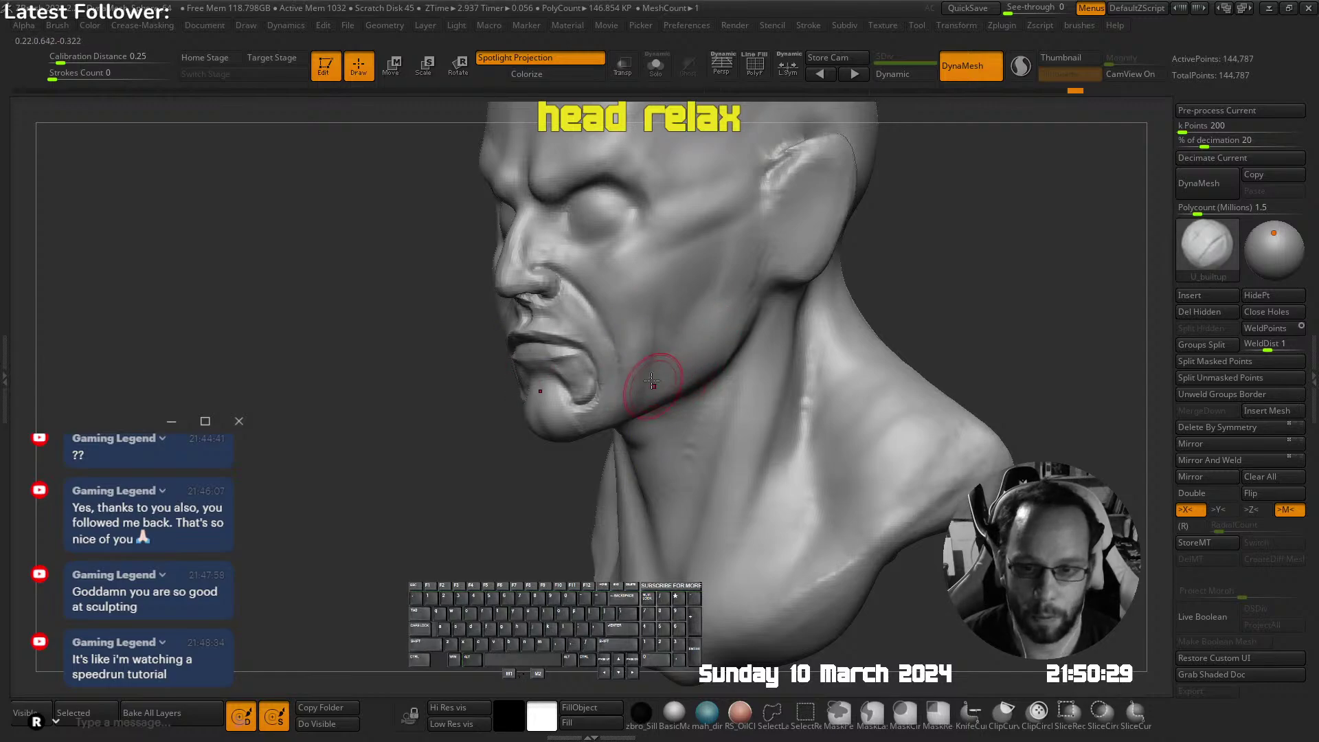
{"action": "right_click_drag", "start_coordinate": [701, 356], "coordinate": [771, 290]}
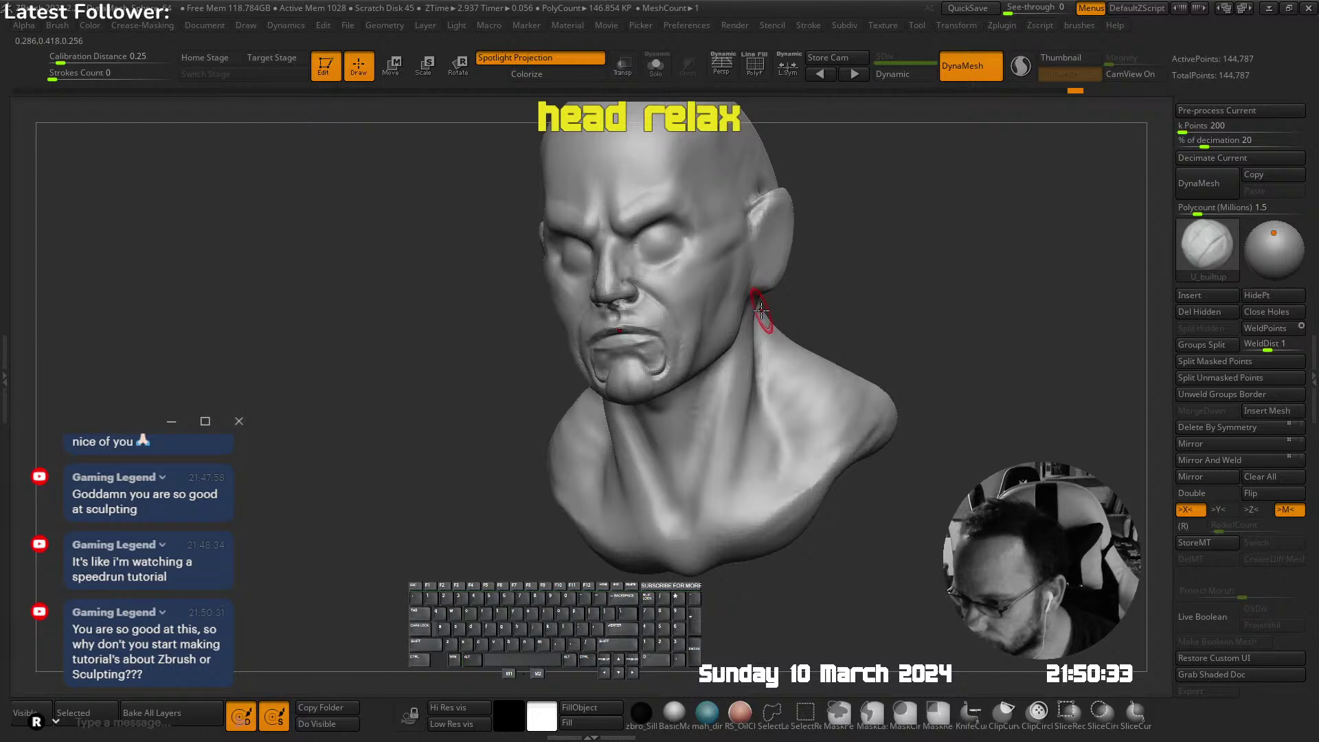
Build up the temple above the cheekbone with the U_builtup brush and smooth it
{"action": "mouse_move", "coordinate": [635, 306]}
{"action": "right_mouse_down"}
{"action": "mouse_move", "coordinate": [645, 291]}
{"action": "mouse_move", "coordinate": [700, 312]}
{"action": "mouse_move", "coordinate": [646, 287]}
{"action": "right_mouse_up"}
{"action": "mouse_move", "coordinate": [536, 268]}
{"action": "right_mouse_down", "text": "shift"}
{"action": "mouse_move", "coordinate": [554, 221]}
{"action": "mouse_move", "coordinate": [603, 295]}
{"action": "right_mouse_up", "text": "shift"}
{"action": "key", "text": "s"}
{"action": "mouse_move", "coordinate": [509, 300]}
{"action": "left_mouse_down"}
{"action": "mouse_move", "coordinate": [574, 286]}
{"action": "mouse_move", "coordinate": [580, 303]}
{"action": "left_mouse_up"}
{"action": "left_click_drag", "start_coordinate": [567, 302], "coordinate": [549, 306], "text": "shift"}
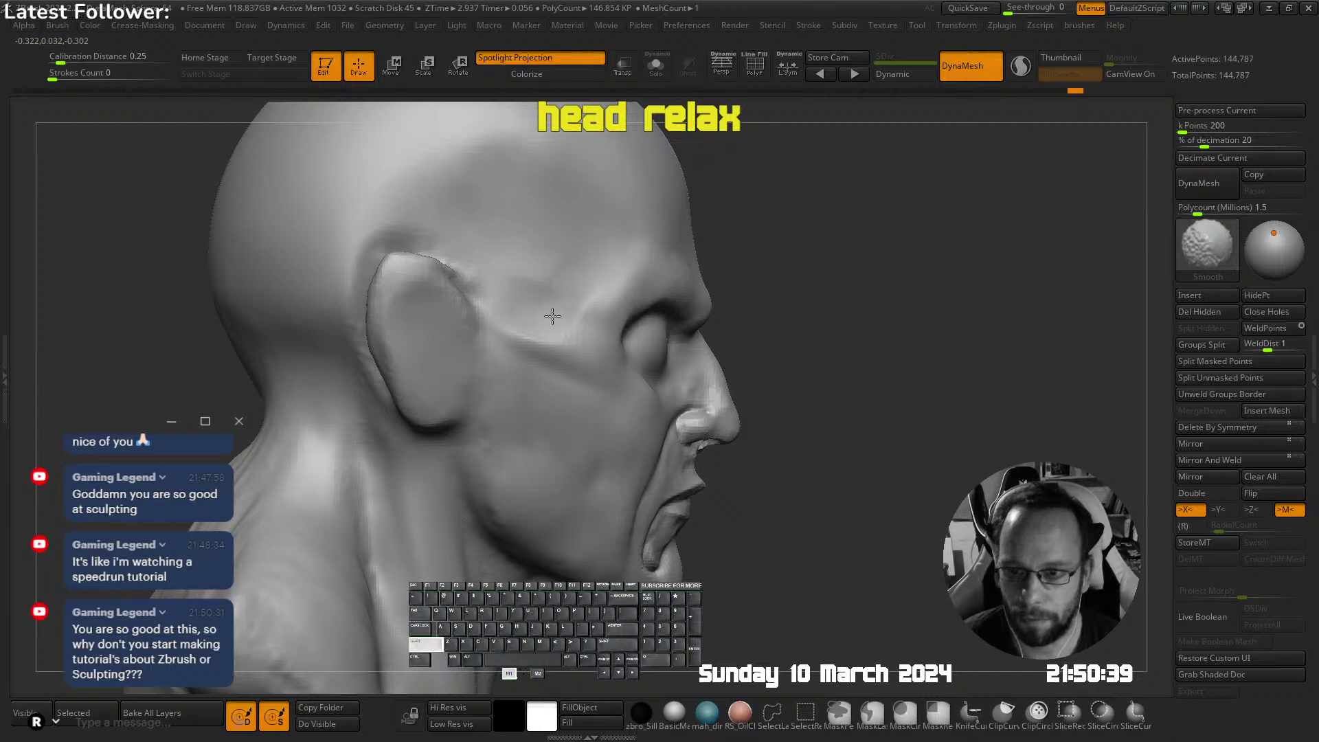
{"action": "right_click_drag", "start_coordinate": [552, 316], "coordinate": [595, 247], "text": "ctrl"}
Carve the temple inward at the side of the forehead and smooth it down toward the eye
{"action": "right_click_drag", "start_coordinate": [852, 241], "coordinate": [721, 251]}
{"action": "mouse_move", "coordinate": [721, 251]}
{"action": "right_mouse_down"}
{"action": "mouse_move", "coordinate": [677, 257]}
{"action": "mouse_move", "coordinate": [744, 259]}
{"action": "mouse_move", "coordinate": [698, 253]}
{"action": "right_mouse_up"}
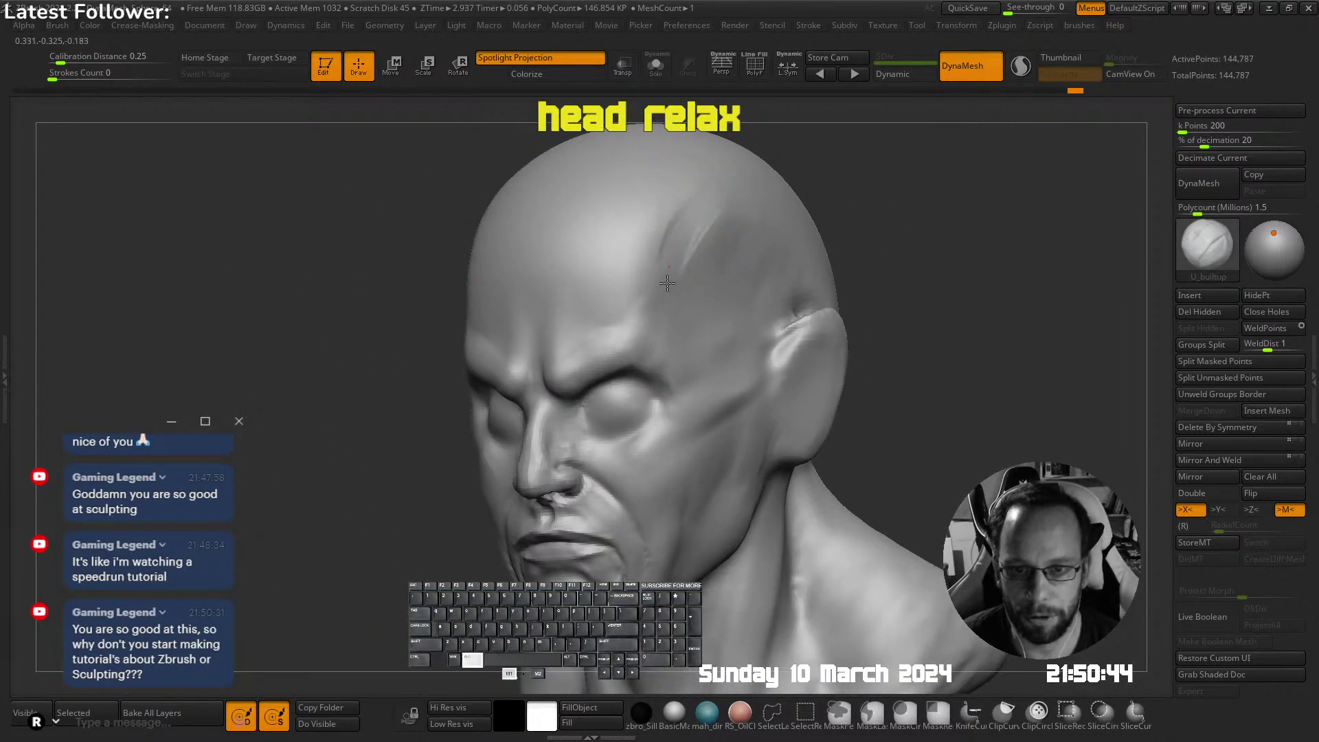
{"action": "left_click_drag", "start_coordinate": [667, 283], "coordinate": [664, 296], "text": "alt"}
{"action": "mouse_move", "coordinate": [667, 292]}
{"action": "left_mouse_down", "text": "shift"}
{"action": "mouse_move", "coordinate": [701, 203]}
{"action": "mouse_move", "coordinate": [685, 349]}
{"action": "left_mouse_up", "text": "shift"}
{"action": "right_click_drag", "start_coordinate": [684, 349], "coordinate": [710, 265], "text": "ctrl"}
Carve the inner hollow of the ear with the U_builtup brush, leaving a raised outer rim
{"action": "mouse_move", "coordinate": [738, 207]}
{"action": "right_mouse_down", "text": "shift"}
{"action": "mouse_move", "coordinate": [814, 177]}
{"action": "mouse_move", "coordinate": [426, 353]}
{"action": "mouse_move", "coordinate": [625, 295]}
{"action": "right_mouse_up", "text": "shift"}
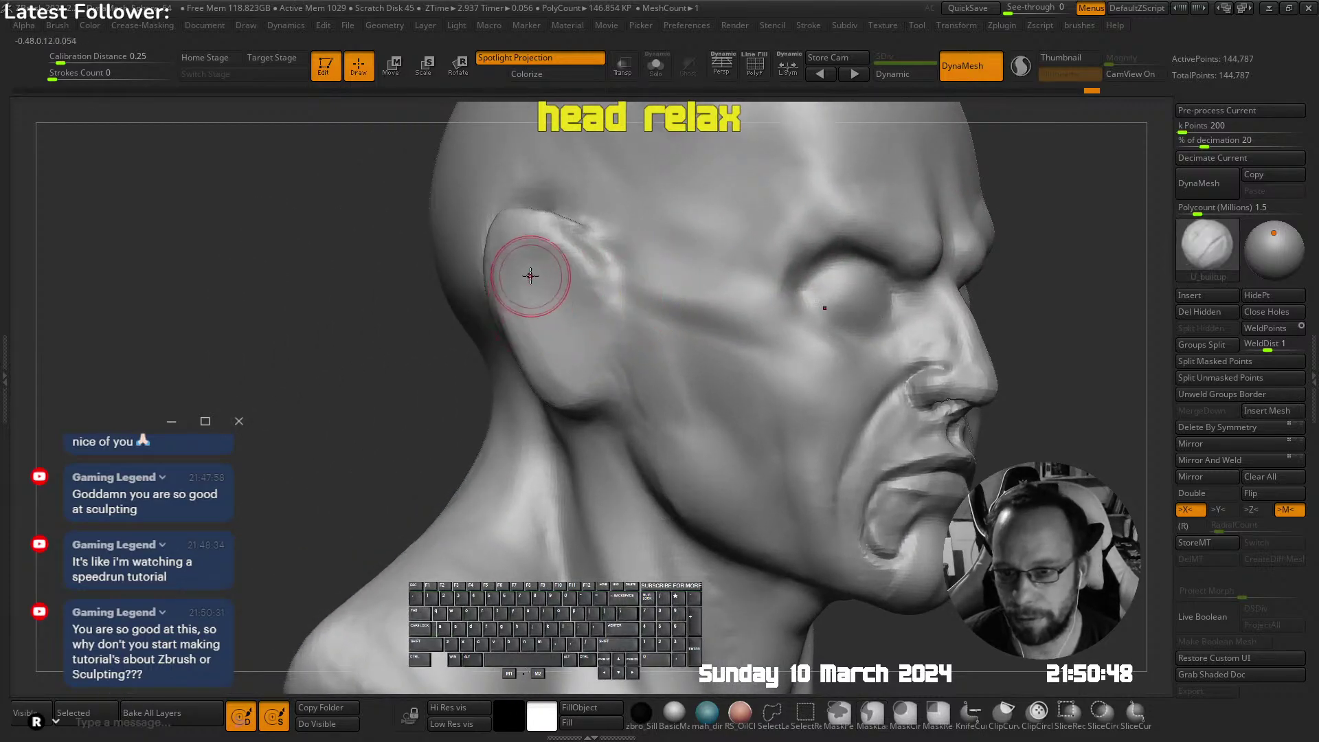
{"action": "right_click_drag", "start_coordinate": [530, 276], "coordinate": [573, 260]}
{"action": "key", "text": "s"}
{"action": "mouse_move", "coordinate": [572, 268]}
{"action": "left_mouse_down"}
{"action": "mouse_move", "coordinate": [538, 269]}
{"action": "mouse_move", "coordinate": [543, 319]}
{"action": "left_mouse_up"}
{"action": "left_click_drag", "start_coordinate": [518, 242], "coordinate": [536, 343], "text": "alt"}
{"action": "mouse_move", "coordinate": [520, 271]}
{"action": "left_mouse_down", "text": "alt"}
{"action": "mouse_move", "coordinate": [514, 306]}
{"action": "mouse_move", "coordinate": [516, 258]}
{"action": "mouse_move", "coordinate": [523, 342]}
{"action": "left_mouse_up", "text": "alt"}
{"action": "right_click_drag", "start_coordinate": [564, 306], "coordinate": [496, 285]}
{"action": "mouse_move", "coordinate": [516, 302]}
{"action": "left_mouse_down", "text": "alt"}
{"action": "mouse_move", "coordinate": [557, 369]}
{"action": "mouse_move", "coordinate": [525, 264]}
{"action": "mouse_move", "coordinate": [513, 302]}
{"action": "left_mouse_up", "text": "alt"}
{"action": "mouse_move", "coordinate": [521, 248]}
{"action": "left_mouse_down", "text": "alt"}
{"action": "mouse_move", "coordinate": [559, 251]}
{"action": "mouse_move", "coordinate": [559, 272]}
{"action": "mouse_move", "coordinate": [517, 303]}
{"action": "mouse_move", "coordinate": [554, 338]}
{"action": "mouse_move", "coordinate": [576, 306]}
{"action": "left_mouse_up", "text": "alt"}
{"action": "mouse_move", "coordinate": [851, 412]}
{"action": "right_mouse_down", "text": "ctrl"}
{"action": "mouse_move", "coordinate": [854, 355]}
{"action": "mouse_move", "coordinate": [687, 253]}
{"action": "mouse_move", "coordinate": [728, 286]}
{"action": "right_mouse_up", "text": "ctrl"}
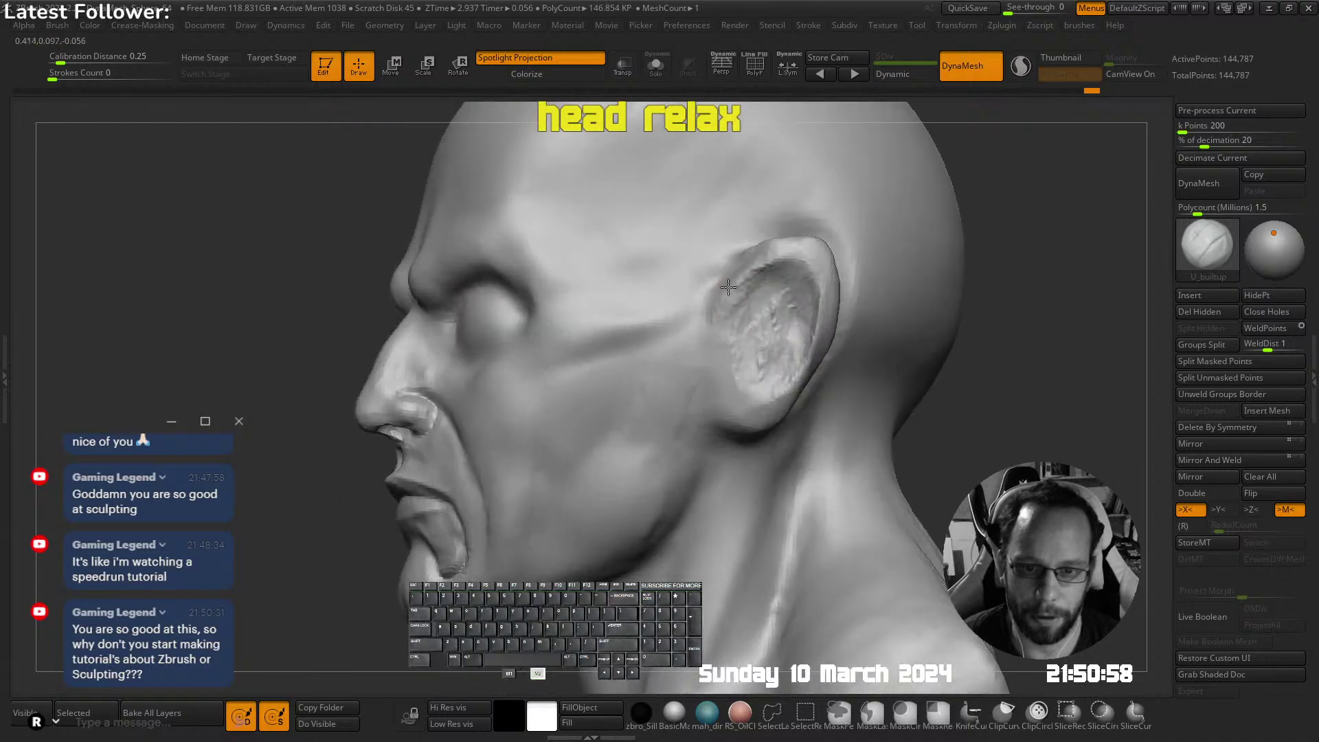
Build up the front rim of the ear where it joins the head and smooth its upper edge
{"action": "key", "text": "s"}
{"action": "mouse_move", "coordinate": [731, 296]}
{"action": "left_mouse_down"}
{"action": "mouse_move", "coordinate": [712, 323]}
{"action": "mouse_move", "coordinate": [730, 270]}
{"action": "mouse_move", "coordinate": [721, 279]}
{"action": "mouse_move", "coordinate": [759, 254]}
{"action": "mouse_move", "coordinate": [747, 271]}
{"action": "left_mouse_up"}
{"action": "key", "text": "s"}
{"action": "mouse_move", "coordinate": [728, 250]}
{"action": "right_mouse_down", "text": "alt"}
{"action": "mouse_move", "coordinate": [718, 291]}
{"action": "mouse_move", "coordinate": [763, 337]}
{"action": "right_mouse_up", "text": "alt"}
{"action": "key", "text": "s"}
{"action": "left_click_drag", "start_coordinate": [722, 313], "coordinate": [713, 364]}
{"action": "mouse_move", "coordinate": [777, 342]}
{"action": "right_mouse_down"}
{"action": "mouse_move", "coordinate": [1024, 362]}
{"action": "mouse_move", "coordinate": [834, 313]}
{"action": "right_mouse_up"}
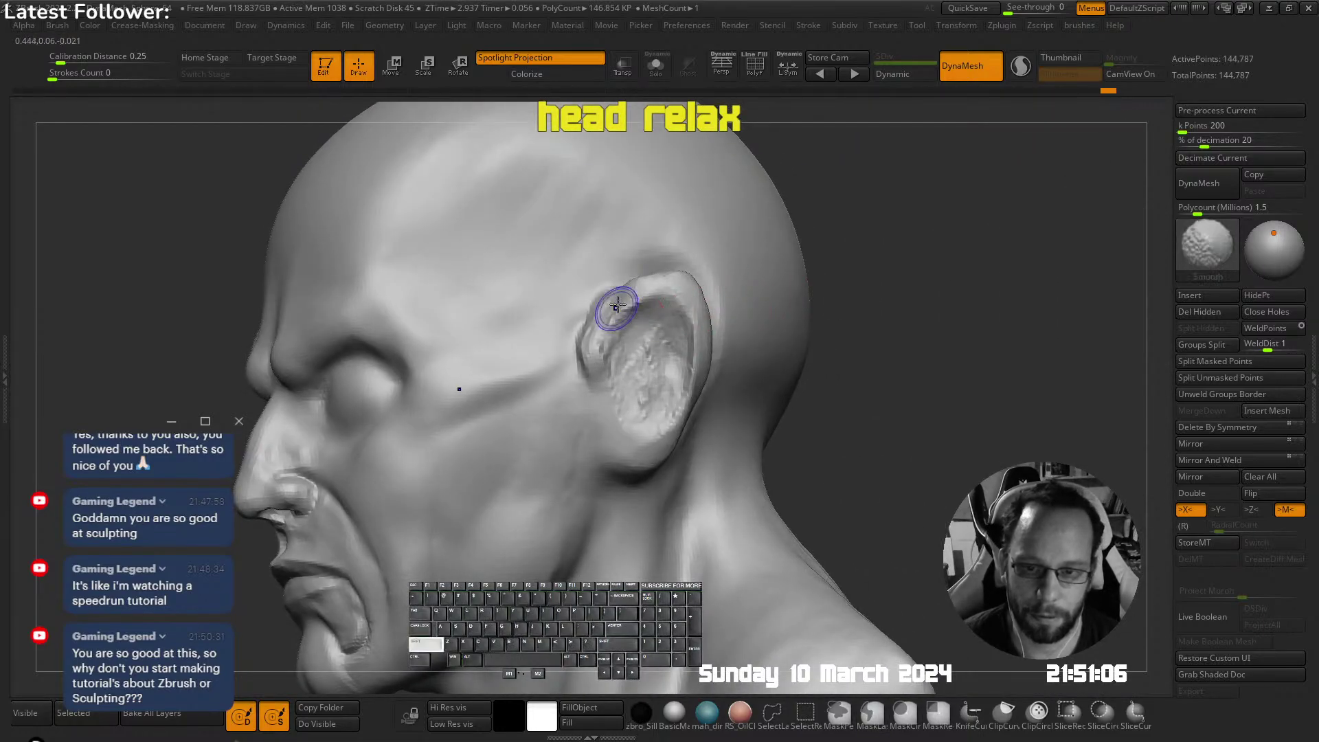
{"action": "mouse_move", "coordinate": [617, 305]}
{"action": "left_mouse_down", "text": "shift"}
{"action": "mouse_move", "coordinate": [599, 347]}
{"action": "mouse_move", "coordinate": [608, 314]}
{"action": "mouse_move", "coordinate": [677, 288]}
{"action": "left_mouse_up", "text": "shift"}
Carve the ear's inner hollow deeper behind the front rim and down toward the lobe
{"action": "mouse_move", "coordinate": [720, 287]}
{"action": "right_mouse_down", "text": "ctrl"}
{"action": "mouse_move", "coordinate": [677, 286]}
{"action": "mouse_move", "coordinate": [739, 259]}
{"action": "mouse_move", "coordinate": [557, 303]}
{"action": "mouse_move", "coordinate": [639, 227]}
{"action": "mouse_move", "coordinate": [645, 264]}
{"action": "mouse_move", "coordinate": [718, 305]}
{"action": "right_mouse_up", "text": "ctrl"}
{"action": "right_click_drag", "start_coordinate": [718, 306], "coordinate": [649, 309]}
{"action": "right_click_drag", "start_coordinate": [649, 309], "coordinate": [619, 278], "text": "ctrl"}
{"action": "mouse_move", "coordinate": [618, 279]}
{"action": "right_mouse_down"}
{"action": "mouse_move", "coordinate": [554, 392]}
{"action": "mouse_move", "coordinate": [624, 294]}
{"action": "mouse_move", "coordinate": [689, 365]}
{"action": "mouse_move", "coordinate": [618, 353]}
{"action": "mouse_move", "coordinate": [633, 260]}
{"action": "right_mouse_up"}
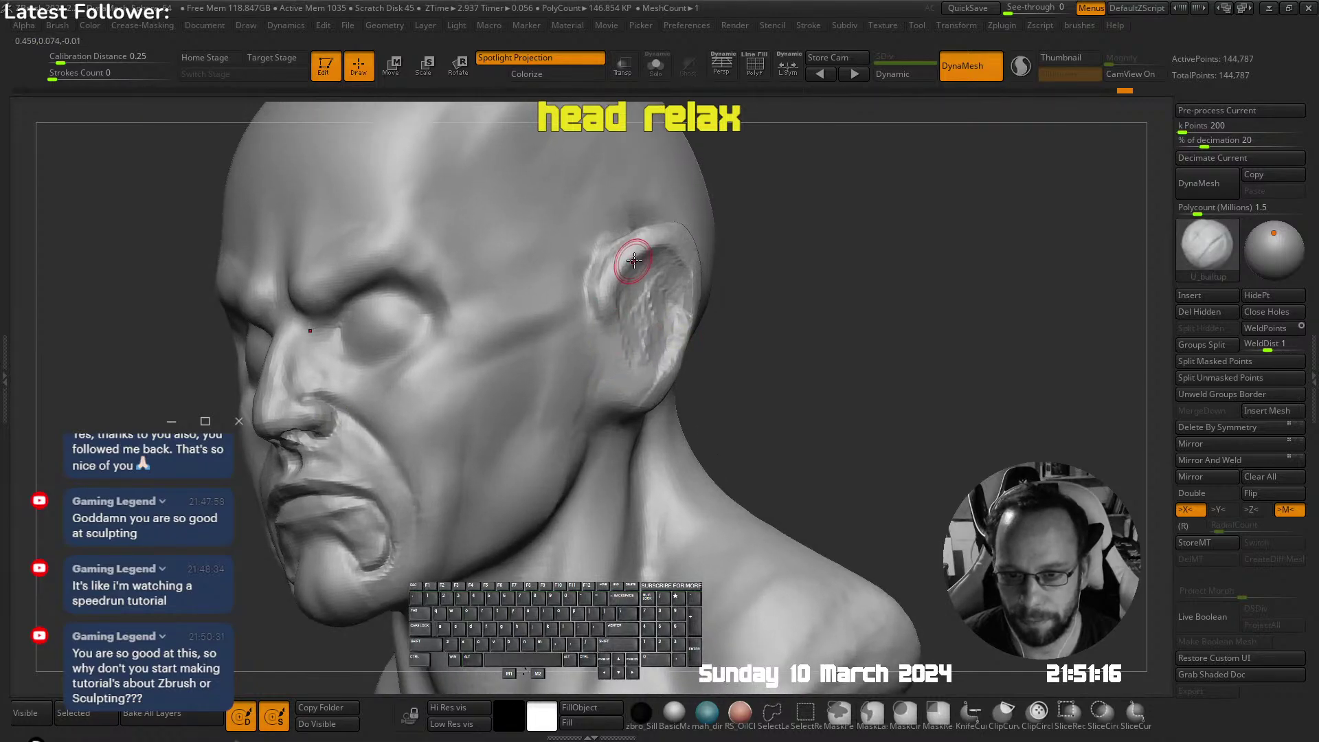
{"action": "left_click_drag", "start_coordinate": [633, 260], "coordinate": [622, 296], "text": "alt"}
{"action": "right_click_drag", "start_coordinate": [622, 296], "coordinate": [558, 301]}
{"action": "mouse_move", "coordinate": [624, 304]}
{"action": "left_mouse_down", "text": "alt"}
{"action": "mouse_move", "coordinate": [615, 267]}
{"action": "mouse_move", "coordinate": [622, 326]}
{"action": "left_mouse_up", "text": "alt"}
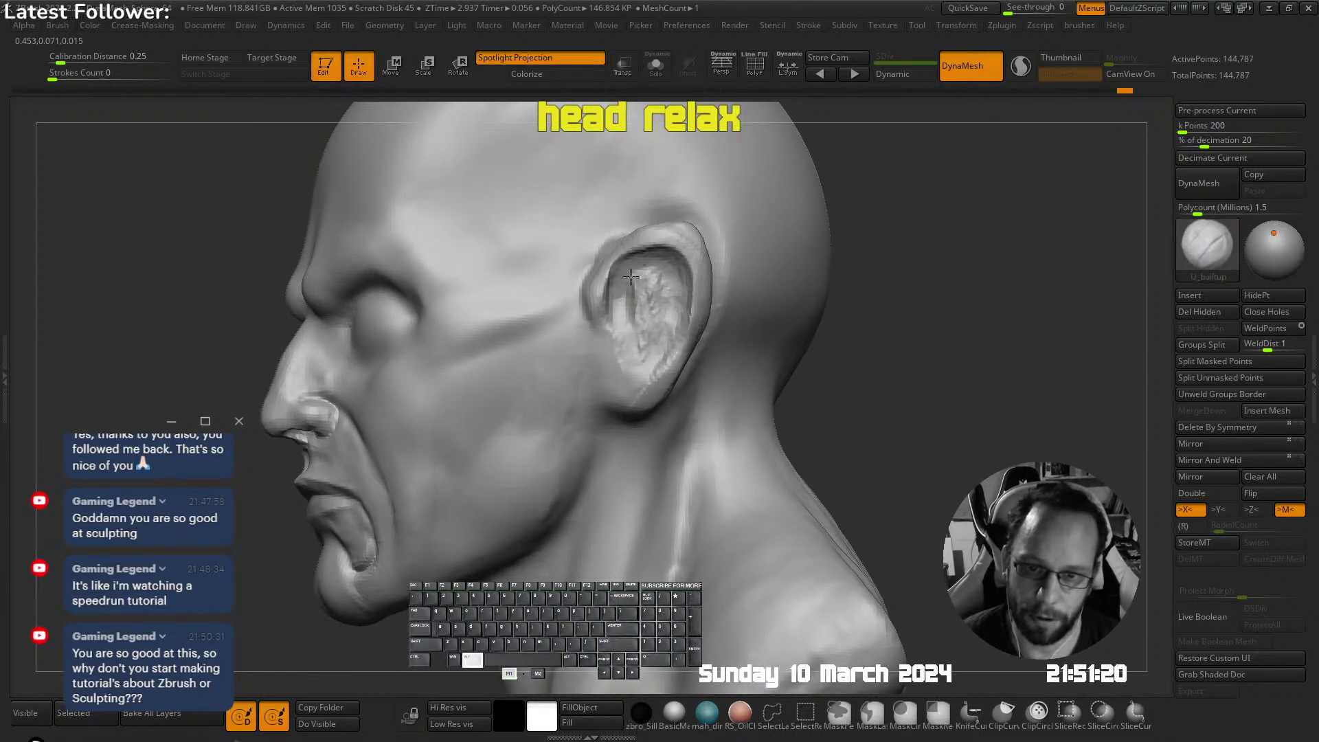
{"action": "mouse_move", "coordinate": [631, 277]}
{"action": "left_mouse_down", "text": "alt"}
{"action": "mouse_move", "coordinate": [621, 380]}
{"action": "mouse_move", "coordinate": [639, 400]}
{"action": "left_mouse_up", "text": "alt"}
{"action": "right_click_drag", "start_coordinate": [633, 408], "coordinate": [664, 387], "text": "alt"}
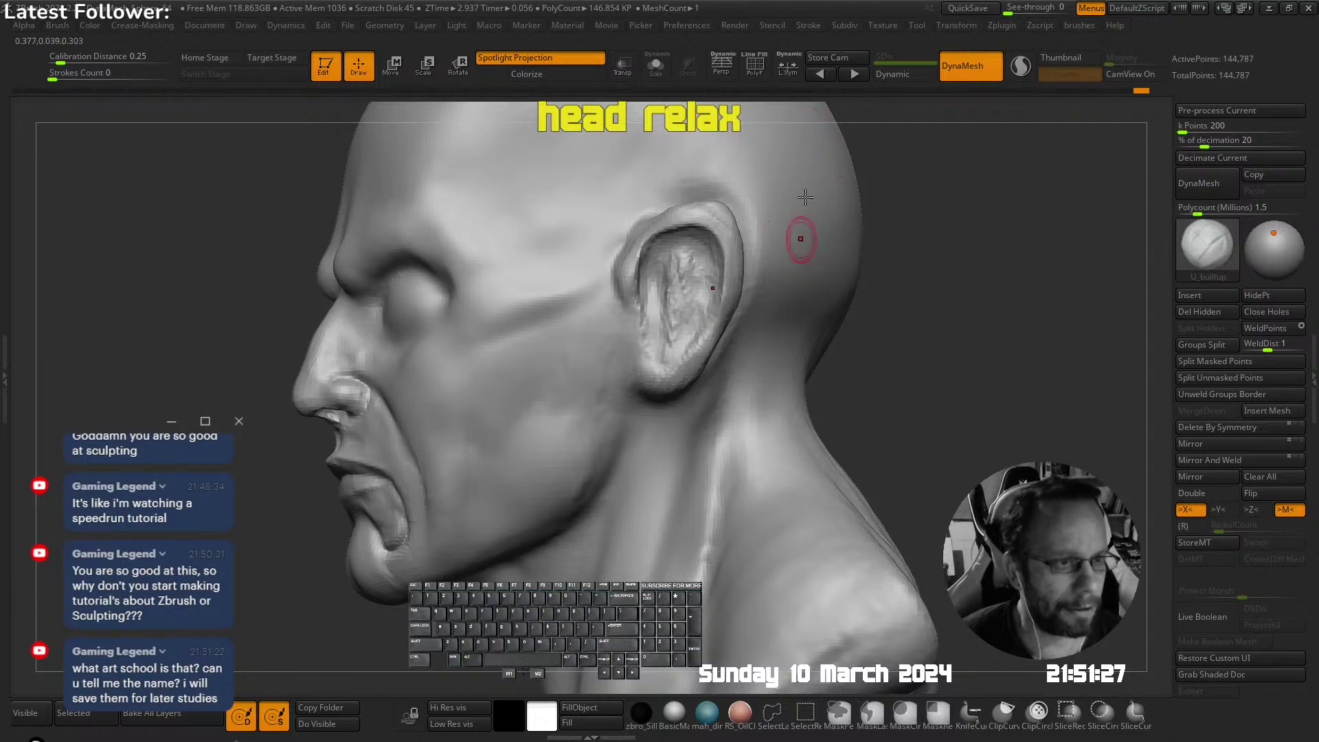
{"action": "left_click", "coordinate": [1270, 8]}
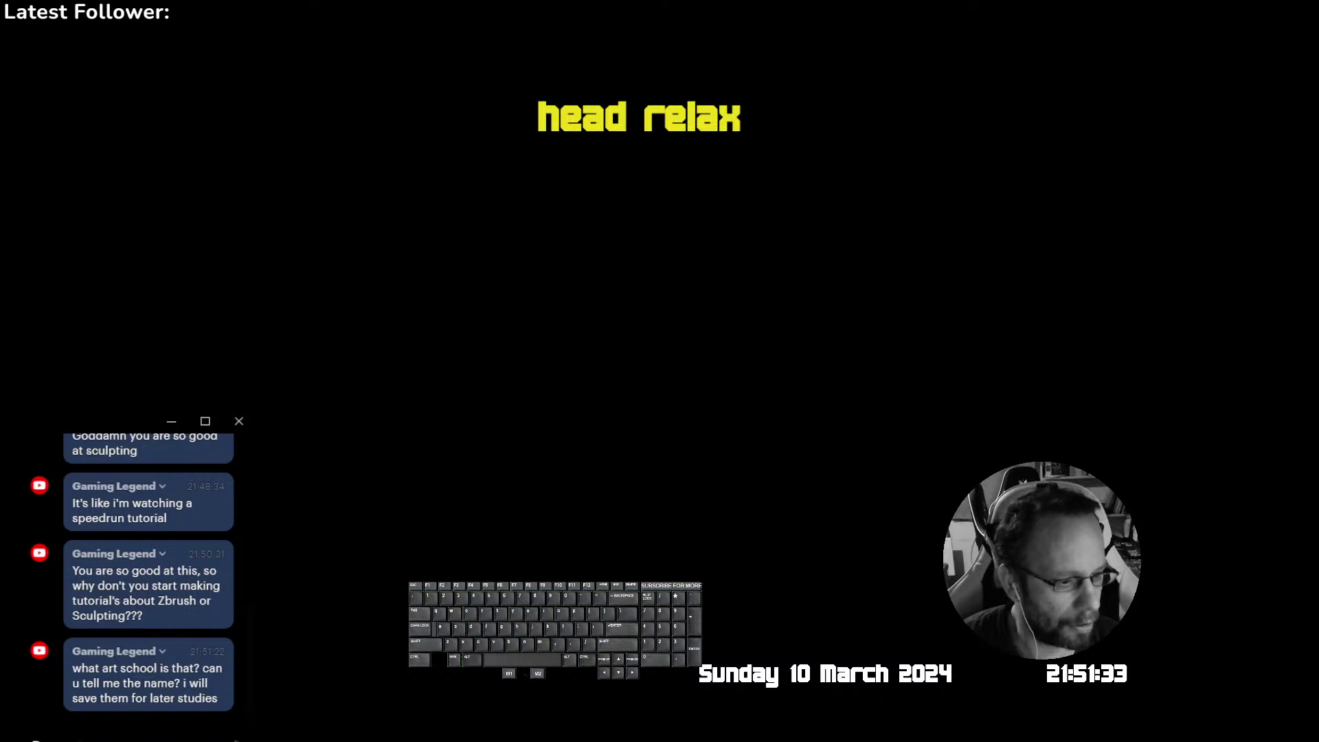
{"action": "key", "text": "Right"}
{"action": "key", "text": "Right"}
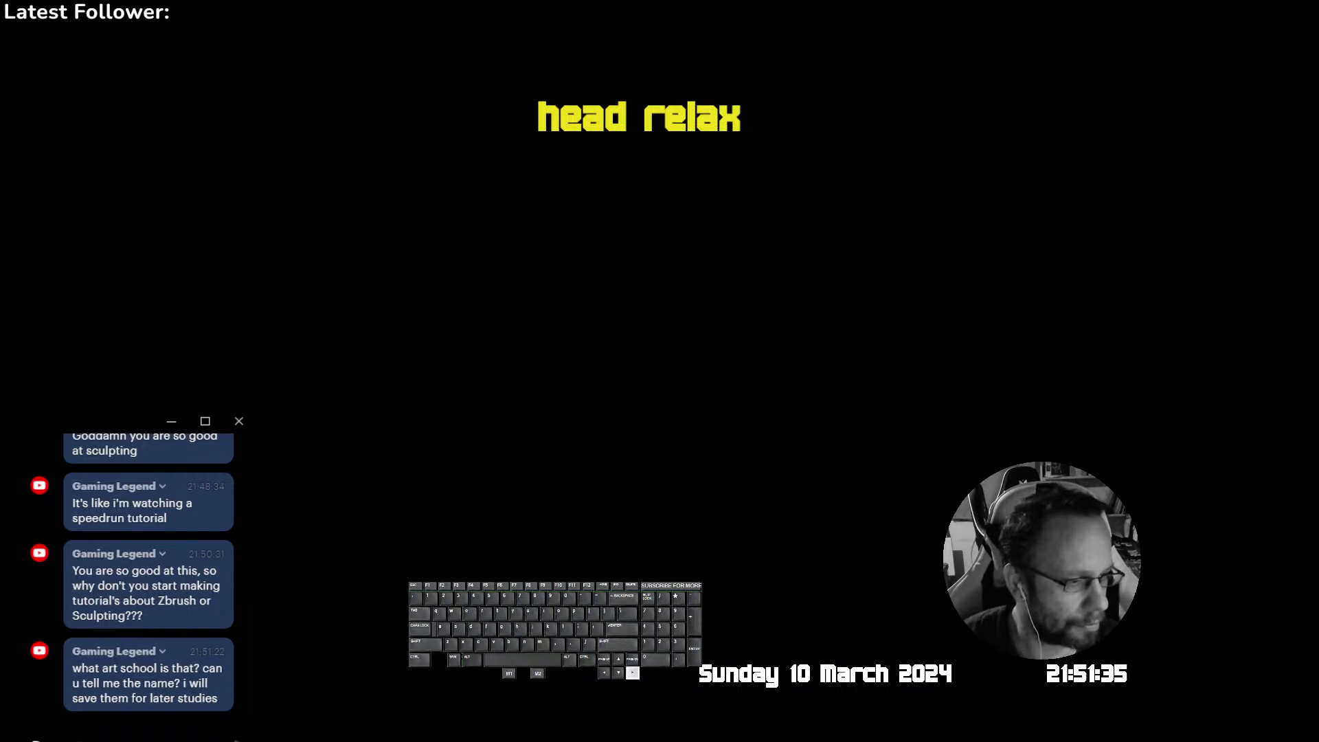
{"action": "key", "text": "Right"}
{"action": "key", "text": "Right"}
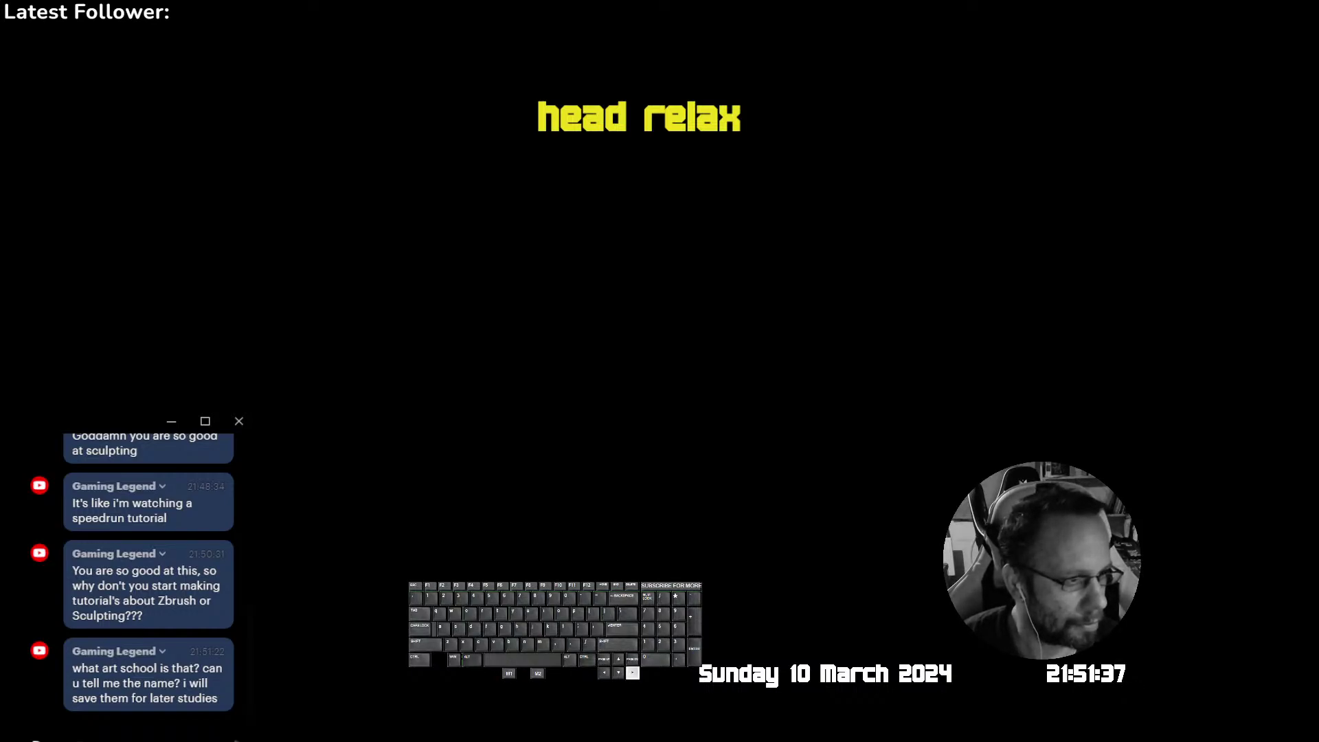
{"action": "key", "text": "Right"}
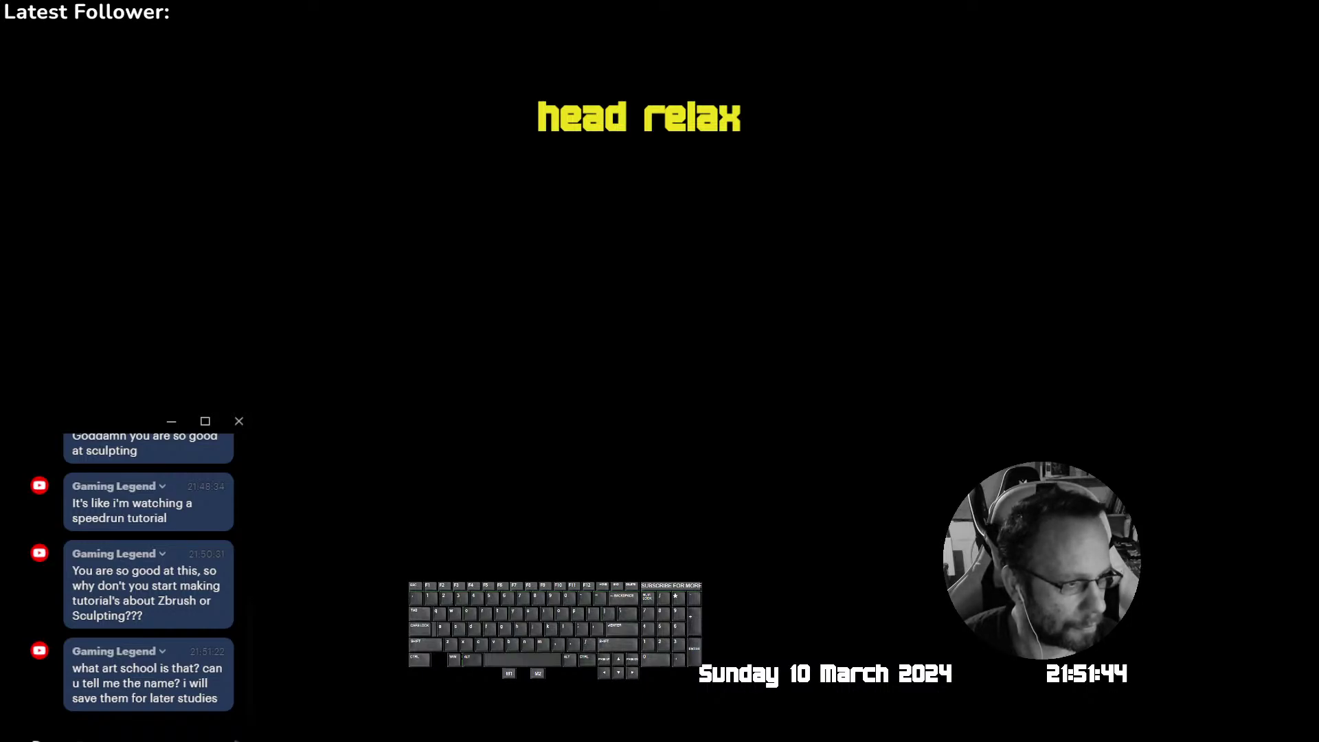
{"action": "key", "text": "Left"}
{"action": "key", "text": "Left"}
{"action": "key", "text": "Left"}
{"action": "key", "text": "Left"}
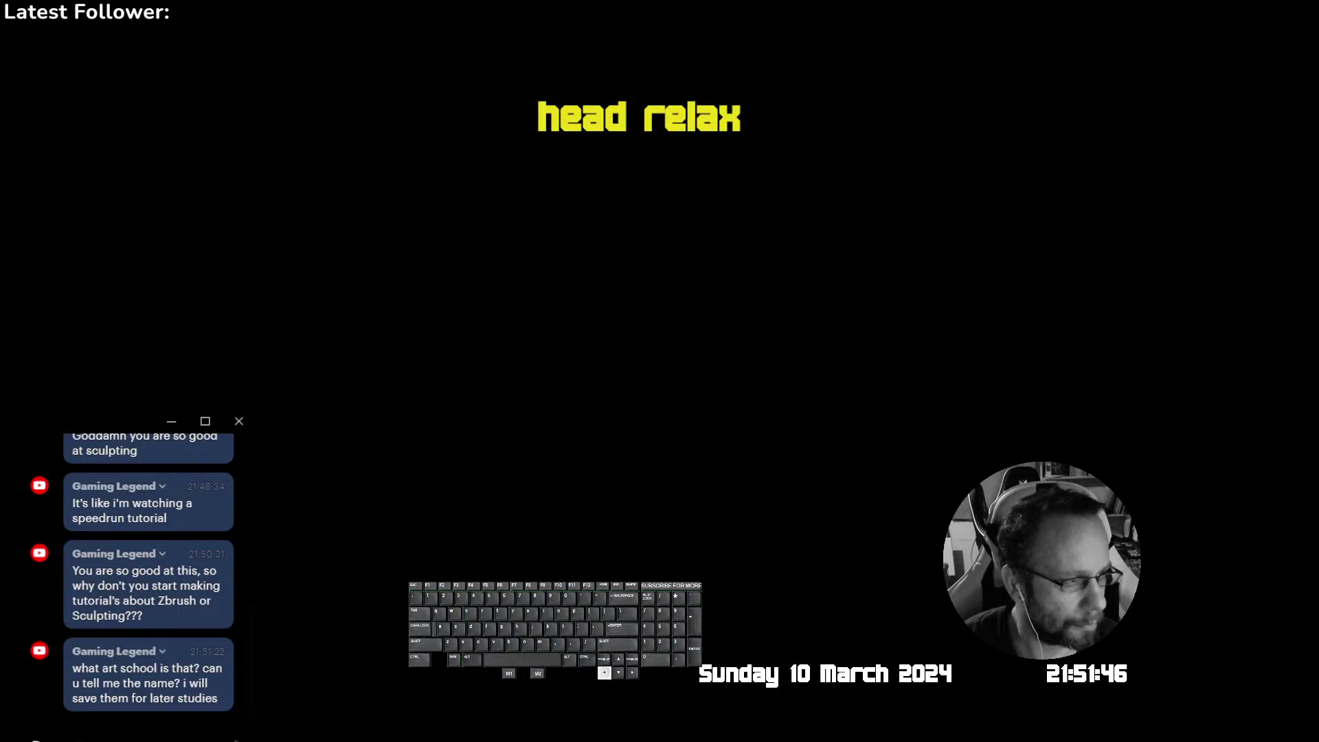
{"action": "key", "text": "Left"}
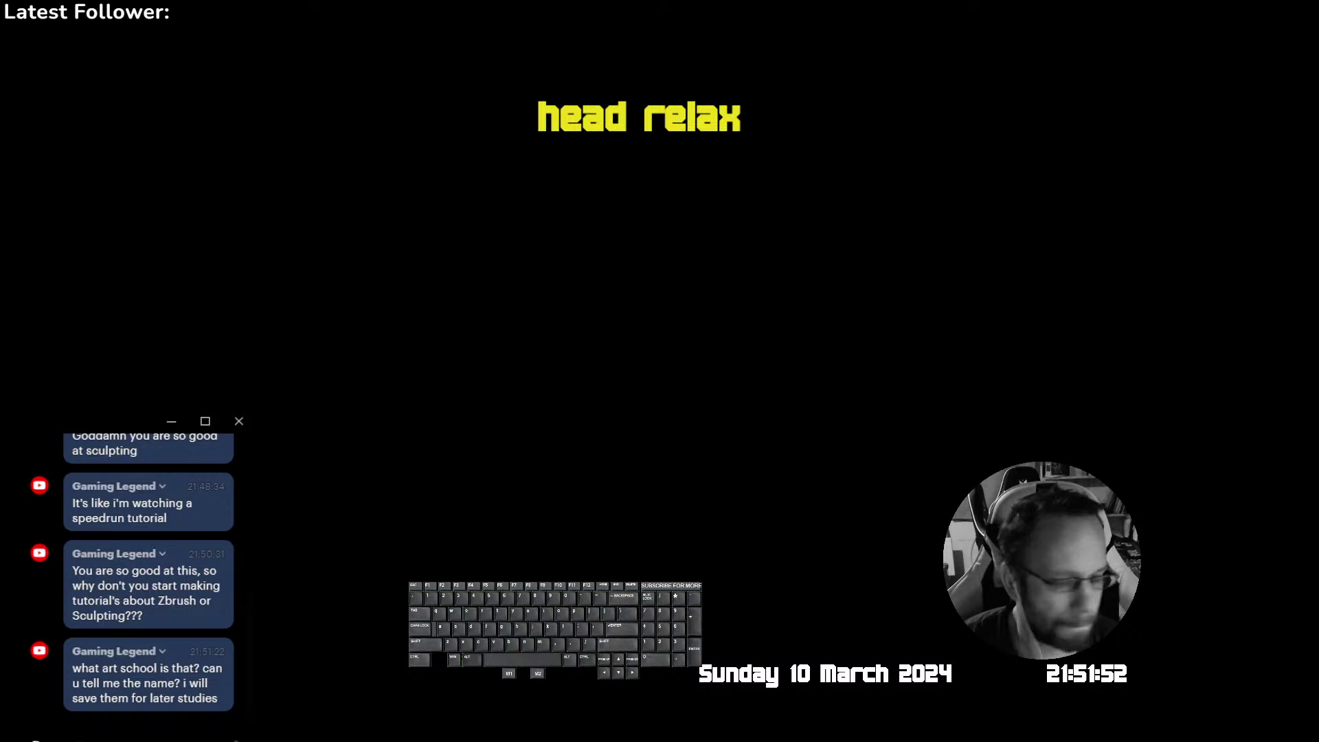
{"action": "left_click", "coordinate": [96, 725]}
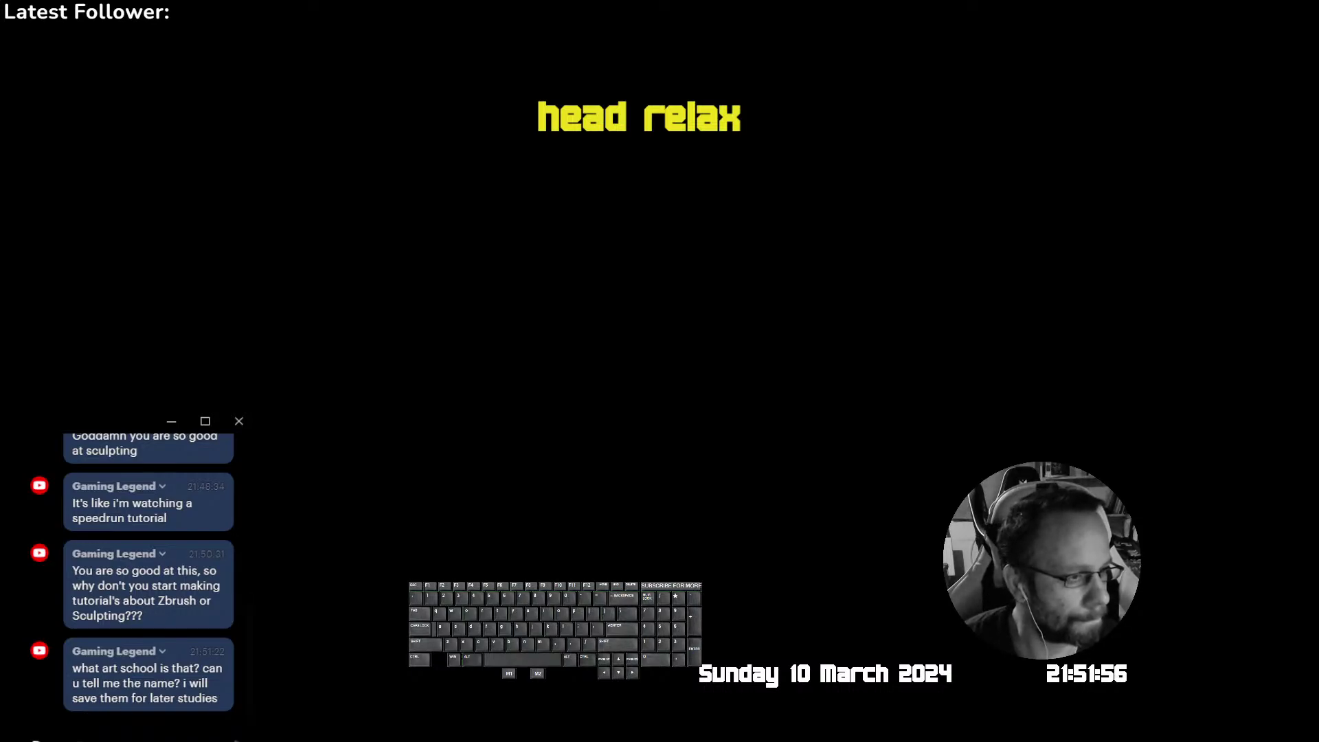
{"action": "key", "text": "]"}
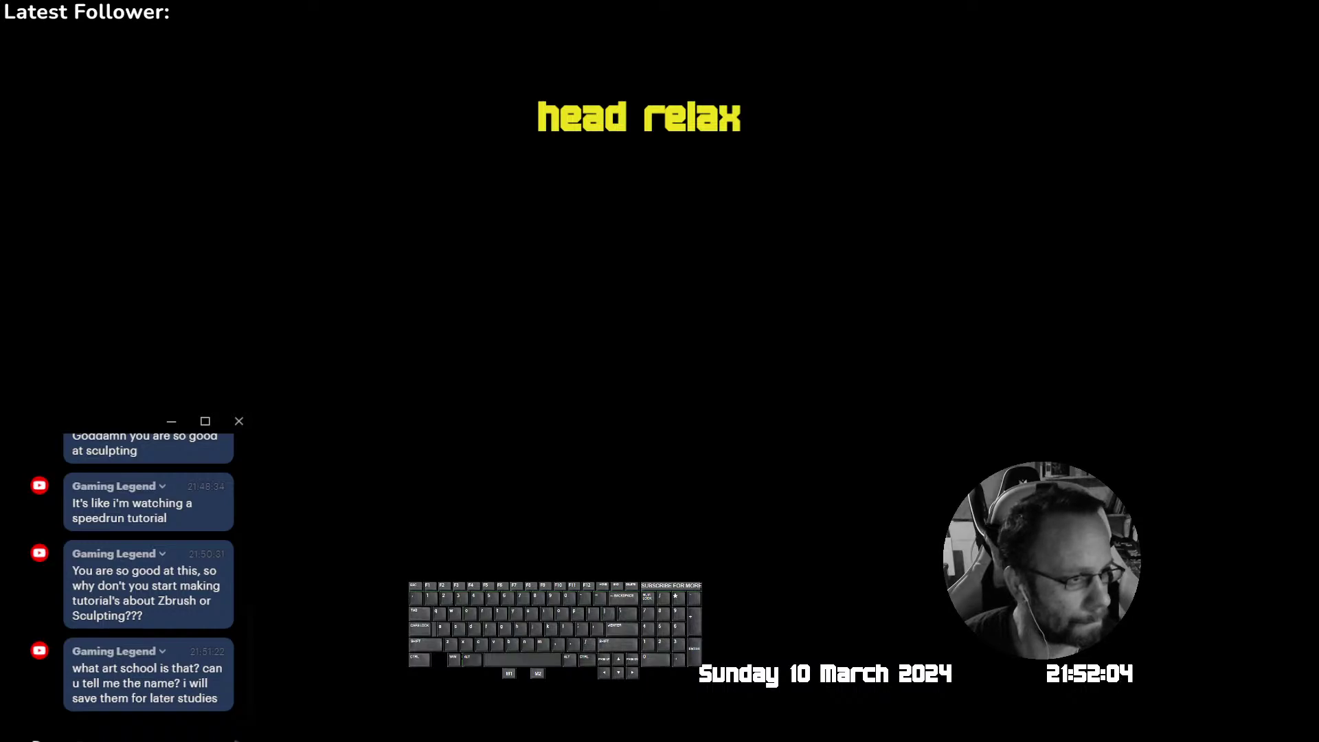
{"action": "key", "text": "Right"}
{"action": "key", "text": "Right"}
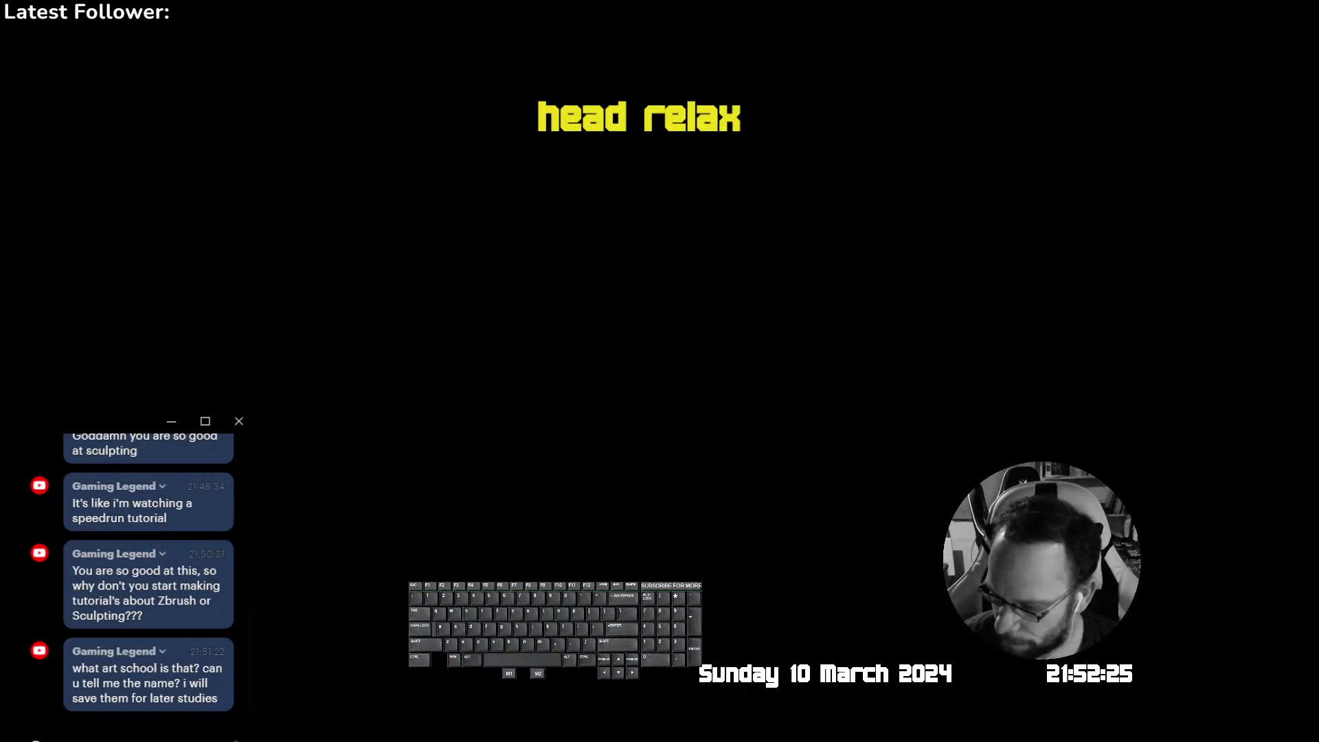
{"action": "type", "text": "ber"}
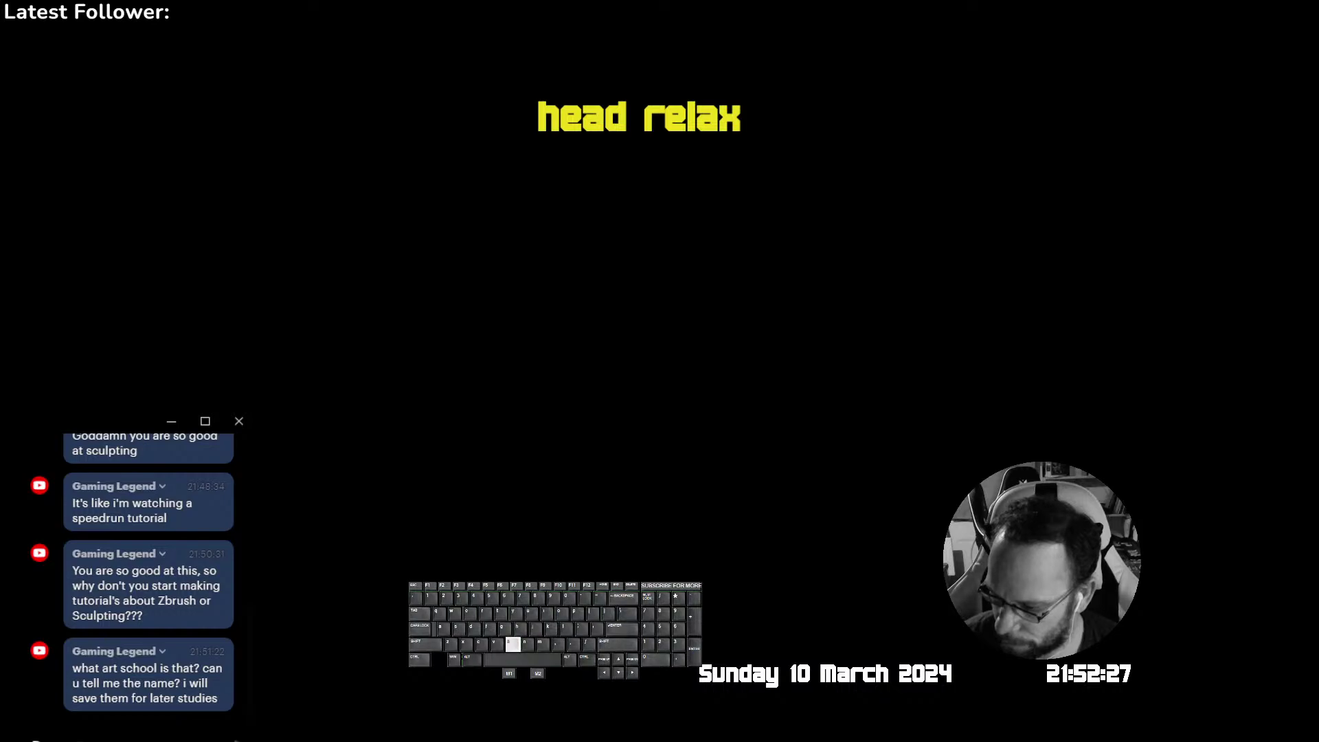
{"action": "type", "text": "u"}
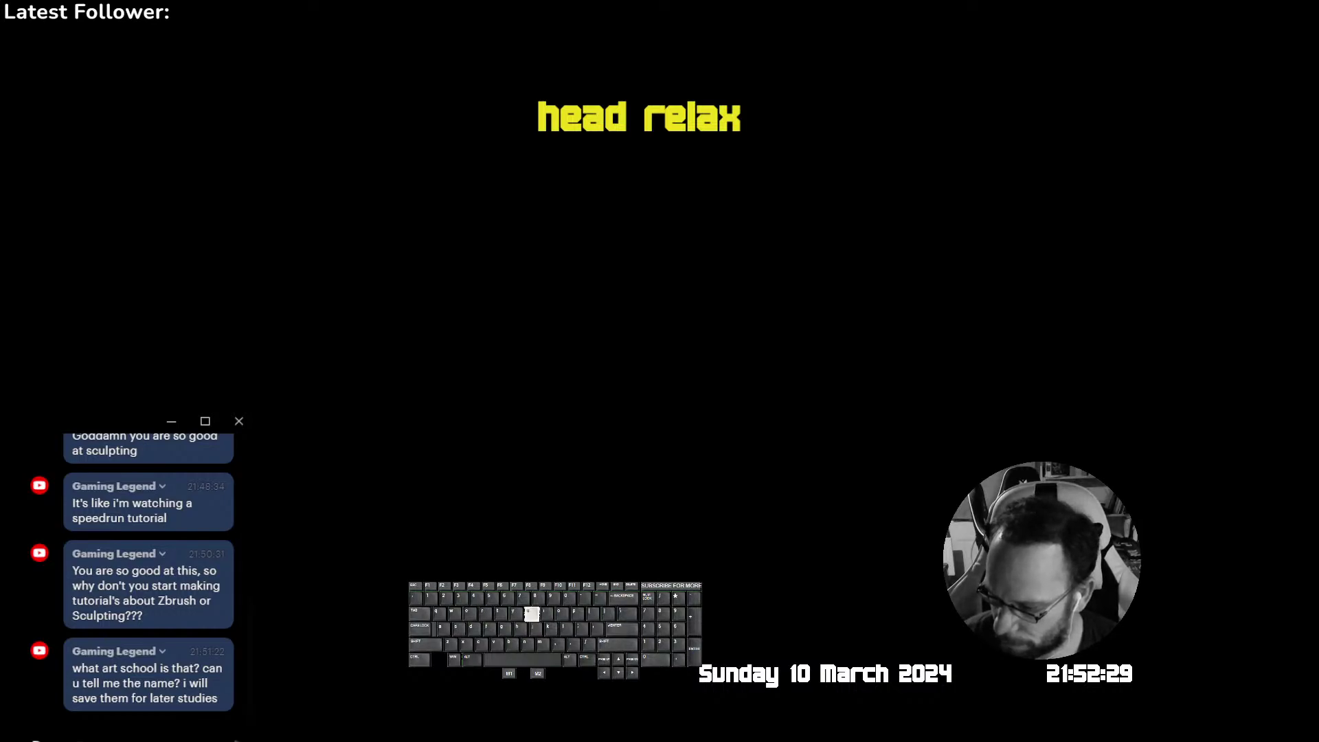
{"action": "key", "text": "Return"}
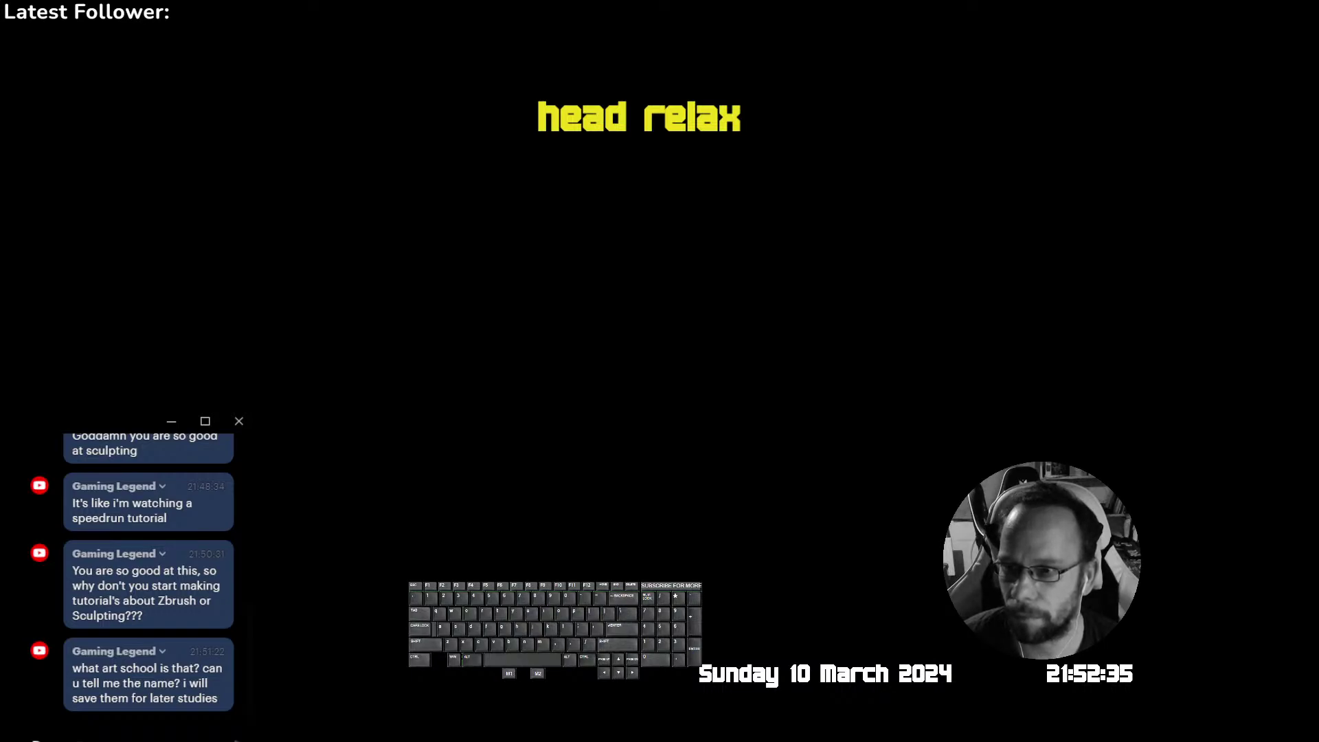
{"action": "key", "text": "space"}
{"action": "key", "text": "r"}
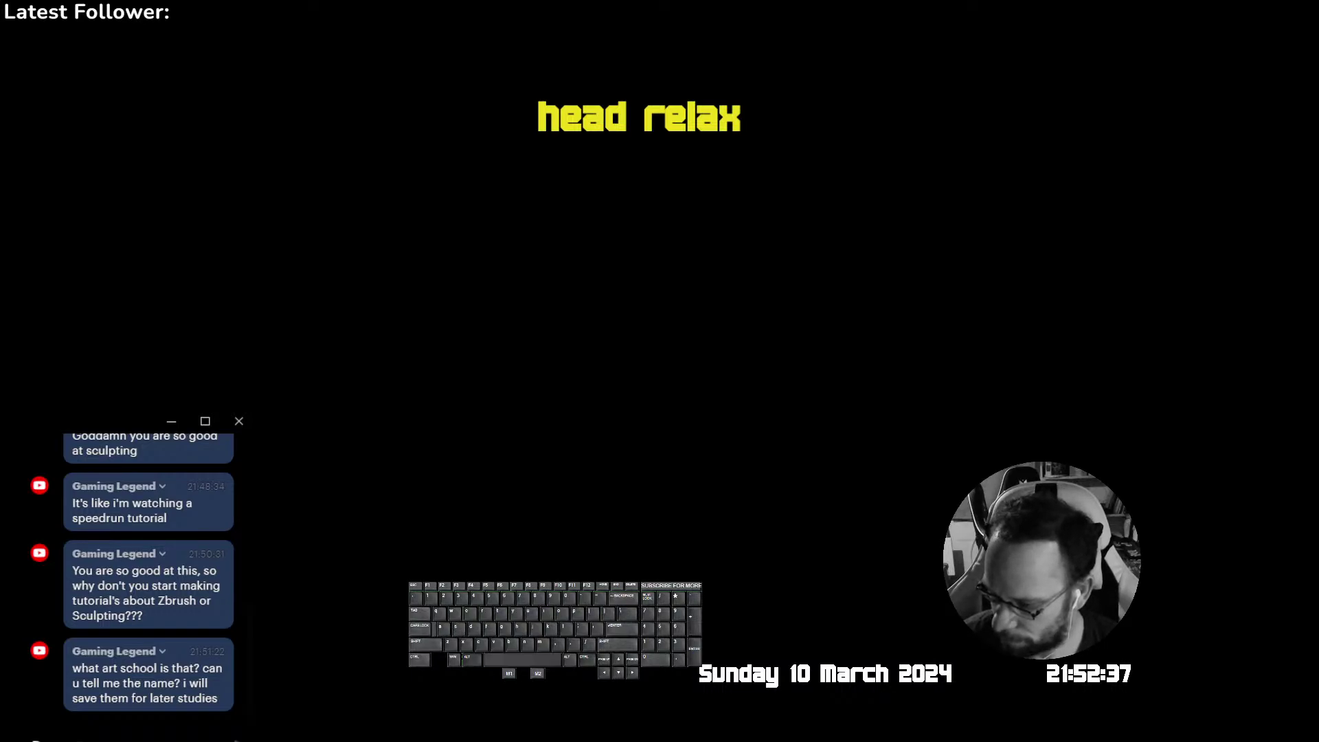
{"action": "key", "text": "h"}
{"action": "key", "text": "l"}
{"action": "key", "text": "Return"}
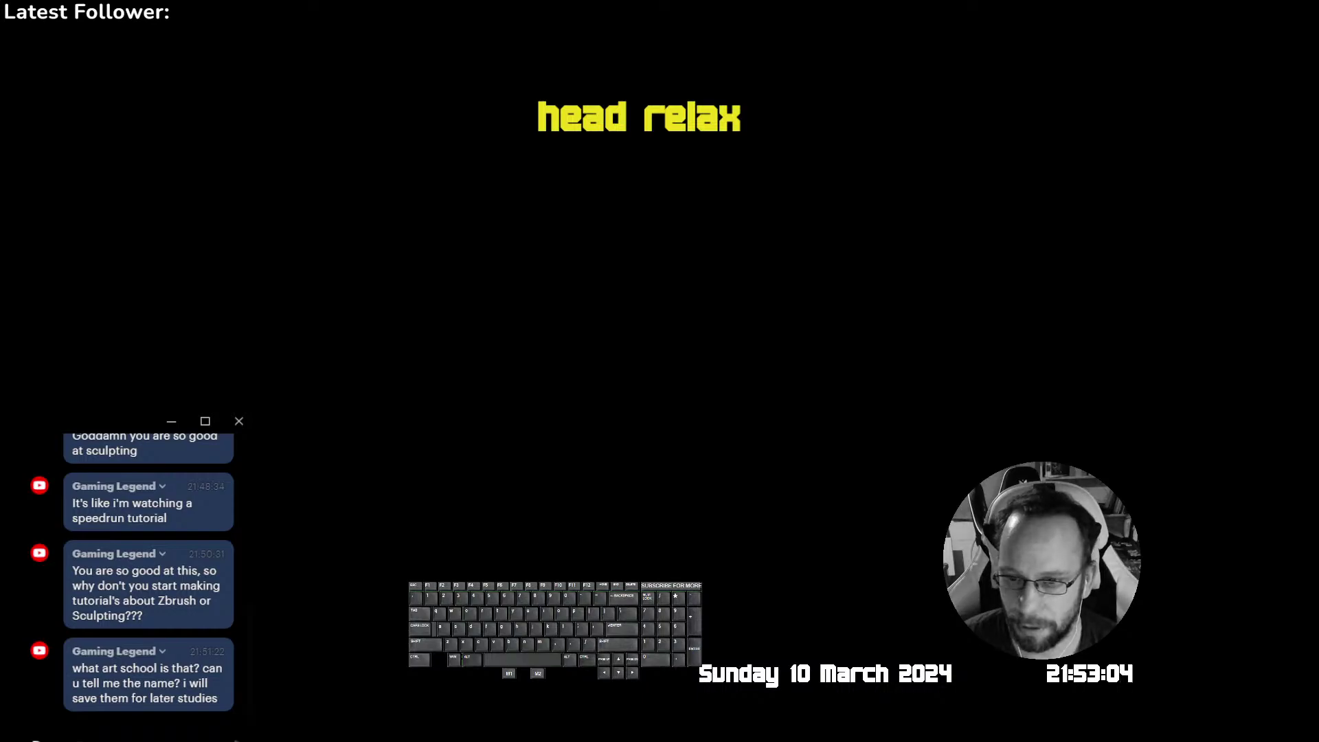
Copy the Cubebrush art-school product link and post it in the stream chat
{"action": "key", "text": "ctrl"}
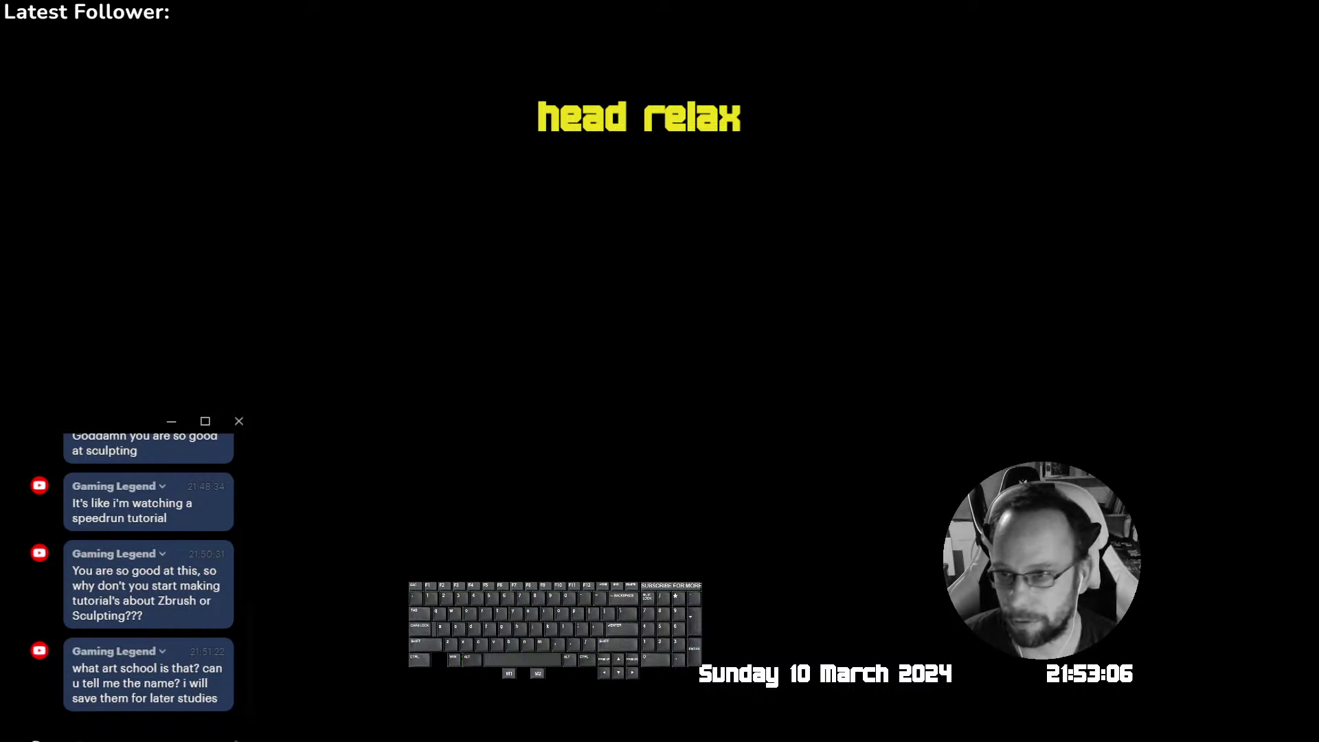
{"action": "key", "text": "ctrl+c"}
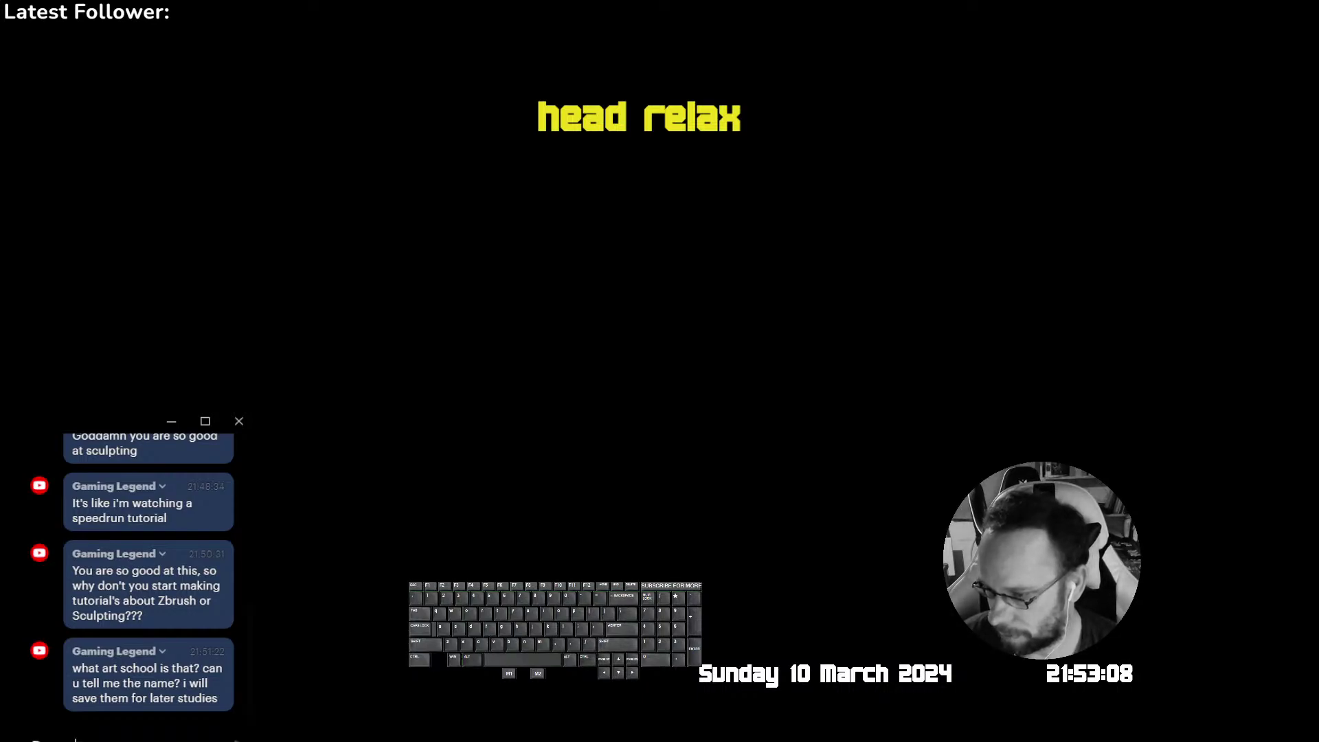
{"action": "key", "text": "ctrl"}
{"action": "key", "text": "Return"}
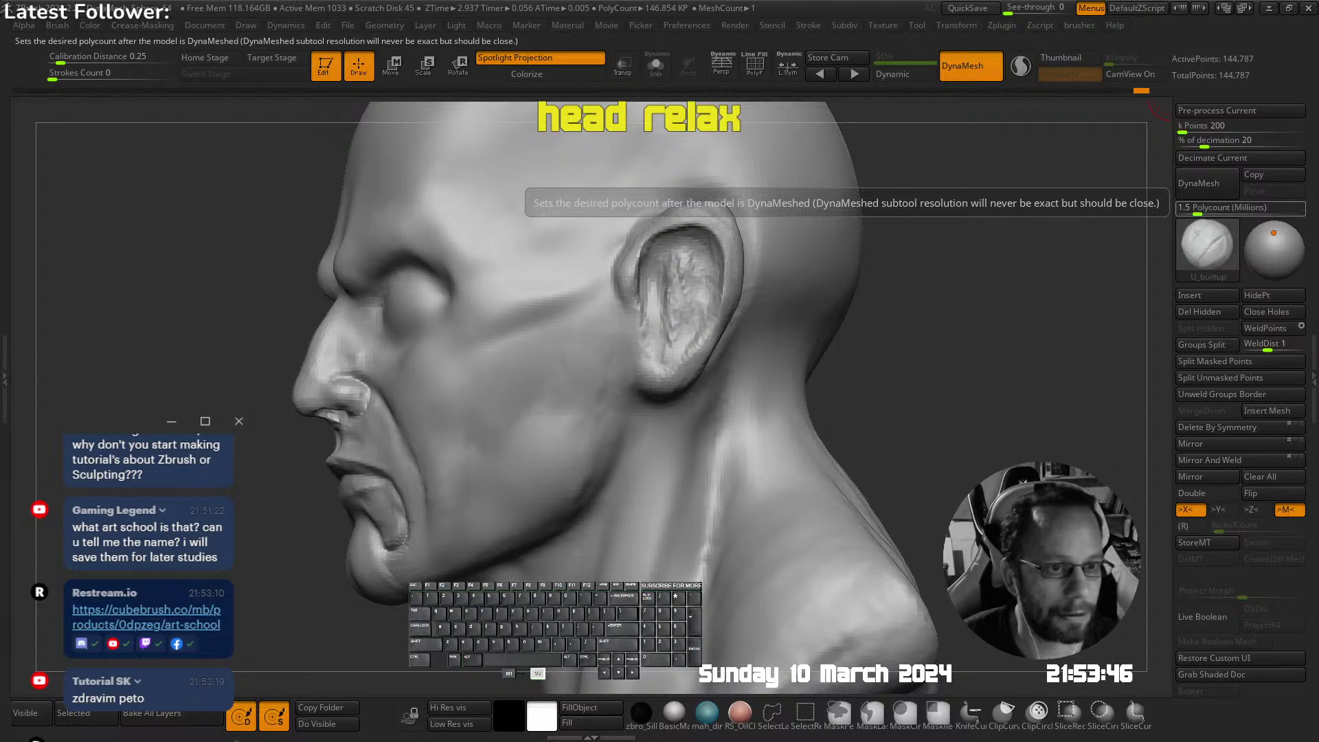
Build up the jaw muscle on the side of the cheek with long downward U_builtup strokes at a reduced brush size
{"action": "right_click_drag", "start_coordinate": [591, 313], "coordinate": [767, 276]}
{"action": "right_click_drag", "start_coordinate": [619, 370], "coordinate": [698, 360], "text": "alt"}
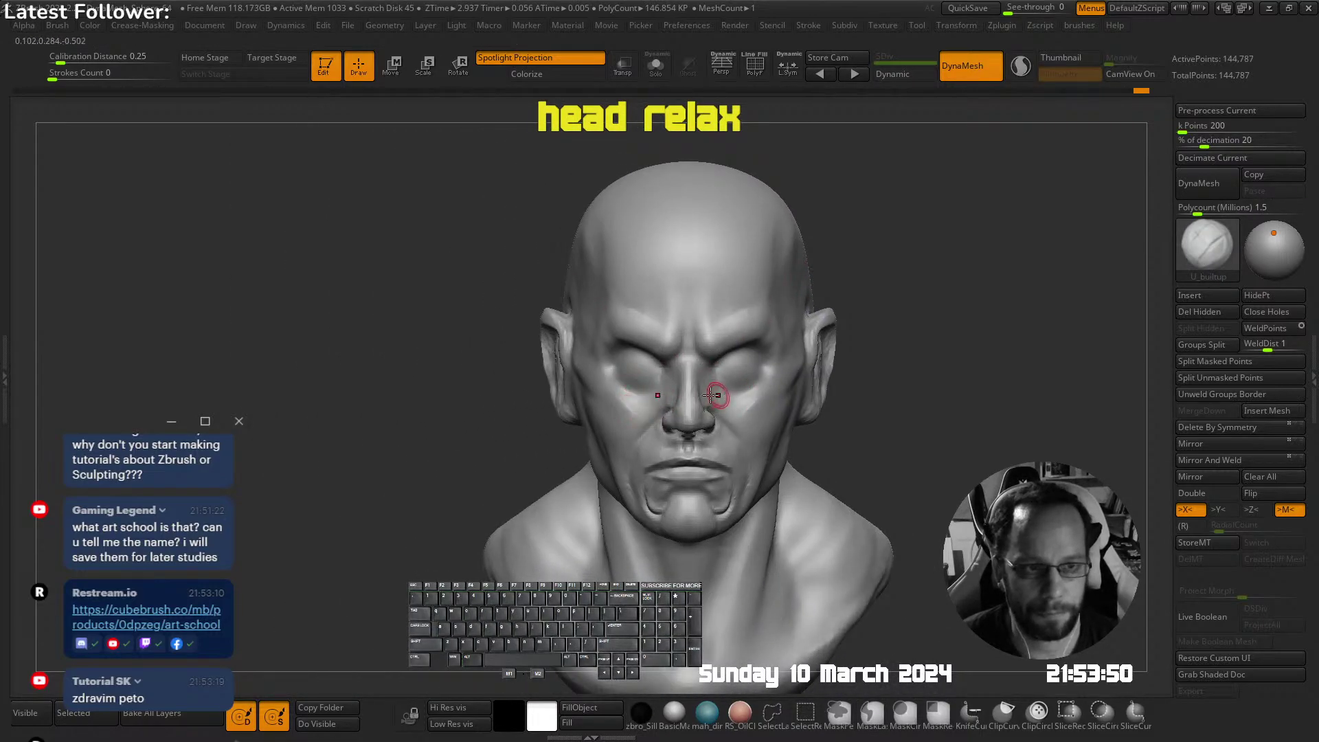
{"action": "right_click_drag", "start_coordinate": [845, 375], "coordinate": [776, 367]}
{"action": "mouse_move", "coordinate": [776, 367]}
{"action": "right_mouse_down", "text": "ctrl"}
{"action": "mouse_move", "coordinate": [844, 388]}
{"action": "mouse_move", "coordinate": [777, 375]}
{"action": "mouse_move", "coordinate": [703, 331]}
{"action": "right_mouse_up", "text": "ctrl"}
{"action": "key", "text": "s"}
{"action": "left_click_drag", "start_coordinate": [709, 352], "coordinate": [730, 351]}
{"action": "right_click_drag", "start_coordinate": [741, 353], "coordinate": [712, 341]}
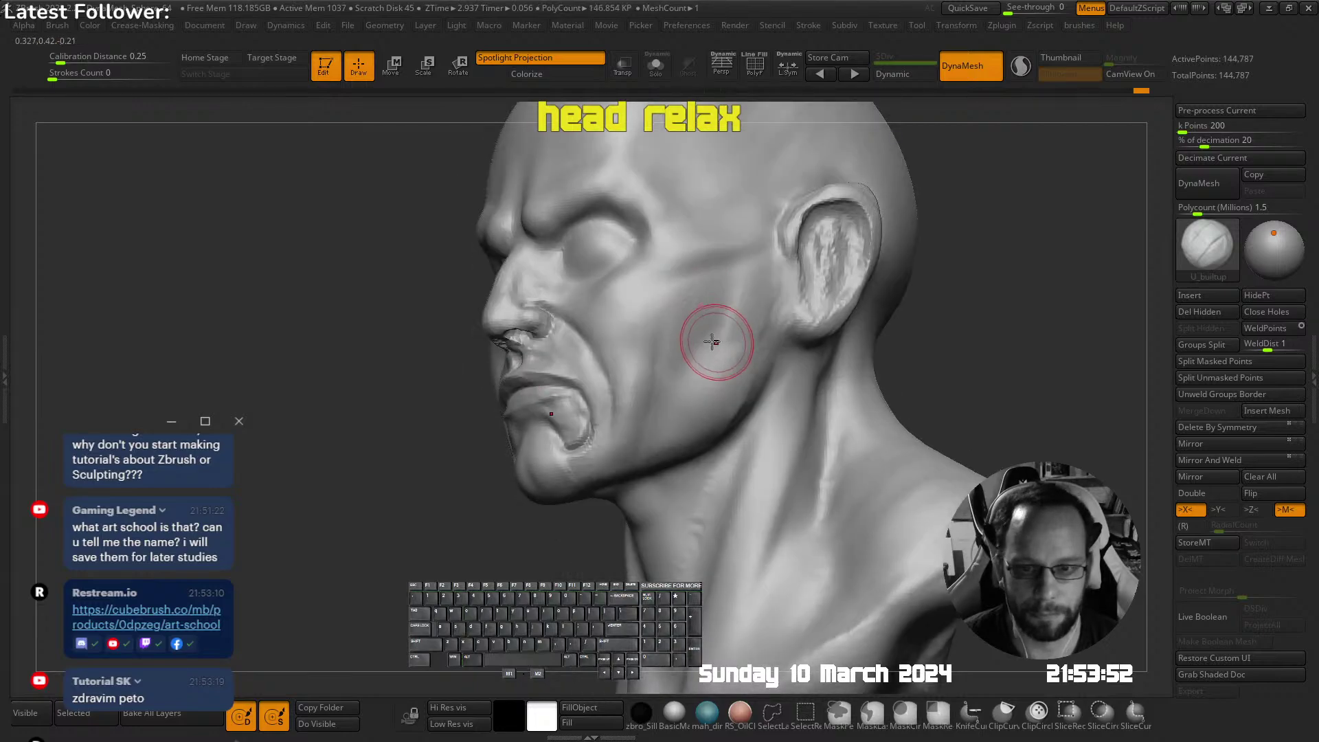
{"action": "key", "text": "s"}
{"action": "left_click_drag", "start_coordinate": [708, 338], "coordinate": [716, 338]}
{"action": "left_click_drag", "start_coordinate": [713, 277], "coordinate": [677, 382]}
{"action": "mouse_move", "coordinate": [718, 291]}
{"action": "left_mouse_down"}
{"action": "mouse_move", "coordinate": [689, 393]}
{"action": "mouse_move", "coordinate": [702, 306]}
{"action": "mouse_move", "coordinate": [708, 398]}
{"action": "left_mouse_up"}
{"action": "mouse_move", "coordinate": [781, 362]}
{"action": "right_mouse_down"}
{"action": "mouse_move", "coordinate": [730, 324]}
{"action": "mouse_move", "coordinate": [780, 265]}
{"action": "right_mouse_up"}
Nudge the jawline below the ear slightly upward with the Move brush
{"action": "key", "text": "b"}
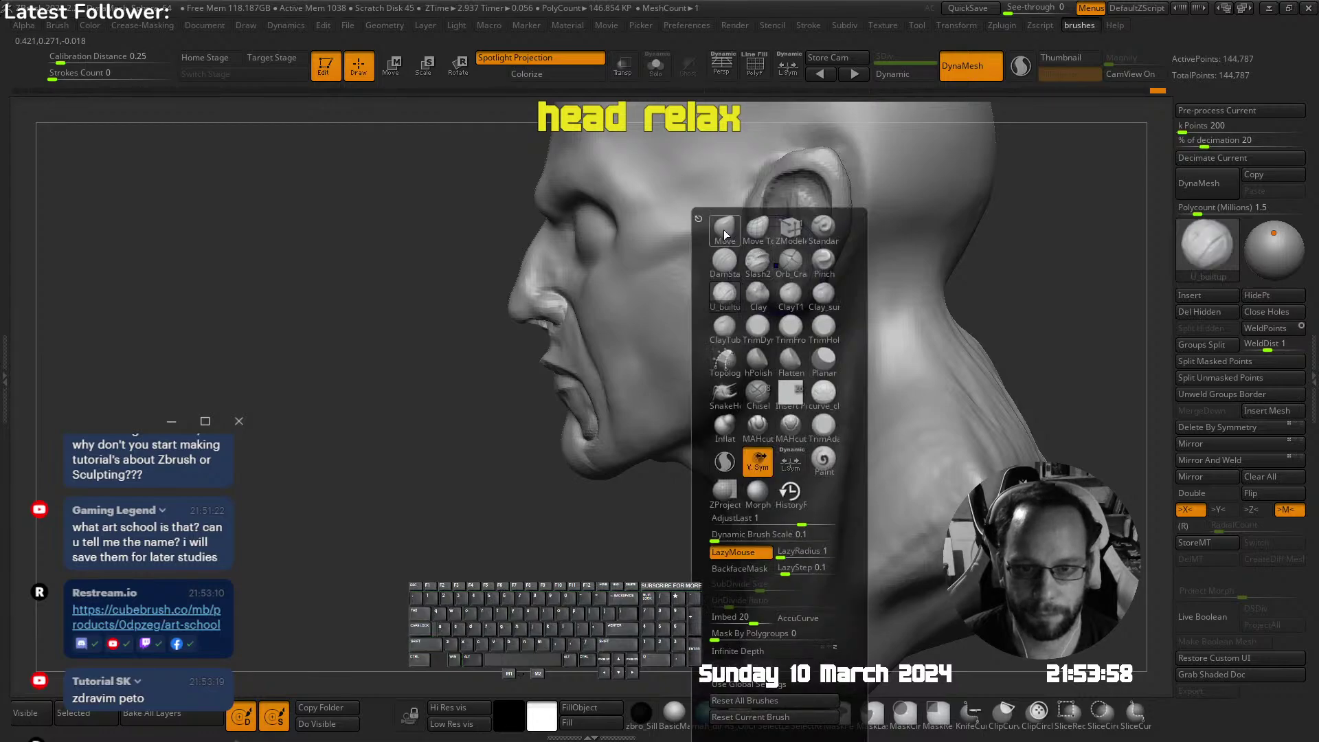
{"action": "key", "text": "m"}
{"action": "key", "text": "v"}
{"action": "left_click_drag", "start_coordinate": [751, 383], "coordinate": [746, 374]}
{"action": "mouse_move", "coordinate": [730, 374]}
{"action": "right_mouse_down", "text": "ctrl"}
{"action": "mouse_move", "coordinate": [707, 344]}
{"action": "mouse_move", "coordinate": [756, 370]}
{"action": "right_mouse_up", "text": "ctrl"}
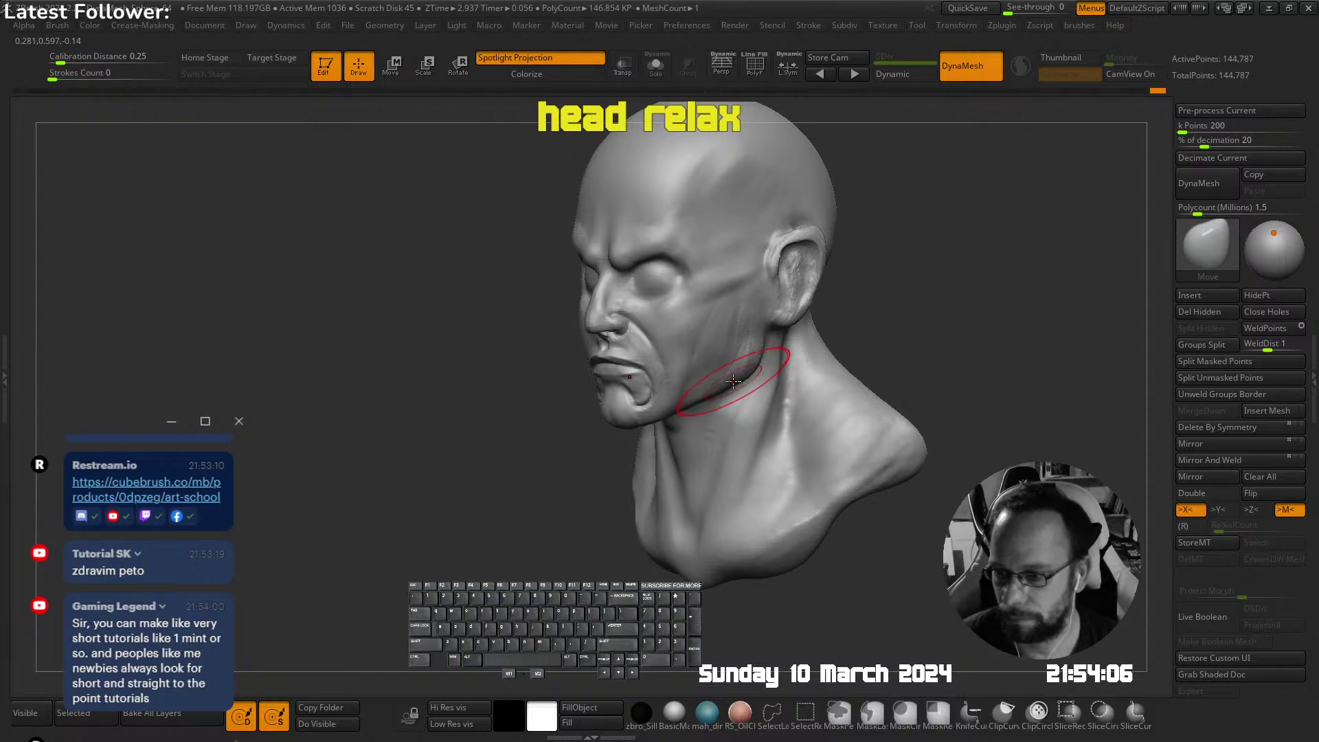
{"action": "mouse_move", "coordinate": [734, 372]}
{"action": "right_mouse_down"}
{"action": "mouse_move", "coordinate": [641, 442]}
{"action": "mouse_move", "coordinate": [641, 383]}
{"action": "mouse_move", "coordinate": [598, 412]}
{"action": "mouse_move", "coordinate": [586, 405]}
{"action": "mouse_move", "coordinate": [609, 389]}
{"action": "right_mouse_up"}
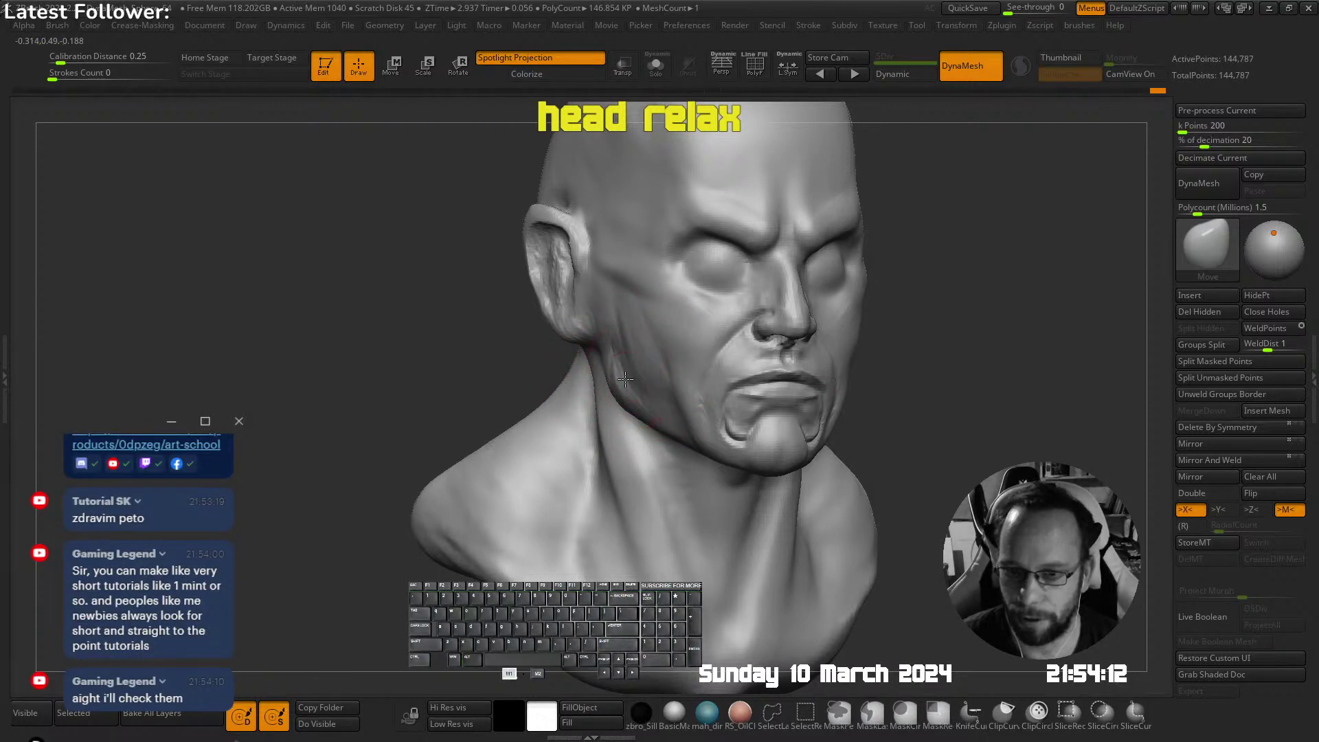
Push the upper back edge of the ear slightly toward the face with the Move brush
{"action": "mouse_move", "coordinate": [625, 379]}
{"action": "right_mouse_down"}
{"action": "mouse_move", "coordinate": [749, 284]}
{"action": "mouse_move", "coordinate": [721, 291]}
{"action": "mouse_move", "coordinate": [707, 265]}
{"action": "mouse_move", "coordinate": [760, 338]}
{"action": "right_mouse_up"}
{"action": "key", "text": "b"}
{"action": "key", "text": "m"}
{"action": "key", "text": "l"}
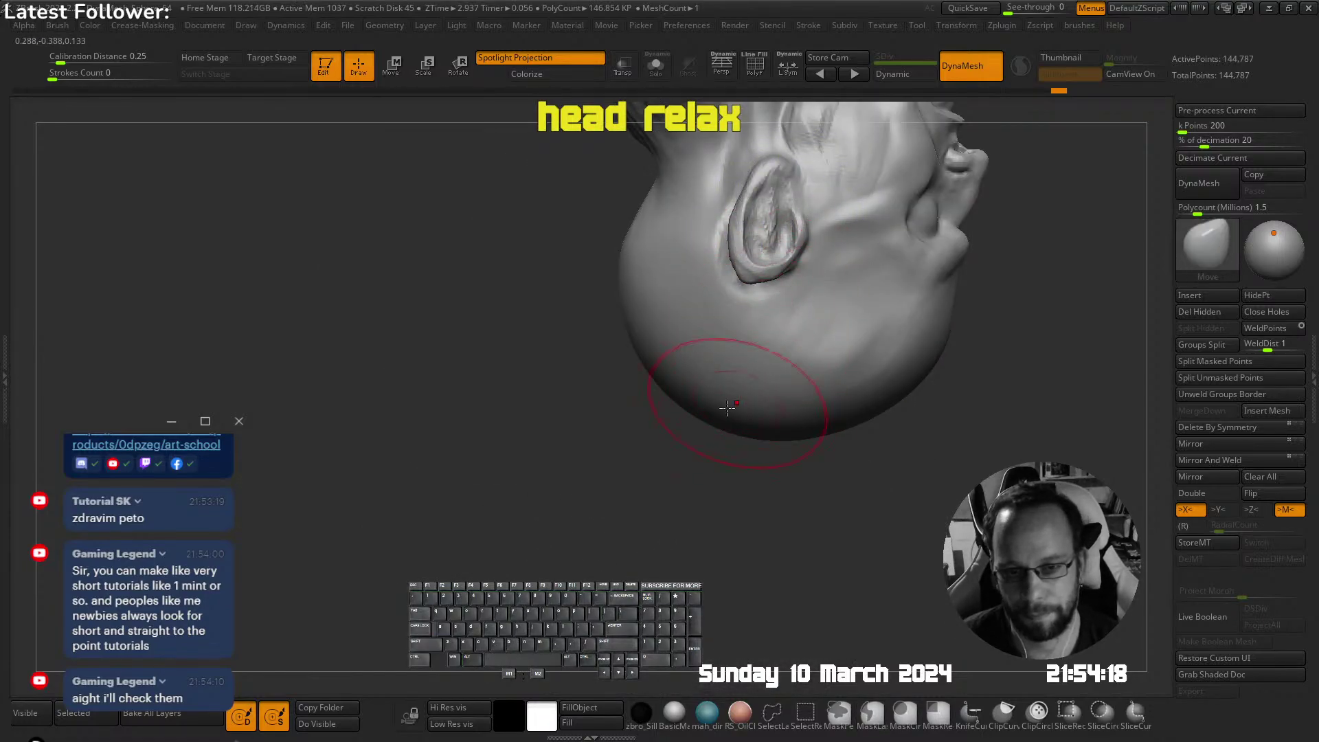
{"action": "right_click_drag", "start_coordinate": [727, 408], "coordinate": [683, 426]}
{"action": "left_click_drag", "start_coordinate": [644, 341], "coordinate": [660, 349]}
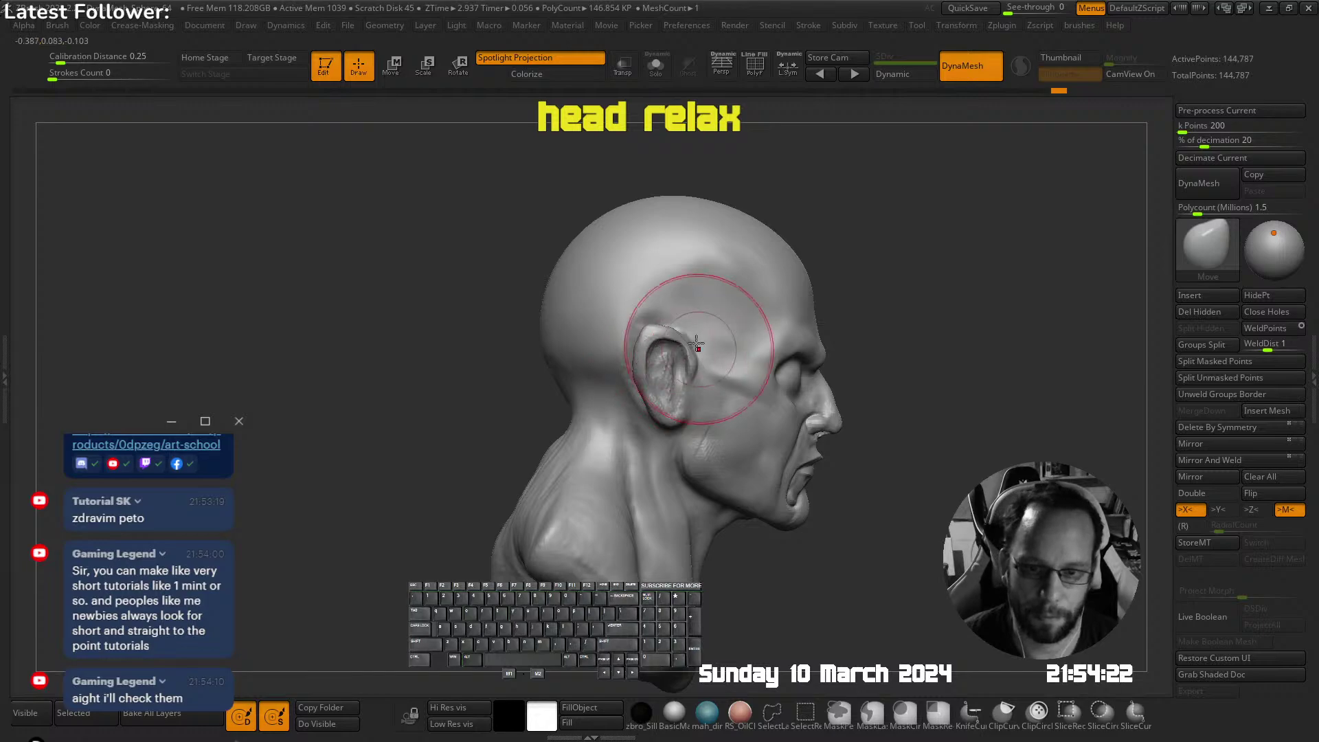
Carve closed eyelid lines across both eyeballs to form the upper and lower lids
{"action": "right_click_drag", "start_coordinate": [706, 349], "coordinate": [660, 323], "text": "shift"}
{"action": "mouse_move", "coordinate": [751, 294]}
{"action": "right_mouse_down", "text": "alt"}
{"action": "mouse_move", "coordinate": [553, 264]}
{"action": "mouse_move", "coordinate": [668, 274]}
{"action": "right_mouse_up", "text": "alt"}
{"action": "right_click", "coordinate": [592, 272], "text": "shift"}
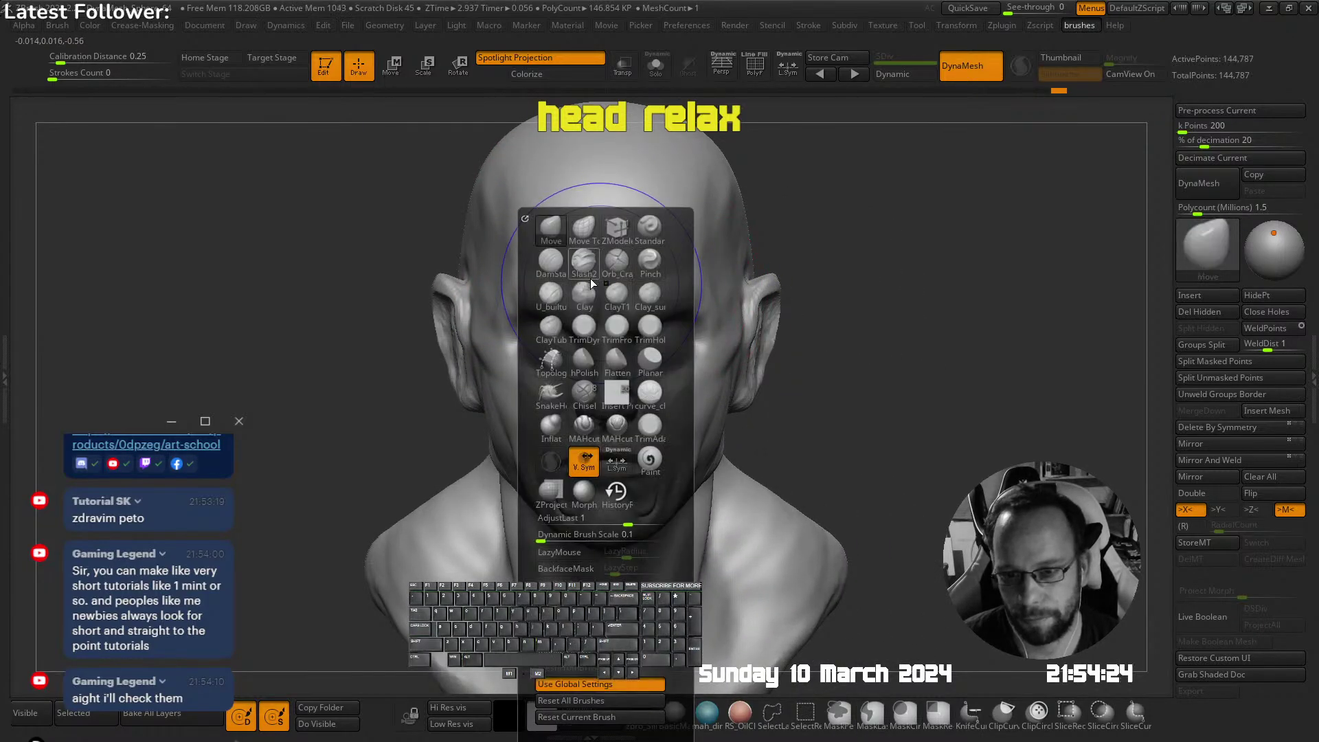
{"action": "mouse_move", "coordinate": [569, 258]}
{"action": "right_mouse_down", "text": "ctrl"}
{"action": "mouse_move", "coordinate": [591, 327]}
{"action": "mouse_move", "coordinate": [541, 377]}
{"action": "mouse_move", "coordinate": [577, 335]}
{"action": "mouse_move", "coordinate": [769, 342]}
{"action": "right_mouse_up", "text": "ctrl"}
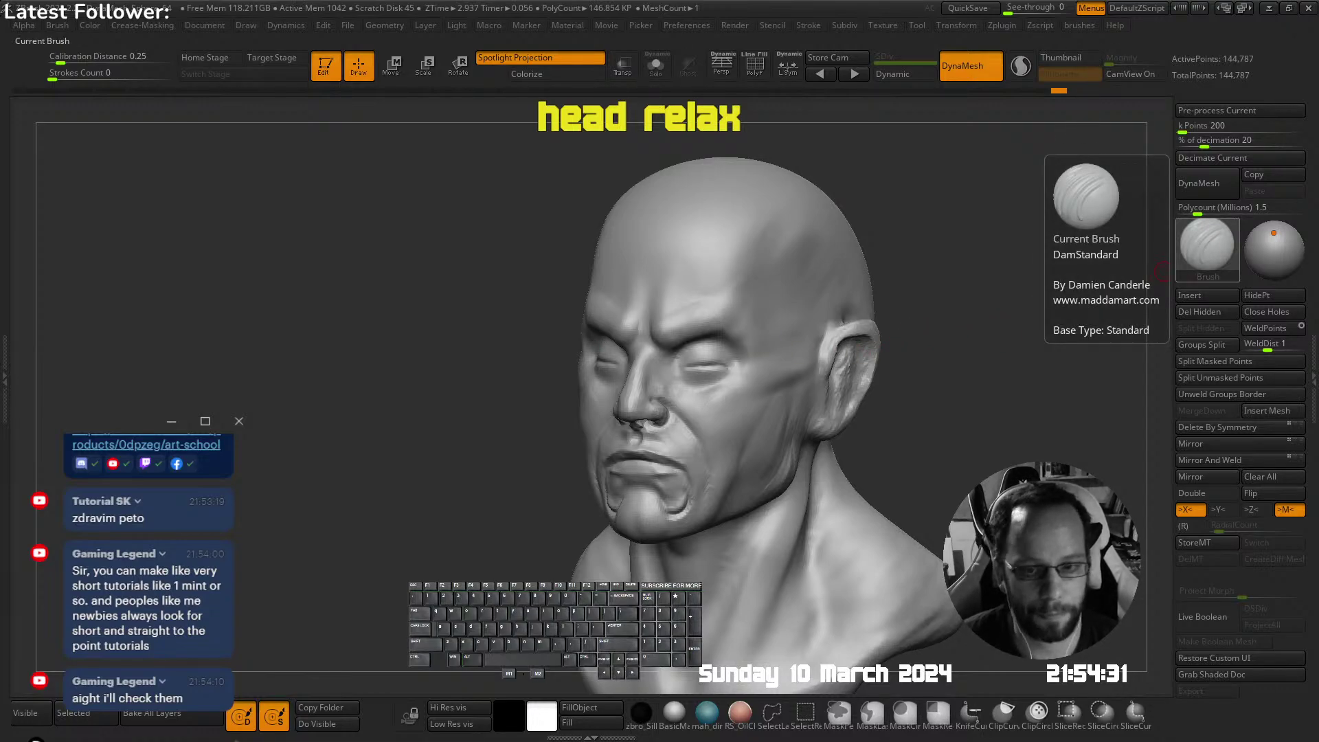
Try to cut a diagonal crease above each eyebrow with the DamStandard brush
{"action": "mouse_move", "coordinate": [845, 347]}
{"action": "right_mouse_down", "text": "shift"}
{"action": "mouse_move", "coordinate": [724, 389]}
{"action": "mouse_move", "coordinate": [759, 360]}
{"action": "mouse_move", "coordinate": [631, 395]}
{"action": "mouse_move", "coordinate": [686, 256]}
{"action": "mouse_move", "coordinate": [633, 306]}
{"action": "right_mouse_up", "text": "shift"}
{"action": "key", "text": "shift"}
{"action": "left_click_drag", "start_coordinate": [677, 365], "coordinate": [666, 398], "text": "shift"}
{"action": "left_click_drag", "start_coordinate": [614, 318], "coordinate": [689, 356]}
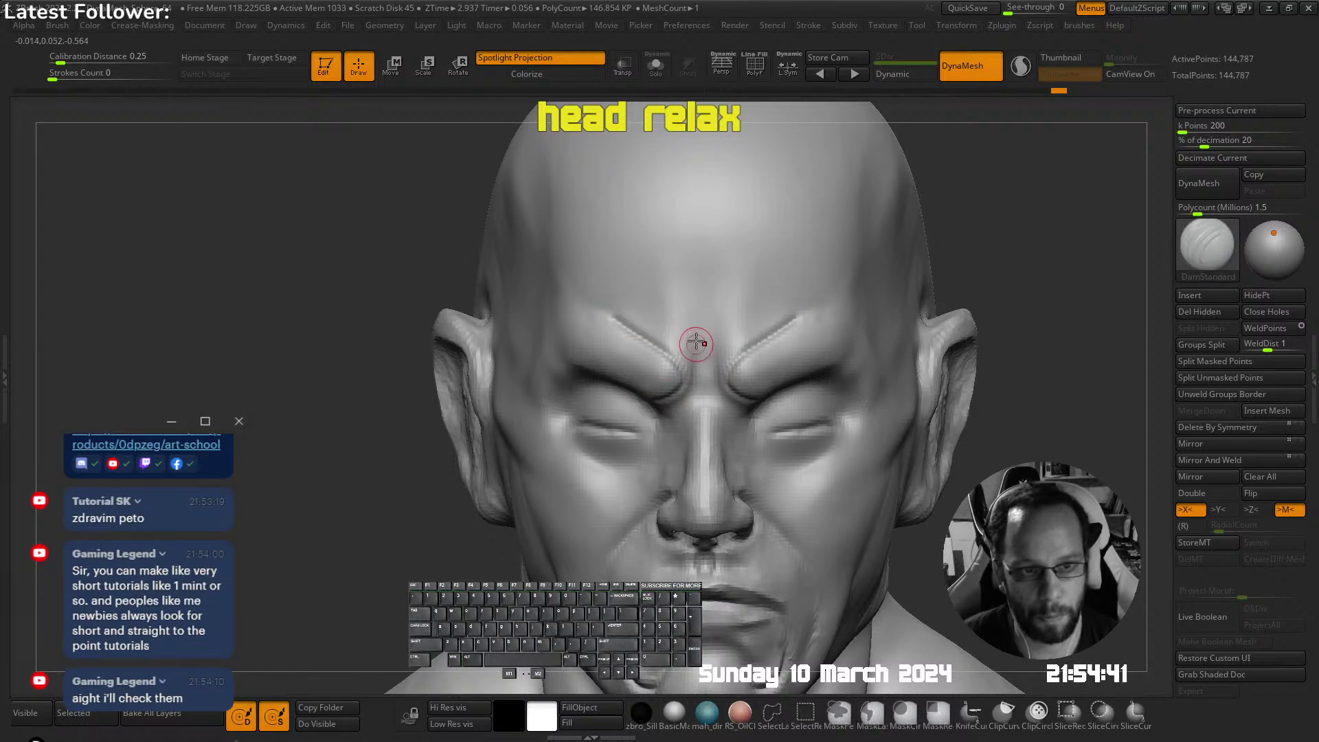
{"action": "key", "text": "ctrl+z"}
{"action": "right_click_drag", "start_coordinate": [748, 323], "coordinate": [677, 324], "text": "ctrl"}
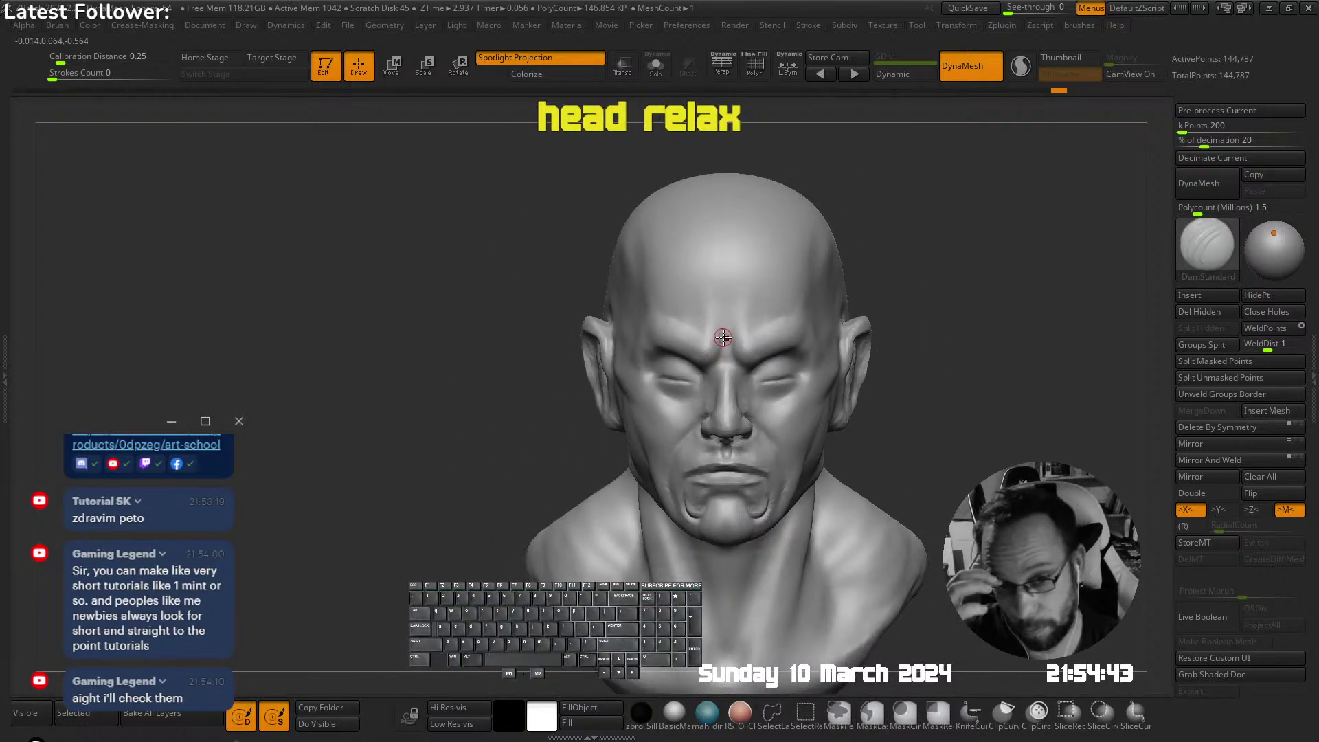
Nudge the upper rim of the ears with the Move brush and compare the head with perspective toggled
{"action": "key", "text": "b"}
{"action": "key", "text": "m"}
{"action": "key", "text": "v"}
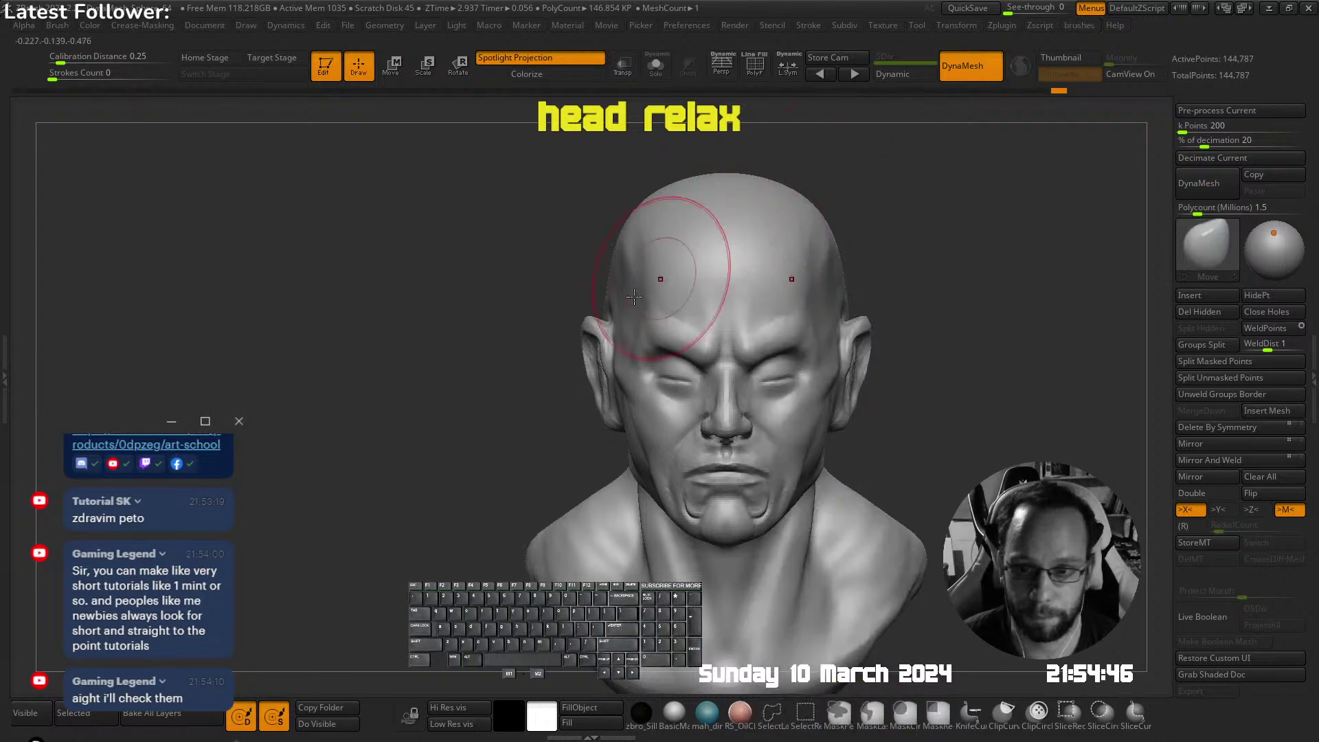
{"action": "left_click_drag", "start_coordinate": [585, 330], "coordinate": [583, 328]}
{"action": "right_click_drag", "start_coordinate": [684, 332], "coordinate": [635, 291], "text": "alt"}
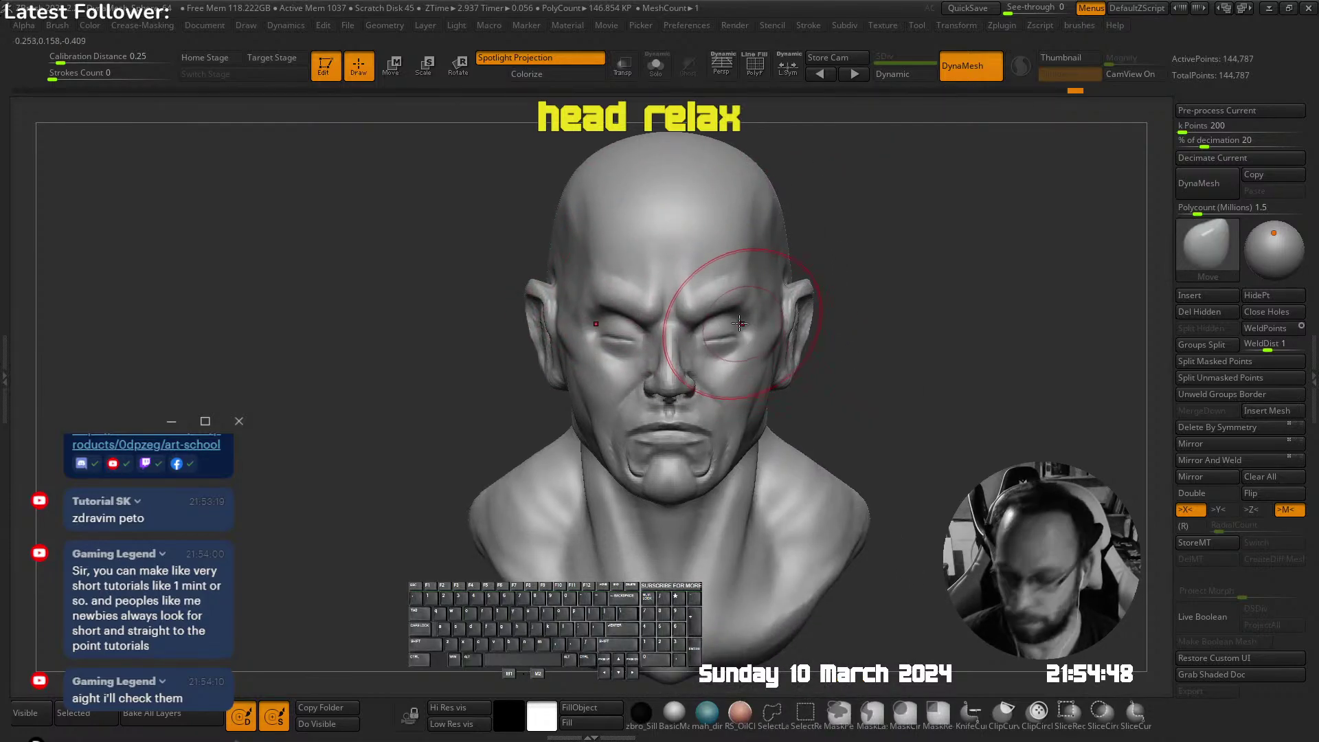
{"action": "key", "text": "p"}
{"action": "key", "text": "p"}
{"action": "right_click_drag", "start_coordinate": [749, 379], "coordinate": [711, 379], "text": "alt"}
Smooth the fold beside the chin below the corner of the mouth
{"action": "key", "text": "b"}
{"action": "left_click", "coordinate": [600, 297]}
{"action": "mouse_move", "coordinate": [529, 357]}
{"action": "right_mouse_down", "text": "alt"}
{"action": "mouse_move", "coordinate": [535, 385]}
{"action": "mouse_move", "coordinate": [598, 417]}
{"action": "right_mouse_up", "text": "alt"}
{"action": "key", "text": "s"}
{"action": "left_click_drag", "start_coordinate": [598, 416], "coordinate": [582, 417]}
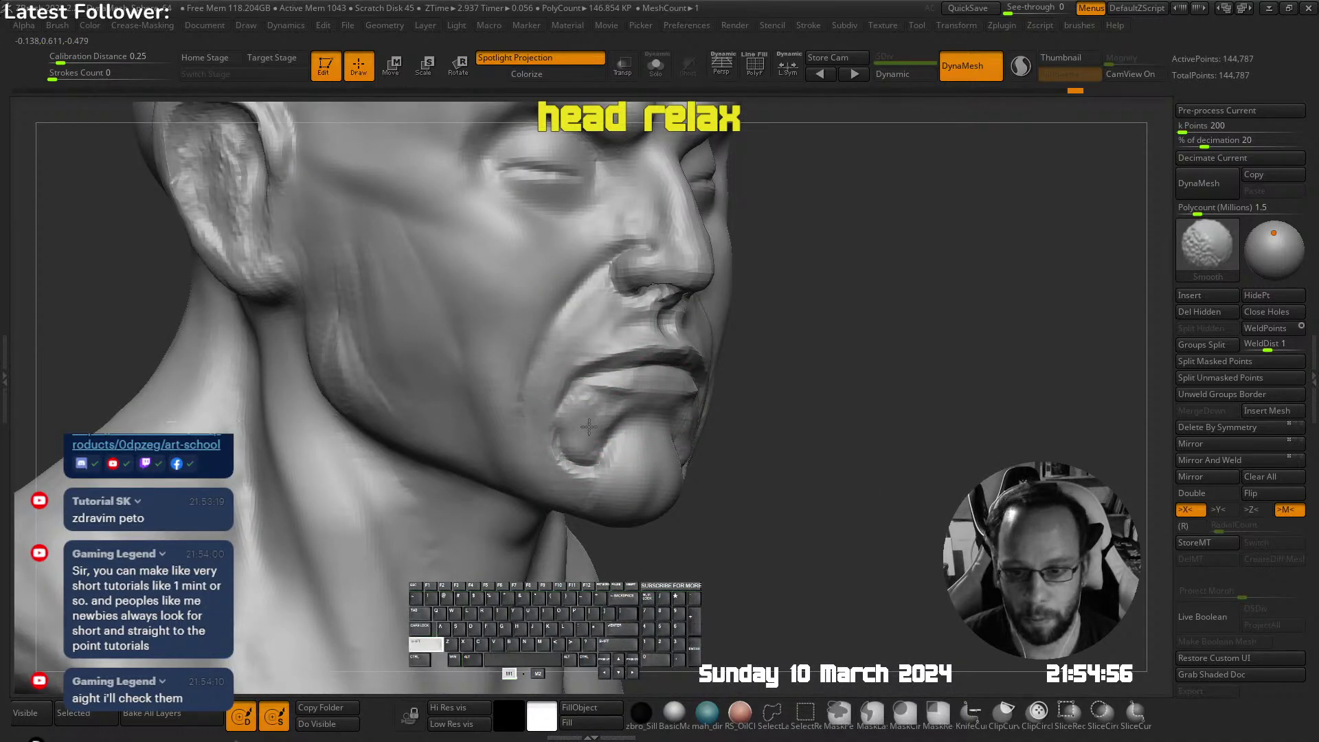
Switch the bust's material to the basic material
{"action": "right_click_drag", "start_coordinate": [597, 460], "coordinate": [733, 360], "text": "ctrl"}
{"action": "key", "text": "s"}
{"action": "left_click", "coordinate": [645, 410]}
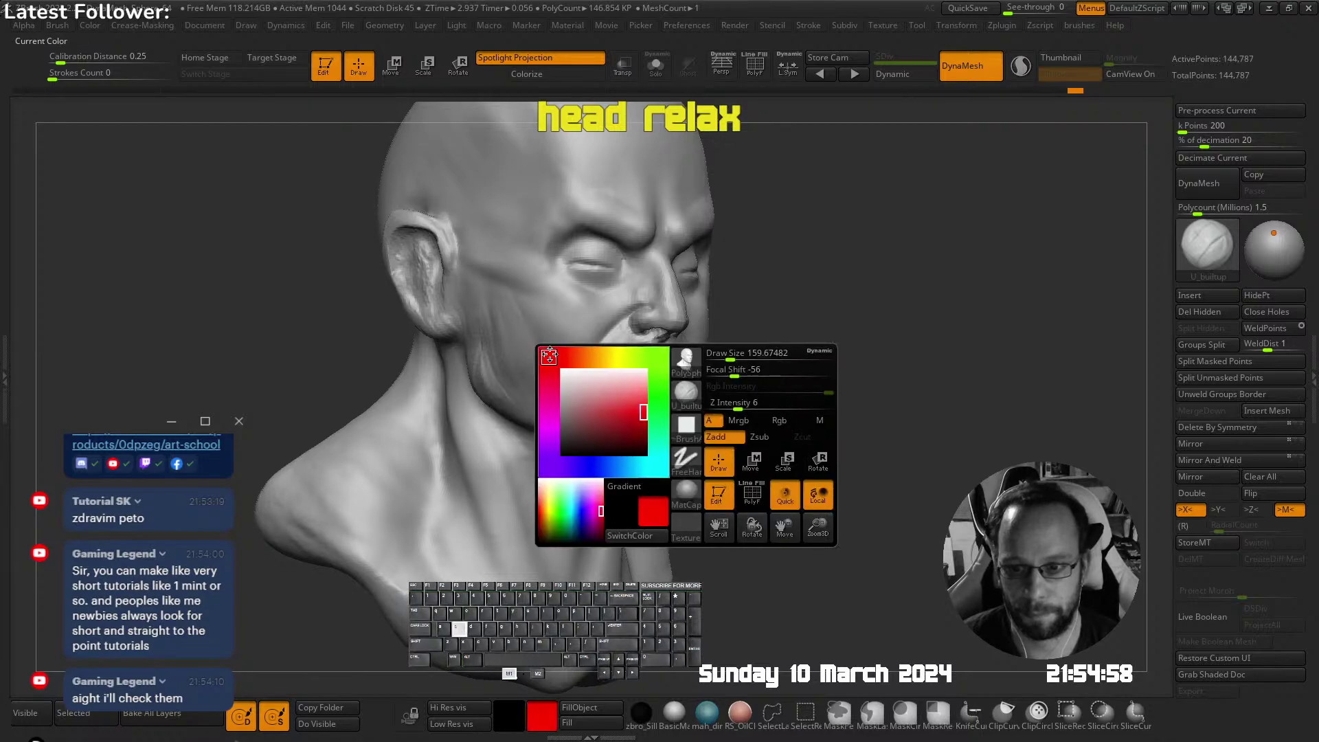
{"action": "key", "text": "space"}
{"action": "left_click_drag", "start_coordinate": [416, 390], "coordinate": [375, 361]}
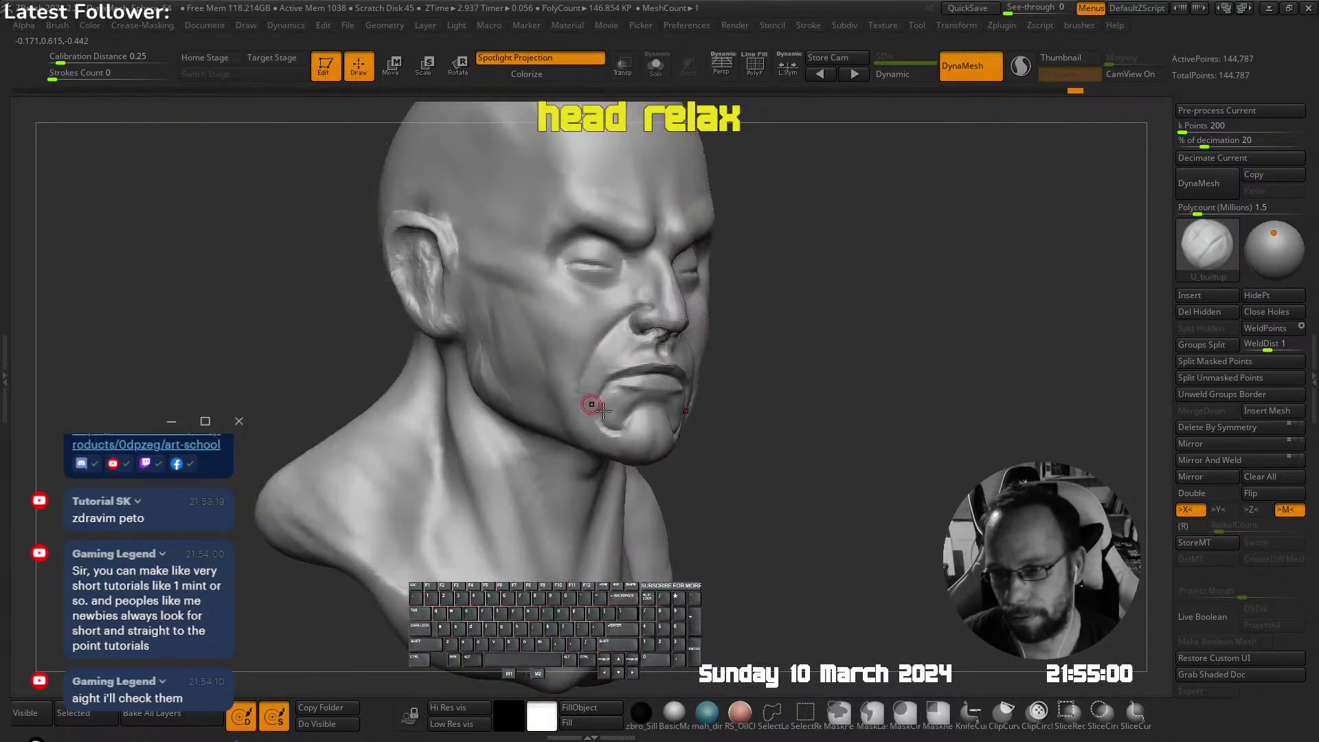
{"action": "left_click", "coordinate": [674, 711]}
Build up the rear jaw muscle below the ear with the U_builtup brush
{"action": "right_click_drag", "start_coordinate": [563, 365], "coordinate": [608, 429], "text": "alt"}
{"action": "right_click_drag", "start_coordinate": [608, 429], "coordinate": [676, 412]}
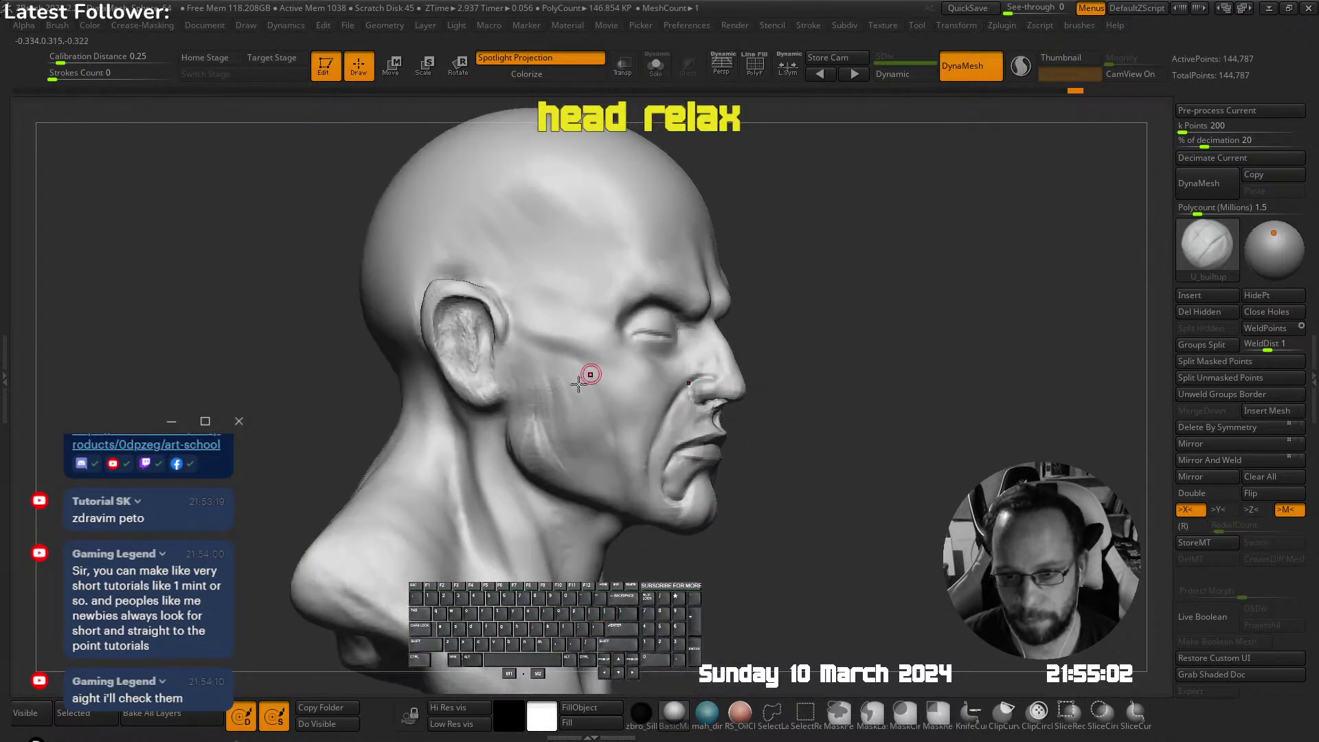
{"action": "mouse_move", "coordinate": [520, 402]}
{"action": "left_mouse_down"}
{"action": "mouse_move", "coordinate": [542, 460]}
{"action": "mouse_move", "coordinate": [519, 374]}
{"action": "mouse_move", "coordinate": [546, 440]}
{"action": "left_mouse_up"}
{"action": "right_click_drag", "start_coordinate": [632, 404], "coordinate": [633, 433], "text": "ctrl"}
{"action": "right_click_drag", "start_coordinate": [634, 433], "coordinate": [594, 439]}
Carve the lower cheek along the edge of the jaw muscle and smooth the transition
{"action": "mouse_move", "coordinate": [565, 501]}
{"action": "right_mouse_down"}
{"action": "mouse_move", "coordinate": [546, 471]}
{"action": "mouse_move", "coordinate": [555, 482]}
{"action": "right_mouse_up"}
{"action": "mouse_move", "coordinate": [556, 476]}
{"action": "left_mouse_down", "text": "alt"}
{"action": "mouse_move", "coordinate": [577, 560]}
{"action": "mouse_move", "coordinate": [577, 527]}
{"action": "mouse_move", "coordinate": [585, 549]}
{"action": "left_mouse_up", "text": "alt"}
{"action": "right_click_drag", "start_coordinate": [612, 529], "coordinate": [602, 504]}
{"action": "mouse_move", "coordinate": [602, 505]}
{"action": "right_mouse_down", "text": "ctrl"}
{"action": "mouse_move", "coordinate": [599, 477]}
{"action": "mouse_move", "coordinate": [626, 549]}
{"action": "mouse_move", "coordinate": [602, 532]}
{"action": "mouse_move", "coordinate": [615, 501]}
{"action": "mouse_move", "coordinate": [682, 412]}
{"action": "mouse_move", "coordinate": [545, 426]}
{"action": "mouse_move", "coordinate": [567, 428]}
{"action": "right_mouse_up", "text": "ctrl"}
{"action": "left_click_drag", "start_coordinate": [567, 429], "coordinate": [547, 416]}
{"action": "mouse_move", "coordinate": [559, 510]}
{"action": "left_mouse_down", "text": "shift"}
{"action": "mouse_move", "coordinate": [524, 430]}
{"action": "mouse_move", "coordinate": [586, 477]}
{"action": "left_mouse_up", "text": "shift"}
Examine the head's proportions and the cheek and jaw forms from the front and three-quarter views
{"action": "right_click_drag", "start_coordinate": [749, 440], "coordinate": [632, 406], "text": "shift"}
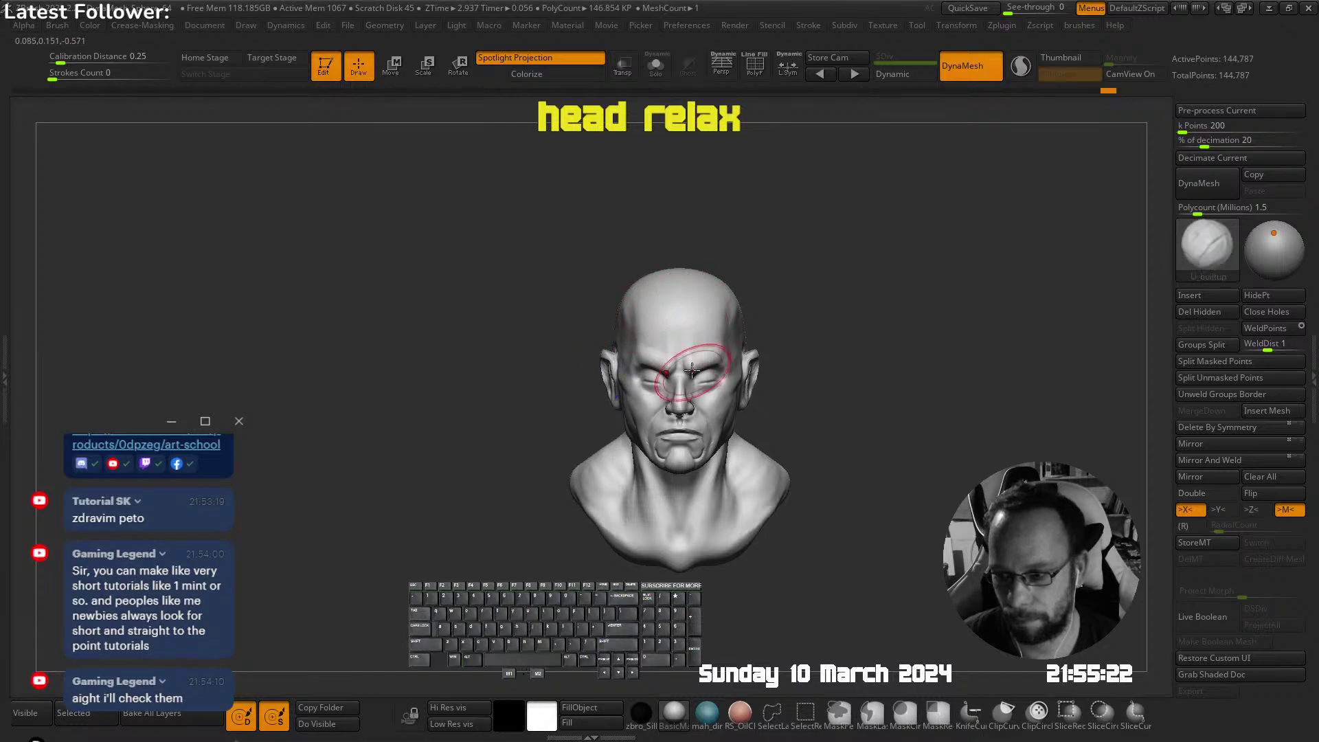
{"action": "right_click_drag", "start_coordinate": [742, 331], "coordinate": [675, 323], "text": "alt"}
{"action": "right_click_drag", "start_coordinate": [647, 371], "coordinate": [698, 412], "text": "ctrl"}
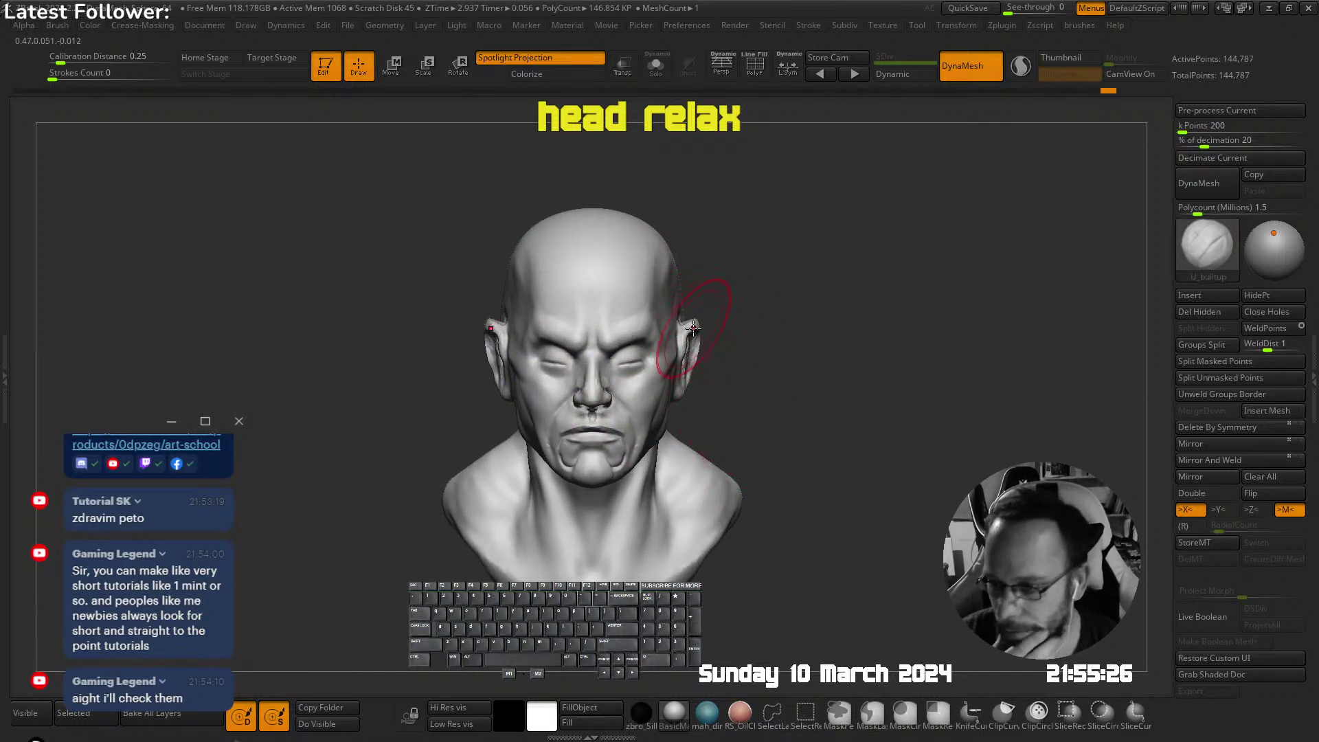
{"action": "mouse_move", "coordinate": [618, 405]}
{"action": "right_mouse_down", "text": "ctrl"}
{"action": "mouse_move", "coordinate": [570, 386]}
{"action": "mouse_move", "coordinate": [619, 392]}
{"action": "right_mouse_up", "text": "ctrl"}
{"action": "key", "text": "s"}
{"action": "mouse_move", "coordinate": [538, 394]}
{"action": "right_mouse_down", "text": "ctrl"}
{"action": "mouse_move", "coordinate": [529, 417]}
{"action": "mouse_move", "coordinate": [654, 367]}
{"action": "right_mouse_up", "text": "ctrl"}
{"action": "key", "text": "s"}
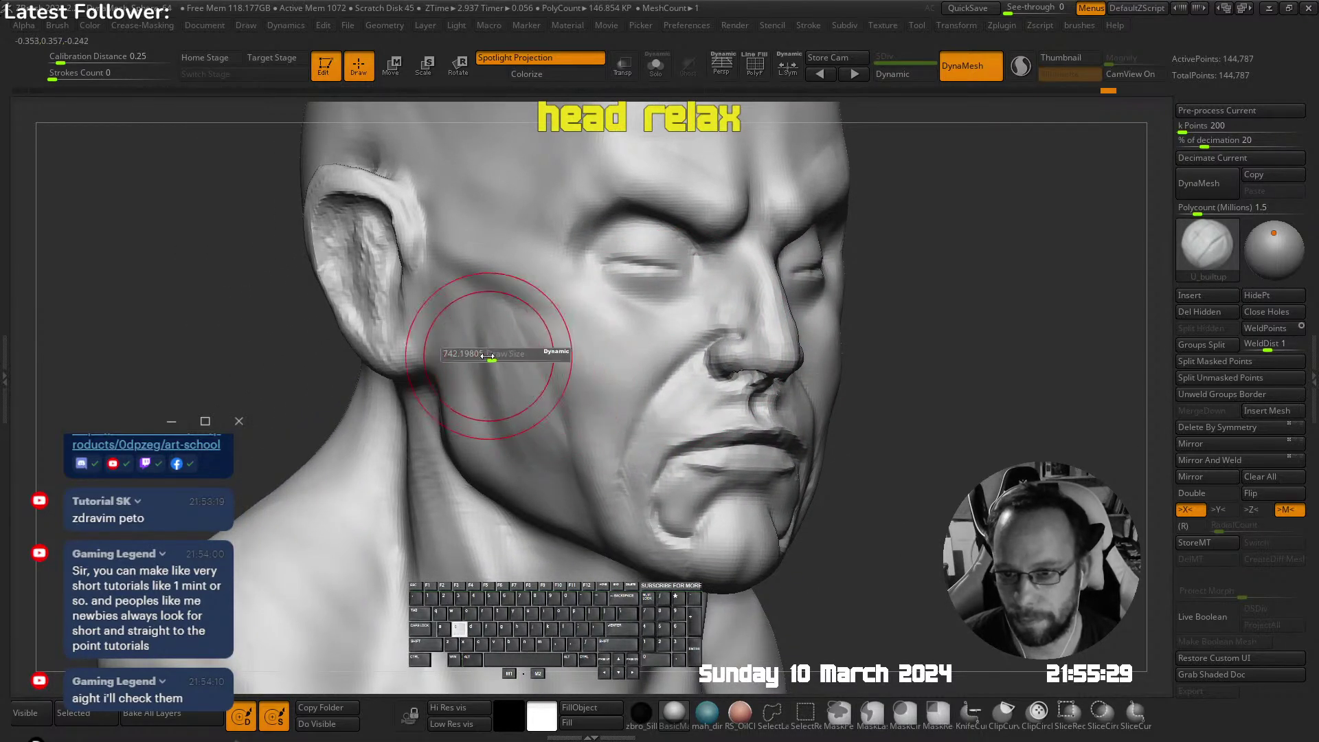
{"action": "mouse_move", "coordinate": [564, 448]}
{"action": "right_mouse_down", "text": "ctrl"}
{"action": "mouse_move", "coordinate": [682, 315]}
{"action": "mouse_move", "coordinate": [724, 365]}
{"action": "right_mouse_up", "text": "ctrl"}
Widen the back of the jaw outward and reshape the upper ears with the Move brush
{"action": "key", "text": "Tab"}
{"action": "left_click", "coordinate": [641, 229]}
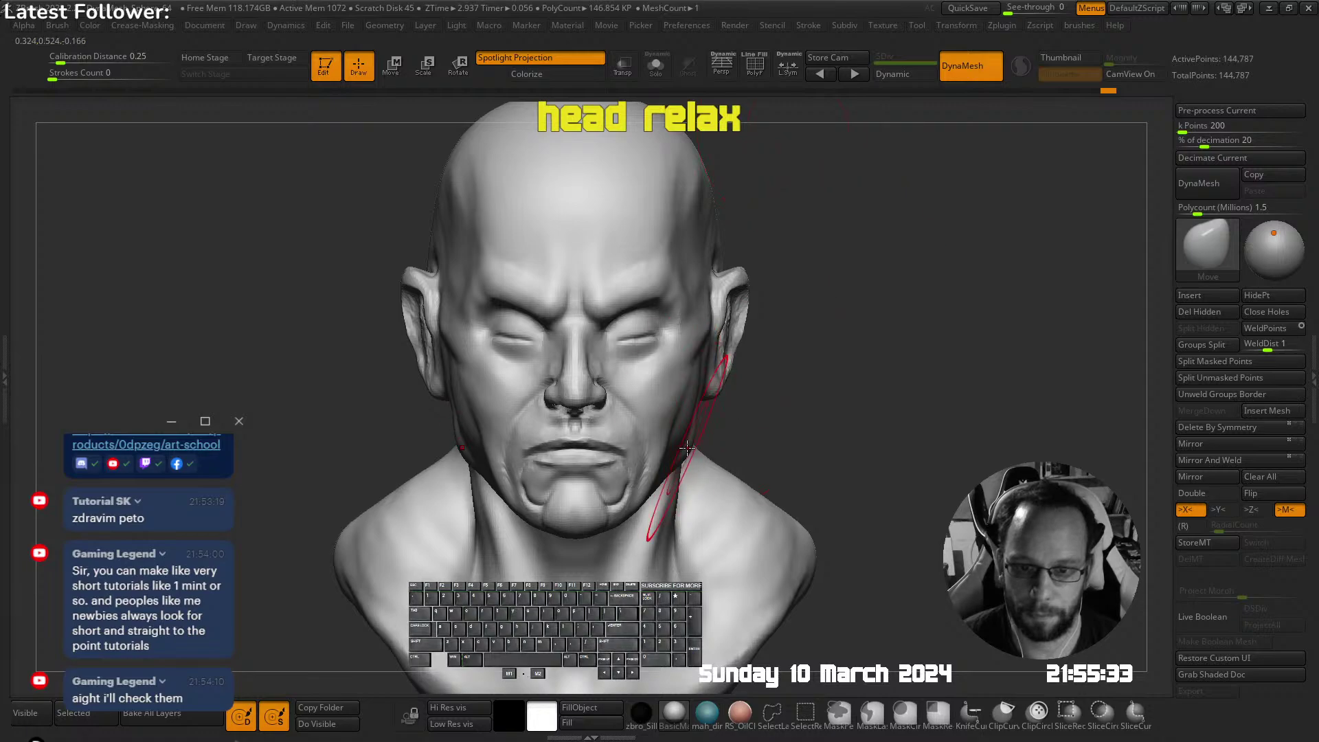
{"action": "left_click_drag", "start_coordinate": [686, 448], "coordinate": [699, 444]}
{"action": "right_click_drag", "start_coordinate": [708, 426], "coordinate": [759, 323], "text": "ctrl"}
{"action": "right_click_drag", "start_coordinate": [767, 271], "coordinate": [760, 337], "text": "ctrl"}
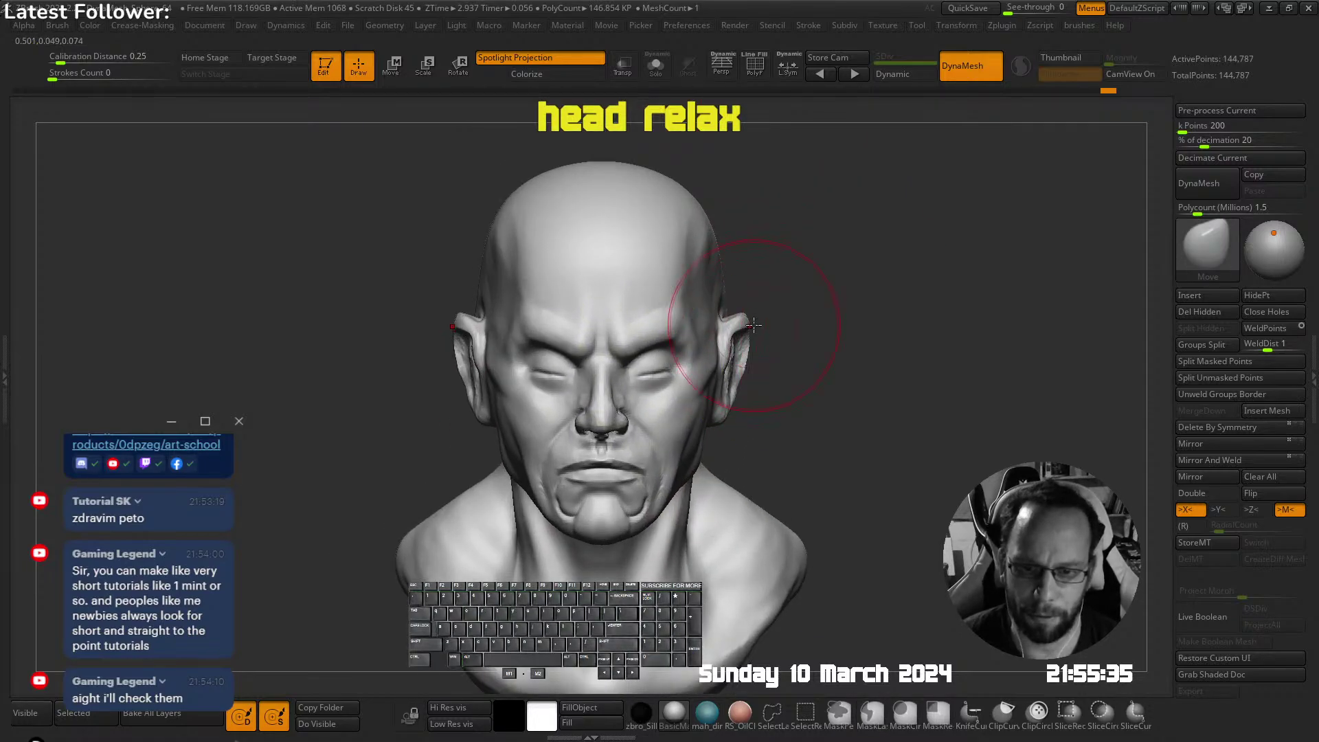
{"action": "mouse_move", "coordinate": [786, 309]}
{"action": "left_mouse_down"}
{"action": "mouse_move", "coordinate": [699, 339]}
{"action": "mouse_move", "coordinate": [681, 367]}
{"action": "left_mouse_up"}
Adjust the side of the forehead above the temple with the Move brush
{"action": "key", "text": "s"}
{"action": "right_click_drag", "start_coordinate": [520, 314], "coordinate": [565, 336], "text": "alt"}
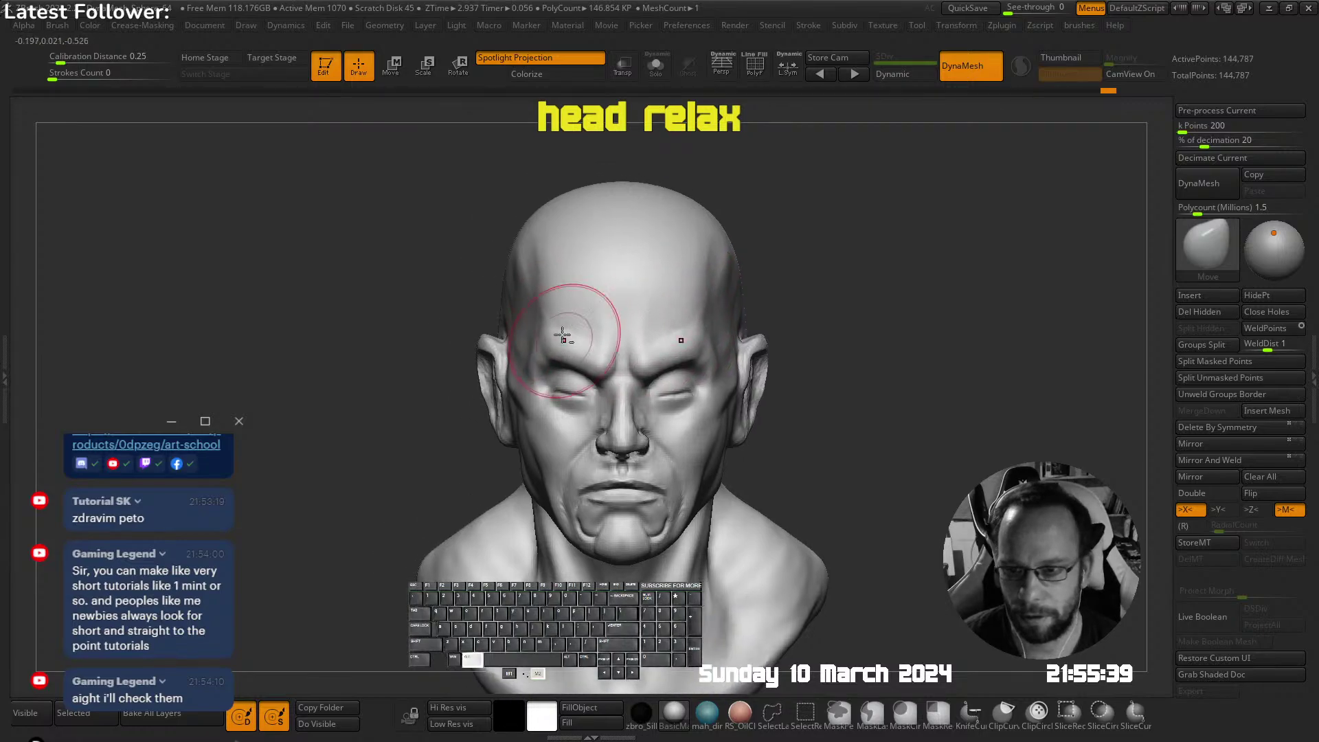
{"action": "key", "text": "space"}
{"action": "left_click", "coordinate": [667, 331]}
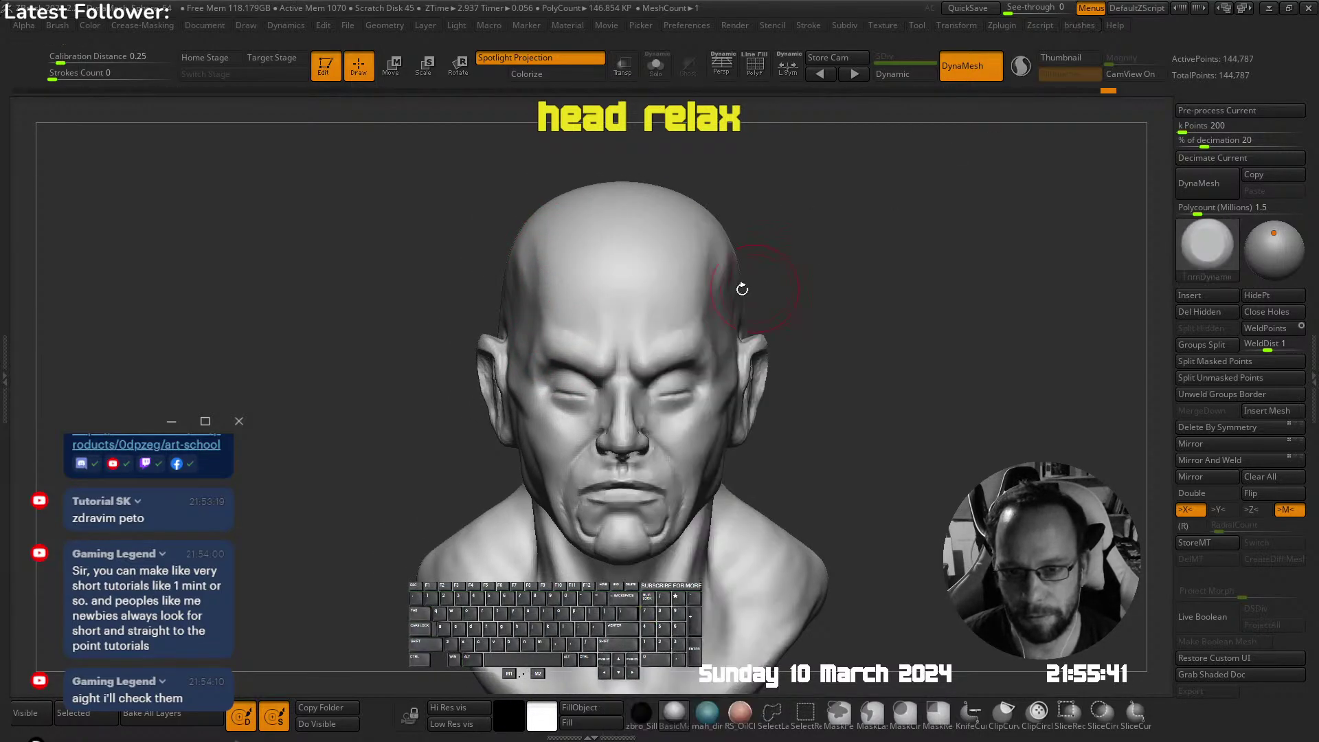
{"action": "mouse_move", "coordinate": [742, 285]}
{"action": "right_mouse_down"}
{"action": "mouse_move", "coordinate": [706, 280]}
{"action": "mouse_move", "coordinate": [639, 183]}
{"action": "mouse_move", "coordinate": [543, 283]}
{"action": "right_mouse_up"}
{"action": "key", "text": "space"}
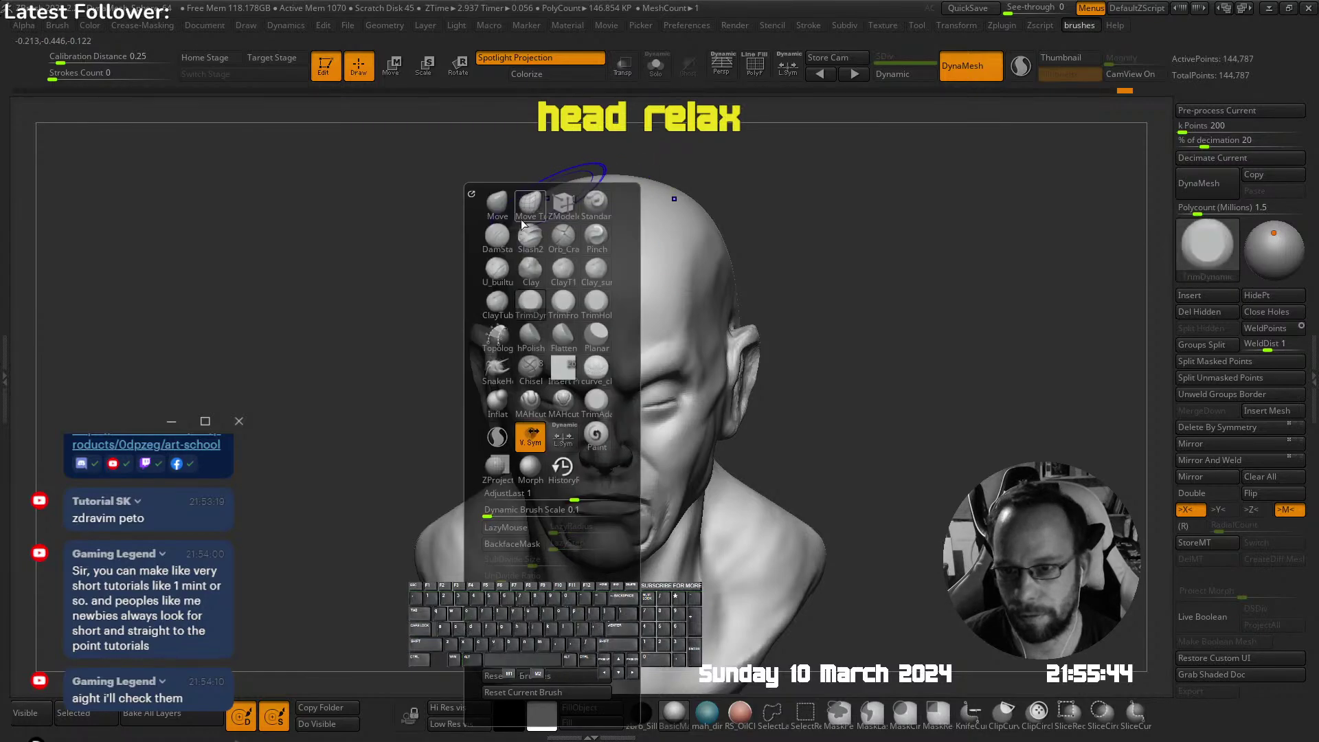
{"action": "left_click", "coordinate": [496, 206]}
{"action": "right_click_drag", "start_coordinate": [496, 213], "coordinate": [530, 289]}
{"action": "key", "text": "s"}
{"action": "left_click_drag", "start_coordinate": [530, 275], "coordinate": [524, 284]}
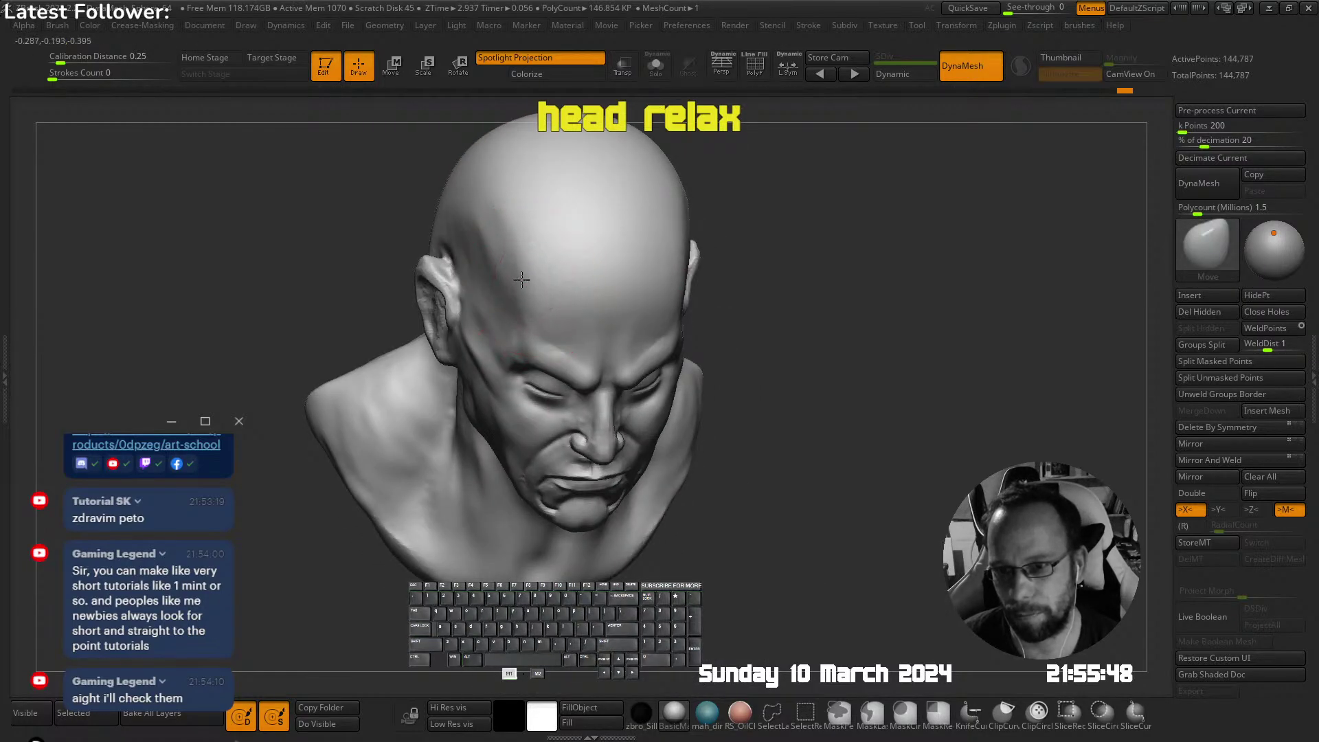
{"action": "mouse_move", "coordinate": [546, 264]}
{"action": "right_mouse_down", "text": "shift"}
{"action": "mouse_move", "coordinate": [532, 192]}
{"action": "mouse_move", "coordinate": [676, 271]}
{"action": "right_mouse_up", "text": "shift"}
Build up the side of the nose and the inner cheek below the eye with the U_builtup brush, and smooth the transition
{"action": "right_click_drag", "start_coordinate": [676, 272], "coordinate": [610, 244], "text": "alt"}
{"action": "mouse_move", "coordinate": [690, 349]}
{"action": "right_mouse_down", "text": "alt"}
{"action": "mouse_move", "coordinate": [763, 286]}
{"action": "mouse_move", "coordinate": [642, 261]}
{"action": "right_mouse_up", "text": "alt"}
{"action": "key", "text": "space"}
{"action": "left_click", "coordinate": [646, 228]}
{"action": "mouse_move", "coordinate": [584, 299]}
{"action": "right_mouse_down", "text": "ctrl"}
{"action": "mouse_move", "coordinate": [609, 324]}
{"action": "mouse_move", "coordinate": [641, 326]}
{"action": "mouse_move", "coordinate": [605, 312]}
{"action": "right_mouse_up", "text": "ctrl"}
{"action": "left_click_drag", "start_coordinate": [597, 332], "coordinate": [599, 352]}
{"action": "right_click_drag", "start_coordinate": [592, 317], "coordinate": [621, 316]}
{"action": "left_click_drag", "start_coordinate": [592, 309], "coordinate": [601, 351]}
{"action": "right_click_drag", "start_coordinate": [584, 295], "coordinate": [603, 278]}
{"action": "key", "text": "s"}
{"action": "left_click_drag", "start_coordinate": [551, 304], "coordinate": [540, 357]}
{"action": "right_click_drag", "start_coordinate": [560, 323], "coordinate": [530, 316]}
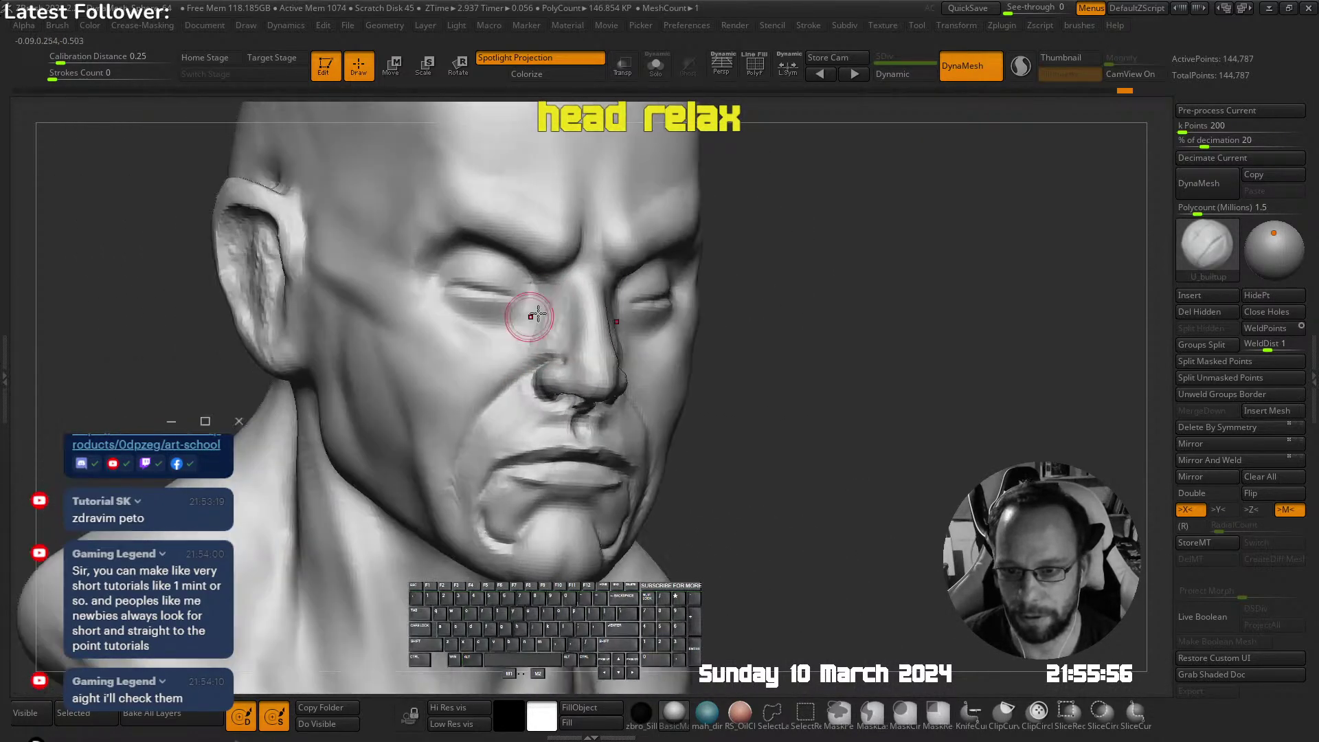
{"action": "left_click_drag", "start_coordinate": [563, 289], "coordinate": [539, 361], "text": "shift"}
Build up the wing of the nostril in side view and smooth it
{"action": "right_click_drag", "start_coordinate": [577, 323], "coordinate": [515, 323]}
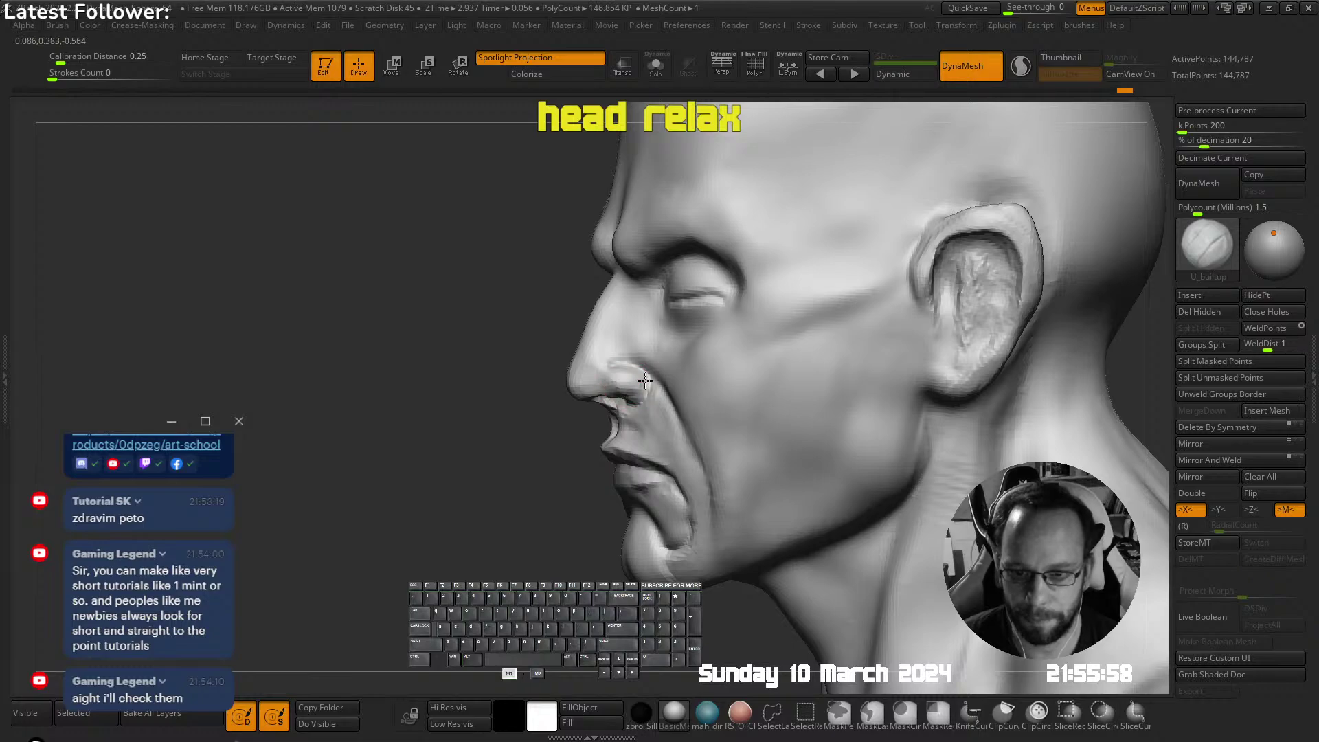
{"action": "left_click_drag", "start_coordinate": [605, 383], "coordinate": [620, 373]}
{"action": "left_click_drag", "start_coordinate": [620, 378], "coordinate": [615, 372], "text": "shift"}
{"action": "right_click_drag", "start_coordinate": [618, 340], "coordinate": [728, 333]}
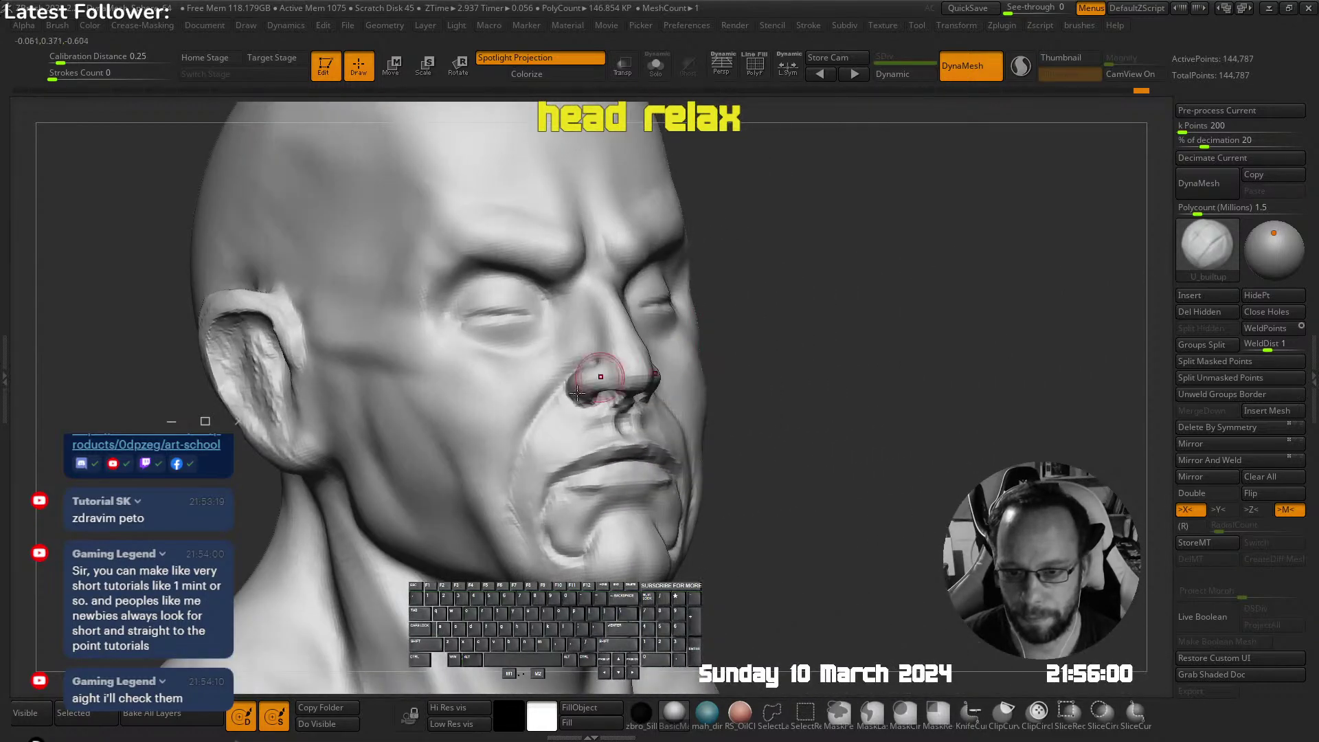
{"action": "right_click_drag", "start_coordinate": [600, 374], "coordinate": [639, 377]}
Smooth the front of the upper lip below the nose
{"action": "mouse_move", "coordinate": [639, 378]}
{"action": "right_mouse_down", "text": "ctrl"}
{"action": "mouse_move", "coordinate": [638, 412]}
{"action": "mouse_move", "coordinate": [594, 455]}
{"action": "right_mouse_up", "text": "ctrl"}
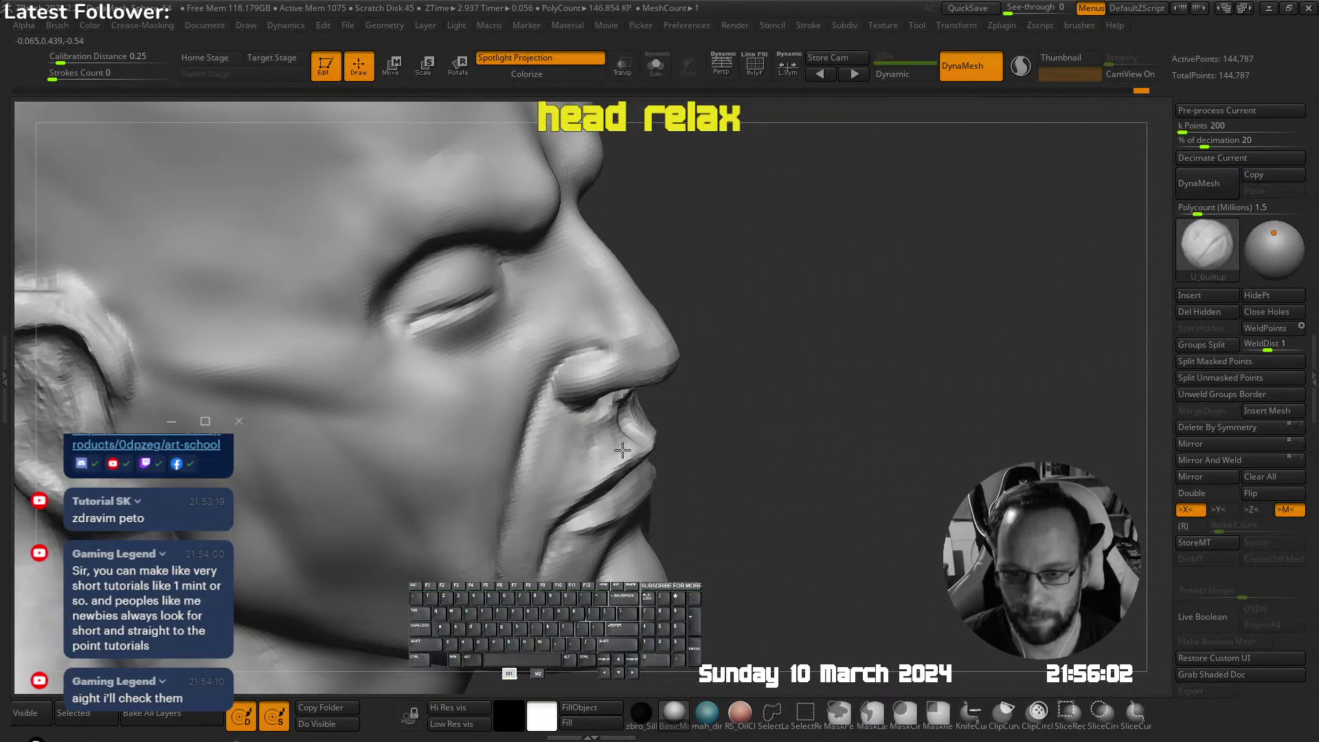
{"action": "key", "text": "shift"}
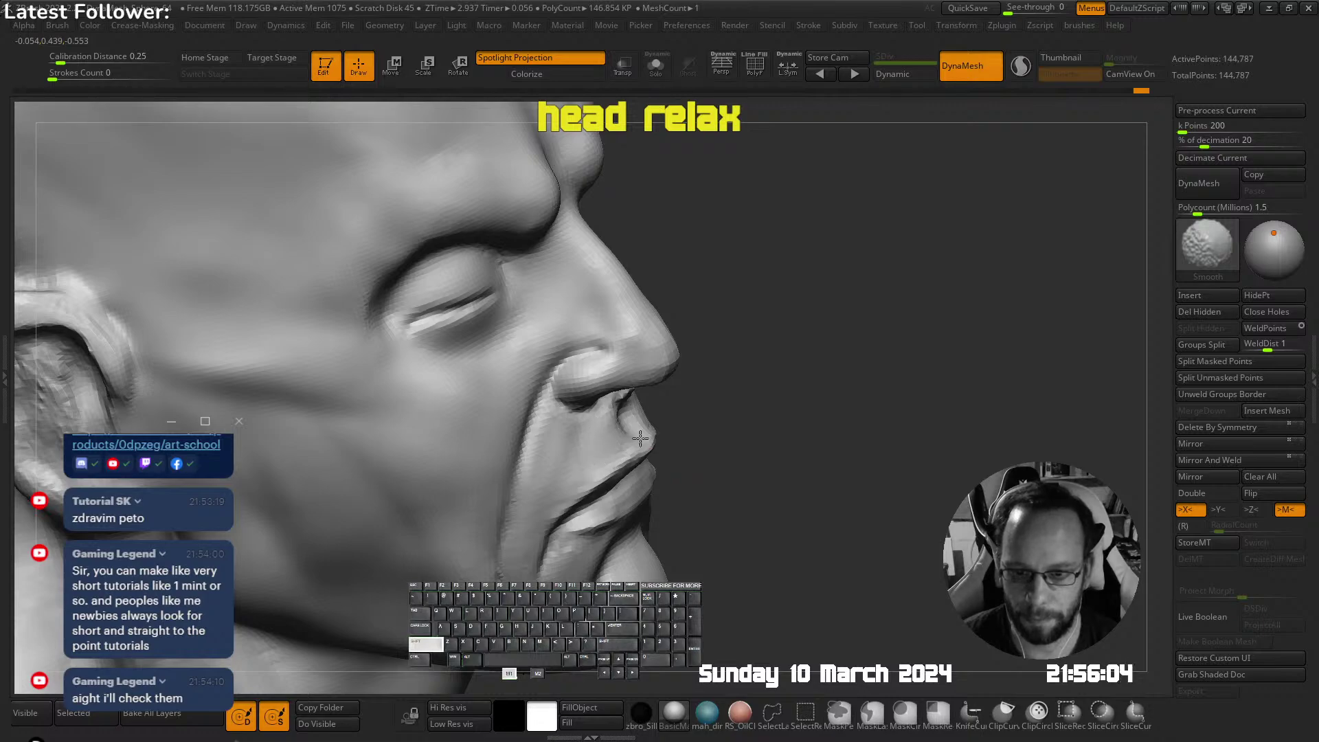
{"action": "left_click_drag", "start_coordinate": [640, 439], "coordinate": [641, 434], "text": "shift"}
{"action": "mouse_move", "coordinate": [640, 430]}
{"action": "right_mouse_down", "text": "ctrl"}
{"action": "mouse_move", "coordinate": [627, 356]}
{"action": "mouse_move", "coordinate": [646, 385]}
{"action": "right_mouse_up", "text": "ctrl"}
{"action": "right_click_drag", "start_coordinate": [598, 436], "coordinate": [663, 378], "text": "alt"}
{"action": "mouse_move", "coordinate": [663, 377]}
{"action": "right_mouse_down", "text": "ctrl"}
{"action": "mouse_move", "coordinate": [665, 394]}
{"action": "mouse_move", "coordinate": [639, 368]}
{"action": "right_mouse_up", "text": "ctrl"}
Pull the cheek beside the nasolabial fold slightly up and forward with the Move brush
{"action": "key", "text": "b"}
{"action": "key", "text": "m"}
{"action": "key", "text": "v"}
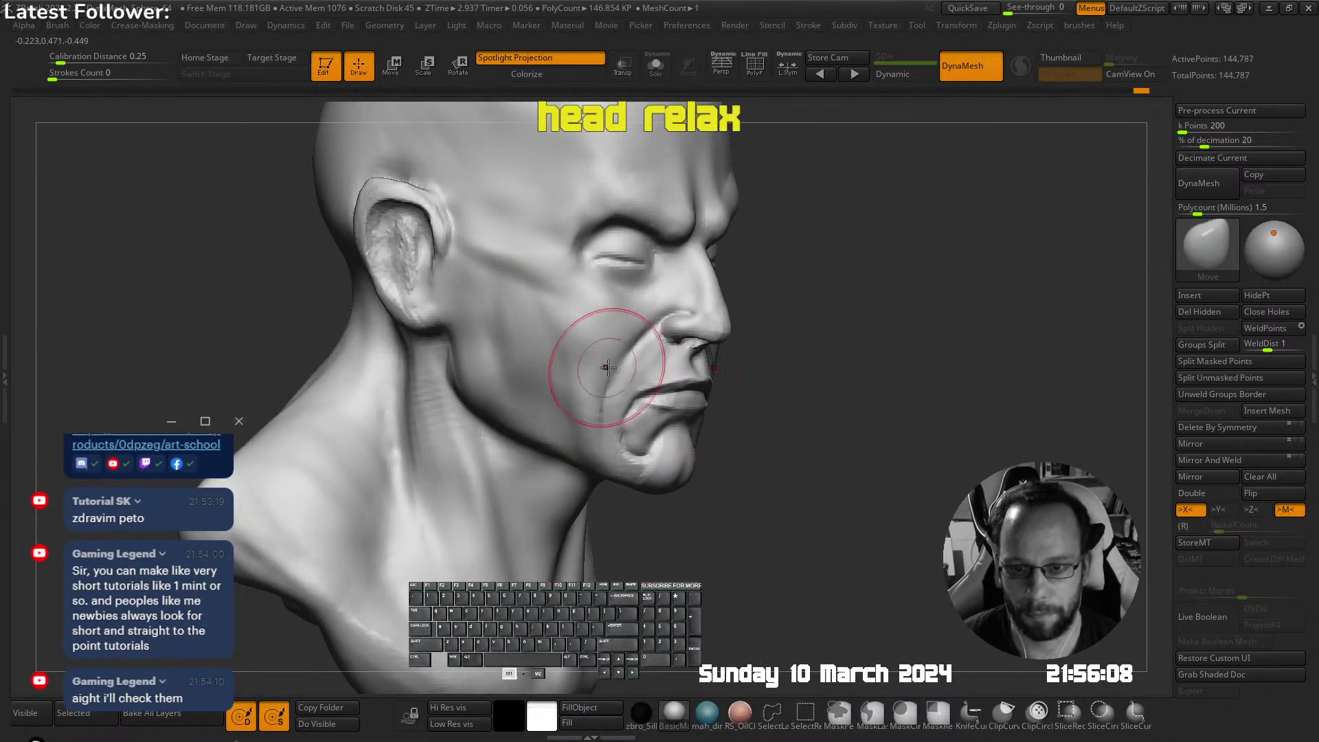
{"action": "left_click_drag", "start_coordinate": [608, 368], "coordinate": [624, 351]}
{"action": "right_click_drag", "start_coordinate": [629, 349], "coordinate": [686, 295], "text": "ctrl"}
{"action": "mouse_move", "coordinate": [687, 295]}
{"action": "right_mouse_down"}
{"action": "mouse_move", "coordinate": [588, 339]}
{"action": "mouse_move", "coordinate": [792, 218]}
{"action": "mouse_move", "coordinate": [735, 210]}
{"action": "right_mouse_up"}
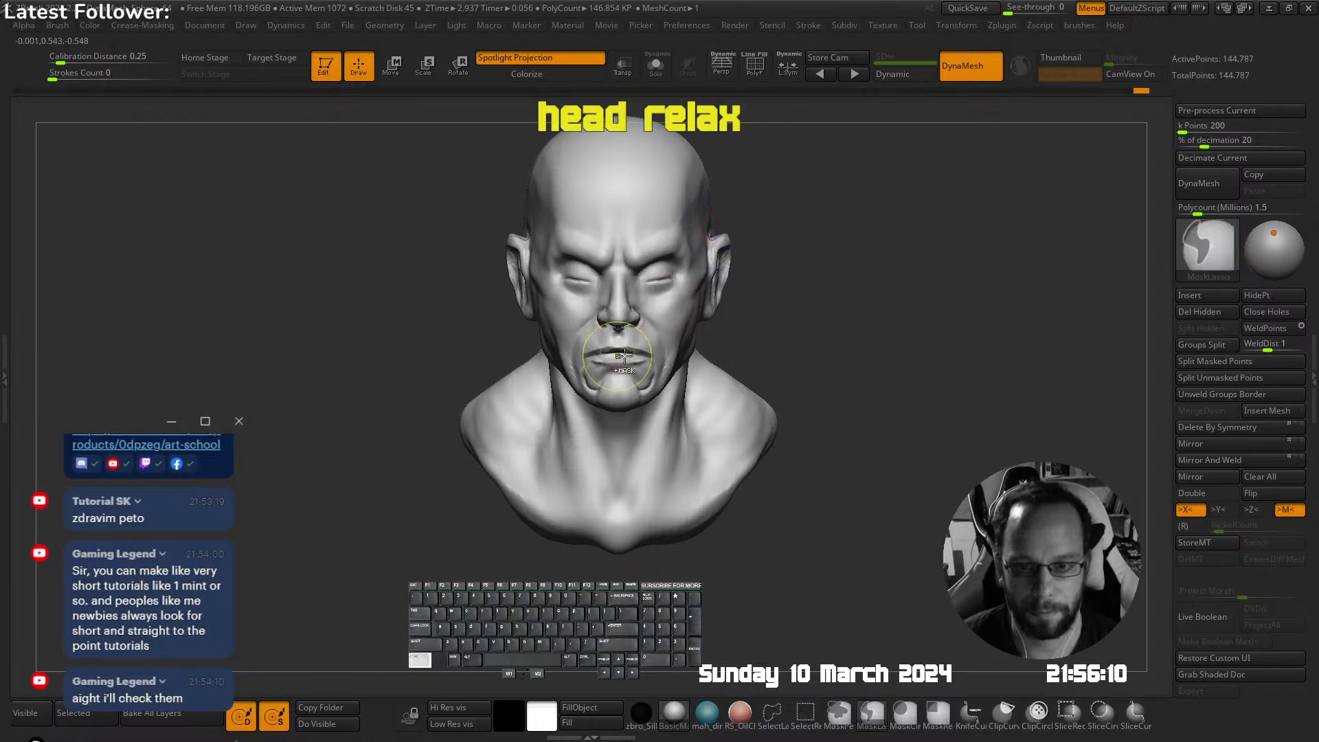
Raise the edge of the lower lip with the inverted DamStandard brush and smooth the area beneath it
{"action": "right_click_drag", "start_coordinate": [624, 356], "coordinate": [632, 405], "text": "ctrl"}
{"action": "key", "text": "b"}
{"action": "left_click", "coordinate": [642, 262]}
{"action": "right_click_drag", "start_coordinate": [632, 275], "coordinate": [605, 333], "text": "ctrl"}
{"action": "mouse_move", "coordinate": [605, 333]}
{"action": "right_mouse_down"}
{"action": "mouse_move", "coordinate": [623, 328]}
{"action": "mouse_move", "coordinate": [534, 391]}
{"action": "right_mouse_up"}
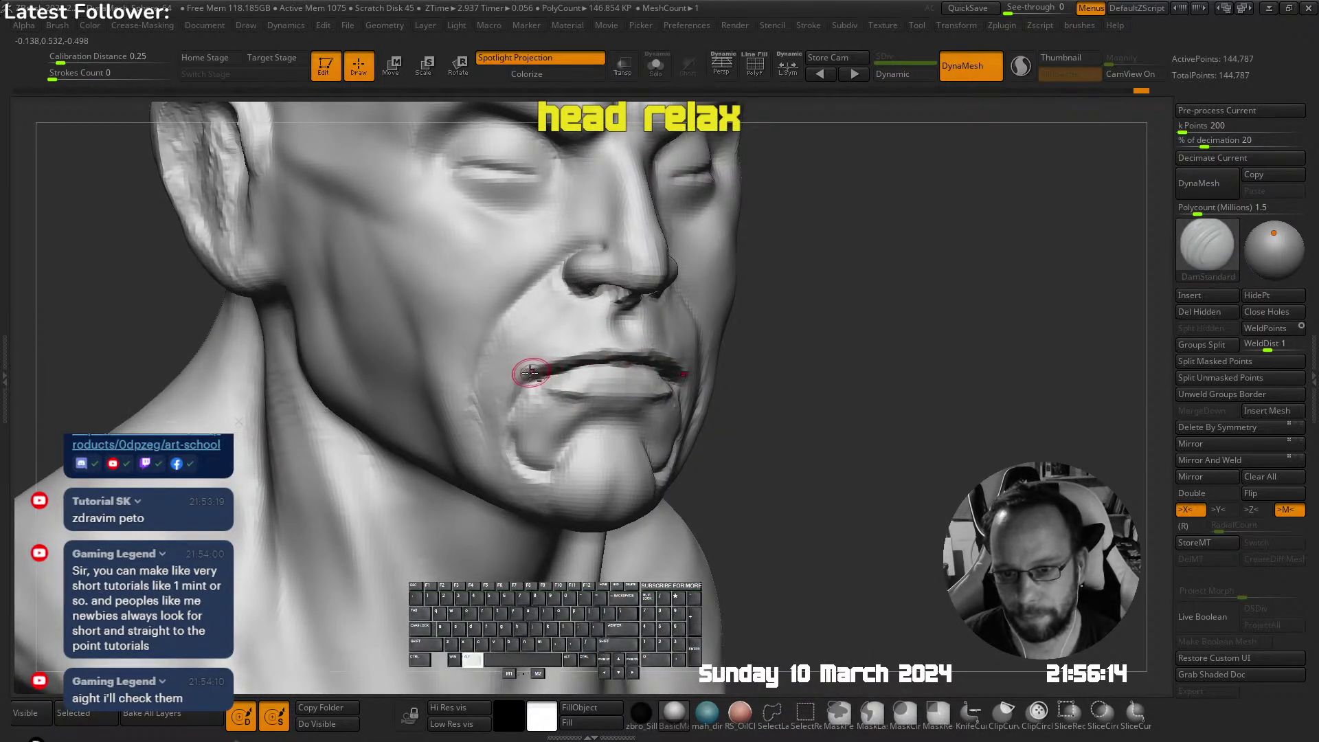
{"action": "right_click_drag", "start_coordinate": [598, 333], "coordinate": [696, 349]}
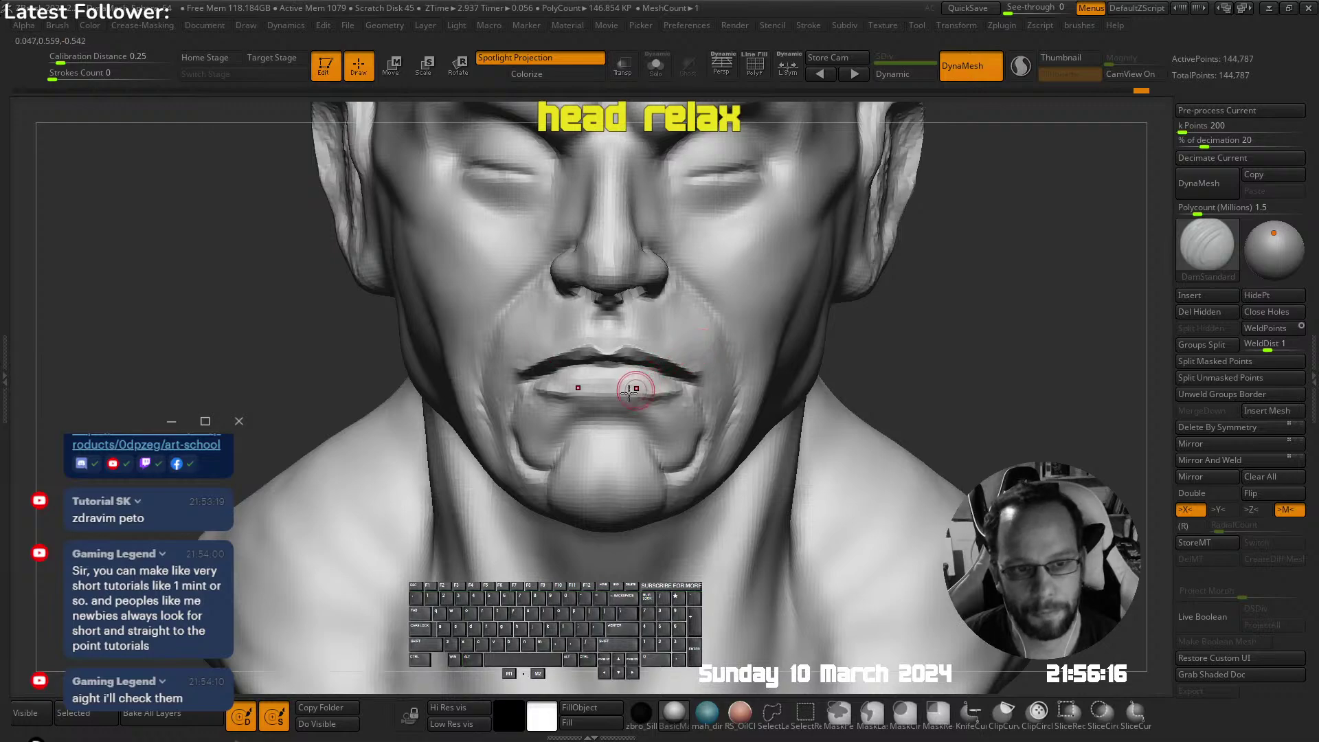
{"action": "left_click_drag", "start_coordinate": [609, 397], "coordinate": [680, 389], "text": "alt"}
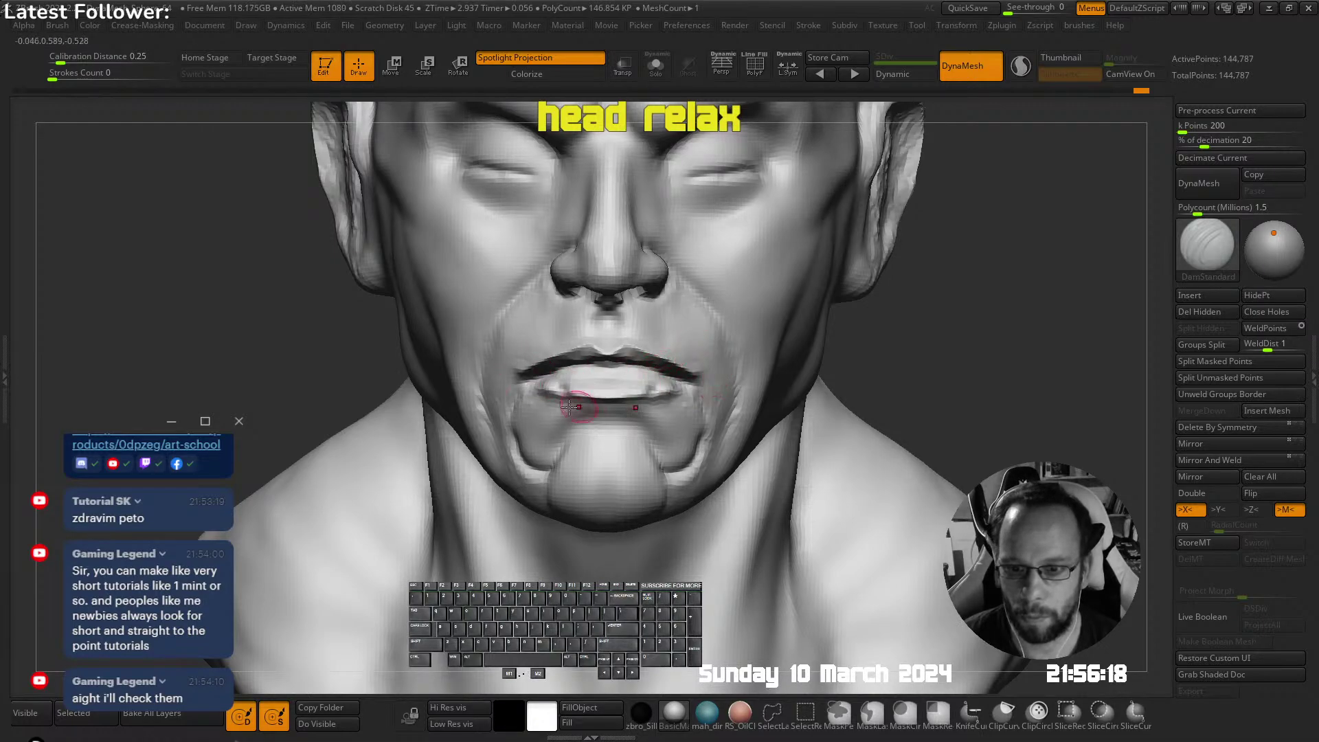
{"action": "left_click_drag", "start_coordinate": [560, 402], "coordinate": [663, 397], "text": "shift"}
Carve the crease around the nostril wing and along the upper nasolabial fold with the DamStandard brush
{"action": "mouse_move", "coordinate": [686, 376]}
{"action": "right_mouse_down", "text": "ctrl"}
{"action": "mouse_move", "coordinate": [696, 358]}
{"action": "mouse_move", "coordinate": [627, 377]}
{"action": "mouse_move", "coordinate": [698, 348]}
{"action": "mouse_move", "coordinate": [667, 406]}
{"action": "mouse_move", "coordinate": [610, 364]}
{"action": "mouse_move", "coordinate": [705, 371]}
{"action": "mouse_move", "coordinate": [729, 349]}
{"action": "right_mouse_up", "text": "ctrl"}
{"action": "right_click_drag", "start_coordinate": [643, 371], "coordinate": [668, 359], "text": "ctrl"}
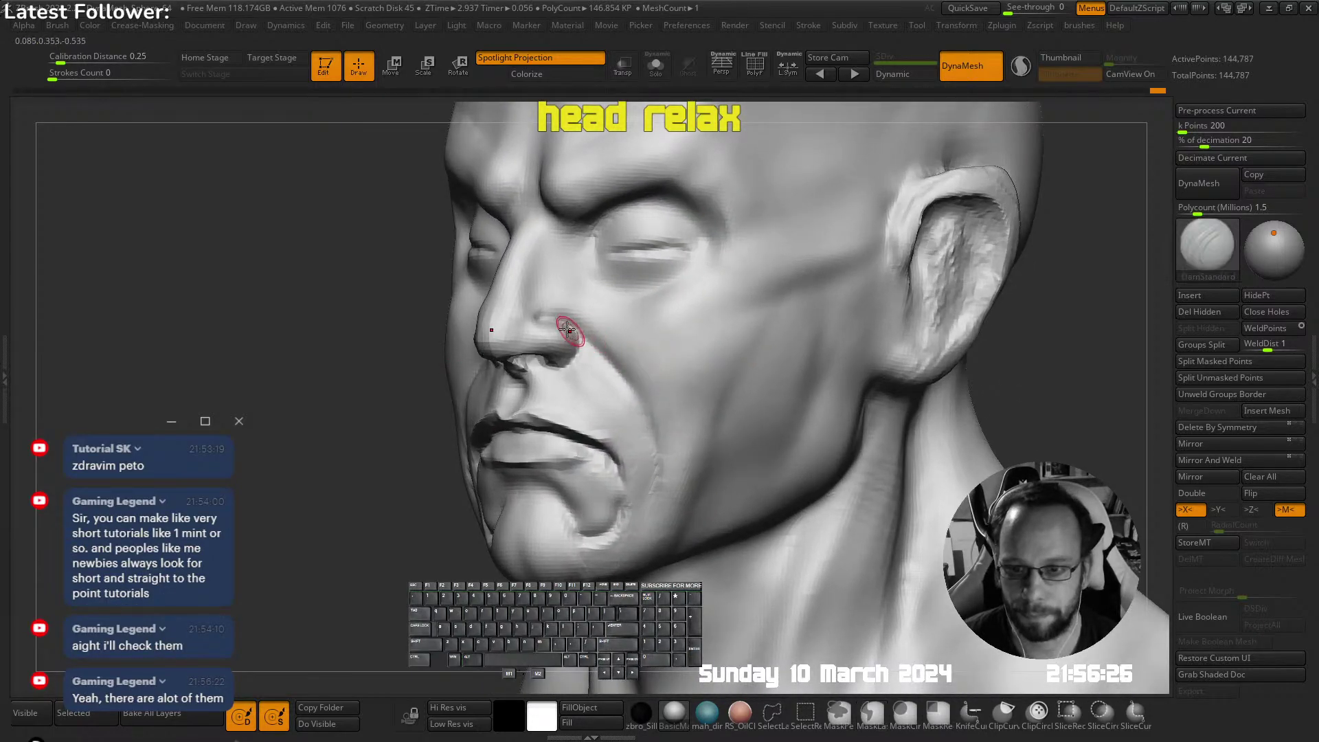
{"action": "left_click_drag", "start_coordinate": [568, 331], "coordinate": [547, 319]}
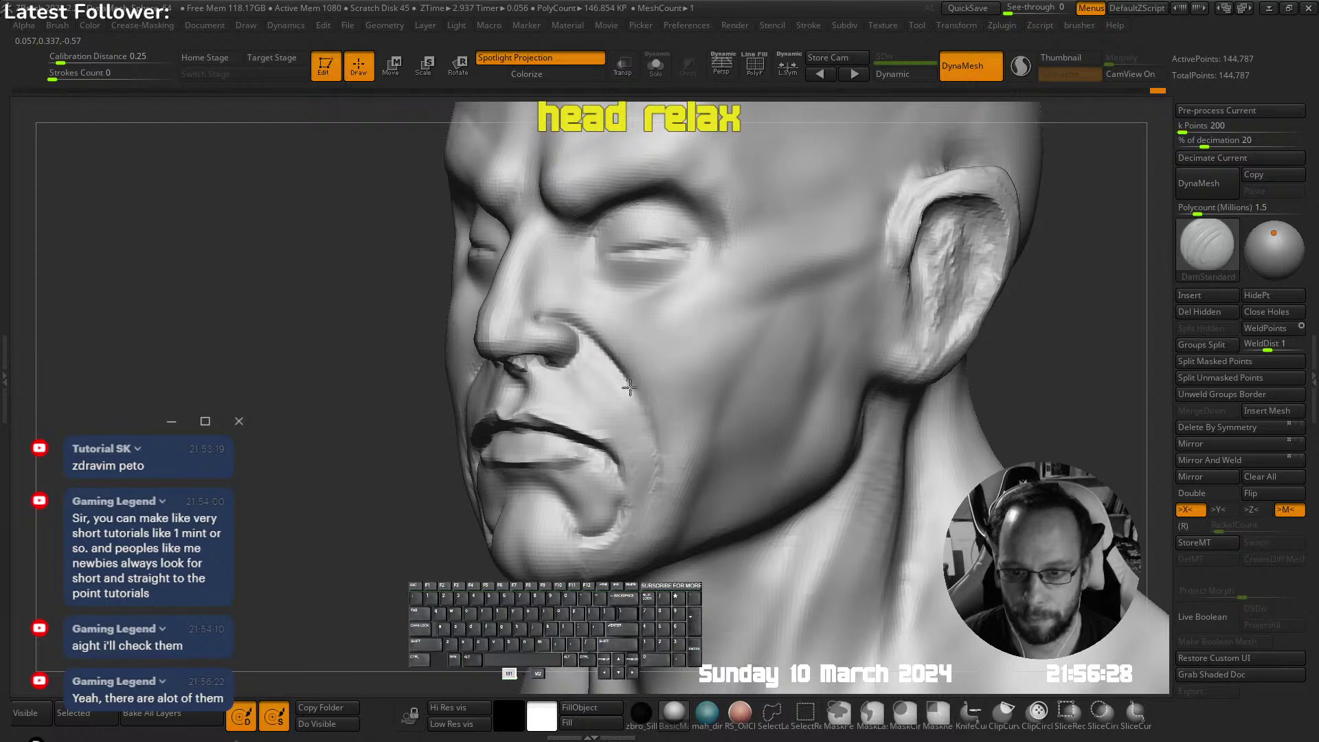
{"action": "right_click_drag", "start_coordinate": [651, 437], "coordinate": [524, 353]}
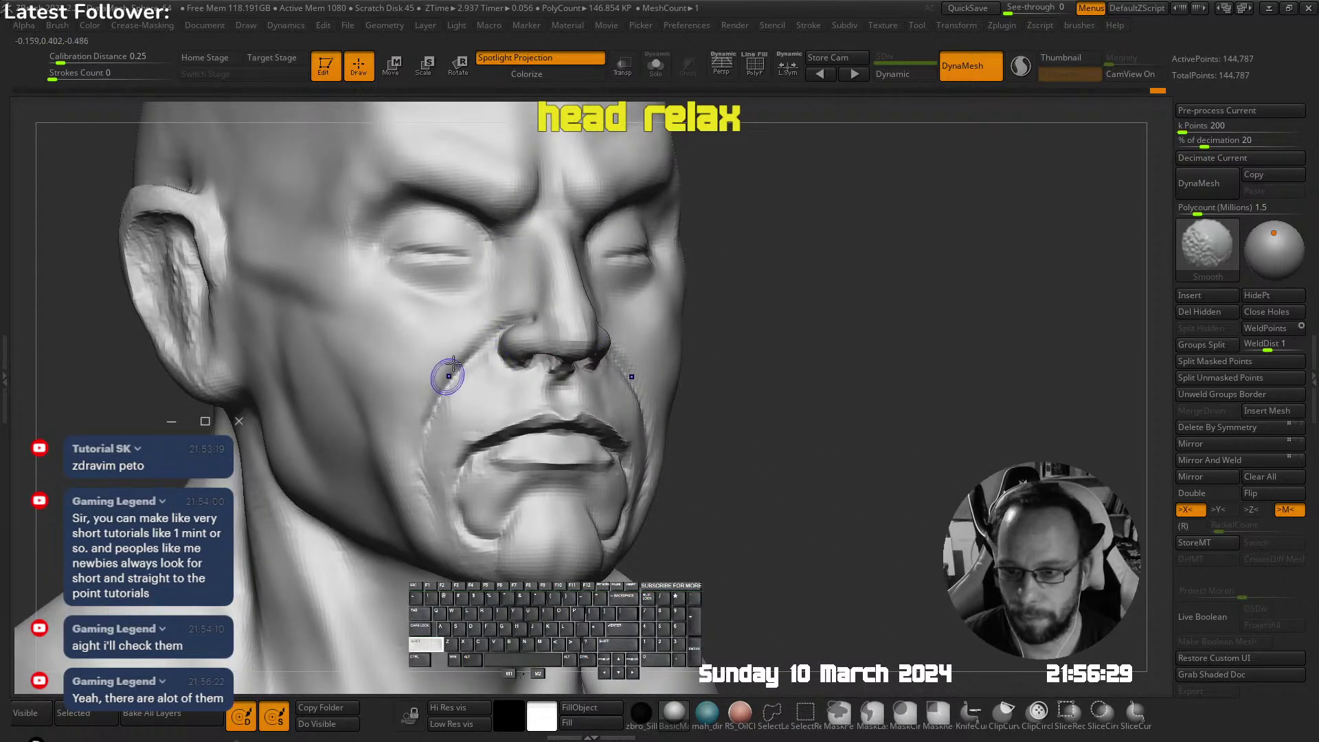
{"action": "right_click_drag", "start_coordinate": [442, 377], "coordinate": [573, 288]}
Build up and recess the lower cheek beside the mouth with the U_builtup brush, and smooth the surface
{"action": "right_click_drag", "start_coordinate": [715, 309], "coordinate": [629, 292]}
{"action": "right_click", "coordinate": [684, 284]}
{"action": "left_click", "coordinate": [641, 302]}
{"action": "mouse_move", "coordinate": [701, 349]}
{"action": "right_mouse_down", "text": "alt"}
{"action": "mouse_move", "coordinate": [686, 312]}
{"action": "mouse_move", "coordinate": [629, 344]}
{"action": "right_mouse_up", "text": "alt"}
{"action": "key", "text": "s"}
{"action": "left_click_drag", "start_coordinate": [637, 331], "coordinate": [616, 401]}
{"action": "right_click_drag", "start_coordinate": [617, 401], "coordinate": [630, 328]}
{"action": "left_click_drag", "start_coordinate": [610, 417], "coordinate": [611, 391], "text": "alt"}
{"action": "right_click_drag", "start_coordinate": [642, 389], "coordinate": [610, 368]}
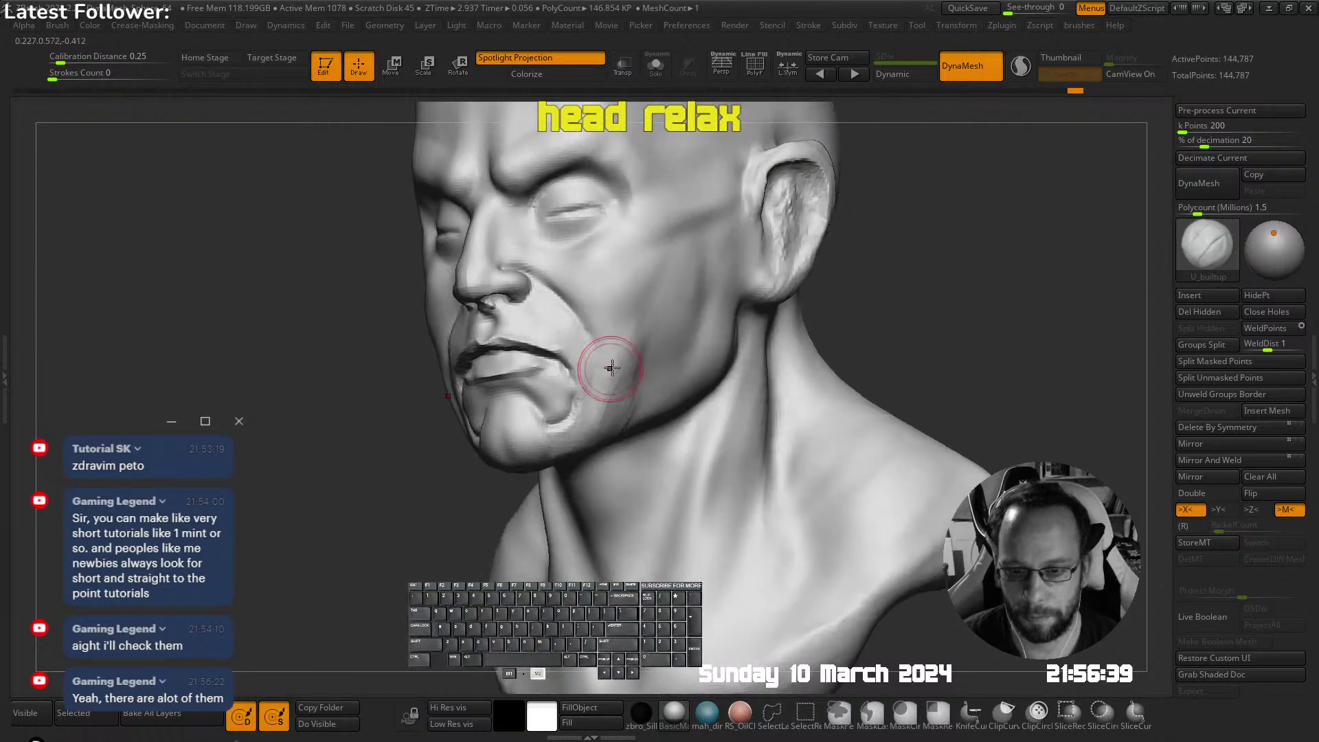
{"action": "mouse_move", "coordinate": [610, 374]}
{"action": "left_mouse_down", "text": "shift"}
{"action": "mouse_move", "coordinate": [607, 397]}
{"action": "mouse_move", "coordinate": [625, 395]}
{"action": "left_mouse_up", "text": "shift"}
Fill the hollow below the mouth corner beside the chin with the U_builtup brush and smooth it
{"action": "right_click_drag", "start_coordinate": [686, 357], "coordinate": [629, 330], "text": "ctrl"}
{"action": "mouse_move", "coordinate": [628, 329]}
{"action": "right_mouse_down"}
{"action": "mouse_move", "coordinate": [702, 338]}
{"action": "mouse_move", "coordinate": [677, 370]}
{"action": "right_mouse_up"}
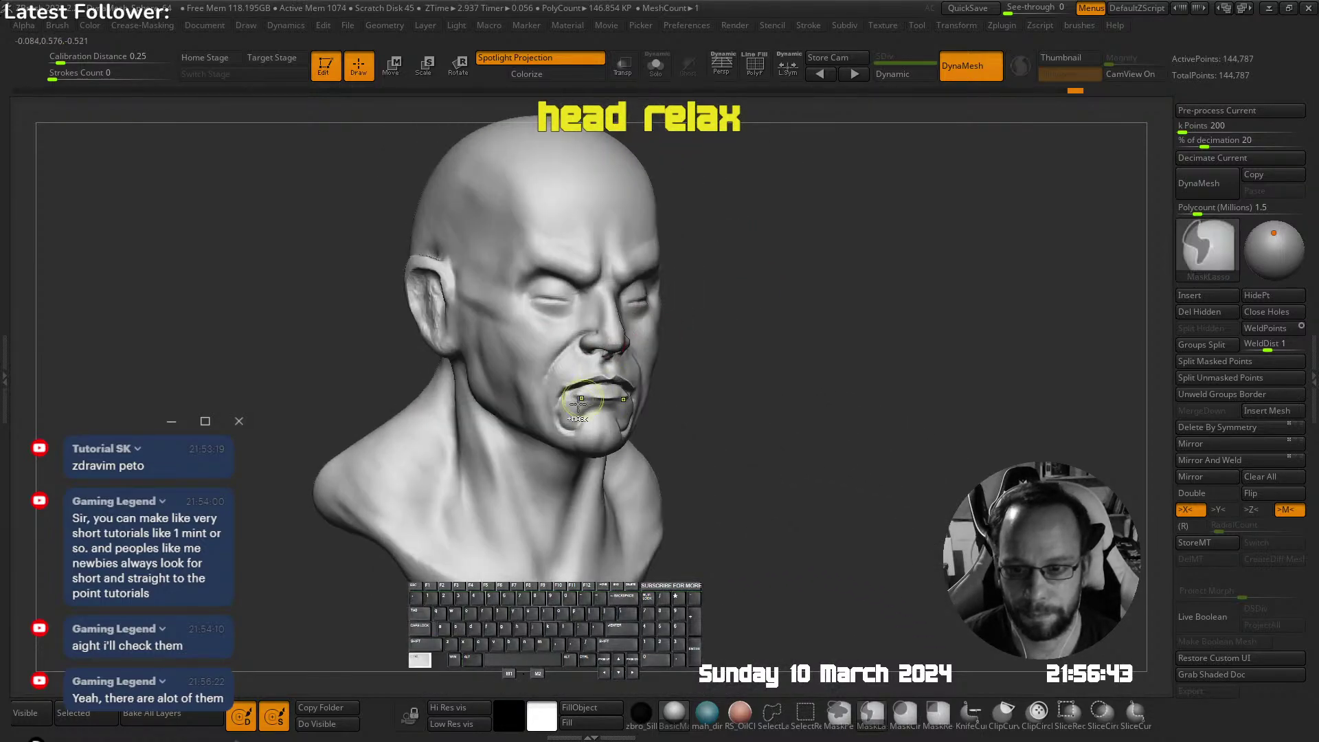
{"action": "mouse_move", "coordinate": [596, 384]}
{"action": "right_mouse_down", "text": "ctrl"}
{"action": "mouse_move", "coordinate": [605, 432]}
{"action": "mouse_move", "coordinate": [606, 421]}
{"action": "right_mouse_up", "text": "ctrl"}
{"action": "key", "text": "s"}
{"action": "left_click_drag", "start_coordinate": [606, 415], "coordinate": [544, 414]}
{"action": "left_click", "coordinate": [546, 414]}
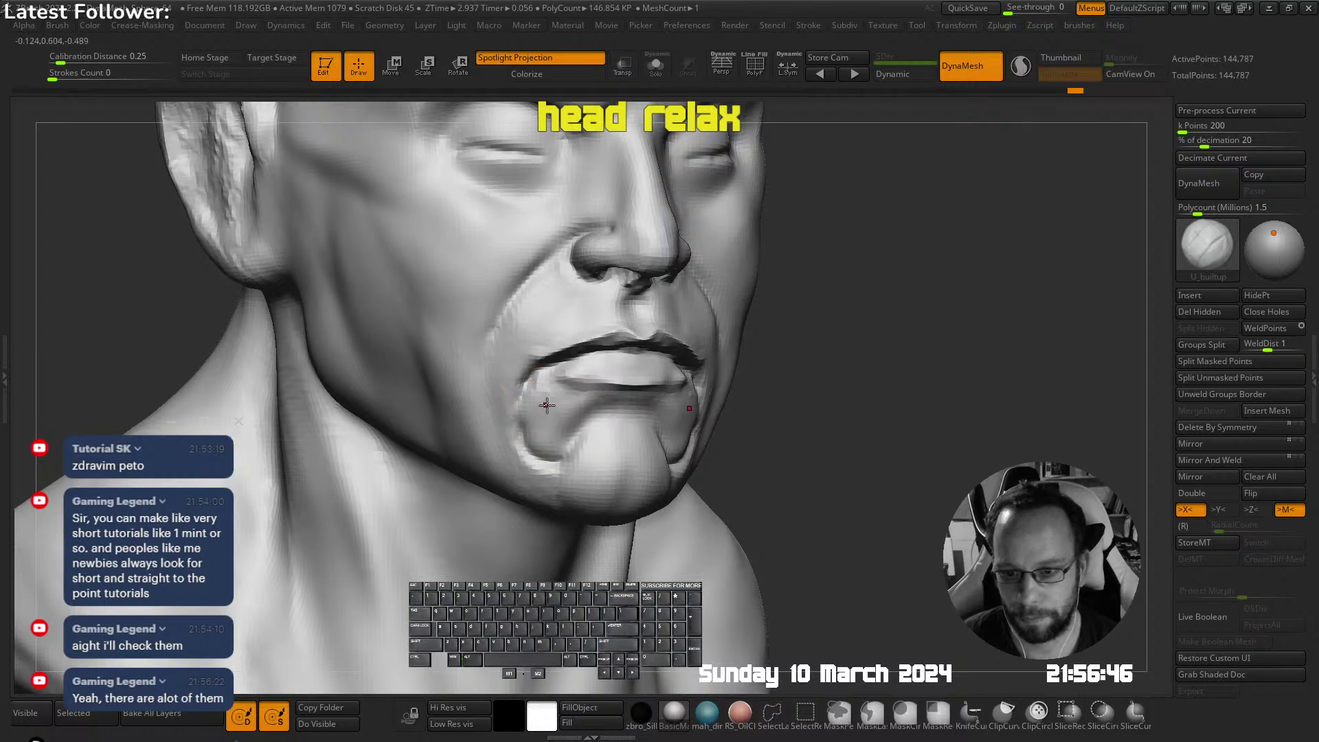
{"action": "left_click", "coordinate": [551, 405]}
{"action": "key", "text": "s"}
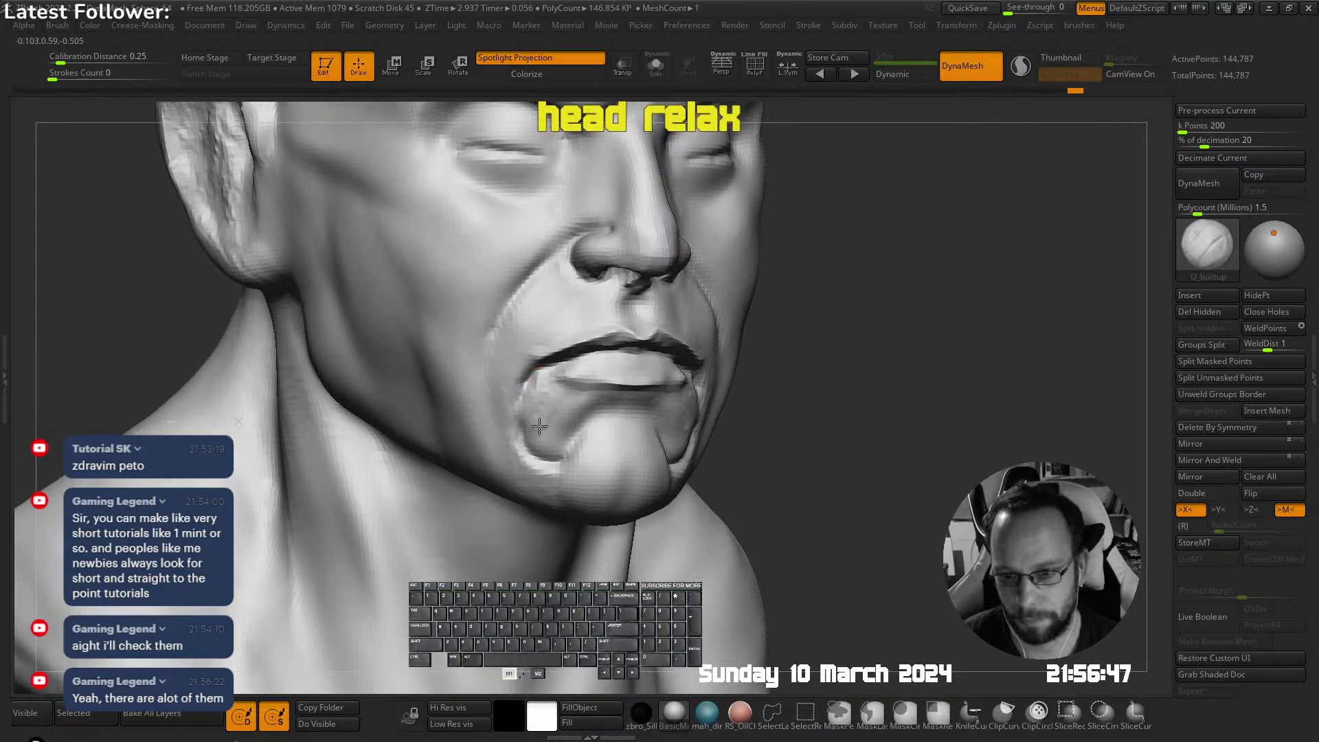
{"action": "left_click_drag", "start_coordinate": [578, 431], "coordinate": [550, 394], "text": "shift"}
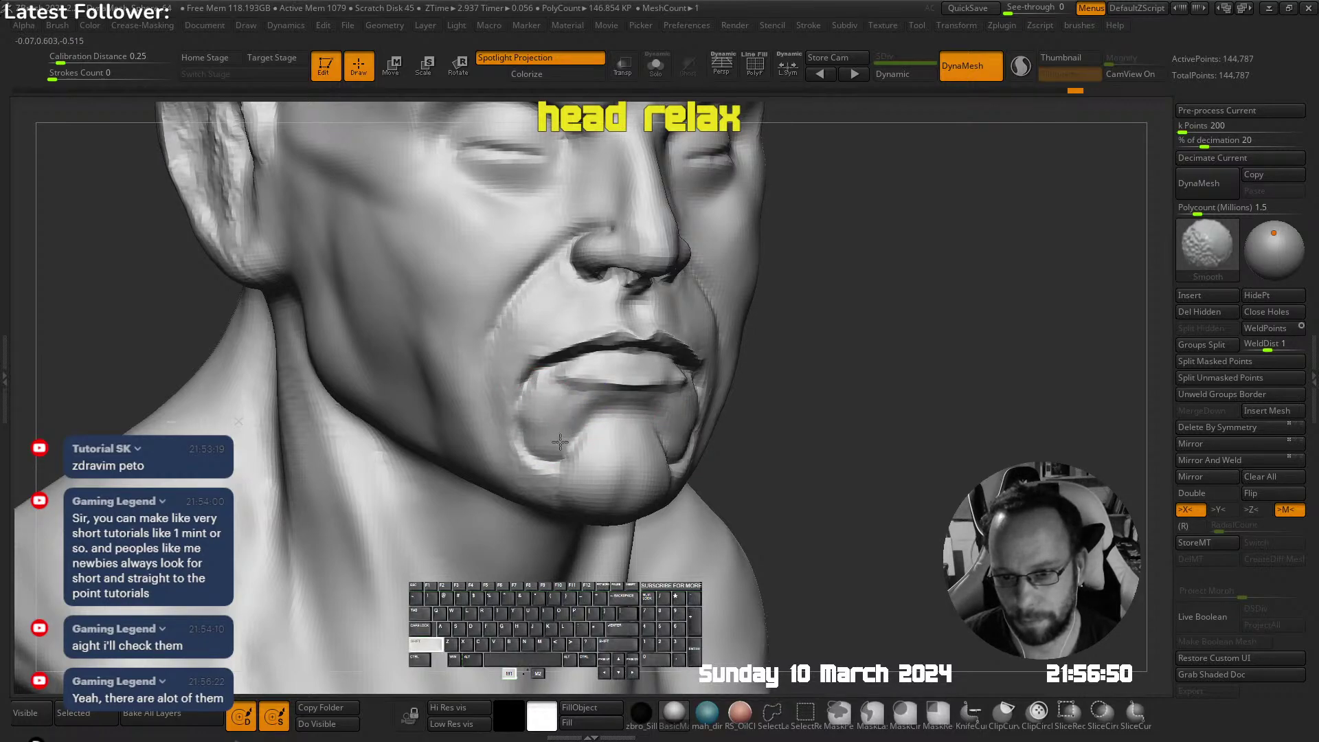
{"action": "left_click_drag", "start_coordinate": [560, 442], "coordinate": [556, 456], "text": "shift"}
{"action": "right_click_drag", "start_coordinate": [597, 376], "coordinate": [624, 377]}
{"action": "left_click_drag", "start_coordinate": [549, 412], "coordinate": [510, 428], "text": "shift"}
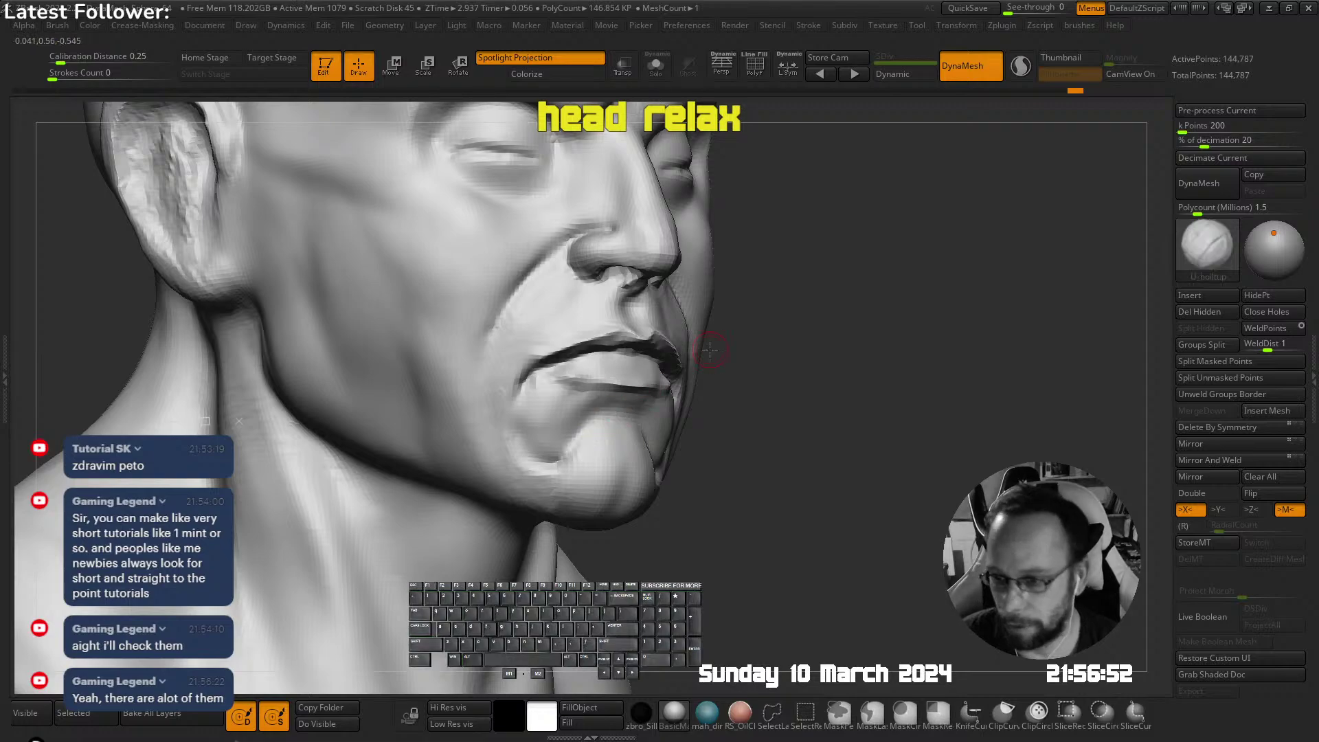
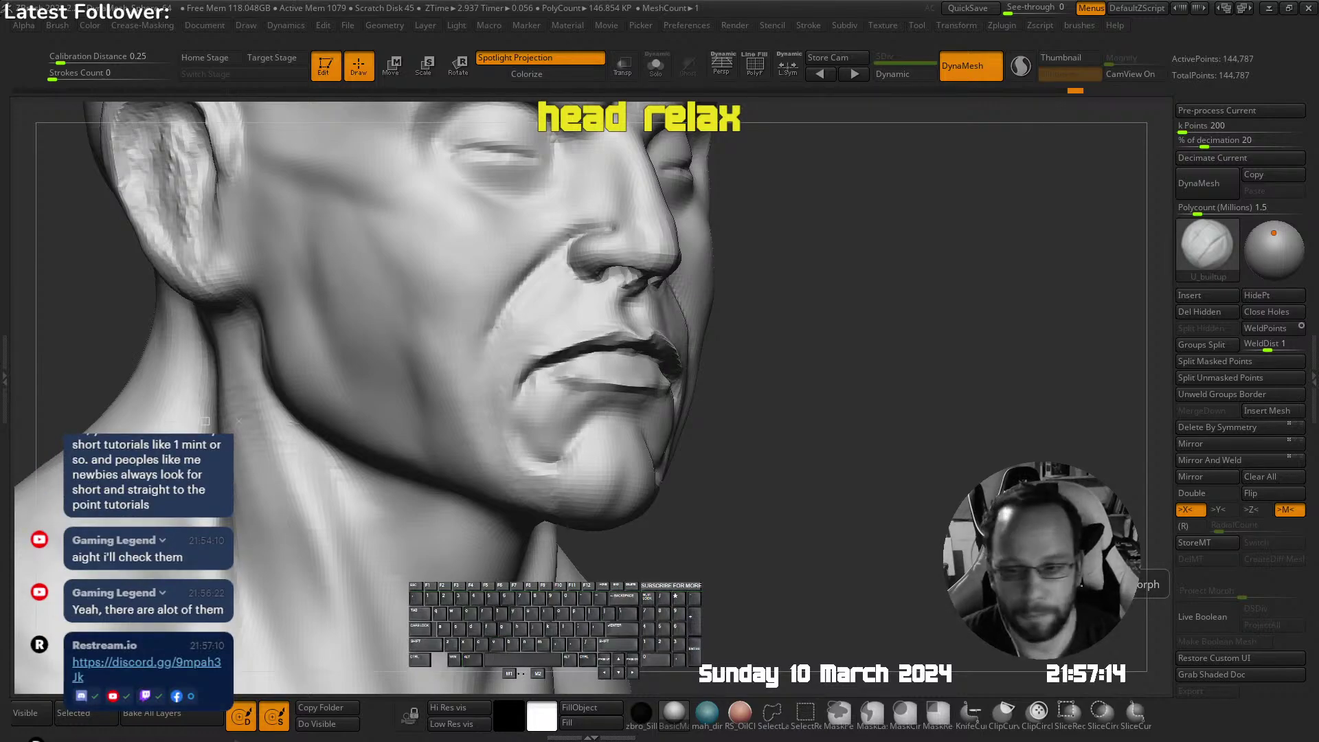
Build up the cheek along the outer side of the upper nasolabial fold with the U_builtup brush
{"action": "mouse_move", "coordinate": [694, 364]}
{"action": "right_mouse_down"}
{"action": "mouse_move", "coordinate": [641, 359]}
{"action": "mouse_move", "coordinate": [636, 277]}
{"action": "mouse_move", "coordinate": [546, 283]}
{"action": "right_mouse_up"}
{"action": "key", "text": "shift+Tab"}
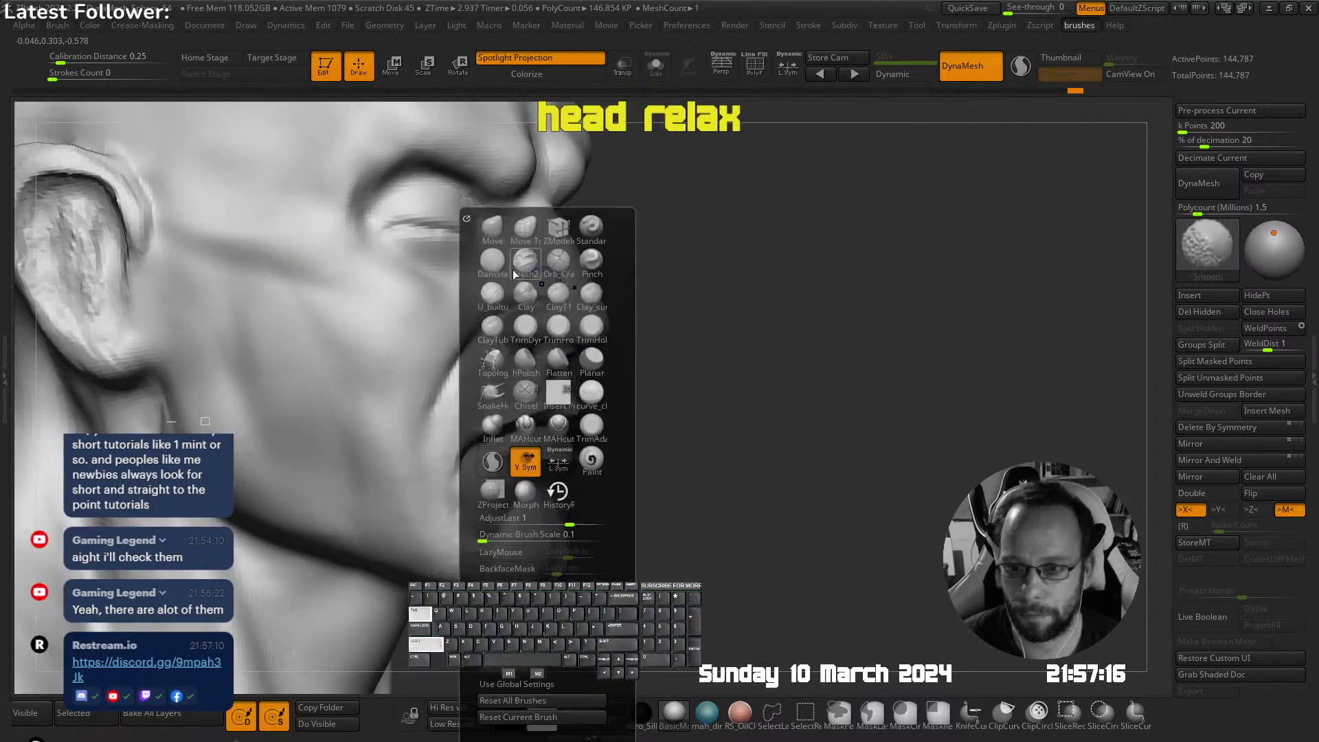
{"action": "left_click", "coordinate": [500, 296]}
{"action": "right_click_drag", "start_coordinate": [288, 359], "coordinate": [414, 348]}
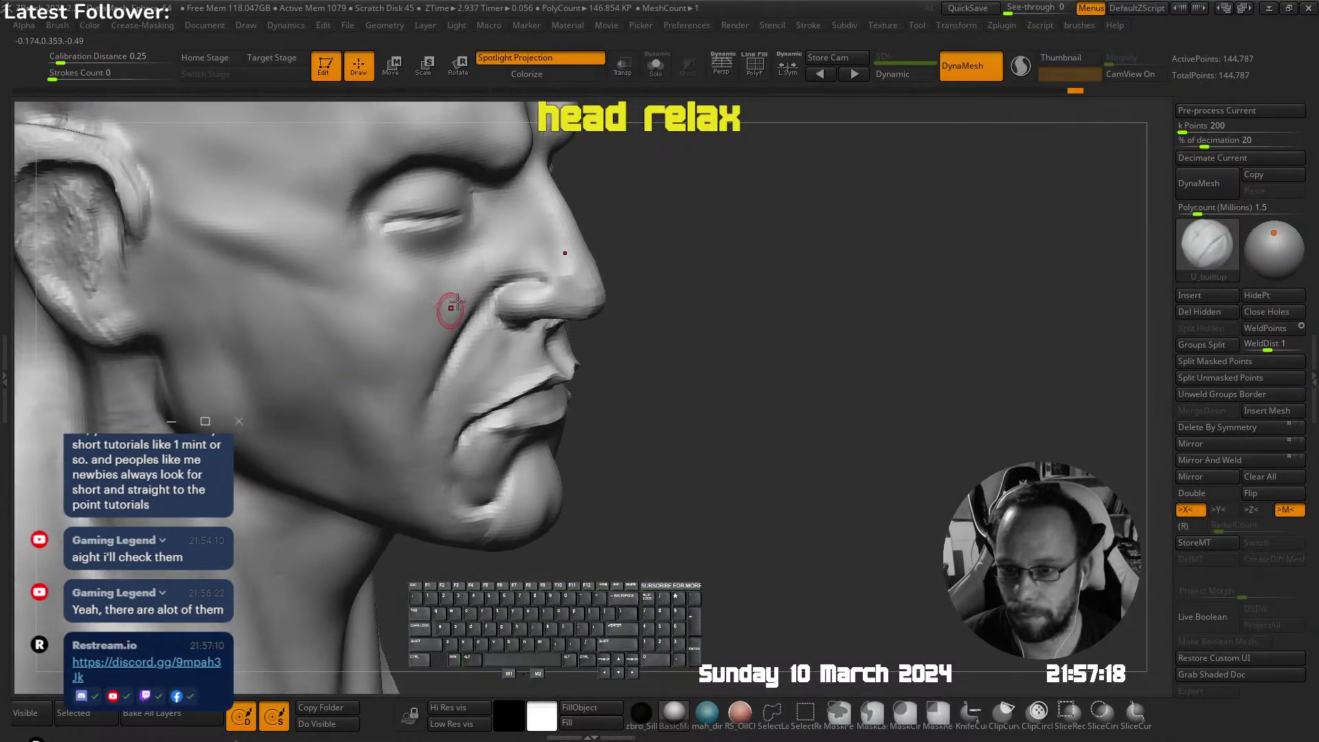
{"action": "right_click_drag", "start_coordinate": [467, 303], "coordinate": [443, 293]}
{"action": "mouse_move", "coordinate": [482, 280]}
{"action": "left_mouse_down"}
{"action": "mouse_move", "coordinate": [413, 380]}
{"action": "mouse_move", "coordinate": [435, 312]}
{"action": "left_mouse_up"}
{"action": "mouse_move", "coordinate": [435, 312]}
{"action": "right_mouse_down"}
{"action": "mouse_move", "coordinate": [604, 315]}
{"action": "mouse_move", "coordinate": [636, 329]}
{"action": "mouse_move", "coordinate": [587, 334]}
{"action": "right_mouse_up"}
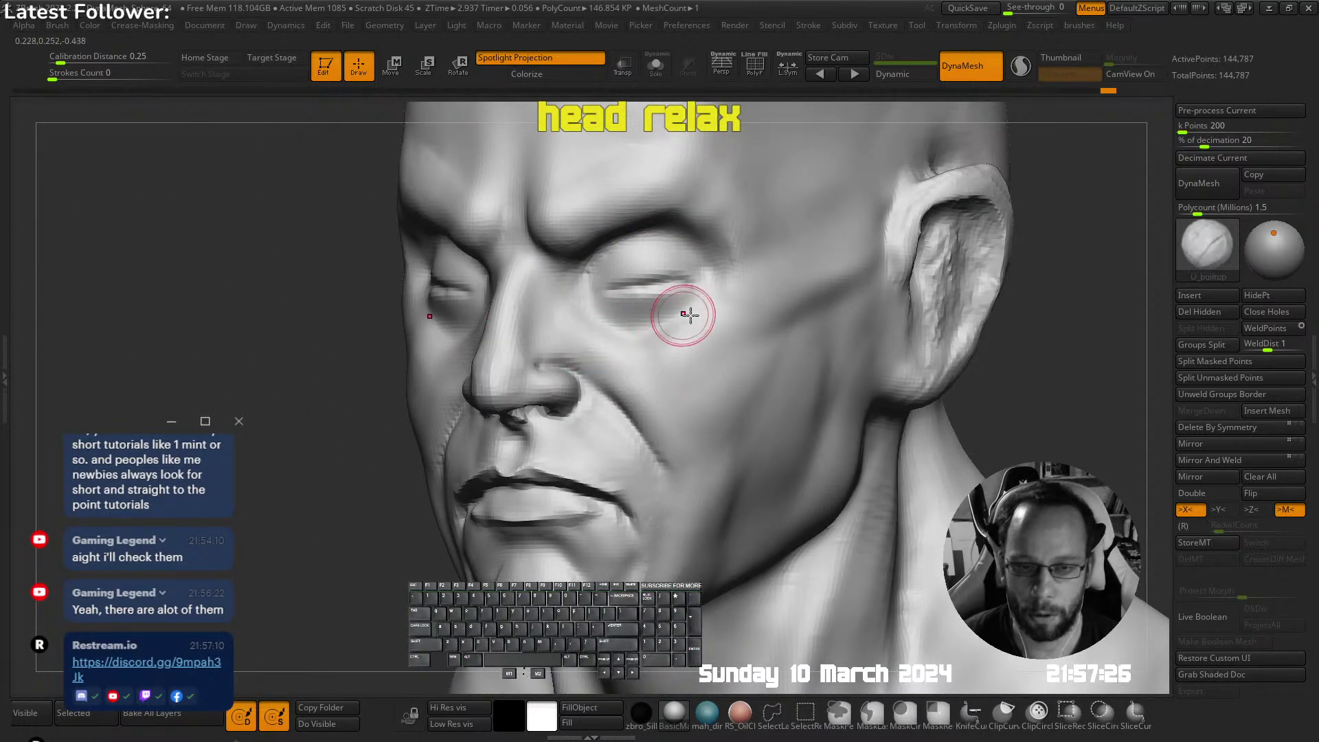
{"action": "mouse_move", "coordinate": [682, 312]}
{"action": "right_mouse_down"}
{"action": "mouse_move", "coordinate": [614, 344]}
{"action": "mouse_move", "coordinate": [648, 344]}
{"action": "mouse_move", "coordinate": [674, 303]}
{"action": "mouse_move", "coordinate": [613, 326]}
{"action": "right_mouse_up"}
{"action": "right_click_drag", "start_coordinate": [614, 326], "coordinate": [748, 234], "text": "shift"}
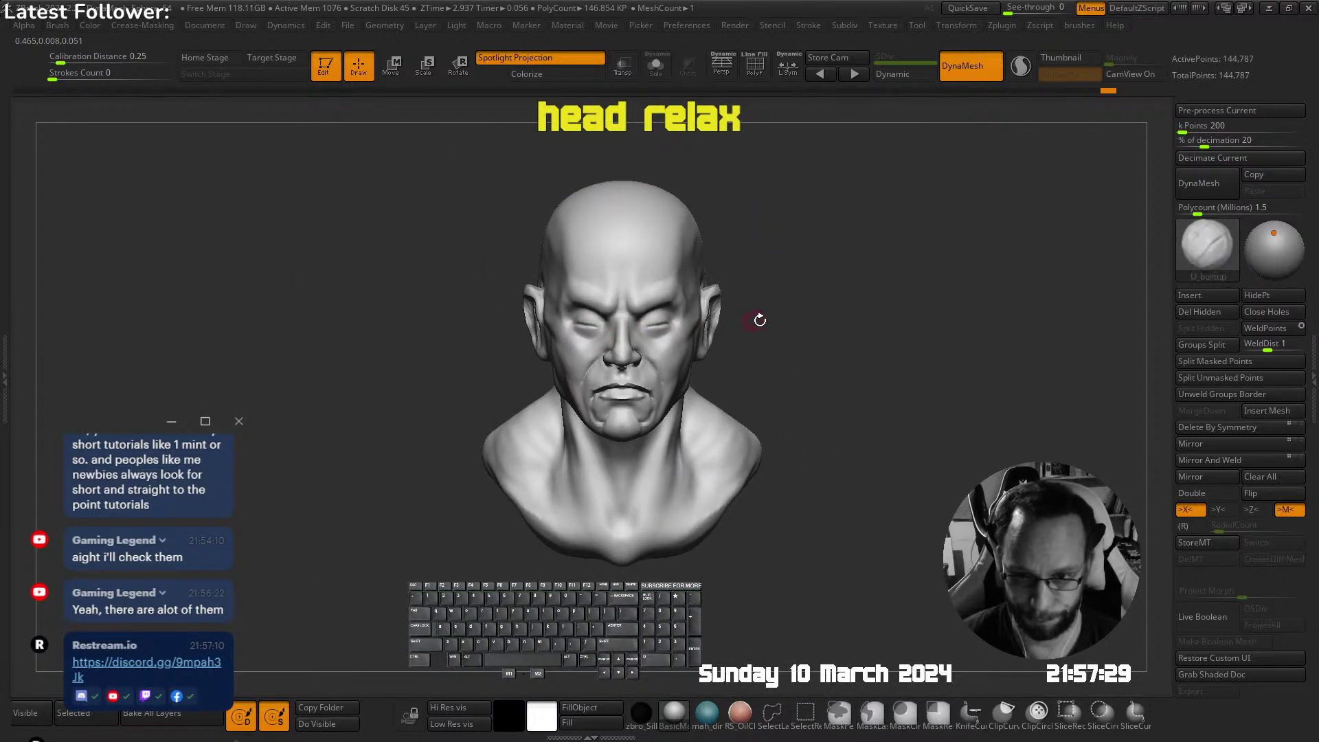
Insert a Sphere3D mesh as a new subtool for the eyeball
{"action": "key", "text": "F1"}
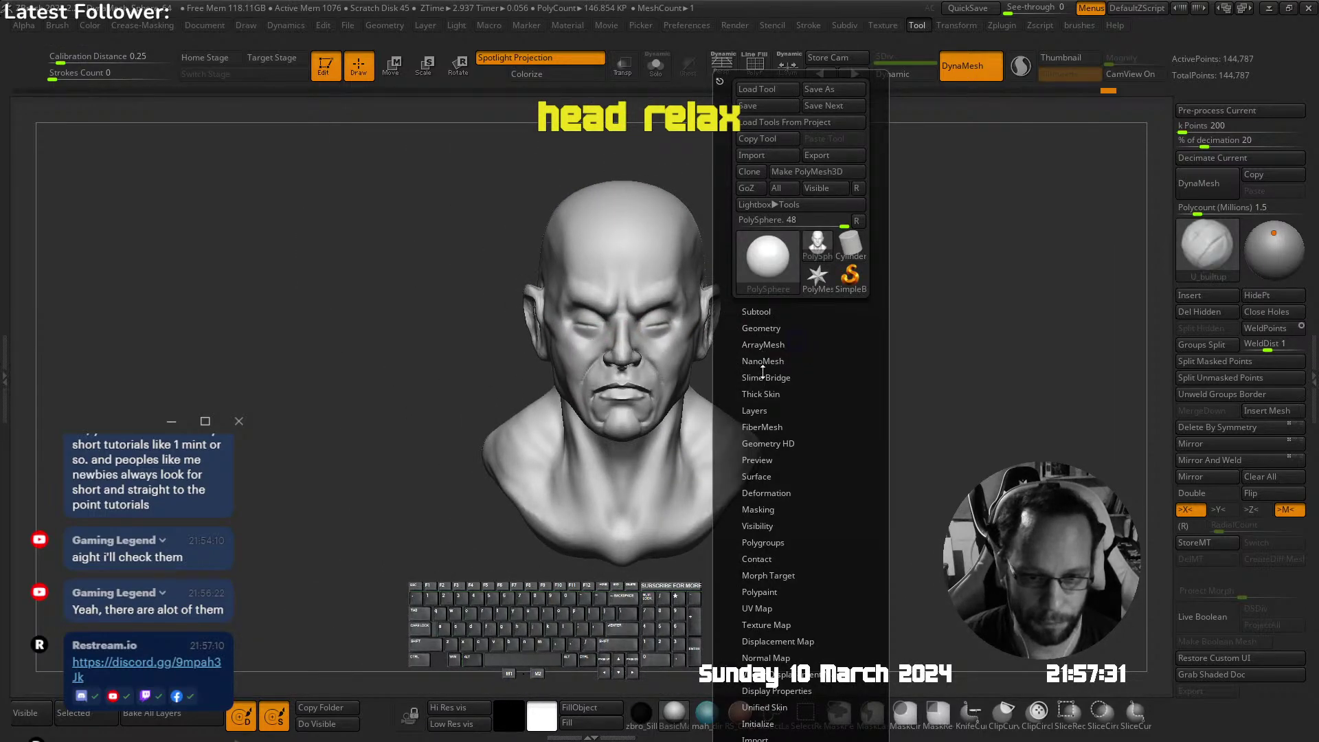
{"action": "left_click", "coordinate": [756, 312]}
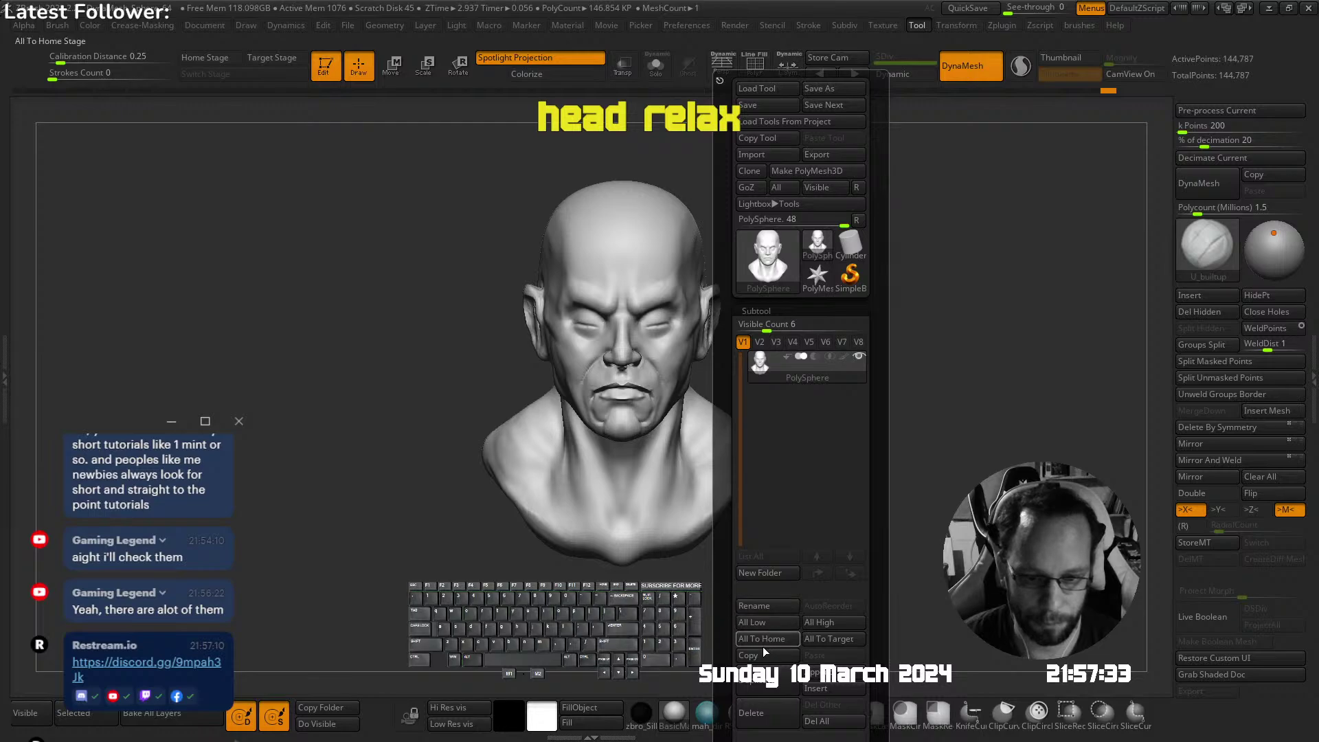
{"action": "scroll", "coordinate": [883, 447], "scroll_direction": "down", "scroll_amount": 5}
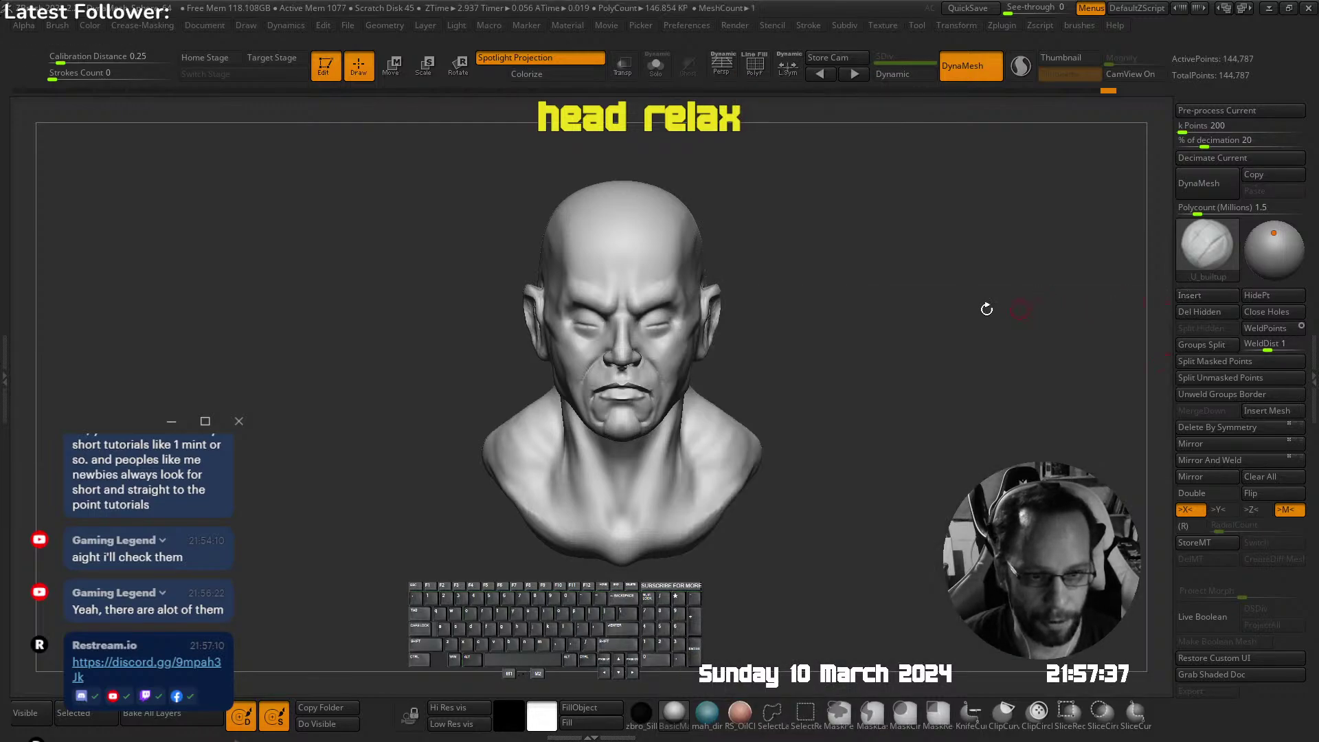
{"action": "left_click", "coordinate": [1201, 294]}
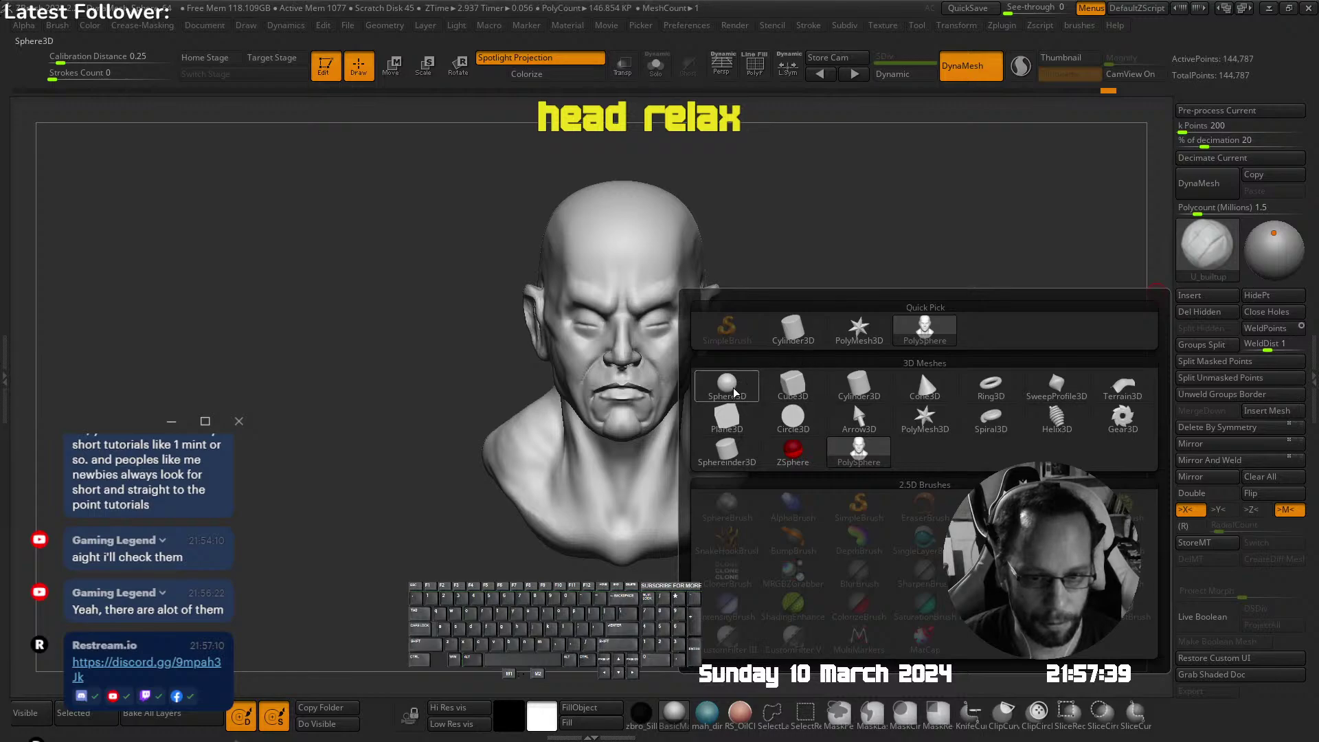
{"action": "left_click", "coordinate": [853, 401]}
Make the new sphere the active subtool, show its polyframe and face its pole in the view
{"action": "key", "text": "w"}
{"action": "right_click_drag", "start_coordinate": [724, 246], "coordinate": [872, 233]}
{"action": "right_click_drag", "start_coordinate": [872, 233], "coordinate": [698, 366], "text": "alt"}
{"action": "key", "text": "alt+s"}
{"action": "key", "text": "shift+f"}
{"action": "right_click_drag", "start_coordinate": [682, 315], "coordinate": [773, 197]}
{"action": "right_click_drag", "start_coordinate": [629, 351], "coordinate": [607, 448]}
{"action": "right_click_drag", "start_coordinate": [727, 373], "coordinate": [750, 249], "text": "shift"}
{"action": "key", "text": "alt+s"}
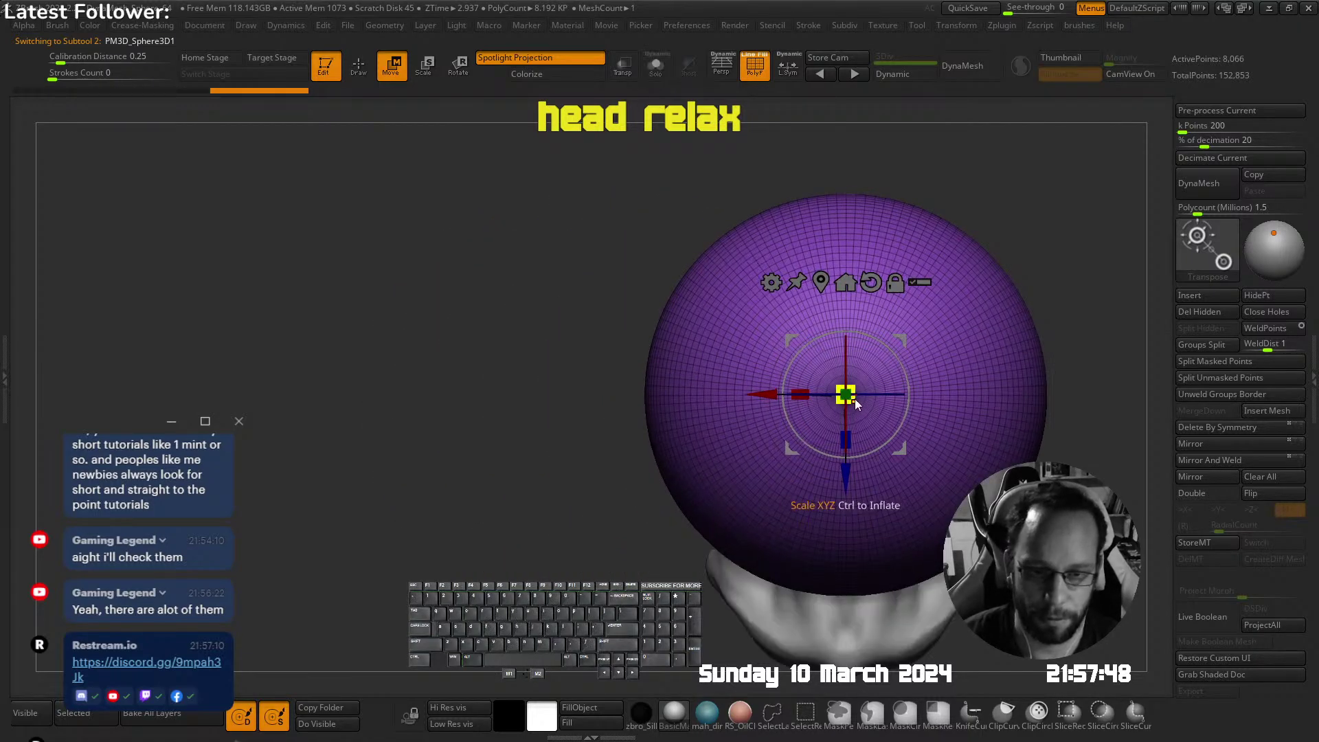
Hide the polyframe and carve a round iris recess around the sphere's pole with the inverted U_builtup brush
{"action": "right_click_drag", "start_coordinate": [802, 284], "coordinate": [622, 285], "text": "alt"}
{"action": "key", "text": "shift+Tab"}
{"action": "left_click", "coordinate": [575, 294]}
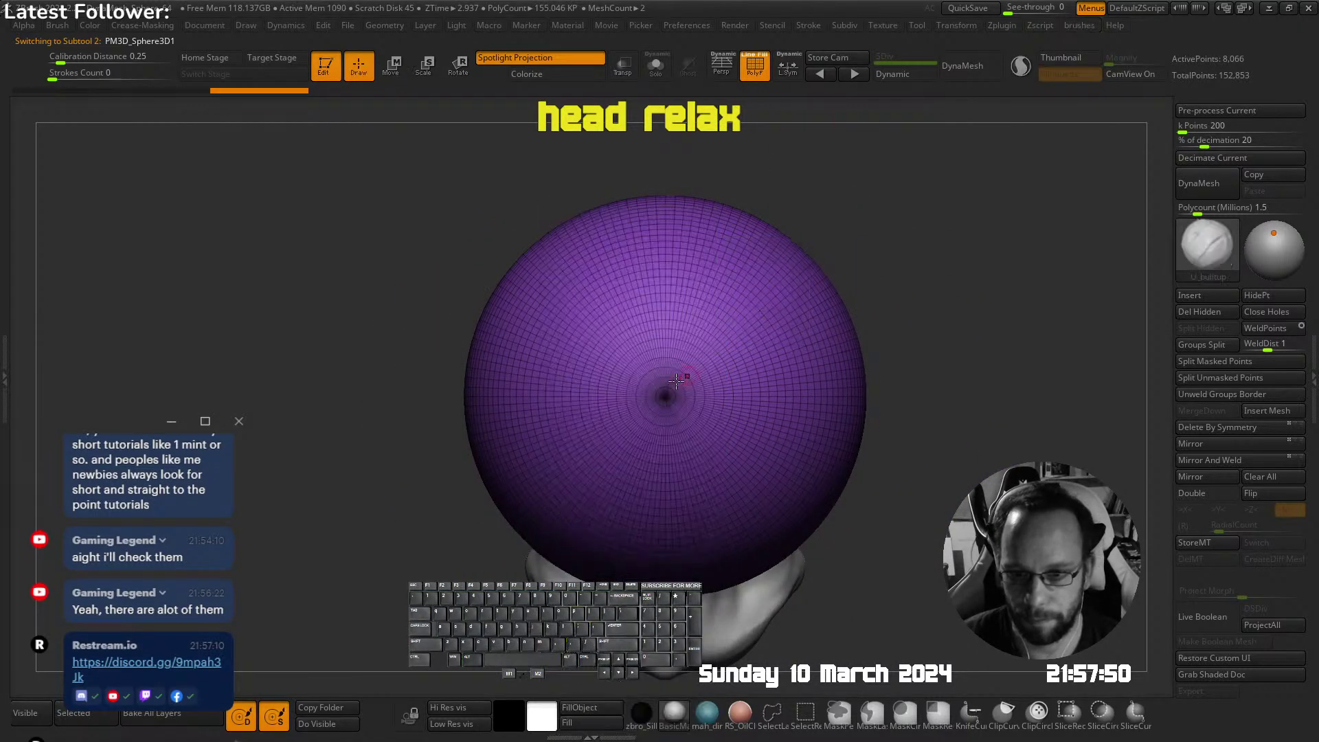
{"action": "key", "text": "s"}
{"action": "key", "text": "shift+f"}
{"action": "mouse_move", "coordinate": [654, 390]}
{"action": "left_mouse_down", "text": "alt"}
{"action": "mouse_move", "coordinate": [674, 368]}
{"action": "mouse_move", "coordinate": [694, 398]}
{"action": "mouse_move", "coordinate": [642, 418]}
{"action": "mouse_move", "coordinate": [674, 393]}
{"action": "mouse_move", "coordinate": [623, 429]}
{"action": "mouse_move", "coordinate": [663, 387]}
{"action": "mouse_move", "coordinate": [639, 427]}
{"action": "mouse_move", "coordinate": [654, 385]}
{"action": "mouse_move", "coordinate": [686, 376]}
{"action": "mouse_move", "coordinate": [671, 329]}
{"action": "mouse_move", "coordinate": [652, 381]}
{"action": "left_mouse_up", "text": "alt"}
{"action": "key", "text": "ctrl+z"}
{"action": "key", "text": "s"}
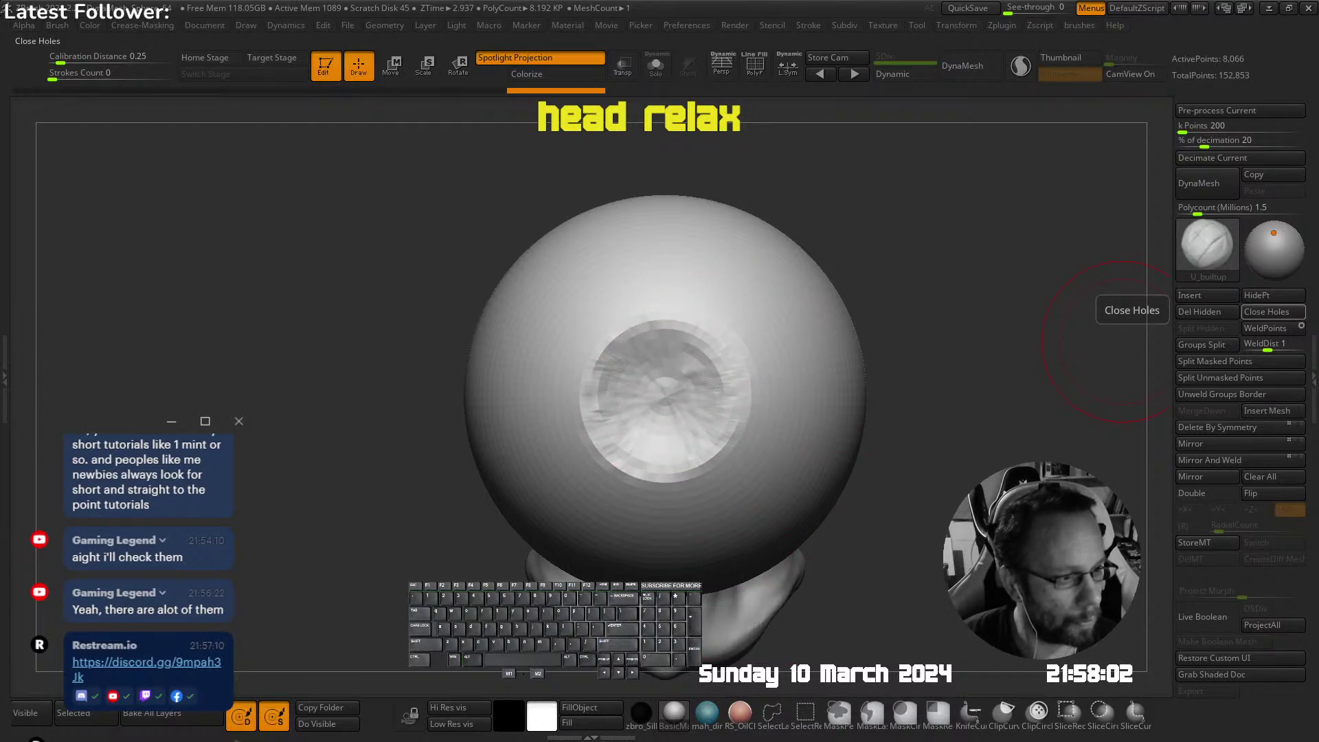
Deepen the eyeball's iris recess into an even round bowl with the inverted U_builtup brush and smooth its surface
{"action": "key", "text": "s"}
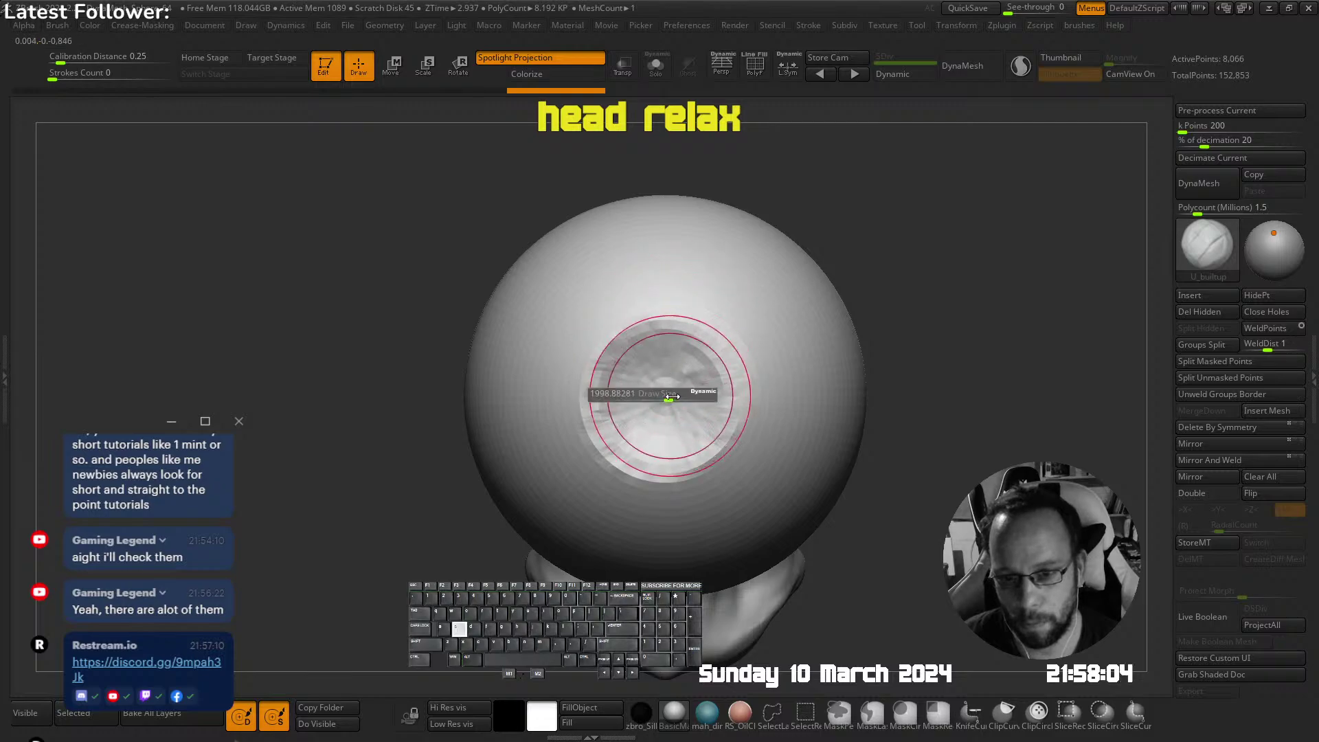
{"action": "mouse_move", "coordinate": [669, 395]}
{"action": "left_mouse_down", "text": "alt"}
{"action": "mouse_move", "coordinate": [666, 360]}
{"action": "mouse_move", "coordinate": [649, 398]}
{"action": "mouse_move", "coordinate": [677, 384]}
{"action": "mouse_move", "coordinate": [710, 409]}
{"action": "mouse_move", "coordinate": [676, 447]}
{"action": "mouse_move", "coordinate": [629, 361]}
{"action": "mouse_move", "coordinate": [711, 364]}
{"action": "mouse_move", "coordinate": [681, 434]}
{"action": "mouse_move", "coordinate": [666, 405]}
{"action": "left_mouse_up", "text": "alt"}
{"action": "mouse_move", "coordinate": [666, 405]}
{"action": "left_mouse_down", "text": "shift"}
{"action": "mouse_move", "coordinate": [623, 420]}
{"action": "mouse_move", "coordinate": [635, 357]}
{"action": "left_mouse_up", "text": "shift"}
{"action": "right_click_drag", "start_coordinate": [668, 421], "coordinate": [670, 378], "text": "ctrl"}
{"action": "mouse_move", "coordinate": [670, 378]}
{"action": "right_mouse_down"}
{"action": "mouse_move", "coordinate": [761, 317]}
{"action": "mouse_move", "coordinate": [659, 308]}
{"action": "mouse_move", "coordinate": [653, 394]}
{"action": "mouse_move", "coordinate": [683, 357]}
{"action": "mouse_move", "coordinate": [686, 314]}
{"action": "right_mouse_up"}
{"action": "left_click_drag", "start_coordinate": [549, 323], "coordinate": [548, 364], "text": "shift"}
{"action": "right_click_drag", "start_coordinate": [592, 350], "coordinate": [676, 382], "text": "alt"}
{"action": "right_click_drag", "start_coordinate": [676, 381], "coordinate": [678, 299], "text": "ctrl"}
{"action": "key", "text": "s"}
{"action": "left_click_drag", "start_coordinate": [645, 389], "coordinate": [642, 399], "text": "alt"}
{"action": "right_click_drag", "start_coordinate": [661, 315], "coordinate": [692, 271], "text": "ctrl"}
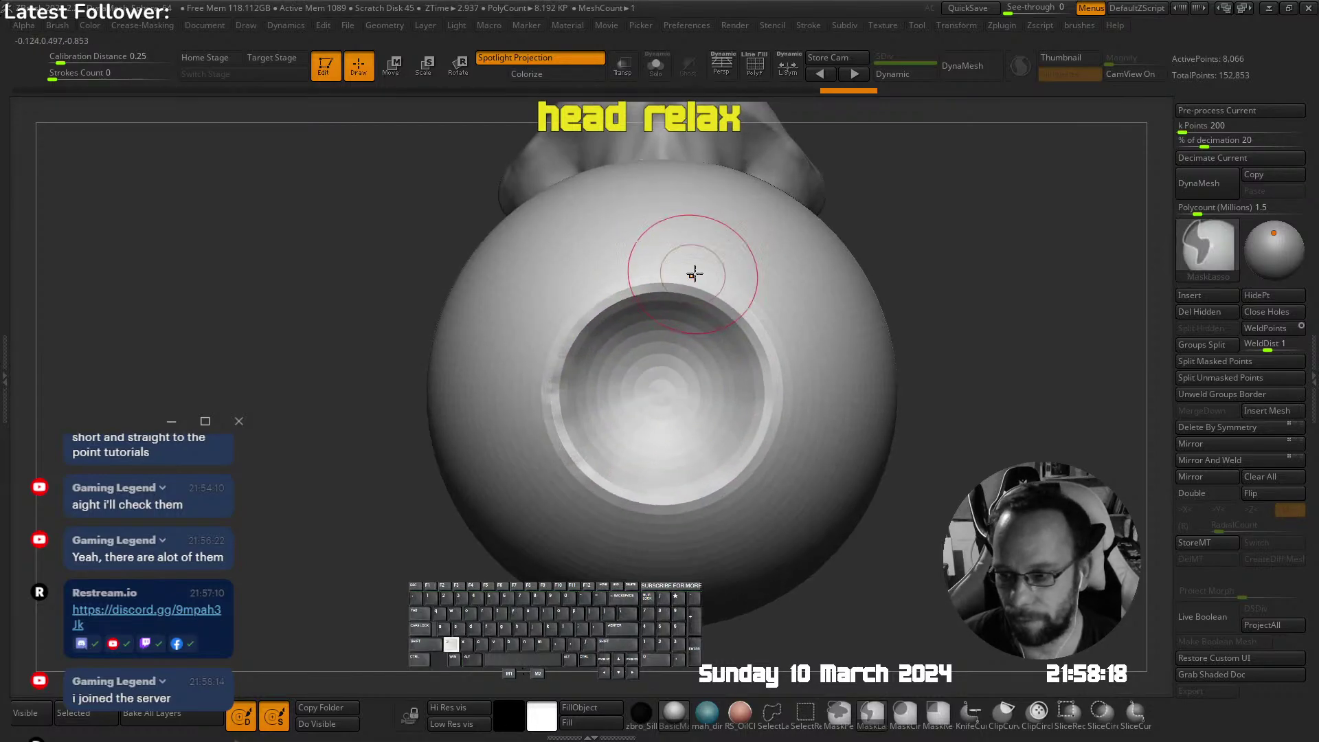
Undo the last carving stroke, carve a smaller round pupil recess at the iris centre and isolate the eyeball
{"action": "key", "text": "z"}
{"action": "left_click", "coordinate": [614, 296]}
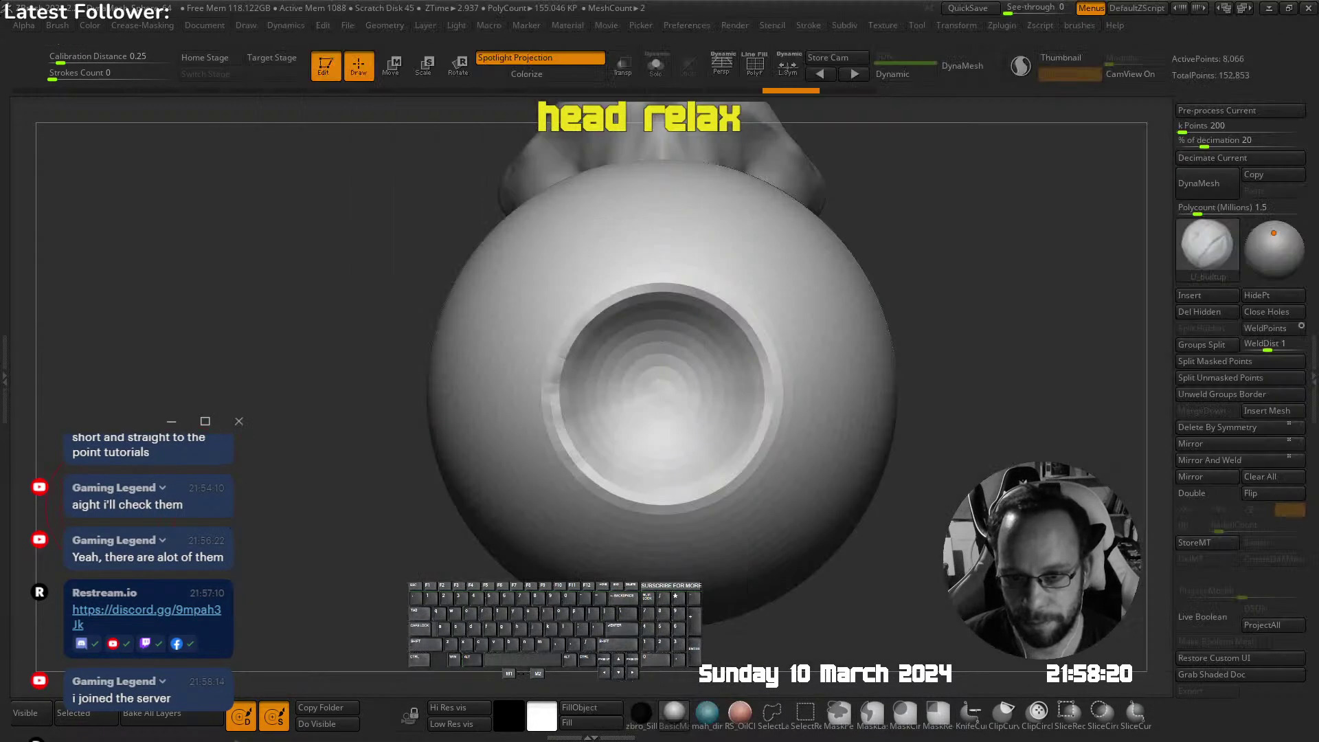
{"action": "key", "text": "s"}
{"action": "mouse_move", "coordinate": [662, 390]}
{"action": "left_mouse_down"}
{"action": "mouse_move", "coordinate": [654, 398]}
{"action": "mouse_move", "coordinate": [699, 390]}
{"action": "left_mouse_up"}
{"action": "mouse_move", "coordinate": [699, 390]}
{"action": "right_mouse_down", "text": "ctrl"}
{"action": "mouse_move", "coordinate": [687, 370]}
{"action": "mouse_move", "coordinate": [677, 386]}
{"action": "right_mouse_up", "text": "ctrl"}
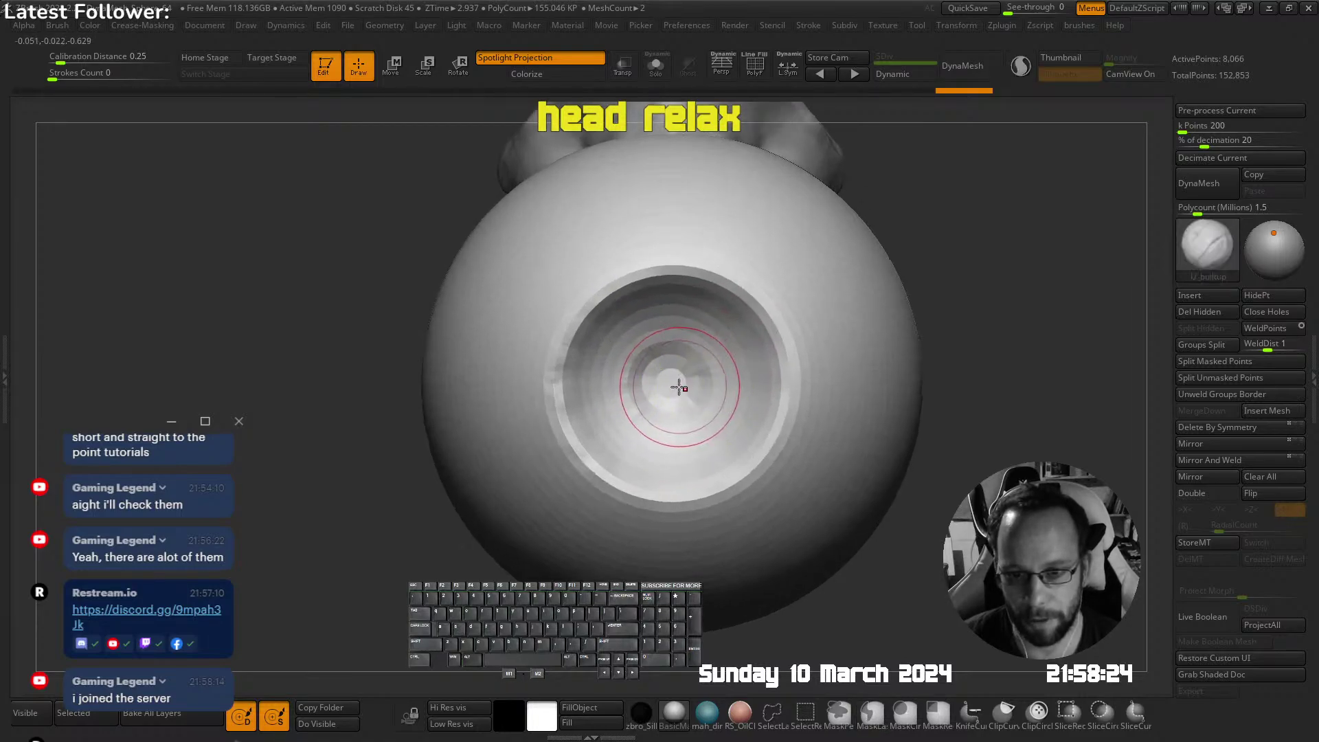
{"action": "mouse_move", "coordinate": [678, 385]}
{"action": "left_mouse_down", "text": "alt"}
{"action": "mouse_move", "coordinate": [664, 398]}
{"action": "mouse_move", "coordinate": [676, 404]}
{"action": "left_mouse_up", "text": "alt"}
{"action": "right_click_drag", "start_coordinate": [661, 412], "coordinate": [788, 342], "text": "ctrl"}
{"action": "key", "text": "alt+s"}
{"action": "right_click_drag", "start_coordinate": [693, 362], "coordinate": [695, 361]}
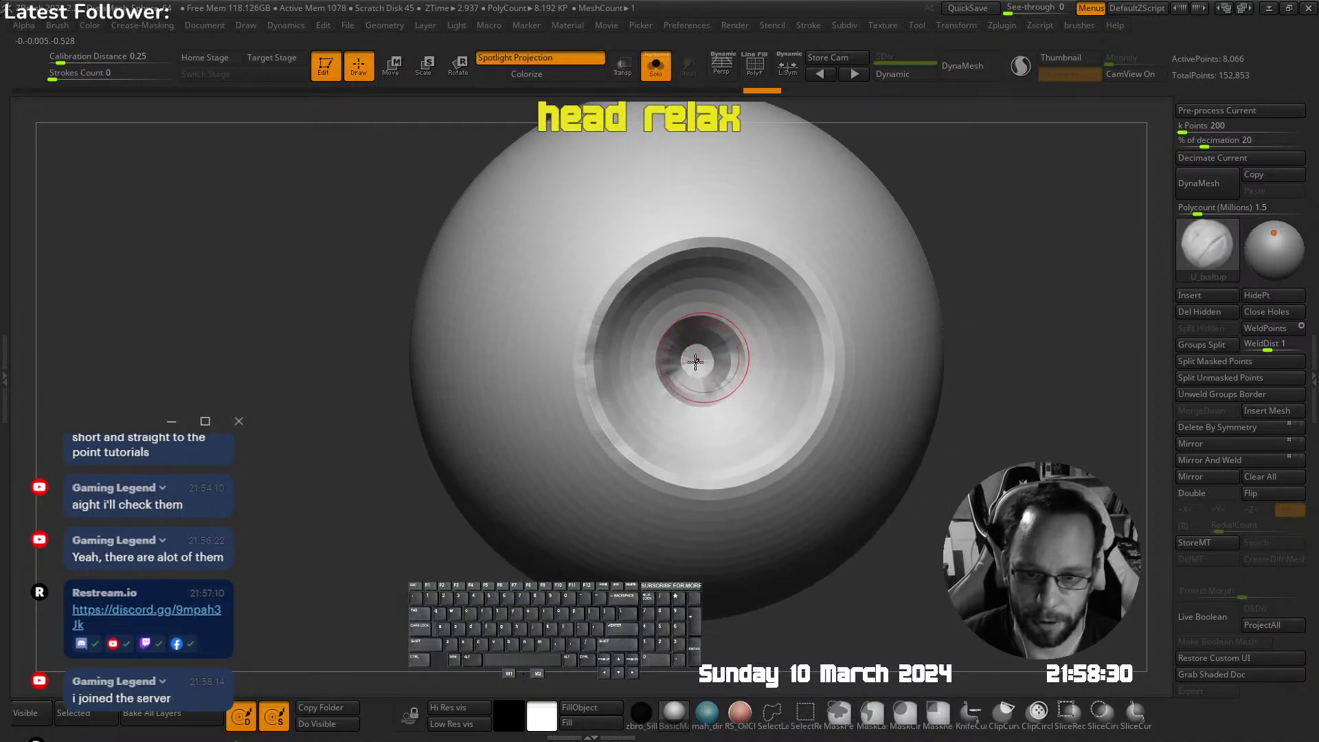
Deepen the pupil recess with the inverted U_builtup brush and undo the smoothing applied to it
{"action": "left_click_drag", "start_coordinate": [717, 343], "coordinate": [716, 360], "text": "alt"}
{"action": "mouse_move", "coordinate": [714, 364]}
{"action": "left_mouse_down", "text": "shift"}
{"action": "mouse_move", "coordinate": [705, 371]}
{"action": "mouse_move", "coordinate": [733, 369]}
{"action": "left_mouse_up", "text": "shift"}
{"action": "right_click_drag", "start_coordinate": [775, 313], "coordinate": [756, 302]}
{"action": "key", "text": "ctrl+z"}
{"action": "right_click_drag", "start_coordinate": [663, 344], "coordinate": [698, 349]}
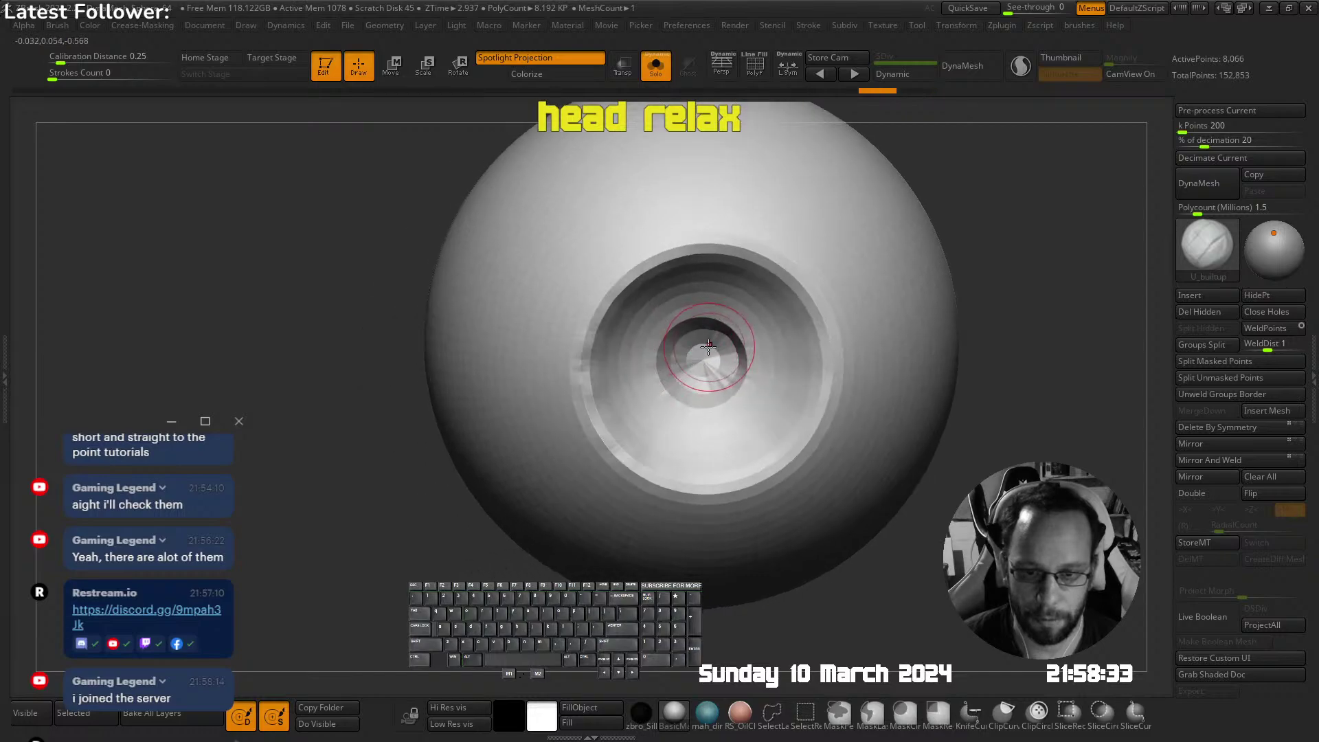
Subdivide the eyeball once, carve and smooth the pupil recess at the higher level, and show the head again
{"action": "key", "text": "ctrl+d"}
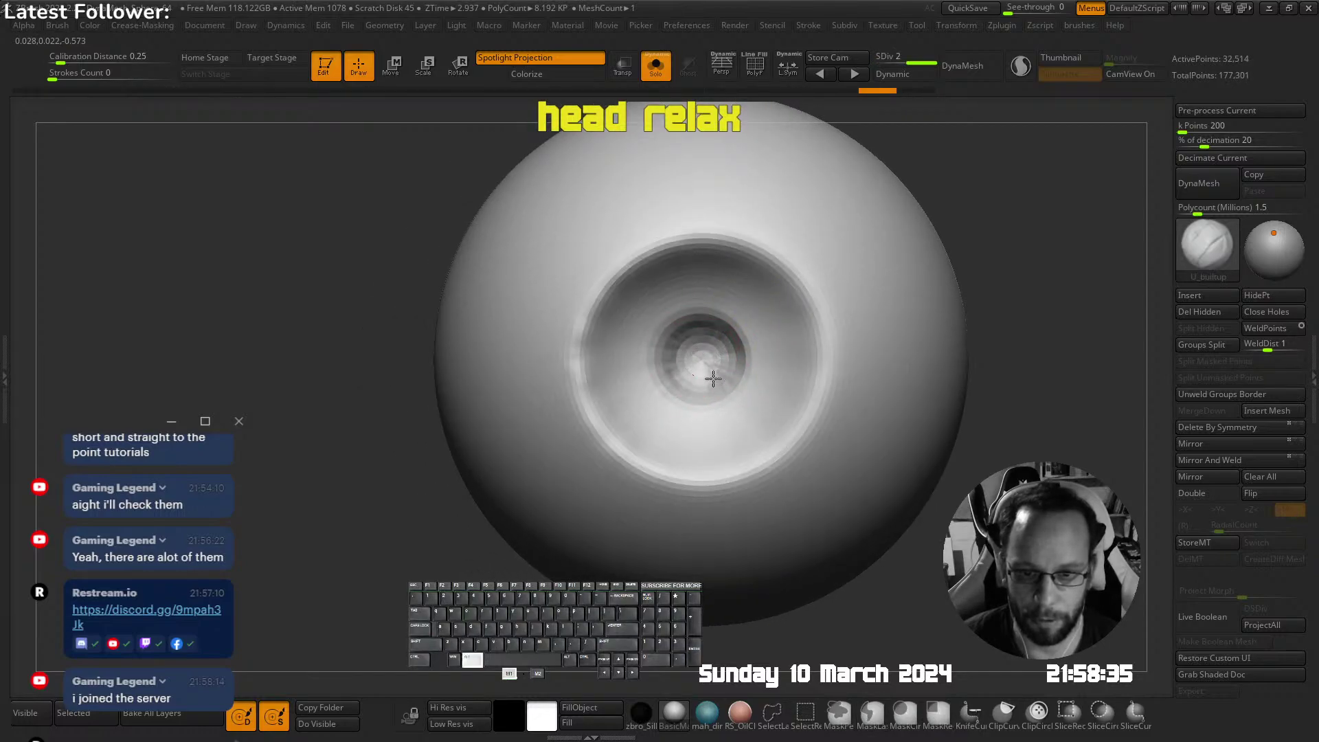
{"action": "left_click_drag", "start_coordinate": [713, 379], "coordinate": [708, 375], "text": "alt"}
{"action": "left_click_drag", "start_coordinate": [708, 374], "coordinate": [722, 364], "text": "shift"}
{"action": "right_click_drag", "start_coordinate": [749, 371], "coordinate": [759, 230], "text": "ctrl"}
{"action": "right_click_drag", "start_coordinate": [759, 230], "coordinate": [702, 275], "text": "alt"}
{"action": "key", "text": "alt+shift+s"}
{"action": "key", "text": "alt+shift+s"}
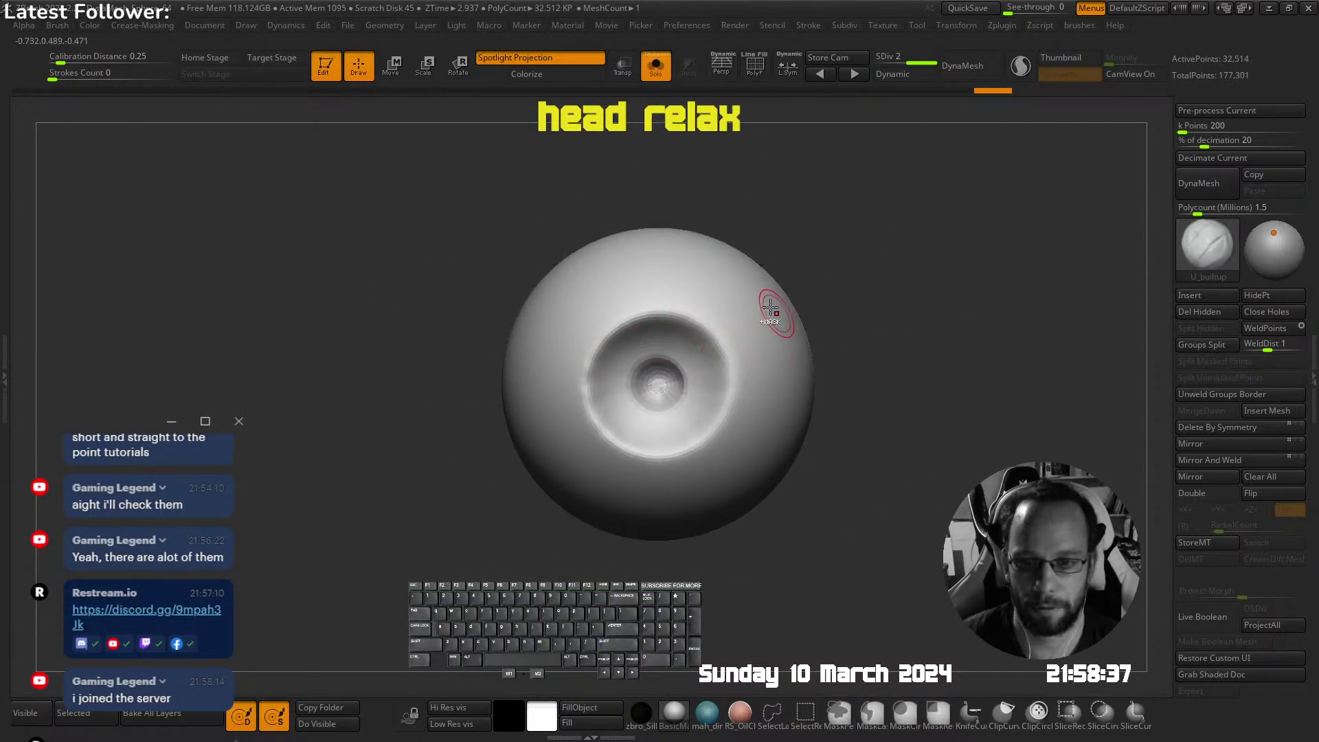
Move the eyeball with the gizmo from inside the head to the empty space beside the forehead
{"action": "key", "text": "w"}
{"action": "left_click_drag", "start_coordinate": [669, 373], "coordinate": [615, 437]}
{"action": "right_click_drag", "start_coordinate": [608, 445], "coordinate": [656, 320]}
{"action": "left_click_drag", "start_coordinate": [685, 295], "coordinate": [613, 241]}
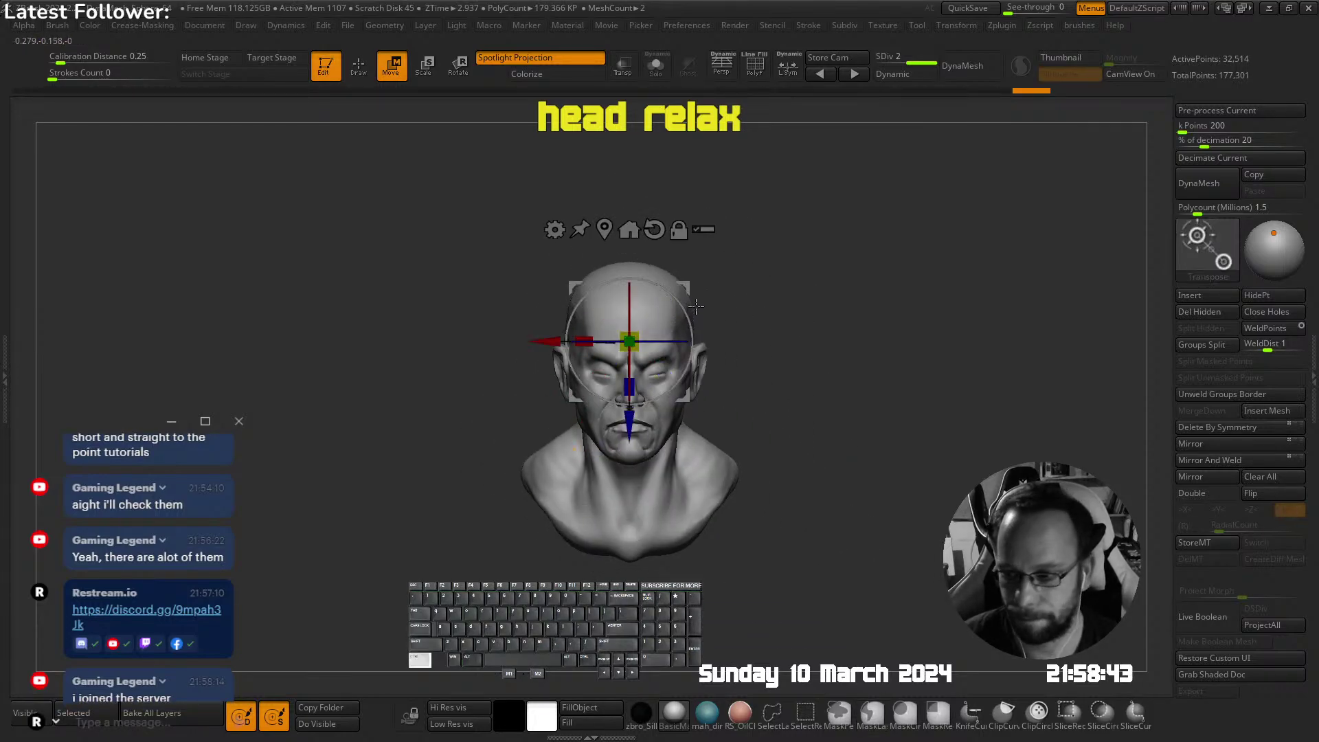
{"action": "left_click_drag", "start_coordinate": [692, 297], "coordinate": [548, 225]}
{"action": "right_click_drag", "start_coordinate": [549, 226], "coordinate": [595, 250], "text": "ctrl"}
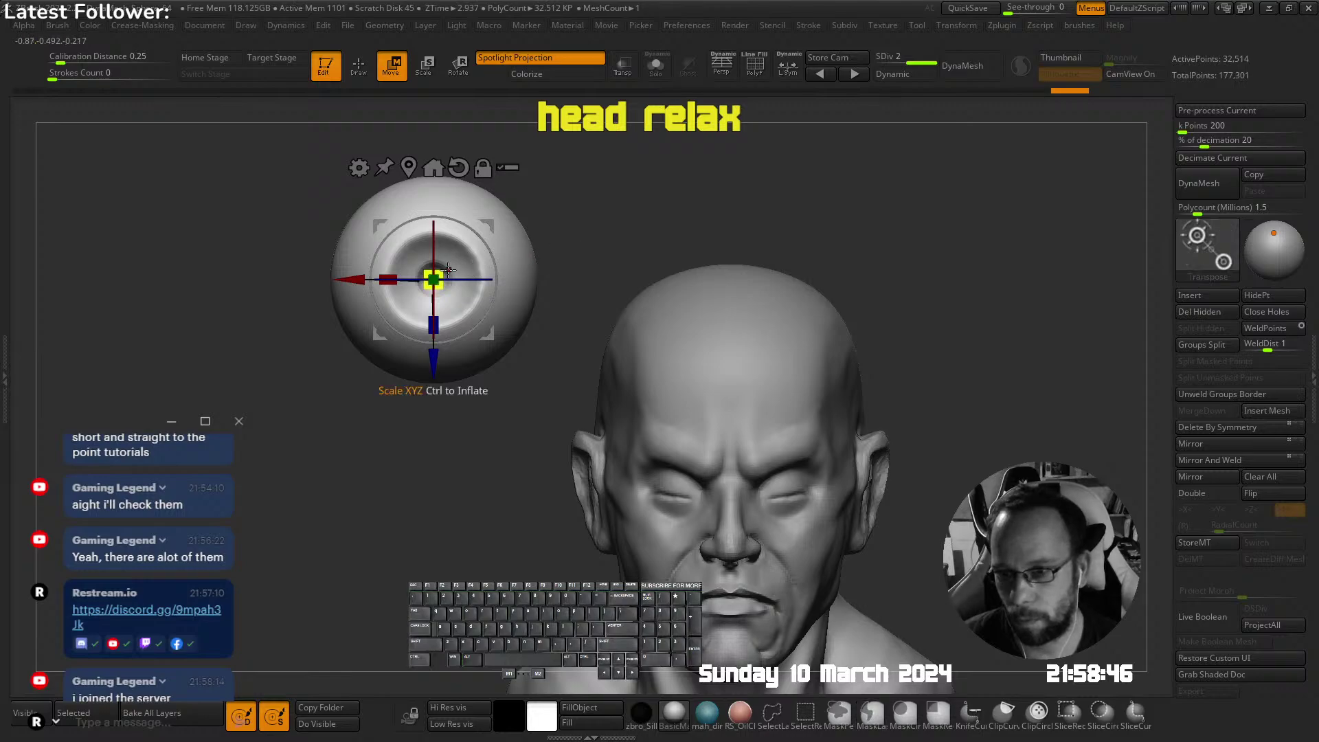
Scale the eyeball down uniformly and move it over the eye socket in the front view
{"action": "left_click_drag", "start_coordinate": [439, 274], "coordinate": [405, 325]}
{"action": "left_click_drag", "start_coordinate": [488, 223], "coordinate": [728, 446]}
{"action": "right_click_drag", "start_coordinate": [728, 446], "coordinate": [869, 345], "text": "alt"}
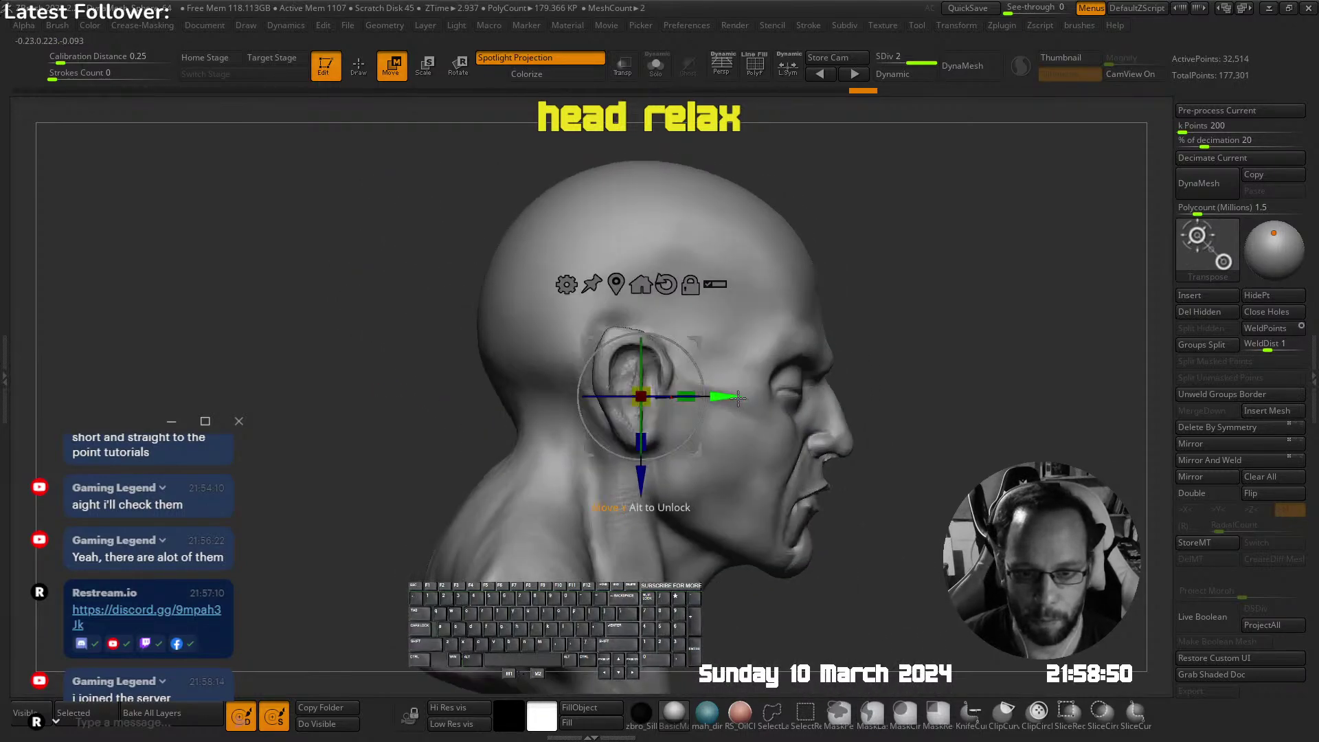
Move the eyeball forward into the eye socket in the side view, adjust its position and turn on transparency
{"action": "left_click_drag", "start_coordinate": [729, 395], "coordinate": [856, 395]}
{"action": "right_click_drag", "start_coordinate": [875, 357], "coordinate": [907, 374], "text": "ctrl"}
{"action": "right_click_drag", "start_coordinate": [906, 375], "coordinate": [790, 350]}
{"action": "right_click_drag", "start_coordinate": [790, 350], "coordinate": [694, 366], "text": "alt"}
{"action": "left_click_drag", "start_coordinate": [694, 367], "coordinate": [706, 350]}
{"action": "key", "text": "t"}
{"action": "right_click_drag", "start_coordinate": [666, 396], "coordinate": [640, 338], "text": "alt"}
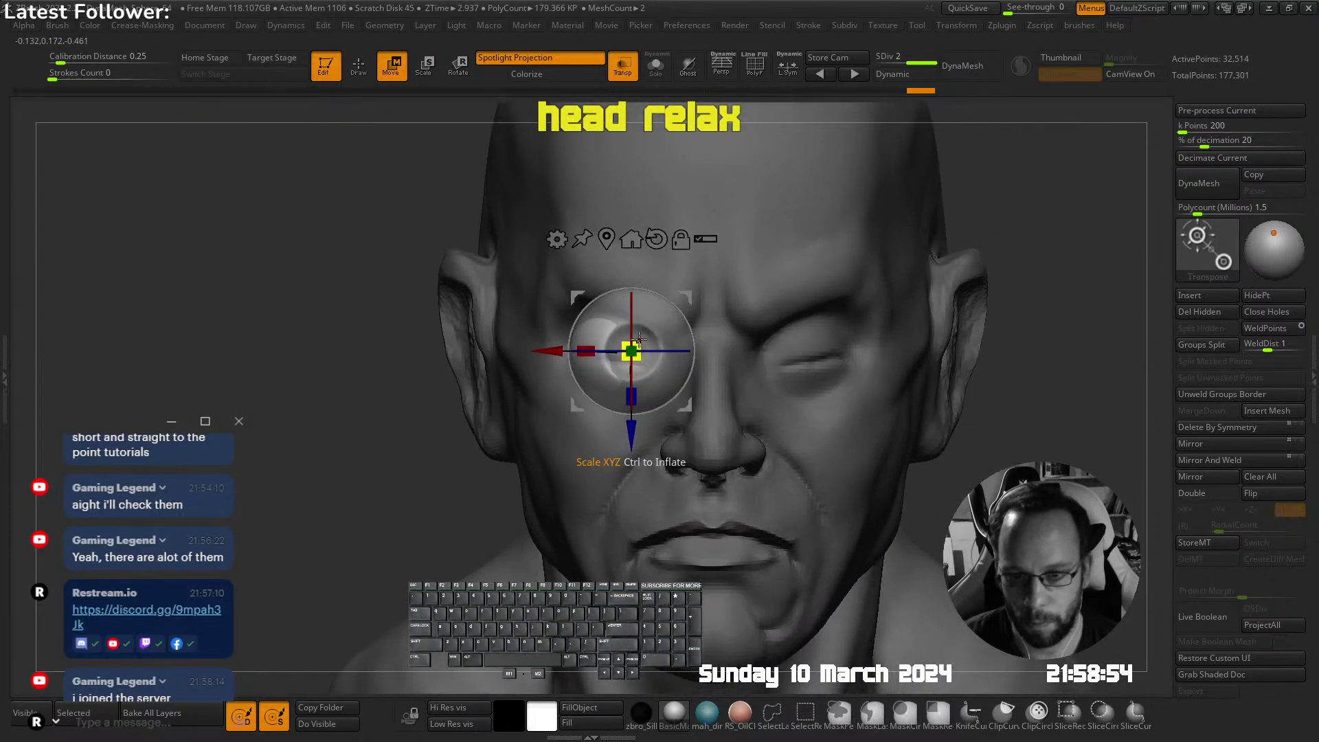
Scale the eyeball down further to fit the socket and fine-tune its position behind the eyelid
{"action": "left_click_drag", "start_coordinate": [640, 339], "coordinate": [633, 358]}
{"action": "left_click_drag", "start_coordinate": [687, 299], "coordinate": [676, 306]}
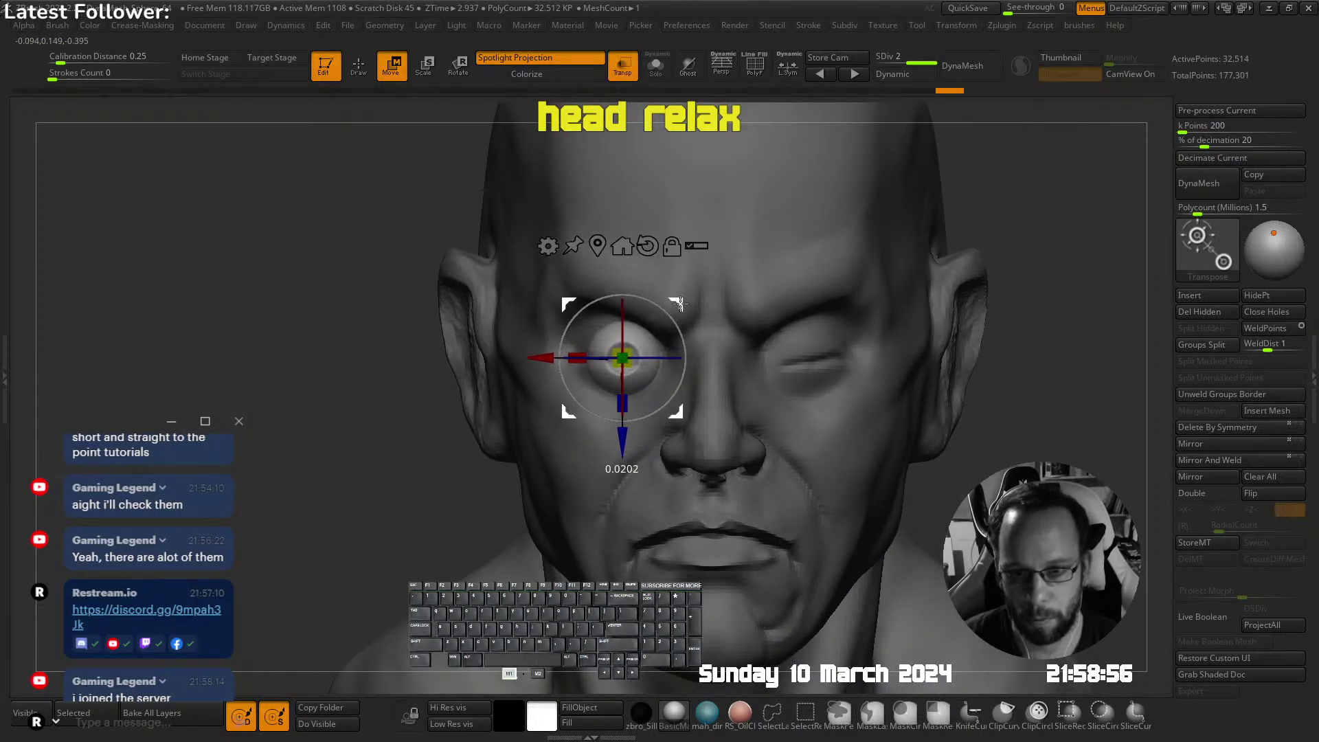
{"action": "left_click_drag", "start_coordinate": [627, 353], "coordinate": [629, 349]}
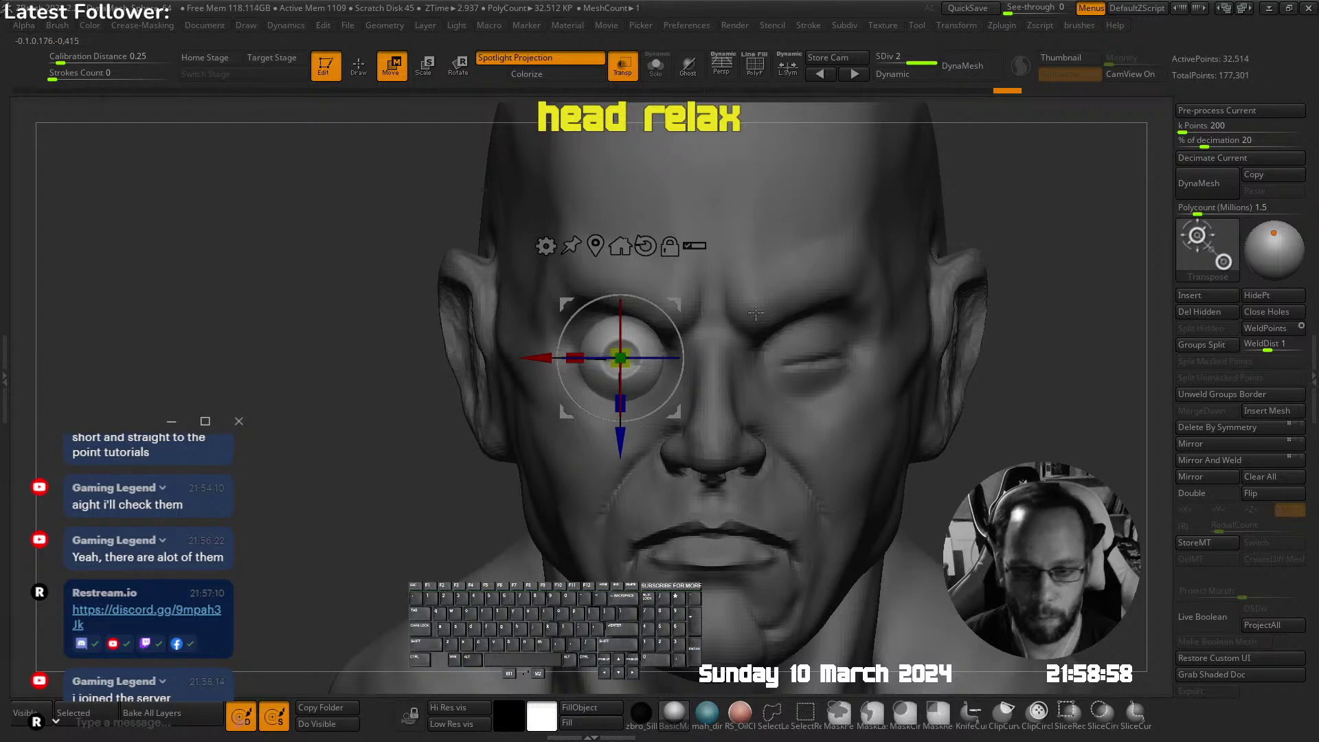
Try to mirror the eyeball to the opposite eye socket and check its placement in profile
{"action": "key", "text": "ctrl+m"}
{"action": "key", "text": "ctrl"}
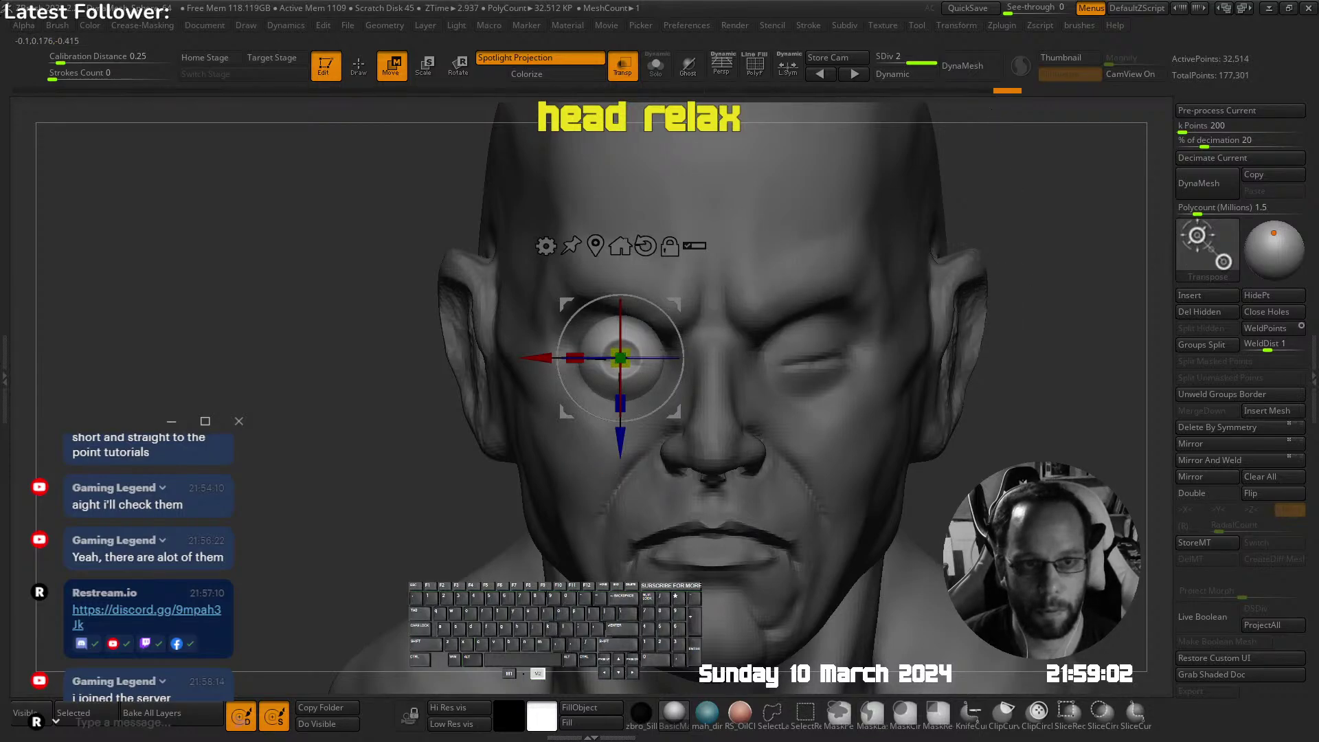
{"action": "right_click_drag", "start_coordinate": [522, 350], "coordinate": [714, 336]}
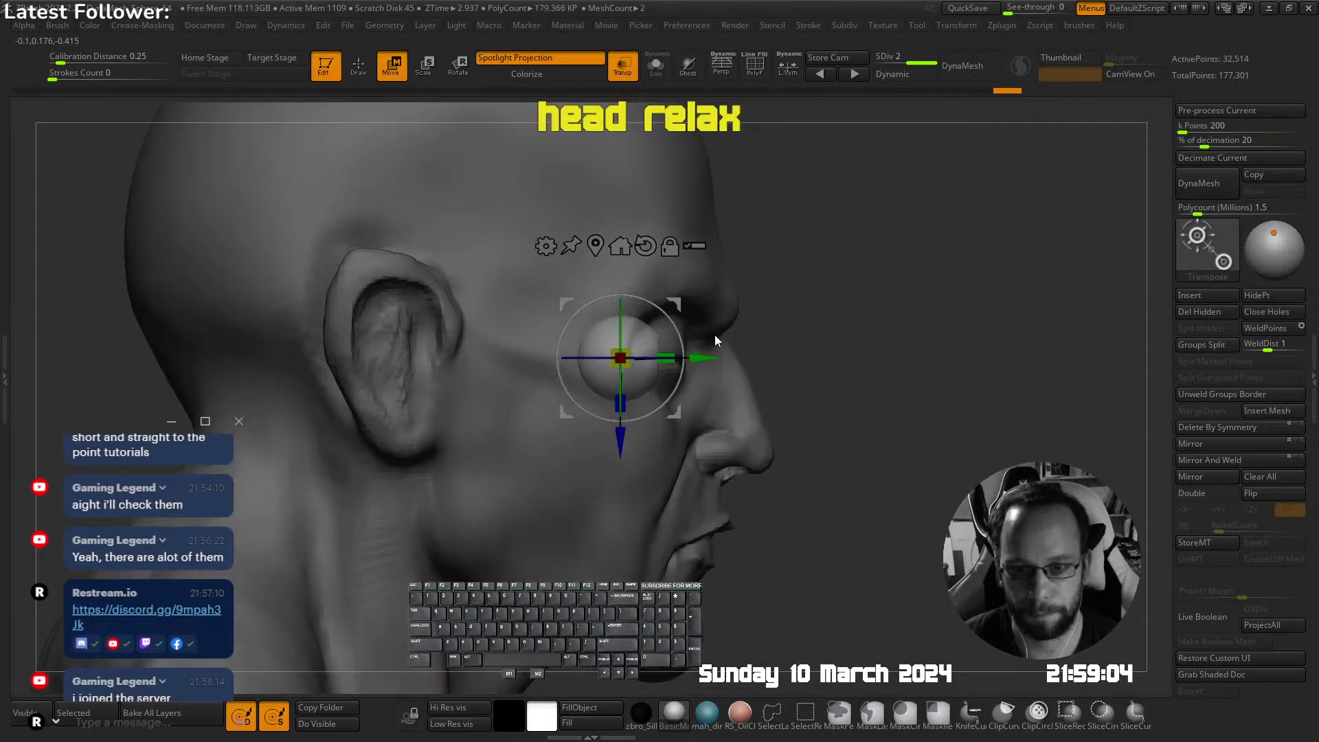
{"action": "left_click_drag", "start_coordinate": [757, 314], "coordinate": [742, 229]}
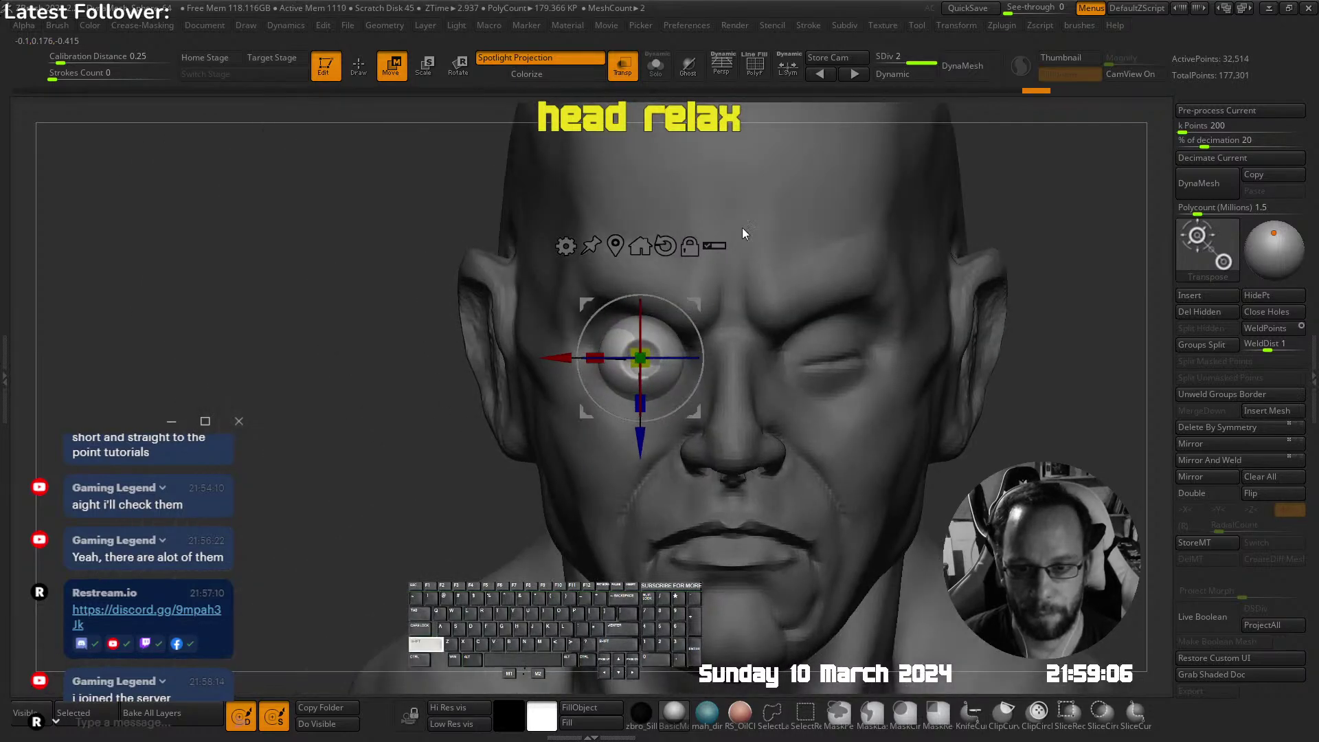
Turn off transparency and isolate the eyeball in Draw mode, briefly showing its polyframe
{"action": "key", "text": "ctrl+t"}
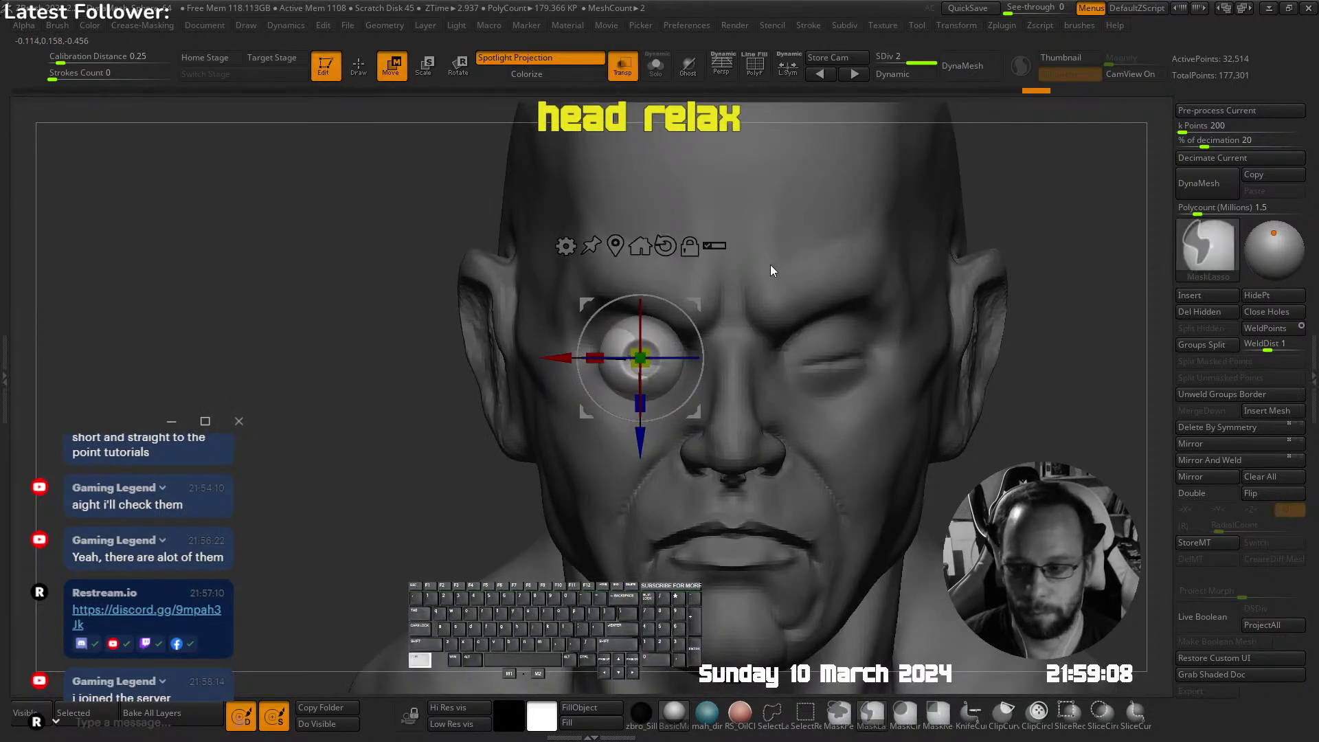
{"action": "key", "text": "ctrl+t"}
{"action": "right_click_drag", "start_coordinate": [699, 258], "coordinate": [648, 267], "text": "alt"}
{"action": "key", "text": "q"}
{"action": "mouse_move", "coordinate": [632, 362]}
{"action": "right_mouse_down"}
{"action": "mouse_move", "coordinate": [674, 315]}
{"action": "mouse_move", "coordinate": [674, 286]}
{"action": "right_mouse_up"}
{"action": "key", "text": "alt+s"}
{"action": "right_click_drag", "start_coordinate": [586, 361], "coordinate": [700, 360], "text": "ctrl"}
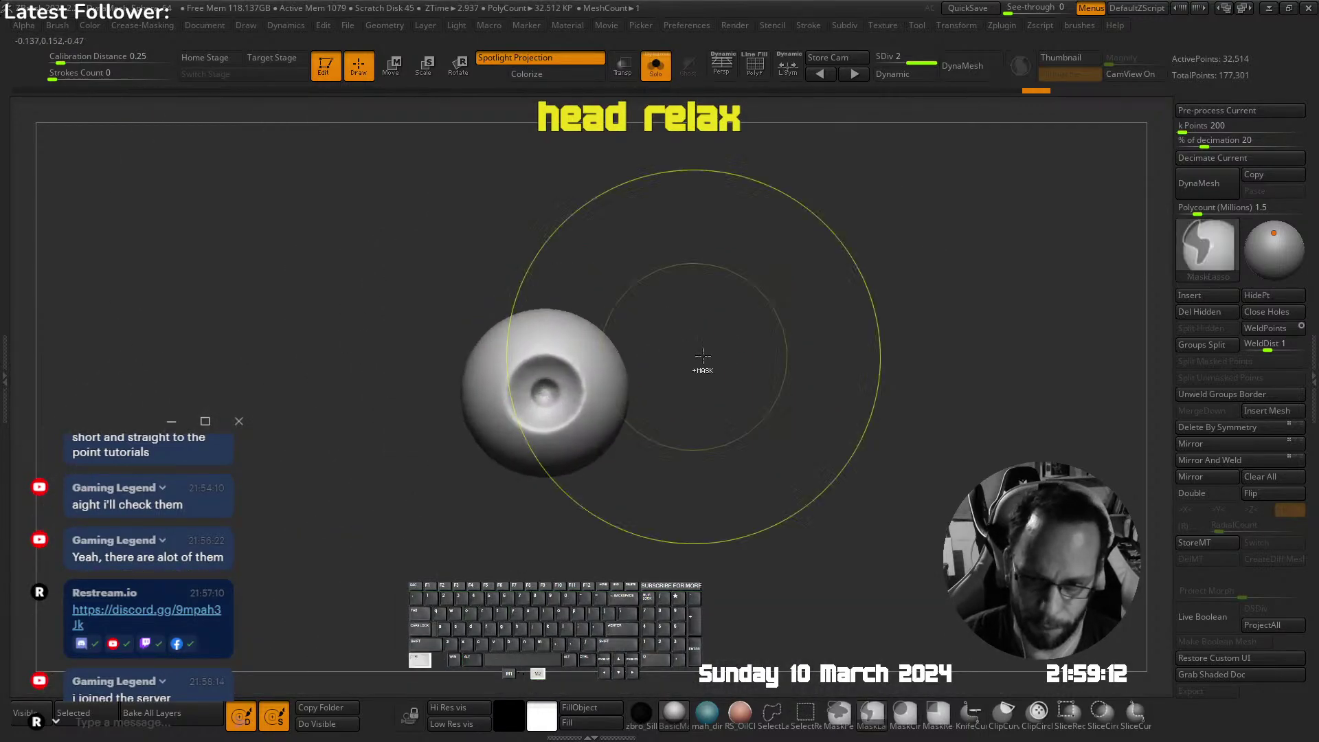
{"action": "key", "text": "shift+f"}
{"action": "key", "text": "shift+f"}
{"action": "right_click_drag", "start_coordinate": [551, 378], "coordinate": [663, 404], "text": "ctrl"}
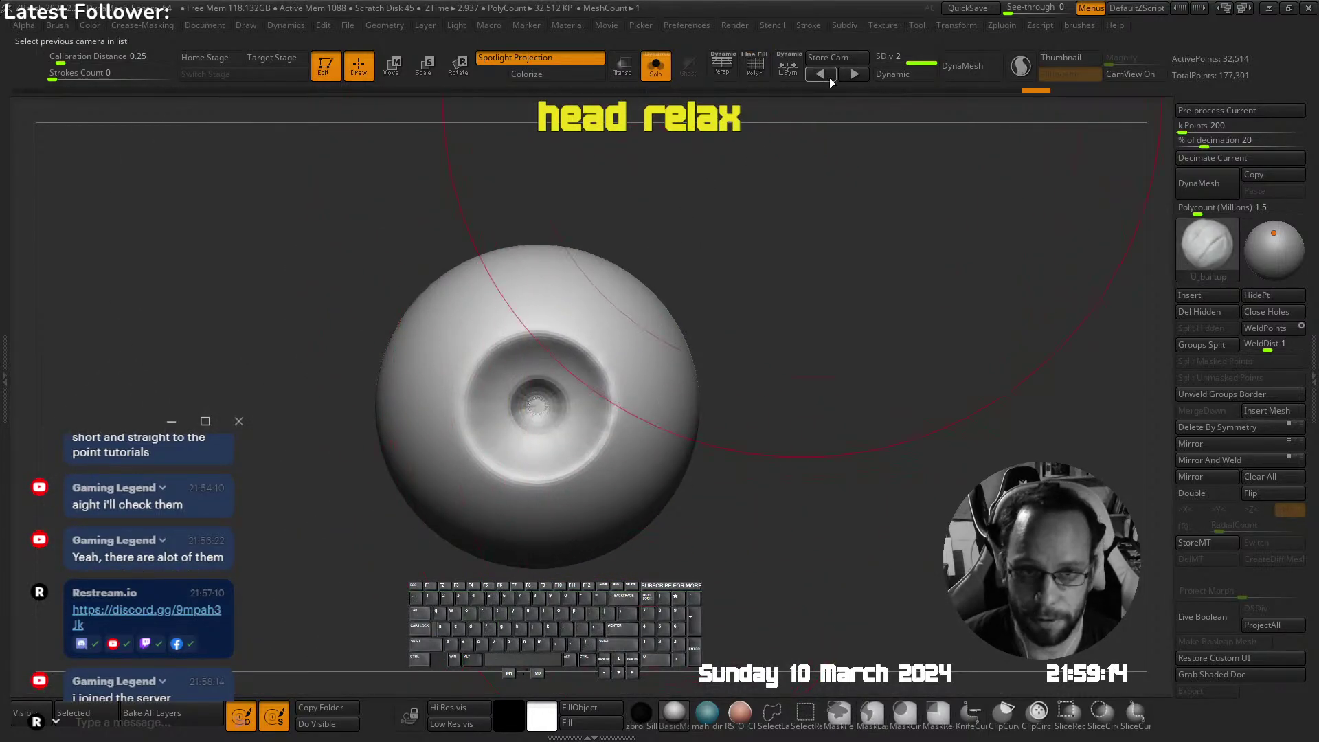
Delete the eyeball's lower subdivision level, mirror it to the opposite socket and show the head again
{"action": "key", "text": "ctrl+s"}
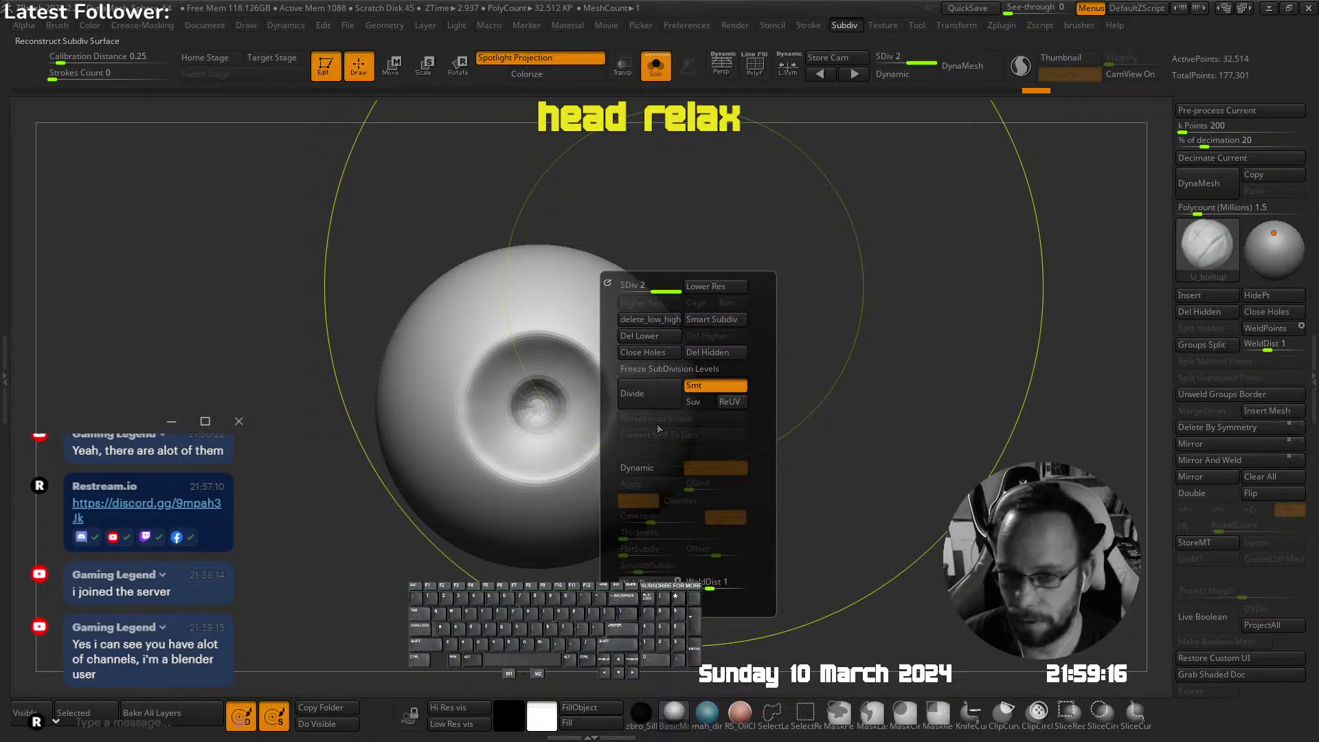
{"action": "left_click", "coordinate": [653, 338]}
{"action": "key", "text": "ctrl+m"}
{"action": "right_click_drag", "start_coordinate": [548, 359], "coordinate": [628, 367], "text": "ctrl"}
{"action": "right_click_drag", "start_coordinate": [628, 367], "coordinate": [518, 373], "text": "alt"}
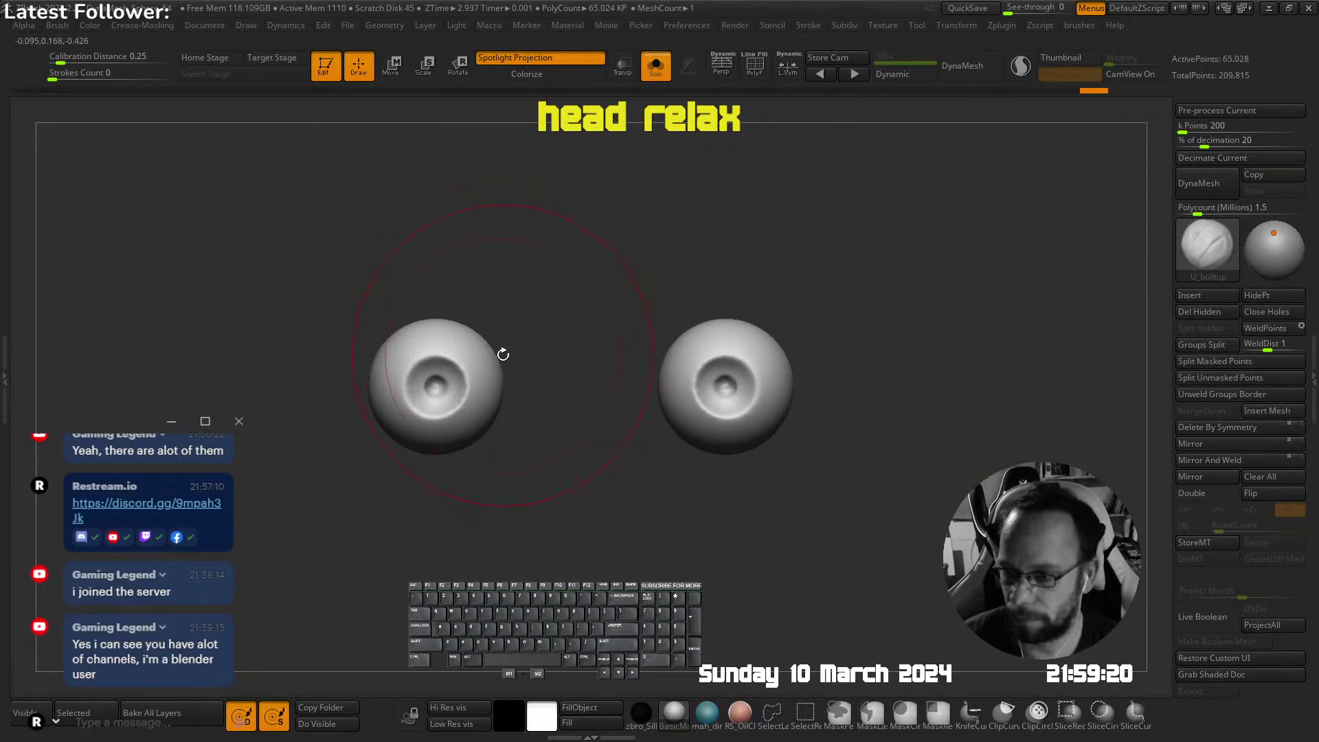
{"action": "key", "text": "alt+s"}
{"action": "key", "text": "alt+s"}
{"action": "key", "text": "alt+s"}
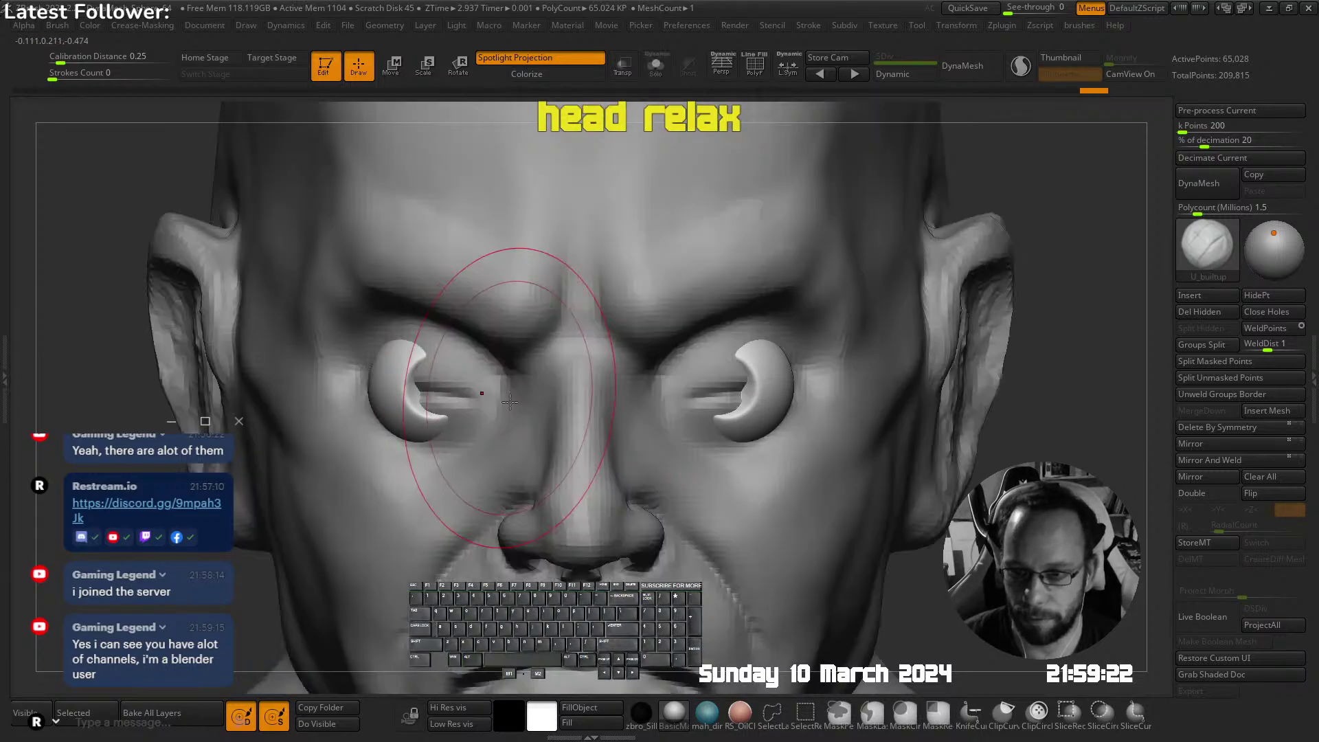
Nudge the mirrored eyeballs slightly within their sockets with the Move gizmo and return to Draw mode
{"action": "mouse_move", "coordinate": [464, 379]}
{"action": "right_mouse_down", "text": "alt"}
{"action": "mouse_move", "coordinate": [546, 375]}
{"action": "mouse_move", "coordinate": [581, 395]}
{"action": "mouse_move", "coordinate": [566, 376]}
{"action": "mouse_move", "coordinate": [575, 302]}
{"action": "right_mouse_up", "text": "alt"}
{"action": "key", "text": "shift+b"}
{"action": "left_click", "coordinate": [506, 298]}
{"action": "key", "text": "w"}
{"action": "left_click_drag", "start_coordinate": [561, 330], "coordinate": [572, 331]}
{"action": "mouse_move", "coordinate": [571, 331]}
{"action": "right_mouse_down", "text": "ctrl"}
{"action": "mouse_move", "coordinate": [598, 379]}
{"action": "mouse_move", "coordinate": [636, 379]}
{"action": "right_mouse_up", "text": "ctrl"}
{"action": "key", "text": "q"}
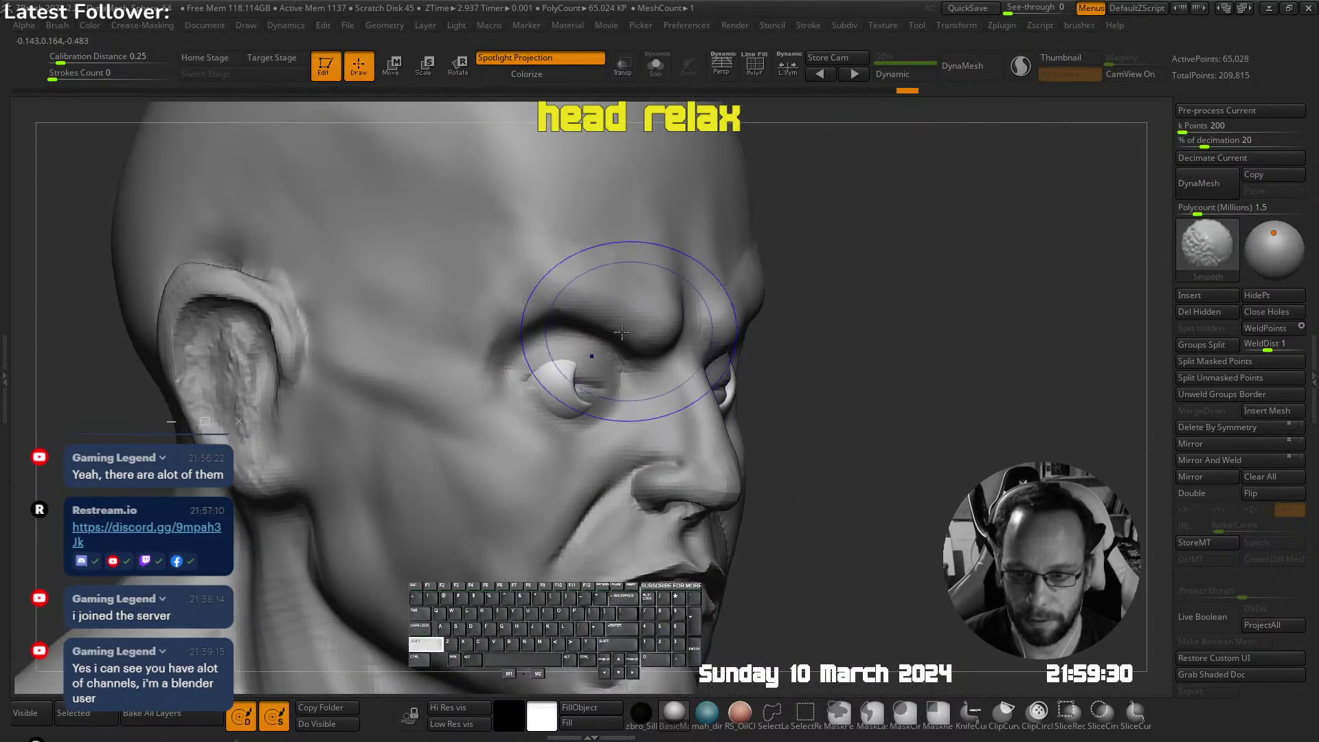
Reduce the brush size, undo the stray stroke near the eye and make the head the active subtool
{"action": "key", "text": "space"}
{"action": "left_click", "coordinate": [584, 295]}
{"action": "right_click_drag", "start_coordinate": [560, 402], "coordinate": [519, 404]}
{"action": "right_click_drag", "start_coordinate": [519, 403], "coordinate": [530, 371], "text": "ctrl"}
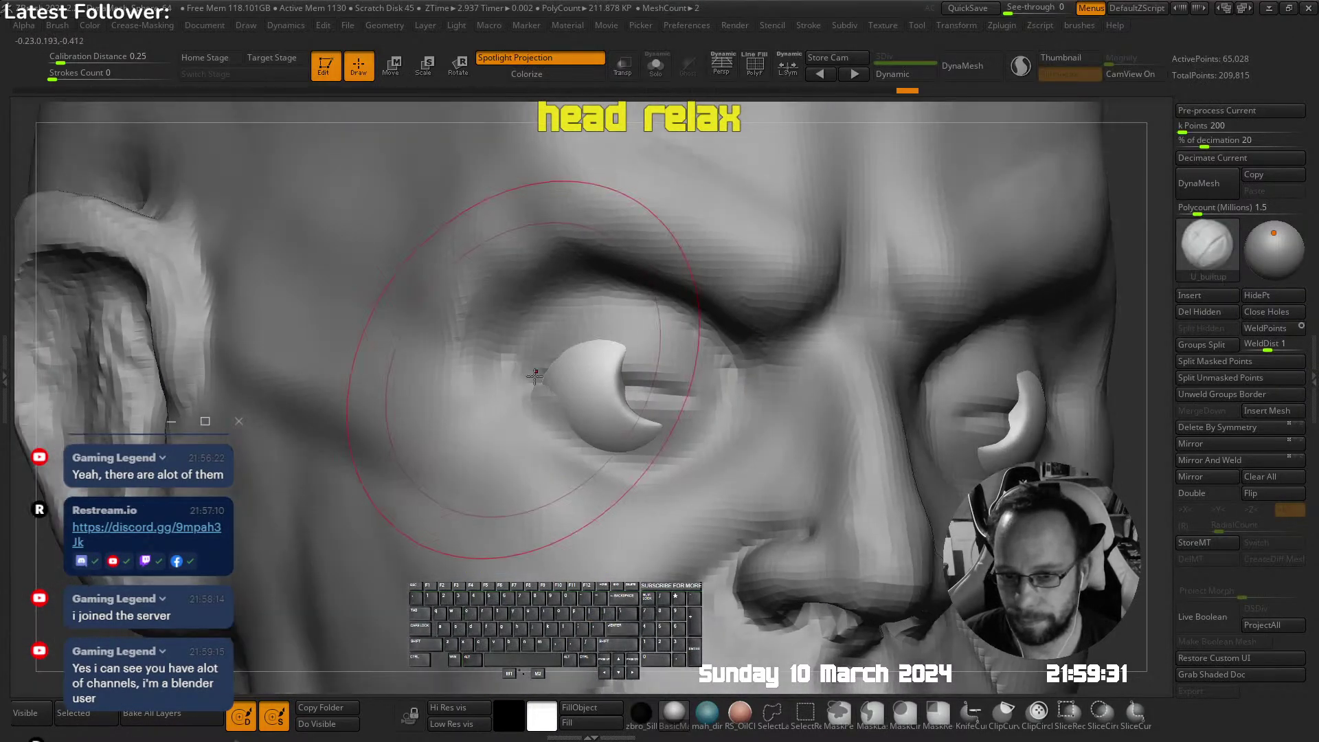
{"action": "key", "text": "s"}
{"action": "left_click", "coordinate": [542, 397]}
{"action": "key", "text": "s"}
{"action": "left_click", "coordinate": [550, 399]}
{"action": "left_click_drag", "start_coordinate": [590, 450], "coordinate": [588, 399]}
{"action": "key", "text": "ctrl+z"}
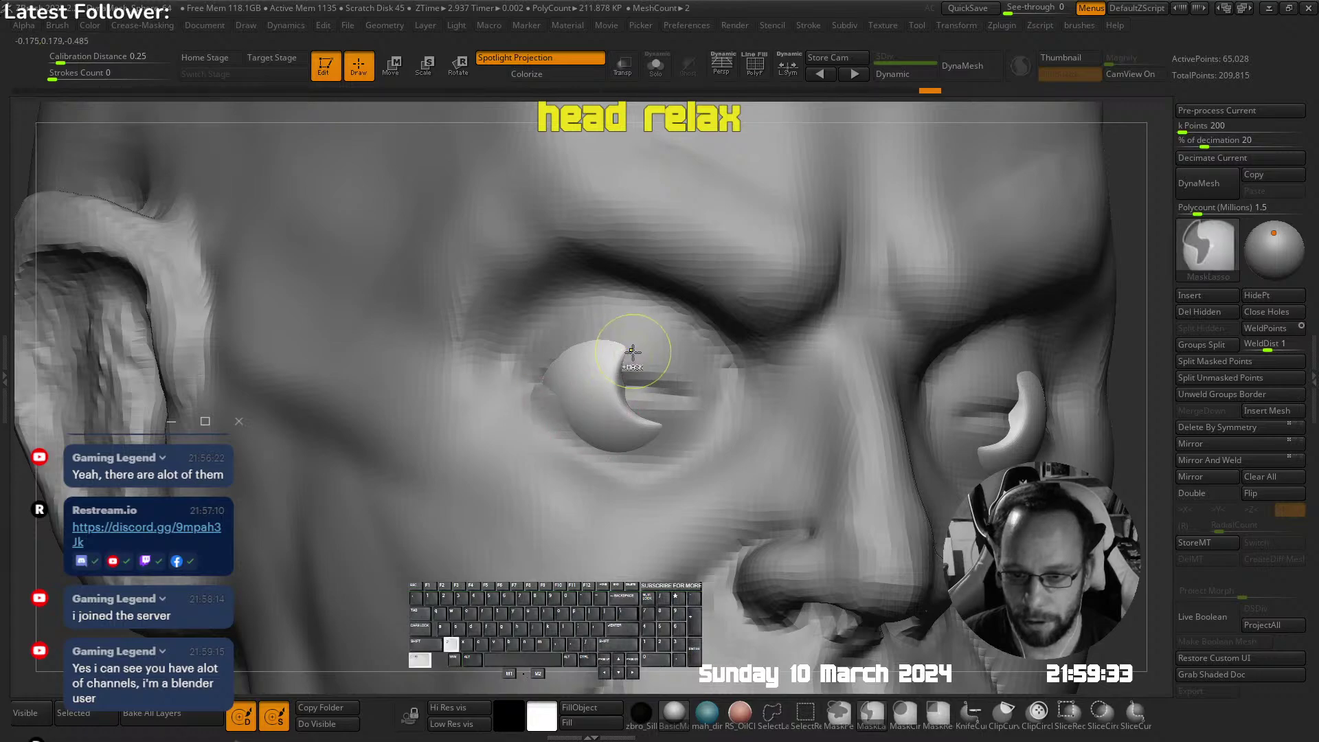
{"action": "mouse_move", "coordinate": [598, 402]}
{"action": "right_mouse_down"}
{"action": "mouse_move", "coordinate": [552, 407]}
{"action": "mouse_move", "coordinate": [599, 438]}
{"action": "right_mouse_up"}
{"action": "left_click", "coordinate": [562, 448], "text": "alt"}
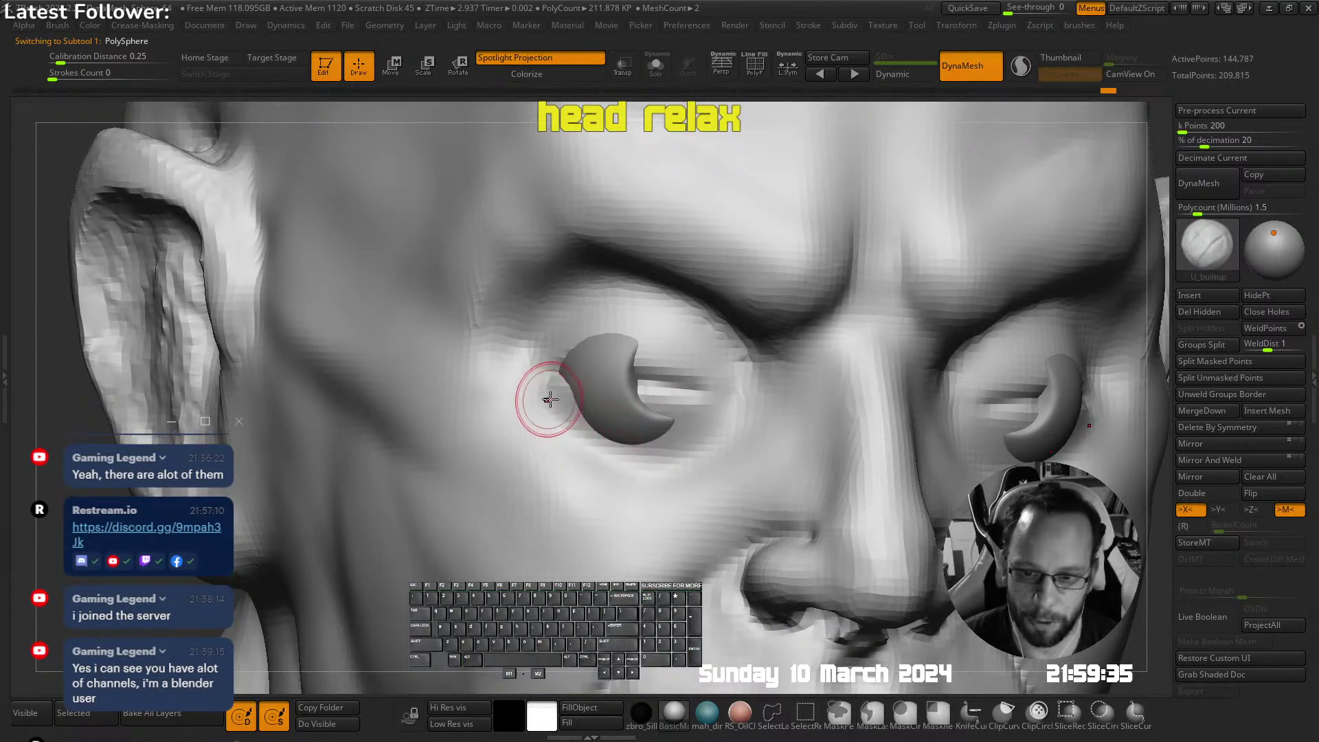
Build up the lower eyelid with the U_builtup brush and carve away the closed lid surface covering the iris
{"action": "left_click_drag", "start_coordinate": [606, 465], "coordinate": [687, 423]}
{"action": "right_click_drag", "start_coordinate": [690, 402], "coordinate": [653, 393]}
{"action": "left_click_drag", "start_coordinate": [661, 396], "coordinate": [678, 397], "text": "alt"}
{"action": "right_click_drag", "start_coordinate": [652, 399], "coordinate": [679, 404]}
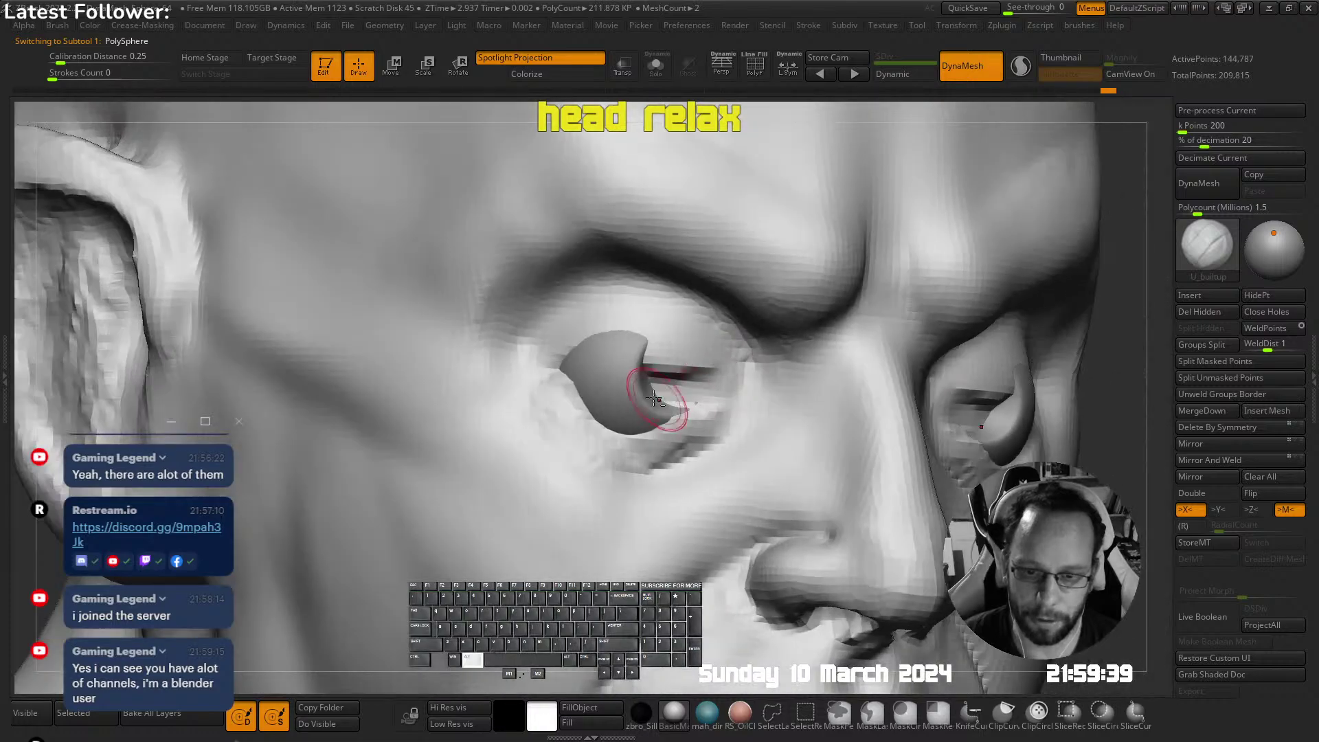
{"action": "mouse_move", "coordinate": [673, 405]}
{"action": "left_mouse_down", "text": "alt"}
{"action": "mouse_move", "coordinate": [690, 382]}
{"action": "mouse_move", "coordinate": [614, 331]}
{"action": "mouse_move", "coordinate": [684, 335]}
{"action": "mouse_move", "coordinate": [735, 369]}
{"action": "left_mouse_up", "text": "alt"}
{"action": "right_click_drag", "start_coordinate": [741, 371], "coordinate": [715, 365]}
{"action": "left_click_drag", "start_coordinate": [687, 368], "coordinate": [715, 384], "text": "alt"}
{"action": "right_click_drag", "start_coordinate": [715, 384], "coordinate": [722, 221]}
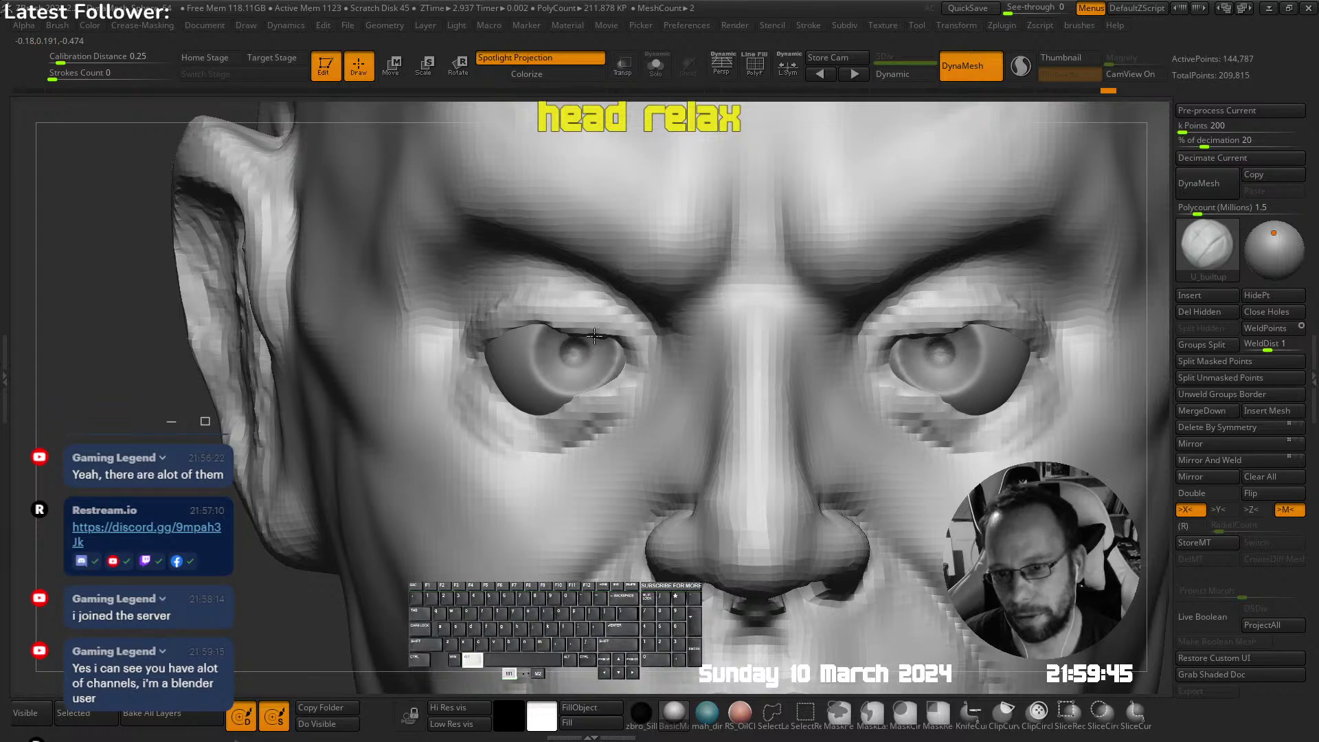
Carve the upper eyelid opening clear of the iris and build up the upper lid above it
{"action": "mouse_move", "coordinate": [596, 329]}
{"action": "left_mouse_down", "text": "alt"}
{"action": "mouse_move", "coordinate": [573, 314]}
{"action": "mouse_move", "coordinate": [516, 318]}
{"action": "left_mouse_up", "text": "alt"}
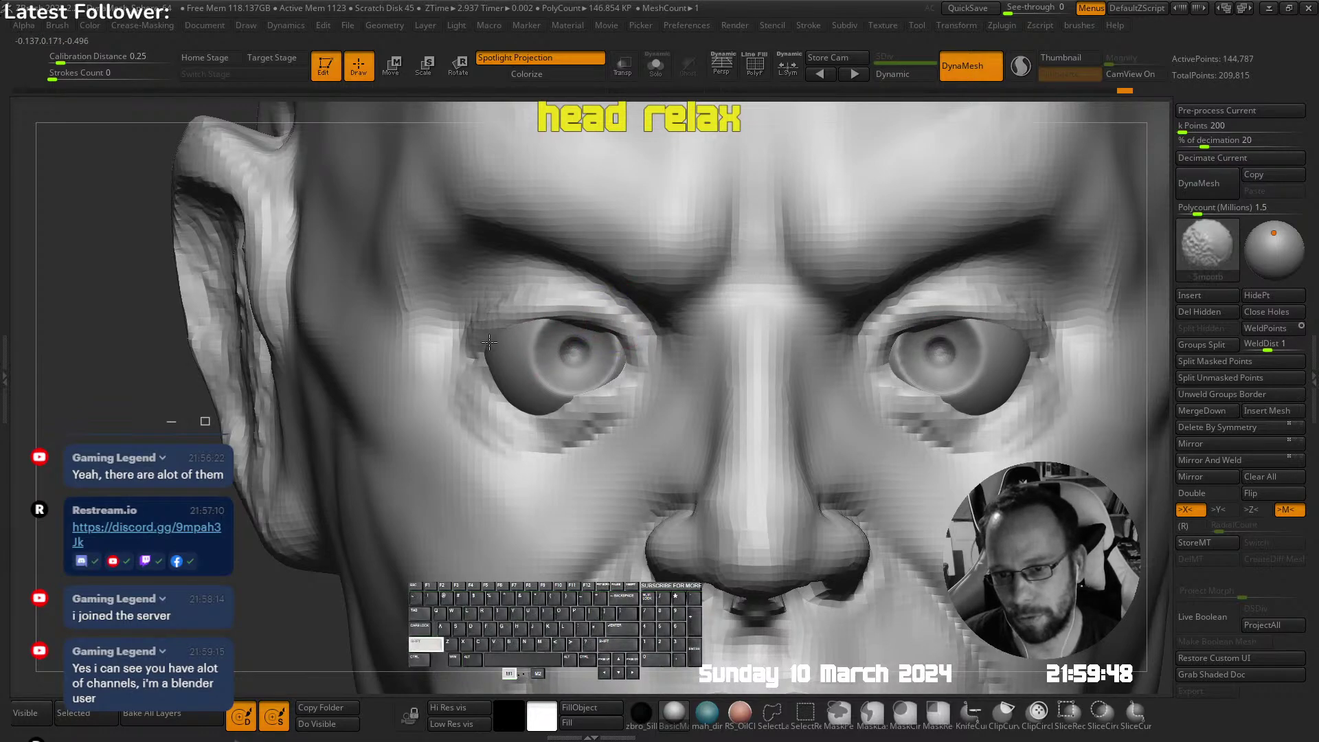
{"action": "right_click_drag", "start_coordinate": [515, 320], "coordinate": [513, 289], "text": "ctrl"}
{"action": "right_click_drag", "start_coordinate": [514, 289], "coordinate": [604, 302]}
{"action": "mouse_move", "coordinate": [528, 314]}
{"action": "left_mouse_down"}
{"action": "mouse_move", "coordinate": [514, 318]}
{"action": "mouse_move", "coordinate": [583, 300]}
{"action": "left_mouse_up"}
{"action": "mouse_move", "coordinate": [762, 275]}
{"action": "right_mouse_down"}
{"action": "mouse_move", "coordinate": [698, 238]}
{"action": "mouse_move", "coordinate": [481, 282]}
{"action": "right_mouse_up"}
{"action": "right_click_drag", "start_coordinate": [615, 372], "coordinate": [646, 362], "text": "ctrl"}
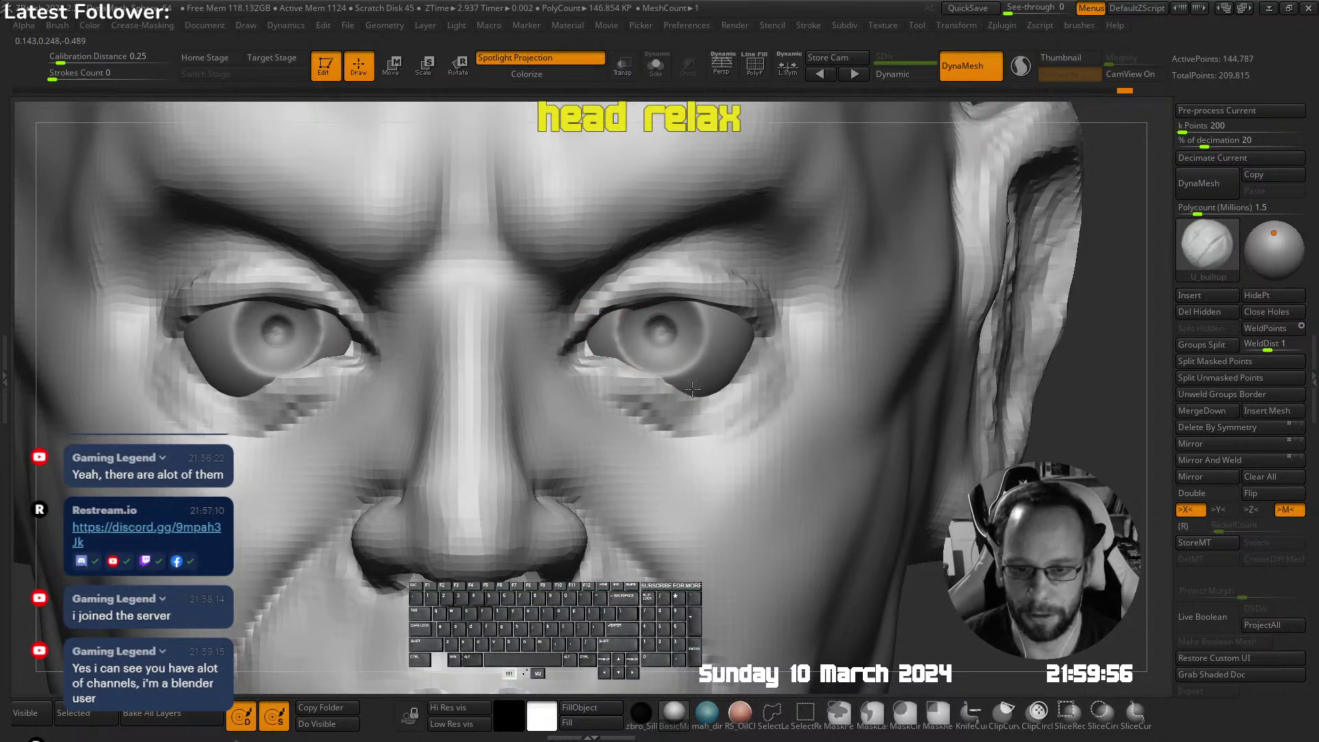
Build up the lower eyelid rim towards the outer eye corner and smooth the corner
{"action": "right_click_drag", "start_coordinate": [706, 371], "coordinate": [769, 328]}
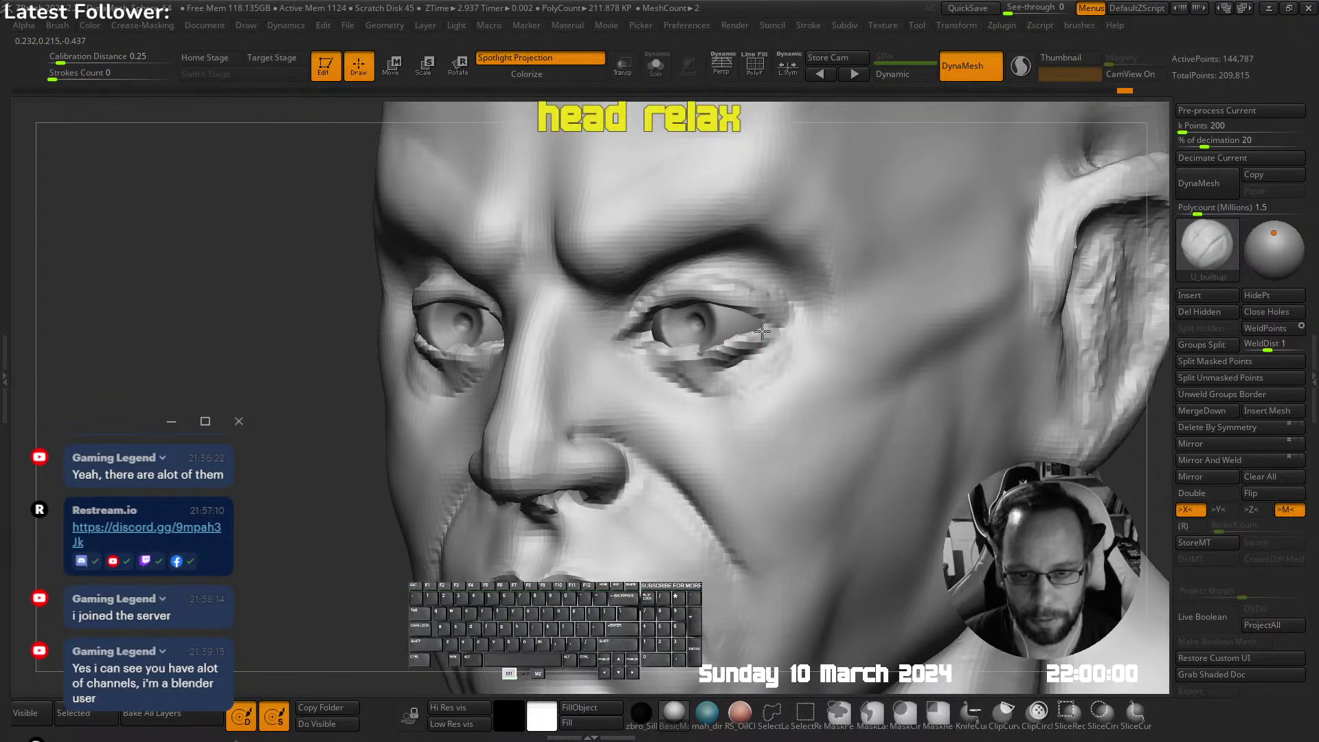
{"action": "left_click_drag", "start_coordinate": [762, 332], "coordinate": [735, 349]}
{"action": "right_click_drag", "start_coordinate": [737, 349], "coordinate": [789, 349]}
{"action": "mouse_move", "coordinate": [755, 349]}
{"action": "left_mouse_down"}
{"action": "mouse_move", "coordinate": [723, 360]}
{"action": "mouse_move", "coordinate": [763, 337]}
{"action": "left_mouse_up"}
{"action": "mouse_move", "coordinate": [759, 342]}
{"action": "left_mouse_down", "text": "shift"}
{"action": "mouse_move", "coordinate": [729, 357]}
{"action": "mouse_move", "coordinate": [750, 338]}
{"action": "left_mouse_up", "text": "shift"}
Try to remesh the head with DynaMesh at its current resolution
{"action": "right_click_drag", "start_coordinate": [615, 403], "coordinate": [534, 327], "text": "ctrl"}
{"action": "left_click_drag", "start_coordinate": [358, 374], "coordinate": [373, 373], "text": "ctrl"}
{"action": "right_click_drag", "start_coordinate": [488, 335], "coordinate": [525, 405], "text": "ctrl"}
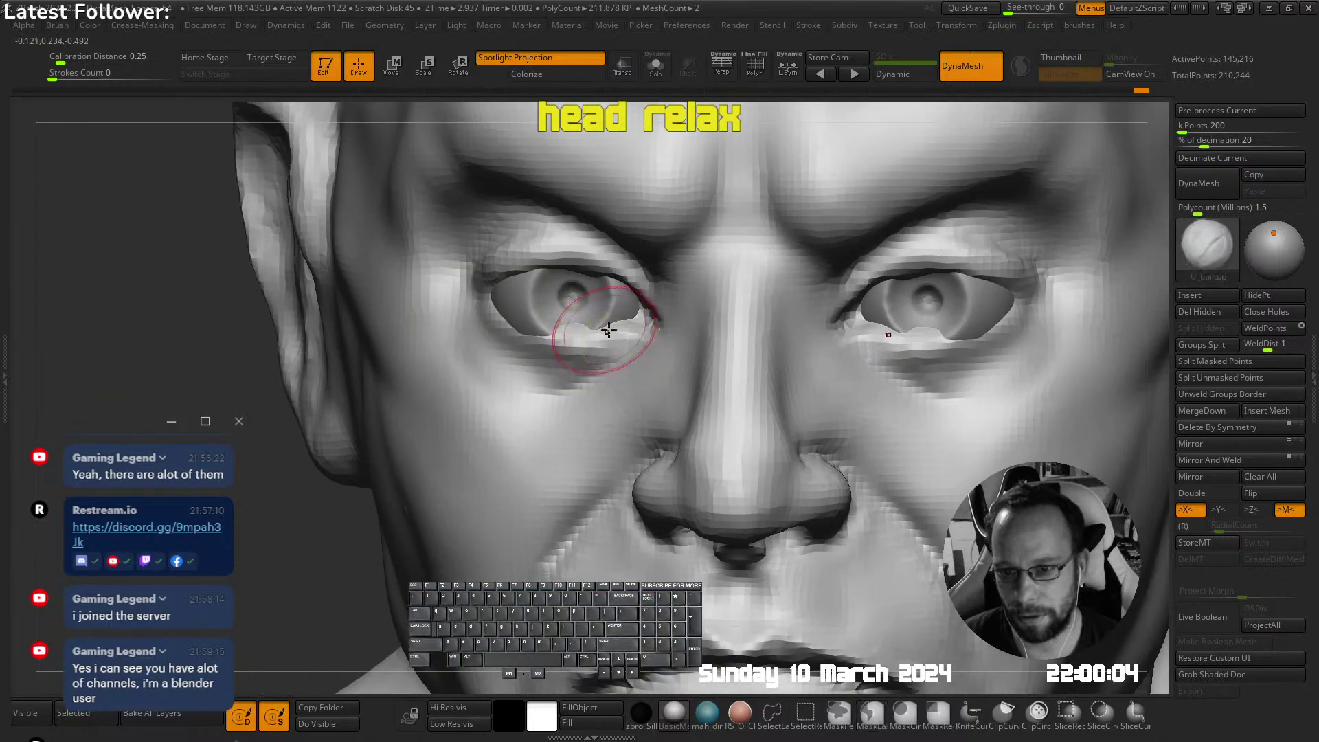
{"action": "right_click_drag", "start_coordinate": [608, 331], "coordinate": [633, 221], "text": "ctrl"}
{"action": "key", "text": "ctrl+z"}
Raise the DynaMesh resolution to 380 and remesh the head
{"action": "key", "text": "d"}
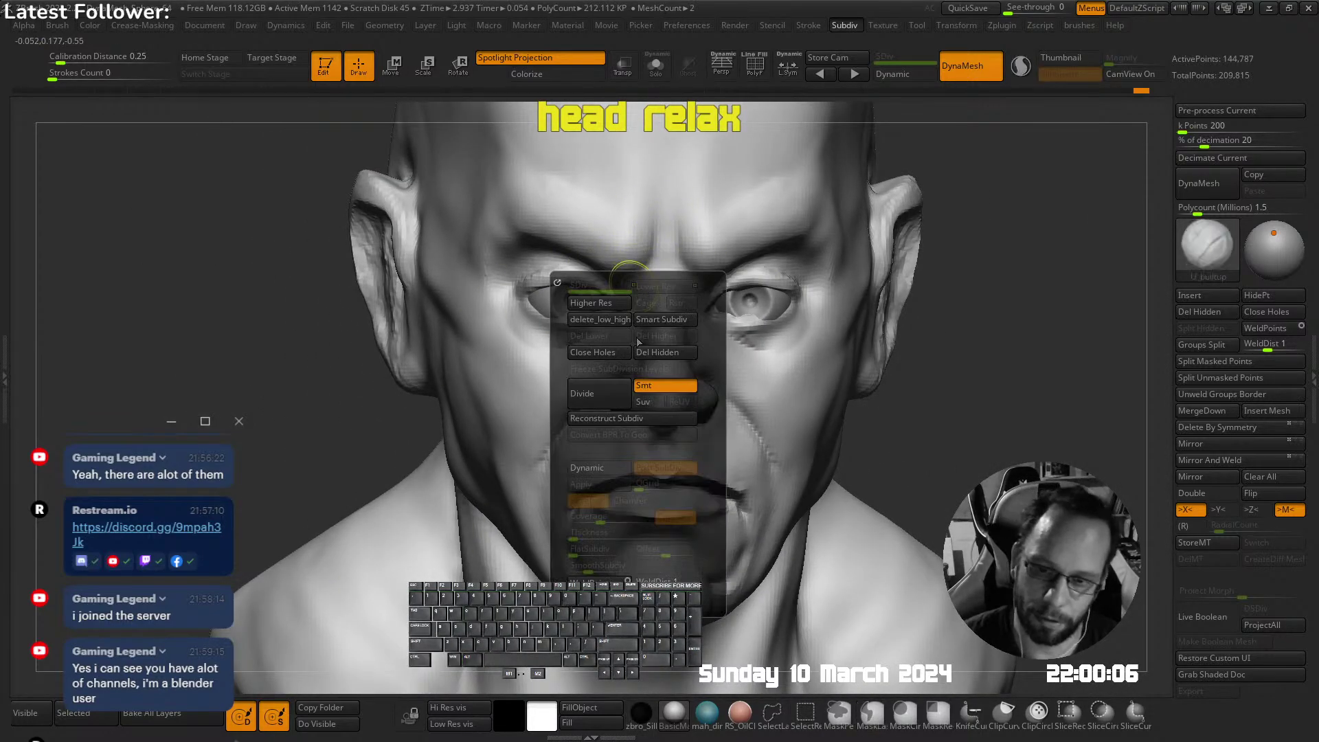
{"action": "key", "text": "ctrl+d"}
{"action": "left_click", "coordinate": [592, 239]}
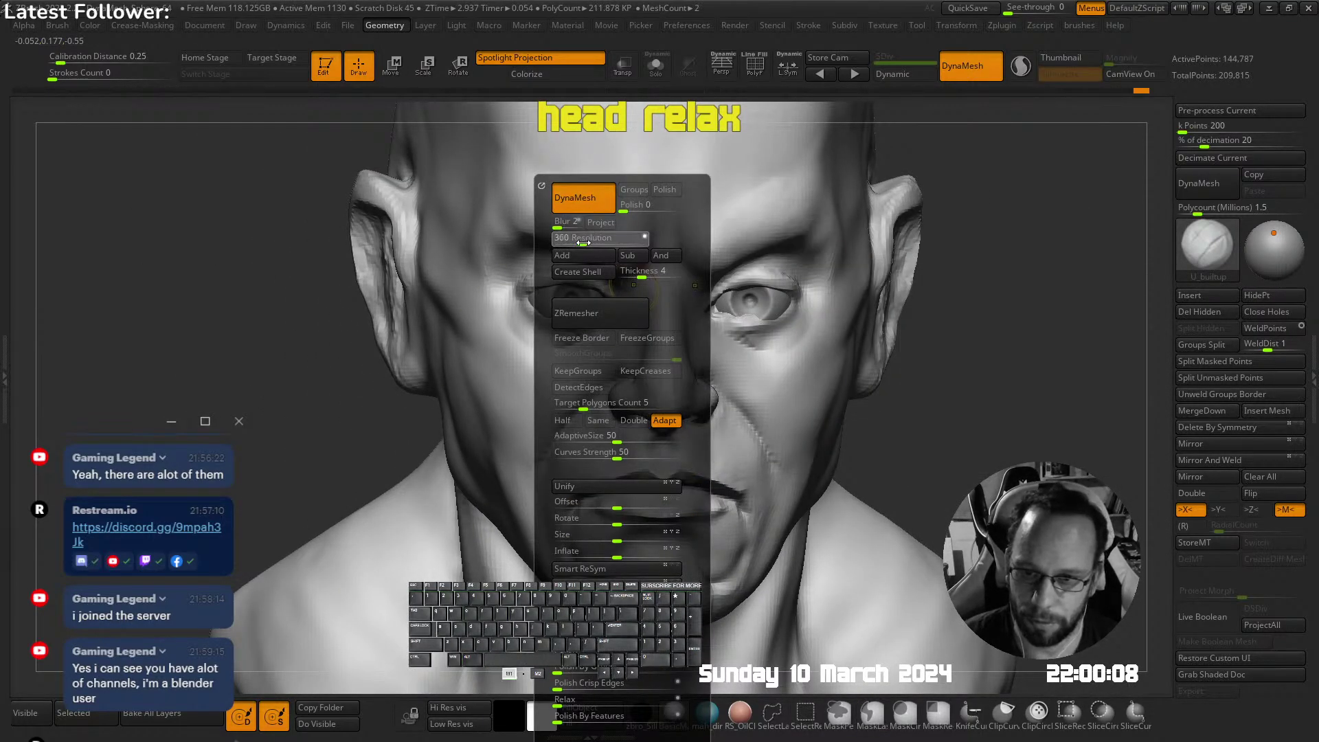
{"action": "left_click_drag", "start_coordinate": [250, 256], "coordinate": [266, 265], "text": "ctrl"}
Build up and carve the inner eye corner beside the nose with the U_builtup brush
{"action": "mouse_move", "coordinate": [481, 275]}
{"action": "right_mouse_down", "text": "ctrl"}
{"action": "mouse_move", "coordinate": [525, 336]}
{"action": "mouse_move", "coordinate": [622, 275]}
{"action": "right_mouse_up", "text": "ctrl"}
{"action": "key", "text": "shift+Tab"}
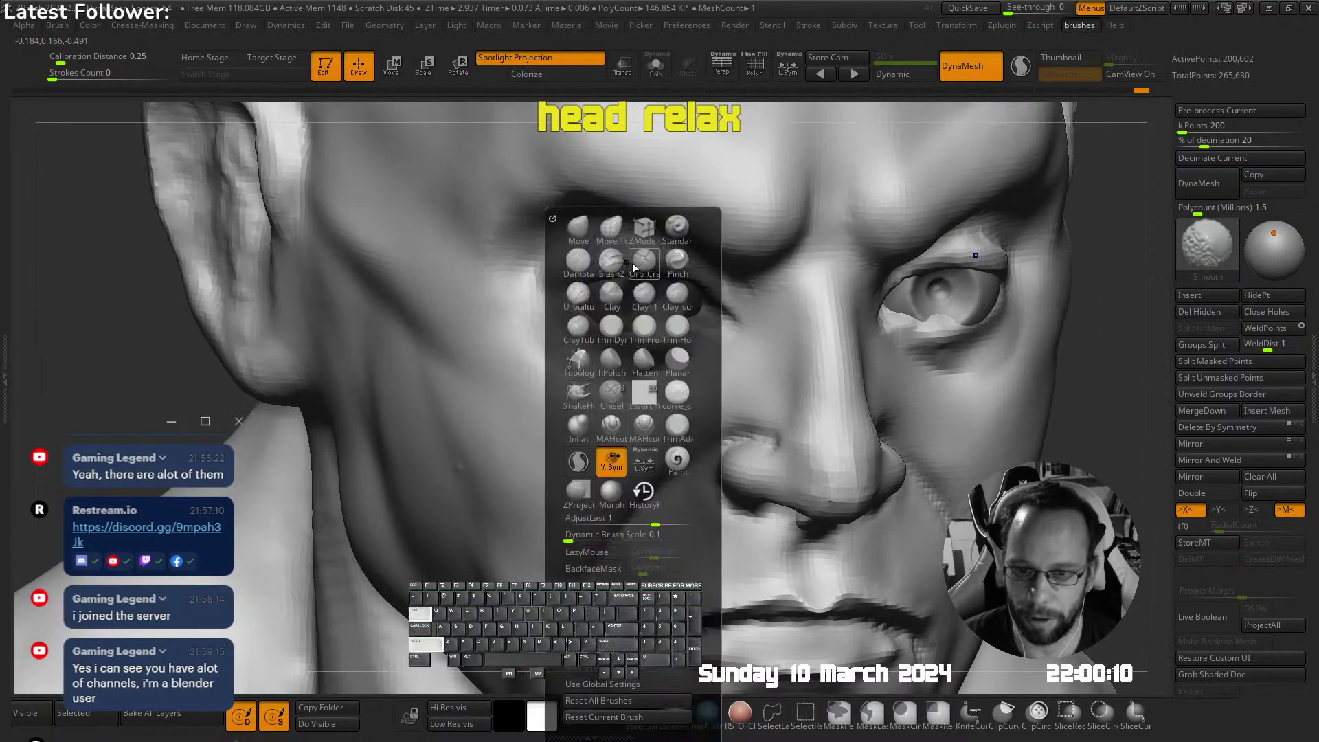
{"action": "left_click", "coordinate": [575, 291]}
{"action": "right_click_drag", "start_coordinate": [609, 327], "coordinate": [577, 302]}
{"action": "mouse_move", "coordinate": [603, 332]}
{"action": "left_mouse_down"}
{"action": "mouse_move", "coordinate": [619, 330]}
{"action": "mouse_move", "coordinate": [593, 321]}
{"action": "left_mouse_up"}
{"action": "right_click_drag", "start_coordinate": [593, 321], "coordinate": [706, 321]}
{"action": "left_click_drag", "start_coordinate": [686, 330], "coordinate": [702, 331], "text": "alt"}
{"action": "right_click_drag", "start_coordinate": [745, 332], "coordinate": [756, 309]}
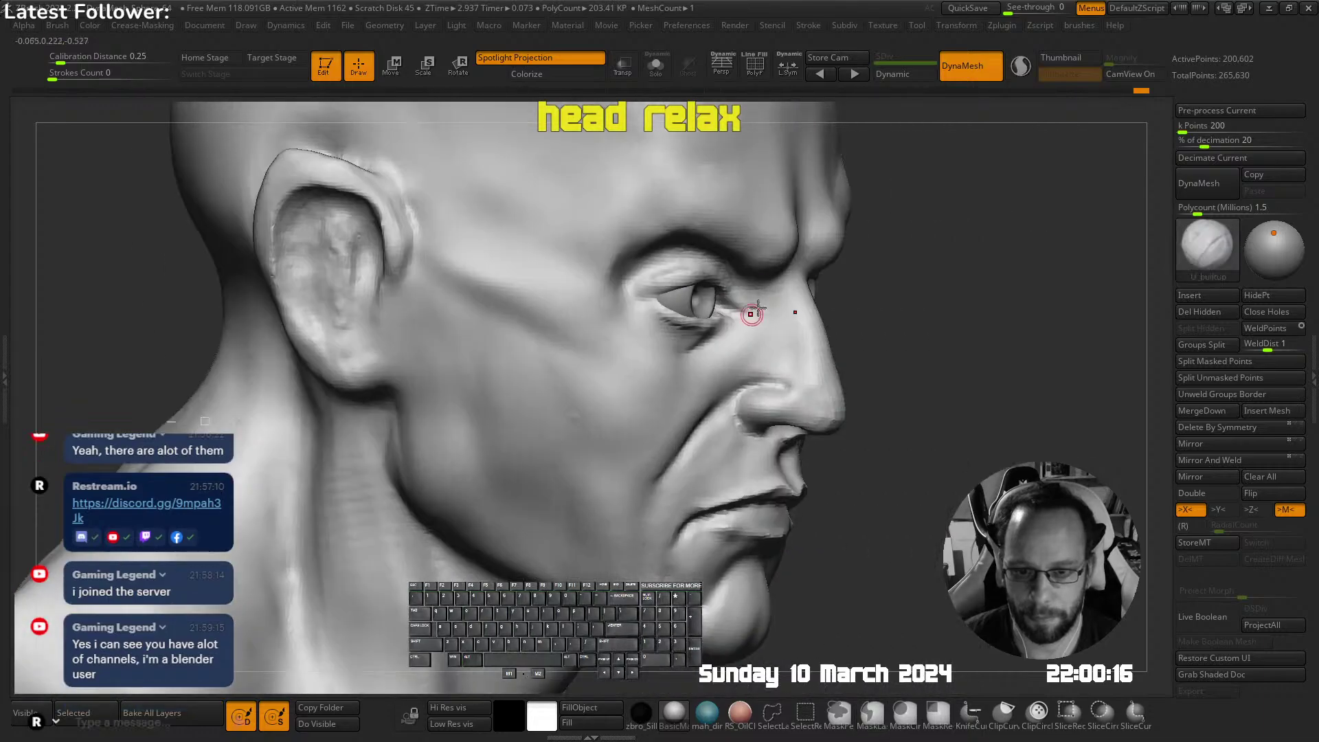
Nudge the inner eye corner into shape with the Move brush in profile view
{"action": "key", "text": "space"}
{"action": "left_click", "coordinate": [721, 231]}
{"action": "left_click_drag", "start_coordinate": [745, 313], "coordinate": [738, 306]}
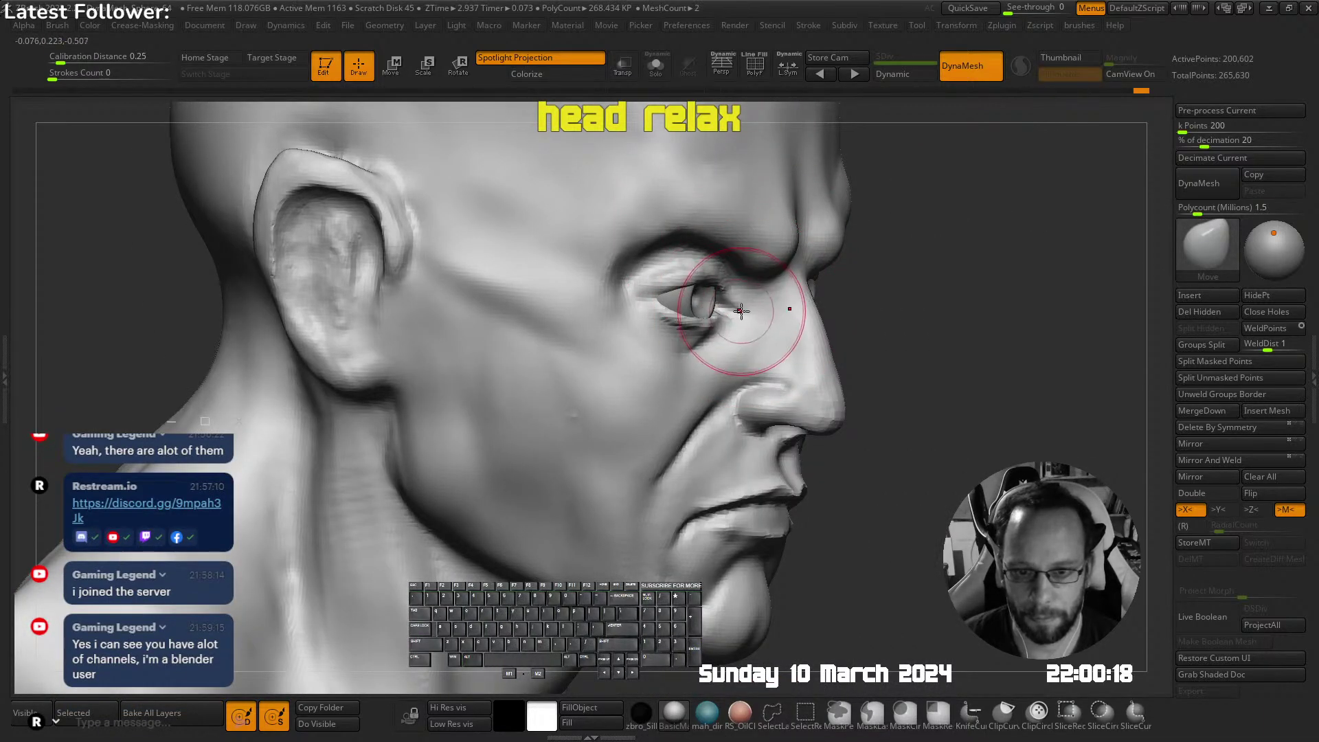
Examine the whole bust from the front with perspective switched on and off
{"action": "mouse_move", "coordinate": [738, 302]}
{"action": "right_mouse_down", "text": "ctrl"}
{"action": "mouse_move", "coordinate": [662, 266]}
{"action": "mouse_move", "coordinate": [700, 211]}
{"action": "mouse_move", "coordinate": [548, 248]}
{"action": "right_mouse_up", "text": "ctrl"}
{"action": "right_click_drag", "start_coordinate": [548, 247], "coordinate": [506, 270], "text": "ctrl"}
{"action": "right_click_drag", "start_coordinate": [608, 303], "coordinate": [685, 332], "text": "ctrl"}
{"action": "key", "text": "p"}
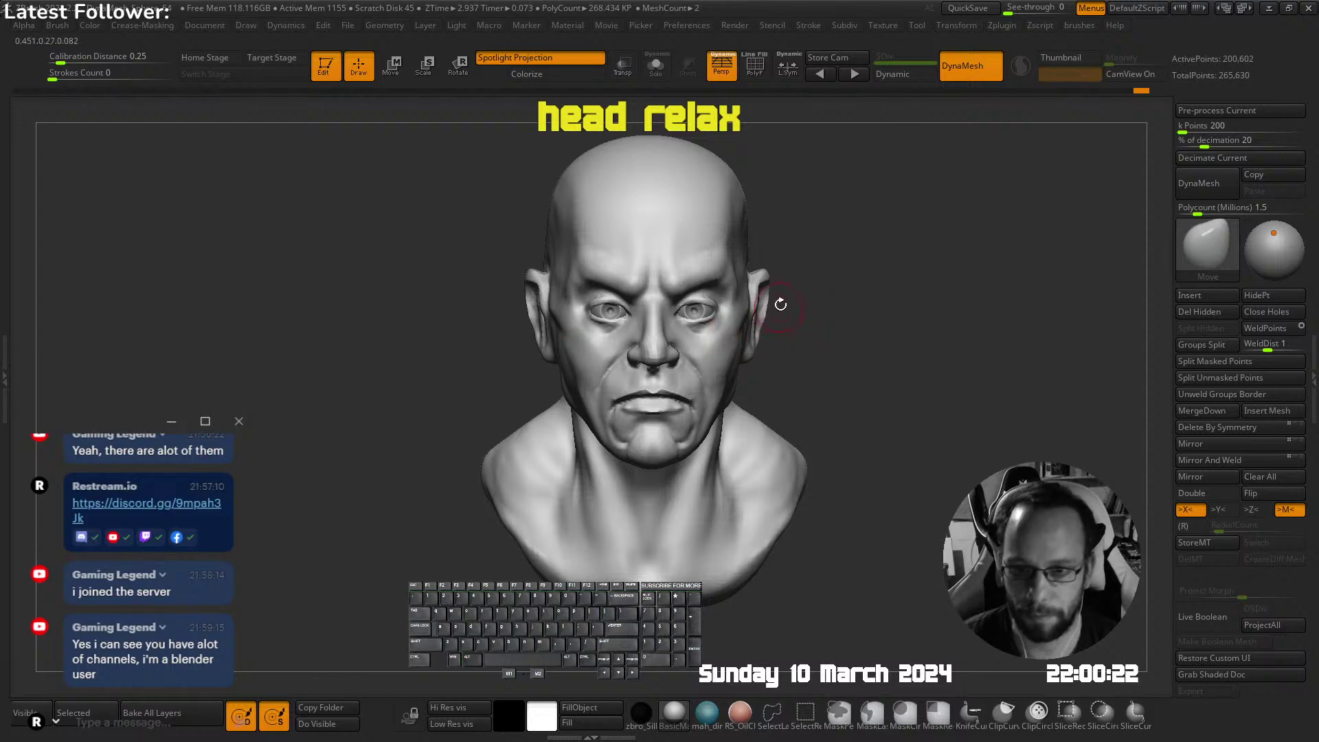
{"action": "right_click_drag", "start_coordinate": [780, 304], "coordinate": [729, 311], "text": "alt"}
{"action": "key", "text": "p"}
{"action": "right_click_drag", "start_coordinate": [631, 355], "coordinate": [715, 275], "text": "ctrl"}
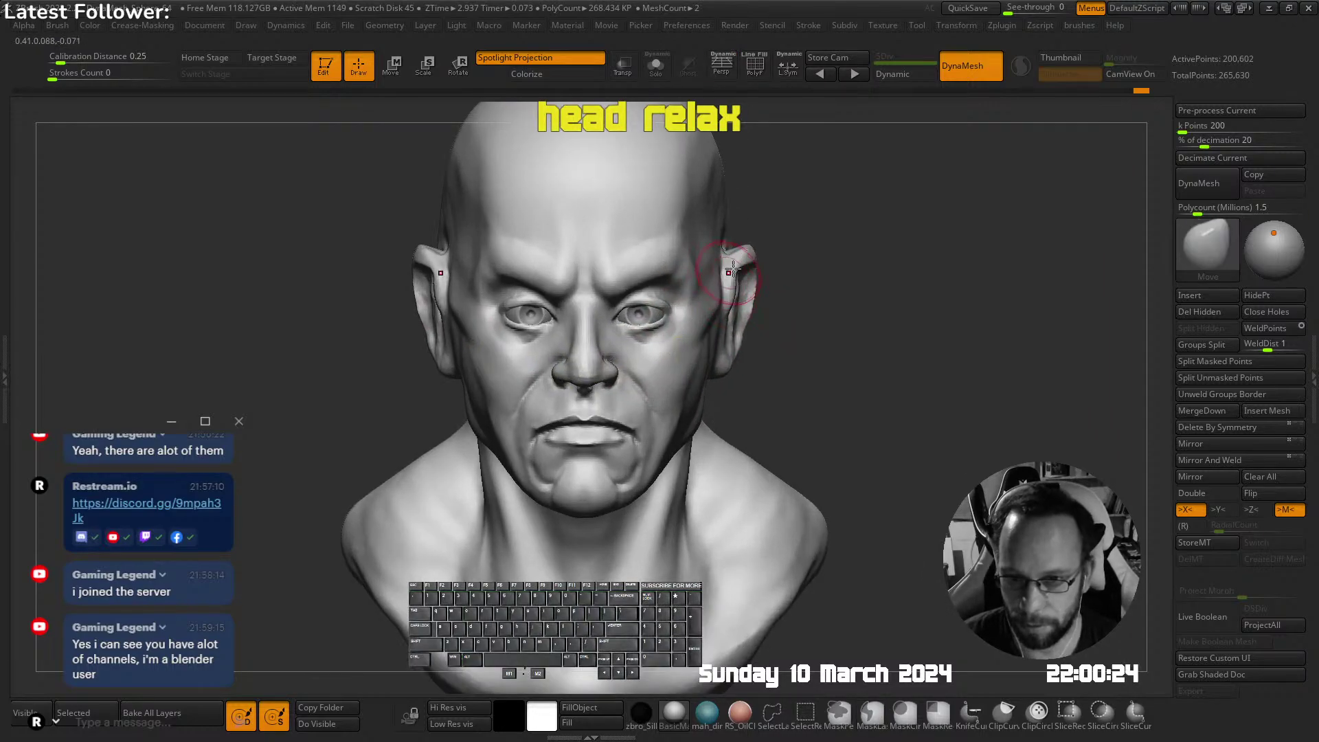
Enlarge the Move brush to cover the whole ear
{"action": "key", "text": "ctrl+b"}
{"action": "left_click", "coordinate": [710, 233]}
{"action": "left_click", "coordinate": [638, 361]}
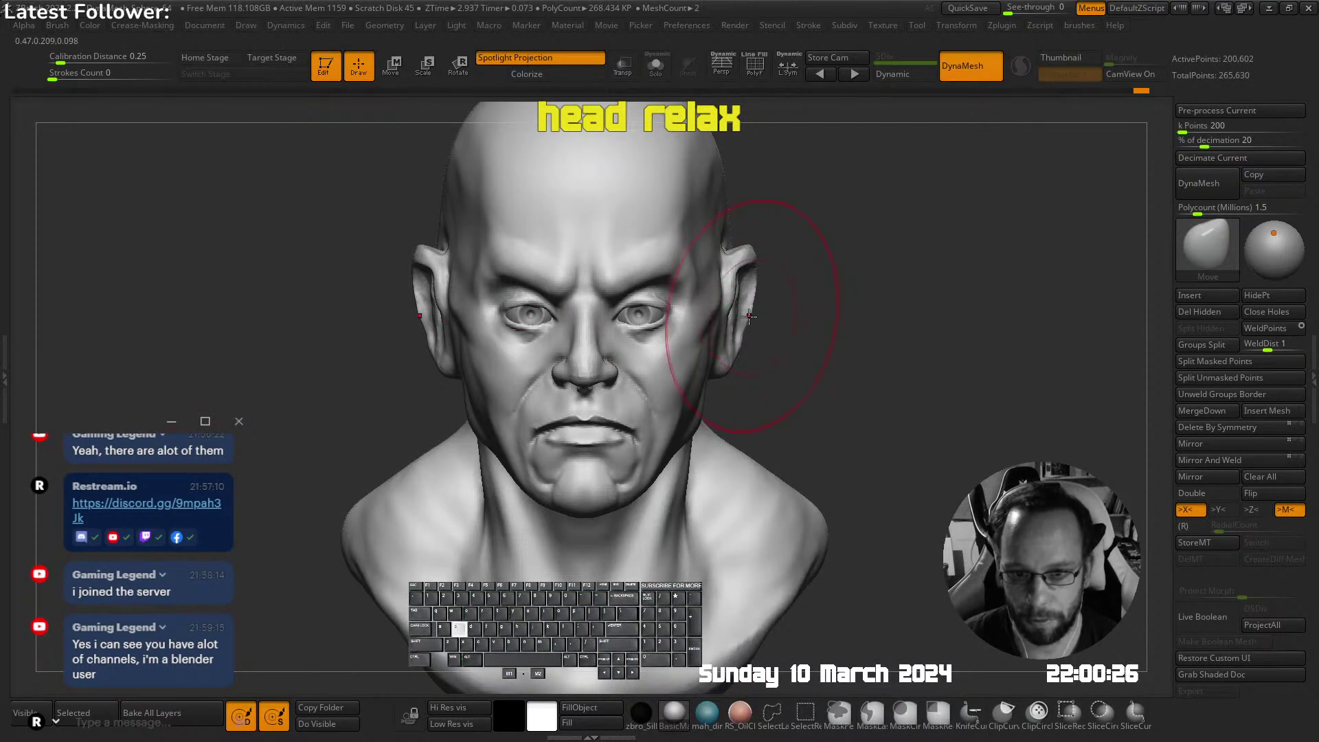
Push the ears closer to the head with a resized Move brush and enable perspective for the view
{"action": "key", "text": "s"}
{"action": "left_click_drag", "start_coordinate": [747, 330], "coordinate": [754, 331]}
{"action": "left_click_drag", "start_coordinate": [750, 309], "coordinate": [732, 341]}
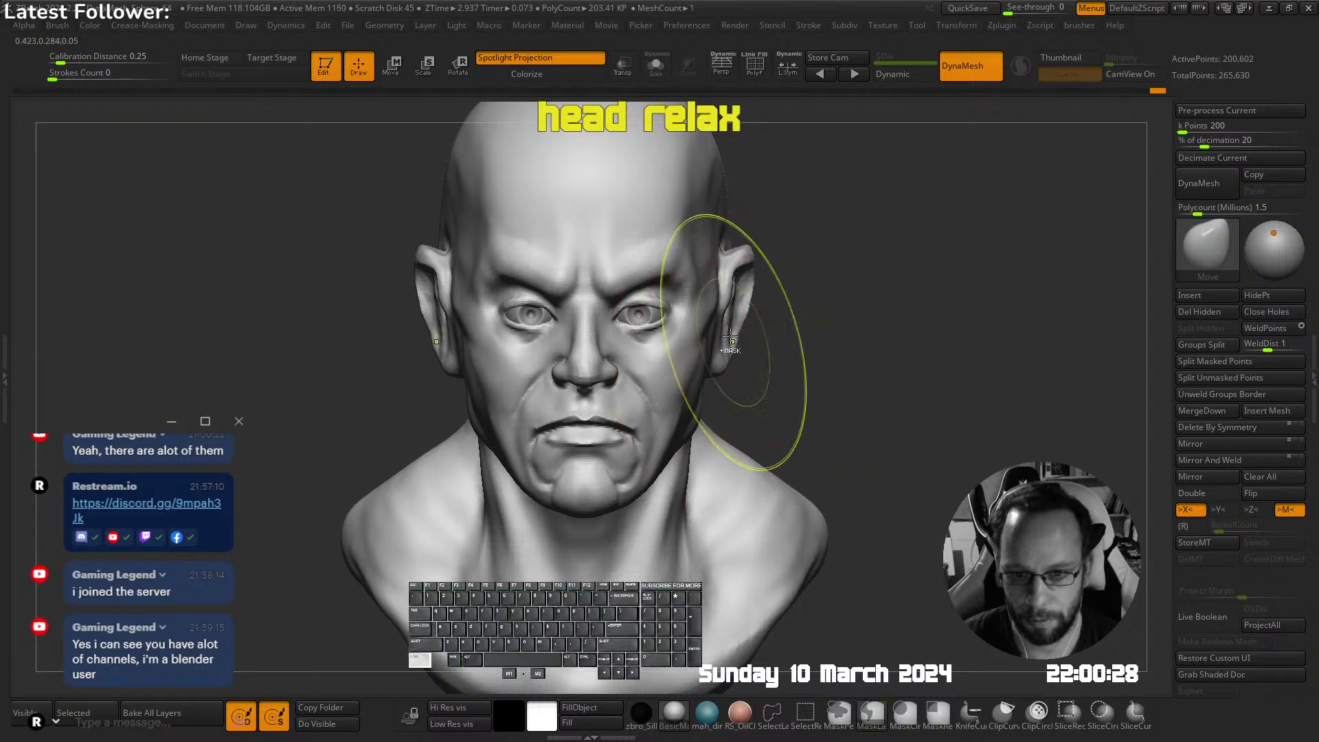
{"action": "mouse_move", "coordinate": [732, 339]}
{"action": "right_mouse_down", "text": "ctrl"}
{"action": "mouse_move", "coordinate": [747, 330]}
{"action": "mouse_move", "coordinate": [689, 318]}
{"action": "mouse_move", "coordinate": [747, 306]}
{"action": "mouse_move", "coordinate": [725, 301]}
{"action": "mouse_move", "coordinate": [641, 294]}
{"action": "mouse_move", "coordinate": [574, 310]}
{"action": "mouse_move", "coordinate": [651, 286]}
{"action": "mouse_move", "coordinate": [622, 274]}
{"action": "mouse_move", "coordinate": [618, 299]}
{"action": "mouse_move", "coordinate": [708, 349]}
{"action": "right_mouse_up", "text": "ctrl"}
{"action": "key", "text": "p"}
Try to resize the eyeballs uniformly with the transform gizmo and undo it
{"action": "key", "text": "shift"}
{"action": "key", "text": "w"}
{"action": "left_click", "coordinate": [631, 323]}
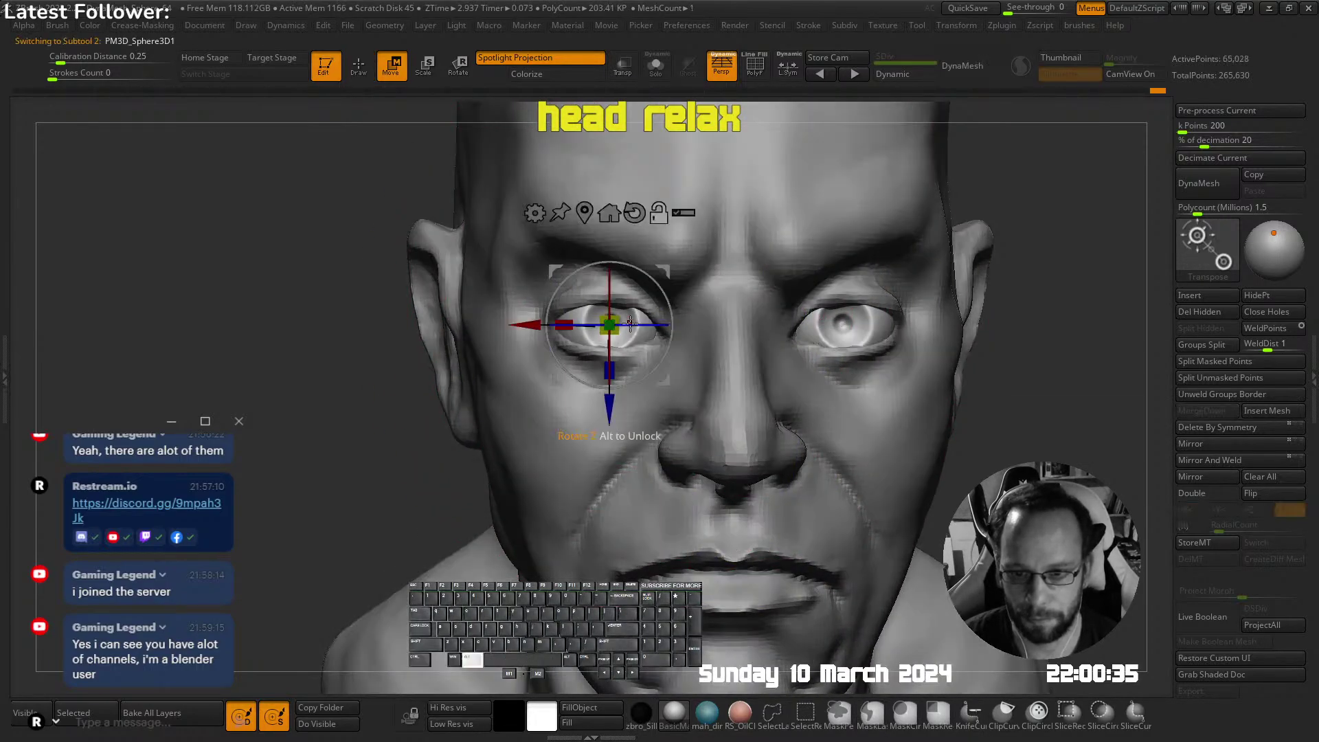
{"action": "left_click_drag", "start_coordinate": [614, 323], "coordinate": [605, 326]}
{"action": "key", "text": "ctrl+x"}
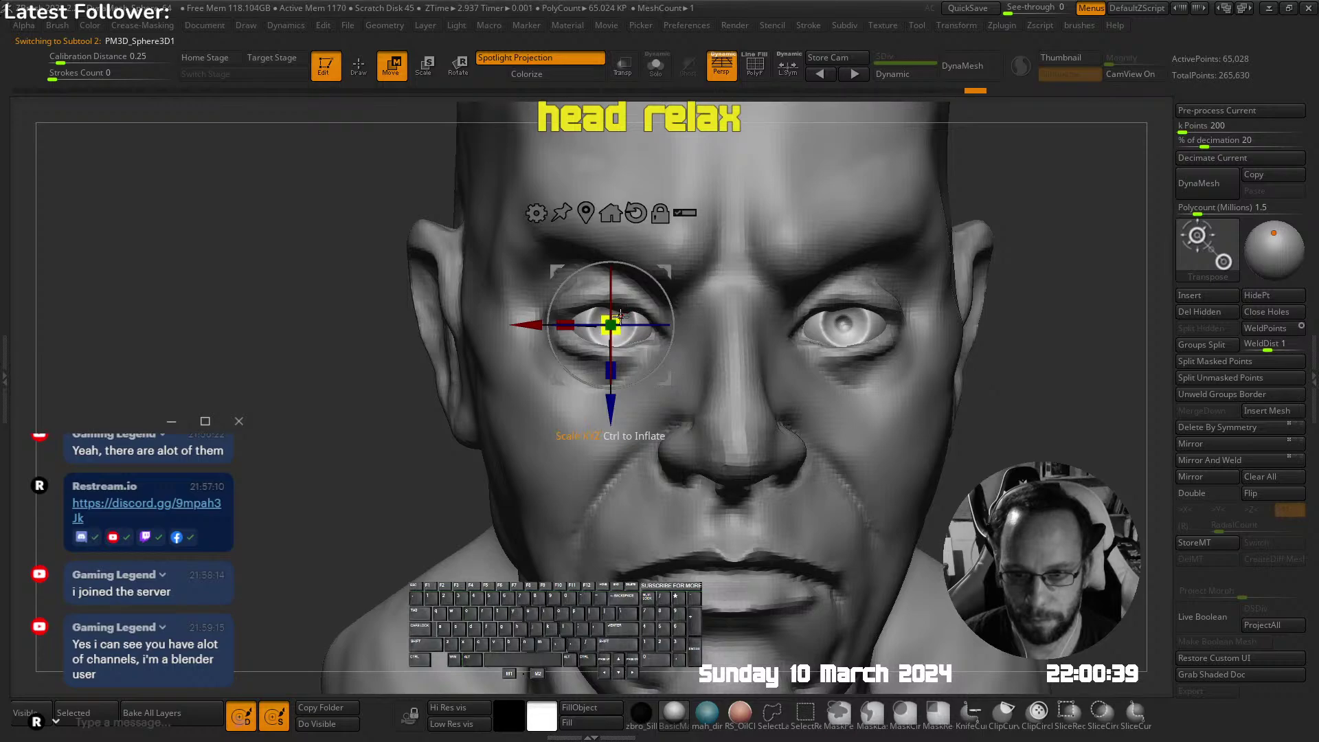
{"action": "left_click_drag", "start_coordinate": [620, 316], "coordinate": [649, 371]}
{"action": "key", "text": "ctrl+z"}
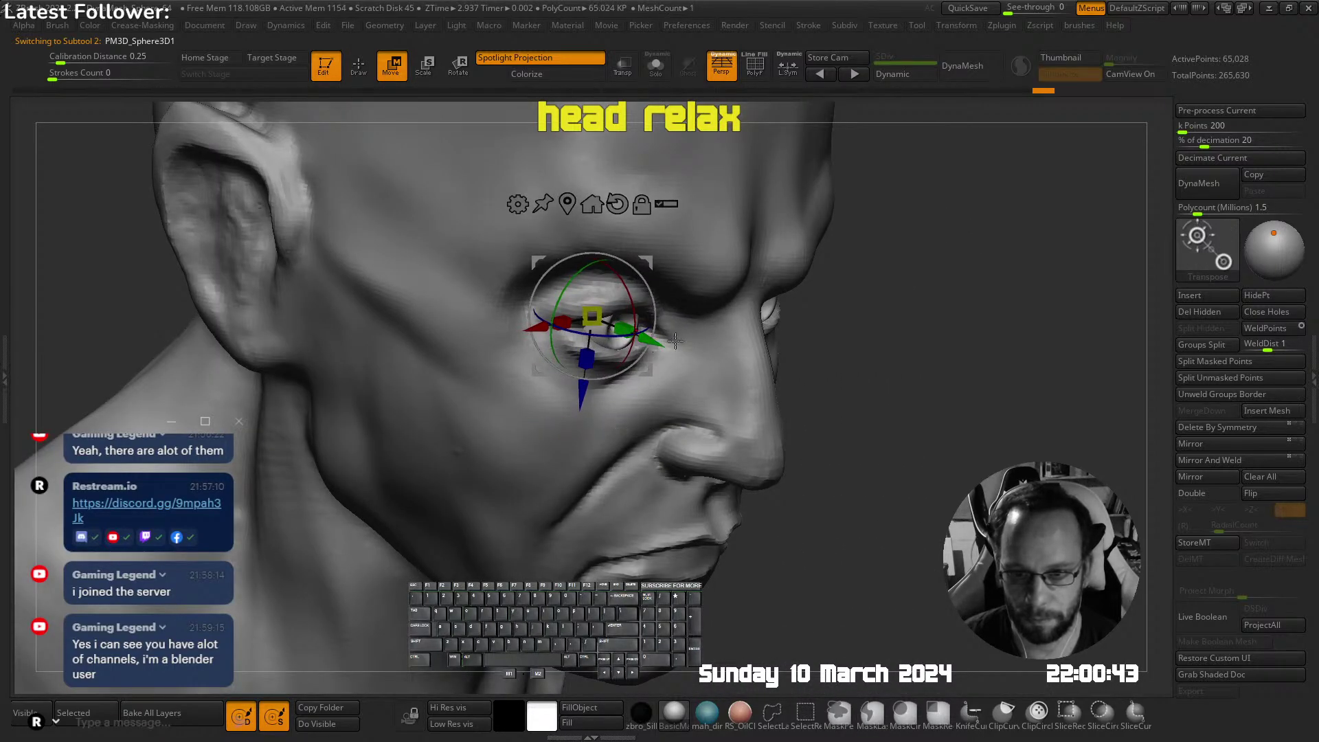
Return to sculpting the head mesh and reshape the outer eye corners with a smaller brush
{"action": "key", "text": "q"}
{"action": "mouse_move", "coordinate": [658, 341]}
{"action": "right_mouse_down", "text": "ctrl"}
{"action": "mouse_move", "coordinate": [636, 316]}
{"action": "mouse_move", "coordinate": [774, 218]}
{"action": "mouse_move", "coordinate": [630, 251]}
{"action": "right_mouse_up", "text": "ctrl"}
{"action": "mouse_move", "coordinate": [563, 330]}
{"action": "right_mouse_down"}
{"action": "mouse_move", "coordinate": [530, 383]}
{"action": "mouse_move", "coordinate": [625, 333]}
{"action": "mouse_move", "coordinate": [604, 371]}
{"action": "mouse_move", "coordinate": [550, 337]}
{"action": "right_mouse_up"}
{"action": "left_click", "coordinate": [584, 365], "text": "alt"}
{"action": "key", "text": "bracketleft"}
{"action": "key", "text": "bracketleft"}
{"action": "key", "text": "bracketleft"}
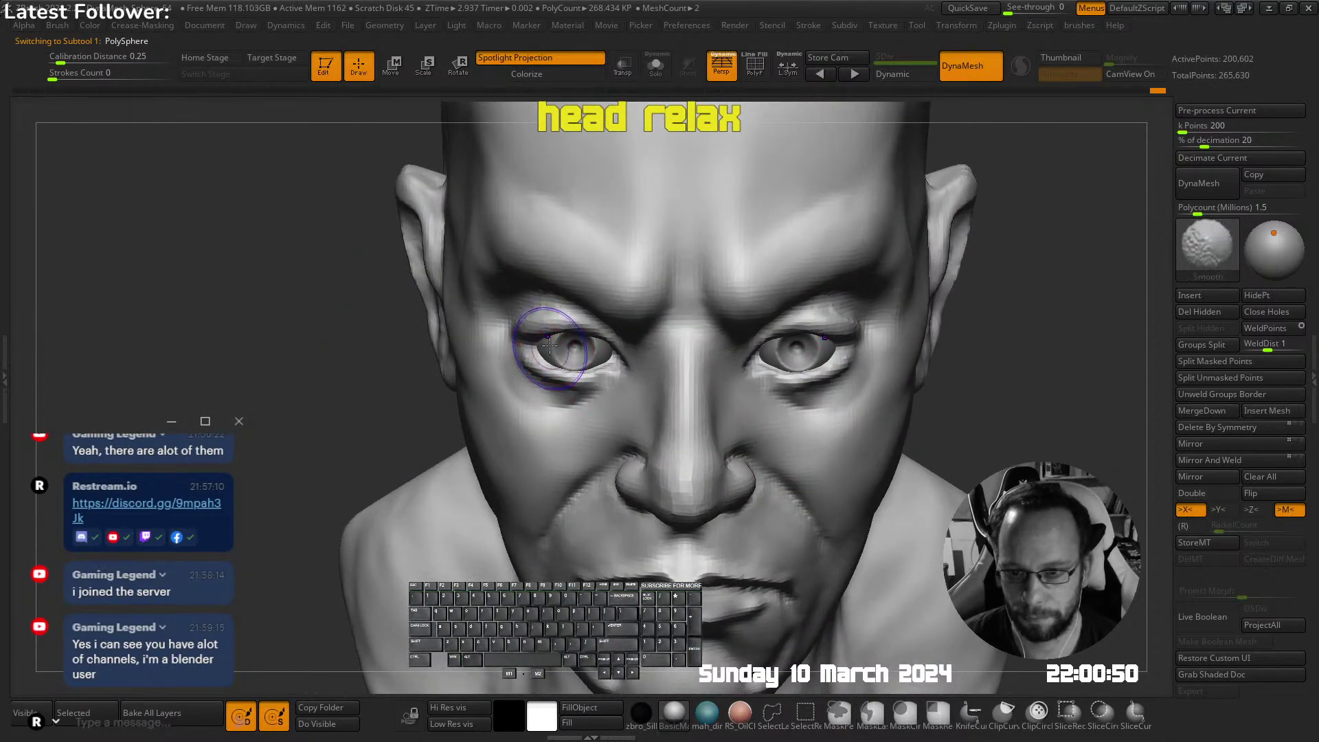
{"action": "key", "text": "space"}
{"action": "left_click", "coordinate": [510, 260]}
{"action": "left_click_drag", "start_coordinate": [511, 349], "coordinate": [543, 351]}
Build up the outer ends of the brow ridges above the eyes with the U_builtup brush and smooth them
{"action": "right_click_drag", "start_coordinate": [528, 322], "coordinate": [556, 265], "text": "shift"}
{"action": "key", "text": "Tab"}
{"action": "left_click", "coordinate": [495, 297]}
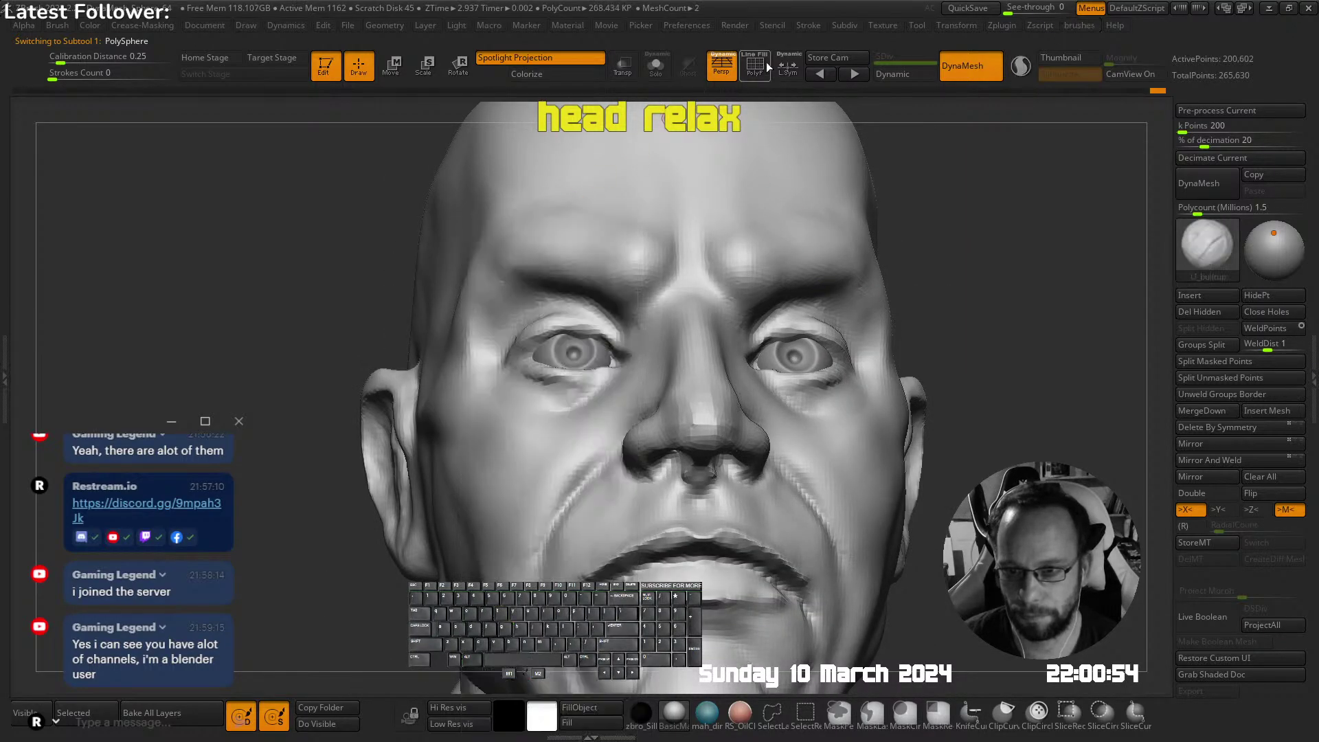
{"action": "mouse_move", "coordinate": [477, 292]}
{"action": "right_mouse_down"}
{"action": "mouse_move", "coordinate": [531, 323]}
{"action": "mouse_move", "coordinate": [522, 303]}
{"action": "mouse_move", "coordinate": [553, 314]}
{"action": "mouse_move", "coordinate": [527, 322]}
{"action": "right_mouse_up"}
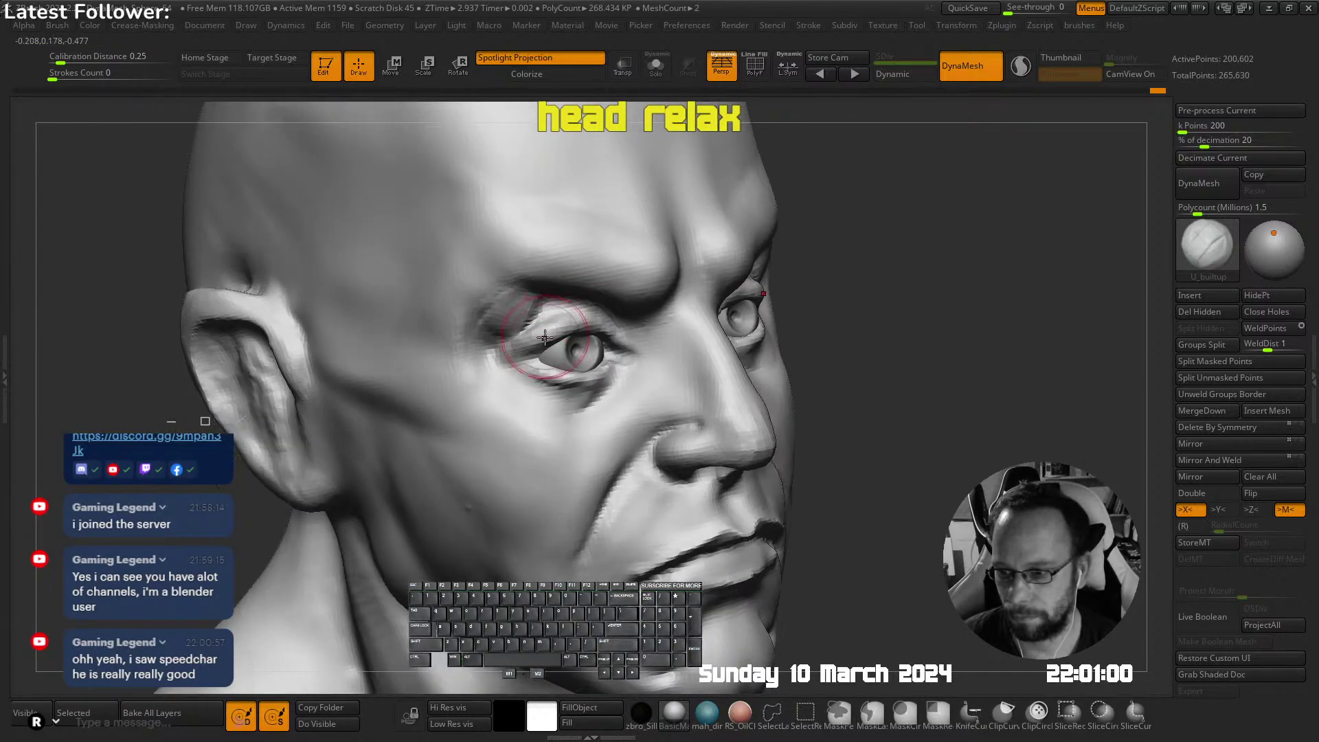
{"action": "mouse_move", "coordinate": [540, 313]}
{"action": "left_mouse_down"}
{"action": "mouse_move", "coordinate": [511, 303]}
{"action": "mouse_move", "coordinate": [479, 319]}
{"action": "mouse_move", "coordinate": [543, 295]}
{"action": "left_mouse_up"}
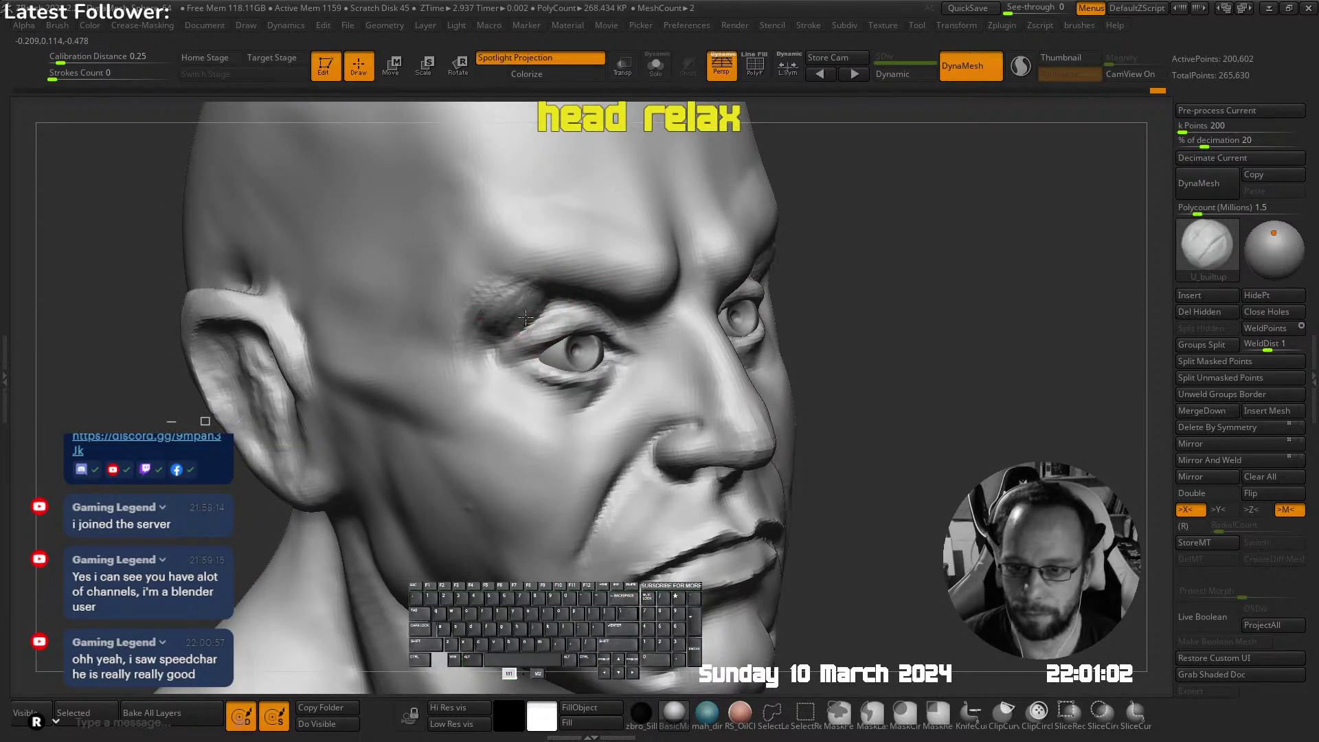
{"action": "right_click_drag", "start_coordinate": [549, 313], "coordinate": [539, 285]}
{"action": "left_click_drag", "start_coordinate": [525, 323], "coordinate": [642, 283]}
{"action": "mouse_move", "coordinate": [628, 292]}
{"action": "right_mouse_down", "text": "ctrl"}
{"action": "mouse_move", "coordinate": [607, 256]}
{"action": "mouse_move", "coordinate": [522, 279]}
{"action": "mouse_move", "coordinate": [569, 291]}
{"action": "mouse_move", "coordinate": [624, 230]}
{"action": "mouse_move", "coordinate": [727, 283]}
{"action": "mouse_move", "coordinate": [612, 309]}
{"action": "mouse_move", "coordinate": [674, 318]}
{"action": "right_mouse_up", "text": "ctrl"}
{"action": "key", "text": "shift"}
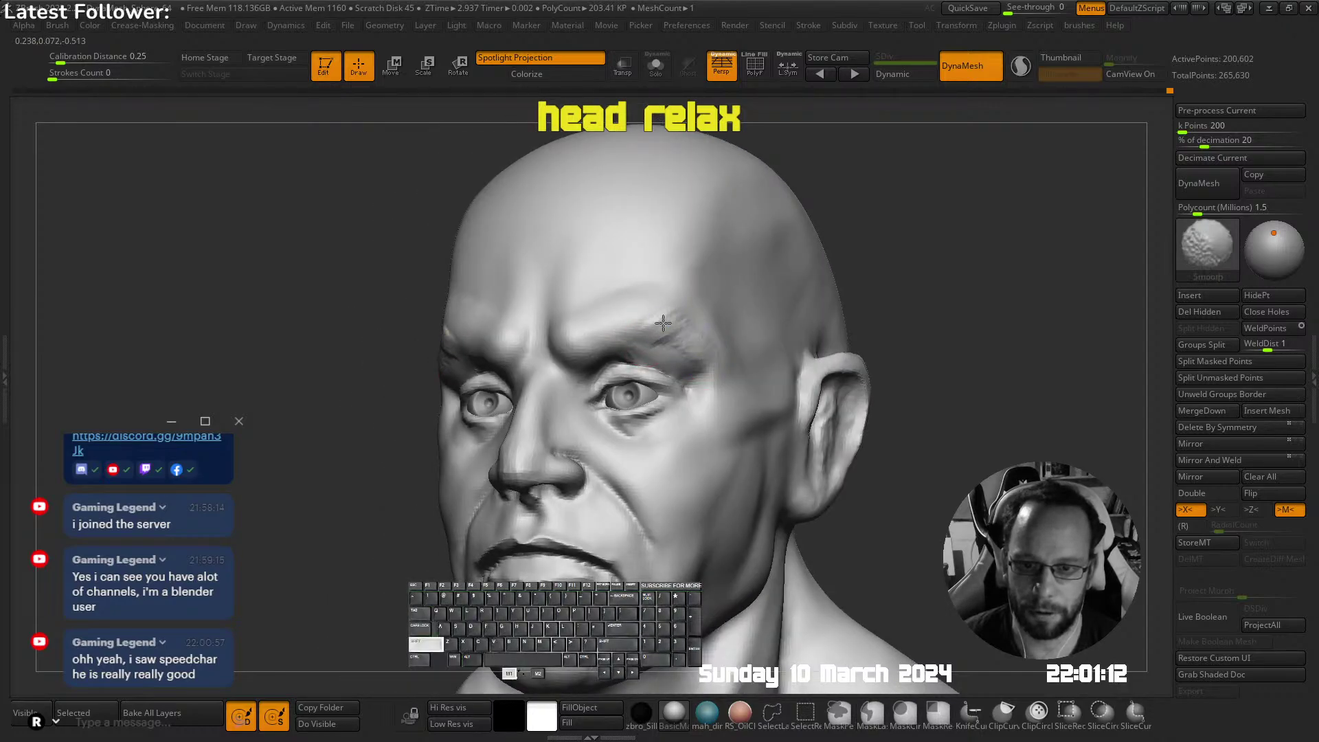
Carve in the temples beside the outer eye corners with the U_builtup brush and smooth the transition
{"action": "right_click_drag", "start_coordinate": [704, 367], "coordinate": [659, 281], "text": "ctrl"}
{"action": "mouse_move", "coordinate": [577, 312]}
{"action": "right_mouse_down"}
{"action": "mouse_move", "coordinate": [648, 333]}
{"action": "mouse_move", "coordinate": [618, 385]}
{"action": "right_mouse_up"}
{"action": "right_click_drag", "start_coordinate": [550, 343], "coordinate": [632, 329]}
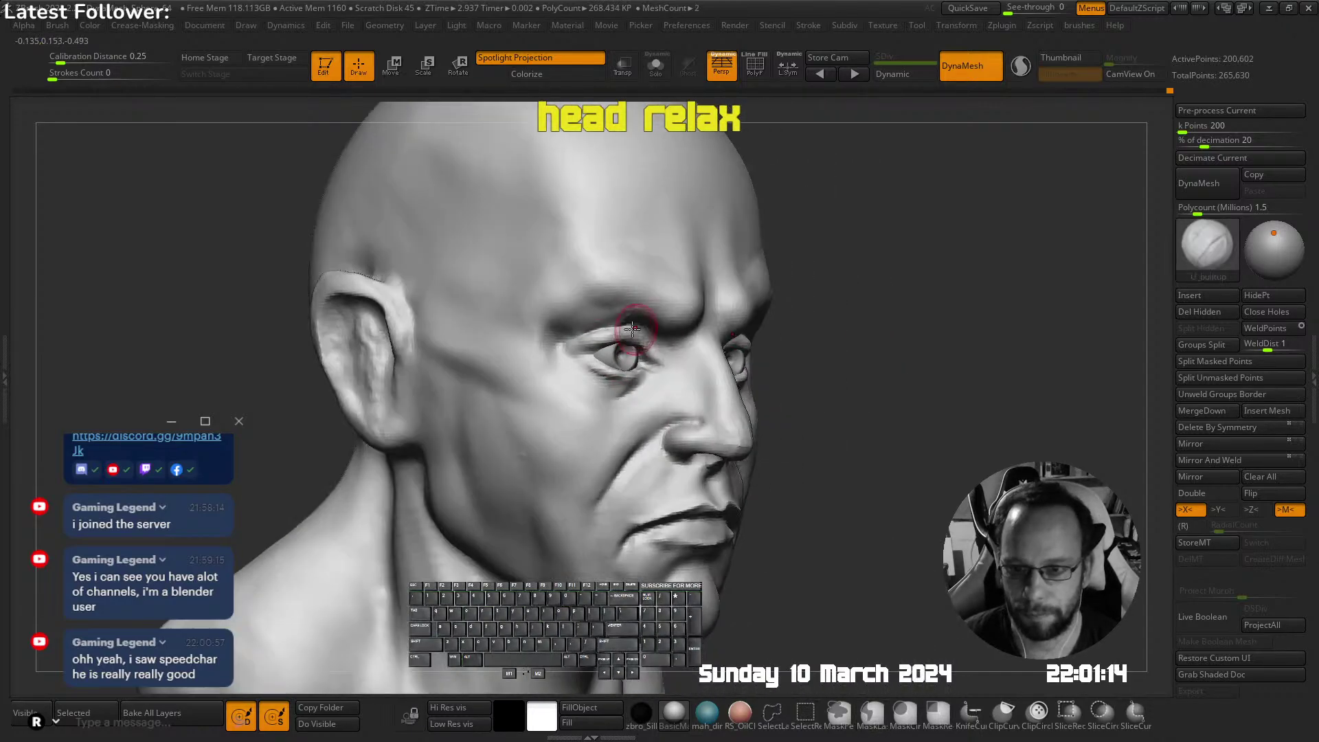
{"action": "left_click_drag", "start_coordinate": [536, 326], "coordinate": [527, 335], "text": "alt"}
{"action": "left_click_drag", "start_coordinate": [525, 330], "coordinate": [542, 344], "text": "shift"}
{"action": "mouse_move", "coordinate": [590, 358]}
{"action": "right_mouse_down", "text": "ctrl"}
{"action": "mouse_move", "coordinate": [550, 306]}
{"action": "mouse_move", "coordinate": [474, 302]}
{"action": "right_mouse_up", "text": "ctrl"}
{"action": "right_click_drag", "start_coordinate": [680, 275], "coordinate": [603, 280], "text": "alt"}
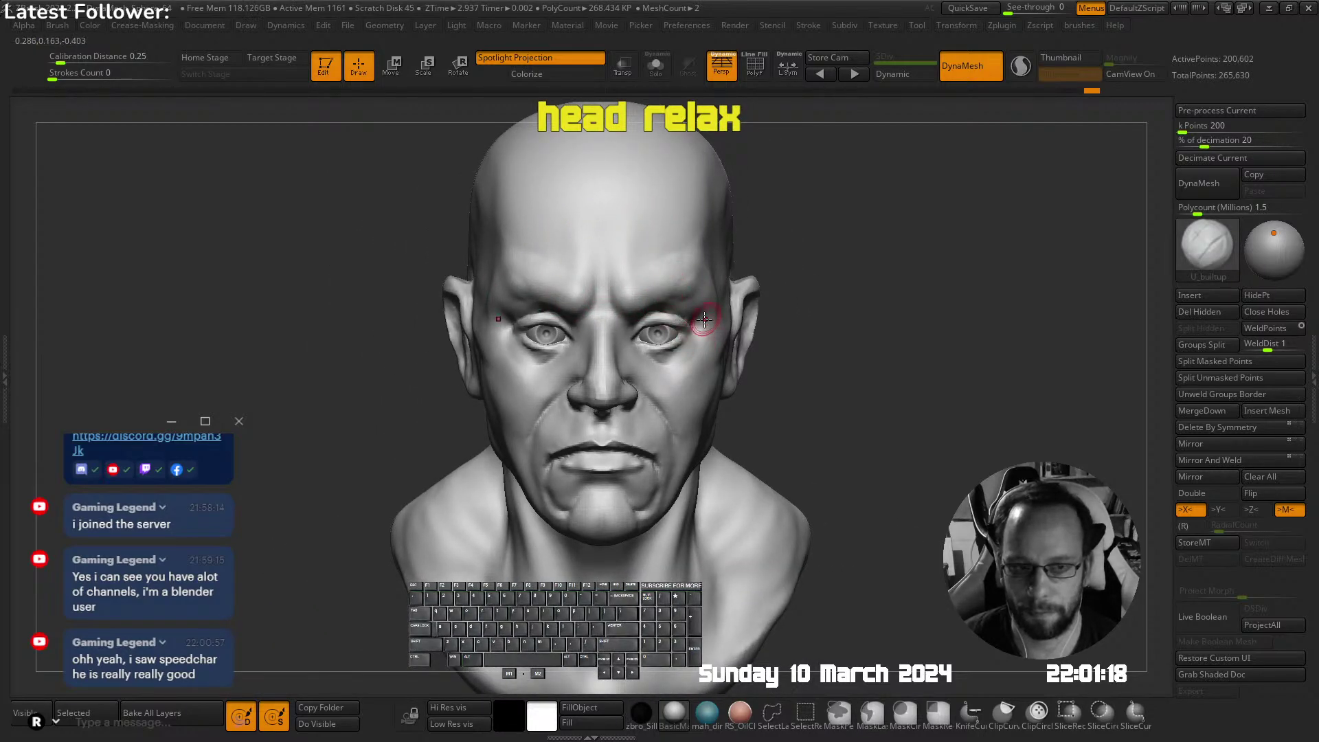
{"action": "right_click_drag", "start_coordinate": [687, 306], "coordinate": [663, 295]}
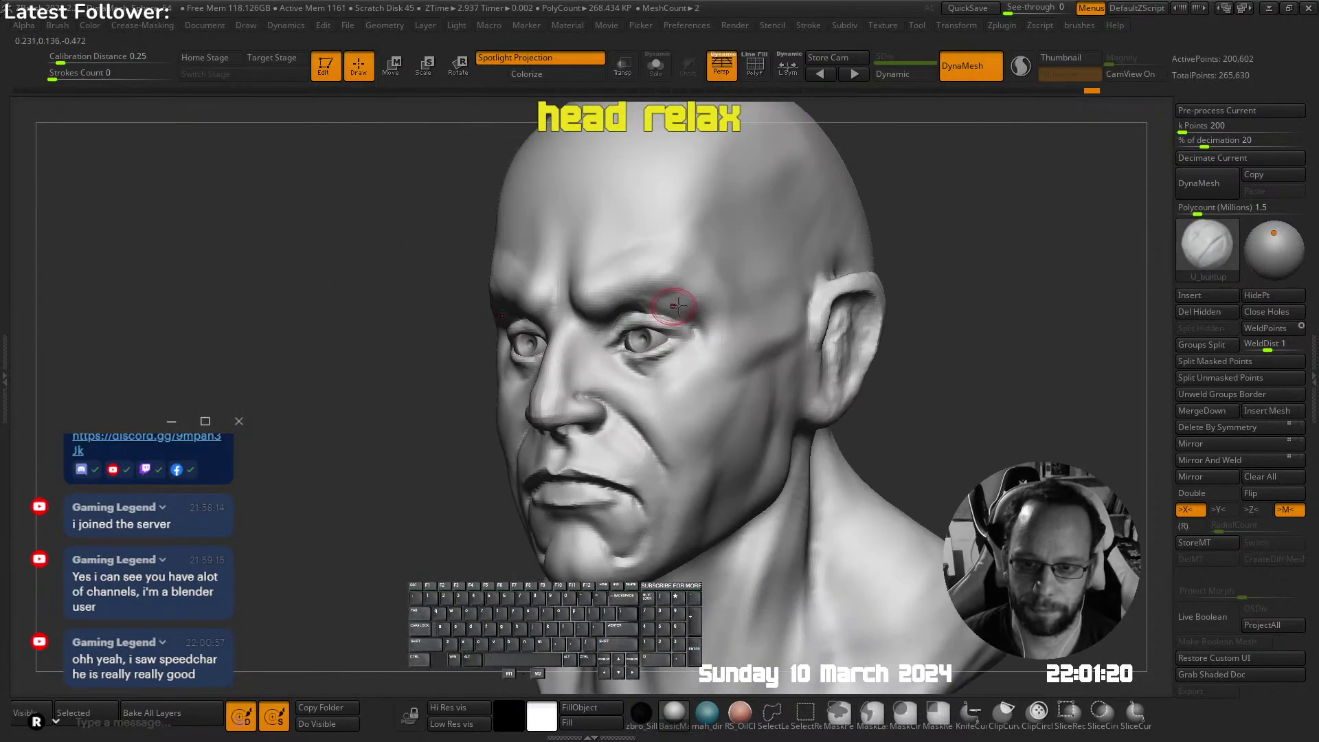
Set the head's brush to Move and shift the eyeballs down about 0.013 with the transform gizmo
{"action": "key", "text": "b"}
{"action": "key", "text": "m"}
{"action": "key", "text": "v"}
{"action": "right_click_drag", "start_coordinate": [618, 337], "coordinate": [698, 287]}
{"action": "left_click", "coordinate": [649, 338], "text": "alt"}
{"action": "key", "text": "w"}
{"action": "left_click_drag", "start_coordinate": [555, 405], "coordinate": [552, 407]}
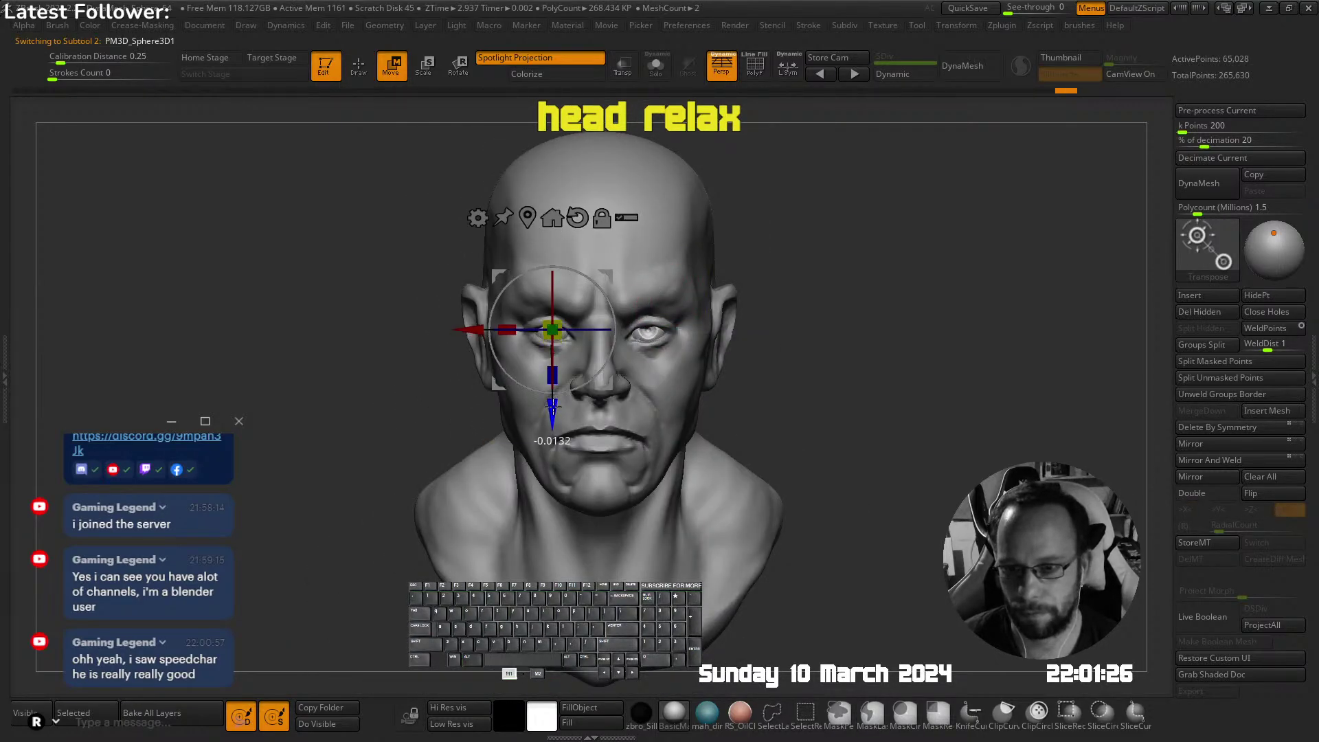
Return to the head mesh and pull the lower eyelids up against the eyeballs with the Move brush
{"action": "key", "text": "q"}
{"action": "left_click", "coordinate": [562, 362], "text": "alt"}
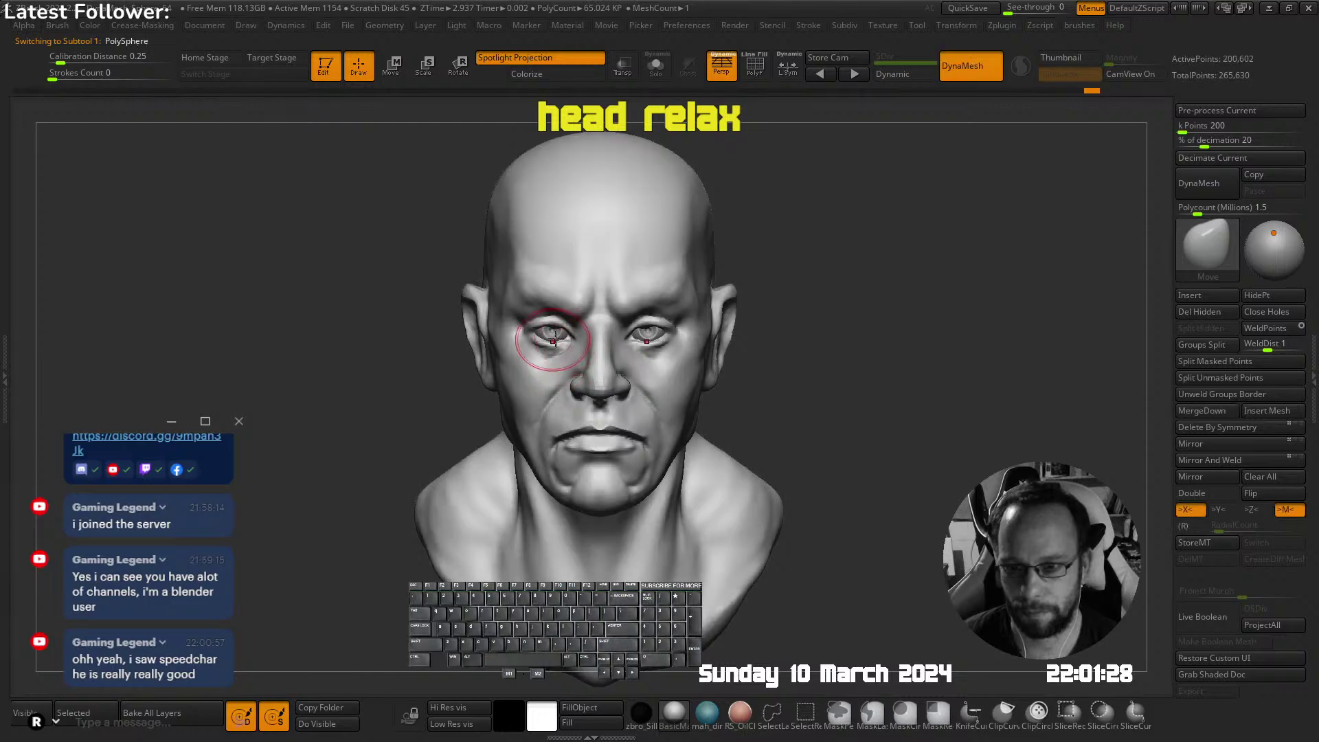
{"action": "right_click_drag", "start_coordinate": [550, 341], "coordinate": [595, 345]}
{"action": "left_click_drag", "start_coordinate": [561, 351], "coordinate": [565, 343]}
{"action": "mouse_move", "coordinate": [565, 343]}
{"action": "right_mouse_down", "text": "shift"}
{"action": "mouse_move", "coordinate": [698, 309]}
{"action": "mouse_move", "coordinate": [653, 341]}
{"action": "mouse_move", "coordinate": [593, 321]}
{"action": "mouse_move", "coordinate": [721, 200]}
{"action": "mouse_move", "coordinate": [480, 416]}
{"action": "right_mouse_up", "text": "shift"}
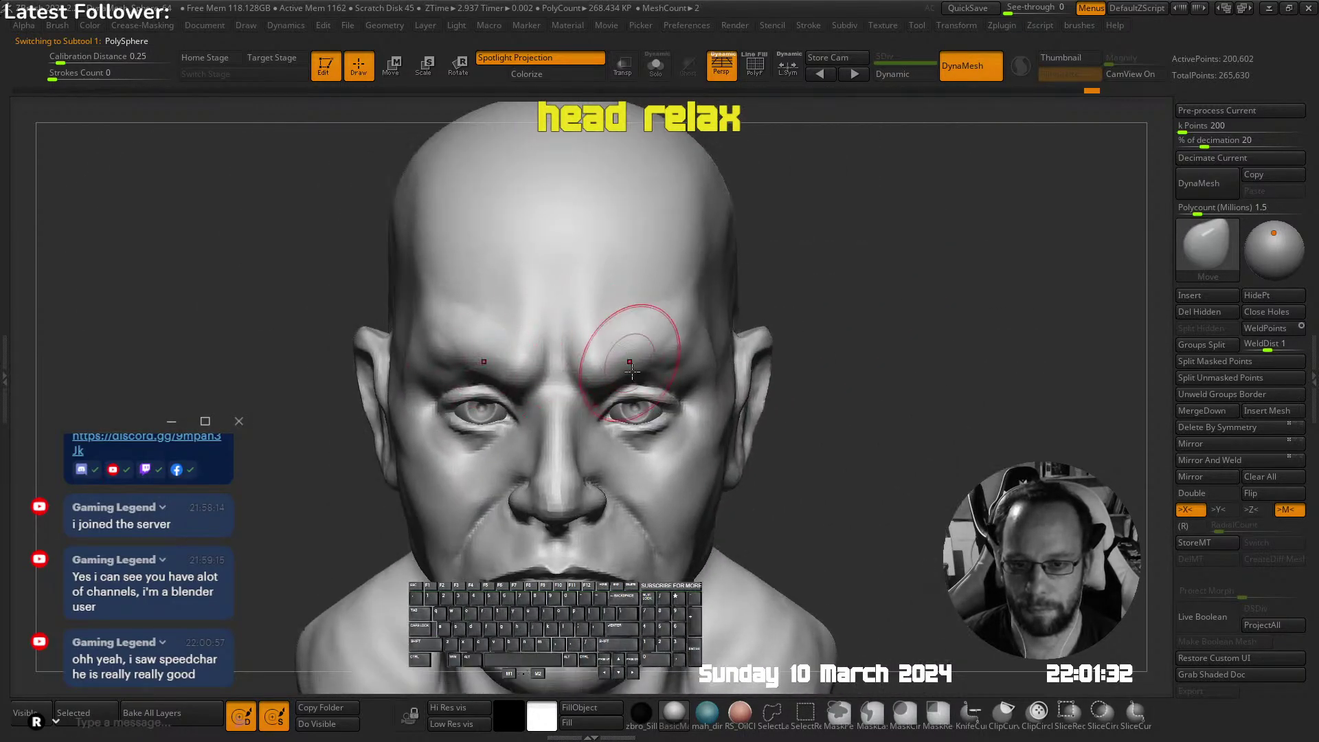
Adjust the eyelid and brow area around the eyes with a resized Move brush
{"action": "right_click_drag", "start_coordinate": [677, 349], "coordinate": [675, 250], "text": "alt"}
{"action": "right_click_drag", "start_coordinate": [493, 316], "coordinate": [546, 316]}
{"action": "key", "text": "s"}
{"action": "left_click_drag", "start_coordinate": [515, 310], "coordinate": [451, 301]}
{"action": "mouse_move", "coordinate": [473, 290]}
{"action": "right_mouse_down"}
{"action": "mouse_move", "coordinate": [443, 280]}
{"action": "mouse_move", "coordinate": [529, 258]}
{"action": "mouse_move", "coordinate": [574, 209]}
{"action": "right_mouse_up"}
{"action": "right_click_drag", "start_coordinate": [695, 320], "coordinate": [737, 338], "text": "alt"}
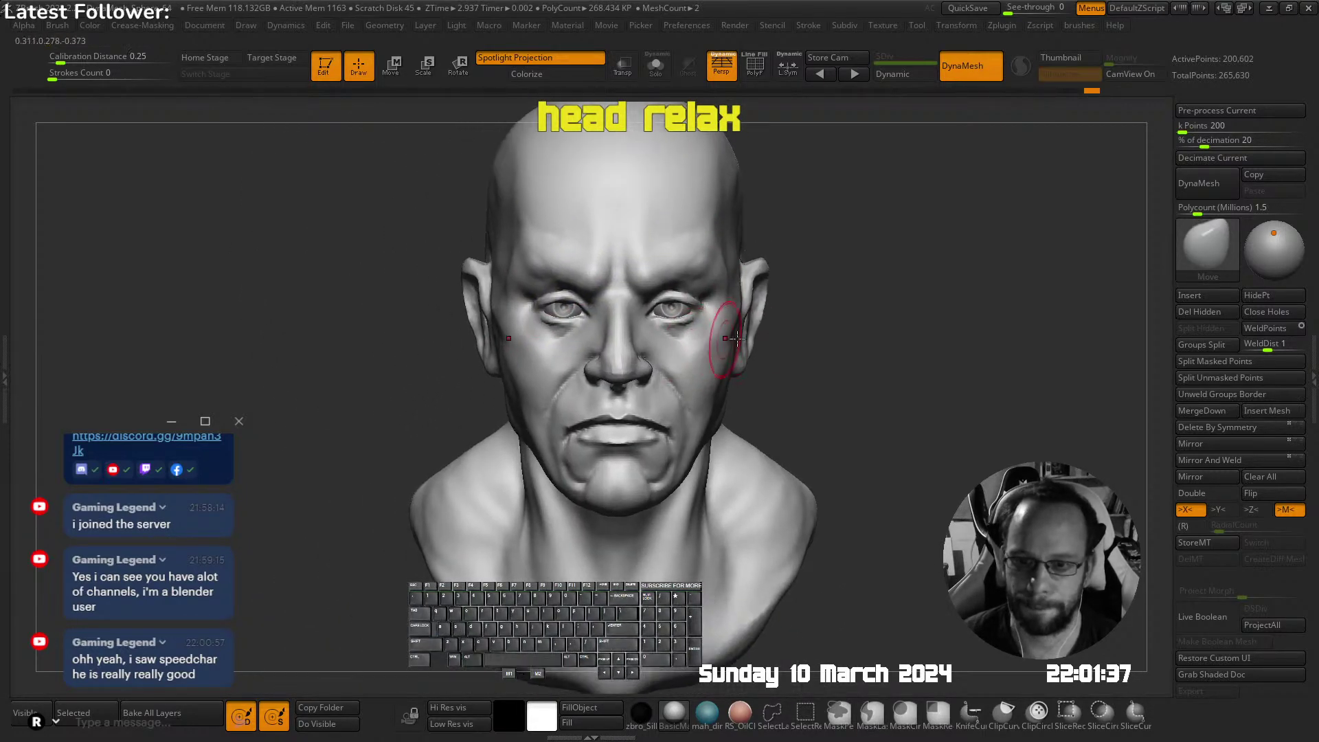
Build up the nose bridge between the eyes with the U_builtup brush and smooth it toward the brow
{"action": "mouse_move", "coordinate": [656, 347]}
{"action": "right_mouse_down"}
{"action": "mouse_move", "coordinate": [519, 322]}
{"action": "mouse_move", "coordinate": [637, 314]}
{"action": "right_mouse_up"}
{"action": "key", "text": "shift+space"}
{"action": "left_click", "coordinate": [578, 296]}
{"action": "left_click_drag", "start_coordinate": [622, 333], "coordinate": [624, 350]}
{"action": "left_click_drag", "start_coordinate": [621, 282], "coordinate": [617, 292], "text": "shift"}
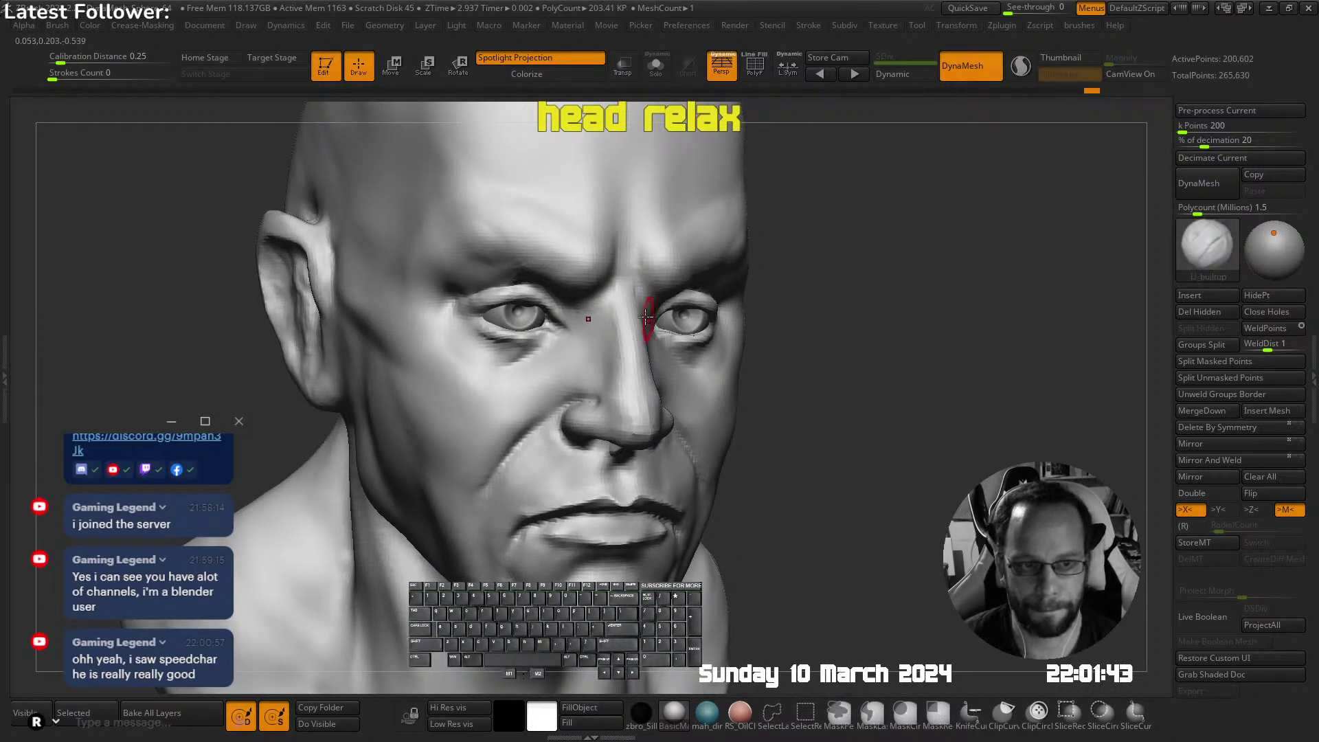
{"action": "right_click_drag", "start_coordinate": [651, 313], "coordinate": [656, 231]}
{"action": "mouse_move", "coordinate": [623, 275]}
{"action": "left_mouse_down"}
{"action": "mouse_move", "coordinate": [630, 243]}
{"action": "mouse_move", "coordinate": [627, 274]}
{"action": "left_mouse_up"}
{"action": "left_click_drag", "start_coordinate": [627, 336], "coordinate": [626, 288], "text": "shift"}
Add volume to the inner cheeks beside the nose with the U_builtup brush
{"action": "mouse_move", "coordinate": [645, 337]}
{"action": "right_mouse_down", "text": "ctrl"}
{"action": "mouse_move", "coordinate": [682, 295]}
{"action": "mouse_move", "coordinate": [706, 307]}
{"action": "mouse_move", "coordinate": [687, 344]}
{"action": "mouse_move", "coordinate": [607, 360]}
{"action": "right_mouse_up", "text": "ctrl"}
{"action": "mouse_move", "coordinate": [614, 360]}
{"action": "left_mouse_down"}
{"action": "mouse_move", "coordinate": [627, 339]}
{"action": "mouse_move", "coordinate": [642, 344]}
{"action": "mouse_move", "coordinate": [588, 382]}
{"action": "left_mouse_up"}
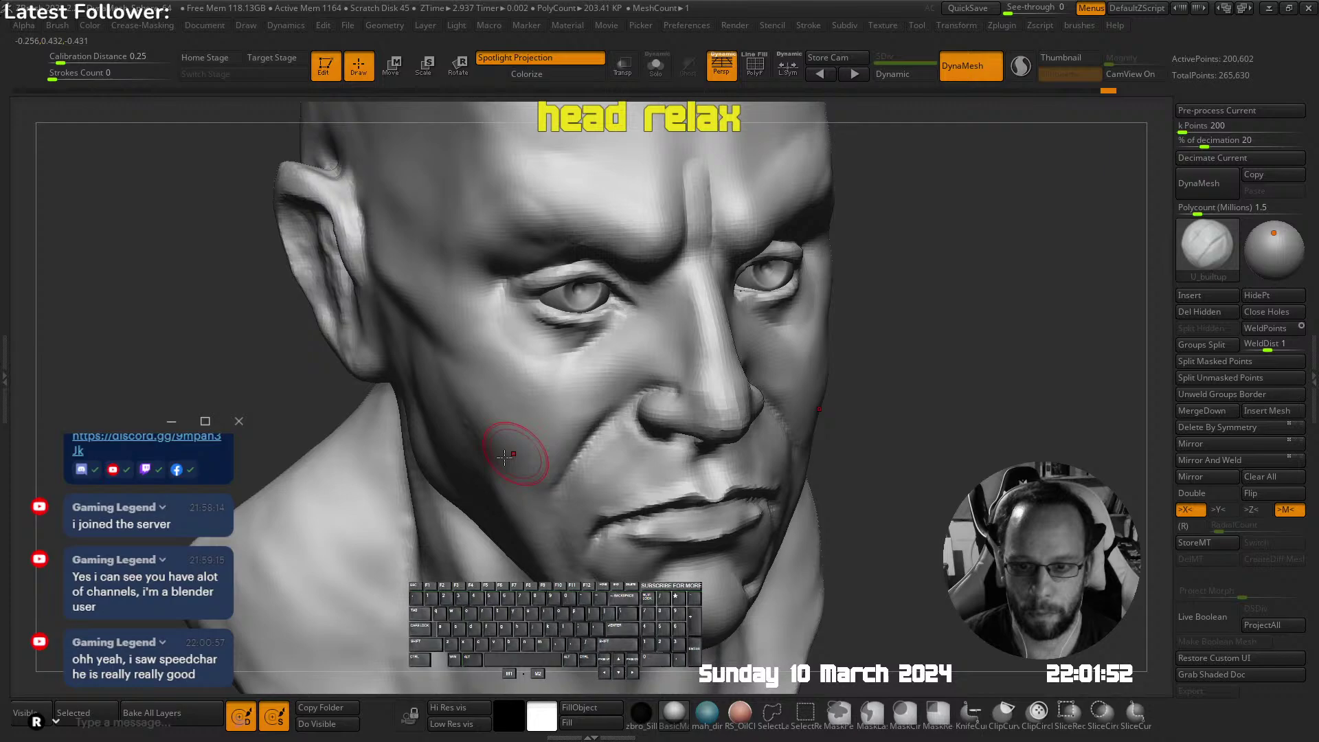
{"action": "right_click_drag", "start_coordinate": [512, 450], "coordinate": [685, 361], "text": "ctrl"}
{"action": "right_click_drag", "start_coordinate": [658, 240], "coordinate": [637, 321], "text": "alt"}
{"action": "key", "text": "s"}
{"action": "mouse_move", "coordinate": [622, 294]}
{"action": "left_mouse_down"}
{"action": "mouse_move", "coordinate": [633, 294]}
{"action": "mouse_move", "coordinate": [636, 362]}
{"action": "mouse_move", "coordinate": [624, 341]}
{"action": "mouse_move", "coordinate": [676, 330]}
{"action": "left_mouse_up"}
Reshape the upper forehead profile in side view with the Move brush and check the head from behind
{"action": "right_click_drag", "start_coordinate": [748, 333], "coordinate": [728, 371], "text": "ctrl"}
{"action": "mouse_move", "coordinate": [728, 371]}
{"action": "right_mouse_down", "text": "alt"}
{"action": "mouse_move", "coordinate": [709, 286]}
{"action": "mouse_move", "coordinate": [680, 291]}
{"action": "mouse_move", "coordinate": [660, 275]}
{"action": "mouse_move", "coordinate": [605, 320]}
{"action": "right_mouse_up", "text": "alt"}
{"action": "right_click_drag", "start_coordinate": [605, 320], "coordinate": [670, 250], "text": "shift"}
{"action": "key", "text": "space"}
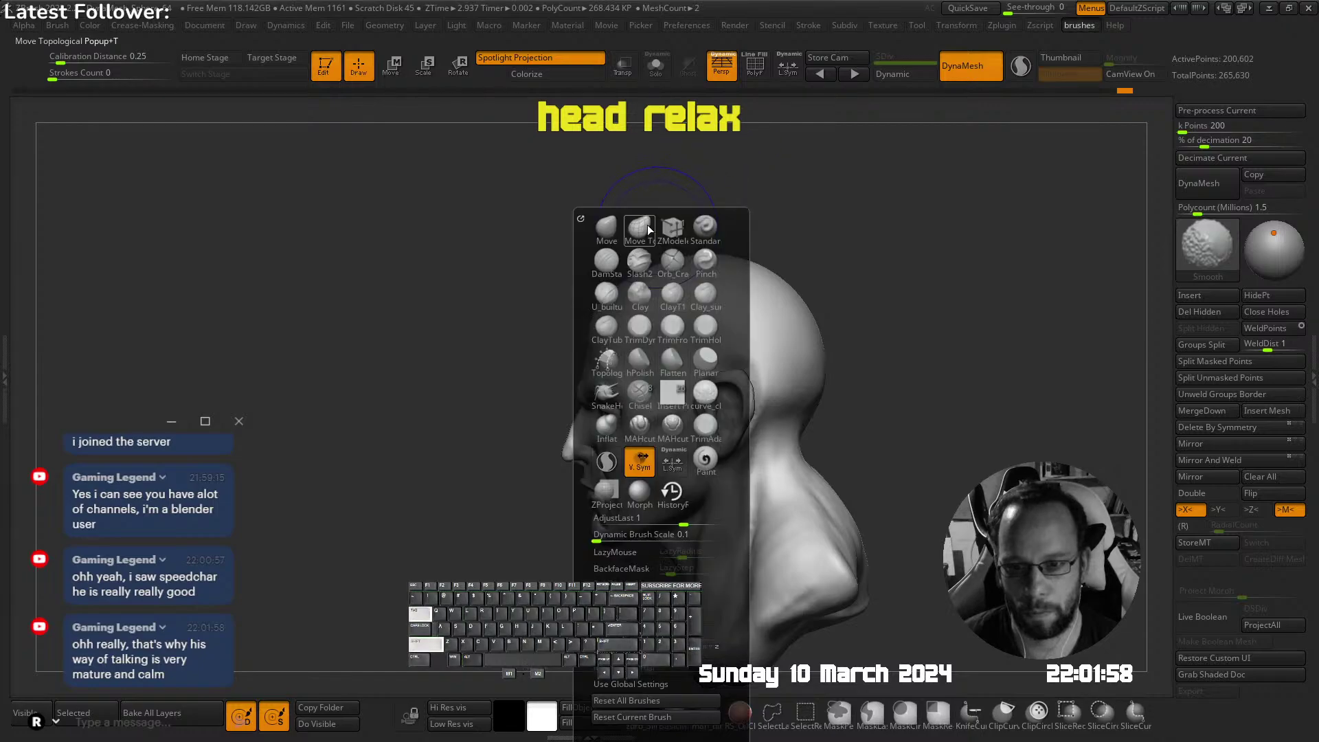
{"action": "left_click", "coordinate": [610, 222]}
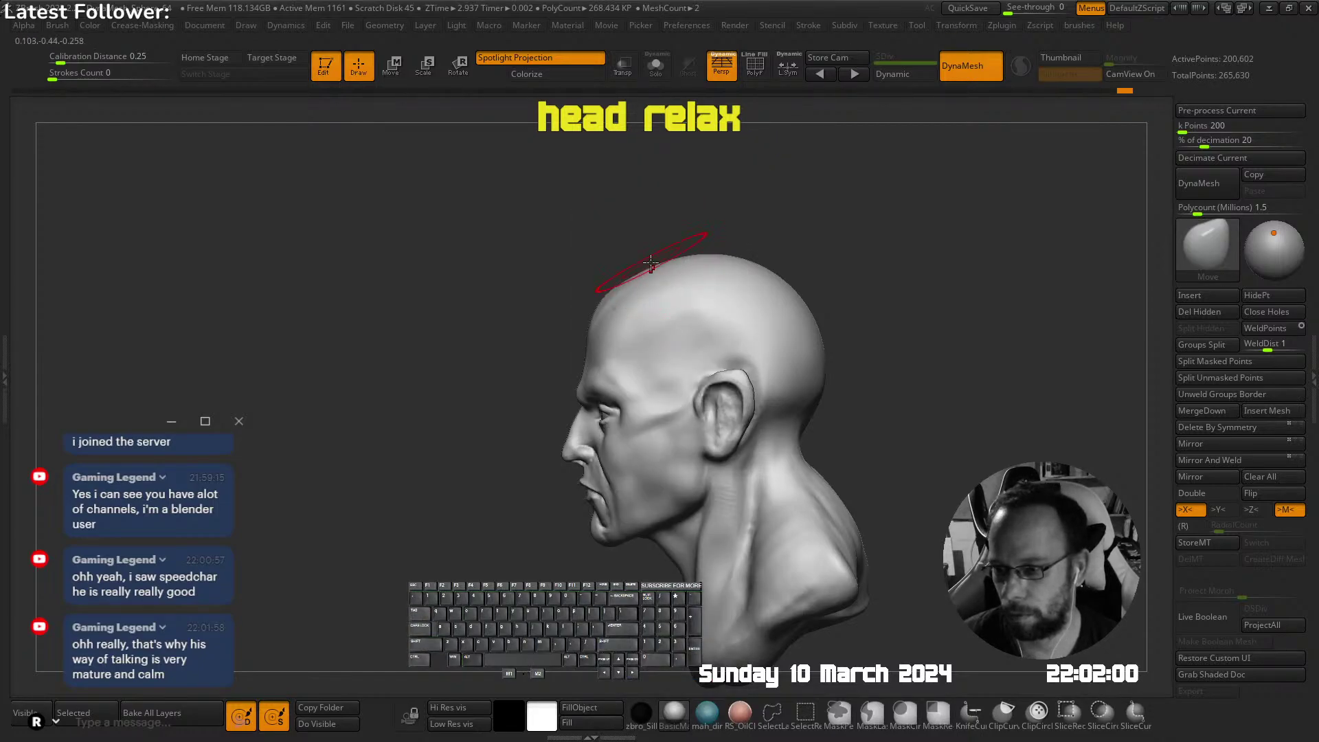
{"action": "mouse_move", "coordinate": [617, 273]}
{"action": "right_mouse_down", "text": "ctrl"}
{"action": "mouse_move", "coordinate": [630, 267]}
{"action": "mouse_move", "coordinate": [596, 268]}
{"action": "mouse_move", "coordinate": [669, 248]}
{"action": "mouse_move", "coordinate": [610, 268]}
{"action": "right_mouse_up", "text": "ctrl"}
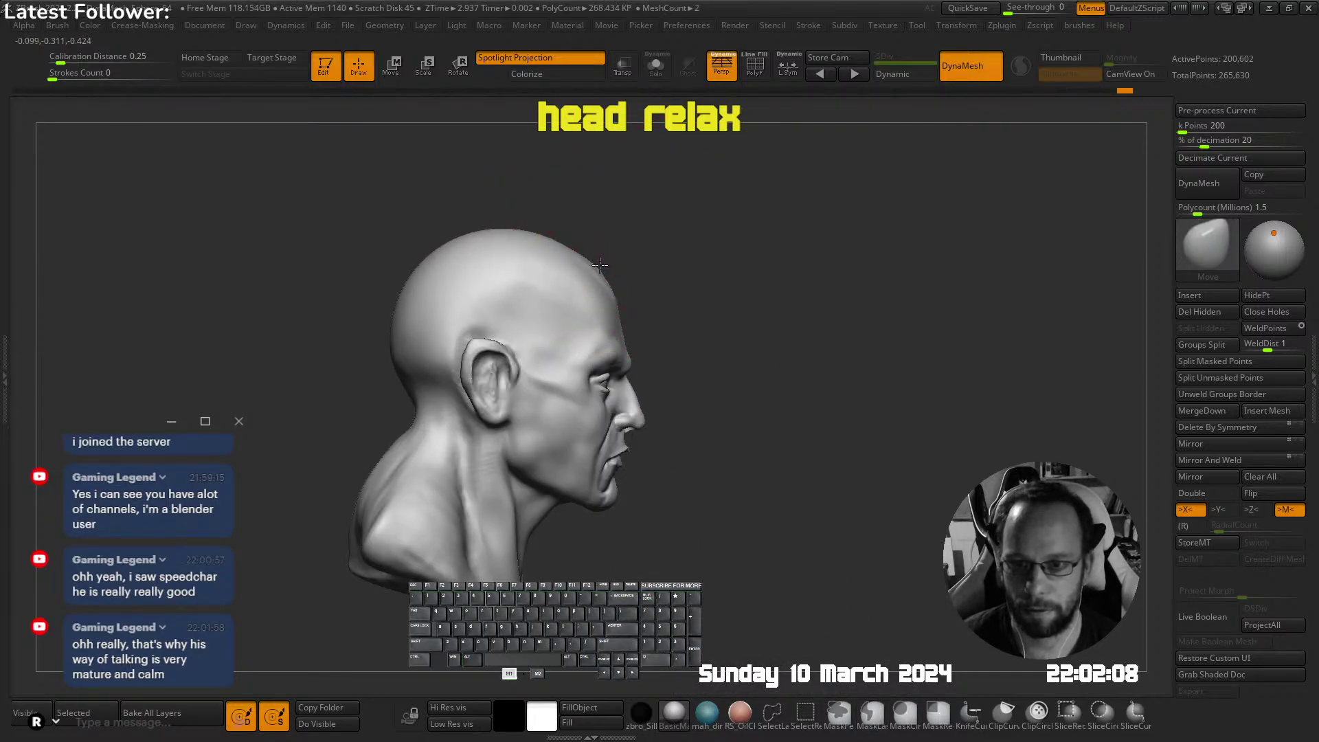
{"action": "left_click_drag", "start_coordinate": [599, 265], "coordinate": [596, 269]}
{"action": "left_click_drag", "start_coordinate": [578, 272], "coordinate": [581, 268]}
{"action": "mouse_move", "coordinate": [604, 254]}
{"action": "right_mouse_down", "text": "ctrl"}
{"action": "mouse_move", "coordinate": [606, 219]}
{"action": "mouse_move", "coordinate": [626, 252]}
{"action": "mouse_move", "coordinate": [608, 290]}
{"action": "mouse_move", "coordinate": [656, 254]}
{"action": "mouse_move", "coordinate": [645, 221]}
{"action": "mouse_move", "coordinate": [609, 259]}
{"action": "mouse_move", "coordinate": [658, 338]}
{"action": "mouse_move", "coordinate": [653, 278]}
{"action": "mouse_move", "coordinate": [639, 294]}
{"action": "mouse_move", "coordinate": [570, 289]}
{"action": "mouse_move", "coordinate": [639, 289]}
{"action": "right_mouse_up", "text": "ctrl"}
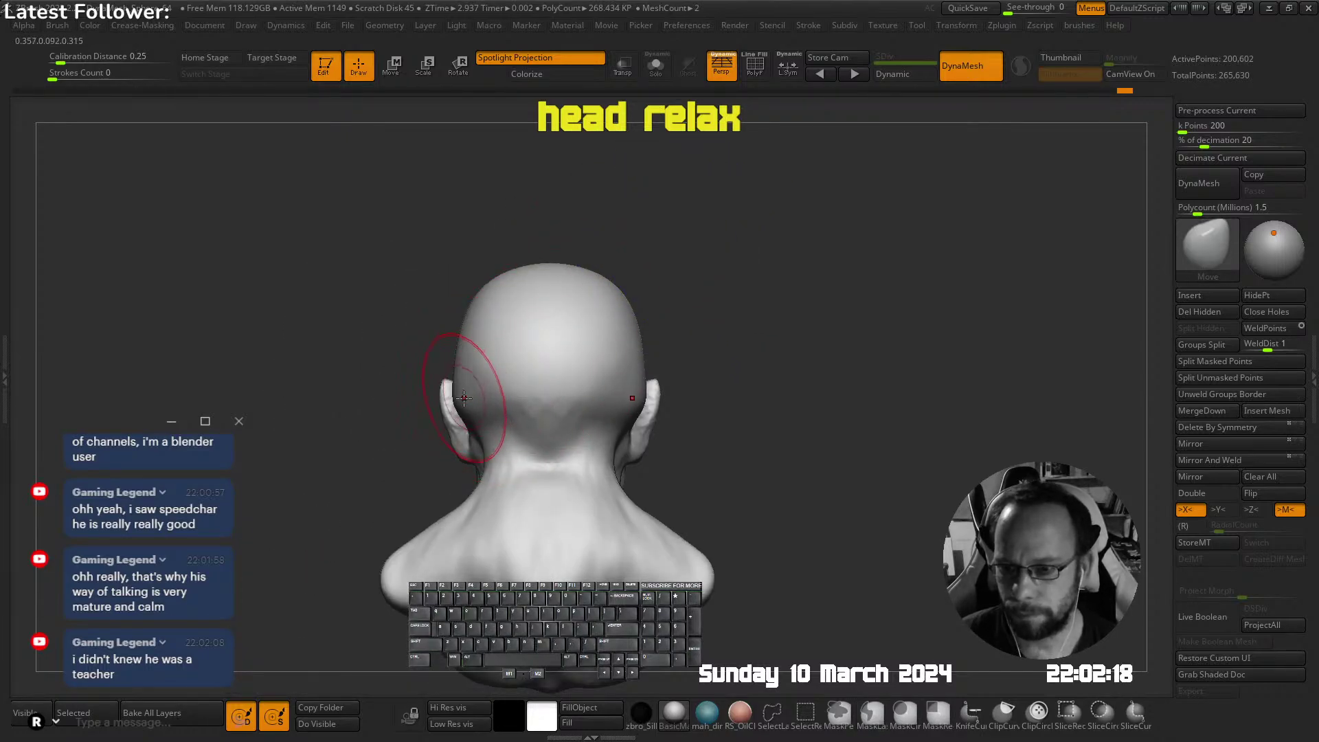
{"action": "right_click_drag", "start_coordinate": [464, 399], "coordinate": [632, 321]}
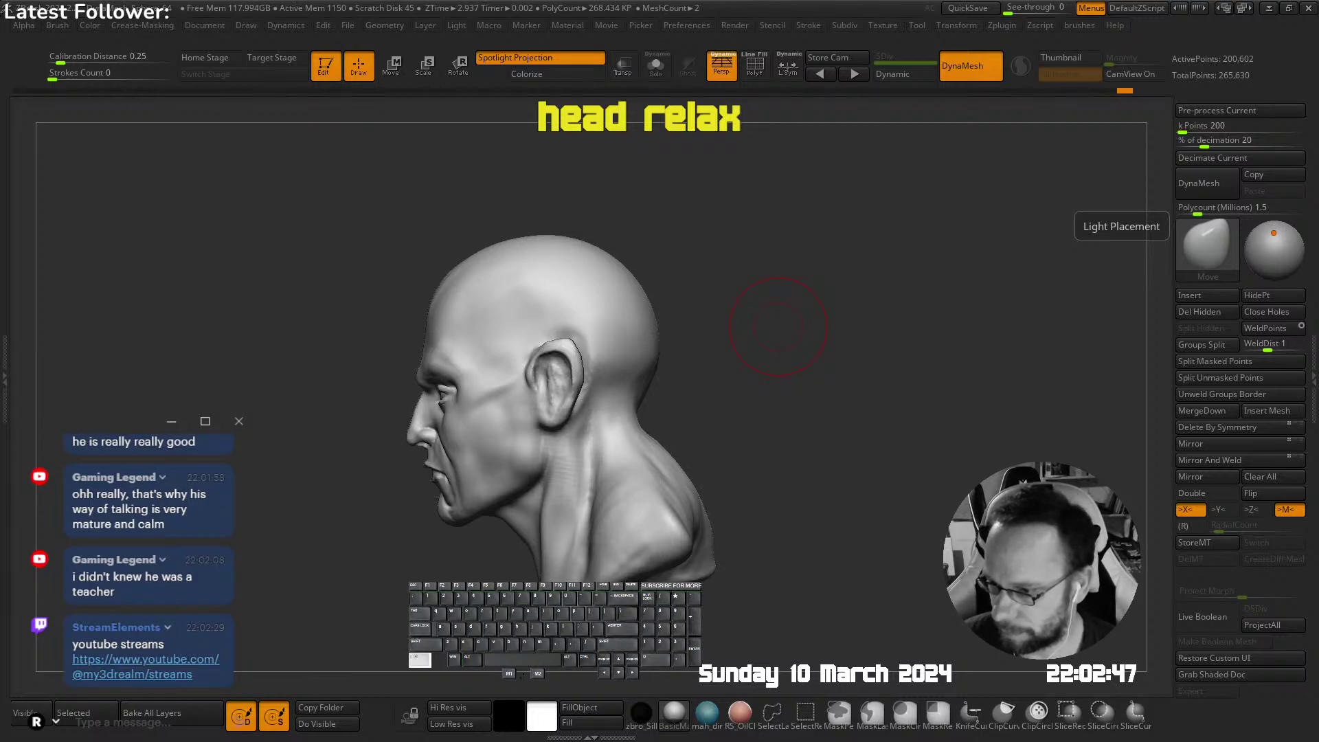
{"action": "key", "text": "ctrl+v"}
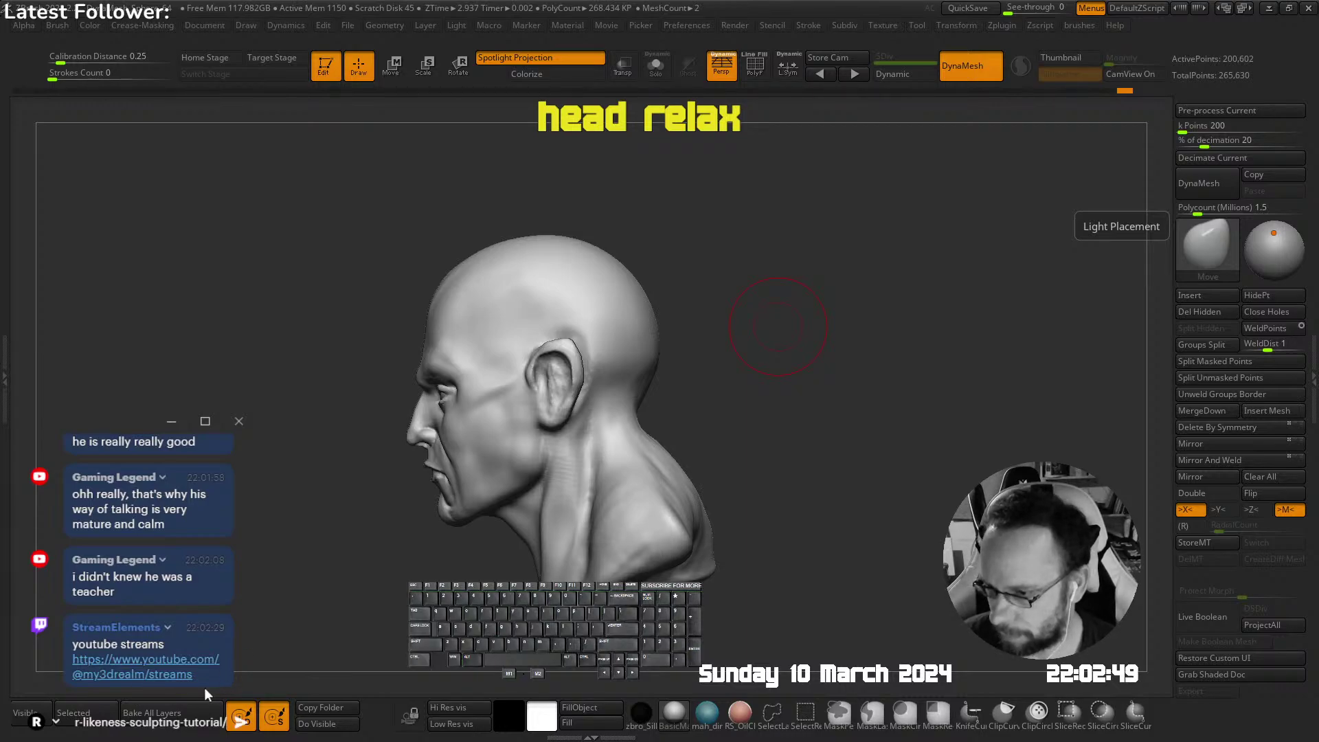
{"action": "left_click", "coordinate": [240, 722]}
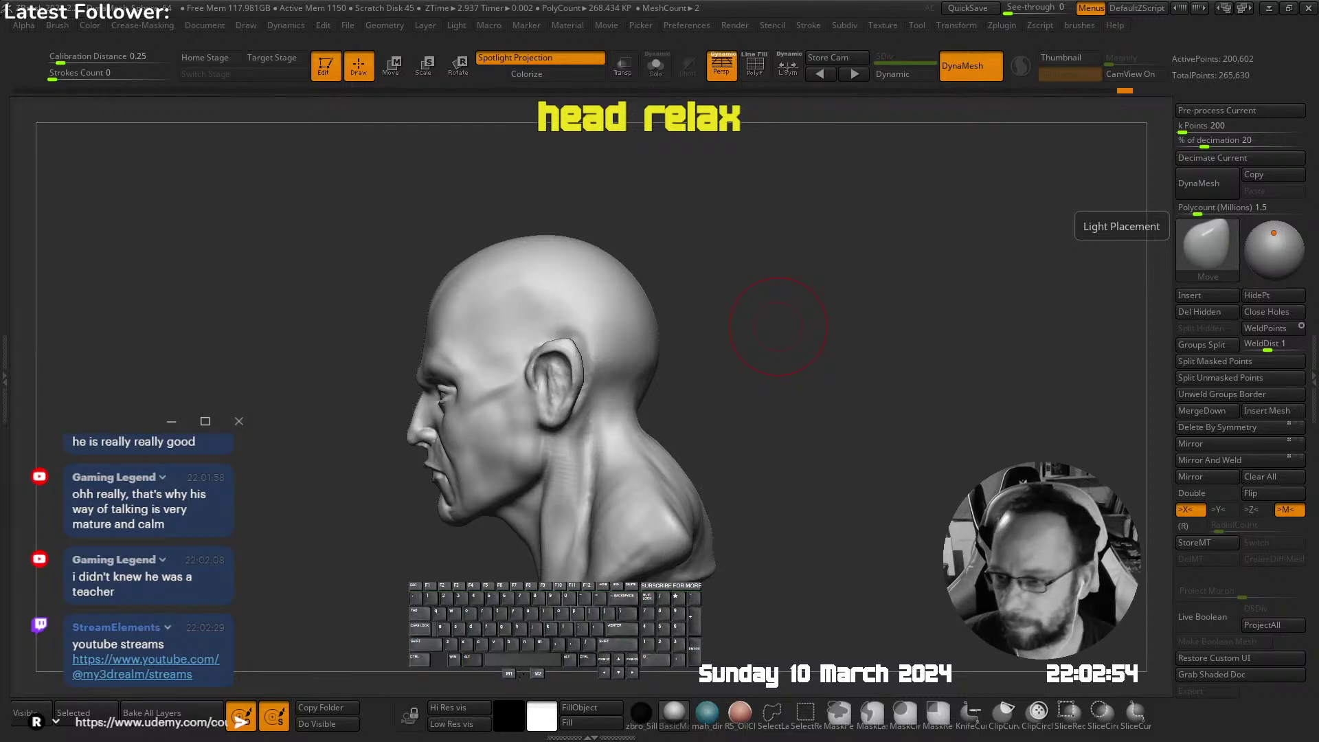
{"action": "left_click", "coordinate": [197, 722]}
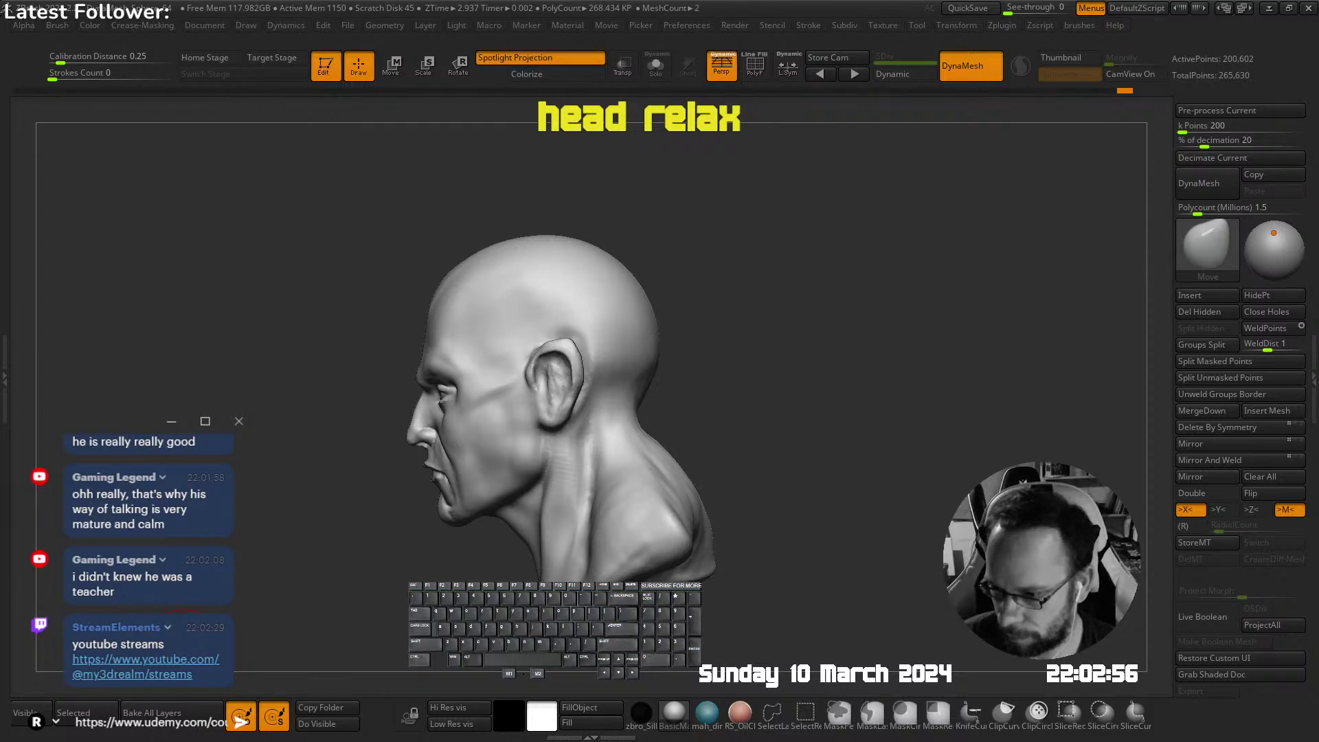
{"action": "key", "text": "ctrl"}
{"action": "key", "text": "Return"}
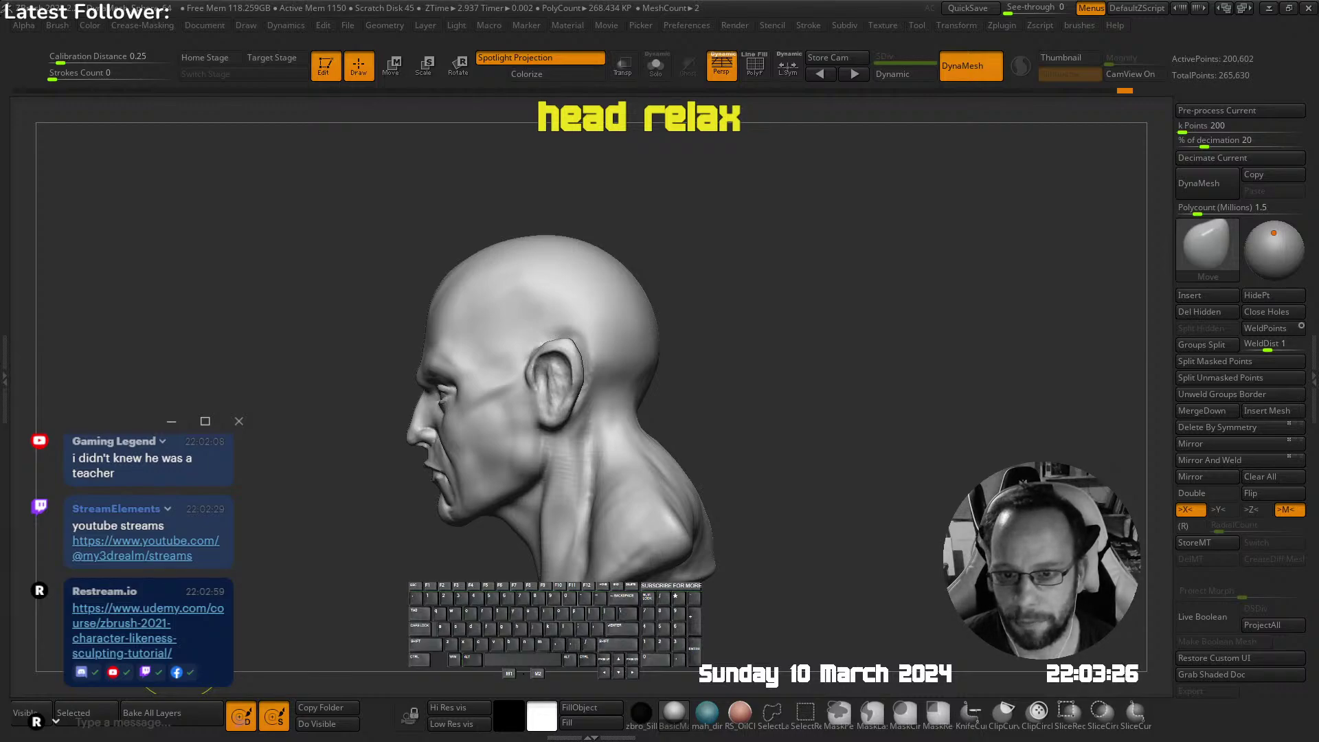
{"action": "key", "text": "ctrl"}
{"action": "key", "text": "ctrl"}
{"action": "key", "text": "ctrl"}
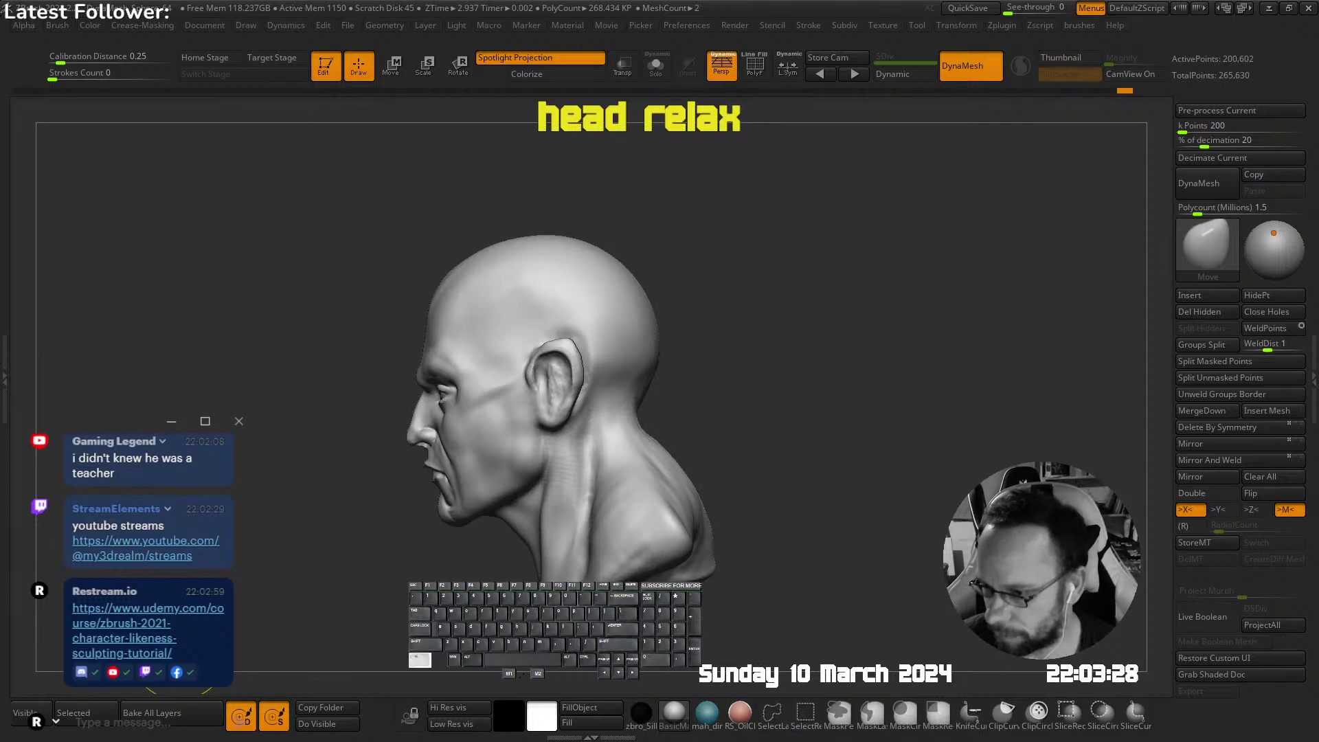
{"action": "type", "text": "https://www.udemy.com/course/absolute-beginners-zbrush-course/"}
{"action": "key", "text": "Return"}
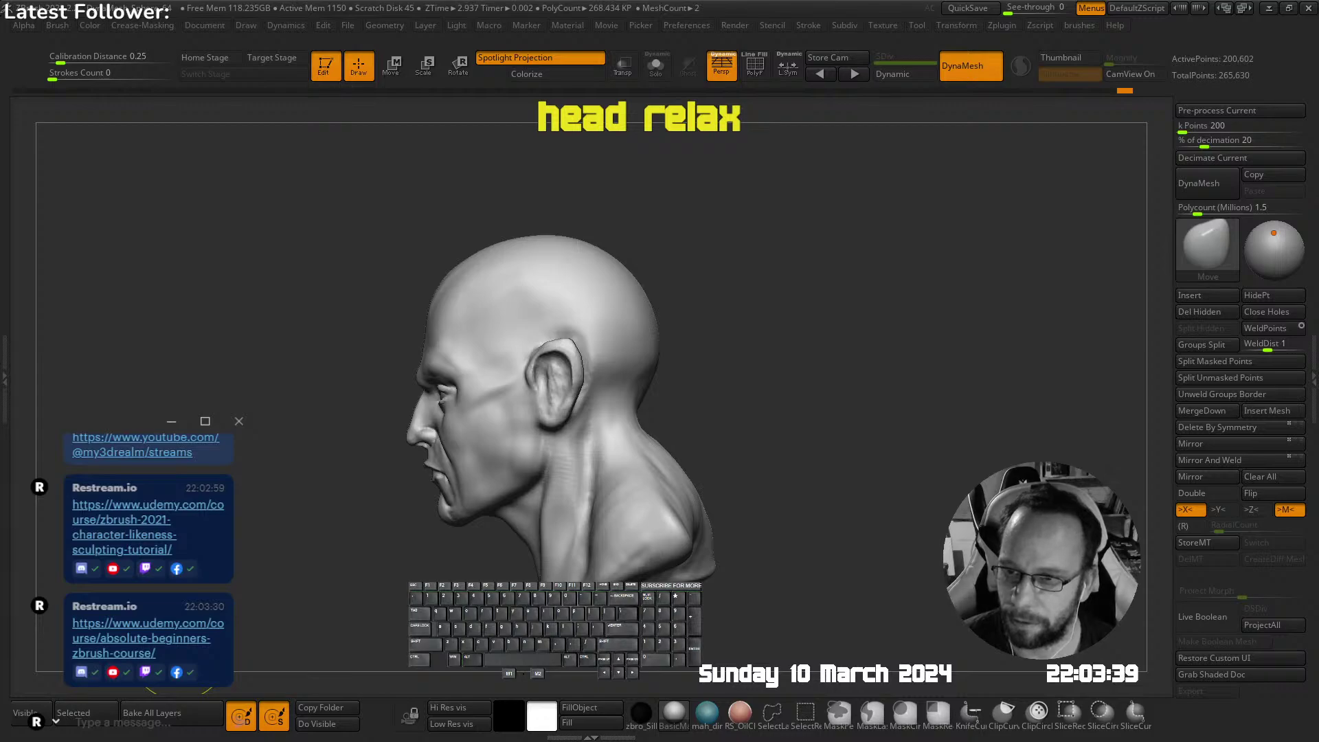
{"action": "key", "text": "ctrl+c"}
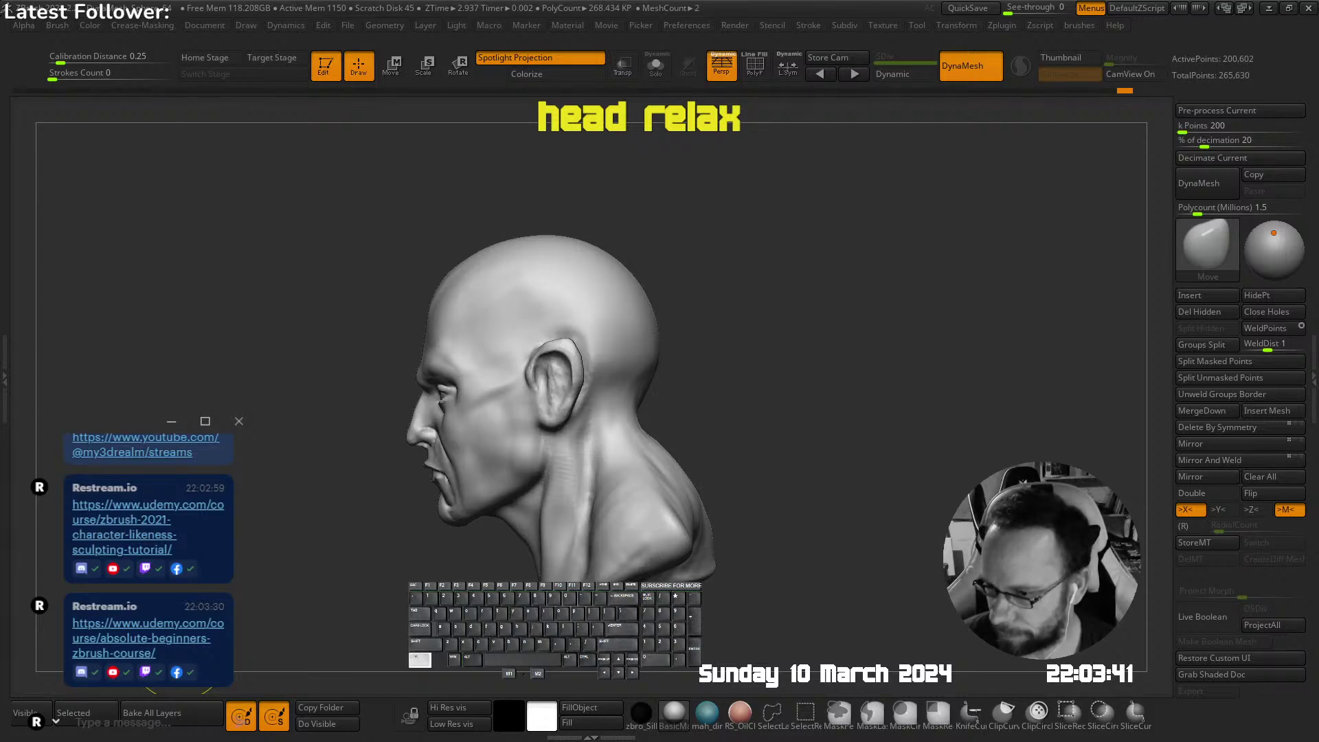
{"action": "left_click", "coordinate": [142, 720]}
{"action": "key", "text": "ctrl+v"}
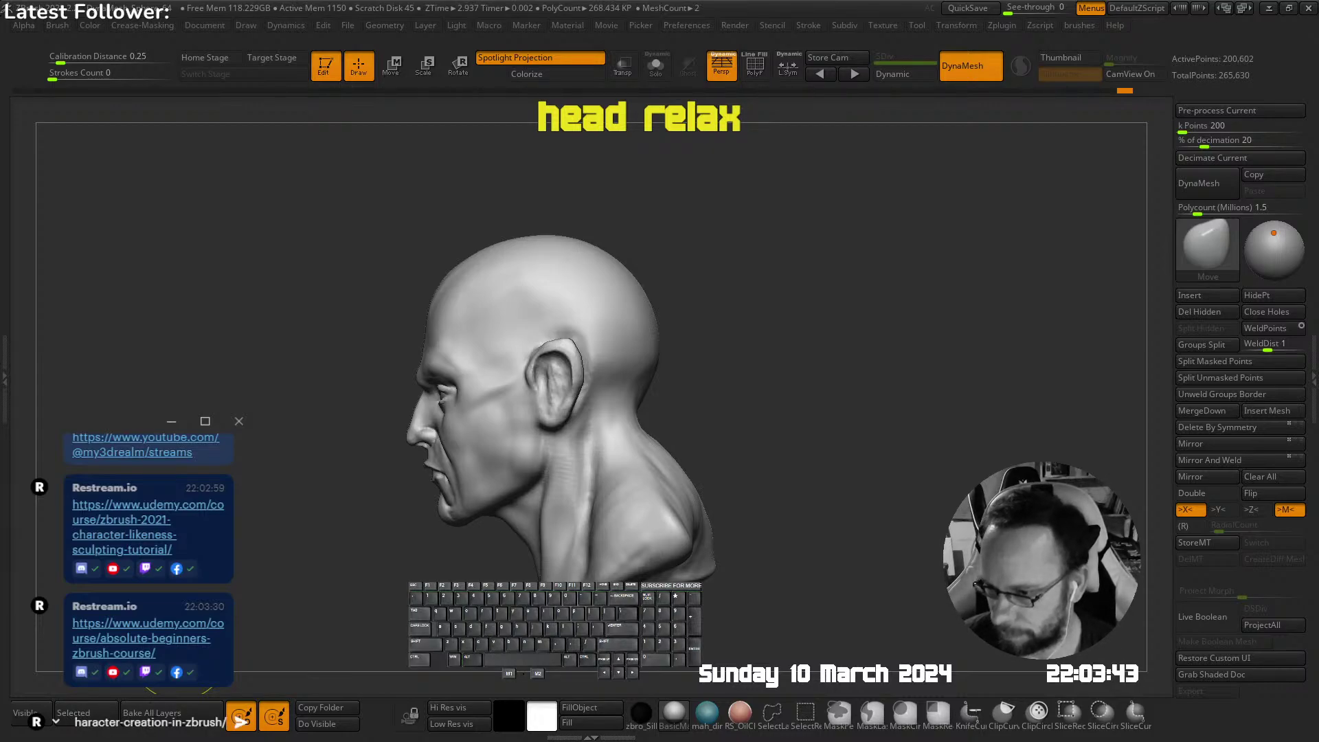
{"action": "key", "text": "Return"}
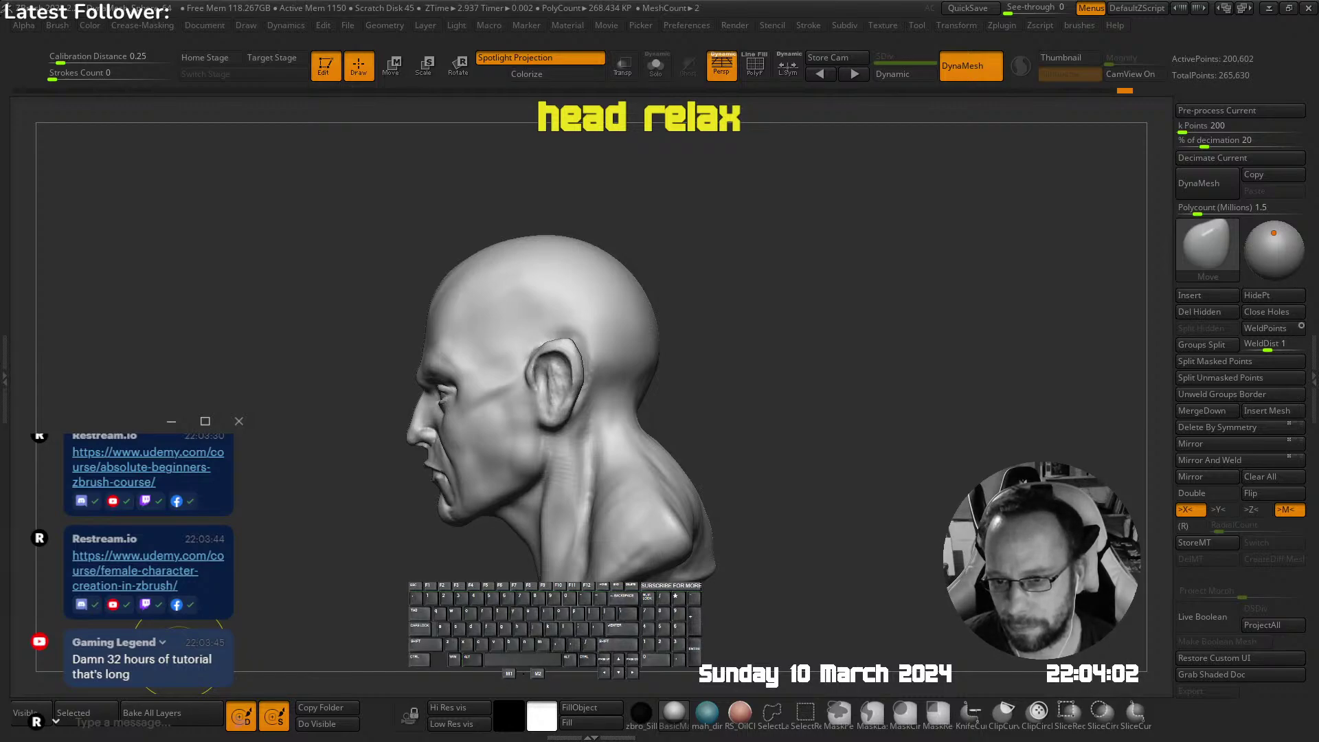
{"action": "key", "text": "ctrl"}
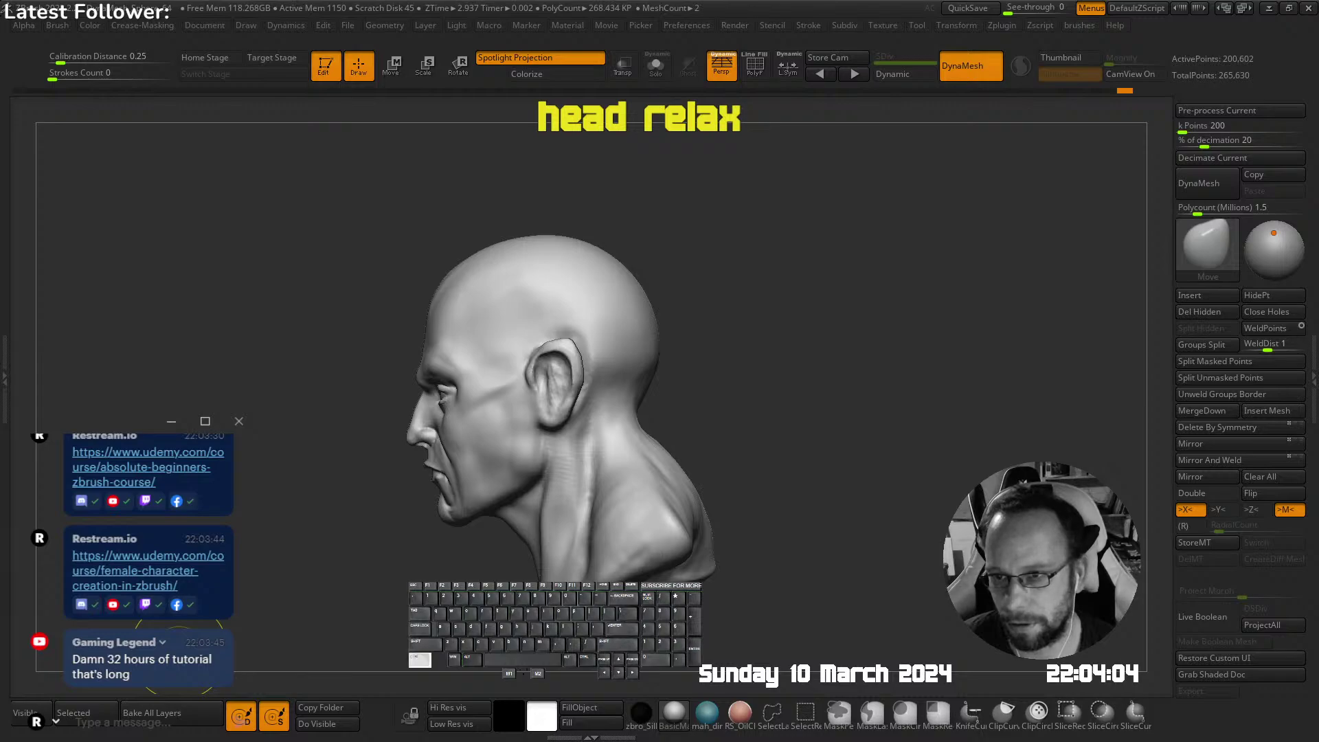
{"action": "key", "text": "ctrl+c"}
{"action": "key", "text": "ctrl"}
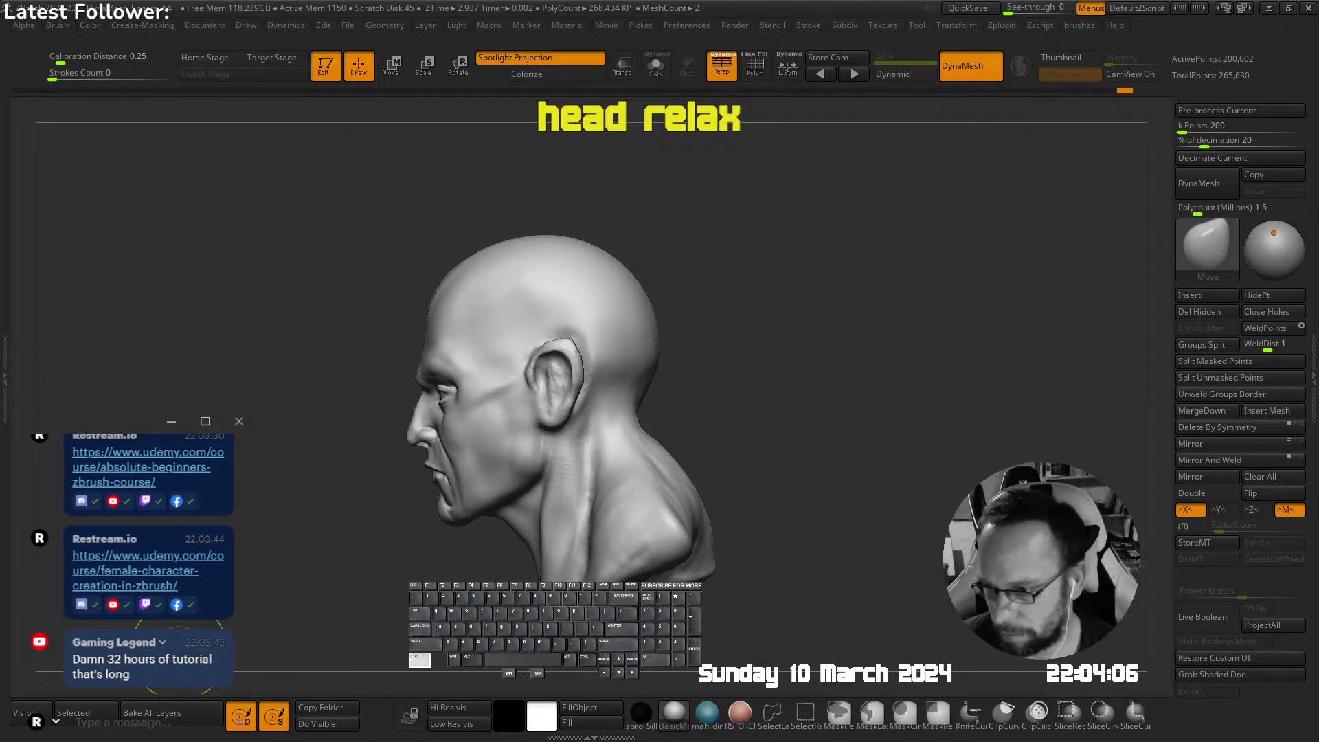
{"action": "key", "text": "ctrl+v"}
{"action": "key", "text": "Return"}
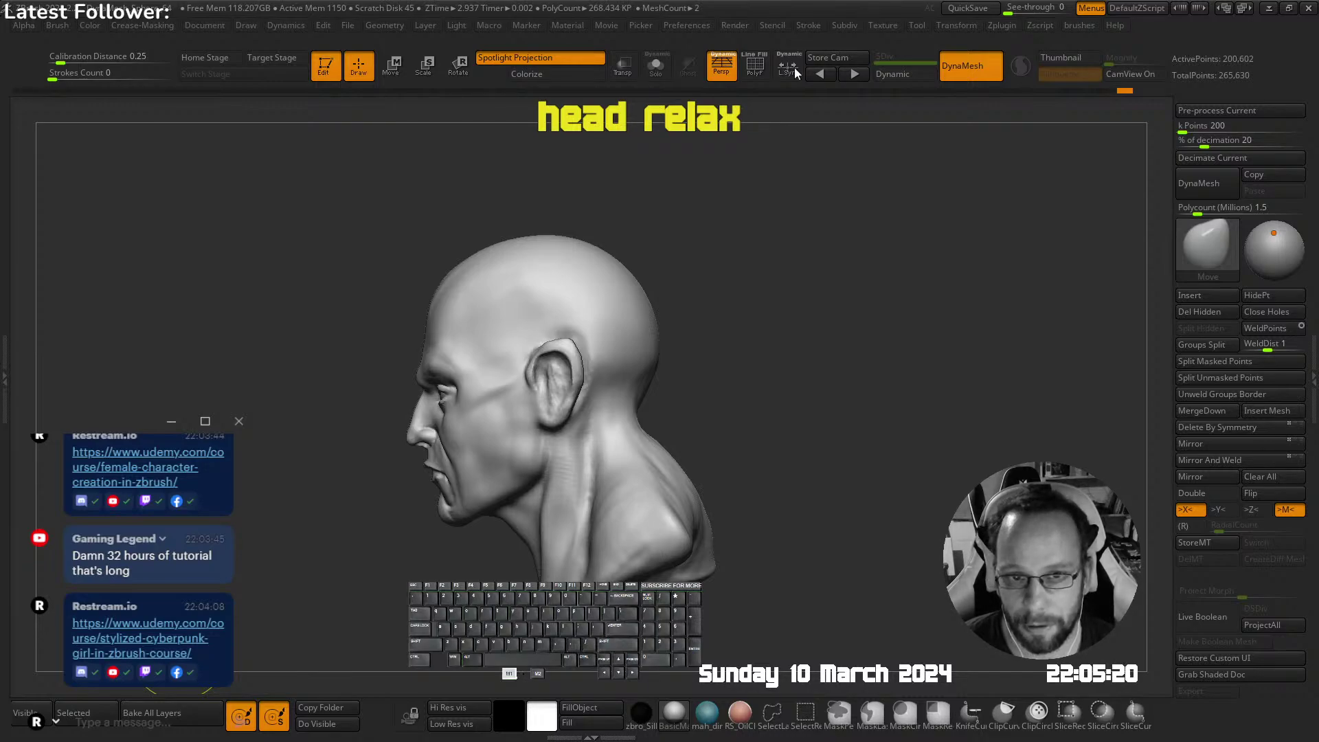
Reshape the nose tip in profile with the Move brush
{"action": "right_click_drag", "start_coordinate": [536, 405], "coordinate": [659, 326]}
{"action": "right_click_drag", "start_coordinate": [621, 373], "coordinate": [625, 351], "text": "alt"}
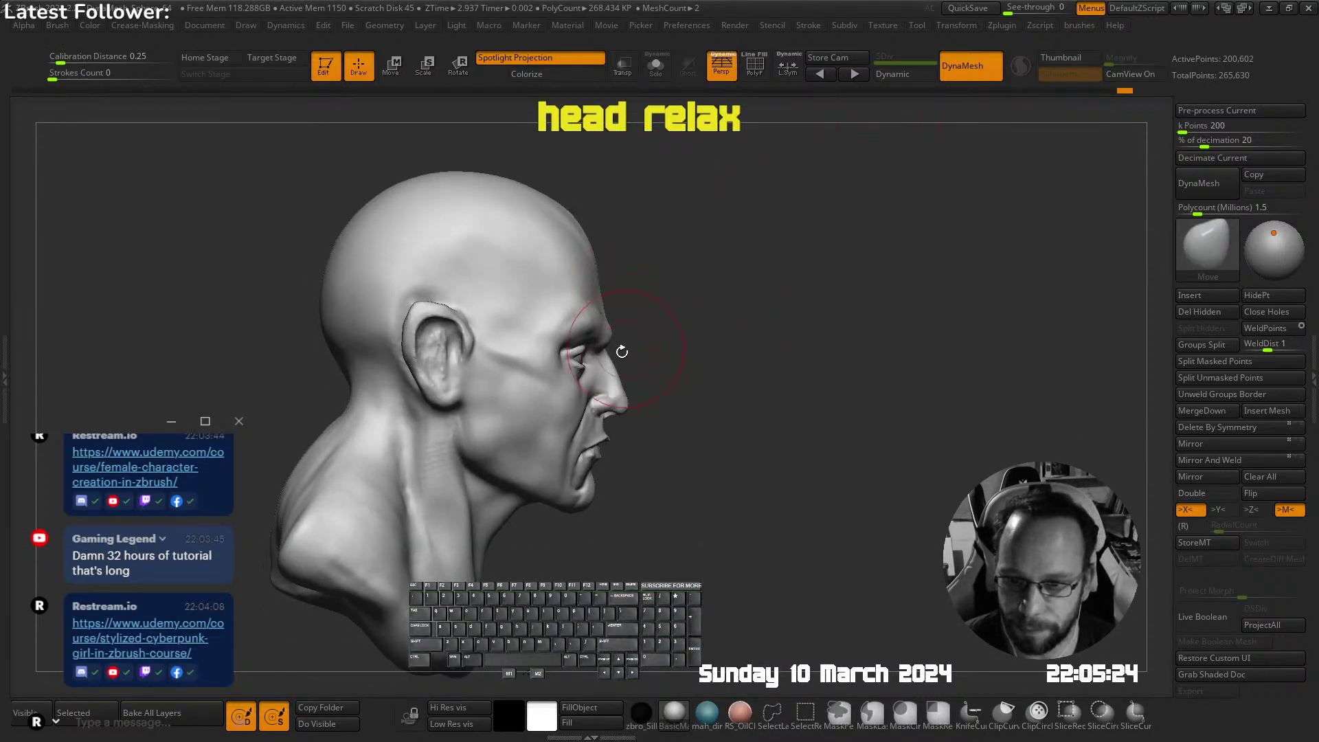
{"action": "key", "text": "s"}
{"action": "left_click_drag", "start_coordinate": [614, 393], "coordinate": [622, 385]}
{"action": "mouse_move", "coordinate": [624, 379]}
{"action": "right_mouse_down"}
{"action": "mouse_move", "coordinate": [590, 367]}
{"action": "mouse_move", "coordinate": [680, 340]}
{"action": "mouse_move", "coordinate": [672, 419]}
{"action": "mouse_move", "coordinate": [686, 303]}
{"action": "mouse_move", "coordinate": [672, 428]}
{"action": "right_mouse_up"}
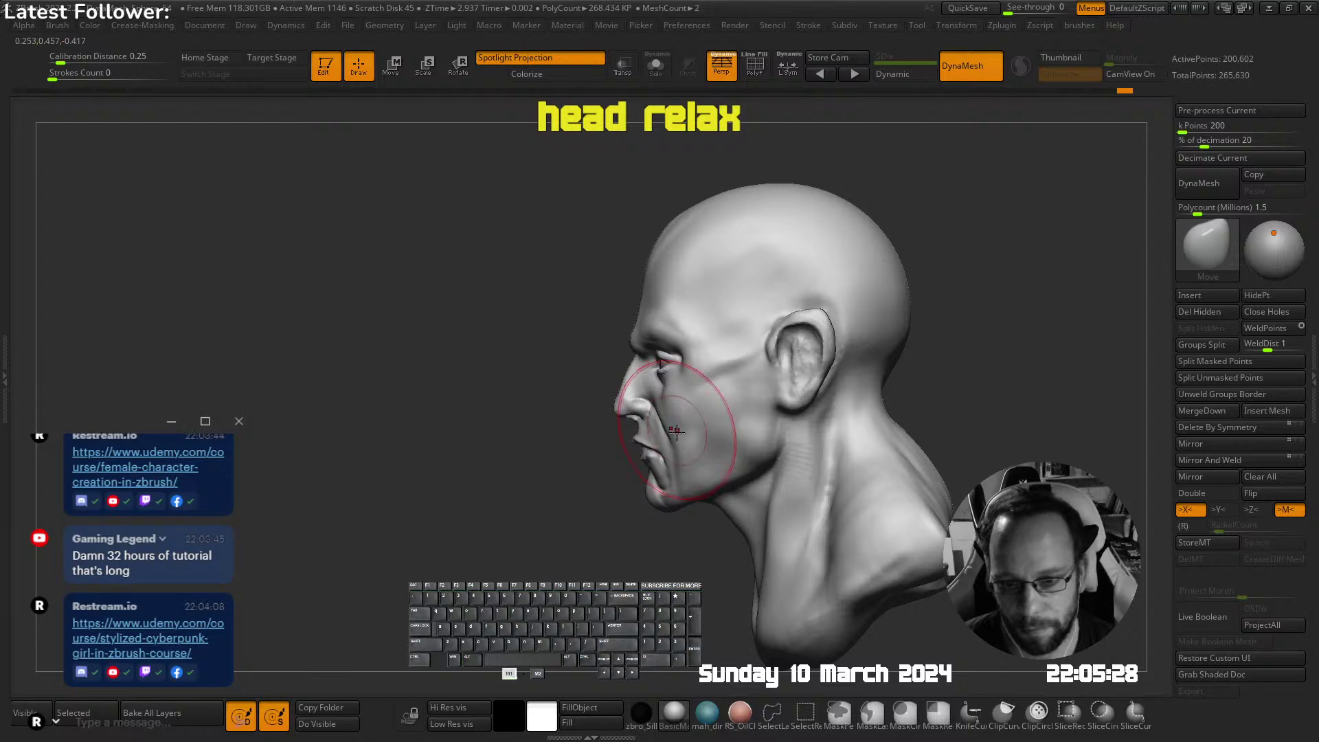
Adjust the chin's profile with the Move brush and check the bust from the front
{"action": "right_click_drag", "start_coordinate": [695, 484], "coordinate": [652, 417], "text": "alt"}
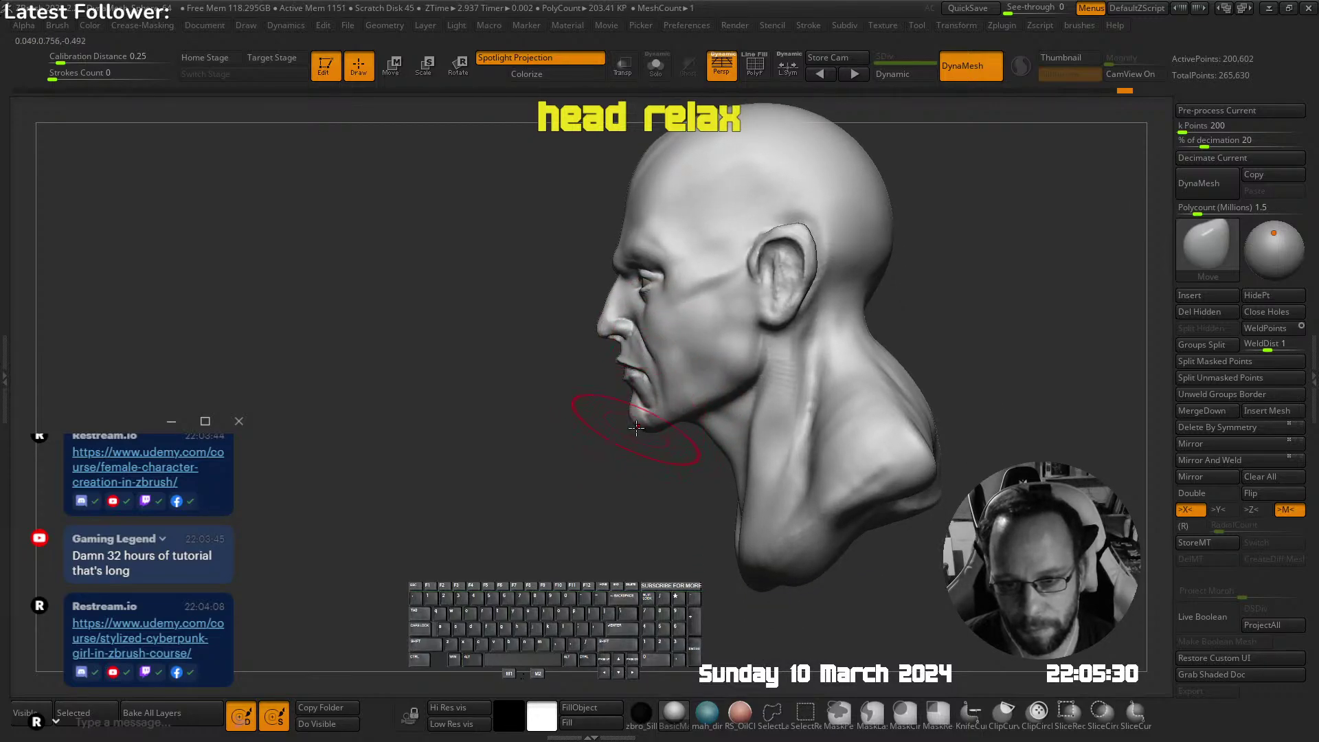
{"action": "left_click_drag", "start_coordinate": [639, 429], "coordinate": [641, 415]}
{"action": "mouse_move", "coordinate": [638, 390]}
{"action": "right_mouse_down"}
{"action": "mouse_move", "coordinate": [693, 384]}
{"action": "mouse_move", "coordinate": [686, 310]}
{"action": "mouse_move", "coordinate": [759, 324]}
{"action": "mouse_move", "coordinate": [708, 406]}
{"action": "right_mouse_up"}
{"action": "right_click_drag", "start_coordinate": [707, 406], "coordinate": [697, 505], "text": "ctrl"}
{"action": "right_click_drag", "start_coordinate": [583, 291], "coordinate": [575, 342], "text": "alt"}
{"action": "mouse_move", "coordinate": [693, 252]}
{"action": "right_mouse_down"}
{"action": "mouse_move", "coordinate": [698, 412]}
{"action": "mouse_move", "coordinate": [680, 227]}
{"action": "mouse_move", "coordinate": [559, 244]}
{"action": "right_mouse_up"}
{"action": "right_click_drag", "start_coordinate": [613, 505], "coordinate": [624, 259], "text": "alt"}
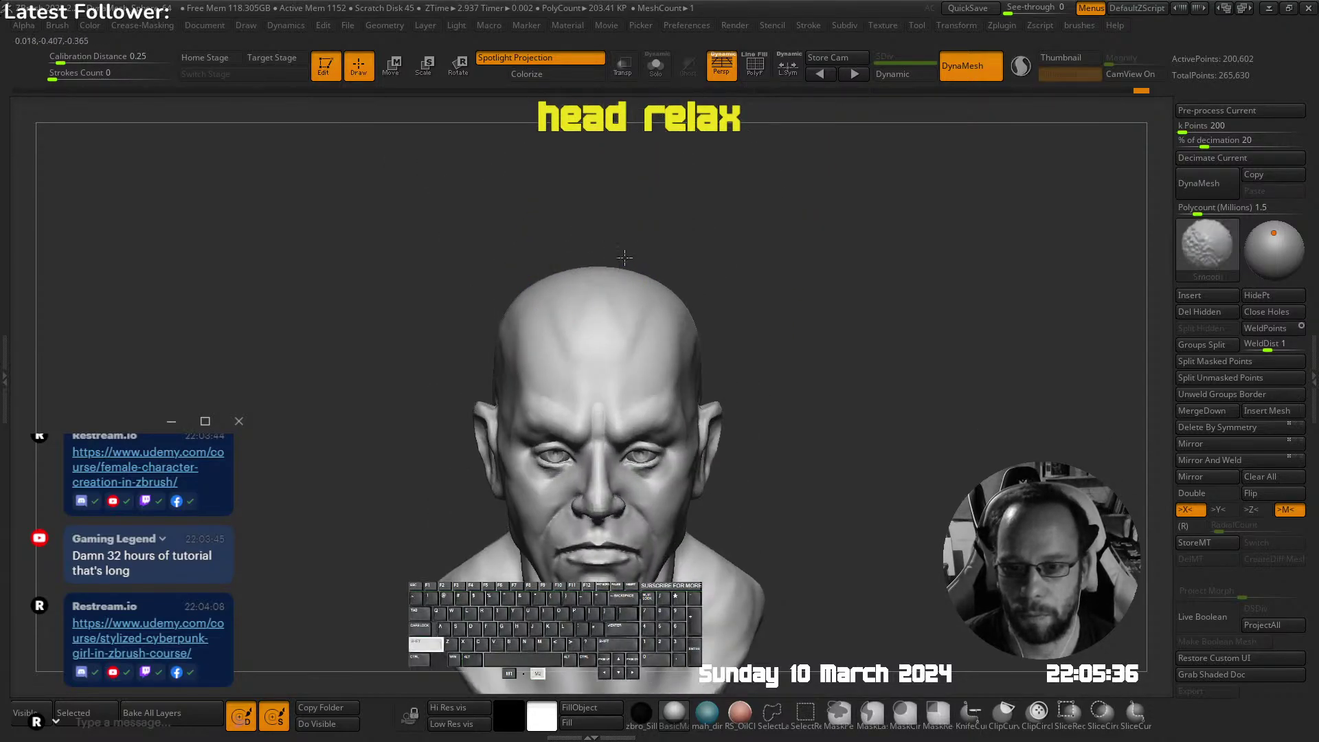
Insert a sphere subtool and position it over the cranium as the base for the hair
{"action": "left_click", "coordinate": [1205, 295]}
{"action": "left_click", "coordinate": [721, 385]}
{"action": "right_click_drag", "start_coordinate": [592, 330], "coordinate": [698, 221], "text": "shift"}
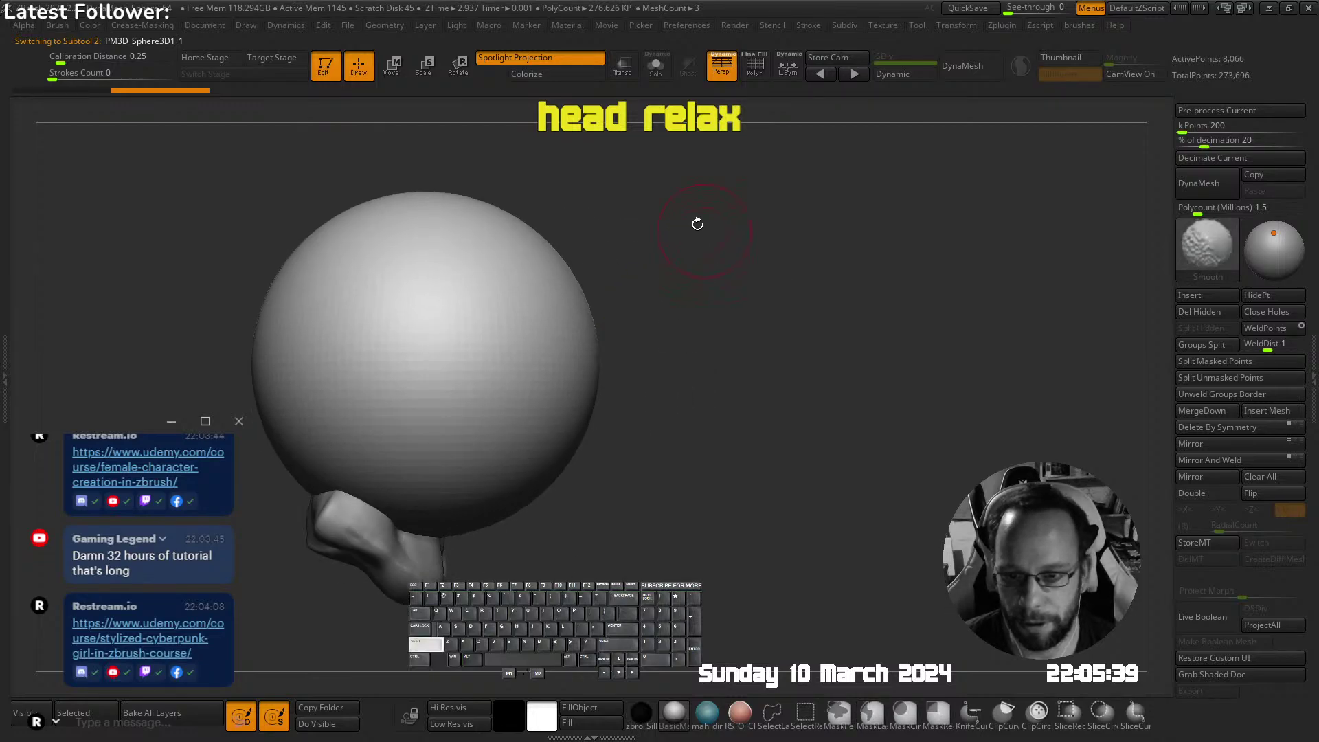
{"action": "key", "text": "w"}
{"action": "left_click_drag", "start_coordinate": [426, 364], "coordinate": [350, 409]}
{"action": "right_click_drag", "start_coordinate": [349, 410], "coordinate": [449, 422], "text": "alt"}
{"action": "right_click_drag", "start_coordinate": [677, 364], "coordinate": [618, 385], "text": "shift"}
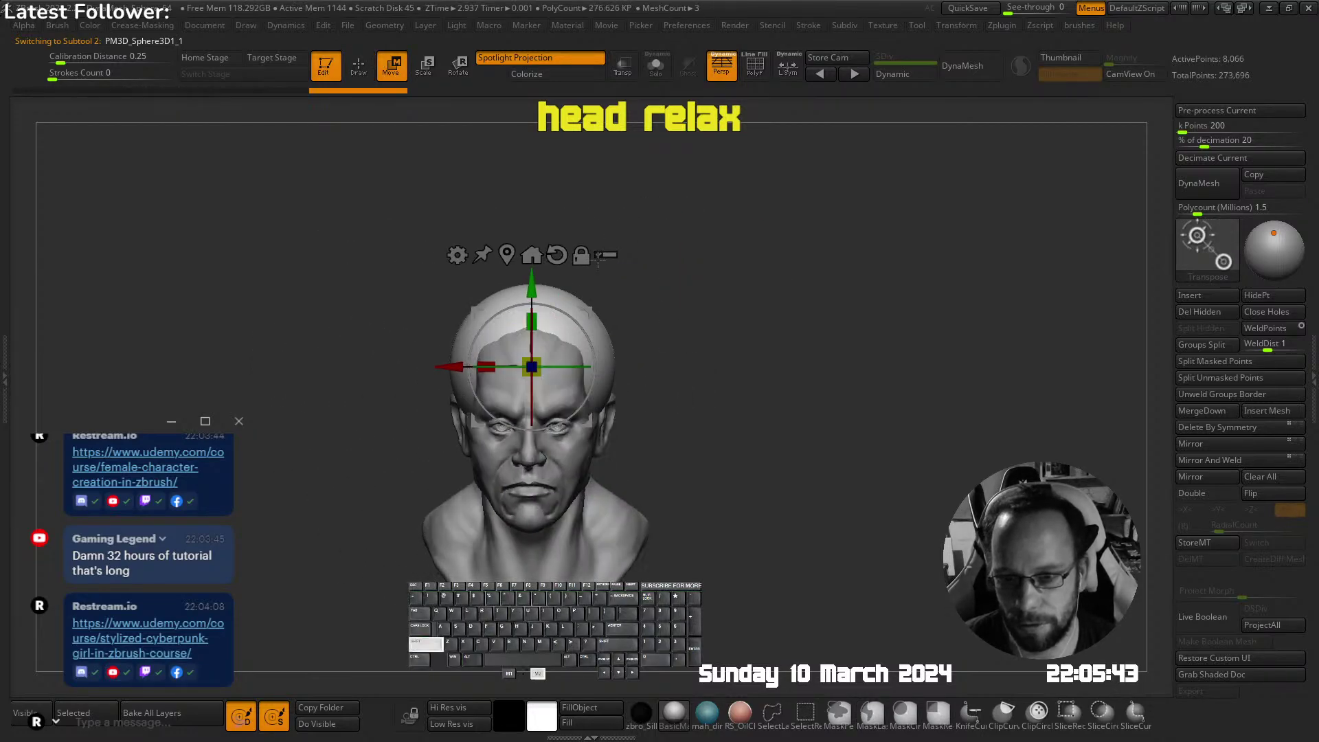
{"action": "right_click", "coordinate": [630, 412]}
Reshape the sphere with the Move brush so it wraps the crown, forehead edge and back of the skull
{"action": "left_click", "coordinate": [588, 230]}
{"action": "mouse_move", "coordinate": [701, 291]}
{"action": "right_mouse_down", "text": "ctrl"}
{"action": "mouse_move", "coordinate": [692, 334]}
{"action": "mouse_move", "coordinate": [643, 357]}
{"action": "mouse_move", "coordinate": [670, 366]}
{"action": "right_mouse_up", "text": "ctrl"}
{"action": "mouse_move", "coordinate": [666, 368]}
{"action": "left_mouse_down"}
{"action": "mouse_move", "coordinate": [695, 385]}
{"action": "mouse_move", "coordinate": [673, 450]}
{"action": "left_mouse_up"}
{"action": "right_click_drag", "start_coordinate": [704, 309], "coordinate": [666, 307]}
{"action": "left_click_drag", "start_coordinate": [652, 311], "coordinate": [671, 305]}
{"action": "left_click_drag", "start_coordinate": [558, 266], "coordinate": [467, 306]}
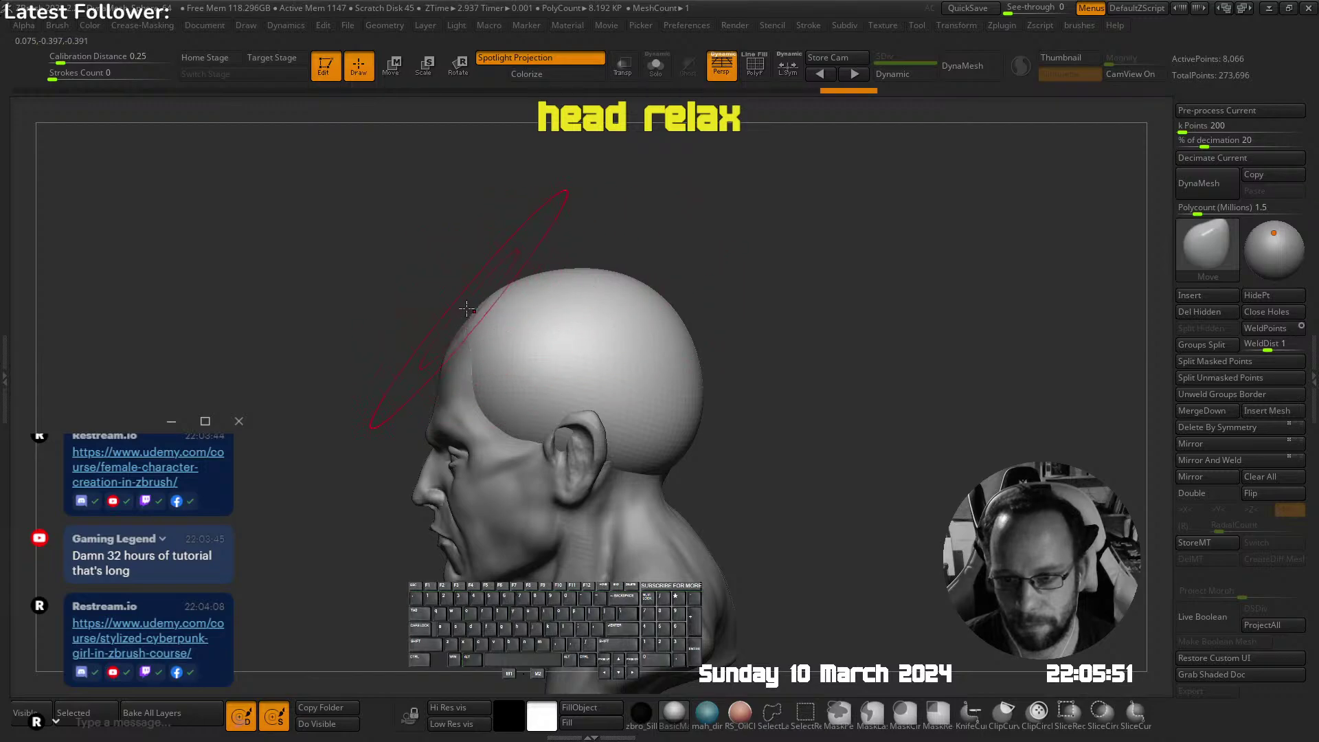
{"action": "right_click_drag", "start_coordinate": [481, 322], "coordinate": [474, 325]}
{"action": "left_click_drag", "start_coordinate": [696, 393], "coordinate": [690, 396]}
{"action": "right_click_drag", "start_coordinate": [721, 414], "coordinate": [702, 364], "text": "ctrl"}
{"action": "right_click_drag", "start_coordinate": [687, 367], "coordinate": [736, 321]}
{"action": "key", "text": "ctrl+x"}
{"action": "key", "text": "ctrl+x"}
Carve the hairline at the temples above the ears with the U_builtup brush and X symmetry
{"action": "key", "text": "space"}
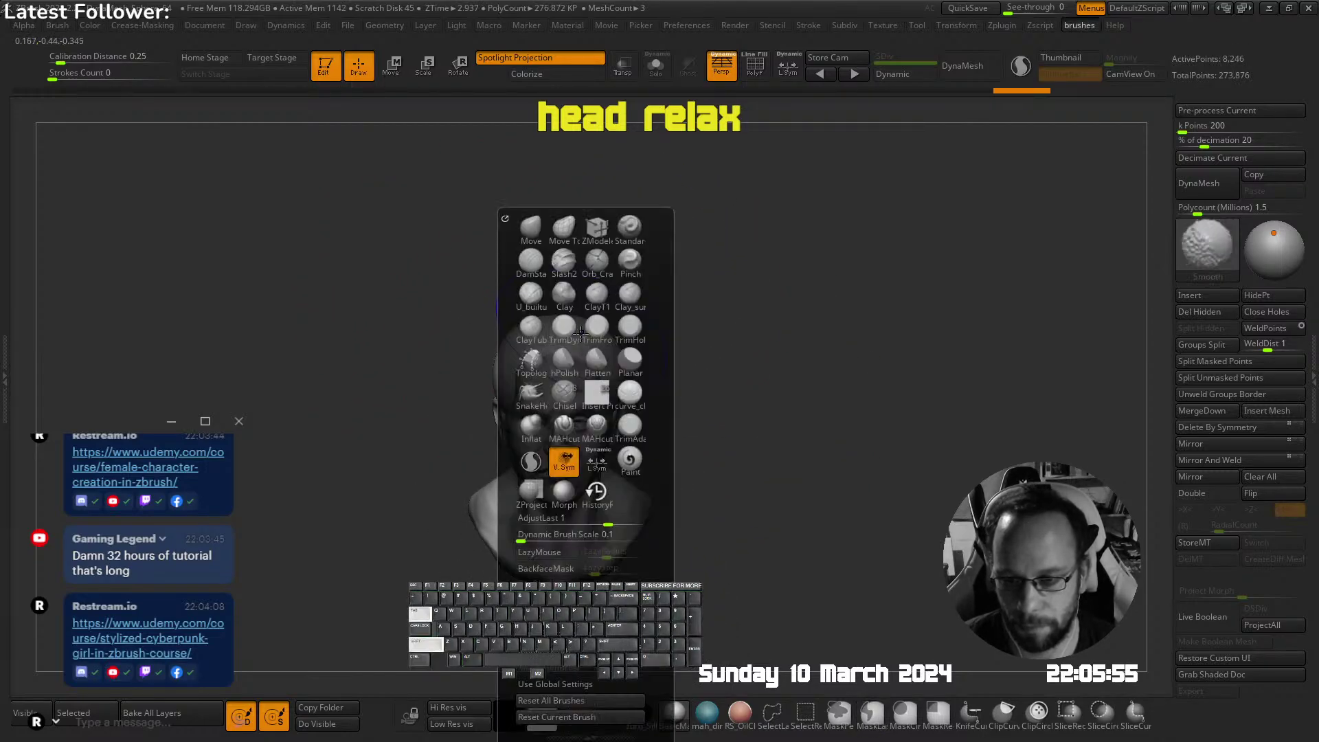
{"action": "left_click", "coordinate": [538, 297]}
{"action": "right_click_drag", "start_coordinate": [494, 366], "coordinate": [572, 373], "text": "alt"}
{"action": "right_click_drag", "start_coordinate": [572, 373], "coordinate": [673, 374], "text": "ctrl"}
{"action": "key", "text": "s"}
{"action": "mouse_move", "coordinate": [576, 430]}
{"action": "left_mouse_down", "text": "alt"}
{"action": "mouse_move", "coordinate": [586, 418]}
{"action": "mouse_move", "coordinate": [553, 450]}
{"action": "mouse_move", "coordinate": [577, 409]}
{"action": "mouse_move", "coordinate": [550, 446]}
{"action": "left_mouse_up", "text": "alt"}
{"action": "mouse_move", "coordinate": [591, 370]}
{"action": "right_mouse_down", "text": "alt"}
{"action": "mouse_move", "coordinate": [615, 325]}
{"action": "mouse_move", "coordinate": [638, 338]}
{"action": "right_mouse_up", "text": "alt"}
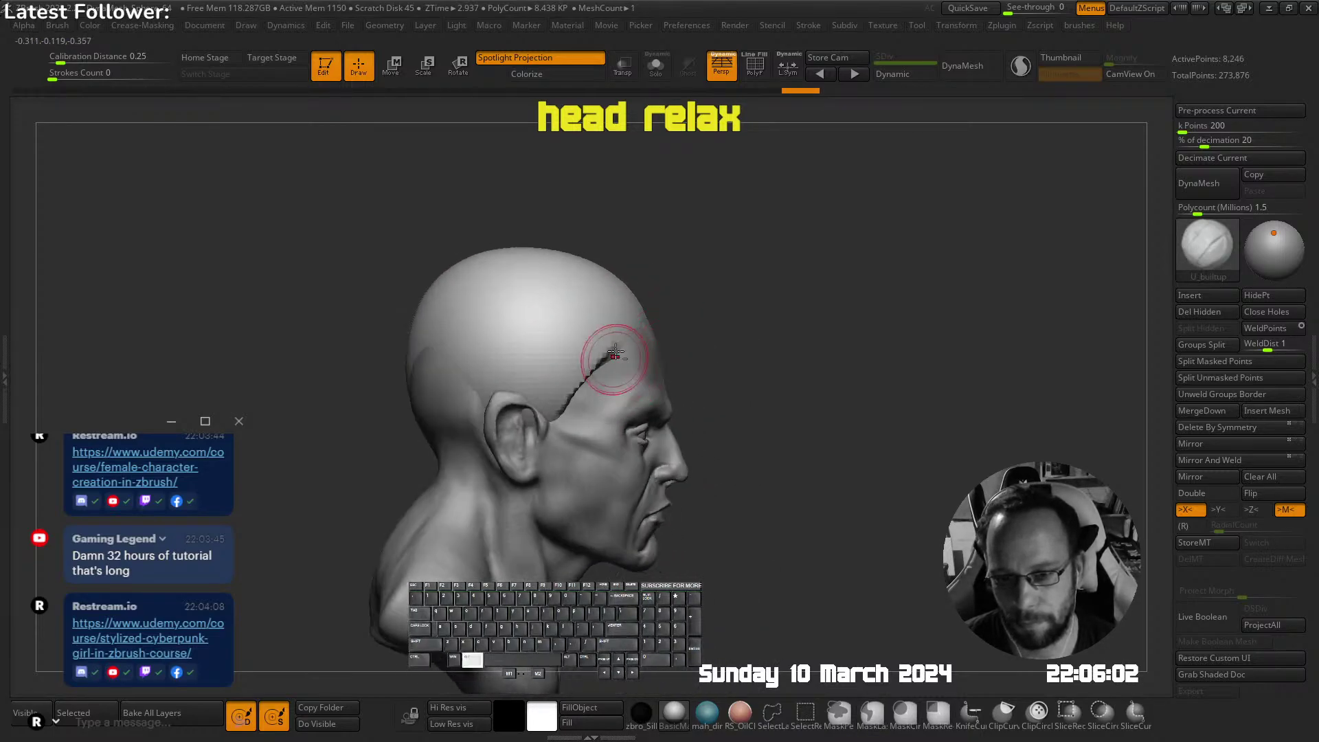
{"action": "left_click_drag", "start_coordinate": [611, 353], "coordinate": [540, 468], "text": "alt"}
Build up the hair volume at the back of the head behind the ears
{"action": "right_click_drag", "start_coordinate": [484, 440], "coordinate": [532, 409]}
{"action": "key", "text": "s"}
{"action": "mouse_move", "coordinate": [418, 379]}
{"action": "left_mouse_down"}
{"action": "mouse_move", "coordinate": [385, 393]}
{"action": "mouse_move", "coordinate": [399, 381]}
{"action": "mouse_move", "coordinate": [457, 390]}
{"action": "mouse_move", "coordinate": [374, 409]}
{"action": "mouse_move", "coordinate": [388, 436]}
{"action": "mouse_move", "coordinate": [463, 419]}
{"action": "mouse_move", "coordinate": [470, 434]}
{"action": "left_mouse_up"}
{"action": "mouse_move", "coordinate": [371, 343]}
{"action": "left_mouse_down"}
{"action": "mouse_move", "coordinate": [356, 409]}
{"action": "mouse_move", "coordinate": [474, 413]}
{"action": "left_mouse_up"}
{"action": "right_click_drag", "start_coordinate": [522, 385], "coordinate": [545, 291], "text": "ctrl"}
{"action": "right_click_drag", "start_coordinate": [646, 291], "coordinate": [693, 371], "text": "ctrl"}
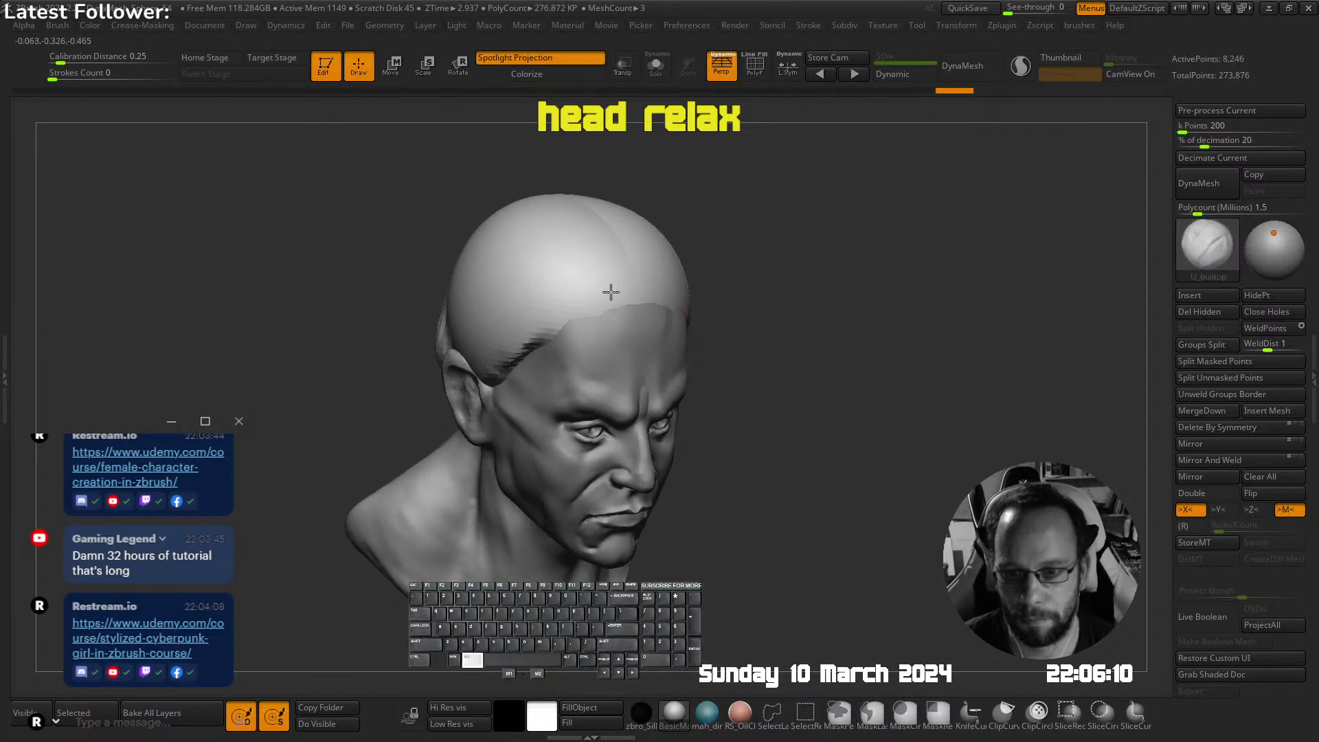
Carve back the front hairline above the forehead and build up the hair on top
{"action": "mouse_move", "coordinate": [609, 291]}
{"action": "left_mouse_down", "text": "alt"}
{"action": "mouse_move", "coordinate": [596, 324]}
{"action": "mouse_move", "coordinate": [580, 315]}
{"action": "left_mouse_up", "text": "alt"}
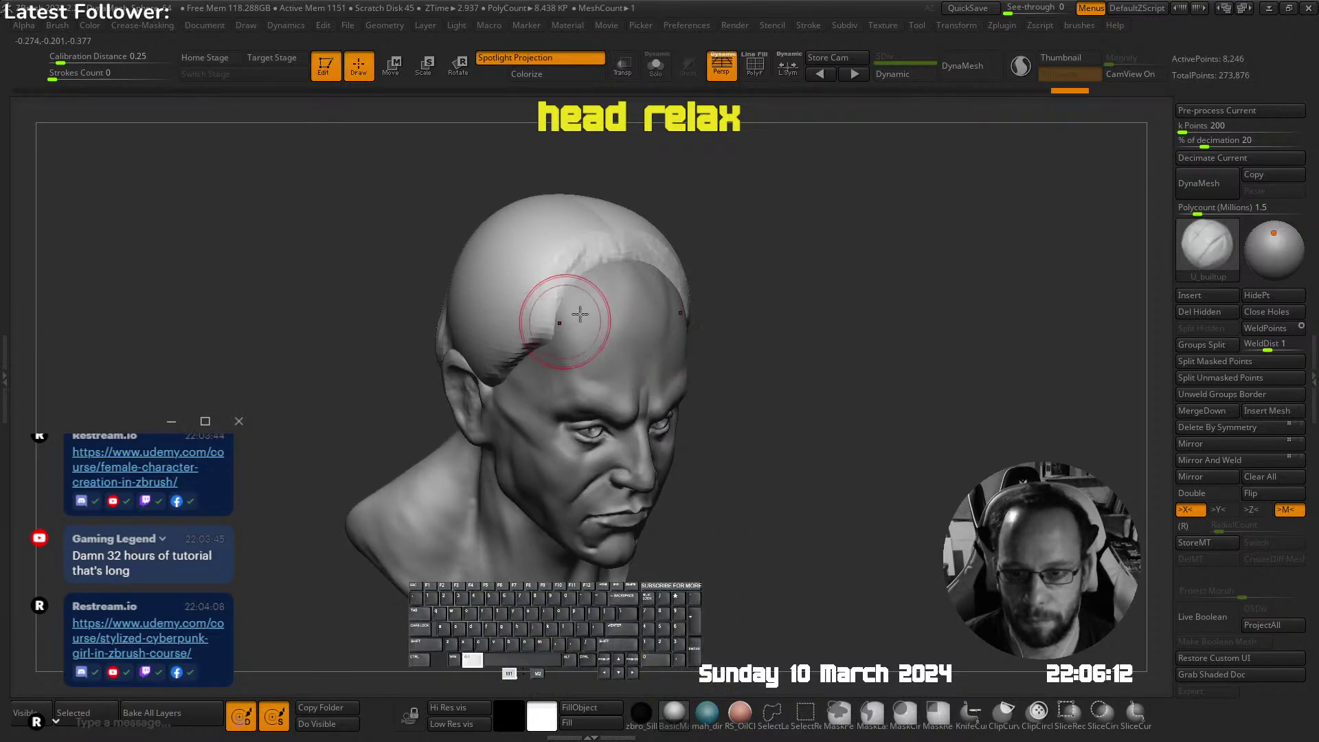
{"action": "right_click_drag", "start_coordinate": [580, 316], "coordinate": [574, 371]}
{"action": "key", "text": "s"}
{"action": "mouse_move", "coordinate": [605, 273]}
{"action": "left_mouse_down"}
{"action": "mouse_move", "coordinate": [586, 294]}
{"action": "mouse_move", "coordinate": [599, 240]}
{"action": "left_mouse_up"}
{"action": "mouse_move", "coordinate": [604, 268]}
{"action": "right_mouse_down"}
{"action": "mouse_move", "coordinate": [620, 182]}
{"action": "mouse_move", "coordinate": [576, 366]}
{"action": "right_mouse_up"}
{"action": "mouse_move", "coordinate": [572, 274]}
{"action": "left_mouse_down"}
{"action": "mouse_move", "coordinate": [565, 295]}
{"action": "mouse_move", "coordinate": [597, 247]}
{"action": "mouse_move", "coordinate": [558, 252]}
{"action": "mouse_move", "coordinate": [630, 333]}
{"action": "mouse_move", "coordinate": [575, 281]}
{"action": "left_mouse_up"}
Add volume to the front of the hair and cut the receding hairline corners toward the temples
{"action": "right_click_drag", "start_coordinate": [642, 250], "coordinate": [597, 224]}
{"action": "left_click_drag", "start_coordinate": [689, 226], "coordinate": [620, 261]}
{"action": "mouse_move", "coordinate": [687, 250]}
{"action": "right_mouse_down"}
{"action": "mouse_move", "coordinate": [646, 224]}
{"action": "mouse_move", "coordinate": [717, 223]}
{"action": "mouse_move", "coordinate": [699, 257]}
{"action": "right_mouse_up"}
{"action": "mouse_move", "coordinate": [654, 268]}
{"action": "left_mouse_down", "text": "alt"}
{"action": "mouse_move", "coordinate": [628, 276]}
{"action": "mouse_move", "coordinate": [697, 280]}
{"action": "mouse_move", "coordinate": [728, 305]}
{"action": "left_mouse_up", "text": "alt"}
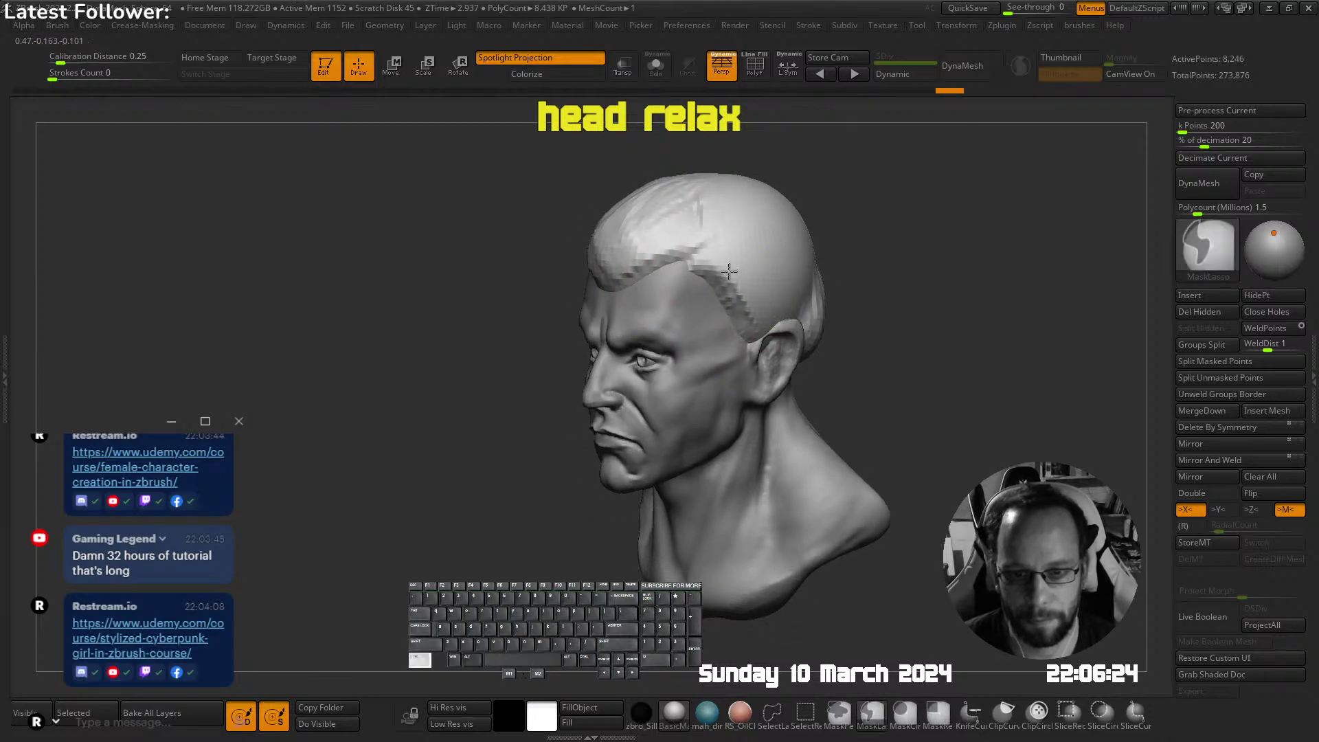
{"action": "mouse_move", "coordinate": [727, 274]}
{"action": "right_mouse_down", "text": "shift"}
{"action": "mouse_move", "coordinate": [768, 179]}
{"action": "mouse_move", "coordinate": [728, 275]}
{"action": "mouse_move", "coordinate": [762, 261]}
{"action": "right_mouse_up", "text": "shift"}
{"action": "right_click_drag", "start_coordinate": [668, 245], "coordinate": [680, 207], "text": "ctrl"}
Fill out the hair above the forehead with broad U_builtup strokes
{"action": "mouse_move", "coordinate": [680, 206]}
{"action": "right_mouse_down"}
{"action": "mouse_move", "coordinate": [726, 291]}
{"action": "mouse_move", "coordinate": [776, 287]}
{"action": "right_mouse_up"}
{"action": "right_click_drag", "start_coordinate": [653, 324], "coordinate": [629, 385], "text": "ctrl"}
{"action": "right_click_drag", "start_coordinate": [707, 155], "coordinate": [640, 180]}
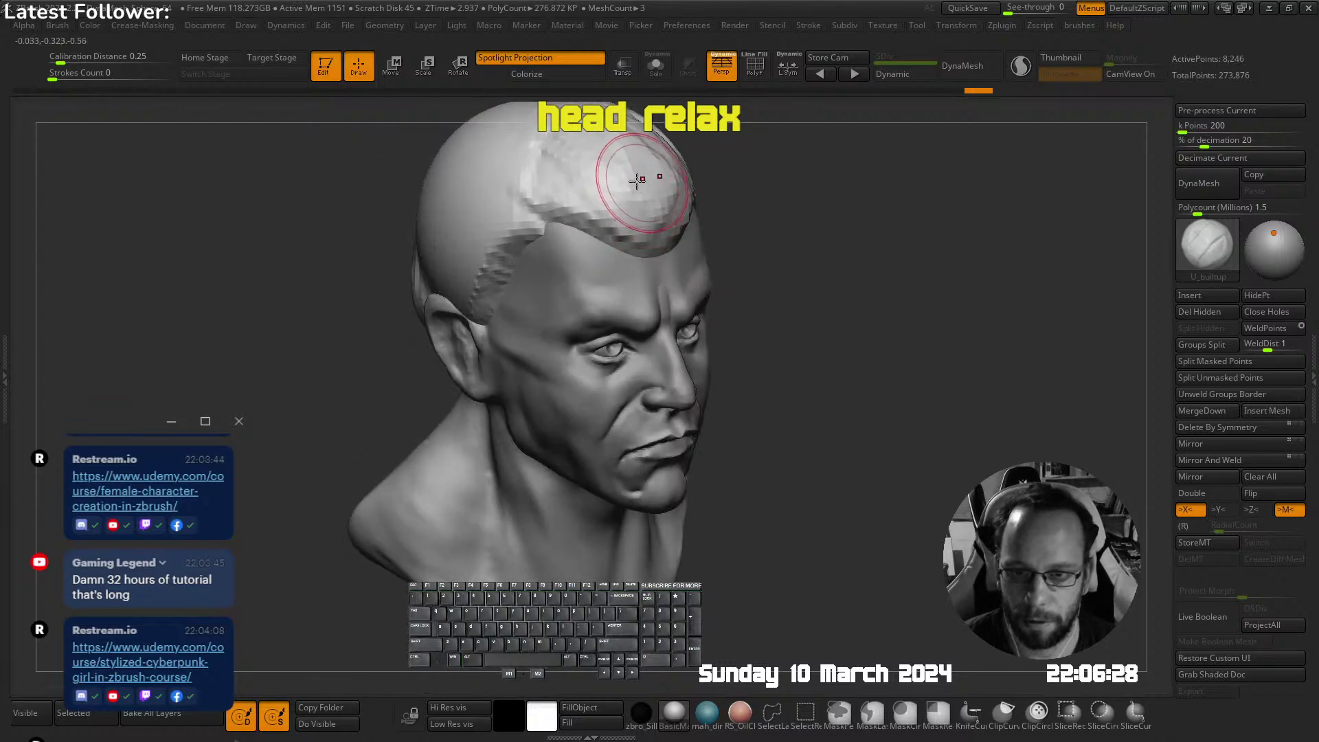
{"action": "left_click_drag", "start_coordinate": [638, 180], "coordinate": [591, 186]}
{"action": "left_click_drag", "start_coordinate": [627, 176], "coordinate": [561, 189]}
{"action": "mouse_move", "coordinate": [663, 199]}
{"action": "right_mouse_down"}
{"action": "mouse_move", "coordinate": [639, 246]}
{"action": "mouse_move", "coordinate": [700, 200]}
{"action": "right_mouse_up"}
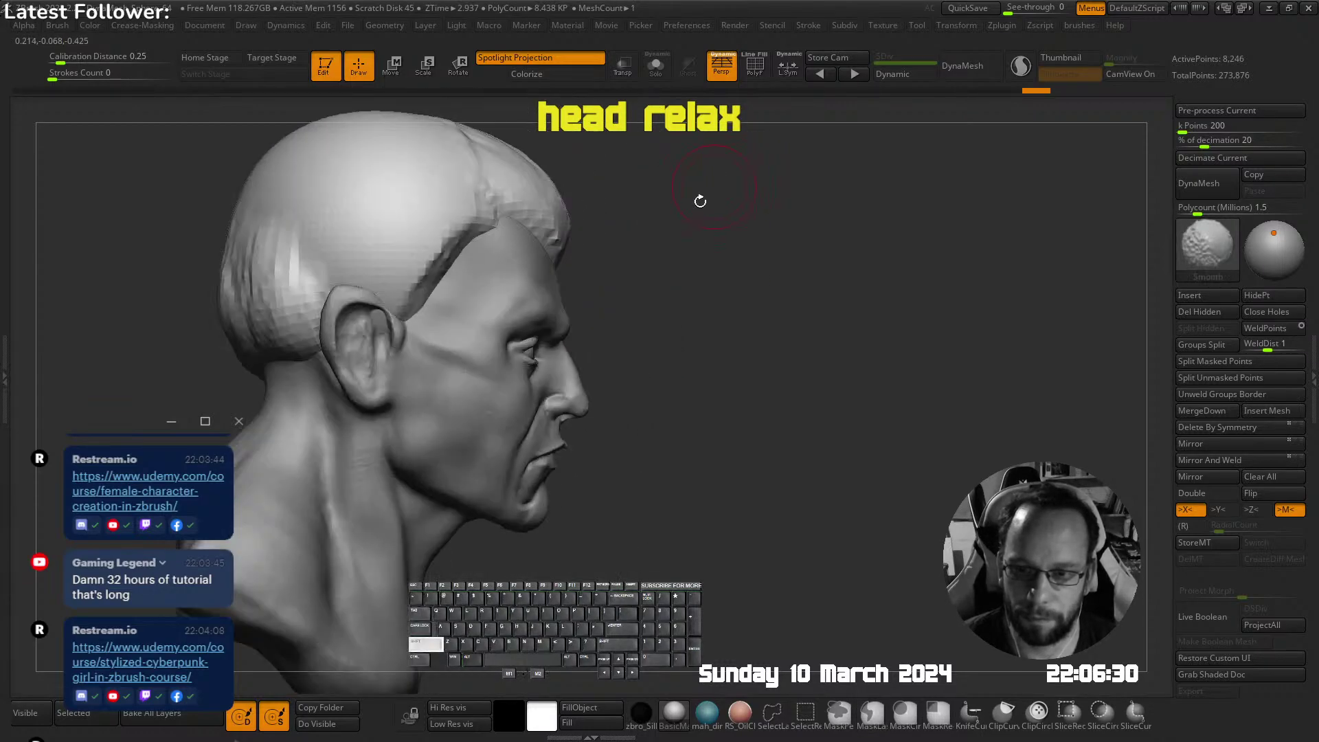
Select the head subtool and mask everything except the front of the face
{"action": "left_click", "coordinate": [560, 433], "text": "alt"}
{"action": "right_click_drag", "start_coordinate": [639, 274], "coordinate": [713, 227], "text": "shift"}
{"action": "key", "text": "space"}
{"action": "key", "text": "m"}
{"action": "key", "text": "l"}
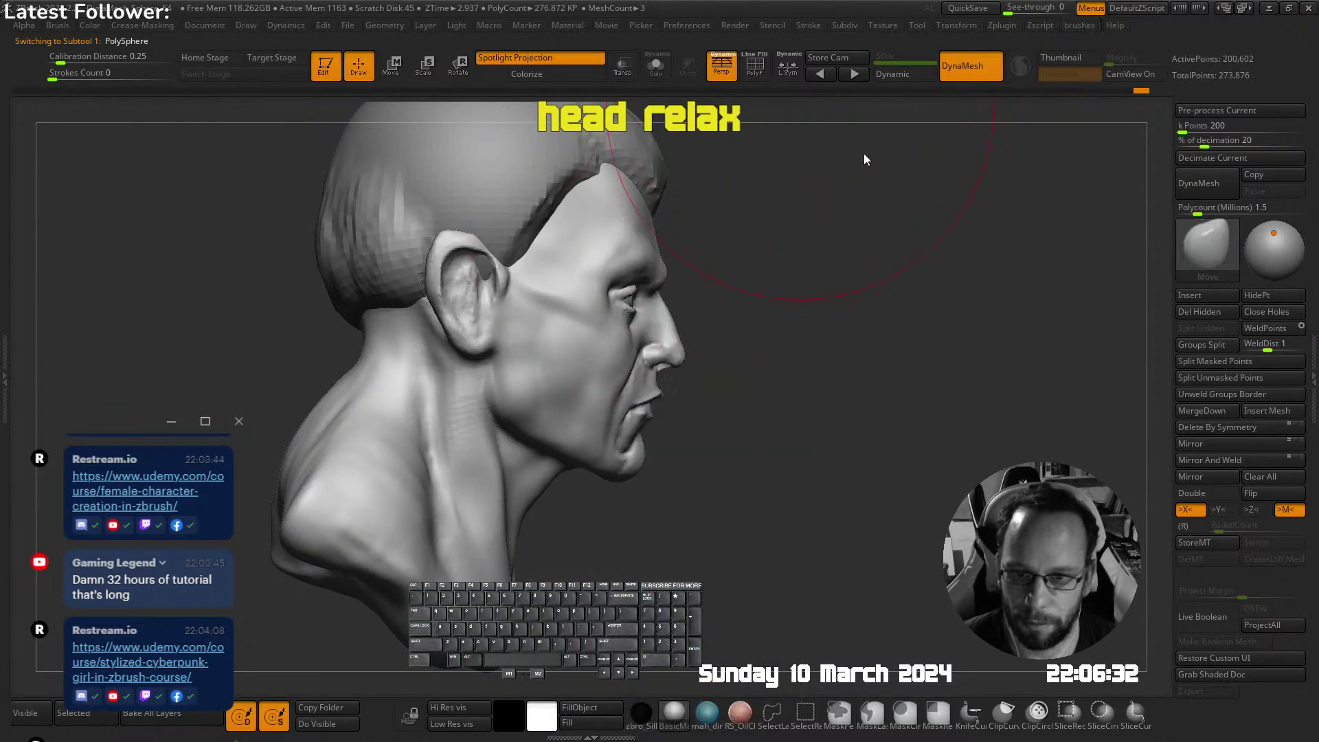
{"action": "mouse_move", "coordinate": [748, 246]}
{"action": "left_mouse_down", "text": "ctrl"}
{"action": "mouse_move", "coordinate": [656, 440]}
{"action": "mouse_move", "coordinate": [592, 393]}
{"action": "mouse_move", "coordinate": [605, 271]}
{"action": "mouse_move", "coordinate": [625, 235]}
{"action": "left_mouse_up", "text": "ctrl"}
{"action": "left_click", "coordinate": [750, 242], "text": "ctrl"}
{"action": "mouse_move", "coordinate": [779, 252]}
{"action": "right_mouse_down"}
{"action": "mouse_move", "coordinate": [575, 277]}
{"action": "mouse_move", "coordinate": [572, 240]}
{"action": "right_mouse_up"}
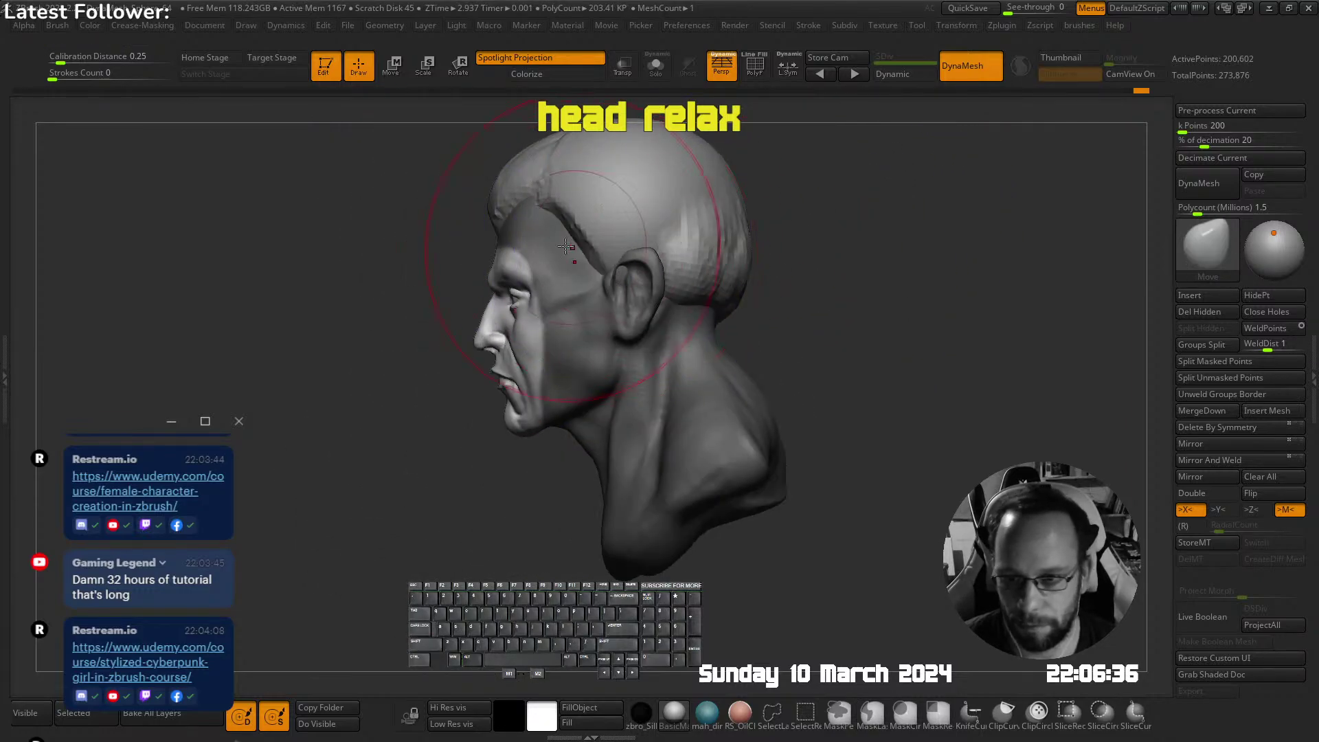
Try to reposition the unmasked front of the face with the transform gizmo
{"action": "key", "text": "w"}
{"action": "right_click_drag", "start_coordinate": [550, 312], "coordinate": [623, 385], "text": "alt"}
{"action": "left_click", "coordinate": [624, 385], "text": "alt"}
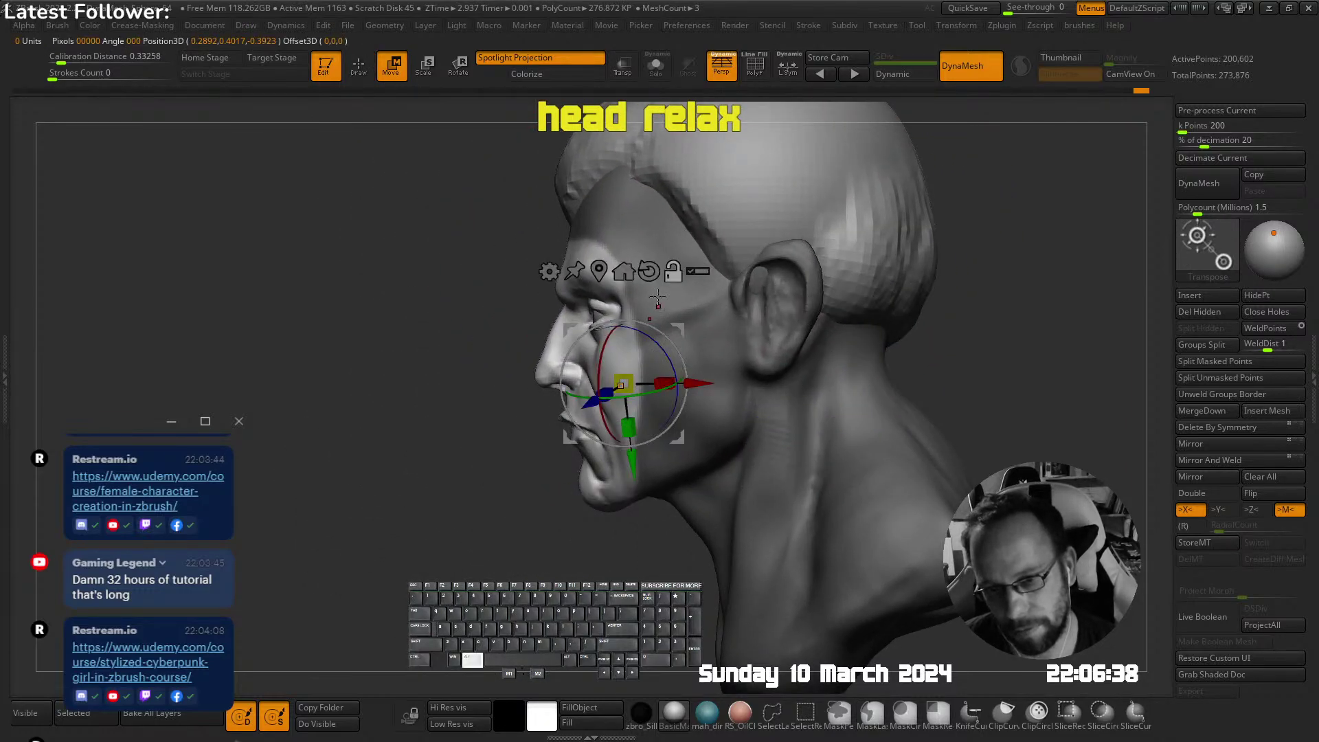
{"action": "left_click", "coordinate": [648, 270]}
{"action": "left_click_drag", "start_coordinate": [581, 377], "coordinate": [608, 372]}
{"action": "left_click_drag", "start_coordinate": [679, 325], "coordinate": [661, 324]}
{"action": "right_click_drag", "start_coordinate": [660, 324], "coordinate": [662, 301], "text": "ctrl"}
{"action": "right_click_drag", "start_coordinate": [663, 300], "coordinate": [777, 280]}
{"action": "left_click_drag", "start_coordinate": [776, 280], "coordinate": [734, 276]}
{"action": "key", "text": "ctrl+z"}
{"action": "key", "text": "ctrl+z"}
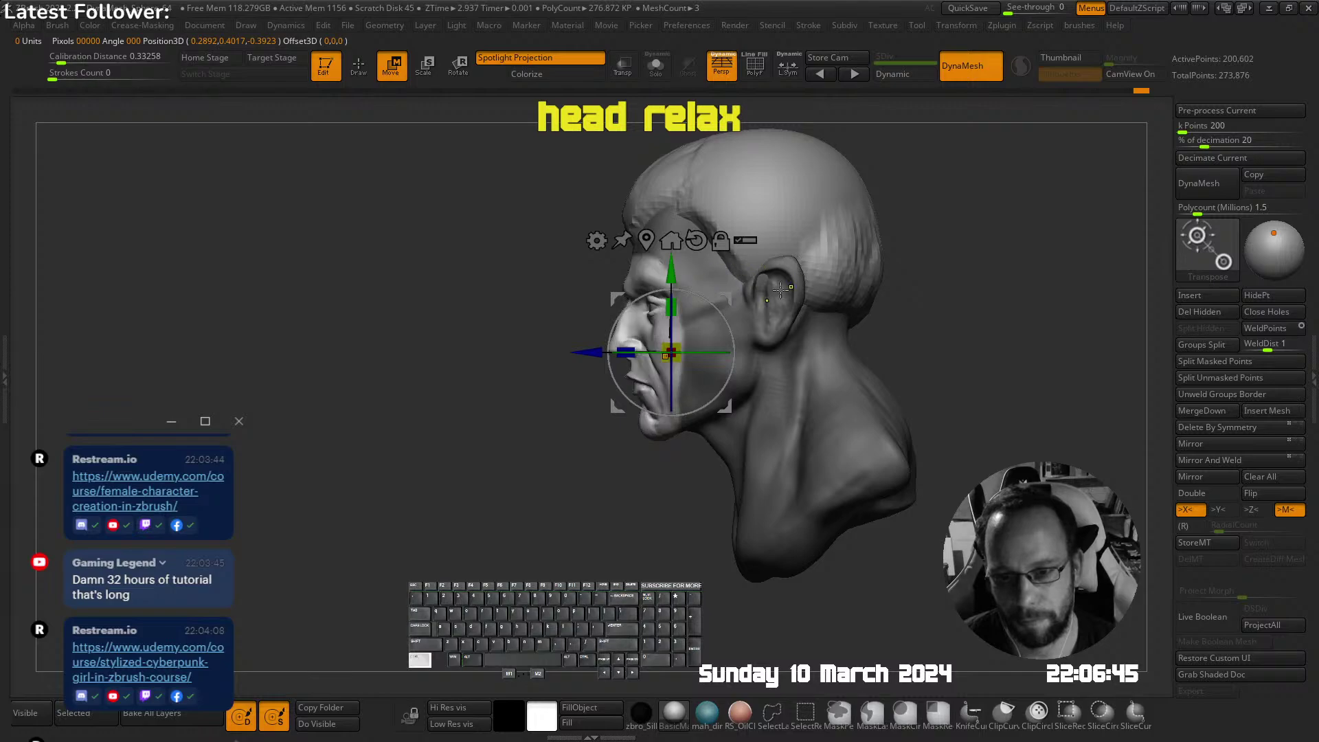
Pull the unmasked face and nose forward in profile with the Move brush
{"action": "mouse_move", "coordinate": [734, 276]}
{"action": "right_mouse_down", "text": "ctrl"}
{"action": "mouse_move", "coordinate": [721, 329]}
{"action": "mouse_move", "coordinate": [792, 340]}
{"action": "right_mouse_up", "text": "ctrl"}
{"action": "key", "text": "q"}
{"action": "left_click_drag", "start_coordinate": [792, 339], "coordinate": [753, 271]}
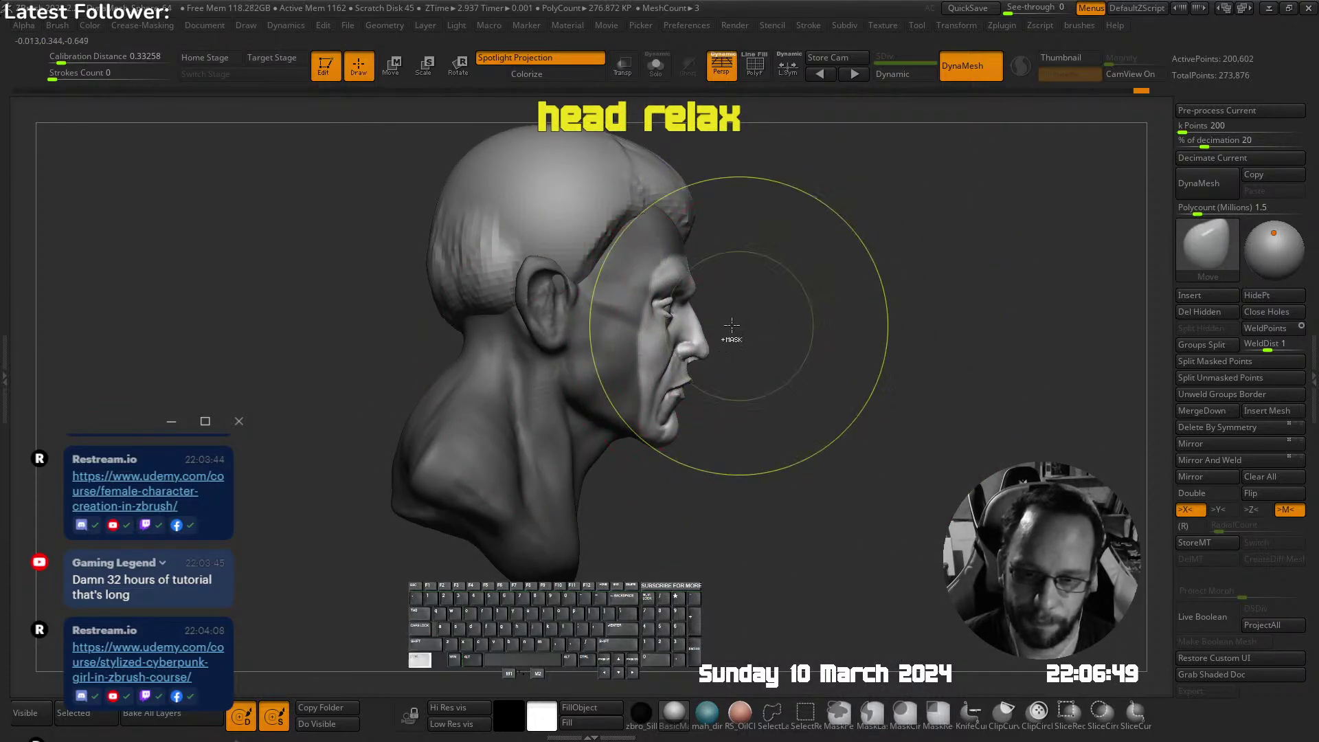
{"action": "mouse_move", "coordinate": [733, 333]}
{"action": "right_mouse_down", "text": "ctrl"}
{"action": "mouse_move", "coordinate": [763, 332]}
{"action": "mouse_move", "coordinate": [714, 355]}
{"action": "right_mouse_up", "text": "ctrl"}
{"action": "left_click_drag", "start_coordinate": [697, 356], "coordinate": [704, 354]}
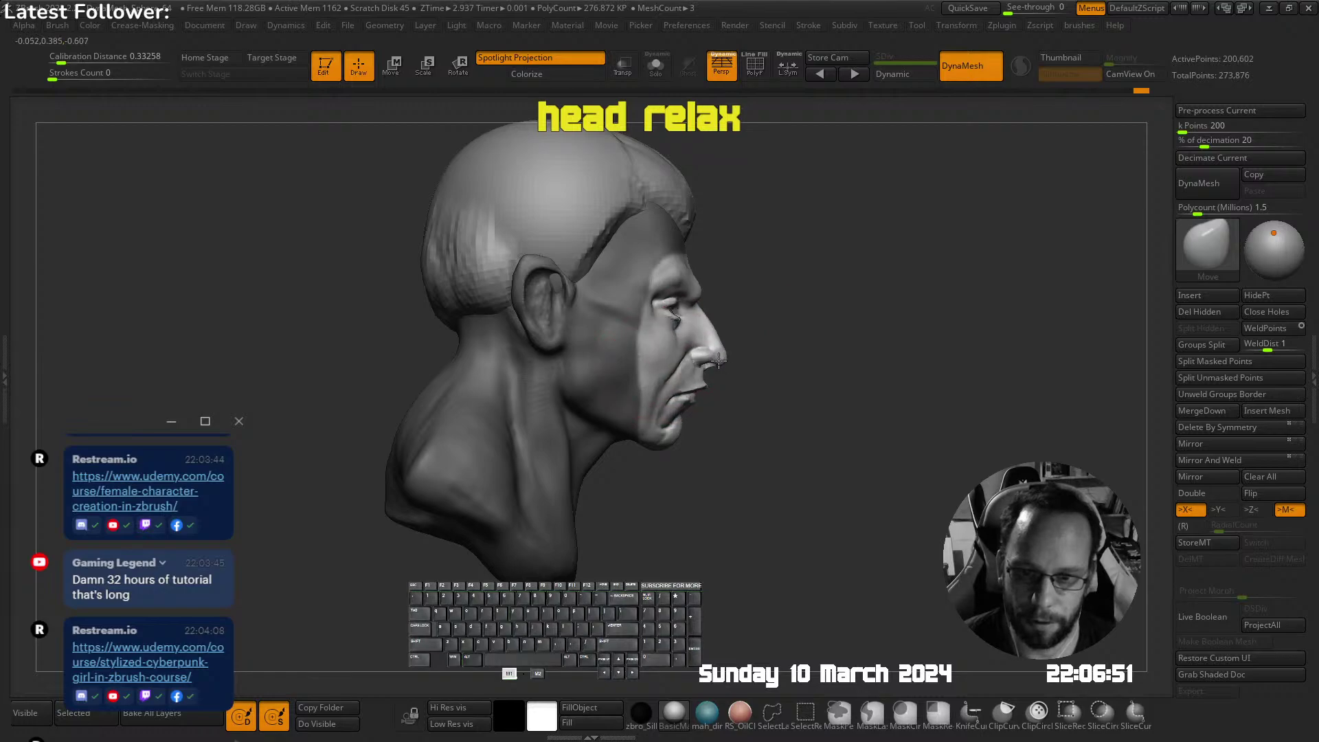
{"action": "mouse_move", "coordinate": [845, 337]}
{"action": "right_mouse_down"}
{"action": "mouse_move", "coordinate": [756, 315]}
{"action": "mouse_move", "coordinate": [716, 278]}
{"action": "mouse_move", "coordinate": [551, 315]}
{"action": "mouse_move", "coordinate": [560, 344]}
{"action": "right_mouse_up"}
{"action": "mouse_move", "coordinate": [560, 344]}
{"action": "right_mouse_down"}
{"action": "mouse_move", "coordinate": [618, 344]}
{"action": "mouse_move", "coordinate": [589, 297]}
{"action": "mouse_move", "coordinate": [618, 302]}
{"action": "mouse_move", "coordinate": [608, 318]}
{"action": "mouse_move", "coordinate": [707, 249]}
{"action": "right_mouse_up"}
{"action": "key", "text": "shift+space"}
{"action": "left_click", "coordinate": [555, 274]}
{"action": "right_click_drag", "start_coordinate": [450, 374], "coordinate": [474, 302], "text": "ctrl"}
{"action": "mouse_move", "coordinate": [473, 303]}
{"action": "right_mouse_down"}
{"action": "mouse_move", "coordinate": [503, 273]}
{"action": "mouse_move", "coordinate": [566, 324]}
{"action": "mouse_move", "coordinate": [744, 259]}
{"action": "mouse_move", "coordinate": [701, 353]}
{"action": "mouse_move", "coordinate": [690, 419]}
{"action": "right_mouse_up"}
Select the hair subtool and refine its side and top silhouette with the Move brush
{"action": "key", "text": "b"}
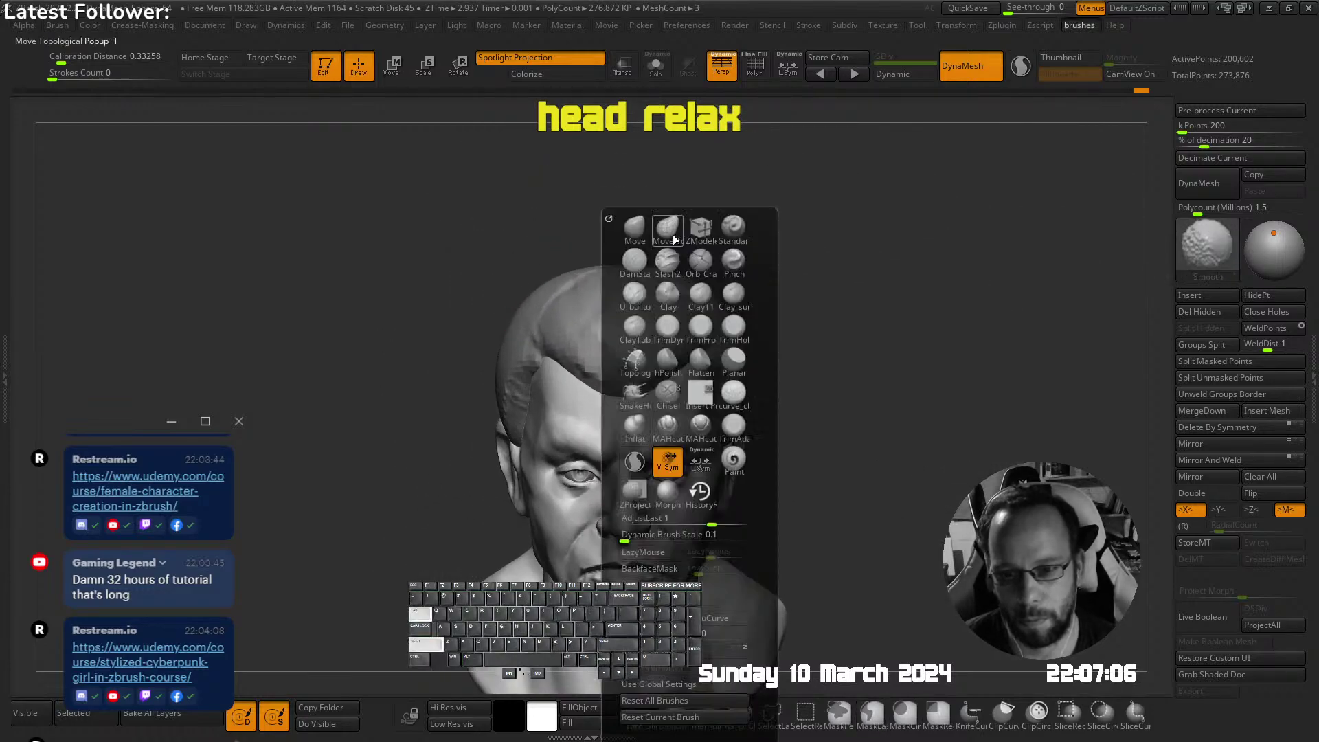
{"action": "left_click", "coordinate": [634, 230]}
{"action": "left_click", "coordinate": [524, 309], "text": "alt"}
{"action": "right_click_drag", "start_coordinate": [549, 377], "coordinate": [537, 276], "text": "alt"}
{"action": "left_click_drag", "start_coordinate": [487, 261], "coordinate": [496, 256]}
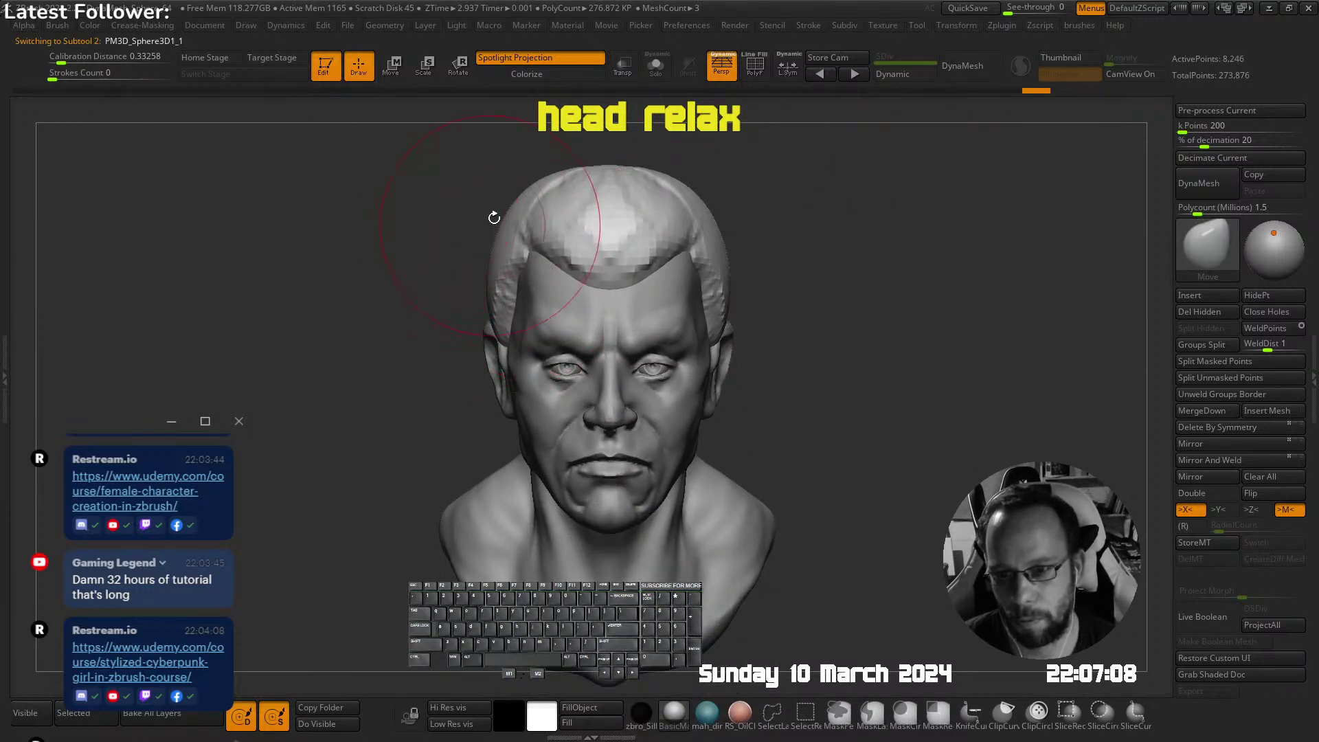
{"action": "left_click_drag", "start_coordinate": [549, 177], "coordinate": [552, 180]}
{"action": "right_click_drag", "start_coordinate": [551, 180], "coordinate": [579, 127], "text": "ctrl"}
Turn off perspective, choose the U_builtup brush and select the head subtool
{"action": "key", "text": "p"}
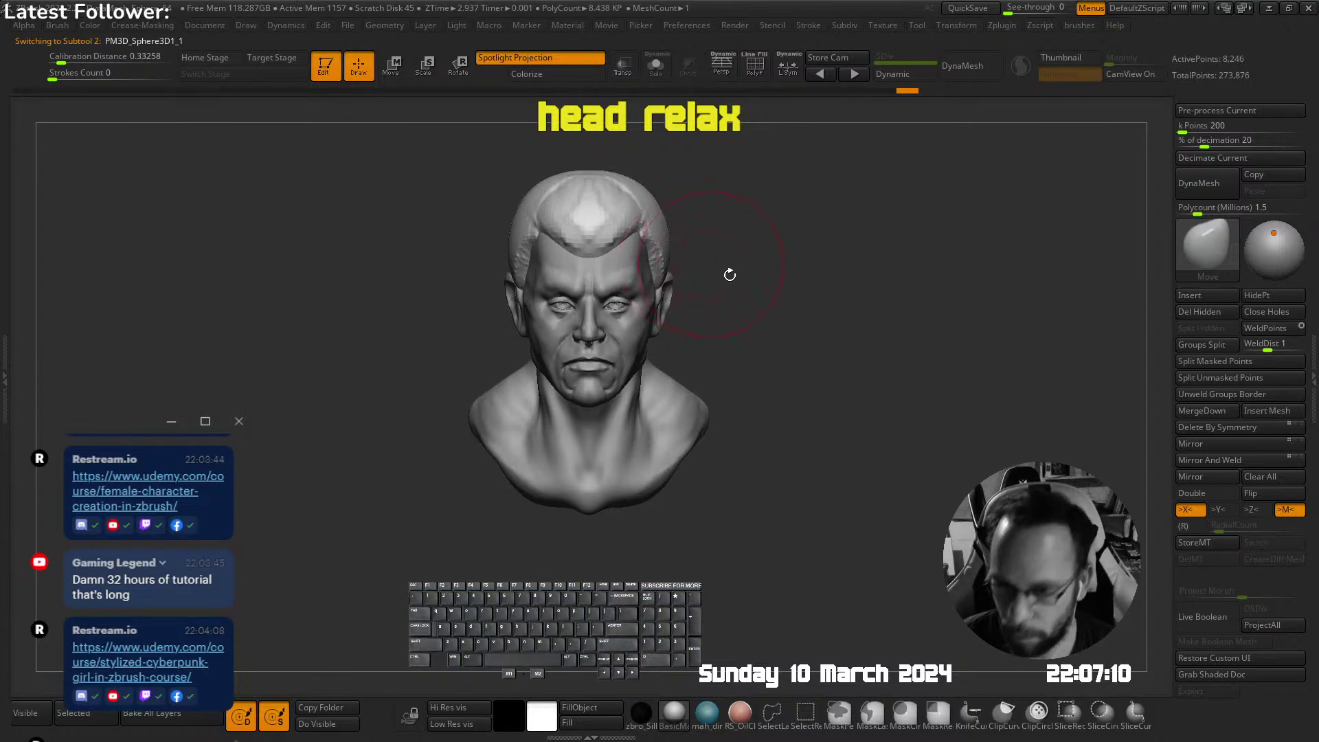
{"action": "mouse_move", "coordinate": [709, 304]}
{"action": "right_mouse_down", "text": "ctrl"}
{"action": "mouse_move", "coordinate": [731, 326]}
{"action": "mouse_move", "coordinate": [797, 312]}
{"action": "mouse_move", "coordinate": [687, 296]}
{"action": "mouse_move", "coordinate": [676, 330]}
{"action": "right_mouse_up", "text": "ctrl"}
{"action": "key", "text": "space"}
{"action": "left_click", "coordinate": [519, 303]}
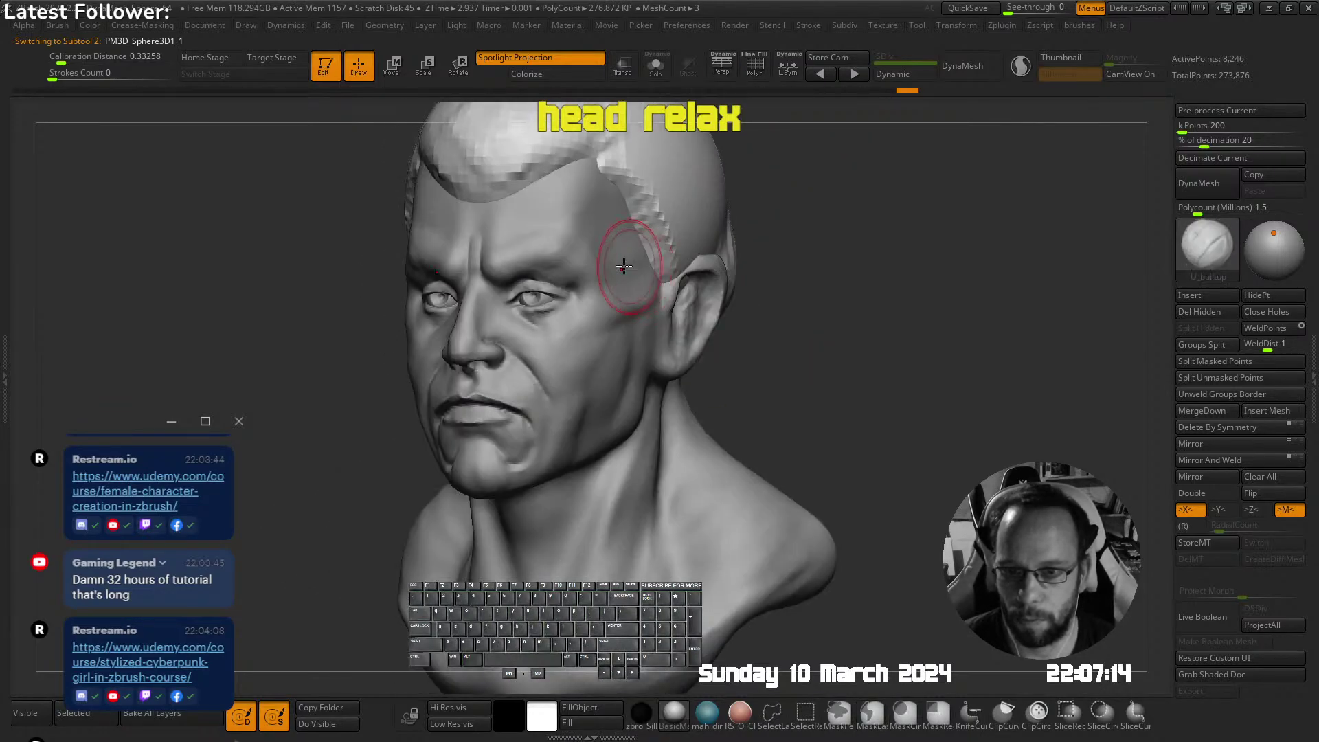
{"action": "mouse_move", "coordinate": [559, 242]}
{"action": "right_mouse_down"}
{"action": "mouse_move", "coordinate": [604, 244]}
{"action": "mouse_move", "coordinate": [570, 206]}
{"action": "right_mouse_up"}
{"action": "left_click", "coordinate": [550, 243], "text": "alt"}
{"action": "key", "text": "shift"}
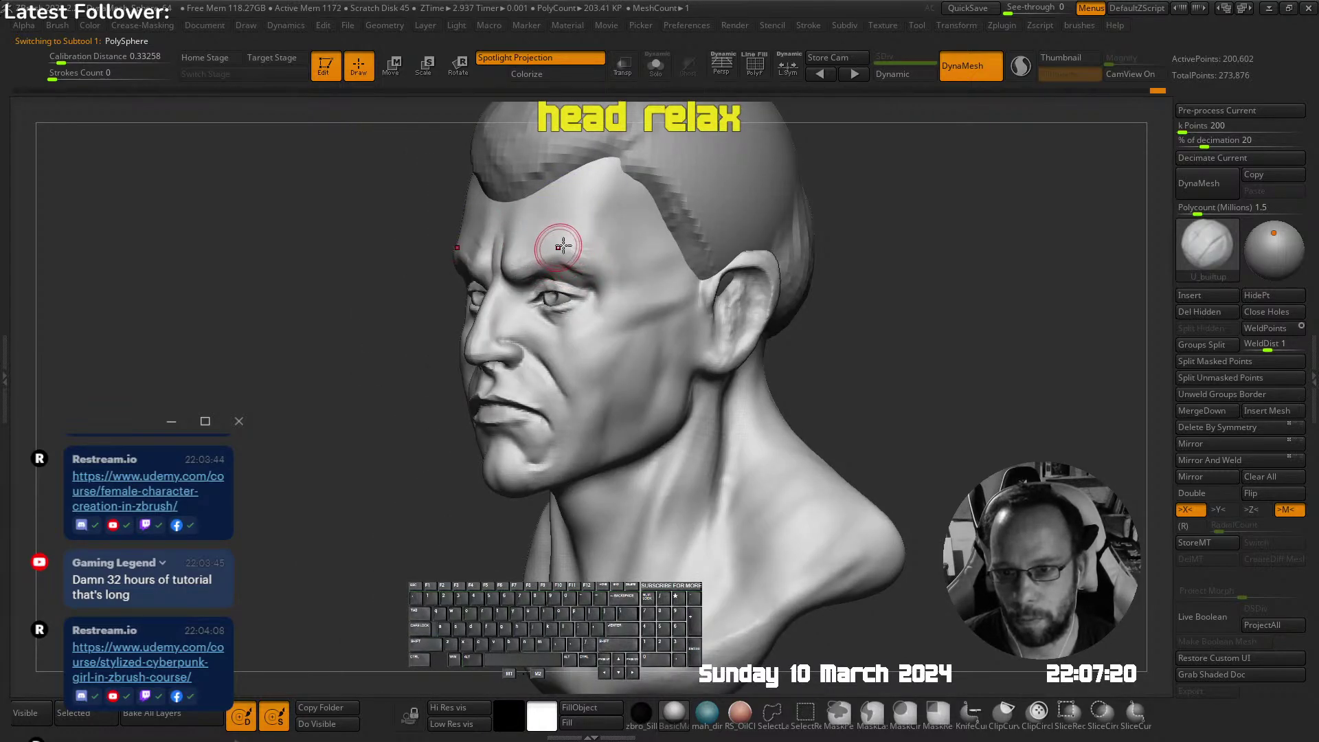
Build up and smooth both eyebrow ridges, and turn perspective back on
{"action": "right_click_drag", "start_coordinate": [563, 245], "coordinate": [638, 171], "text": "shift"}
{"action": "mouse_move", "coordinate": [465, 250]}
{"action": "right_mouse_down", "text": "alt"}
{"action": "mouse_move", "coordinate": [577, 271]}
{"action": "mouse_move", "coordinate": [583, 253]}
{"action": "right_mouse_up", "text": "alt"}
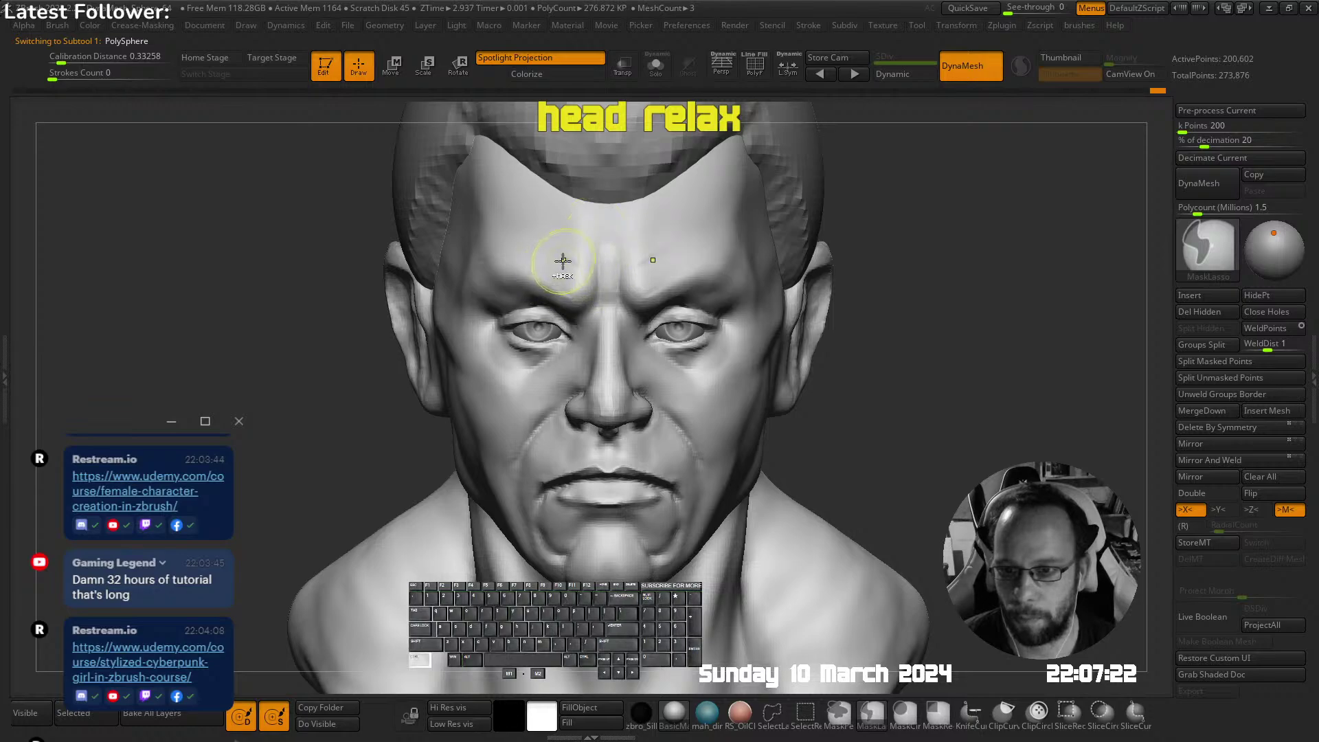
{"action": "key", "text": "ctrl+z"}
{"action": "key", "text": "s"}
{"action": "left_click_drag", "start_coordinate": [492, 276], "coordinate": [475, 291]}
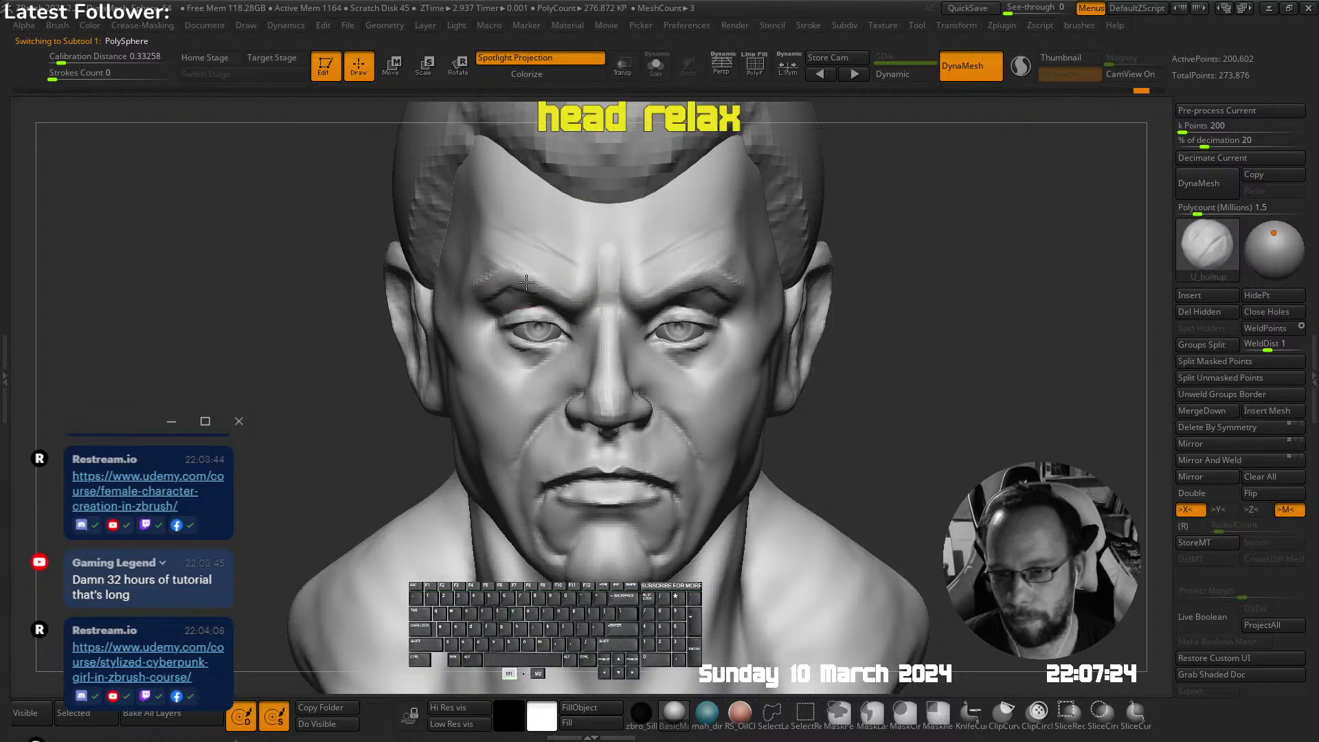
{"action": "key", "text": "shift"}
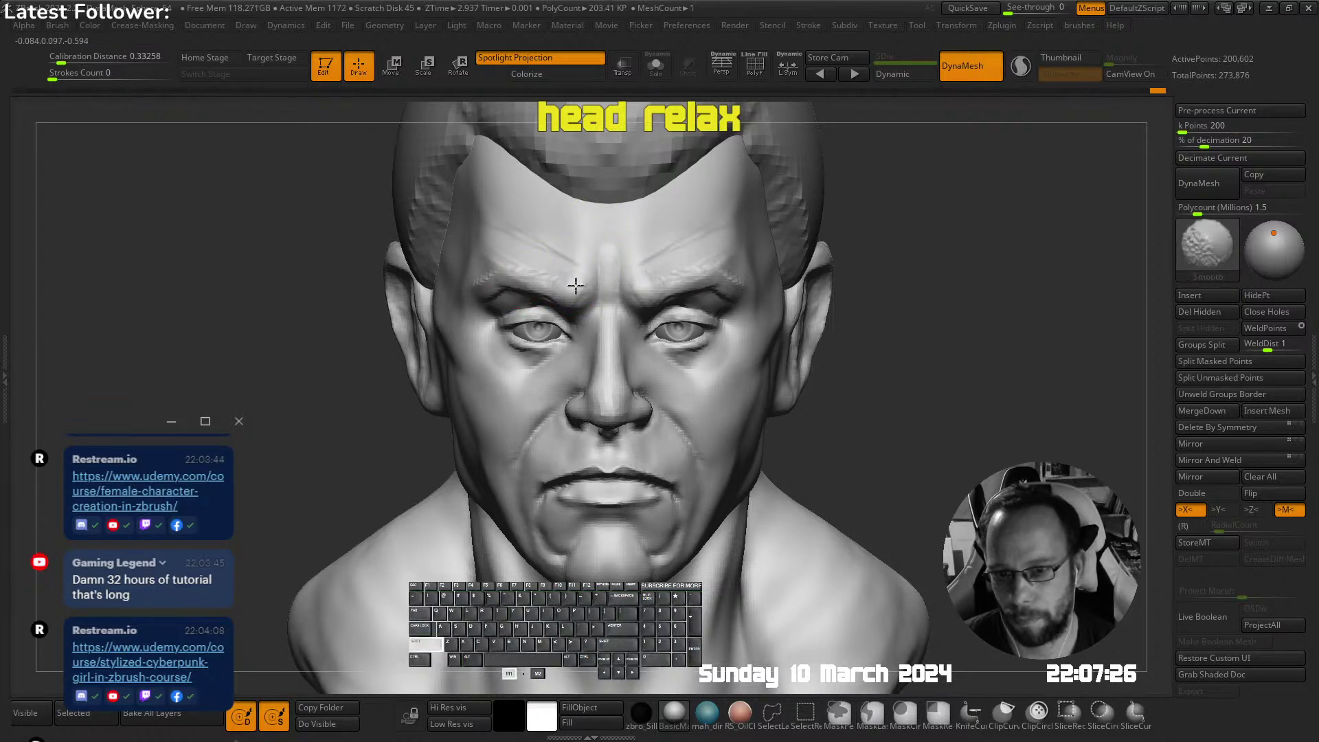
{"action": "right_click_drag", "start_coordinate": [505, 272], "coordinate": [766, 170]}
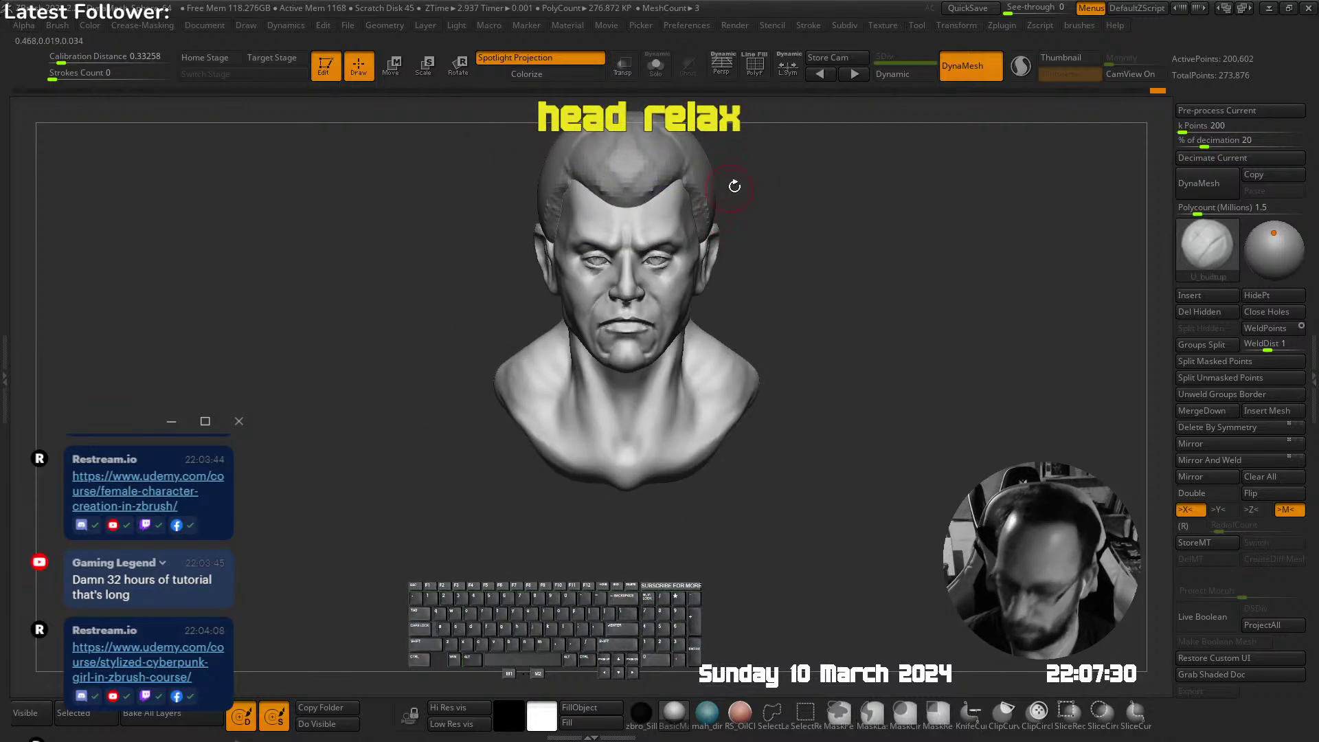
{"action": "key", "text": "p"}
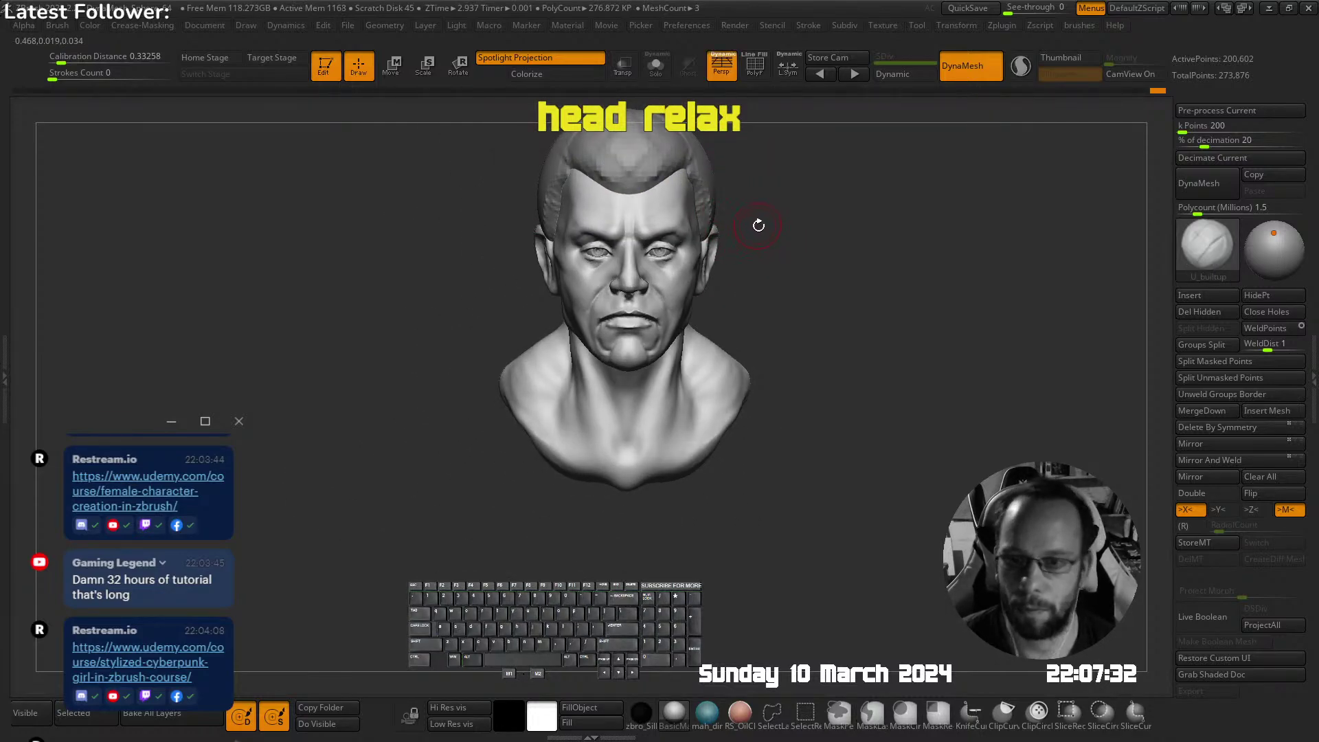
Build up the cheeks below the cheekbones with the U_builtup brush
{"action": "right_click_drag", "start_coordinate": [758, 226], "coordinate": [773, 266]}
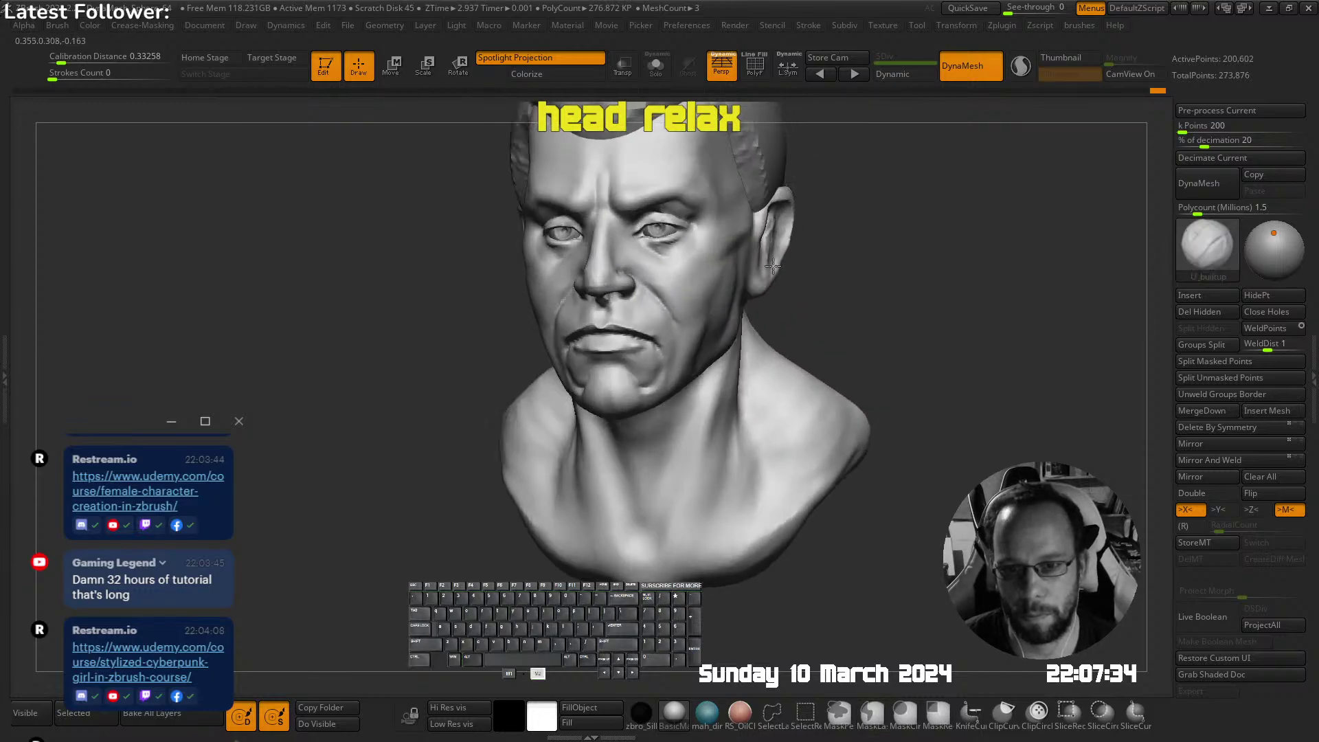
{"action": "key", "text": "b"}
{"action": "key", "text": "m"}
{"action": "key", "text": "v"}
{"action": "right_click_drag", "start_coordinate": [756, 177], "coordinate": [706, 351]}
{"action": "key", "text": "b"}
{"action": "left_click", "coordinate": [643, 296]}
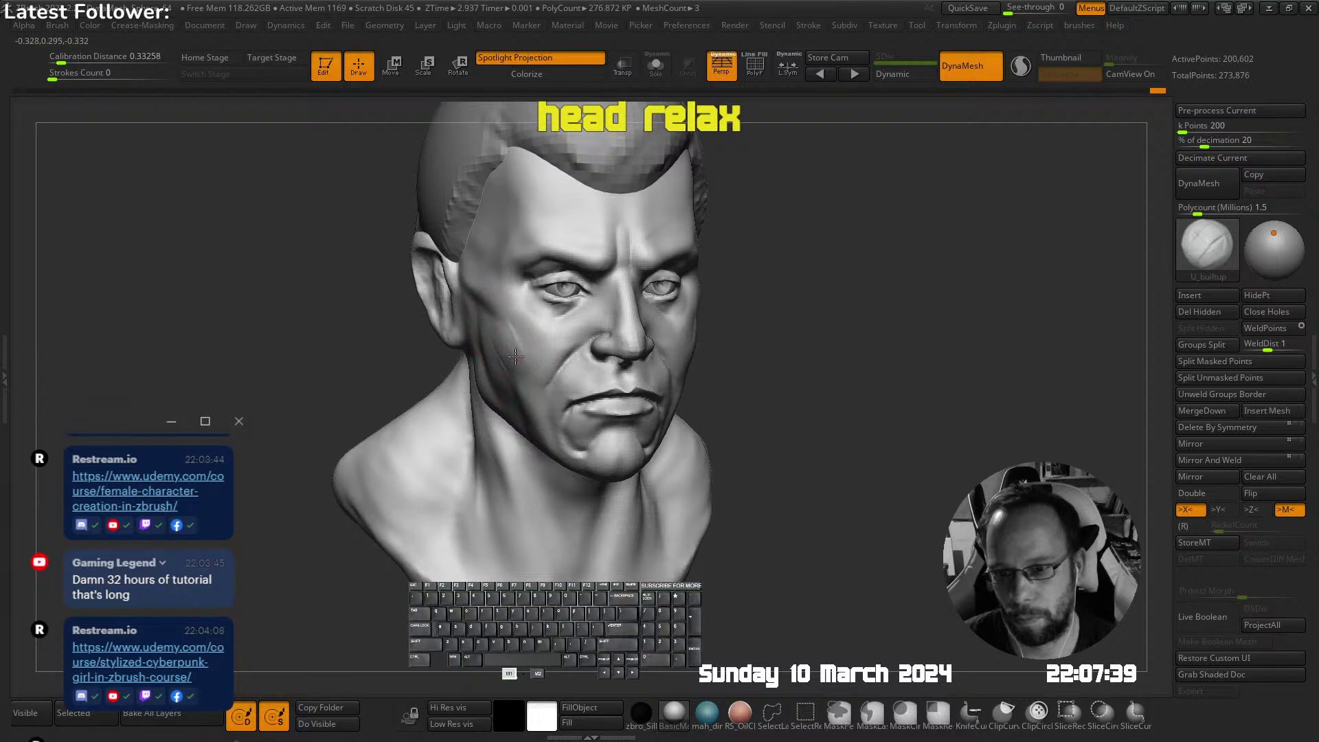
{"action": "right_click_drag", "start_coordinate": [545, 368], "coordinate": [837, 217]}
{"action": "right_click_drag", "start_coordinate": [689, 290], "coordinate": [774, 300], "text": "ctrl"}
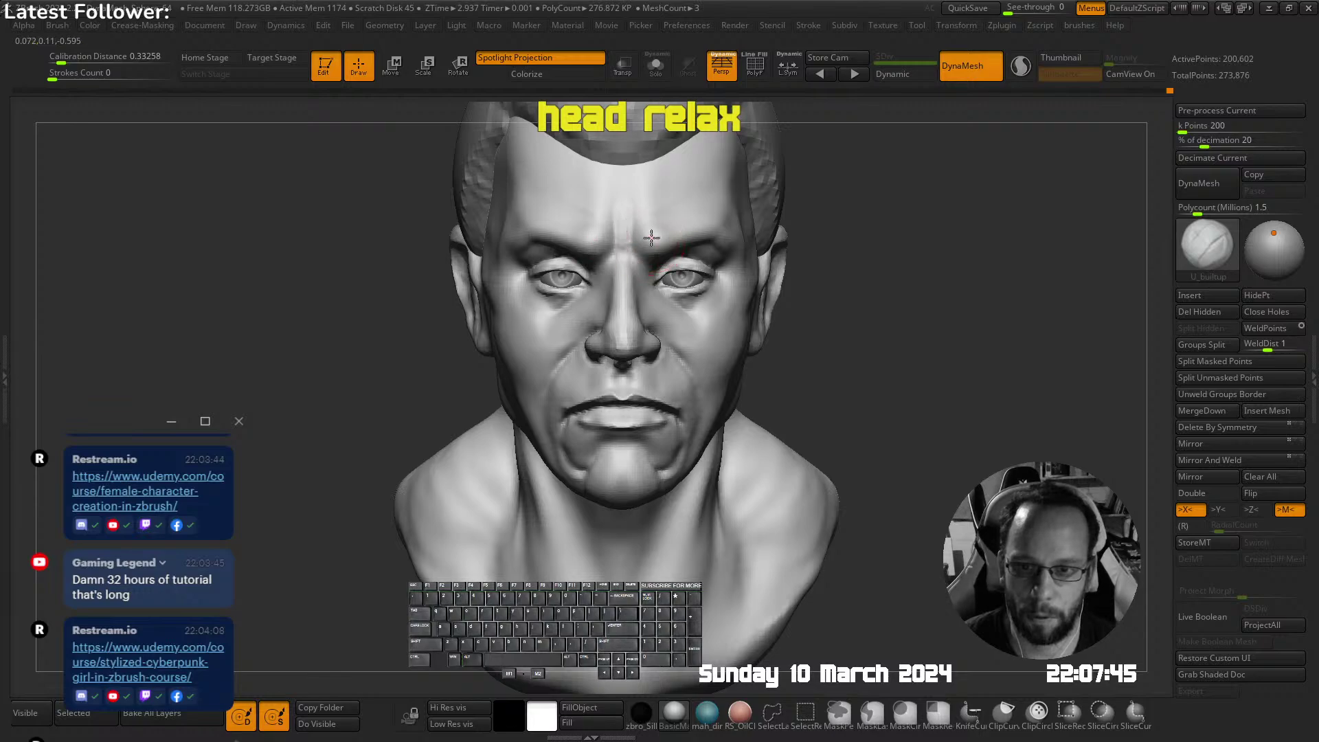
Smooth the inner end of the eyebrow ridges beside the nose bridge
{"action": "key", "text": "Left"}
{"action": "key", "text": "Right"}
{"action": "key", "text": "Left"}
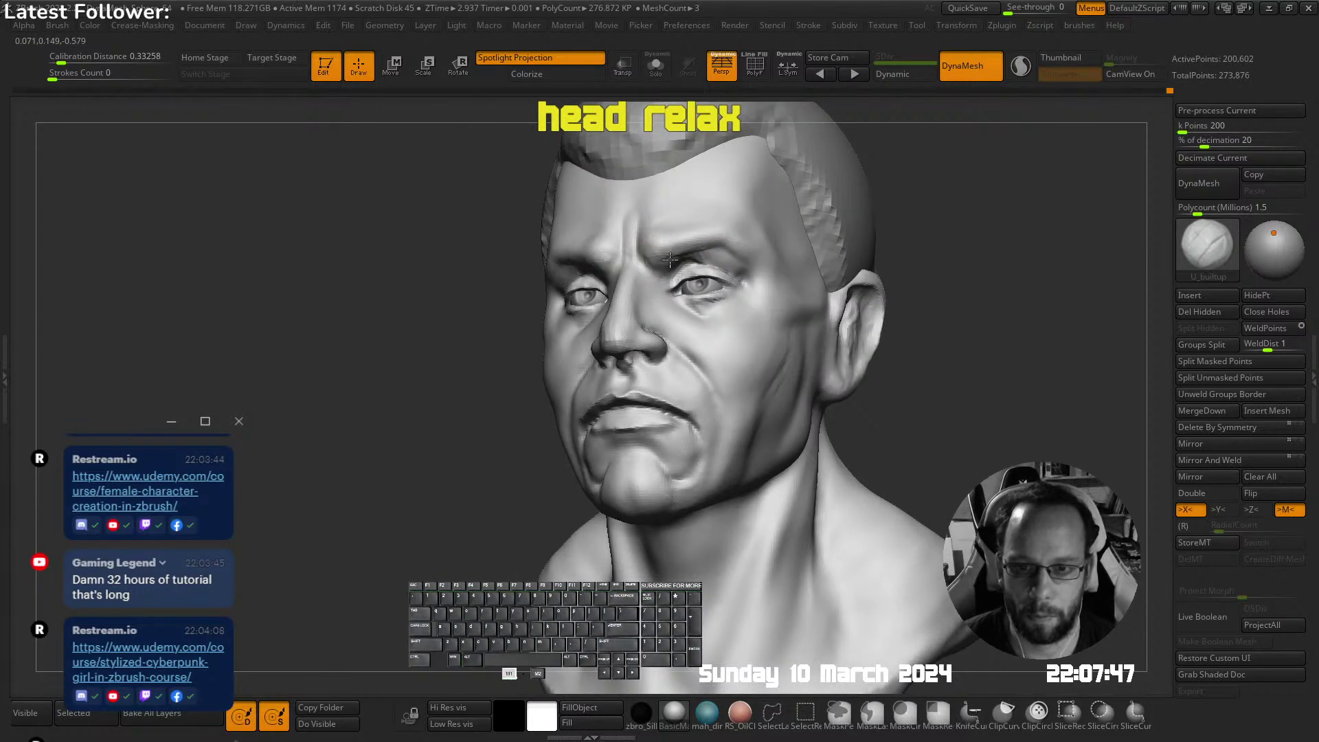
{"action": "left_click_drag", "start_coordinate": [661, 267], "coordinate": [662, 259], "text": "shift"}
{"action": "mouse_move", "coordinate": [662, 259]}
{"action": "right_mouse_down", "text": "ctrl"}
{"action": "mouse_move", "coordinate": [653, 212]}
{"action": "mouse_move", "coordinate": [748, 195]}
{"action": "right_mouse_up", "text": "ctrl"}
{"action": "right_click_drag", "start_coordinate": [637, 205], "coordinate": [694, 194], "text": "ctrl"}
Reshape the inner eyebrows and frown area with the Move brush and lightly smooth the area between them
{"action": "key", "text": "b"}
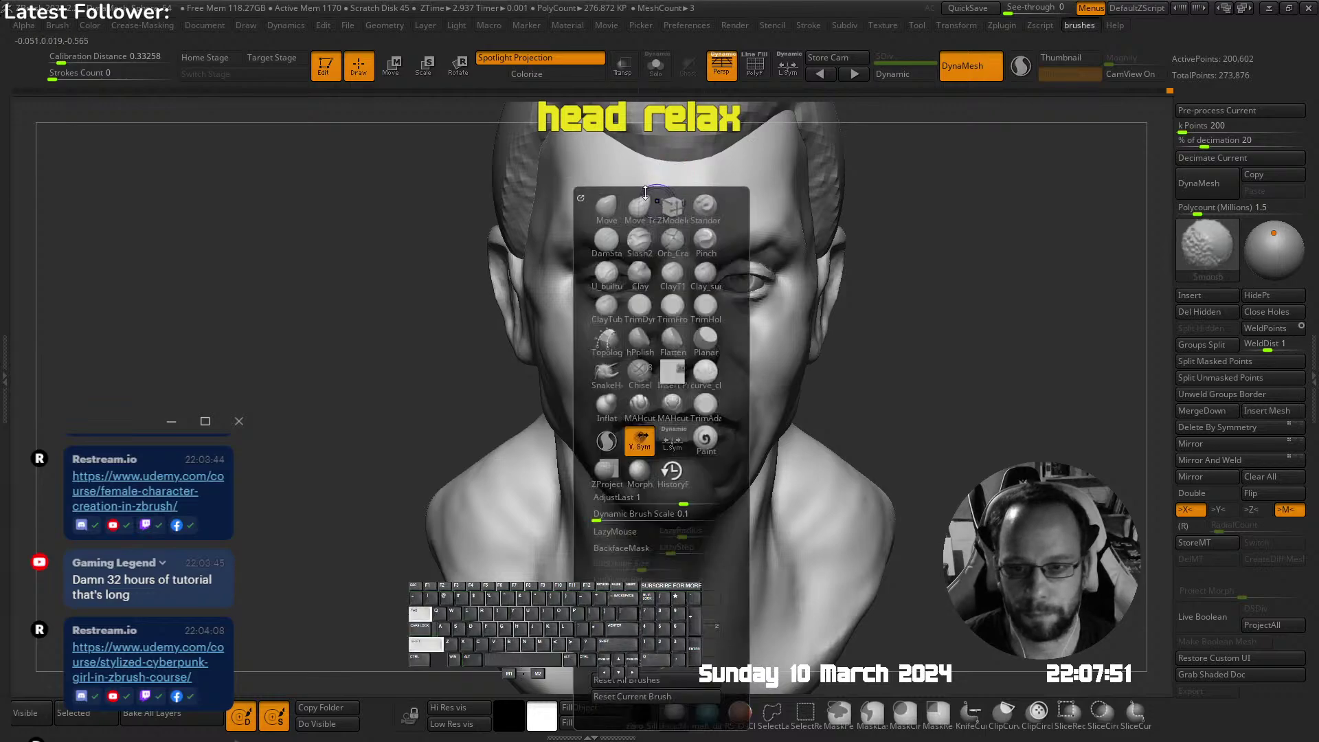
{"action": "key", "text": "m"}
{"action": "key", "text": "v"}
{"action": "key", "text": "s"}
{"action": "mouse_move", "coordinate": [631, 258]}
{"action": "left_mouse_down"}
{"action": "mouse_move", "coordinate": [607, 256]}
{"action": "mouse_move", "coordinate": [603, 236]}
{"action": "mouse_move", "coordinate": [580, 251]}
{"action": "left_mouse_up"}
{"action": "left_click_drag", "start_coordinate": [636, 249], "coordinate": [643, 247]}
{"action": "mouse_move", "coordinate": [644, 248]}
{"action": "right_mouse_down", "text": "ctrl"}
{"action": "mouse_move", "coordinate": [666, 206]}
{"action": "mouse_move", "coordinate": [680, 234]}
{"action": "mouse_move", "coordinate": [665, 269]}
{"action": "right_mouse_up", "text": "ctrl"}
{"action": "left_click_drag", "start_coordinate": [680, 269], "coordinate": [685, 266]}
{"action": "right_click_drag", "start_coordinate": [686, 266], "coordinate": [677, 230], "text": "ctrl"}
{"action": "mouse_move", "coordinate": [677, 230]}
{"action": "right_mouse_down"}
{"action": "mouse_move", "coordinate": [739, 234]}
{"action": "mouse_move", "coordinate": [654, 278]}
{"action": "right_mouse_up"}
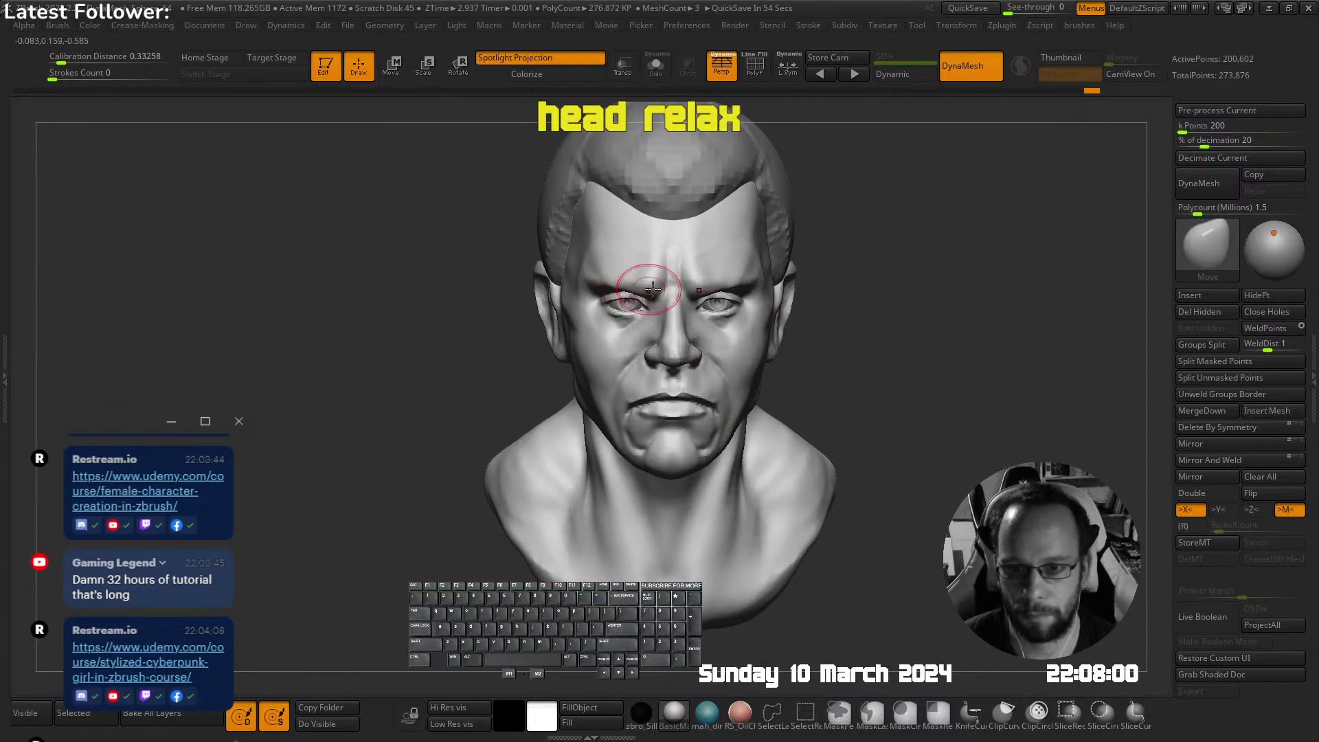
{"action": "left_click_drag", "start_coordinate": [665, 259], "coordinate": [669, 255]}
{"action": "left_click_drag", "start_coordinate": [671, 264], "coordinate": [674, 259], "text": "shift"}
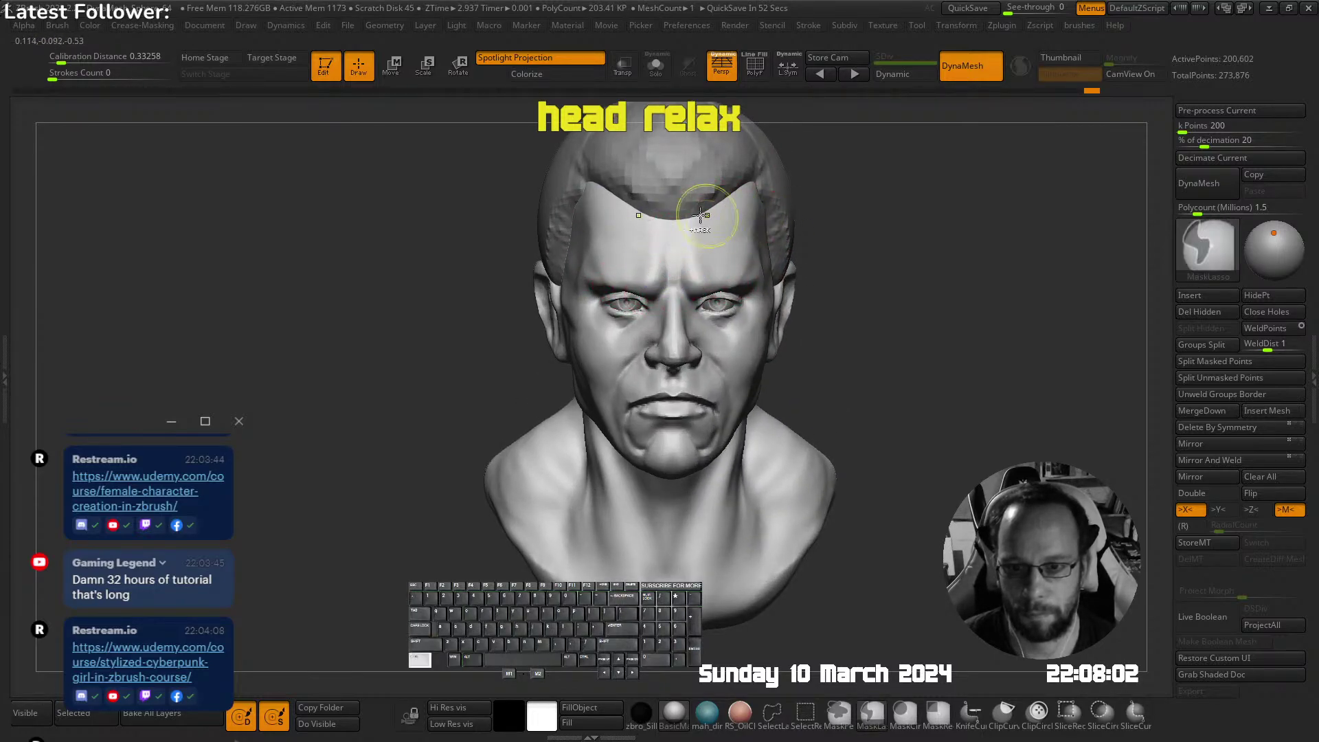
Adjust the contour of the cheeks and jaw from the front with a resized Move brush
{"action": "right_click_drag", "start_coordinate": [704, 219], "coordinate": [657, 169], "text": "alt"}
{"action": "mouse_move", "coordinate": [613, 301]}
{"action": "right_mouse_down", "text": "ctrl"}
{"action": "mouse_move", "coordinate": [680, 309]}
{"action": "mouse_move", "coordinate": [670, 342]}
{"action": "mouse_move", "coordinate": [728, 316]}
{"action": "mouse_move", "coordinate": [771, 274]}
{"action": "mouse_move", "coordinate": [721, 298]}
{"action": "mouse_move", "coordinate": [726, 315]}
{"action": "right_mouse_up", "text": "ctrl"}
{"action": "key", "text": "s"}
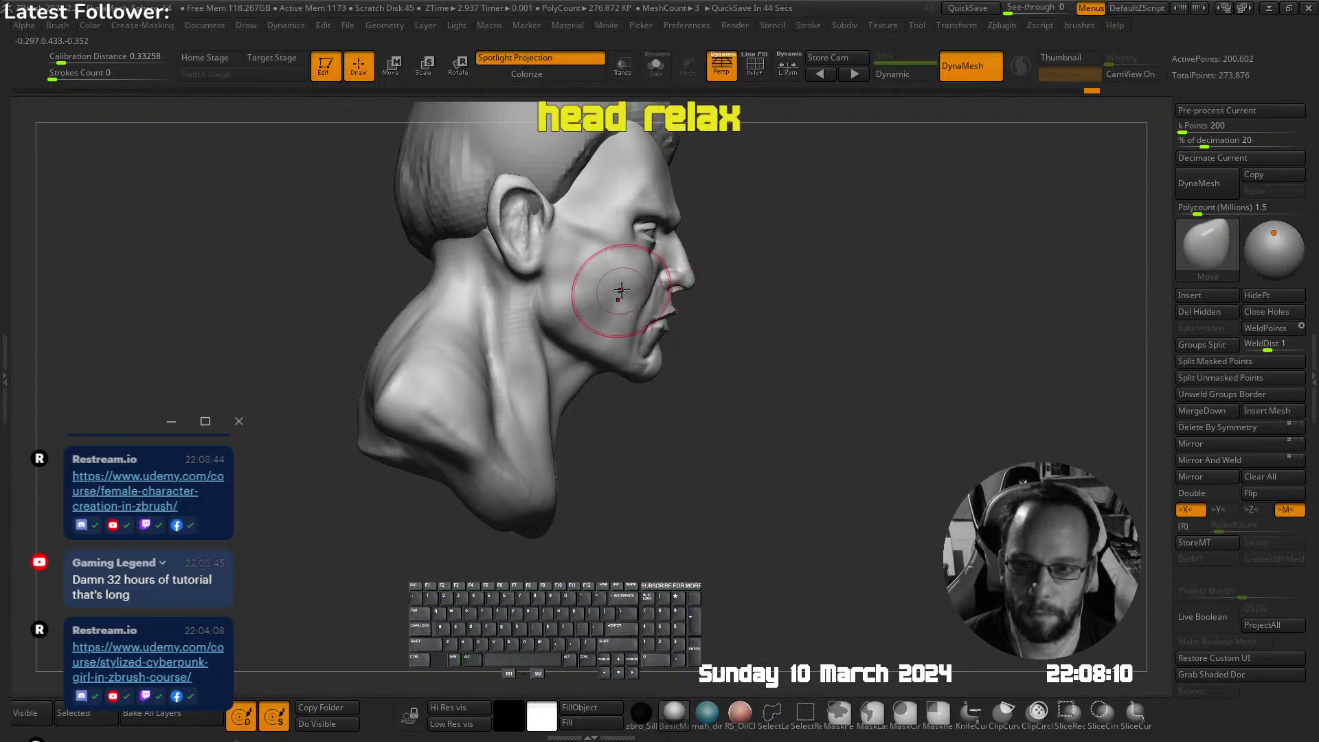
{"action": "key", "text": "shift"}
{"action": "right_click_drag", "start_coordinate": [834, 264], "coordinate": [691, 261]}
{"action": "right_click_drag", "start_coordinate": [690, 261], "coordinate": [706, 379], "text": "ctrl"}
{"action": "key", "text": "s"}
{"action": "left_click_drag", "start_coordinate": [688, 376], "coordinate": [682, 364]}
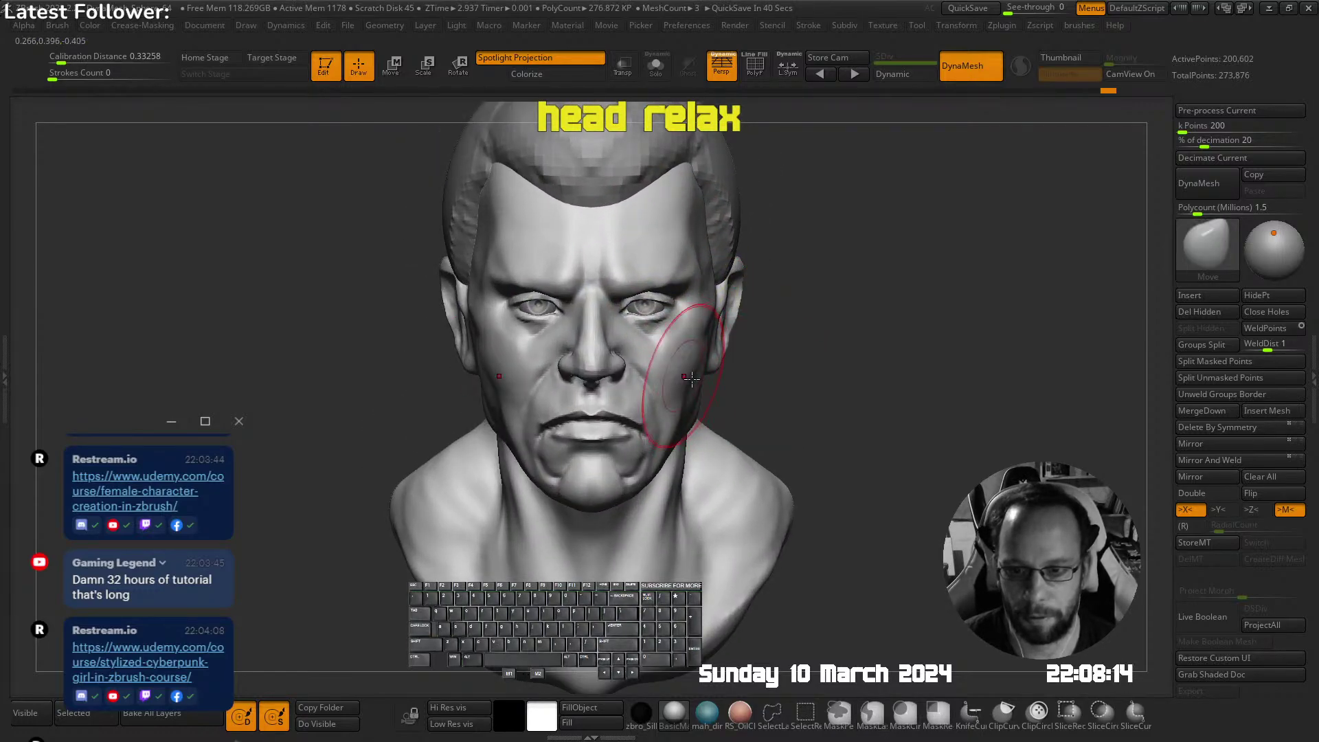
Smooth the surface between the mouth corners and the chin on both sides
{"action": "mouse_move", "coordinate": [681, 364]}
{"action": "right_mouse_down"}
{"action": "mouse_move", "coordinate": [709, 285]}
{"action": "mouse_move", "coordinate": [736, 403]}
{"action": "mouse_move", "coordinate": [742, 354]}
{"action": "right_mouse_up"}
{"action": "right_click_drag", "start_coordinate": [742, 354], "coordinate": [750, 349], "text": "shift"}
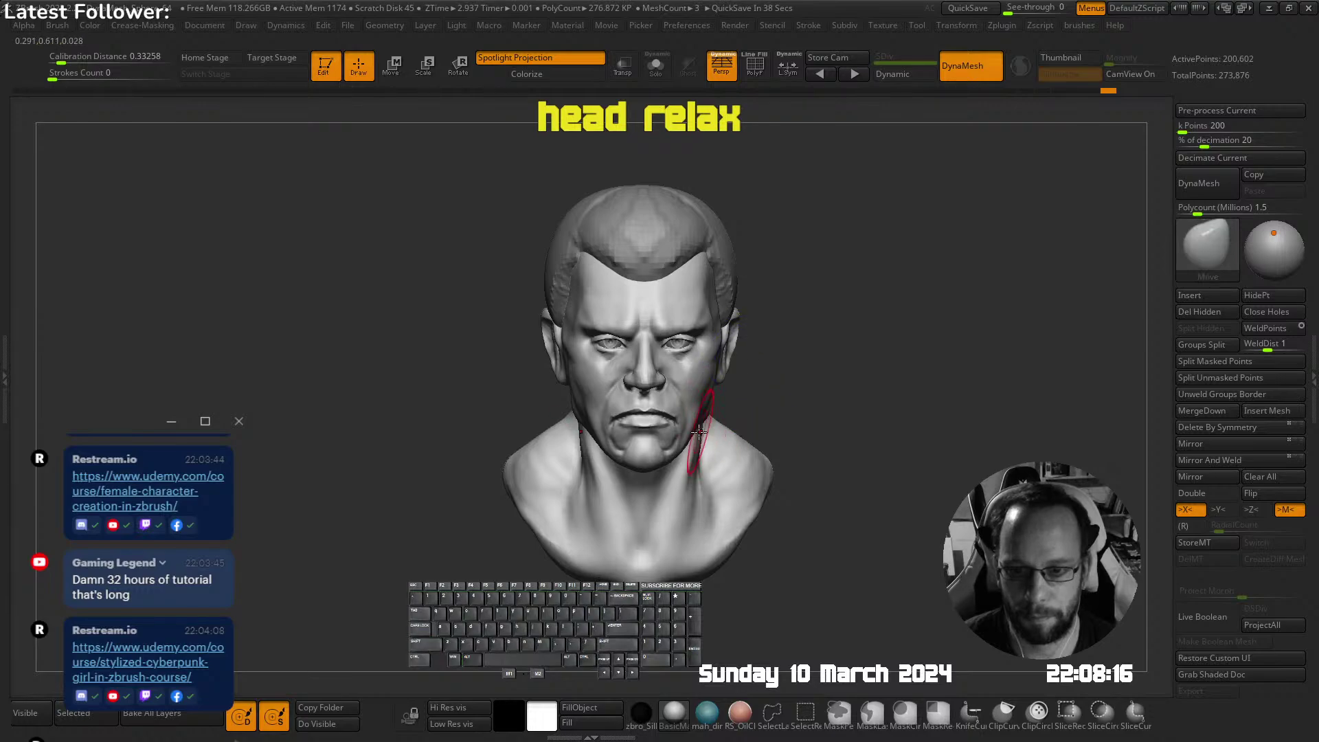
{"action": "right_click_drag", "start_coordinate": [667, 409], "coordinate": [715, 330]}
{"action": "right_click_drag", "start_coordinate": [715, 329], "coordinate": [718, 374], "text": "ctrl"}
{"action": "key", "text": "s"}
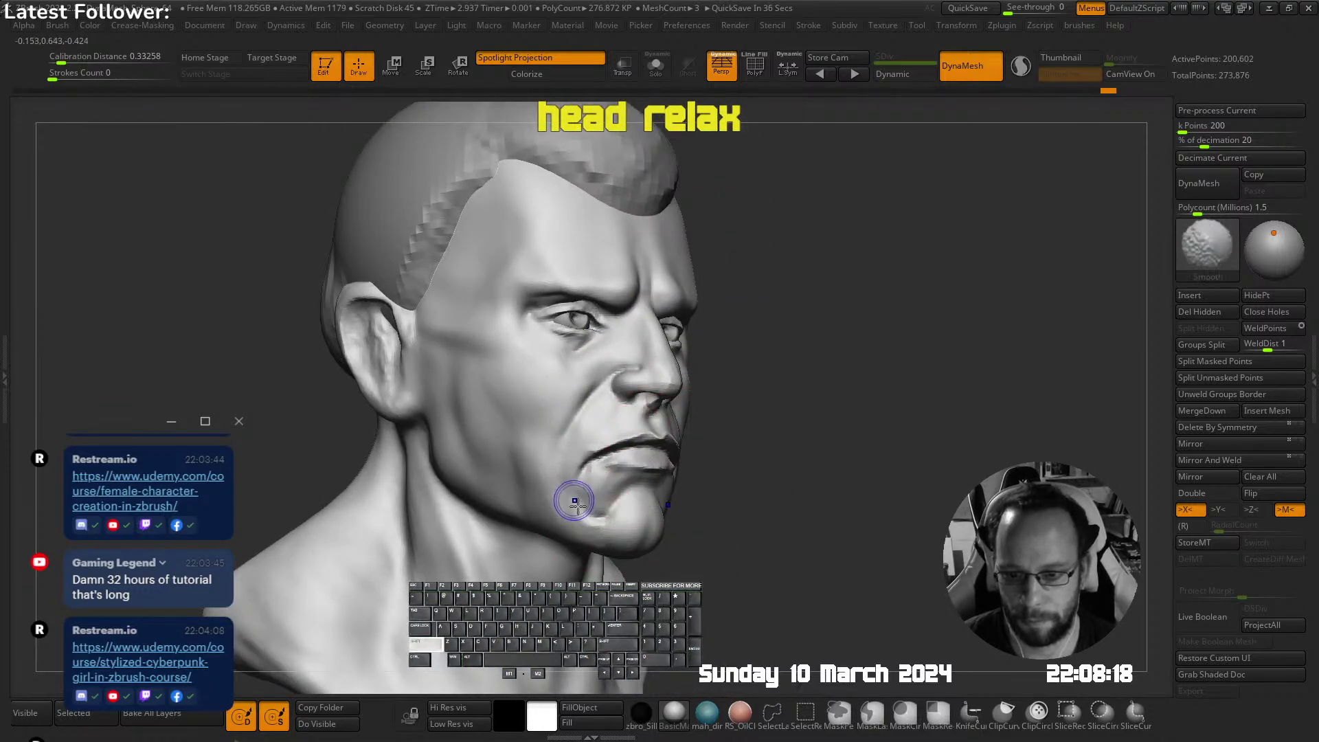
{"action": "left_click_drag", "start_coordinate": [619, 494], "coordinate": [599, 514], "text": "shift"}
{"action": "right_click_drag", "start_coordinate": [639, 453], "coordinate": [708, 336], "text": "ctrl"}
{"action": "mouse_move", "coordinate": [707, 337]}
{"action": "right_mouse_down", "text": "shift"}
{"action": "mouse_move", "coordinate": [782, 297]}
{"action": "mouse_move", "coordinate": [740, 234]}
{"action": "right_mouse_up", "text": "shift"}
{"action": "right_click_drag", "start_coordinate": [733, 302], "coordinate": [690, 282]}
Isolate the head, choose the TrimDynamic brush, flatten and smooth the sides of the forehead, and show all subtools again
{"action": "key", "text": "alt+s"}
{"action": "key", "text": "b"}
{"action": "left_click", "coordinate": [703, 205]}
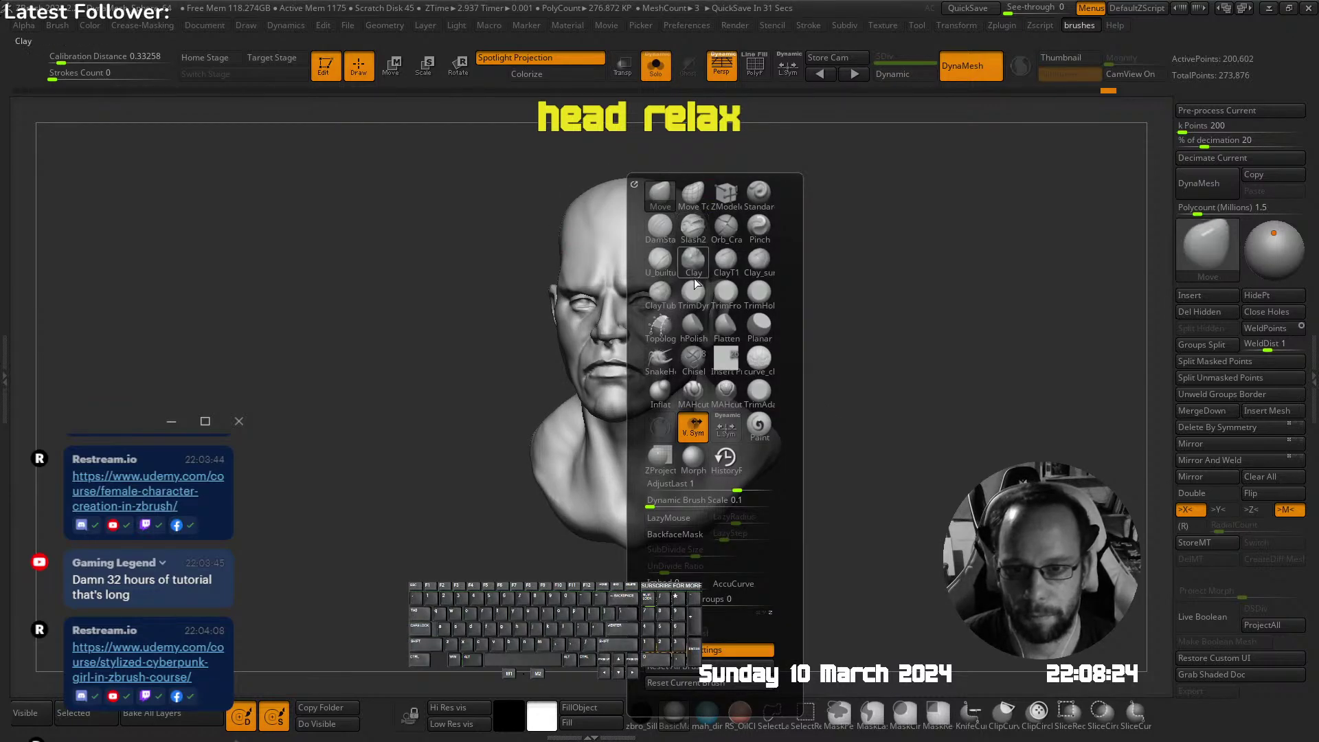
{"action": "mouse_move", "coordinate": [845, 100]}
{"action": "right_mouse_down"}
{"action": "mouse_move", "coordinate": [694, 191]}
{"action": "mouse_move", "coordinate": [681, 284]}
{"action": "mouse_move", "coordinate": [745, 206]}
{"action": "mouse_move", "coordinate": [672, 287]}
{"action": "right_mouse_up"}
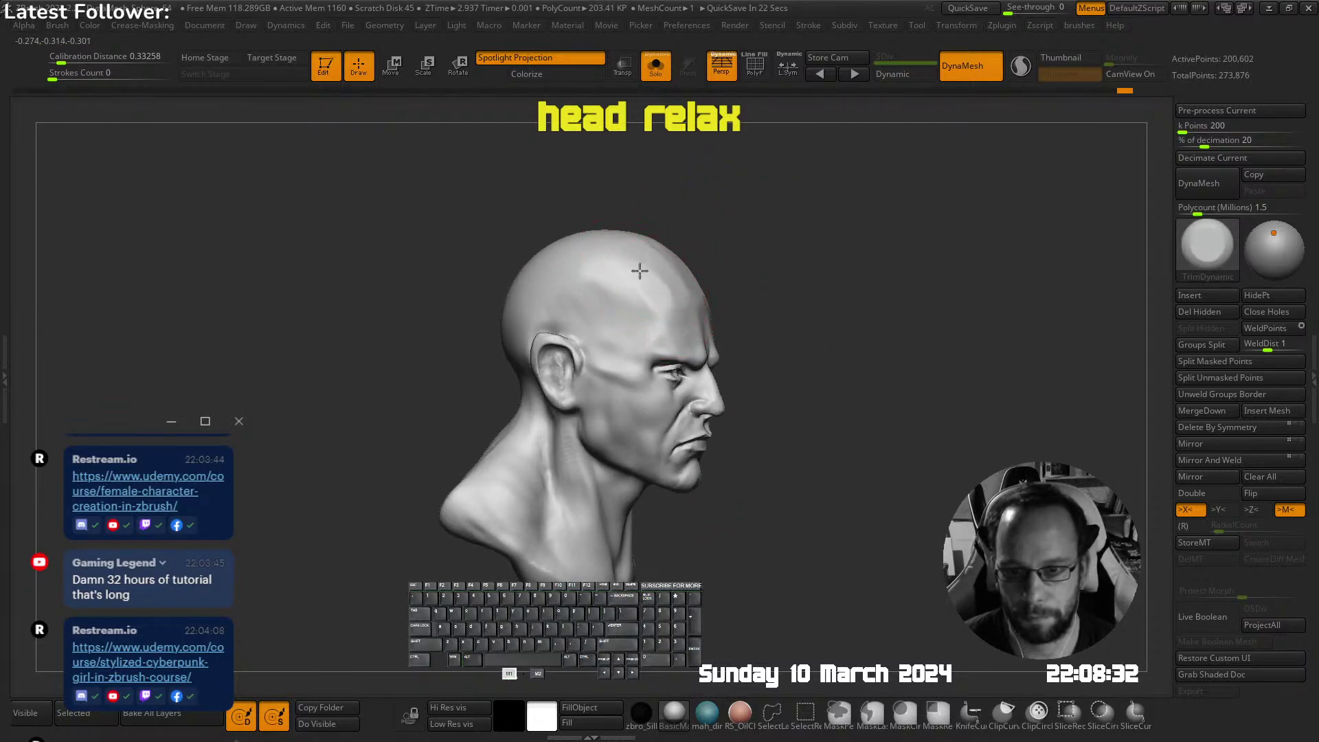
{"action": "key", "text": "shift"}
{"action": "left_click_drag", "start_coordinate": [634, 318], "coordinate": [686, 278], "text": "shift"}
{"action": "mouse_move", "coordinate": [750, 217]}
{"action": "right_mouse_down", "text": "shift"}
{"action": "mouse_move", "coordinate": [757, 209]}
{"action": "mouse_move", "coordinate": [711, 240]}
{"action": "mouse_move", "coordinate": [640, 236]}
{"action": "mouse_move", "coordinate": [684, 241]}
{"action": "right_mouse_up", "text": "shift"}
{"action": "key", "text": "alt+s"}
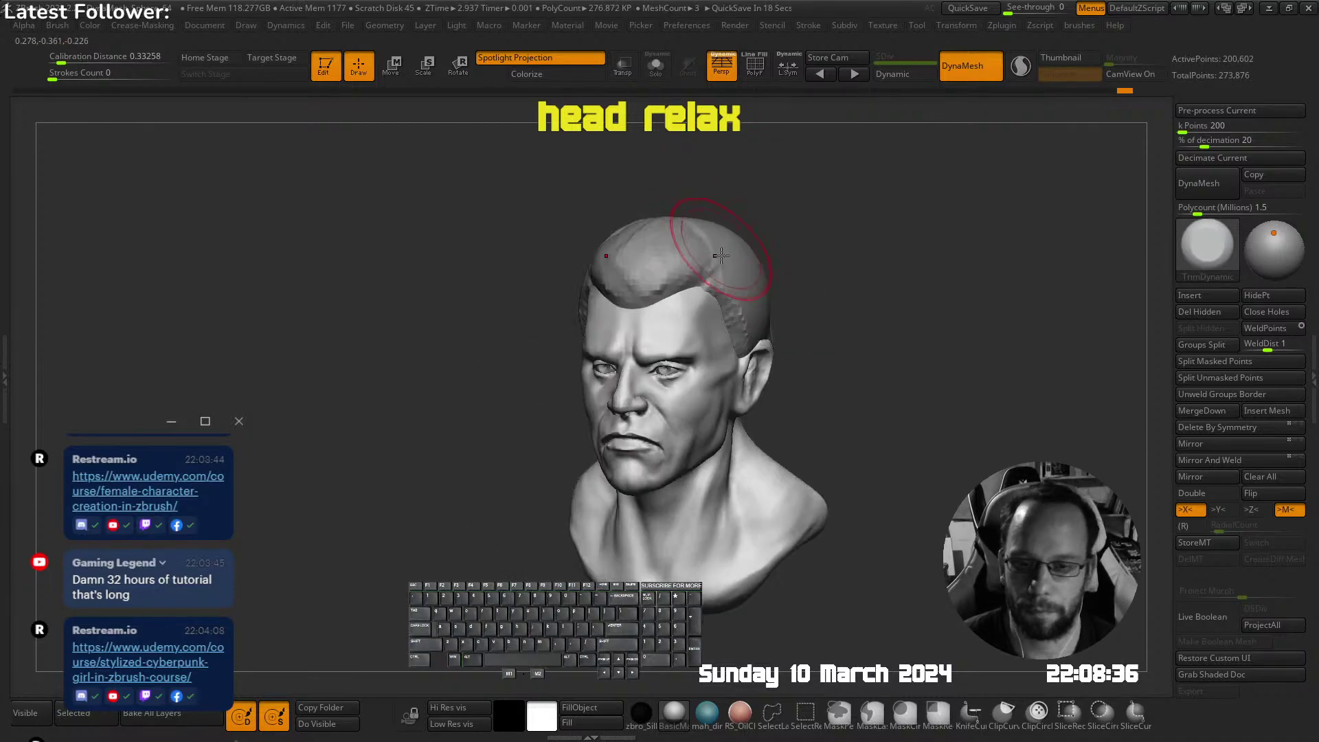
Choose the U_builtup brush, build up the sides of the forehead below the hairline corners and smooth the strokes
{"action": "right_click_drag", "start_coordinate": [683, 295], "coordinate": [708, 299]}
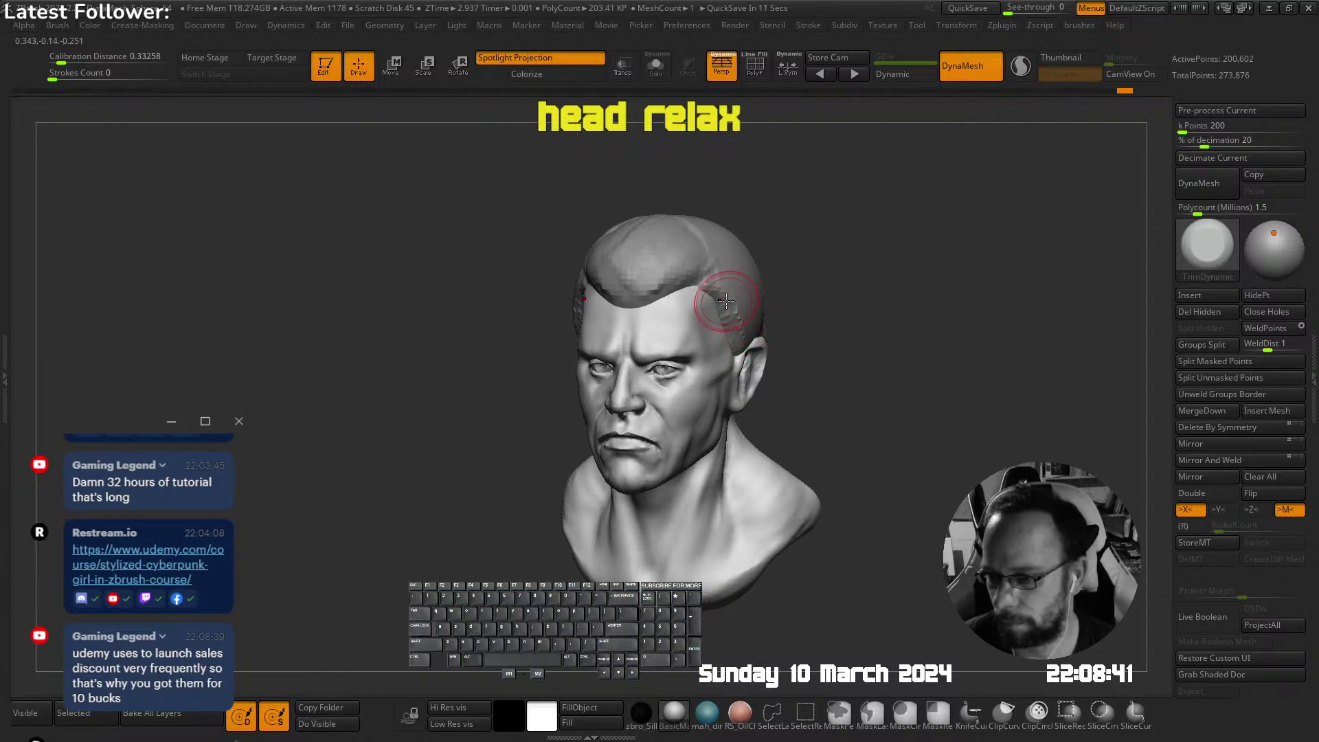
{"action": "mouse_move", "coordinate": [612, 296]}
{"action": "right_mouse_down", "text": "ctrl"}
{"action": "mouse_move", "coordinate": [550, 330]}
{"action": "mouse_move", "coordinate": [580, 344]}
{"action": "mouse_move", "coordinate": [549, 330]}
{"action": "right_mouse_up", "text": "ctrl"}
{"action": "key", "text": "space"}
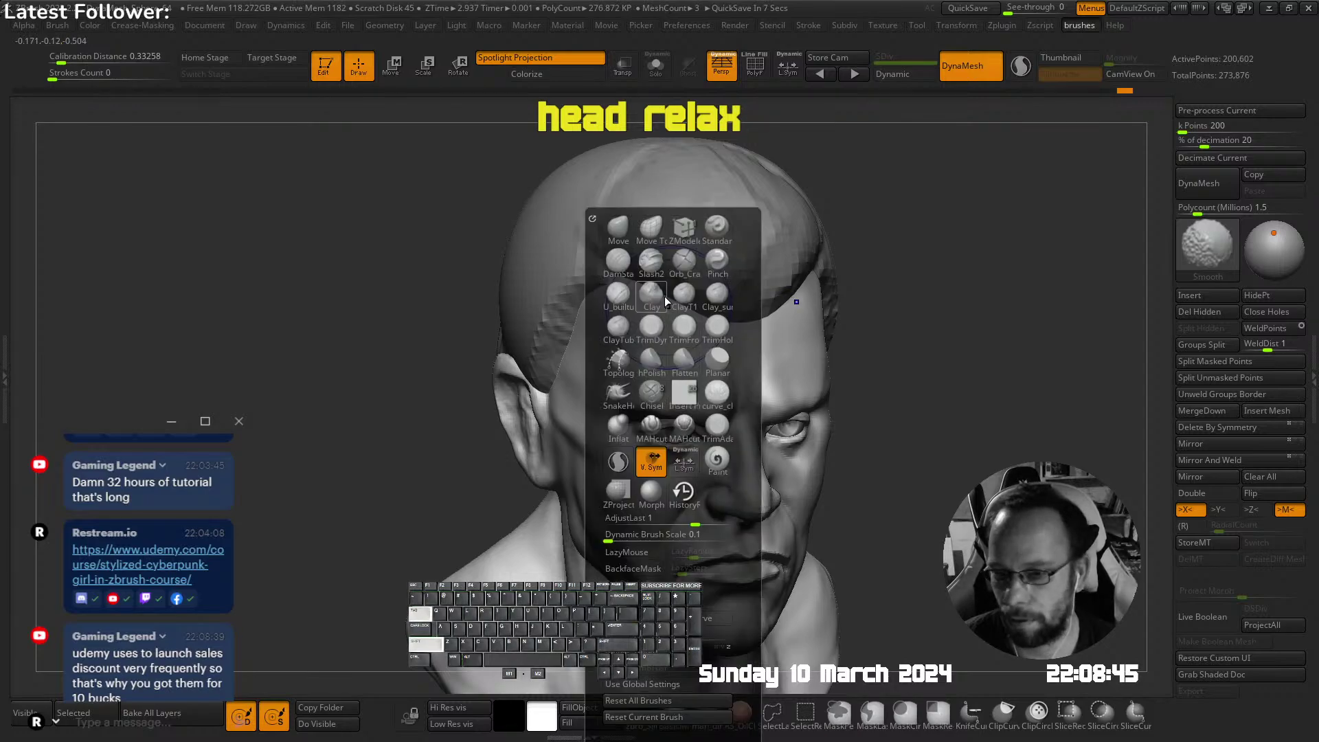
{"action": "left_click", "coordinate": [620, 300]}
{"action": "right_click_drag", "start_coordinate": [651, 329], "coordinate": [637, 313]}
{"action": "left_click_drag", "start_coordinate": [636, 317], "coordinate": [632, 361]}
{"action": "key", "text": "s"}
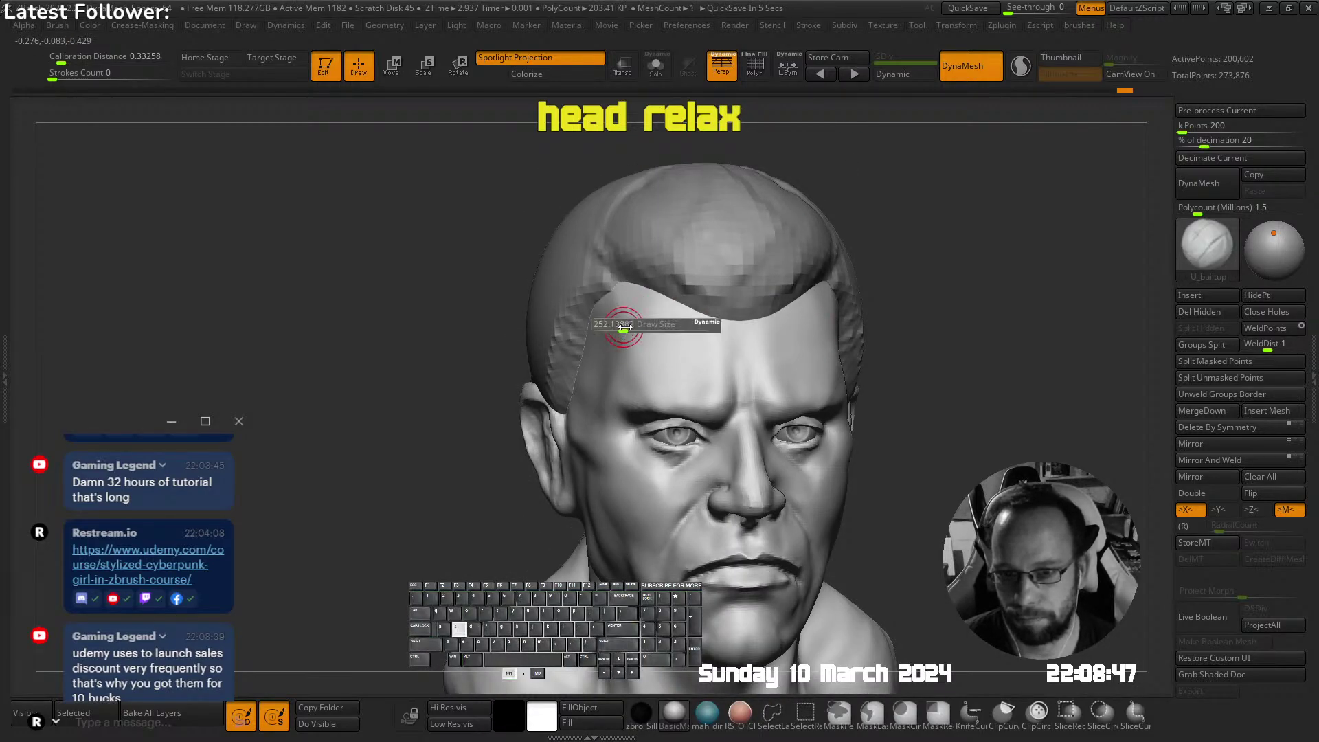
{"action": "left_click_drag", "start_coordinate": [616, 295], "coordinate": [637, 371]}
{"action": "left_click_drag", "start_coordinate": [638, 371], "coordinate": [635, 378], "text": "shift"}
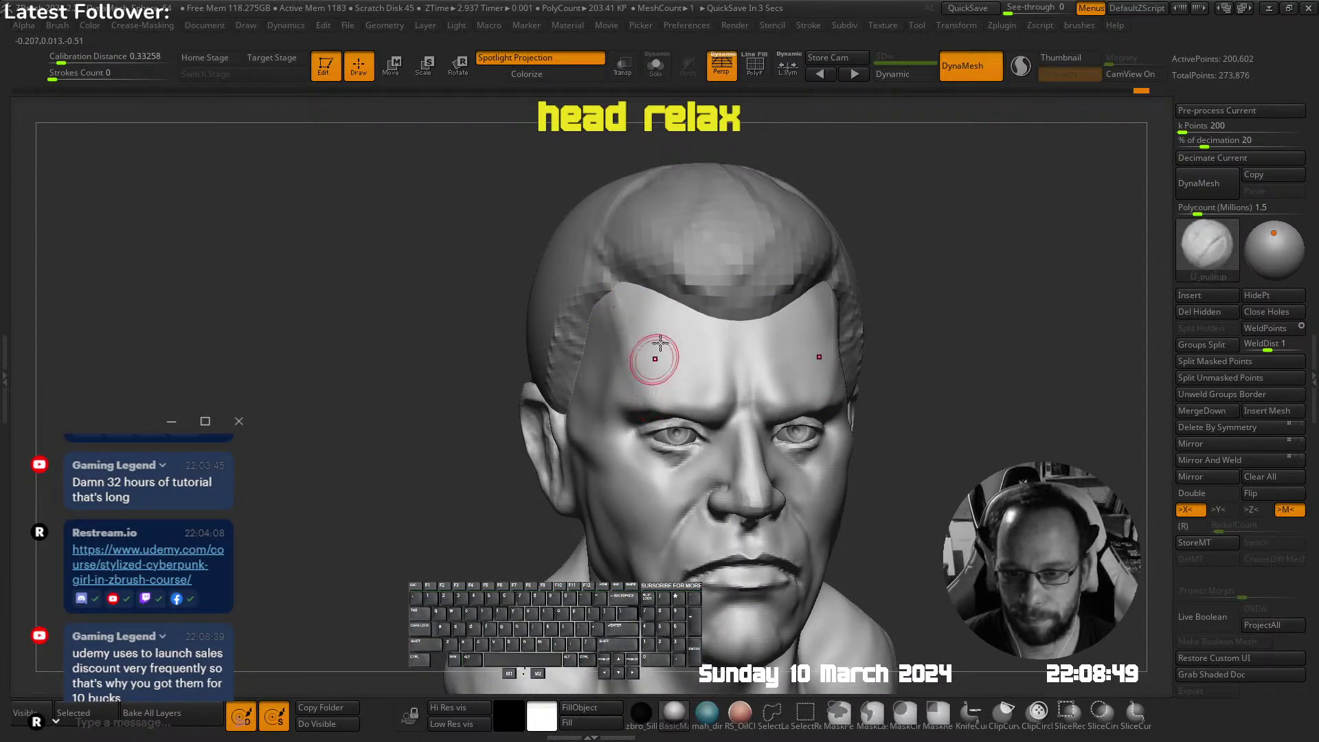
Carve the temple hollows beside the outer eyebrows with the U_builtup brush
{"action": "right_click_drag", "start_coordinate": [653, 353], "coordinate": [669, 309]}
{"action": "mouse_move", "coordinate": [602, 329]}
{"action": "left_mouse_down", "text": "alt"}
{"action": "mouse_move", "coordinate": [620, 363]}
{"action": "mouse_move", "coordinate": [599, 357]}
{"action": "left_mouse_up", "text": "alt"}
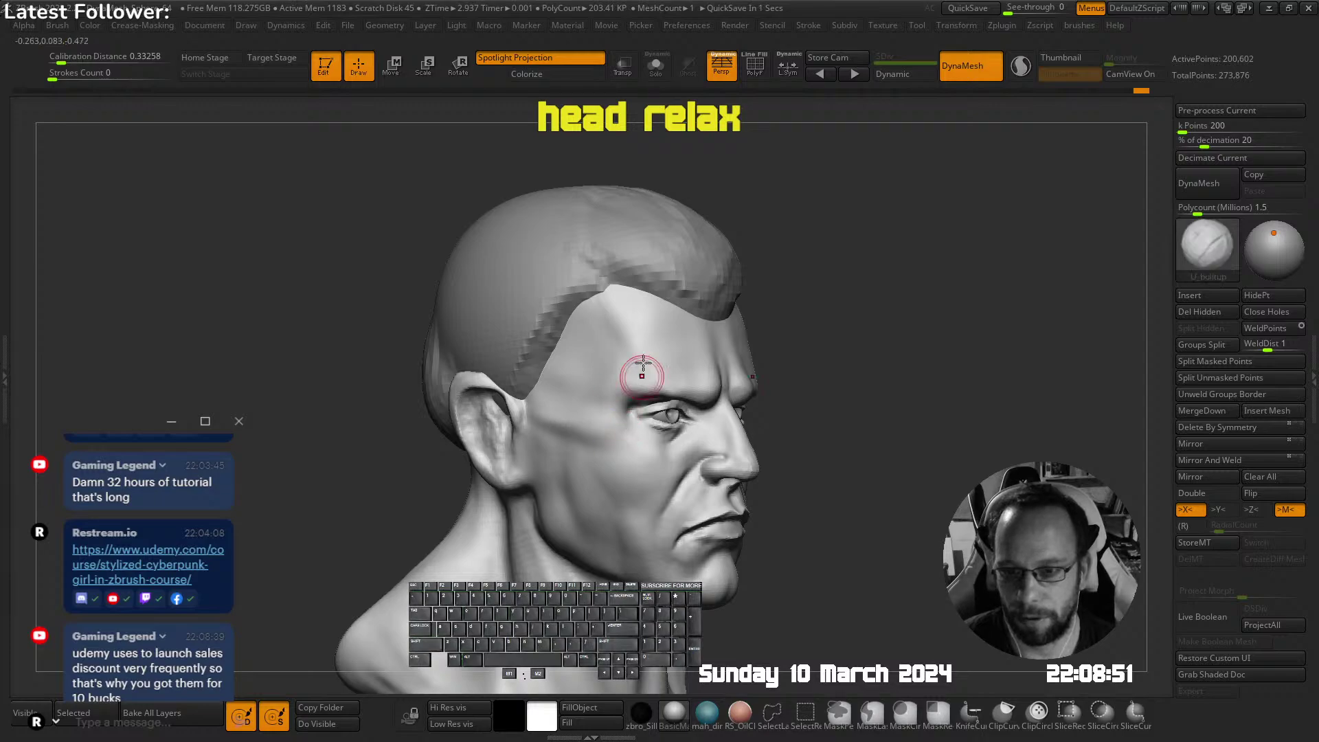
{"action": "mouse_move", "coordinate": [642, 371]}
{"action": "right_mouse_down"}
{"action": "mouse_move", "coordinate": [627, 306]}
{"action": "mouse_move", "coordinate": [678, 288]}
{"action": "mouse_move", "coordinate": [642, 378]}
{"action": "right_mouse_up"}
{"action": "mouse_move", "coordinate": [635, 322]}
{"action": "right_mouse_down"}
{"action": "mouse_move", "coordinate": [678, 302]}
{"action": "mouse_move", "coordinate": [643, 241]}
{"action": "right_mouse_up"}
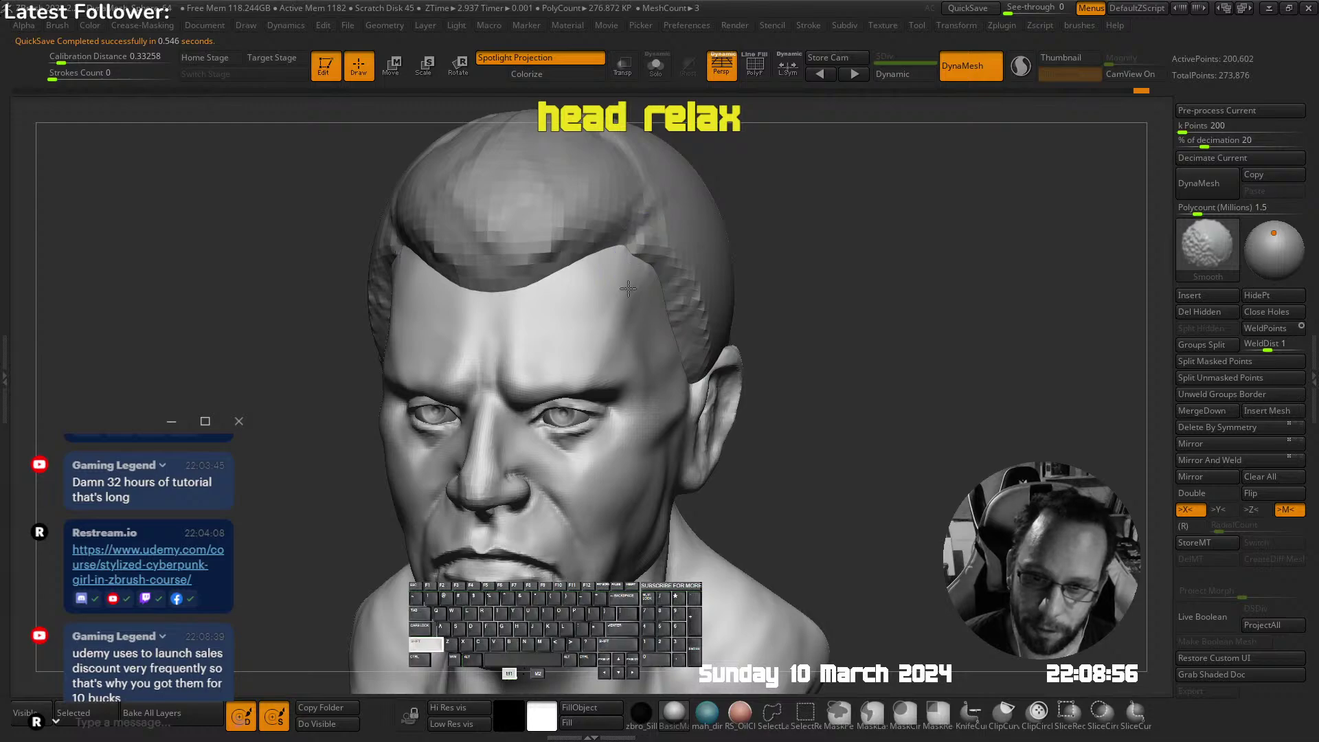
{"action": "right_click_drag", "start_coordinate": [627, 289], "coordinate": [638, 357]}
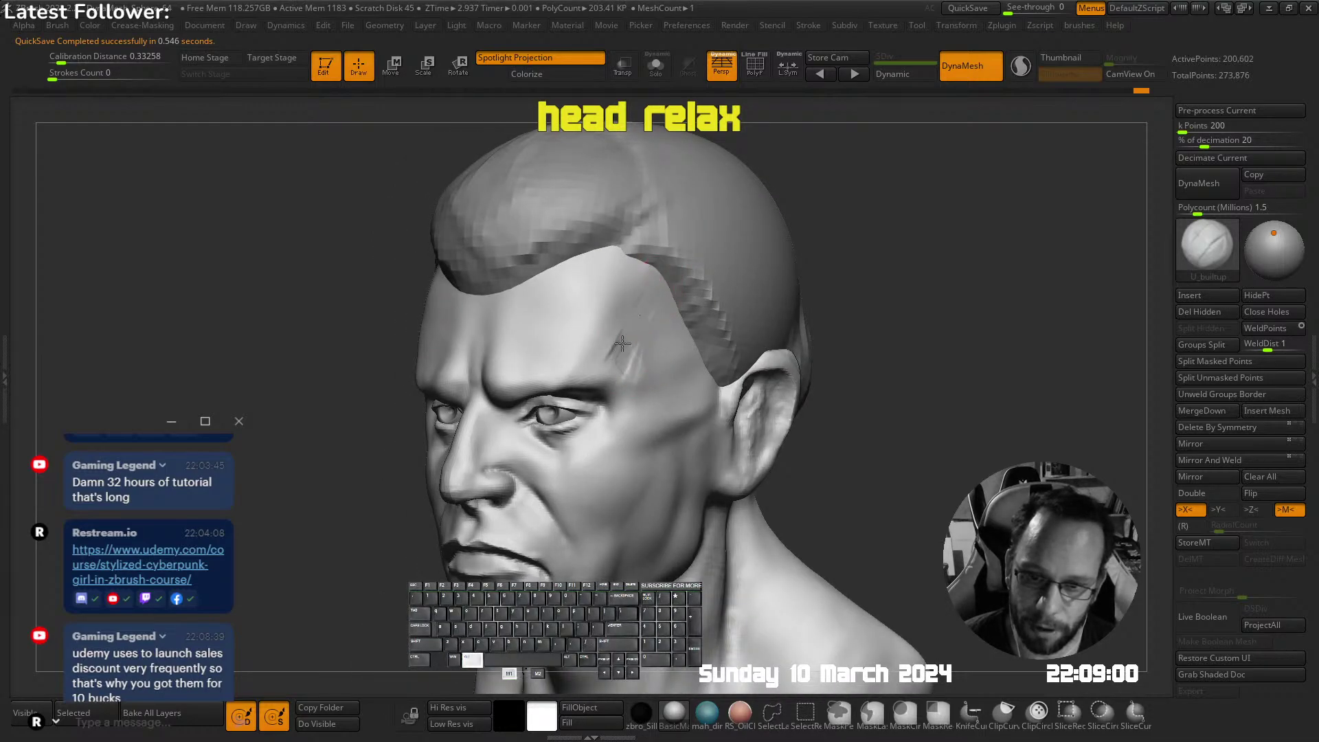
{"action": "mouse_move", "coordinate": [660, 377]}
{"action": "right_mouse_down"}
{"action": "mouse_move", "coordinate": [698, 318]}
{"action": "mouse_move", "coordinate": [588, 344]}
{"action": "mouse_move", "coordinate": [598, 118]}
{"action": "mouse_move", "coordinate": [636, 286]}
{"action": "mouse_move", "coordinate": [586, 286]}
{"action": "mouse_move", "coordinate": [712, 336]}
{"action": "mouse_move", "coordinate": [648, 315]}
{"action": "mouse_move", "coordinate": [621, 324]}
{"action": "mouse_move", "coordinate": [598, 362]}
{"action": "right_mouse_up"}
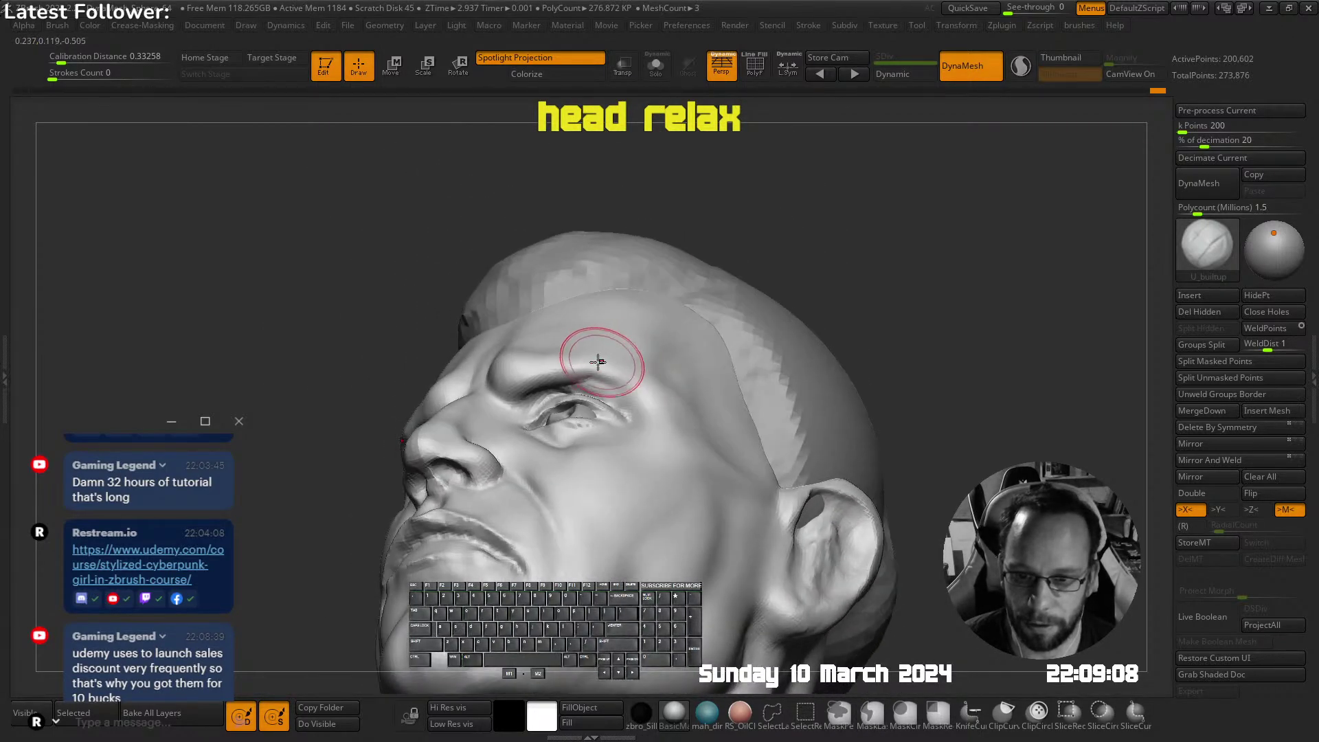
Build up the frown bulges above the inner eyebrows with a resized U_builtup brush and smooth them into the forehead
{"action": "mouse_move", "coordinate": [656, 295]}
{"action": "right_mouse_down"}
{"action": "mouse_move", "coordinate": [633, 406]}
{"action": "mouse_move", "coordinate": [680, 397]}
{"action": "mouse_move", "coordinate": [659, 440]}
{"action": "right_mouse_up"}
{"action": "key", "text": "s"}
{"action": "mouse_move", "coordinate": [512, 389]}
{"action": "right_mouse_down"}
{"action": "mouse_move", "coordinate": [548, 356]}
{"action": "mouse_move", "coordinate": [584, 353]}
{"action": "mouse_move", "coordinate": [552, 328]}
{"action": "mouse_move", "coordinate": [547, 342]}
{"action": "mouse_move", "coordinate": [574, 274]}
{"action": "mouse_move", "coordinate": [650, 303]}
{"action": "mouse_move", "coordinate": [634, 310]}
{"action": "mouse_move", "coordinate": [696, 273]}
{"action": "mouse_move", "coordinate": [689, 230]}
{"action": "mouse_move", "coordinate": [630, 309]}
{"action": "mouse_move", "coordinate": [582, 323]}
{"action": "right_mouse_up"}
{"action": "key", "text": "s"}
{"action": "key", "text": "shift"}
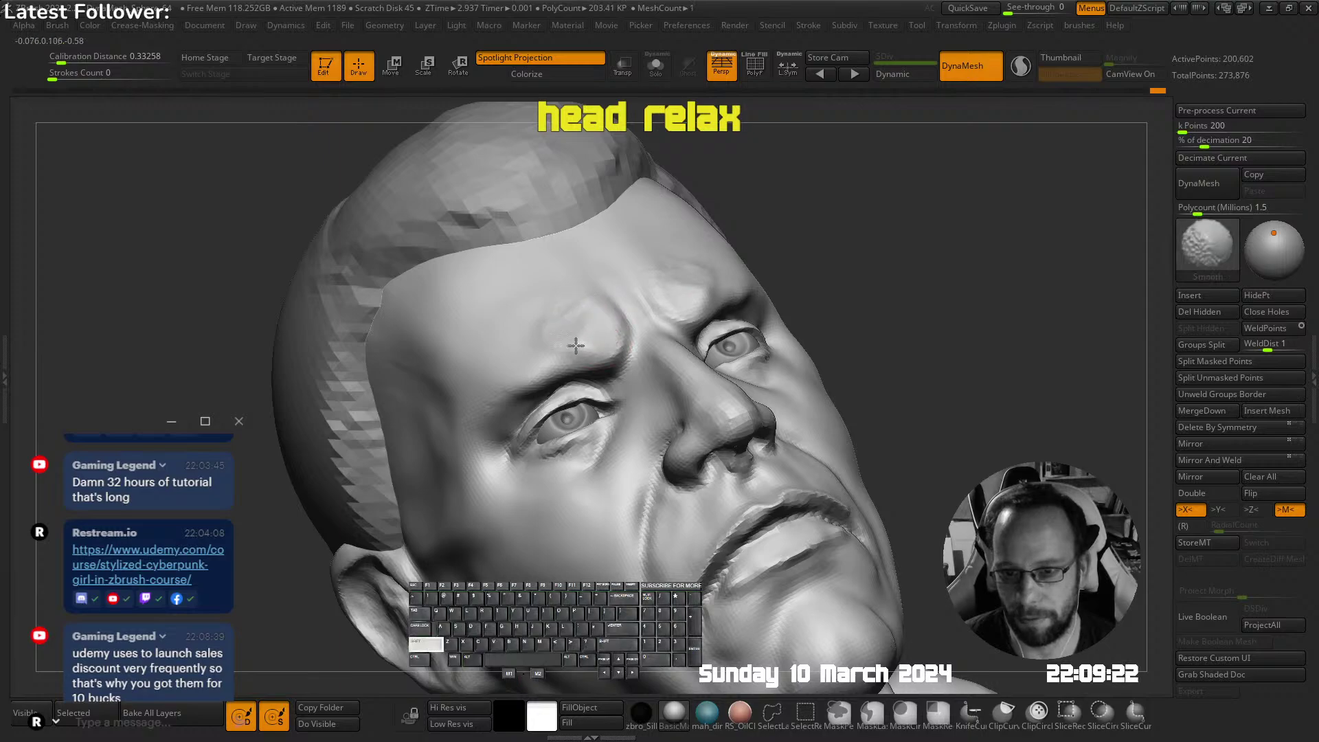
{"action": "right_click_drag", "start_coordinate": [568, 370], "coordinate": [676, 231], "text": "shift"}
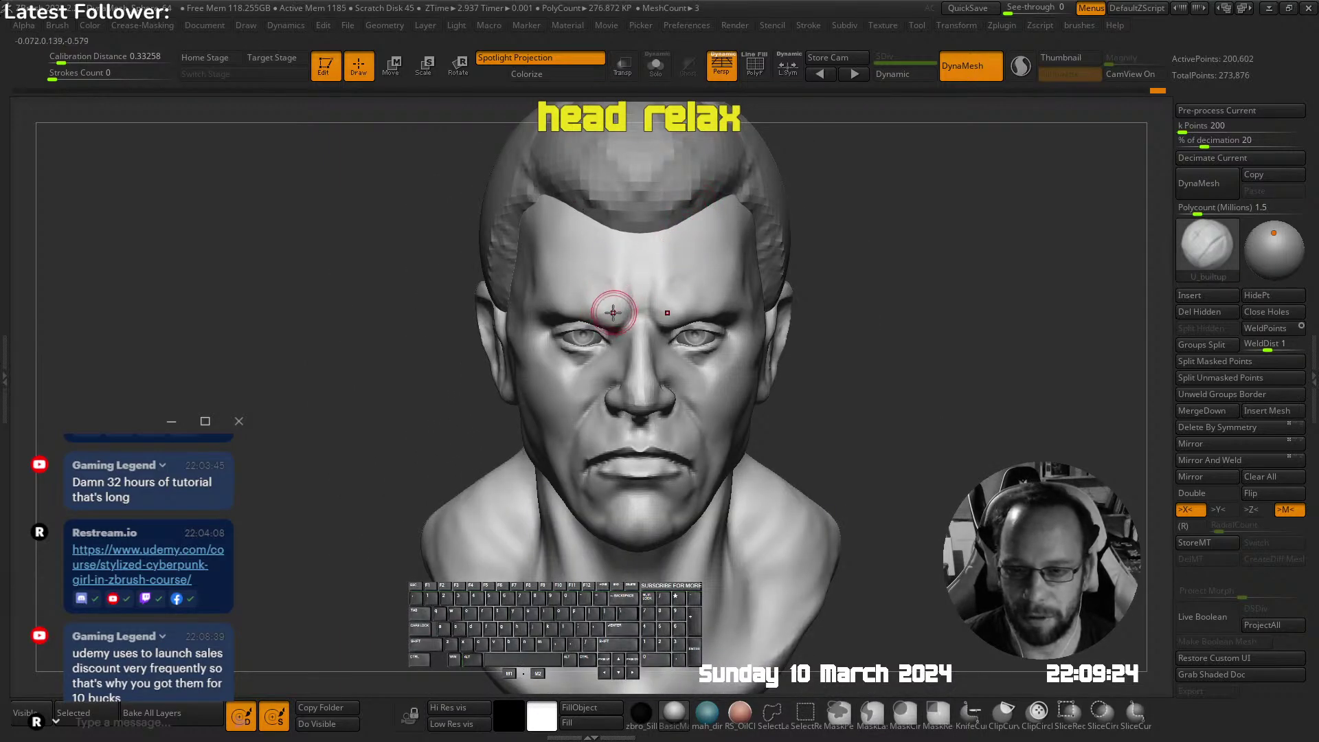
{"action": "right_click_drag", "start_coordinate": [613, 313], "coordinate": [618, 291], "text": "ctrl"}
{"action": "key", "text": "s"}
{"action": "mouse_move", "coordinate": [621, 307]}
{"action": "left_mouse_down"}
{"action": "mouse_move", "coordinate": [600, 259]}
{"action": "mouse_move", "coordinate": [619, 304]}
{"action": "mouse_move", "coordinate": [636, 299]}
{"action": "left_mouse_up"}
{"action": "key", "text": "shift"}
{"action": "mouse_move", "coordinate": [630, 308]}
{"action": "right_mouse_down"}
{"action": "mouse_move", "coordinate": [533, 295]}
{"action": "mouse_move", "coordinate": [496, 340]}
{"action": "right_mouse_up"}
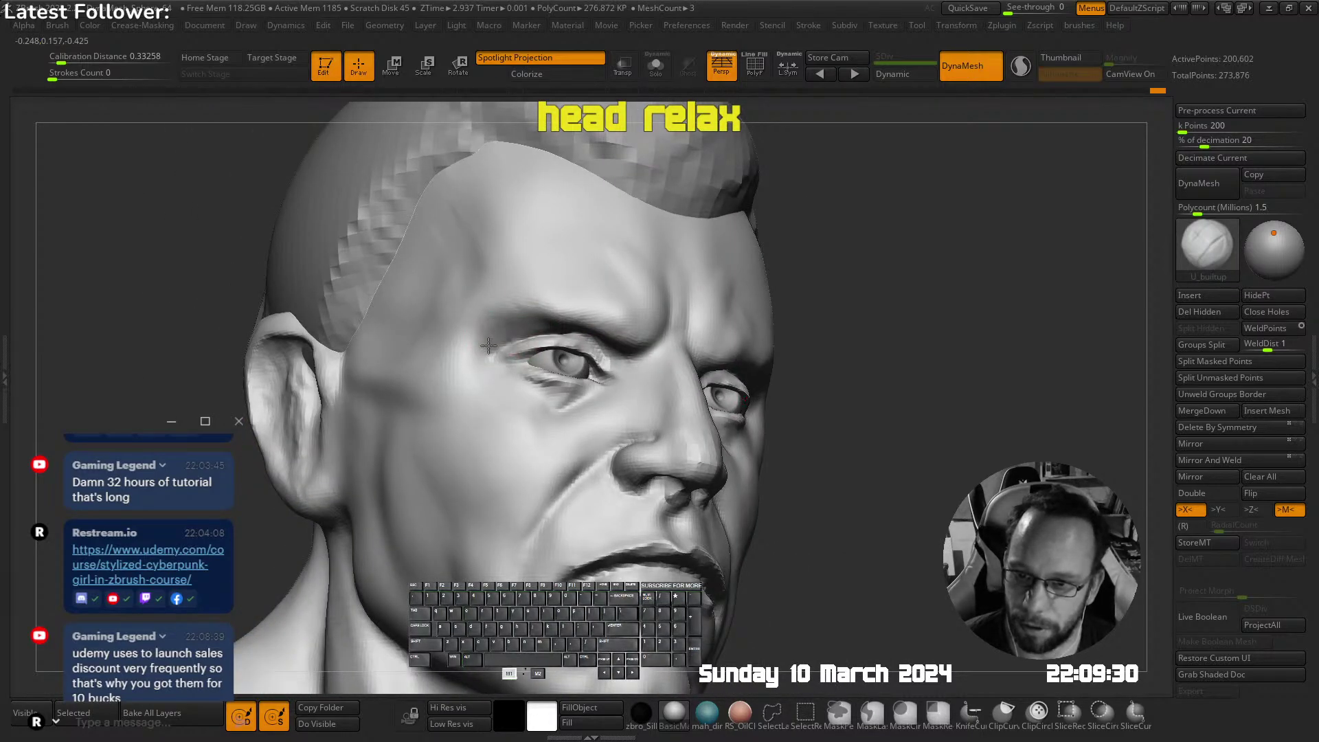
Build up the outer brow ridges, carve the forehead above them and smooth the transition
{"action": "mouse_move", "coordinate": [531, 324]}
{"action": "left_mouse_down"}
{"action": "mouse_move", "coordinate": [543, 318]}
{"action": "mouse_move", "coordinate": [484, 333]}
{"action": "left_mouse_up"}
{"action": "right_click_drag", "start_coordinate": [483, 322], "coordinate": [546, 292]}
{"action": "left_click_drag", "start_coordinate": [534, 294], "coordinate": [524, 305], "text": "alt"}
{"action": "right_click_drag", "start_coordinate": [503, 167], "coordinate": [501, 280]}
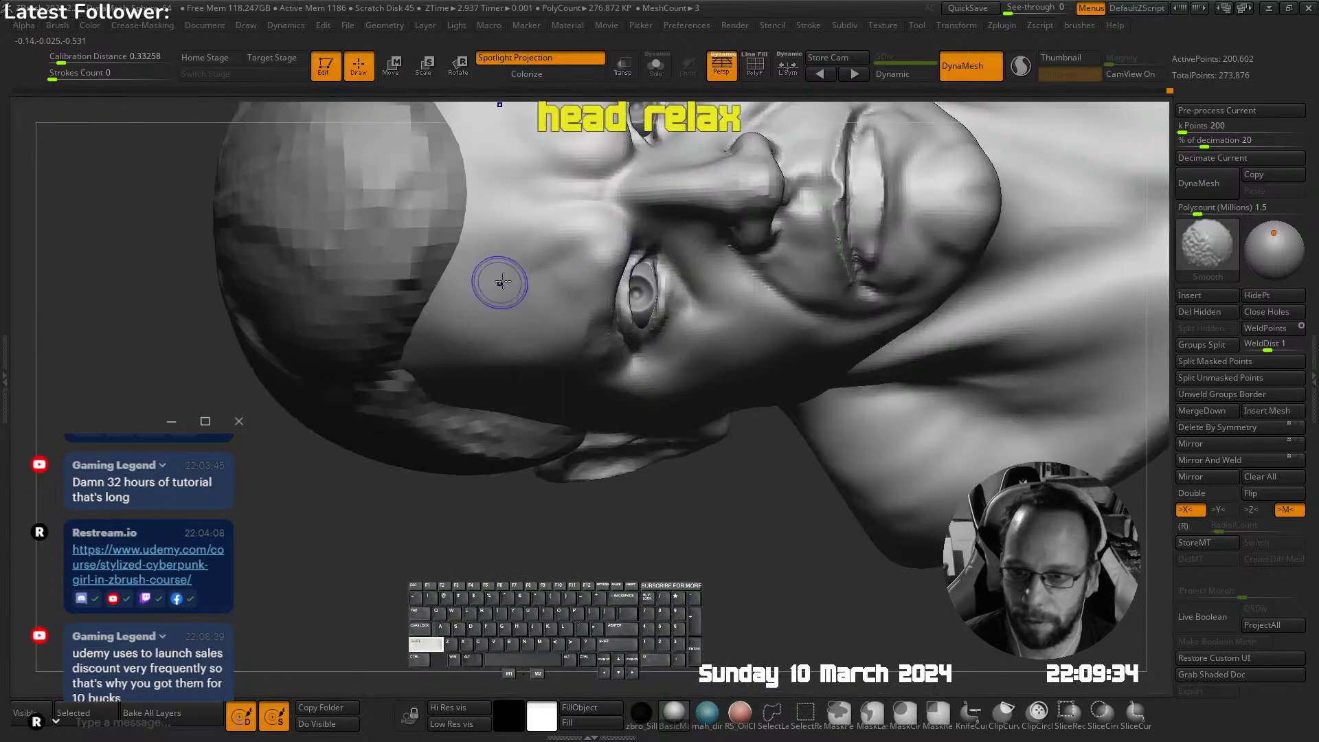
{"action": "mouse_move", "coordinate": [605, 406]}
{"action": "right_mouse_down"}
{"action": "mouse_move", "coordinate": [598, 343]}
{"action": "mouse_move", "coordinate": [612, 285]}
{"action": "mouse_move", "coordinate": [648, 316]}
{"action": "right_mouse_up"}
{"action": "mouse_move", "coordinate": [539, 298]}
{"action": "right_mouse_down", "text": "alt"}
{"action": "mouse_move", "coordinate": [598, 359]}
{"action": "mouse_move", "coordinate": [650, 350]}
{"action": "mouse_move", "coordinate": [621, 315]}
{"action": "right_mouse_up", "text": "alt"}
Carve the eye-bag creases below both lower eyelids with the DamStandard brush and soften them
{"action": "key", "text": "space"}
{"action": "left_click", "coordinate": [562, 269]}
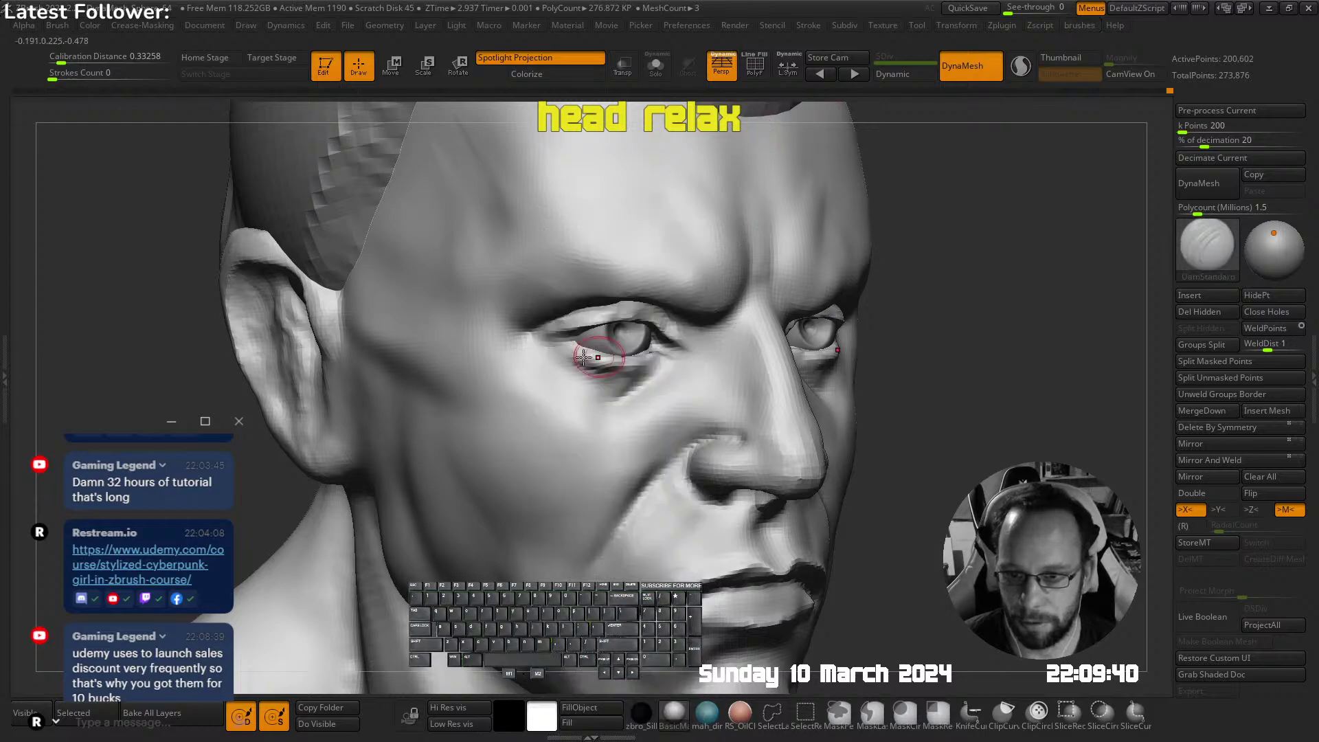
{"action": "right_click_drag", "start_coordinate": [563, 275], "coordinate": [536, 359]}
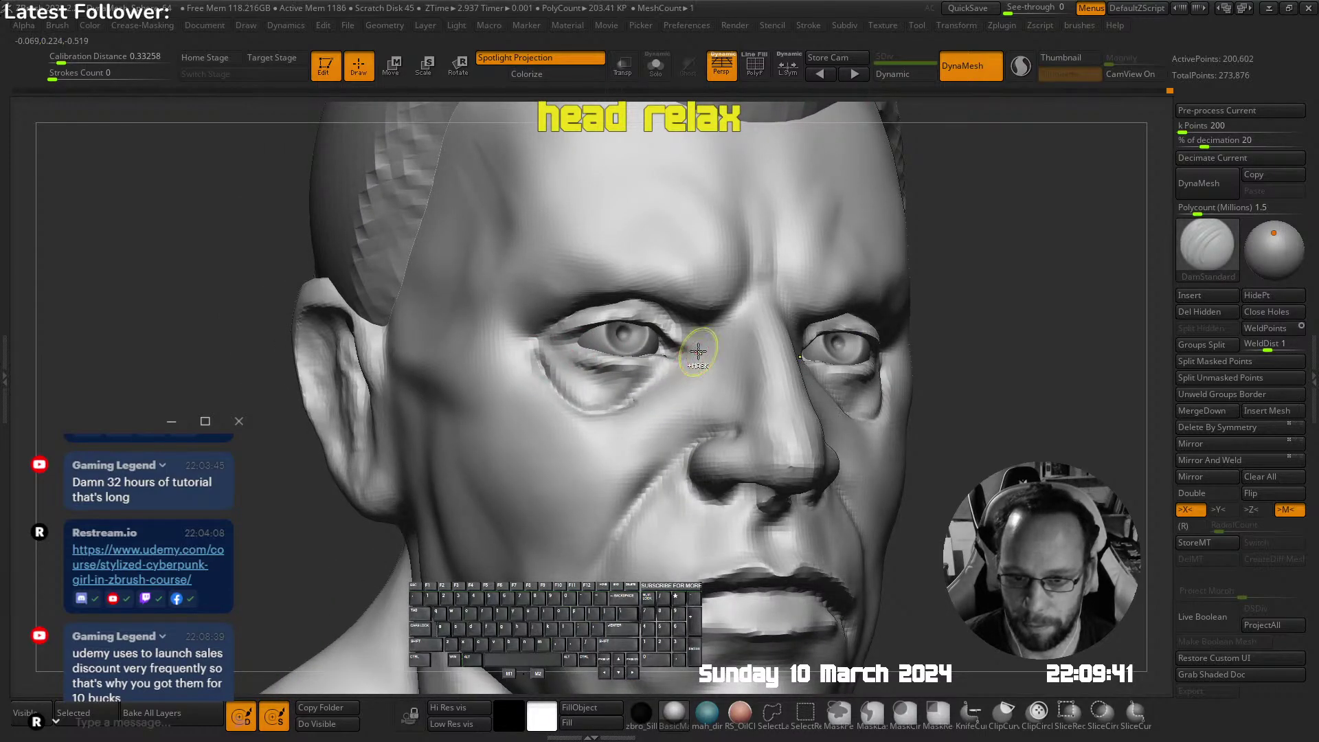
{"action": "mouse_move", "coordinate": [612, 347]}
{"action": "right_mouse_down"}
{"action": "mouse_move", "coordinate": [588, 377]}
{"action": "mouse_move", "coordinate": [628, 421]}
{"action": "mouse_move", "coordinate": [760, 276]}
{"action": "mouse_move", "coordinate": [715, 315]}
{"action": "mouse_move", "coordinate": [603, 323]}
{"action": "mouse_move", "coordinate": [596, 339]}
{"action": "right_mouse_up"}
{"action": "left_click_drag", "start_coordinate": [638, 354], "coordinate": [648, 352]}
{"action": "left_click_drag", "start_coordinate": [580, 334], "coordinate": [594, 349], "text": "shift"}
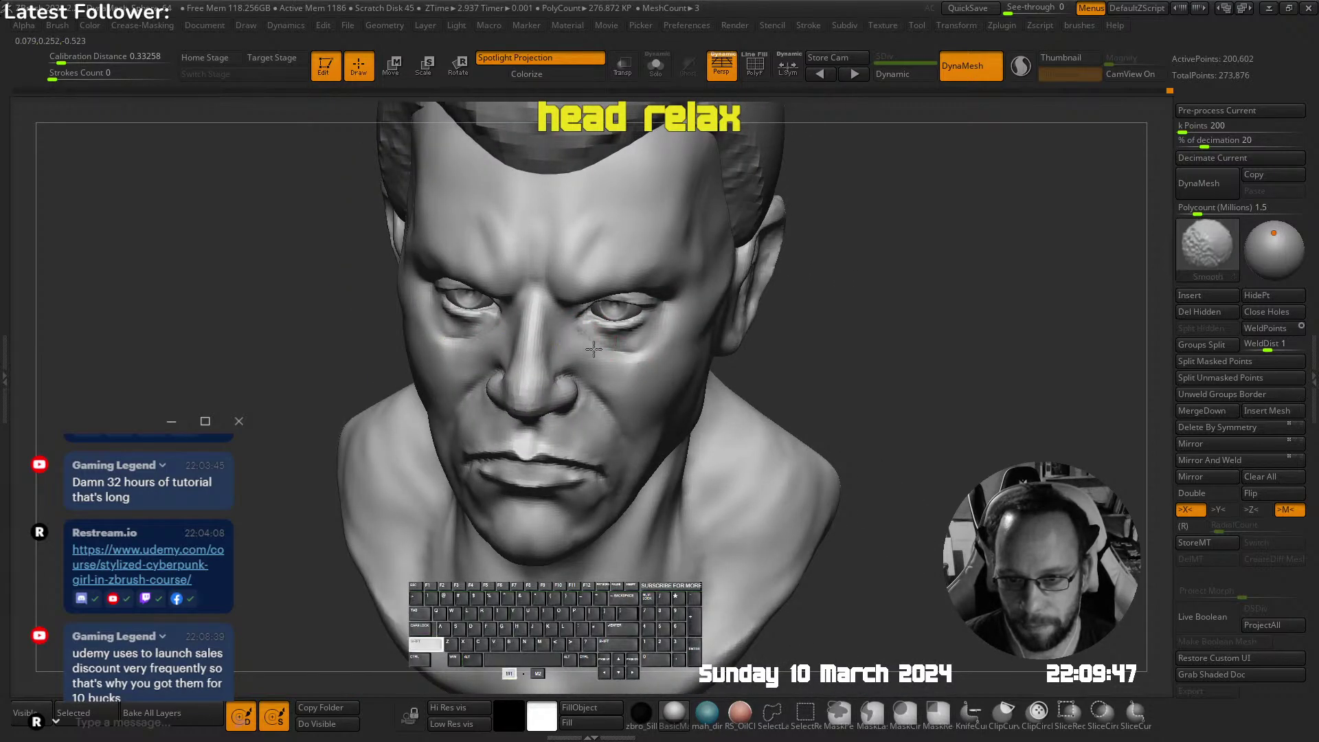
{"action": "right_click_drag", "start_coordinate": [629, 353], "coordinate": [647, 322]}
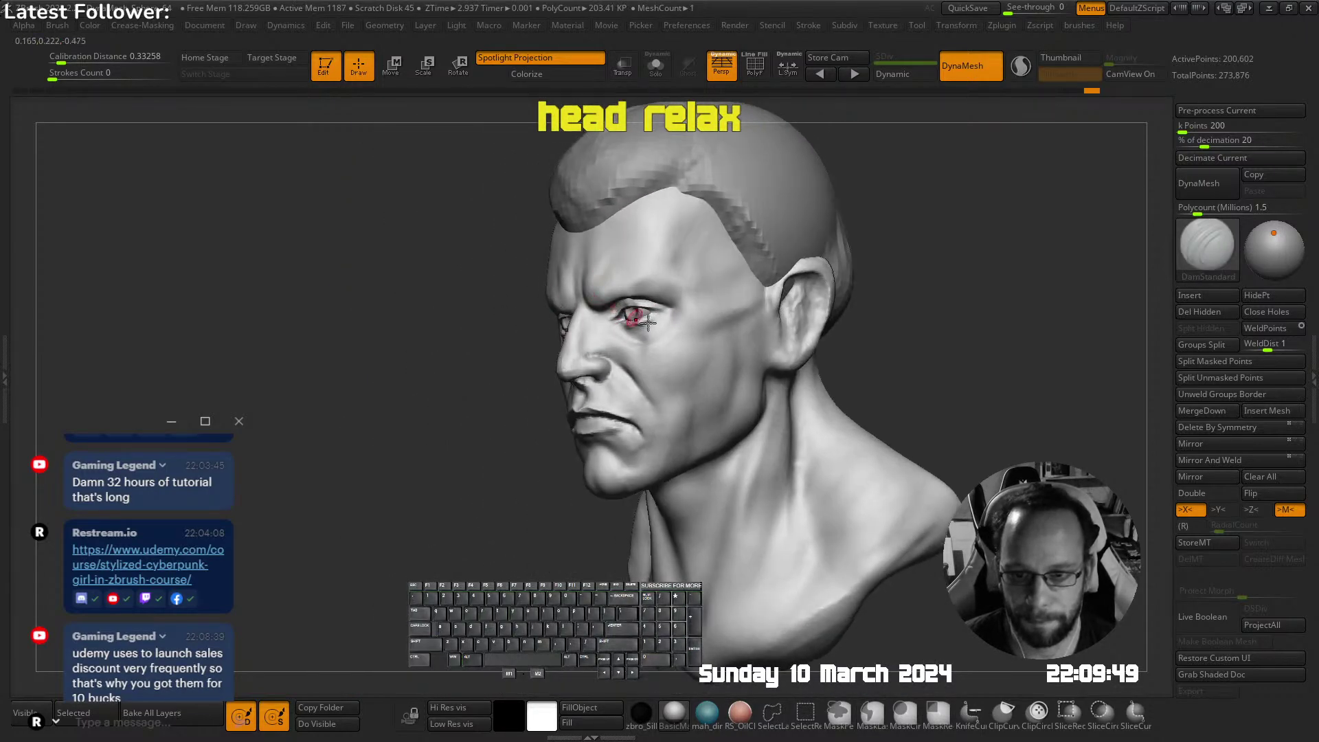
Carve a vertical crease down the cheeks with the DamStandard brush and smooth it
{"action": "right_click_drag", "start_coordinate": [723, 348], "coordinate": [690, 291]}
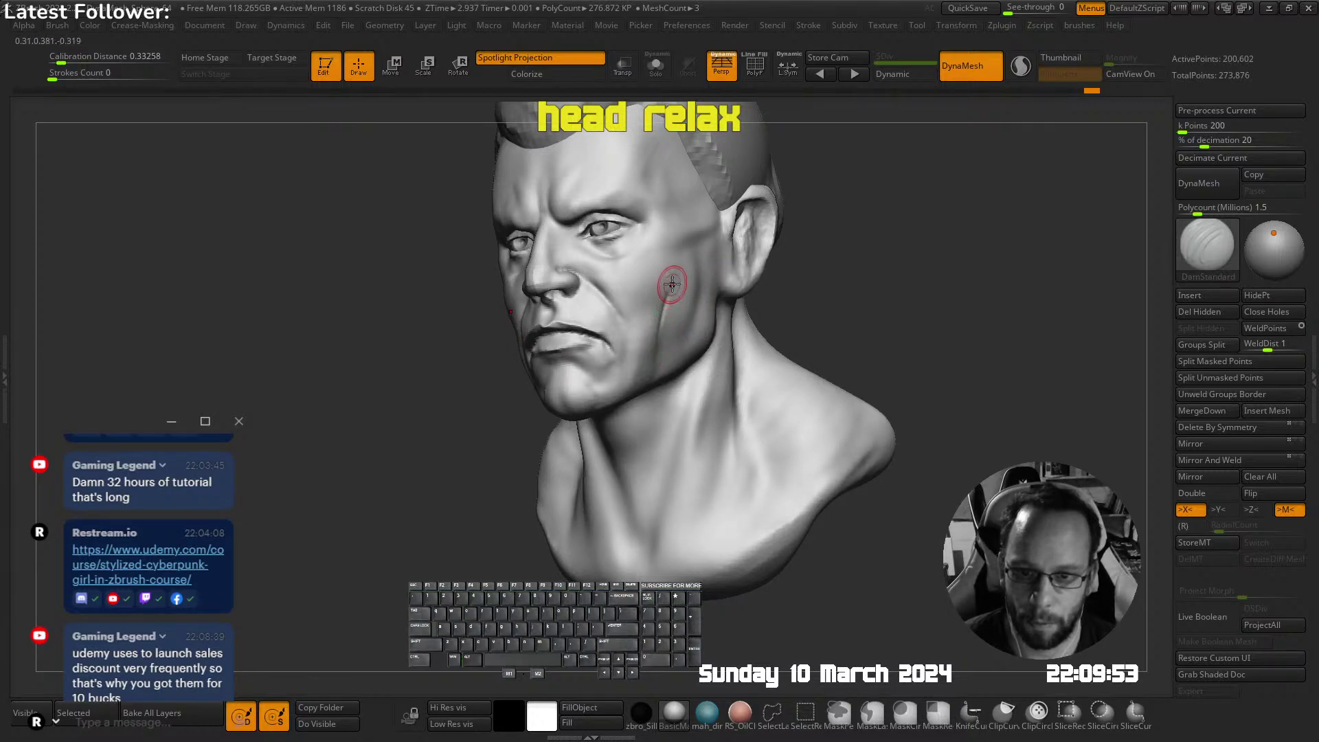
{"action": "left_click_drag", "start_coordinate": [672, 283], "coordinate": [660, 332], "text": "shift"}
{"action": "mouse_move", "coordinate": [661, 330]}
{"action": "right_mouse_down", "text": "alt"}
{"action": "mouse_move", "coordinate": [665, 300]}
{"action": "mouse_move", "coordinate": [733, 250]}
{"action": "right_mouse_up", "text": "alt"}
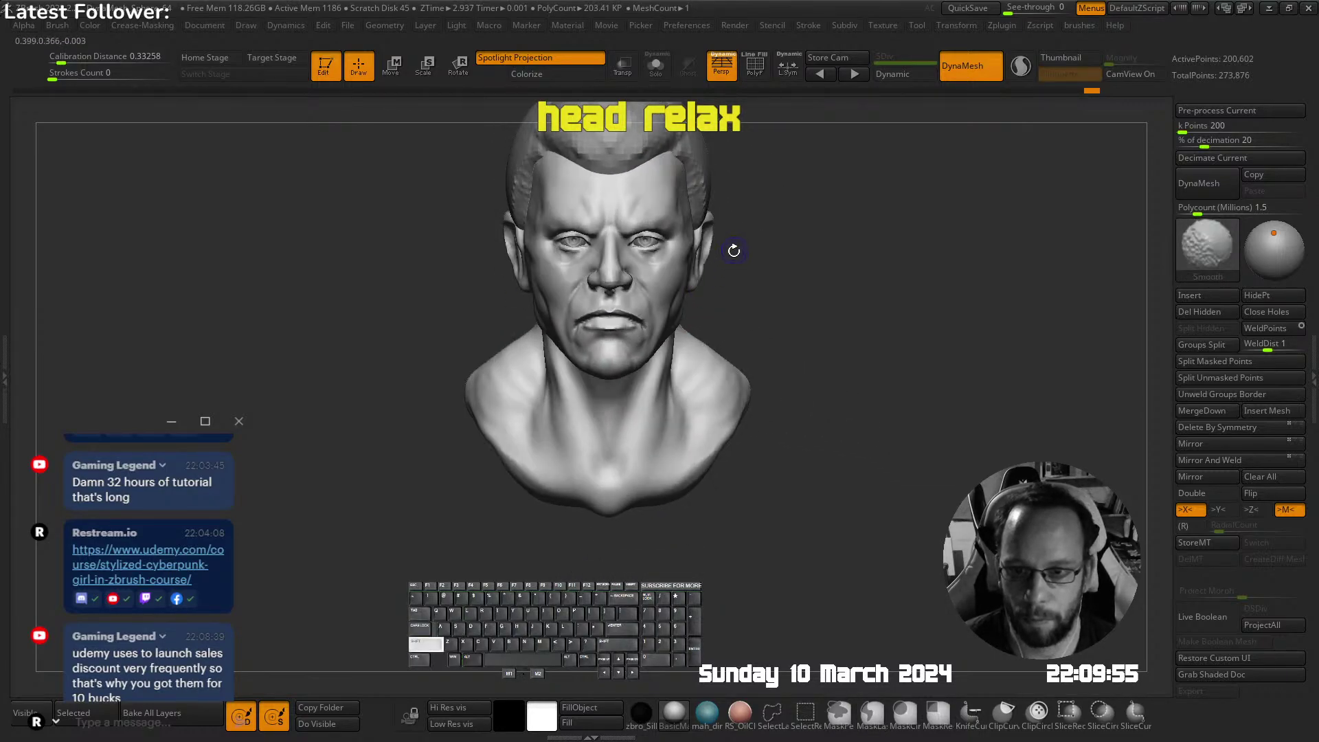
{"action": "right_click_drag", "start_coordinate": [665, 295], "coordinate": [661, 256], "text": "alt"}
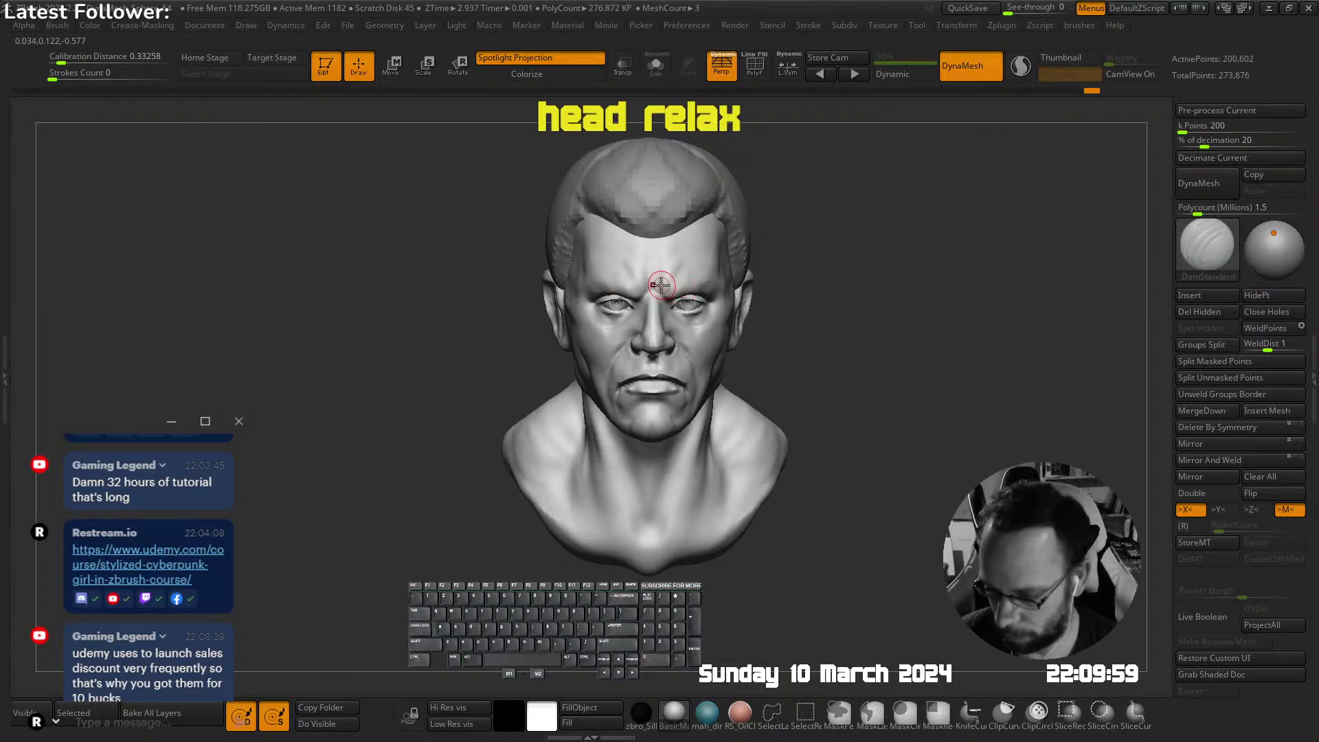
Select the hair subtool and carve along its front hairline with the DamStandard brush
{"action": "left_click", "coordinate": [656, 241], "text": "alt"}
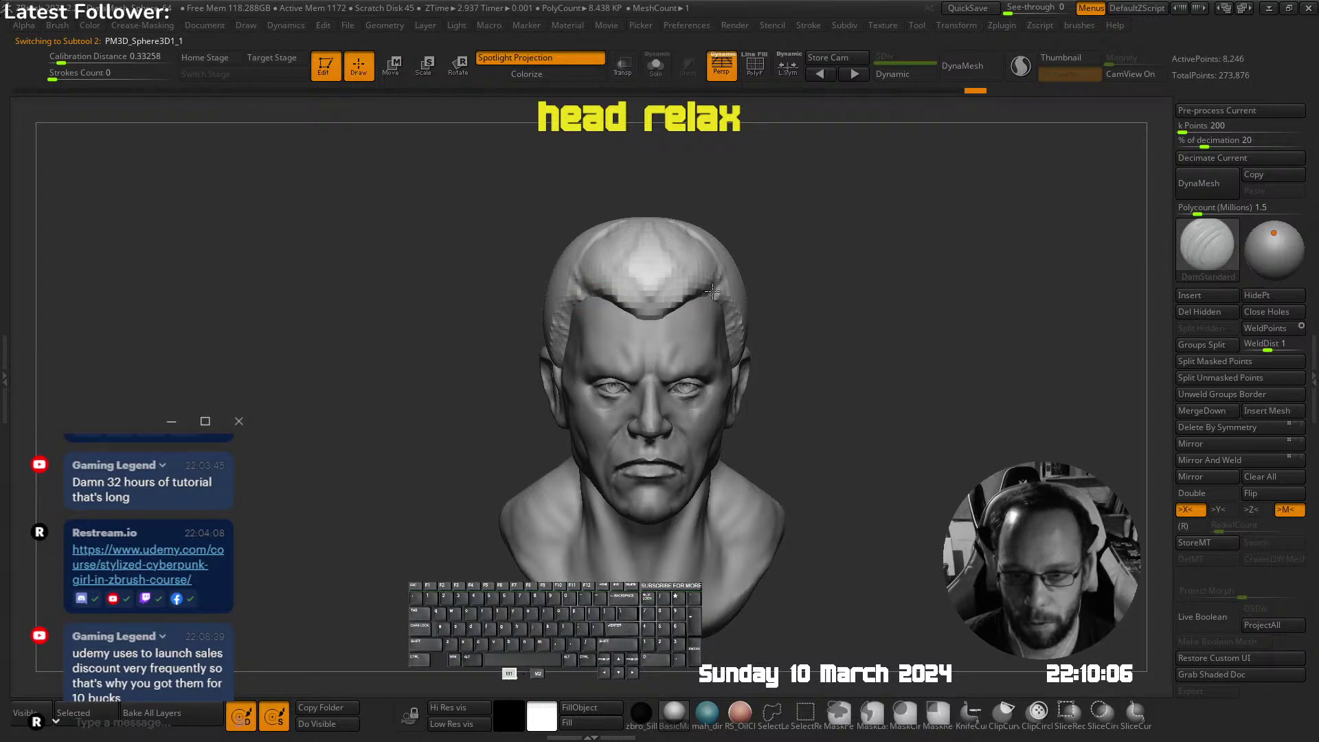
{"action": "left_click_drag", "start_coordinate": [713, 291], "coordinate": [694, 297]}
{"action": "right_click_drag", "start_coordinate": [694, 296], "coordinate": [628, 297]}
{"action": "mouse_move", "coordinate": [688, 296]}
{"action": "left_mouse_down"}
{"action": "mouse_move", "coordinate": [753, 276]}
{"action": "mouse_move", "coordinate": [736, 299]}
{"action": "left_mouse_up"}
{"action": "right_click_drag", "start_coordinate": [771, 315], "coordinate": [735, 276], "text": "ctrl"}
Reshape the front, crown and back of the hair mass in profile with the Move brush
{"action": "mouse_move", "coordinate": [735, 277]}
{"action": "right_mouse_down"}
{"action": "mouse_move", "coordinate": [766, 277]}
{"action": "mouse_move", "coordinate": [749, 227]}
{"action": "mouse_move", "coordinate": [768, 171]}
{"action": "right_mouse_up"}
{"action": "key", "text": "b"}
{"action": "key", "text": "m"}
{"action": "key", "text": "v"}
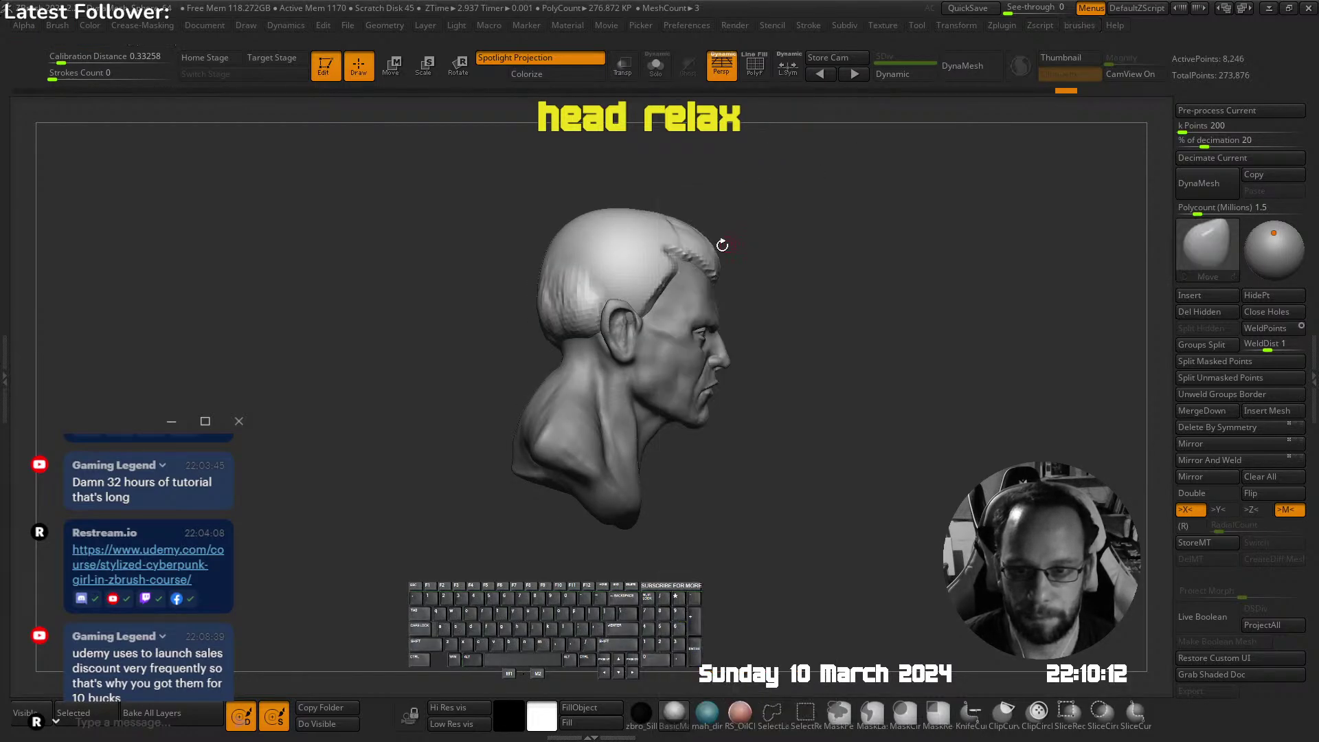
{"action": "right_click_drag", "start_coordinate": [722, 245], "coordinate": [673, 244]}
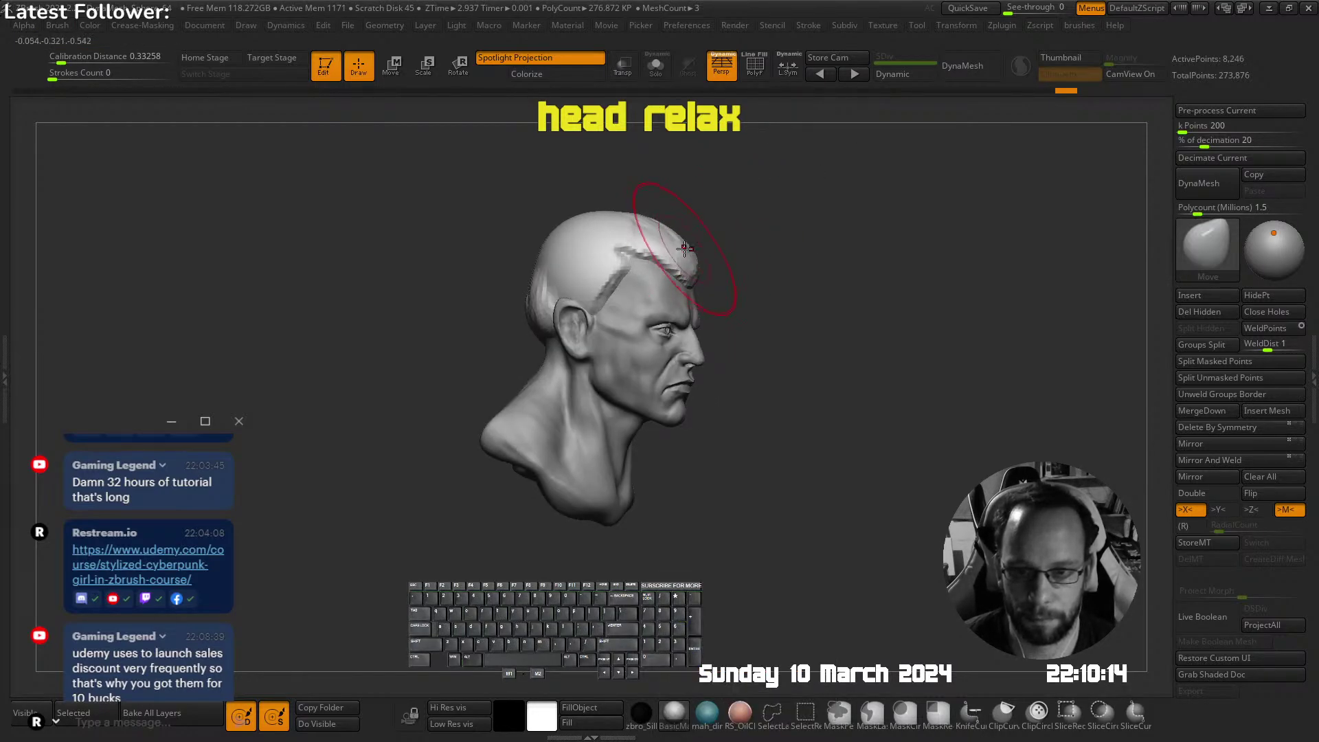
{"action": "left_click_drag", "start_coordinate": [688, 252], "coordinate": [651, 226]}
{"action": "right_click_drag", "start_coordinate": [685, 219], "coordinate": [709, 167]}
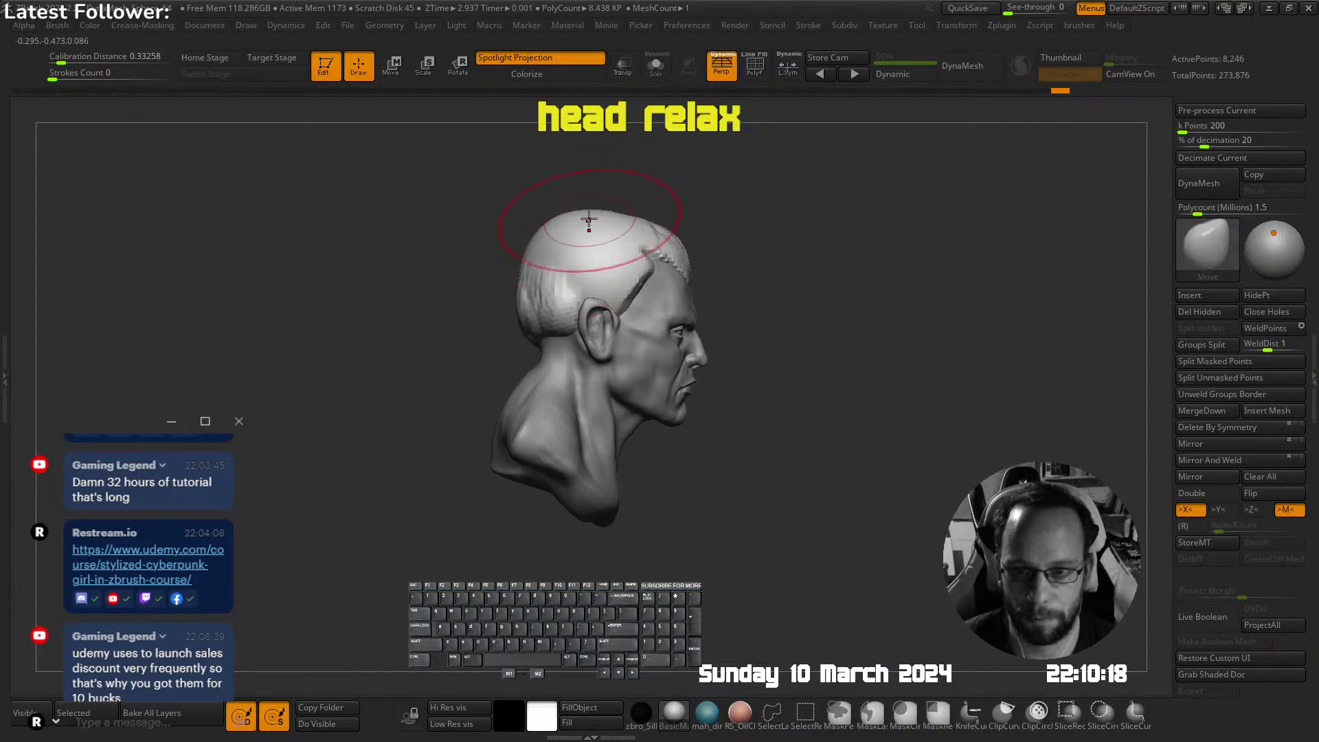
{"action": "left_click_drag", "start_coordinate": [545, 258], "coordinate": [536, 251]}
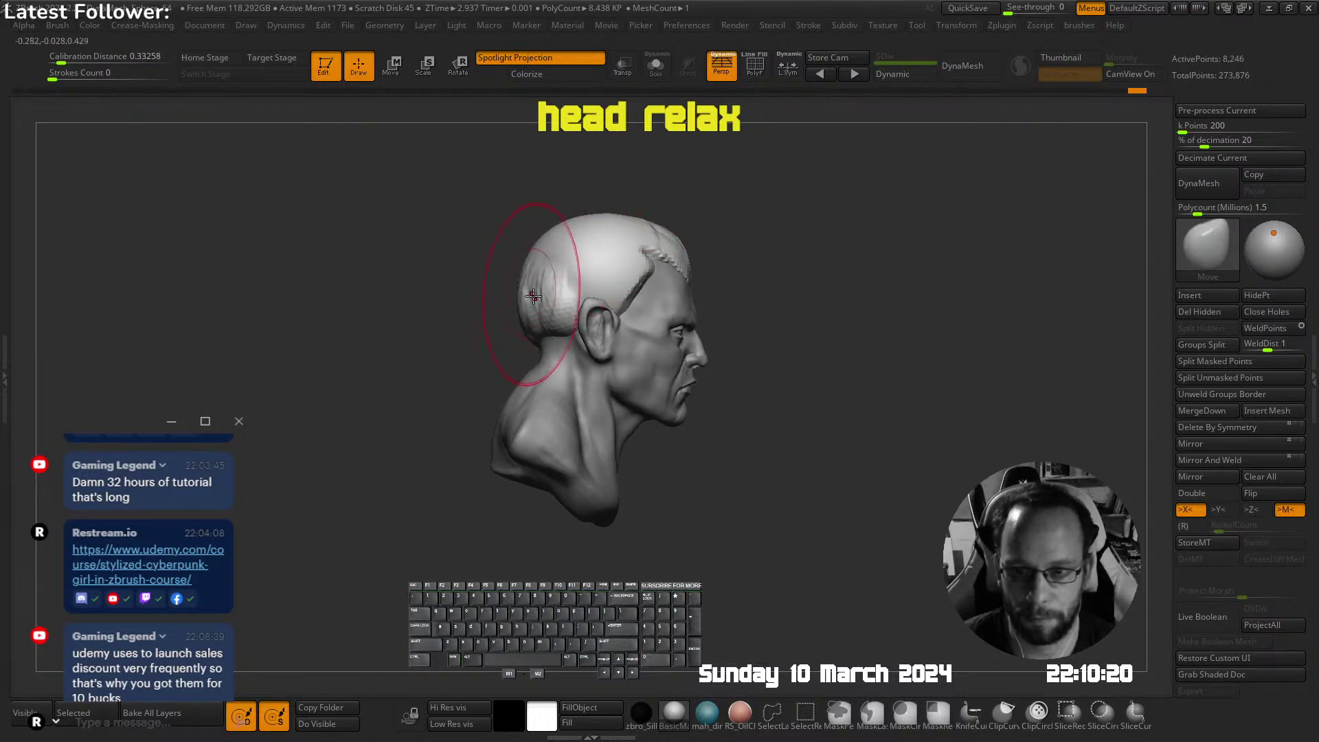
Adjust the hair's lower edge at the nape with the Move brush
{"action": "left_click", "coordinate": [530, 394], "text": "alt"}
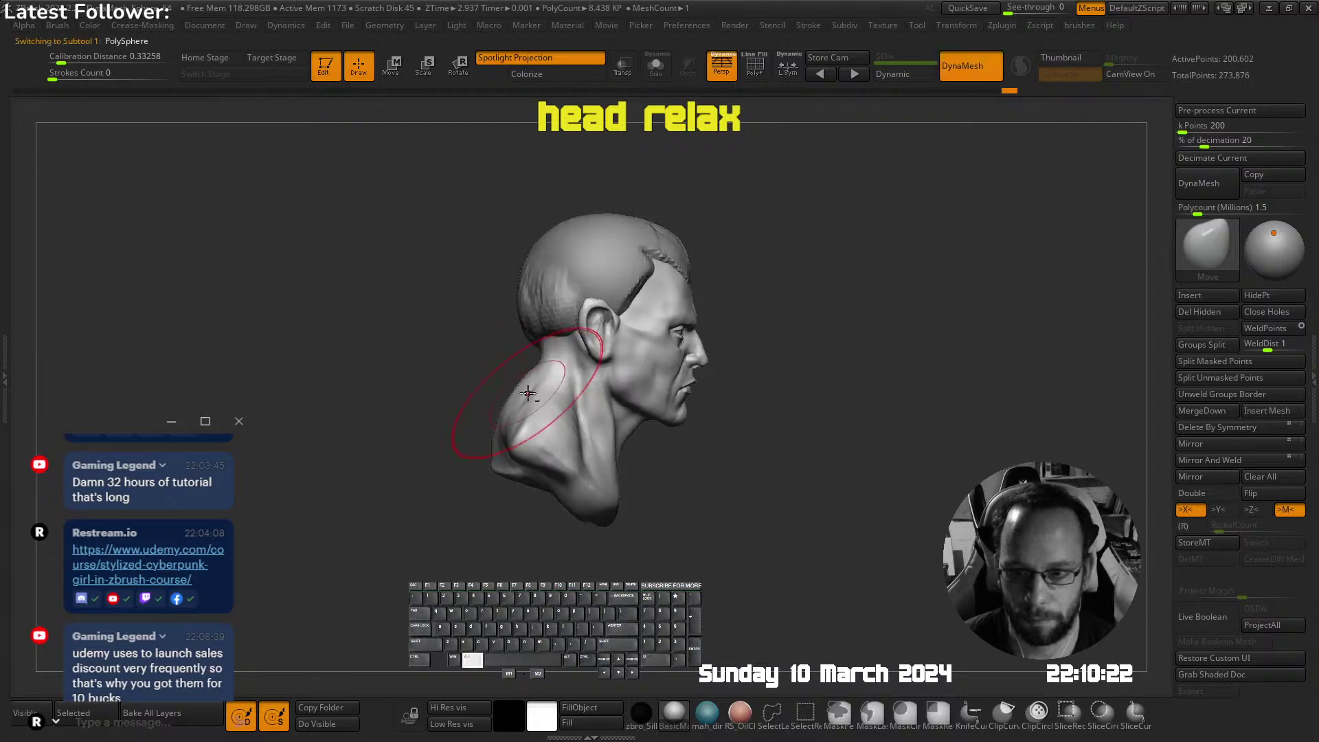
{"action": "mouse_move", "coordinate": [528, 392]}
{"action": "right_mouse_down"}
{"action": "mouse_move", "coordinate": [571, 333]}
{"action": "mouse_move", "coordinate": [542, 332]}
{"action": "mouse_move", "coordinate": [605, 286]}
{"action": "mouse_move", "coordinate": [584, 316]}
{"action": "right_mouse_up"}
{"action": "left_click", "coordinate": [582, 314], "text": "alt"}
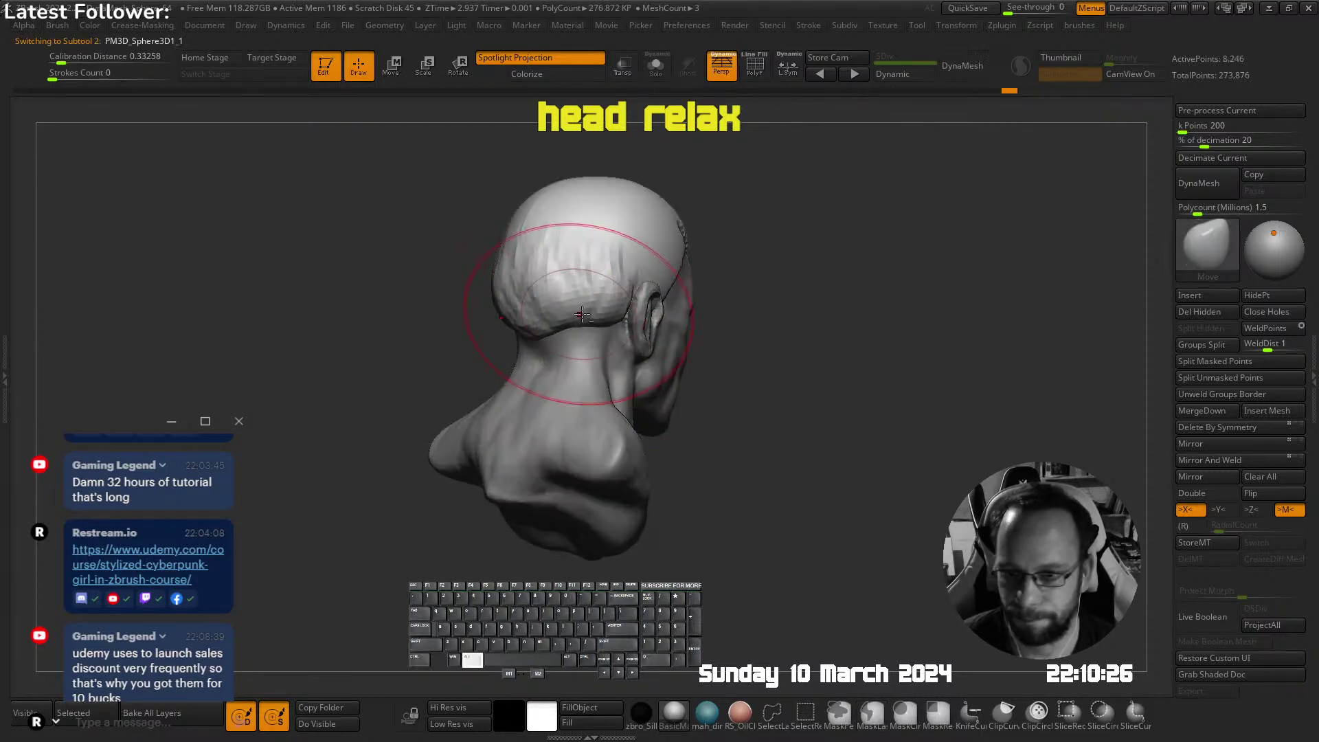
{"action": "left_click_drag", "start_coordinate": [582, 315], "coordinate": [577, 334]}
{"action": "mouse_move", "coordinate": [565, 329]}
{"action": "right_mouse_down", "text": "ctrl"}
{"action": "mouse_move", "coordinate": [518, 303]}
{"action": "mouse_move", "coordinate": [684, 263]}
{"action": "mouse_move", "coordinate": [627, 236]}
{"action": "mouse_move", "coordinate": [619, 245]}
{"action": "mouse_move", "coordinate": [659, 177]}
{"action": "right_mouse_up", "text": "ctrl"}
Build up the hair volume above the front hairline with the U_buildup brush, adjusting the brush size as needed
{"action": "key", "text": "b"}
{"action": "left_click", "coordinate": [592, 282]}
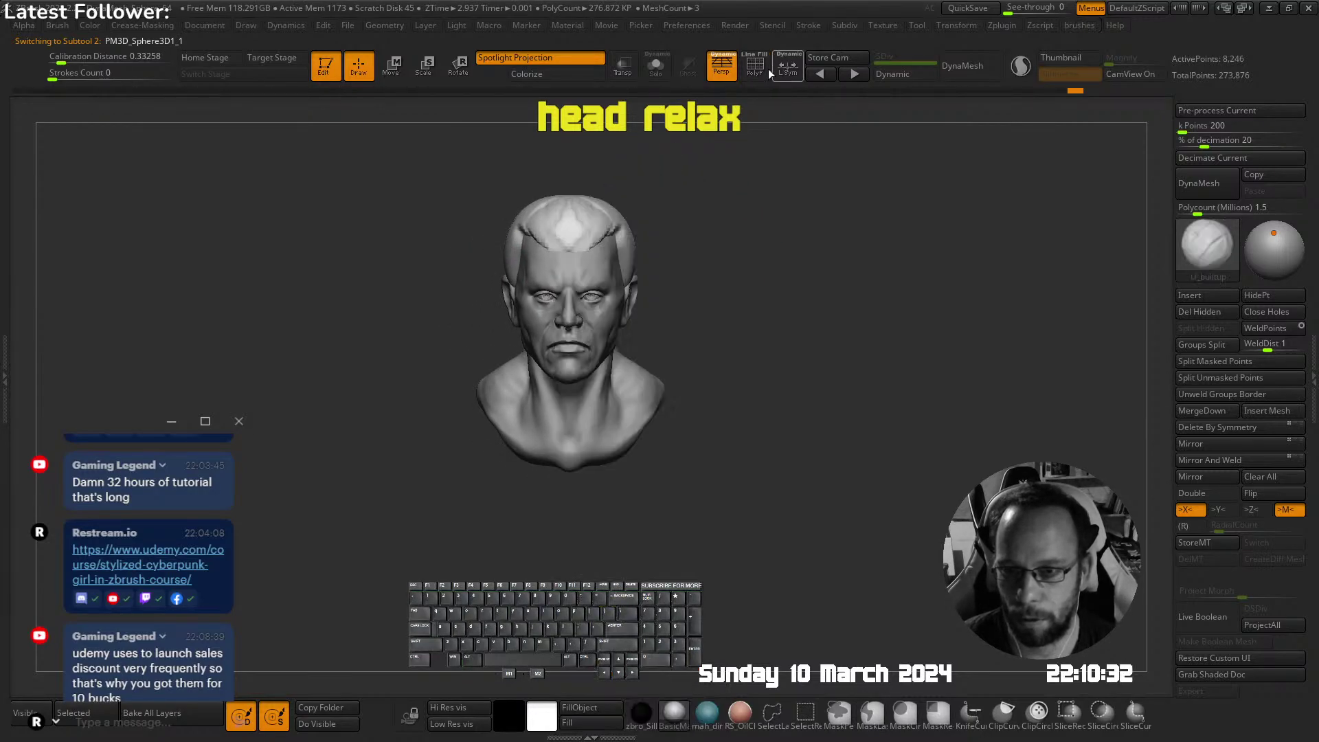
{"action": "left_click", "coordinate": [547, 234]}
{"action": "key", "text": "s"}
{"action": "left_click", "coordinate": [552, 246]}
{"action": "left_click_drag", "start_coordinate": [544, 220], "coordinate": [550, 233]}
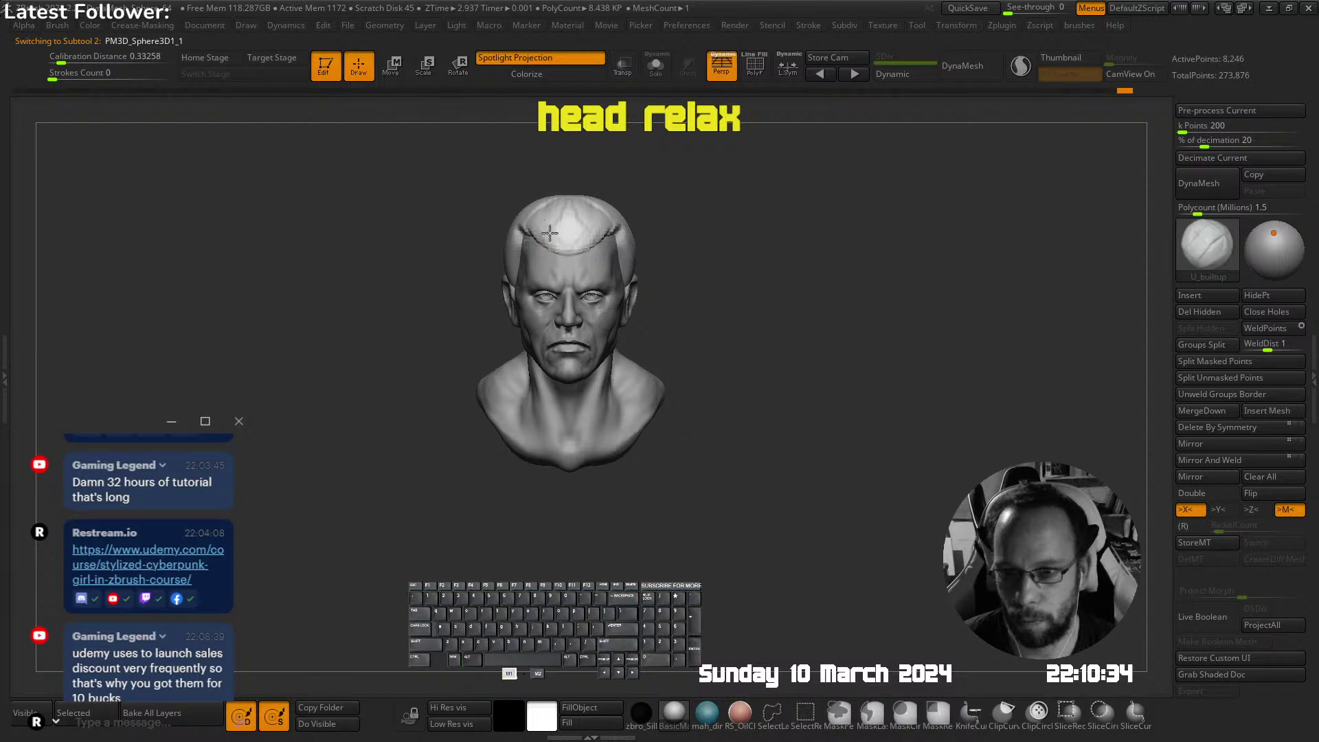
{"action": "mouse_move", "coordinate": [560, 269]}
{"action": "right_mouse_down"}
{"action": "mouse_move", "coordinate": [628, 221]}
{"action": "mouse_move", "coordinate": [624, 191]}
{"action": "mouse_move", "coordinate": [635, 251]}
{"action": "right_mouse_up"}
{"action": "key", "text": "s"}
{"action": "left_click", "coordinate": [612, 215]}
{"action": "right_click_drag", "start_coordinate": [635, 250], "coordinate": [643, 290]}
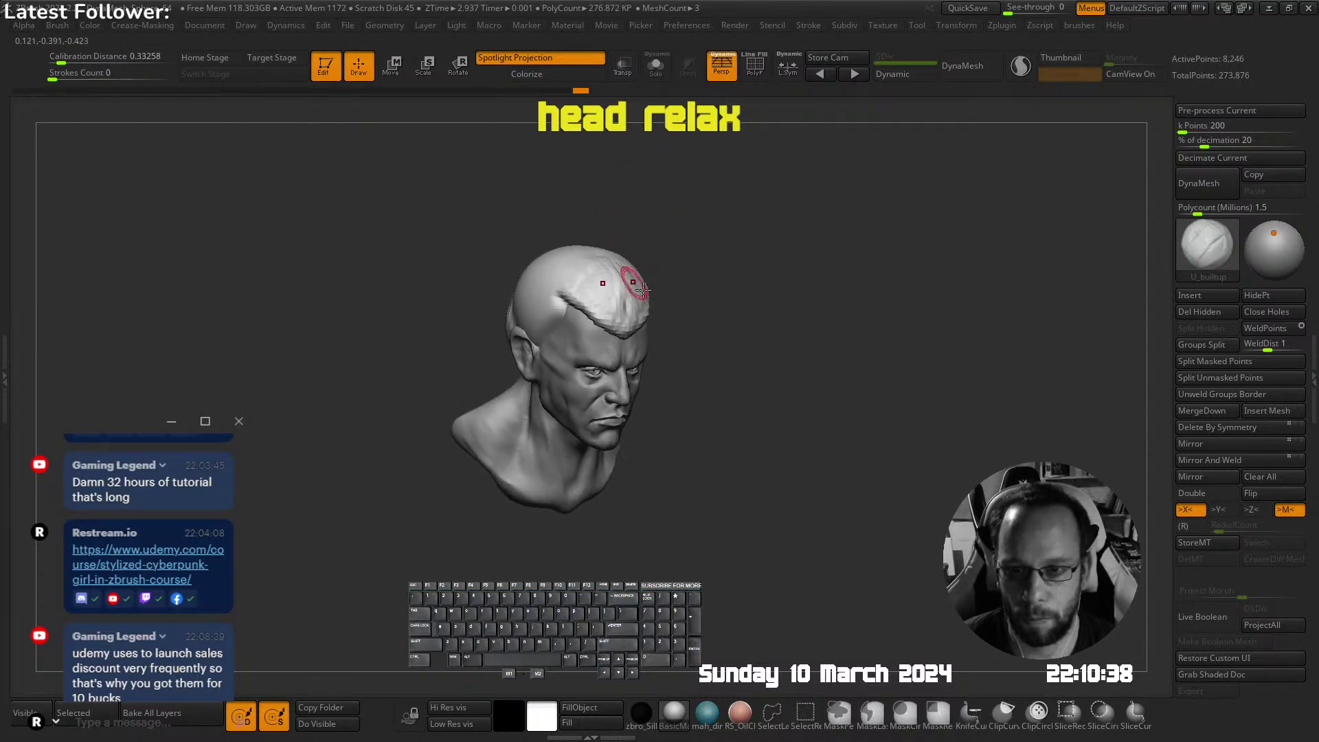
{"action": "mouse_move", "coordinate": [581, 292]}
{"action": "left_mouse_down"}
{"action": "mouse_move", "coordinate": [576, 273]}
{"action": "mouse_move", "coordinate": [588, 316]}
{"action": "left_mouse_up"}
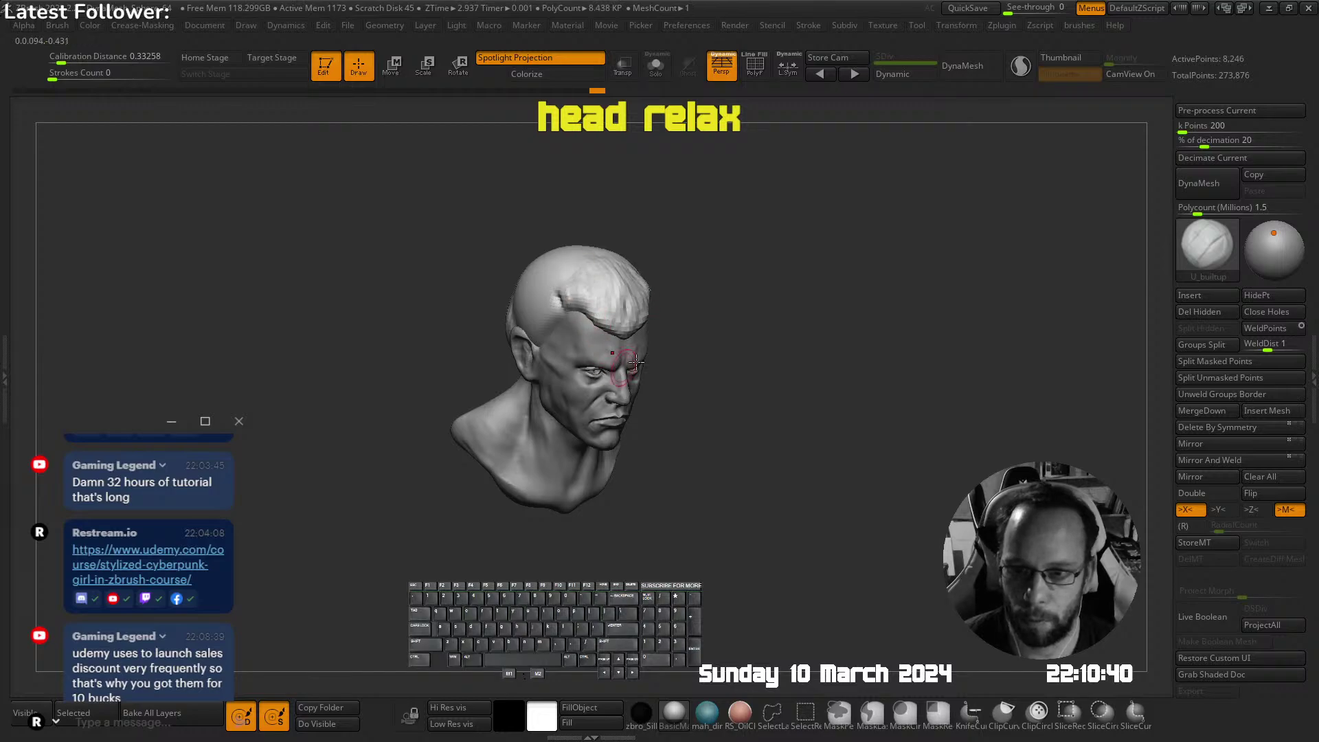
DynaMesh the hair subtool and carve its front edge into a pointed widow's peak
{"action": "left_click", "coordinate": [953, 66]}
{"action": "mouse_move", "coordinate": [538, 329]}
{"action": "left_mouse_down"}
{"action": "mouse_move", "coordinate": [598, 377]}
{"action": "mouse_move", "coordinate": [651, 378]}
{"action": "mouse_move", "coordinate": [618, 386]}
{"action": "mouse_move", "coordinate": [646, 393]}
{"action": "left_mouse_up"}
{"action": "left_click_drag", "start_coordinate": [727, 383], "coordinate": [686, 235], "text": "shift"}
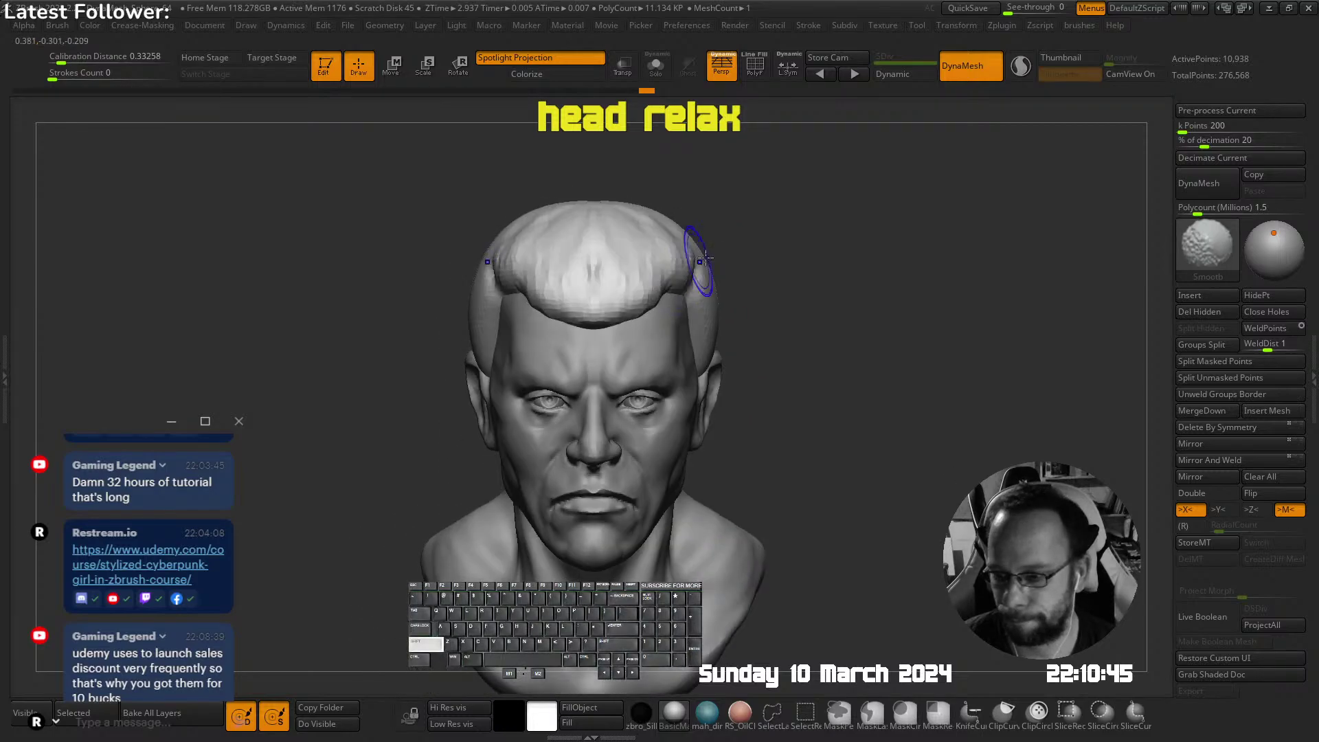
{"action": "left_click_drag", "start_coordinate": [669, 296], "coordinate": [608, 324], "text": "alt"}
{"action": "right_click_drag", "start_coordinate": [676, 298], "coordinate": [642, 249]}
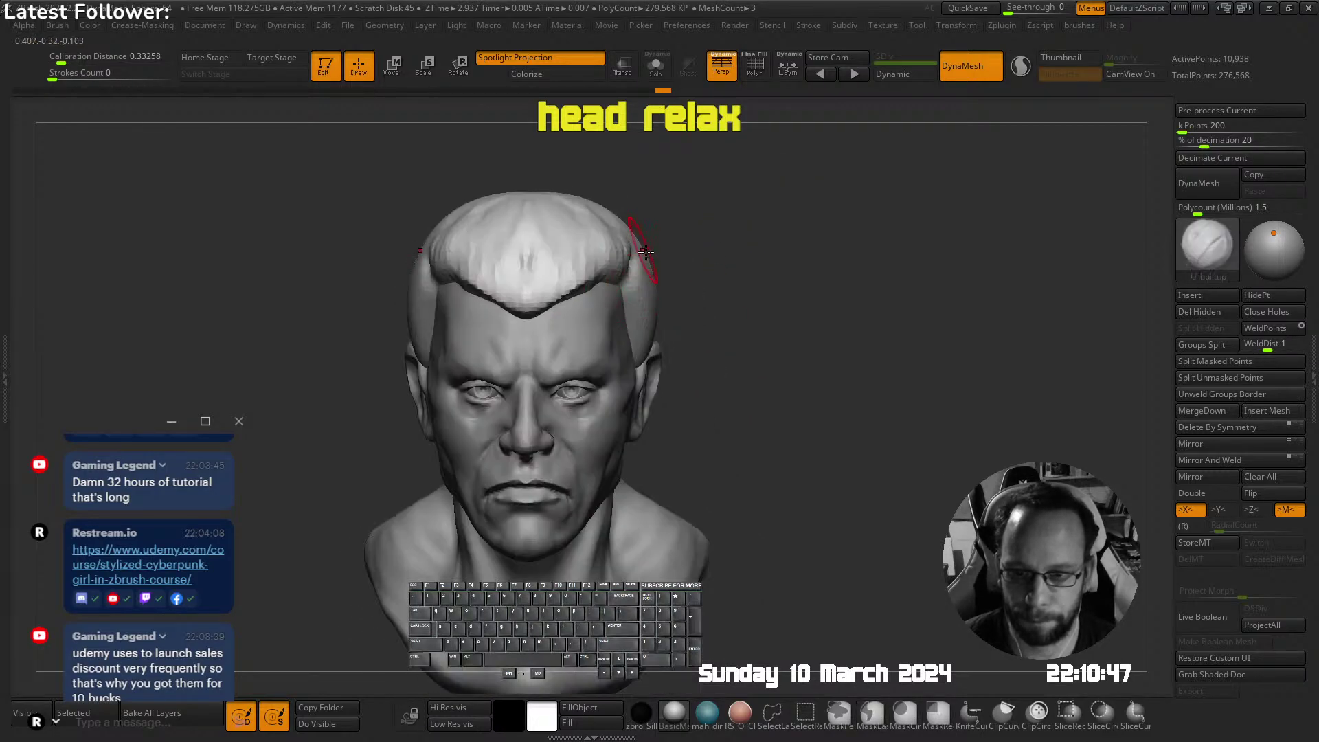
{"action": "right_click_drag", "start_coordinate": [584, 336], "coordinate": [682, 232], "text": "shift"}
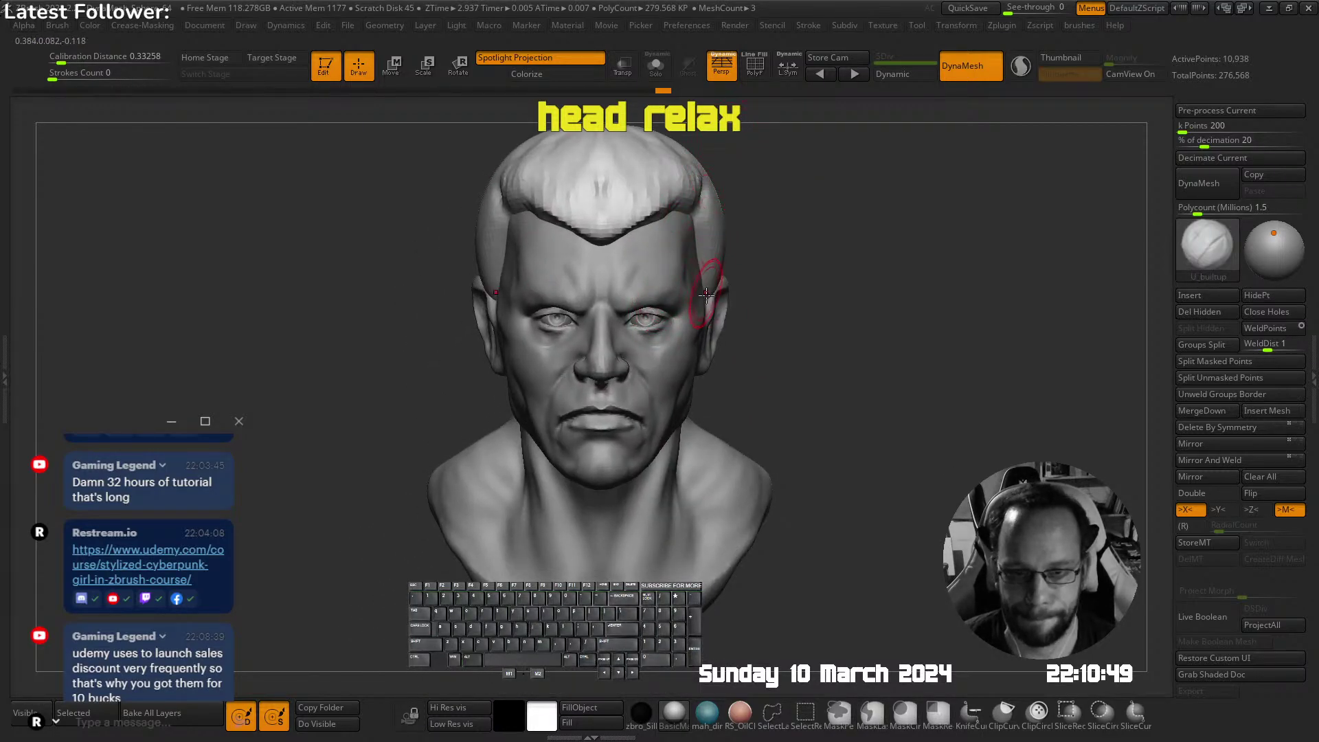
Select the head subtool, build up the temples below the hairline and smooth them
{"action": "left_click", "coordinate": [676, 280], "text": "alt"}
{"action": "right_click_drag", "start_coordinate": [759, 265], "coordinate": [671, 303]}
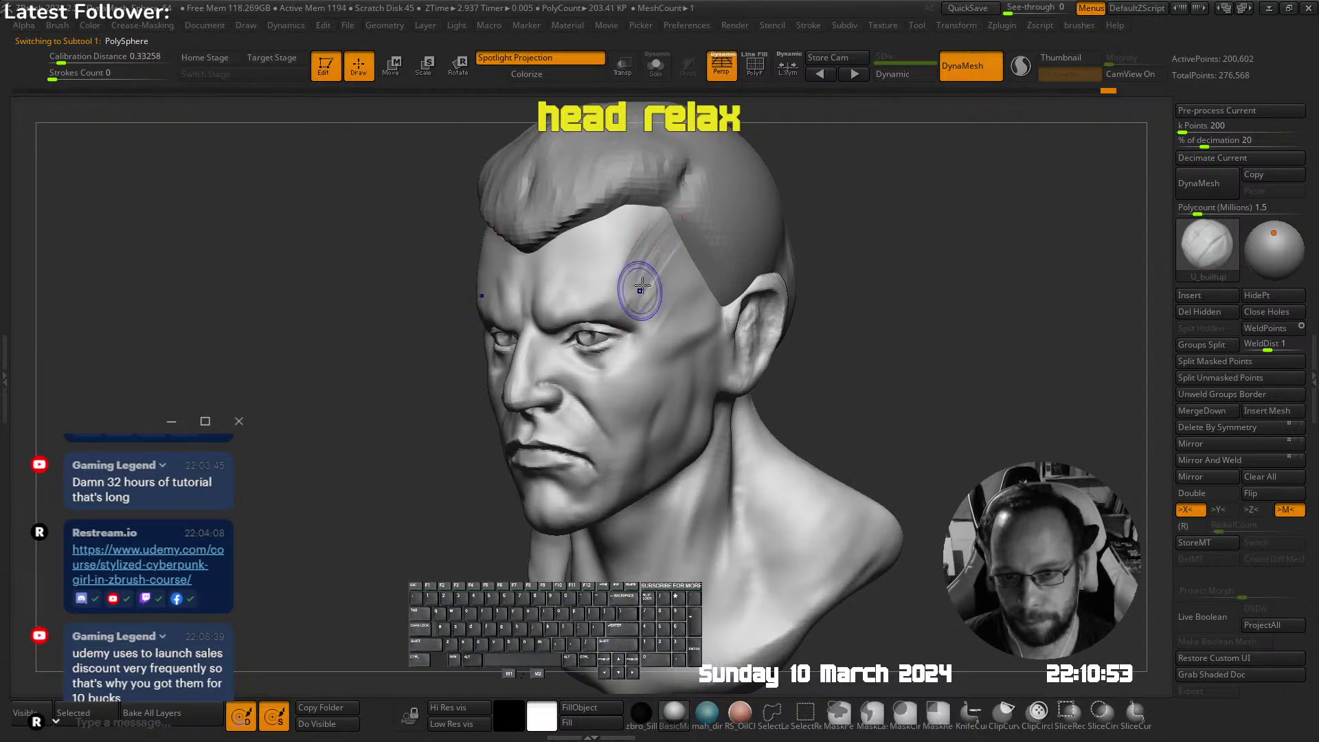
{"action": "left_click_drag", "start_coordinate": [641, 287], "coordinate": [643, 311], "text": "shift"}
{"action": "mouse_move", "coordinate": [666, 327]}
{"action": "right_mouse_down"}
{"action": "mouse_move", "coordinate": [671, 295]}
{"action": "mouse_move", "coordinate": [700, 308]}
{"action": "mouse_move", "coordinate": [742, 272]}
{"action": "mouse_move", "coordinate": [591, 235]}
{"action": "right_mouse_up"}
{"action": "right_click_drag", "start_coordinate": [508, 397], "coordinate": [483, 399]}
Build up the neck muscles below the jaw with the U_buildup brush and smooth the neck and upper back
{"action": "right_click_drag", "start_coordinate": [549, 437], "coordinate": [539, 418]}
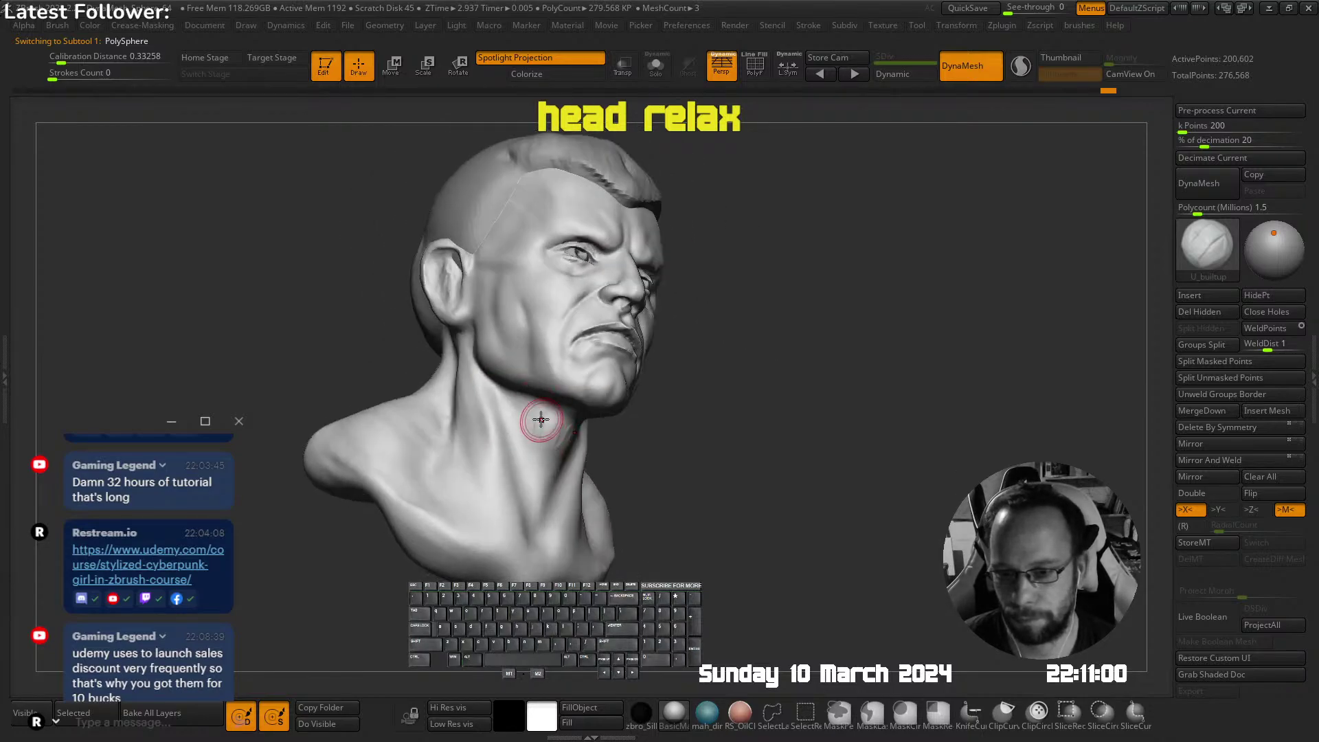
{"action": "left_click_drag", "start_coordinate": [538, 419], "coordinate": [545, 474]}
{"action": "left_click_drag", "start_coordinate": [478, 412], "coordinate": [480, 447], "text": "shift"}
{"action": "mouse_move", "coordinate": [500, 510]}
{"action": "right_mouse_down", "text": "ctrl"}
{"action": "mouse_move", "coordinate": [496, 362]}
{"action": "mouse_move", "coordinate": [714, 294]}
{"action": "right_mouse_up", "text": "ctrl"}
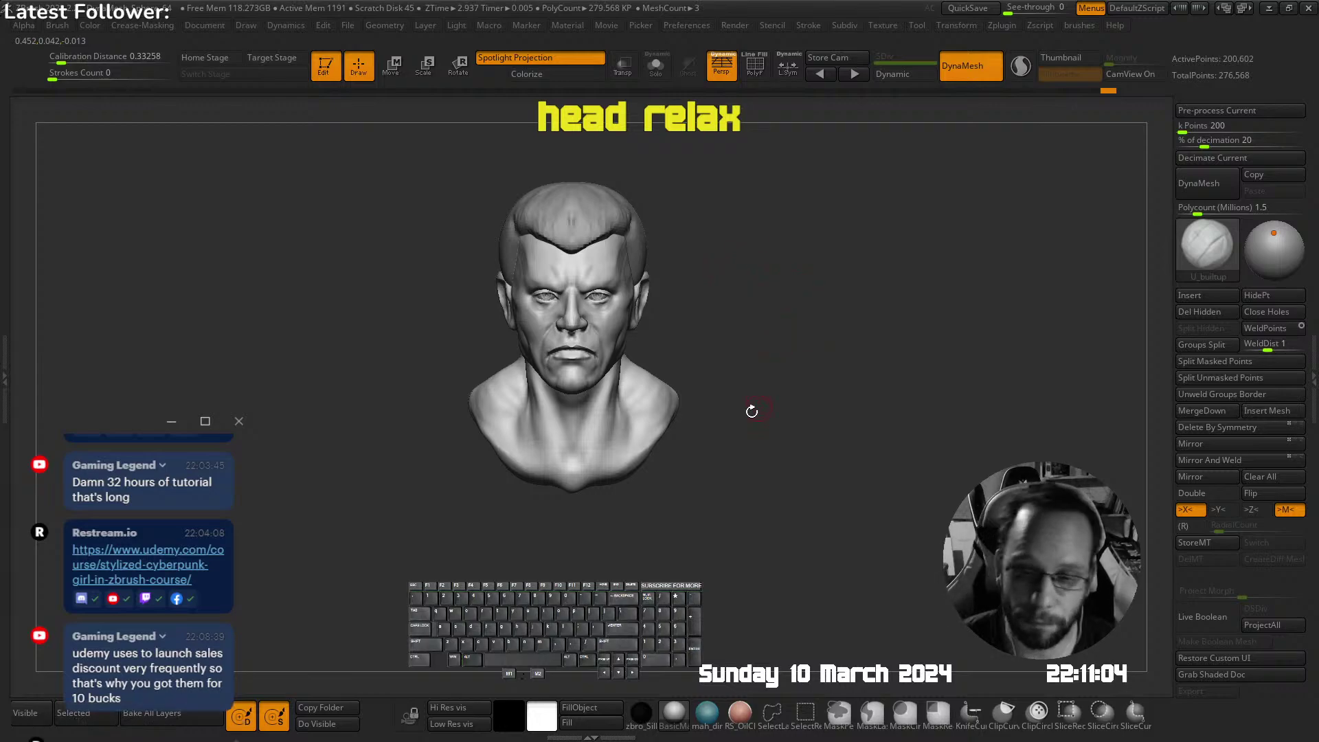
{"action": "mouse_move", "coordinate": [750, 412]}
{"action": "right_mouse_down"}
{"action": "mouse_move", "coordinate": [749, 433]}
{"action": "mouse_move", "coordinate": [715, 357]}
{"action": "mouse_move", "coordinate": [681, 324]}
{"action": "mouse_move", "coordinate": [812, 274]}
{"action": "mouse_move", "coordinate": [555, 363]}
{"action": "right_mouse_up"}
{"action": "left_click_drag", "start_coordinate": [539, 364], "coordinate": [549, 363], "text": "shift"}
{"action": "mouse_move", "coordinate": [550, 362]}
{"action": "right_mouse_down", "text": "ctrl"}
{"action": "mouse_move", "coordinate": [550, 382]}
{"action": "mouse_move", "coordinate": [660, 321]}
{"action": "mouse_move", "coordinate": [694, 354]}
{"action": "right_mouse_up", "text": "ctrl"}
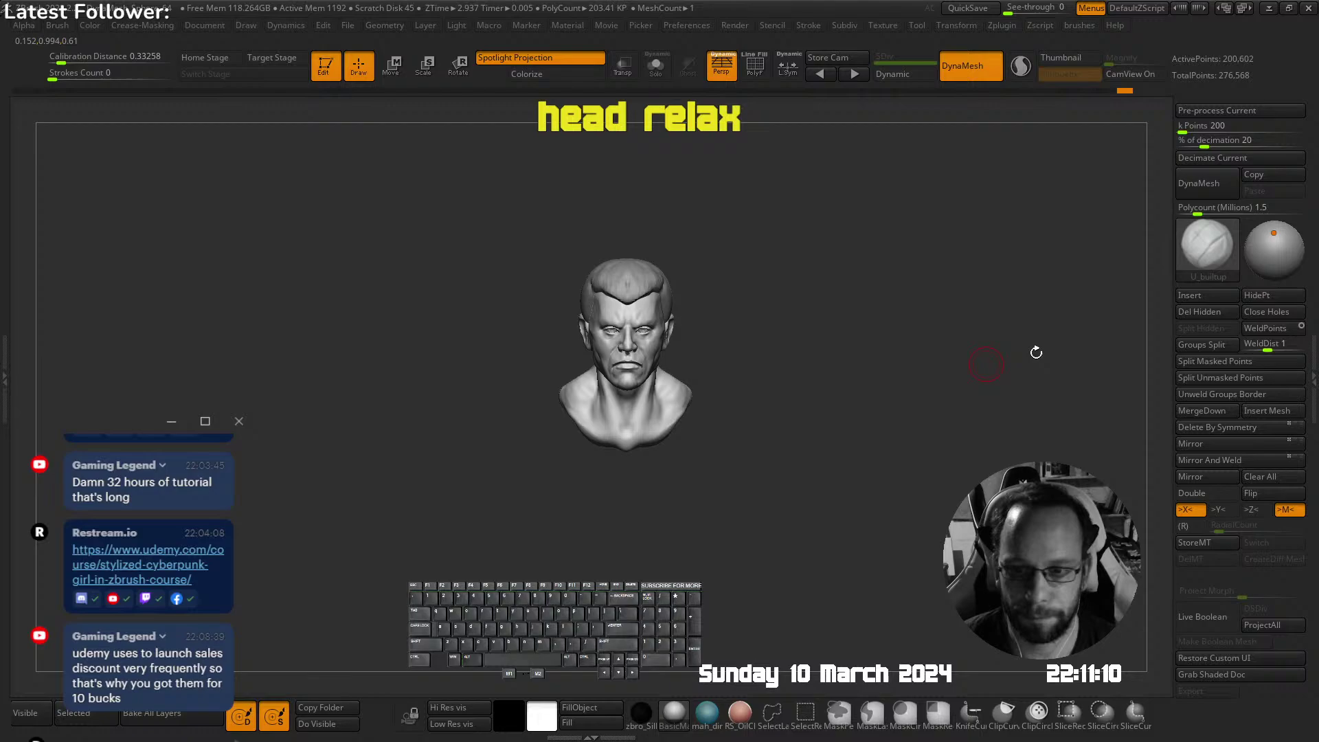
Insert a Cylinder3D subtool and move it down beneath the bust
{"action": "left_click", "coordinate": [1220, 297]}
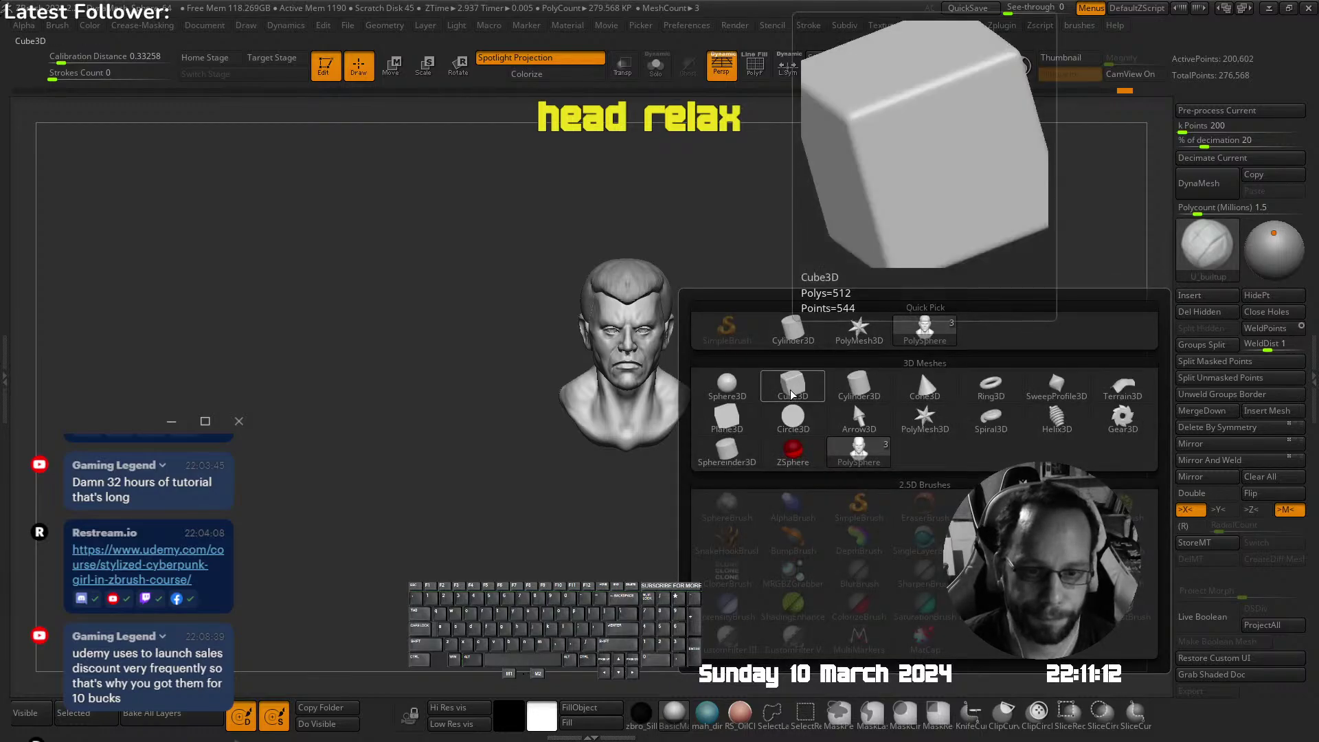
{"action": "left_click", "coordinate": [858, 386]}
{"action": "key", "text": "w"}
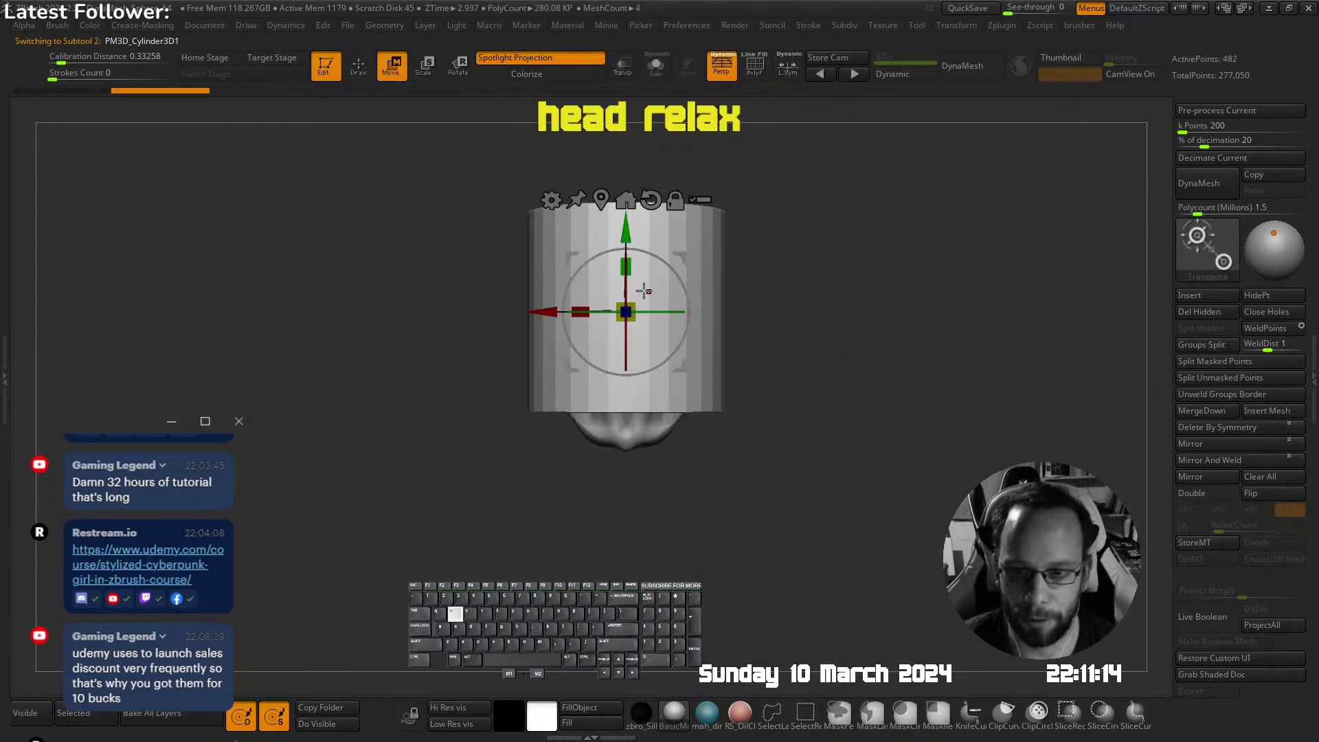
{"action": "left_click_drag", "start_coordinate": [630, 241], "coordinate": [628, 463]}
{"action": "right_click_drag", "start_coordinate": [628, 463], "coordinate": [718, 306], "text": "alt"}
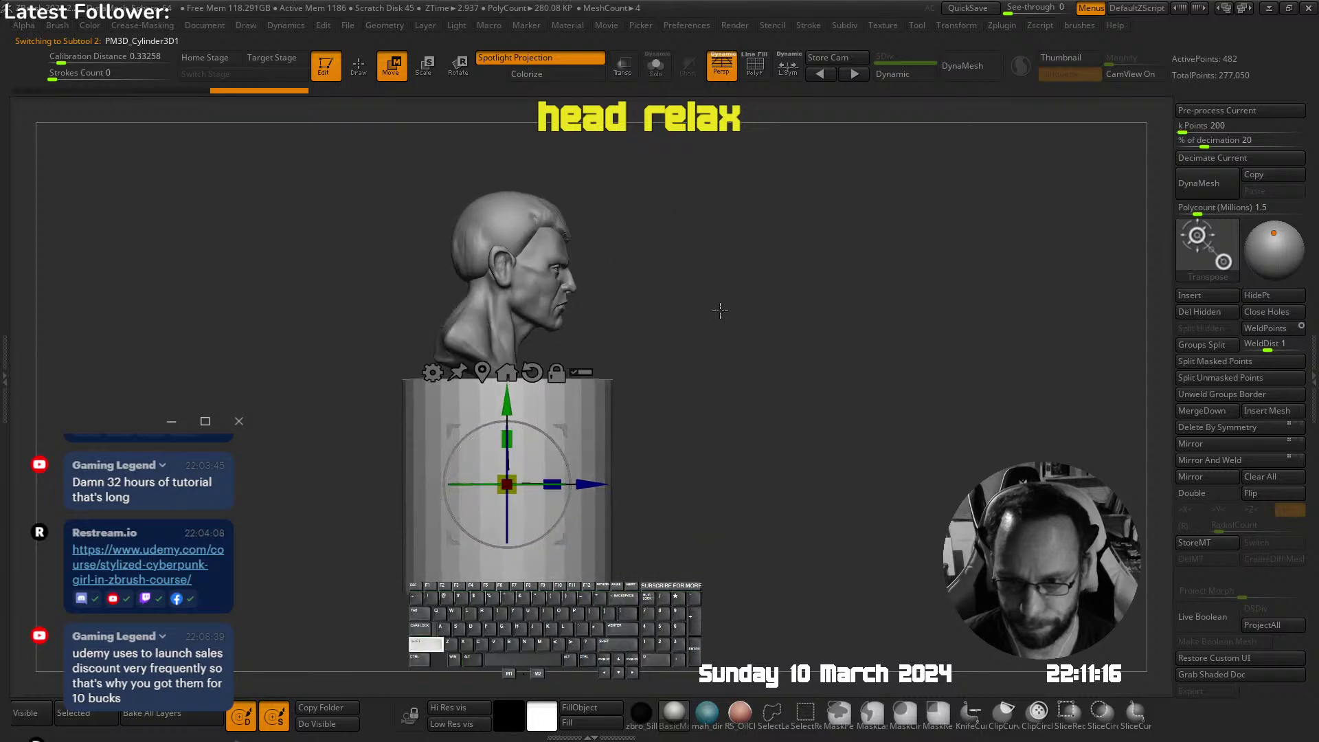
Scale the cylinder thinner front to back and position it under the shoulders as a torso block
{"action": "left_click_drag", "start_coordinate": [552, 484], "coordinate": [532, 484]}
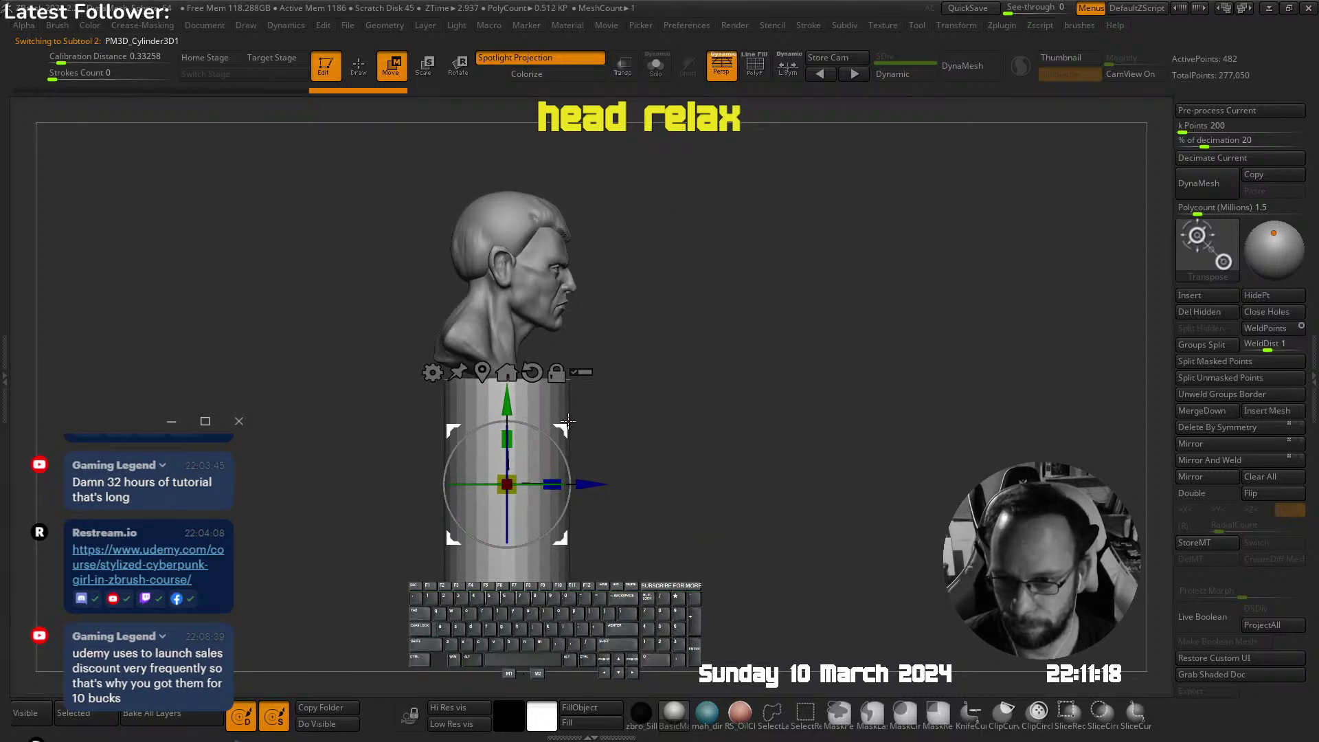
{"action": "mouse_move", "coordinate": [564, 424]}
{"action": "left_mouse_down"}
{"action": "mouse_move", "coordinate": [524, 404]}
{"action": "mouse_move", "coordinate": [545, 415]}
{"action": "left_mouse_up"}
{"action": "right_click_drag", "start_coordinate": [652, 306], "coordinate": [590, 283], "text": "alt"}
{"action": "right_click_drag", "start_coordinate": [591, 283], "coordinate": [641, 322], "text": "alt"}
{"action": "left_click_drag", "start_coordinate": [627, 434], "coordinate": [630, 420]}
{"action": "key", "text": "q"}
{"action": "left_click", "coordinate": [588, 310], "text": "alt"}
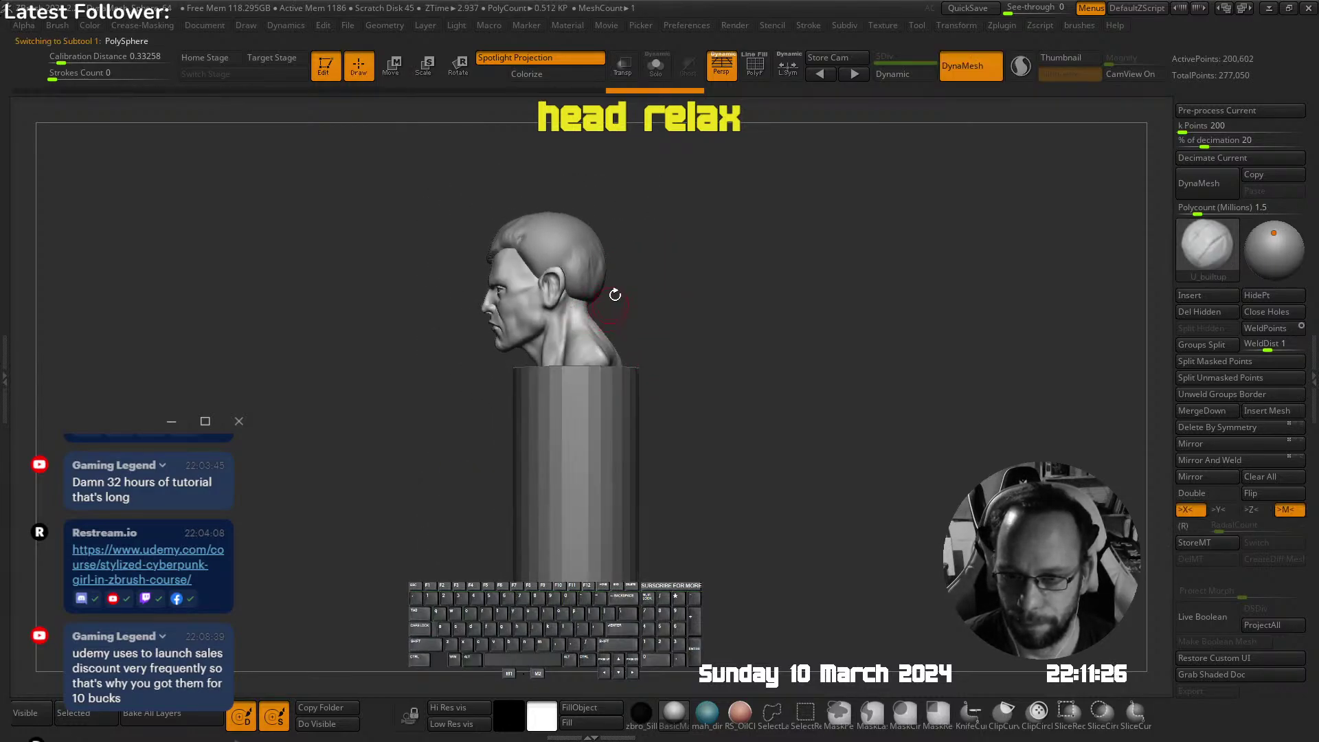
{"action": "key", "text": "w"}
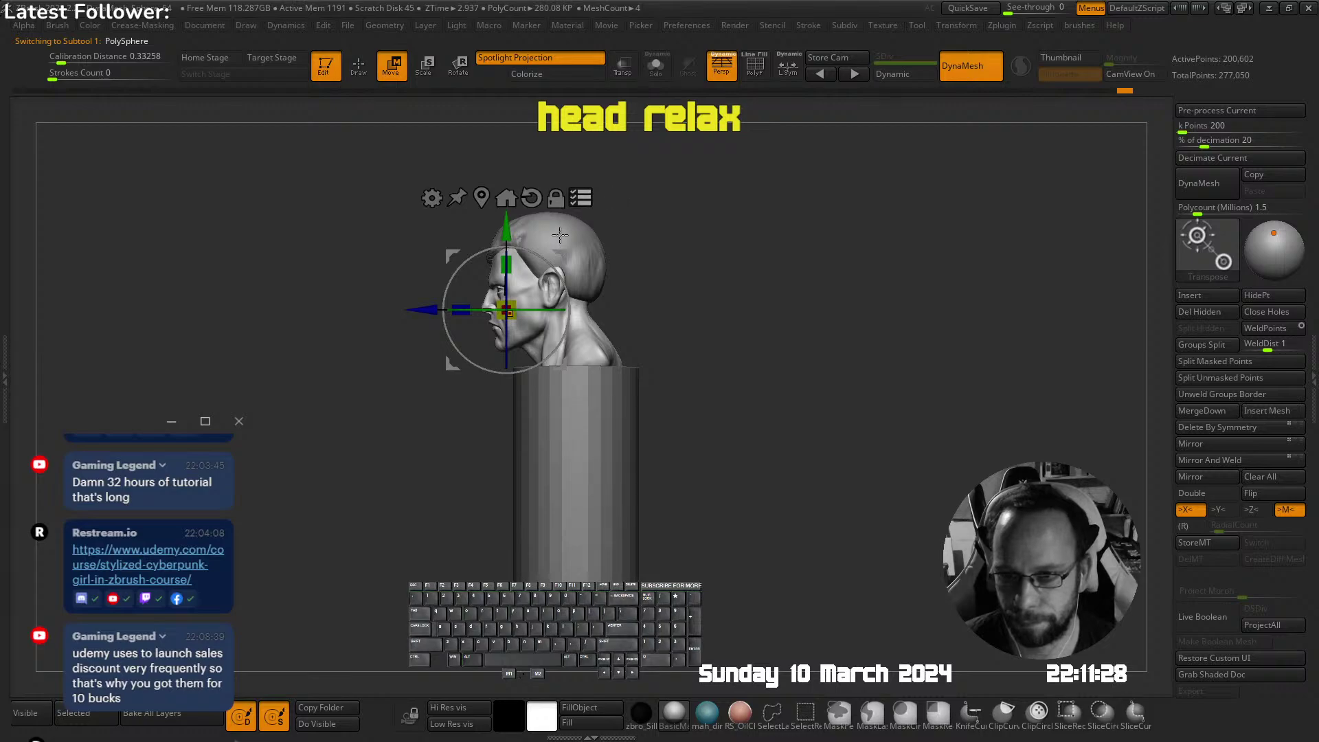
{"action": "left_click_drag", "start_coordinate": [560, 236], "coordinate": [625, 245], "text": "alt"}
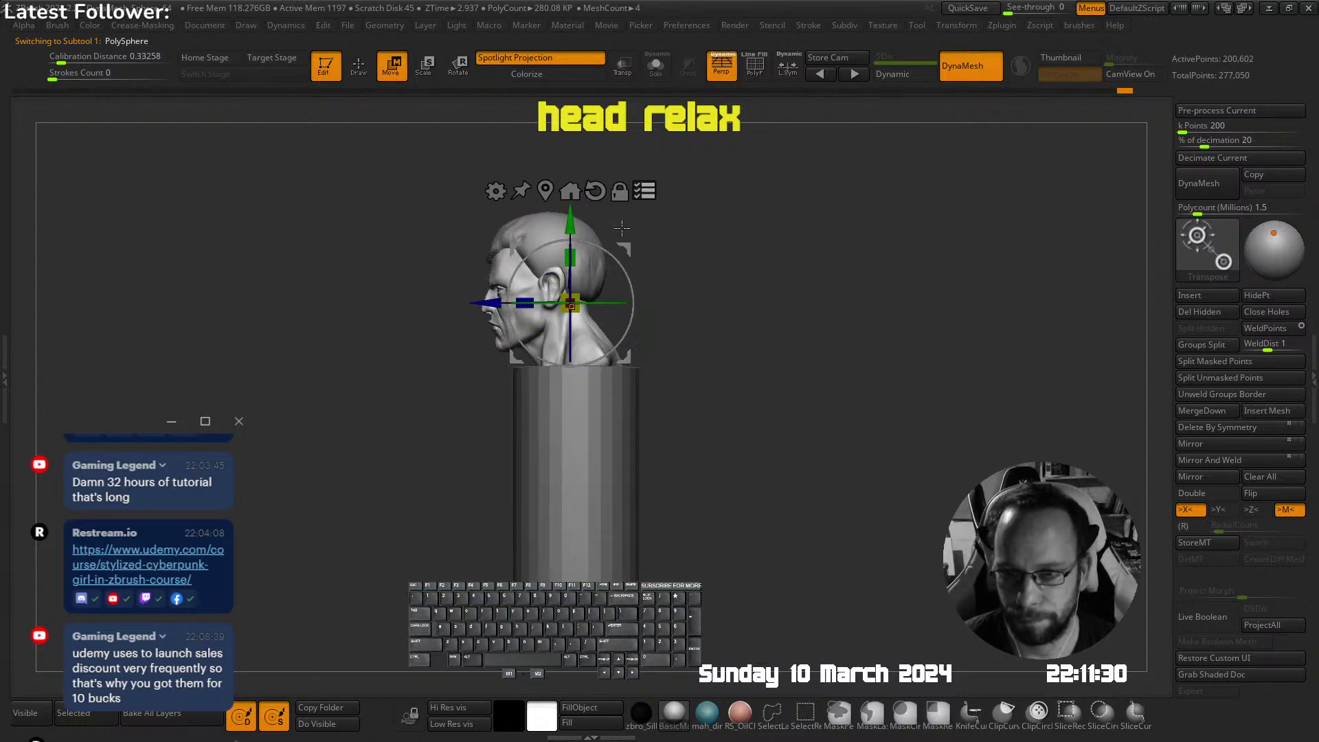
{"action": "left_click_drag", "start_coordinate": [704, 501], "coordinate": [630, 625], "text": "ctrl+alt+shift"}
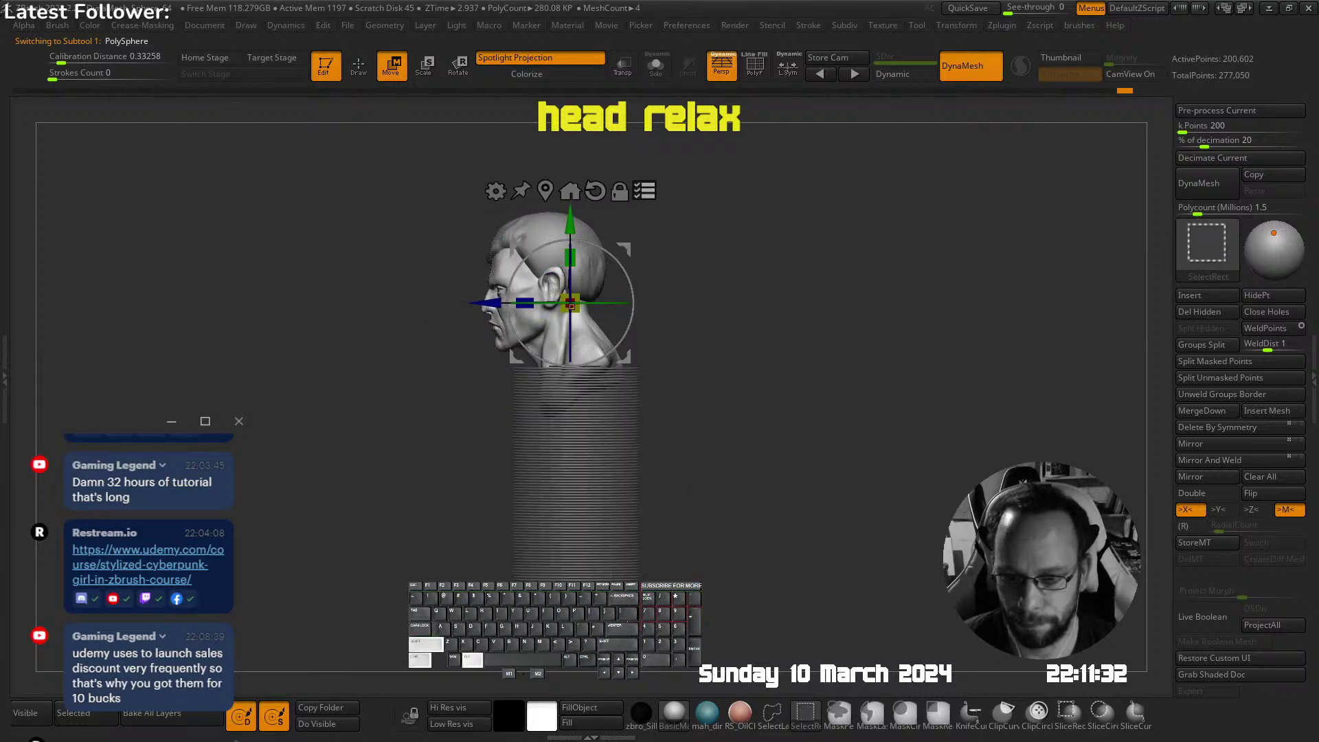
{"action": "left_click_drag", "start_coordinate": [628, 249], "coordinate": [675, 249], "text": "alt"}
{"action": "left_click", "coordinate": [662, 248], "text": "ctrl+shift"}
{"action": "key", "text": "q"}
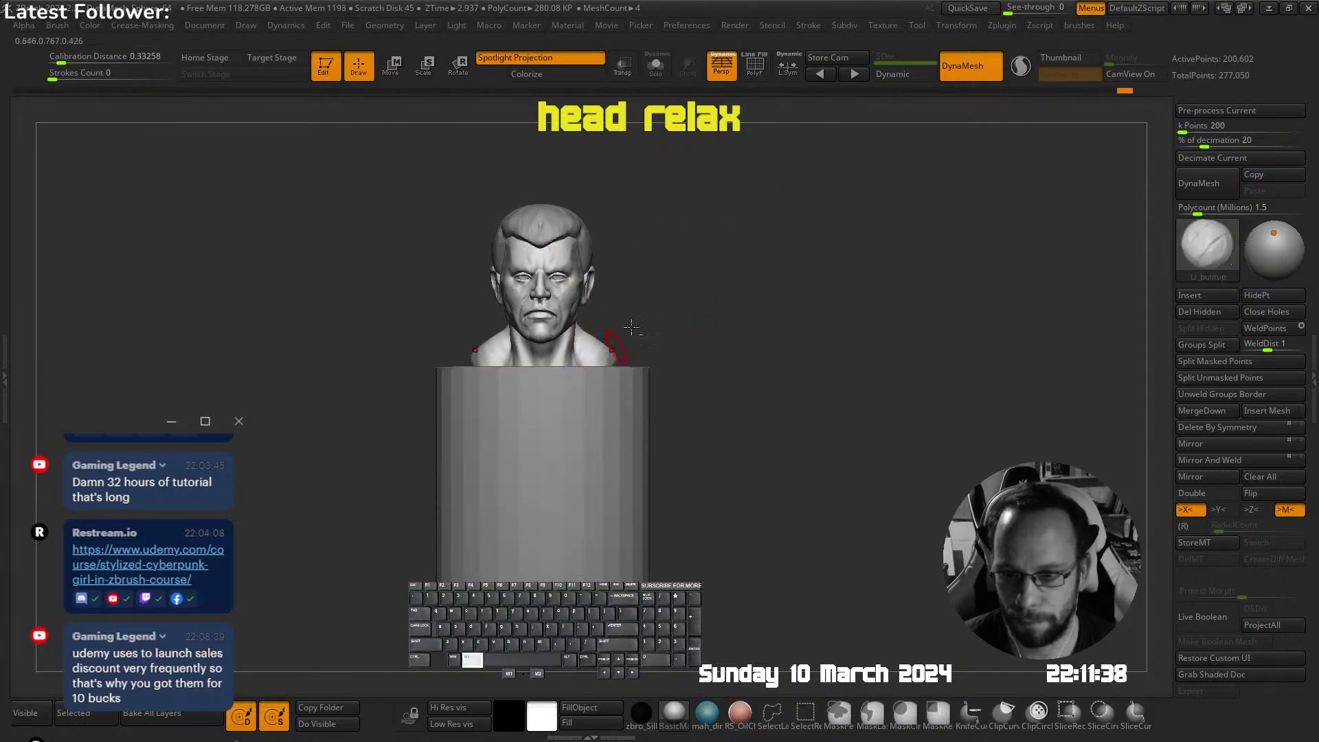
Select the torso cylinder, scale it narrower to the shoulder width and stretch its height
{"action": "left_click", "coordinate": [625, 397], "text": "alt"}
{"action": "mouse_move", "coordinate": [624, 348]}
{"action": "left_mouse_down", "text": "alt"}
{"action": "mouse_move", "coordinate": [682, 322]}
{"action": "mouse_move", "coordinate": [655, 375]}
{"action": "left_mouse_up", "text": "alt"}
{"action": "key", "text": "w"}
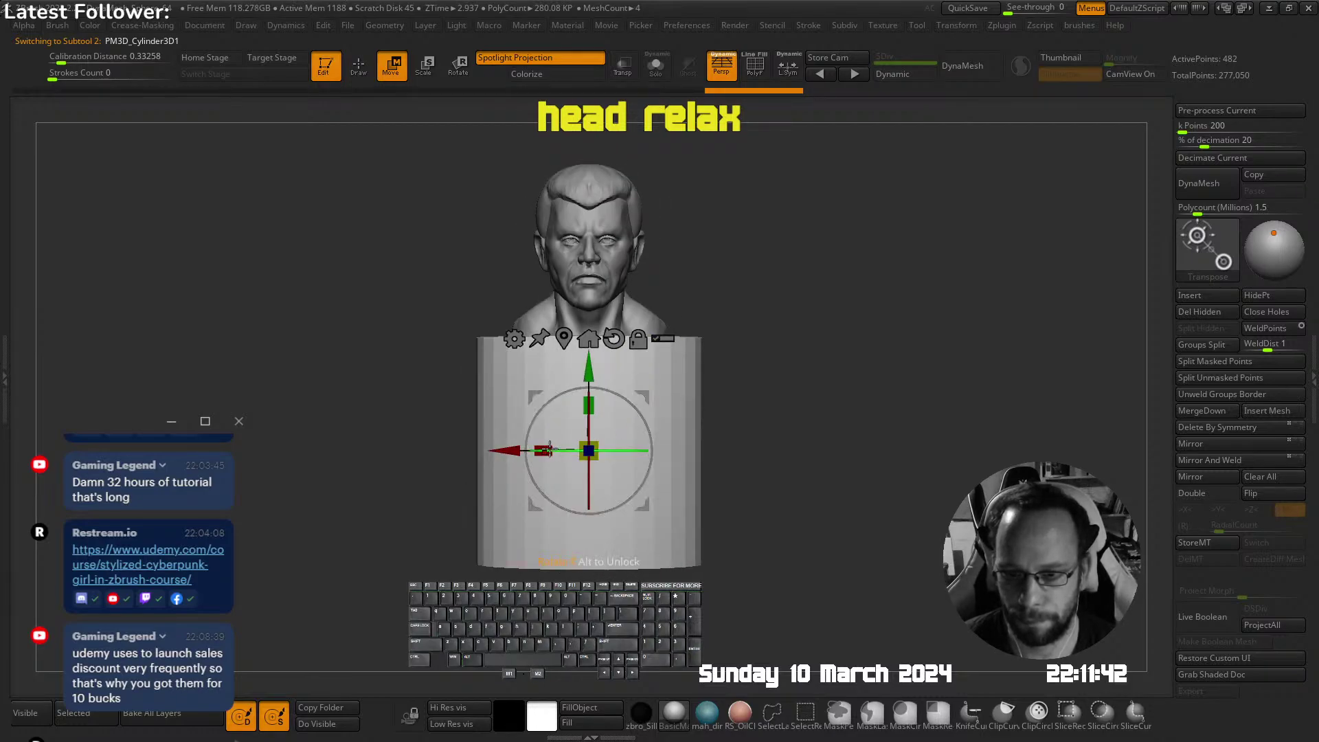
{"action": "left_click_drag", "start_coordinate": [550, 448], "coordinate": [560, 444]}
{"action": "right_click_drag", "start_coordinate": [612, 432], "coordinate": [607, 378], "text": "alt"}
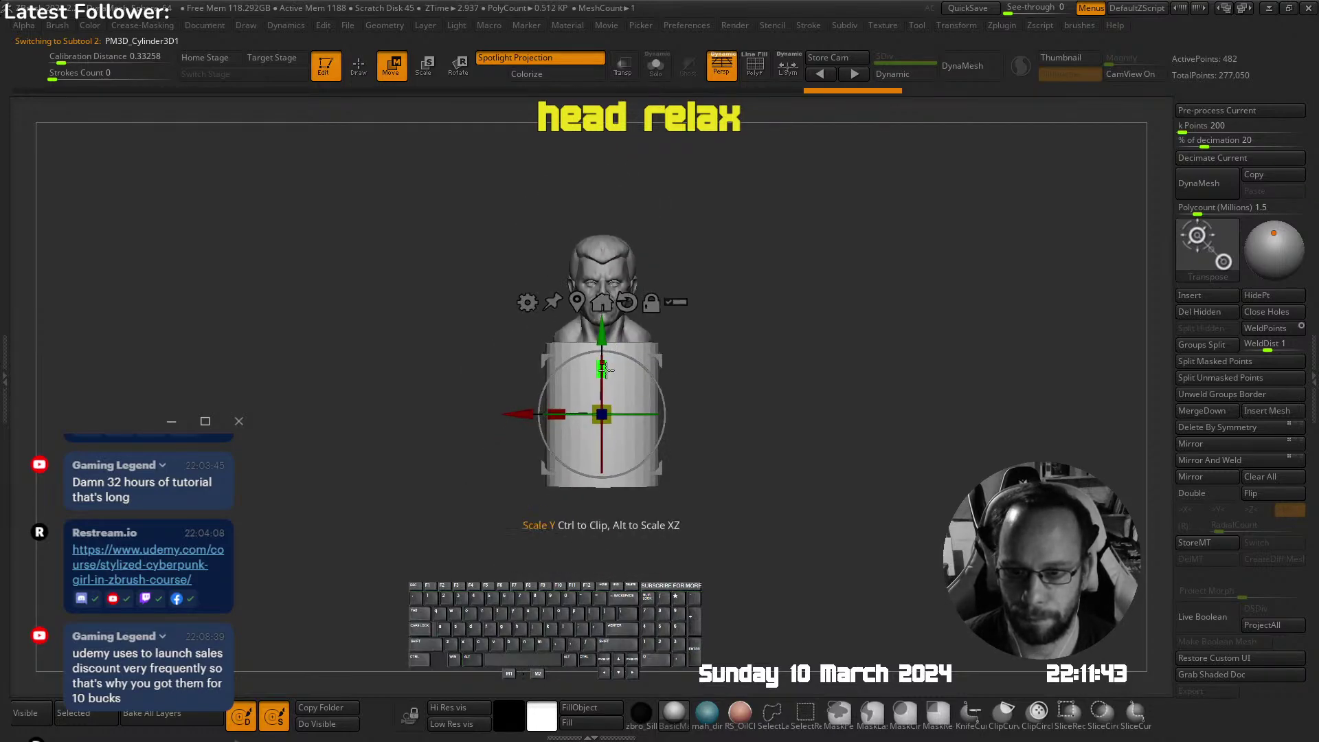
{"action": "mouse_move", "coordinate": [603, 369]}
{"action": "left_mouse_down"}
{"action": "mouse_move", "coordinate": [680, 350]}
{"action": "mouse_move", "coordinate": [654, 323]}
{"action": "left_mouse_up"}
{"action": "key", "text": "q"}
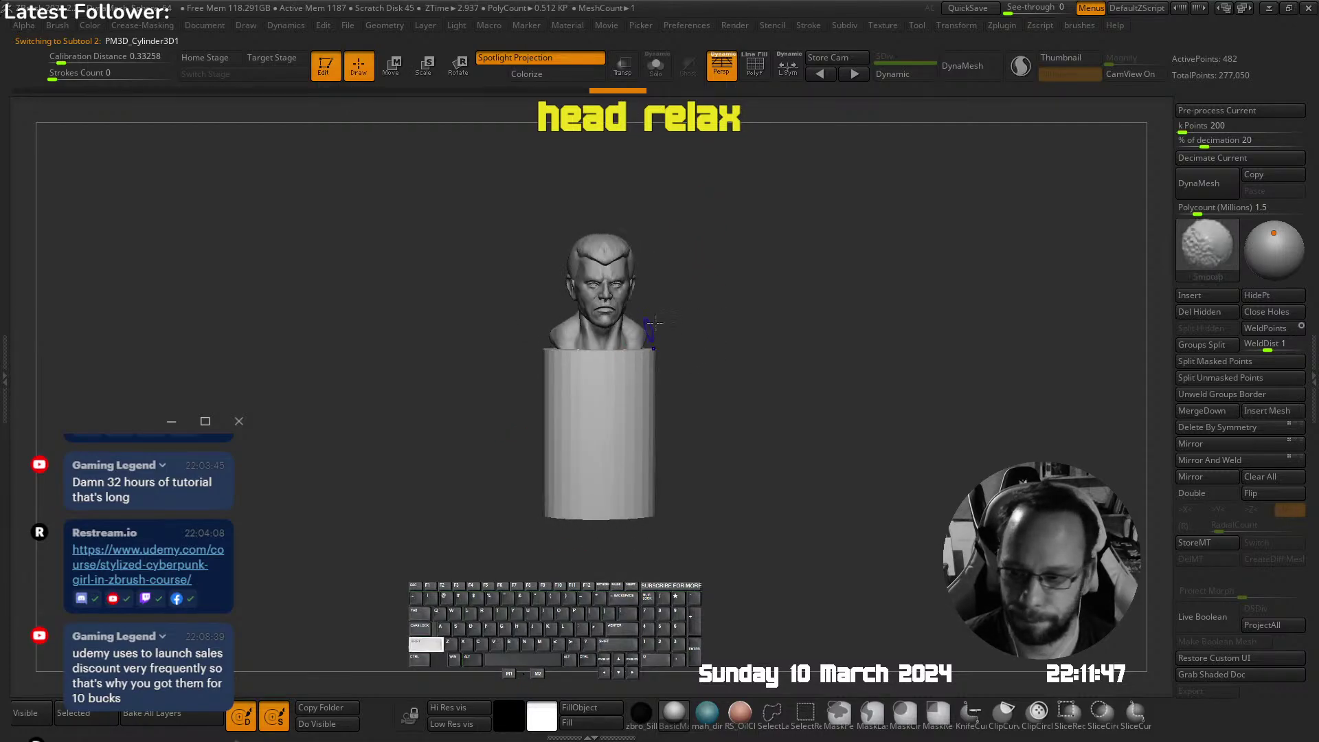
Turn on X symmetry and pull the cylinder's upper rim up around the shoulders with the Move brush
{"action": "scroll", "coordinate": [654, 323], "scroll_direction": "up", "scroll_amount": 3}
{"action": "key", "text": "shift+f"}
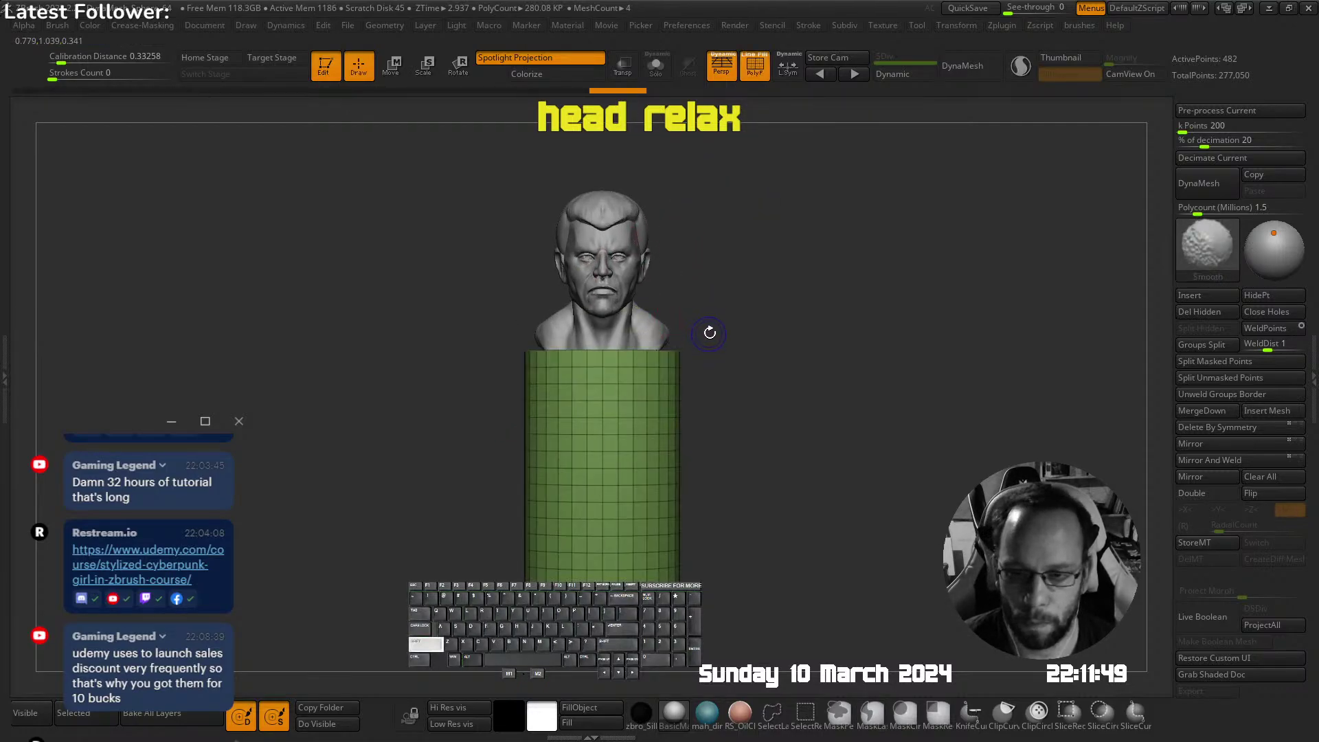
{"action": "key", "text": "shift+f"}
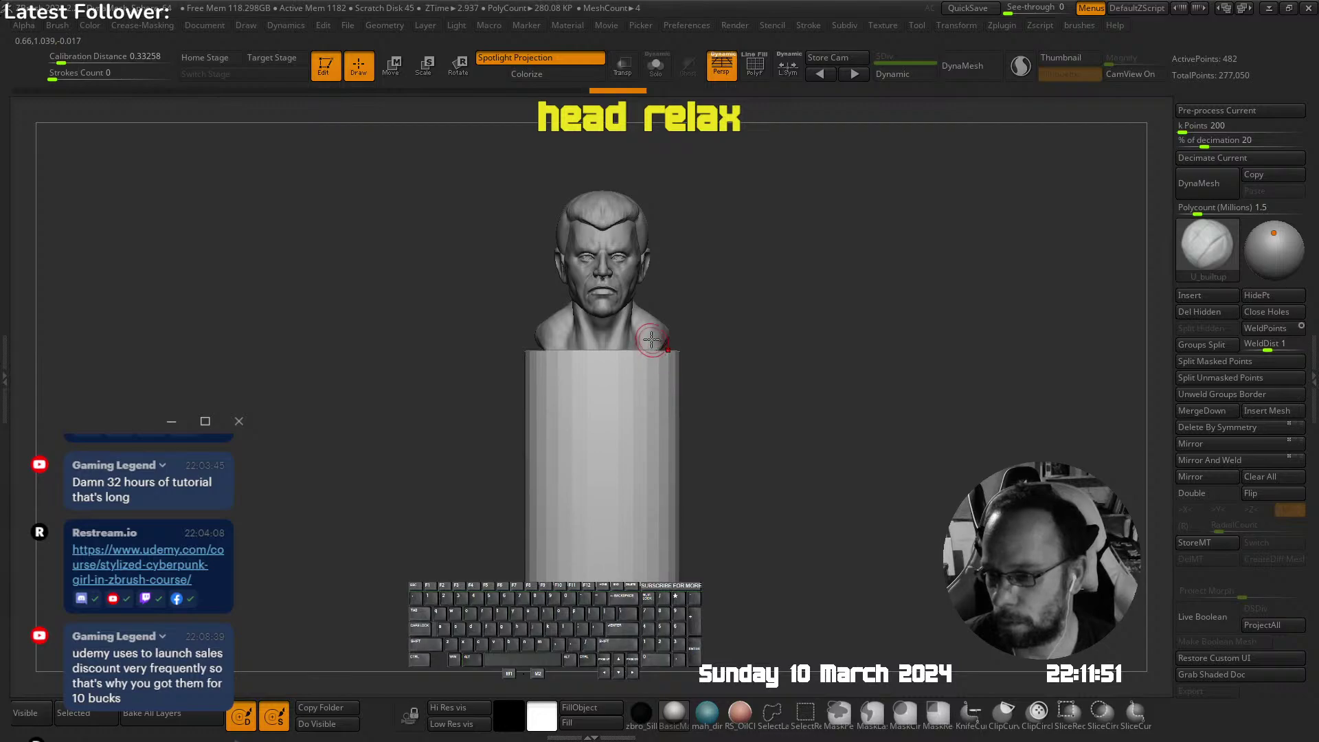
{"action": "key", "text": "b"}
{"action": "key", "text": "m"}
{"action": "key", "text": "v"}
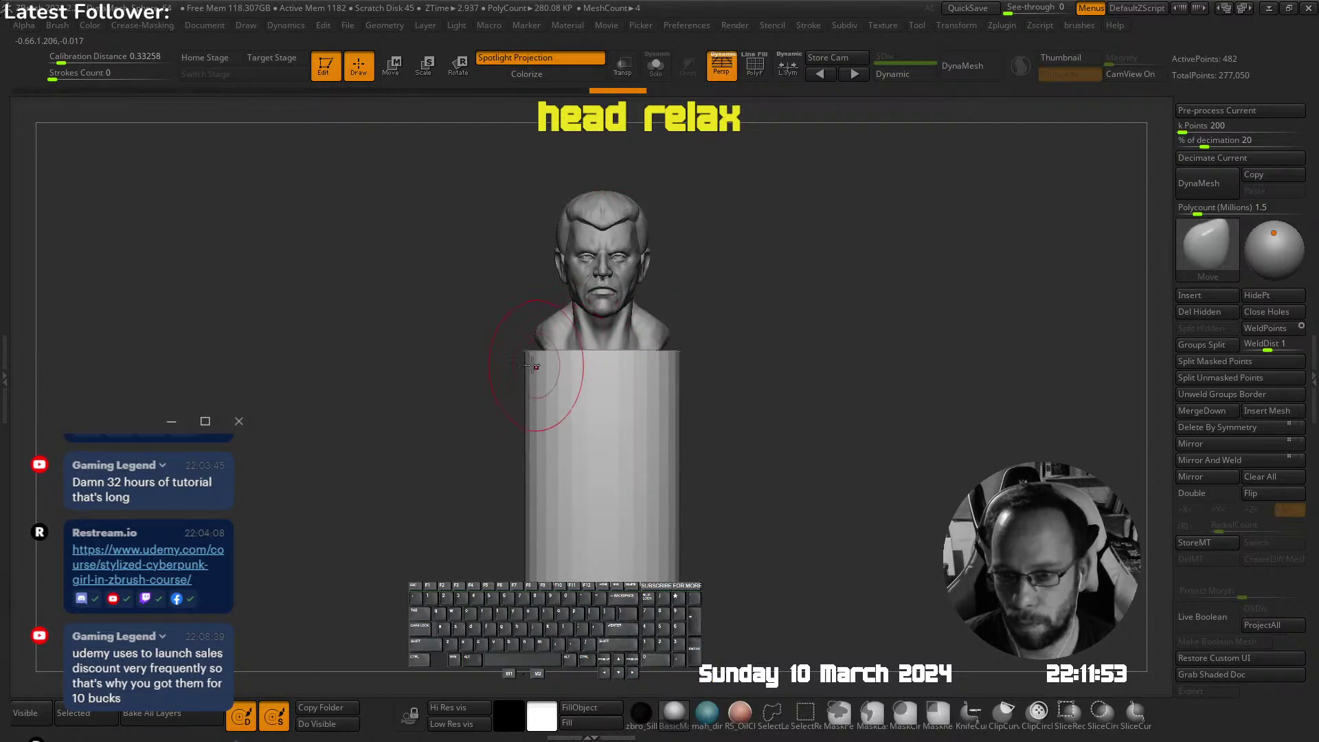
{"action": "key", "text": "x"}
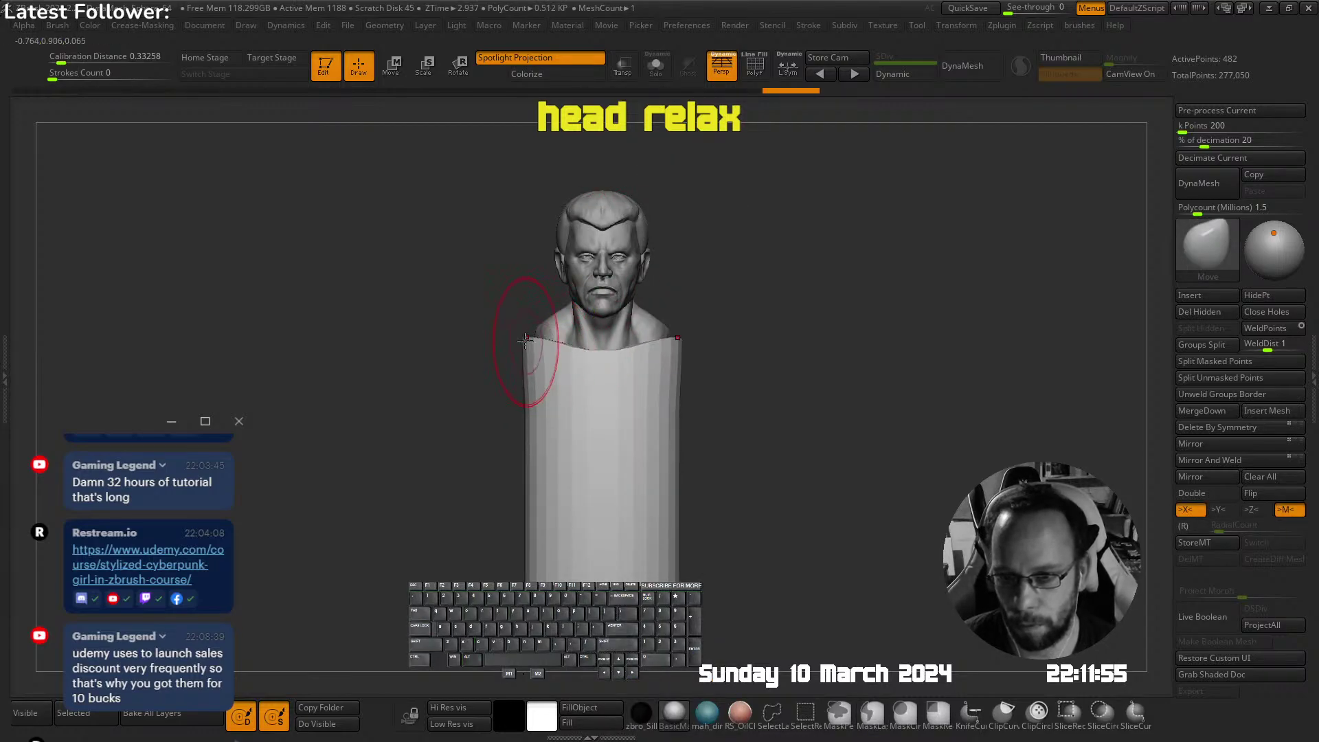
{"action": "left_click_drag", "start_coordinate": [525, 339], "coordinate": [584, 359]}
{"action": "key", "text": "s"}
{"action": "right_click_drag", "start_coordinate": [637, 364], "coordinate": [605, 368]}
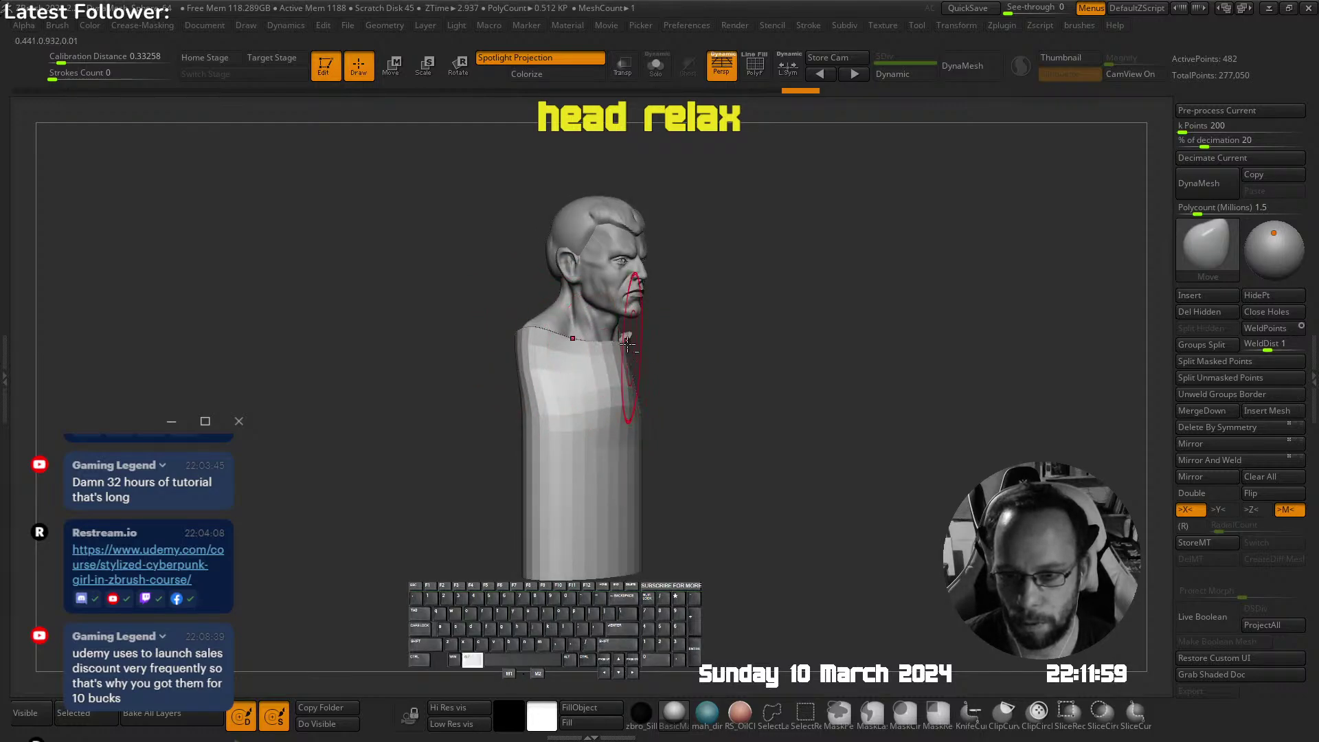
{"action": "mouse_move", "coordinate": [627, 345]}
{"action": "left_mouse_down"}
{"action": "mouse_move", "coordinate": [604, 397]}
{"action": "mouse_move", "coordinate": [622, 282]}
{"action": "mouse_move", "coordinate": [715, 291]}
{"action": "mouse_move", "coordinate": [641, 338]}
{"action": "mouse_move", "coordinate": [639, 255]}
{"action": "mouse_move", "coordinate": [580, 358]}
{"action": "left_mouse_up"}
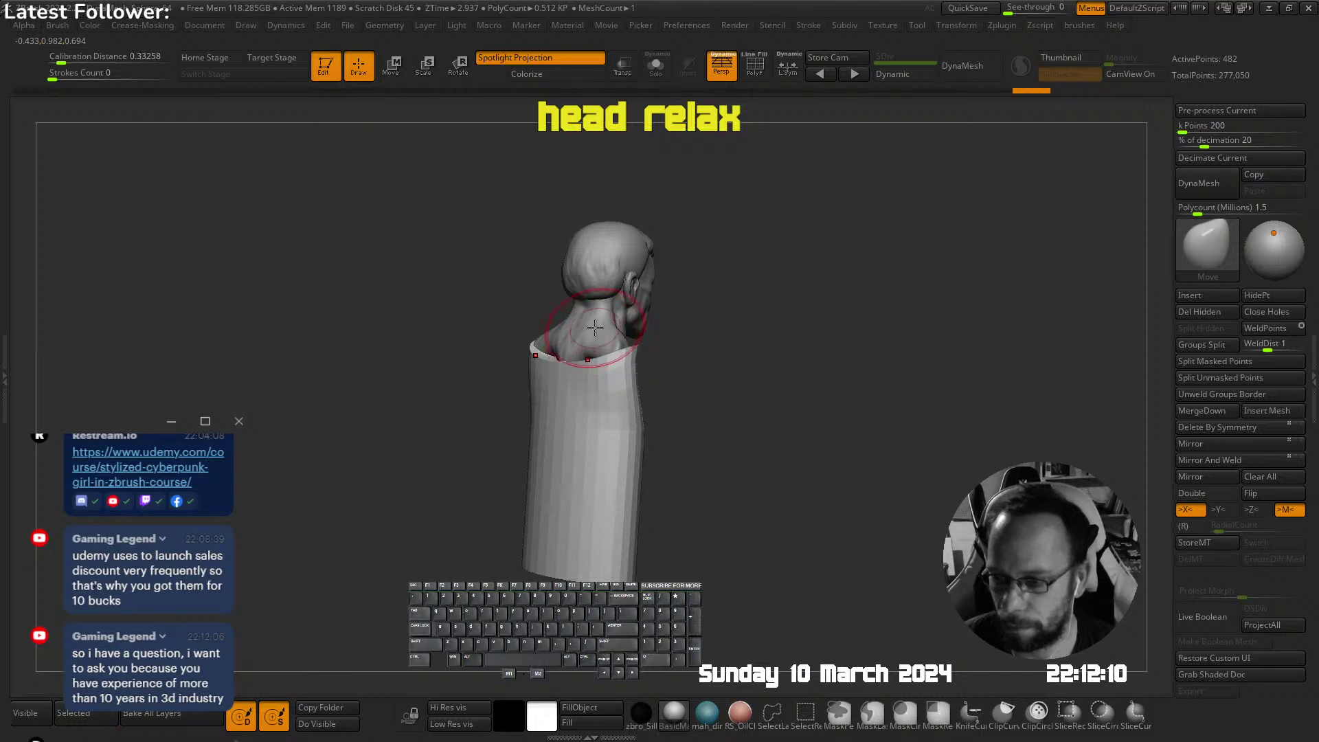
Adjust the rear rim of the torso cylinder around the upper back with the Move brush
{"action": "right_click_drag", "start_coordinate": [606, 337], "coordinate": [628, 355]}
{"action": "left_click_drag", "start_coordinate": [584, 351], "coordinate": [587, 346]}
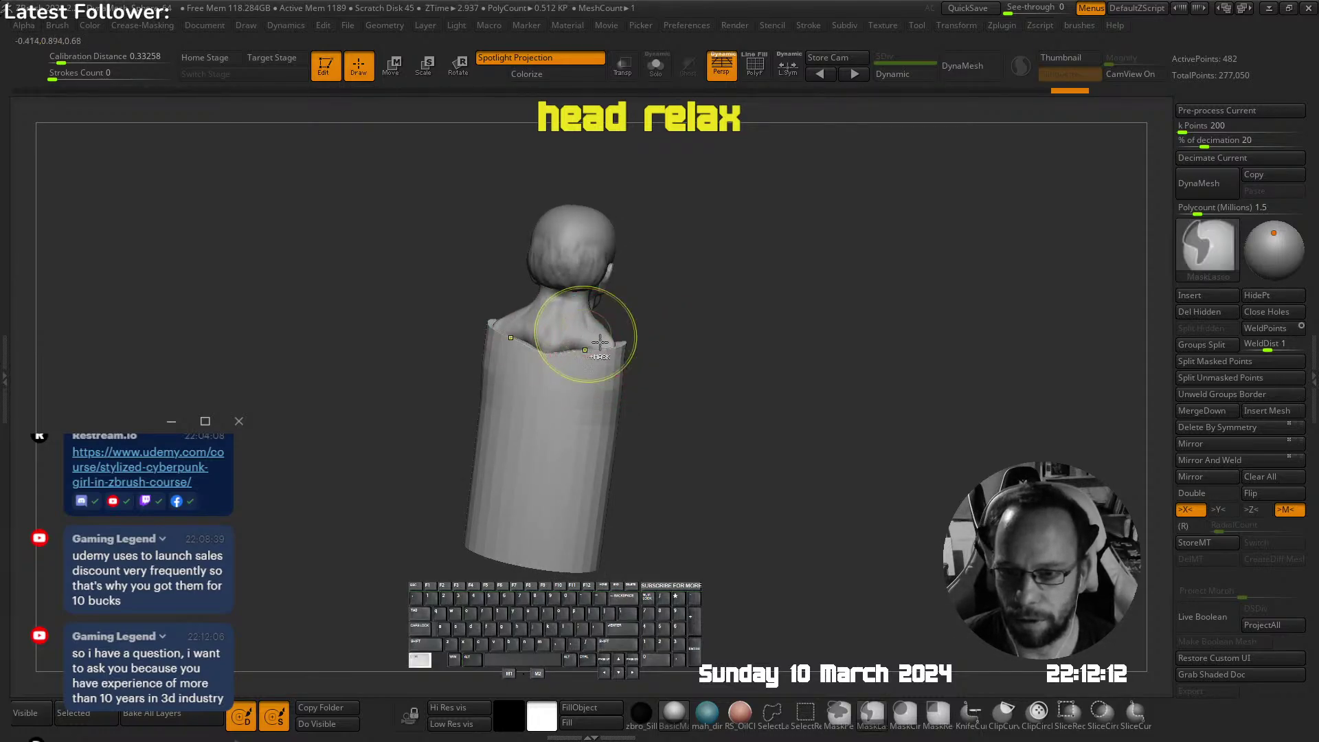
{"action": "right_click_drag", "start_coordinate": [591, 338], "coordinate": [556, 367]}
Select the head and bust subtool and reshape its rear shoulders and upper back with the Move brush
{"action": "left_click", "coordinate": [551, 325], "text": "alt"}
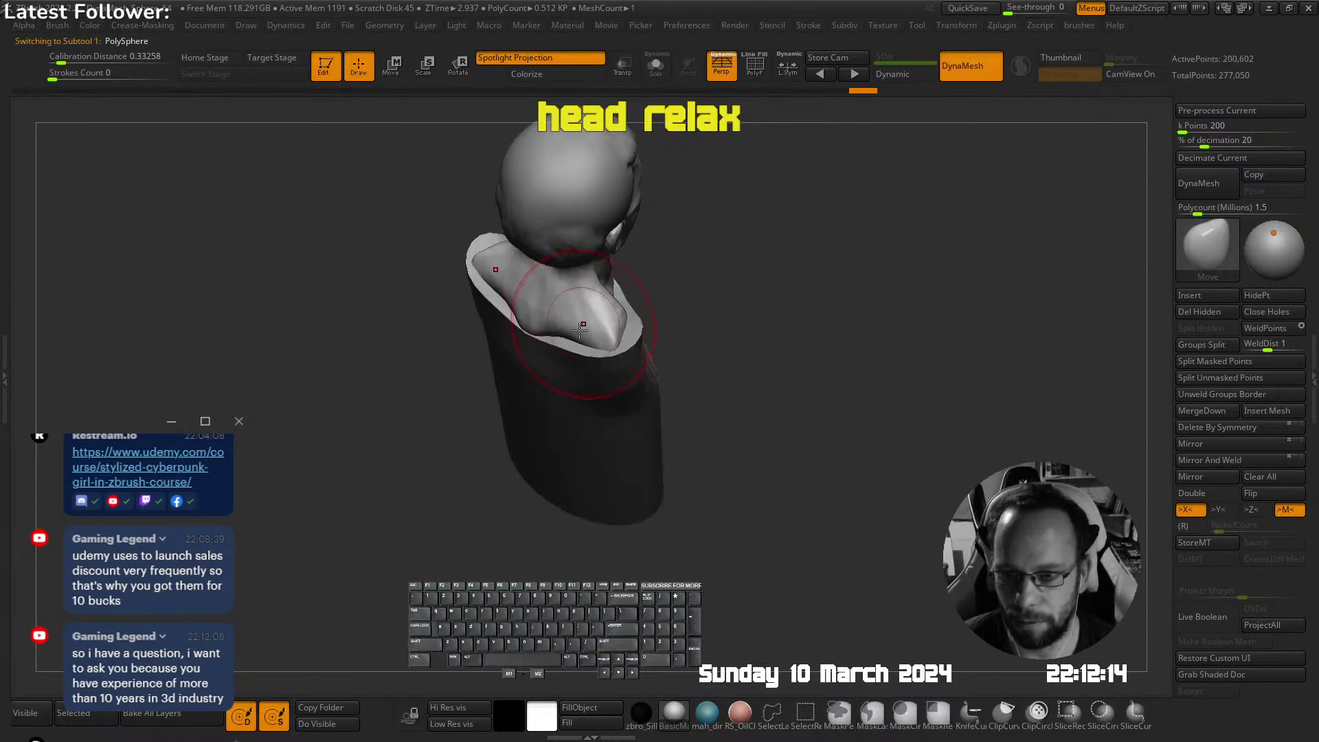
{"action": "key", "text": "s"}
{"action": "mouse_move", "coordinate": [590, 354]}
{"action": "right_mouse_down"}
{"action": "mouse_move", "coordinate": [545, 282]}
{"action": "mouse_move", "coordinate": [601, 372]}
{"action": "mouse_move", "coordinate": [576, 326]}
{"action": "mouse_move", "coordinate": [674, 353]}
{"action": "mouse_move", "coordinate": [618, 318]}
{"action": "mouse_move", "coordinate": [605, 342]}
{"action": "right_mouse_up"}
{"action": "left_click", "coordinate": [578, 364], "text": "alt"}
{"action": "left_click", "coordinate": [578, 332], "text": "alt"}
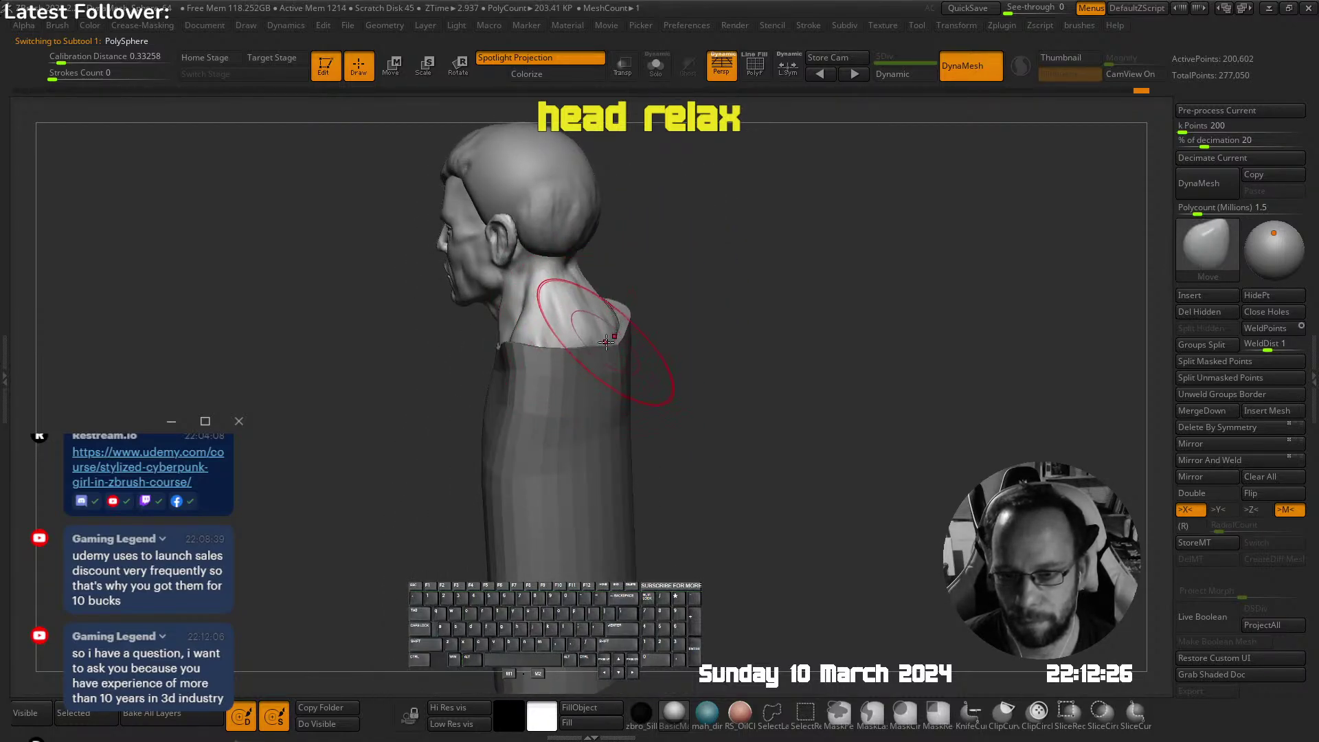
{"action": "left_click_drag", "start_coordinate": [614, 350], "coordinate": [612, 344]}
{"action": "right_click_drag", "start_coordinate": [613, 344], "coordinate": [583, 282]}
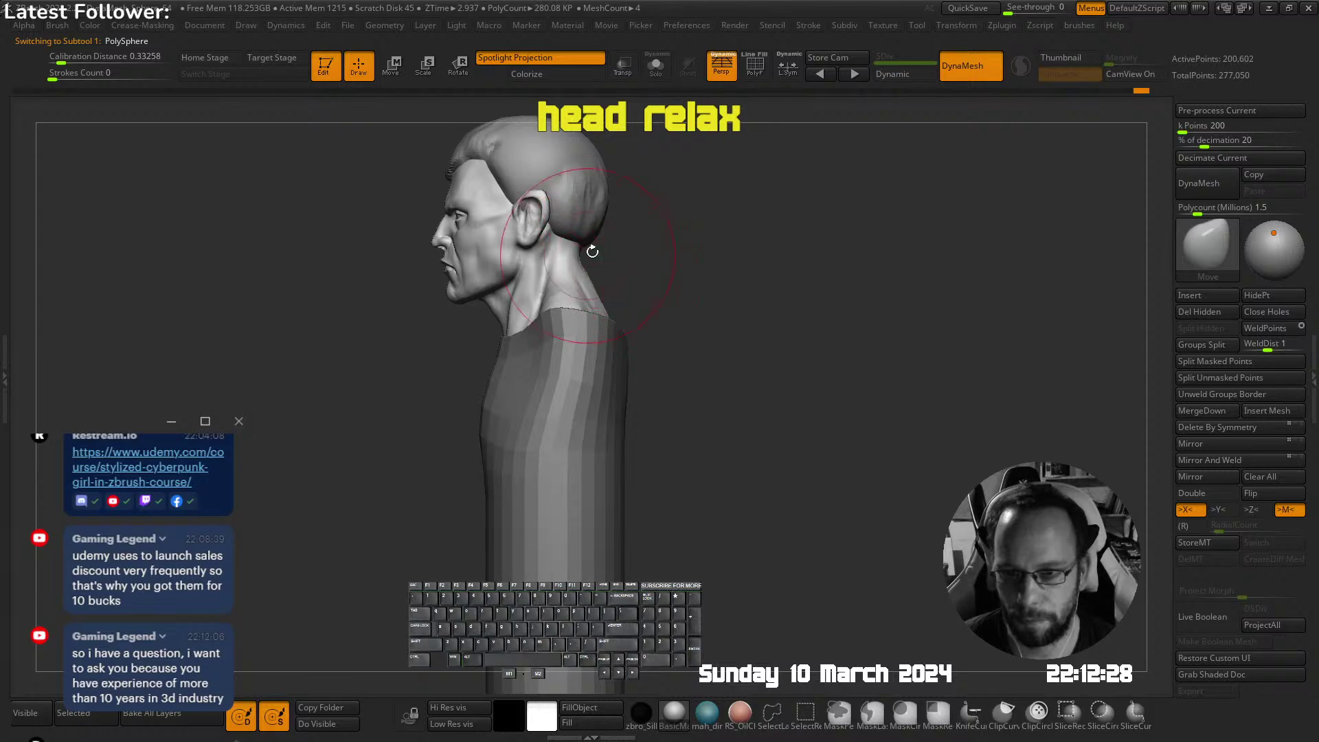
Refine the side of the neck below the ear with the U_buildup brush and smooth the muscle transitions
{"action": "key", "text": "s"}
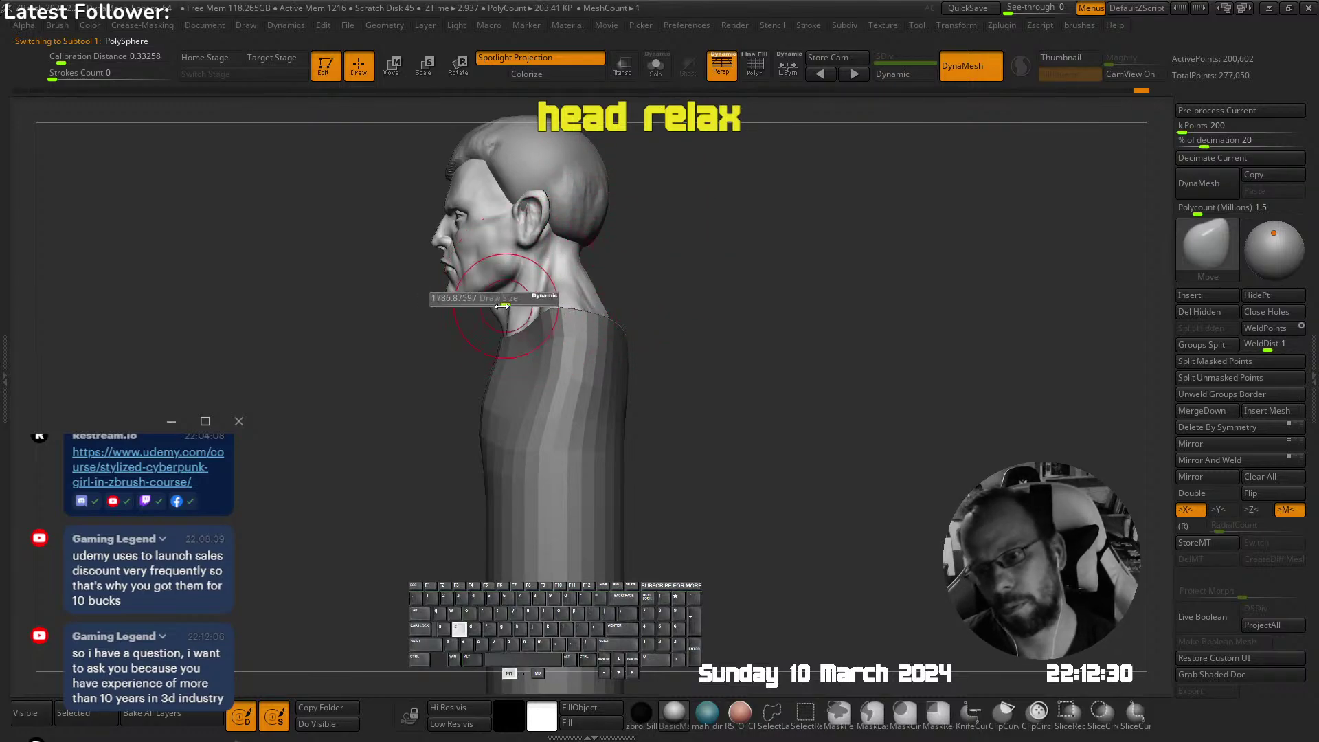
{"action": "left_click", "coordinate": [506, 303]}
{"action": "right_click_drag", "start_coordinate": [519, 295], "coordinate": [539, 300]}
{"action": "key", "text": "shift+Tab"}
{"action": "left_click", "coordinate": [467, 298]}
{"action": "right_click_drag", "start_coordinate": [540, 300], "coordinate": [527, 298]}
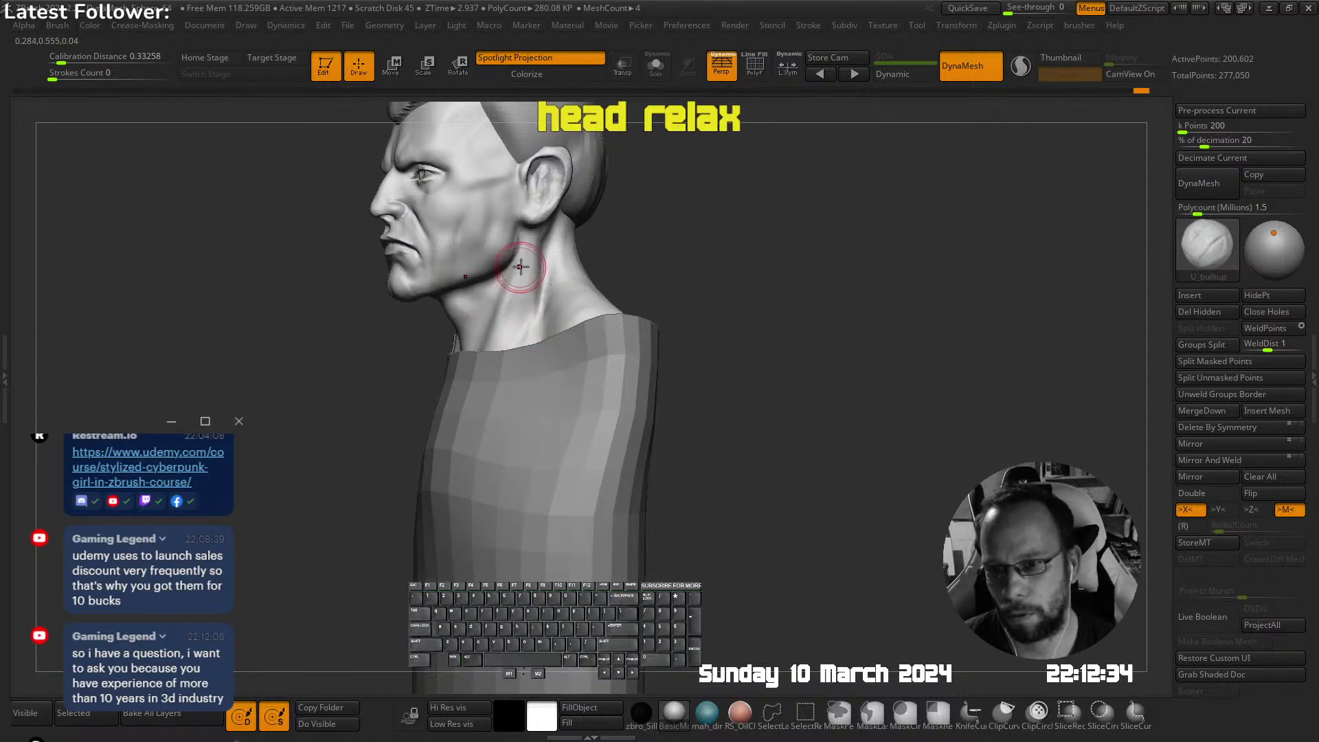
{"action": "left_click_drag", "start_coordinate": [485, 364], "coordinate": [508, 303], "text": "shift"}
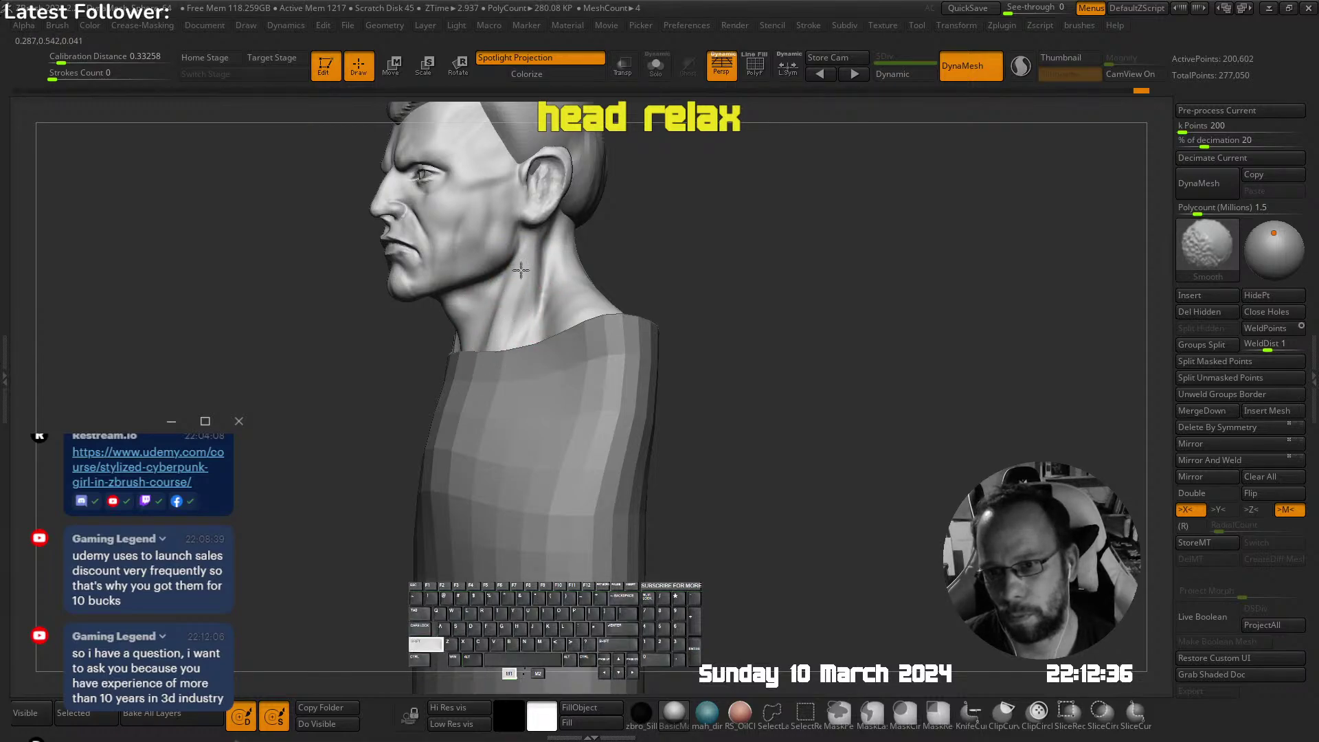
{"action": "mouse_move", "coordinate": [521, 270]}
{"action": "right_mouse_down"}
{"action": "mouse_move", "coordinate": [565, 245]}
{"action": "mouse_move", "coordinate": [564, 322]}
{"action": "mouse_move", "coordinate": [553, 287]}
{"action": "right_mouse_up"}
Undo the last stroke on the face and smooth the area directly beneath the nose
{"action": "right_click_drag", "start_coordinate": [548, 223], "coordinate": [590, 271], "text": "ctrl"}
{"action": "key", "text": "s"}
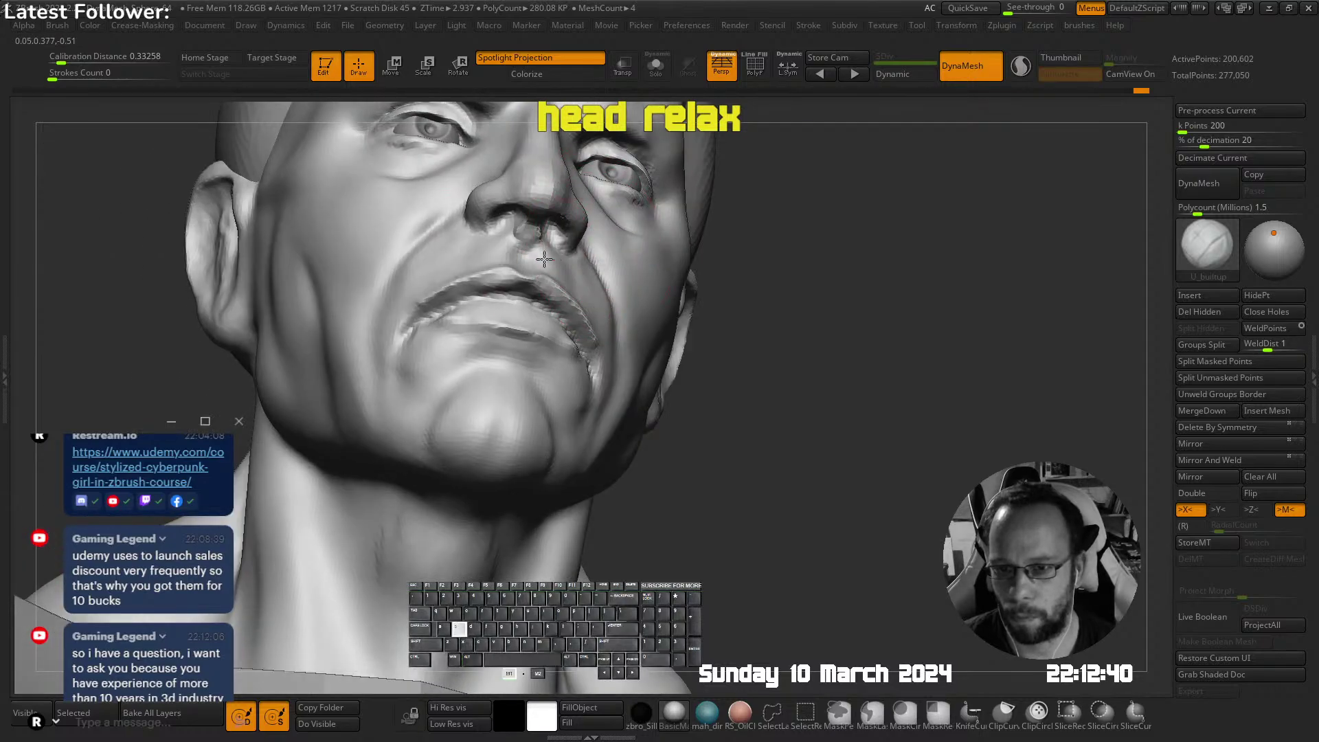
{"action": "key", "text": "ctrl+z"}
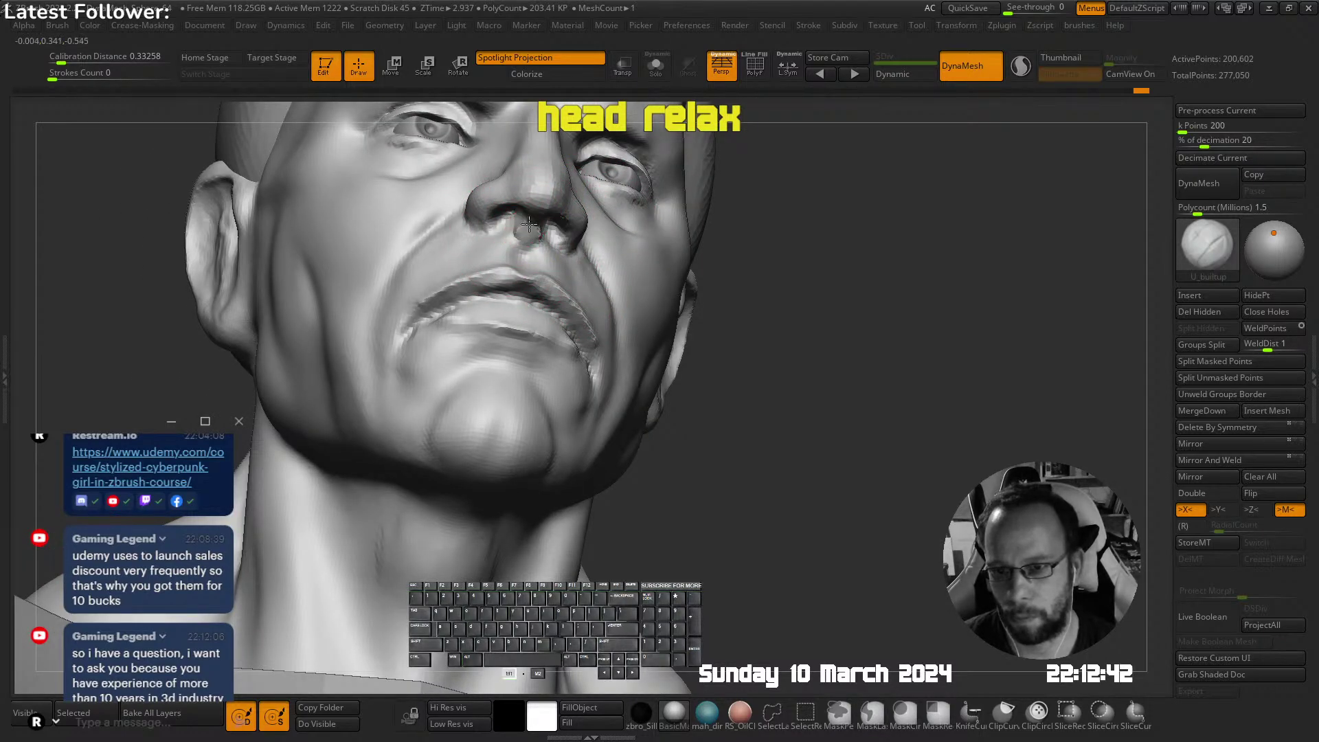
{"action": "left_click_drag", "start_coordinate": [529, 224], "coordinate": [527, 234], "text": "shift"}
{"action": "mouse_move", "coordinate": [527, 234]}
{"action": "right_mouse_down", "text": "ctrl"}
{"action": "mouse_move", "coordinate": [584, 183]}
{"action": "mouse_move", "coordinate": [639, 199]}
{"action": "mouse_move", "coordinate": [710, 261]}
{"action": "right_mouse_up", "text": "ctrl"}
Select the torso cylinder, build up its chest and side planes, and smooth the rear shoulder edge
{"action": "left_click", "coordinate": [649, 332], "text": "alt"}
{"action": "right_click_drag", "start_coordinate": [703, 333], "coordinate": [688, 371], "text": "ctrl"}
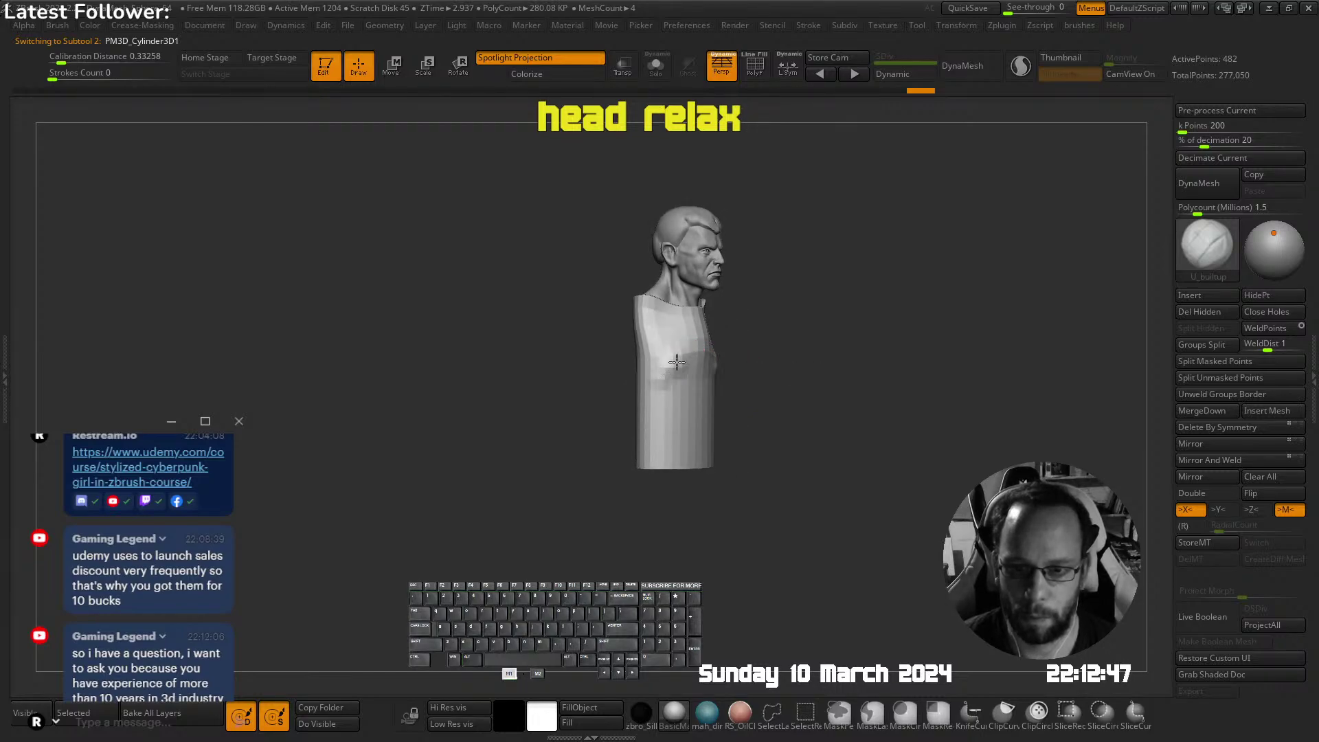
{"action": "left_click_drag", "start_coordinate": [697, 345], "coordinate": [680, 364]}
{"action": "right_click_drag", "start_coordinate": [714, 340], "coordinate": [616, 343]}
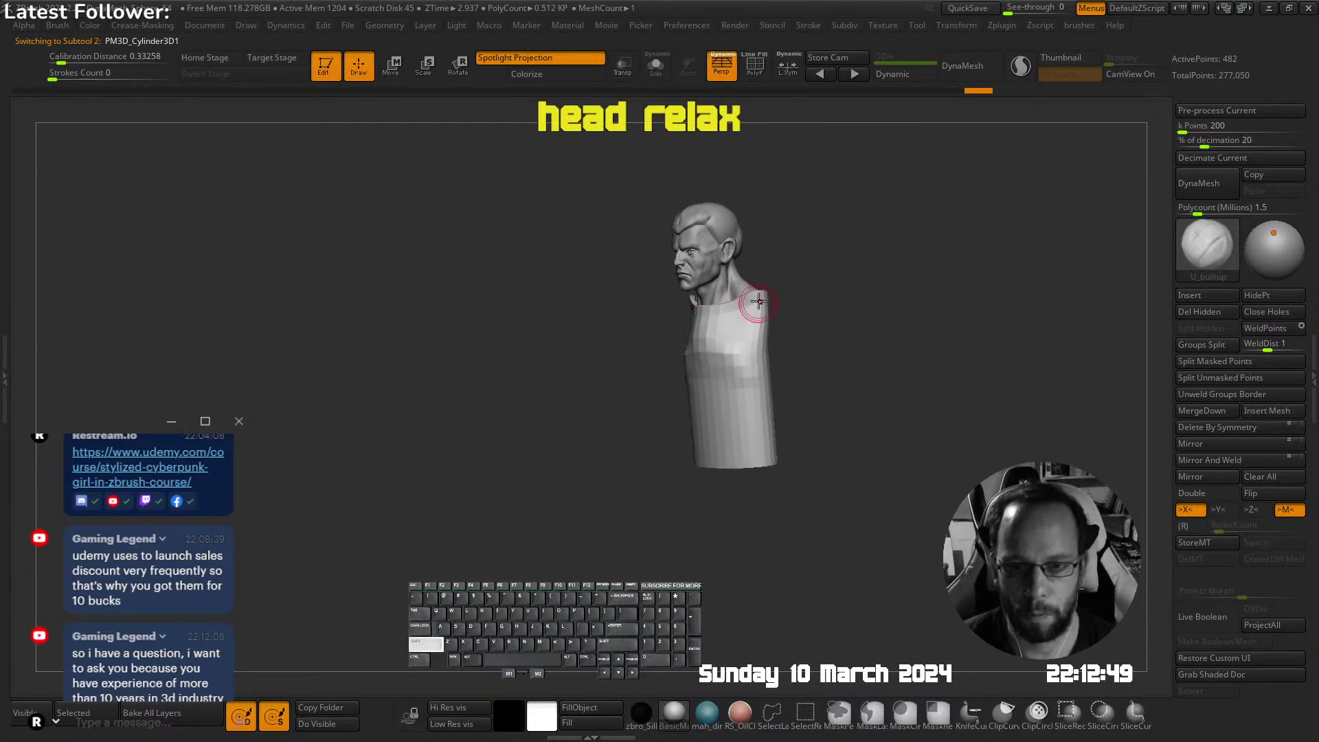
{"action": "left_click_drag", "start_coordinate": [755, 303], "coordinate": [739, 300], "text": "shift"}
{"action": "mouse_move", "coordinate": [756, 280]}
{"action": "right_mouse_down"}
{"action": "mouse_move", "coordinate": [743, 272]}
{"action": "mouse_move", "coordinate": [734, 300]}
{"action": "right_mouse_up"}
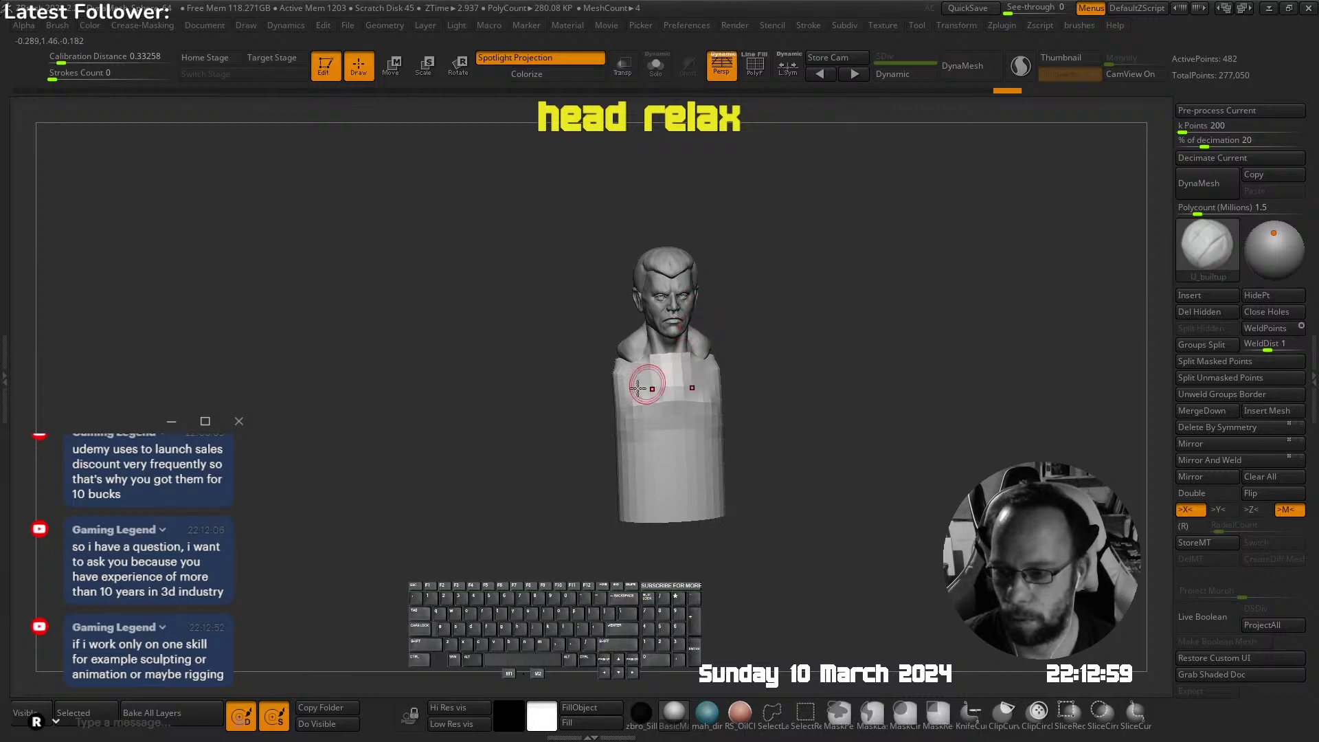
Fit the torso's side and rear rim around the bust's shoulders with the Move brush and smooth the edge
{"action": "right_click_drag", "start_coordinate": [637, 388], "coordinate": [633, 369], "text": "ctrl"}
{"action": "key", "text": "space"}
{"action": "left_click", "coordinate": [557, 237]}
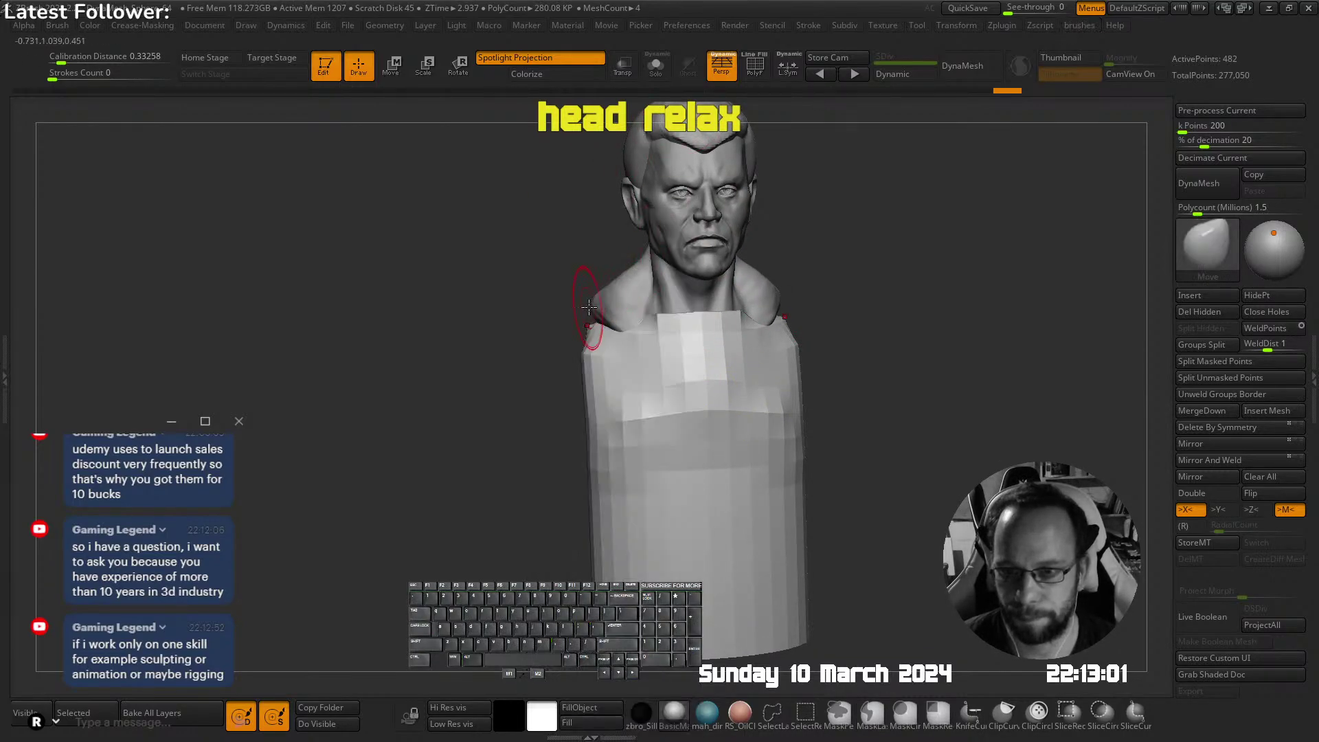
{"action": "left_click_drag", "start_coordinate": [592, 287], "coordinate": [593, 287]}
{"action": "right_click_drag", "start_coordinate": [593, 288], "coordinate": [646, 302]}
{"action": "left_click_drag", "start_coordinate": [619, 307], "coordinate": [616, 297]}
{"action": "right_click_drag", "start_coordinate": [605, 299], "coordinate": [626, 300]}
{"action": "mouse_move", "coordinate": [575, 300]}
{"action": "left_mouse_down", "text": "shift"}
{"action": "mouse_move", "coordinate": [526, 311]}
{"action": "mouse_move", "coordinate": [542, 309]}
{"action": "left_mouse_up", "text": "shift"}
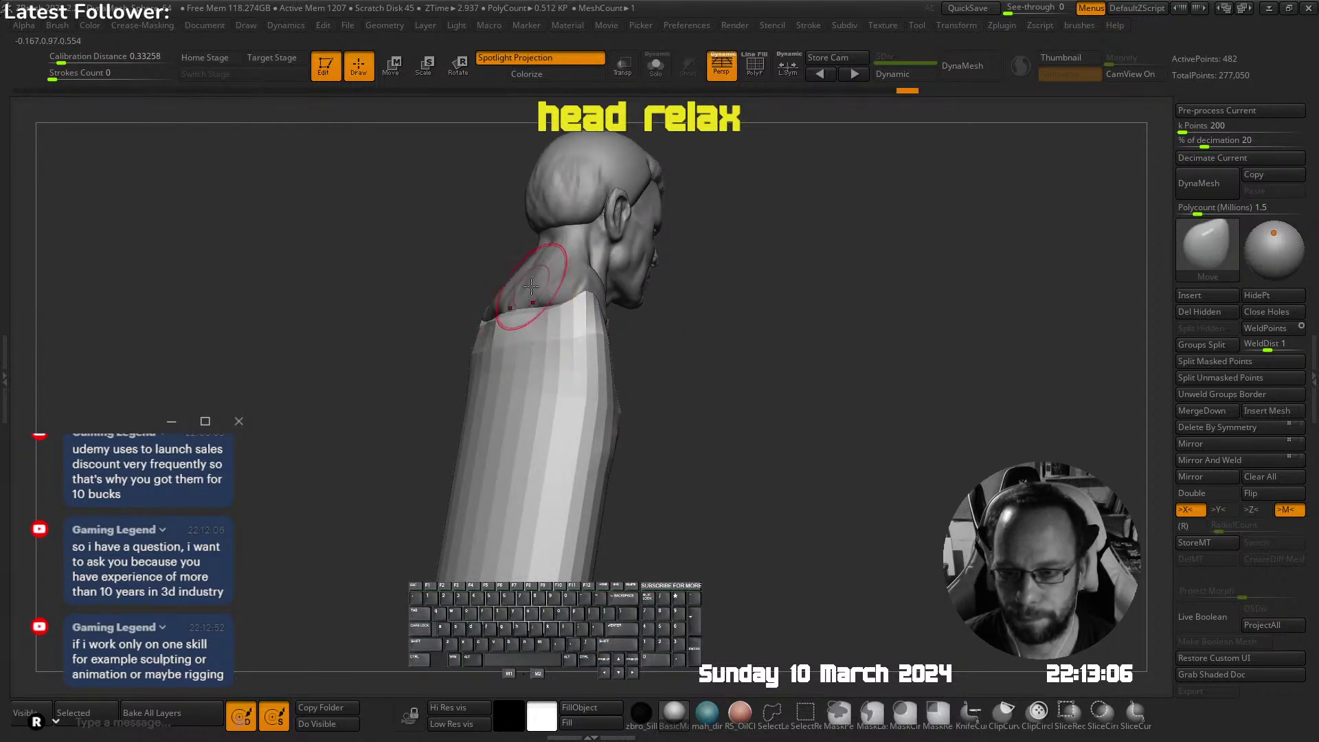
{"action": "right_click_drag", "start_coordinate": [531, 286], "coordinate": [606, 274]}
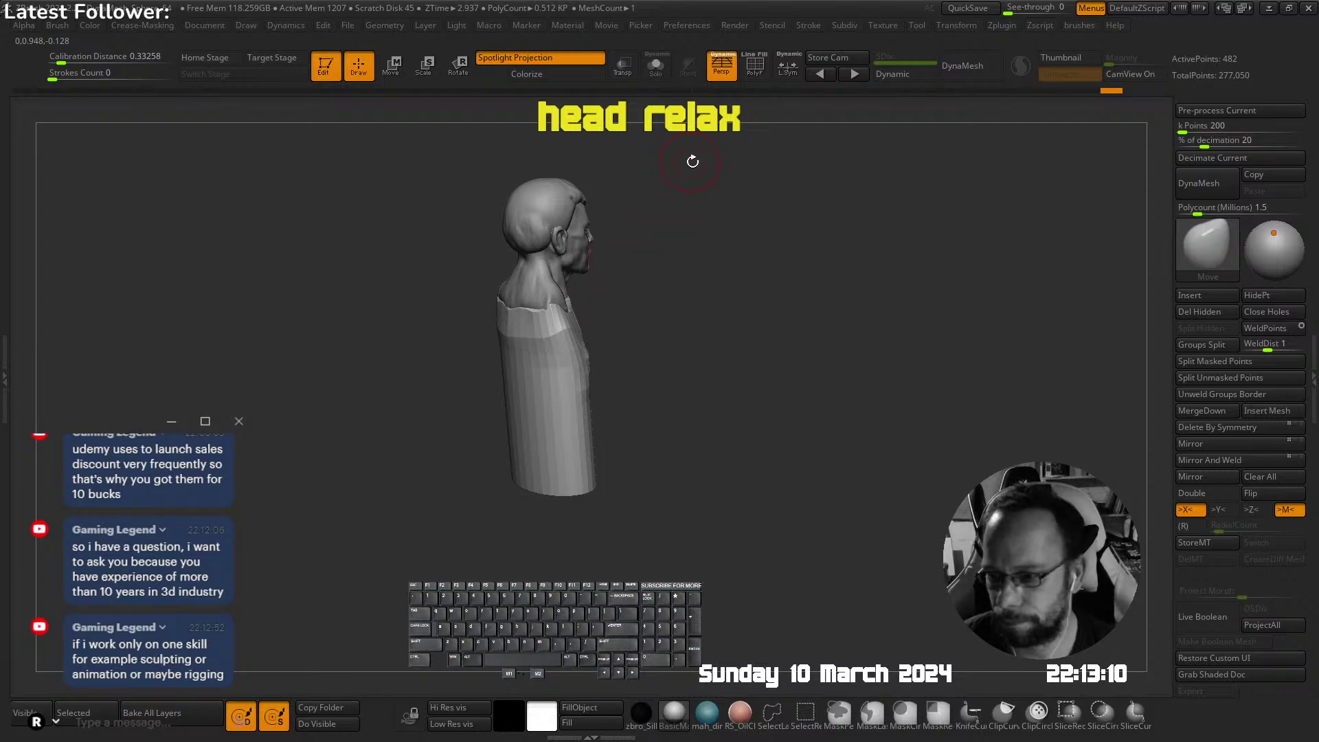
Shape the torso's front and side rim along the base of the neck and the shoulders
{"action": "right_click_drag", "start_coordinate": [709, 266], "coordinate": [598, 266]}
{"action": "key", "text": "shift+Tab"}
{"action": "left_click", "coordinate": [633, 246]}
{"action": "mouse_move", "coordinate": [604, 220]}
{"action": "right_mouse_down", "text": "ctrl"}
{"action": "mouse_move", "coordinate": [577, 283]}
{"action": "mouse_move", "coordinate": [638, 292]}
{"action": "right_mouse_up", "text": "ctrl"}
{"action": "mouse_move", "coordinate": [546, 293]}
{"action": "right_mouse_down"}
{"action": "mouse_move", "coordinate": [558, 295]}
{"action": "mouse_move", "coordinate": [548, 315]}
{"action": "mouse_move", "coordinate": [566, 292]}
{"action": "right_mouse_up"}
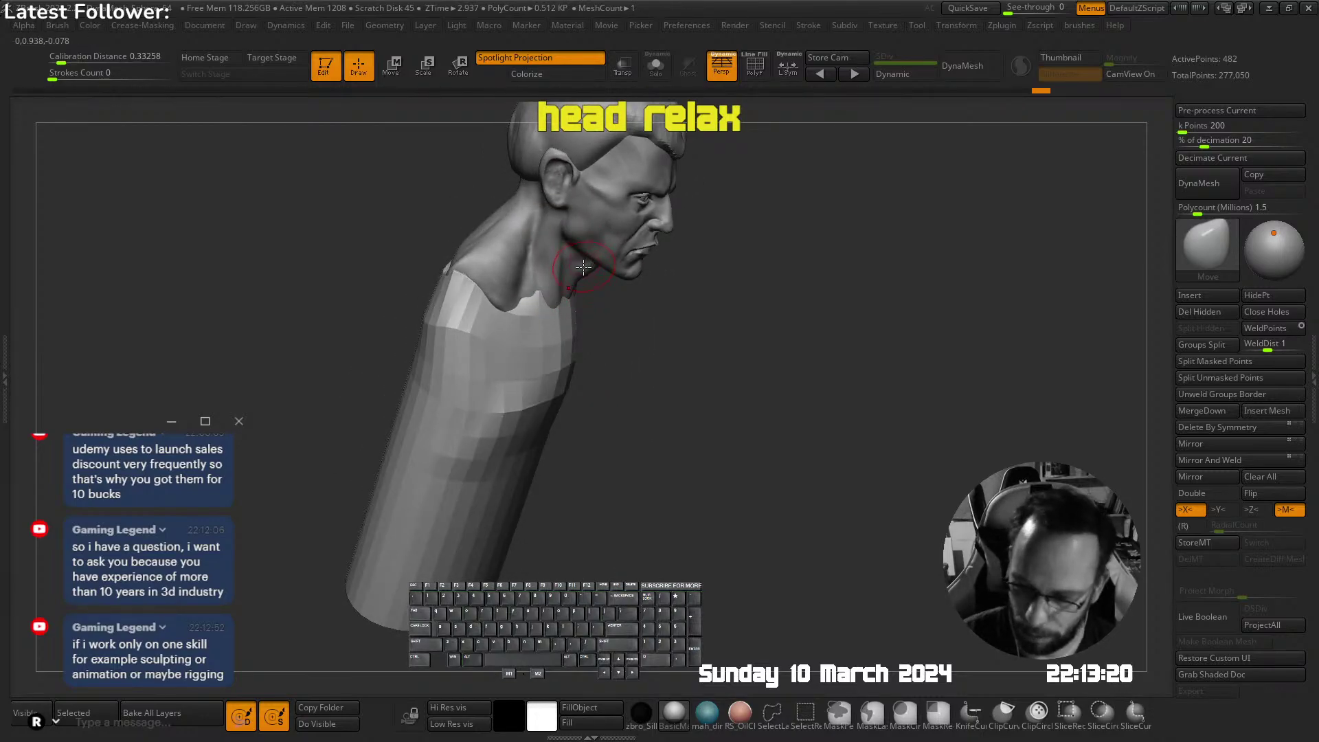
{"action": "right_click_drag", "start_coordinate": [616, 265], "coordinate": [543, 273]}
Enlarge the Move brush and pull both sides of the torso inward to form a waist
{"action": "right_click_drag", "start_coordinate": [689, 312], "coordinate": [653, 324], "text": "ctrl"}
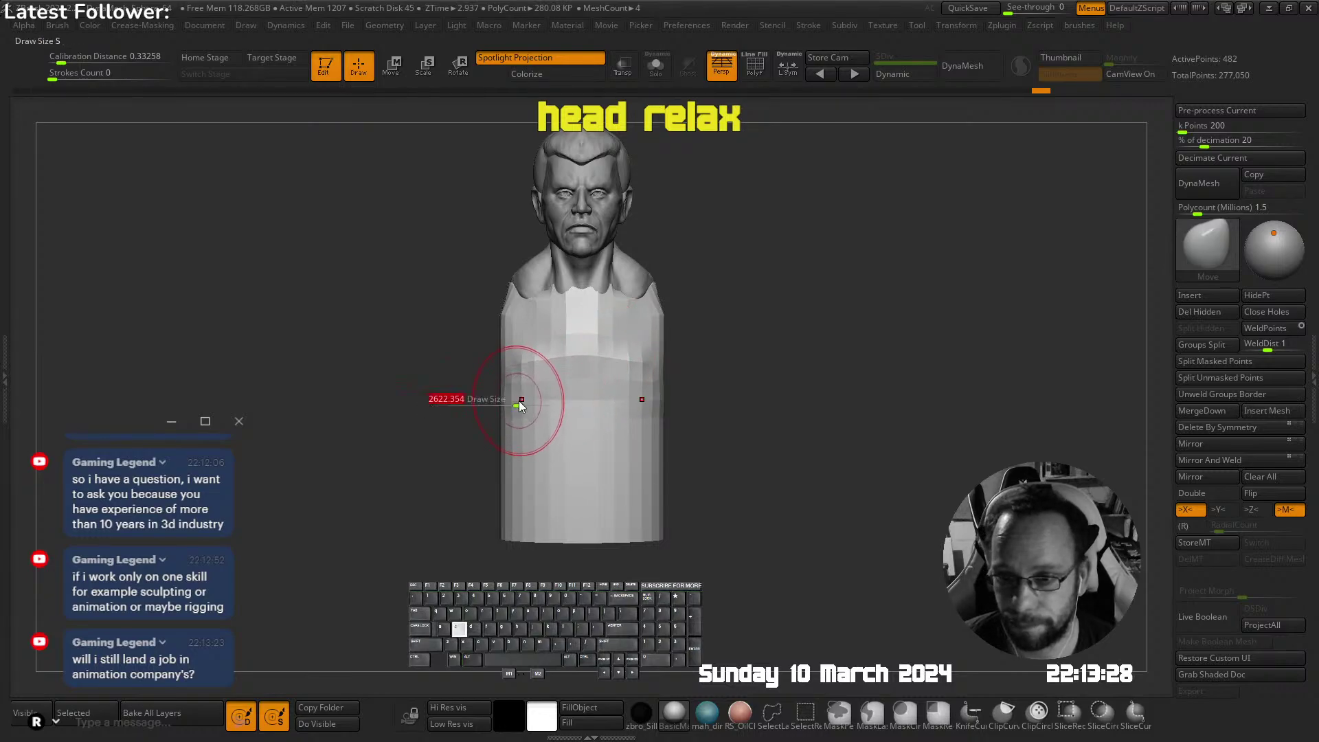
{"action": "left_click_drag", "start_coordinate": [519, 405], "coordinate": [519, 419]}
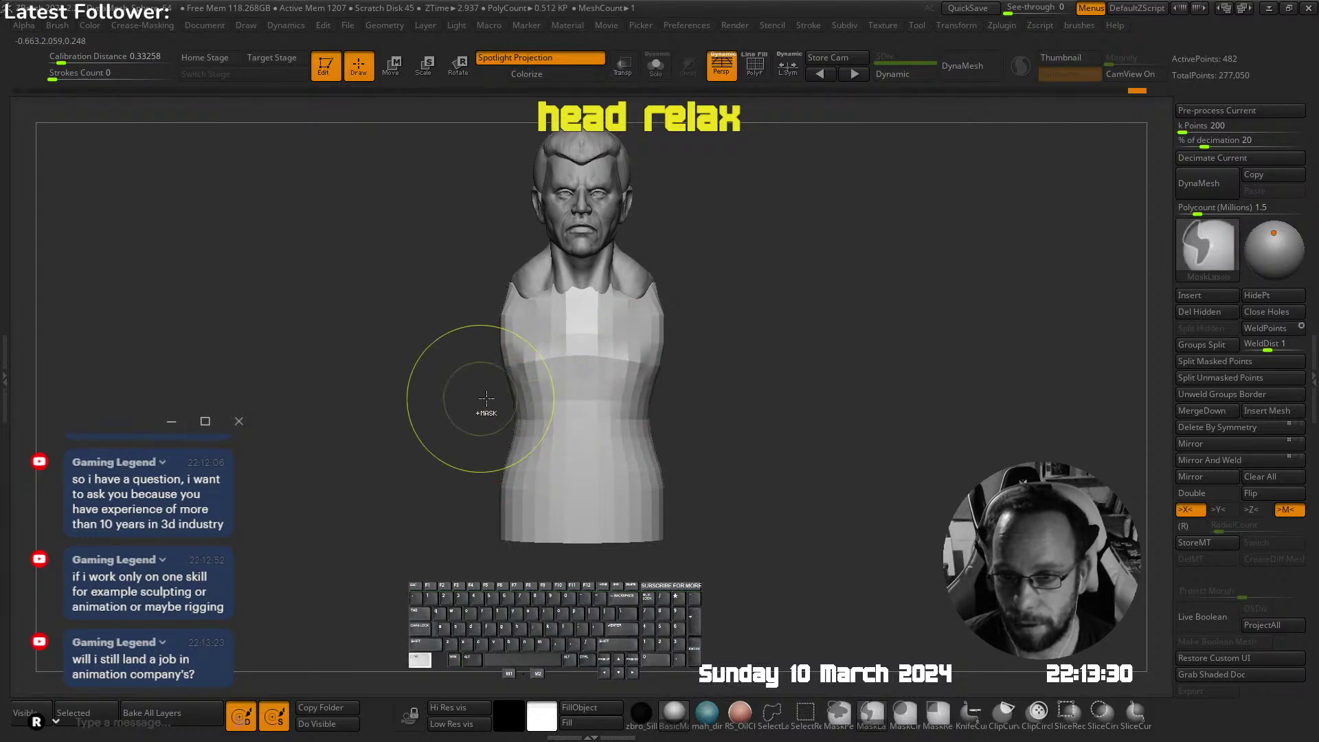
{"action": "right_click_drag", "start_coordinate": [486, 399], "coordinate": [673, 331]}
{"action": "mouse_move", "coordinate": [584, 370]}
{"action": "right_mouse_down"}
{"action": "mouse_move", "coordinate": [618, 369]}
{"action": "mouse_move", "coordinate": [596, 379]}
{"action": "right_mouse_up"}
{"action": "mouse_move", "coordinate": [641, 424]}
{"action": "right_mouse_down"}
{"action": "mouse_move", "coordinate": [648, 369]}
{"action": "mouse_move", "coordinate": [572, 333]}
{"action": "mouse_move", "coordinate": [572, 292]}
{"action": "mouse_move", "coordinate": [520, 313]}
{"action": "mouse_move", "coordinate": [582, 303]}
{"action": "mouse_move", "coordinate": [532, 299]}
{"action": "mouse_move", "coordinate": [604, 241]}
{"action": "right_mouse_up"}
{"action": "key", "text": "s"}
{"action": "key", "text": "s"}
{"action": "mouse_move", "coordinate": [605, 241]}
{"action": "right_mouse_down"}
{"action": "mouse_move", "coordinate": [614, 285]}
{"action": "mouse_move", "coordinate": [719, 184]}
{"action": "right_mouse_up"}
Switch to the U_buildup brush and refine the torso's upper chest and shoulder edges
{"action": "key", "text": "Tab"}
{"action": "left_click", "coordinate": [669, 259]}
{"action": "key", "text": "s"}
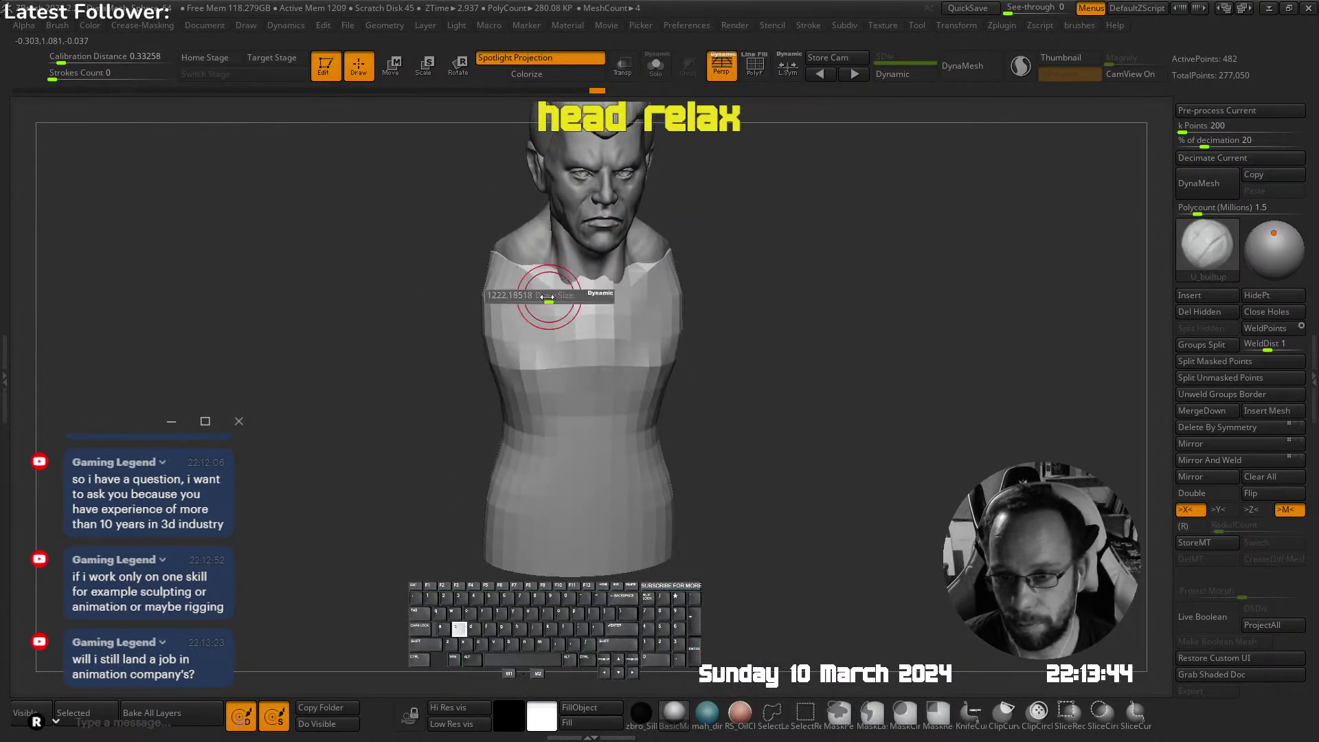
{"action": "mouse_move", "coordinate": [512, 277]}
{"action": "right_mouse_down"}
{"action": "mouse_move", "coordinate": [590, 329]}
{"action": "mouse_move", "coordinate": [607, 280]}
{"action": "mouse_move", "coordinate": [579, 308]}
{"action": "mouse_move", "coordinate": [696, 198]}
{"action": "right_mouse_up"}
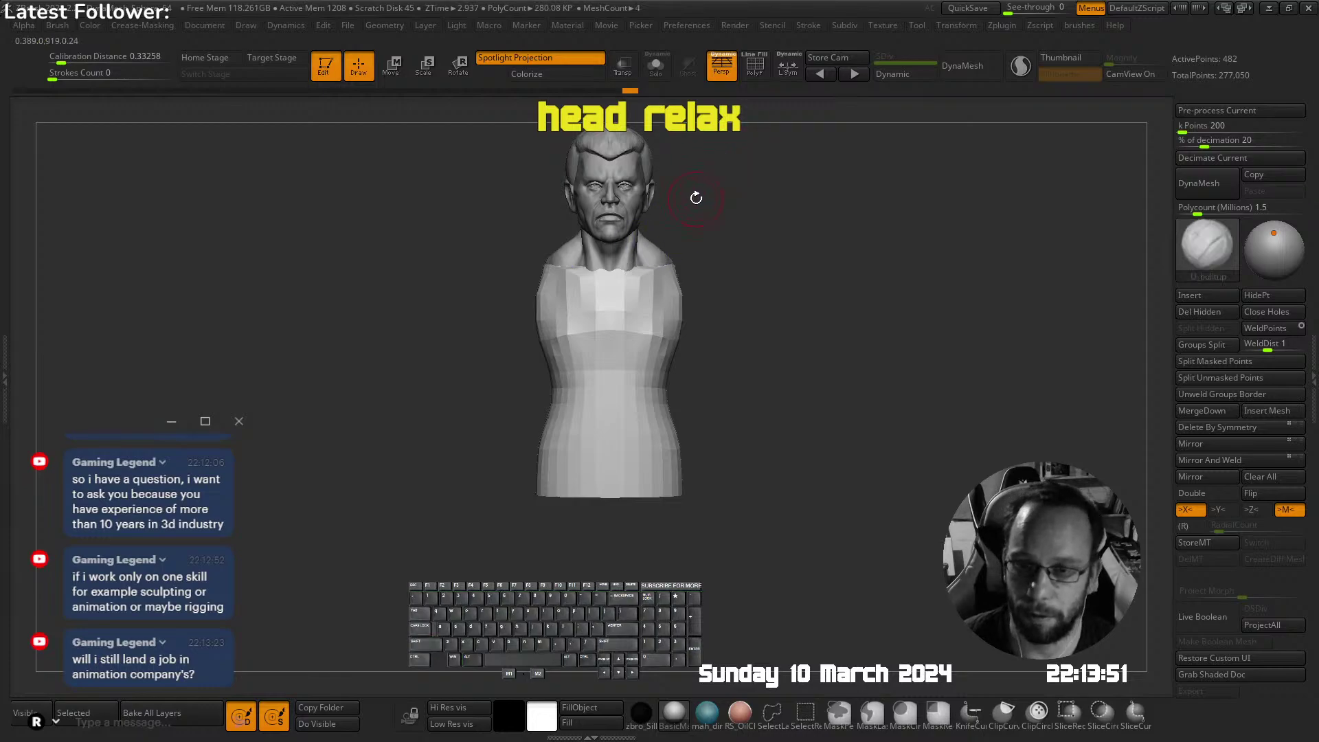
{"action": "right_click_drag", "start_coordinate": [715, 264], "coordinate": [642, 303]}
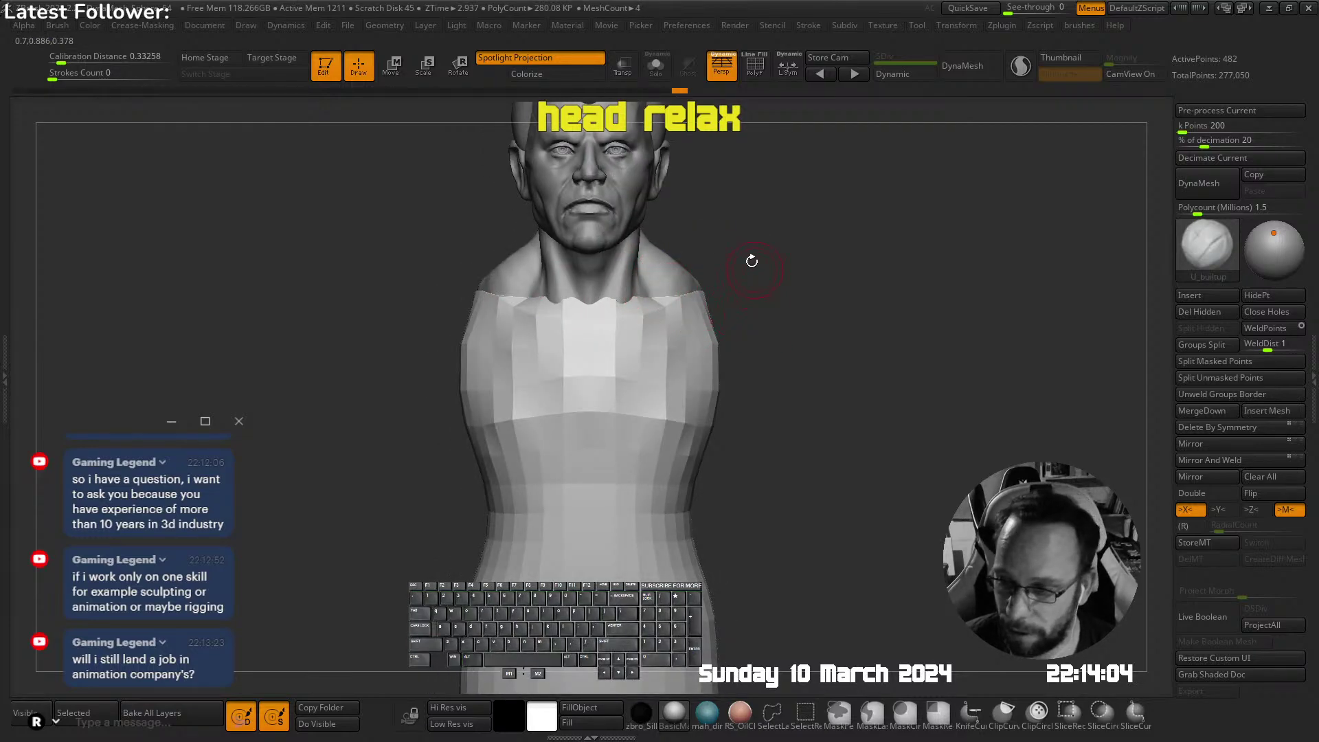
Raise the torso's rear rim over the upper back with the Move brush
{"action": "mouse_move", "coordinate": [752, 261]}
{"action": "right_mouse_down"}
{"action": "mouse_move", "coordinate": [638, 314]}
{"action": "mouse_move", "coordinate": [632, 297]}
{"action": "mouse_move", "coordinate": [671, 259]}
{"action": "mouse_move", "coordinate": [620, 289]}
{"action": "right_mouse_up"}
{"action": "key", "text": "b"}
{"action": "key", "text": "m"}
{"action": "key", "text": "v"}
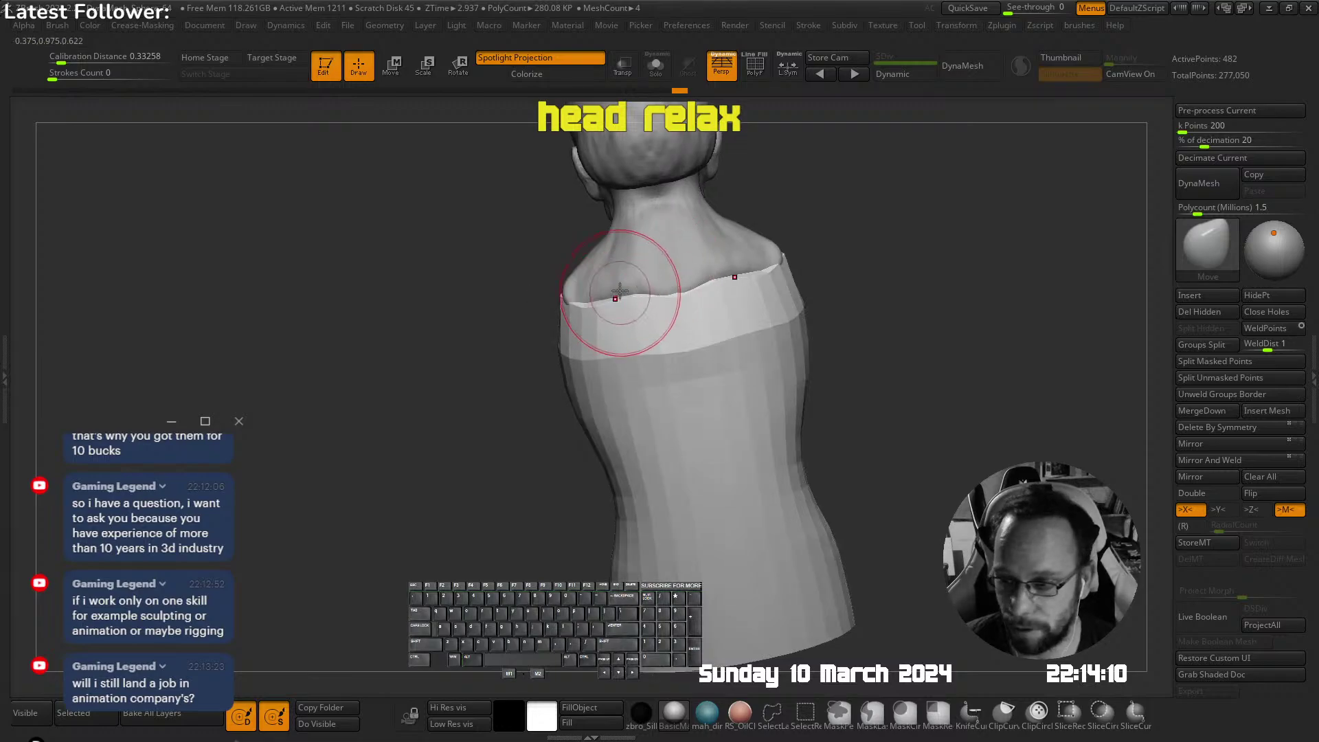
{"action": "left_click_drag", "start_coordinate": [601, 305], "coordinate": [604, 296]}
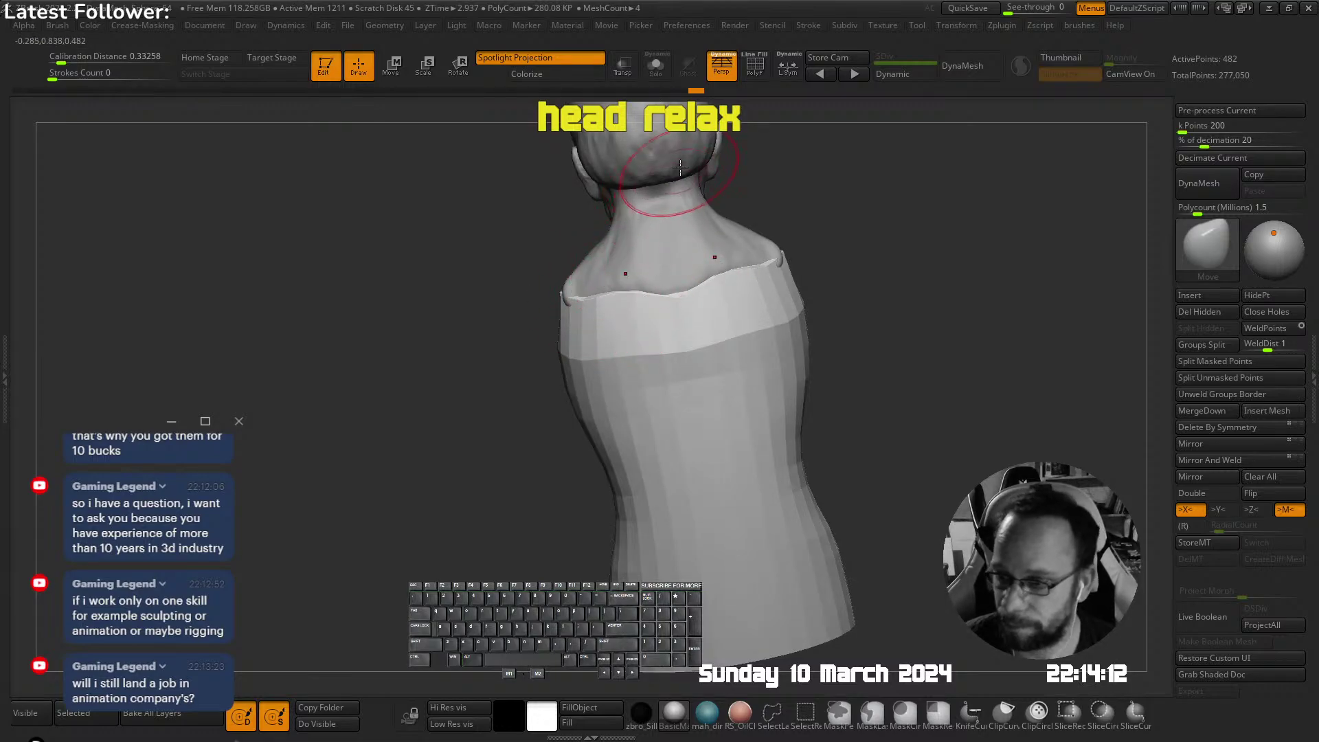
{"action": "right_click_drag", "start_coordinate": [678, 250], "coordinate": [715, 337]}
Isolate the torso to pull its open upper rim inward, and fit it around the neck with the bust shown again
{"action": "right_click_drag", "start_coordinate": [714, 337], "coordinate": [762, 357]}
{"action": "key", "text": "alt+s"}
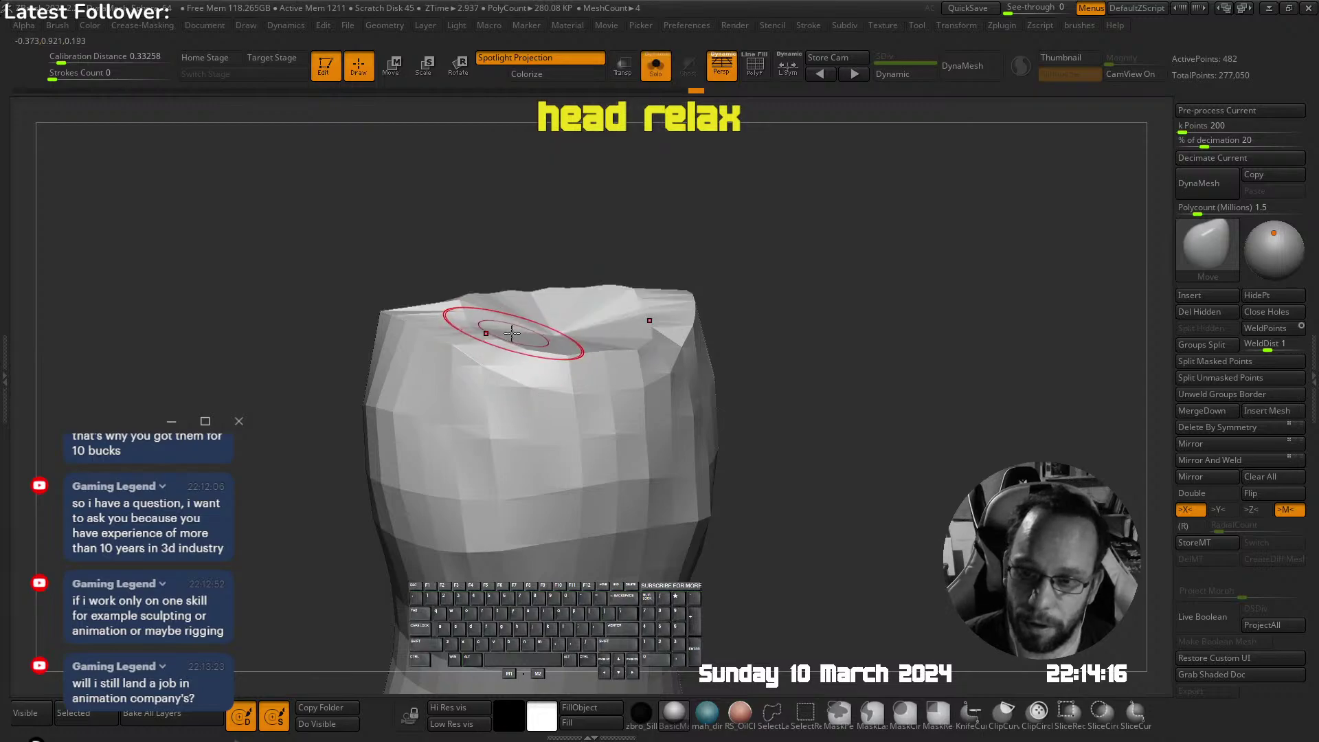
{"action": "mouse_move", "coordinate": [512, 333]}
{"action": "left_mouse_down"}
{"action": "mouse_move", "coordinate": [506, 312]}
{"action": "mouse_move", "coordinate": [519, 318]}
{"action": "mouse_move", "coordinate": [554, 294]}
{"action": "left_mouse_up"}
{"action": "key", "text": "alt+s"}
{"action": "key", "text": "alt+s"}
{"action": "key", "text": "alt+s"}
{"action": "key", "text": "alt+s"}
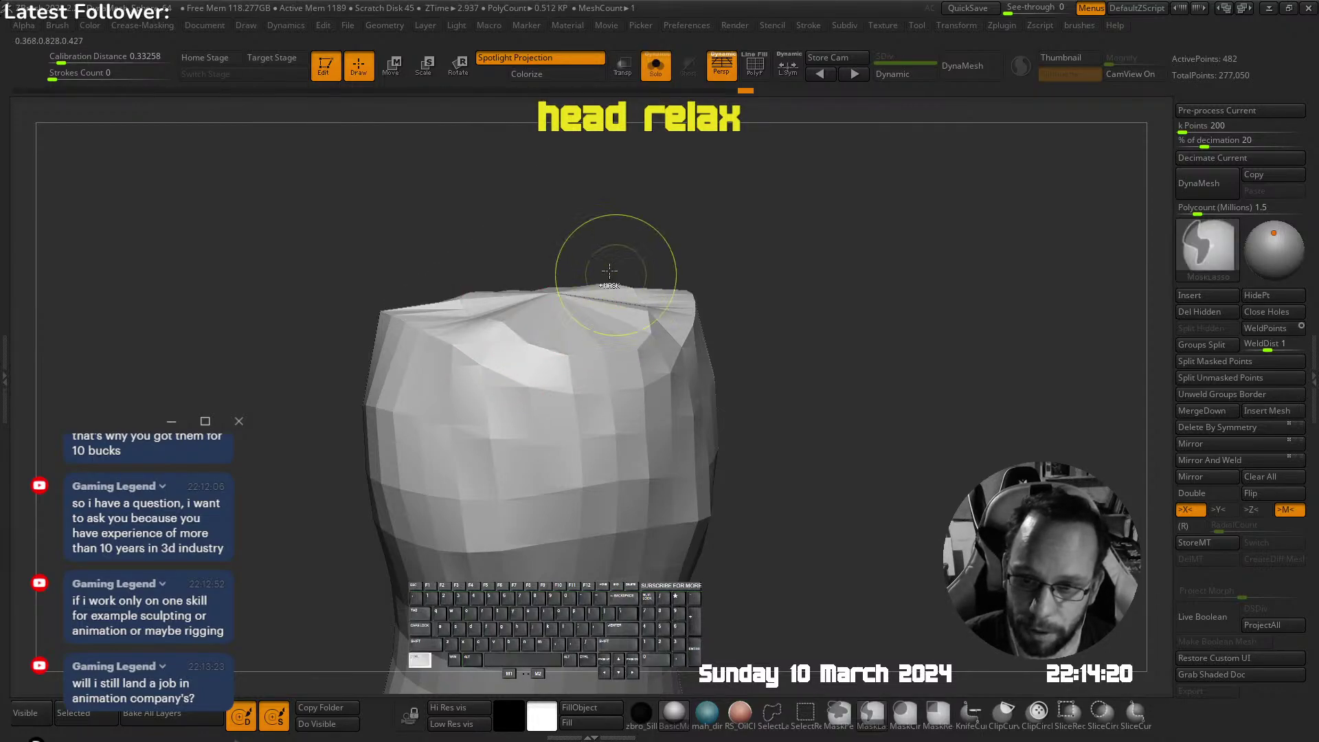
{"action": "key", "text": "alt+s"}
{"action": "right_click_drag", "start_coordinate": [609, 270], "coordinate": [605, 323], "text": "ctrl"}
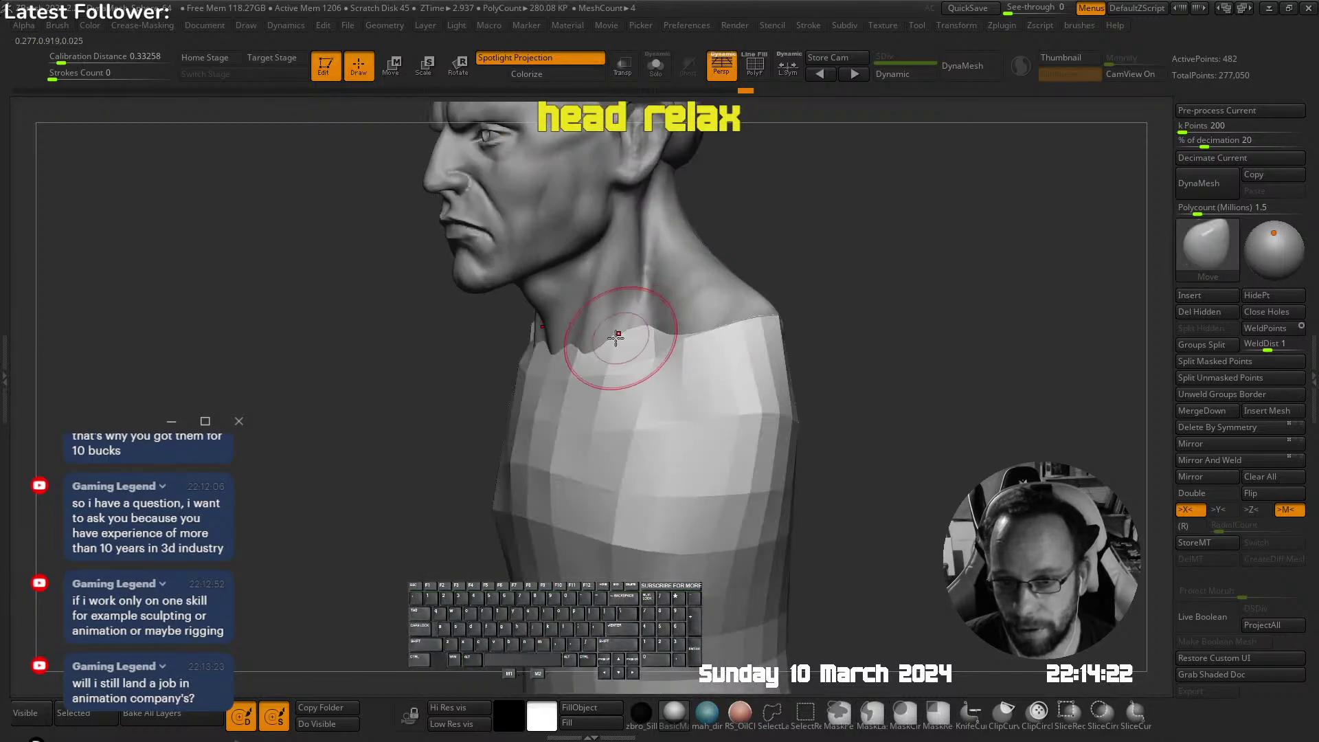
{"action": "left_click_drag", "start_coordinate": [623, 325], "coordinate": [653, 302]}
Choose the DamStandard brush with an adjusted size and work the torso's sides beneath the chest
{"action": "mouse_move", "coordinate": [676, 295]}
{"action": "right_mouse_down", "text": "ctrl"}
{"action": "mouse_move", "coordinate": [682, 197]}
{"action": "mouse_move", "coordinate": [715, 227]}
{"action": "right_mouse_up", "text": "ctrl"}
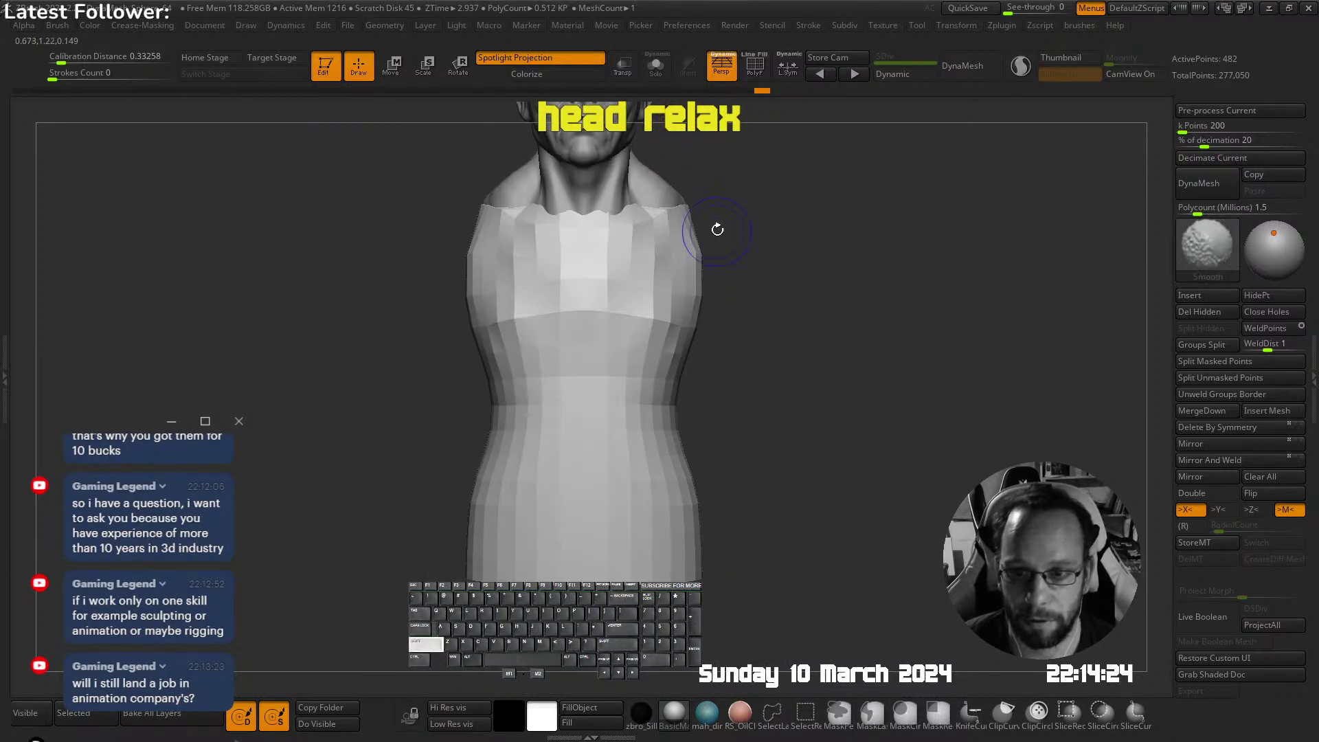
{"action": "key", "text": "space"}
{"action": "left_click", "coordinate": [643, 256]}
{"action": "key", "text": "s"}
{"action": "left_click_drag", "start_coordinate": [516, 341], "coordinate": [525, 341]}
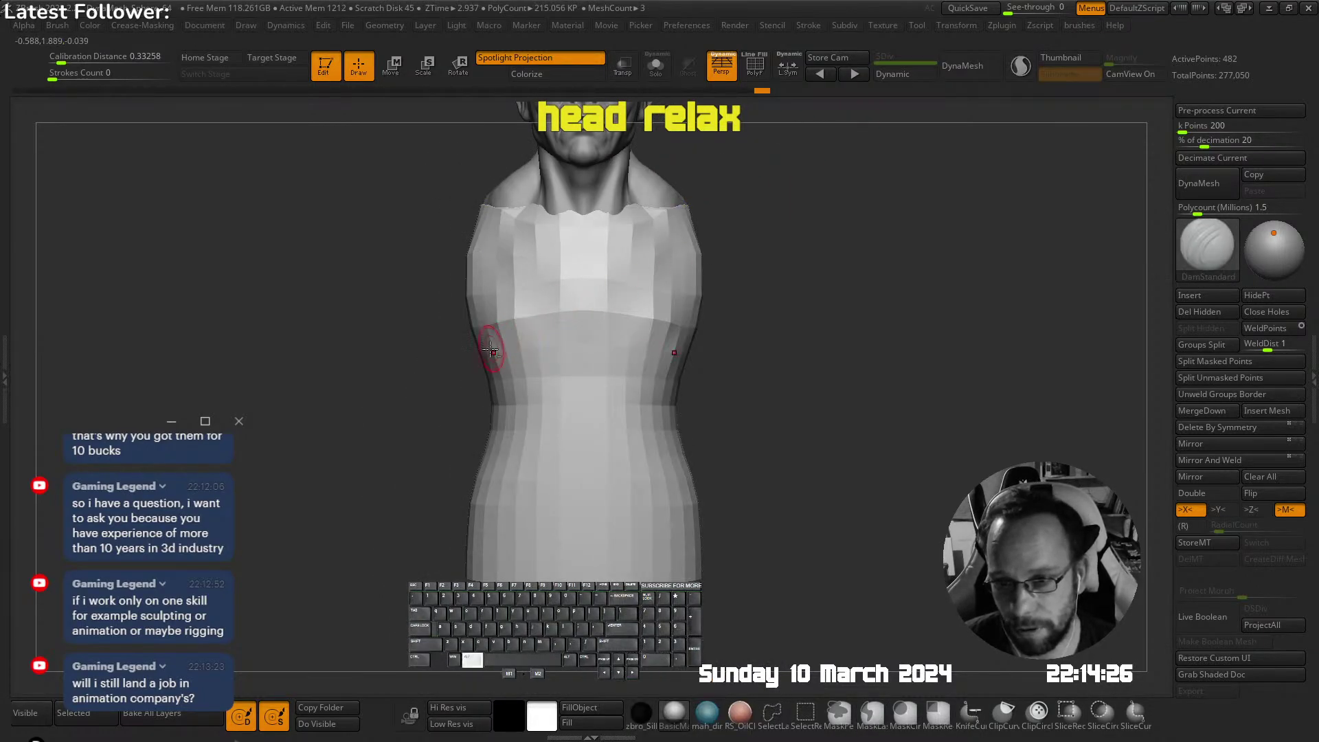
{"action": "right_click_drag", "start_coordinate": [510, 333], "coordinate": [562, 316]}
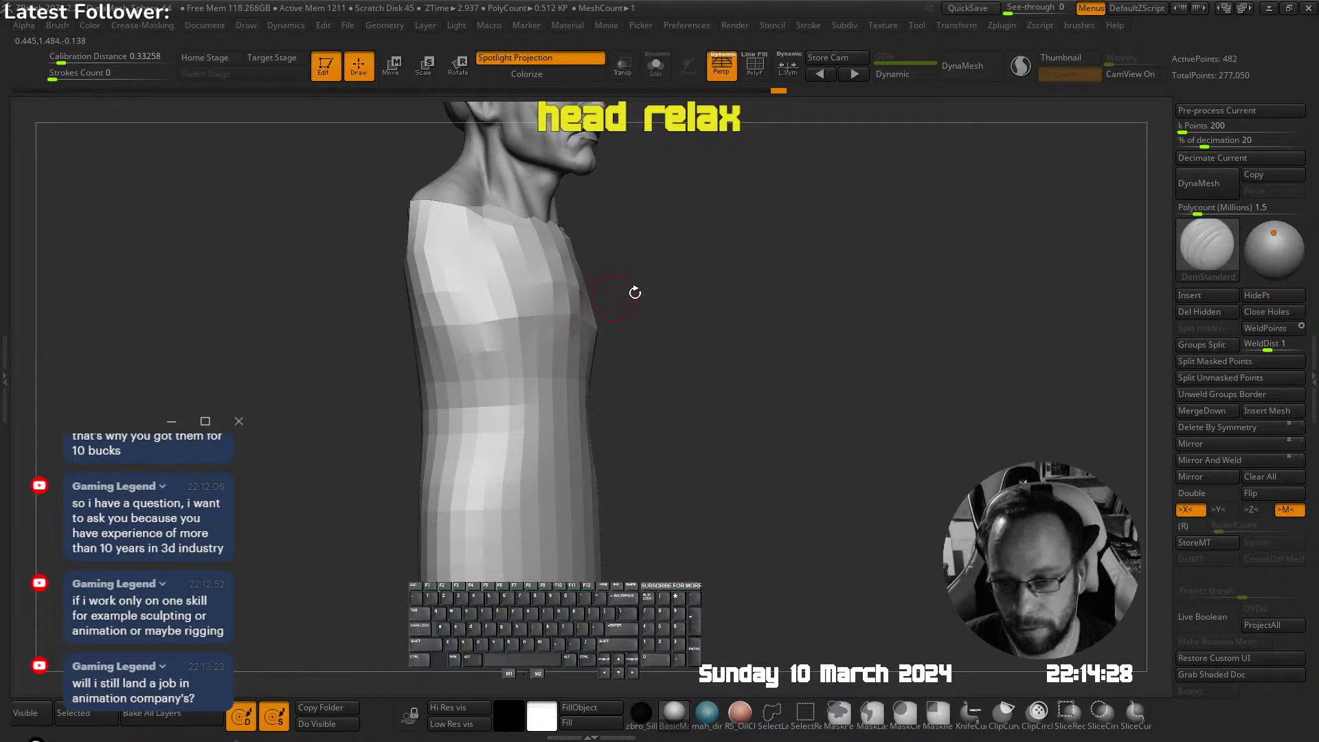
Switch to the U_buildup brush and shape the torso's upper back and shoulder areas
{"action": "right_click_drag", "start_coordinate": [635, 293], "coordinate": [622, 271], "text": "ctrl"}
{"action": "right_click_drag", "start_coordinate": [622, 272], "coordinate": [530, 266]}
{"action": "right_click_drag", "start_coordinate": [495, 309], "coordinate": [512, 275], "text": "ctrl"}
{"action": "mouse_move", "coordinate": [512, 275]}
{"action": "right_mouse_down", "text": "alt"}
{"action": "mouse_move", "coordinate": [557, 309]}
{"action": "mouse_move", "coordinate": [593, 300]}
{"action": "right_mouse_up", "text": "alt"}
{"action": "right_click_drag", "start_coordinate": [549, 299], "coordinate": [592, 299], "text": "alt"}
{"action": "key", "text": "space"}
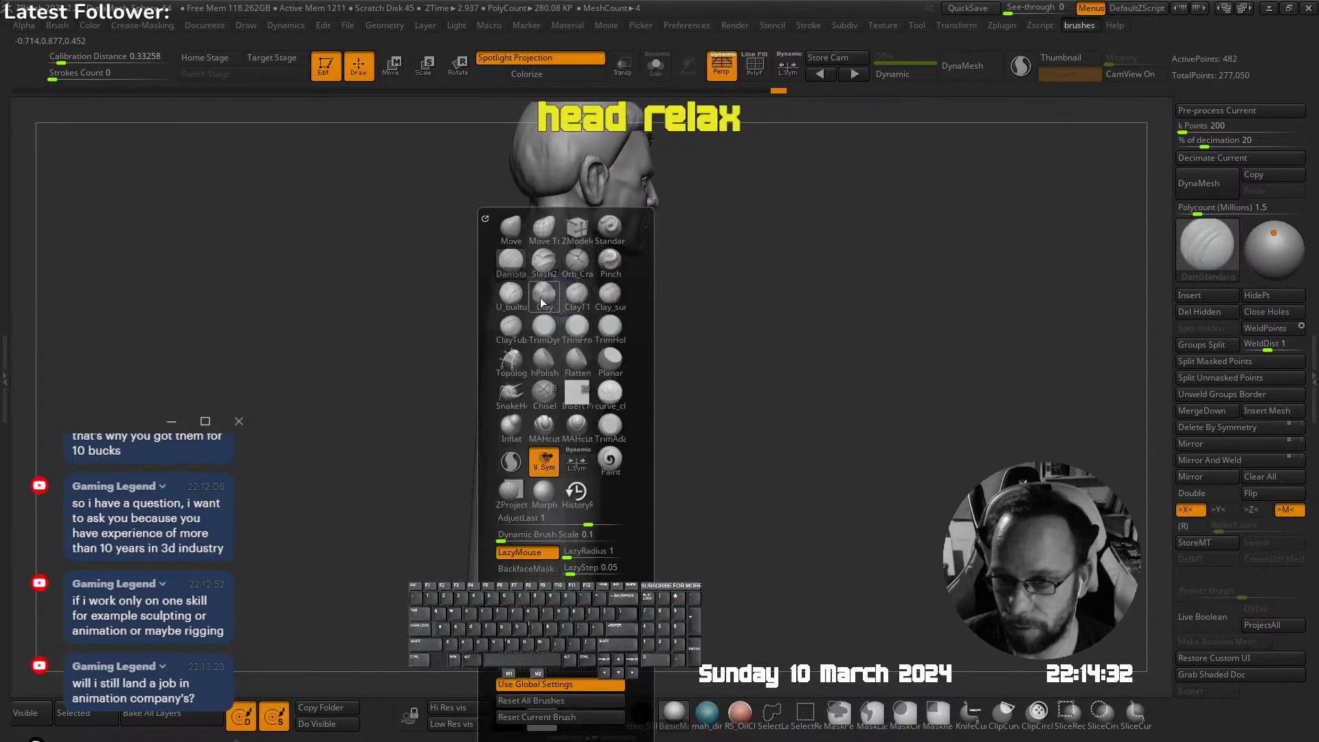
{"action": "left_click", "coordinate": [514, 297]}
{"action": "mouse_move", "coordinate": [482, 313]}
{"action": "right_mouse_down"}
{"action": "mouse_move", "coordinate": [529, 323]}
{"action": "mouse_move", "coordinate": [491, 324]}
{"action": "right_mouse_up"}
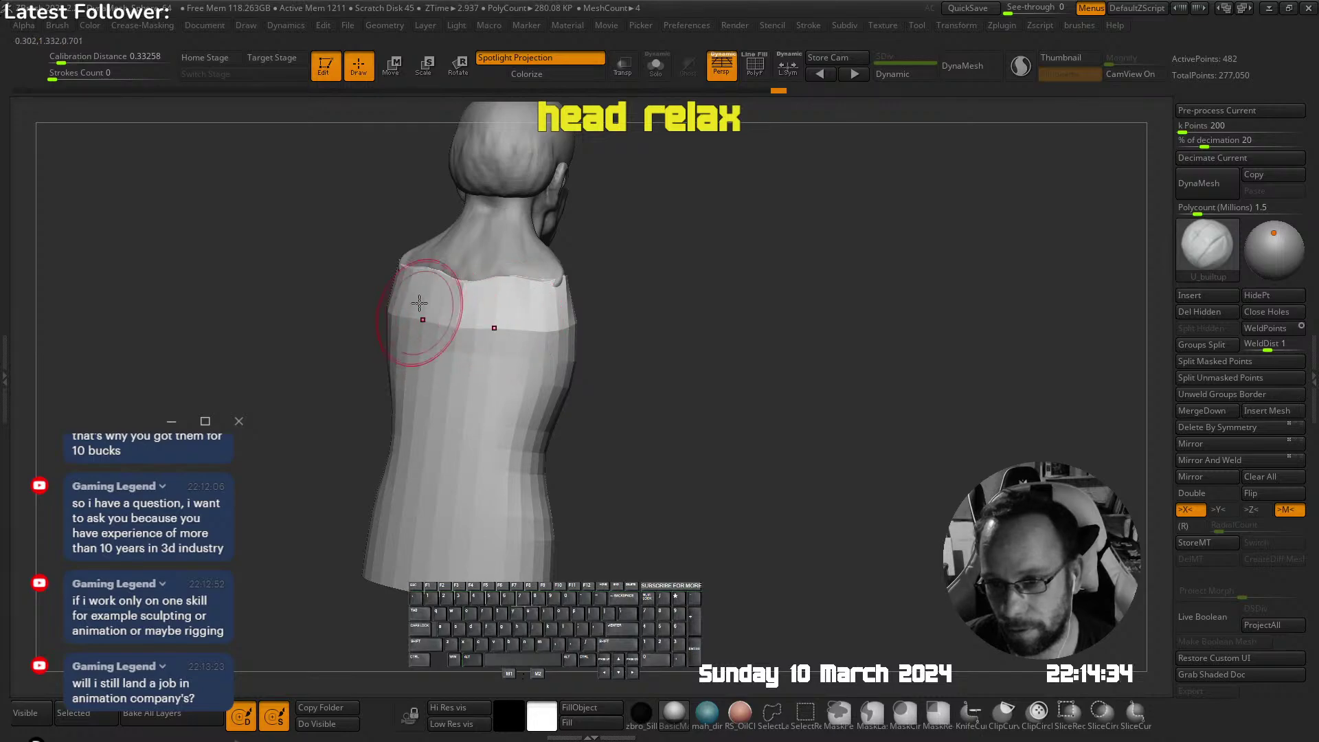
{"action": "mouse_move", "coordinate": [419, 303]}
{"action": "right_mouse_down"}
{"action": "mouse_move", "coordinate": [533, 306]}
{"action": "mouse_move", "coordinate": [515, 365]}
{"action": "right_mouse_up"}
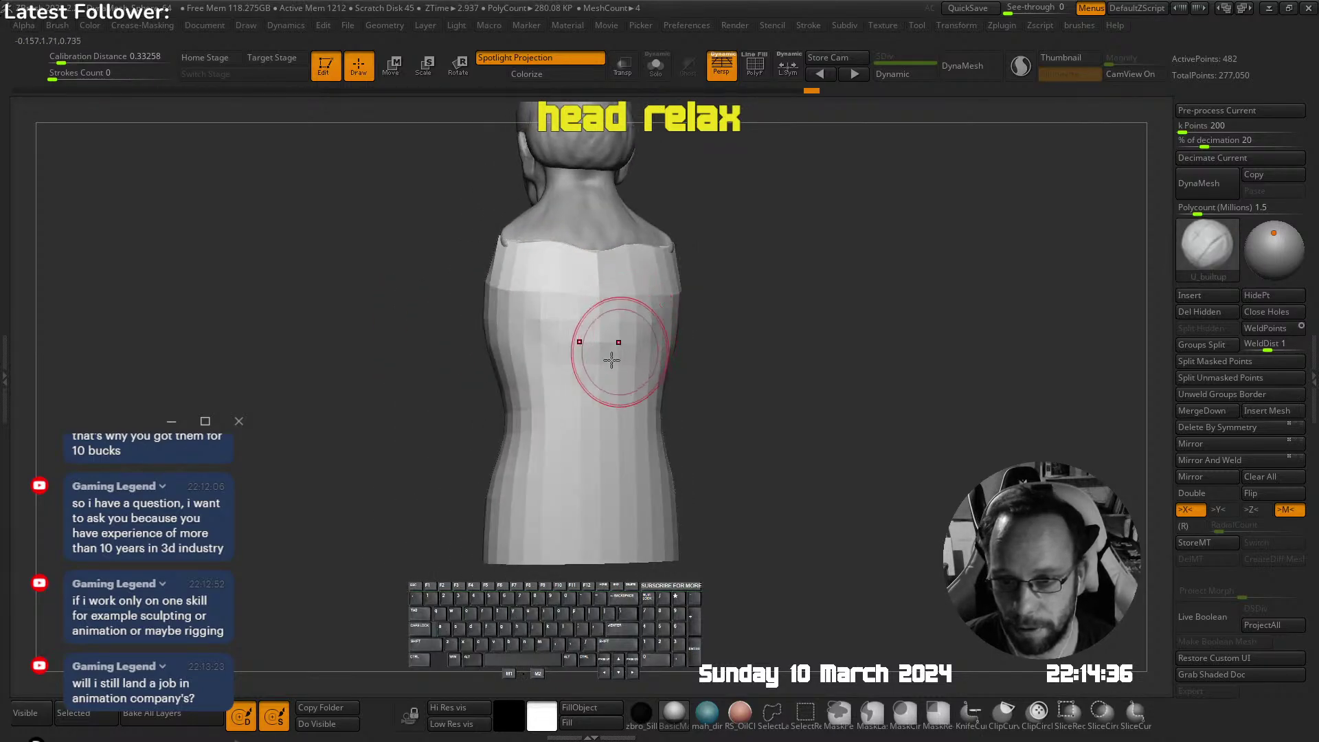
{"action": "mouse_move", "coordinate": [626, 400]}
{"action": "right_mouse_down"}
{"action": "mouse_move", "coordinate": [624, 340]}
{"action": "mouse_move", "coordinate": [595, 410]}
{"action": "mouse_move", "coordinate": [468, 374]}
{"action": "mouse_move", "coordinate": [503, 452]}
{"action": "mouse_move", "coordinate": [481, 426]}
{"action": "mouse_move", "coordinate": [563, 485]}
{"action": "mouse_move", "coordinate": [584, 433]}
{"action": "mouse_move", "coordinate": [550, 447]}
{"action": "mouse_move", "coordinate": [539, 404]}
{"action": "mouse_move", "coordinate": [550, 440]}
{"action": "mouse_move", "coordinate": [569, 377]}
{"action": "mouse_move", "coordinate": [599, 350]}
{"action": "mouse_move", "coordinate": [628, 284]}
{"action": "right_mouse_up"}
{"action": "key", "text": "shift"}
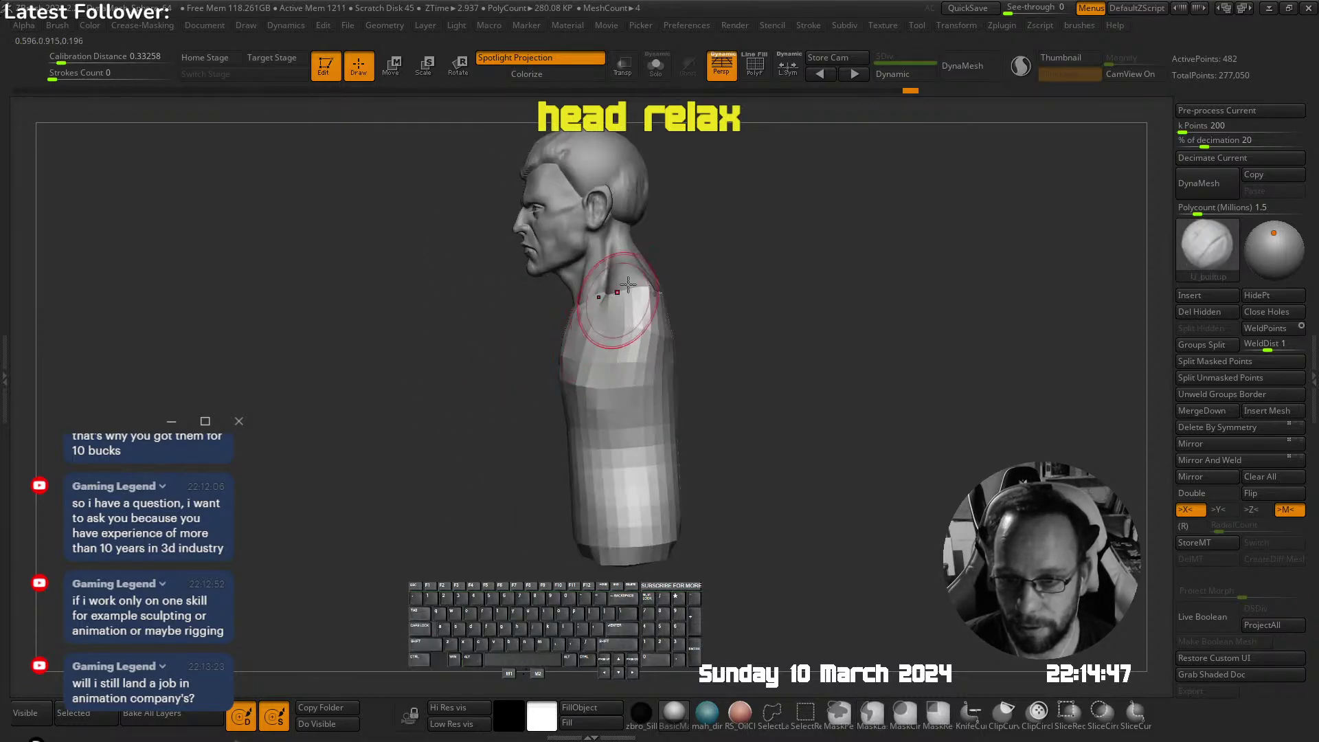
Insert a Sphere3D and use the transform gizmo to shrink it and move it beside the torso's shoulder
{"action": "left_click", "coordinate": [1193, 302]}
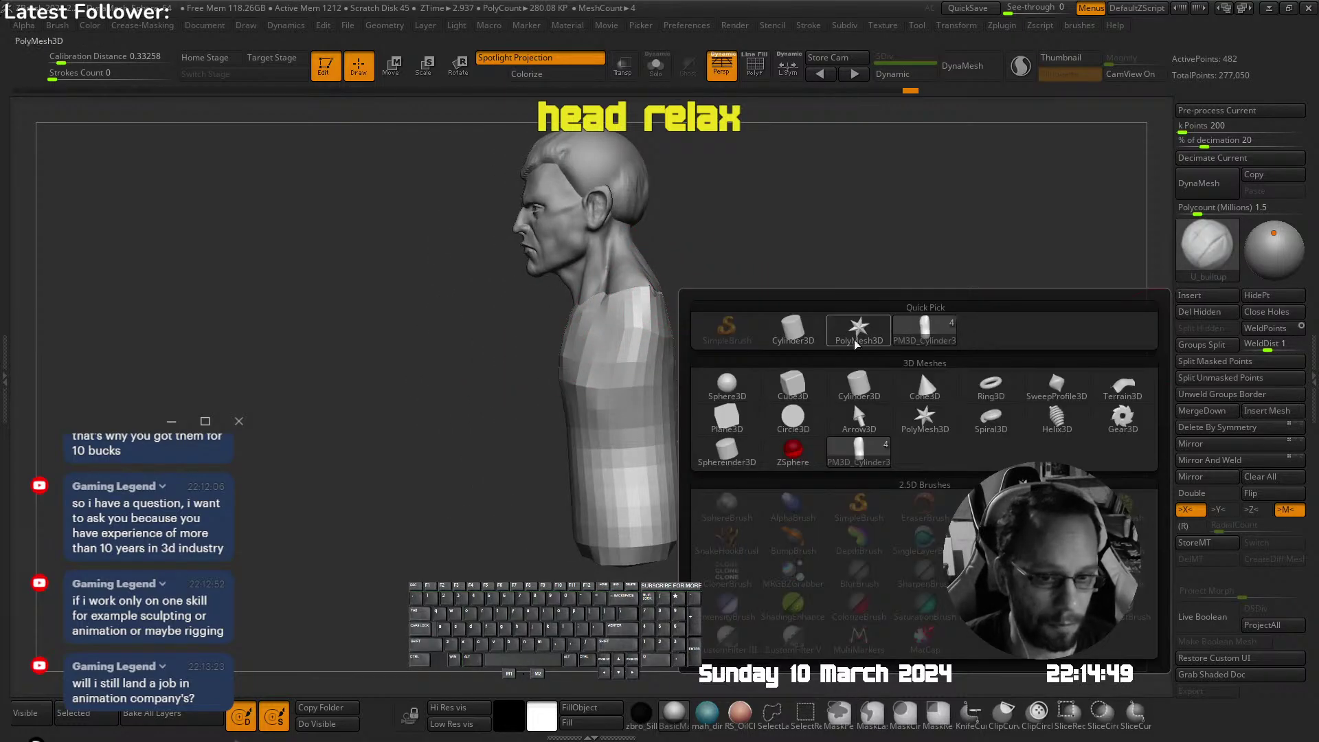
{"action": "left_click", "coordinate": [728, 386]}
{"action": "right_click_drag", "start_coordinate": [642, 328], "coordinate": [715, 226], "text": "shift"}
{"action": "key", "text": "w"}
{"action": "right_click_drag", "start_coordinate": [576, 188], "coordinate": [676, 307], "text": "alt"}
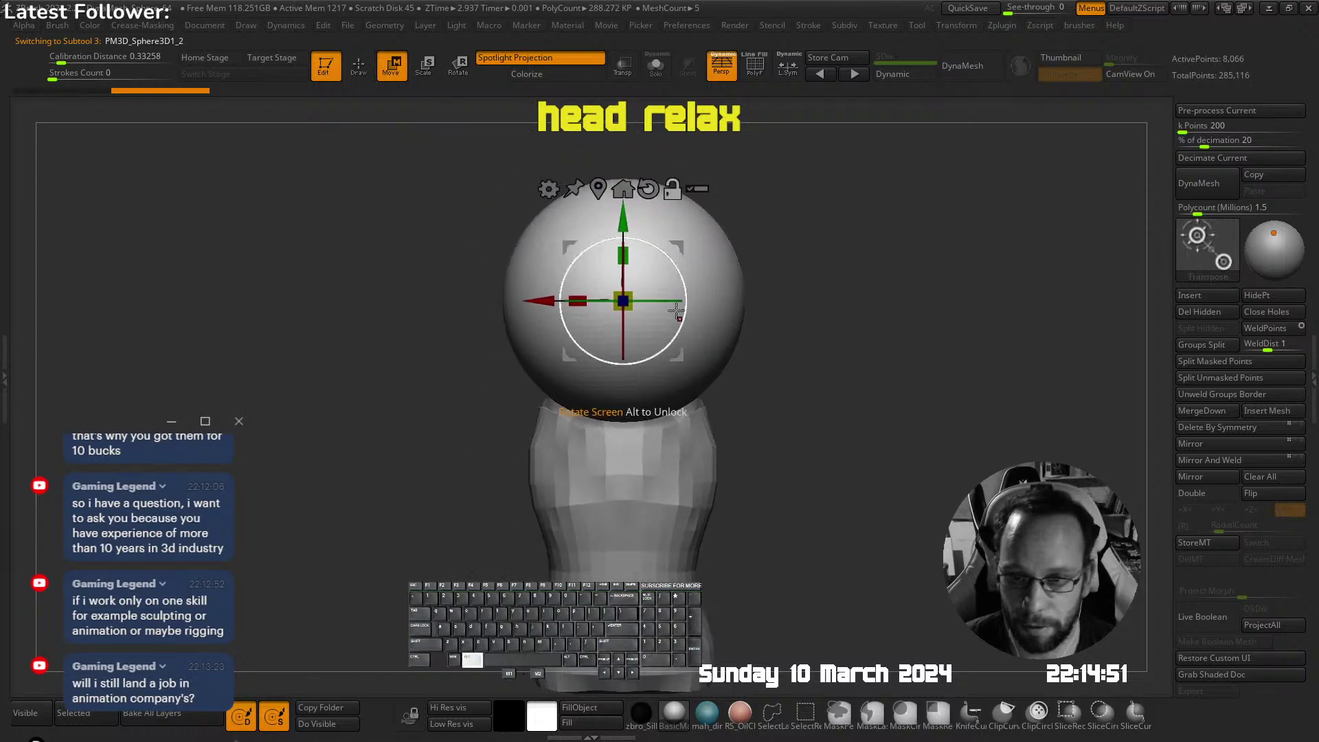
{"action": "left_click_drag", "start_coordinate": [679, 240], "coordinate": [520, 393]}
{"action": "right_click_drag", "start_coordinate": [520, 393], "coordinate": [652, 358], "text": "alt"}
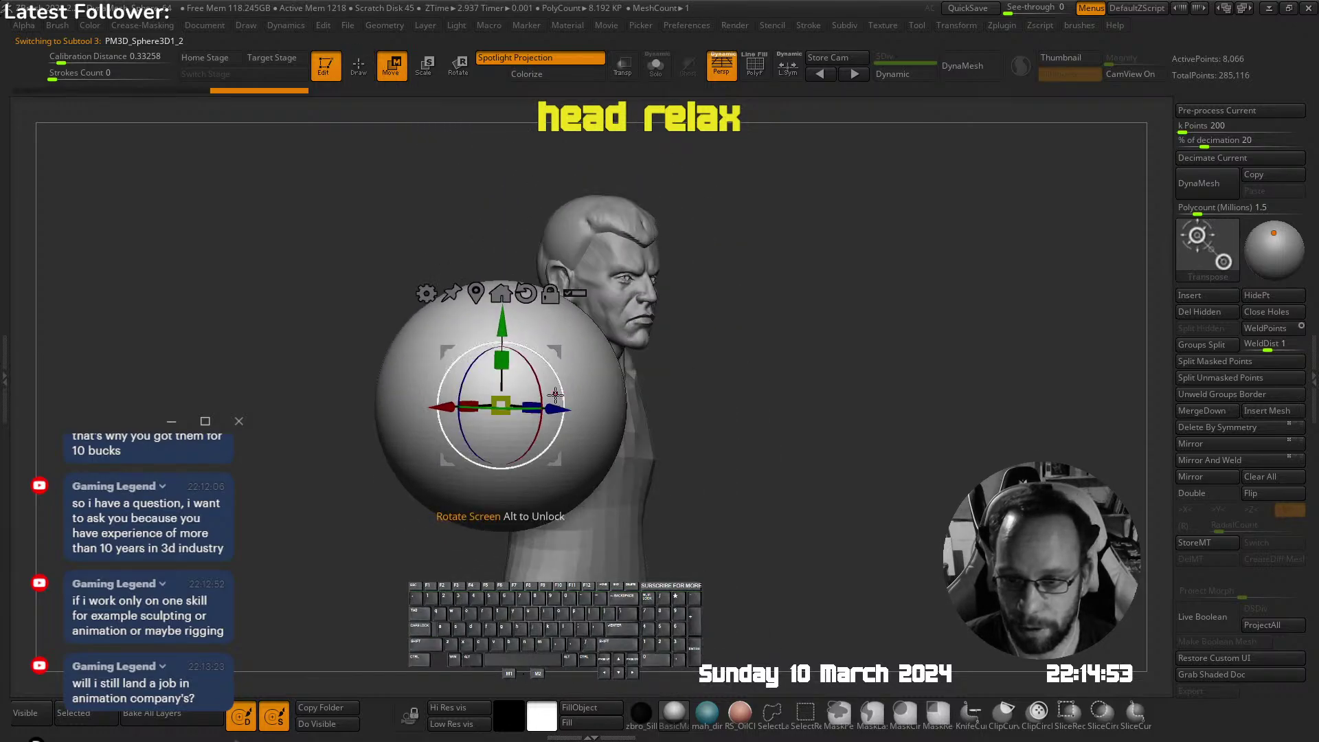
{"action": "left_click_drag", "start_coordinate": [507, 400], "coordinate": [484, 432]}
{"action": "right_click_drag", "start_coordinate": [484, 433], "coordinate": [447, 441], "text": "shift"}
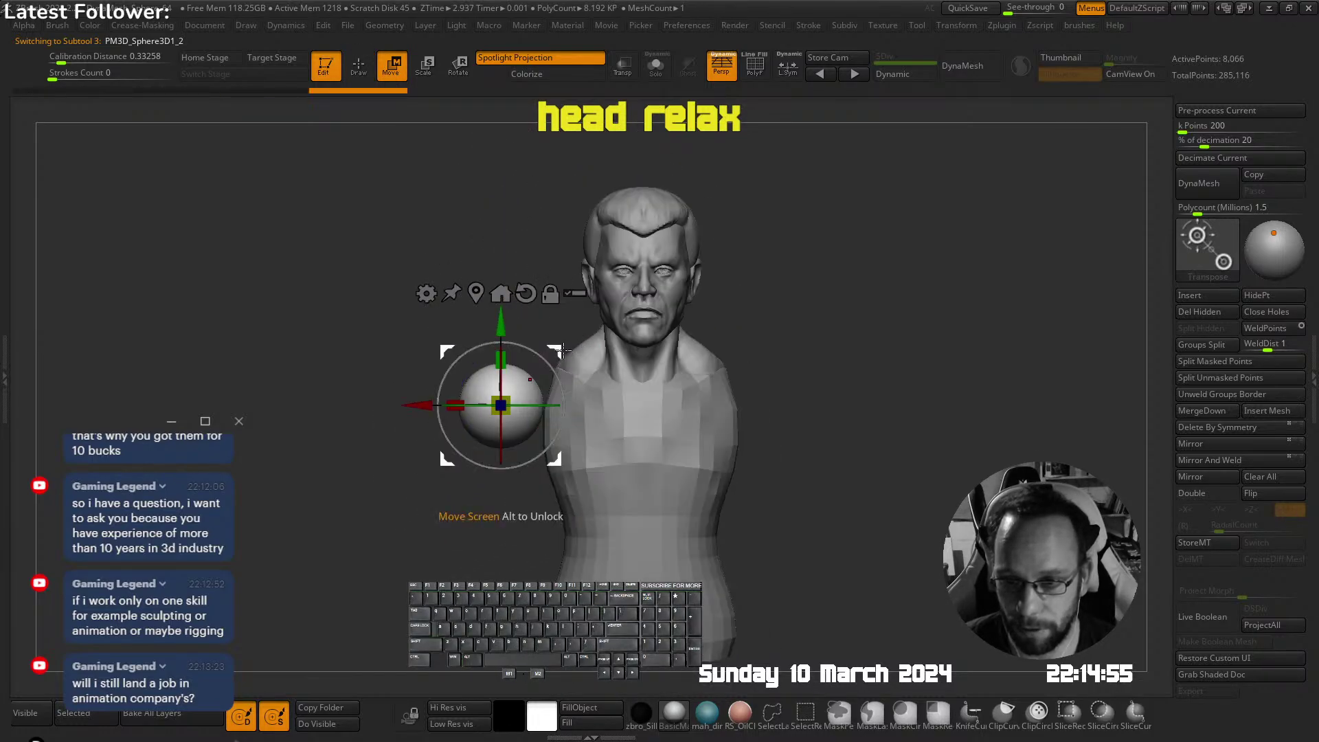
Scale and position the sphere against the side of the torso at shoulder height, checking its placement from several angles
{"action": "left_click_drag", "start_coordinate": [561, 349], "coordinate": [597, 331]}
{"action": "right_click_drag", "start_coordinate": [597, 331], "coordinate": [666, 320]}
{"action": "left_click_drag", "start_coordinate": [620, 326], "coordinate": [581, 327]}
{"action": "right_click_drag", "start_coordinate": [594, 333], "coordinate": [546, 334]}
{"action": "left_click_drag", "start_coordinate": [566, 327], "coordinate": [554, 350]}
{"action": "right_click_drag", "start_coordinate": [554, 350], "coordinate": [578, 302], "text": "alt"}
{"action": "mouse_move", "coordinate": [579, 303]}
{"action": "right_mouse_down"}
{"action": "mouse_move", "coordinate": [575, 359]}
{"action": "mouse_move", "coordinate": [574, 307]}
{"action": "right_mouse_up"}
{"action": "left_click_drag", "start_coordinate": [583, 305], "coordinate": [590, 298]}
{"action": "right_click_drag", "start_coordinate": [515, 330], "coordinate": [528, 467], "text": "ctrl"}
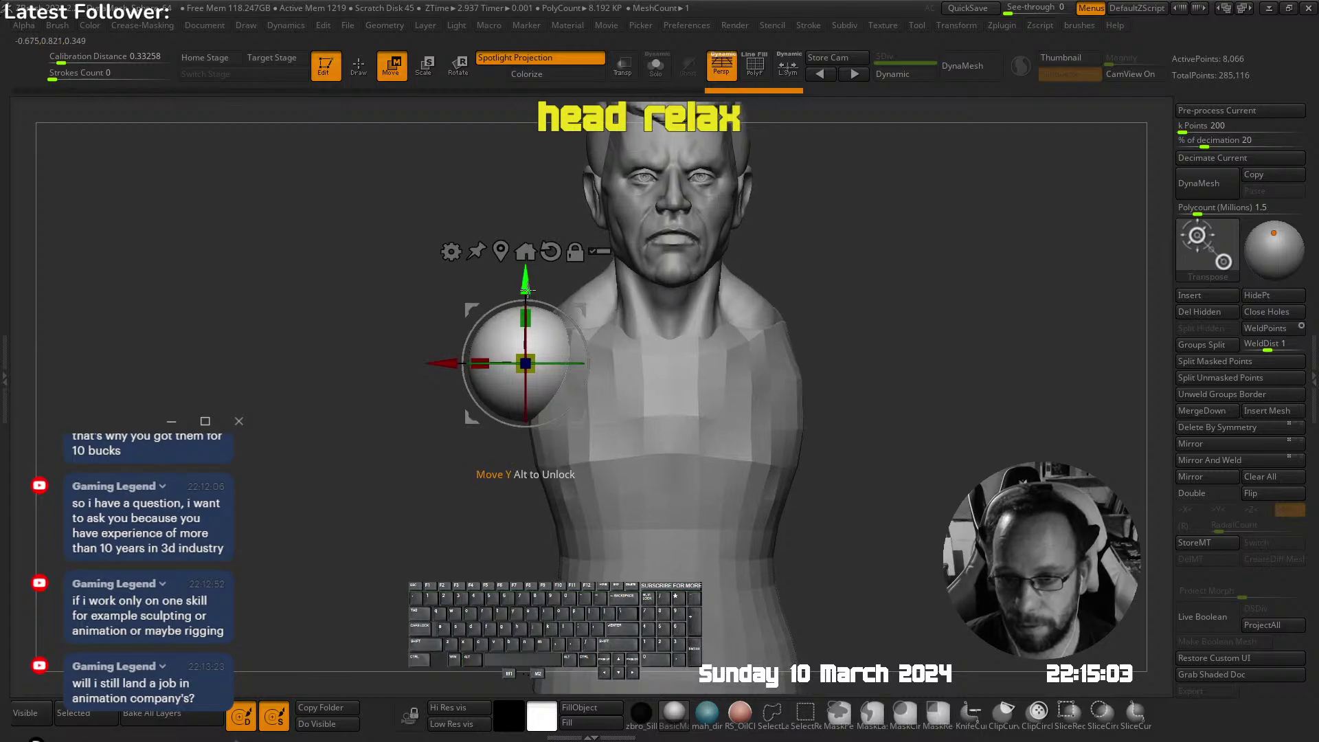
{"action": "left_click_drag", "start_coordinate": [579, 417], "coordinate": [582, 412]}
{"action": "right_click_drag", "start_coordinate": [577, 405], "coordinate": [553, 283], "text": "ctrl"}
{"action": "left_click_drag", "start_coordinate": [445, 363], "coordinate": [436, 363]}
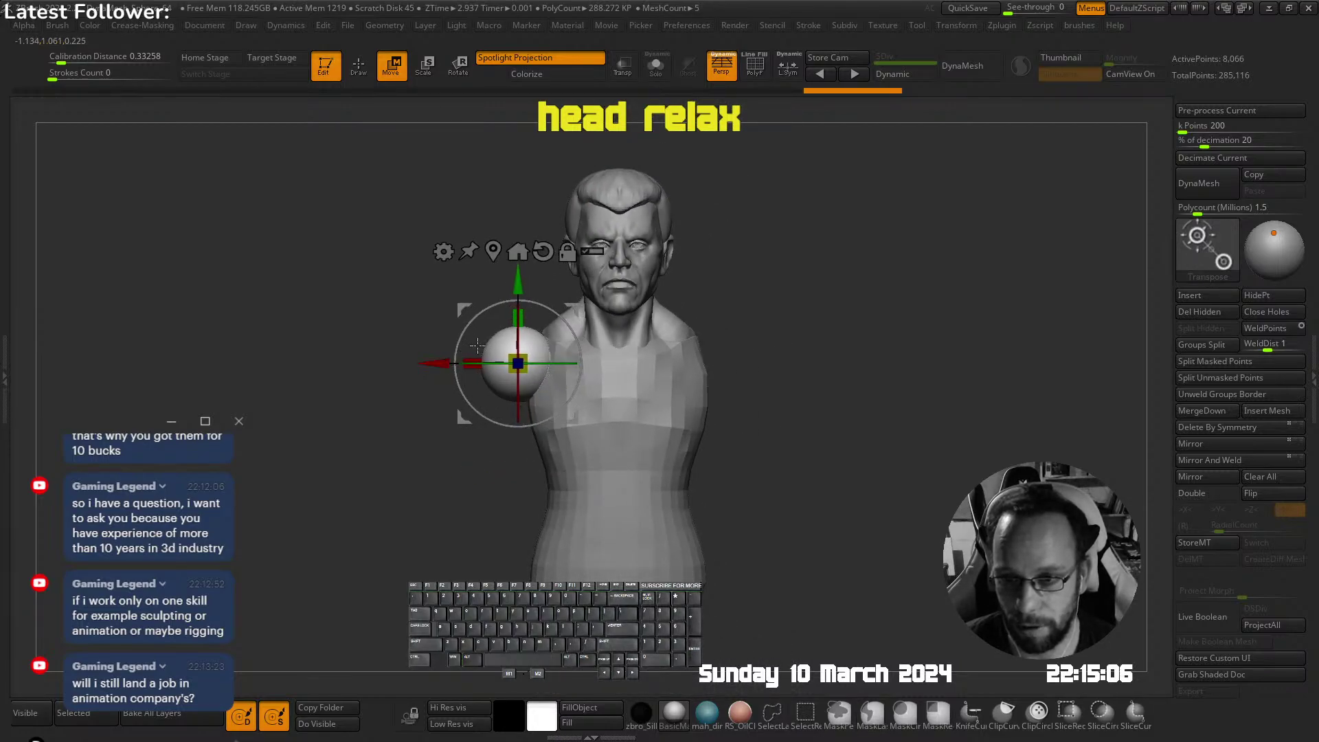
Choose the Move brush and stretch the sphere downward and outward into a tapered shoulder form
{"action": "right_click_drag", "start_coordinate": [474, 343], "coordinate": [642, 295]}
{"action": "key", "text": "Tab"}
{"action": "left_click", "coordinate": [579, 224]}
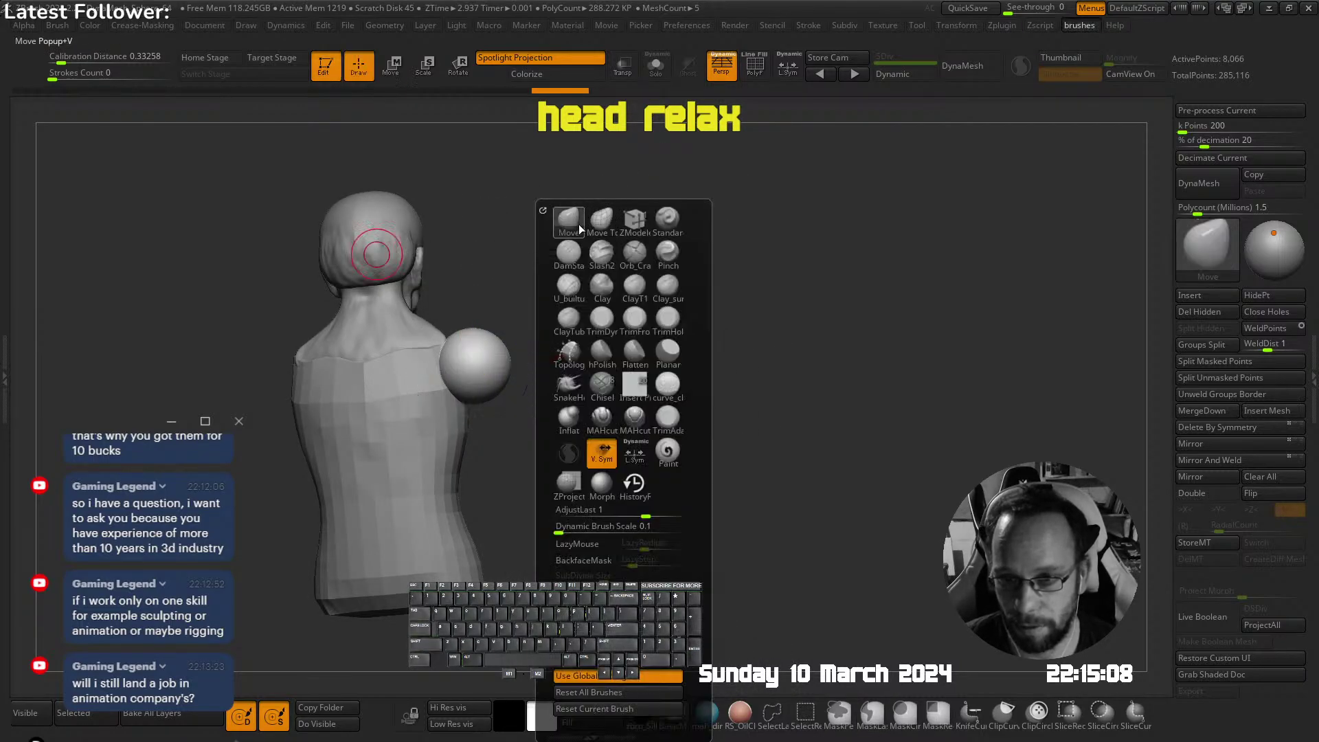
{"action": "right_click_drag", "start_coordinate": [532, 350], "coordinate": [575, 331], "text": "shift"}
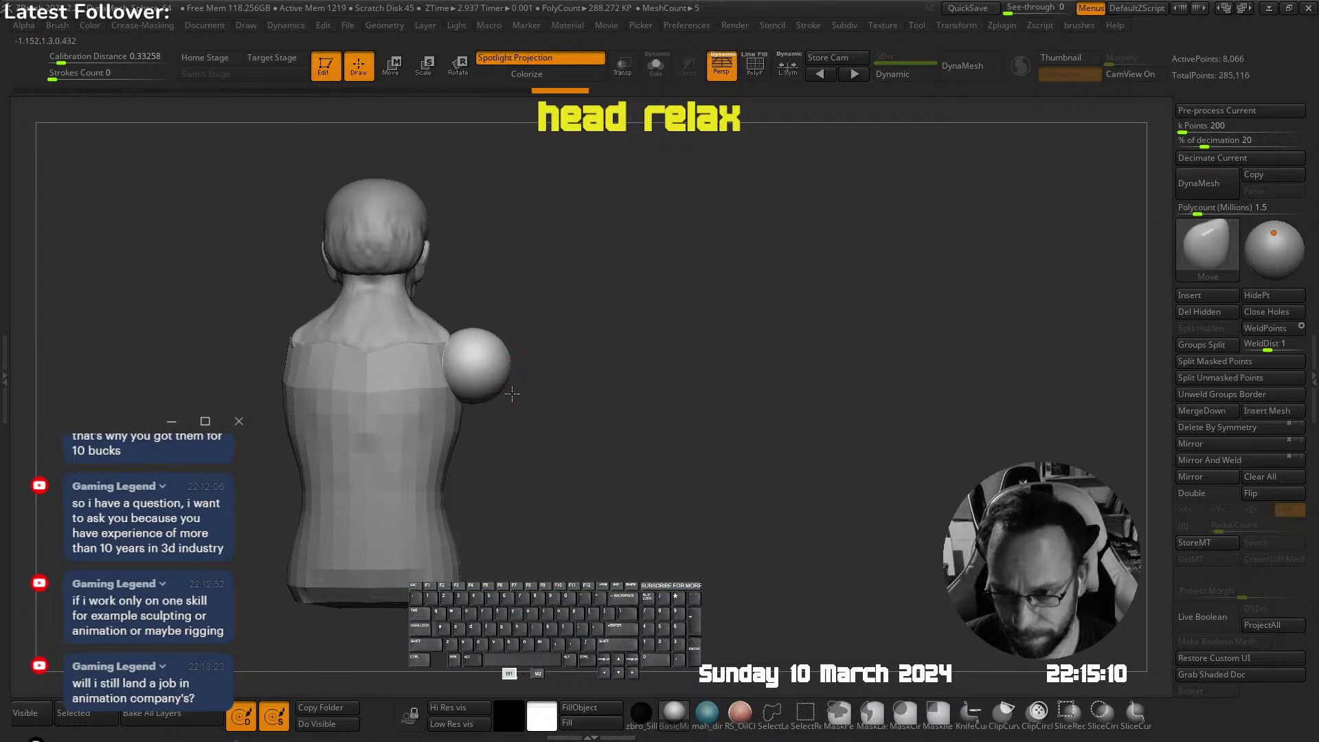
{"action": "mouse_move", "coordinate": [521, 415]}
{"action": "right_mouse_down"}
{"action": "mouse_move", "coordinate": [464, 345]}
{"action": "mouse_move", "coordinate": [456, 382]}
{"action": "right_mouse_up"}
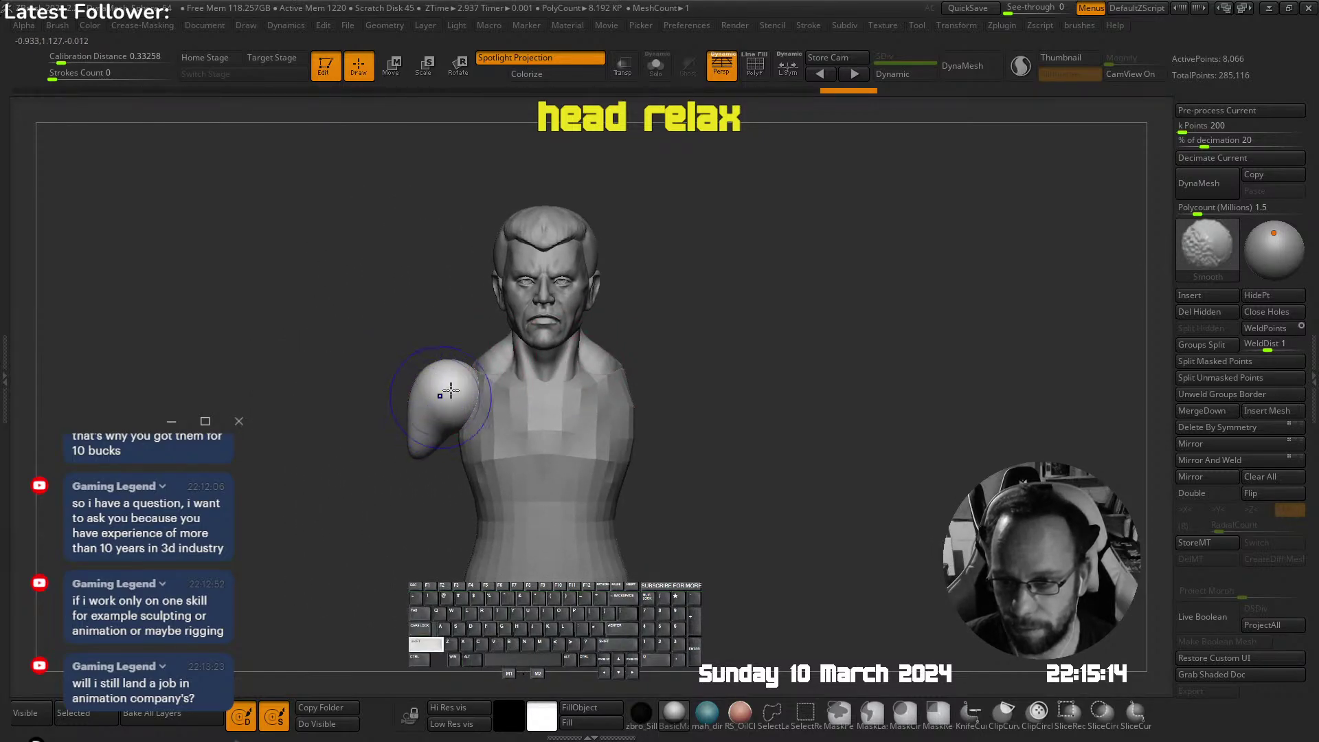
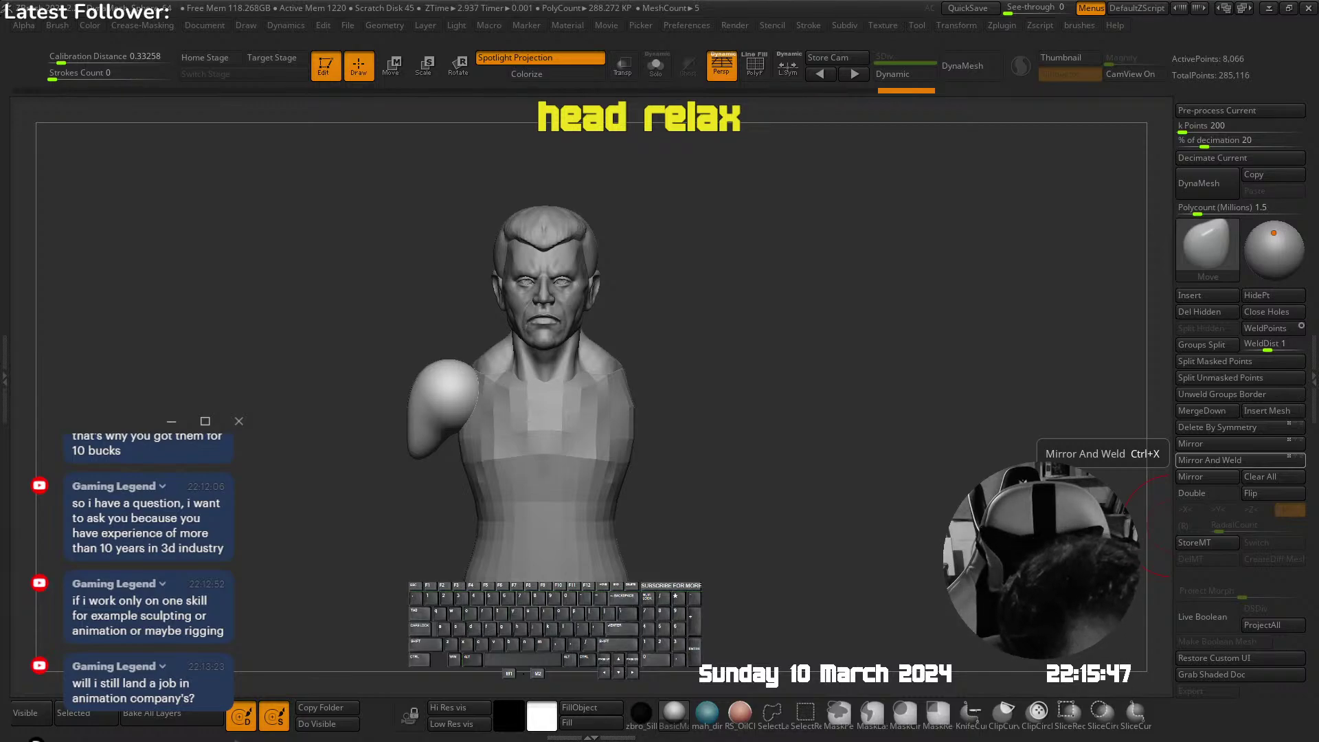
Refine the top and outer contour of the shoulder form with the Move brush from front and back
{"action": "right_click_drag", "start_coordinate": [707, 226], "coordinate": [622, 286]}
{"action": "right_click_drag", "start_coordinate": [451, 352], "coordinate": [520, 372], "text": "alt"}
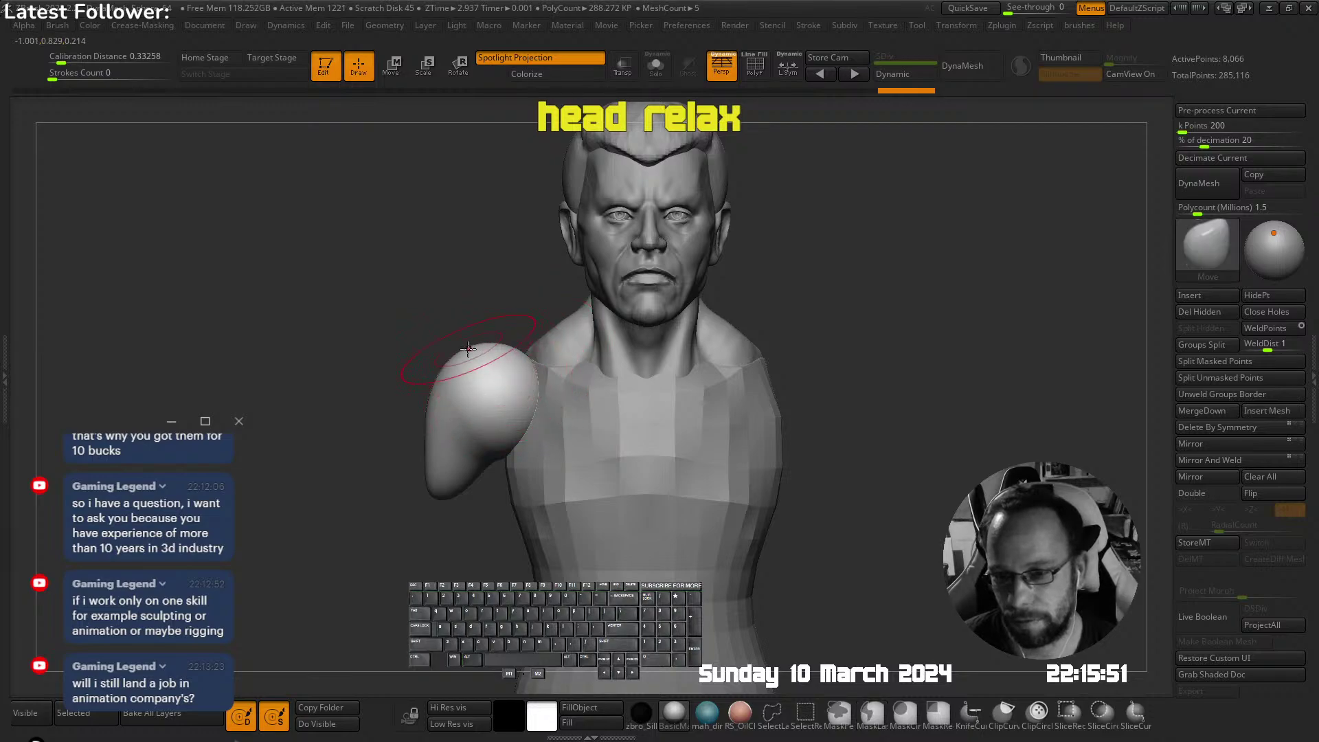
{"action": "left_click_drag", "start_coordinate": [473, 351], "coordinate": [506, 357]}
{"action": "right_click_drag", "start_coordinate": [506, 357], "coordinate": [495, 322], "text": "ctrl"}
{"action": "right_click_drag", "start_coordinate": [496, 323], "coordinate": [553, 351]}
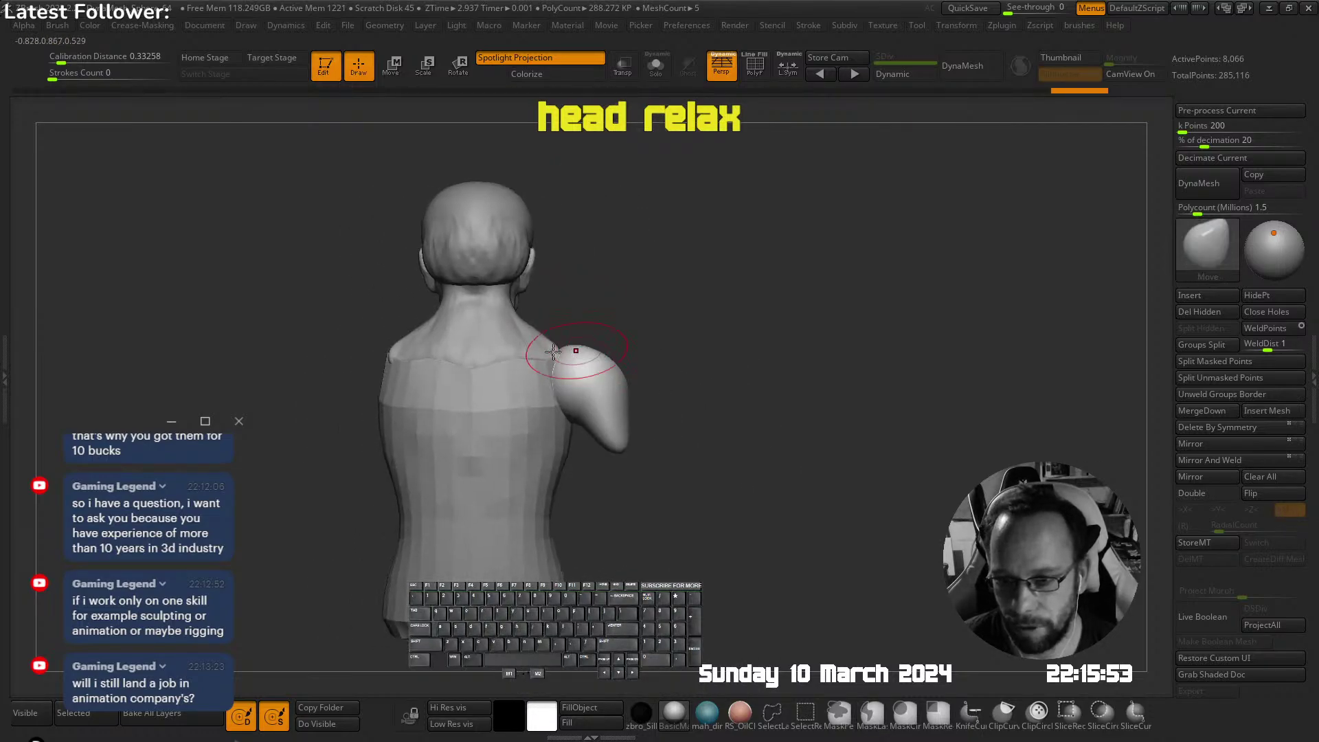
{"action": "mouse_move", "coordinate": [616, 386]}
{"action": "right_mouse_down"}
{"action": "mouse_move", "coordinate": [656, 356]}
{"action": "mouse_move", "coordinate": [637, 371]}
{"action": "right_mouse_up"}
{"action": "left_click_drag", "start_coordinate": [628, 371], "coordinate": [629, 371]}
{"action": "mouse_move", "coordinate": [636, 366]}
{"action": "right_mouse_down", "text": "shift"}
{"action": "mouse_move", "coordinate": [602, 357]}
{"action": "mouse_move", "coordinate": [600, 325]}
{"action": "right_mouse_up", "text": "shift"}
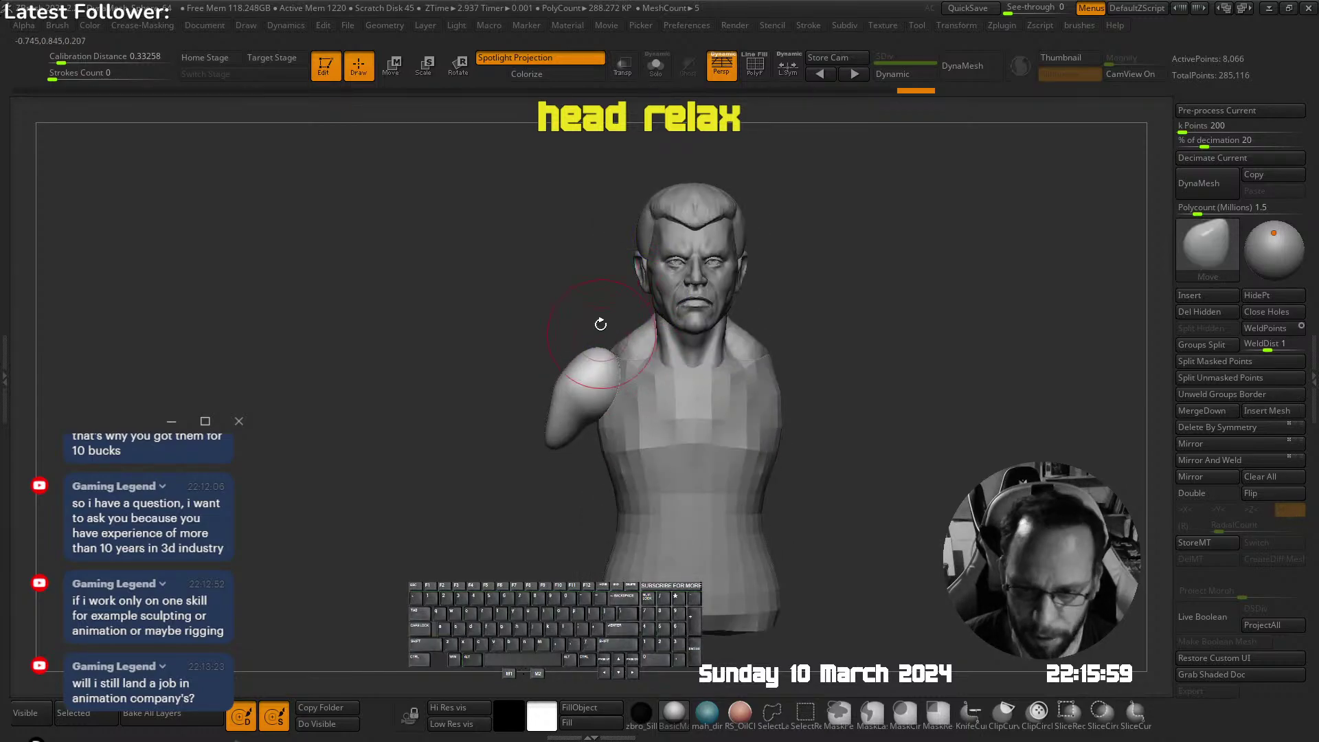
Mirror the shoulder form to the opposite side of the torso
{"action": "key", "text": "m"}
{"action": "right_click_drag", "start_coordinate": [698, 374], "coordinate": [644, 364], "text": "alt"}
{"action": "key", "text": "shift+Tab"}
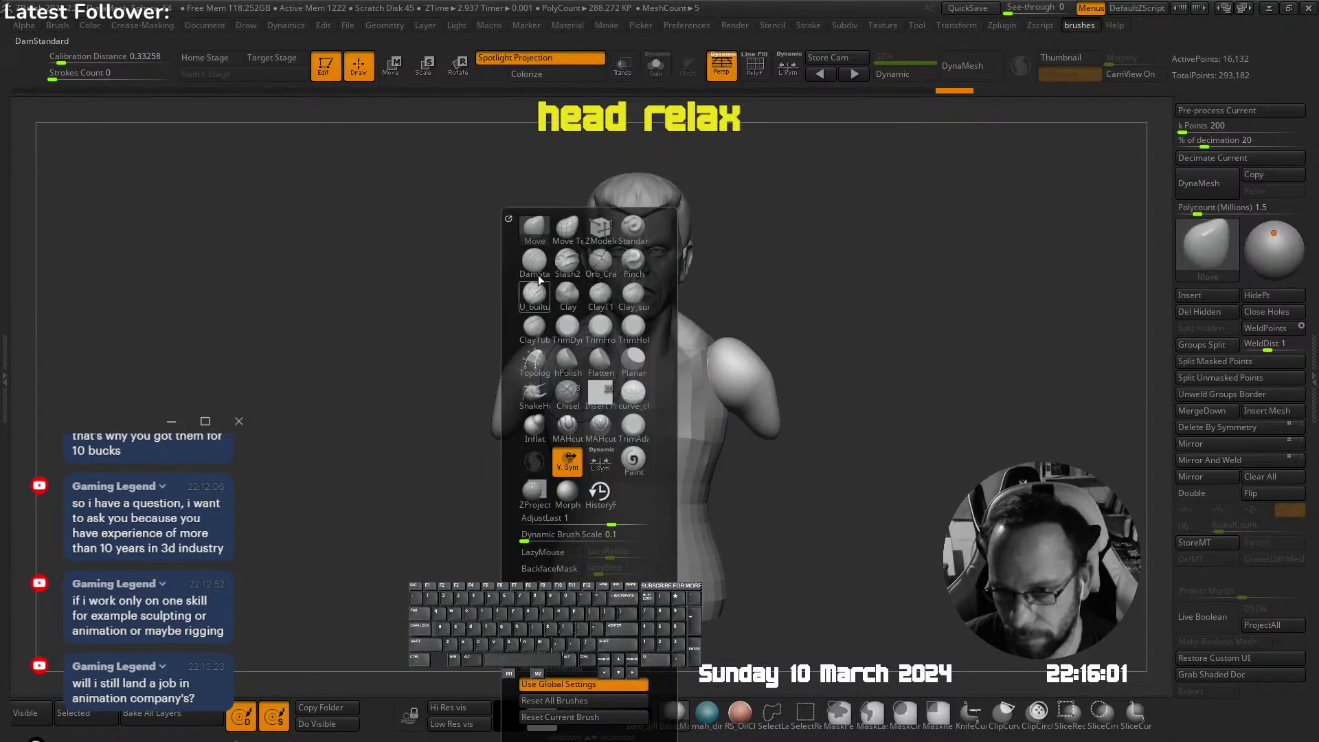
{"action": "left_click", "coordinate": [538, 275]}
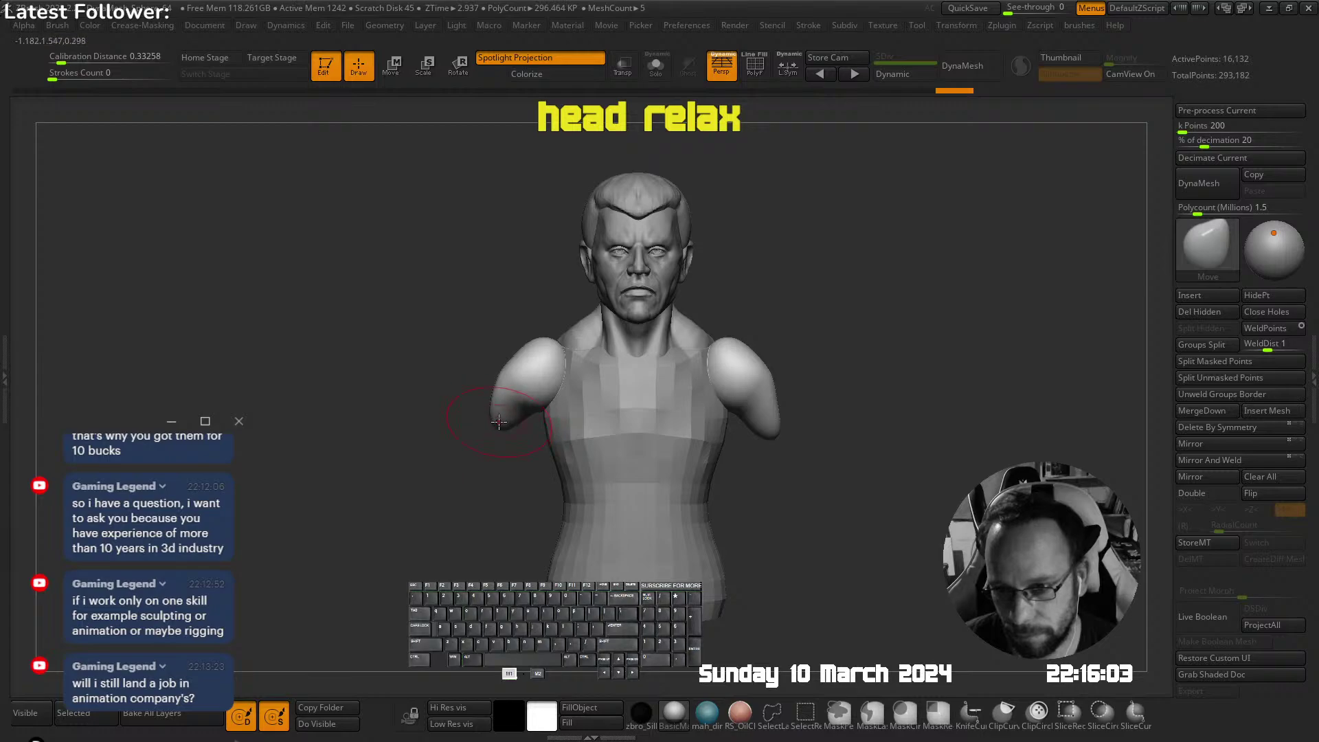
Shape the mirrored shoulders' side profile and lower tips with the Move brush at an adjusted size
{"action": "right_click_drag", "start_coordinate": [498, 421], "coordinate": [599, 382]}
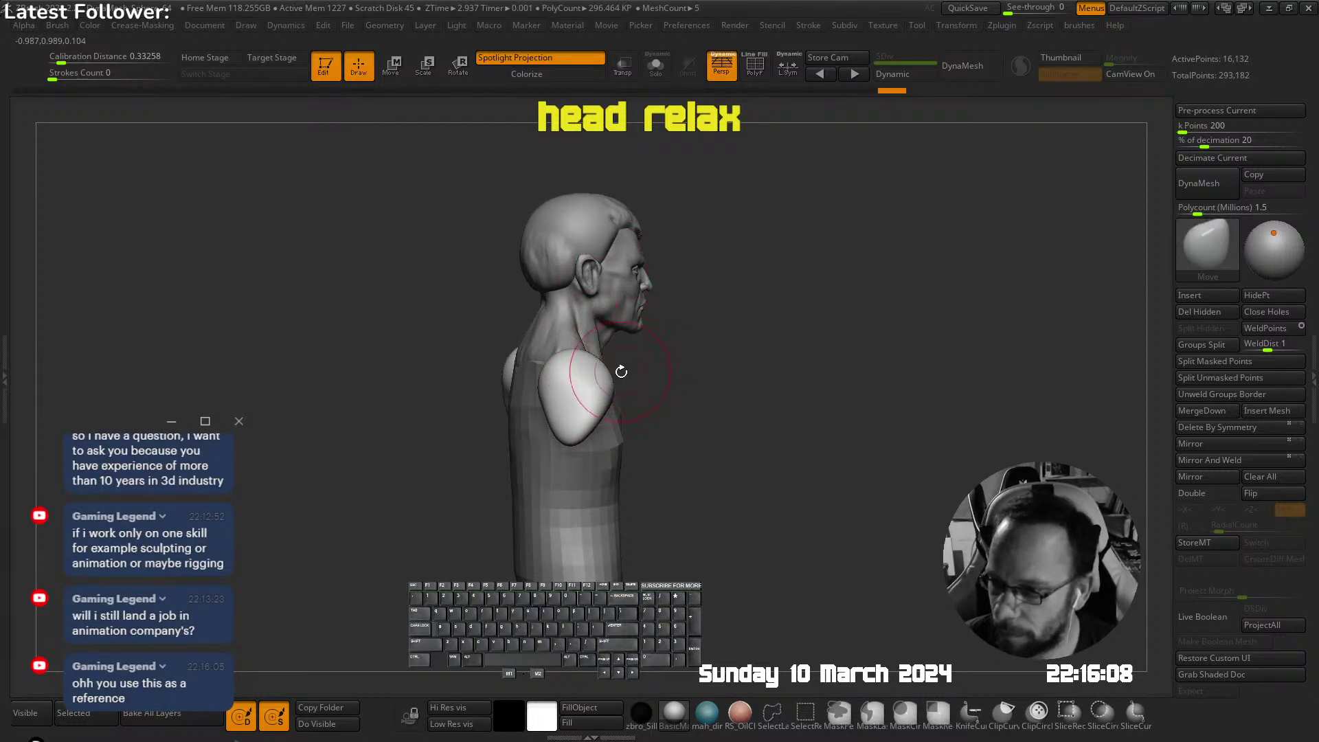
{"action": "right_click_drag", "start_coordinate": [569, 362], "coordinate": [647, 373], "text": "ctrl"}
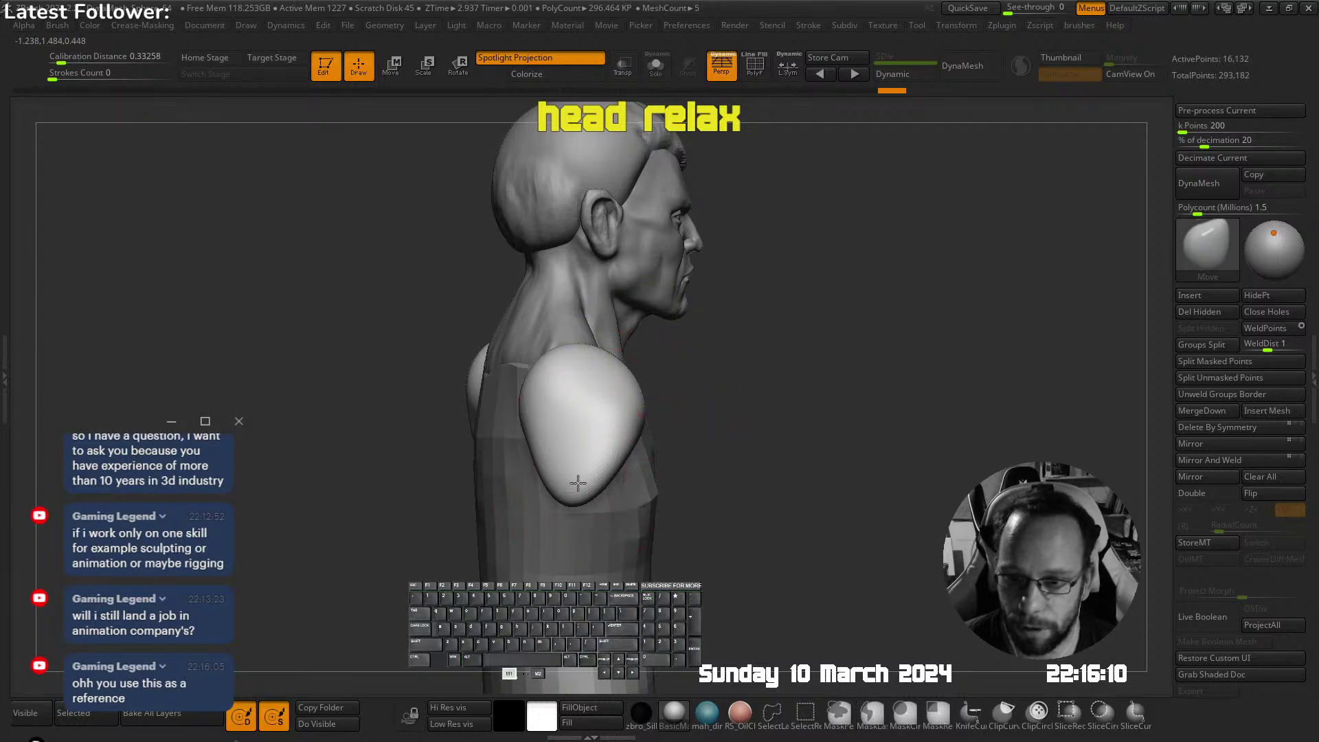
{"action": "left_click_drag", "start_coordinate": [577, 480], "coordinate": [583, 472]}
{"action": "mouse_move", "coordinate": [614, 405]}
{"action": "right_mouse_down", "text": "ctrl"}
{"action": "mouse_move", "coordinate": [561, 408]}
{"action": "mouse_move", "coordinate": [539, 369]}
{"action": "mouse_move", "coordinate": [571, 369]}
{"action": "mouse_move", "coordinate": [583, 303]}
{"action": "mouse_move", "coordinate": [571, 357]}
{"action": "mouse_move", "coordinate": [579, 292]}
{"action": "mouse_move", "coordinate": [542, 307]}
{"action": "right_mouse_up", "text": "ctrl"}
{"action": "key", "text": "s"}
{"action": "mouse_move", "coordinate": [597, 273]}
{"action": "right_mouse_down"}
{"action": "mouse_move", "coordinate": [566, 259]}
{"action": "mouse_move", "coordinate": [574, 248]}
{"action": "mouse_move", "coordinate": [584, 327]}
{"action": "mouse_move", "coordinate": [710, 359]}
{"action": "mouse_move", "coordinate": [492, 371]}
{"action": "mouse_move", "coordinate": [592, 353]}
{"action": "right_mouse_up"}
{"action": "left_click_drag", "start_coordinate": [490, 393], "coordinate": [684, 303], "text": "alt"}
{"action": "right_click_drag", "start_coordinate": [720, 308], "coordinate": [687, 283], "text": "ctrl"}
{"action": "mouse_move", "coordinate": [687, 283]}
{"action": "right_mouse_down"}
{"action": "mouse_move", "coordinate": [600, 298]}
{"action": "mouse_move", "coordinate": [698, 326]}
{"action": "mouse_move", "coordinate": [577, 392]}
{"action": "mouse_move", "coordinate": [618, 386]}
{"action": "right_mouse_up"}
{"action": "left_click_drag", "start_coordinate": [595, 363], "coordinate": [577, 371]}
{"action": "key", "text": "shift"}
Adjust the shoulders' contours from three-quarter angles with the Move brush and smooth their surface
{"action": "right_click_drag", "start_coordinate": [641, 406], "coordinate": [592, 347]}
{"action": "left_click_drag", "start_coordinate": [582, 359], "coordinate": [583, 353]}
{"action": "right_click_drag", "start_coordinate": [630, 333], "coordinate": [599, 295], "text": "ctrl"}
{"action": "left_click_drag", "start_coordinate": [579, 379], "coordinate": [572, 390]}
{"action": "key", "text": "shift"}
{"action": "right_click_drag", "start_coordinate": [622, 358], "coordinate": [579, 357]}
{"action": "left_click_drag", "start_coordinate": [535, 389], "coordinate": [543, 385], "text": "shift"}
{"action": "right_click_drag", "start_coordinate": [550, 385], "coordinate": [558, 357], "text": "shift"}
Select the torso and build up its chest with the U_buildup brush
{"action": "left_click", "coordinate": [654, 389], "text": "alt"}
{"action": "key", "text": "space"}
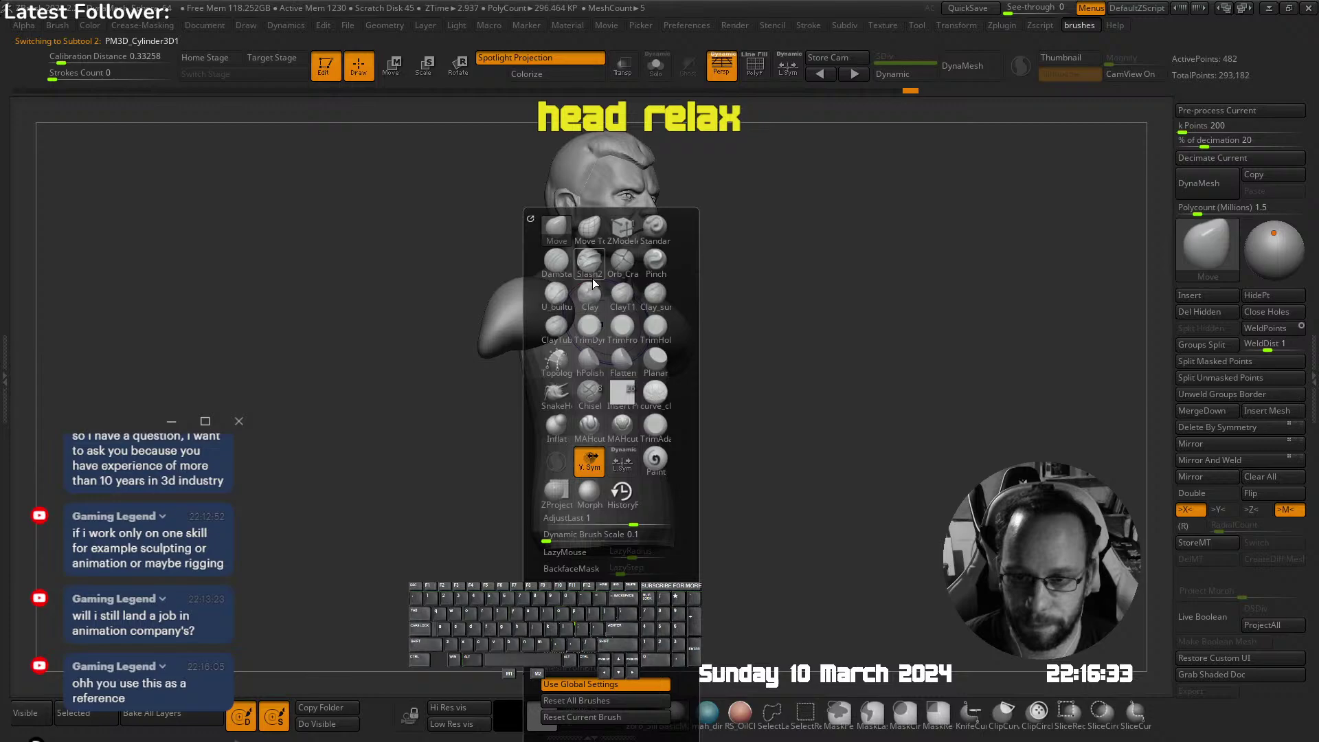
{"action": "left_click", "coordinate": [554, 294]}
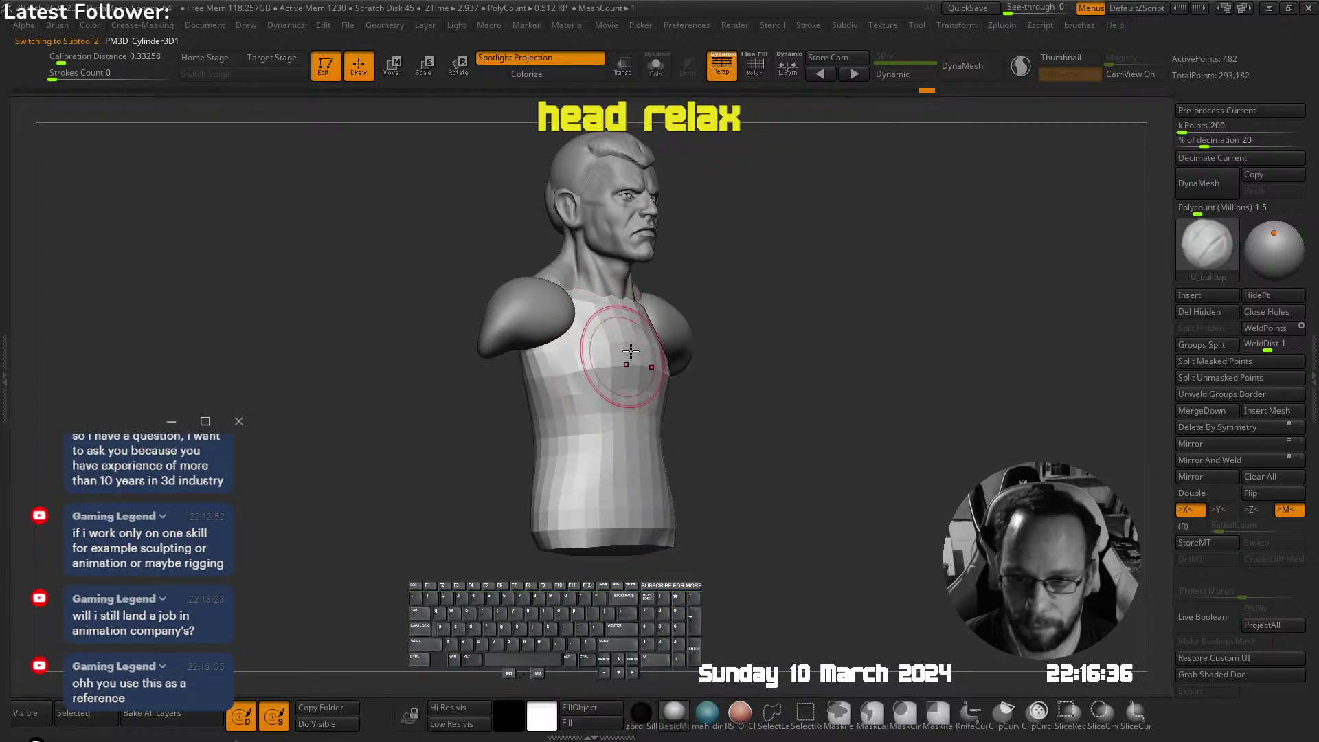
{"action": "left_click_drag", "start_coordinate": [630, 351], "coordinate": [613, 349]}
{"action": "right_click_drag", "start_coordinate": [613, 349], "coordinate": [647, 298], "text": "shift"}
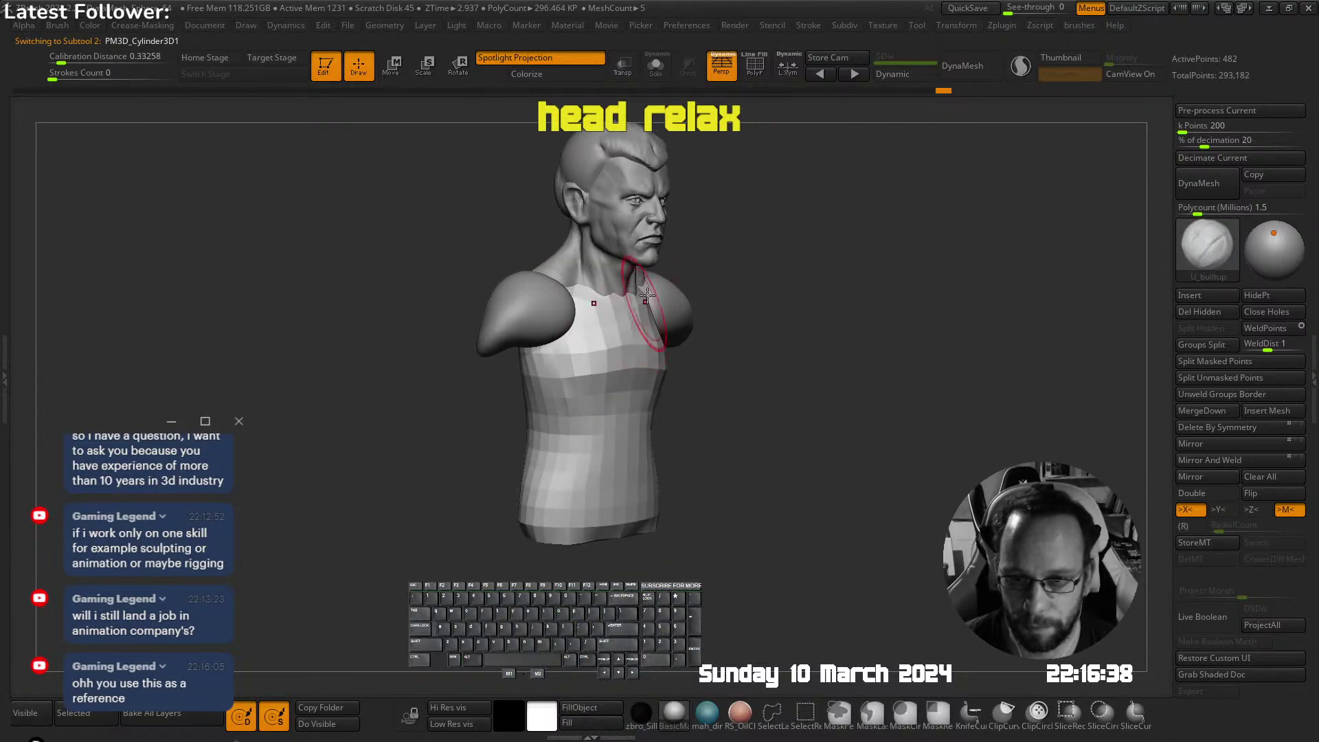
{"action": "right_click_drag", "start_coordinate": [546, 301], "coordinate": [593, 341]}
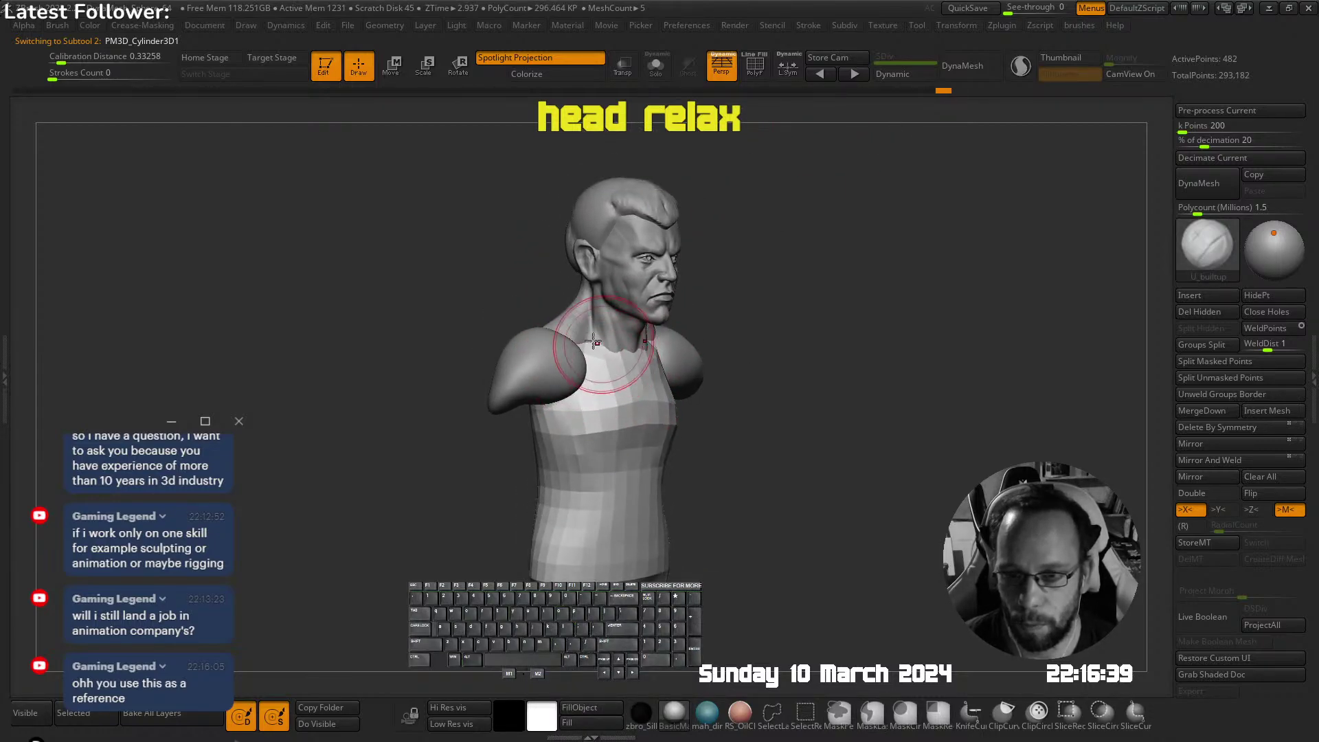
Rotate the shoulder forms with the transform gizmo and work their upper surface with the U_buildup brush
{"action": "left_click", "coordinate": [515, 364], "text": "alt"}
{"action": "key", "text": "w"}
{"action": "mouse_move", "coordinate": [579, 305]}
{"action": "left_mouse_down"}
{"action": "mouse_move", "coordinate": [574, 336]}
{"action": "mouse_move", "coordinate": [569, 315]}
{"action": "left_mouse_up"}
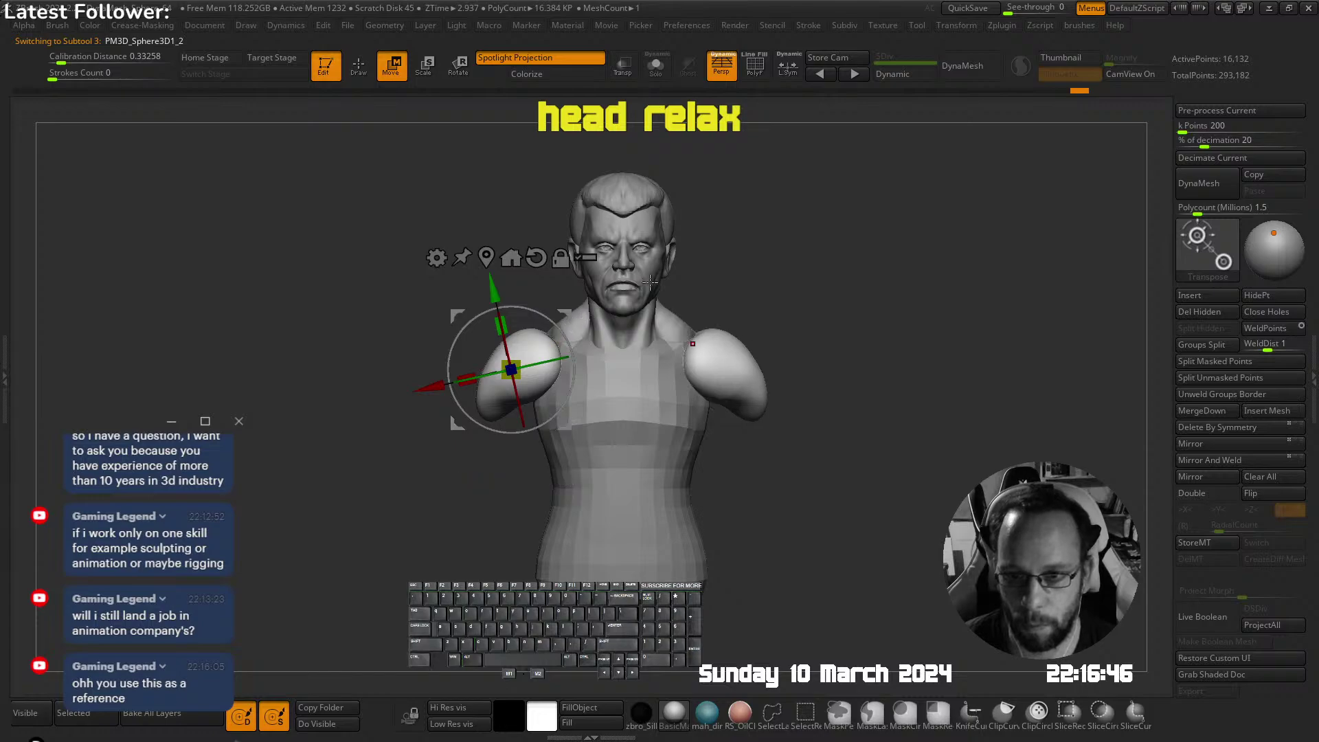
{"action": "key", "text": "q"}
{"action": "right_click_drag", "start_coordinate": [596, 313], "coordinate": [665, 334]}
{"action": "left_click_drag", "start_coordinate": [664, 333], "coordinate": [531, 354]}
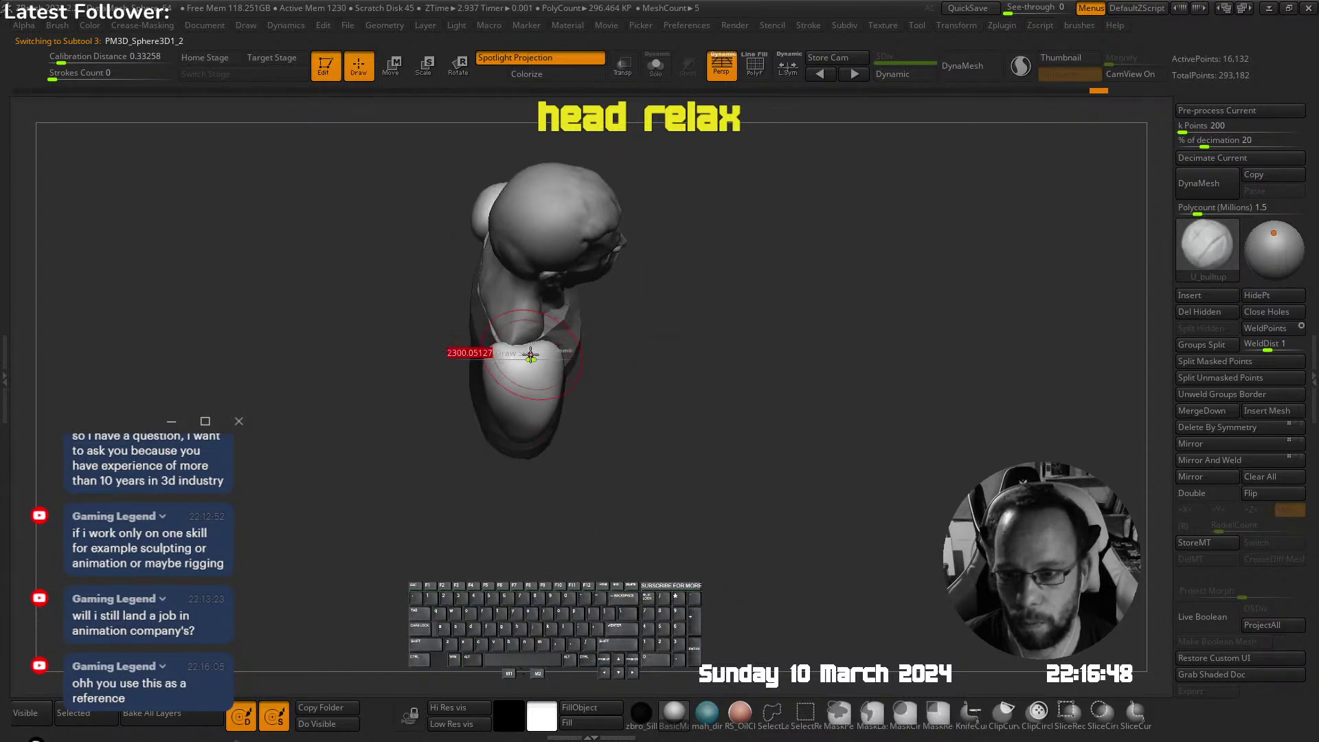
{"action": "mouse_move", "coordinate": [520, 342]}
{"action": "right_mouse_down"}
{"action": "mouse_move", "coordinate": [527, 281]}
{"action": "mouse_move", "coordinate": [518, 305]}
{"action": "mouse_move", "coordinate": [536, 338]}
{"action": "mouse_move", "coordinate": [575, 310]}
{"action": "right_mouse_up"}
Isolate the bust and build up collarbone ridges along the neck's lower rim with the U_buildup brush
{"action": "left_click", "coordinate": [552, 309], "text": "alt"}
{"action": "key", "text": "alt+s"}
{"action": "key", "text": "shift+Tab"}
{"action": "key", "text": "b"}
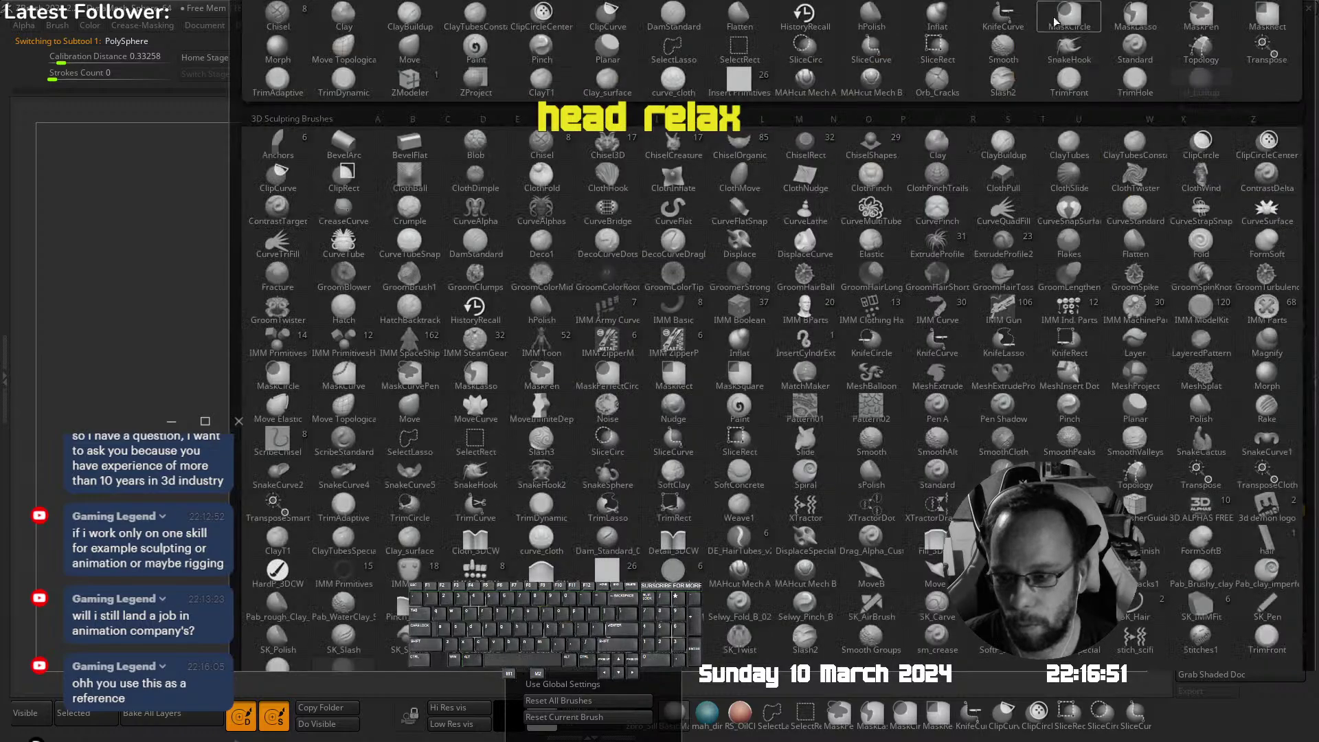
{"action": "mouse_move", "coordinate": [474, 344]}
{"action": "right_mouse_down", "text": "ctrl"}
{"action": "mouse_move", "coordinate": [505, 378]}
{"action": "mouse_move", "coordinate": [548, 357]}
{"action": "right_mouse_up", "text": "ctrl"}
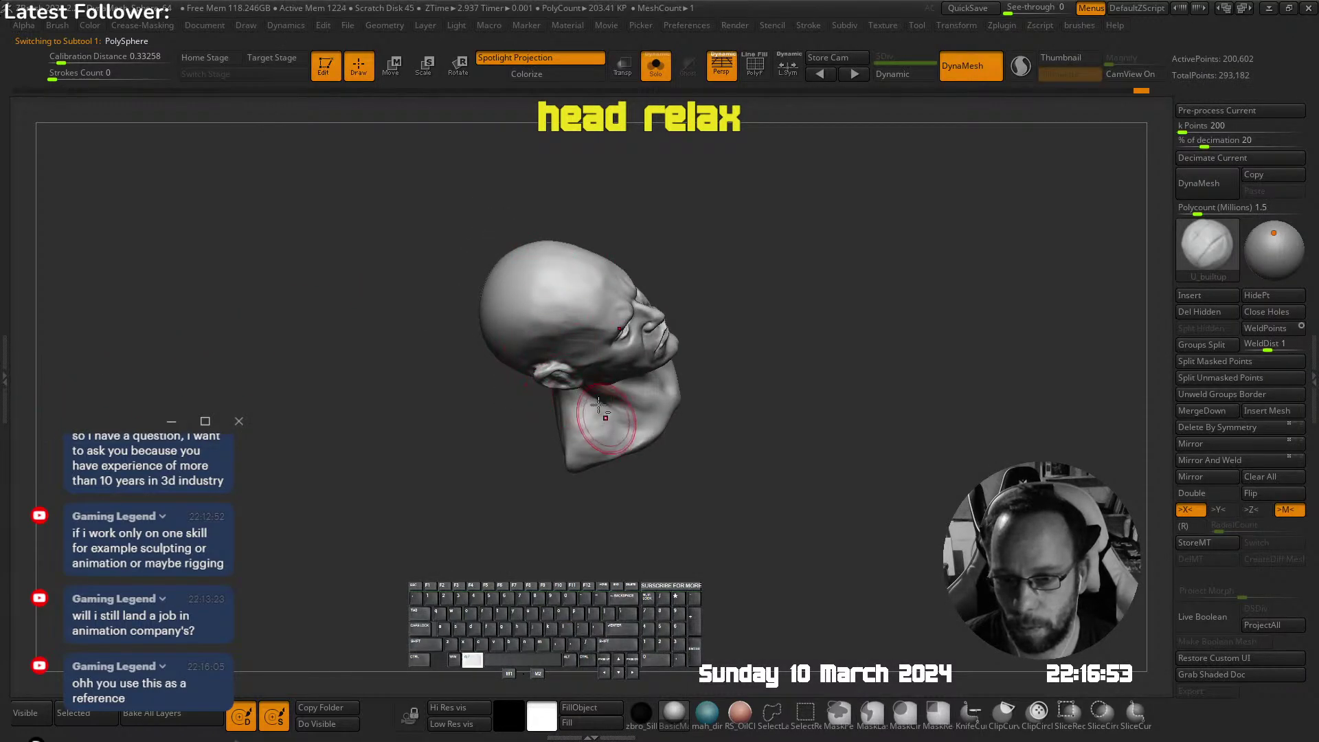
{"action": "right_click_drag", "start_coordinate": [599, 407], "coordinate": [617, 357]}
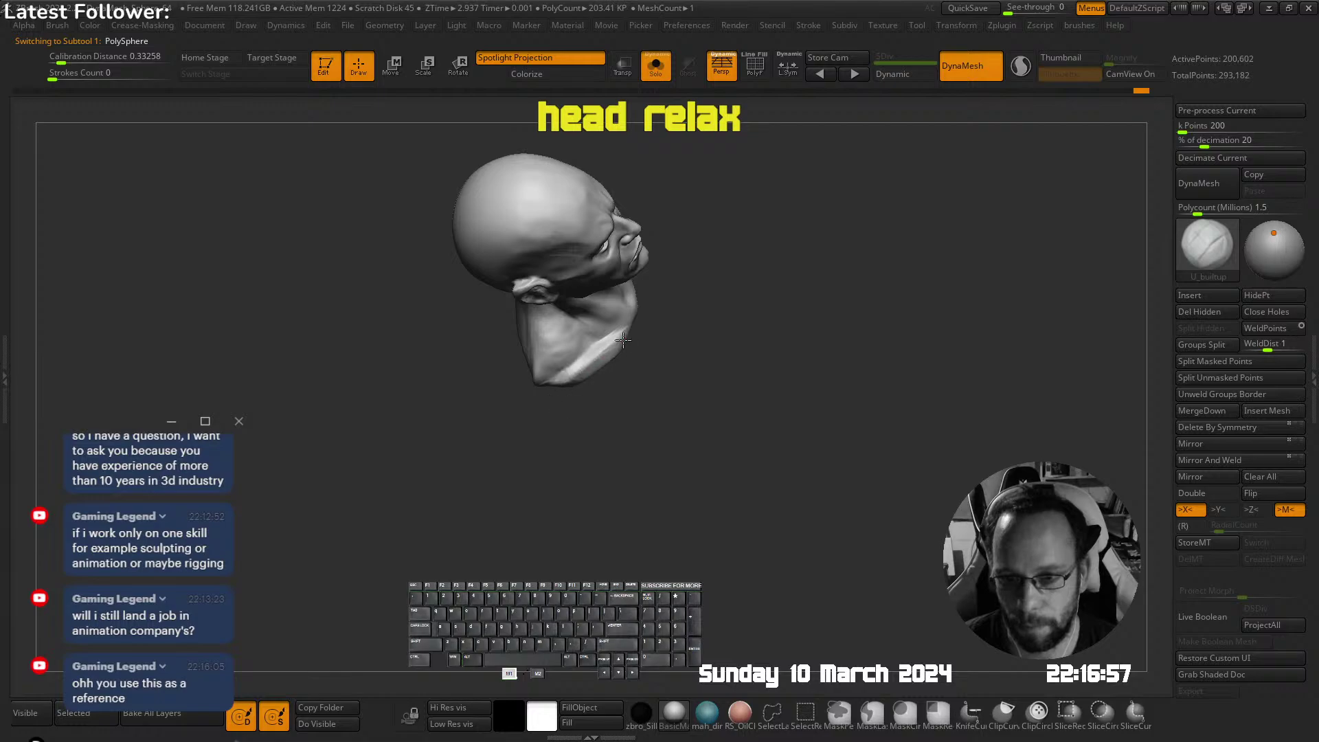
{"action": "key", "text": "shift"}
{"action": "mouse_move", "coordinate": [564, 379]}
{"action": "right_mouse_down"}
{"action": "mouse_move", "coordinate": [618, 303]}
{"action": "mouse_move", "coordinate": [571, 292]}
{"action": "right_mouse_up"}
Switch to the Move brush to reshape the outer ends of the bust's collarbone area, and smooth its rear side
{"action": "key", "text": "space"}
{"action": "left_click", "coordinate": [549, 218]}
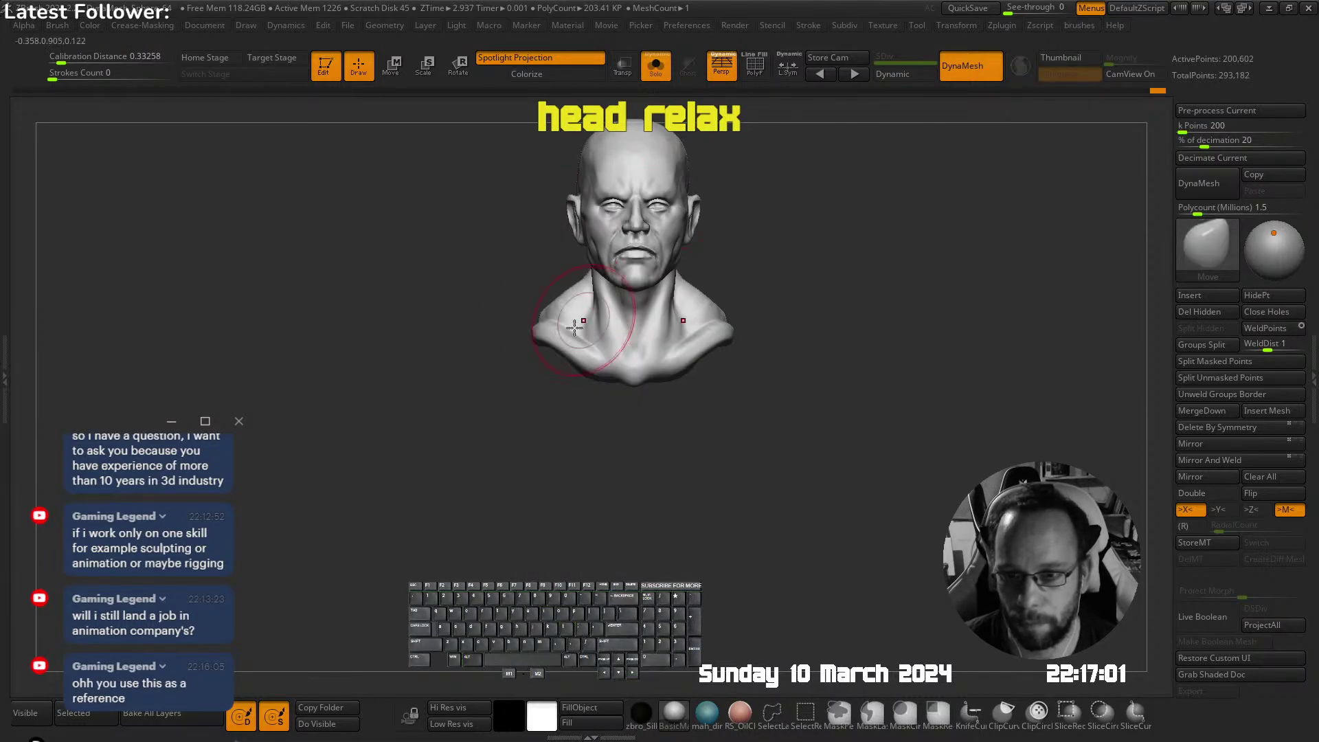
{"action": "left_click_drag", "start_coordinate": [548, 337], "coordinate": [549, 344]}
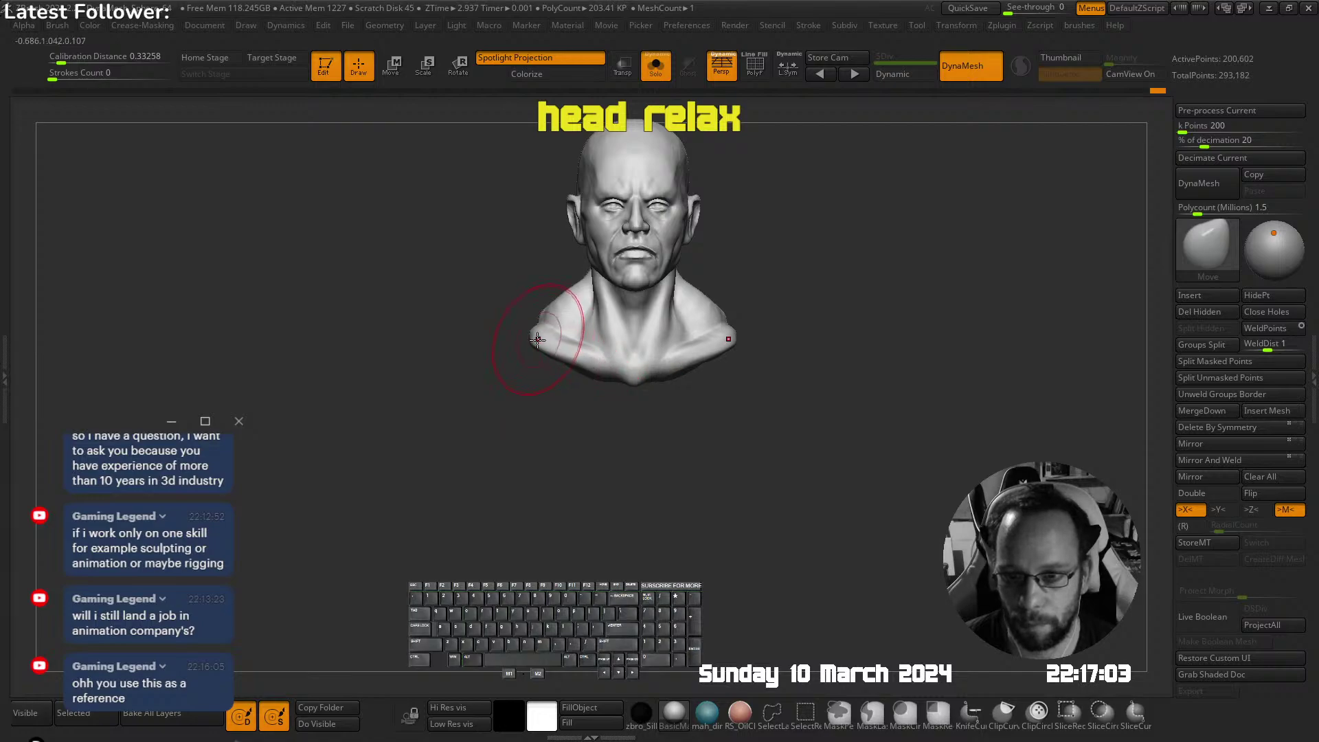
{"action": "right_click_drag", "start_coordinate": [537, 338], "coordinate": [555, 374]}
{"action": "mouse_move", "coordinate": [528, 296]}
{"action": "right_mouse_down"}
{"action": "mouse_move", "coordinate": [519, 271]}
{"action": "mouse_move", "coordinate": [527, 347]}
{"action": "mouse_move", "coordinate": [518, 336]}
{"action": "mouse_move", "coordinate": [621, 280]}
{"action": "right_mouse_up"}
{"action": "mouse_move", "coordinate": [560, 397]}
{"action": "right_mouse_down"}
{"action": "mouse_move", "coordinate": [584, 421]}
{"action": "mouse_move", "coordinate": [575, 395]}
{"action": "right_mouse_up"}
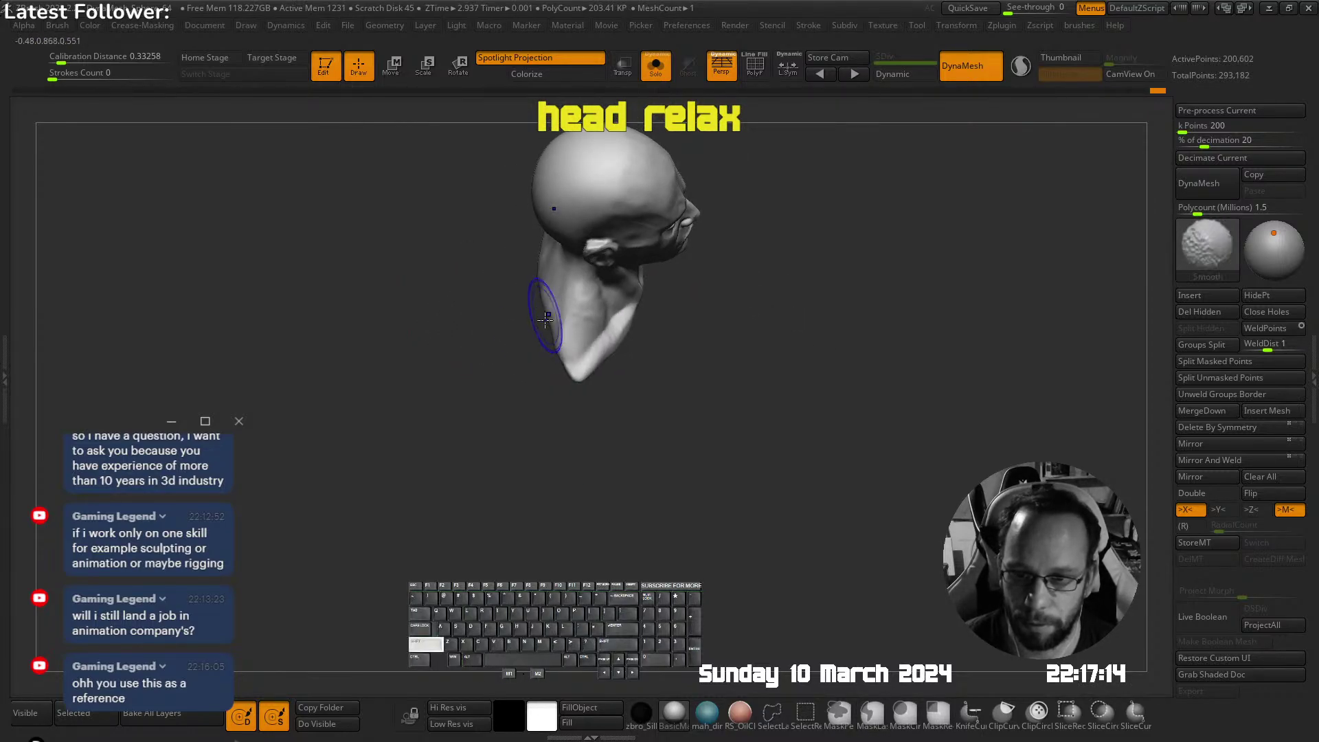
{"action": "right_click_drag", "start_coordinate": [545, 316], "coordinate": [574, 313]}
Show all parts again, reorient the shoulder forms with the transform gizmo, and mirror and weld them to match
{"action": "key", "text": "alt+s"}
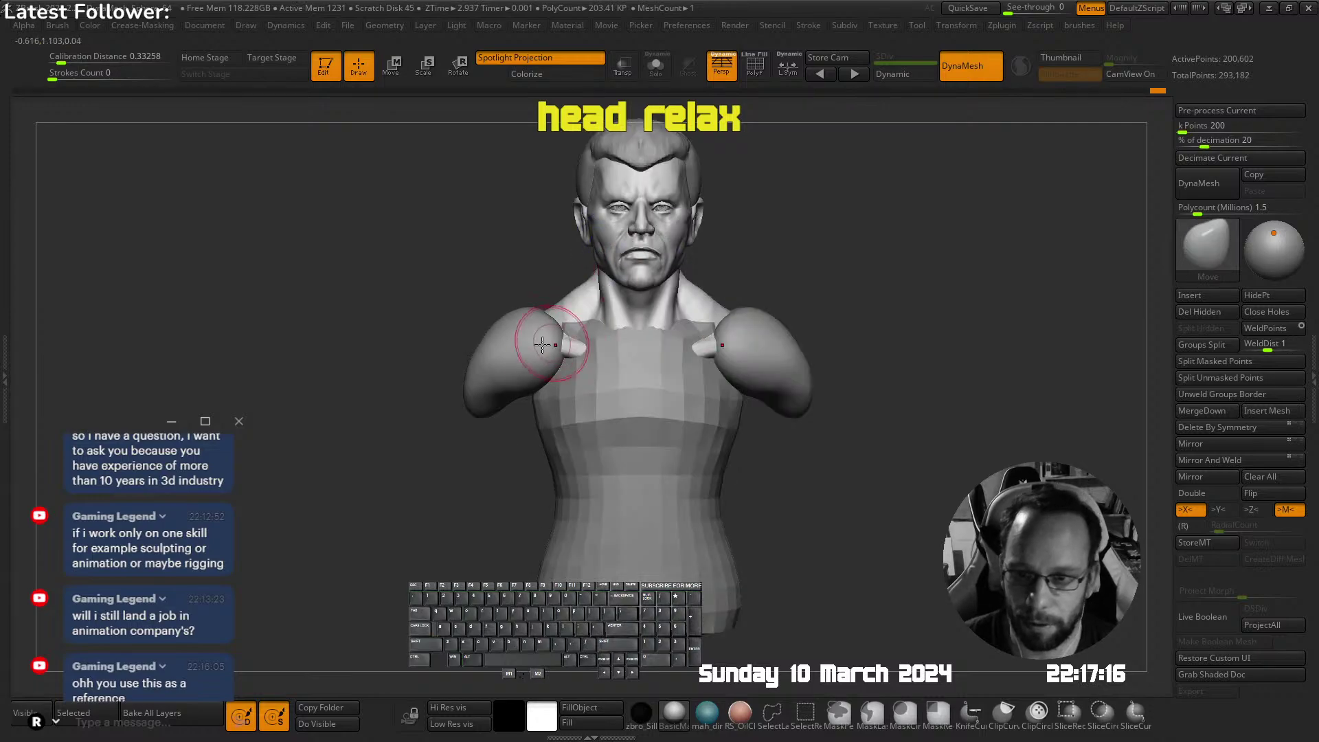
{"action": "left_click", "coordinate": [548, 345], "text": "alt"}
{"action": "key", "text": "w"}
{"action": "left_click_drag", "start_coordinate": [562, 305], "coordinate": [542, 317]}
{"action": "key", "text": "ctrl+x"}
{"action": "right_click_drag", "start_coordinate": [576, 311], "coordinate": [557, 334]}
{"action": "mouse_move", "coordinate": [551, 308]}
{"action": "left_mouse_down"}
{"action": "mouse_move", "coordinate": [544, 328]}
{"action": "mouse_move", "coordinate": [551, 321]}
{"action": "left_mouse_up"}
{"action": "key", "text": "ctrl+x"}
{"action": "key", "text": "q"}
Reshape the back and outer contours of the shoulder forms with a resized Move brush
{"action": "mouse_move", "coordinate": [599, 311]}
{"action": "right_mouse_down"}
{"action": "mouse_move", "coordinate": [525, 289]}
{"action": "mouse_move", "coordinate": [530, 258]}
{"action": "mouse_move", "coordinate": [580, 270]}
{"action": "right_mouse_up"}
{"action": "right_click_drag", "start_coordinate": [671, 344], "coordinate": [610, 315], "text": "ctrl"}
{"action": "key", "text": "s"}
{"action": "right_click_drag", "start_coordinate": [581, 365], "coordinate": [638, 357]}
{"action": "key", "text": "s"}
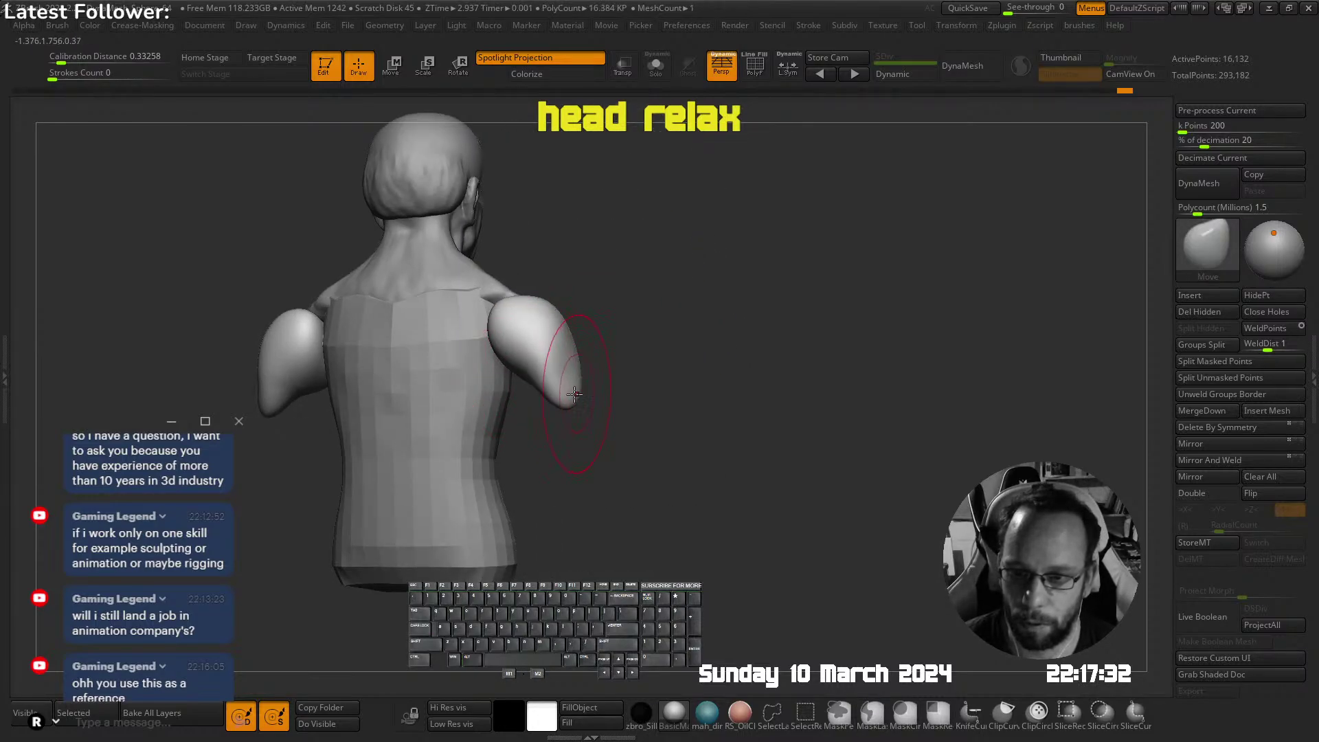
{"action": "right_click_drag", "start_coordinate": [576, 394], "coordinate": [600, 371], "text": "shift"}
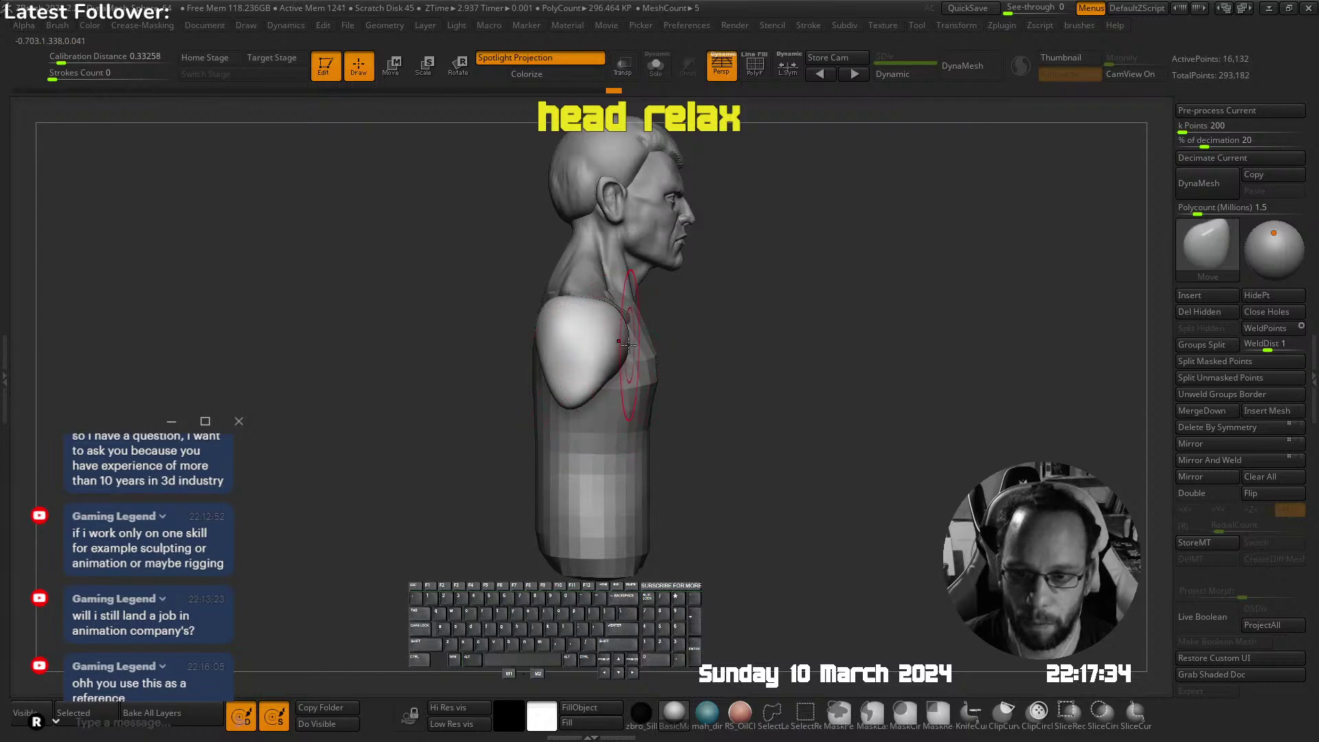
Select the torso and fit its upper front rim to the collarbones and neck with a resized Move brush
{"action": "mouse_move", "coordinate": [763, 278]}
{"action": "right_mouse_down"}
{"action": "mouse_move", "coordinate": [707, 266]}
{"action": "mouse_move", "coordinate": [624, 353]}
{"action": "mouse_move", "coordinate": [636, 399]}
{"action": "mouse_move", "coordinate": [590, 426]}
{"action": "mouse_move", "coordinate": [621, 409]}
{"action": "right_mouse_up"}
{"action": "left_click", "coordinate": [634, 426], "text": "alt"}
{"action": "key", "text": "s"}
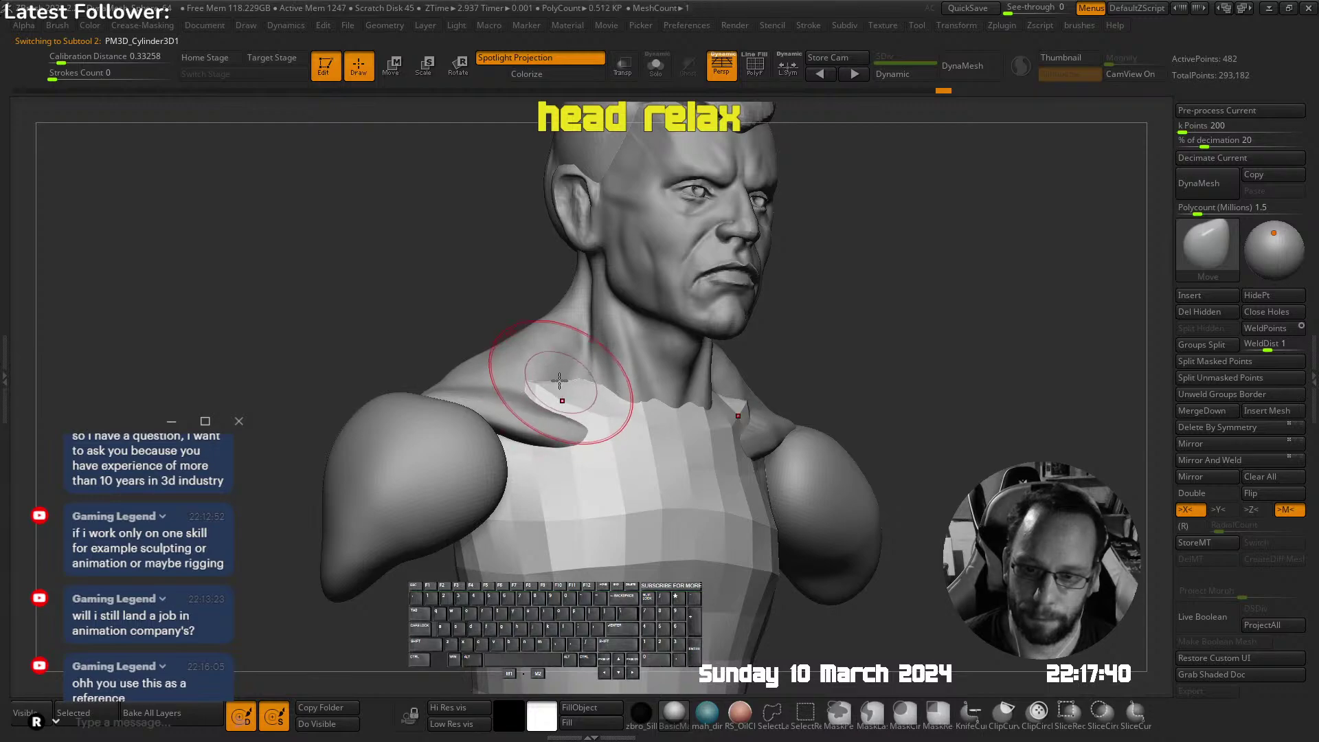
{"action": "right_click_drag", "start_coordinate": [658, 417], "coordinate": [602, 368]}
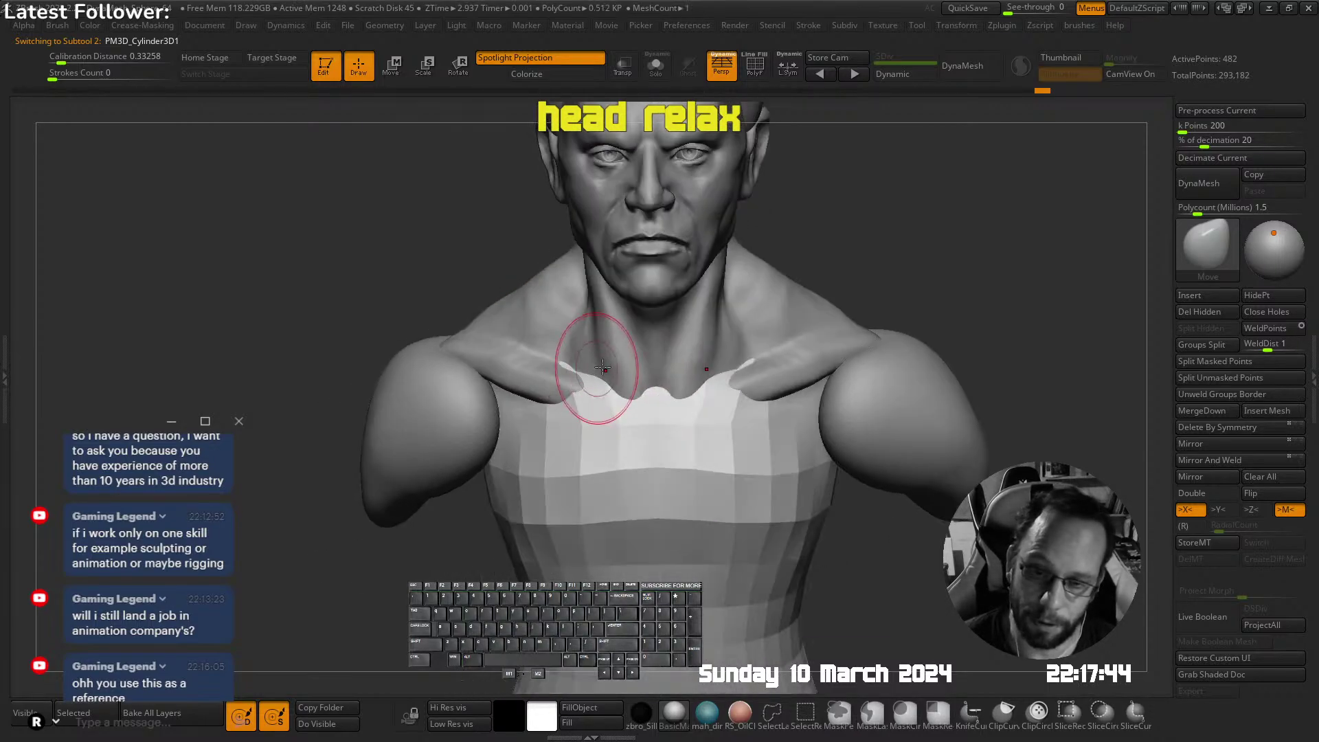
{"action": "left_click_drag", "start_coordinate": [593, 370], "coordinate": [582, 381]}
{"action": "right_click_drag", "start_coordinate": [644, 358], "coordinate": [740, 353], "text": "ctrl"}
{"action": "right_click_drag", "start_coordinate": [719, 396], "coordinate": [667, 337]}
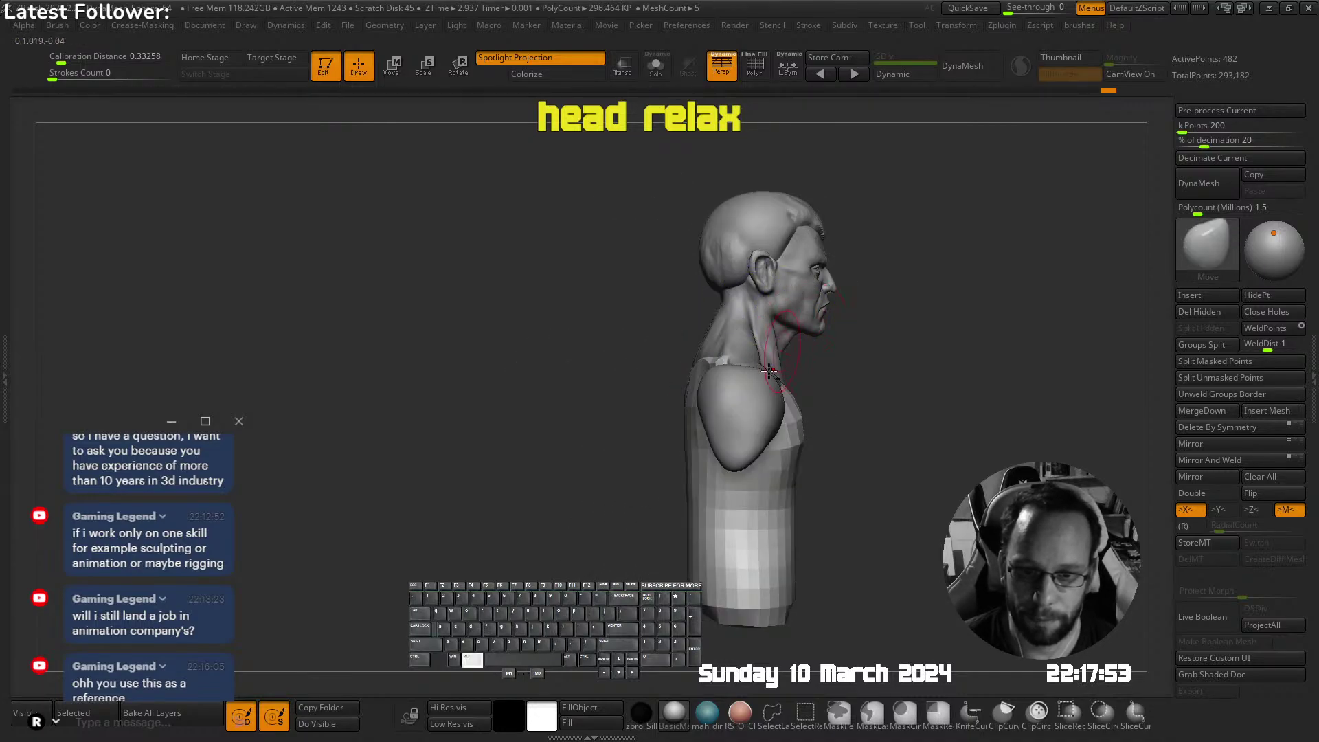
Select the shoulder forms and insert a Male Full Arm from the IMM BParts brush below one shoulder
{"action": "left_click", "coordinate": [740, 374], "text": "alt"}
{"action": "right_click_drag", "start_coordinate": [735, 365], "coordinate": [602, 269], "text": "alt"}
{"action": "key", "text": "space"}
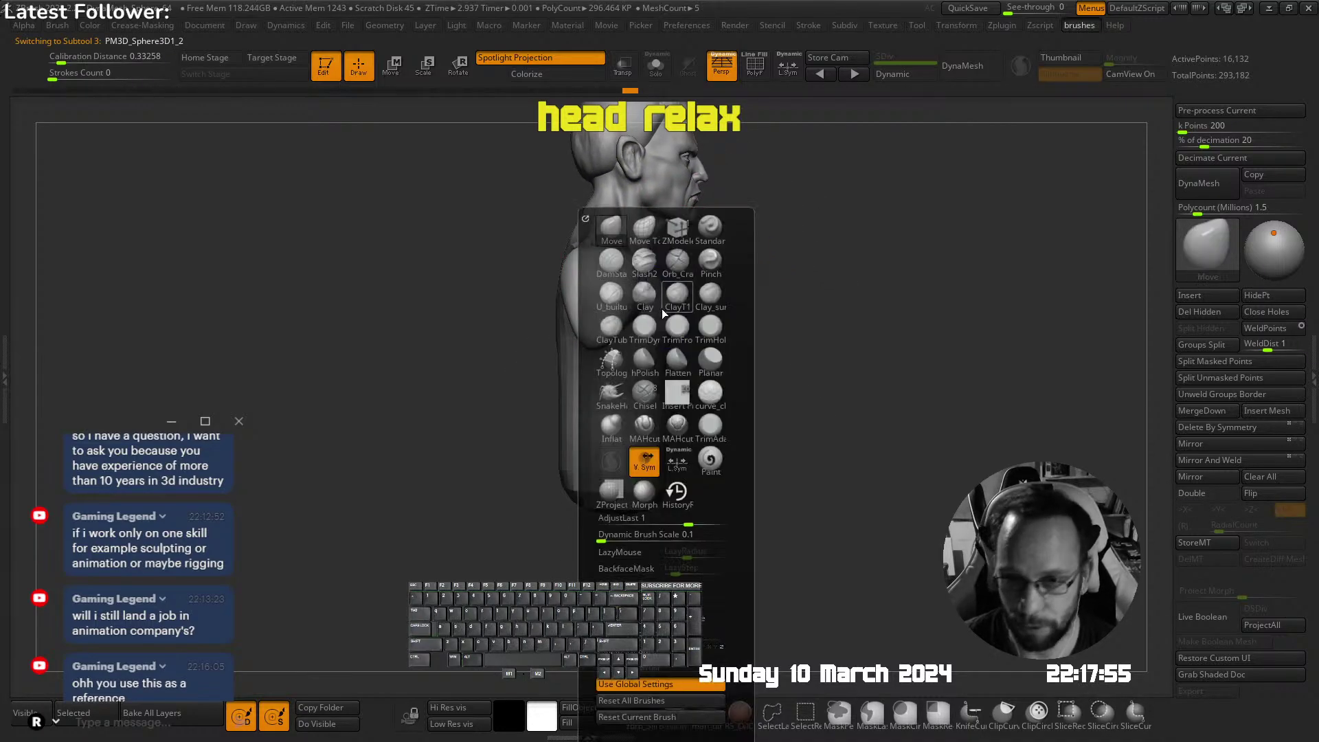
{"action": "key", "text": "b"}
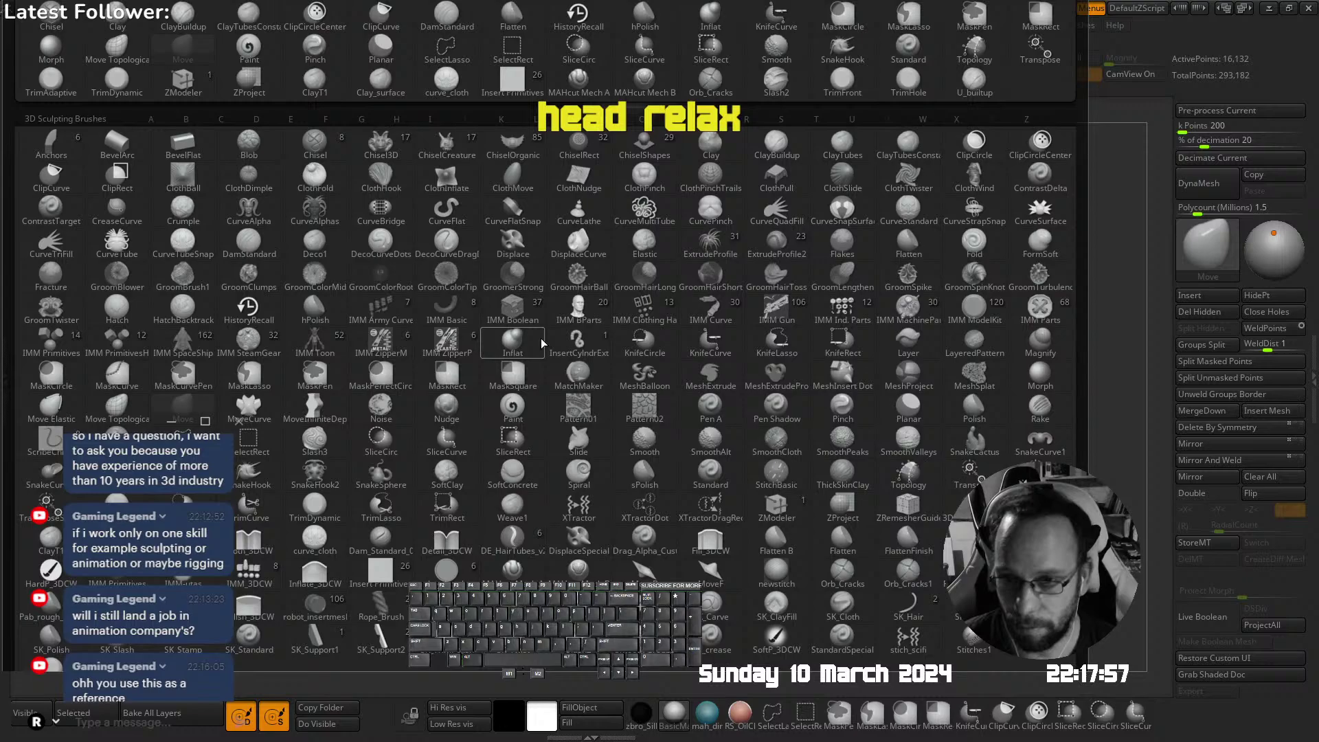
{"action": "left_click", "coordinate": [579, 311]}
{"action": "key", "text": "m"}
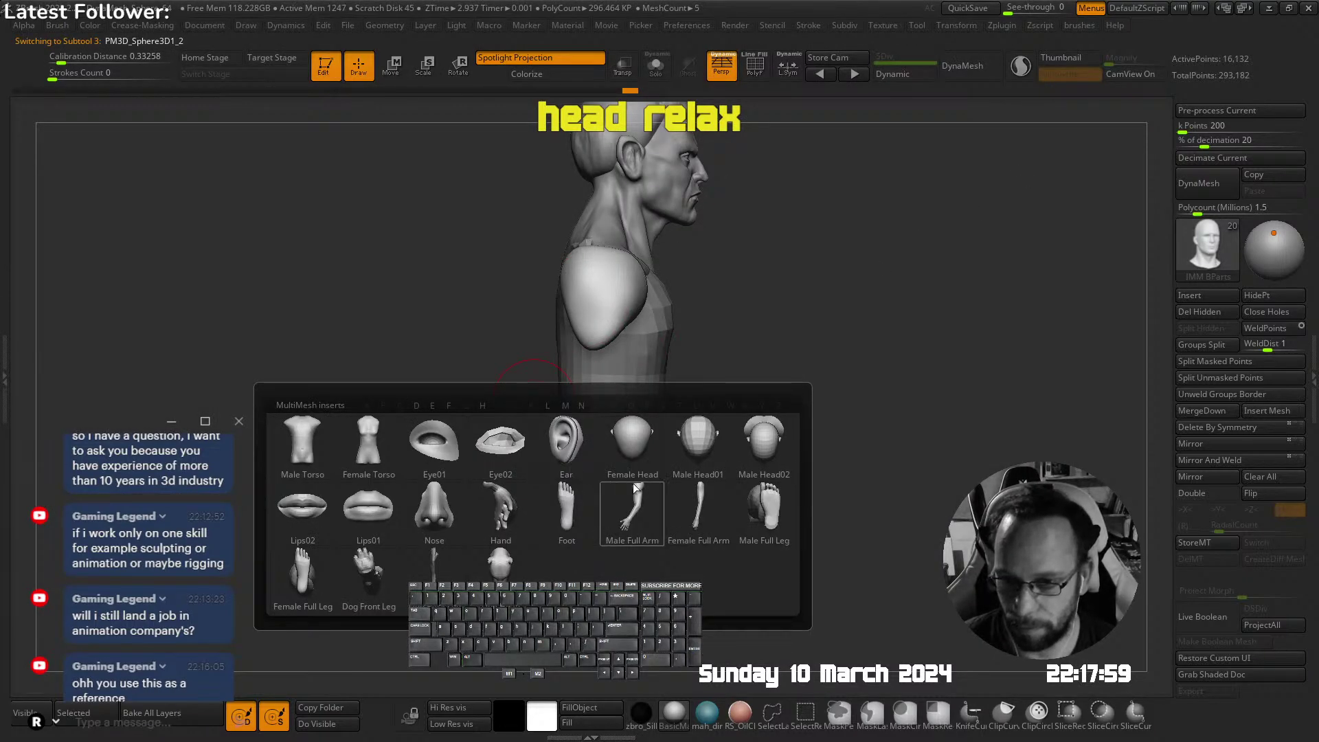
{"action": "left_click", "coordinate": [637, 505]}
{"action": "right_click_drag", "start_coordinate": [701, 413], "coordinate": [528, 337]}
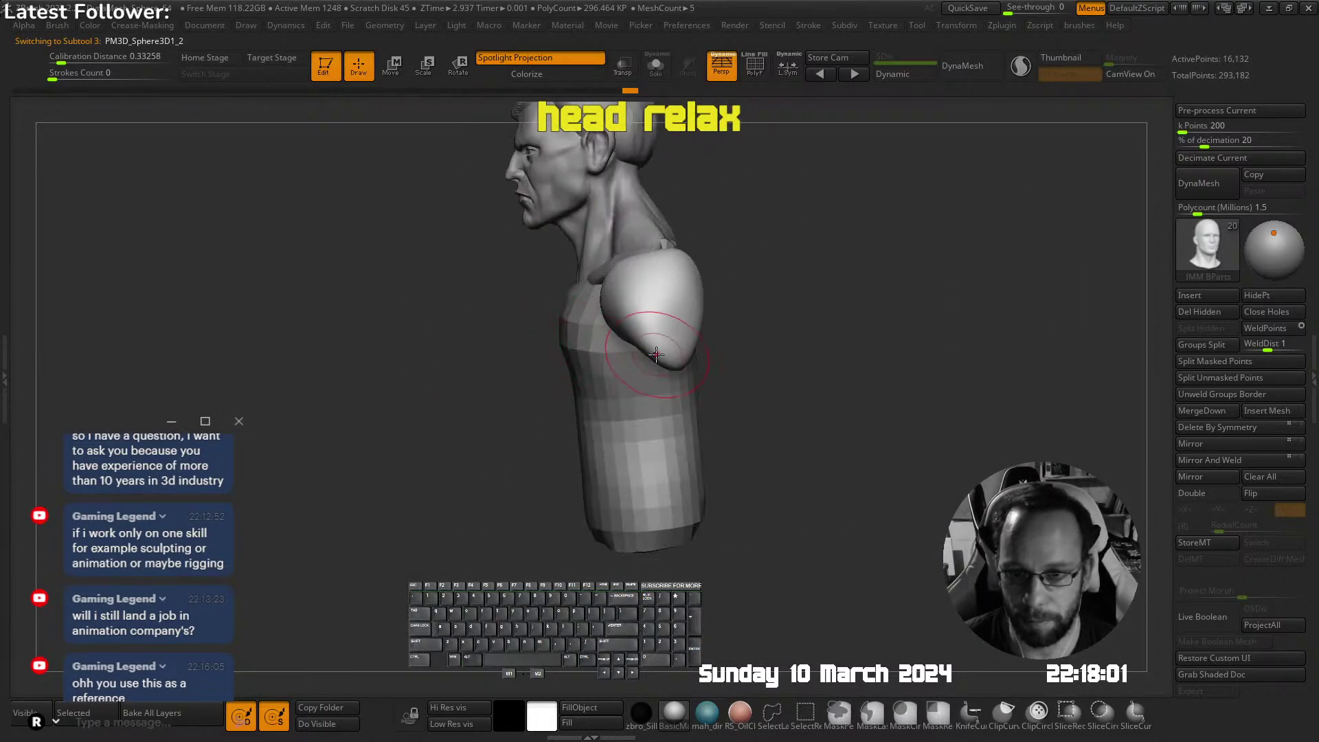
{"action": "left_click_drag", "start_coordinate": [656, 354], "coordinate": [670, 456]}
{"action": "right_click_drag", "start_coordinate": [690, 425], "coordinate": [734, 302], "text": "ctrl"}
Lower, rotate and enlarge the inserted arm beside the torso with the transform gizmo
{"action": "key", "text": "w"}
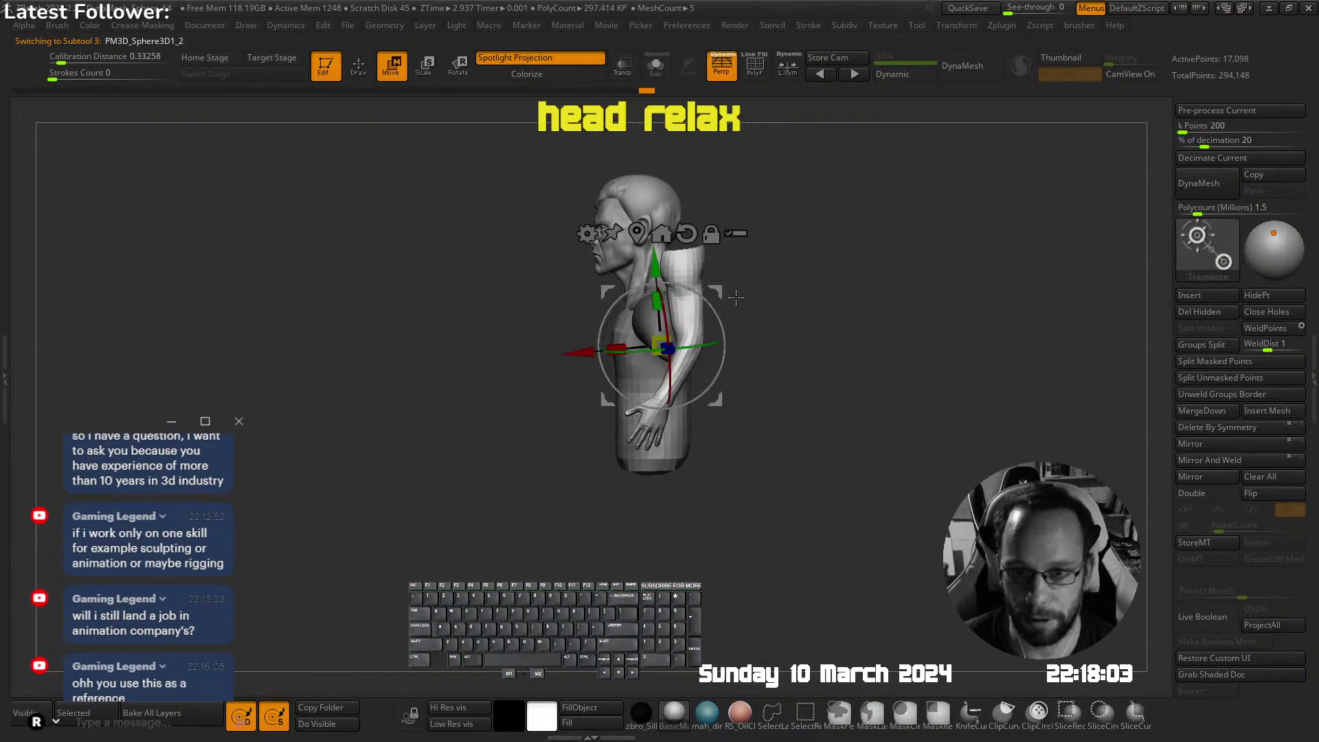
{"action": "left_click_drag", "start_coordinate": [724, 290], "coordinate": [714, 367]}
{"action": "right_click_drag", "start_coordinate": [717, 364], "coordinate": [758, 338], "text": "shift"}
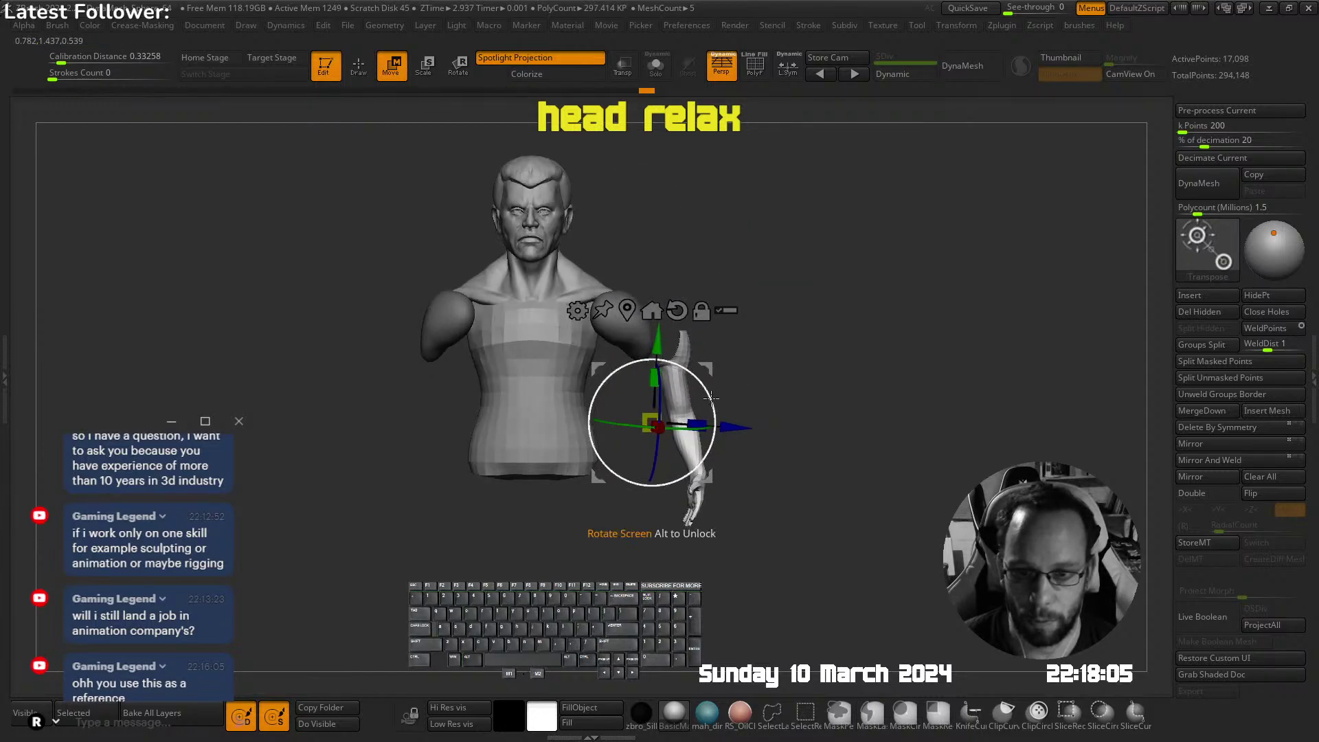
{"action": "left_click_drag", "start_coordinate": [711, 390], "coordinate": [683, 356]}
{"action": "left_click_drag", "start_coordinate": [625, 409], "coordinate": [681, 369]}
{"action": "left_click_drag", "start_coordinate": [681, 357], "coordinate": [666, 426]}
{"action": "right_click_drag", "start_coordinate": [721, 334], "coordinate": [737, 292], "text": "alt"}
{"action": "left_click_drag", "start_coordinate": [737, 292], "coordinate": [760, 240], "text": "shift"}
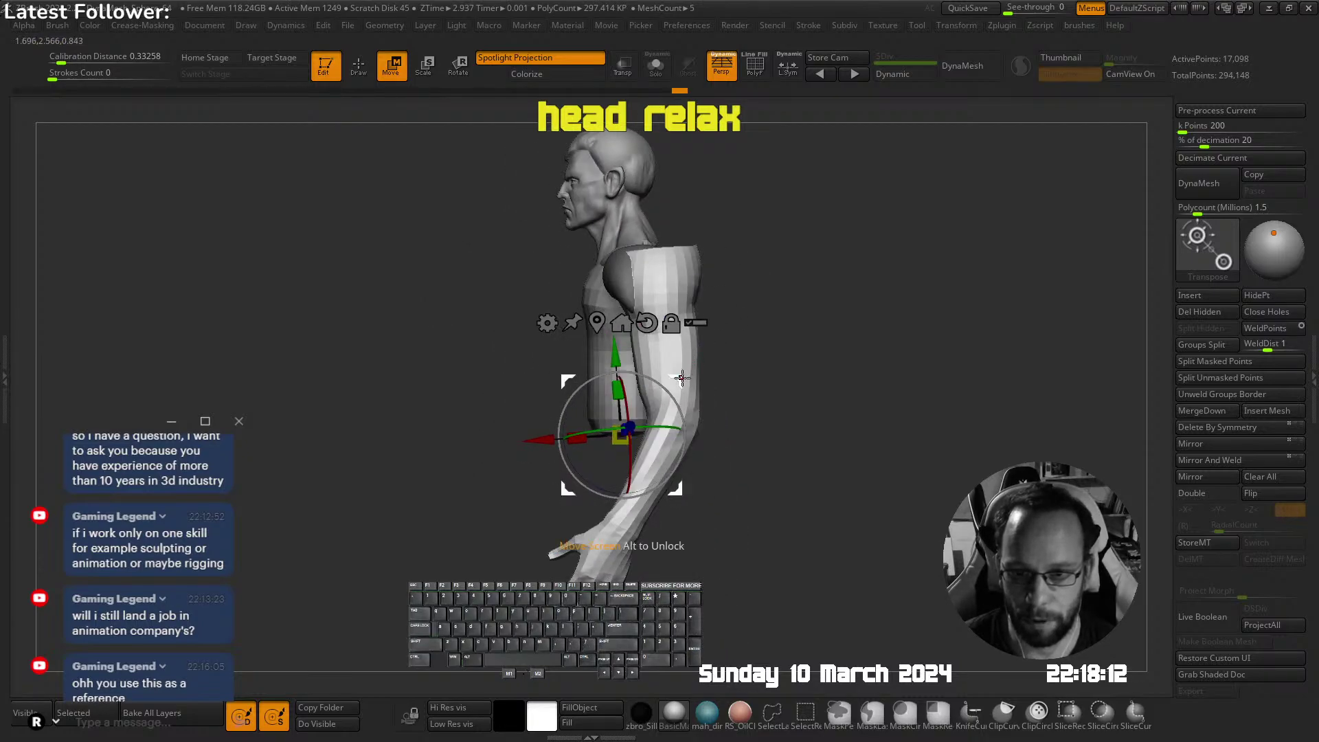
Raise the arm to the shoulder and scale it down slightly with the gizmo, aligning it from side and front
{"action": "left_click_drag", "start_coordinate": [681, 377], "coordinate": [694, 250]}
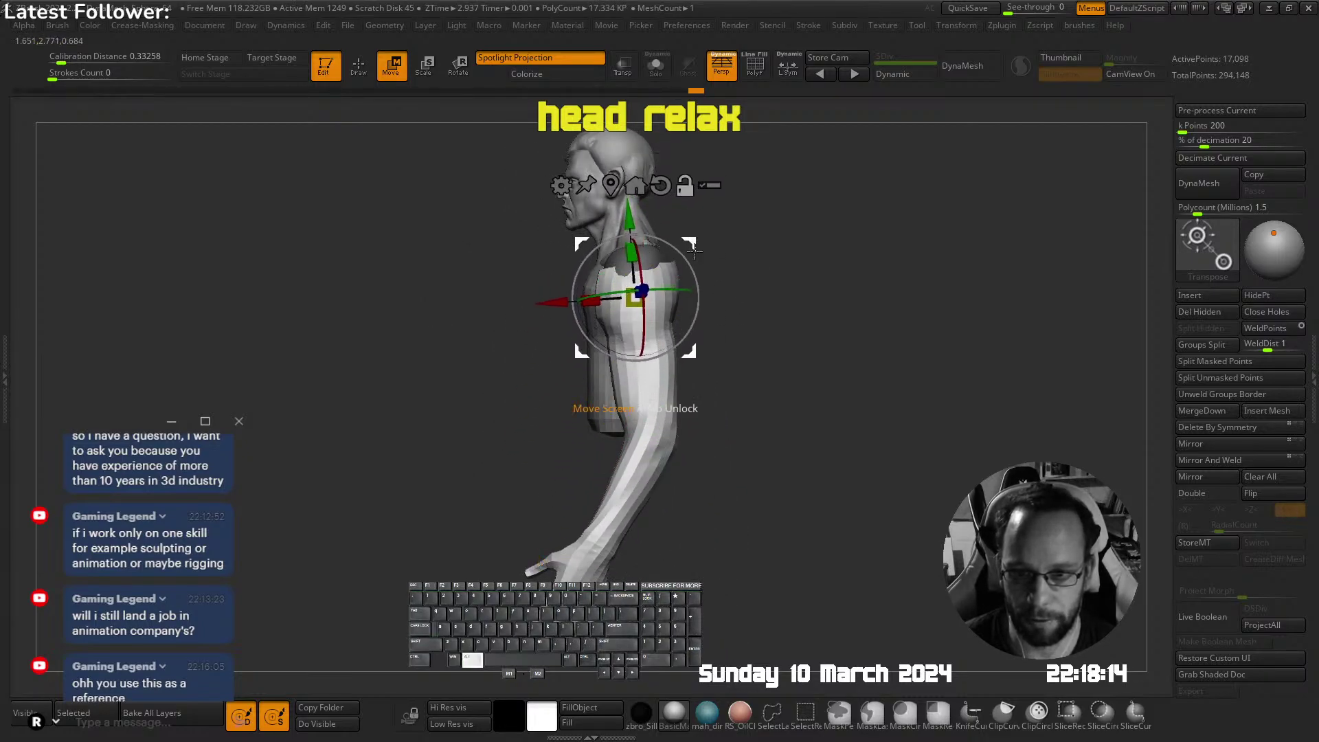
{"action": "left_click_drag", "start_coordinate": [631, 308], "coordinate": [626, 314]}
{"action": "right_click_drag", "start_coordinate": [632, 308], "coordinate": [689, 269], "text": "shift"}
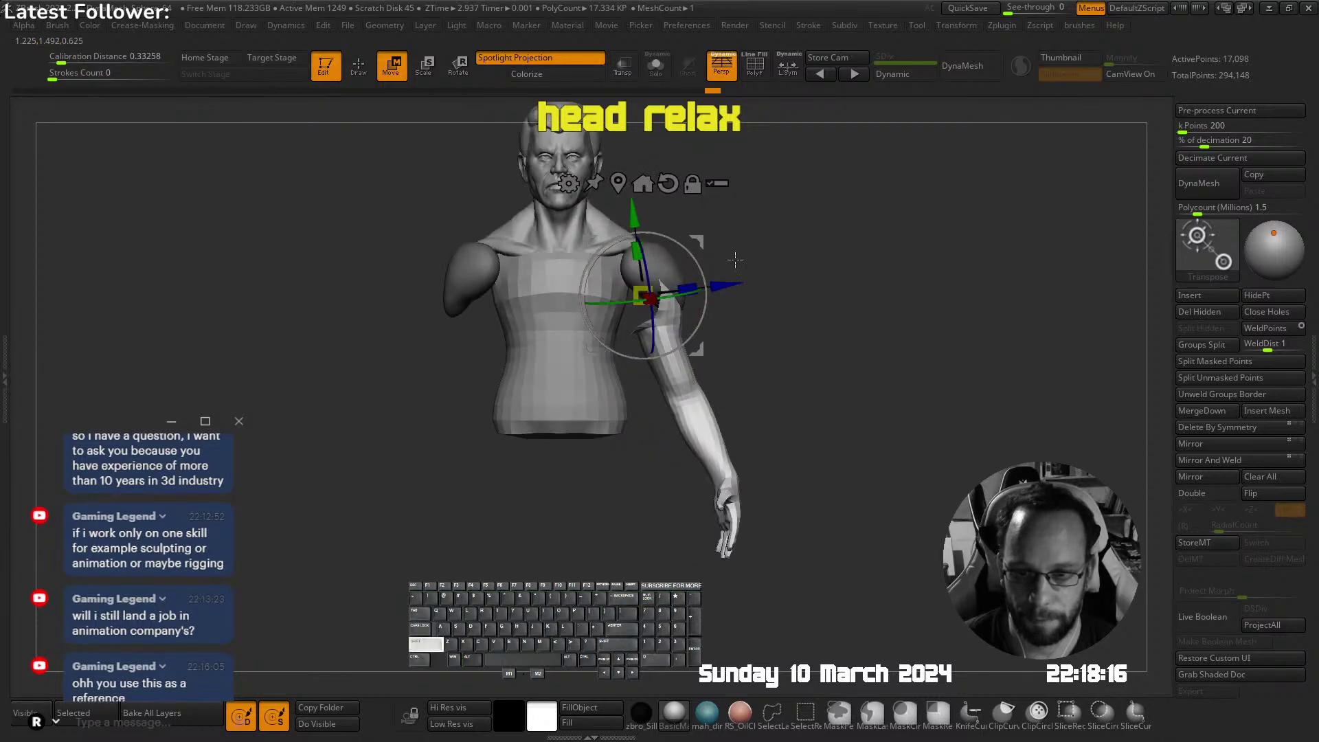
{"action": "left_click_drag", "start_coordinate": [696, 240], "coordinate": [698, 210]}
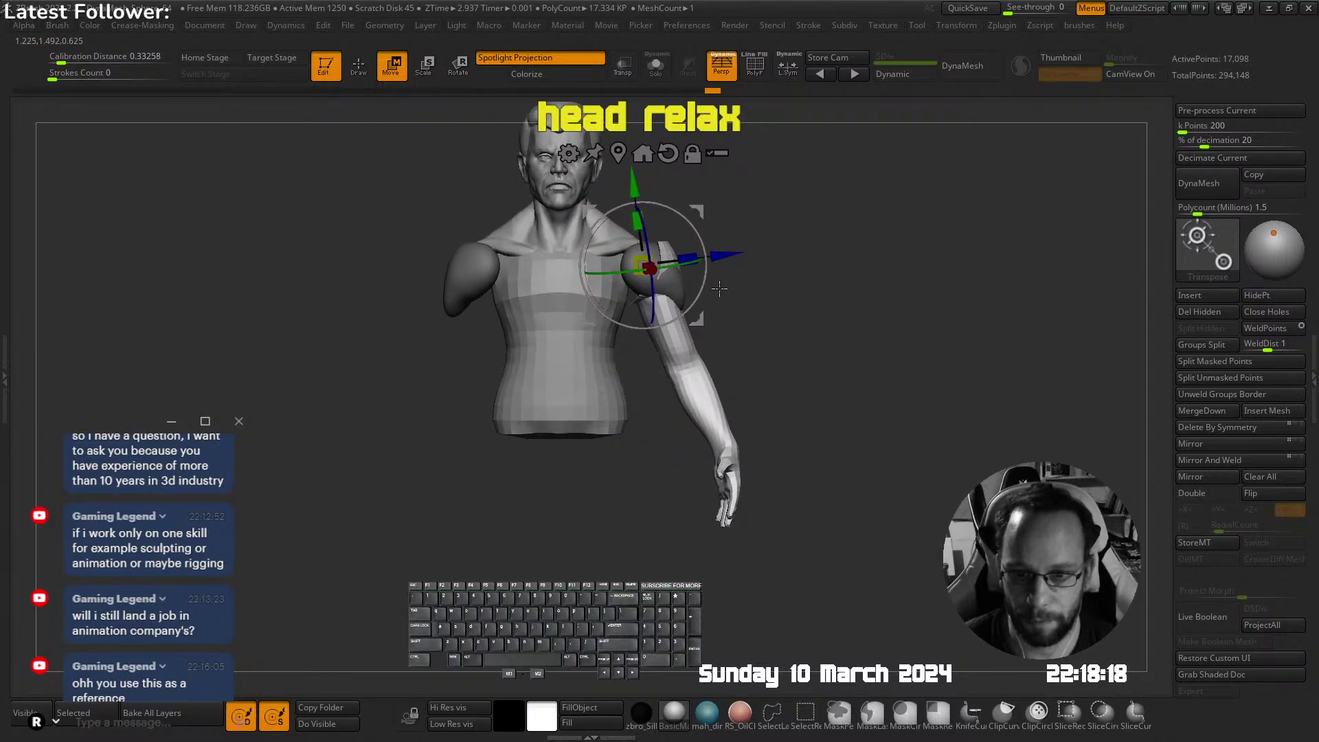
{"action": "right_click_drag", "start_coordinate": [769, 295], "coordinate": [720, 220]}
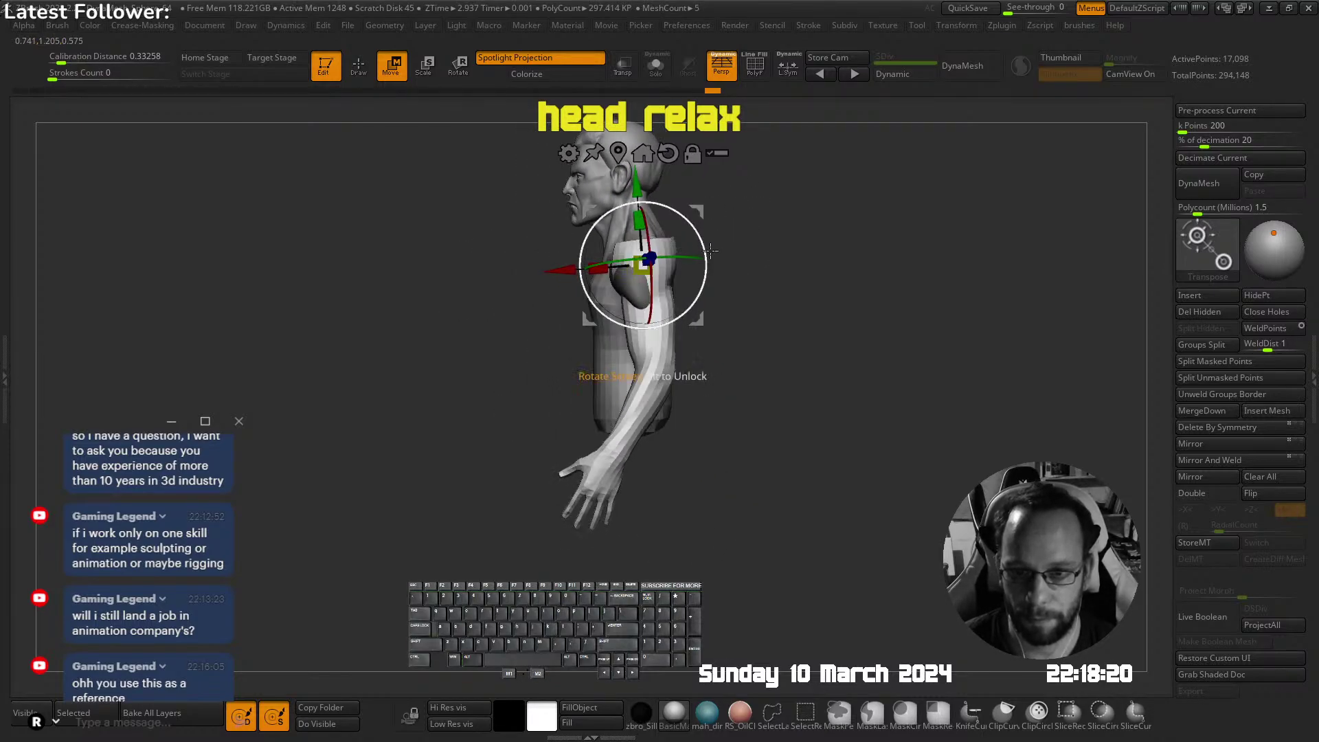
Fine-tune the arm's rotation and position at the shoulder from several angles, and scale it by about 0.905
{"action": "left_click_drag", "start_coordinate": [682, 259], "coordinate": [686, 259]}
{"action": "left_click_drag", "start_coordinate": [696, 213], "coordinate": [693, 219]}
{"action": "right_click_drag", "start_coordinate": [680, 250], "coordinate": [719, 285]}
{"action": "left_click_drag", "start_coordinate": [707, 281], "coordinate": [704, 280]}
{"action": "left_click_drag", "start_coordinate": [704, 222], "coordinate": [705, 218]}
{"action": "right_click_drag", "start_coordinate": [729, 240], "coordinate": [736, 221], "text": "ctrl"}
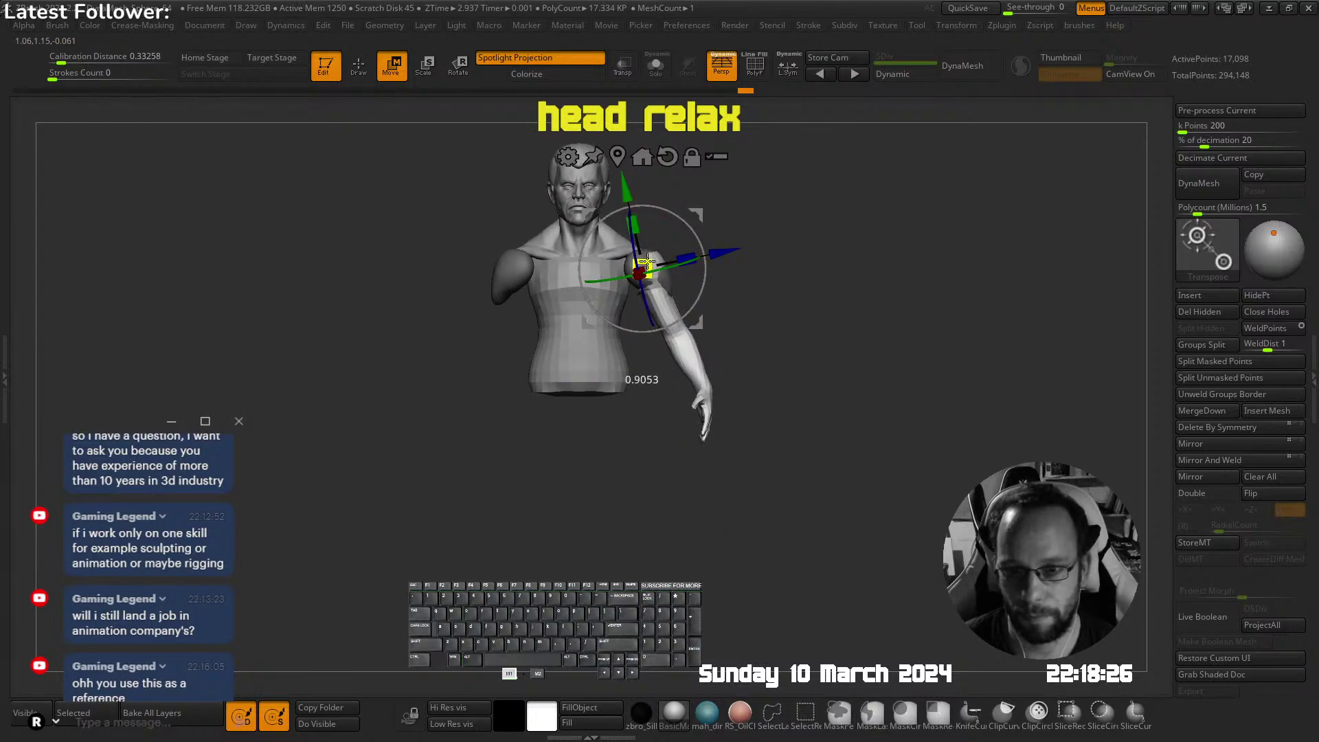
{"action": "mouse_move", "coordinate": [741, 209]}
{"action": "right_mouse_down"}
{"action": "mouse_move", "coordinate": [645, 251]}
{"action": "mouse_move", "coordinate": [691, 295]}
{"action": "right_mouse_up"}
Split the unmasked arm into its own subtool, then select it and mirror it to the other side
{"action": "key", "text": "q"}
{"action": "mouse_move", "coordinate": [691, 295]}
{"action": "right_mouse_down"}
{"action": "mouse_move", "coordinate": [718, 293]}
{"action": "mouse_move", "coordinate": [722, 250]}
{"action": "mouse_move", "coordinate": [807, 349]}
{"action": "right_mouse_up"}
{"action": "key", "text": "shift+f"}
{"action": "key", "text": "shift+f"}
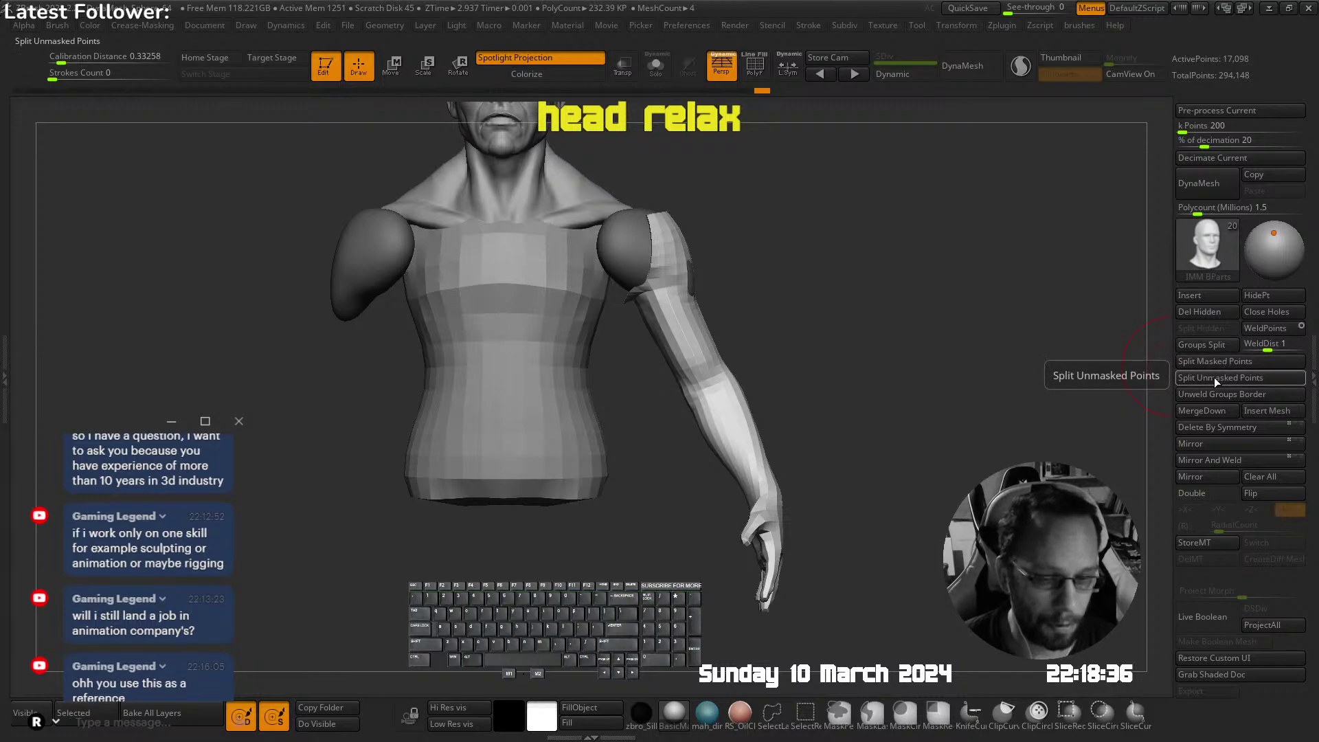
{"action": "right_click_drag", "start_coordinate": [664, 330], "coordinate": [676, 400], "text": "alt"}
{"action": "right_click_drag", "start_coordinate": [730, 332], "coordinate": [1002, 331]}
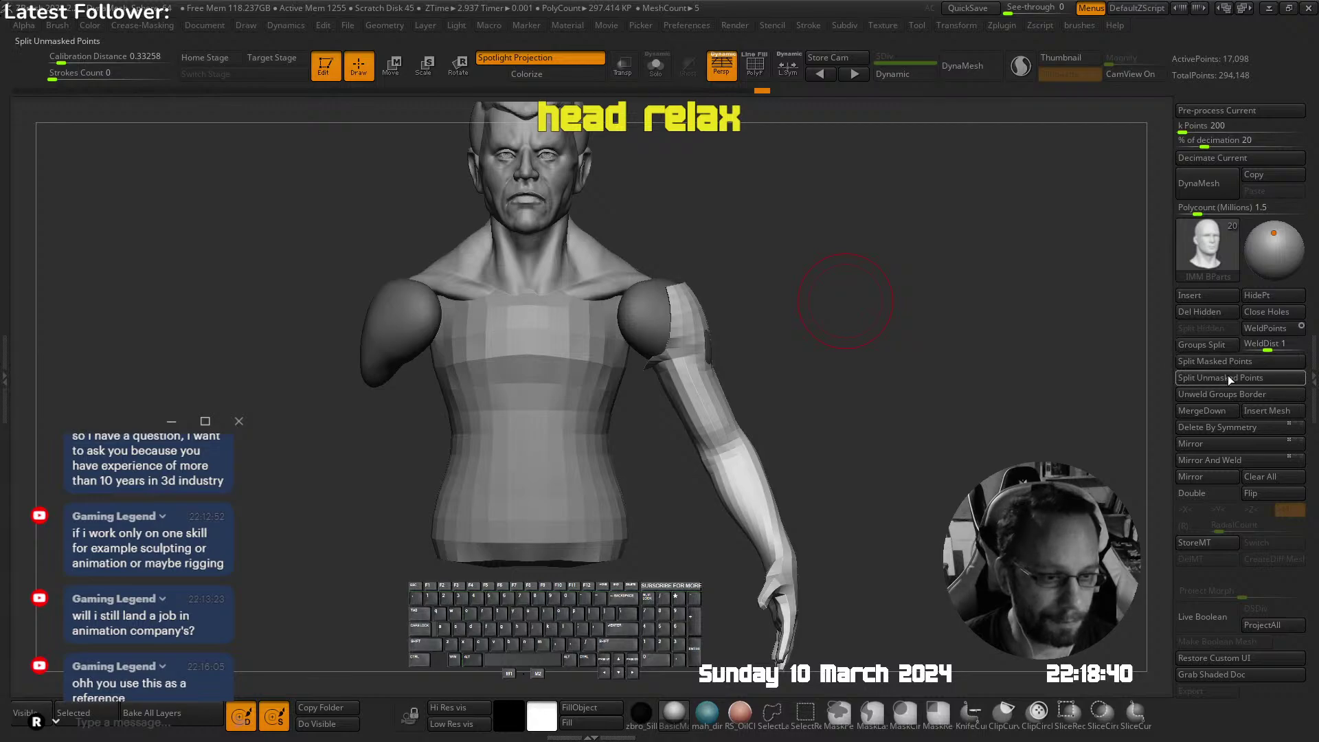
{"action": "left_click", "coordinate": [1211, 378]}
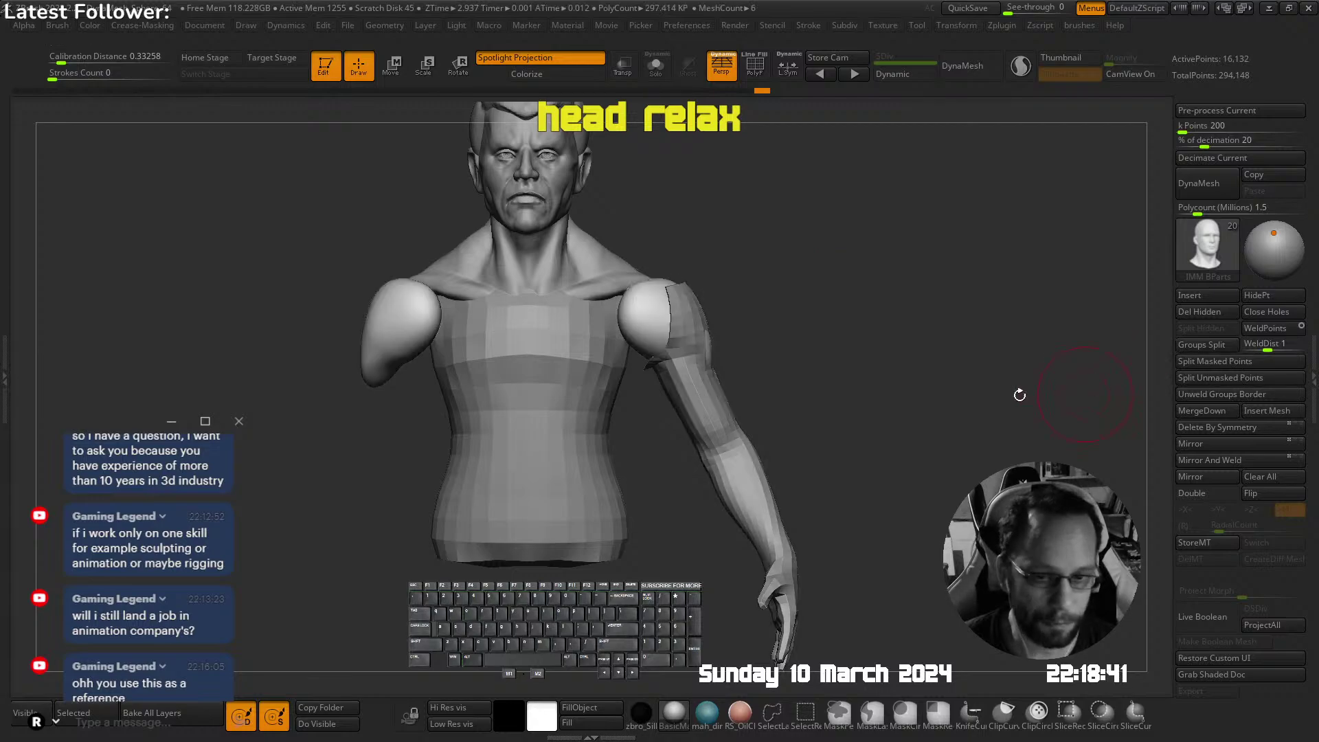
{"action": "left_click", "coordinate": [715, 411], "text": "alt"}
{"action": "key", "text": "ctrl+alt+m"}
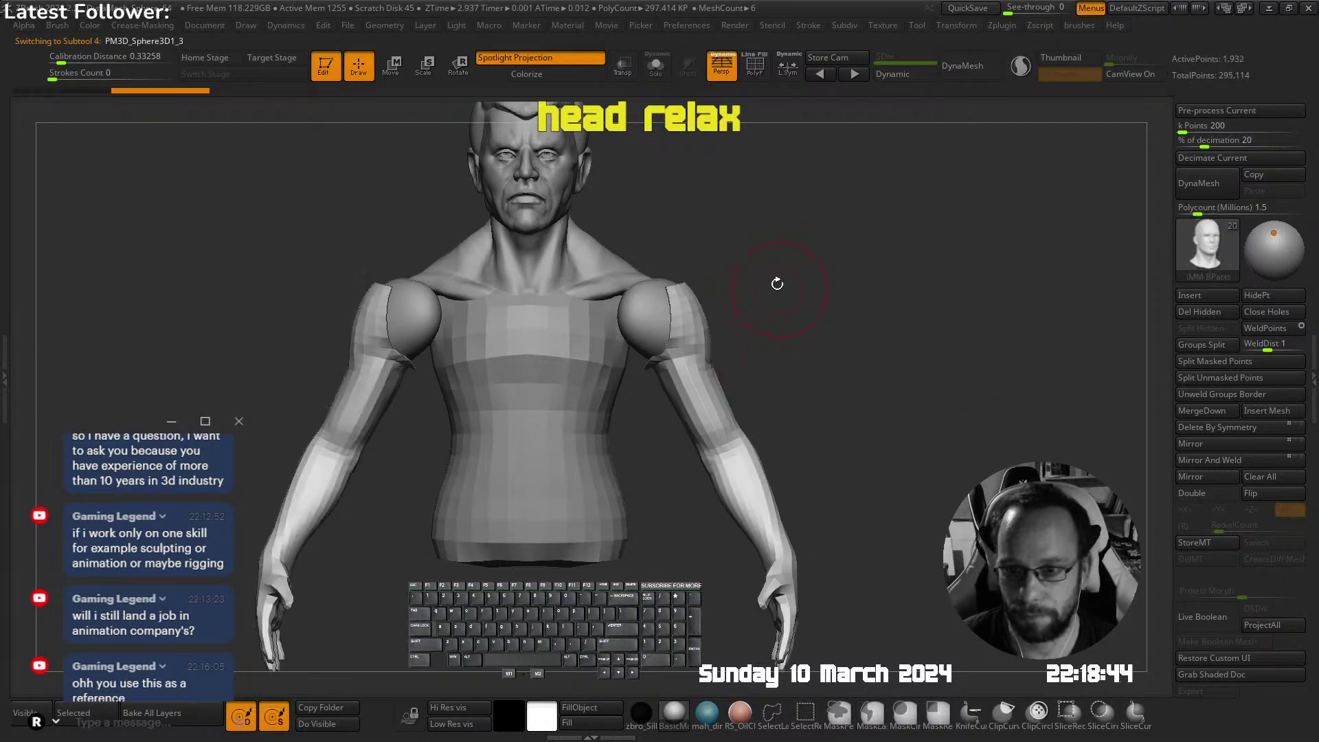
Bring the mirrored arms closer to the torso with the transform gizmo and symmetry
{"action": "right_click_drag", "start_coordinate": [802, 313], "coordinate": [694, 302], "text": "ctrl"}
{"action": "key", "text": "w"}
{"action": "left_click_drag", "start_coordinate": [732, 289], "coordinate": [558, 293], "text": "alt"}
{"action": "key", "text": "x"}
{"action": "key", "text": "q"}
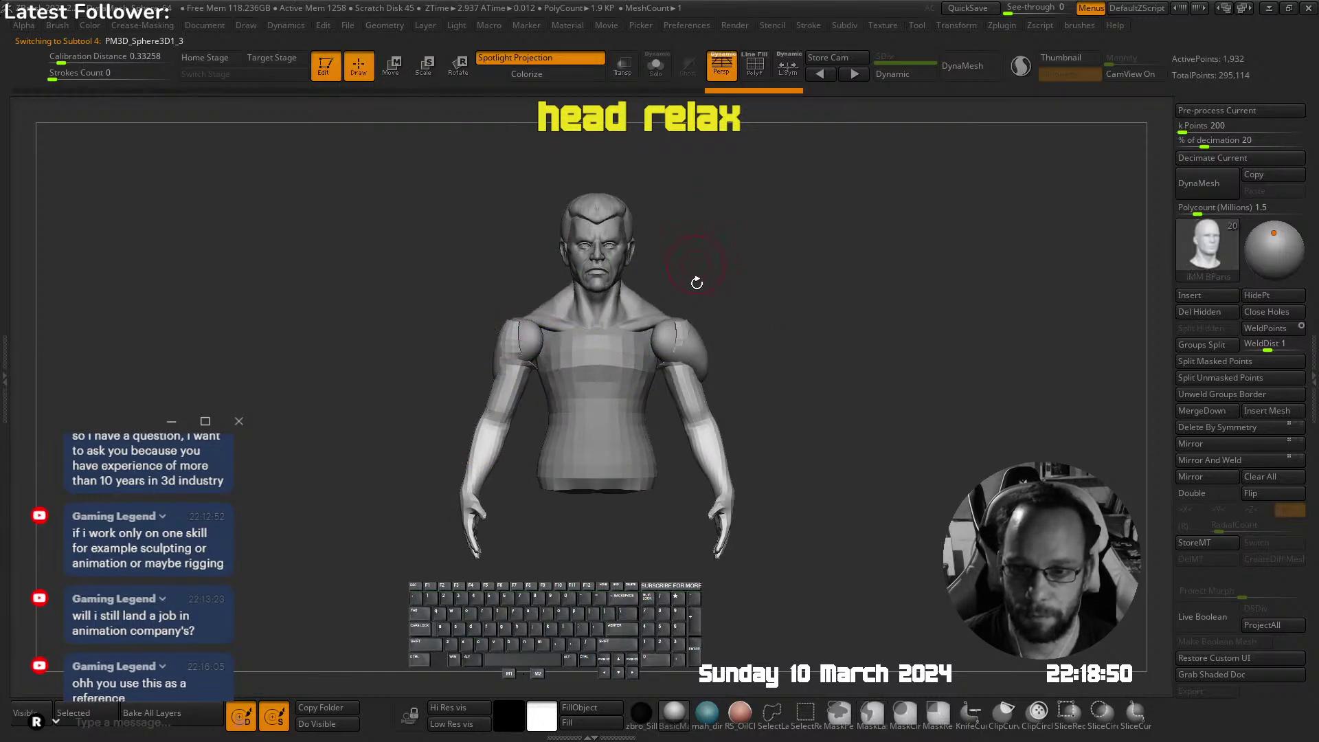
{"action": "mouse_move", "coordinate": [694, 282]}
{"action": "right_mouse_down", "text": "ctrl"}
{"action": "mouse_move", "coordinate": [601, 303]}
{"action": "mouse_move", "coordinate": [688, 318]}
{"action": "right_mouse_up", "text": "ctrl"}
{"action": "left_click_drag", "start_coordinate": [688, 317], "coordinate": [564, 316]}
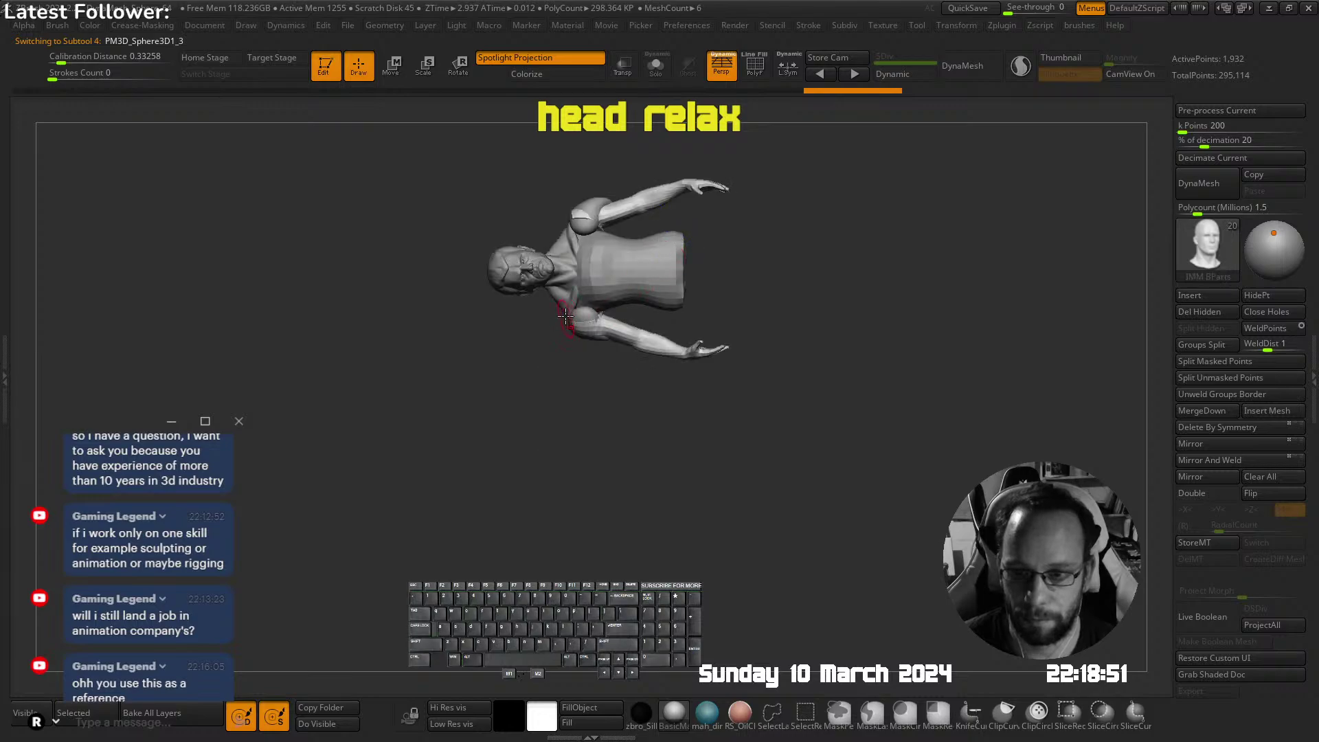
{"action": "left_click", "coordinate": [583, 314], "text": "alt"}
{"action": "mouse_move", "coordinate": [590, 302]}
{"action": "right_mouse_down"}
{"action": "mouse_move", "coordinate": [653, 182]}
{"action": "mouse_move", "coordinate": [669, 314]}
{"action": "mouse_move", "coordinate": [601, 285]}
{"action": "mouse_move", "coordinate": [584, 269]}
{"action": "mouse_move", "coordinate": [697, 229]}
{"action": "mouse_move", "coordinate": [721, 294]}
{"action": "mouse_move", "coordinate": [667, 282]}
{"action": "mouse_move", "coordinate": [790, 307]}
{"action": "right_mouse_up"}
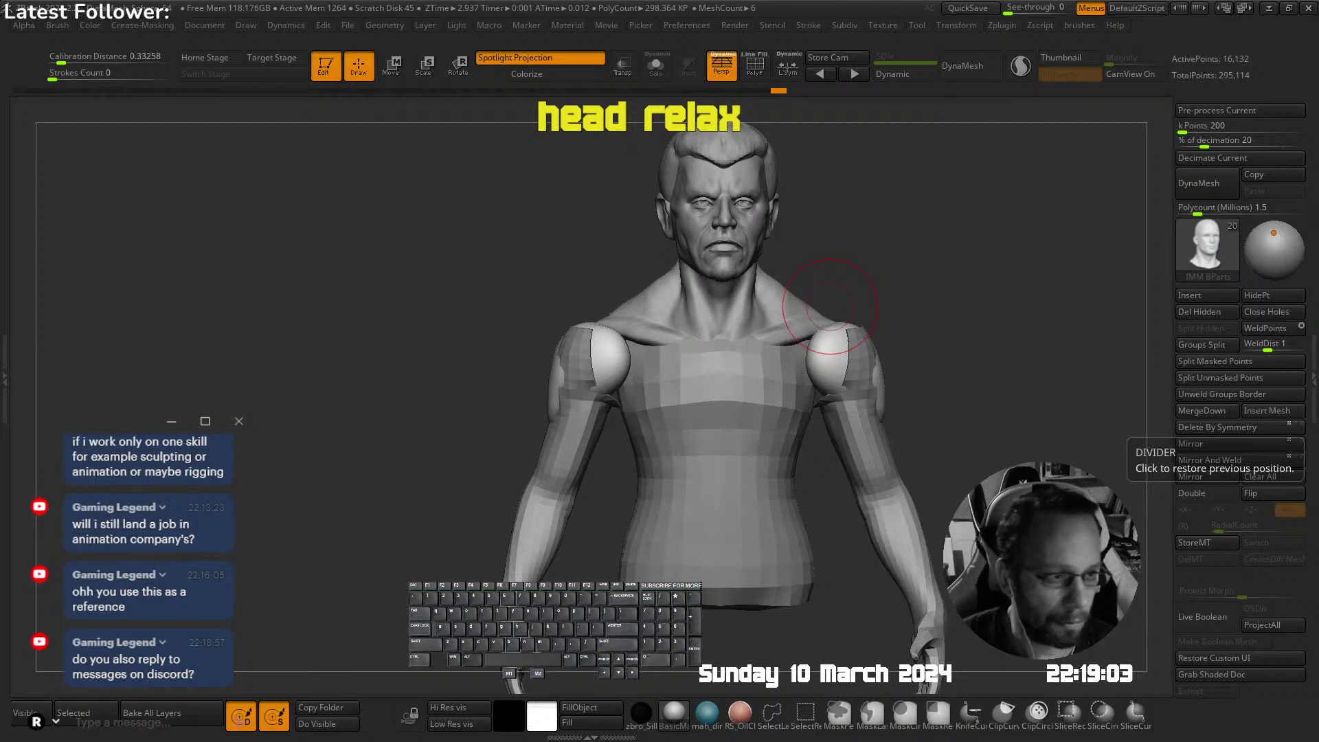
{"action": "left_click", "coordinate": [581, 333], "text": "alt"}
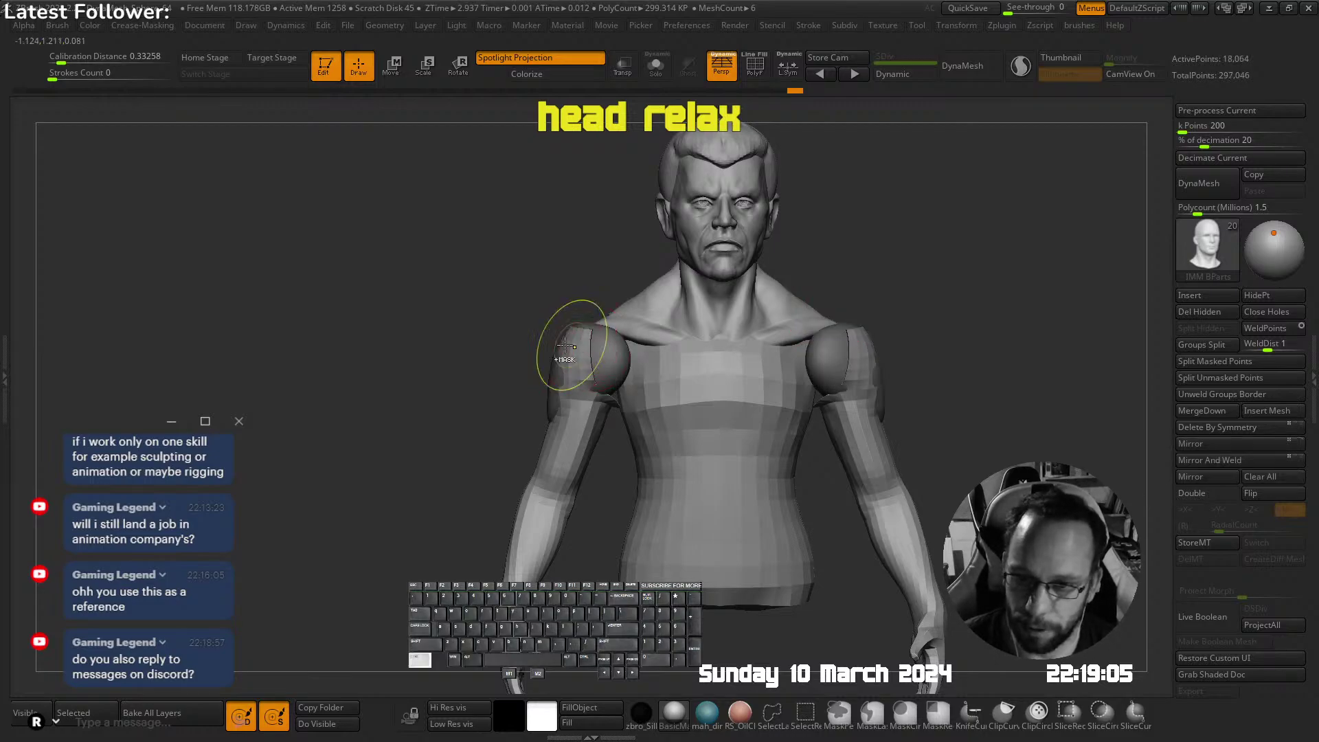
{"action": "right_click_drag", "start_coordinate": [564, 345], "coordinate": [574, 375], "text": "ctrl"}
{"action": "mouse_move", "coordinate": [573, 375]}
{"action": "right_mouse_down"}
{"action": "mouse_move", "coordinate": [666, 349]}
{"action": "mouse_move", "coordinate": [622, 313]}
{"action": "right_mouse_up"}
Select the arms, show their polyframe, and reshape the upper-arm ends around the shoulders with a resized Move brush
{"action": "left_click", "coordinate": [622, 352], "text": "alt"}
{"action": "key", "text": "shift+f"}
{"action": "key", "text": "shift+Tab"}
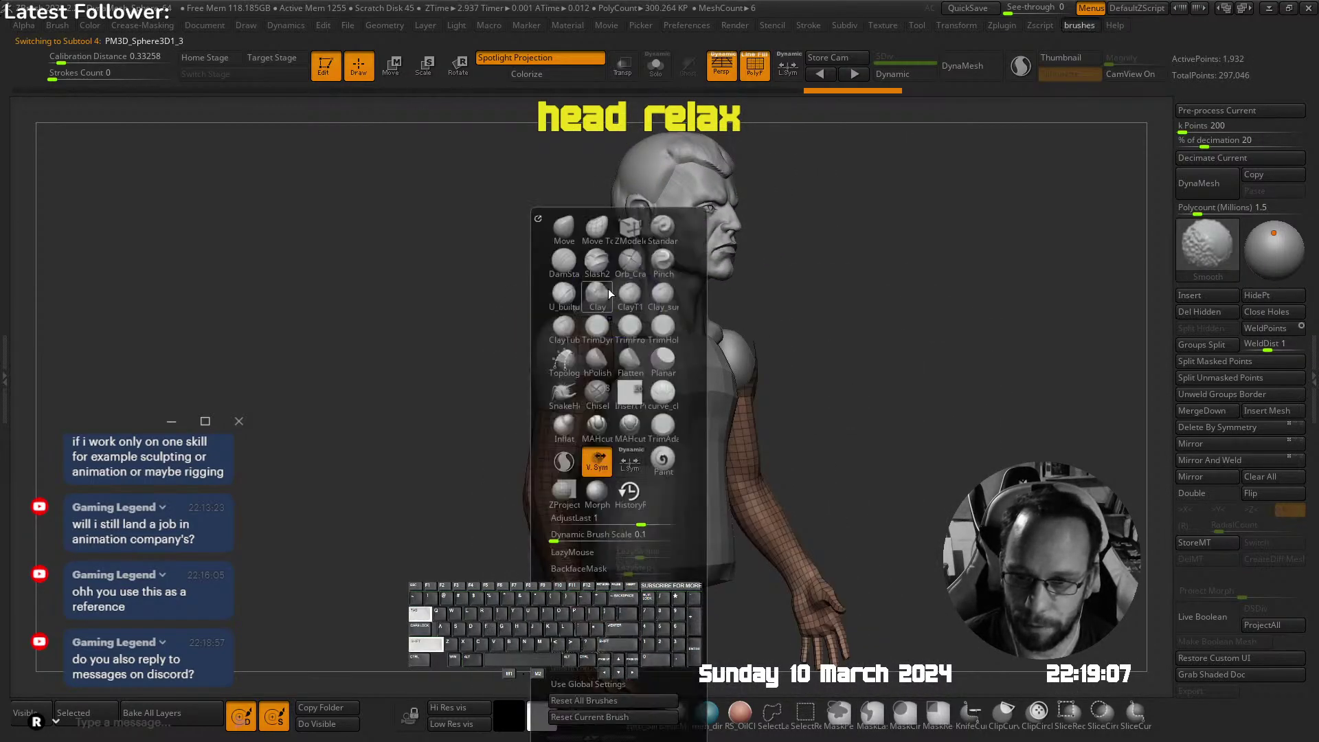
{"action": "key", "text": "shift+Tab"}
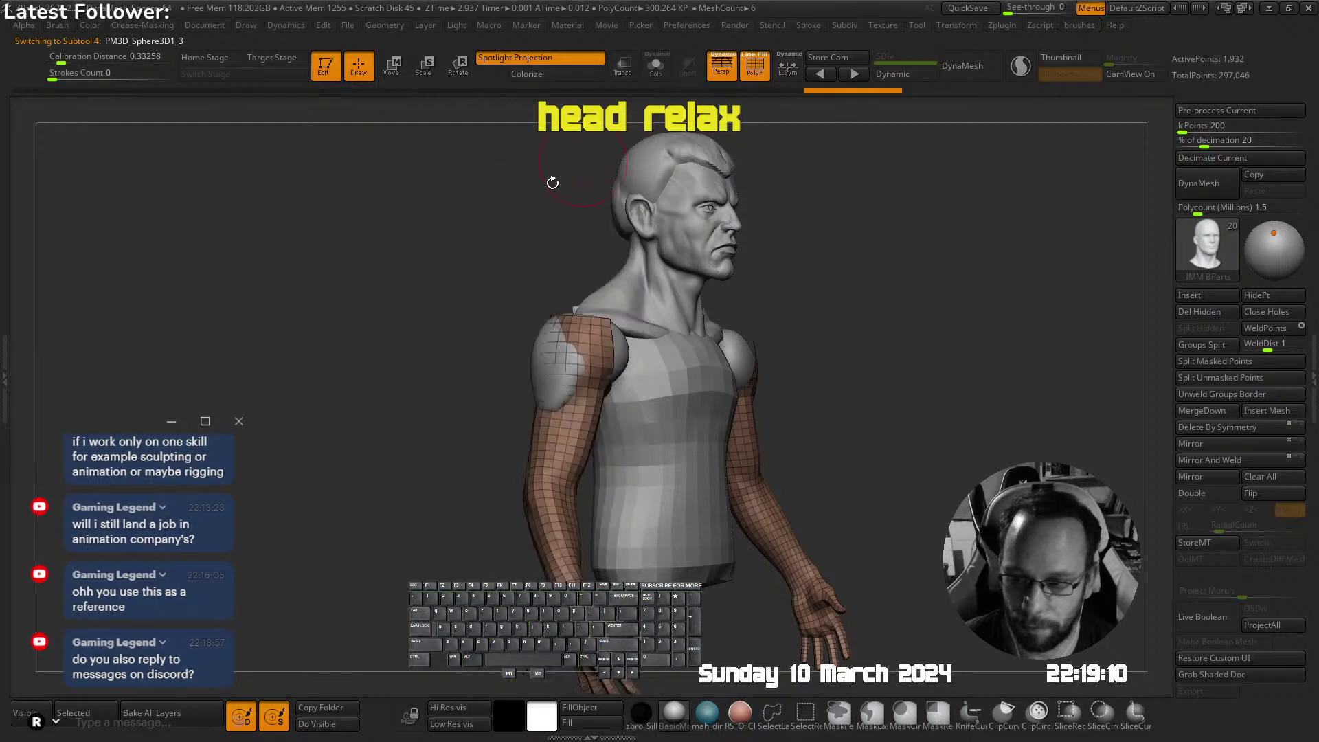
{"action": "key", "text": "shift+Tab"}
{"action": "left_click", "coordinate": [509, 228]}
{"action": "right_click_drag", "start_coordinate": [627, 296], "coordinate": [676, 297]}
{"action": "key", "text": "s"}
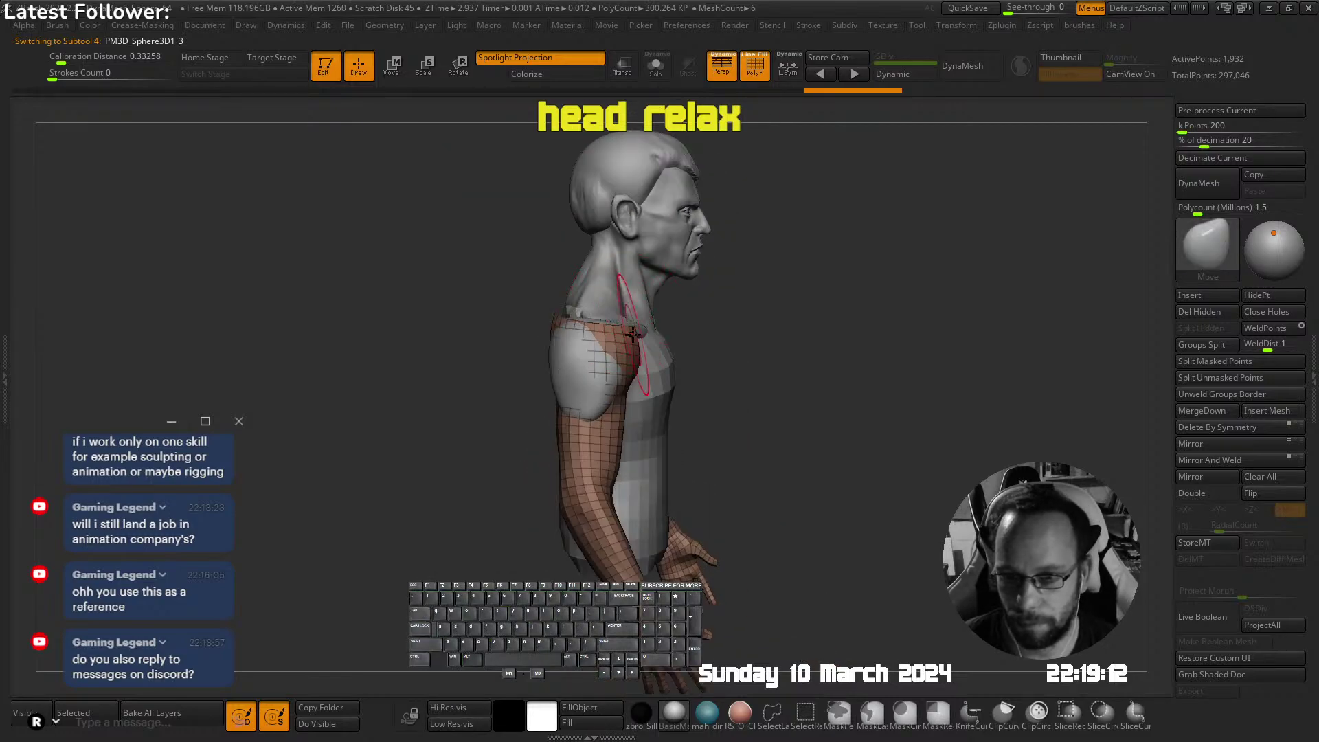
{"action": "right_click_drag", "start_coordinate": [556, 324], "coordinate": [595, 390]}
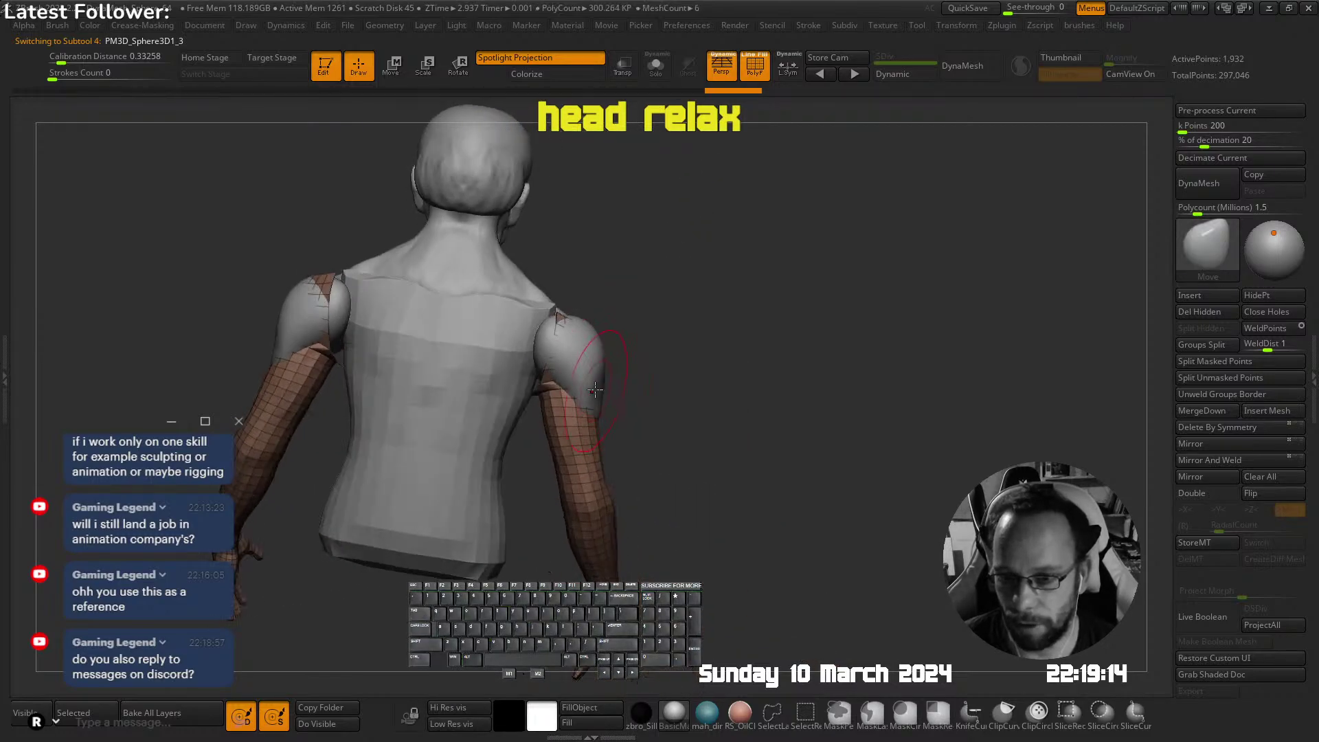
{"action": "right_click_drag", "start_coordinate": [603, 322], "coordinate": [630, 307]}
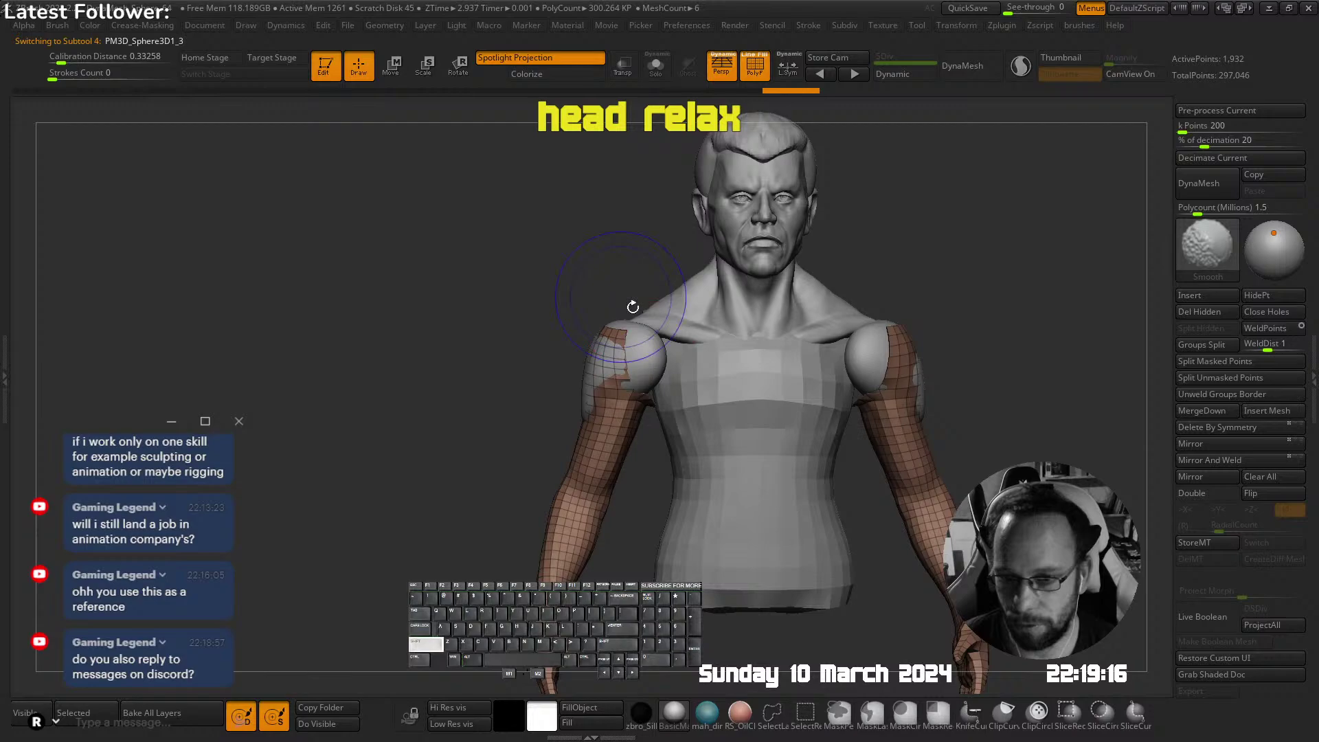
Select the shoulder forms and adjust their outer contours over the upper arms with a resized Move brush
{"action": "left_click", "coordinate": [585, 395], "text": "alt"}
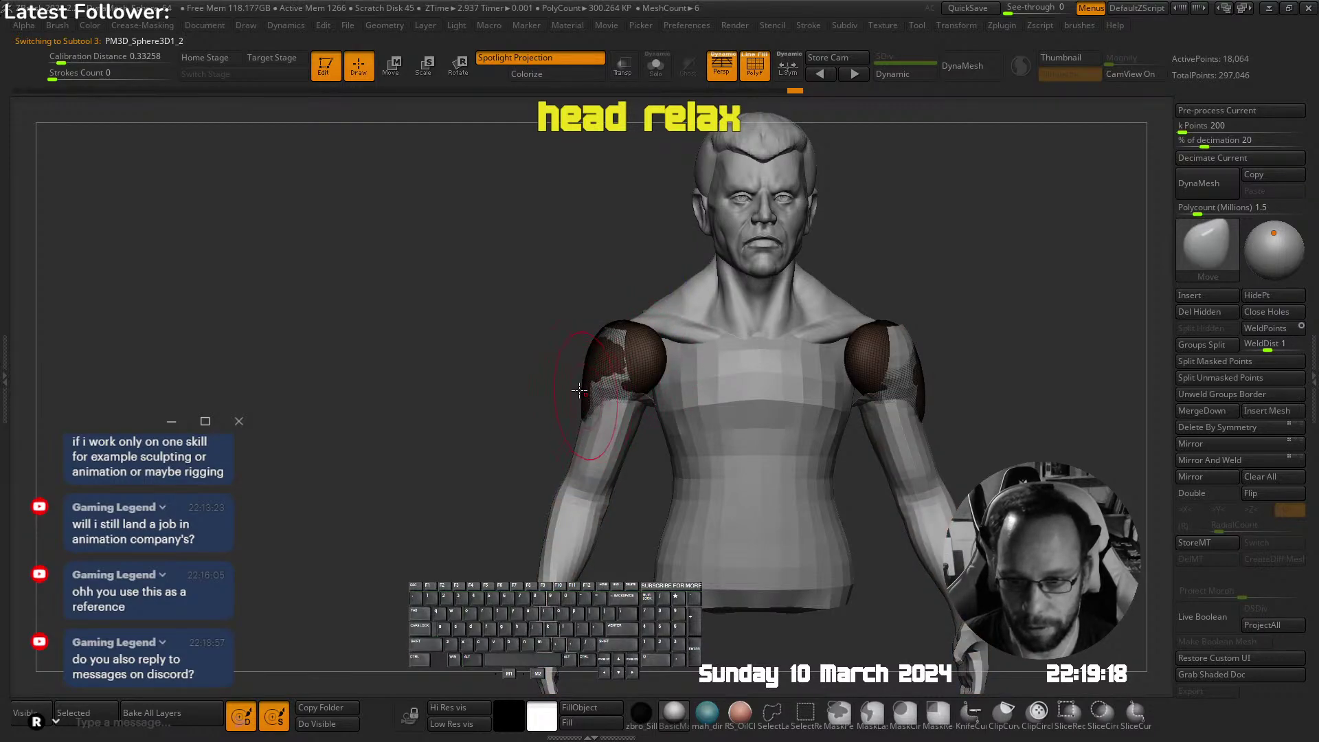
{"action": "left_click_drag", "start_coordinate": [580, 390], "coordinate": [582, 405]}
{"action": "mouse_move", "coordinate": [603, 368]}
{"action": "right_mouse_down"}
{"action": "mouse_move", "coordinate": [627, 344]}
{"action": "mouse_move", "coordinate": [590, 394]}
{"action": "mouse_move", "coordinate": [671, 364]}
{"action": "mouse_move", "coordinate": [619, 418]}
{"action": "mouse_move", "coordinate": [604, 357]}
{"action": "mouse_move", "coordinate": [622, 368]}
{"action": "mouse_move", "coordinate": [667, 343]}
{"action": "right_mouse_up"}
{"action": "left_click_drag", "start_coordinate": [640, 271], "coordinate": [642, 268]}
{"action": "mouse_move", "coordinate": [643, 266]}
{"action": "right_mouse_down"}
{"action": "mouse_move", "coordinate": [651, 236]}
{"action": "mouse_move", "coordinate": [741, 203]}
{"action": "mouse_move", "coordinate": [438, 291]}
{"action": "right_mouse_up"}
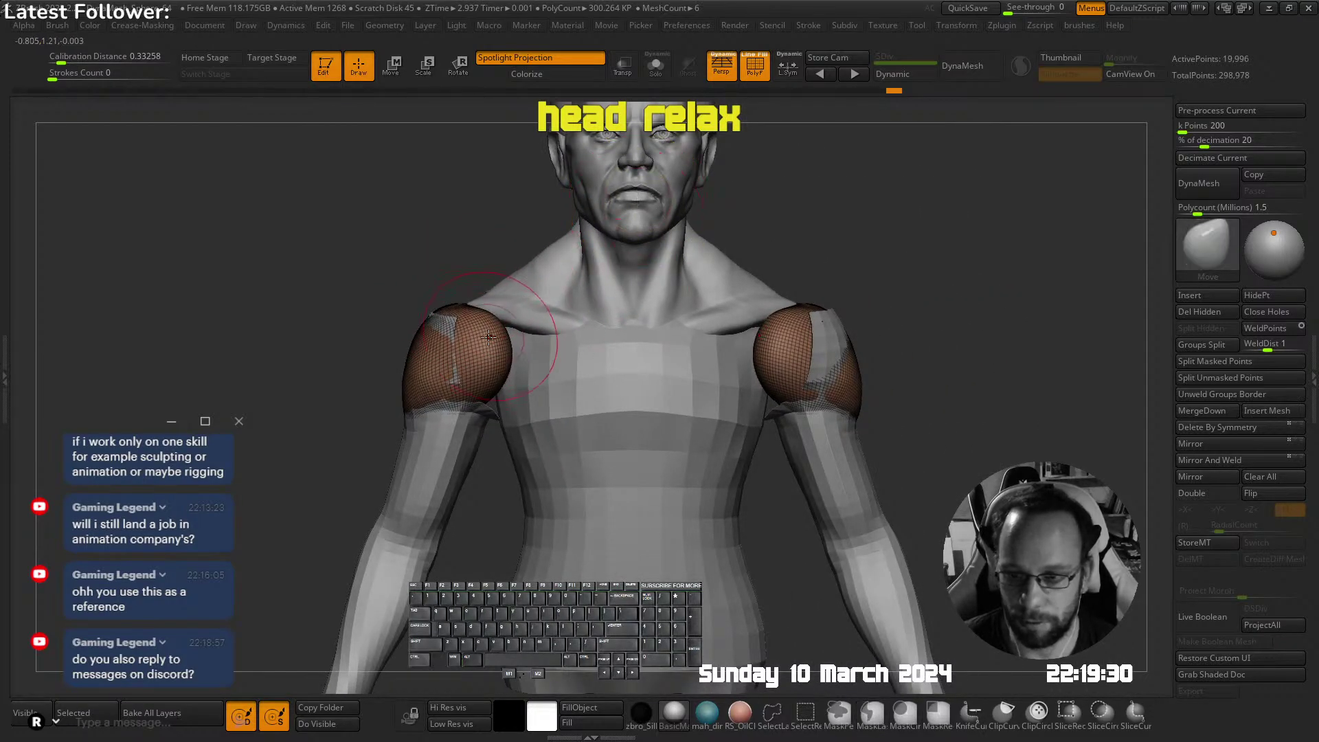
{"action": "key", "text": "s"}
{"action": "mouse_move", "coordinate": [526, 354]}
{"action": "right_mouse_down", "text": "ctrl"}
{"action": "mouse_move", "coordinate": [539, 322]}
{"action": "mouse_move", "coordinate": [648, 322]}
{"action": "mouse_move", "coordinate": [742, 286]}
{"action": "mouse_move", "coordinate": [645, 274]}
{"action": "mouse_move", "coordinate": [706, 279]}
{"action": "right_mouse_up", "text": "ctrl"}
{"action": "mouse_move", "coordinate": [532, 334]}
{"action": "right_mouse_down", "text": "alt"}
{"action": "mouse_move", "coordinate": [622, 324]}
{"action": "mouse_move", "coordinate": [636, 362]}
{"action": "right_mouse_up", "text": "alt"}
Insert a PolySphere from the Insert Primitives brush on the chest next to one shoulder
{"action": "key", "text": "shift+a"}
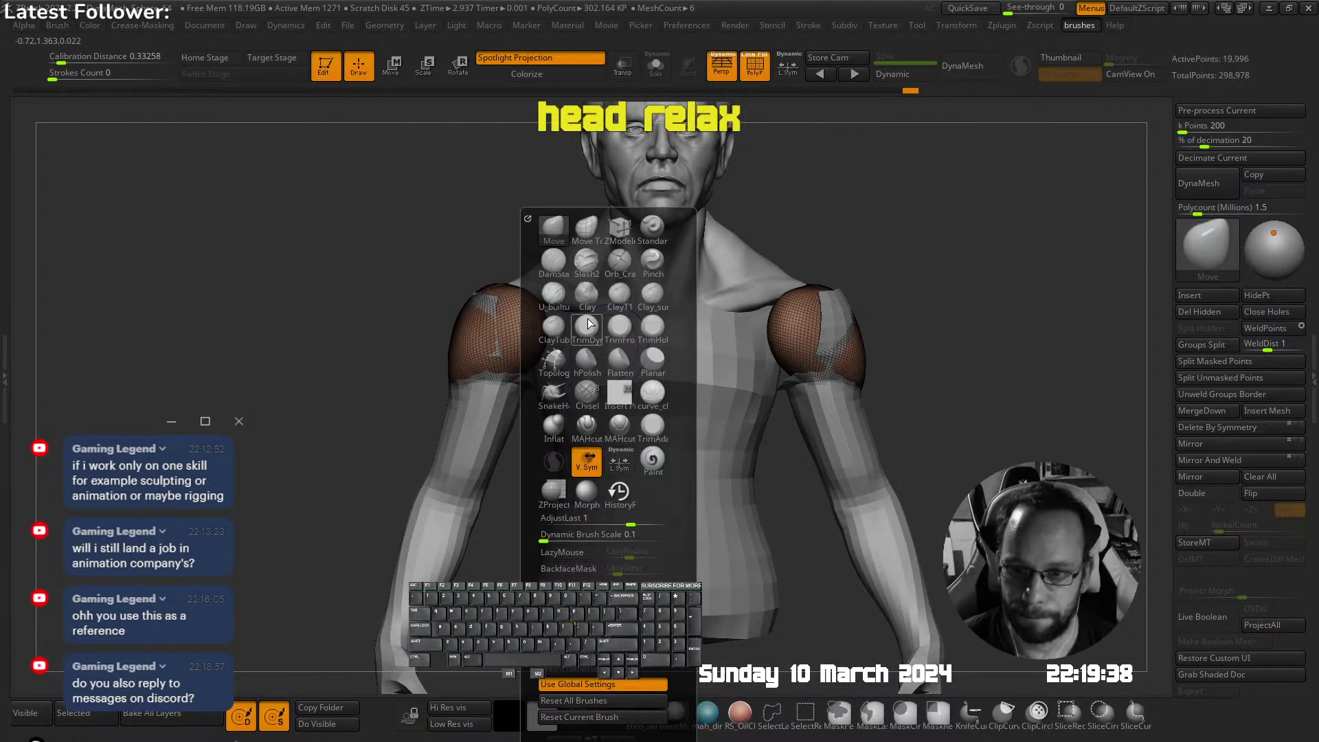
{"action": "key", "text": "shift+f"}
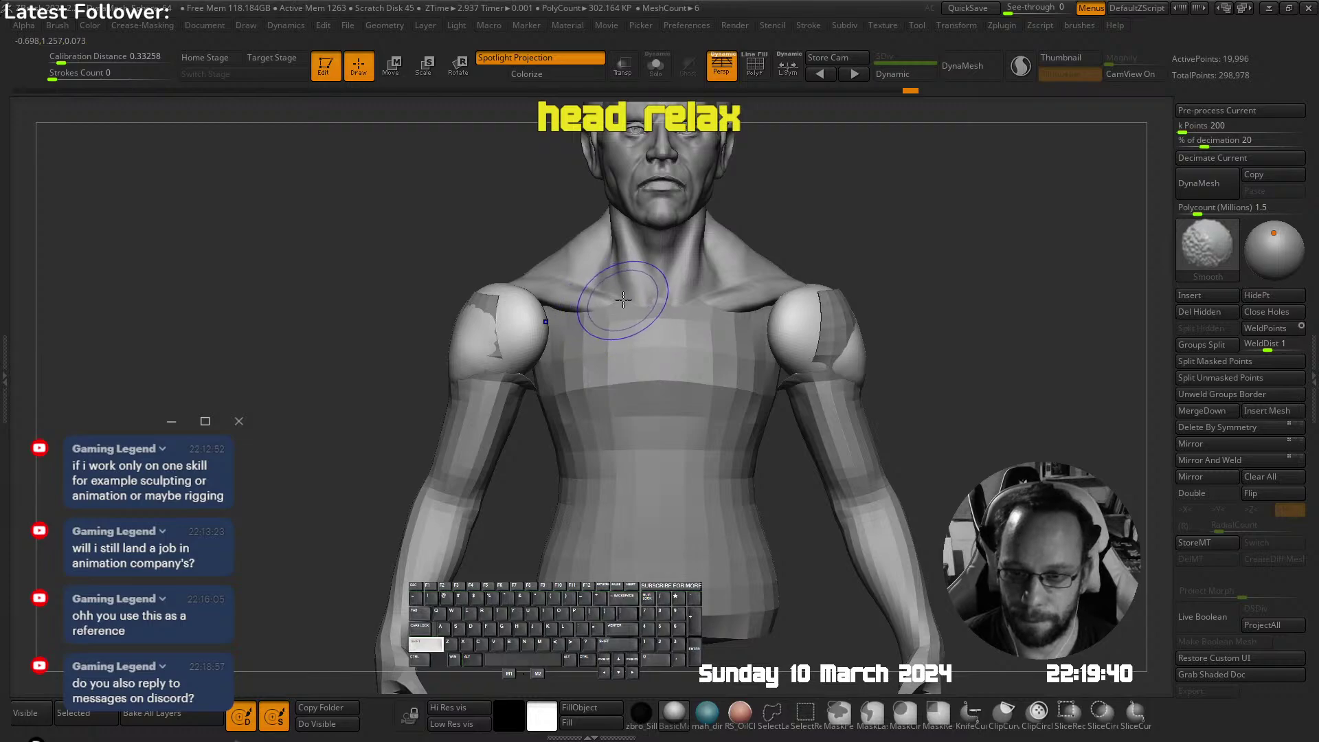
{"action": "key", "text": "shift+f"}
{"action": "key", "text": "shift+a"}
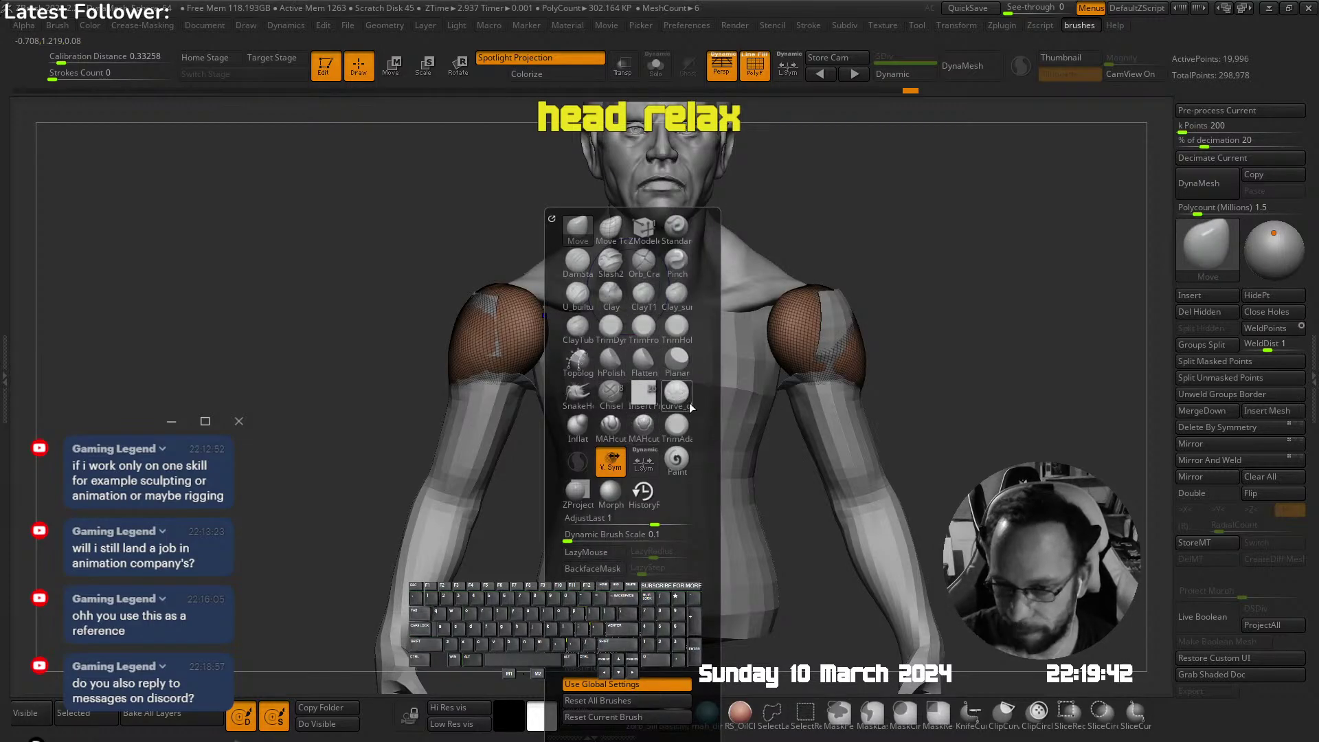
{"action": "left_click", "coordinate": [646, 397]}
{"action": "key", "text": "m"}
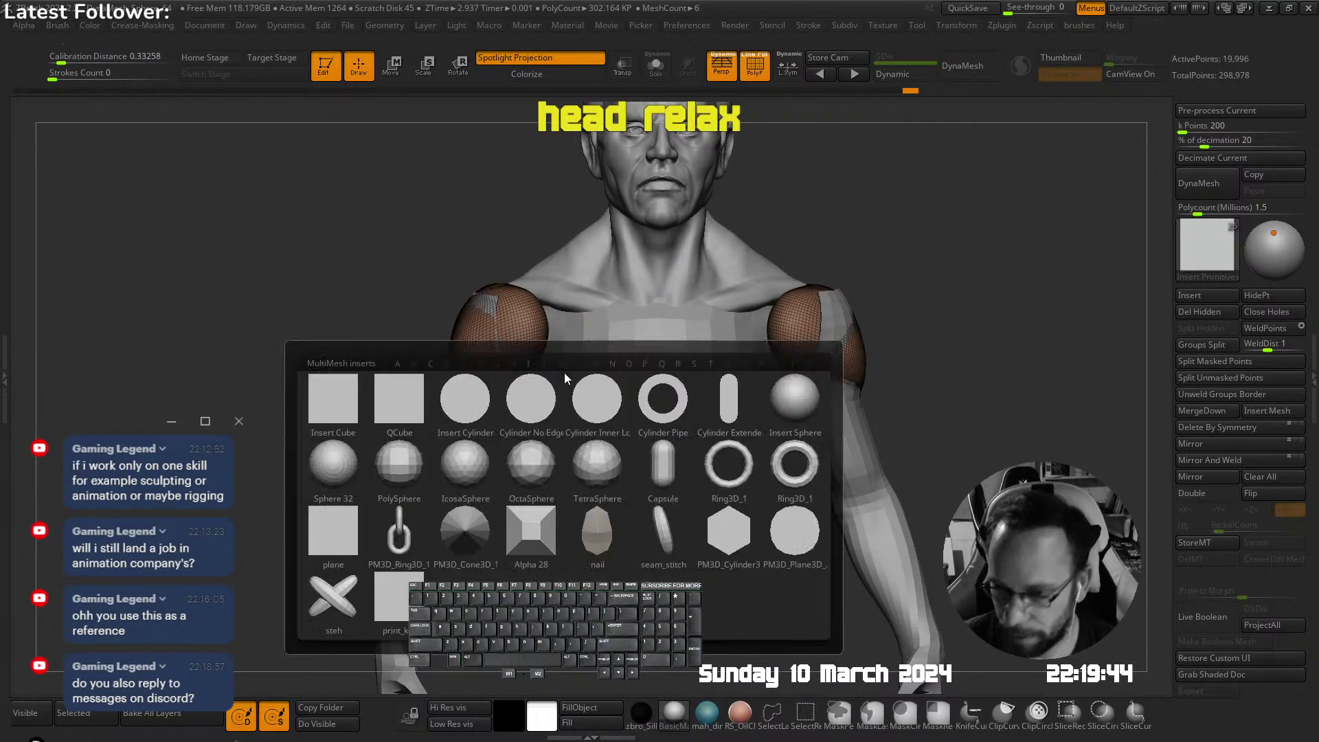
{"action": "left_click", "coordinate": [388, 472]}
{"action": "key", "text": "m"}
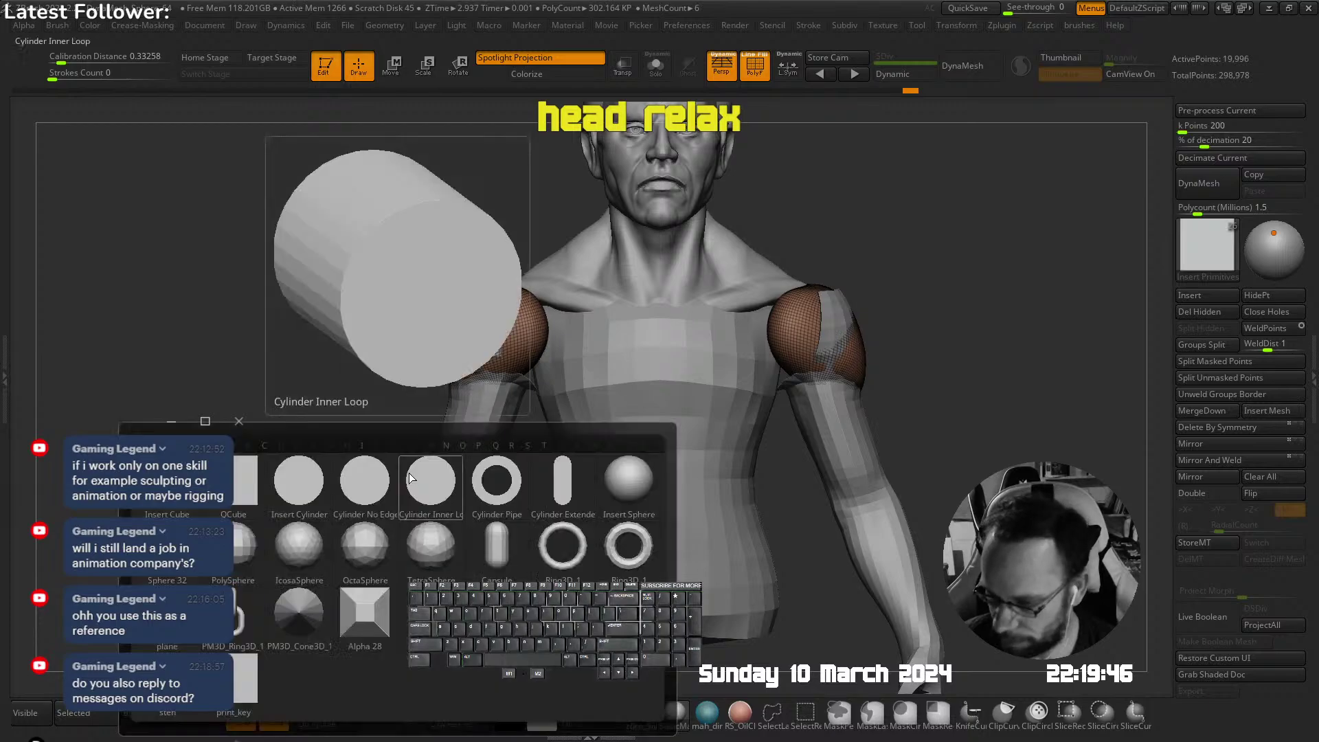
{"action": "left_click", "coordinate": [310, 479]}
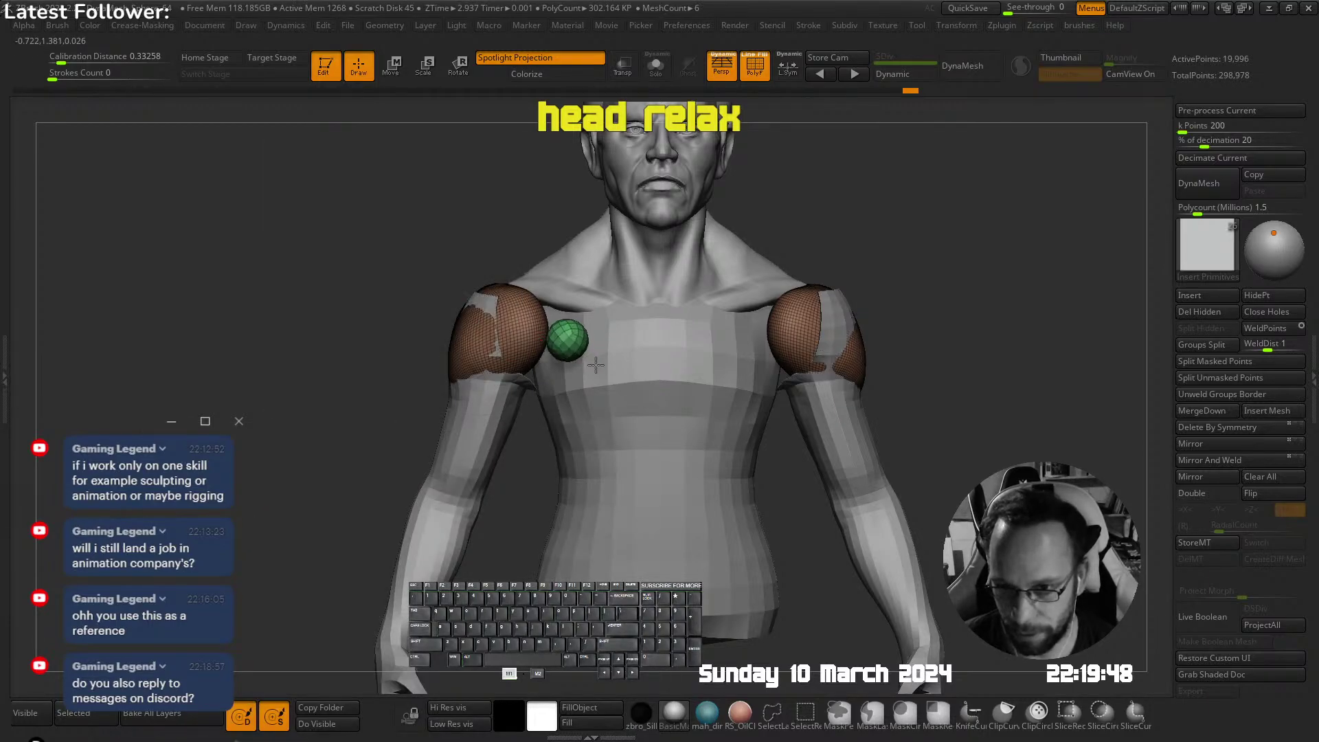
Stretch the inserted sphere diagonally with the transform gizmo and pull it from the shoulder across the upper chest with the Move brush
{"action": "key", "text": "w"}
{"action": "right_click_drag", "start_coordinate": [576, 342], "coordinate": [602, 338]}
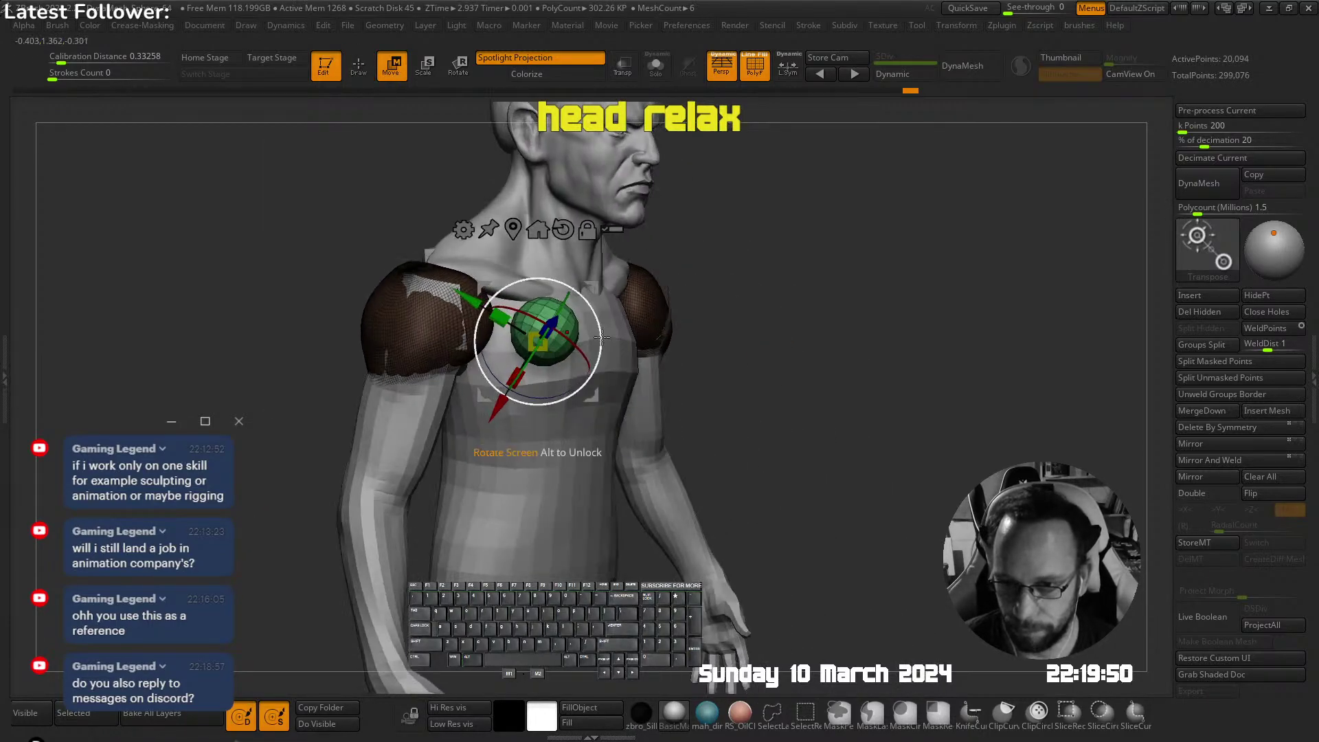
{"action": "left_click_drag", "start_coordinate": [501, 318], "coordinate": [455, 287]}
{"action": "key", "text": "shift+Tab"}
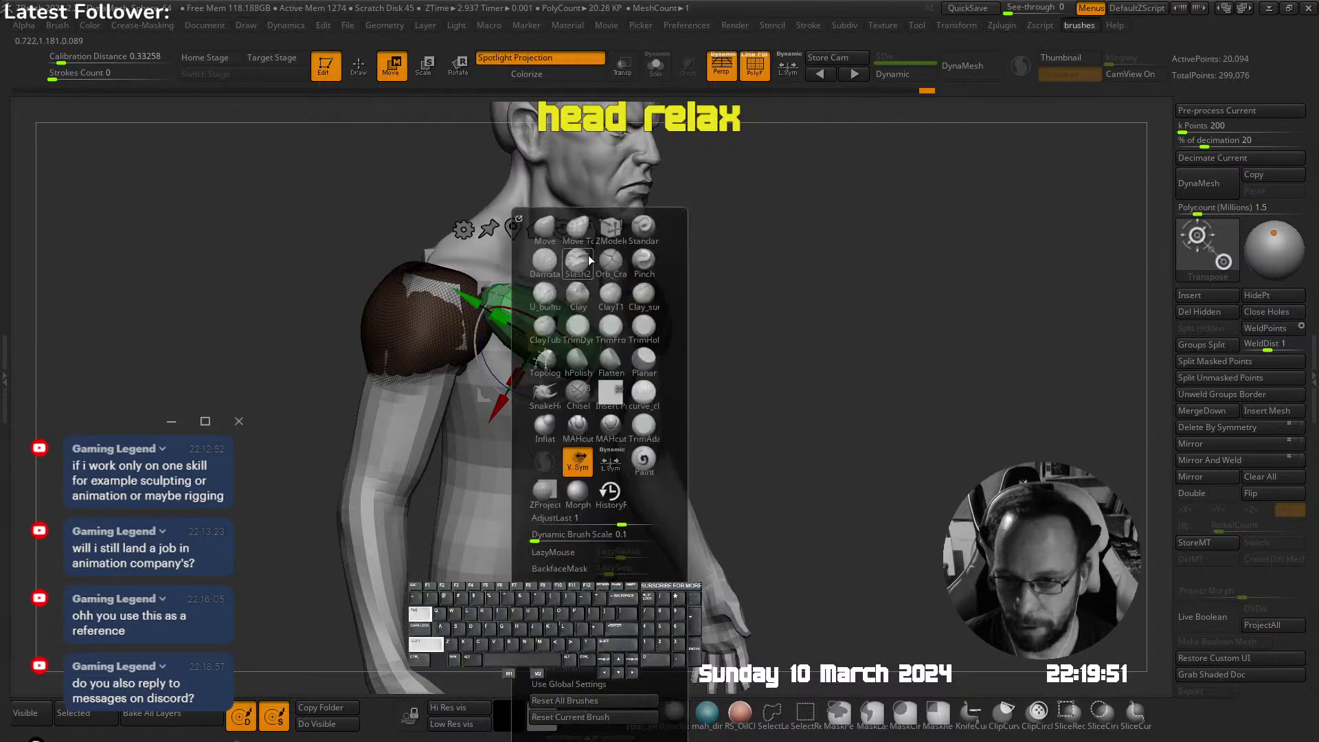
{"action": "left_click", "coordinate": [544, 231]}
{"action": "right_click_drag", "start_coordinate": [494, 359], "coordinate": [587, 353], "text": "shift"}
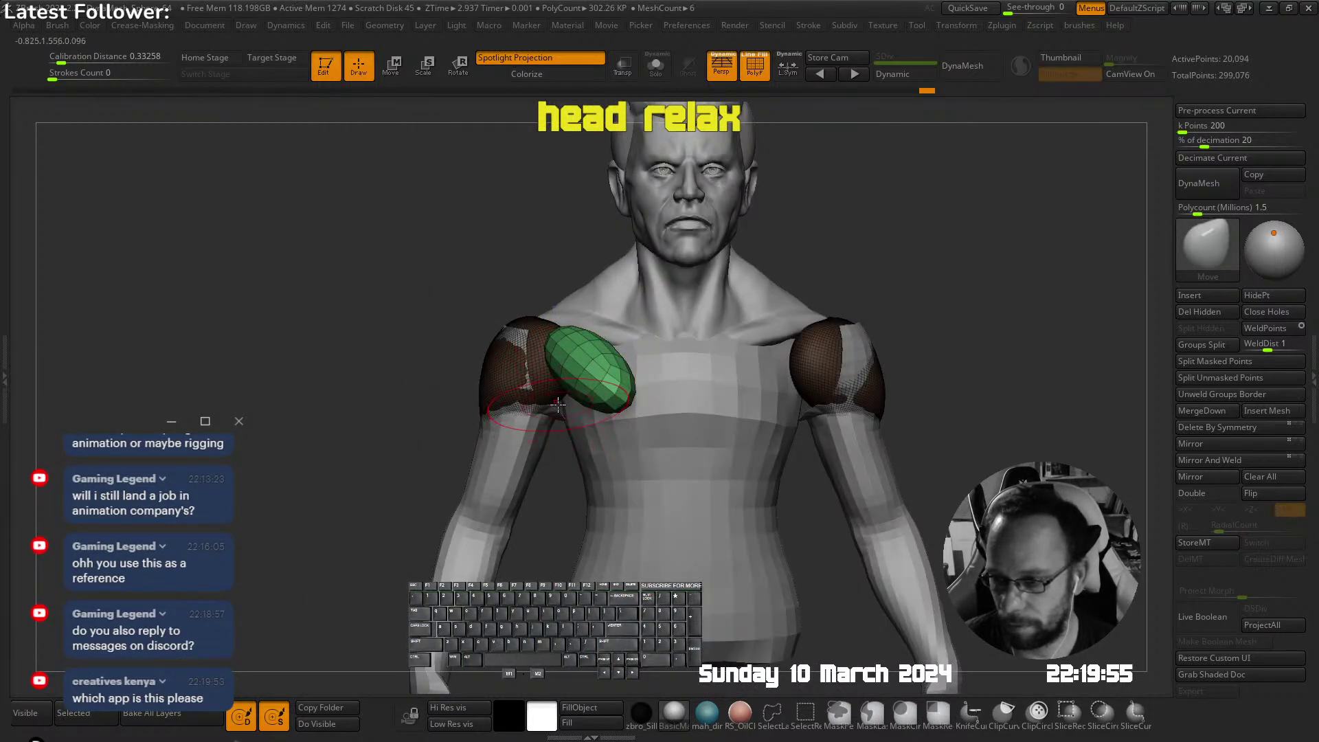
{"action": "left_click_drag", "start_coordinate": [550, 406], "coordinate": [669, 375]}
Adjust the placement of the stretched chest form against the front of the torso with the transform gizmo
{"action": "right_click_drag", "start_coordinate": [690, 408], "coordinate": [650, 347]}
{"action": "key", "text": "w"}
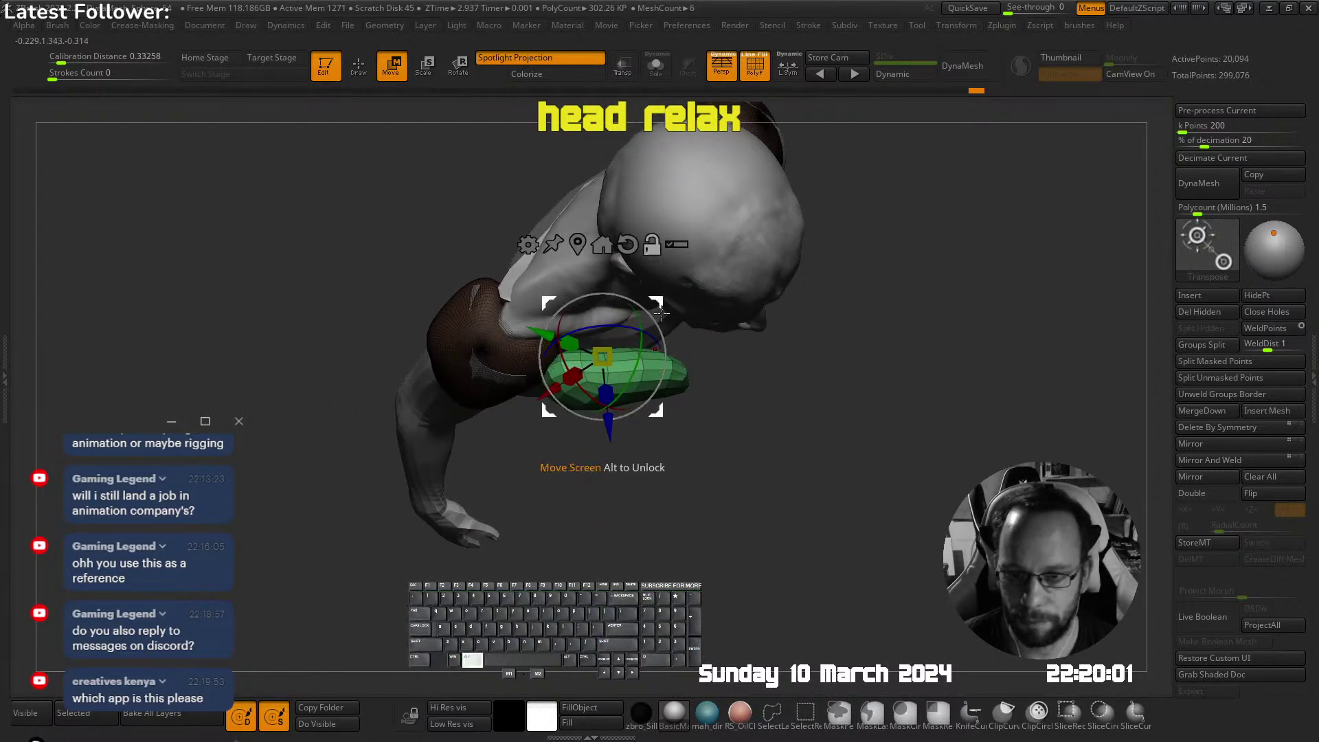
{"action": "left_click_drag", "start_coordinate": [661, 314], "coordinate": [606, 337], "text": "alt"}
{"action": "right_click_drag", "start_coordinate": [606, 337], "coordinate": [640, 318]}
Reshape the chest form with the Move brush into a broad pectoral that follows the ribcage and meets the shoulder
{"action": "key", "text": "b"}
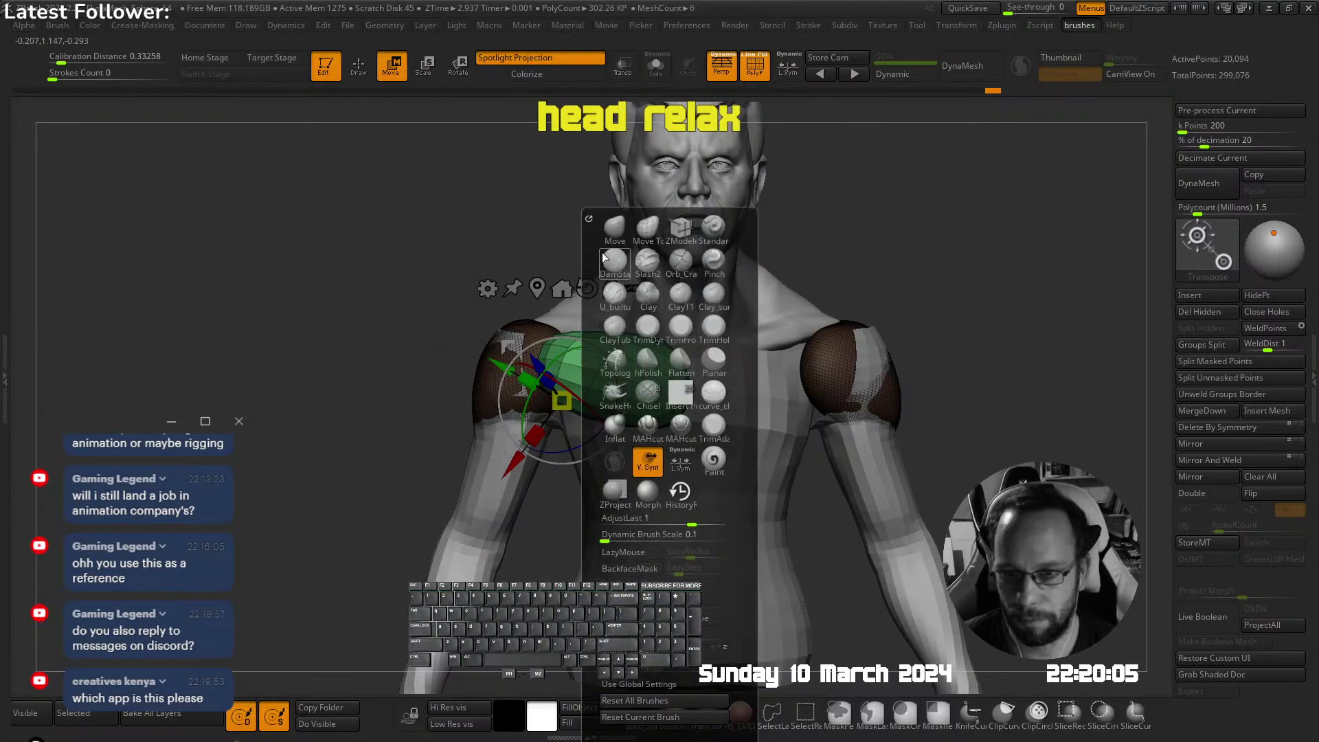
{"action": "key", "text": "m"}
{"action": "key", "text": "v"}
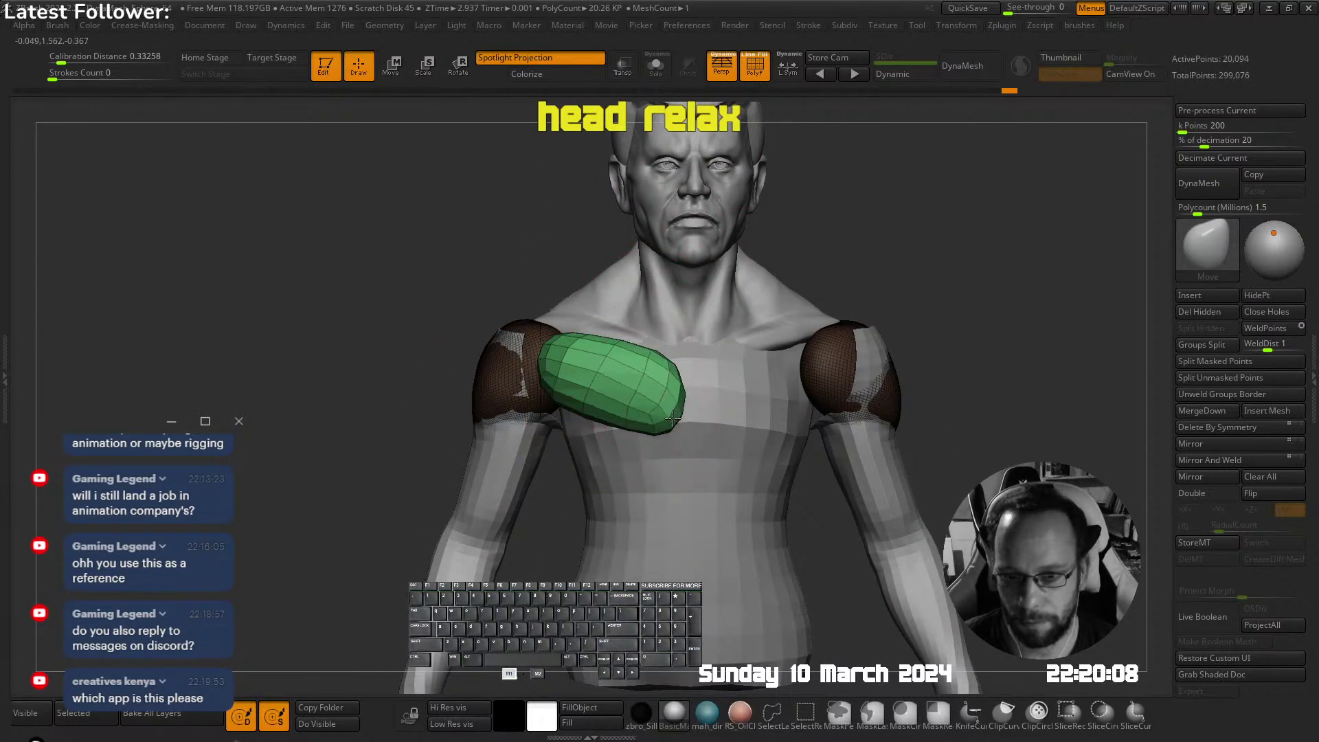
{"action": "right_click_drag", "start_coordinate": [629, 419], "coordinate": [667, 419]}
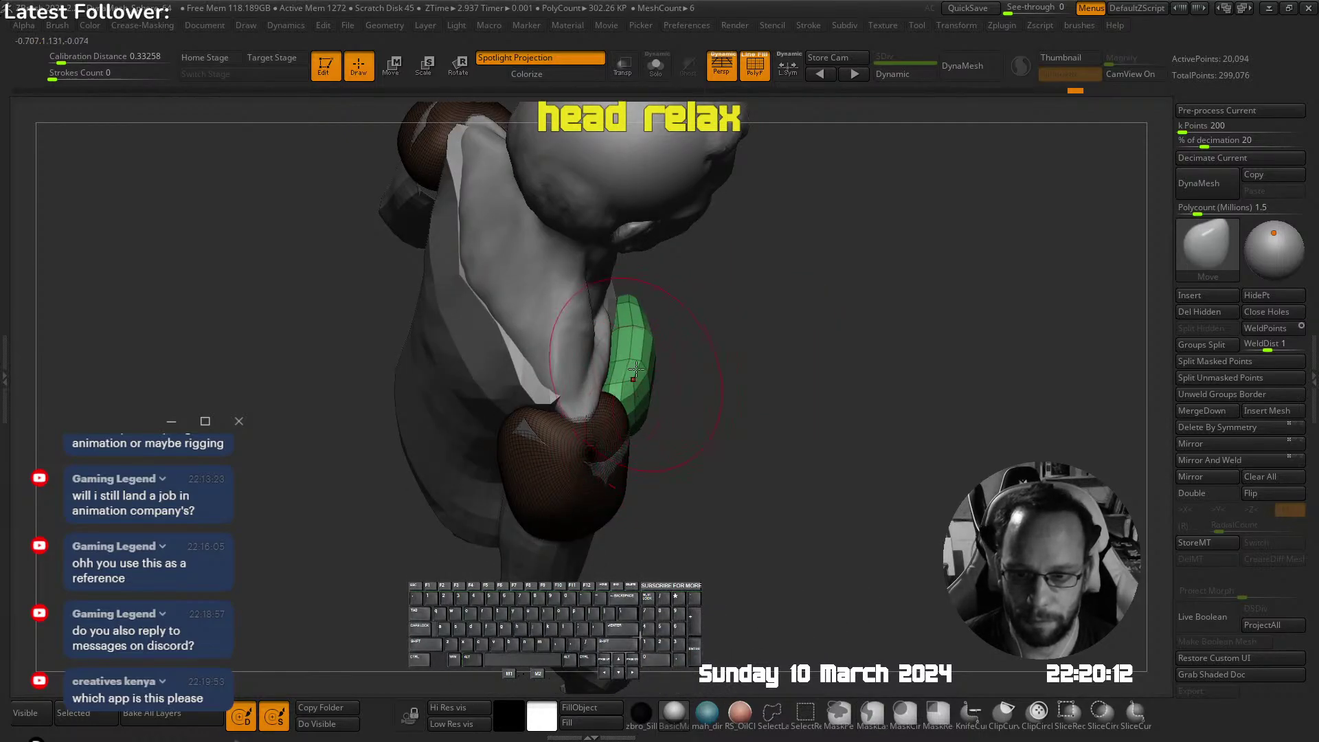
{"action": "mouse_move", "coordinate": [635, 370]}
{"action": "right_mouse_down"}
{"action": "mouse_move", "coordinate": [674, 320]}
{"action": "mouse_move", "coordinate": [640, 330]}
{"action": "mouse_move", "coordinate": [608, 398]}
{"action": "mouse_move", "coordinate": [587, 313]}
{"action": "right_mouse_up"}
{"action": "left_click_drag", "start_coordinate": [550, 338], "coordinate": [560, 320]}
{"action": "mouse_move", "coordinate": [563, 316]}
{"action": "right_mouse_down", "text": "shift"}
{"action": "mouse_move", "coordinate": [604, 372]}
{"action": "mouse_move", "coordinate": [496, 381]}
{"action": "mouse_move", "coordinate": [494, 367]}
{"action": "mouse_move", "coordinate": [536, 340]}
{"action": "mouse_move", "coordinate": [567, 323]}
{"action": "mouse_move", "coordinate": [574, 342]}
{"action": "mouse_move", "coordinate": [604, 317]}
{"action": "mouse_move", "coordinate": [599, 433]}
{"action": "mouse_move", "coordinate": [689, 337]}
{"action": "right_mouse_up", "text": "shift"}
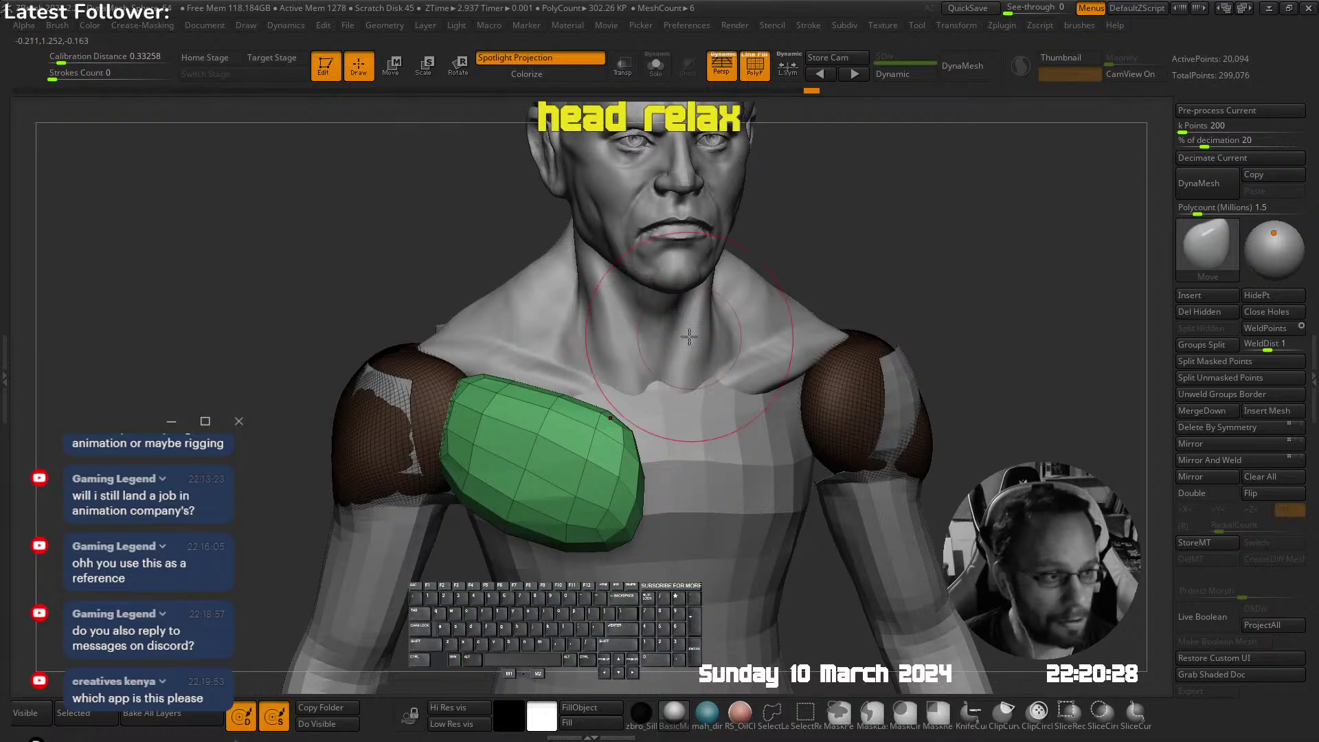
{"action": "key", "text": "ctrl+shift+g"}
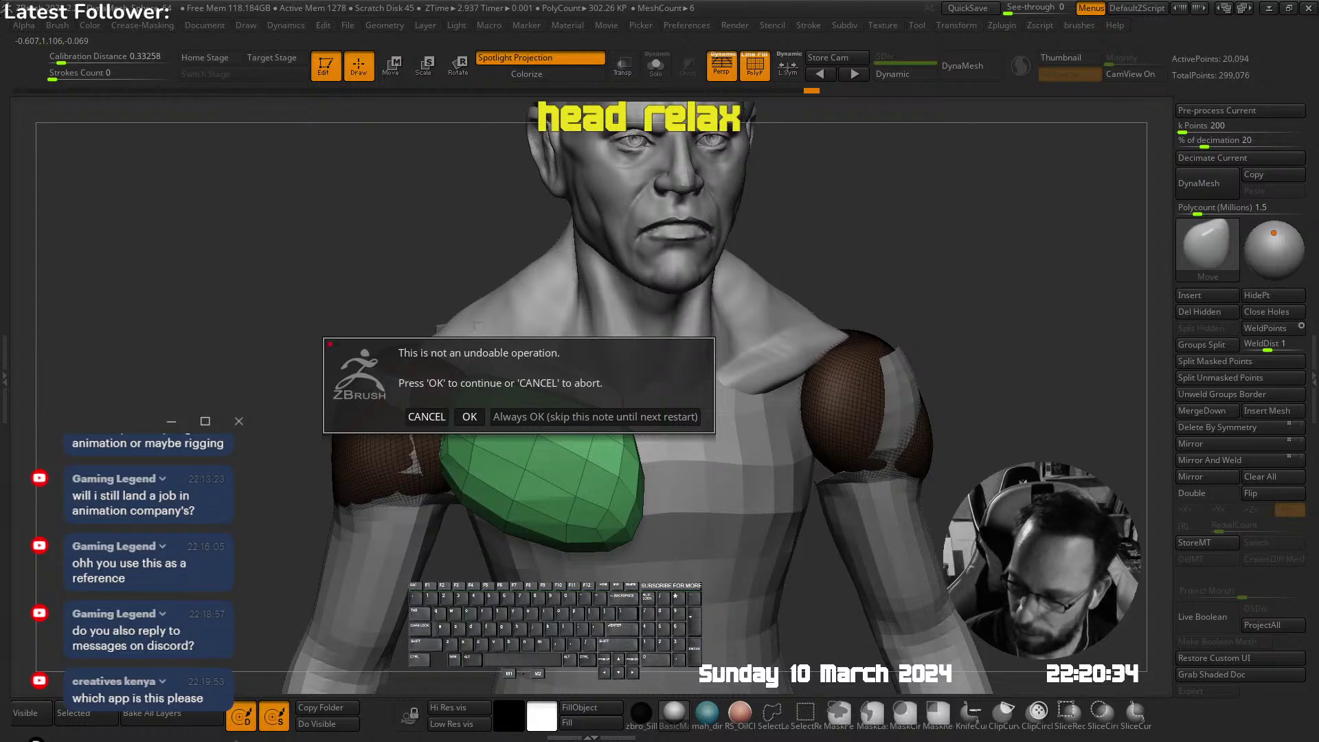
{"action": "left_click", "coordinate": [469, 416]}
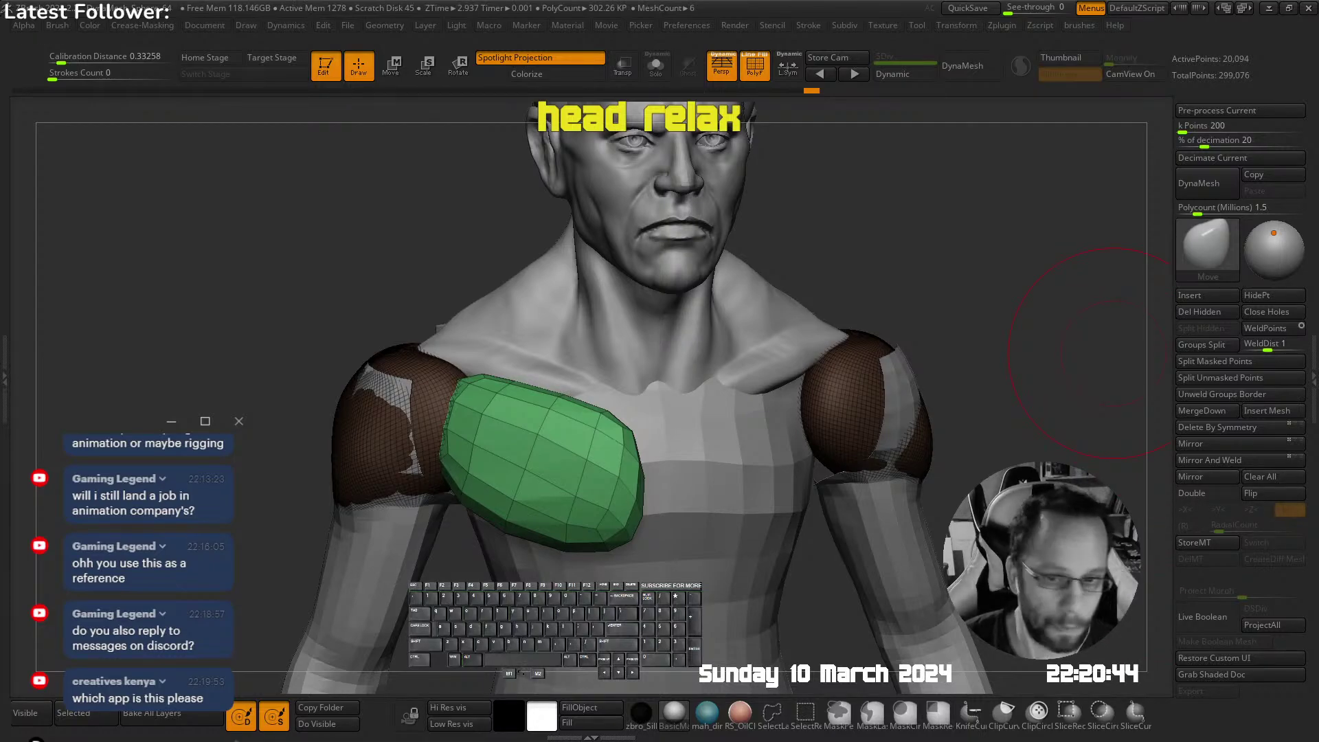
Switch to the Chrome browser, search Google for pinterest, and shift the browser window over the viewport
{"action": "key", "text": "alt+Tab"}
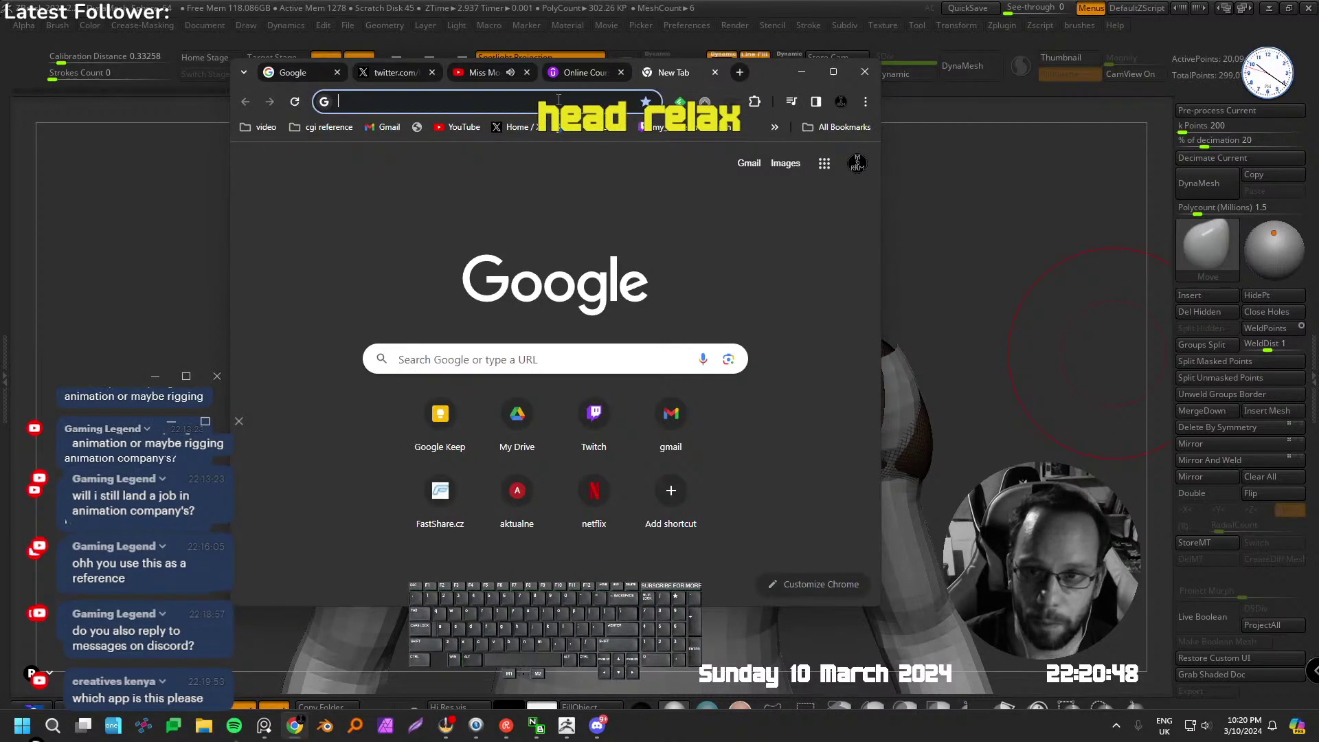
{"action": "type", "text": "pi"}
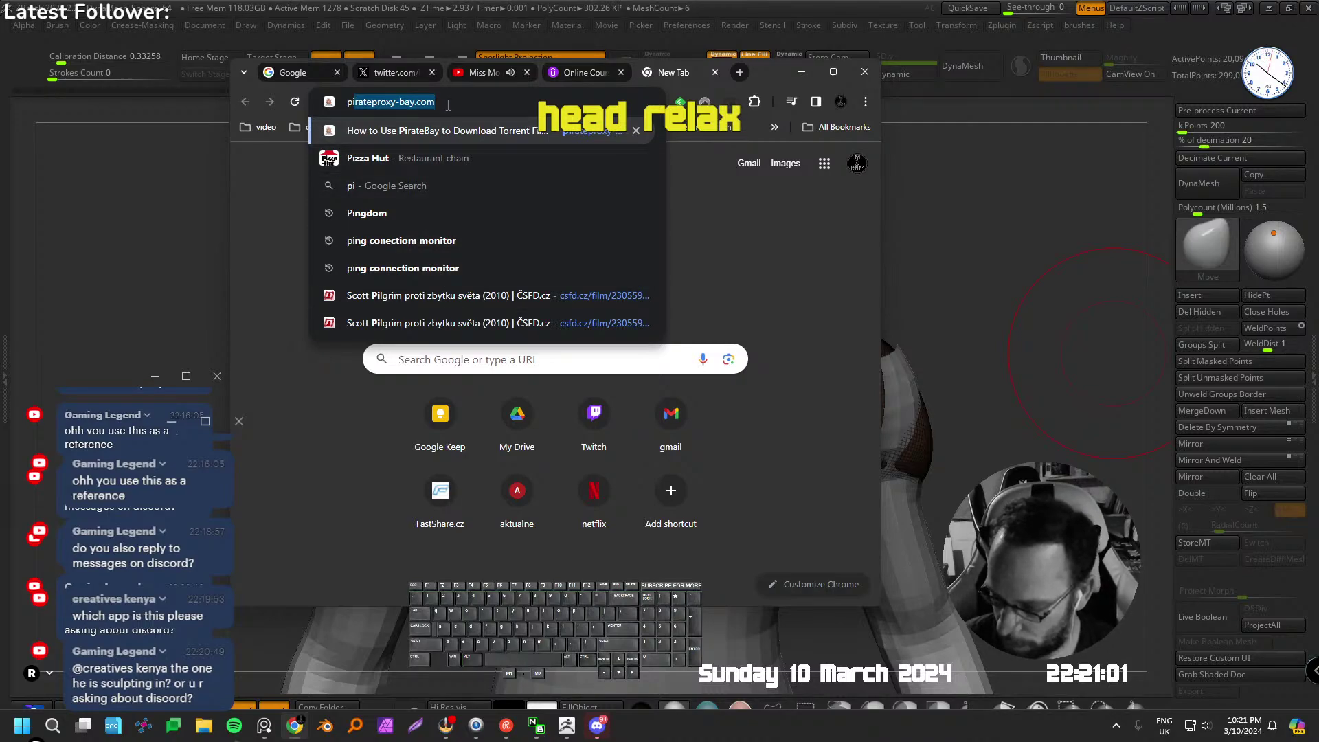
{"action": "type", "text": "pinterest"}
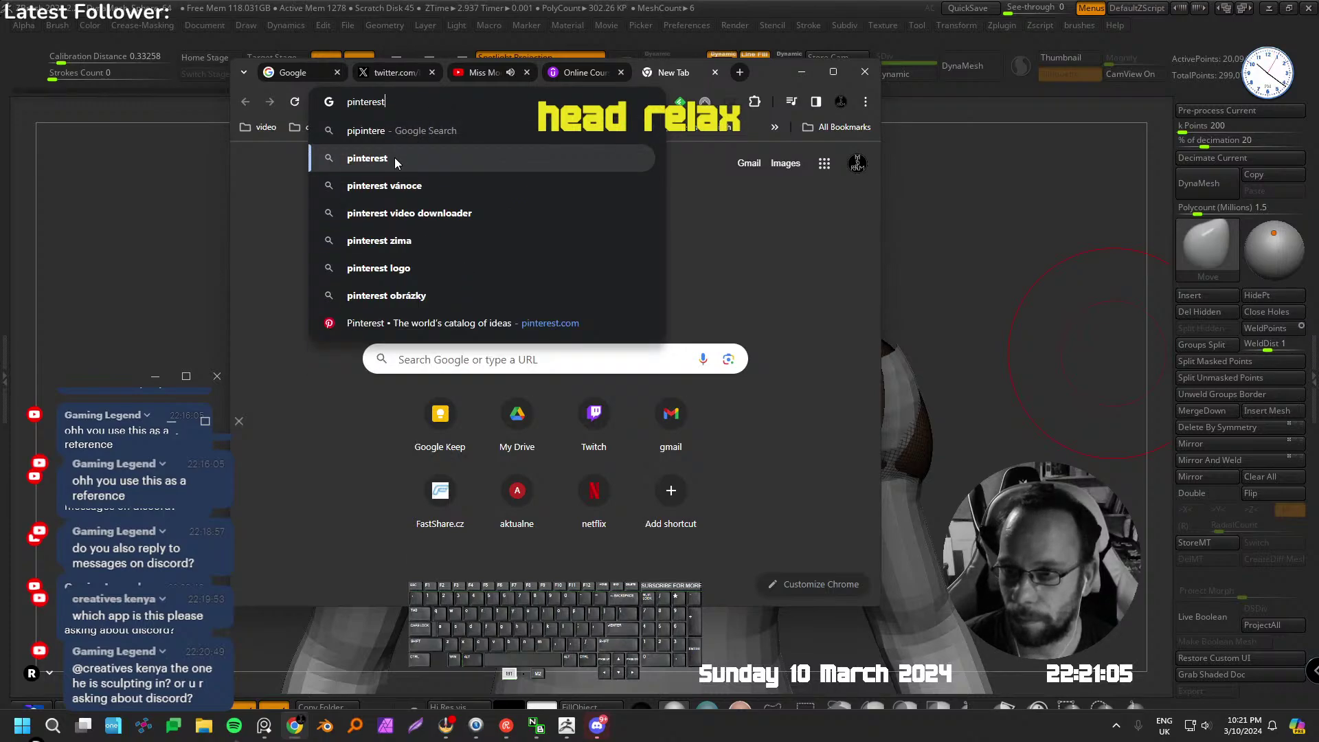
{"action": "left_click", "coordinate": [395, 158]}
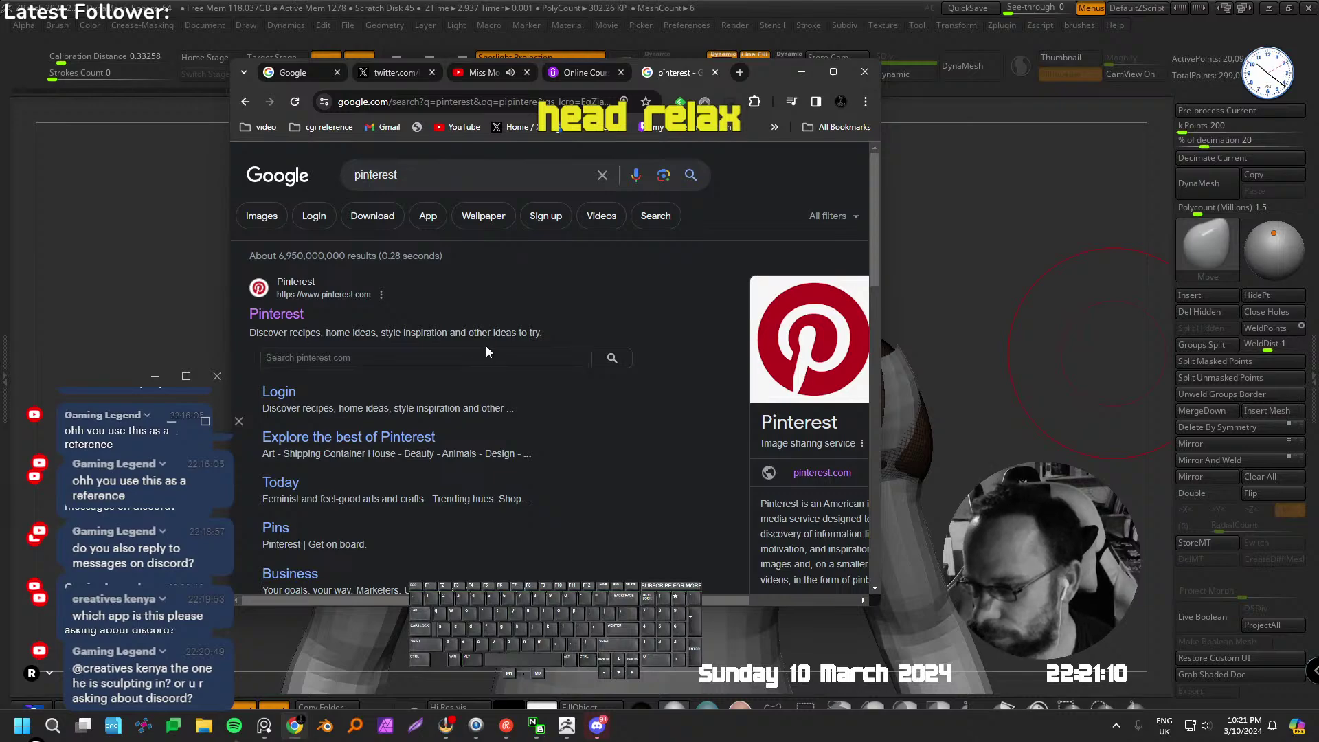
{"action": "left_click_drag", "start_coordinate": [760, 68], "coordinate": [867, 73]}
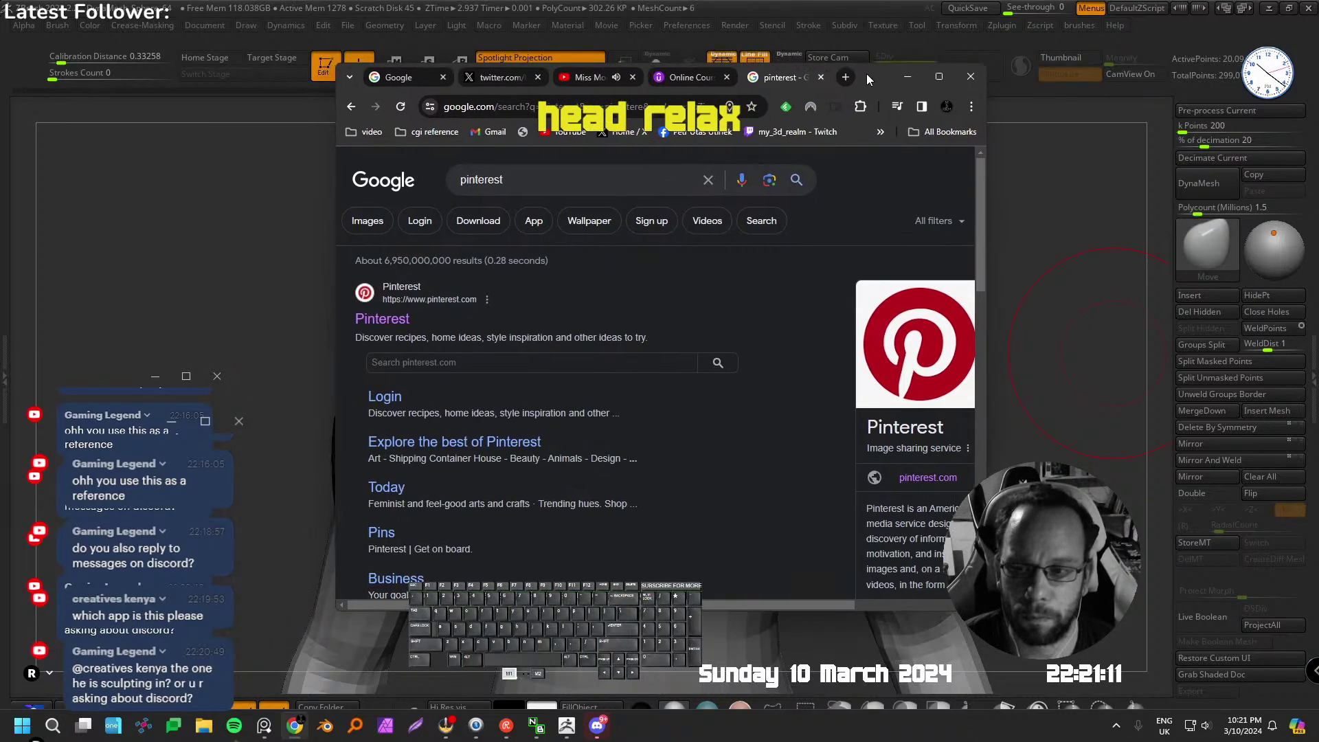
Open the Pinterest site from the search results and sign in with the saved account
{"action": "left_click", "coordinate": [433, 319]}
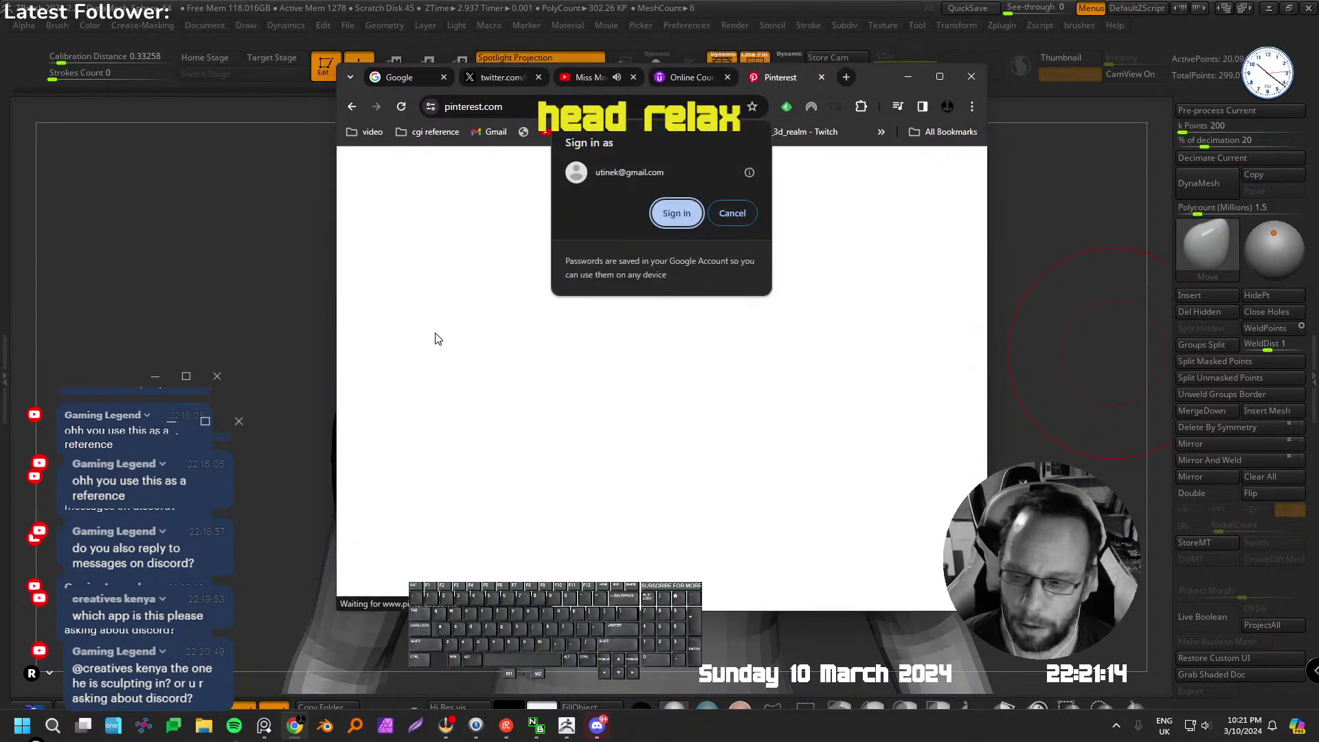
{"action": "left_click", "coordinate": [677, 213]}
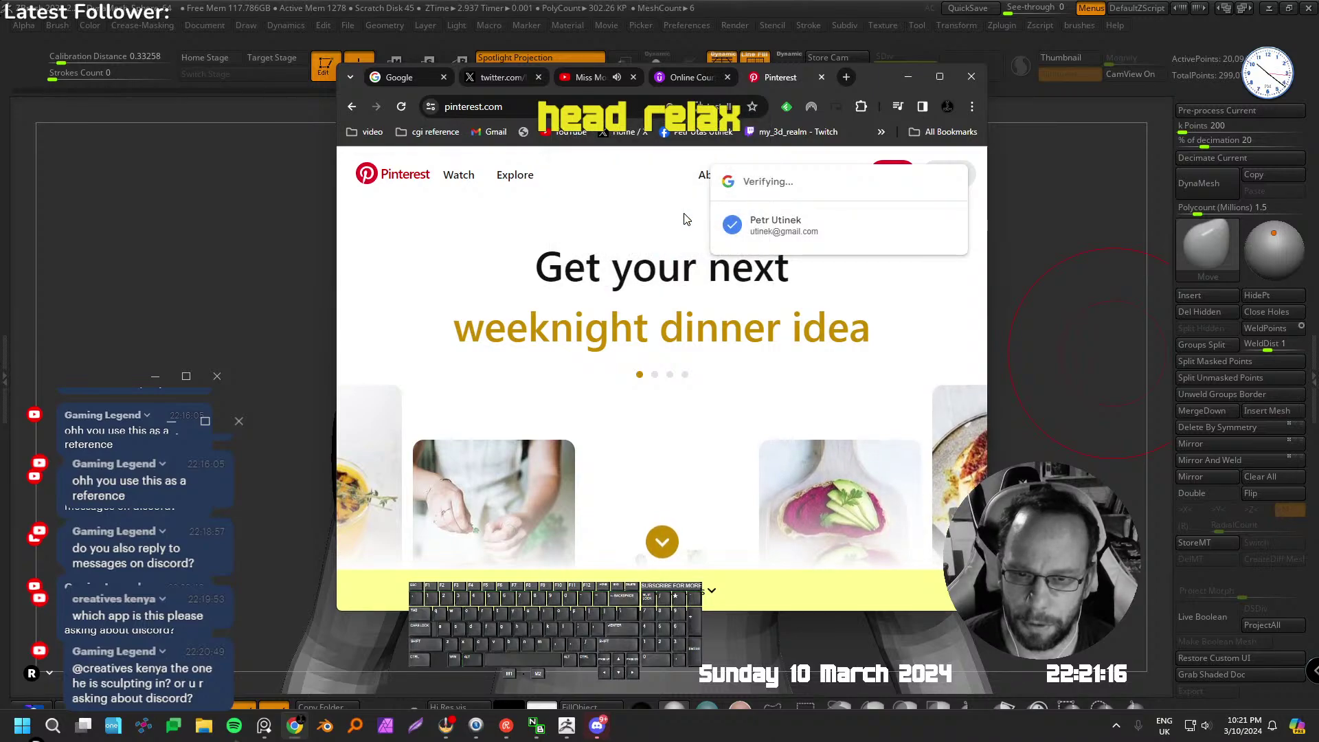
{"action": "left_click", "coordinate": [892, 177]}
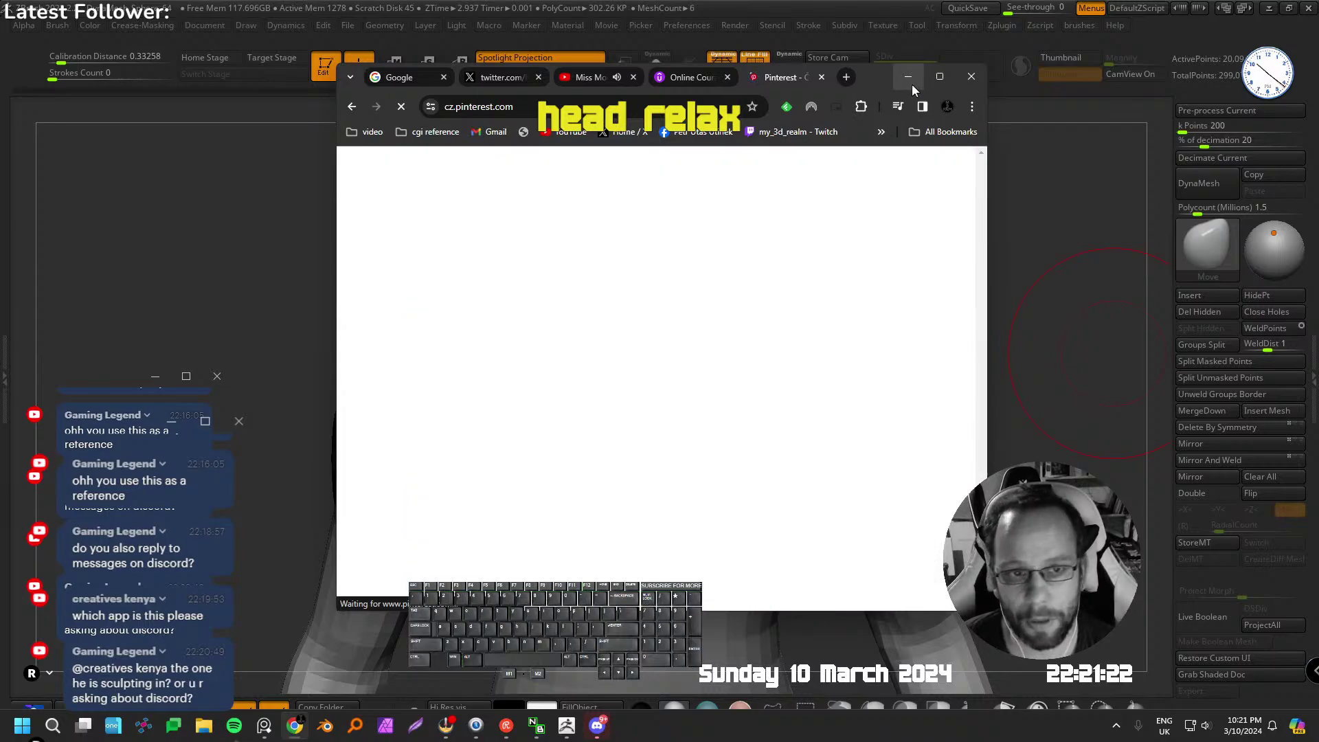
Browse the Pinterest home feed for male anatomy and sculpting reference images
{"action": "scroll", "coordinate": [624, 371], "scroll_direction": "down", "scroll_amount": 5}
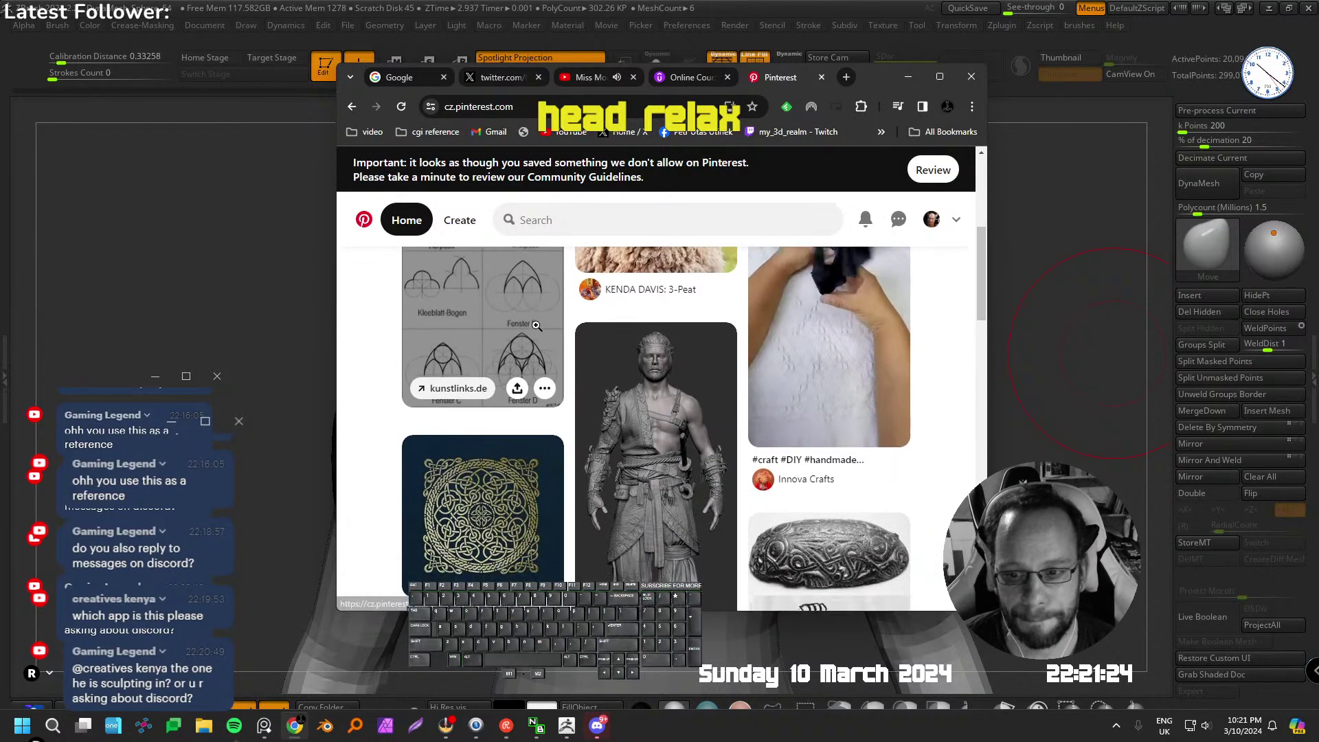
{"action": "scroll", "coordinate": [624, 370], "scroll_direction": "down", "scroll_amount": 2}
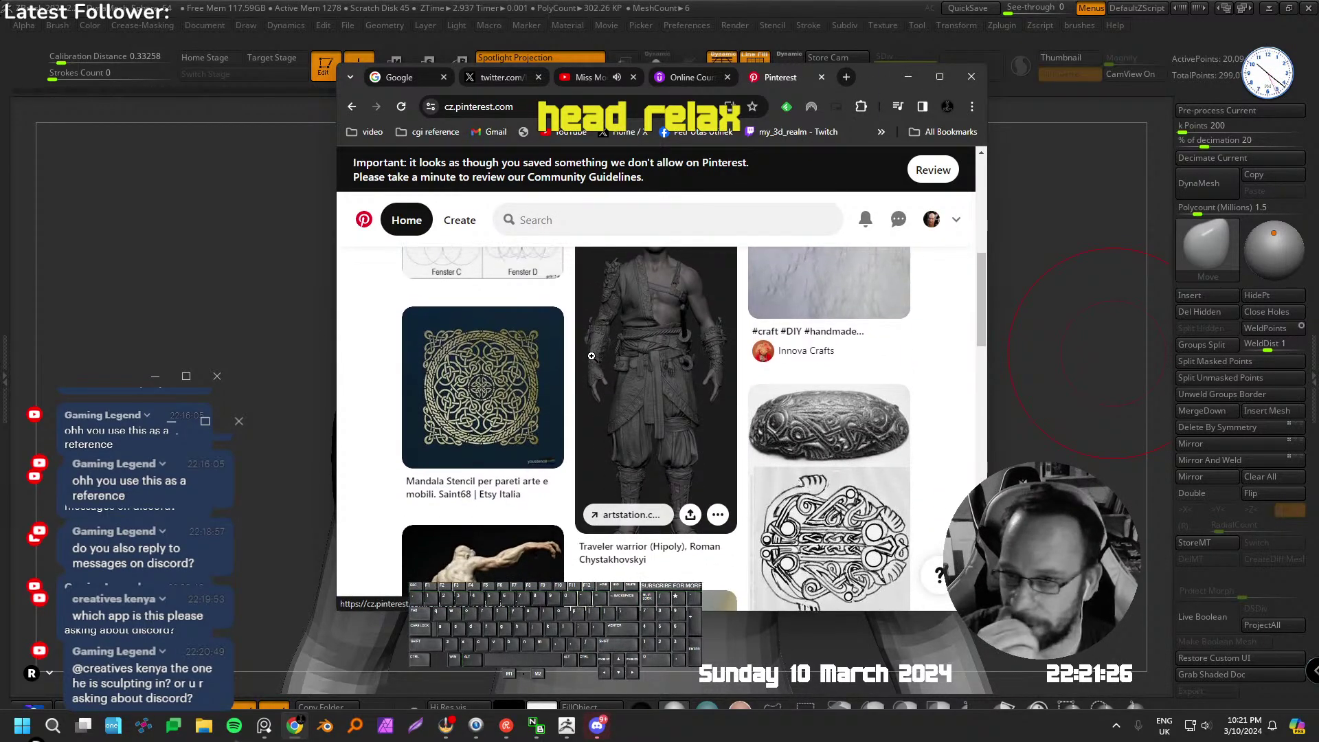
{"action": "scroll", "coordinate": [590, 353], "scroll_direction": "up", "scroll_amount": 6}
{"action": "scroll", "coordinate": [590, 353], "scroll_direction": "up", "scroll_amount": 1}
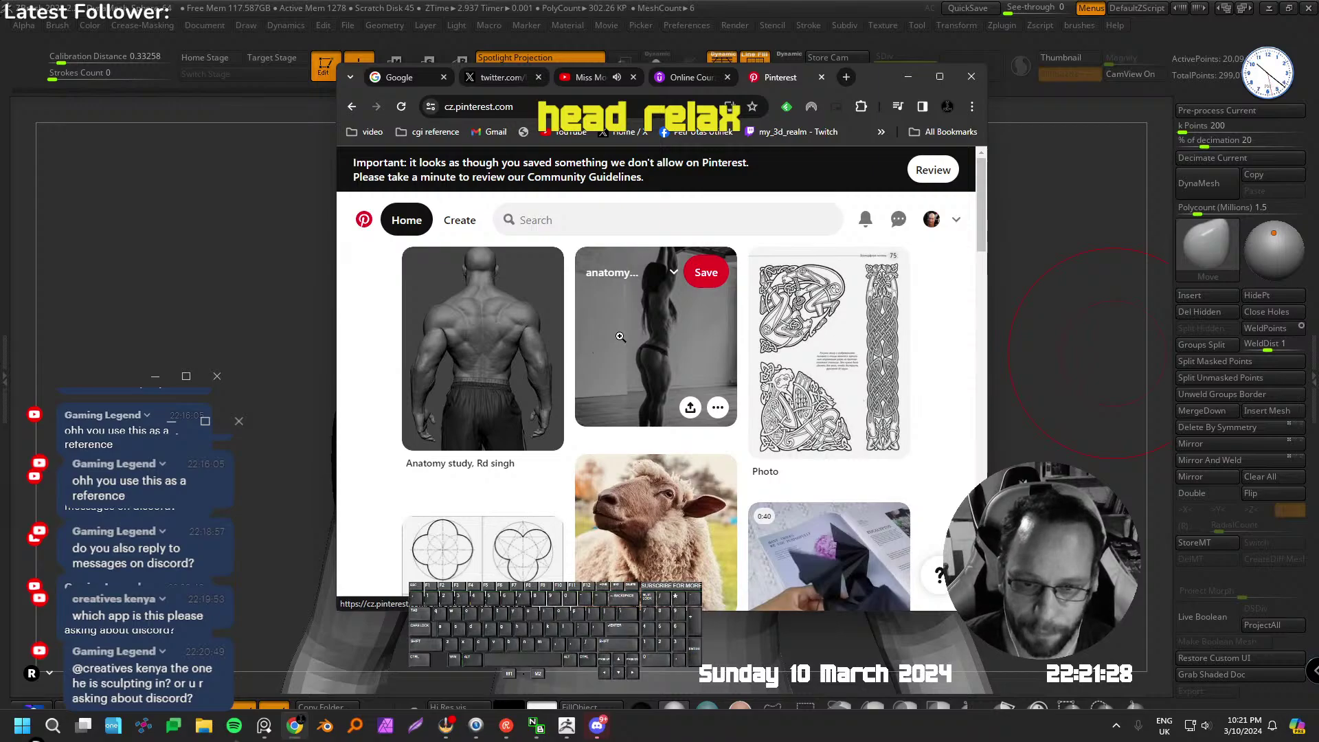
{"action": "scroll", "coordinate": [620, 336], "scroll_direction": "down", "scroll_amount": 6}
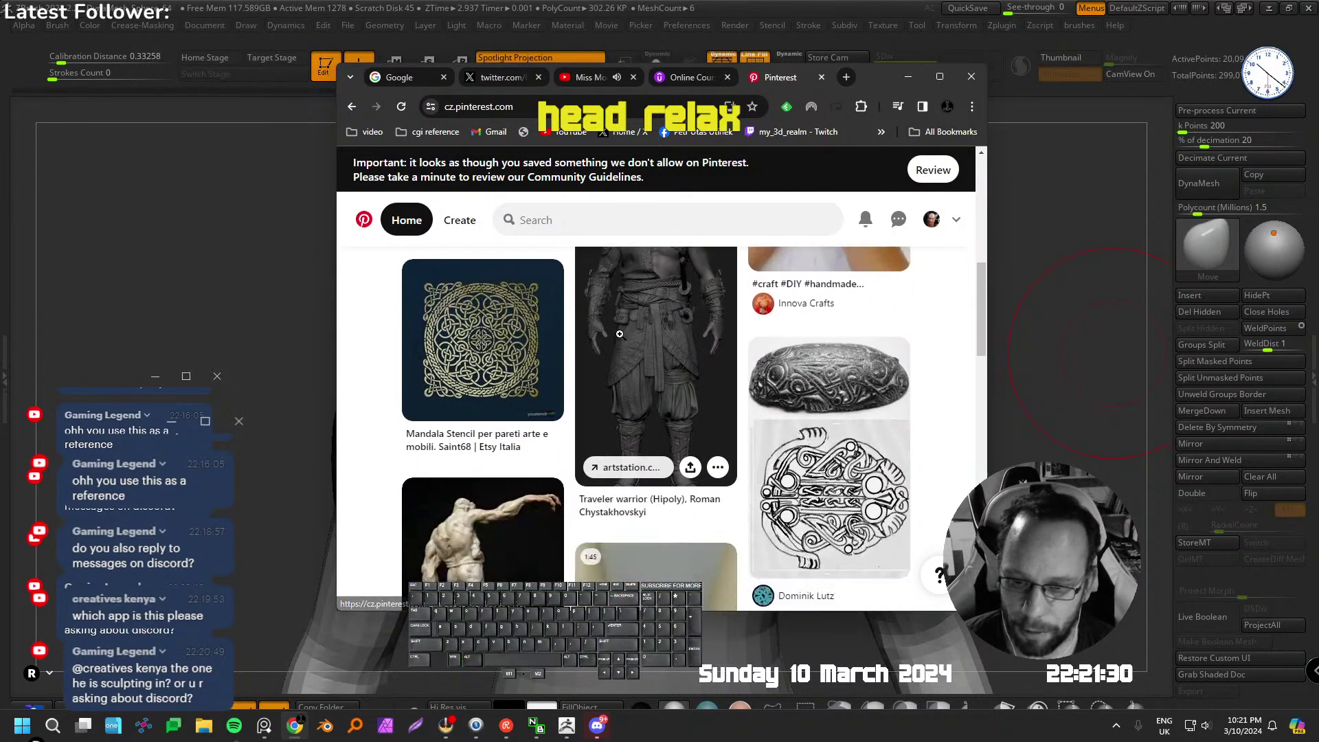
{"action": "scroll", "coordinate": [620, 334], "scroll_direction": "down", "scroll_amount": 5}
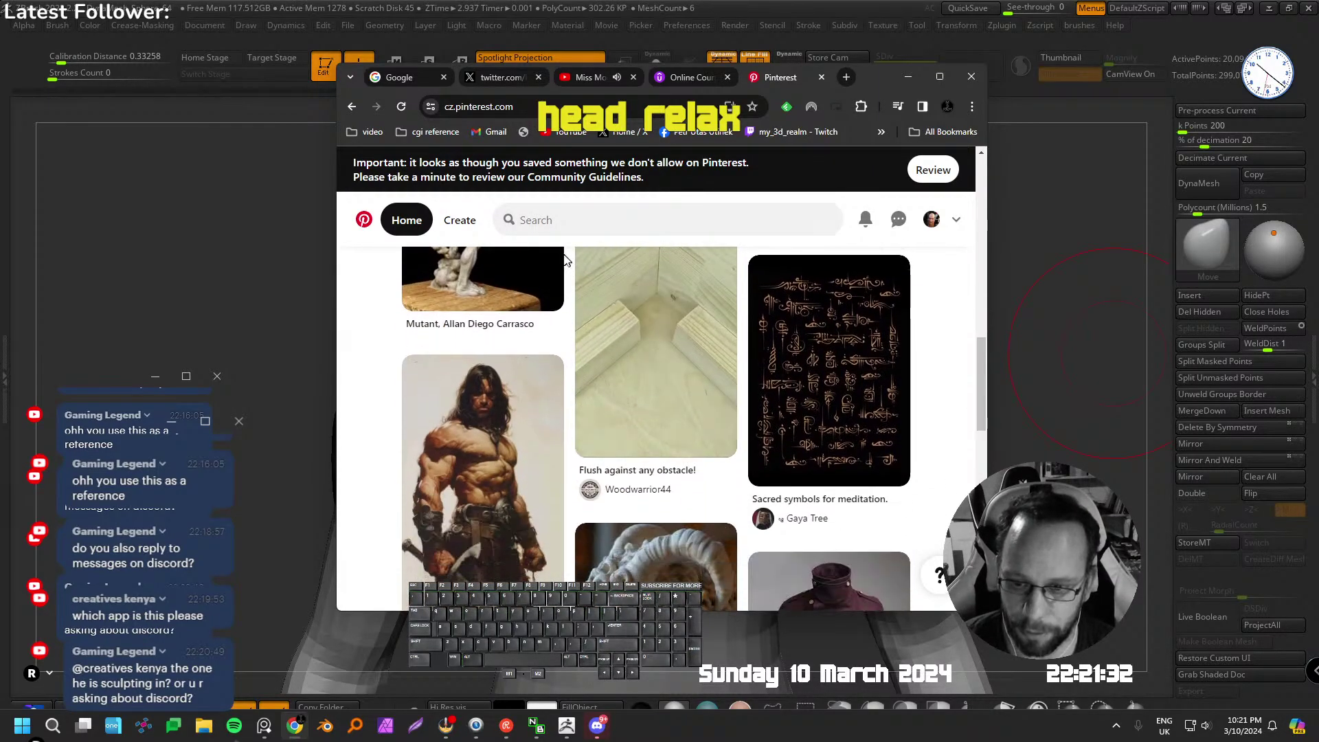
{"action": "scroll", "coordinate": [567, 261], "scroll_direction": "down", "scroll_amount": 3}
{"action": "scroll", "coordinate": [657, 386], "scroll_direction": "down", "scroll_amount": 3}
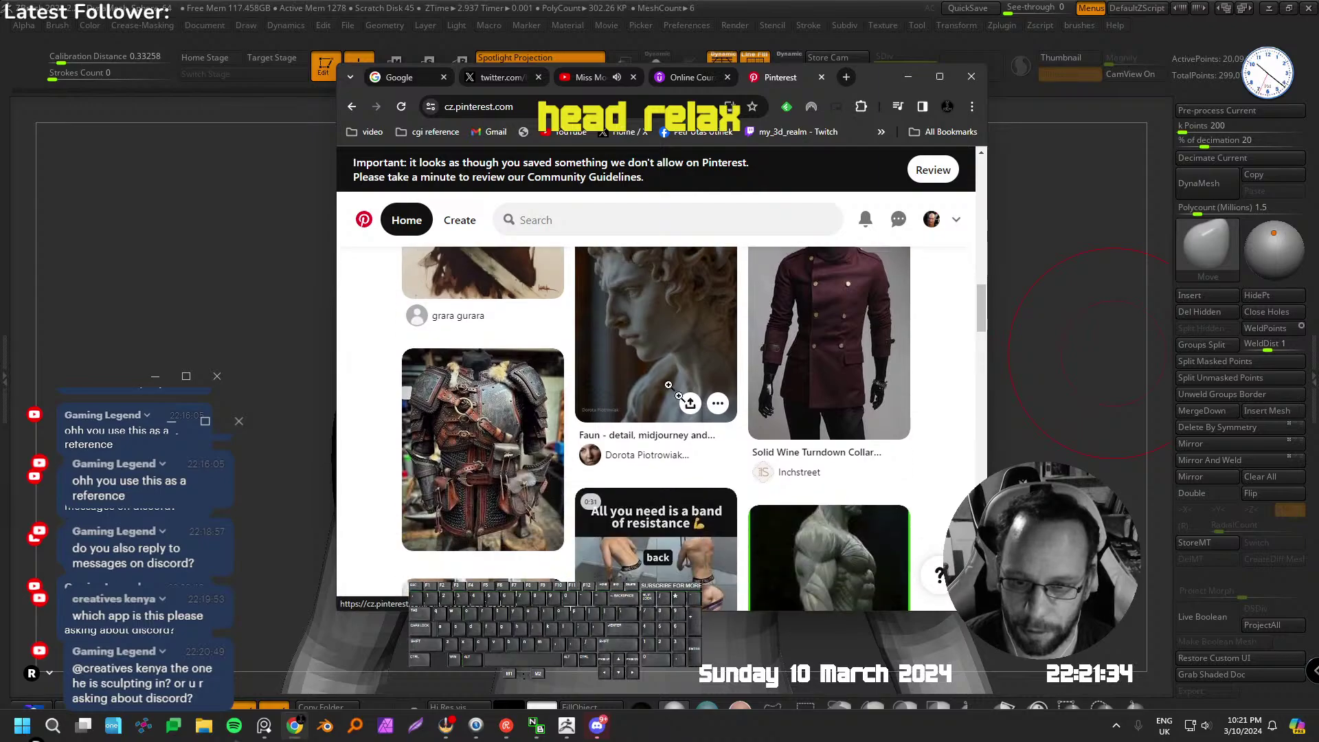
{"action": "scroll", "coordinate": [657, 384], "scroll_direction": "down", "scroll_amount": 3}
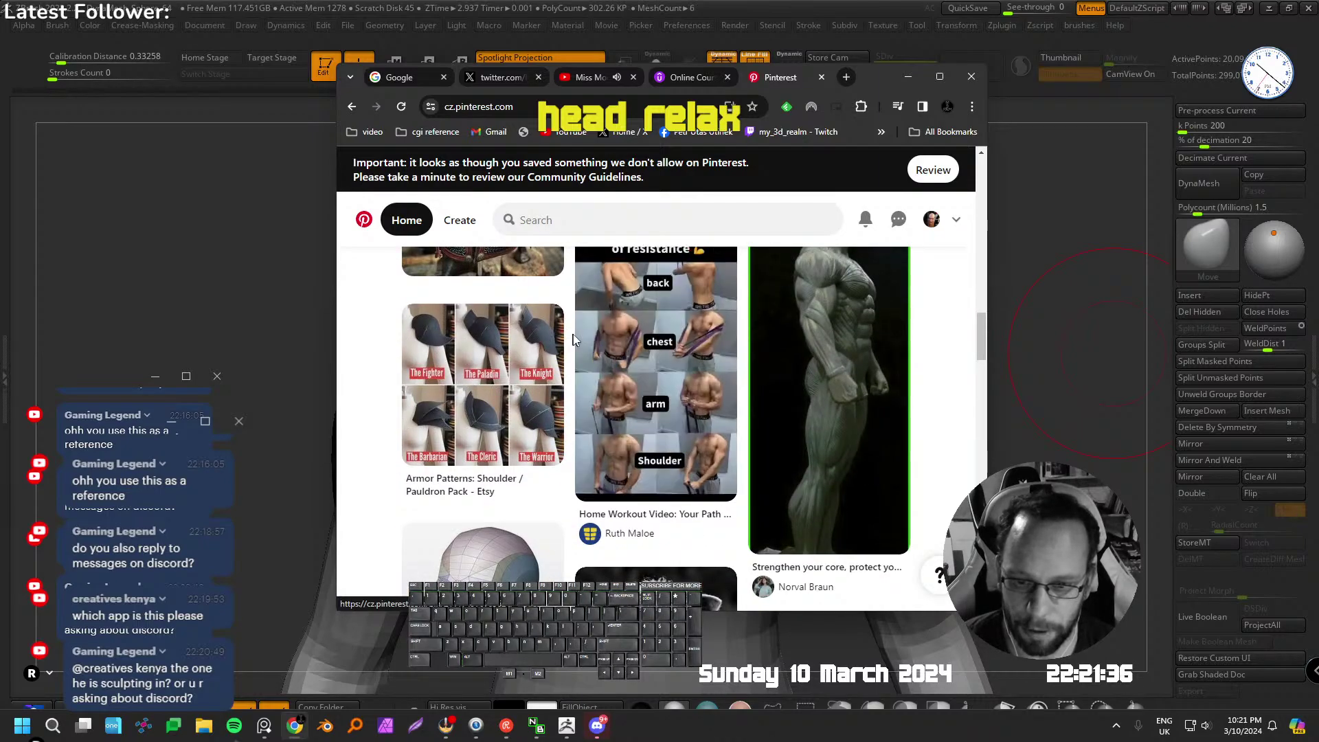
{"action": "scroll", "coordinate": [575, 339], "scroll_direction": "down", "scroll_amount": 3}
{"action": "scroll", "coordinate": [619, 329], "scroll_direction": "down", "scroll_amount": 5}
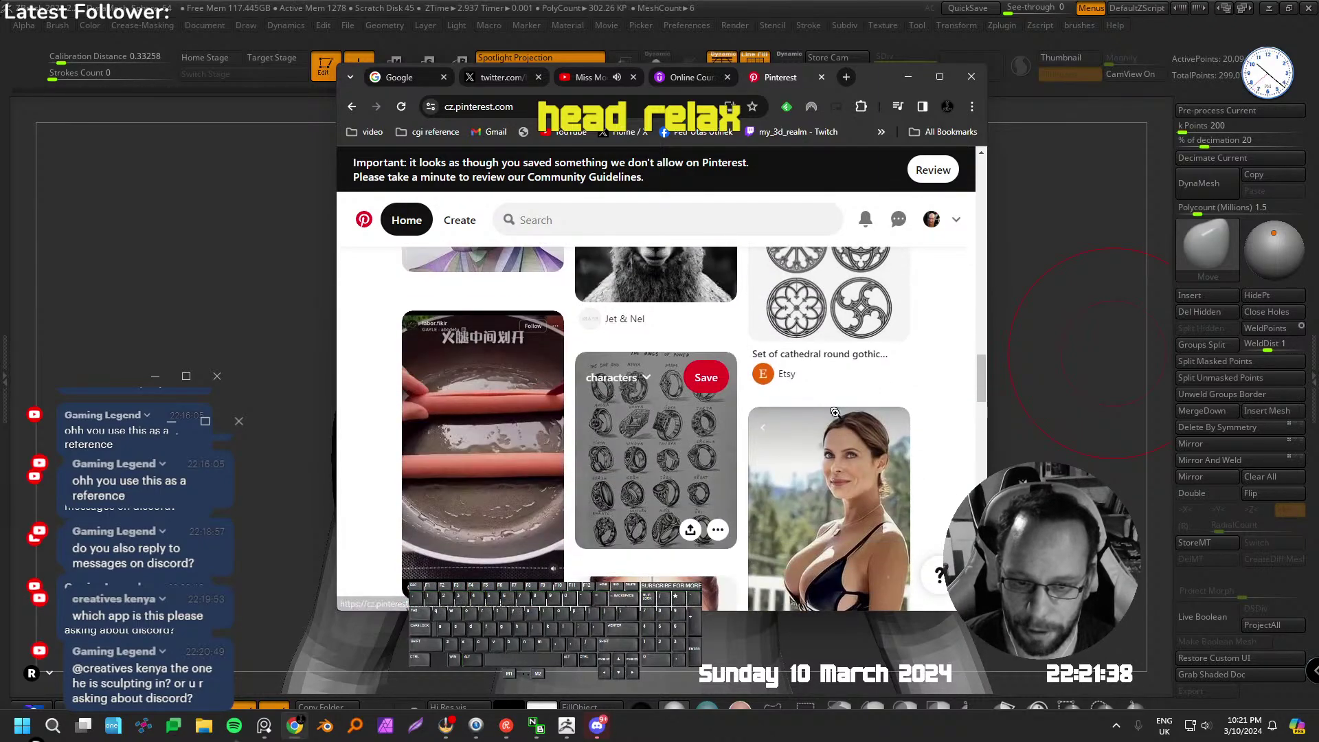
{"action": "scroll", "coordinate": [834, 412], "scroll_direction": "down", "scroll_amount": 10}
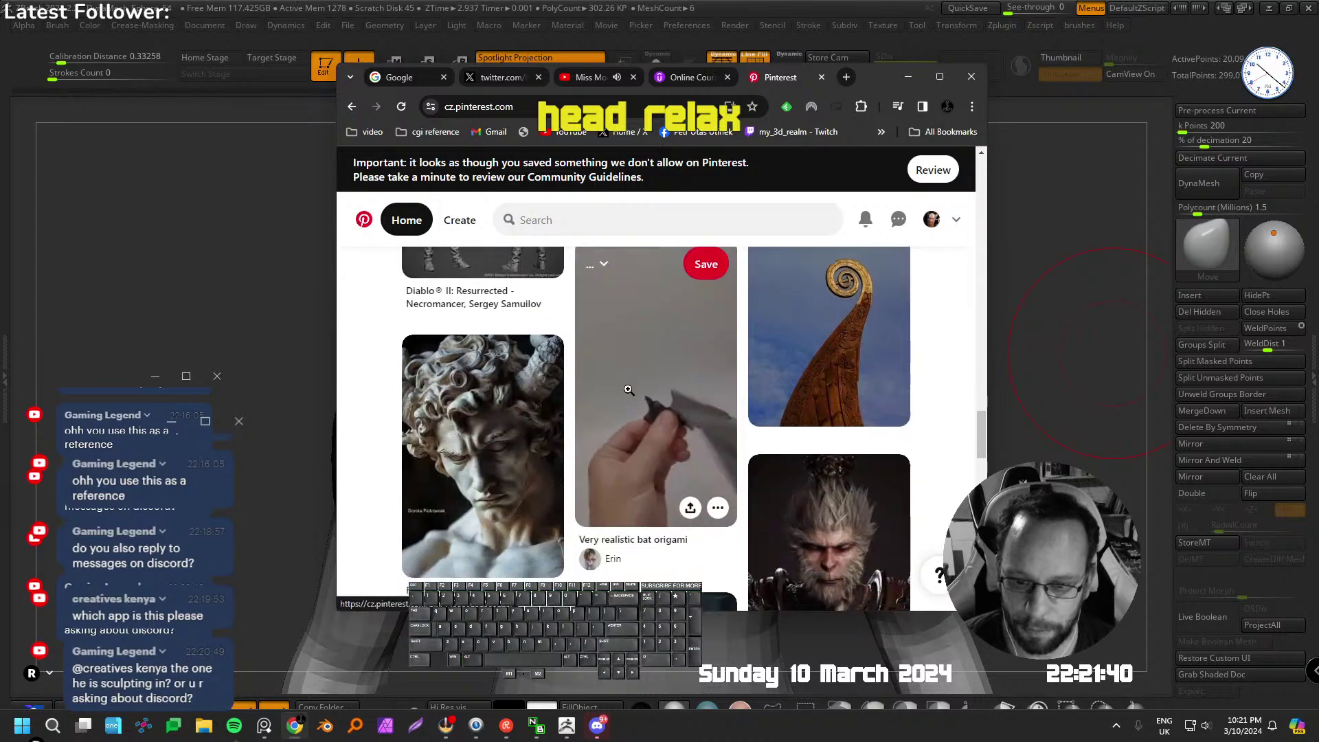
{"action": "scroll", "coordinate": [643, 377], "scroll_direction": "down", "scroll_amount": 6}
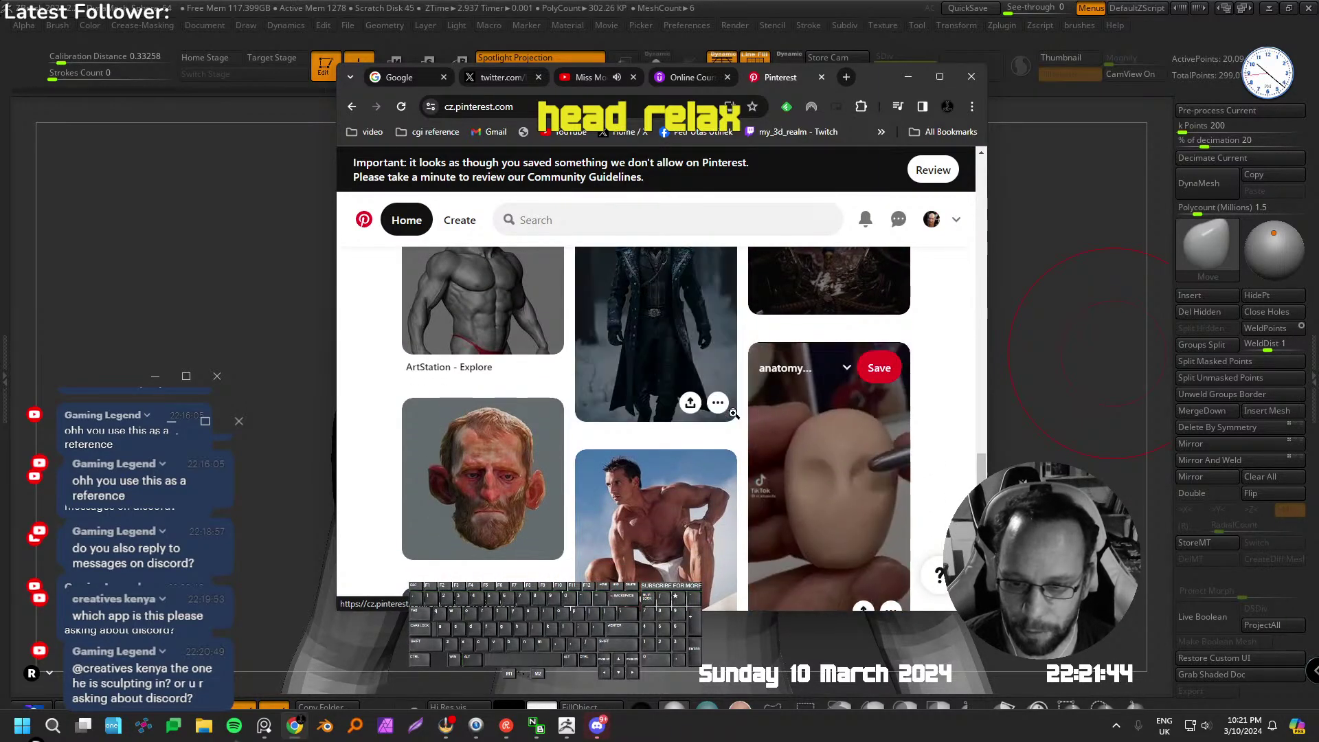
{"action": "scroll", "coordinate": [700, 436], "scroll_direction": "down", "scroll_amount": 5}
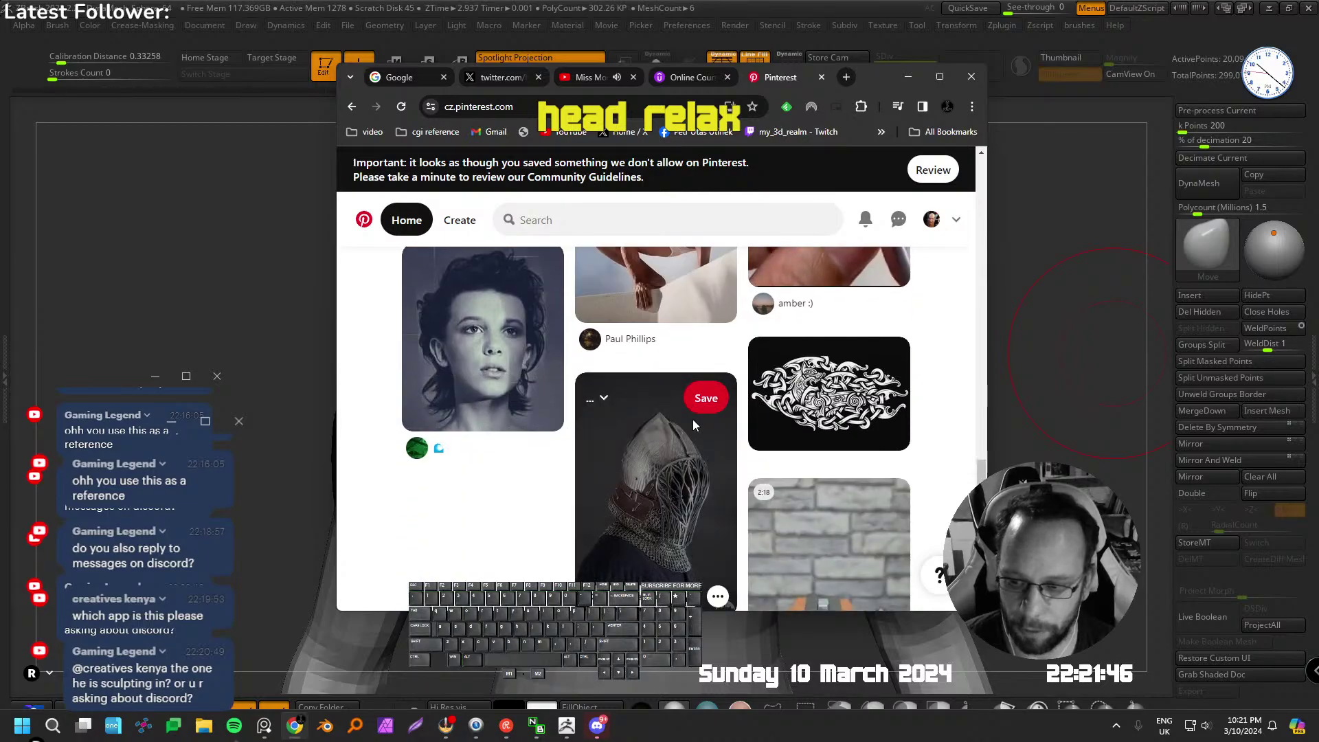
{"action": "scroll", "coordinate": [692, 418], "scroll_direction": "down", "scroll_amount": 7}
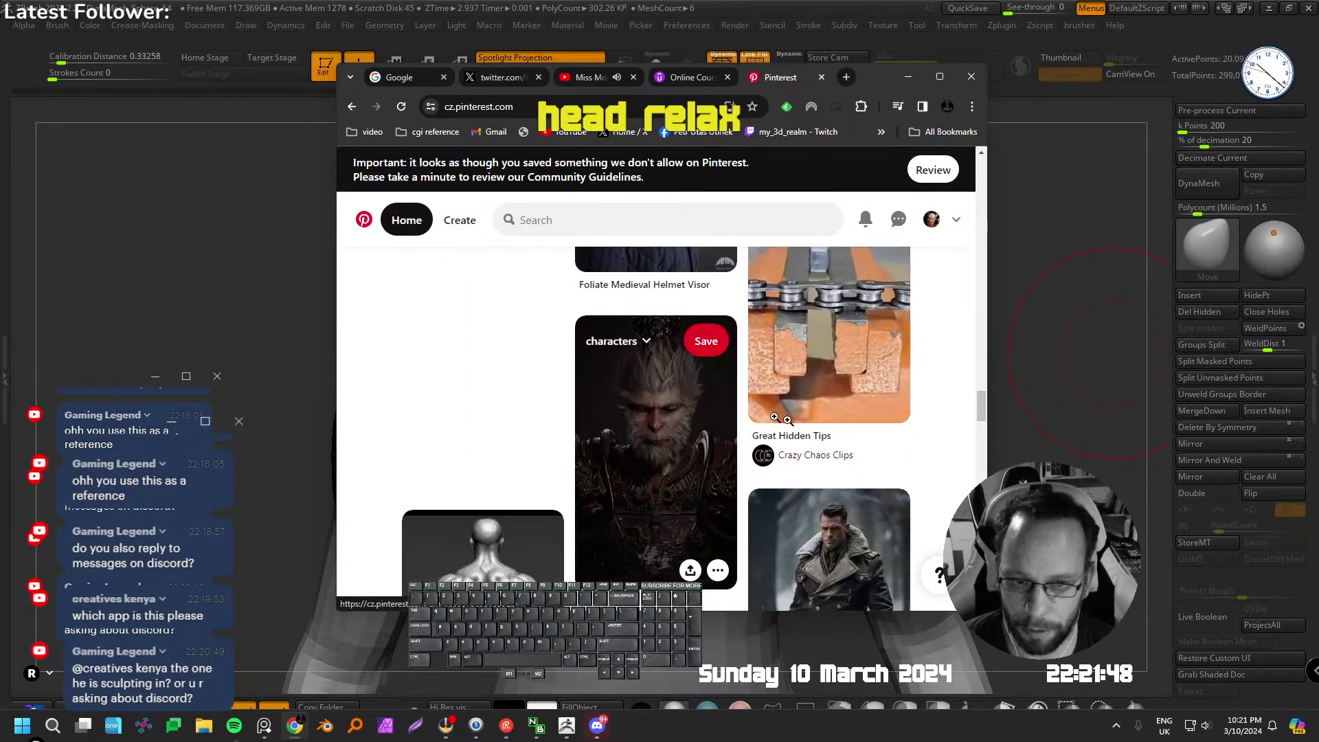
{"action": "scroll", "coordinate": [536, 440], "scroll_direction": "down", "scroll_amount": 2}
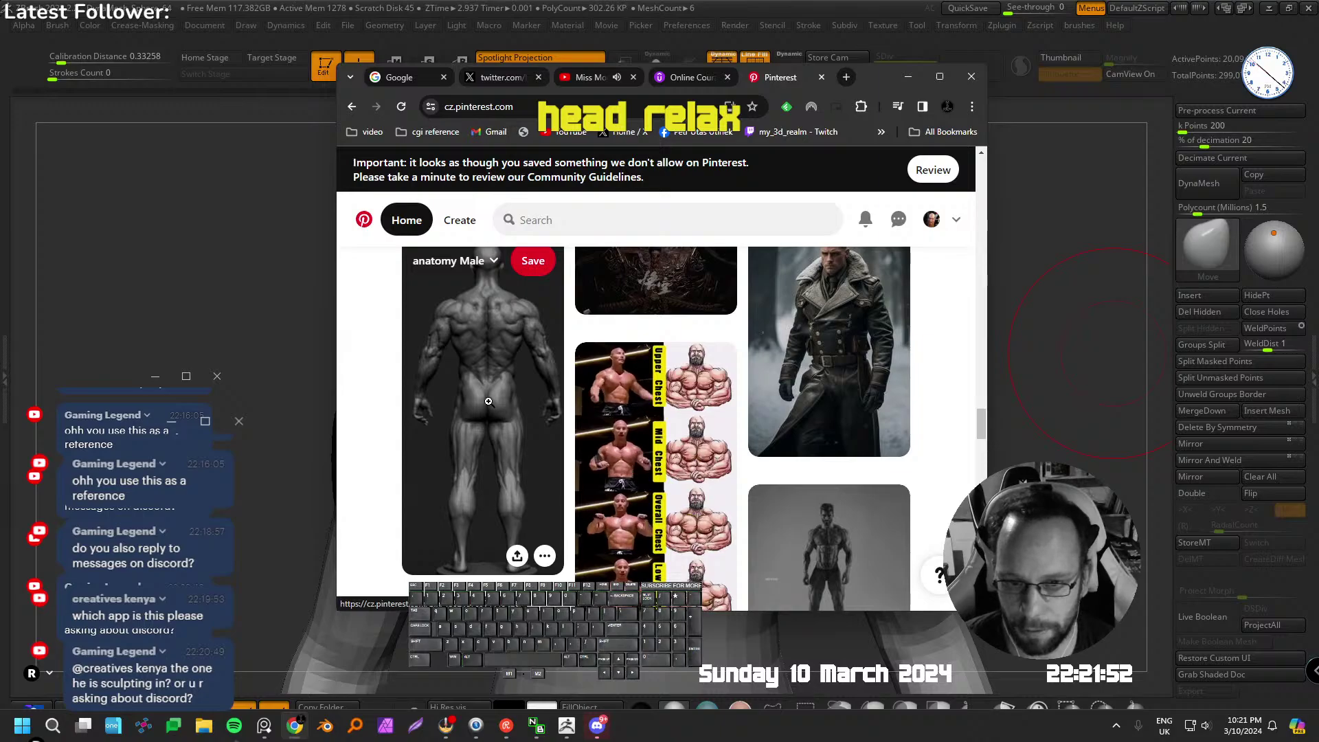
{"action": "scroll", "coordinate": [488, 405], "scroll_direction": "down", "scroll_amount": 2}
{"action": "scroll", "coordinate": [474, 413], "scroll_direction": "down", "scroll_amount": 3}
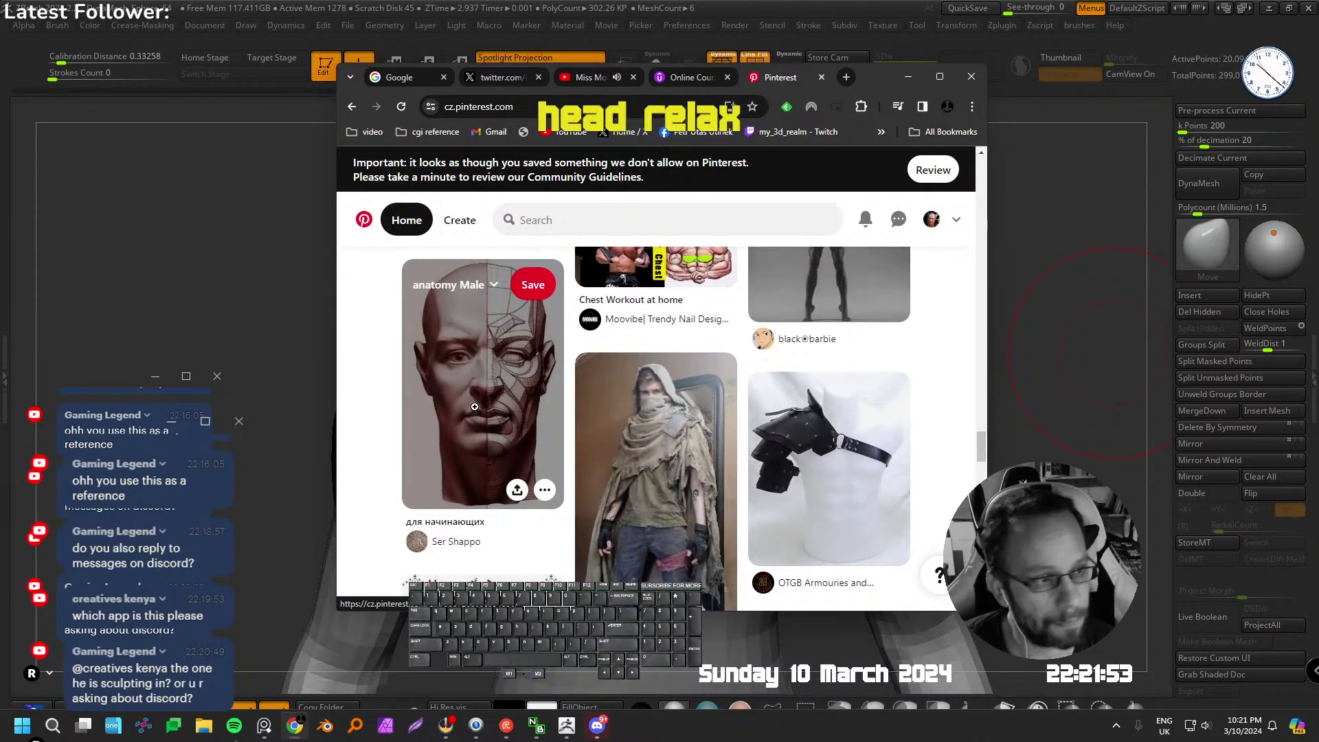
Open the pin of the half-smooth, half-wireframe male head and enlarge the browser window to view it
{"action": "left_click", "coordinate": [490, 388]}
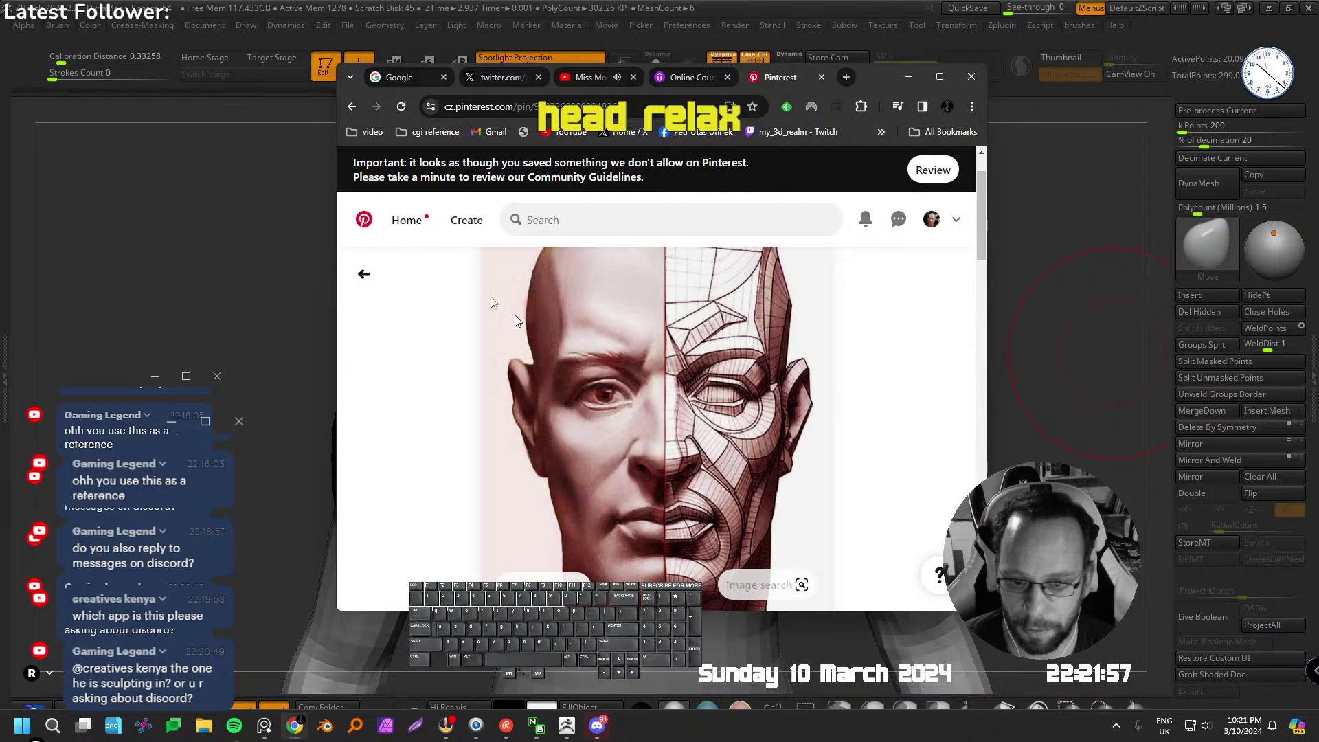
{"action": "left_click_drag", "start_coordinate": [338, 62], "coordinate": [63, 25]}
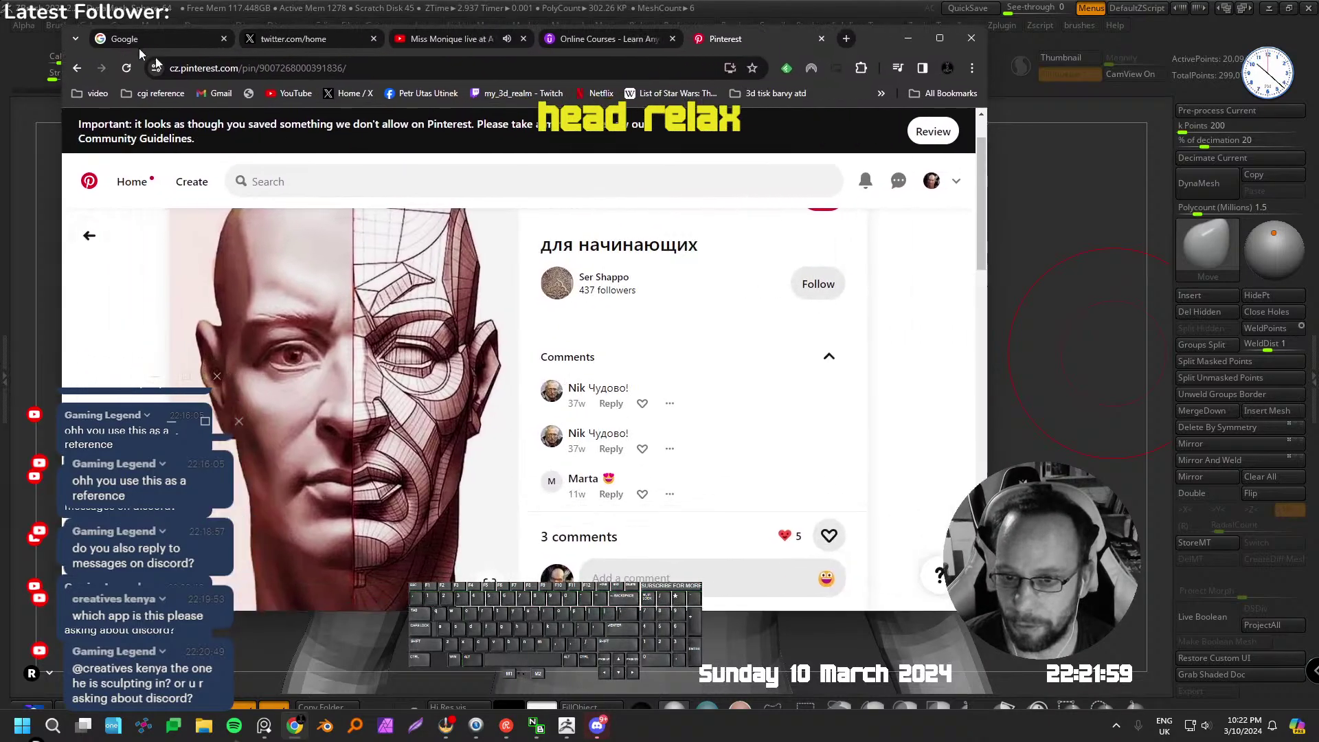
{"action": "scroll", "coordinate": [441, 366], "scroll_direction": "up", "scroll_amount": 1}
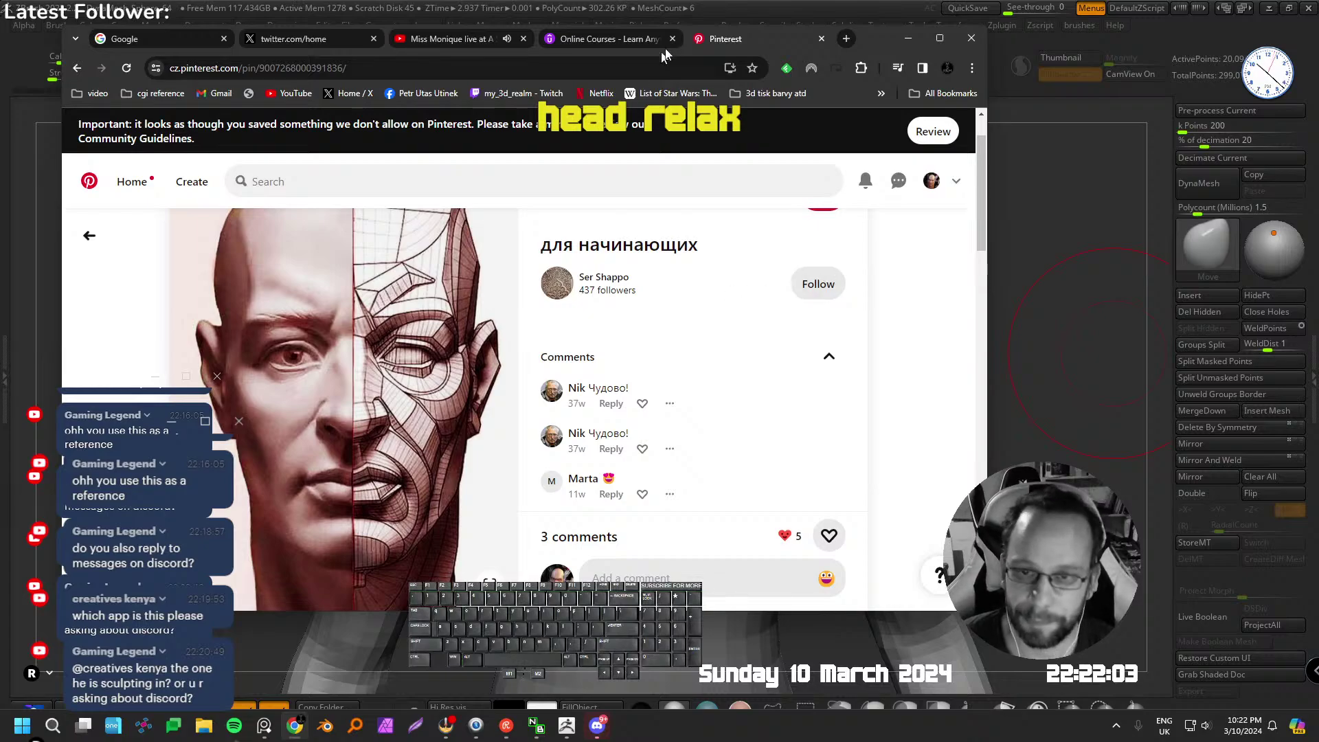
Detach the Pinterest tab into its own browser window and browse the saved boards on the account's profile
{"action": "left_click_drag", "start_coordinate": [764, 46], "coordinate": [882, 54]}
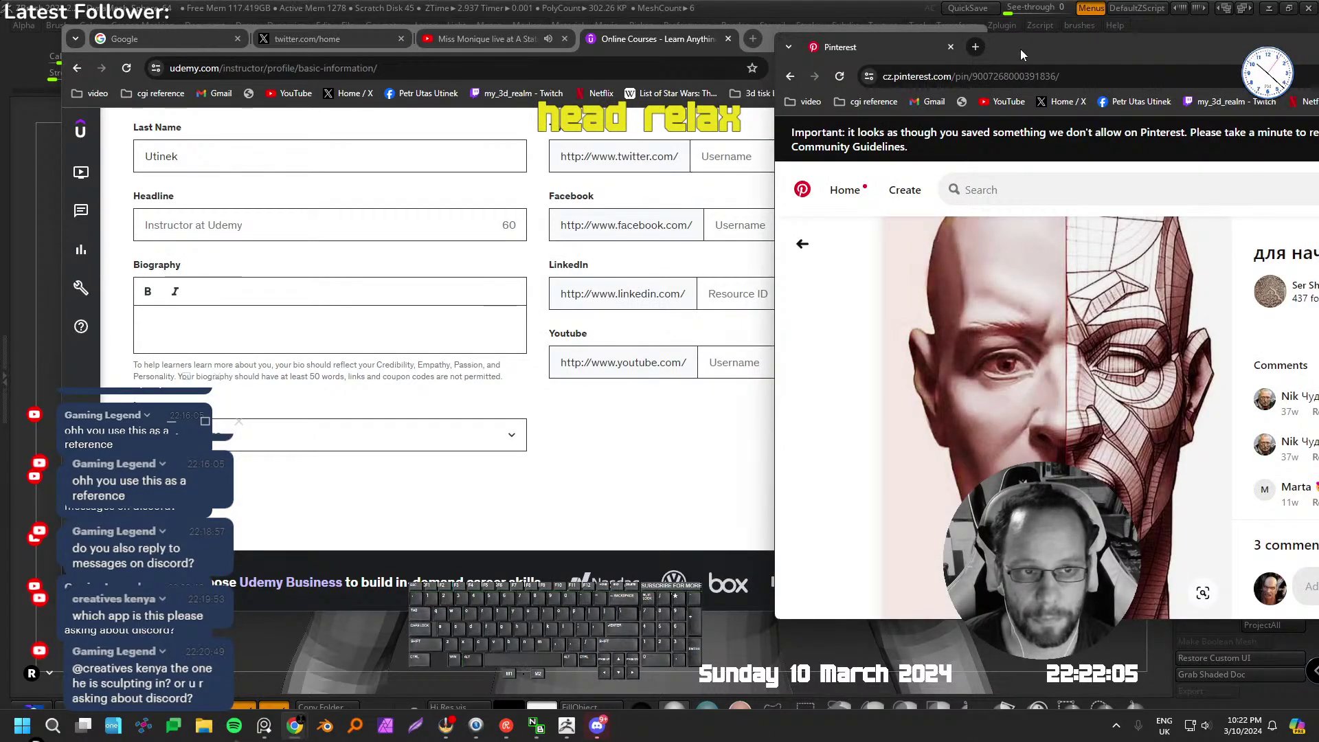
{"action": "left_click_drag", "start_coordinate": [1022, 55], "coordinate": [515, 81]}
{"action": "left_click", "coordinate": [1138, 215]}
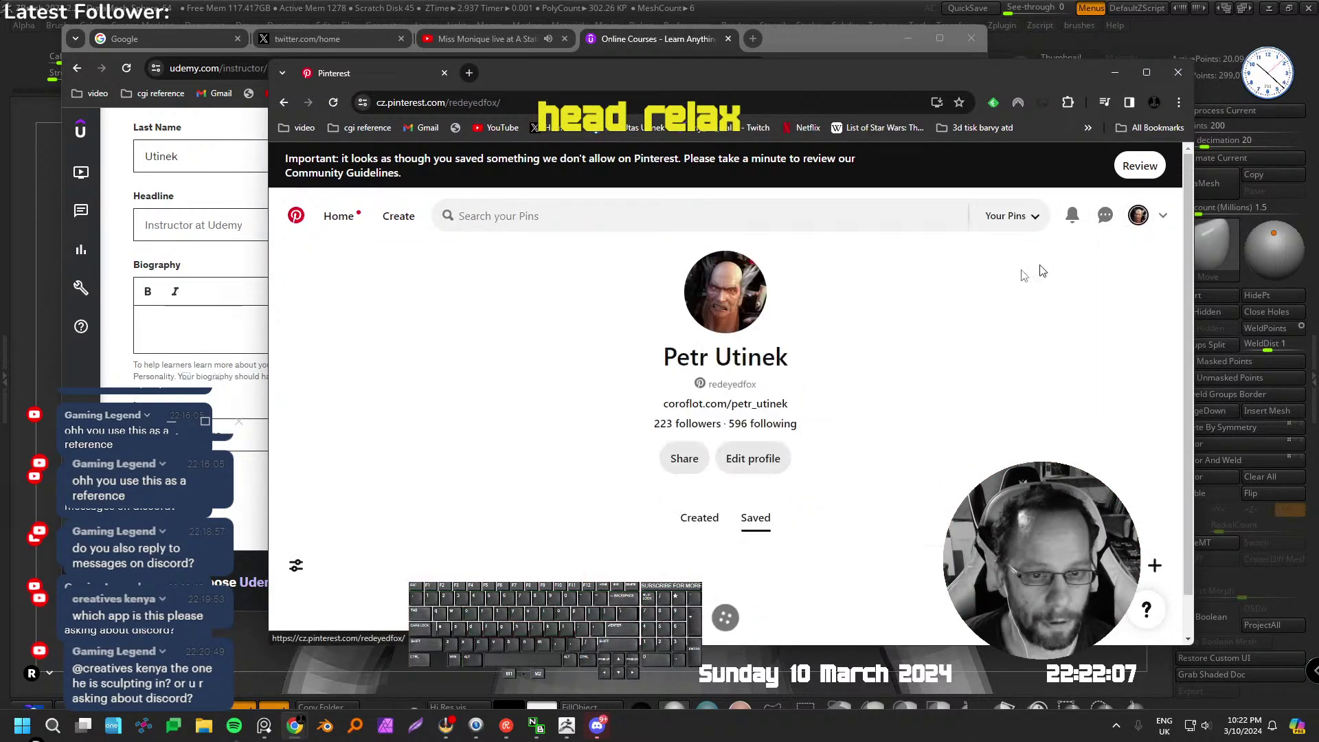
{"action": "scroll", "coordinate": [530, 496], "scroll_direction": "down", "scroll_amount": 4}
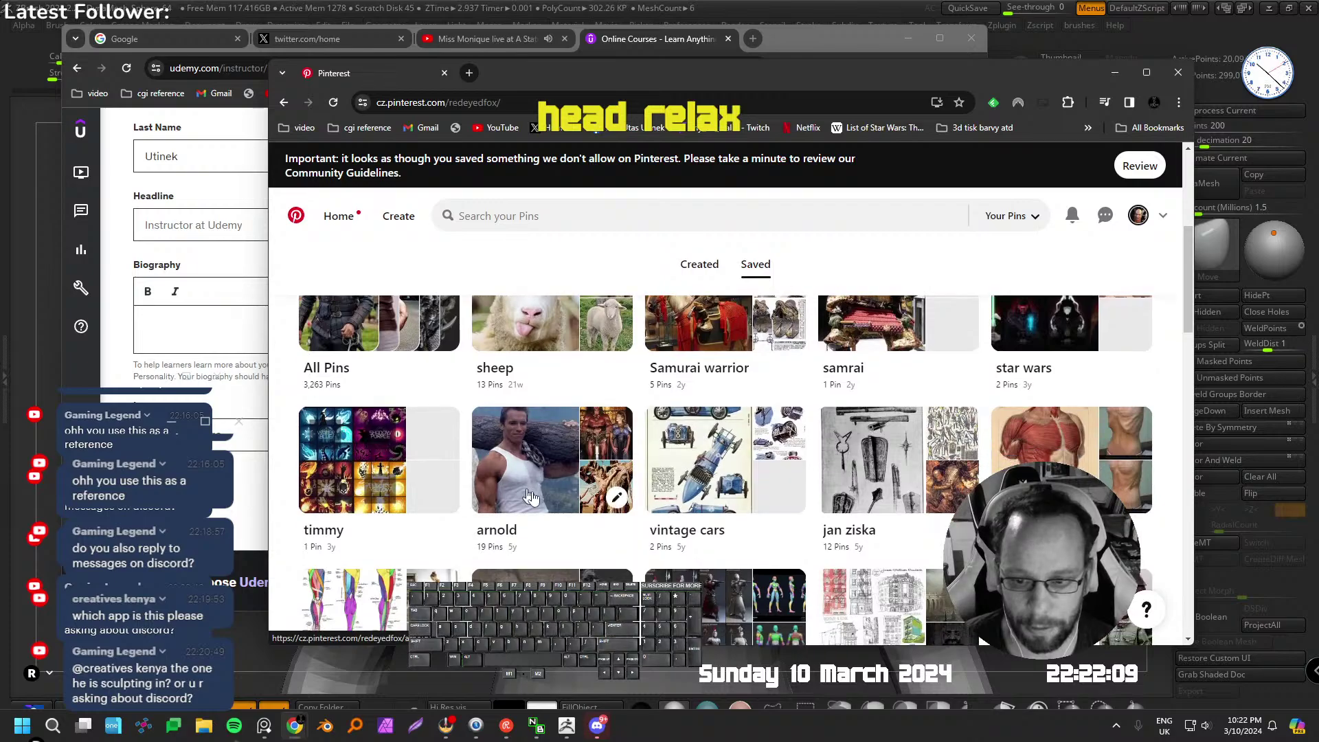
{"action": "scroll", "coordinate": [530, 496], "scroll_direction": "down", "scroll_amount": 2}
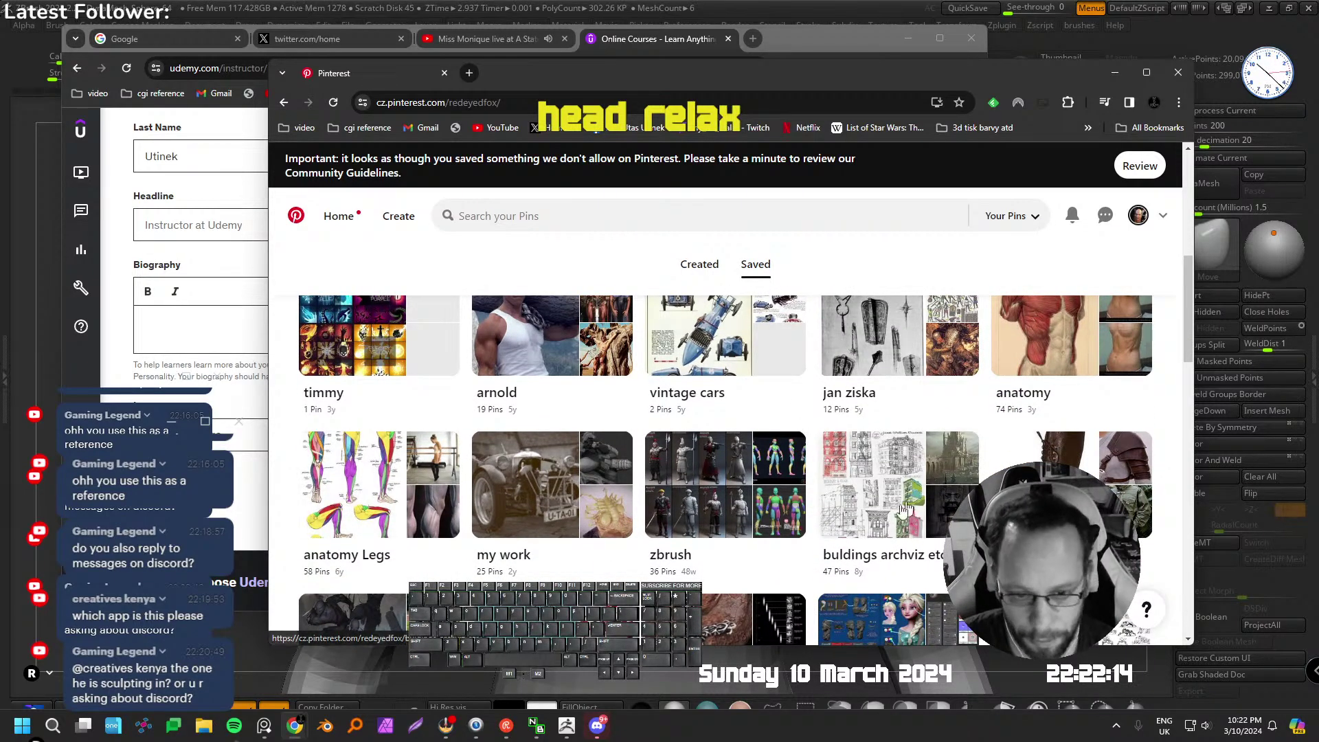
Open the anatomy board and look through its pins of facial features, muscle diagrams and back references
{"action": "left_click", "coordinate": [1050, 352]}
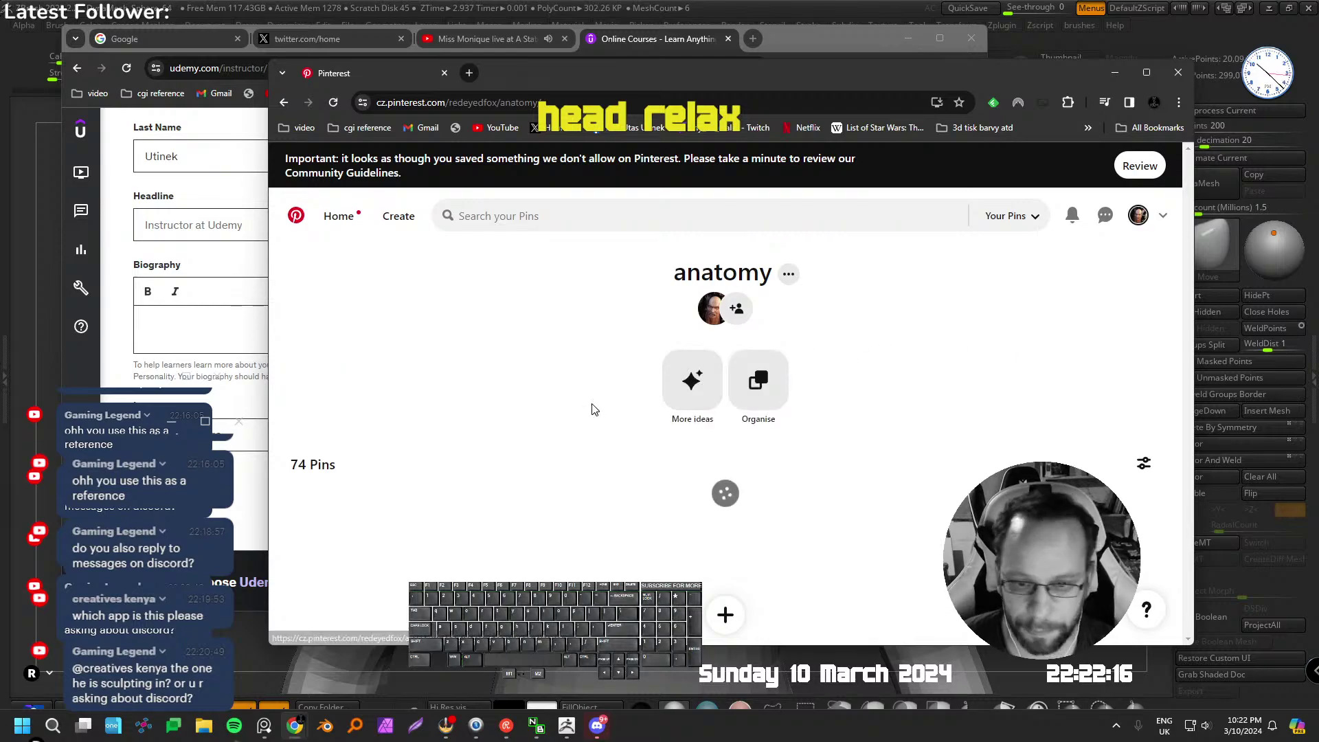
{"action": "scroll", "coordinate": [626, 390], "scroll_direction": "down", "scroll_amount": 2}
{"action": "scroll", "coordinate": [629, 393], "scroll_direction": "down", "scroll_amount": 3}
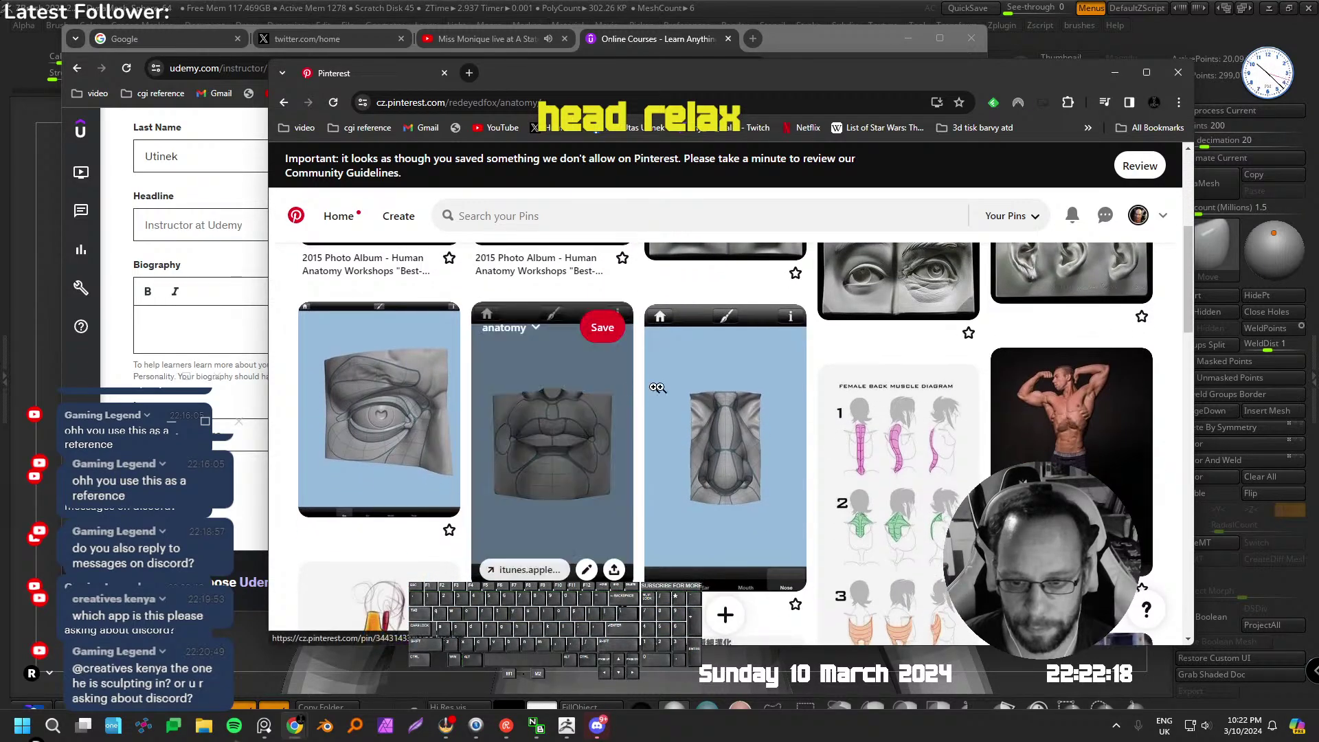
{"action": "scroll", "coordinate": [938, 436], "scroll_direction": "down", "scroll_amount": 5}
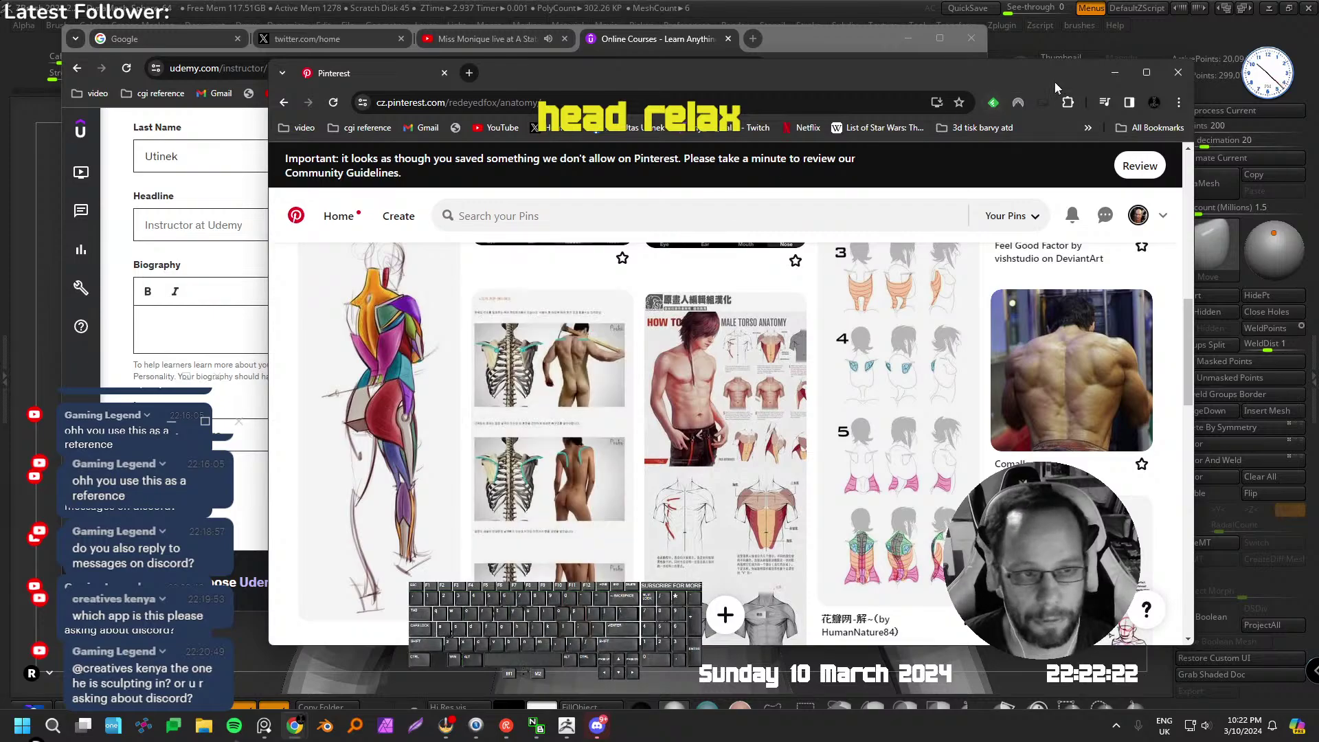
Close the Pinterest window and the remaining browser window to return to the sculpt
{"action": "left_click", "coordinate": [1176, 73]}
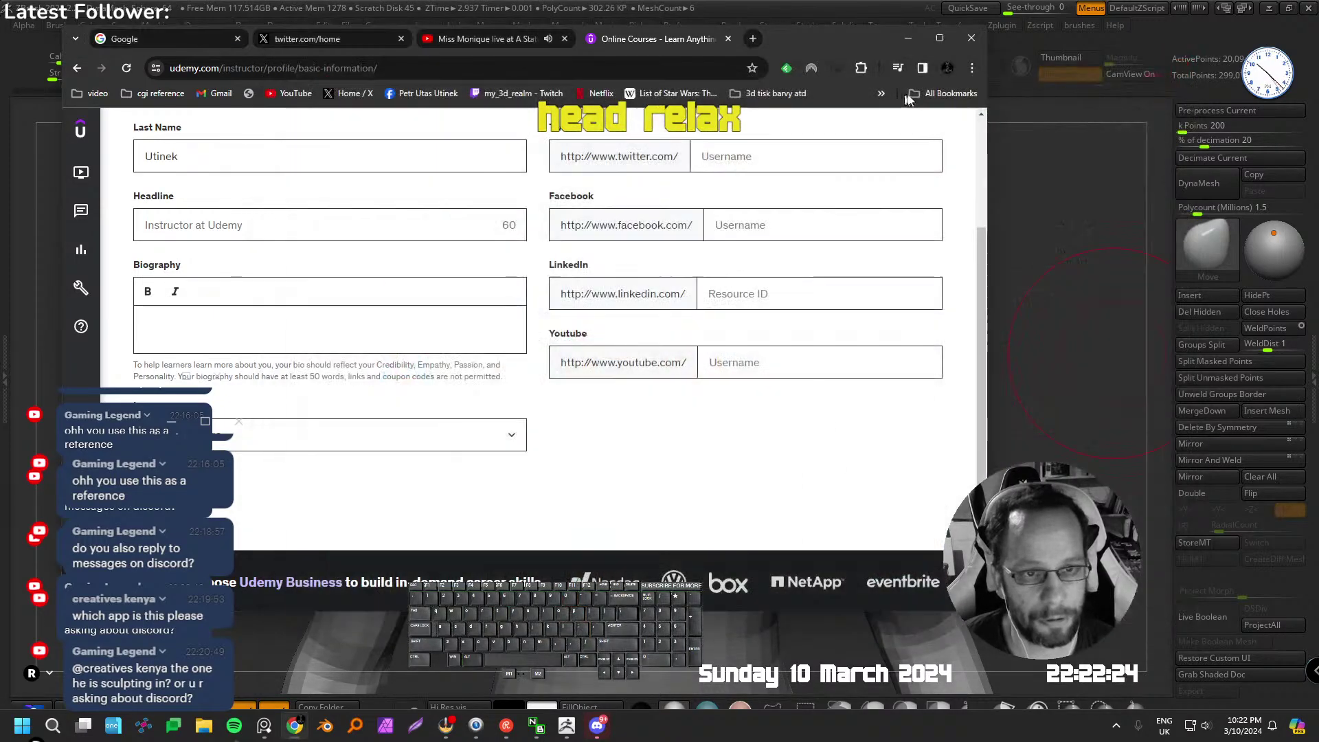
{"action": "left_click", "coordinate": [971, 39]}
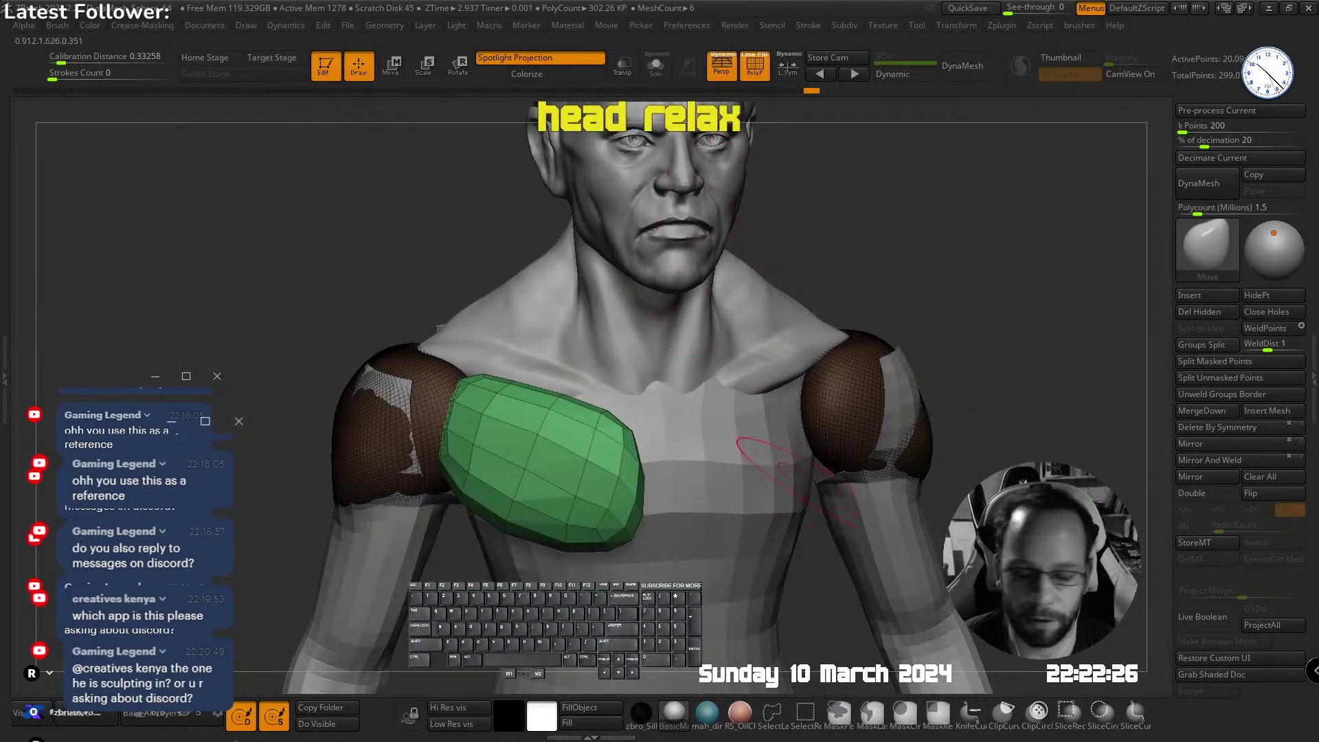
Reopen Chrome, resume the Miss Monique video from the YouTube watch history, and minimize the browser window
{"action": "left_click", "coordinate": [295, 725]}
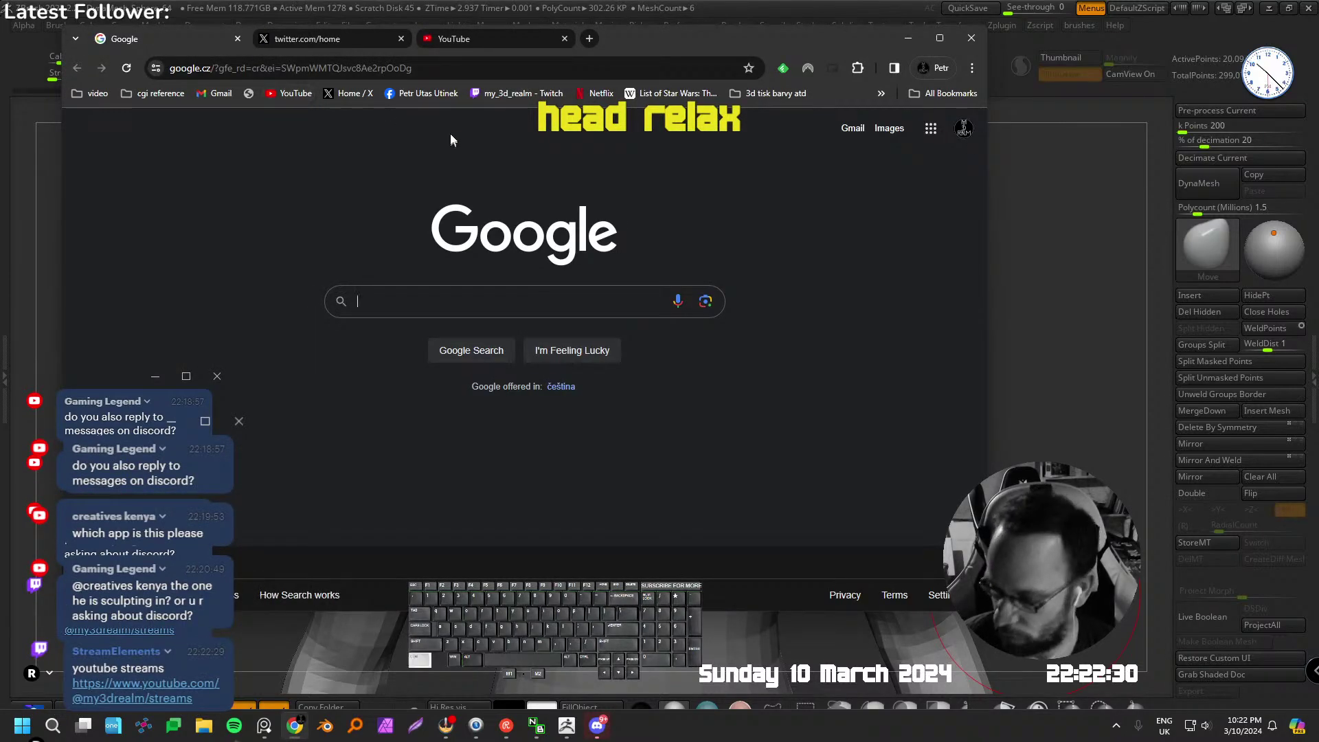
{"action": "left_click", "coordinate": [454, 36]}
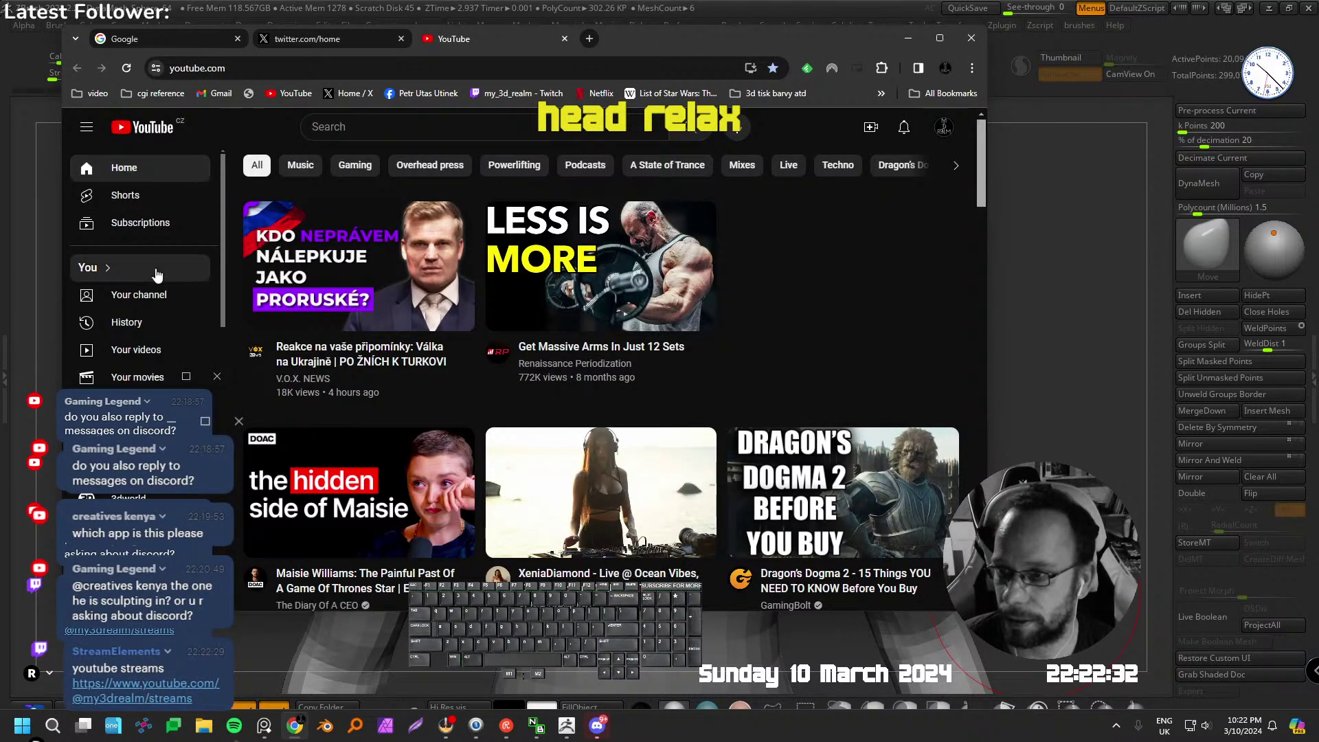
{"action": "left_click", "coordinate": [140, 322]}
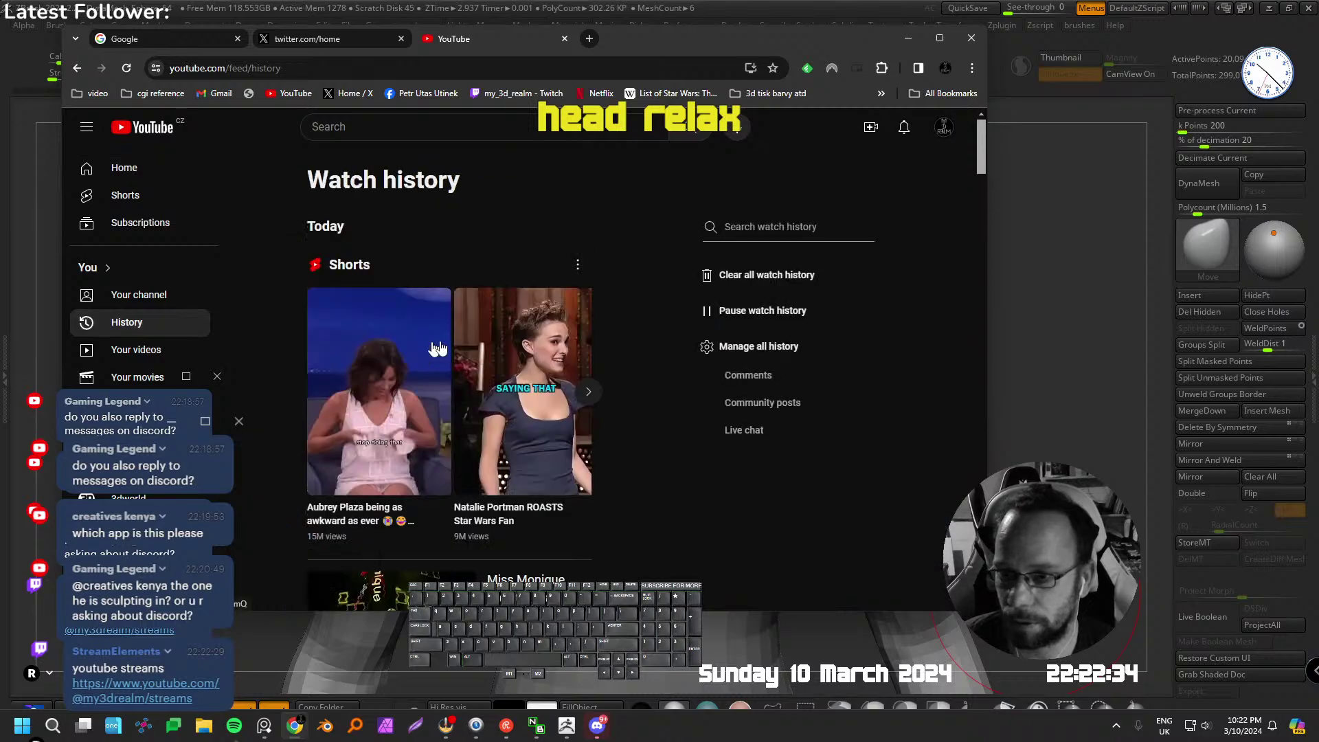
{"action": "scroll", "coordinate": [371, 318], "scroll_direction": "down", "scroll_amount": 5}
{"action": "left_click", "coordinate": [372, 318]}
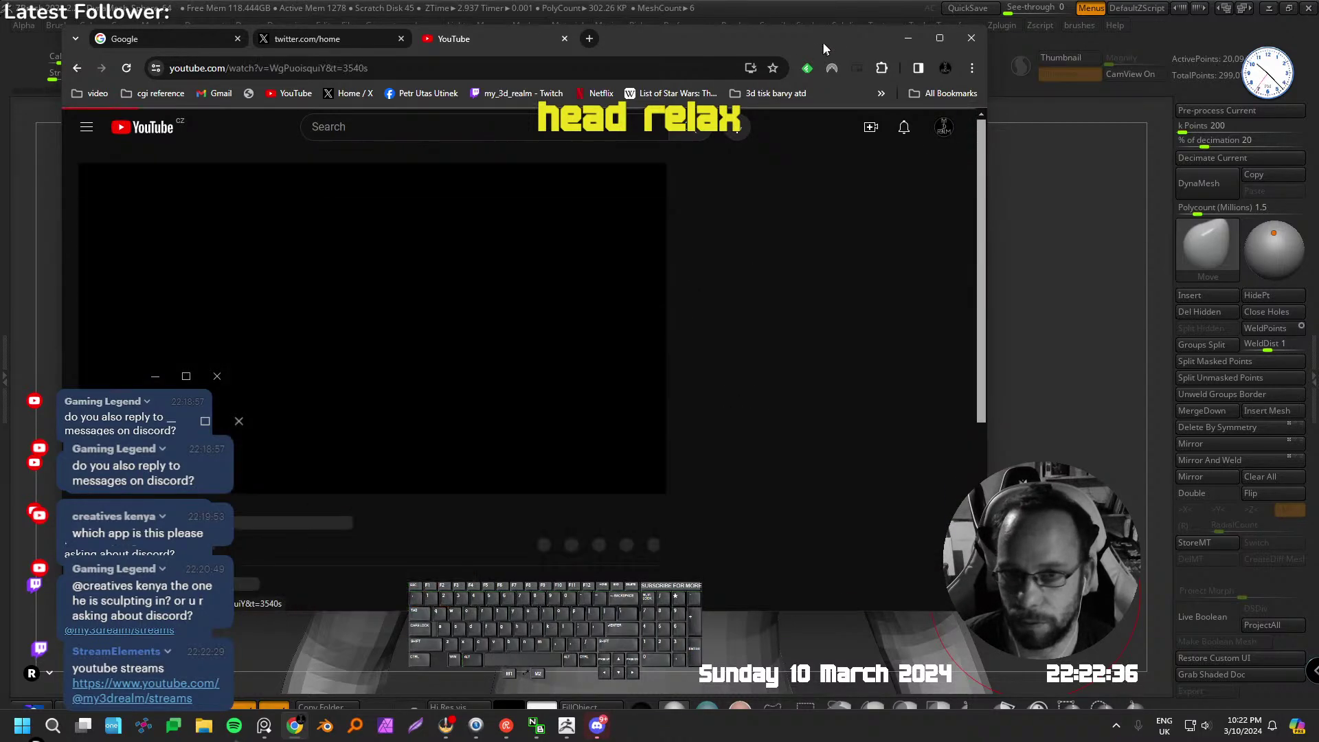
{"action": "left_click", "coordinate": [906, 38]}
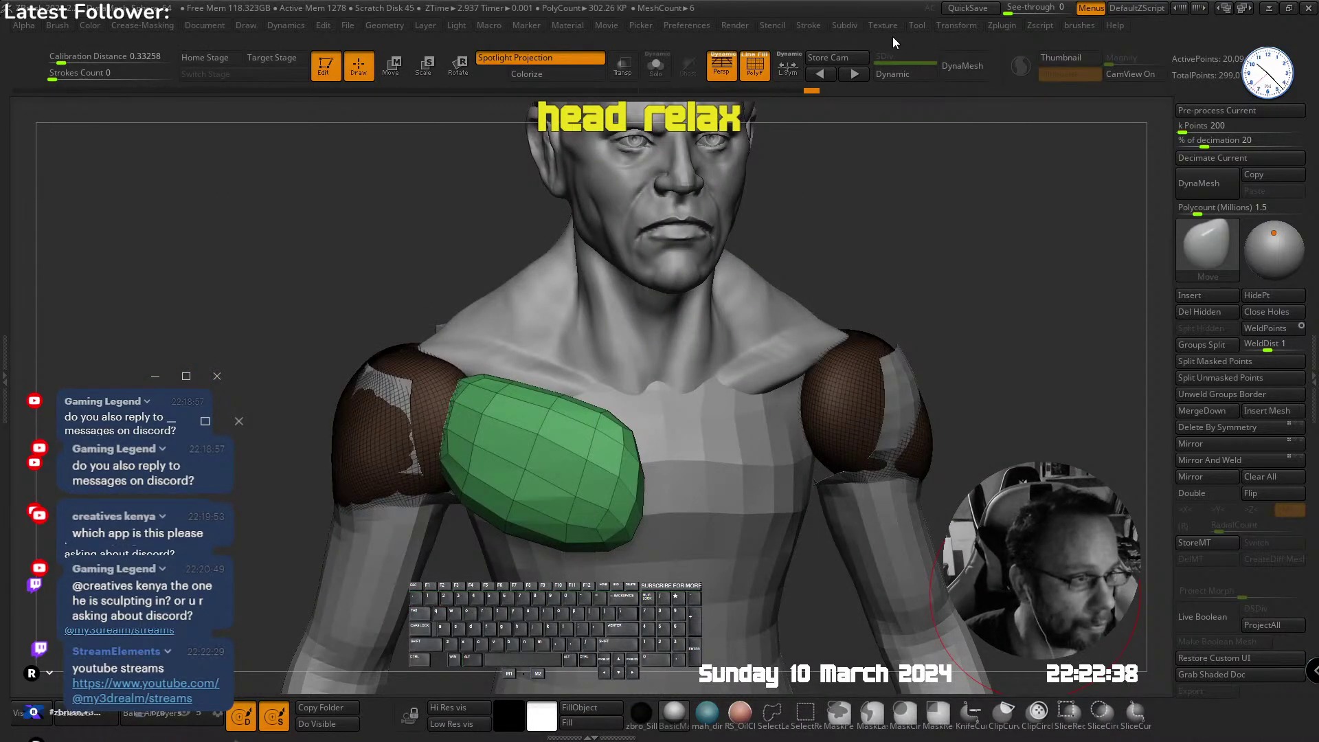
Make the head and neck bust the active subtool and choose the Move brush for reshaping it
{"action": "right_click_drag", "start_coordinate": [1318, 162], "coordinate": [1127, 164]}
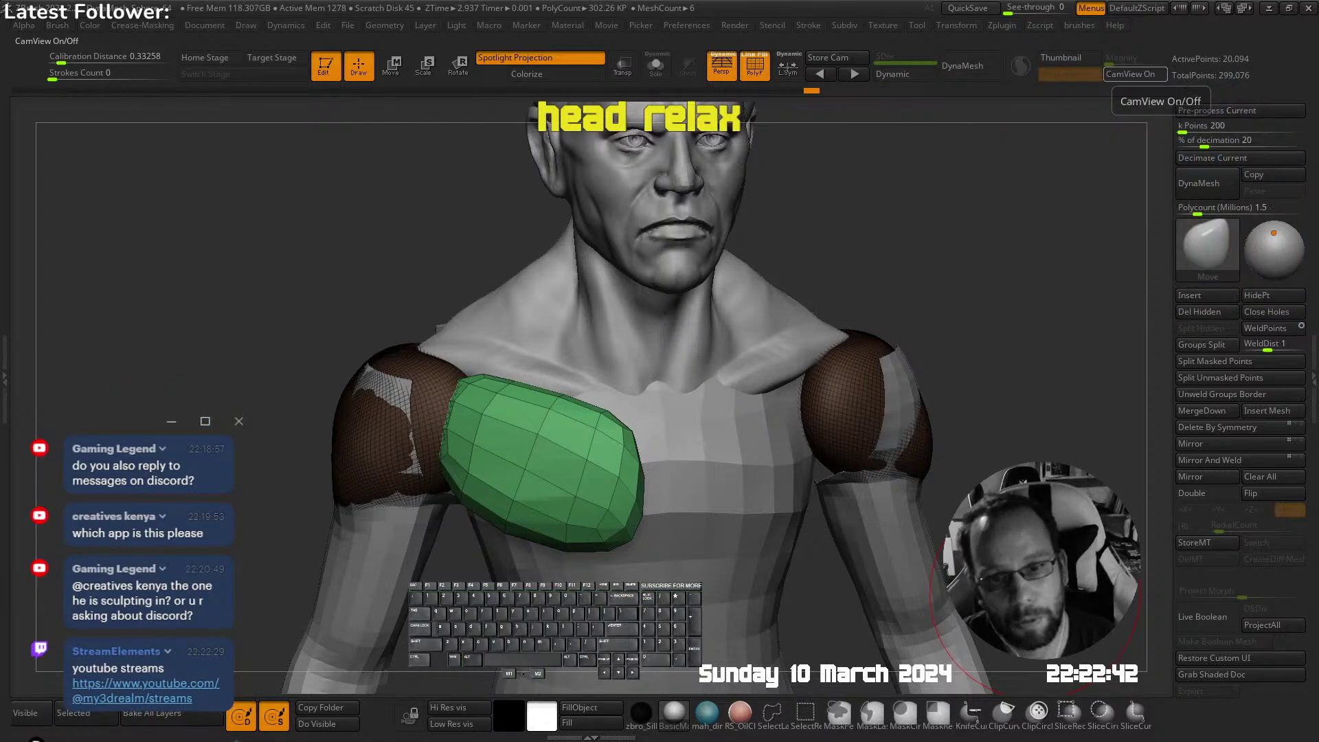
{"action": "right_click_drag", "start_coordinate": [762, 302], "coordinate": [735, 306]}
{"action": "right_click_drag", "start_coordinate": [728, 171], "coordinate": [714, 285], "text": "alt"}
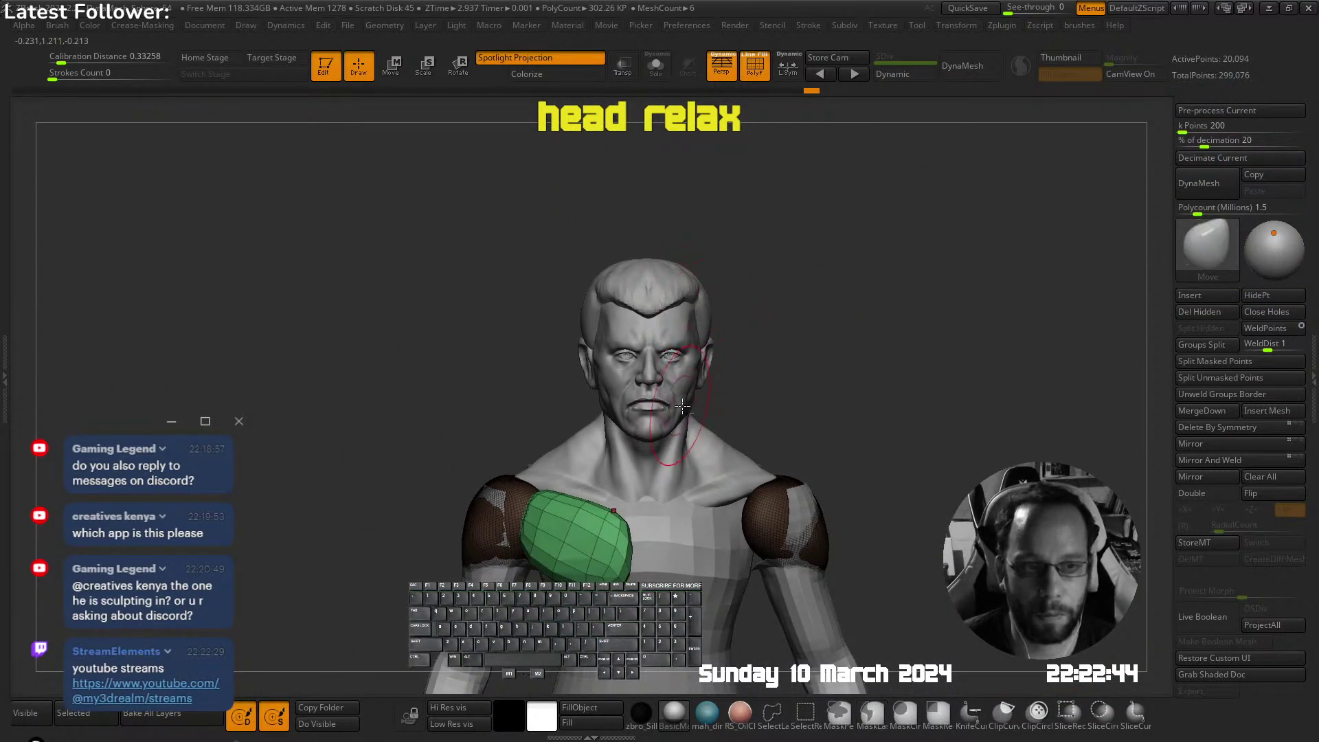
{"action": "right_click_drag", "start_coordinate": [682, 406], "coordinate": [713, 352], "text": "alt"}
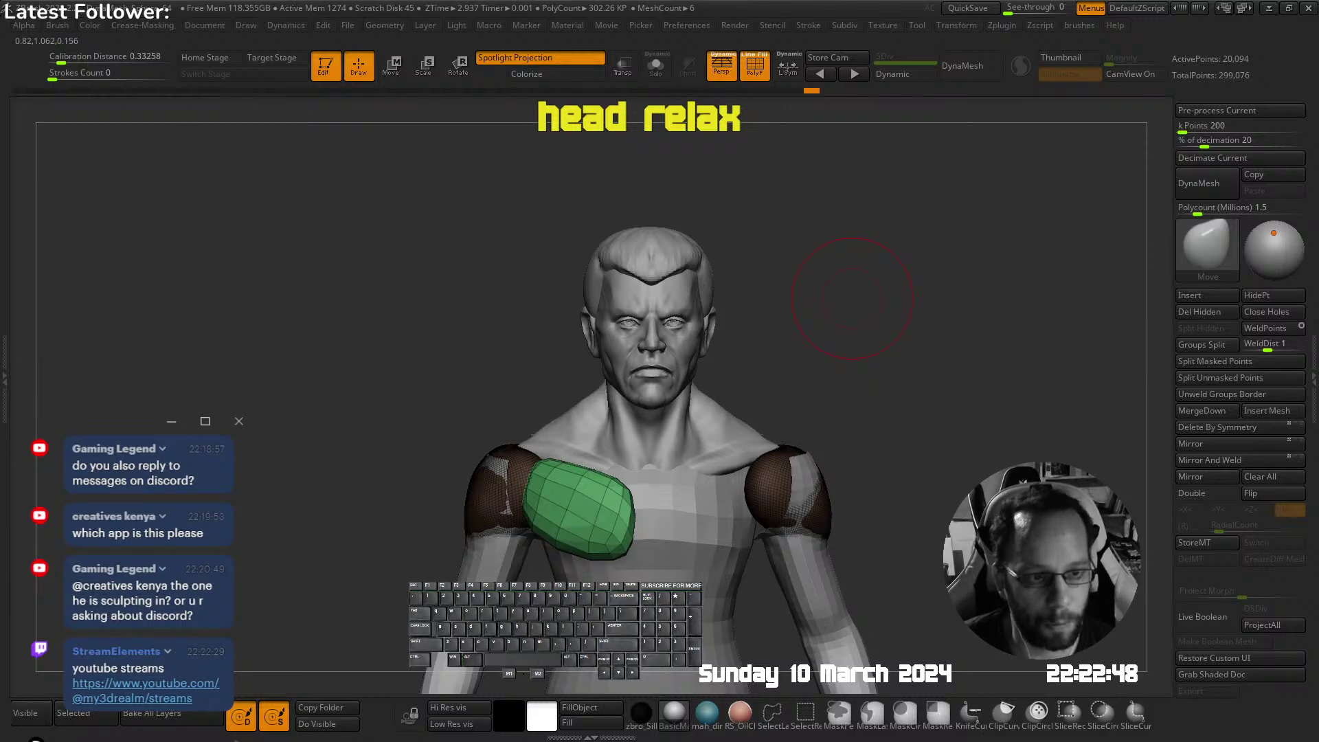
{"action": "right_click_drag", "start_coordinate": [852, 298], "coordinate": [820, 323]}
{"action": "right_click_drag", "start_coordinate": [645, 385], "coordinate": [547, 331], "text": "alt"}
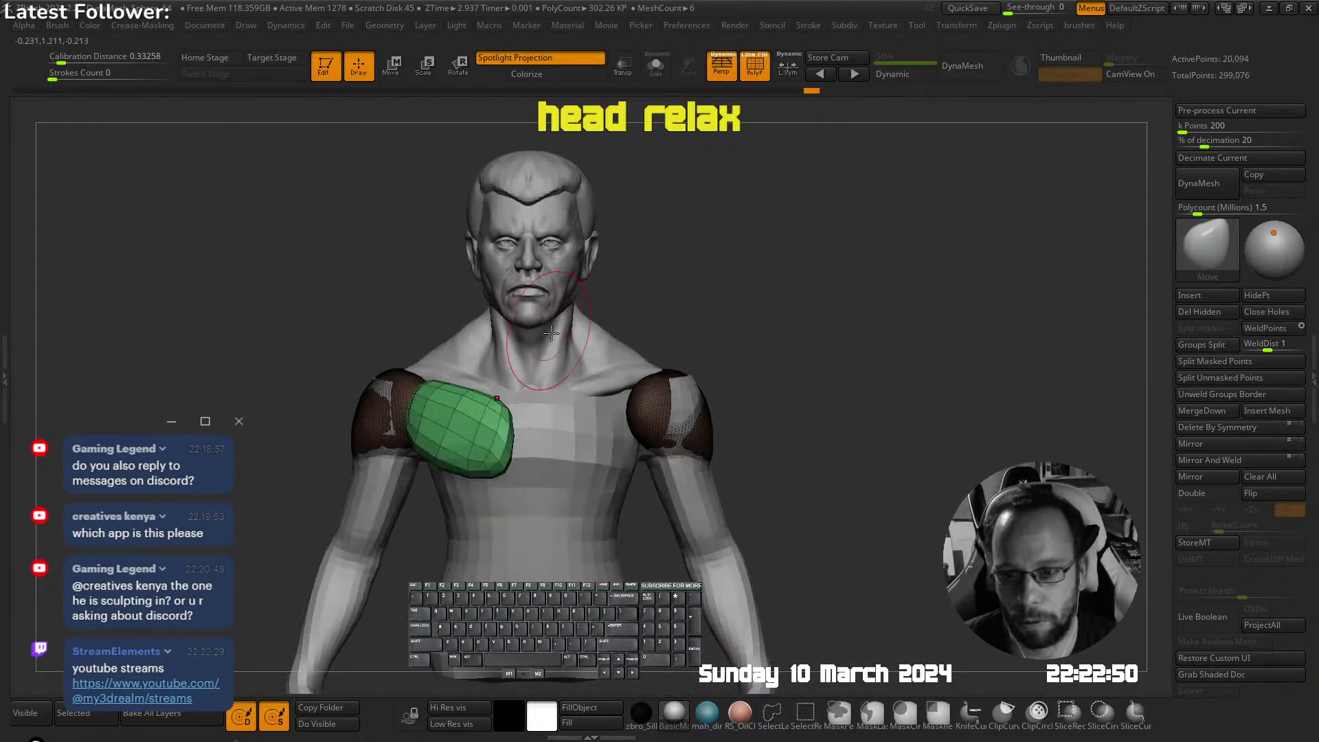
{"action": "left_click", "coordinate": [555, 354], "text": "alt"}
{"action": "key", "text": "b"}
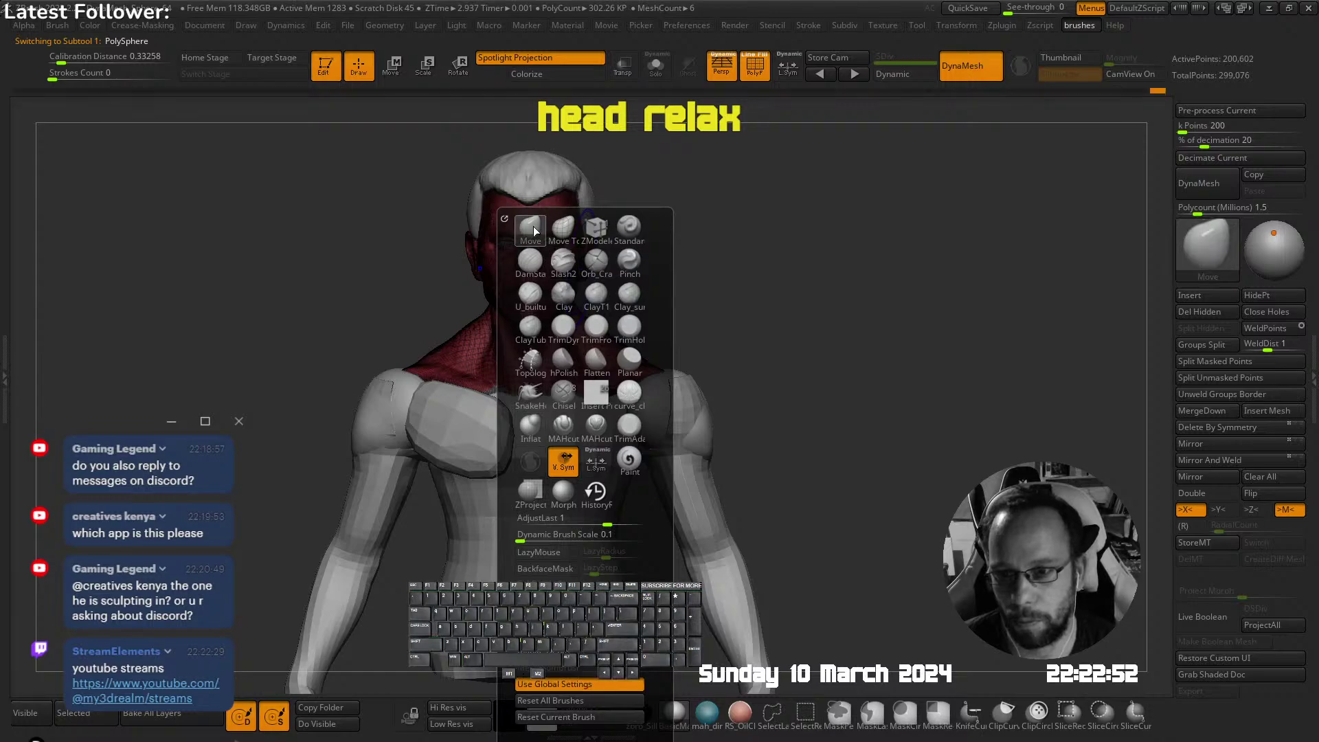
{"action": "key", "text": "Escape"}
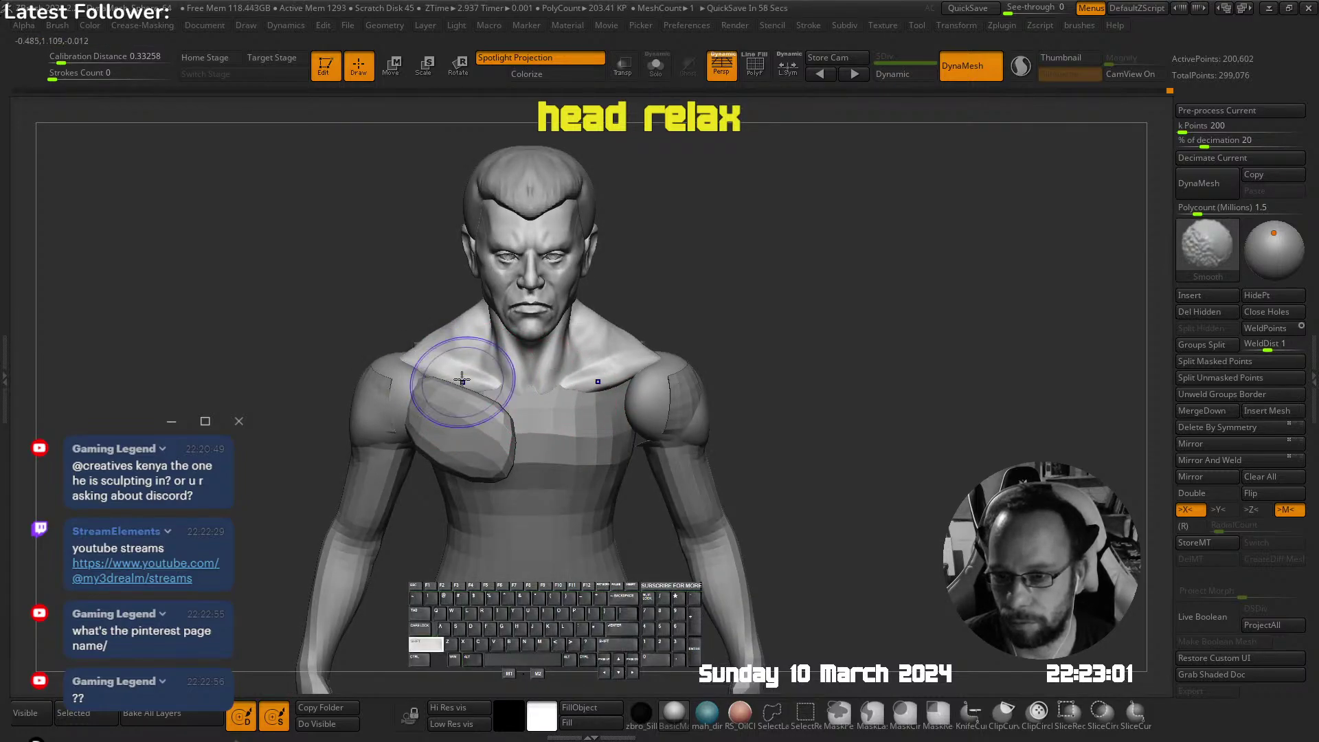
Smooth the trapezius surface at the back of the bust's neck
{"action": "mouse_move", "coordinate": [463, 383]}
{"action": "right_mouse_down"}
{"action": "mouse_move", "coordinate": [517, 438]}
{"action": "mouse_move", "coordinate": [465, 397]}
{"action": "mouse_move", "coordinate": [510, 328]}
{"action": "mouse_move", "coordinate": [604, 236]}
{"action": "mouse_move", "coordinate": [474, 358]}
{"action": "mouse_move", "coordinate": [618, 412]}
{"action": "mouse_move", "coordinate": [471, 412]}
{"action": "right_mouse_up"}
{"action": "key", "text": "shift"}
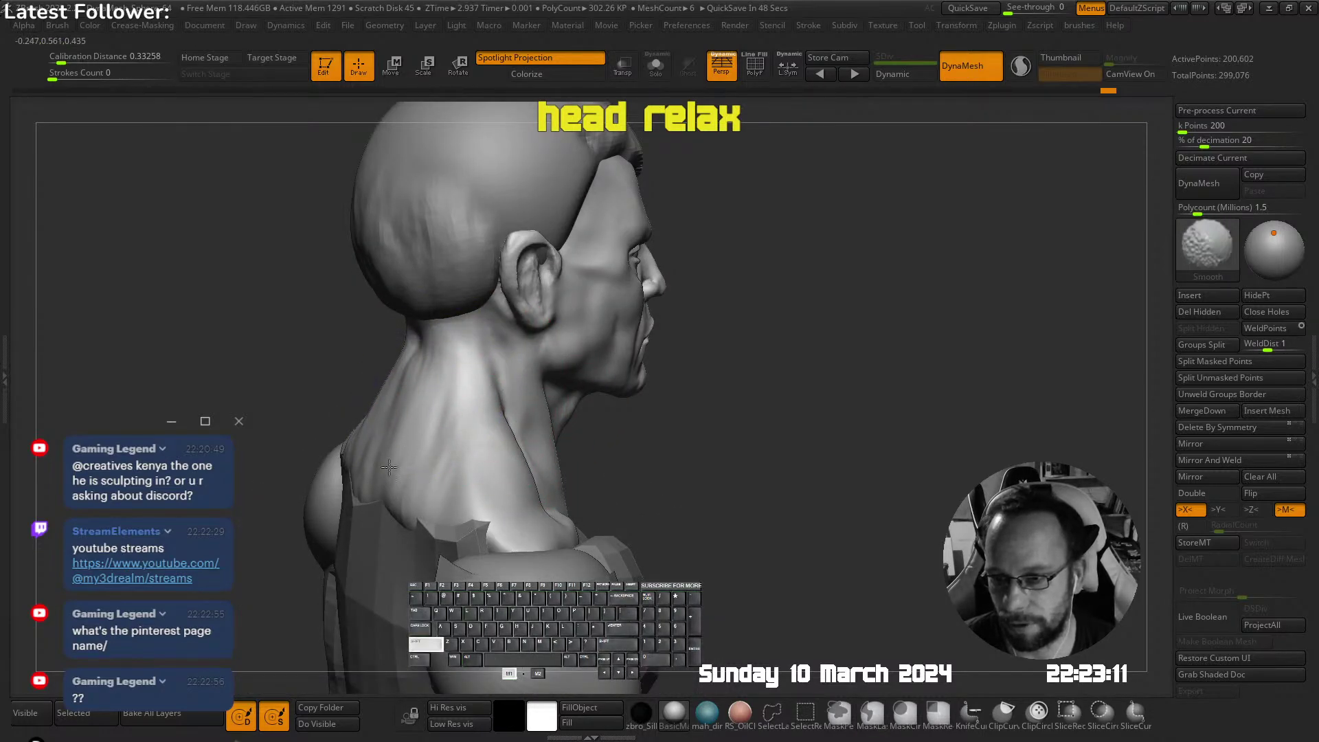
{"action": "left_click_drag", "start_coordinate": [389, 466], "coordinate": [408, 393], "text": "shift"}
{"action": "right_click_drag", "start_coordinate": [408, 393], "coordinate": [533, 353], "text": "alt"}
{"action": "key", "text": "shift+Tab"}
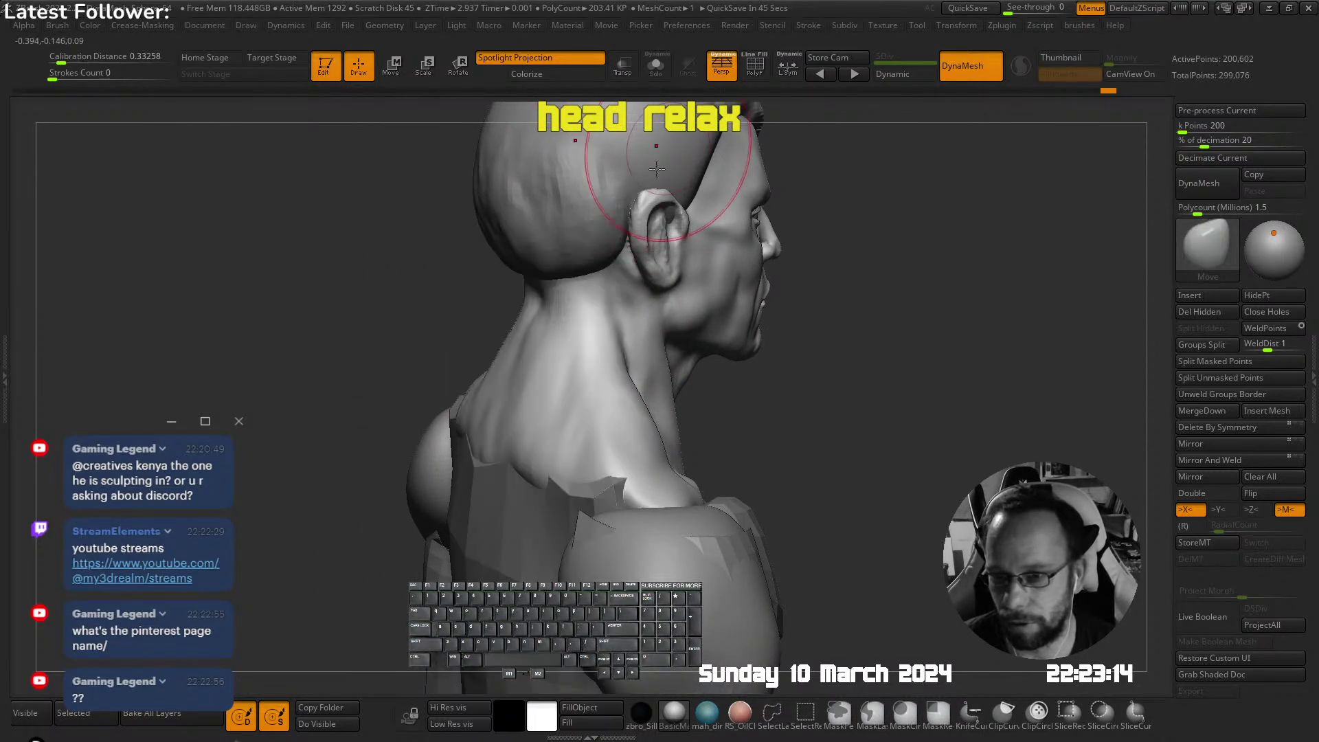
Build up the trapezius across the back of the neck with the U_builtup brush and smooth it toward the shoulder
{"action": "key", "text": "shift+Tab"}
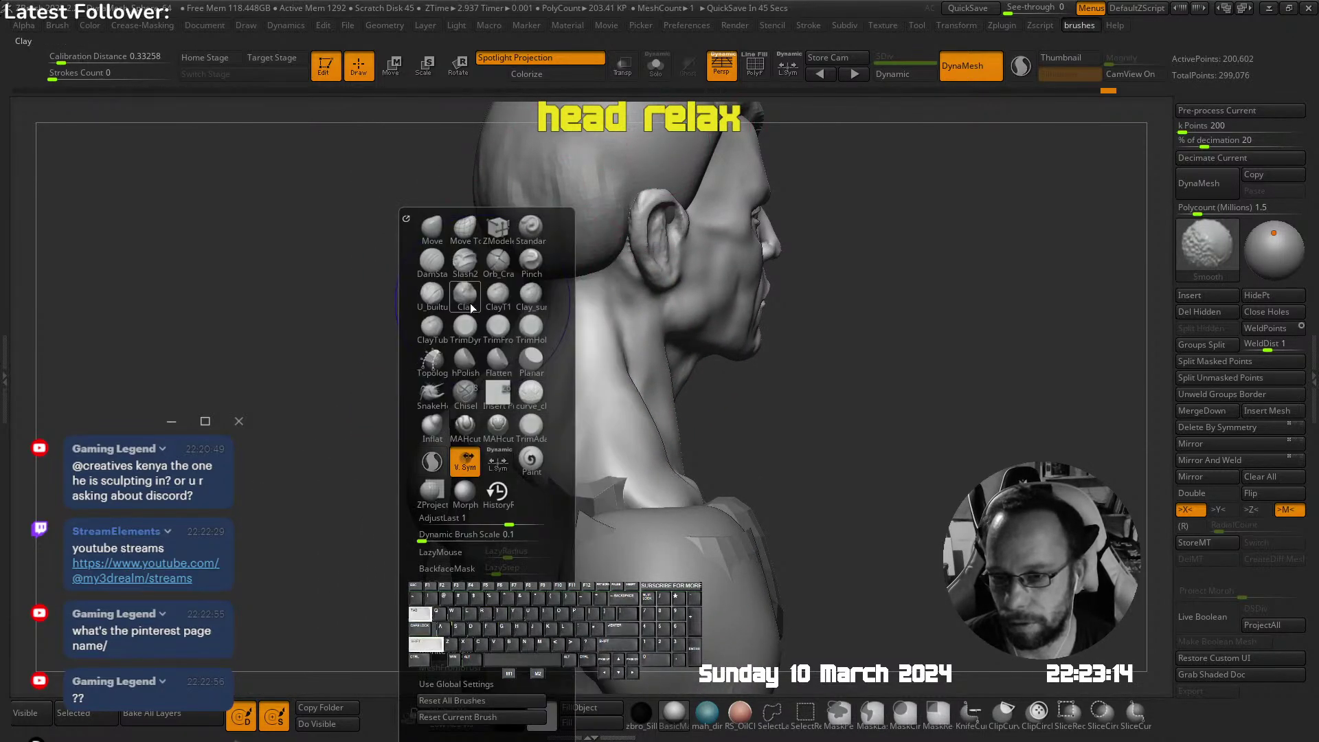
{"action": "left_click", "coordinate": [432, 295]}
{"action": "right_click_drag", "start_coordinate": [531, 192], "coordinate": [686, 227]}
{"action": "key", "text": "s"}
{"action": "left_click_drag", "start_coordinate": [519, 351], "coordinate": [532, 351]}
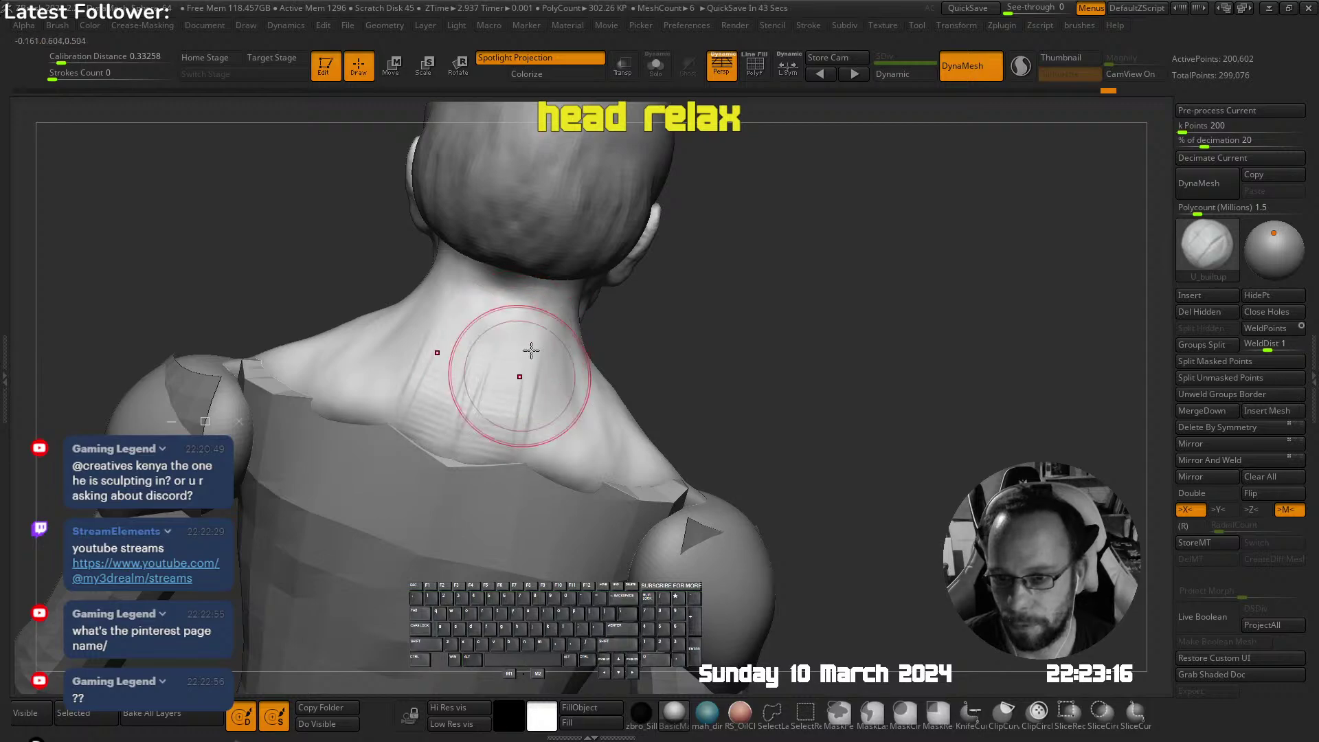
{"action": "mouse_move", "coordinate": [653, 385]}
{"action": "right_mouse_down"}
{"action": "mouse_move", "coordinate": [590, 330]}
{"action": "mouse_move", "coordinate": [636, 221]}
{"action": "mouse_move", "coordinate": [564, 338]}
{"action": "right_mouse_up"}
{"action": "right_click_drag", "start_coordinate": [566, 353], "coordinate": [509, 187]}
{"action": "mouse_move", "coordinate": [661, 333]}
{"action": "right_mouse_down"}
{"action": "mouse_move", "coordinate": [516, 281]}
{"action": "mouse_move", "coordinate": [477, 397]}
{"action": "right_mouse_up"}
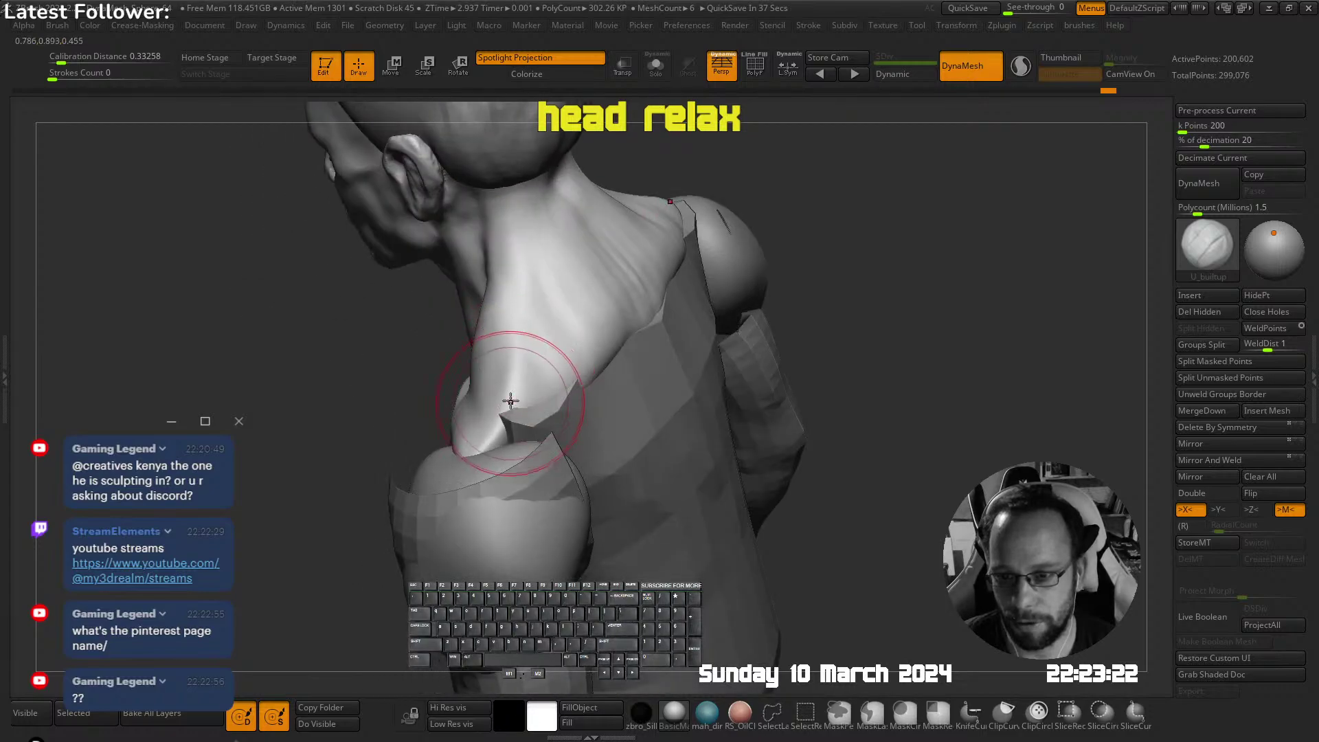
{"action": "mouse_move", "coordinate": [592, 356]}
{"action": "left_mouse_down", "text": "shift"}
{"action": "mouse_move", "coordinate": [533, 372]}
{"action": "mouse_move", "coordinate": [550, 395]}
{"action": "left_mouse_up", "text": "shift"}
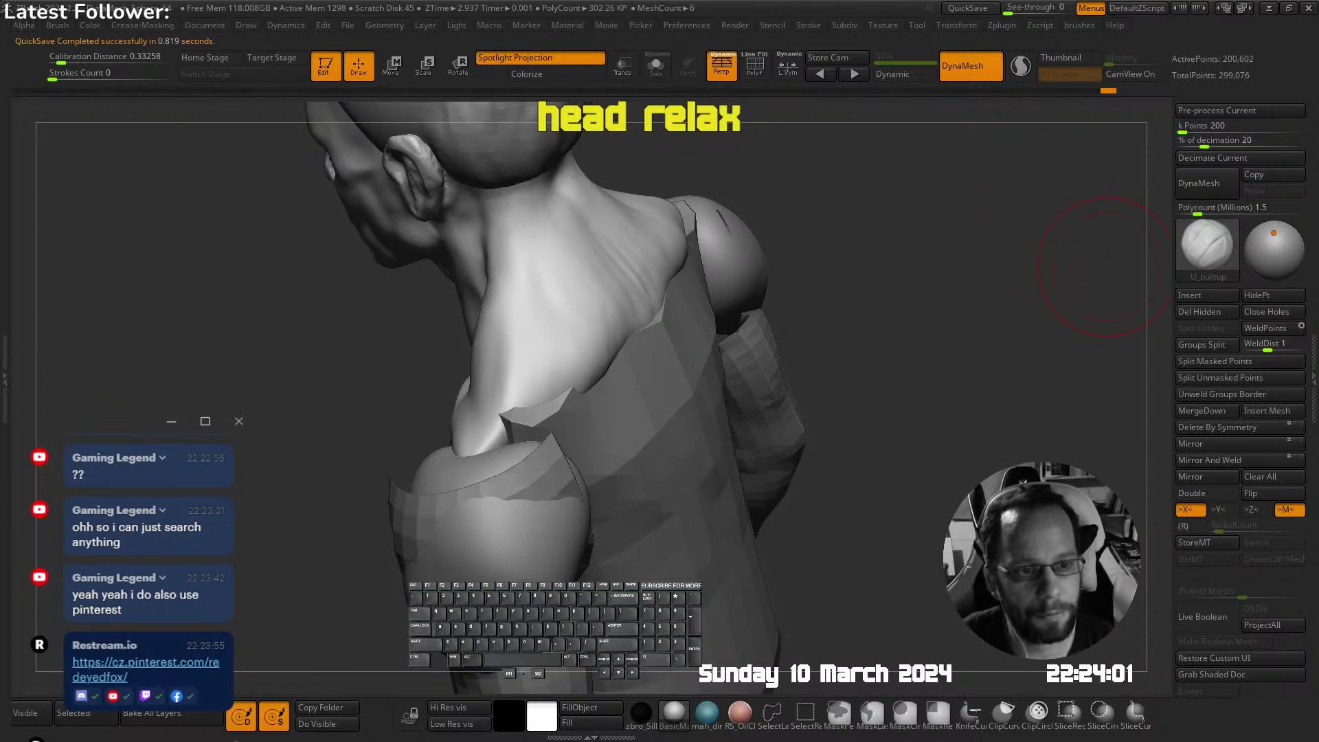
Select the chest muscle subtool and pull its lower inner corner downward and its side toward the shoulder with the Move brush
{"action": "right_click_drag", "start_coordinate": [1106, 267], "coordinate": [665, 390]}
{"action": "left_click", "coordinate": [649, 402], "text": "alt"}
{"action": "key", "text": "b"}
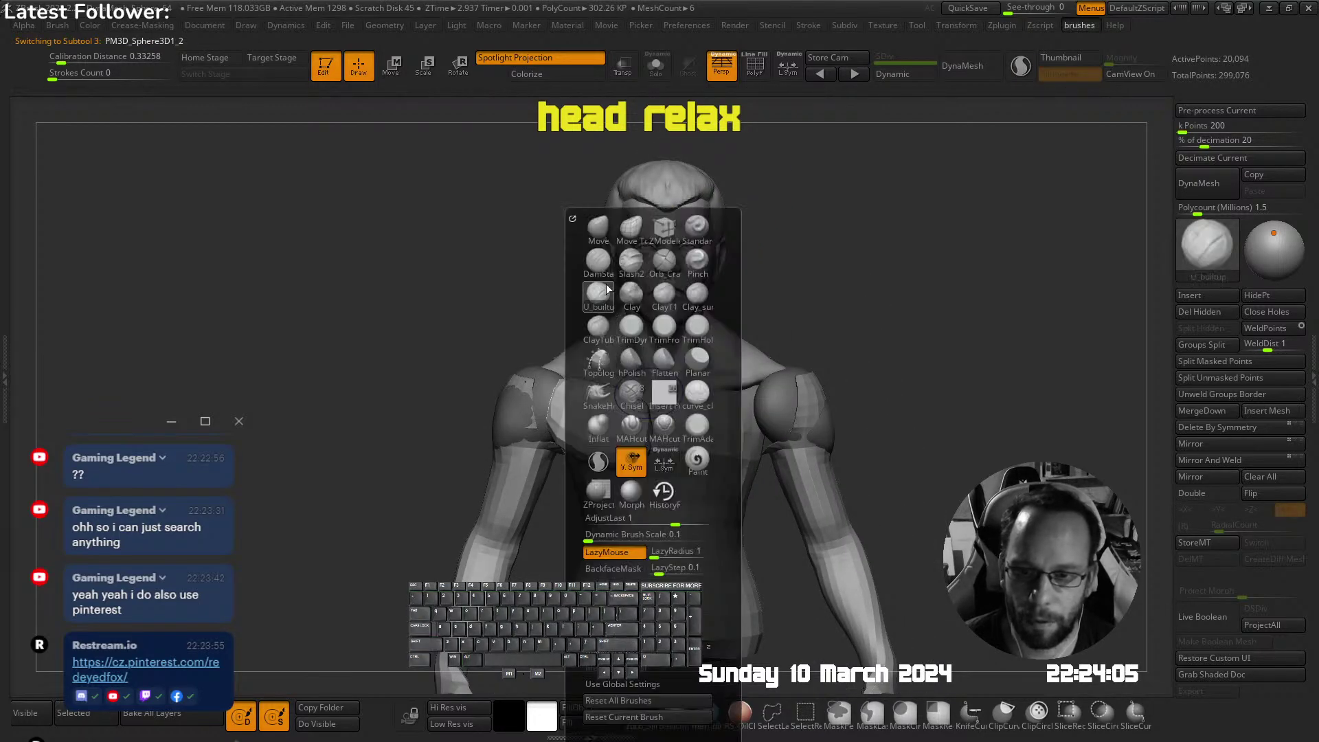
{"action": "key", "text": "s"}
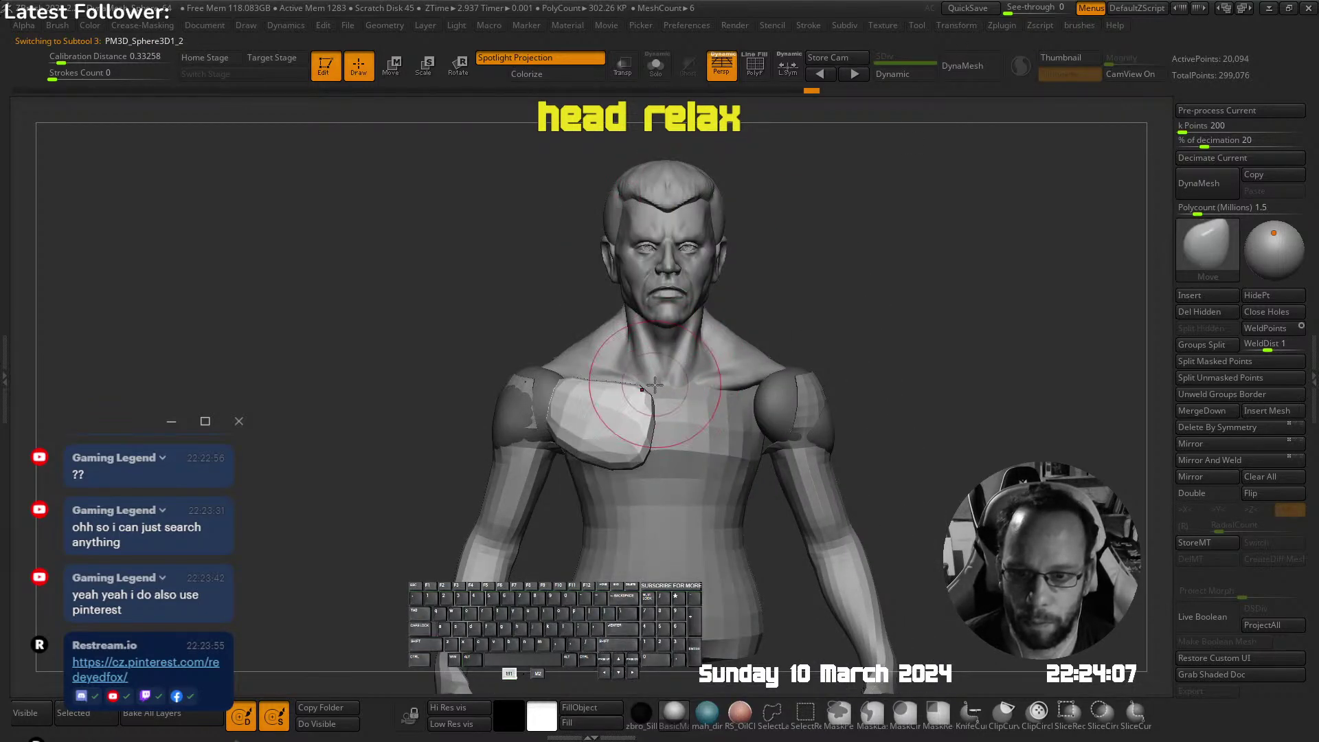
{"action": "left_click_drag", "start_coordinate": [651, 416], "coordinate": [651, 456]}
{"action": "left_click_drag", "start_coordinate": [578, 433], "coordinate": [571, 439]}
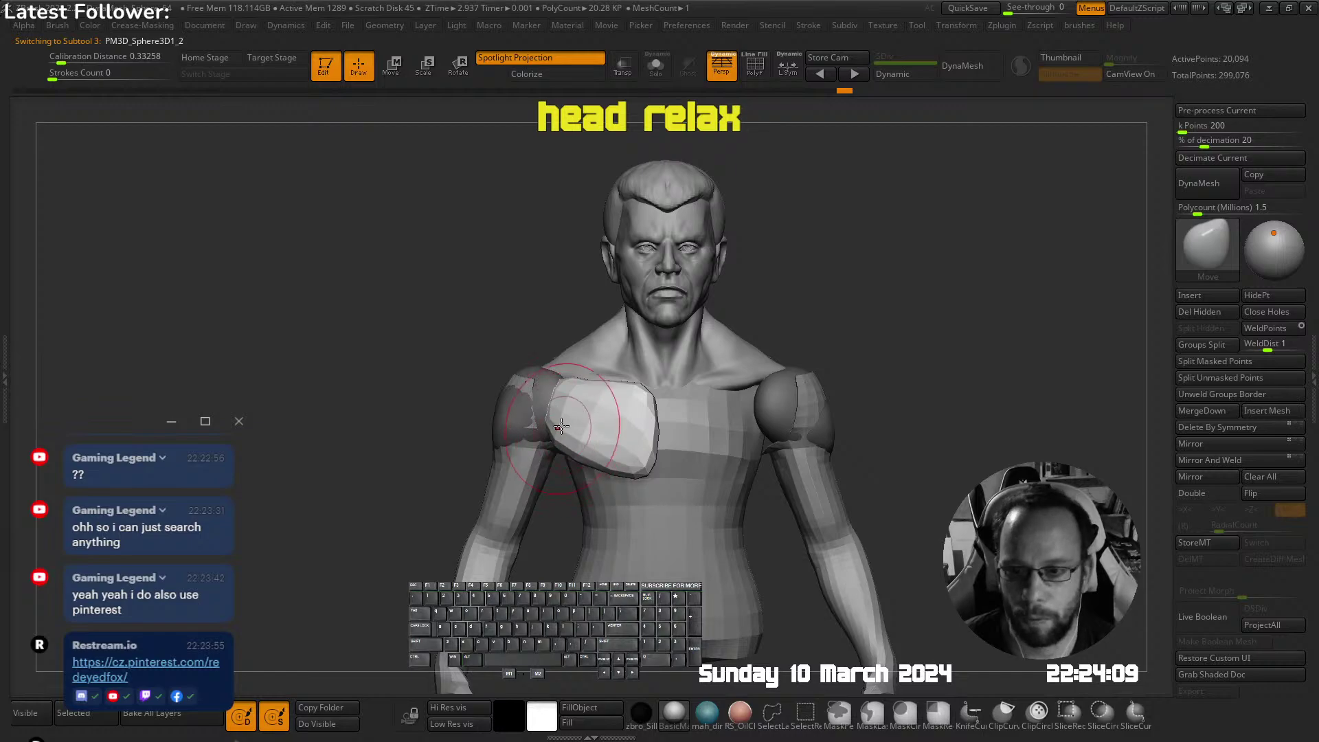
Refine the chest muscle's upper and inner edges along the sternum with a resized Move brush
{"action": "right_click_drag", "start_coordinate": [594, 387], "coordinate": [575, 337], "text": "ctrl"}
{"action": "mouse_move", "coordinate": [585, 289]}
{"action": "right_mouse_down", "text": "alt"}
{"action": "mouse_move", "coordinate": [531, 273]}
{"action": "mouse_move", "coordinate": [485, 360]}
{"action": "mouse_move", "coordinate": [632, 339]}
{"action": "mouse_move", "coordinate": [567, 345]}
{"action": "mouse_move", "coordinate": [584, 248]}
{"action": "mouse_move", "coordinate": [616, 215]}
{"action": "mouse_move", "coordinate": [605, 385]}
{"action": "right_mouse_up", "text": "alt"}
{"action": "left_click", "coordinate": [483, 295], "text": "ctrl"}
{"action": "left_click", "coordinate": [764, 244], "text": "ctrl"}
{"action": "key", "text": "s"}
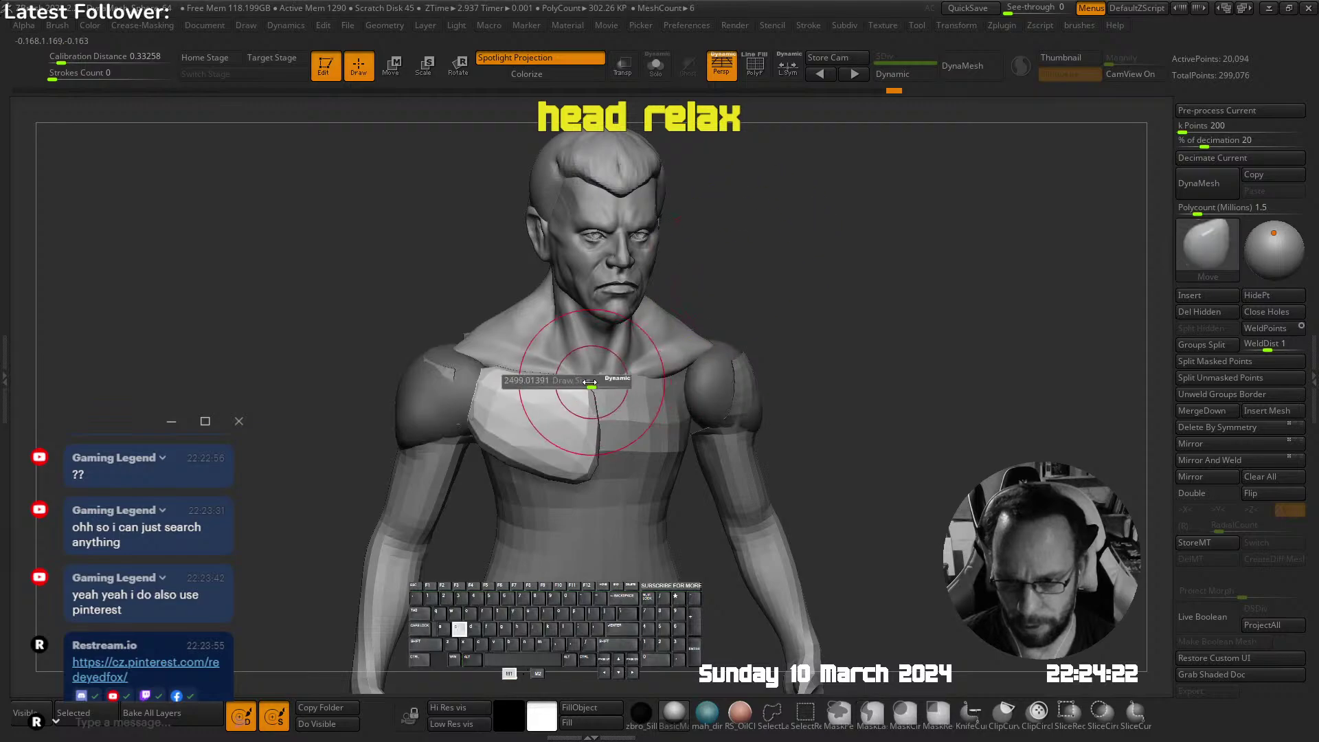
{"action": "left_click_drag", "start_coordinate": [591, 389], "coordinate": [573, 383]}
{"action": "right_click_drag", "start_coordinate": [572, 383], "coordinate": [550, 503]}
Select the head and neck bust again and turn off the perspective view
{"action": "left_click", "coordinate": [591, 326], "text": "alt"}
{"action": "key", "text": "shift+f"}
{"action": "key", "text": "shift+f"}
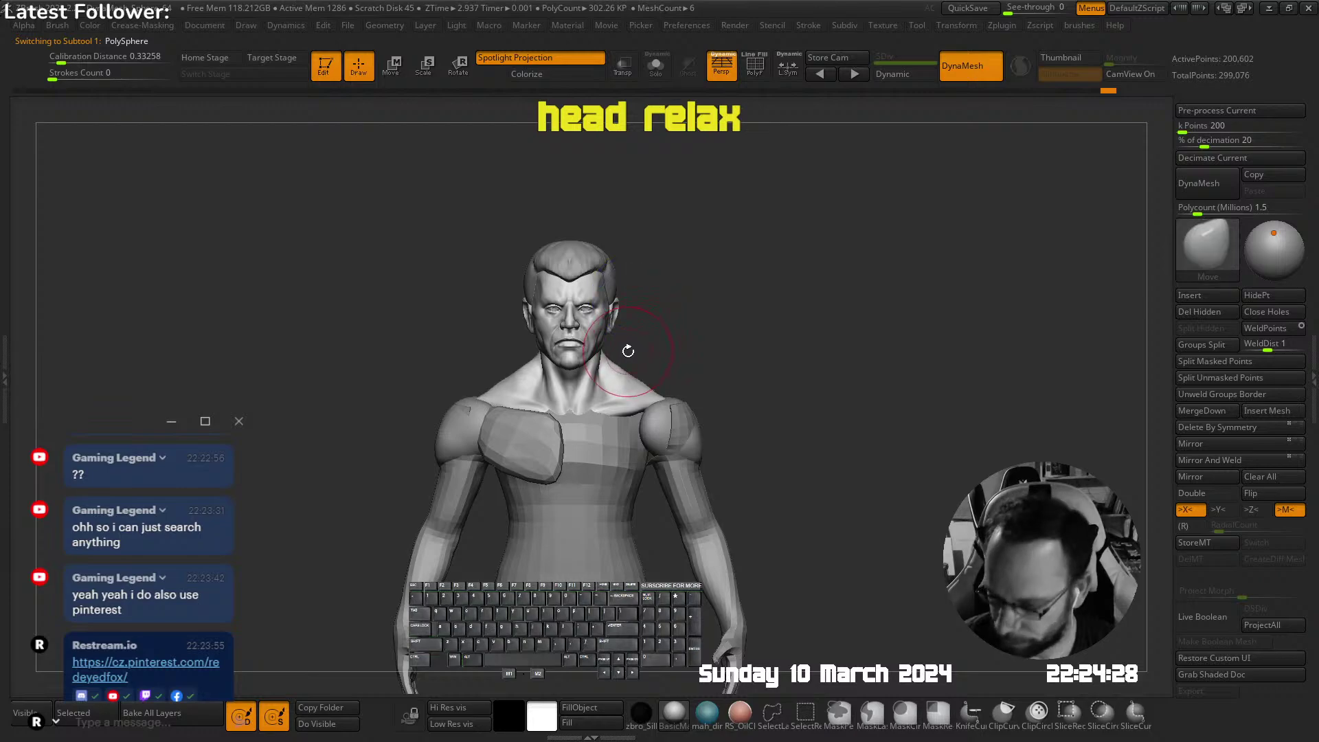
{"action": "key", "text": "p"}
{"action": "right_click_drag", "start_coordinate": [597, 294], "coordinate": [694, 300], "text": "ctrl"}
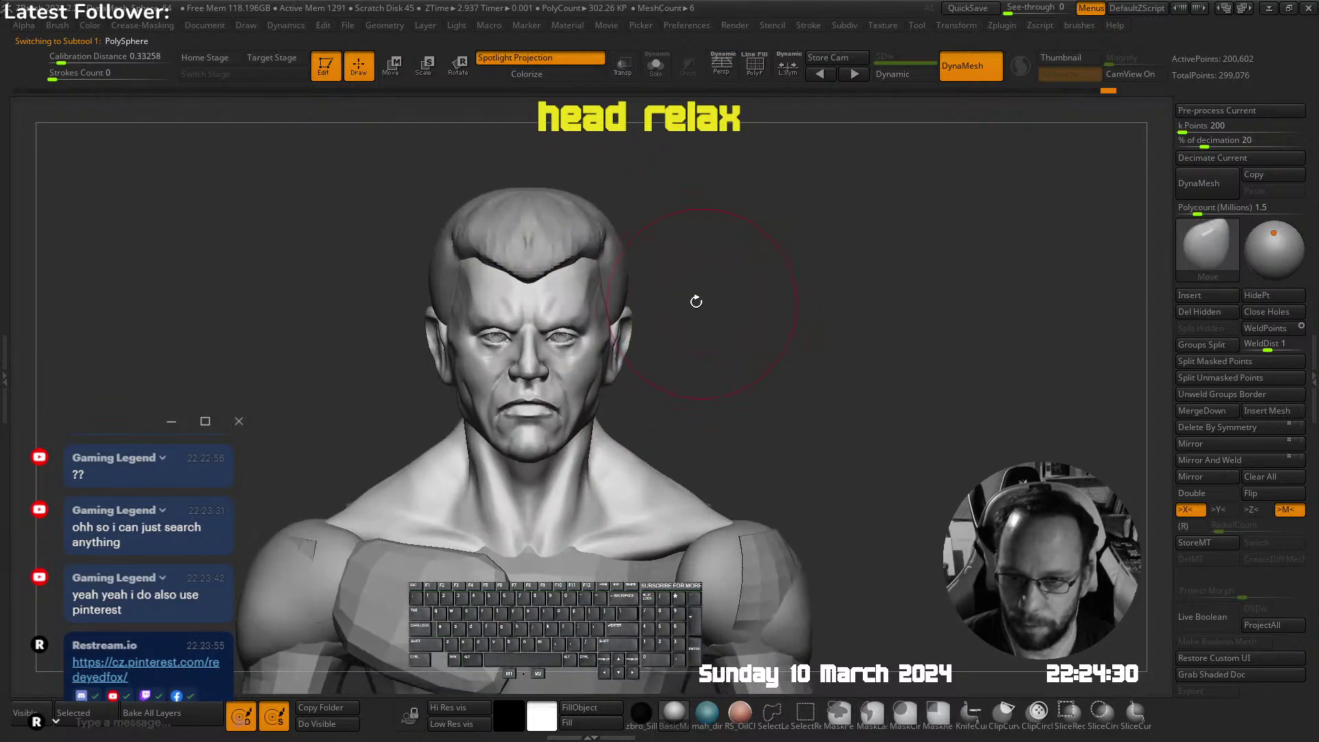
Isolate the head and neck bust, examine its shape from the front and side, and show the whole figure again
{"action": "key", "text": "s"}
{"action": "left_click_drag", "start_coordinate": [634, 345], "coordinate": [612, 372]}
{"action": "right_click_drag", "start_coordinate": [633, 324], "coordinate": [621, 266]}
{"action": "left_click_drag", "start_coordinate": [686, 252], "coordinate": [658, 236]}
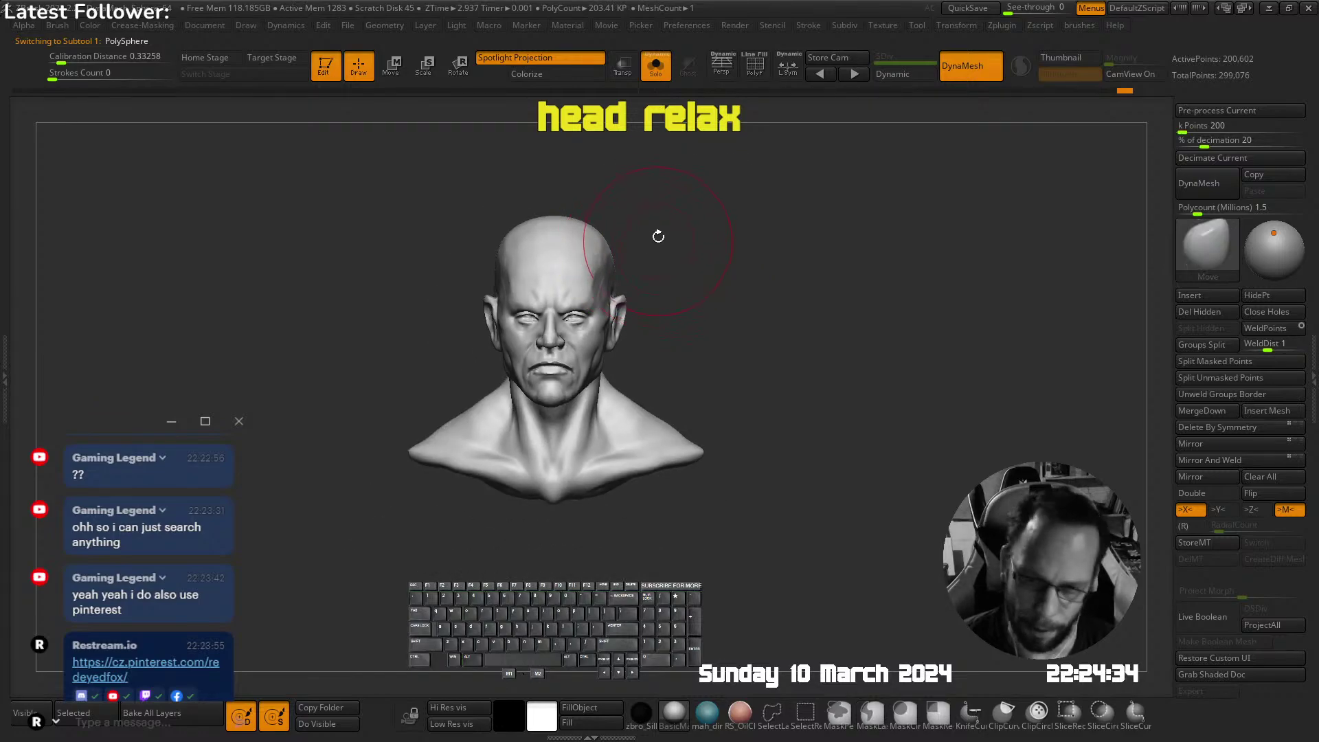
{"action": "right_click_drag", "start_coordinate": [531, 263], "coordinate": [603, 265]}
{"action": "right_click_drag", "start_coordinate": [522, 211], "coordinate": [633, 245], "text": "alt"}
{"action": "right_click_drag", "start_coordinate": [633, 244], "coordinate": [642, 245], "text": "shift"}
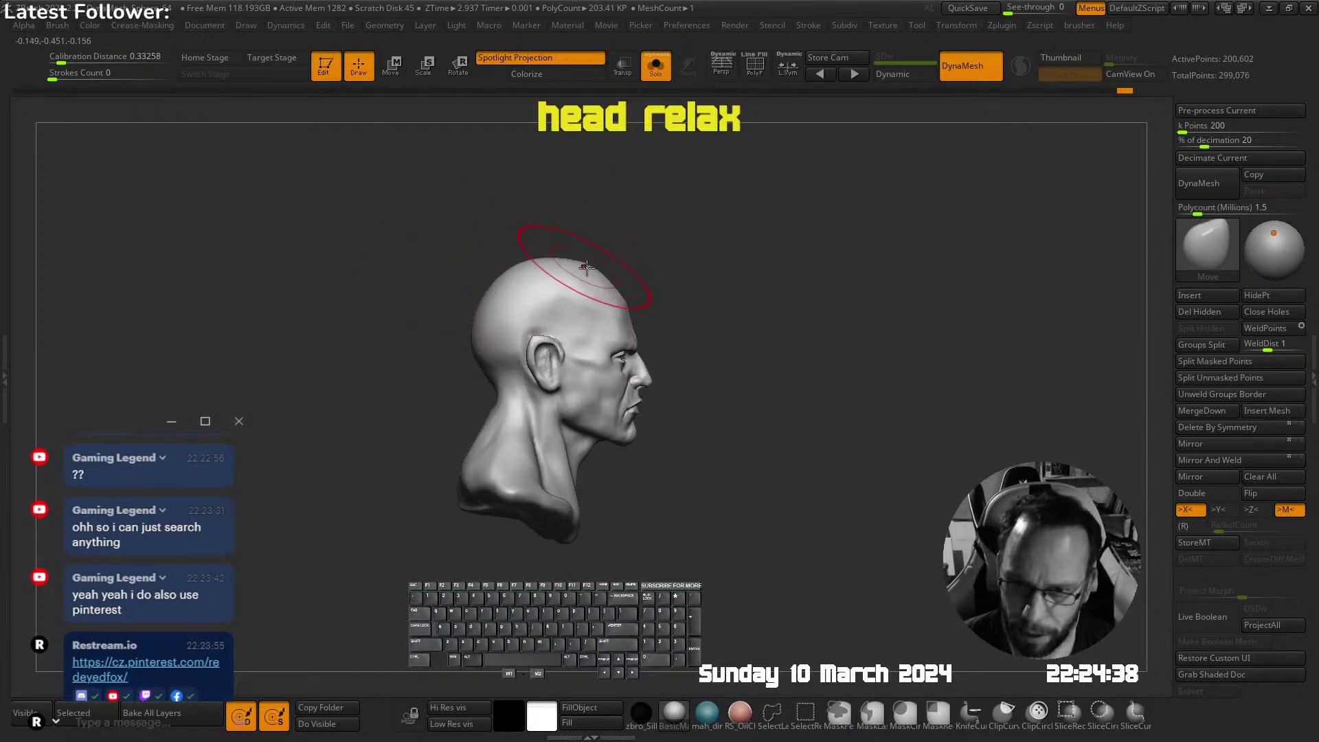
{"action": "right_click_drag", "start_coordinate": [638, 271], "coordinate": [633, 249], "text": "ctrl"}
{"action": "right_click_drag", "start_coordinate": [633, 249], "coordinate": [580, 269]}
{"action": "left_click", "coordinate": [656, 66]}
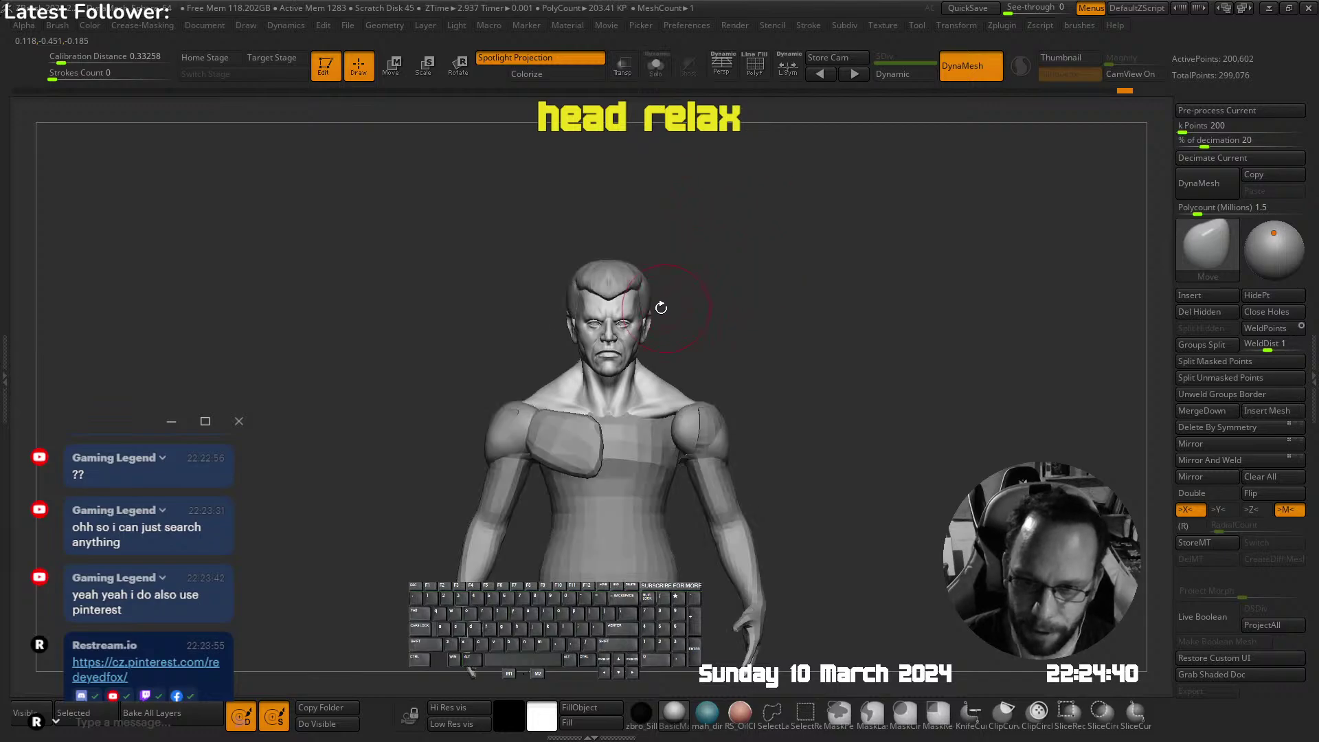
{"action": "mouse_move", "coordinate": [701, 295]}
{"action": "right_mouse_down", "text": "ctrl"}
{"action": "mouse_move", "coordinate": [742, 318]}
{"action": "mouse_move", "coordinate": [735, 275]}
{"action": "right_mouse_up", "text": "ctrl"}
{"action": "key", "text": "shift+s"}
{"action": "mouse_move", "coordinate": [735, 275]}
{"action": "right_mouse_down", "text": "ctrl"}
{"action": "mouse_move", "coordinate": [701, 253]}
{"action": "mouse_move", "coordinate": [744, 247]}
{"action": "right_mouse_up", "text": "ctrl"}
{"action": "key", "text": "shift+s"}
{"action": "mouse_move", "coordinate": [705, 202]}
{"action": "right_mouse_down", "text": "alt"}
{"action": "mouse_move", "coordinate": [721, 286]}
{"action": "mouse_move", "coordinate": [684, 285]}
{"action": "right_mouse_up", "text": "alt"}
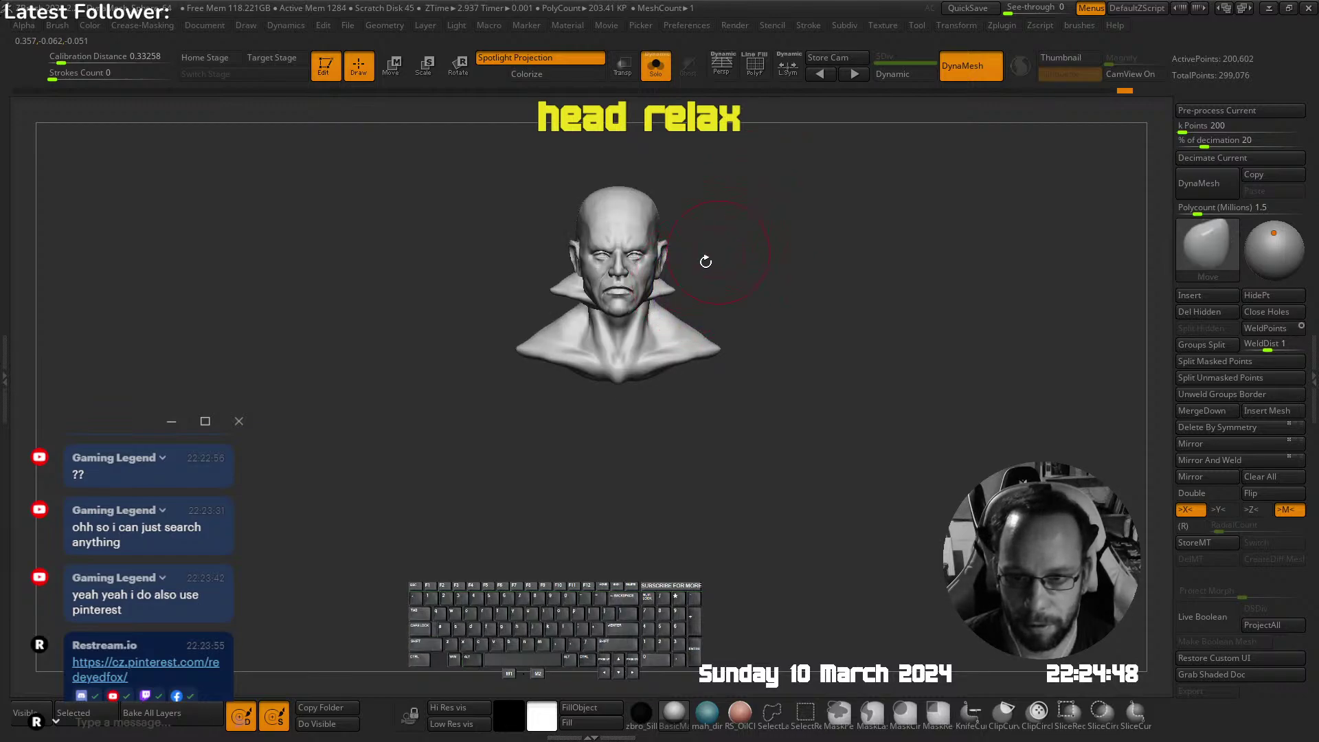
{"action": "key", "text": "ctrl+n"}
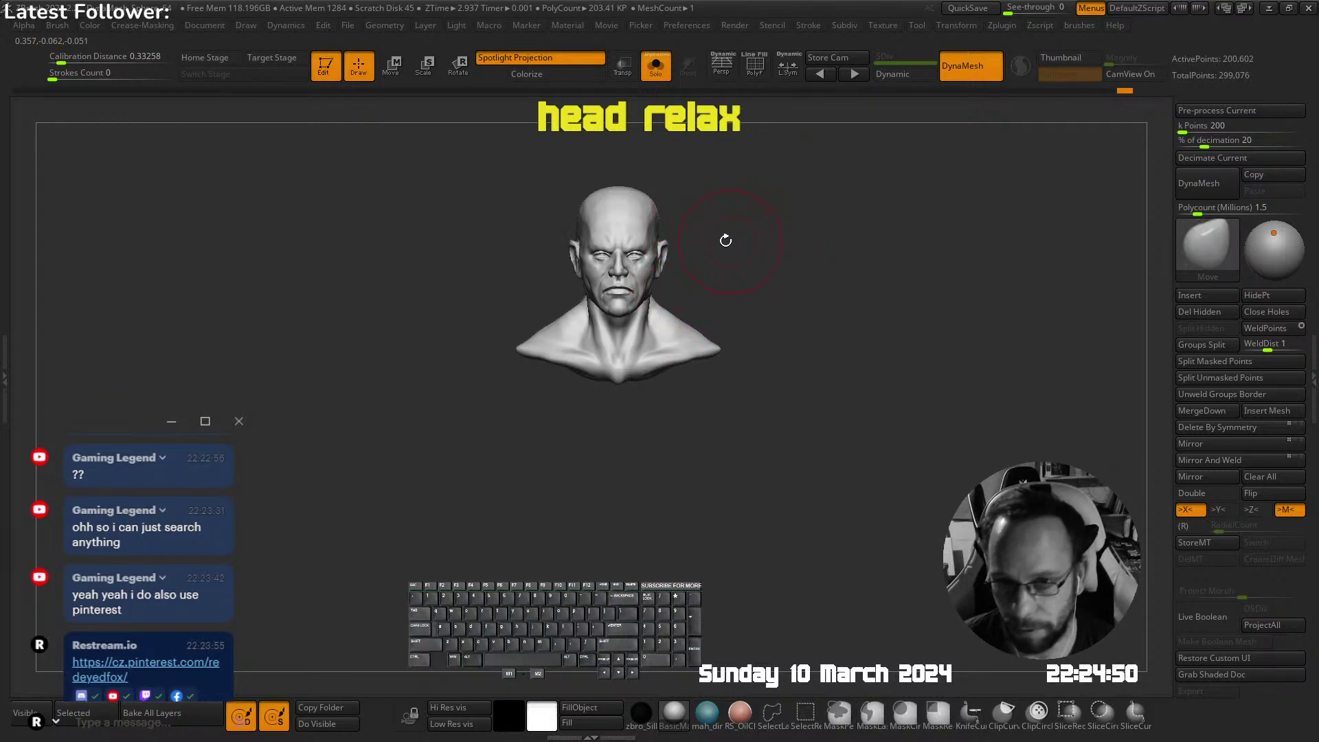
Stack canvas snapshots of the isolated head bust into a chin-to-crown vertical column, and show the whole figure beside it for proportion comparison
{"action": "right_click_drag", "start_coordinate": [726, 244], "coordinate": [696, 206], "text": "alt"}
{"action": "mouse_move", "coordinate": [696, 206]}
{"action": "right_mouse_down", "text": "alt"}
{"action": "mouse_move", "coordinate": [694, 460]}
{"action": "mouse_move", "coordinate": [715, 391]}
{"action": "mouse_move", "coordinate": [699, 487]}
{"action": "right_mouse_up", "text": "alt"}
{"action": "key", "text": "shift+s"}
{"action": "key", "text": "shift+s"}
{"action": "key", "text": "shift+s"}
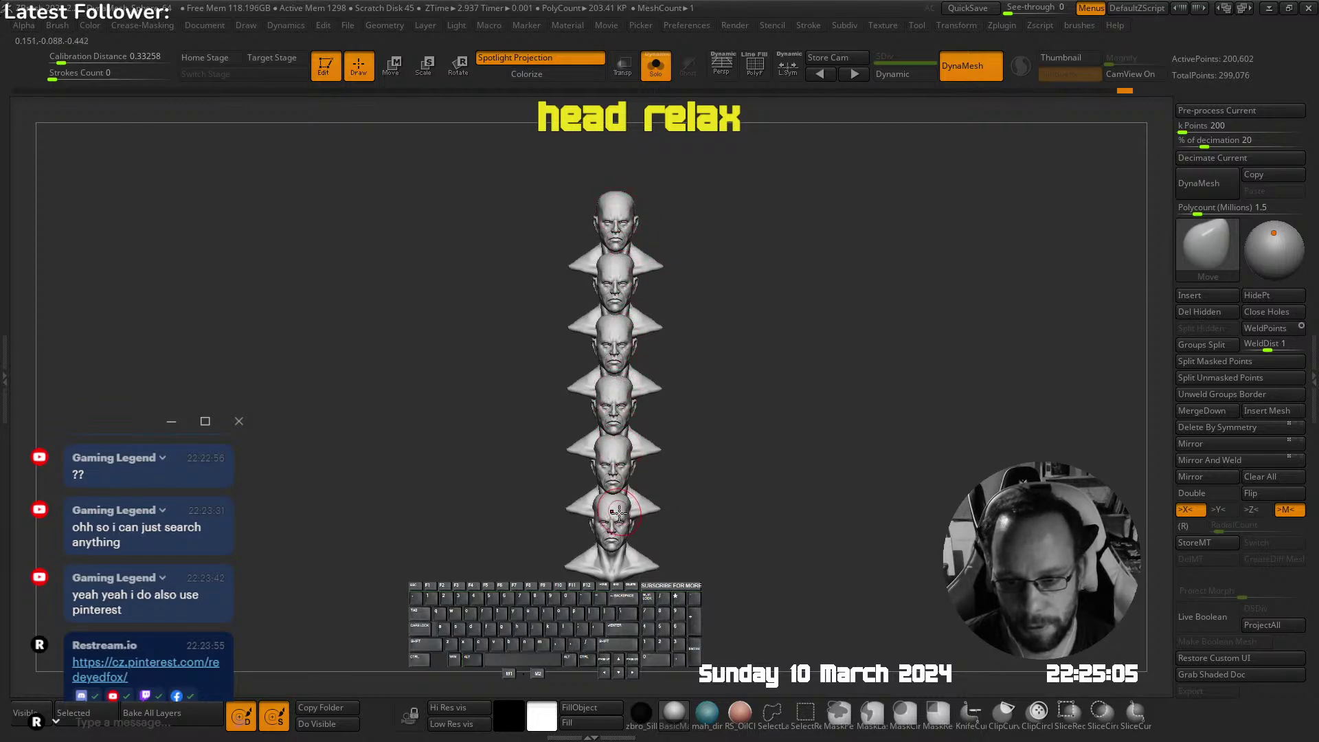
{"action": "right_click_drag", "start_coordinate": [686, 443], "coordinate": [722, 180], "text": "alt"}
{"action": "key", "text": "s"}
{"action": "right_click_drag", "start_coordinate": [704, 356], "coordinate": [688, 233], "text": "alt"}
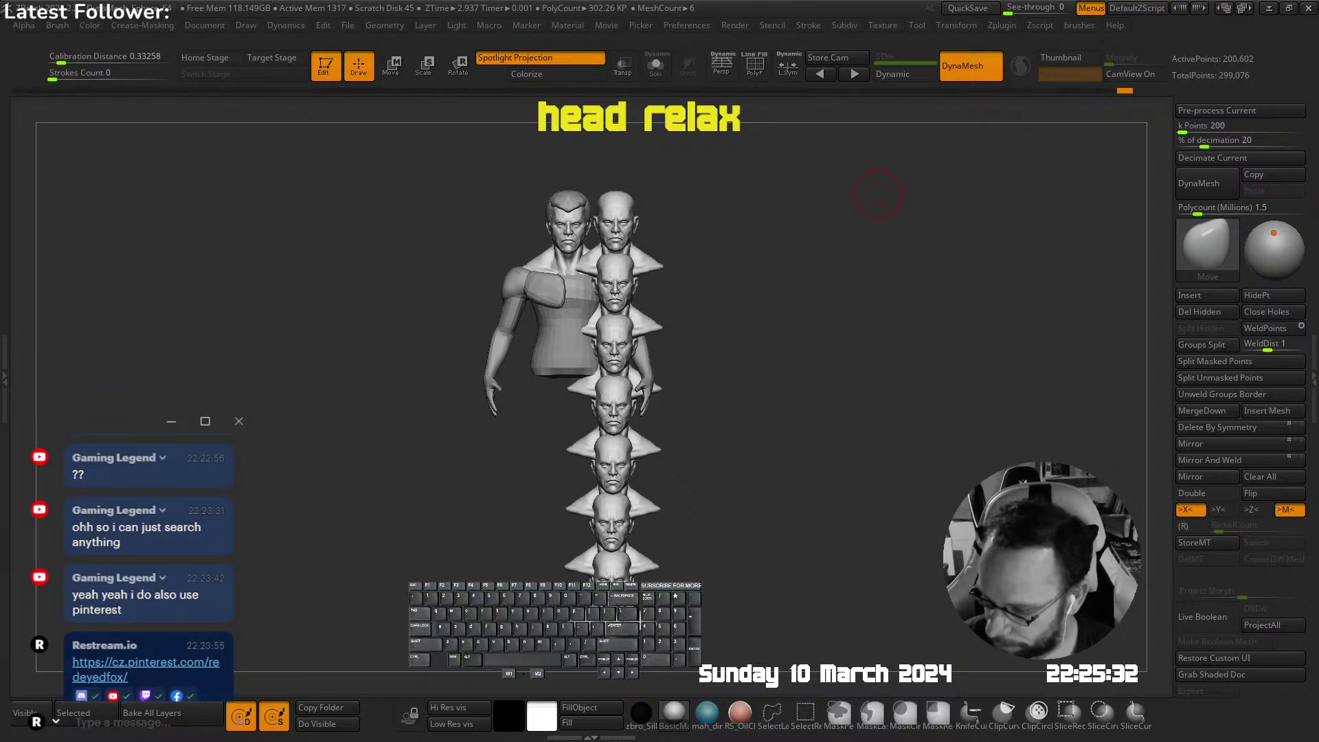
Share the pawanlal.org figure-drawing link in the chat, switch to the browser and examine the page's head-count body proportion charts
{"action": "key", "text": "Return"}
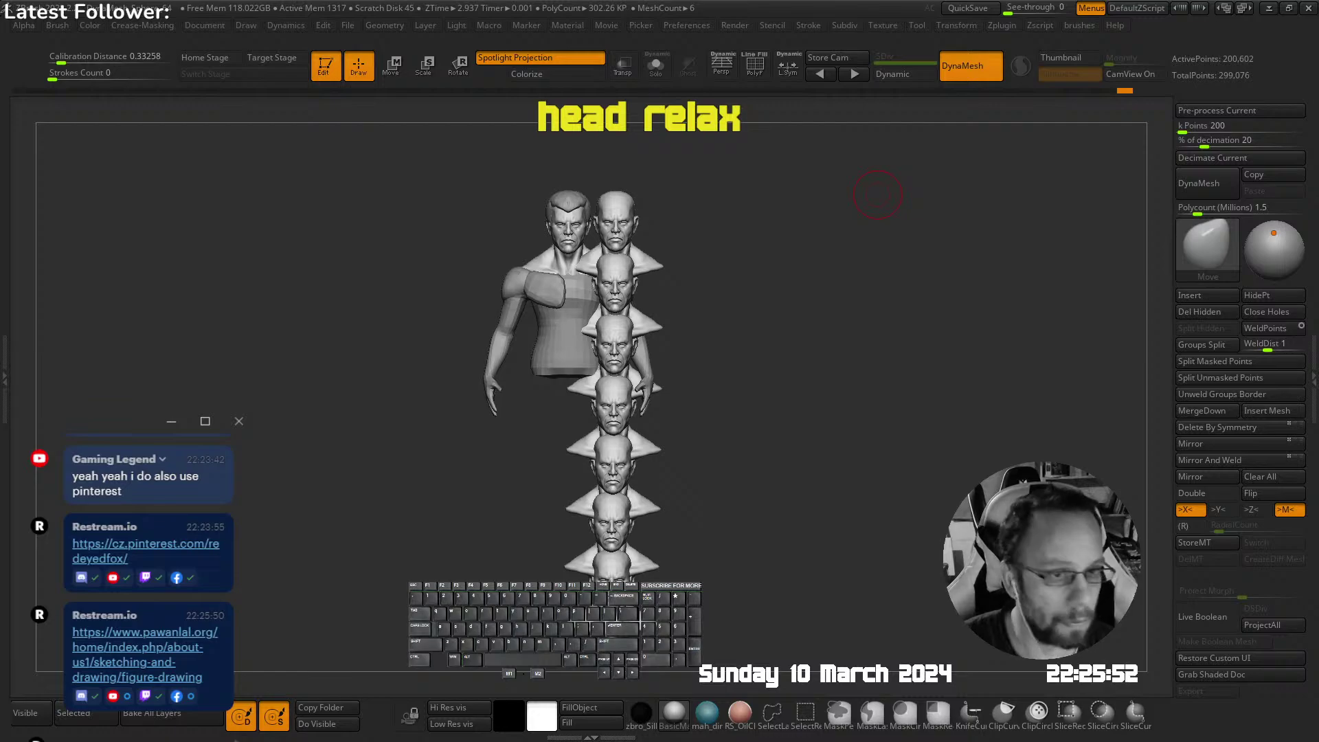
{"action": "key", "text": "alt+Tab"}
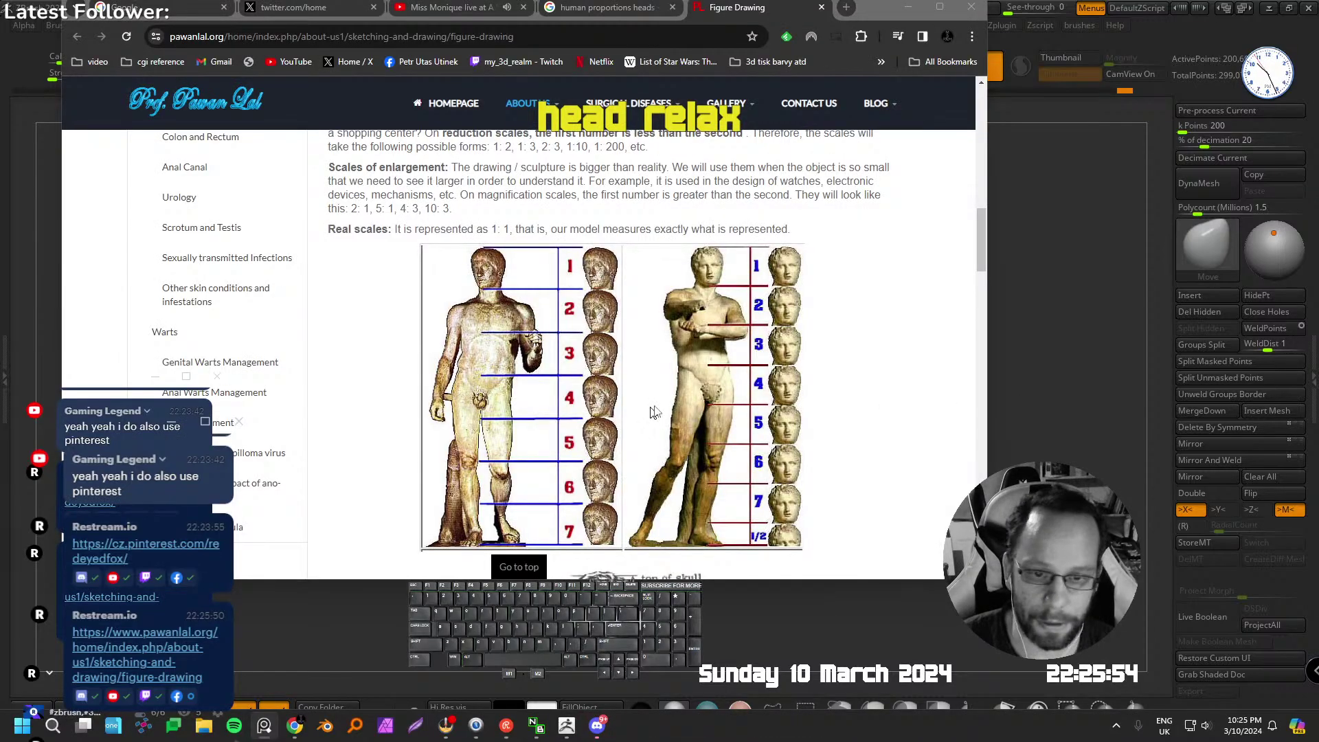
{"action": "scroll", "coordinate": [702, 373], "scroll_direction": "down", "scroll_amount": 2}
{"action": "scroll", "coordinate": [704, 334], "scroll_direction": "down", "scroll_amount": 6}
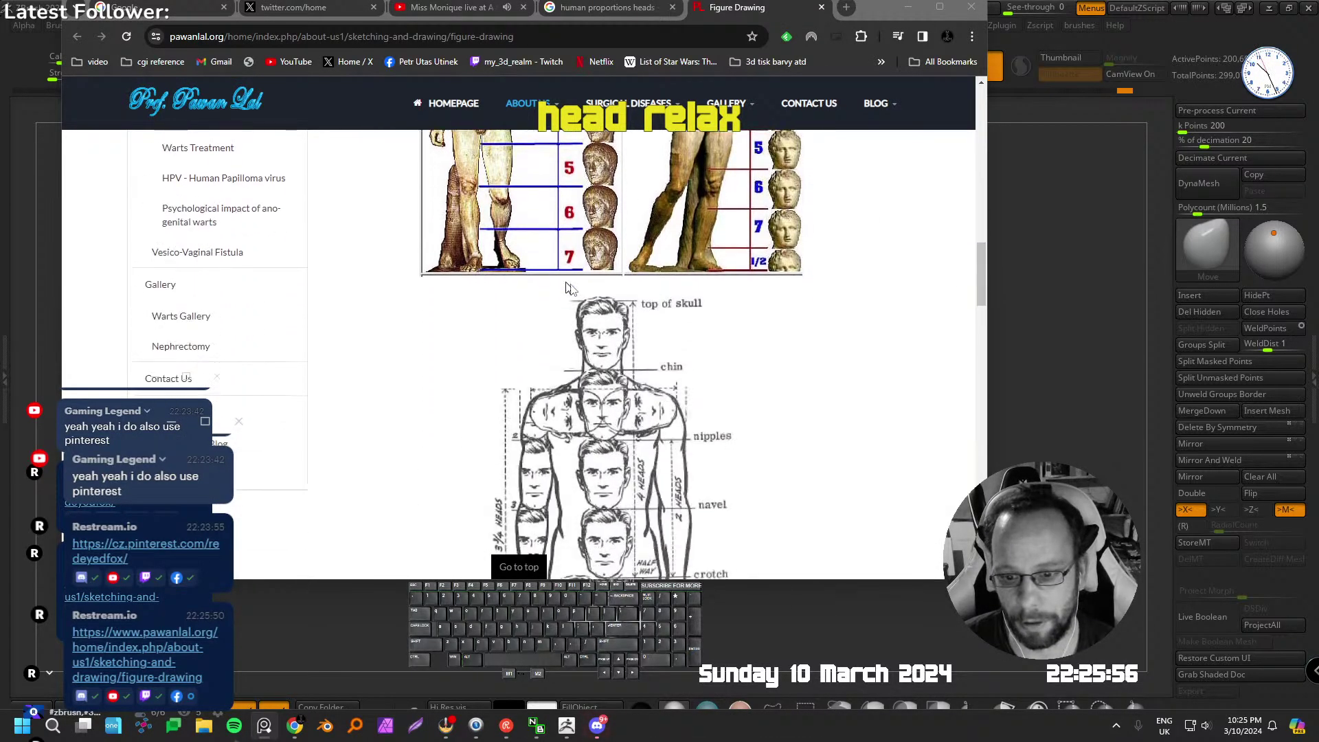
{"action": "scroll", "coordinate": [601, 292], "scroll_direction": "up", "scroll_amount": 2}
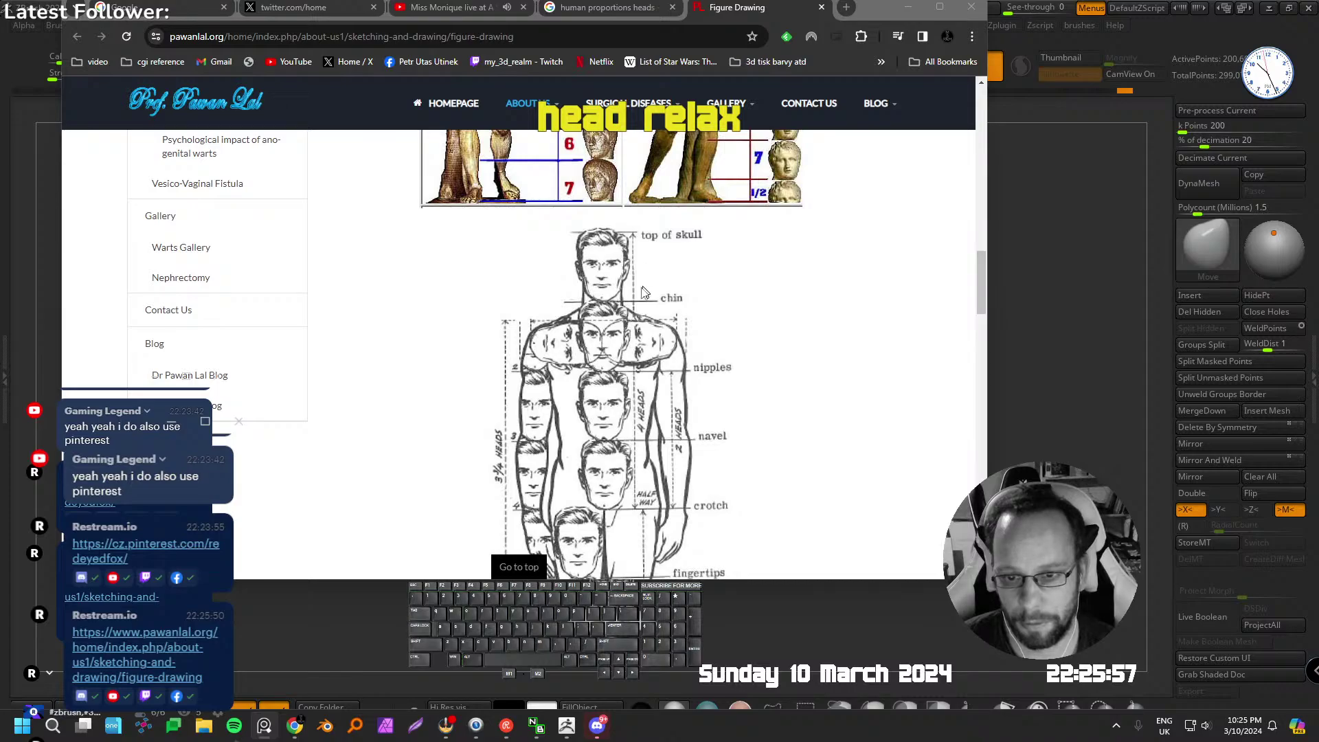
{"action": "scroll", "coordinate": [622, 302], "scroll_direction": "down", "scroll_amount": 5}
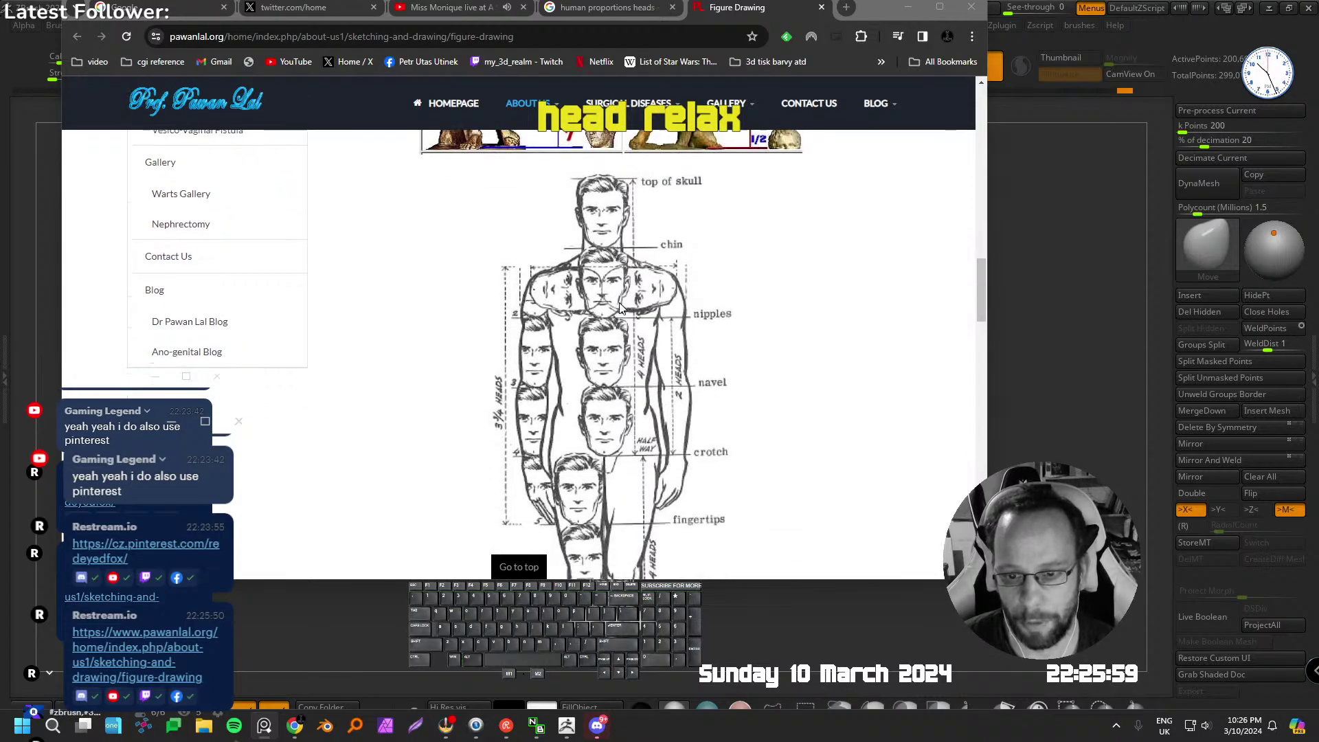
Examine the head-unit body proportion diagrams and the written head and hand proportion rules on the figure drawing page
{"action": "scroll", "coordinate": [623, 420], "scroll_direction": "up", "scroll_amount": 6}
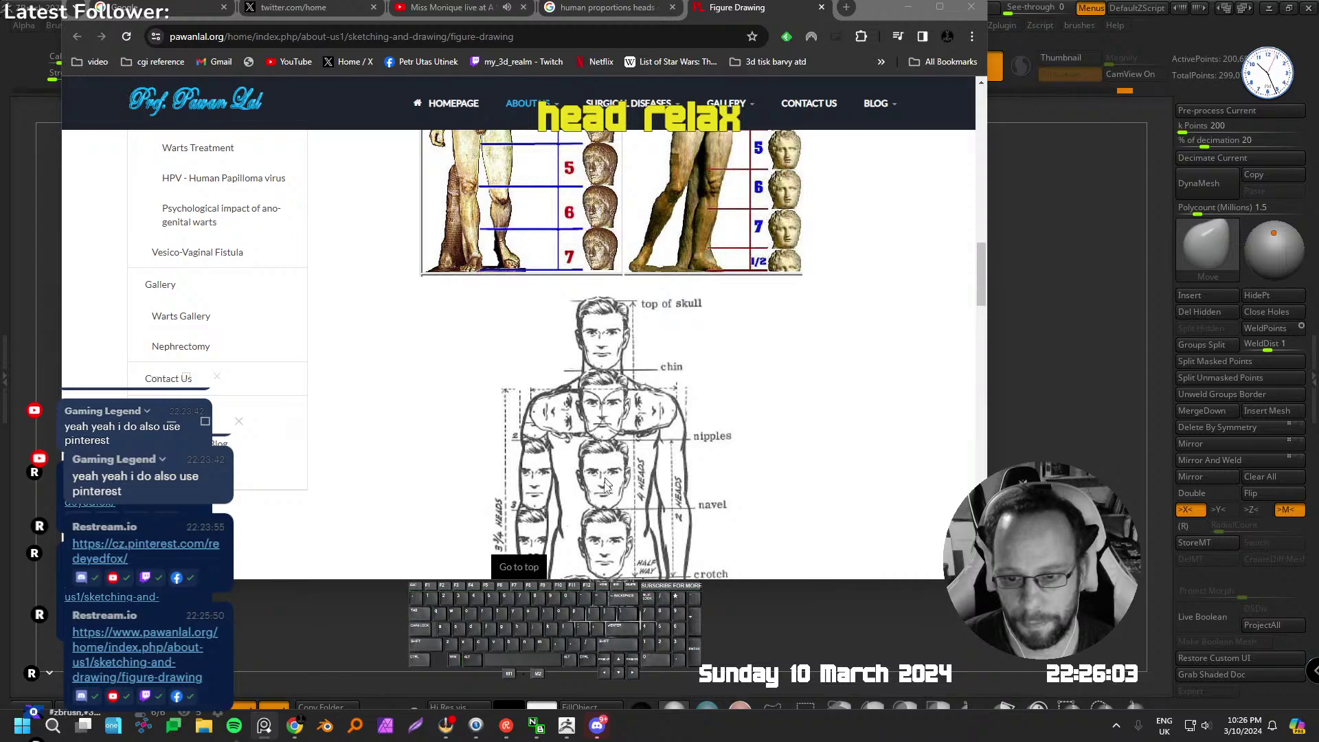
{"action": "scroll", "coordinate": [627, 491], "scroll_direction": "down", "scroll_amount": 1}
{"action": "scroll", "coordinate": [641, 464], "scroll_direction": "down", "scroll_amount": 2}
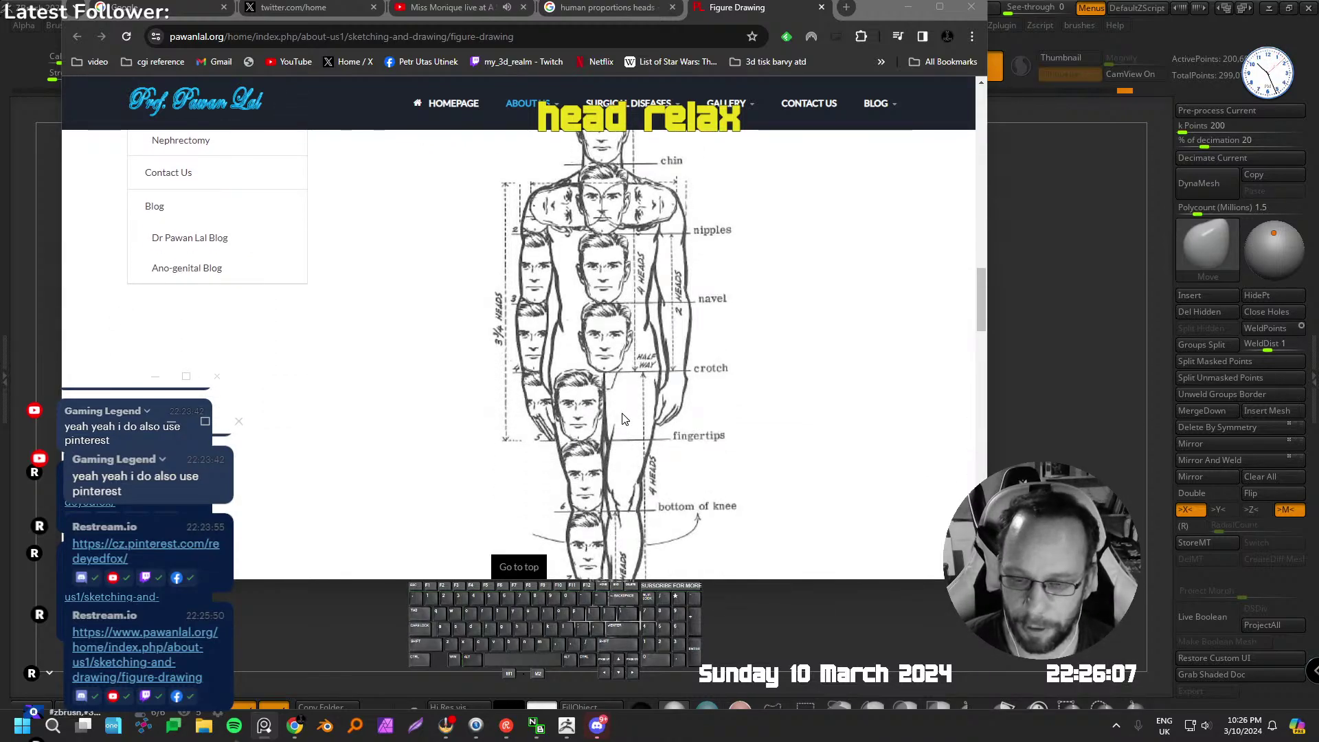
{"action": "scroll", "coordinate": [639, 419], "scroll_direction": "down", "scroll_amount": 1}
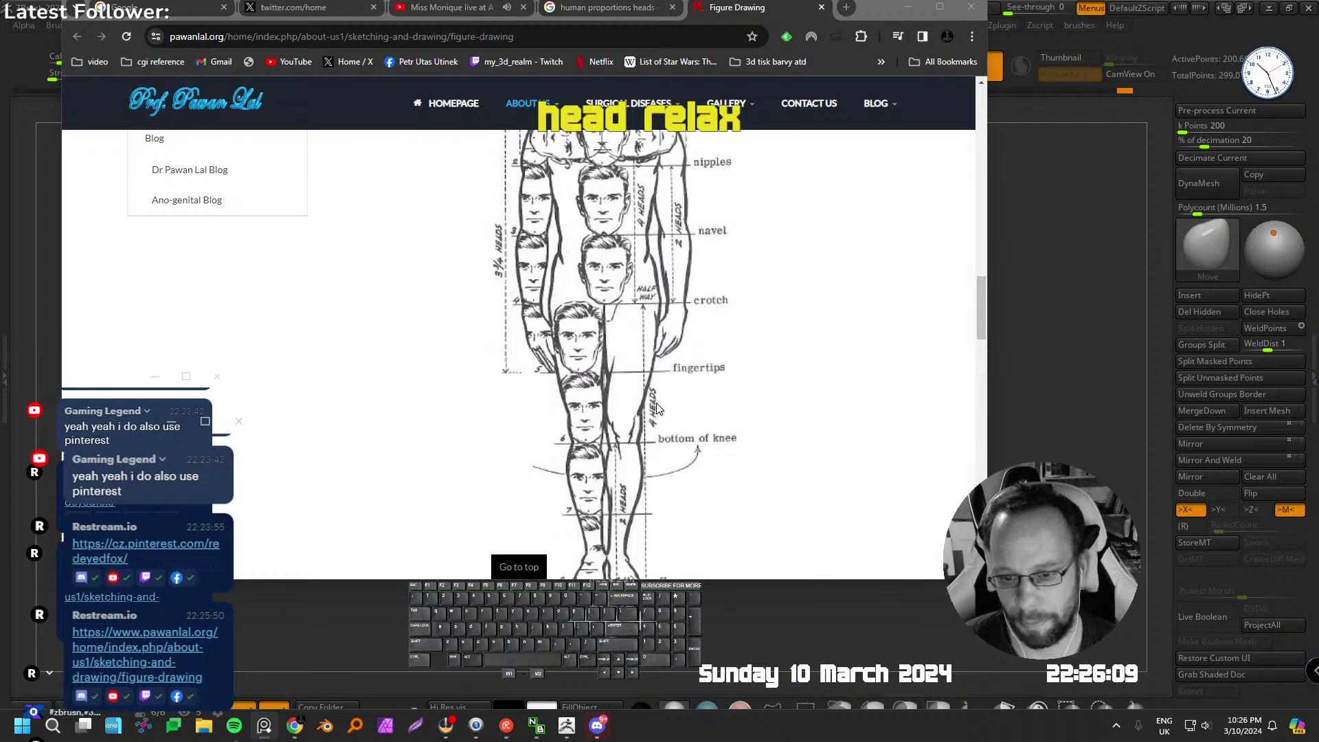
{"action": "scroll", "coordinate": [654, 412], "scroll_direction": "up", "scroll_amount": 2}
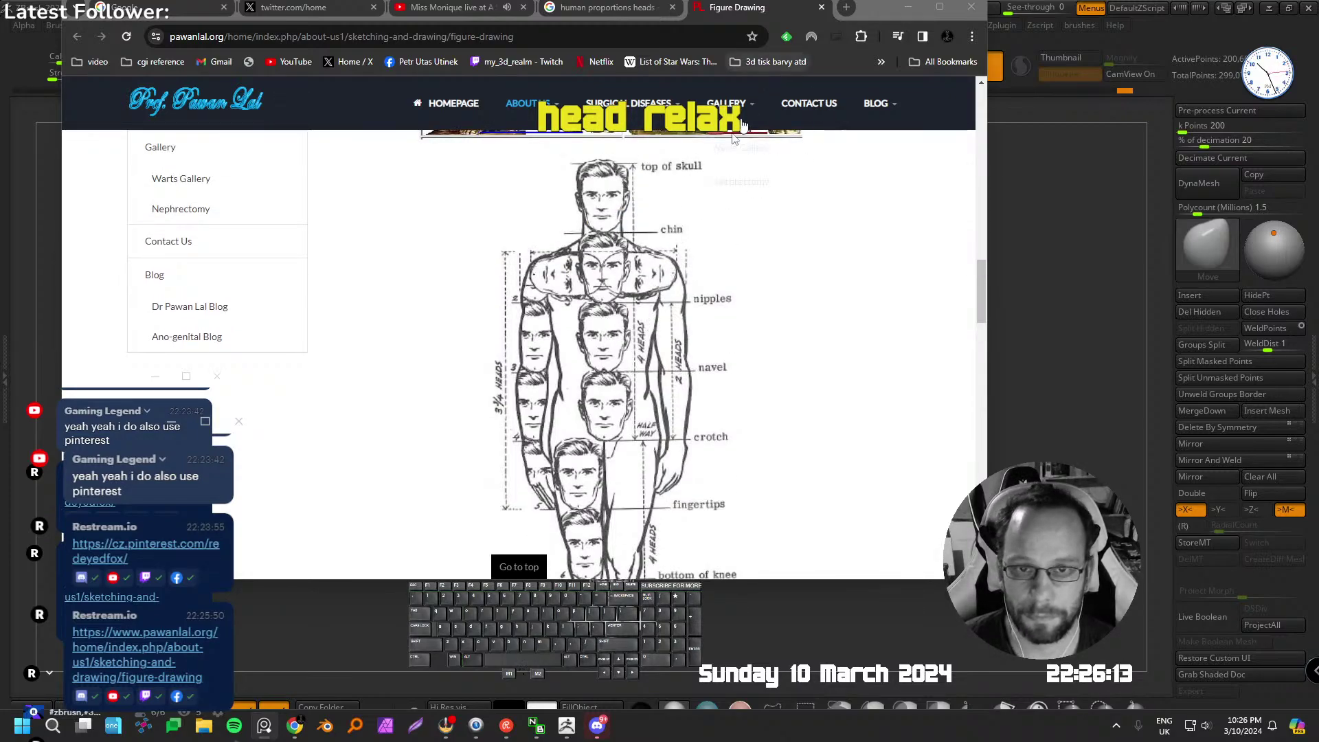
{"action": "scroll", "coordinate": [694, 313], "scroll_direction": "up", "scroll_amount": 3}
{"action": "scroll", "coordinate": [694, 313], "scroll_direction": "down", "scroll_amount": 8}
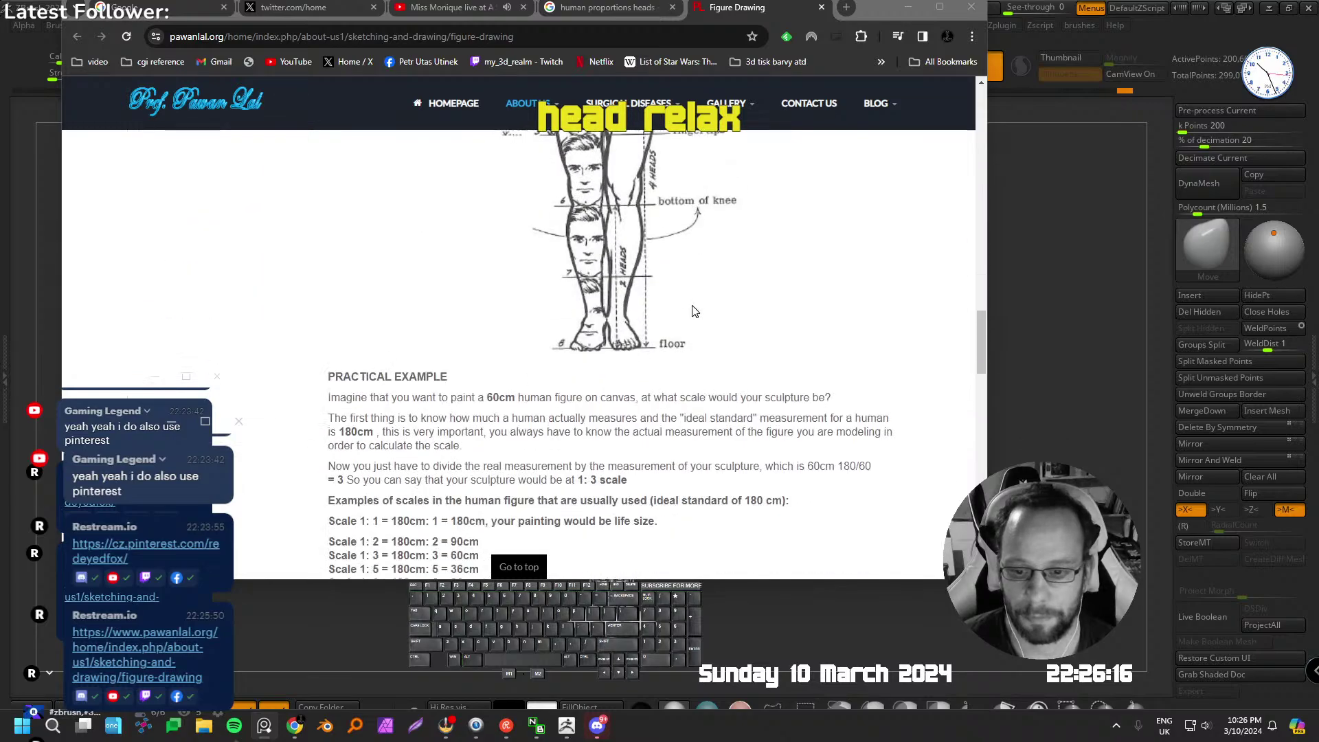
{"action": "scroll", "coordinate": [689, 297], "scroll_direction": "down", "scroll_amount": 10}
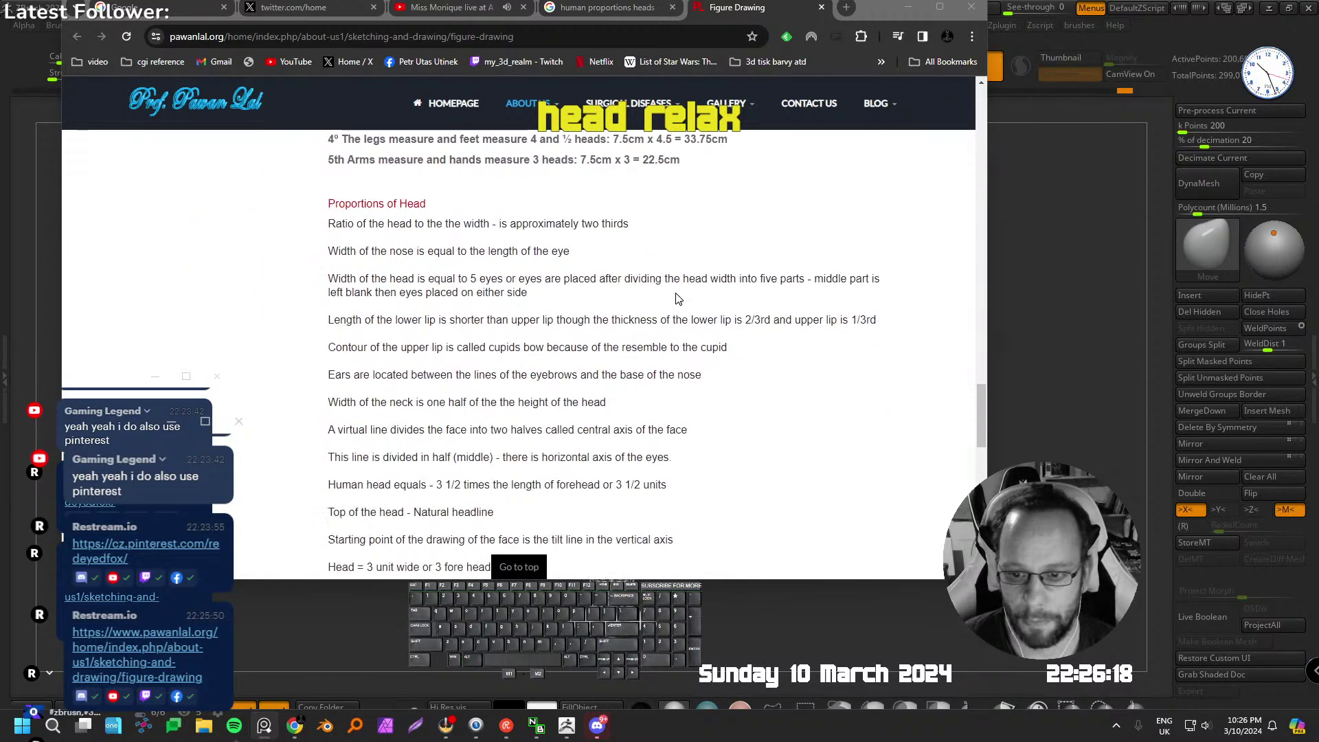
{"action": "scroll", "coordinate": [666, 297], "scroll_direction": "up", "scroll_amount": 1}
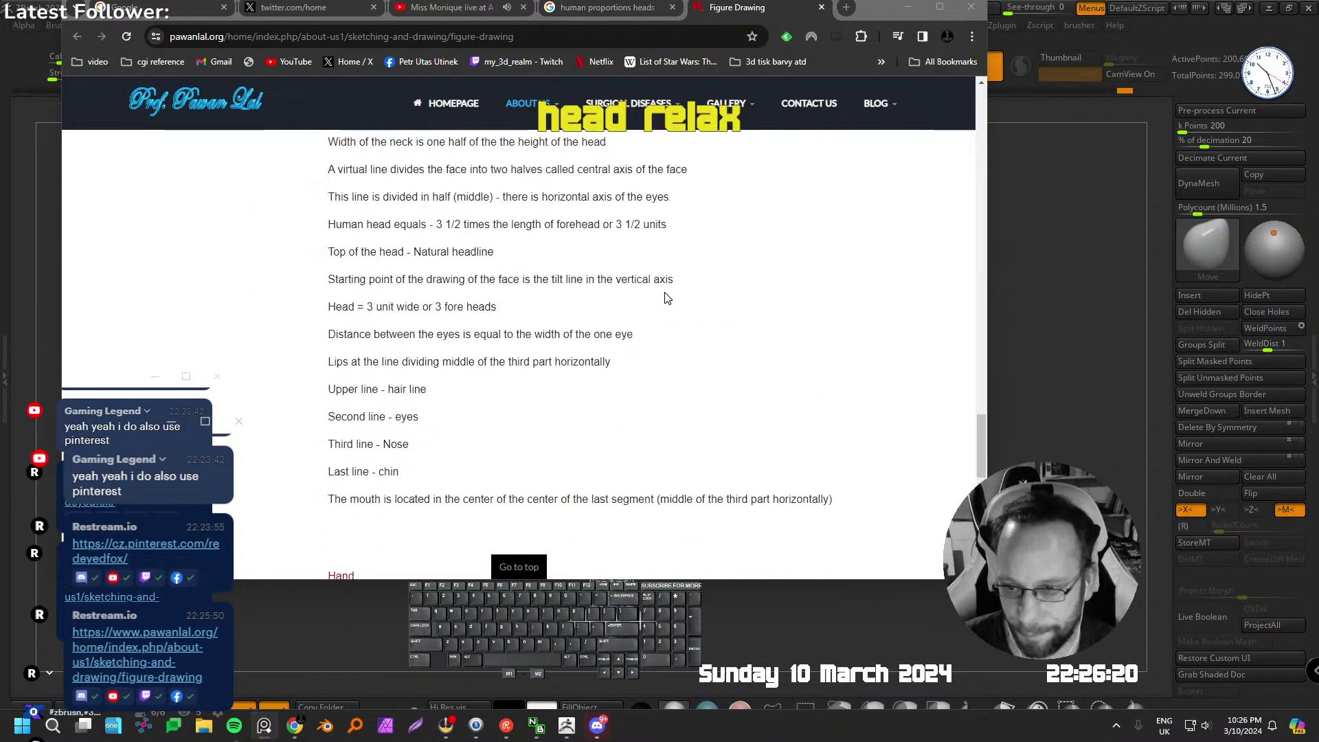
{"action": "scroll", "coordinate": [492, 377], "scroll_direction": "down", "scroll_amount": 3}
{"action": "scroll", "coordinate": [419, 419], "scroll_direction": "down", "scroll_amount": 3}
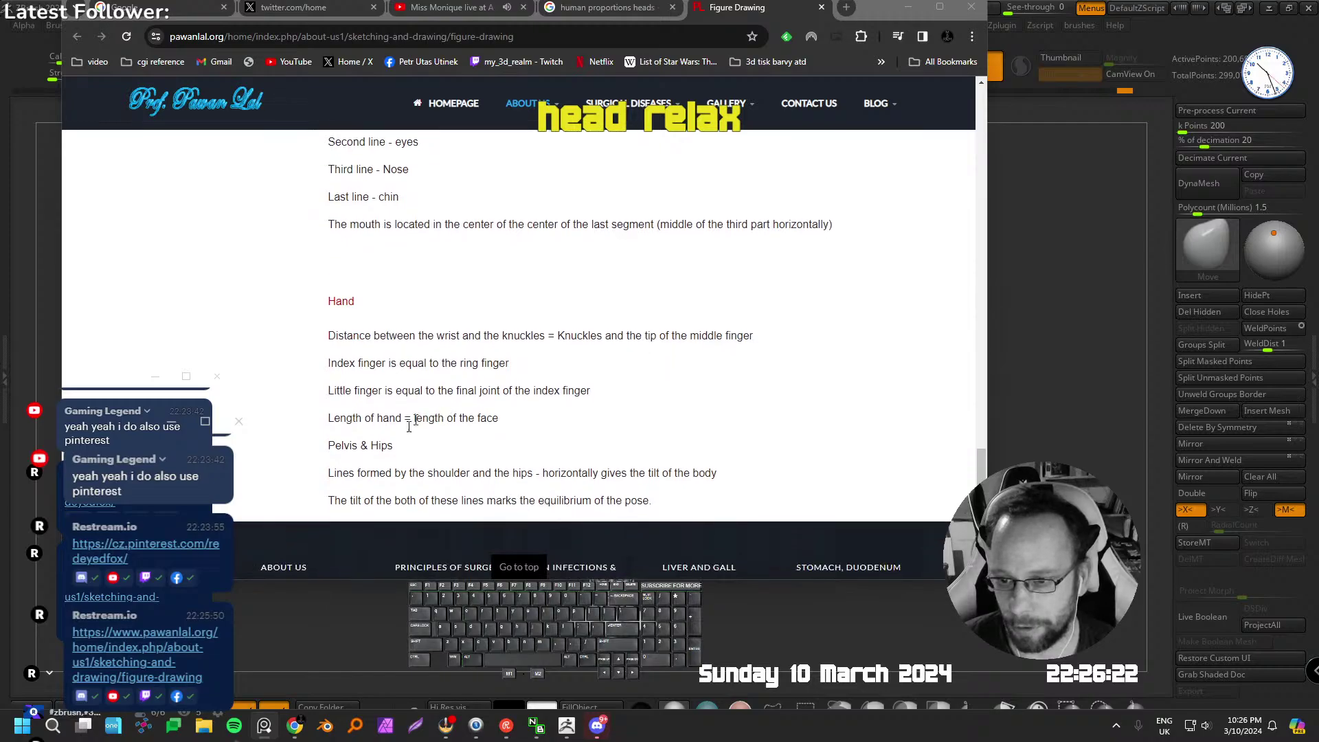
{"action": "scroll", "coordinate": [512, 410], "scroll_direction": "up", "scroll_amount": 15}
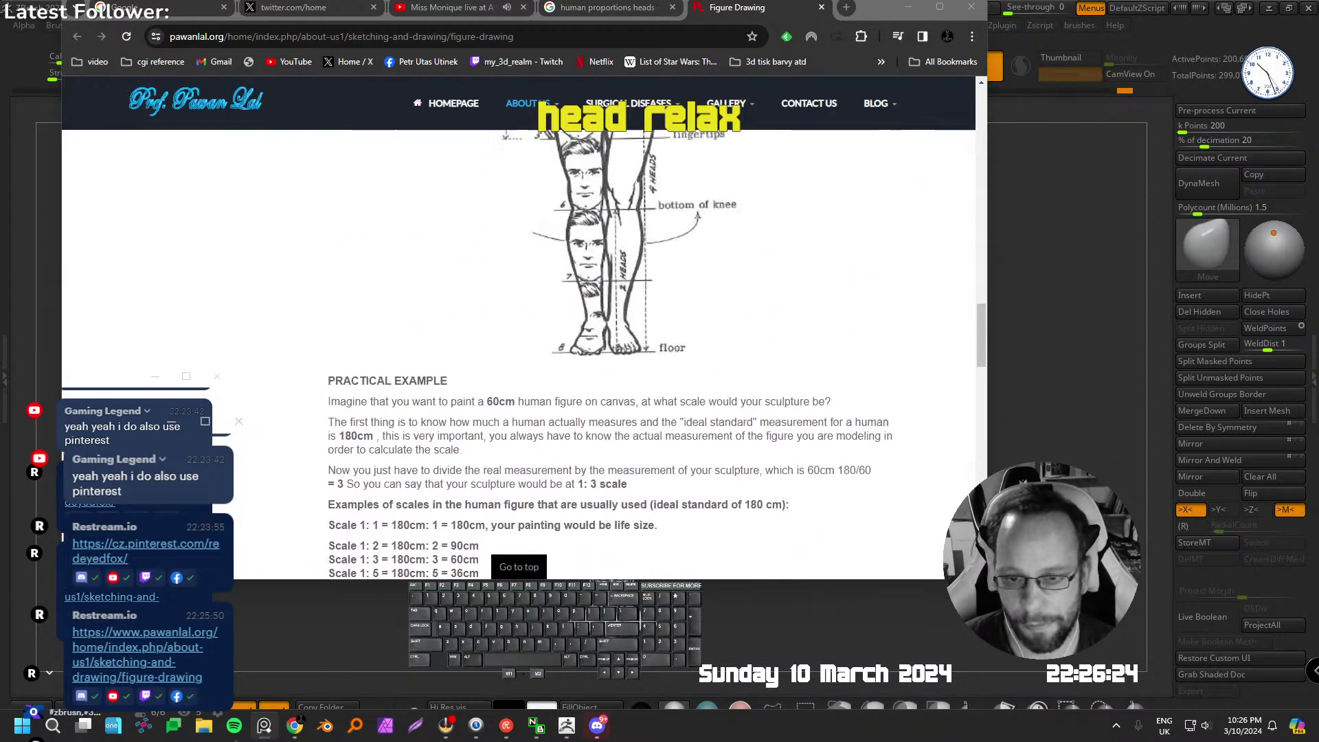
{"action": "scroll", "coordinate": [585, 364], "scroll_direction": "up", "scroll_amount": 3}
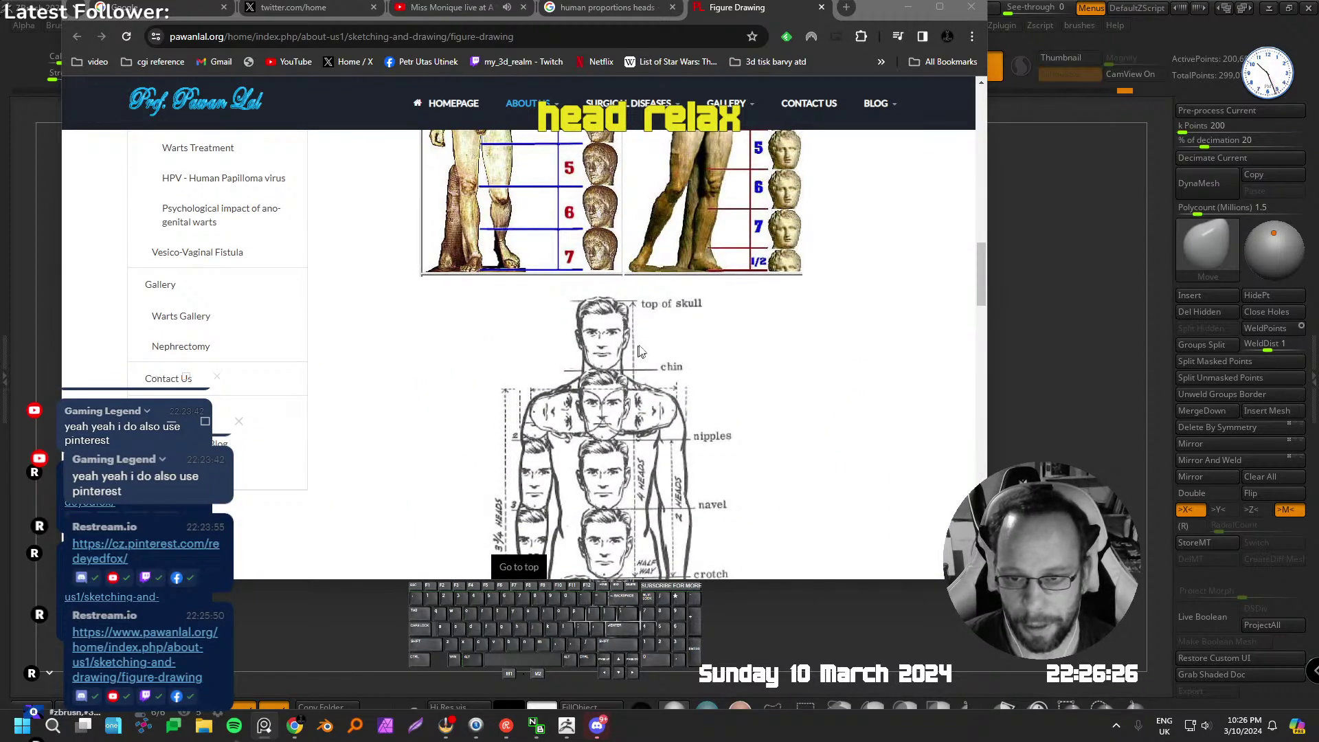
{"action": "scroll", "coordinate": [639, 350], "scroll_direction": "up", "scroll_amount": 4}
{"action": "scroll", "coordinate": [618, 344], "scroll_direction": "down", "scroll_amount": 9}
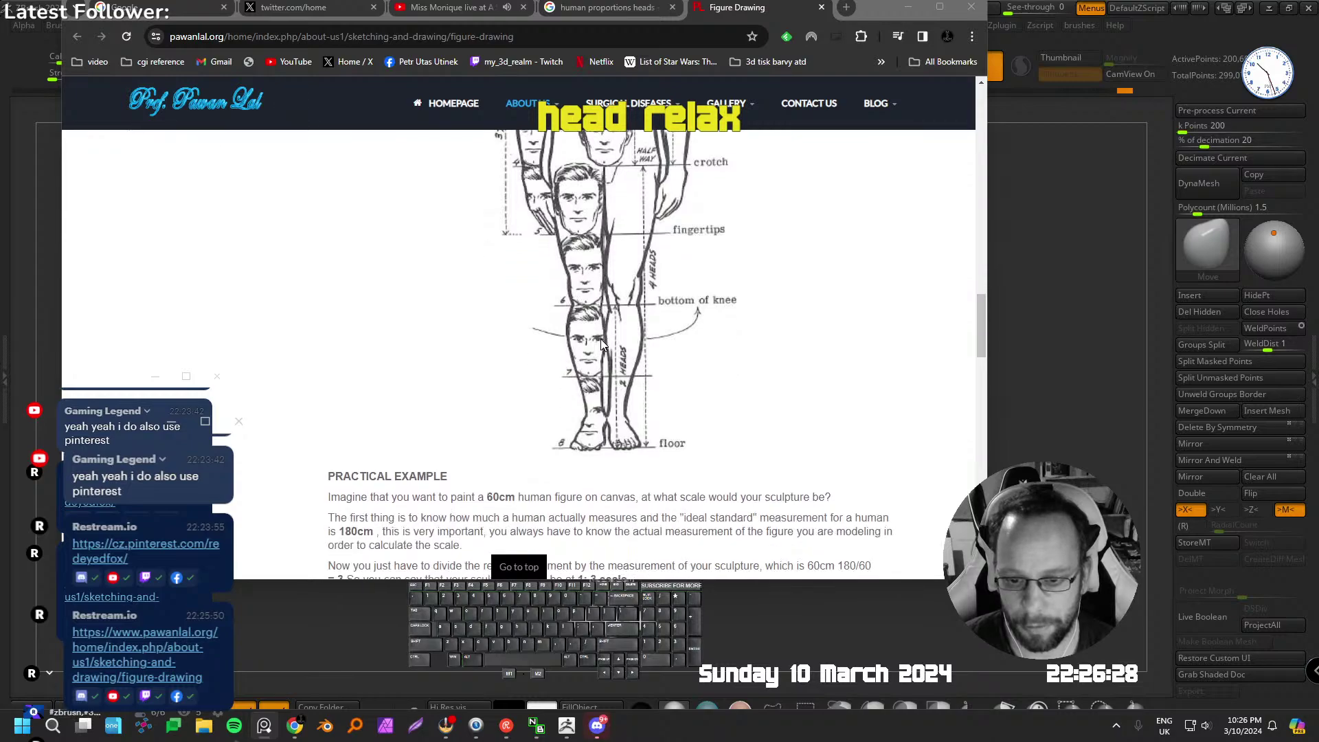
{"action": "scroll", "coordinate": [601, 337], "scroll_direction": "up", "scroll_amount": 3}
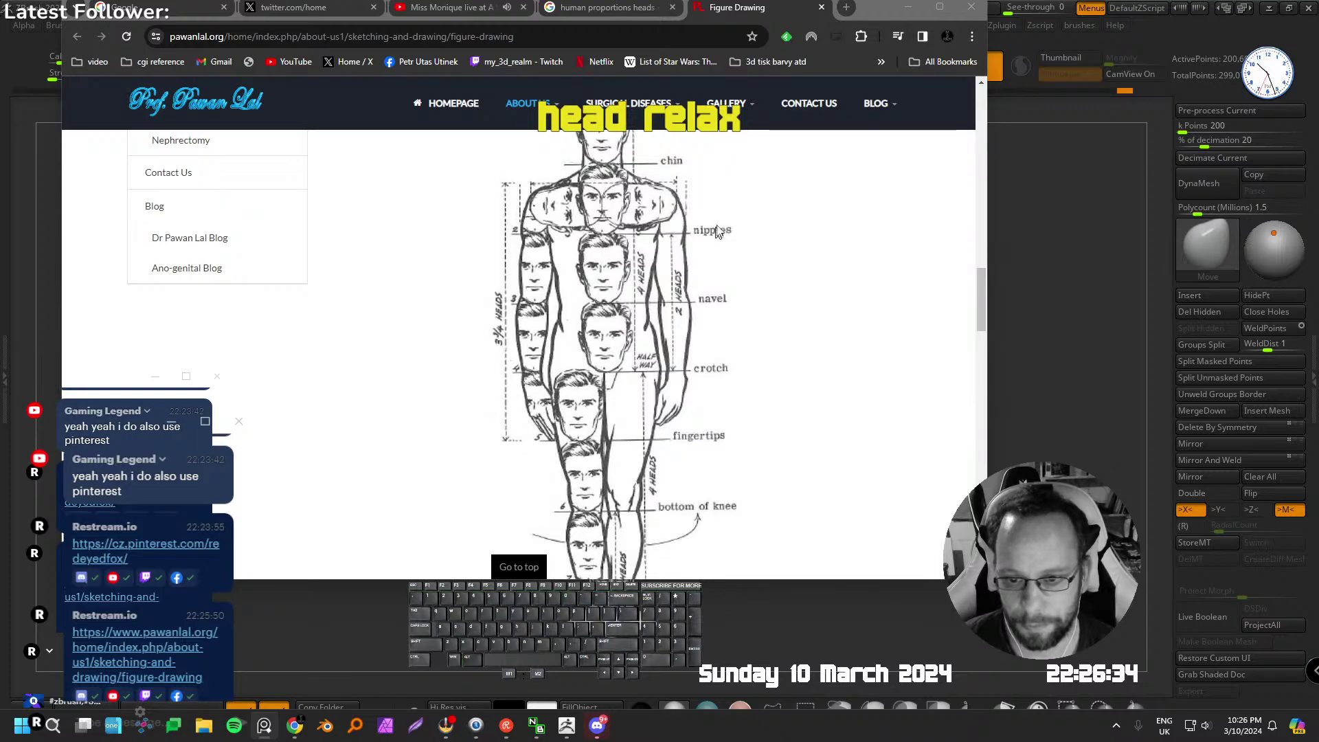
Switch to ZBrush by moving the figure drawing web page off the model's canvas
{"action": "left_click_drag", "start_coordinate": [872, 5], "coordinate": [1318, 0]}
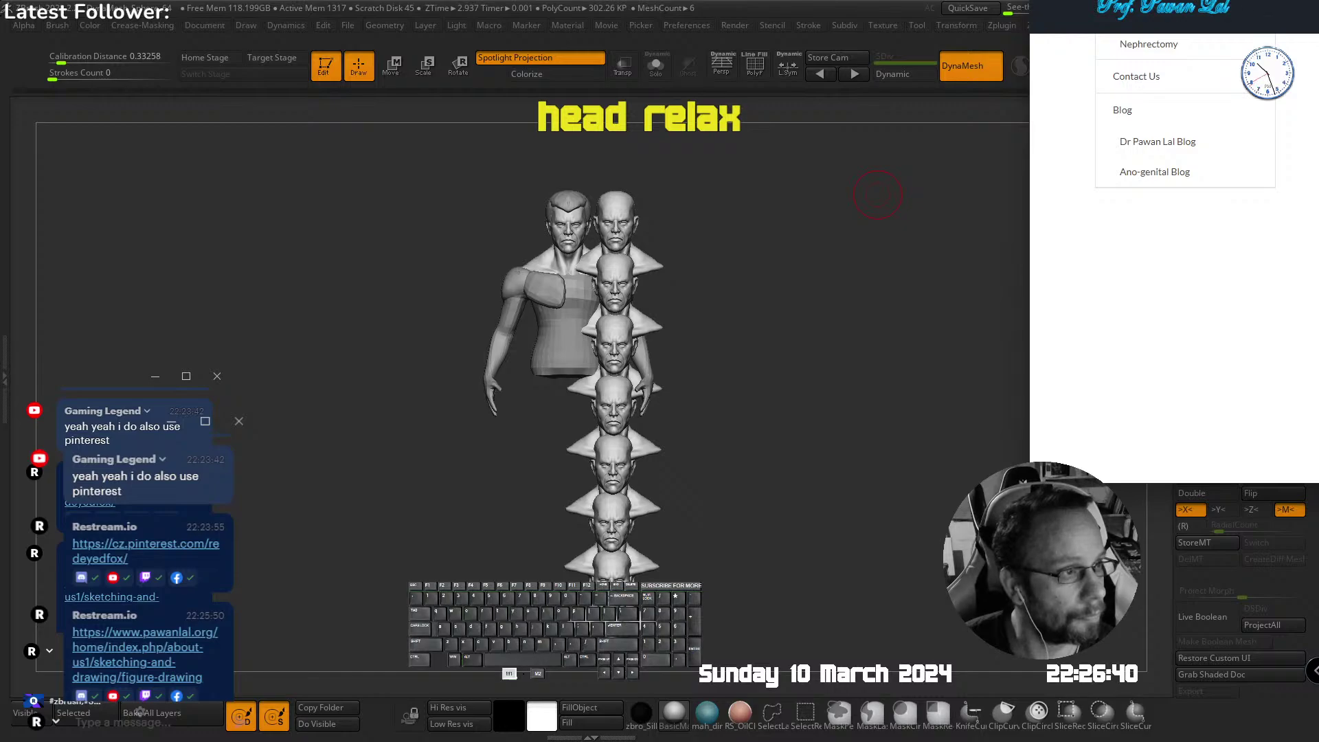
{"action": "left_click_drag", "start_coordinate": [1278, 0], "coordinate": [1305, 215]}
{"action": "right_click", "coordinate": [1038, 206]}
{"action": "left_click", "coordinate": [1305, 3]}
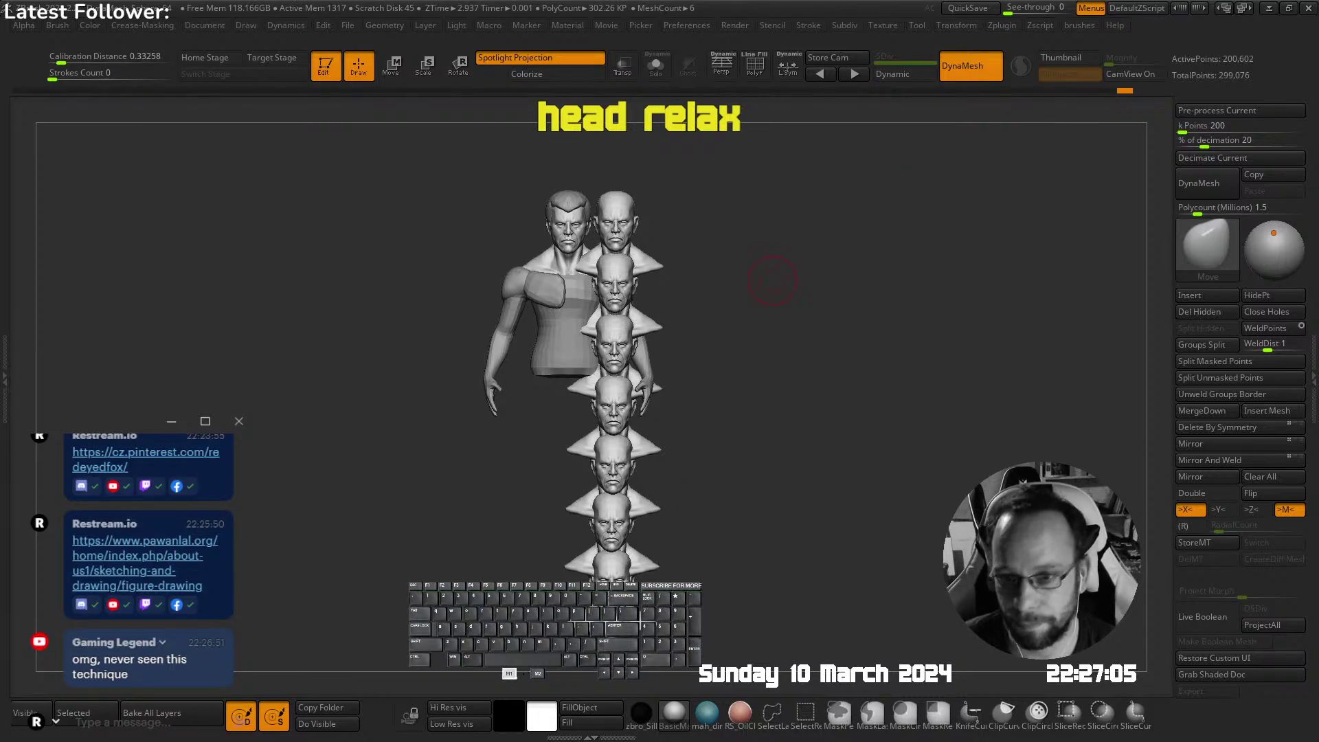
Clear the stacked head snapshots from the canvas, leaving only the editable character
{"action": "key", "text": "ctrl+n"}
{"action": "right_click_drag", "start_coordinate": [700, 315], "coordinate": [818, 487], "text": "shift"}
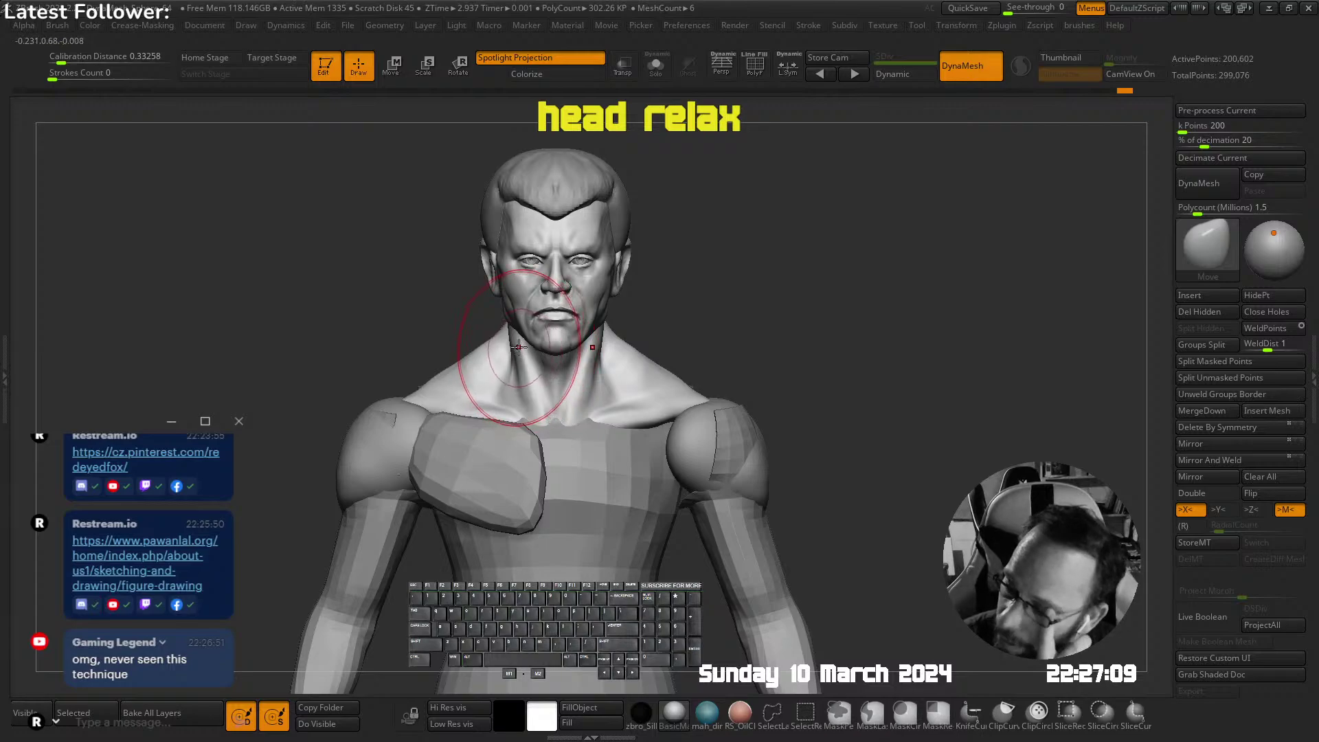
{"action": "right_click_drag", "start_coordinate": [542, 148], "coordinate": [598, 331], "text": "ctrl"}
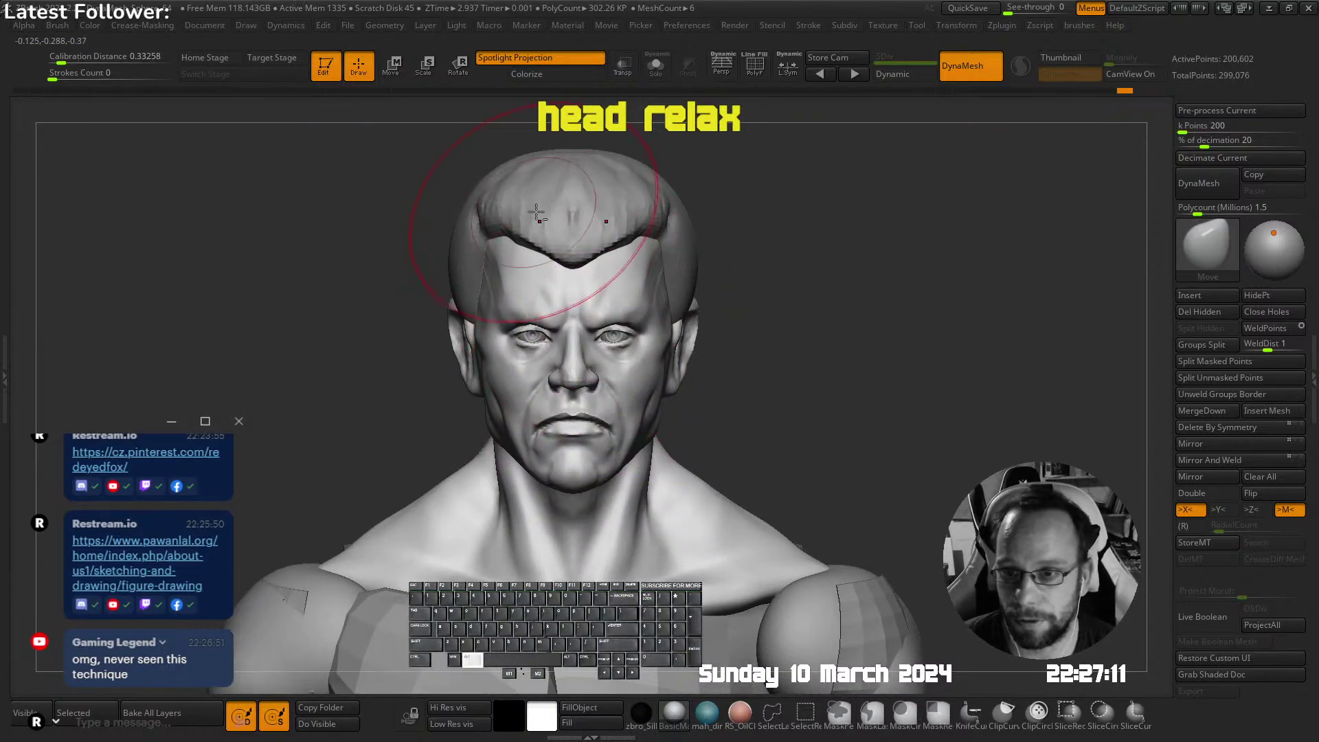
Select the hair mesh and reshape its sideburn downward in front of the ear with the Move brush
{"action": "left_click", "coordinate": [536, 190], "text": "alt"}
{"action": "key", "text": "shift+b"}
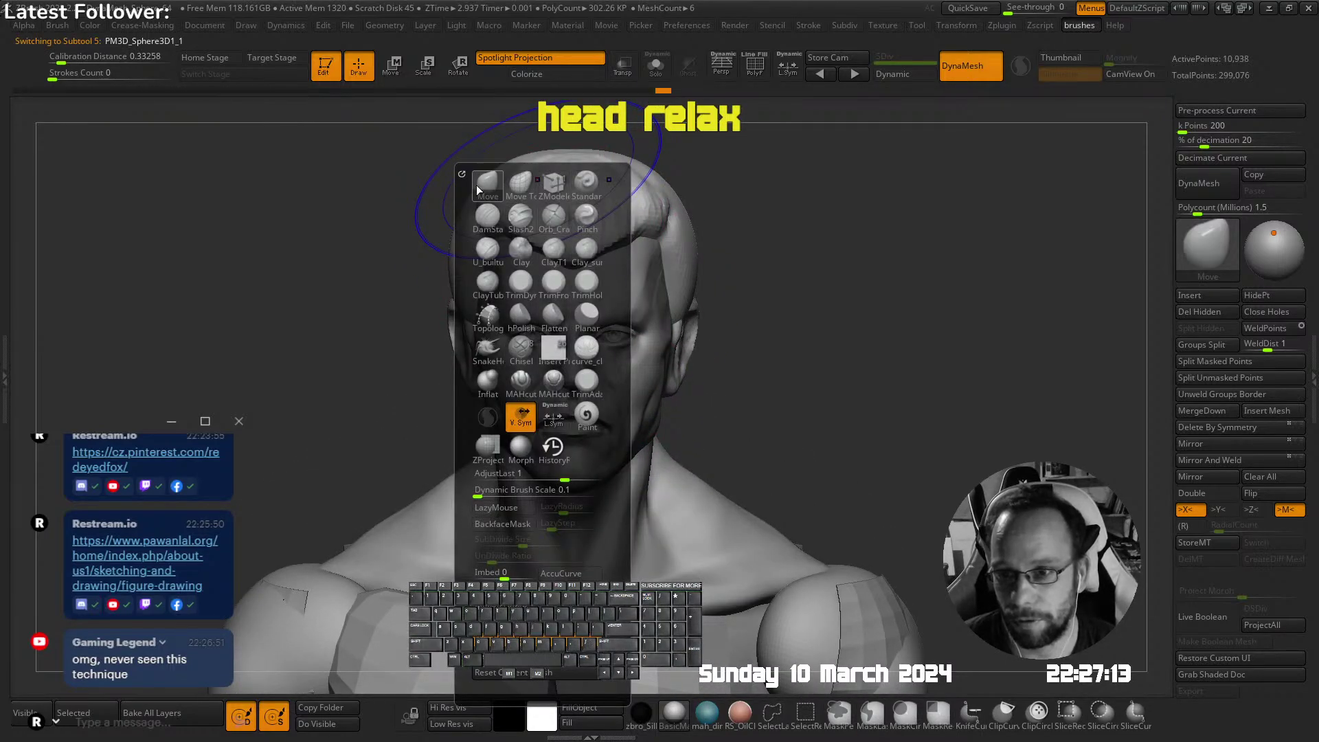
{"action": "left_click", "coordinate": [477, 189]}
{"action": "key", "text": "s"}
{"action": "mouse_move", "coordinate": [382, 230]}
{"action": "left_mouse_down"}
{"action": "mouse_move", "coordinate": [455, 257]}
{"action": "mouse_move", "coordinate": [485, 231]}
{"action": "left_mouse_up"}
{"action": "mouse_move", "coordinate": [529, 227]}
{"action": "right_mouse_down", "text": "ctrl"}
{"action": "mouse_move", "coordinate": [532, 192]}
{"action": "mouse_move", "coordinate": [384, 220]}
{"action": "right_mouse_up", "text": "ctrl"}
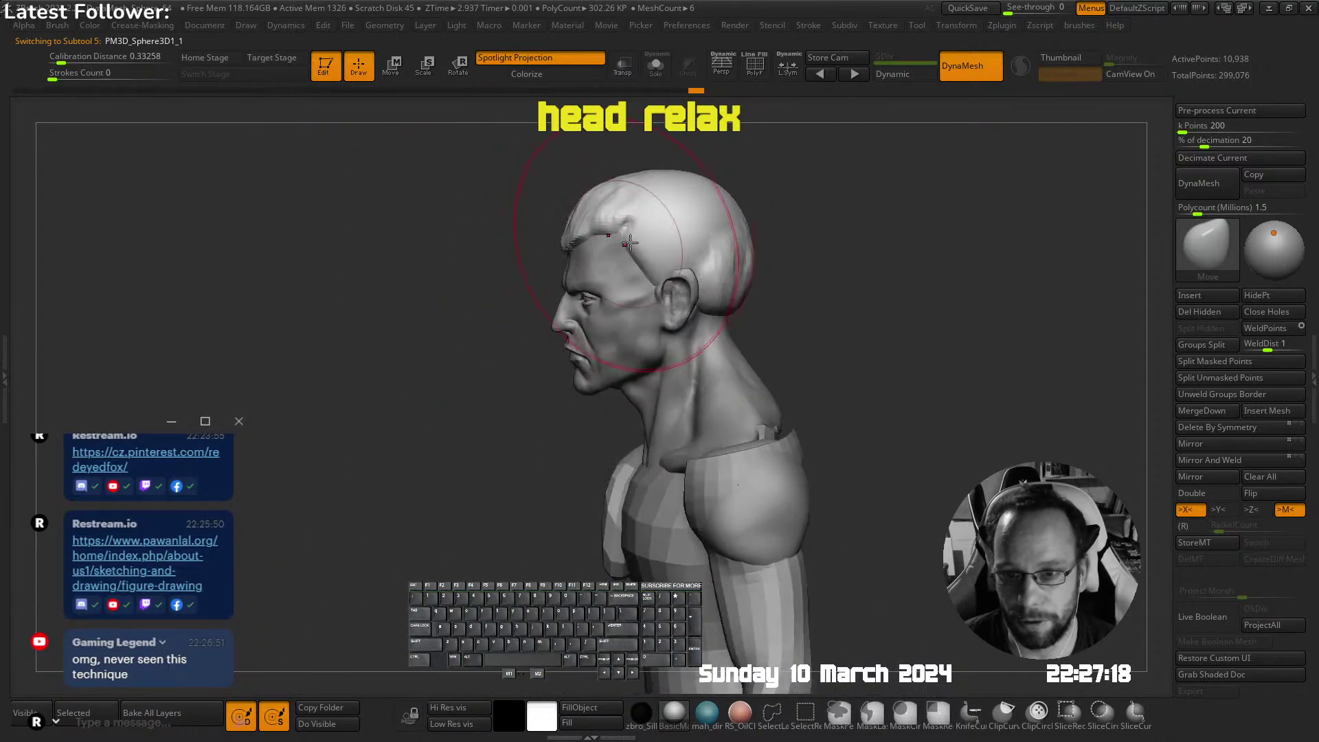
{"action": "right_click_drag", "start_coordinate": [629, 243], "coordinate": [652, 254]}
{"action": "key", "text": "s"}
{"action": "left_click_drag", "start_coordinate": [694, 277], "coordinate": [645, 274]}
{"action": "right_click_drag", "start_coordinate": [639, 258], "coordinate": [651, 282], "text": "ctrl"}
{"action": "key", "text": "s"}
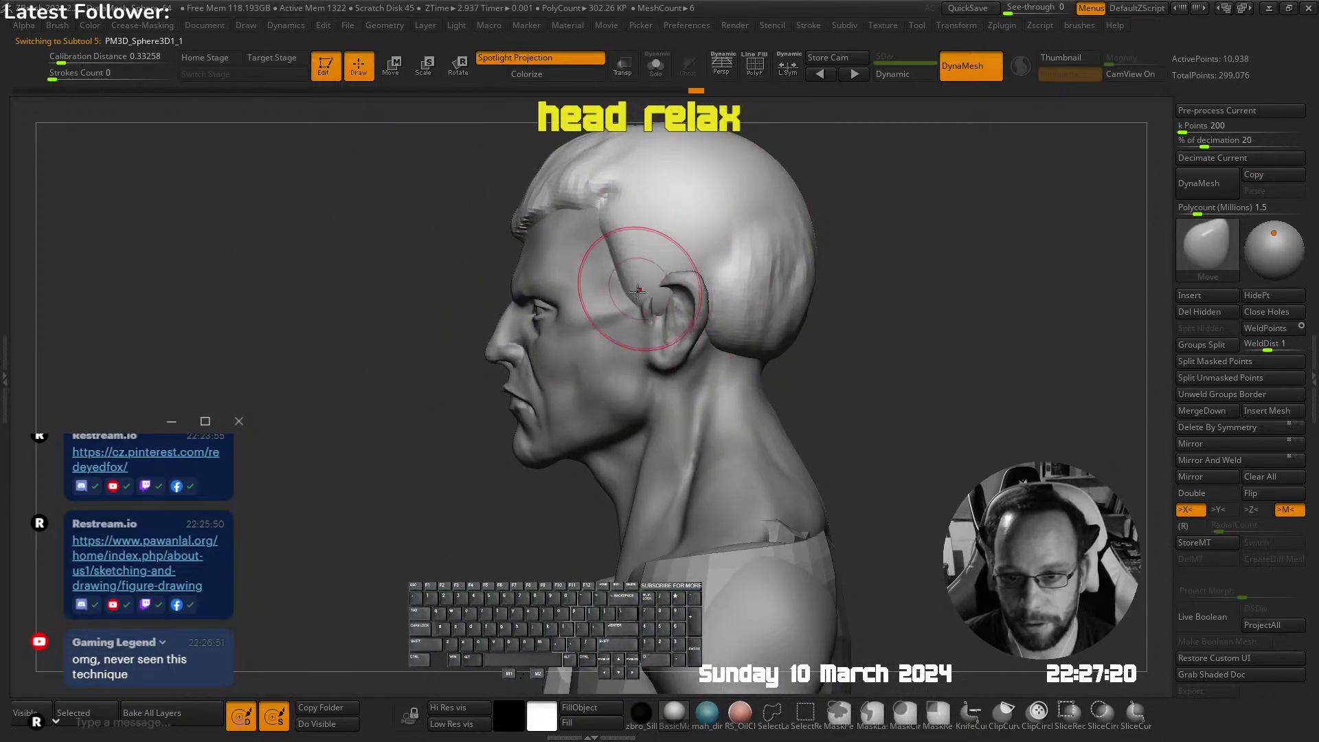
{"action": "left_click_drag", "start_coordinate": [639, 291], "coordinate": [643, 320]}
{"action": "right_click_drag", "start_coordinate": [643, 320], "coordinate": [687, 299]}
{"action": "left_click_drag", "start_coordinate": [665, 296], "coordinate": [662, 286], "text": "alt"}
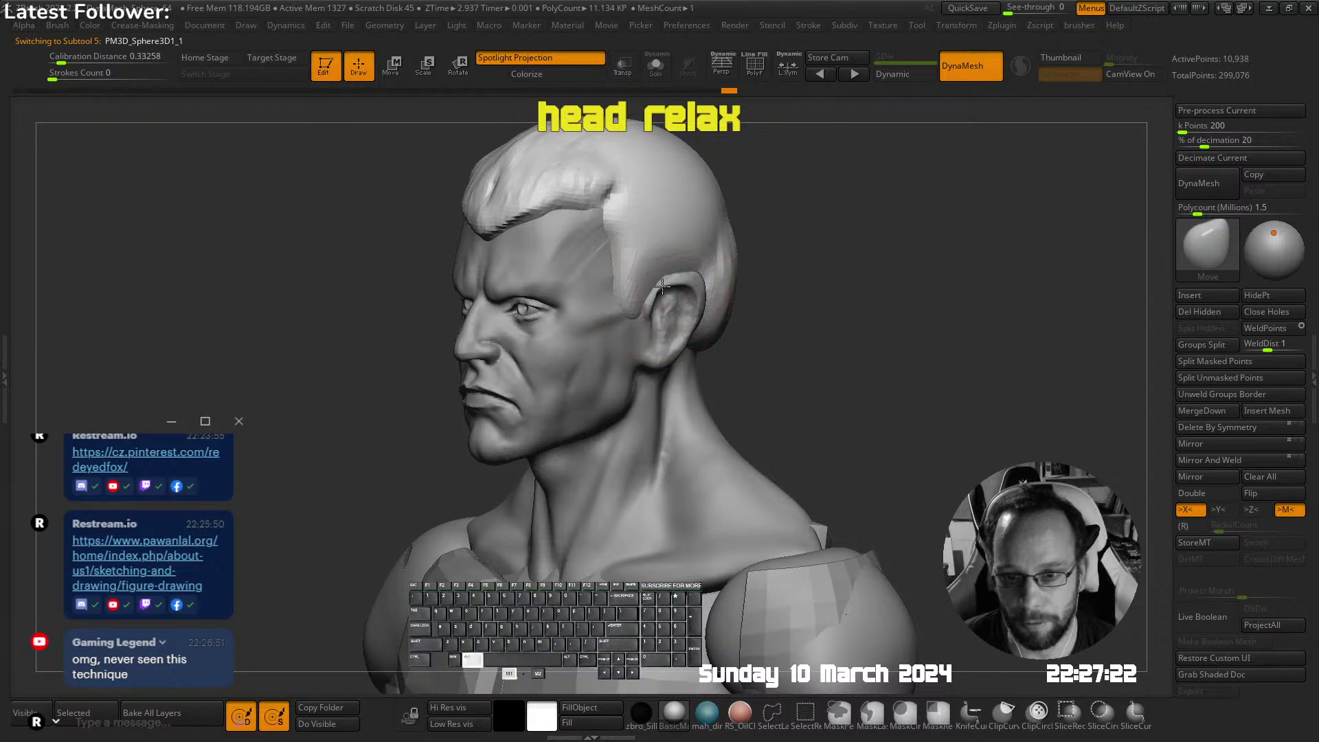
Tuck in the hair's lower back edge at the nape and check the head mesh in isolation
{"action": "mouse_move", "coordinate": [662, 286]}
{"action": "right_mouse_down"}
{"action": "mouse_move", "coordinate": [678, 265]}
{"action": "mouse_move", "coordinate": [750, 236]}
{"action": "right_mouse_up"}
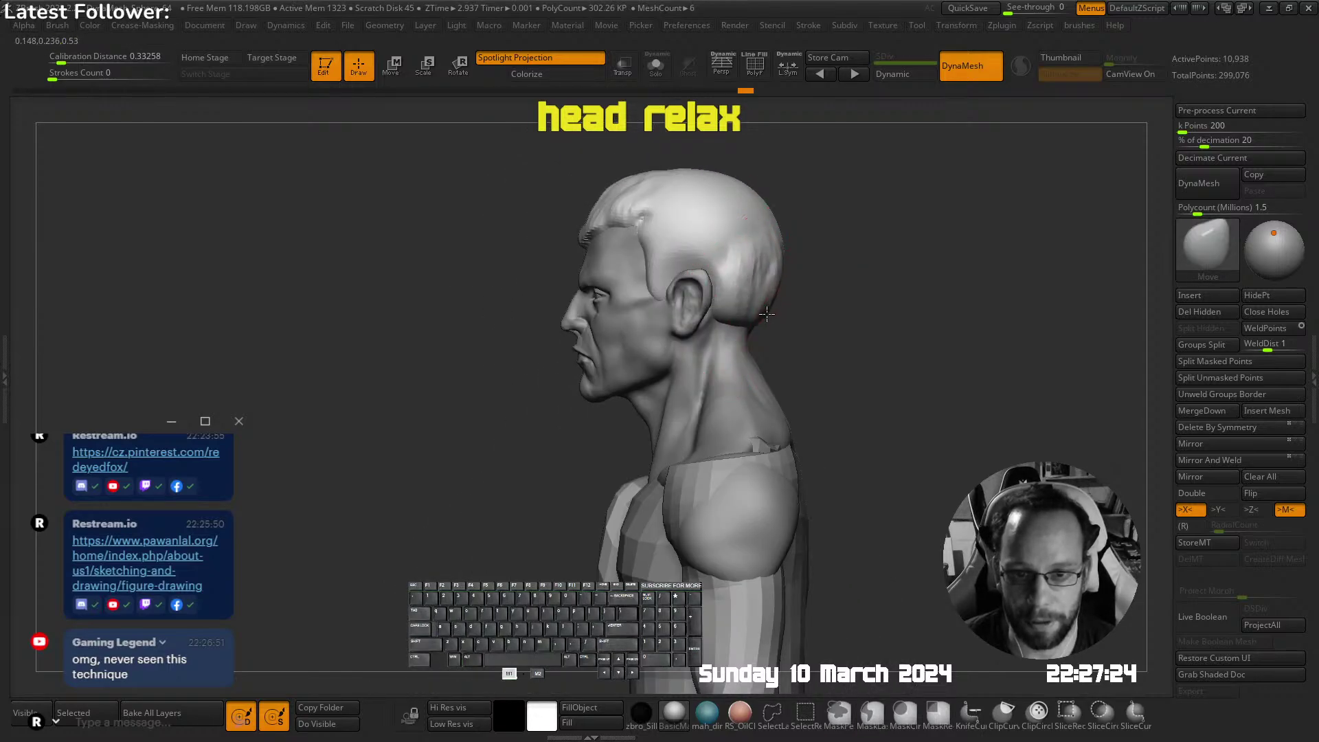
{"action": "left_click_drag", "start_coordinate": [767, 314], "coordinate": [757, 309]}
{"action": "left_click", "coordinate": [752, 334], "text": "alt"}
{"action": "key", "text": "shift+s"}
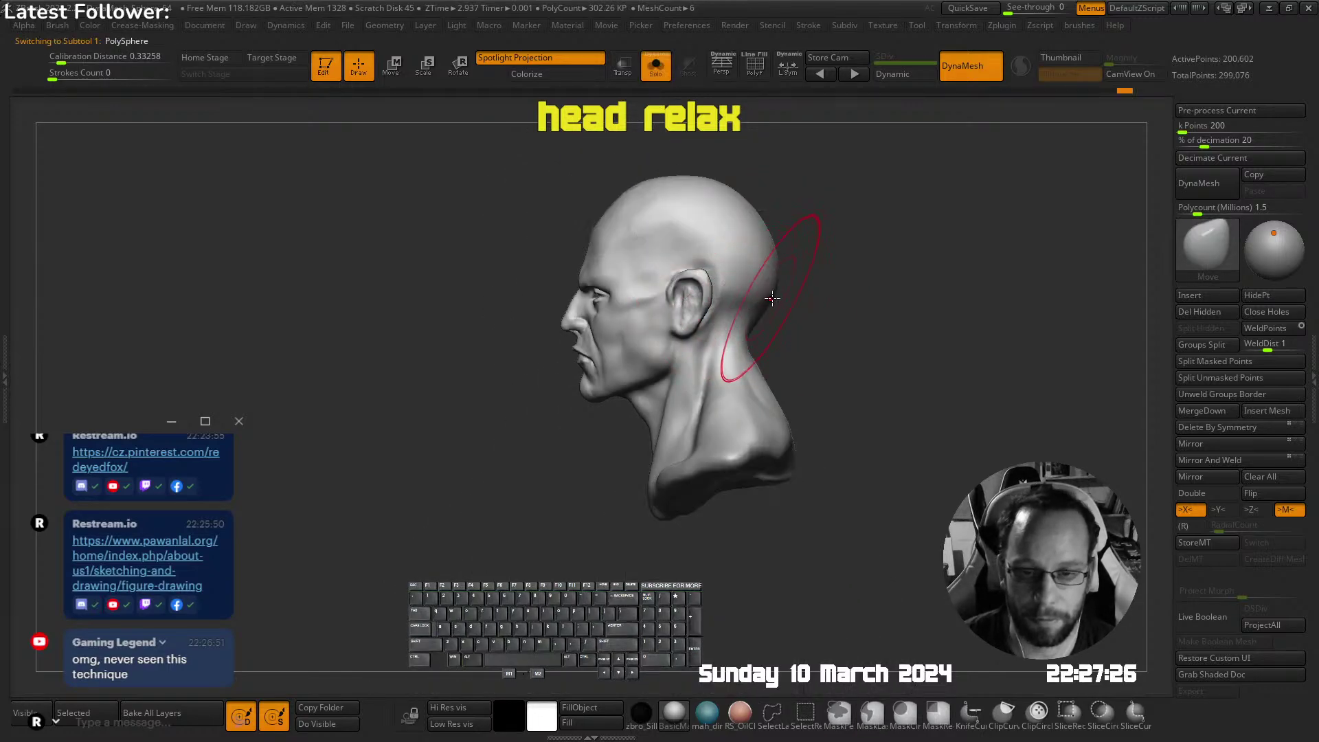
{"action": "mouse_move", "coordinate": [776, 250]}
{"action": "right_mouse_down"}
{"action": "mouse_move", "coordinate": [734, 198]}
{"action": "mouse_move", "coordinate": [707, 250]}
{"action": "mouse_move", "coordinate": [774, 200]}
{"action": "mouse_move", "coordinate": [842, 213]}
{"action": "right_mouse_up"}
{"action": "key", "text": "alt+s"}
Smooth the head's temple just in front of the sideburn
{"action": "key", "text": "s"}
{"action": "right_click_drag", "start_coordinate": [507, 279], "coordinate": [574, 296], "text": "ctrl"}
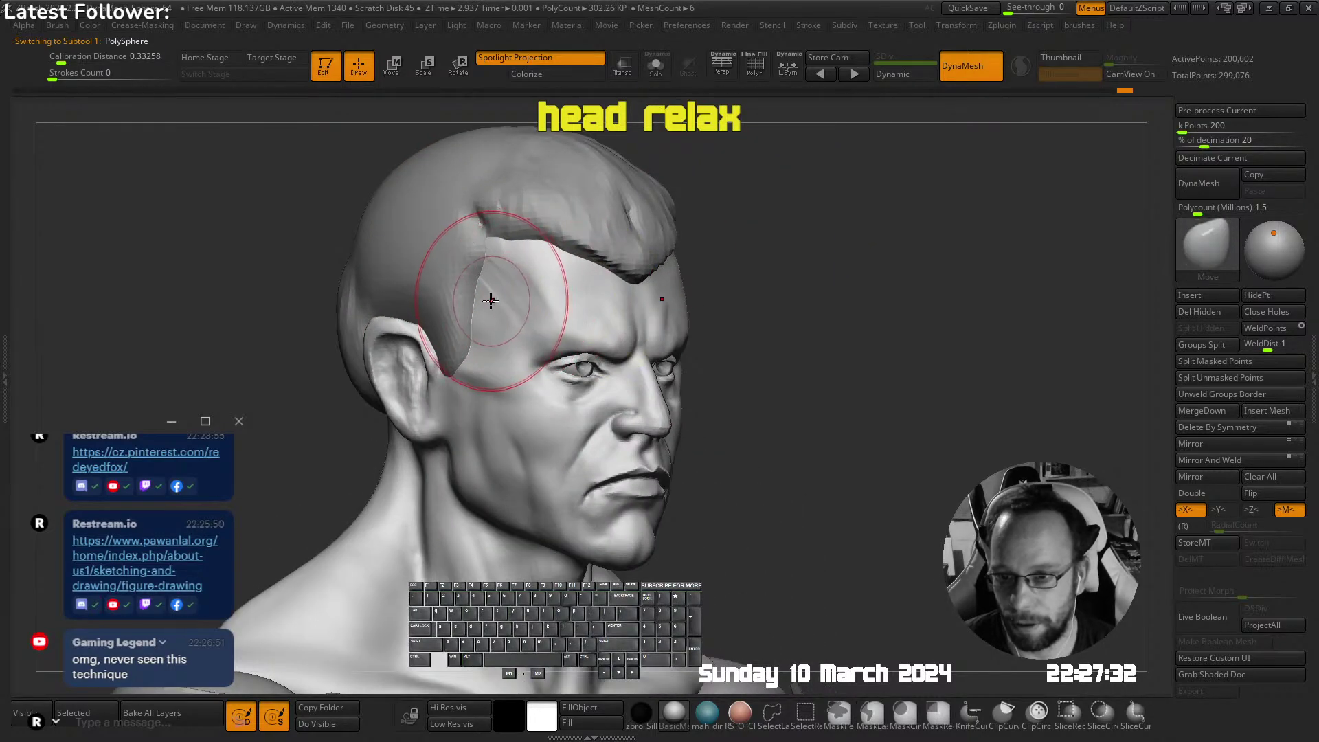
{"action": "key", "text": "s"}
{"action": "mouse_move", "coordinate": [498, 264]}
{"action": "left_mouse_down", "text": "shift"}
{"action": "mouse_move", "coordinate": [480, 283]}
{"action": "mouse_move", "coordinate": [513, 329]}
{"action": "left_mouse_up", "text": "shift"}
{"action": "right_click_drag", "start_coordinate": [591, 268], "coordinate": [505, 237]}
Build up the eyebrow ridges on the head with the U_builtup brush and smooth them
{"action": "key", "text": "space"}
{"action": "left_click", "coordinate": [574, 292]}
{"action": "mouse_move", "coordinate": [560, 278]}
{"action": "right_mouse_down", "text": "ctrl"}
{"action": "mouse_move", "coordinate": [577, 309]}
{"action": "mouse_move", "coordinate": [618, 330]}
{"action": "right_mouse_up", "text": "ctrl"}
{"action": "key", "text": "s"}
{"action": "mouse_move", "coordinate": [563, 338]}
{"action": "left_mouse_down"}
{"action": "mouse_move", "coordinate": [536, 344]}
{"action": "mouse_move", "coordinate": [537, 357]}
{"action": "mouse_move", "coordinate": [603, 366]}
{"action": "left_mouse_up"}
{"action": "mouse_move", "coordinate": [641, 373]}
{"action": "right_mouse_down", "text": "ctrl"}
{"action": "mouse_move", "coordinate": [618, 309]}
{"action": "mouse_move", "coordinate": [563, 302]}
{"action": "mouse_move", "coordinate": [607, 334]}
{"action": "right_mouse_up", "text": "ctrl"}
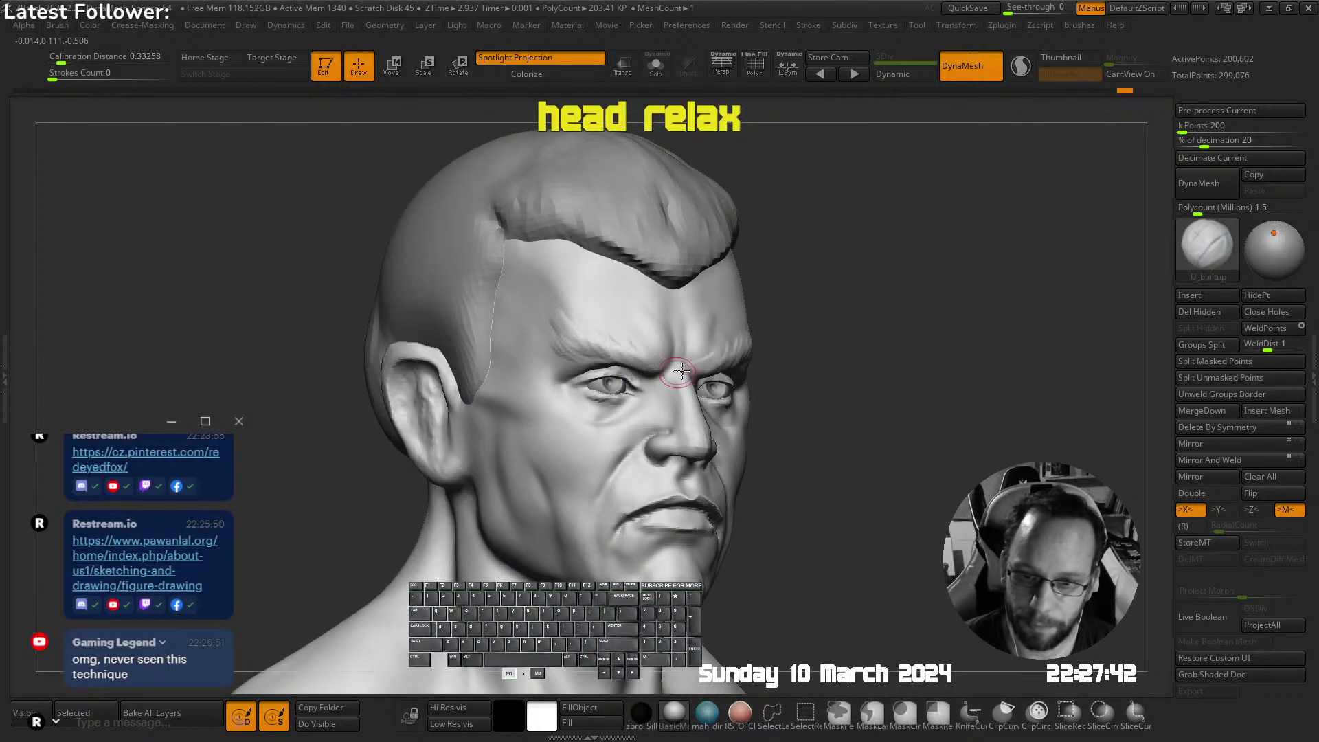
{"action": "right_click_drag", "start_coordinate": [681, 371], "coordinate": [598, 310], "text": "shift"}
{"action": "left_click_drag", "start_coordinate": [643, 359], "coordinate": [581, 337], "text": "shift"}
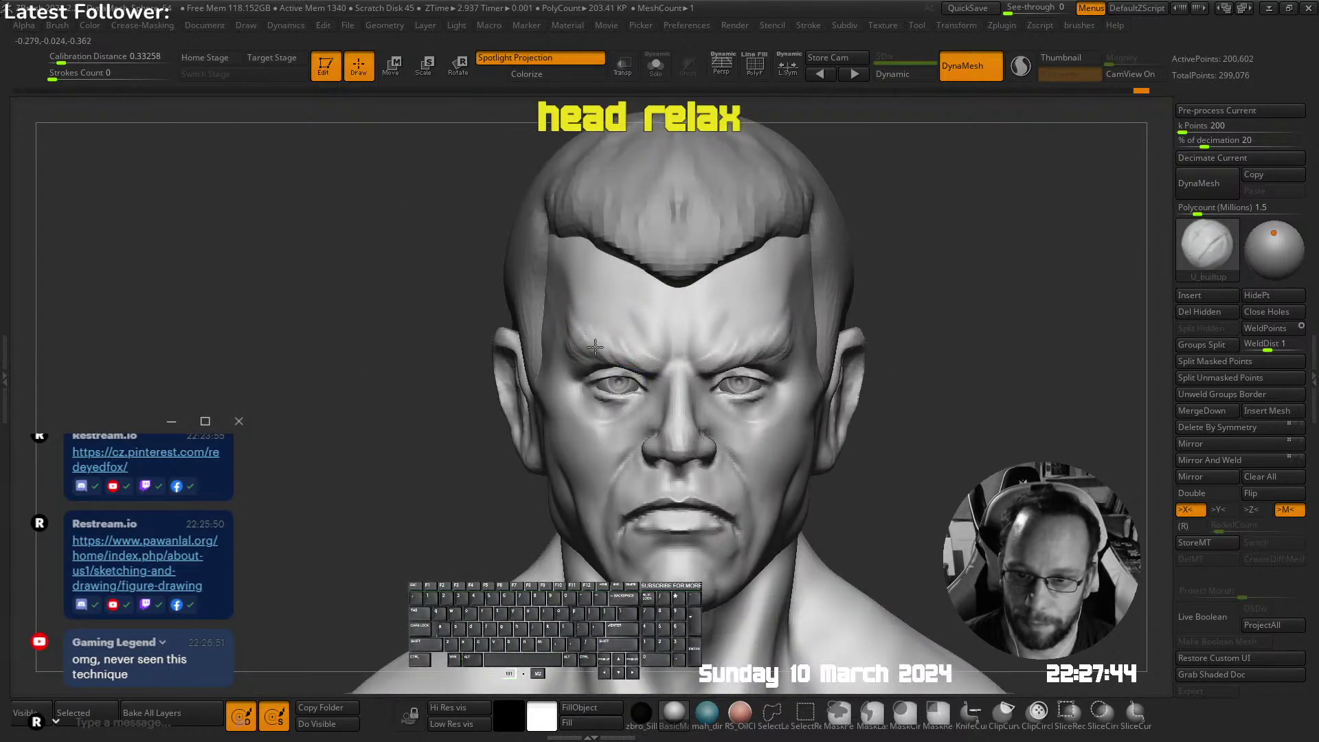
Carve into the upper temple below the hairline corner with the U_builtup brush and smooth the area
{"action": "right_click_drag", "start_coordinate": [710, 289], "coordinate": [690, 319], "text": "ctrl"}
{"action": "right_click_drag", "start_coordinate": [690, 320], "coordinate": [629, 299], "text": "alt"}
{"action": "right_click_drag", "start_coordinate": [628, 299], "coordinate": [636, 288], "text": "ctrl"}
{"action": "right_click_drag", "start_coordinate": [636, 288], "coordinate": [645, 241]}
{"action": "key", "text": "s"}
{"action": "left_click_drag", "start_coordinate": [639, 195], "coordinate": [649, 197]}
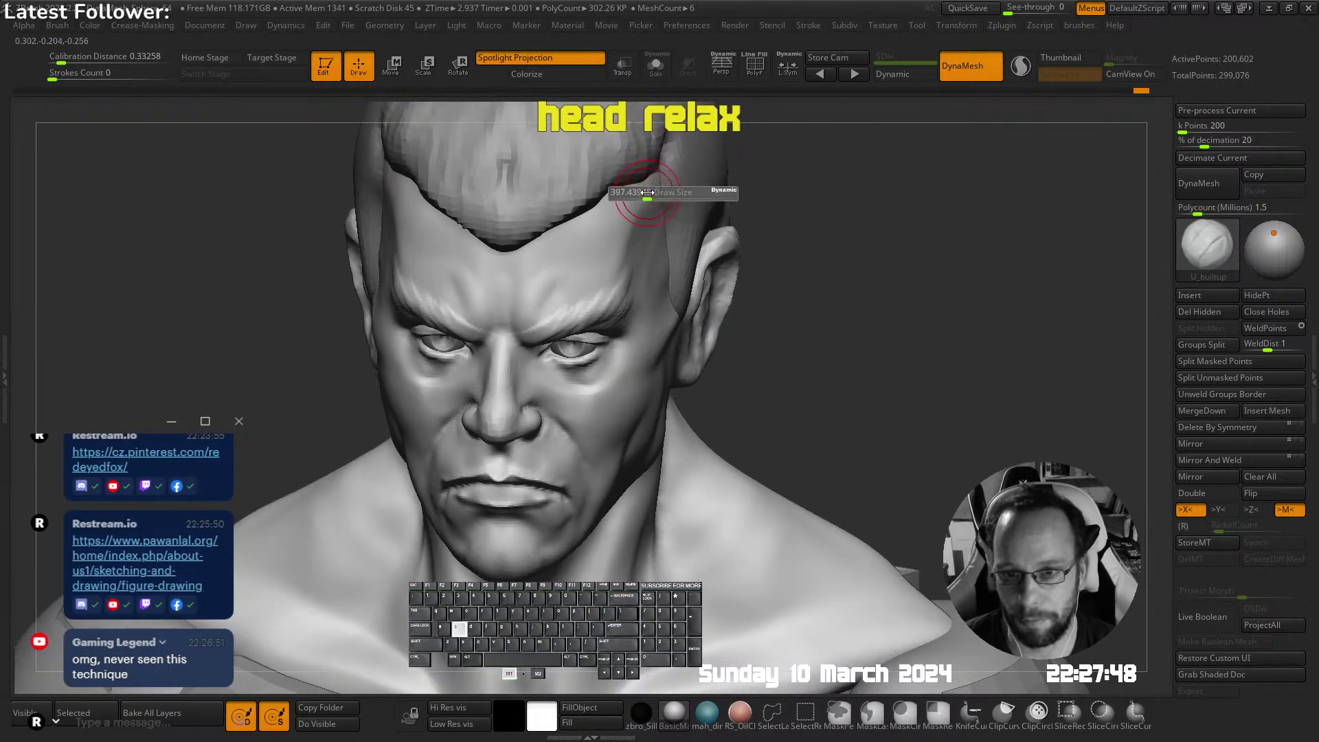
{"action": "right_click_drag", "start_coordinate": [658, 199], "coordinate": [645, 196]}
{"action": "left_click_drag", "start_coordinate": [646, 196], "coordinate": [623, 222], "text": "alt"}
{"action": "key", "text": "shift"}
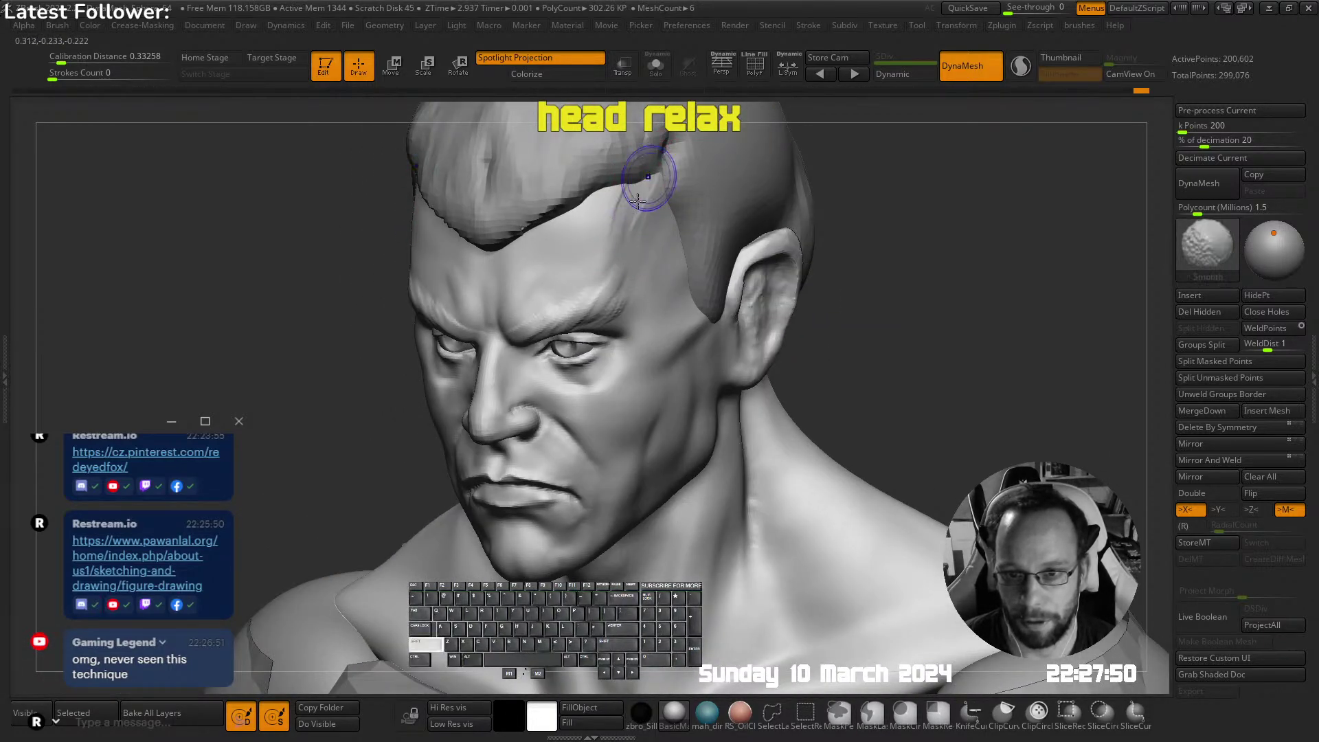
{"action": "mouse_move", "coordinate": [616, 199]}
{"action": "right_mouse_down"}
{"action": "mouse_move", "coordinate": [674, 226]}
{"action": "mouse_move", "coordinate": [668, 182]}
{"action": "right_mouse_up"}
{"action": "key", "text": "shift"}
{"action": "left_click_drag", "start_coordinate": [663, 232], "coordinate": [660, 240], "text": "shift"}
Refine and smooth the side of the face between the sideburn tip and the outer eye corner
{"action": "mouse_move", "coordinate": [660, 241]}
{"action": "right_mouse_down"}
{"action": "mouse_move", "coordinate": [568, 206]}
{"action": "mouse_move", "coordinate": [622, 216]}
{"action": "mouse_move", "coordinate": [589, 313]}
{"action": "mouse_move", "coordinate": [563, 342]}
{"action": "right_mouse_up"}
{"action": "key", "text": "s"}
{"action": "left_click_drag", "start_coordinate": [564, 341], "coordinate": [495, 339]}
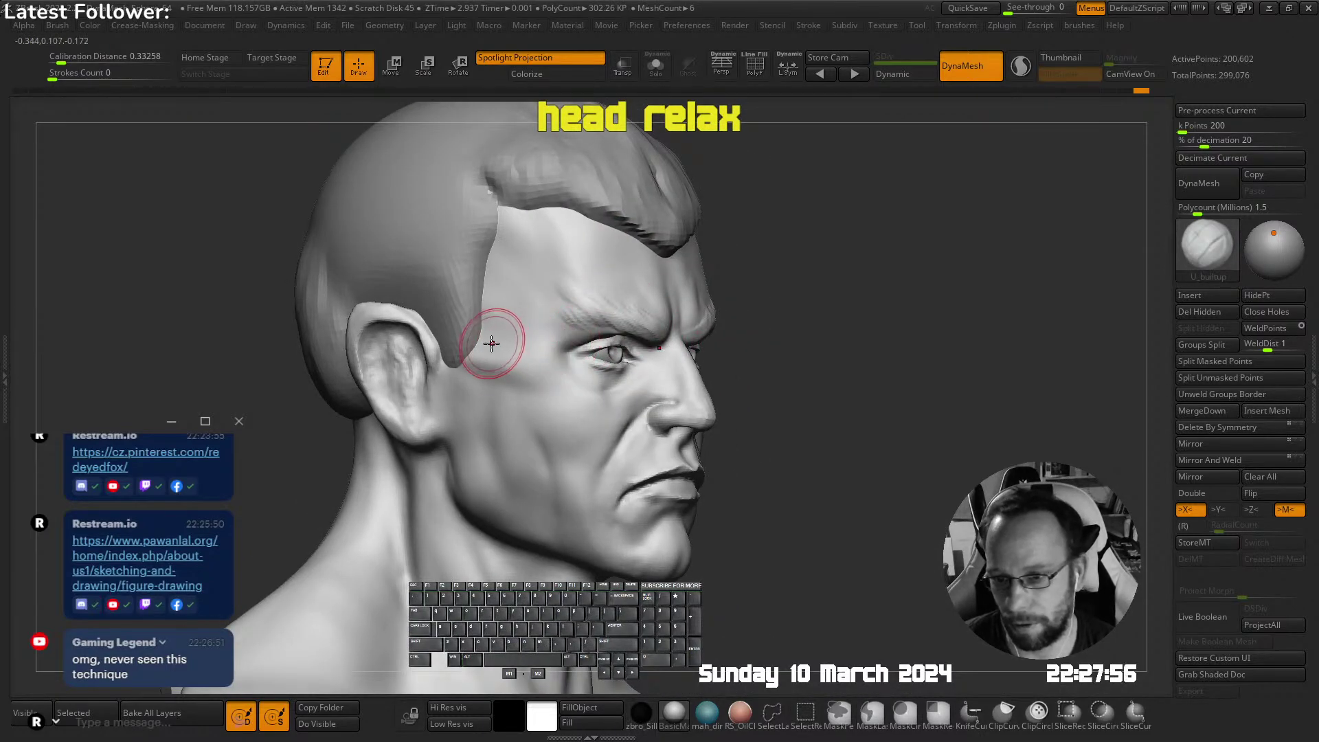
{"action": "right_click_drag", "start_coordinate": [515, 323], "coordinate": [518, 335]}
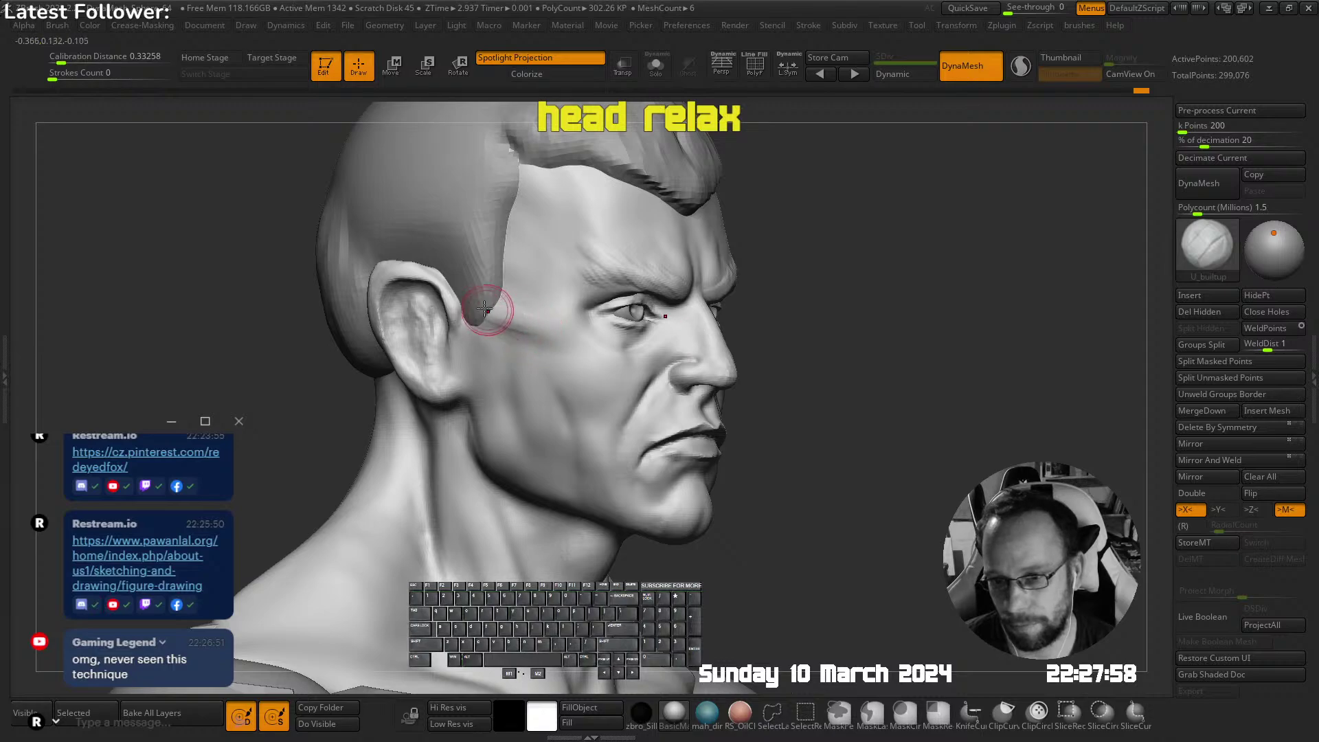
{"action": "left_click_drag", "start_coordinate": [484, 310], "coordinate": [556, 334], "text": "shift"}
{"action": "right_click_drag", "start_coordinate": [543, 352], "coordinate": [723, 326], "text": "ctrl"}
{"action": "mouse_move", "coordinate": [722, 327]}
{"action": "right_mouse_down", "text": "shift"}
{"action": "mouse_move", "coordinate": [728, 279]}
{"action": "mouse_move", "coordinate": [684, 311]}
{"action": "right_mouse_up", "text": "shift"}
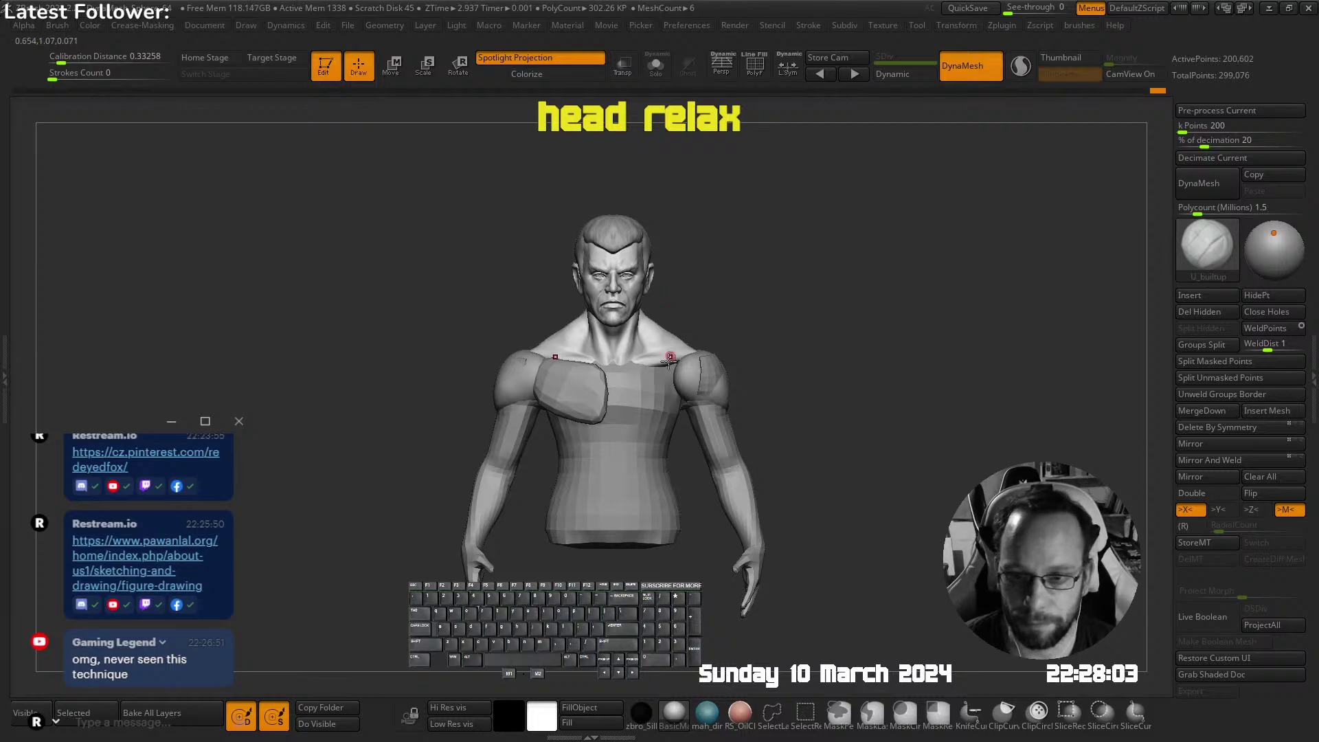
Select the torso and lengthen it downward with the move gizmo
{"action": "left_click", "coordinate": [620, 479], "text": "alt"}
{"action": "right_click_drag", "start_coordinate": [668, 438], "coordinate": [666, 382], "text": "ctrl"}
{"action": "key", "text": "w"}
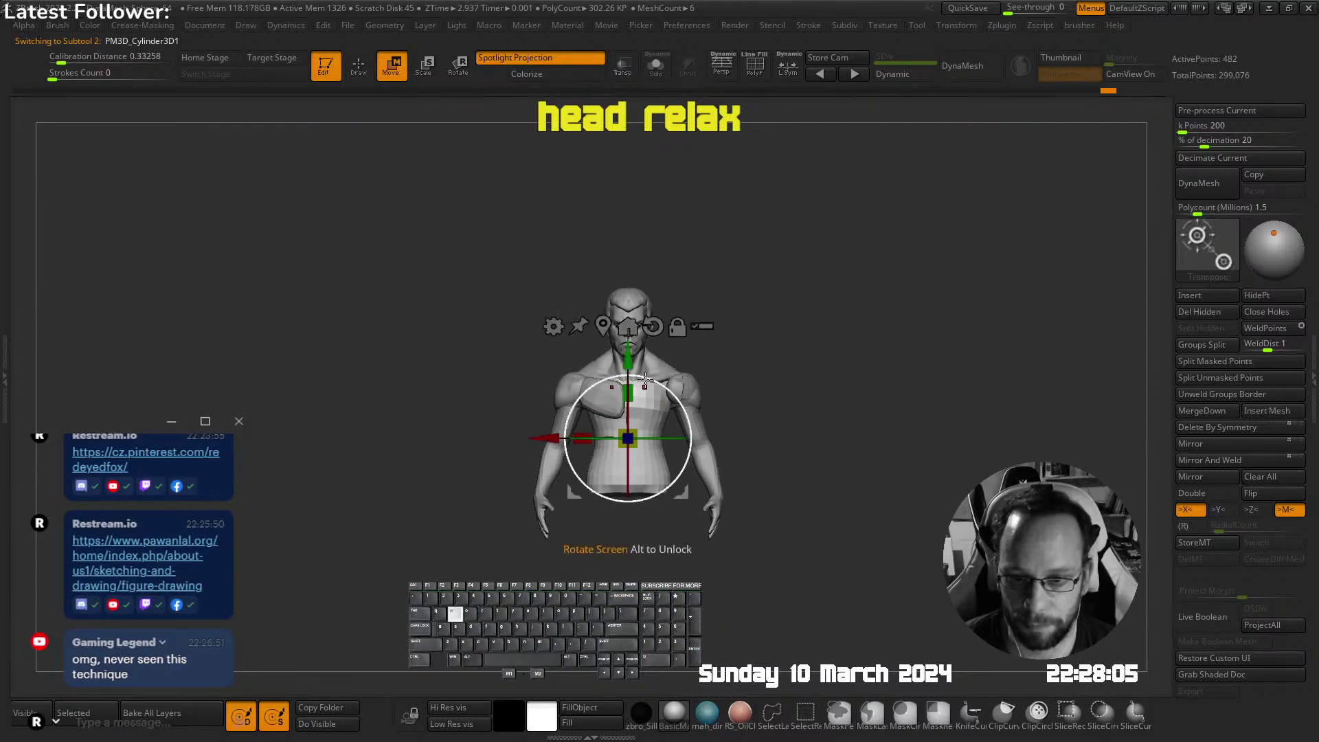
{"action": "left_click_drag", "start_coordinate": [626, 362], "coordinate": [631, 315], "text": "alt"}
{"action": "key", "text": "q"}
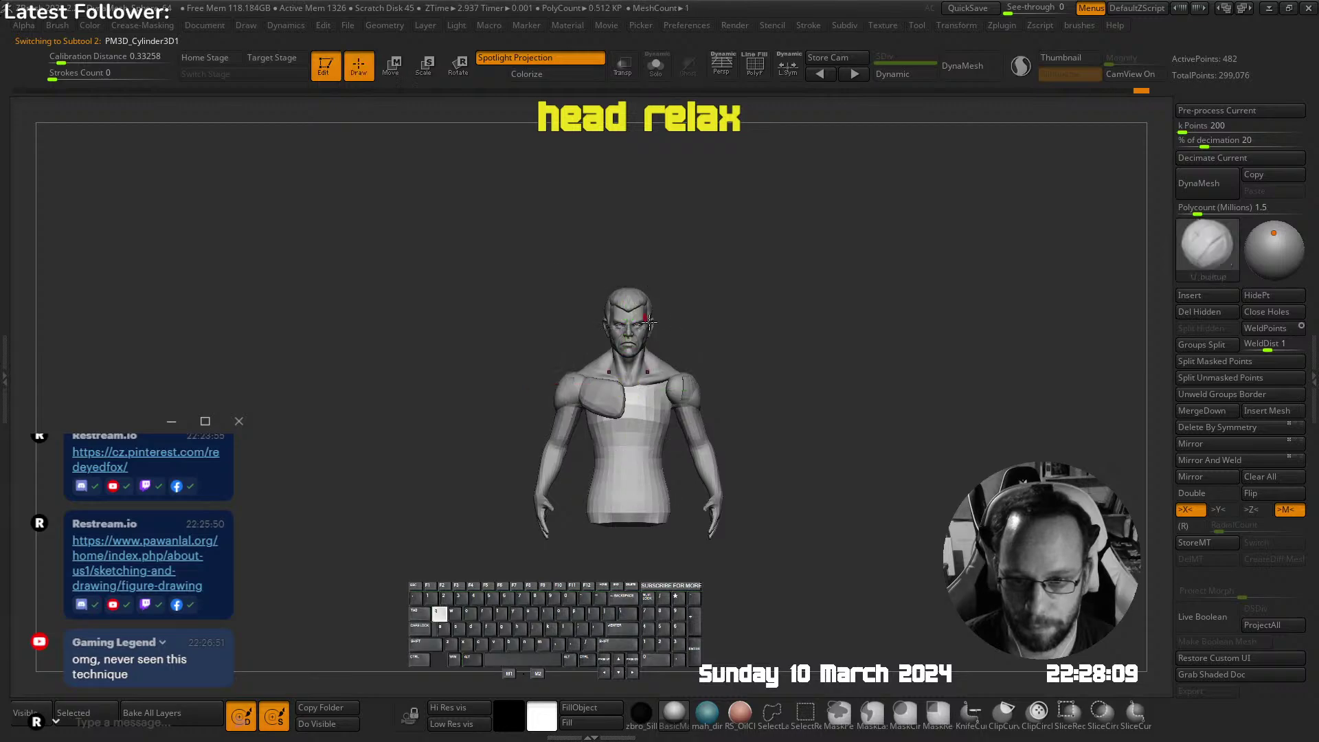
Select the arms and extend them further down with the move gizmo to suit the longer torso
{"action": "right_click_drag", "start_coordinate": [614, 388], "coordinate": [601, 443], "text": "ctrl"}
{"action": "left_click", "coordinate": [524, 403], "text": "alt"}
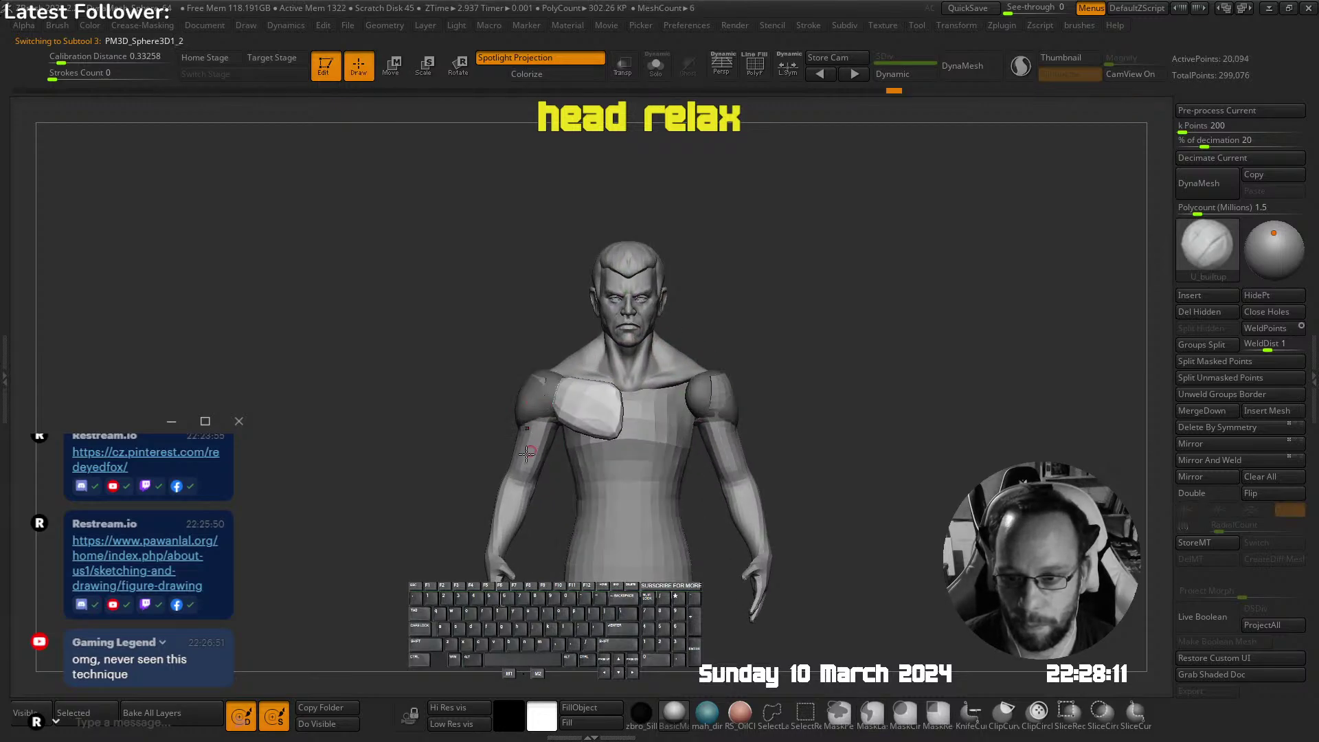
{"action": "left_click", "coordinate": [522, 505], "text": "alt"}
{"action": "key", "text": "w"}
{"action": "left_click_drag", "start_coordinate": [558, 396], "coordinate": [574, 371]}
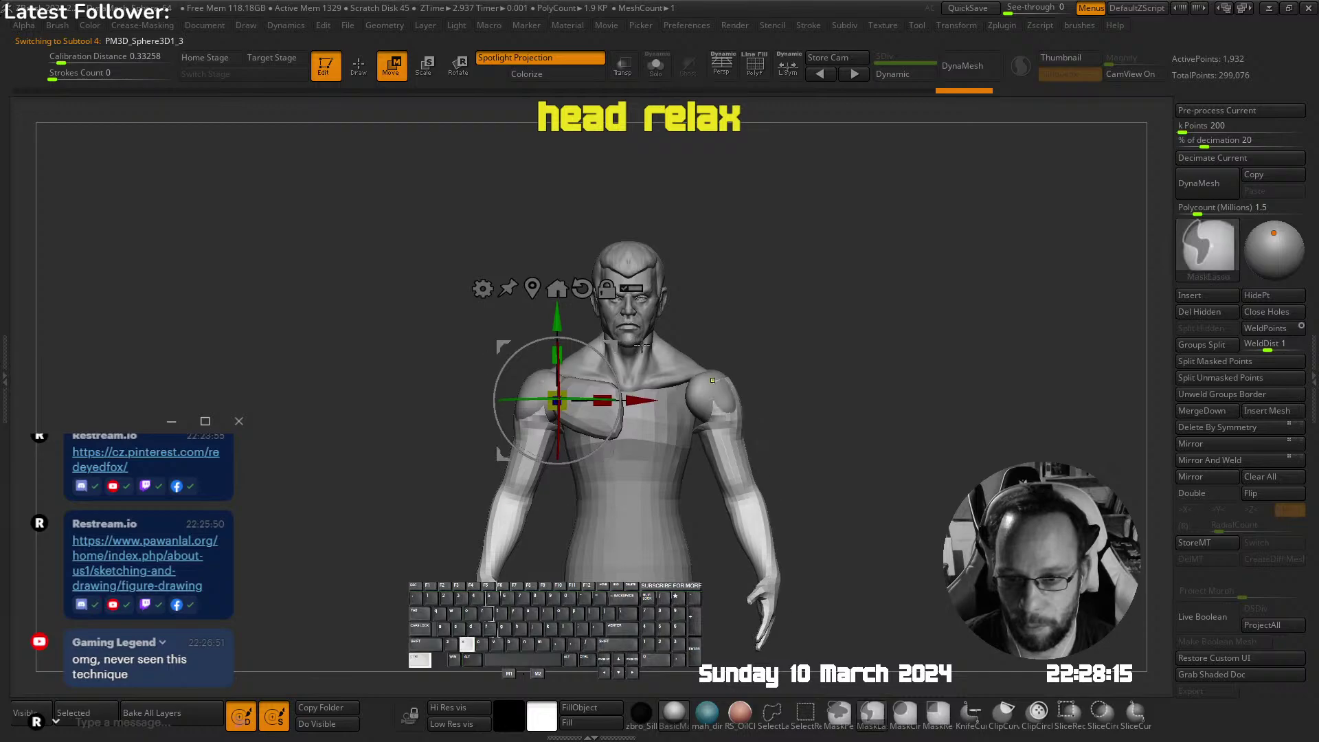
{"action": "key", "text": "q"}
{"action": "right_click_drag", "start_coordinate": [747, 362], "coordinate": [677, 362], "text": "ctrl"}
{"action": "mouse_move", "coordinate": [677, 362]}
{"action": "right_mouse_down"}
{"action": "mouse_move", "coordinate": [754, 360]}
{"action": "mouse_move", "coordinate": [677, 357]}
{"action": "right_mouse_up"}
{"action": "left_click_drag", "start_coordinate": [754, 303], "coordinate": [664, 269], "text": "alt"}
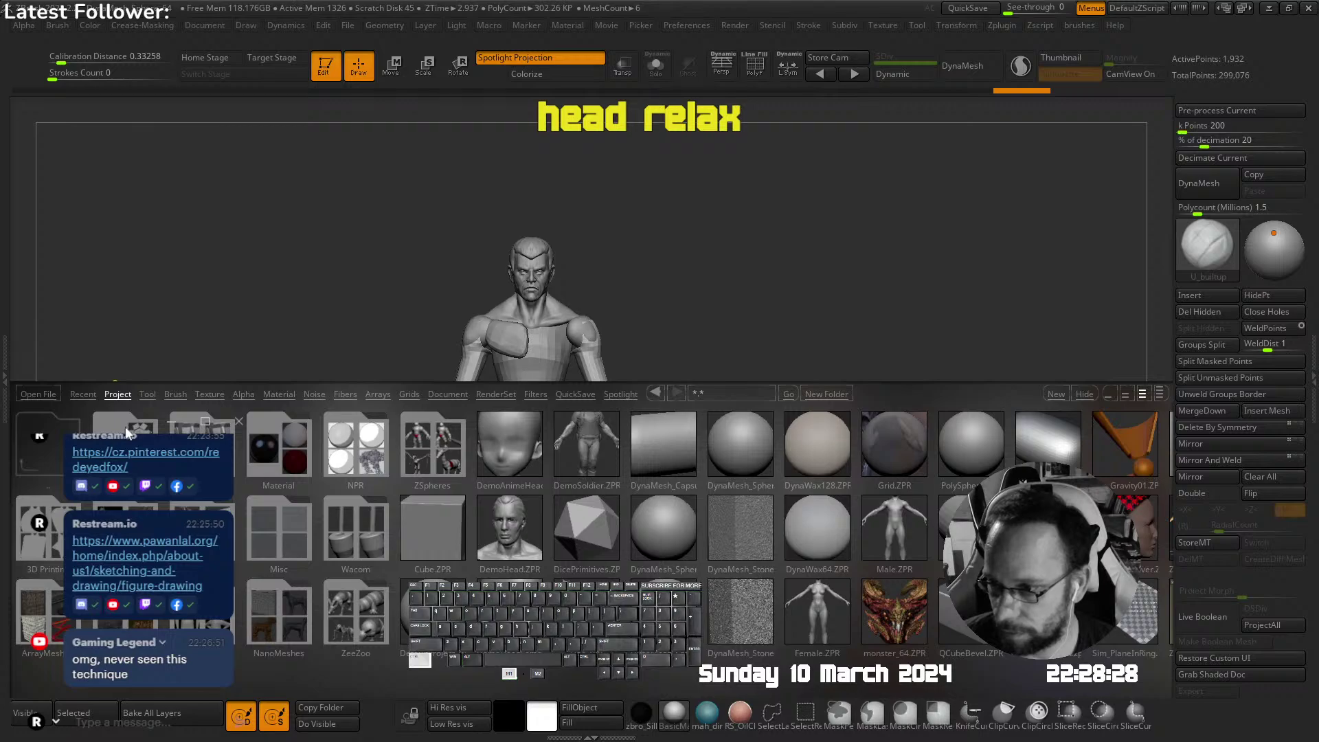
Load the MaleAverage figure from the tool library and switch between it and the character sculpt
{"action": "left_click", "coordinate": [148, 395]}
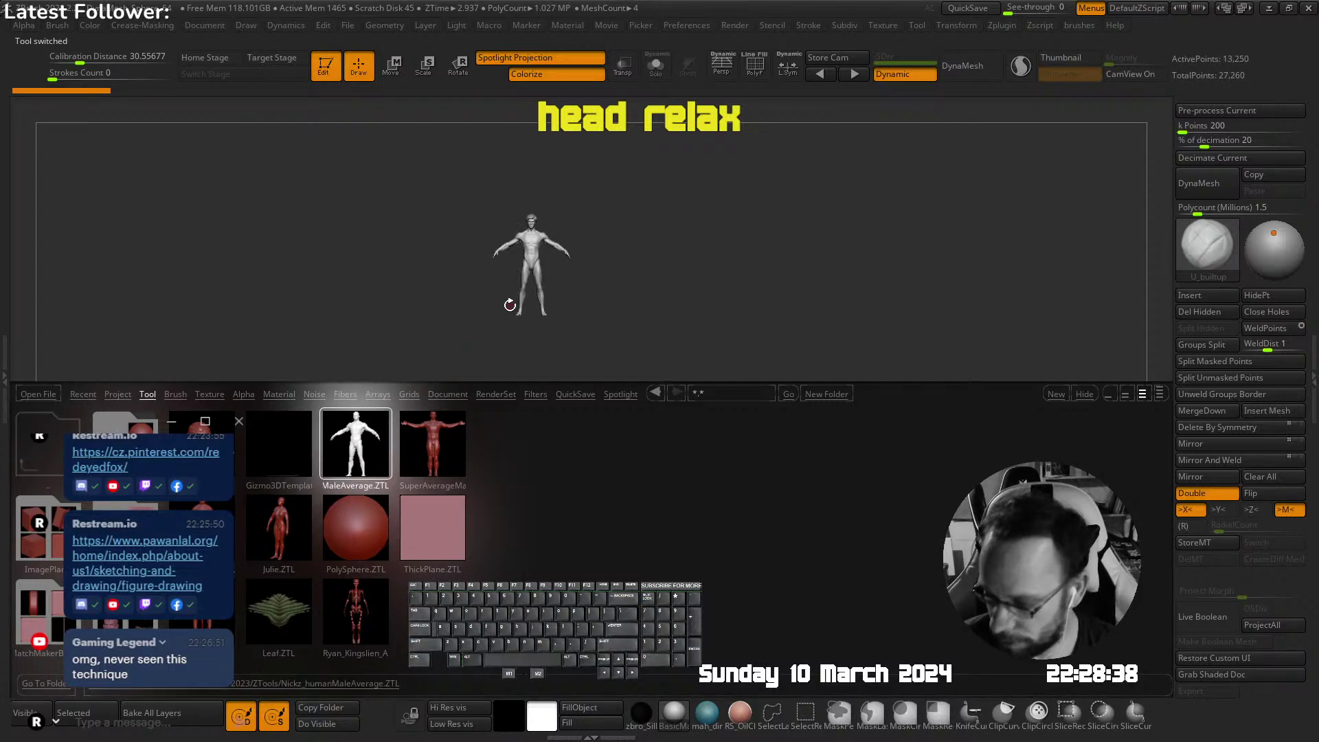
{"action": "key", "text": "shift+t"}
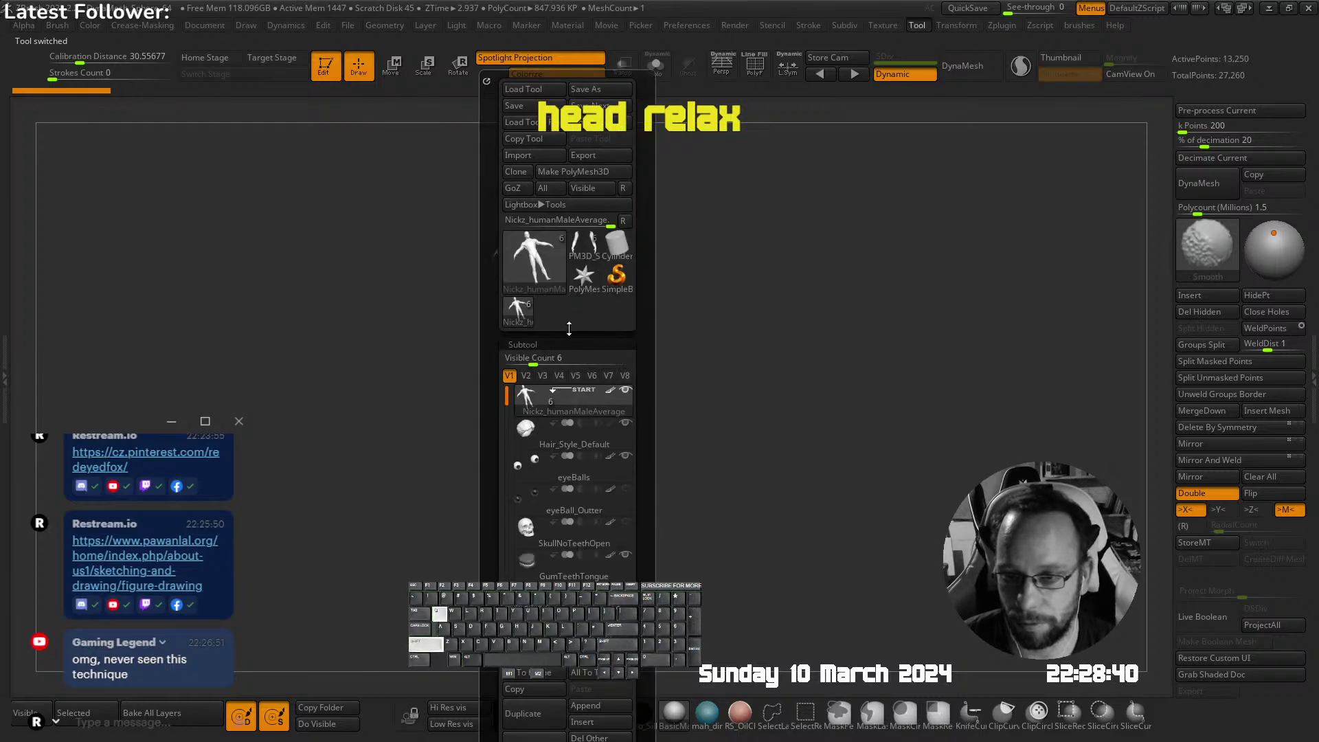
{"action": "left_click", "coordinate": [582, 250]}
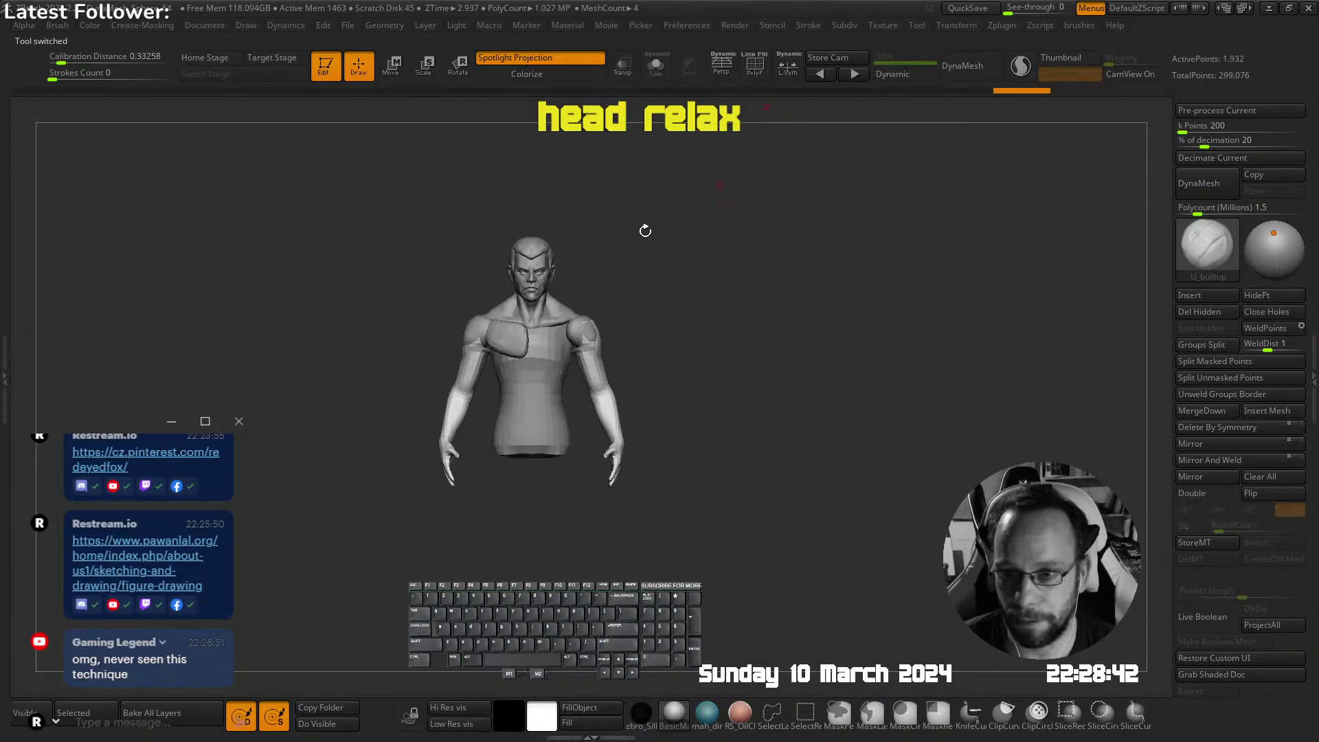
{"action": "key", "text": "shift+t"}
{"action": "left_click", "coordinate": [549, 311]}
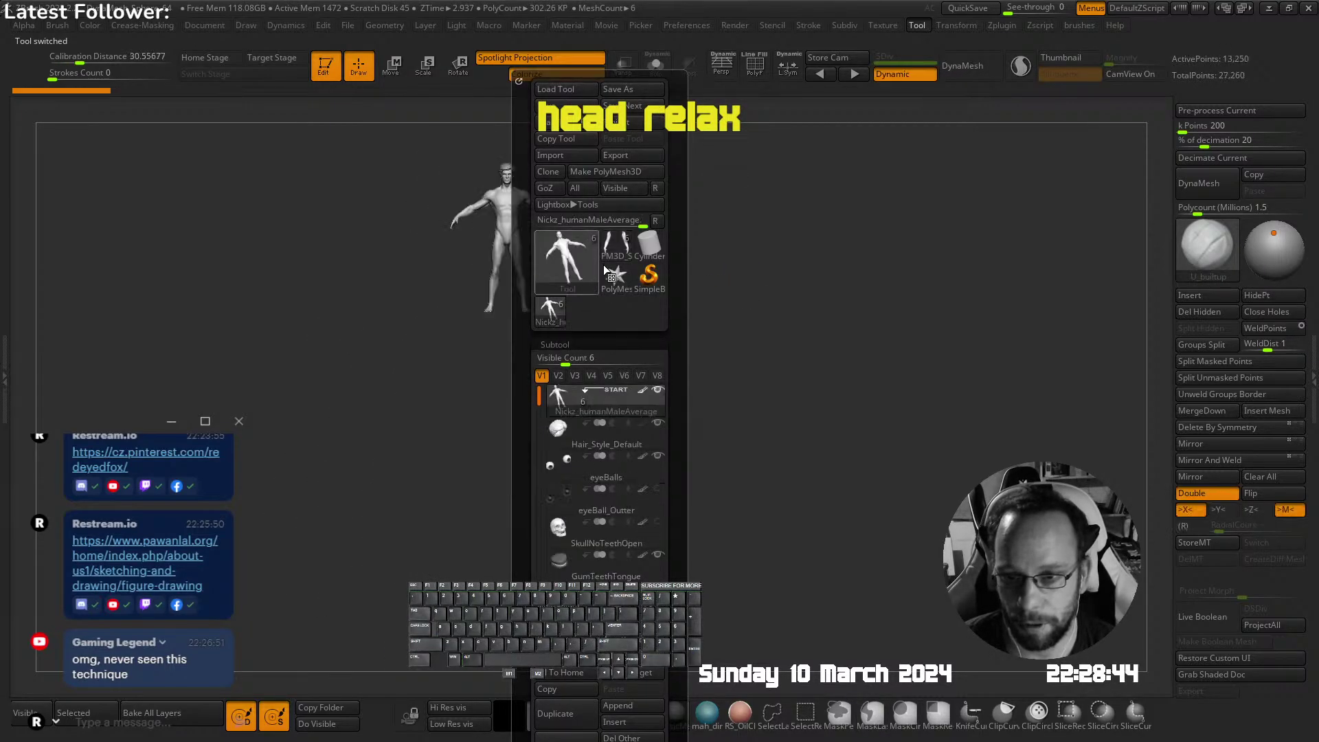
{"action": "key", "text": "shift+t"}
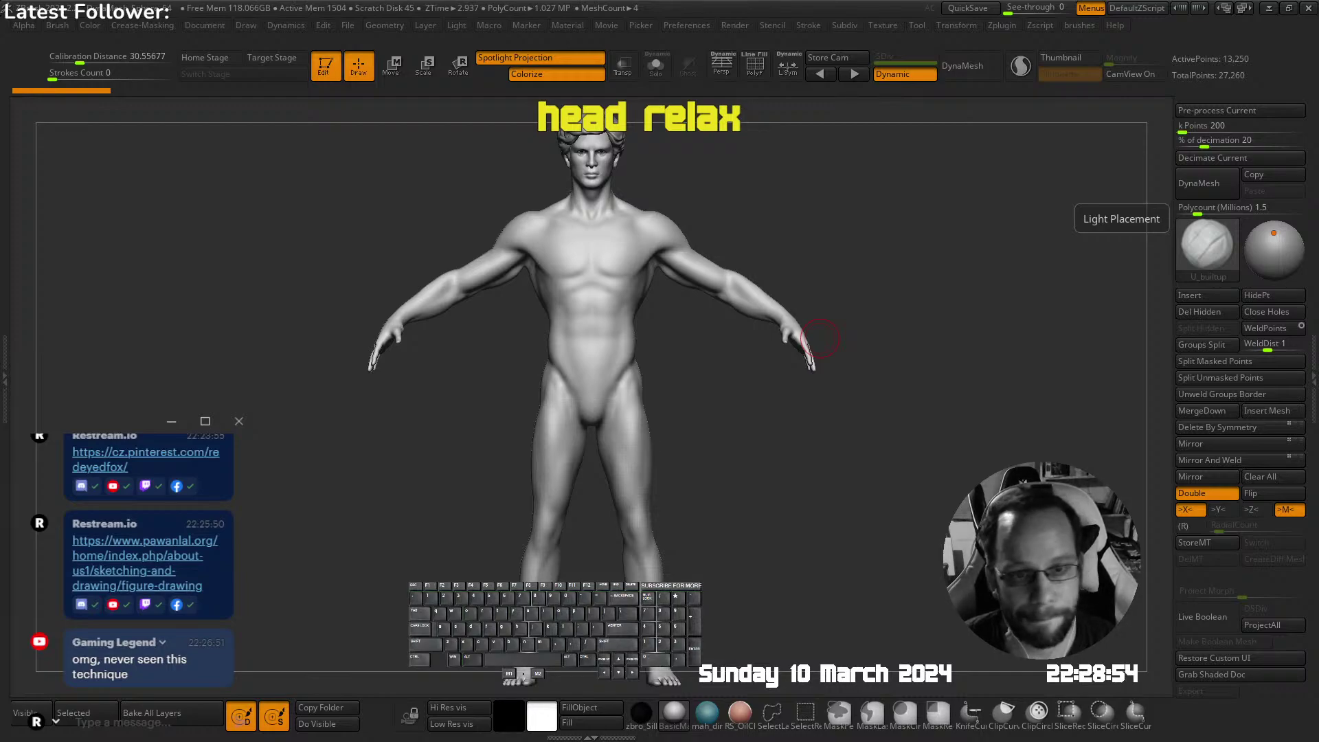
Delete all other subtools of the MaleAverage figure, keeping only the body mesh
{"action": "left_click_drag", "start_coordinate": [820, 338], "coordinate": [816, 376]}
{"action": "key", "text": "shift+t"}
{"action": "left_click_drag", "start_coordinate": [741, 430], "coordinate": [751, 316]}
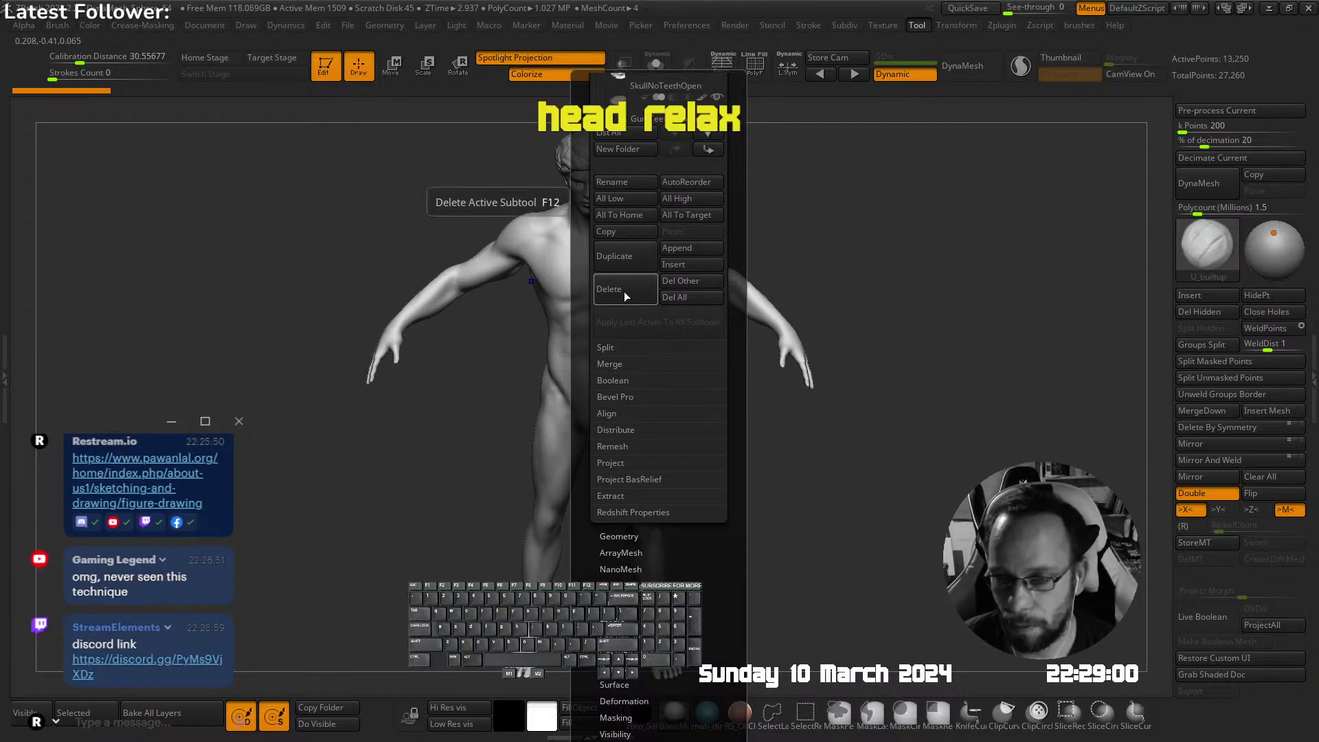
{"action": "left_click", "coordinate": [680, 283]}
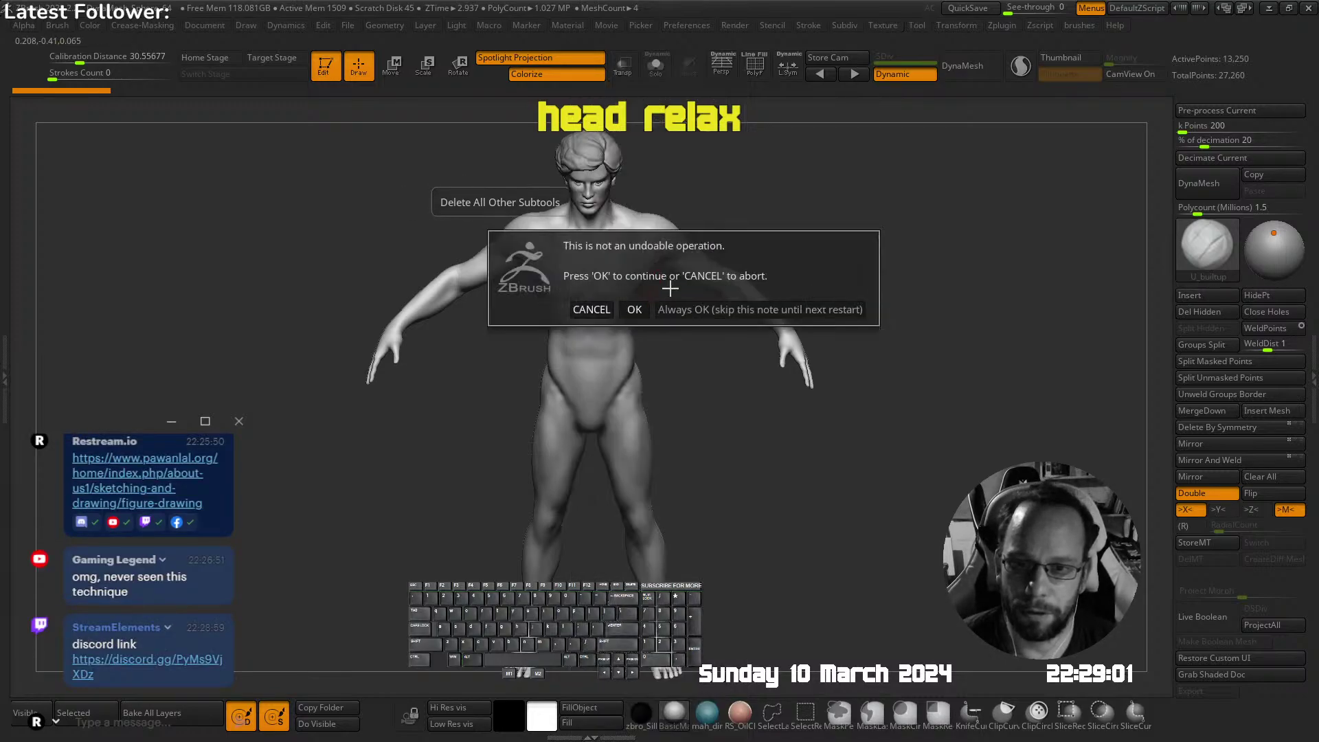
{"action": "left_click", "coordinate": [628, 306]}
Copy the male body mesh and paste it into the character sculpt as a subtool
{"action": "right_click_drag", "start_coordinate": [646, 263], "coordinate": [671, 255], "text": "shift"}
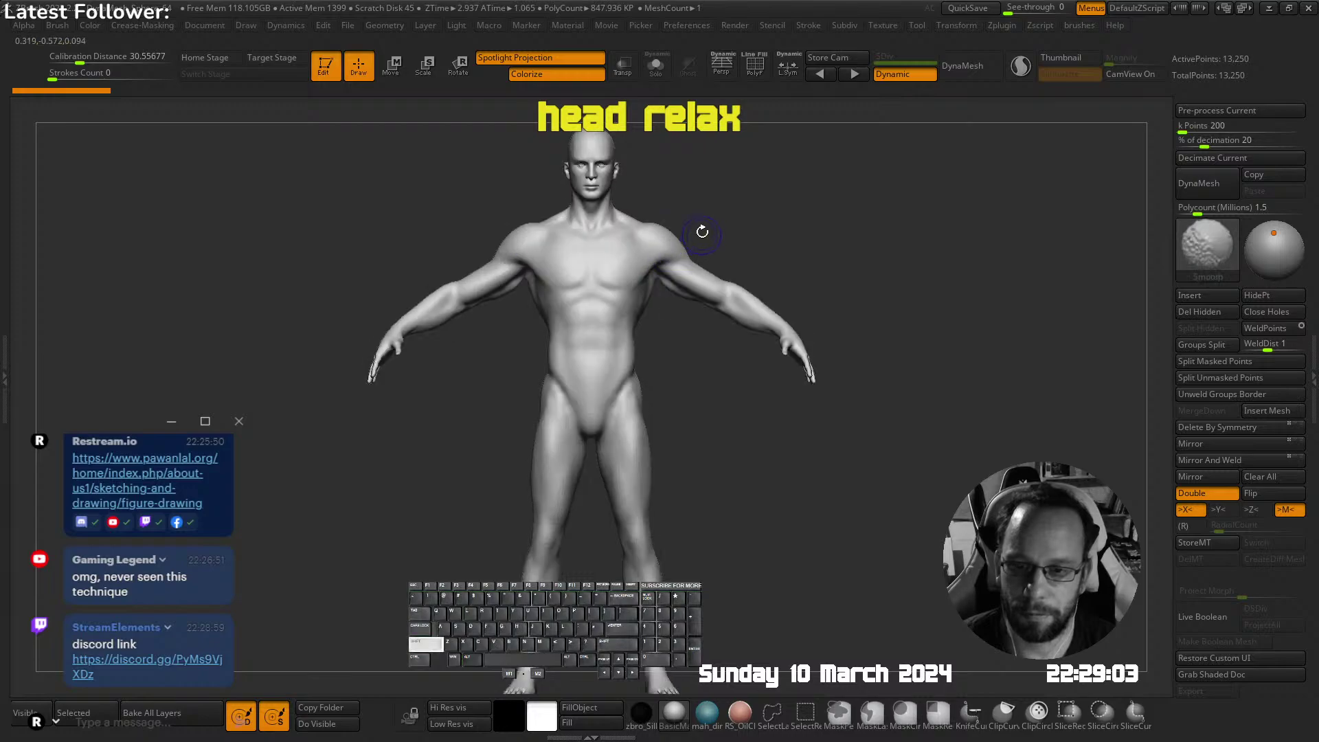
{"action": "key", "text": "shift+q"}
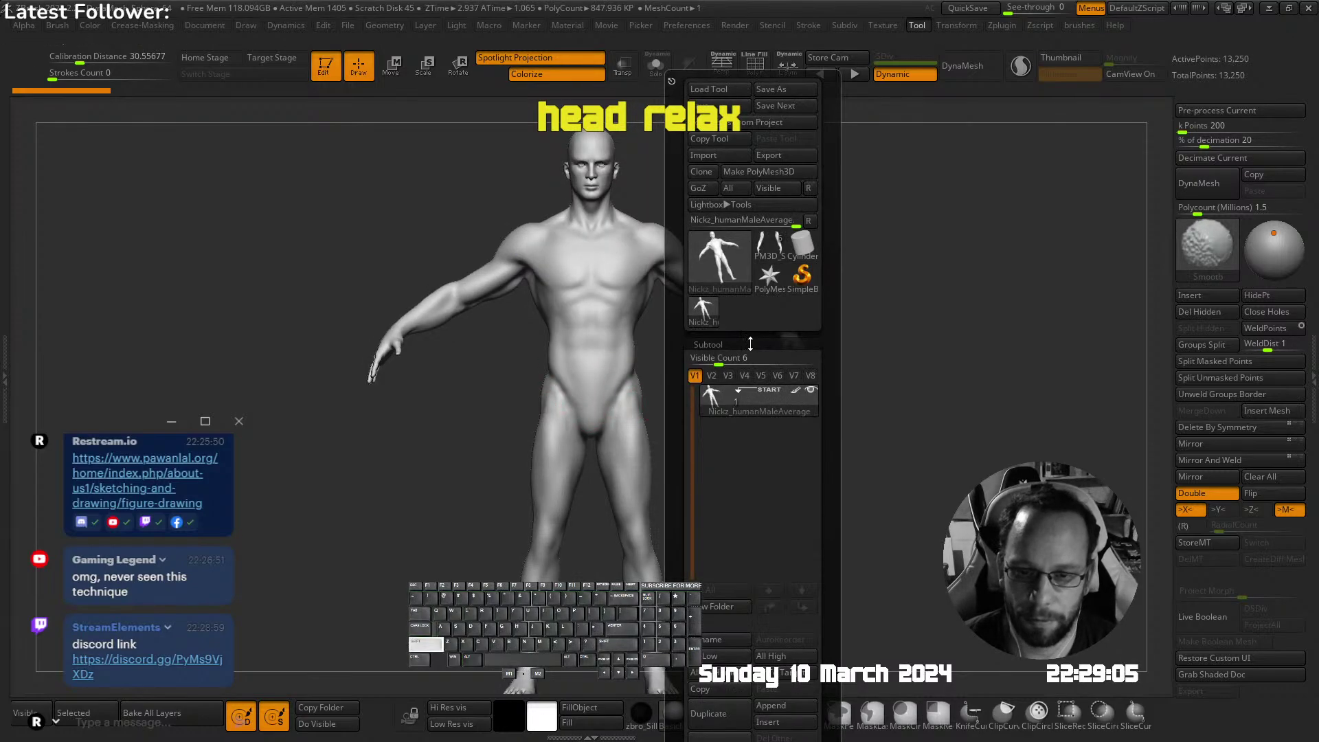
{"action": "left_click", "coordinate": [1271, 174]}
{"action": "left_click", "coordinate": [917, 25]}
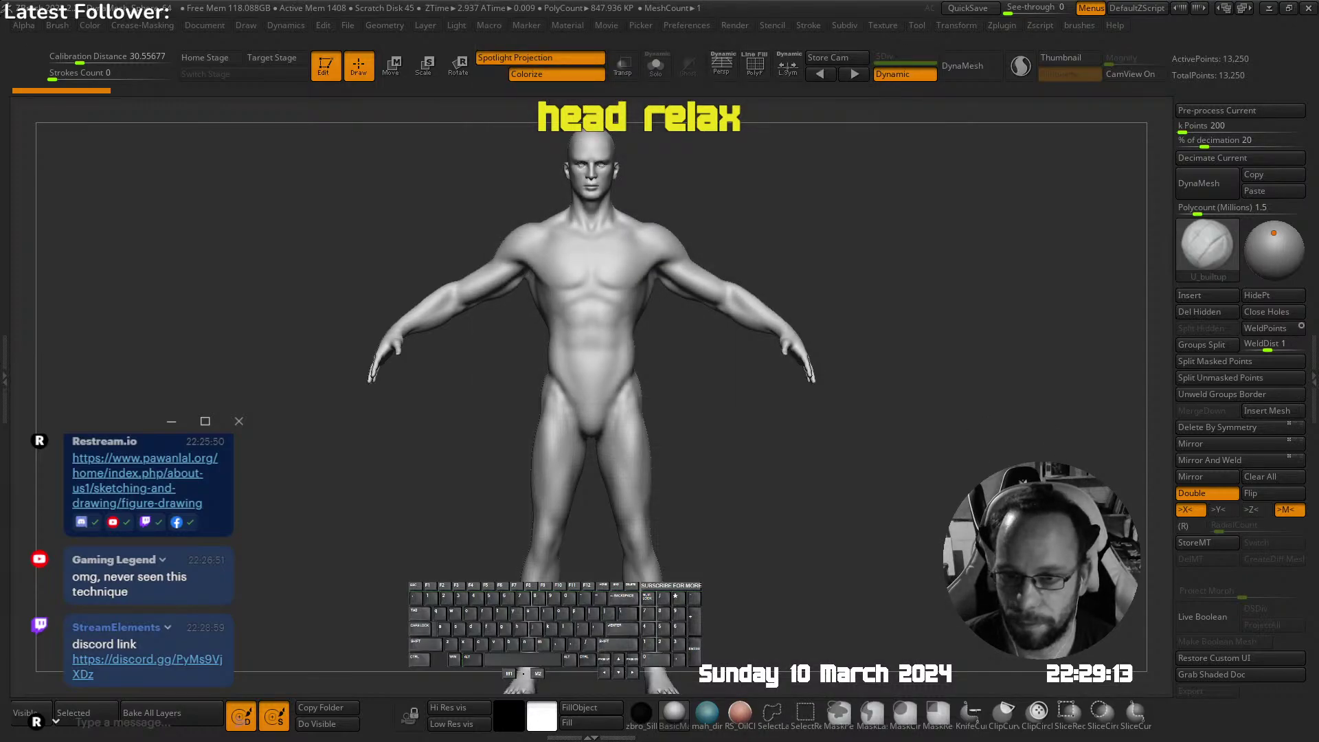
{"action": "left_click_drag", "start_coordinate": [821, 223], "coordinate": [757, 220]}
{"action": "key", "text": "shift+t"}
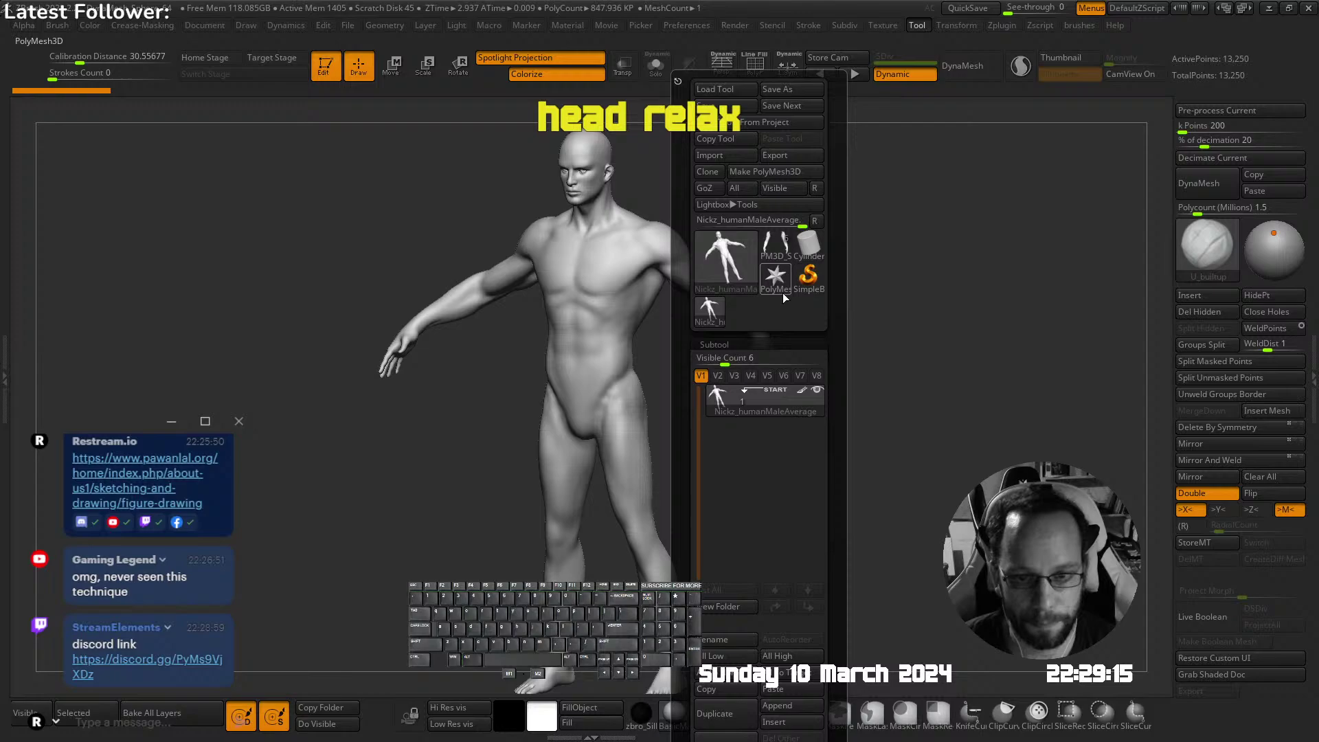
{"action": "left_click", "coordinate": [776, 249]}
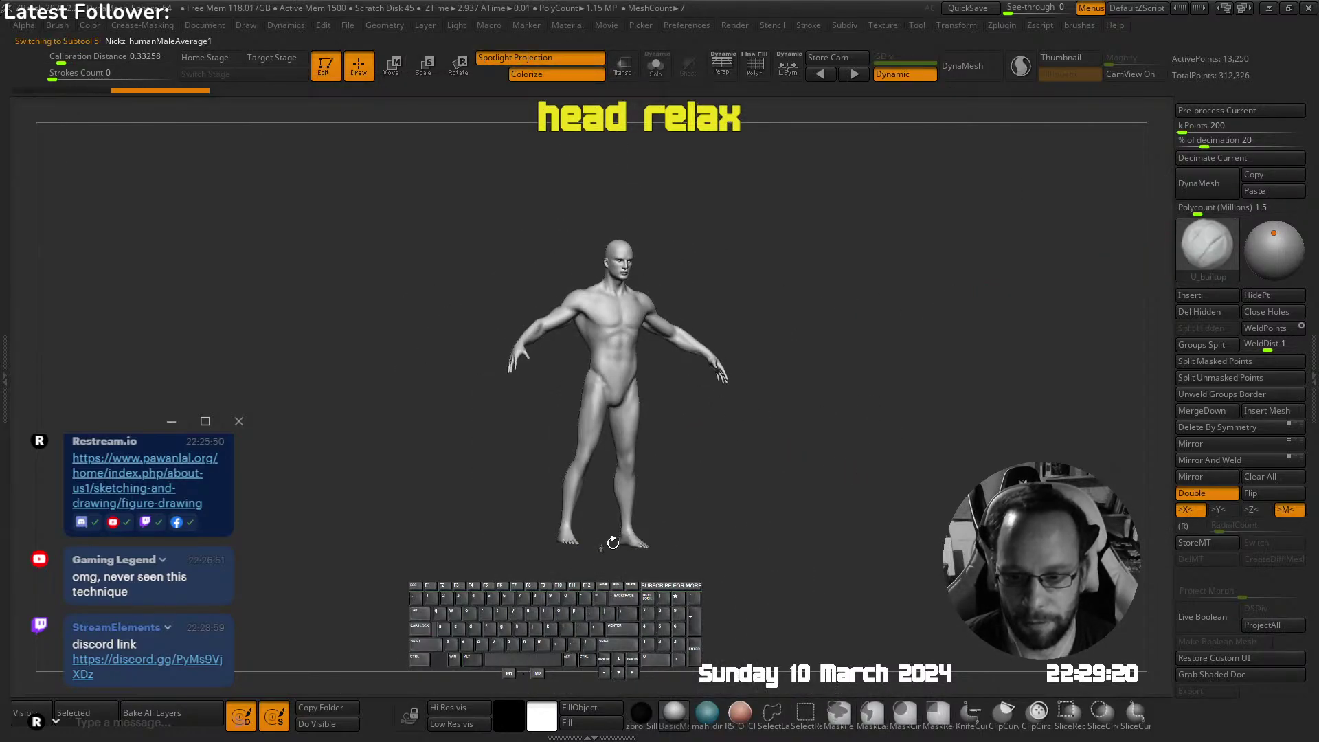
Display the pasted male body's polygroup wireframe and normalize its size with Unify
{"action": "key", "text": "shift+f"}
{"action": "key", "text": "shift+f"}
{"action": "right_click_drag", "start_coordinate": [611, 542], "coordinate": [745, 330], "text": "ctrl"}
{"action": "left_click", "coordinate": [604, 474], "text": "alt"}
{"action": "right_click_drag", "start_coordinate": [746, 330], "coordinate": [711, 306], "text": "alt"}
{"action": "left_click", "coordinate": [673, 338], "text": "alt"}
{"action": "key", "text": "shift+f"}
{"action": "key", "text": "shift+1"}
{"action": "key", "text": "ctrl+1"}
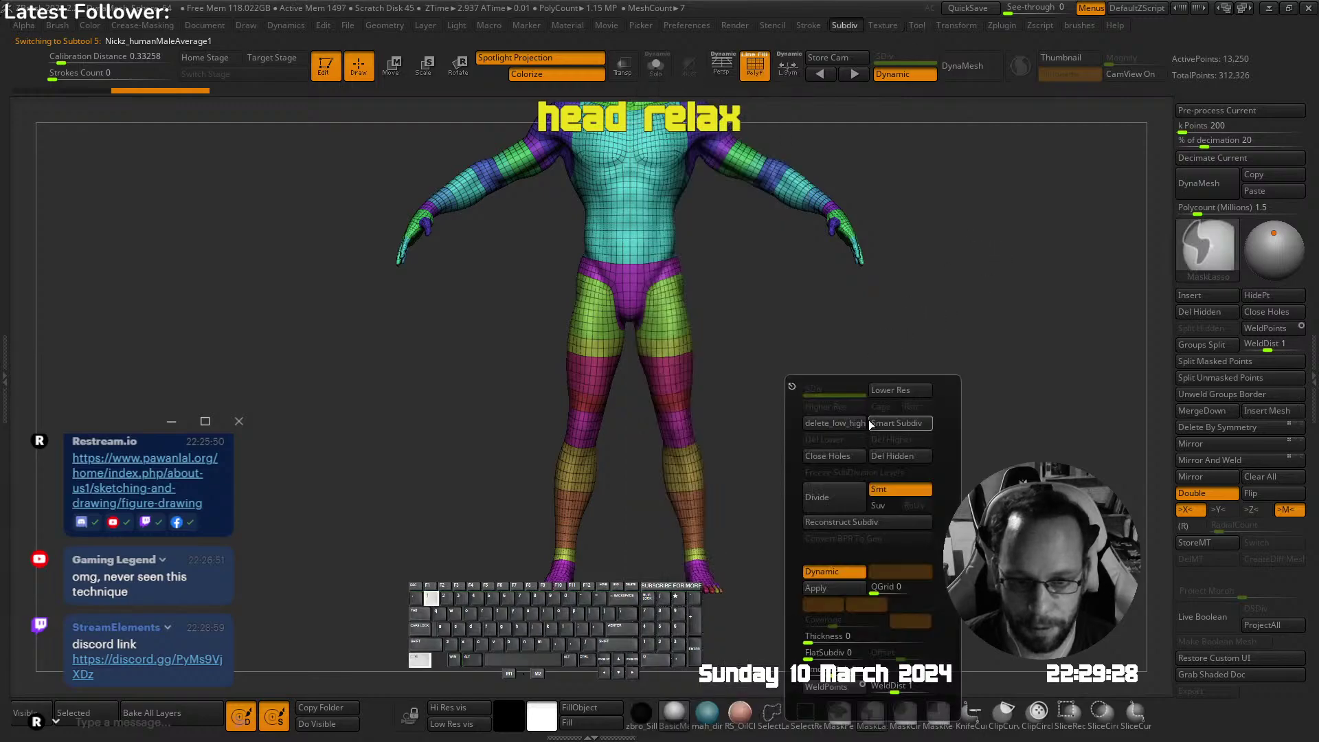
{"action": "key", "text": "ctrl+2"}
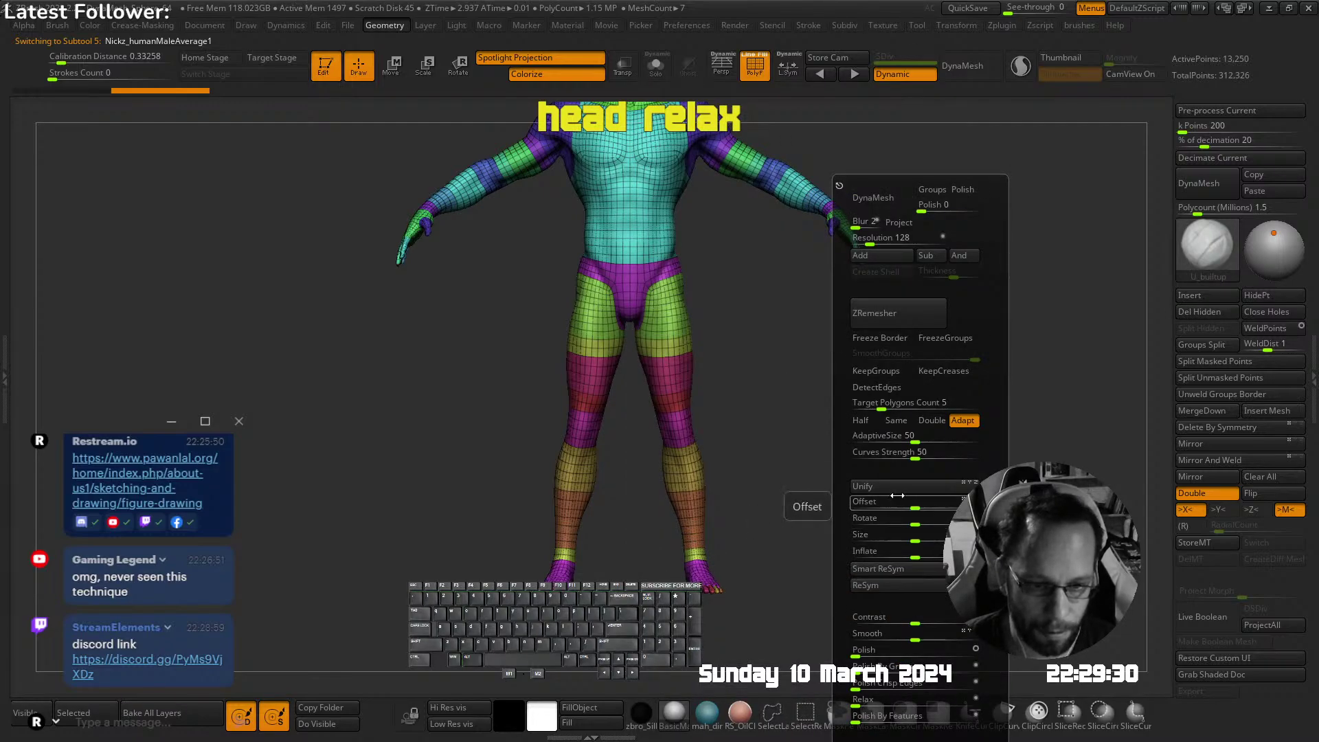
{"action": "left_click", "coordinate": [895, 491]}
Scale up the male body with the gizmo and place it over the sculpt in front view
{"action": "key", "text": "f"}
{"action": "right_click_drag", "start_coordinate": [798, 410], "coordinate": [818, 380], "text": "ctrl"}
{"action": "key", "text": "w"}
{"action": "left_click", "coordinate": [592, 395]}
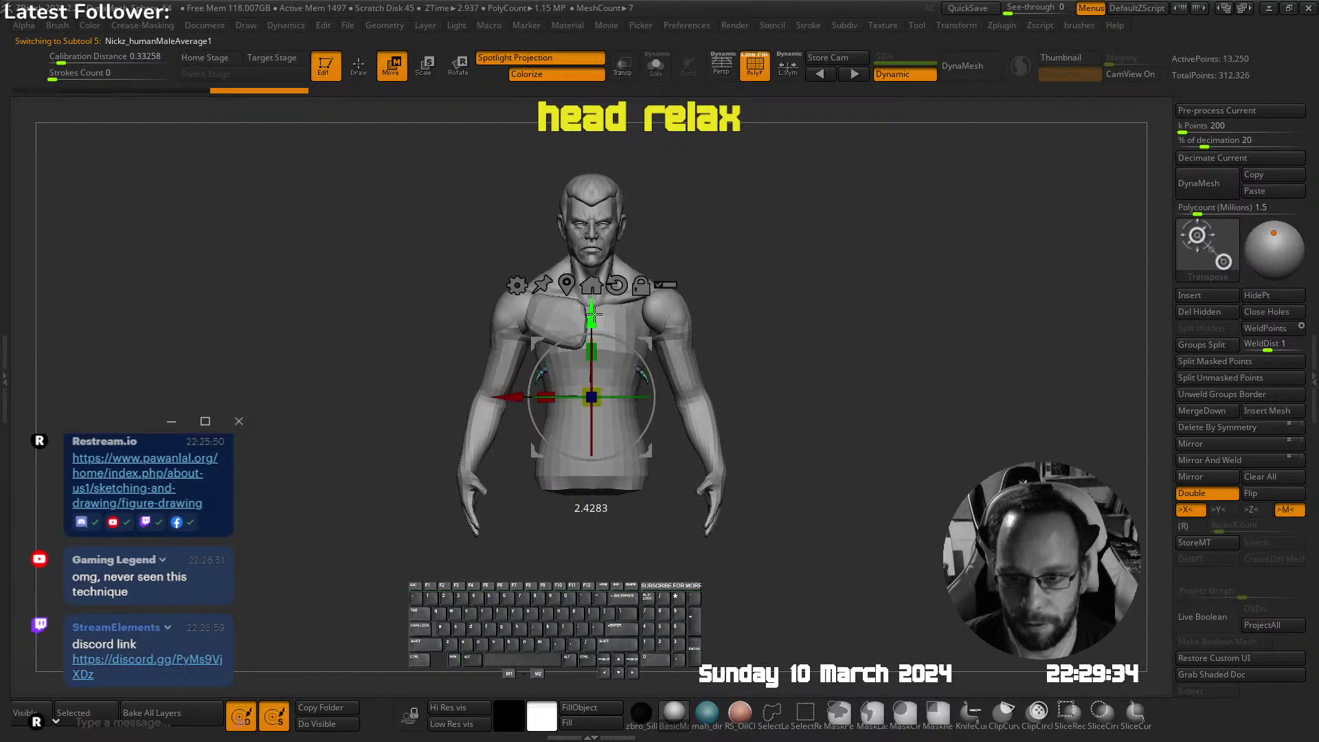
{"action": "left_click_drag", "start_coordinate": [646, 343], "coordinate": [714, 274]}
{"action": "left_click_drag", "start_coordinate": [599, 317], "coordinate": [600, 380]}
{"action": "right_click_drag", "start_coordinate": [611, 395], "coordinate": [627, 365], "text": "ctrl"}
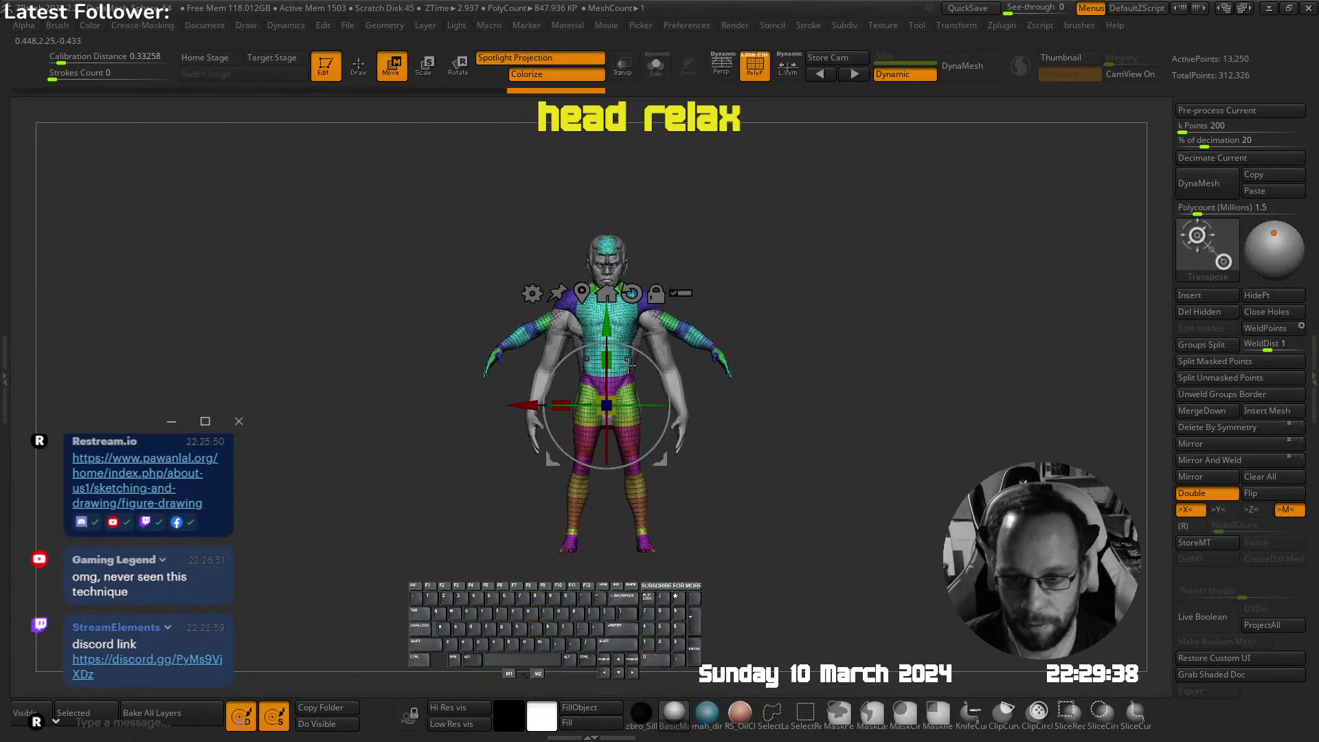
{"action": "left_click_drag", "start_coordinate": [616, 395], "coordinate": [609, 366]}
Match the male body's head to the sculpted head's size and position in side view and check the front
{"action": "right_click_drag", "start_coordinate": [611, 367], "coordinate": [663, 376]}
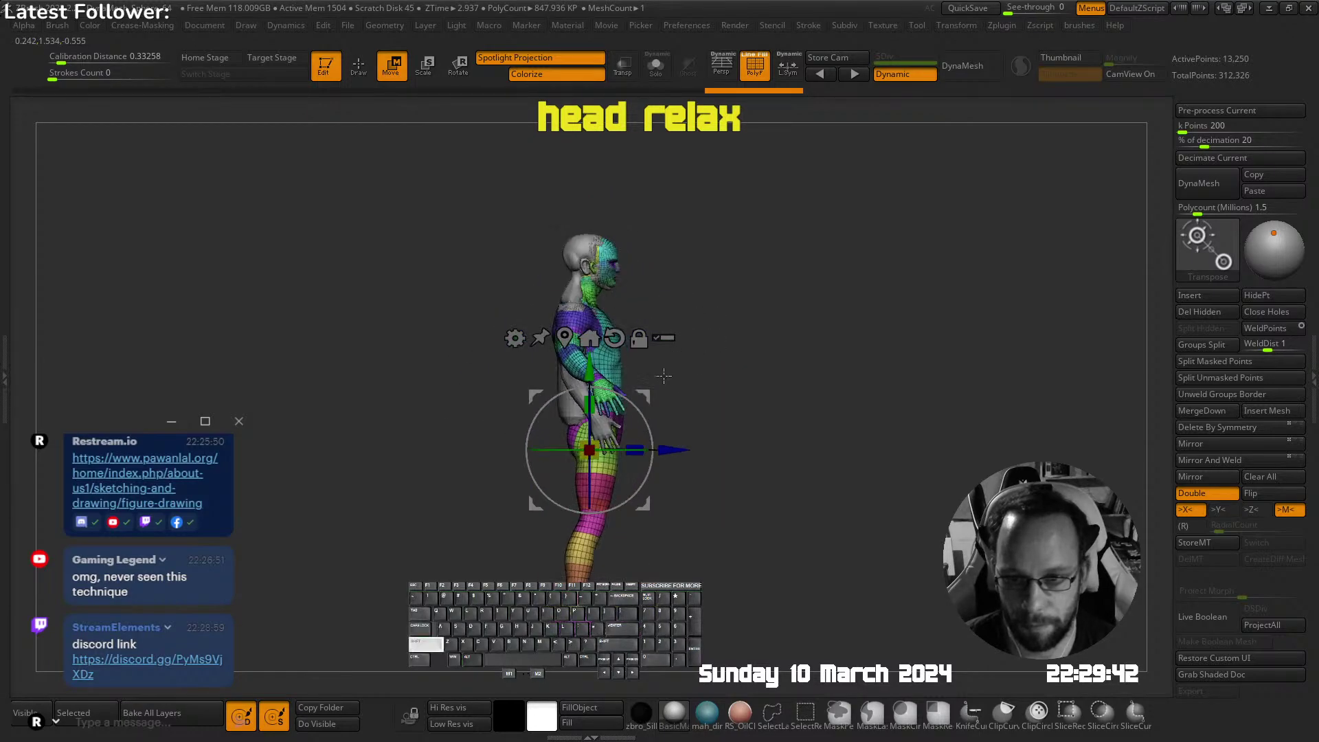
{"action": "left_click_drag", "start_coordinate": [642, 303], "coordinate": [652, 221], "text": "alt"}
{"action": "right_click_drag", "start_coordinate": [817, 213], "coordinate": [880, 335], "text": "ctrl"}
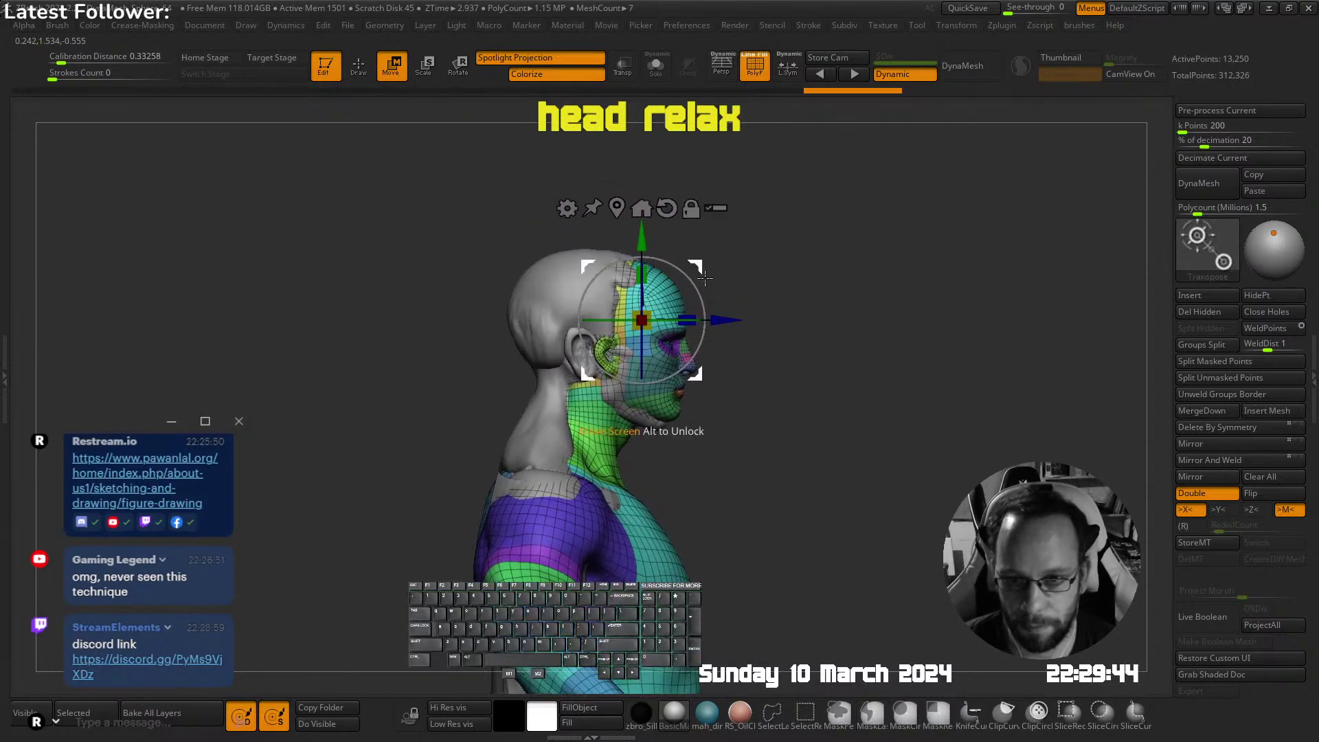
{"action": "left_click_drag", "start_coordinate": [693, 265], "coordinate": [680, 266]}
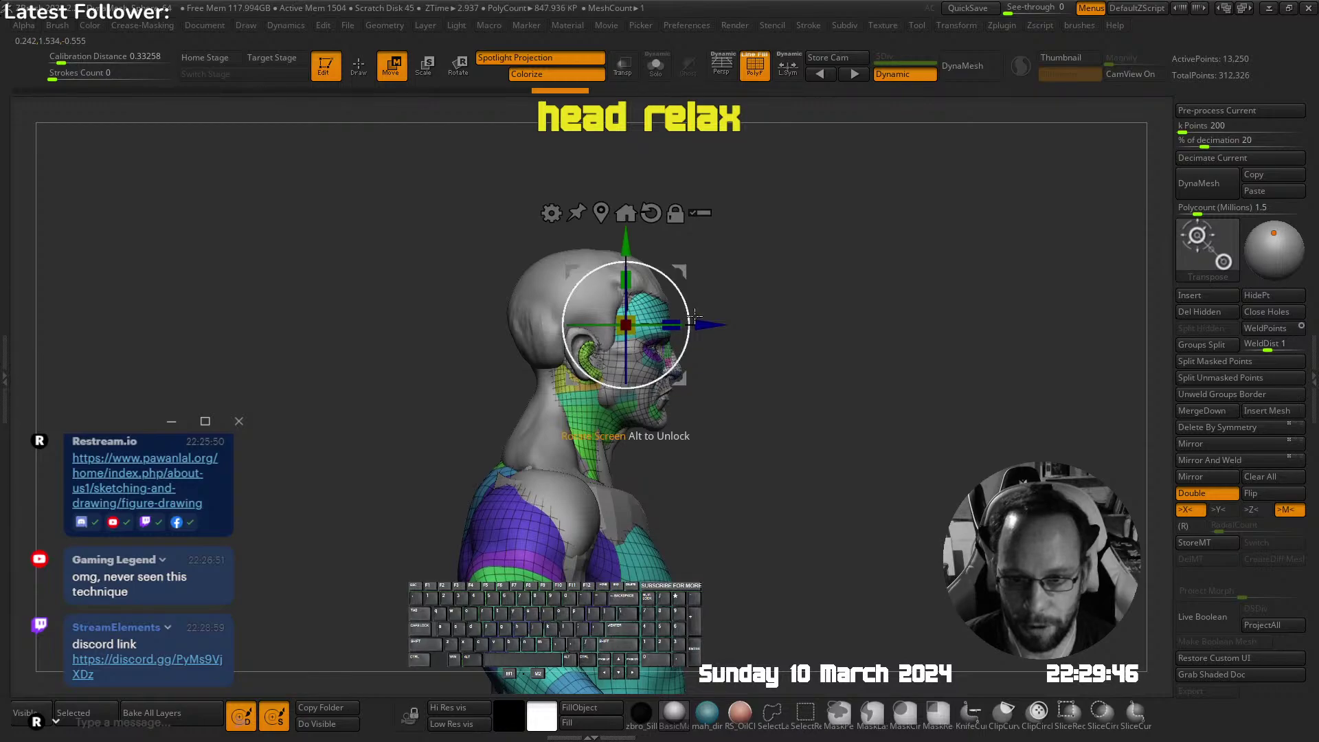
{"action": "scroll", "coordinate": [733, 335], "scroll_direction": "up", "scroll_amount": 3}
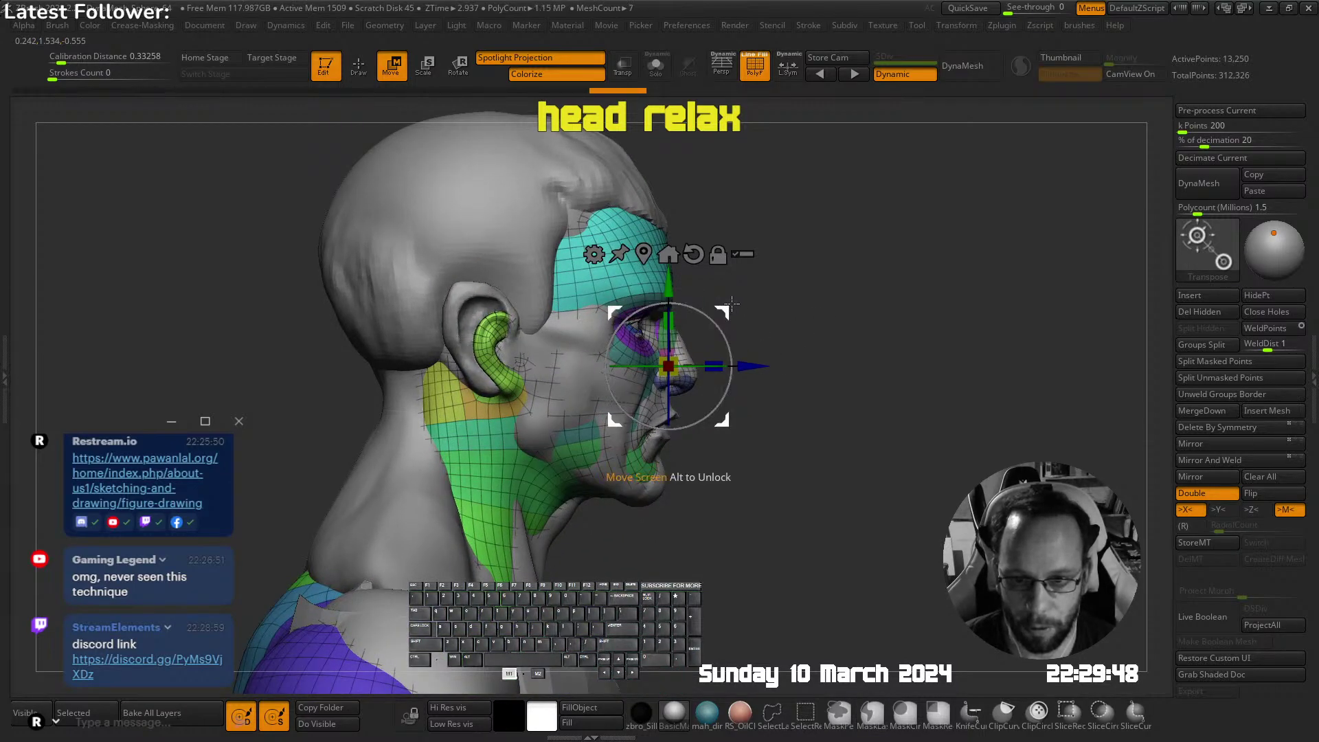
{"action": "mouse_move", "coordinate": [731, 303]}
{"action": "left_mouse_down"}
{"action": "mouse_move", "coordinate": [744, 309]}
{"action": "mouse_move", "coordinate": [732, 299]}
{"action": "left_mouse_up"}
{"action": "right_click_drag", "start_coordinate": [718, 323], "coordinate": [694, 354]}
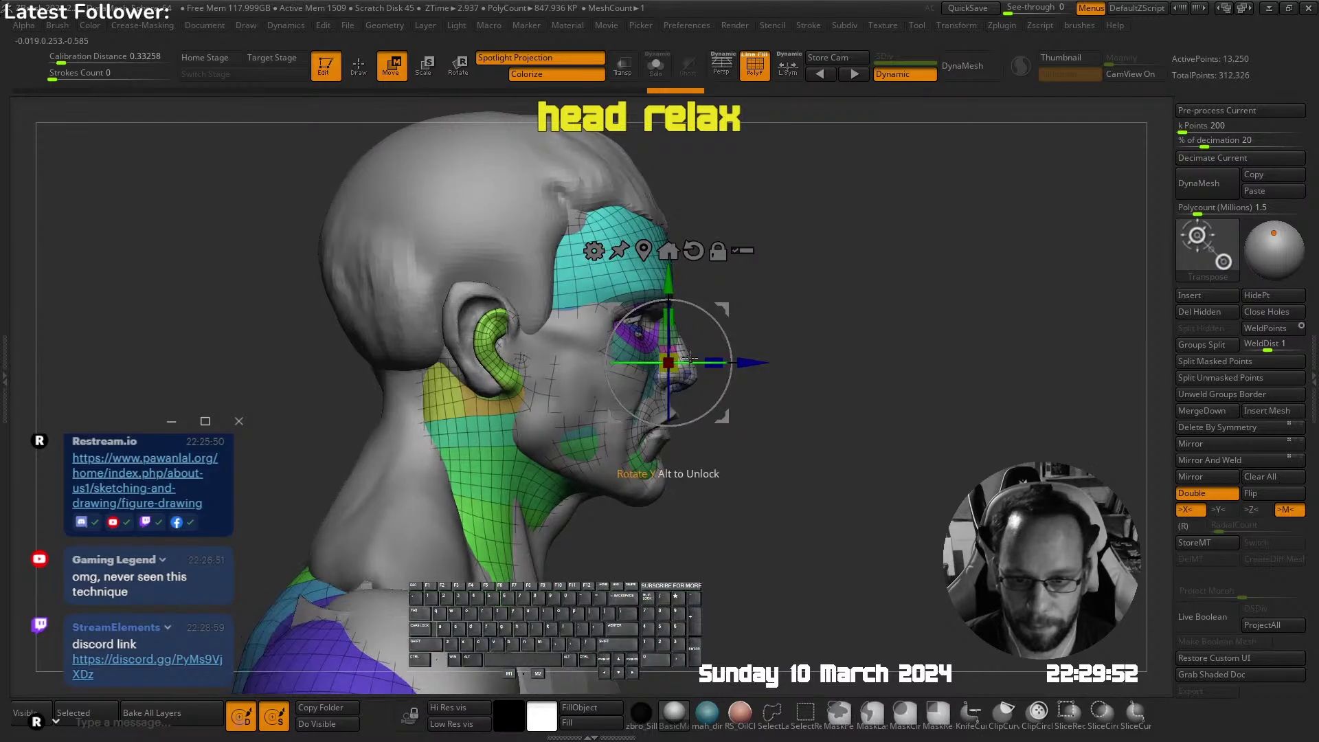
{"action": "left_click_drag", "start_coordinate": [685, 351], "coordinate": [757, 302]}
{"action": "right_click_drag", "start_coordinate": [758, 303], "coordinate": [563, 309], "text": "shift"}
{"action": "right_click_drag", "start_coordinate": [774, 386], "coordinate": [796, 275], "text": "alt"}
{"action": "right_click_drag", "start_coordinate": [735, 304], "coordinate": [733, 328], "text": "ctrl"}
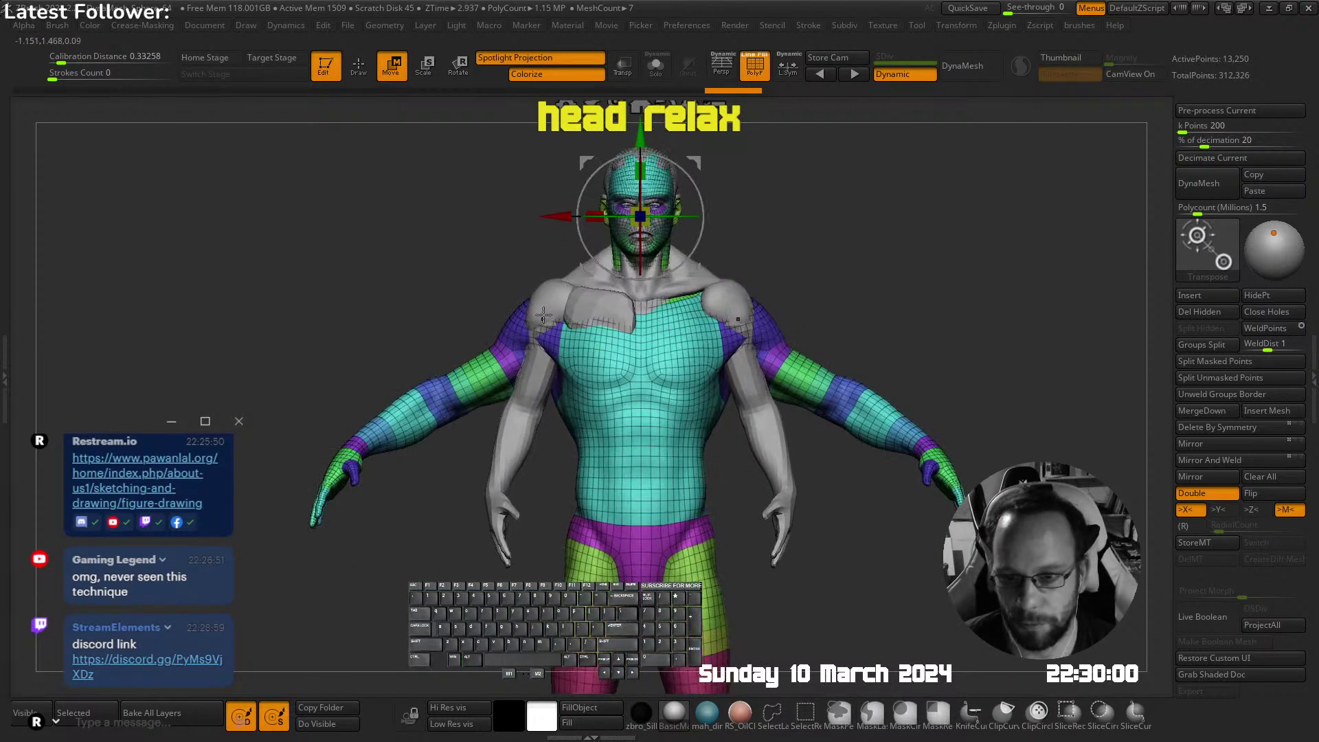
{"action": "left_click", "coordinate": [542, 316], "text": "alt"}
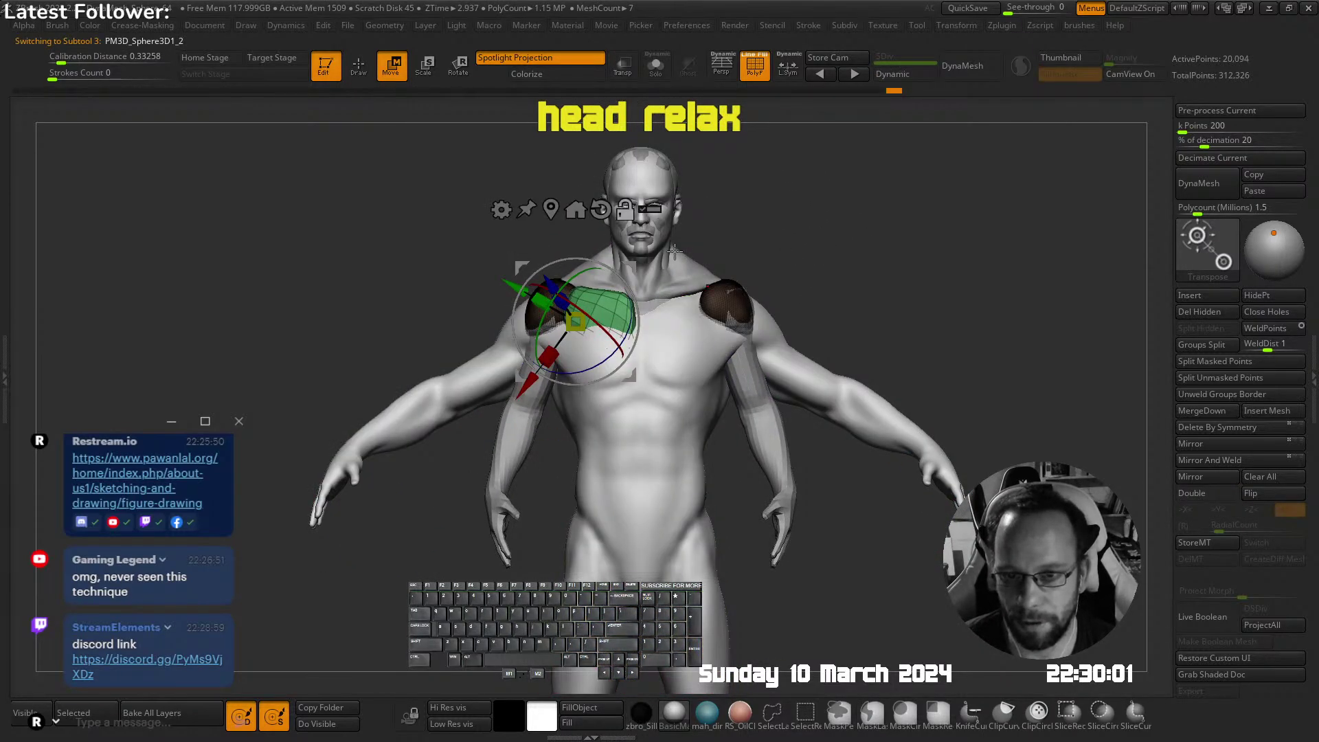
{"action": "key", "text": "f"}
{"action": "key", "text": "f"}
{"action": "key", "text": "q"}
{"action": "left_click_drag", "start_coordinate": [677, 242], "coordinate": [700, 342]}
{"action": "key", "text": "w"}
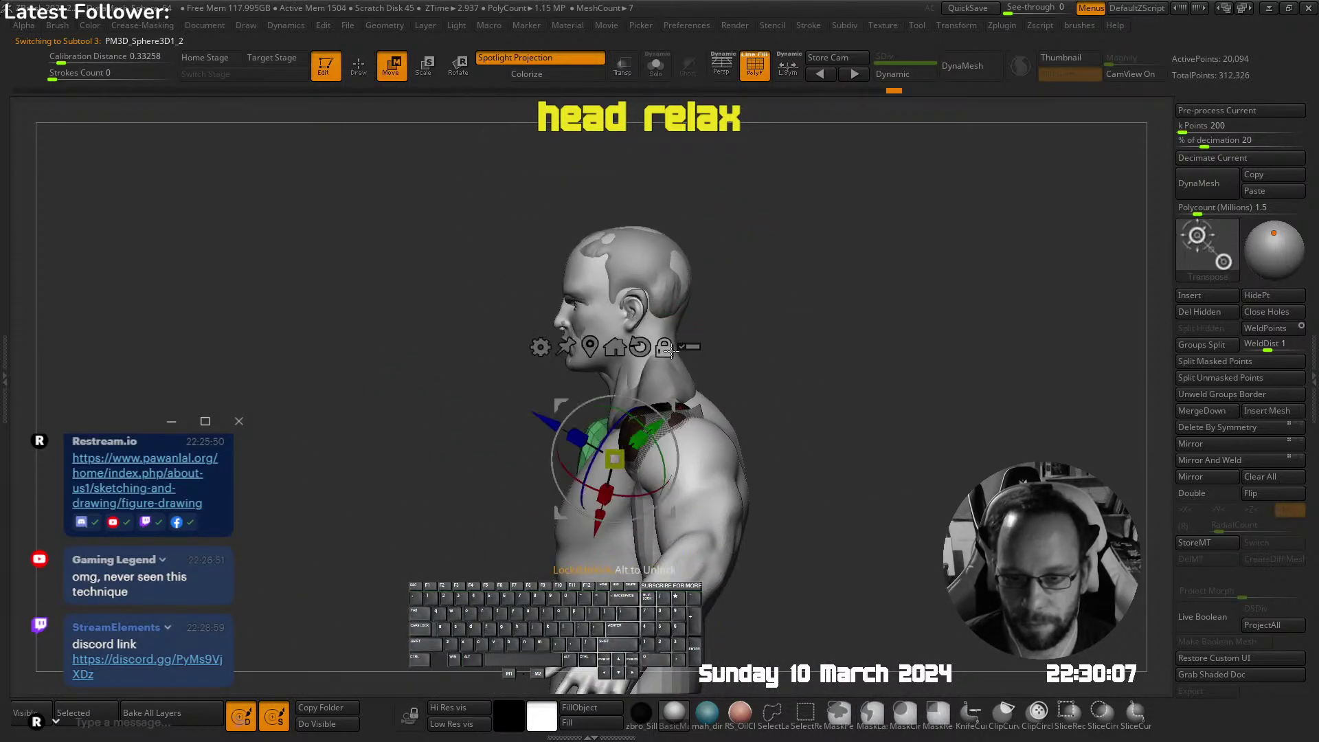
{"action": "left_click_drag", "start_coordinate": [672, 404], "coordinate": [830, 384]}
{"action": "key", "text": "ctrl+z"}
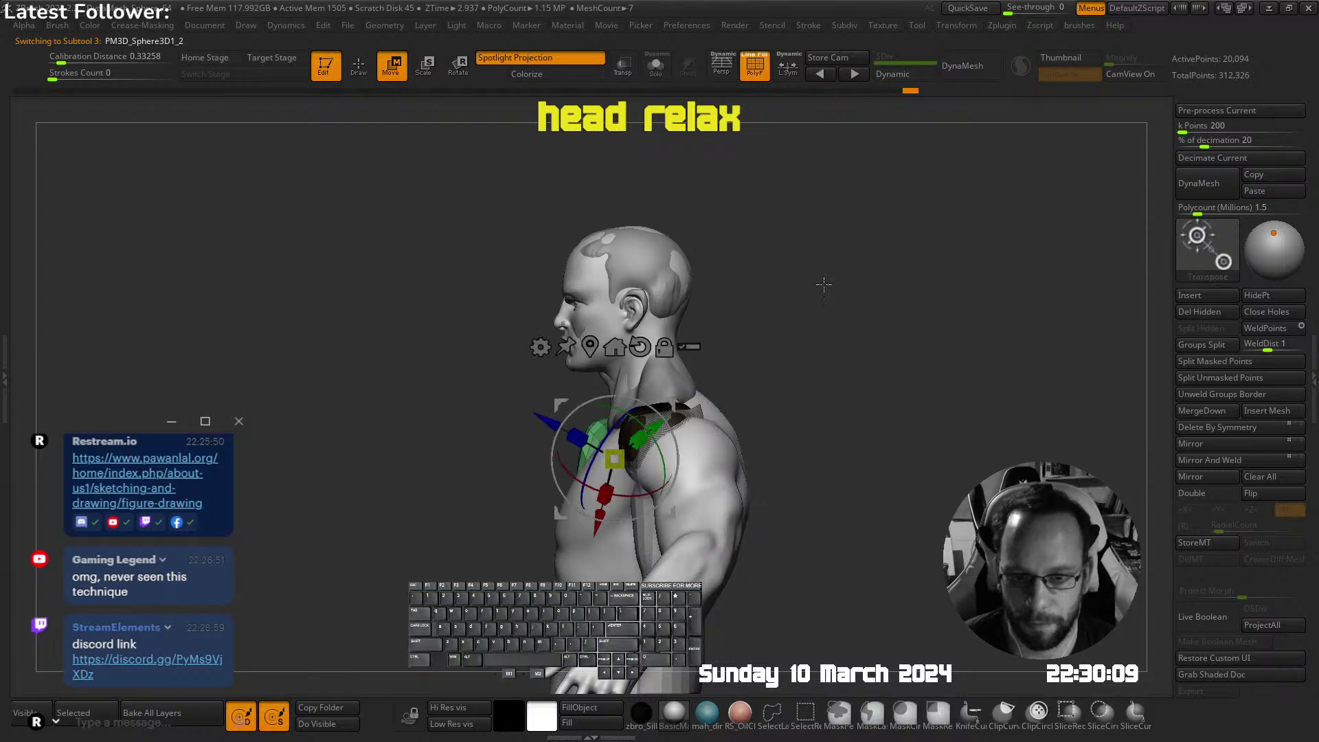
Select the male body and move it backward, clear of the sculpt, for a profile comparison
{"action": "key", "text": "shift+t"}
{"action": "left_click", "coordinate": [728, 529]}
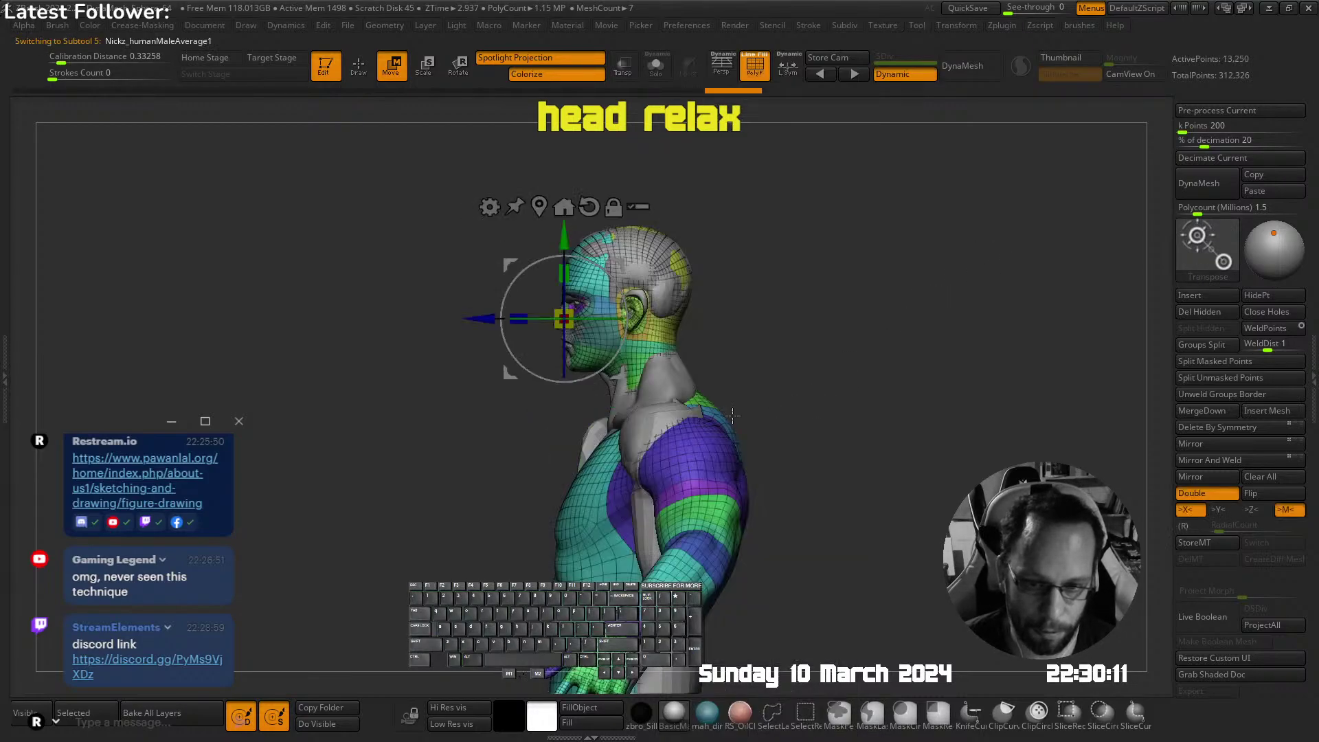
{"action": "left_click_drag", "start_coordinate": [637, 268], "coordinate": [867, 281]}
{"action": "key", "text": "q"}
{"action": "mouse_move", "coordinate": [913, 314]}
{"action": "right_mouse_down", "text": "alt"}
{"action": "mouse_move", "coordinate": [841, 272]}
{"action": "mouse_move", "coordinate": [910, 236]}
{"action": "mouse_move", "coordinate": [810, 240]}
{"action": "right_mouse_up", "text": "alt"}
{"action": "right_click_drag", "start_coordinate": [650, 254], "coordinate": [687, 231], "text": "ctrl"}
{"action": "mouse_move", "coordinate": [687, 231]}
{"action": "right_mouse_down", "text": "alt"}
{"action": "mouse_move", "coordinate": [692, 312]}
{"action": "mouse_move", "coordinate": [761, 334]}
{"action": "right_mouse_up", "text": "alt"}
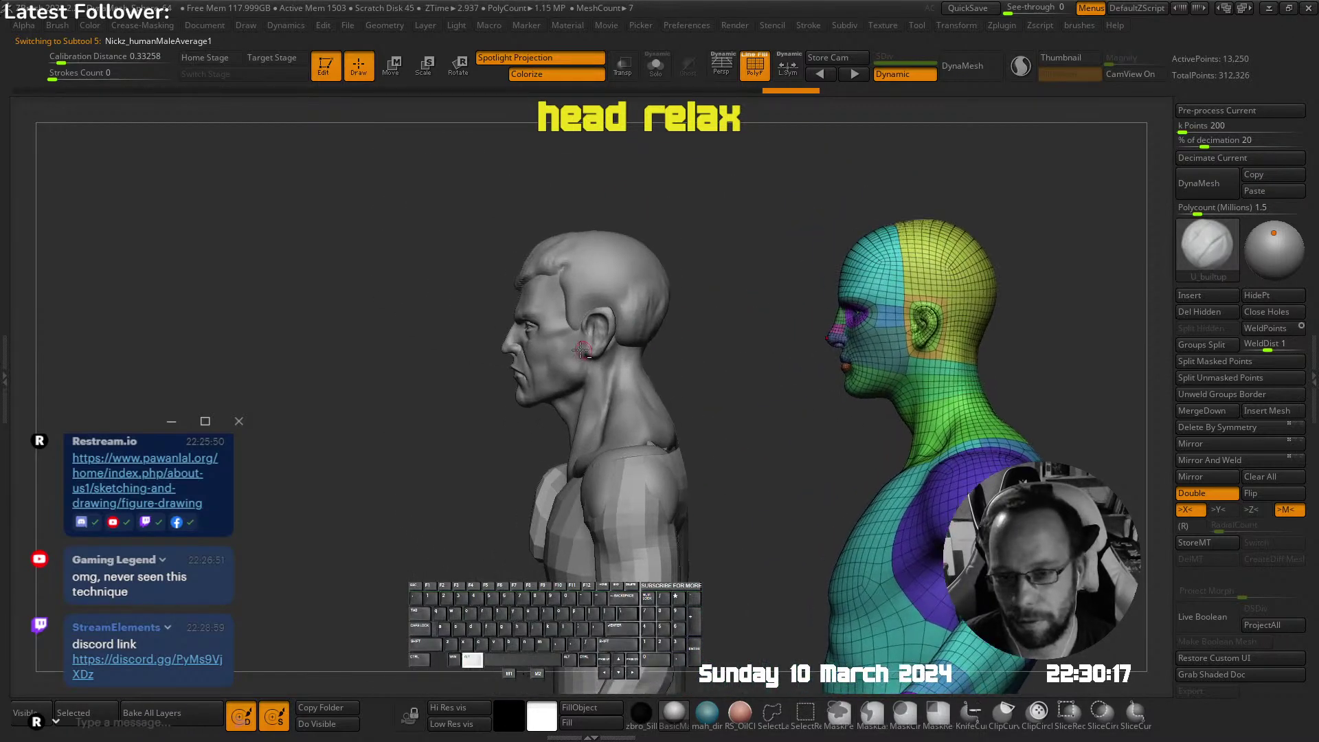
Select the sculpted head, hide the wireframe, activate the Move brush and compare the head with the reference body
{"action": "left_click", "coordinate": [561, 331], "text": "alt"}
{"action": "right_click_drag", "start_coordinate": [556, 327], "coordinate": [660, 271], "text": "ctrl"}
{"action": "key", "text": "shift+f"}
{"action": "key", "text": "b"}
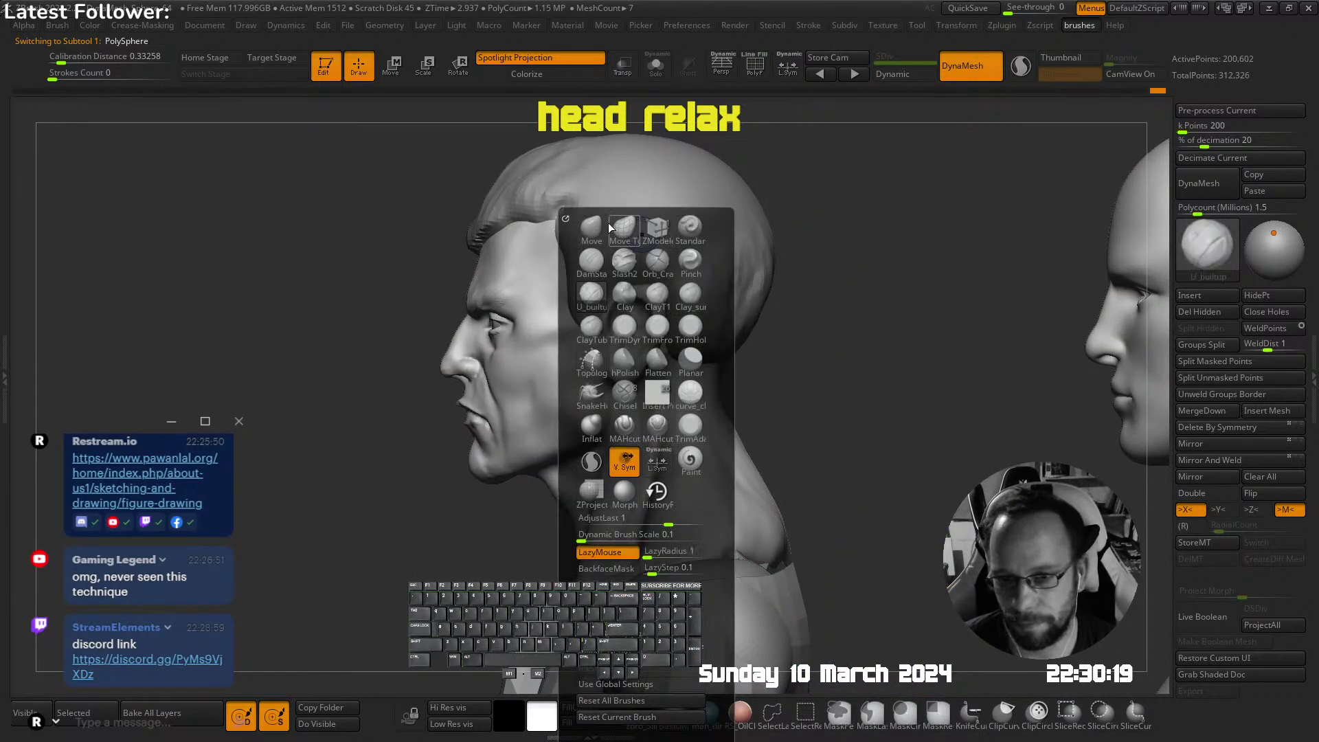
{"action": "key", "text": "m"}
{"action": "key", "text": "l"}
{"action": "right_click_drag", "start_coordinate": [760, 332], "coordinate": [721, 342], "text": "ctrl"}
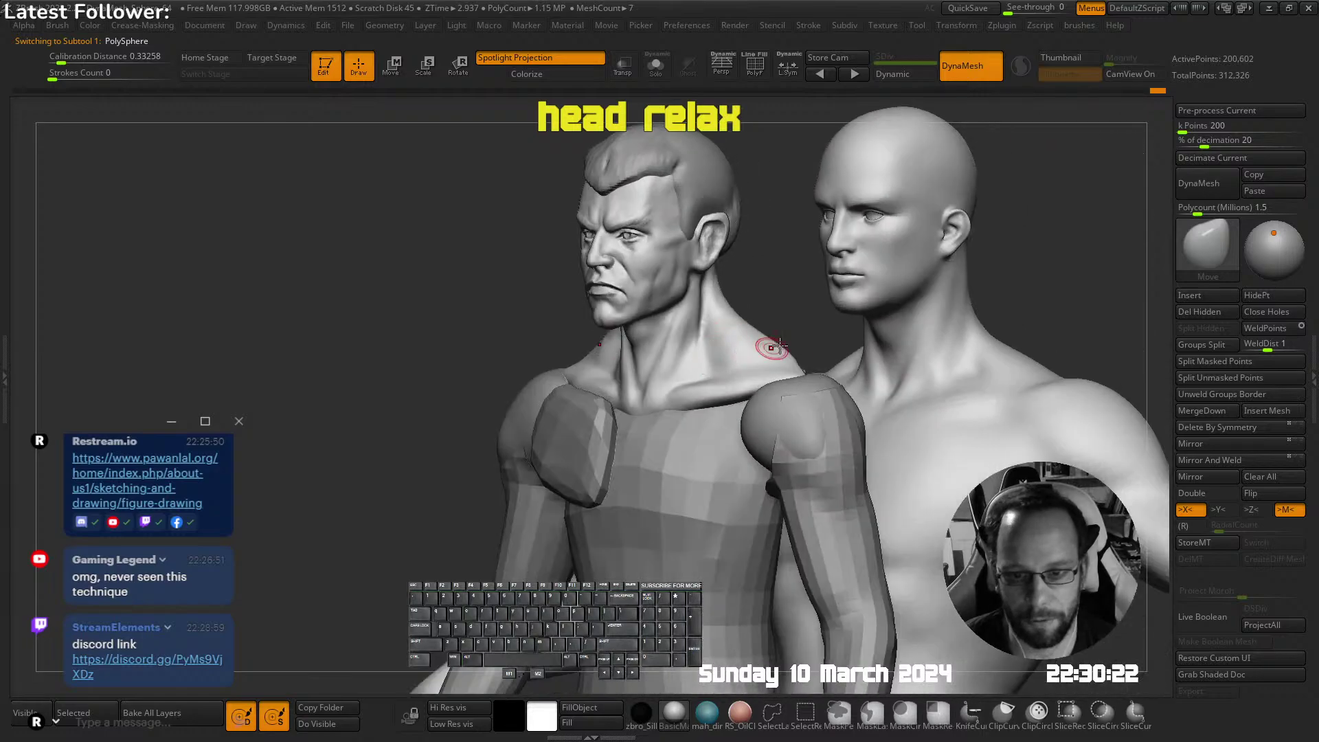
{"action": "right_click_drag", "start_coordinate": [813, 333], "coordinate": [809, 290], "text": "ctrl"}
Turn off symmetry on the male body and move it sideways so it stands beside the sculpt
{"action": "key", "text": "w"}
{"action": "key", "text": "shift+f"}
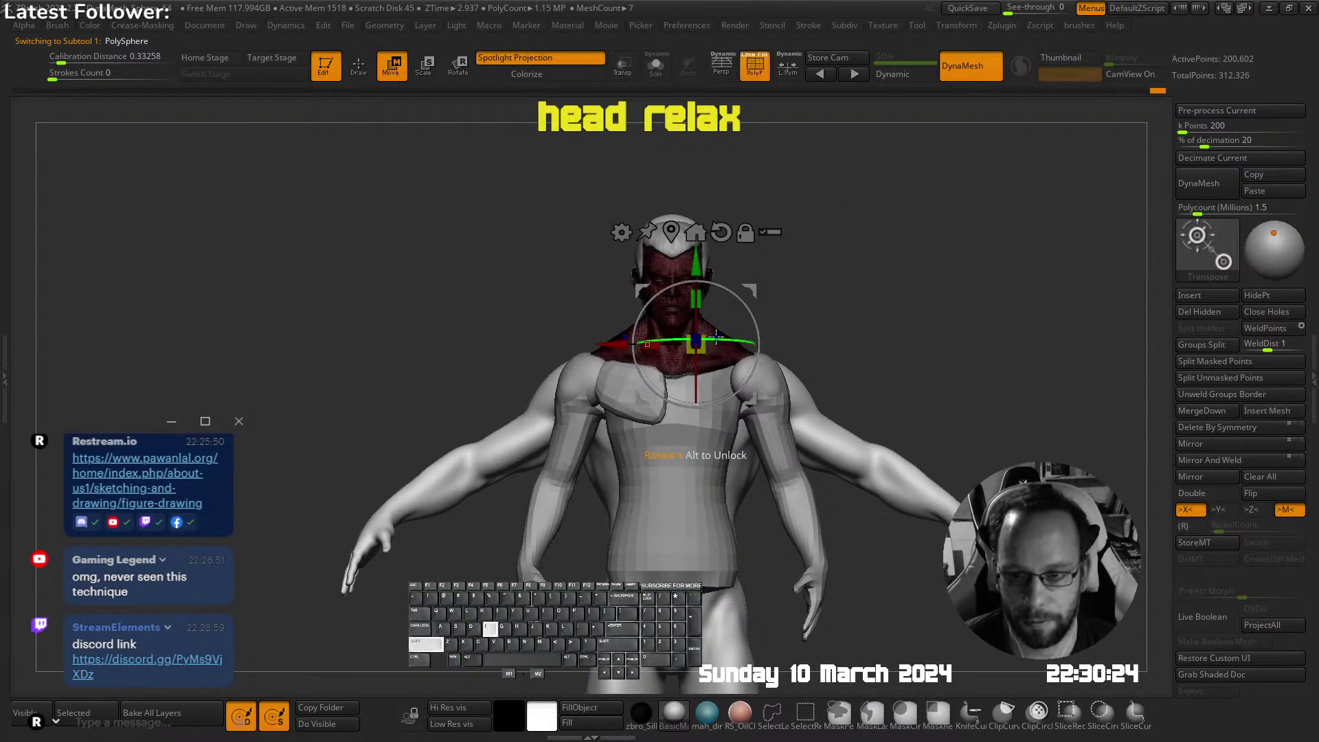
{"action": "key", "text": "shift+f"}
{"action": "left_click", "coordinate": [525, 427], "text": "alt"}
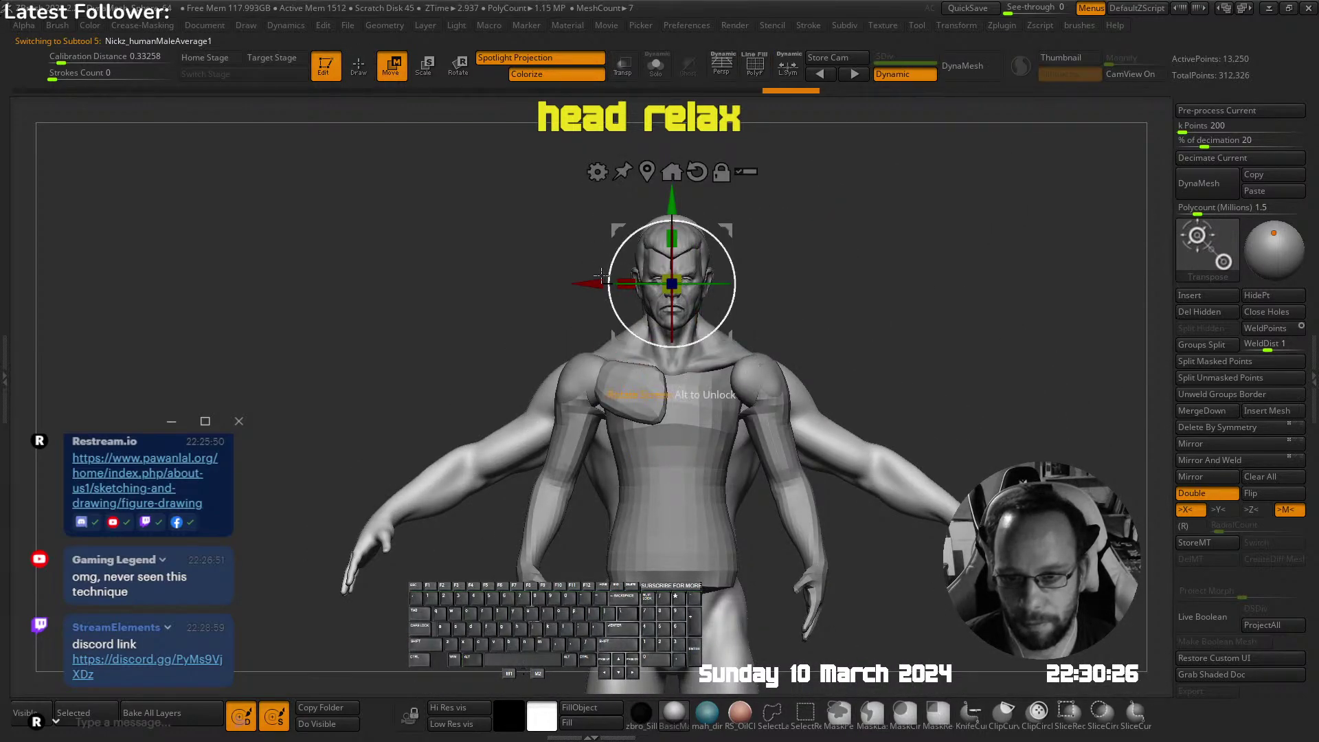
{"action": "left_click_drag", "start_coordinate": [590, 283], "coordinate": [500, 284]}
{"action": "key", "text": "ctrl+z"}
{"action": "key", "text": "x"}
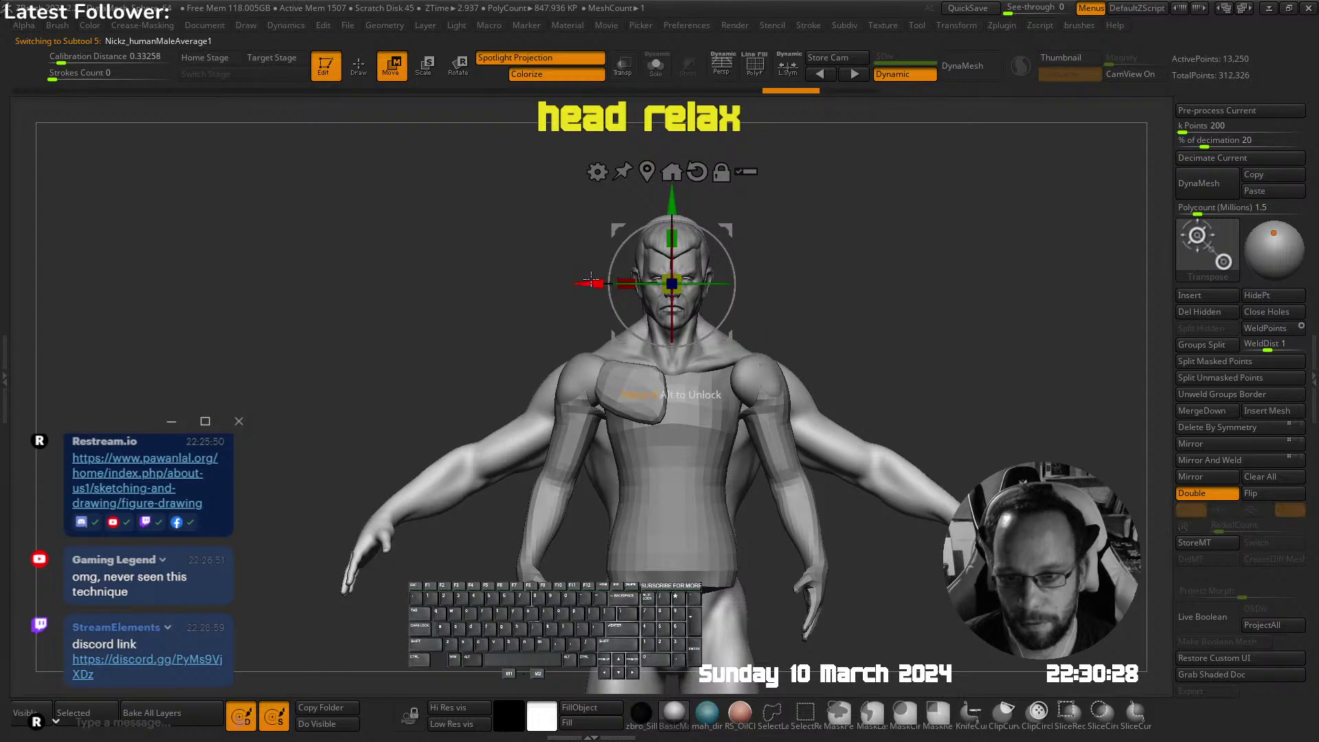
{"action": "left_click_drag", "start_coordinate": [585, 282], "coordinate": [316, 274]}
{"action": "right_click_drag", "start_coordinate": [497, 259], "coordinate": [515, 207], "text": "ctrl"}
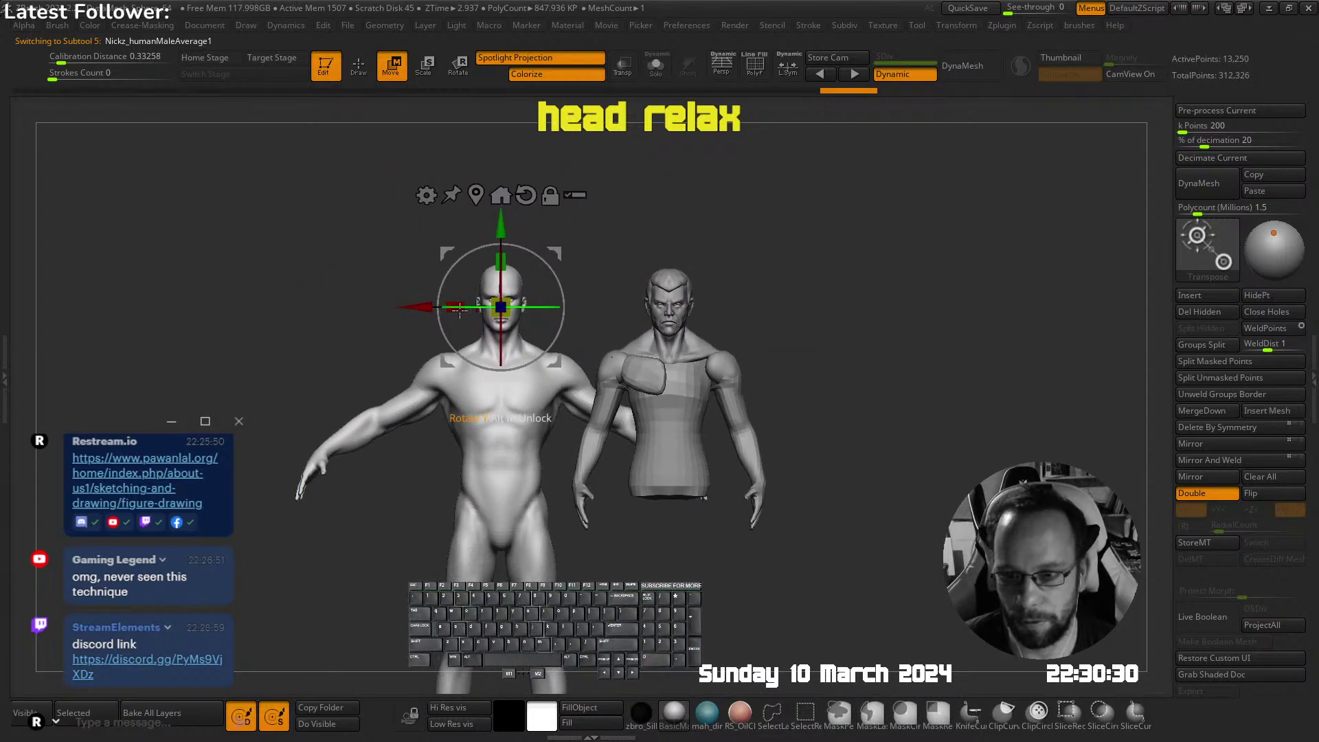
{"action": "left_click_drag", "start_coordinate": [428, 305], "coordinate": [396, 290]}
{"action": "key", "text": "q"}
{"action": "right_click_drag", "start_coordinate": [626, 314], "coordinate": [687, 371], "text": "ctrl"}
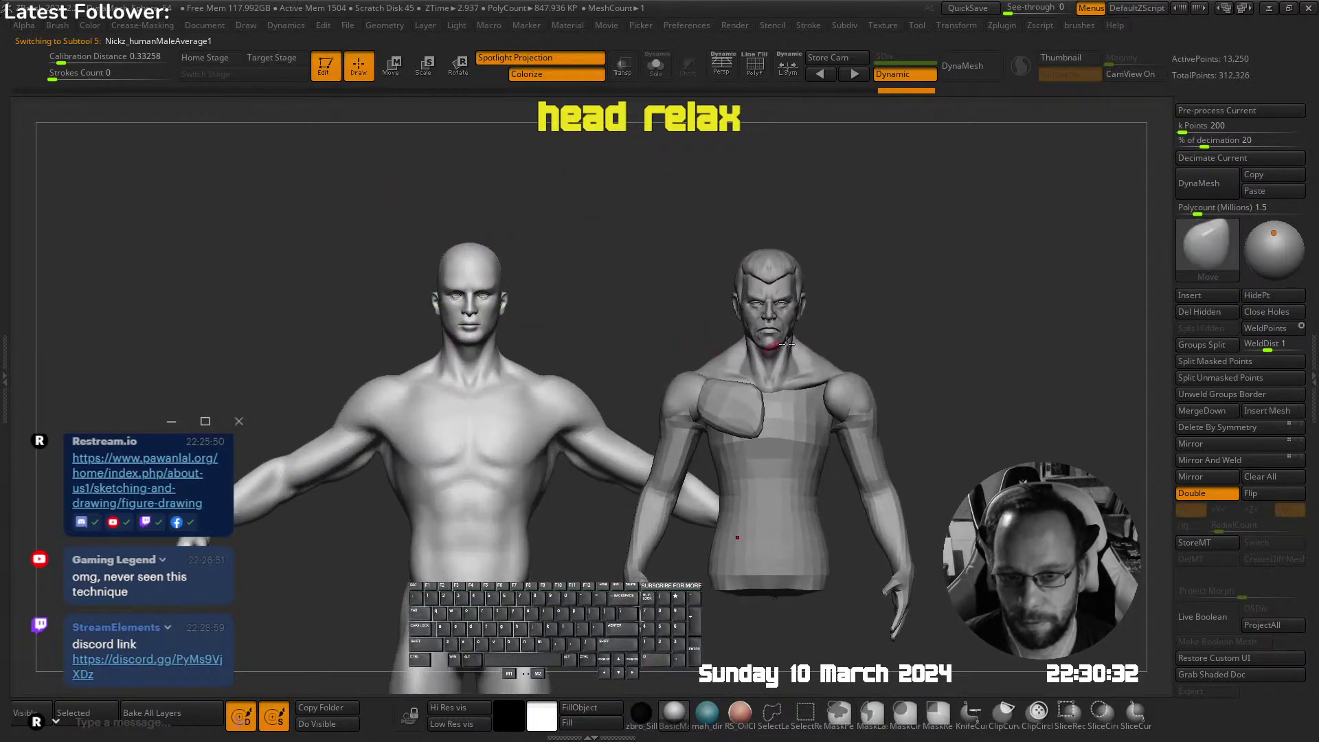
{"action": "right_click_drag", "start_coordinate": [762, 339], "coordinate": [709, 336], "text": "alt"}
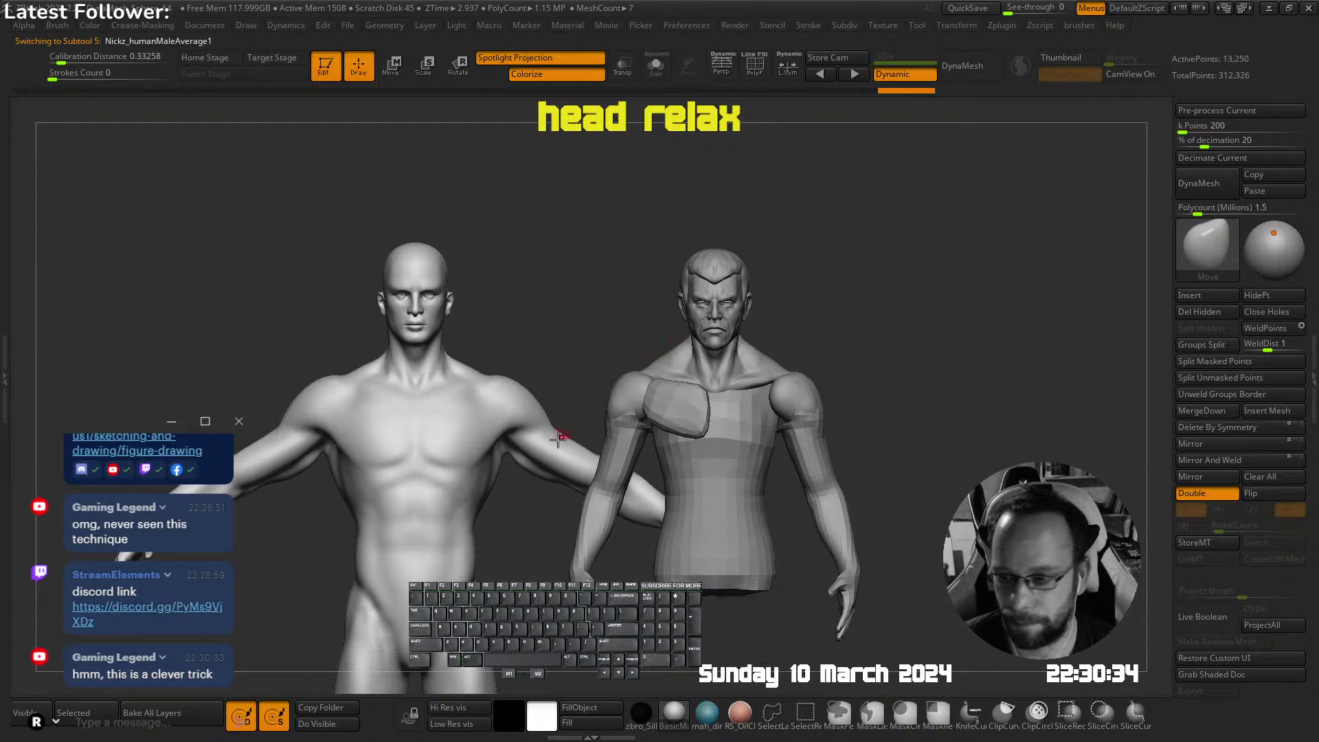
Show the wireframe, delete the male reference body subtool and frame the remaining sculpt
{"action": "key", "text": "shift+f"}
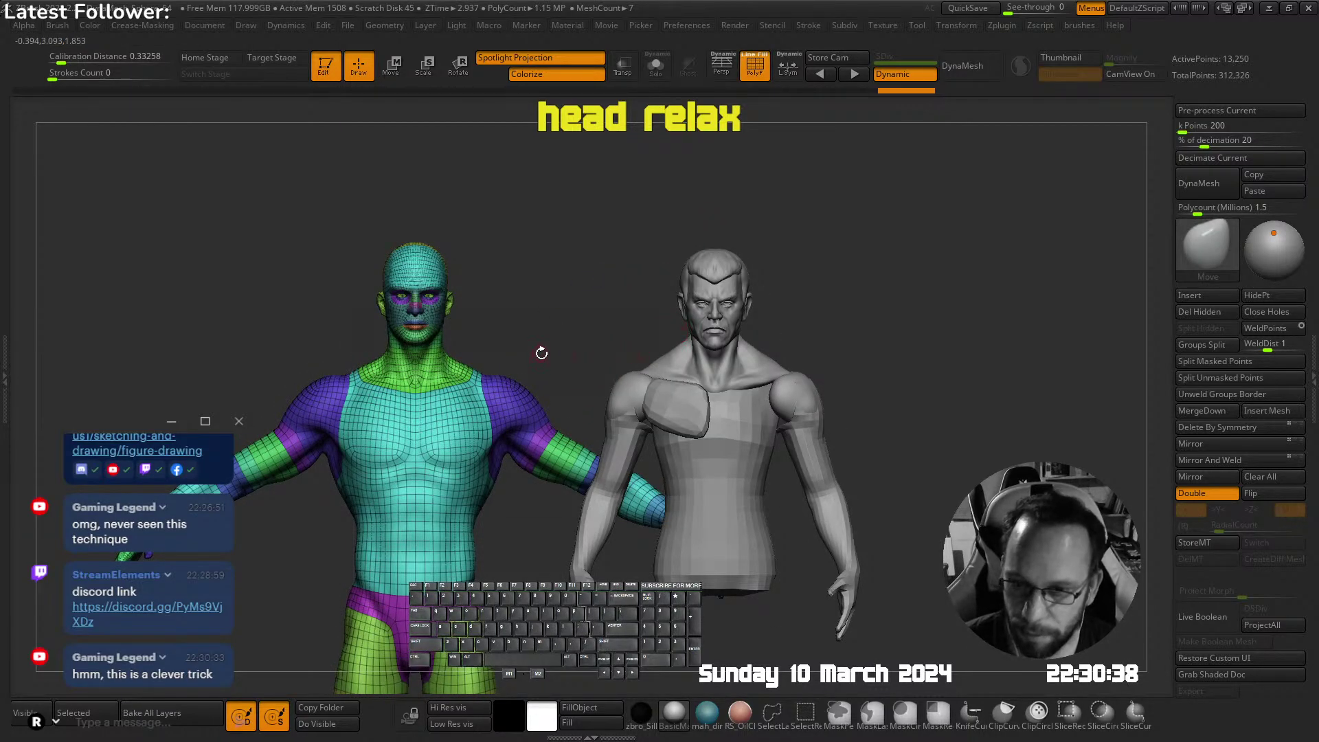
{"action": "key", "text": "Delete"}
{"action": "left_click", "coordinate": [490, 385]}
{"action": "key", "text": "f"}
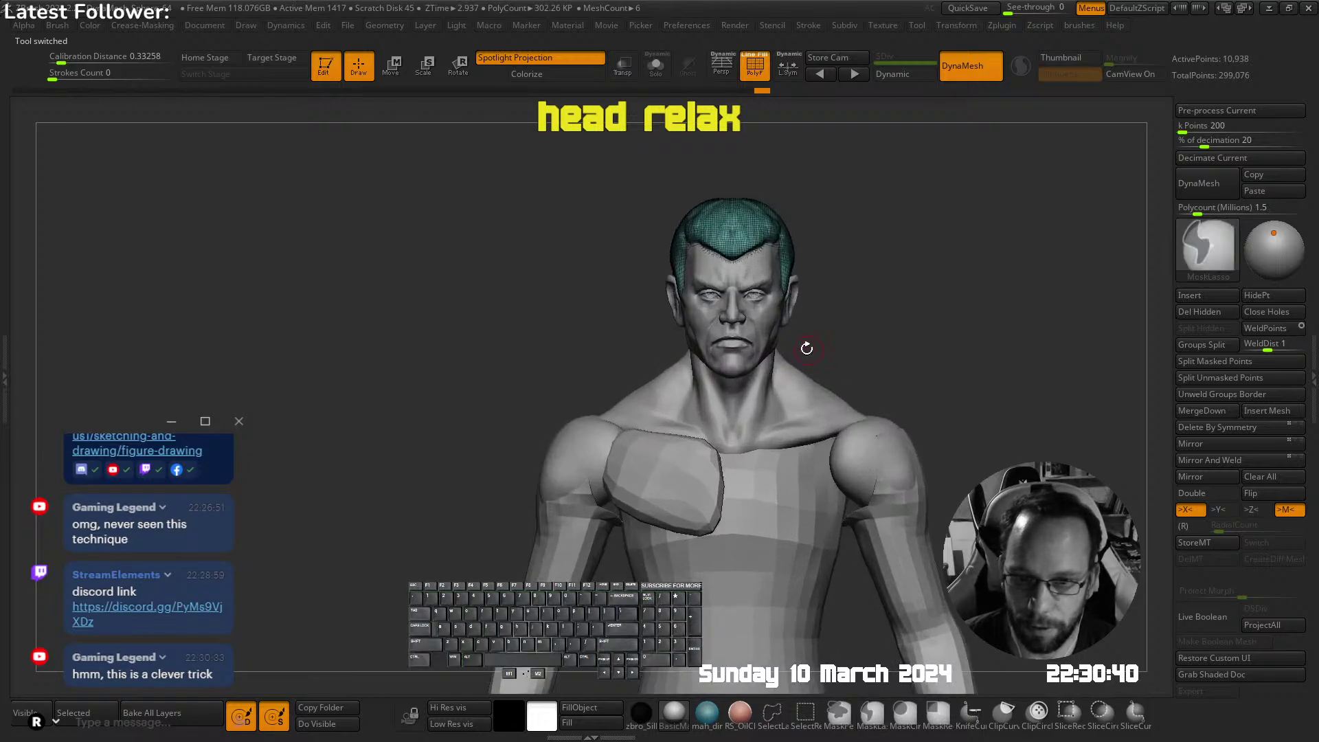
Show the hair in side view with wireframe and reshape its back contour with the Move brush
{"action": "mouse_move", "coordinate": [697, 305]}
{"action": "right_mouse_down"}
{"action": "mouse_move", "coordinate": [751, 311]}
{"action": "mouse_move", "coordinate": [769, 247]}
{"action": "mouse_move", "coordinate": [749, 210]}
{"action": "right_mouse_up"}
{"action": "key", "text": "space"}
{"action": "left_click", "coordinate": [775, 180]}
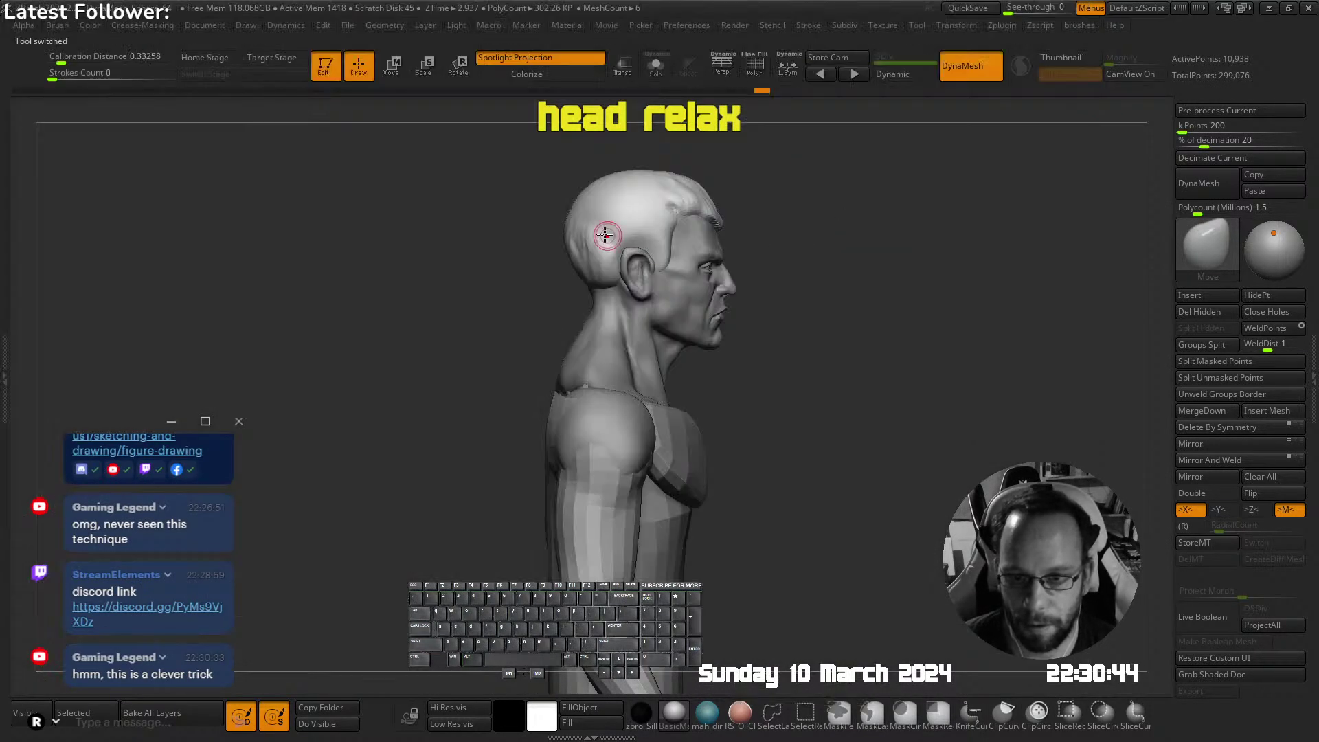
{"action": "key", "text": "shift+f"}
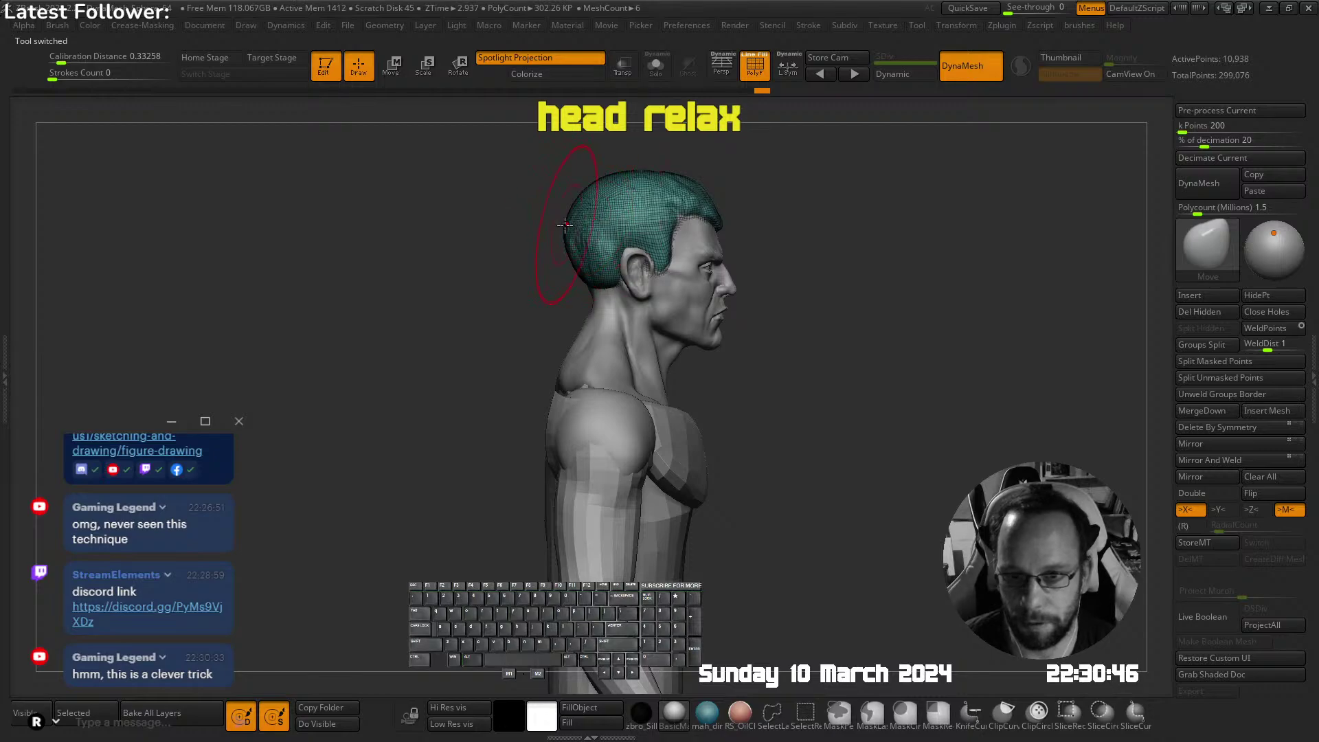
{"action": "right_click_drag", "start_coordinate": [635, 183], "coordinate": [625, 265], "text": "alt"}
{"action": "mouse_move", "coordinate": [625, 264]}
{"action": "right_mouse_down"}
{"action": "mouse_move", "coordinate": [664, 309]}
{"action": "mouse_move", "coordinate": [624, 256]}
{"action": "right_mouse_up"}
{"action": "left_click_drag", "start_coordinate": [555, 365], "coordinate": [542, 371]}
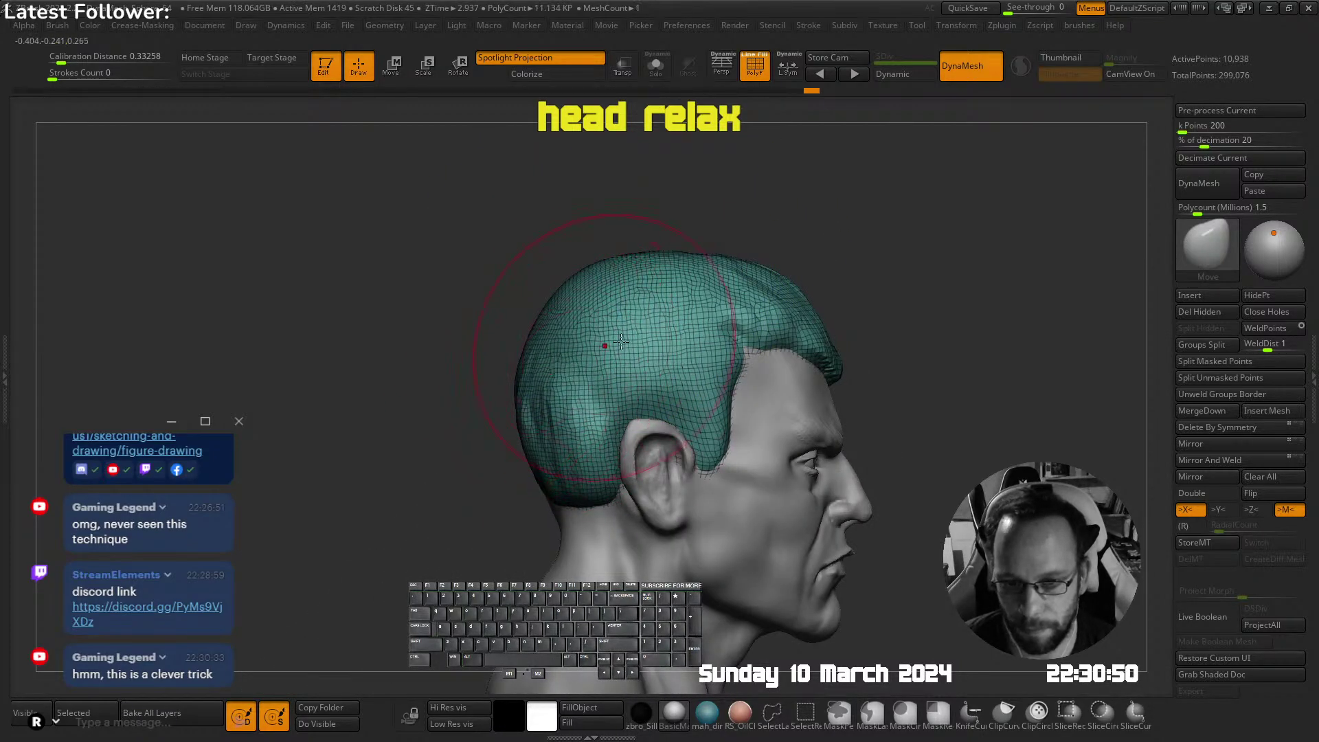
Hide the wireframe and adjust the front volume of the hair from the opposite profile with the Move brush
{"action": "mouse_move", "coordinate": [609, 343]}
{"action": "right_mouse_down", "text": "alt"}
{"action": "mouse_move", "coordinate": [615, 254]}
{"action": "mouse_move", "coordinate": [574, 208]}
{"action": "right_mouse_up", "text": "alt"}
{"action": "right_click_drag", "start_coordinate": [574, 209], "coordinate": [439, 220]}
{"action": "mouse_move", "coordinate": [739, 286]}
{"action": "right_mouse_down"}
{"action": "mouse_move", "coordinate": [772, 294]}
{"action": "mouse_move", "coordinate": [771, 236]}
{"action": "mouse_move", "coordinate": [883, 235]}
{"action": "mouse_move", "coordinate": [789, 250]}
{"action": "right_mouse_up"}
{"action": "key", "text": "shift+f"}
{"action": "right_click_drag", "start_coordinate": [722, 221], "coordinate": [725, 207]}
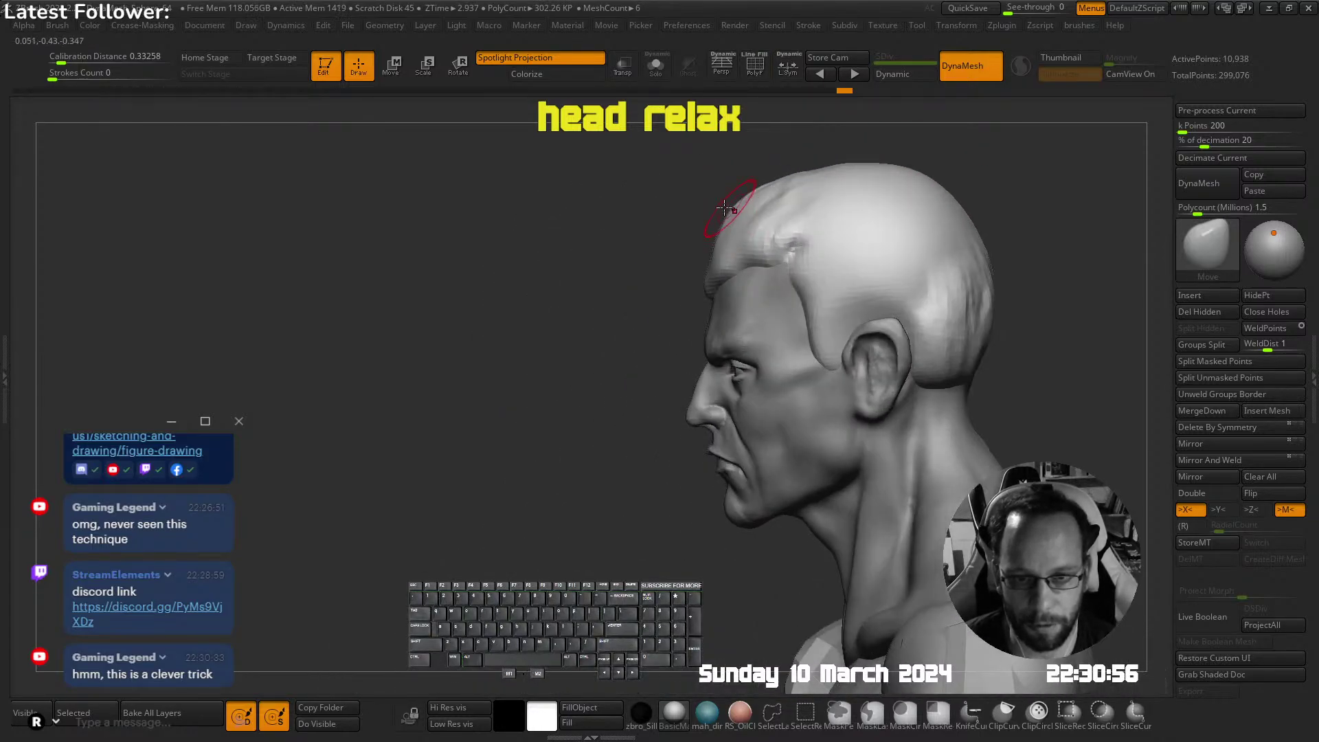
Carve the hairline at the temple with the DamStandard brush and refine the hair's edge from the other side
{"action": "mouse_move", "coordinate": [793, 239]}
{"action": "right_mouse_down"}
{"action": "mouse_move", "coordinate": [824, 230]}
{"action": "mouse_move", "coordinate": [780, 228]}
{"action": "right_mouse_up"}
{"action": "key", "text": "b"}
{"action": "key", "text": "d"}
{"action": "key", "text": "s"}
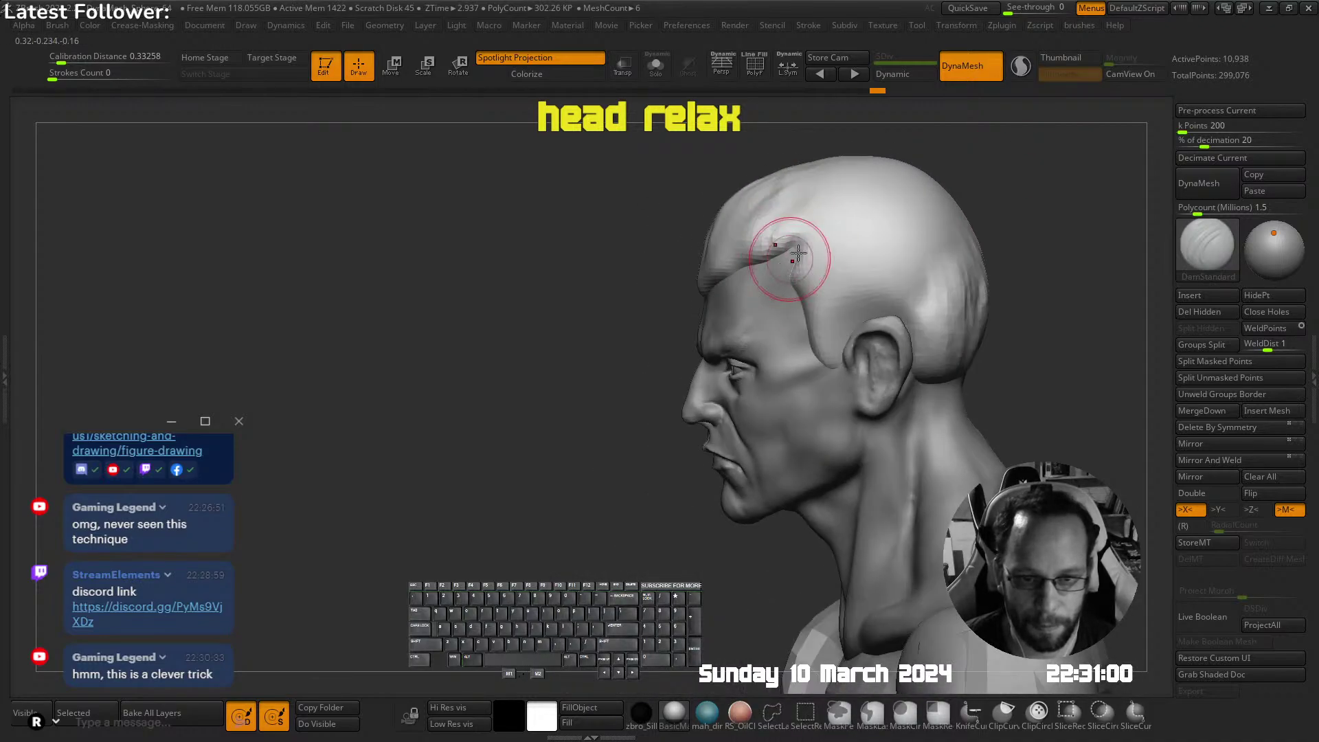
{"action": "mouse_move", "coordinate": [786, 358]}
{"action": "right_mouse_down"}
{"action": "mouse_move", "coordinate": [824, 236]}
{"action": "mouse_move", "coordinate": [833, 265]}
{"action": "mouse_move", "coordinate": [642, 294]}
{"action": "mouse_move", "coordinate": [658, 292]}
{"action": "mouse_move", "coordinate": [656, 274]}
{"action": "mouse_move", "coordinate": [759, 303]}
{"action": "mouse_move", "coordinate": [656, 357]}
{"action": "right_mouse_up"}
{"action": "key", "text": "b"}
{"action": "left_click", "coordinate": [782, 242]}
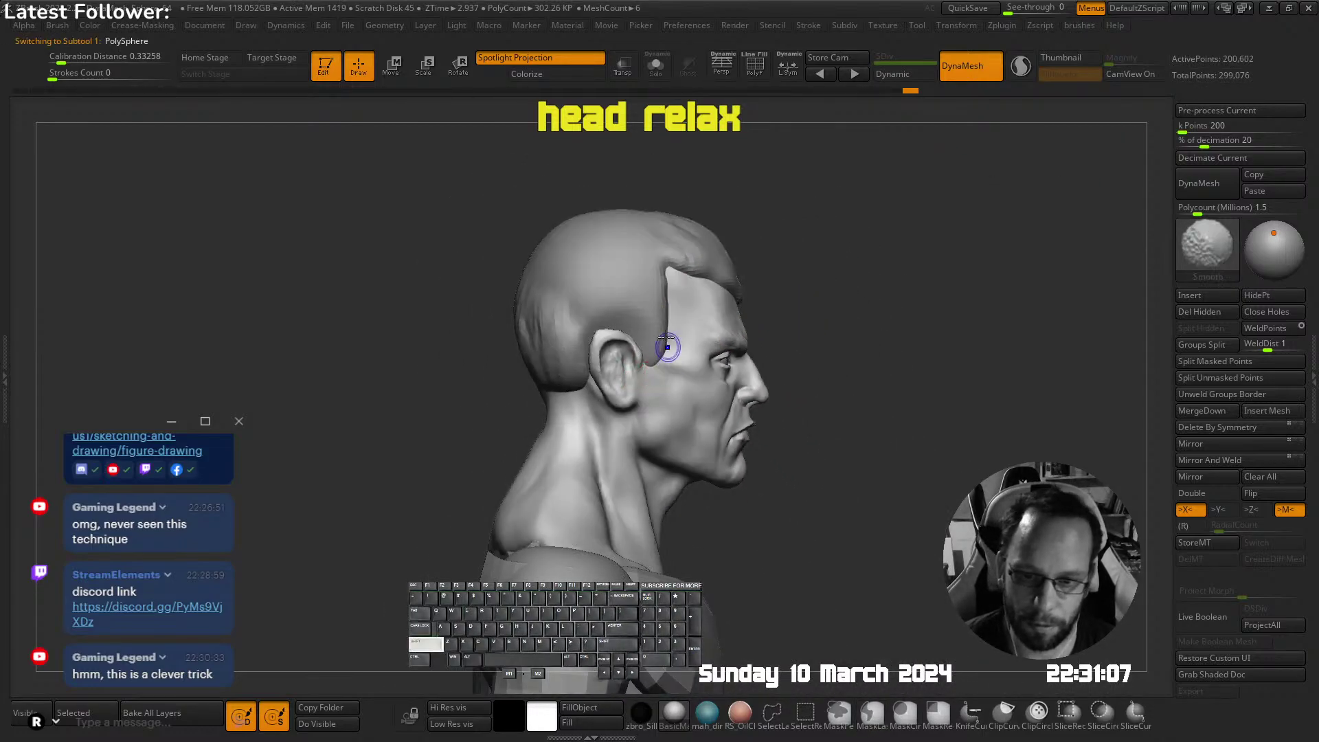
Activate the Move brush and isolate the bald head with Solo in profile view
{"action": "key", "text": "b"}
{"action": "left_click", "coordinate": [628, 232]}
{"action": "right_click_drag", "start_coordinate": [621, 406], "coordinate": [642, 259]}
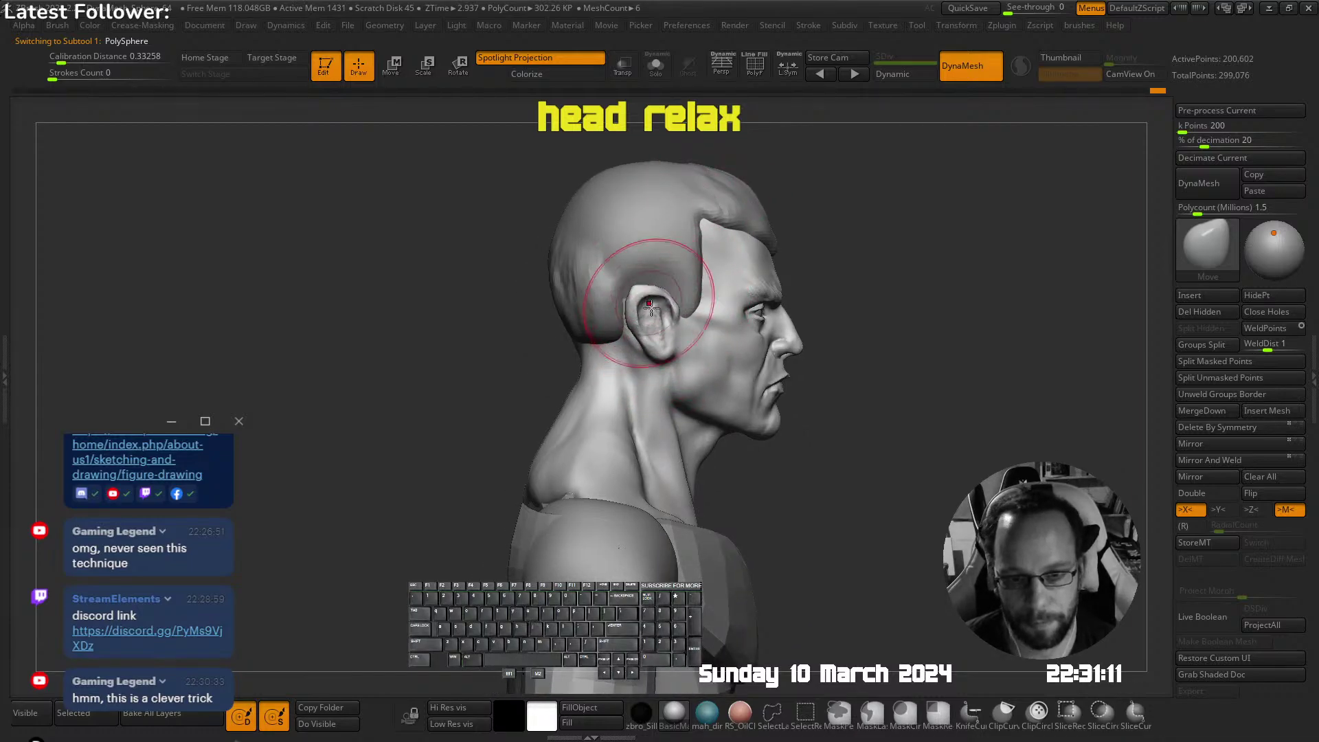
{"action": "mouse_move", "coordinate": [695, 298]}
{"action": "right_mouse_down", "text": "ctrl"}
{"action": "mouse_move", "coordinate": [660, 334]}
{"action": "mouse_move", "coordinate": [636, 318]}
{"action": "mouse_move", "coordinate": [757, 194]}
{"action": "right_mouse_up", "text": "ctrl"}
{"action": "key", "text": "alt+s"}
{"action": "right_click_drag", "start_coordinate": [733, 291], "coordinate": [746, 330]}
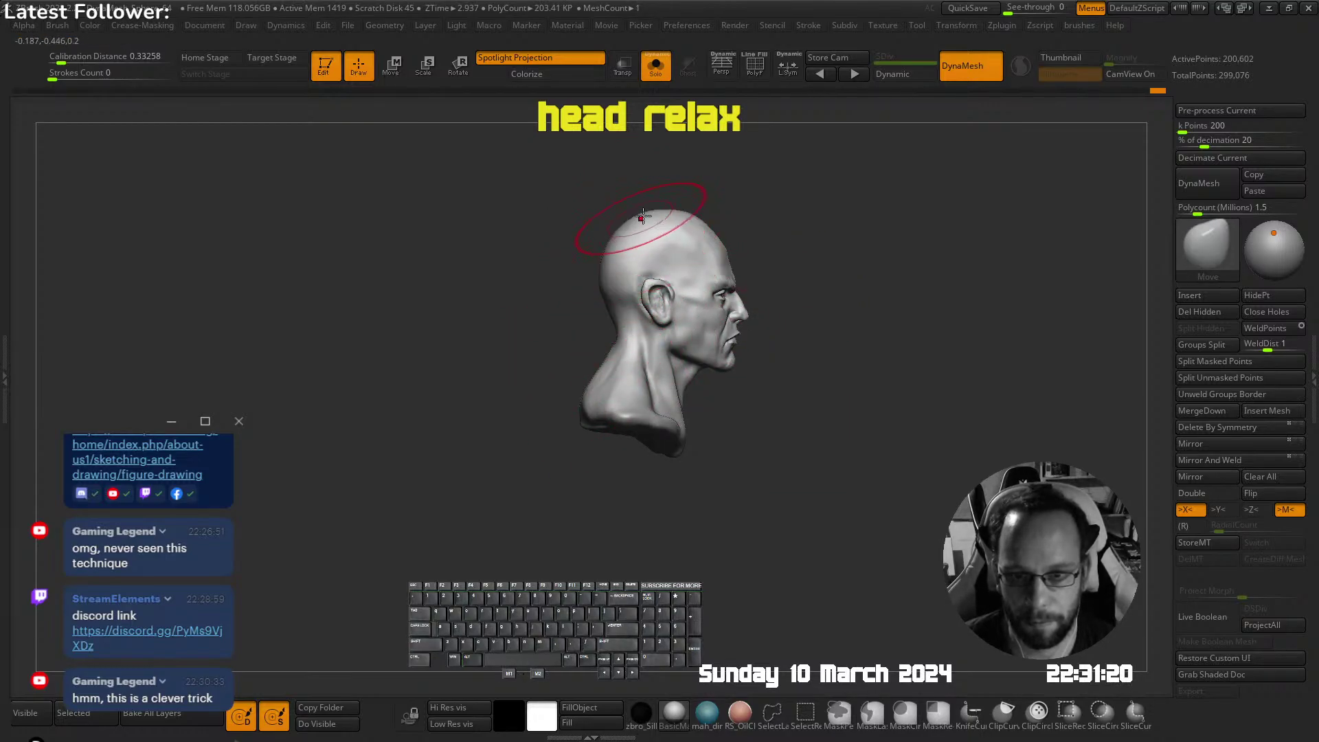
Reshape the top of the skull in front and profile views with the Move brush
{"action": "mouse_move", "coordinate": [693, 217]}
{"action": "right_mouse_down"}
{"action": "mouse_move", "coordinate": [729, 218]}
{"action": "mouse_move", "coordinate": [721, 192]}
{"action": "mouse_move", "coordinate": [866, 218]}
{"action": "right_mouse_up"}
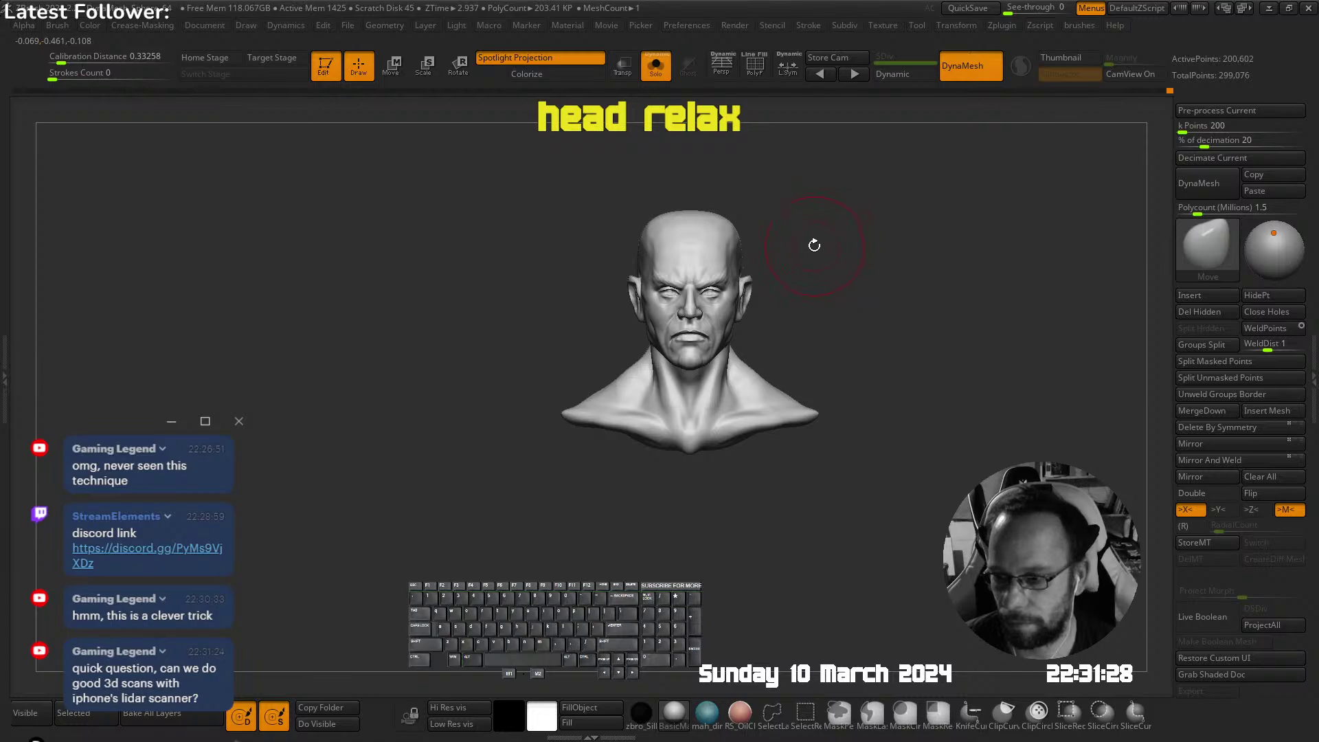
{"action": "right_click_drag", "start_coordinate": [817, 254], "coordinate": [838, 206]}
{"action": "right_click_drag", "start_coordinate": [838, 206], "coordinate": [810, 275], "text": "alt"}
{"action": "left_click_drag", "start_coordinate": [714, 262], "coordinate": [707, 244]}
{"action": "mouse_move", "coordinate": [621, 288]}
{"action": "right_mouse_down"}
{"action": "mouse_move", "coordinate": [795, 265]}
{"action": "mouse_move", "coordinate": [804, 247]}
{"action": "mouse_move", "coordinate": [783, 282]}
{"action": "right_mouse_up"}
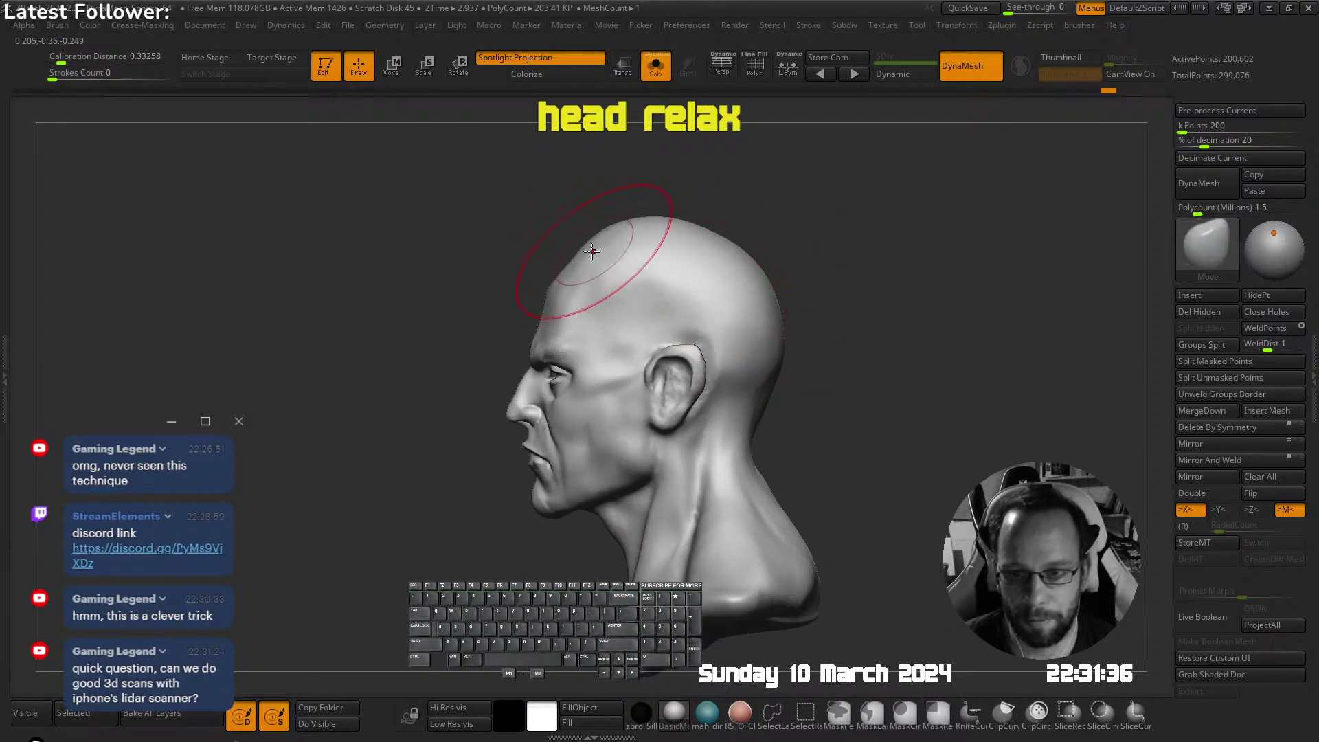
{"action": "mouse_move", "coordinate": [613, 227]}
{"action": "left_mouse_down"}
{"action": "mouse_move", "coordinate": [625, 231]}
{"action": "mouse_move", "coordinate": [614, 234]}
{"action": "left_mouse_up"}
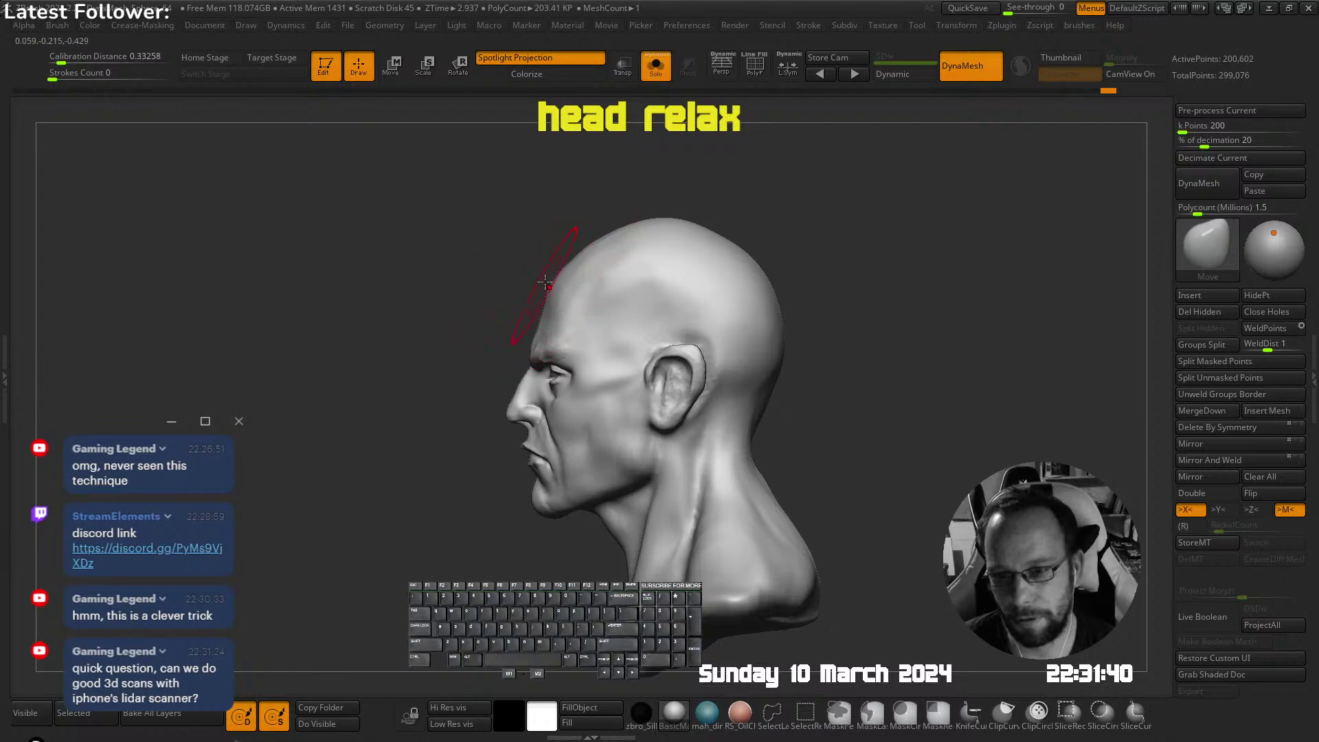
Adjust the forehead slope and crown with the Move brush and smooth the upper forehead
{"action": "right_click_drag", "start_coordinate": [544, 282], "coordinate": [567, 275]}
{"action": "right_click_drag", "start_coordinate": [567, 275], "coordinate": [579, 295], "text": "ctrl"}
{"action": "left_click_drag", "start_coordinate": [481, 359], "coordinate": [473, 359]}
{"action": "mouse_move", "coordinate": [549, 313]}
{"action": "right_mouse_down", "text": "ctrl"}
{"action": "mouse_move", "coordinate": [554, 282]}
{"action": "mouse_move", "coordinate": [638, 264]}
{"action": "right_mouse_up", "text": "ctrl"}
{"action": "right_click_drag", "start_coordinate": [489, 296], "coordinate": [542, 291]}
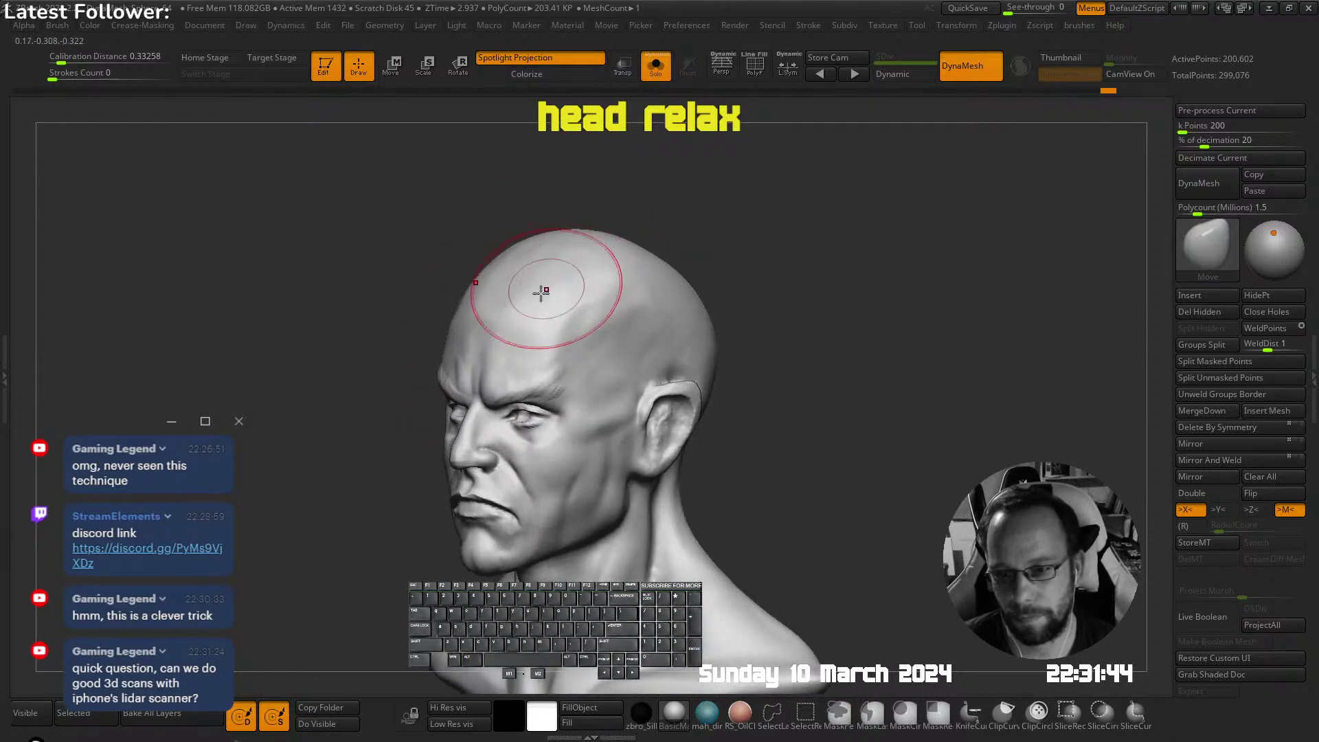
{"action": "left_click_drag", "start_coordinate": [515, 306], "coordinate": [551, 290], "text": "shift"}
{"action": "mouse_move", "coordinate": [639, 240]}
{"action": "right_mouse_down"}
{"action": "mouse_move", "coordinate": [599, 238]}
{"action": "mouse_move", "coordinate": [682, 236]}
{"action": "mouse_move", "coordinate": [690, 258]}
{"action": "mouse_move", "coordinate": [724, 200]}
{"action": "right_mouse_up"}
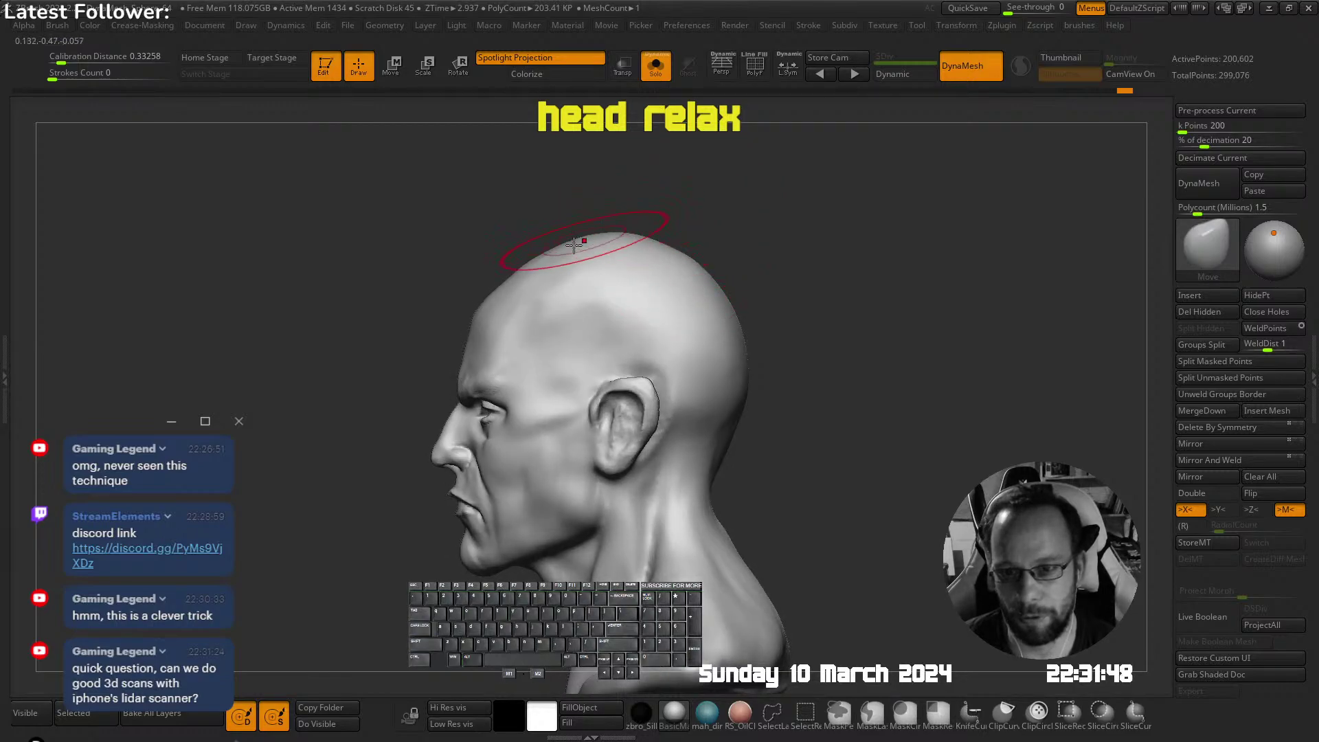
{"action": "left_click_drag", "start_coordinate": [612, 239], "coordinate": [613, 241]}
{"action": "right_click_drag", "start_coordinate": [660, 279], "coordinate": [676, 217], "text": "ctrl"}
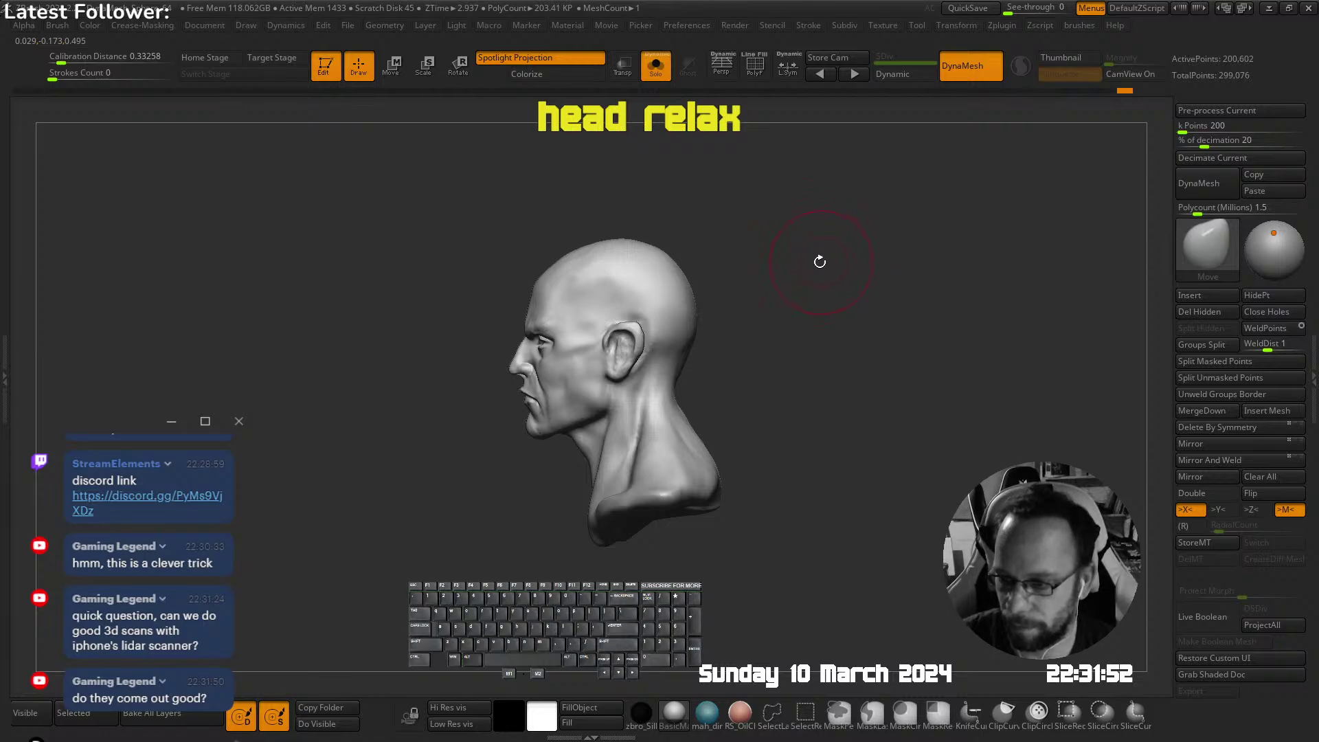
Reshape the nape and the rear corner of the jaw with a resized Move brush, checking the head from the front
{"action": "mouse_move", "coordinate": [711, 379]}
{"action": "right_mouse_down", "text": "ctrl"}
{"action": "mouse_move", "coordinate": [774, 359]}
{"action": "mouse_move", "coordinate": [774, 303]}
{"action": "mouse_move", "coordinate": [629, 322]}
{"action": "right_mouse_up", "text": "ctrl"}
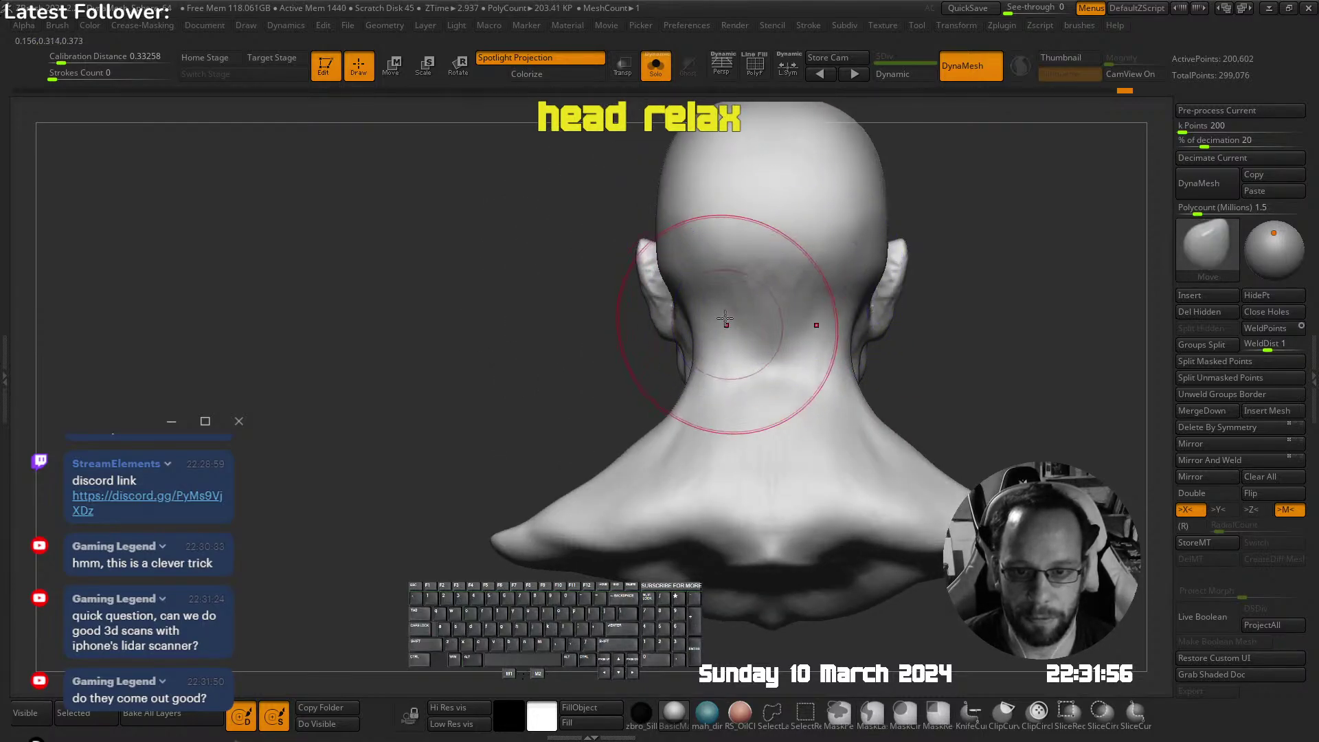
{"action": "key", "text": "s"}
{"action": "left_click_drag", "start_coordinate": [736, 205], "coordinate": [711, 206]}
{"action": "left_click_drag", "start_coordinate": [666, 267], "coordinate": [679, 265]}
{"action": "mouse_move", "coordinate": [670, 281]}
{"action": "right_mouse_down", "text": "ctrl"}
{"action": "mouse_move", "coordinate": [653, 250]}
{"action": "mouse_move", "coordinate": [756, 239]}
{"action": "mouse_move", "coordinate": [703, 283]}
{"action": "mouse_move", "coordinate": [691, 323]}
{"action": "mouse_move", "coordinate": [703, 310]}
{"action": "mouse_move", "coordinate": [649, 336]}
{"action": "right_mouse_up", "text": "ctrl"}
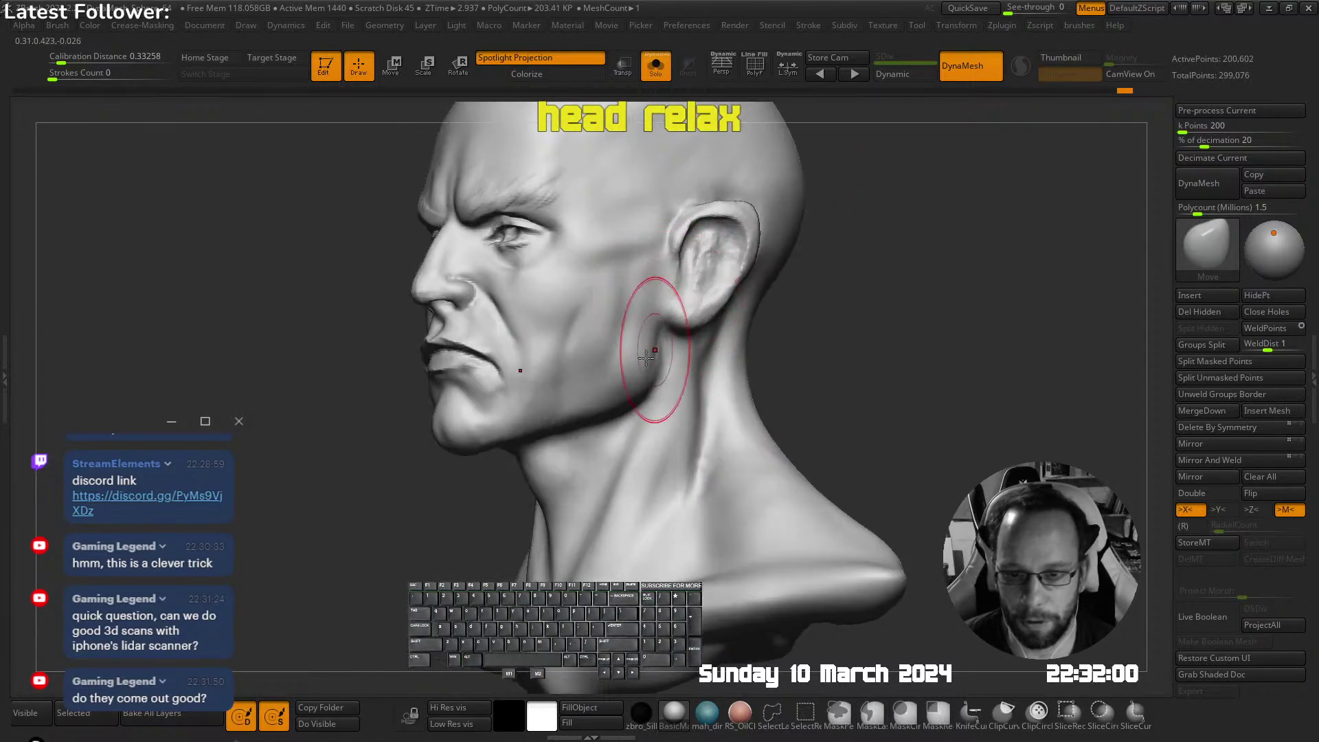
{"action": "left_click_drag", "start_coordinate": [654, 352], "coordinate": [646, 344]}
{"action": "mouse_move", "coordinate": [656, 336]}
{"action": "right_mouse_down", "text": "ctrl"}
{"action": "mouse_move", "coordinate": [660, 269]}
{"action": "mouse_move", "coordinate": [723, 272]}
{"action": "mouse_move", "coordinate": [756, 218]}
{"action": "right_mouse_up", "text": "ctrl"}
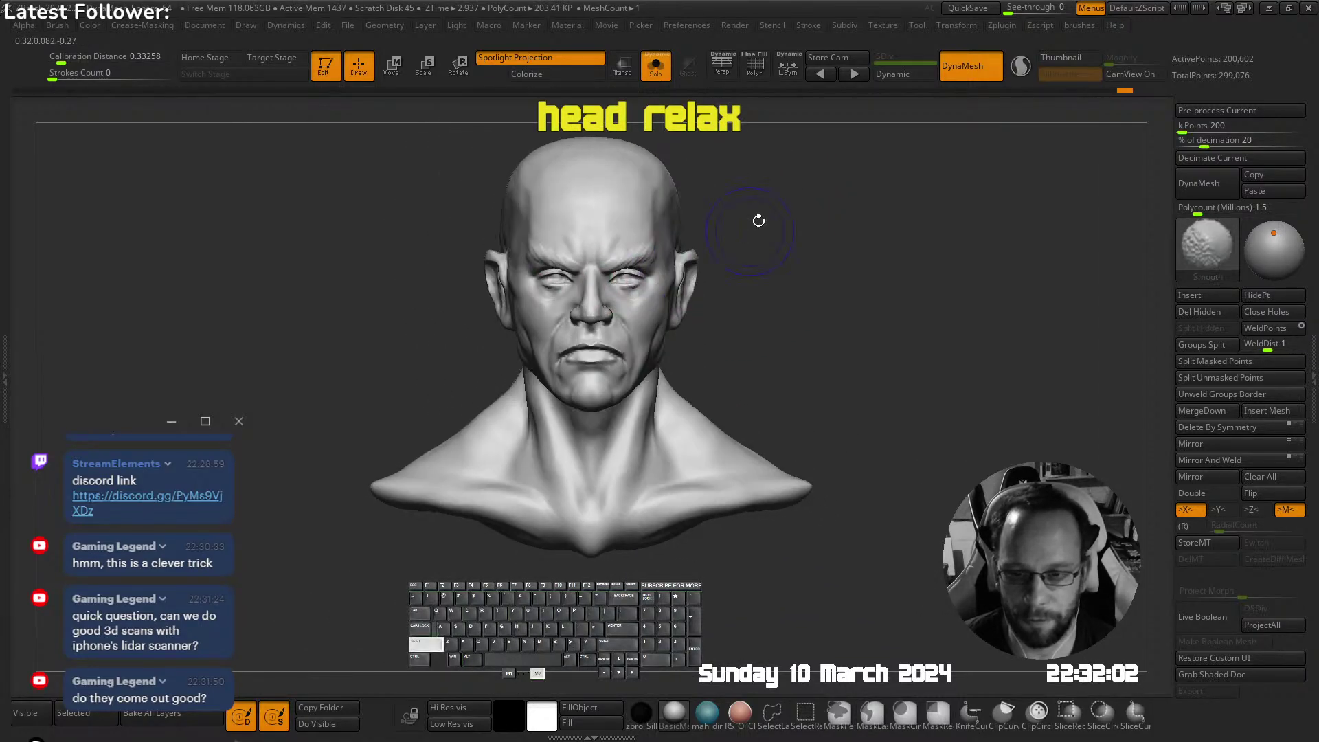
{"action": "key", "text": "comma"}
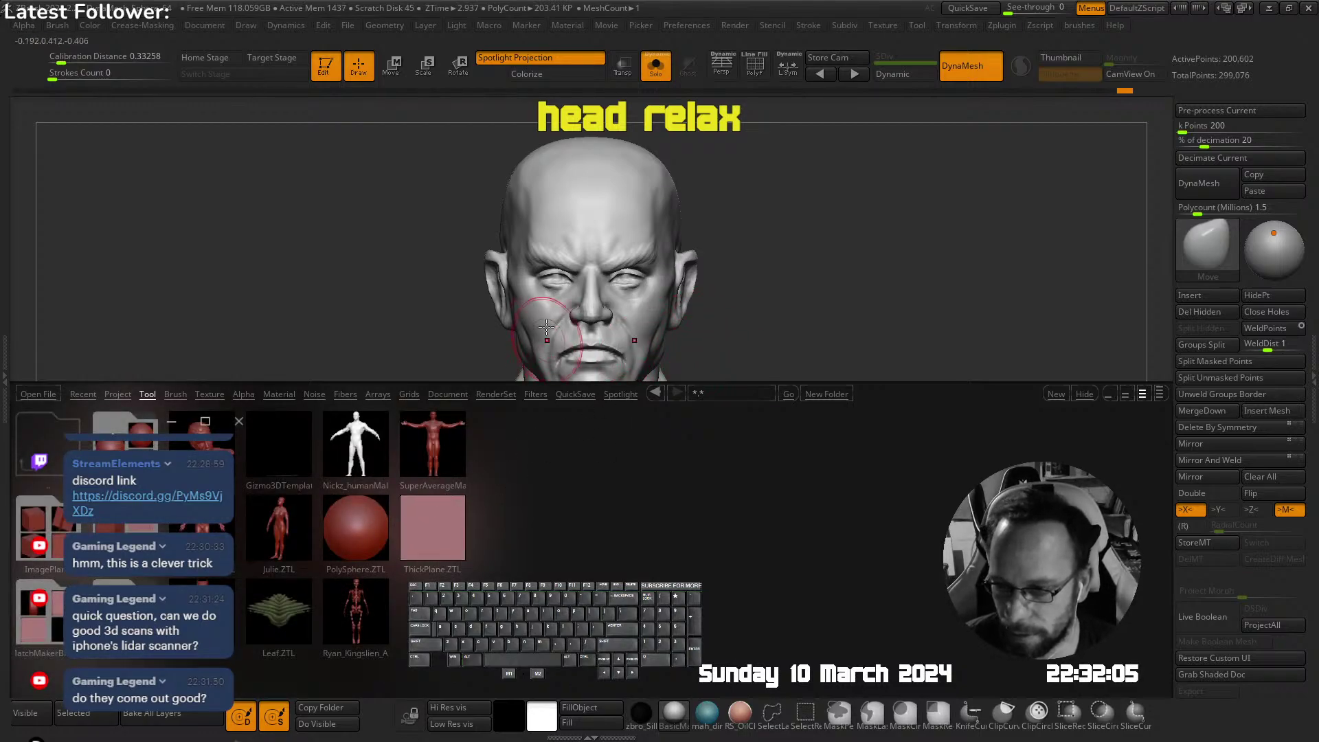
{"action": "key", "text": "comma"}
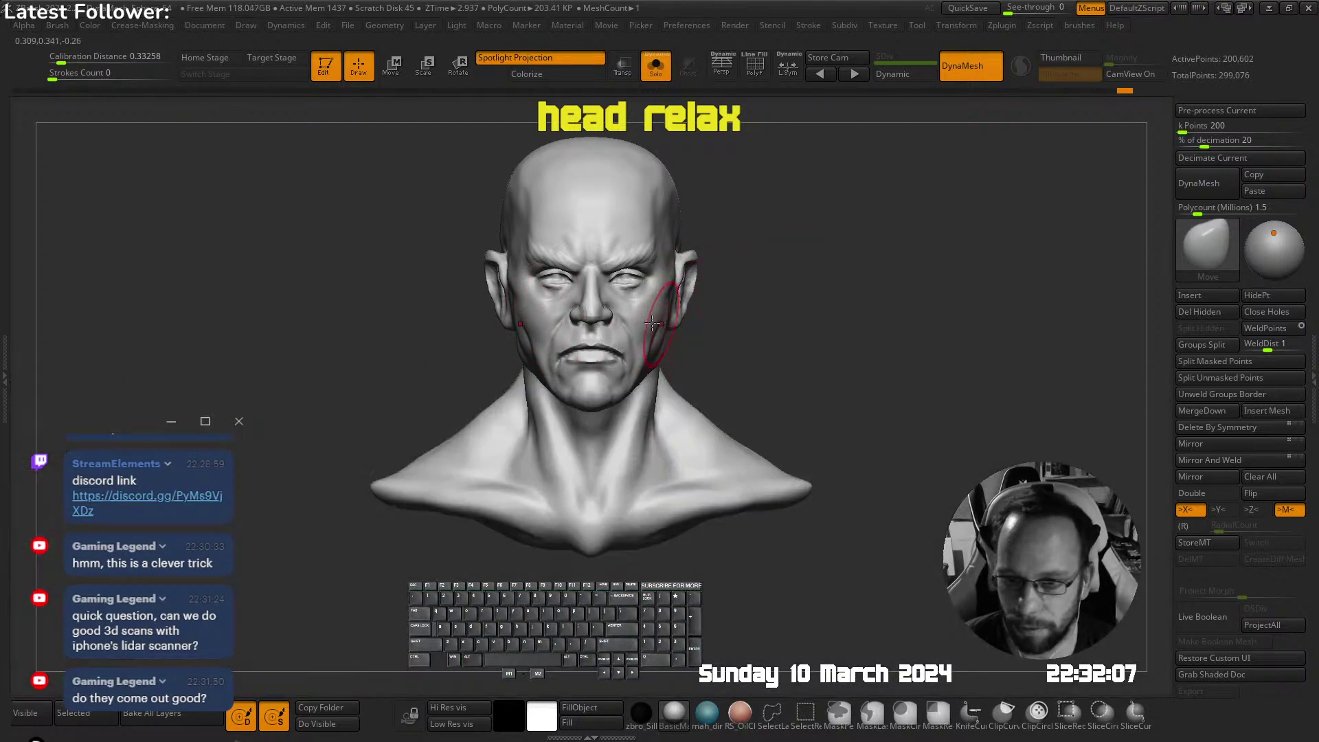
Build up the back and side of the neck with the U_buildup brush and smooth the strokes
{"action": "mouse_move", "coordinate": [662, 371]}
{"action": "right_mouse_down"}
{"action": "mouse_move", "coordinate": [607, 383]}
{"action": "mouse_move", "coordinate": [645, 339]}
{"action": "right_mouse_up"}
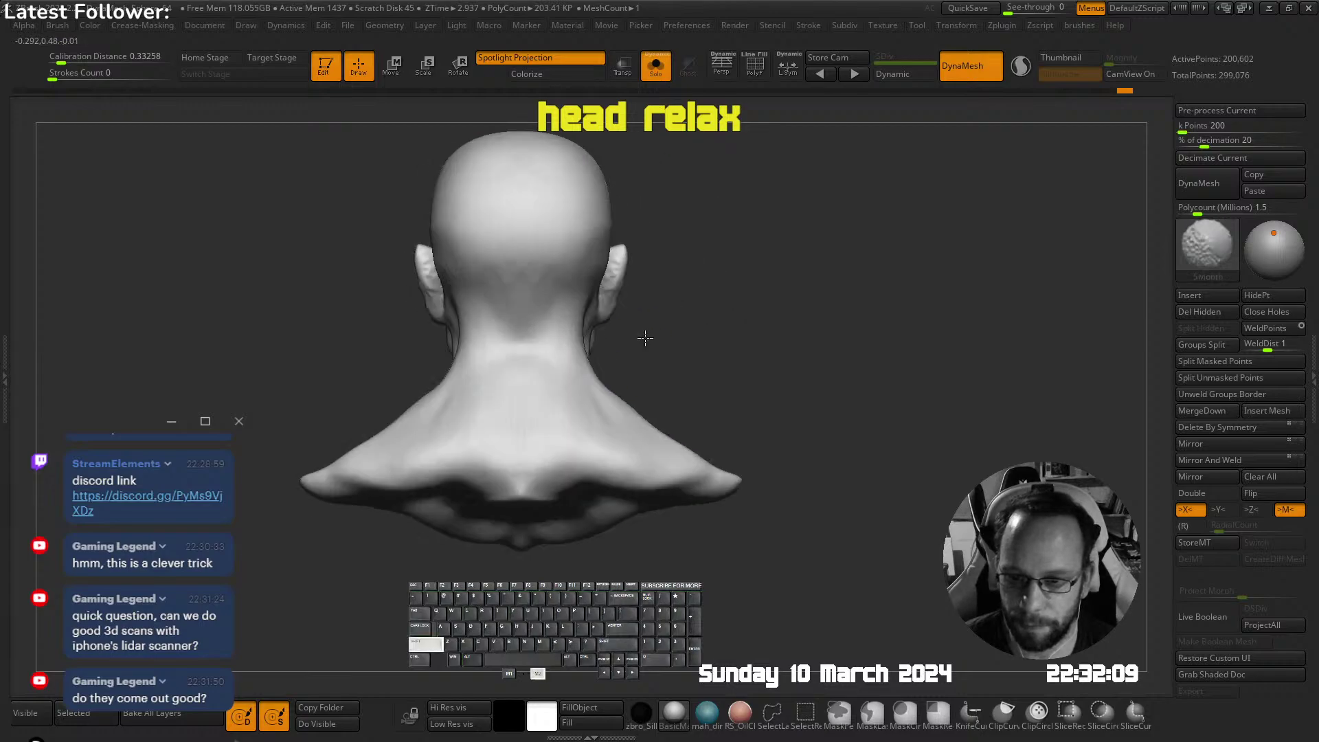
{"action": "mouse_move", "coordinate": [391, 436]}
{"action": "right_mouse_down"}
{"action": "mouse_move", "coordinate": [616, 392]}
{"action": "mouse_move", "coordinate": [635, 366]}
{"action": "right_mouse_up"}
{"action": "key", "text": "space"}
{"action": "left_click", "coordinate": [568, 307]}
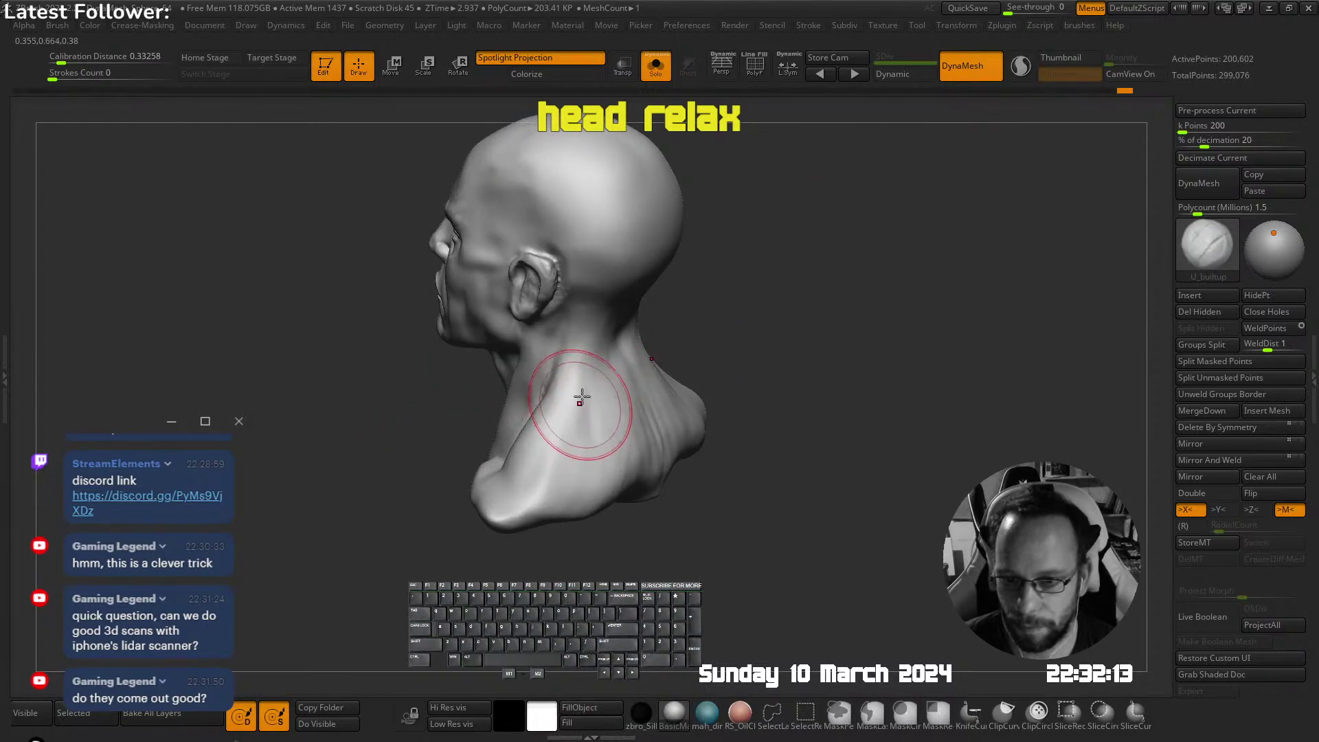
{"action": "key", "text": "shift"}
{"action": "left_click_drag", "start_coordinate": [625, 424], "coordinate": [621, 415], "text": "shift"}
{"action": "mouse_move", "coordinate": [615, 439]}
{"action": "right_mouse_down", "text": "ctrl"}
{"action": "mouse_move", "coordinate": [586, 377]}
{"action": "mouse_move", "coordinate": [771, 229]}
{"action": "right_mouse_up", "text": "ctrl"}
Build up the neck muscle below the ear with a resized U_buildup brush and smooth it along the neck
{"action": "mouse_move", "coordinate": [633, 349]}
{"action": "right_mouse_down", "text": "alt"}
{"action": "mouse_move", "coordinate": [695, 337]}
{"action": "mouse_move", "coordinate": [618, 400]}
{"action": "right_mouse_up", "text": "alt"}
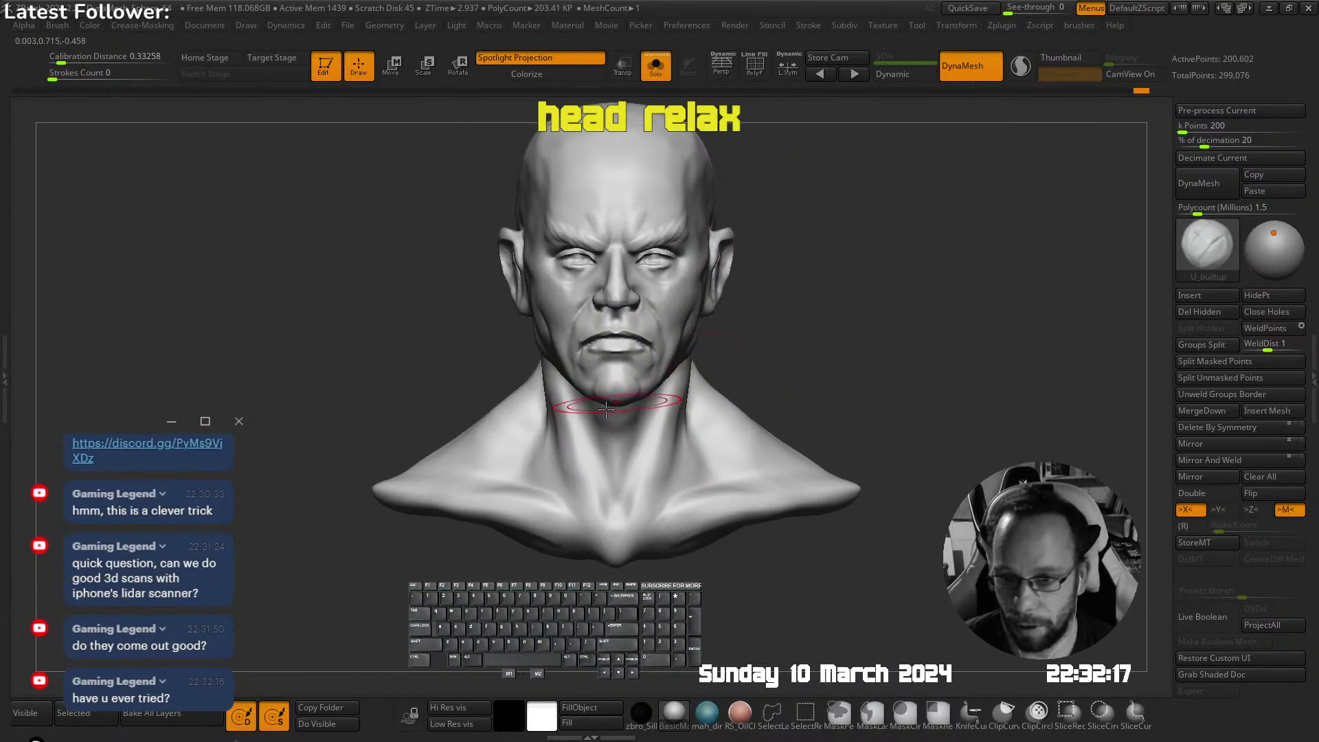
{"action": "mouse_move", "coordinate": [532, 425]}
{"action": "right_mouse_down", "text": "alt"}
{"action": "mouse_move", "coordinate": [642, 370]}
{"action": "mouse_move", "coordinate": [583, 345]}
{"action": "right_mouse_up", "text": "alt"}
{"action": "key", "text": "s"}
{"action": "key", "text": "s"}
{"action": "left_click_drag", "start_coordinate": [612, 295], "coordinate": [617, 337]}
{"action": "right_click_drag", "start_coordinate": [610, 347], "coordinate": [660, 349]}
{"action": "left_click_drag", "start_coordinate": [603, 322], "coordinate": [616, 347]}
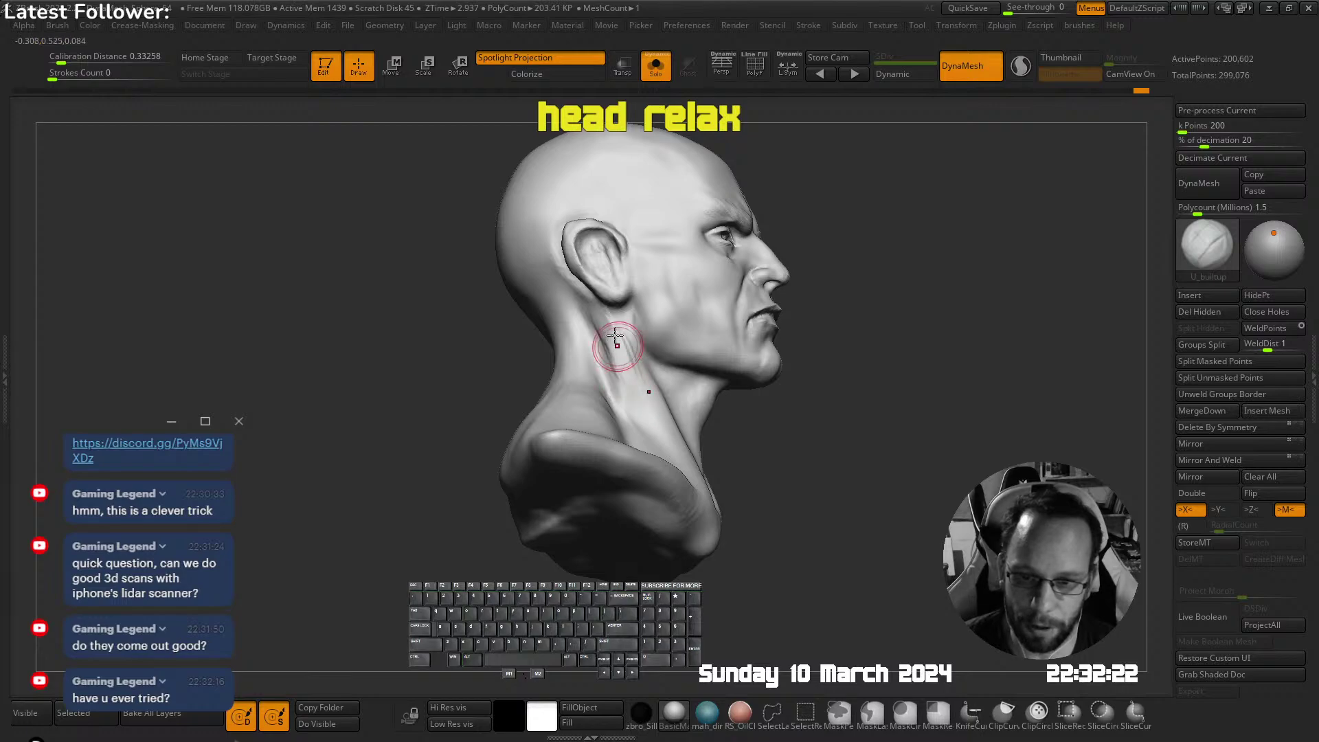
{"action": "right_click_drag", "start_coordinate": [616, 338], "coordinate": [640, 393]}
{"action": "key", "text": "shift"}
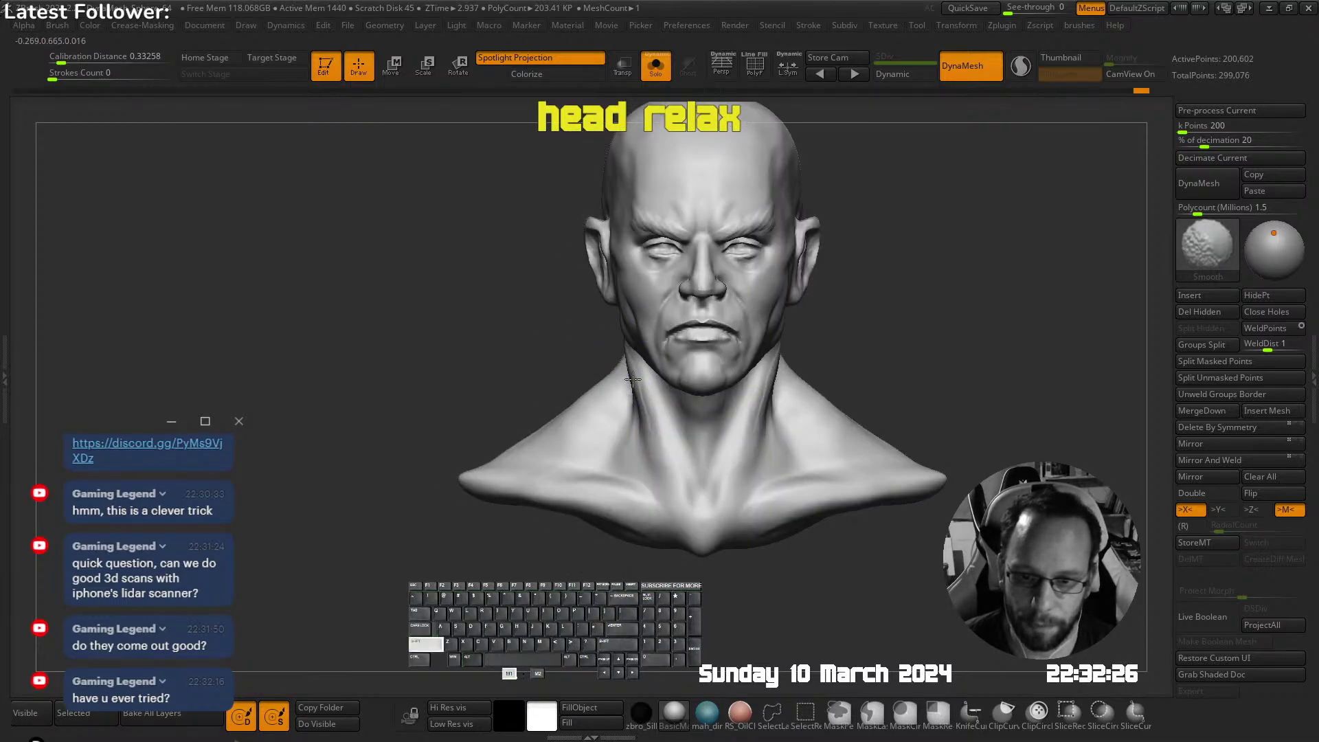
{"action": "left_click_drag", "start_coordinate": [633, 380], "coordinate": [649, 423], "text": "shift"}
Adjust the side contour of the neck below the jaw with the Move brush and check it in three-quarter view
{"action": "right_click_drag", "start_coordinate": [736, 354], "coordinate": [663, 344], "text": "alt"}
{"action": "key", "text": "b"}
{"action": "left_click", "coordinate": [677, 229]}
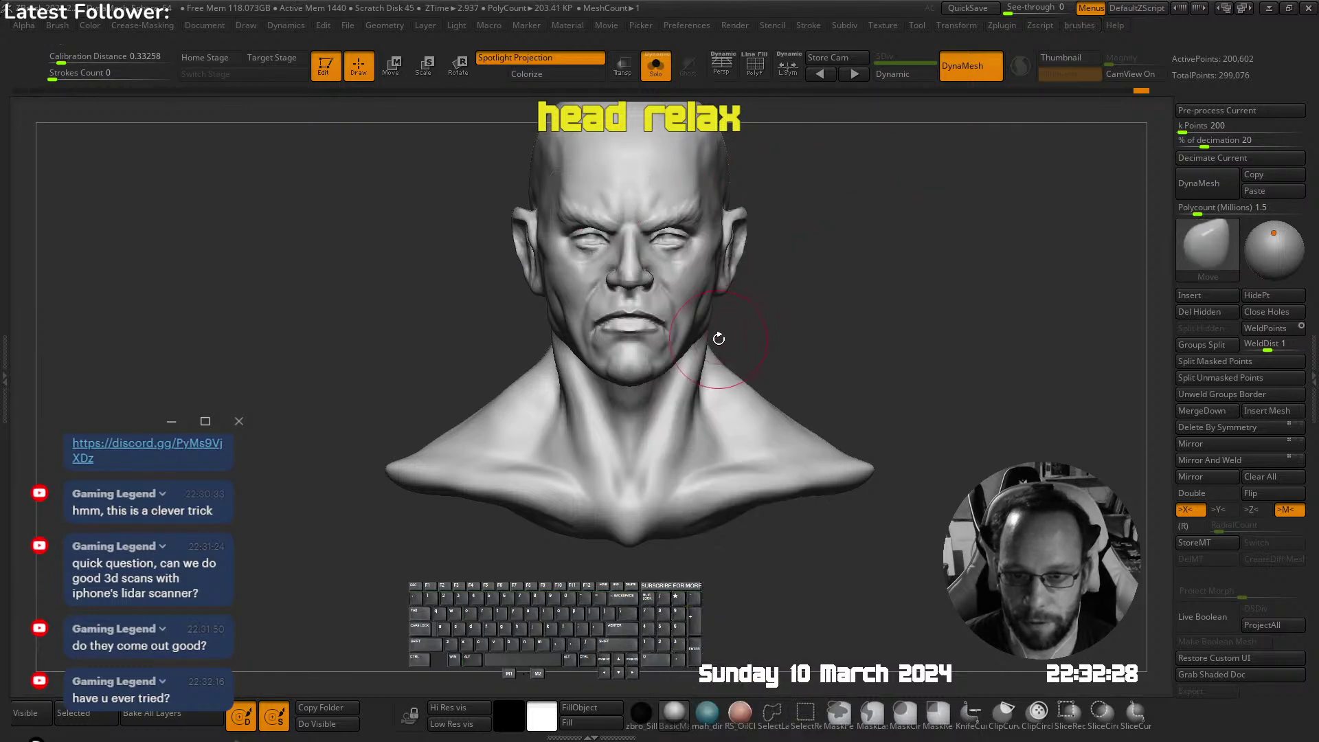
{"action": "left_click_drag", "start_coordinate": [702, 365], "coordinate": [696, 365]}
{"action": "mouse_move", "coordinate": [715, 374]}
{"action": "right_mouse_down", "text": "ctrl"}
{"action": "mouse_move", "coordinate": [704, 329]}
{"action": "mouse_move", "coordinate": [605, 347]}
{"action": "right_mouse_up", "text": "ctrl"}
{"action": "right_click_drag", "start_coordinate": [682, 448], "coordinate": [725, 352]}
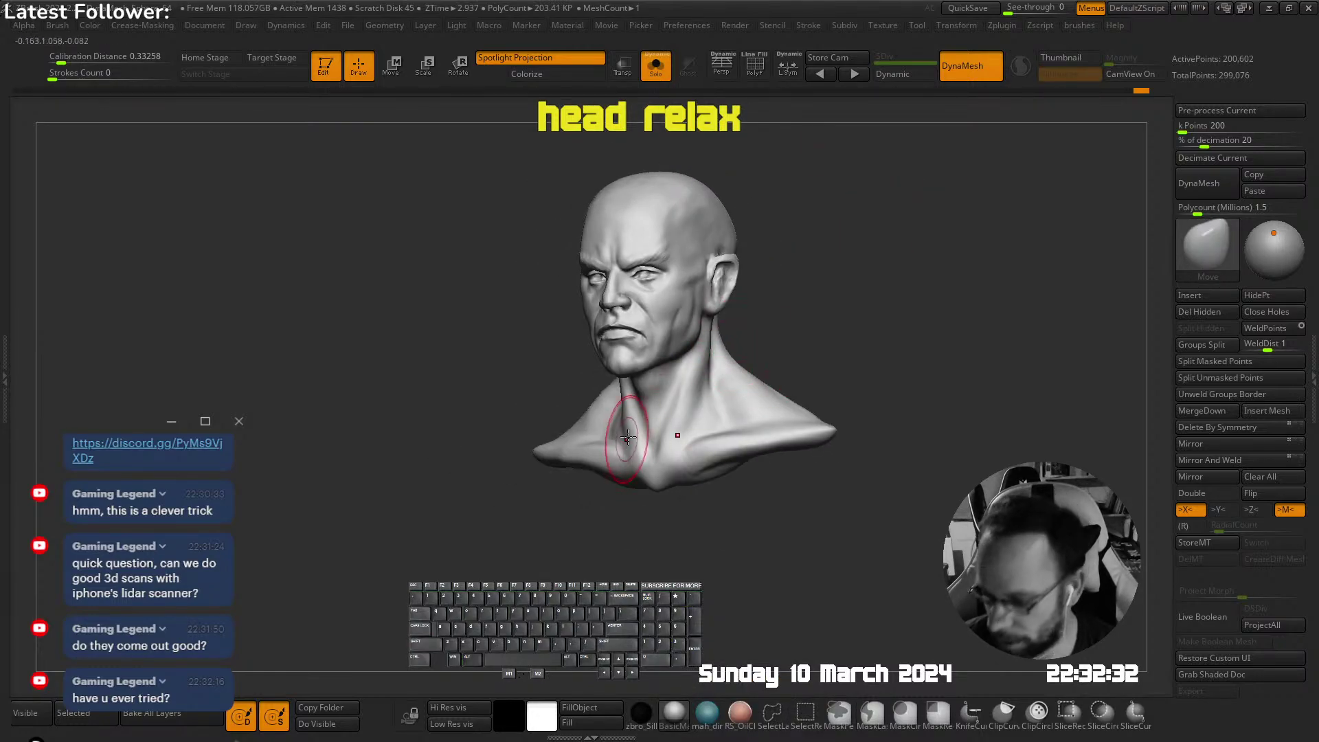
{"action": "key", "text": "comma"}
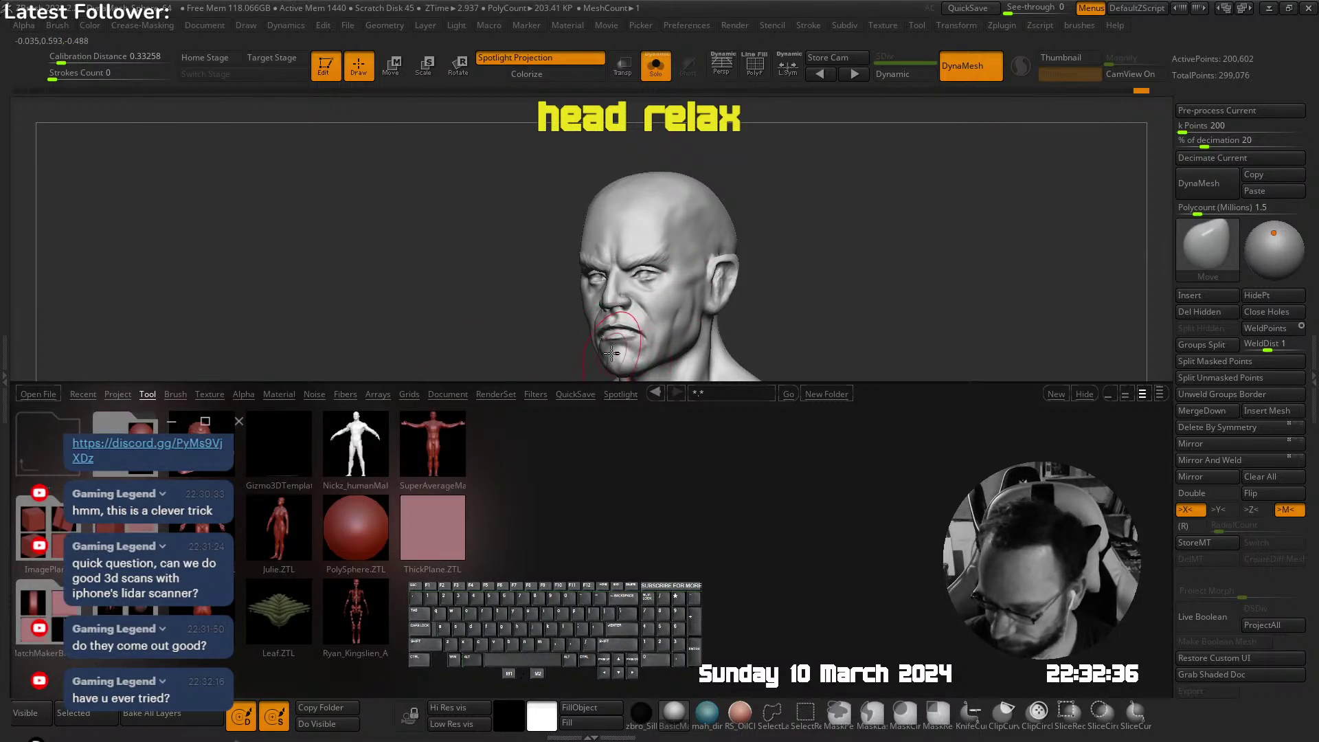
{"action": "key", "text": "comma"}
Build up the trapezius from the back of the neck to the shoulder with U_buildup and smooth the strokes
{"action": "mouse_move", "coordinate": [640, 302]}
{"action": "right_mouse_down"}
{"action": "mouse_move", "coordinate": [643, 412]}
{"action": "mouse_move", "coordinate": [759, 336]}
{"action": "right_mouse_up"}
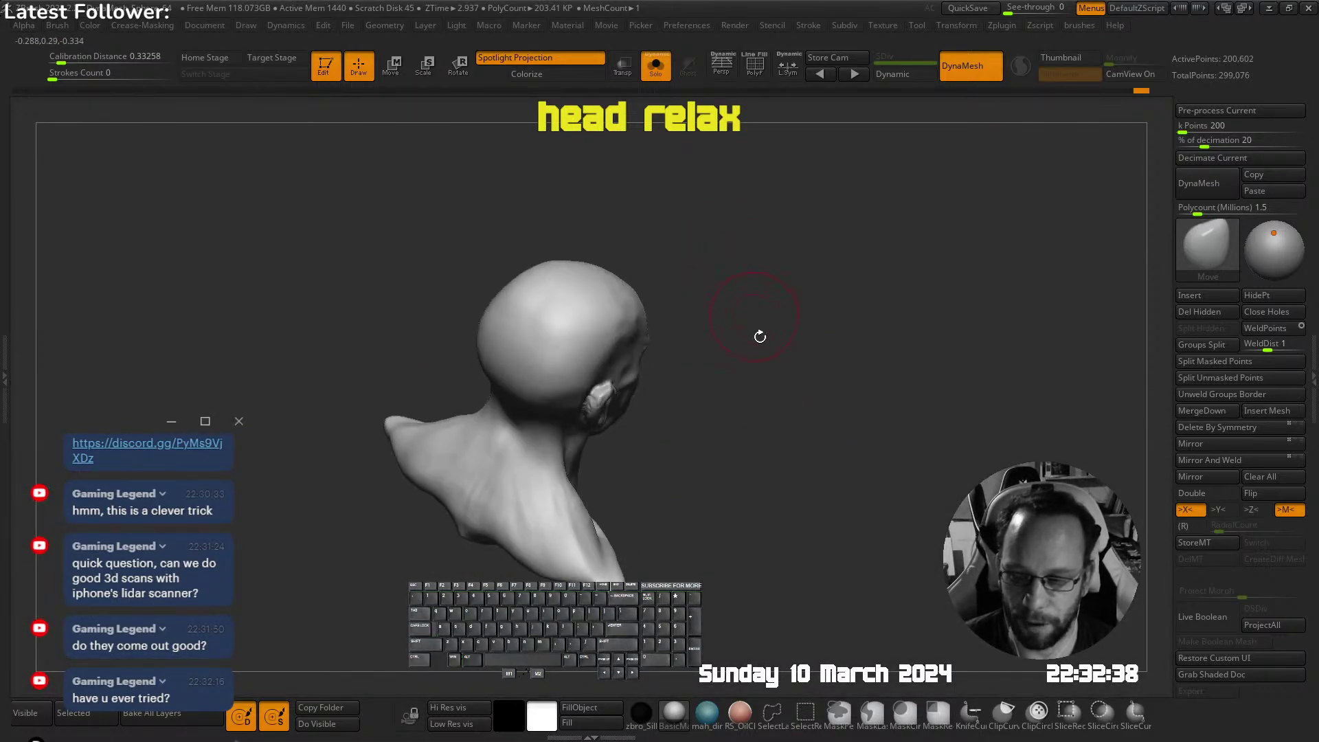
{"action": "mouse_move", "coordinate": [727, 403]}
{"action": "right_mouse_down"}
{"action": "mouse_move", "coordinate": [671, 353]}
{"action": "mouse_move", "coordinate": [674, 445]}
{"action": "mouse_move", "coordinate": [679, 307]}
{"action": "right_mouse_up"}
{"action": "key", "text": "shift+Tab"}
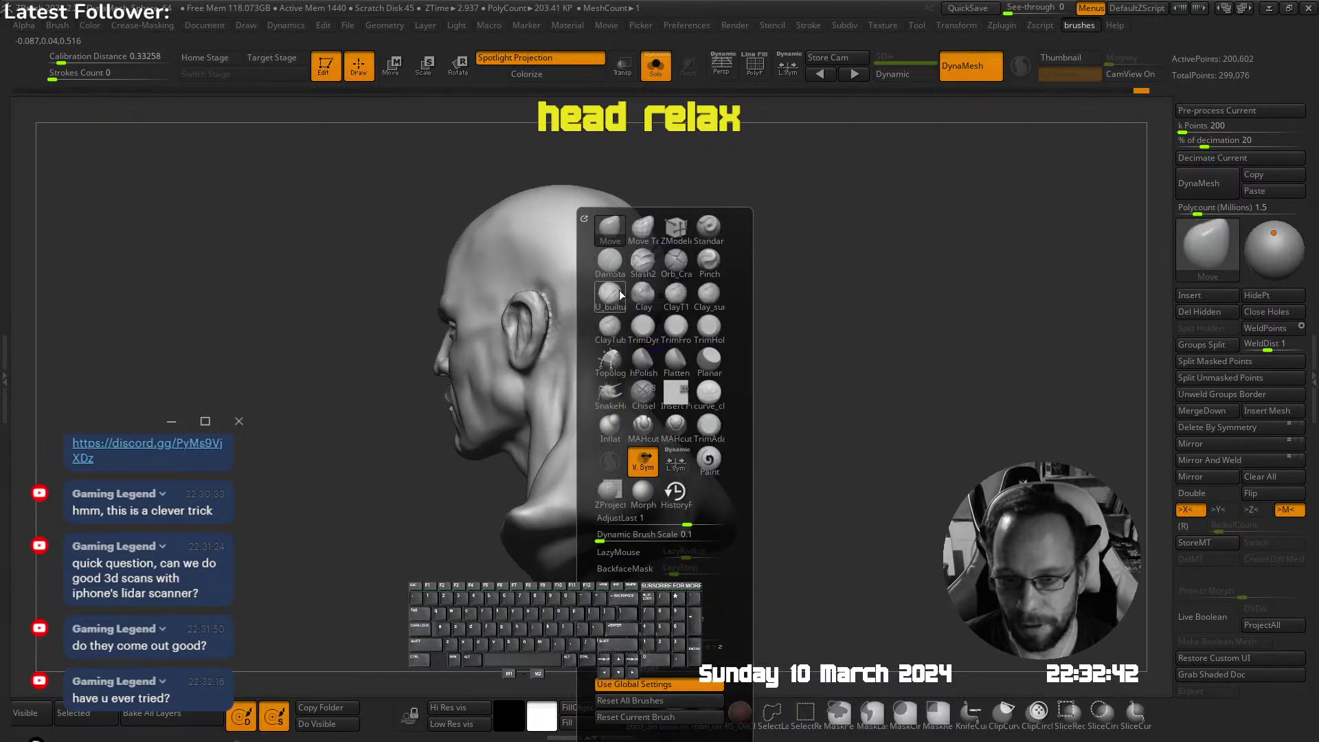
{"action": "left_click", "coordinate": [609, 294]}
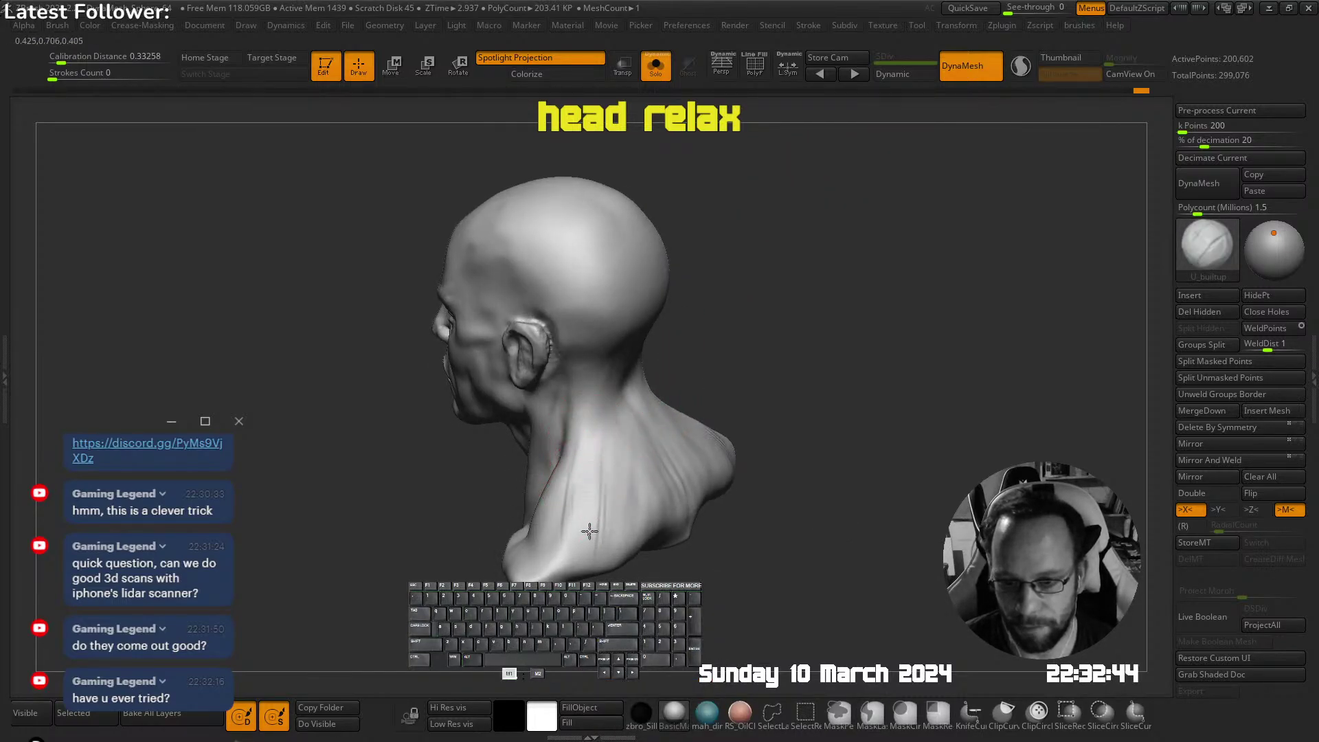
{"action": "mouse_move", "coordinate": [617, 456]}
{"action": "right_mouse_down"}
{"action": "mouse_move", "coordinate": [621, 383]}
{"action": "mouse_move", "coordinate": [632, 397]}
{"action": "mouse_move", "coordinate": [701, 321]}
{"action": "mouse_move", "coordinate": [688, 352]}
{"action": "right_mouse_up"}
{"action": "key", "text": "shift"}
{"action": "key", "text": "shift"}
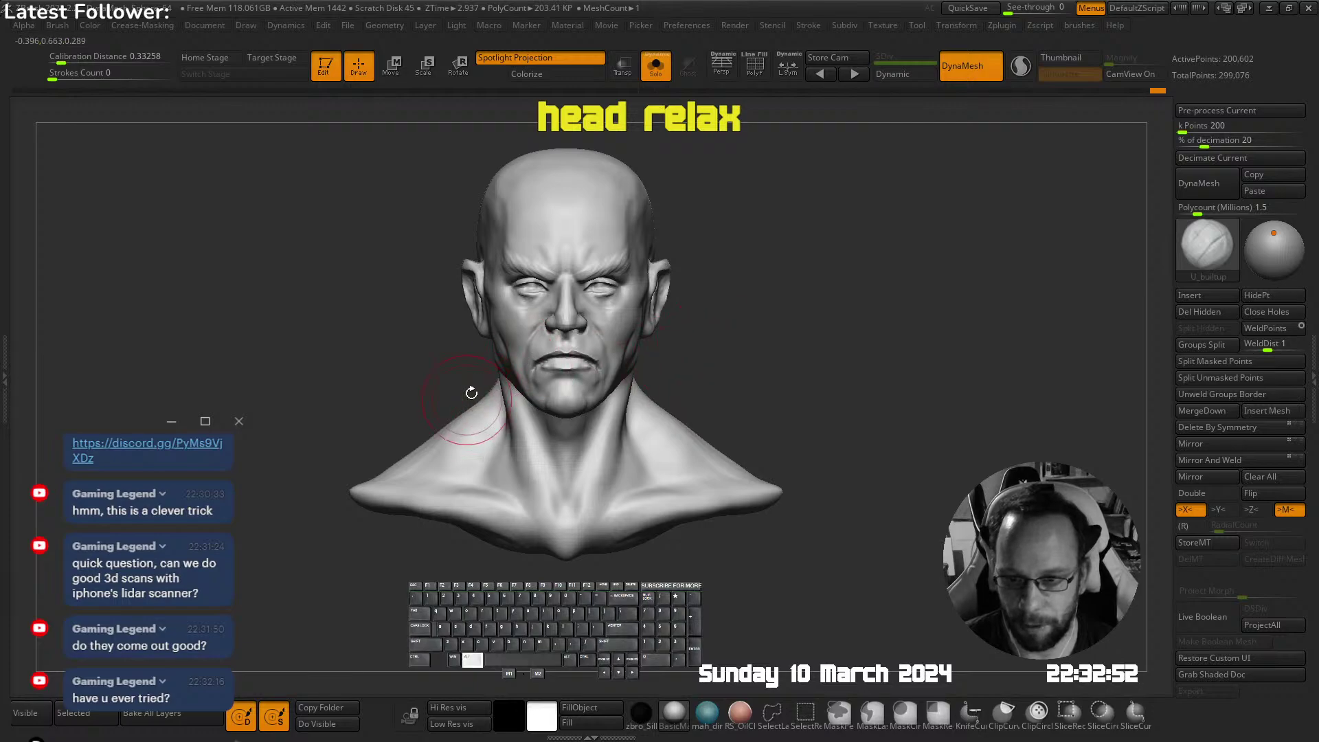
{"action": "mouse_move", "coordinate": [472, 392]}
{"action": "right_mouse_down"}
{"action": "mouse_move", "coordinate": [568, 412]}
{"action": "mouse_move", "coordinate": [501, 459]}
{"action": "right_mouse_up"}
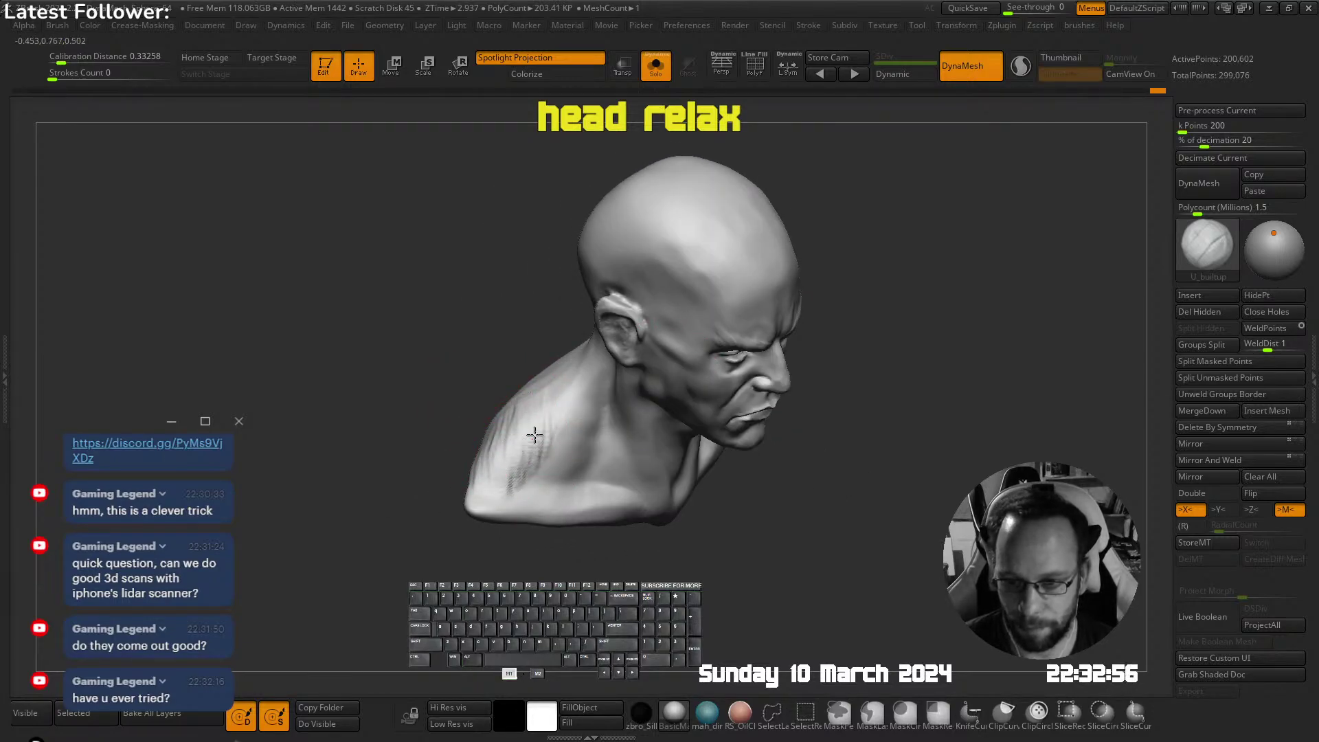
{"action": "key", "text": "shift"}
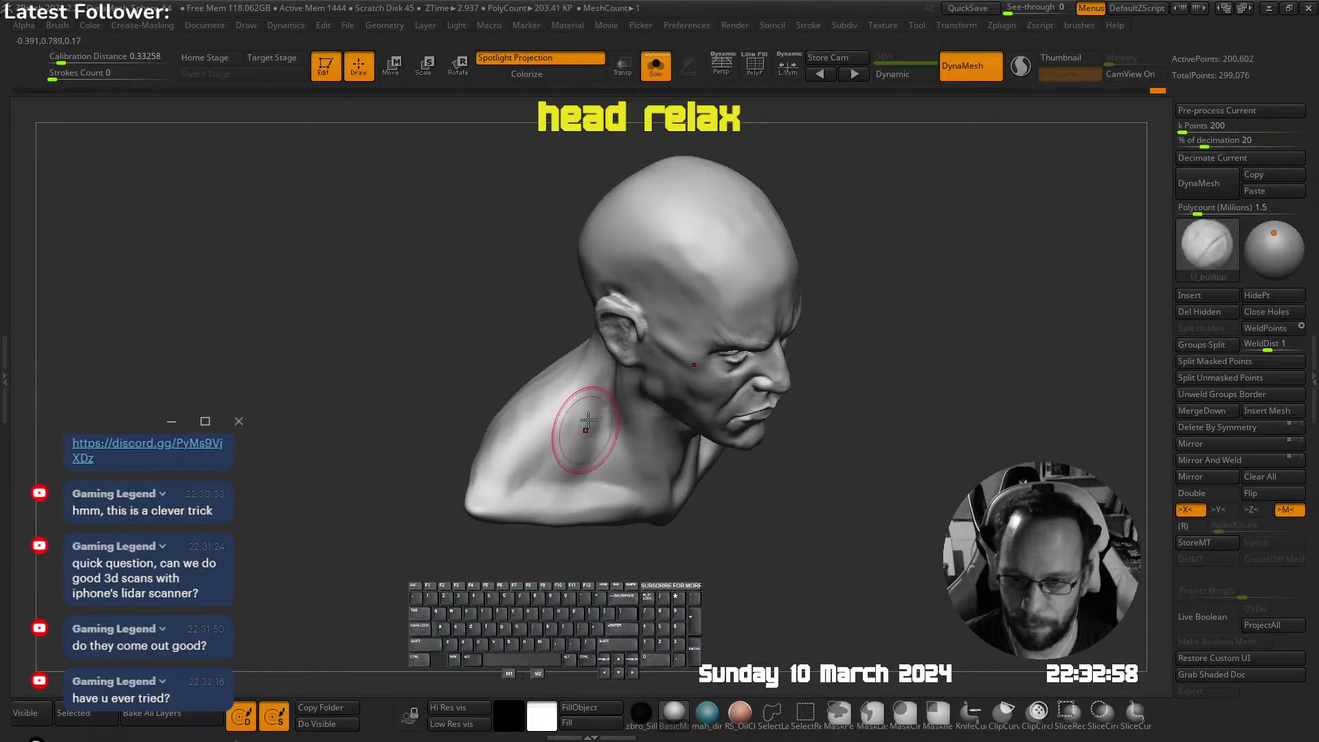
Show all body parts again, select the shoulder muscle subtool and set up a resized Move brush for it
{"action": "mouse_move", "coordinate": [559, 427]}
{"action": "right_mouse_down"}
{"action": "mouse_move", "coordinate": [604, 261]}
{"action": "mouse_move", "coordinate": [704, 355]}
{"action": "right_mouse_up"}
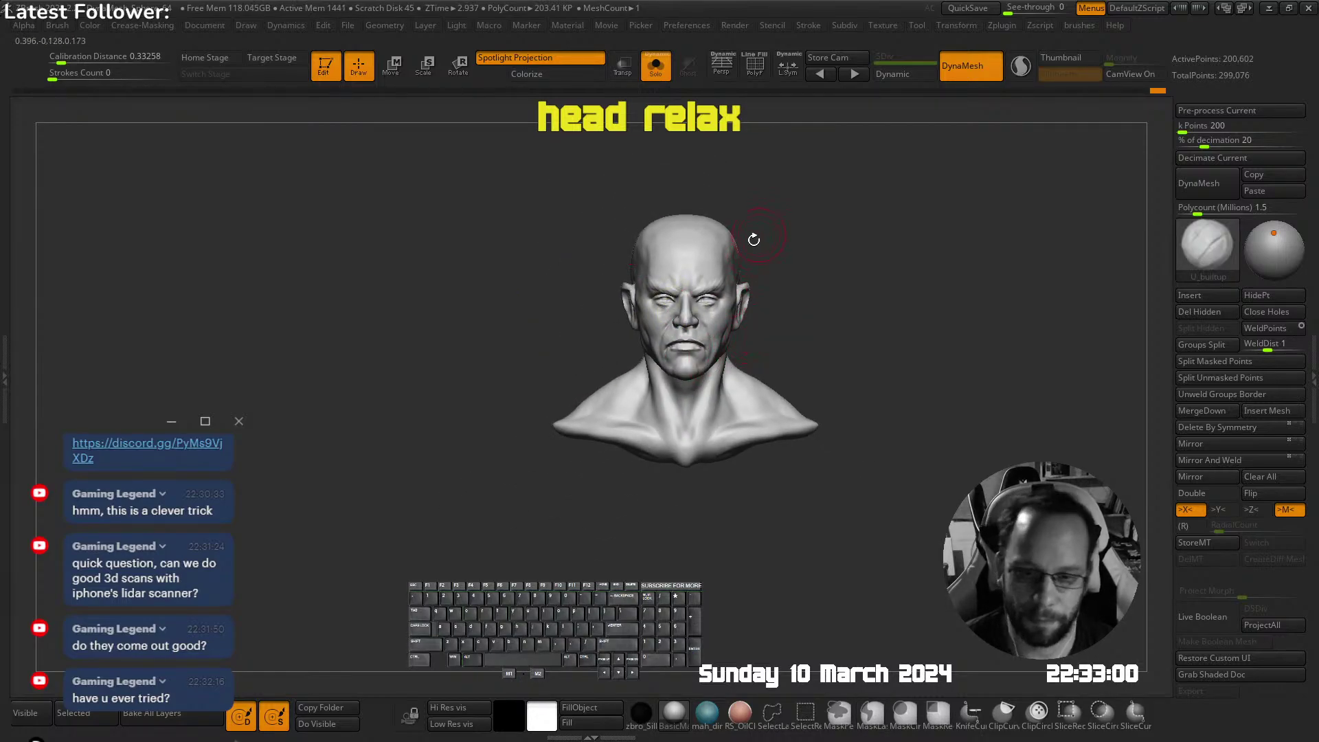
{"action": "key", "text": "alt+s"}
{"action": "left_click", "coordinate": [579, 441], "text": "alt"}
{"action": "right_click_drag", "start_coordinate": [559, 417], "coordinate": [598, 343], "text": "alt"}
{"action": "key", "text": "space"}
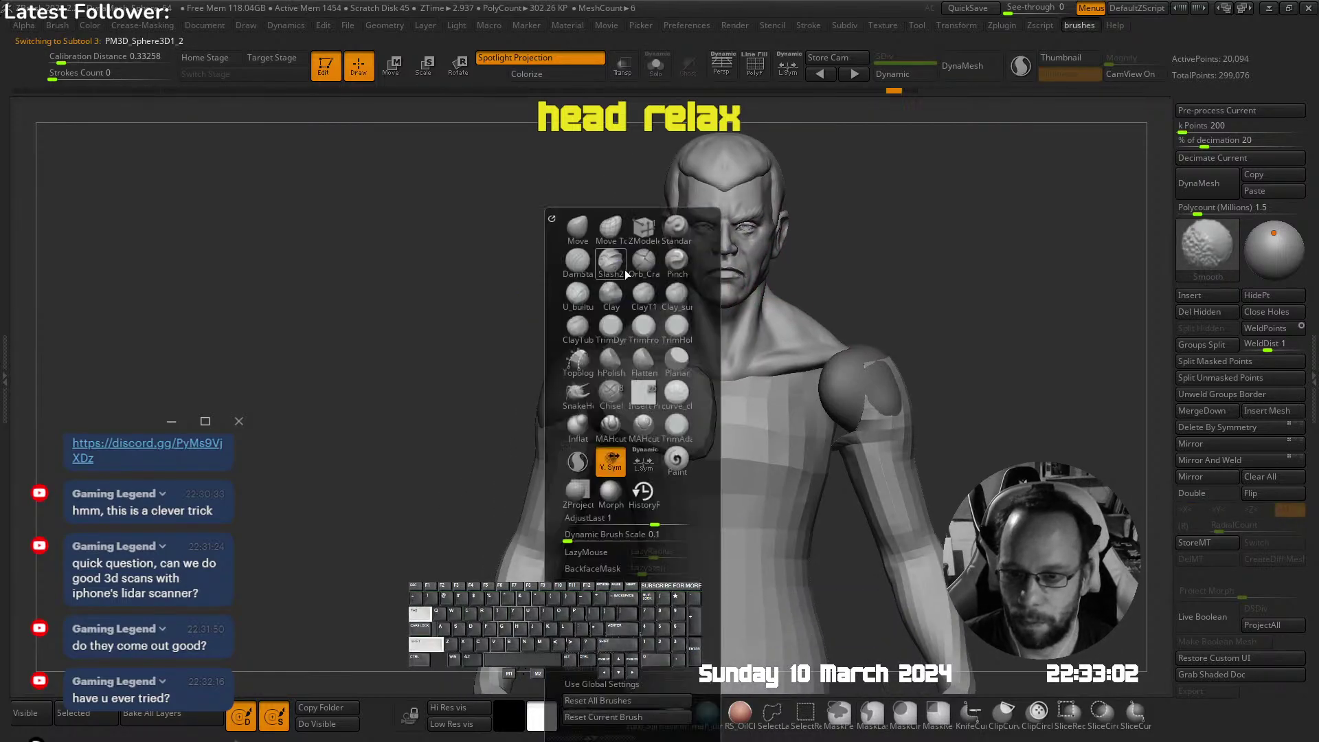
{"action": "left_click", "coordinate": [625, 272]}
{"action": "left_click", "coordinate": [572, 379], "text": "alt"}
{"action": "key", "text": "shift"}
{"action": "key", "text": "b"}
{"action": "key", "text": "m"}
{"action": "key", "text": "v"}
{"action": "key", "text": "s"}
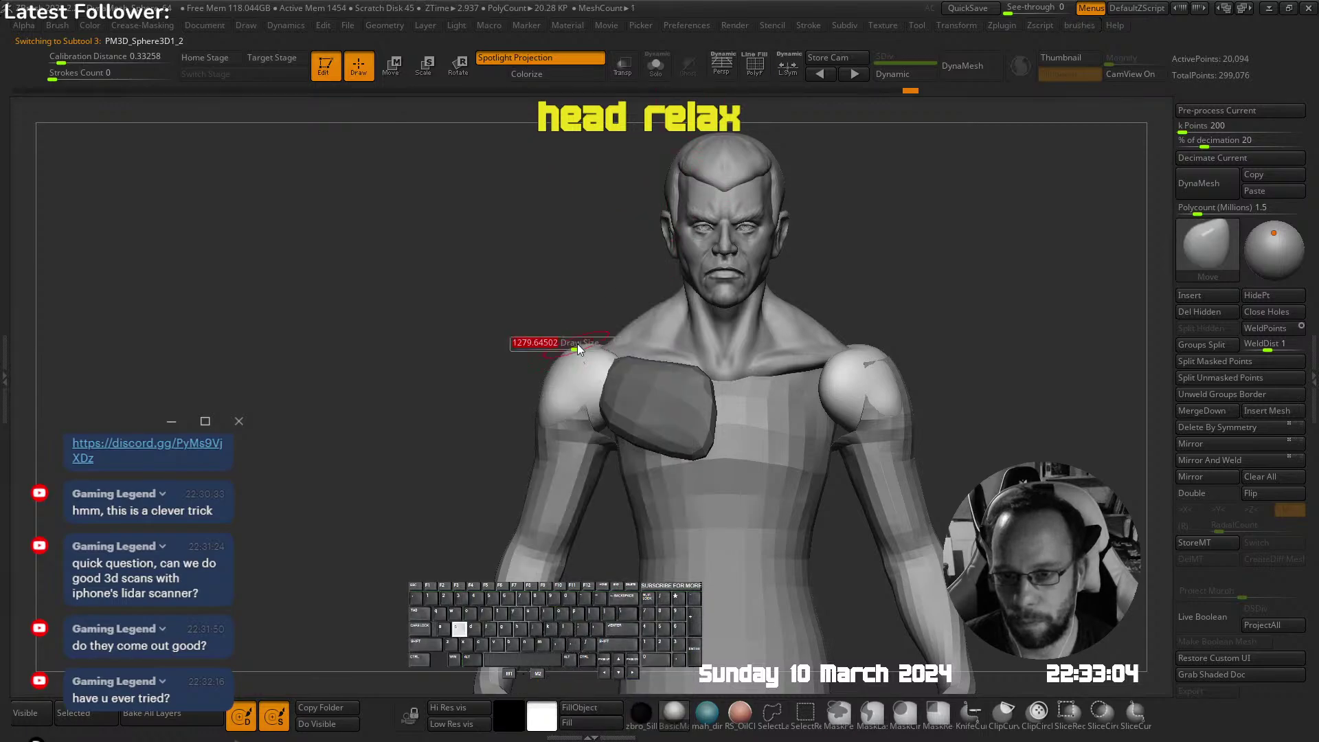
{"action": "right_click_drag", "start_coordinate": [559, 355], "coordinate": [604, 352]}
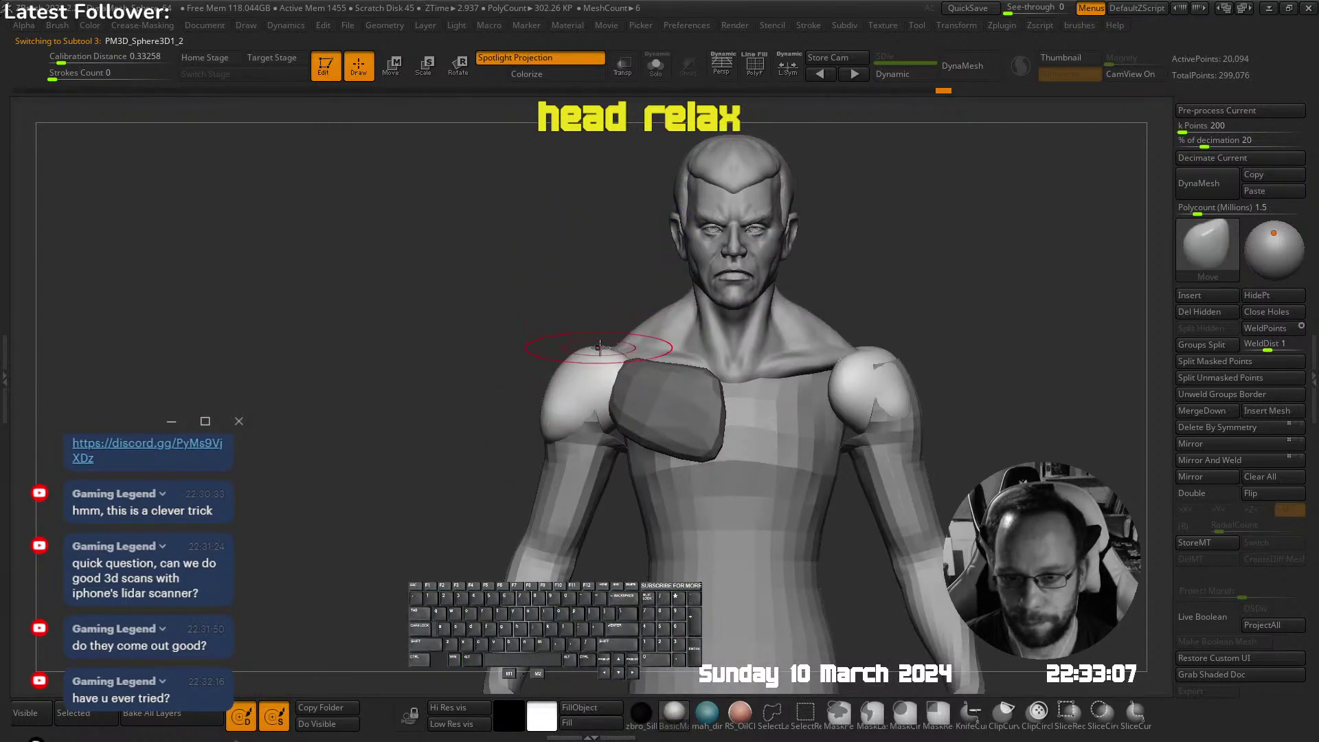
Reshape the top and outer contour of the shoulder muscle with the Move brush from front and side views
{"action": "right_click_drag", "start_coordinate": [627, 300], "coordinate": [602, 229]}
{"action": "mouse_move", "coordinate": [507, 362]}
{"action": "right_mouse_down"}
{"action": "mouse_move", "coordinate": [642, 362]}
{"action": "mouse_move", "coordinate": [529, 393]}
{"action": "right_mouse_up"}
{"action": "key", "text": "s"}
{"action": "right_click_drag", "start_coordinate": [555, 313], "coordinate": [671, 303], "text": "alt"}
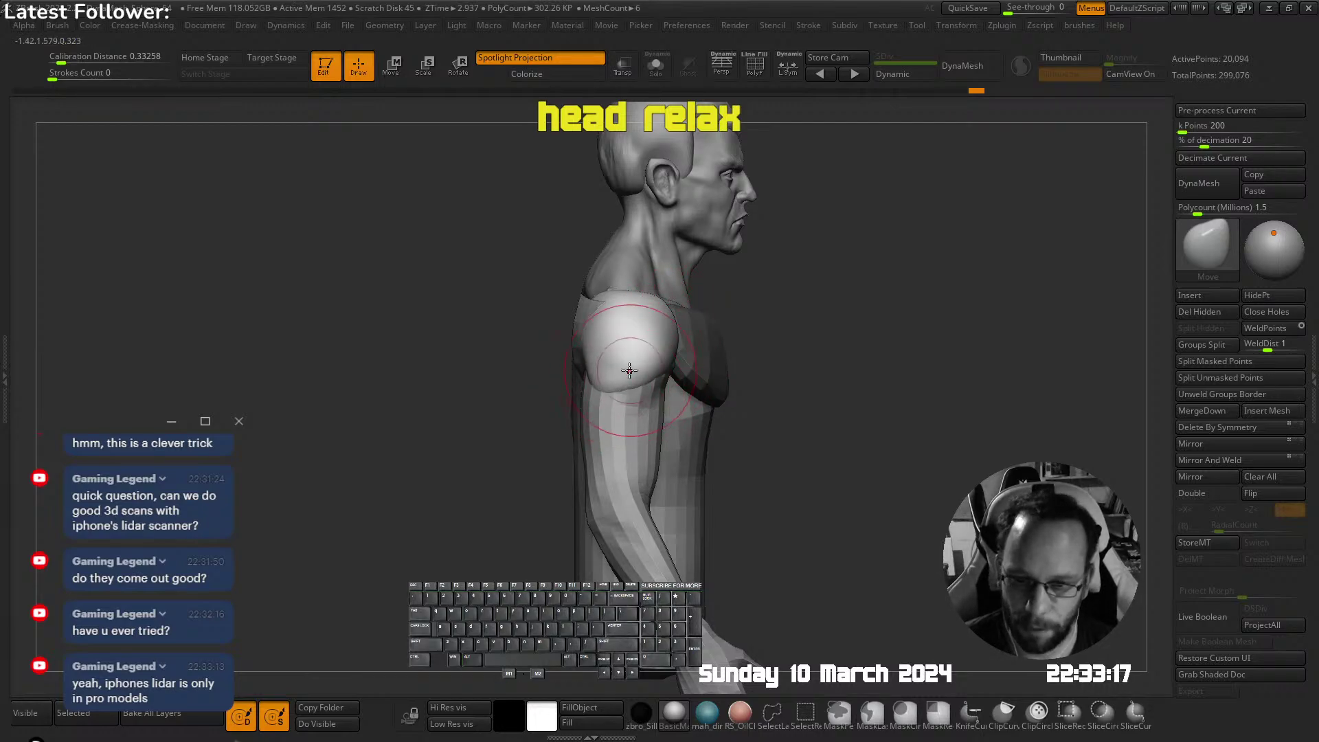
{"action": "right_click_drag", "start_coordinate": [629, 370], "coordinate": [618, 387]}
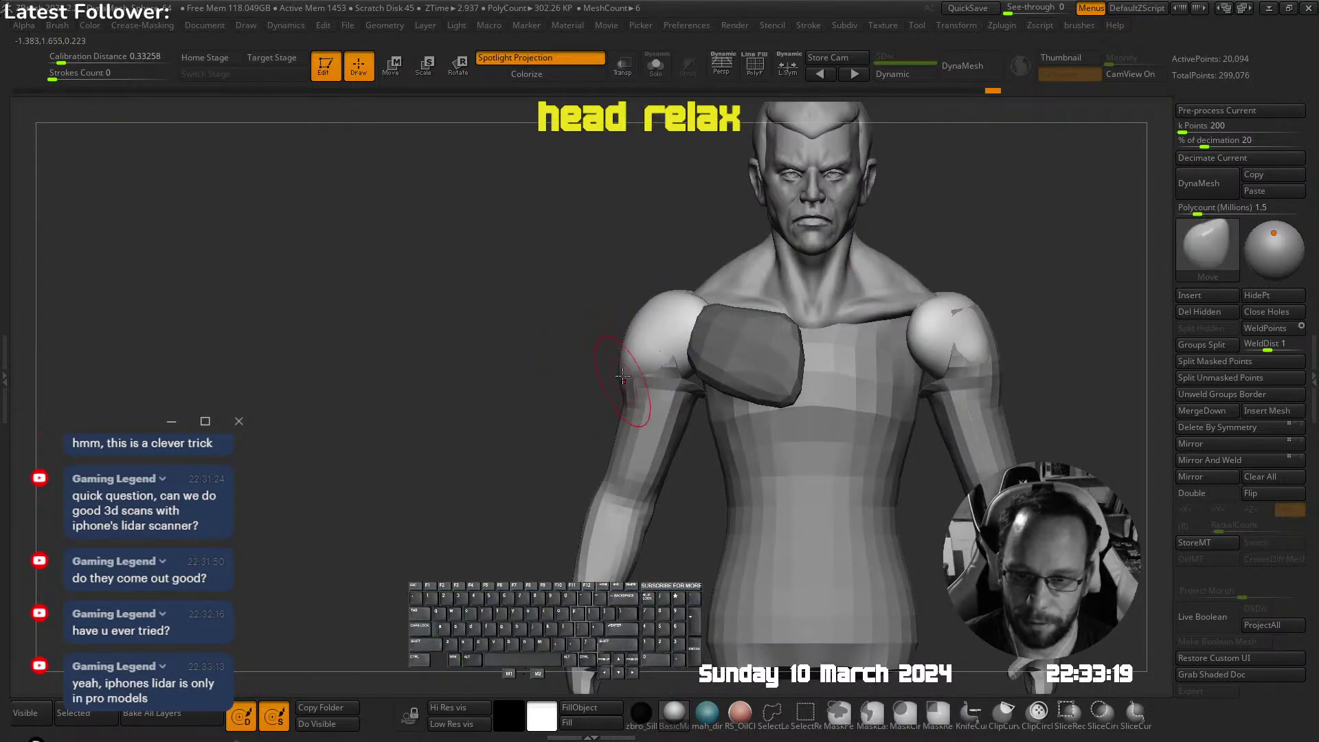
Pull the lower end of the shoulder muscle into a tapered tip down the outer upper arm with the Move brush
{"action": "mouse_move", "coordinate": [536, 364]}
{"action": "left_mouse_down"}
{"action": "mouse_move", "coordinate": [603, 390]}
{"action": "mouse_move", "coordinate": [587, 395]}
{"action": "left_mouse_up"}
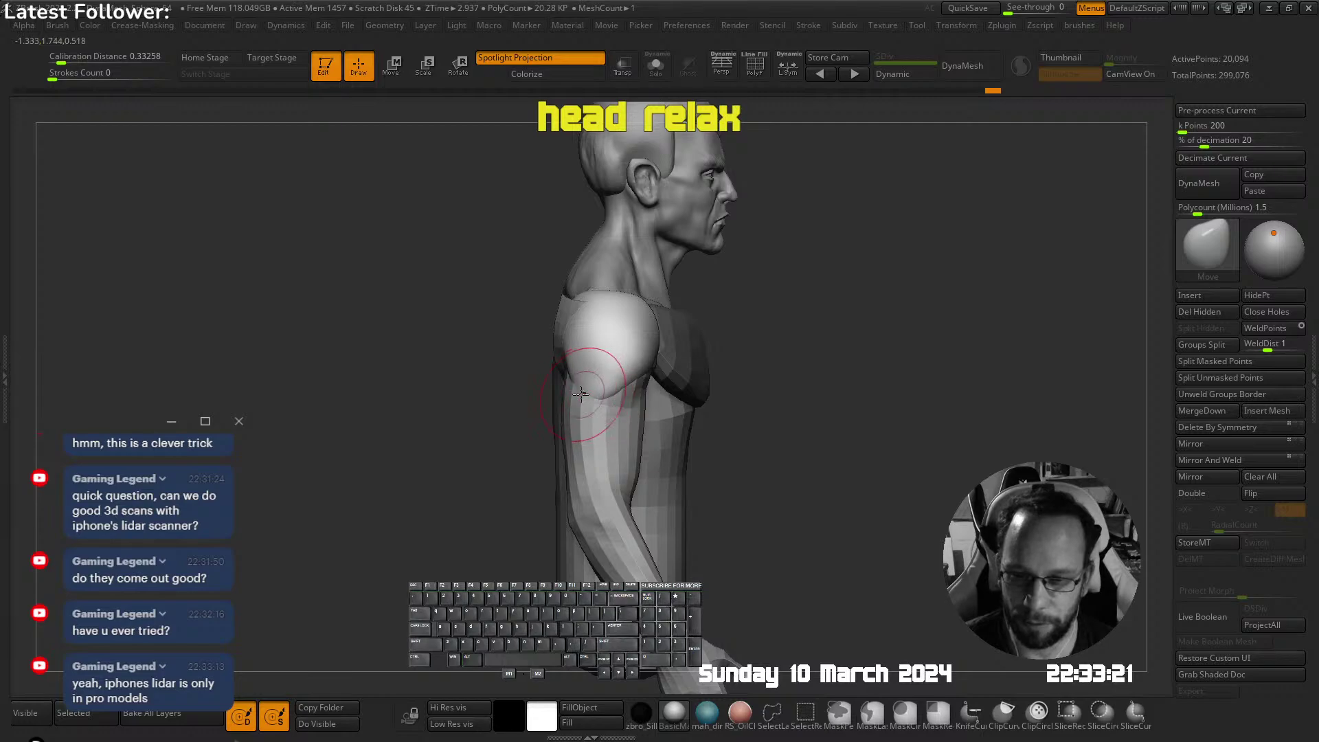
{"action": "mouse_move", "coordinate": [580, 393]}
{"action": "right_mouse_down"}
{"action": "mouse_move", "coordinate": [622, 347]}
{"action": "mouse_move", "coordinate": [584, 329]}
{"action": "right_mouse_up"}
{"action": "left_click_drag", "start_coordinate": [669, 307], "coordinate": [693, 296]}
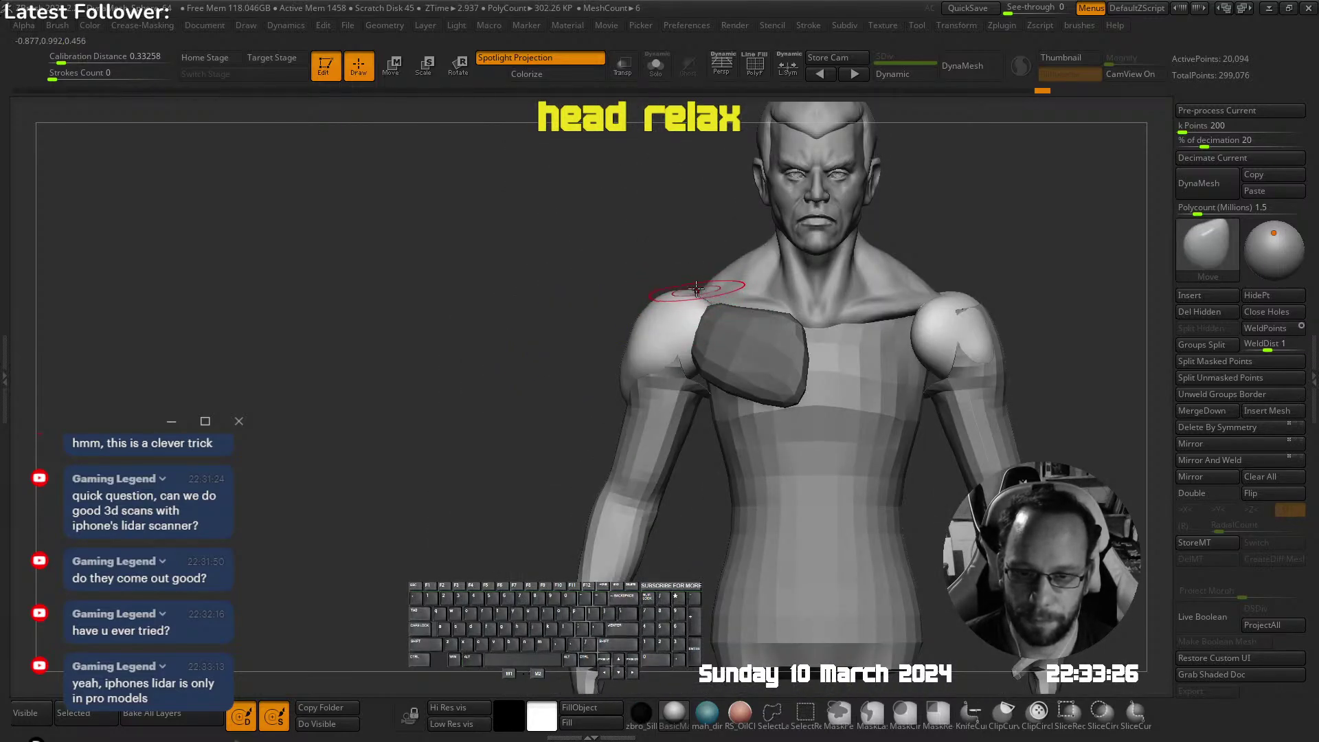
{"action": "mouse_move", "coordinate": [698, 259]}
{"action": "right_mouse_down"}
{"action": "mouse_move", "coordinate": [621, 332]}
{"action": "mouse_move", "coordinate": [609, 396]}
{"action": "mouse_move", "coordinate": [586, 414]}
{"action": "right_mouse_up"}
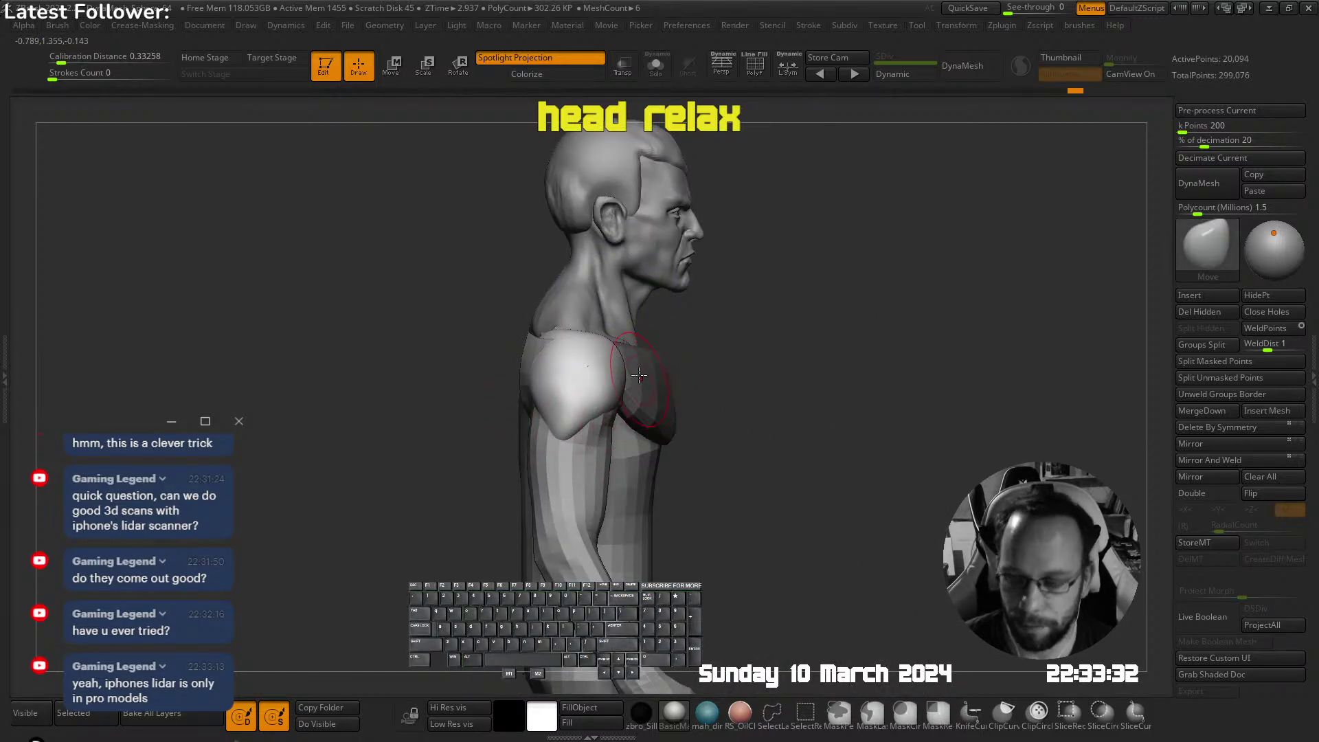
Adjust the front edge of the shoulder muscle toward the collarbone and chest, then check the muscle shapes in isolation
{"action": "left_click_drag", "start_coordinate": [639, 359], "coordinate": [644, 345]}
{"action": "right_click_drag", "start_coordinate": [687, 349], "coordinate": [613, 354]}
{"action": "left_click_drag", "start_coordinate": [653, 356], "coordinate": [644, 345]}
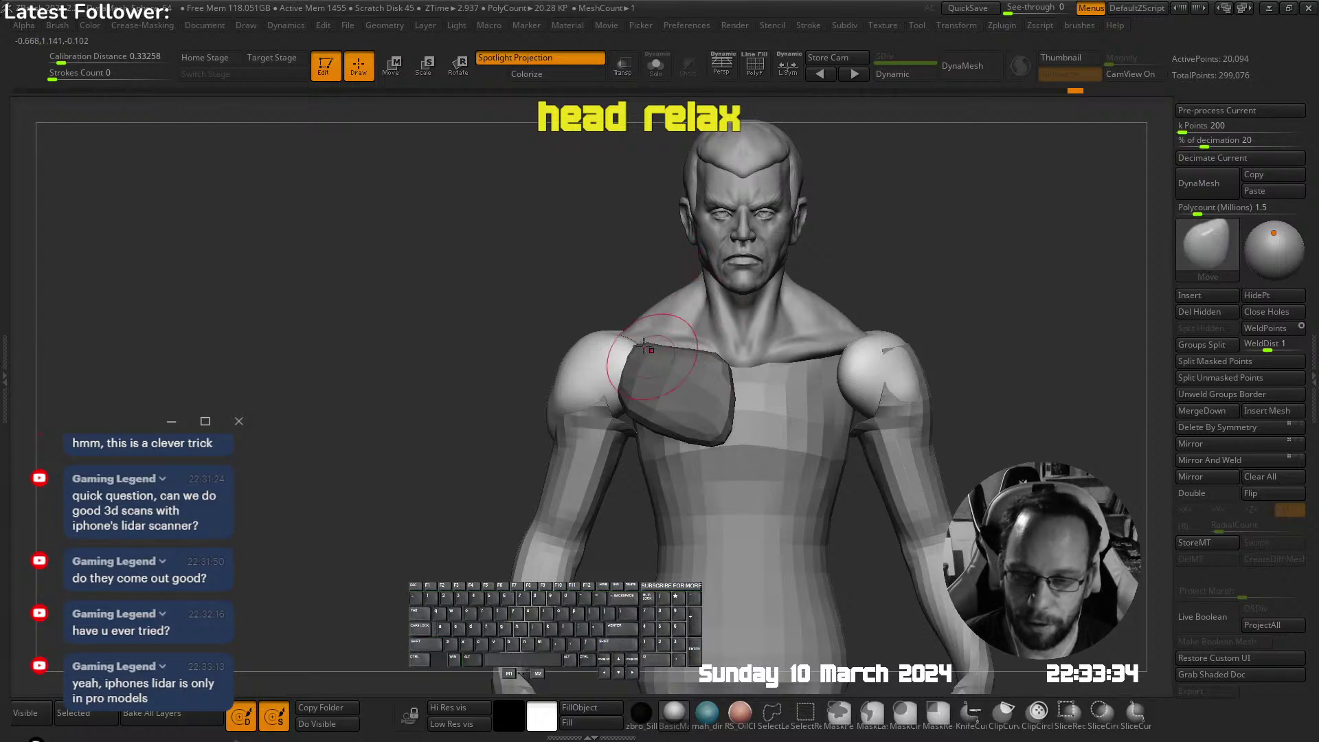
{"action": "right_click_drag", "start_coordinate": [607, 303], "coordinate": [743, 257]}
{"action": "left_click", "coordinate": [656, 242], "text": "shift"}
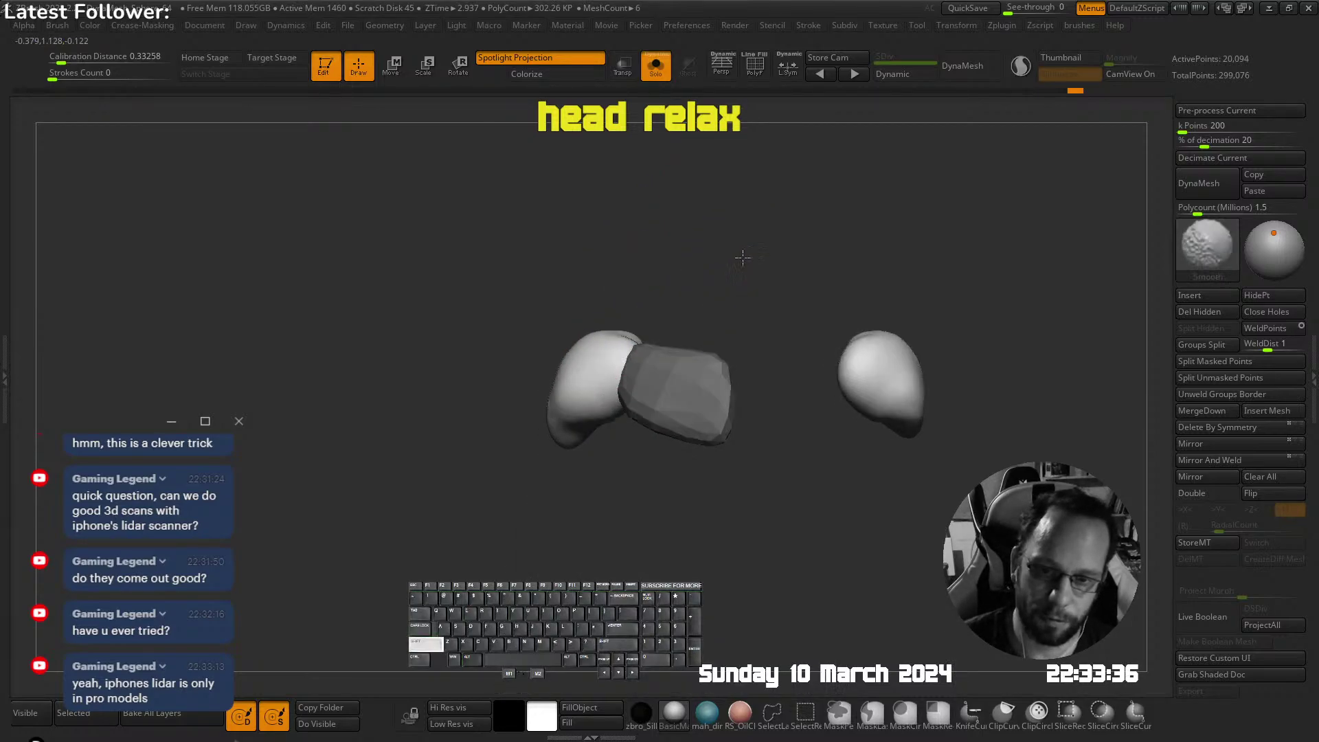
{"action": "key", "text": "shift+s"}
{"action": "key", "text": "shift+s"}
{"action": "key", "text": "shift+s"}
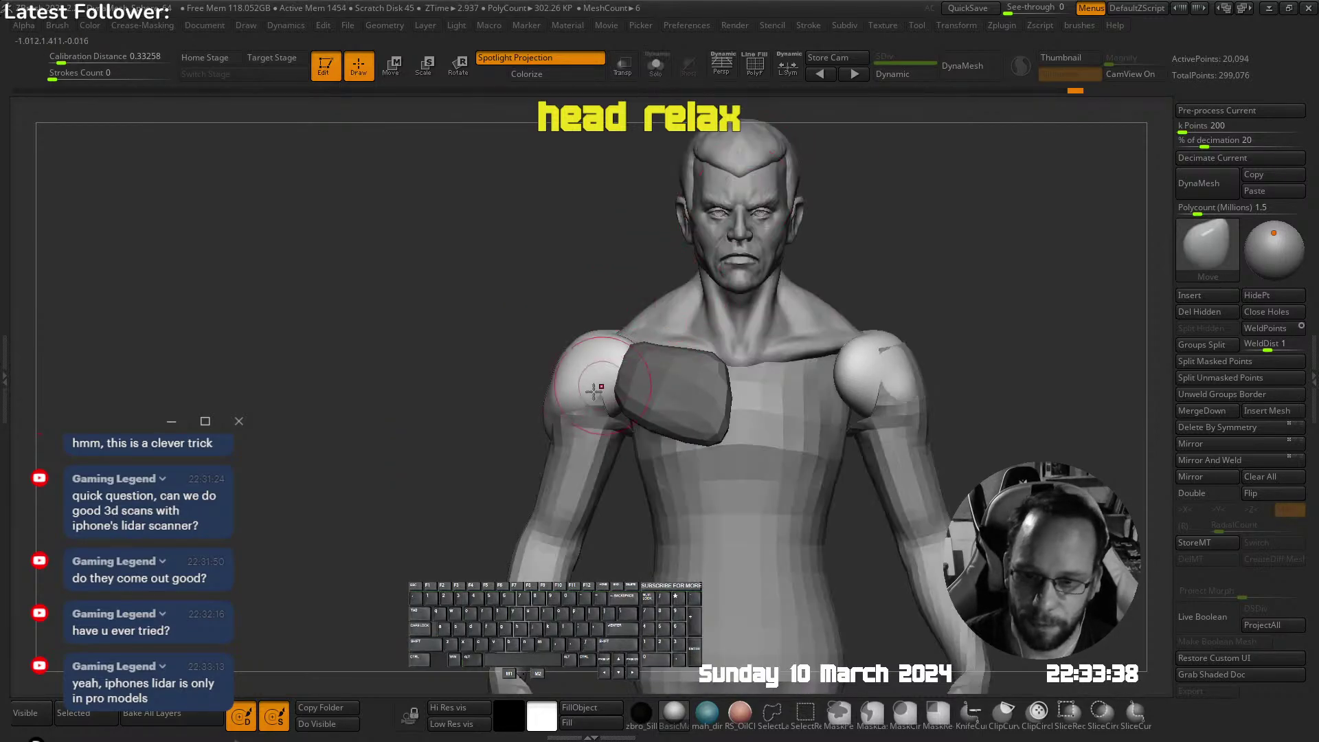
Define the lower front edge of the shoulder muscle with the DamStandard brush
{"action": "mouse_move", "coordinate": [594, 391]}
{"action": "right_mouse_down", "text": "ctrl"}
{"action": "mouse_move", "coordinate": [597, 428]}
{"action": "mouse_move", "coordinate": [643, 362]}
{"action": "right_mouse_up", "text": "ctrl"}
{"action": "key", "text": "b"}
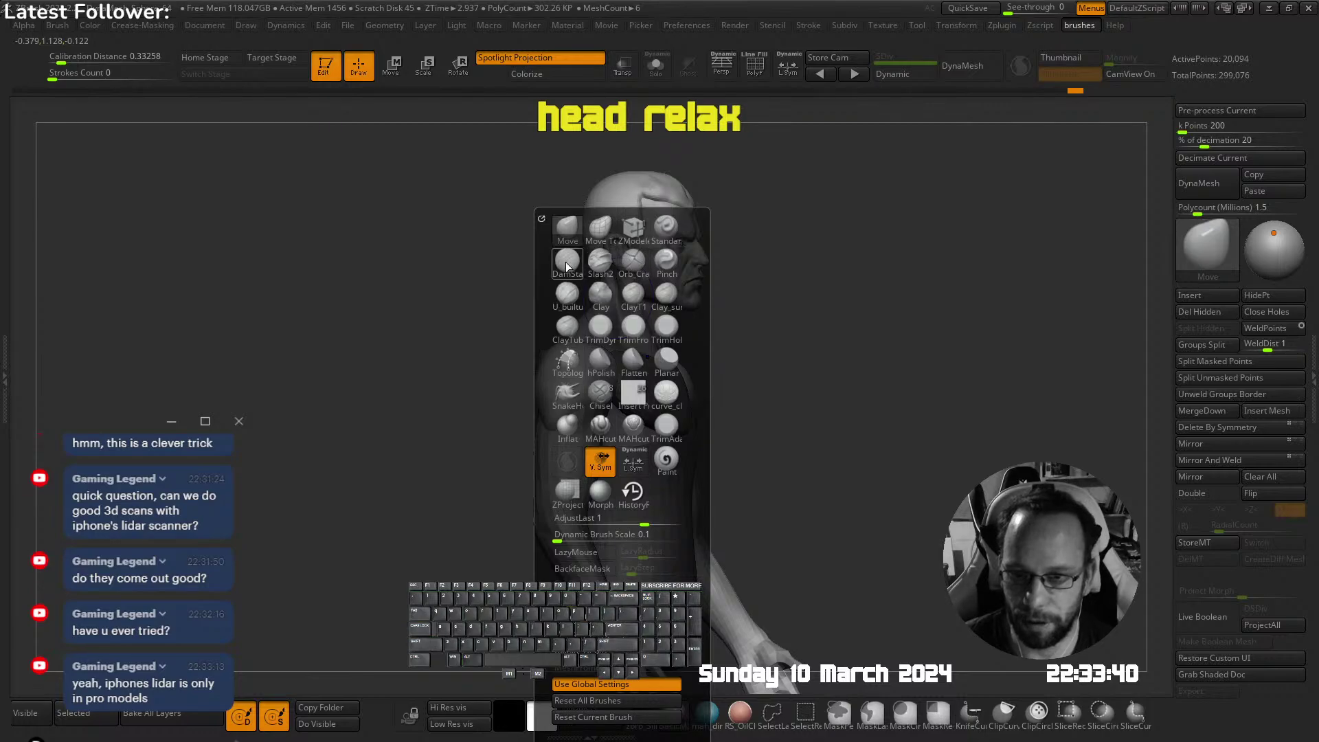
{"action": "left_click", "coordinate": [566, 266]}
{"action": "right_click_drag", "start_coordinate": [584, 303], "coordinate": [608, 385], "text": "ctrl"}
{"action": "mouse_move", "coordinate": [608, 385]}
{"action": "right_mouse_down"}
{"action": "mouse_move", "coordinate": [554, 415]}
{"action": "mouse_move", "coordinate": [610, 316]}
{"action": "mouse_move", "coordinate": [663, 336]}
{"action": "right_mouse_up"}
{"action": "mouse_move", "coordinate": [486, 462]}
{"action": "left_mouse_down", "text": "alt"}
{"action": "mouse_move", "coordinate": [592, 401]}
{"action": "mouse_move", "coordinate": [521, 431]}
{"action": "left_mouse_up", "text": "alt"}
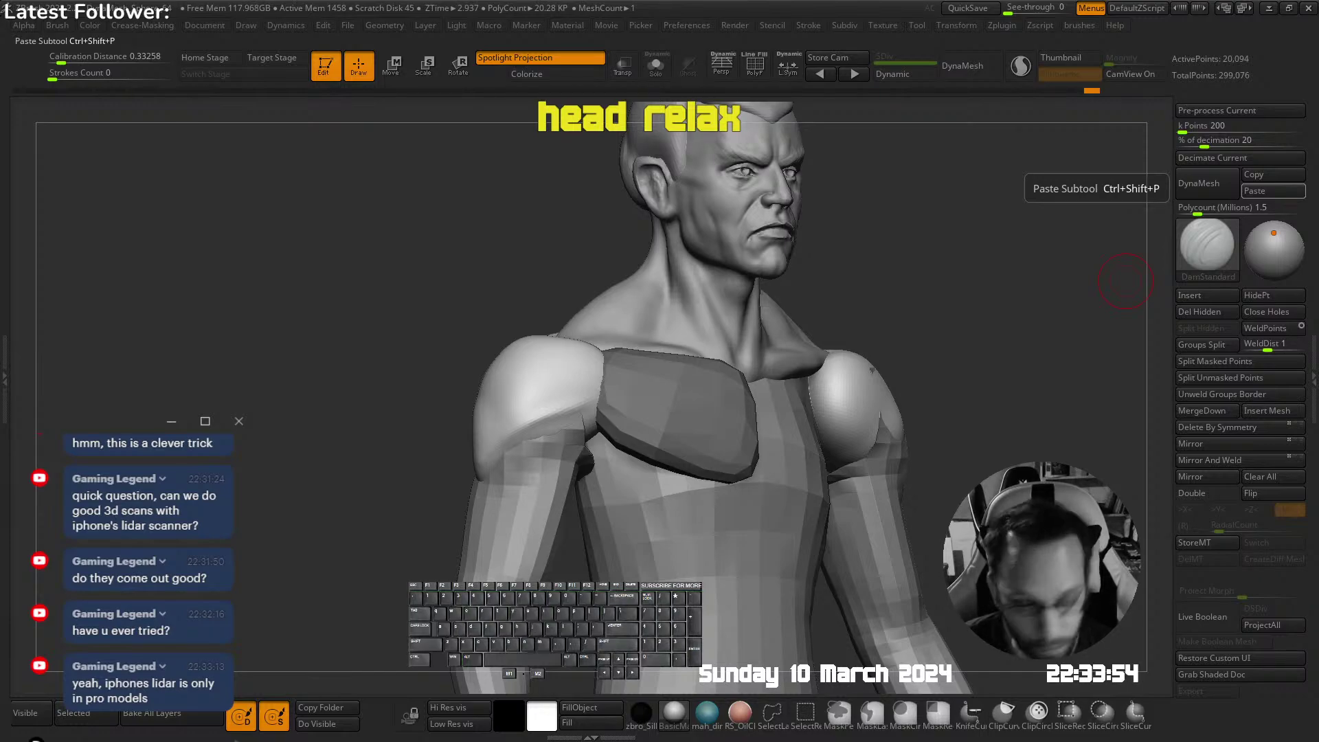
{"action": "left_click", "coordinate": [1273, 191]}
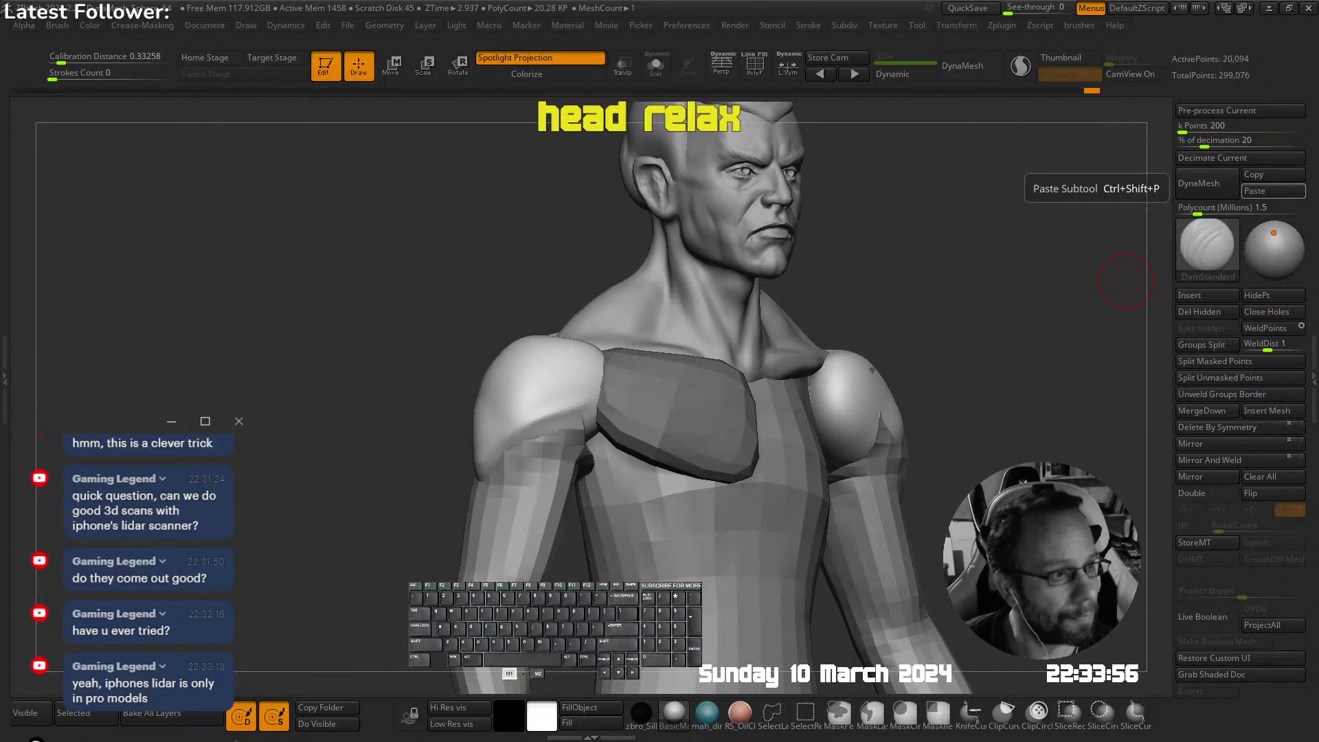
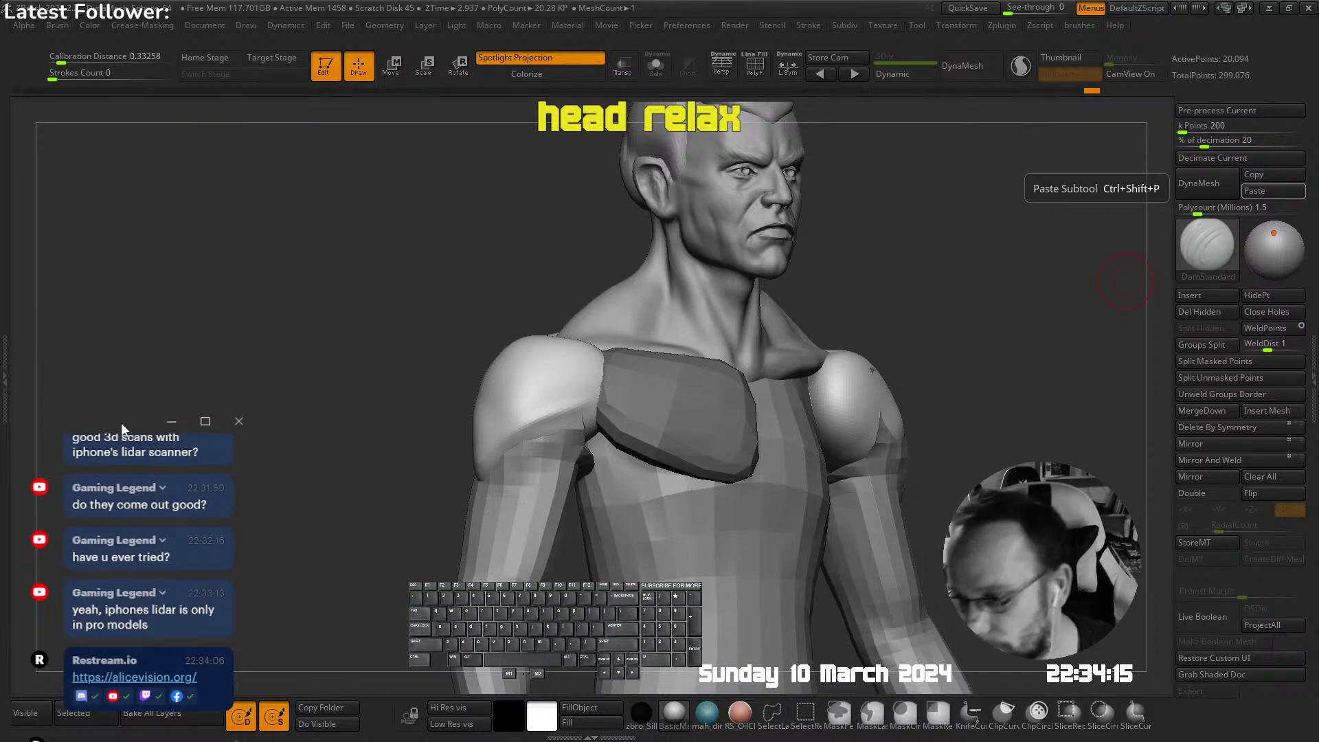
Switch back to the Move brush and select the head and neck subtool
{"action": "right_click_drag", "start_coordinate": [728, 280], "coordinate": [800, 285]}
{"action": "mouse_move", "coordinate": [728, 221]}
{"action": "right_mouse_down", "text": "alt"}
{"action": "mouse_move", "coordinate": [721, 348]}
{"action": "mouse_move", "coordinate": [789, 236]}
{"action": "mouse_move", "coordinate": [797, 340]}
{"action": "right_mouse_up", "text": "alt"}
{"action": "key", "text": "b"}
{"action": "left_click", "coordinate": [732, 226]}
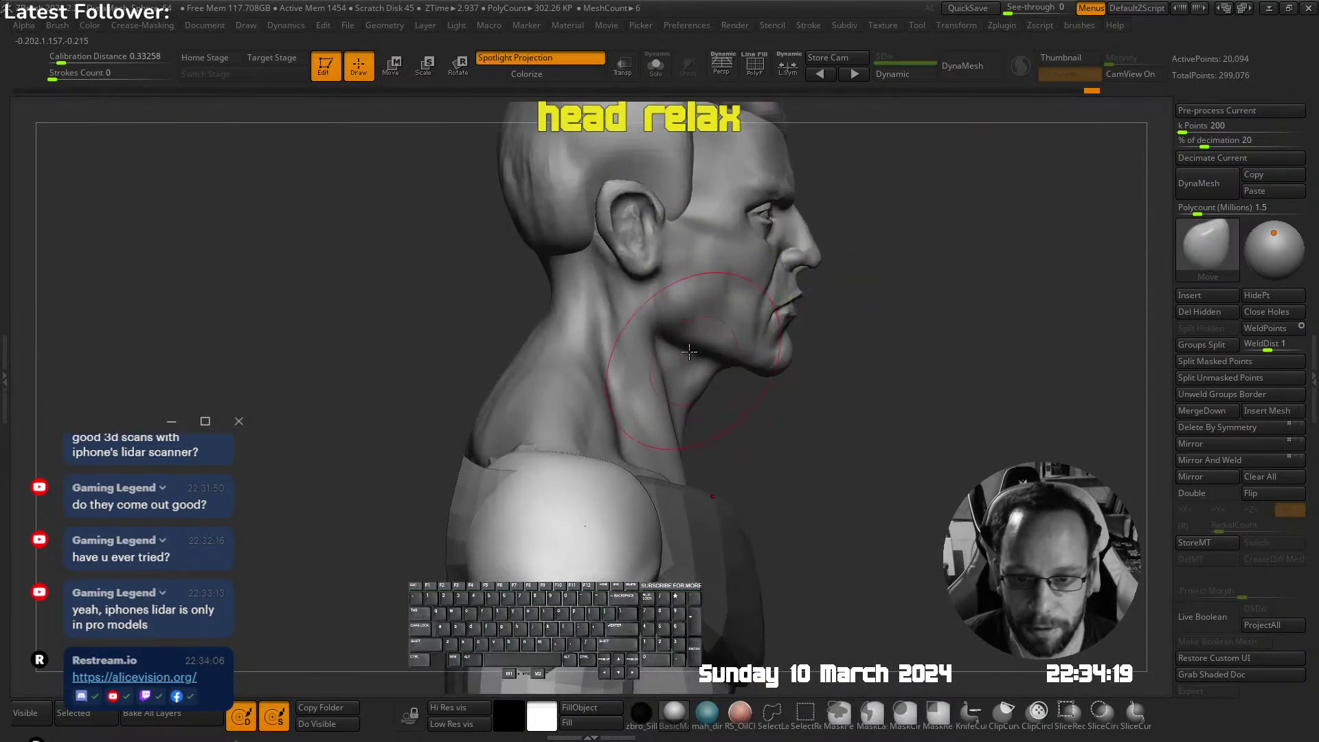
{"action": "left_click", "coordinate": [701, 321], "text": "alt"}
{"action": "right_click_drag", "start_coordinate": [716, 344], "coordinate": [677, 341]}
{"action": "right_click_drag", "start_coordinate": [676, 341], "coordinate": [707, 286], "text": "ctrl"}
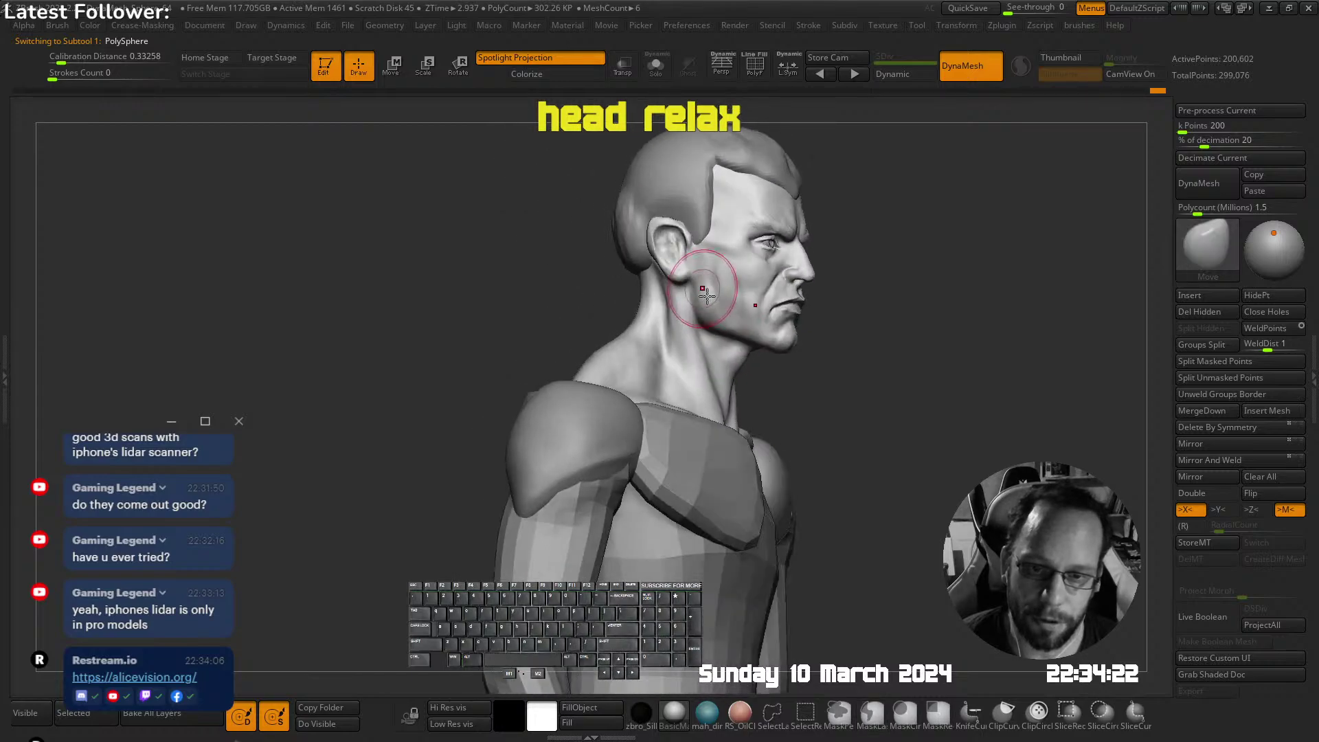
Examine the face, hairline, neck and shoulder proportions from the front, below and three-quarter views
{"action": "right_click_drag", "start_coordinate": [739, 332], "coordinate": [662, 322]}
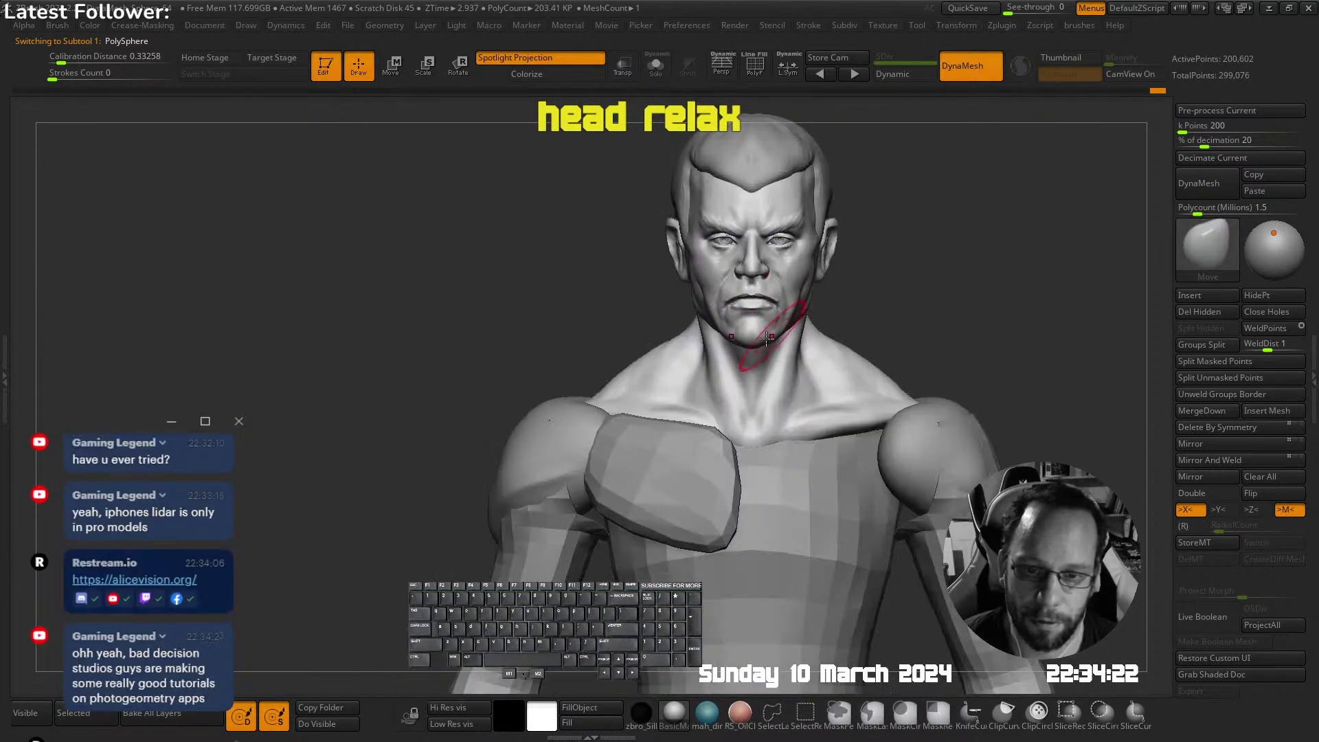
{"action": "right_click_drag", "start_coordinate": [793, 255], "coordinate": [738, 240], "text": "alt"}
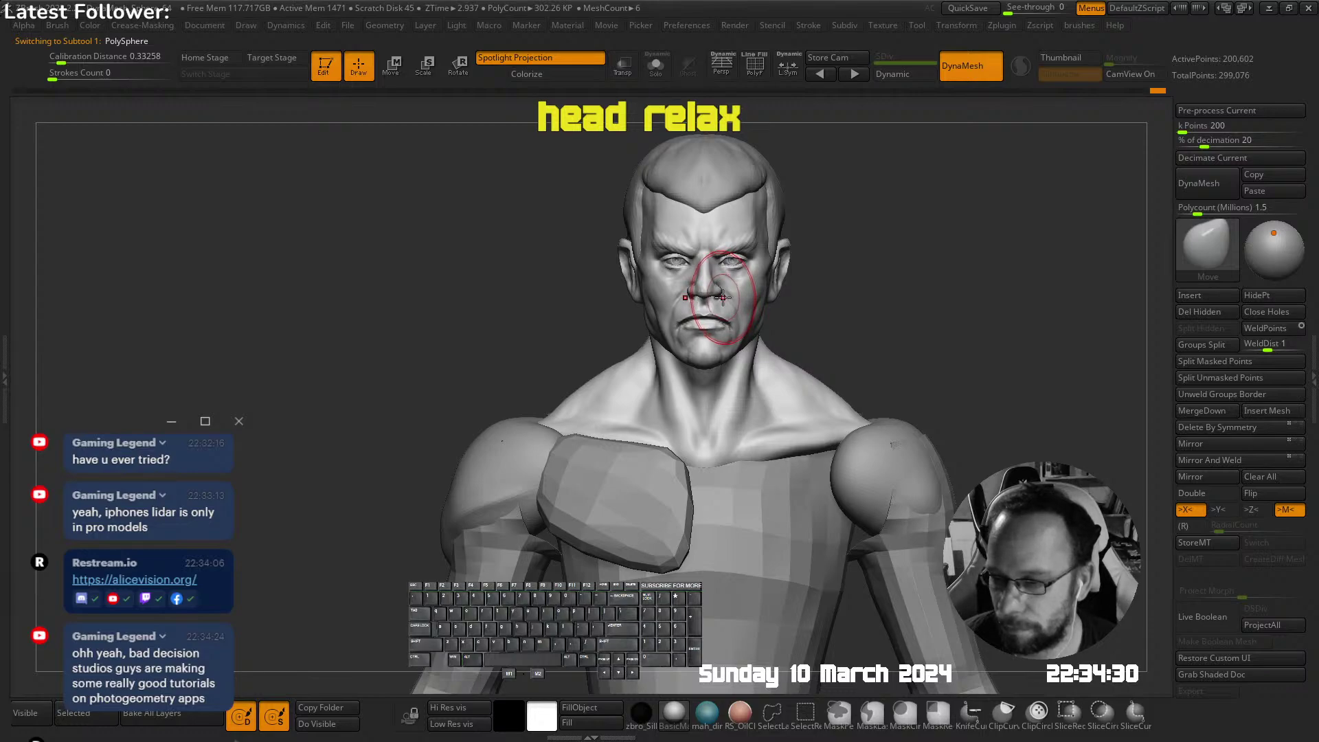
{"action": "mouse_move", "coordinate": [798, 306]}
{"action": "right_mouse_down"}
{"action": "mouse_move", "coordinate": [783, 264]}
{"action": "mouse_move", "coordinate": [768, 322]}
{"action": "right_mouse_up"}
{"action": "mouse_move", "coordinate": [767, 323]}
{"action": "right_mouse_down", "text": "shift"}
{"action": "mouse_move", "coordinate": [735, 318]}
{"action": "mouse_move", "coordinate": [715, 428]}
{"action": "mouse_move", "coordinate": [716, 394]}
{"action": "mouse_move", "coordinate": [706, 412]}
{"action": "mouse_move", "coordinate": [603, 309]}
{"action": "mouse_move", "coordinate": [660, 325]}
{"action": "mouse_move", "coordinate": [771, 221]}
{"action": "mouse_move", "coordinate": [674, 275]}
{"action": "mouse_move", "coordinate": [707, 266]}
{"action": "mouse_move", "coordinate": [721, 287]}
{"action": "mouse_move", "coordinate": [695, 262]}
{"action": "right_mouse_up", "text": "shift"}
{"action": "right_click", "coordinate": [695, 261]}
{"action": "left_click", "coordinate": [643, 260]}
{"action": "mouse_move", "coordinate": [886, 130]}
{"action": "right_mouse_down", "text": "ctrl"}
{"action": "mouse_move", "coordinate": [663, 300]}
{"action": "mouse_move", "coordinate": [771, 306]}
{"action": "mouse_move", "coordinate": [748, 283]}
{"action": "right_mouse_up", "text": "ctrl"}
{"action": "key", "text": "shift"}
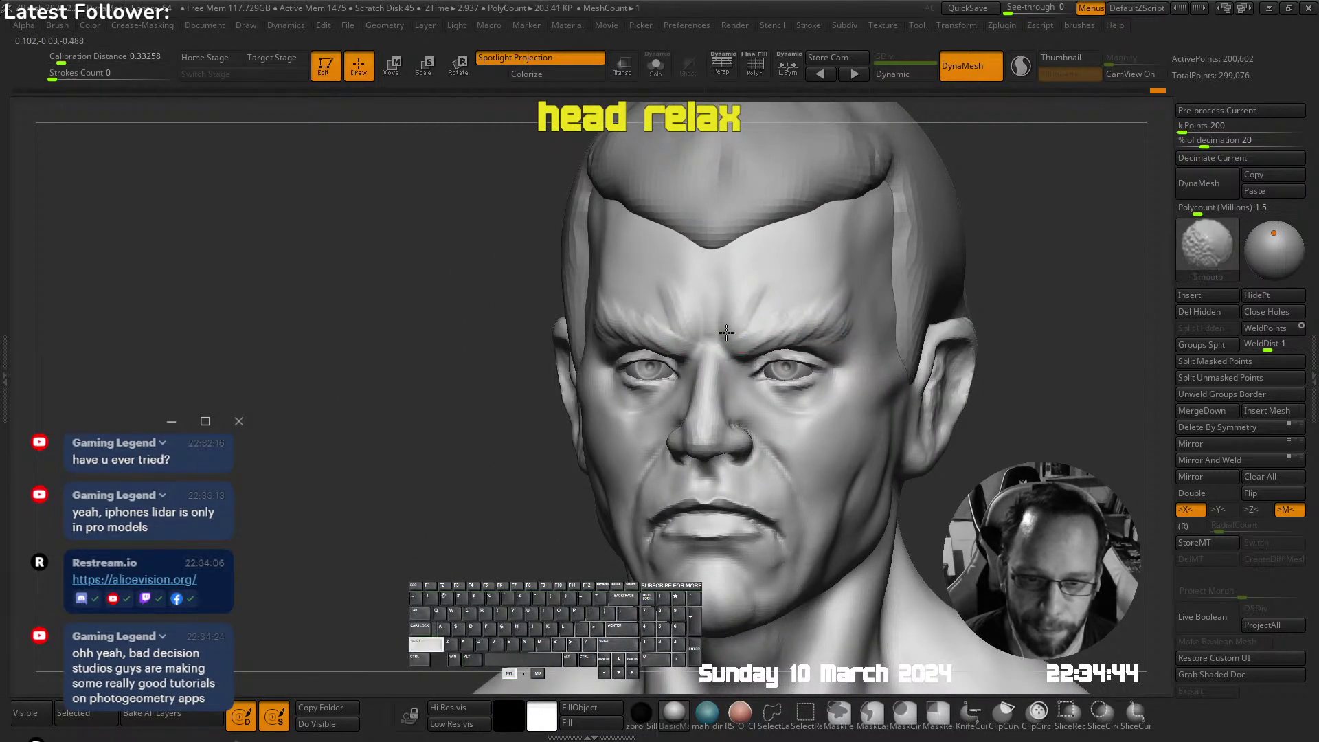
{"action": "right_click_drag", "start_coordinate": [828, 259], "coordinate": [759, 311]}
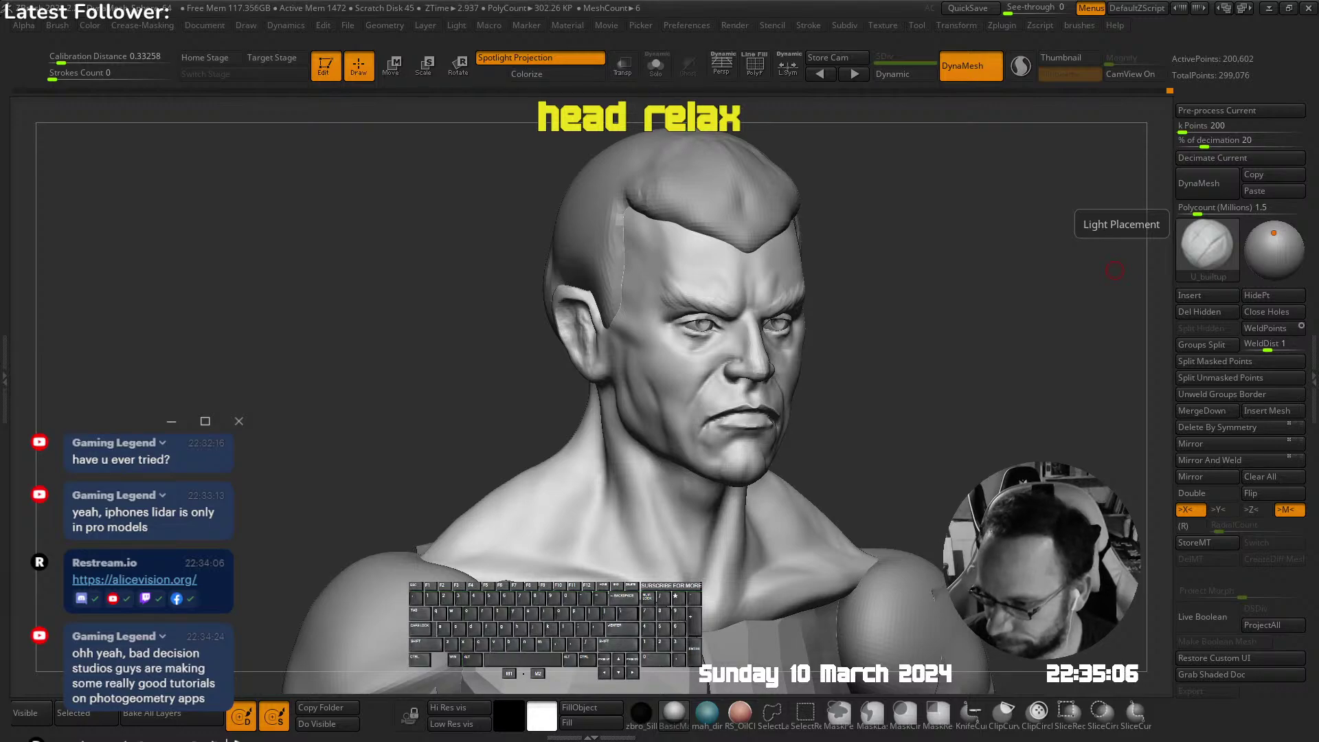
{"action": "left_click_drag", "start_coordinate": [705, 318], "coordinate": [709, 279]}
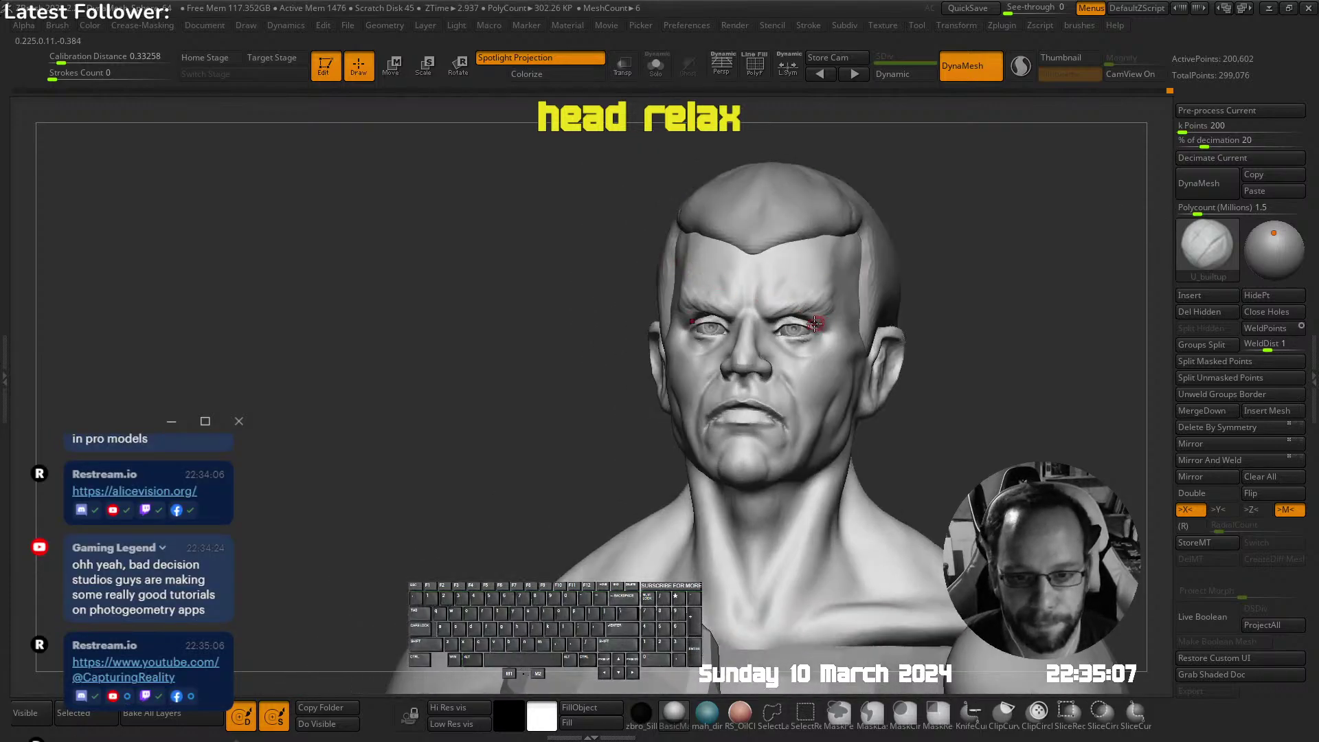
{"action": "left_click_drag", "start_coordinate": [922, 307], "coordinate": [915, 304], "text": "shift"}
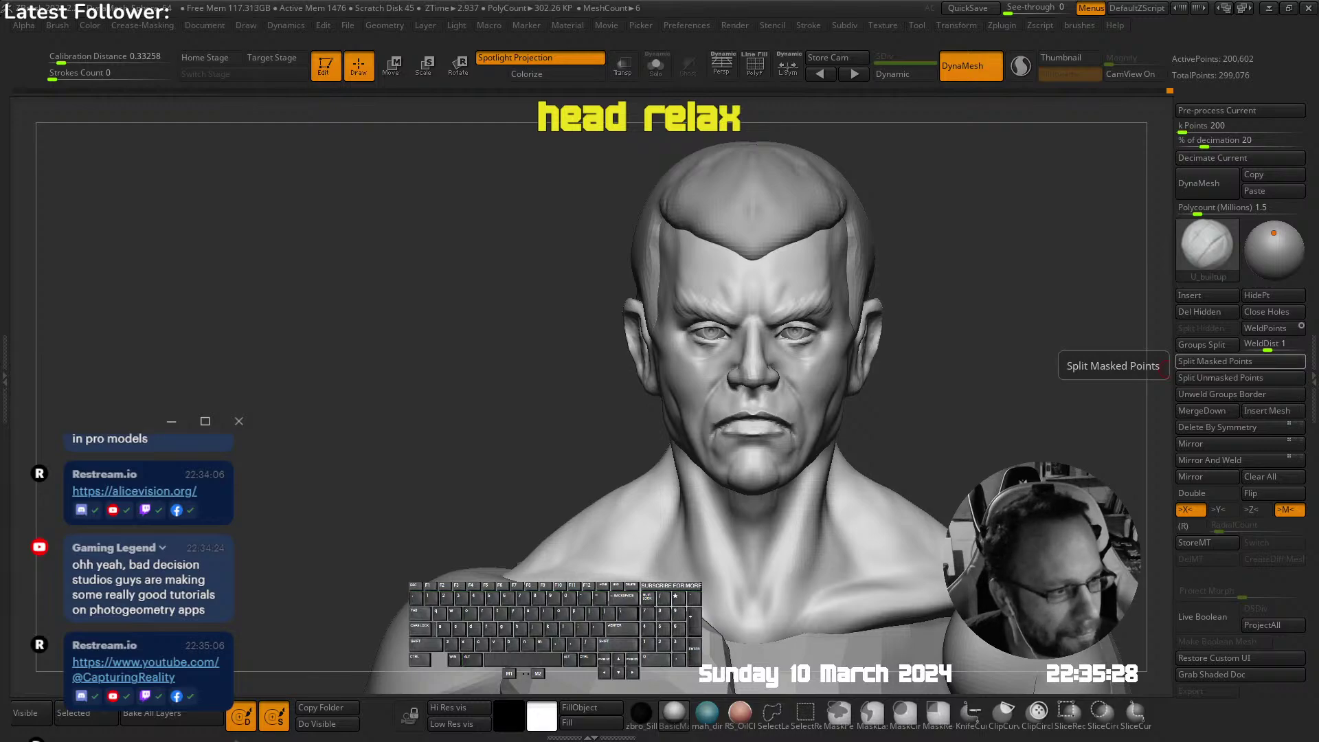
{"action": "left_click_drag", "start_coordinate": [618, 227], "coordinate": [780, 227]}
{"action": "left_click_drag", "start_coordinate": [887, 144], "coordinate": [807, 126], "text": "shift"}
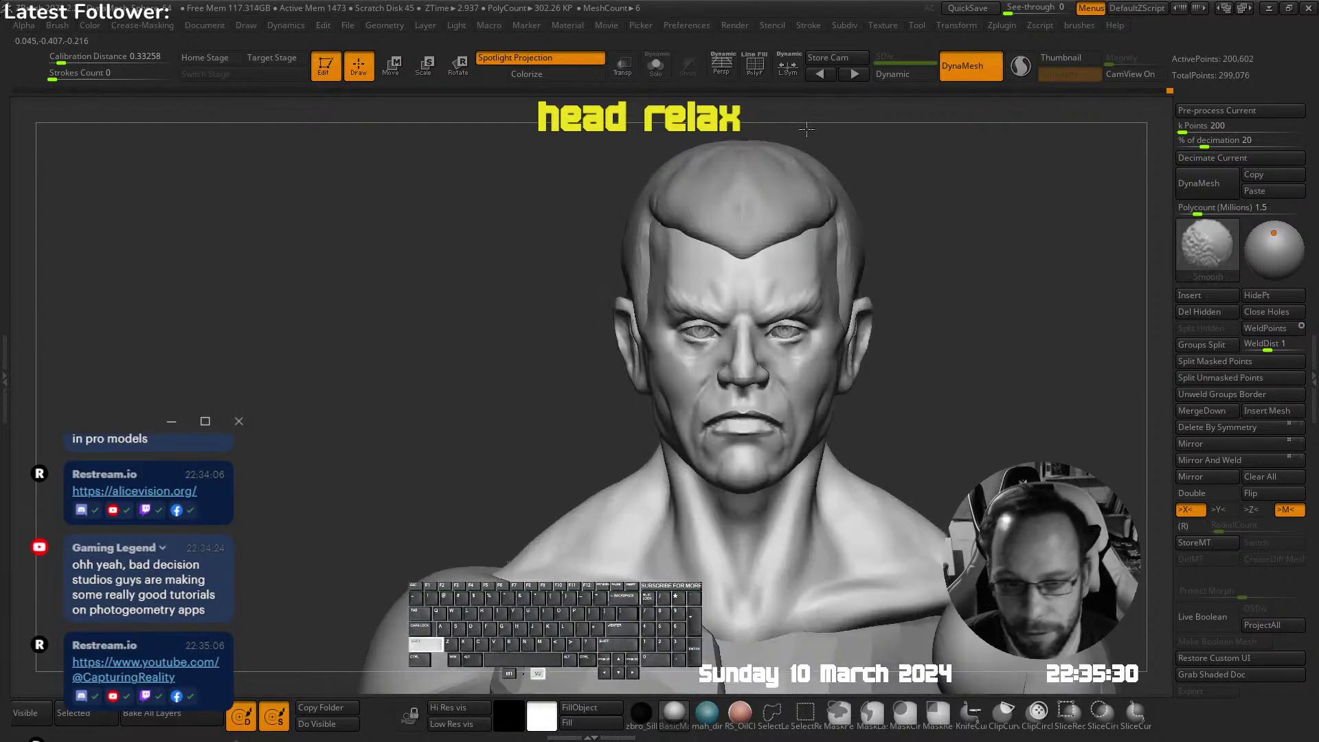
{"action": "left_click_drag", "start_coordinate": [879, 225], "coordinate": [755, 310], "text": "alt"}
Flatten the temple and side of the skull with the TrimDynamic brush, isolating the head while working on the scalp
{"action": "key", "text": "shift+Tab"}
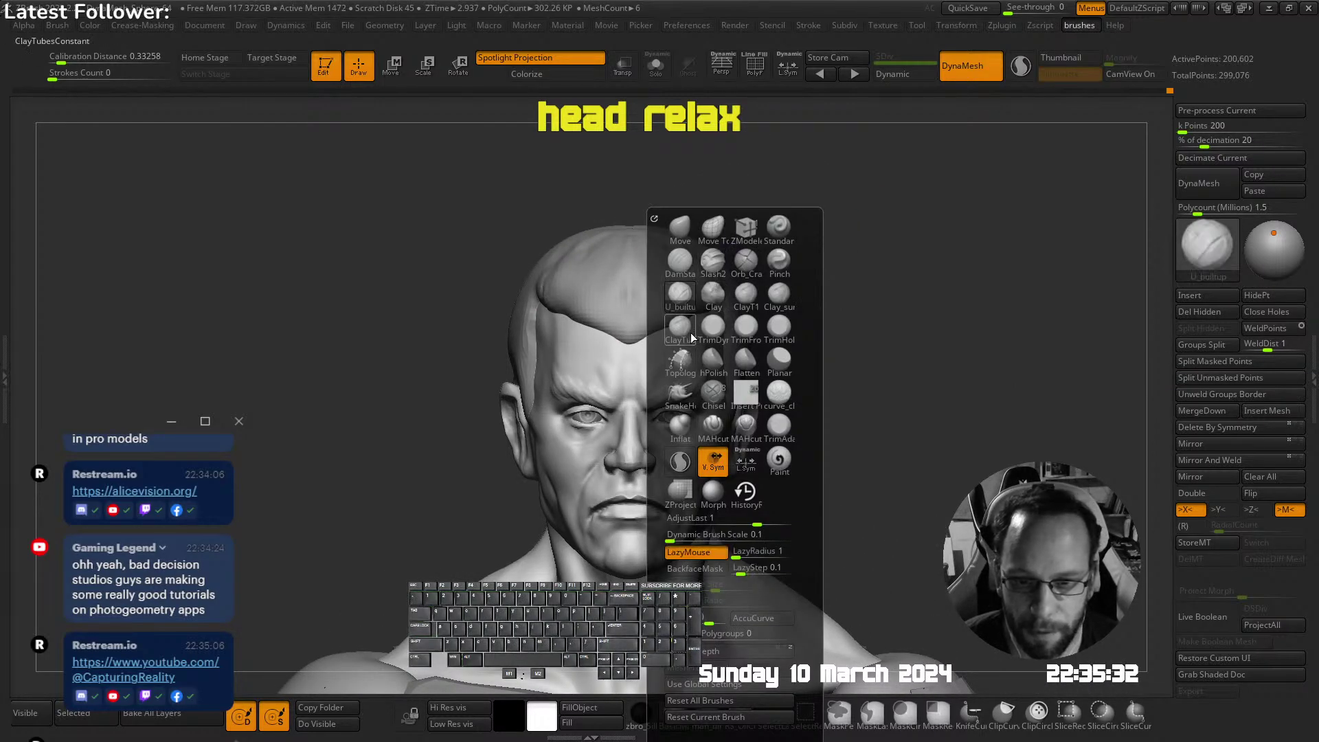
{"action": "left_click", "coordinate": [691, 333]}
{"action": "left_click_drag", "start_coordinate": [862, 285], "coordinate": [755, 321]}
{"action": "left_click_drag", "start_coordinate": [527, 333], "coordinate": [636, 395]}
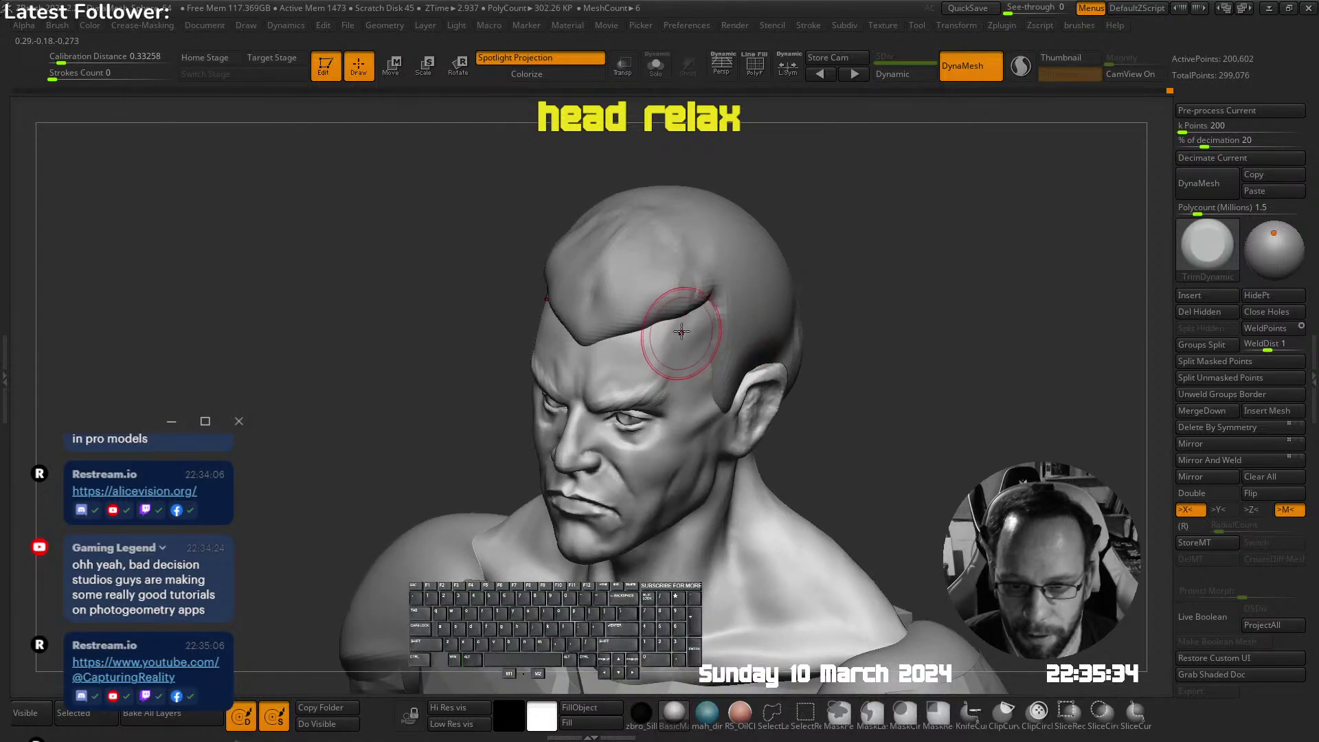
{"action": "mouse_move", "coordinate": [681, 330]}
{"action": "left_mouse_down"}
{"action": "mouse_move", "coordinate": [687, 313]}
{"action": "mouse_move", "coordinate": [691, 328]}
{"action": "left_mouse_up"}
{"action": "key", "text": "shift+s"}
{"action": "key", "text": "s"}
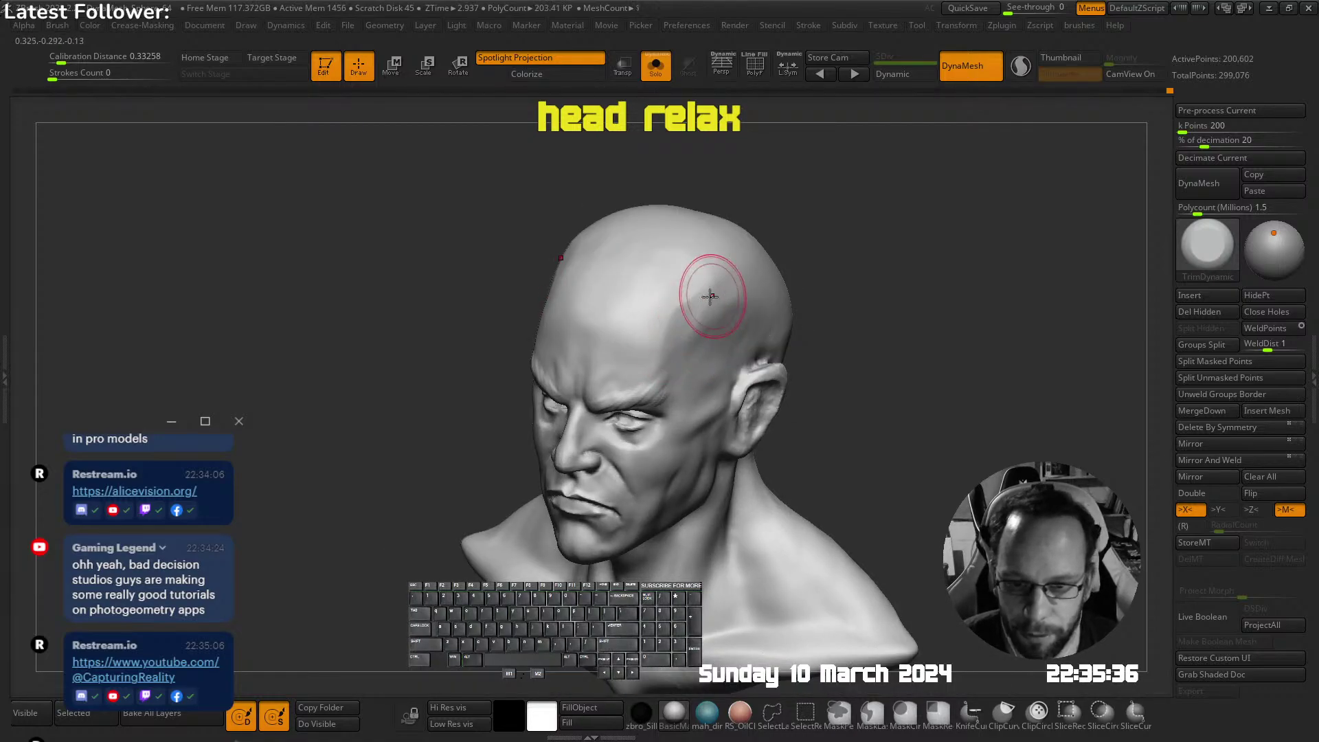
{"action": "mouse_move", "coordinate": [712, 284]}
{"action": "left_mouse_down"}
{"action": "mouse_move", "coordinate": [702, 336]}
{"action": "mouse_move", "coordinate": [712, 304]}
{"action": "mouse_move", "coordinate": [728, 312]}
{"action": "mouse_move", "coordinate": [701, 394]}
{"action": "left_mouse_up"}
{"action": "mouse_move", "coordinate": [701, 394]}
{"action": "right_mouse_down", "text": "ctrl"}
{"action": "mouse_move", "coordinate": [706, 301]}
{"action": "mouse_move", "coordinate": [766, 271]}
{"action": "right_mouse_up", "text": "ctrl"}
{"action": "key", "text": "shift+s"}
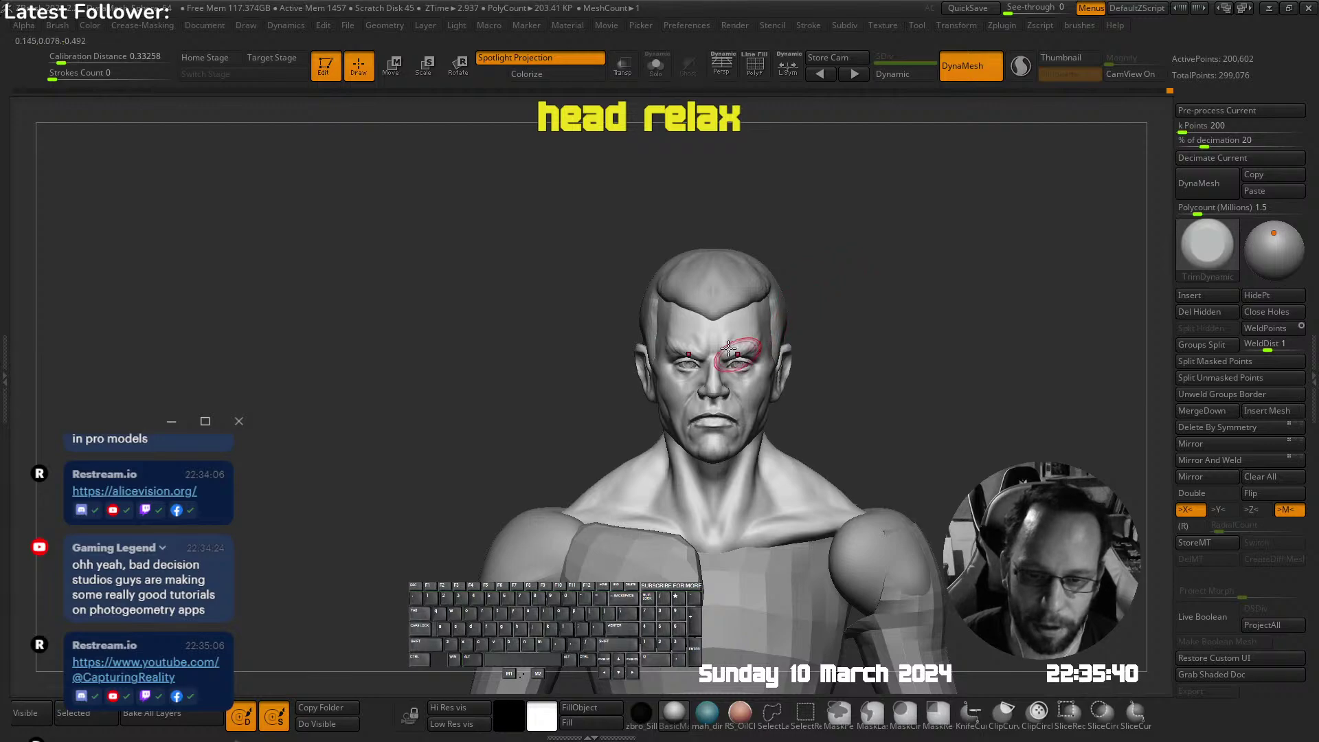
Select the hair subtool and switch to the Move brush to work on the hair from the side and back
{"action": "right_click_drag", "start_coordinate": [742, 348], "coordinate": [745, 405], "text": "ctrl"}
{"action": "right_click_drag", "start_coordinate": [630, 303], "coordinate": [707, 309]}
{"action": "right_click_drag", "start_coordinate": [708, 309], "coordinate": [564, 349], "text": "alt"}
{"action": "left_click", "coordinate": [606, 331], "text": "alt"}
{"action": "key", "text": "shift+Tab"}
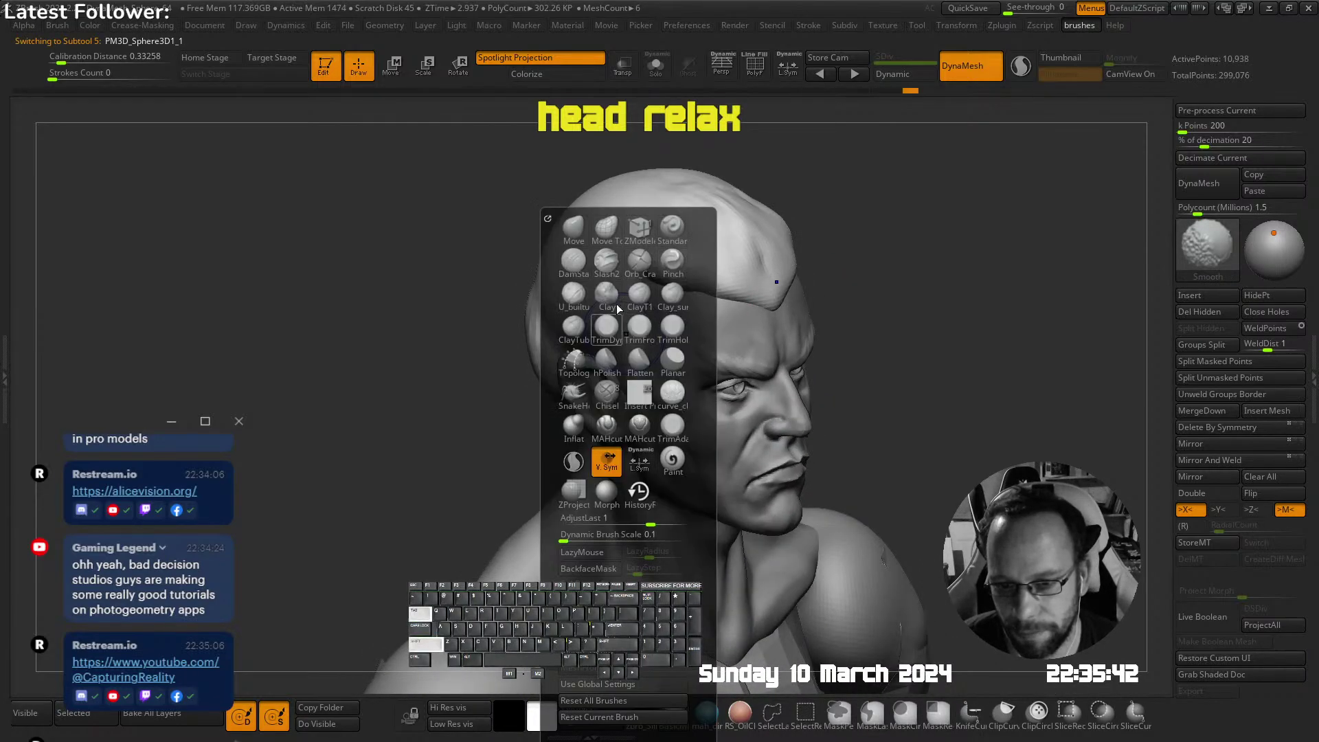
{"action": "left_click", "coordinate": [576, 232]}
{"action": "key", "text": "b"}
{"action": "key", "text": "m"}
{"action": "key", "text": "v"}
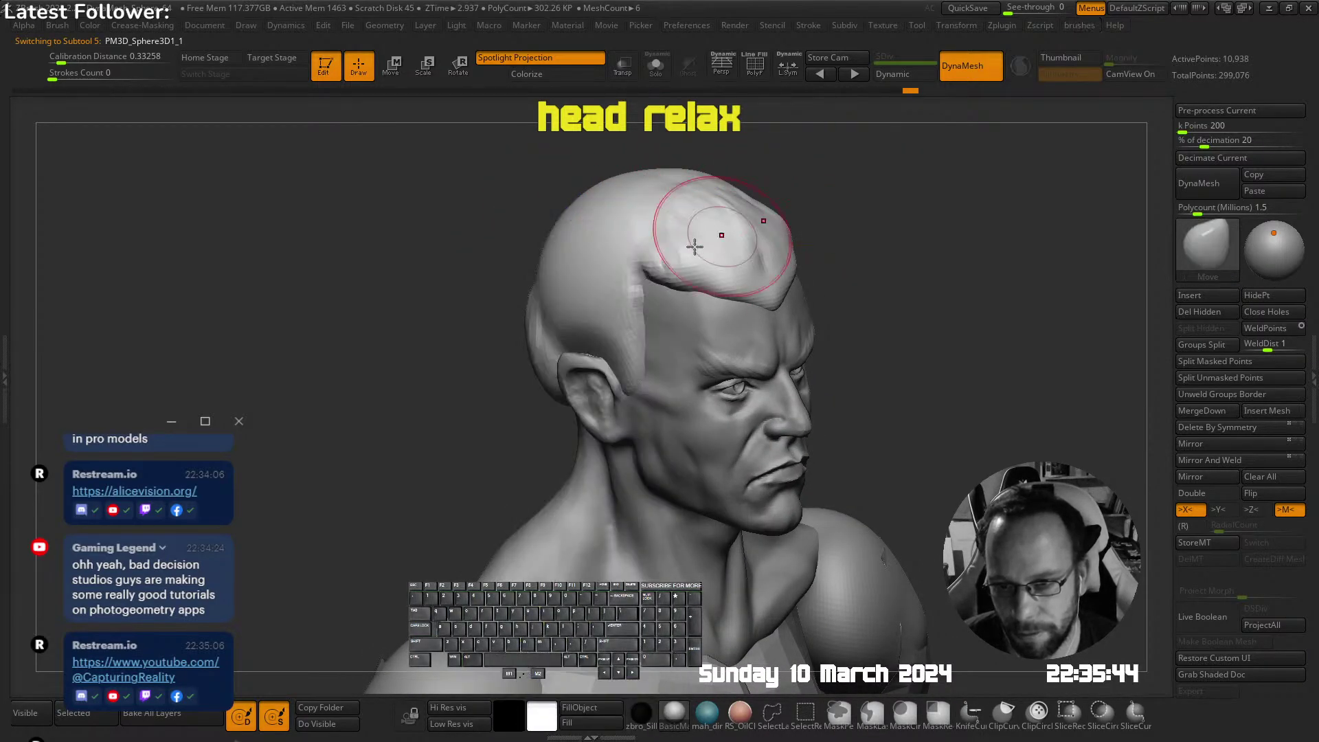
{"action": "mouse_move", "coordinate": [680, 221]}
{"action": "right_mouse_down"}
{"action": "mouse_move", "coordinate": [652, 375]}
{"action": "mouse_move", "coordinate": [641, 226]}
{"action": "right_mouse_up"}
Carve vertical grooves into the hair behind the ear with inverted U_buildup strokes
{"action": "key", "text": "b"}
{"action": "left_click", "coordinate": [588, 292]}
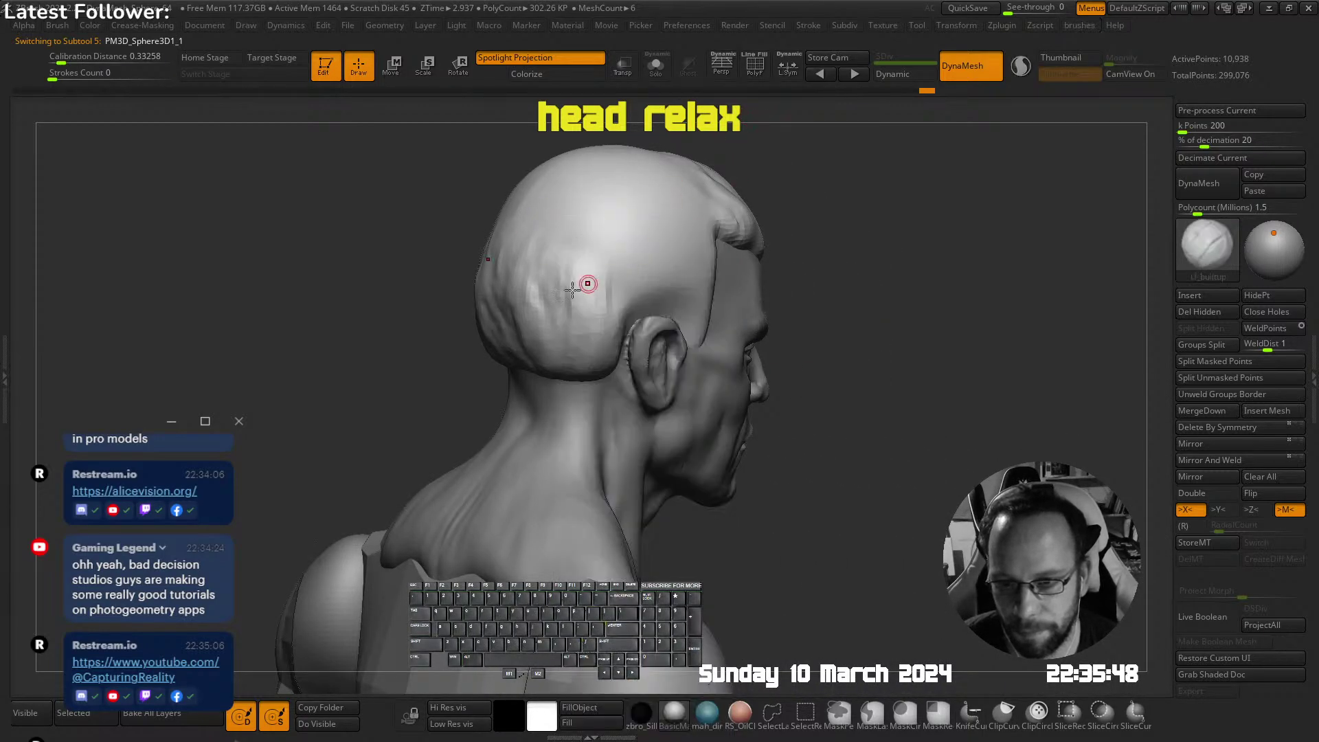
{"action": "left_click_drag", "start_coordinate": [617, 230], "coordinate": [588, 336], "text": "alt"}
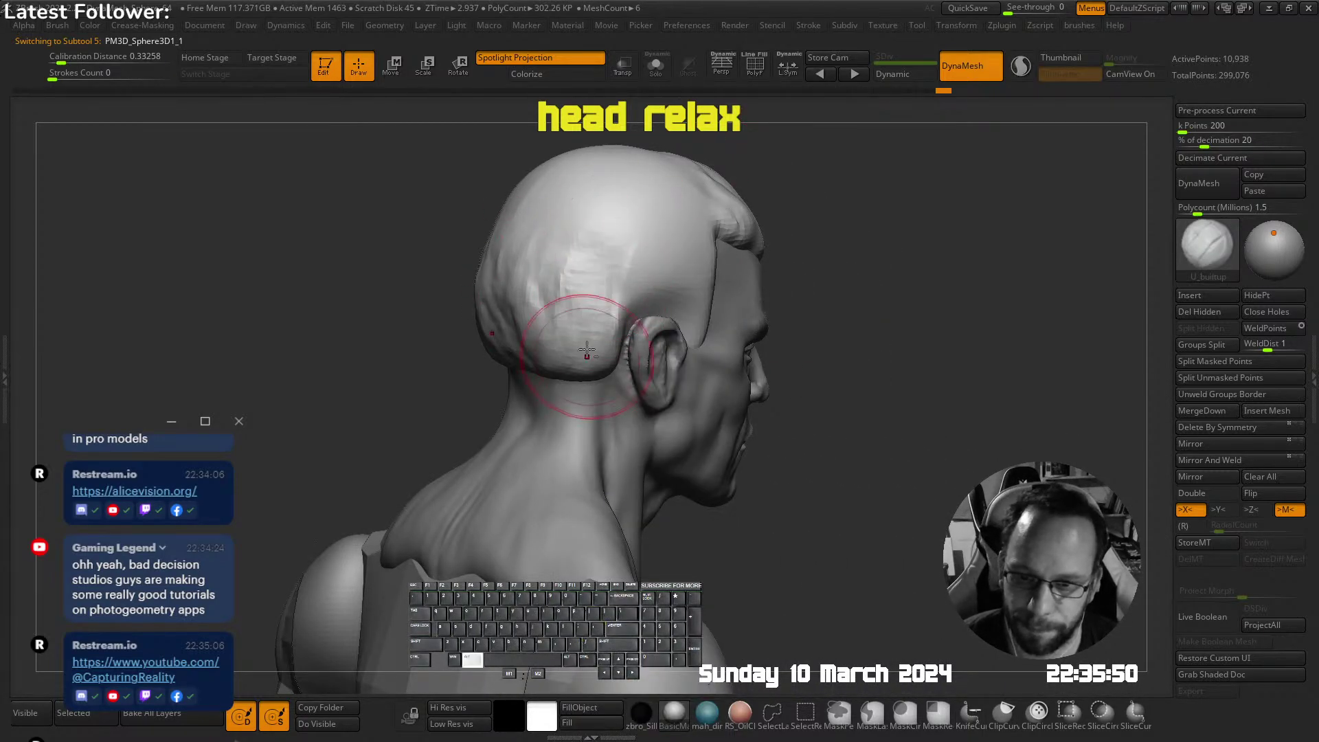
{"action": "left_click_drag", "start_coordinate": [582, 251], "coordinate": [567, 330], "text": "alt"}
{"action": "mouse_move", "coordinate": [553, 223]}
{"action": "left_mouse_down", "text": "alt"}
{"action": "mouse_move", "coordinate": [540, 337]}
{"action": "mouse_move", "coordinate": [591, 327]}
{"action": "left_mouse_up", "text": "alt"}
Build up vertical hair clumps across the back of the head with the U_buildup brush
{"action": "right_click_drag", "start_coordinate": [626, 264], "coordinate": [659, 262]}
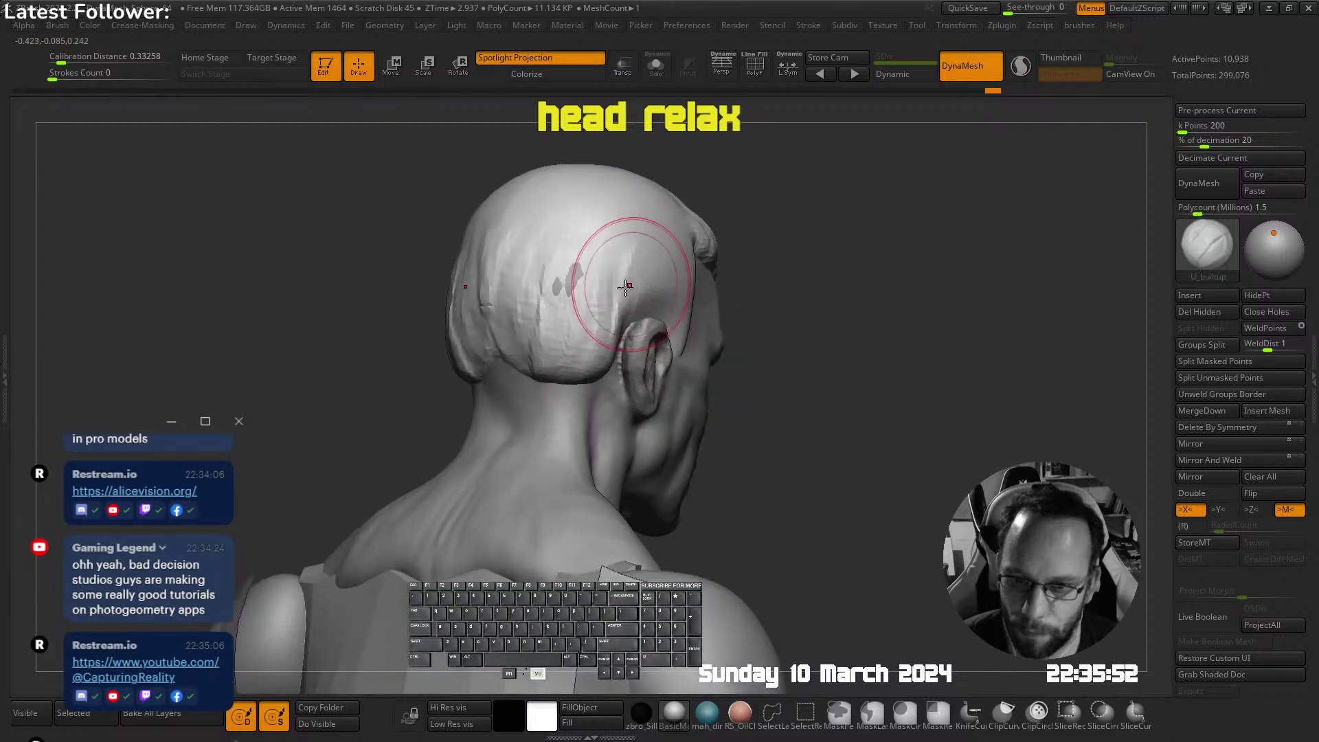
{"action": "left_click_drag", "start_coordinate": [575, 241], "coordinate": [566, 320]}
{"action": "left_click_drag", "start_coordinate": [546, 275], "coordinate": [496, 354]}
{"action": "left_click_drag", "start_coordinate": [505, 258], "coordinate": [496, 333]}
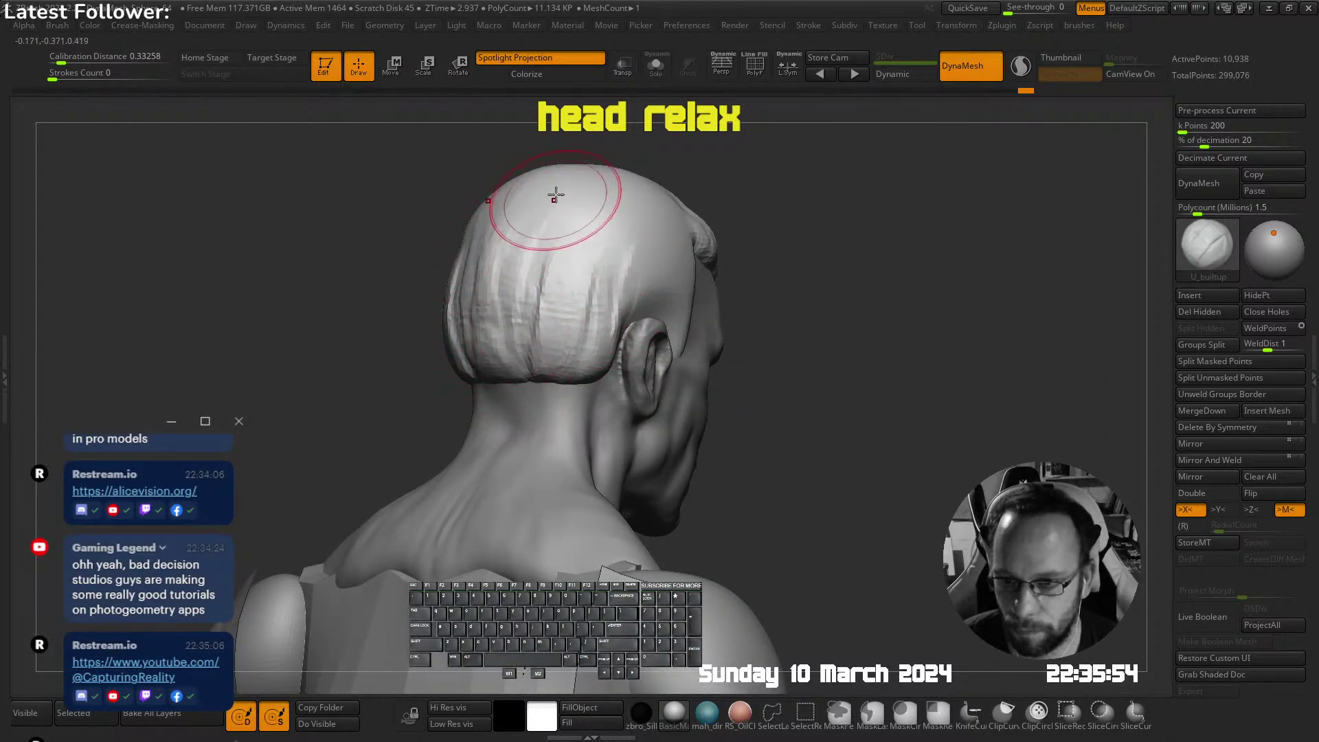
Build up one more vertical clump down the back of the hair with the U_builtup brush
{"action": "left_click_drag", "start_coordinate": [553, 199], "coordinate": [540, 347]}
{"action": "right_click_drag", "start_coordinate": [538, 384], "coordinate": [535, 282], "text": "ctrl"}
{"action": "mouse_move", "coordinate": [536, 281]}
{"action": "right_mouse_down"}
{"action": "mouse_move", "coordinate": [815, 207]}
{"action": "mouse_move", "coordinate": [847, 300]}
{"action": "mouse_move", "coordinate": [810, 224]}
{"action": "right_mouse_up"}
Select the body subtool, then build up and smooth the muscle between the neck and the shoulder
{"action": "left_click", "coordinate": [788, 343], "text": "alt"}
{"action": "mouse_move", "coordinate": [608, 342]}
{"action": "right_mouse_down"}
{"action": "mouse_move", "coordinate": [665, 345]}
{"action": "mouse_move", "coordinate": [583, 367]}
{"action": "right_mouse_up"}
{"action": "right_click_drag", "start_coordinate": [582, 367], "coordinate": [580, 389]}
{"action": "mouse_move", "coordinate": [532, 410]}
{"action": "left_mouse_down"}
{"action": "mouse_move", "coordinate": [536, 344]}
{"action": "mouse_move", "coordinate": [560, 330]}
{"action": "mouse_move", "coordinate": [597, 348]}
{"action": "mouse_move", "coordinate": [553, 388]}
{"action": "left_mouse_up"}
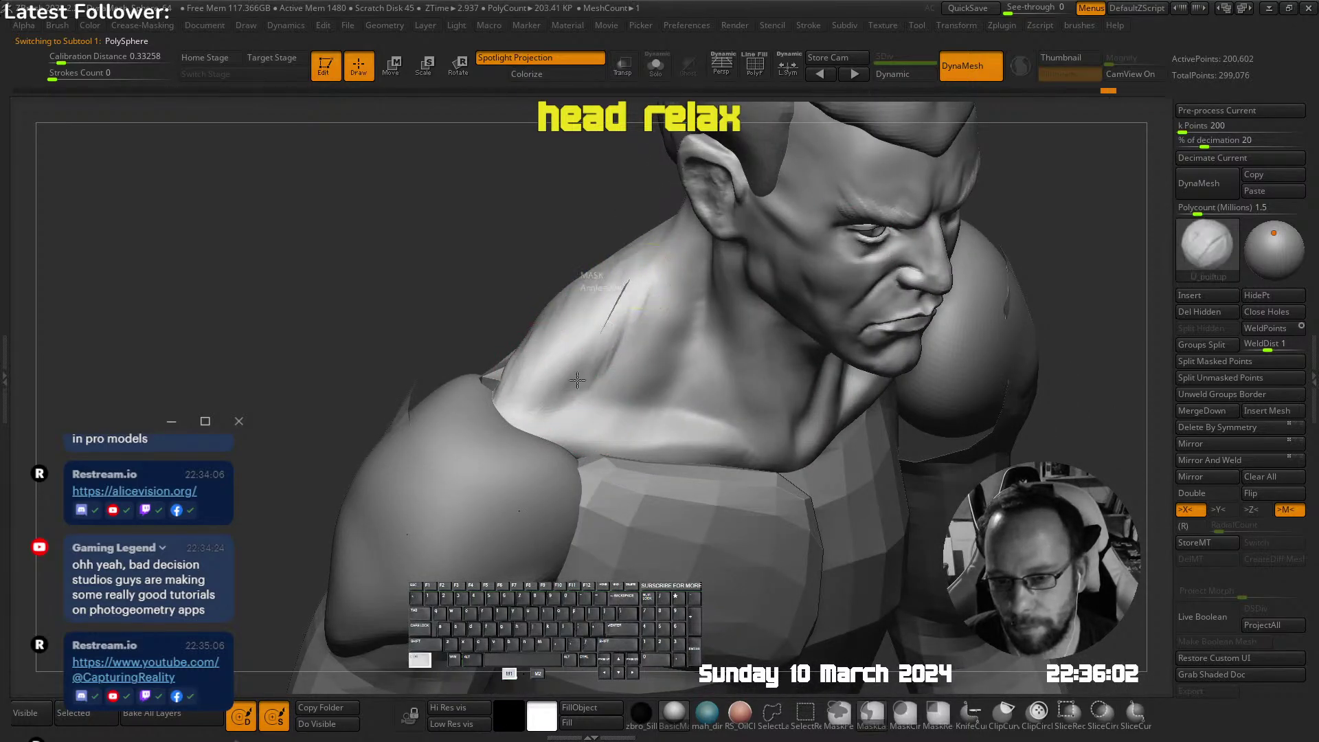
{"action": "mouse_move", "coordinate": [604, 385]}
{"action": "right_mouse_down", "text": "ctrl"}
{"action": "mouse_move", "coordinate": [609, 316]}
{"action": "mouse_move", "coordinate": [674, 265]}
{"action": "right_mouse_up", "text": "ctrl"}
{"action": "left_click_drag", "start_coordinate": [604, 344], "coordinate": [644, 342], "text": "shift"}
{"action": "mouse_move", "coordinate": [655, 333]}
{"action": "right_mouse_down", "text": "shift"}
{"action": "mouse_move", "coordinate": [749, 295]}
{"action": "mouse_move", "coordinate": [767, 343]}
{"action": "mouse_move", "coordinate": [707, 339]}
{"action": "mouse_move", "coordinate": [724, 344]}
{"action": "right_mouse_up", "text": "shift"}
{"action": "right_click_drag", "start_coordinate": [677, 411], "coordinate": [822, 300]}
{"action": "right_click_drag", "start_coordinate": [677, 378], "coordinate": [771, 352]}
Select the shoulder and chest subtool, mask the shoulders, and split the unmasked chest muscle into a separate subtool
{"action": "left_click", "coordinate": [672, 386], "text": "alt"}
{"action": "right_click_drag", "start_coordinate": [680, 343], "coordinate": [704, 303], "text": "shift"}
{"action": "left_click_drag", "start_coordinate": [849, 331], "coordinate": [858, 356], "text": "ctrl"}
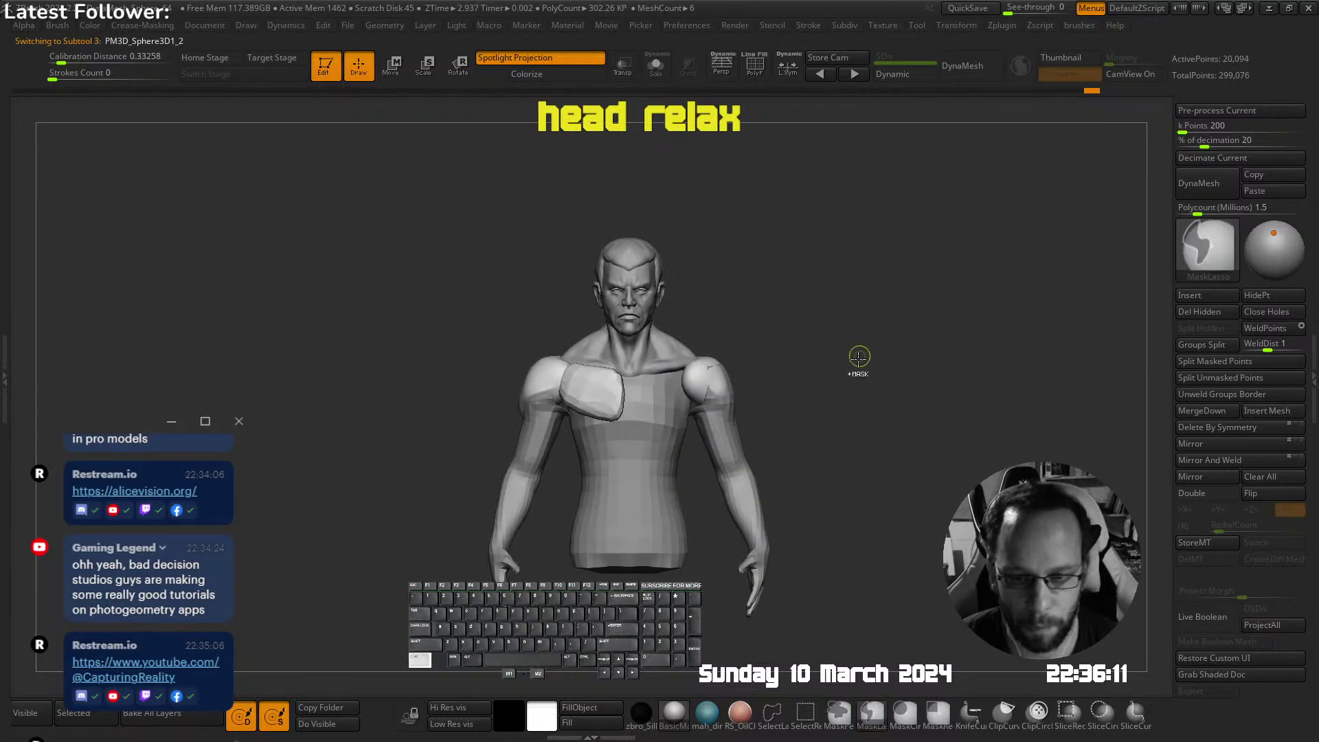
{"action": "key", "text": "ctrl+z"}
{"action": "left_click", "coordinate": [816, 301], "text": "ctrl"}
{"action": "right_click_drag", "start_coordinate": [814, 304], "coordinate": [805, 350], "text": "ctrl"}
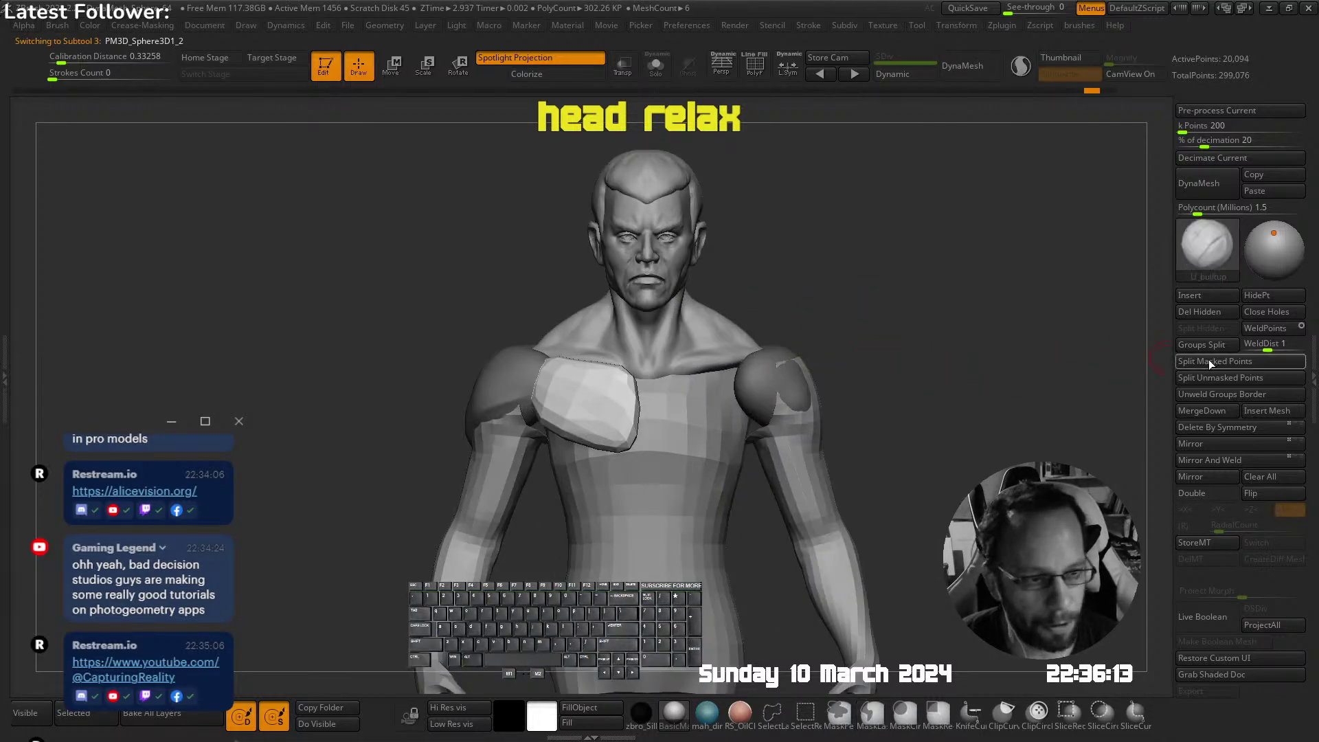
{"action": "left_click", "coordinate": [1215, 377]}
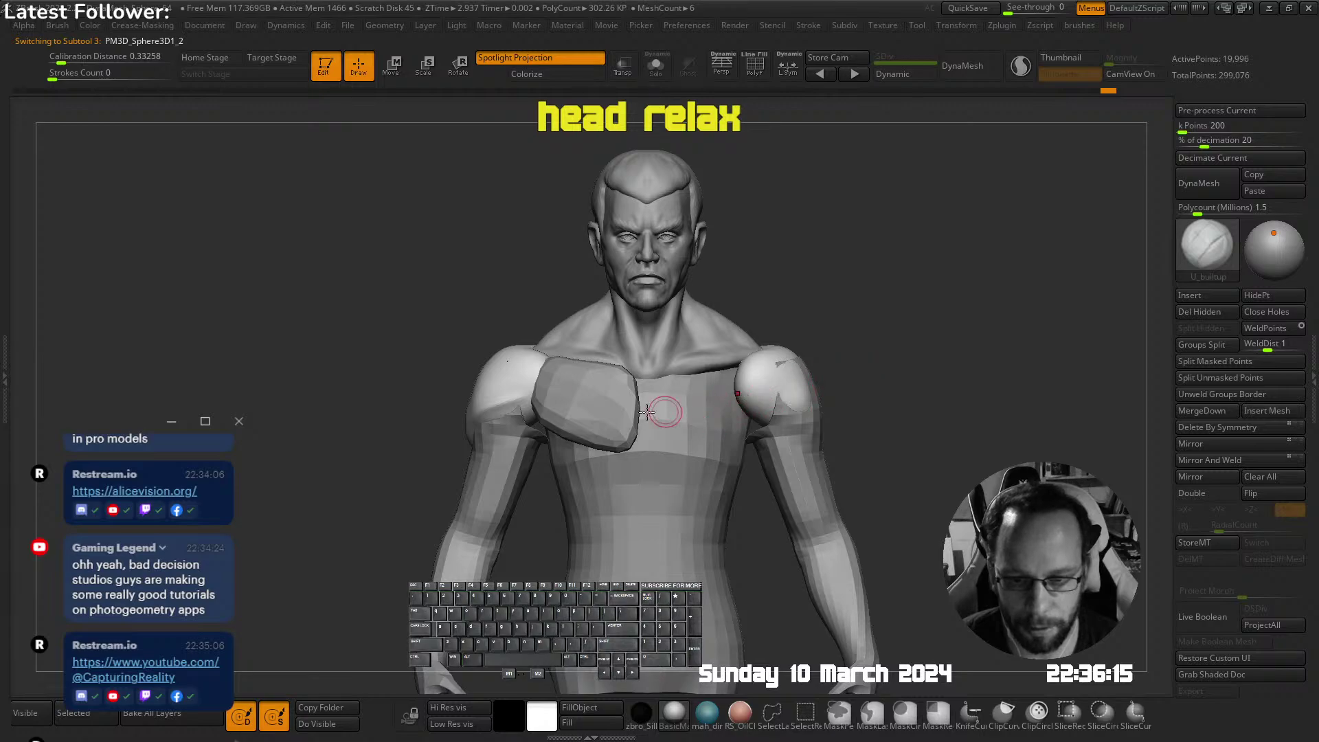
Mirror the chest muscle to the other side and draw the inner edges together at the sternum with the Move brush
{"action": "left_click", "coordinate": [615, 403], "text": "alt"}
{"action": "key", "text": "ctrl+m"}
{"action": "key", "text": "shift+a"}
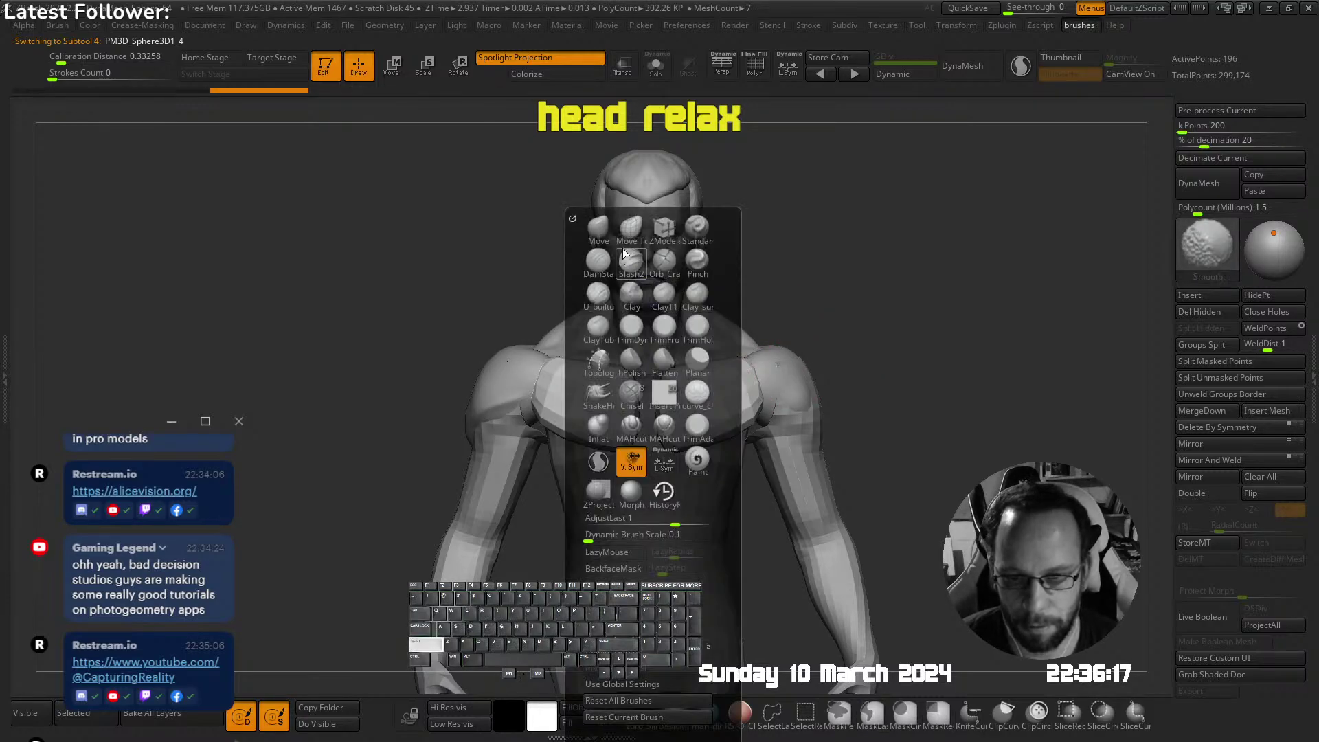
{"action": "left_click", "coordinate": [631, 230]}
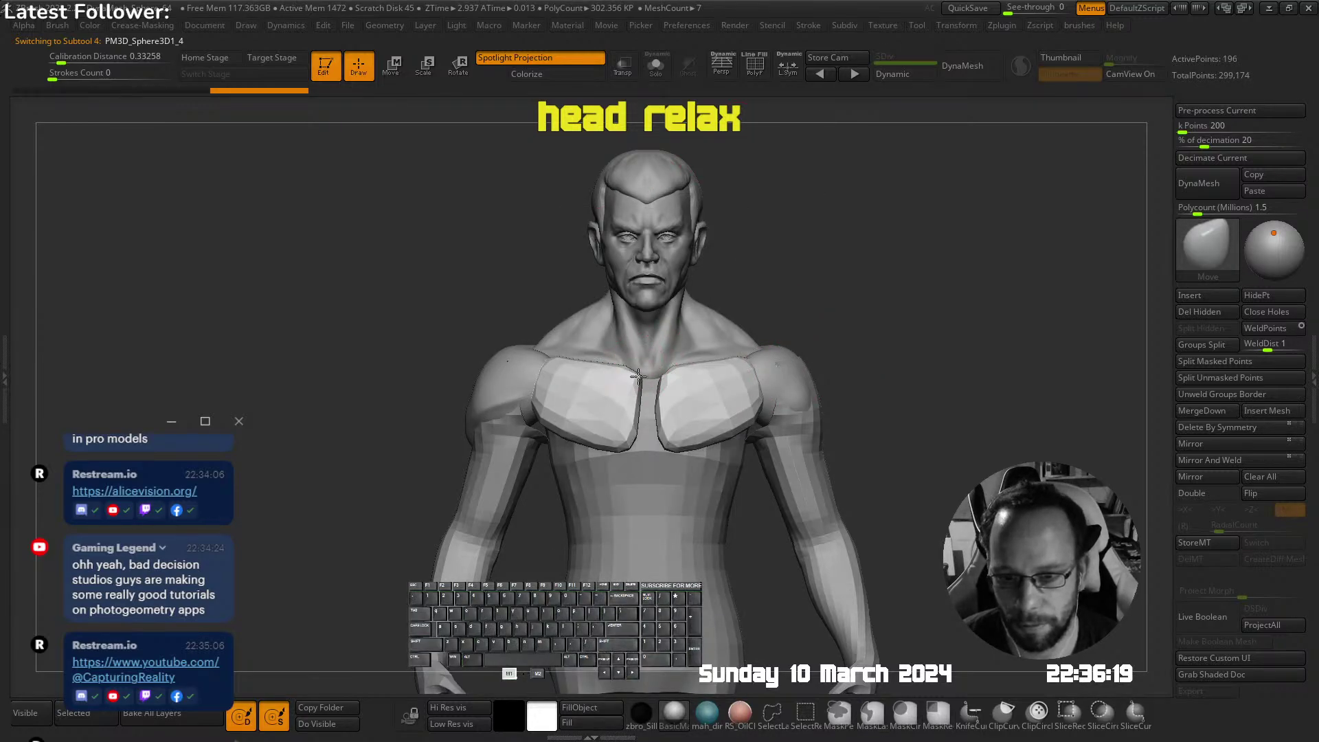
{"action": "left_click_drag", "start_coordinate": [638, 377], "coordinate": [645, 378]}
{"action": "left_click_drag", "start_coordinate": [625, 430], "coordinate": [636, 430]}
{"action": "key", "text": "ctrl+z"}
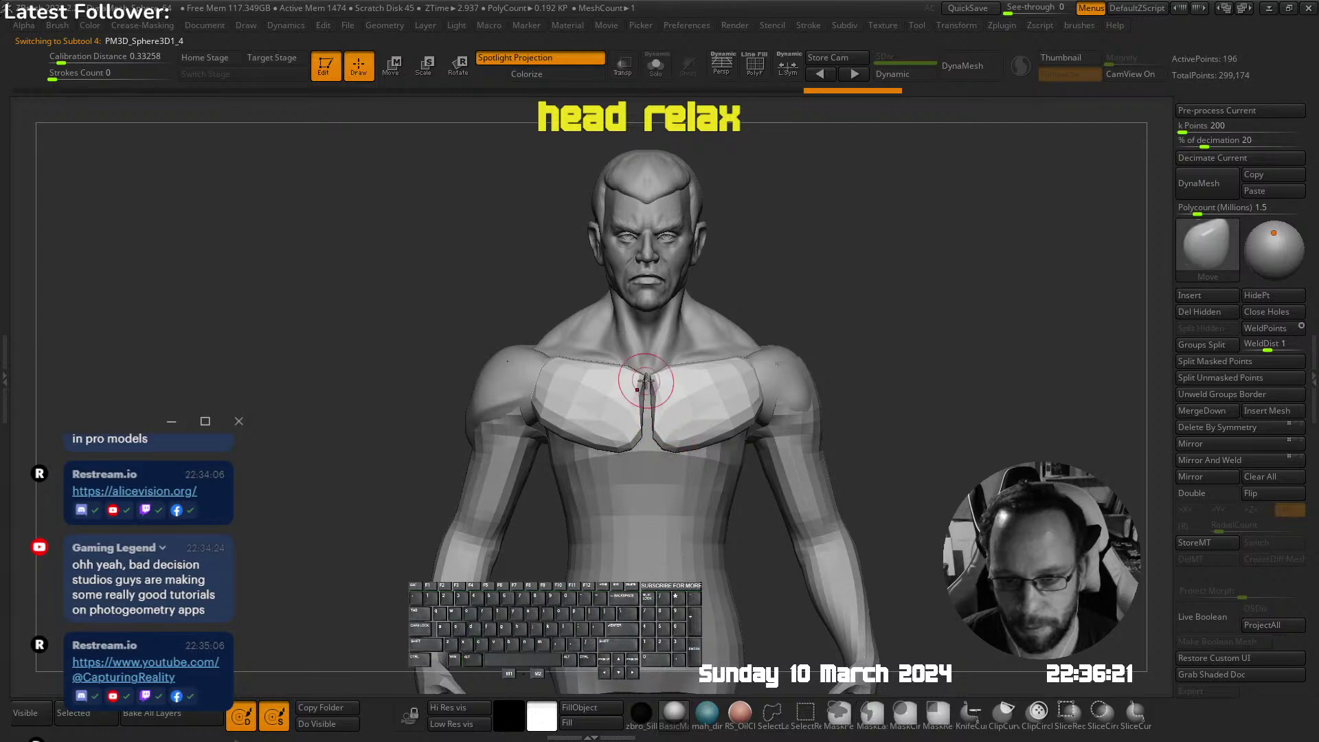
{"action": "mouse_move", "coordinate": [646, 380]}
{"action": "left_mouse_down", "text": "shift"}
{"action": "mouse_move", "coordinate": [644, 445]}
{"action": "mouse_move", "coordinate": [634, 377]}
{"action": "mouse_move", "coordinate": [649, 440]}
{"action": "left_mouse_up", "text": "shift"}
{"action": "mouse_move", "coordinate": [755, 354]}
{"action": "right_mouse_down", "text": "ctrl"}
{"action": "mouse_move", "coordinate": [670, 378]}
{"action": "mouse_move", "coordinate": [884, 347]}
{"action": "mouse_move", "coordinate": [770, 305]}
{"action": "right_mouse_up", "text": "ctrl"}
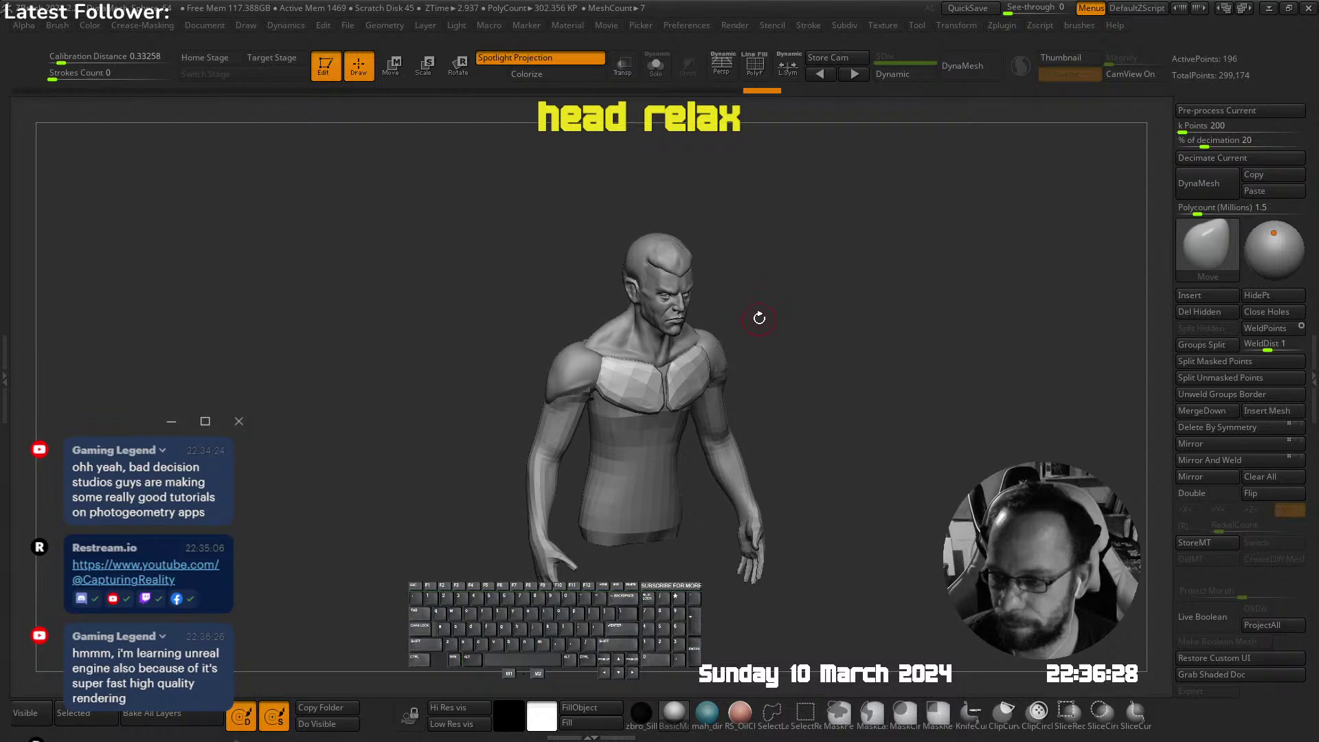
Shape the chest muscles around the ribcage with the Move brush at different sizes, working from the front, side and above
{"action": "right_click_drag", "start_coordinate": [817, 347], "coordinate": [742, 327]}
{"action": "right_click_drag", "start_coordinate": [627, 353], "coordinate": [714, 371], "text": "ctrl"}
{"action": "right_click_drag", "start_coordinate": [714, 371], "coordinate": [690, 398]}
{"action": "left_click_drag", "start_coordinate": [677, 388], "coordinate": [664, 373], "text": "shift"}
{"action": "key", "text": "ctrl+z"}
{"action": "mouse_move", "coordinate": [665, 373]}
{"action": "right_mouse_down"}
{"action": "mouse_move", "coordinate": [732, 405]}
{"action": "mouse_move", "coordinate": [786, 410]}
{"action": "right_mouse_up"}
{"action": "key", "text": "s"}
{"action": "right_click_drag", "start_coordinate": [708, 403], "coordinate": [762, 412], "text": "ctrl"}
{"action": "mouse_move", "coordinate": [763, 412]}
{"action": "right_mouse_down"}
{"action": "mouse_move", "coordinate": [767, 439]}
{"action": "mouse_move", "coordinate": [765, 412]}
{"action": "mouse_move", "coordinate": [851, 308]}
{"action": "right_mouse_up"}
{"action": "key", "text": "s"}
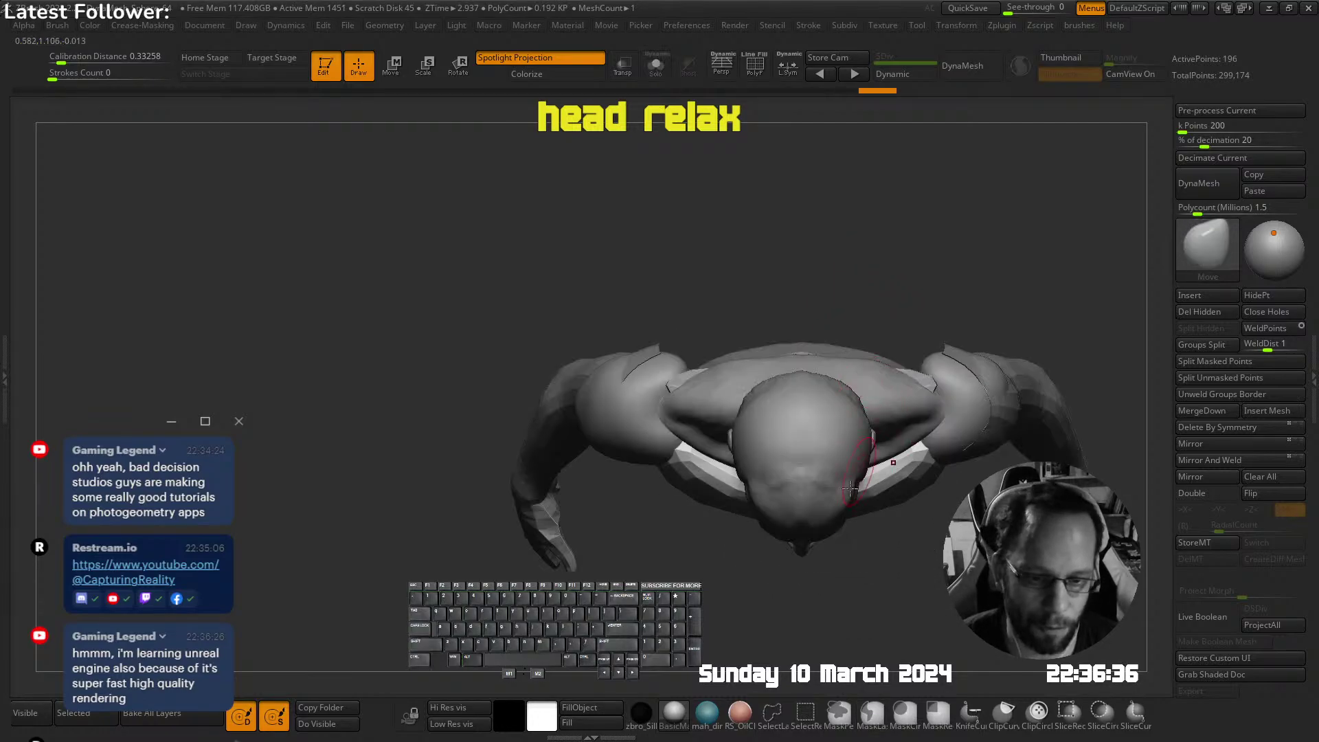
{"action": "right_click_drag", "start_coordinate": [863, 467], "coordinate": [769, 439], "text": "shift"}
{"action": "right_click_drag", "start_coordinate": [769, 439], "coordinate": [756, 359], "text": "alt"}
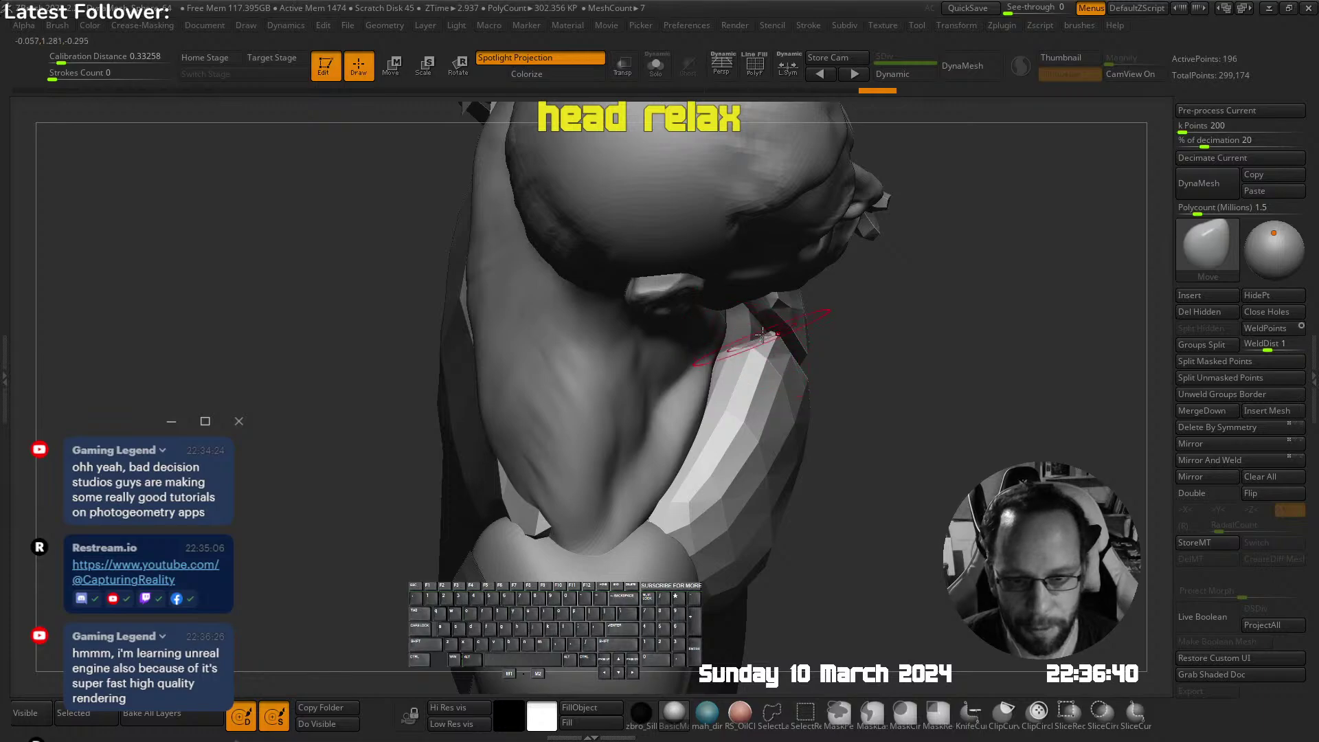
{"action": "mouse_move", "coordinate": [763, 335]}
{"action": "right_mouse_down"}
{"action": "mouse_move", "coordinate": [750, 303]}
{"action": "mouse_move", "coordinate": [789, 247]}
{"action": "mouse_move", "coordinate": [904, 351]}
{"action": "mouse_move", "coordinate": [853, 366]}
{"action": "mouse_move", "coordinate": [950, 349]}
{"action": "mouse_move", "coordinate": [847, 303]}
{"action": "right_mouse_up"}
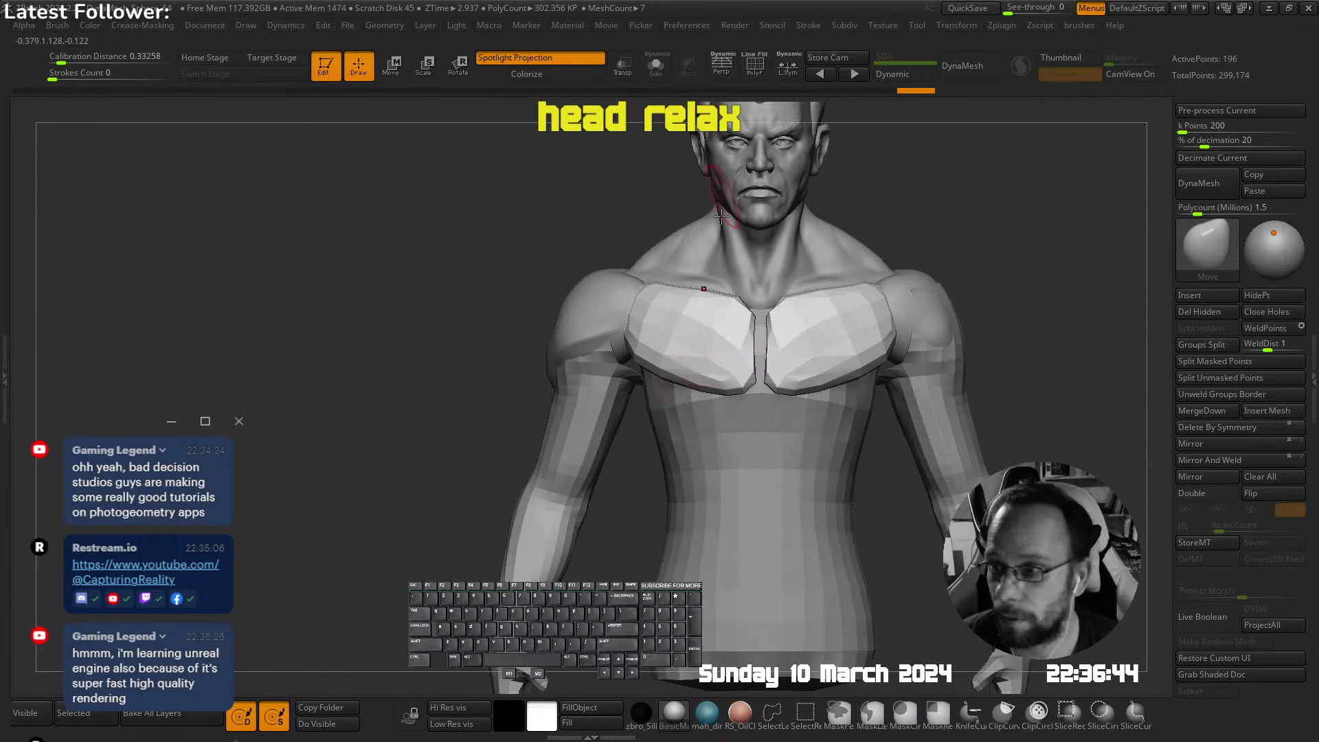
{"action": "mouse_move", "coordinate": [690, 390]}
{"action": "right_mouse_down"}
{"action": "mouse_move", "coordinate": [742, 378]}
{"action": "mouse_move", "coordinate": [695, 380]}
{"action": "mouse_move", "coordinate": [762, 362]}
{"action": "mouse_move", "coordinate": [846, 294]}
{"action": "mouse_move", "coordinate": [649, 352]}
{"action": "mouse_move", "coordinate": [698, 206]}
{"action": "mouse_move", "coordinate": [735, 219]}
{"action": "right_mouse_up"}
Select the arms subtool and nudge it slightly with the Move gizmo from the side
{"action": "key", "text": "x"}
{"action": "left_click", "coordinate": [902, 275], "text": "alt"}
{"action": "left_click", "coordinate": [623, 353], "text": "alt"}
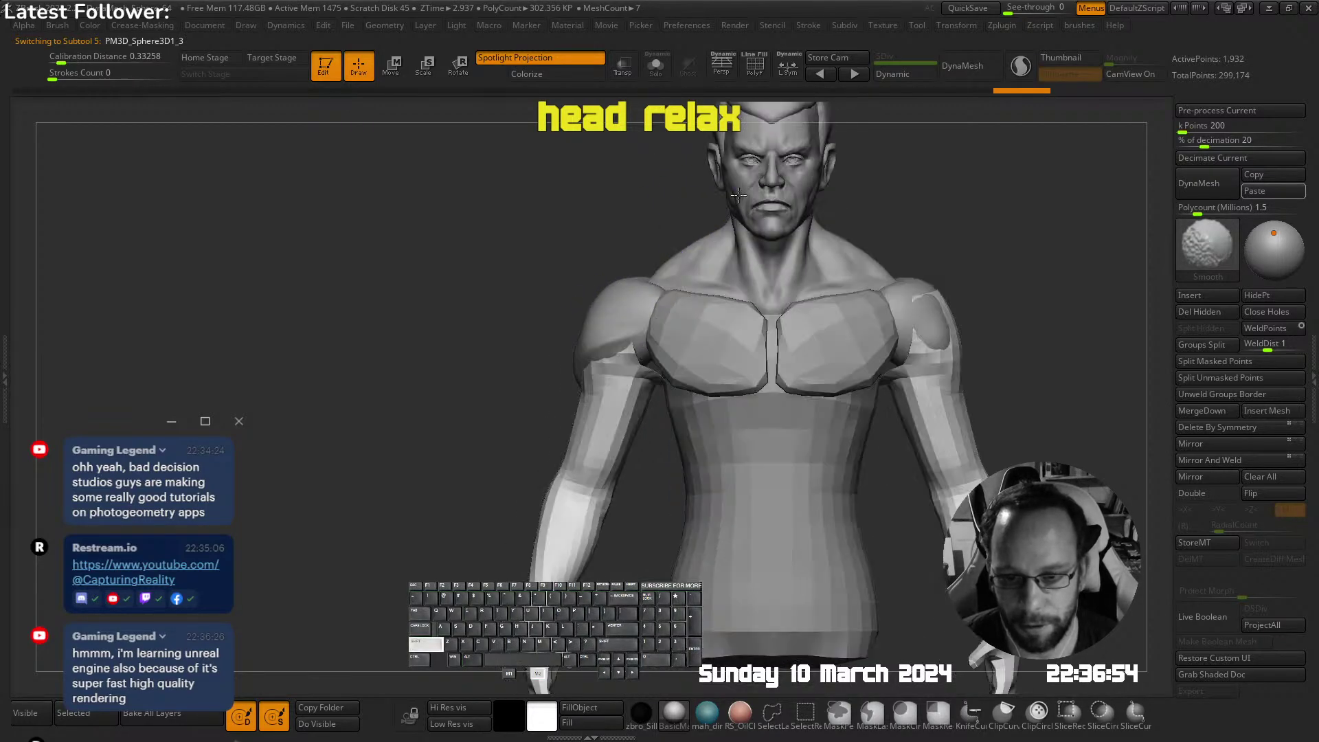
{"action": "key", "text": "w"}
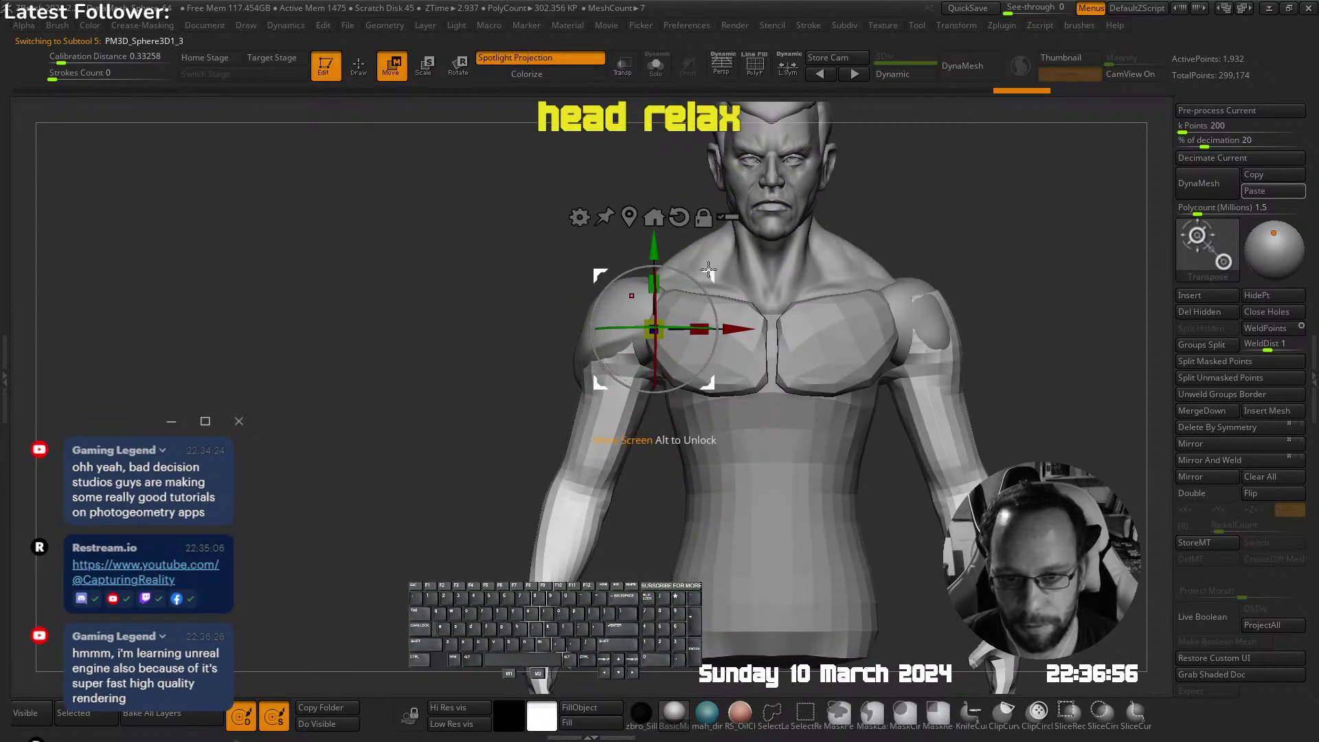
{"action": "mouse_move", "coordinate": [708, 270]}
{"action": "right_mouse_down"}
{"action": "mouse_move", "coordinate": [823, 261]}
{"action": "mouse_move", "coordinate": [827, 292]}
{"action": "right_mouse_up"}
{"action": "key", "text": "ctrl+z"}
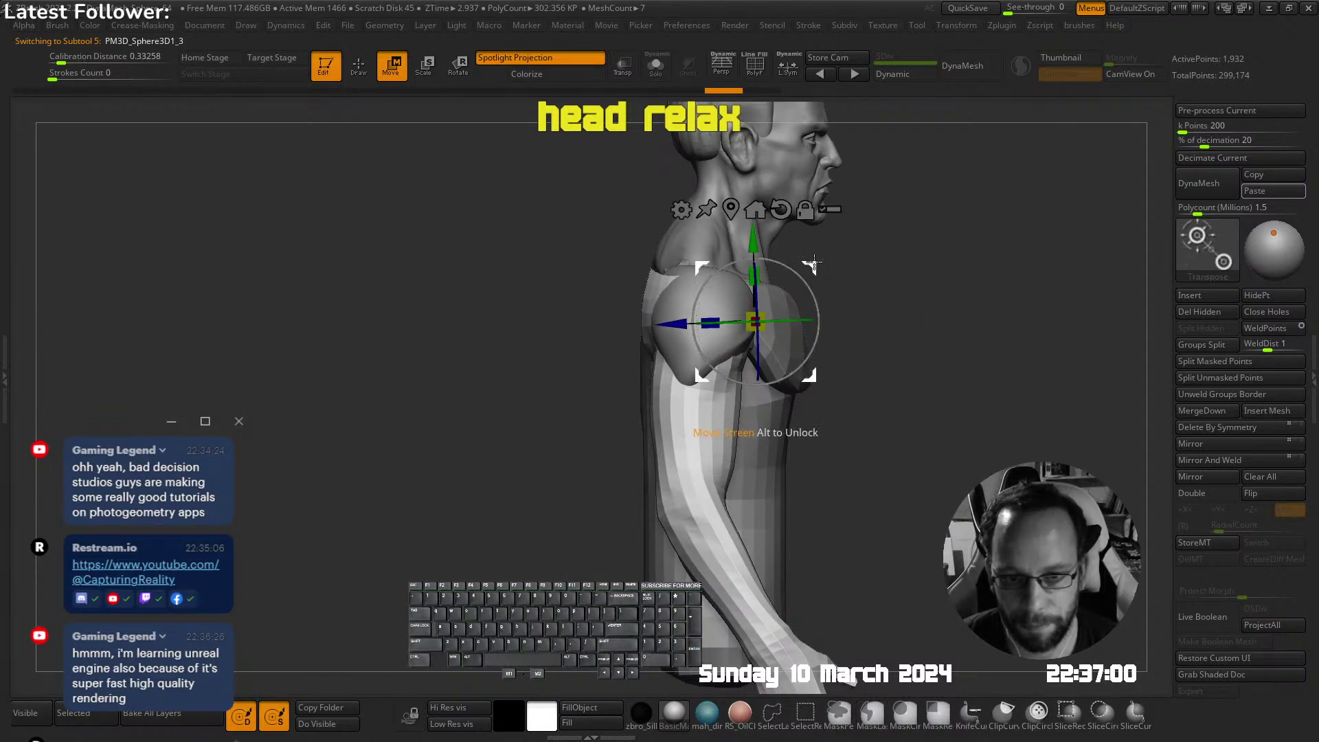
{"action": "left_click_drag", "start_coordinate": [814, 263], "coordinate": [817, 274]}
{"action": "key", "text": "q"}
{"action": "mouse_move", "coordinate": [859, 302]}
{"action": "right_mouse_down", "text": "ctrl"}
{"action": "mouse_move", "coordinate": [863, 270]}
{"action": "mouse_move", "coordinate": [814, 267]}
{"action": "right_mouse_up", "text": "ctrl"}
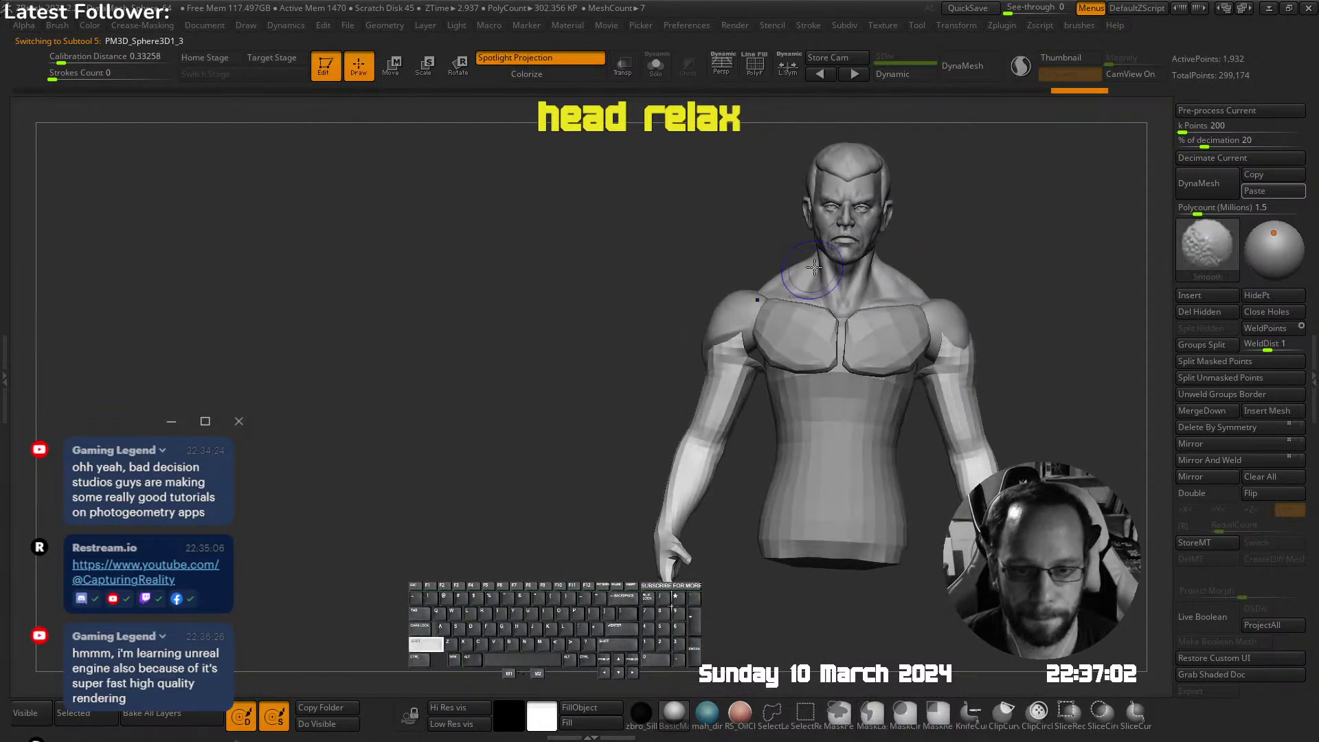
Adjust the upper arms beneath the shoulders with a resized Move brush
{"action": "key", "text": "b"}
{"action": "key", "text": "m"}
{"action": "key", "text": "v"}
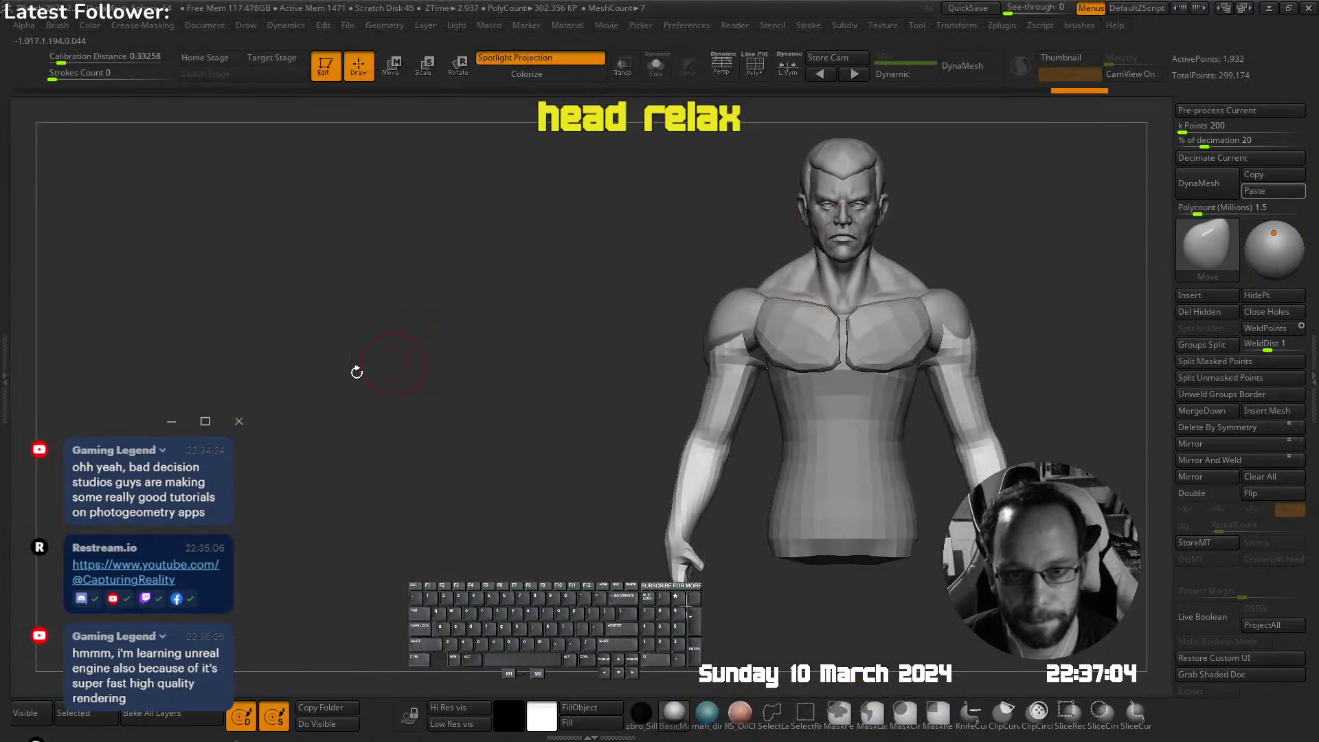
{"action": "key", "text": "s"}
{"action": "key", "text": "s"}
{"action": "mouse_move", "coordinate": [797, 302]}
{"action": "left_mouse_down"}
{"action": "mouse_move", "coordinate": [811, 303]}
{"action": "mouse_move", "coordinate": [772, 337]}
{"action": "left_mouse_up"}
{"action": "mouse_move", "coordinate": [772, 337]}
{"action": "right_mouse_down"}
{"action": "mouse_move", "coordinate": [795, 331]}
{"action": "mouse_move", "coordinate": [752, 350]}
{"action": "right_mouse_up"}
{"action": "mouse_move", "coordinate": [790, 308]}
{"action": "right_mouse_down"}
{"action": "mouse_move", "coordinate": [752, 347]}
{"action": "mouse_move", "coordinate": [755, 323]}
{"action": "mouse_move", "coordinate": [713, 355]}
{"action": "right_mouse_up"}
Select the torso subtool and pick the U_builtup brush to work on the upper back
{"action": "left_click", "coordinate": [672, 336], "text": "alt"}
{"action": "right_click", "coordinate": [676, 333]}
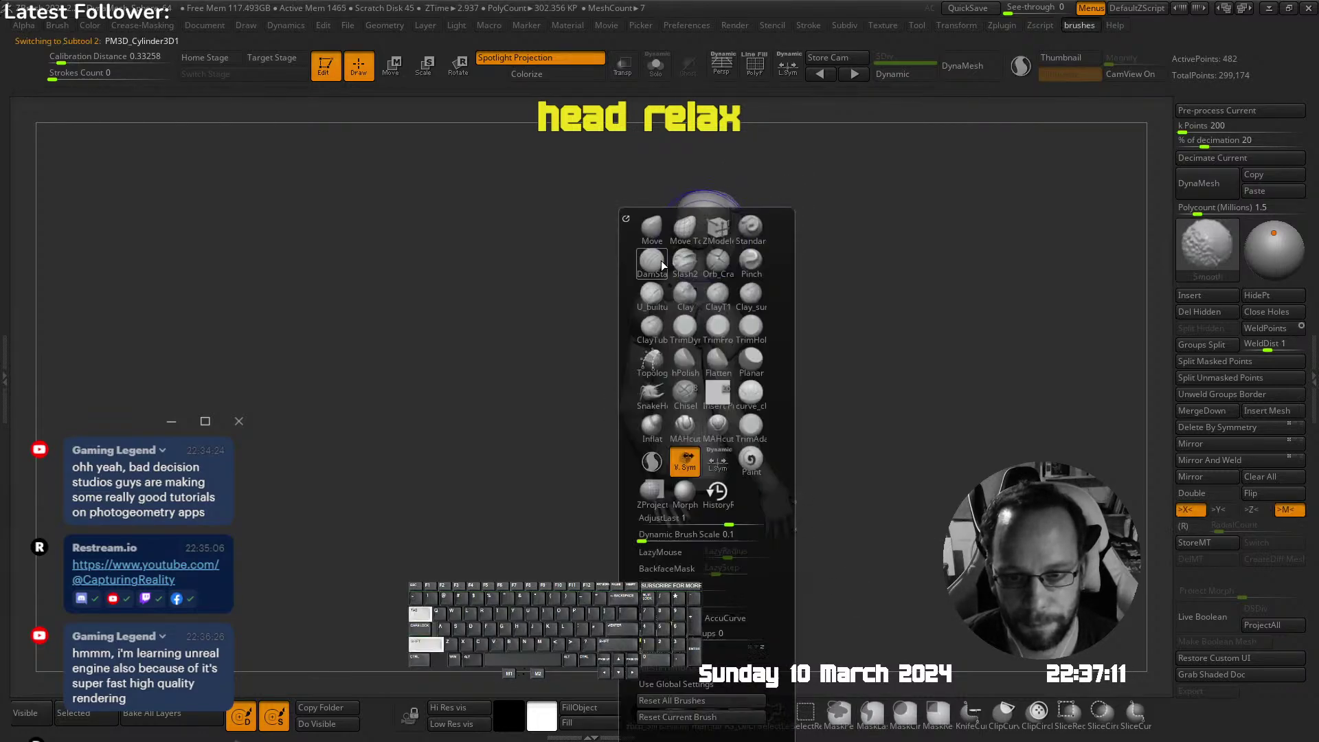
{"action": "mouse_move", "coordinate": [687, 299]}
{"action": "right_mouse_down", "text": "ctrl"}
{"action": "mouse_move", "coordinate": [692, 318]}
{"action": "mouse_move", "coordinate": [758, 325]}
{"action": "mouse_move", "coordinate": [695, 347]}
{"action": "mouse_move", "coordinate": [698, 359]}
{"action": "right_mouse_up", "text": "ctrl"}
{"action": "right_click", "coordinate": [699, 323]}
{"action": "left_click", "coordinate": [718, 223]}
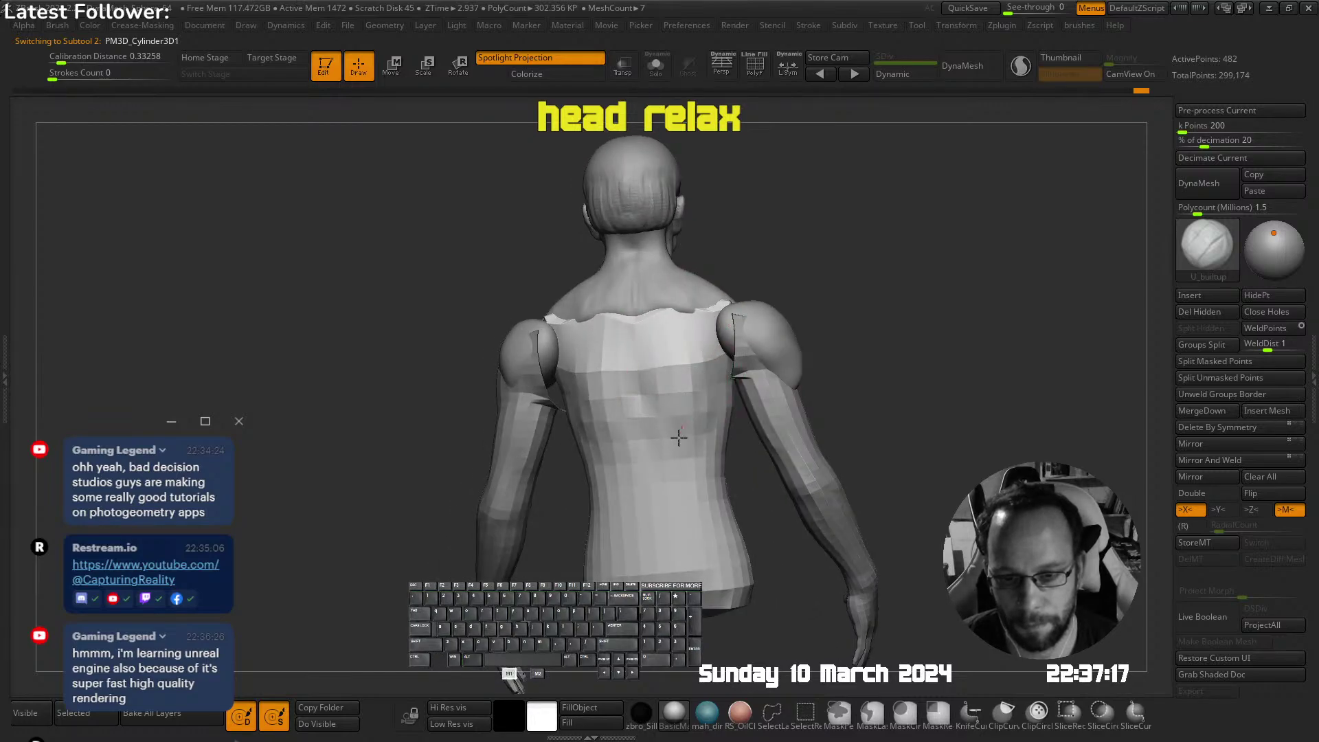
Pull the torso's upper back corners towards the shoulders with the Move brush
{"action": "right_click_drag", "start_coordinate": [678, 437], "coordinate": [692, 355]}
{"action": "mouse_move", "coordinate": [682, 292]}
{"action": "right_mouse_down"}
{"action": "mouse_move", "coordinate": [627, 295]}
{"action": "mouse_move", "coordinate": [618, 342]}
{"action": "mouse_move", "coordinate": [677, 306]}
{"action": "mouse_move", "coordinate": [626, 360]}
{"action": "right_mouse_up"}
{"action": "key", "text": "shift"}
{"action": "key", "text": "space"}
{"action": "left_click", "coordinate": [632, 230]}
{"action": "key", "text": "s"}
{"action": "left_click_drag", "start_coordinate": [626, 361], "coordinate": [619, 362]}
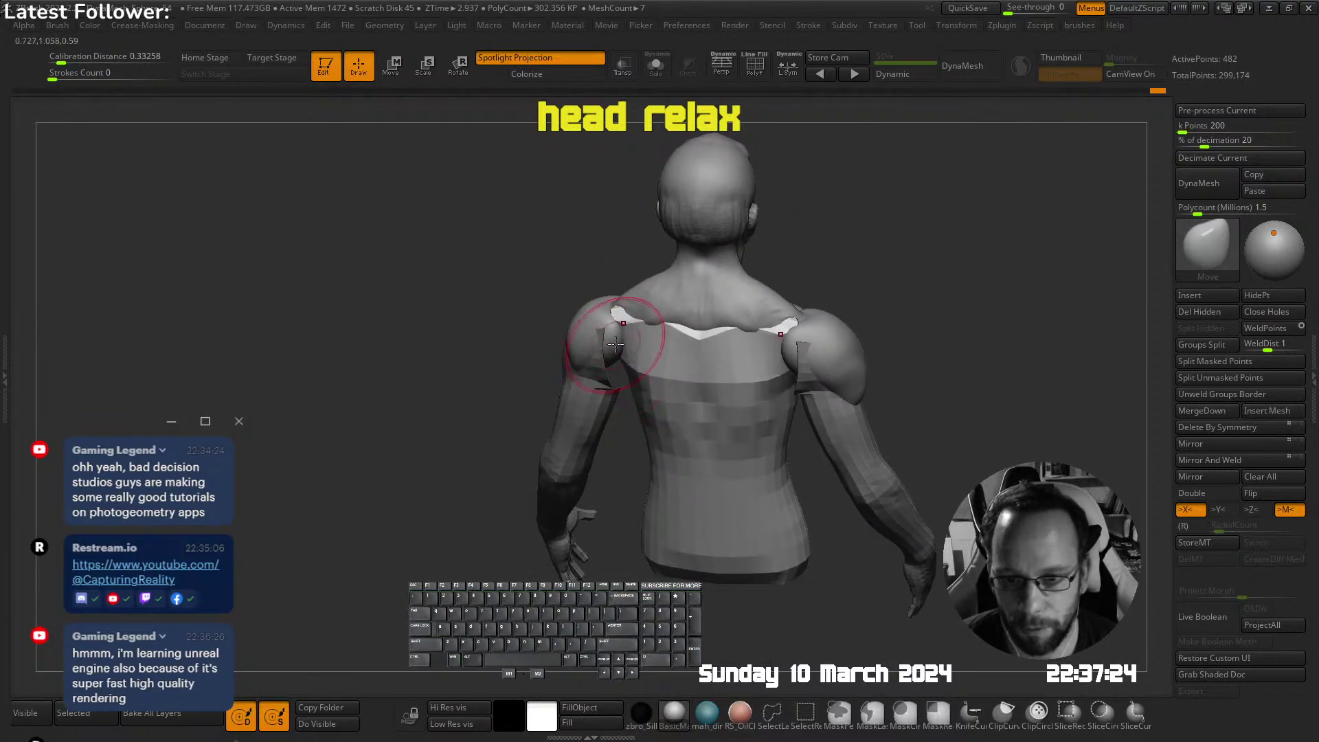
{"action": "mouse_move", "coordinate": [621, 338]}
{"action": "right_mouse_down"}
{"action": "mouse_move", "coordinate": [626, 356]}
{"action": "mouse_move", "coordinate": [632, 296]}
{"action": "mouse_move", "coordinate": [610, 327]}
{"action": "mouse_move", "coordinate": [627, 274]}
{"action": "mouse_move", "coordinate": [718, 253]}
{"action": "right_mouse_up"}
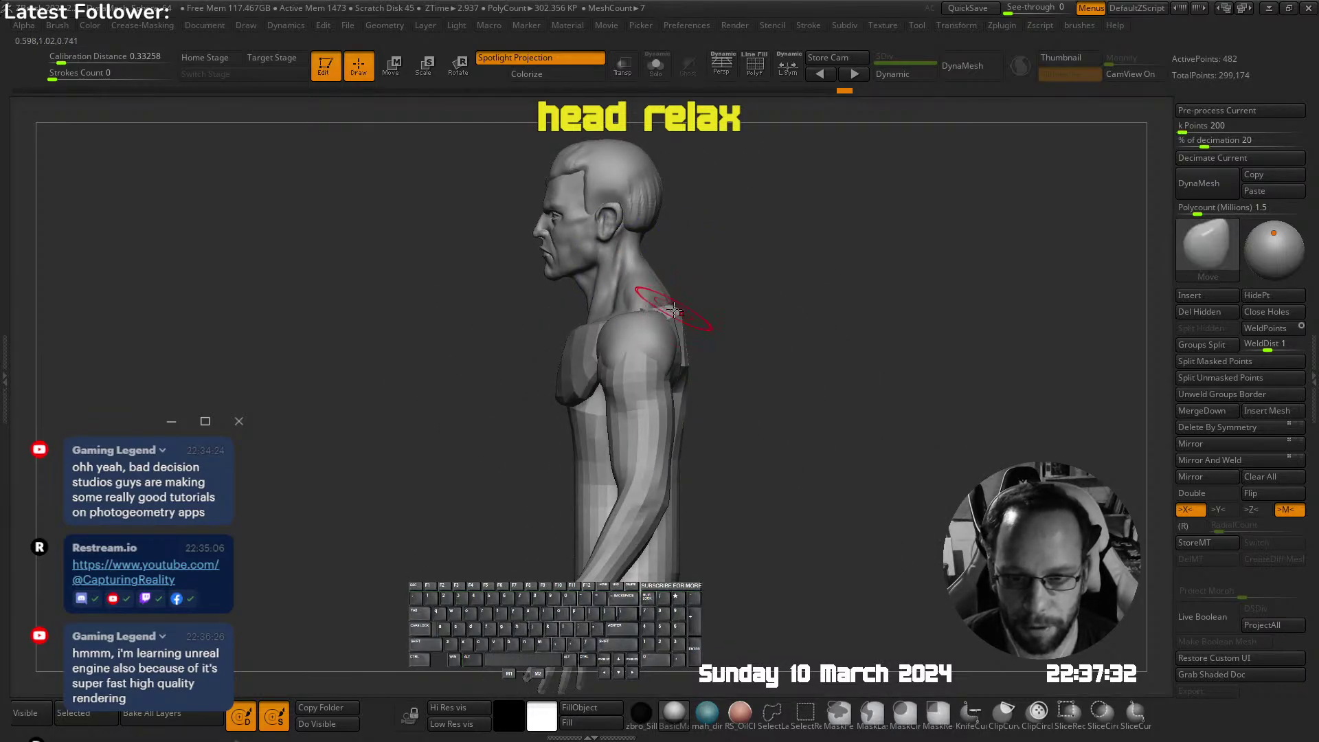
Select the body subtool and adjust the trapezius above the shoulder with a resized Move brush
{"action": "mouse_move", "coordinate": [670, 295]}
{"action": "right_mouse_down"}
{"action": "mouse_move", "coordinate": [646, 391]}
{"action": "mouse_move", "coordinate": [703, 284]}
{"action": "right_mouse_up"}
{"action": "left_click", "coordinate": [671, 284], "text": "alt"}
{"action": "key", "text": "s"}
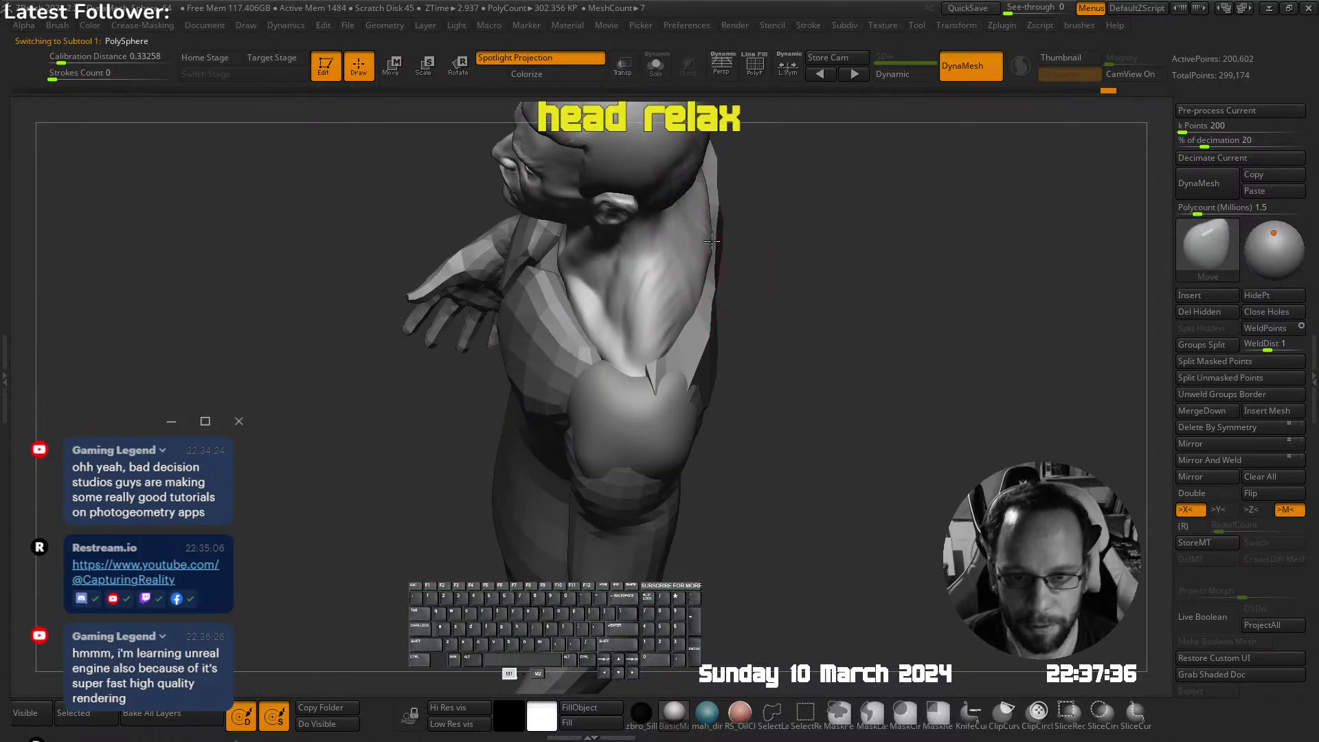
{"action": "mouse_move", "coordinate": [751, 311]}
{"action": "right_mouse_down"}
{"action": "mouse_move", "coordinate": [730, 248]}
{"action": "mouse_move", "coordinate": [720, 346]}
{"action": "mouse_move", "coordinate": [696, 331]}
{"action": "mouse_move", "coordinate": [698, 300]}
{"action": "mouse_move", "coordinate": [707, 383]}
{"action": "mouse_move", "coordinate": [803, 247]}
{"action": "mouse_move", "coordinate": [726, 350]}
{"action": "mouse_move", "coordinate": [745, 302]}
{"action": "mouse_move", "coordinate": [724, 294]}
{"action": "right_mouse_up"}
{"action": "key", "text": "s"}
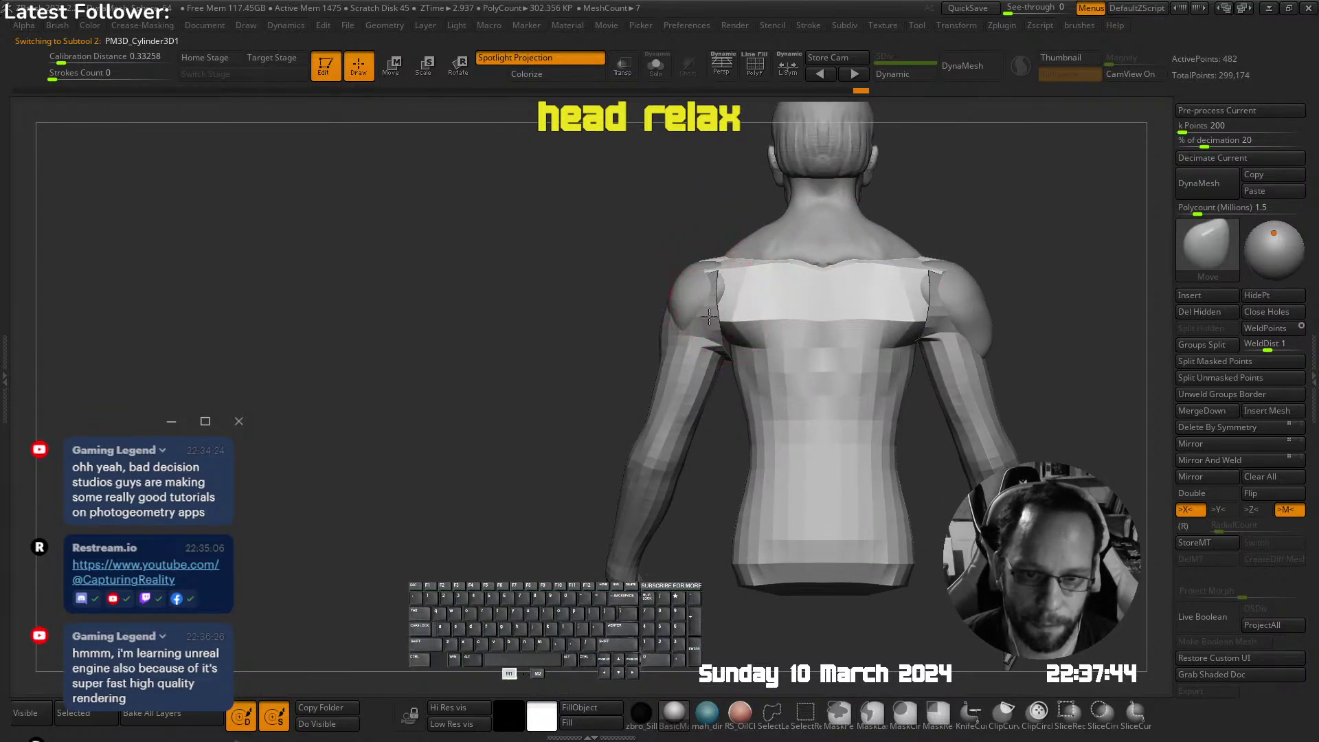
Smooth and reshape the sides of the torso's upper back below the shoulders
{"action": "right_click_drag", "start_coordinate": [769, 342], "coordinate": [729, 325], "text": "alt"}
{"action": "mouse_move", "coordinate": [709, 371]}
{"action": "right_mouse_down"}
{"action": "mouse_move", "coordinate": [786, 338]}
{"action": "mouse_move", "coordinate": [727, 347]}
{"action": "right_mouse_up"}
{"action": "left_click_drag", "start_coordinate": [727, 347], "coordinate": [730, 421], "text": "shift"}
{"action": "right_click_drag", "start_coordinate": [728, 419], "coordinate": [694, 376], "text": "ctrl"}
{"action": "left_click_drag", "start_coordinate": [692, 373], "coordinate": [693, 383]}
{"action": "right_click_drag", "start_coordinate": [694, 382], "coordinate": [774, 323]}
{"action": "right_click_drag", "start_coordinate": [804, 206], "coordinate": [866, 167], "text": "shift"}
Select the chest muscles and pull their upper inner edges up towards the collarbones with the Move brush
{"action": "key", "text": "shift+Tab"}
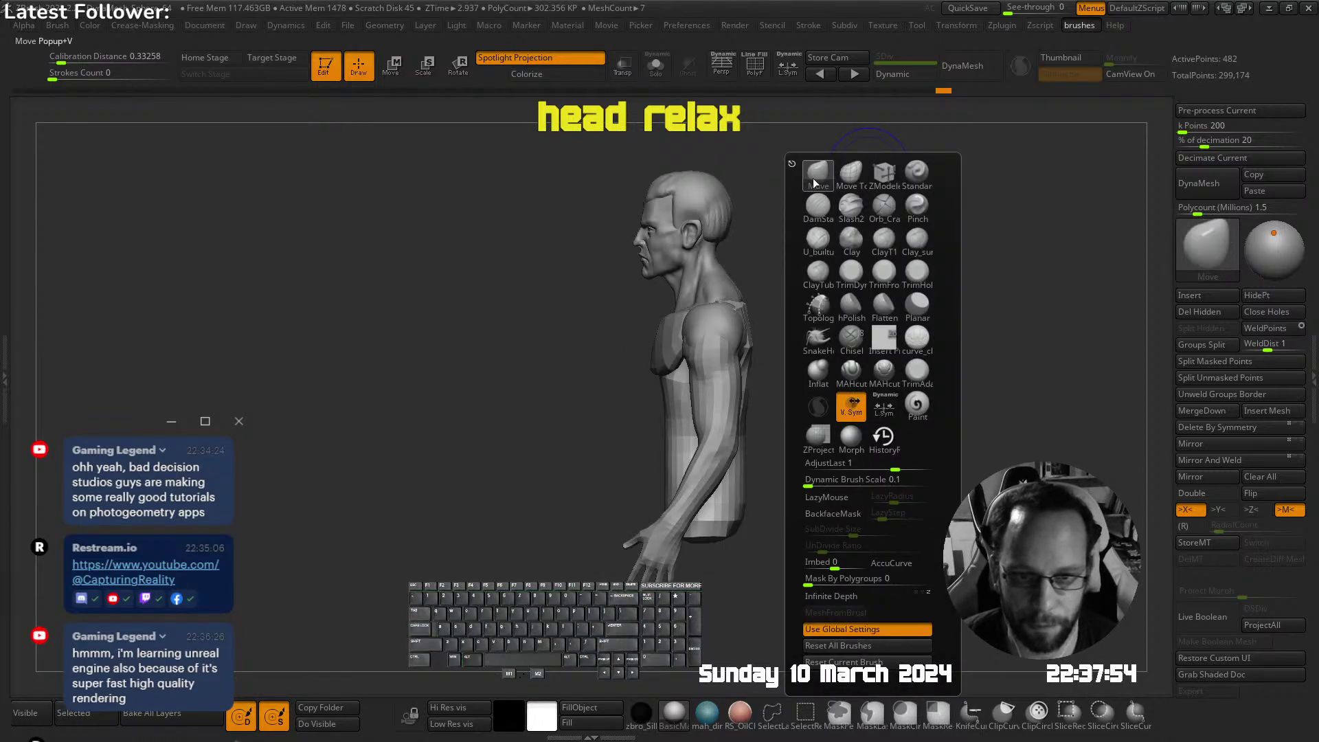
{"action": "left_click", "coordinate": [813, 179]}
{"action": "left_click", "coordinate": [669, 322], "text": "alt"}
{"action": "mouse_move", "coordinate": [694, 292]}
{"action": "right_mouse_down", "text": "ctrl"}
{"action": "mouse_move", "coordinate": [722, 318]}
{"action": "mouse_move", "coordinate": [764, 311]}
{"action": "right_mouse_up", "text": "ctrl"}
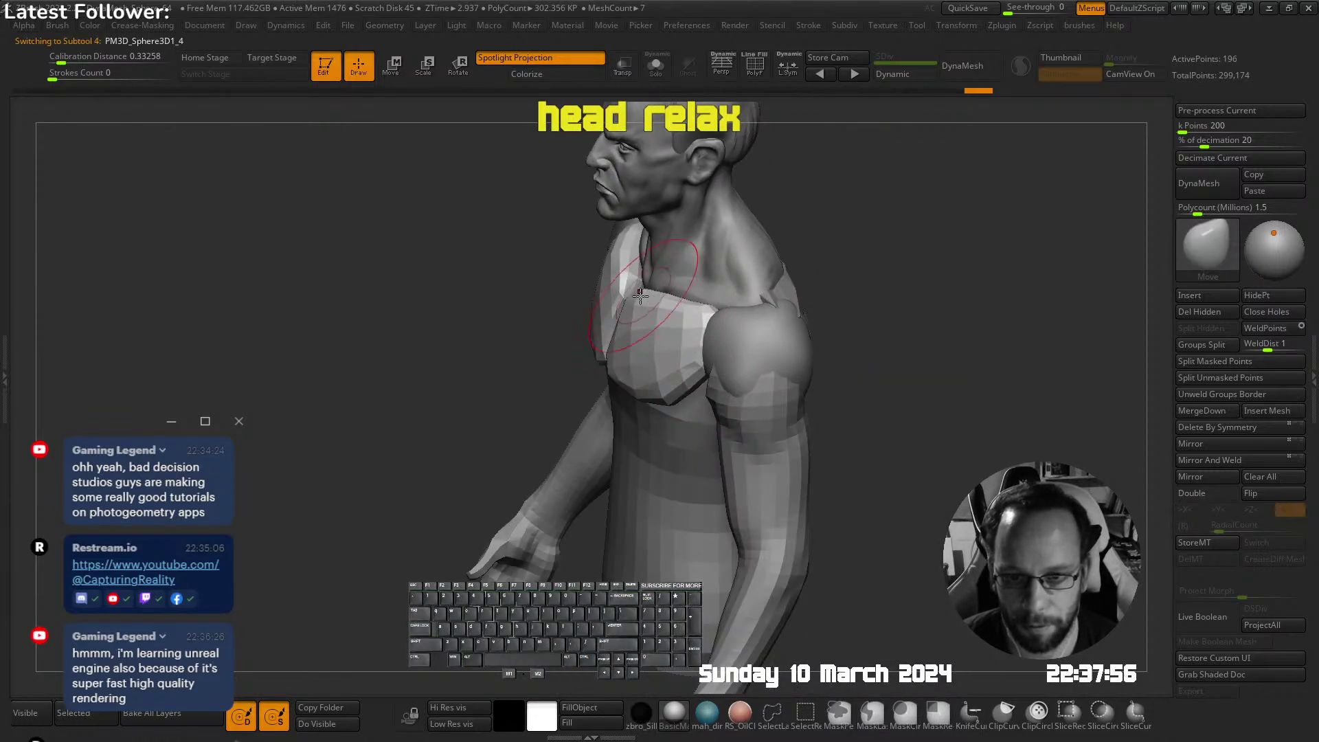
{"action": "mouse_move", "coordinate": [676, 282]}
{"action": "right_mouse_down", "text": "ctrl"}
{"action": "mouse_move", "coordinate": [692, 249]}
{"action": "mouse_move", "coordinate": [640, 291]}
{"action": "right_mouse_up", "text": "ctrl"}
{"action": "right_click_drag", "start_coordinate": [640, 291], "coordinate": [694, 302]}
{"action": "left_click_drag", "start_coordinate": [653, 288], "coordinate": [649, 269]}
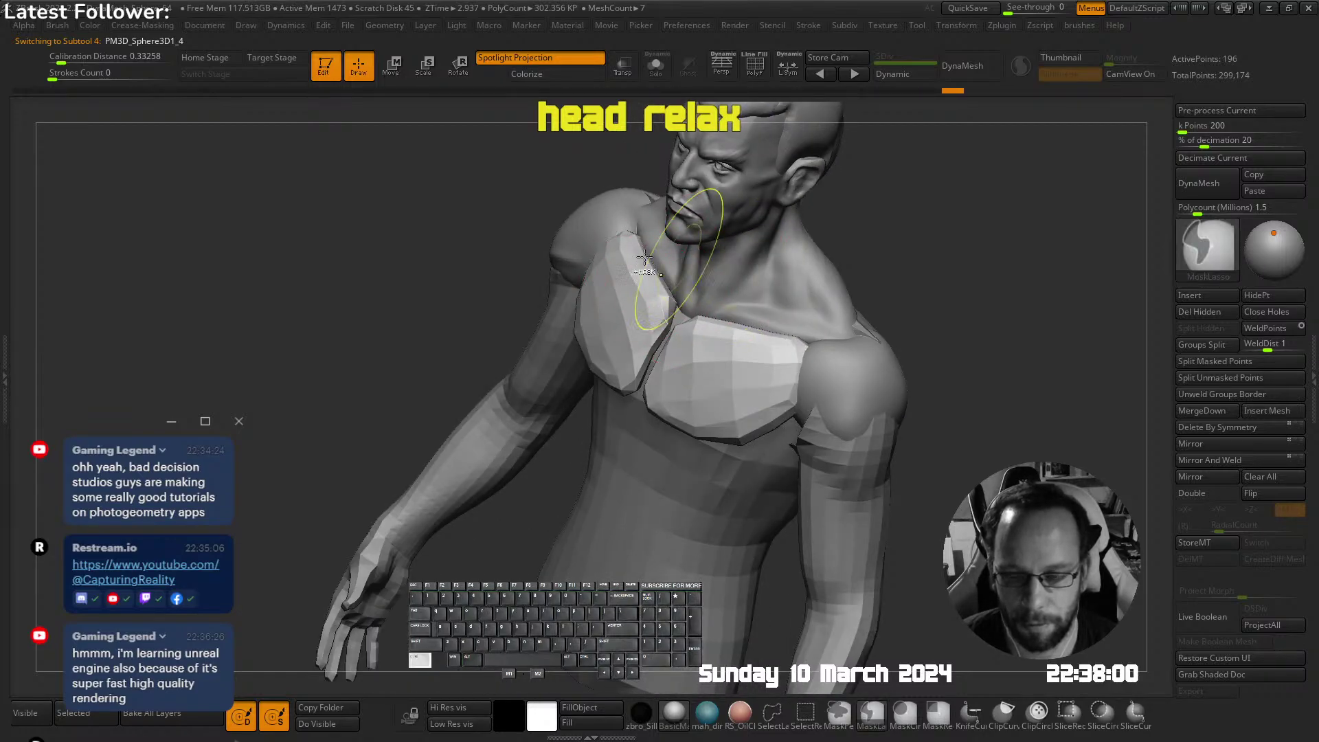
{"action": "right_click_drag", "start_coordinate": [694, 240], "coordinate": [789, 169], "text": "shift"}
{"action": "right_click_drag", "start_coordinate": [630, 345], "coordinate": [756, 274], "text": "ctrl"}
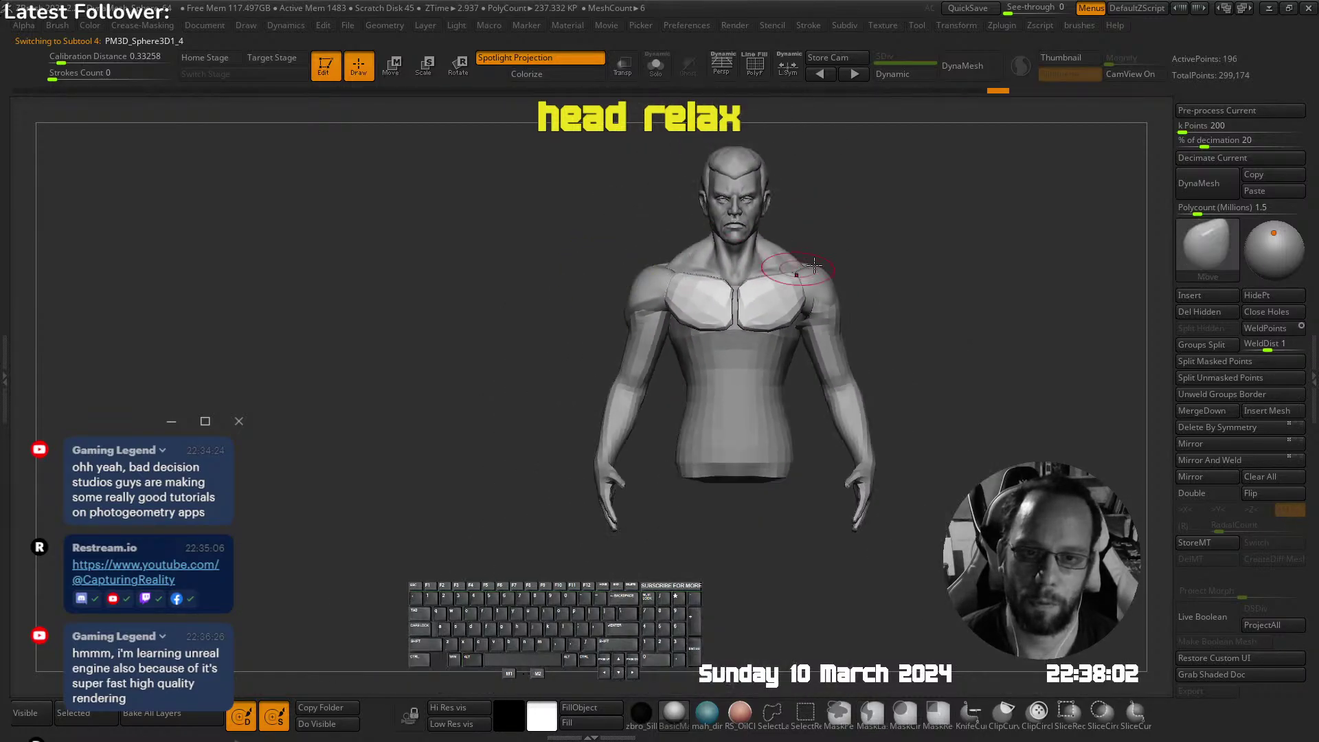
Try to pull the inner edges of the chest muscles together at the sternum, and undo the attempt
{"action": "key", "text": "w"}
{"action": "key", "text": "q"}
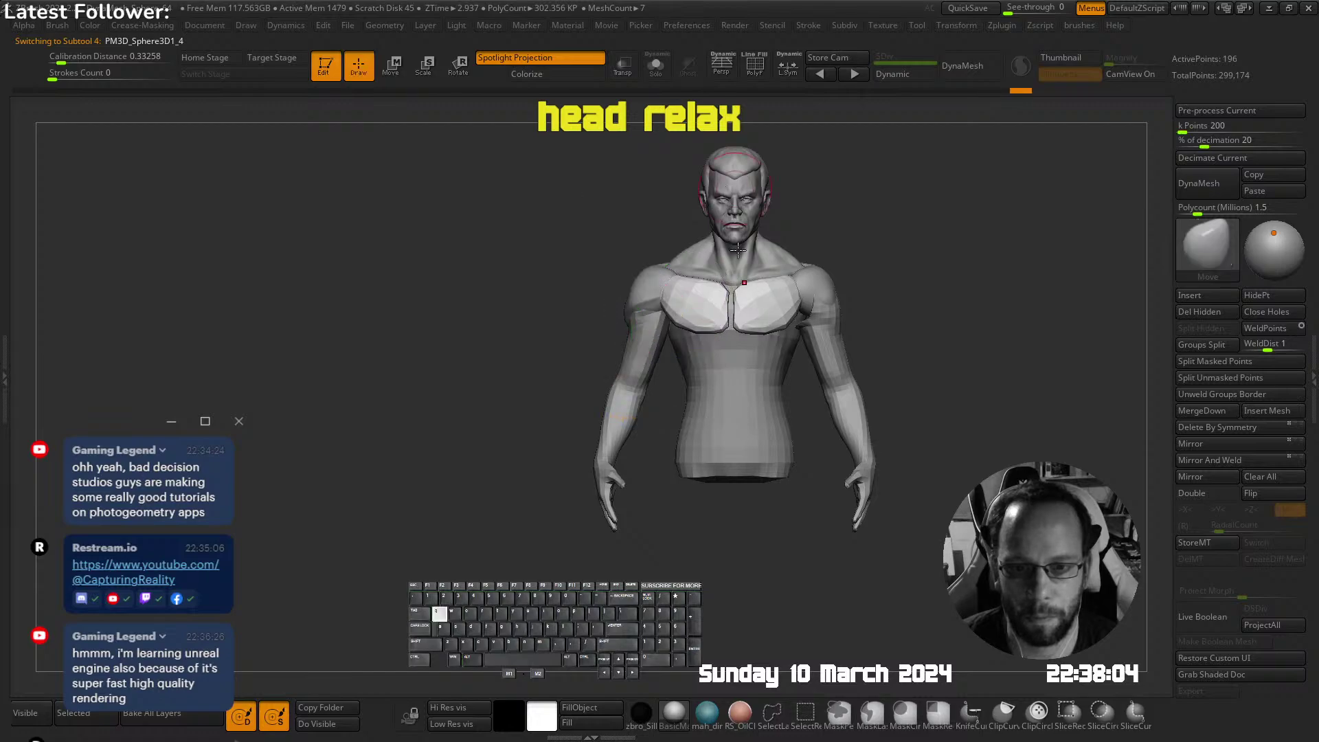
{"action": "right_click_drag", "start_coordinate": [778, 292], "coordinate": [848, 321], "text": "ctrl"}
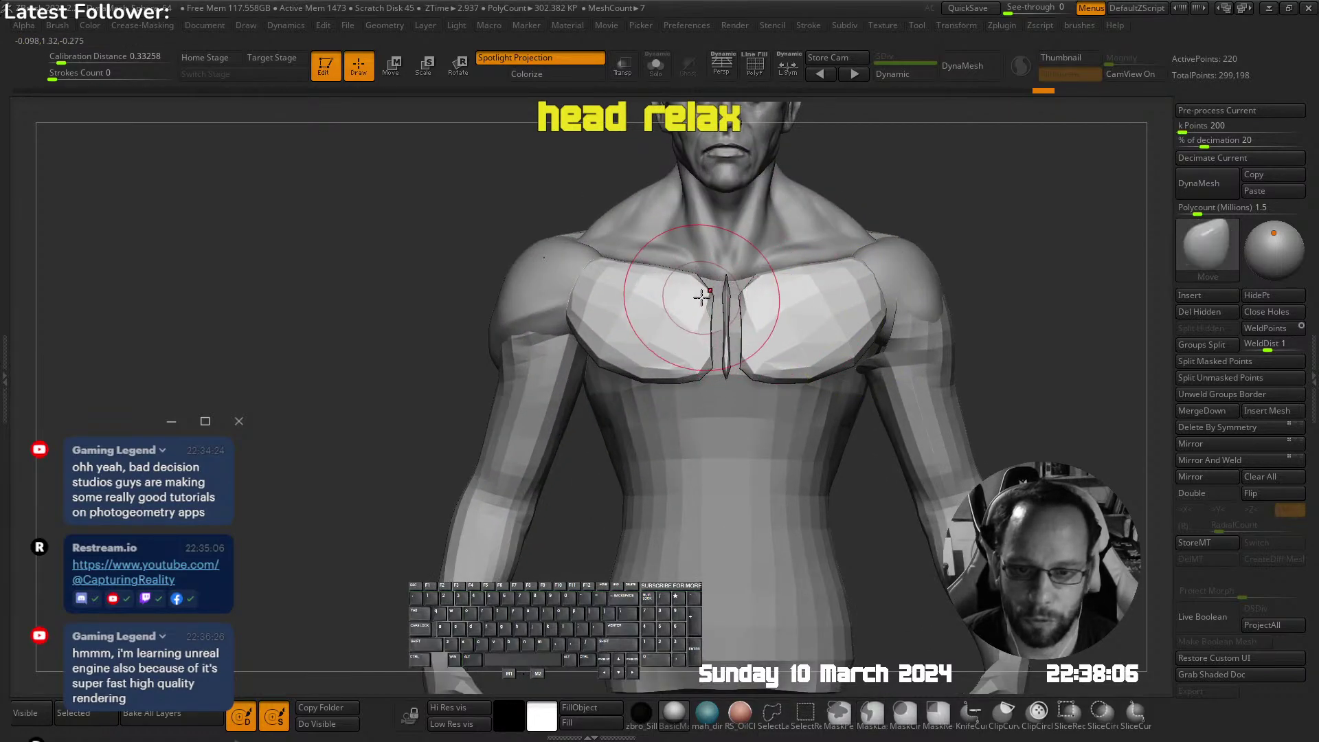
{"action": "left_click_drag", "start_coordinate": [711, 313], "coordinate": [725, 328]}
{"action": "key", "text": "ctrl+z"}
{"action": "key", "text": "ctrl+z"}
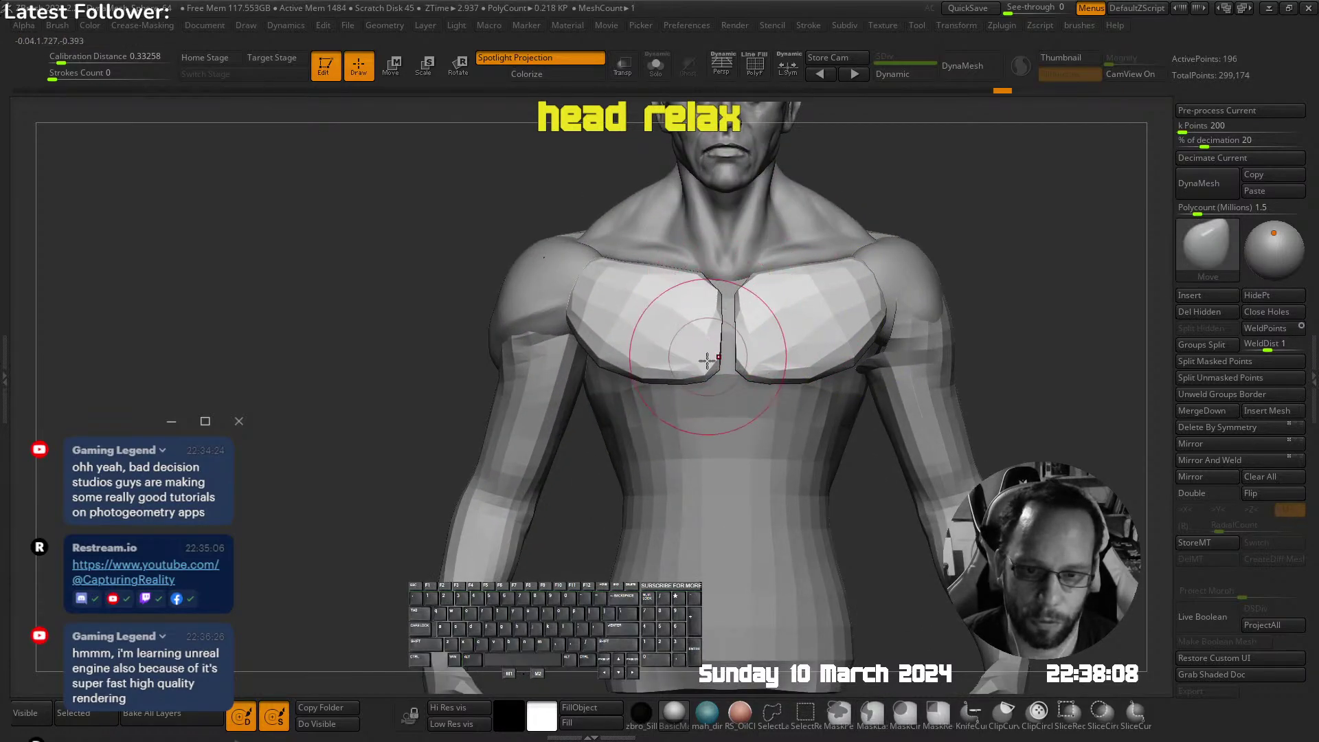
Activate Dynamic Subdiv on the chest muscles, choosing the Always YES option
{"action": "right_click_drag", "start_coordinate": [814, 298], "coordinate": [821, 218], "text": "ctrl"}
{"action": "key", "text": "d"}
{"action": "left_click", "coordinate": [795, 247]}
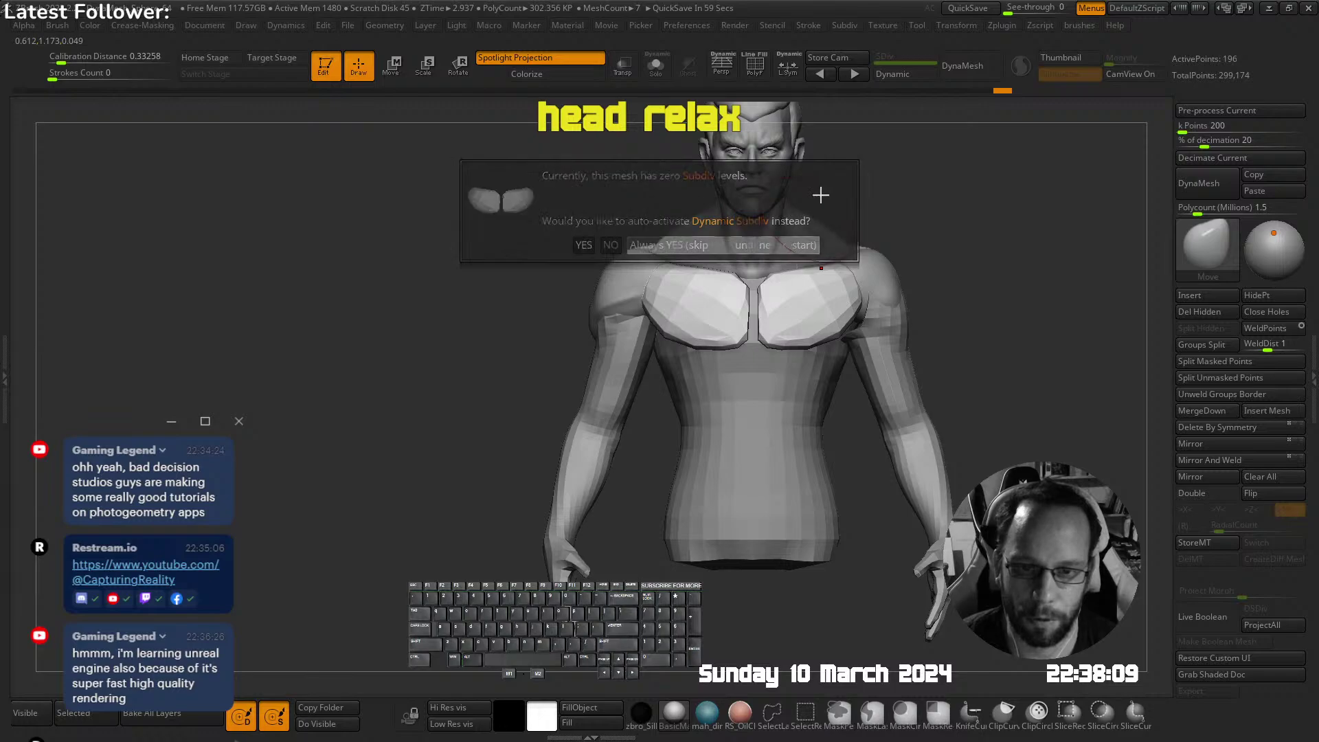
{"action": "mouse_move", "coordinate": [875, 234]}
{"action": "left_mouse_down"}
{"action": "mouse_move", "coordinate": [866, 259]}
{"action": "mouse_move", "coordinate": [948, 227]}
{"action": "mouse_move", "coordinate": [831, 250]}
{"action": "mouse_move", "coordinate": [823, 272]}
{"action": "mouse_move", "coordinate": [809, 255]}
{"action": "left_mouse_up"}
{"action": "key", "text": "w"}
{"action": "key", "text": "q"}
Select the torso subtool and work below the chest muscles with the DamStandard brush and smoothing
{"action": "left_click", "coordinate": [756, 392], "text": "alt"}
{"action": "key", "text": "b"}
{"action": "key", "text": "d"}
{"action": "key", "text": "s"}
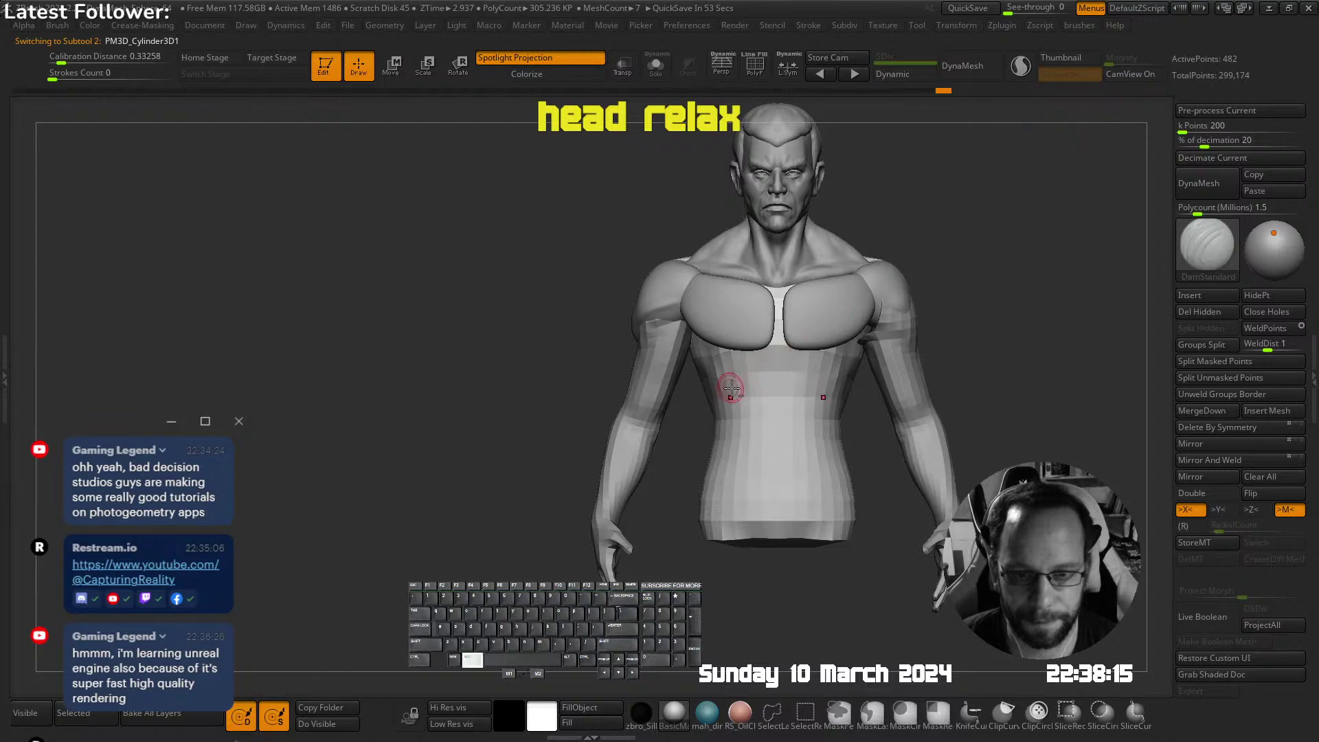
{"action": "key", "text": "shift"}
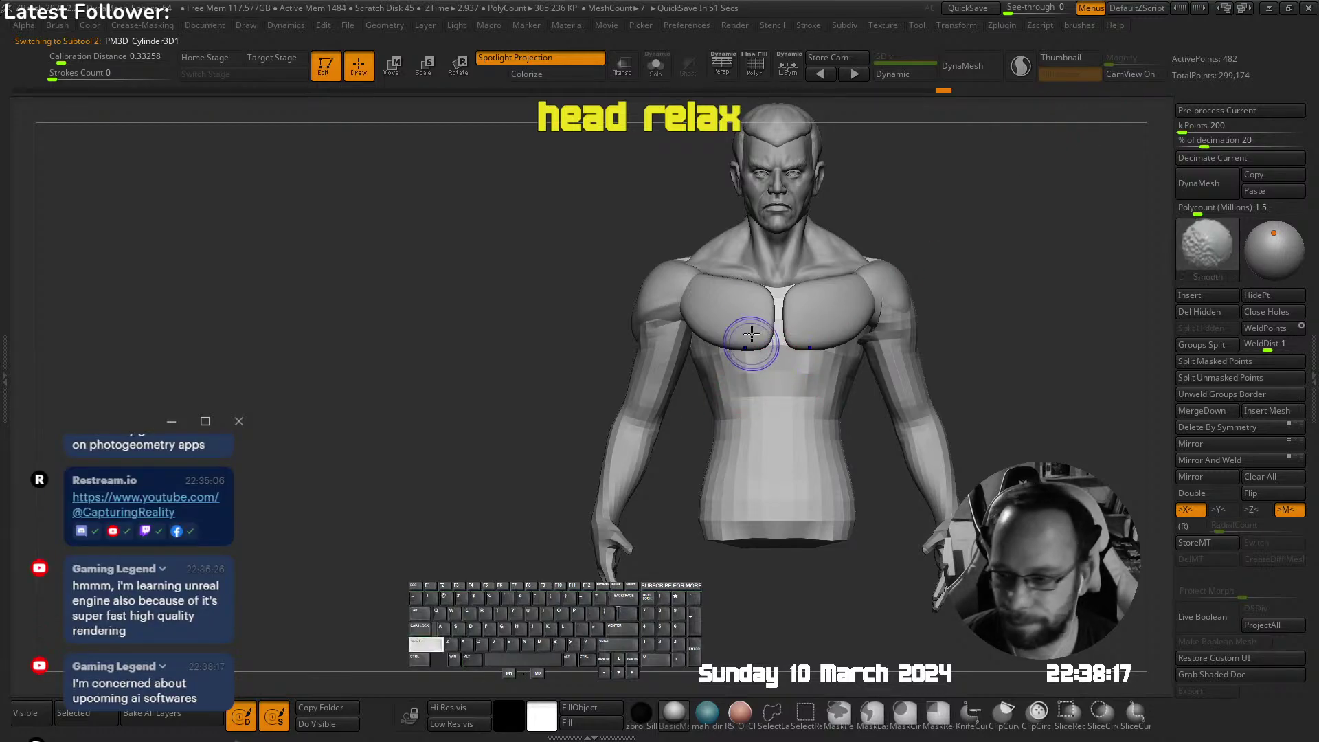
Build up the front of the rib cage below the chest muscles on the torso with the U_builtup brush
{"action": "right_click", "coordinate": [790, 289]}
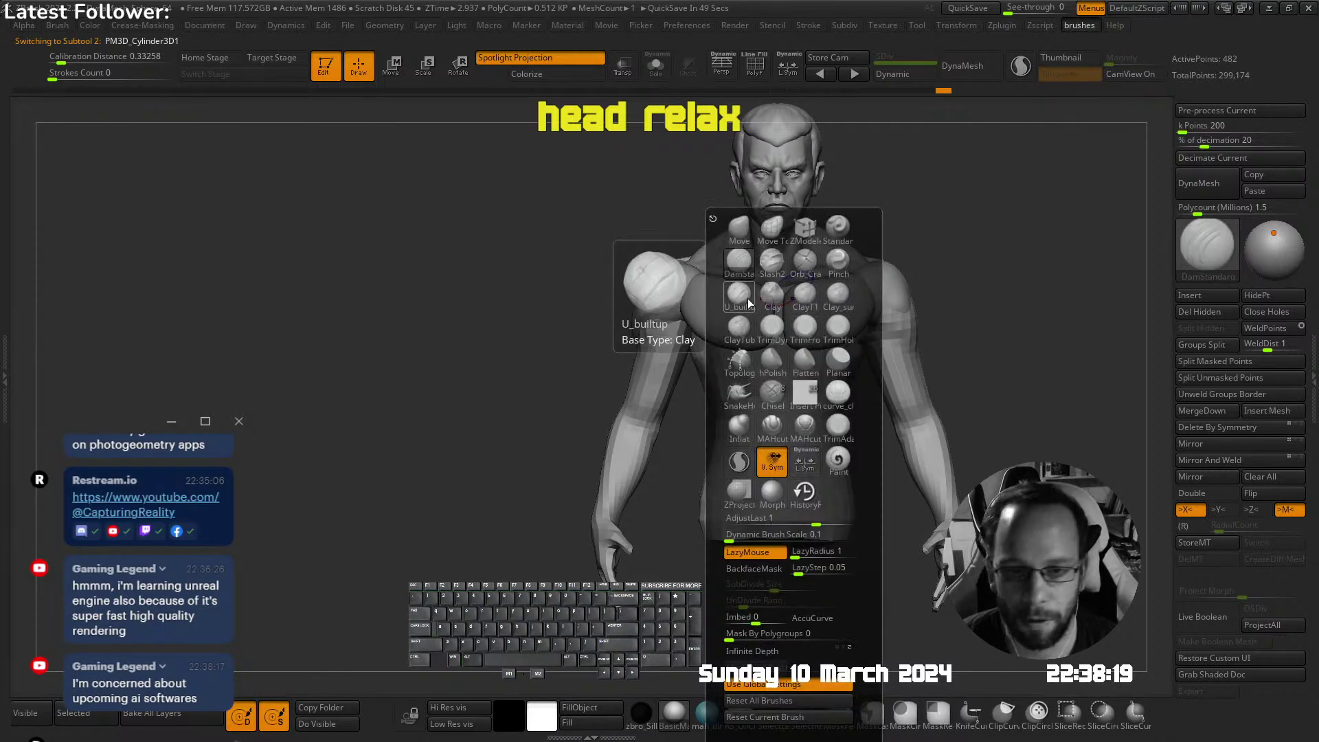
{"action": "left_click", "coordinate": [747, 298]}
{"action": "left_click_drag", "start_coordinate": [1018, 162], "coordinate": [1092, 180]}
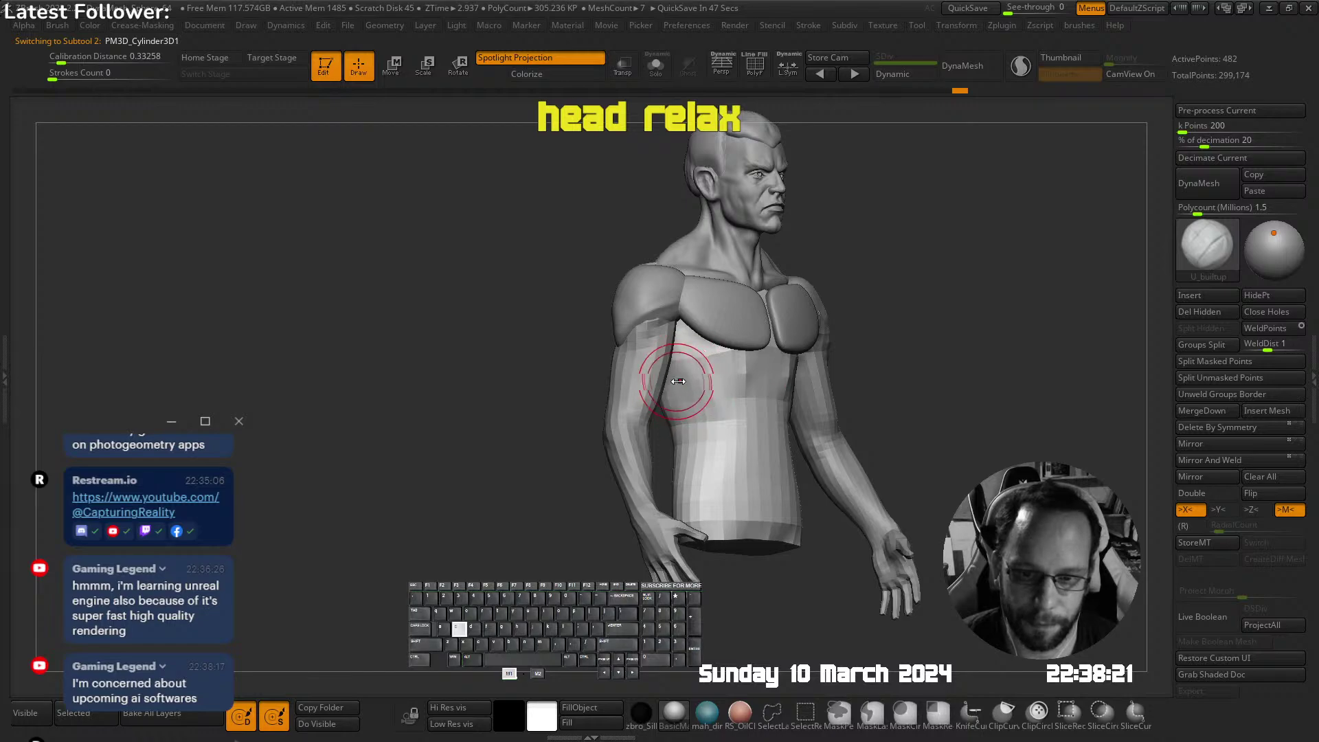
{"action": "right_click_drag", "start_coordinate": [715, 368], "coordinate": [765, 386]}
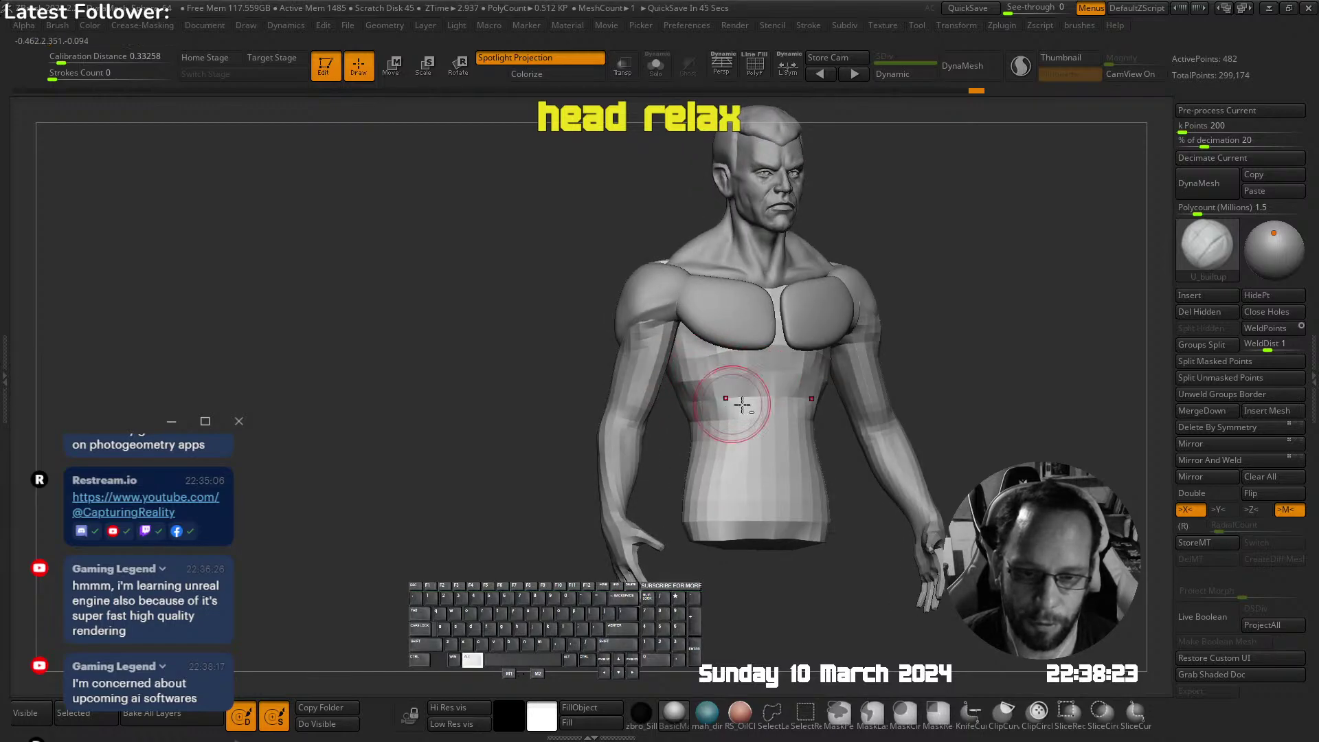
{"action": "left_click_drag", "start_coordinate": [774, 358], "coordinate": [744, 365]}
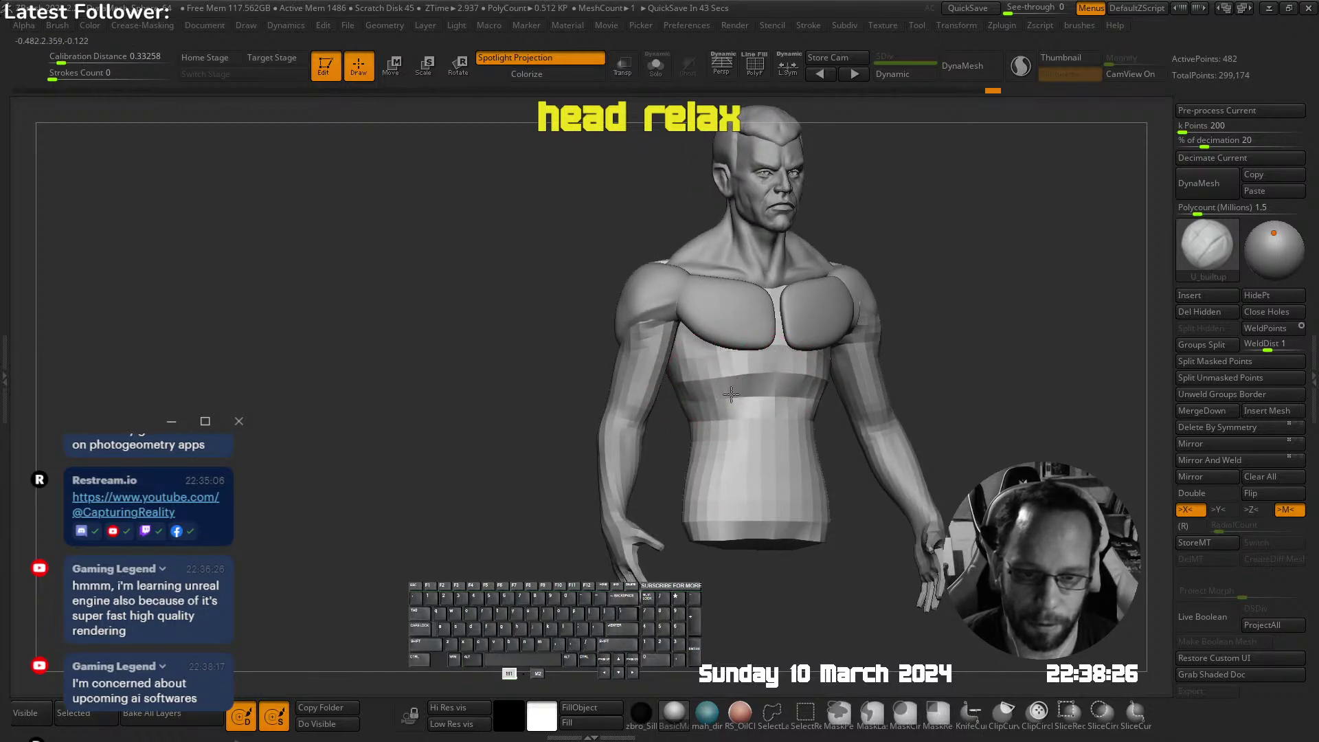
Build up the muscle volumes of the torso's upper and middle back with the U_builtup brush
{"action": "mouse_move", "coordinate": [775, 390]}
{"action": "right_mouse_down"}
{"action": "mouse_move", "coordinate": [795, 353]}
{"action": "mouse_move", "coordinate": [858, 371]}
{"action": "right_mouse_up"}
{"action": "key", "text": "s"}
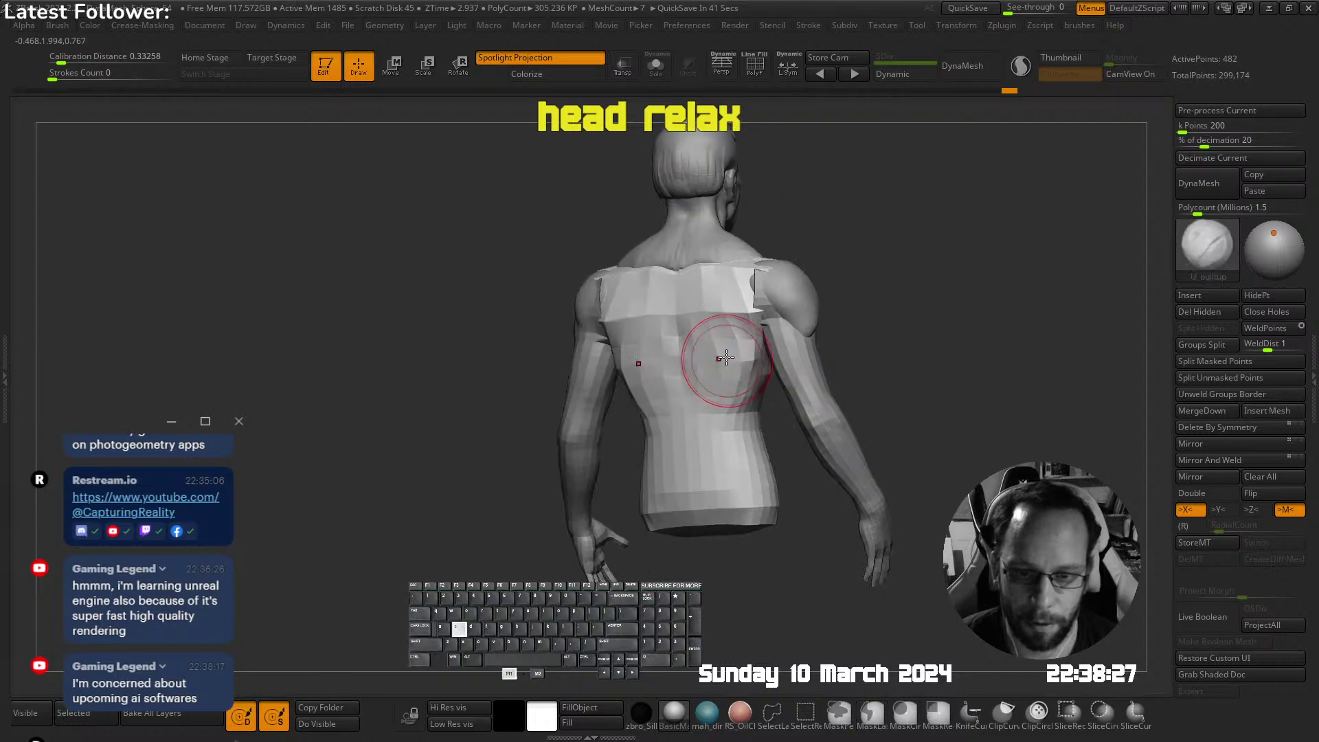
{"action": "right_click_drag", "start_coordinate": [707, 374], "coordinate": [646, 354]}
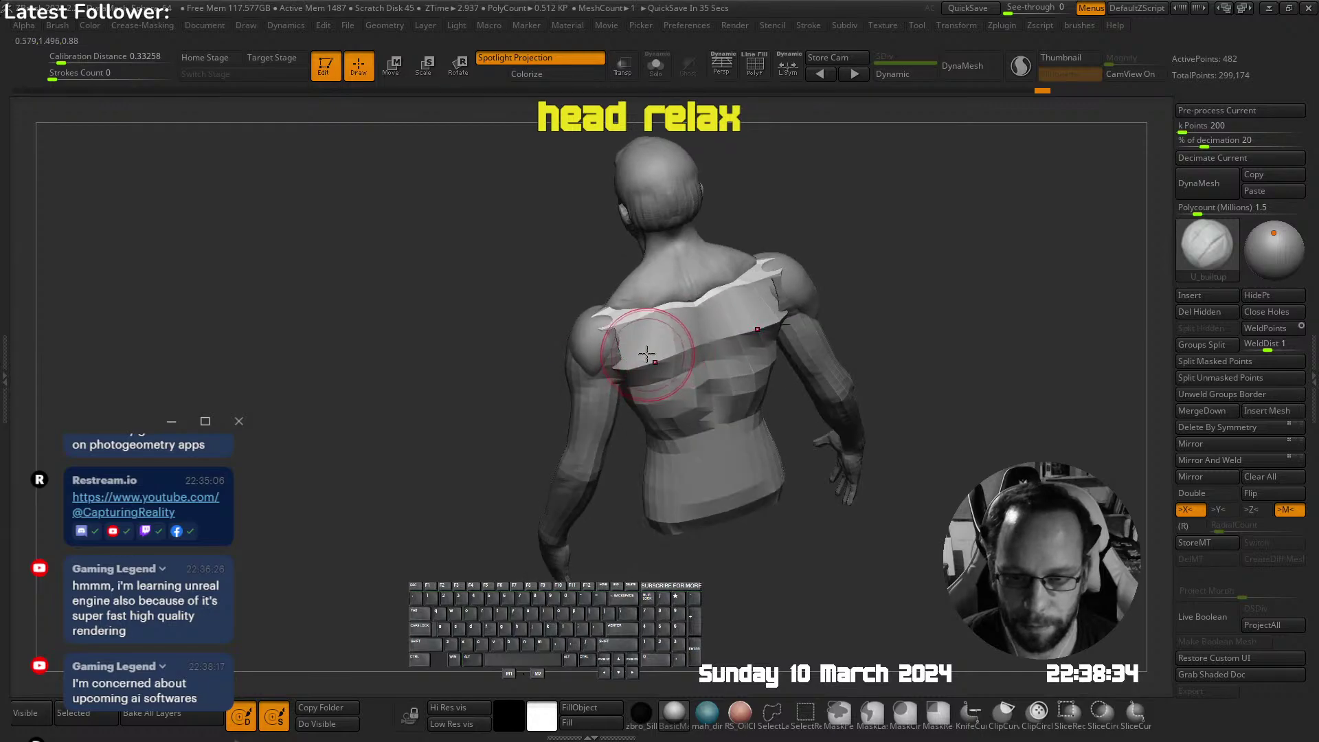
{"action": "left_click_drag", "start_coordinate": [625, 341], "coordinate": [626, 338]}
{"action": "mouse_move", "coordinate": [625, 338]}
{"action": "right_mouse_down"}
{"action": "mouse_move", "coordinate": [701, 194]}
{"action": "mouse_move", "coordinate": [636, 310]}
{"action": "mouse_move", "coordinate": [650, 318]}
{"action": "mouse_move", "coordinate": [642, 306]}
{"action": "right_mouse_up"}
Reshape the outer edges of the torso's upper back beside the shoulders with the Move brush
{"action": "key", "text": "shift+a"}
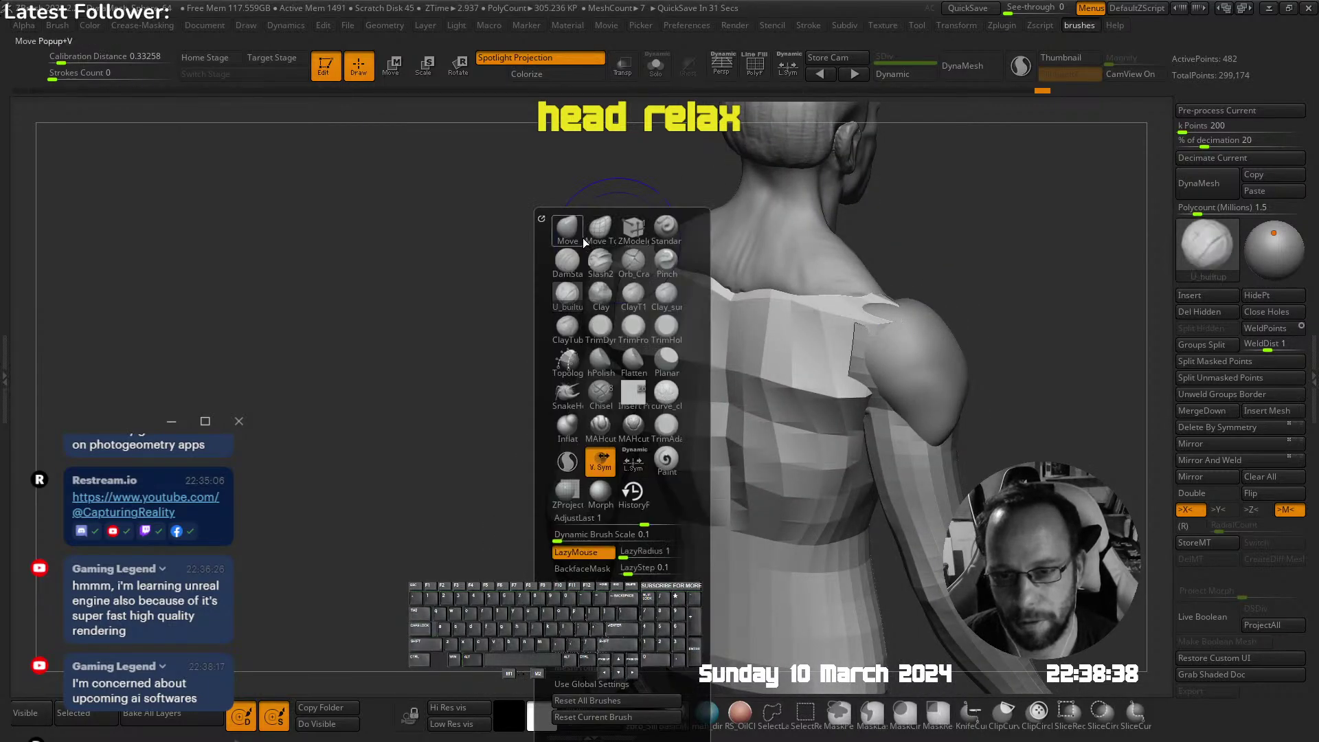
{"action": "left_click", "coordinate": [583, 238]}
{"action": "left_click_drag", "start_coordinate": [610, 276], "coordinate": [611, 334]}
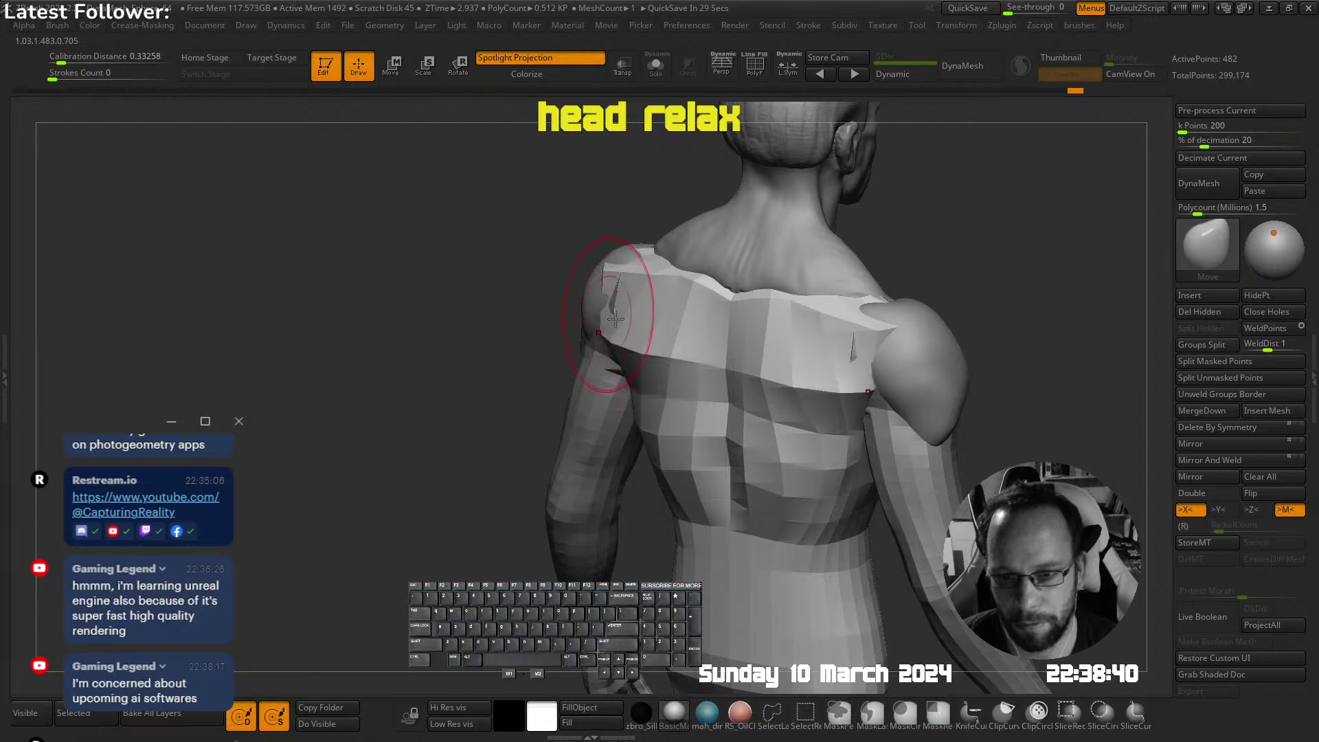
{"action": "right_click_drag", "start_coordinate": [616, 318], "coordinate": [615, 235]}
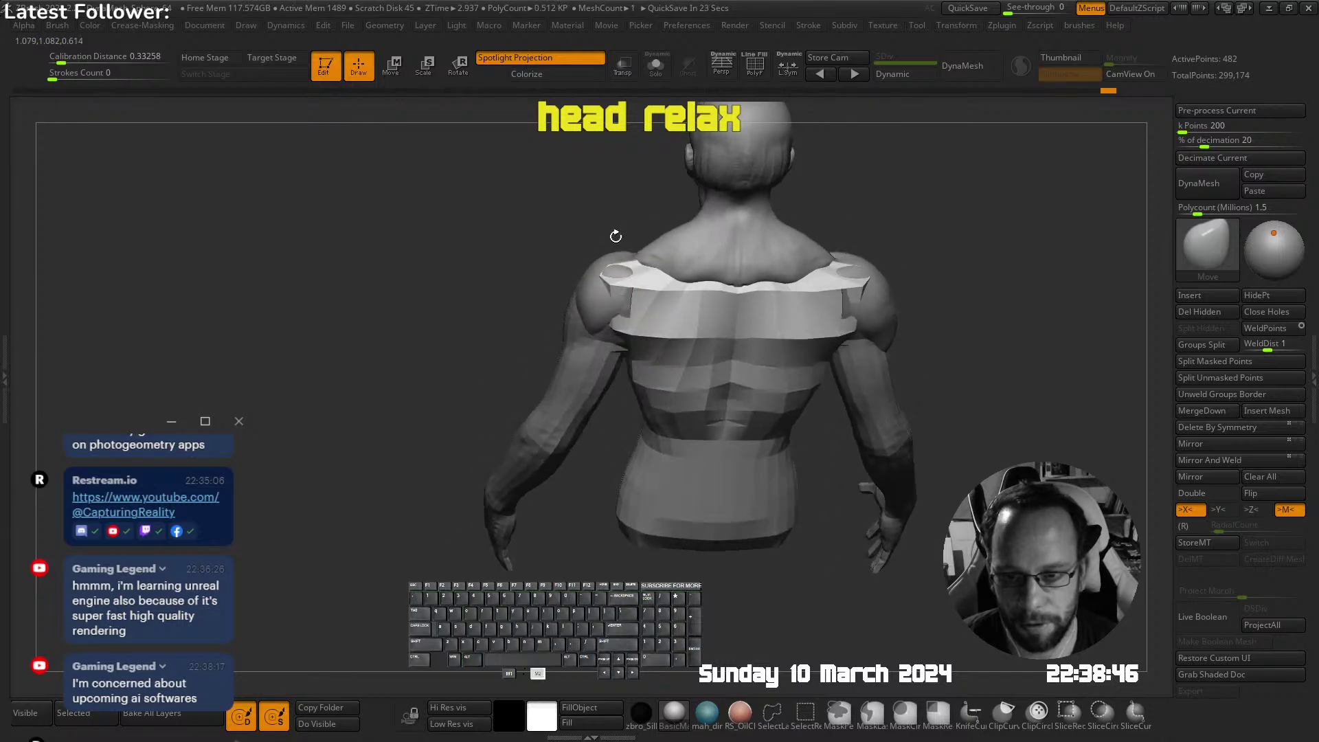
{"action": "mouse_move", "coordinate": [609, 328]}
{"action": "right_mouse_down"}
{"action": "mouse_move", "coordinate": [616, 252]}
{"action": "mouse_move", "coordinate": [660, 247]}
{"action": "mouse_move", "coordinate": [724, 283]}
{"action": "mouse_move", "coordinate": [645, 289]}
{"action": "mouse_move", "coordinate": [721, 221]}
{"action": "mouse_move", "coordinate": [768, 217]}
{"action": "mouse_move", "coordinate": [728, 249]}
{"action": "mouse_move", "coordinate": [745, 251]}
{"action": "mouse_move", "coordinate": [721, 265]}
{"action": "mouse_move", "coordinate": [789, 178]}
{"action": "right_mouse_up"}
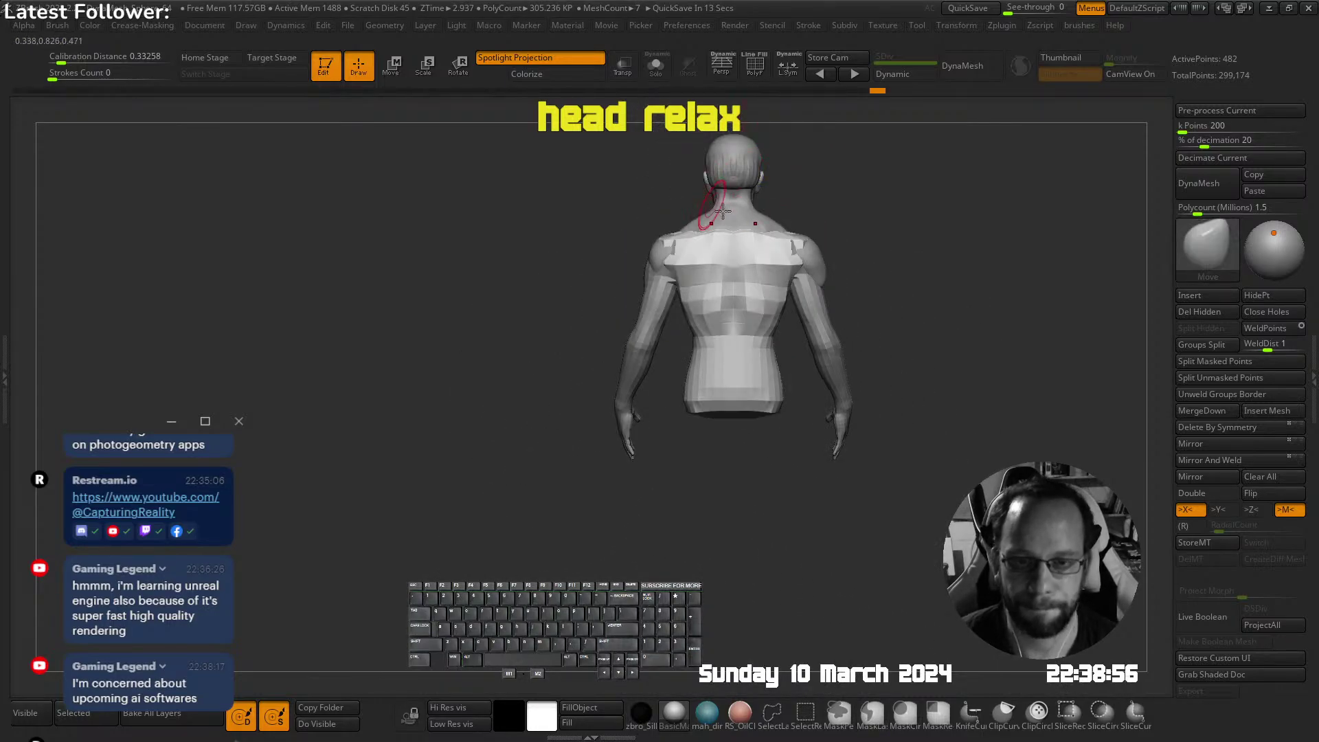
{"action": "right_click_drag", "start_coordinate": [723, 211], "coordinate": [827, 192], "text": "shift"}
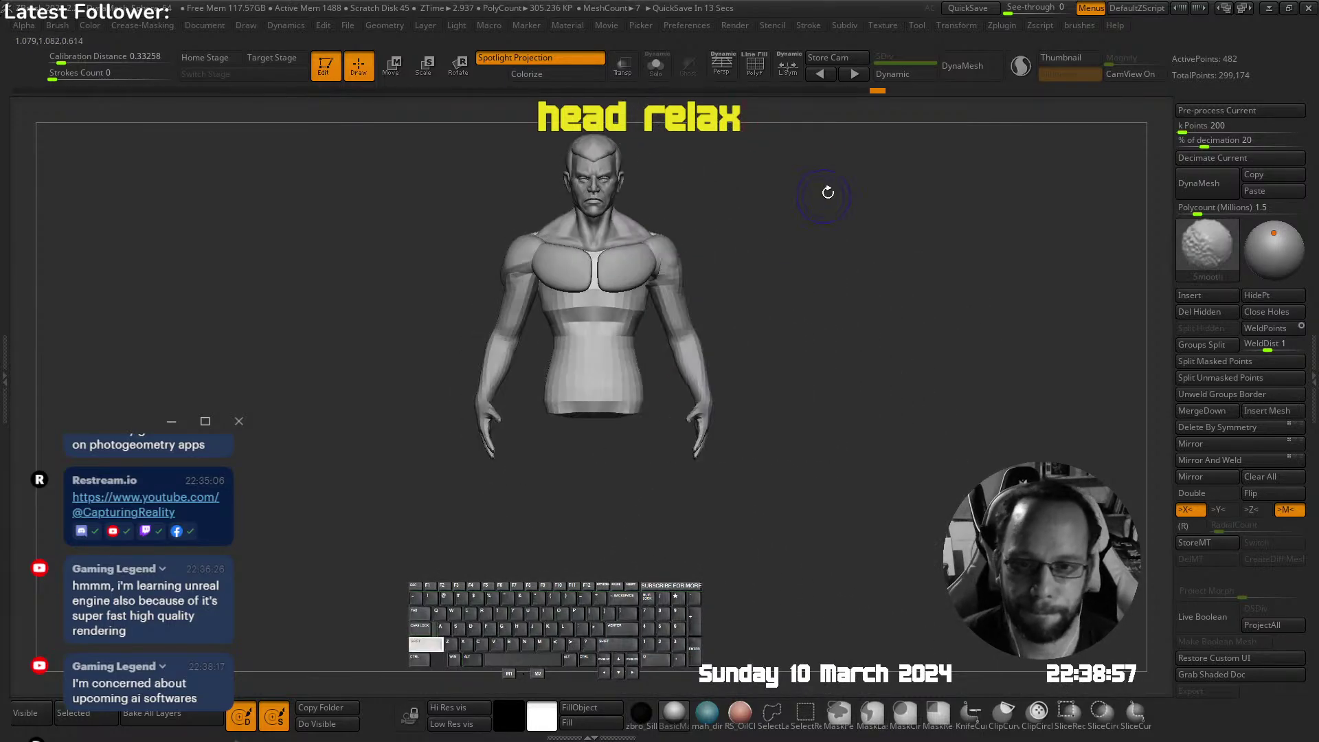
Select the shoulder muscles and adjust their form with the Move brush, including the area where the neck base meets the collarbones
{"action": "left_click", "coordinate": [519, 248], "text": "alt"}
{"action": "right_click_drag", "start_coordinate": [520, 249], "coordinate": [636, 274], "text": "ctrl"}
{"action": "key", "text": "s"}
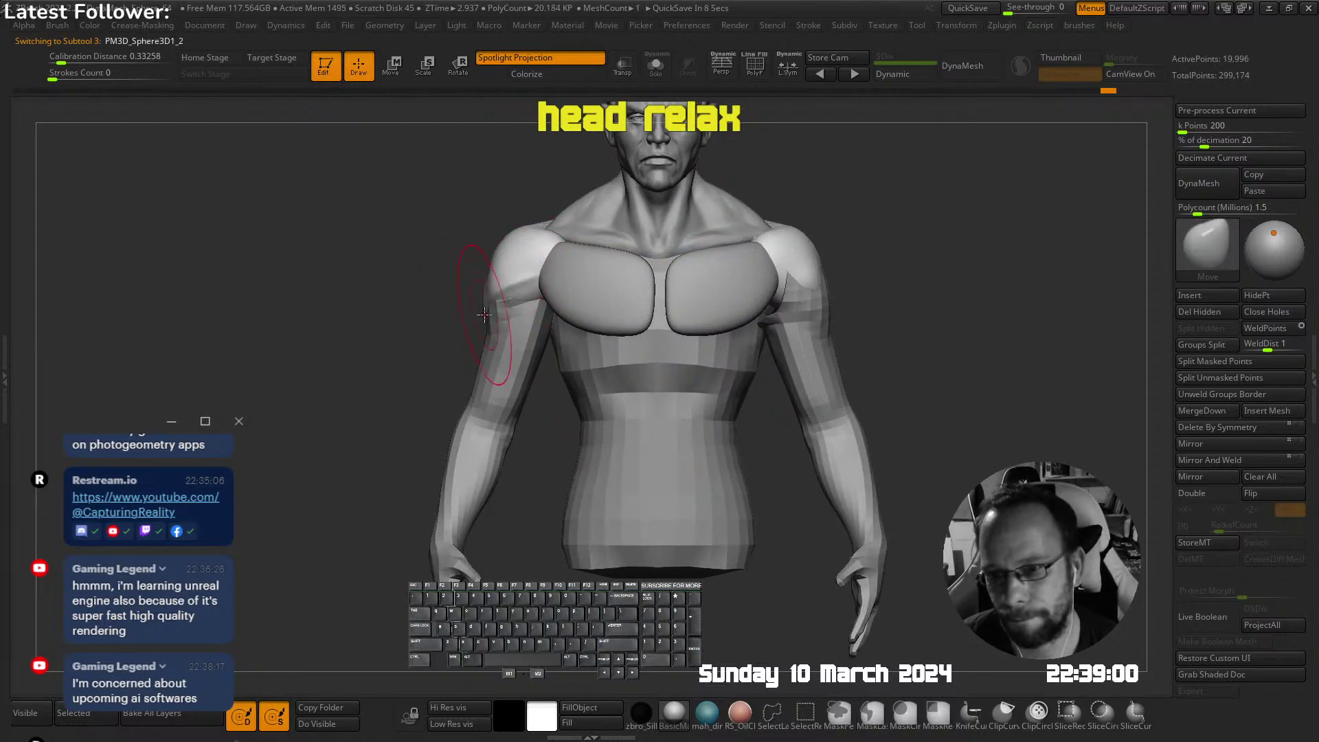
{"action": "right_click_drag", "start_coordinate": [511, 288], "coordinate": [563, 325], "text": "alt"}
{"action": "mouse_move", "coordinate": [585, 264]}
{"action": "right_mouse_down"}
{"action": "mouse_move", "coordinate": [610, 254]}
{"action": "mouse_move", "coordinate": [632, 269]}
{"action": "mouse_move", "coordinate": [582, 252]}
{"action": "mouse_move", "coordinate": [624, 200]}
{"action": "right_mouse_up"}
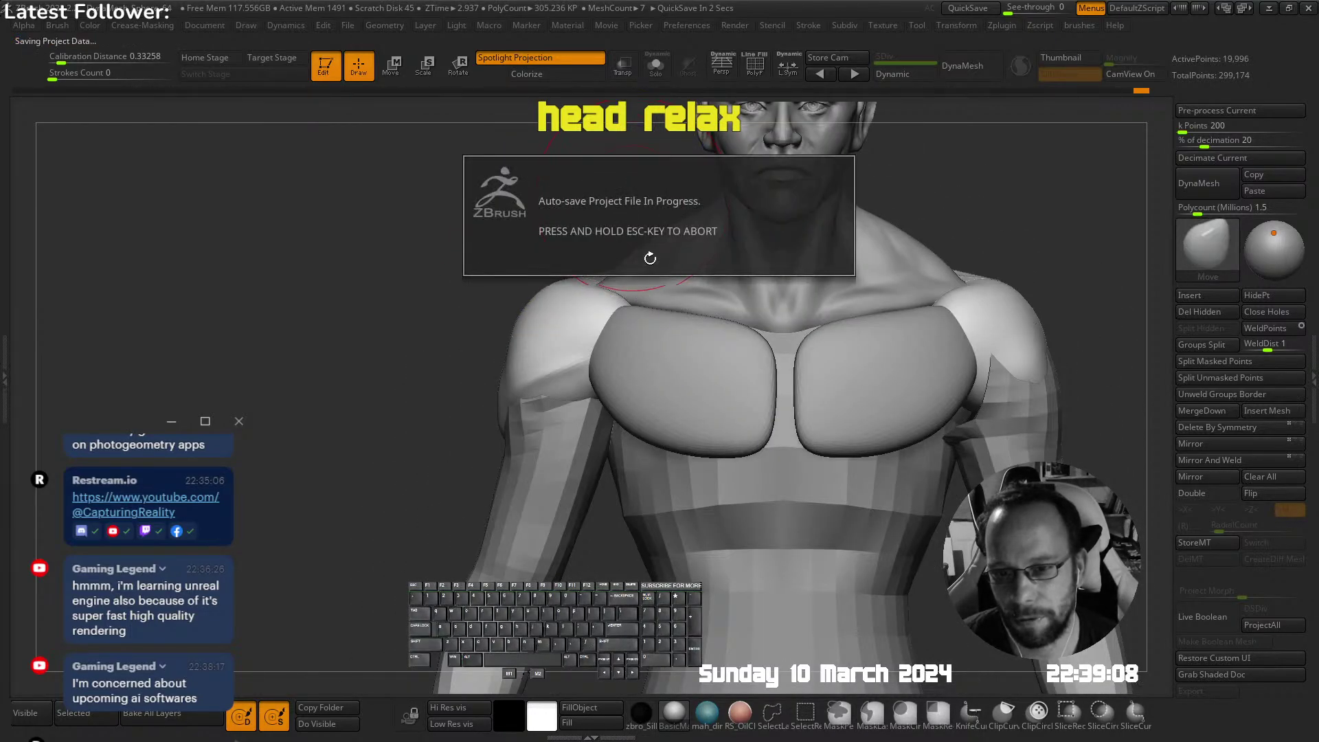
{"action": "right_click_drag", "start_coordinate": [807, 329], "coordinate": [715, 314], "text": "alt"}
{"action": "left_click", "coordinate": [643, 292], "text": "alt"}
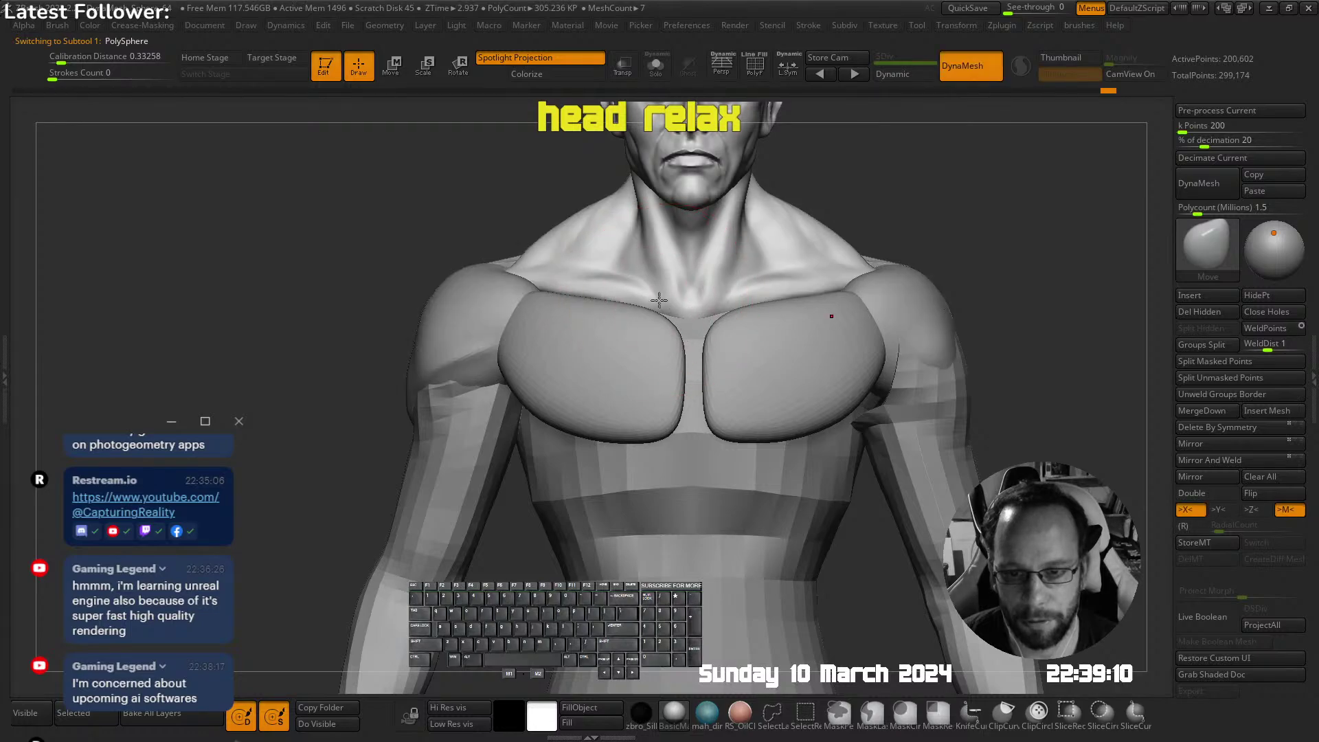
{"action": "mouse_move", "coordinate": [663, 281]}
{"action": "right_mouse_down", "text": "ctrl"}
{"action": "mouse_move", "coordinate": [584, 279]}
{"action": "mouse_move", "coordinate": [604, 255]}
{"action": "mouse_move", "coordinate": [695, 248]}
{"action": "mouse_move", "coordinate": [755, 268]}
{"action": "mouse_move", "coordinate": [709, 251]}
{"action": "mouse_move", "coordinate": [744, 324]}
{"action": "mouse_move", "coordinate": [603, 353]}
{"action": "mouse_move", "coordinate": [662, 250]}
{"action": "mouse_move", "coordinate": [652, 254]}
{"action": "mouse_move", "coordinate": [707, 271]}
{"action": "mouse_move", "coordinate": [655, 261]}
{"action": "right_mouse_up", "text": "ctrl"}
Select the arms subtool and reshape the upper arms below the shoulder muscles with the Move brush
{"action": "left_click", "coordinate": [707, 271], "text": "alt"}
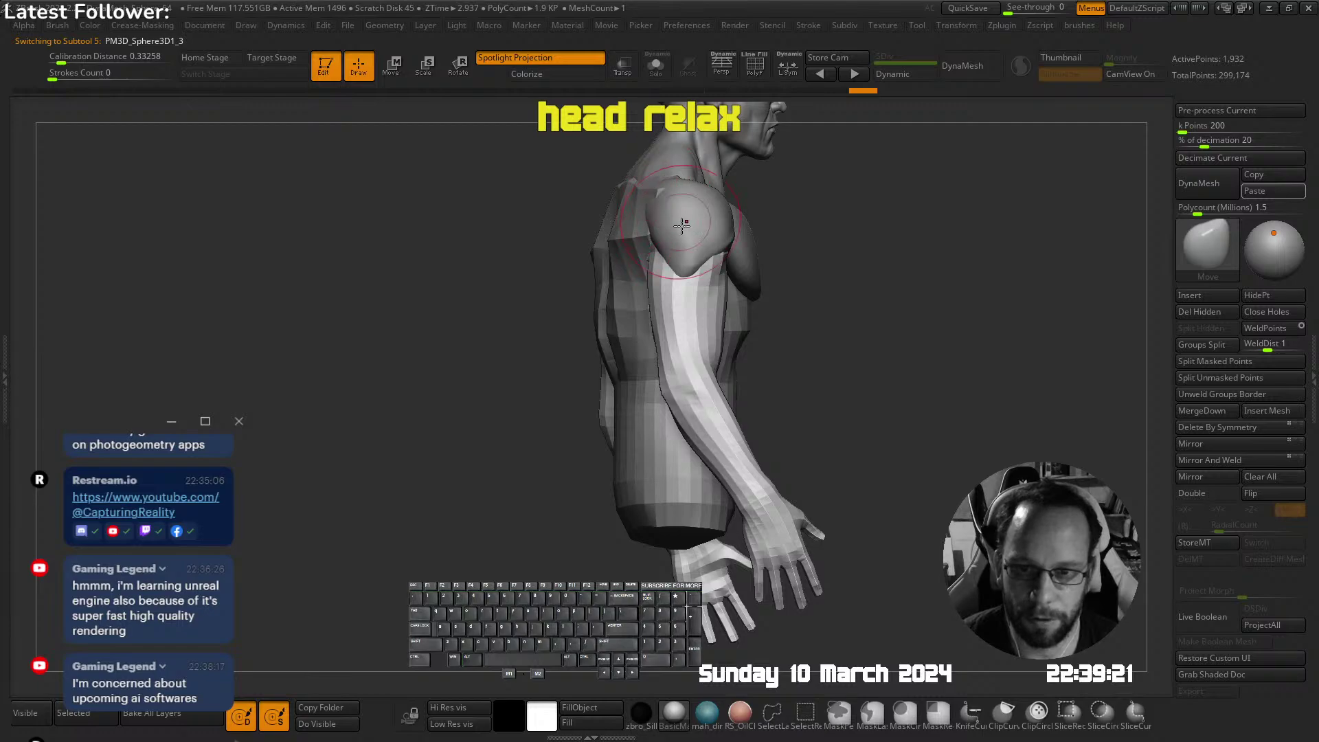
{"action": "right_click_drag", "start_coordinate": [682, 225], "coordinate": [695, 216], "text": "shift"}
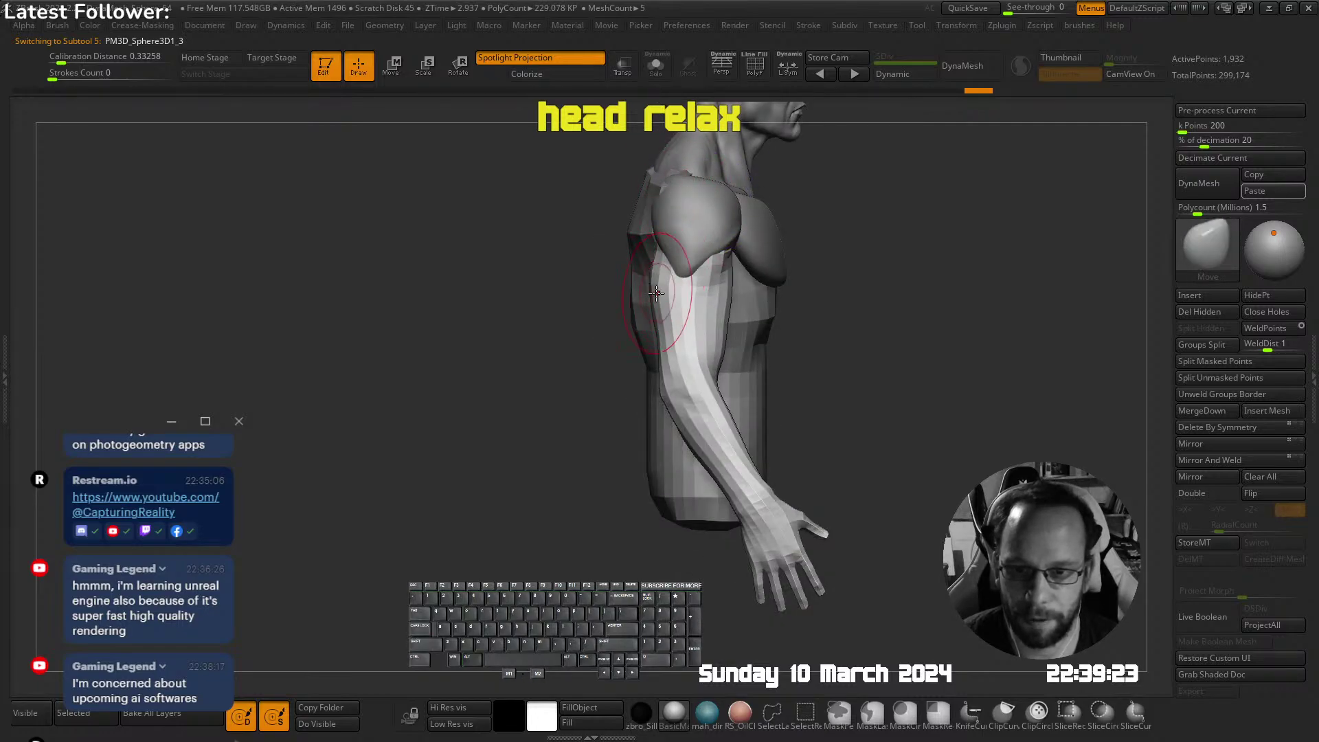
{"action": "mouse_move", "coordinate": [659, 311]}
{"action": "right_mouse_down"}
{"action": "mouse_move", "coordinate": [707, 288]}
{"action": "mouse_move", "coordinate": [635, 262]}
{"action": "mouse_move", "coordinate": [632, 316]}
{"action": "mouse_move", "coordinate": [617, 321]}
{"action": "mouse_move", "coordinate": [659, 337]}
{"action": "right_mouse_up"}
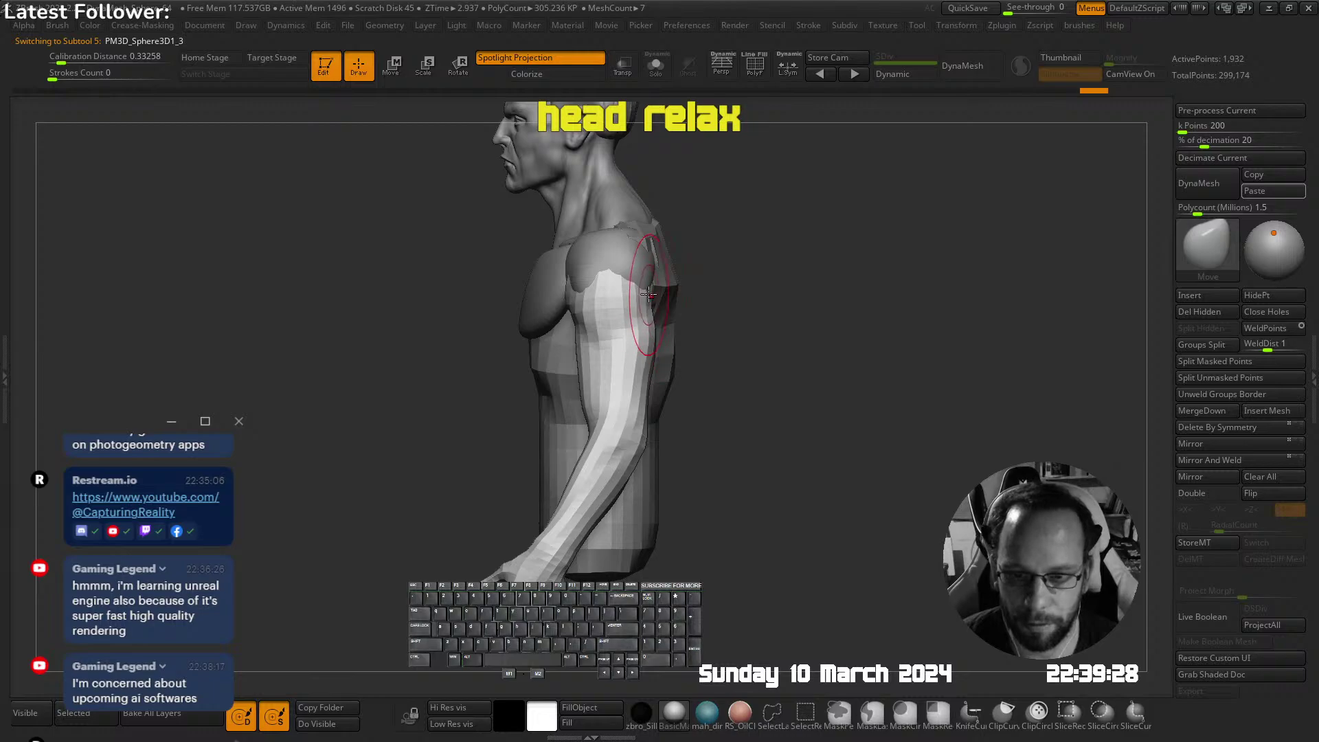
{"action": "mouse_move", "coordinate": [577, 279]}
{"action": "right_mouse_down"}
{"action": "mouse_move", "coordinate": [658, 281]}
{"action": "mouse_move", "coordinate": [618, 325]}
{"action": "mouse_move", "coordinate": [579, 265]}
{"action": "right_mouse_up"}
Build up the front of the upper arms with the U_builtup brush and smooth the strokes
{"action": "key", "text": "shift+z"}
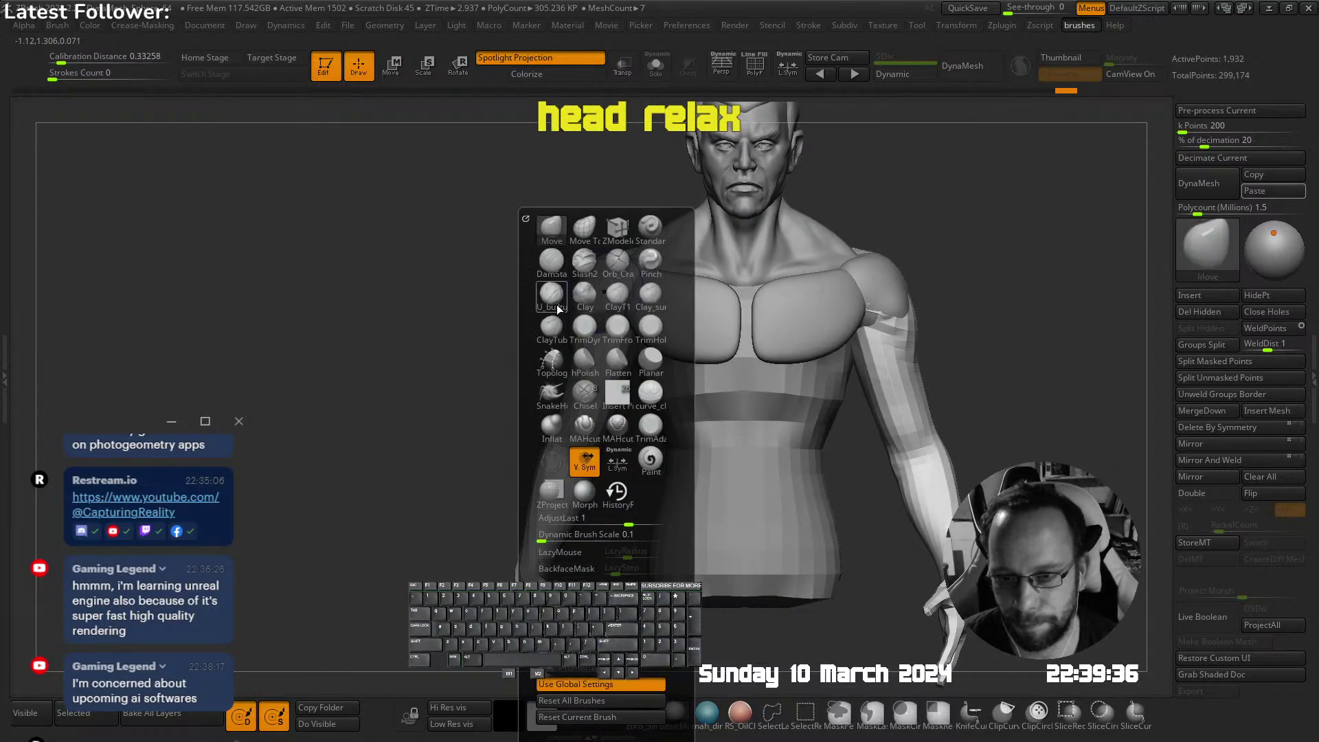
{"action": "left_click", "coordinate": [559, 304]}
{"action": "mouse_move", "coordinate": [593, 328]}
{"action": "right_mouse_down", "text": "alt"}
{"action": "mouse_move", "coordinate": [615, 354]}
{"action": "mouse_move", "coordinate": [603, 309]}
{"action": "right_mouse_up", "text": "alt"}
{"action": "mouse_move", "coordinate": [603, 309]}
{"action": "right_mouse_down"}
{"action": "mouse_move", "coordinate": [650, 333]}
{"action": "mouse_move", "coordinate": [585, 322]}
{"action": "mouse_move", "coordinate": [559, 350]}
{"action": "right_mouse_up"}
{"action": "left_click_drag", "start_coordinate": [579, 313], "coordinate": [575, 387]}
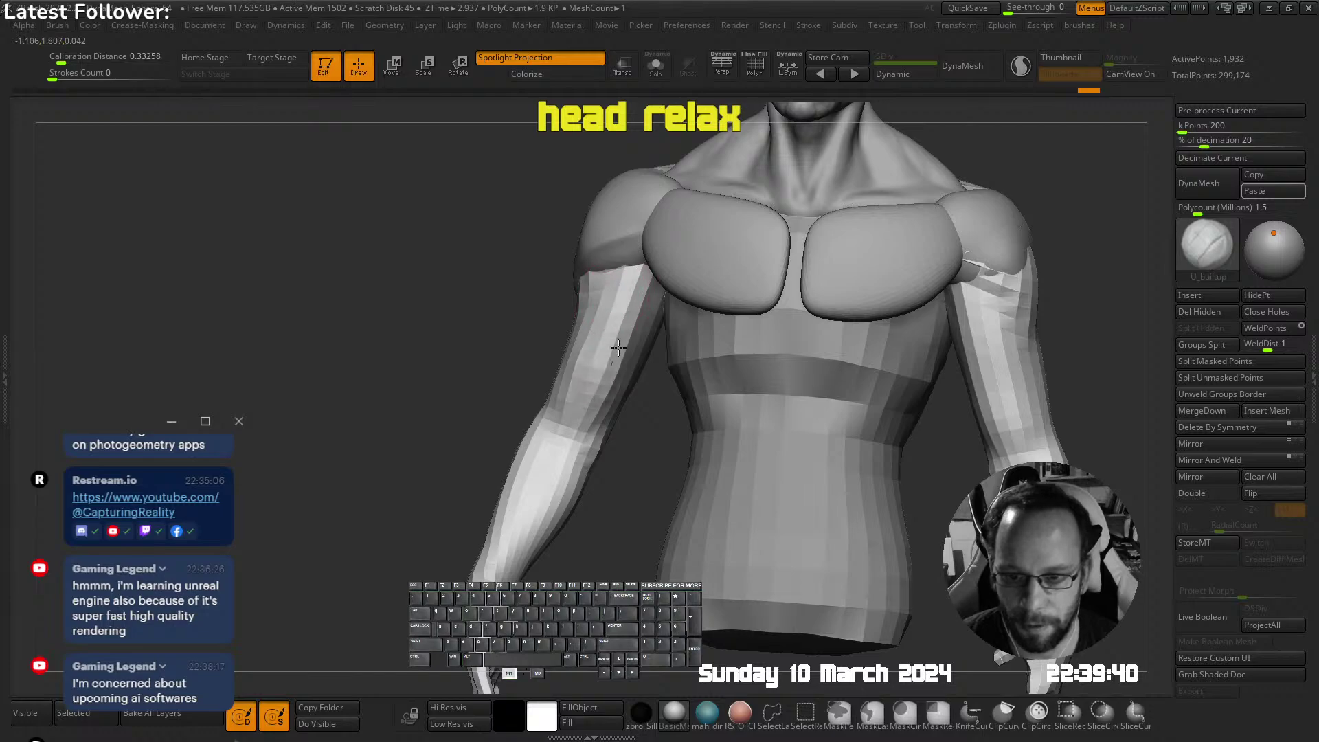
{"action": "mouse_move", "coordinate": [618, 347]}
{"action": "right_mouse_down", "text": "ctrl"}
{"action": "mouse_move", "coordinate": [596, 318]}
{"action": "mouse_move", "coordinate": [628, 328]}
{"action": "right_mouse_up", "text": "ctrl"}
{"action": "left_click_drag", "start_coordinate": [628, 328], "coordinate": [608, 393], "text": "shift"}
Select the shoulder muscles and build up and smooth their front and lower edges beside the chest
{"action": "mouse_move", "coordinate": [619, 298]}
{"action": "right_mouse_down", "text": "ctrl"}
{"action": "mouse_move", "coordinate": [620, 259]}
{"action": "mouse_move", "coordinate": [649, 261]}
{"action": "right_mouse_up", "text": "ctrl"}
{"action": "left_click", "coordinate": [645, 238], "text": "alt"}
{"action": "right_click_drag", "start_coordinate": [649, 261], "coordinate": [683, 250]}
{"action": "left_click_drag", "start_coordinate": [669, 258], "coordinate": [622, 281], "text": "shift"}
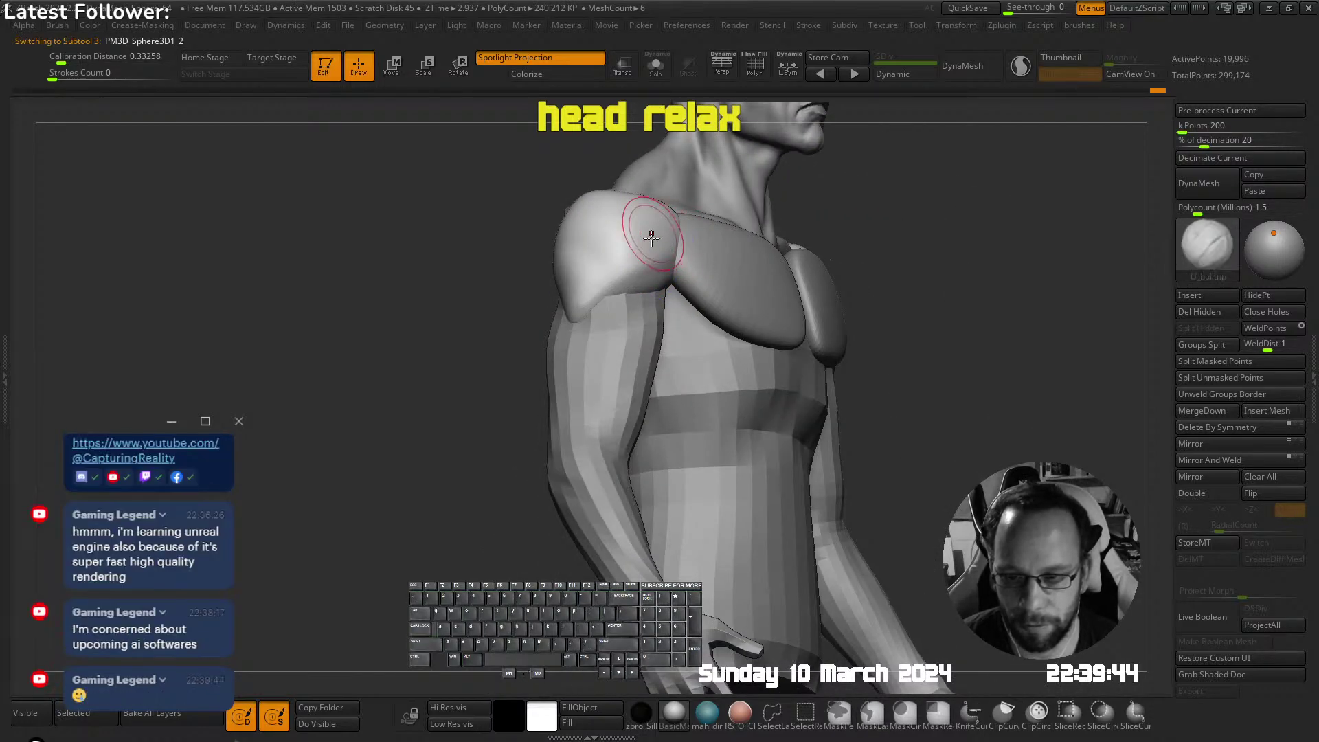
{"action": "mouse_move", "coordinate": [677, 231]}
{"action": "right_mouse_down"}
{"action": "mouse_move", "coordinate": [662, 247]}
{"action": "mouse_move", "coordinate": [665, 326]}
{"action": "right_mouse_up"}
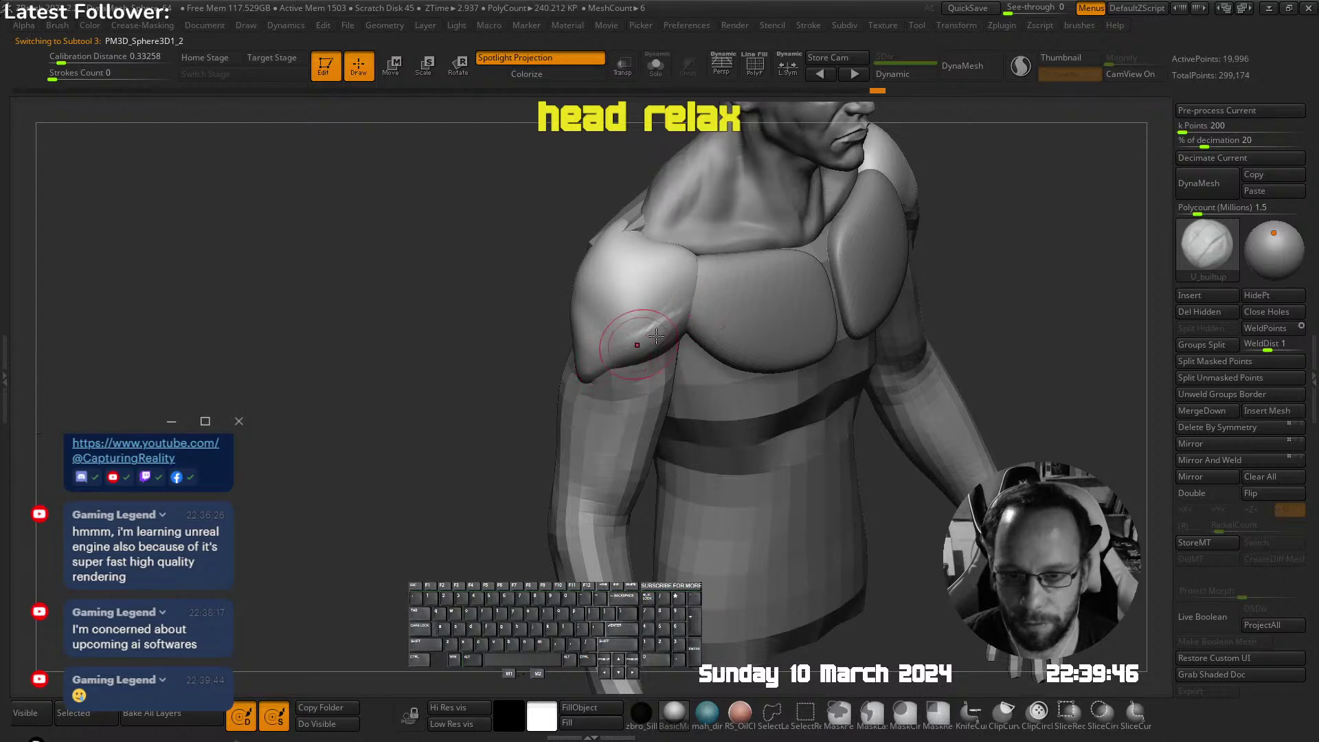
{"action": "left_click_drag", "start_coordinate": [656, 335], "coordinate": [628, 338], "text": "shift"}
{"action": "right_click_drag", "start_coordinate": [599, 373], "coordinate": [594, 317]}
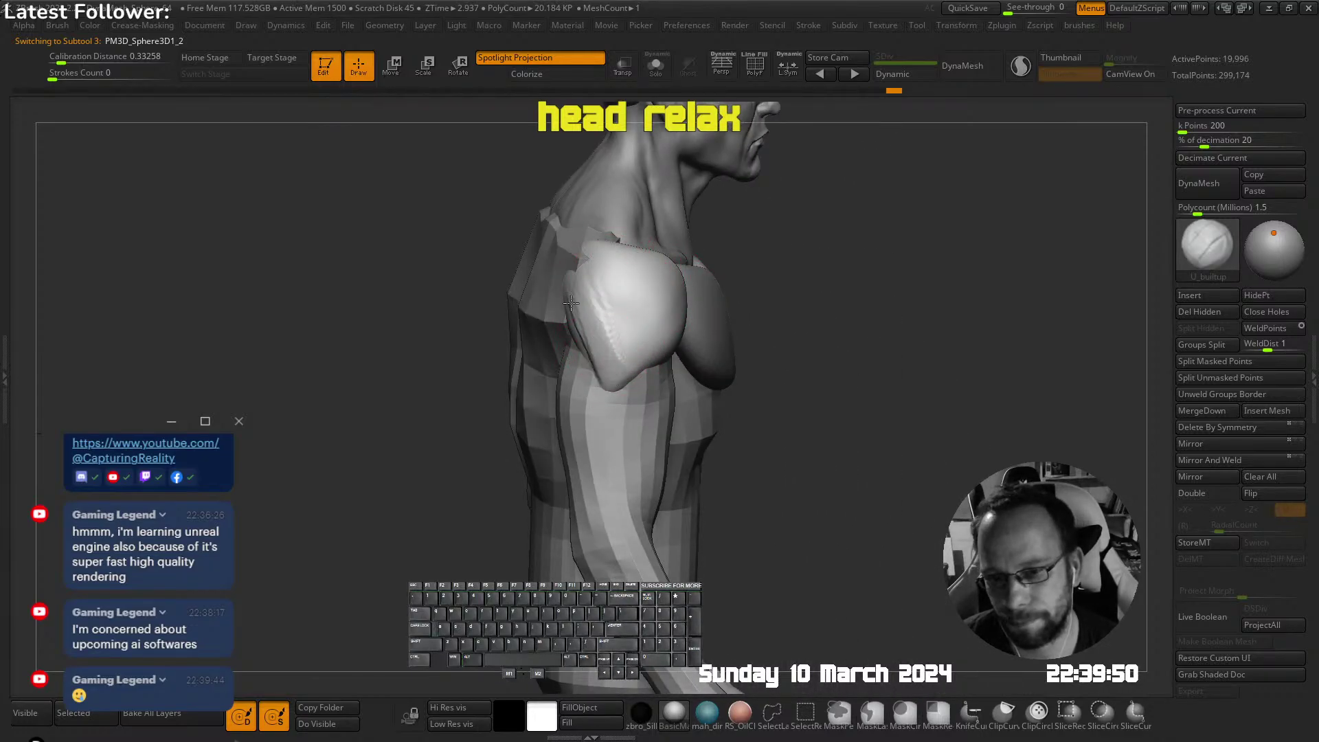
Build up the rear part of the shoulder muscles and smooth it into a rounded form
{"action": "mouse_move", "coordinate": [636, 380]}
{"action": "right_mouse_down"}
{"action": "mouse_move", "coordinate": [683, 294]}
{"action": "mouse_move", "coordinate": [680, 326]}
{"action": "mouse_move", "coordinate": [627, 319]}
{"action": "mouse_move", "coordinate": [642, 285]}
{"action": "right_mouse_up"}
{"action": "key", "text": "shift"}
{"action": "left_click_drag", "start_coordinate": [620, 292], "coordinate": [607, 259]}
{"action": "left_click_drag", "start_coordinate": [607, 258], "coordinate": [648, 336], "text": "shift"}
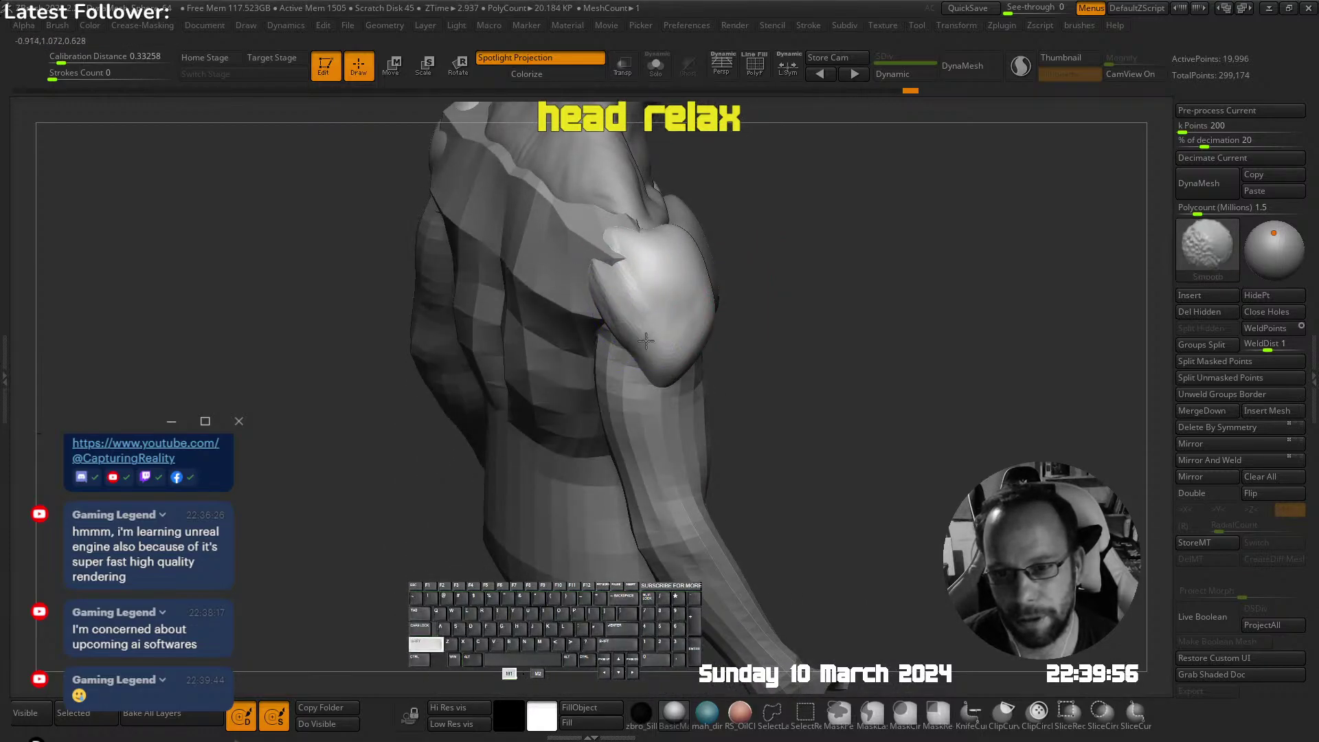
{"action": "right_click_drag", "start_coordinate": [680, 295], "coordinate": [624, 259]}
{"action": "left_click_drag", "start_coordinate": [624, 259], "coordinate": [627, 282], "text": "shift"}
{"action": "mouse_move", "coordinate": [780, 273]}
{"action": "right_mouse_down"}
{"action": "mouse_move", "coordinate": [712, 257]}
{"action": "mouse_move", "coordinate": [842, 209]}
{"action": "right_mouse_up"}
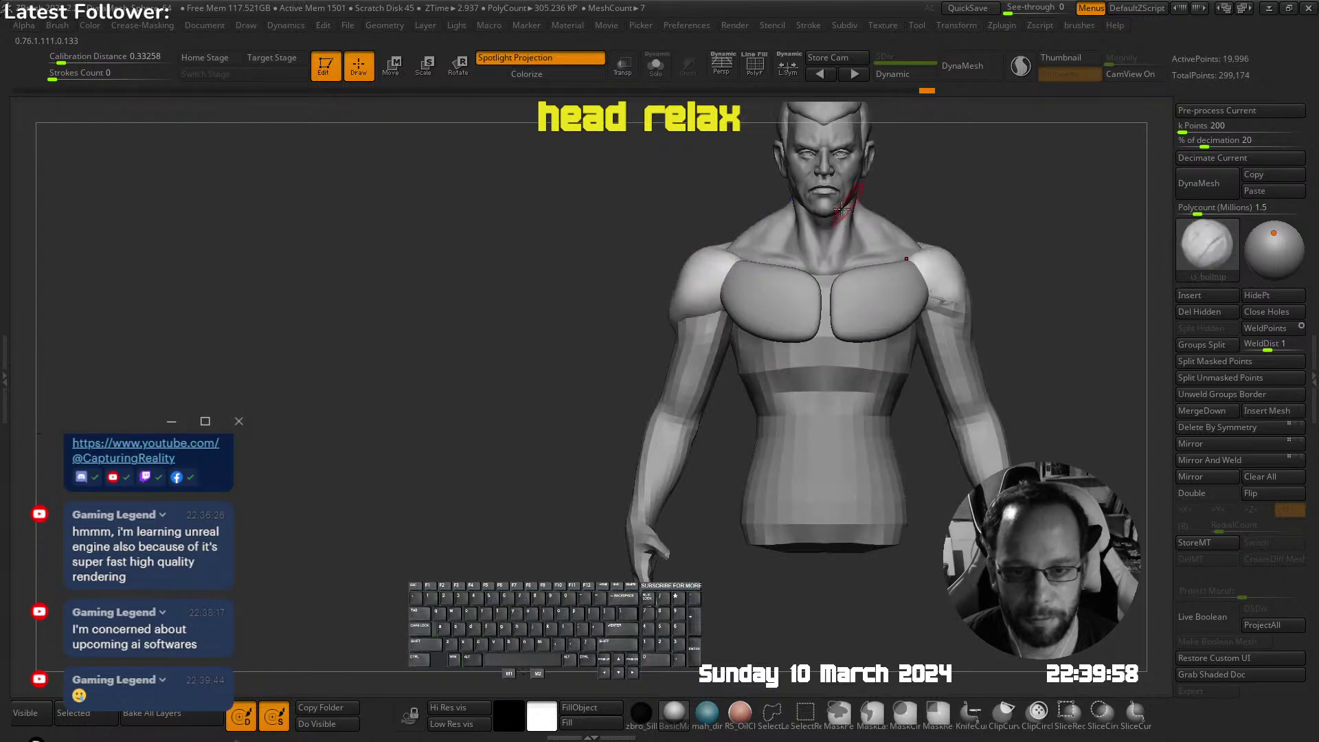
Adjust the shoulder muscles' outline with the Move brush, and reshape the torso's upper edge across the back
{"action": "key", "text": "b"}
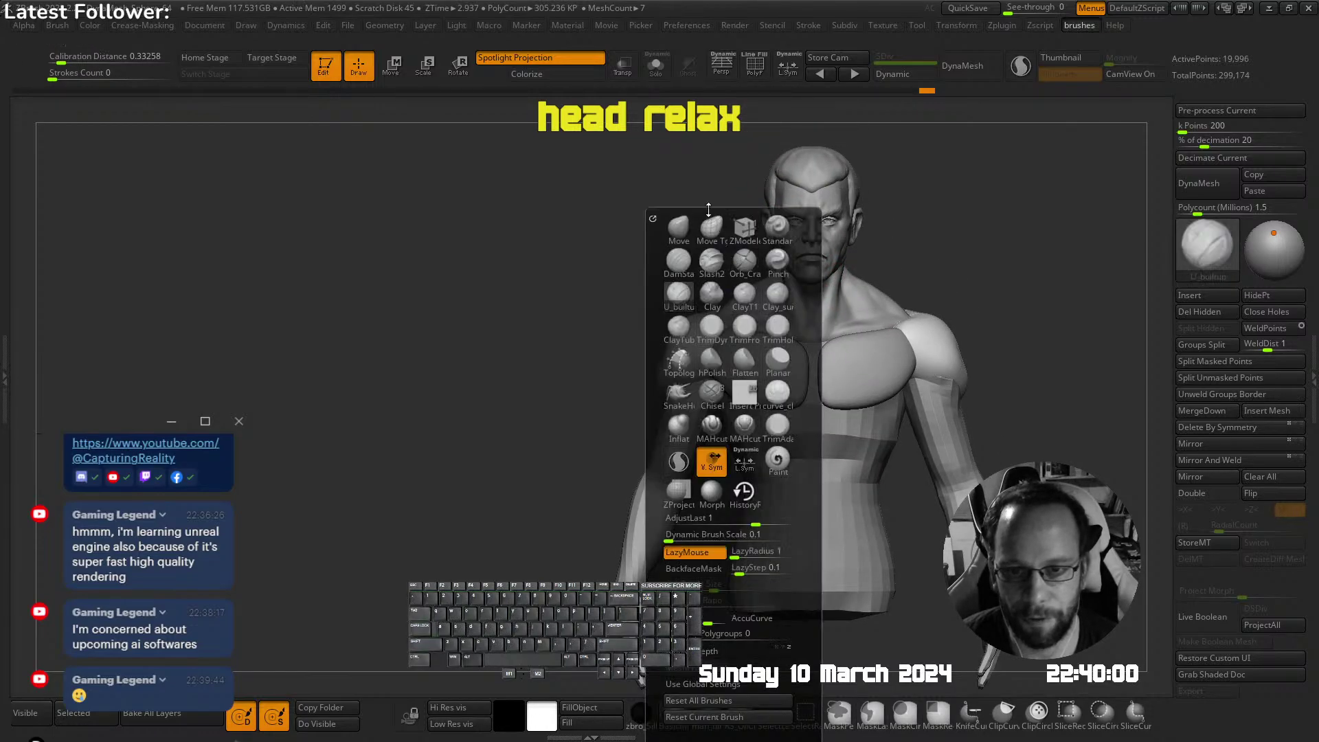
{"action": "key", "text": "m"}
{"action": "key", "text": "v"}
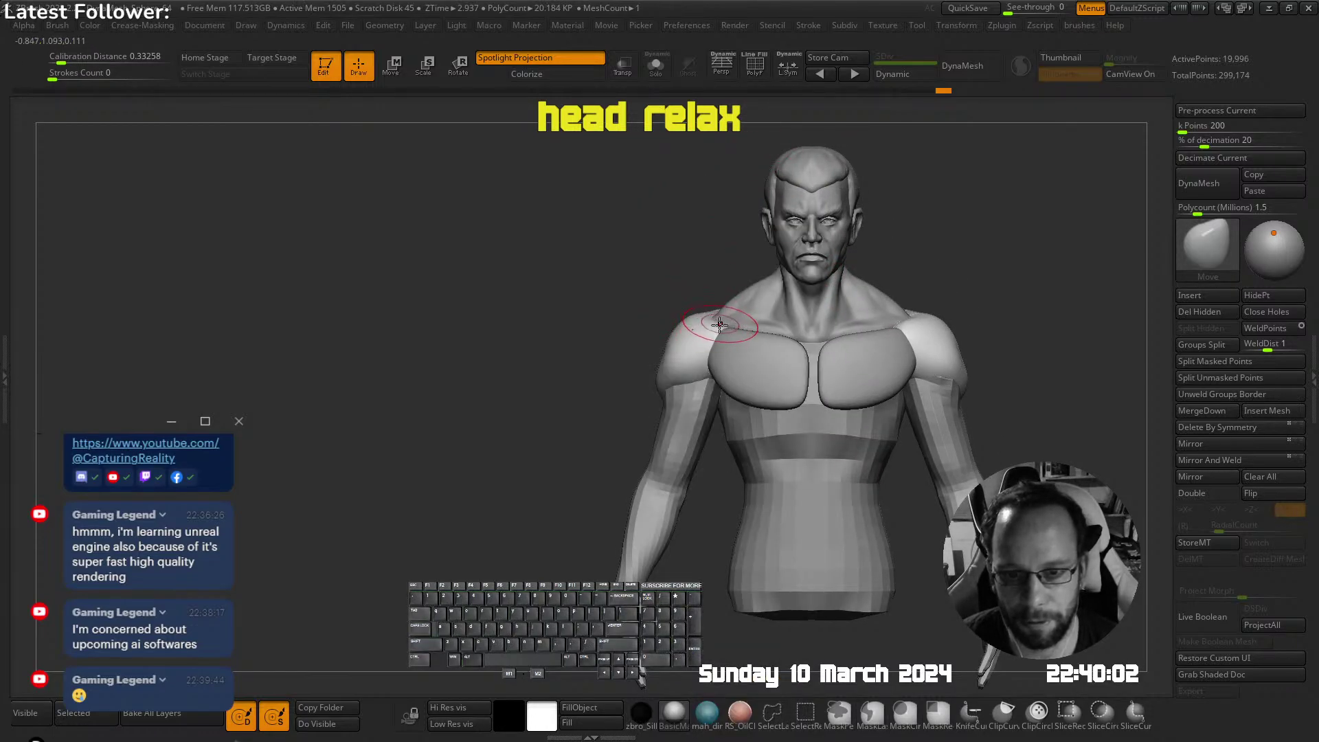
{"action": "right_click_drag", "start_coordinate": [728, 282], "coordinate": [692, 286], "text": "alt"}
{"action": "right_click_drag", "start_coordinate": [509, 405], "coordinate": [606, 385]}
{"action": "left_click", "coordinate": [688, 385], "text": "alt"}
{"action": "right_click_drag", "start_coordinate": [688, 385], "coordinate": [604, 286]}
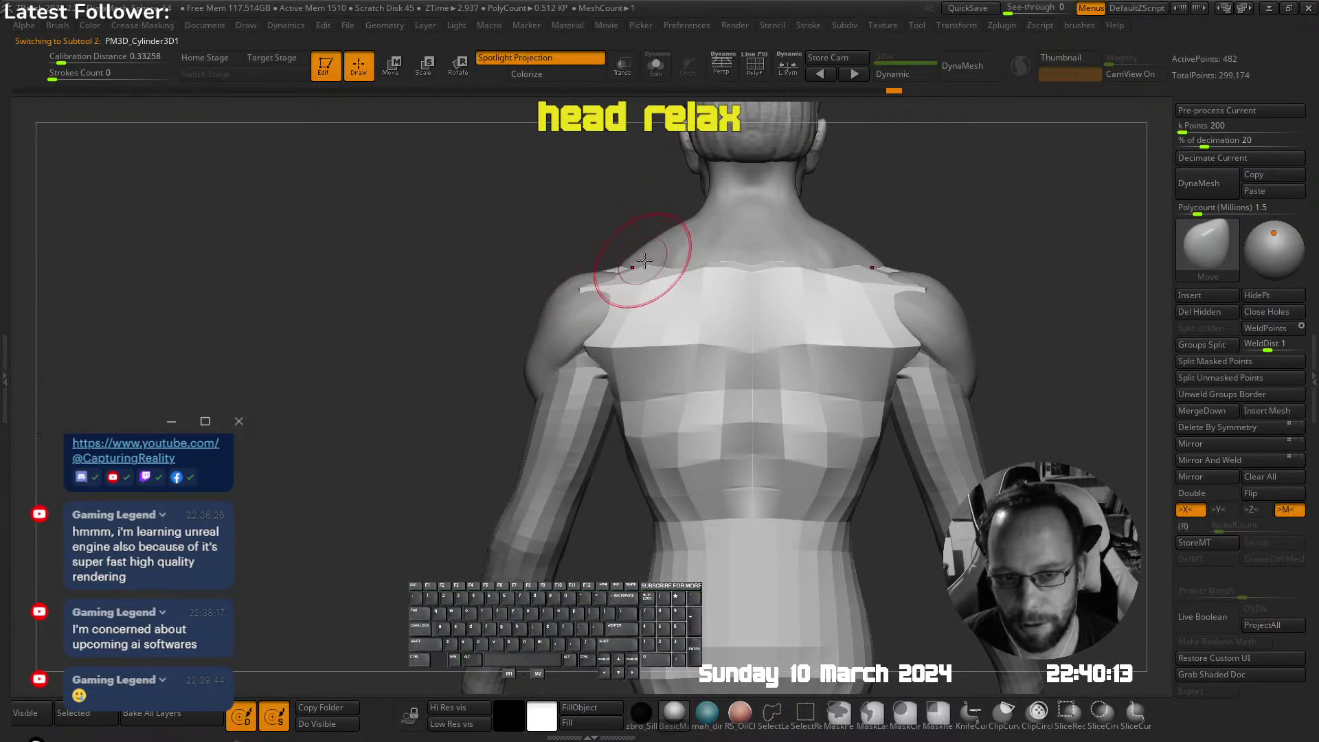
Pull the torso's lower edge down at the centre with the Move brush to form a V-shaped pelvis with raised hip sides
{"action": "mouse_move", "coordinate": [878, 200]}
{"action": "right_mouse_down", "text": "ctrl"}
{"action": "mouse_move", "coordinate": [736, 309]}
{"action": "mouse_move", "coordinate": [687, 310]}
{"action": "mouse_move", "coordinate": [704, 312]}
{"action": "mouse_move", "coordinate": [671, 287]}
{"action": "mouse_move", "coordinate": [797, 334]}
{"action": "mouse_move", "coordinate": [683, 383]}
{"action": "mouse_move", "coordinate": [736, 294]}
{"action": "mouse_move", "coordinate": [686, 462]}
{"action": "mouse_move", "coordinate": [713, 453]}
{"action": "mouse_move", "coordinate": [668, 433]}
{"action": "mouse_move", "coordinate": [677, 392]}
{"action": "mouse_move", "coordinate": [672, 434]}
{"action": "mouse_move", "coordinate": [633, 330]}
{"action": "mouse_move", "coordinate": [703, 445]}
{"action": "right_mouse_up", "text": "ctrl"}
{"action": "mouse_move", "coordinate": [704, 445]}
{"action": "left_mouse_down"}
{"action": "mouse_move", "coordinate": [707, 487]}
{"action": "mouse_move", "coordinate": [695, 469]}
{"action": "left_mouse_up"}
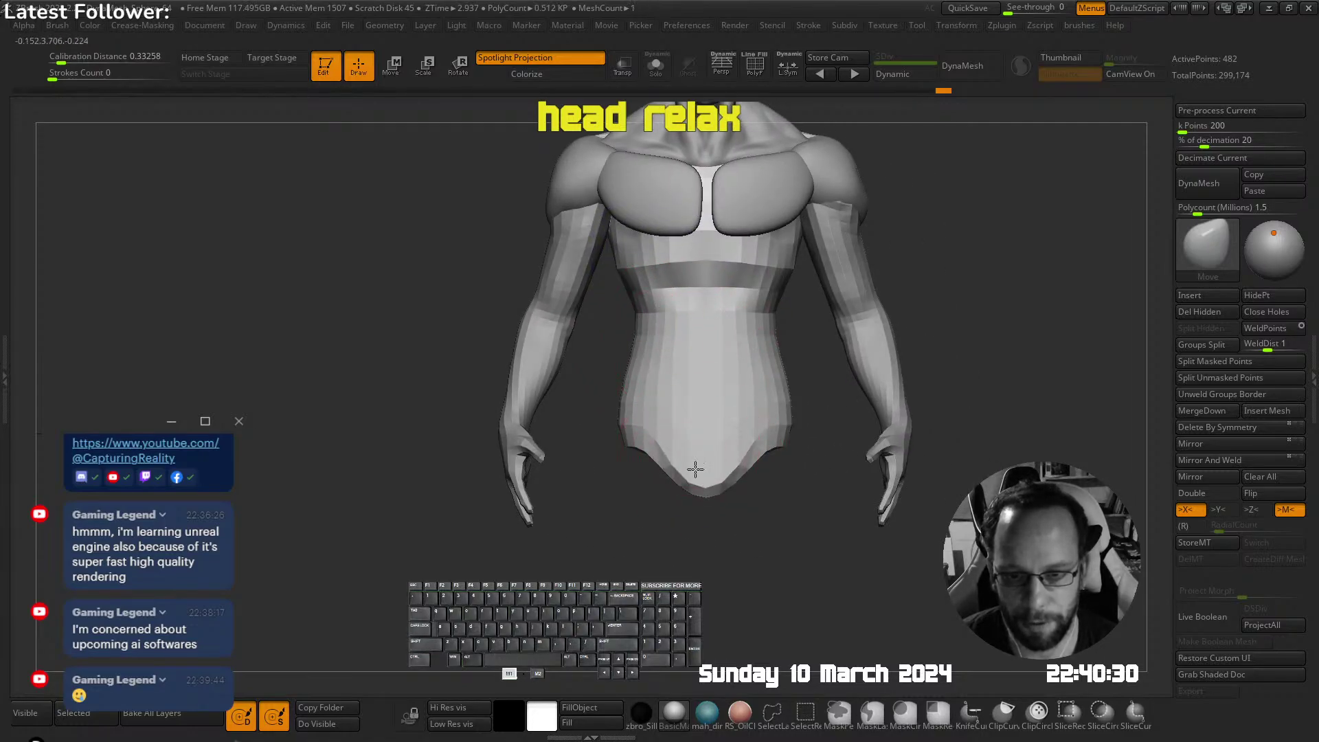
{"action": "right_click_drag", "start_coordinate": [694, 469], "coordinate": [703, 374], "text": "ctrl"}
{"action": "left_click_drag", "start_coordinate": [674, 417], "coordinate": [692, 398]}
{"action": "right_click_drag", "start_coordinate": [692, 367], "coordinate": [711, 384]}
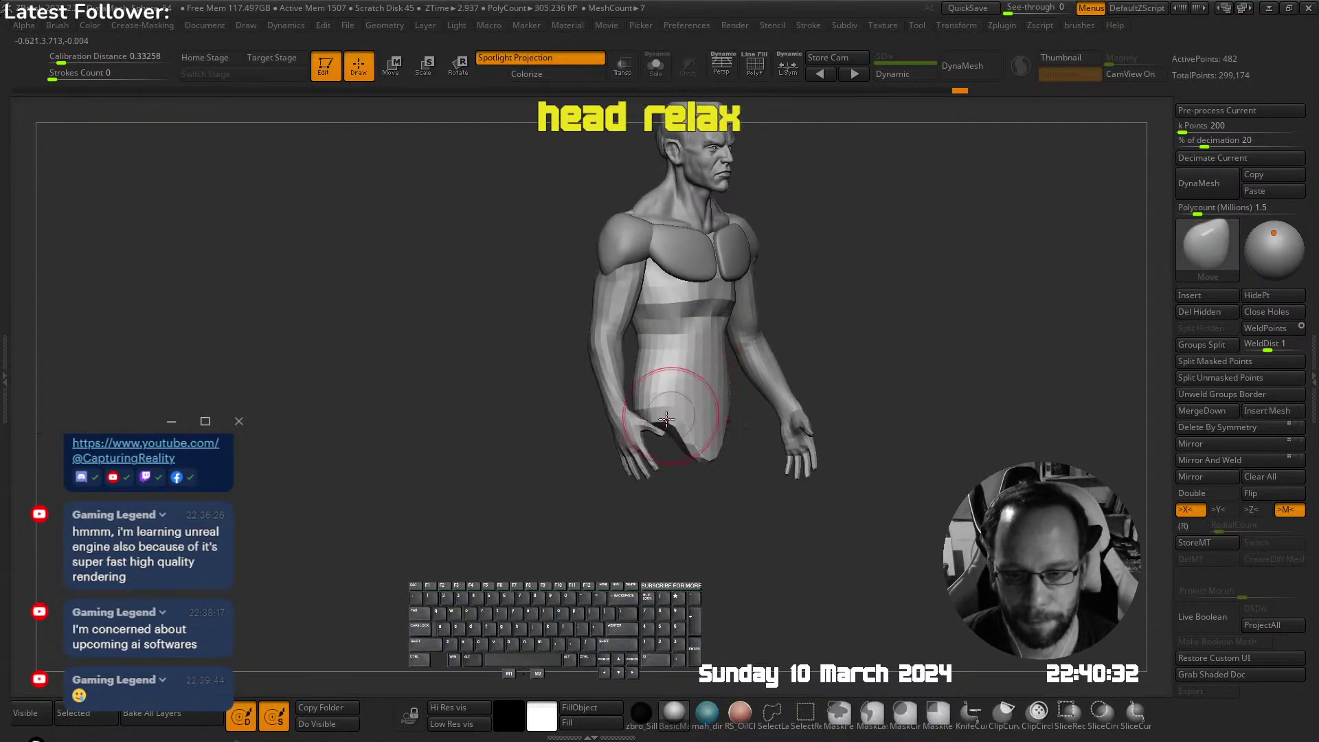
{"action": "left_click_drag", "start_coordinate": [676, 392], "coordinate": [673, 403]}
{"action": "right_click_drag", "start_coordinate": [674, 403], "coordinate": [659, 412]}
{"action": "left_click_drag", "start_coordinate": [695, 434], "coordinate": [705, 446]}
{"action": "right_click_drag", "start_coordinate": [701, 404], "coordinate": [714, 371], "text": "shift"}
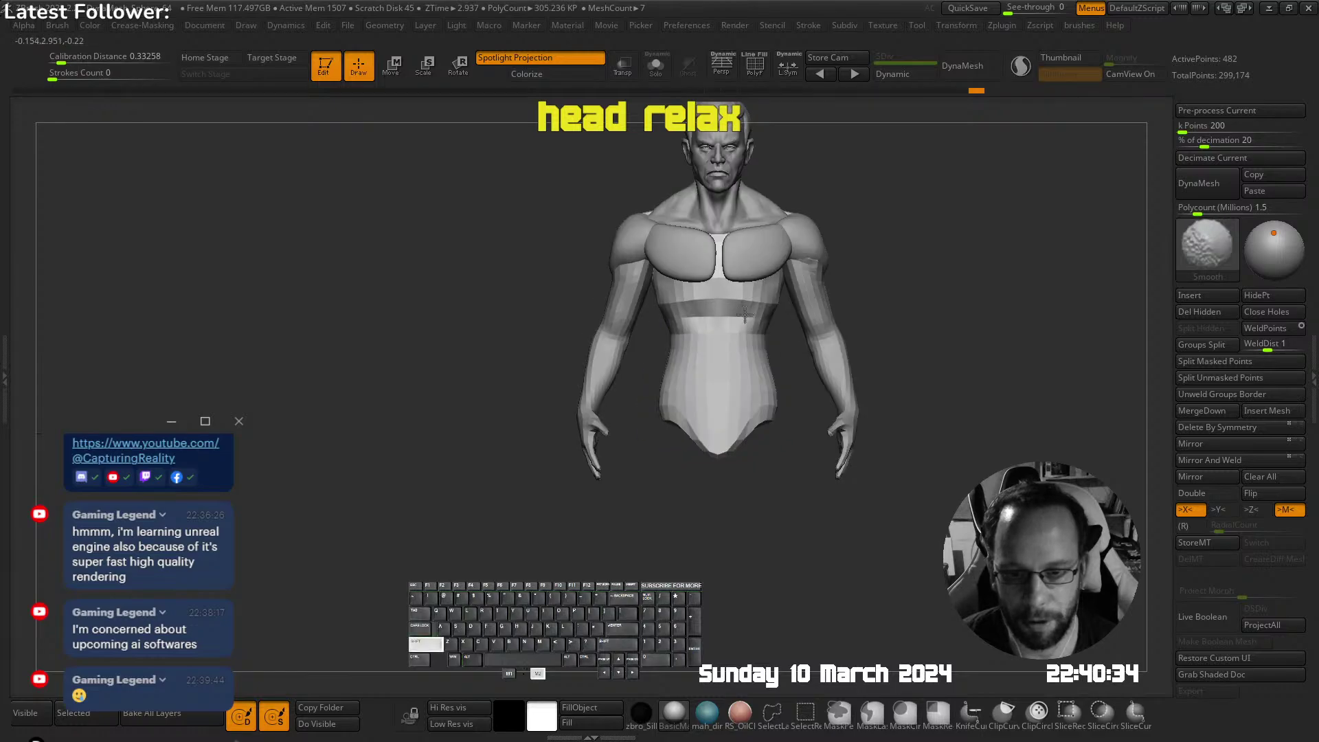
Build up the abdomen along the midline from the sternum to the pelvis with the U_builtup brush
{"action": "right_click", "coordinate": [731, 256], "text": "ctrl"}
{"action": "right_click_drag", "start_coordinate": [716, 294], "coordinate": [719, 323], "text": "ctrl"}
{"action": "right_click_drag", "start_coordinate": [719, 323], "coordinate": [737, 304]}
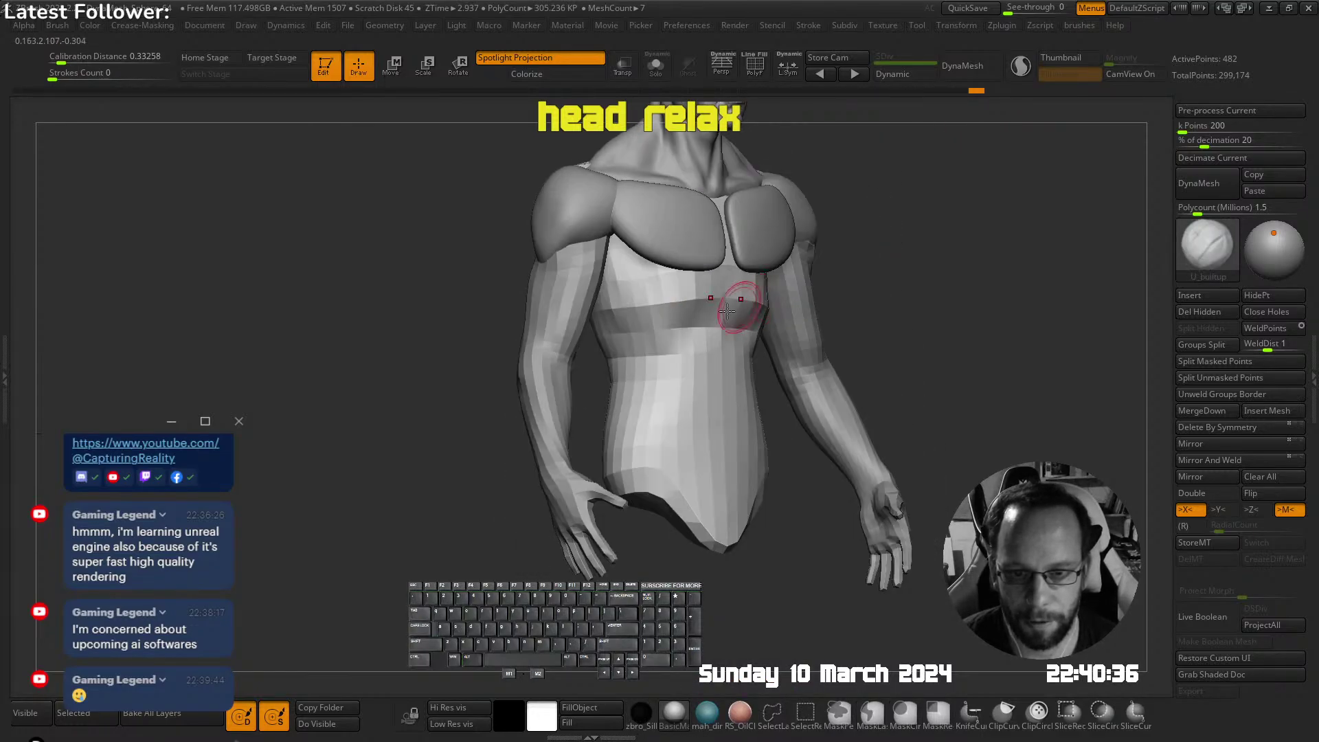
{"action": "mouse_move", "coordinate": [717, 285]}
{"action": "left_mouse_down"}
{"action": "mouse_move", "coordinate": [644, 382]}
{"action": "mouse_move", "coordinate": [711, 424]}
{"action": "mouse_move", "coordinate": [718, 505]}
{"action": "left_mouse_up"}
{"action": "key", "text": "s"}
{"action": "mouse_move", "coordinate": [718, 474]}
{"action": "right_mouse_down", "text": "ctrl"}
{"action": "mouse_move", "coordinate": [719, 364]}
{"action": "mouse_move", "coordinate": [690, 365]}
{"action": "right_mouse_up", "text": "ctrl"}
{"action": "right_click_drag", "start_coordinate": [801, 359], "coordinate": [752, 343]}
{"action": "right_click_drag", "start_coordinate": [752, 343], "coordinate": [762, 220], "text": "ctrl"}
{"action": "right_click_drag", "start_coordinate": [762, 220], "coordinate": [839, 211], "text": "shift"}
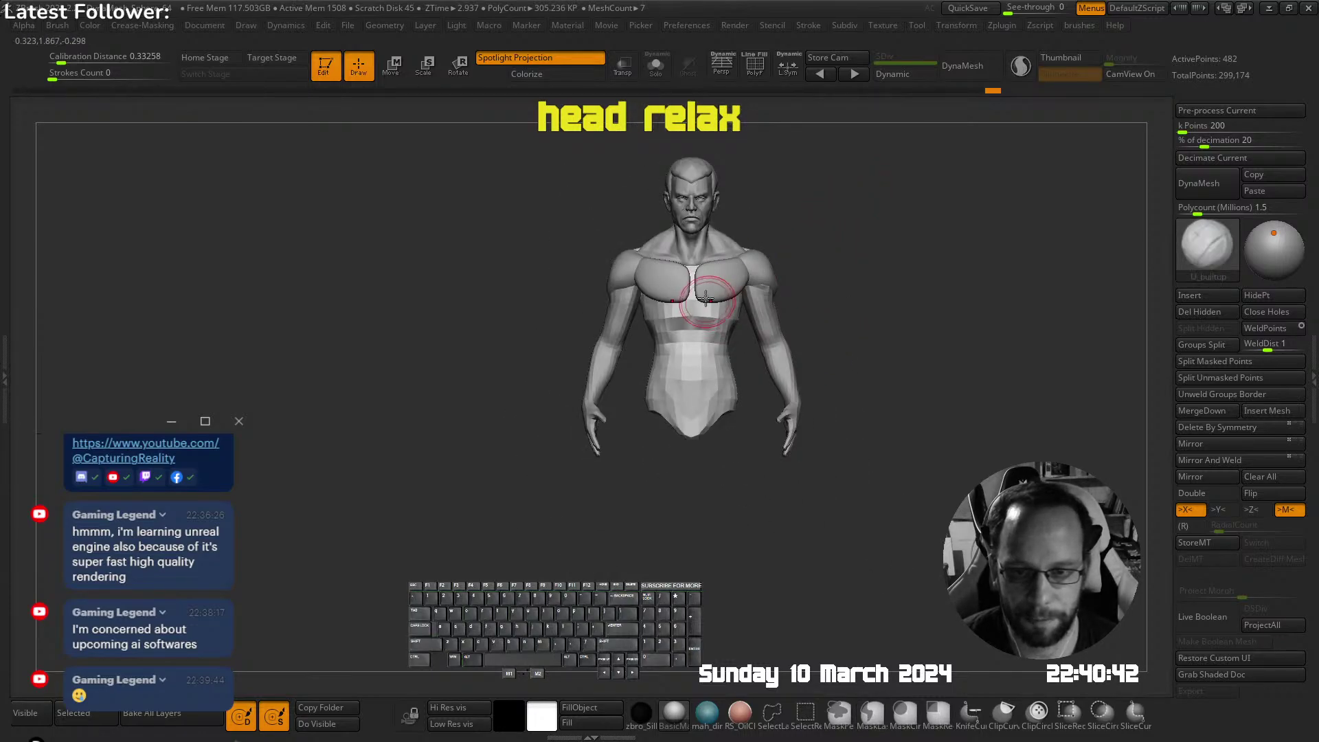
Select the shoulder muscles and push their lower outer edge inward and up with the Move brush, smoothing the edge
{"action": "right_click_drag", "start_coordinate": [718, 289], "coordinate": [803, 277]}
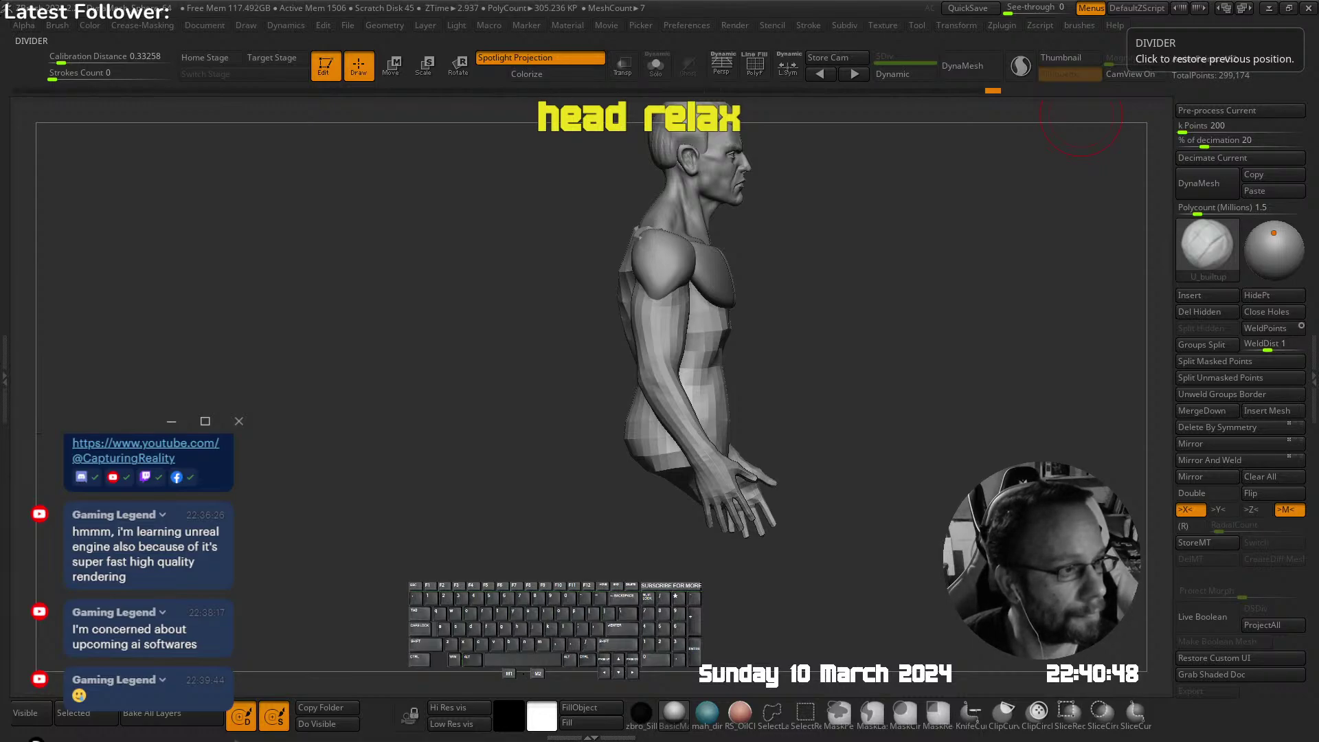
{"action": "right_click_drag", "start_coordinate": [839, 330], "coordinate": [848, 215]}
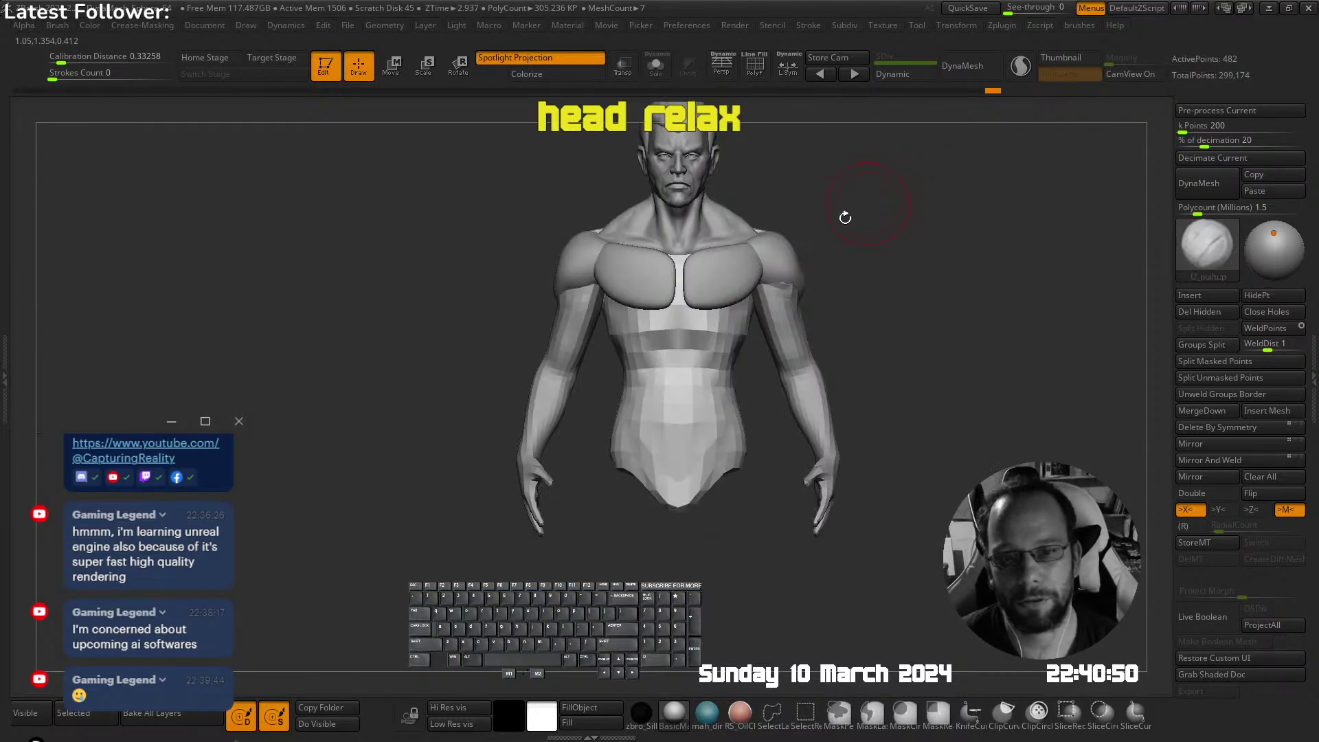
{"action": "left_click", "coordinate": [789, 255], "text": "alt"}
{"action": "key", "text": "f"}
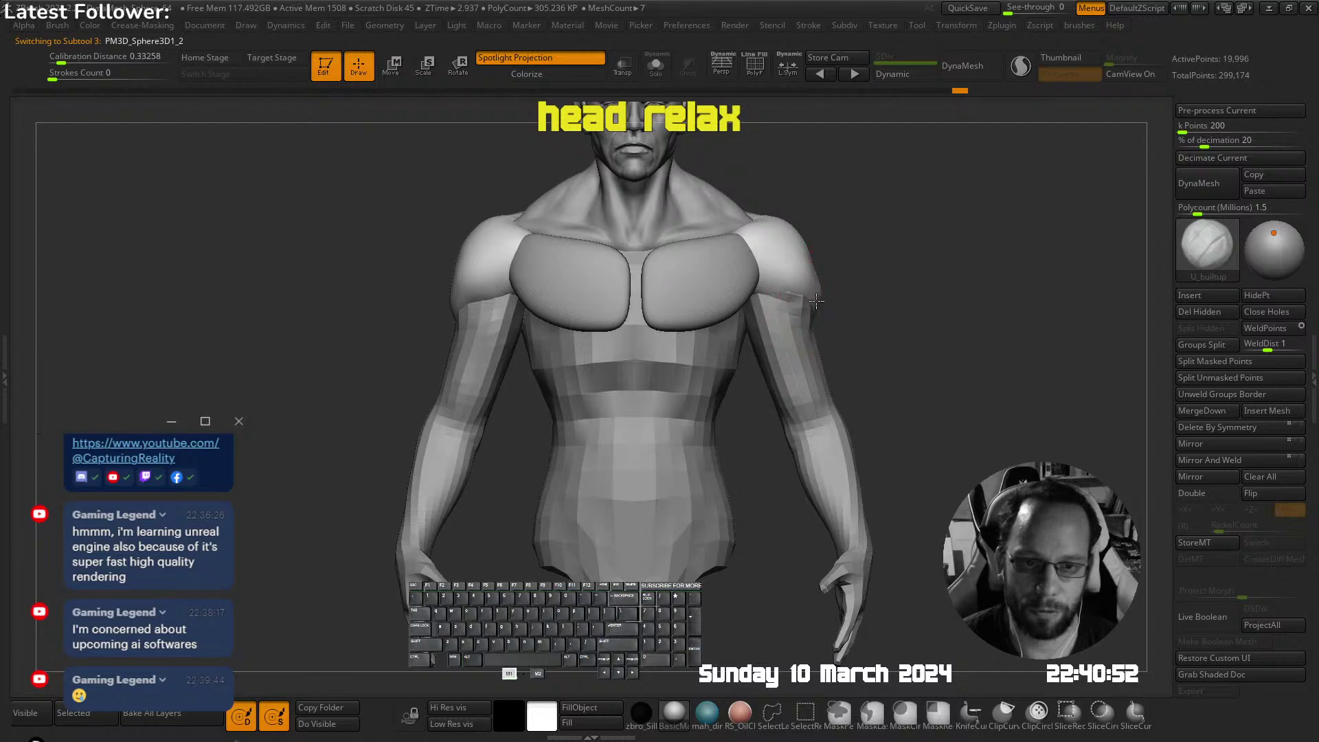
{"action": "key", "text": "b"}
{"action": "key", "text": "m"}
{"action": "key", "text": "v"}
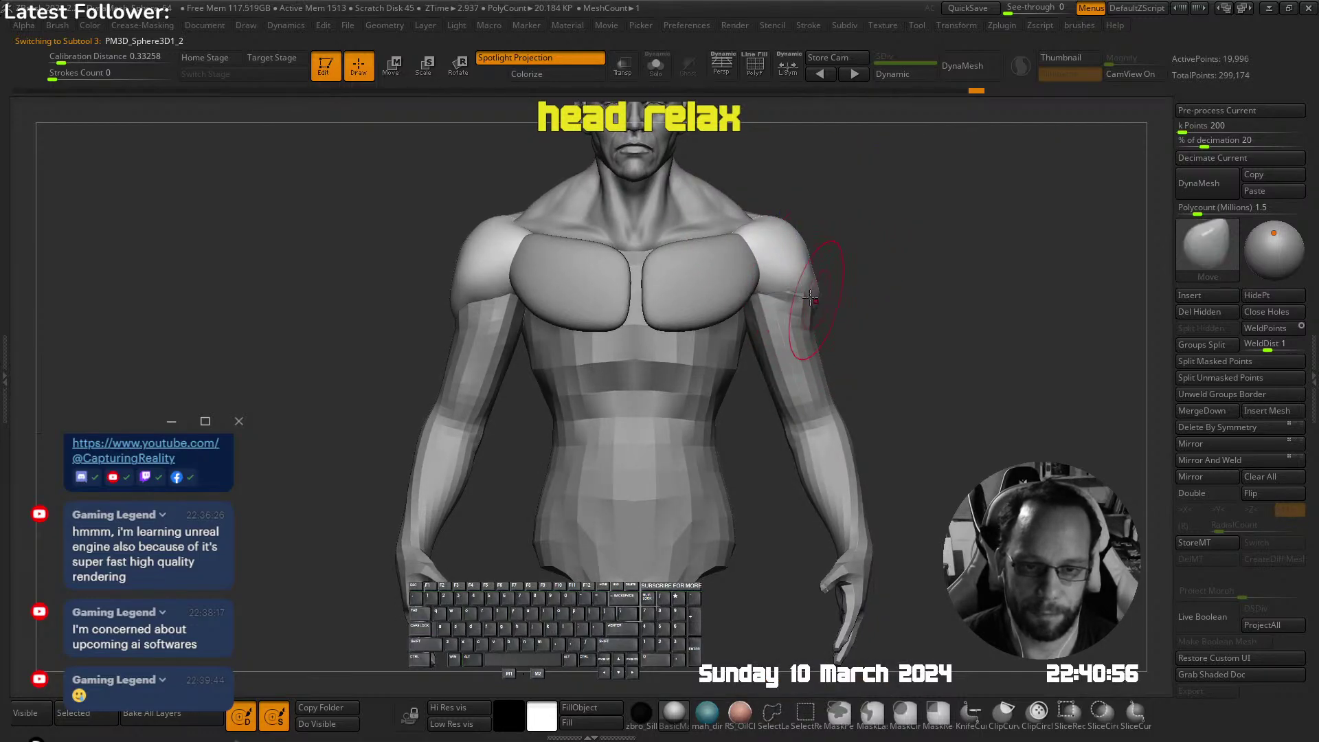
{"action": "key", "text": "ctrl"}
{"action": "key", "text": "s"}
{"action": "left_click_drag", "start_coordinate": [459, 303], "coordinate": [463, 276]}
{"action": "right_click_drag", "start_coordinate": [470, 275], "coordinate": [554, 306], "text": "alt"}
{"action": "left_click_drag", "start_coordinate": [522, 318], "coordinate": [492, 338], "text": "shift"}
Build up the outer side of the shoulder muscle with the U_builtup brush and smooth the strokes
{"action": "right_click", "coordinate": [510, 272]}
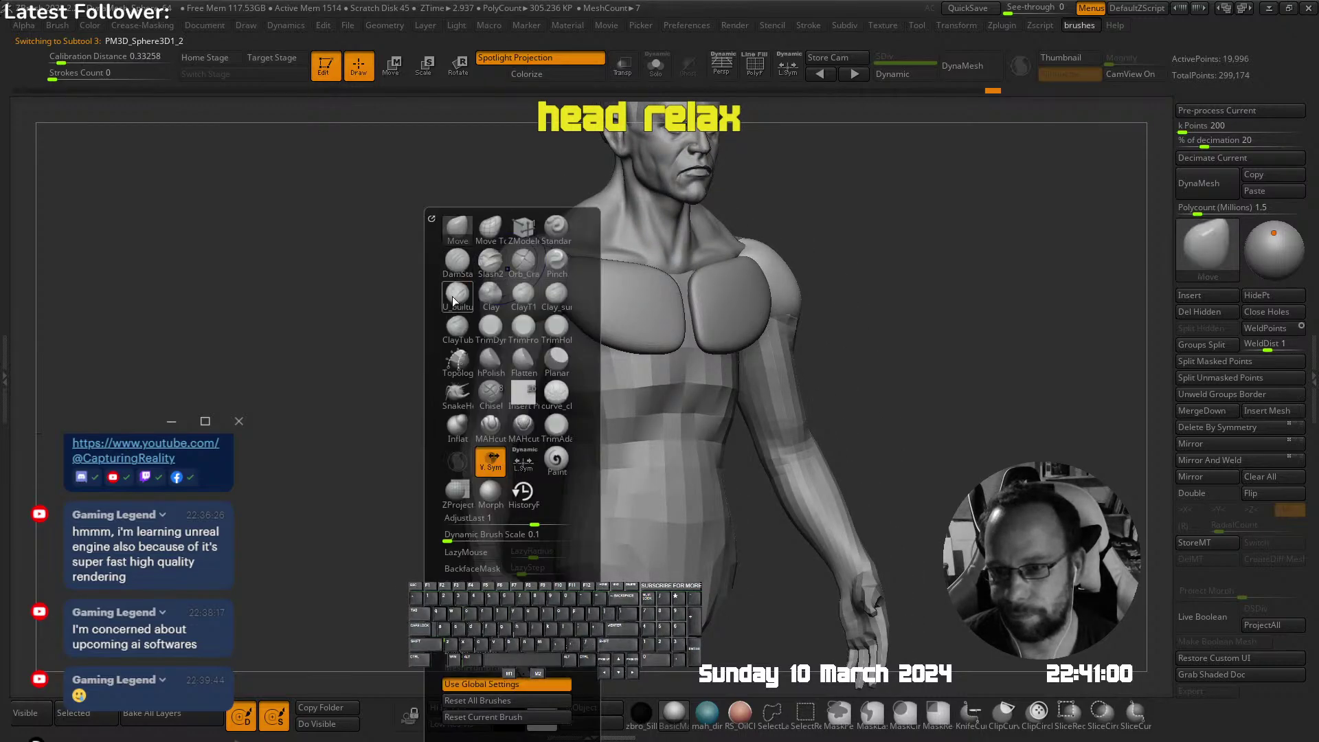
{"action": "right_click", "coordinate": [495, 270]}
{"action": "left_click", "coordinate": [459, 294]}
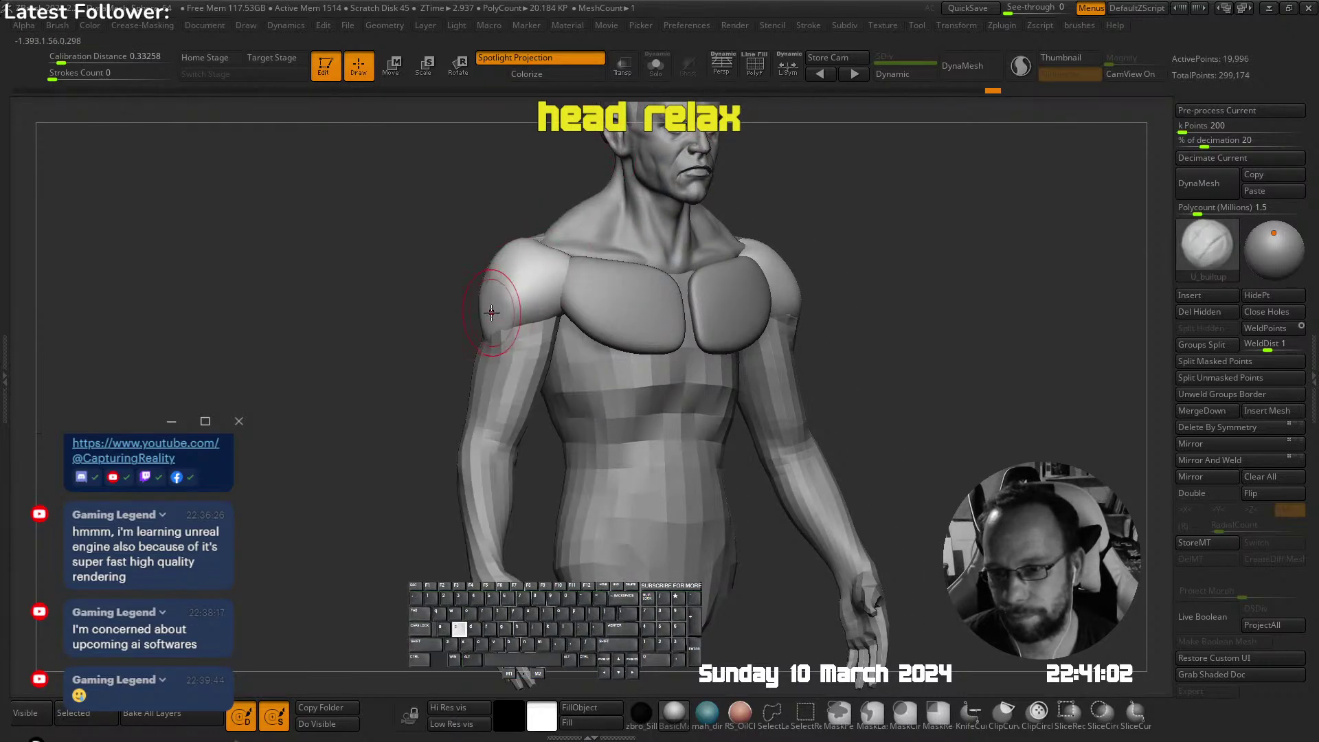
{"action": "right_click_drag", "start_coordinate": [500, 309], "coordinate": [526, 308]}
{"action": "key", "text": "s"}
{"action": "left_click_drag", "start_coordinate": [497, 307], "coordinate": [494, 307]}
{"action": "key", "text": "shift"}
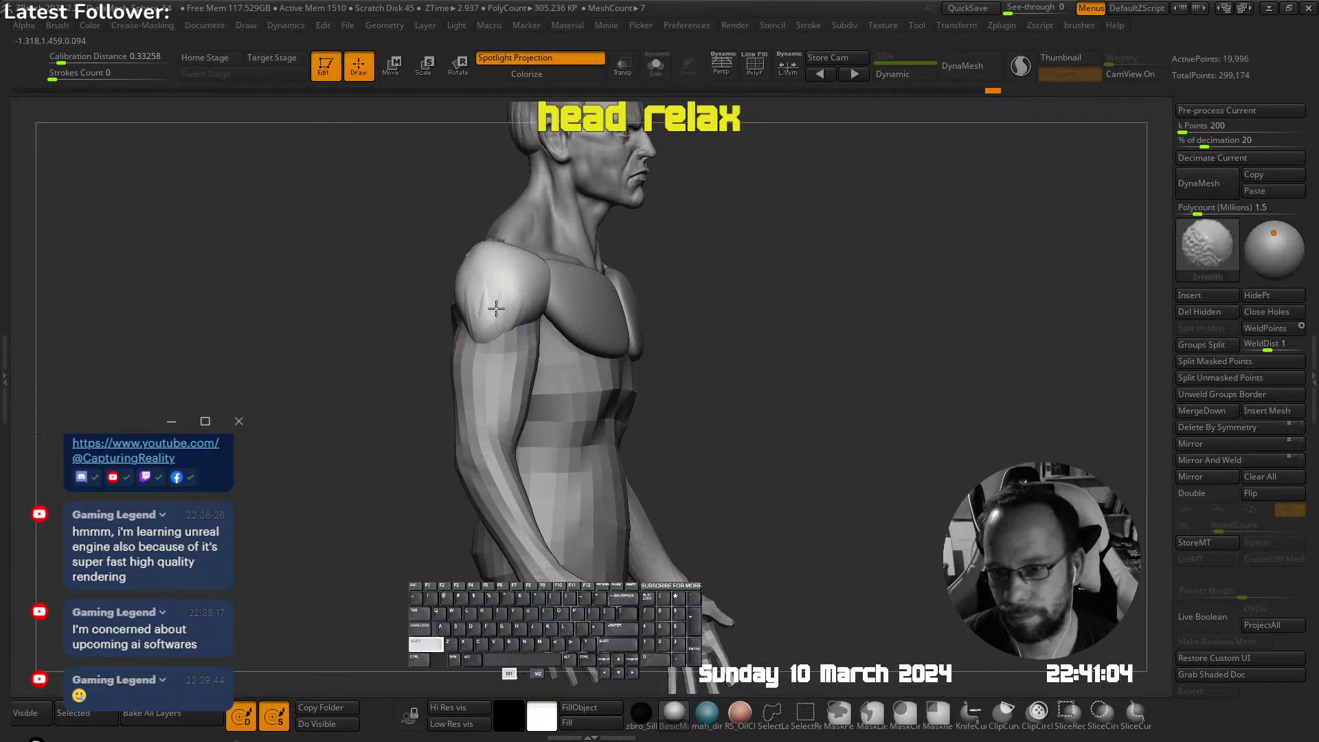
{"action": "right_click_drag", "start_coordinate": [468, 349], "coordinate": [516, 343], "text": "shift"}
Adjust the side outline of the shoulder muscle with the Move brush
{"action": "right_click", "coordinate": [562, 272]}
{"action": "left_click", "coordinate": [541, 207]}
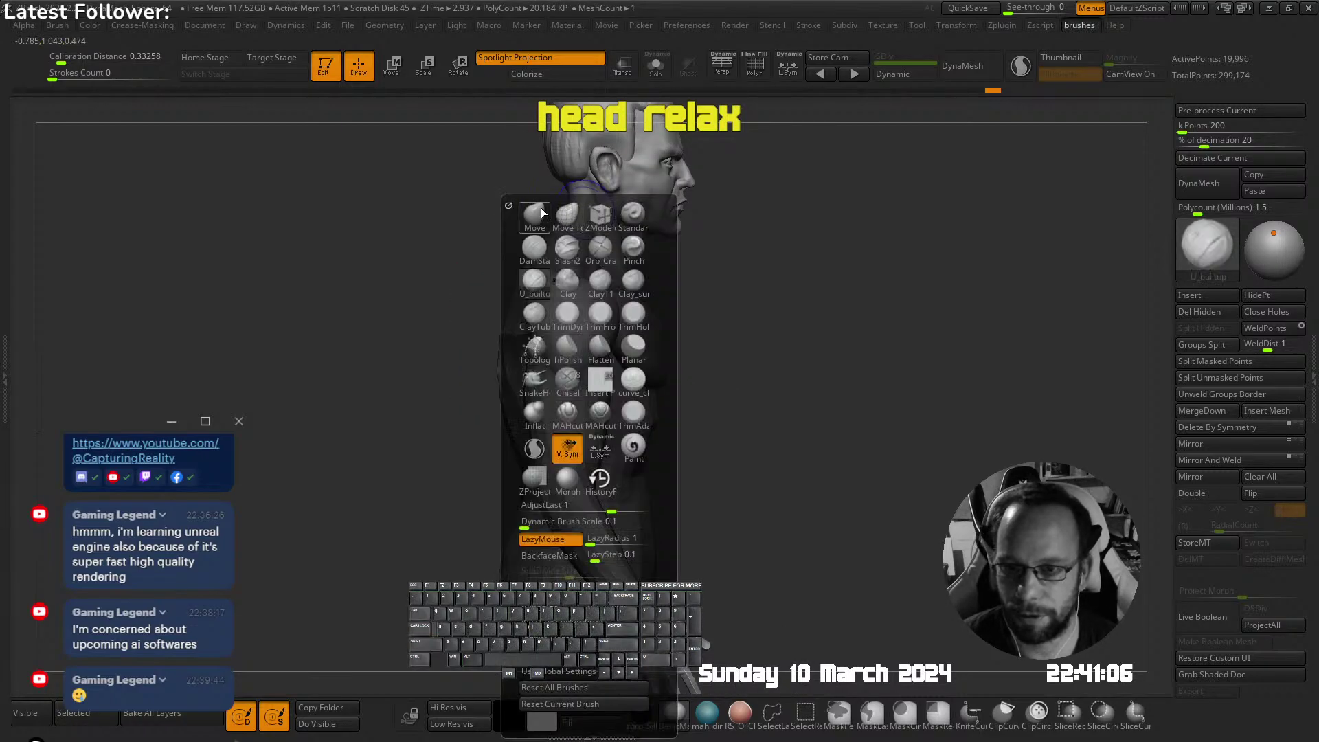
{"action": "right_click_drag", "start_coordinate": [582, 230], "coordinate": [584, 265], "text": "ctrl"}
{"action": "left_click_drag", "start_coordinate": [553, 300], "coordinate": [561, 281]}
{"action": "mouse_move", "coordinate": [618, 254]}
{"action": "right_mouse_down"}
{"action": "mouse_move", "coordinate": [574, 256]}
{"action": "mouse_move", "coordinate": [640, 306]}
{"action": "right_mouse_up"}
Select the torso and reshape its upper back corners beside the shoulders with the Move brush, then smooth them
{"action": "left_click", "coordinate": [579, 280], "text": "alt"}
{"action": "right_click_drag", "start_coordinate": [565, 266], "coordinate": [639, 271]}
{"action": "left_click_drag", "start_coordinate": [620, 290], "coordinate": [621, 298]}
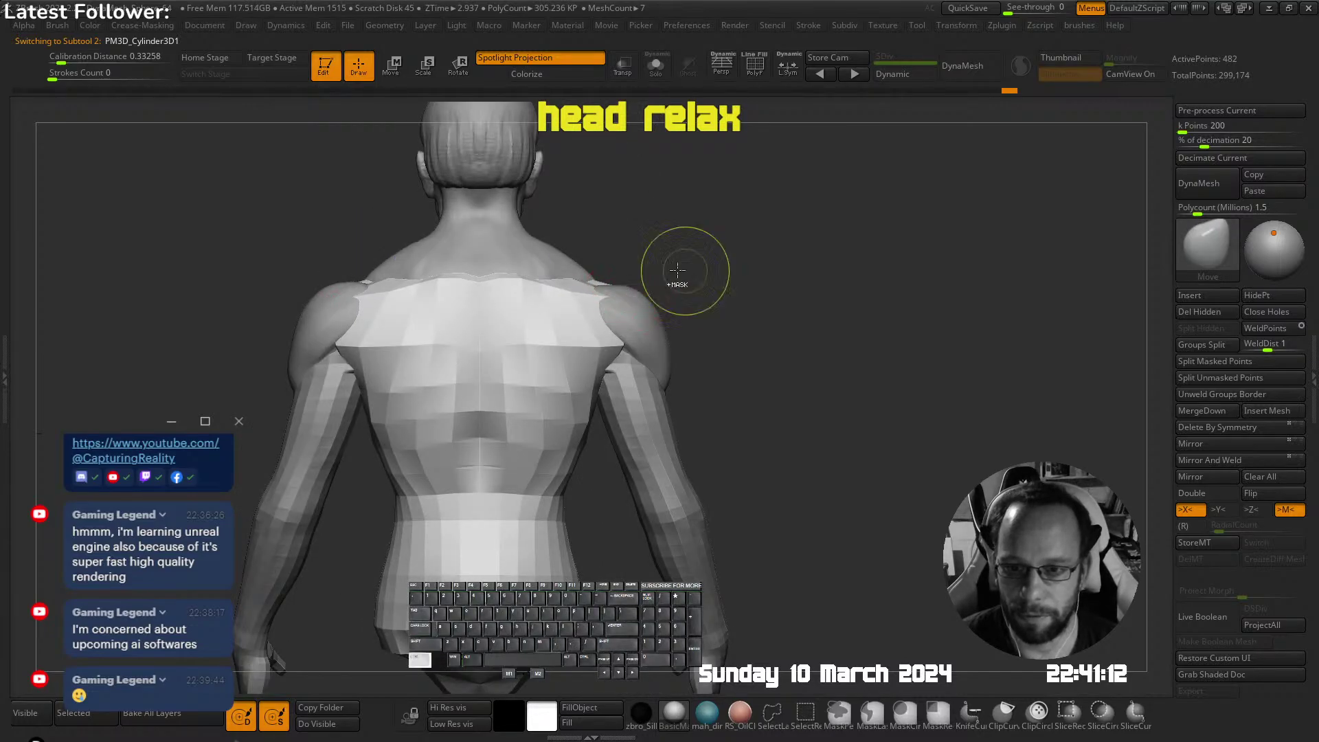
{"action": "right_click_drag", "start_coordinate": [680, 271], "coordinate": [680, 252], "text": "ctrl"}
{"action": "right_click_drag", "start_coordinate": [735, 292], "coordinate": [666, 288]}
{"action": "left_click_drag", "start_coordinate": [614, 292], "coordinate": [623, 292], "text": "shift"}
{"action": "right_click_drag", "start_coordinate": [687, 285], "coordinate": [635, 282]}
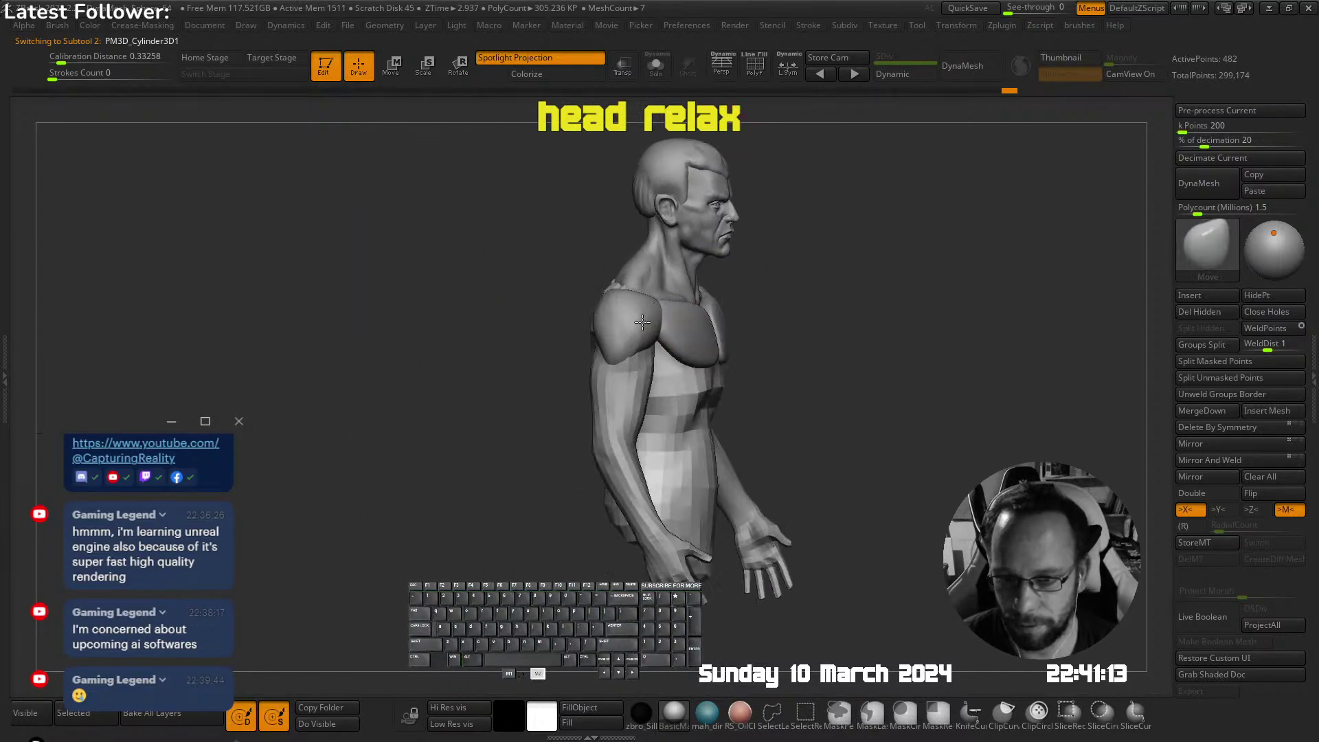
{"action": "right_click_drag", "start_coordinate": [893, 269], "coordinate": [853, 263]}
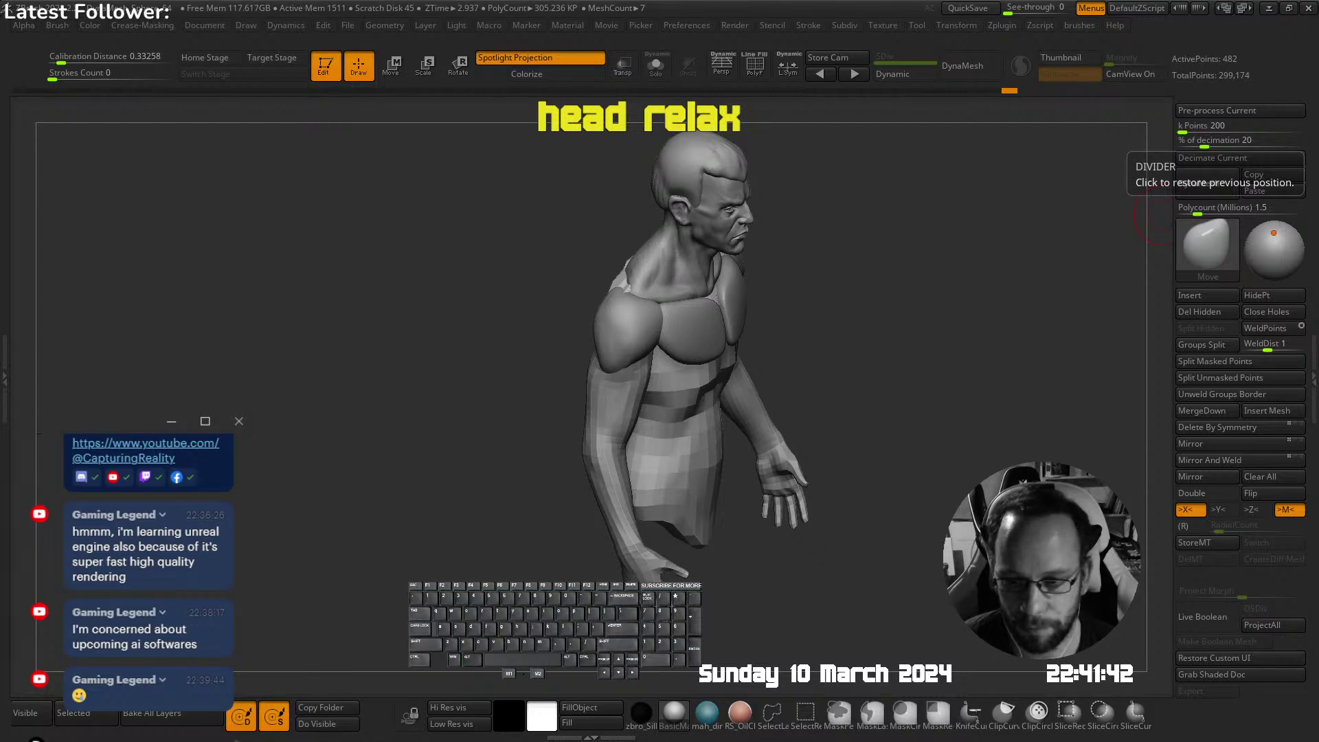
Switch to the stream chat and share a YouTube video link and an artist's ArtStation profile link
{"action": "key", "text": "ctrl"}
{"action": "key", "text": "ctrl"}
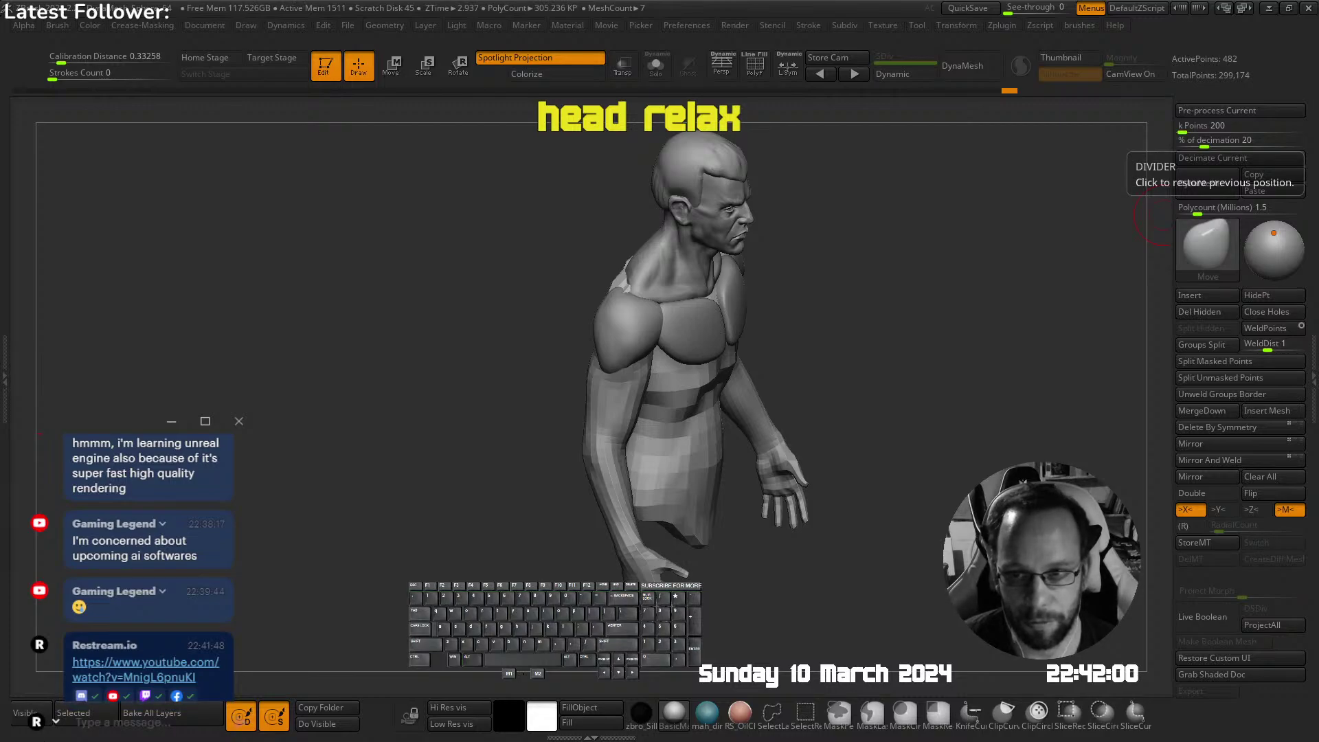
{"action": "type", "text": "at"}
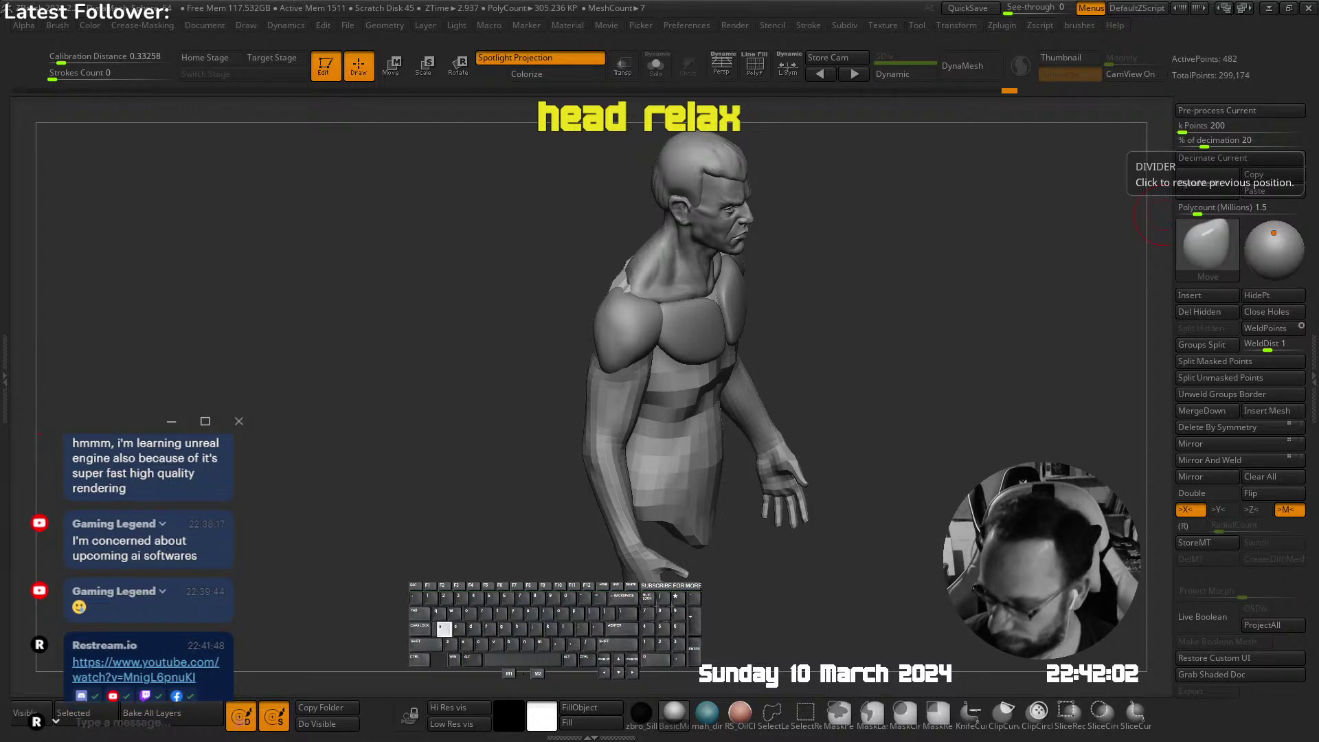
{"action": "type", "text": "st"}
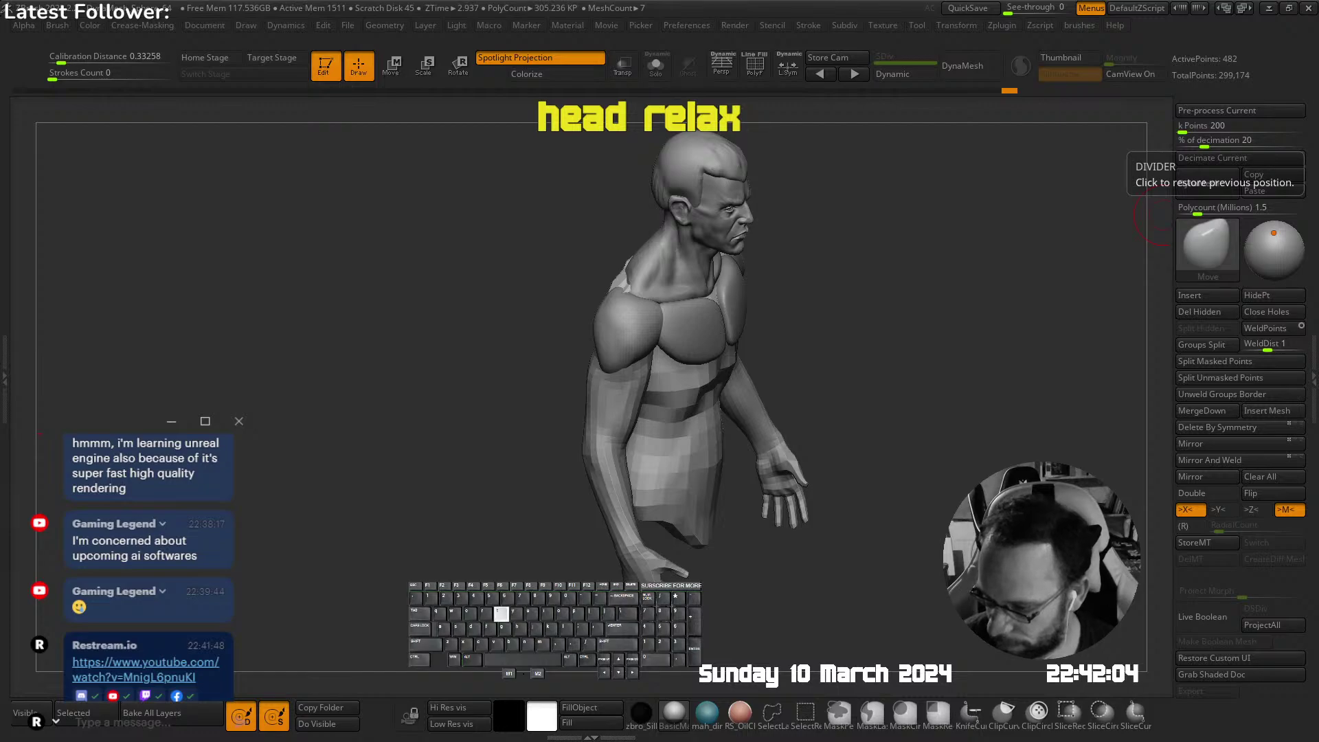
{"action": "type", "text": "o"}
{"action": "key", "text": "space"}
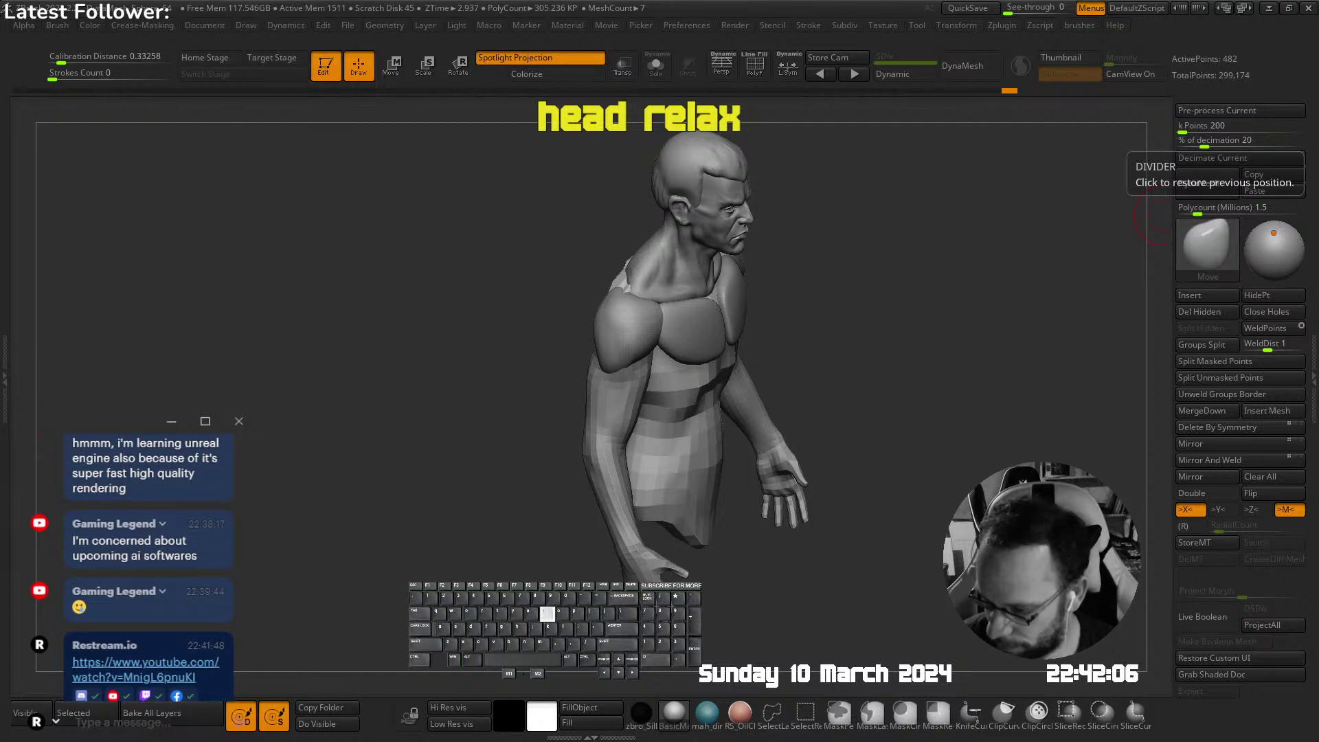
{"action": "key", "text": "Return"}
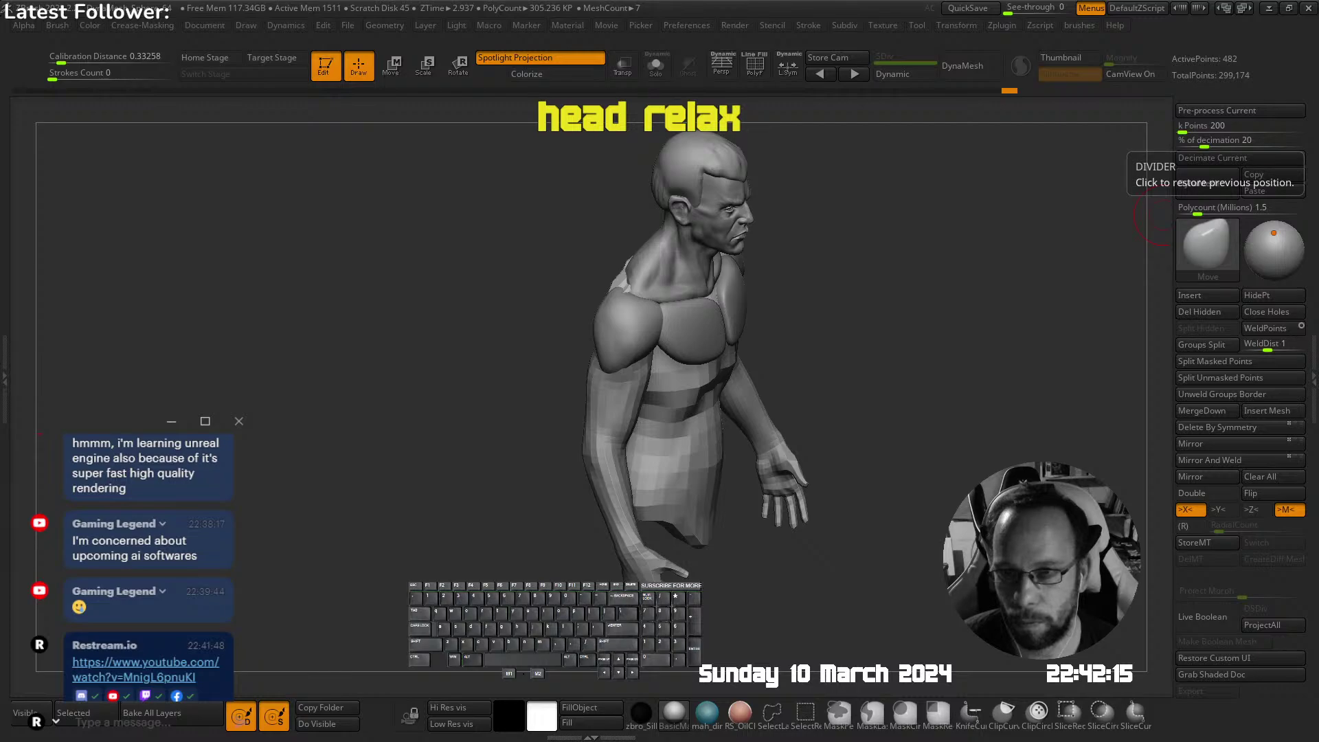
{"action": "key", "text": "ctrl"}
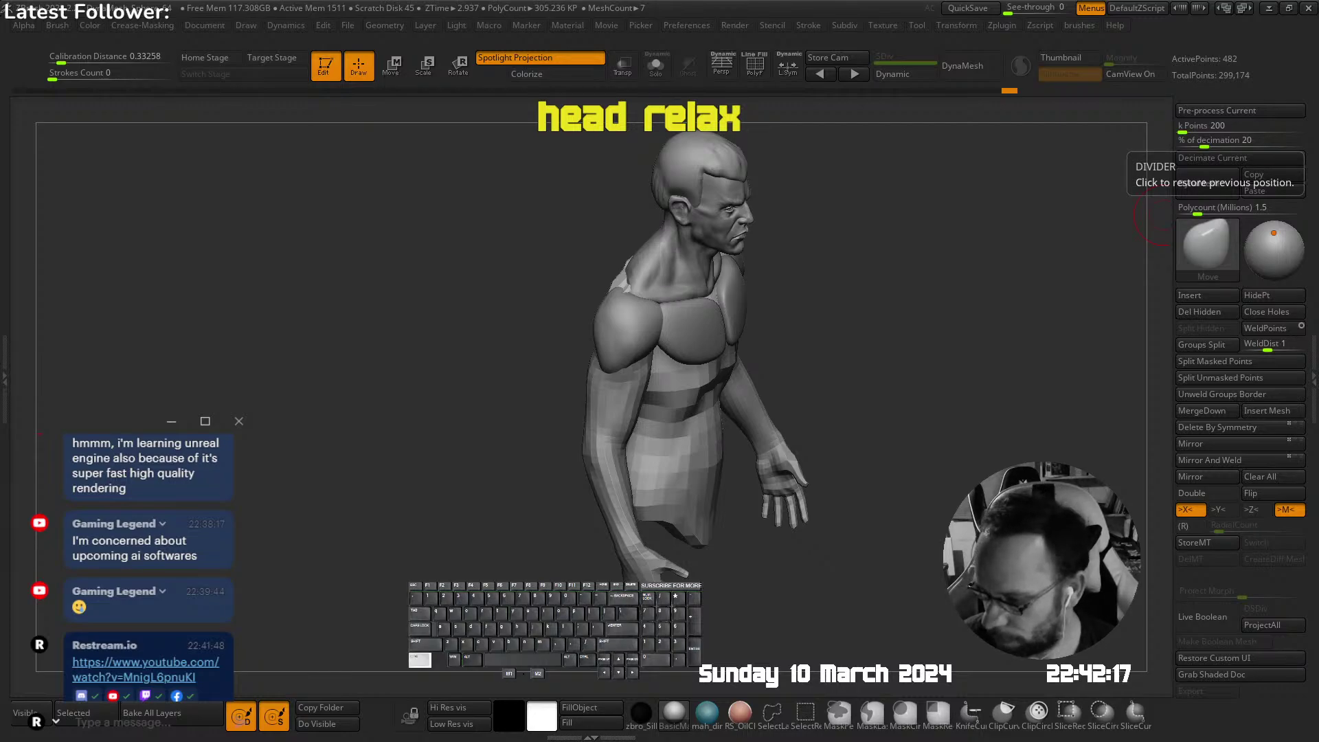
{"action": "key", "text": "ctrl"}
{"action": "type", "text": "https://www.artstation.com/vbulgarov"}
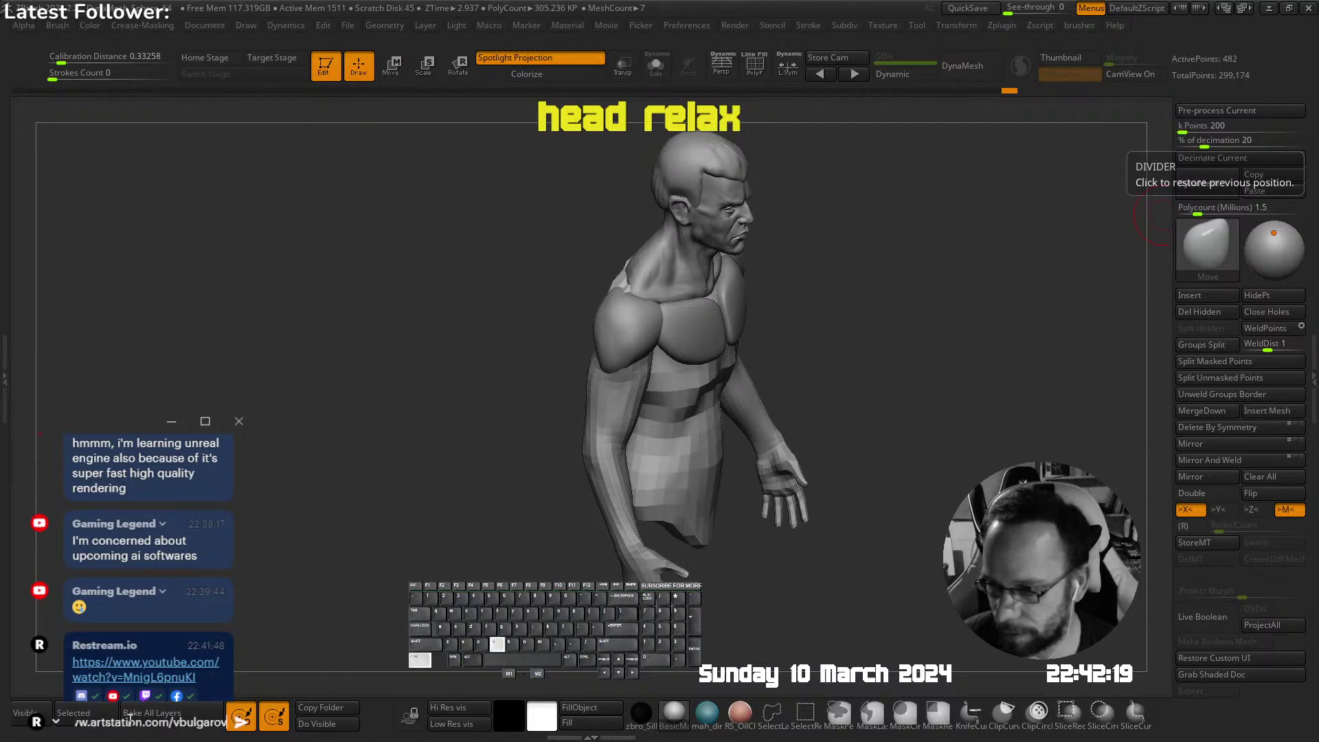
{"action": "key", "text": "Return"}
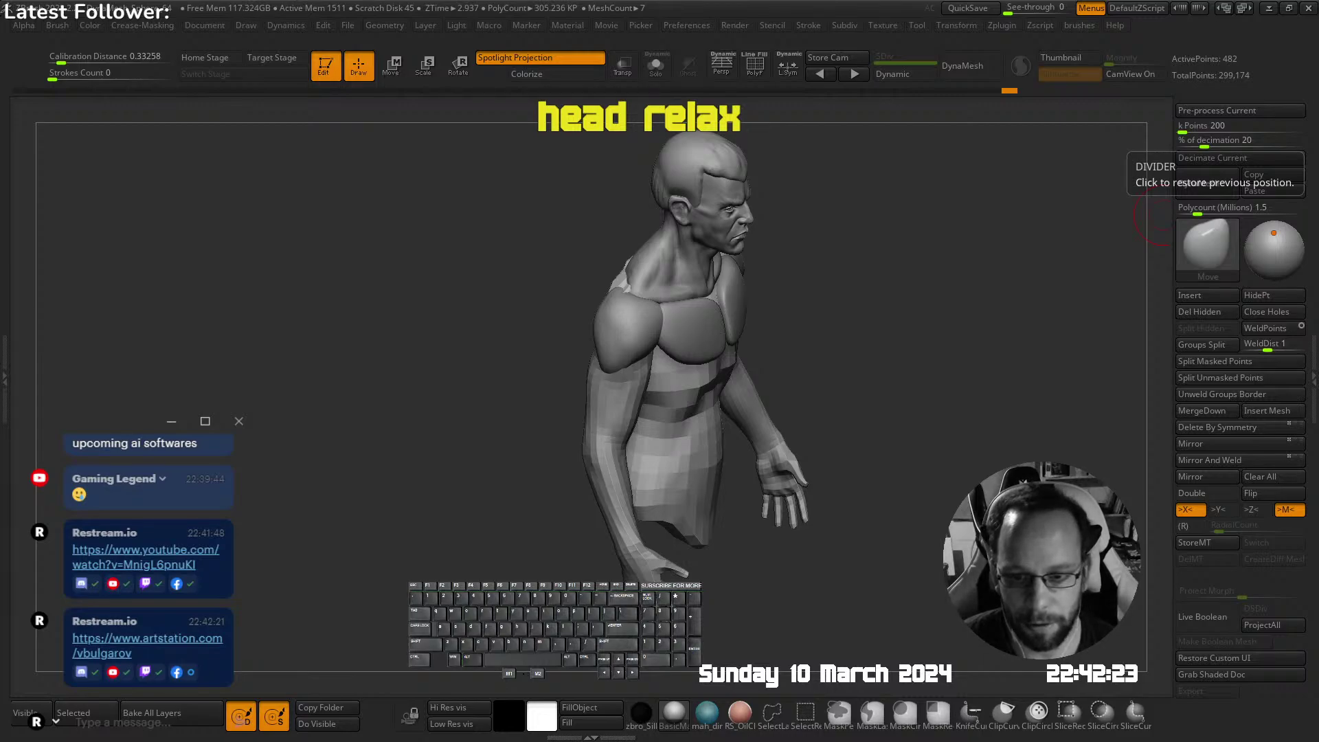
{"action": "key", "text": "ctrl"}
{"action": "key", "text": "ctrl"}
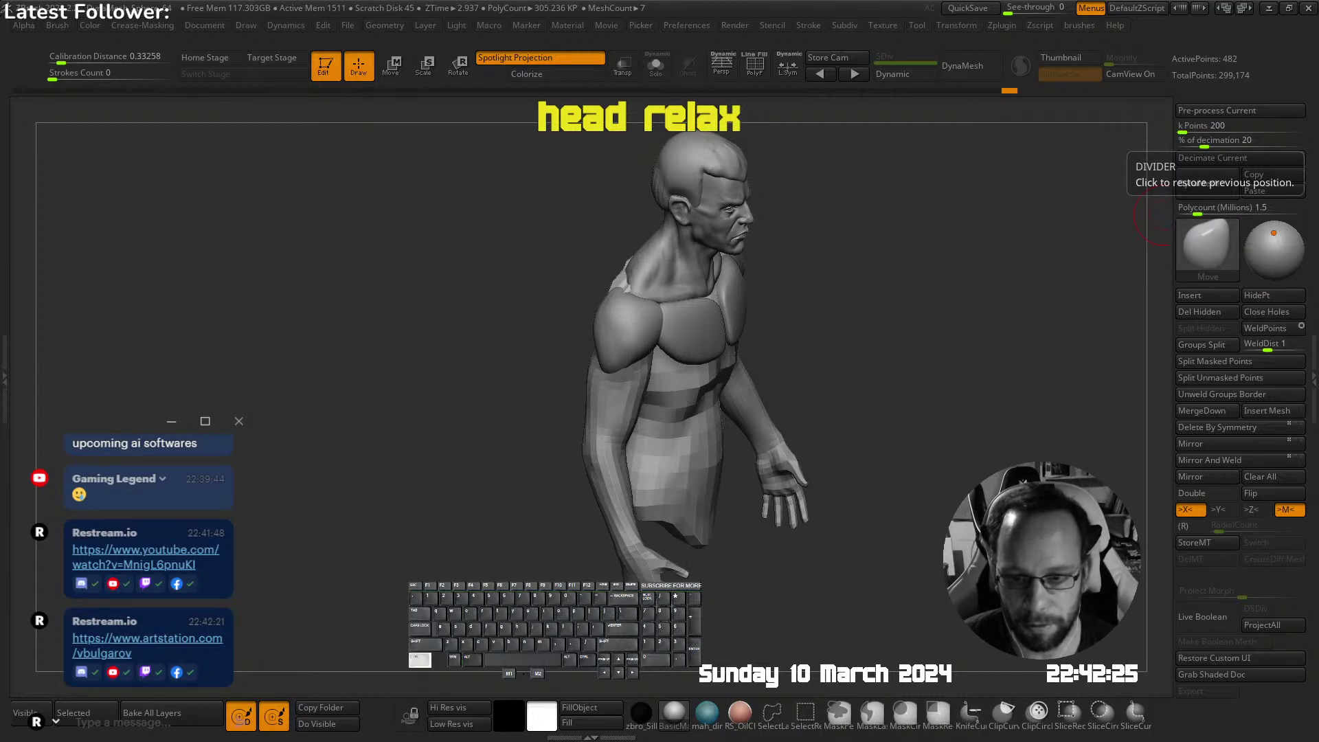
{"action": "key", "text": "ctrl"}
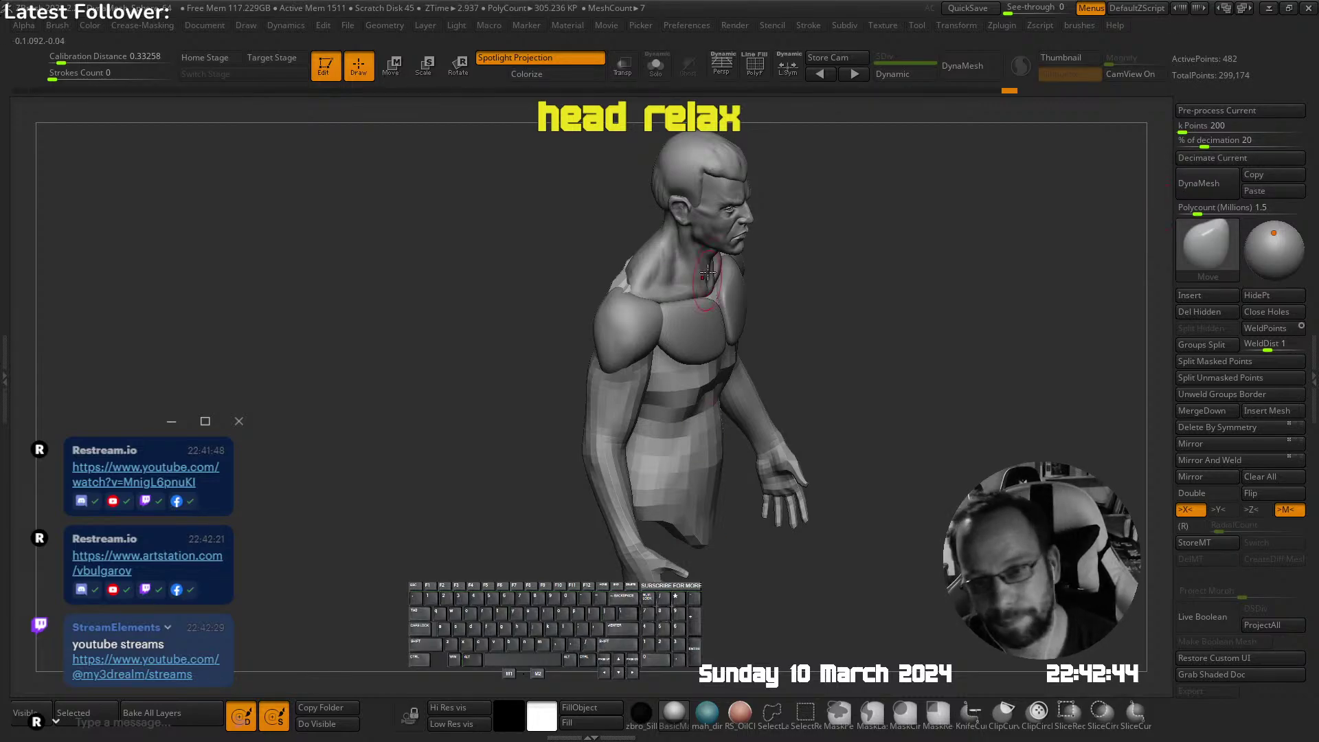
Select the head and sculpt the front of the ear near the ear opening with a small U_builtup brush
{"action": "mouse_move", "coordinate": [741, 241]}
{"action": "right_mouse_down"}
{"action": "mouse_move", "coordinate": [695, 221]}
{"action": "mouse_move", "coordinate": [721, 265]}
{"action": "mouse_move", "coordinate": [744, 249]}
{"action": "mouse_move", "coordinate": [745, 318]}
{"action": "right_mouse_up"}
{"action": "mouse_move", "coordinate": [746, 317]}
{"action": "right_mouse_down"}
{"action": "mouse_move", "coordinate": [811, 321]}
{"action": "mouse_move", "coordinate": [745, 330]}
{"action": "right_mouse_up"}
{"action": "right_click_drag", "start_coordinate": [745, 330], "coordinate": [696, 378], "text": "alt"}
{"action": "right_click_drag", "start_coordinate": [687, 330], "coordinate": [584, 319]}
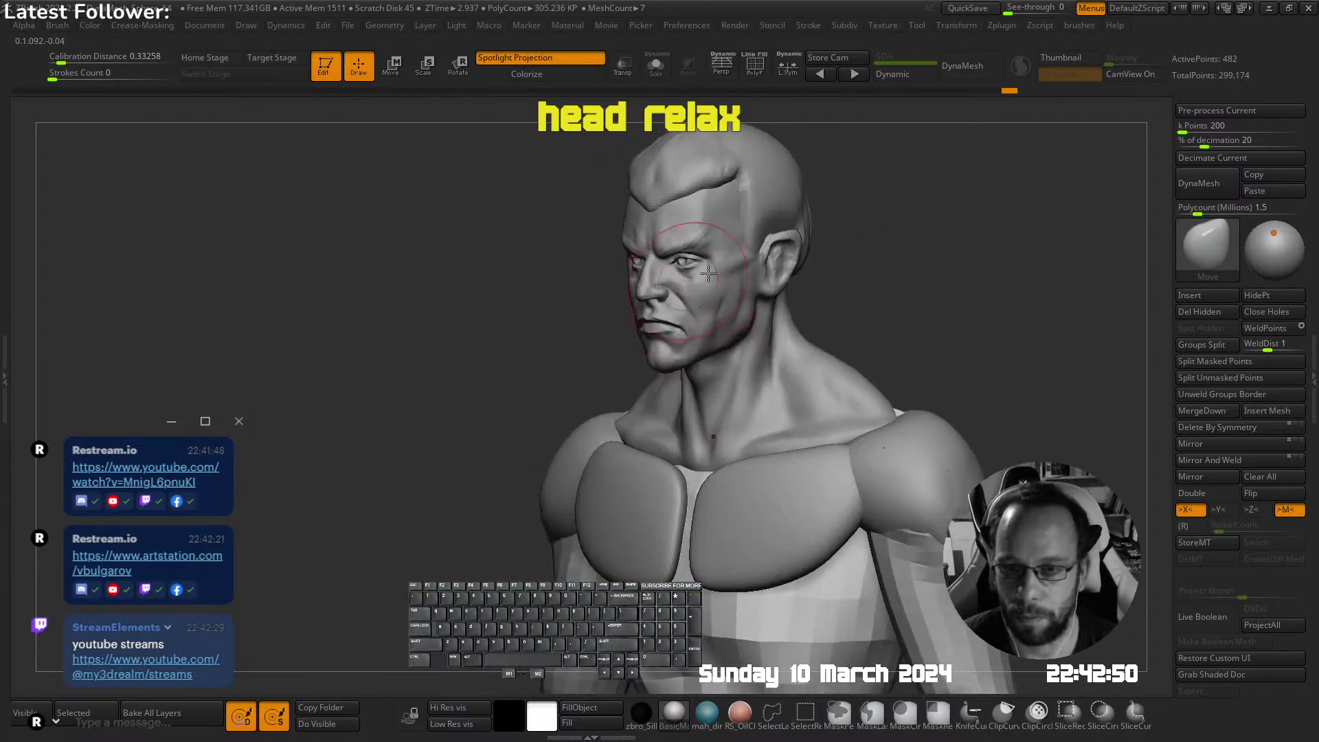
{"action": "left_click", "coordinate": [788, 259], "text": "alt"}
{"action": "right_click_drag", "start_coordinate": [797, 254], "coordinate": [927, 291], "text": "ctrl"}
{"action": "right_click", "coordinate": [809, 230]}
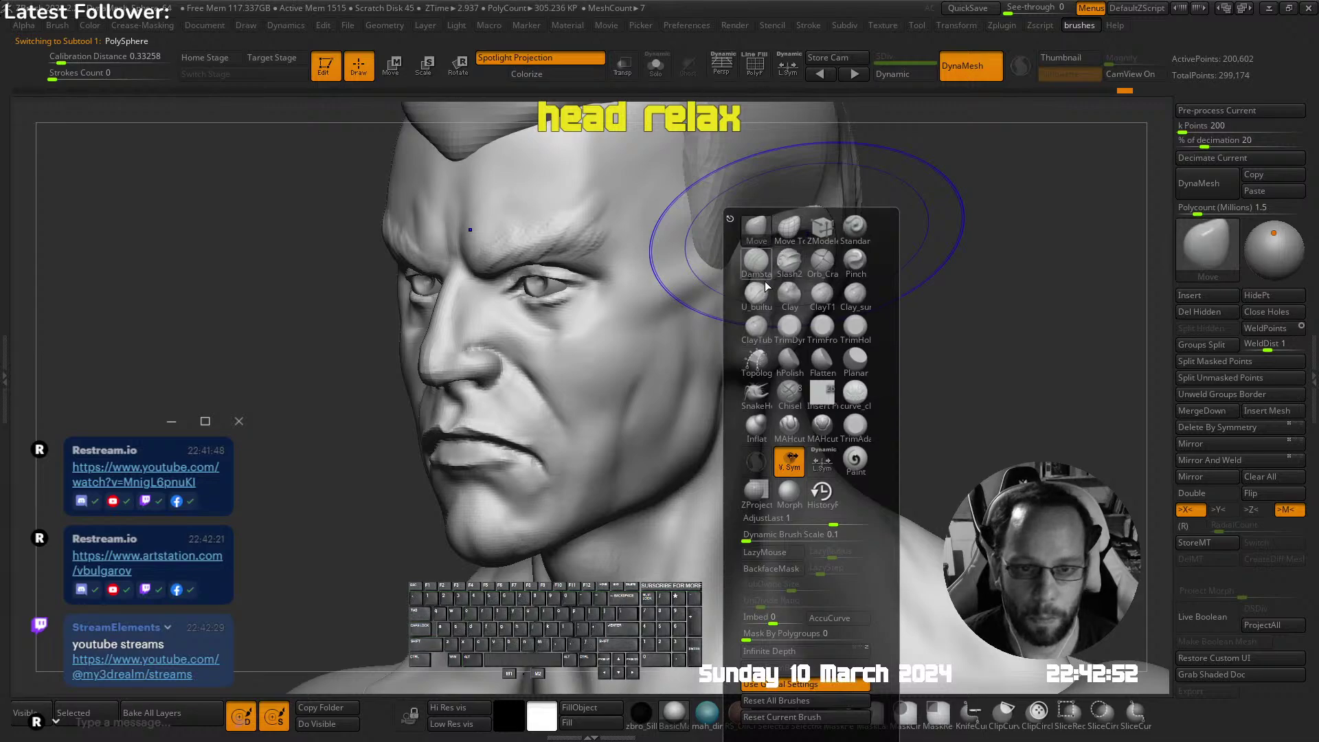
{"action": "mouse_move", "coordinate": [742, 290]}
{"action": "right_mouse_down", "text": "ctrl"}
{"action": "mouse_move", "coordinate": [808, 298]}
{"action": "mouse_move", "coordinate": [728, 264]}
{"action": "right_mouse_up", "text": "ctrl"}
{"action": "key", "text": "s"}
{"action": "left_click_drag", "start_coordinate": [725, 262], "coordinate": [707, 263]}
{"action": "right_click_drag", "start_coordinate": [769, 254], "coordinate": [733, 244]}
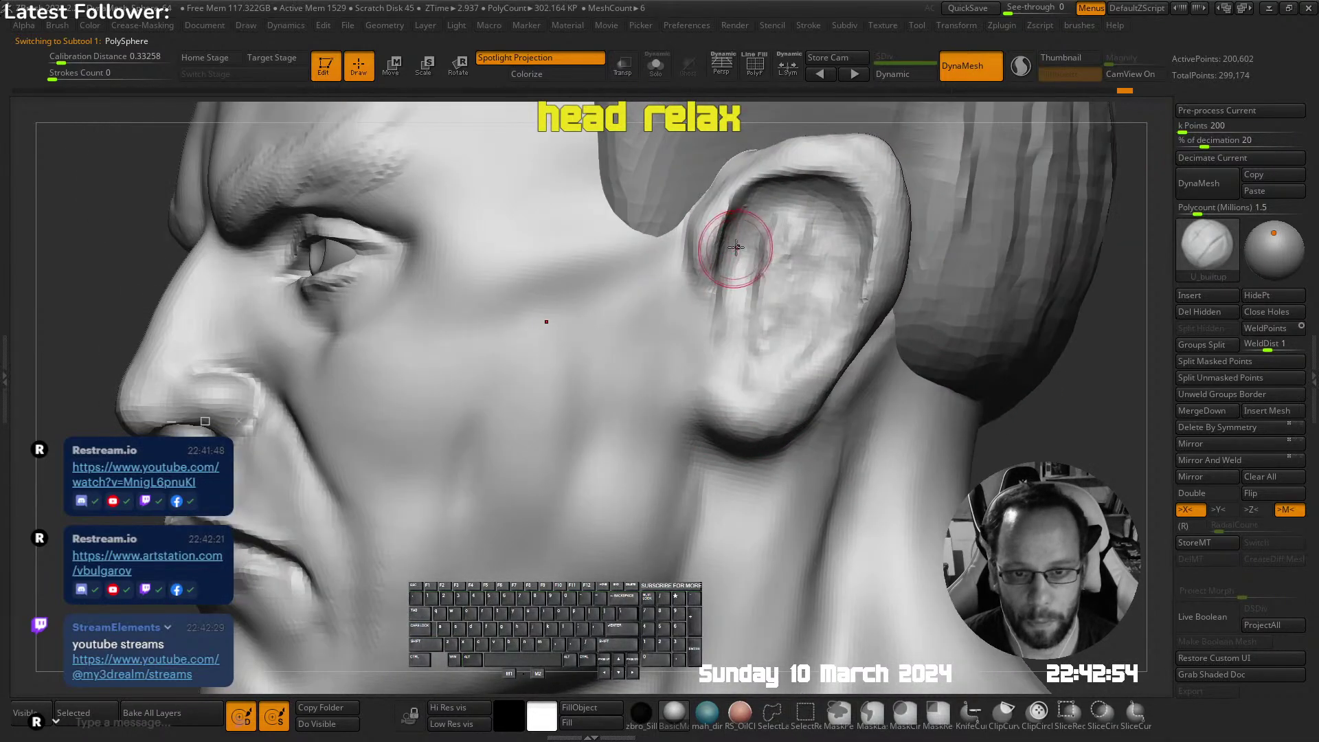
{"action": "mouse_move", "coordinate": [713, 230]}
{"action": "left_mouse_down"}
{"action": "mouse_move", "coordinate": [703, 255]}
{"action": "mouse_move", "coordinate": [733, 310]}
{"action": "mouse_move", "coordinate": [698, 311]}
{"action": "mouse_move", "coordinate": [700, 336]}
{"action": "left_mouse_up"}
{"action": "right_click_drag", "start_coordinate": [701, 335], "coordinate": [720, 295], "text": "ctrl"}
{"action": "mouse_move", "coordinate": [720, 295]}
{"action": "right_mouse_down"}
{"action": "mouse_move", "coordinate": [774, 298]}
{"action": "mouse_move", "coordinate": [710, 344]}
{"action": "mouse_move", "coordinate": [710, 377]}
{"action": "right_mouse_up"}
{"action": "mouse_move", "coordinate": [660, 421]}
{"action": "left_mouse_down", "text": "alt"}
{"action": "mouse_move", "coordinate": [676, 440]}
{"action": "mouse_move", "coordinate": [672, 402]}
{"action": "mouse_move", "coordinate": [670, 422]}
{"action": "left_mouse_up", "text": "alt"}
{"action": "mouse_move", "coordinate": [671, 419]}
{"action": "right_mouse_down"}
{"action": "mouse_move", "coordinate": [721, 415]}
{"action": "mouse_move", "coordinate": [660, 398]}
{"action": "right_mouse_up"}
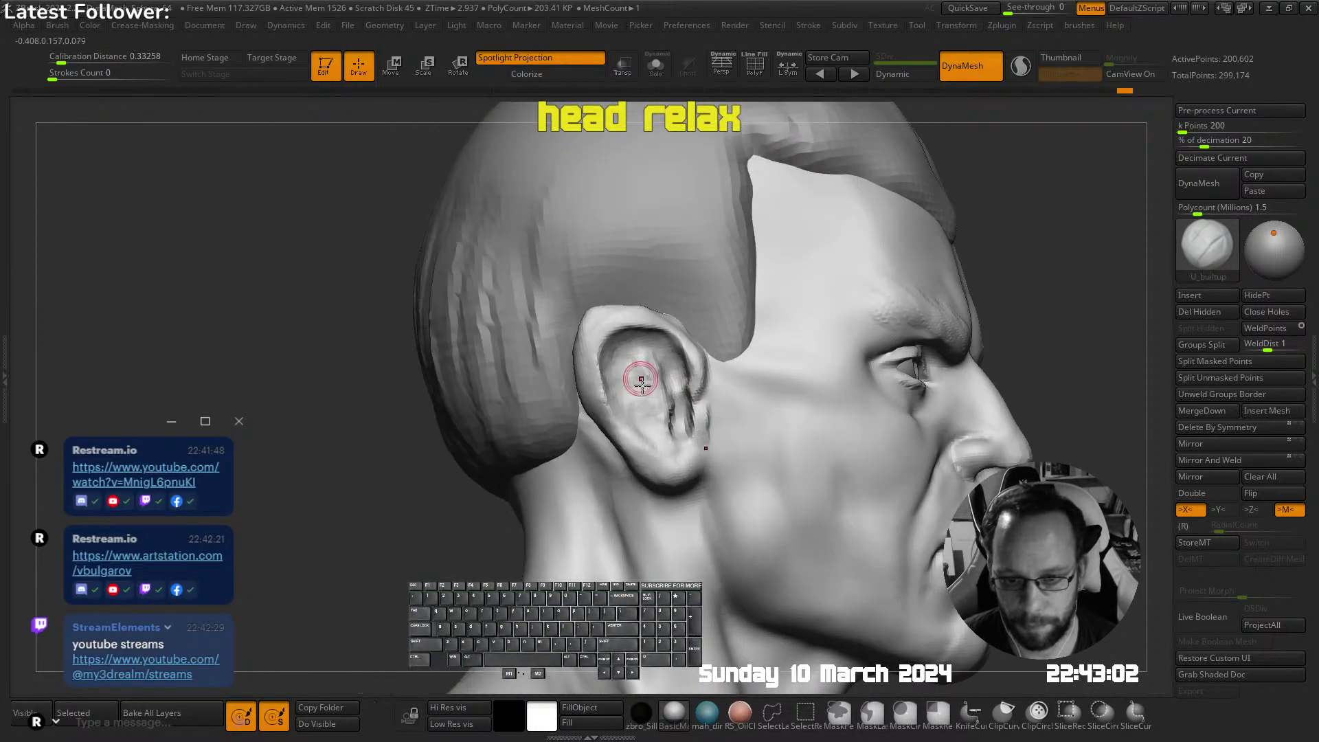
Add volume inside the ear bowl and carve along the ear's upper rear rim with the U_builtup brush
{"action": "mouse_move", "coordinate": [642, 377]}
{"action": "left_mouse_down"}
{"action": "mouse_move", "coordinate": [658, 388]}
{"action": "mouse_move", "coordinate": [626, 399]}
{"action": "left_mouse_up"}
{"action": "right_click_drag", "start_coordinate": [627, 399], "coordinate": [625, 350]}
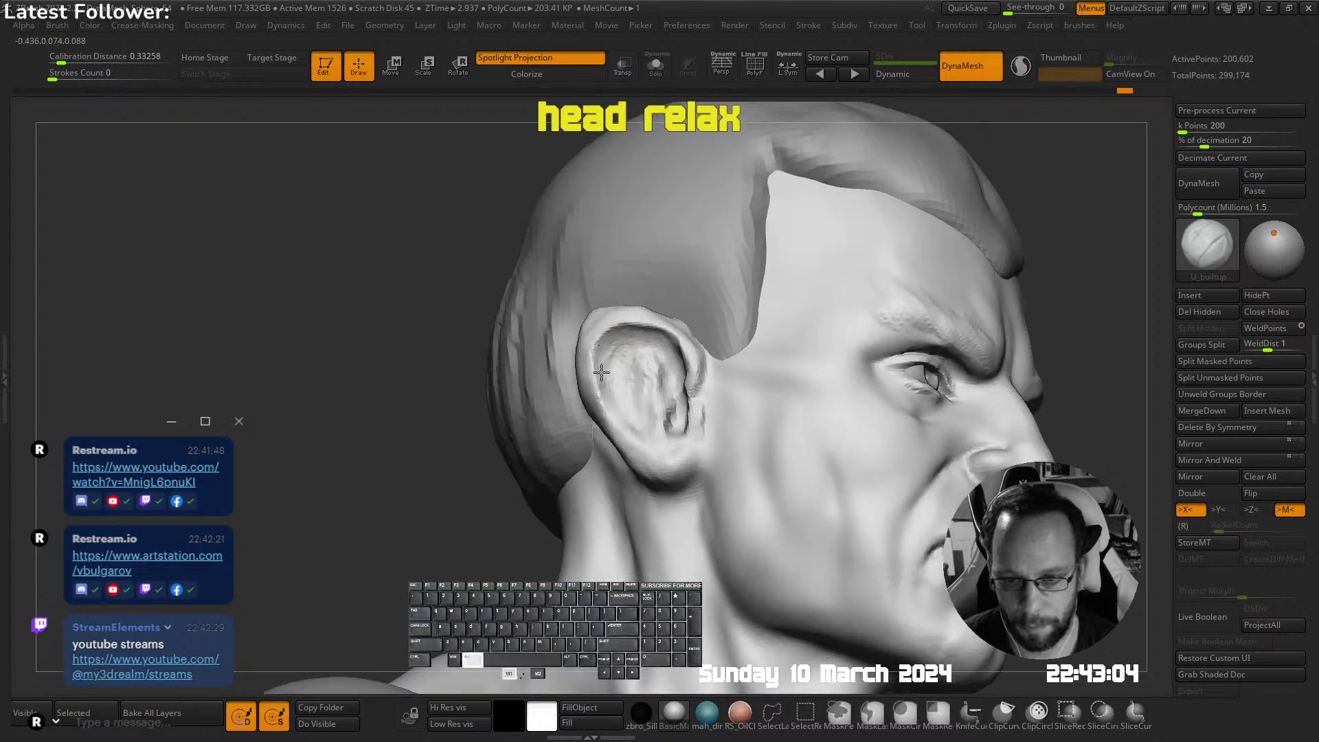
{"action": "mouse_move", "coordinate": [626, 347]}
{"action": "left_mouse_down", "text": "alt"}
{"action": "mouse_move", "coordinate": [610, 371]}
{"action": "mouse_move", "coordinate": [606, 347]}
{"action": "left_mouse_up", "text": "alt"}
{"action": "right_click_drag", "start_coordinate": [563, 336], "coordinate": [595, 318]}
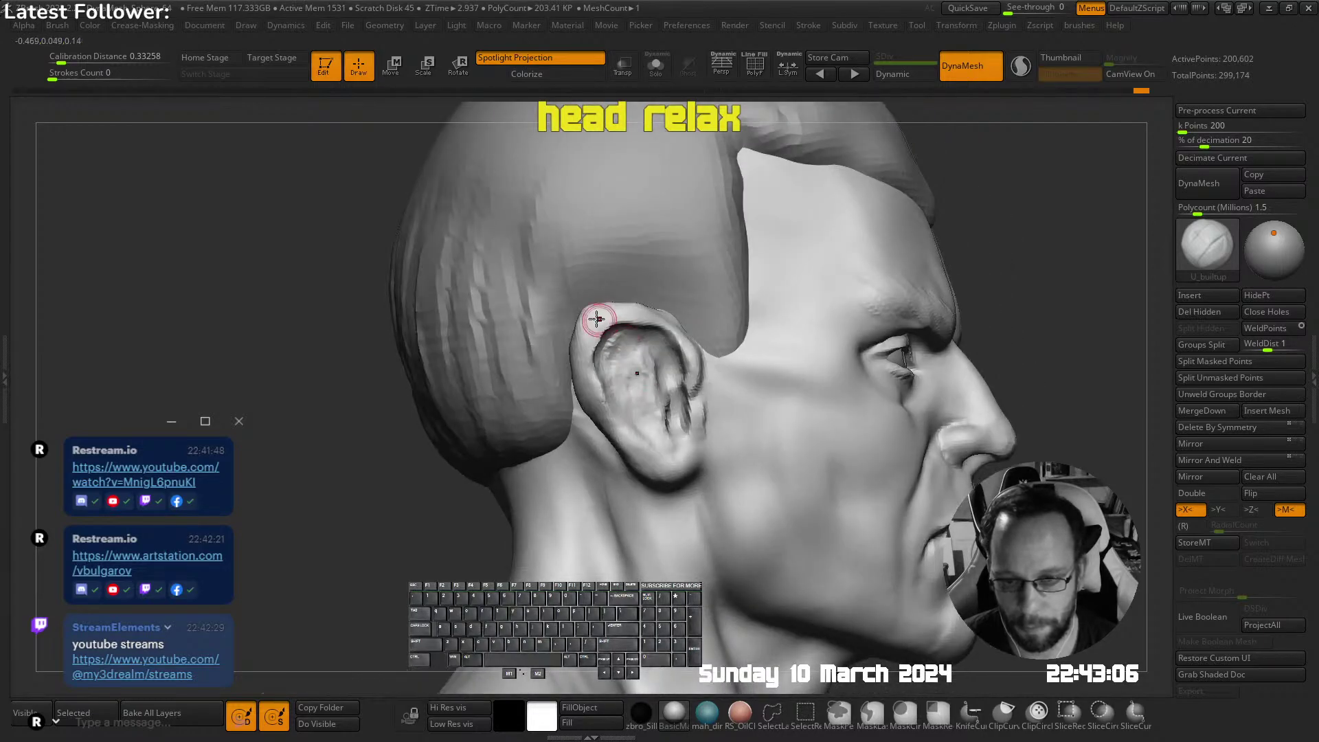
{"action": "left_click_drag", "start_coordinate": [596, 314], "coordinate": [570, 342], "text": "alt"}
{"action": "right_click_drag", "start_coordinate": [570, 342], "coordinate": [603, 316]}
{"action": "left_click_drag", "start_coordinate": [603, 316], "coordinate": [596, 323], "text": "alt"}
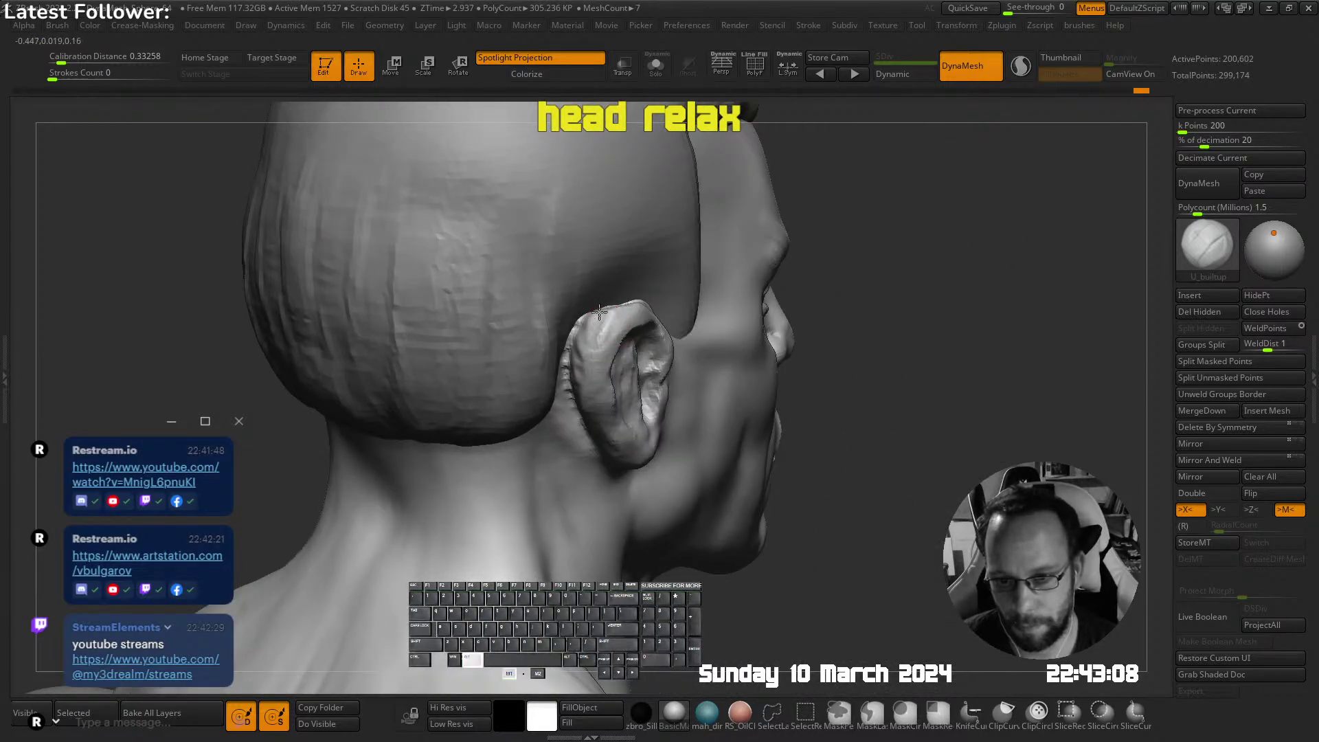
Isolate the head, carve the crease between the ear's back and the skull, and smooth the surrounding surface
{"action": "right_click_drag", "start_coordinate": [593, 320], "coordinate": [613, 327]}
{"action": "key", "text": "alt+s"}
{"action": "key", "text": "s"}
{"action": "right_click_drag", "start_coordinate": [572, 386], "coordinate": [574, 364]}
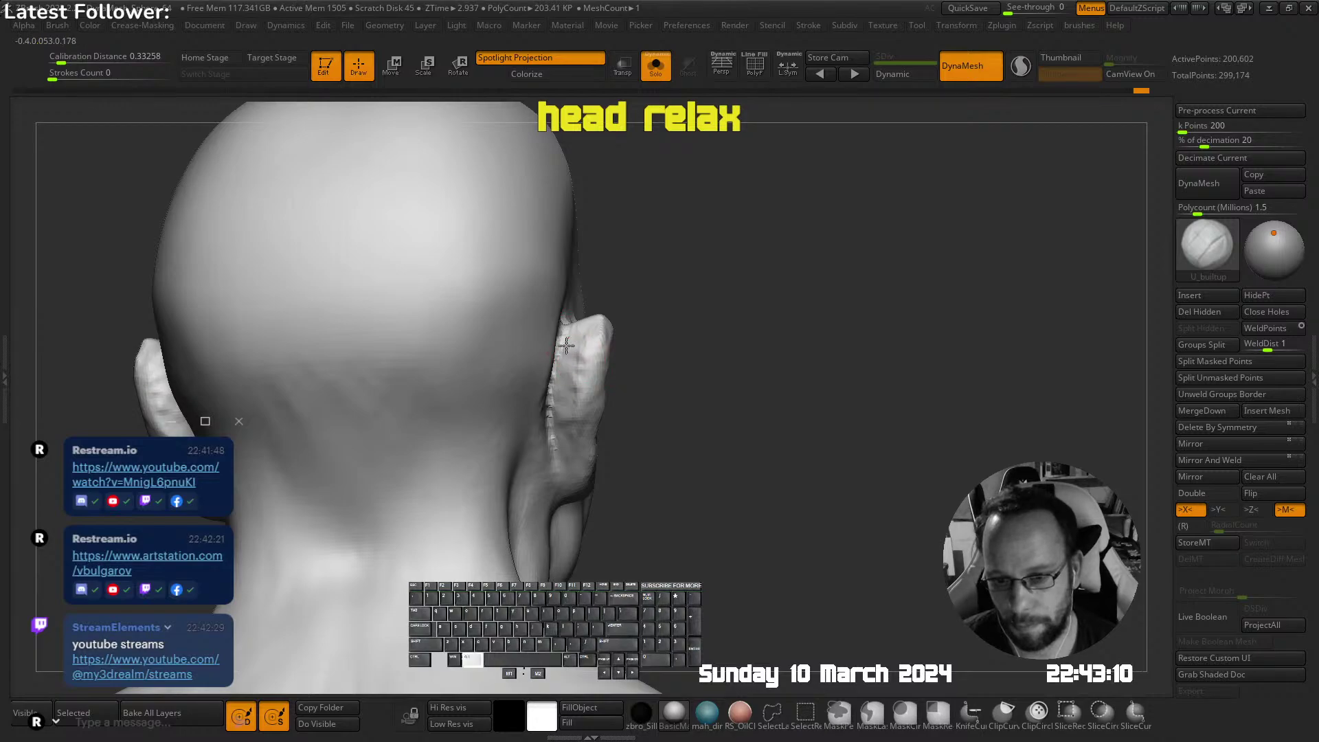
{"action": "right_click_drag", "start_coordinate": [559, 430], "coordinate": [551, 351]}
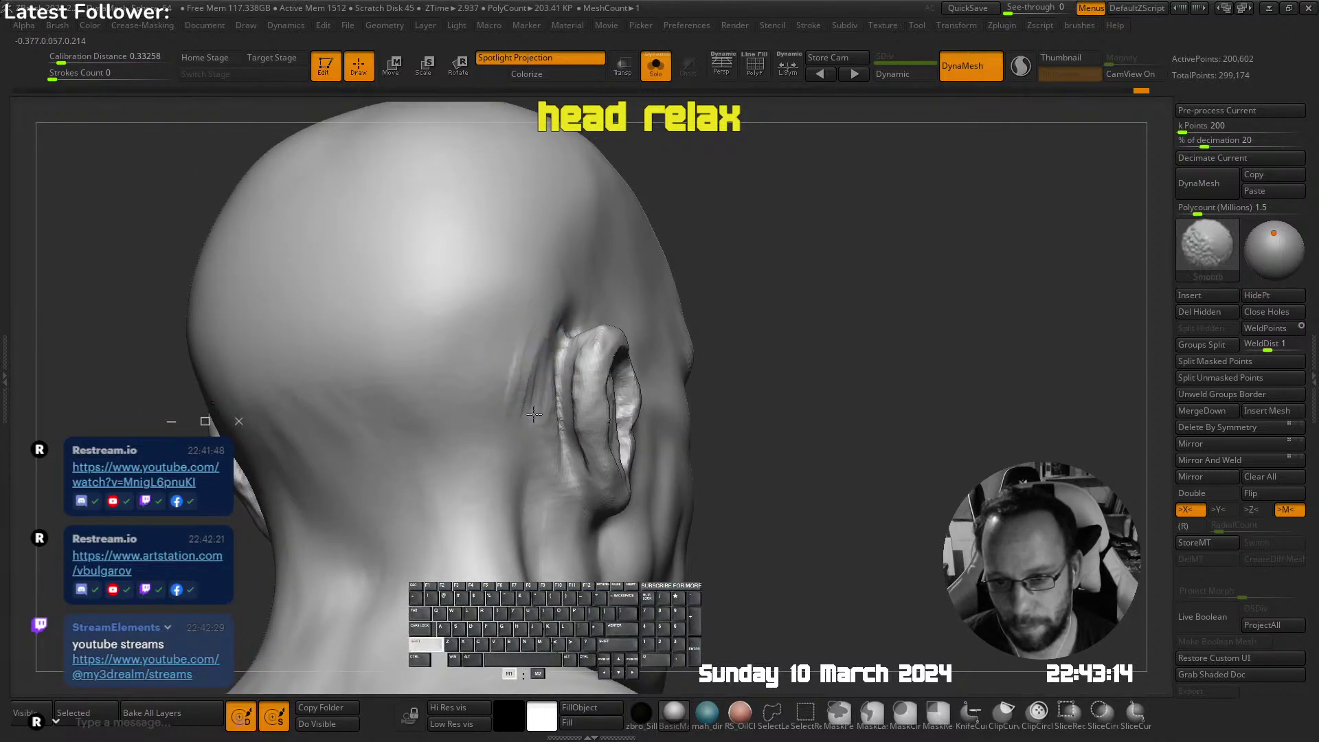
{"action": "right_click_drag", "start_coordinate": [577, 299], "coordinate": [577, 336]}
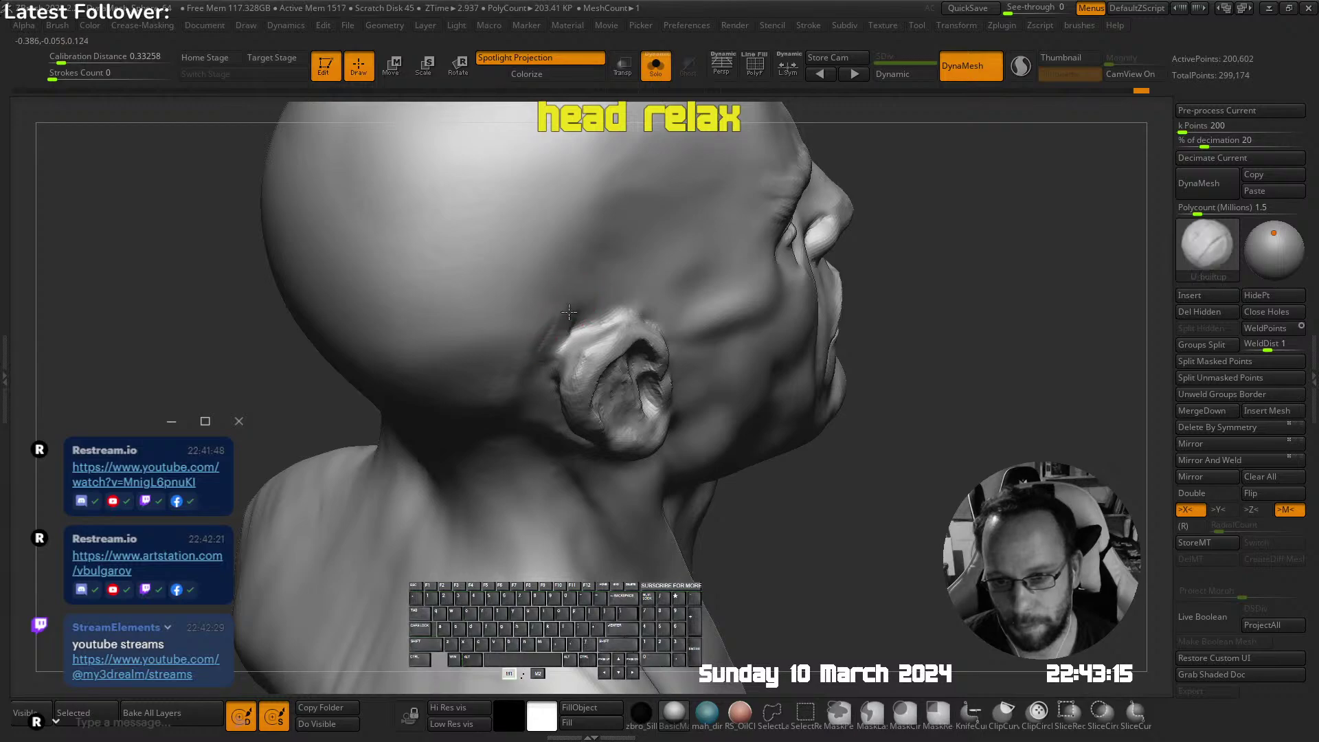
{"action": "key", "text": "shift"}
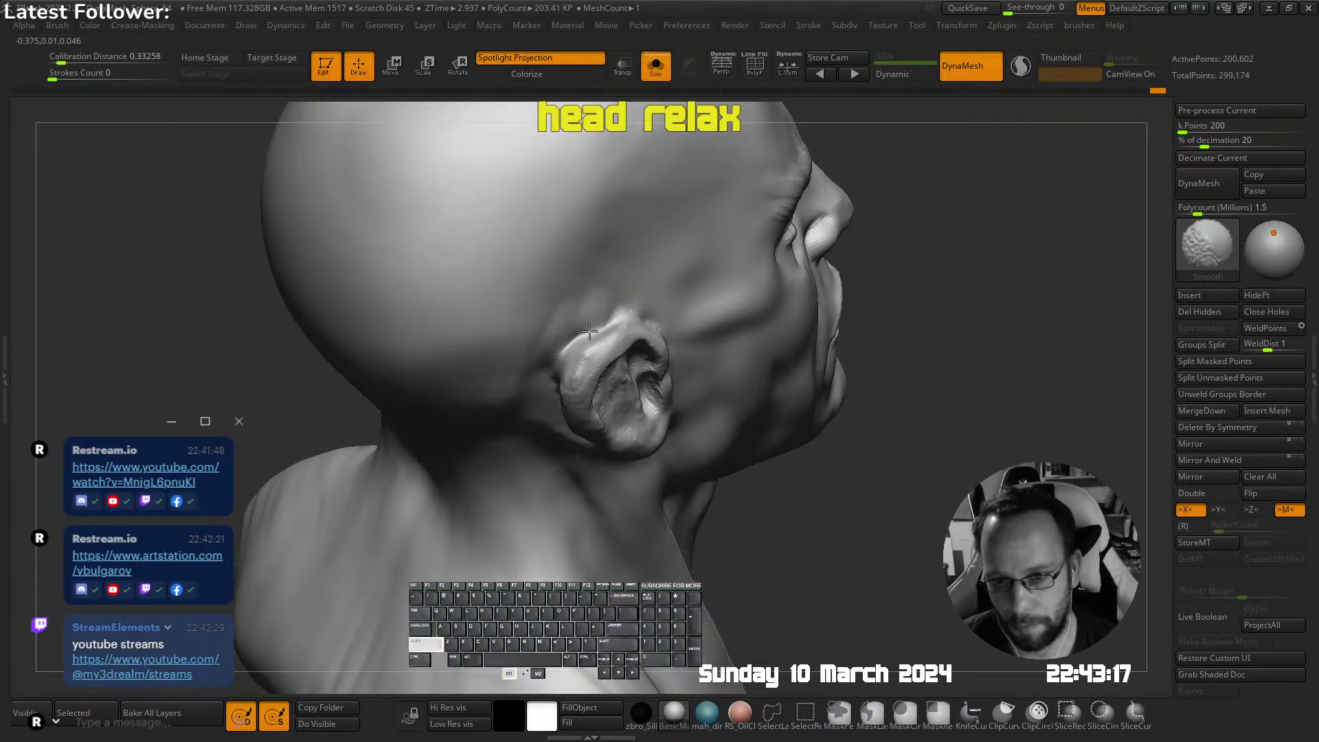
Refine the rear of the ear and carve down its outer rim with the U_builtup brush
{"action": "right_click_drag", "start_coordinate": [589, 331], "coordinate": [300, 215]}
{"action": "left_click_drag", "start_coordinate": [589, 386], "coordinate": [592, 369]}
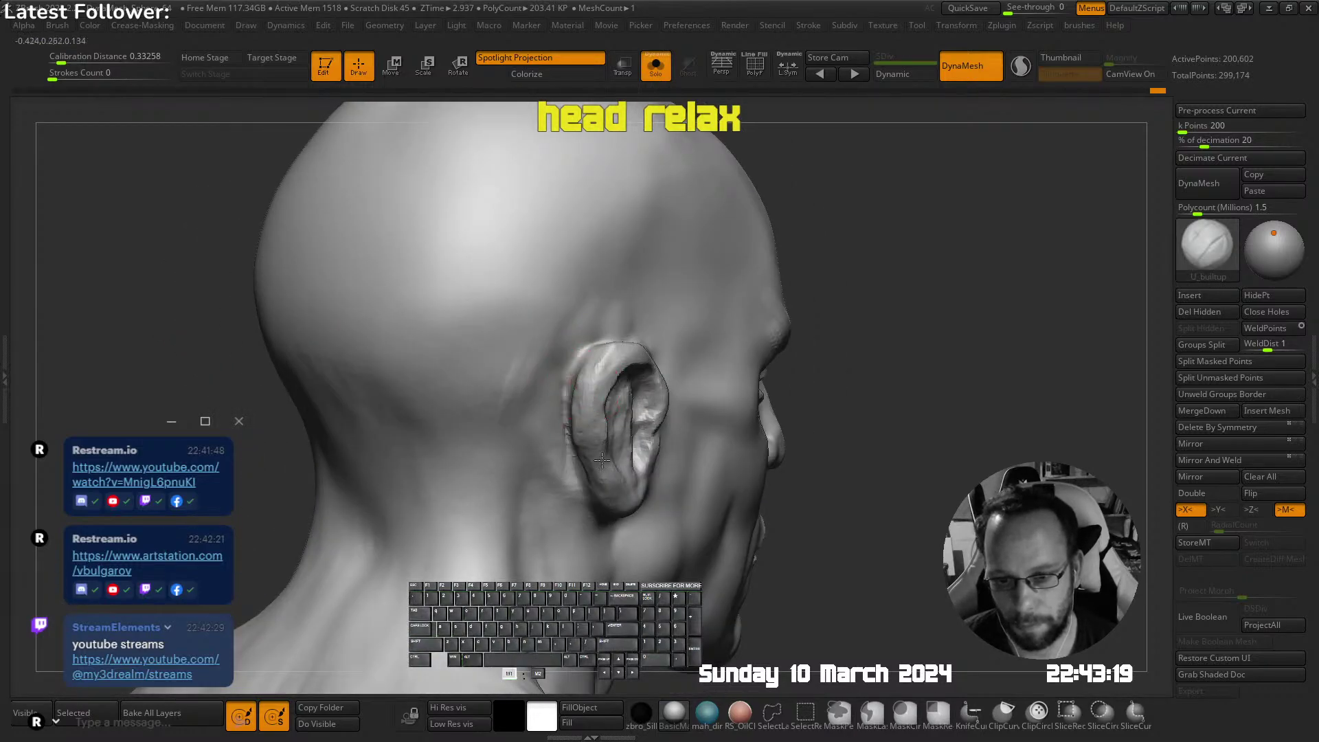
{"action": "right_click_drag", "start_coordinate": [639, 364], "coordinate": [565, 377]}
{"action": "left_click_drag", "start_coordinate": [600, 394], "coordinate": [628, 485], "text": "alt"}
{"action": "right_click_drag", "start_coordinate": [614, 468], "coordinate": [616, 441]}
{"action": "left_click_drag", "start_coordinate": [619, 397], "coordinate": [614, 474], "text": "alt"}
{"action": "mouse_move", "coordinate": [614, 472]}
{"action": "right_mouse_down"}
{"action": "mouse_move", "coordinate": [634, 350]}
{"action": "mouse_move", "coordinate": [676, 427]}
{"action": "right_mouse_up"}
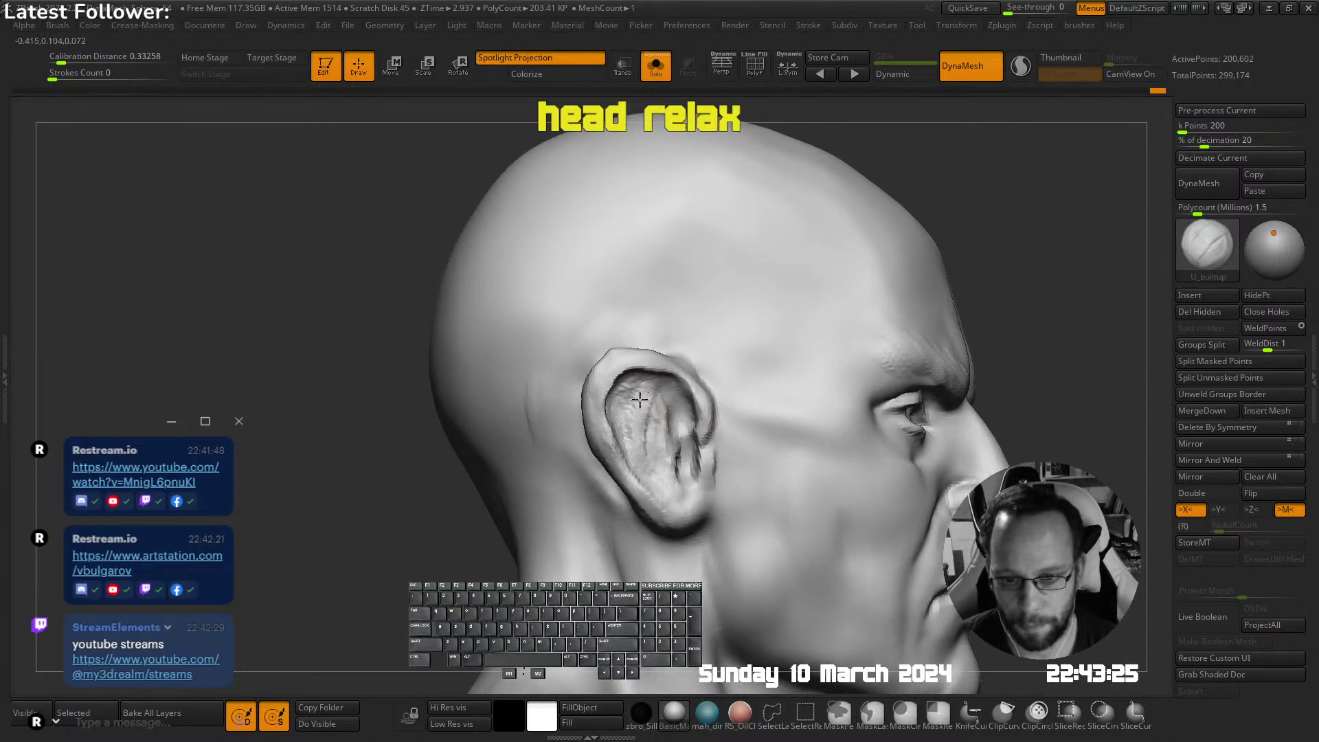
Sculpt the folds inside the ear bowl with downward U_builtup strokes
{"action": "left_click_drag", "start_coordinate": [640, 400], "coordinate": [642, 447]}
{"action": "left_click_drag", "start_coordinate": [673, 417], "coordinate": [672, 481]}
{"action": "right_click_drag", "start_coordinate": [688, 413], "coordinate": [662, 410]}
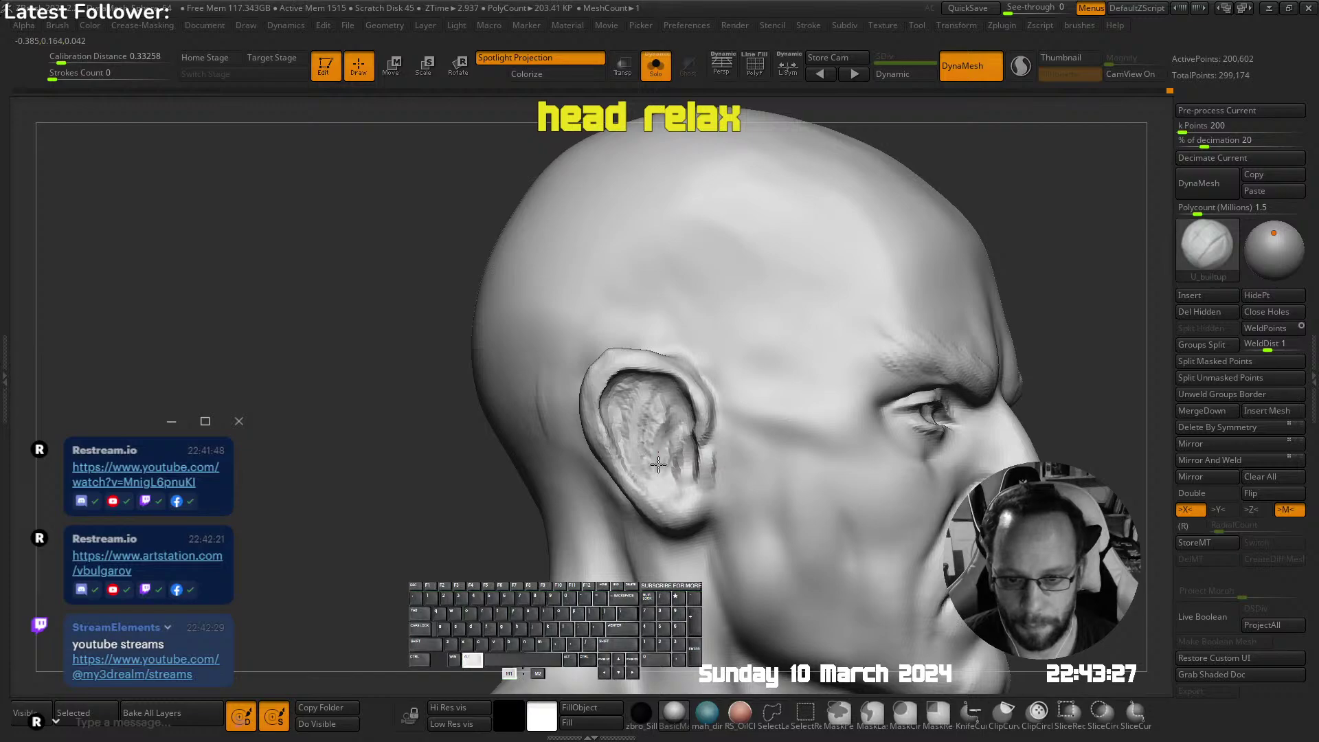
{"action": "right_click_drag", "start_coordinate": [651, 470], "coordinate": [687, 465]}
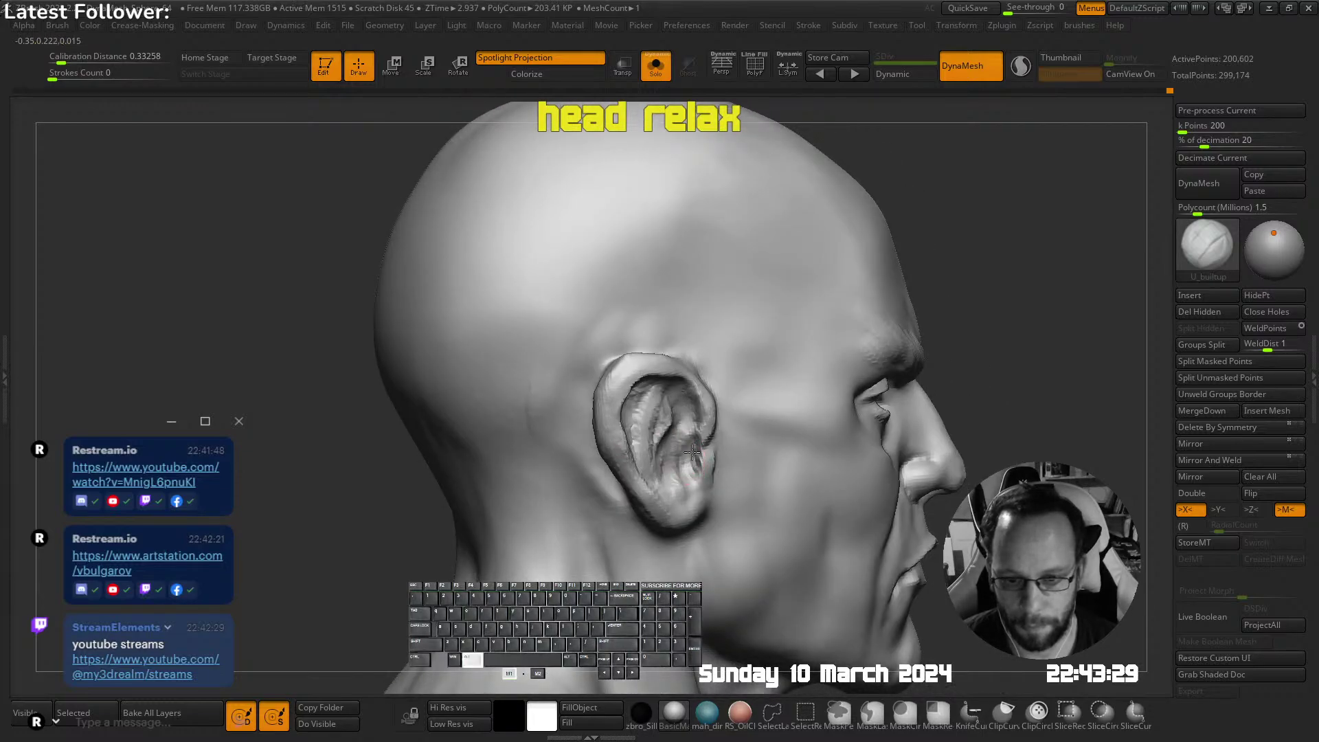
On the opposite ear, refine the upper front rim and the area above the ear opening with the U_builtup brush
{"action": "right_click_drag", "start_coordinate": [734, 426], "coordinate": [913, 323], "text": "ctrl"}
{"action": "mouse_move", "coordinate": [948, 309]}
{"action": "right_mouse_down"}
{"action": "mouse_move", "coordinate": [868, 298]}
{"action": "mouse_move", "coordinate": [733, 344]}
{"action": "mouse_move", "coordinate": [782, 336]}
{"action": "mouse_move", "coordinate": [715, 367]}
{"action": "right_mouse_up"}
{"action": "right_click_drag", "start_coordinate": [714, 368], "coordinate": [742, 316], "text": "ctrl"}
{"action": "left_click_drag", "start_coordinate": [774, 335], "coordinate": [754, 357]}
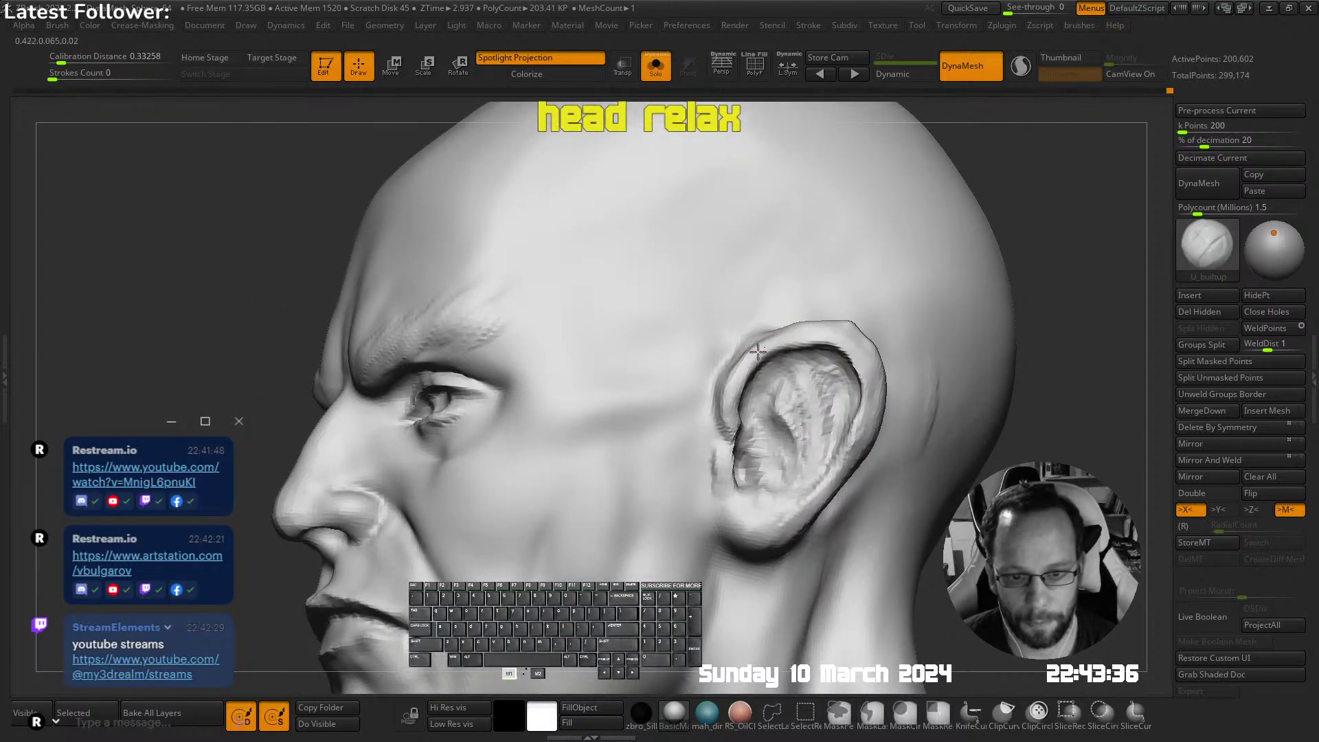
{"action": "right_click_drag", "start_coordinate": [745, 431], "coordinate": [730, 419]}
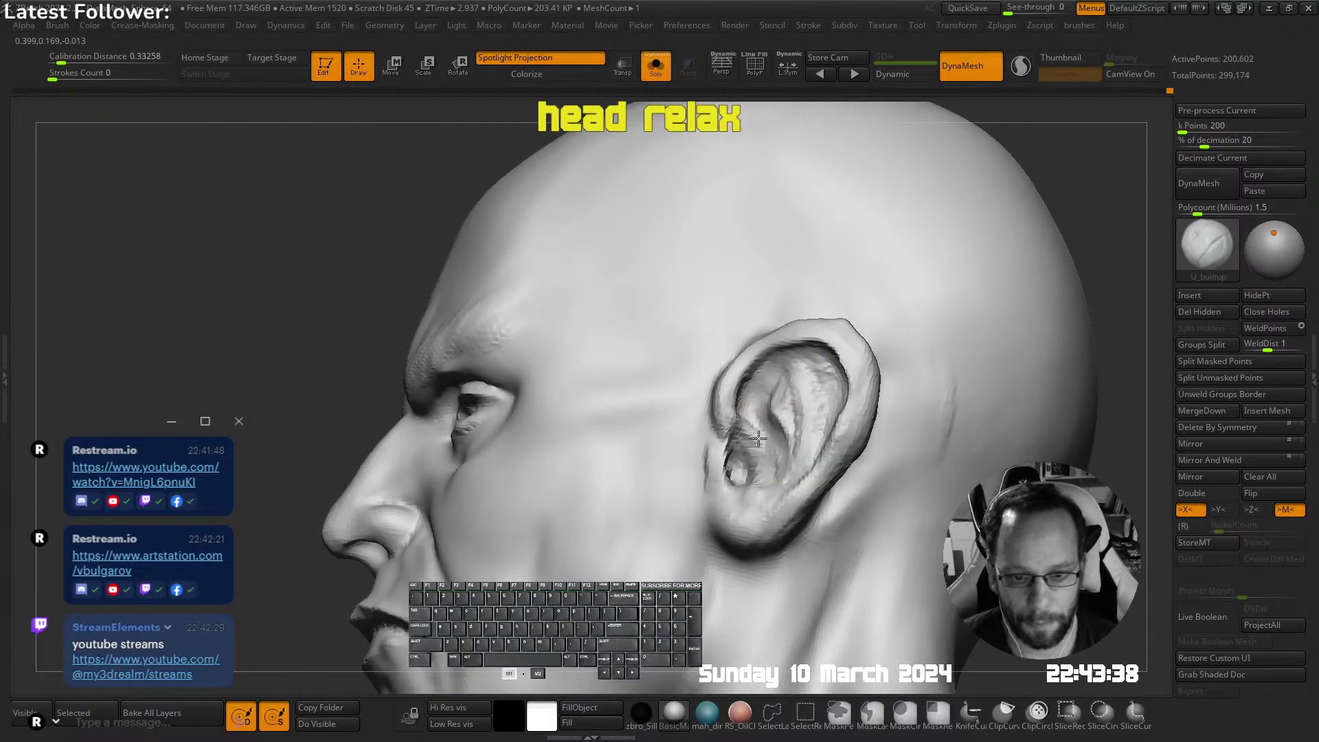
{"action": "left_click_drag", "start_coordinate": [737, 427], "coordinate": [753, 438]}
Remesh the sculpted head with DynaMesh
{"action": "right_click_drag", "start_coordinate": [802, 353], "coordinate": [763, 419], "text": "ctrl"}
{"action": "left_click_drag", "start_coordinate": [496, 344], "coordinate": [504, 342], "text": "ctrl"}
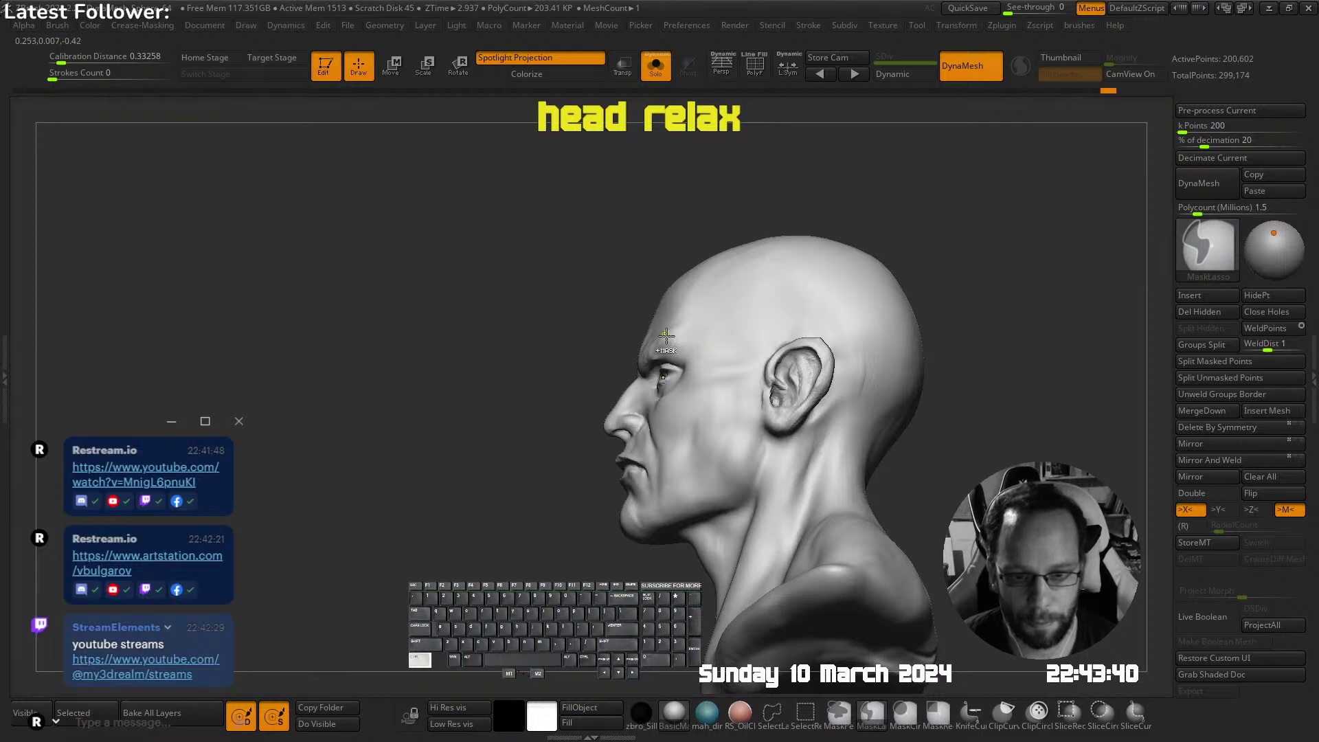
{"action": "right_click_drag", "start_coordinate": [665, 335], "coordinate": [665, 370]}
{"action": "left_click_drag", "start_coordinate": [533, 359], "coordinate": [529, 419], "text": "ctrl"}
Build up the curved inner ridge and neighbouring folds of the remeshed ear with the U_builtup brush
{"action": "right_click_drag", "start_coordinate": [529, 419], "coordinate": [783, 364], "text": "ctrl"}
{"action": "mouse_move", "coordinate": [782, 364]}
{"action": "right_mouse_down", "text": "alt"}
{"action": "mouse_move", "coordinate": [688, 344]}
{"action": "mouse_move", "coordinate": [811, 364]}
{"action": "right_mouse_up", "text": "alt"}
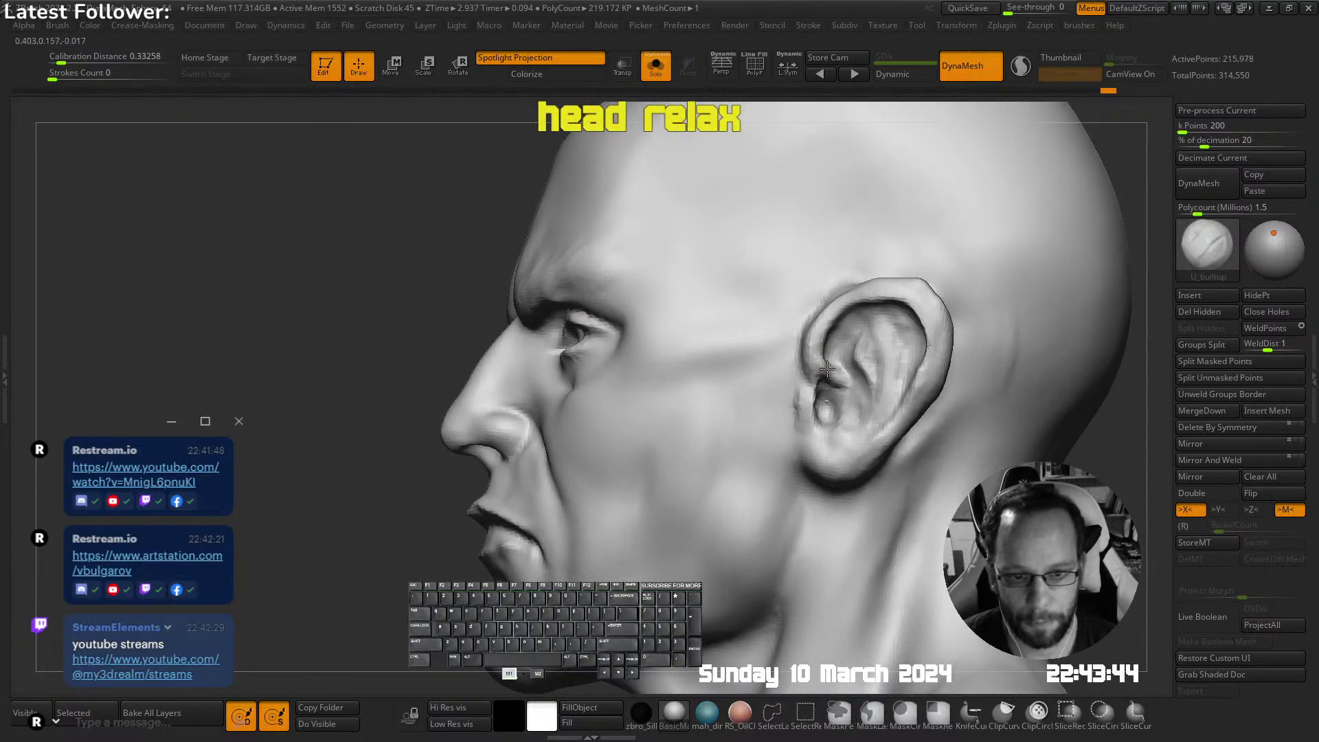
{"action": "right_click_drag", "start_coordinate": [831, 354], "coordinate": [865, 356]}
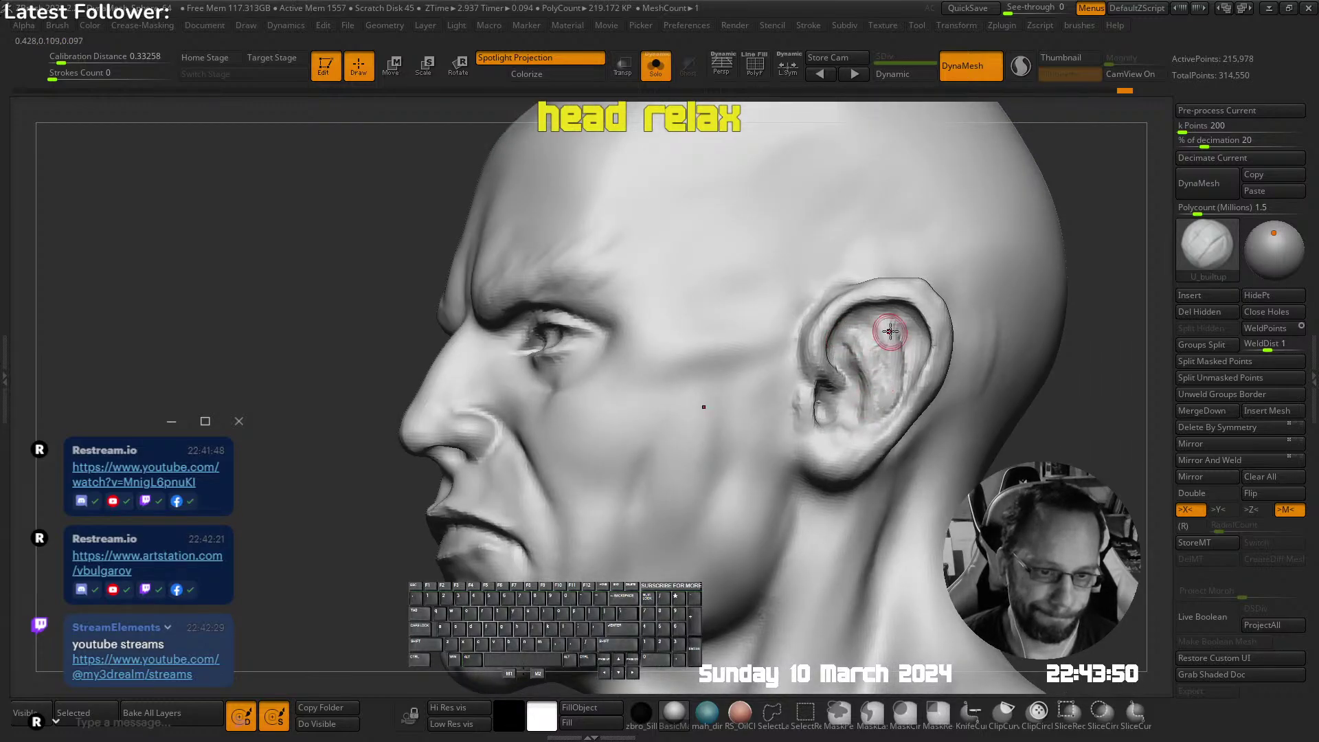
{"action": "right_click_drag", "start_coordinate": [897, 361], "coordinate": [873, 431]}
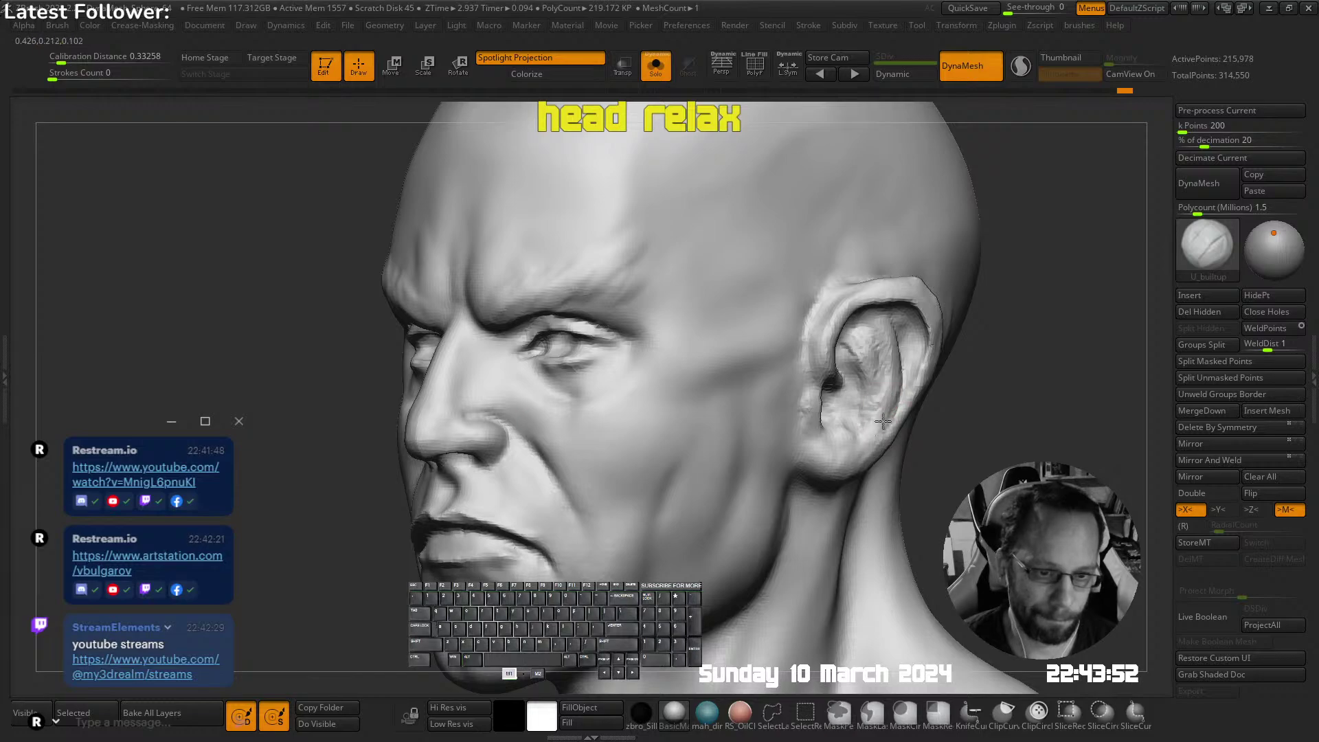
{"action": "right_click_drag", "start_coordinate": [889, 311], "coordinate": [874, 391]}
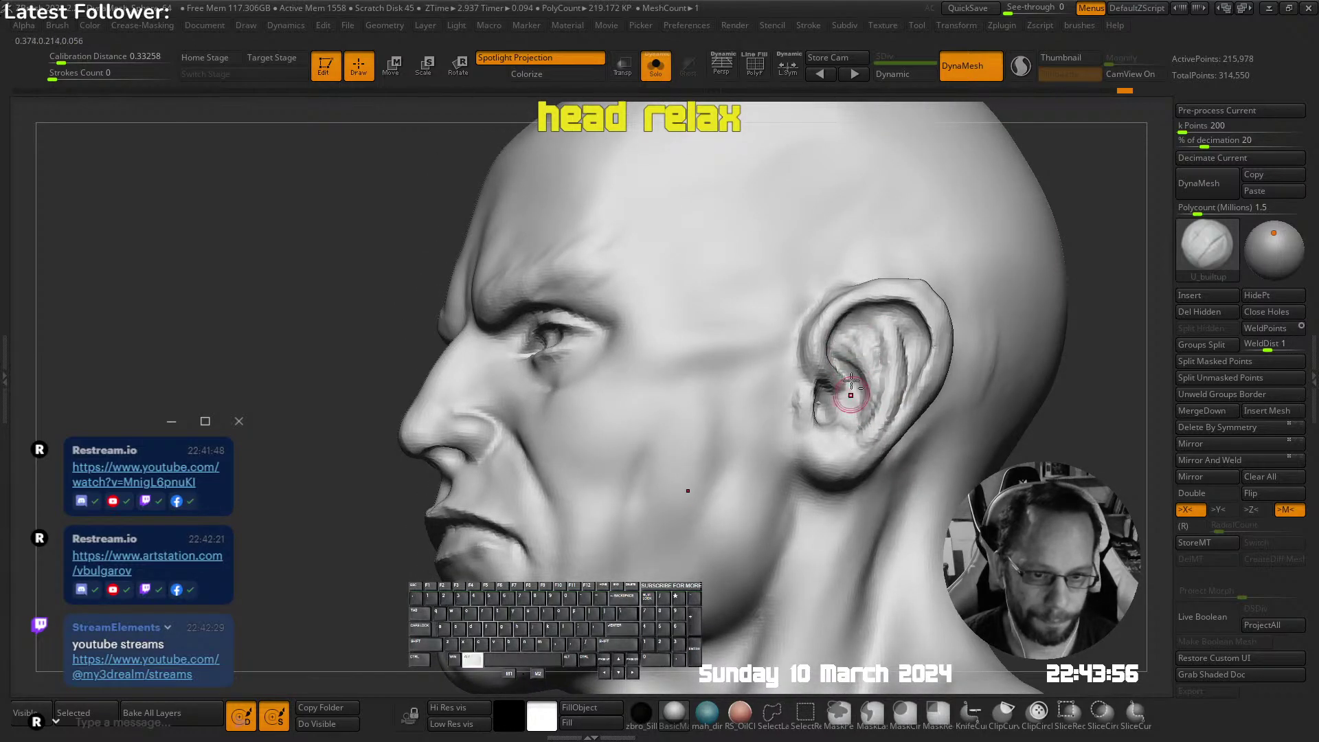
{"action": "mouse_move", "coordinate": [858, 410]}
{"action": "right_mouse_down"}
{"action": "mouse_move", "coordinate": [829, 411]}
{"action": "mouse_move", "coordinate": [845, 424]}
{"action": "right_mouse_up"}
Resize the U_builtup brush, fill the lower ear bowl above the lobe, and smooth the ear surface
{"action": "key", "text": "s"}
{"action": "left_click_drag", "start_coordinate": [837, 436], "coordinate": [840, 429]}
{"action": "right_click_drag", "start_coordinate": [866, 470], "coordinate": [867, 413], "text": "ctrl"}
{"action": "right_click_drag", "start_coordinate": [867, 413], "coordinate": [889, 395]}
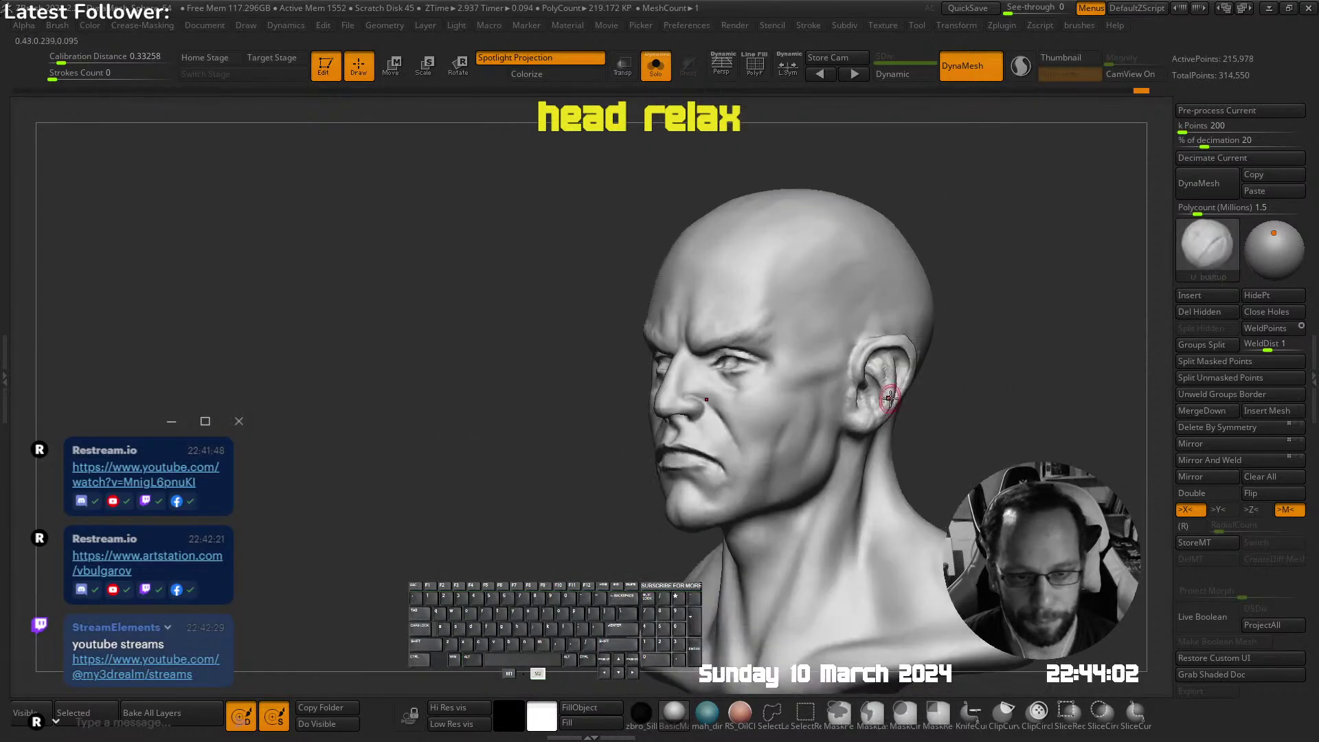
{"action": "left_click_drag", "start_coordinate": [881, 405], "coordinate": [856, 437], "text": "shift"}
Adjust the shape of the ear and its front edge with the Move brush
{"action": "right_click_drag", "start_coordinate": [876, 398], "coordinate": [848, 287], "text": "alt"}
{"action": "key", "text": "space"}
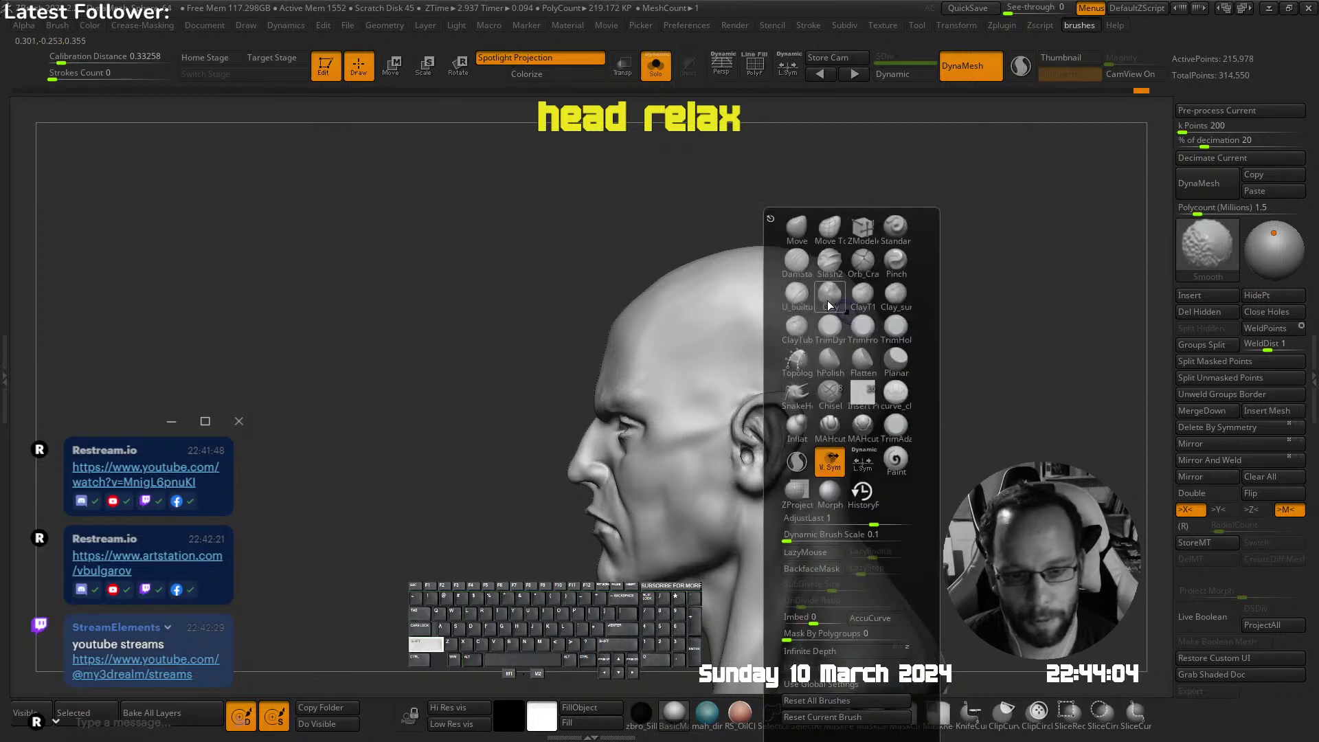
{"action": "left_click", "coordinate": [827, 301]}
{"action": "right_click_drag", "start_coordinate": [880, 172], "coordinate": [816, 406], "text": "ctrl"}
{"action": "key", "text": "s"}
{"action": "mouse_move", "coordinate": [774, 416]}
{"action": "left_mouse_down"}
{"action": "mouse_move", "coordinate": [757, 418]}
{"action": "mouse_move", "coordinate": [789, 447]}
{"action": "left_mouse_up"}
{"action": "mouse_move", "coordinate": [783, 496]}
{"action": "right_mouse_down", "text": "alt"}
{"action": "mouse_move", "coordinate": [793, 428]}
{"action": "mouse_move", "coordinate": [713, 348]}
{"action": "mouse_move", "coordinate": [827, 377]}
{"action": "mouse_move", "coordinate": [843, 423]}
{"action": "right_mouse_up", "text": "alt"}
{"action": "left_click_drag", "start_coordinate": [763, 444], "coordinate": [759, 436]}
{"action": "right_click_drag", "start_coordinate": [837, 420], "coordinate": [768, 374], "text": "ctrl"}
{"action": "right_click_drag", "start_coordinate": [768, 374], "coordinate": [792, 317], "text": "alt"}
Turn on perspective and reshape the upper side of the skull with a large Move brush
{"action": "key", "text": "p"}
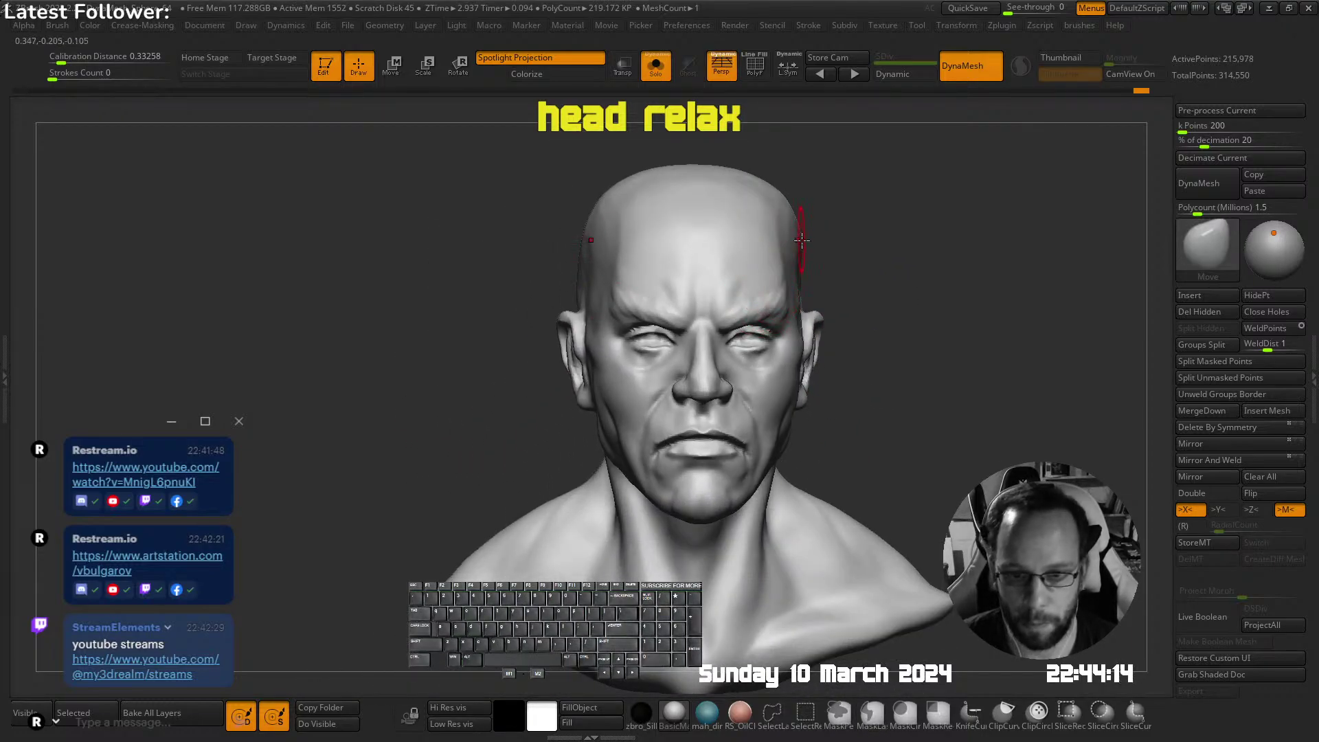
{"action": "right_click_drag", "start_coordinate": [742, 189], "coordinate": [731, 245], "text": "alt"}
{"action": "key", "text": "b"}
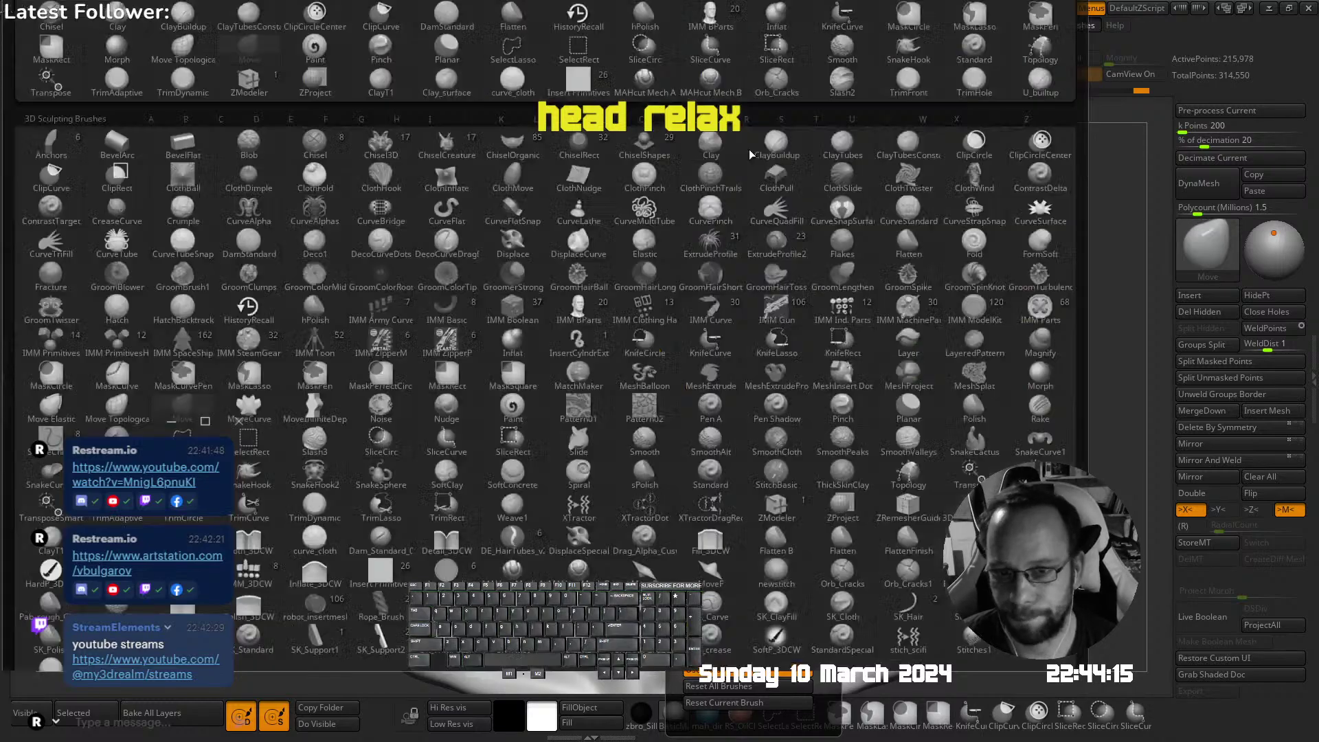
{"action": "key", "text": "s"}
{"action": "key", "text": "s"}
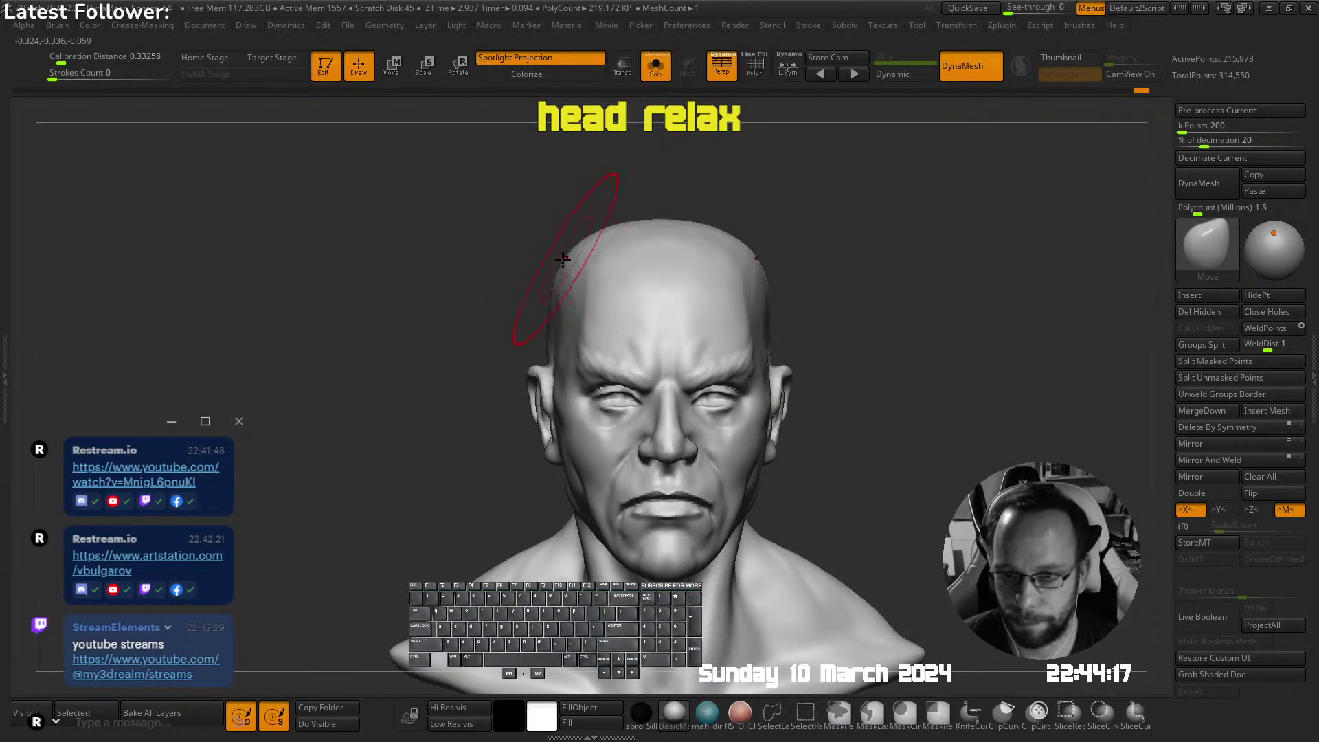
{"action": "left_click_drag", "start_coordinate": [563, 258], "coordinate": [577, 265]}
Show all subtools again and adjust the chin in profile with the Move brush
{"action": "right_click_drag", "start_coordinate": [592, 267], "coordinate": [670, 192], "text": "ctrl"}
{"action": "mouse_move", "coordinate": [783, 286]}
{"action": "right_mouse_down", "text": "alt"}
{"action": "mouse_move", "coordinate": [736, 271]}
{"action": "mouse_move", "coordinate": [750, 275]}
{"action": "right_mouse_up", "text": "alt"}
{"action": "key", "text": "s"}
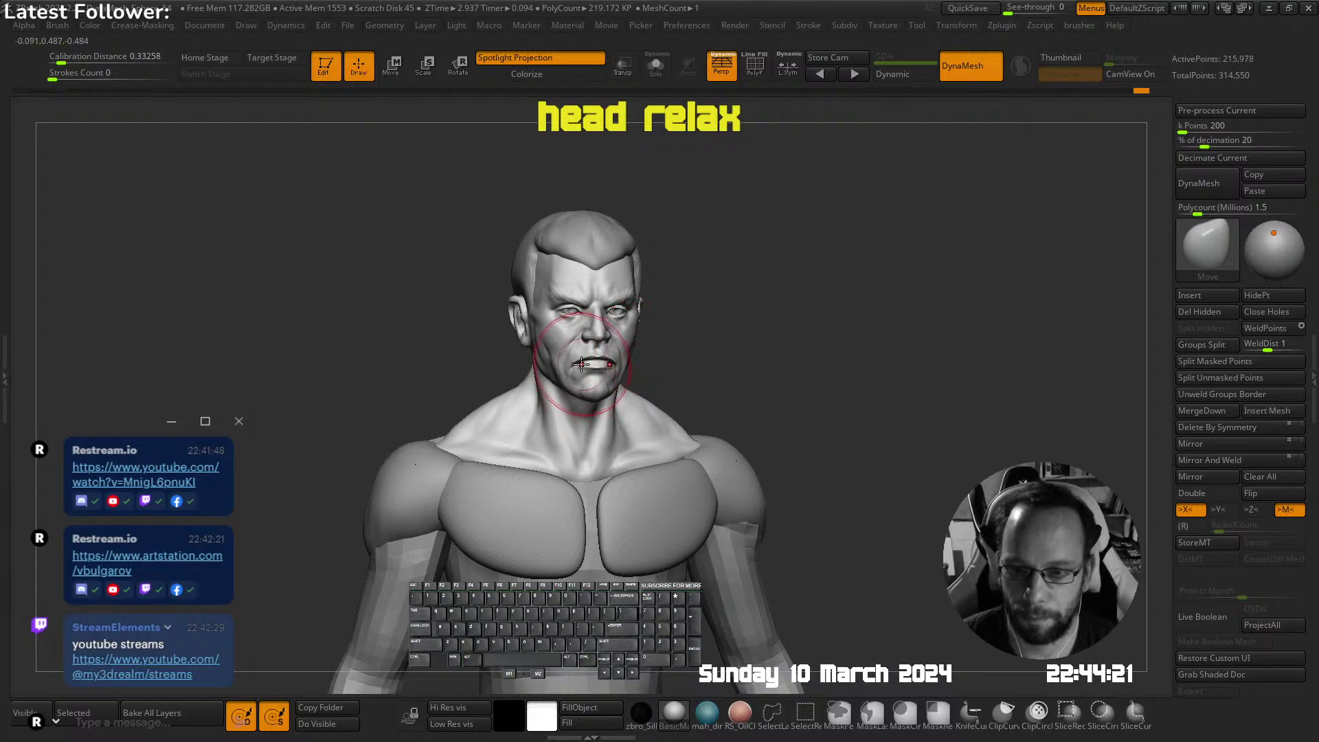
{"action": "right_click_drag", "start_coordinate": [581, 364], "coordinate": [605, 393], "text": "ctrl"}
{"action": "mouse_move", "coordinate": [606, 393]}
{"action": "right_mouse_down"}
{"action": "mouse_move", "coordinate": [671, 368]}
{"action": "mouse_move", "coordinate": [662, 392]}
{"action": "right_mouse_up"}
{"action": "key", "text": "s"}
{"action": "left_click_drag", "start_coordinate": [639, 401], "coordinate": [631, 389]}
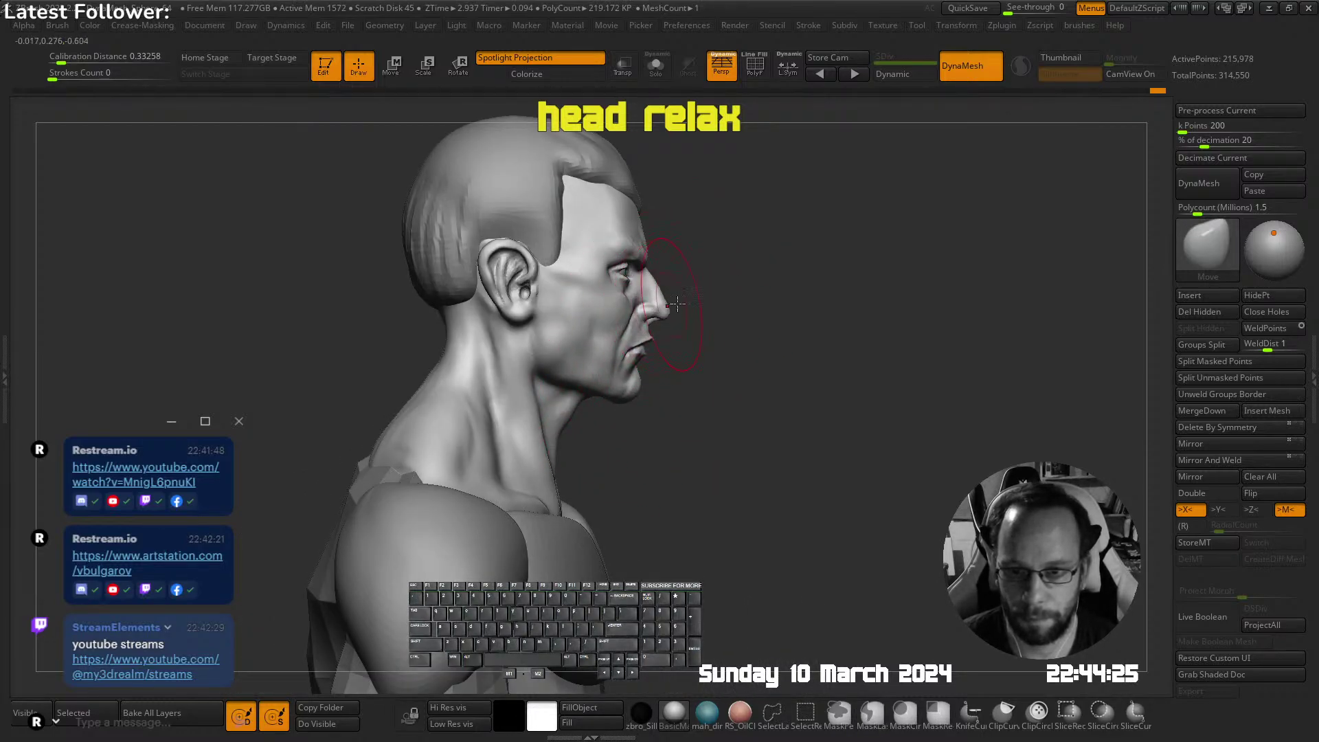
Reduce the Move brush size and adjust the nose bridge and mouth area of the face
{"action": "right_click_drag", "start_coordinate": [677, 304], "coordinate": [762, 322]}
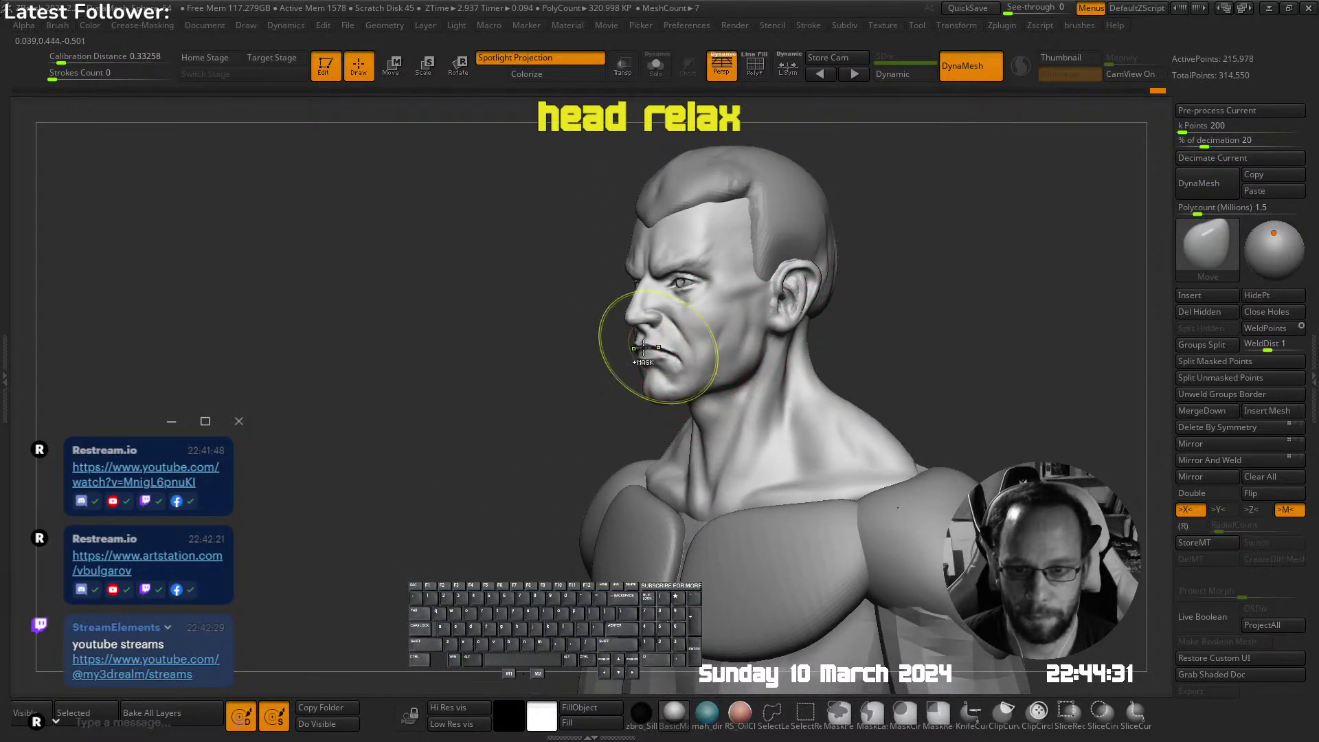
{"action": "mouse_move", "coordinate": [642, 346]}
{"action": "right_mouse_down"}
{"action": "mouse_move", "coordinate": [680, 297]}
{"action": "mouse_move", "coordinate": [751, 324]}
{"action": "mouse_move", "coordinate": [789, 318]}
{"action": "mouse_move", "coordinate": [742, 238]}
{"action": "mouse_move", "coordinate": [718, 236]}
{"action": "right_mouse_up"}
{"action": "key", "text": "s"}
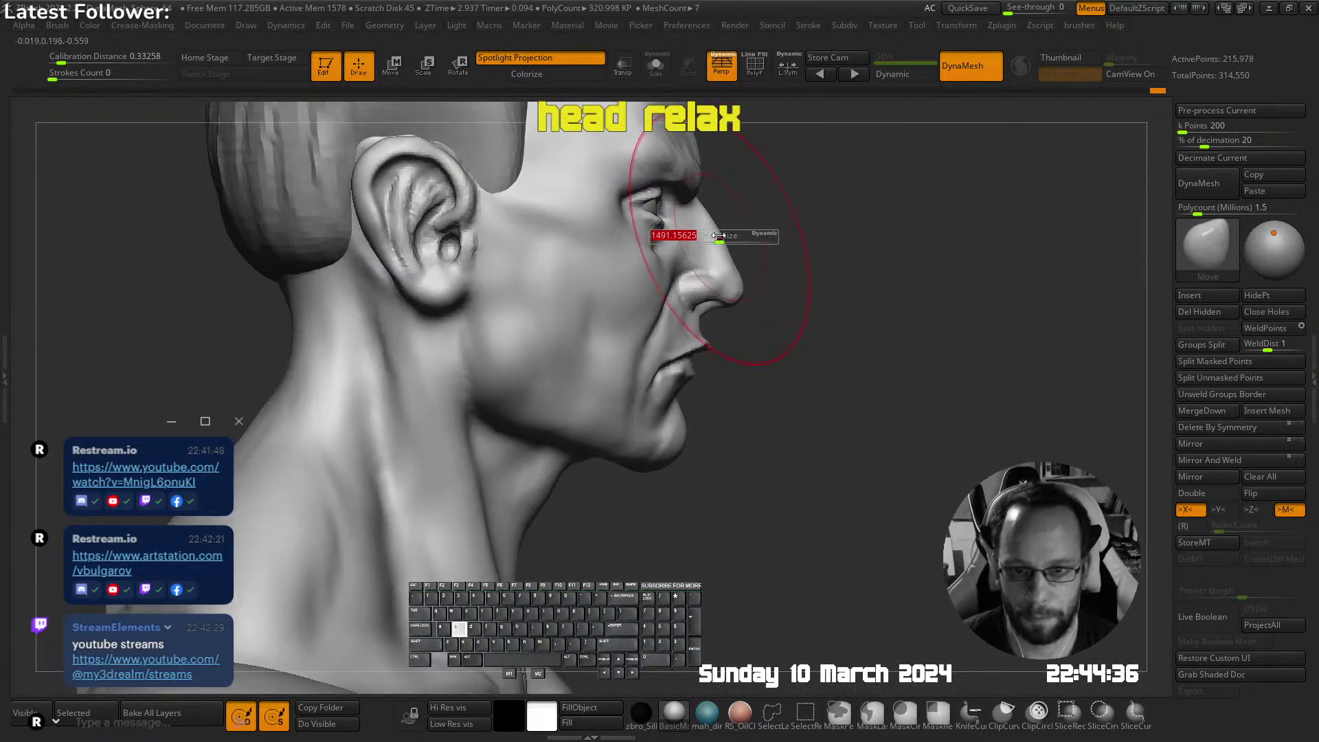
{"action": "left_click_drag", "start_coordinate": [718, 236], "coordinate": [706, 221]}
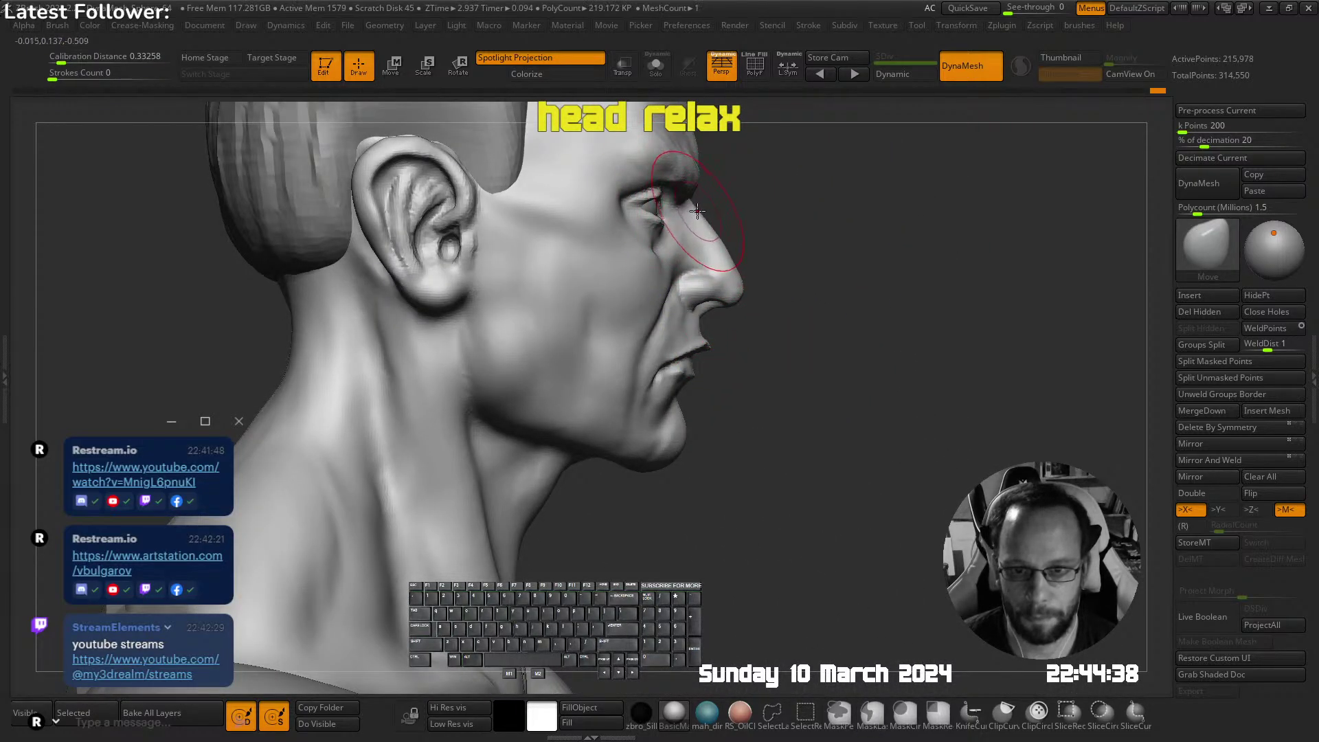
{"action": "mouse_move", "coordinate": [715, 232]}
{"action": "right_mouse_down"}
{"action": "mouse_move", "coordinate": [760, 229]}
{"action": "mouse_move", "coordinate": [657, 236]}
{"action": "mouse_move", "coordinate": [677, 302]}
{"action": "mouse_move", "coordinate": [798, 228]}
{"action": "right_mouse_up"}
{"action": "mouse_move", "coordinate": [708, 273]}
{"action": "right_mouse_down", "text": "ctrl"}
{"action": "mouse_move", "coordinate": [756, 266]}
{"action": "mouse_move", "coordinate": [721, 309]}
{"action": "right_mouse_up", "text": "ctrl"}
{"action": "left_click_drag", "start_coordinate": [675, 378], "coordinate": [684, 376]}
Sculpt the cheek fold running outward from beside the nose with U_builtup strokes
{"action": "right_click_drag", "start_coordinate": [748, 319], "coordinate": [722, 302], "text": "ctrl"}
{"action": "mouse_move", "coordinate": [721, 302]}
{"action": "right_mouse_down"}
{"action": "mouse_move", "coordinate": [815, 321]}
{"action": "mouse_move", "coordinate": [760, 303]}
{"action": "mouse_move", "coordinate": [707, 439]}
{"action": "right_mouse_up"}
{"action": "key", "text": "space"}
{"action": "left_click", "coordinate": [665, 295]}
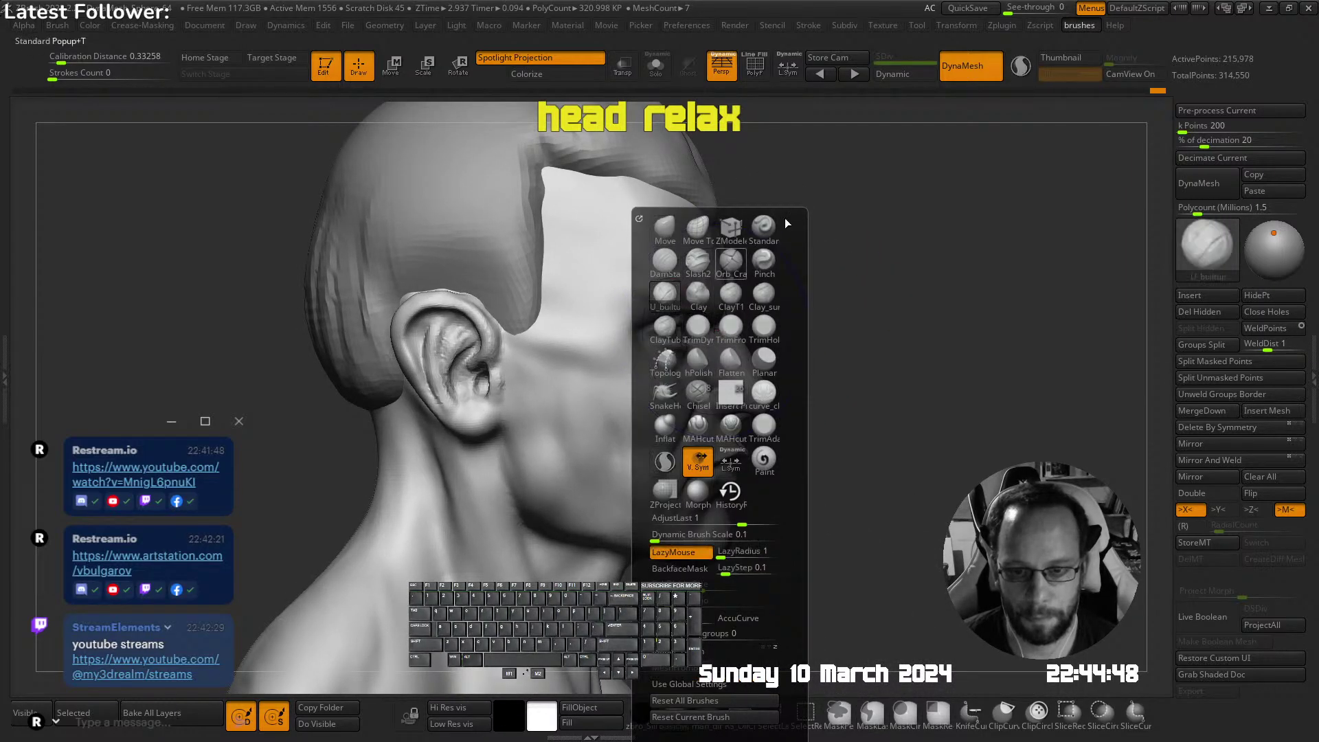
{"action": "right_click_drag", "start_coordinate": [785, 227], "coordinate": [730, 367]}
{"action": "right_click_drag", "start_coordinate": [640, 381], "coordinate": [665, 377]}
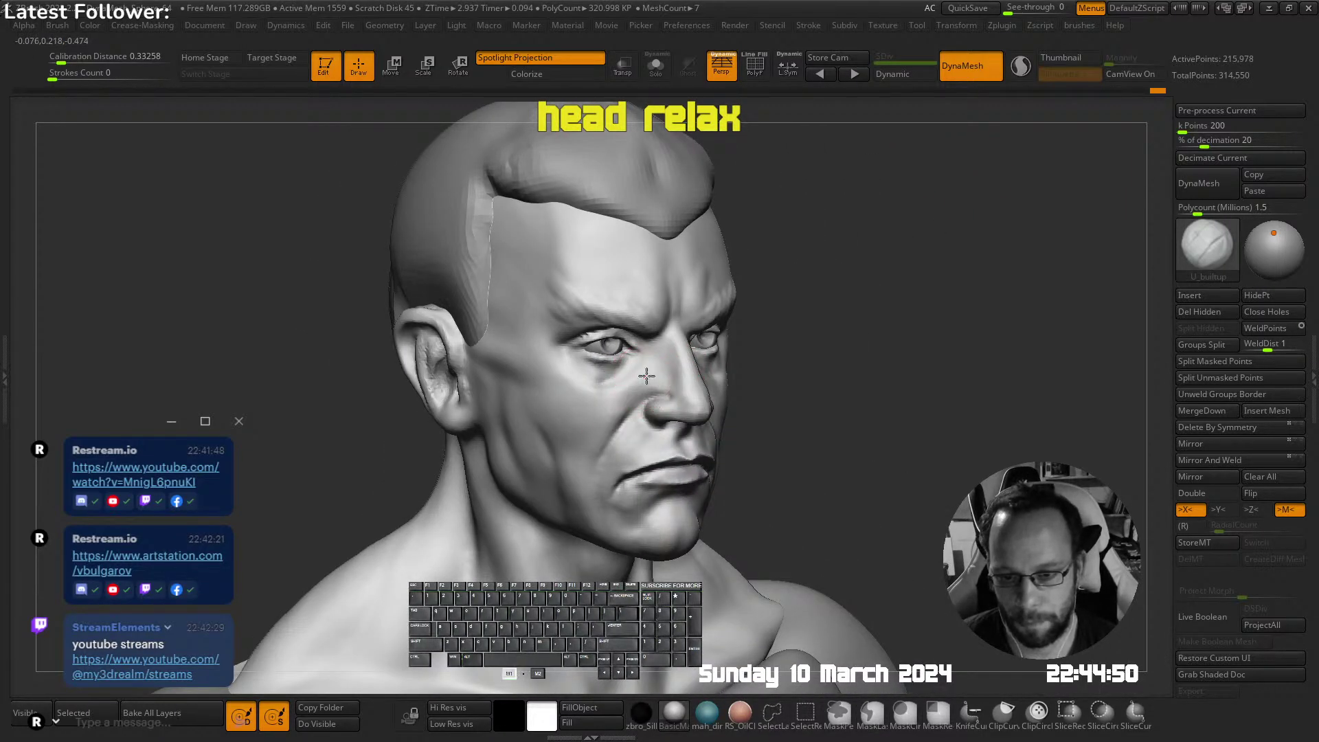
{"action": "left_click_drag", "start_coordinate": [647, 376], "coordinate": [606, 422]}
{"action": "left_click_drag", "start_coordinate": [645, 377], "coordinate": [603, 424]}
{"action": "left_click_drag", "start_coordinate": [644, 376], "coordinate": [632, 389]}
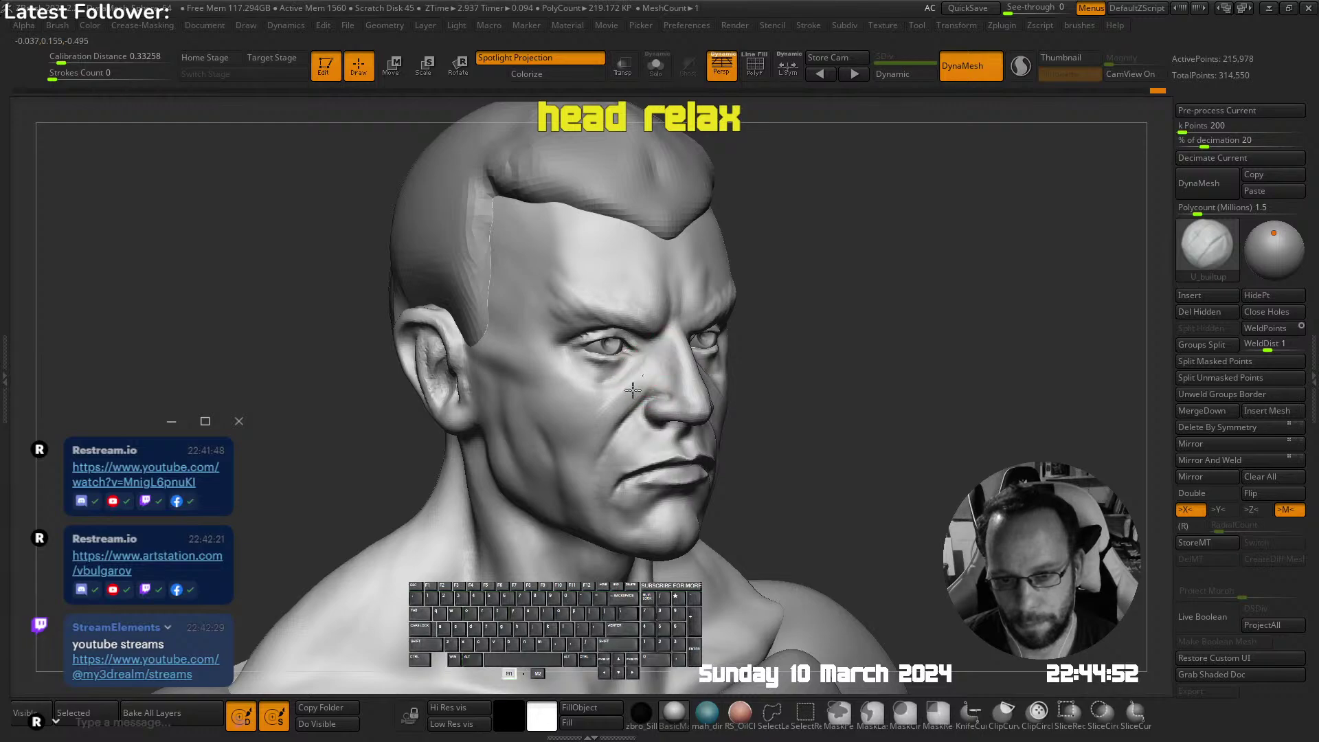
{"action": "key", "text": "shift"}
Select the pectoral subtool and reshape its upper outer corner near the shoulder with the Move brush
{"action": "right_click_drag", "start_coordinate": [661, 352], "coordinate": [769, 296]}
{"action": "right_click_drag", "start_coordinate": [769, 295], "coordinate": [800, 217], "text": "alt"}
{"action": "left_click", "coordinate": [617, 358], "text": "alt"}
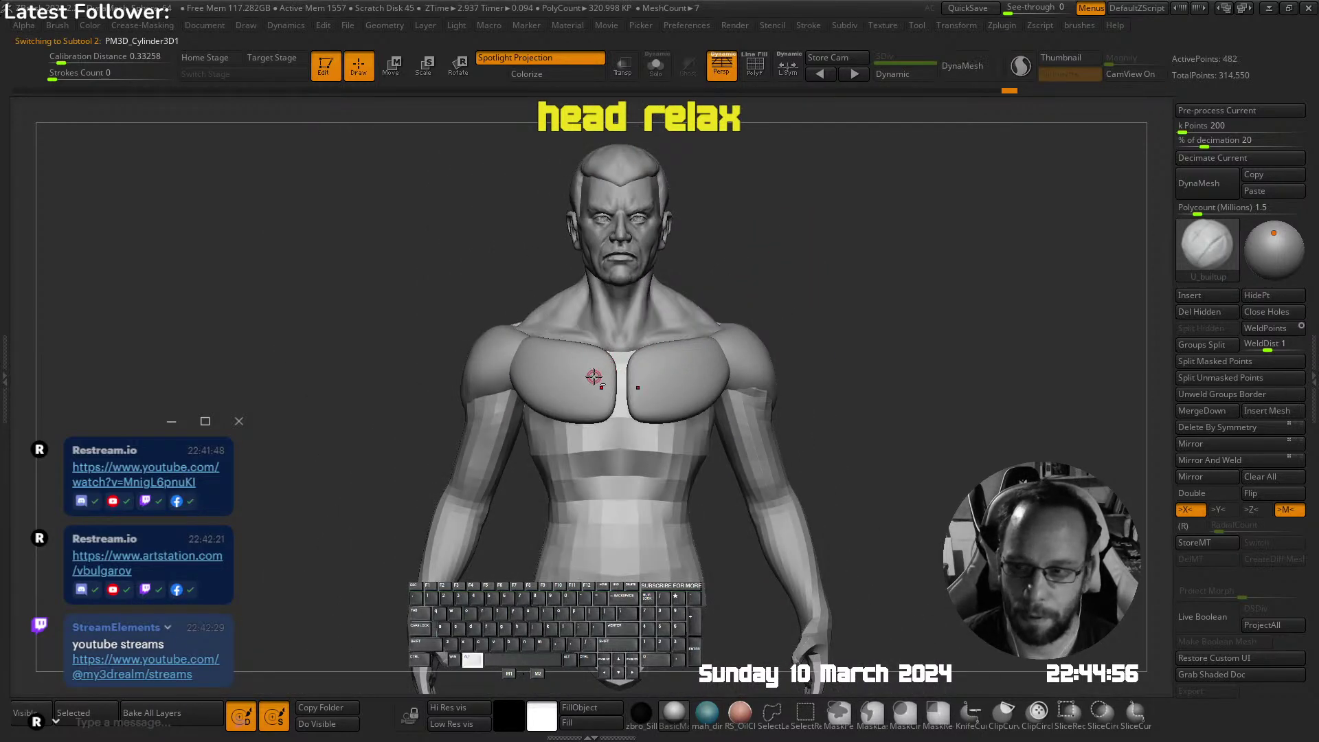
{"action": "left_click", "coordinate": [595, 378], "text": "alt"}
{"action": "right_click_drag", "start_coordinate": [619, 375], "coordinate": [645, 419], "text": "ctrl"}
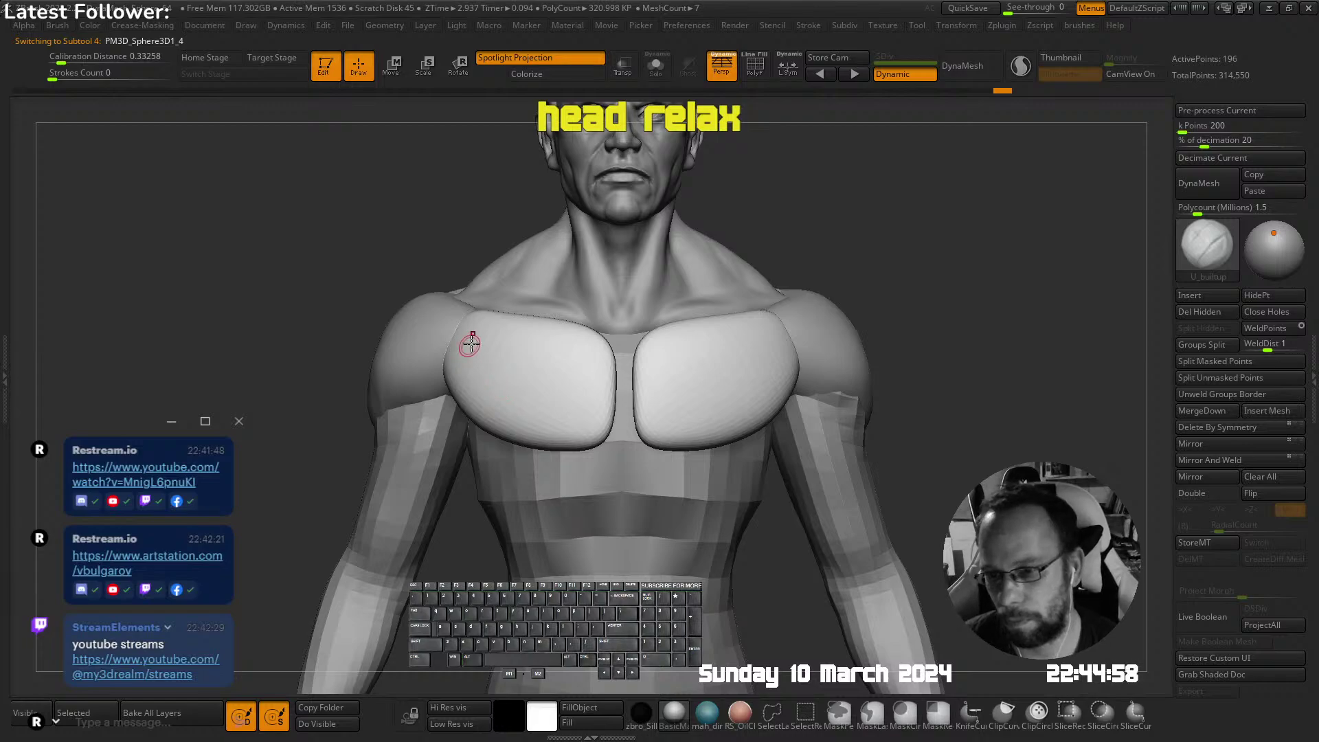
{"action": "key", "text": "space"}
{"action": "left_click", "coordinate": [438, 240]}
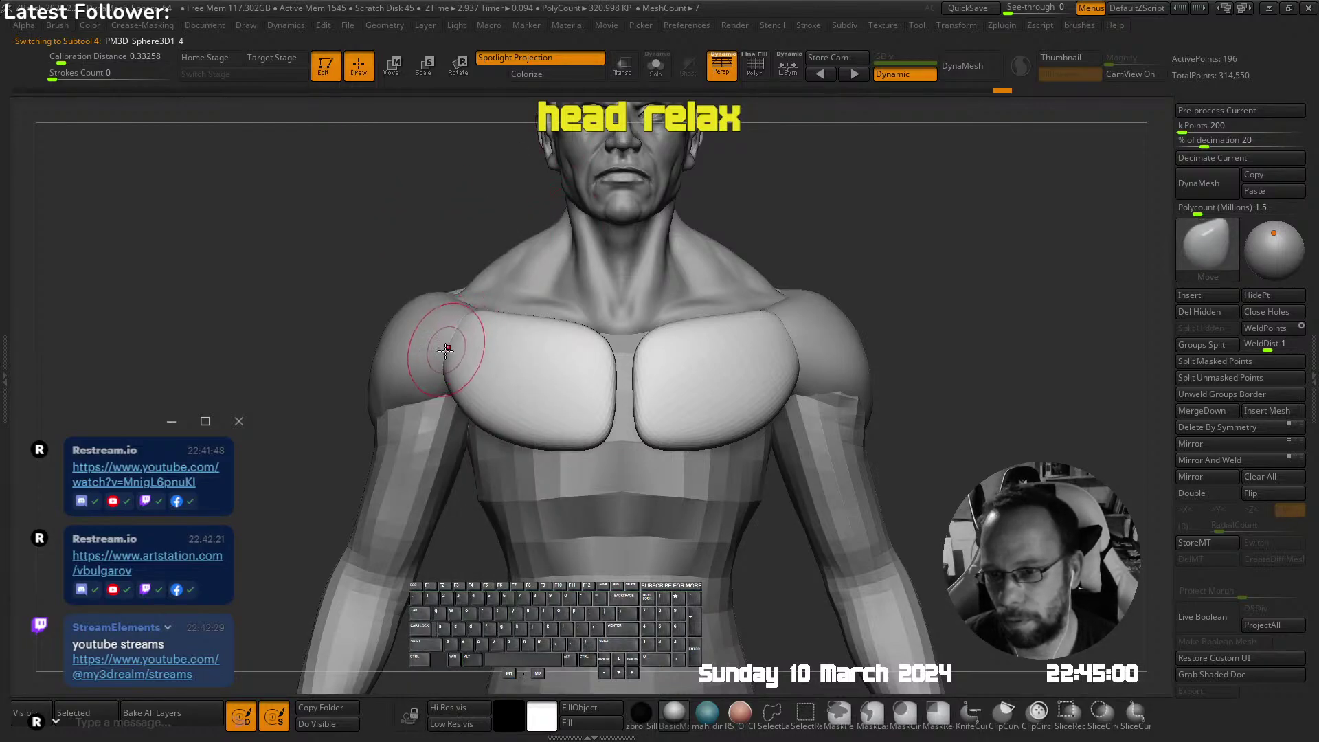
{"action": "left_click_drag", "start_coordinate": [446, 350], "coordinate": [464, 311]}
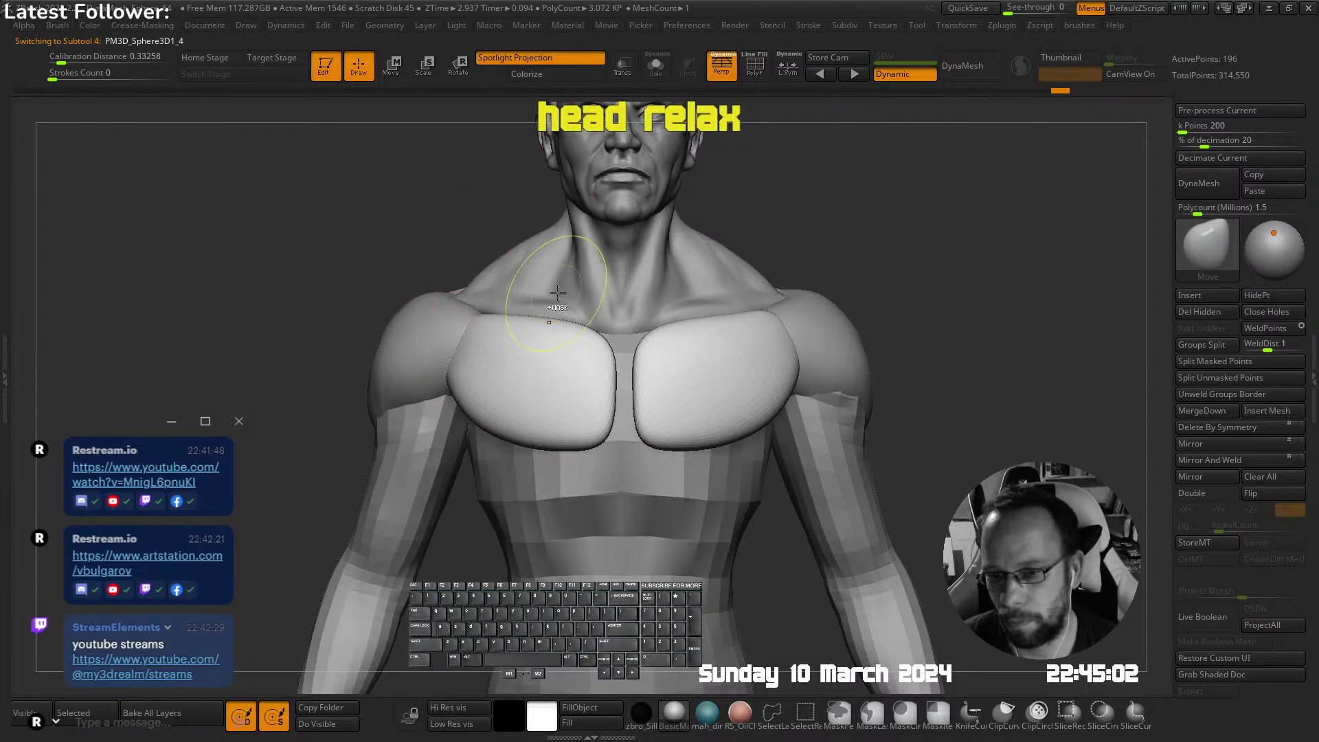
Select the torso subtool and subdivide it to level 2
{"action": "right_click_drag", "start_coordinate": [542, 302], "coordinate": [584, 289], "text": "ctrl"}
{"action": "right_click_drag", "start_coordinate": [605, 295], "coordinate": [615, 356]}
{"action": "right_click_drag", "start_coordinate": [474, 296], "coordinate": [691, 266]}
{"action": "left_click", "coordinate": [613, 445], "text": "alt"}
{"action": "right_click_drag", "start_coordinate": [614, 439], "coordinate": [653, 344], "text": "alt"}
{"action": "key", "text": "shift+f"}
{"action": "key", "text": "shift+f"}
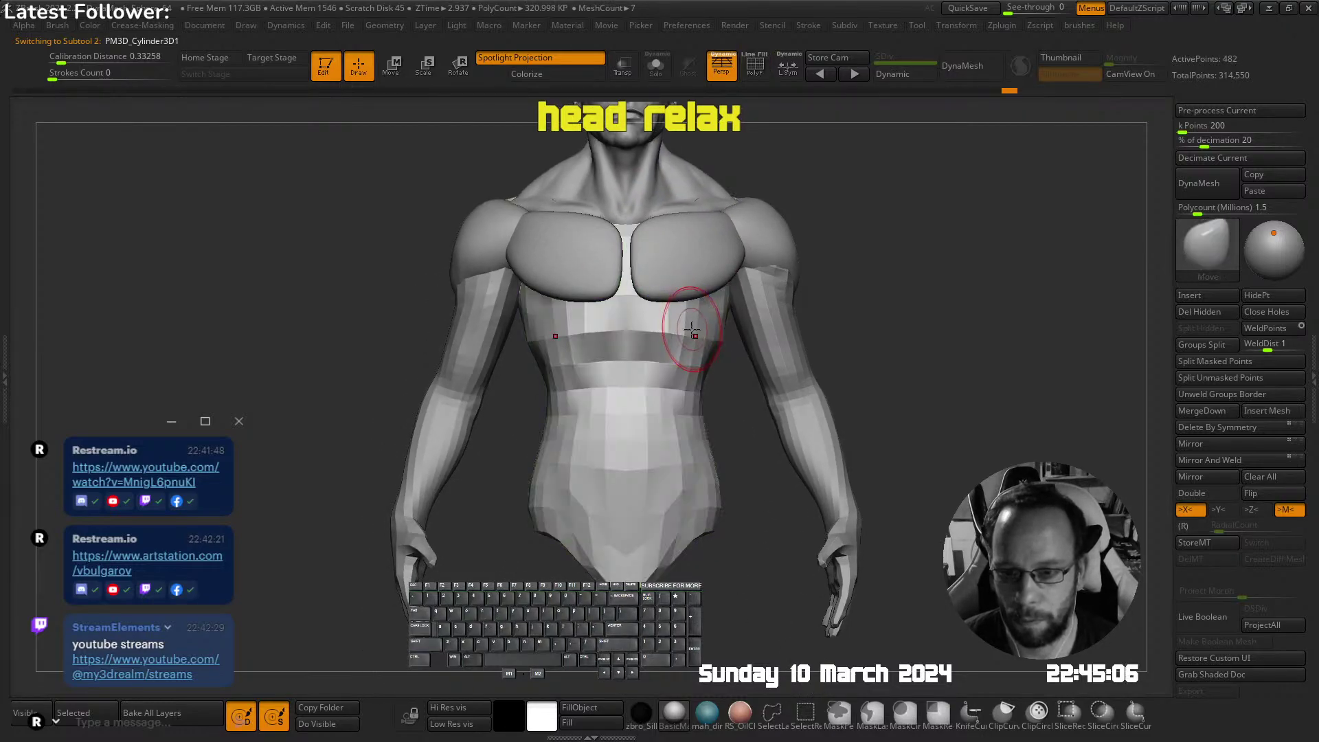
{"action": "key", "text": "ctrl+d"}
Sculpt the lower ribcage and abdomen of the torso with a resized U_builtup brush
{"action": "key", "text": "space"}
{"action": "left_click", "coordinate": [581, 293]}
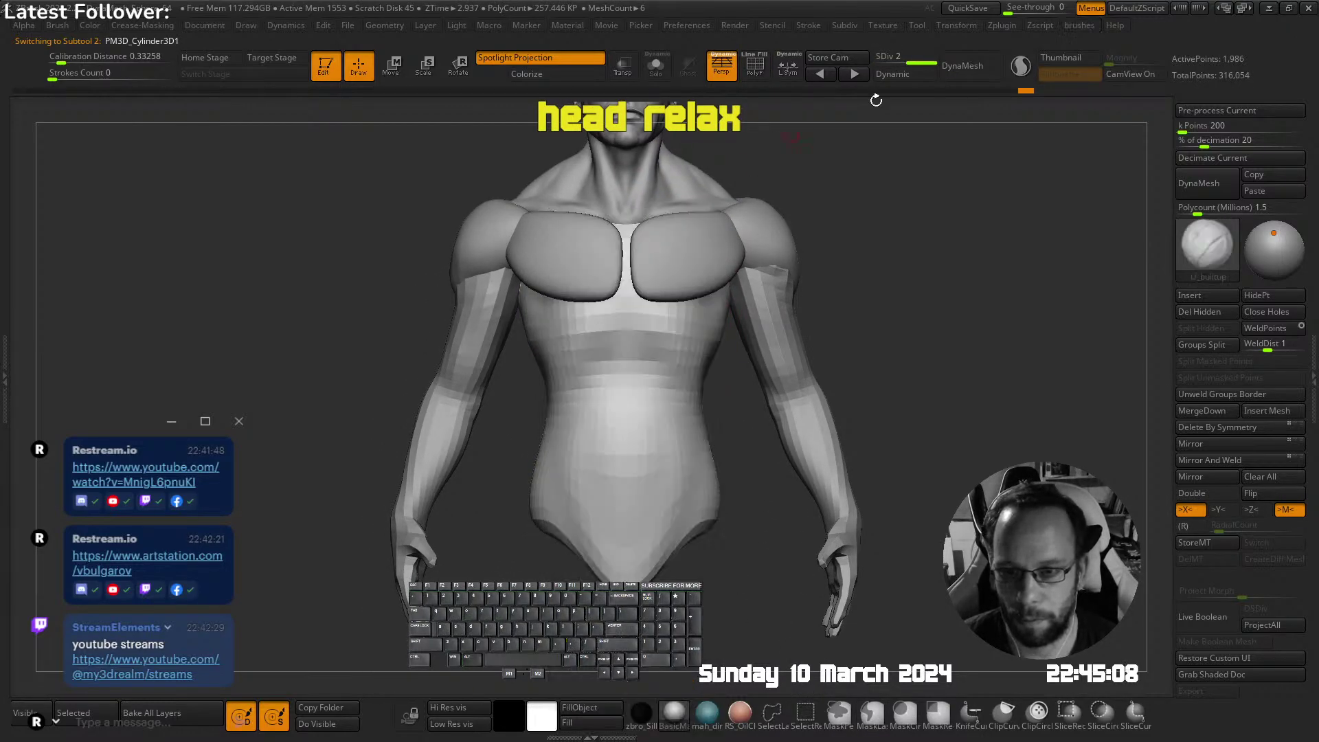
{"action": "key", "text": "s"}
{"action": "left_click", "coordinate": [574, 361]}
{"action": "left_click_drag", "start_coordinate": [549, 361], "coordinate": [624, 346]}
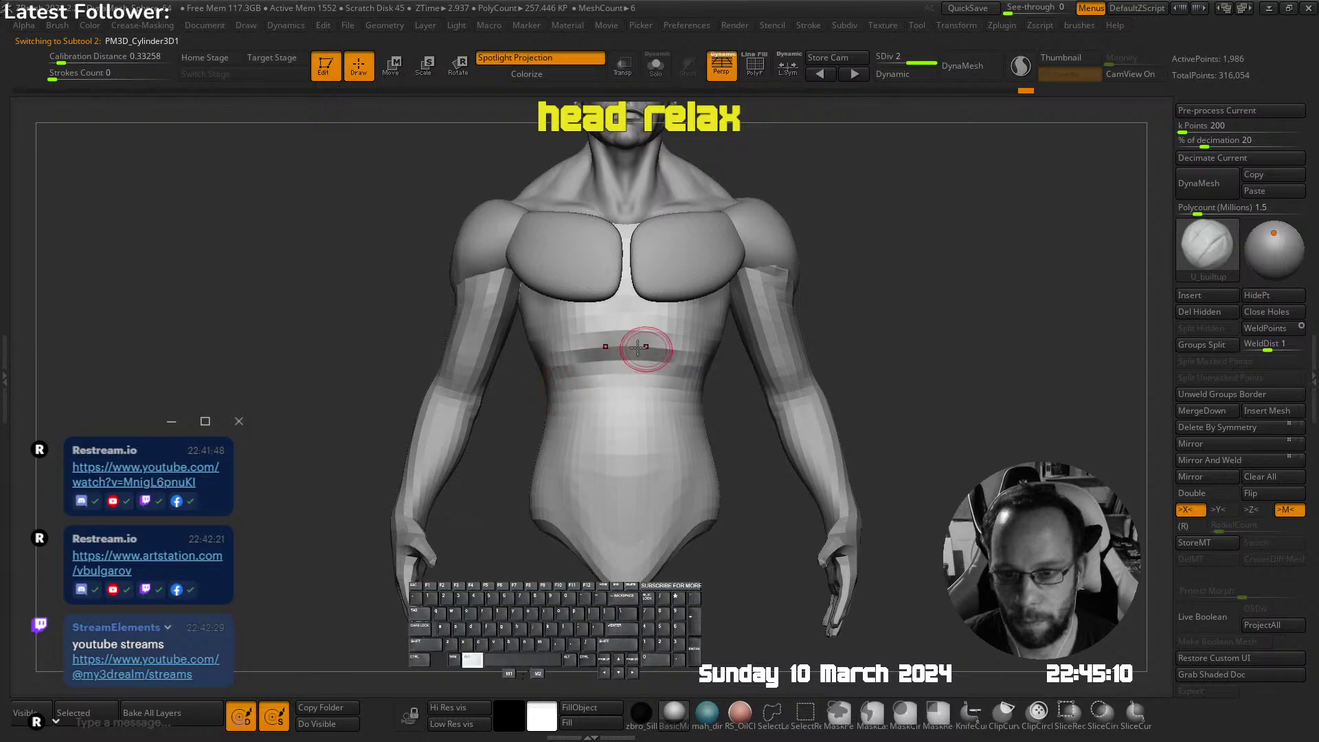
{"action": "right_click_drag", "start_coordinate": [580, 374], "coordinate": [627, 364]}
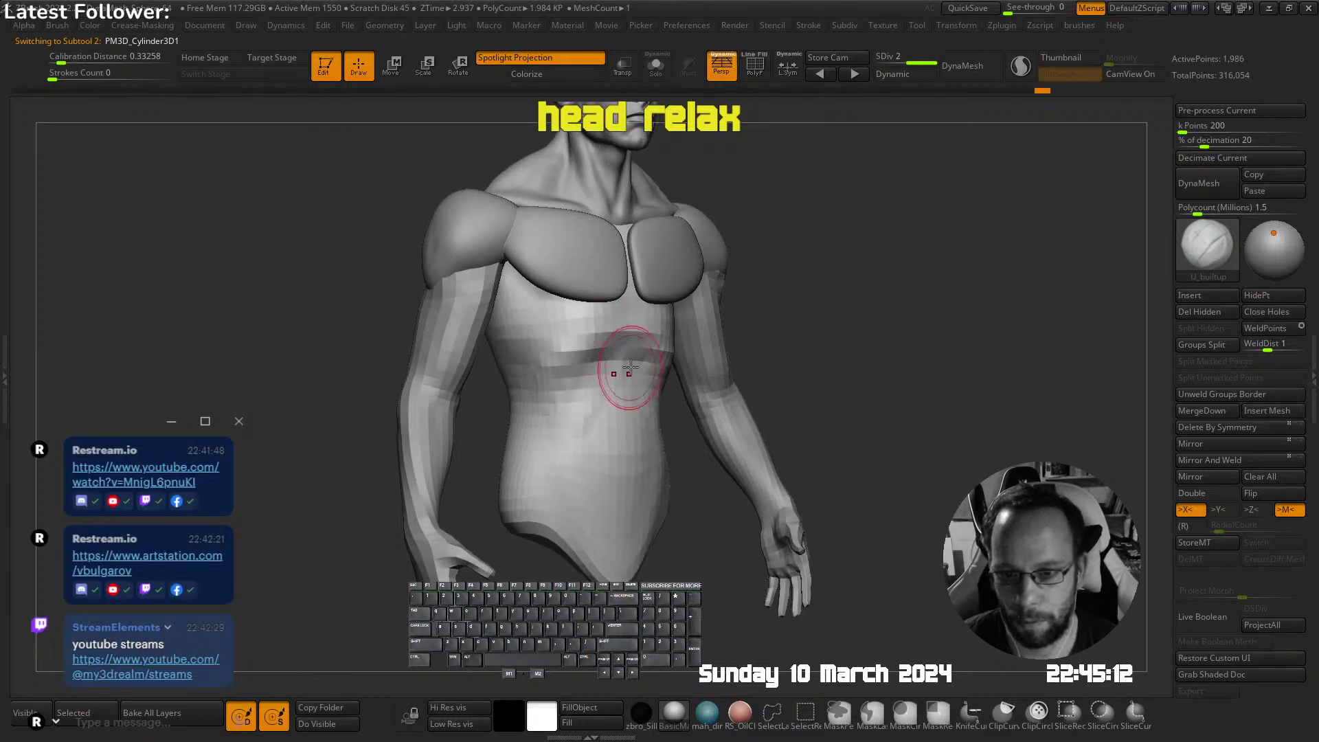
{"action": "mouse_move", "coordinate": [608, 377]}
{"action": "left_mouse_down"}
{"action": "mouse_move", "coordinate": [595, 474]}
{"action": "mouse_move", "coordinate": [610, 511]}
{"action": "mouse_move", "coordinate": [598, 388]}
{"action": "mouse_move", "coordinate": [573, 436]}
{"action": "mouse_move", "coordinate": [577, 510]}
{"action": "left_mouse_up"}
Select the pectoral subtool and switch to the Move brush in side view
{"action": "mouse_move", "coordinate": [584, 481]}
{"action": "right_mouse_down", "text": "ctrl"}
{"action": "mouse_move", "coordinate": [598, 330]}
{"action": "mouse_move", "coordinate": [750, 267]}
{"action": "mouse_move", "coordinate": [741, 372]}
{"action": "right_mouse_up", "text": "ctrl"}
{"action": "right_click_drag", "start_coordinate": [632, 345], "coordinate": [720, 438], "text": "alt"}
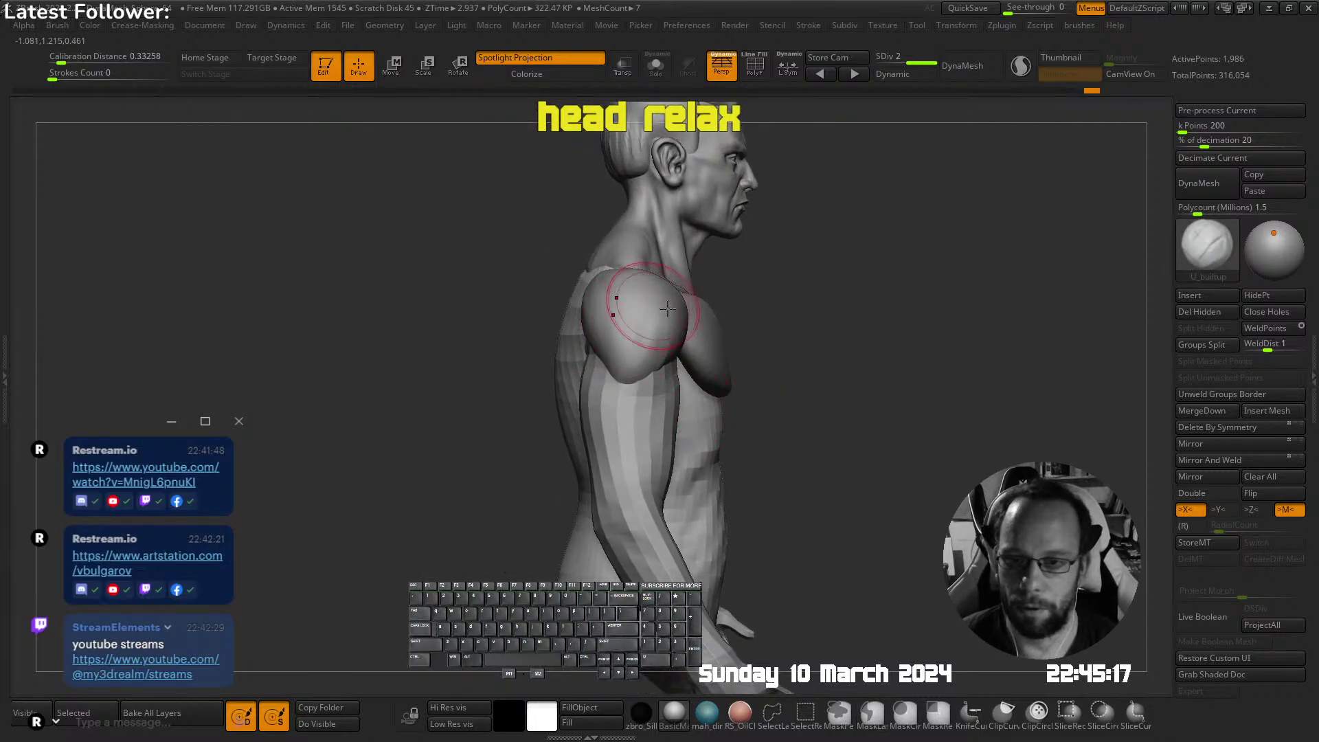
{"action": "right_click_drag", "start_coordinate": [721, 328], "coordinate": [709, 417], "text": "alt"}
{"action": "left_click", "coordinate": [708, 418], "text": "alt"}
{"action": "key", "text": "w"}
{"action": "key", "text": "b"}
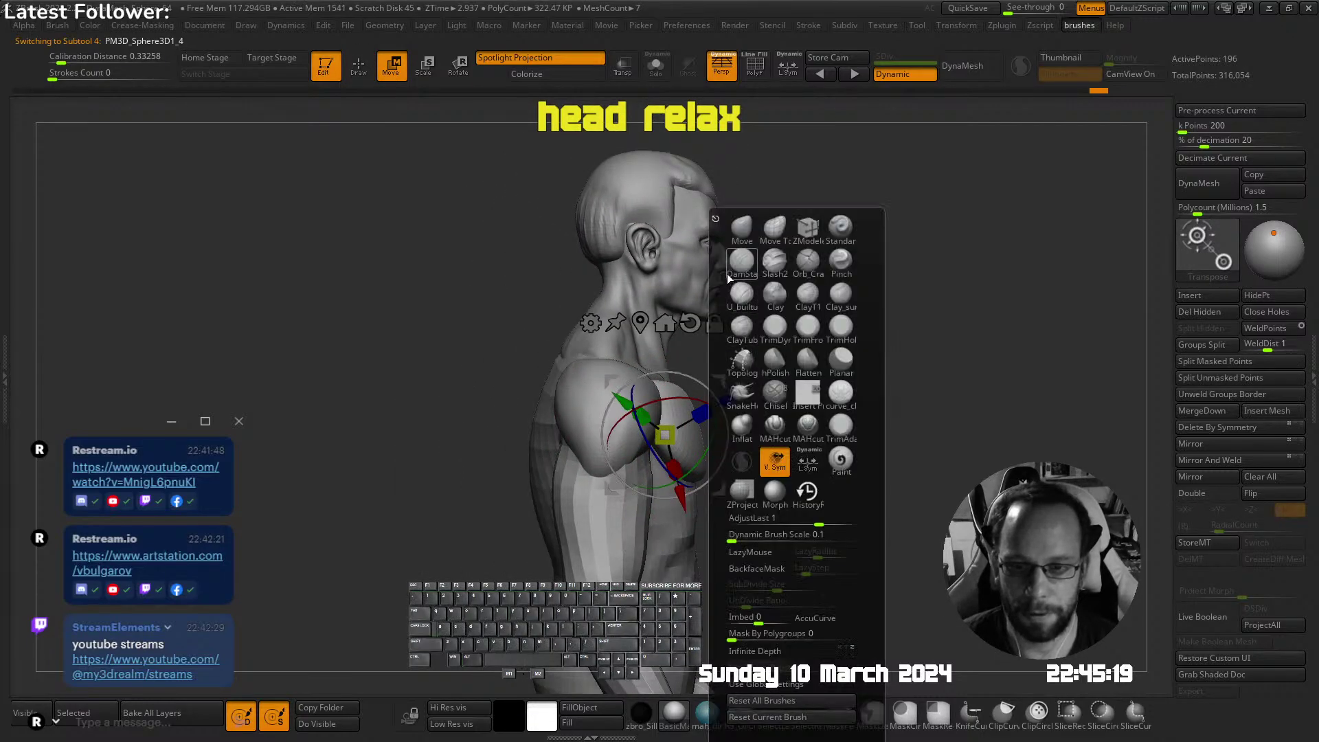
{"action": "key", "text": "m"}
{"action": "key", "text": "v"}
{"action": "right_click_drag", "start_coordinate": [703, 470], "coordinate": [716, 443]}
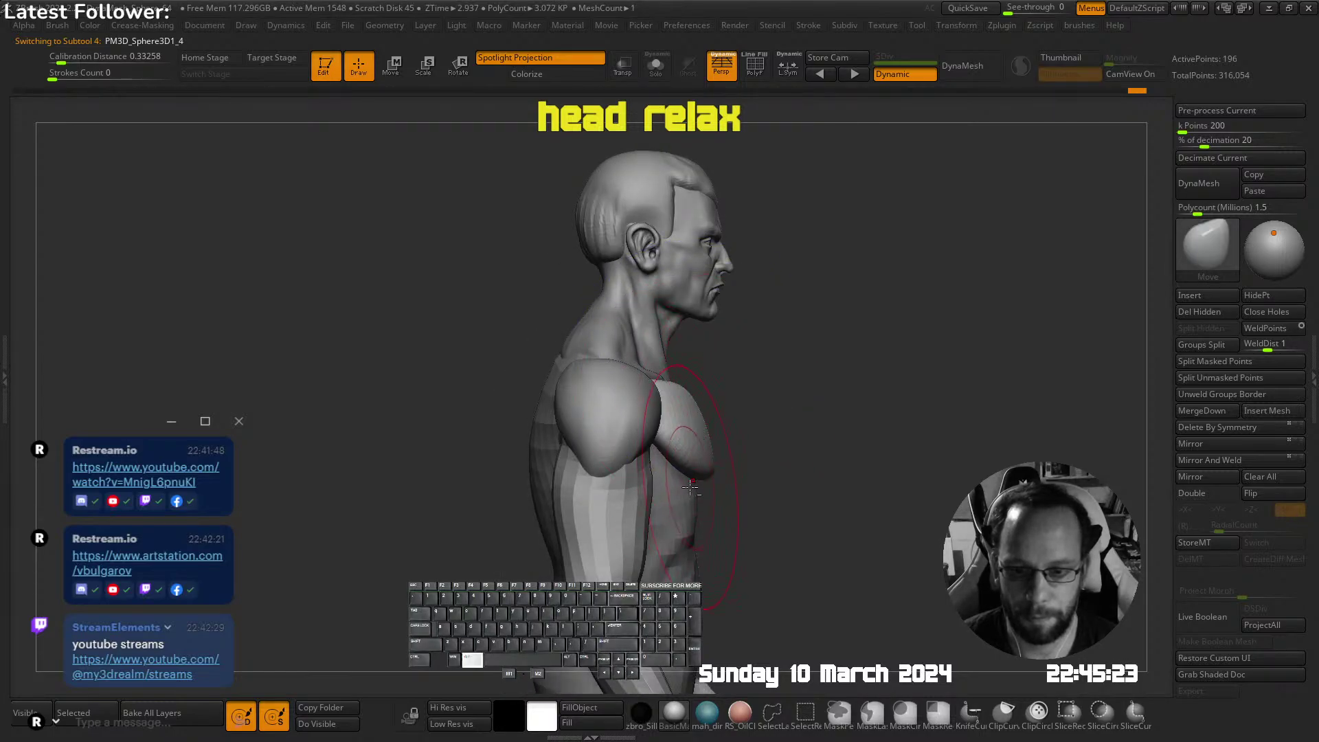
Select the torso and reshape the front of its chest around the pectorals with the Move brush
{"action": "left_click", "coordinate": [690, 486], "text": "alt"}
{"action": "right_click_drag", "start_coordinate": [736, 447], "coordinate": [706, 454]}
{"action": "left_click_drag", "start_coordinate": [708, 450], "coordinate": [742, 386]}
{"action": "right_click_drag", "start_coordinate": [742, 386], "coordinate": [746, 481]}
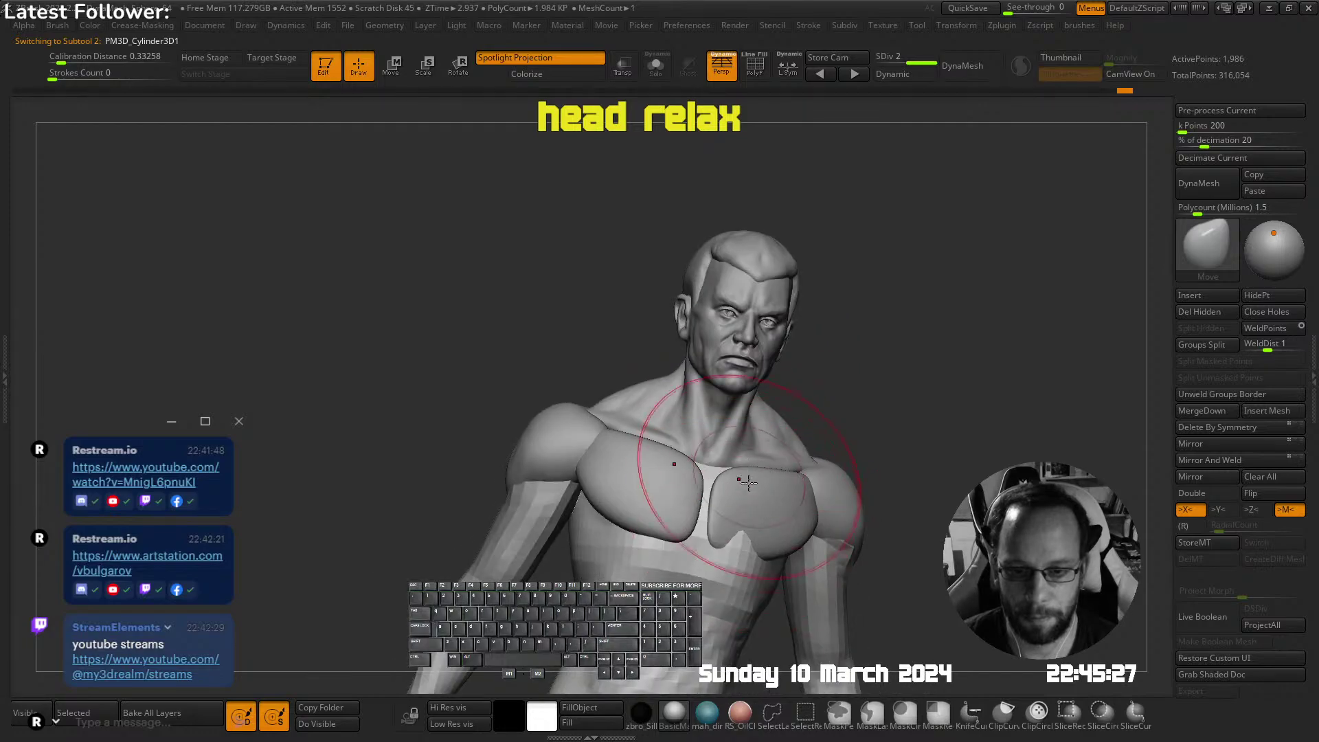
{"action": "right_click_drag", "start_coordinate": [742, 426], "coordinate": [753, 353], "text": "alt"}
{"action": "right_click_drag", "start_coordinate": [830, 323], "coordinate": [849, 205], "text": "alt"}
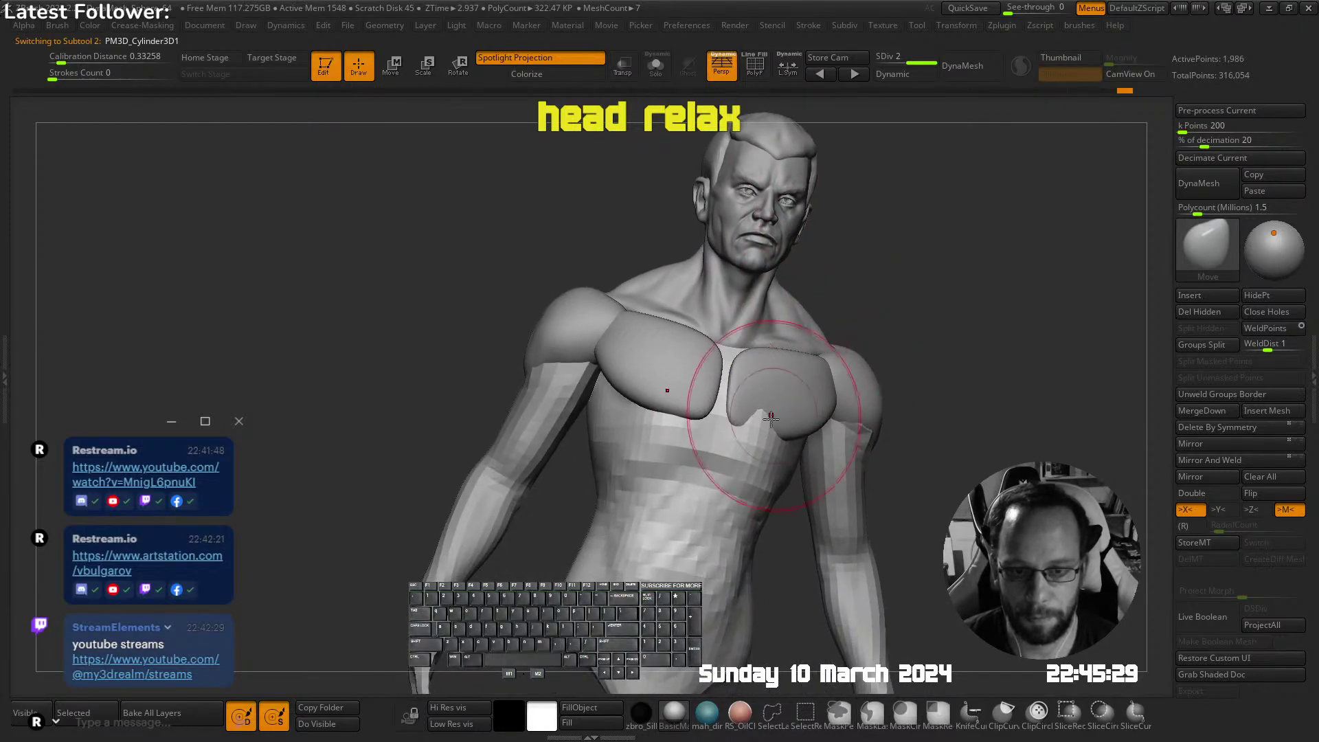
Adjust the torso's chest below the pectorals with a smaller Move brush and drop its lower subdivision levels
{"action": "key", "text": "bracketleft"}
{"action": "left_click_drag", "start_coordinate": [760, 407], "coordinate": [766, 402], "text": "alt"}
{"action": "right_click_drag", "start_coordinate": [771, 393], "coordinate": [787, 317], "text": "shift"}
{"action": "key", "text": "shift+f"}
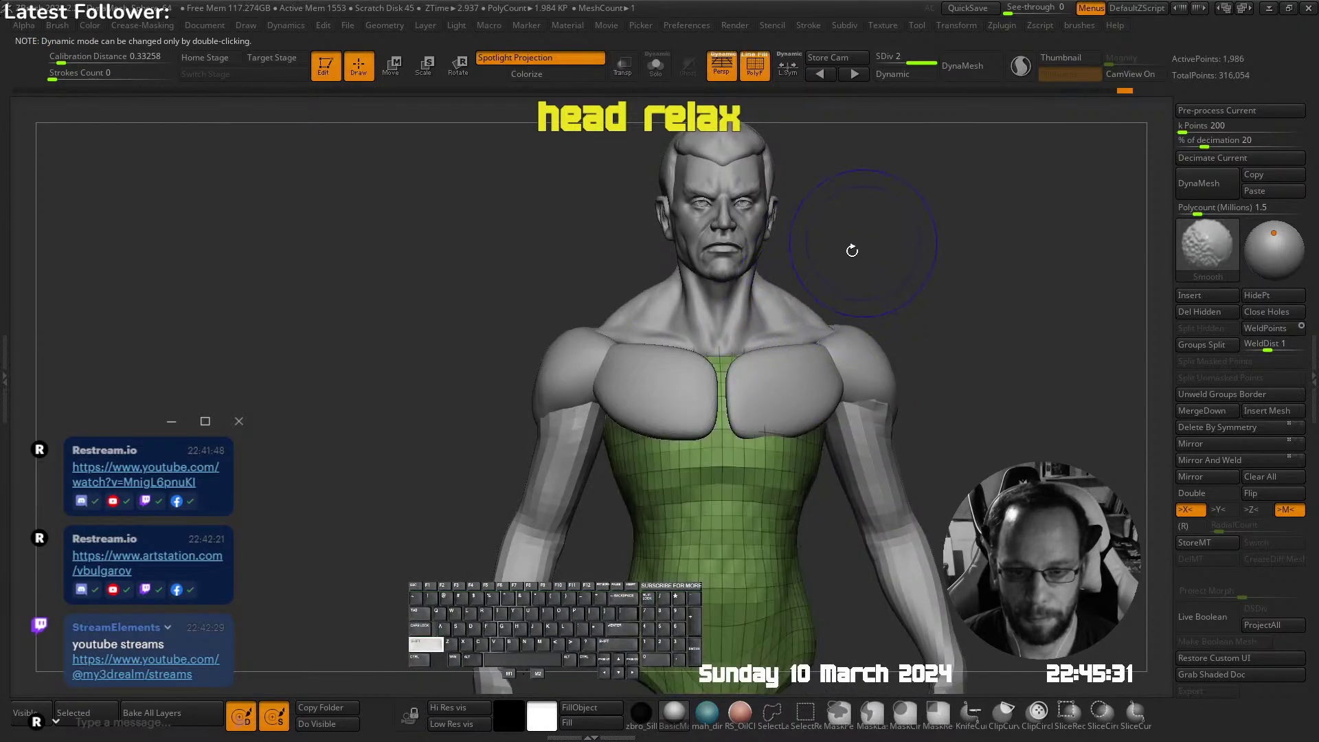
{"action": "key", "text": "shift+f"}
{"action": "key", "text": "ctrl+d"}
{"action": "left_click", "coordinate": [767, 402]}
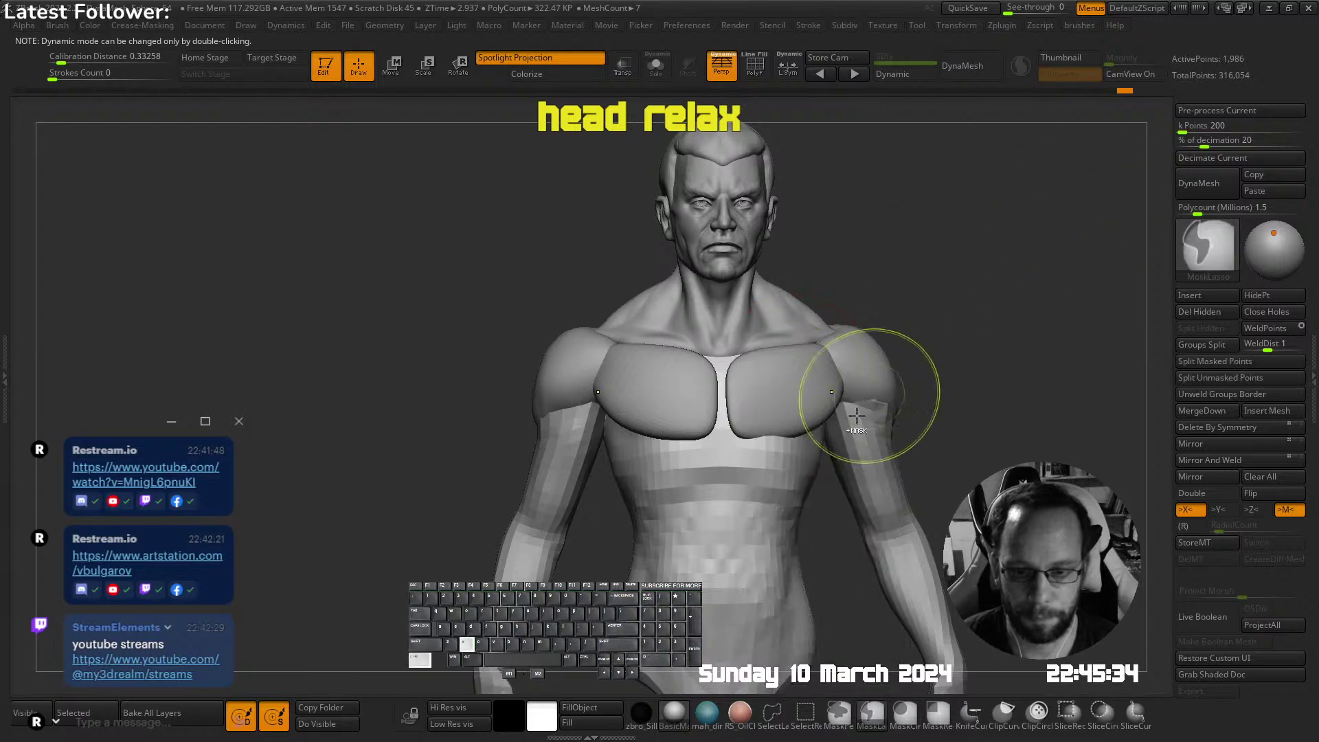
Build up the torso's side and outer back below the armpit with a resized U_builtup brush
{"action": "mouse_move", "coordinate": [870, 395]}
{"action": "right_mouse_down"}
{"action": "mouse_move", "coordinate": [671, 435]}
{"action": "mouse_move", "coordinate": [631, 364]}
{"action": "mouse_move", "coordinate": [591, 370]}
{"action": "mouse_move", "coordinate": [609, 386]}
{"action": "mouse_move", "coordinate": [609, 375]}
{"action": "mouse_move", "coordinate": [636, 379]}
{"action": "right_mouse_up"}
{"action": "key", "text": "b"}
{"action": "left_click", "coordinate": [606, 390]}
{"action": "key", "text": "alt+s"}
{"action": "right_click_drag", "start_coordinate": [535, 384], "coordinate": [566, 377]}
{"action": "key", "text": "s"}
{"action": "left_click_drag", "start_coordinate": [566, 377], "coordinate": [573, 377]}
{"action": "left_click_drag", "start_coordinate": [538, 374], "coordinate": [531, 382]}
{"action": "mouse_move", "coordinate": [512, 374]}
{"action": "right_mouse_down"}
{"action": "mouse_move", "coordinate": [540, 366]}
{"action": "mouse_move", "coordinate": [642, 387]}
{"action": "right_mouse_up"}
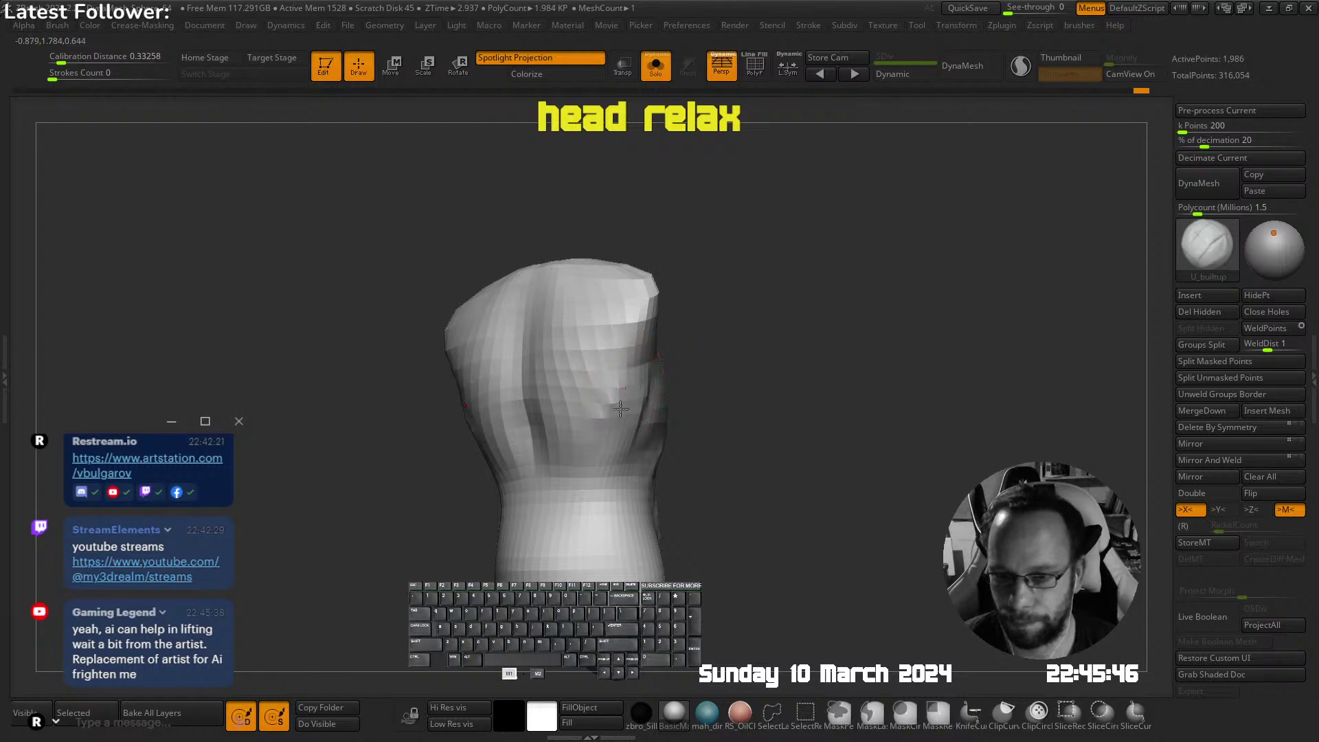
Sculpt and smooth the back muscles of the torso around the shoulder blade, isolating the torso as needed
{"action": "key", "text": "alt+s"}
{"action": "mouse_move", "coordinate": [611, 425]}
{"action": "left_mouse_down"}
{"action": "mouse_move", "coordinate": [624, 354]}
{"action": "mouse_move", "coordinate": [622, 412]}
{"action": "left_mouse_up"}
{"action": "left_click_drag", "start_coordinate": [608, 385], "coordinate": [596, 445], "text": "shift"}
{"action": "mouse_move", "coordinate": [607, 405]}
{"action": "right_mouse_down", "text": "ctrl"}
{"action": "mouse_move", "coordinate": [621, 364]}
{"action": "mouse_move", "coordinate": [645, 363]}
{"action": "right_mouse_up", "text": "ctrl"}
{"action": "left_click_drag", "start_coordinate": [645, 363], "coordinate": [632, 401], "text": "shift"}
{"action": "right_click_drag", "start_coordinate": [632, 401], "coordinate": [625, 378]}
{"action": "left_click_drag", "start_coordinate": [628, 335], "coordinate": [620, 375]}
{"action": "left_click_drag", "start_coordinate": [621, 364], "coordinate": [610, 344], "text": "shift"}
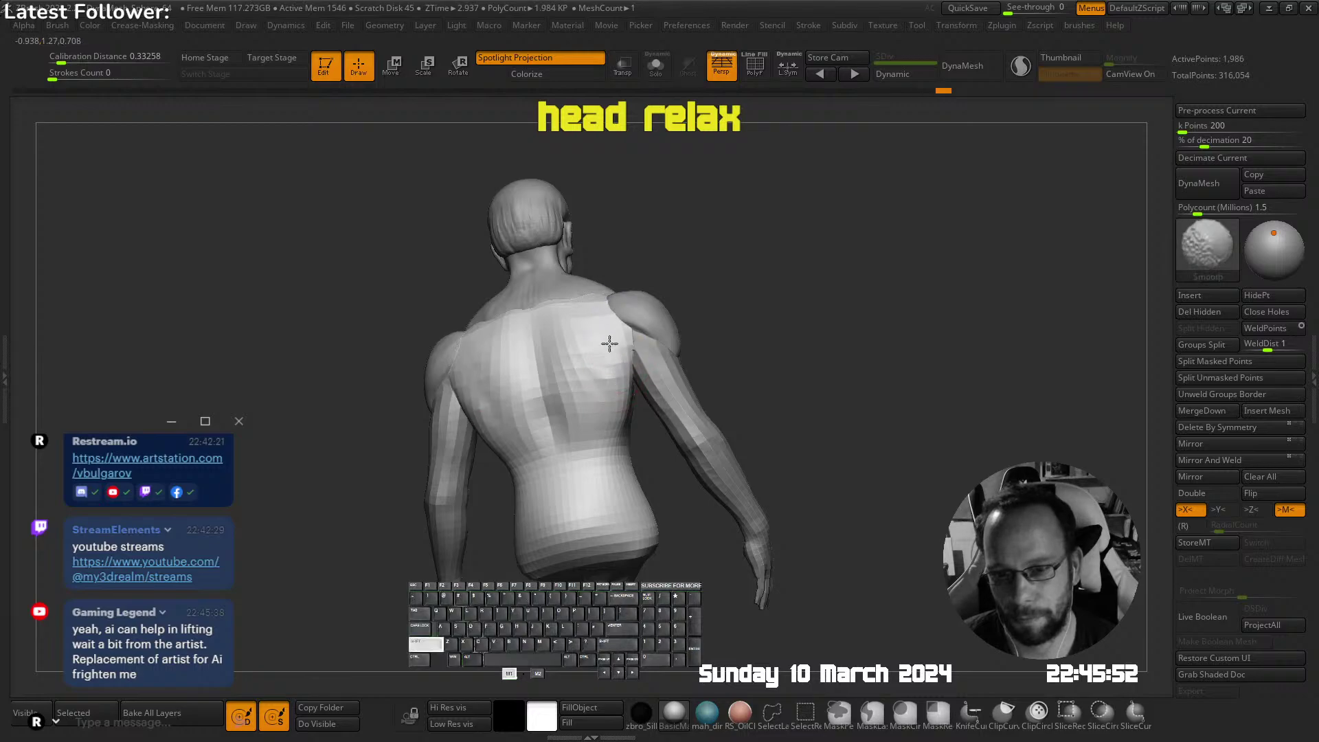
Carve the side of the ribcage in below the armpit with the U_builtup brush
{"action": "mouse_move", "coordinate": [663, 329]}
{"action": "right_mouse_down"}
{"action": "mouse_move", "coordinate": [639, 321]}
{"action": "mouse_move", "coordinate": [599, 342]}
{"action": "mouse_move", "coordinate": [627, 373]}
{"action": "mouse_move", "coordinate": [550, 385]}
{"action": "mouse_move", "coordinate": [575, 401]}
{"action": "mouse_move", "coordinate": [590, 380]}
{"action": "right_mouse_up"}
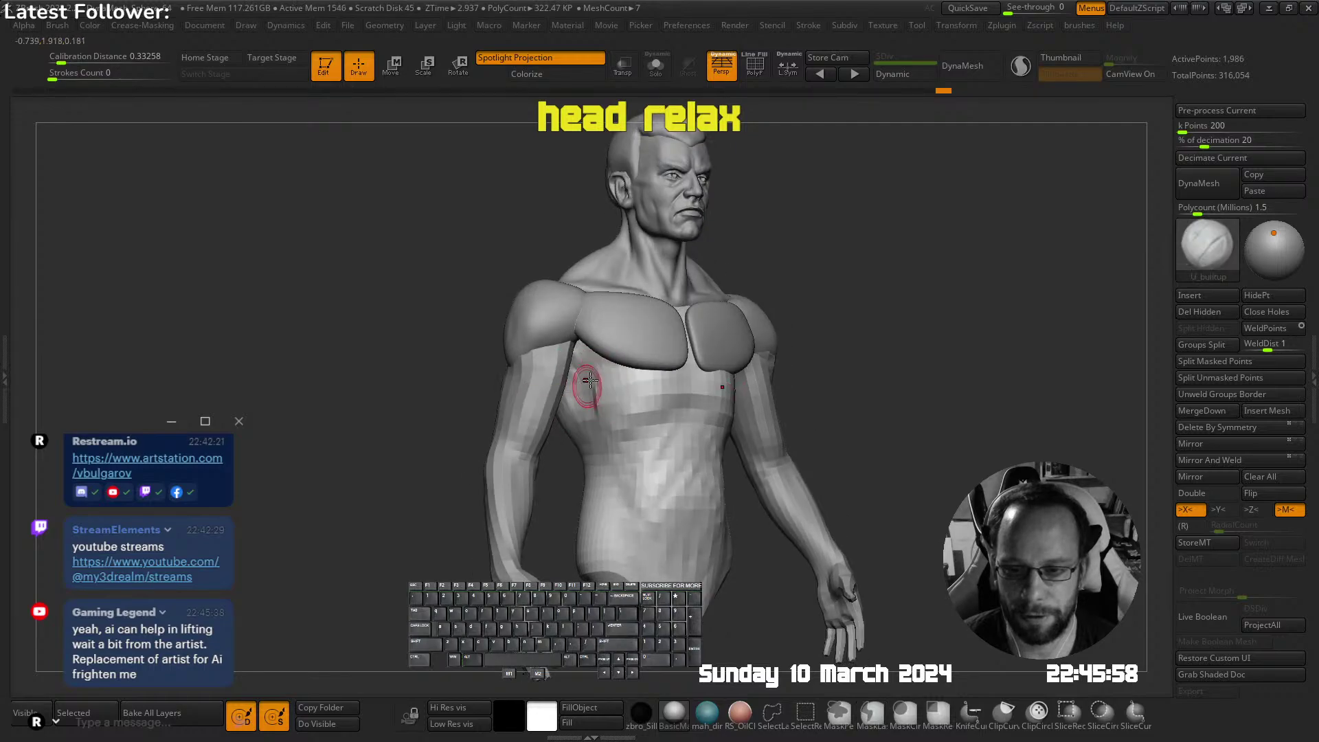
{"action": "left_click_drag", "start_coordinate": [605, 386], "coordinate": [603, 395], "text": "alt"}
{"action": "right_click_drag", "start_coordinate": [603, 384], "coordinate": [596, 379]}
{"action": "left_click_drag", "start_coordinate": [597, 379], "coordinate": [600, 402], "text": "alt"}
{"action": "key", "text": "shift+s"}
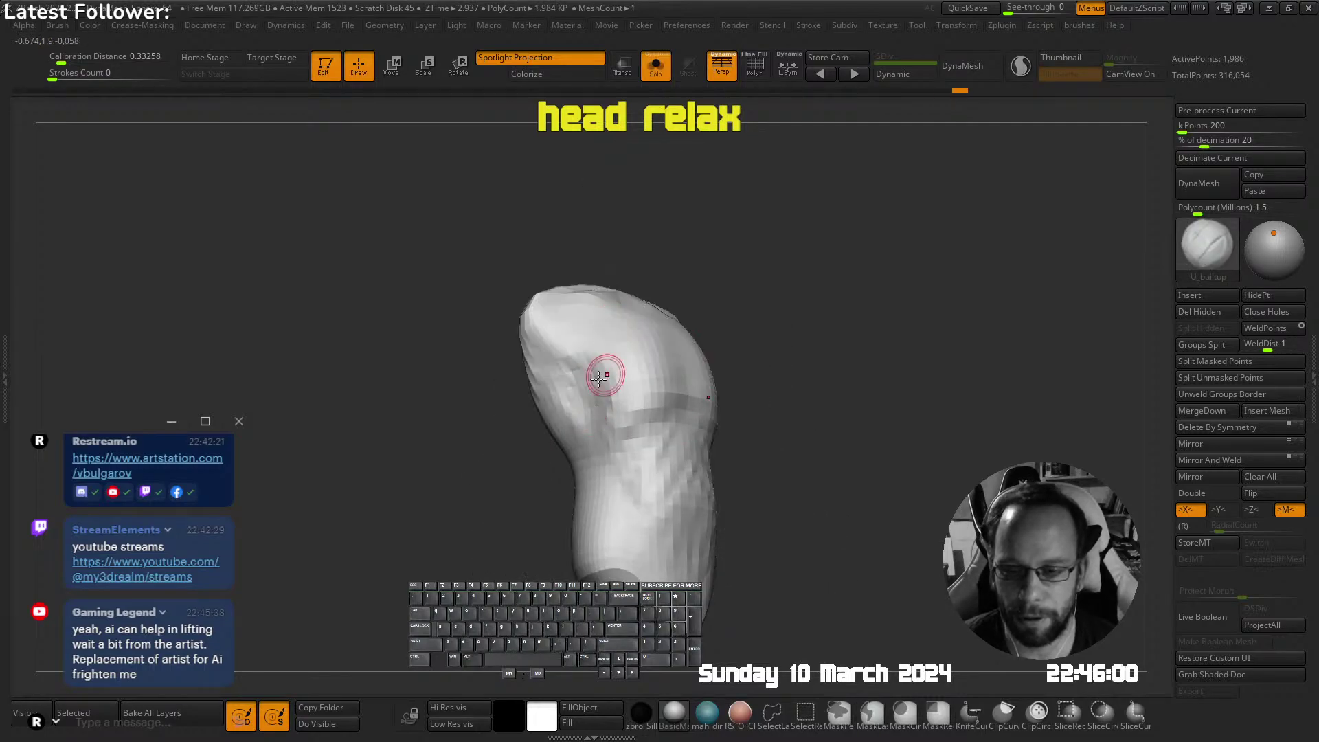
Sculpt and smooth the side of the ribcage on the isolated torso, resizing the U_builtup brush
{"action": "mouse_move", "coordinate": [603, 377]}
{"action": "right_mouse_down"}
{"action": "mouse_move", "coordinate": [550, 377]}
{"action": "mouse_move", "coordinate": [540, 433]}
{"action": "right_mouse_up"}
{"action": "left_click", "coordinate": [656, 66]}
{"action": "left_click_drag", "start_coordinate": [537, 387], "coordinate": [536, 401], "text": "shift"}
{"action": "right_click_drag", "start_coordinate": [537, 401], "coordinate": [567, 393]}
{"action": "key", "text": "s"}
{"action": "key", "text": "s"}
{"action": "right_click_drag", "start_coordinate": [565, 344], "coordinate": [579, 337]}
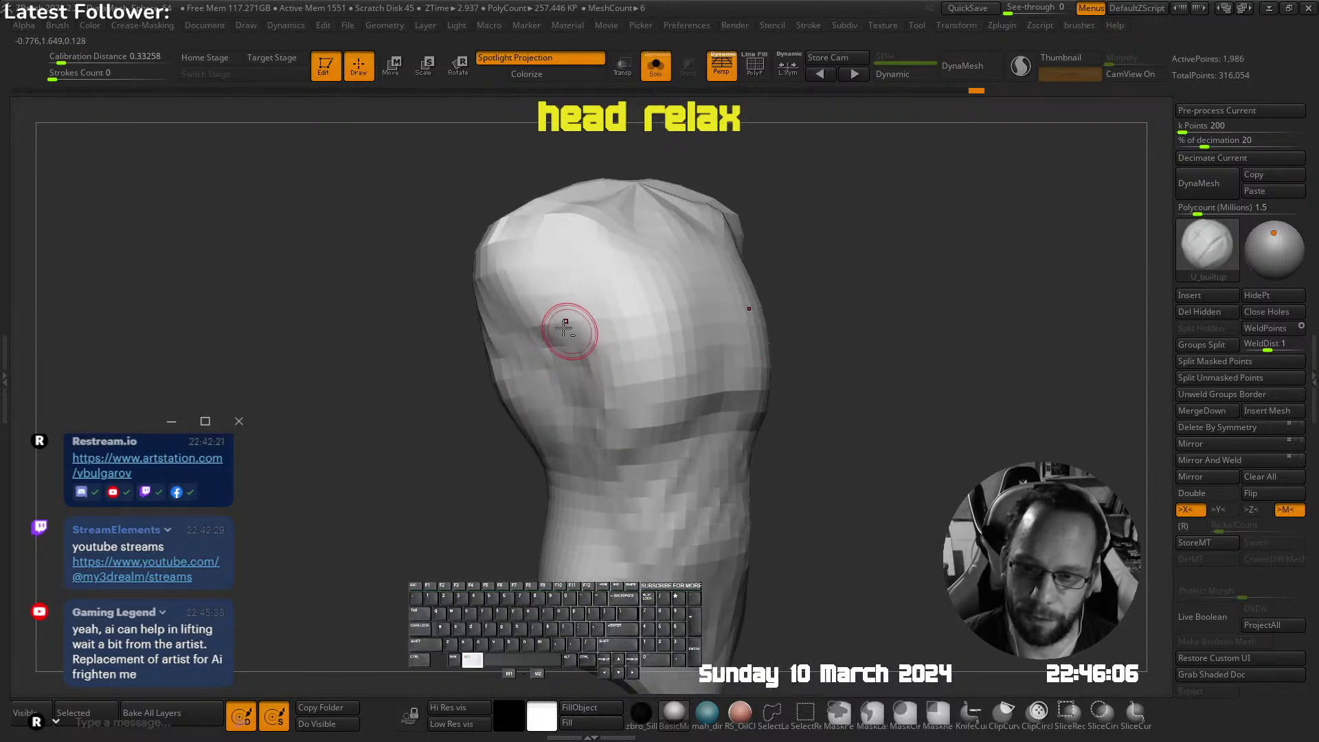
{"action": "key", "text": "ctrl+shift+s"}
Refine and smooth both flanks of the torso beneath the pectorals with all subtools visible
{"action": "right_click_drag", "start_coordinate": [668, 364], "coordinate": [640, 342]}
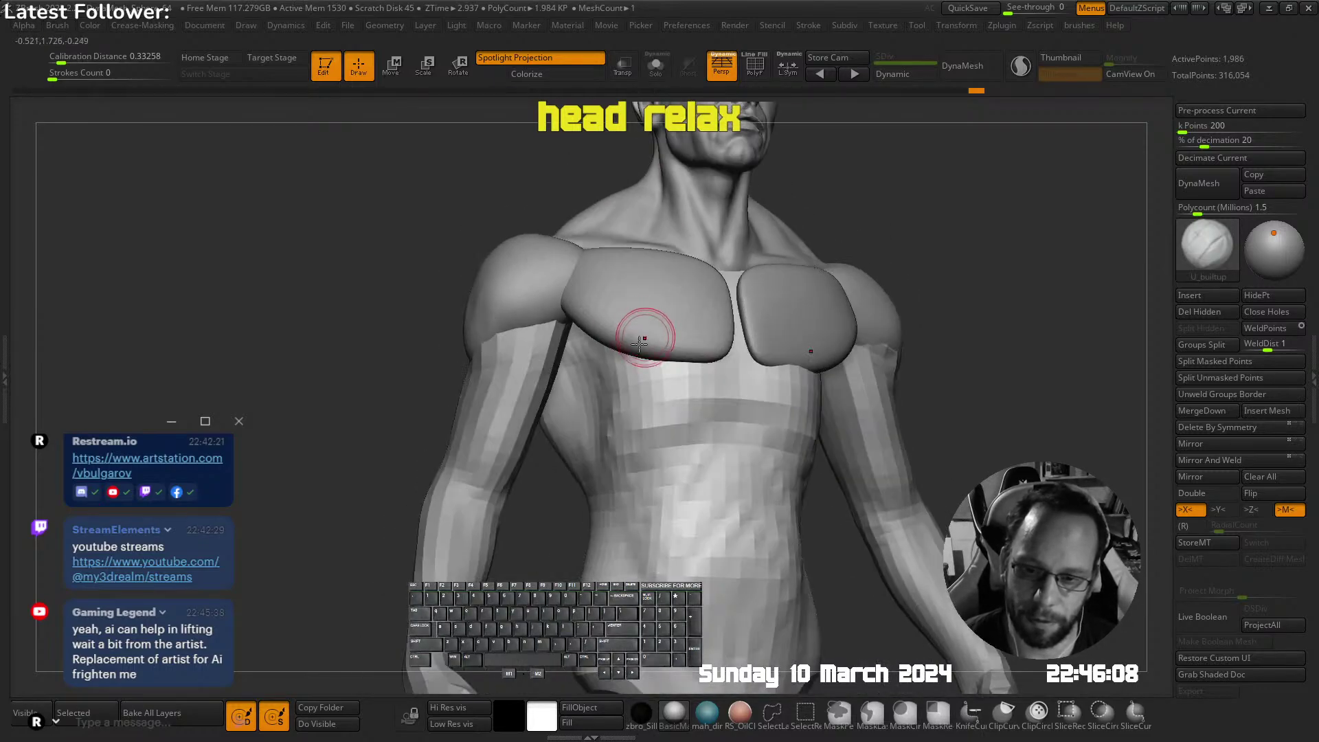
{"action": "right_click_drag", "start_coordinate": [633, 437], "coordinate": [664, 386]}
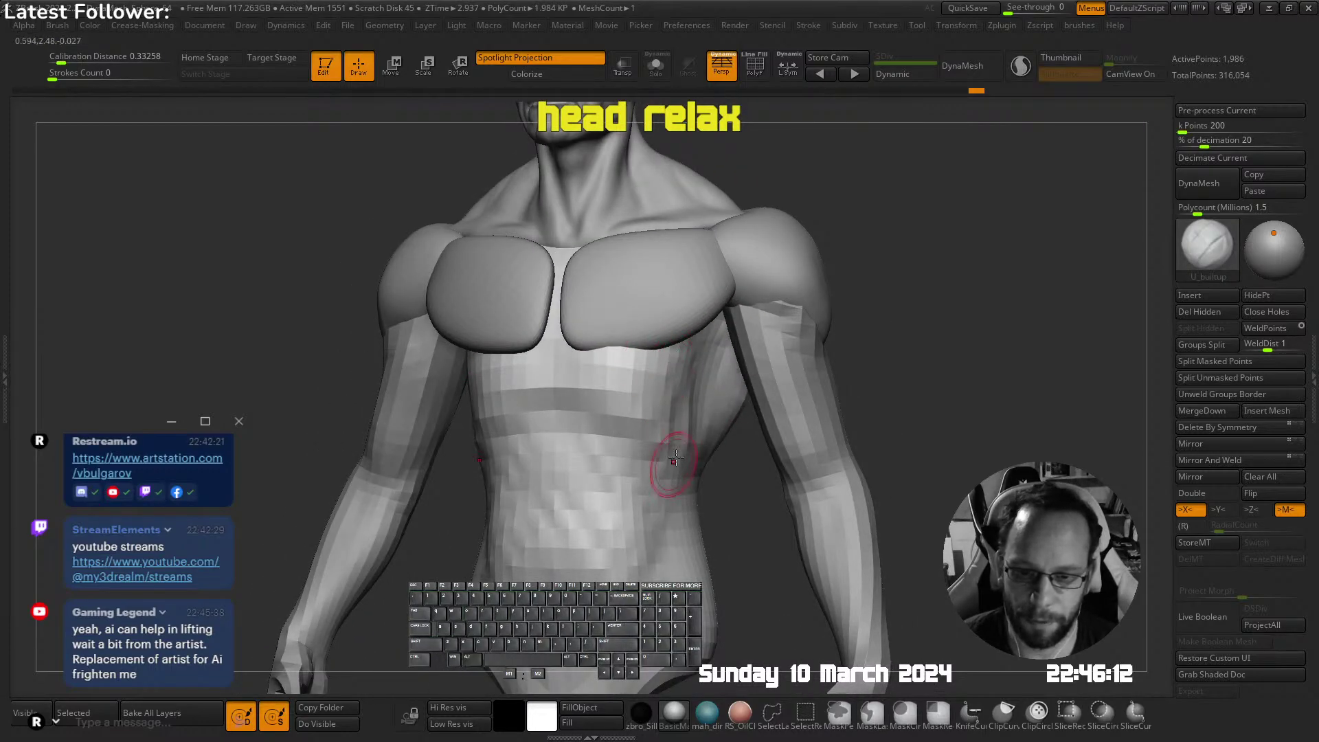
{"action": "right_click_drag", "start_coordinate": [675, 457], "coordinate": [671, 401]}
{"action": "left_click_drag", "start_coordinate": [671, 400], "coordinate": [680, 456], "text": "shift"}
{"action": "mouse_move", "coordinate": [680, 456]}
{"action": "right_mouse_down"}
{"action": "mouse_move", "coordinate": [680, 394]}
{"action": "mouse_move", "coordinate": [726, 398]}
{"action": "right_mouse_up"}
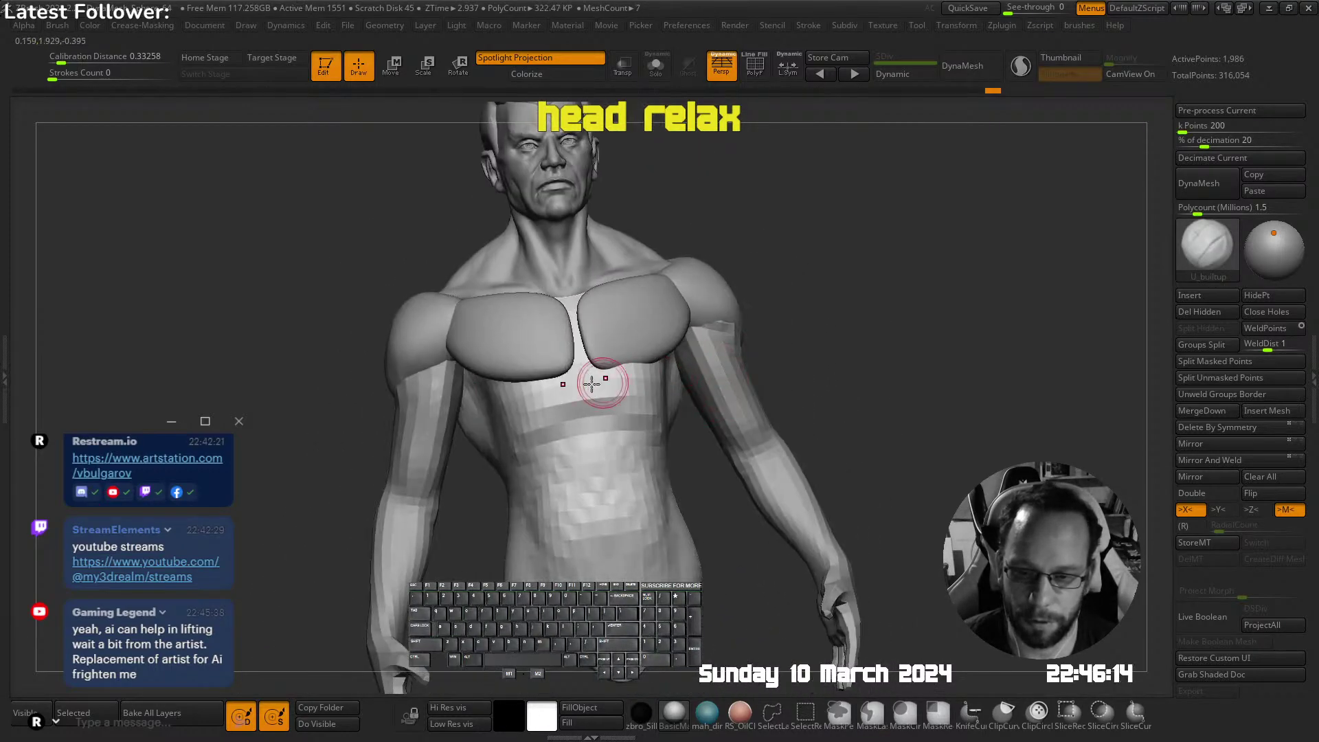
{"action": "right_click_drag", "start_coordinate": [592, 383], "coordinate": [496, 410]}
{"action": "key", "text": "shift"}
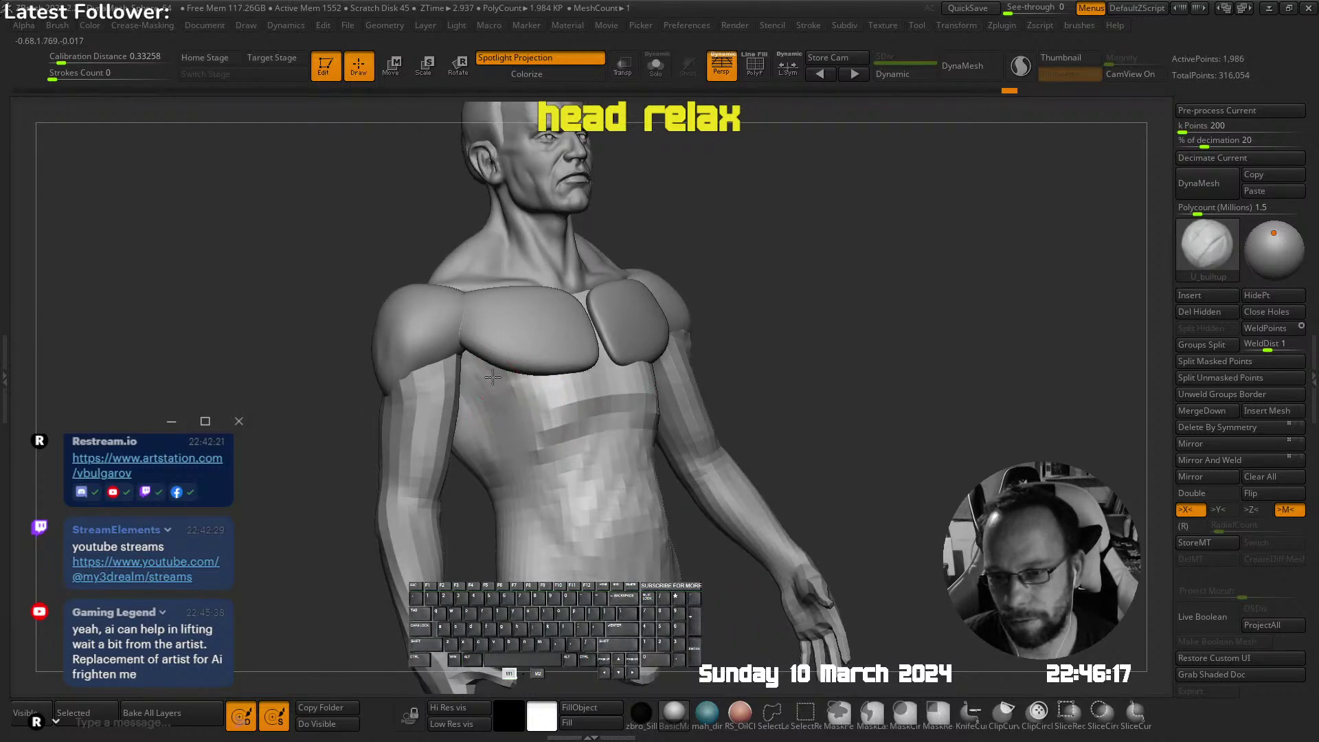
{"action": "left_click_drag", "start_coordinate": [504, 400], "coordinate": [524, 451]}
{"action": "mouse_move", "coordinate": [524, 451]}
{"action": "right_mouse_down", "text": "alt"}
{"action": "mouse_move", "coordinate": [554, 377]}
{"action": "mouse_move", "coordinate": [508, 375]}
{"action": "right_mouse_up", "text": "alt"}
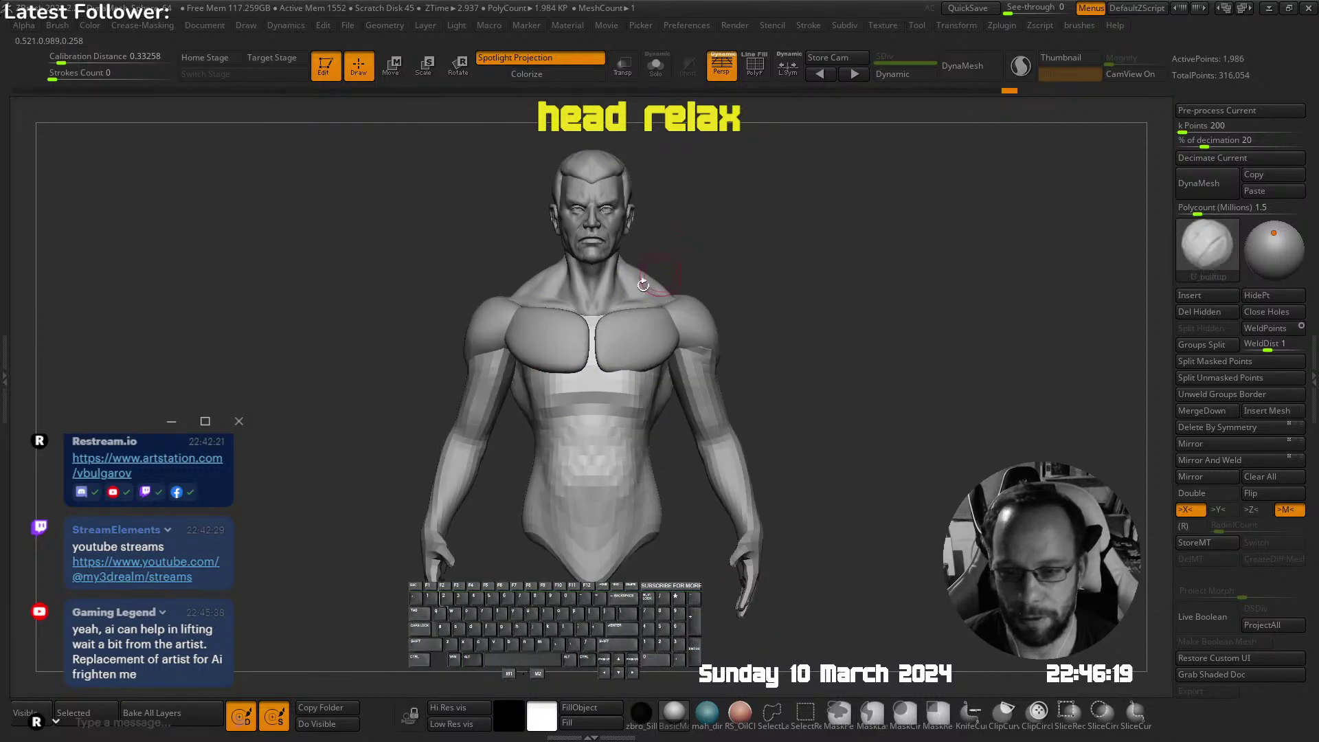
Smooth the torso's side beneath the pectoral and switch to a resized Standard brush
{"action": "mouse_move", "coordinate": [642, 279]}
{"action": "right_mouse_down", "text": "alt"}
{"action": "mouse_move", "coordinate": [559, 391]}
{"action": "mouse_move", "coordinate": [600, 371]}
{"action": "mouse_move", "coordinate": [597, 344]}
{"action": "right_mouse_up", "text": "alt"}
{"action": "key", "text": "shift"}
{"action": "mouse_move", "coordinate": [598, 343]}
{"action": "right_mouse_down"}
{"action": "mouse_move", "coordinate": [615, 362]}
{"action": "mouse_move", "coordinate": [557, 405]}
{"action": "mouse_move", "coordinate": [553, 395]}
{"action": "right_mouse_up"}
{"action": "key", "text": "shift"}
{"action": "key", "text": "space"}
{"action": "left_click", "coordinate": [729, 229]}
{"action": "key", "text": "s"}
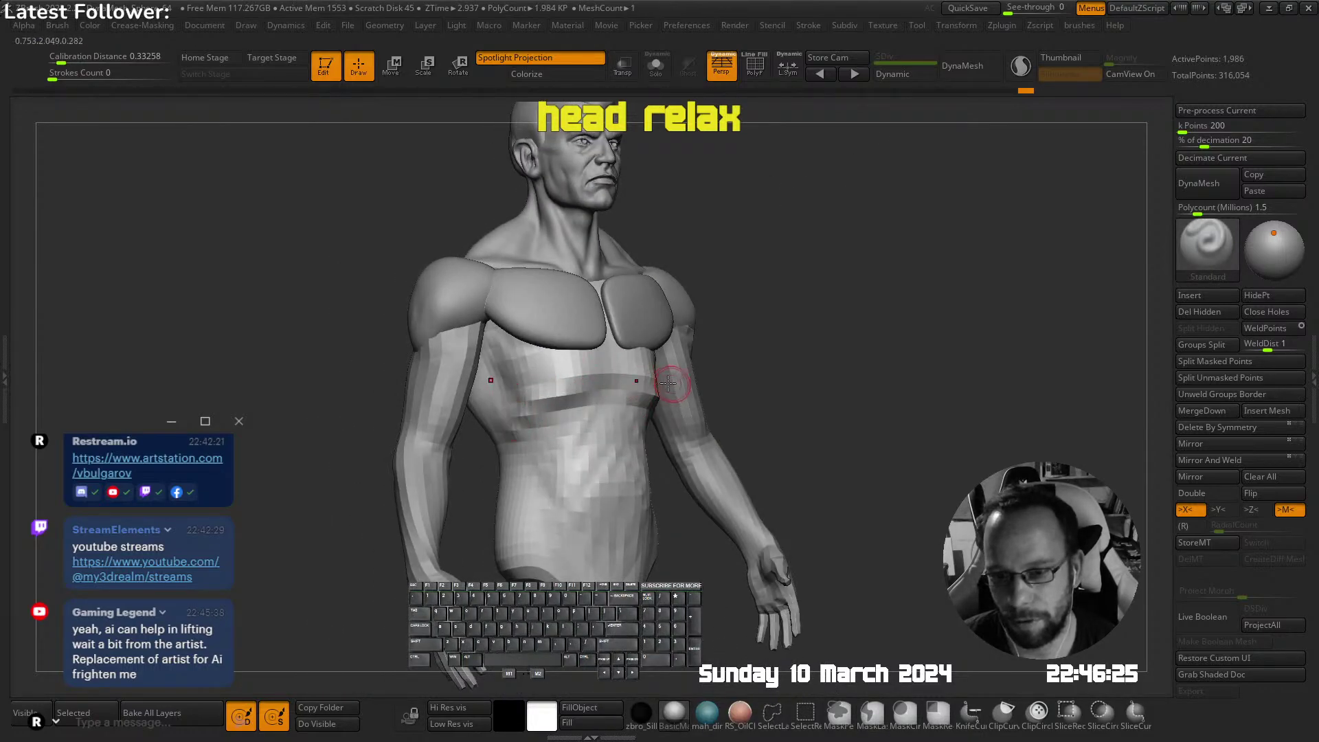
Return to the U_builtup brush and build up the ribs along the torso's side
{"action": "right_click_drag", "start_coordinate": [668, 382], "coordinate": [672, 326], "text": "shift"}
{"action": "mouse_move", "coordinate": [648, 410]}
{"action": "right_mouse_down"}
{"action": "mouse_move", "coordinate": [609, 368]}
{"action": "mouse_move", "coordinate": [629, 363]}
{"action": "right_mouse_up"}
{"action": "right_click", "coordinate": [599, 327]}
{"action": "right_click", "coordinate": [608, 329]}
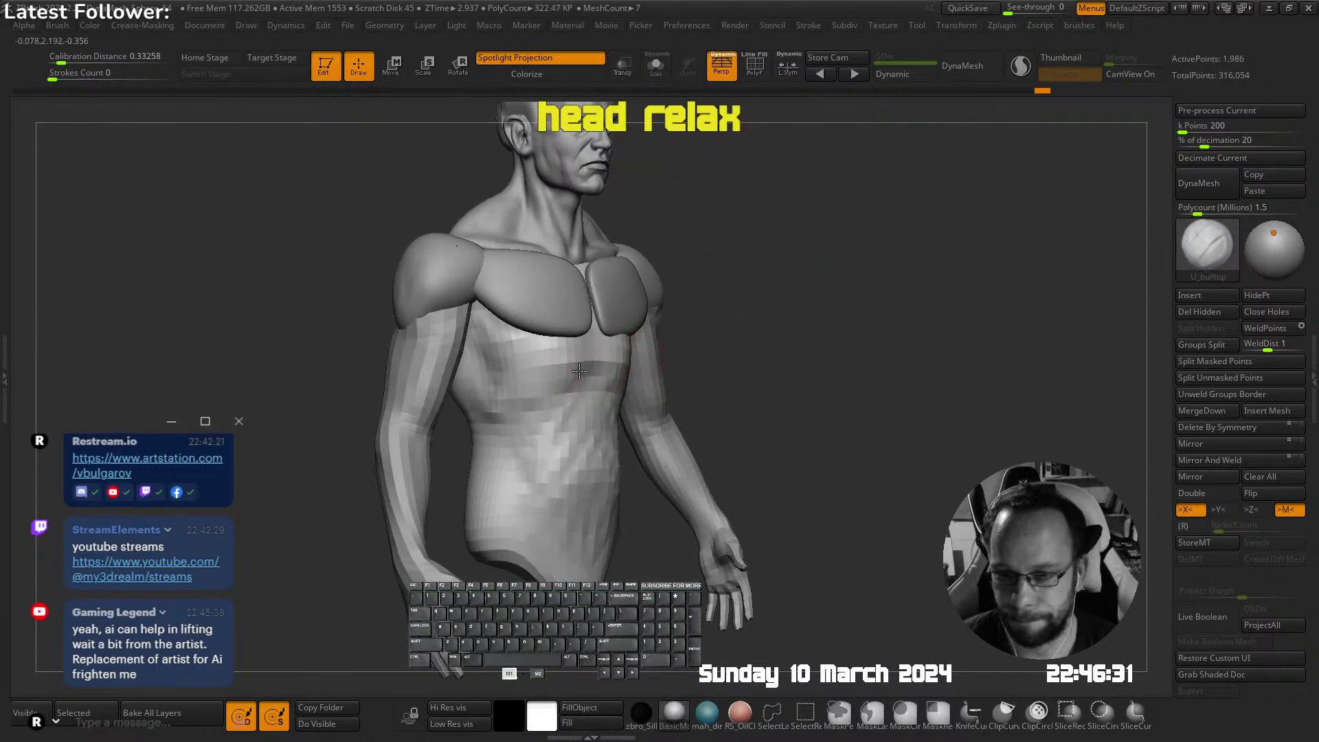
{"action": "left_click_drag", "start_coordinate": [521, 387], "coordinate": [509, 394]}
{"action": "mouse_move", "coordinate": [509, 394]}
{"action": "right_mouse_down", "text": "ctrl"}
{"action": "mouse_move", "coordinate": [551, 360]}
{"action": "mouse_move", "coordinate": [581, 371]}
{"action": "mouse_move", "coordinate": [540, 364]}
{"action": "mouse_move", "coordinate": [605, 352]}
{"action": "mouse_move", "coordinate": [516, 283]}
{"action": "mouse_move", "coordinate": [493, 330]}
{"action": "right_mouse_up", "text": "ctrl"}
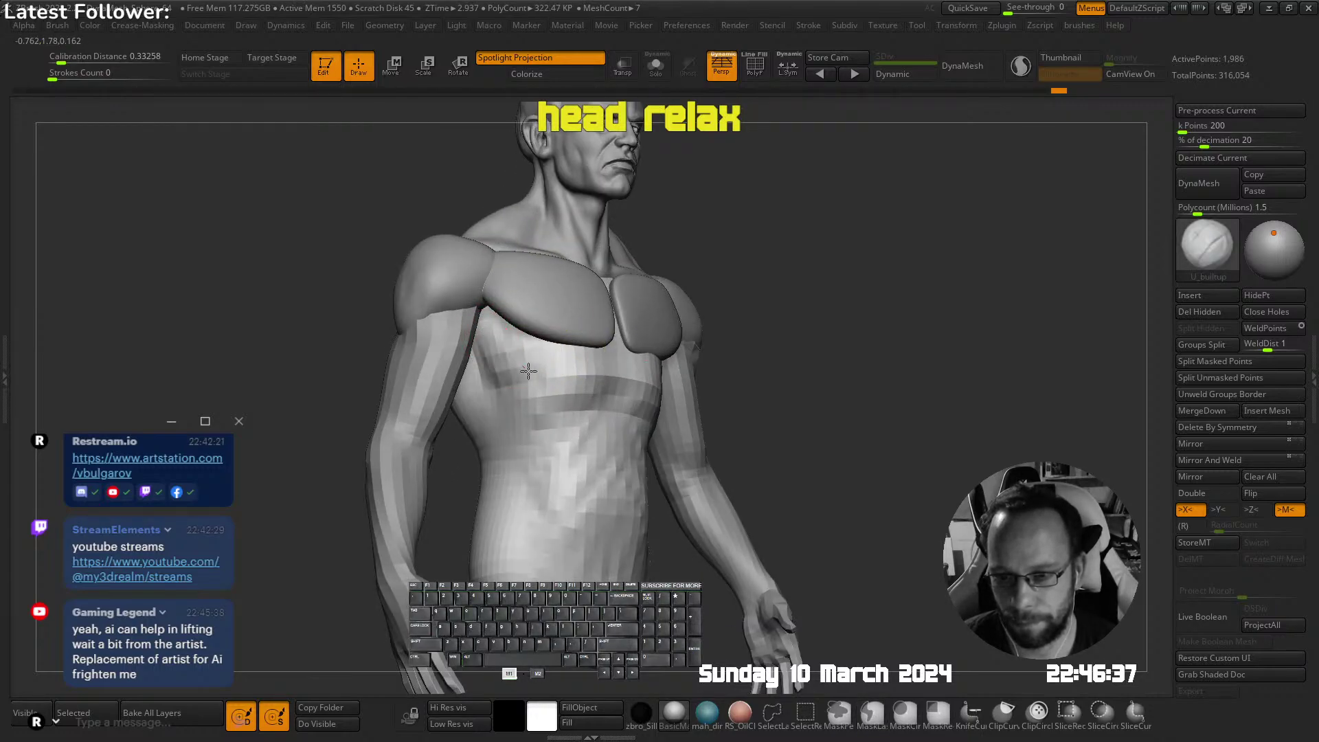
Smooth the surface of the abdomen in front view with a larger brush
{"action": "mouse_move", "coordinate": [528, 371]}
{"action": "right_mouse_down"}
{"action": "mouse_move", "coordinate": [580, 313]}
{"action": "mouse_move", "coordinate": [646, 366]}
{"action": "right_mouse_up"}
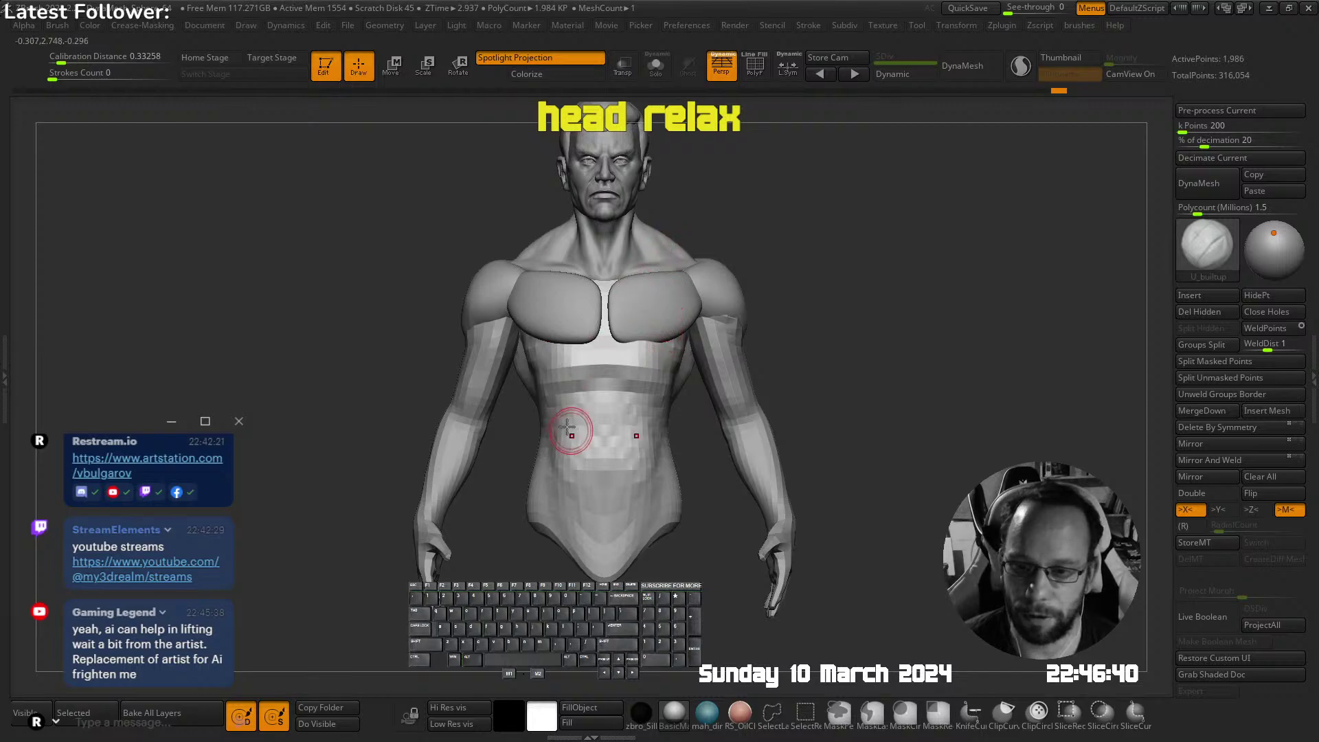
{"action": "key", "text": "s"}
{"action": "mouse_move", "coordinate": [567, 427]}
{"action": "right_mouse_down"}
{"action": "mouse_move", "coordinate": [584, 436]}
{"action": "mouse_move", "coordinate": [661, 239]}
{"action": "mouse_move", "coordinate": [635, 292]}
{"action": "right_mouse_up"}
{"action": "key", "text": "s"}
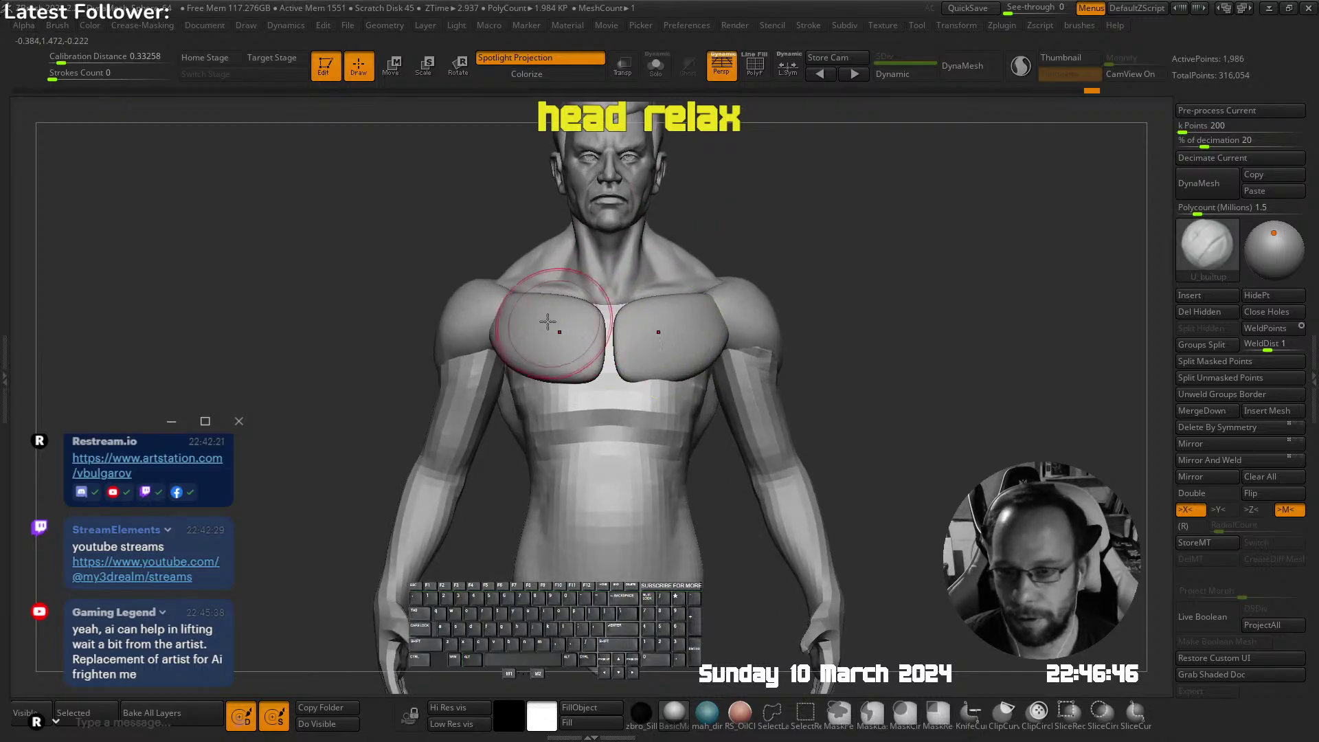
Select the pectoral subtool and reshape its upper and inner edges with the Move brush
{"action": "left_click", "coordinate": [549, 323], "text": "alt"}
{"action": "key", "text": "shift+space"}
{"action": "left_click", "coordinate": [526, 235]}
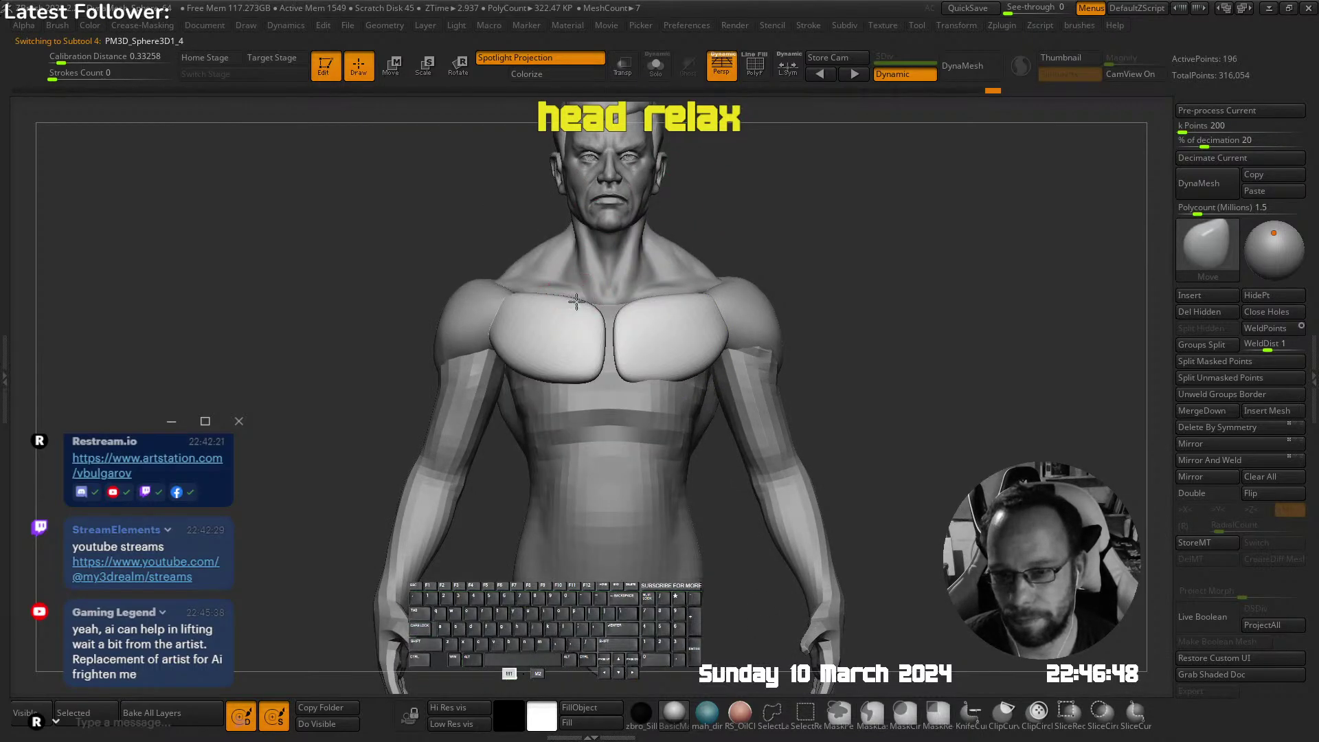
{"action": "left_click_drag", "start_coordinate": [576, 301], "coordinate": [562, 286]}
{"action": "mouse_move", "coordinate": [653, 240]}
{"action": "right_mouse_down"}
{"action": "mouse_move", "coordinate": [683, 281]}
{"action": "mouse_move", "coordinate": [625, 336]}
{"action": "right_mouse_up"}
{"action": "left_click_drag", "start_coordinate": [599, 337], "coordinate": [610, 353]}
{"action": "key", "text": "s"}
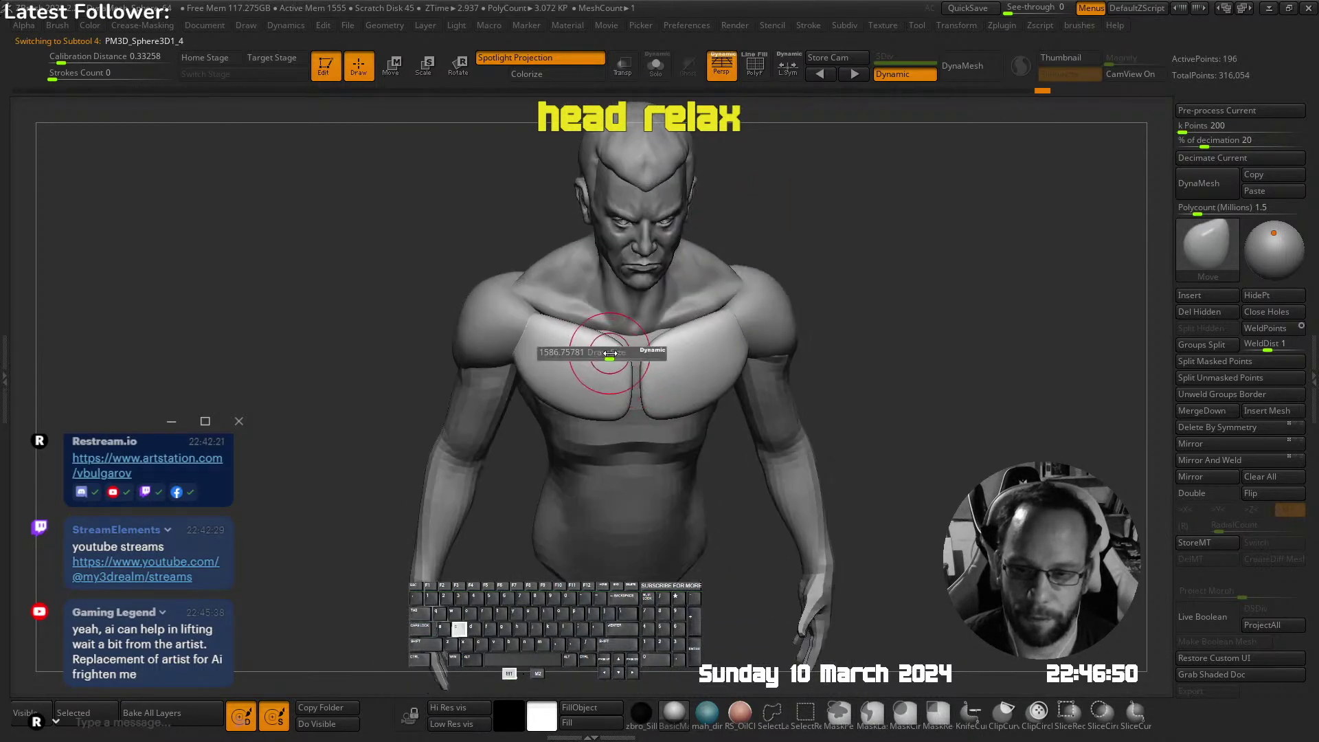
Select the head and neck subtool and move its collarbone edge to fit the pectorals
{"action": "right_click_drag", "start_coordinate": [590, 306], "coordinate": [592, 329], "text": "ctrl"}
{"action": "right_click_drag", "start_coordinate": [593, 330], "coordinate": [589, 346]}
{"action": "left_click", "coordinate": [562, 307], "text": "alt"}
{"action": "left_click_drag", "start_coordinate": [549, 306], "coordinate": [542, 300]}
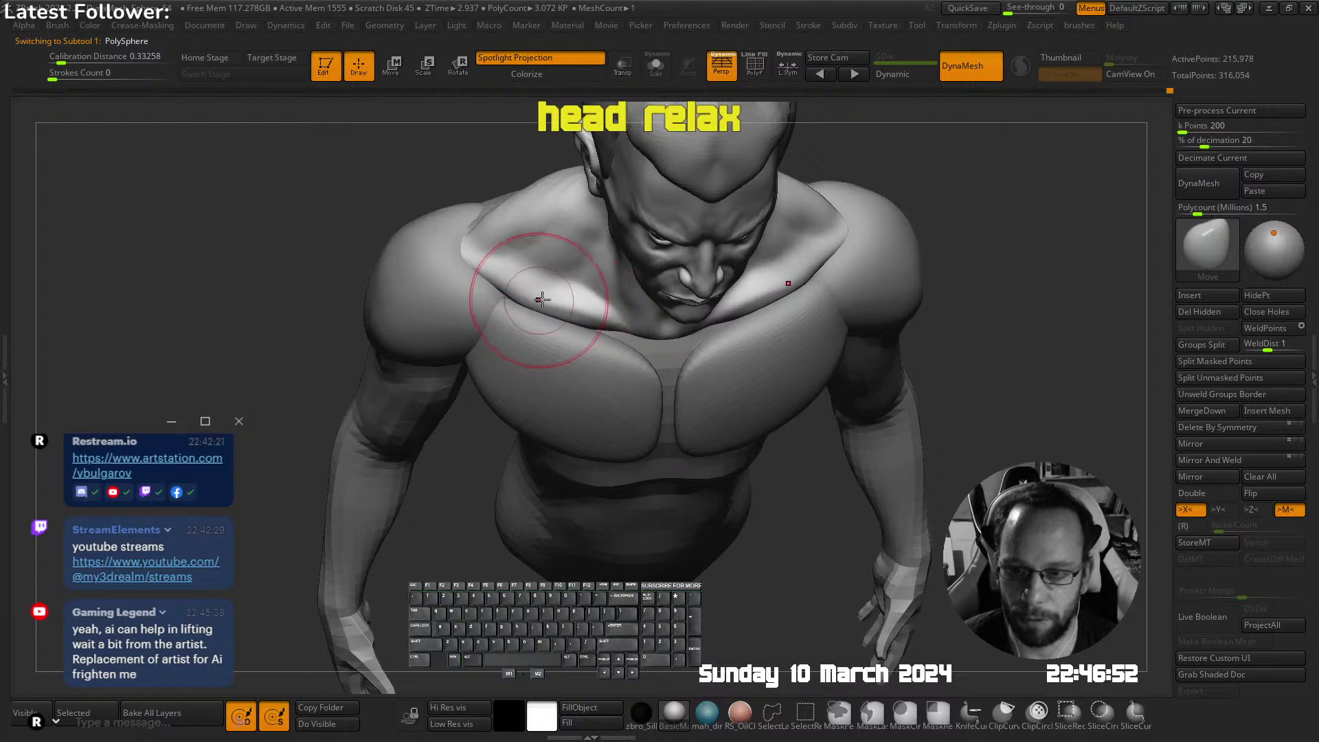
{"action": "right_click_drag", "start_coordinate": [542, 300], "coordinate": [595, 321]}
{"action": "left_click_drag", "start_coordinate": [595, 321], "coordinate": [610, 331]}
{"action": "right_click_drag", "start_coordinate": [612, 333], "coordinate": [599, 307]}
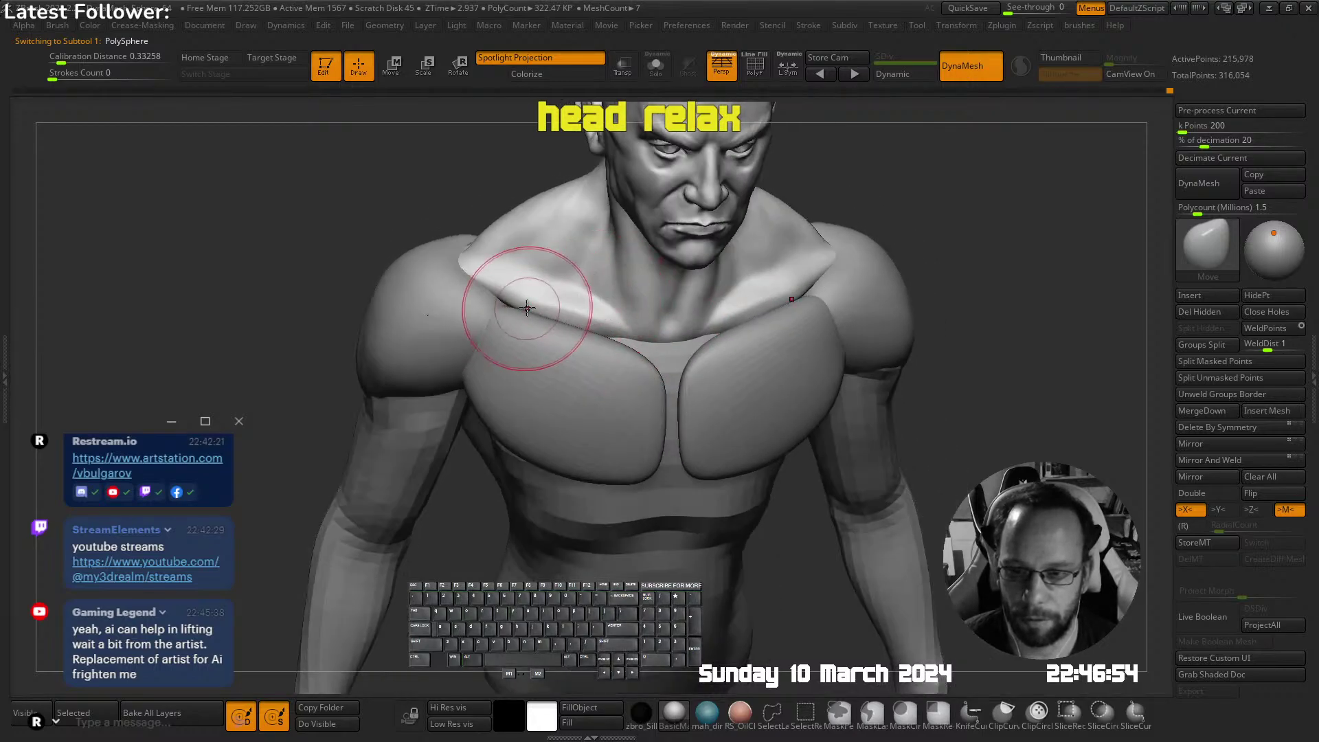
{"action": "left_click_drag", "start_coordinate": [516, 306], "coordinate": [502, 298]}
{"action": "mouse_move", "coordinate": [544, 297]}
{"action": "right_mouse_down"}
{"action": "mouse_move", "coordinate": [514, 237]}
{"action": "mouse_move", "coordinate": [558, 309]}
{"action": "right_mouse_up"}
Select the deltoid subtool and reshape the shoulder with a resized Move brush
{"action": "left_click", "coordinate": [505, 353], "text": "alt"}
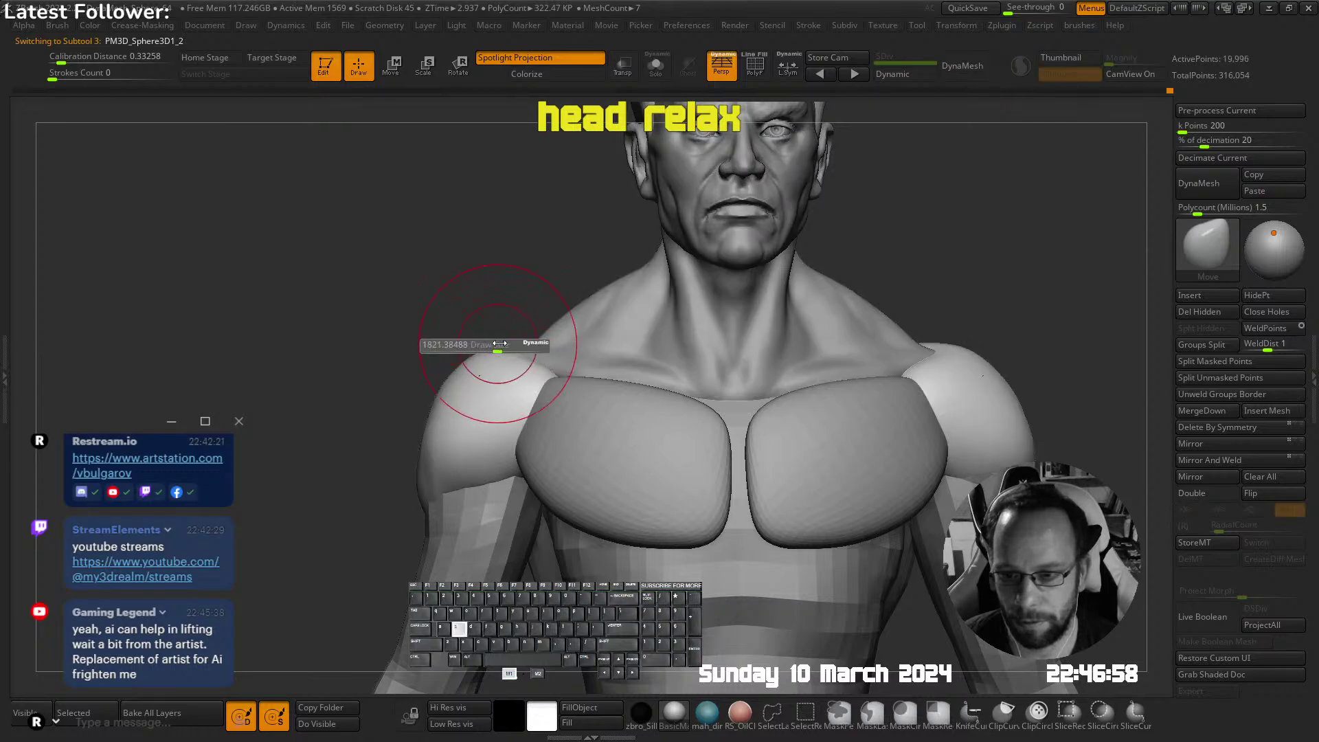
{"action": "mouse_move", "coordinate": [552, 344]}
{"action": "right_mouse_down", "text": "ctrl"}
{"action": "mouse_move", "coordinate": [506, 371]}
{"action": "mouse_move", "coordinate": [687, 364]}
{"action": "right_mouse_up", "text": "ctrl"}
{"action": "right_click_drag", "start_coordinate": [525, 405], "coordinate": [578, 354], "text": "alt"}
Select the arm subtool and adjust the upper arm beneath the deltoid from the back
{"action": "left_click", "coordinate": [609, 374], "text": "alt"}
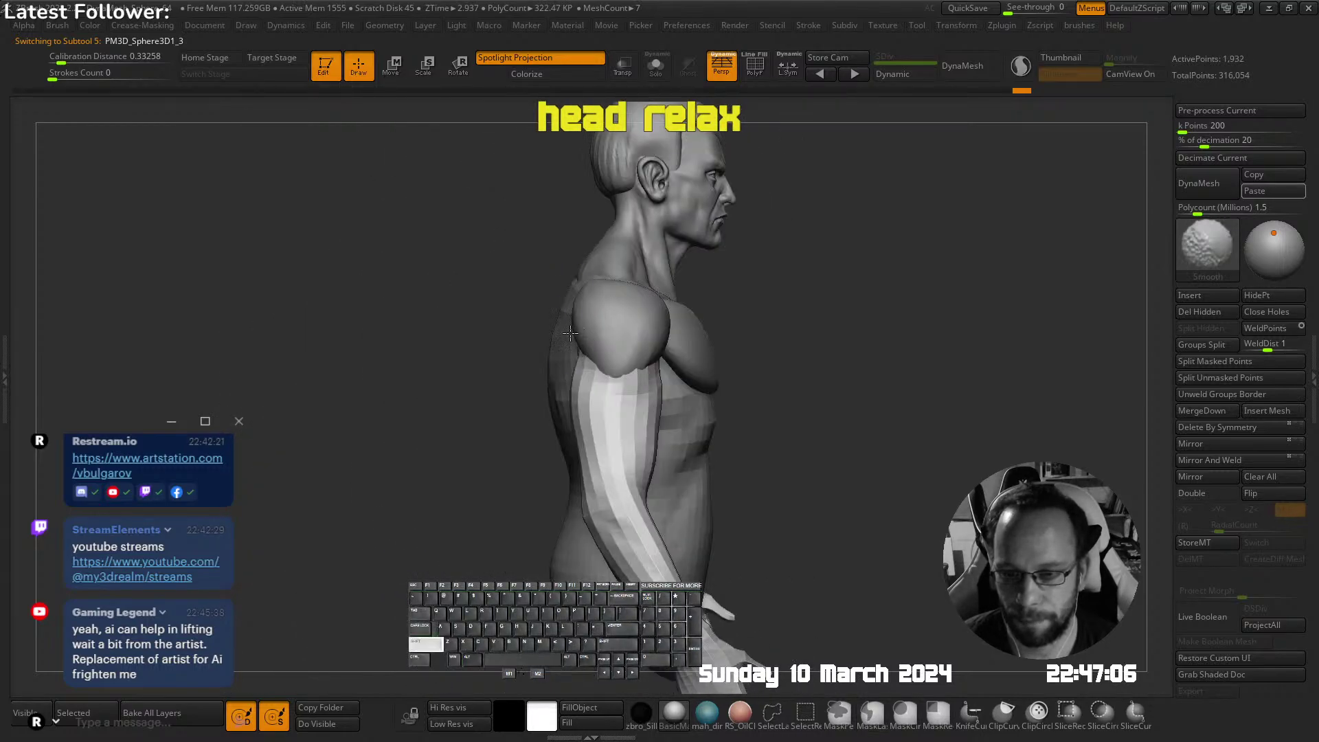
{"action": "right_click_drag", "start_coordinate": [578, 415], "coordinate": [532, 324]}
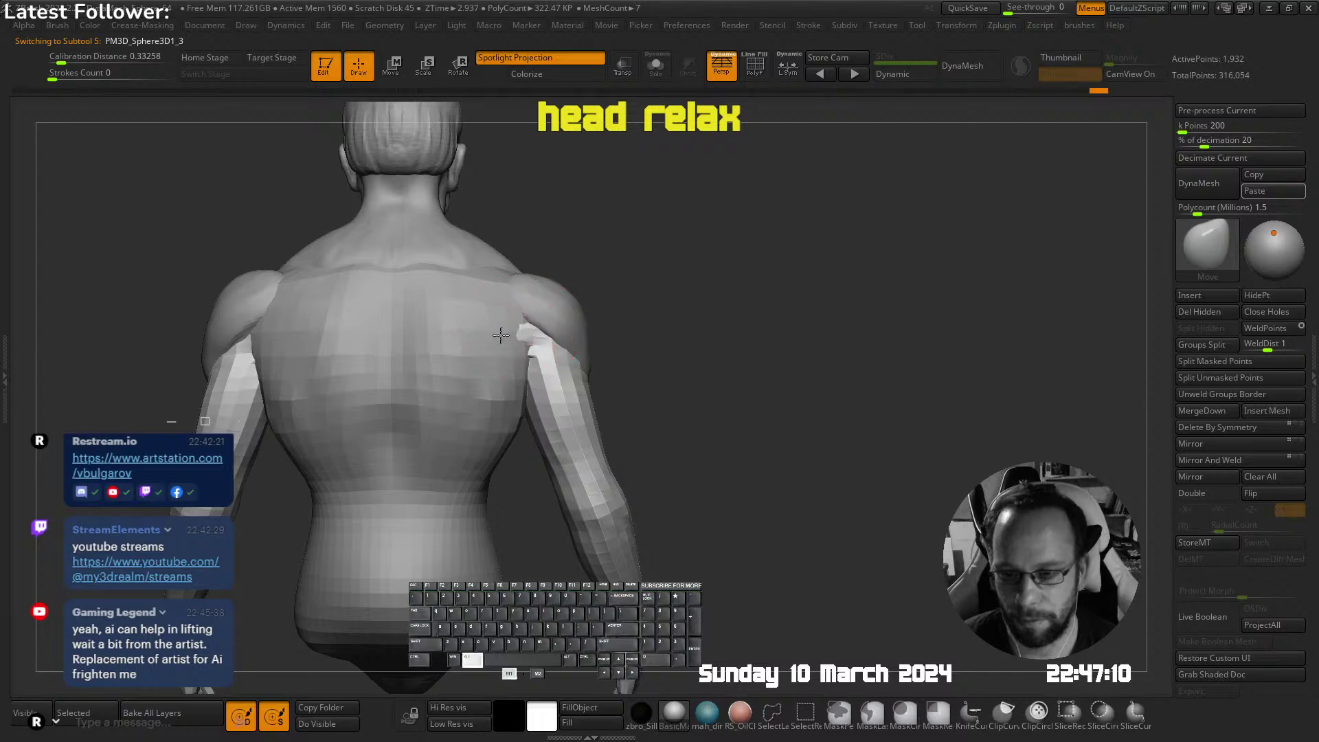
{"action": "key", "text": "f"}
Select the torso and examine the figure's proportions from the back and side
{"action": "left_click", "coordinate": [718, 347], "text": "alt"}
{"action": "right_click_drag", "start_coordinate": [694, 328], "coordinate": [635, 357], "text": "ctrl"}
{"action": "right_click_drag", "start_coordinate": [635, 357], "coordinate": [652, 309]}
{"action": "mouse_move", "coordinate": [614, 257]}
{"action": "right_mouse_down"}
{"action": "mouse_move", "coordinate": [700, 248]}
{"action": "mouse_move", "coordinate": [687, 309]}
{"action": "mouse_move", "coordinate": [637, 369]}
{"action": "mouse_move", "coordinate": [724, 229]}
{"action": "right_mouse_up"}
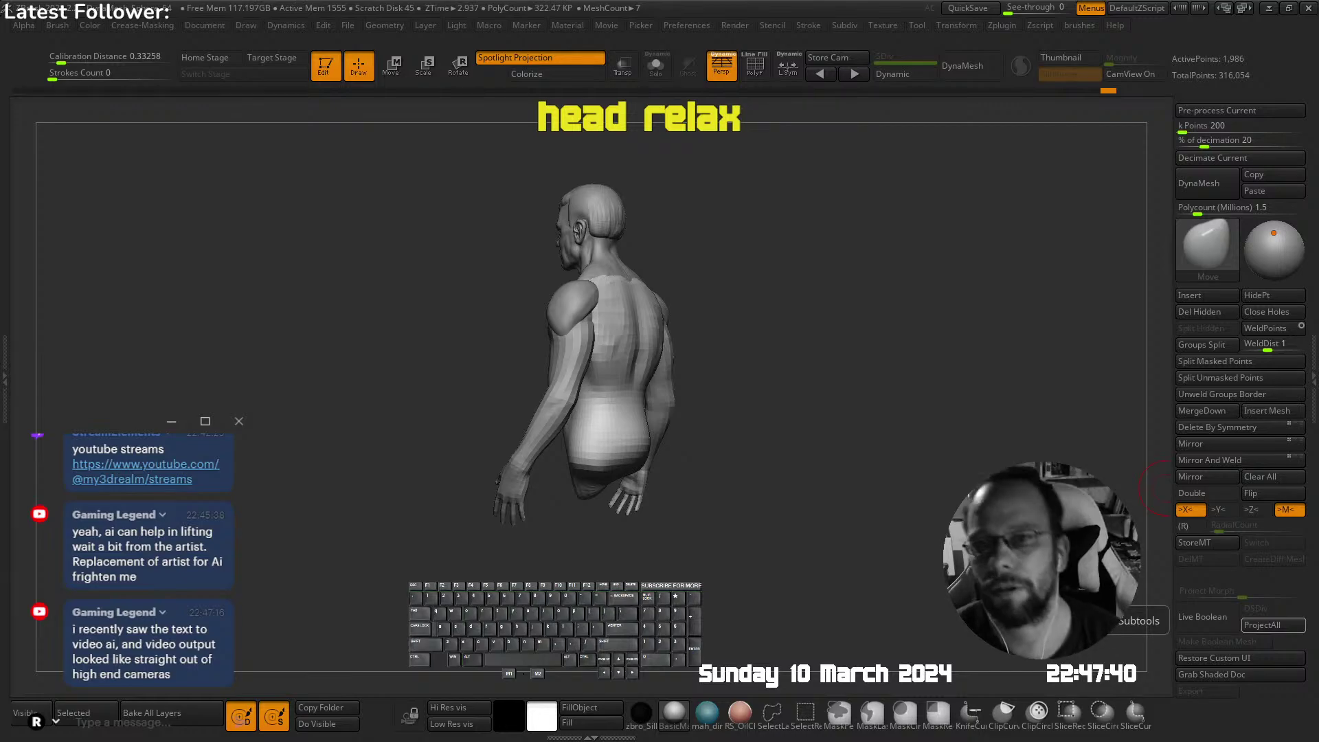
{"action": "right_click_drag", "start_coordinate": [427, 288], "coordinate": [643, 234]}
Select the deltoid and reshape its outline with the Move brush from the side and front
{"action": "left_click", "coordinate": [610, 362], "text": "alt"}
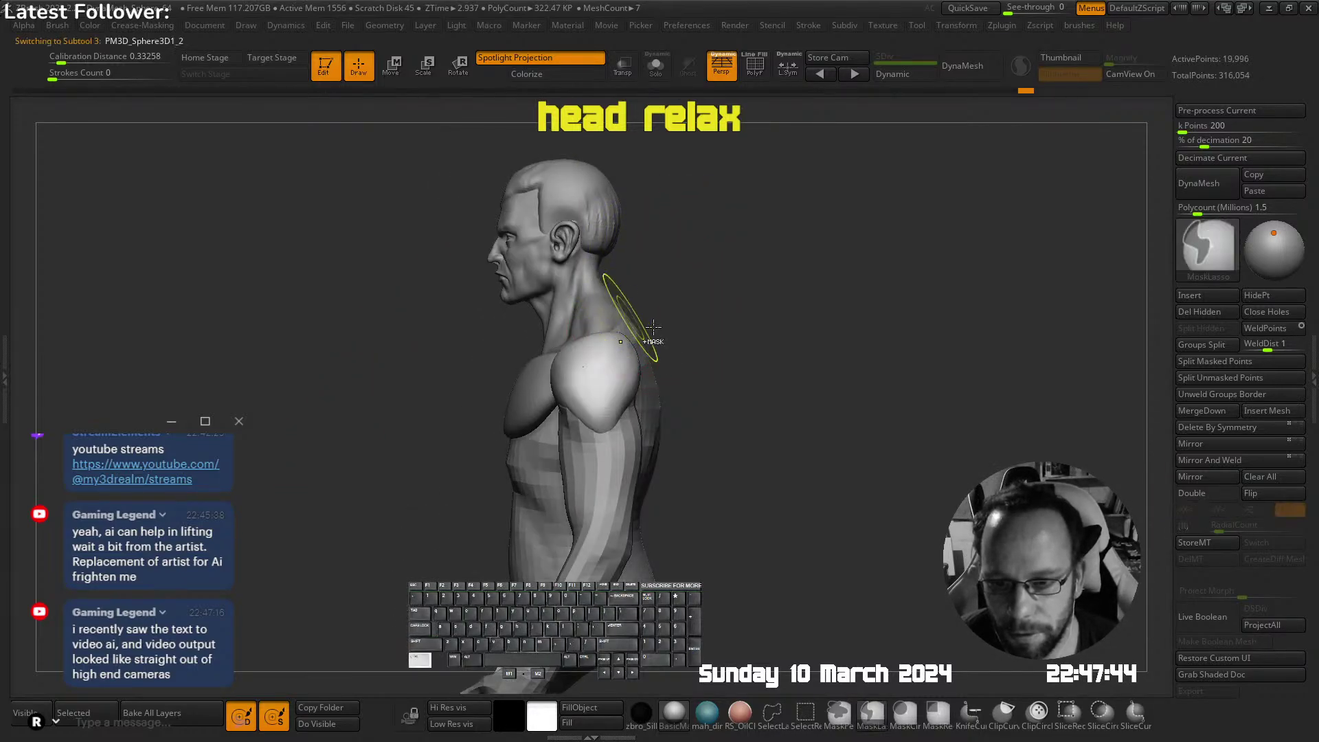
{"action": "right_click_drag", "start_coordinate": [629, 313], "coordinate": [611, 337], "text": "ctrl"}
{"action": "mouse_move", "coordinate": [611, 336]}
{"action": "right_mouse_down"}
{"action": "mouse_move", "coordinate": [633, 344]}
{"action": "mouse_move", "coordinate": [593, 359]}
{"action": "mouse_move", "coordinate": [580, 382]}
{"action": "mouse_move", "coordinate": [558, 377]}
{"action": "mouse_move", "coordinate": [575, 337]}
{"action": "mouse_move", "coordinate": [625, 303]}
{"action": "right_mouse_up"}
{"action": "mouse_move", "coordinate": [537, 302]}
{"action": "right_mouse_down", "text": "ctrl"}
{"action": "mouse_move", "coordinate": [524, 330]}
{"action": "mouse_move", "coordinate": [558, 330]}
{"action": "mouse_move", "coordinate": [523, 346]}
{"action": "right_mouse_up", "text": "ctrl"}
Select the arm and carve the upper arm just below the deltoid with a resized DamStandard brush
{"action": "left_click", "coordinate": [537, 359], "text": "alt"}
{"action": "key", "text": "b"}
{"action": "key", "text": "d"}
{"action": "key", "text": "s"}
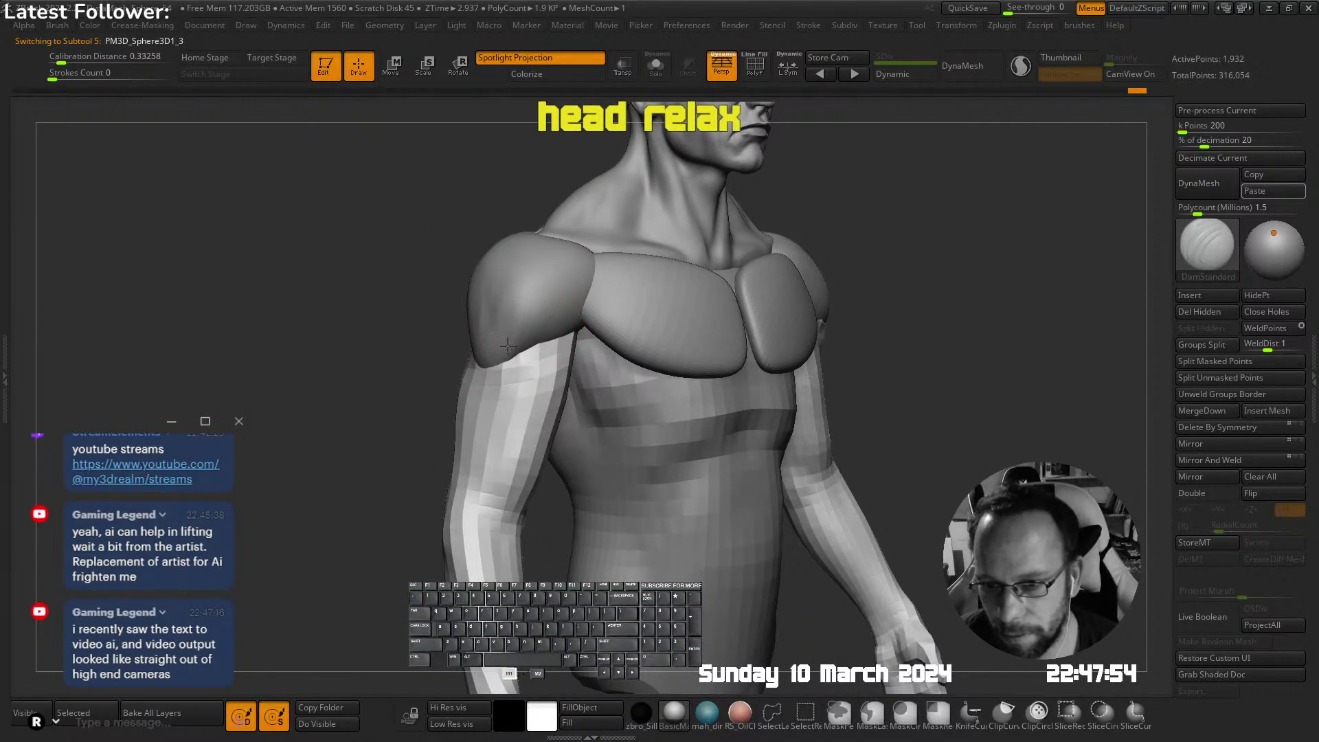
{"action": "left_click_drag", "start_coordinate": [517, 349], "coordinate": [526, 342]}
{"action": "mouse_move", "coordinate": [526, 342]}
{"action": "right_mouse_down", "text": "ctrl"}
{"action": "mouse_move", "coordinate": [554, 297]}
{"action": "mouse_move", "coordinate": [722, 142]}
{"action": "right_mouse_up", "text": "ctrl"}
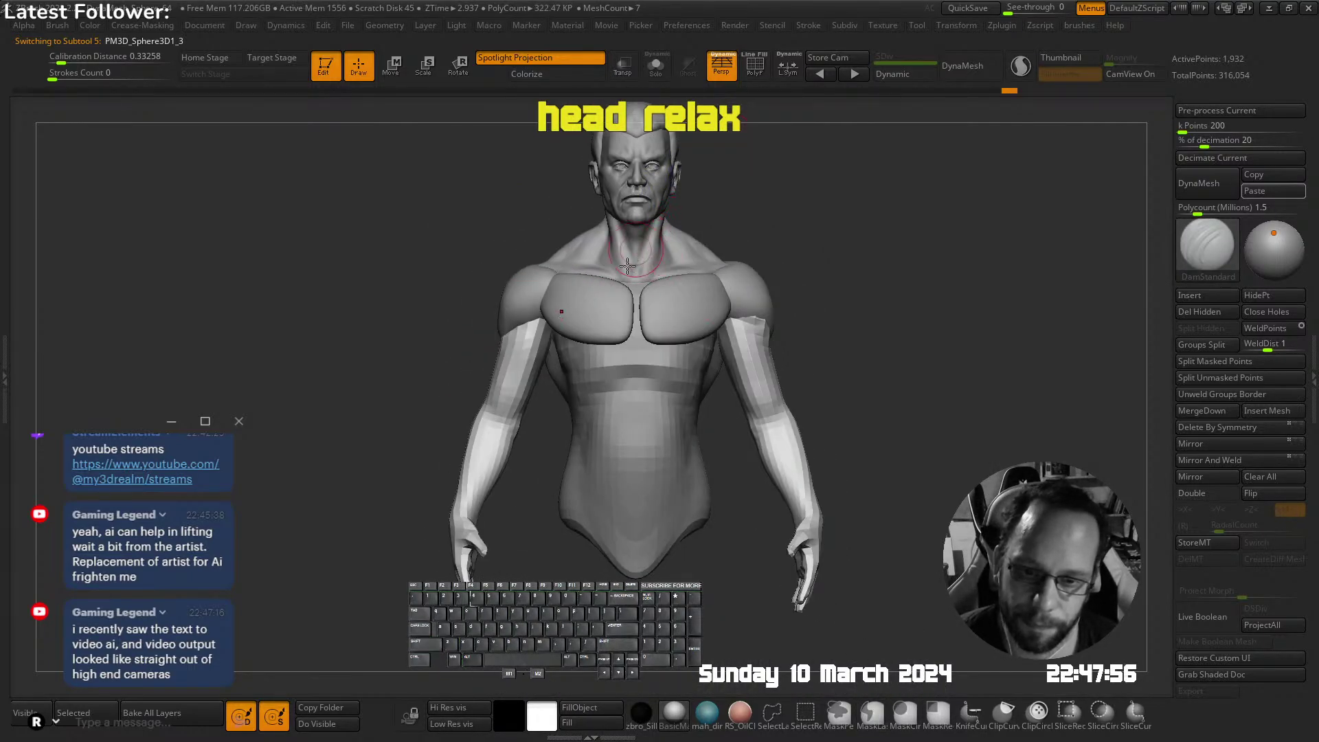
Switch to the U_builtup brush and select the torso subtool for further sculpting
{"action": "mouse_move", "coordinate": [548, 312]}
{"action": "right_mouse_down"}
{"action": "mouse_move", "coordinate": [574, 327]}
{"action": "mouse_move", "coordinate": [524, 318]}
{"action": "mouse_move", "coordinate": [588, 303]}
{"action": "mouse_move", "coordinate": [542, 322]}
{"action": "mouse_move", "coordinate": [653, 247]}
{"action": "mouse_move", "coordinate": [617, 254]}
{"action": "mouse_move", "coordinate": [692, 179]}
{"action": "right_mouse_up"}
{"action": "key", "text": "b"}
{"action": "left_click", "coordinate": [448, 304]}
{"action": "key", "text": "x"}
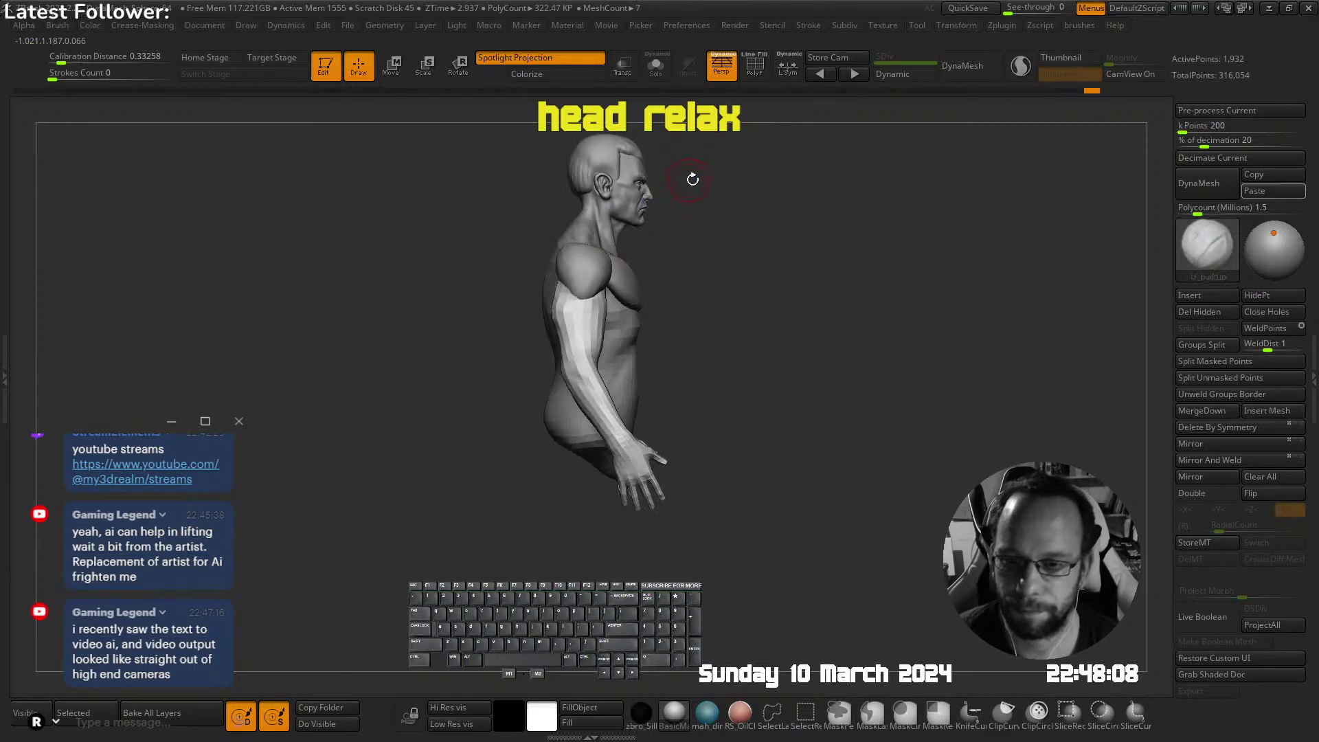
{"action": "mouse_move", "coordinate": [681, 305]}
{"action": "right_mouse_down"}
{"action": "mouse_move", "coordinate": [599, 302]}
{"action": "mouse_move", "coordinate": [609, 309]}
{"action": "mouse_move", "coordinate": [587, 340]}
{"action": "mouse_move", "coordinate": [596, 330]}
{"action": "right_mouse_up"}
{"action": "left_click", "coordinate": [585, 340], "text": "alt"}
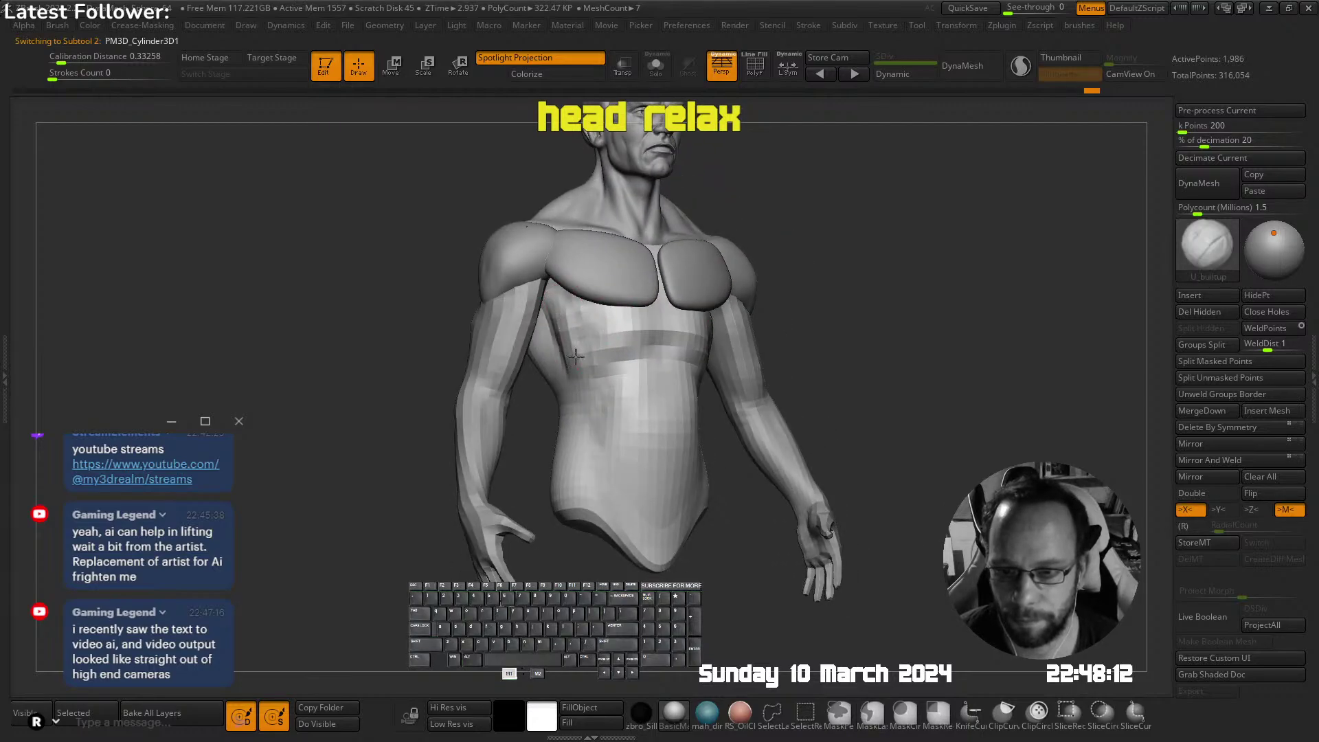
Sculpt the torso's side beside the armpit and along the ribcage with the U_builtup brush
{"action": "right_click_drag", "start_coordinate": [623, 375], "coordinate": [618, 269], "text": "ctrl"}
{"action": "mouse_move", "coordinate": [619, 269]}
{"action": "right_mouse_down", "text": "ctrl"}
{"action": "mouse_move", "coordinate": [651, 338]}
{"action": "mouse_move", "coordinate": [577, 346]}
{"action": "right_mouse_up", "text": "ctrl"}
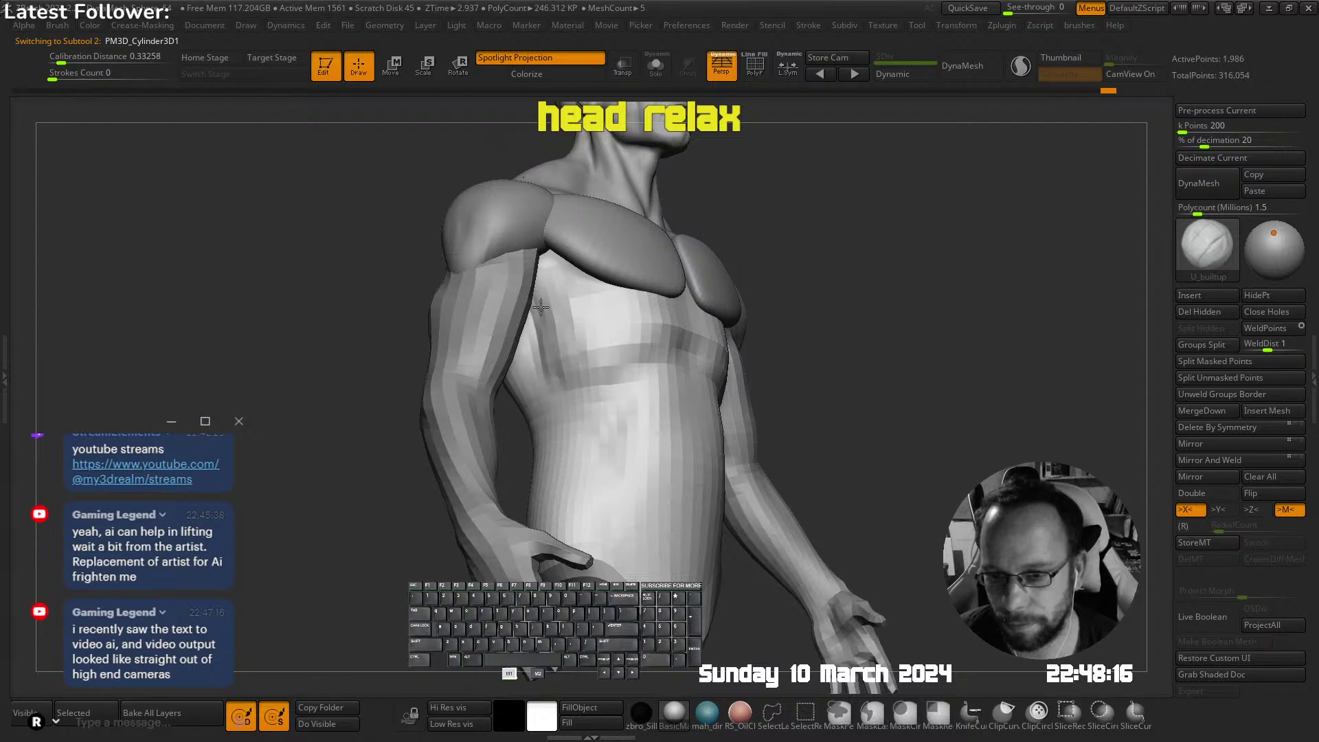
{"action": "left_click_drag", "start_coordinate": [540, 307], "coordinate": [541, 325]}
{"action": "mouse_move", "coordinate": [541, 325]}
{"action": "right_mouse_down", "text": "ctrl"}
{"action": "mouse_move", "coordinate": [541, 303]}
{"action": "mouse_move", "coordinate": [632, 254]}
{"action": "right_mouse_up", "text": "ctrl"}
{"action": "right_click_drag", "start_coordinate": [581, 317], "coordinate": [571, 326]}
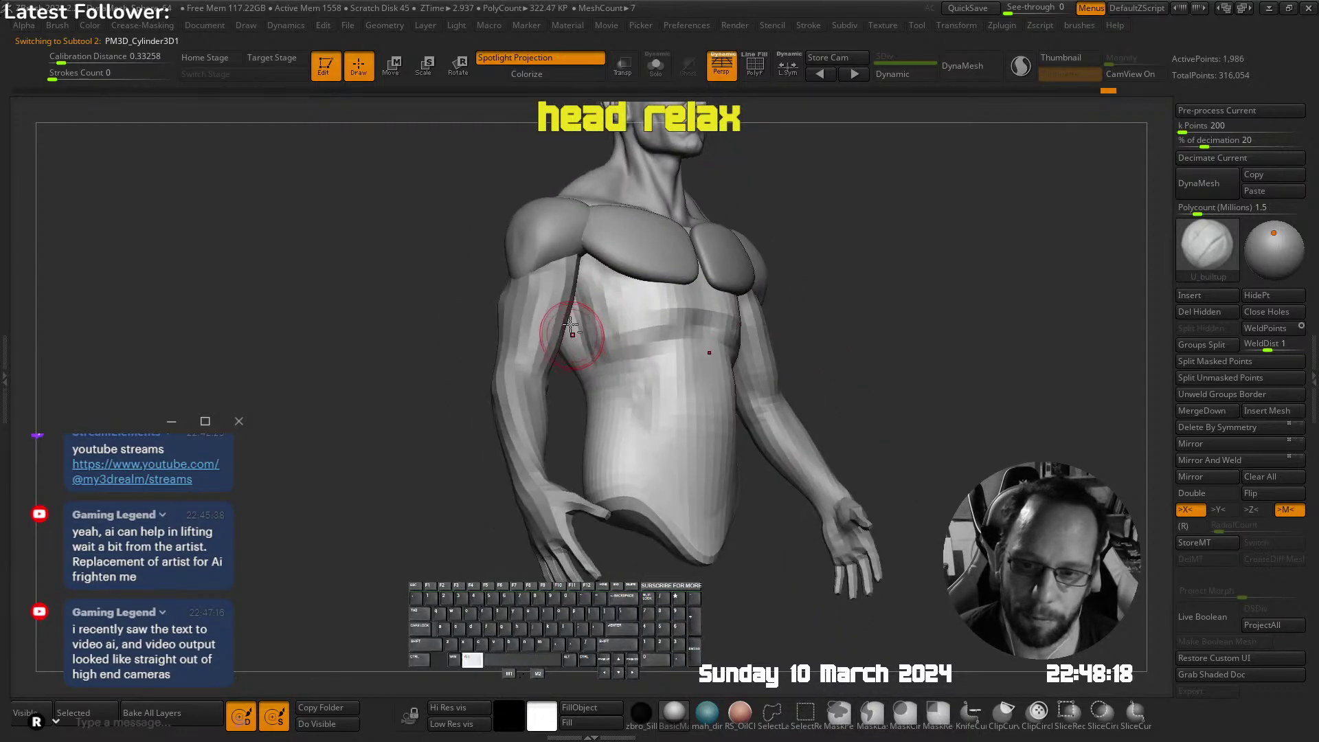
{"action": "mouse_move", "coordinate": [590, 281]}
{"action": "right_mouse_down"}
{"action": "mouse_move", "coordinate": [591, 337]}
{"action": "mouse_move", "coordinate": [567, 299]}
{"action": "mouse_move", "coordinate": [580, 291]}
{"action": "right_mouse_up"}
{"action": "key", "text": "s"}
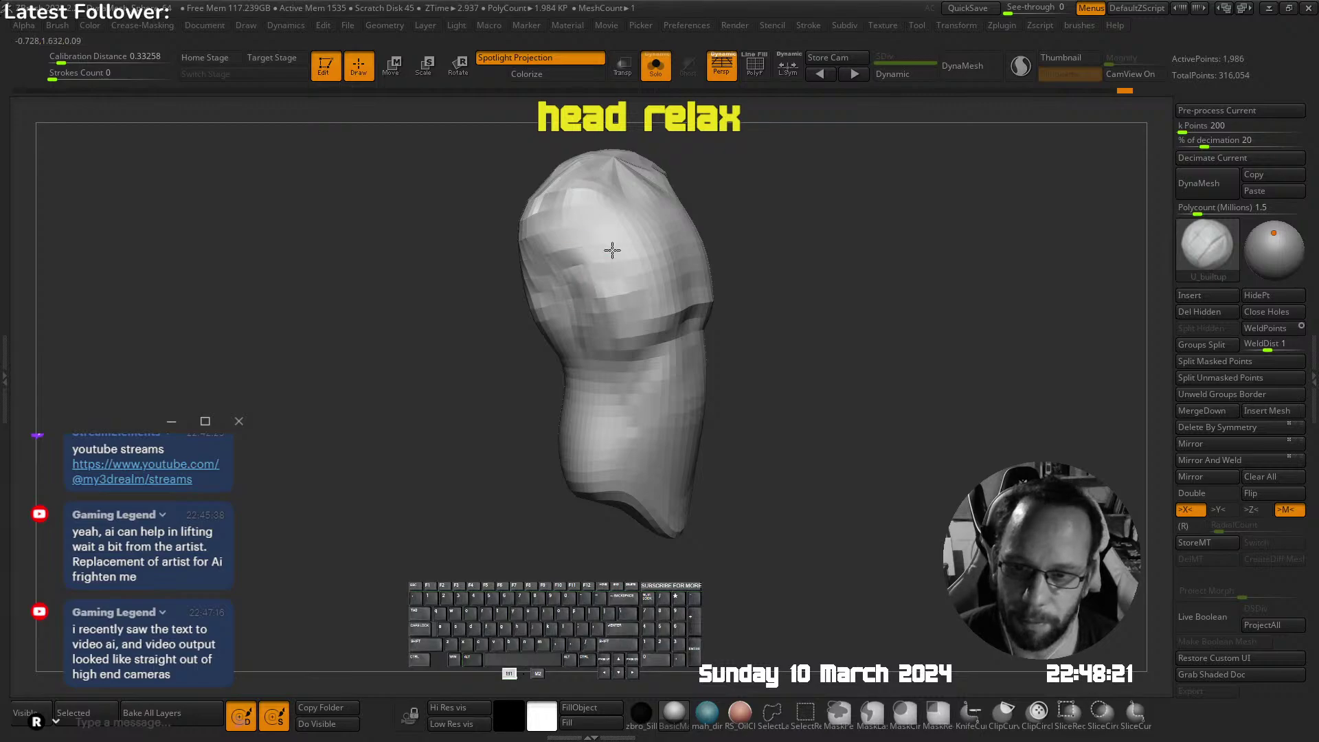
Build up the upper side of the isolated torso and smooth its flank below the ribcage
{"action": "left_click_drag", "start_coordinate": [612, 250], "coordinate": [607, 270]}
{"action": "mouse_move", "coordinate": [618, 274]}
{"action": "right_mouse_down"}
{"action": "mouse_move", "coordinate": [567, 281]}
{"action": "mouse_move", "coordinate": [656, 279]}
{"action": "mouse_move", "coordinate": [632, 253]}
{"action": "mouse_move", "coordinate": [612, 256]}
{"action": "mouse_move", "coordinate": [728, 303]}
{"action": "right_mouse_up"}
{"action": "key", "text": "s"}
{"action": "mouse_move", "coordinate": [728, 302]}
{"action": "right_mouse_down", "text": "alt"}
{"action": "mouse_move", "coordinate": [669, 282]}
{"action": "mouse_move", "coordinate": [602, 309]}
{"action": "mouse_move", "coordinate": [597, 334]}
{"action": "mouse_move", "coordinate": [577, 303]}
{"action": "mouse_move", "coordinate": [612, 295]}
{"action": "right_mouse_up", "text": "alt"}
{"action": "right_click_drag", "start_coordinate": [611, 295], "coordinate": [635, 327], "text": "ctrl"}
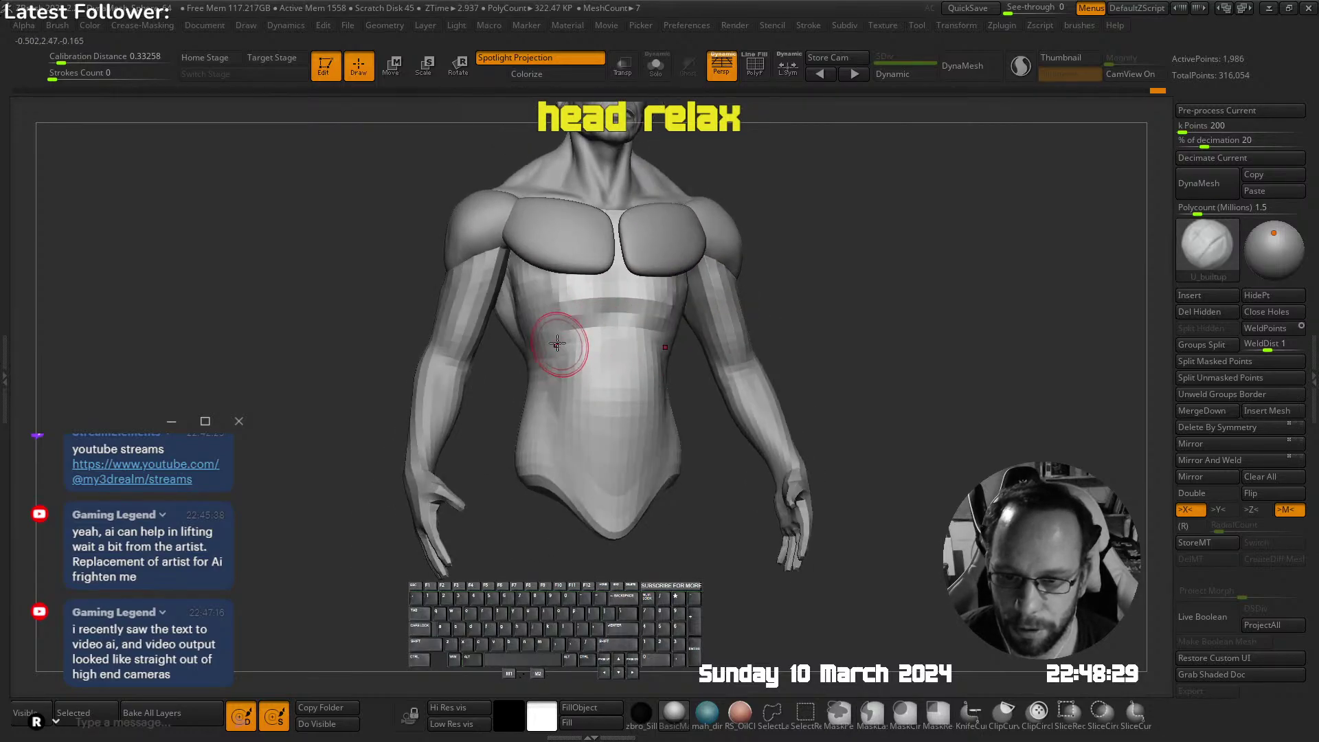
{"action": "key", "text": "shift"}
{"action": "mouse_move", "coordinate": [553, 375]}
{"action": "right_mouse_down"}
{"action": "mouse_move", "coordinate": [528, 342]}
{"action": "mouse_move", "coordinate": [554, 284]}
{"action": "mouse_move", "coordinate": [562, 295]}
{"action": "mouse_move", "coordinate": [524, 307]}
{"action": "mouse_move", "coordinate": [596, 325]}
{"action": "right_mouse_up"}
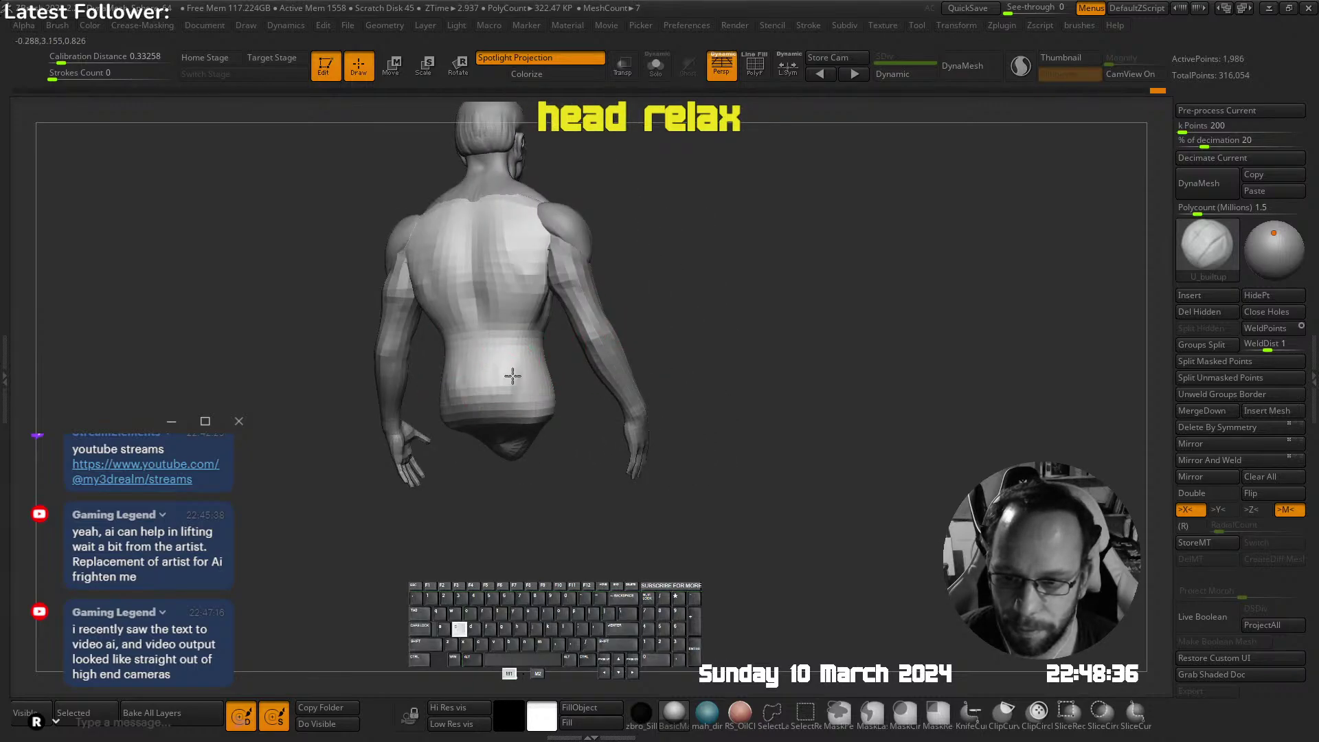
Select the head and neck subtool and smooth the side neck muscle from below the jaw down toward the collarbone
{"action": "right_click_drag", "start_coordinate": [507, 403], "coordinate": [617, 205]}
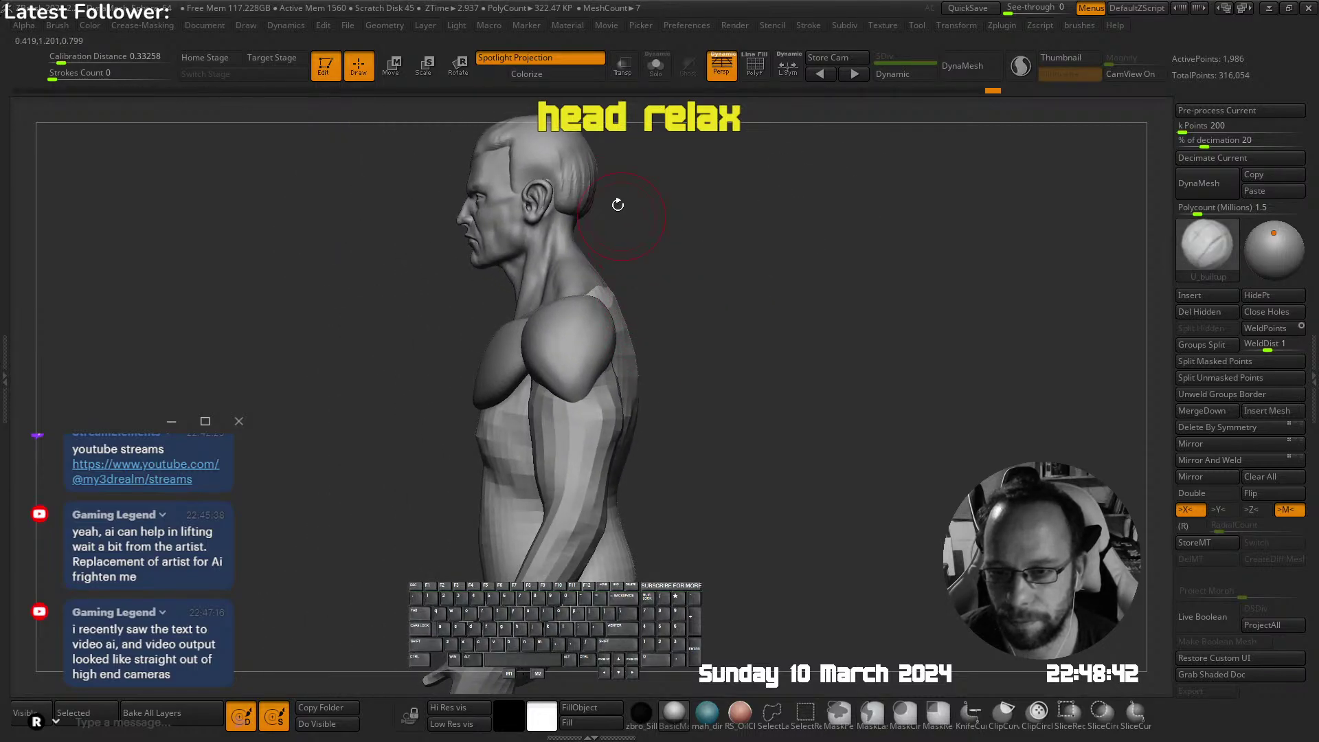
{"action": "left_click", "coordinate": [536, 270], "text": "alt"}
{"action": "right_click_drag", "start_coordinate": [533, 270], "coordinate": [621, 271], "text": "alt"}
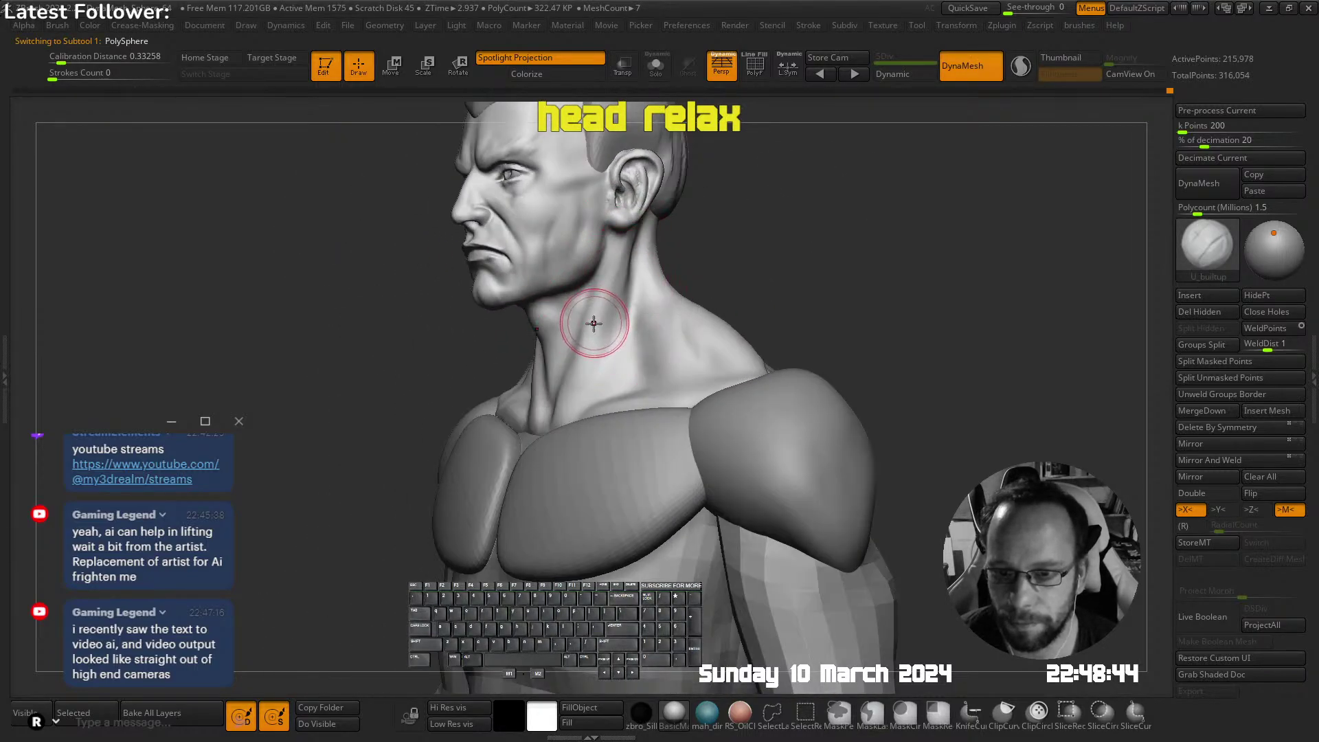
{"action": "right_click_drag", "start_coordinate": [593, 323], "coordinate": [577, 336]}
{"action": "key", "text": "shift"}
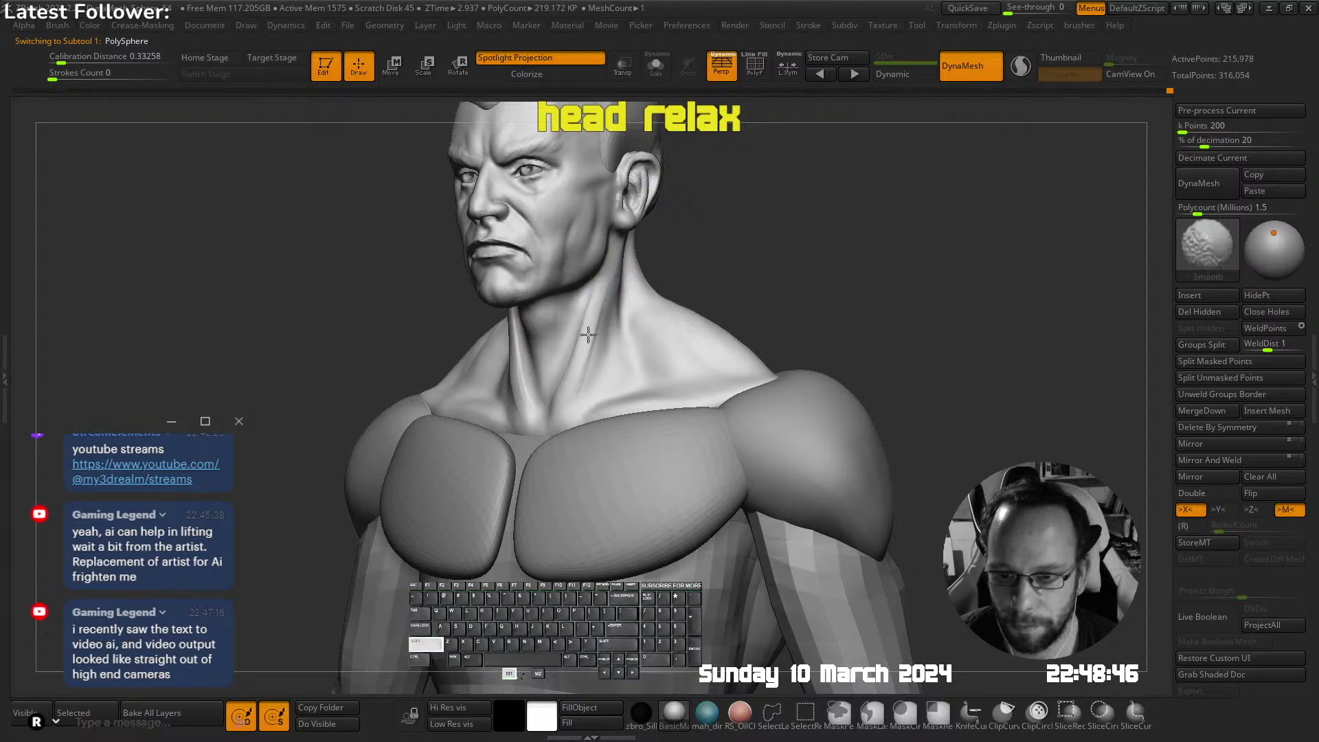
{"action": "left_click_drag", "start_coordinate": [594, 312], "coordinate": [549, 433], "text": "shift"}
Carve the hollow at the base of the throat between the neck muscles with a resized U_builtup brush in subtractive mode
{"action": "mouse_move", "coordinate": [550, 433]}
{"action": "right_mouse_down"}
{"action": "mouse_move", "coordinate": [598, 374]}
{"action": "mouse_move", "coordinate": [618, 393]}
{"action": "right_mouse_up"}
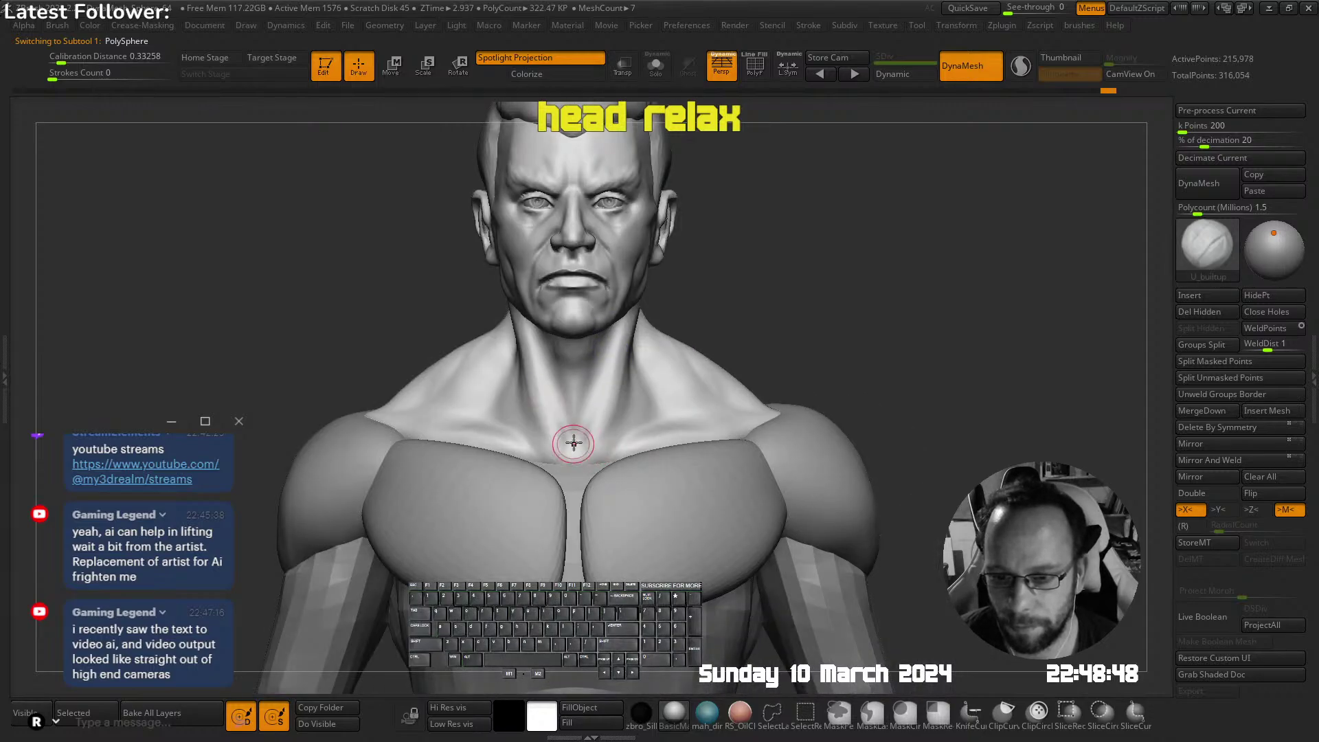
{"action": "right_click_drag", "start_coordinate": [574, 439], "coordinate": [573, 432]}
{"action": "key", "text": "s"}
{"action": "left_click_drag", "start_coordinate": [565, 390], "coordinate": [563, 416], "text": "alt"}
{"action": "mouse_move", "coordinate": [565, 420]}
{"action": "right_mouse_down"}
{"action": "mouse_move", "coordinate": [577, 409]}
{"action": "mouse_move", "coordinate": [555, 400]}
{"action": "right_mouse_up"}
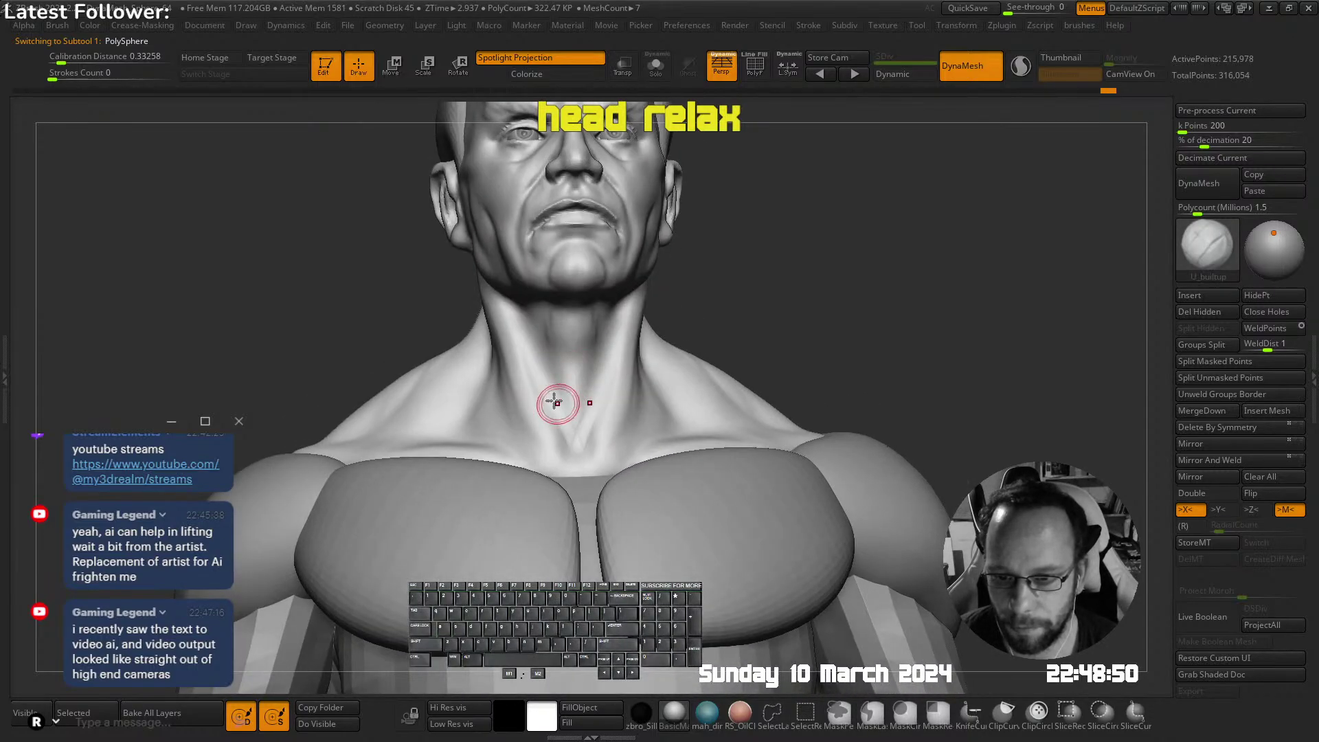
{"action": "left_click_drag", "start_coordinate": [569, 431], "coordinate": [574, 450], "text": "alt"}
{"action": "right_click_drag", "start_coordinate": [575, 451], "coordinate": [588, 474]}
{"action": "mouse_move", "coordinate": [558, 412]}
{"action": "left_mouse_down", "text": "alt"}
{"action": "mouse_move", "coordinate": [575, 441]}
{"action": "mouse_move", "coordinate": [543, 378]}
{"action": "mouse_move", "coordinate": [555, 401]}
{"action": "left_mouse_up", "text": "alt"}
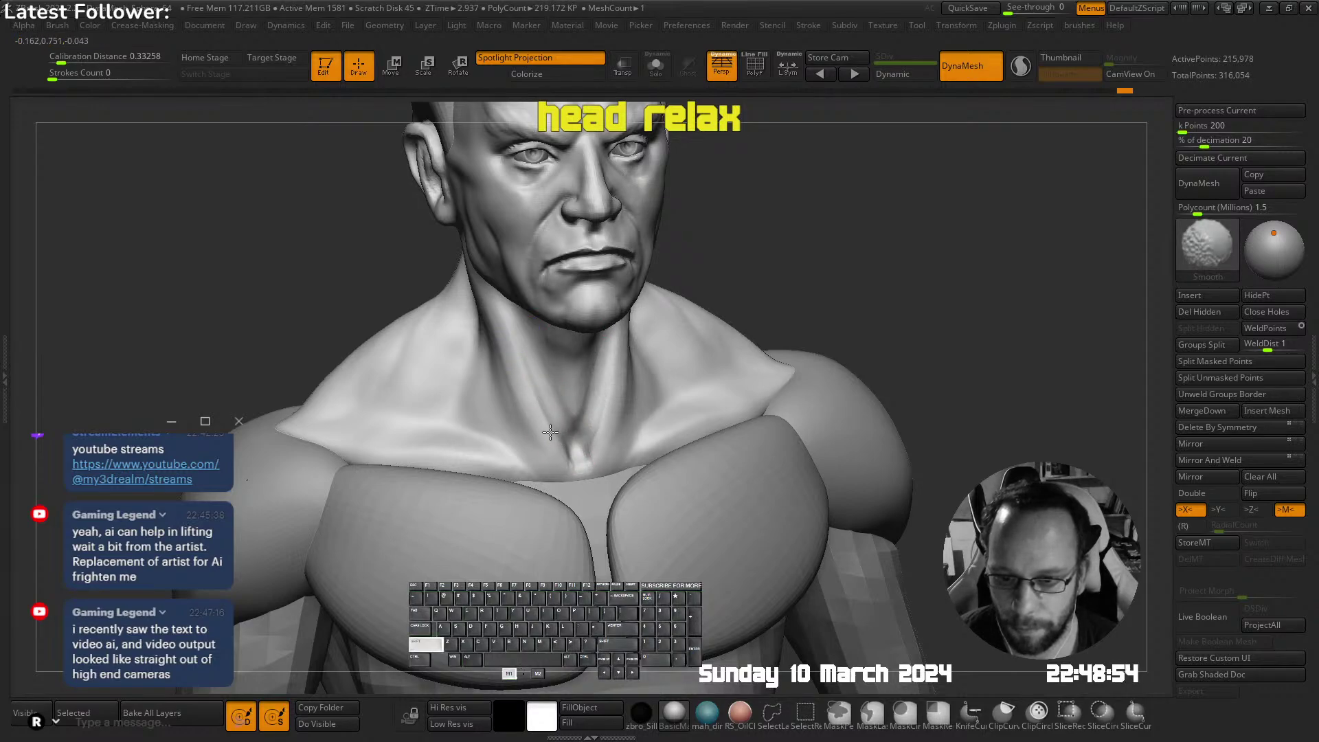
Build up the side neck muscle below the ear with the U_buildup brush and smooth its lower part
{"action": "mouse_move", "coordinate": [572, 411]}
{"action": "right_mouse_down"}
{"action": "mouse_move", "coordinate": [506, 377]}
{"action": "mouse_move", "coordinate": [501, 334]}
{"action": "mouse_move", "coordinate": [450, 329]}
{"action": "right_mouse_up"}
{"action": "left_click_drag", "start_coordinate": [492, 323], "coordinate": [515, 389]}
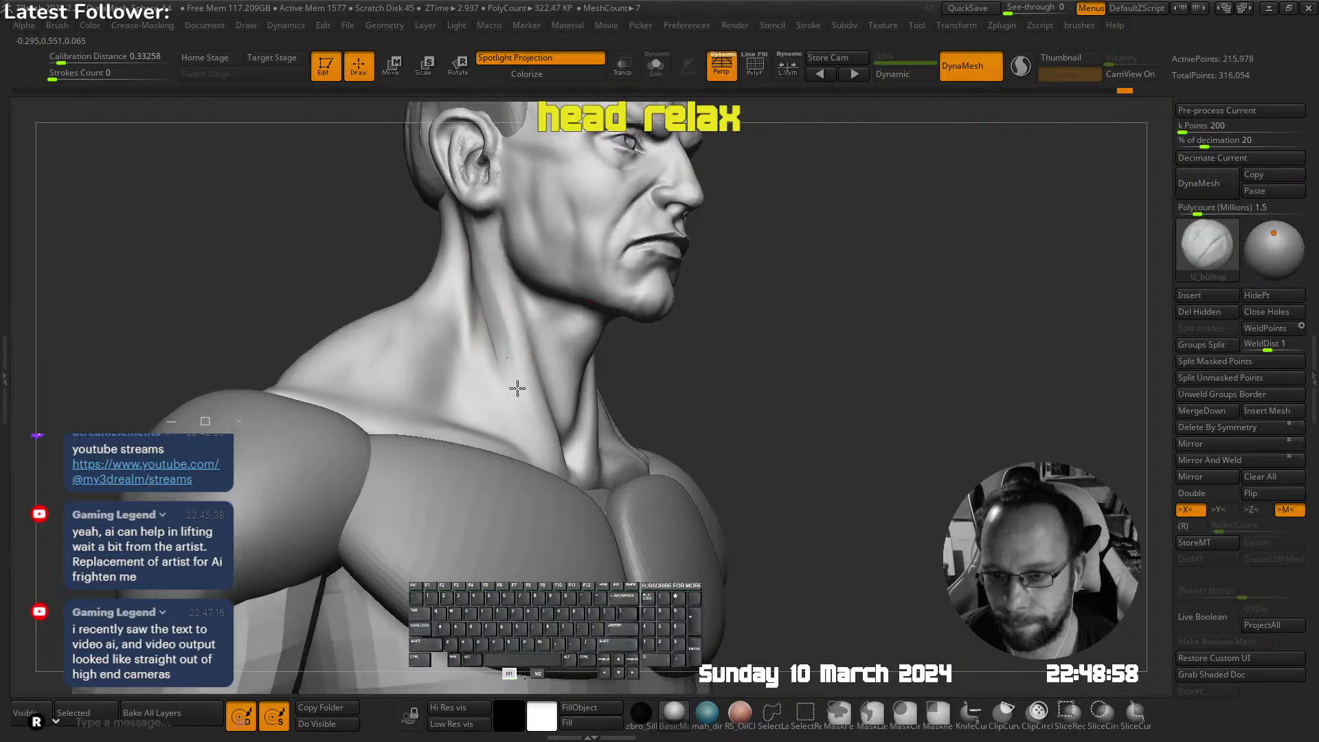
{"action": "left_click_drag", "start_coordinate": [474, 263], "coordinate": [525, 420]}
{"action": "left_click_drag", "start_coordinate": [508, 357], "coordinate": [518, 395], "text": "shift"}
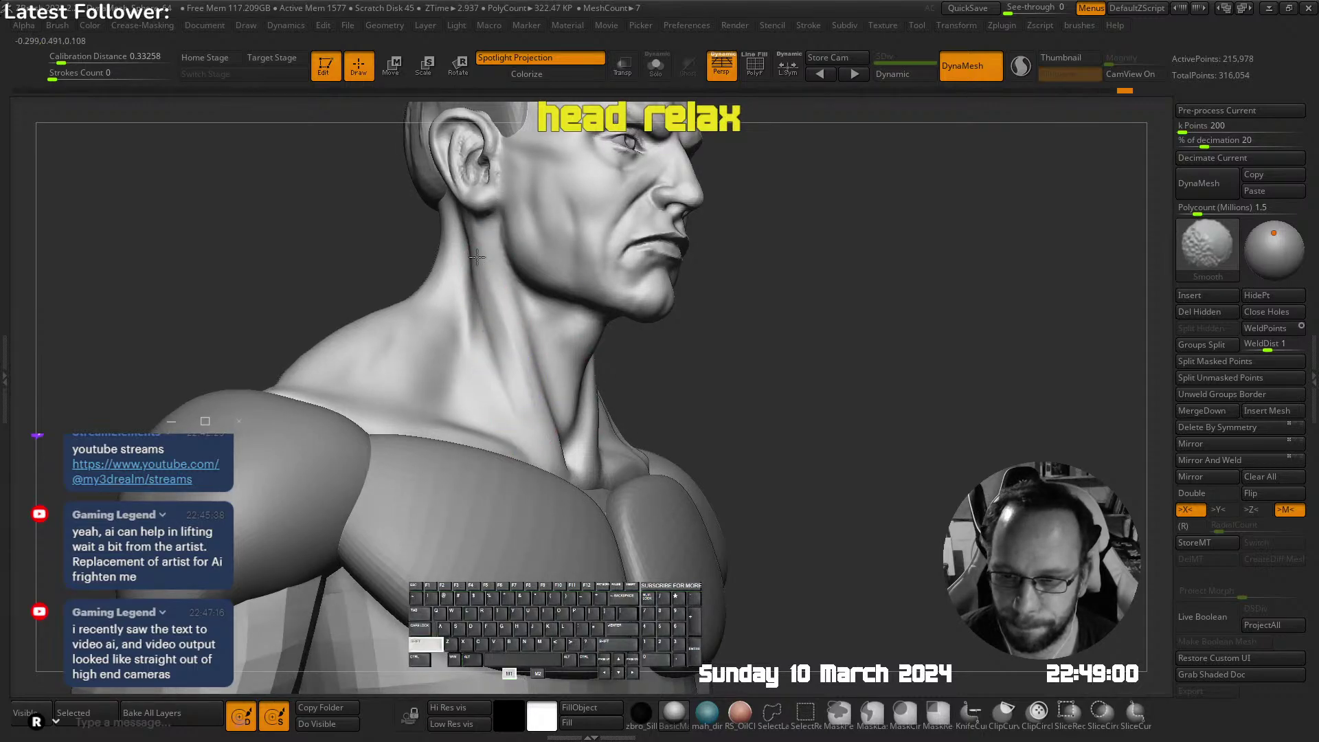
Reshape the ear and its rear contour with the Move brush, adjusting the brush size
{"action": "mouse_move", "coordinate": [524, 404]}
{"action": "right_mouse_down", "text": "ctrl"}
{"action": "mouse_move", "coordinate": [543, 343]}
{"action": "mouse_move", "coordinate": [609, 268]}
{"action": "right_mouse_up", "text": "ctrl"}
{"action": "key", "text": "space"}
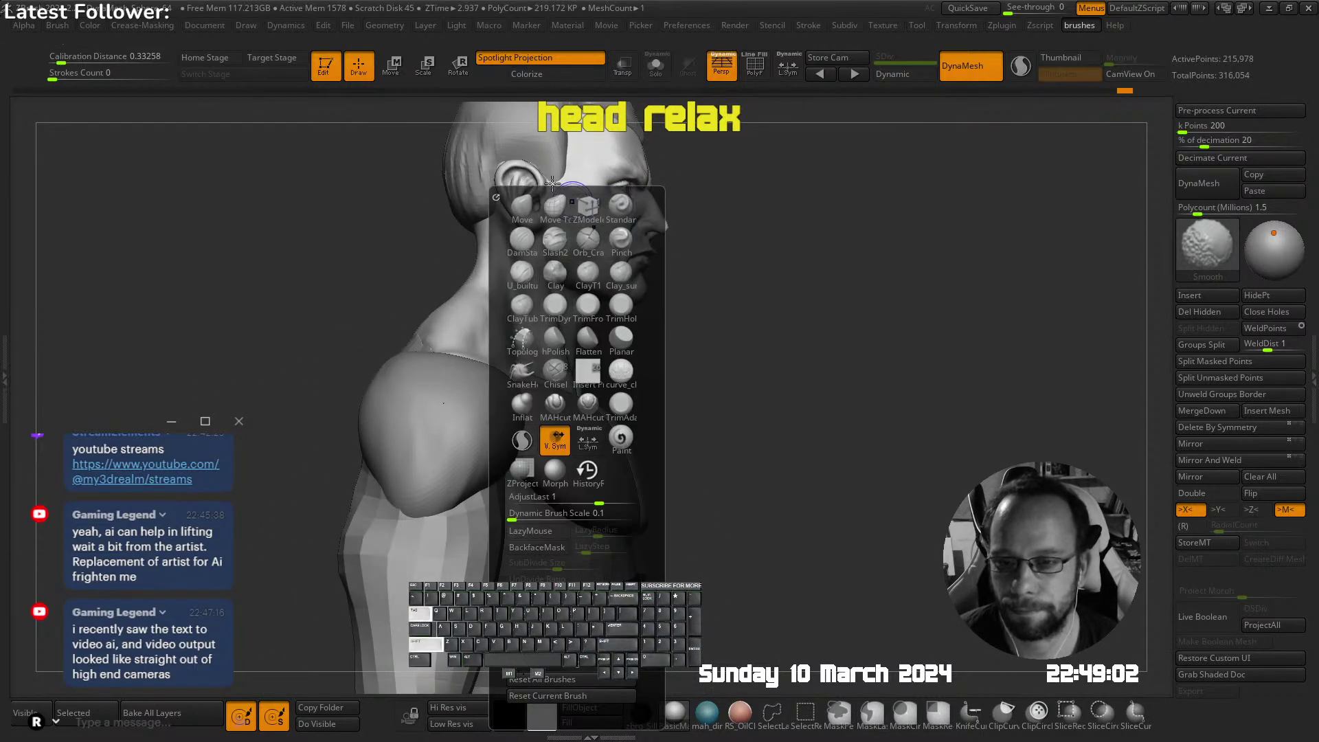
{"action": "left_click", "coordinate": [524, 211]}
{"action": "mouse_move", "coordinate": [577, 142]}
{"action": "right_mouse_down", "text": "alt"}
{"action": "mouse_move", "coordinate": [624, 275]}
{"action": "mouse_move", "coordinate": [589, 309]}
{"action": "right_mouse_up", "text": "alt"}
{"action": "key", "text": "s"}
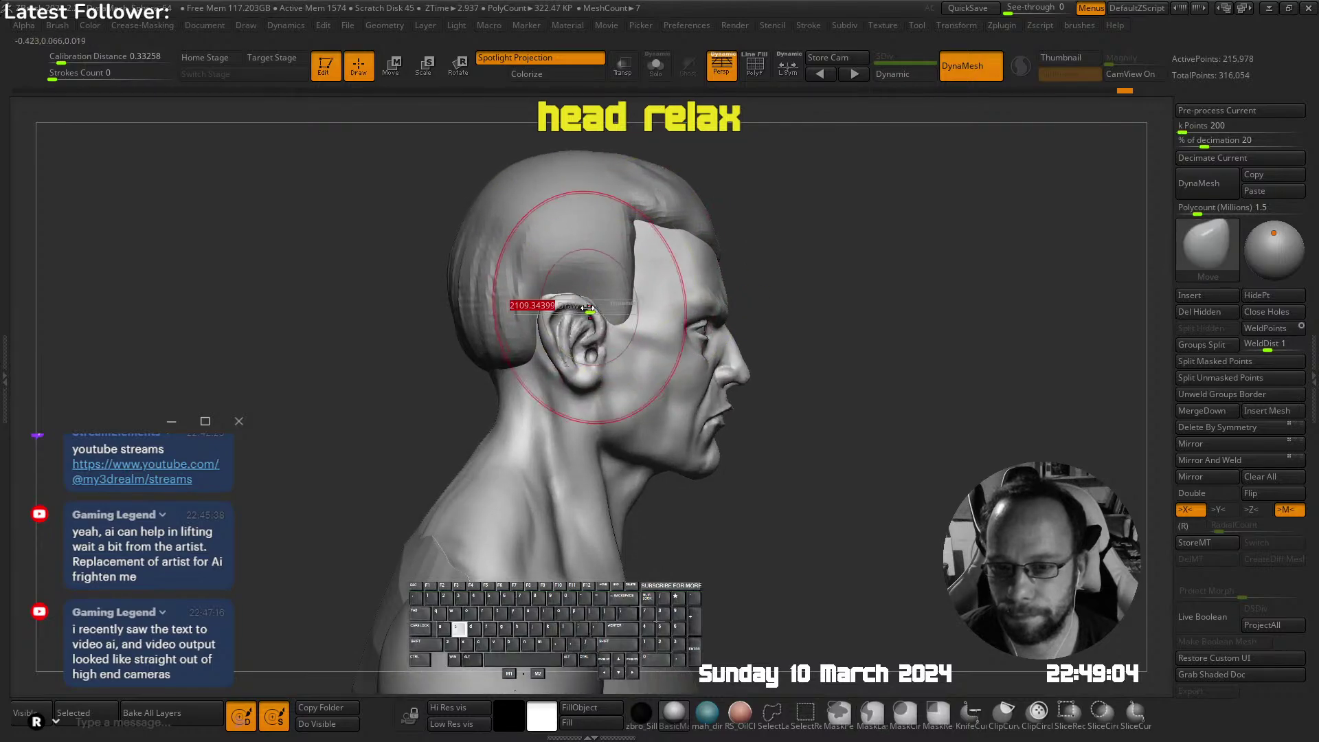
{"action": "mouse_move", "coordinate": [589, 309]}
{"action": "left_mouse_down"}
{"action": "mouse_move", "coordinate": [549, 313]}
{"action": "mouse_move", "coordinate": [578, 346]}
{"action": "left_mouse_up"}
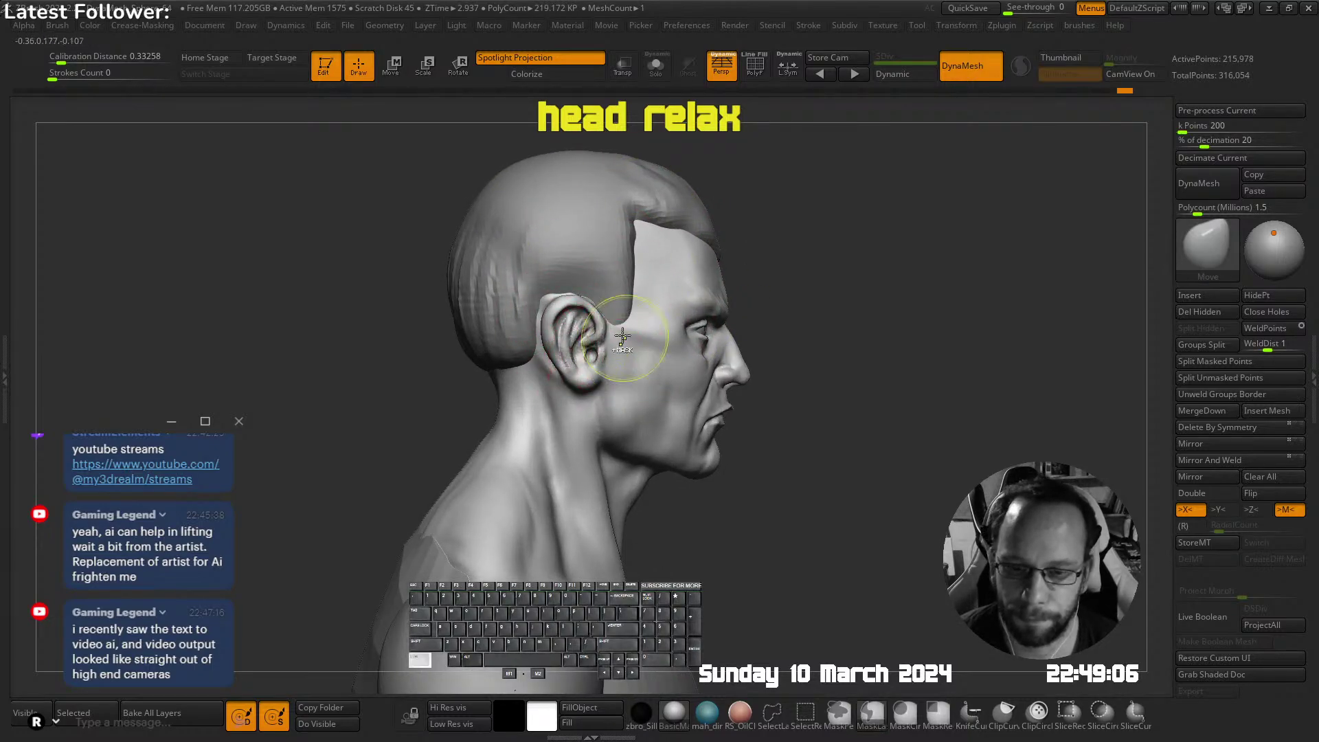
{"action": "right_click_drag", "start_coordinate": [621, 339], "coordinate": [596, 360], "text": "ctrl"}
{"action": "key", "text": "s"}
{"action": "left_click_drag", "start_coordinate": [597, 359], "coordinate": [593, 360]}
{"action": "left_click_drag", "start_coordinate": [596, 372], "coordinate": [591, 366]}
{"action": "left_click_drag", "start_coordinate": [567, 313], "coordinate": [573, 315]}
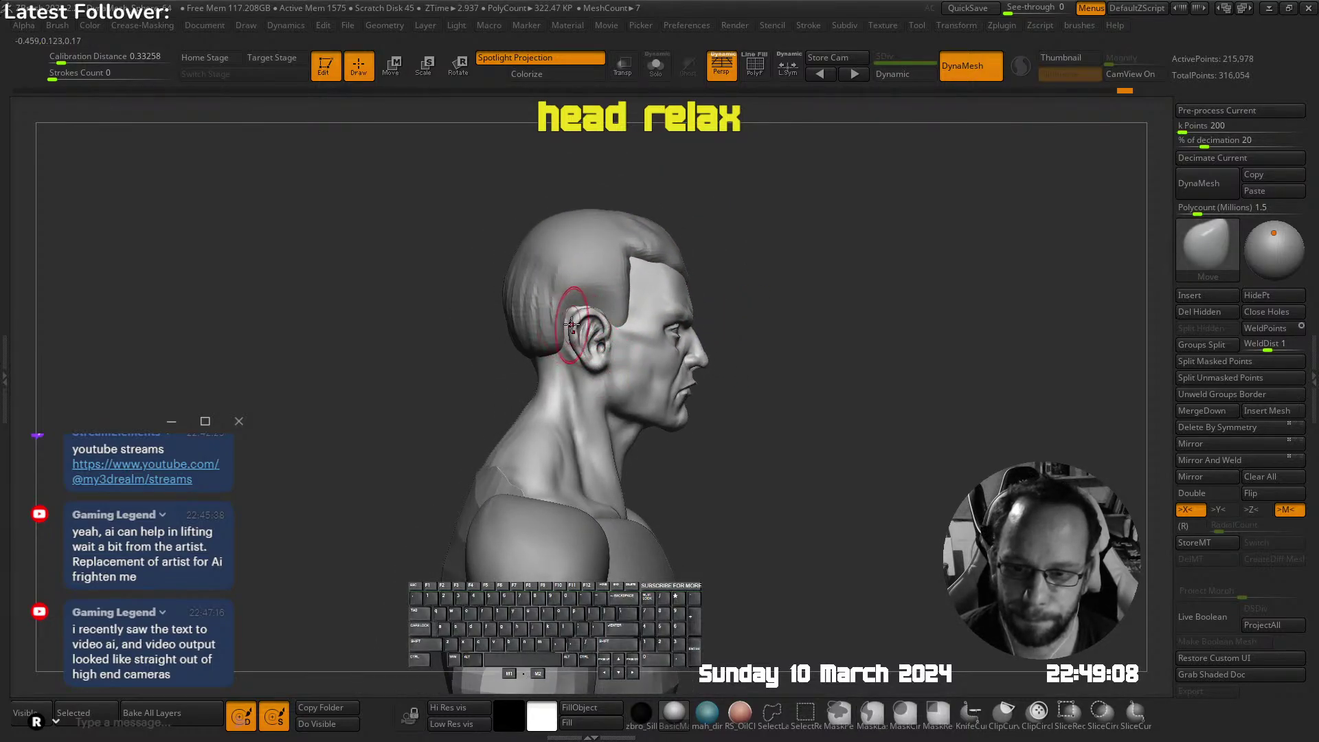
{"action": "mouse_move", "coordinate": [611, 333]}
{"action": "right_mouse_down", "text": "ctrl"}
{"action": "mouse_move", "coordinate": [646, 252]}
{"action": "mouse_move", "coordinate": [695, 267]}
{"action": "right_mouse_up", "text": "ctrl"}
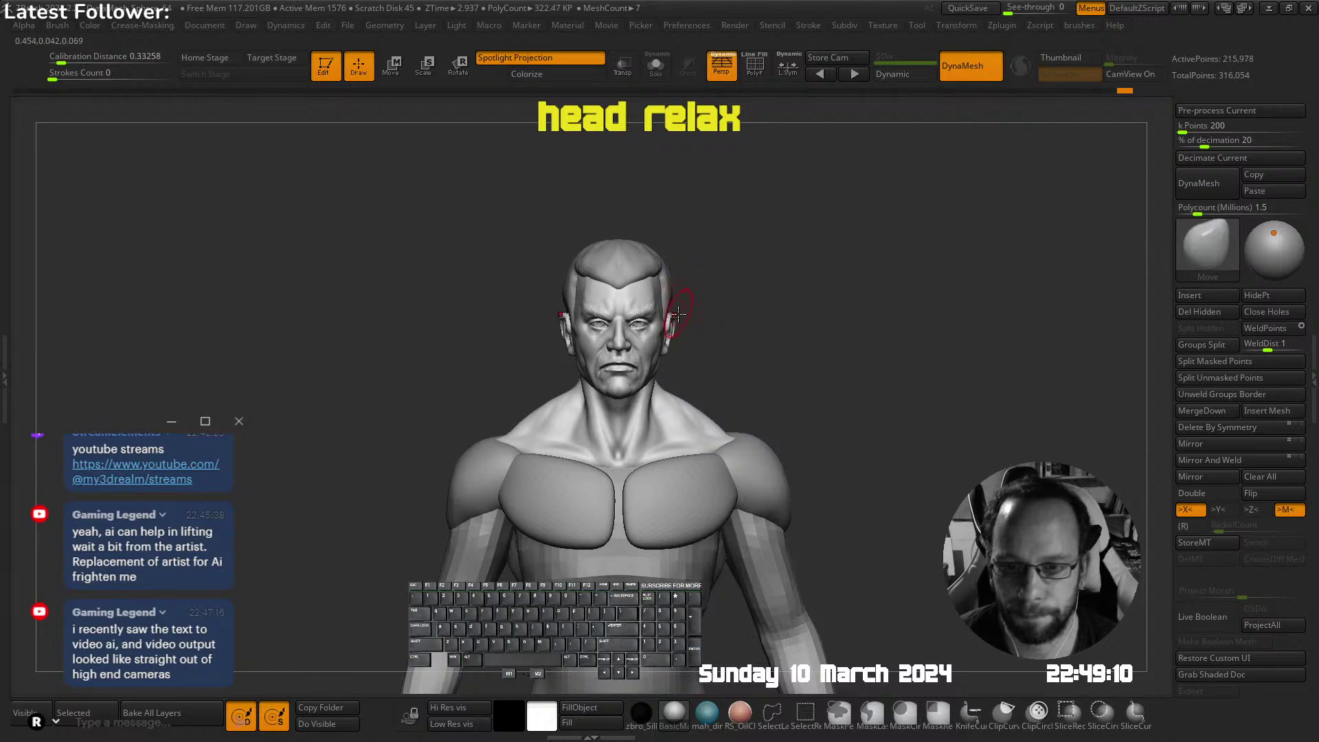
Build up the side of the face between the cheekbone and the ear with the U_buildup brush
{"action": "right_click_drag", "start_coordinate": [680, 342], "coordinate": [677, 348]}
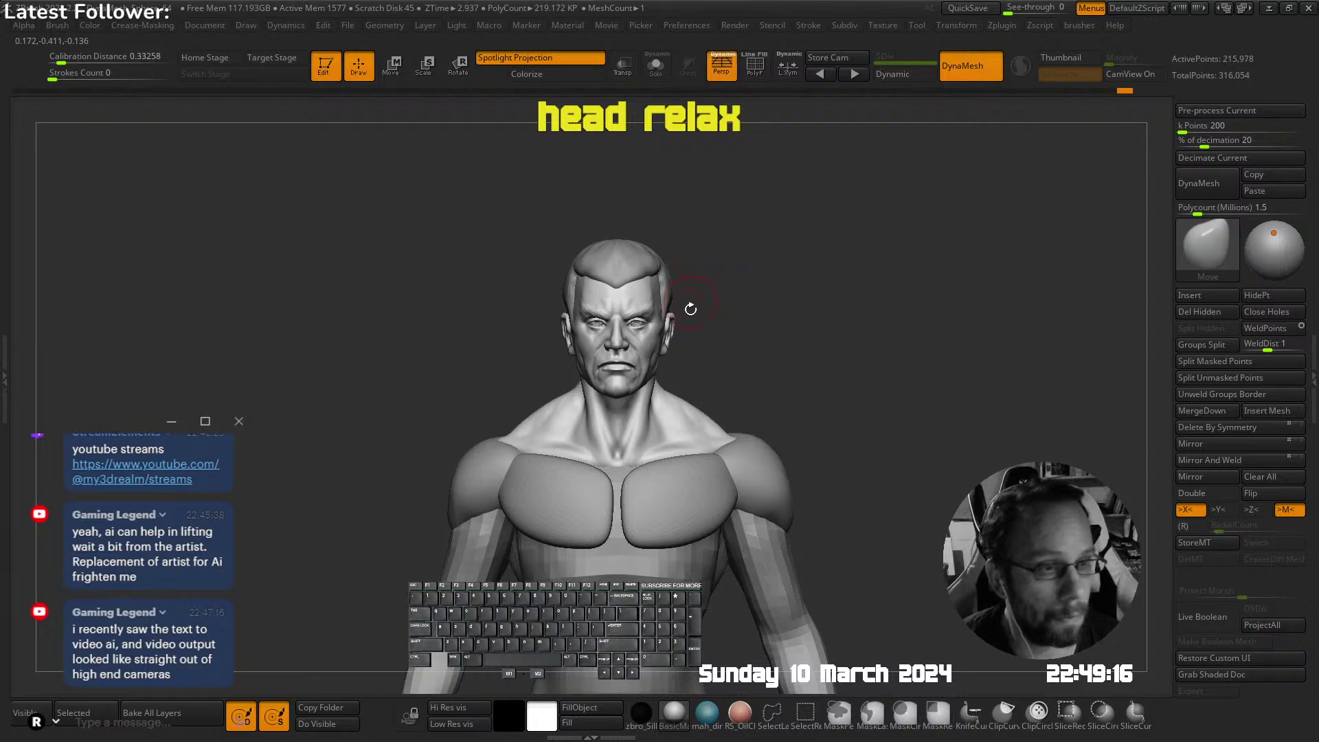
{"action": "mouse_move", "coordinate": [670, 307]}
{"action": "right_mouse_down"}
{"action": "mouse_move", "coordinate": [618, 304]}
{"action": "mouse_move", "coordinate": [629, 351]}
{"action": "right_mouse_up"}
{"action": "right_click_drag", "start_coordinate": [628, 351], "coordinate": [652, 360]}
{"action": "key", "text": "shift+Tab"}
{"action": "left_click", "coordinate": [614, 296]}
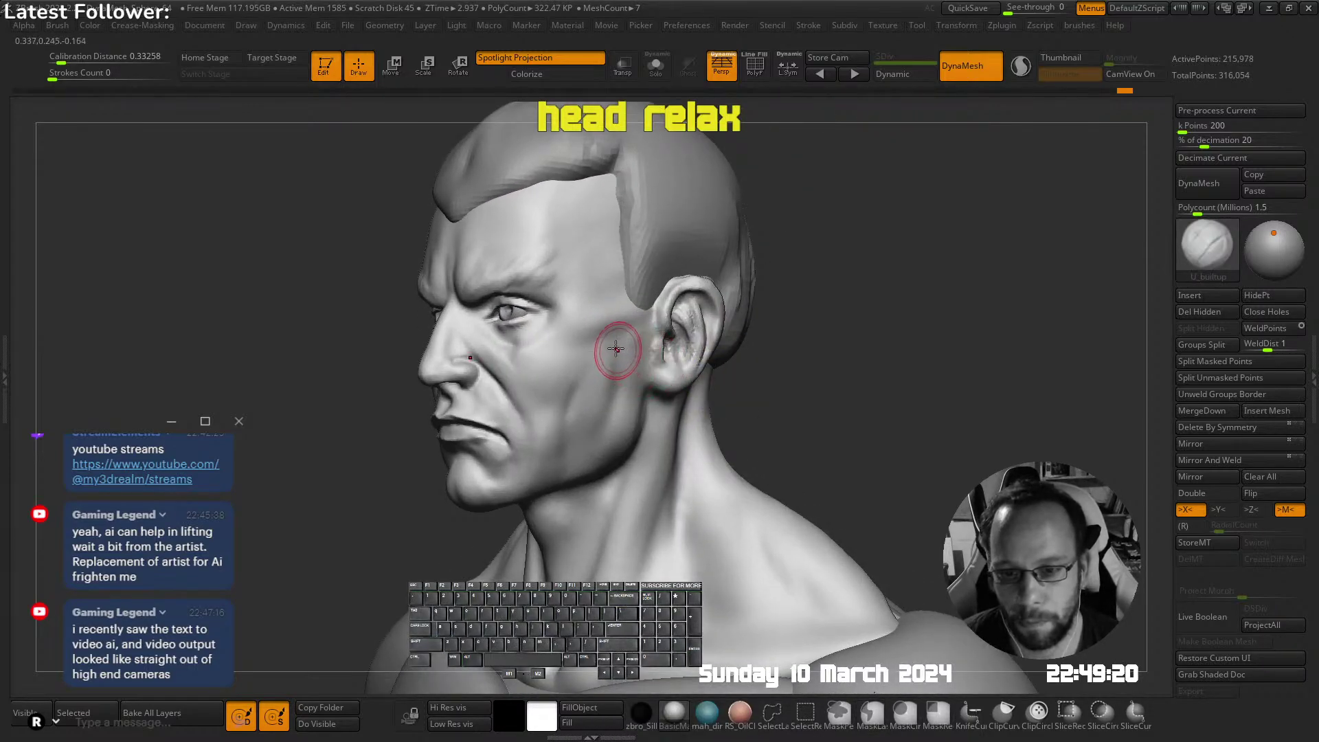
{"action": "mouse_move", "coordinate": [617, 349]}
{"action": "left_mouse_down"}
{"action": "mouse_move", "coordinate": [626, 388]}
{"action": "mouse_move", "coordinate": [613, 396]}
{"action": "mouse_move", "coordinate": [639, 365]}
{"action": "left_mouse_up"}
{"action": "right_click_drag", "start_coordinate": [662, 368], "coordinate": [641, 345], "text": "ctrl"}
{"action": "mouse_move", "coordinate": [640, 345]}
{"action": "right_mouse_down"}
{"action": "mouse_move", "coordinate": [660, 350]}
{"action": "mouse_move", "coordinate": [602, 360]}
{"action": "right_mouse_up"}
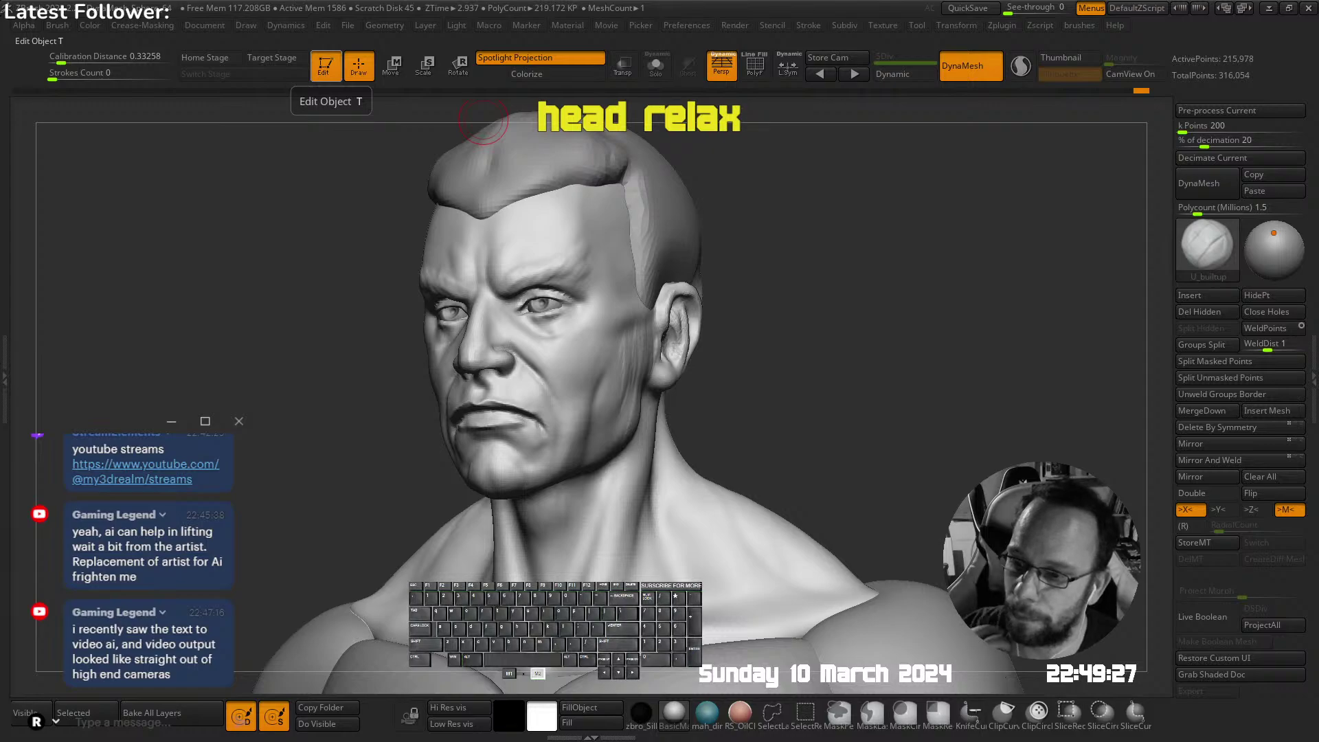
Sculpt the areas beneath both eyes with the U_buildup brush and smooth the strokes
{"action": "right_click_drag", "start_coordinate": [593, 365], "coordinate": [612, 359]}
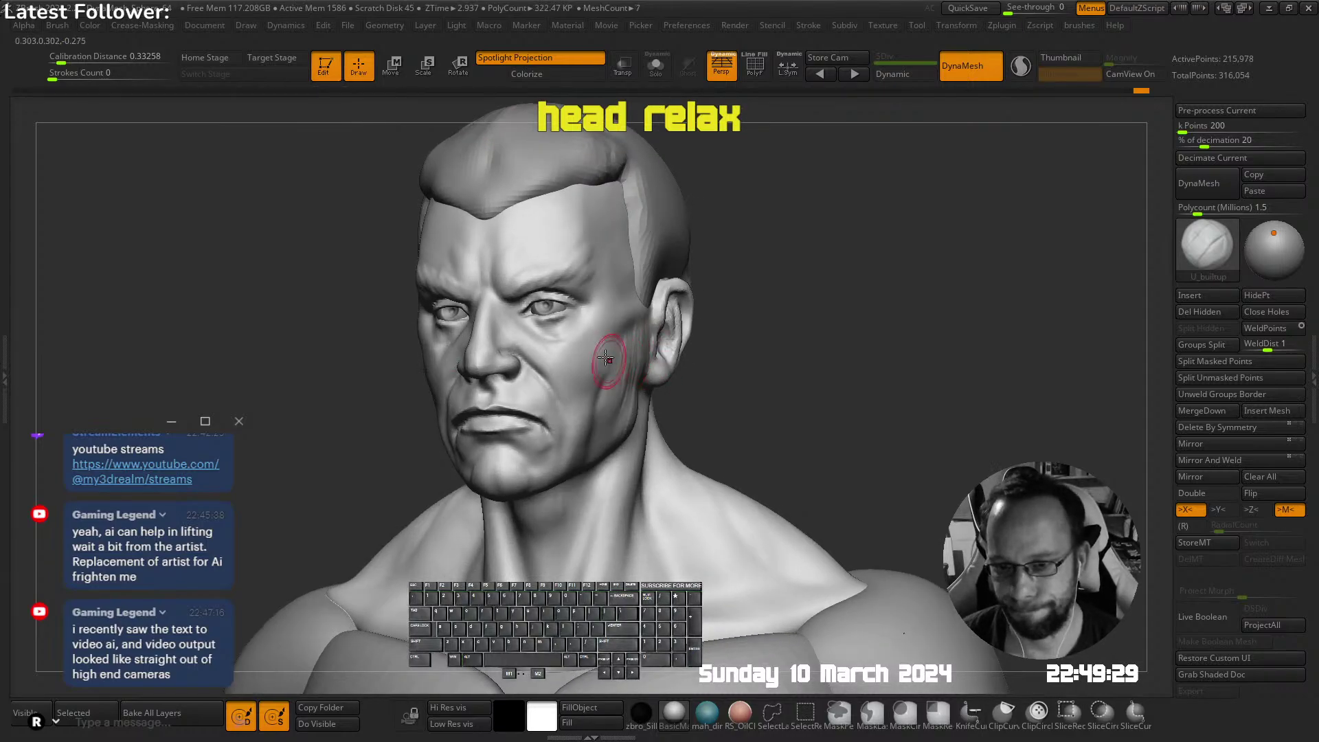
{"action": "mouse_move", "coordinate": [522, 338]}
{"action": "right_mouse_down", "text": "ctrl"}
{"action": "mouse_move", "coordinate": [609, 348]}
{"action": "mouse_move", "coordinate": [537, 318]}
{"action": "right_mouse_up", "text": "ctrl"}
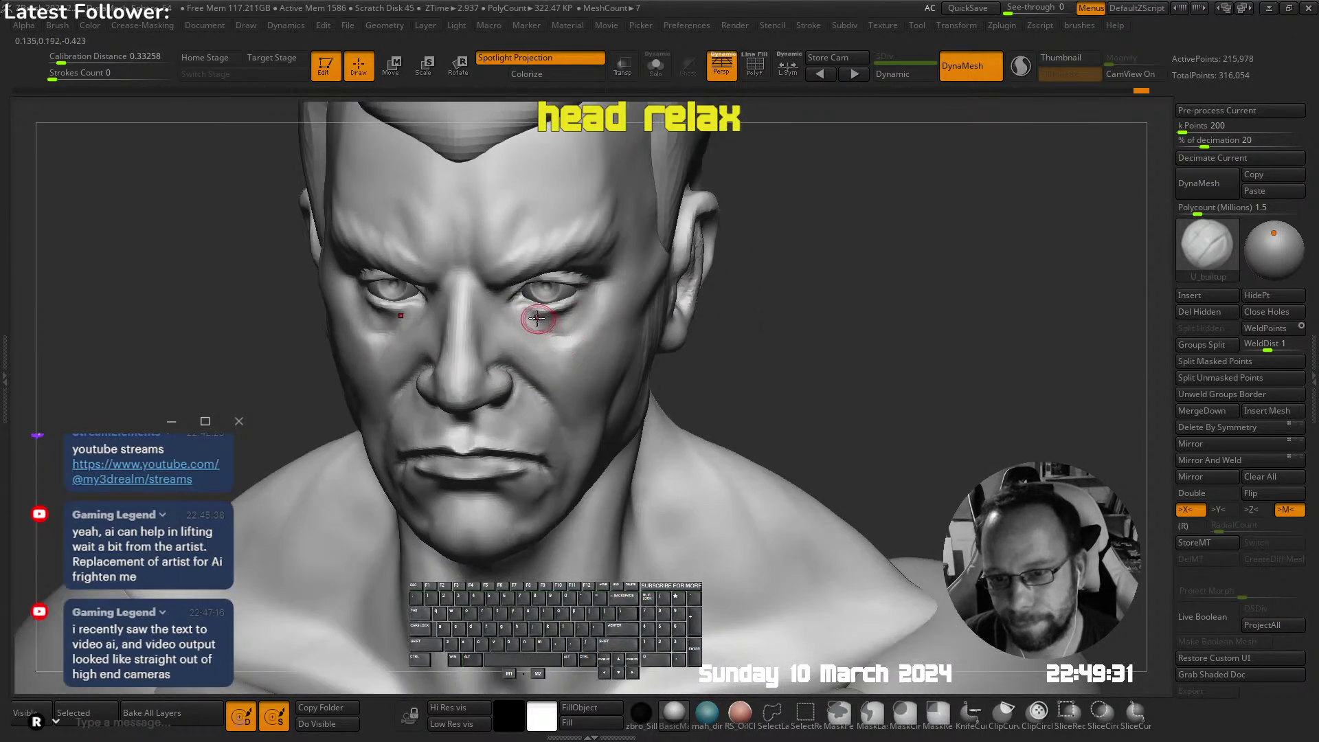
{"action": "left_click_drag", "start_coordinate": [584, 313], "coordinate": [563, 330]}
{"action": "mouse_move", "coordinate": [564, 330]}
{"action": "right_mouse_down", "text": "alt"}
{"action": "mouse_move", "coordinate": [536, 295]}
{"action": "mouse_move", "coordinate": [529, 312]}
{"action": "mouse_move", "coordinate": [563, 330]}
{"action": "right_mouse_up", "text": "alt"}
{"action": "right_click_drag", "start_coordinate": [564, 329], "coordinate": [588, 376], "text": "alt"}
{"action": "left_click_drag", "start_coordinate": [574, 389], "coordinate": [566, 389]}
{"action": "key", "text": "shift"}
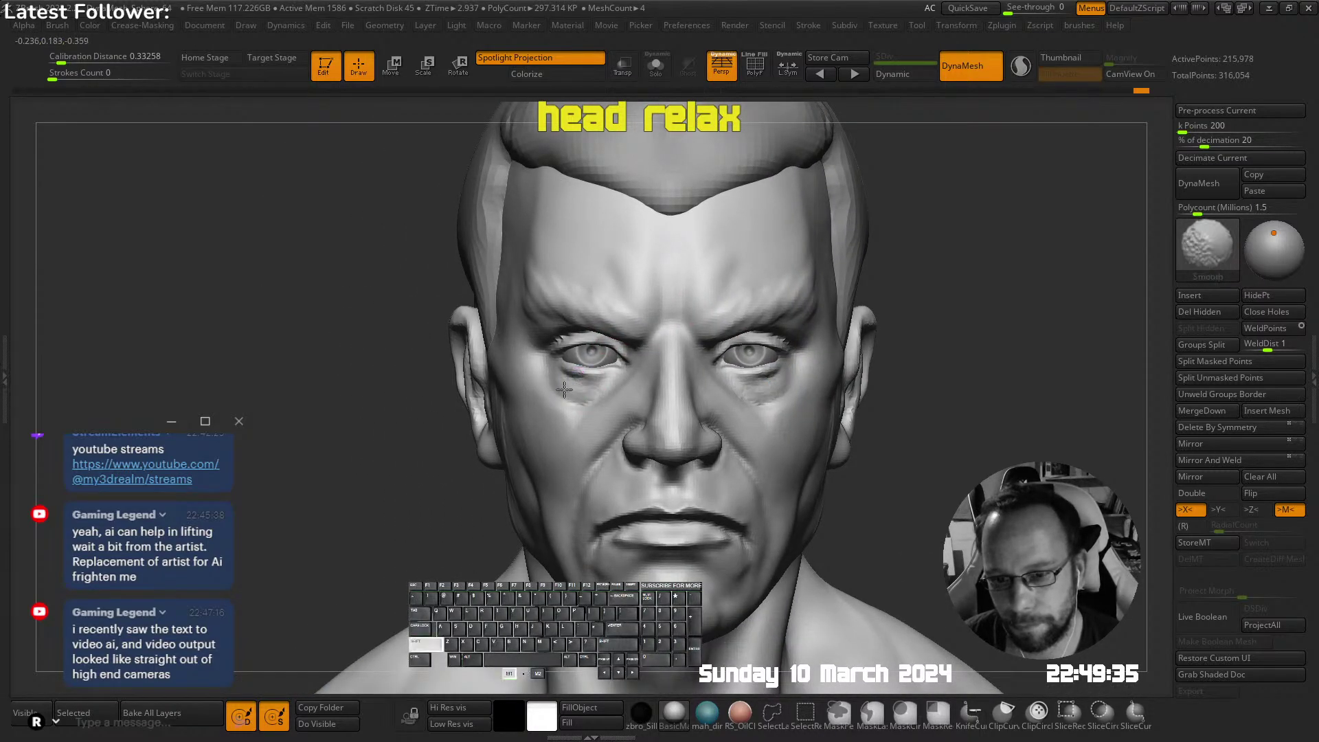
Make the hair the active subtool and adjust its contour at the back of the head with the Move brush
{"action": "mouse_move", "coordinate": [597, 381]}
{"action": "right_mouse_down"}
{"action": "mouse_move", "coordinate": [563, 350]}
{"action": "mouse_move", "coordinate": [659, 303]}
{"action": "mouse_move", "coordinate": [632, 318]}
{"action": "mouse_move", "coordinate": [810, 298]}
{"action": "mouse_move", "coordinate": [767, 425]}
{"action": "mouse_move", "coordinate": [772, 289]}
{"action": "mouse_move", "coordinate": [692, 339]}
{"action": "mouse_move", "coordinate": [725, 354]}
{"action": "right_mouse_up"}
{"action": "mouse_move", "coordinate": [673, 412]}
{"action": "right_mouse_down"}
{"action": "mouse_move", "coordinate": [720, 409]}
{"action": "mouse_move", "coordinate": [676, 426]}
{"action": "mouse_move", "coordinate": [750, 279]}
{"action": "mouse_move", "coordinate": [821, 306]}
{"action": "mouse_move", "coordinate": [845, 300]}
{"action": "mouse_move", "coordinate": [771, 425]}
{"action": "mouse_move", "coordinate": [763, 377]}
{"action": "mouse_move", "coordinate": [622, 335]}
{"action": "right_mouse_up"}
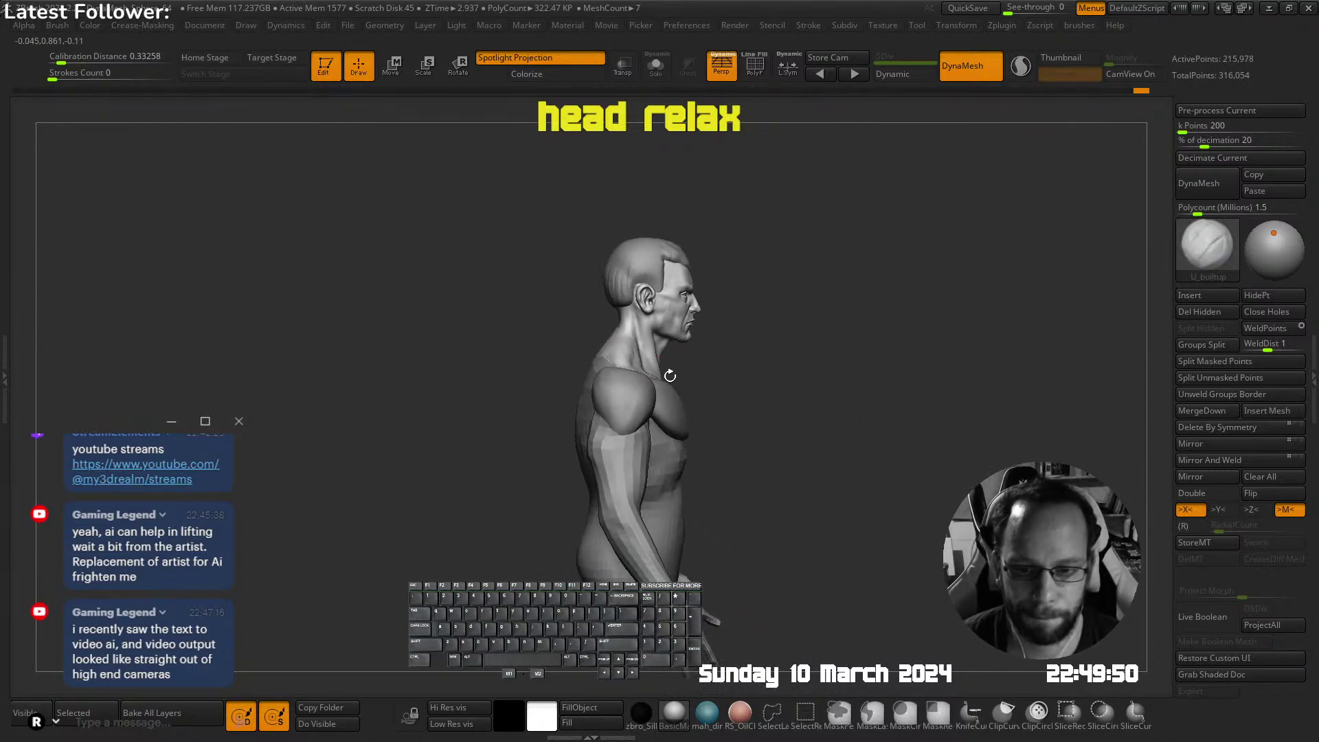
{"action": "left_click", "coordinate": [624, 279], "text": "alt"}
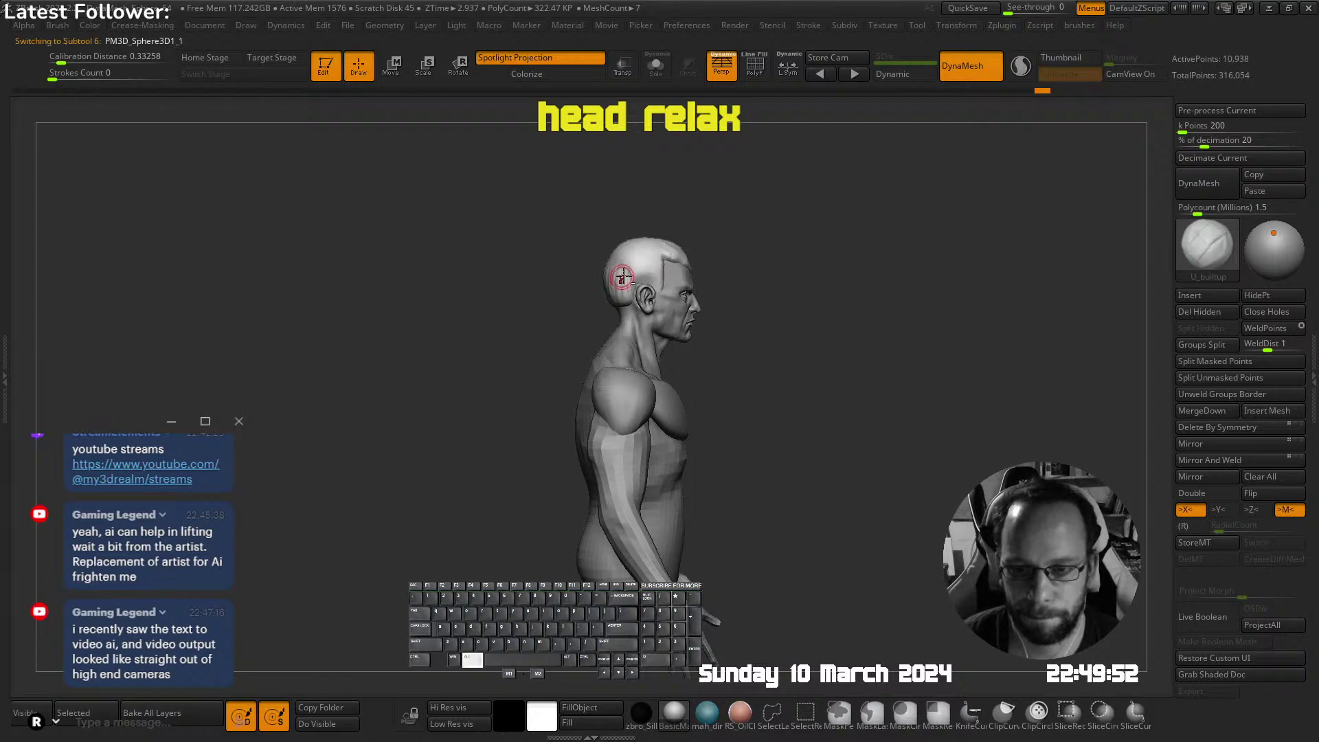
{"action": "right_click_drag", "start_coordinate": [621, 290], "coordinate": [625, 284], "text": "ctrl"}
{"action": "key", "text": "s"}
{"action": "left_click_drag", "start_coordinate": [623, 258], "coordinate": [635, 258]}
{"action": "key", "text": "shift+Tab"}
{"action": "left_click", "coordinate": [610, 235], "text": "shift"}
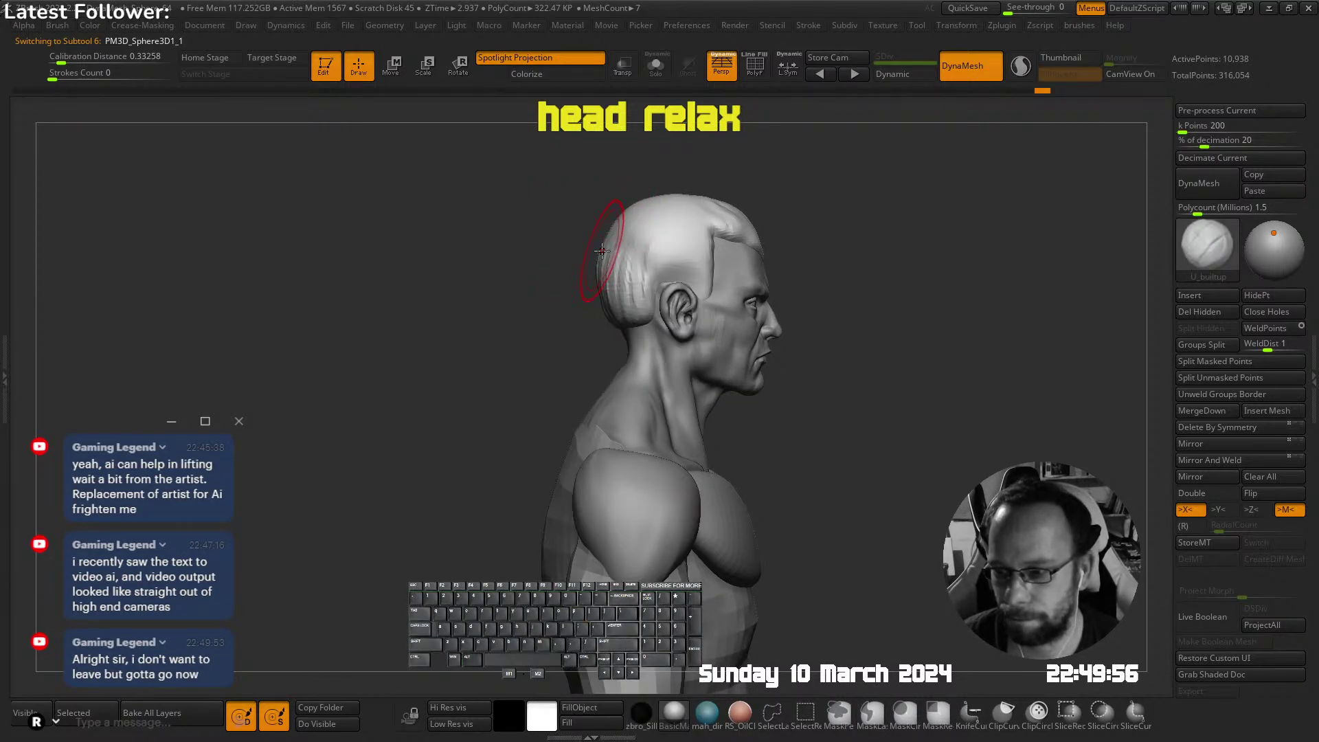
{"action": "key", "text": "b"}
{"action": "key", "text": "m"}
{"action": "key", "text": "v"}
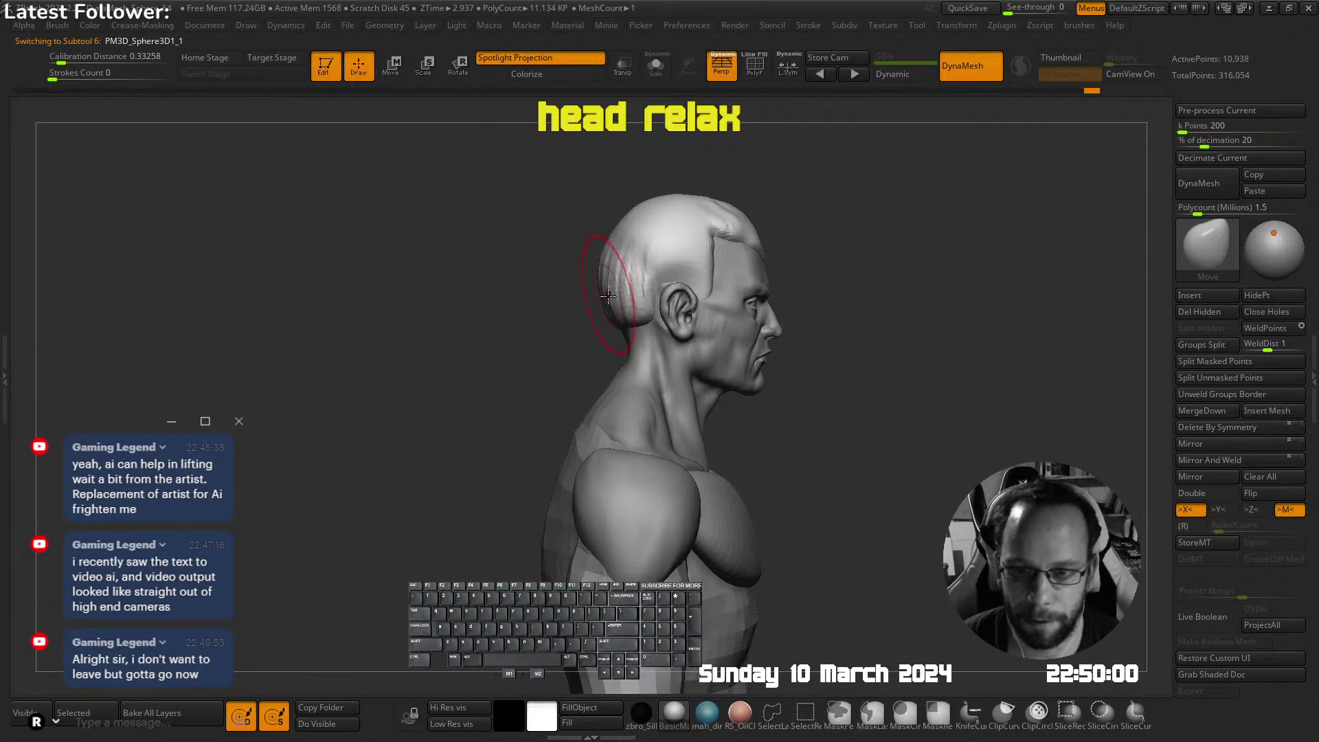
{"action": "mouse_move", "coordinate": [608, 296]}
{"action": "right_mouse_down"}
{"action": "mouse_move", "coordinate": [672, 281]}
{"action": "mouse_move", "coordinate": [676, 306]}
{"action": "right_mouse_up"}
Adjust the outline of the hair's front and upper side with the Move brush
{"action": "mouse_move", "coordinate": [554, 332]}
{"action": "right_mouse_down"}
{"action": "mouse_move", "coordinate": [580, 310]}
{"action": "mouse_move", "coordinate": [700, 289]}
{"action": "mouse_move", "coordinate": [765, 249]}
{"action": "right_mouse_up"}
{"action": "mouse_move", "coordinate": [678, 297]}
{"action": "right_mouse_down"}
{"action": "mouse_move", "coordinate": [636, 303]}
{"action": "mouse_move", "coordinate": [646, 372]}
{"action": "mouse_move", "coordinate": [683, 280]}
{"action": "mouse_move", "coordinate": [660, 268]}
{"action": "mouse_move", "coordinate": [797, 343]}
{"action": "right_mouse_up"}
{"action": "key", "text": "s"}
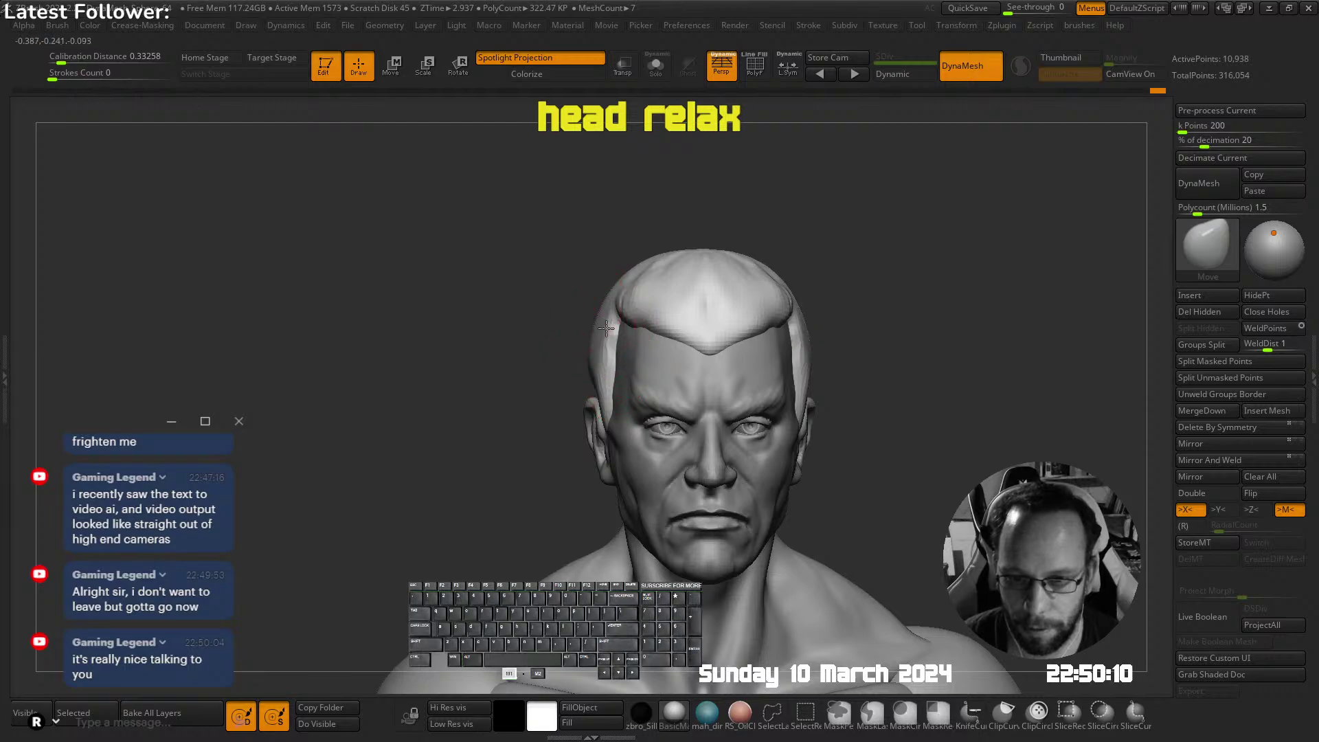
{"action": "mouse_move", "coordinate": [624, 293]}
{"action": "right_mouse_down"}
{"action": "mouse_move", "coordinate": [642, 292]}
{"action": "mouse_move", "coordinate": [604, 288]}
{"action": "mouse_move", "coordinate": [646, 270]}
{"action": "mouse_move", "coordinate": [632, 287]}
{"action": "right_mouse_up"}
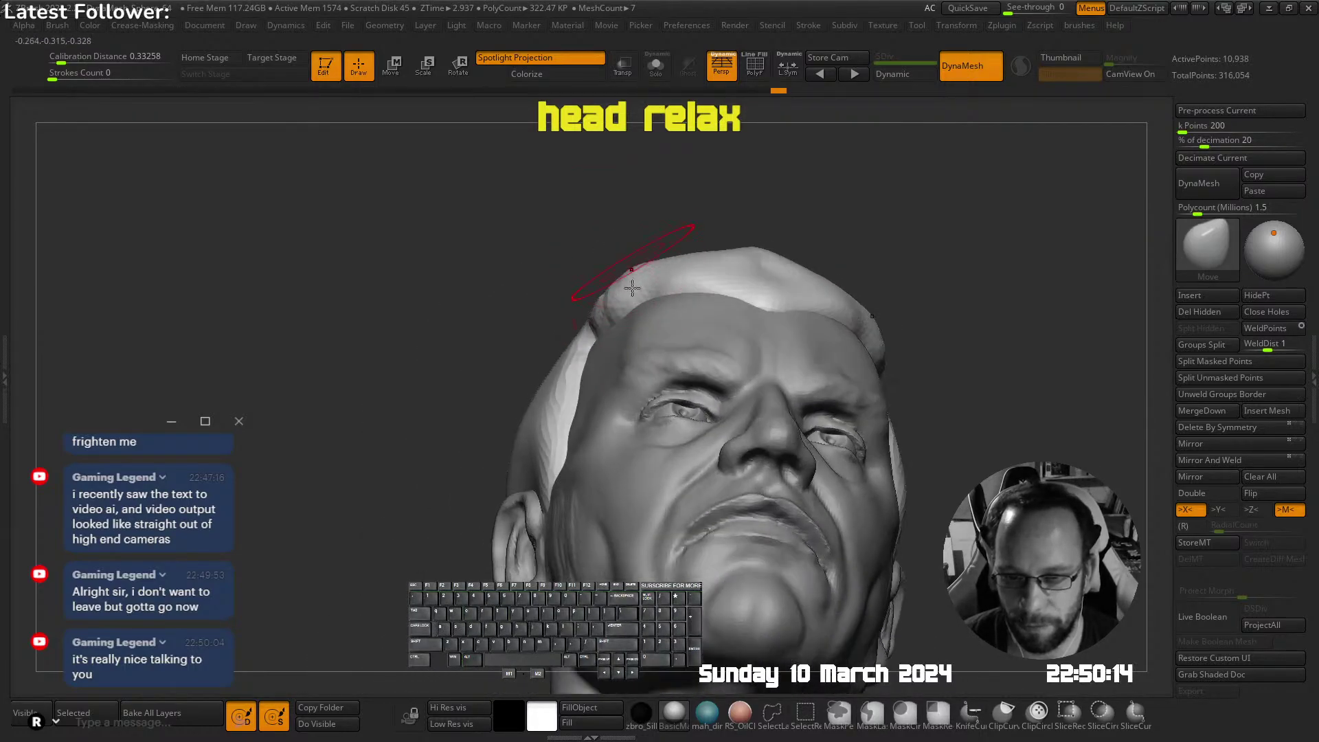
{"action": "left_click_drag", "start_coordinate": [611, 287], "coordinate": [648, 280]}
{"action": "mouse_move", "coordinate": [648, 280]}
{"action": "right_mouse_down"}
{"action": "mouse_move", "coordinate": [686, 303]}
{"action": "mouse_move", "coordinate": [748, 283]}
{"action": "mouse_move", "coordinate": [699, 309]}
{"action": "mouse_move", "coordinate": [682, 259]}
{"action": "mouse_move", "coordinate": [668, 294]}
{"action": "mouse_move", "coordinate": [686, 247]}
{"action": "mouse_move", "coordinate": [647, 250]}
{"action": "right_mouse_up"}
Sculpt strands and volume into the front and top of the hair with the U_buildup brush, carving in where needed
{"action": "key", "text": "shift+Tab"}
{"action": "left_click", "coordinate": [700, 298]}
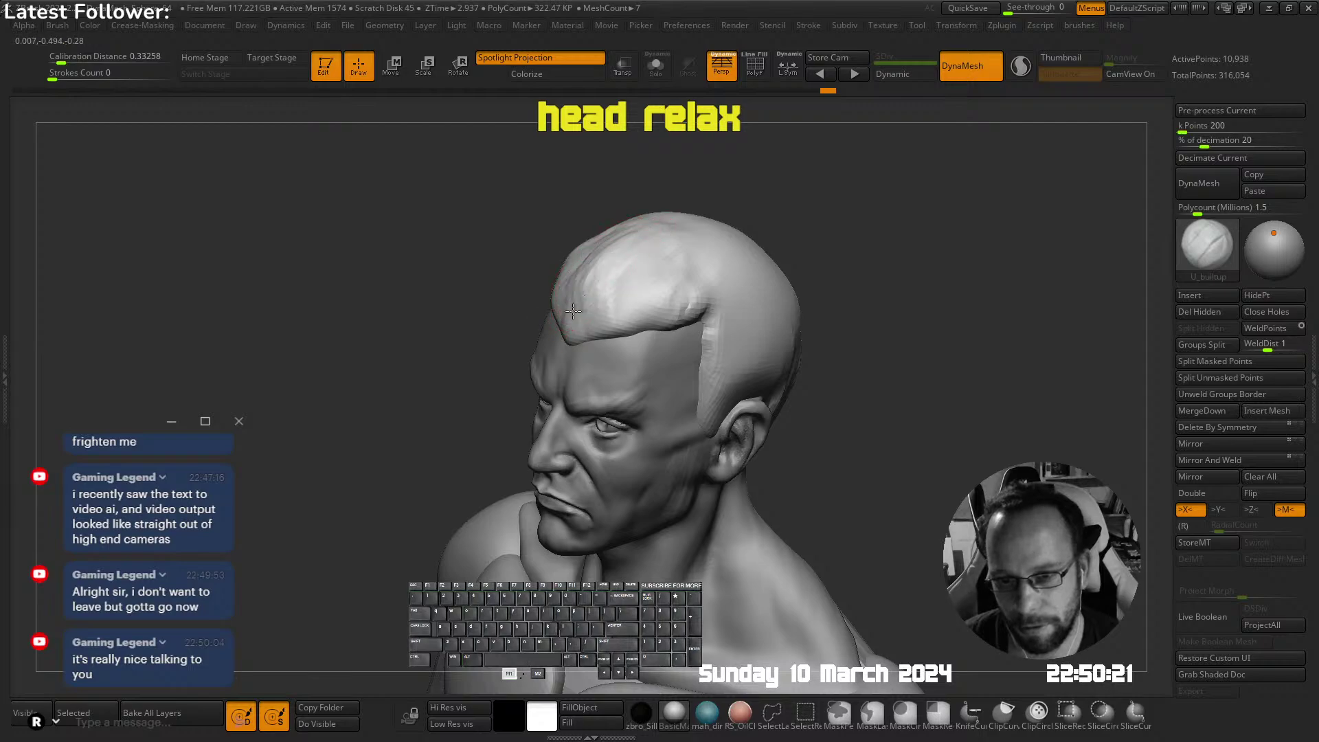
{"action": "right_click_drag", "start_coordinate": [744, 196], "coordinate": [726, 169], "text": "shift"}
{"action": "right_click_drag", "start_coordinate": [680, 213], "coordinate": [775, 234]}
{"action": "mouse_move", "coordinate": [535, 265]}
{"action": "right_mouse_down"}
{"action": "mouse_move", "coordinate": [569, 280]}
{"action": "mouse_move", "coordinate": [575, 230]}
{"action": "mouse_move", "coordinate": [735, 168]}
{"action": "mouse_move", "coordinate": [721, 286]}
{"action": "mouse_move", "coordinate": [590, 239]}
{"action": "right_mouse_up"}
{"action": "left_click_drag", "start_coordinate": [573, 281], "coordinate": [520, 294], "text": "alt"}
{"action": "mouse_move", "coordinate": [520, 294]}
{"action": "right_mouse_down", "text": "alt"}
{"action": "mouse_move", "coordinate": [574, 336]}
{"action": "mouse_move", "coordinate": [495, 331]}
{"action": "right_mouse_up", "text": "alt"}
Refine the top and side of the hair at an adjusted brush size and smooth the front edge
{"action": "key", "text": "s"}
{"action": "mouse_move", "coordinate": [595, 339]}
{"action": "right_mouse_down"}
{"action": "mouse_move", "coordinate": [686, 322]}
{"action": "mouse_move", "coordinate": [590, 298]}
{"action": "right_mouse_up"}
{"action": "key", "text": "shift"}
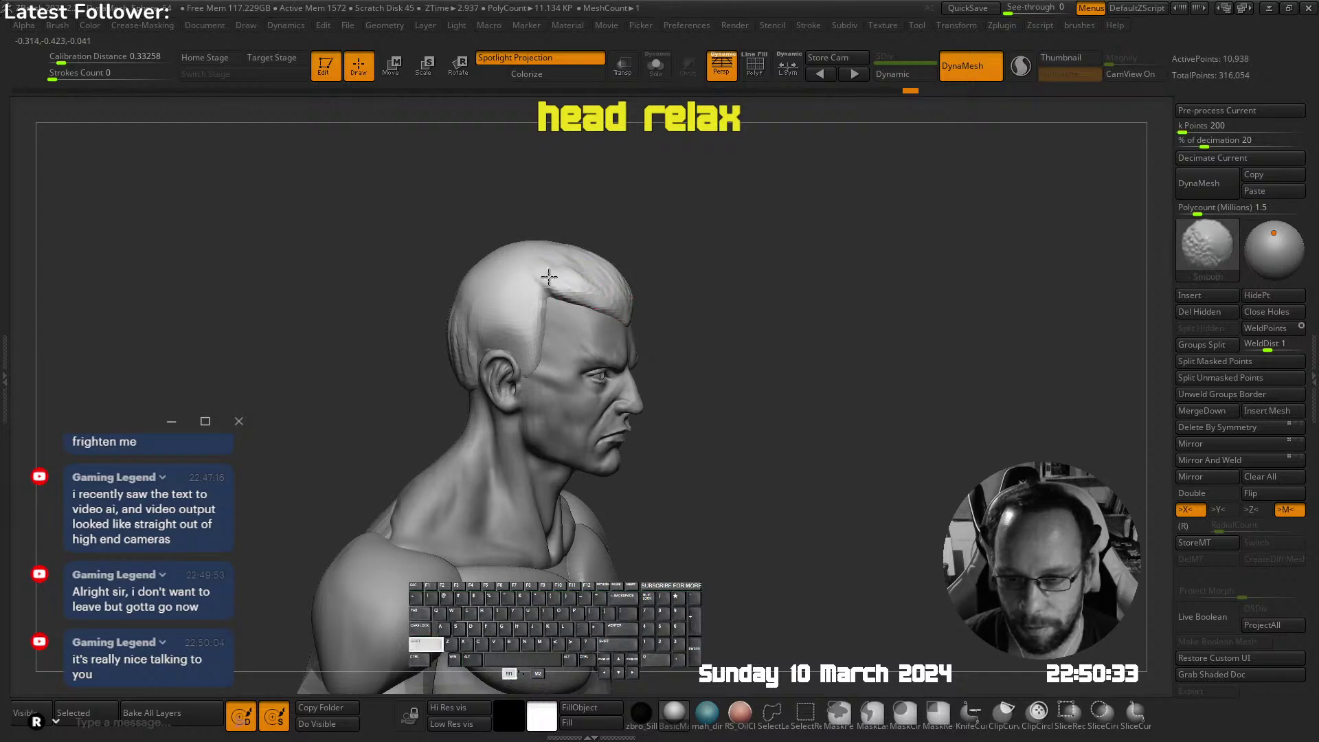
{"action": "left_click_drag", "start_coordinate": [637, 312], "coordinate": [627, 292], "text": "shift"}
{"action": "mouse_move", "coordinate": [604, 271]}
{"action": "right_mouse_down"}
{"action": "mouse_move", "coordinate": [754, 275]}
{"action": "mouse_move", "coordinate": [630, 289]}
{"action": "right_mouse_up"}
Isolate the head subtool and carve U_buildup strokes into the temple above the ear
{"action": "left_click", "coordinate": [663, 330], "text": "alt"}
{"action": "key", "text": "s"}
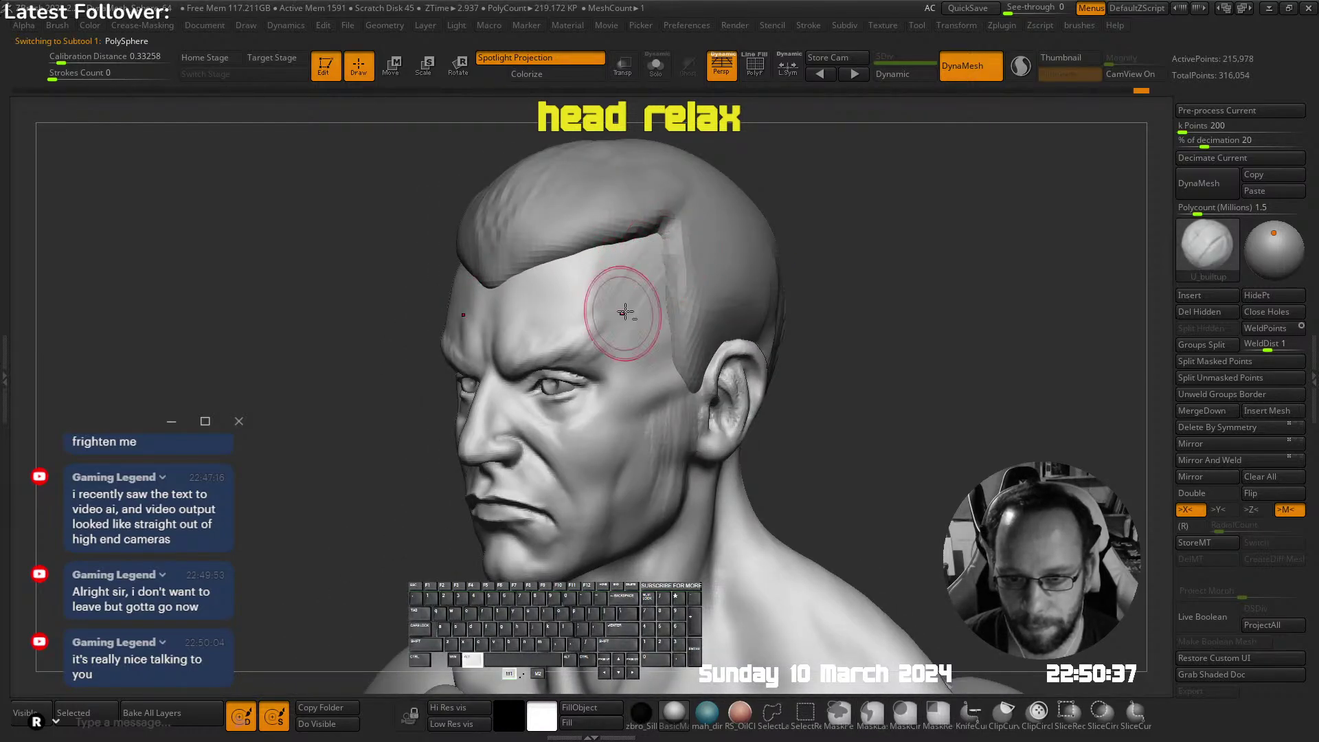
{"action": "key", "text": "shift+alt+s"}
{"action": "left_click_drag", "start_coordinate": [653, 248], "coordinate": [641, 267], "text": "alt"}
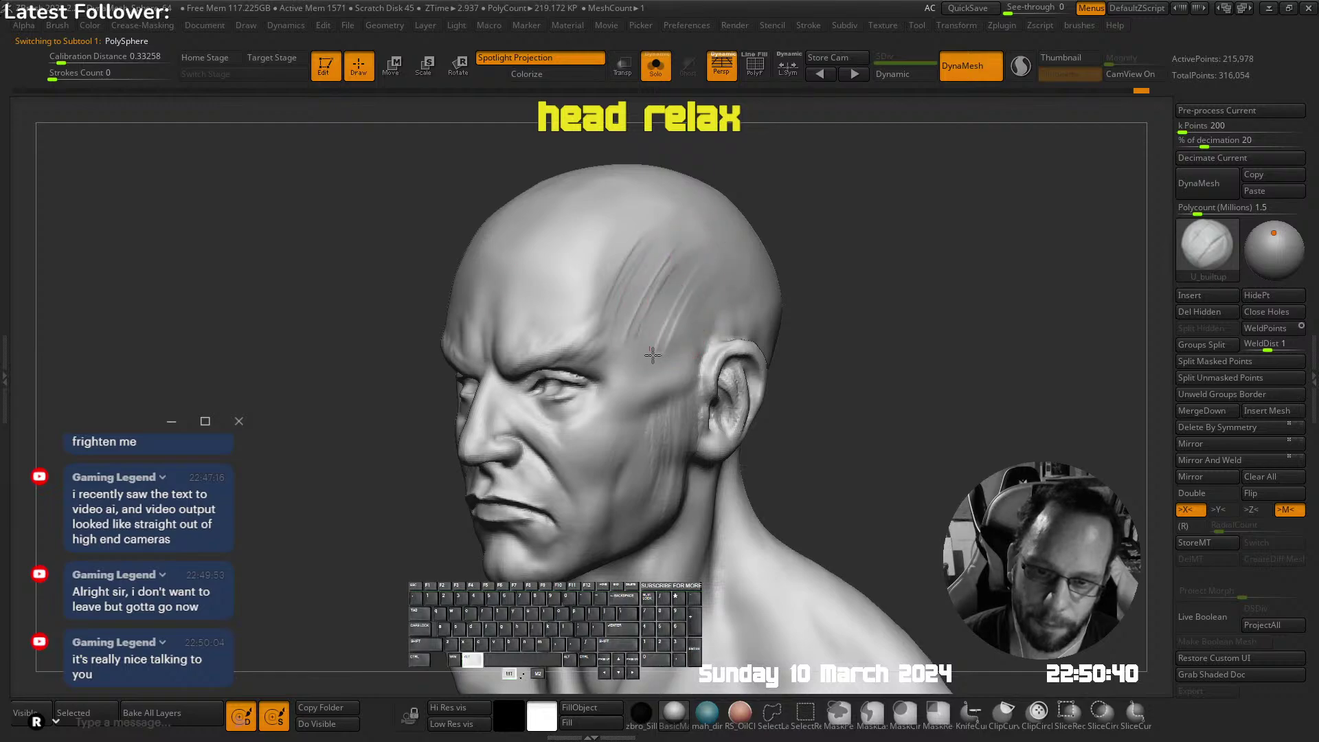
Build up the outer brow and the area beside the eye with the U_buildup brush
{"action": "right_click_drag", "start_coordinate": [677, 375], "coordinate": [656, 275], "text": "ctrl"}
{"action": "right_click_drag", "start_coordinate": [653, 330], "coordinate": [584, 323]}
{"action": "right_click_drag", "start_coordinate": [584, 323], "coordinate": [645, 349], "text": "ctrl"}
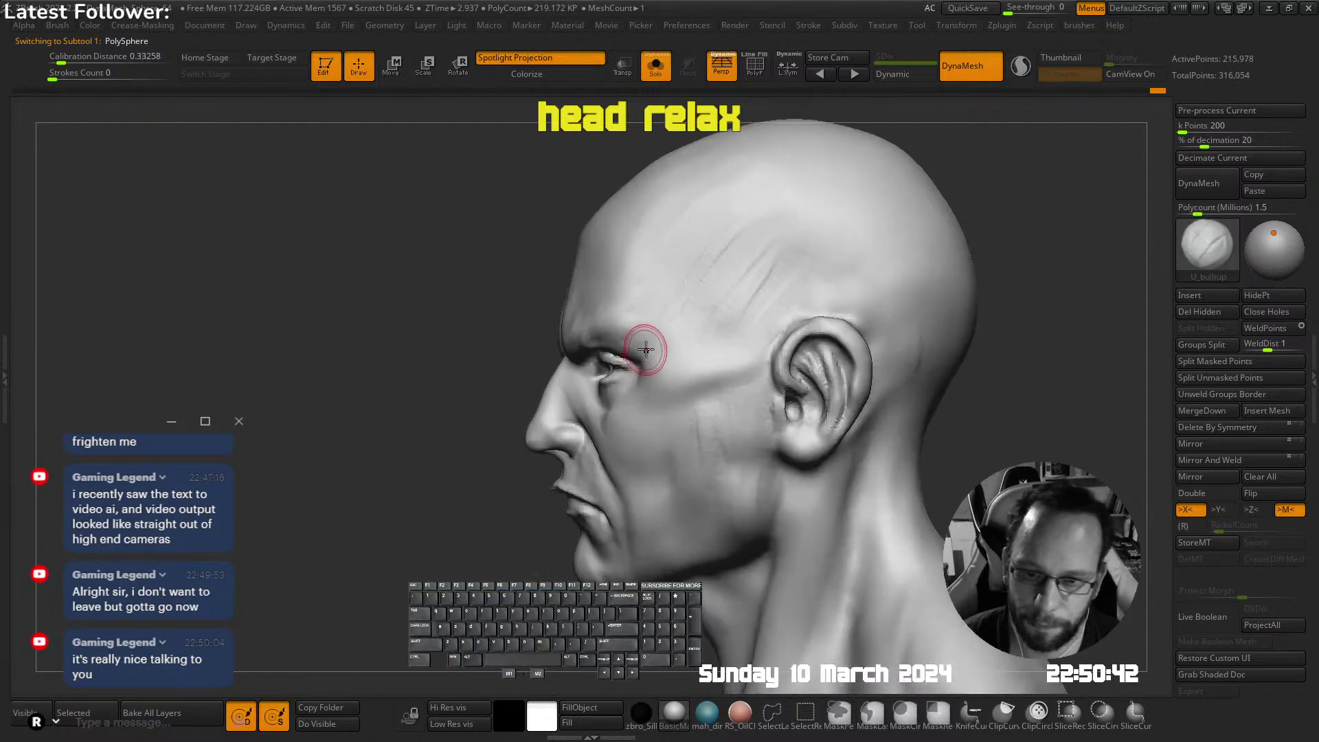
{"action": "left_click_drag", "start_coordinate": [624, 326], "coordinate": [661, 374]}
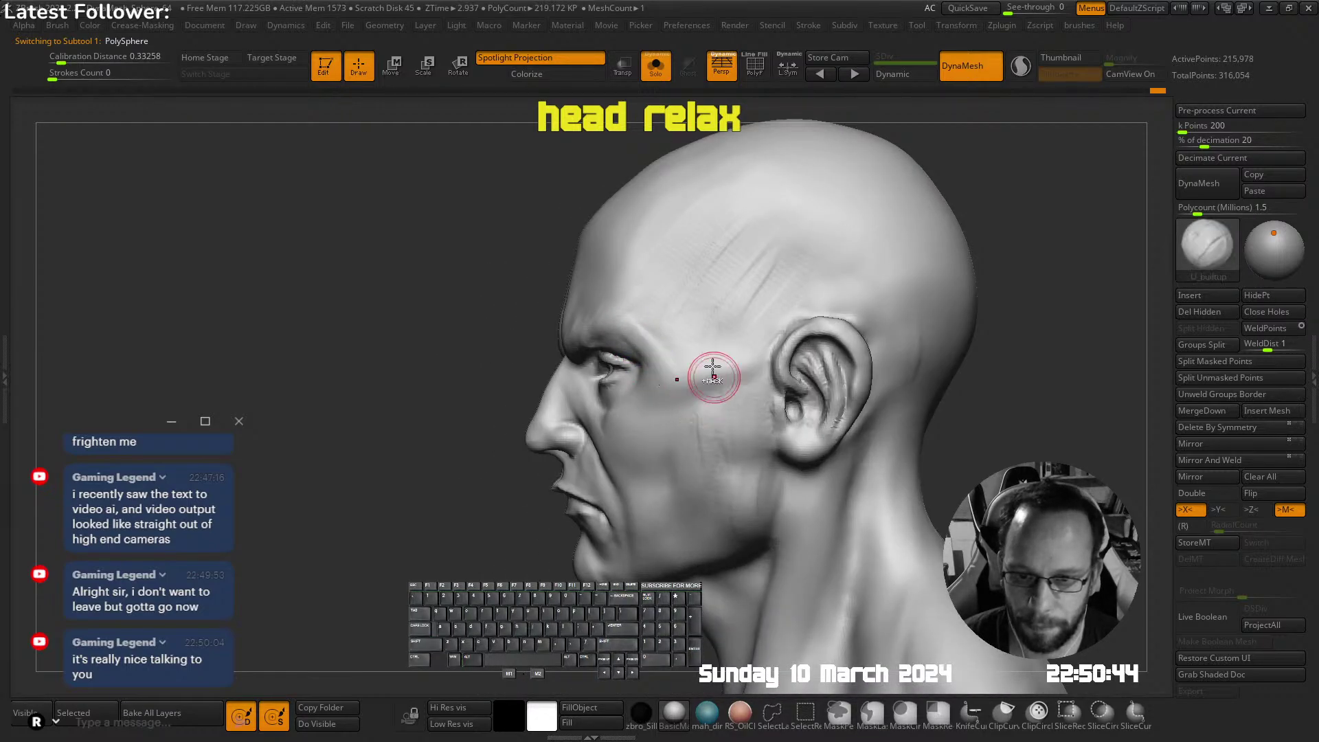
Show the full figure again, make the hair active and carve its side edge near the temple
{"action": "right_click_drag", "start_coordinate": [713, 374], "coordinate": [619, 322], "text": "ctrl"}
{"action": "mouse_move", "coordinate": [618, 323]}
{"action": "right_mouse_down"}
{"action": "mouse_move", "coordinate": [680, 338]}
{"action": "mouse_move", "coordinate": [742, 267]}
{"action": "right_mouse_up"}
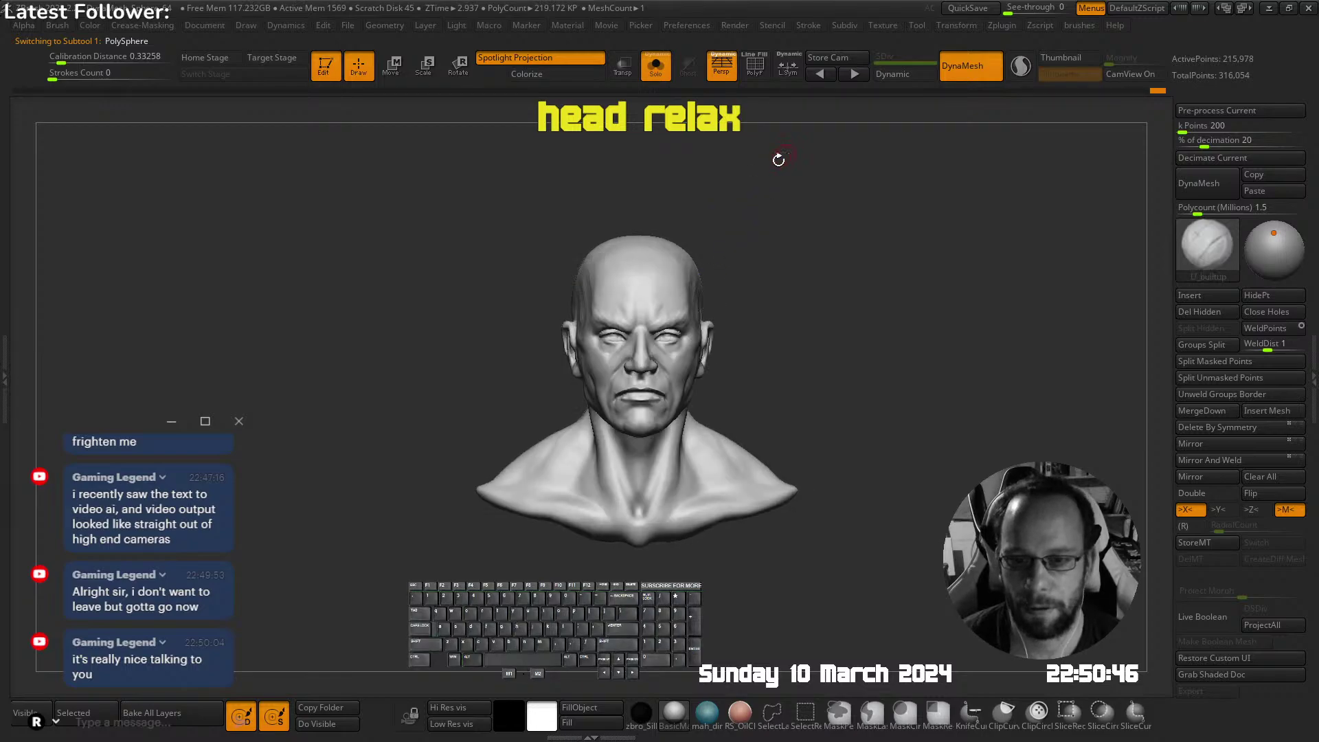
{"action": "left_click", "coordinate": [783, 288]}
{"action": "left_click", "coordinate": [774, 284]}
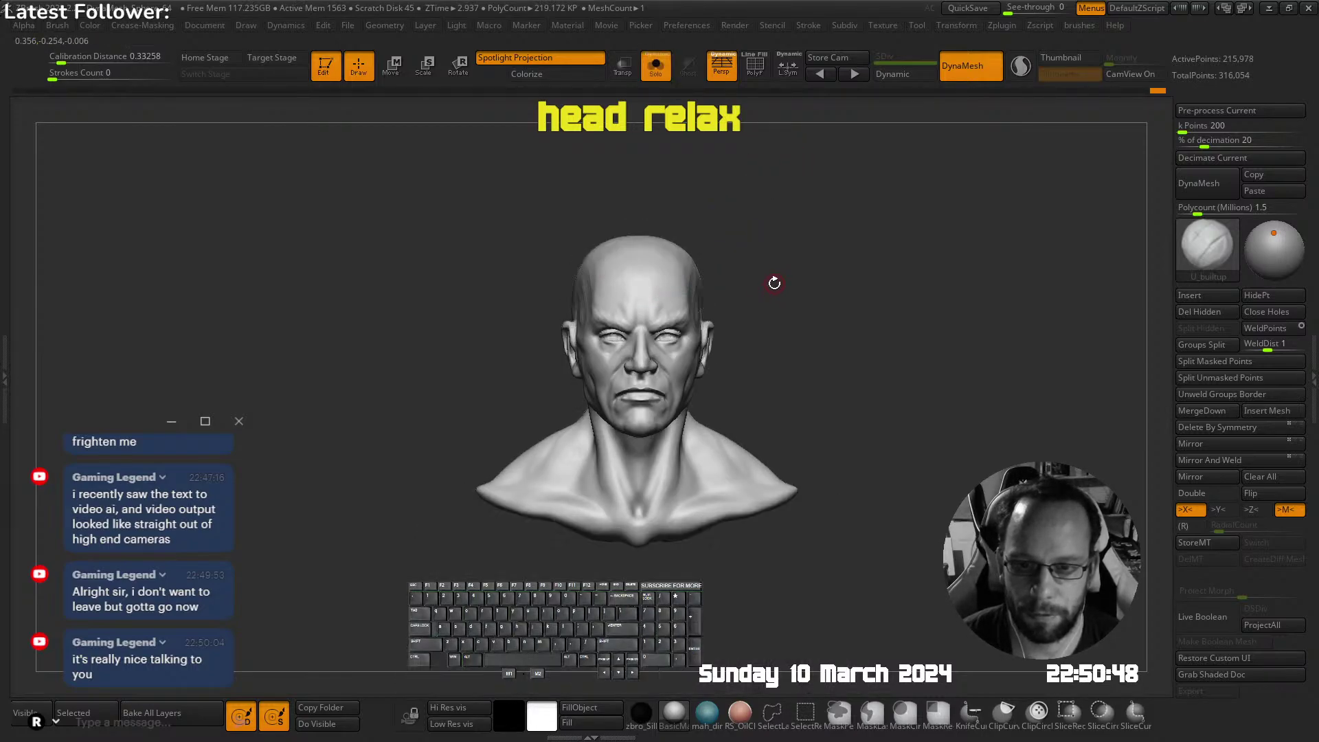
{"action": "left_click", "coordinate": [771, 283]}
{"action": "right_click_drag", "start_coordinate": [716, 274], "coordinate": [659, 309], "text": "ctrl"}
{"action": "left_click", "coordinate": [569, 282], "text": "alt"}
{"action": "right_click_drag", "start_coordinate": [570, 282], "coordinate": [596, 287]}
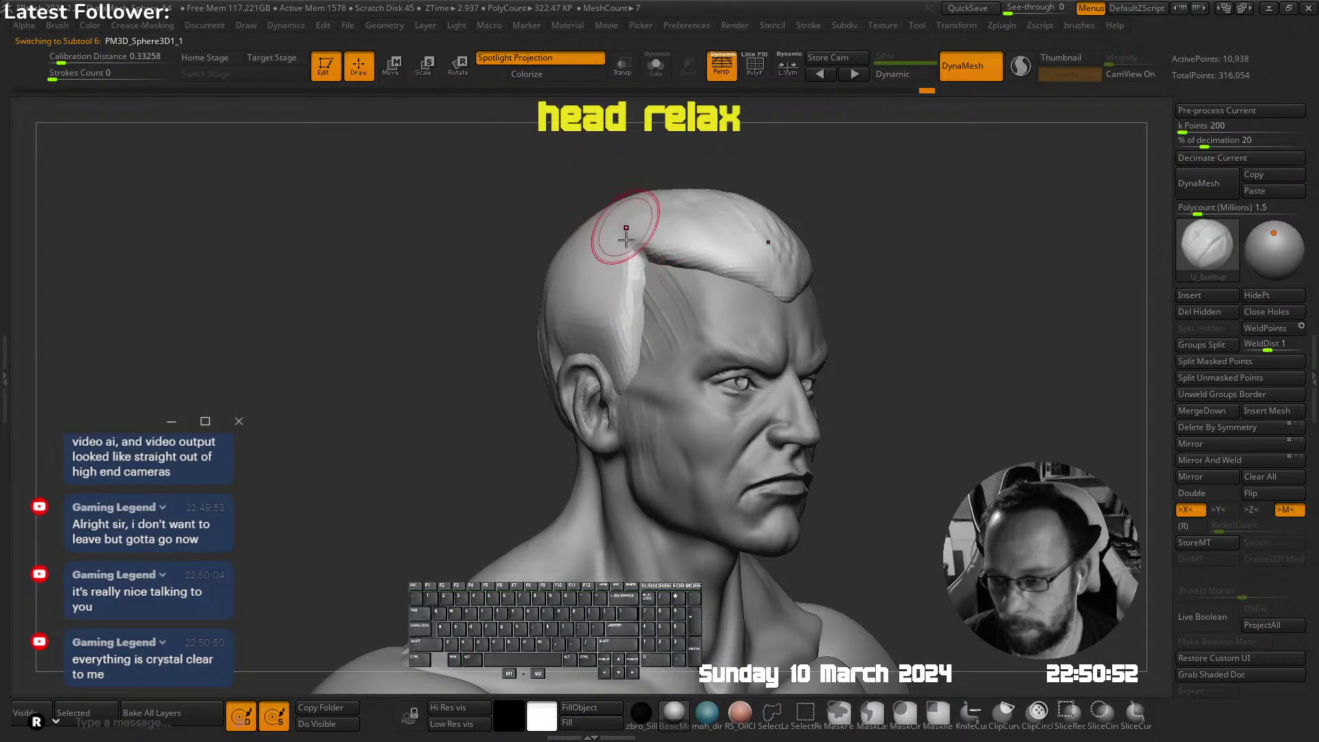
{"action": "mouse_move", "coordinate": [604, 261]}
{"action": "left_mouse_down", "text": "alt"}
{"action": "mouse_move", "coordinate": [594, 323]}
{"action": "mouse_move", "coordinate": [562, 299]}
{"action": "mouse_move", "coordinate": [618, 302]}
{"action": "left_mouse_up", "text": "alt"}
Smooth the side and back of the hair around and behind the ear
{"action": "right_click_drag", "start_coordinate": [624, 353], "coordinate": [656, 322]}
{"action": "right_click_drag", "start_coordinate": [656, 322], "coordinate": [651, 286], "text": "ctrl"}
{"action": "mouse_move", "coordinate": [618, 269]}
{"action": "left_mouse_down", "text": "shift"}
{"action": "mouse_move", "coordinate": [544, 317]}
{"action": "mouse_move", "coordinate": [555, 384]}
{"action": "left_mouse_up", "text": "shift"}
{"action": "right_click_drag", "start_coordinate": [547, 360], "coordinate": [589, 331]}
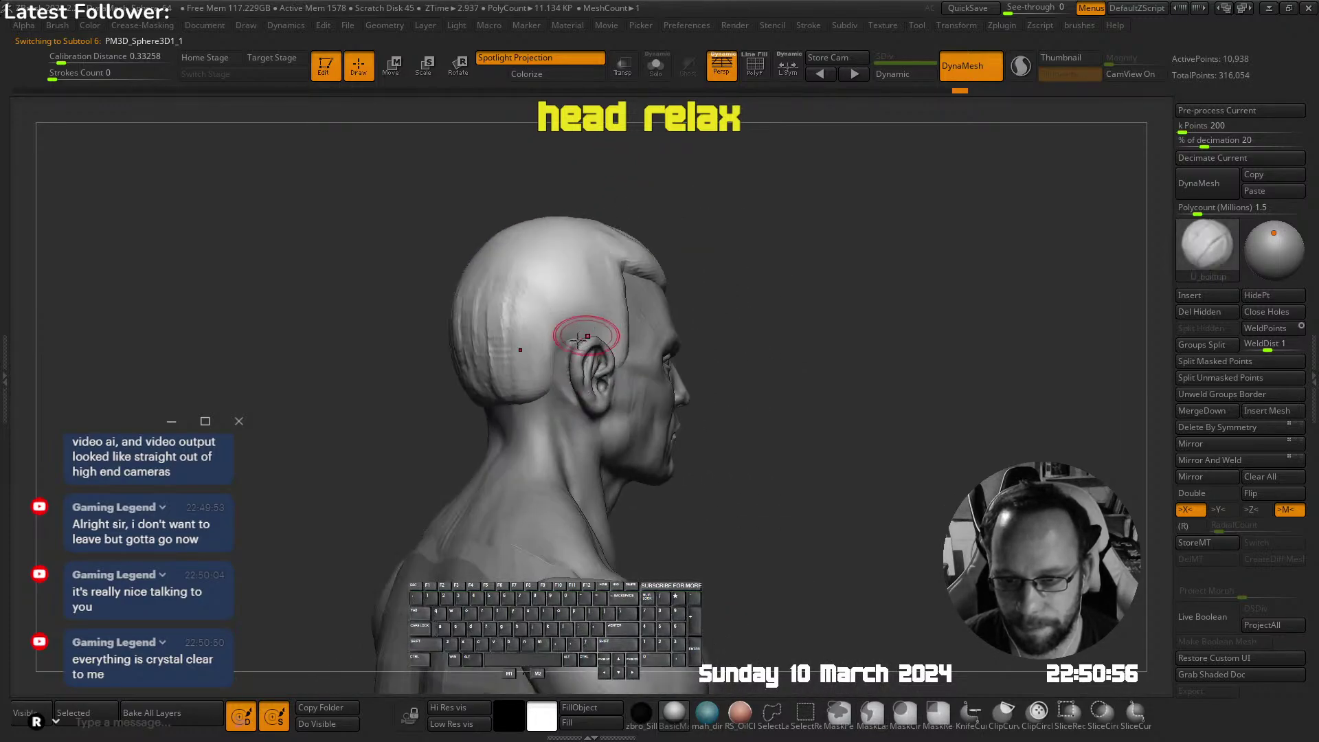
{"action": "left_click_drag", "start_coordinate": [553, 347], "coordinate": [533, 412], "text": "shift"}
Make the head mesh active, build up the back of the neck towards the upper back and smooth it
{"action": "mouse_move", "coordinate": [527, 412]}
{"action": "right_mouse_down", "text": "ctrl"}
{"action": "mouse_move", "coordinate": [533, 331]}
{"action": "mouse_move", "coordinate": [541, 414]}
{"action": "mouse_move", "coordinate": [497, 400]}
{"action": "right_mouse_up", "text": "ctrl"}
{"action": "left_click", "coordinate": [525, 397], "text": "alt"}
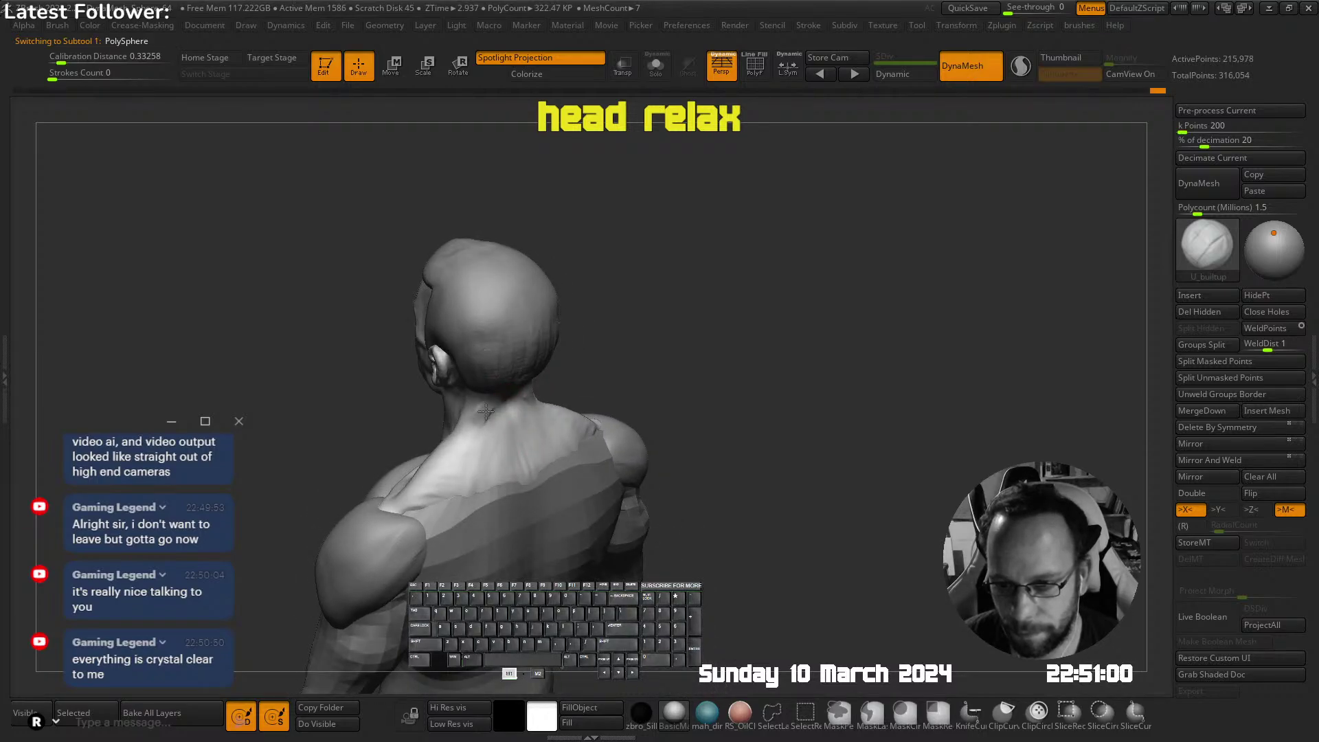
{"action": "left_click_drag", "start_coordinate": [486, 411], "coordinate": [478, 424]}
{"action": "mouse_move", "coordinate": [478, 423]}
{"action": "right_mouse_down", "text": "alt"}
{"action": "mouse_move", "coordinate": [524, 365]}
{"action": "mouse_move", "coordinate": [579, 364]}
{"action": "mouse_move", "coordinate": [565, 339]}
{"action": "right_mouse_up", "text": "alt"}
{"action": "key", "text": "s"}
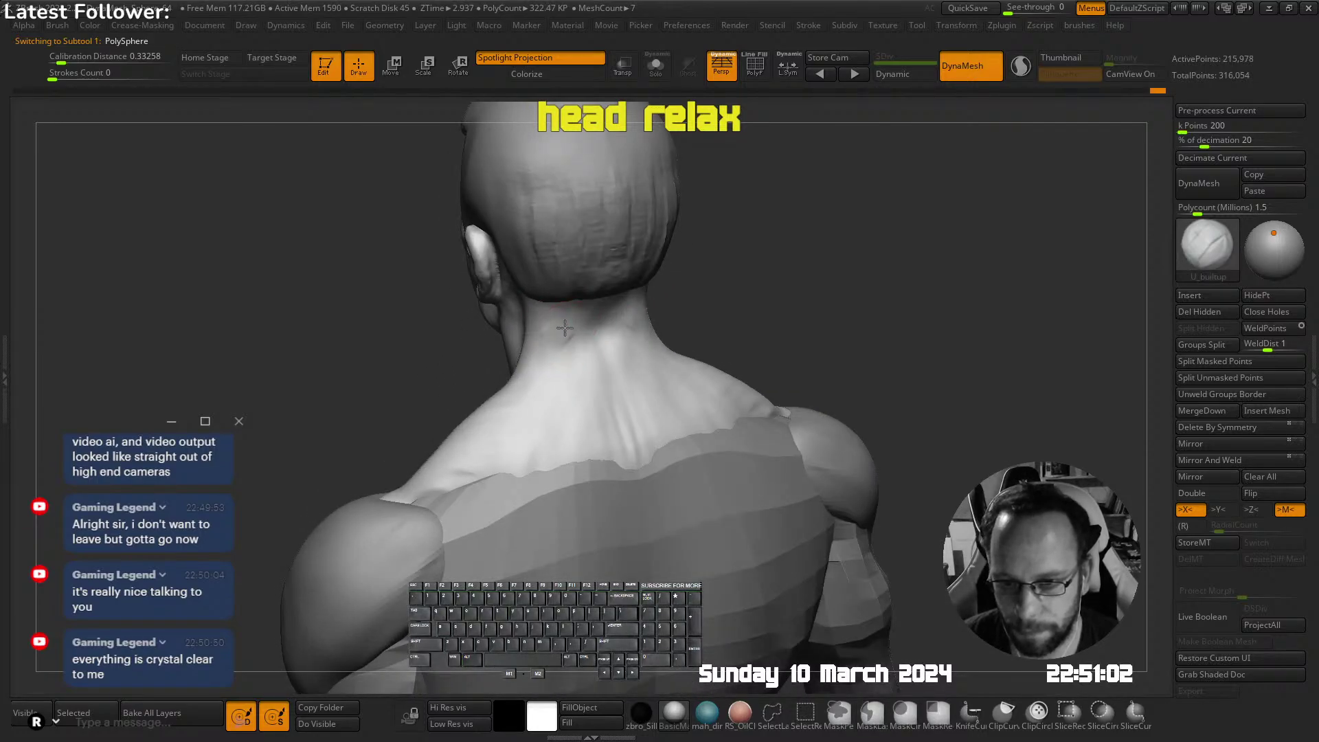
{"action": "key", "text": "shift"}
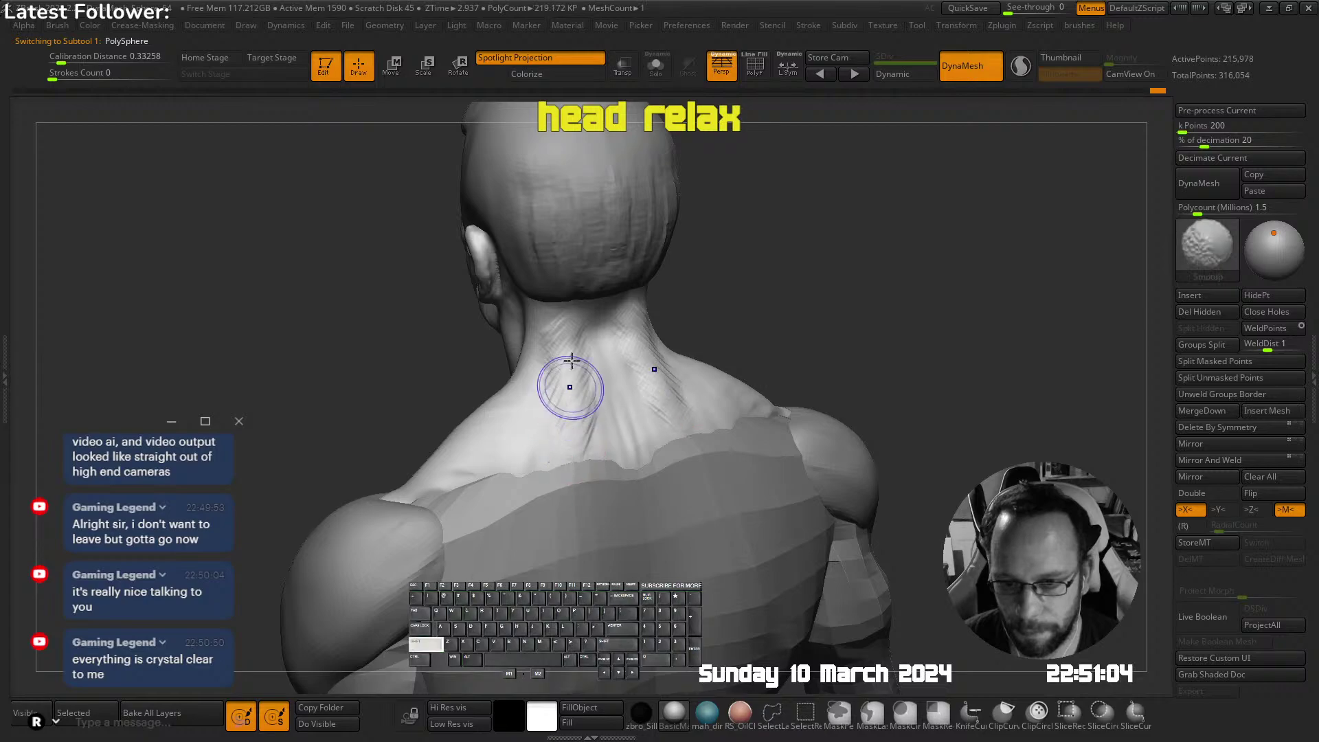
{"action": "left_click_drag", "start_coordinate": [588, 370], "coordinate": [583, 448], "text": "shift"}
Add U_buildup strokes across the nape and trapezius from above and soften them
{"action": "mouse_move", "coordinate": [605, 443]}
{"action": "right_mouse_down", "text": "ctrl"}
{"action": "mouse_move", "coordinate": [616, 295]}
{"action": "mouse_move", "coordinate": [668, 279]}
{"action": "mouse_move", "coordinate": [713, 291]}
{"action": "mouse_move", "coordinate": [633, 348]}
{"action": "mouse_move", "coordinate": [597, 355]}
{"action": "right_mouse_up", "text": "ctrl"}
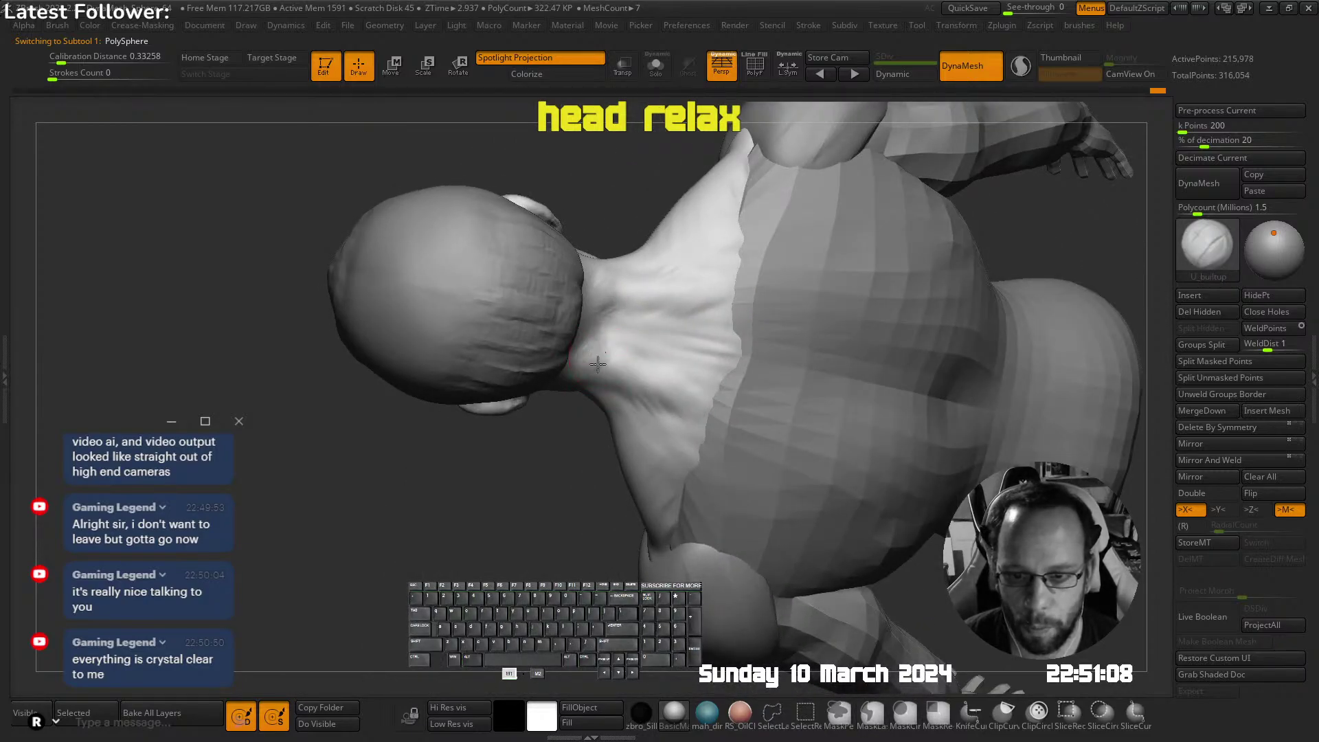
{"action": "left_click_drag", "start_coordinate": [598, 365], "coordinate": [640, 358]}
{"action": "key", "text": "shift"}
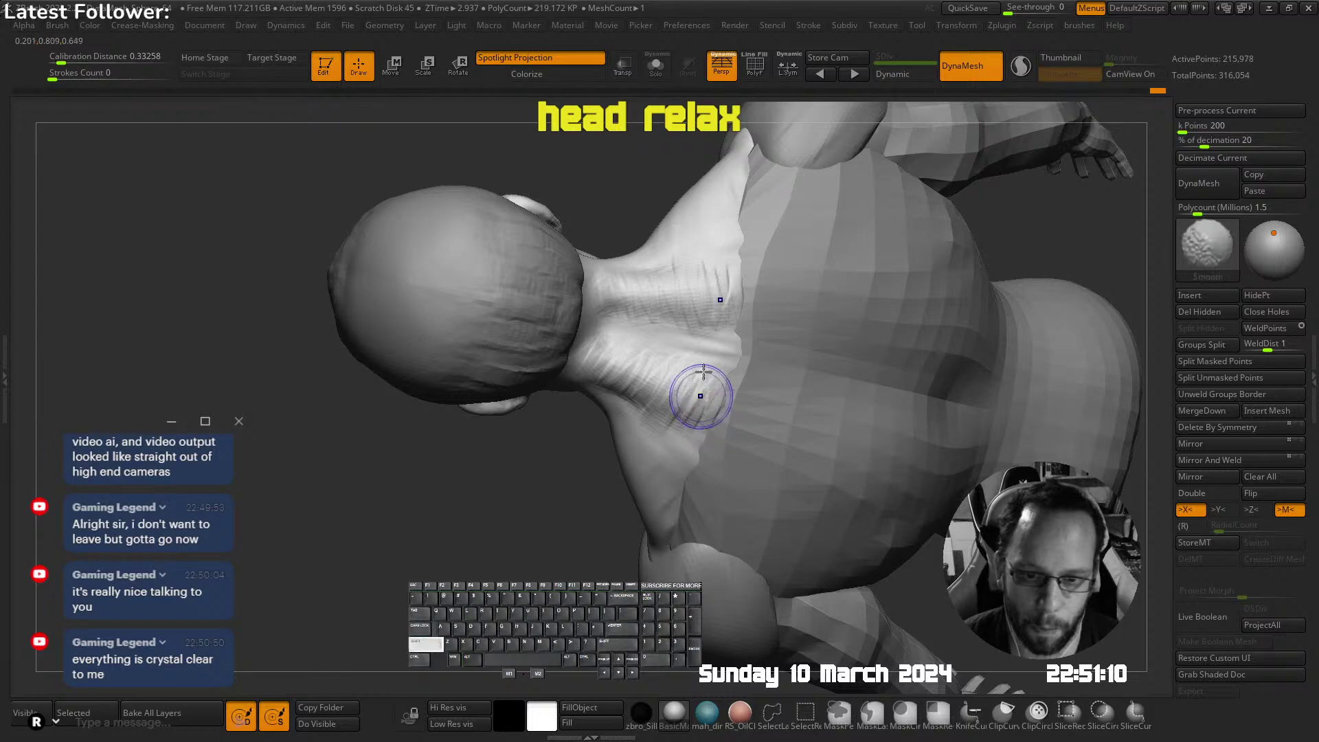
Switch to the Move brush and adjust the neck and jaw contour in side profile with a resized brush
{"action": "right_click_drag", "start_coordinate": [636, 416], "coordinate": [810, 362]}
{"action": "key", "text": "b"}
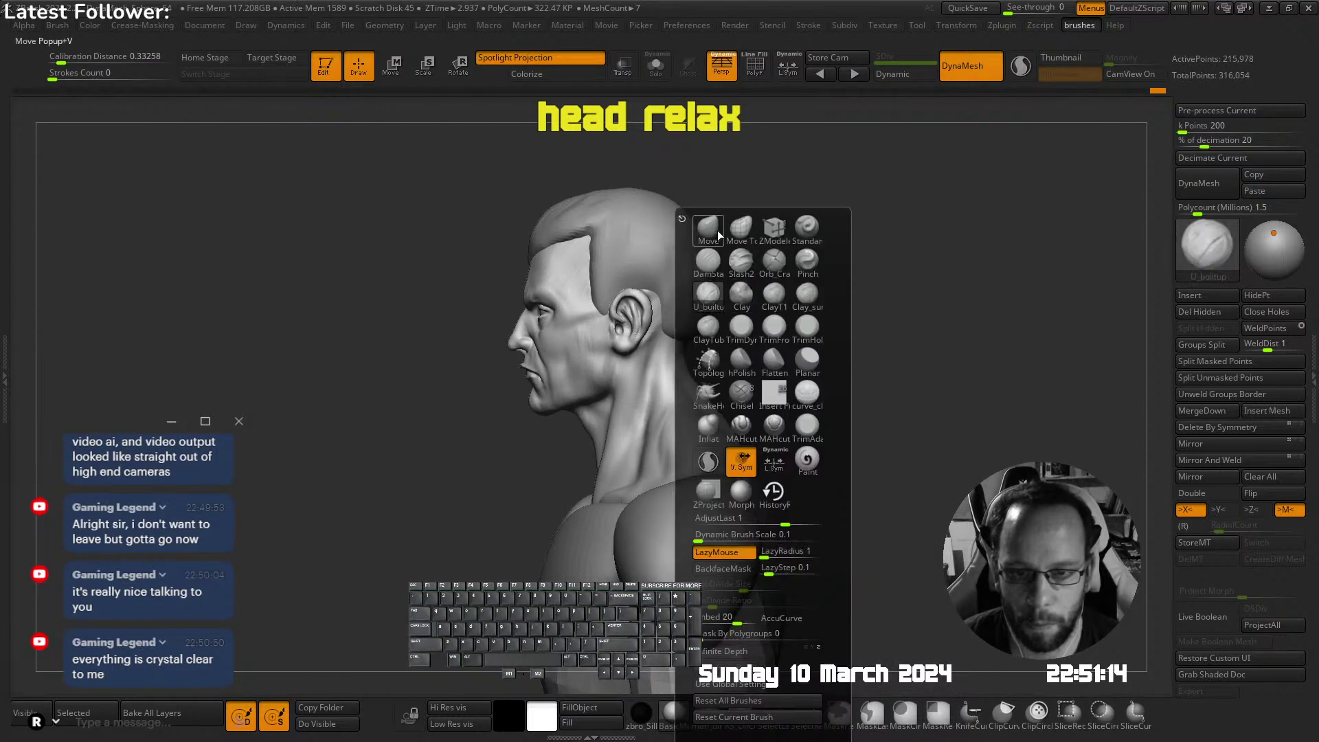
{"action": "left_click", "coordinate": [717, 230]}
{"action": "right_click_drag", "start_coordinate": [749, 432], "coordinate": [779, 301], "text": "alt"}
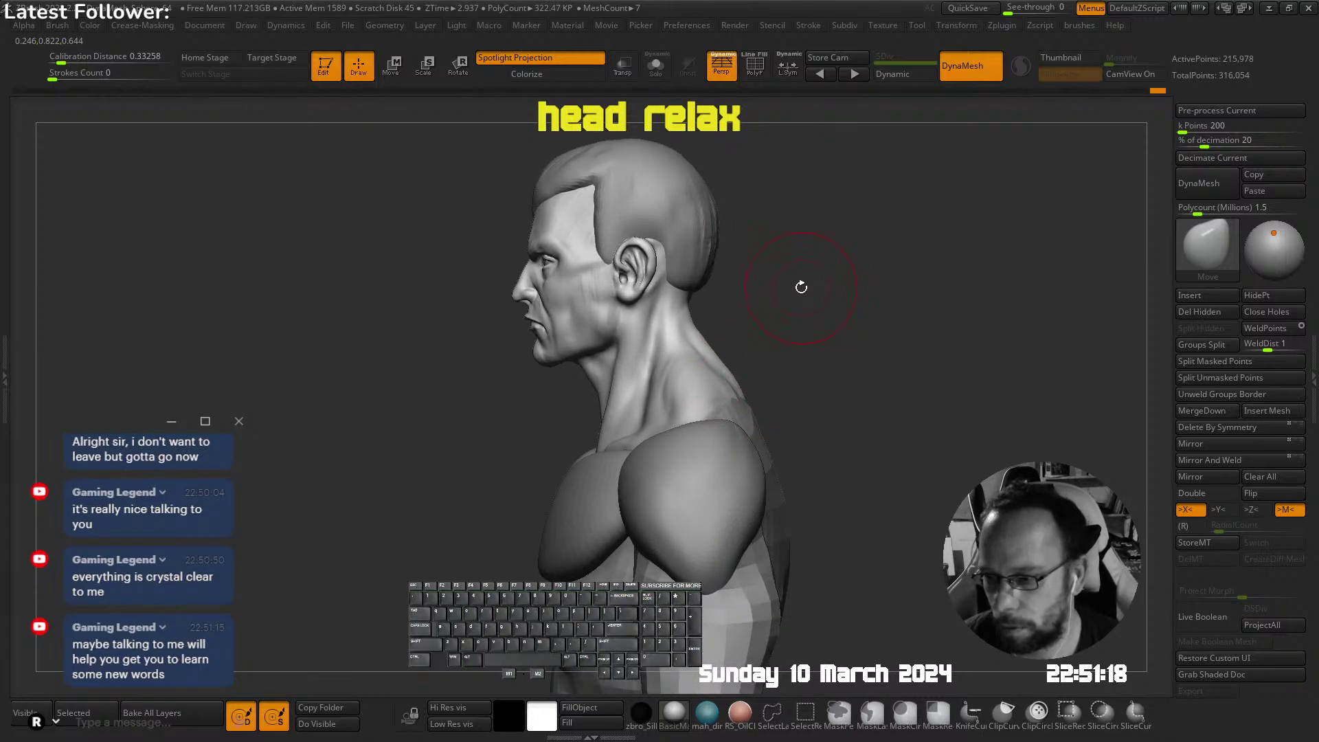
{"action": "right_click_drag", "start_coordinate": [676, 335], "coordinate": [746, 333]}
{"action": "mouse_move", "coordinate": [687, 289]}
{"action": "right_mouse_down", "text": "ctrl"}
{"action": "mouse_move", "coordinate": [678, 332]}
{"action": "mouse_move", "coordinate": [604, 285]}
{"action": "mouse_move", "coordinate": [584, 288]}
{"action": "right_mouse_up", "text": "ctrl"}
{"action": "key", "text": "s"}
{"action": "left_click_drag", "start_coordinate": [668, 316], "coordinate": [655, 316]}
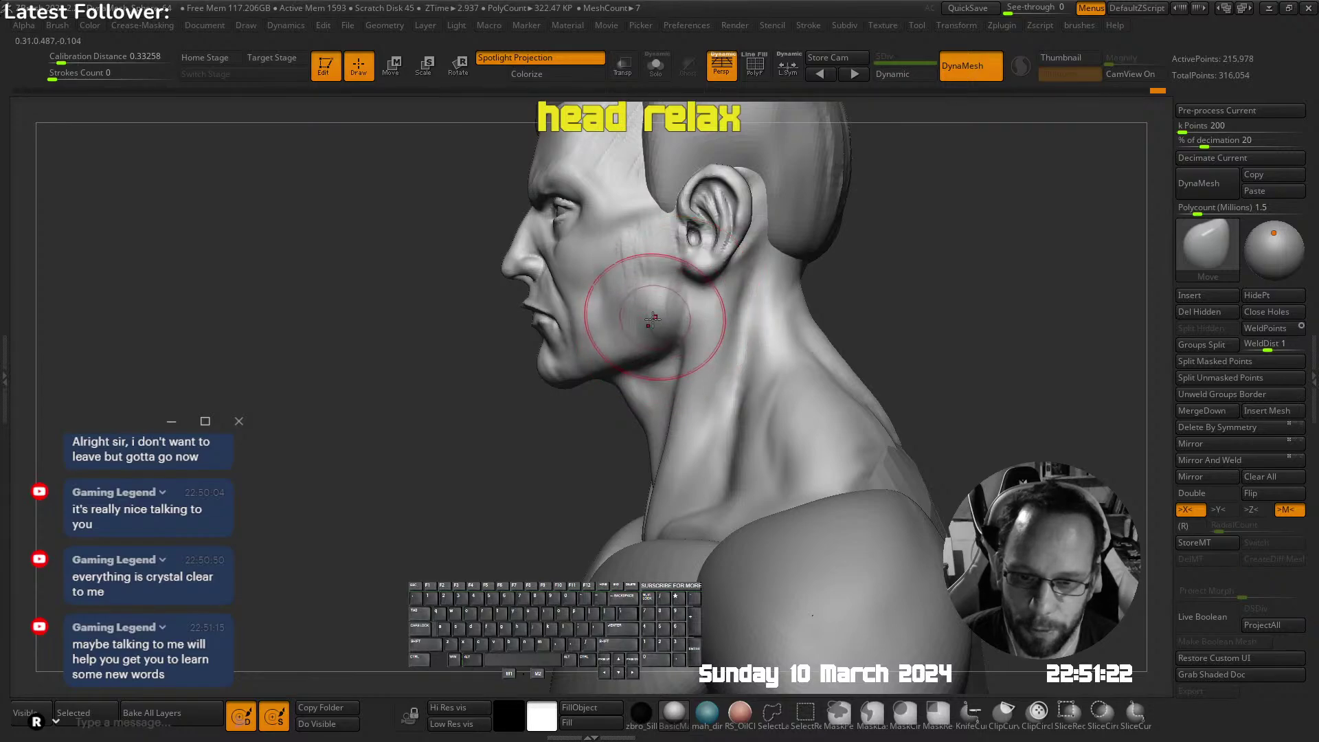
Refine the jawline and the side of the neck below the ear with a smaller Move brush
{"action": "right_click_drag", "start_coordinate": [651, 320], "coordinate": [735, 313]}
{"action": "mouse_move", "coordinate": [574, 309]}
{"action": "right_mouse_down", "text": "shift"}
{"action": "mouse_move", "coordinate": [727, 289]}
{"action": "mouse_move", "coordinate": [603, 338]}
{"action": "right_mouse_up", "text": "shift"}
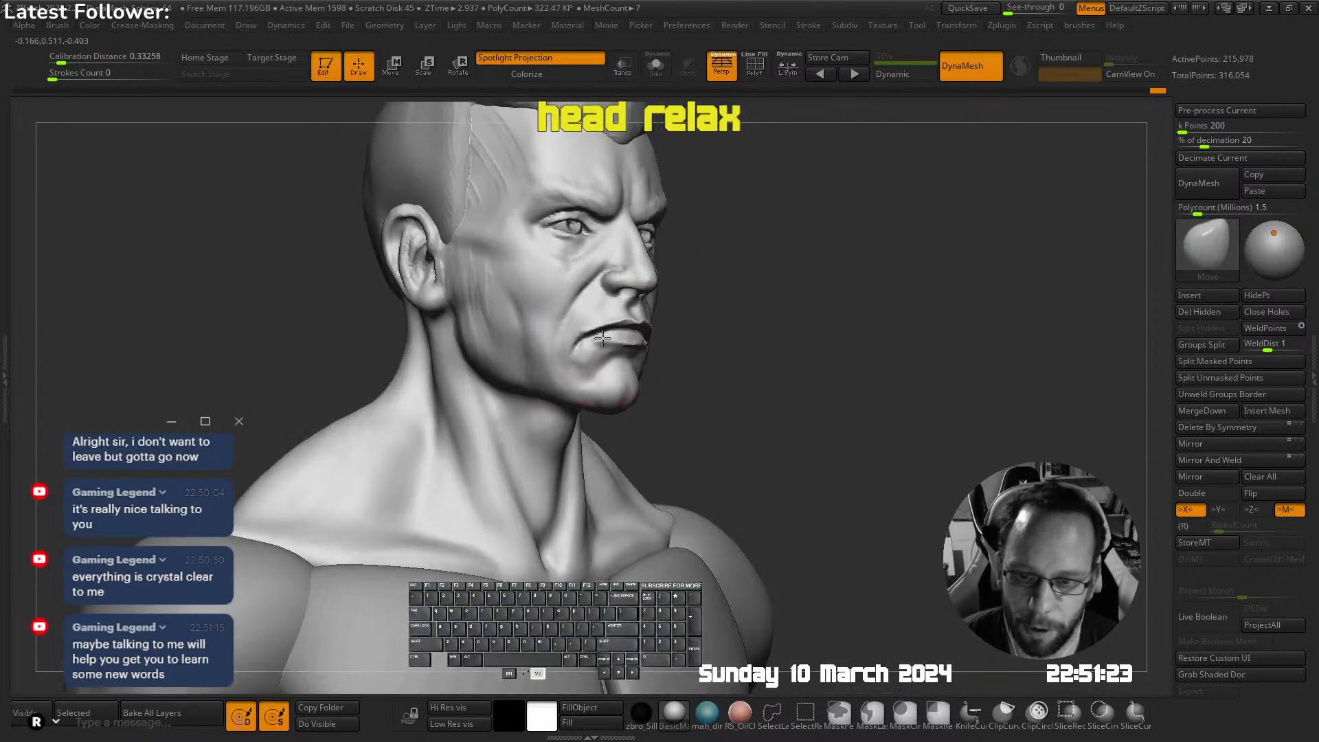
{"action": "mouse_move", "coordinate": [510, 350]}
{"action": "right_mouse_down", "text": "alt"}
{"action": "mouse_move", "coordinate": [580, 332]}
{"action": "mouse_move", "coordinate": [604, 351]}
{"action": "right_mouse_up", "text": "alt"}
{"action": "key", "text": "s"}
{"action": "left_click_drag", "start_coordinate": [528, 386], "coordinate": [517, 387]}
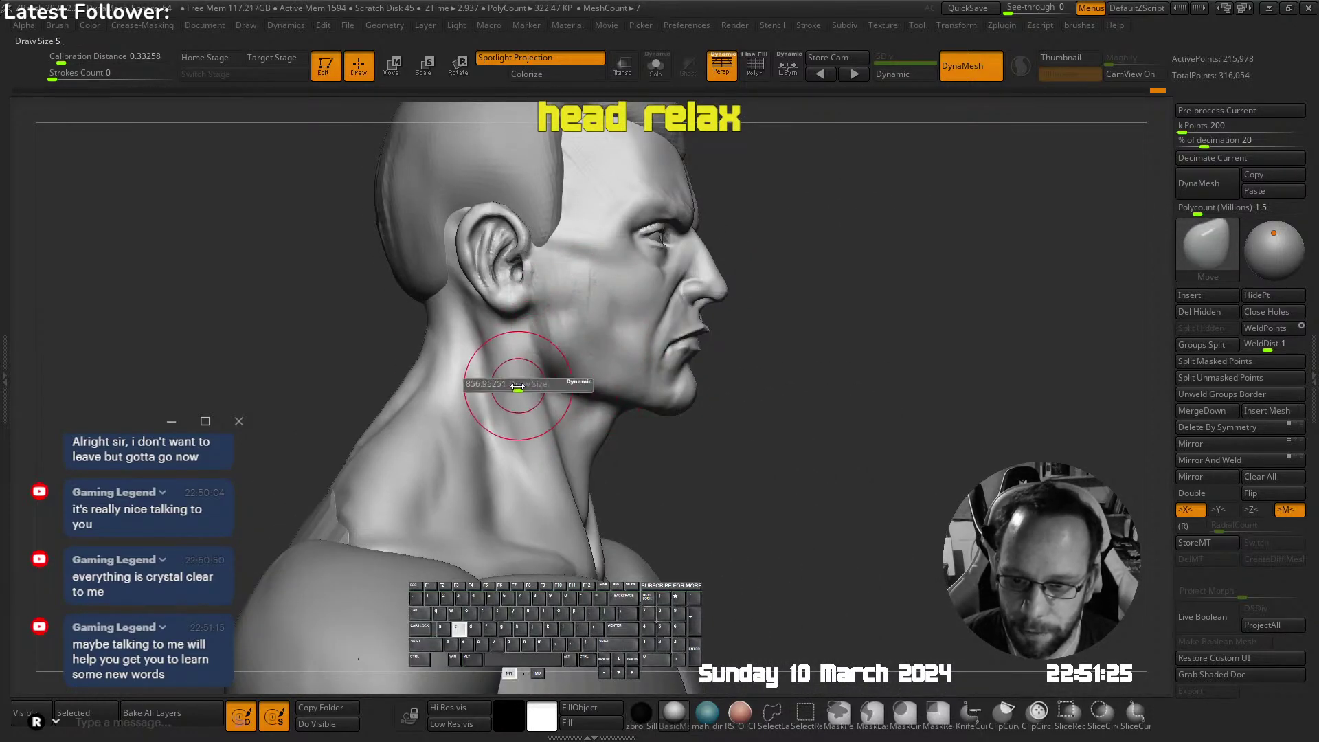
{"action": "mouse_move", "coordinate": [518, 387]}
{"action": "right_mouse_down"}
{"action": "mouse_move", "coordinate": [539, 404]}
{"action": "mouse_move", "coordinate": [550, 379]}
{"action": "mouse_move", "coordinate": [658, 368]}
{"action": "right_mouse_up"}
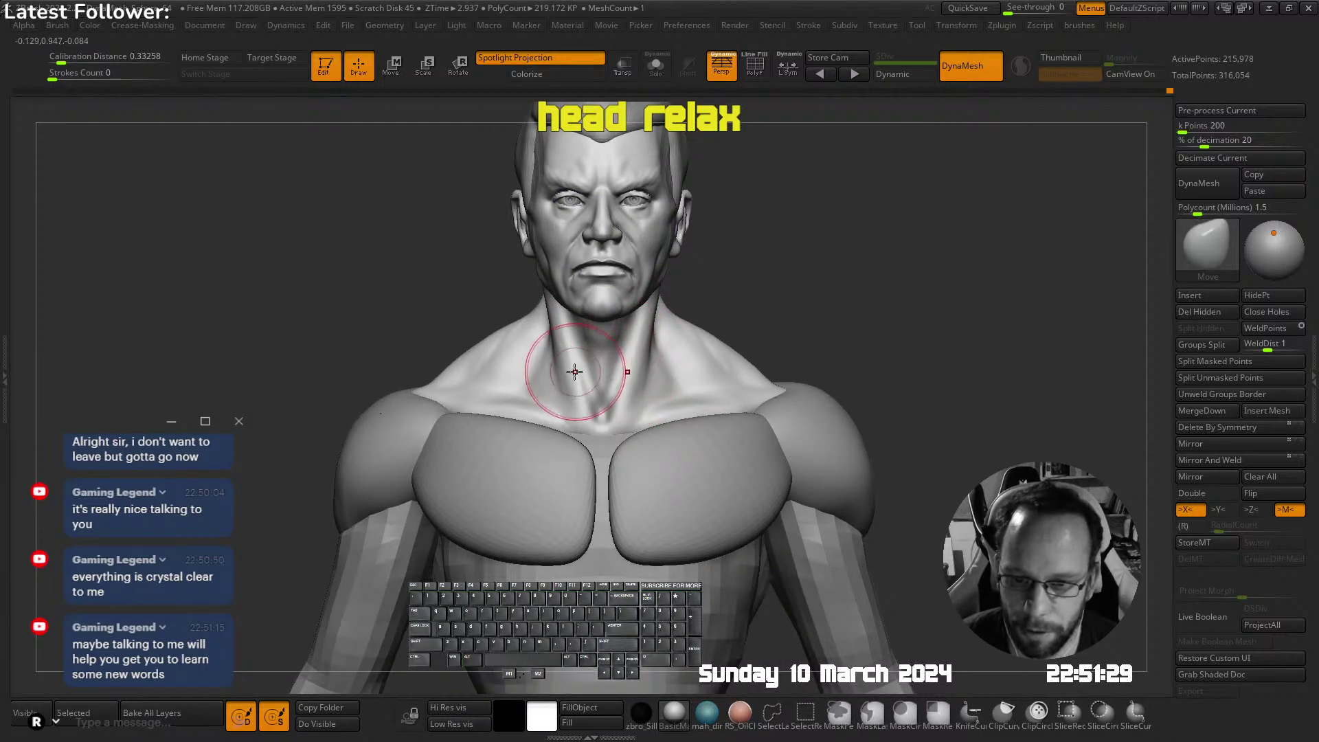
Smooth the trapezius where it runs from the neck to the shoulder, working from the front and above
{"action": "mouse_move", "coordinate": [575, 372]}
{"action": "right_mouse_down"}
{"action": "mouse_move", "coordinate": [549, 371]}
{"action": "mouse_move", "coordinate": [597, 353]}
{"action": "mouse_move", "coordinate": [604, 323]}
{"action": "mouse_move", "coordinate": [568, 286]}
{"action": "mouse_move", "coordinate": [666, 325]}
{"action": "mouse_move", "coordinate": [563, 406]}
{"action": "mouse_move", "coordinate": [595, 336]}
{"action": "mouse_move", "coordinate": [591, 361]}
{"action": "mouse_move", "coordinate": [610, 376]}
{"action": "right_mouse_up"}
{"action": "key", "text": "space"}
{"action": "left_click", "coordinate": [583, 294]}
{"action": "key", "text": "s"}
{"action": "left_click_drag", "start_coordinate": [570, 334], "coordinate": [514, 407], "text": "shift"}
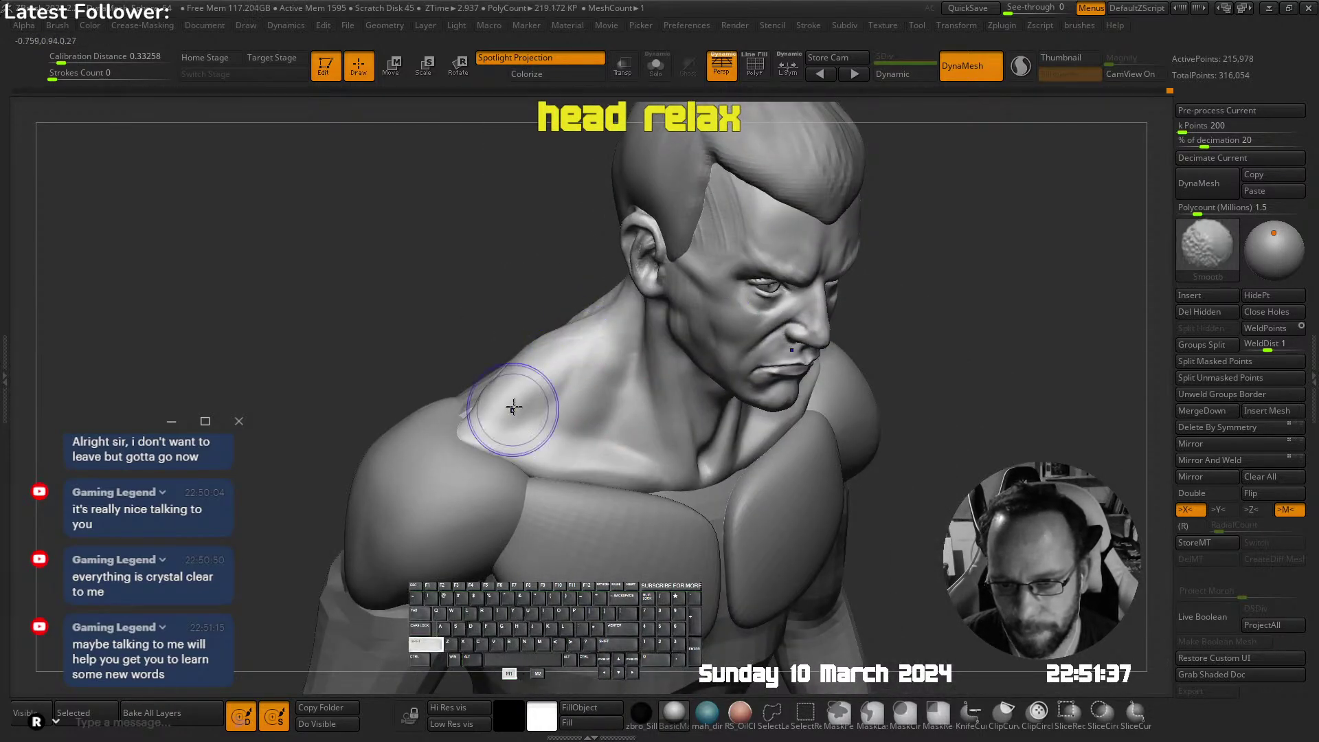
{"action": "right_click_drag", "start_coordinate": [514, 408], "coordinate": [515, 339]}
{"action": "left_click_drag", "start_coordinate": [489, 376], "coordinate": [525, 342], "text": "shift"}
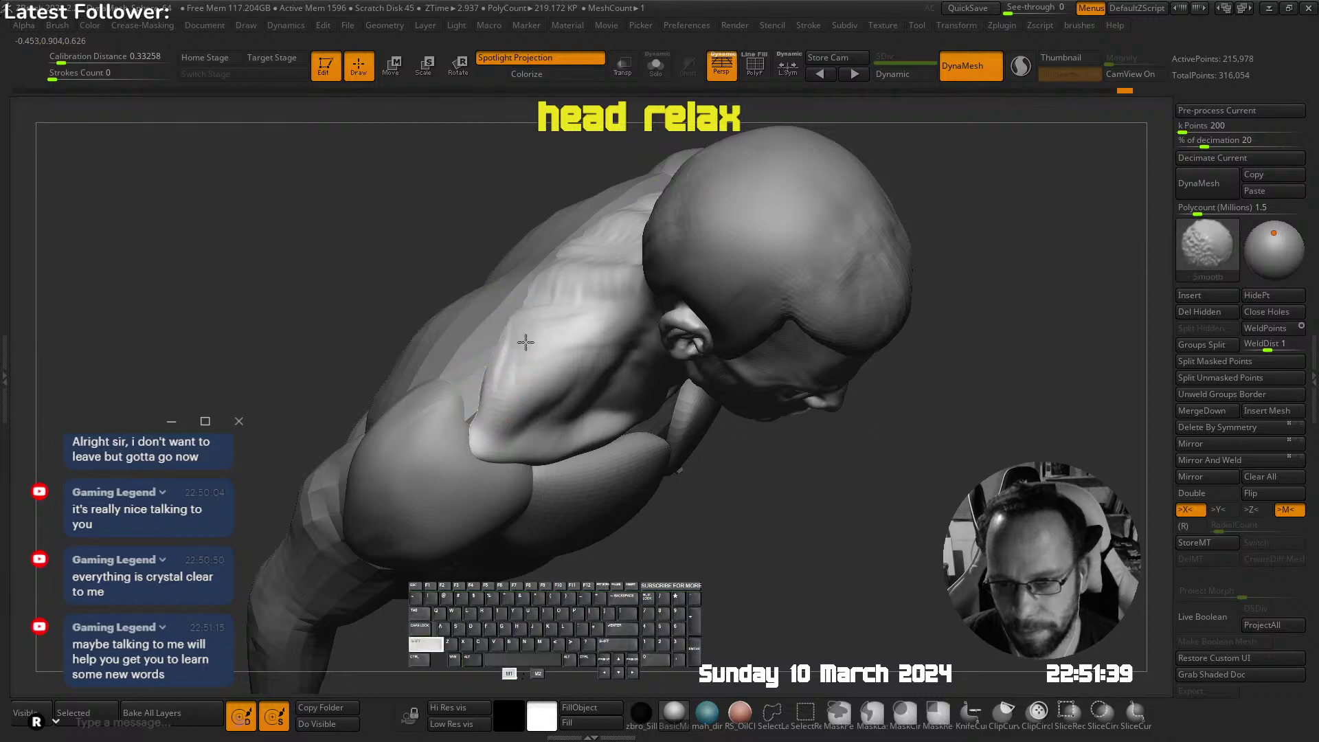
Rework the trapezius slope and side of the neck with U_buildup and blend the strokes
{"action": "key", "text": "f"}
{"action": "right_click_drag", "start_coordinate": [595, 333], "coordinate": [674, 133], "text": "shift"}
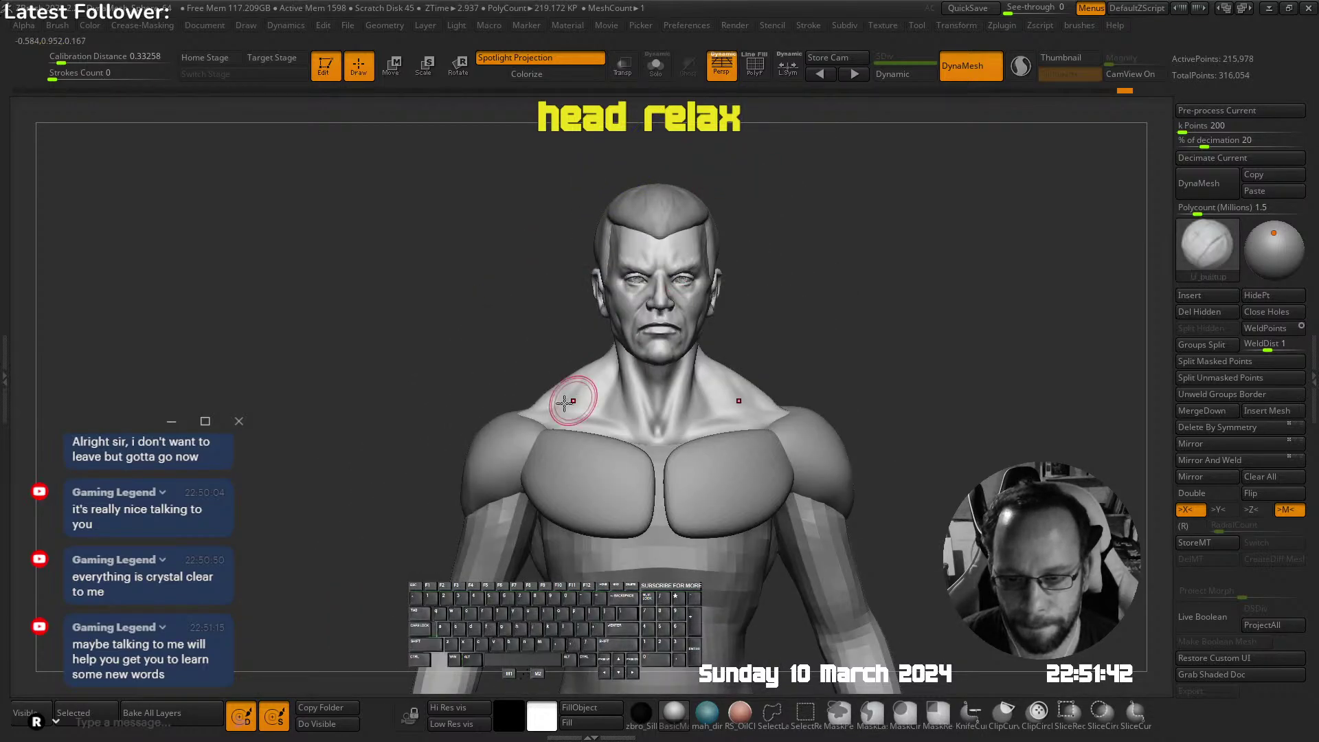
{"action": "left_click_drag", "start_coordinate": [574, 397], "coordinate": [566, 378], "text": "shift"}
{"action": "mouse_move", "coordinate": [567, 377]}
{"action": "right_mouse_down"}
{"action": "mouse_move", "coordinate": [621, 386]}
{"action": "mouse_move", "coordinate": [559, 402]}
{"action": "right_mouse_up"}
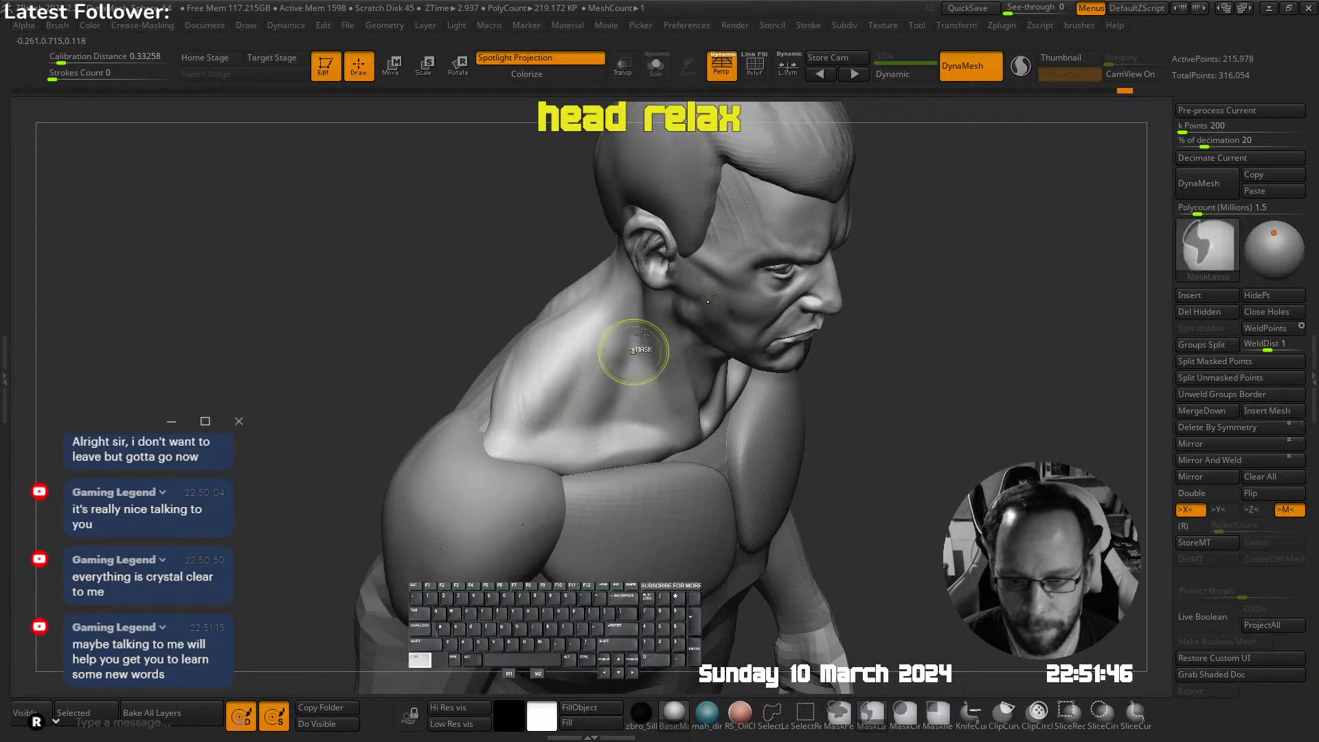
{"action": "right_click_drag", "start_coordinate": [563, 348], "coordinate": [667, 295], "text": "shift"}
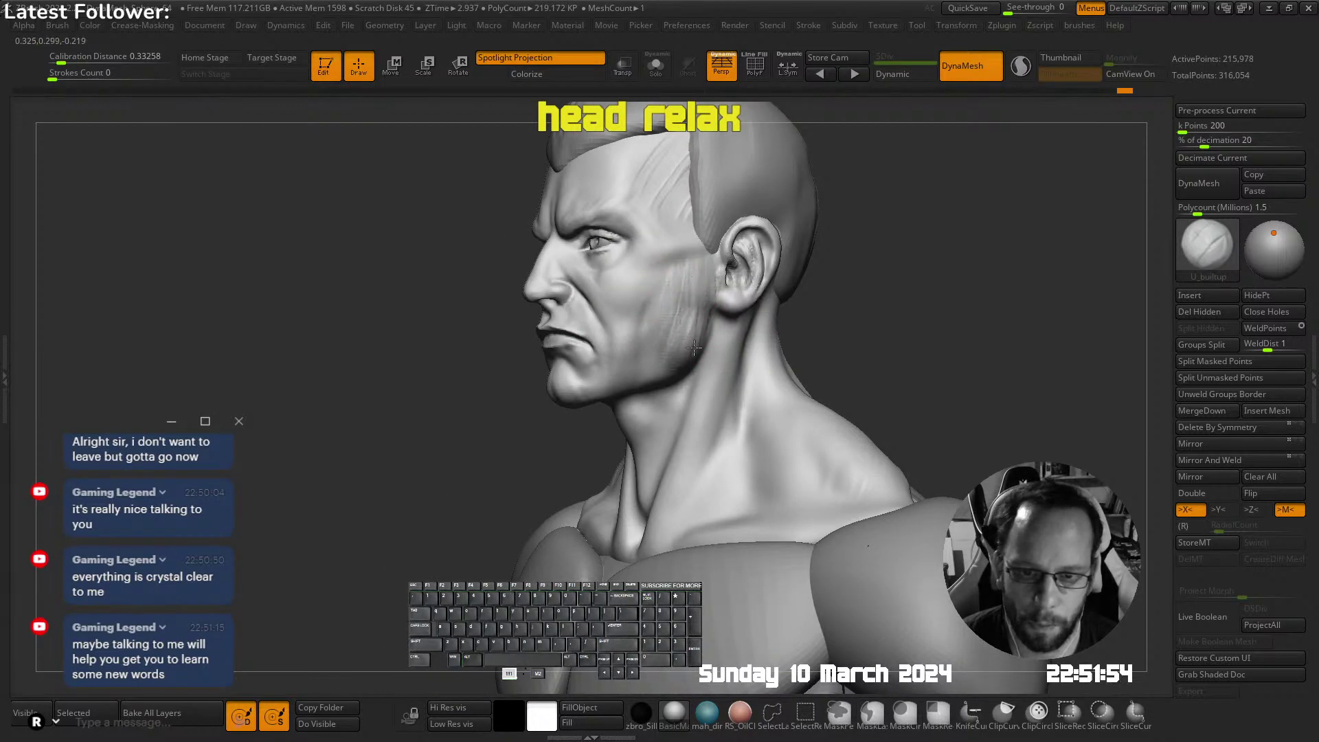
Build up the cheek and the fold beside the mouth with U_buildup and smooth both areas
{"action": "mouse_move", "coordinate": [694, 347]}
{"action": "right_mouse_down"}
{"action": "mouse_move", "coordinate": [670, 303]}
{"action": "mouse_move", "coordinate": [682, 303]}
{"action": "mouse_move", "coordinate": [641, 294]}
{"action": "right_mouse_up"}
{"action": "key", "text": "shift"}
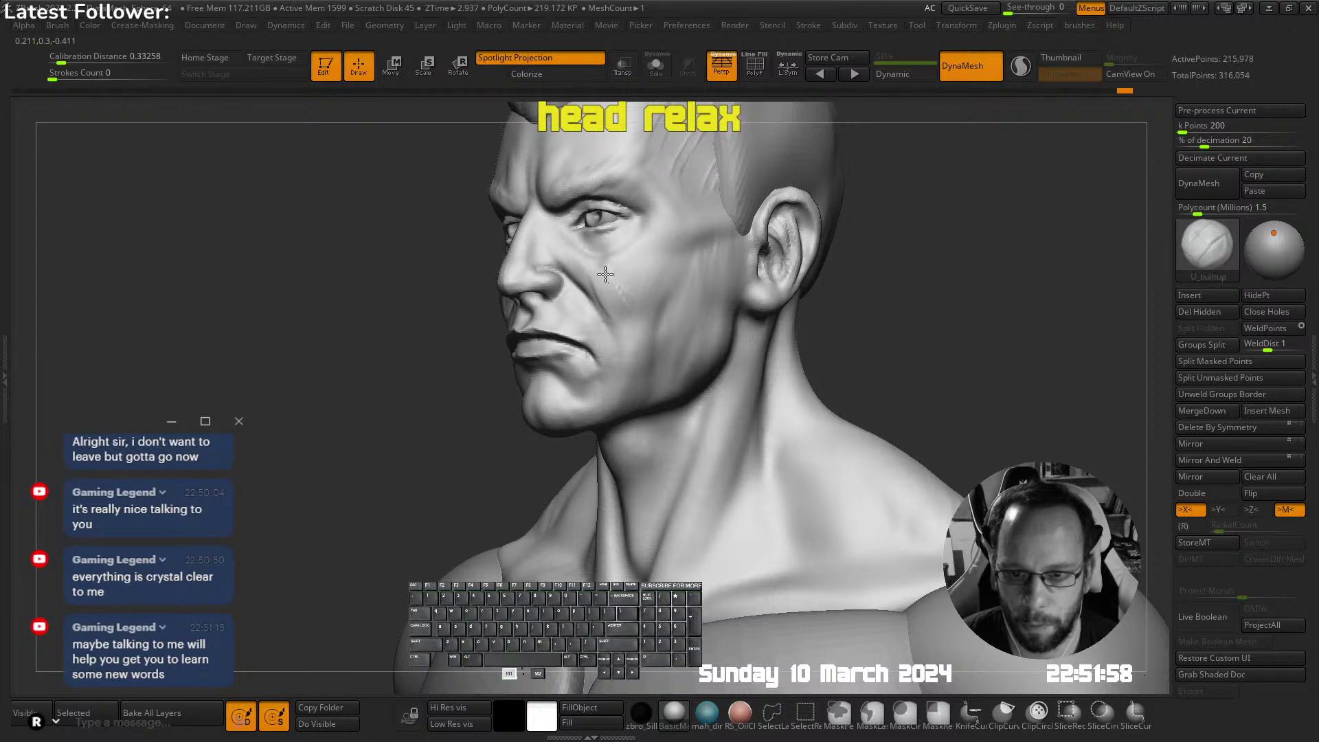
{"action": "key", "text": "shift"}
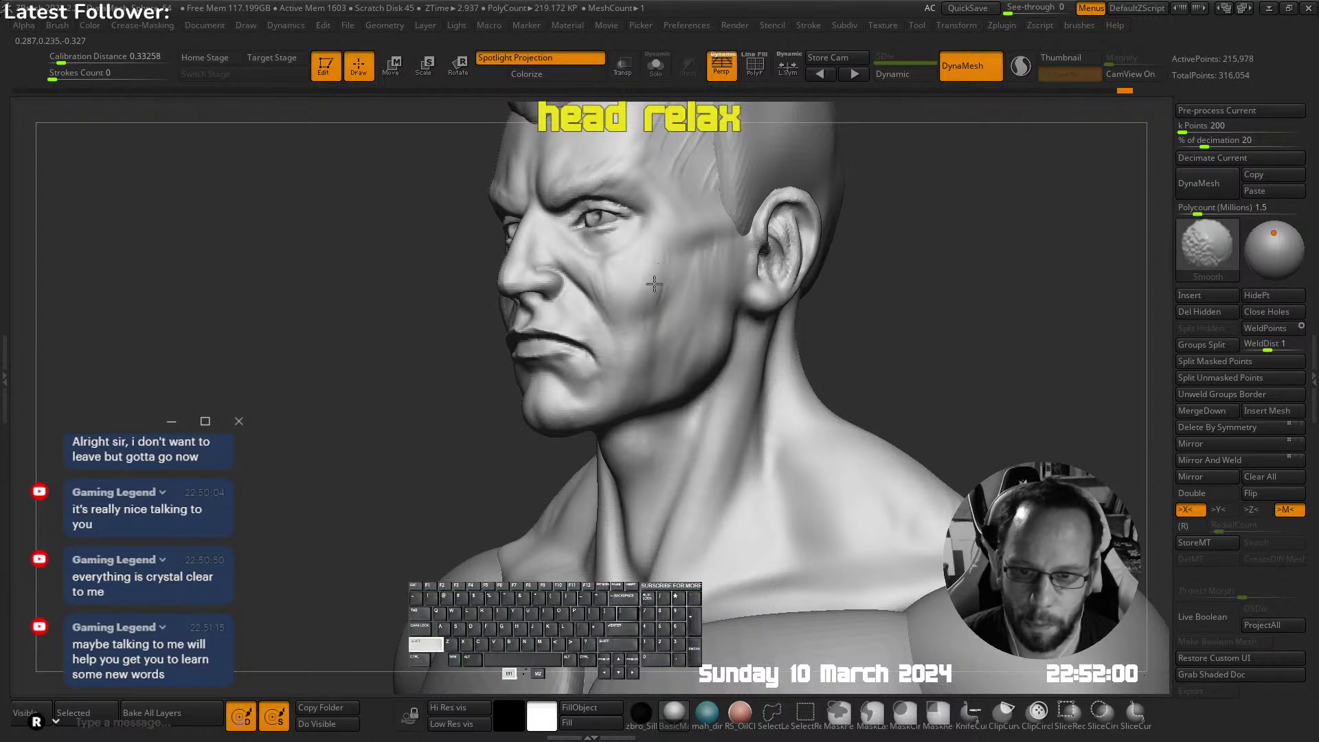
{"action": "mouse_move", "coordinate": [654, 284]}
{"action": "right_mouse_down"}
{"action": "mouse_move", "coordinate": [659, 261]}
{"action": "mouse_move", "coordinate": [664, 278]}
{"action": "mouse_move", "coordinate": [604, 295]}
{"action": "mouse_move", "coordinate": [597, 322]}
{"action": "mouse_move", "coordinate": [617, 289]}
{"action": "right_mouse_up"}
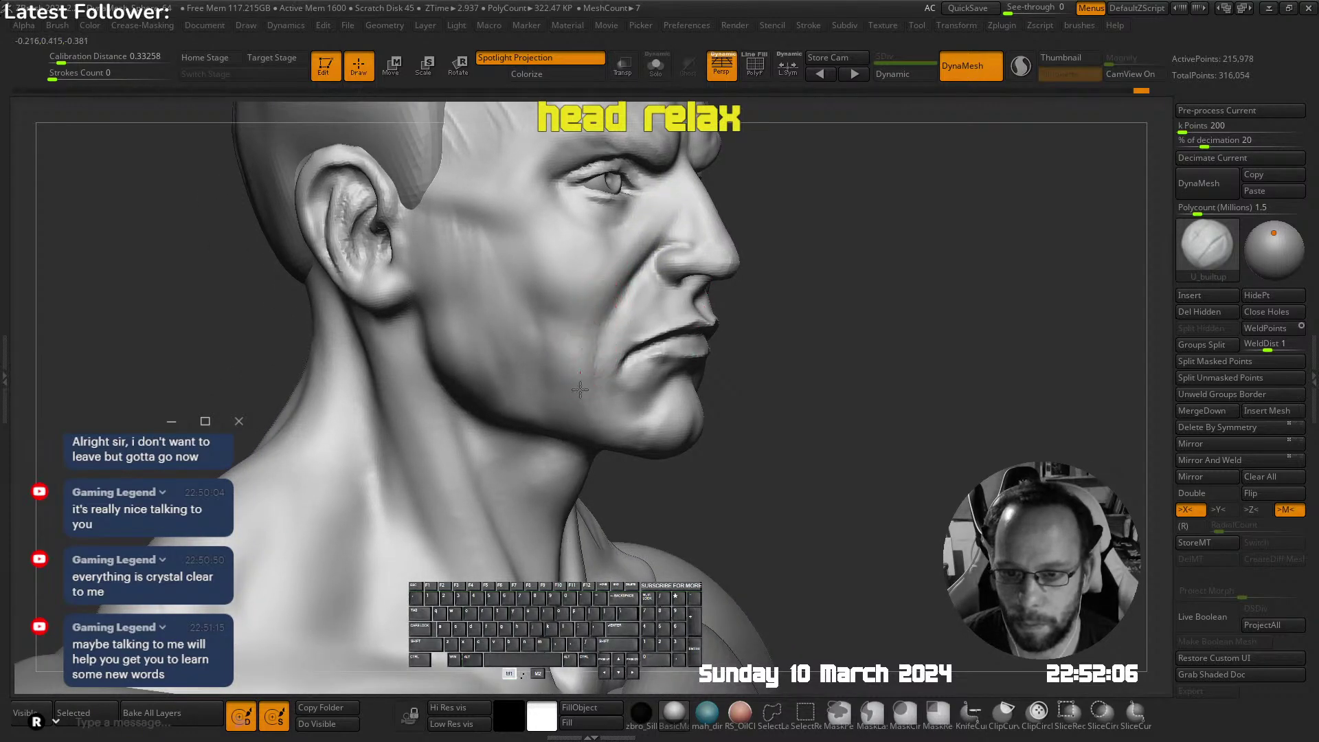
{"action": "key", "text": "shift"}
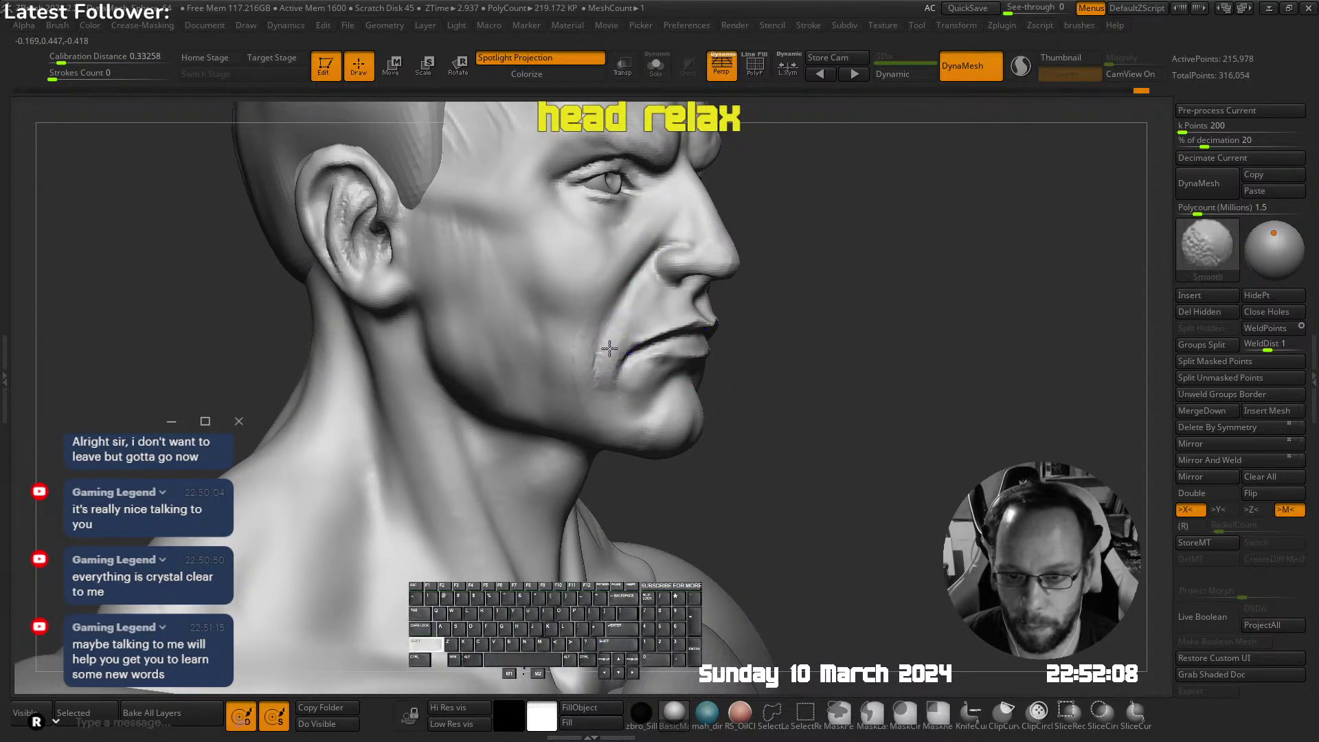
Isolate the head mesh and reshape the chin and lower lip from below and in profile with the Move brush
{"action": "mouse_move", "coordinate": [588, 447]}
{"action": "right_mouse_down", "text": "ctrl"}
{"action": "mouse_move", "coordinate": [680, 309]}
{"action": "mouse_move", "coordinate": [657, 282]}
{"action": "mouse_move", "coordinate": [609, 345]}
{"action": "mouse_move", "coordinate": [619, 303]}
{"action": "mouse_move", "coordinate": [670, 375]}
{"action": "mouse_move", "coordinate": [731, 215]}
{"action": "mouse_move", "coordinate": [760, 309]}
{"action": "mouse_move", "coordinate": [715, 237]}
{"action": "right_mouse_up", "text": "ctrl"}
{"action": "key", "text": "shift"}
{"action": "key", "text": "b"}
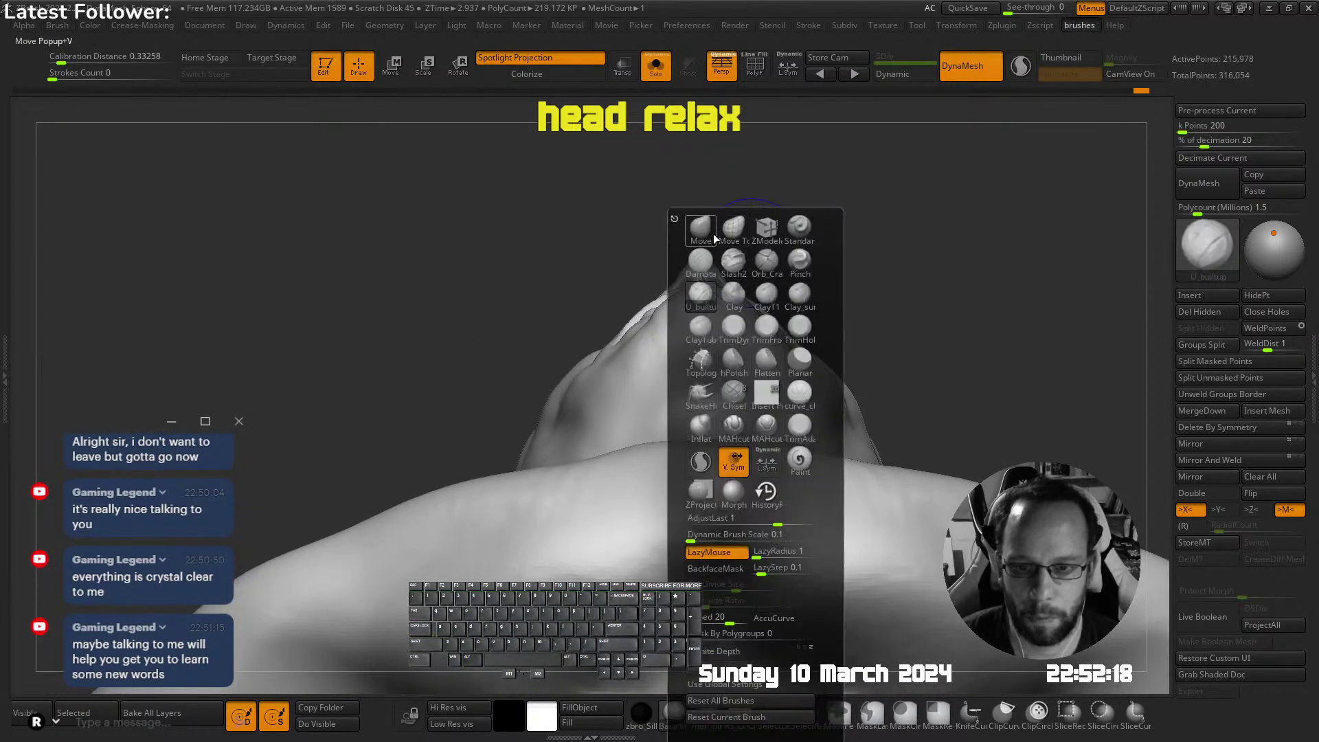
{"action": "key", "text": "m"}
{"action": "key", "text": "v"}
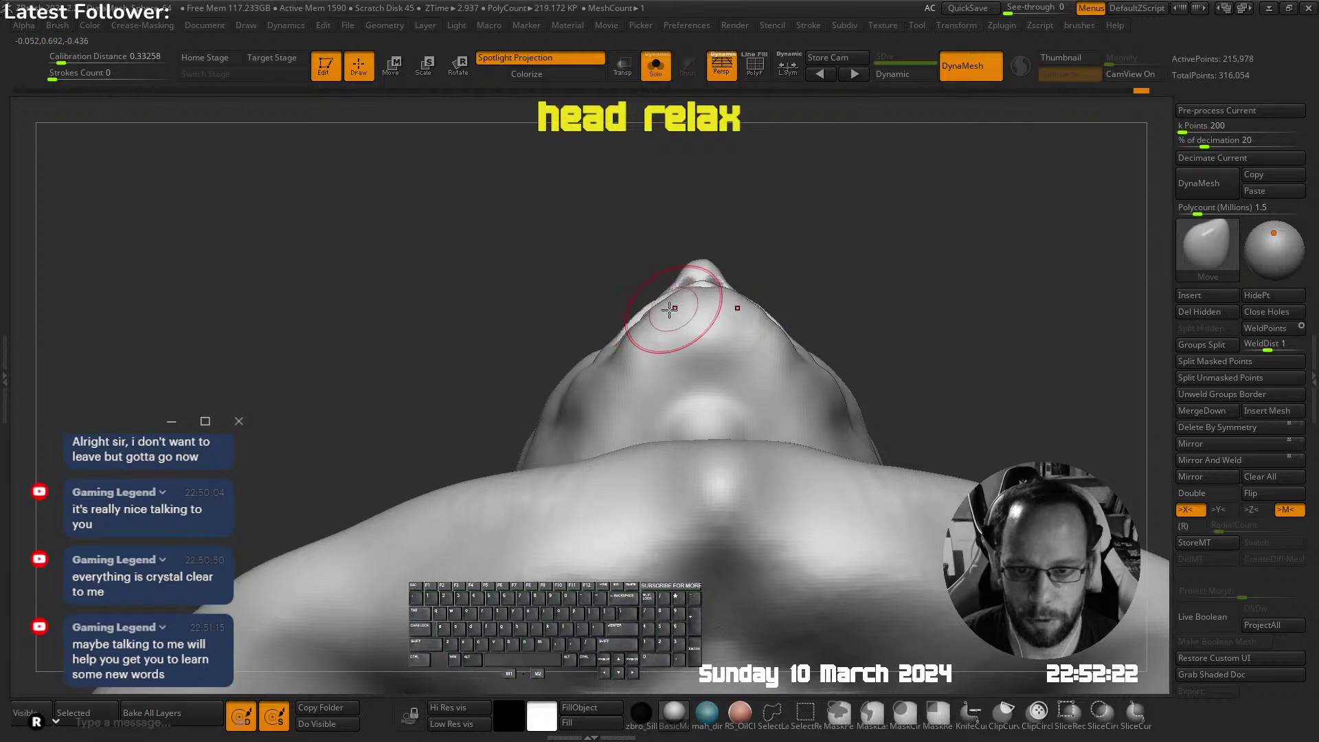
{"action": "mouse_move", "coordinate": [646, 331]}
{"action": "right_mouse_down"}
{"action": "mouse_move", "coordinate": [683, 235]}
{"action": "mouse_move", "coordinate": [727, 353]}
{"action": "mouse_move", "coordinate": [695, 297]}
{"action": "mouse_move", "coordinate": [718, 283]}
{"action": "mouse_move", "coordinate": [732, 359]}
{"action": "right_mouse_up"}
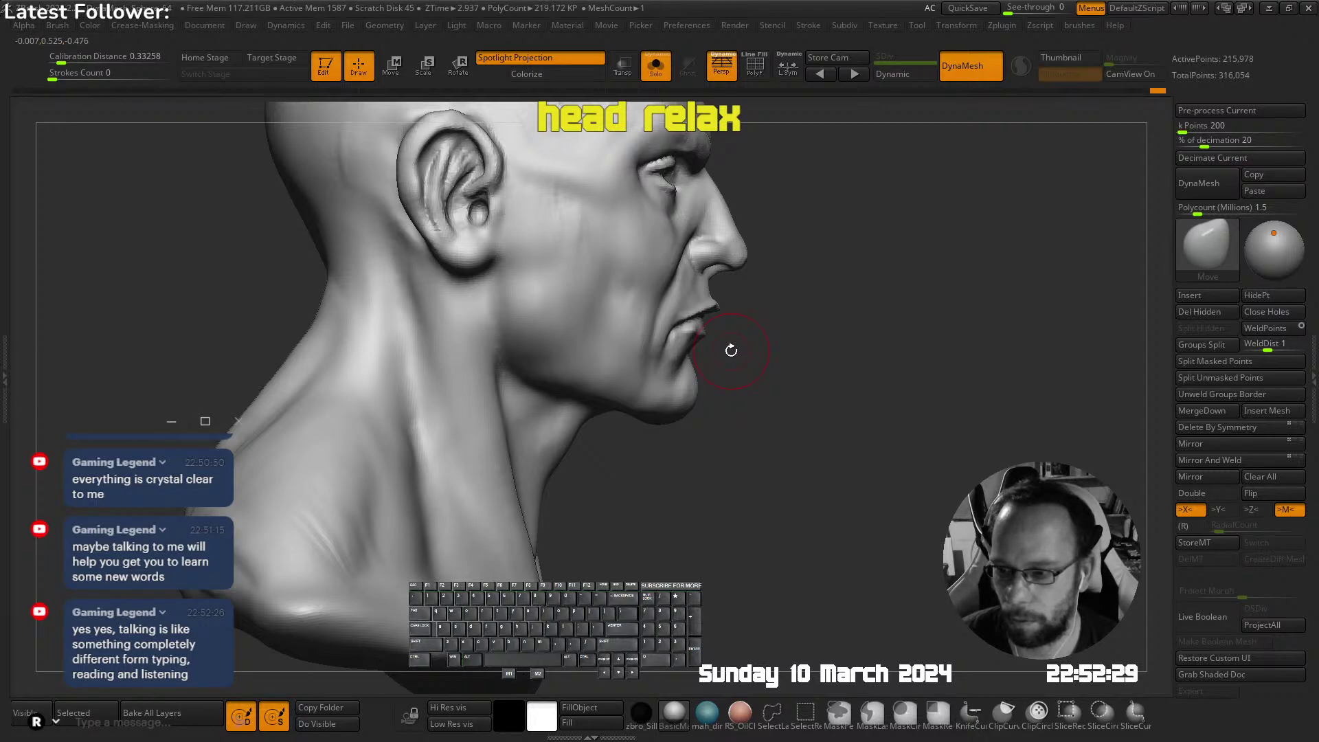
{"action": "left_click_drag", "start_coordinate": [698, 356], "coordinate": [692, 353]}
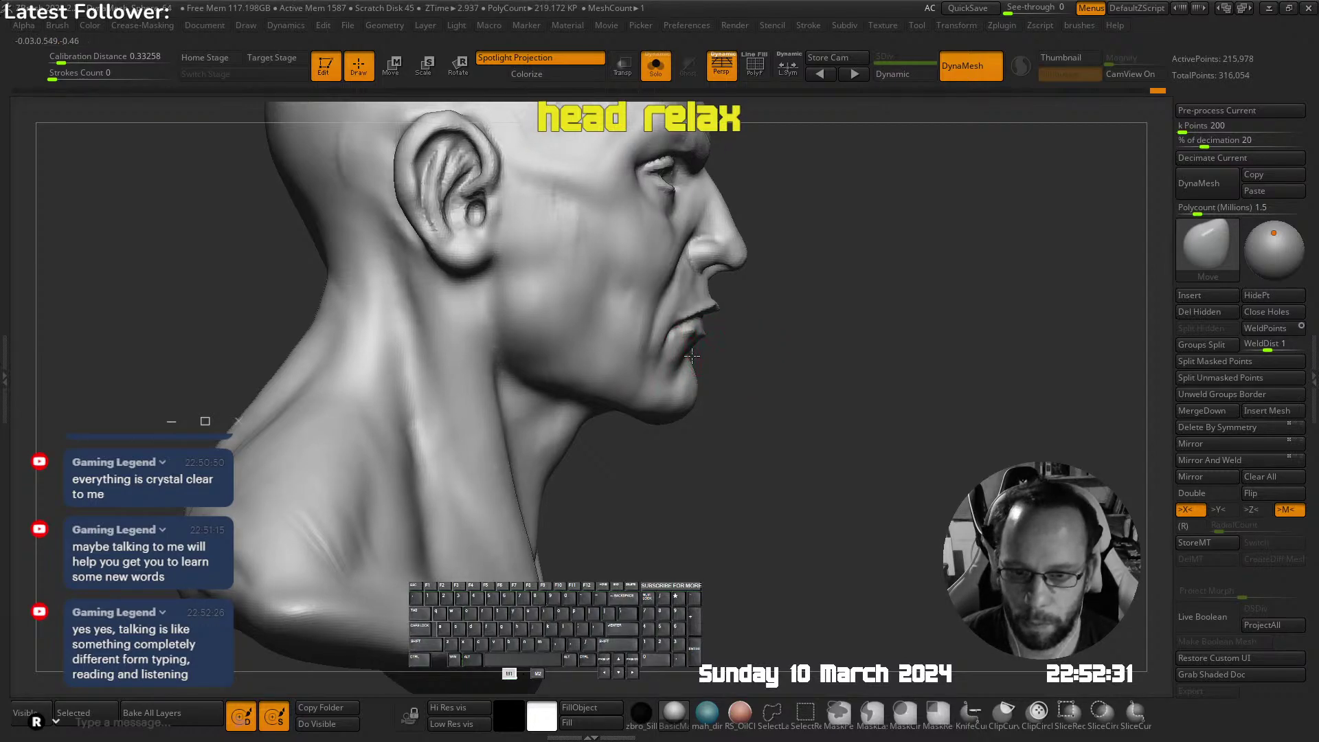
{"action": "mouse_move", "coordinate": [694, 360]}
{"action": "right_mouse_down", "text": "ctrl"}
{"action": "mouse_move", "coordinate": [727, 318]}
{"action": "mouse_move", "coordinate": [679, 315]}
{"action": "mouse_move", "coordinate": [699, 321]}
{"action": "mouse_move", "coordinate": [687, 374]}
{"action": "right_mouse_up", "text": "ctrl"}
Add volume to the front of the chin with the U_buildup brush and soften the strokes
{"action": "key", "text": "shift+Tab"}
{"action": "left_click", "coordinate": [702, 293]}
{"action": "key", "text": "s"}
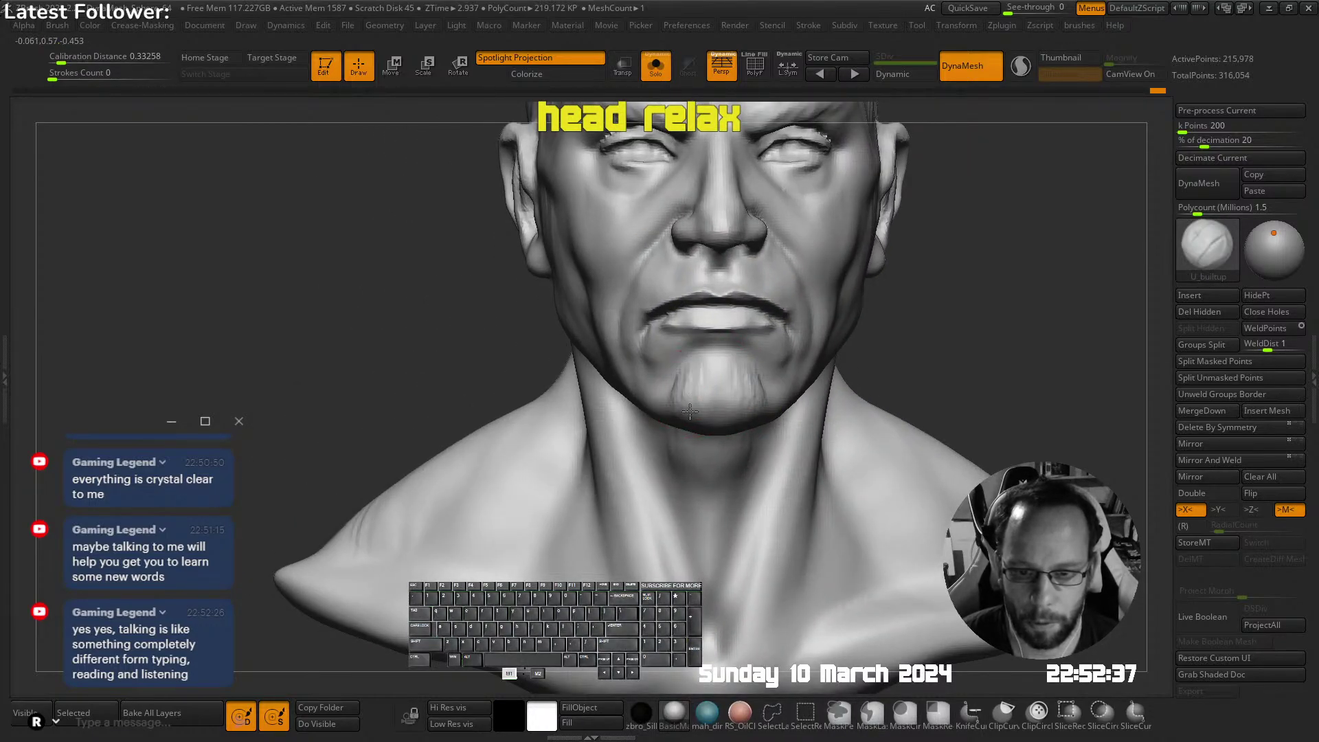
{"action": "left_click_drag", "start_coordinate": [690, 411], "coordinate": [697, 397]}
{"action": "mouse_move", "coordinate": [698, 393]}
{"action": "right_mouse_down", "text": "ctrl"}
{"action": "mouse_move", "coordinate": [671, 350]}
{"action": "mouse_move", "coordinate": [686, 371]}
{"action": "right_mouse_up", "text": "ctrl"}
{"action": "left_click_drag", "start_coordinate": [686, 372], "coordinate": [692, 378], "text": "shift"}
{"action": "right_click_drag", "start_coordinate": [701, 383], "coordinate": [707, 415], "text": "ctrl"}
{"action": "mouse_move", "coordinate": [706, 415]}
{"action": "right_mouse_down"}
{"action": "mouse_move", "coordinate": [684, 381]}
{"action": "mouse_move", "coordinate": [730, 301]}
{"action": "right_mouse_up"}
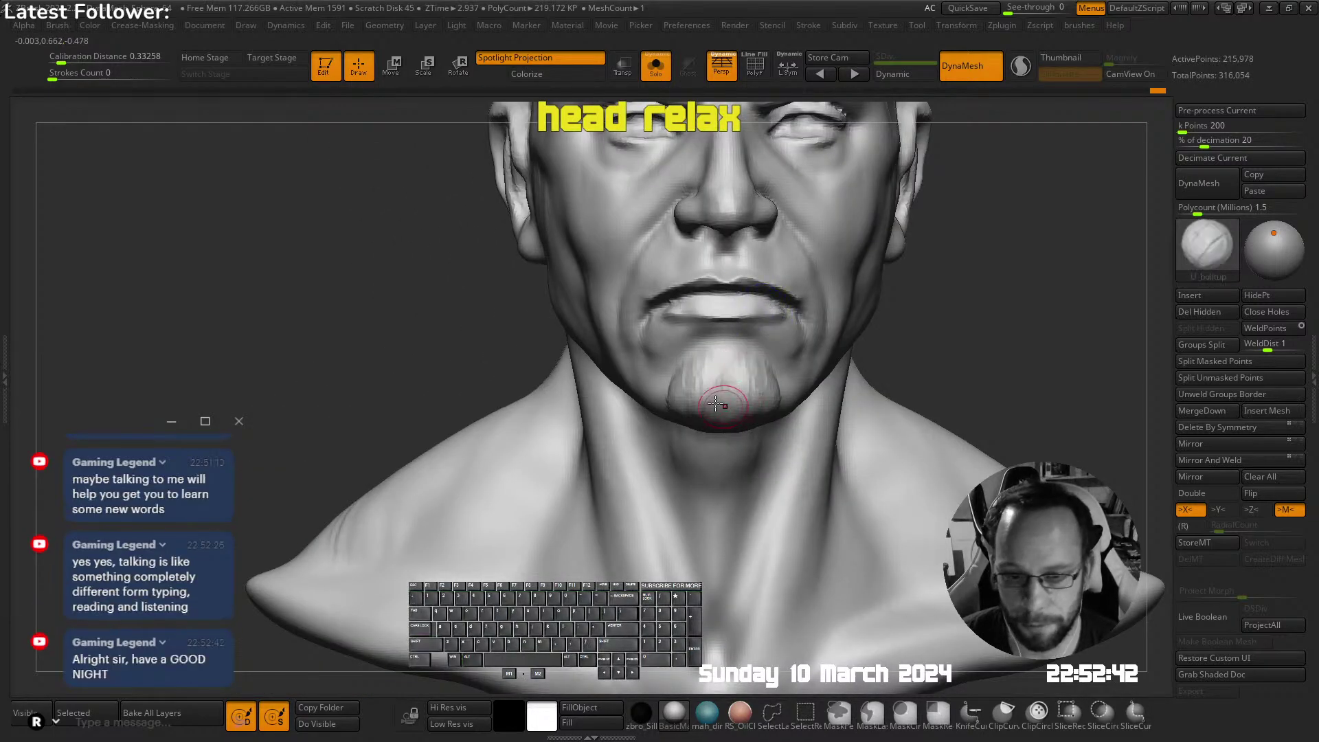
Round out the chin and blend it into the jaw, working from the front, side and below
{"action": "right_click_drag", "start_coordinate": [740, 383], "coordinate": [715, 366], "text": "alt"}
{"action": "right_click_drag", "start_coordinate": [717, 313], "coordinate": [691, 362]}
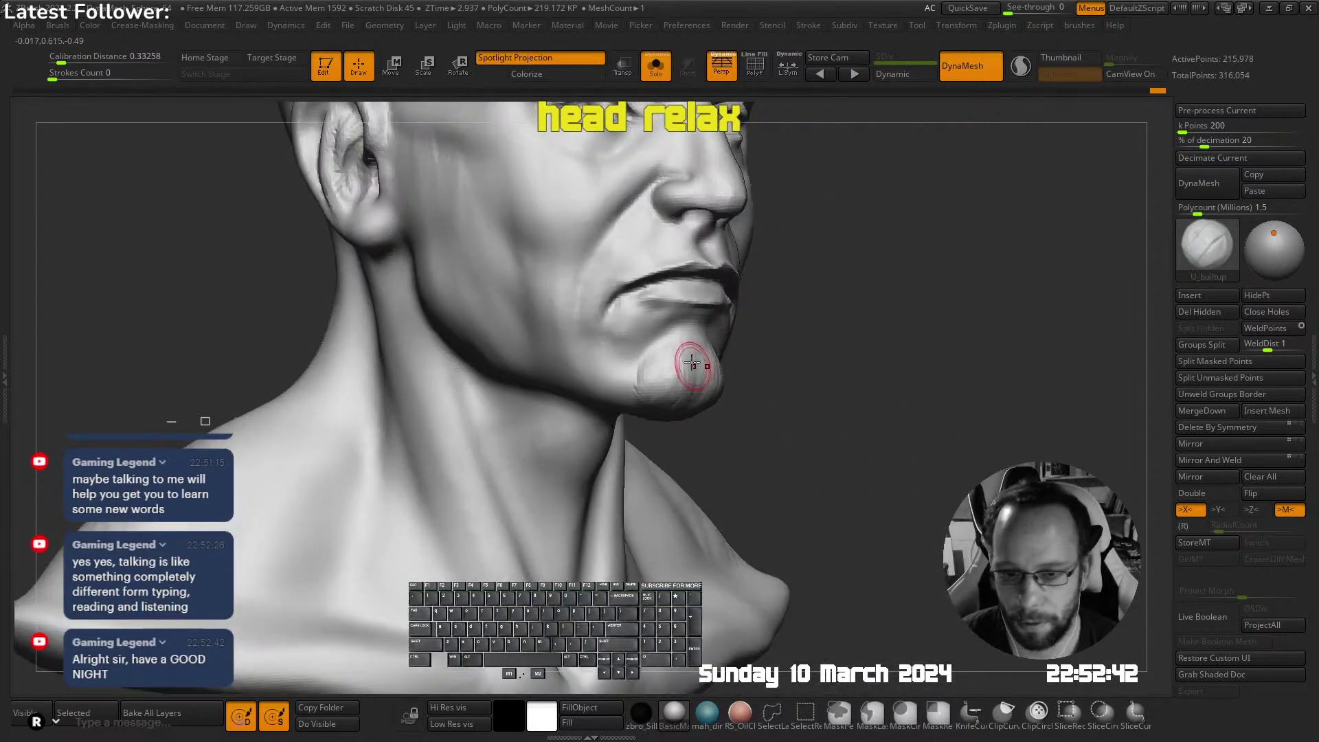
{"action": "mouse_move", "coordinate": [694, 425]}
{"action": "right_mouse_down"}
{"action": "mouse_move", "coordinate": [672, 360]}
{"action": "mouse_move", "coordinate": [688, 359]}
{"action": "mouse_move", "coordinate": [656, 379]}
{"action": "mouse_move", "coordinate": [727, 312]}
{"action": "mouse_move", "coordinate": [645, 306]}
{"action": "right_mouse_up"}
{"action": "mouse_move", "coordinate": [732, 328]}
{"action": "right_mouse_down"}
{"action": "mouse_move", "coordinate": [776, 282]}
{"action": "mouse_move", "coordinate": [768, 326]}
{"action": "right_mouse_up"}
{"action": "right_click_drag", "start_coordinate": [689, 365], "coordinate": [738, 354]}
{"action": "mouse_move", "coordinate": [686, 385]}
{"action": "left_mouse_down"}
{"action": "mouse_move", "coordinate": [656, 386]}
{"action": "mouse_move", "coordinate": [665, 377]}
{"action": "left_mouse_up"}
{"action": "right_click_drag", "start_coordinate": [697, 381], "coordinate": [671, 320]}
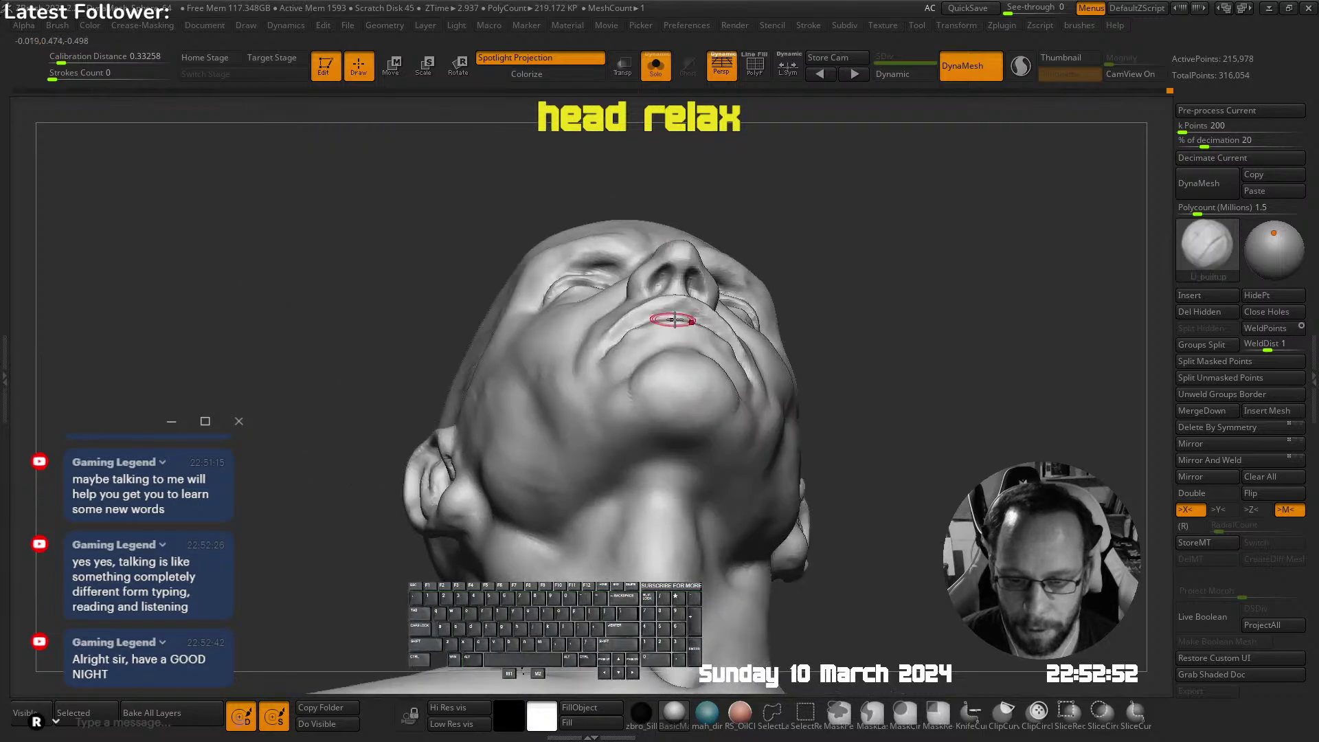
{"action": "mouse_move", "coordinate": [551, 493]}
{"action": "right_mouse_down"}
{"action": "mouse_move", "coordinate": [603, 378]}
{"action": "mouse_move", "coordinate": [621, 441]}
{"action": "mouse_move", "coordinate": [594, 426]}
{"action": "right_mouse_up"}
{"action": "mouse_move", "coordinate": [662, 332]}
{"action": "right_mouse_down"}
{"action": "mouse_move", "coordinate": [671, 338]}
{"action": "mouse_move", "coordinate": [632, 374]}
{"action": "mouse_move", "coordinate": [615, 419]}
{"action": "mouse_move", "coordinate": [657, 375]}
{"action": "mouse_move", "coordinate": [661, 391]}
{"action": "mouse_move", "coordinate": [697, 406]}
{"action": "mouse_move", "coordinate": [624, 382]}
{"action": "mouse_move", "coordinate": [694, 368]}
{"action": "mouse_move", "coordinate": [689, 270]}
{"action": "mouse_move", "coordinate": [663, 306]}
{"action": "mouse_move", "coordinate": [771, 229]}
{"action": "mouse_move", "coordinate": [861, 460]}
{"action": "right_mouse_up"}
Choose SelectLasso as the selection brush and hide the neck and shoulders so only the head shows
{"action": "key", "text": "alt+s"}
{"action": "left_click", "coordinate": [771, 714]}
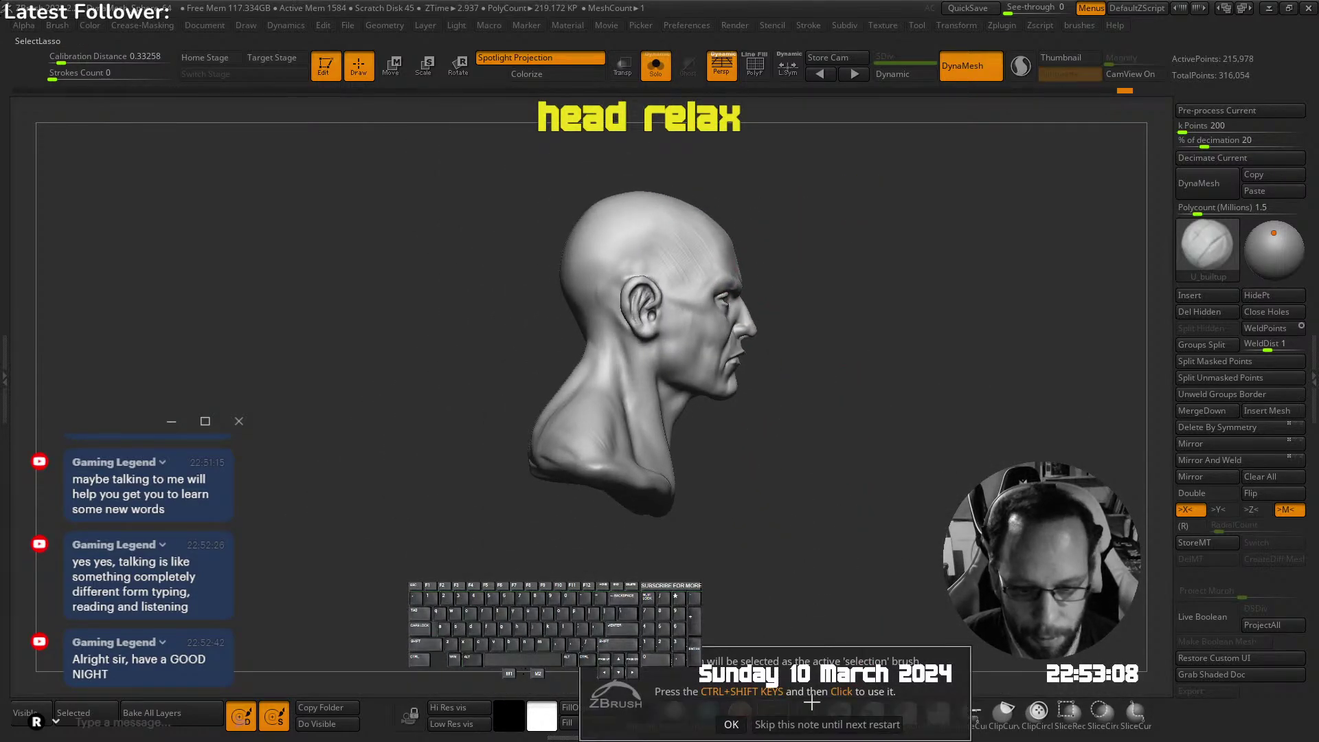
{"action": "mouse_move", "coordinate": [767, 197]}
{"action": "left_mouse_down", "text": "ctrl+shift"}
{"action": "mouse_move", "coordinate": [748, 412]}
{"action": "mouse_move", "coordinate": [666, 390]}
{"action": "mouse_move", "coordinate": [566, 332]}
{"action": "mouse_move", "coordinate": [524, 205]}
{"action": "left_mouse_up", "text": "ctrl+shift"}
{"action": "mouse_move", "coordinate": [831, 371]}
{"action": "right_mouse_down"}
{"action": "mouse_move", "coordinate": [731, 325]}
{"action": "mouse_move", "coordinate": [756, 289]}
{"action": "mouse_move", "coordinate": [810, 265]}
{"action": "mouse_move", "coordinate": [742, 323]}
{"action": "mouse_move", "coordinate": [723, 306]}
{"action": "mouse_move", "coordinate": [783, 318]}
{"action": "mouse_move", "coordinate": [755, 319]}
{"action": "right_mouse_up"}
Build up the underside edge of the jaw from chin to jaw corner with U_buildup and smooth it
{"action": "key", "text": "shift+b"}
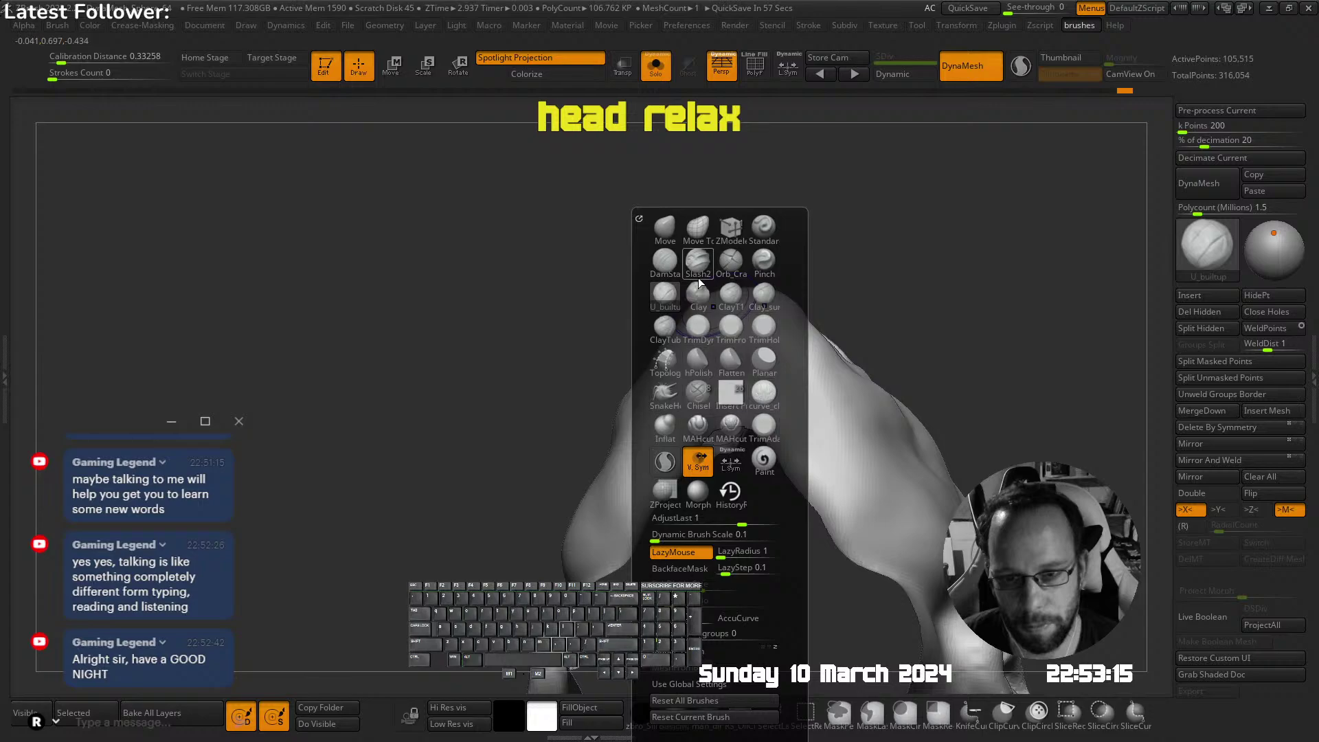
{"action": "left_click", "coordinate": [663, 303]}
{"action": "key", "text": "Escape"}
{"action": "mouse_move", "coordinate": [609, 410]}
{"action": "right_mouse_down"}
{"action": "mouse_move", "coordinate": [645, 418]}
{"action": "mouse_move", "coordinate": [637, 387]}
{"action": "right_mouse_up"}
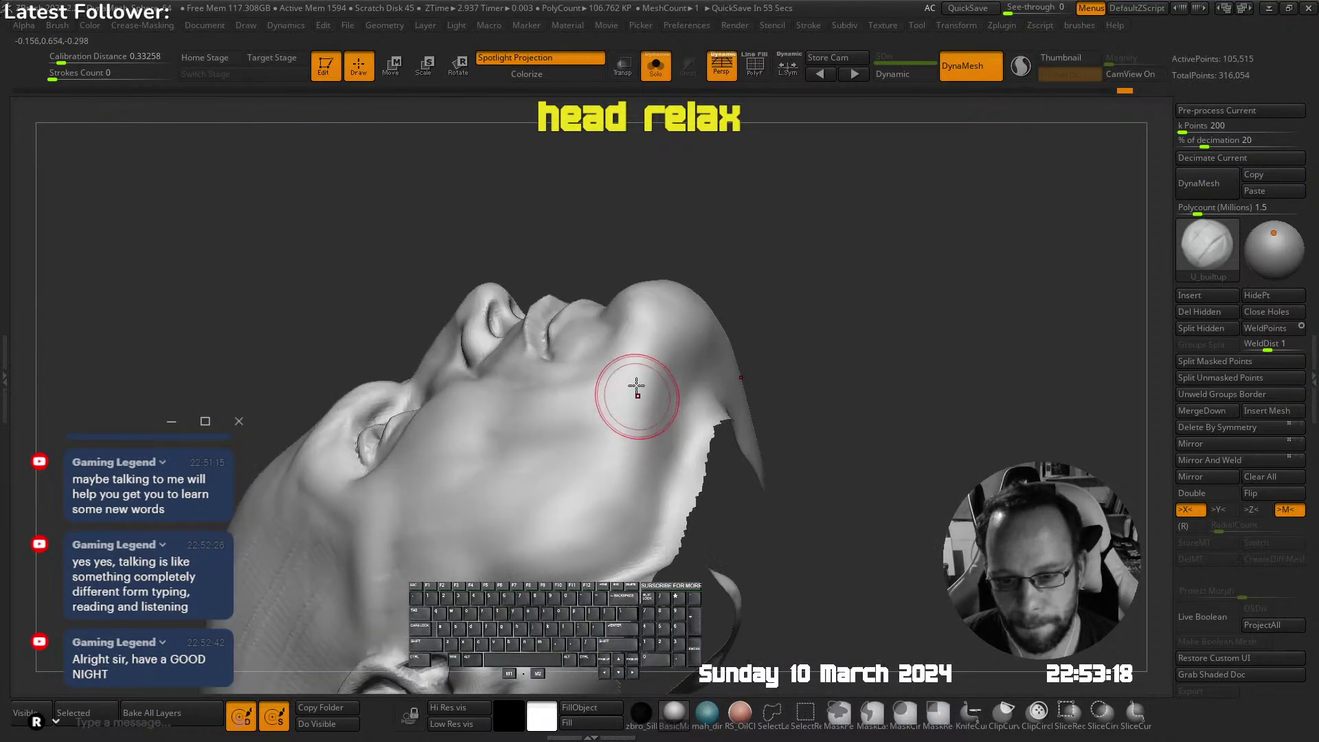
{"action": "left_click_drag", "start_coordinate": [646, 333], "coordinate": [625, 428]}
{"action": "key", "text": "shift"}
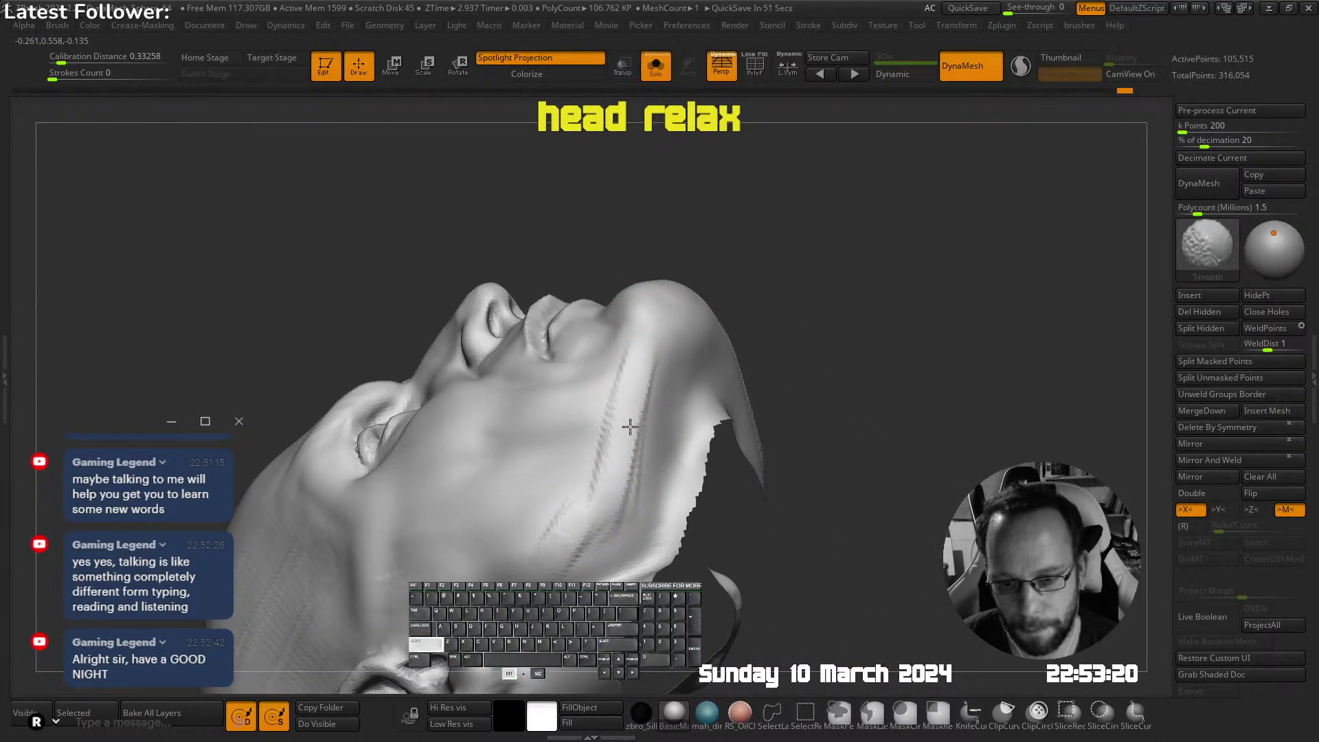
{"action": "left_click_drag", "start_coordinate": [577, 521], "coordinate": [644, 337], "text": "shift"}
{"action": "mouse_move", "coordinate": [604, 535]}
{"action": "right_mouse_down"}
{"action": "mouse_move", "coordinate": [616, 353]}
{"action": "mouse_move", "coordinate": [649, 350]}
{"action": "right_mouse_up"}
{"action": "right_click_drag", "start_coordinate": [627, 399], "coordinate": [636, 442]}
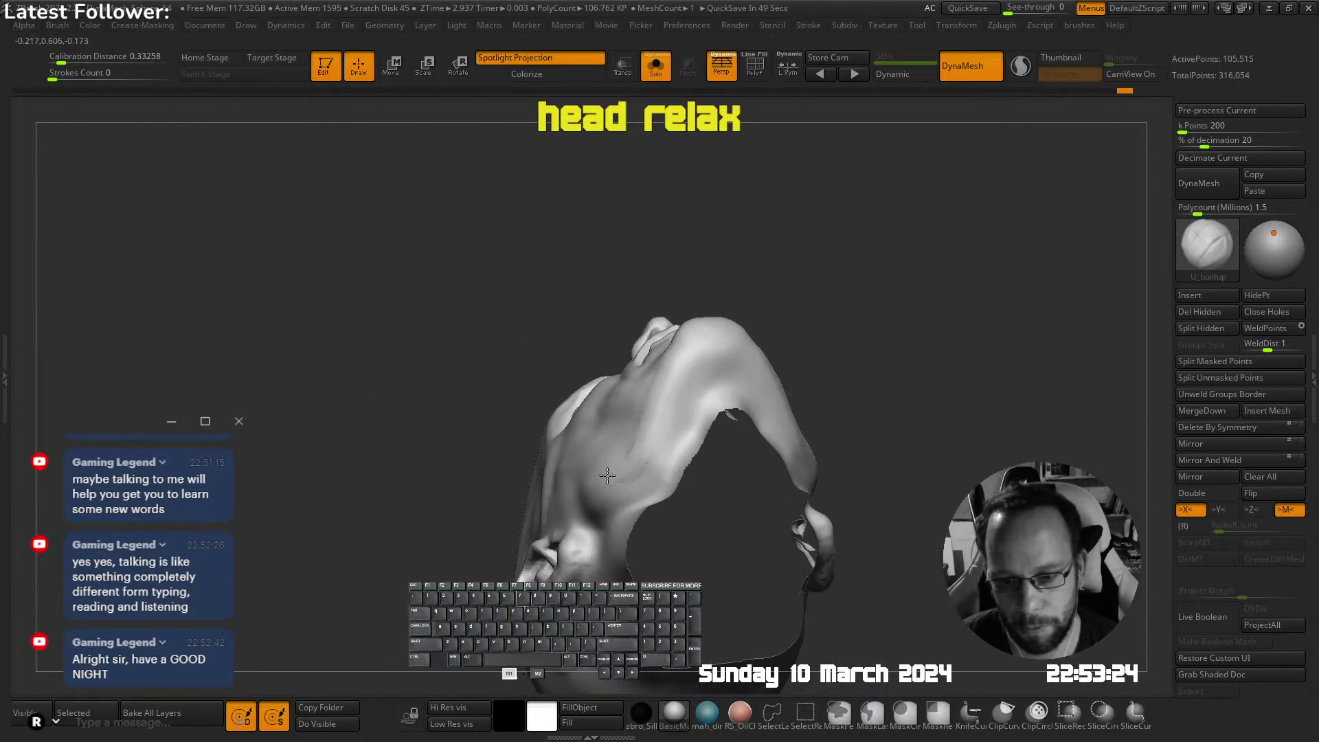
{"action": "key", "text": "shift"}
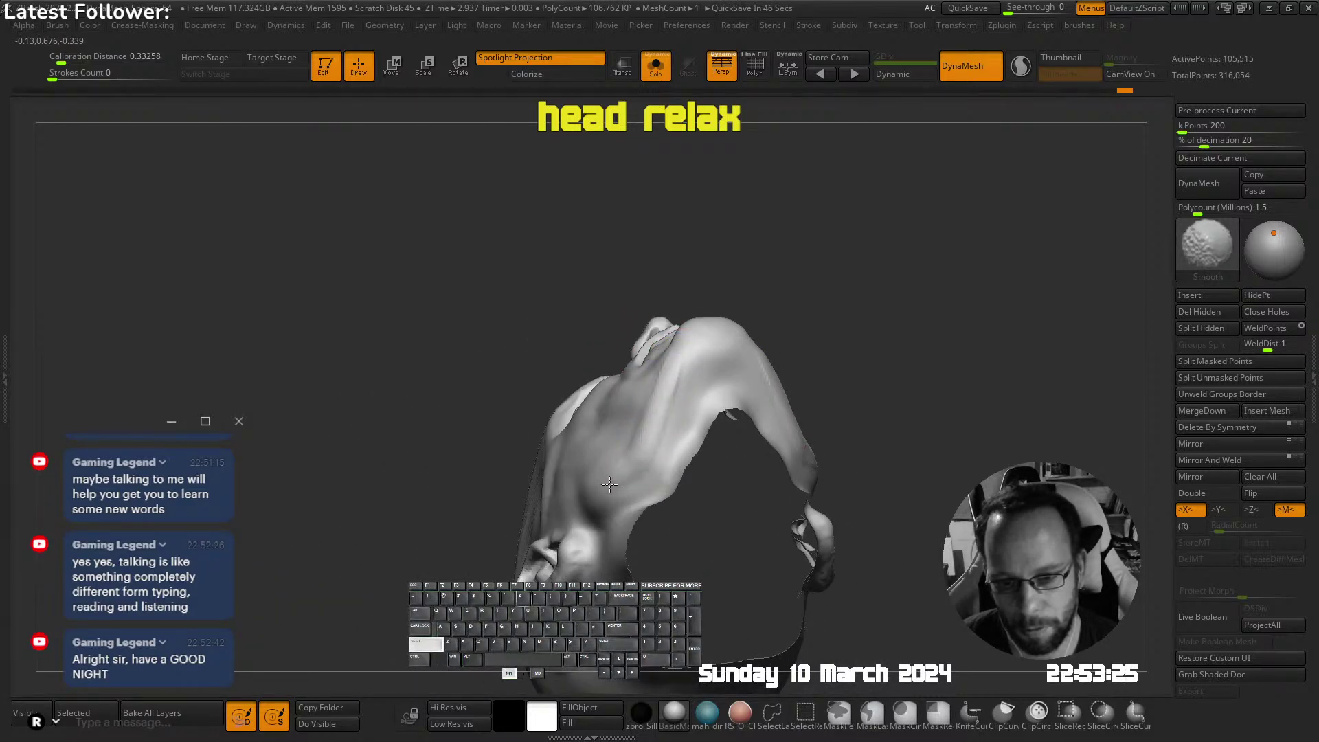
Smooth the ridged strokes on the temple and above the ear
{"action": "right_click_drag", "start_coordinate": [707, 339], "coordinate": [766, 347]}
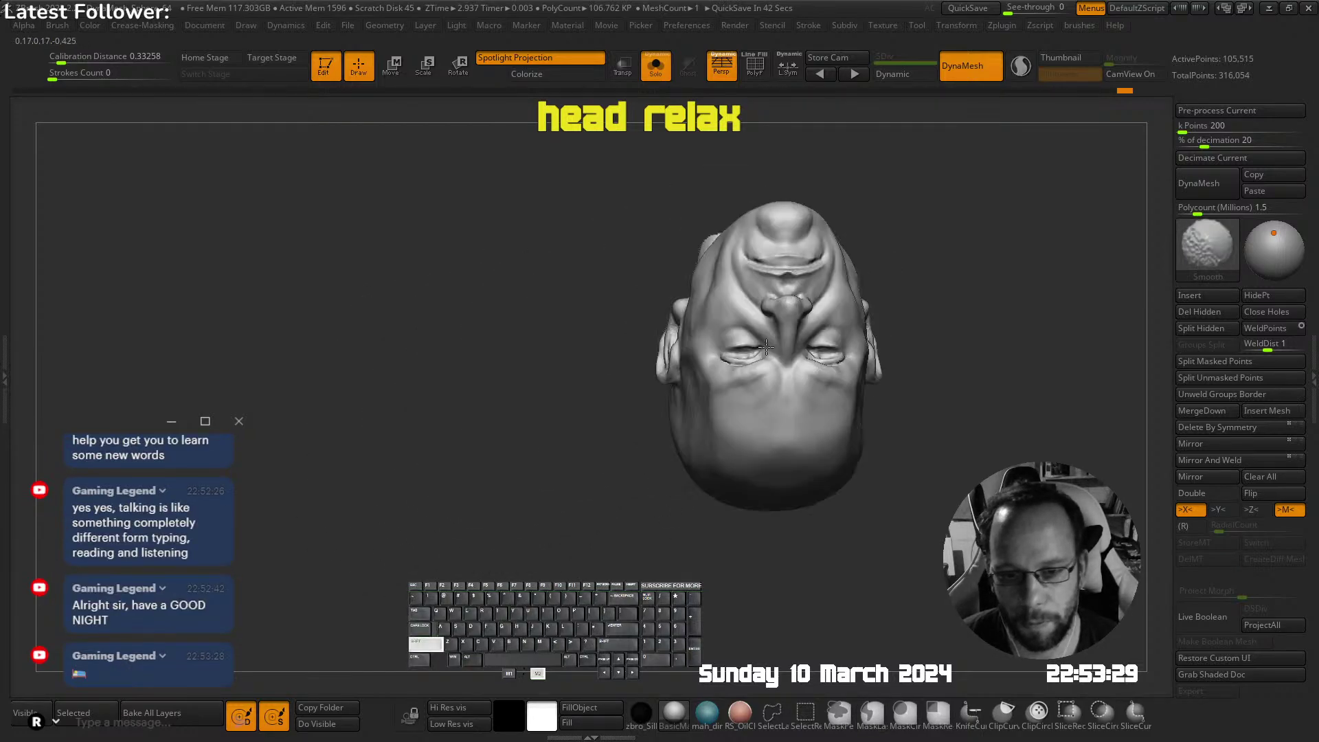
{"action": "right_click_drag", "start_coordinate": [652, 468], "coordinate": [824, 303]}
{"action": "left_click_drag", "start_coordinate": [797, 297], "coordinate": [798, 309], "text": "shift"}
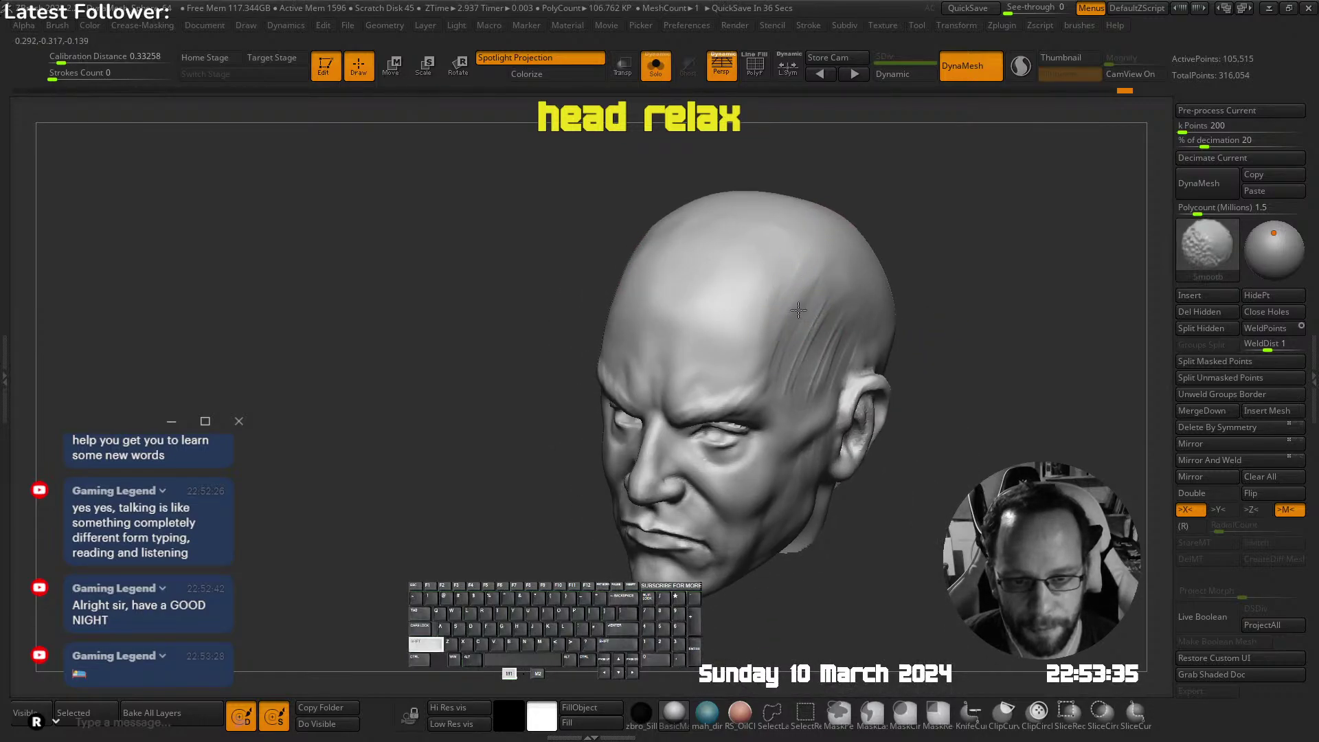
{"action": "left_click_drag", "start_coordinate": [846, 375], "coordinate": [849, 369], "text": "shift"}
{"action": "right_click_drag", "start_coordinate": [896, 323], "coordinate": [879, 282], "text": "ctrl"}
{"action": "mouse_move", "coordinate": [880, 282]}
{"action": "right_mouse_down", "text": "shift"}
{"action": "mouse_move", "coordinate": [780, 230]}
{"action": "mouse_move", "coordinate": [859, 367]}
{"action": "right_mouse_up", "text": "shift"}
Sculpt the cheekbone and lower cheek with a resized U_buildup brush and smooth the transitions towards the jaw
{"action": "mouse_move", "coordinate": [749, 365]}
{"action": "right_mouse_down"}
{"action": "mouse_move", "coordinate": [660, 358]}
{"action": "mouse_move", "coordinate": [764, 409]}
{"action": "right_mouse_up"}
{"action": "key", "text": "s"}
{"action": "mouse_move", "coordinate": [765, 410]}
{"action": "left_mouse_down"}
{"action": "mouse_move", "coordinate": [752, 413]}
{"action": "mouse_move", "coordinate": [777, 448]}
{"action": "mouse_move", "coordinate": [751, 407]}
{"action": "mouse_move", "coordinate": [819, 375]}
{"action": "left_mouse_up"}
{"action": "mouse_move", "coordinate": [824, 368]}
{"action": "left_mouse_down"}
{"action": "mouse_move", "coordinate": [832, 401]}
{"action": "mouse_move", "coordinate": [878, 327]}
{"action": "left_mouse_up"}
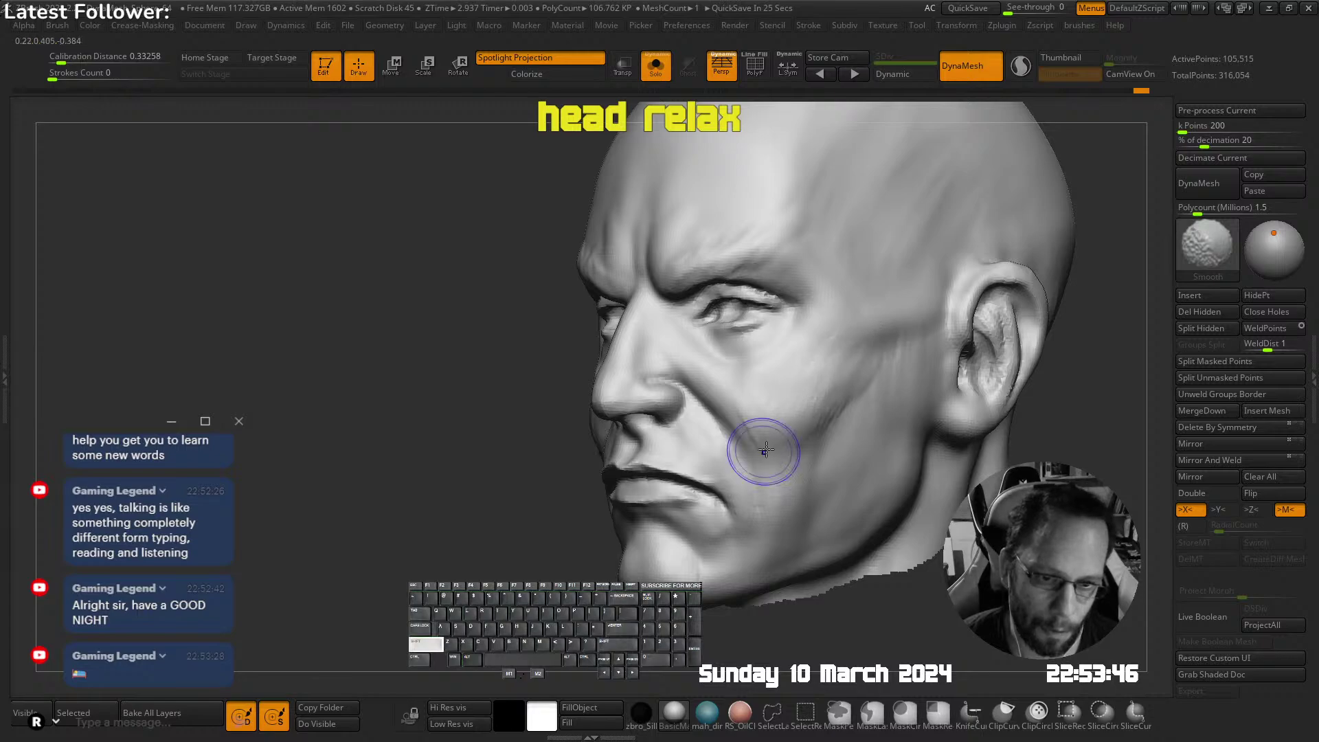
{"action": "right_click_drag", "start_coordinate": [765, 449], "coordinate": [701, 419]}
{"action": "mouse_move", "coordinate": [756, 393]}
{"action": "left_mouse_down"}
{"action": "mouse_move", "coordinate": [760, 463]}
{"action": "mouse_move", "coordinate": [779, 414]}
{"action": "mouse_move", "coordinate": [793, 447]}
{"action": "left_mouse_up"}
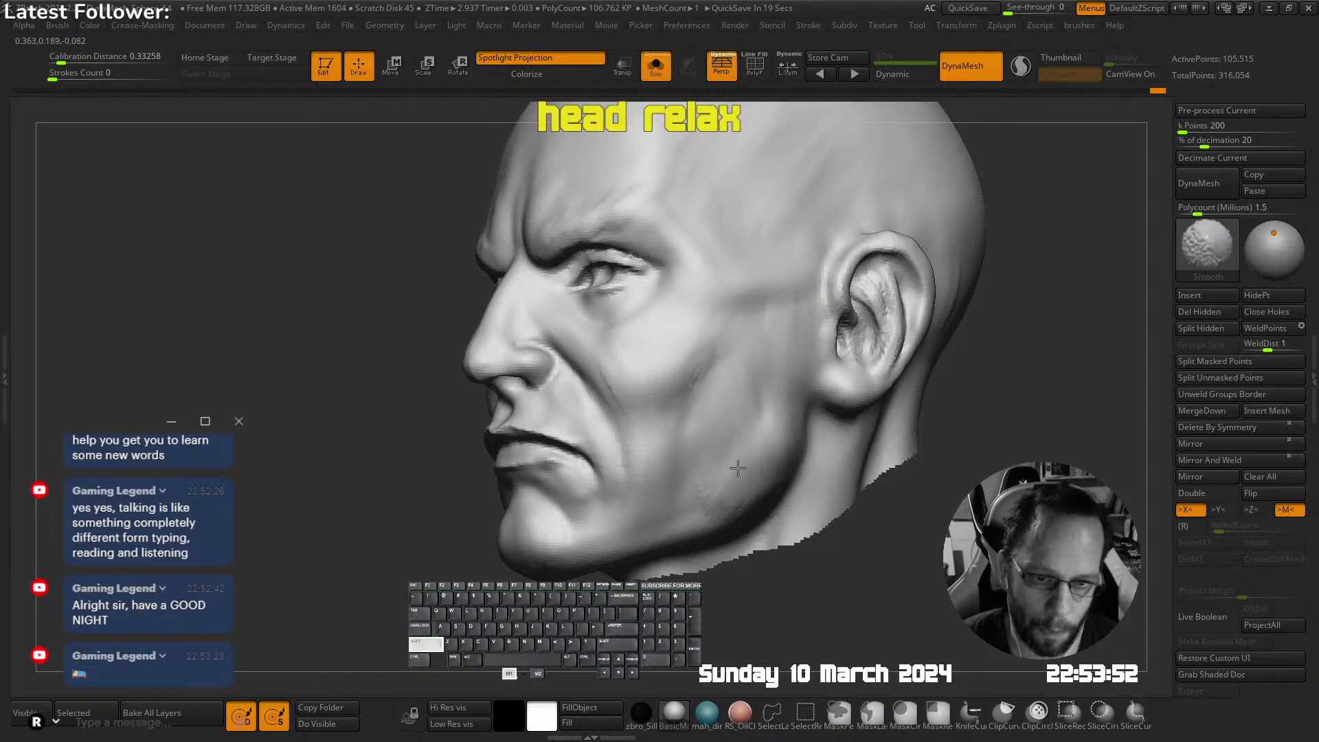
{"action": "right_click_drag", "start_coordinate": [738, 468], "coordinate": [764, 453]}
Add U_buildup strokes to the side of the head above the ear and unhide the neck and shoulders
{"action": "right_click_drag", "start_coordinate": [764, 453], "coordinate": [786, 369], "text": "ctrl"}
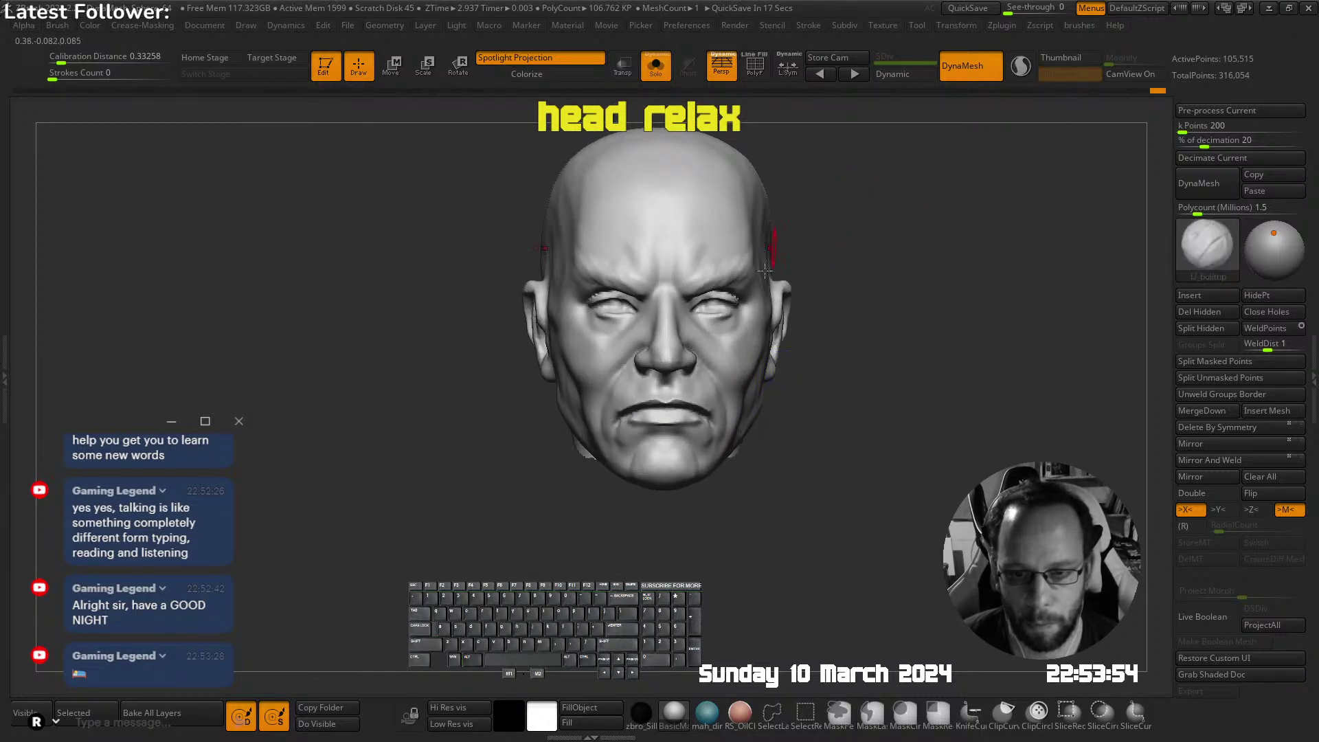
{"action": "right_click_drag", "start_coordinate": [764, 270], "coordinate": [788, 260], "text": "ctrl"}
{"action": "left_click", "coordinate": [887, 285], "text": "ctrl+shift"}
{"action": "right_click_drag", "start_coordinate": [694, 396], "coordinate": [675, 436]}
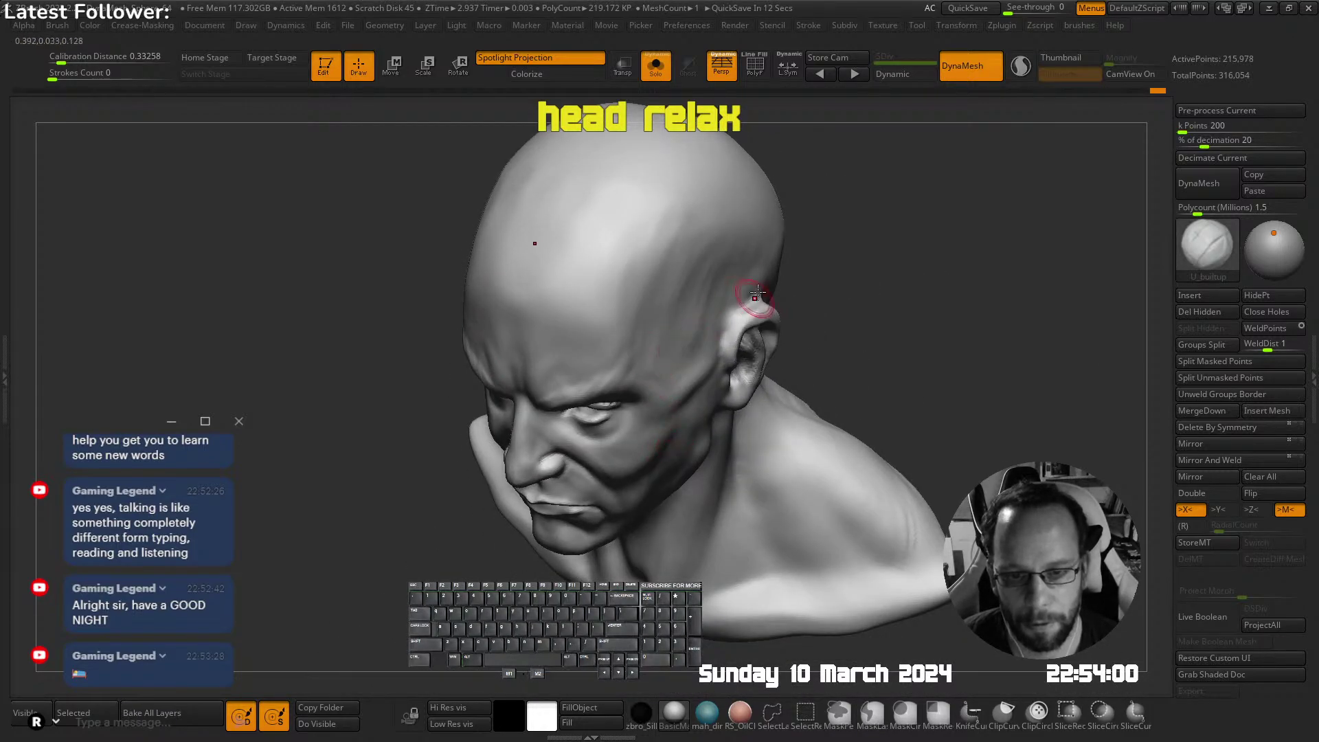
{"action": "right_click_drag", "start_coordinate": [752, 301], "coordinate": [750, 221]}
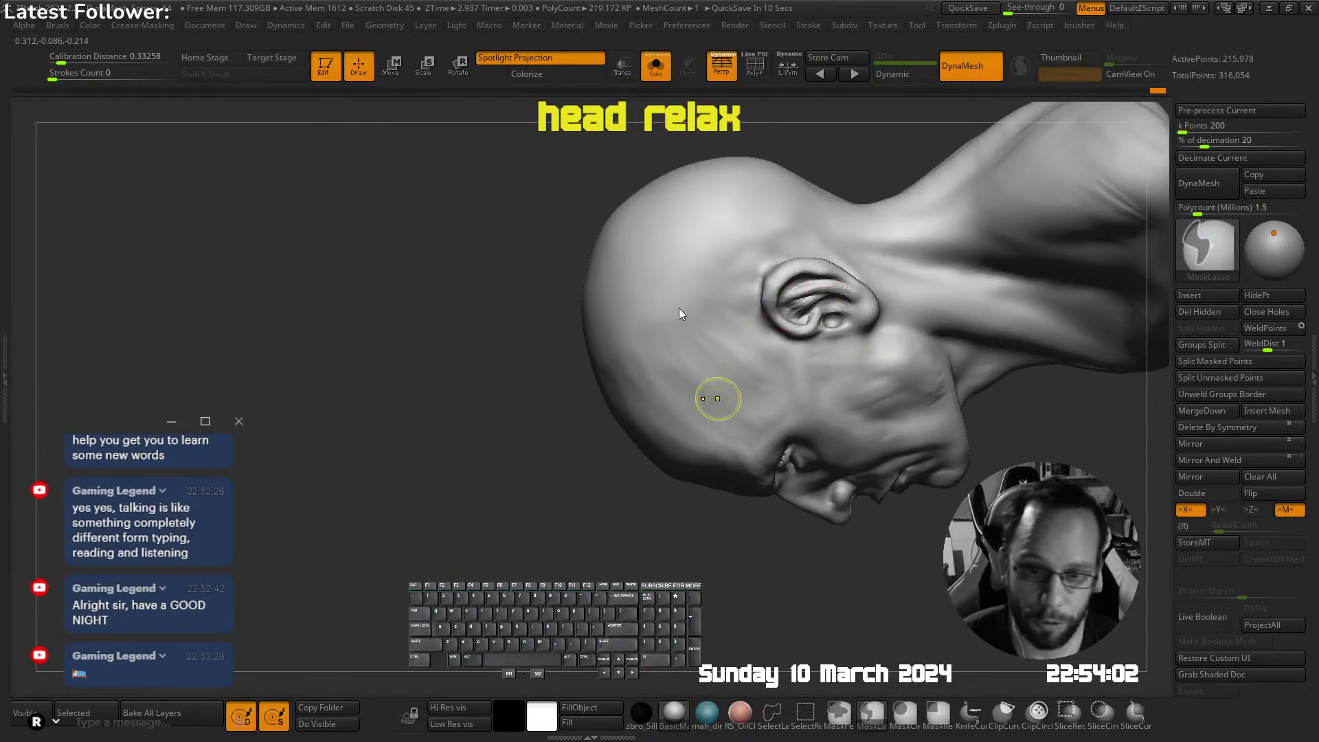
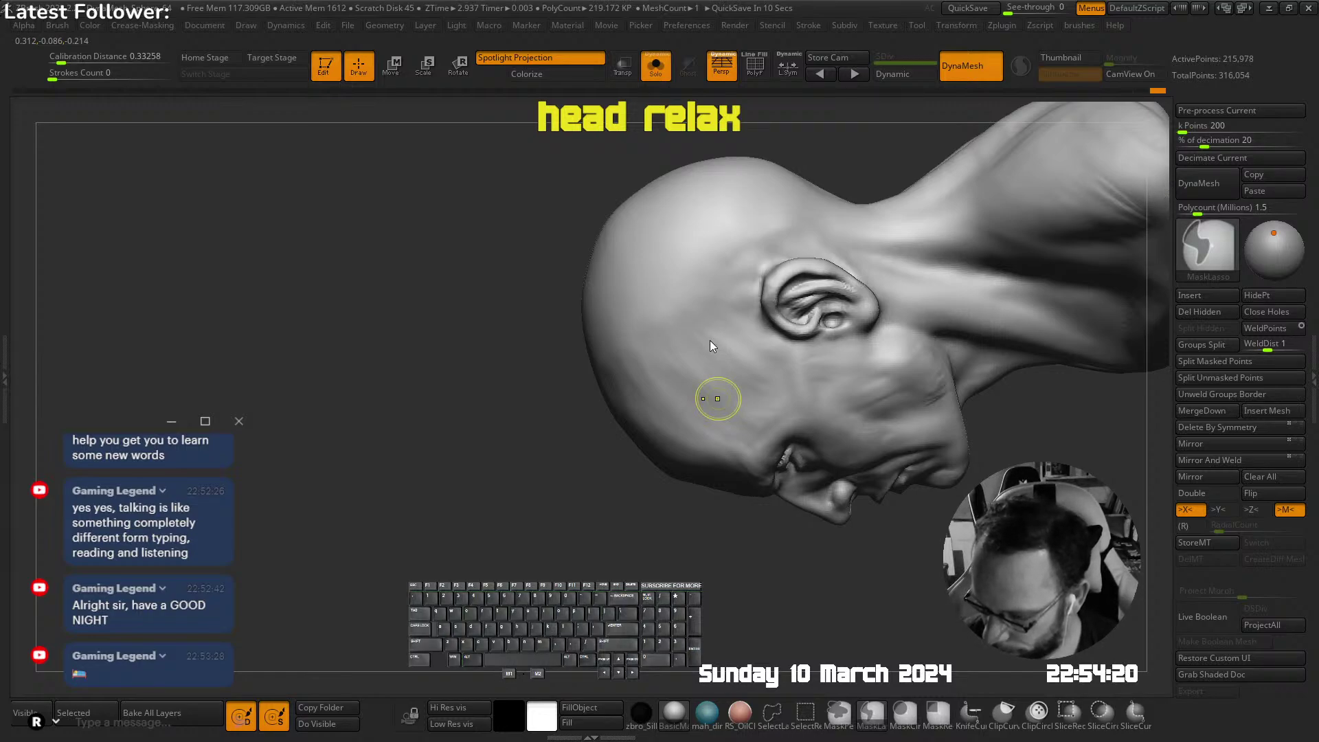
{"action": "key", "text": "BackSpace"}
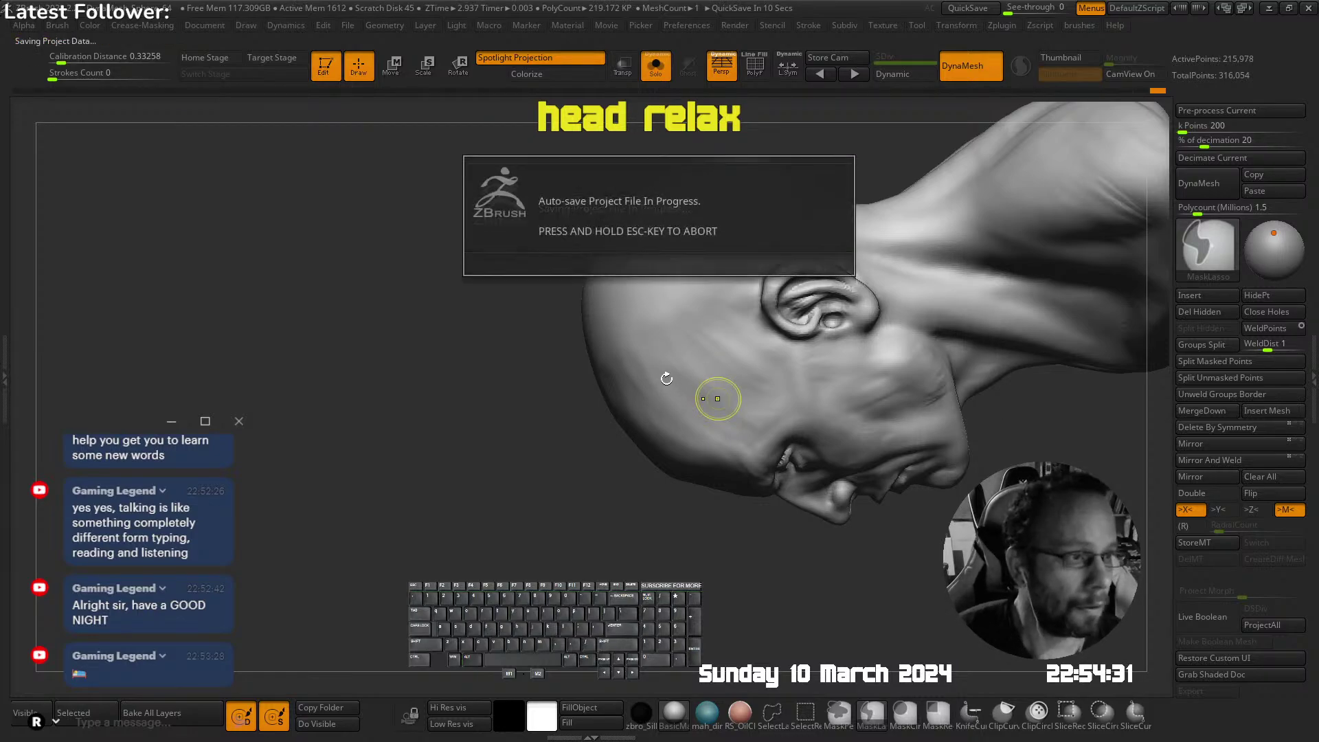
{"action": "right_click_drag", "start_coordinate": [658, 361], "coordinate": [707, 318]}
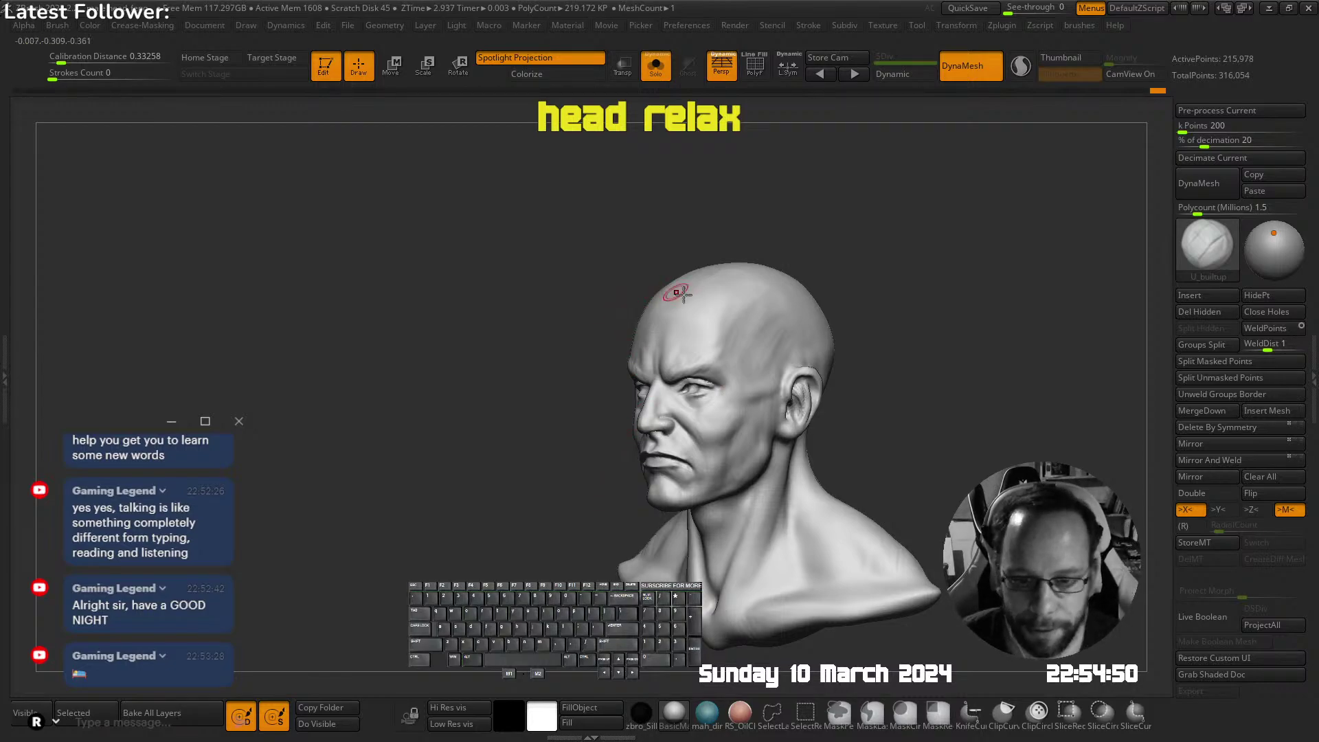
{"action": "mouse_move", "coordinate": [683, 294]}
{"action": "right_mouse_down"}
{"action": "mouse_move", "coordinate": [668, 410]}
{"action": "mouse_move", "coordinate": [739, 391]}
{"action": "right_mouse_up"}
{"action": "mouse_move", "coordinate": [738, 392]}
{"action": "right_mouse_down", "text": "ctrl"}
{"action": "mouse_move", "coordinate": [728, 405]}
{"action": "mouse_move", "coordinate": [677, 386]}
{"action": "mouse_move", "coordinate": [704, 389]}
{"action": "right_mouse_up", "text": "ctrl"}
{"action": "key", "text": "s"}
{"action": "right_click_drag", "start_coordinate": [651, 454], "coordinate": [746, 323], "text": "ctrl"}
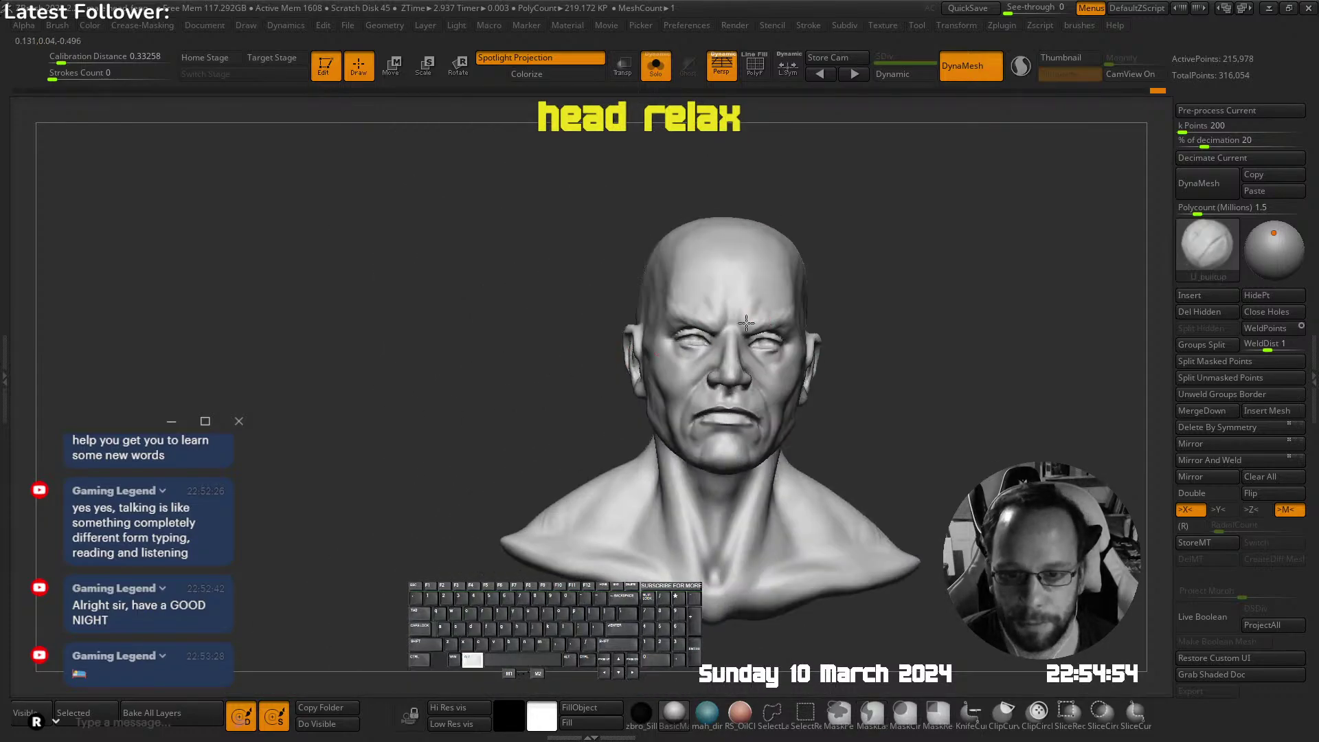
{"action": "right_click_drag", "start_coordinate": [810, 353], "coordinate": [746, 373], "text": "ctrl"}
Refine the ear's outer rim with a small brush and smooth the earlobe
{"action": "mouse_move", "coordinate": [729, 256]}
{"action": "right_mouse_down"}
{"action": "mouse_move", "coordinate": [702, 281]}
{"action": "mouse_move", "coordinate": [722, 340]}
{"action": "mouse_move", "coordinate": [710, 312]}
{"action": "mouse_move", "coordinate": [750, 332]}
{"action": "right_mouse_up"}
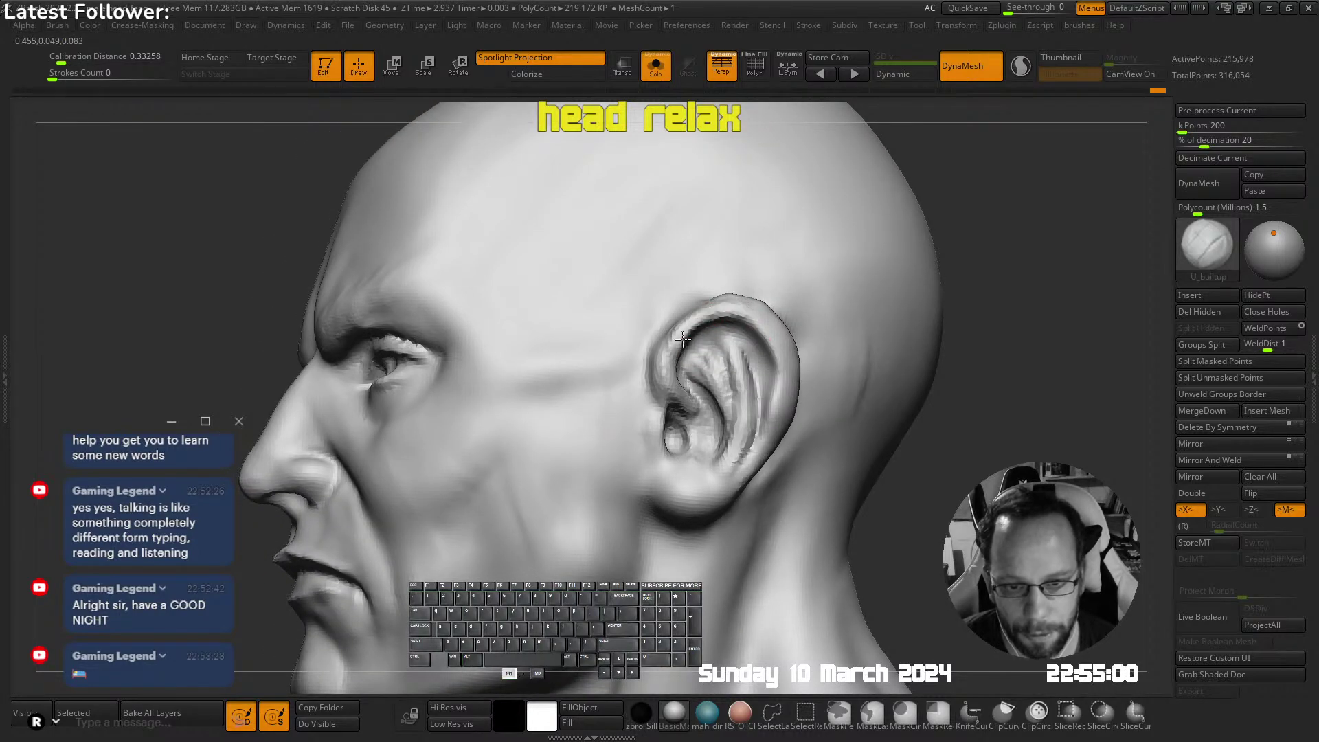
{"action": "right_click_drag", "start_coordinate": [692, 406], "coordinate": [769, 334]}
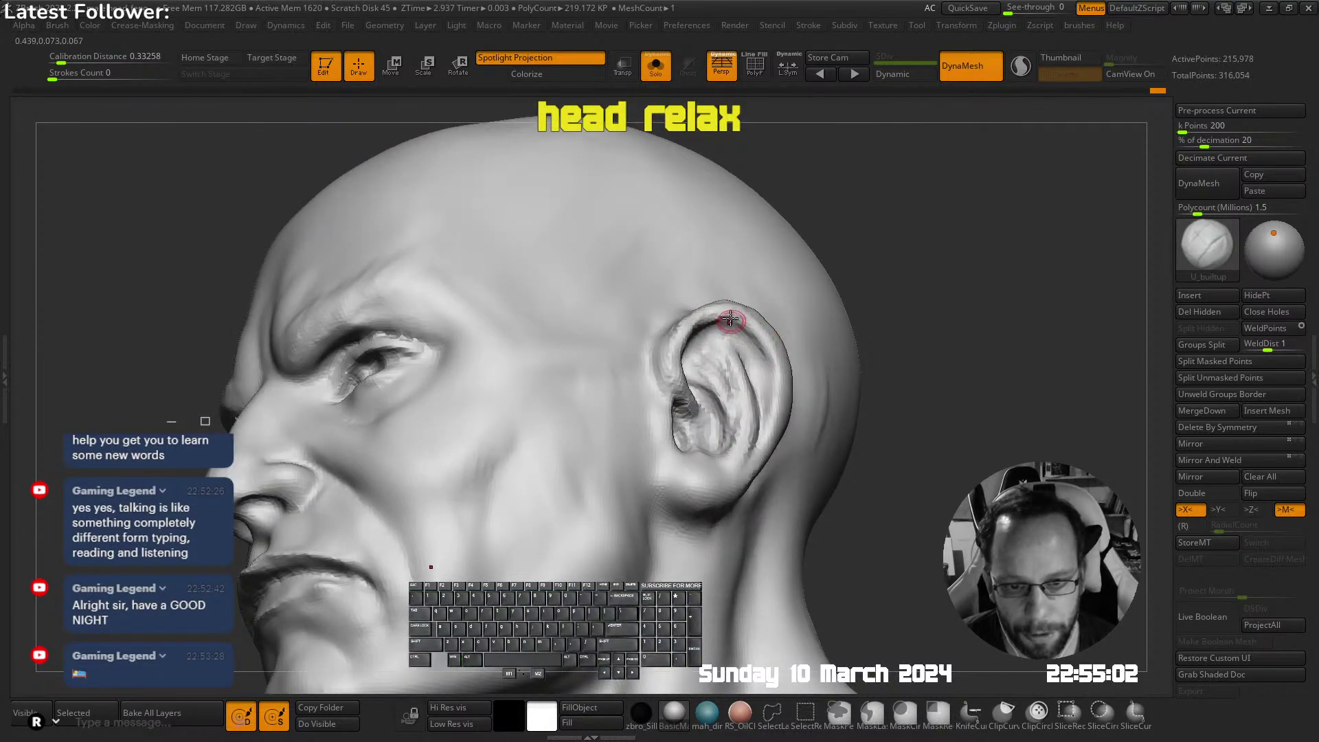
{"action": "mouse_move", "coordinate": [771, 415]}
{"action": "right_mouse_down"}
{"action": "mouse_move", "coordinate": [718, 486]}
{"action": "mouse_move", "coordinate": [698, 376]}
{"action": "right_mouse_up"}
{"action": "left_click_drag", "start_coordinate": [730, 463], "coordinate": [733, 470], "text": "shift"}
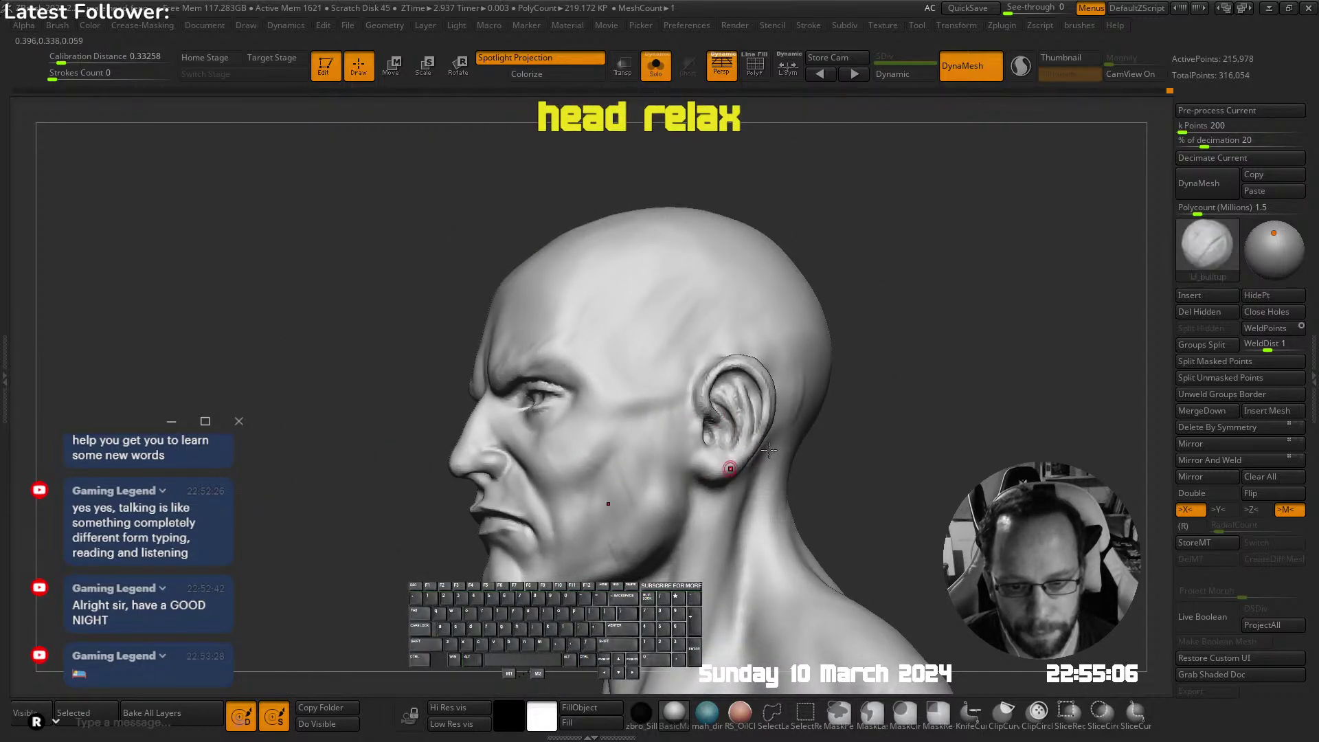
Remesh the head with DynaMesh and smooth the inner folds of the ear
{"action": "right_click_drag", "start_coordinate": [733, 470], "coordinate": [737, 330], "text": "ctrl"}
{"action": "right_click_drag", "start_coordinate": [738, 329], "coordinate": [838, 379]}
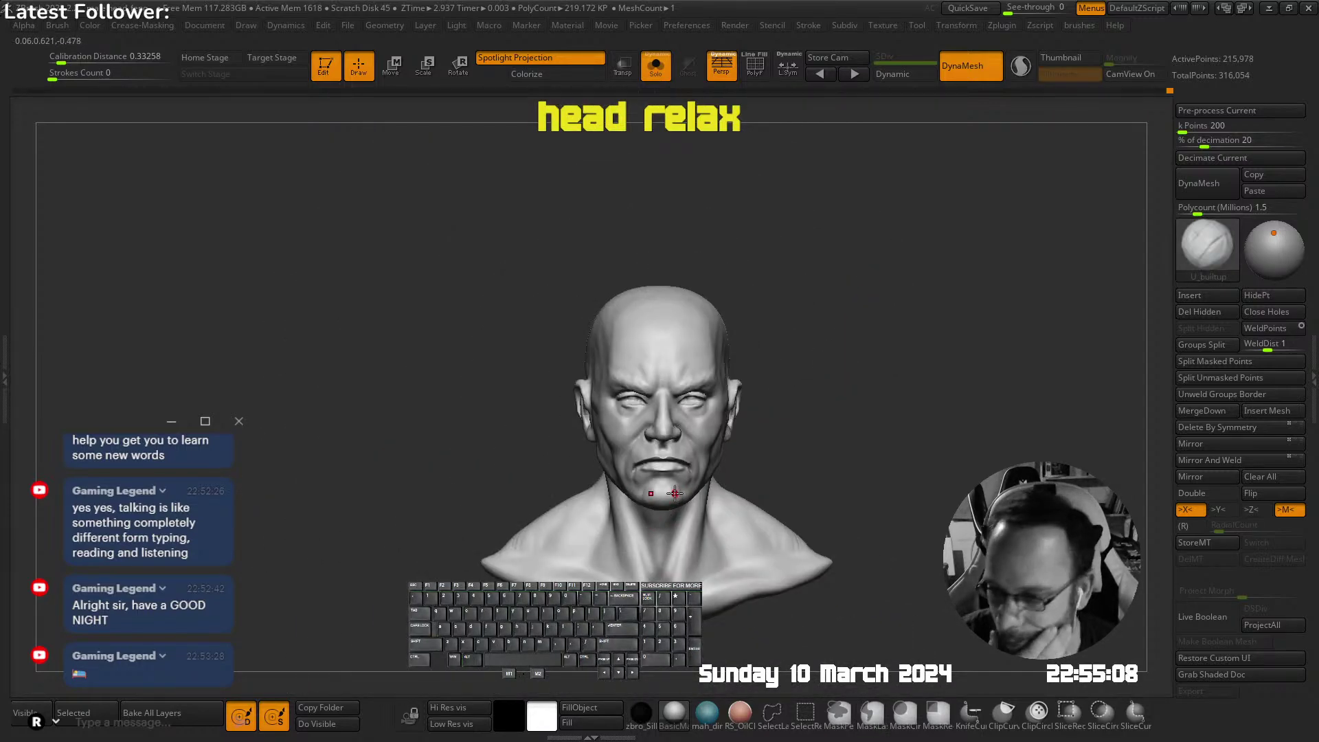
{"action": "right_click_drag", "start_coordinate": [639, 451], "coordinate": [698, 426]}
{"action": "right_click_drag", "start_coordinate": [696, 377], "coordinate": [695, 406], "text": "ctrl"}
{"action": "mouse_move", "coordinate": [474, 401]}
{"action": "right_mouse_down", "text": "alt"}
{"action": "mouse_move", "coordinate": [641, 382]}
{"action": "mouse_move", "coordinate": [670, 345]}
{"action": "mouse_move", "coordinate": [751, 344]}
{"action": "mouse_move", "coordinate": [660, 409]}
{"action": "mouse_move", "coordinate": [618, 385]}
{"action": "mouse_move", "coordinate": [639, 373]}
{"action": "right_mouse_up", "text": "alt"}
{"action": "key", "text": "ctrl+alt+x"}
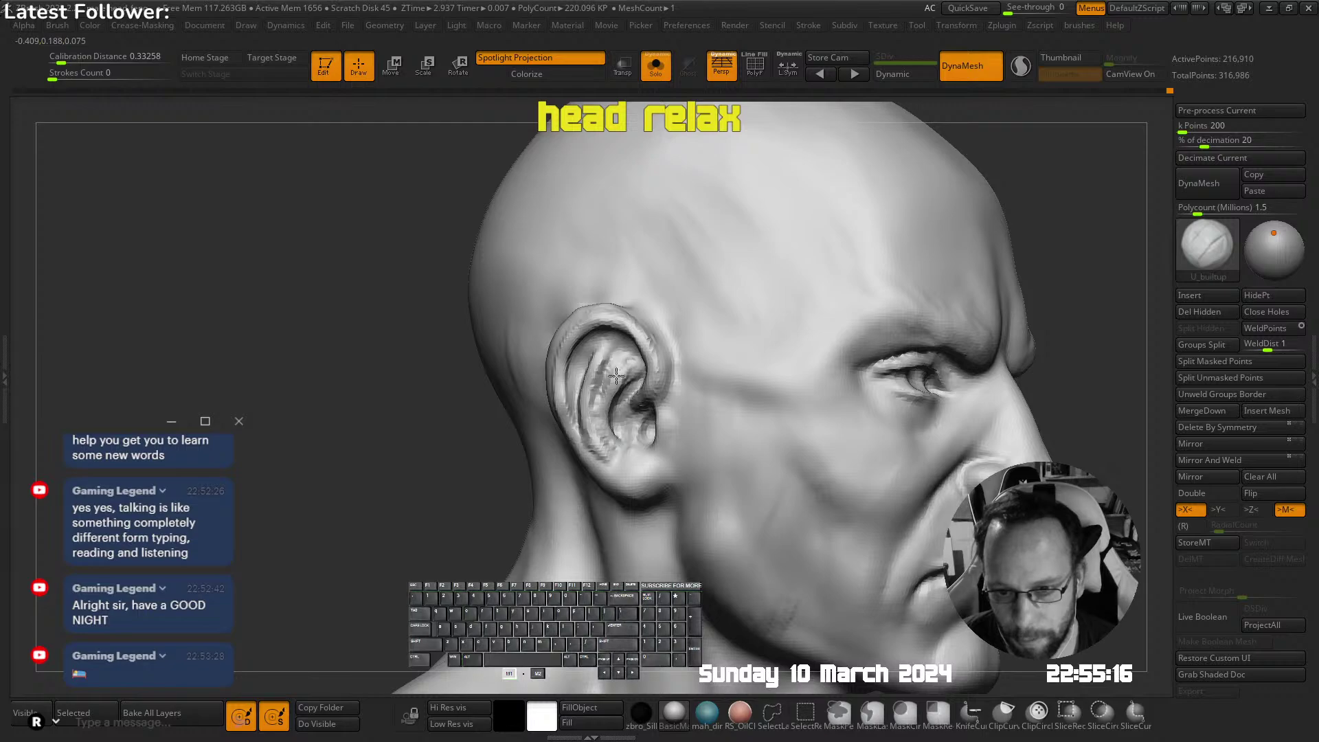
{"action": "key", "text": "shift"}
{"action": "left_click_drag", "start_coordinate": [595, 418], "coordinate": [597, 450], "text": "shift"}
Show the eyeballs and other subtools, add a U_buildup stroke at the inner eye corner and smooth the lower eyelid
{"action": "mouse_move", "coordinate": [598, 451]}
{"action": "right_mouse_down", "text": "ctrl"}
{"action": "mouse_move", "coordinate": [595, 371]}
{"action": "mouse_move", "coordinate": [607, 364]}
{"action": "mouse_move", "coordinate": [591, 342]}
{"action": "mouse_move", "coordinate": [662, 339]}
{"action": "mouse_move", "coordinate": [683, 297]}
{"action": "mouse_move", "coordinate": [762, 324]}
{"action": "mouse_move", "coordinate": [746, 357]}
{"action": "mouse_move", "coordinate": [724, 256]}
{"action": "mouse_move", "coordinate": [569, 495]}
{"action": "right_mouse_up", "text": "ctrl"}
{"action": "key", "text": "shift+f"}
{"action": "right_click_drag", "start_coordinate": [570, 495], "coordinate": [744, 373], "text": "ctrl"}
{"action": "right_click_drag", "start_coordinate": [580, 315], "coordinate": [698, 266]}
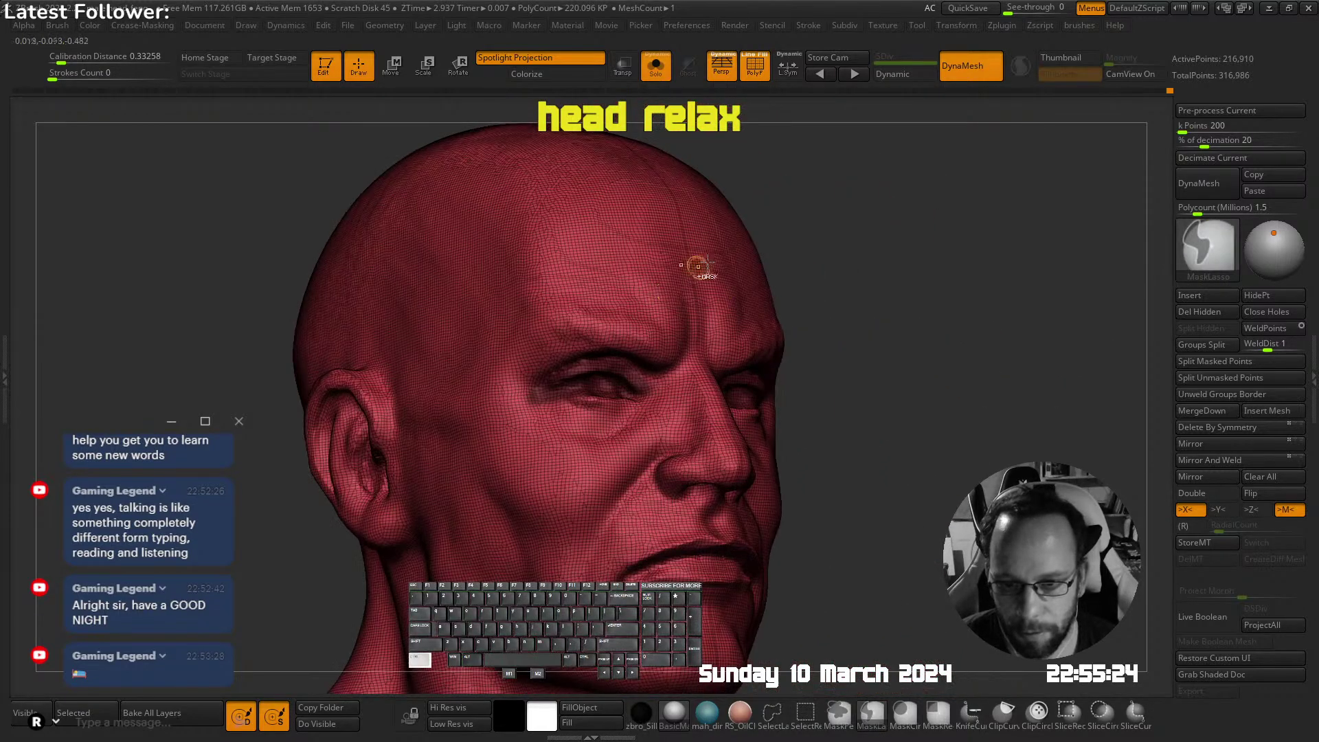
{"action": "key", "text": "shift+f"}
{"action": "right_click_drag", "start_coordinate": [577, 339], "coordinate": [818, 239], "text": "alt"}
{"action": "right_click_drag", "start_coordinate": [702, 329], "coordinate": [754, 362], "text": "alt"}
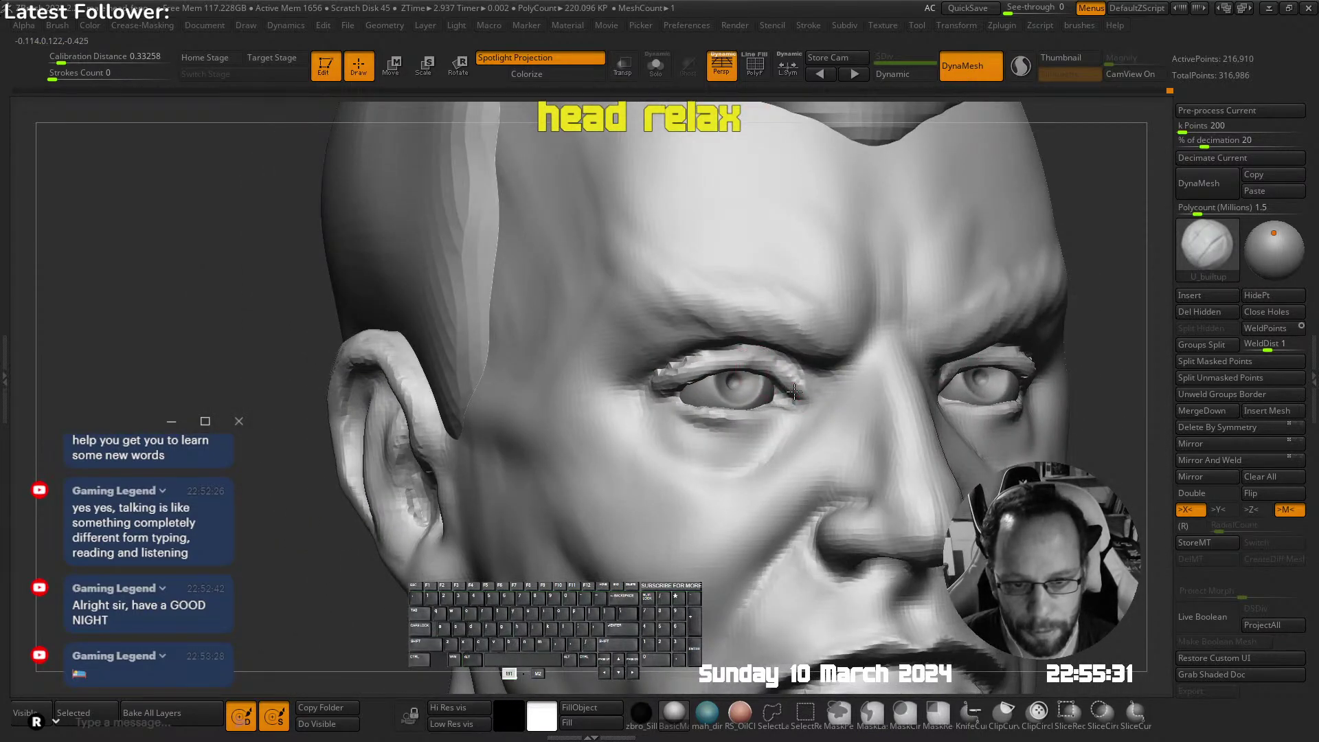
{"action": "left_click_drag", "start_coordinate": [794, 392], "coordinate": [797, 400]}
{"action": "mouse_move", "coordinate": [797, 400]}
{"action": "right_mouse_down", "text": "alt"}
{"action": "mouse_move", "coordinate": [769, 348]}
{"action": "mouse_move", "coordinate": [714, 337]}
{"action": "right_mouse_up", "text": "alt"}
{"action": "mouse_move", "coordinate": [889, 318]}
{"action": "right_mouse_down", "text": "alt"}
{"action": "mouse_move", "coordinate": [775, 298]}
{"action": "mouse_move", "coordinate": [839, 364]}
{"action": "right_mouse_up", "text": "alt"}
{"action": "right_click_drag", "start_coordinate": [838, 365], "coordinate": [789, 369]}
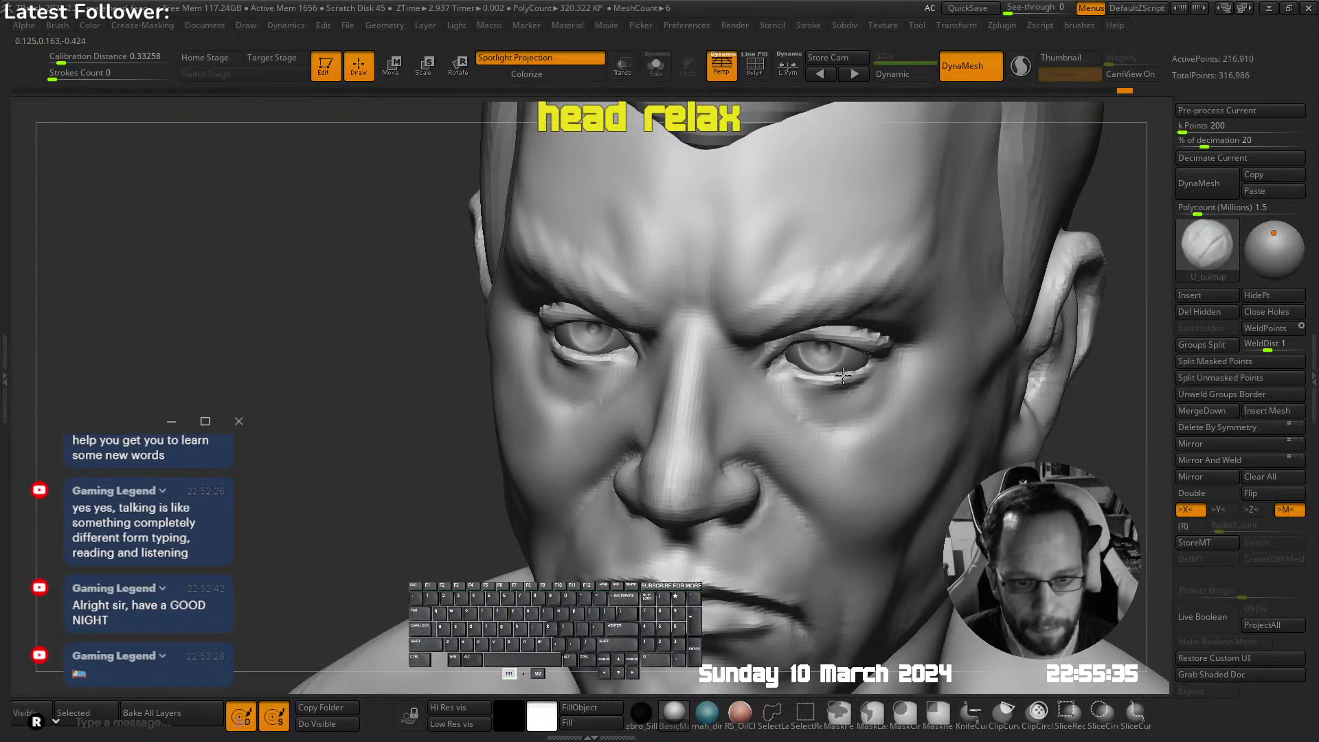
{"action": "key", "text": "shift"}
{"action": "left_click_drag", "start_coordinate": [841, 388], "coordinate": [835, 386], "text": "shift"}
{"action": "mouse_move", "coordinate": [835, 386]}
{"action": "right_mouse_down", "text": "alt"}
{"action": "mouse_move", "coordinate": [828, 302]}
{"action": "mouse_move", "coordinate": [893, 275]}
{"action": "right_mouse_up", "text": "alt"}
Examine the head's wireframe and overall proportions from the front and from above
{"action": "key", "text": "shift+f"}
{"action": "key", "text": "shift+f"}
{"action": "key", "text": "s"}
{"action": "right_click_drag", "start_coordinate": [1017, 370], "coordinate": [905, 352], "text": "alt"}
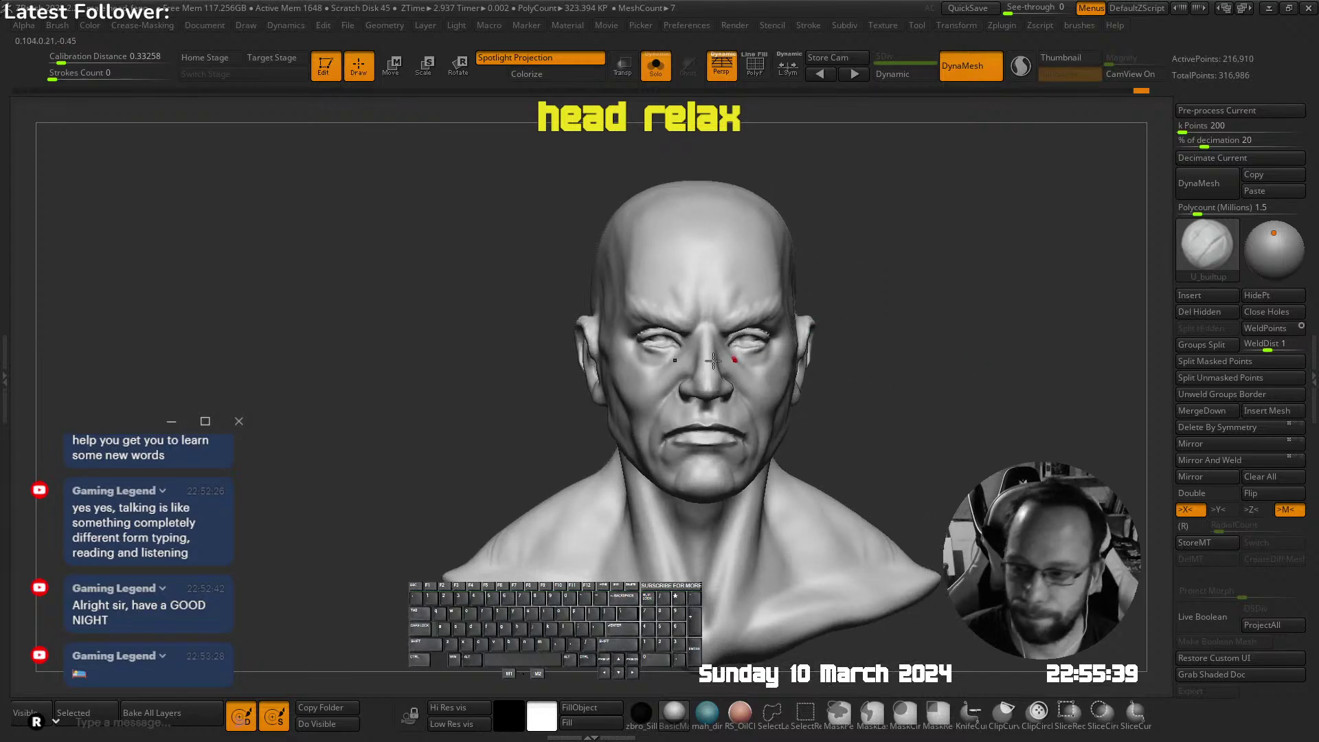
{"action": "right_click_drag", "start_coordinate": [700, 390], "coordinate": [715, 422]}
{"action": "right_click_drag", "start_coordinate": [714, 422], "coordinate": [746, 327]}
{"action": "key", "text": "shift+f"}
{"action": "key", "text": "shift+f"}
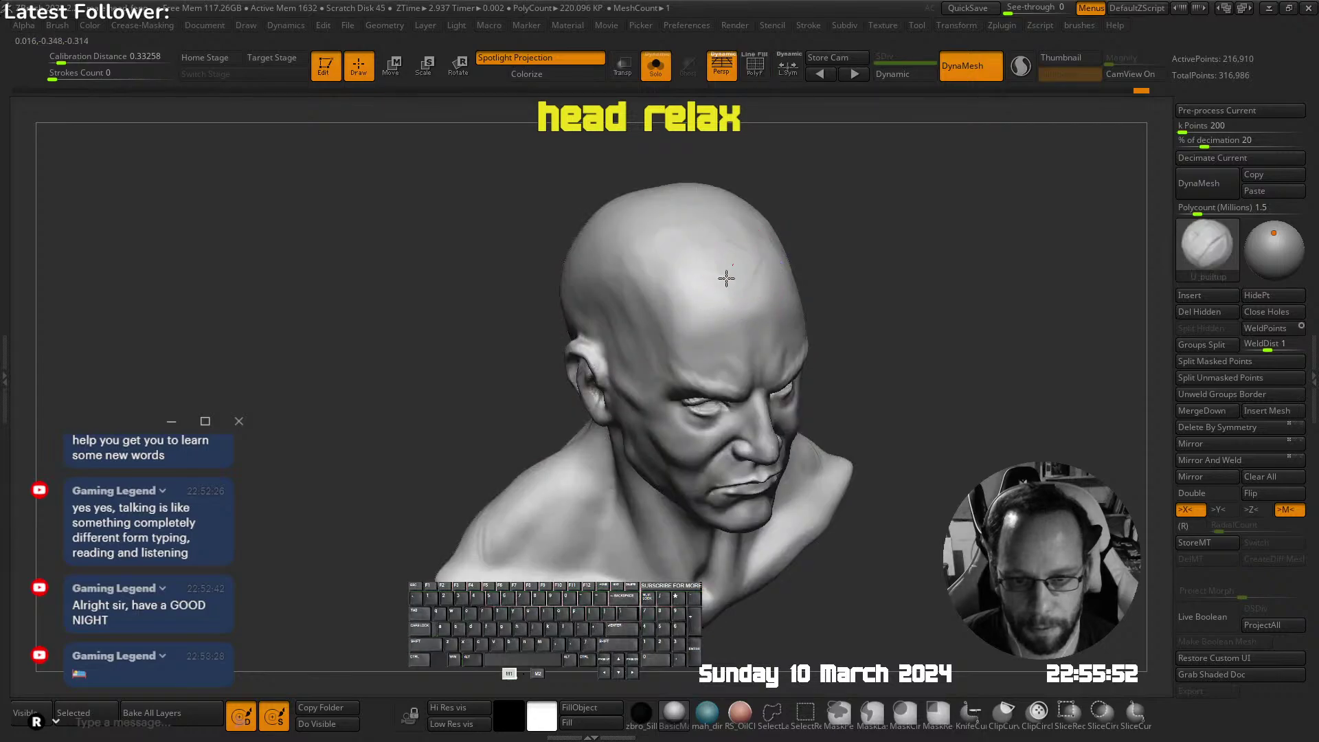
Add U_buildup strokes across the upper forehead with a resized brush and smooth them into the scalp
{"action": "right_click_drag", "start_coordinate": [730, 280], "coordinate": [730, 235]}
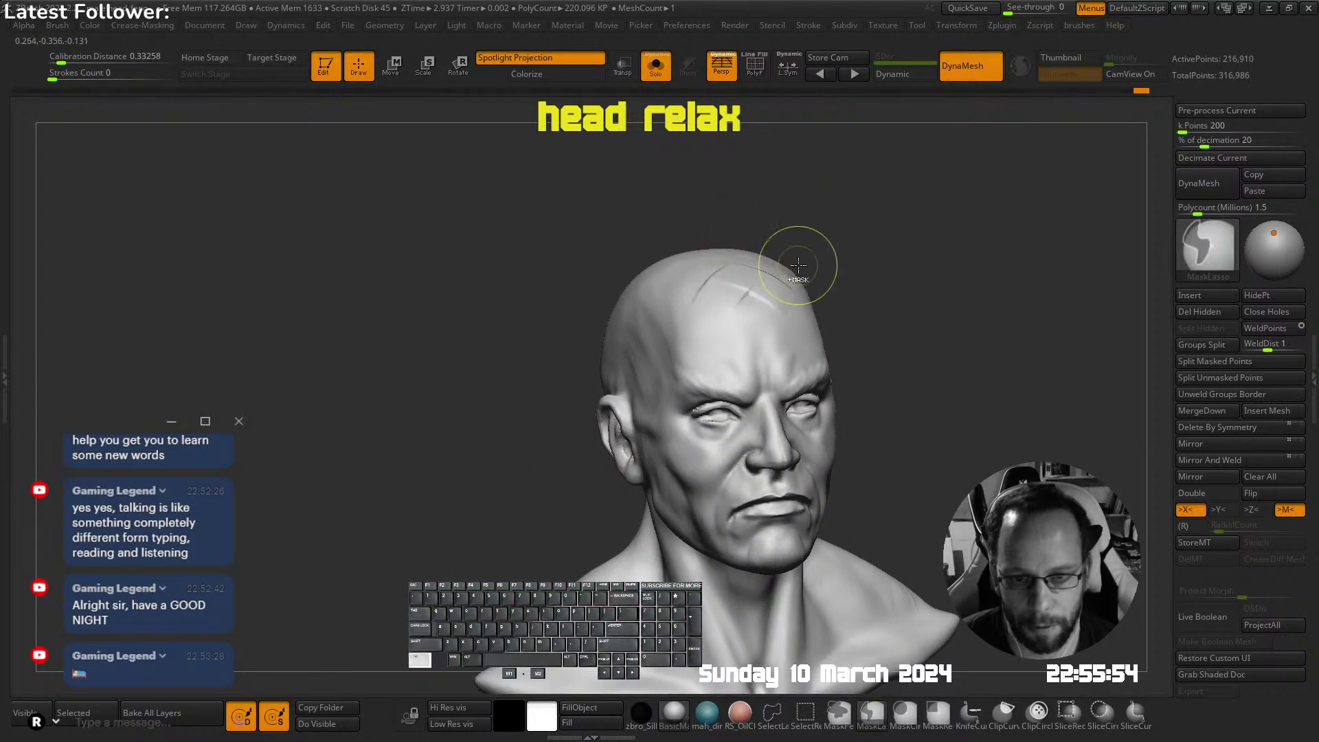
{"action": "key", "text": "s"}
{"action": "key", "text": "shift"}
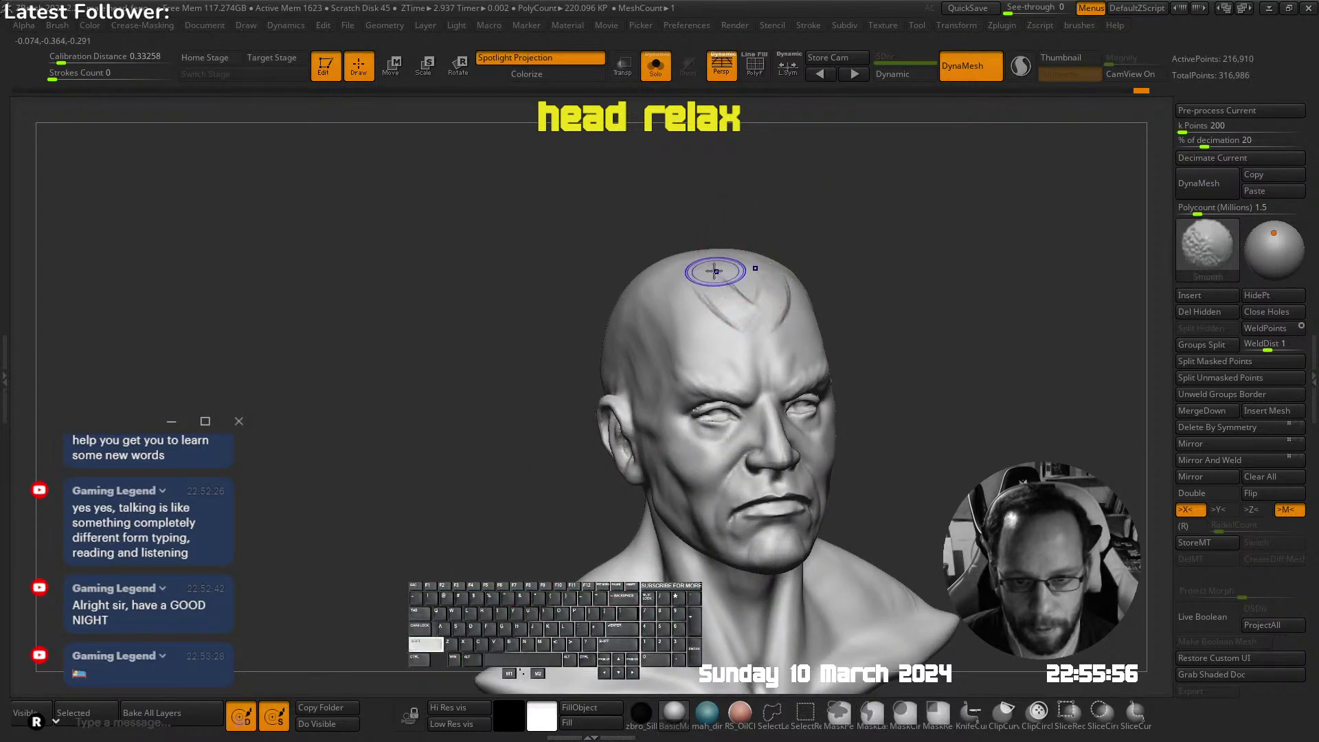
{"action": "left_click_drag", "start_coordinate": [739, 292], "coordinate": [750, 292], "text": "shift"}
{"action": "mouse_move", "coordinate": [750, 291]}
{"action": "right_mouse_down"}
{"action": "mouse_move", "coordinate": [734, 272]}
{"action": "mouse_move", "coordinate": [769, 282]}
{"action": "right_mouse_up"}
{"action": "left_click_drag", "start_coordinate": [718, 283], "coordinate": [708, 279], "text": "shift"}
Round out the forehead towards the hairline and temples and smooth the remaining stroke edges
{"action": "mouse_move", "coordinate": [708, 279]}
{"action": "right_mouse_down"}
{"action": "mouse_move", "coordinate": [748, 280]}
{"action": "mouse_move", "coordinate": [719, 264]}
{"action": "right_mouse_up"}
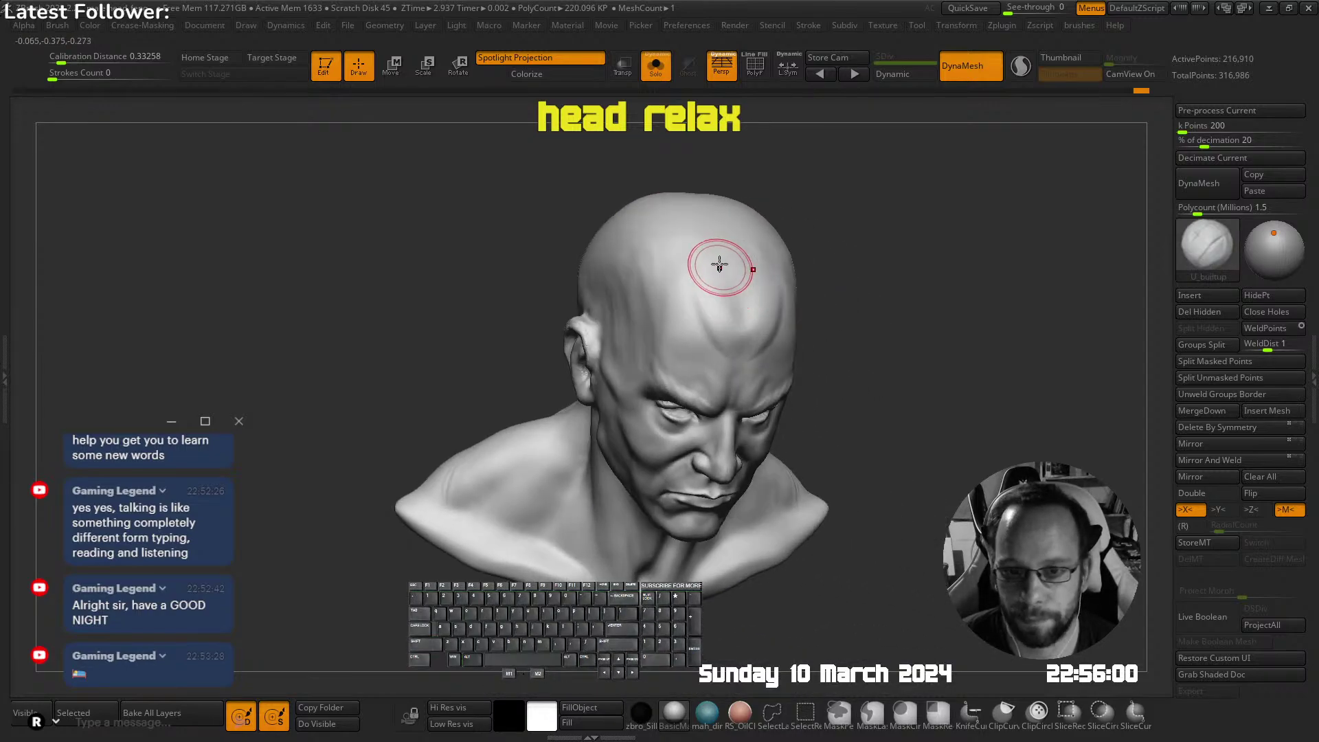
{"action": "left_click_drag", "start_coordinate": [741, 293], "coordinate": [736, 329], "text": "shift"}
{"action": "right_click_drag", "start_coordinate": [715, 292], "coordinate": [718, 275]}
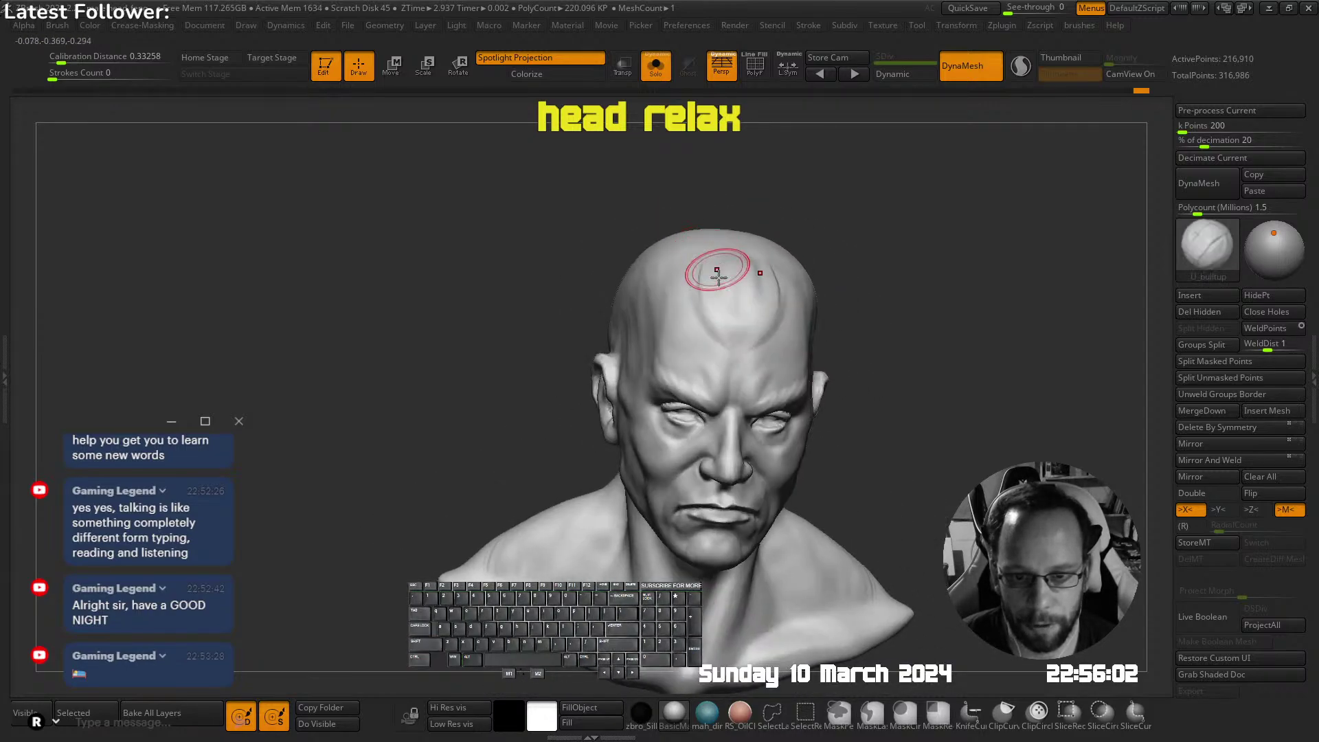
{"action": "left_click_drag", "start_coordinate": [702, 296], "coordinate": [705, 282], "text": "shift"}
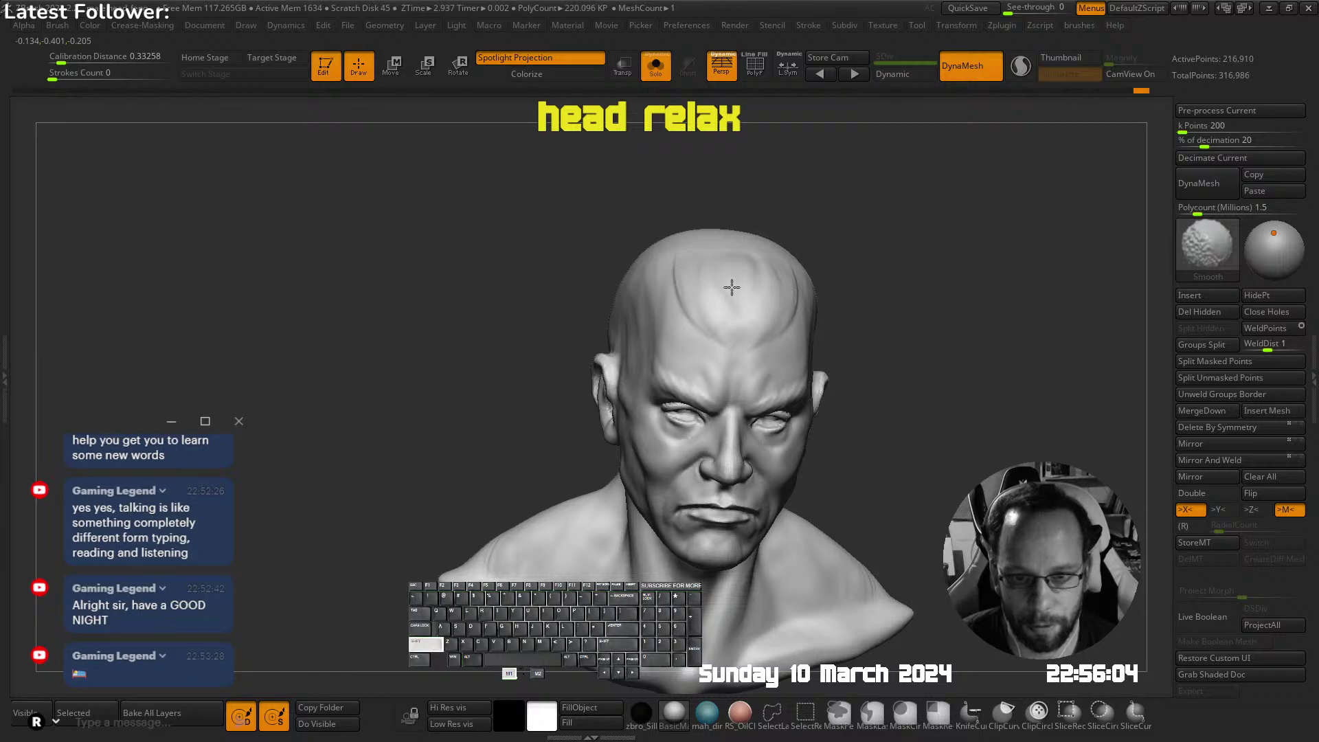
{"action": "mouse_move", "coordinate": [705, 293]}
{"action": "right_mouse_down"}
{"action": "mouse_move", "coordinate": [736, 229]}
{"action": "mouse_move", "coordinate": [699, 265]}
{"action": "mouse_move", "coordinate": [731, 277]}
{"action": "mouse_move", "coordinate": [589, 286]}
{"action": "right_mouse_up"}
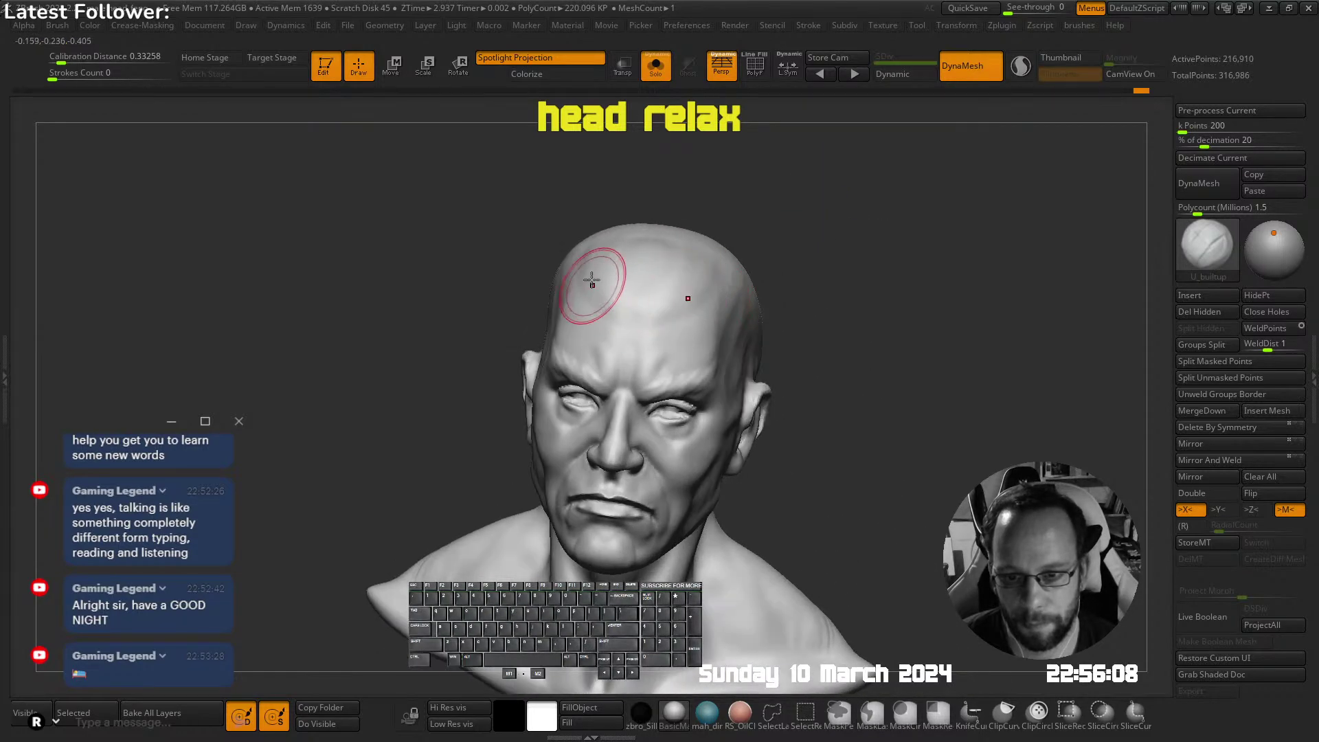
{"action": "key", "text": "shift"}
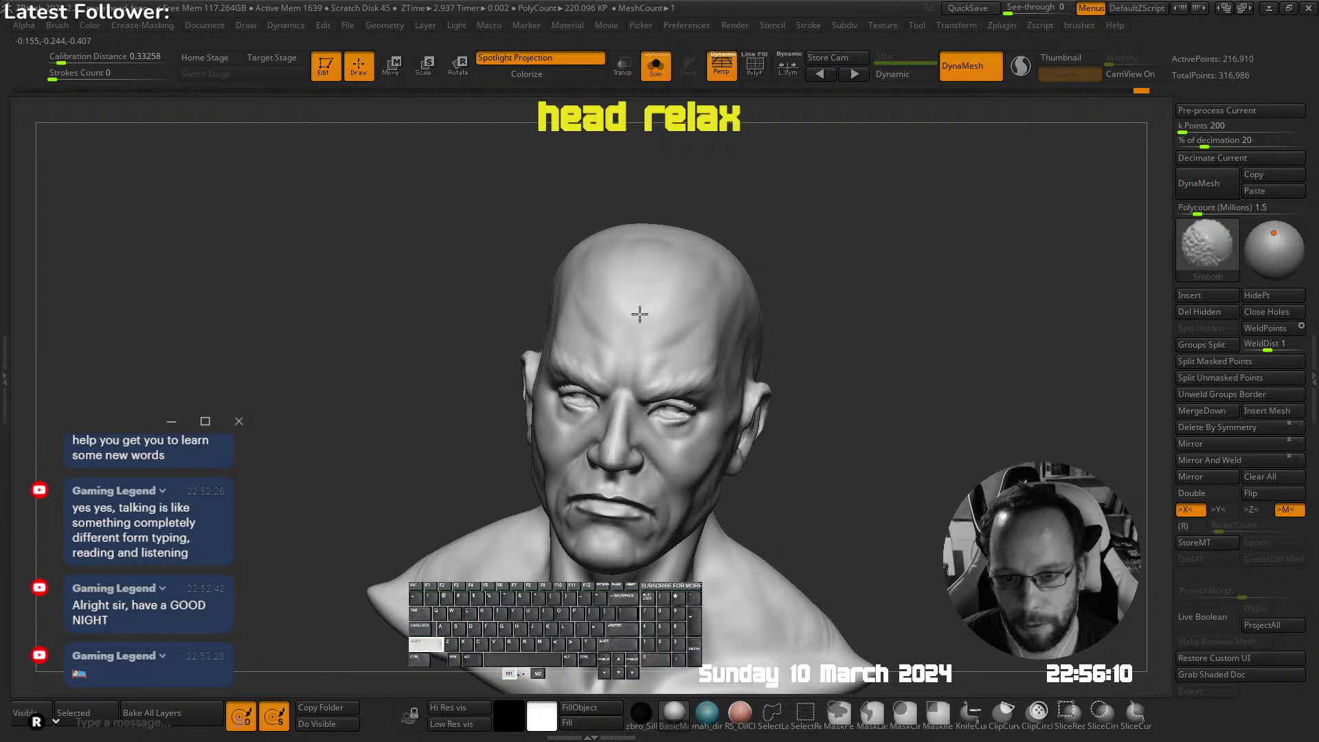
Show the whole figure and make the hair the active subtool
{"action": "mouse_move", "coordinate": [604, 287]}
{"action": "right_mouse_down", "text": "ctrl"}
{"action": "mouse_move", "coordinate": [704, 286]}
{"action": "mouse_move", "coordinate": [788, 256]}
{"action": "right_mouse_up", "text": "ctrl"}
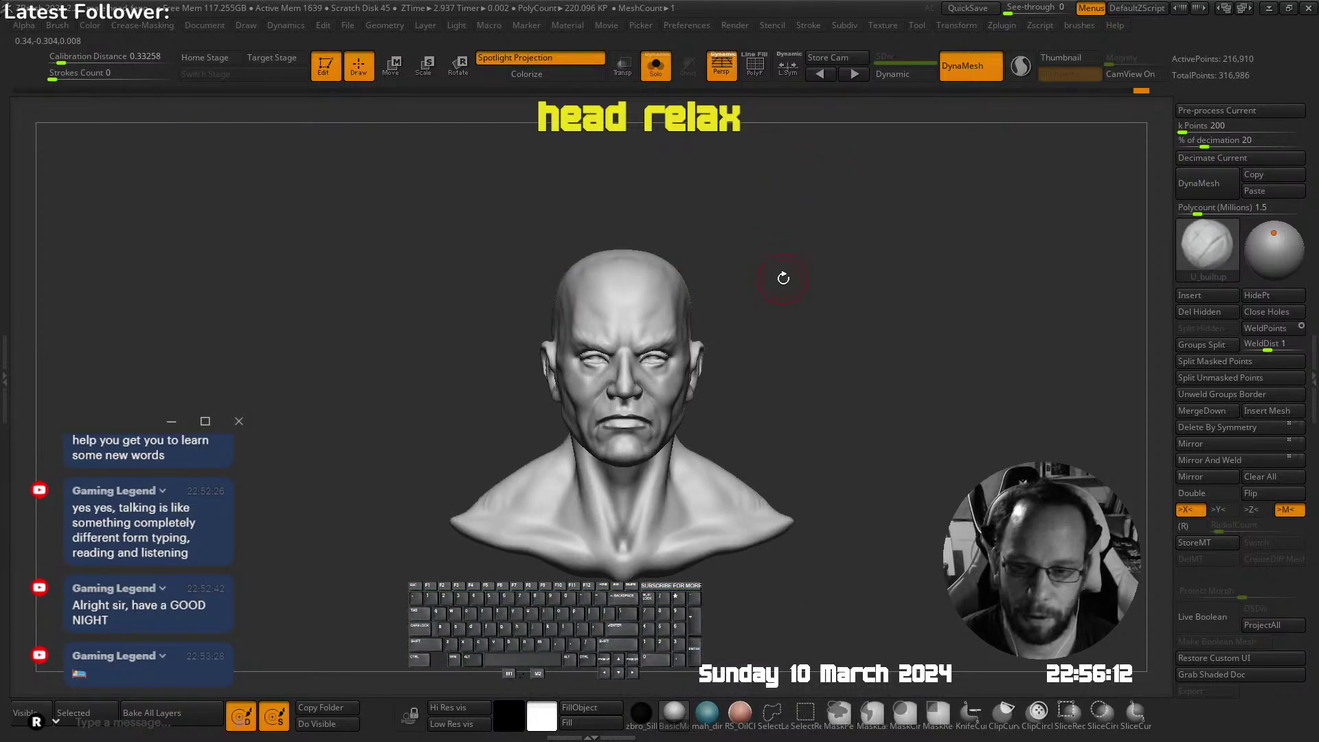
{"action": "key", "text": "alt+s"}
{"action": "right_click_drag", "start_coordinate": [696, 354], "coordinate": [762, 357]}
{"action": "left_click", "coordinate": [656, 265], "text": "alt"}
{"action": "right_click_drag", "start_coordinate": [663, 268], "coordinate": [522, 275]}
{"action": "left_click", "coordinate": [732, 281], "text": "alt"}
Shape the top and front of the hair with U_buildup strokes
{"action": "left_click_drag", "start_coordinate": [732, 281], "coordinate": [768, 254], "text": "alt"}
{"action": "mouse_move", "coordinate": [759, 262]}
{"action": "right_mouse_down", "text": "shift"}
{"action": "mouse_move", "coordinate": [760, 250]}
{"action": "mouse_move", "coordinate": [724, 253]}
{"action": "right_mouse_up", "text": "shift"}
{"action": "mouse_move", "coordinate": [724, 254]}
{"action": "left_mouse_down"}
{"action": "mouse_move", "coordinate": [712, 278]}
{"action": "mouse_move", "coordinate": [777, 294]}
{"action": "mouse_move", "coordinate": [800, 323]}
{"action": "left_mouse_up"}
{"action": "right_click_drag", "start_coordinate": [803, 313], "coordinate": [801, 275], "text": "ctrl"}
{"action": "mouse_move", "coordinate": [591, 289]}
{"action": "right_mouse_down"}
{"action": "mouse_move", "coordinate": [694, 283]}
{"action": "mouse_move", "coordinate": [622, 309]}
{"action": "right_mouse_up"}
{"action": "left_click_drag", "start_coordinate": [647, 272], "coordinate": [653, 295]}
{"action": "right_click_drag", "start_coordinate": [700, 271], "coordinate": [671, 248]}
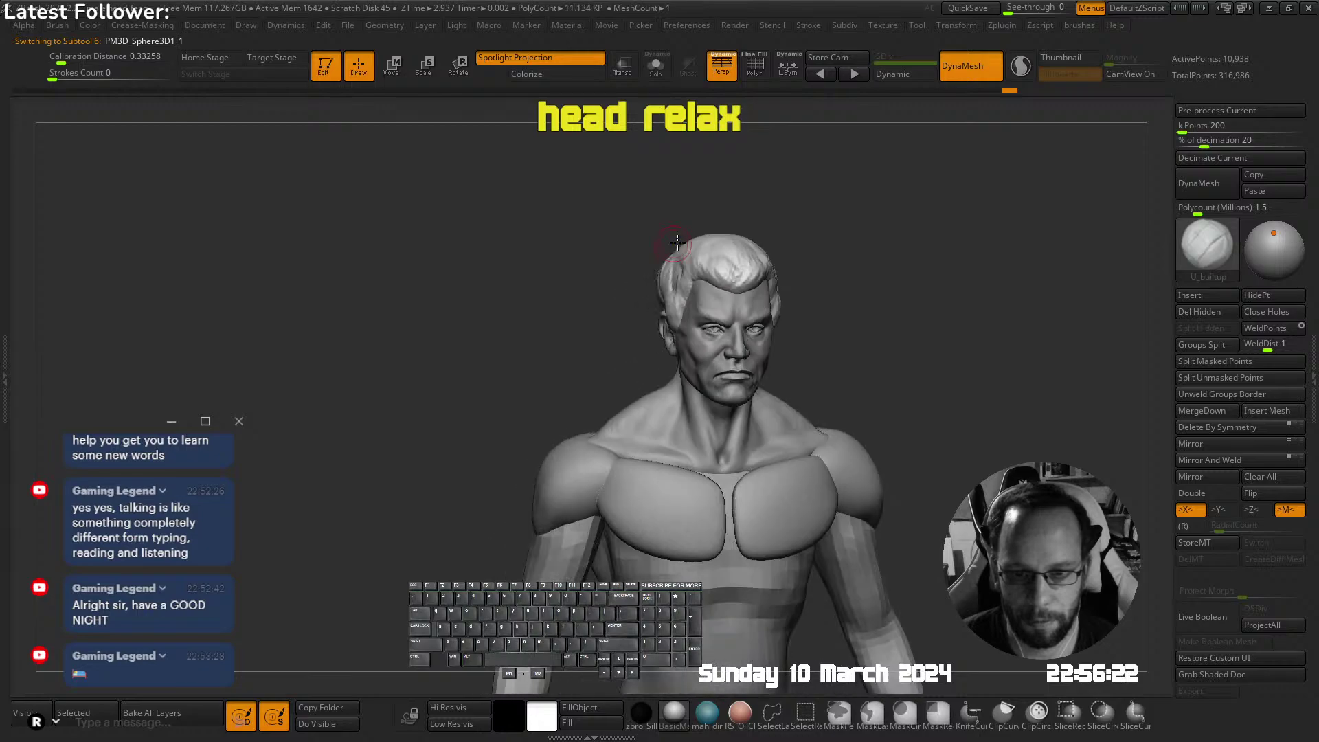
Build up the hair volume on the side and back of the head above the ear
{"action": "mouse_move", "coordinate": [783, 189]}
{"action": "right_mouse_down", "text": "shift"}
{"action": "mouse_move", "coordinate": [801, 180]}
{"action": "mouse_move", "coordinate": [784, 234]}
{"action": "right_mouse_up", "text": "shift"}
{"action": "right_click_drag", "start_coordinate": [670, 274], "coordinate": [717, 274]}
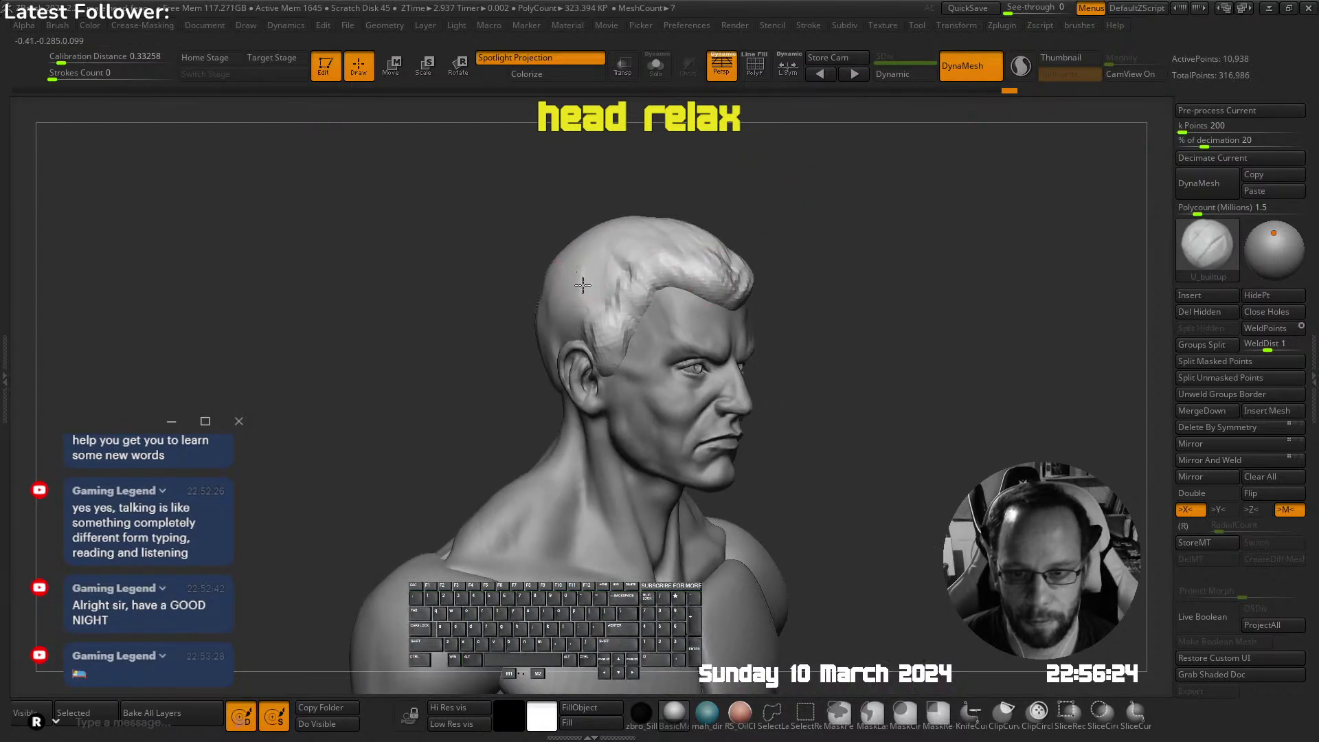
{"action": "mouse_move", "coordinate": [577, 295]}
{"action": "left_mouse_down"}
{"action": "mouse_move", "coordinate": [608, 262]}
{"action": "mouse_move", "coordinate": [615, 288]}
{"action": "left_mouse_up"}
{"action": "right_click_drag", "start_coordinate": [605, 292], "coordinate": [646, 302]}
{"action": "mouse_move", "coordinate": [515, 308]}
{"action": "left_mouse_down"}
{"action": "mouse_move", "coordinate": [531, 383]}
{"action": "mouse_move", "coordinate": [505, 364]}
{"action": "mouse_move", "coordinate": [524, 250]}
{"action": "mouse_move", "coordinate": [550, 285]}
{"action": "left_mouse_up"}
{"action": "right_click_drag", "start_coordinate": [550, 284], "coordinate": [875, 146]}
{"action": "right_click_drag", "start_coordinate": [837, 221], "coordinate": [771, 295]}
{"action": "right_click_drag", "start_coordinate": [799, 237], "coordinate": [851, 239]}
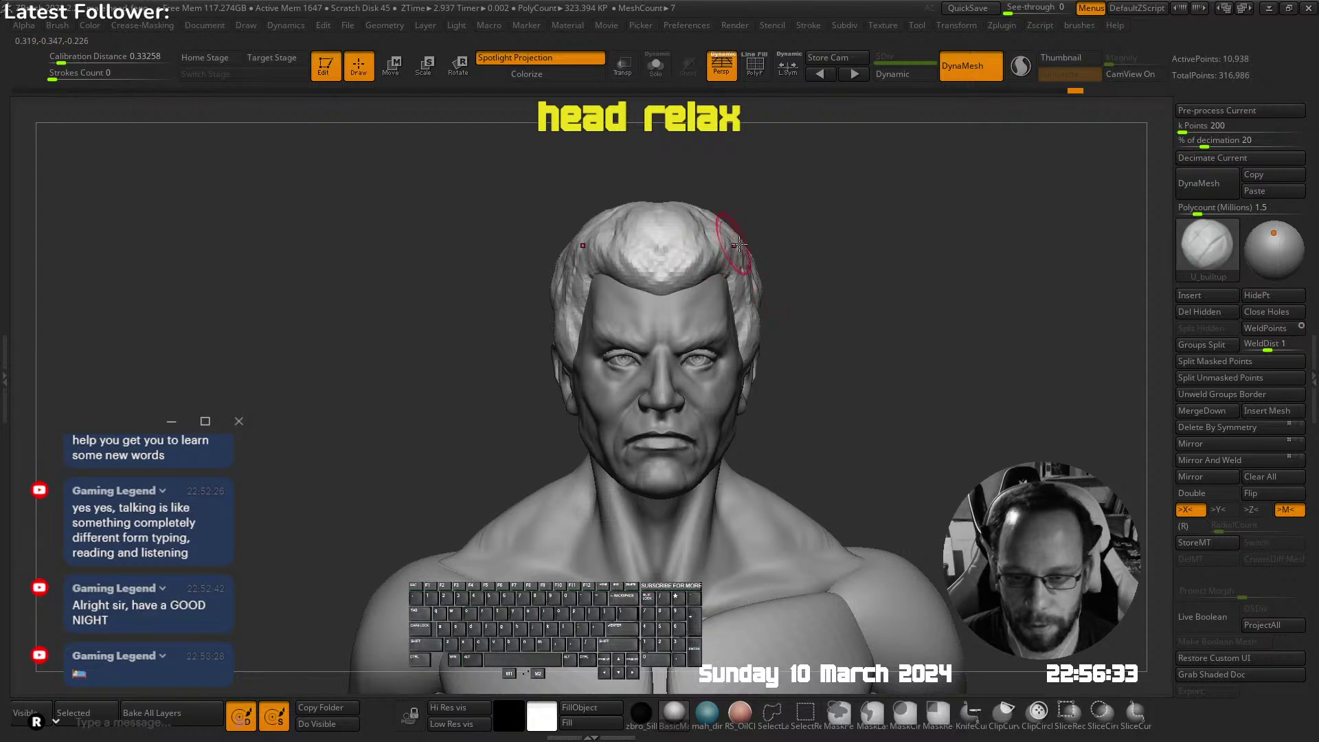
Carve into the side hair with a resized brush and add volume back over it
{"action": "right_click_drag", "start_coordinate": [594, 312], "coordinate": [635, 306]}
{"action": "key", "text": "s"}
{"action": "left_click_drag", "start_coordinate": [589, 309], "coordinate": [560, 344], "text": "alt"}
{"action": "right_click_drag", "start_coordinate": [560, 365], "coordinate": [597, 302]}
{"action": "mouse_move", "coordinate": [591, 292]}
{"action": "left_mouse_down"}
{"action": "mouse_move", "coordinate": [564, 310]}
{"action": "mouse_move", "coordinate": [576, 300]}
{"action": "left_mouse_up"}
{"action": "right_click_drag", "start_coordinate": [576, 300], "coordinate": [824, 173]}
Make the head the active subtool, isolate it and check its wireframe
{"action": "left_click", "coordinate": [651, 302], "text": "alt"}
{"action": "right_click_drag", "start_coordinate": [737, 390], "coordinate": [748, 319]}
{"action": "key", "text": "shift+f"}
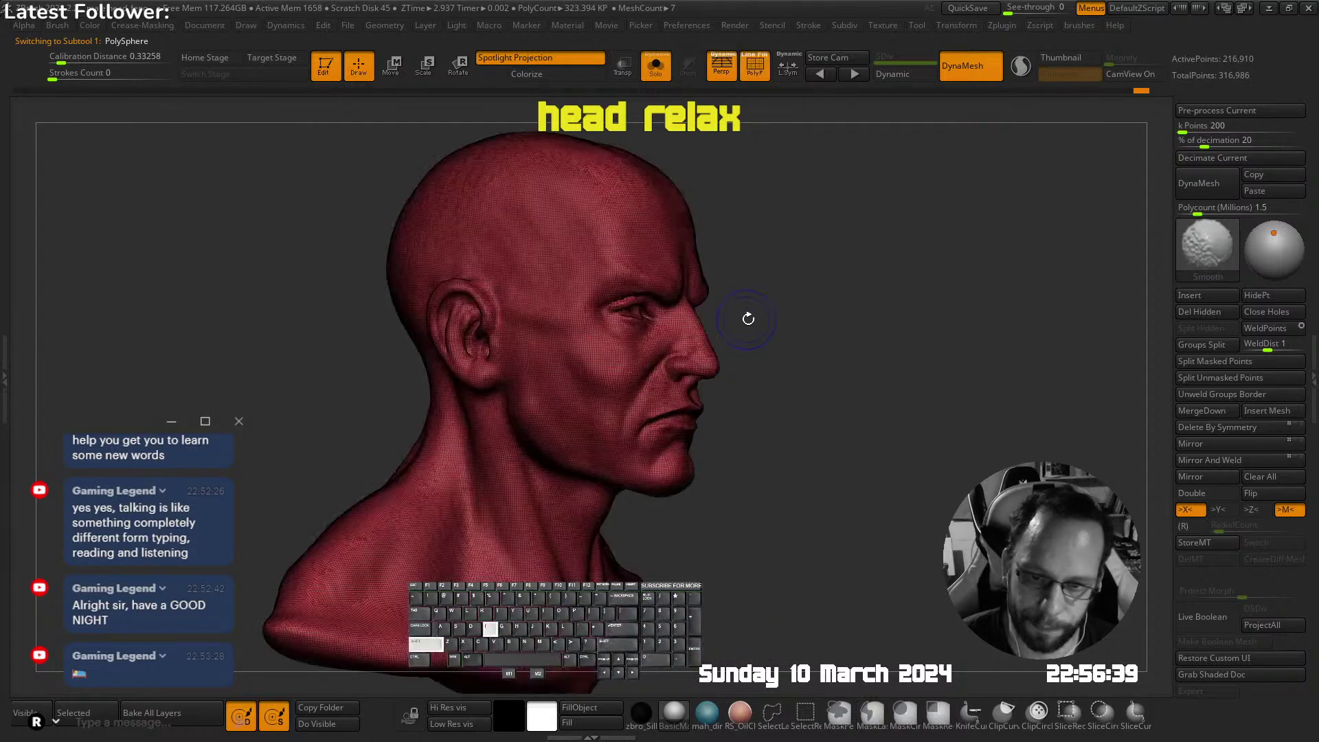
{"action": "key", "text": "shift+f"}
{"action": "key", "text": "b"}
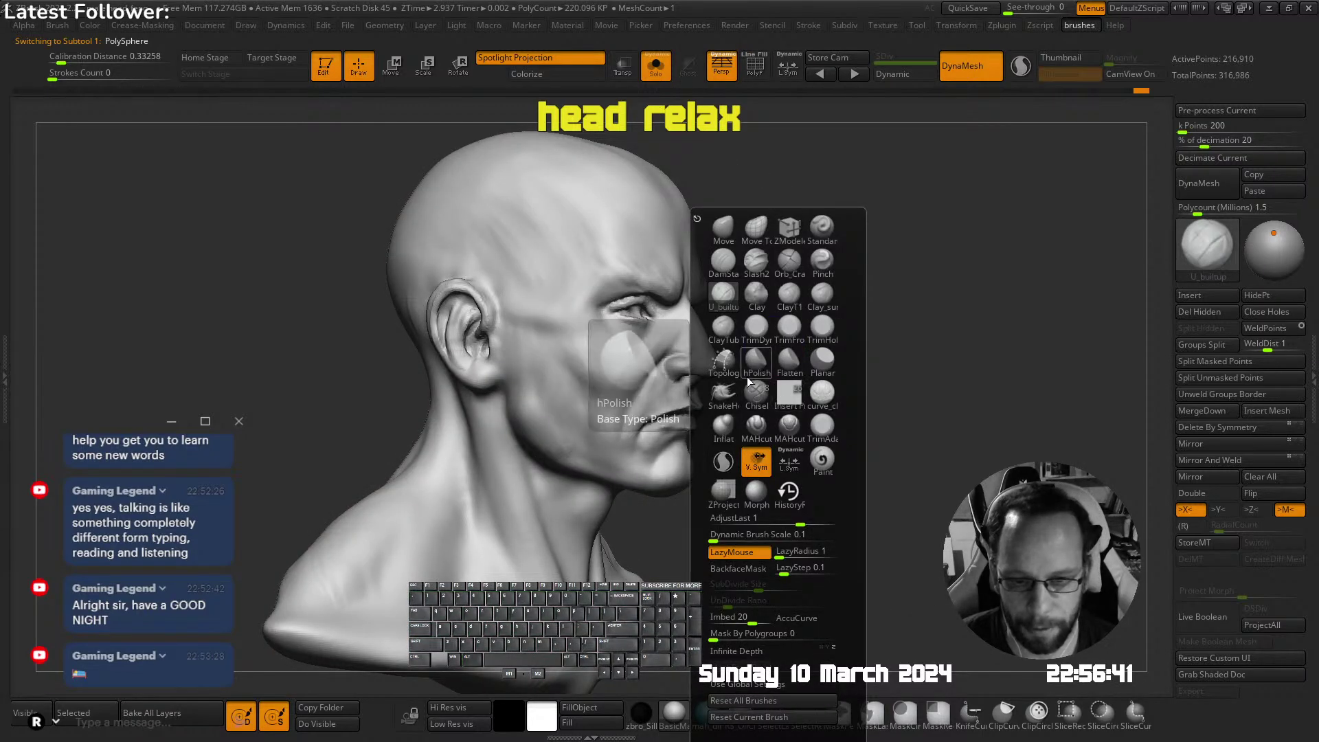
{"action": "left_click", "coordinate": [760, 386]}
{"action": "mouse_move", "coordinate": [703, 334]}
{"action": "right_mouse_down"}
{"action": "mouse_move", "coordinate": [650, 333]}
{"action": "mouse_move", "coordinate": [701, 255]}
{"action": "right_mouse_up"}
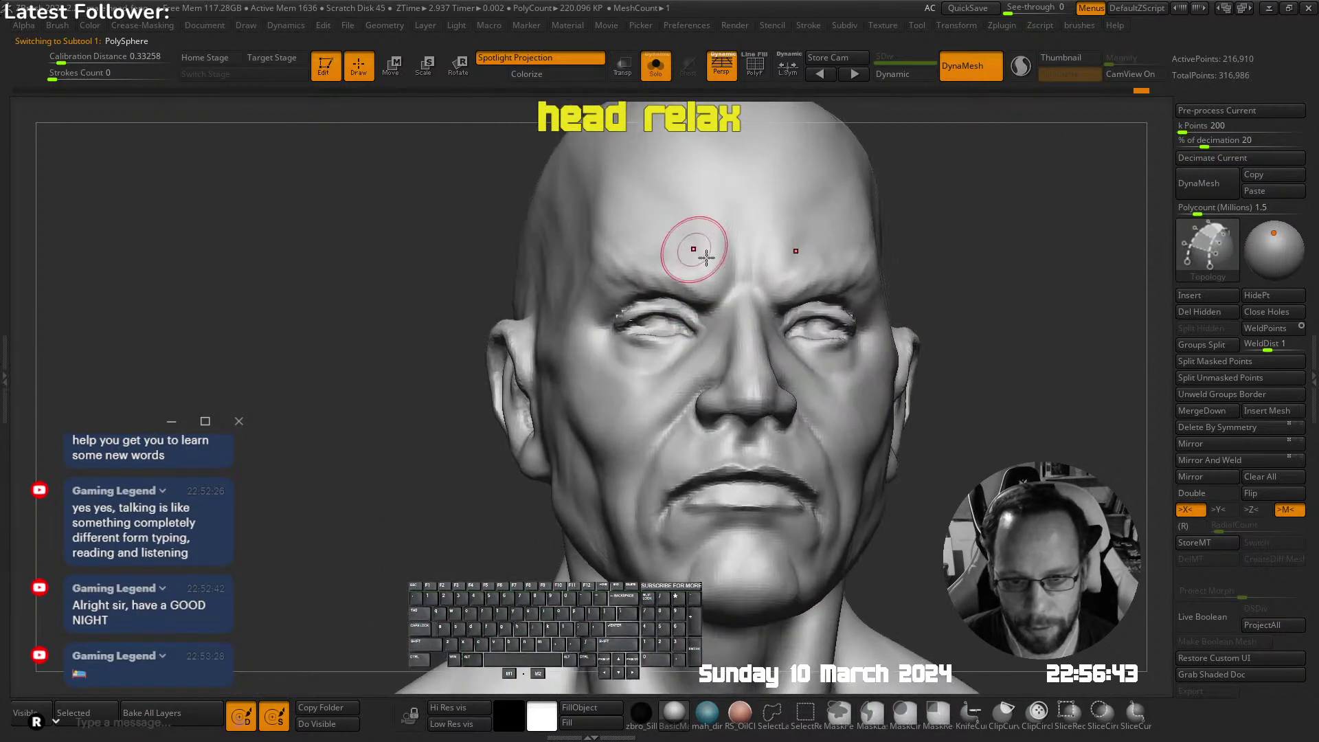
{"action": "key", "text": "s"}
{"action": "left_click_drag", "start_coordinate": [747, 260], "coordinate": [734, 257]}
{"action": "key", "text": "b"}
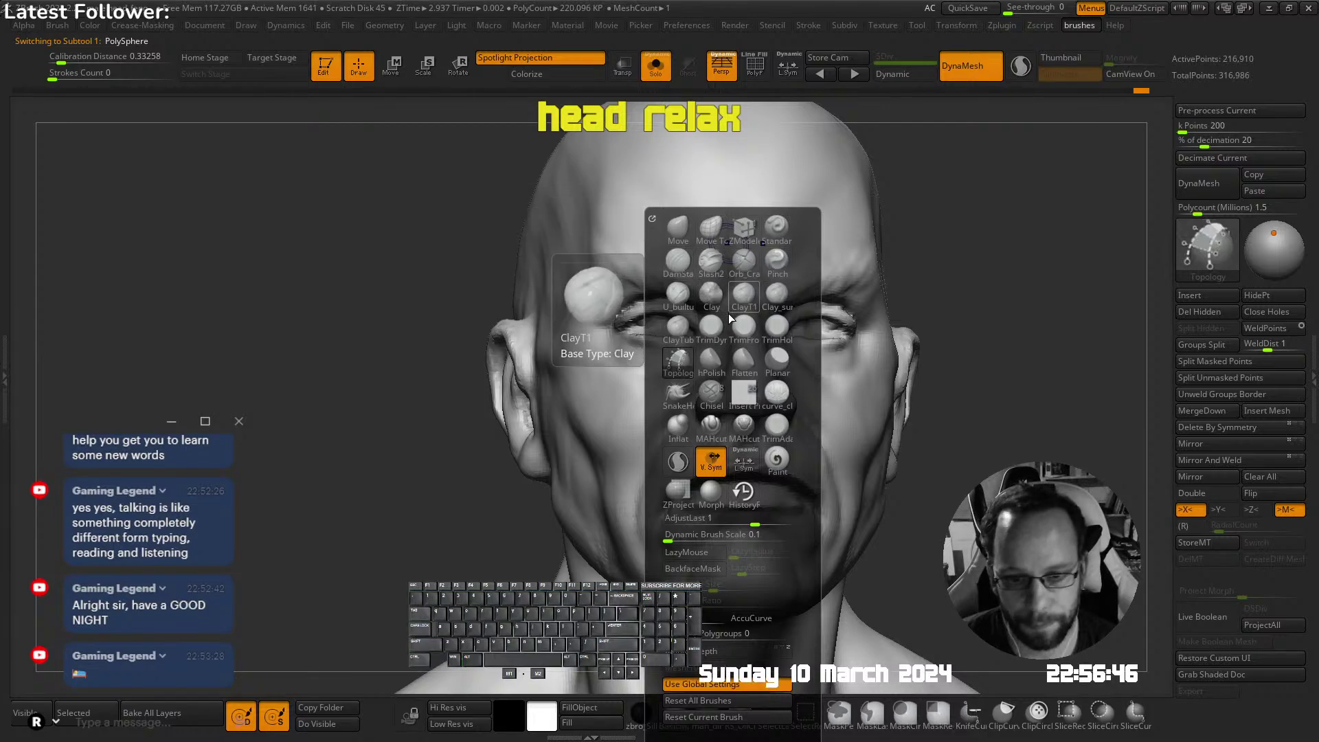
{"action": "key", "text": "Escape"}
Choose the ZRemesherGuides brush and draw a guide curve from between the brows around the eye socket
{"action": "key", "text": "b"}
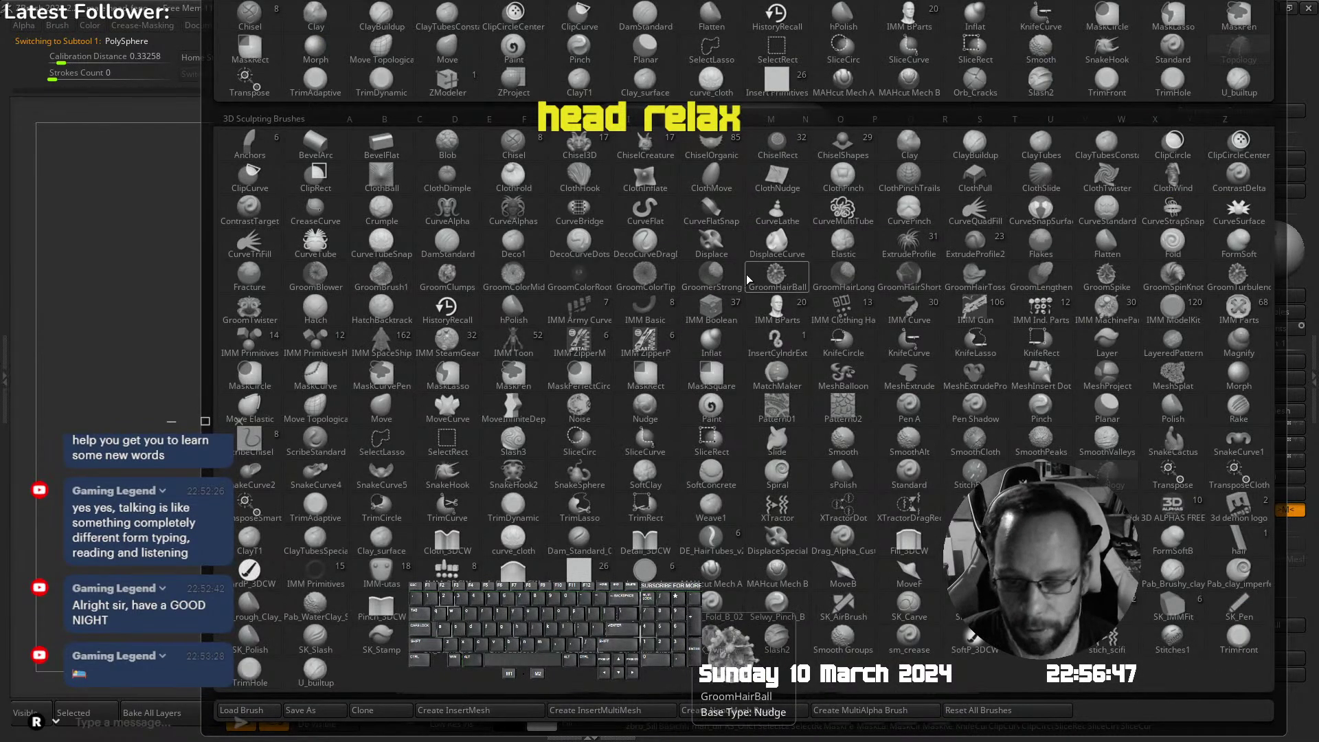
{"action": "key", "text": "z"}
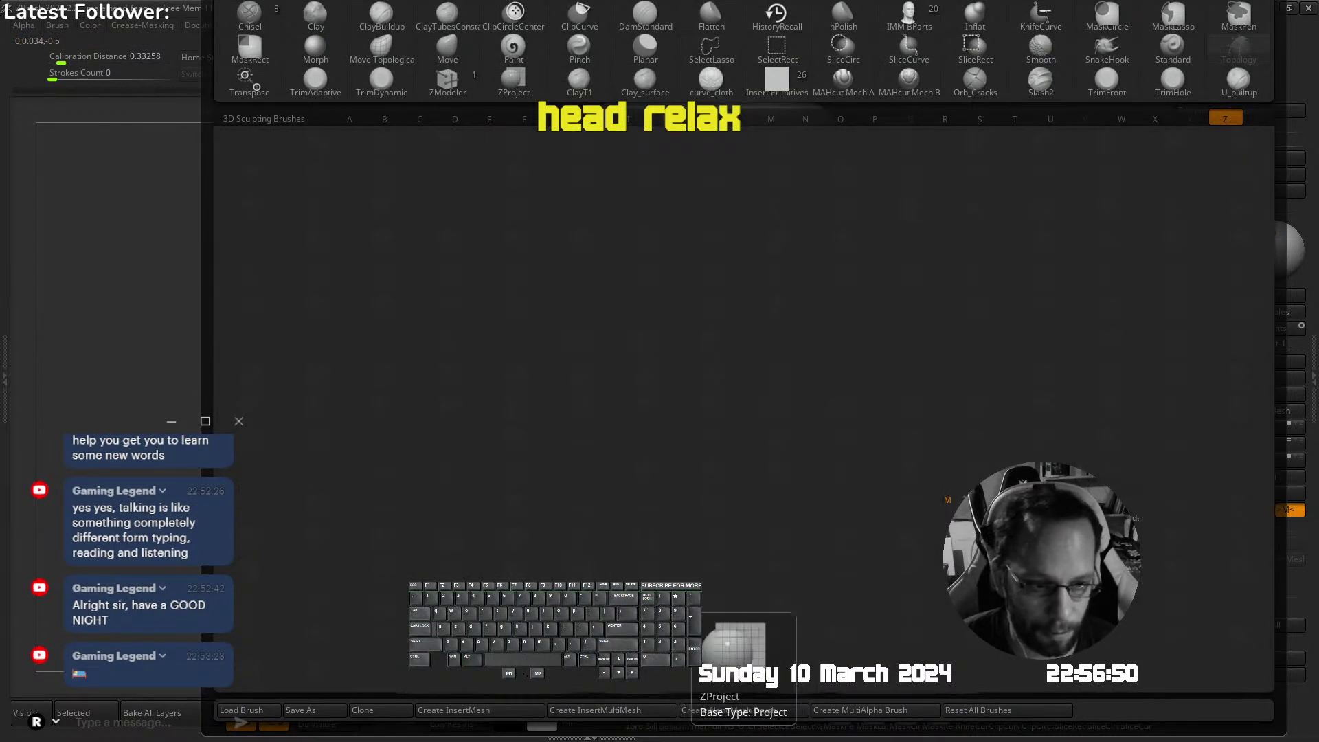
{"action": "left_click", "coordinate": [1107, 507]}
{"action": "mouse_move", "coordinate": [744, 297]}
{"action": "right_mouse_down"}
{"action": "mouse_move", "coordinate": [768, 321]}
{"action": "mouse_move", "coordinate": [771, 275]}
{"action": "mouse_move", "coordinate": [789, 315]}
{"action": "mouse_move", "coordinate": [774, 303]}
{"action": "right_mouse_up"}
{"action": "left_click_drag", "start_coordinate": [777, 284], "coordinate": [777, 347]}
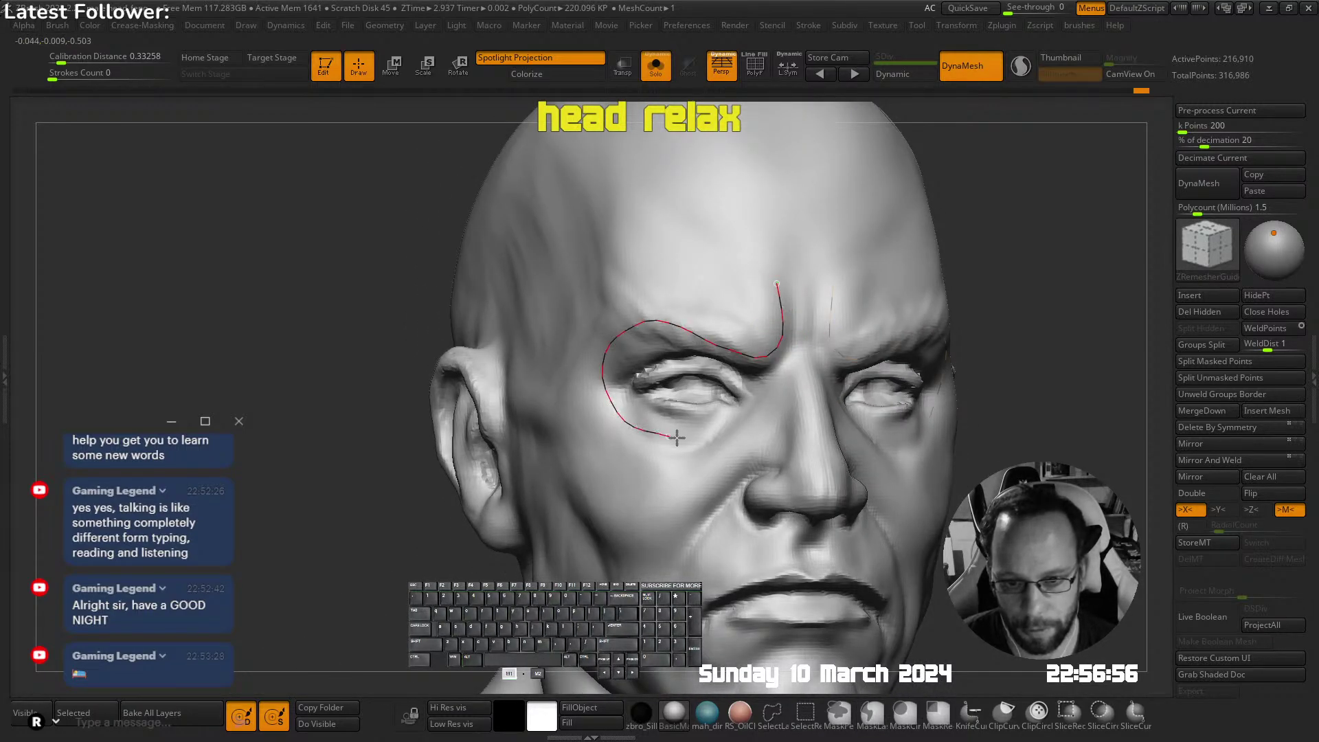
{"action": "left_click_drag", "start_coordinate": [747, 420], "coordinate": [754, 403]}
Draw ZRemesher guide curves down the bridge of the nose and around the wing and underside of the nostril
{"action": "right_click_drag", "start_coordinate": [768, 389], "coordinate": [777, 305], "text": "ctrl"}
{"action": "mouse_move", "coordinate": [777, 305]}
{"action": "right_mouse_down", "text": "ctrl"}
{"action": "mouse_move", "coordinate": [763, 339]}
{"action": "mouse_move", "coordinate": [719, 272]}
{"action": "right_mouse_up", "text": "ctrl"}
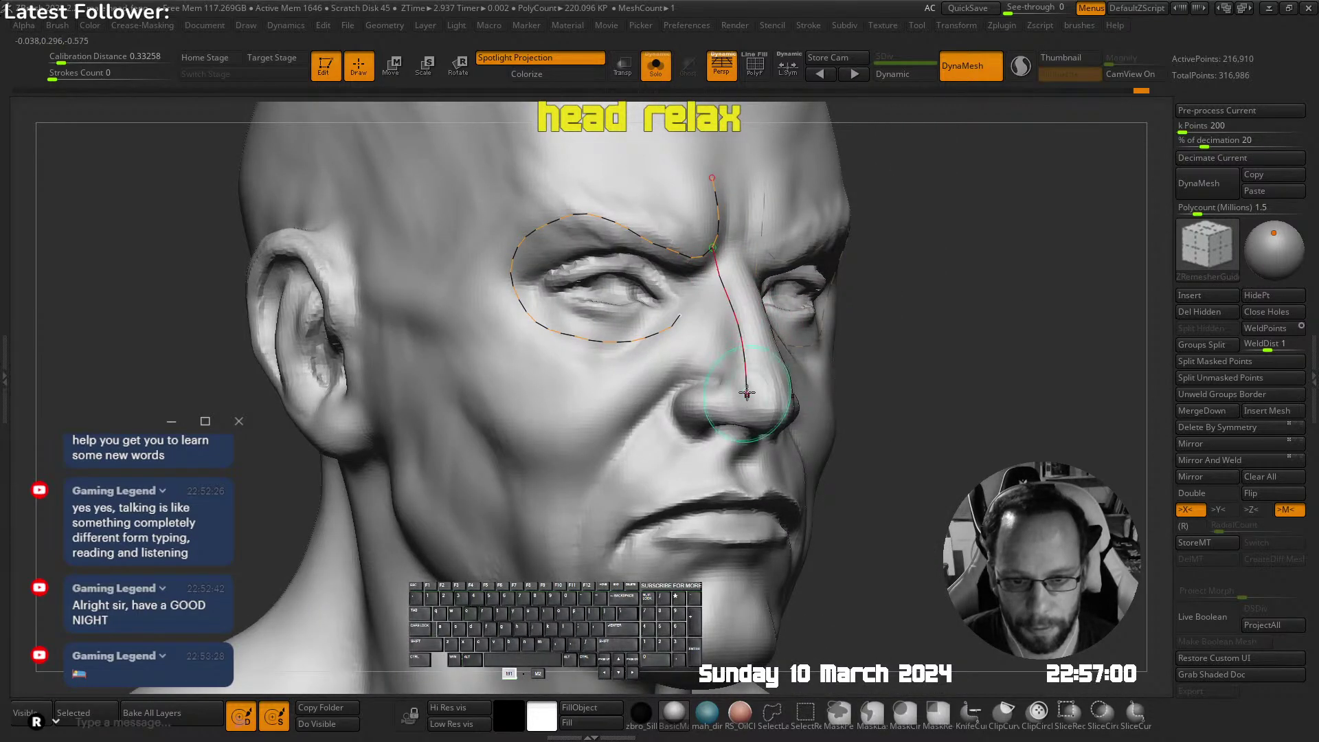
{"action": "right_click_drag", "start_coordinate": [746, 393], "coordinate": [789, 392]}
{"action": "right_click_drag", "start_coordinate": [689, 386], "coordinate": [682, 382]}
{"action": "left_click_drag", "start_coordinate": [677, 378], "coordinate": [659, 415]}
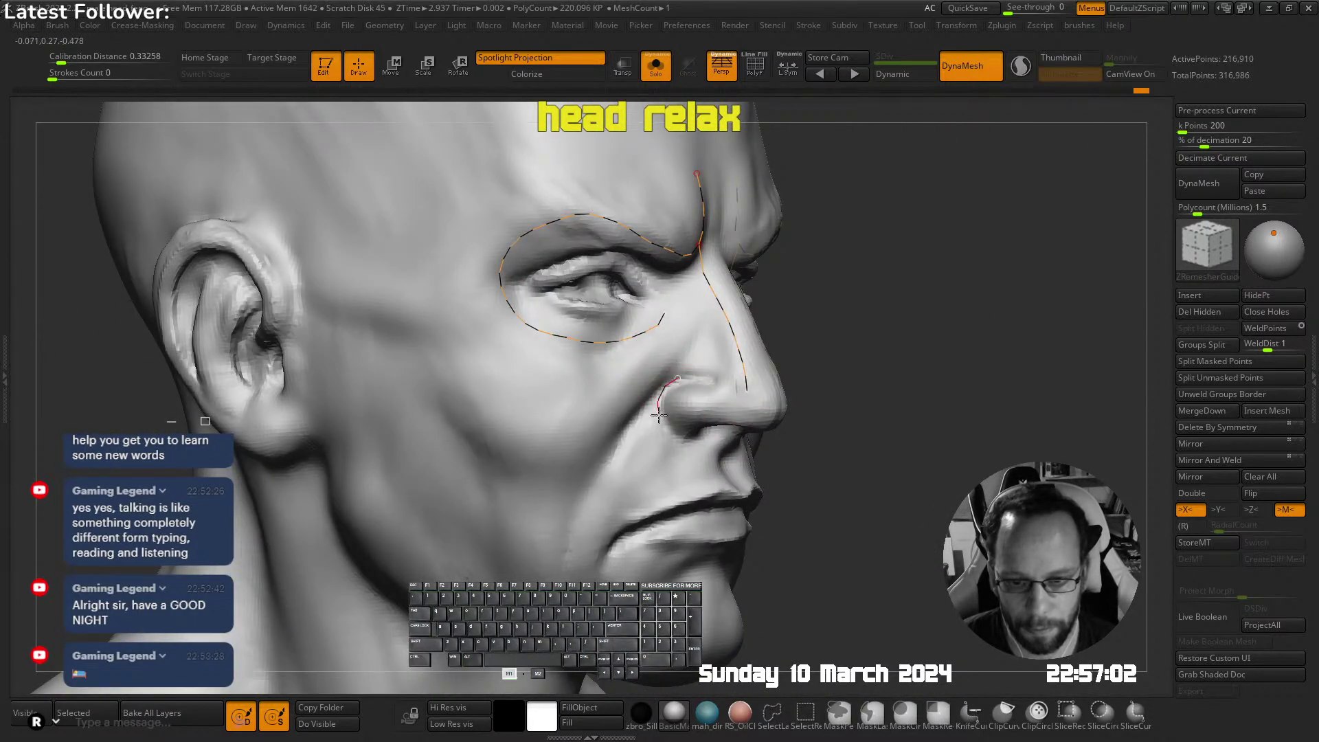
{"action": "right_click_drag", "start_coordinate": [698, 418], "coordinate": [694, 432]}
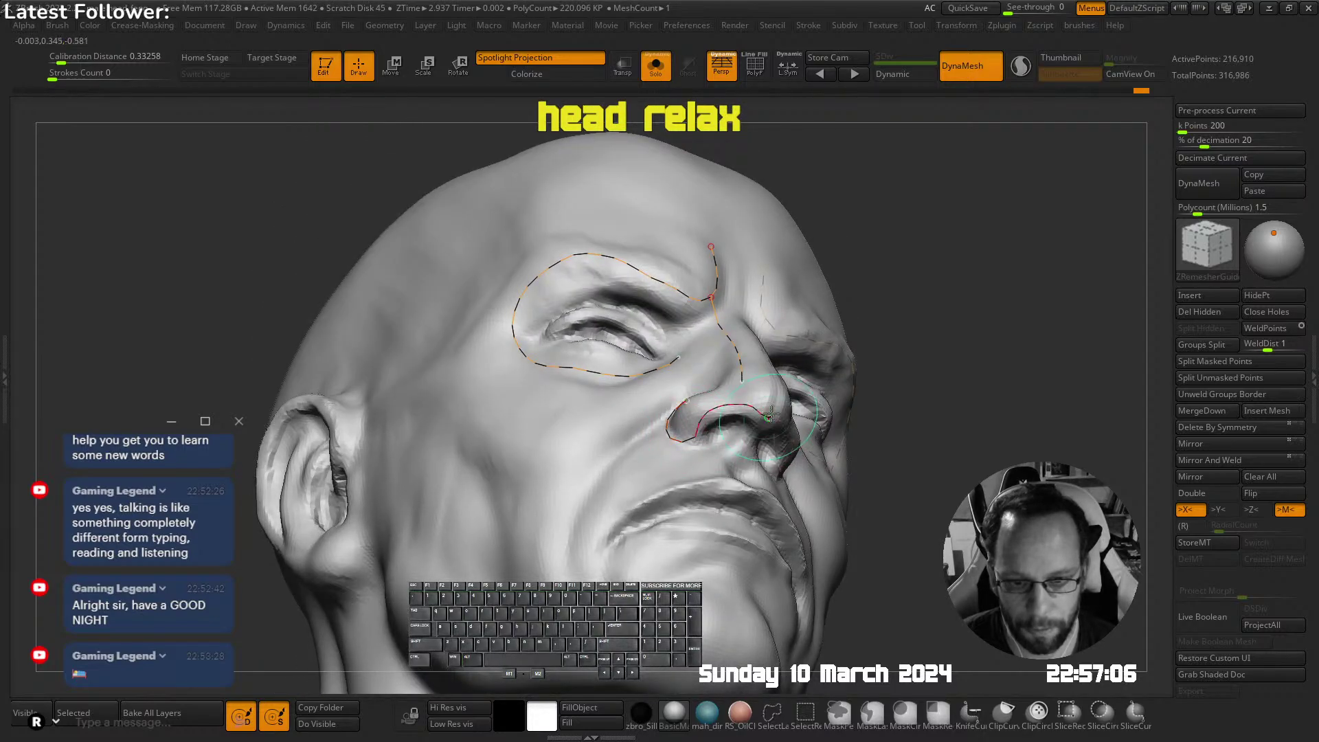
Draw a guide curve from the nose bridge along the nasolabial fold to under the chin, plus another outlining the chin
{"action": "right_click_drag", "start_coordinate": [771, 413], "coordinate": [694, 319]}
{"action": "right_click_drag", "start_coordinate": [746, 263], "coordinate": [753, 269]}
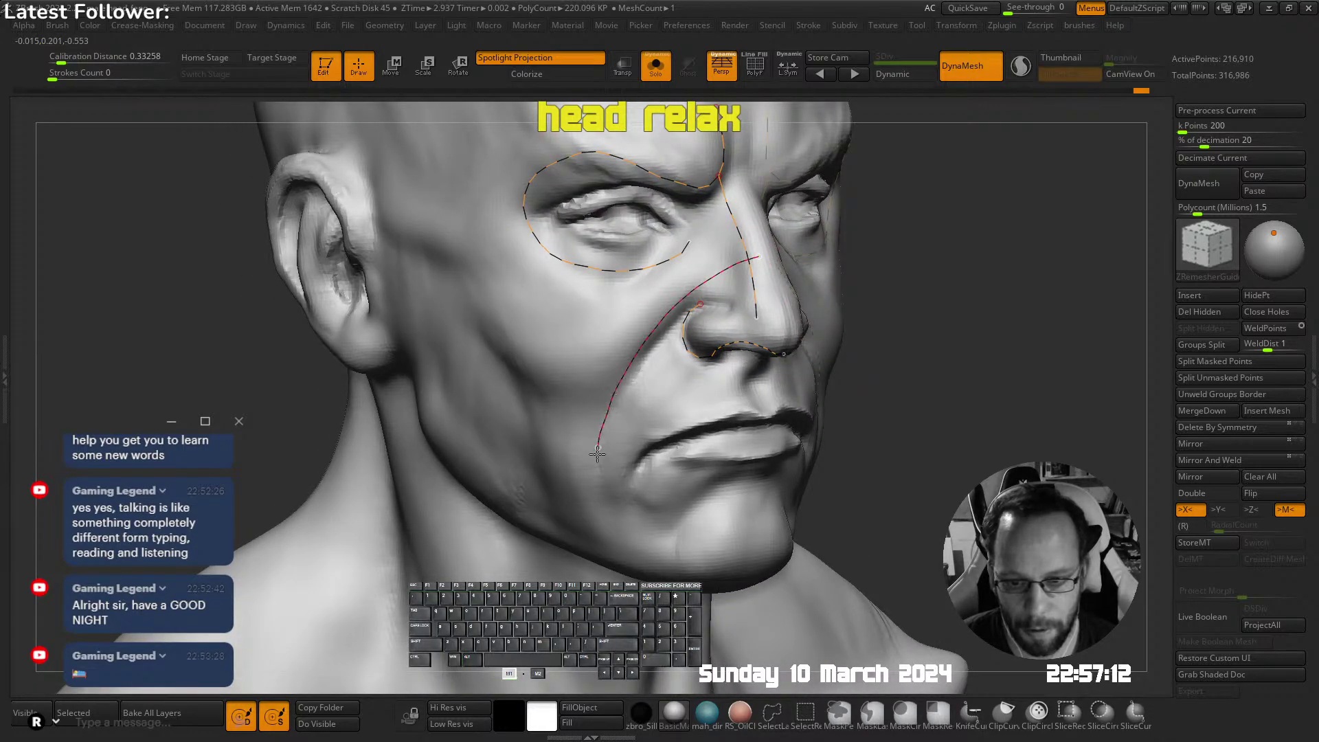
{"action": "right_click_drag", "start_coordinate": [618, 540], "coordinate": [688, 421]}
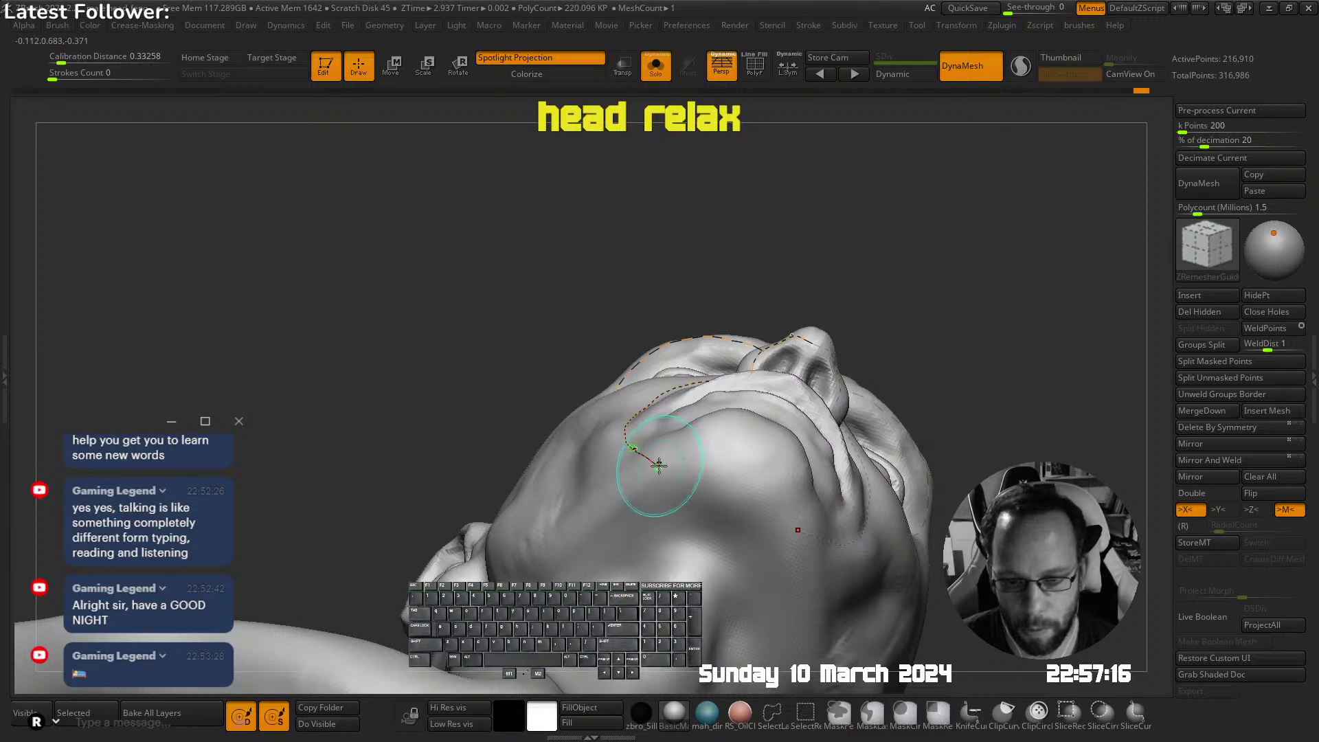
{"action": "right_click_drag", "start_coordinate": [710, 506], "coordinate": [781, 408]}
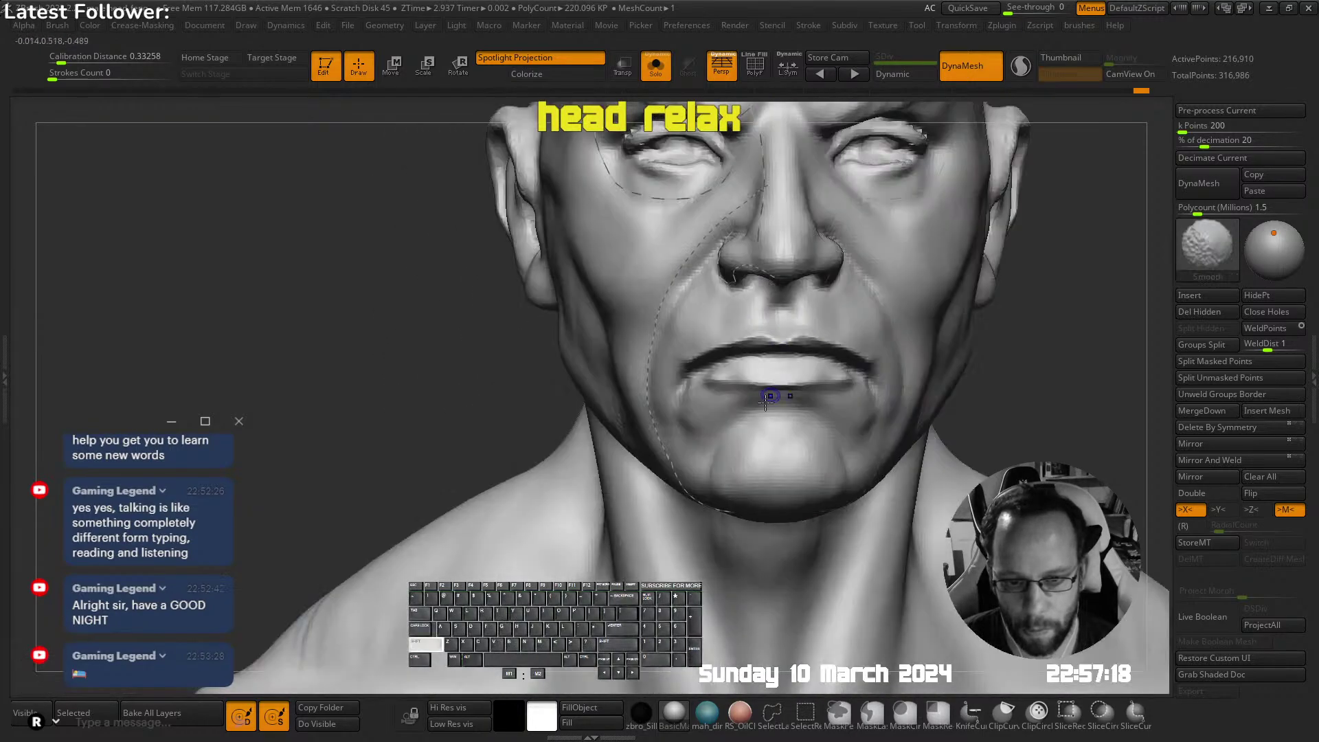
{"action": "right_click_drag", "start_coordinate": [708, 461], "coordinate": [714, 398]}
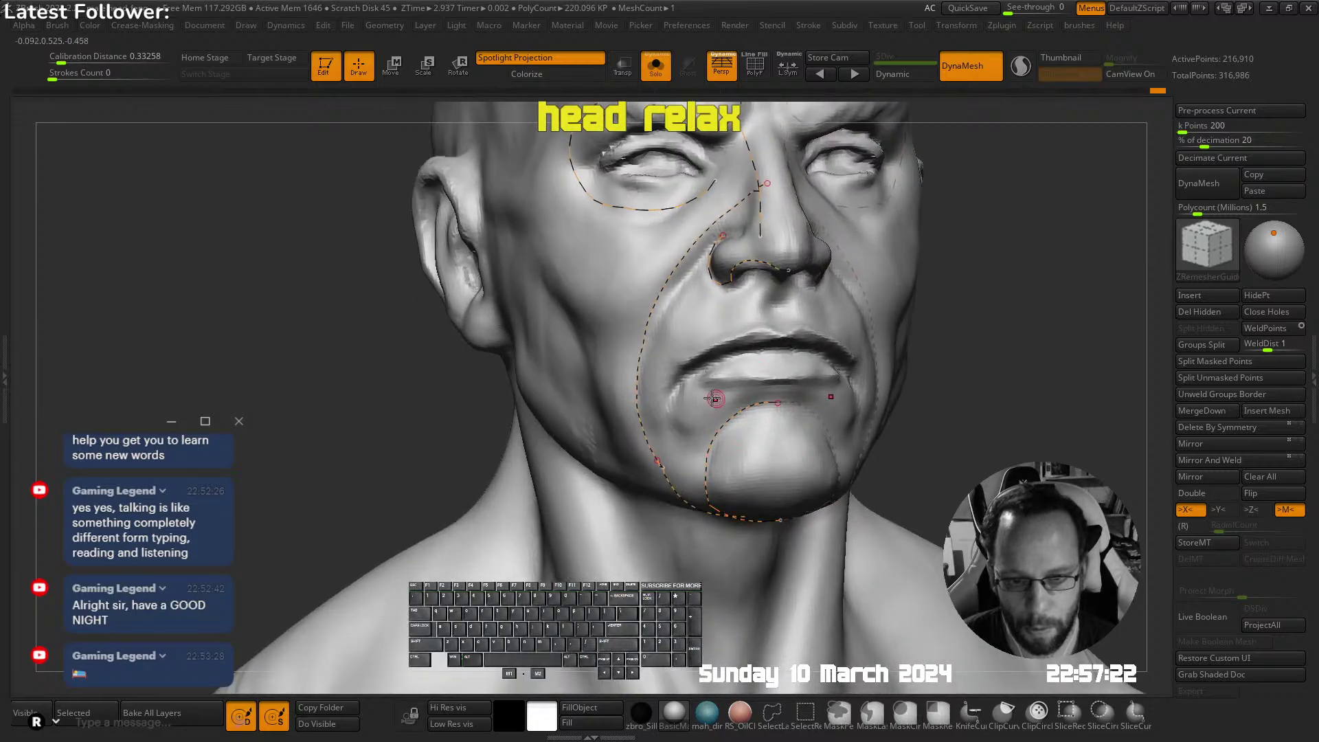
Draw guide curves along the lower and upper lips out to the corner of the mouth
{"action": "left_click_drag", "start_coordinate": [781, 378], "coordinate": [778, 377]}
{"action": "mouse_move", "coordinate": [777, 378]}
{"action": "right_mouse_down"}
{"action": "mouse_move", "coordinate": [713, 324]}
{"action": "mouse_move", "coordinate": [694, 354]}
{"action": "right_mouse_up"}
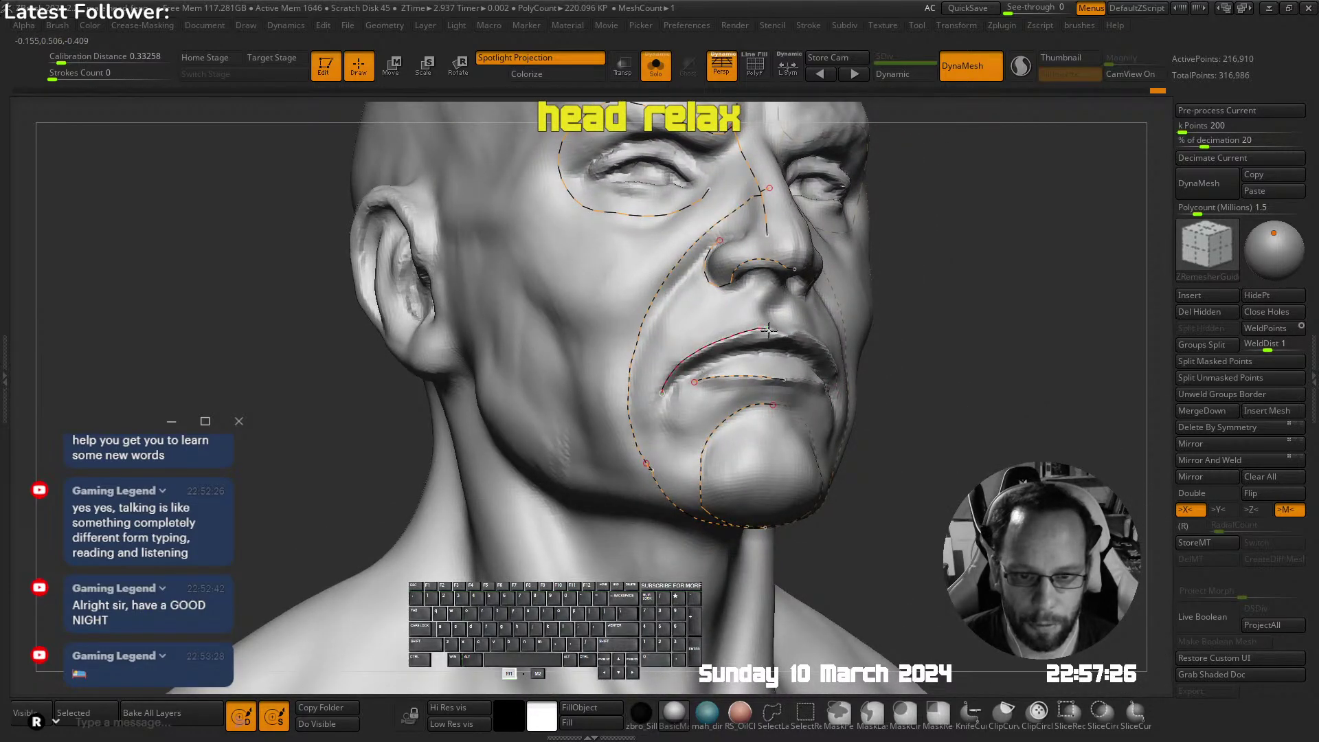
{"action": "left_click_drag", "start_coordinate": [769, 332], "coordinate": [783, 334]}
{"action": "mouse_move", "coordinate": [803, 329]}
{"action": "right_mouse_down"}
{"action": "mouse_move", "coordinate": [775, 359]}
{"action": "mouse_move", "coordinate": [764, 309]}
{"action": "mouse_move", "coordinate": [725, 378]}
{"action": "mouse_move", "coordinate": [772, 316]}
{"action": "mouse_move", "coordinate": [827, 295]}
{"action": "mouse_move", "coordinate": [693, 306]}
{"action": "mouse_move", "coordinate": [783, 316]}
{"action": "mouse_move", "coordinate": [685, 333]}
{"action": "right_mouse_up"}
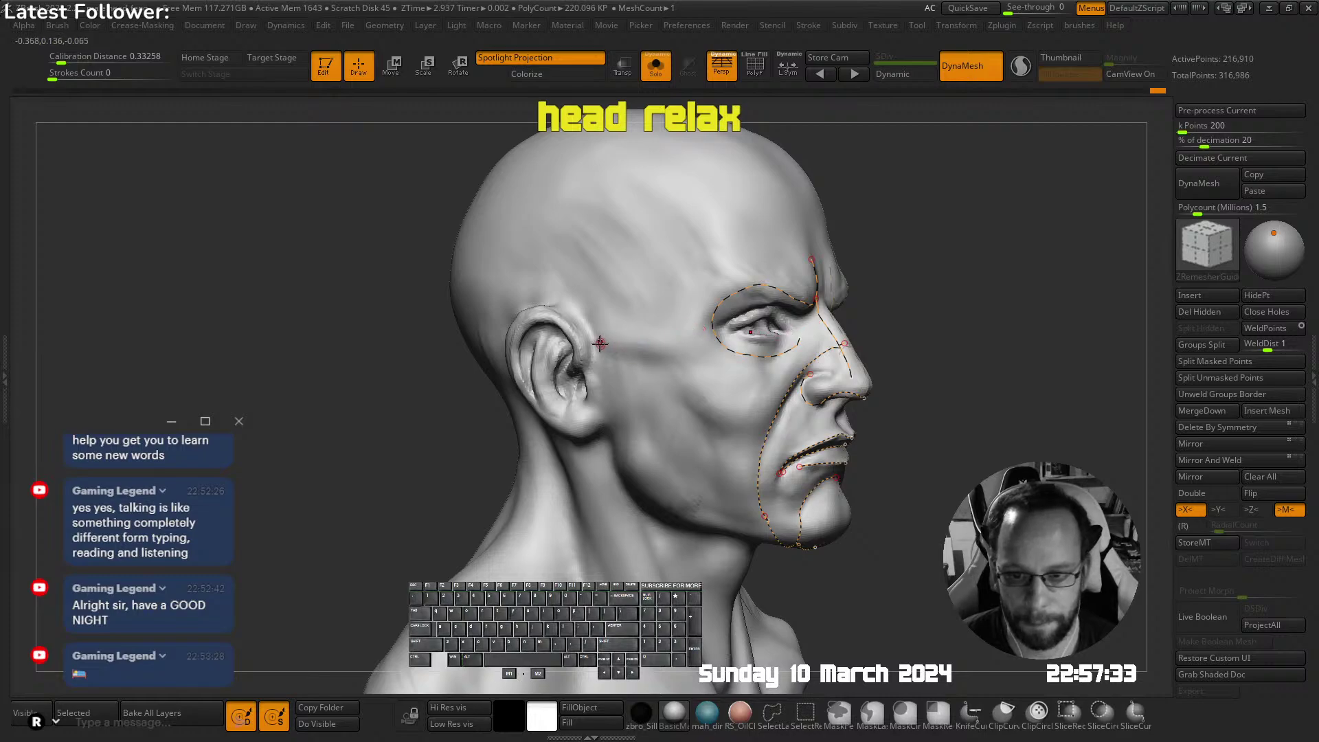
{"action": "left_click_drag", "start_coordinate": [700, 350], "coordinate": [704, 351]}
{"action": "key", "text": "ctrl+z"}
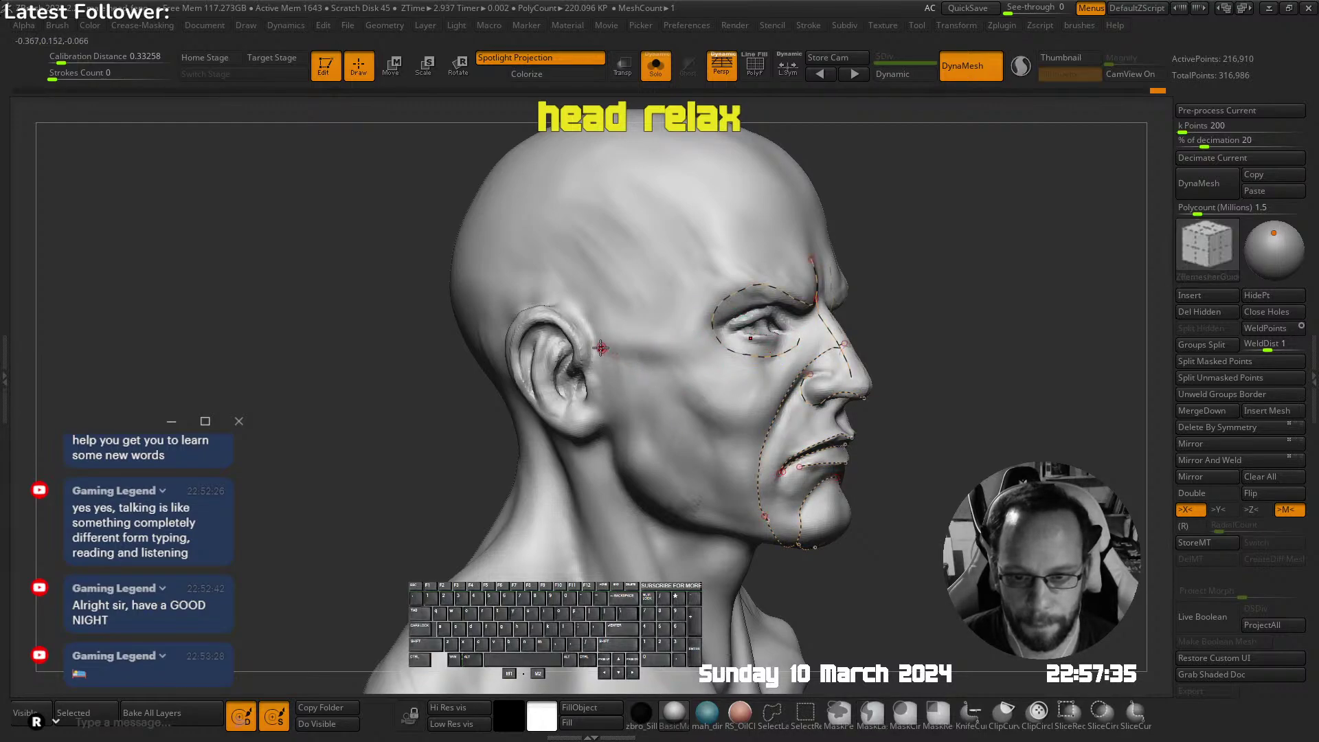
{"action": "left_click_drag", "start_coordinate": [741, 413], "coordinate": [760, 434]}
{"action": "mouse_move", "coordinate": [811, 412]}
{"action": "right_mouse_down"}
{"action": "mouse_move", "coordinate": [757, 378]}
{"action": "mouse_move", "coordinate": [826, 461]}
{"action": "mouse_move", "coordinate": [687, 412]}
{"action": "mouse_move", "coordinate": [709, 404]}
{"action": "mouse_move", "coordinate": [729, 482]}
{"action": "right_mouse_up"}
{"action": "key", "text": "ctrl+z"}
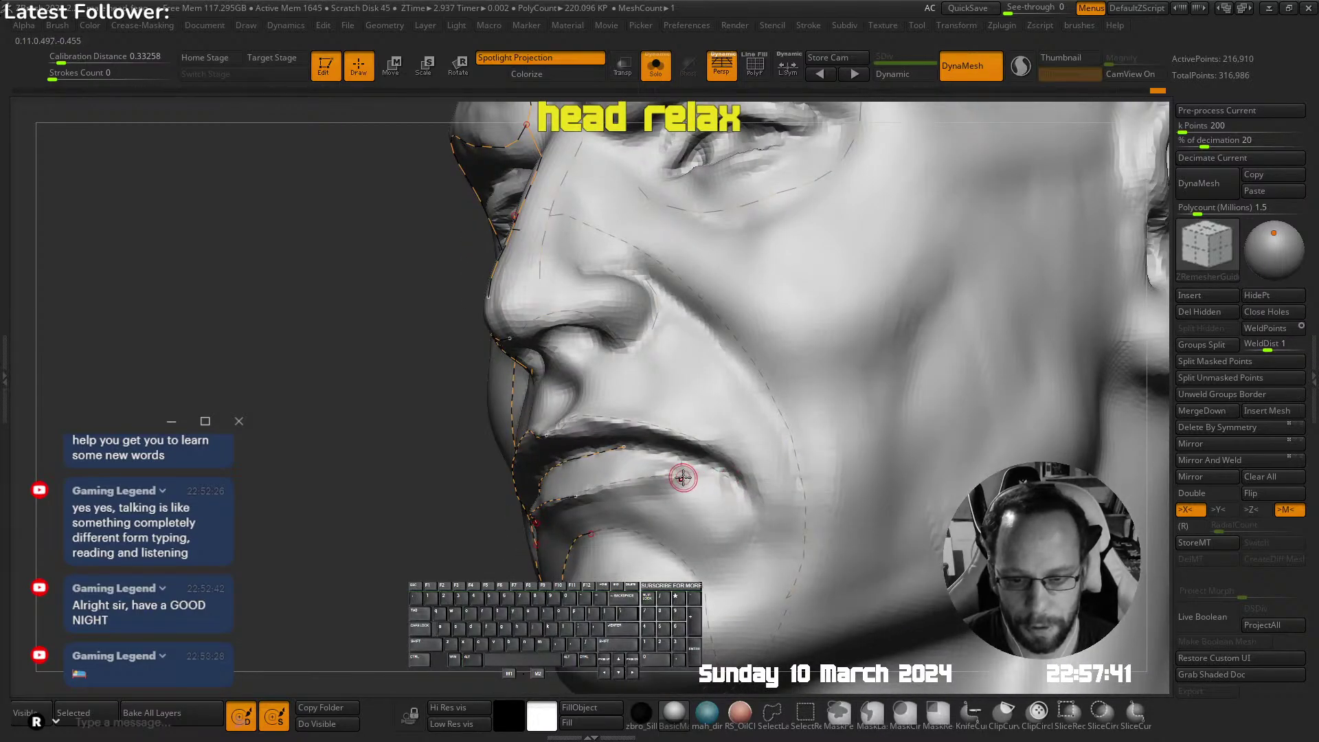
Redraw the lower lip guide so it meets the upper lip curve at the corner of the mouth
{"action": "right_click_drag", "start_coordinate": [727, 429], "coordinate": [748, 428]}
{"action": "left_click_drag", "start_coordinate": [750, 424], "coordinate": [713, 440]}
{"action": "mouse_move", "coordinate": [771, 382]}
{"action": "right_mouse_down", "text": "ctrl"}
{"action": "mouse_move", "coordinate": [680, 287]}
{"action": "mouse_move", "coordinate": [739, 357]}
{"action": "mouse_move", "coordinate": [730, 412]}
{"action": "right_mouse_up", "text": "ctrl"}
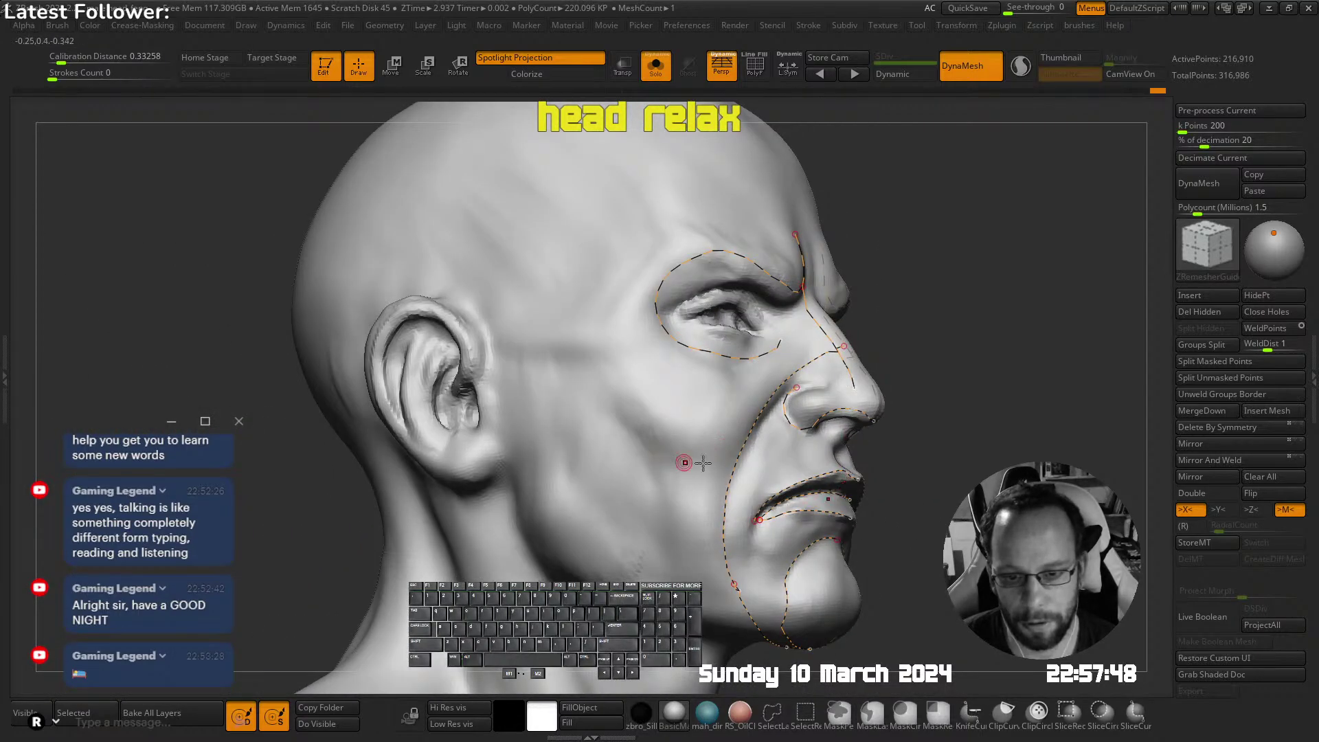
Draw a guide curve along the jawline up to the front of the ear, and another around the outer ear
{"action": "right_click_drag", "start_coordinate": [702, 462], "coordinate": [672, 357], "text": "ctrl"}
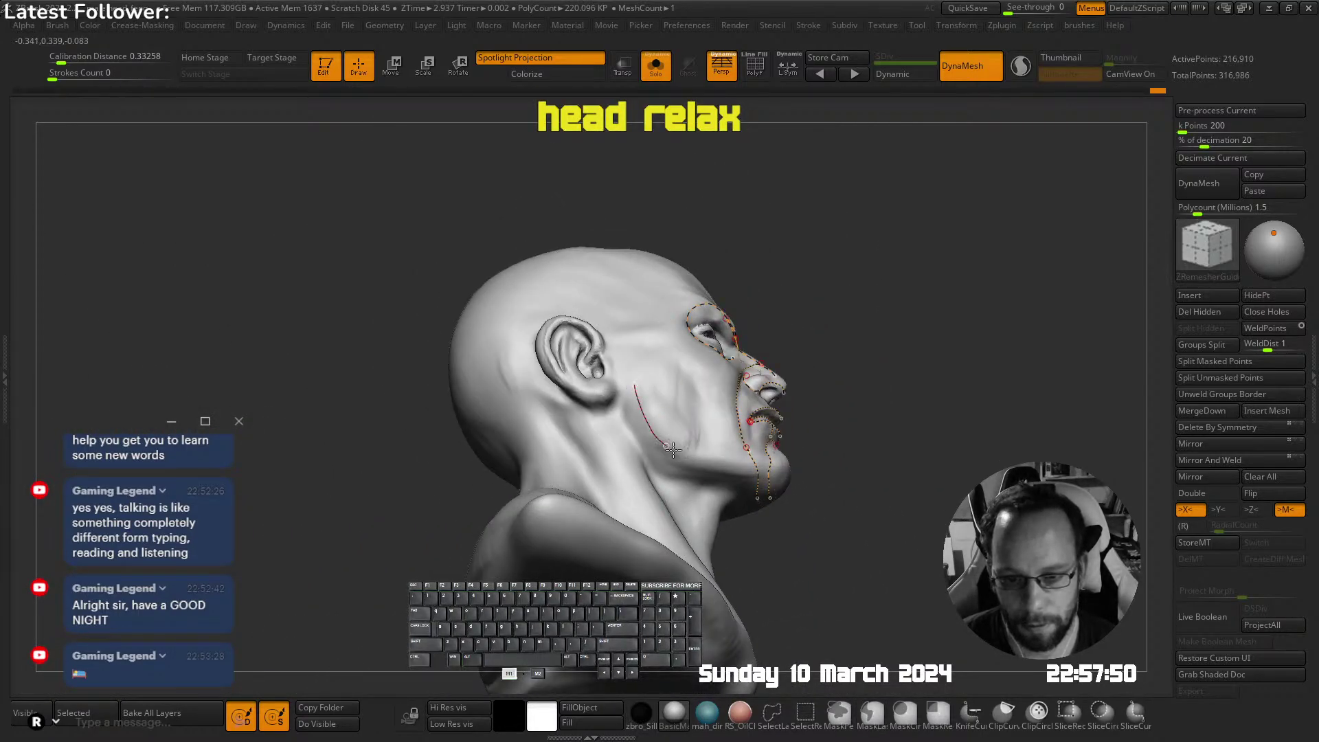
{"action": "left_click_drag", "start_coordinate": [796, 475], "coordinate": [801, 475]}
{"action": "mouse_move", "coordinate": [801, 476]}
{"action": "right_mouse_down"}
{"action": "mouse_move", "coordinate": [708, 398]}
{"action": "mouse_move", "coordinate": [736, 447]}
{"action": "mouse_move", "coordinate": [694, 443]}
{"action": "mouse_move", "coordinate": [724, 410]}
{"action": "mouse_move", "coordinate": [745, 467]}
{"action": "mouse_move", "coordinate": [731, 424]}
{"action": "right_mouse_up"}
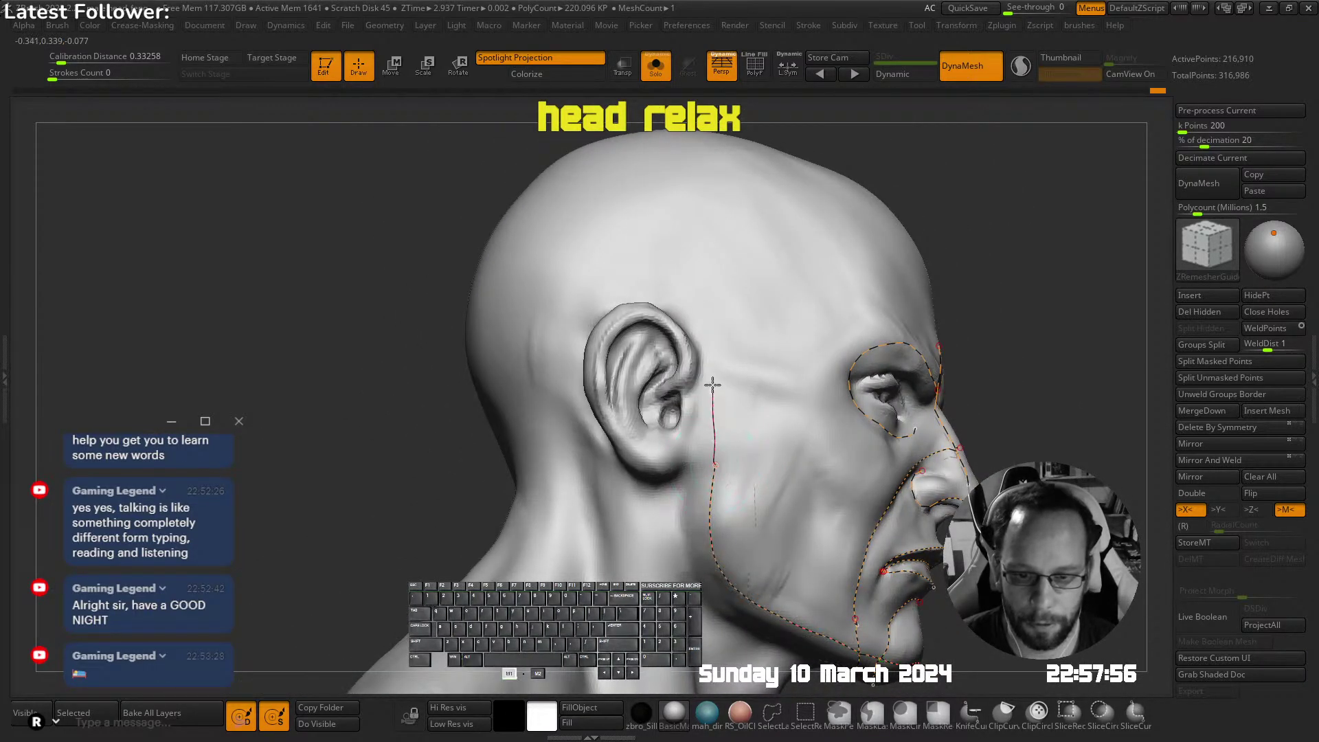
{"action": "left_click_drag", "start_coordinate": [712, 385], "coordinate": [702, 338]}
{"action": "right_click_drag", "start_coordinate": [718, 293], "coordinate": [715, 419]}
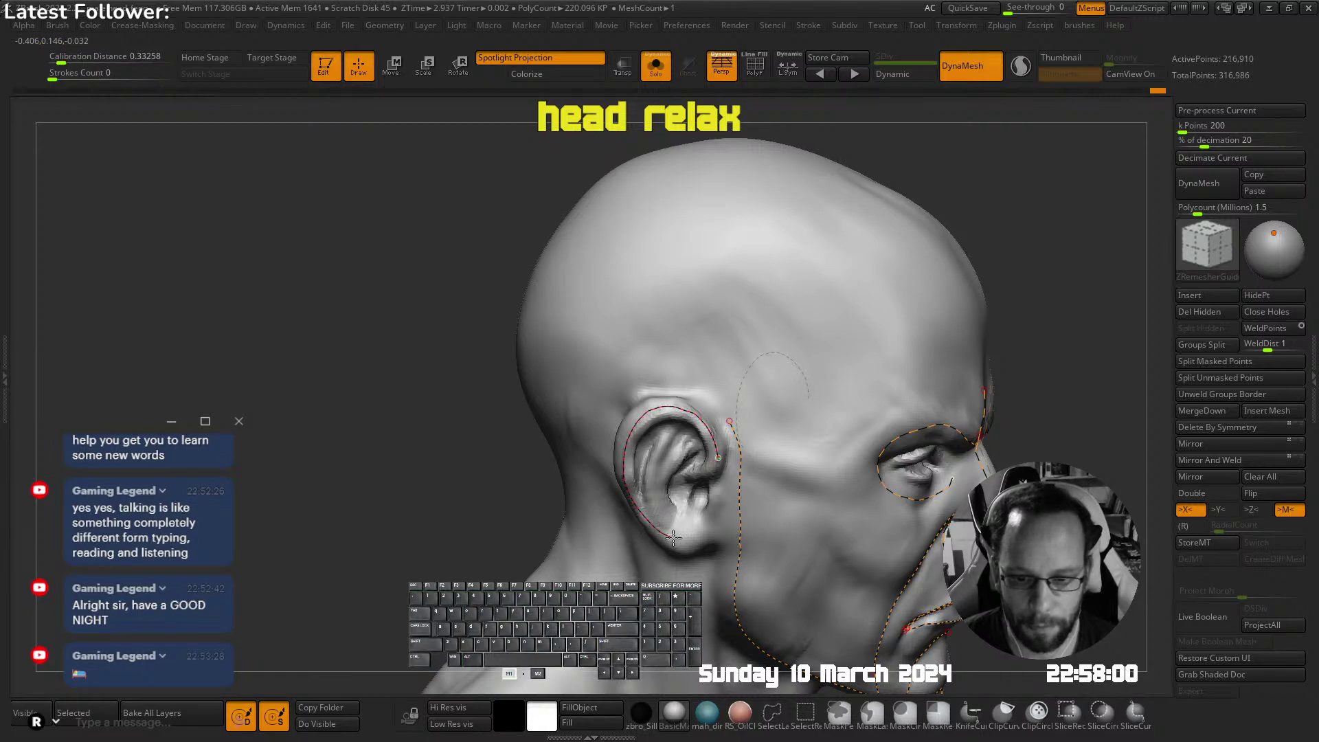
Draw guides from the ear across the temple and up the side of the skull, along the brow, and across the forehead
{"action": "mouse_move", "coordinate": [712, 532]}
{"action": "right_mouse_down"}
{"action": "mouse_move", "coordinate": [819, 364]}
{"action": "mouse_move", "coordinate": [756, 390]}
{"action": "right_mouse_up"}
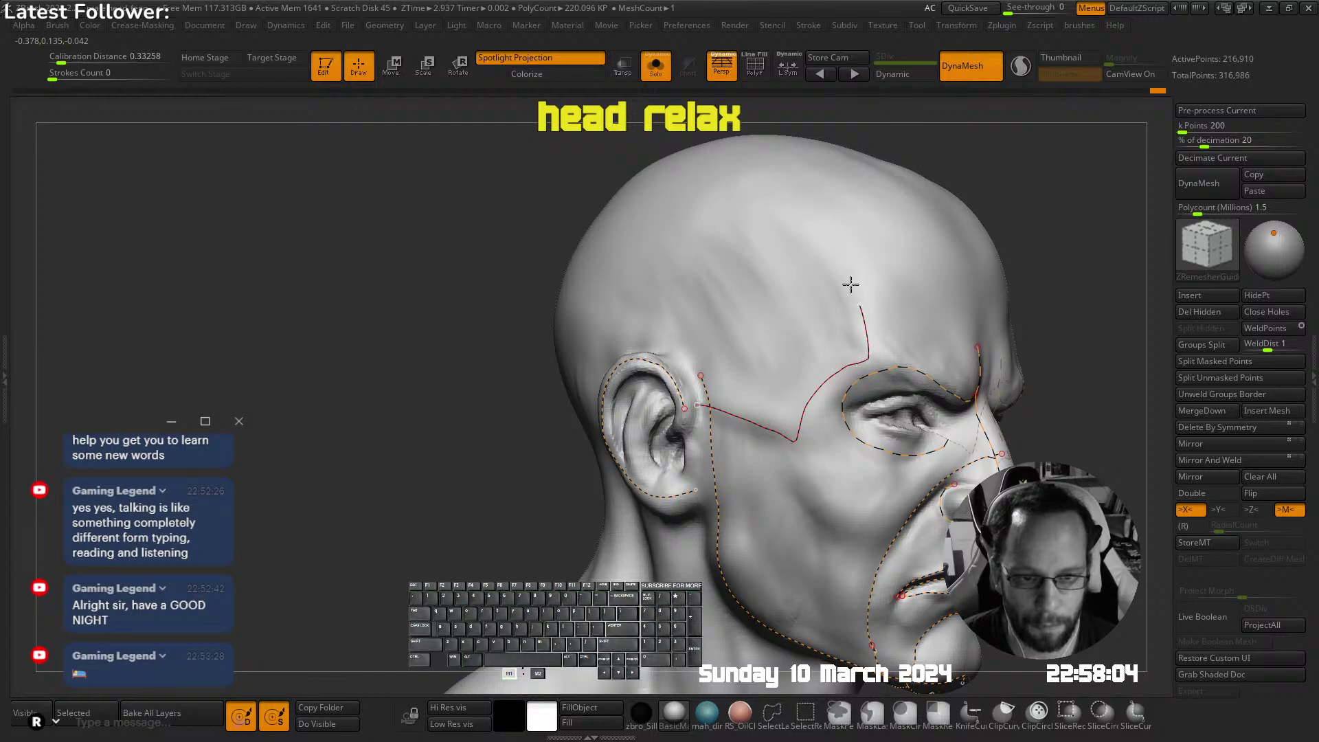
{"action": "right_click_drag", "start_coordinate": [699, 165], "coordinate": [790, 405]}
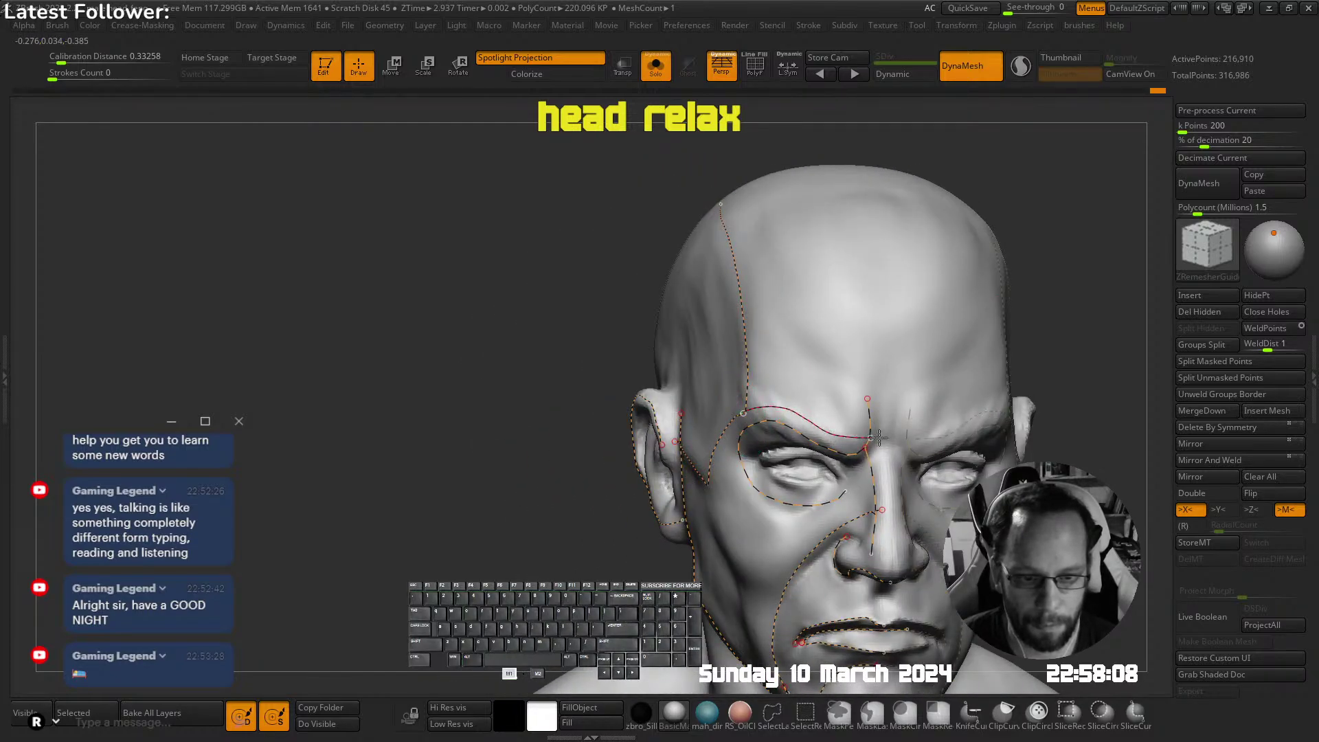
{"action": "left_click_drag", "start_coordinate": [726, 334], "coordinate": [726, 333]}
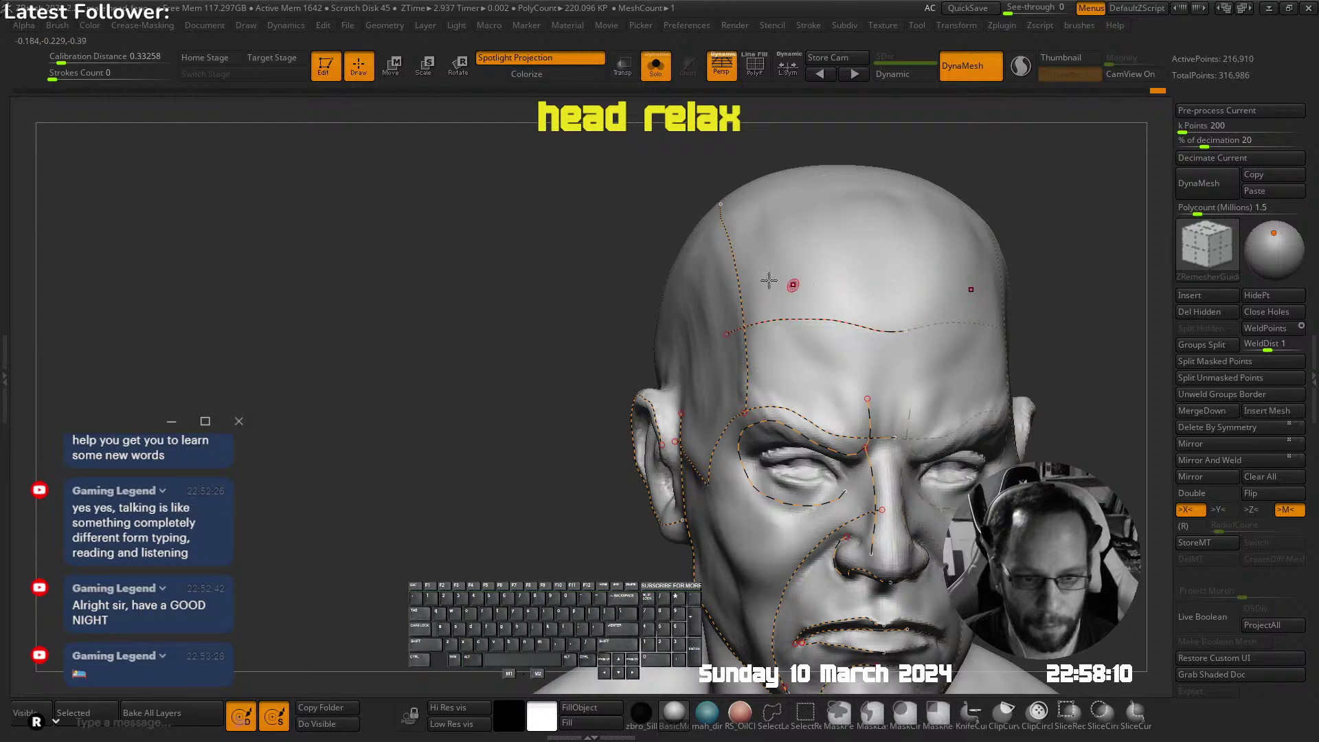
{"action": "right_click_drag", "start_coordinate": [810, 217], "coordinate": [852, 180]}
{"action": "right_click_drag", "start_coordinate": [852, 180], "coordinate": [952, 237], "text": "alt"}
{"action": "right_click_drag", "start_coordinate": [899, 184], "coordinate": [913, 185], "text": "shift"}
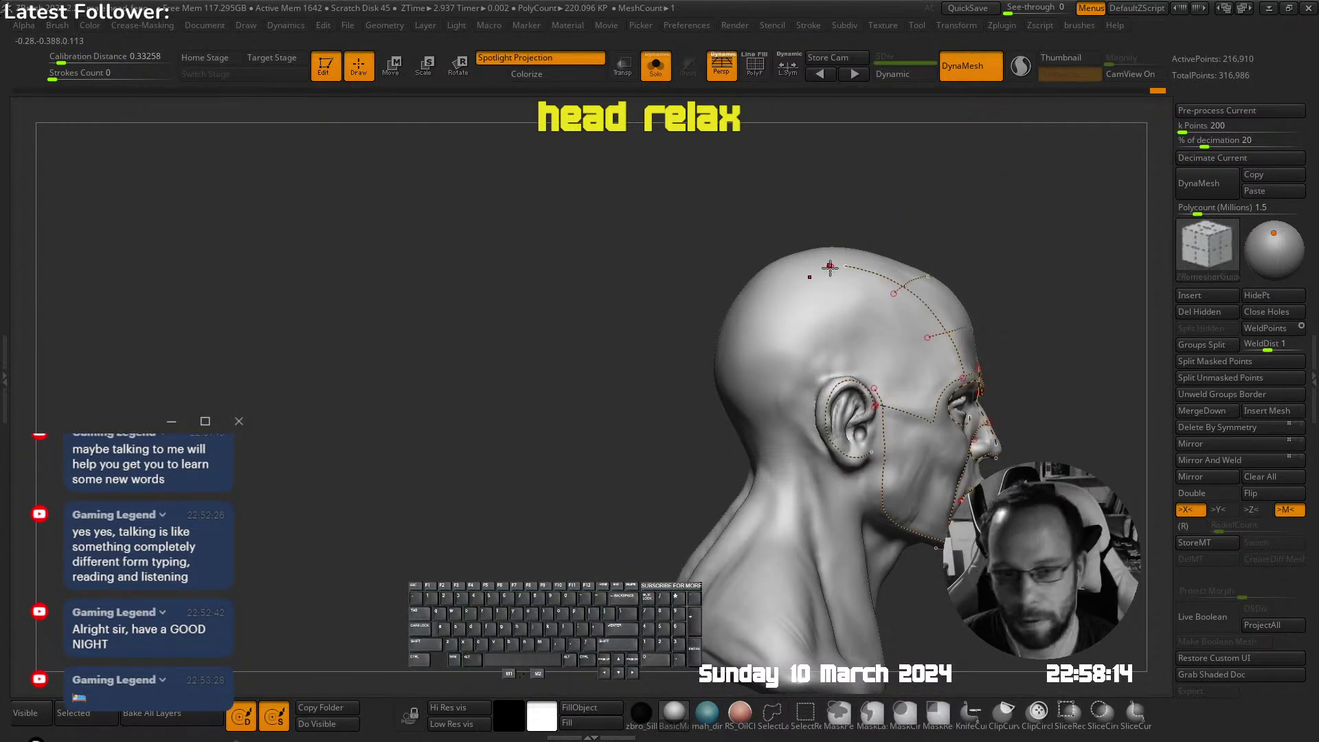
Extend the skull guide down behind the ear to the nape and draw a horizontal guide across the back of the head
{"action": "right_click_drag", "start_coordinate": [827, 268], "coordinate": [871, 270]}
{"action": "left_click_drag", "start_coordinate": [842, 266], "coordinate": [837, 266]}
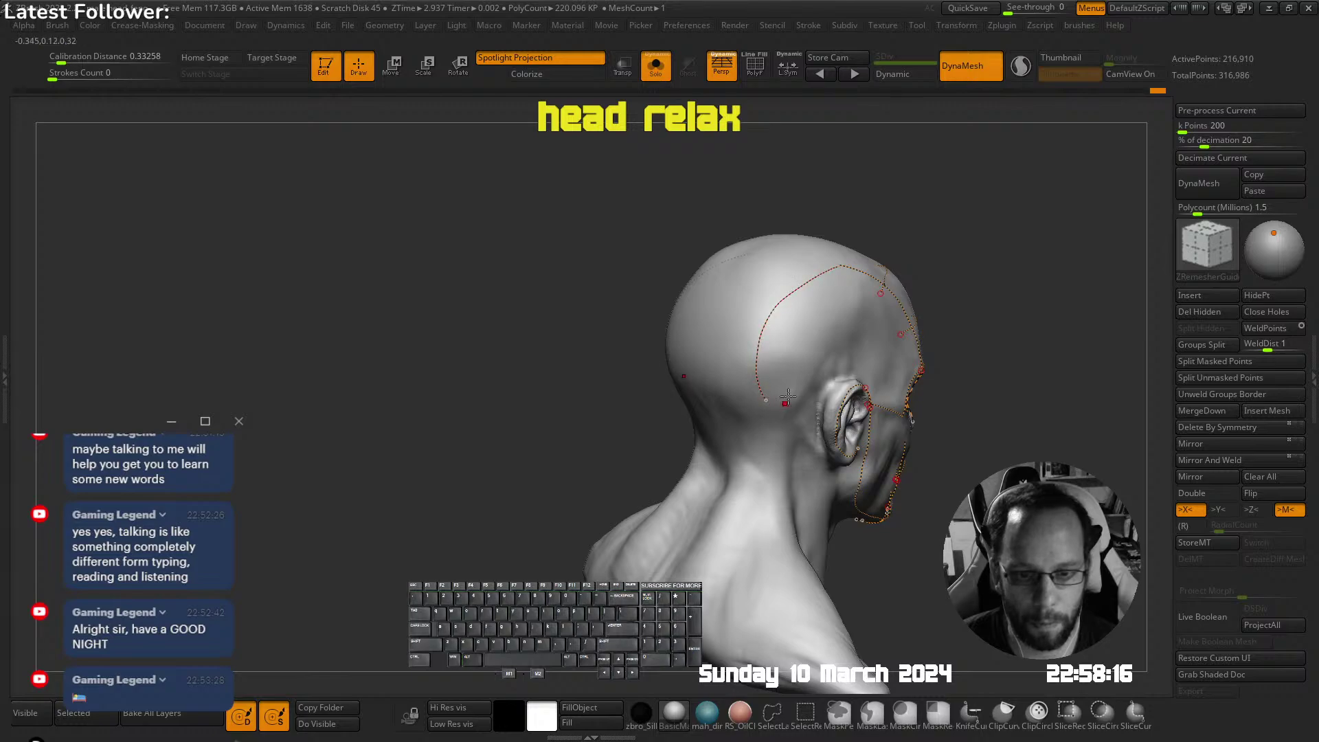
{"action": "right_click_drag", "start_coordinate": [788, 396], "coordinate": [751, 392]}
{"action": "left_click_drag", "start_coordinate": [780, 402], "coordinate": [792, 416]}
{"action": "right_click_drag", "start_coordinate": [824, 505], "coordinate": [787, 360]}
{"action": "left_click_drag", "start_coordinate": [742, 361], "coordinate": [709, 364]}
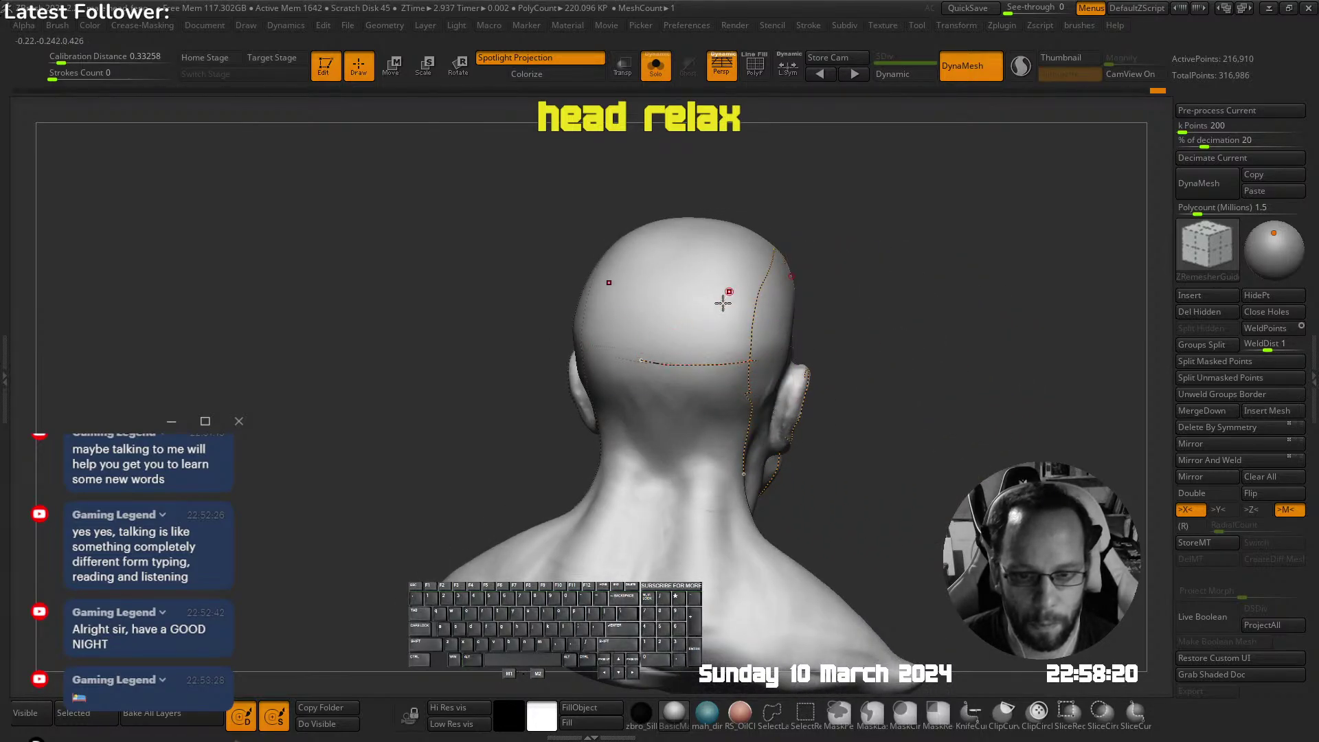
Draw cross guides over the crown and the upper back of the head
{"action": "right_click_drag", "start_coordinate": [722, 303], "coordinate": [776, 297]}
{"action": "right_click_drag", "start_coordinate": [749, 215], "coordinate": [727, 368]}
{"action": "left_click_drag", "start_coordinate": [759, 366], "coordinate": [680, 285]}
{"action": "mouse_move", "coordinate": [752, 357]}
{"action": "right_mouse_down", "text": "shift"}
{"action": "mouse_move", "coordinate": [858, 245]}
{"action": "mouse_move", "coordinate": [788, 304]}
{"action": "mouse_move", "coordinate": [685, 341]}
{"action": "mouse_move", "coordinate": [700, 319]}
{"action": "mouse_move", "coordinate": [845, 313]}
{"action": "right_mouse_up", "text": "shift"}
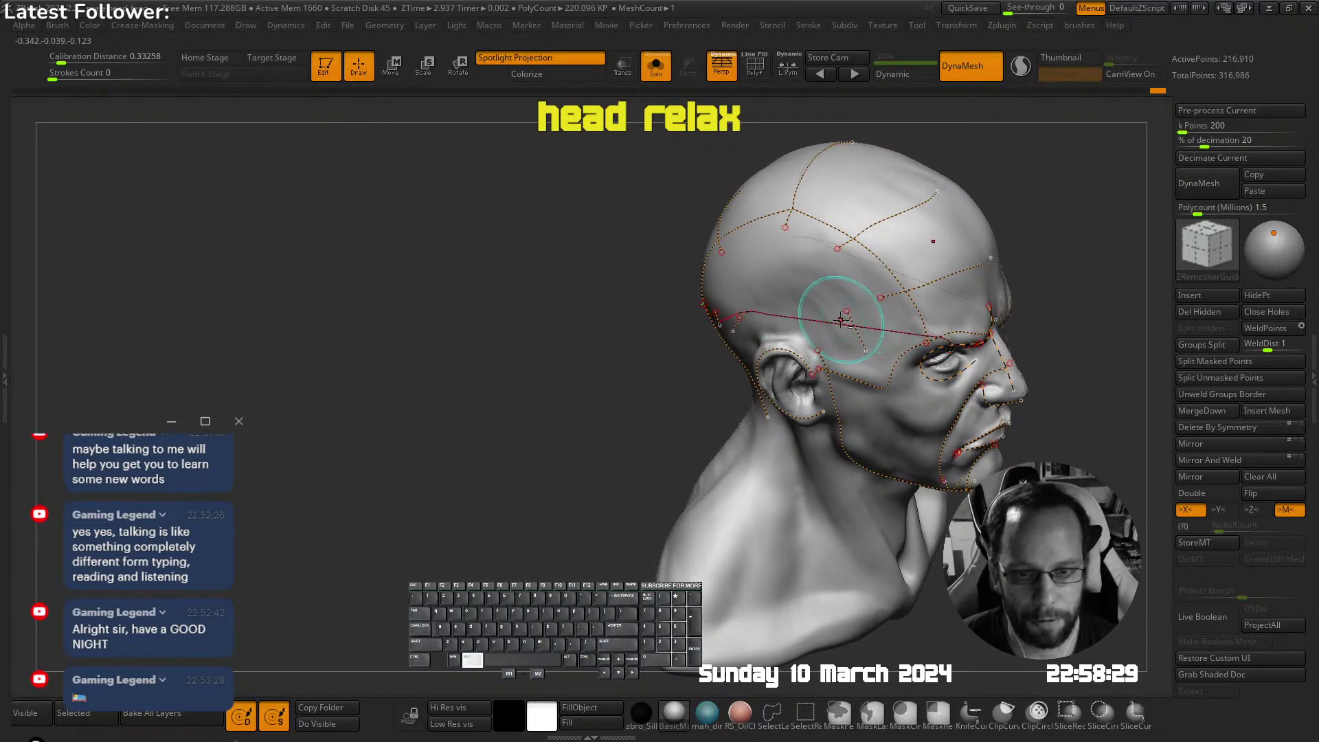
{"action": "key", "text": "ctrl"}
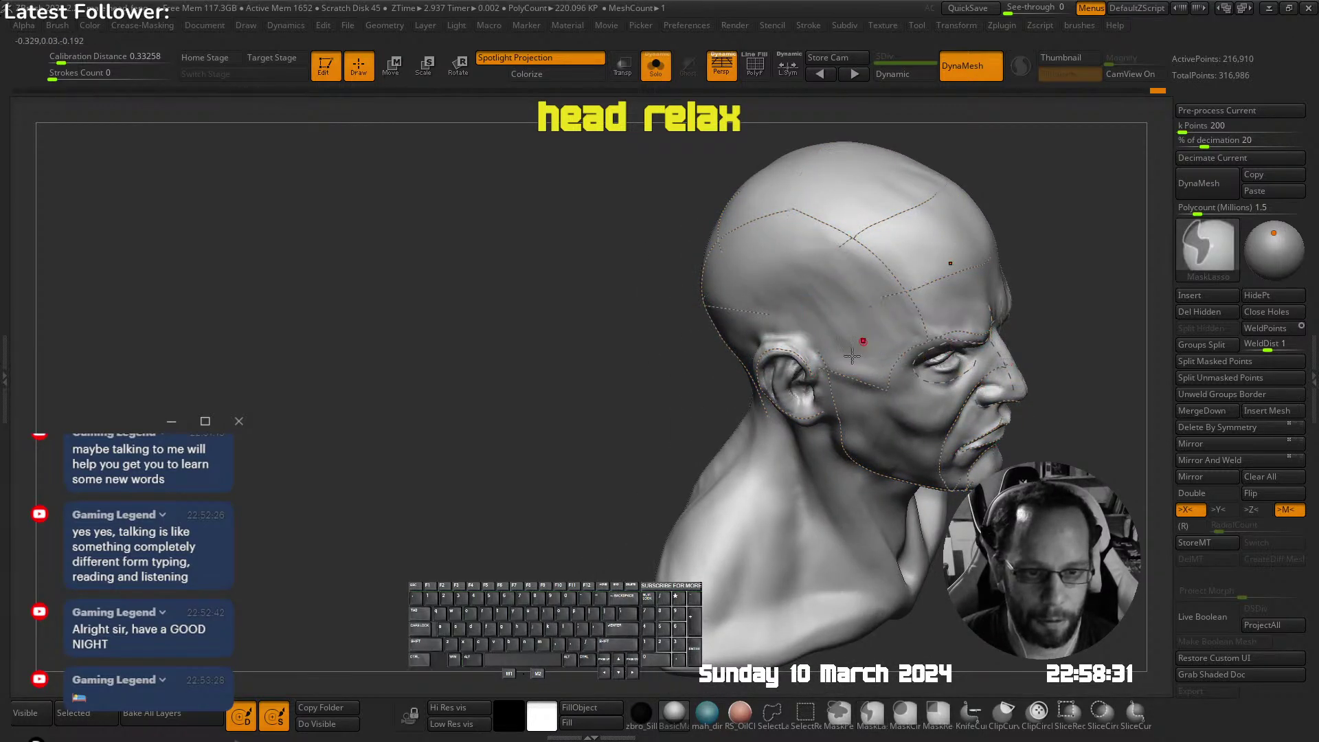
Draw guide curves down the side of the neck from behind the ear and down the front of the neck from the jaw
{"action": "right_click_drag", "start_coordinate": [854, 326], "coordinate": [770, 263]}
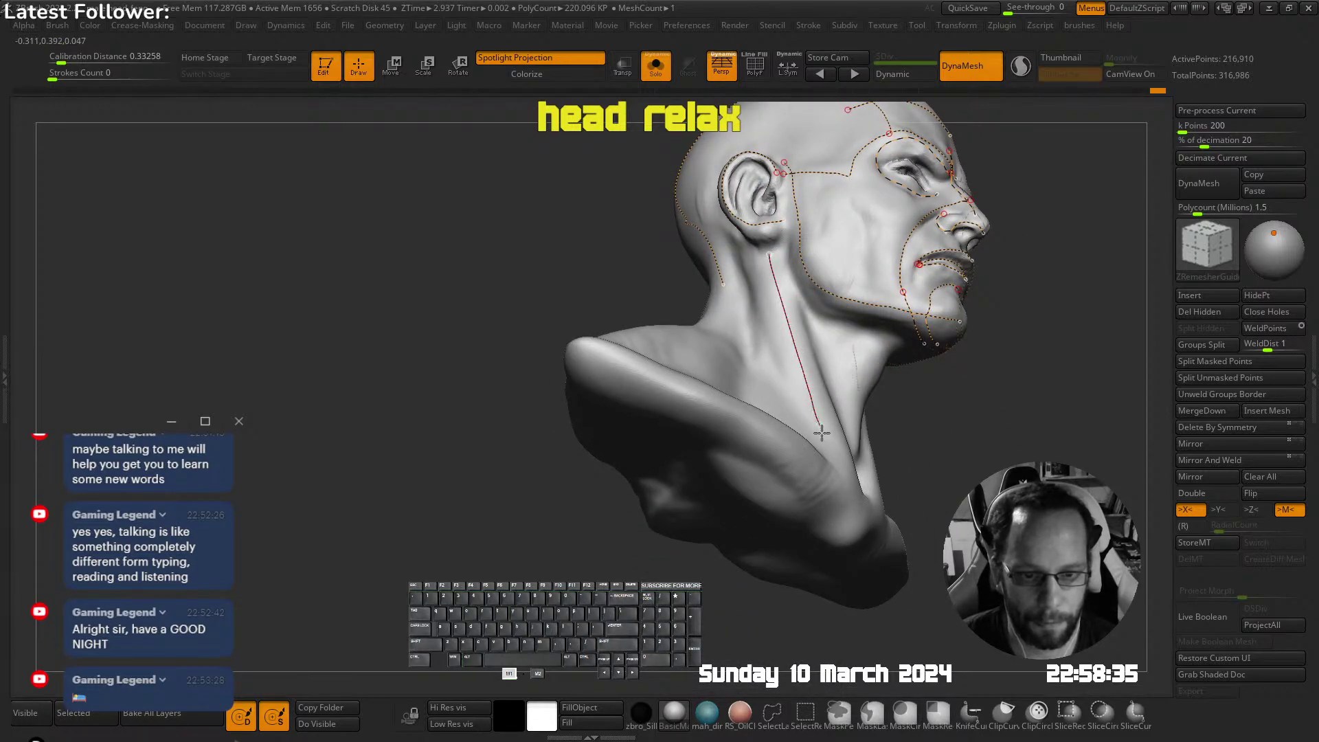
{"action": "left_click_drag", "start_coordinate": [821, 432], "coordinate": [822, 433]}
{"action": "mouse_move", "coordinate": [822, 433]}
{"action": "right_mouse_down"}
{"action": "mouse_move", "coordinate": [892, 362]}
{"action": "mouse_move", "coordinate": [860, 334]}
{"action": "mouse_move", "coordinate": [894, 333]}
{"action": "mouse_move", "coordinate": [886, 320]}
{"action": "right_mouse_up"}
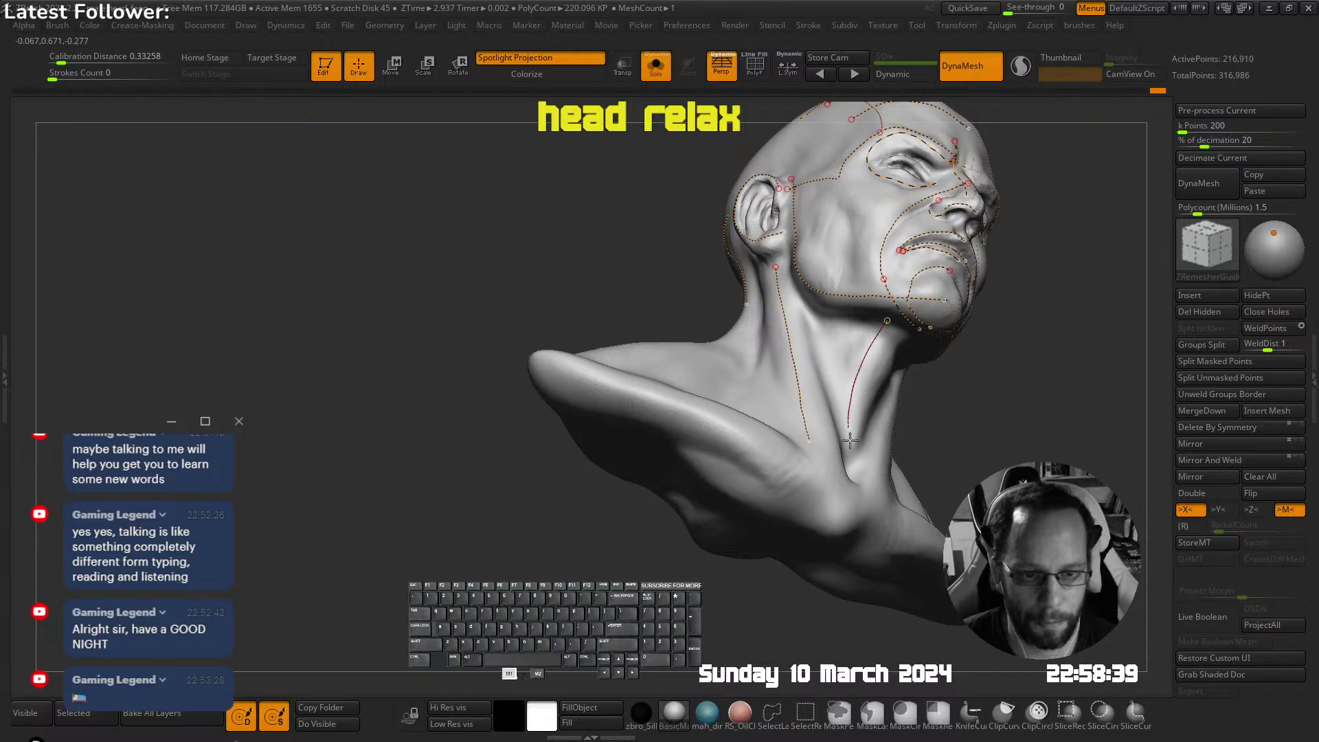
{"action": "left_click_drag", "start_coordinate": [849, 439], "coordinate": [851, 440]}
Draw guide curves over the shoulder and from the nape down onto the upper back
{"action": "right_click_drag", "start_coordinate": [850, 440], "coordinate": [747, 439]}
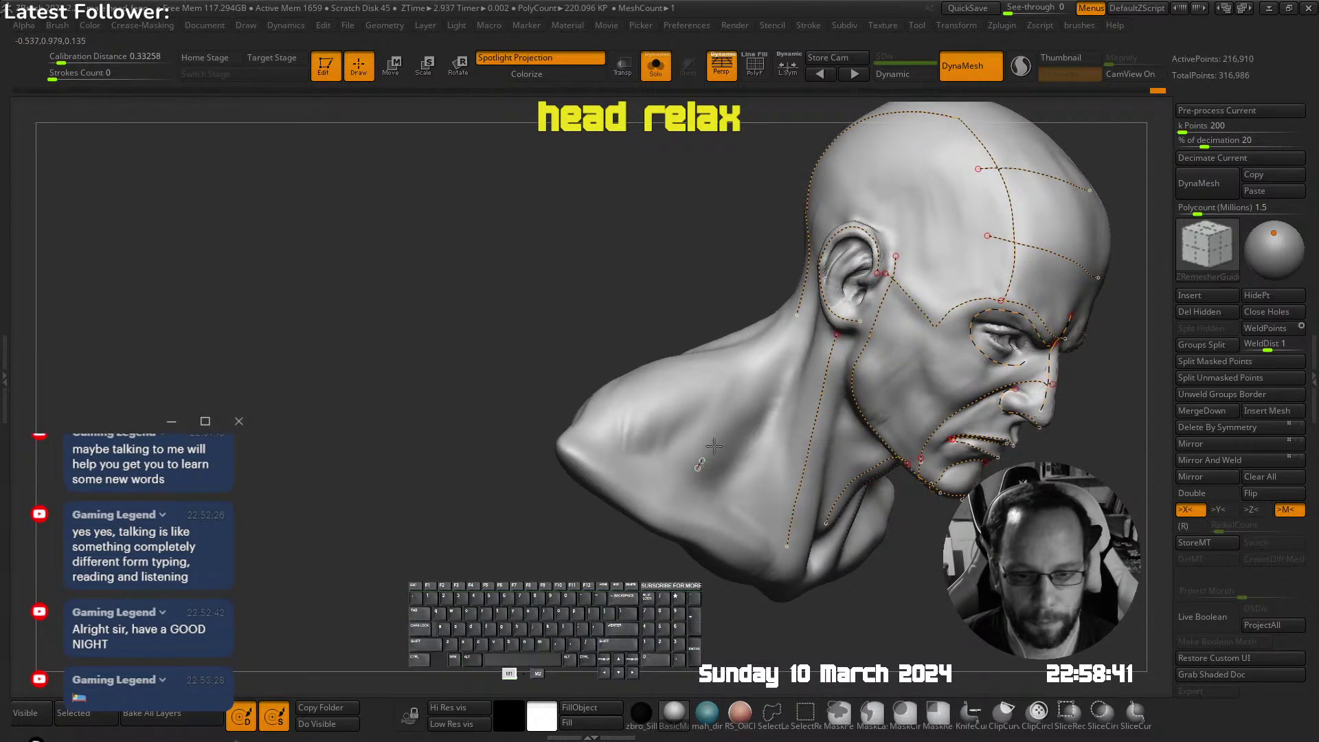
{"action": "right_click_drag", "start_coordinate": [787, 315], "coordinate": [768, 335]}
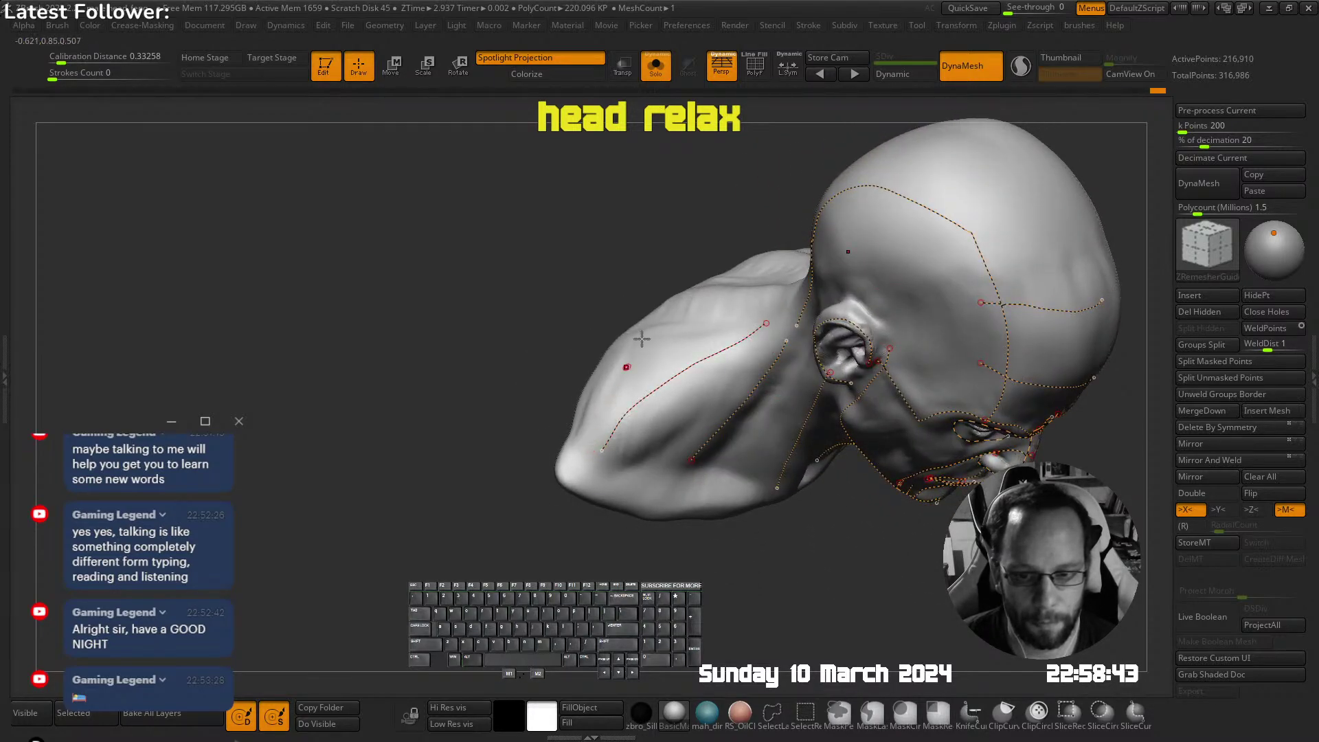
{"action": "right_click_drag", "start_coordinate": [641, 338], "coordinate": [851, 409]}
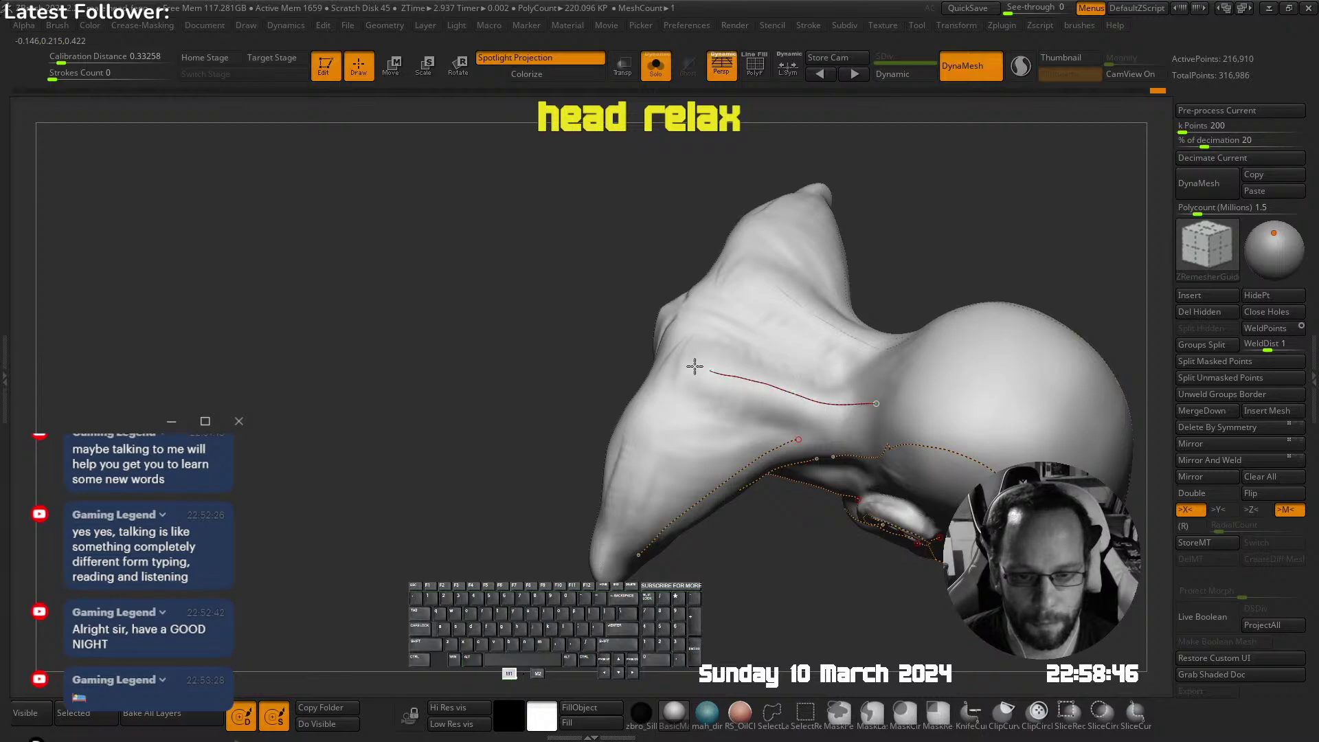
{"action": "left_click_drag", "start_coordinate": [695, 366], "coordinate": [693, 366]}
Check the head's wireframe and draw guide curves along the upper and lower eyelid edges
{"action": "mouse_move", "coordinate": [696, 366]}
{"action": "right_mouse_down", "text": "ctrl"}
{"action": "mouse_move", "coordinate": [815, 291]}
{"action": "mouse_move", "coordinate": [858, 306]}
{"action": "right_mouse_up", "text": "ctrl"}
{"action": "key", "text": "shift+f"}
{"action": "right_click_drag", "start_coordinate": [883, 367], "coordinate": [908, 474], "text": "ctrl"}
{"action": "right_click_drag", "start_coordinate": [908, 474], "coordinate": [801, 481], "text": "alt"}
{"action": "key", "text": "shift+f"}
{"action": "right_click_drag", "start_coordinate": [679, 340], "coordinate": [803, 322], "text": "ctrl"}
{"action": "right_click_drag", "start_coordinate": [804, 323], "coordinate": [701, 326], "text": "ctrl"}
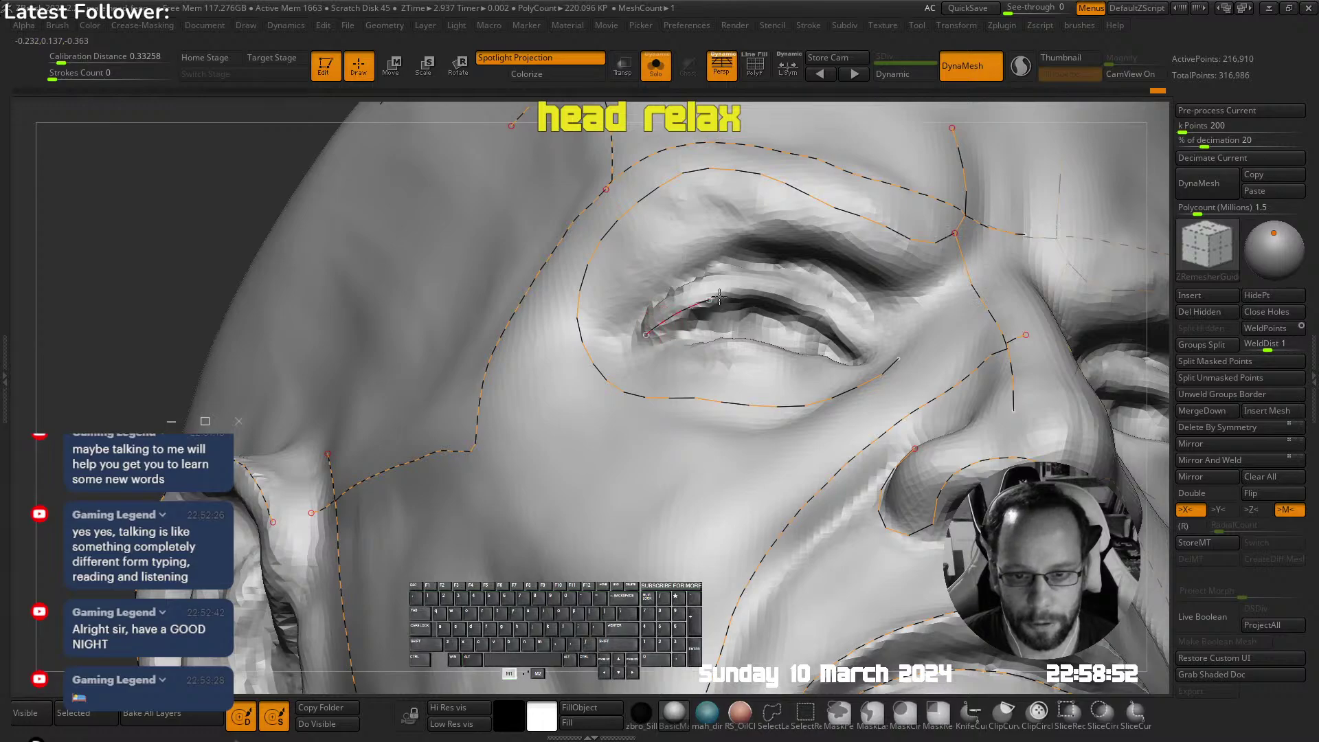
{"action": "right_click_drag", "start_coordinate": [850, 278], "coordinate": [860, 374]}
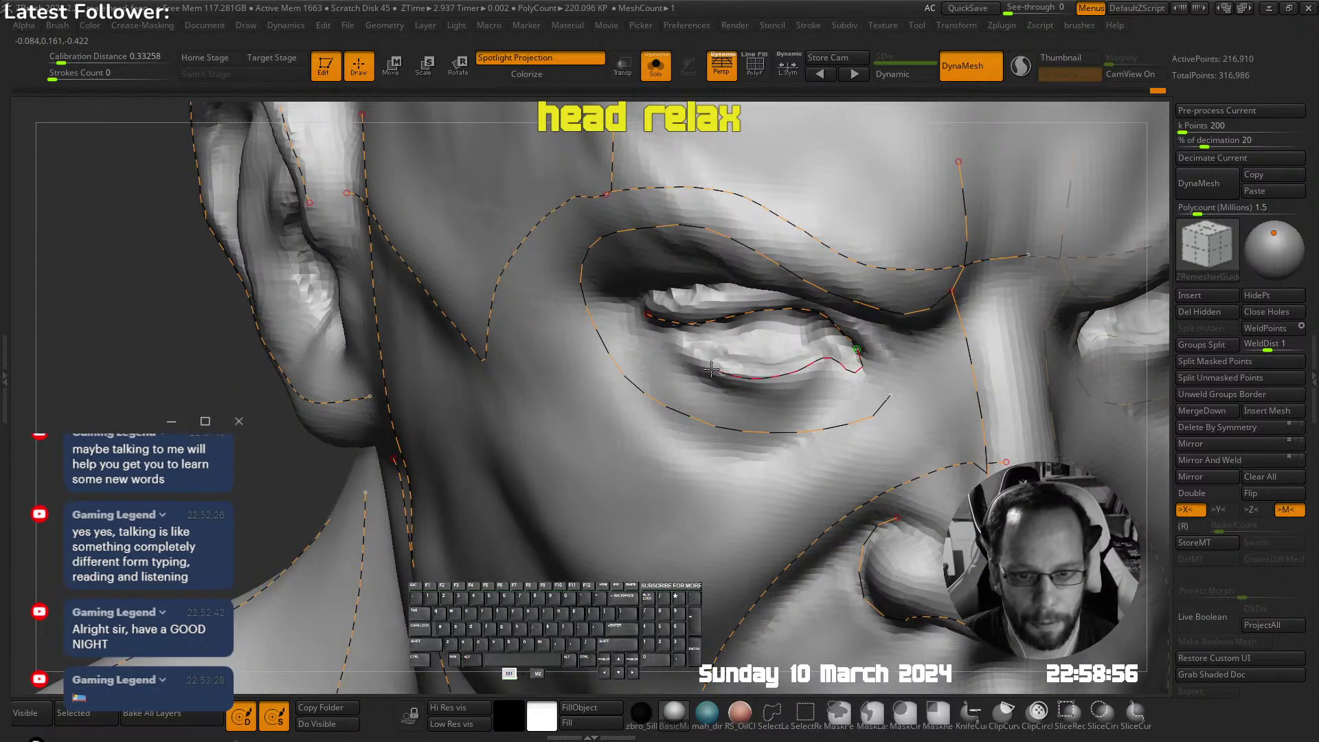
{"action": "left_click_drag", "start_coordinate": [648, 322], "coordinate": [647, 317]}
{"action": "right_click_drag", "start_coordinate": [647, 317], "coordinate": [872, 271], "text": "ctrl"}
{"action": "right_click_drag", "start_coordinate": [872, 271], "coordinate": [787, 297]}
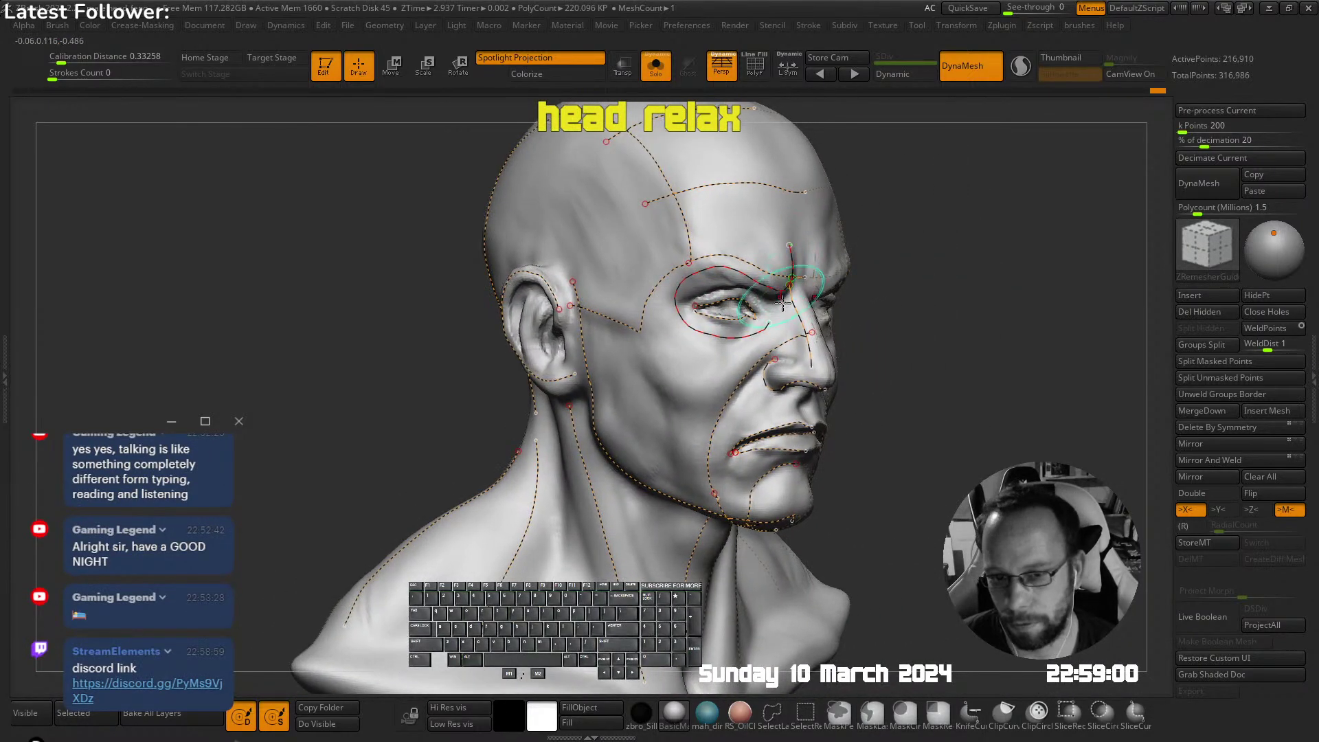
ZRemesh the head using the guide curves with the Same polygon count option
{"action": "key", "text": "ctrl+g"}
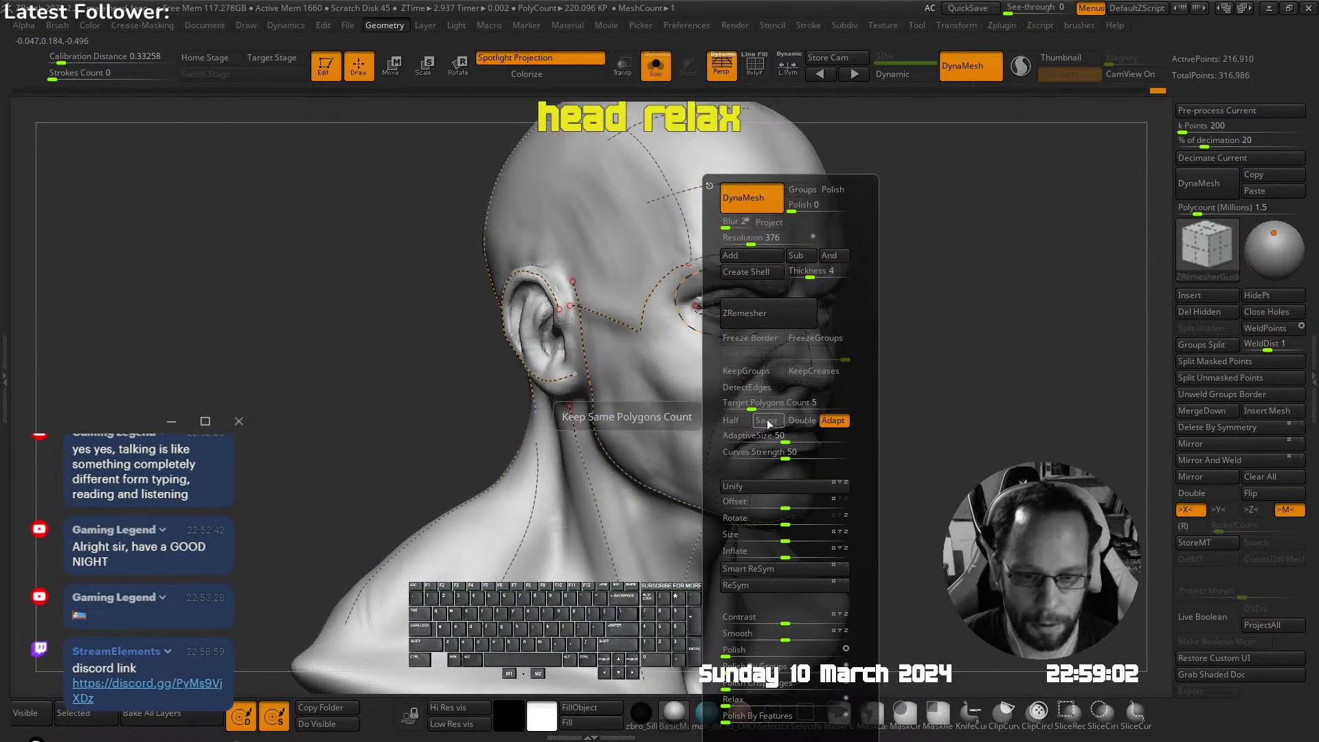
{"action": "left_click", "coordinate": [766, 419]}
{"action": "left_click", "coordinate": [774, 314]}
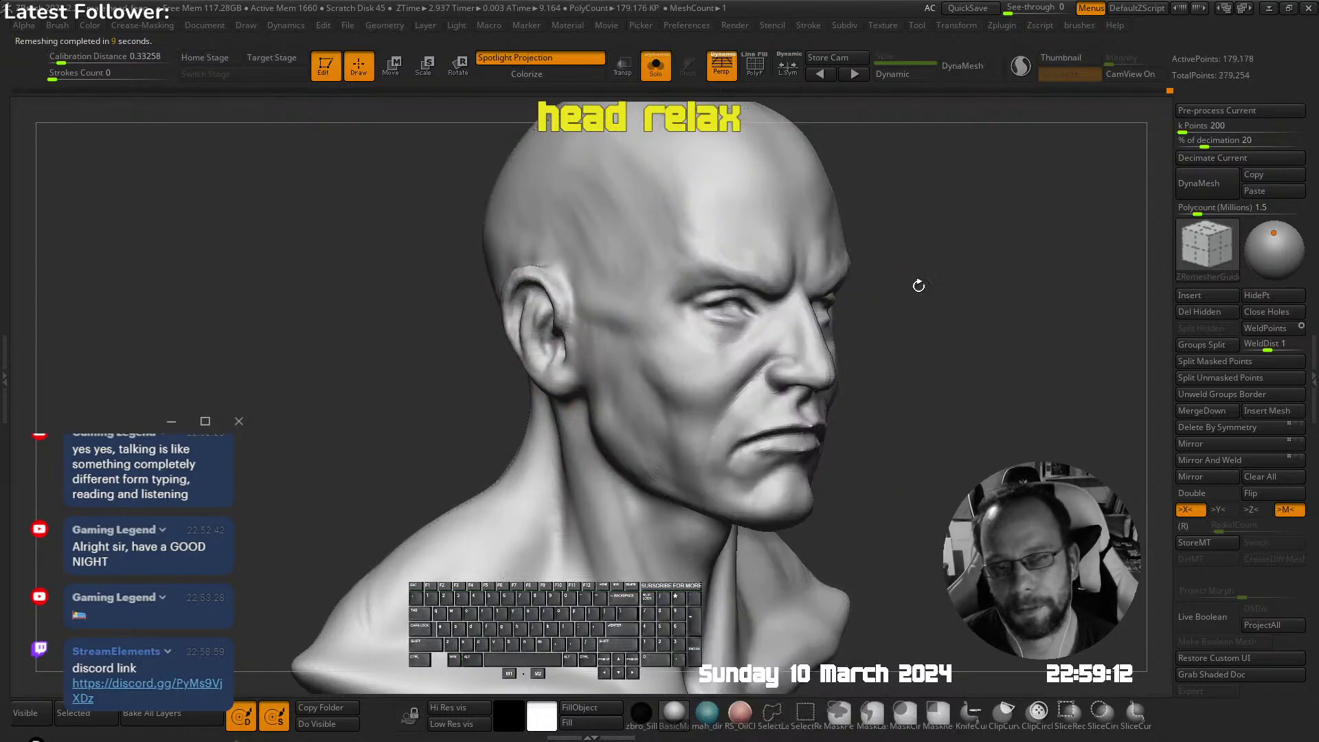
Turn on the wireframe display and examine the remeshed bust's topology from the front
{"action": "key", "text": "shift+f"}
{"action": "right_click_drag", "start_coordinate": [887, 314], "coordinate": [883, 301], "text": "shift"}
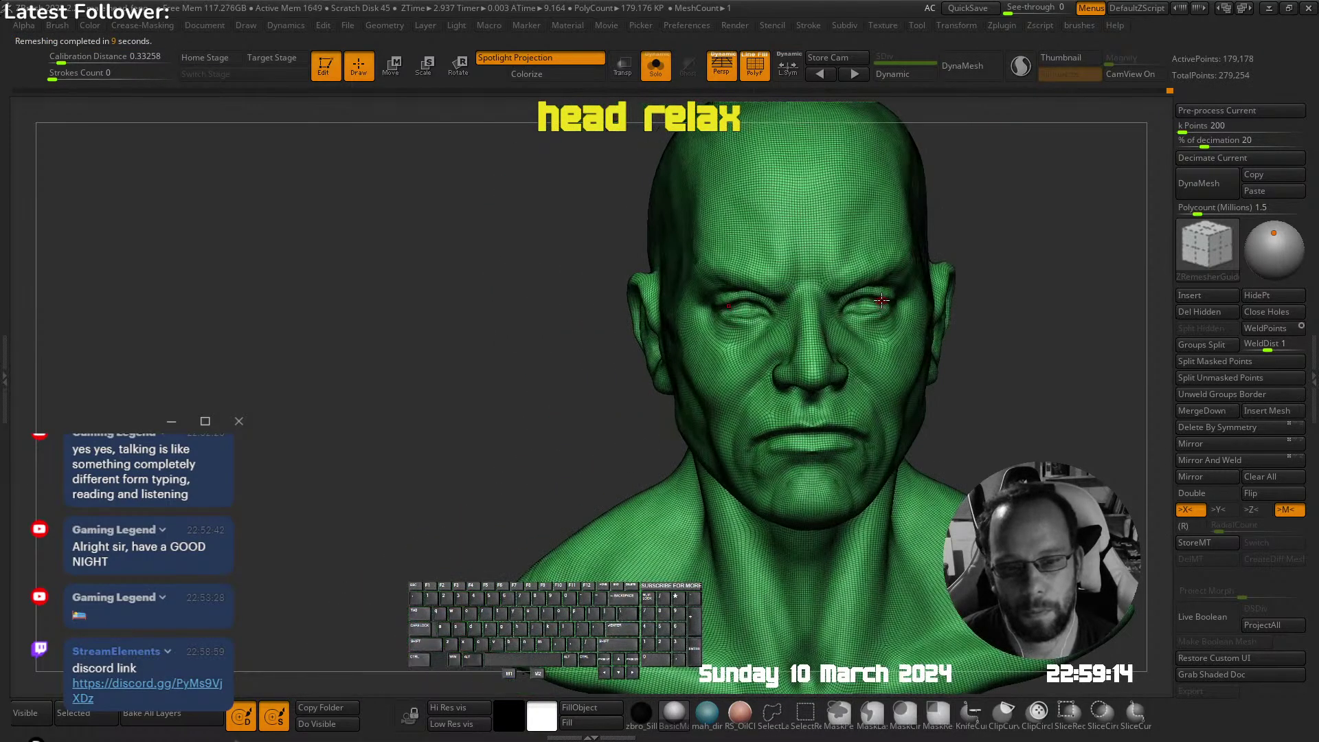
{"action": "key", "text": "shift+t"}
{"action": "key", "text": "f"}
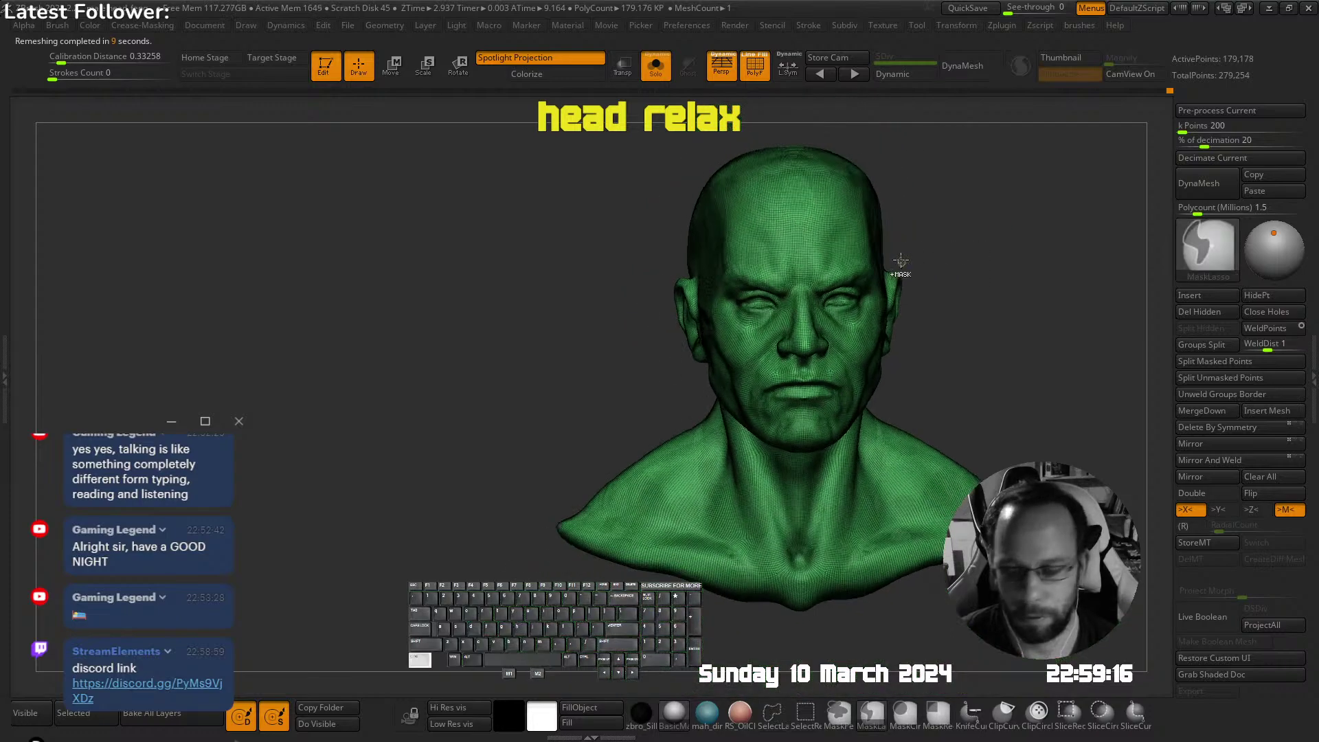
Duplicate the remeshed head, undo the ZRemesher pass on the original head, and reselect the duplicate
{"action": "key", "text": "ctrl+shift+d"}
{"action": "key", "text": "shift+t"}
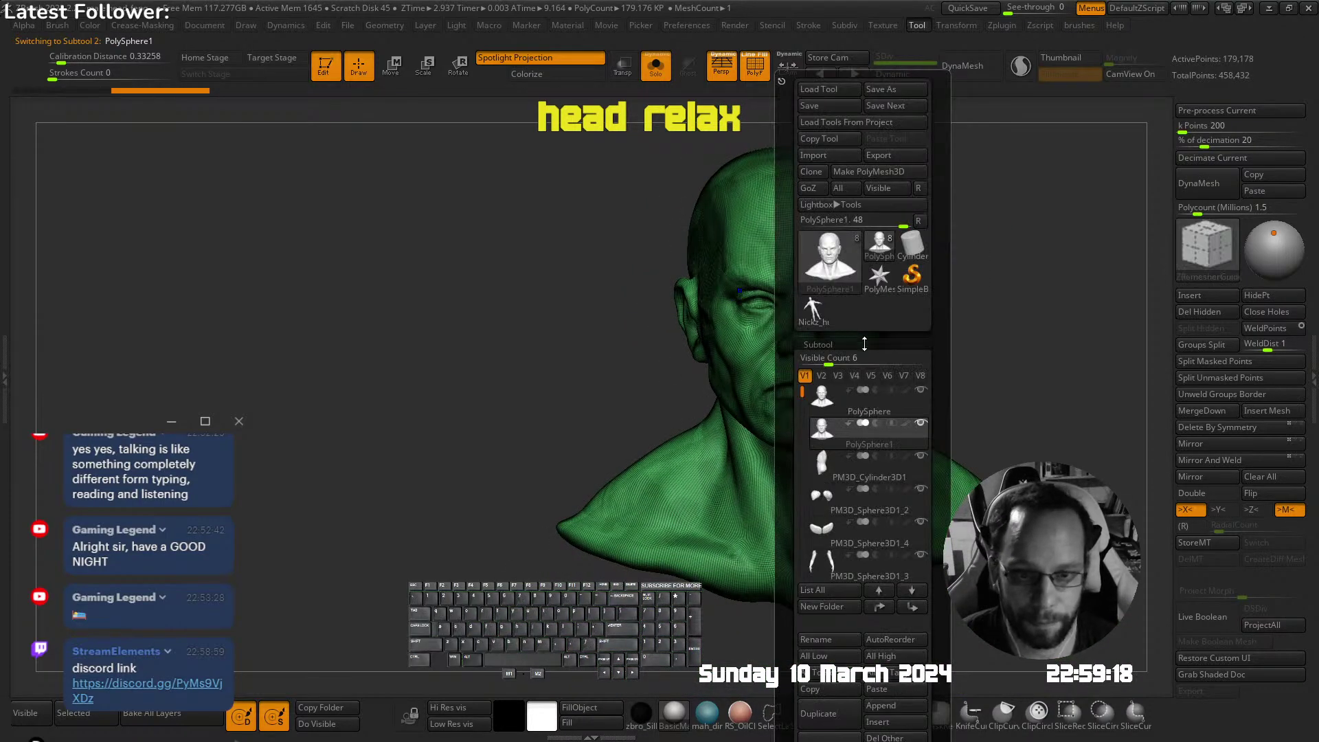
{"action": "key", "text": "Up"}
{"action": "key", "text": "ctrl+z"}
{"action": "mouse_move", "coordinate": [904, 315]}
{"action": "right_mouse_down", "text": "ctrl"}
{"action": "mouse_move", "coordinate": [846, 338]}
{"action": "mouse_move", "coordinate": [883, 323]}
{"action": "right_mouse_up", "text": "ctrl"}
{"action": "key", "text": "Down"}
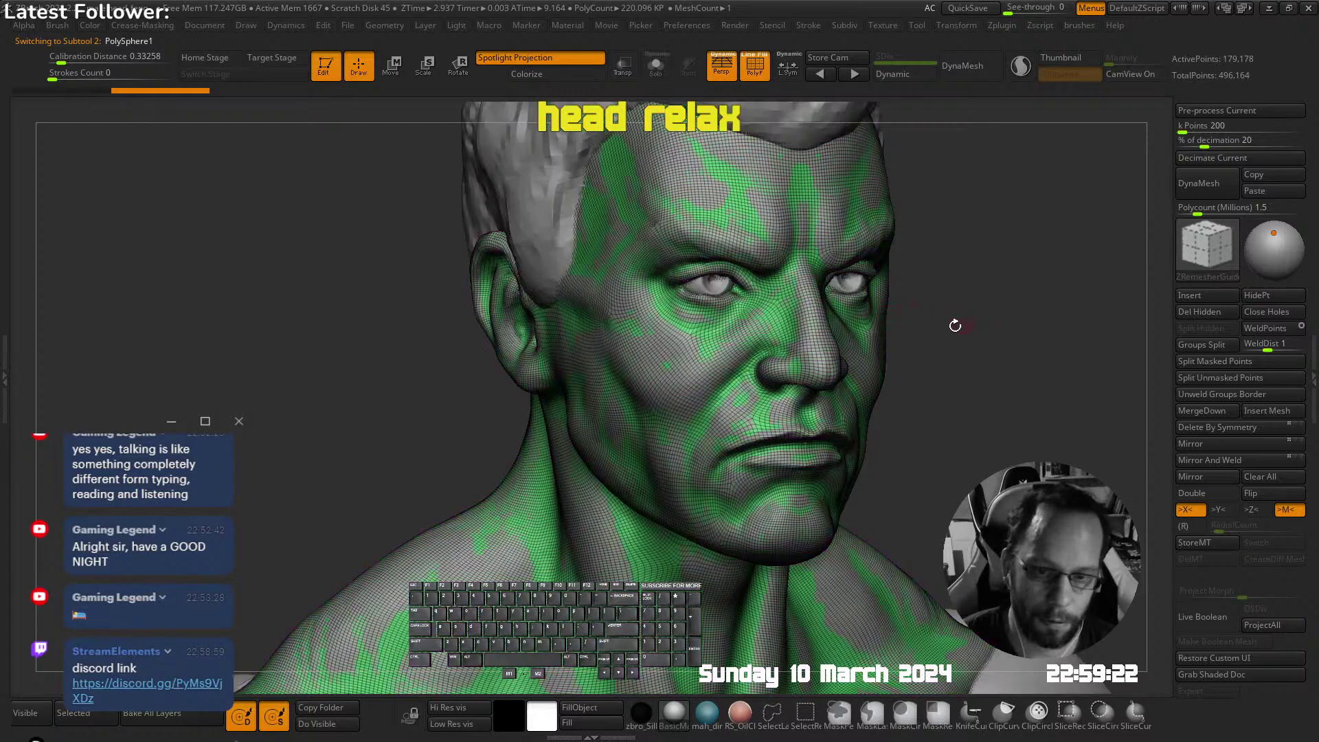
Check the duplicate head with and without its wireframe, and ZRemesh it with the Half polygon count option
{"action": "key", "text": "shift+f"}
{"action": "key", "text": "f"}
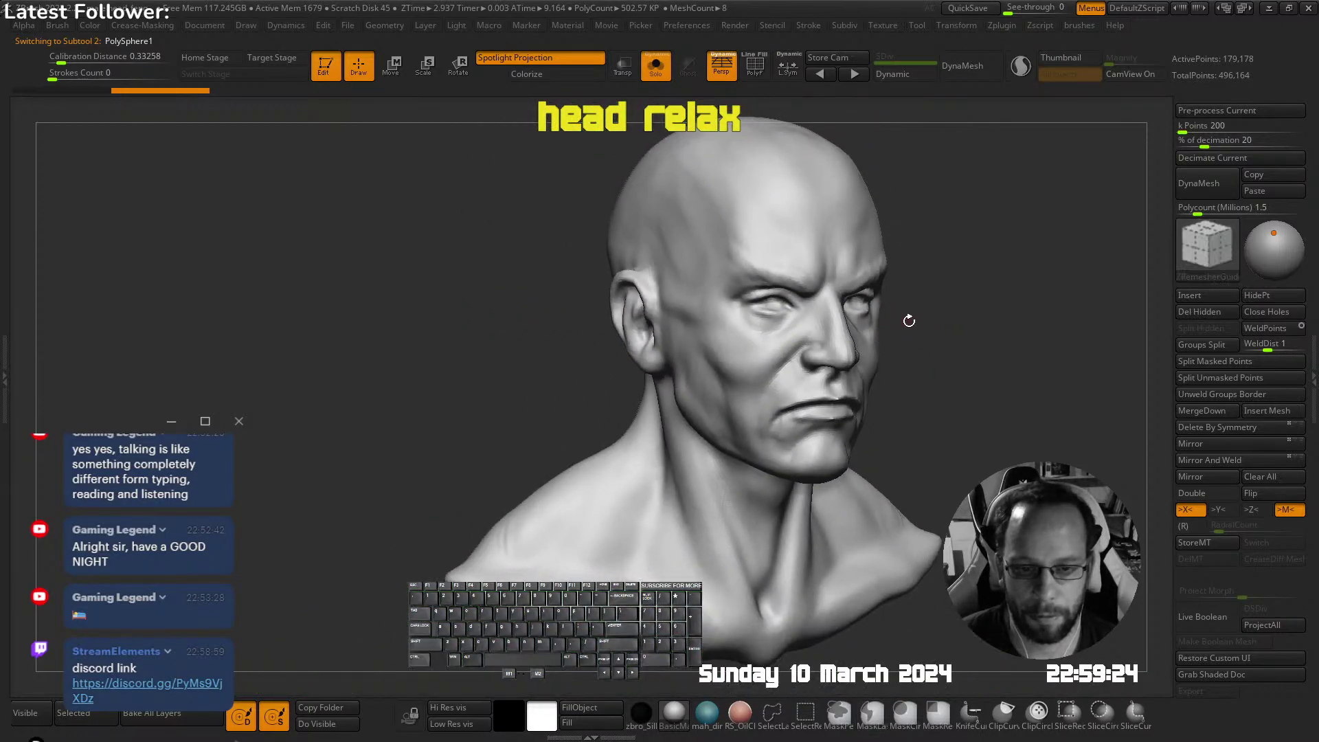
{"action": "key", "text": "shift+f"}
{"action": "right_click_drag", "start_coordinate": [879, 314], "coordinate": [837, 272], "text": "ctrl"}
{"action": "key", "text": "ctrl+2"}
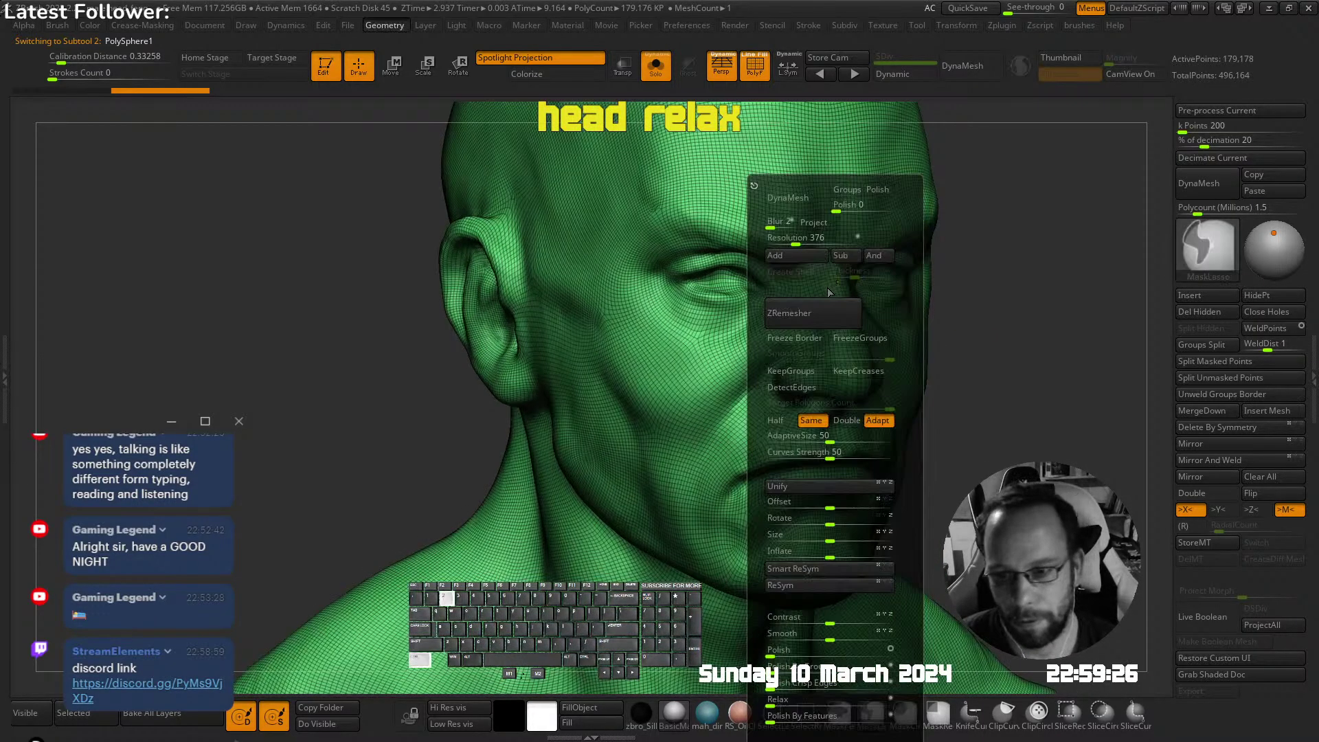
{"action": "left_click", "coordinate": [781, 421]}
{"action": "left_click", "coordinate": [822, 315]}
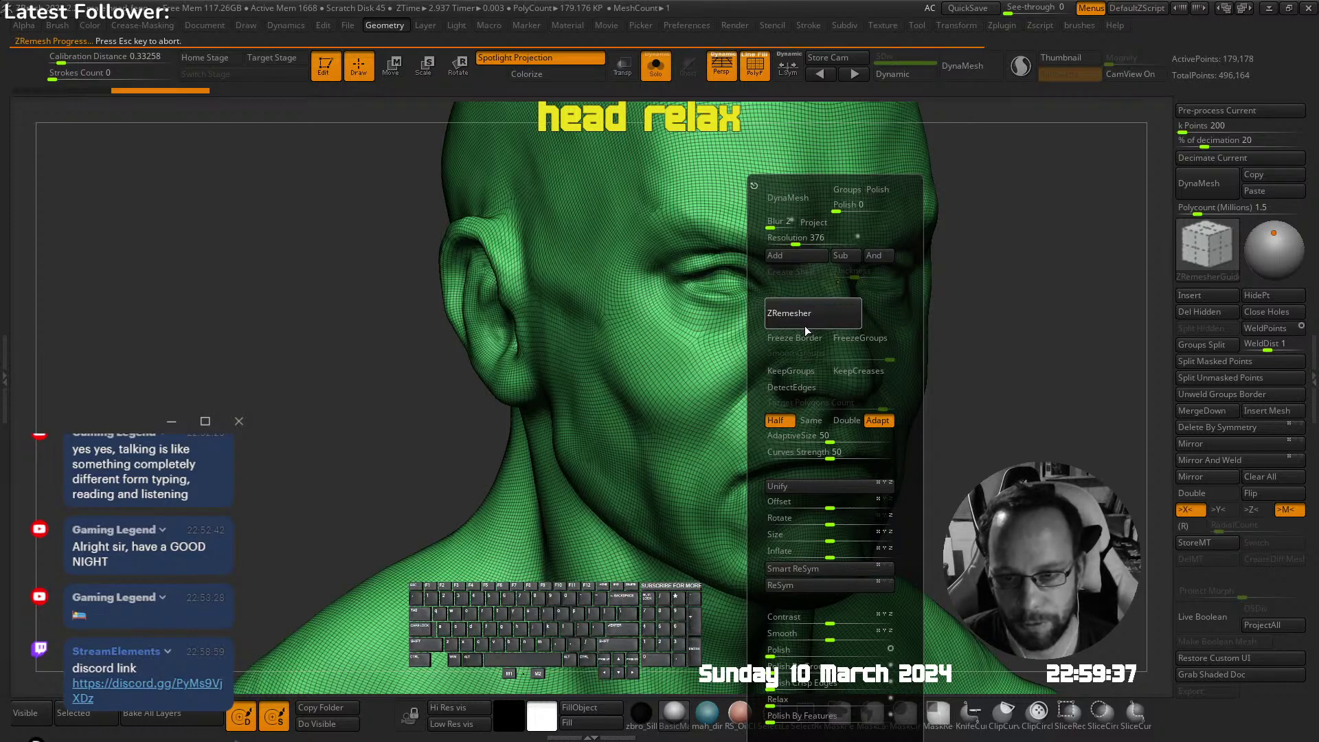
Check the new face topology, leave only the original and the remeshed head visible, and turn off the wireframe display
{"action": "right_click_drag", "start_coordinate": [943, 291], "coordinate": [819, 302], "text": "ctrl"}
{"action": "right_click_drag", "start_coordinate": [822, 257], "coordinate": [651, 295], "text": "ctrl"}
{"action": "key", "text": "alt+shift+s"}
{"action": "right_click_drag", "start_coordinate": [840, 342], "coordinate": [875, 236]}
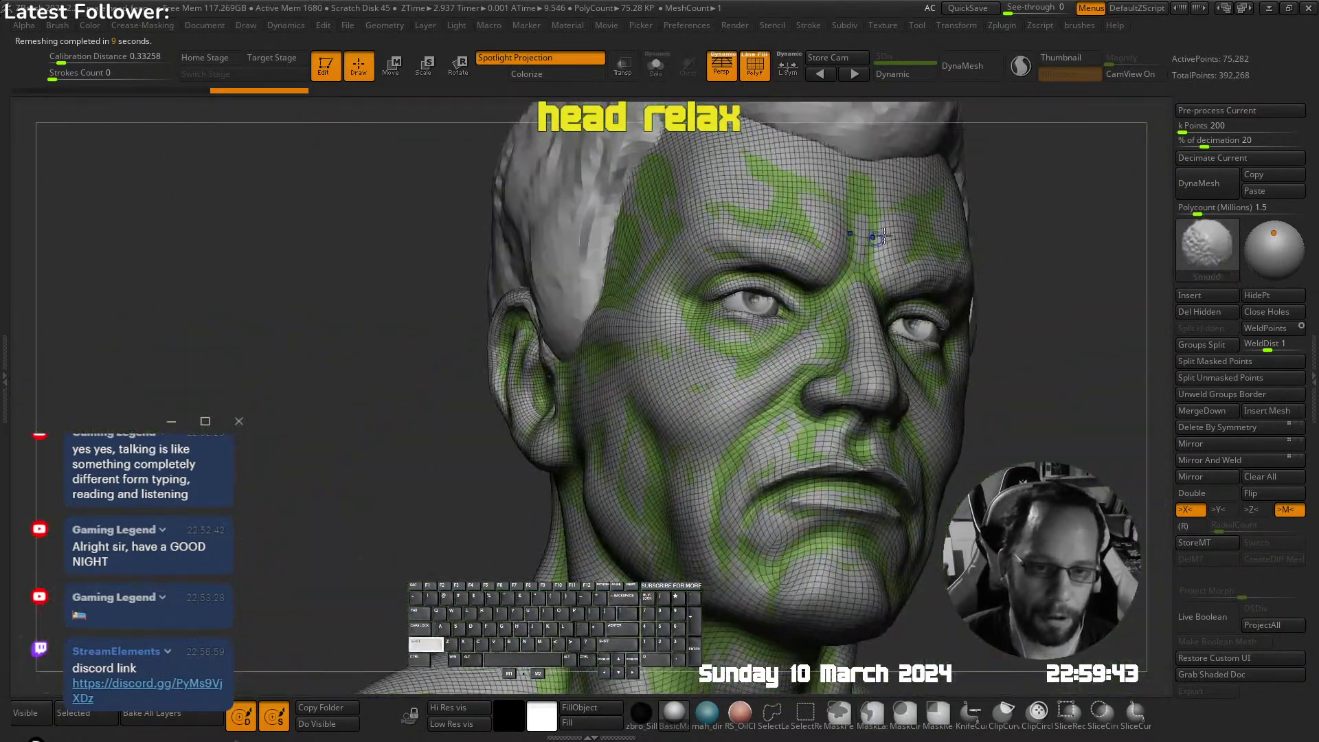
{"action": "key", "text": "shift+t"}
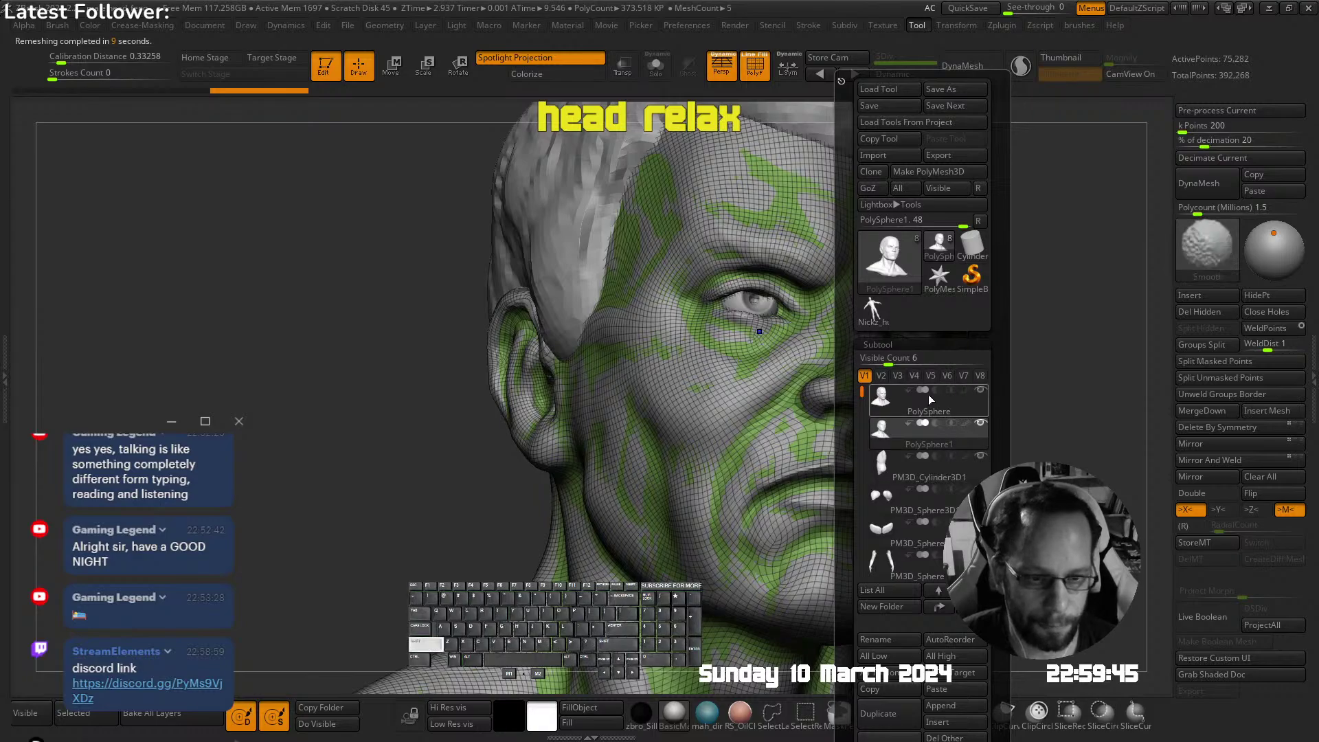
{"action": "left_click", "coordinate": [979, 387]}
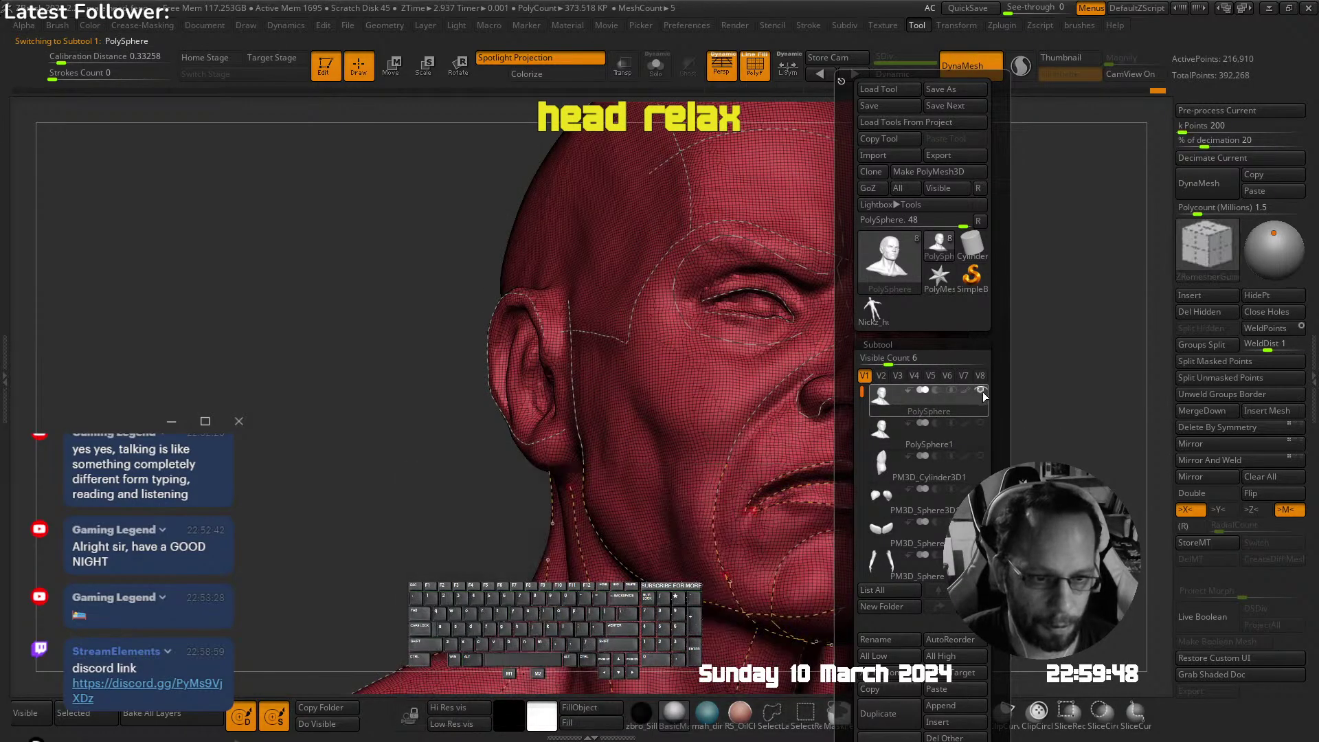
{"action": "left_click", "coordinate": [983, 422]}
{"action": "right_click_drag", "start_coordinate": [1100, 285], "coordinate": [1130, 488], "text": "ctrl"}
{"action": "key", "text": "shift+f"}
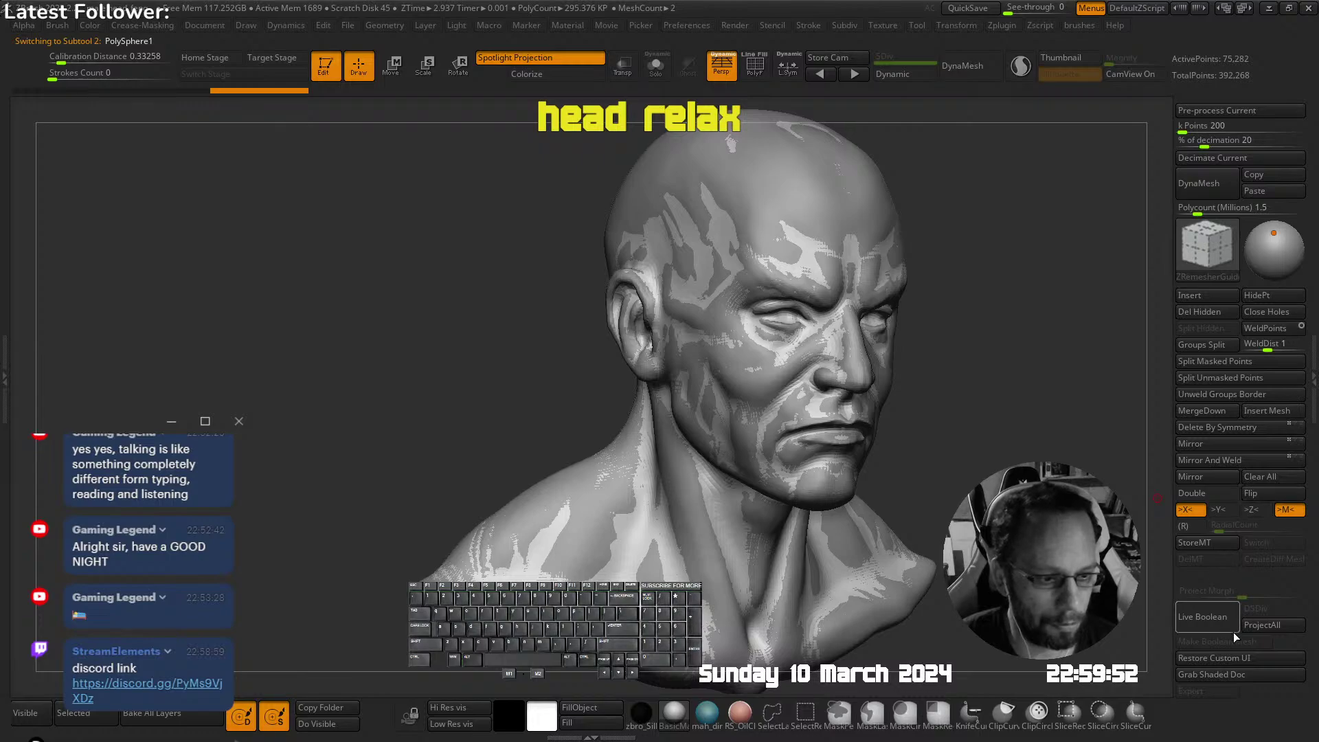
Project the original head's detail onto the remeshed duplicate, subdivide it to level 2, project again, and check the isolated result
{"action": "left_click", "coordinate": [1260, 628]}
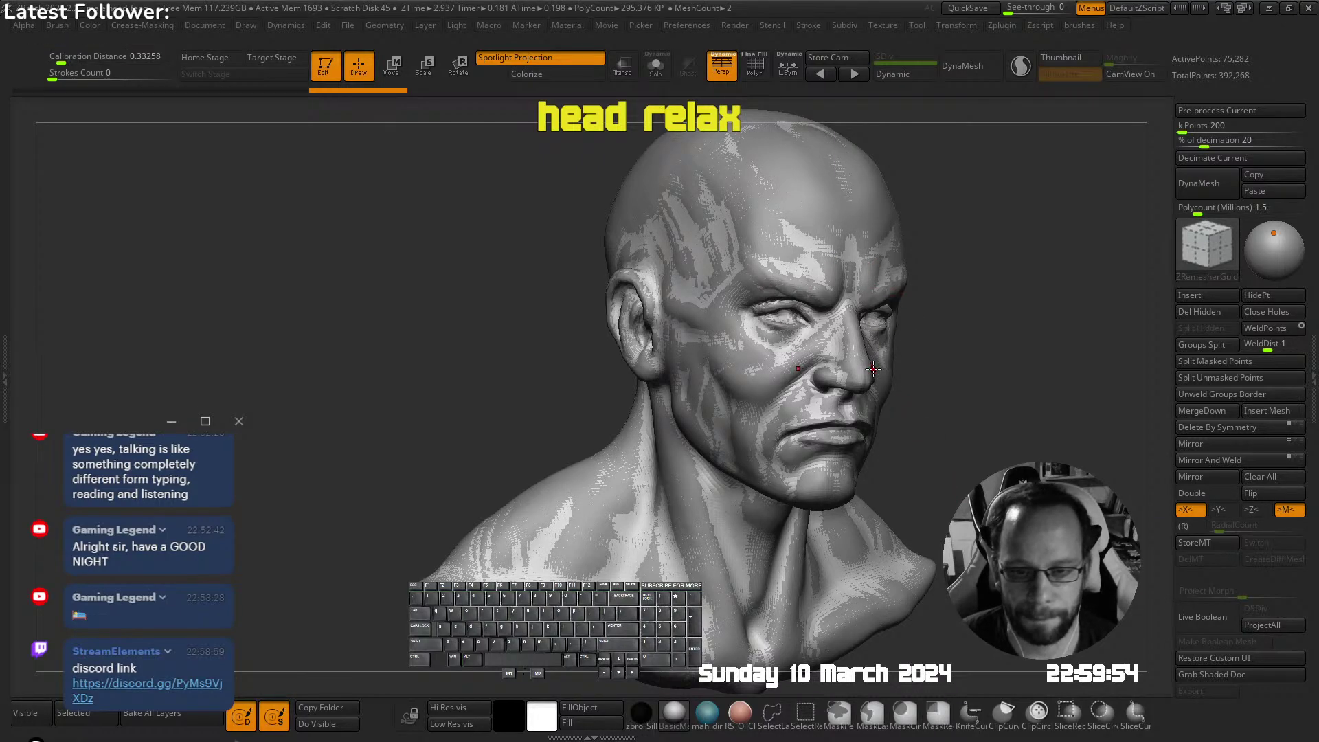
{"action": "key", "text": "ctrl+d"}
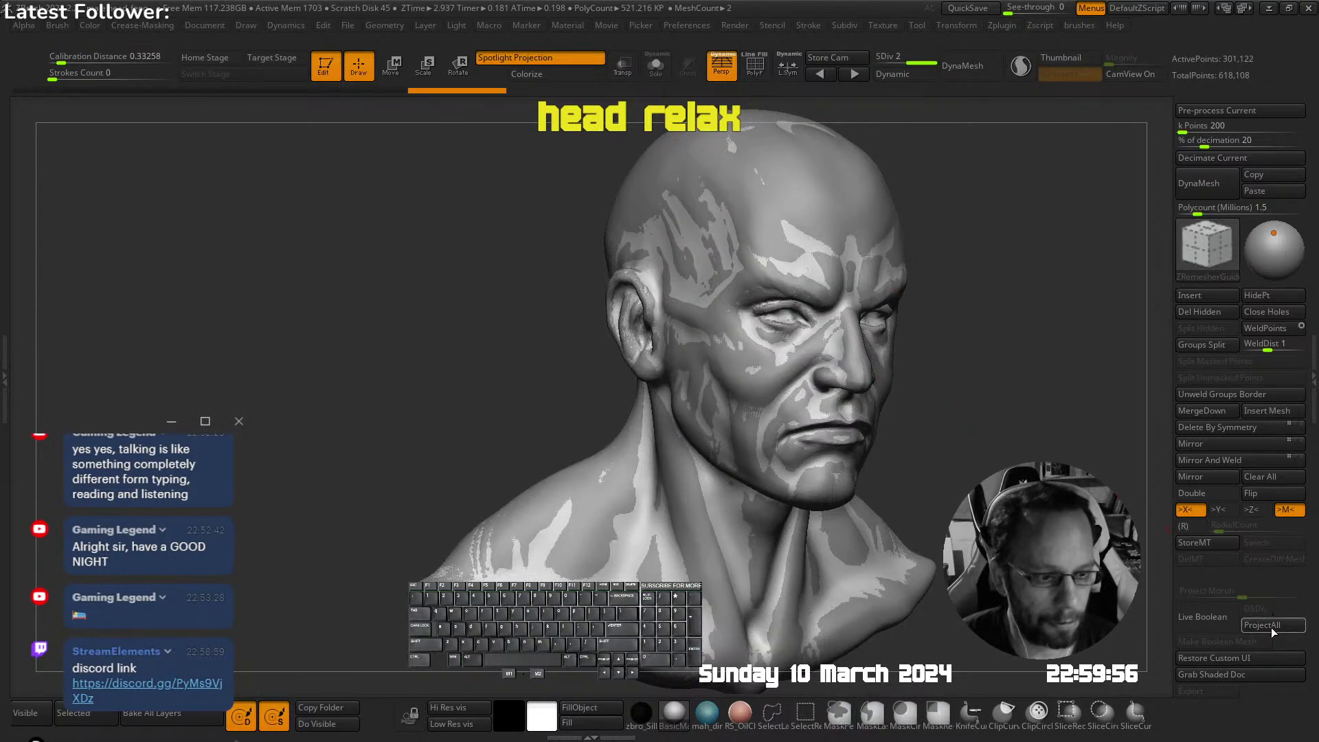
{"action": "left_click", "coordinate": [1271, 628]}
{"action": "key", "text": "alt+s"}
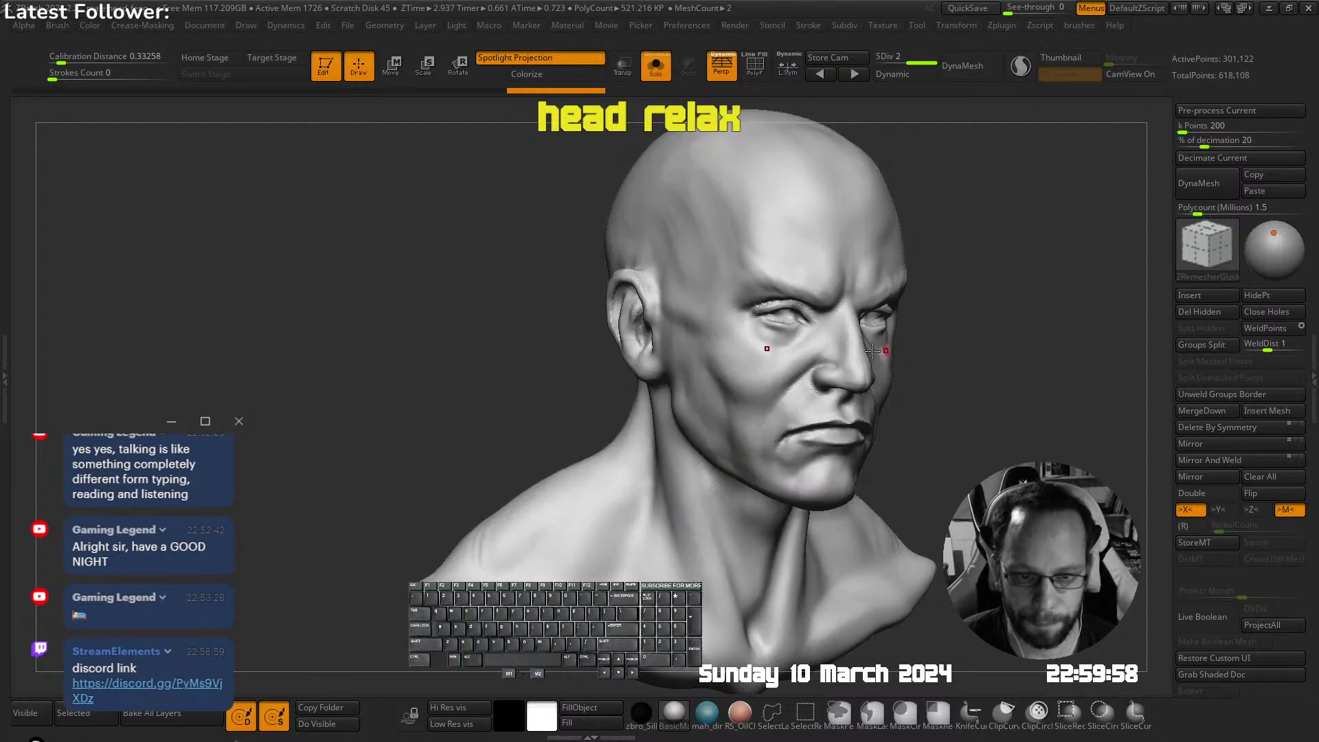
{"action": "right_click_drag", "start_coordinate": [872, 351], "coordinate": [913, 367]}
{"action": "mouse_move", "coordinate": [914, 367]}
{"action": "right_mouse_down", "text": "ctrl"}
{"action": "mouse_move", "coordinate": [942, 380]}
{"action": "mouse_move", "coordinate": [763, 387]}
{"action": "right_mouse_up", "text": "ctrl"}
{"action": "key", "text": "shift"}
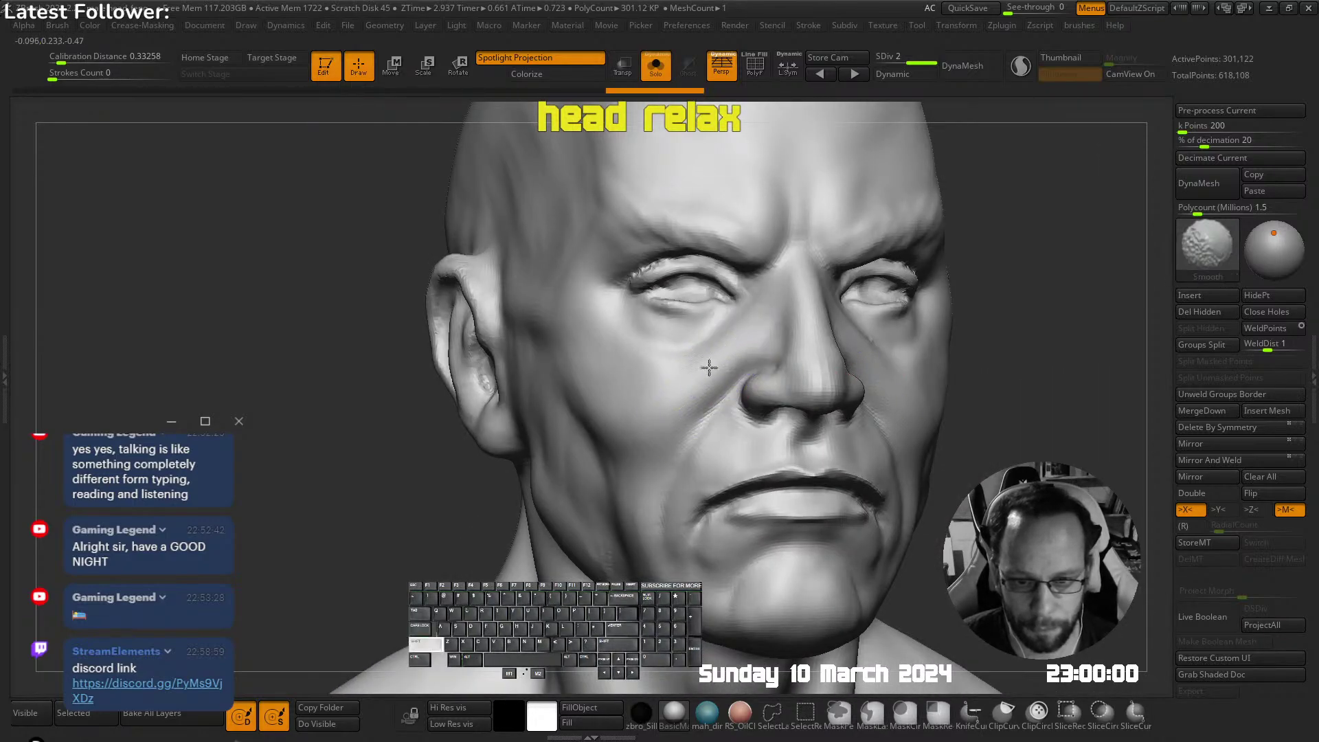
{"action": "right_click_drag", "start_coordinate": [641, 533], "coordinate": [736, 368]}
Select the Standard brush, hide the original head, and leave Solo mode so the eyes and hair show
{"action": "key", "text": "shift"}
{"action": "key", "text": "space"}
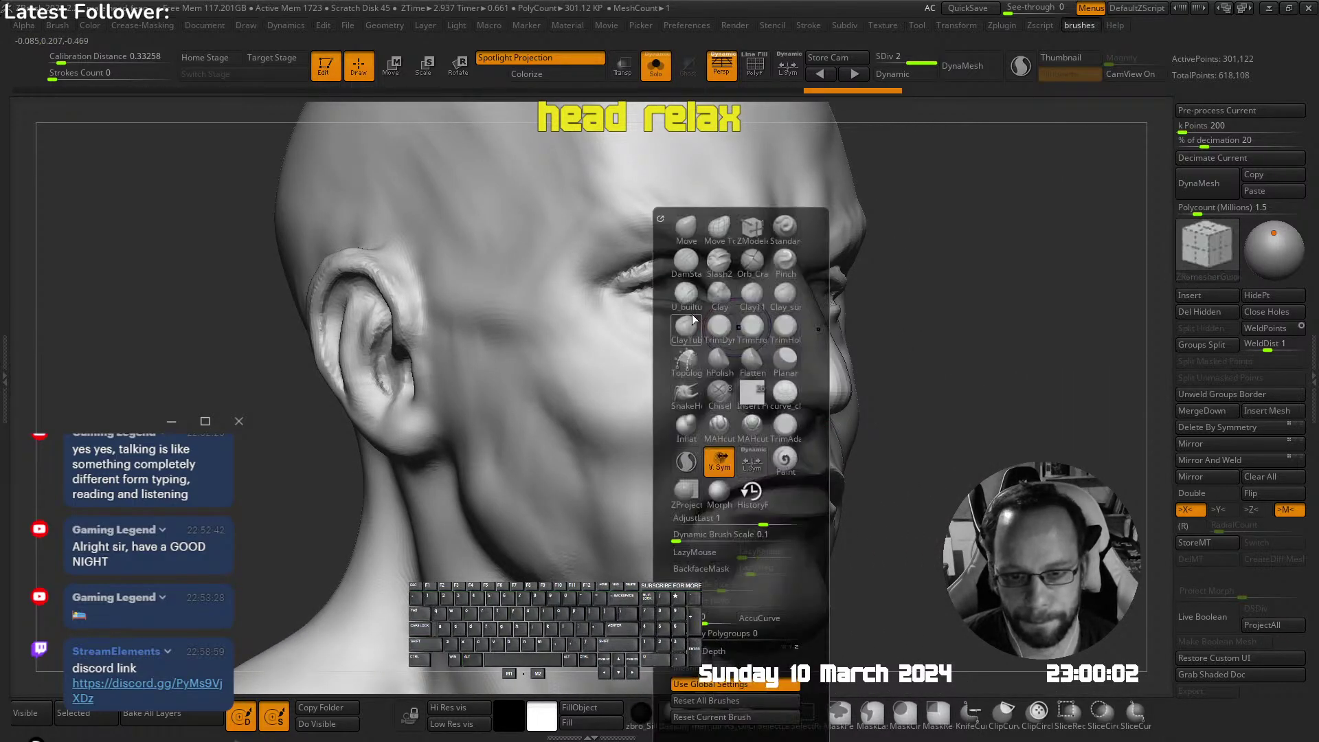
{"action": "left_click", "coordinate": [778, 229]}
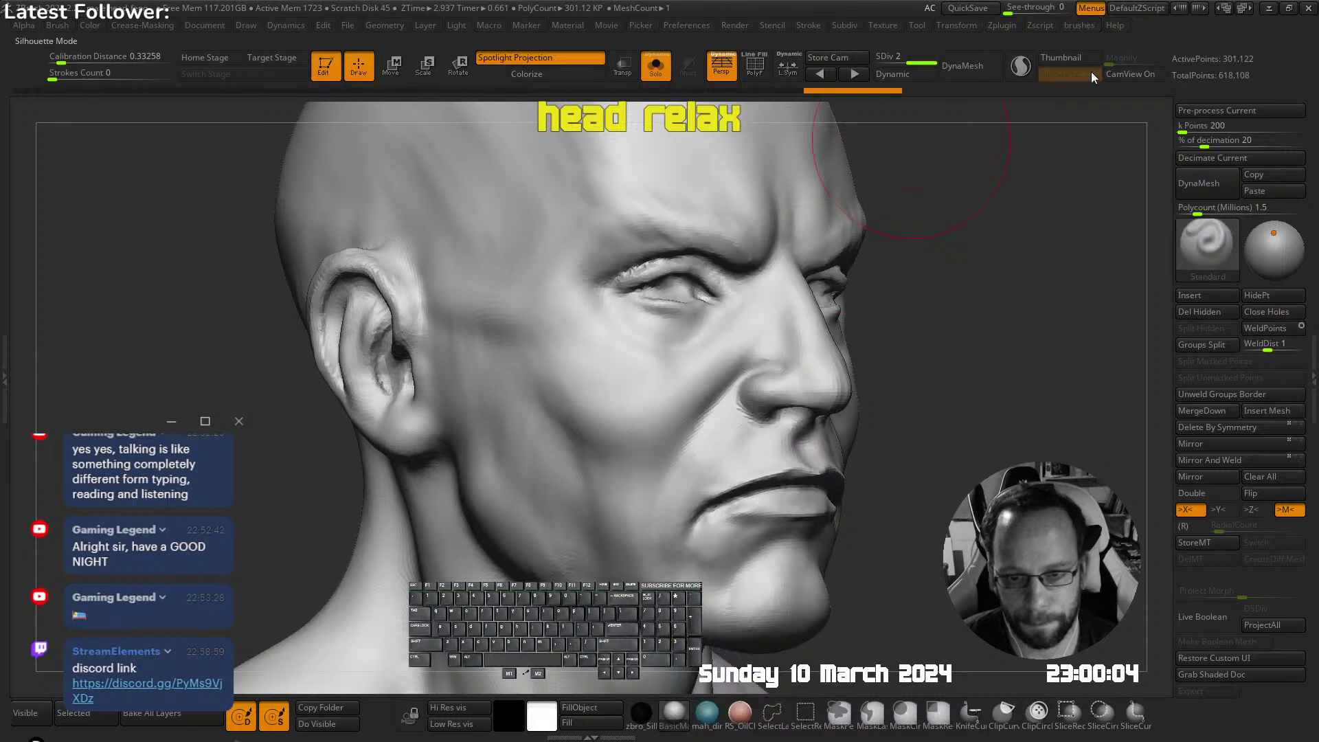
{"action": "mouse_move", "coordinate": [680, 265]}
{"action": "right_mouse_down", "text": "ctrl"}
{"action": "mouse_move", "coordinate": [730, 309]}
{"action": "mouse_move", "coordinate": [701, 295]}
{"action": "right_mouse_up", "text": "ctrl"}
{"action": "key", "text": "shift+t"}
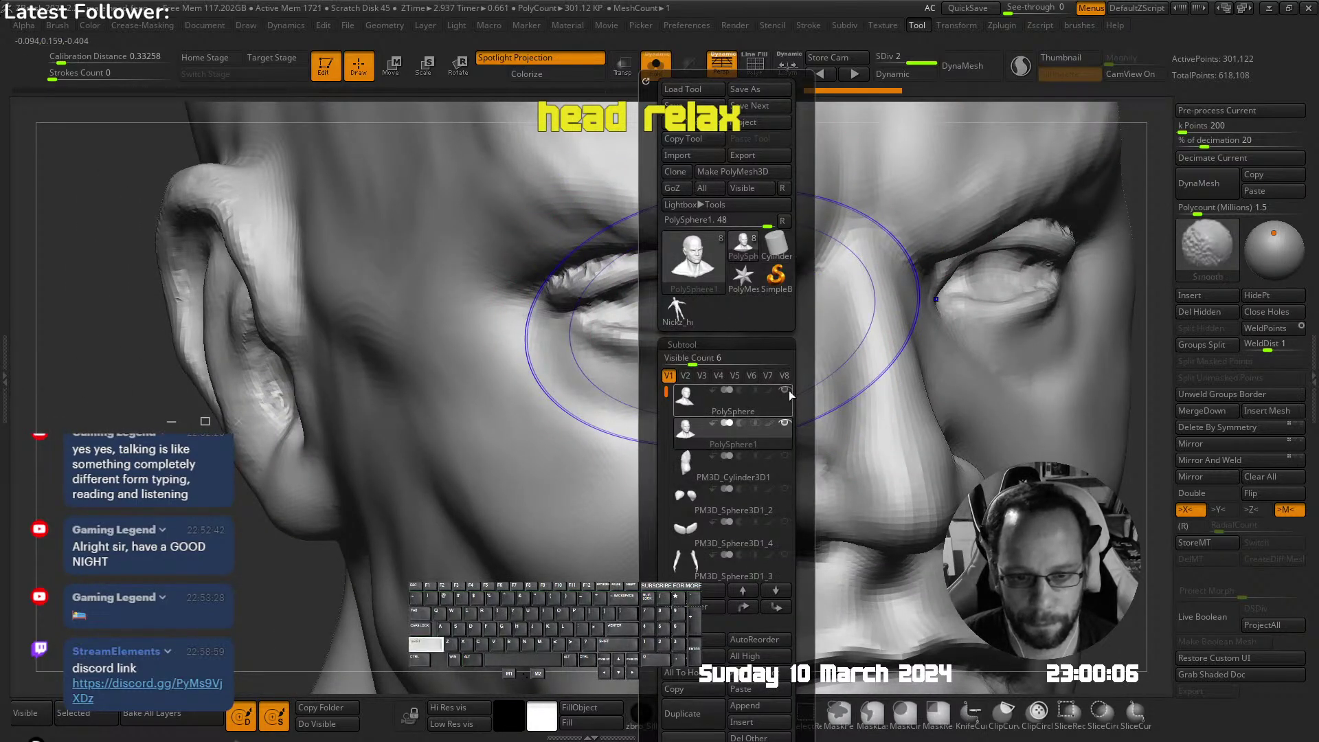
{"action": "left_click", "coordinate": [785, 389]}
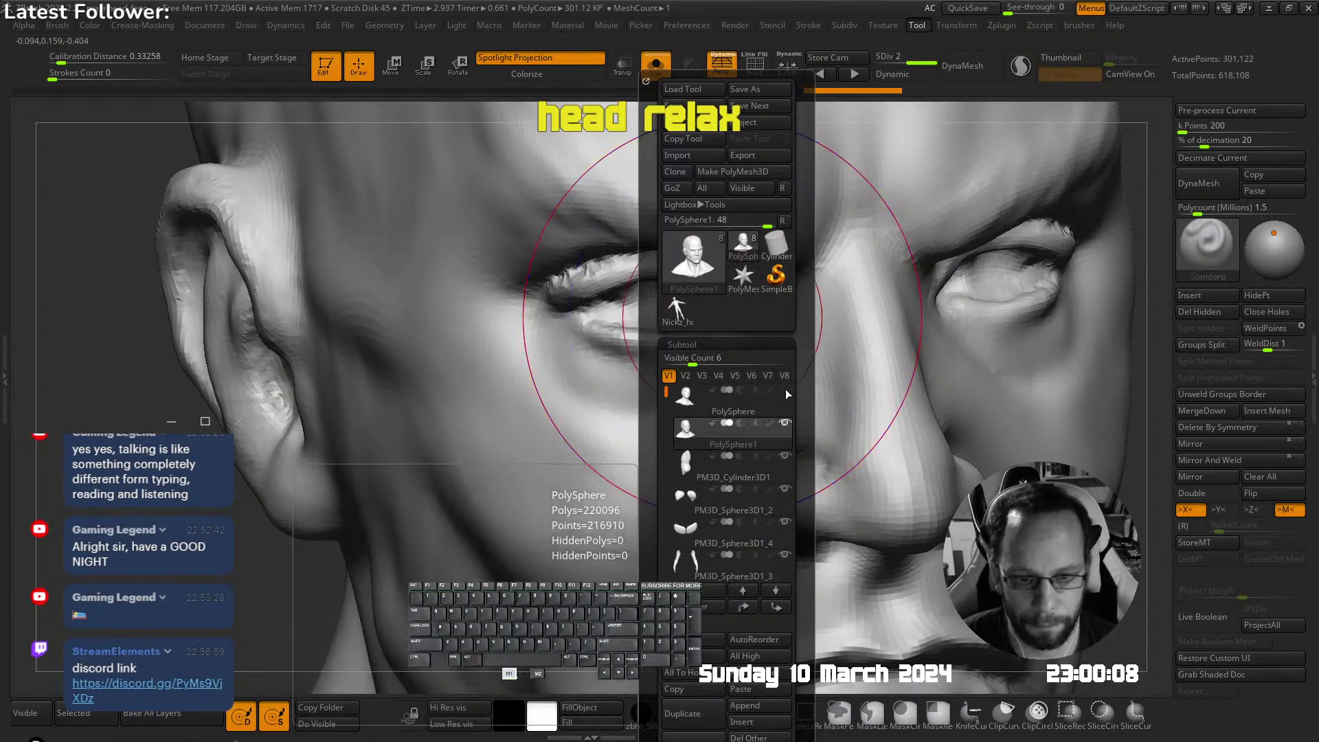
{"action": "key", "text": "alt+s"}
{"action": "right_click_drag", "start_coordinate": [639, 354], "coordinate": [671, 368], "text": "ctrl"}
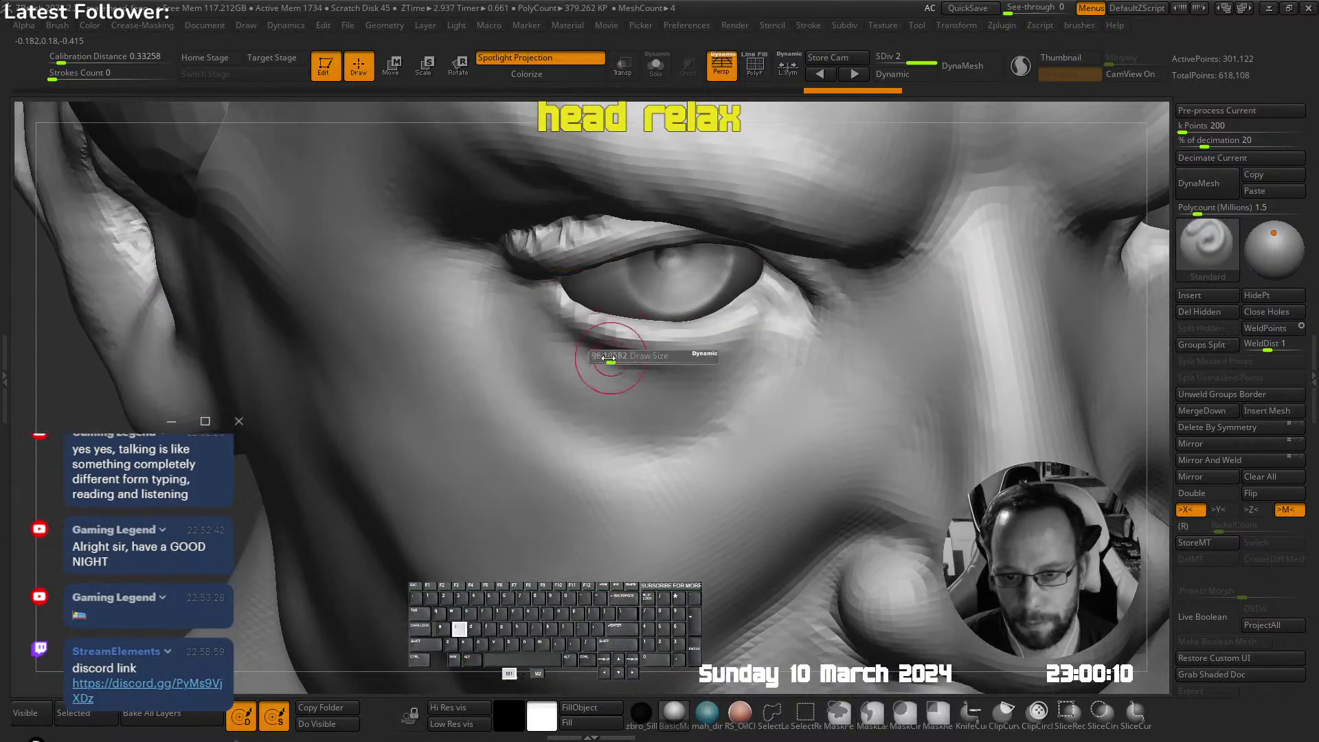
Sculpt along the lower eyelid's rim with a small Standard brush and subdivide the head to level 3
{"action": "key", "text": "shift+f"}
{"action": "key", "text": "shift+f"}
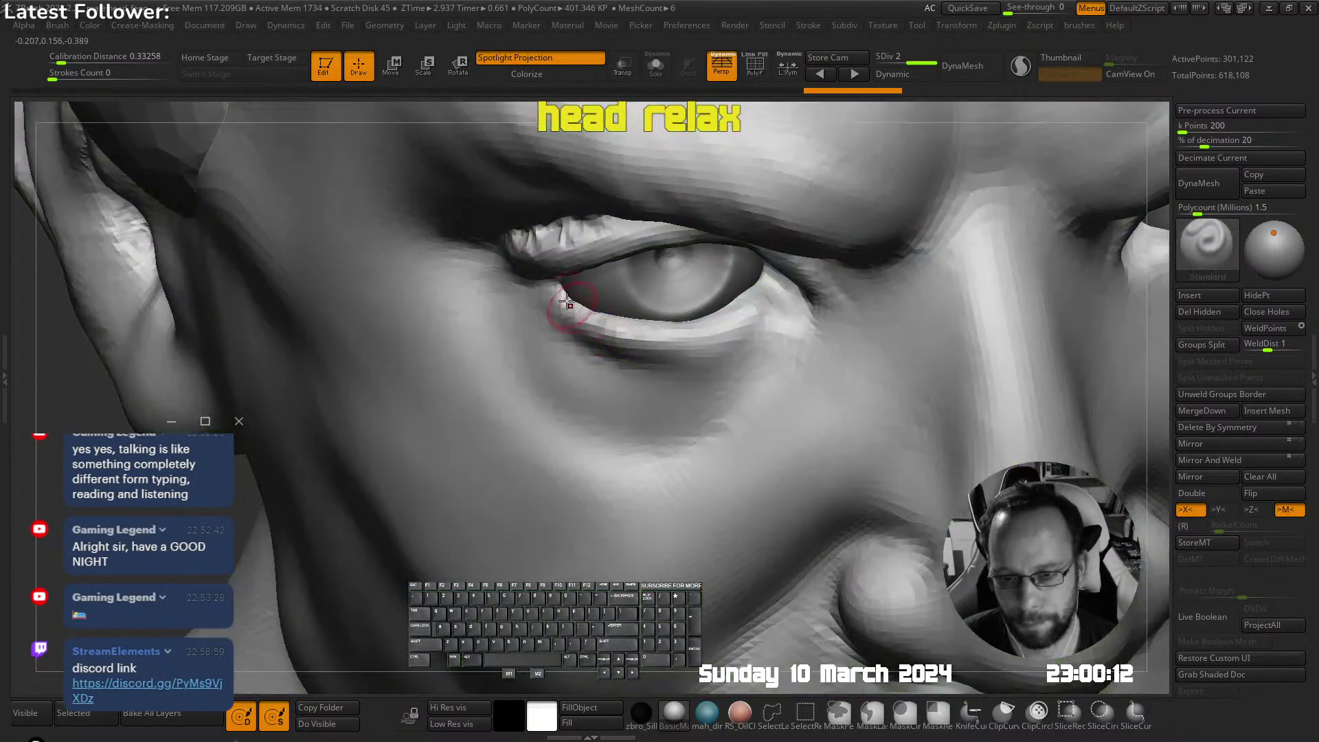
{"action": "mouse_move", "coordinate": [564, 301]}
{"action": "left_mouse_down"}
{"action": "mouse_move", "coordinate": [599, 322]}
{"action": "mouse_move", "coordinate": [690, 326]}
{"action": "mouse_move", "coordinate": [748, 300]}
{"action": "left_mouse_up"}
{"action": "right_click_drag", "start_coordinate": [754, 292], "coordinate": [753, 246]}
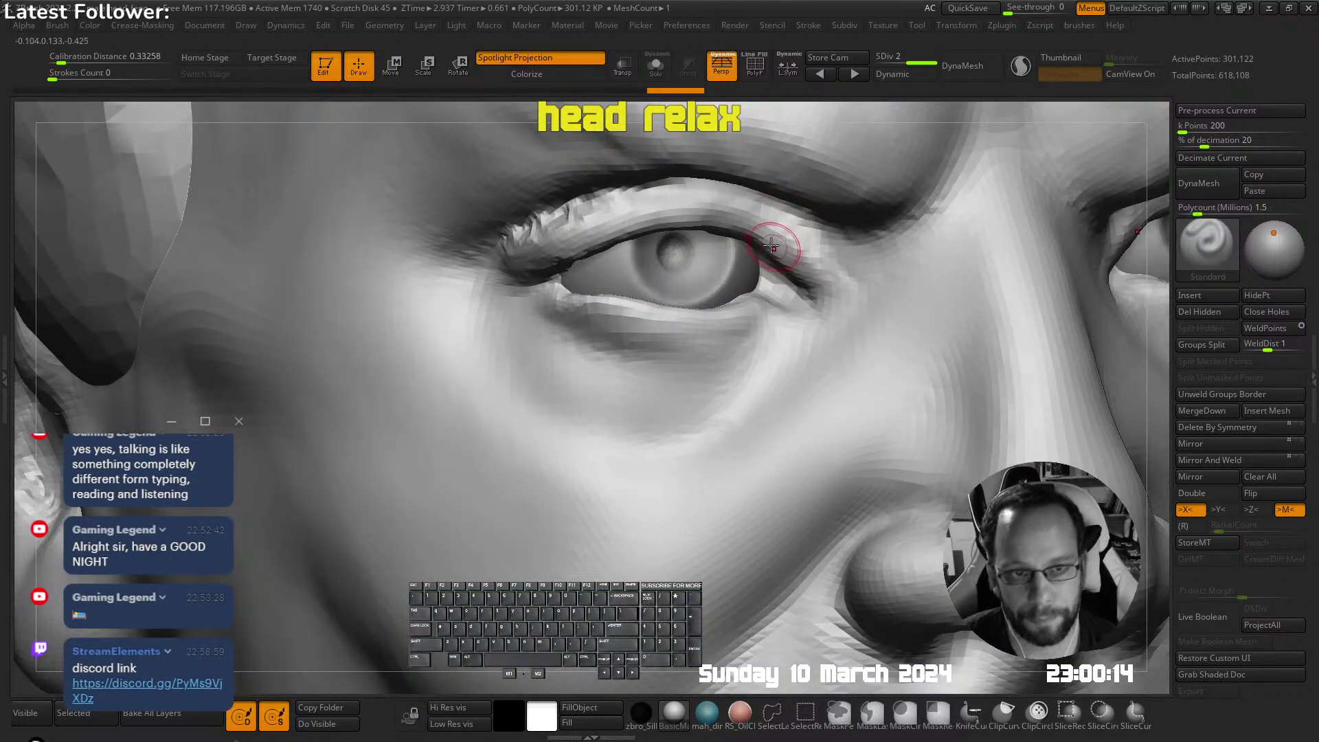
{"action": "key", "text": "ctrl+d"}
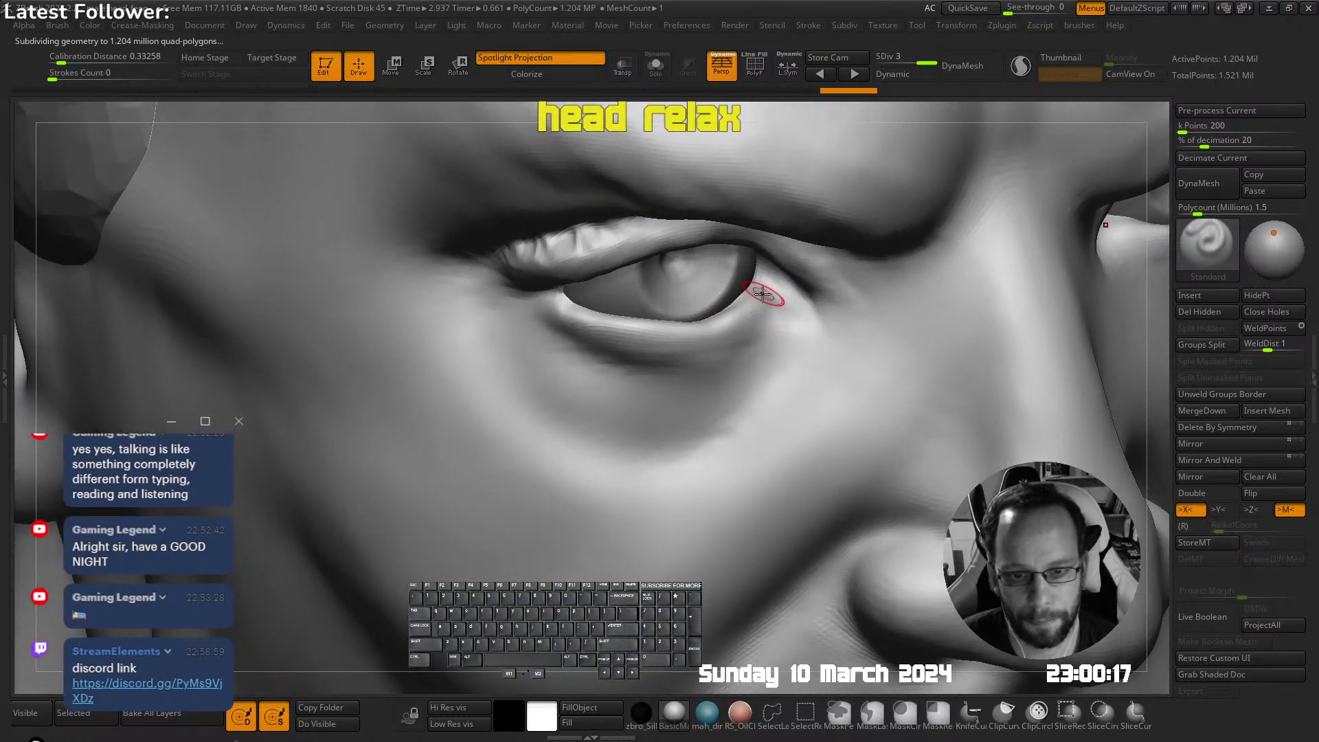
Build up the lower eyelid from the inner corner outward and smooth the strokes
{"action": "mouse_move", "coordinate": [762, 294]}
{"action": "left_mouse_down"}
{"action": "mouse_move", "coordinate": [716, 321]}
{"action": "mouse_move", "coordinate": [636, 329]}
{"action": "left_mouse_up"}
{"action": "right_click_drag", "start_coordinate": [754, 294], "coordinate": [753, 334], "text": "shift"}
{"action": "left_click_drag", "start_coordinate": [754, 334], "coordinate": [724, 301], "text": "shift"}
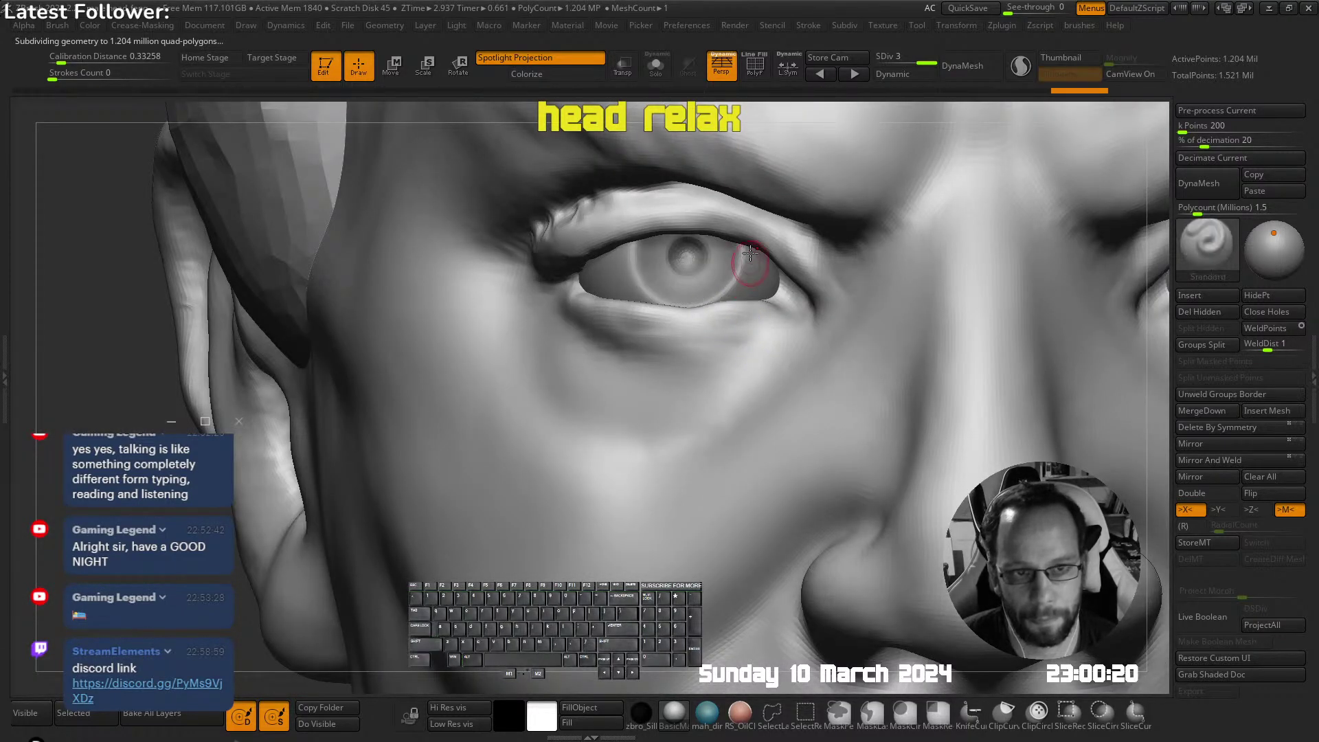
{"action": "mouse_move", "coordinate": [725, 303]}
{"action": "right_mouse_down"}
{"action": "mouse_move", "coordinate": [753, 371]}
{"action": "mouse_move", "coordinate": [809, 368]}
{"action": "mouse_move", "coordinate": [781, 356]}
{"action": "mouse_move", "coordinate": [798, 362]}
{"action": "right_mouse_up"}
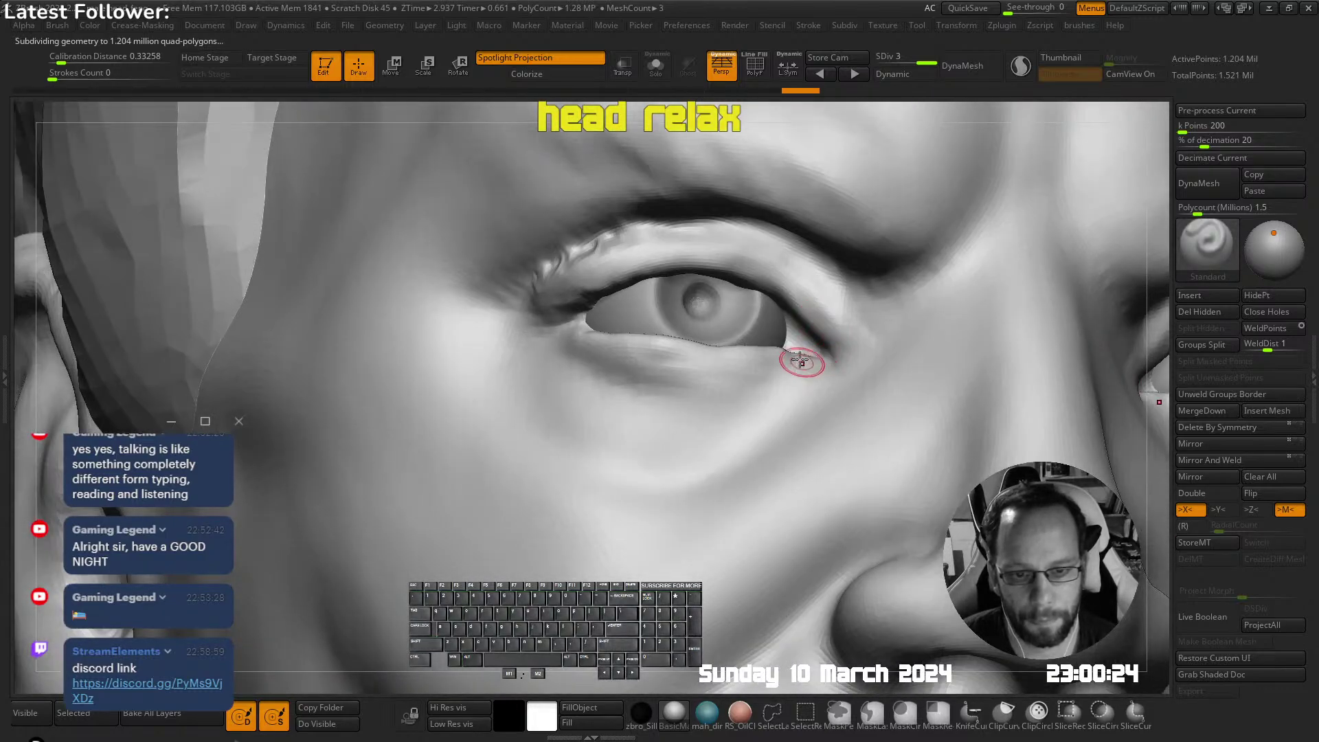
Rework the inner eye corner with the Standard brush, undoing one stroke, and smooth the surrounding eyelid
{"action": "left_click_drag", "start_coordinate": [798, 363], "coordinate": [801, 348]}
{"action": "key", "text": "ctrl+z"}
{"action": "right_click_drag", "start_coordinate": [821, 349], "coordinate": [663, 350]}
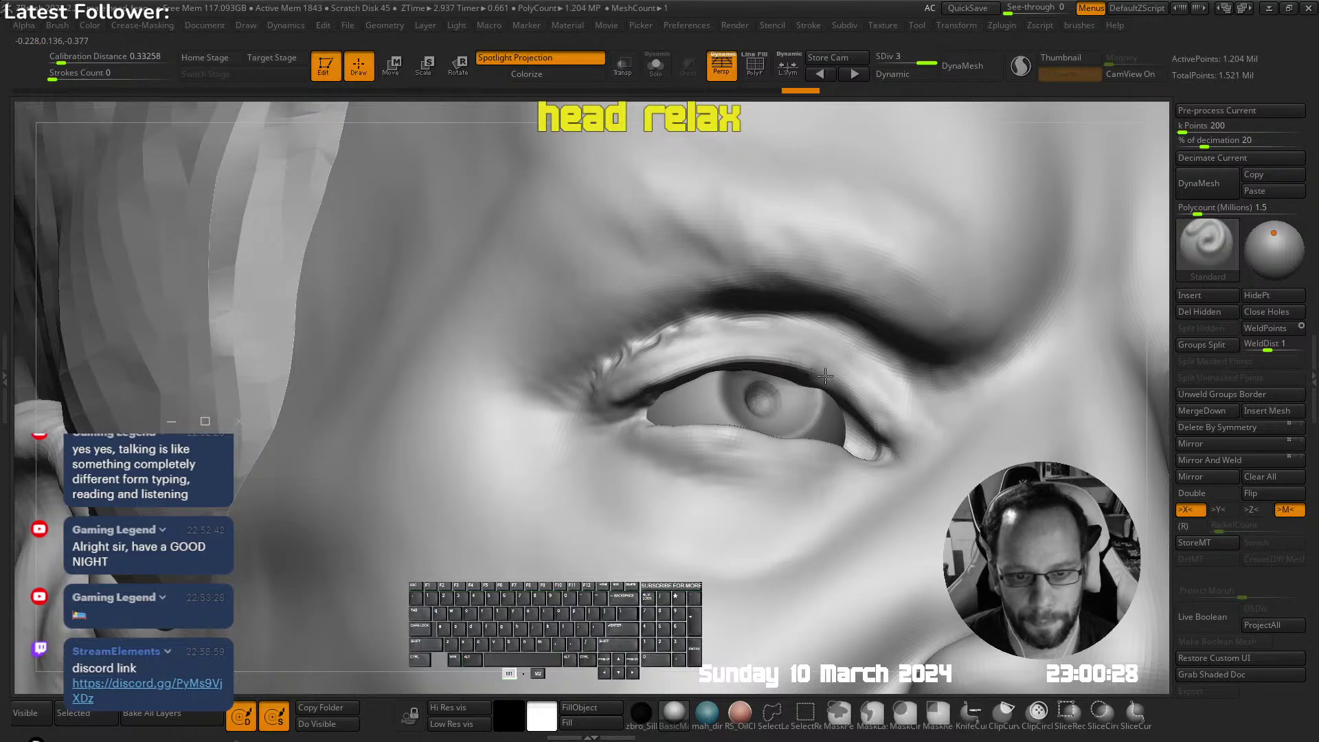
{"action": "right_click_drag", "start_coordinate": [824, 375], "coordinate": [597, 364]}
{"action": "left_click_drag", "start_coordinate": [695, 350], "coordinate": [705, 342], "text": "shift"}
{"action": "right_click_drag", "start_coordinate": [705, 342], "coordinate": [714, 338], "text": "ctrl"}
{"action": "left_click_drag", "start_coordinate": [689, 352], "coordinate": [692, 351], "text": "shift"}
{"action": "mouse_move", "coordinate": [692, 350]}
{"action": "right_mouse_down"}
{"action": "mouse_move", "coordinate": [727, 327]}
{"action": "mouse_move", "coordinate": [739, 289]}
{"action": "mouse_move", "coordinate": [741, 309]}
{"action": "right_mouse_up"}
Switch to the U_builtup brush, adjust its size, and sculpt the curved bag beneath the eye
{"action": "key", "text": "space"}
{"action": "left_click", "coordinate": [719, 262]}
{"action": "left_click_drag", "start_coordinate": [712, 365], "coordinate": [707, 371]}
{"action": "mouse_move", "coordinate": [752, 339]}
{"action": "right_mouse_down"}
{"action": "mouse_move", "coordinate": [777, 453]}
{"action": "mouse_move", "coordinate": [754, 405]}
{"action": "mouse_move", "coordinate": [800, 298]}
{"action": "mouse_move", "coordinate": [742, 329]}
{"action": "mouse_move", "coordinate": [706, 377]}
{"action": "right_mouse_up"}
{"action": "key", "text": "s"}
{"action": "key", "text": "shift+Tab"}
{"action": "left_click", "coordinate": [747, 299]}
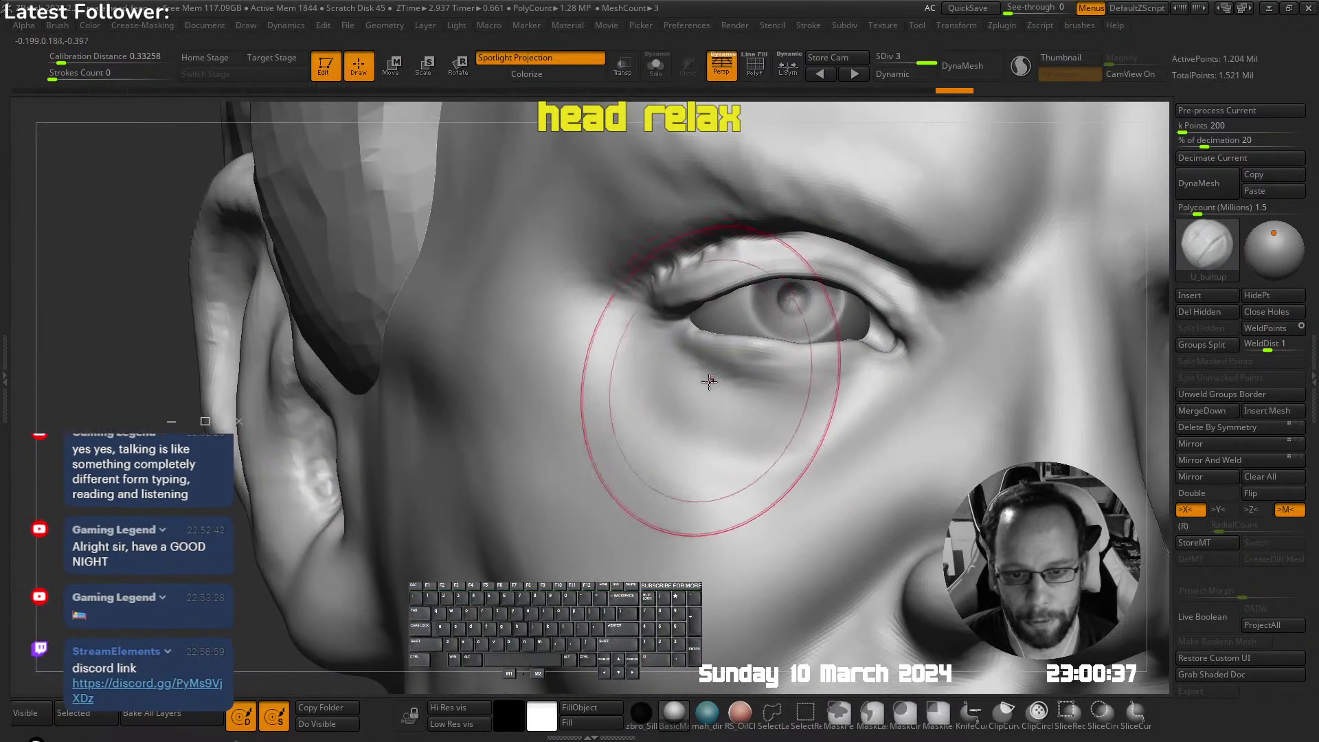
{"action": "key", "text": "s"}
{"action": "mouse_move", "coordinate": [665, 377]}
{"action": "left_mouse_down"}
{"action": "mouse_move", "coordinate": [709, 395]}
{"action": "mouse_move", "coordinate": [742, 439]}
{"action": "left_mouse_up"}
{"action": "key", "text": "f"}
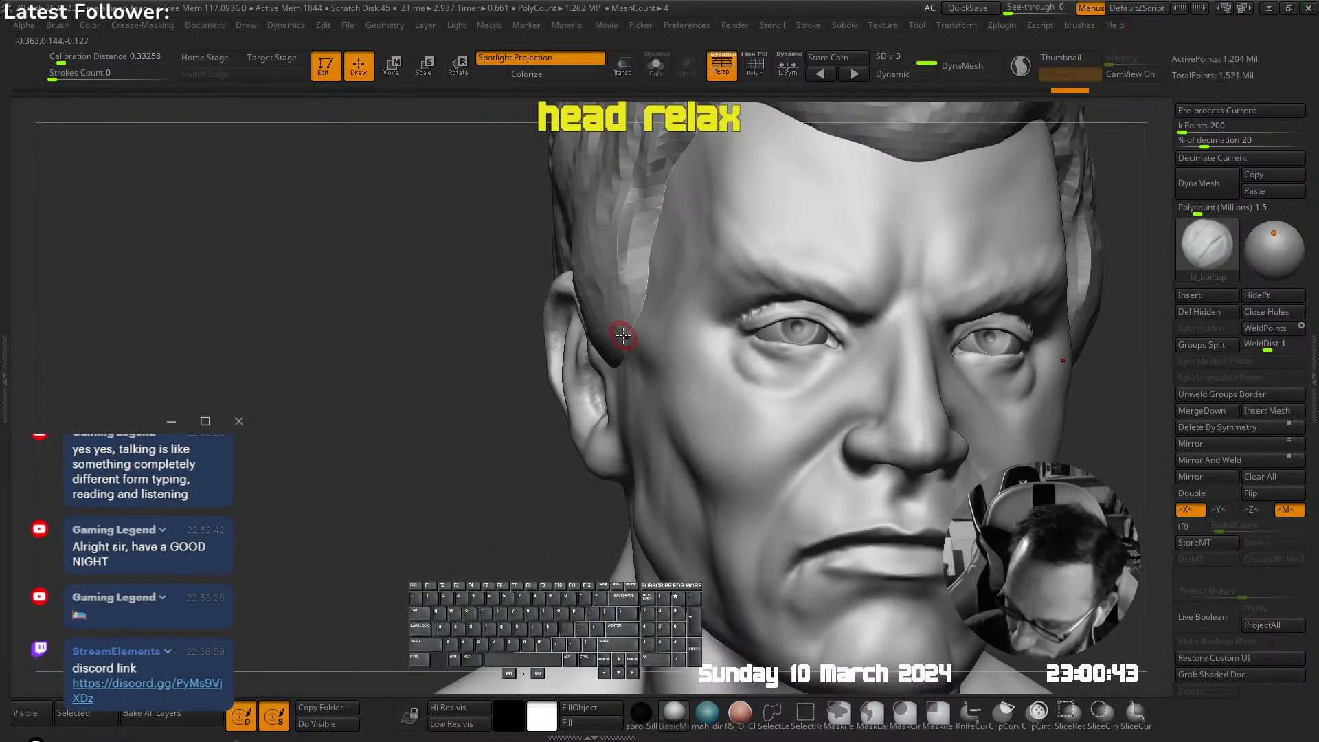
{"action": "left_click", "coordinate": [1289, 8]}
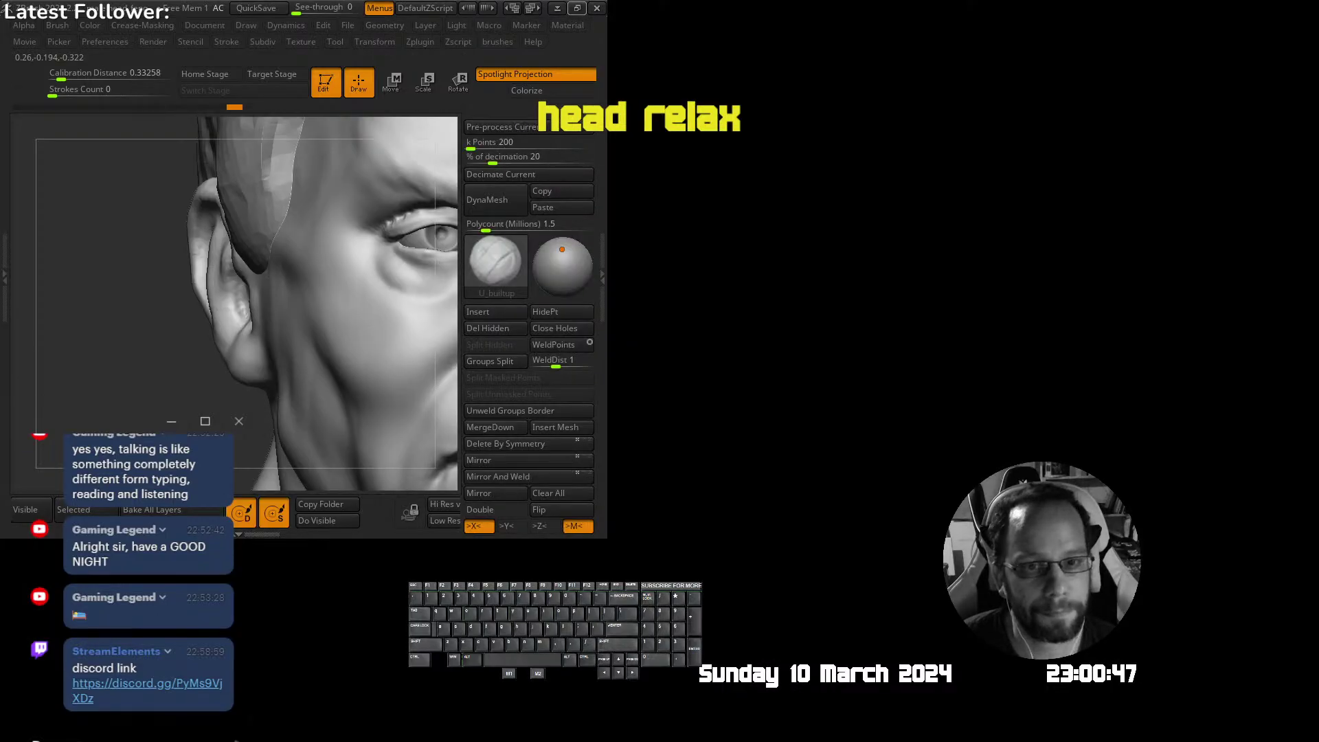
{"action": "left_click", "coordinate": [577, 8]}
Build up the lower edge of the eye bag and the area beside the eye, and smooth the transitions
{"action": "mouse_move", "coordinate": [688, 502]}
{"action": "right_mouse_down"}
{"action": "mouse_move", "coordinate": [728, 563]}
{"action": "mouse_move", "coordinate": [774, 398]}
{"action": "right_mouse_up"}
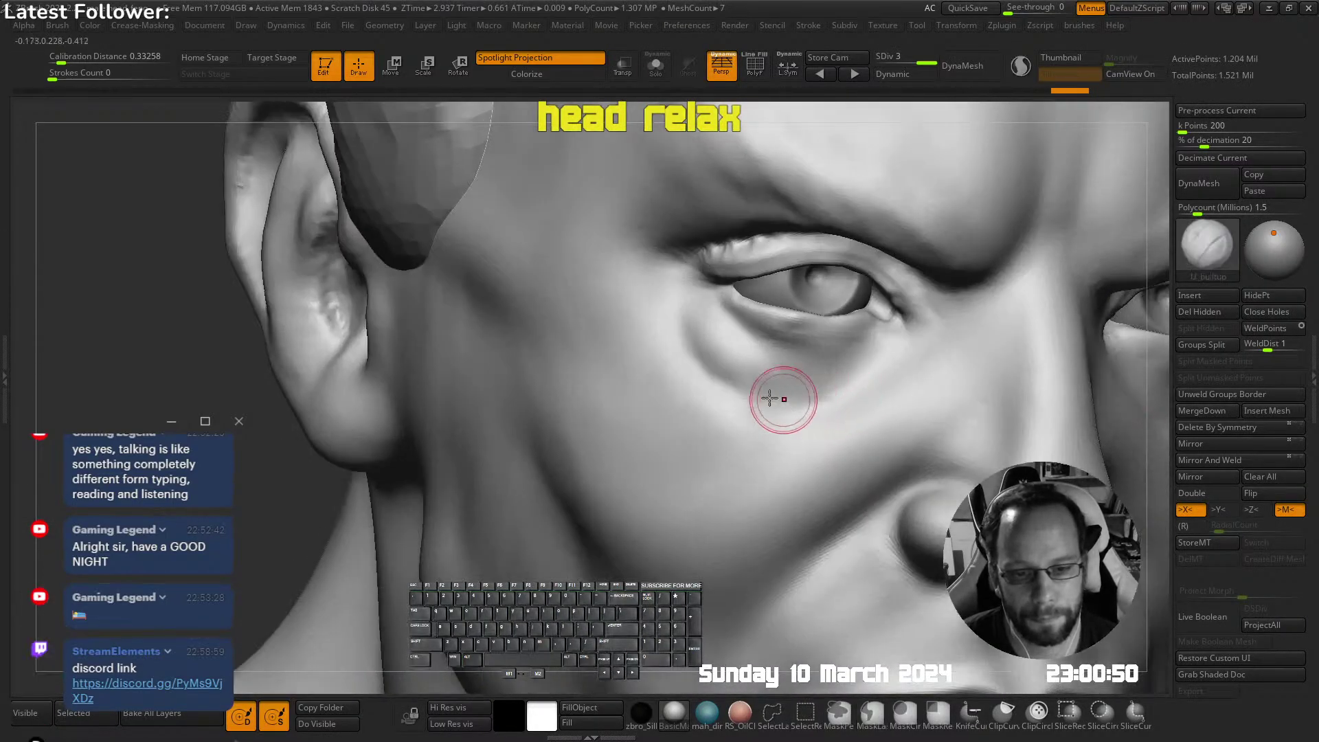
{"action": "left_click_drag", "start_coordinate": [769, 371], "coordinate": [789, 394]}
{"action": "key", "text": "shift"}
{"action": "right_click_drag", "start_coordinate": [789, 394], "coordinate": [790, 358], "text": "ctrl"}
{"action": "left_click_drag", "start_coordinate": [596, 386], "coordinate": [706, 409]}
{"action": "right_click_drag", "start_coordinate": [728, 405], "coordinate": [665, 390]}
{"action": "left_click_drag", "start_coordinate": [661, 408], "coordinate": [676, 413], "text": "shift"}
Build up the outer end of the eyebrow with the U_builtup brush and smooth the brow and temple area
{"action": "mouse_move", "coordinate": [677, 412]}
{"action": "right_mouse_down", "text": "ctrl"}
{"action": "mouse_move", "coordinate": [662, 365]}
{"action": "mouse_move", "coordinate": [742, 330]}
{"action": "mouse_move", "coordinate": [631, 362]}
{"action": "right_mouse_up", "text": "ctrl"}
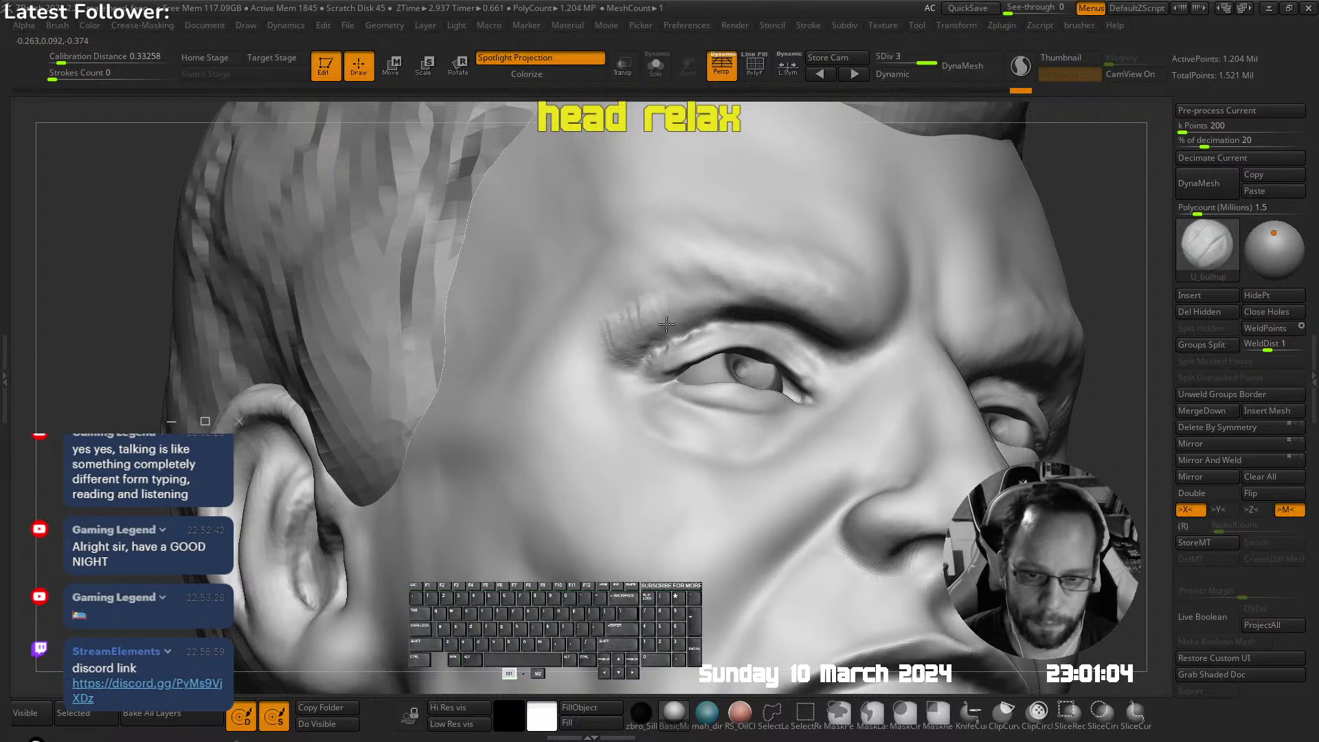
{"action": "key", "text": "shift"}
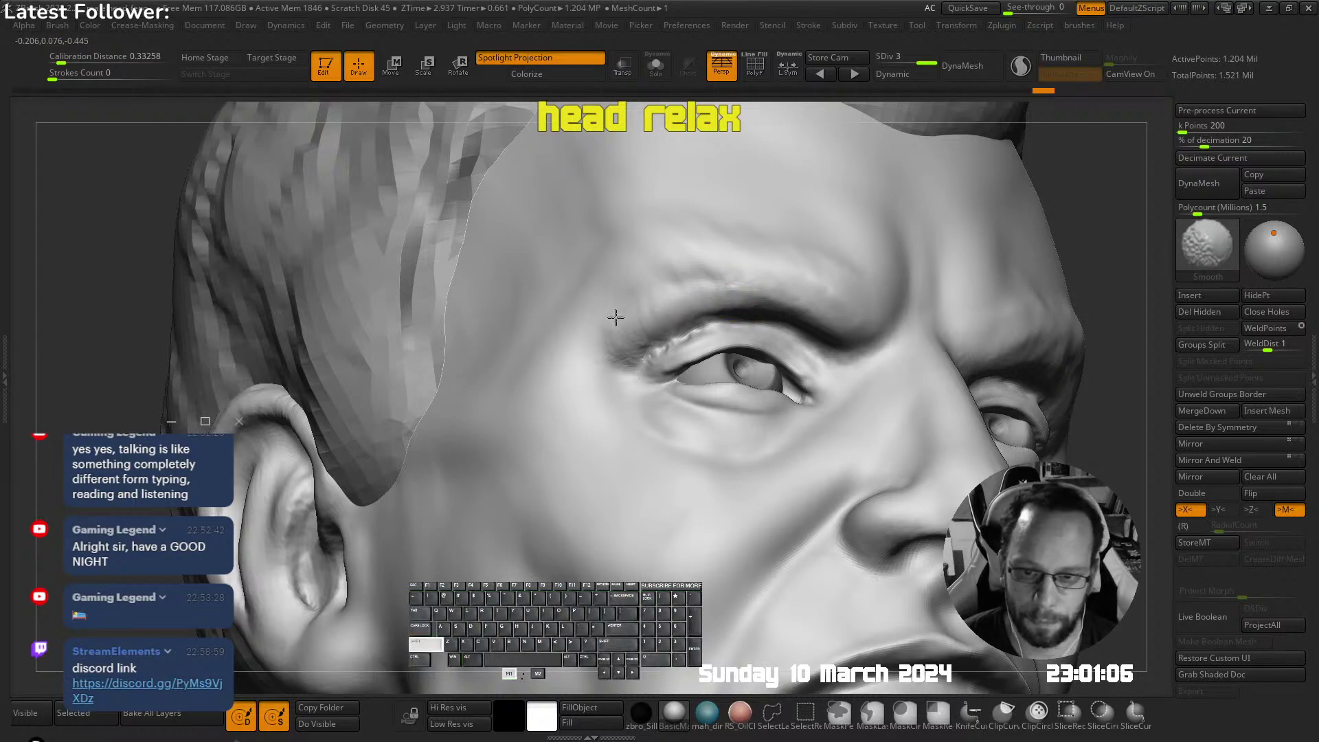
{"action": "left_click_drag", "start_coordinate": [615, 317], "coordinate": [619, 384], "text": "shift"}
{"action": "mouse_move", "coordinate": [619, 384]}
{"action": "right_mouse_down", "text": "ctrl"}
{"action": "mouse_move", "coordinate": [629, 364]}
{"action": "mouse_move", "coordinate": [680, 374]}
{"action": "mouse_move", "coordinate": [704, 344]}
{"action": "mouse_move", "coordinate": [640, 319]}
{"action": "right_mouse_up", "text": "ctrl"}
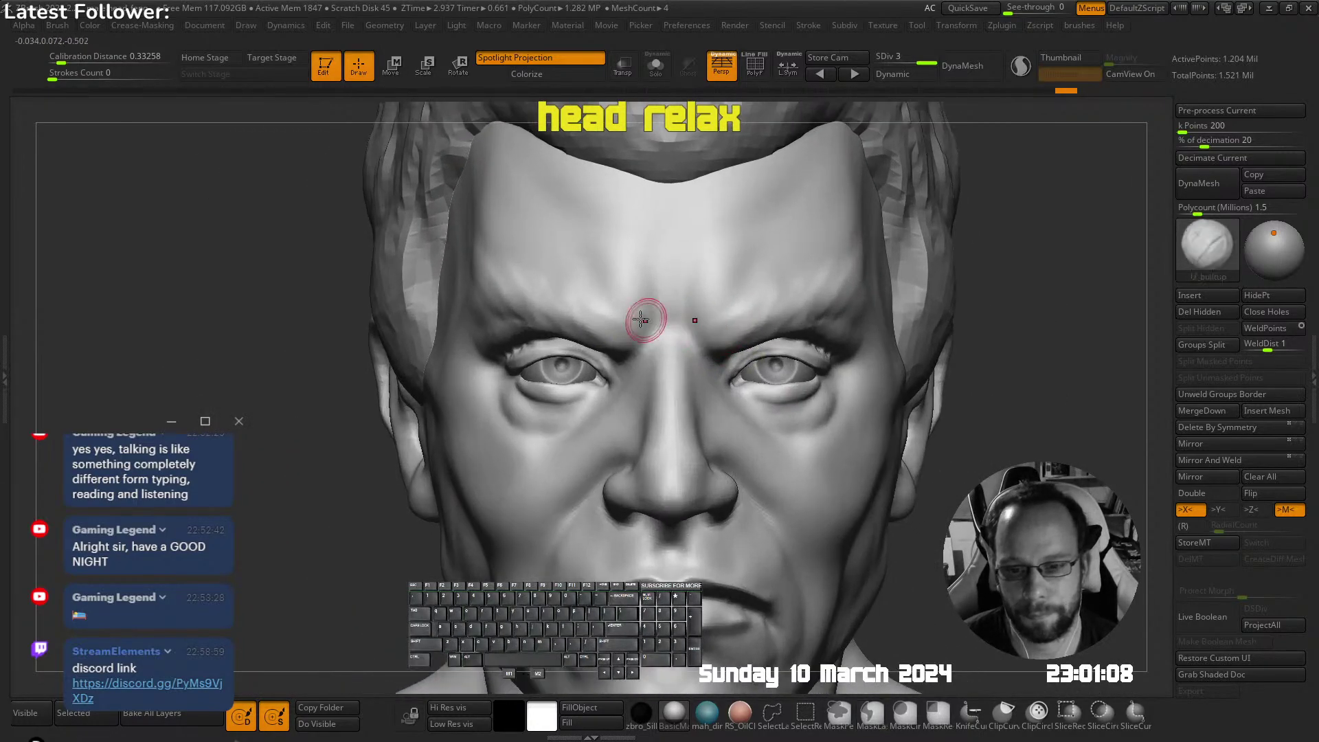
Sculpt the inner eyebrows and the frown creases between the brows with the U_builtup brush, and smooth the forehead strokes
{"action": "left_click_drag", "start_coordinate": [597, 322], "coordinate": [600, 341]}
{"action": "mouse_move", "coordinate": [600, 343]}
{"action": "right_mouse_down", "text": "alt"}
{"action": "mouse_move", "coordinate": [697, 383]}
{"action": "mouse_move", "coordinate": [748, 385]}
{"action": "right_mouse_up", "text": "alt"}
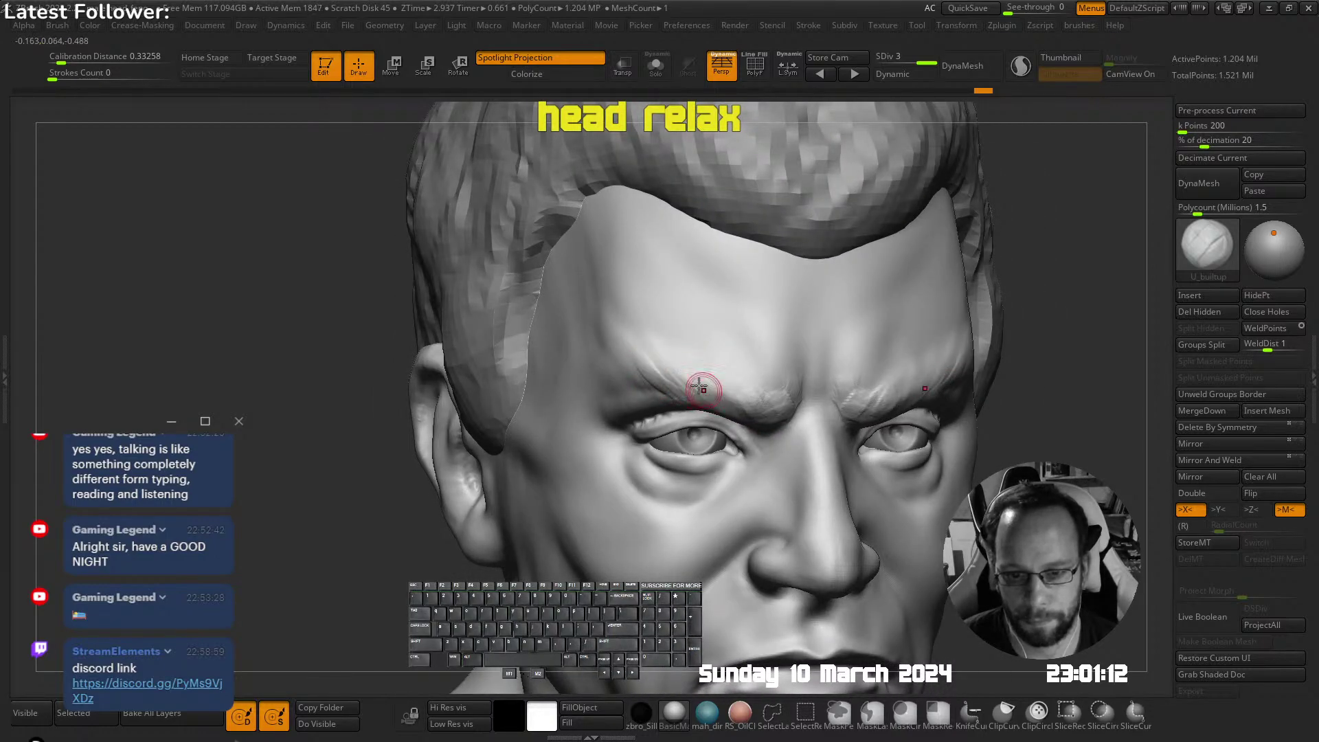
{"action": "right_click_drag", "start_coordinate": [783, 426], "coordinate": [760, 402], "text": "shift"}
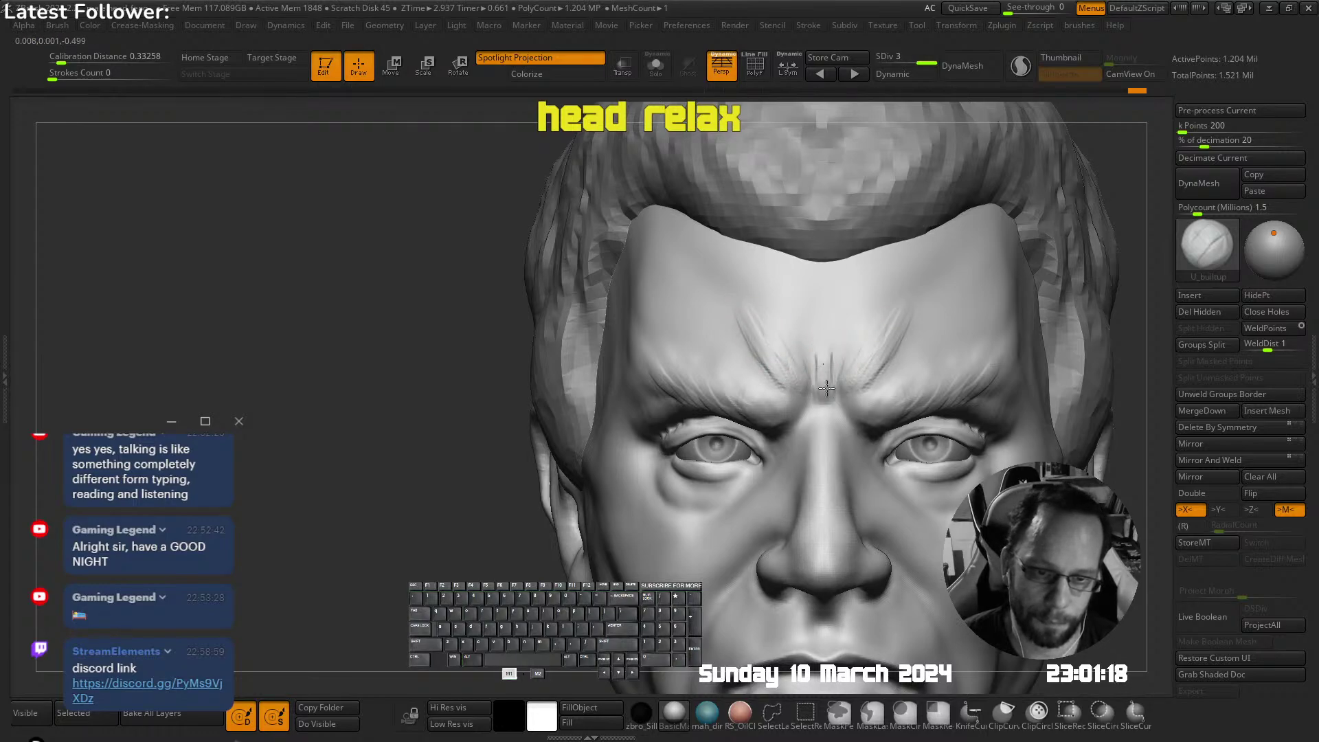
{"action": "key", "text": "shift"}
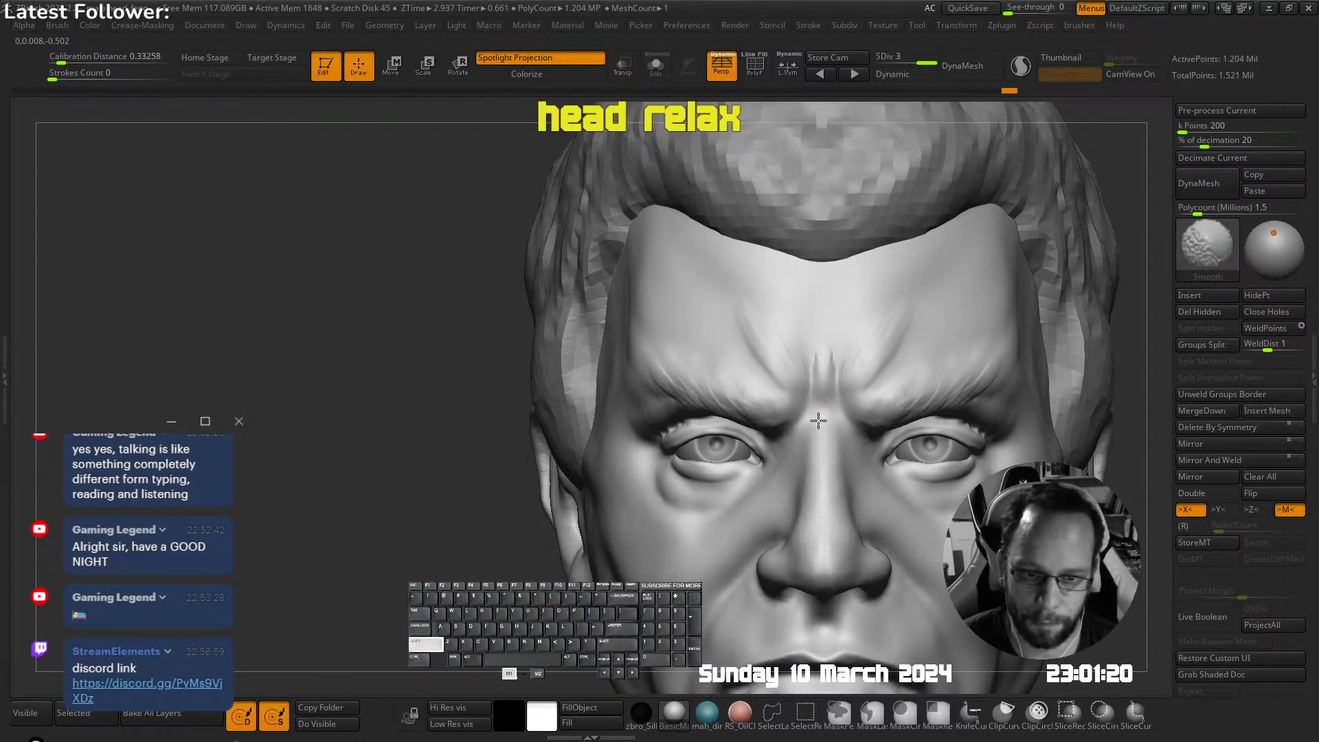
{"action": "left_click_drag", "start_coordinate": [895, 296], "coordinate": [903, 371], "text": "shift"}
{"action": "mouse_move", "coordinate": [902, 371]}
{"action": "right_mouse_down", "text": "ctrl"}
{"action": "mouse_move", "coordinate": [771, 348]}
{"action": "mouse_move", "coordinate": [642, 364]}
{"action": "mouse_move", "coordinate": [714, 357]}
{"action": "right_mouse_up", "text": "ctrl"}
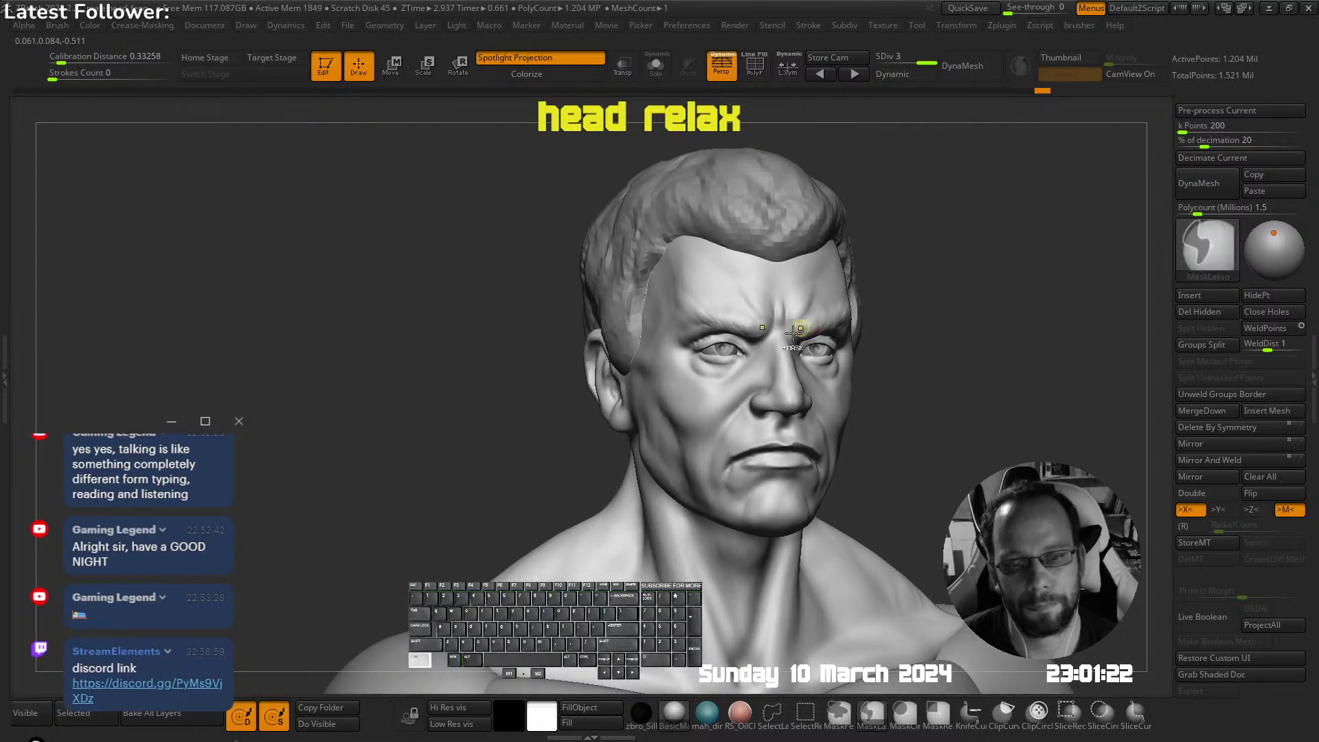
Build up the side of the nose bridge between the eyes with the U_builtup brush and smooth the stroke
{"action": "right_click_drag", "start_coordinate": [804, 318], "coordinate": [885, 335], "text": "ctrl"}
{"action": "right_click_drag", "start_coordinate": [805, 341], "coordinate": [801, 359]}
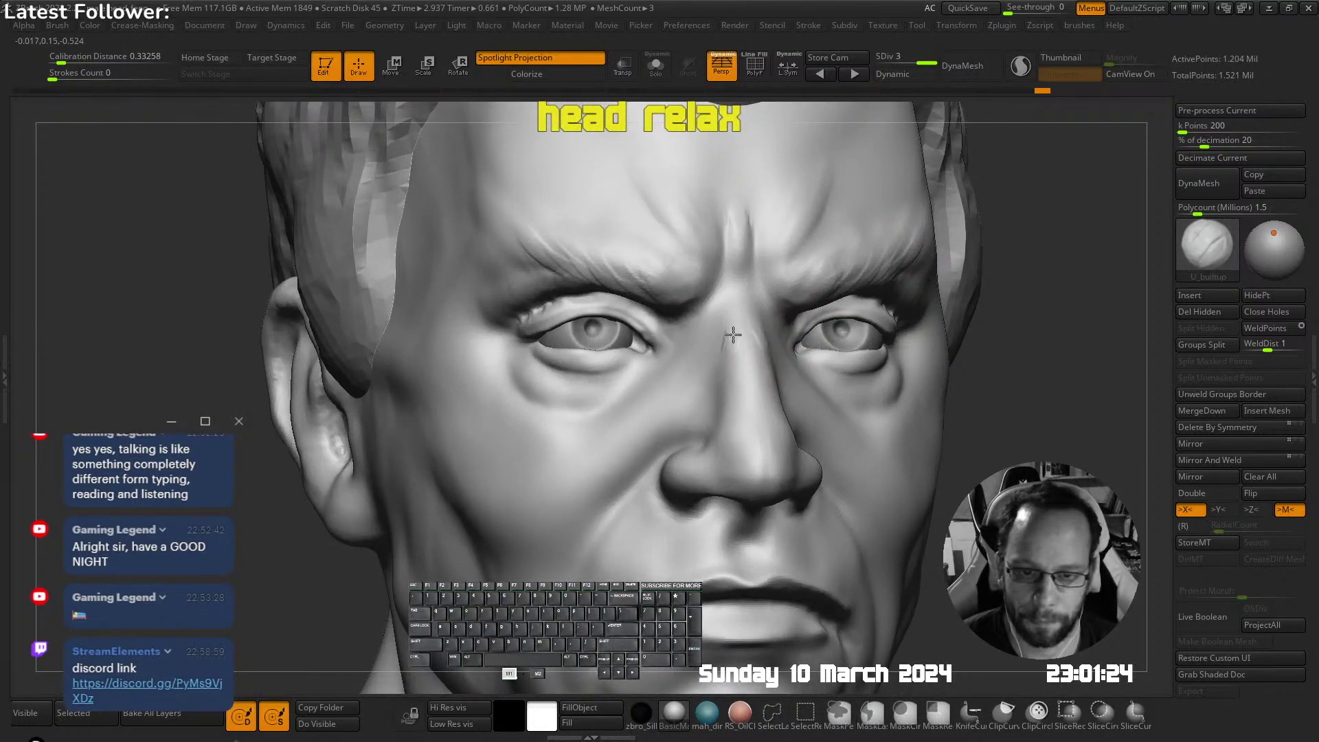
{"action": "mouse_move", "coordinate": [740, 372]}
{"action": "left_mouse_down"}
{"action": "mouse_move", "coordinate": [731, 323]}
{"action": "mouse_move", "coordinate": [752, 365]}
{"action": "left_mouse_up"}
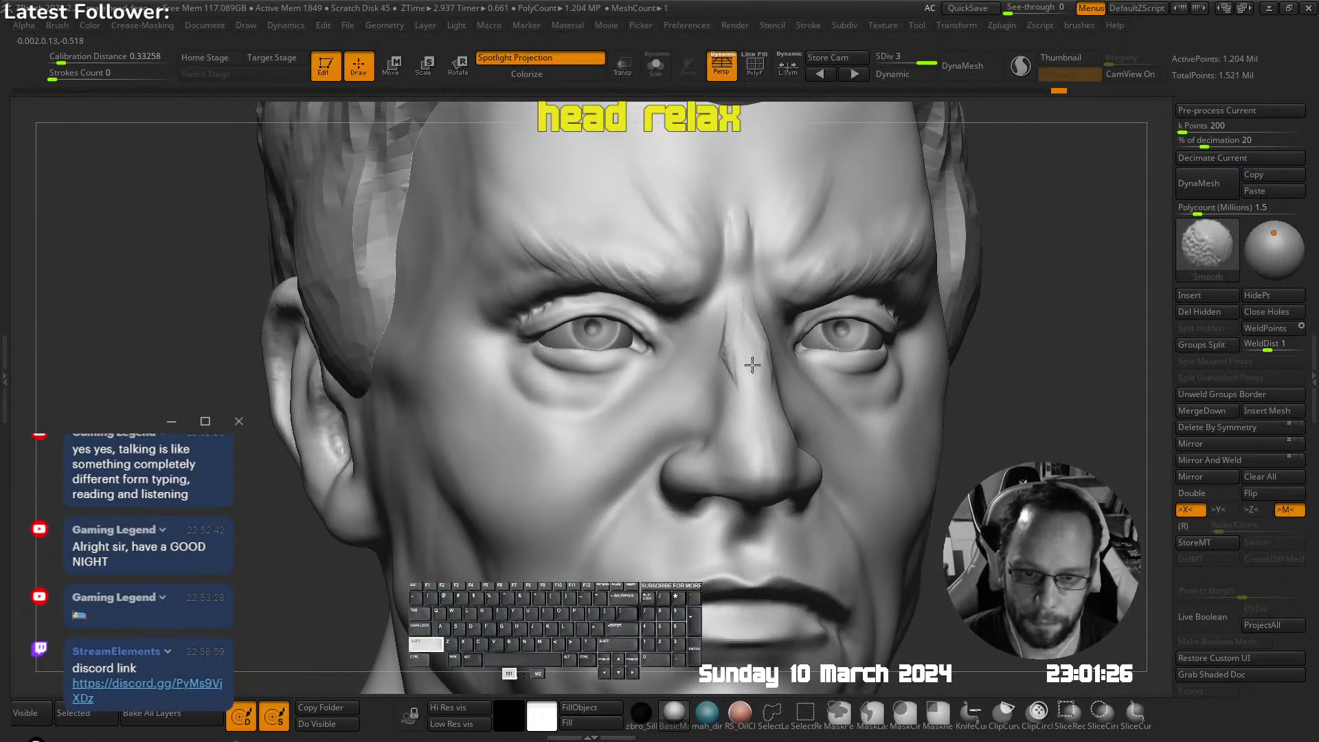
{"action": "mouse_move", "coordinate": [739, 383]}
{"action": "right_mouse_down"}
{"action": "mouse_move", "coordinate": [772, 330]}
{"action": "mouse_move", "coordinate": [714, 360]}
{"action": "right_mouse_up"}
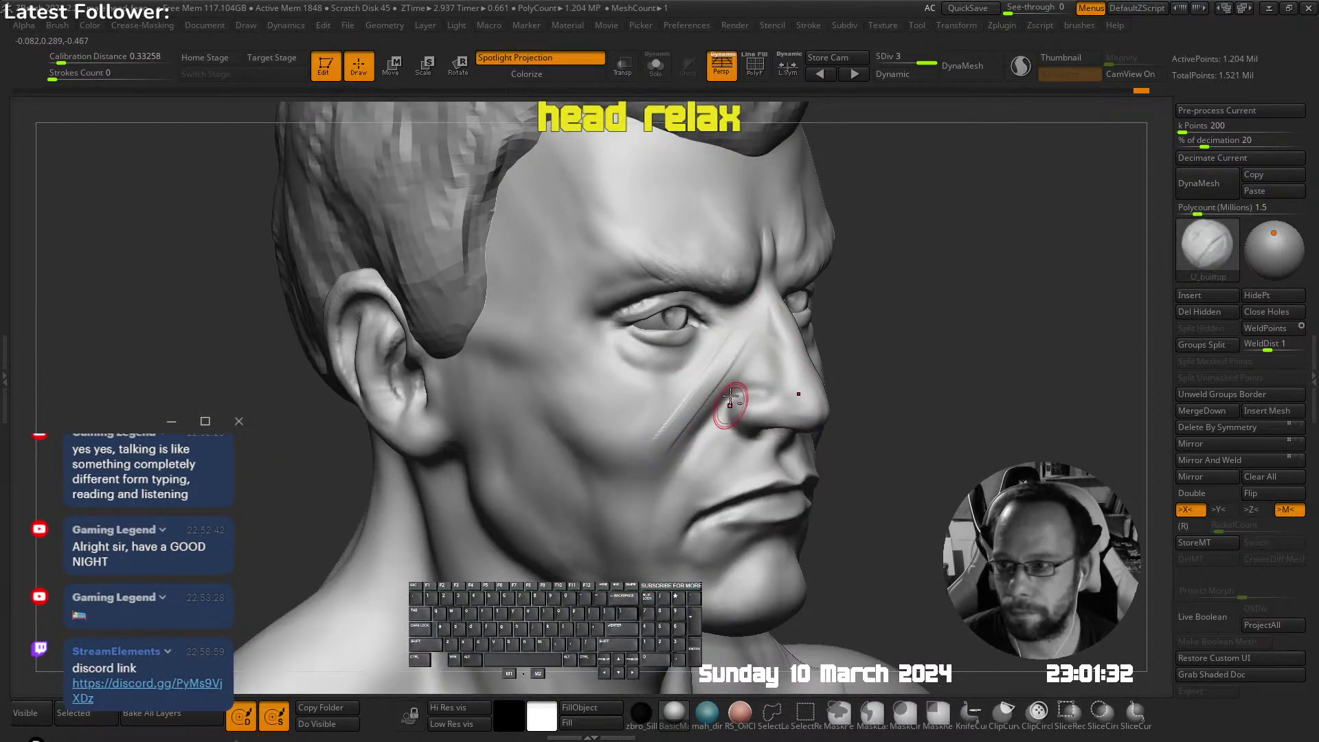
Sculpt the fold running from beside the nose down the cheek with the U_builtup brush and smooth it
{"action": "right_click_drag", "start_coordinate": [728, 406], "coordinate": [745, 303]}
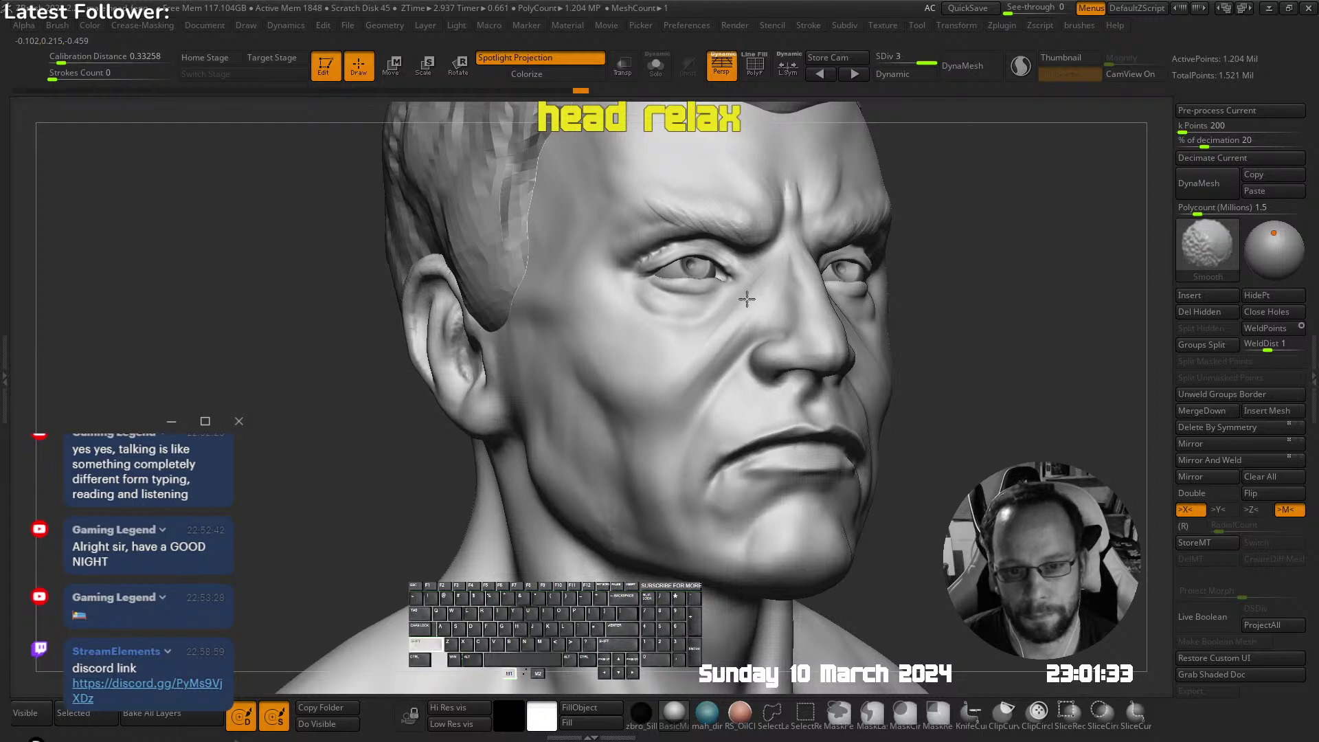
{"action": "mouse_move", "coordinate": [660, 418]}
{"action": "right_mouse_down"}
{"action": "mouse_move", "coordinate": [754, 318]}
{"action": "mouse_move", "coordinate": [726, 301]}
{"action": "right_mouse_up"}
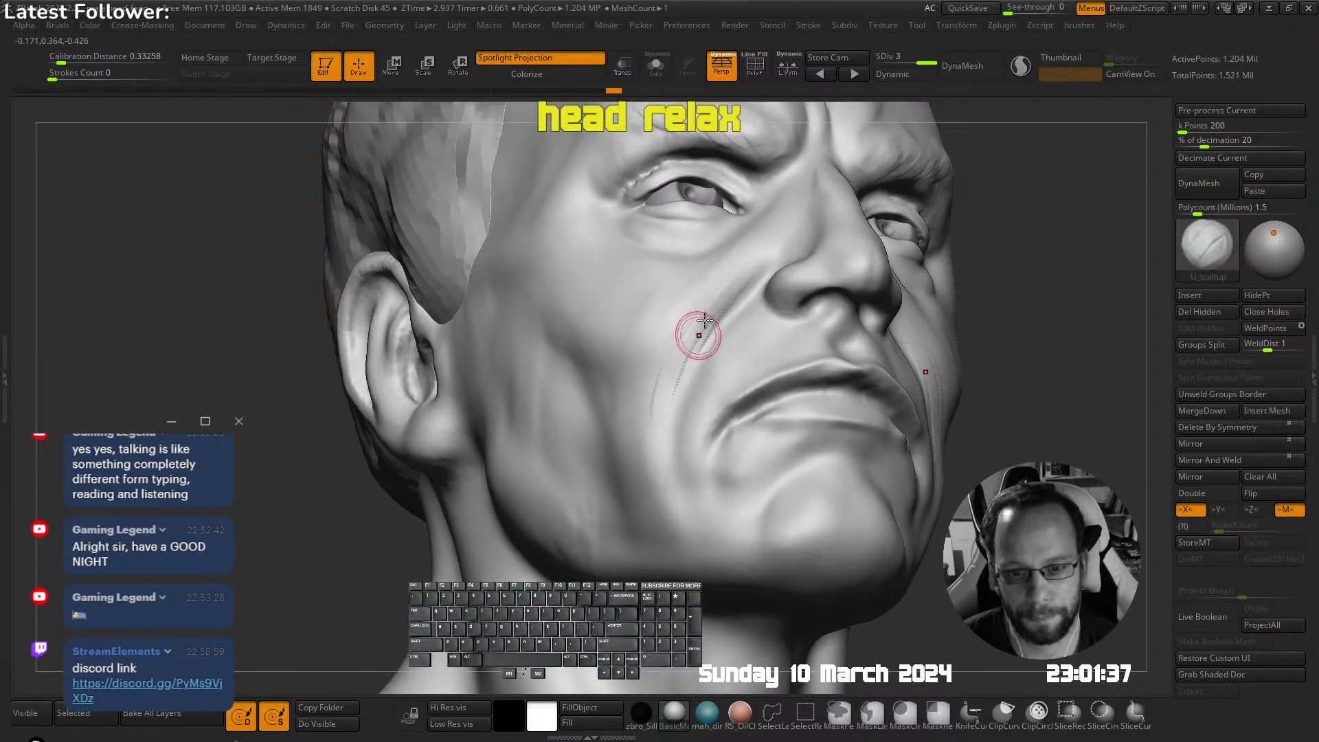
{"action": "key", "text": "shift"}
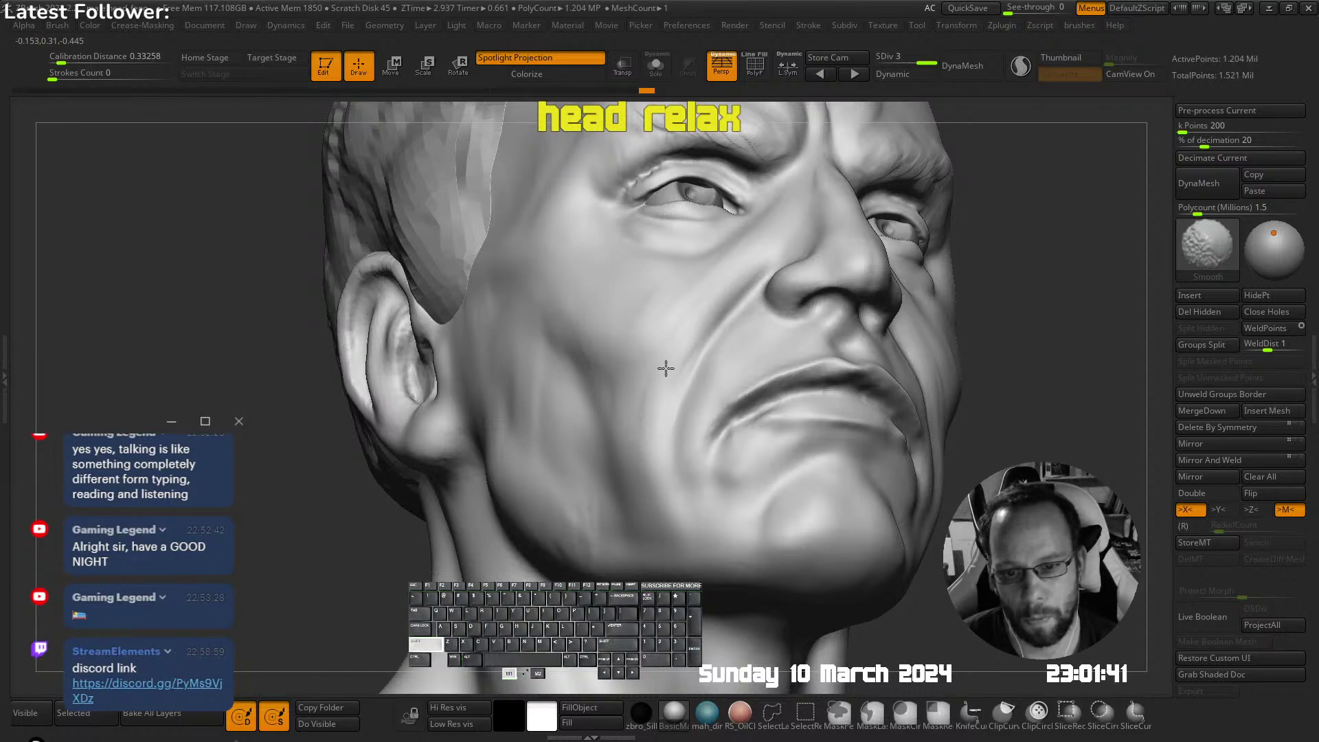
{"action": "mouse_move", "coordinate": [651, 388]}
{"action": "right_mouse_down"}
{"action": "mouse_move", "coordinate": [877, 215]}
{"action": "mouse_move", "coordinate": [769, 302]}
{"action": "mouse_move", "coordinate": [739, 383]}
{"action": "right_mouse_up"}
{"action": "left_click_drag", "start_coordinate": [757, 392], "coordinate": [777, 443], "text": "shift"}
Build up the lower end of the nasolabial fold beside the mouth and blend it into the cheek
{"action": "mouse_move", "coordinate": [845, 405]}
{"action": "right_mouse_down"}
{"action": "mouse_move", "coordinate": [757, 403]}
{"action": "mouse_move", "coordinate": [786, 359]}
{"action": "mouse_move", "coordinate": [834, 363]}
{"action": "right_mouse_up"}
{"action": "key", "text": "s"}
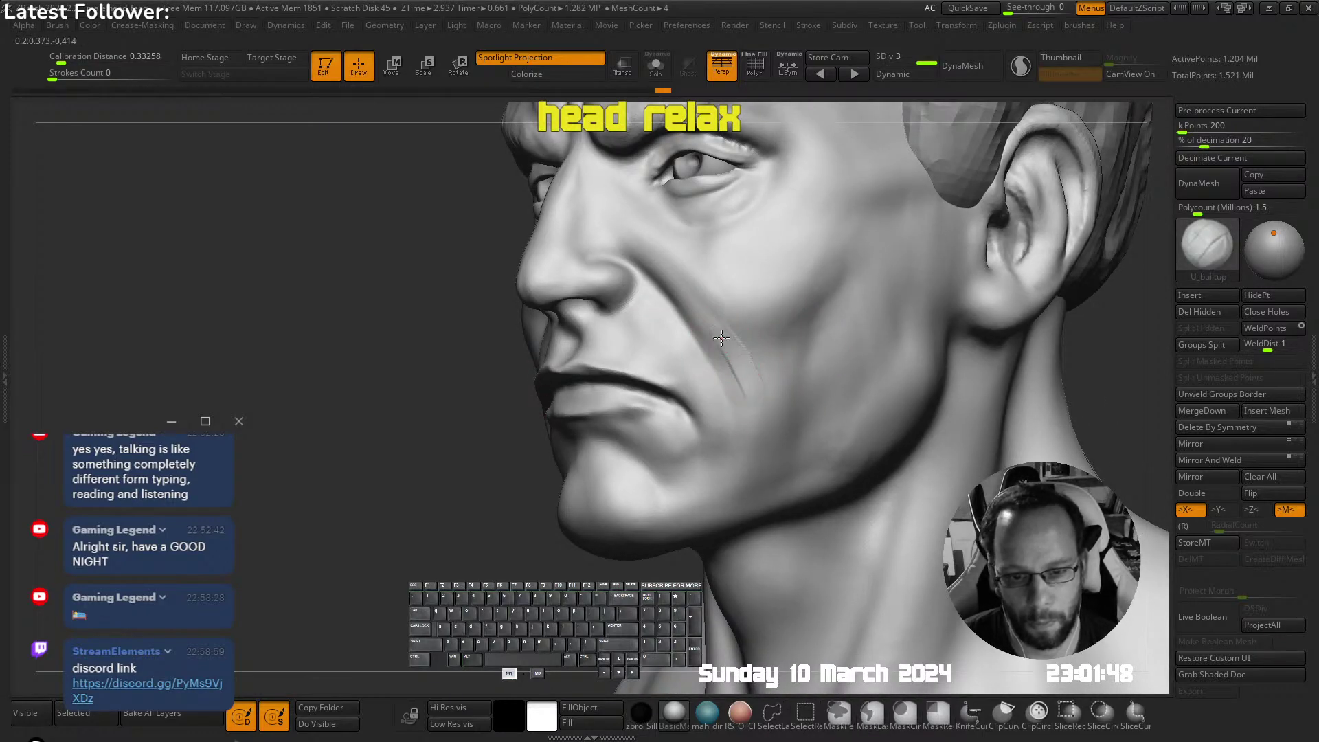
{"action": "left_click_drag", "start_coordinate": [740, 388], "coordinate": [728, 334], "text": "shift"}
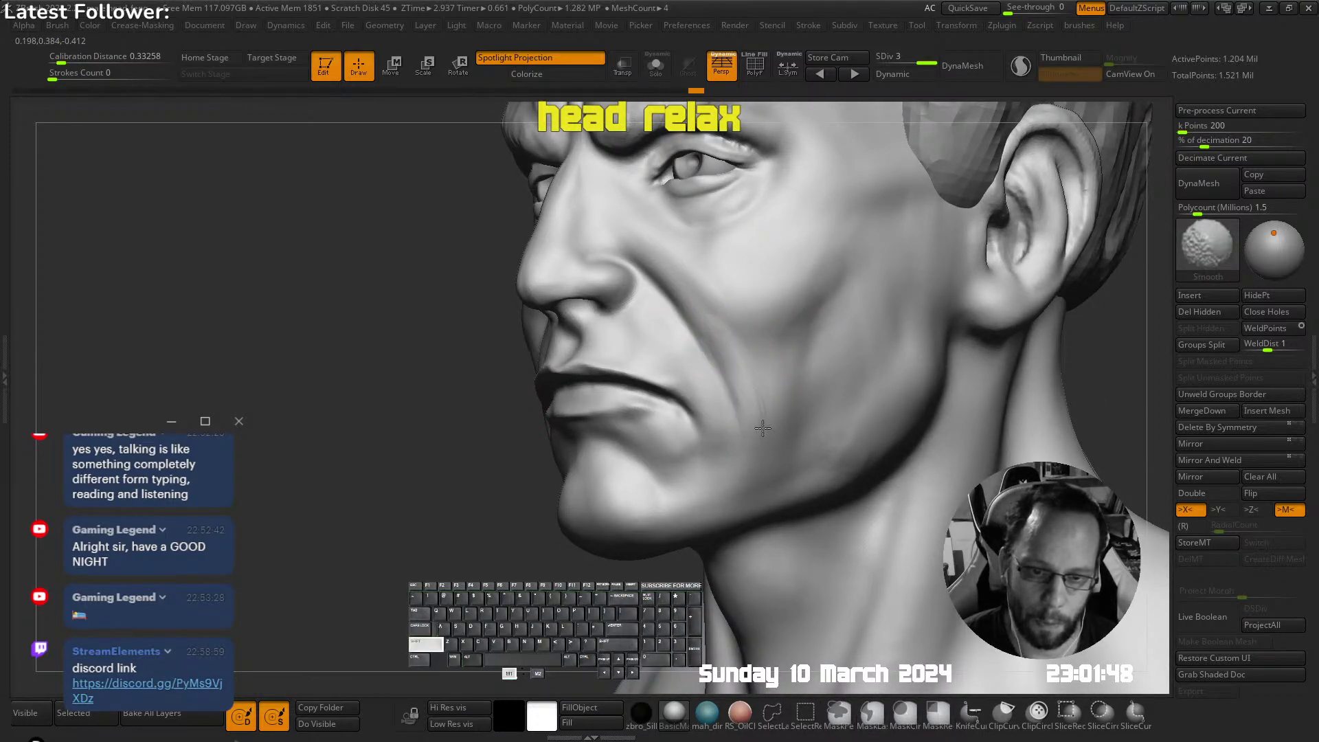
{"action": "key", "text": "shift"}
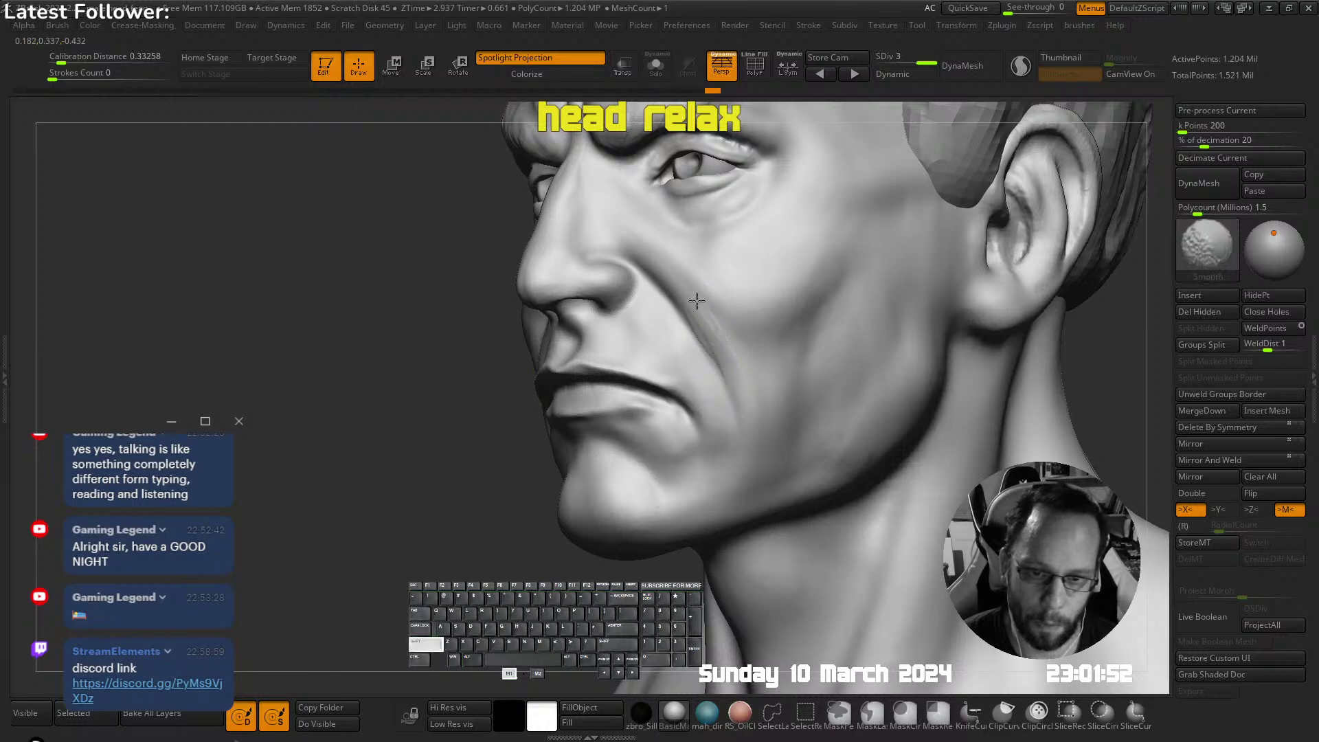
{"action": "right_click_drag", "start_coordinate": [764, 509], "coordinate": [774, 365]}
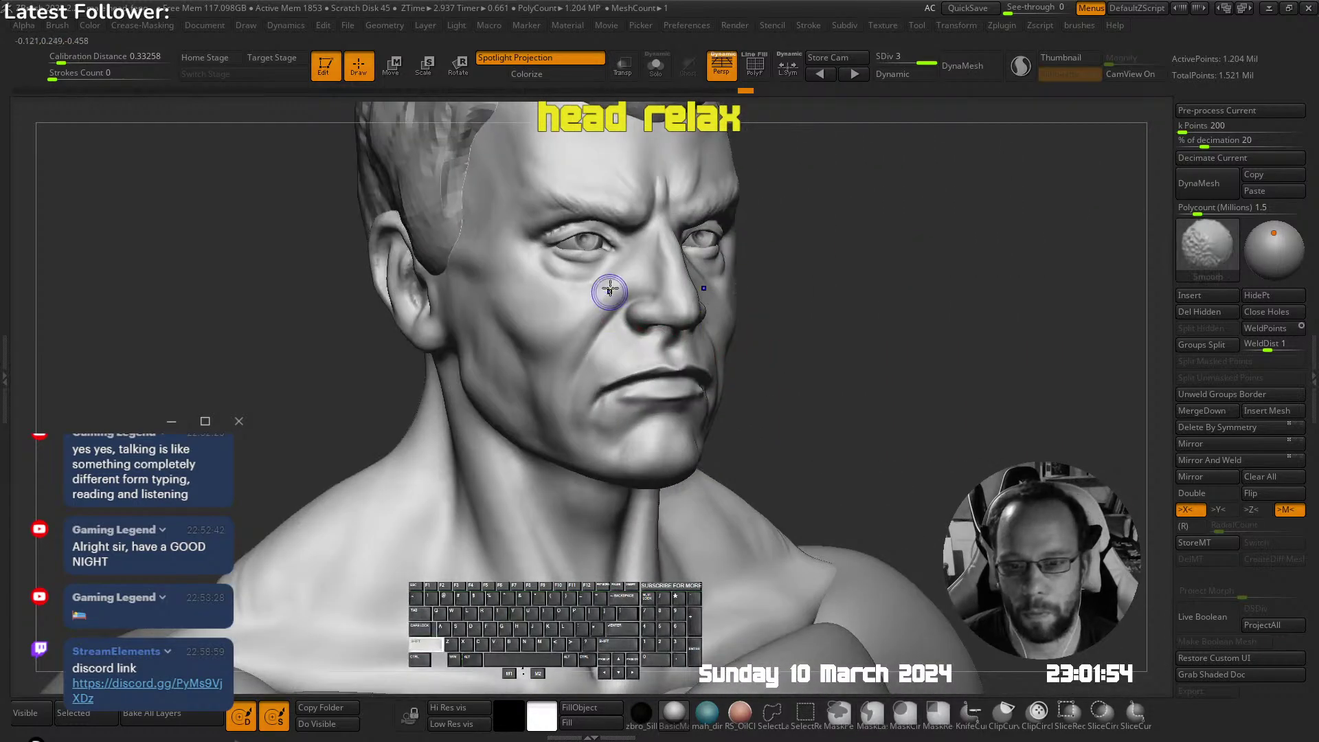
{"action": "left_click_drag", "start_coordinate": [578, 334], "coordinate": [522, 390], "text": "shift"}
Smooth the lower eyelid towards the inner corner of the eye with a resized Smooth brush
{"action": "right_click_drag", "start_coordinate": [621, 315], "coordinate": [549, 234], "text": "ctrl"}
{"action": "mouse_move", "coordinate": [549, 234]}
{"action": "right_mouse_down", "text": "alt"}
{"action": "mouse_move", "coordinate": [727, 350]}
{"action": "mouse_move", "coordinate": [752, 335]}
{"action": "mouse_move", "coordinate": [653, 368]}
{"action": "mouse_move", "coordinate": [707, 352]}
{"action": "mouse_move", "coordinate": [688, 342]}
{"action": "mouse_move", "coordinate": [712, 332]}
{"action": "right_mouse_up", "text": "alt"}
{"action": "key", "text": "s"}
{"action": "key", "text": "shift"}
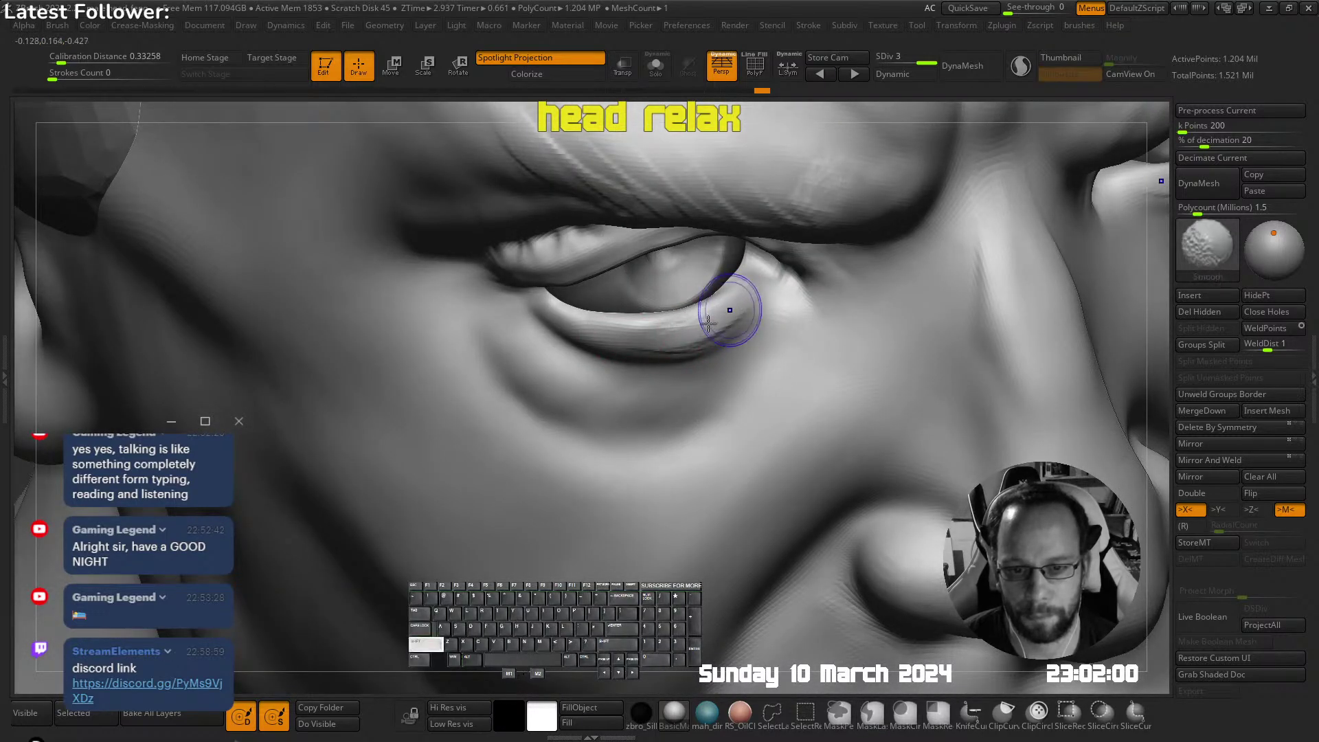
{"action": "left_click_drag", "start_coordinate": [724, 325], "coordinate": [750, 311], "text": "shift"}
{"action": "right_click_drag", "start_coordinate": [750, 315], "coordinate": [749, 234], "text": "ctrl"}
{"action": "right_click_drag", "start_coordinate": [749, 234], "coordinate": [797, 164], "text": "shift"}
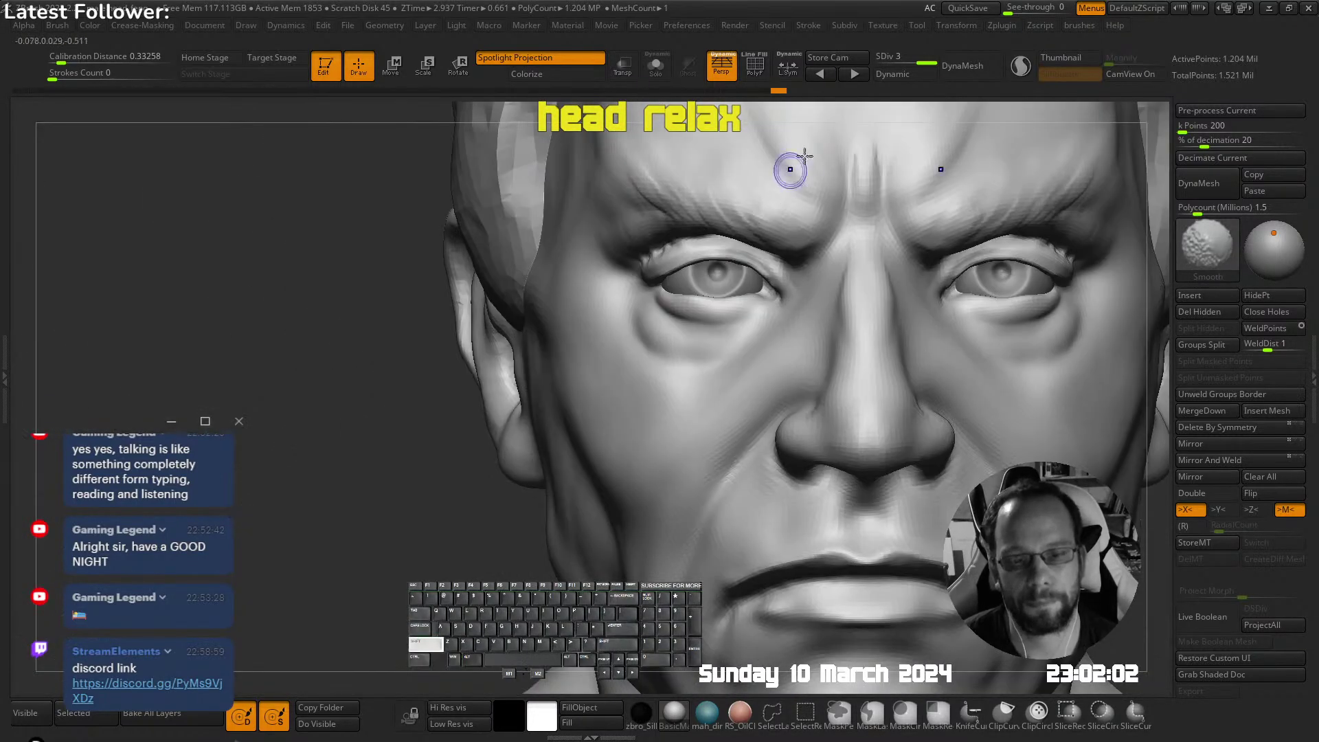
Switch to the DamStandard brush, adjust its size, and define the outer part of the lower eyelid's edge
{"action": "right_click_drag", "start_coordinate": [780, 272], "coordinate": [774, 241], "text": "ctrl"}
{"action": "key", "text": "b"}
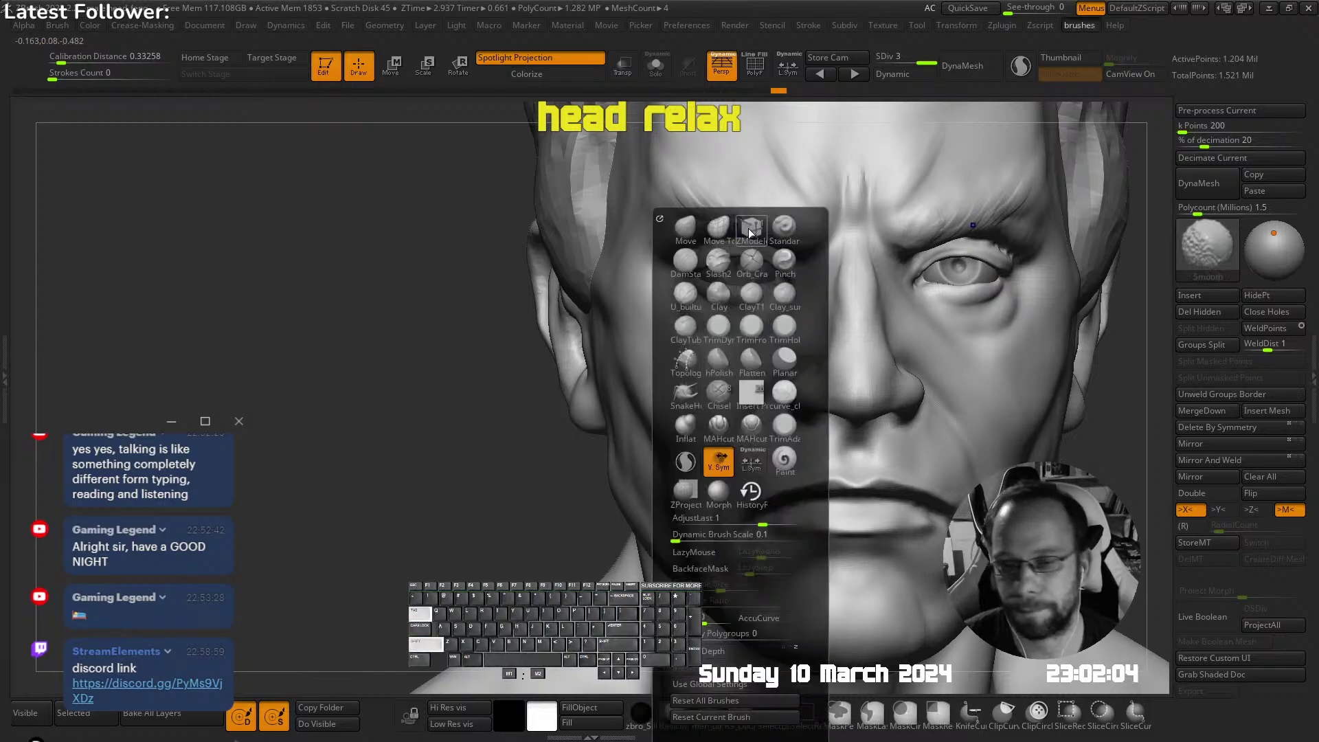
{"action": "key", "text": "d"}
{"action": "key", "text": "s"}
{"action": "mouse_move", "coordinate": [719, 275]}
{"action": "right_mouse_down", "text": "ctrl"}
{"action": "mouse_move", "coordinate": [747, 315]}
{"action": "mouse_move", "coordinate": [716, 296]}
{"action": "right_mouse_up", "text": "ctrl"}
{"action": "key", "text": "s"}
{"action": "mouse_move", "coordinate": [717, 296]}
{"action": "left_mouse_down"}
{"action": "mouse_move", "coordinate": [686, 283]}
{"action": "mouse_move", "coordinate": [699, 293]}
{"action": "left_mouse_up"}
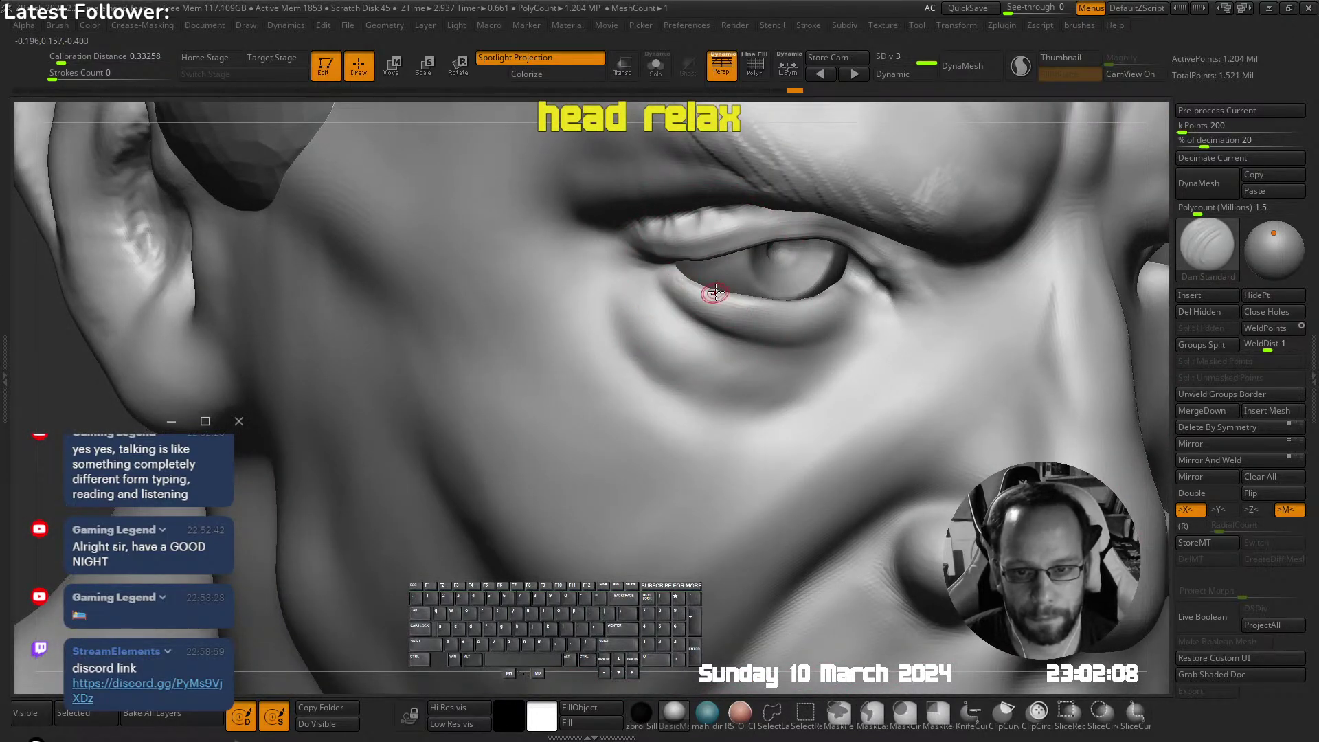
Sharpen the rim of the lower eyelid along its length with the DamStandard brush and smooth it lightly
{"action": "right_click_drag", "start_coordinate": [715, 292], "coordinate": [705, 290]}
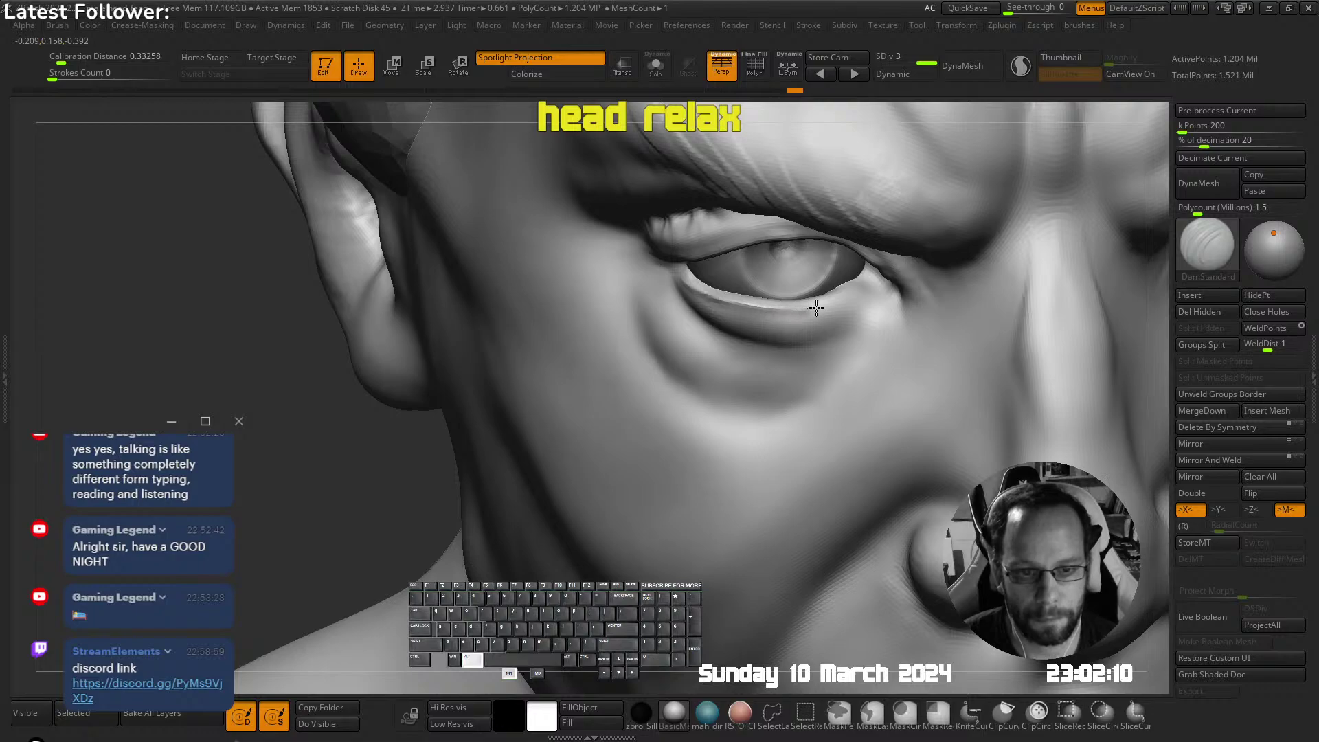
{"action": "mouse_move", "coordinate": [899, 301]}
{"action": "right_mouse_down"}
{"action": "mouse_move", "coordinate": [884, 280]}
{"action": "mouse_move", "coordinate": [852, 324]}
{"action": "right_mouse_up"}
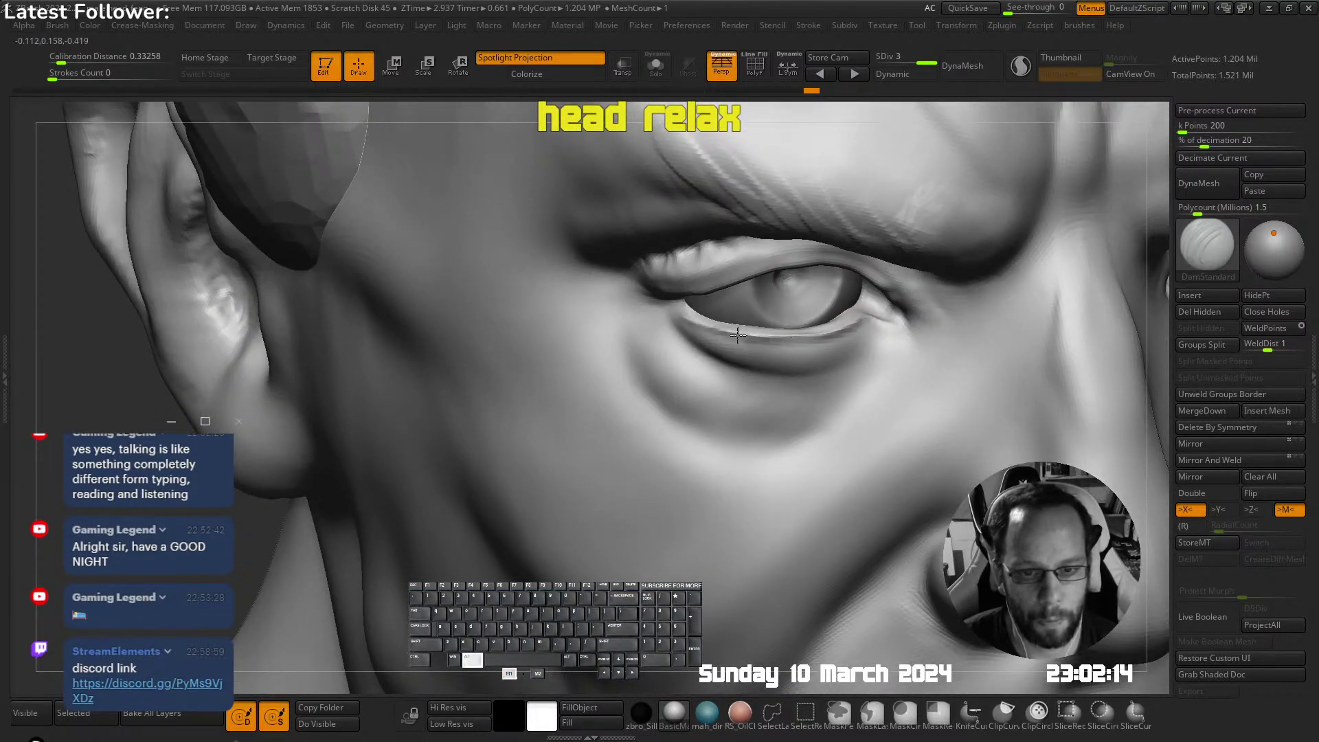
{"action": "right_click_drag", "start_coordinate": [695, 307], "coordinate": [701, 332]}
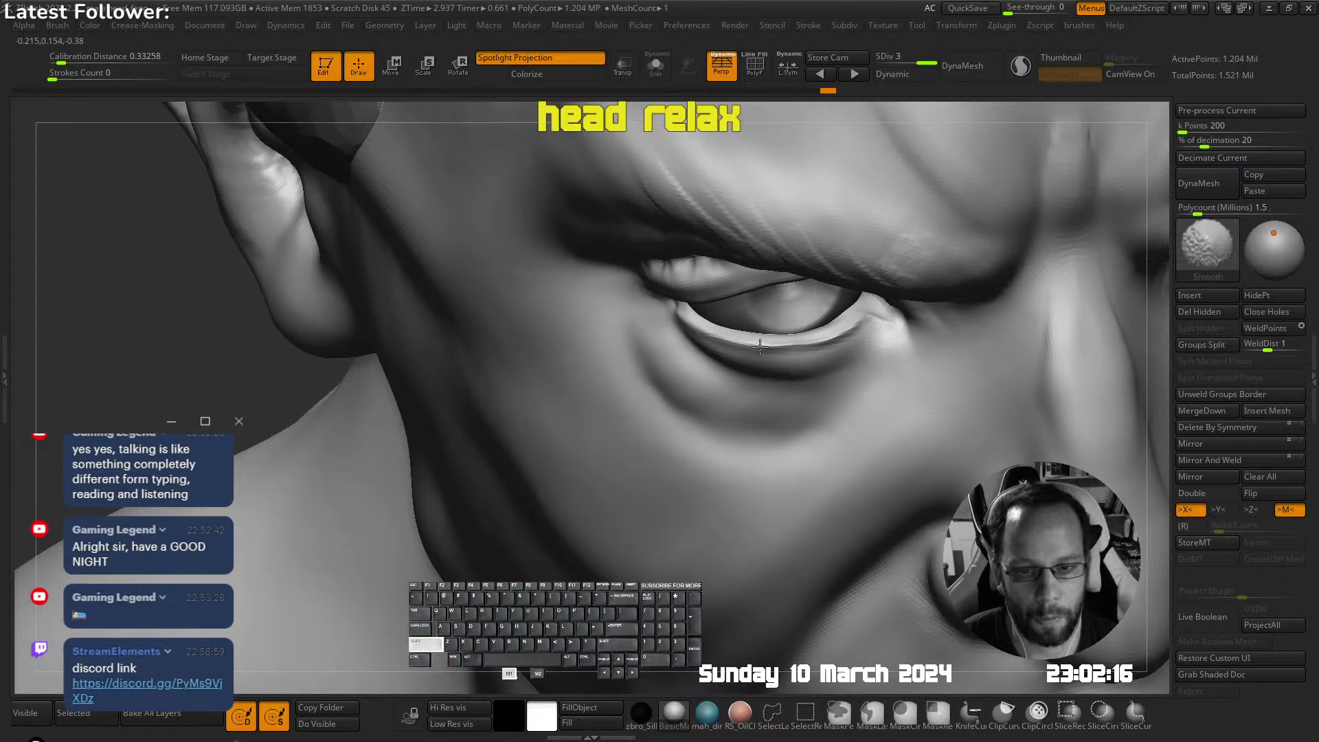
{"action": "mouse_move", "coordinate": [794, 360]}
{"action": "right_mouse_down"}
{"action": "mouse_move", "coordinate": [810, 270]}
{"action": "mouse_move", "coordinate": [835, 292]}
{"action": "right_mouse_up"}
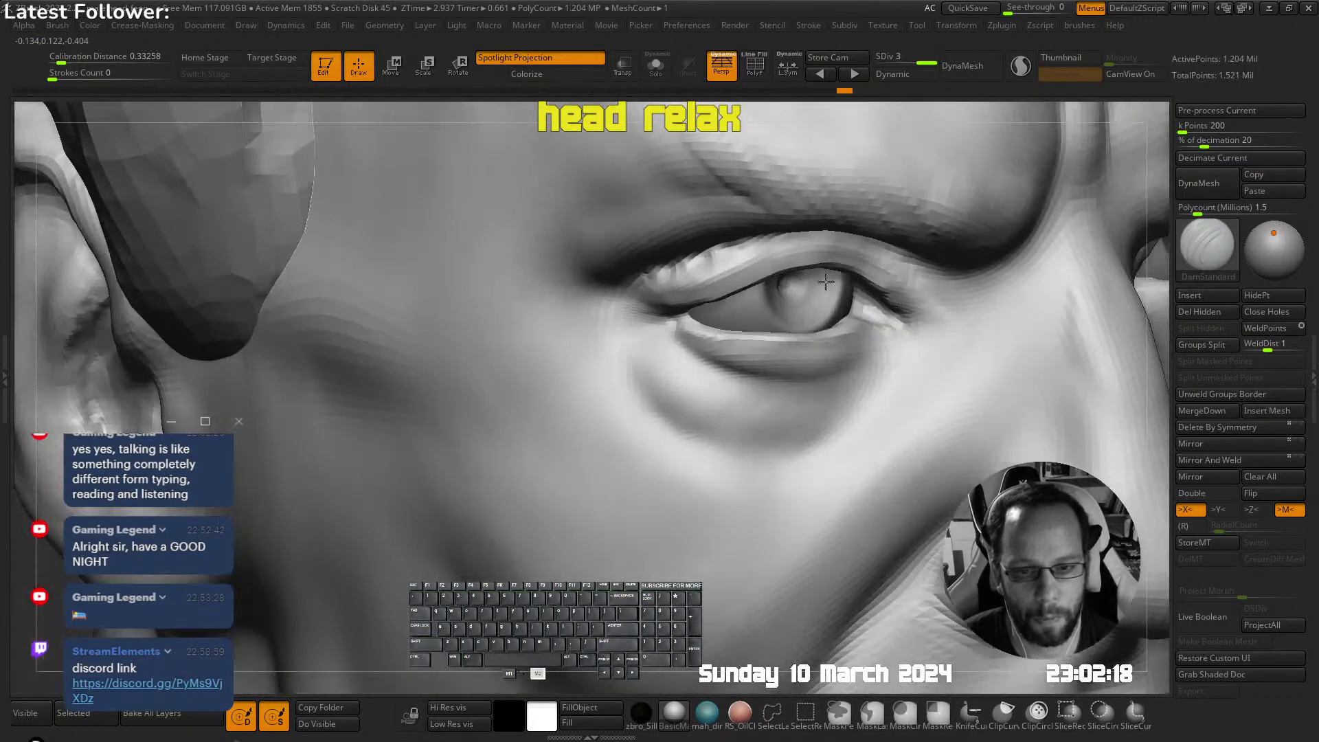
{"action": "mouse_move", "coordinate": [689, 318]}
{"action": "right_mouse_down"}
{"action": "mouse_move", "coordinate": [726, 180]}
{"action": "mouse_move", "coordinate": [665, 320]}
{"action": "right_mouse_up"}
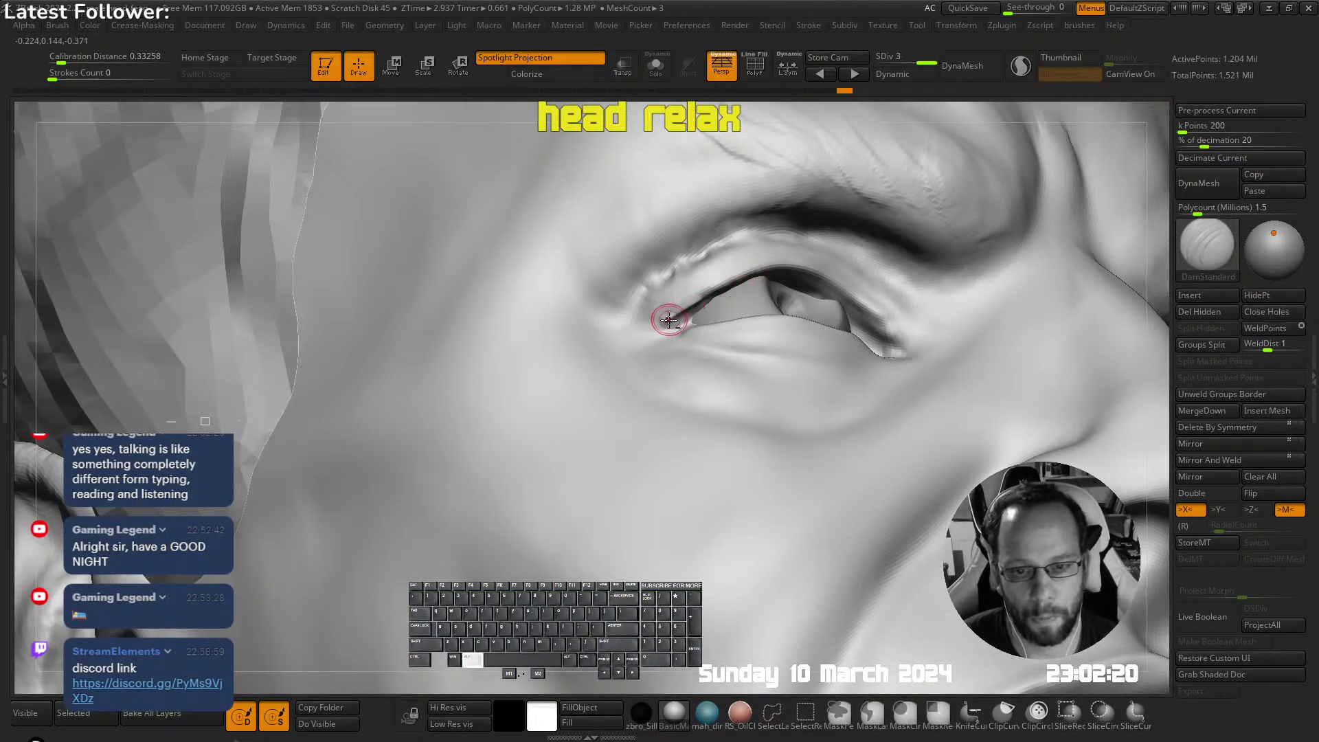
Refine the inner corner of the eye with the DamStandard brush and smooth the area beside it
{"action": "mouse_move", "coordinate": [813, 248]}
{"action": "right_mouse_down"}
{"action": "mouse_move", "coordinate": [719, 279]}
{"action": "mouse_move", "coordinate": [867, 276]}
{"action": "mouse_move", "coordinate": [873, 315]}
{"action": "right_mouse_up"}
{"action": "left_click_drag", "start_coordinate": [879, 337], "coordinate": [891, 310]}
{"action": "right_click_drag", "start_coordinate": [892, 301], "coordinate": [895, 341], "text": "ctrl"}
{"action": "left_click_drag", "start_coordinate": [923, 305], "coordinate": [930, 307], "text": "shift"}
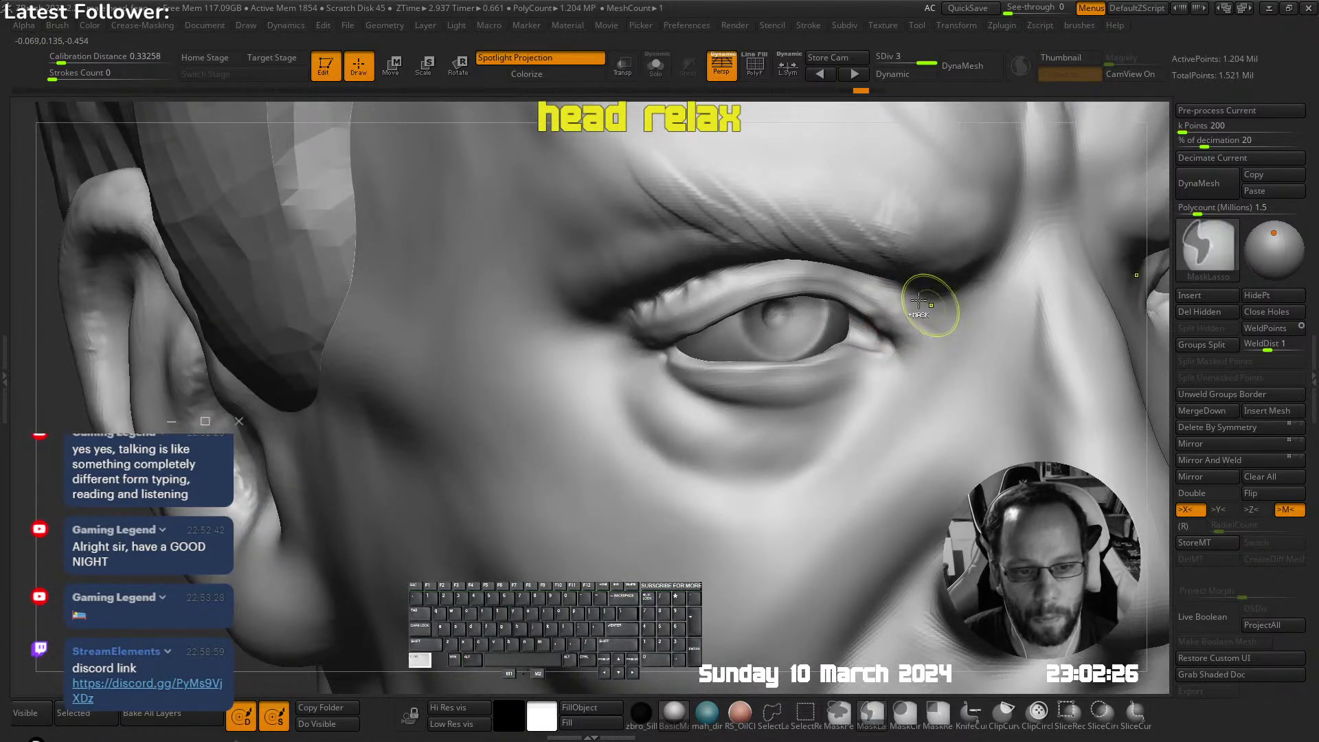
Switch to the Move brush and reshape the inner corner of the eye
{"action": "right_click_drag", "start_coordinate": [930, 306], "coordinate": [886, 207]}
{"action": "key", "text": "space"}
{"action": "left_click", "coordinate": [827, 230]}
{"action": "right_click_drag", "start_coordinate": [1074, 117], "coordinate": [893, 206]}
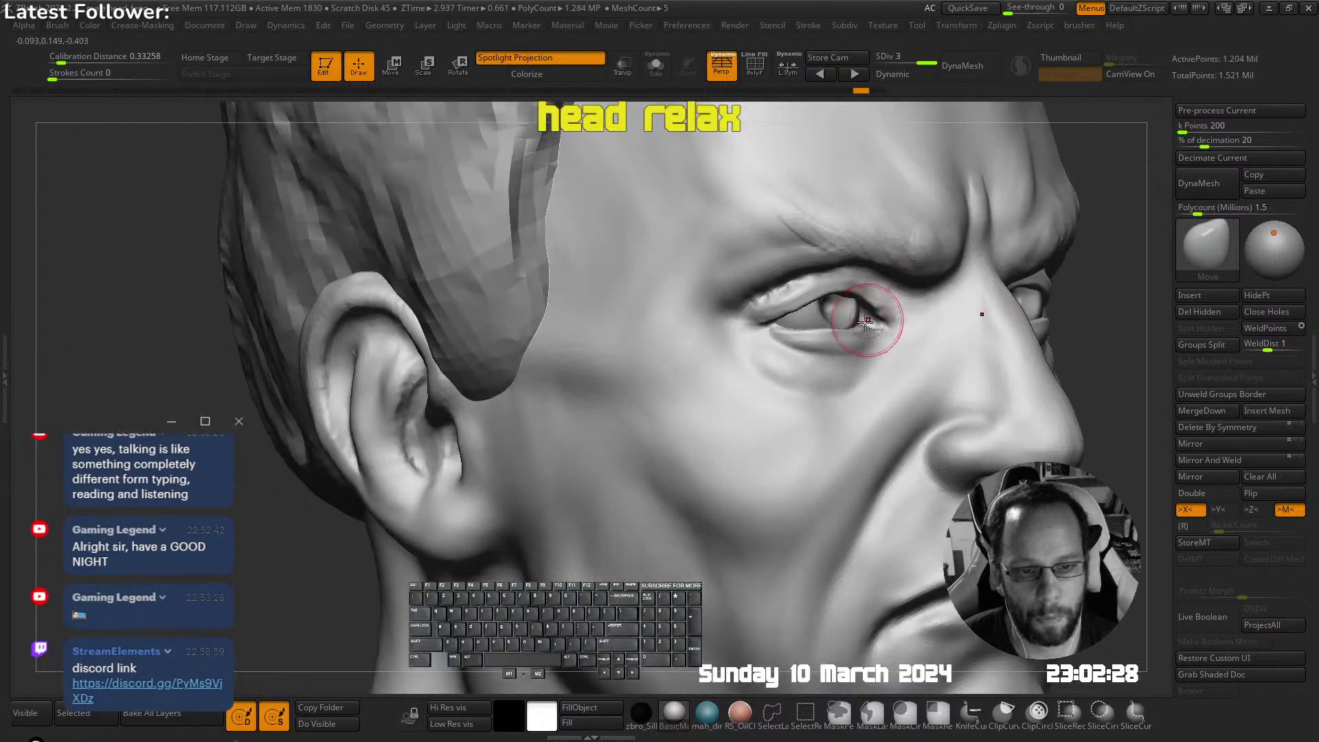
{"action": "left_click_drag", "start_coordinate": [861, 318], "coordinate": [876, 309]}
{"action": "mouse_move", "coordinate": [876, 309]}
{"action": "right_mouse_down"}
{"action": "mouse_move", "coordinate": [924, 302]}
{"action": "mouse_move", "coordinate": [884, 235]}
{"action": "mouse_move", "coordinate": [969, 212]}
{"action": "mouse_move", "coordinate": [756, 235]}
{"action": "mouse_move", "coordinate": [730, 331]}
{"action": "right_mouse_up"}
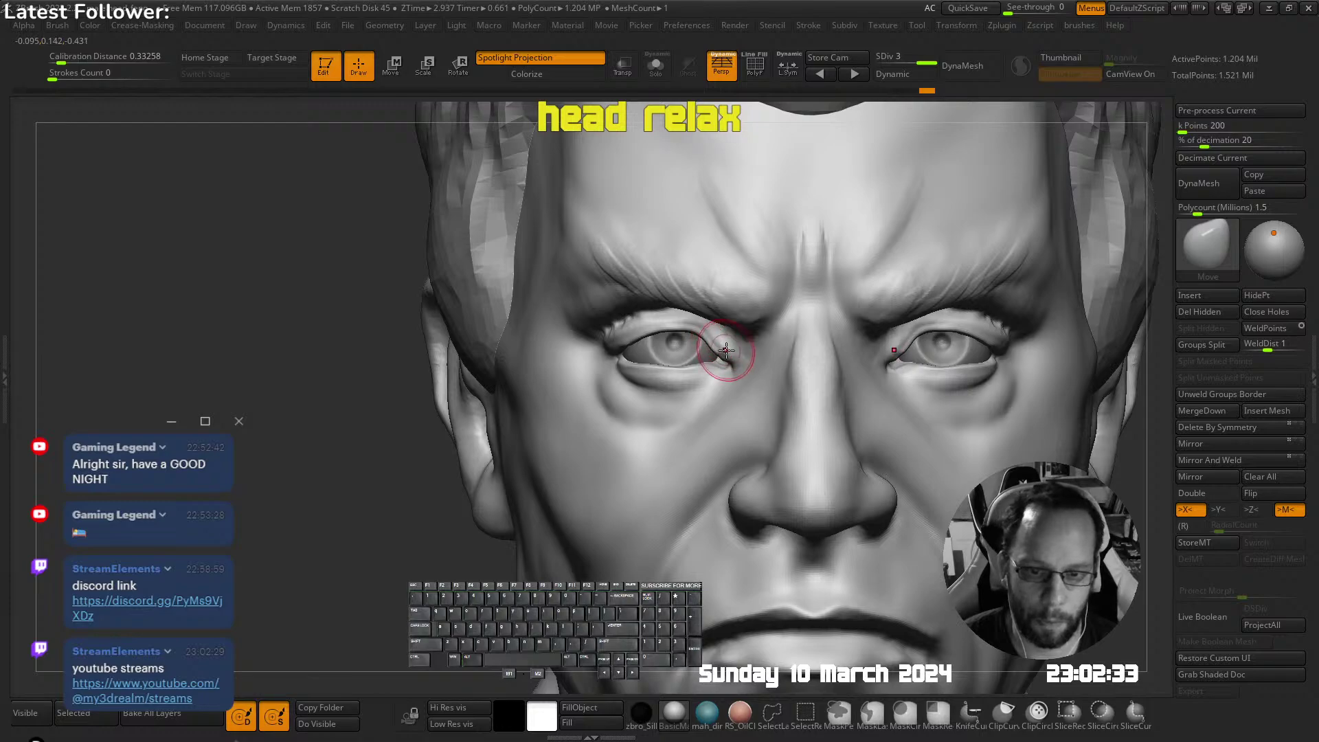
{"action": "left_click_drag", "start_coordinate": [727, 349], "coordinate": [739, 364]}
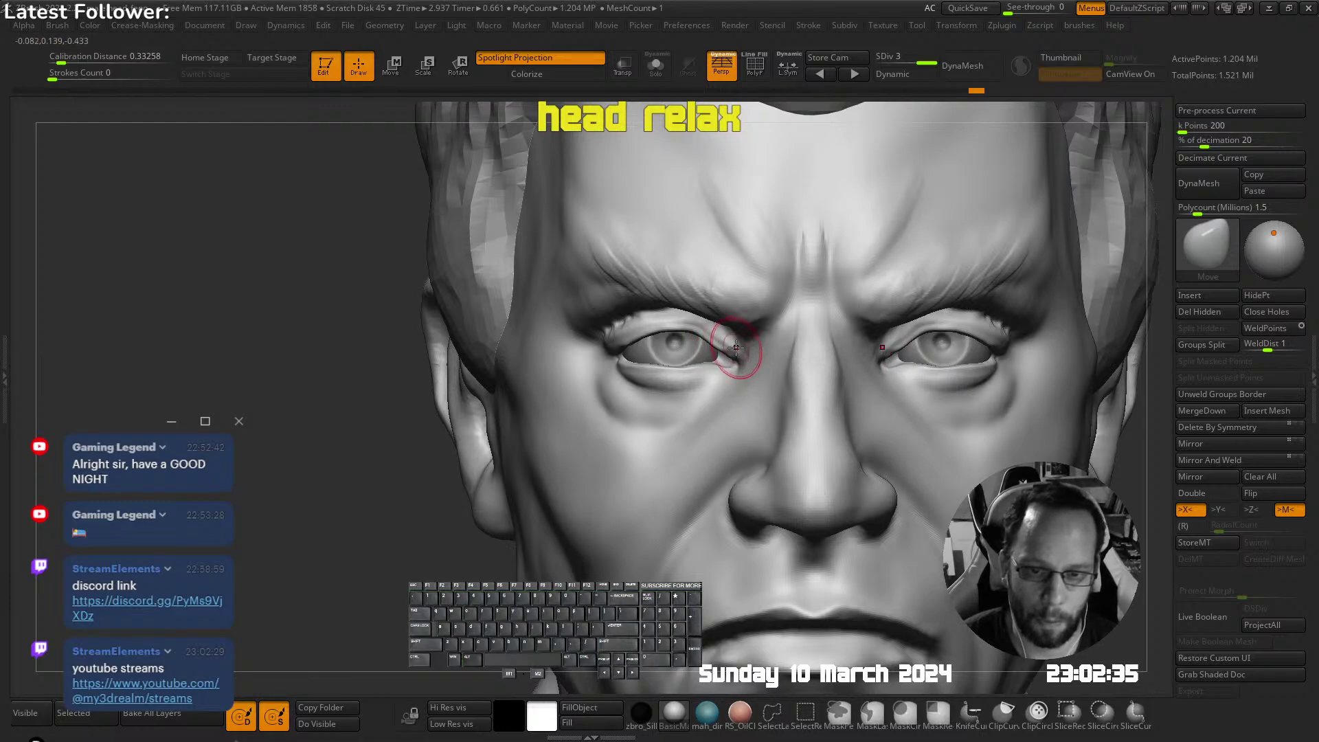
Try to adjust the eye and nose bridge area in profile with a resized Move brush, and undo the last change
{"action": "mouse_move", "coordinate": [744, 367]}
{"action": "right_mouse_down"}
{"action": "mouse_move", "coordinate": [671, 359]}
{"action": "mouse_move", "coordinate": [749, 367]}
{"action": "mouse_move", "coordinate": [715, 297]}
{"action": "mouse_move", "coordinate": [762, 268]}
{"action": "right_mouse_up"}
{"action": "mouse_move", "coordinate": [895, 309]}
{"action": "right_mouse_down"}
{"action": "mouse_move", "coordinate": [783, 287]}
{"action": "mouse_move", "coordinate": [800, 336]}
{"action": "mouse_move", "coordinate": [785, 288]}
{"action": "mouse_move", "coordinate": [767, 290]}
{"action": "right_mouse_up"}
{"action": "key", "text": "s"}
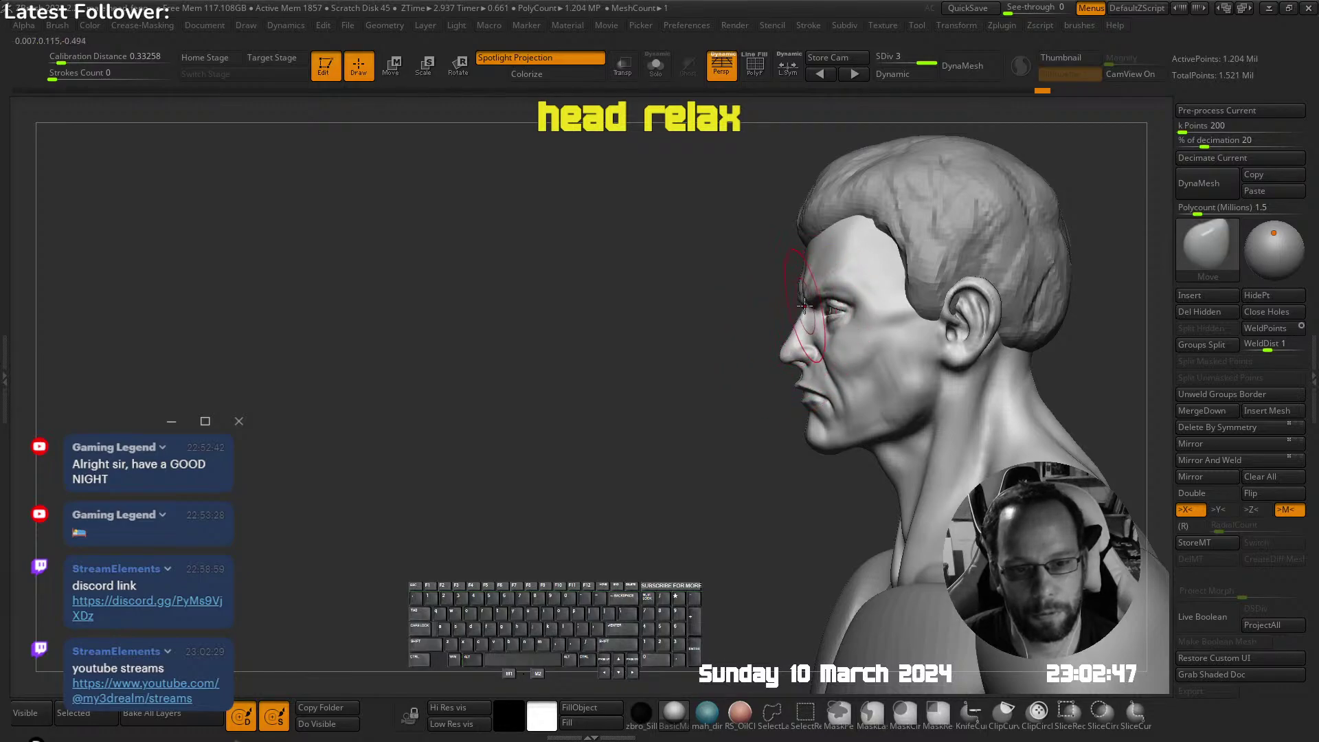
{"action": "right_click_drag", "start_coordinate": [810, 300], "coordinate": [829, 235]}
{"action": "mouse_move", "coordinate": [904, 176]}
{"action": "right_mouse_down", "text": "ctrl"}
{"action": "mouse_move", "coordinate": [883, 292]}
{"action": "mouse_move", "coordinate": [881, 264]}
{"action": "mouse_move", "coordinate": [933, 261]}
{"action": "mouse_move", "coordinate": [908, 231]}
{"action": "mouse_move", "coordinate": [768, 251]}
{"action": "right_mouse_up", "text": "ctrl"}
{"action": "key", "text": "ctrl+z"}
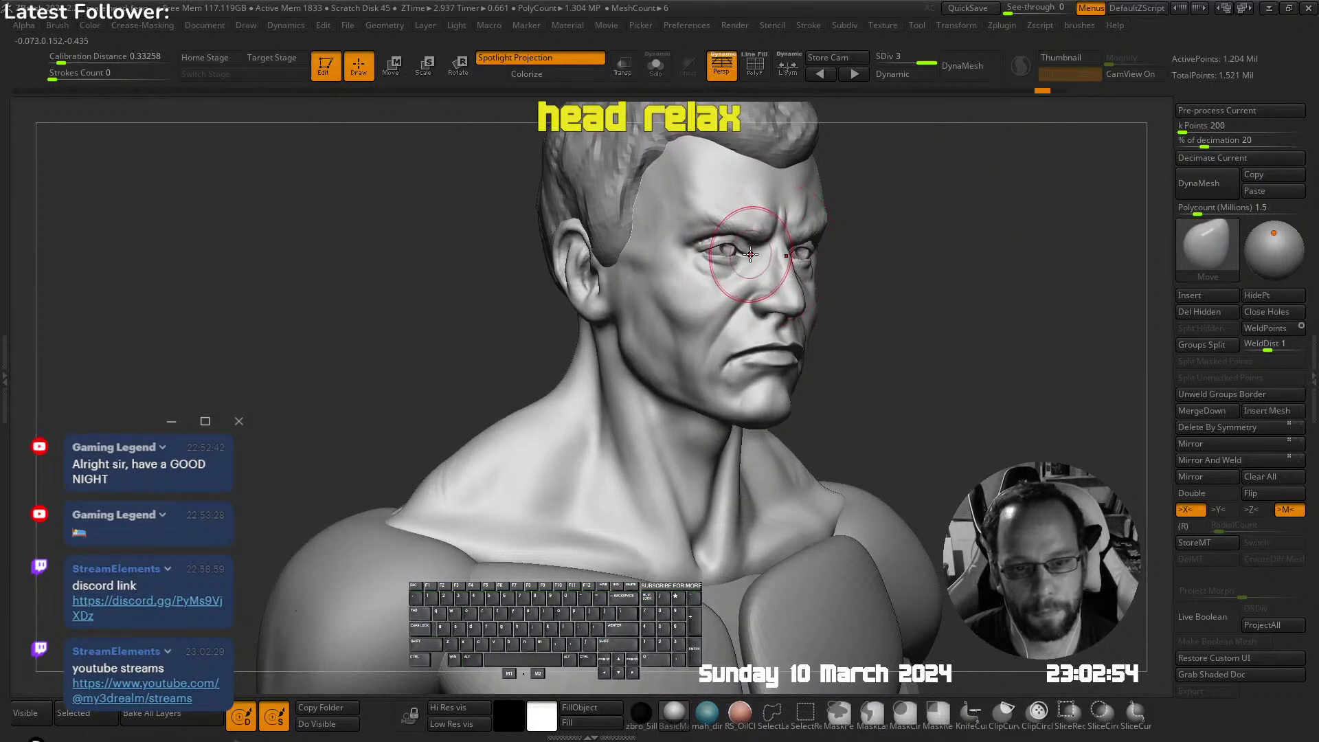
Reshape the upper eyelid near the inner corner with a smaller Move brush and smooth the lid above the eye
{"action": "left_click_drag", "start_coordinate": [750, 255], "coordinate": [742, 247]}
{"action": "right_click_drag", "start_coordinate": [742, 247], "coordinate": [746, 275], "text": "ctrl"}
{"action": "mouse_move", "coordinate": [746, 275]}
{"action": "right_mouse_down"}
{"action": "mouse_move", "coordinate": [771, 249]}
{"action": "mouse_move", "coordinate": [755, 240]}
{"action": "mouse_move", "coordinate": [715, 272]}
{"action": "mouse_move", "coordinate": [727, 277]}
{"action": "right_mouse_up"}
{"action": "key", "text": "bracketleft"}
{"action": "key", "text": "bracketleft"}
{"action": "key", "text": "ctrl+z"}
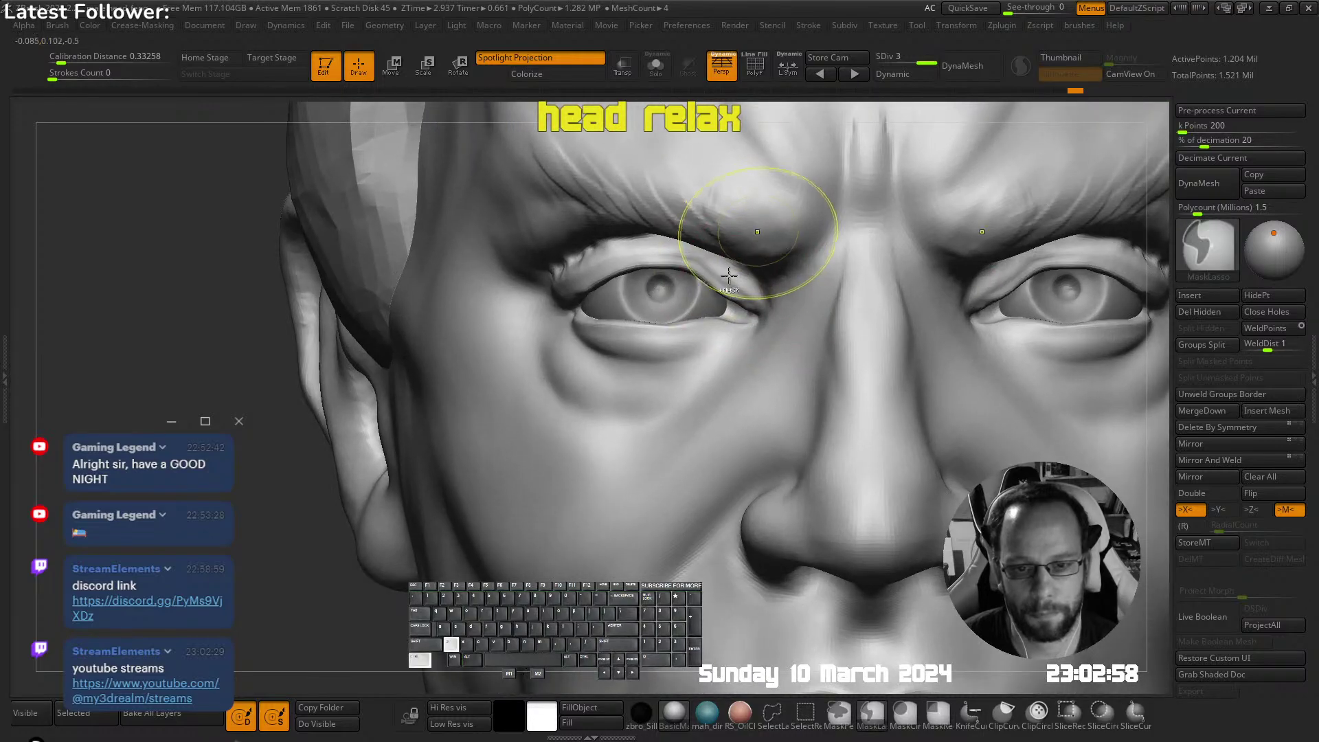
{"action": "mouse_move", "coordinate": [713, 278]}
{"action": "left_mouse_down"}
{"action": "mouse_move", "coordinate": [759, 315]}
{"action": "mouse_move", "coordinate": [743, 301]}
{"action": "left_mouse_up"}
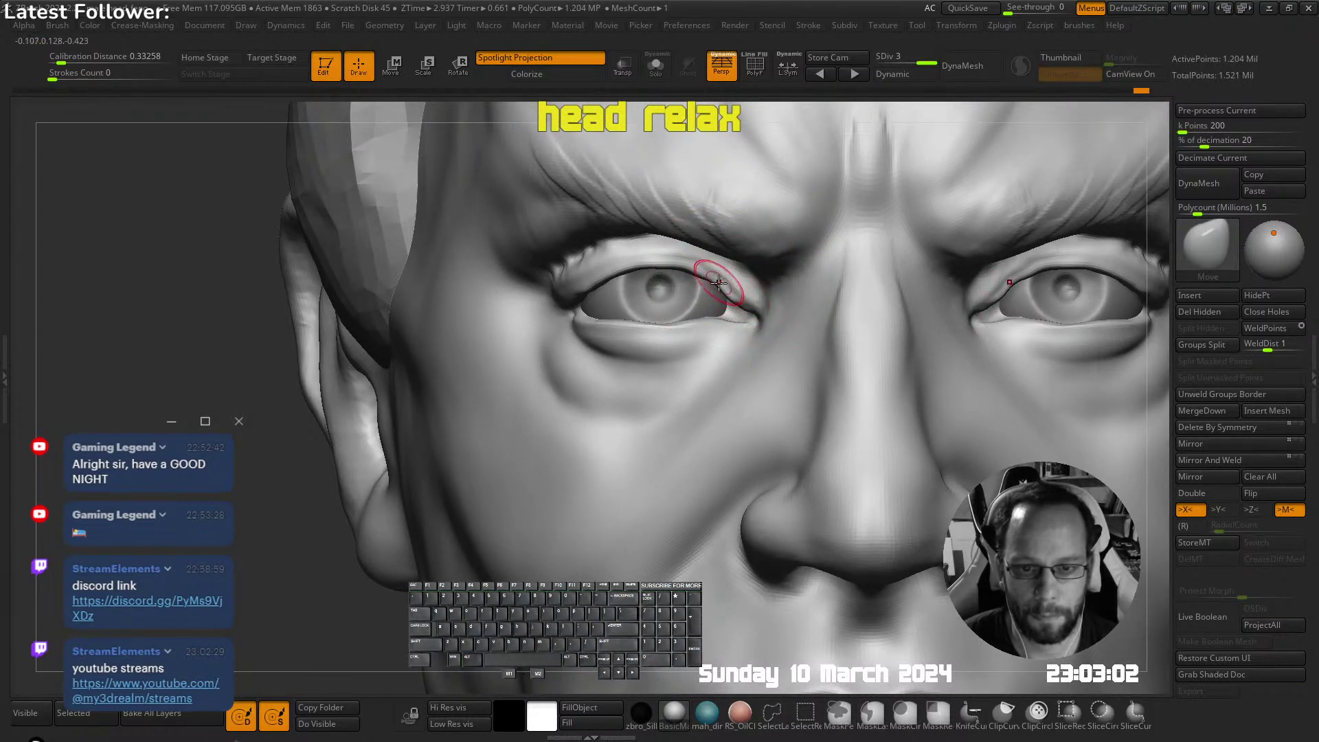
{"action": "key", "text": "shift"}
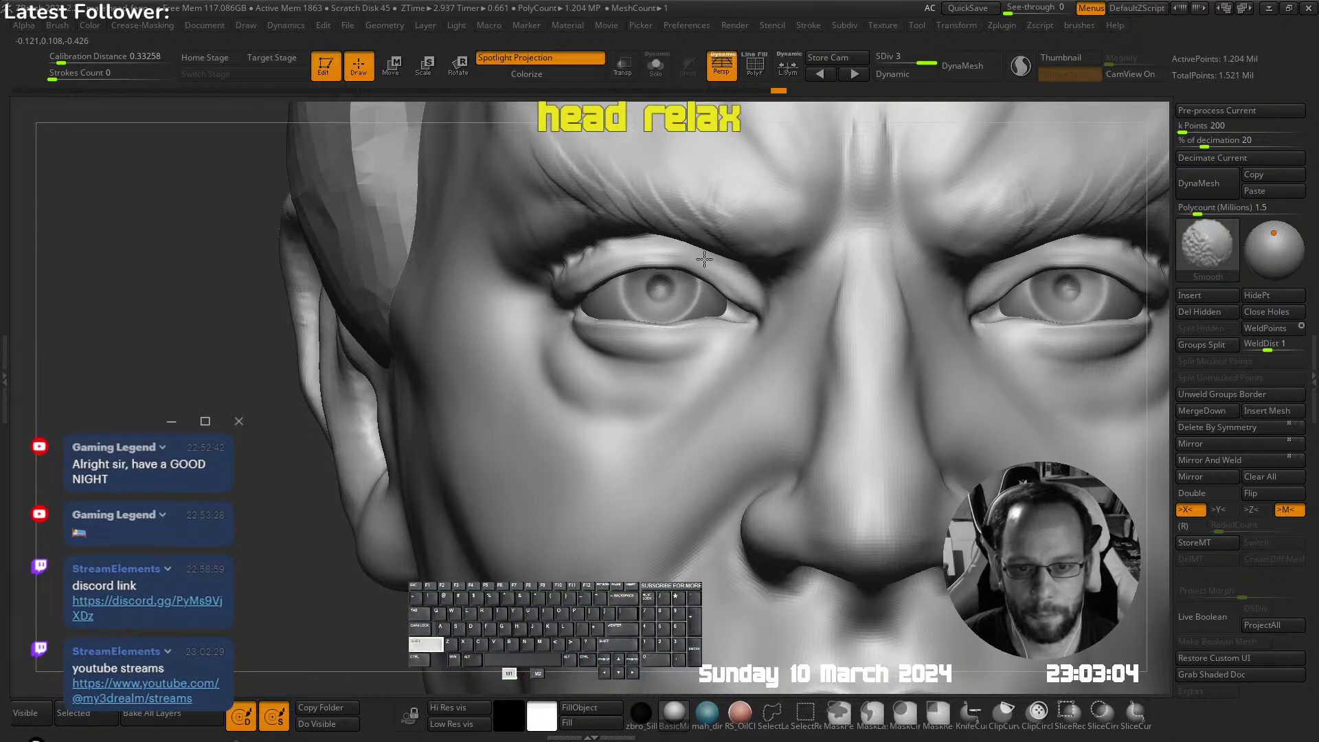
{"action": "left_click_drag", "start_coordinate": [704, 259], "coordinate": [594, 263], "text": "shift"}
Switch to the DamStandard brush, adjust its size, and carve the crease along the lower edge of the eye bag
{"action": "mouse_move", "coordinate": [642, 253]}
{"action": "right_mouse_down"}
{"action": "mouse_move", "coordinate": [783, 261]}
{"action": "mouse_move", "coordinate": [760, 256]}
{"action": "mouse_move", "coordinate": [860, 126]}
{"action": "right_mouse_up"}
{"action": "right_click_drag", "start_coordinate": [904, 248], "coordinate": [818, 290], "text": "ctrl"}
{"action": "mouse_move", "coordinate": [817, 290]}
{"action": "right_mouse_down"}
{"action": "mouse_move", "coordinate": [736, 292]}
{"action": "mouse_move", "coordinate": [810, 250]}
{"action": "right_mouse_up"}
{"action": "key", "text": "space"}
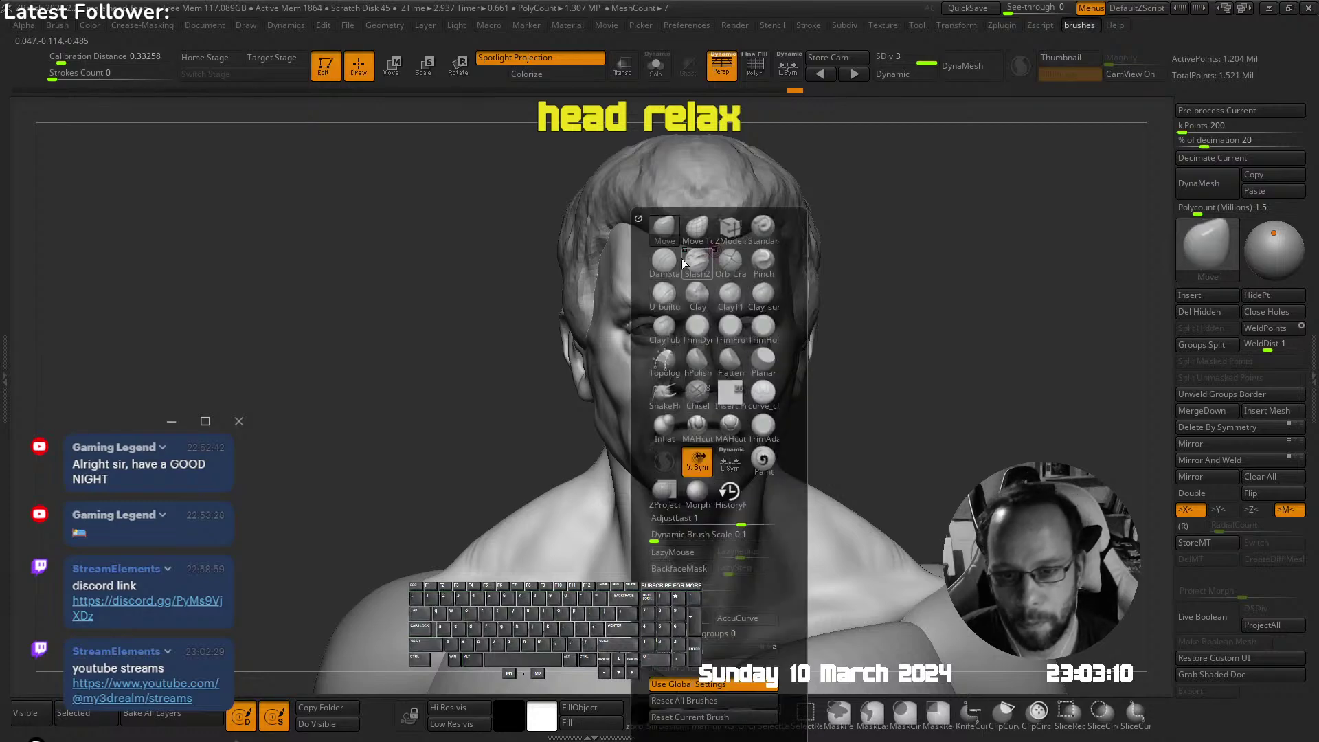
{"action": "left_click", "coordinate": [664, 261]}
{"action": "right_click_drag", "start_coordinate": [977, 103], "coordinate": [928, 226], "text": "ctrl"}
{"action": "right_click_drag", "start_coordinate": [620, 371], "coordinate": [715, 365]}
{"action": "key", "text": "s"}
{"action": "left_click_drag", "start_coordinate": [615, 353], "coordinate": [625, 345]}
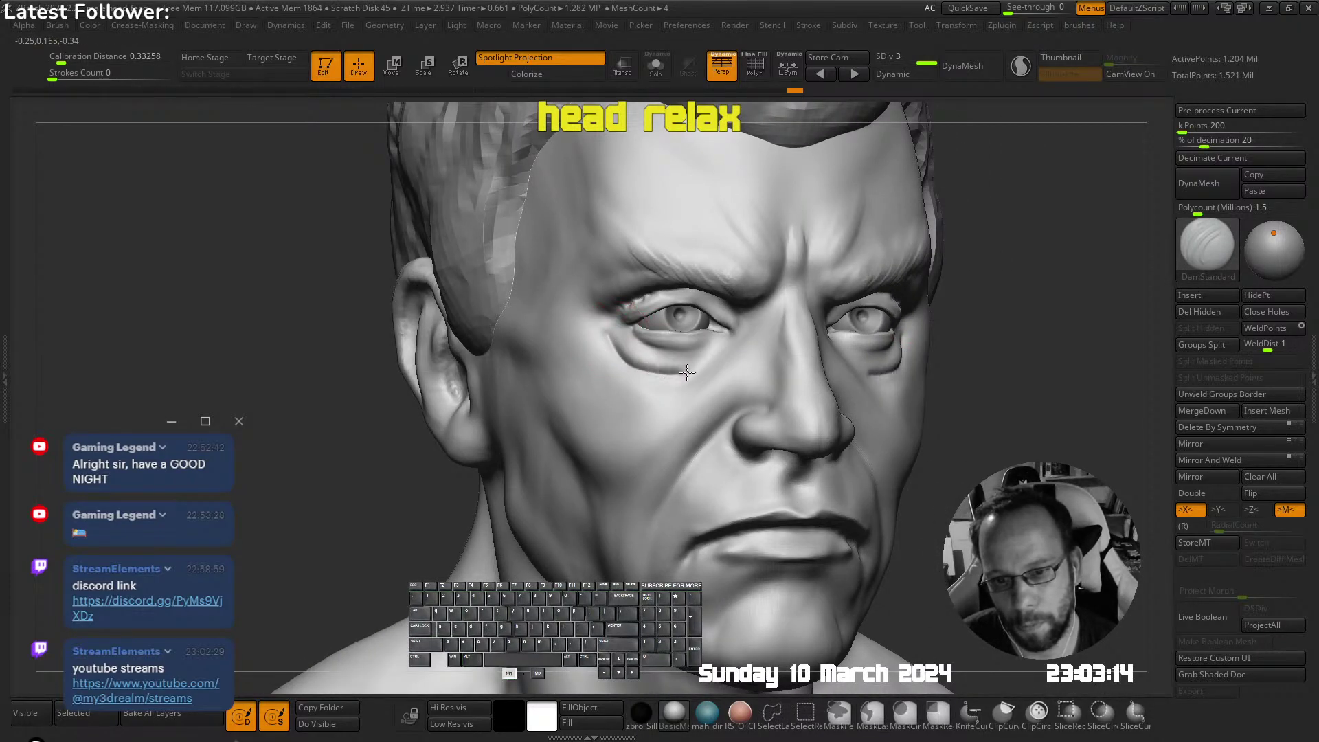
Refine the crease beneath the eye bag and smooth it towards the inner corner of the eye
{"action": "key", "text": "space"}
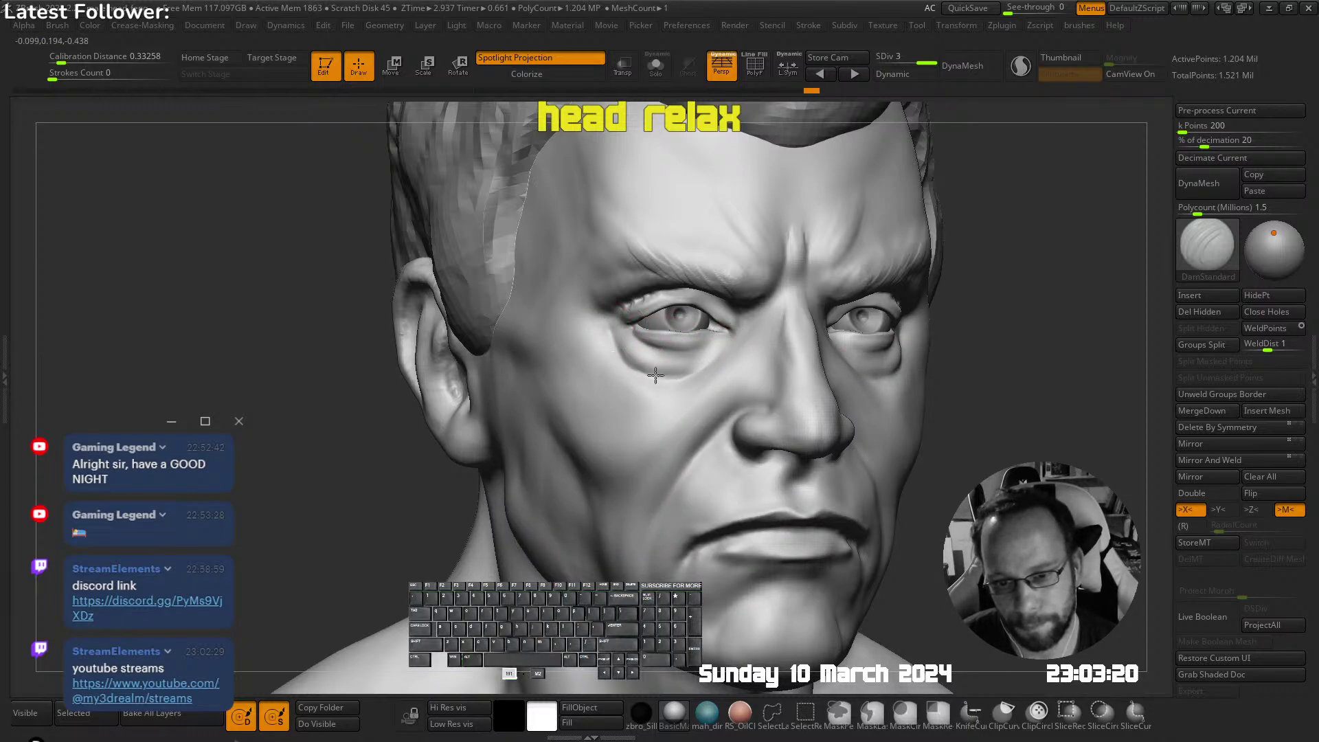
{"action": "key", "text": "shift"}
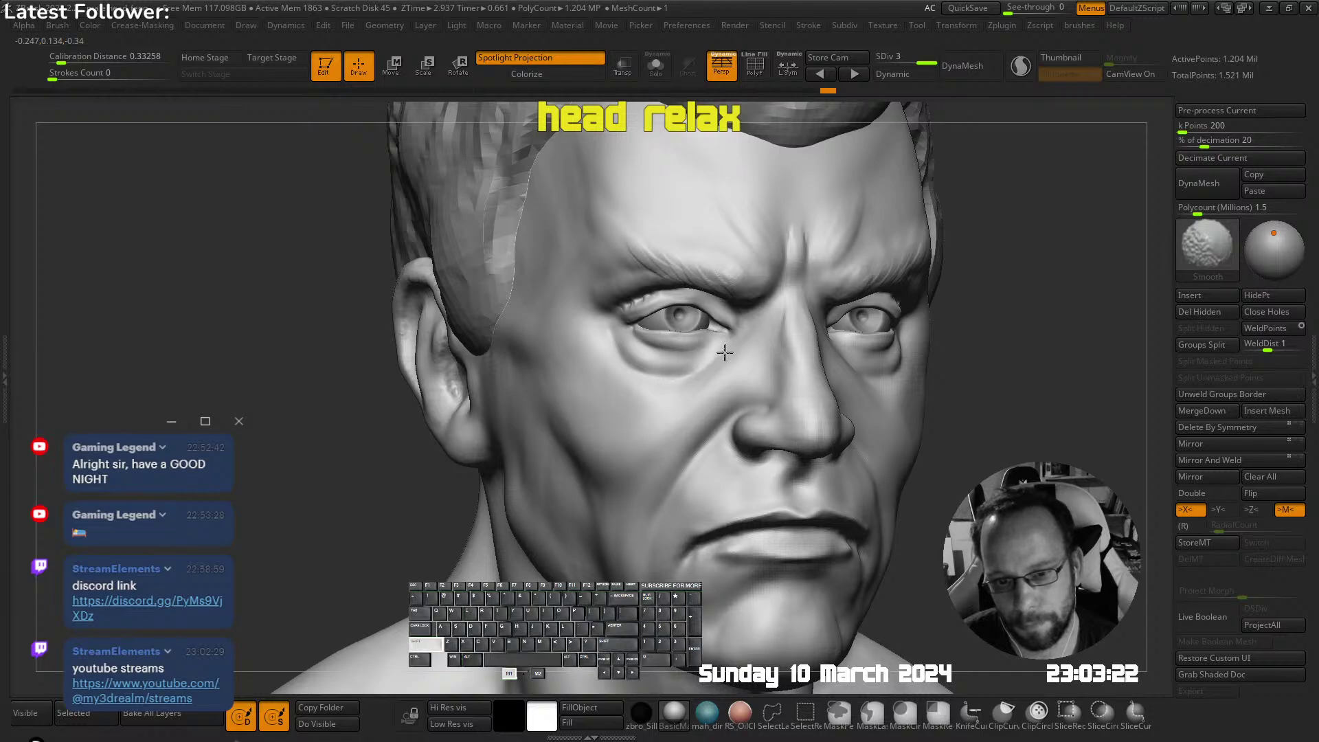
{"action": "left_click_drag", "start_coordinate": [724, 352], "coordinate": [730, 329], "text": "shift"}
{"action": "right_click_drag", "start_coordinate": [733, 329], "coordinate": [742, 265], "text": "ctrl"}
{"action": "right_click_drag", "start_coordinate": [824, 275], "coordinate": [763, 271]}
{"action": "right_click_drag", "start_coordinate": [763, 271], "coordinate": [769, 308], "text": "alt"}
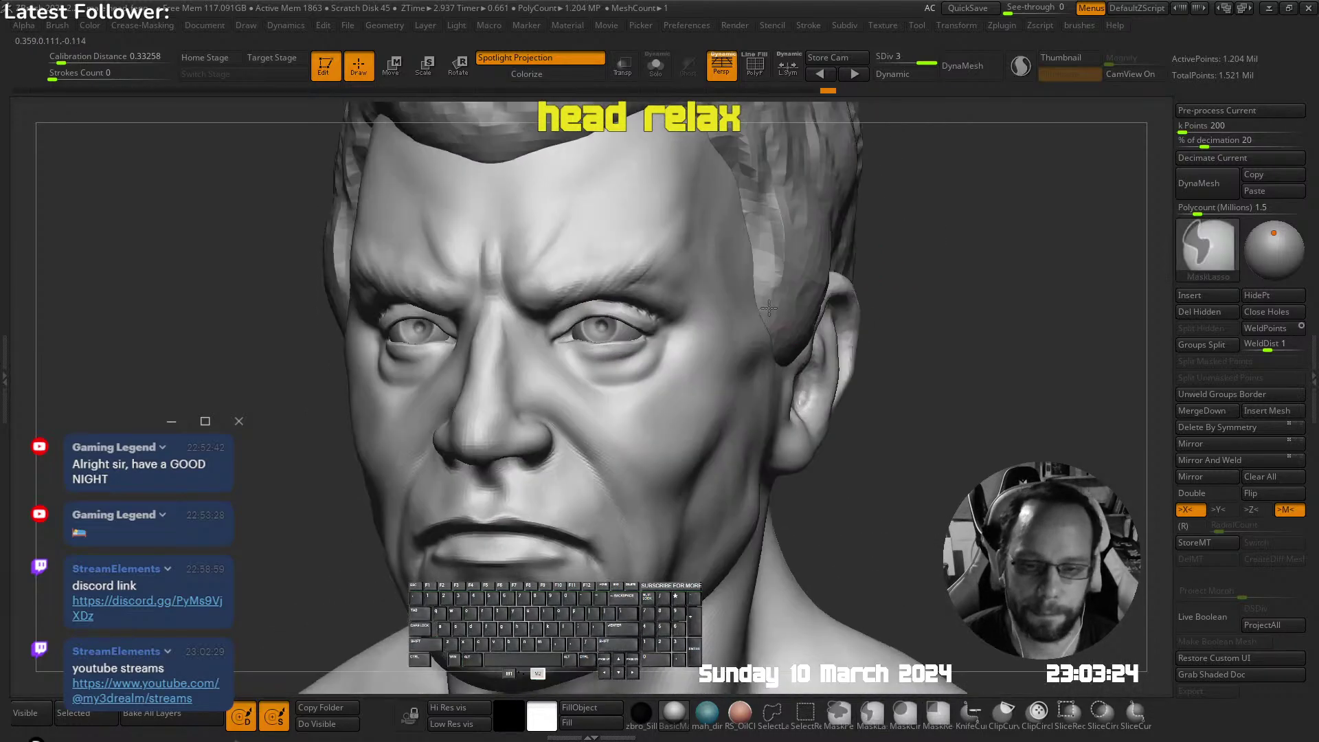
Lower the head to subdivision level 1, smooth the temple beside the hairline, and return to level 3
{"action": "key", "text": "shift+d"}
{"action": "key", "text": "shift+d"}
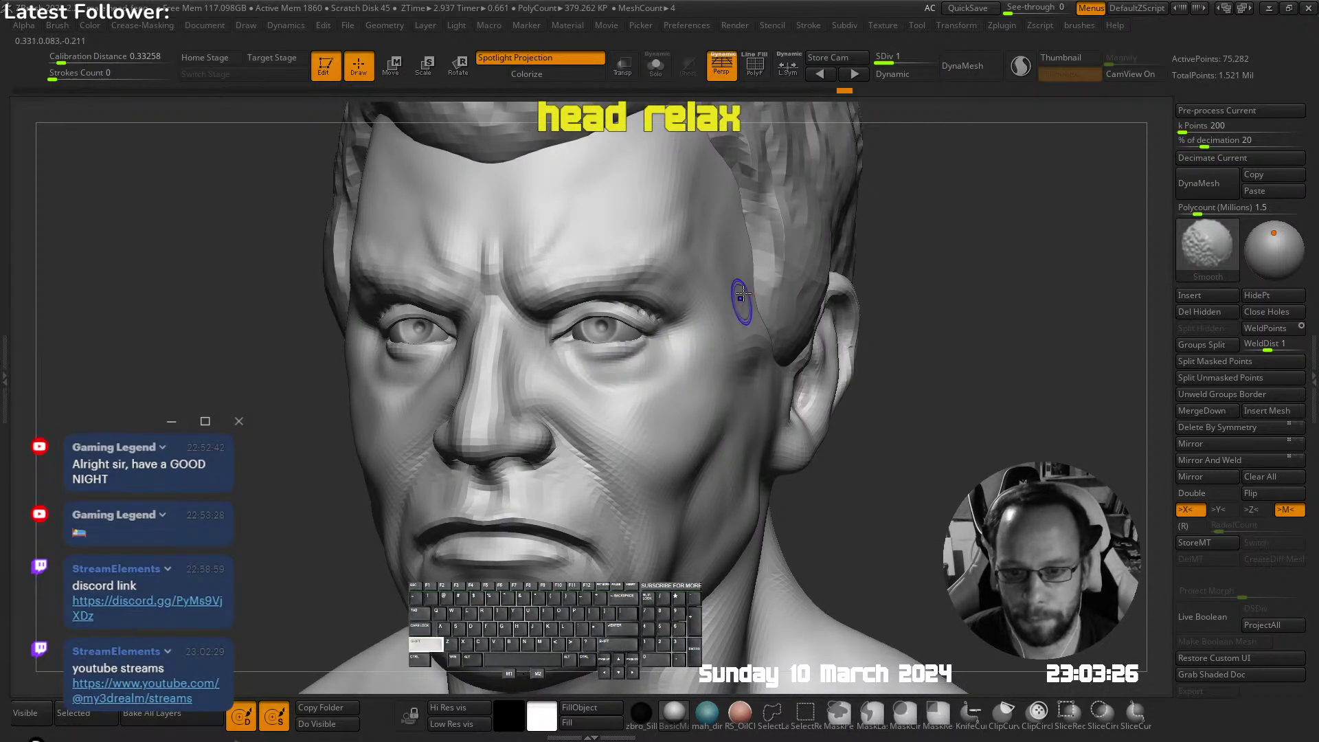
{"action": "key", "text": "d"}
{"action": "key", "text": "d"}
{"action": "right_click_drag", "start_coordinate": [627, 341], "coordinate": [694, 354]}
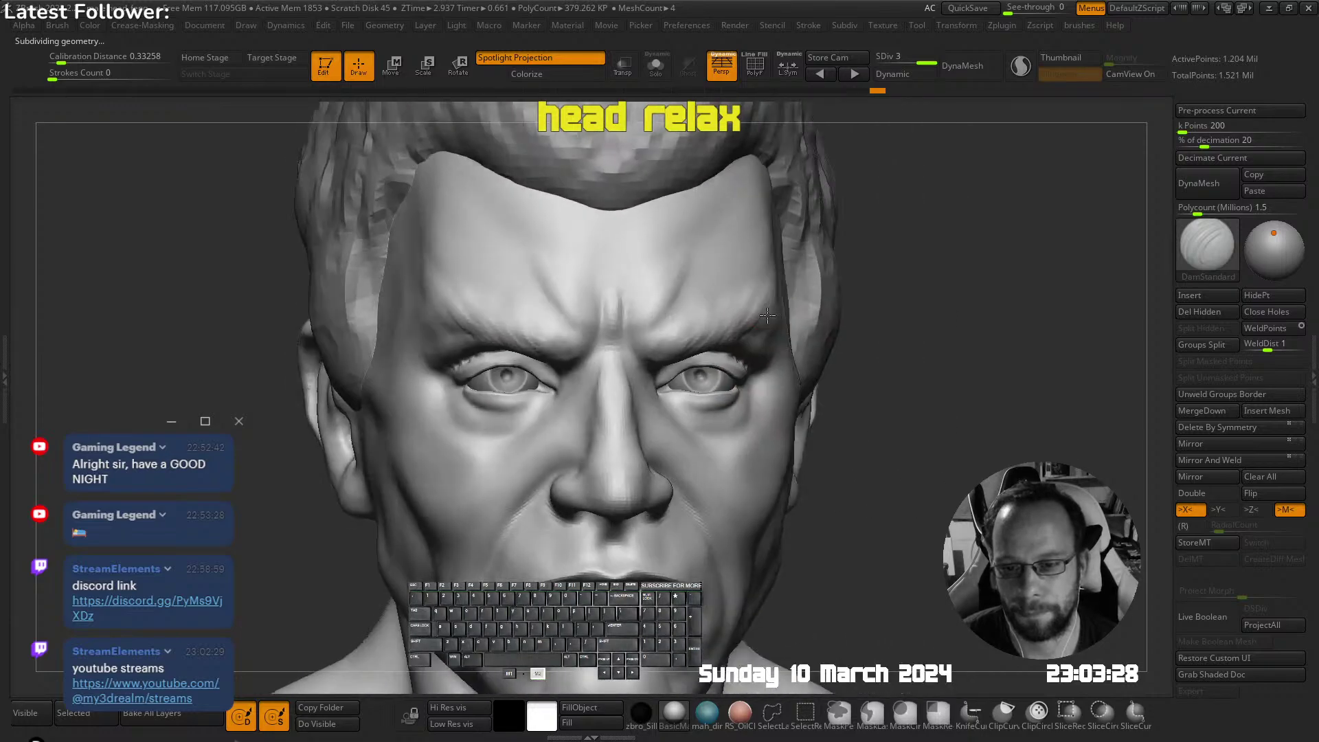
Switch to the U_builtup brush and build up the cheek beside the nasolabial fold, smoothing the strokes
{"action": "key", "text": "space"}
{"action": "left_click", "coordinate": [569, 297]}
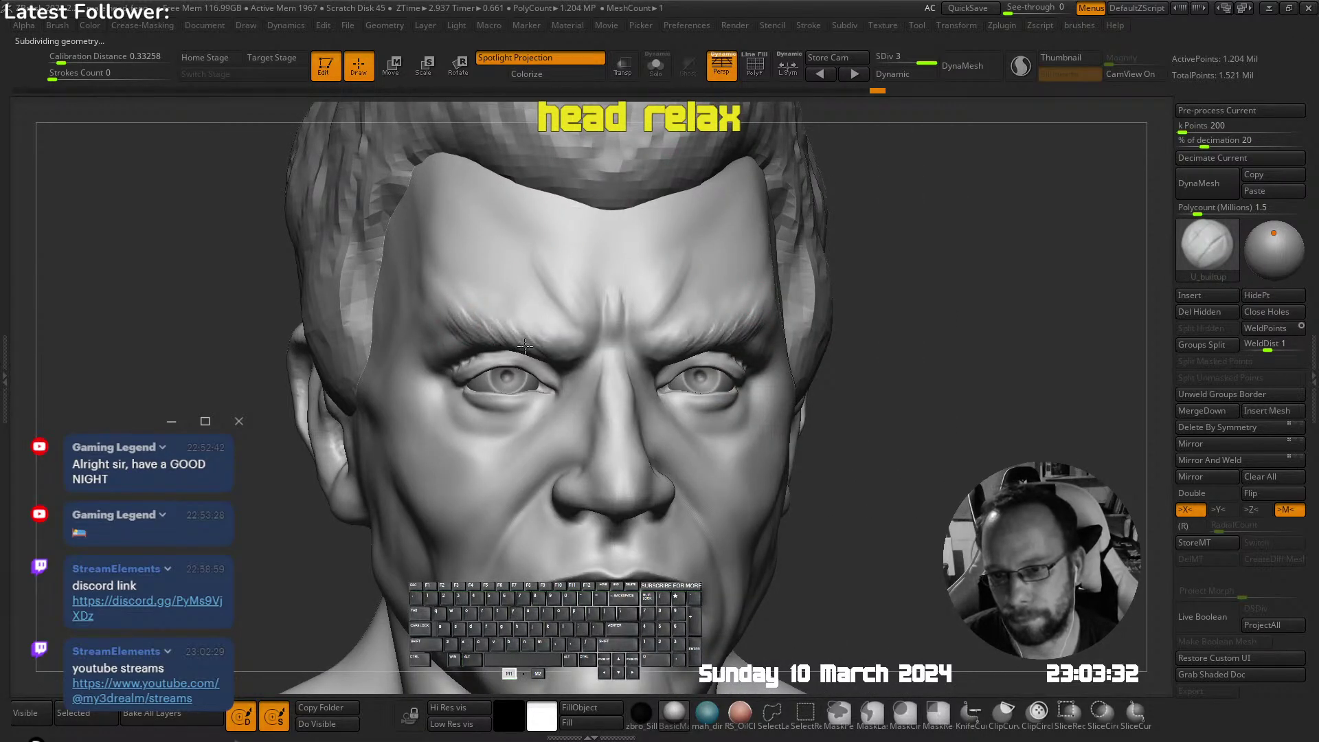
{"action": "left_click_drag", "start_coordinate": [579, 359], "coordinate": [589, 347]}
{"action": "mouse_move", "coordinate": [597, 343]}
{"action": "right_mouse_down", "text": "ctrl"}
{"action": "mouse_move", "coordinate": [747, 275]}
{"action": "mouse_move", "coordinate": [790, 400]}
{"action": "mouse_move", "coordinate": [762, 430]}
{"action": "mouse_move", "coordinate": [686, 336]}
{"action": "mouse_move", "coordinate": [725, 364]}
{"action": "mouse_move", "coordinate": [710, 353]}
{"action": "right_mouse_up", "text": "ctrl"}
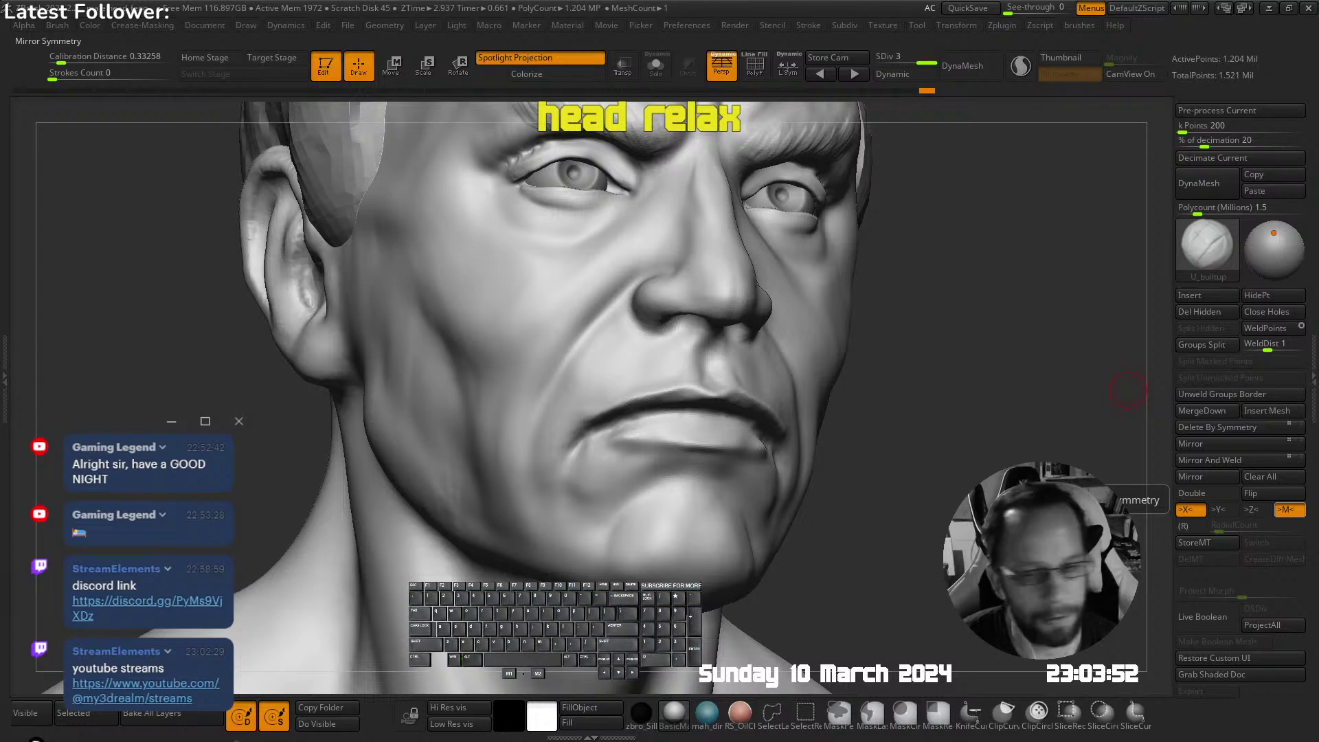
{"action": "mouse_move", "coordinate": [721, 353]}
{"action": "right_mouse_down"}
{"action": "mouse_move", "coordinate": [715, 315]}
{"action": "mouse_move", "coordinate": [692, 318]}
{"action": "mouse_move", "coordinate": [604, 447]}
{"action": "mouse_move", "coordinate": [565, 448]}
{"action": "right_mouse_up"}
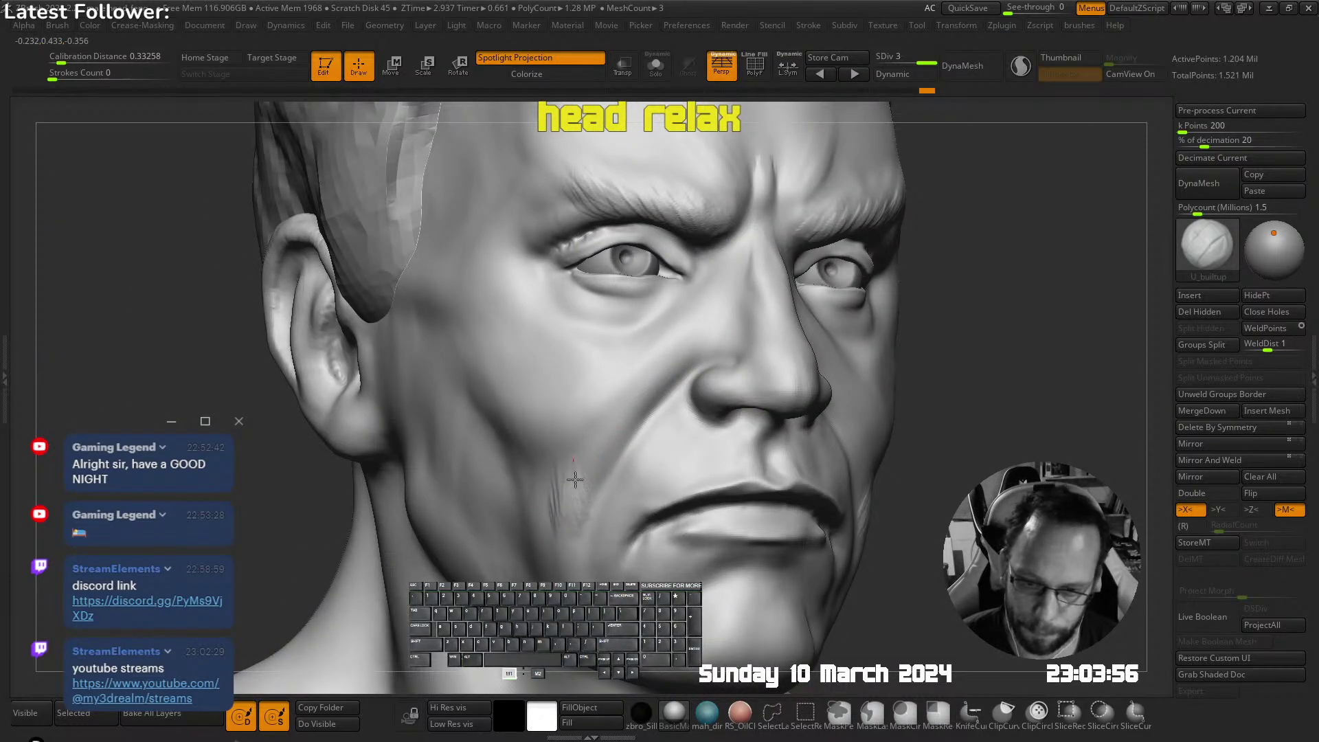
{"action": "key", "text": "shift"}
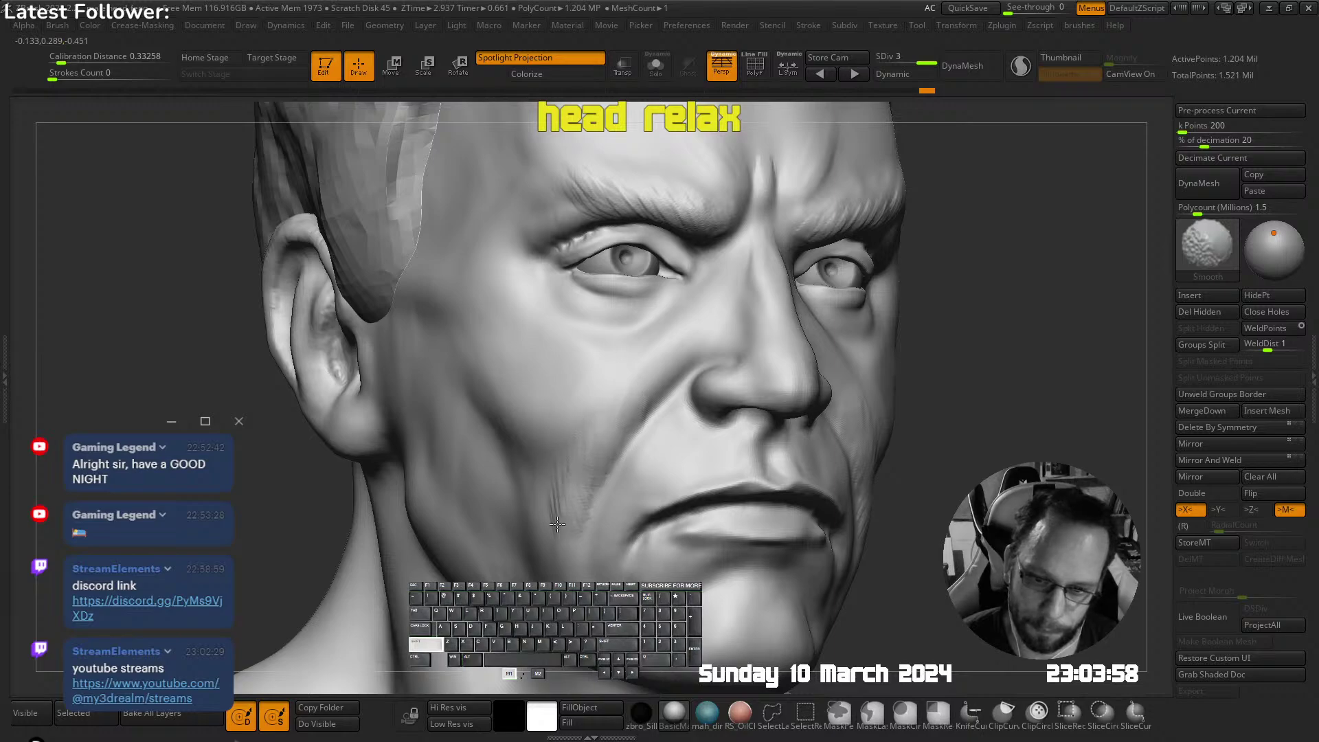
{"action": "left_click_drag", "start_coordinate": [559, 489], "coordinate": [613, 433], "text": "shift"}
Resize the brush, fill in the lower cheek beside the mouth corner and the side of the chin, and smooth both areas
{"action": "mouse_move", "coordinate": [599, 493]}
{"action": "right_mouse_down", "text": "ctrl"}
{"action": "mouse_move", "coordinate": [669, 291]}
{"action": "mouse_move", "coordinate": [673, 325]}
{"action": "mouse_move", "coordinate": [639, 370]}
{"action": "right_mouse_up", "text": "ctrl"}
{"action": "key", "text": "s"}
{"action": "left_click_drag", "start_coordinate": [620, 400], "coordinate": [619, 401]}
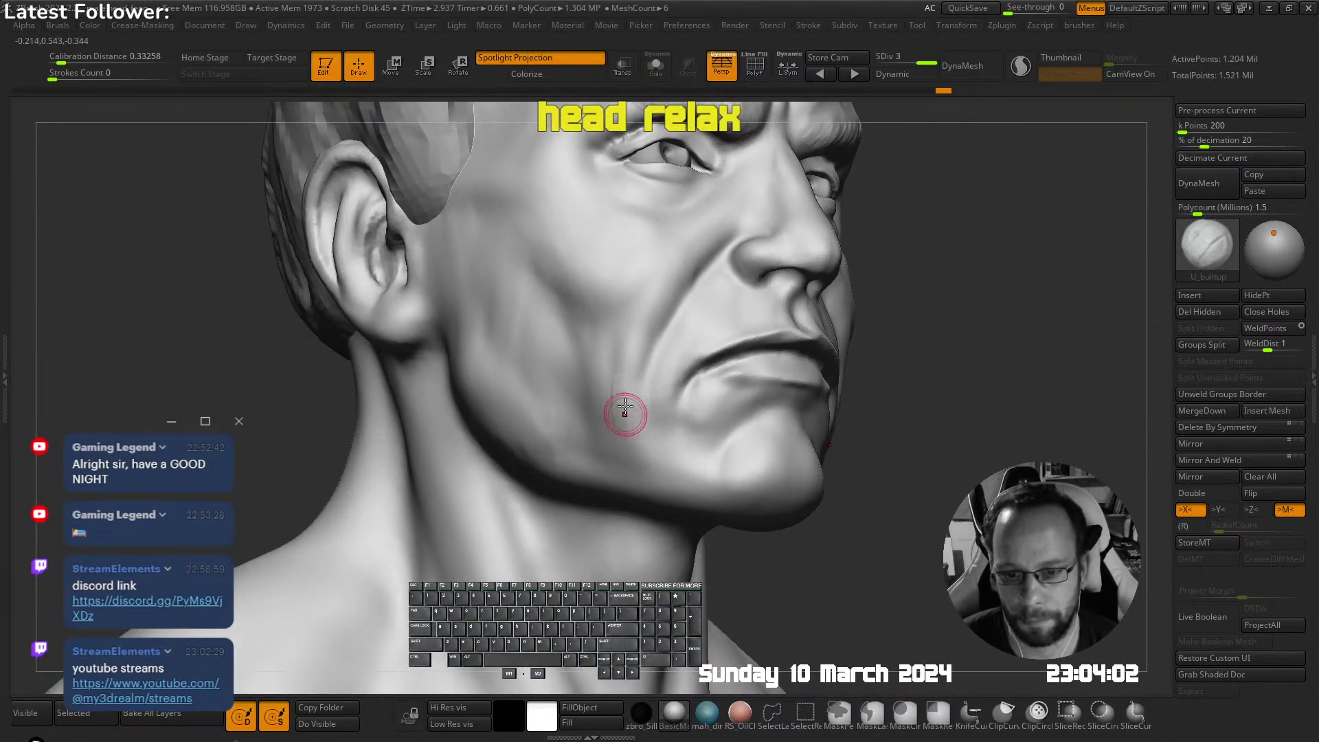
{"action": "key", "text": "shift"}
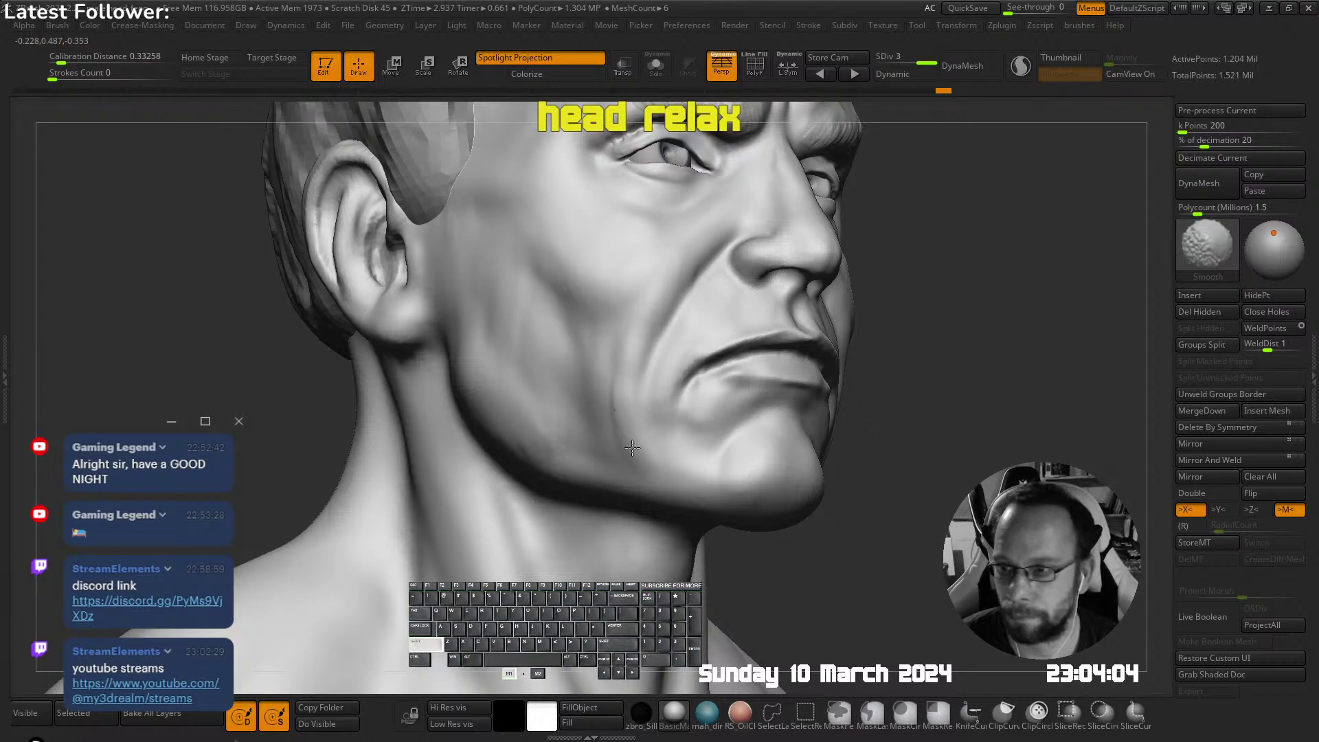
{"action": "mouse_move", "coordinate": [707, 385]}
{"action": "right_mouse_down"}
{"action": "mouse_move", "coordinate": [701, 397]}
{"action": "mouse_move", "coordinate": [734, 435]}
{"action": "right_mouse_up"}
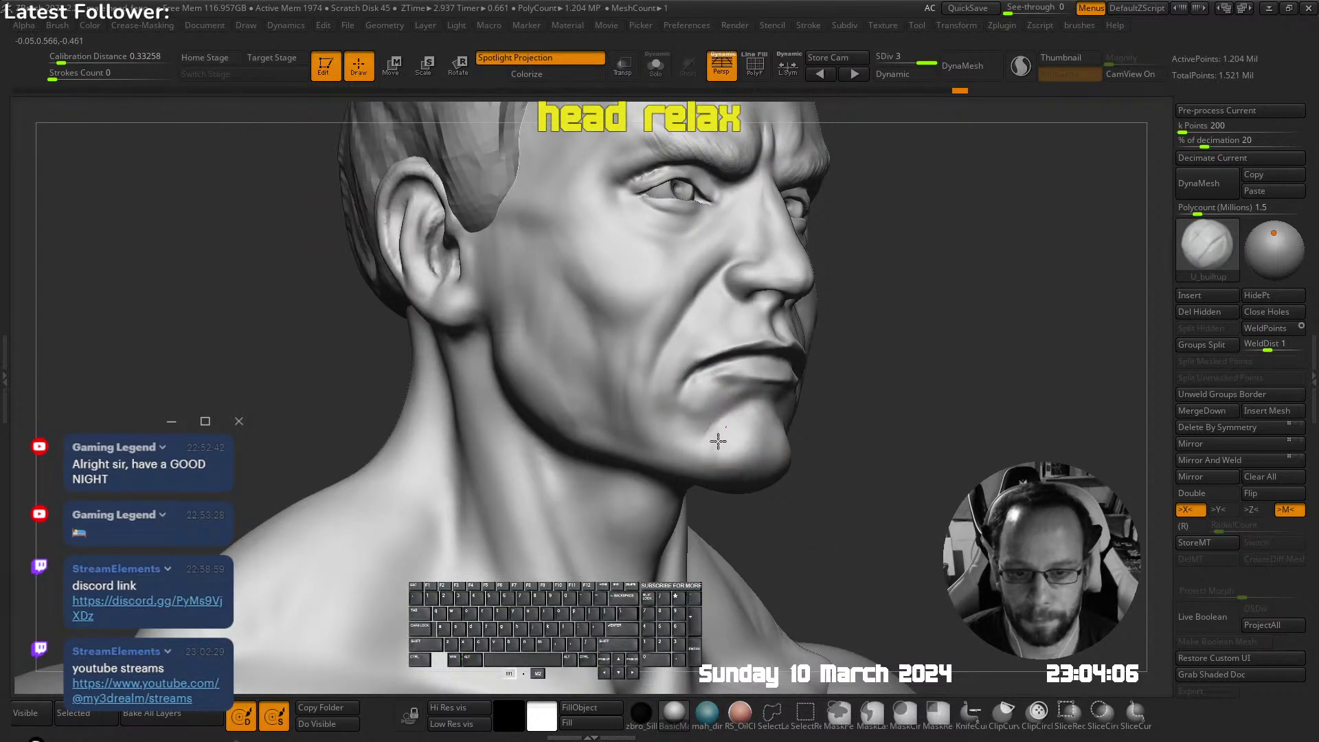
{"action": "key", "text": "shift"}
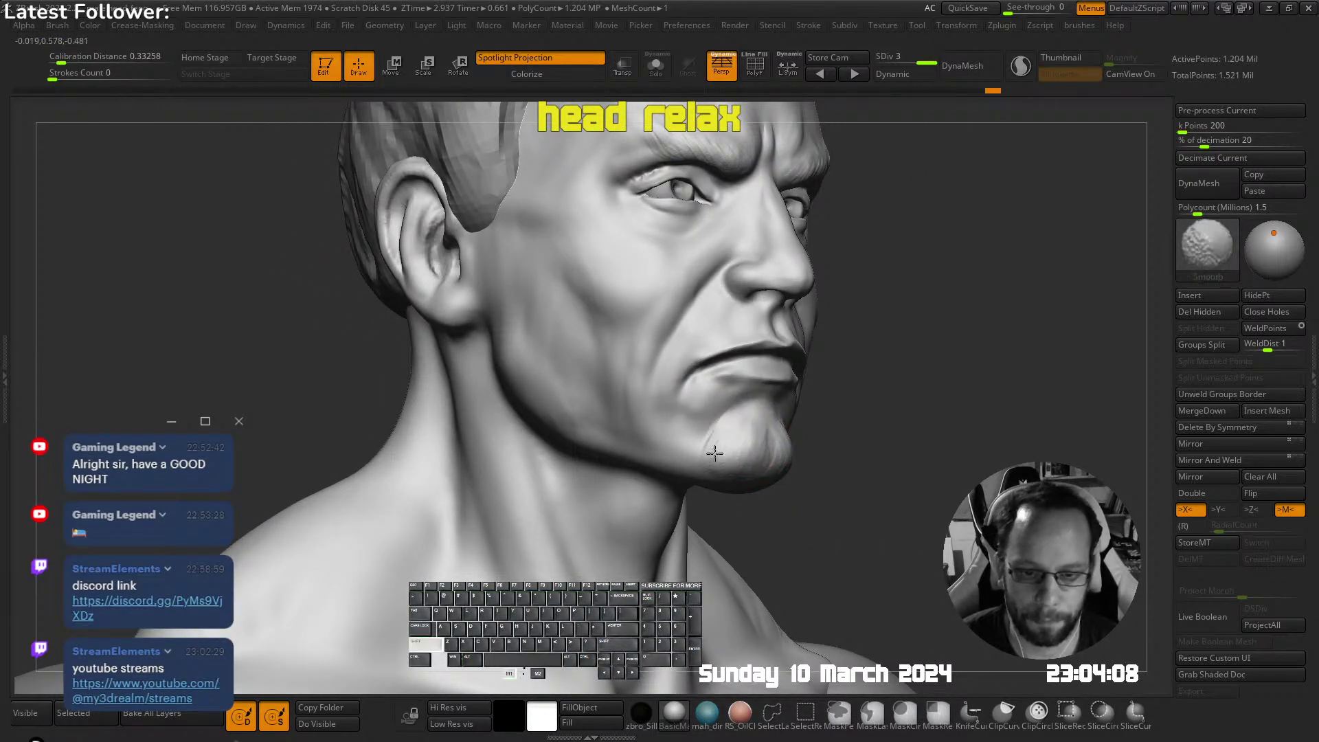
{"action": "left_click_drag", "start_coordinate": [754, 444], "coordinate": [760, 455], "text": "shift"}
Switch to a smaller Standard brush and define the outer edge of the lower lip, smoothing it towards the mouth corner
{"action": "right_click_drag", "start_coordinate": [779, 458], "coordinate": [790, 347]}
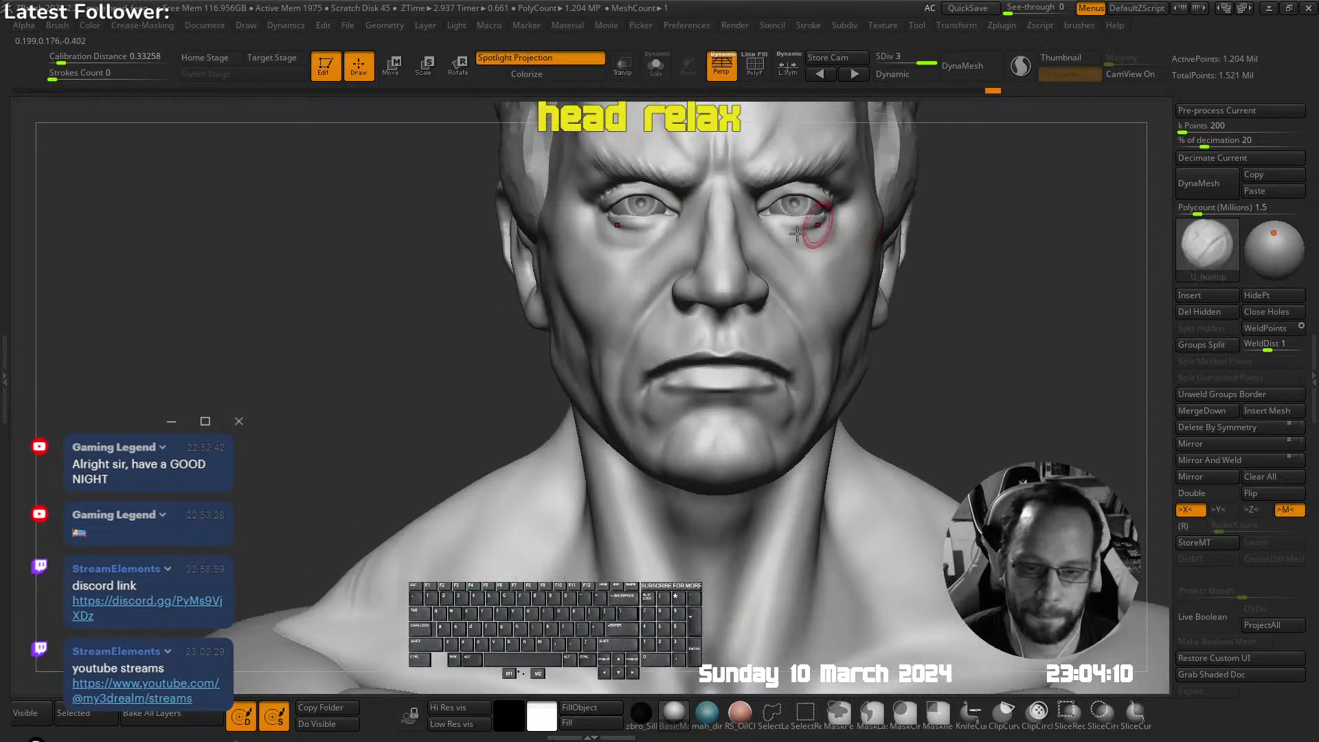
{"action": "right_click_drag", "start_coordinate": [814, 235], "coordinate": [770, 311], "text": "ctrl"}
{"action": "right_click_drag", "start_coordinate": [670, 369], "coordinate": [728, 377]}
{"action": "key", "text": "s"}
{"action": "left_click_drag", "start_coordinate": [715, 377], "coordinate": [687, 378]}
{"action": "key", "text": "b"}
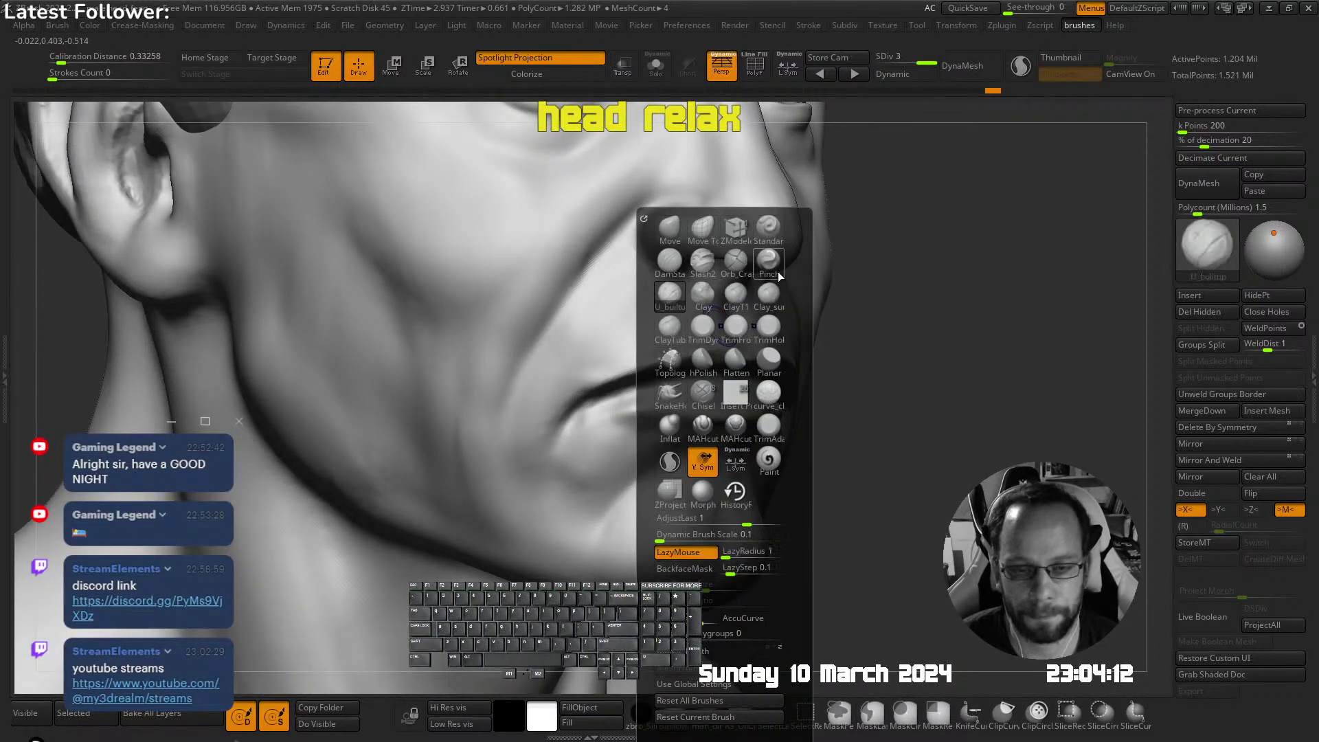
{"action": "left_click", "coordinate": [769, 229]}
{"action": "right_click_drag", "start_coordinate": [809, 200], "coordinate": [725, 273]}
{"action": "right_click_drag", "start_coordinate": [636, 363], "coordinate": [625, 393]}
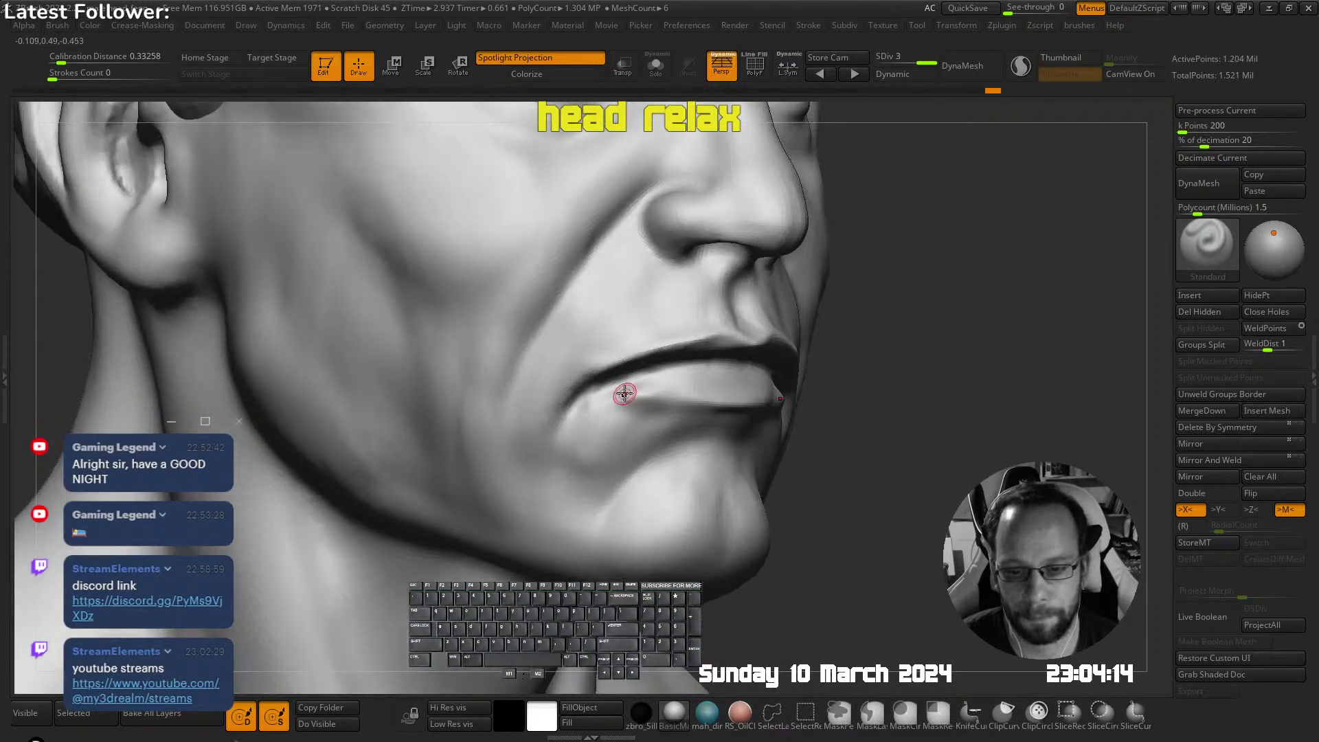
{"action": "right_click_drag", "start_coordinate": [719, 400], "coordinate": [654, 391]}
{"action": "right_click_drag", "start_coordinate": [810, 383], "coordinate": [824, 372]}
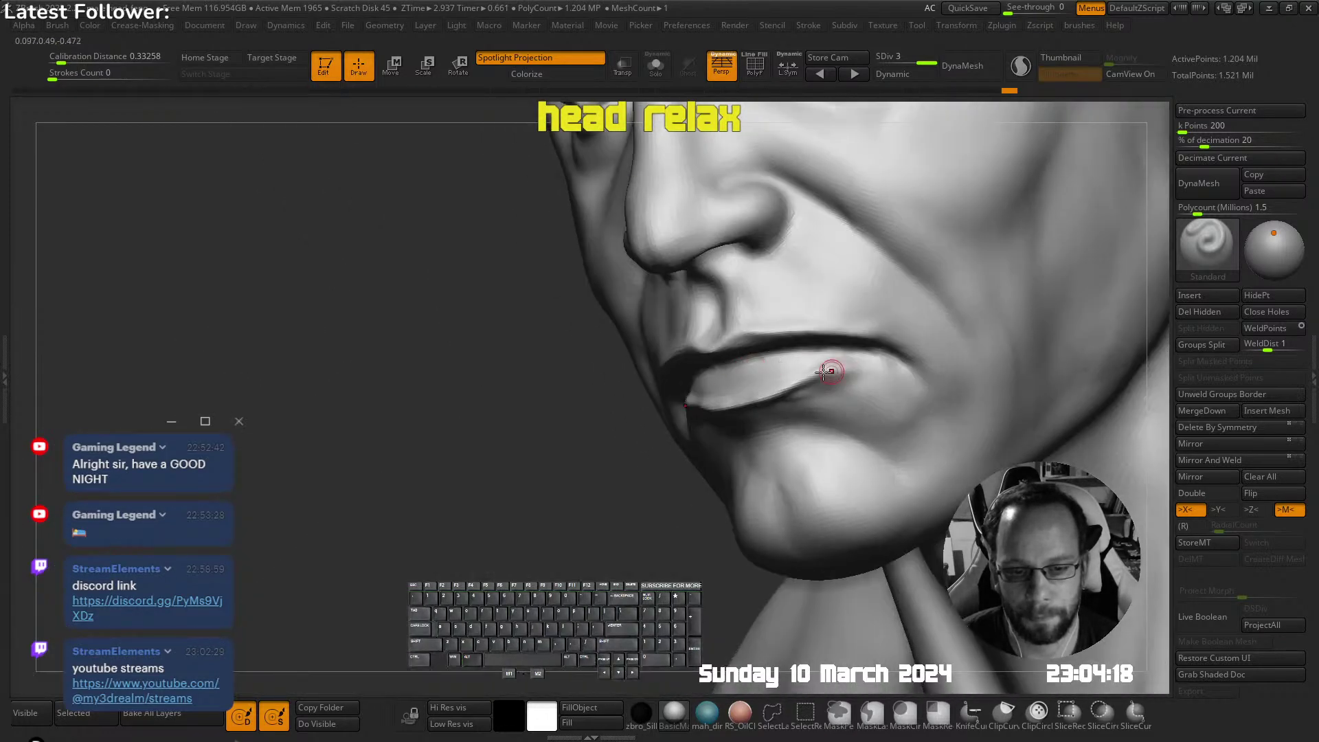
{"action": "key", "text": "shift"}
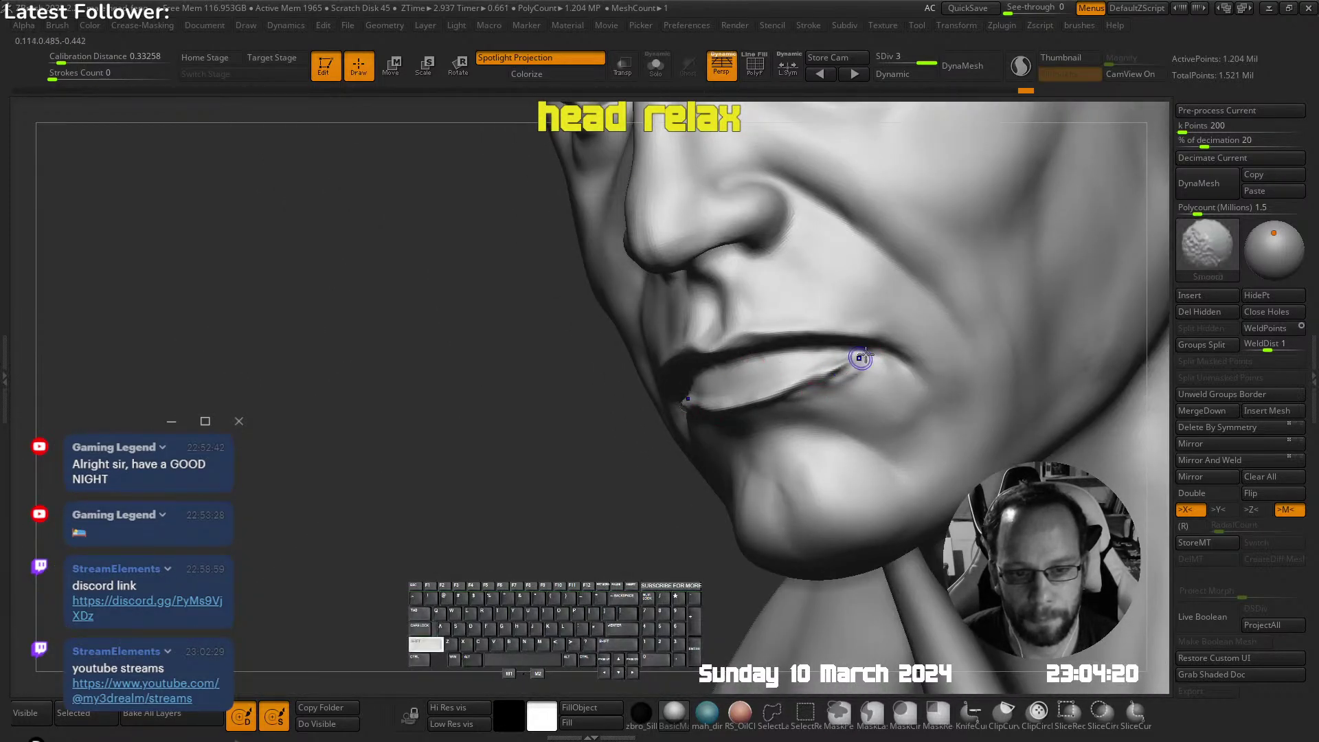
{"action": "left_click_drag", "start_coordinate": [849, 373], "coordinate": [795, 403], "text": "shift"}
Sharpen the lower lip's bottom edge across to the middle and smooth the transition
{"action": "mouse_move", "coordinate": [804, 368]}
{"action": "right_mouse_down", "text": "alt"}
{"action": "mouse_move", "coordinate": [797, 350]}
{"action": "mouse_move", "coordinate": [805, 400]}
{"action": "right_mouse_up", "text": "alt"}
{"action": "left_click_drag", "start_coordinate": [809, 368], "coordinate": [679, 418]}
{"action": "left_click_drag", "start_coordinate": [803, 374], "coordinate": [797, 383], "text": "shift"}
{"action": "mouse_move", "coordinate": [789, 385]}
{"action": "right_mouse_down", "text": "ctrl"}
{"action": "mouse_move", "coordinate": [783, 330]}
{"action": "mouse_move", "coordinate": [955, 343]}
{"action": "right_mouse_up", "text": "ctrl"}
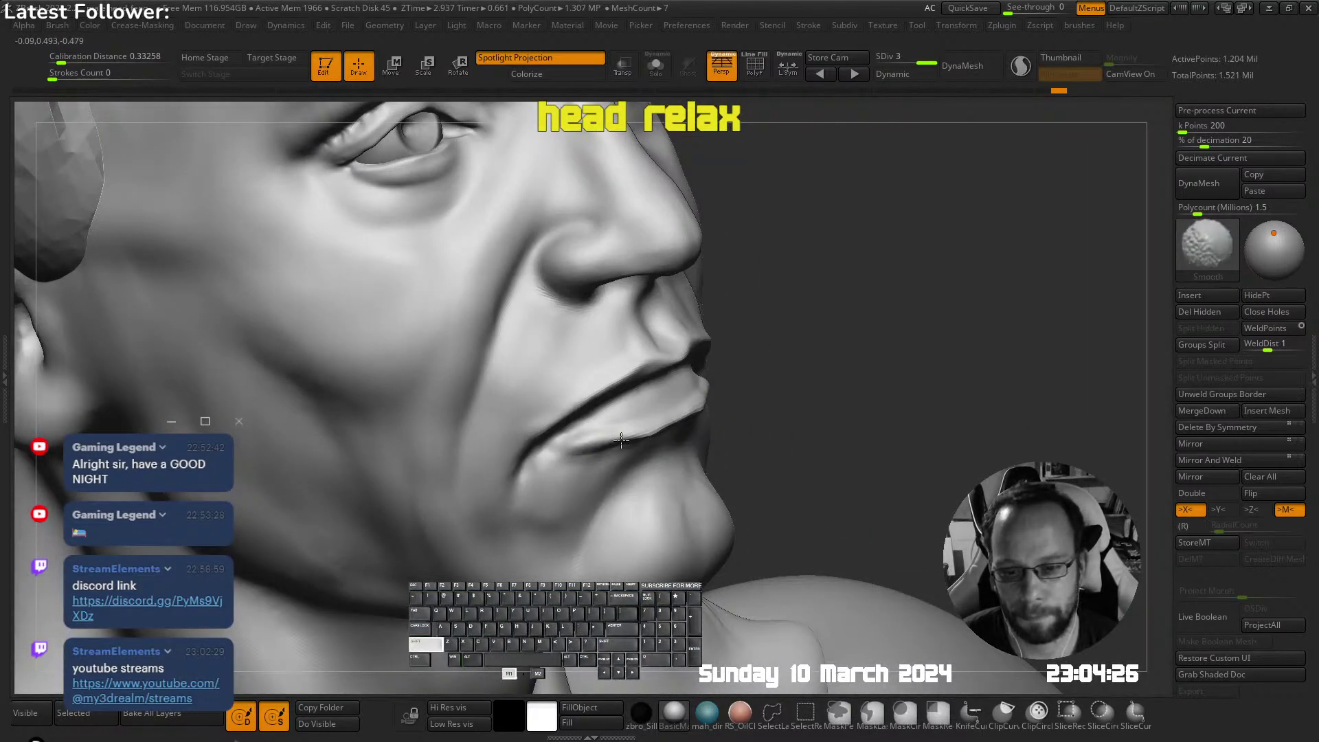
Switch to the U_builtup brush, reduce its draw size, and add volume along the lower lip near the mouth corner
{"action": "key", "text": "shift+Tab"}
{"action": "left_click", "coordinate": [708, 228]}
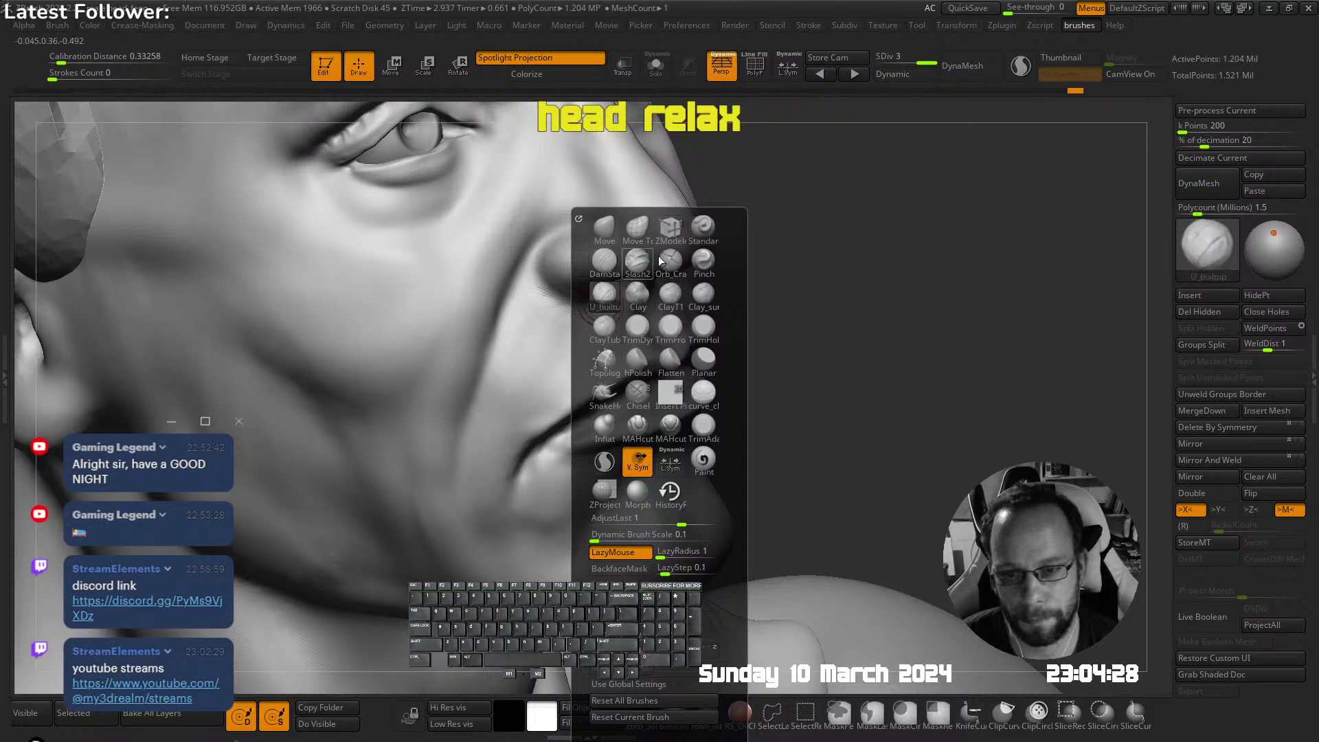
{"action": "mouse_move", "coordinate": [666, 377]}
{"action": "right_mouse_down", "text": "ctrl"}
{"action": "mouse_move", "coordinate": [671, 418]}
{"action": "mouse_move", "coordinate": [583, 451]}
{"action": "right_mouse_up", "text": "ctrl"}
{"action": "key", "text": "s"}
{"action": "left_click", "coordinate": [572, 453]}
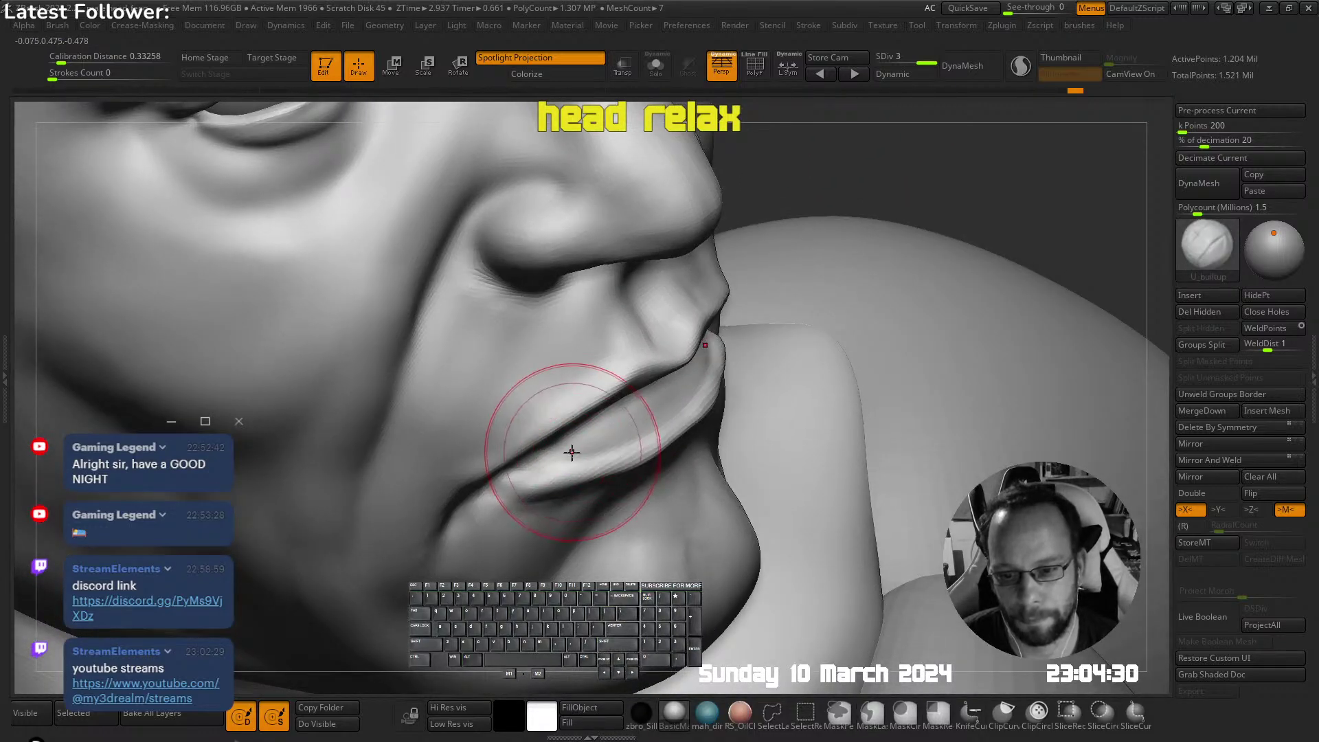
{"action": "key", "text": "s"}
{"action": "left_click", "coordinate": [568, 454]}
{"action": "key", "text": "s"}
{"action": "left_click", "coordinate": [554, 453]}
{"action": "key", "text": "s"}
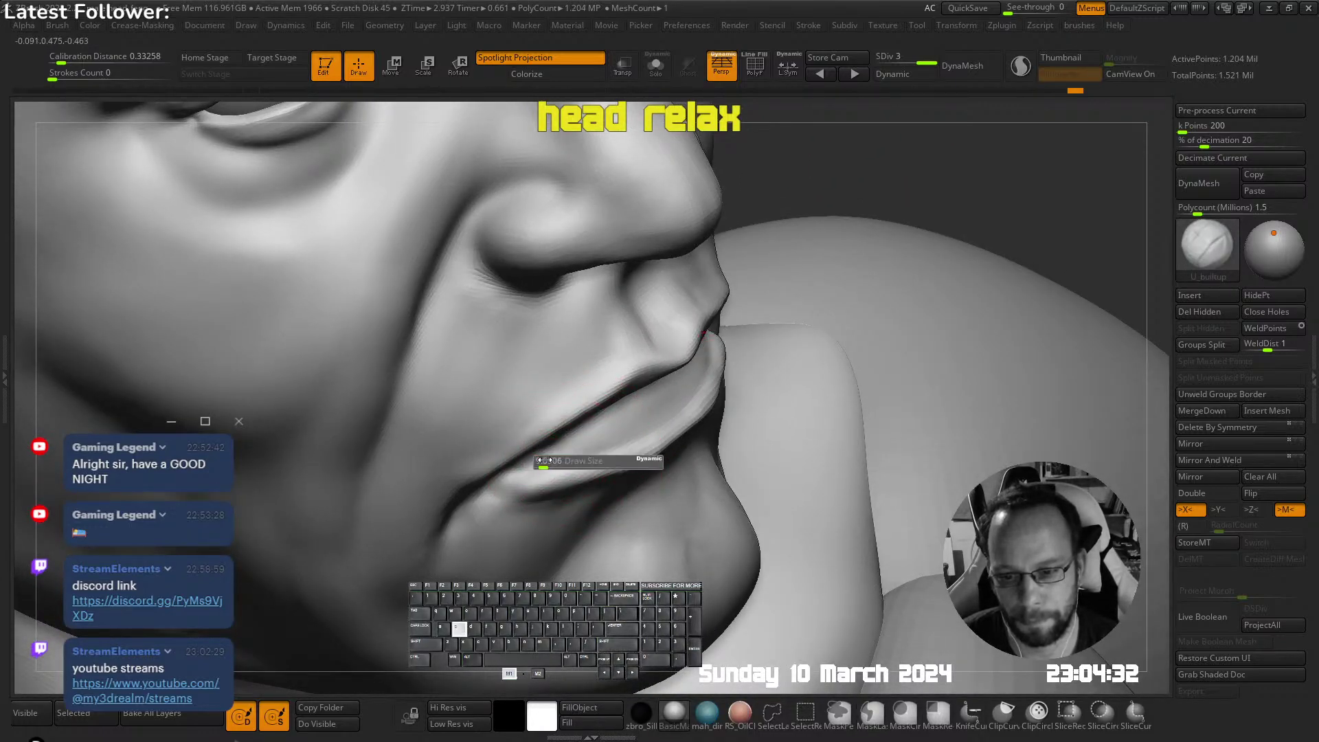
{"action": "left_click", "coordinate": [550, 457]}
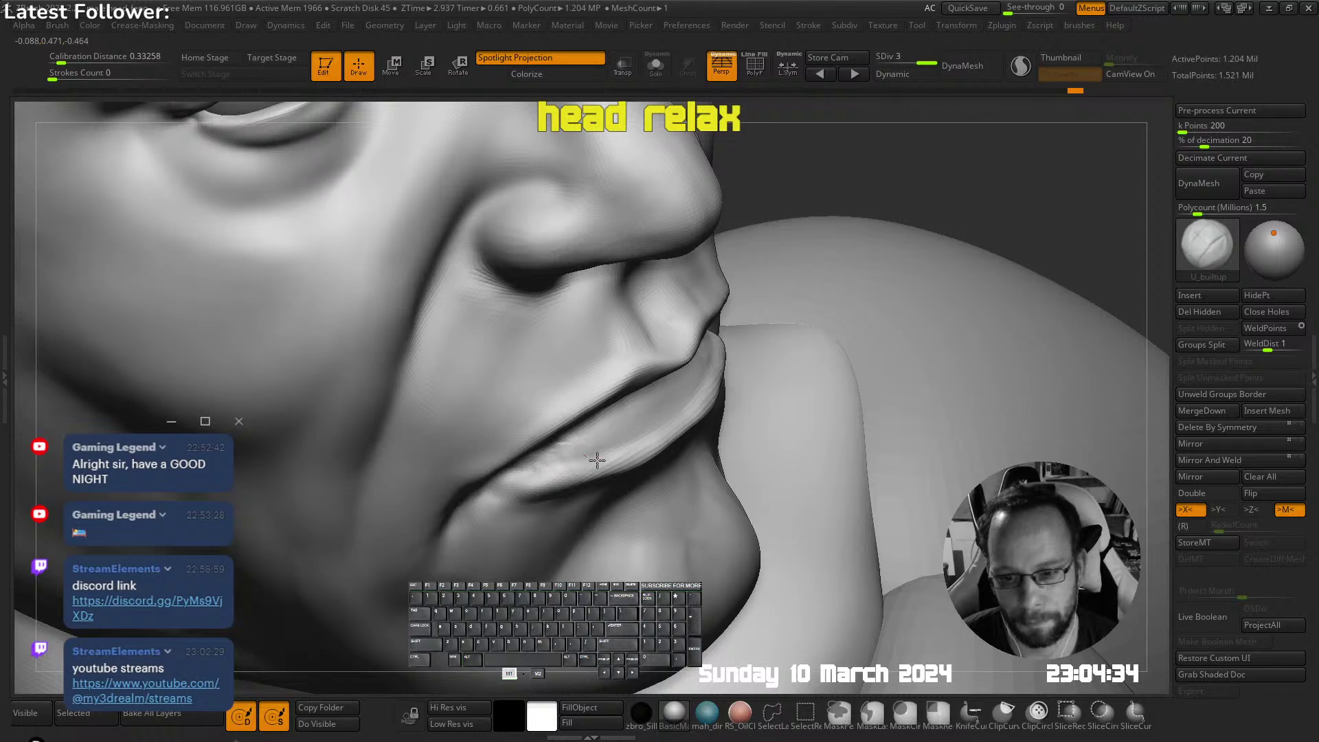
{"action": "mouse_move", "coordinate": [597, 460]}
{"action": "left_mouse_down"}
{"action": "mouse_move", "coordinate": [665, 398]}
{"action": "mouse_move", "coordinate": [673, 415]}
{"action": "left_mouse_up"}
Smooth the built-up strokes on the lower lip towards the mouth corner
{"action": "right_click_drag", "start_coordinate": [673, 415], "coordinate": [605, 412]}
{"action": "left_click_drag", "start_coordinate": [610, 412], "coordinate": [542, 445], "text": "shift"}
{"action": "mouse_move", "coordinate": [636, 377]}
{"action": "right_mouse_down"}
{"action": "mouse_move", "coordinate": [509, 398]}
{"action": "mouse_move", "coordinate": [644, 382]}
{"action": "right_mouse_up"}
{"action": "left_click_drag", "start_coordinate": [644, 382], "coordinate": [608, 415], "text": "shift"}
Resize the brush, build up the area below the mouth corner, and smooth it into the chin
{"action": "key", "text": "s"}
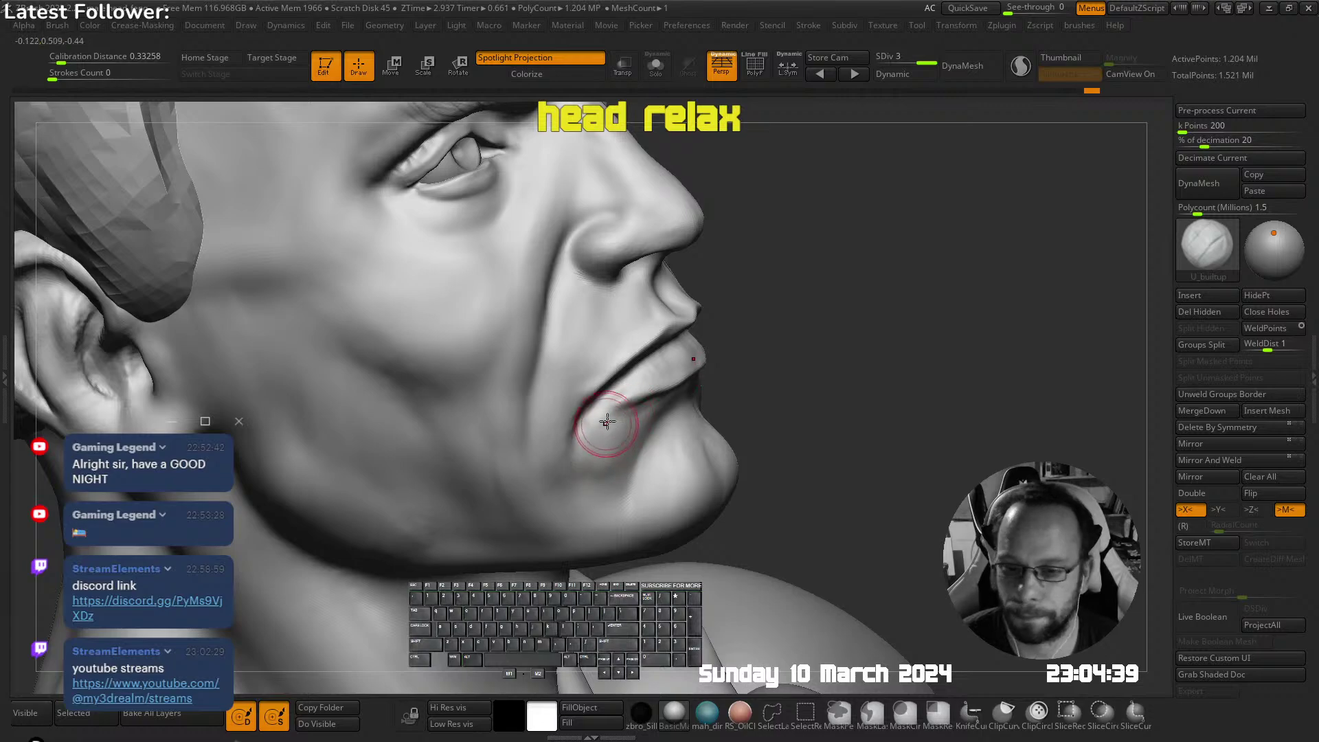
{"action": "key", "text": "shift"}
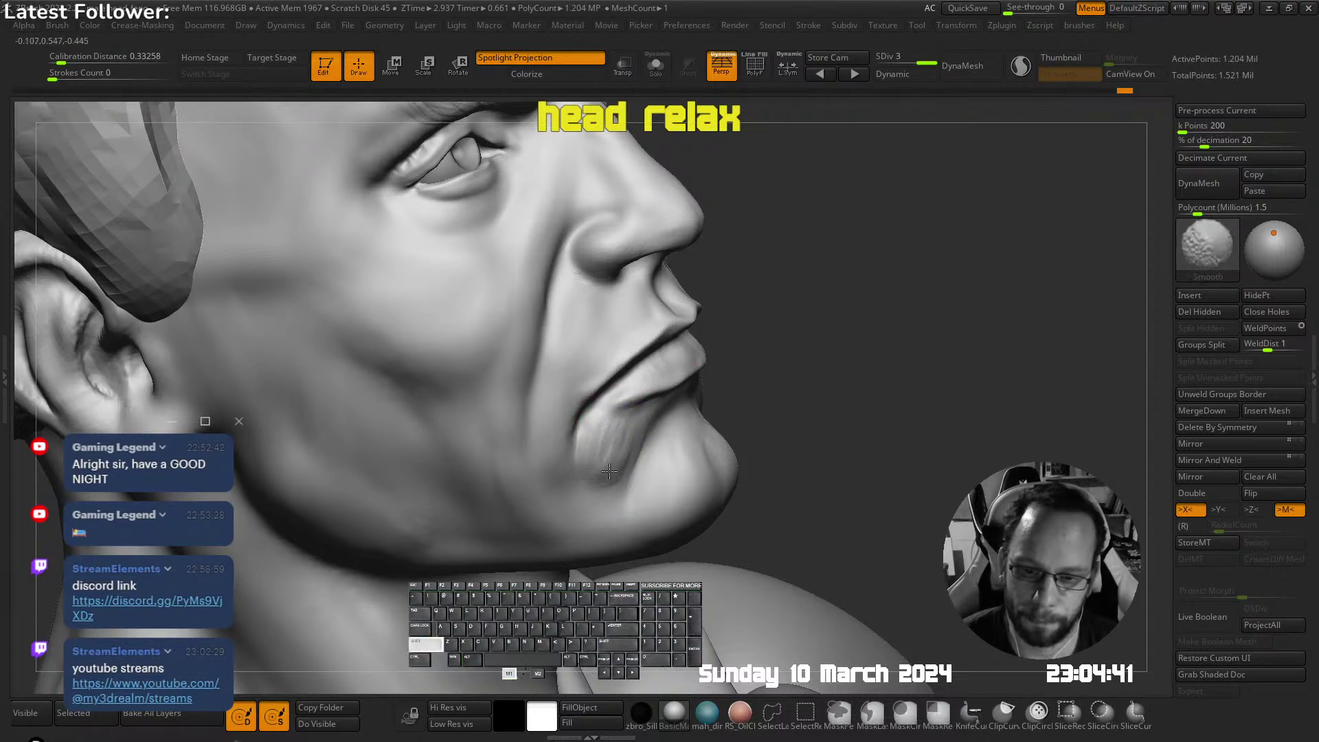
{"action": "mouse_move", "coordinate": [642, 471]}
{"action": "right_mouse_down"}
{"action": "mouse_move", "coordinate": [603, 374]}
{"action": "mouse_move", "coordinate": [774, 359]}
{"action": "mouse_move", "coordinate": [758, 379]}
{"action": "right_mouse_up"}
{"action": "mouse_move", "coordinate": [791, 312]}
{"action": "right_mouse_down", "text": "shift"}
{"action": "mouse_move", "coordinate": [921, 241]}
{"action": "mouse_move", "coordinate": [700, 295]}
{"action": "mouse_move", "coordinate": [756, 291]}
{"action": "right_mouse_up", "text": "shift"}
Switch to the Move brush with a larger size and adjust the side of the jaw below the ear
{"action": "key", "text": "shift+Tab"}
{"action": "left_click", "coordinate": [709, 227]}
{"action": "key", "text": "s"}
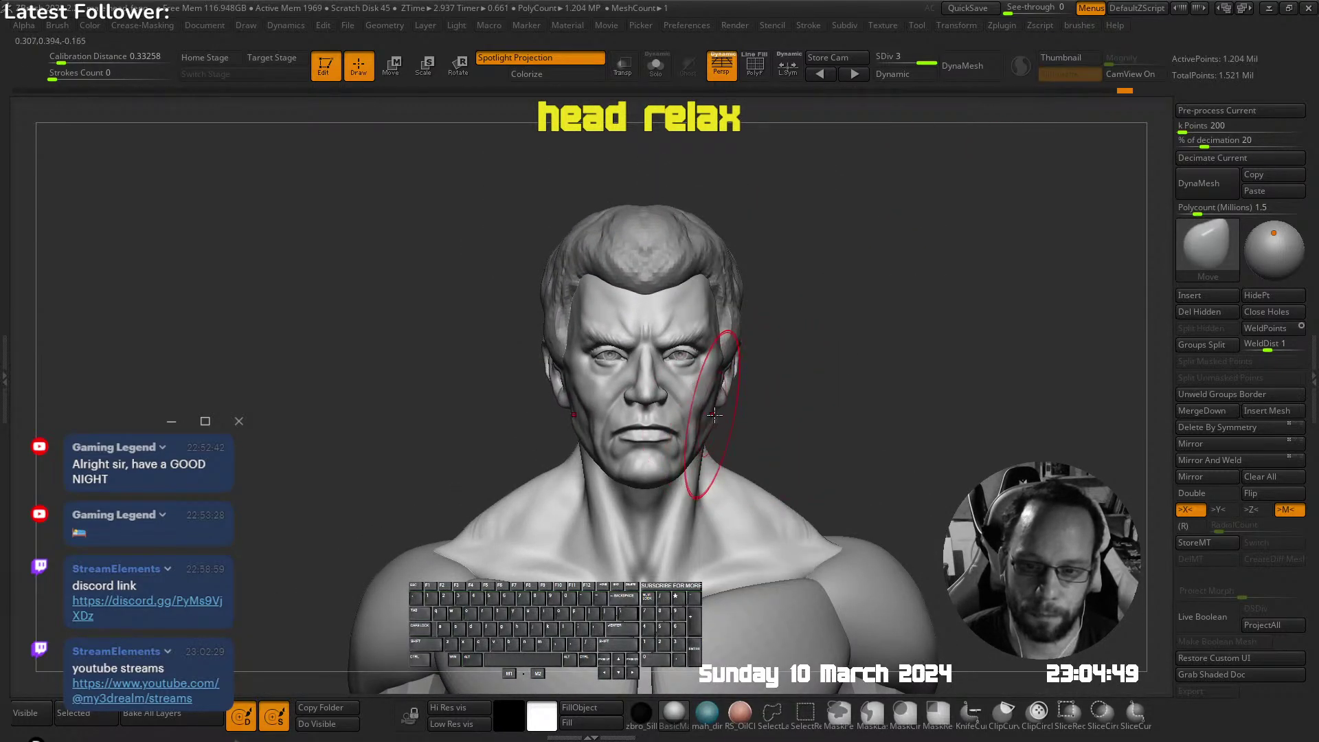
{"action": "left_click_drag", "start_coordinate": [714, 415], "coordinate": [711, 414]}
{"action": "mouse_move", "coordinate": [711, 413]}
{"action": "right_mouse_down"}
{"action": "mouse_move", "coordinate": [677, 418]}
{"action": "mouse_move", "coordinate": [769, 319]}
{"action": "mouse_move", "coordinate": [717, 330]}
{"action": "right_mouse_up"}
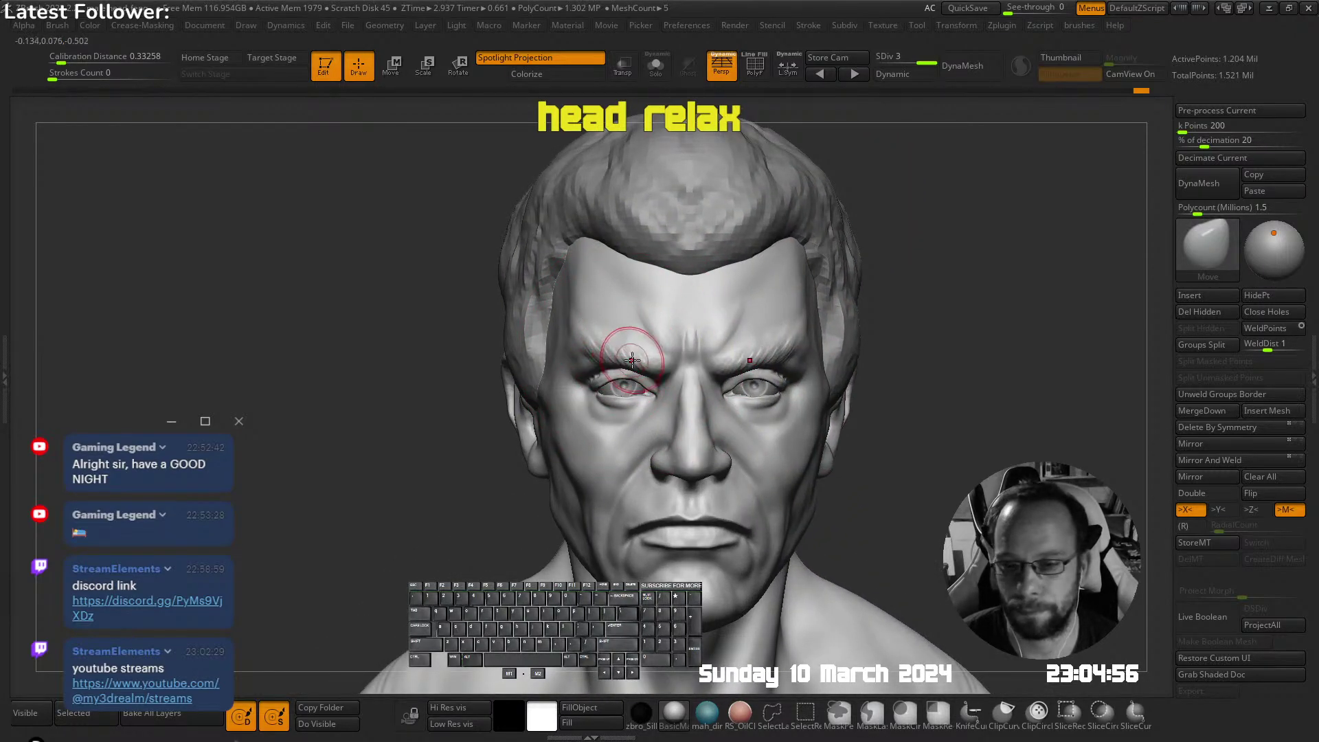
Move the inner brow slightly down towards the bridge of the nose
{"action": "left_click_drag", "start_coordinate": [631, 360], "coordinate": [653, 367]}
{"action": "right_click_drag", "start_coordinate": [679, 363], "coordinate": [681, 342], "text": "ctrl"}
{"action": "mouse_move", "coordinate": [682, 342]}
{"action": "right_mouse_down"}
{"action": "mouse_move", "coordinate": [696, 341]}
{"action": "mouse_move", "coordinate": [667, 347]}
{"action": "mouse_move", "coordinate": [777, 330]}
{"action": "mouse_move", "coordinate": [808, 272]}
{"action": "mouse_move", "coordinate": [863, 294]}
{"action": "right_mouse_up"}
Turn off perspective, isolate the head, and pull the ears in closer to the skull with a resized Move brush
{"action": "key", "text": "p"}
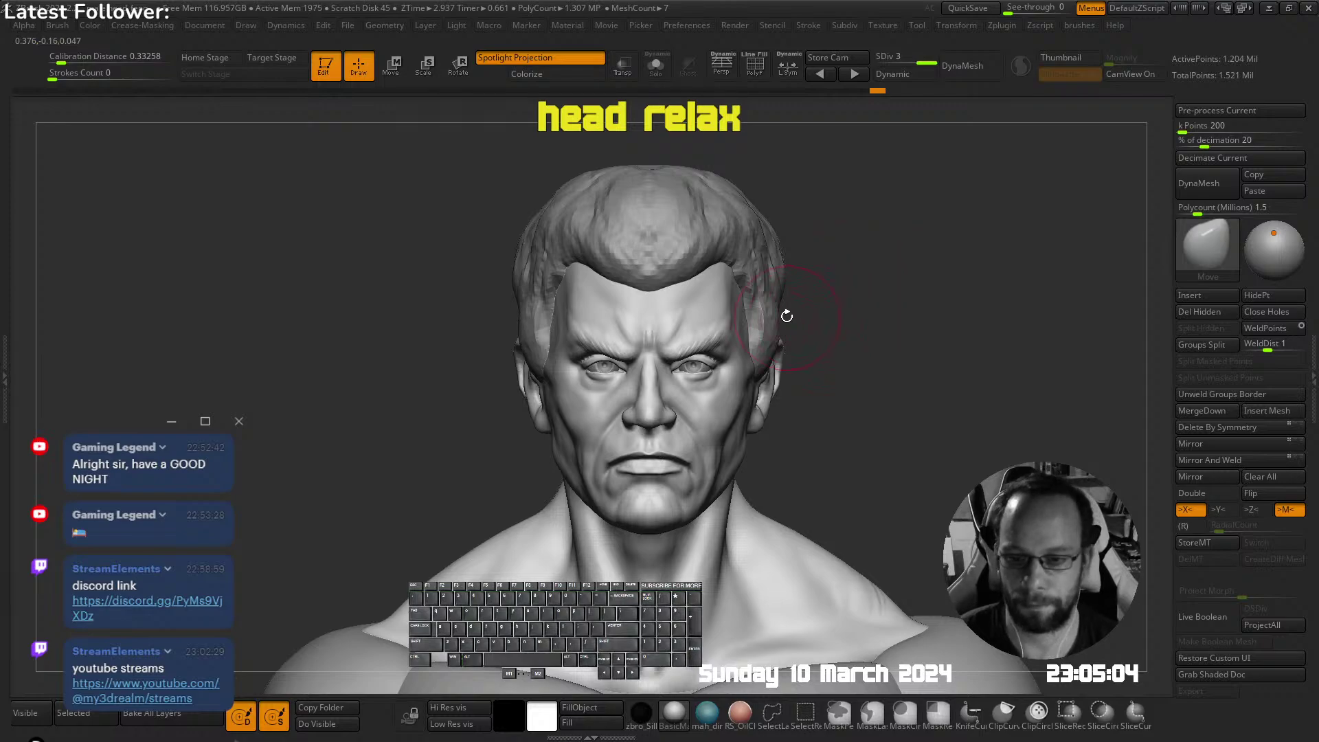
{"action": "key", "text": "s"}
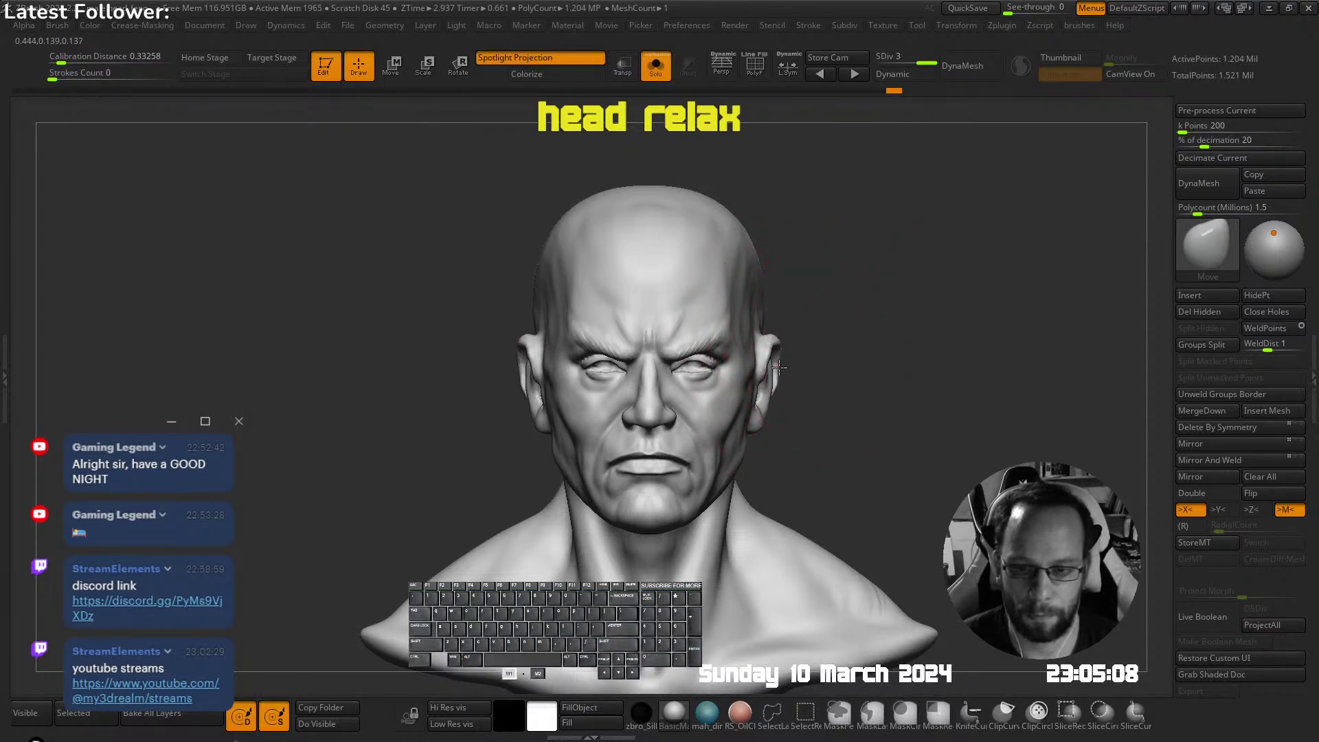
{"action": "mouse_move", "coordinate": [780, 360]}
{"action": "right_mouse_down"}
{"action": "mouse_move", "coordinate": [774, 300]}
{"action": "mouse_move", "coordinate": [665, 288]}
{"action": "mouse_move", "coordinate": [889, 307]}
{"action": "mouse_move", "coordinate": [905, 291]}
{"action": "mouse_move", "coordinate": [898, 344]}
{"action": "right_mouse_up"}
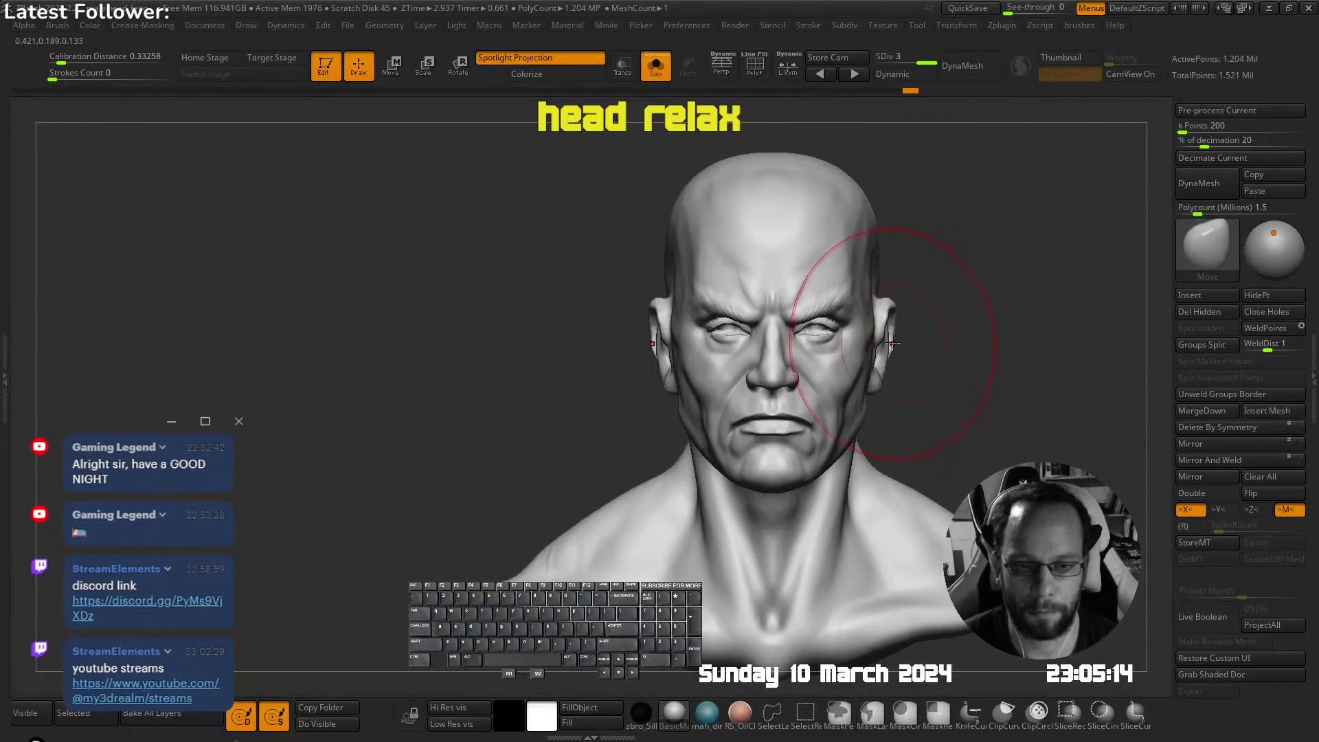
{"action": "key", "text": "s"}
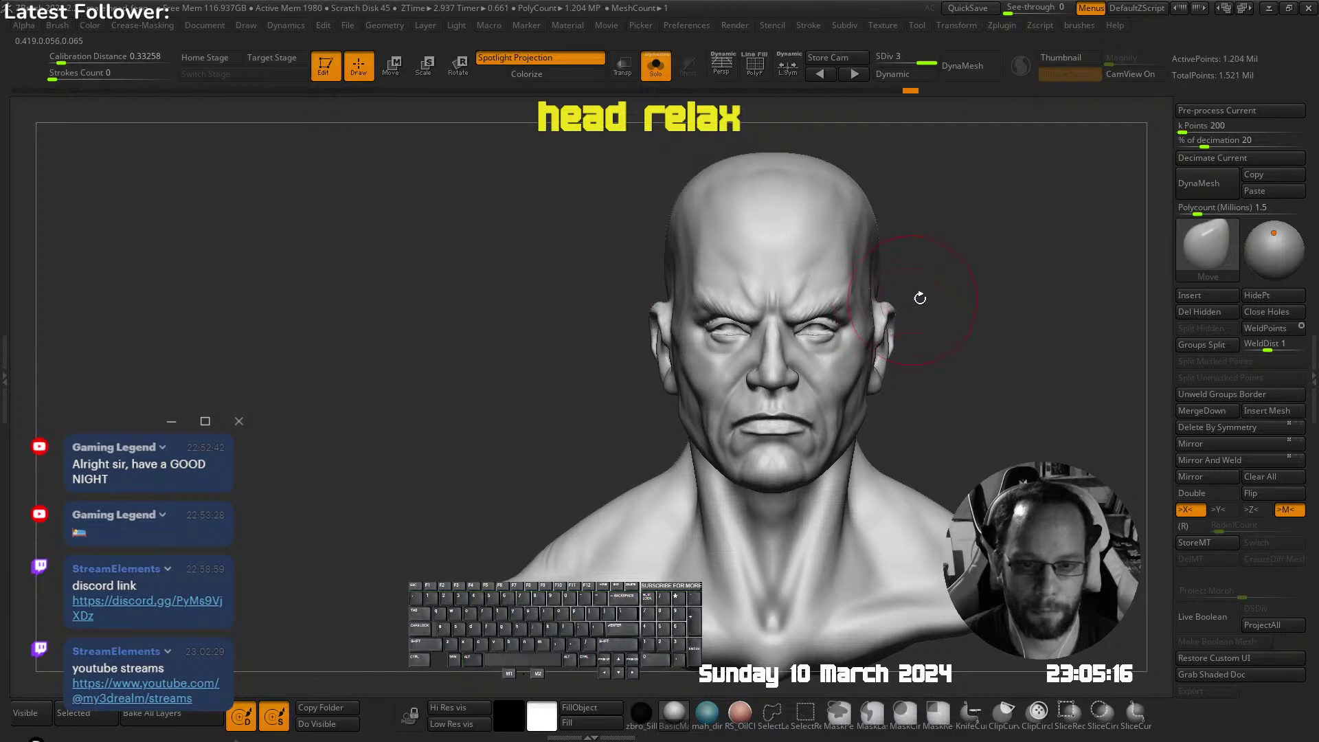
{"action": "key", "text": "alt+s"}
Select the hair subtool and reshape its front and side outline with the Move brush
{"action": "right_click_drag", "start_coordinate": [960, 303], "coordinate": [906, 288], "text": "ctrl"}
{"action": "mouse_move", "coordinate": [839, 320]}
{"action": "right_mouse_down"}
{"action": "mouse_move", "coordinate": [721, 270]}
{"action": "mouse_move", "coordinate": [811, 207]}
{"action": "right_mouse_up"}
{"action": "left_click", "coordinate": [735, 260], "text": "alt"}
{"action": "right_click_drag", "start_coordinate": [810, 206], "coordinate": [737, 264], "text": "alt"}
{"action": "key", "text": "s"}
{"action": "mouse_move", "coordinate": [673, 323]}
{"action": "left_mouse_down"}
{"action": "mouse_move", "coordinate": [644, 349]}
{"action": "mouse_move", "coordinate": [655, 288]}
{"action": "left_mouse_up"}
{"action": "right_click_drag", "start_coordinate": [640, 294], "coordinate": [745, 256]}
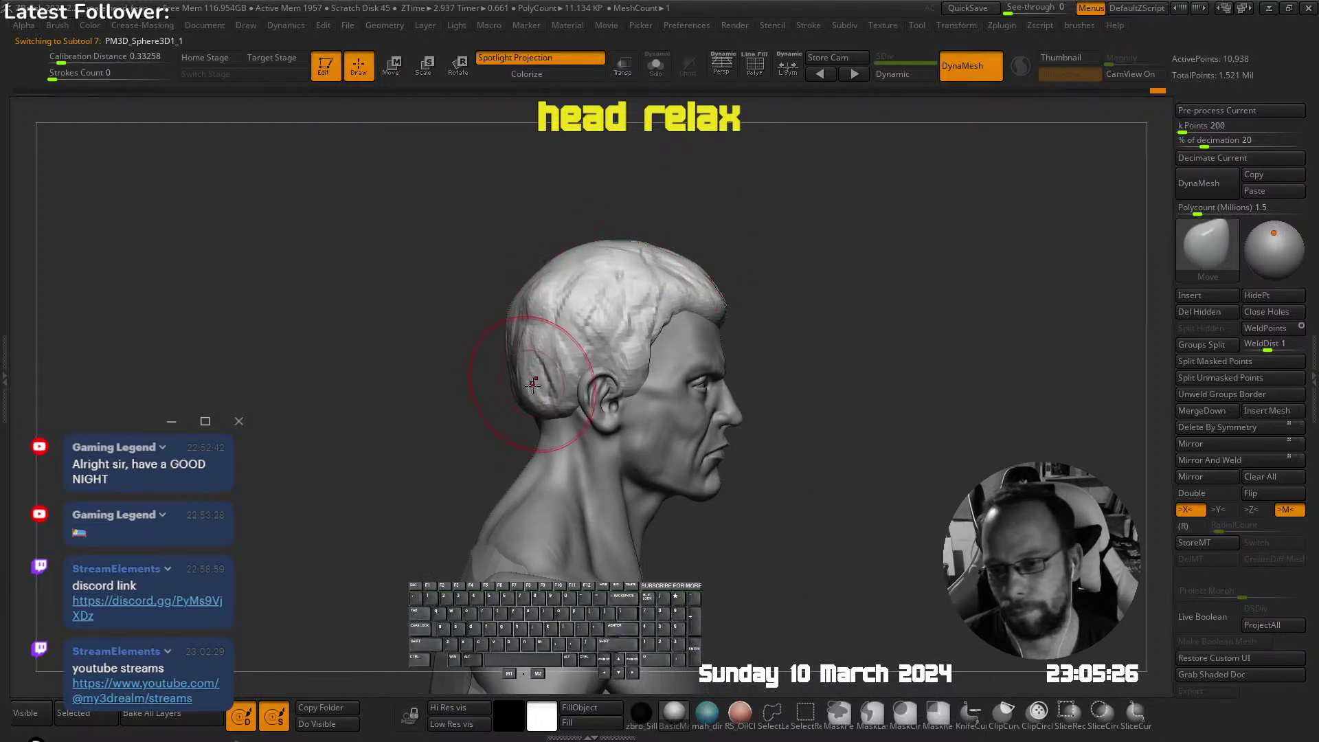
Adjust the Move brush size and refine the silhouette at the back of the hair
{"action": "mouse_move", "coordinate": [556, 393]}
{"action": "right_mouse_down", "text": "ctrl"}
{"action": "mouse_move", "coordinate": [540, 353]}
{"action": "mouse_move", "coordinate": [618, 330]}
{"action": "right_mouse_up", "text": "ctrl"}
{"action": "key", "text": "s"}
{"action": "right_click_drag", "start_coordinate": [649, 378], "coordinate": [759, 261], "text": "shift"}
{"action": "right_click_drag", "start_coordinate": [701, 333], "coordinate": [769, 373], "text": "ctrl"}
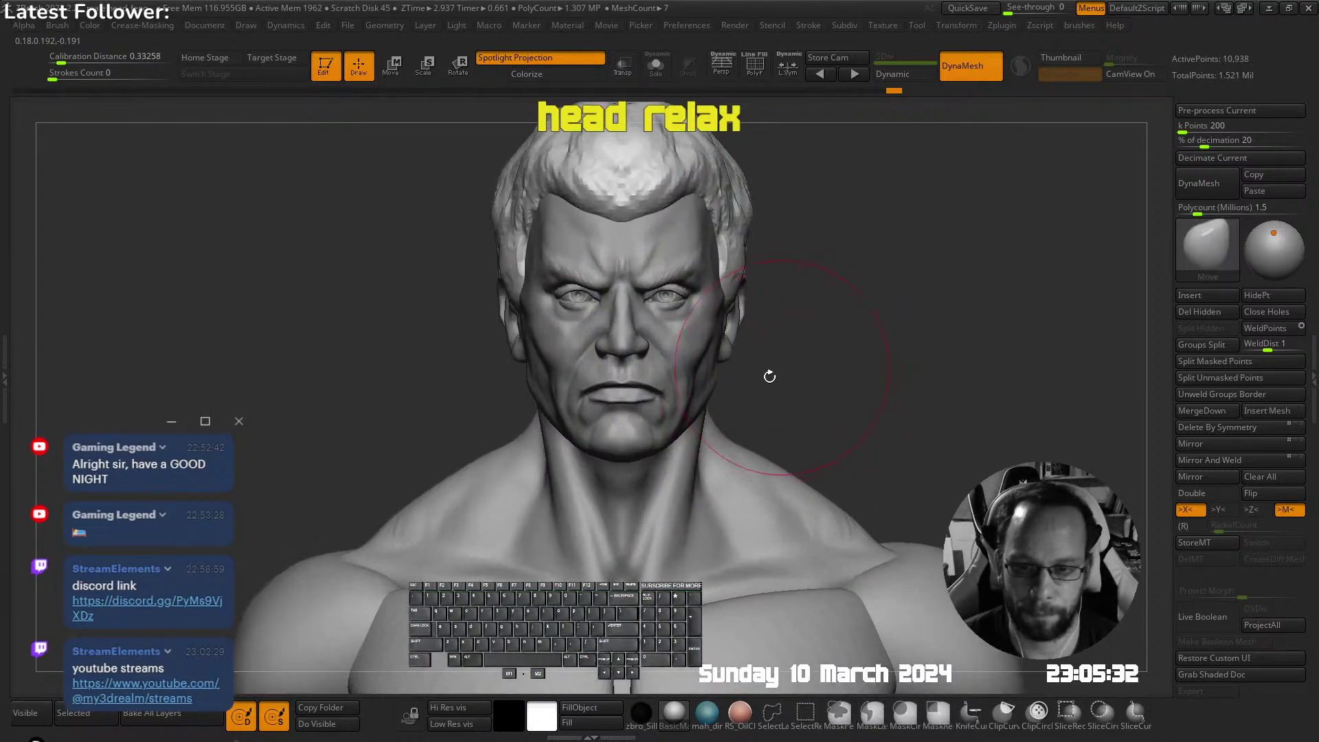
Select the head subtool, switch to the U_builtup brush, and build up the flesh below the mouth corner
{"action": "left_click", "coordinate": [749, 453], "text": "alt"}
{"action": "mouse_move", "coordinate": [608, 379]}
{"action": "right_mouse_down"}
{"action": "mouse_move", "coordinate": [658, 383]}
{"action": "mouse_move", "coordinate": [623, 356]}
{"action": "right_mouse_up"}
{"action": "key", "text": "shift+b"}
{"action": "left_click", "coordinate": [584, 294]}
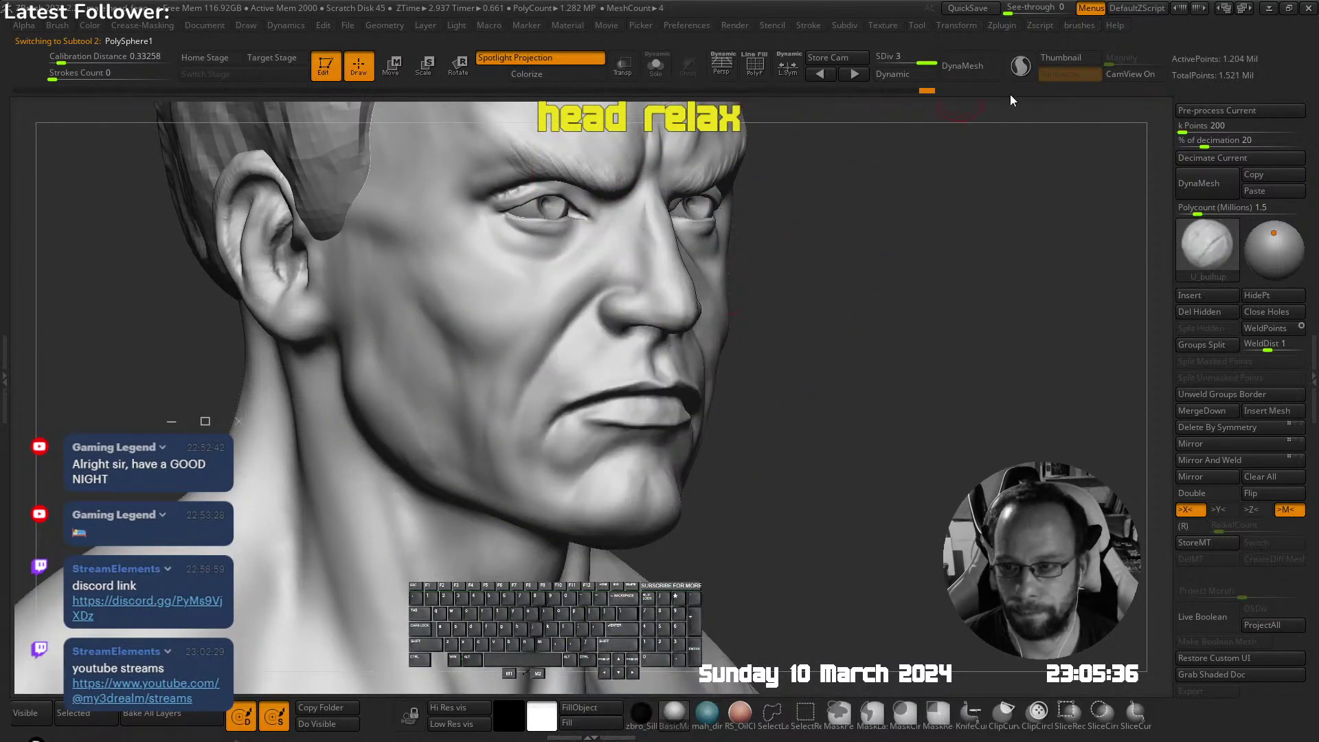
{"action": "mouse_move", "coordinate": [599, 399]}
{"action": "right_mouse_down", "text": "ctrl"}
{"action": "mouse_move", "coordinate": [642, 406]}
{"action": "mouse_move", "coordinate": [618, 385]}
{"action": "right_mouse_up", "text": "ctrl"}
{"action": "key", "text": "s"}
{"action": "left_click_drag", "start_coordinate": [547, 501], "coordinate": [540, 499]}
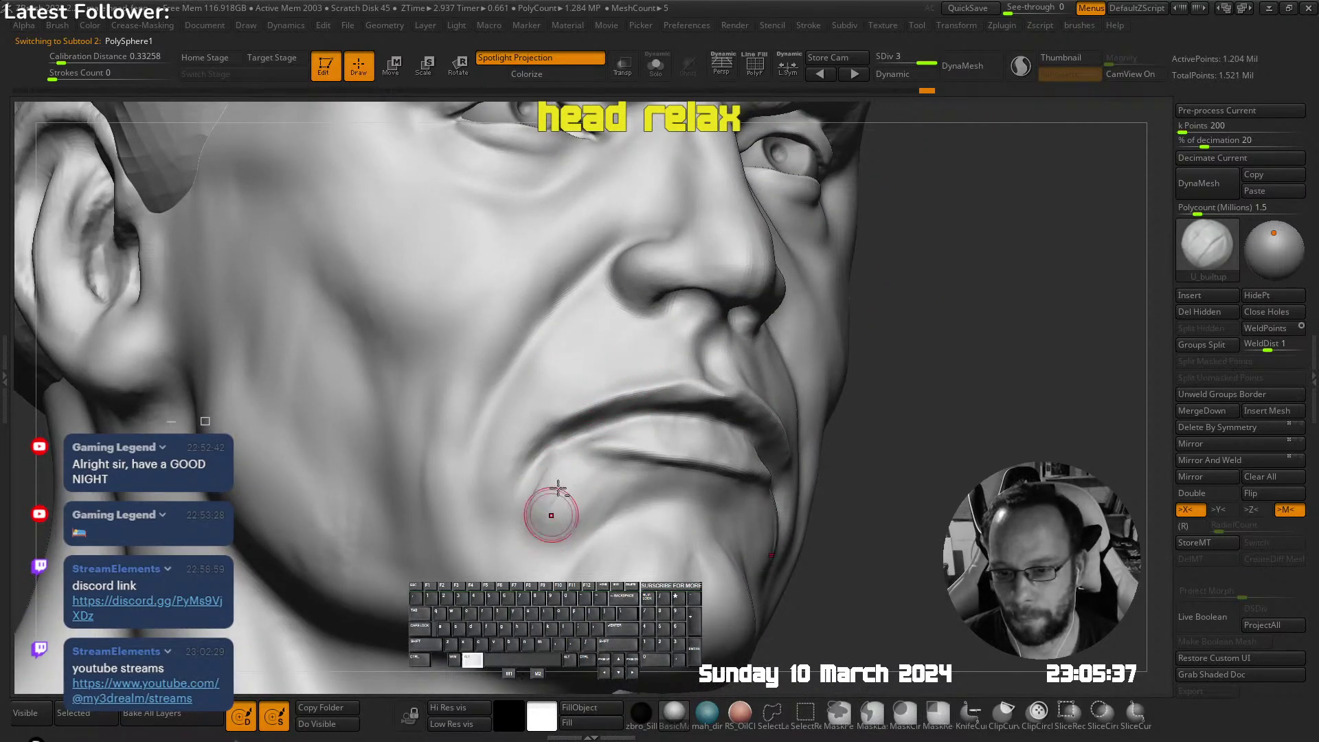
Shape the rounded fold around the mouth corner and smooth it into the lower cheek
{"action": "right_click_drag", "start_coordinate": [554, 495], "coordinate": [619, 420]}
{"action": "mouse_move", "coordinate": [602, 408]}
{"action": "left_mouse_down"}
{"action": "mouse_move", "coordinate": [603, 432]}
{"action": "mouse_move", "coordinate": [633, 441]}
{"action": "mouse_move", "coordinate": [643, 427]}
{"action": "left_mouse_up"}
{"action": "left_click_drag", "start_coordinate": [592, 466], "coordinate": [588, 454], "text": "shift"}
{"action": "mouse_move", "coordinate": [585, 423]}
{"action": "left_mouse_down"}
{"action": "mouse_move", "coordinate": [589, 461]}
{"action": "mouse_move", "coordinate": [658, 424]}
{"action": "mouse_move", "coordinate": [611, 446]}
{"action": "left_mouse_up"}
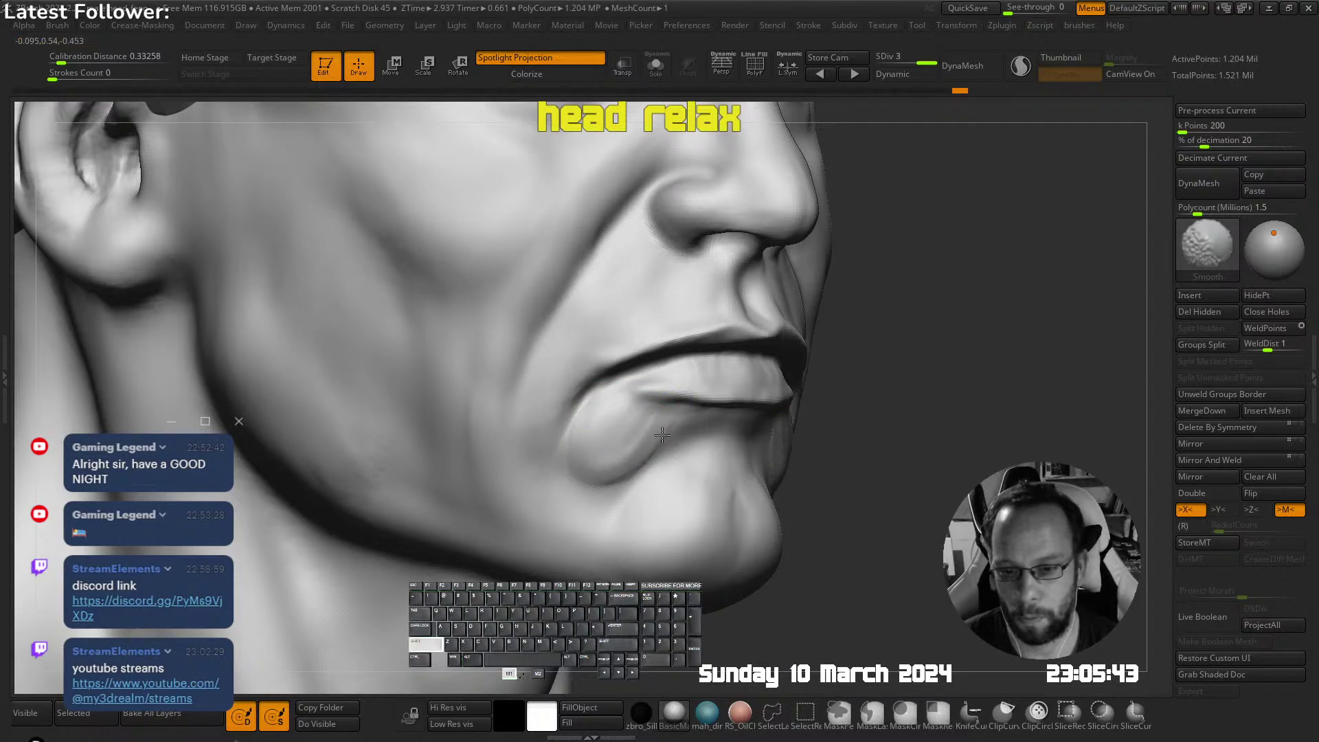
{"action": "left_click_drag", "start_coordinate": [580, 487], "coordinate": [562, 444], "text": "shift"}
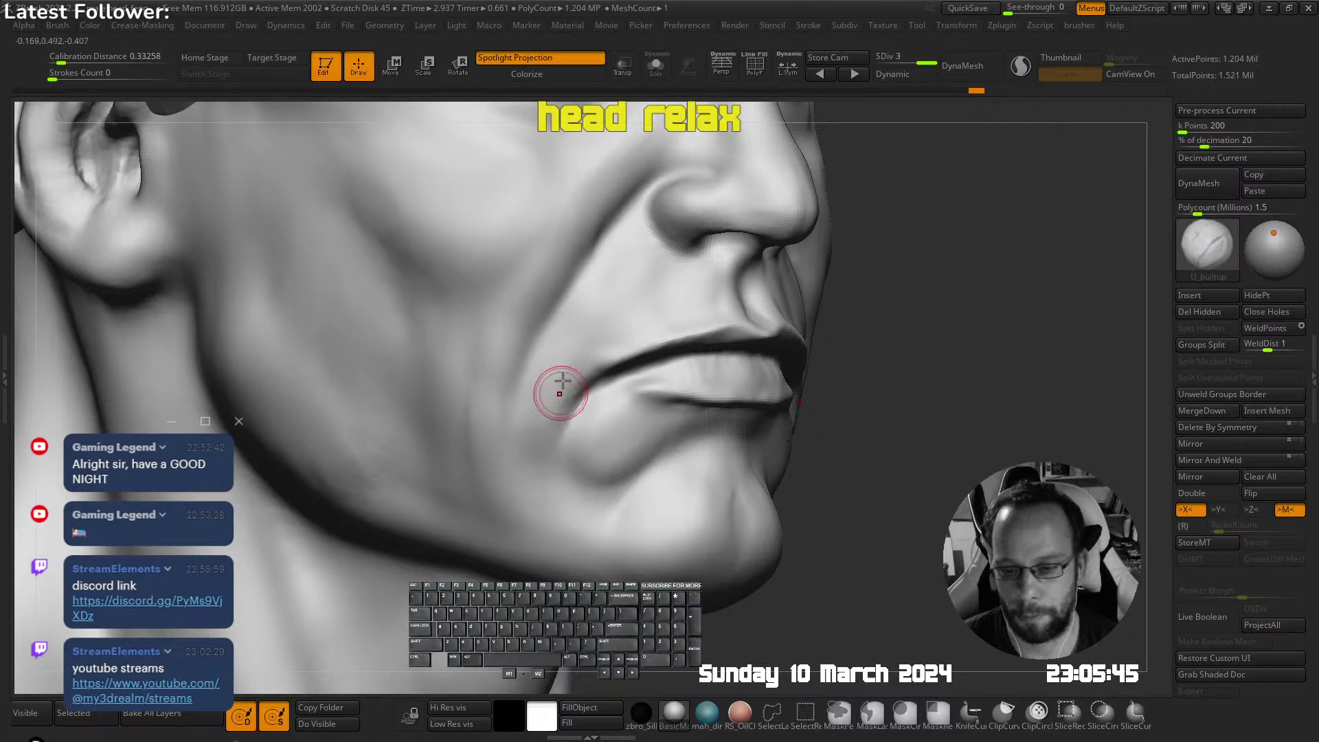
Build up the area directly beneath the lower lip and smooth it
{"action": "right_click_drag", "start_coordinate": [559, 389], "coordinate": [505, 412]}
{"action": "mouse_move", "coordinate": [505, 412]}
{"action": "right_mouse_down", "text": "ctrl"}
{"action": "mouse_move", "coordinate": [515, 389]}
{"action": "mouse_move", "coordinate": [612, 424]}
{"action": "mouse_move", "coordinate": [641, 373]}
{"action": "mouse_move", "coordinate": [748, 374]}
{"action": "mouse_move", "coordinate": [716, 415]}
{"action": "right_mouse_up", "text": "ctrl"}
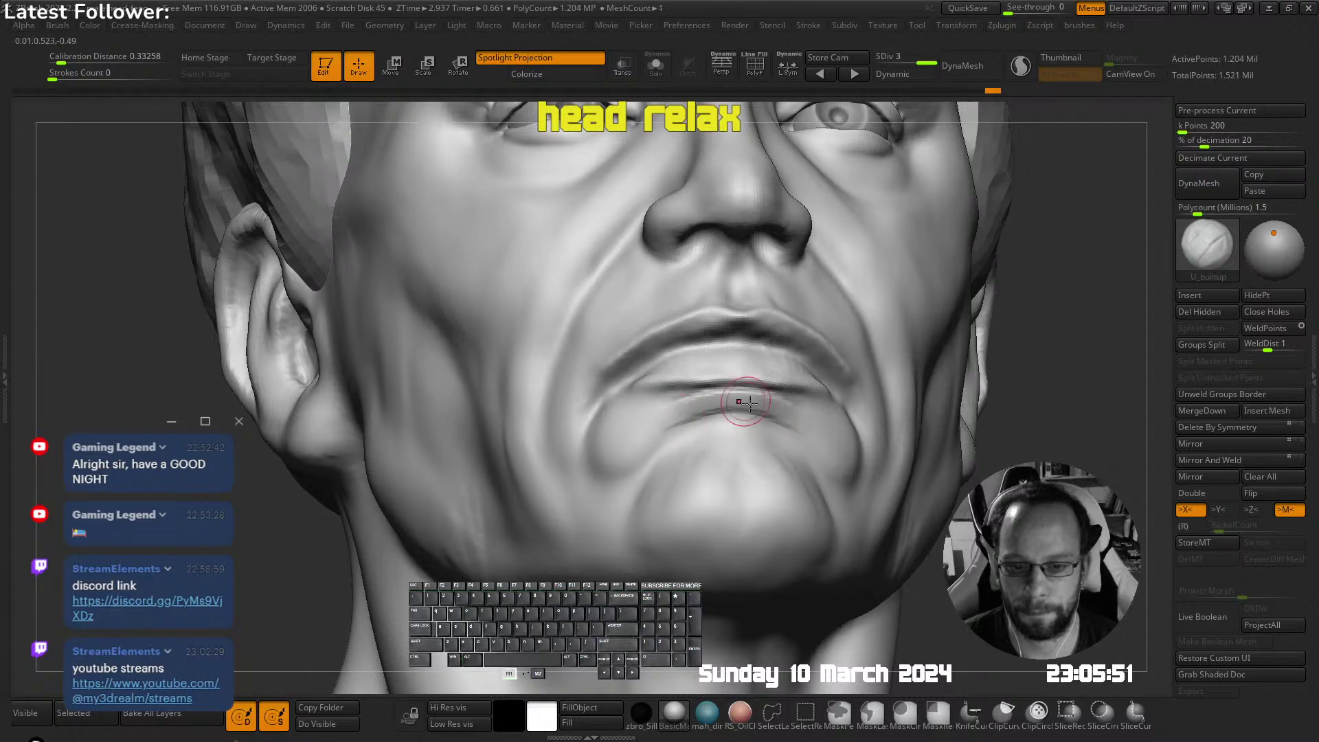
{"action": "key", "text": "shift"}
Deepen the crease beneath the lower lip with the DamStandard brush and smooth the area below the mouth corner
{"action": "key", "text": "b"}
{"action": "key", "text": "d"}
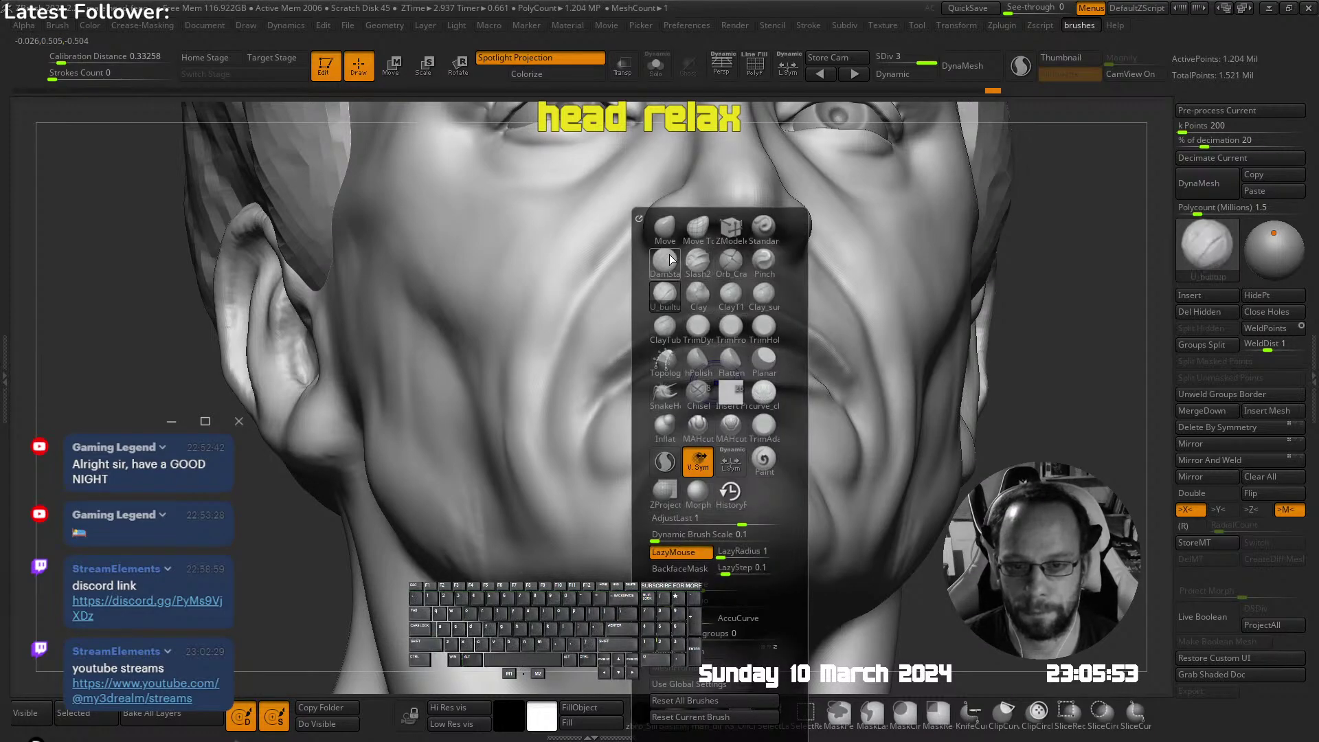
{"action": "key", "text": "s"}
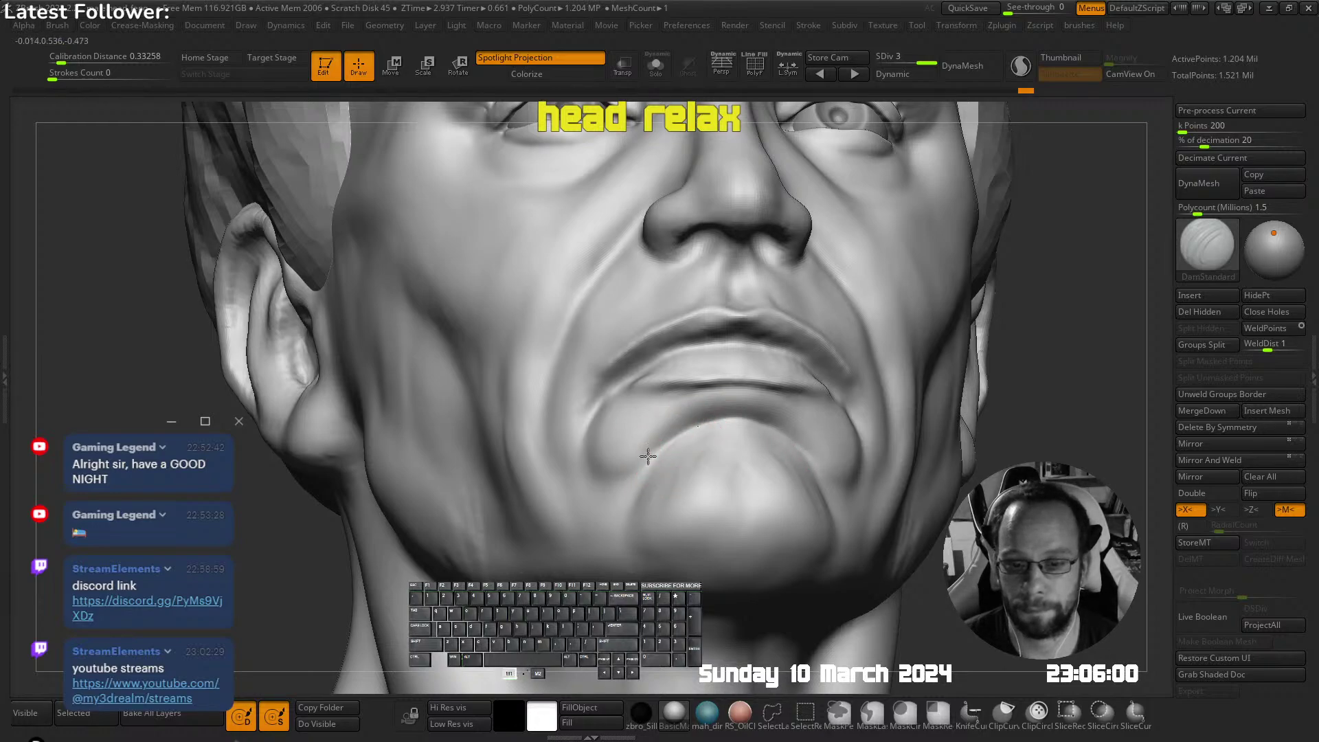
{"action": "mouse_move", "coordinate": [648, 455]}
{"action": "right_mouse_down"}
{"action": "mouse_move", "coordinate": [736, 427]}
{"action": "mouse_move", "coordinate": [756, 318]}
{"action": "right_mouse_up"}
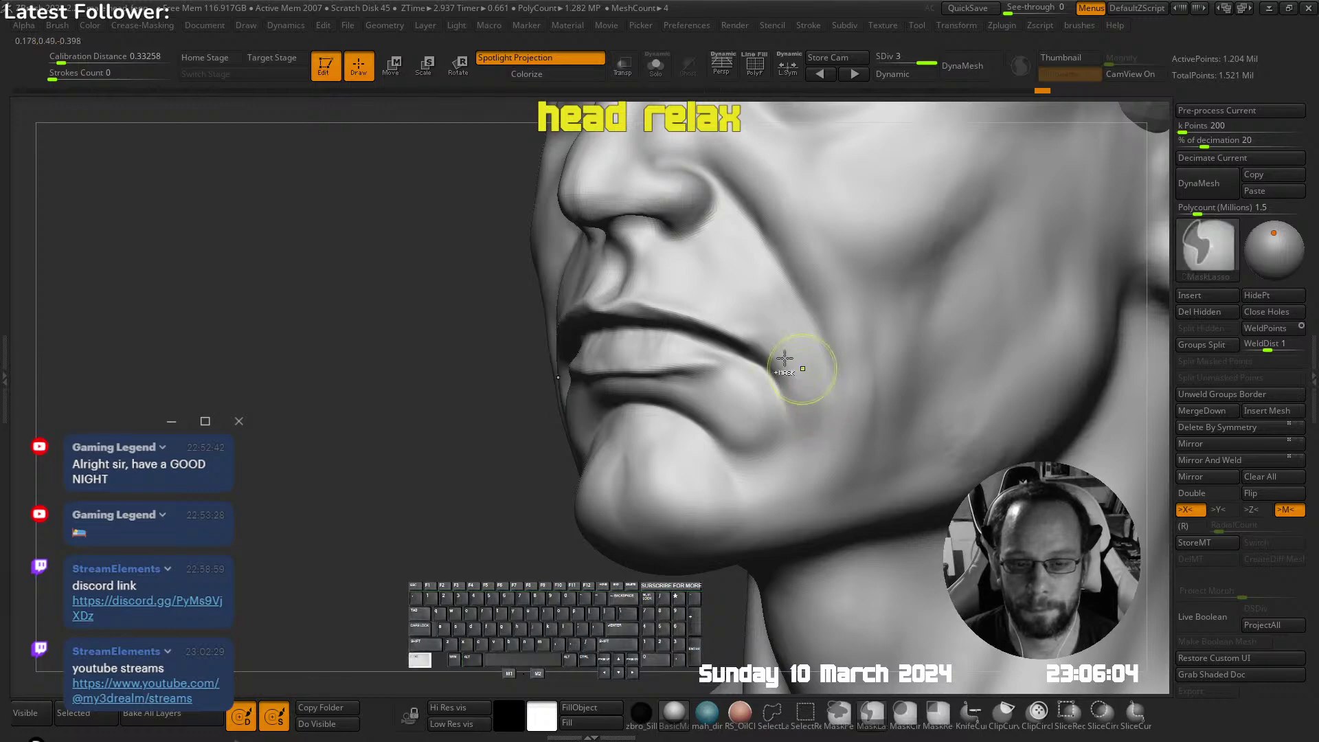
{"action": "mouse_move", "coordinate": [795, 359]}
{"action": "right_mouse_down"}
{"action": "mouse_move", "coordinate": [798, 342]}
{"action": "mouse_move", "coordinate": [607, 383]}
{"action": "mouse_move", "coordinate": [560, 367]}
{"action": "mouse_move", "coordinate": [671, 373]}
{"action": "mouse_move", "coordinate": [679, 426]}
{"action": "right_mouse_up"}
{"action": "left_click_drag", "start_coordinate": [697, 454], "coordinate": [693, 480], "text": "shift"}
{"action": "right_click_drag", "start_coordinate": [756, 403], "coordinate": [727, 374], "text": "ctrl"}
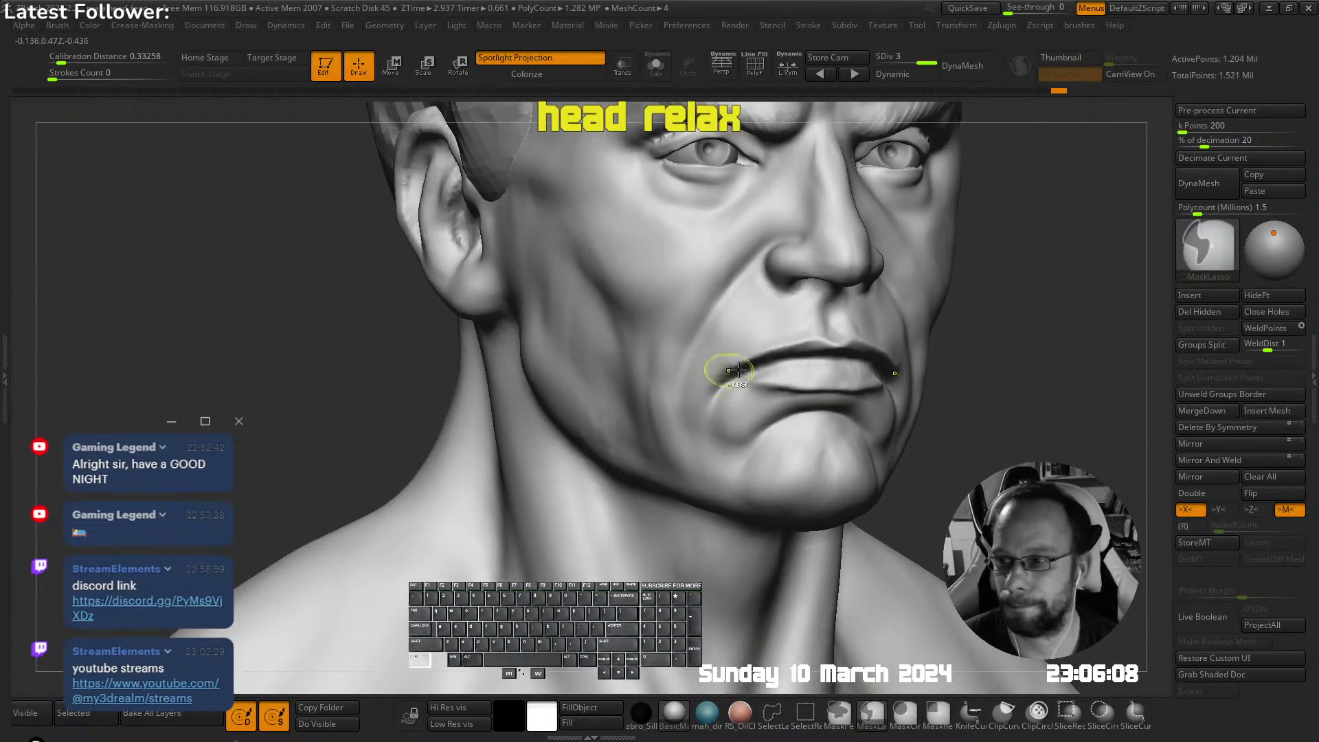
Adjust the shape of the cheek and jaw beside the mouth with a resized Move brush
{"action": "key", "text": "b"}
{"action": "key", "text": "m"}
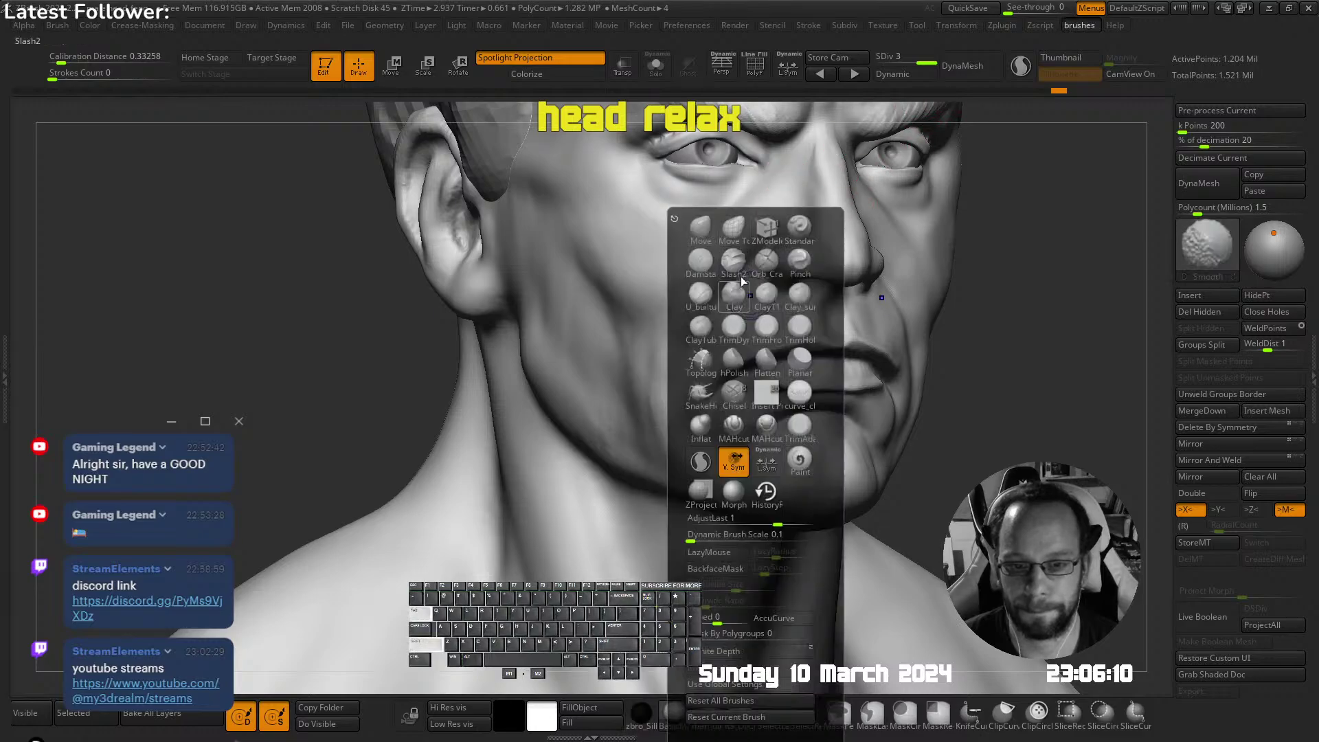
{"action": "key", "text": "v"}
{"action": "key", "text": "s"}
{"action": "mouse_move", "coordinate": [704, 367]}
{"action": "left_mouse_down"}
{"action": "mouse_move", "coordinate": [674, 366]}
{"action": "mouse_move", "coordinate": [700, 374]}
{"action": "mouse_move", "coordinate": [699, 357]}
{"action": "left_mouse_up"}
{"action": "right_click_drag", "start_coordinate": [762, 320], "coordinate": [718, 299]}
{"action": "left_click_drag", "start_coordinate": [718, 299], "coordinate": [709, 308]}
{"action": "mouse_move", "coordinate": [704, 314]}
{"action": "right_mouse_down"}
{"action": "mouse_move", "coordinate": [725, 335]}
{"action": "mouse_move", "coordinate": [794, 332]}
{"action": "mouse_move", "coordinate": [707, 353]}
{"action": "right_mouse_up"}
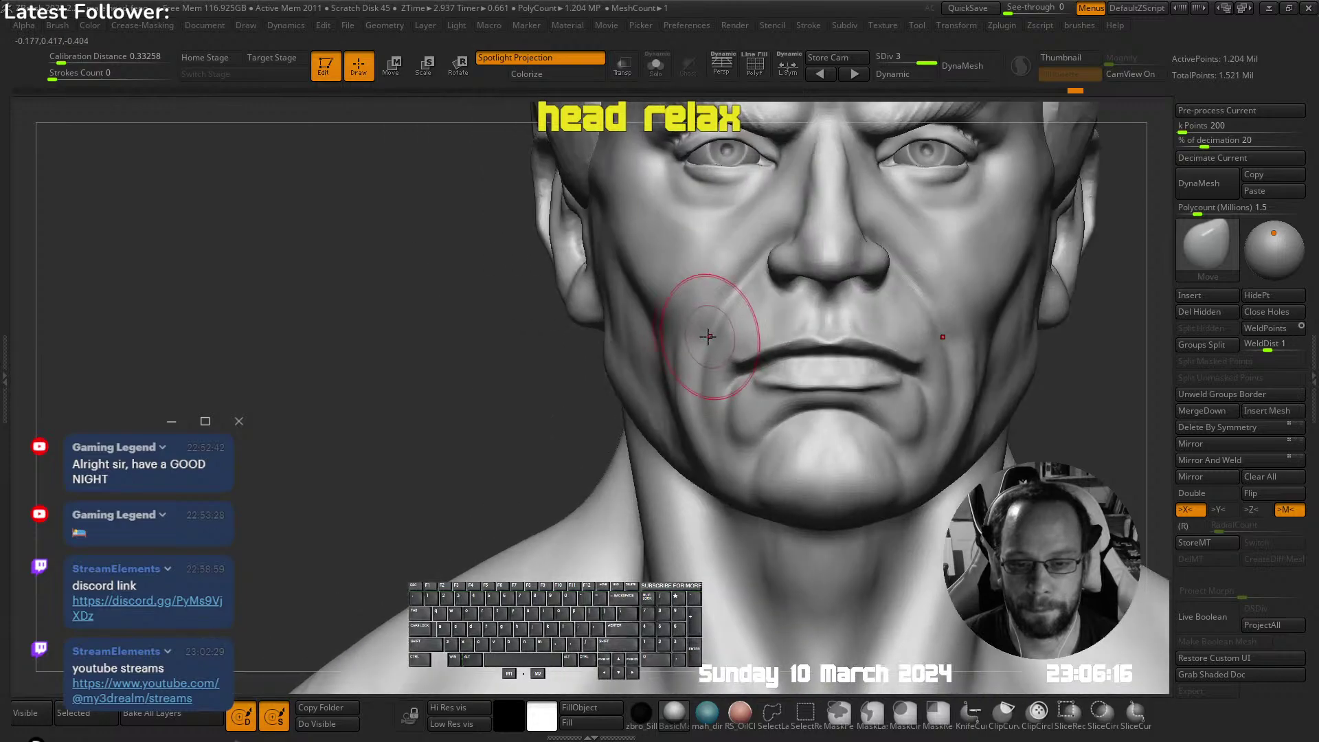
{"action": "left_click_drag", "start_coordinate": [684, 397], "coordinate": [698, 408]}
{"action": "mouse_move", "coordinate": [707, 406]}
{"action": "right_mouse_down", "text": "ctrl"}
{"action": "mouse_move", "coordinate": [772, 342]}
{"action": "mouse_move", "coordinate": [711, 358]}
{"action": "right_mouse_up", "text": "ctrl"}
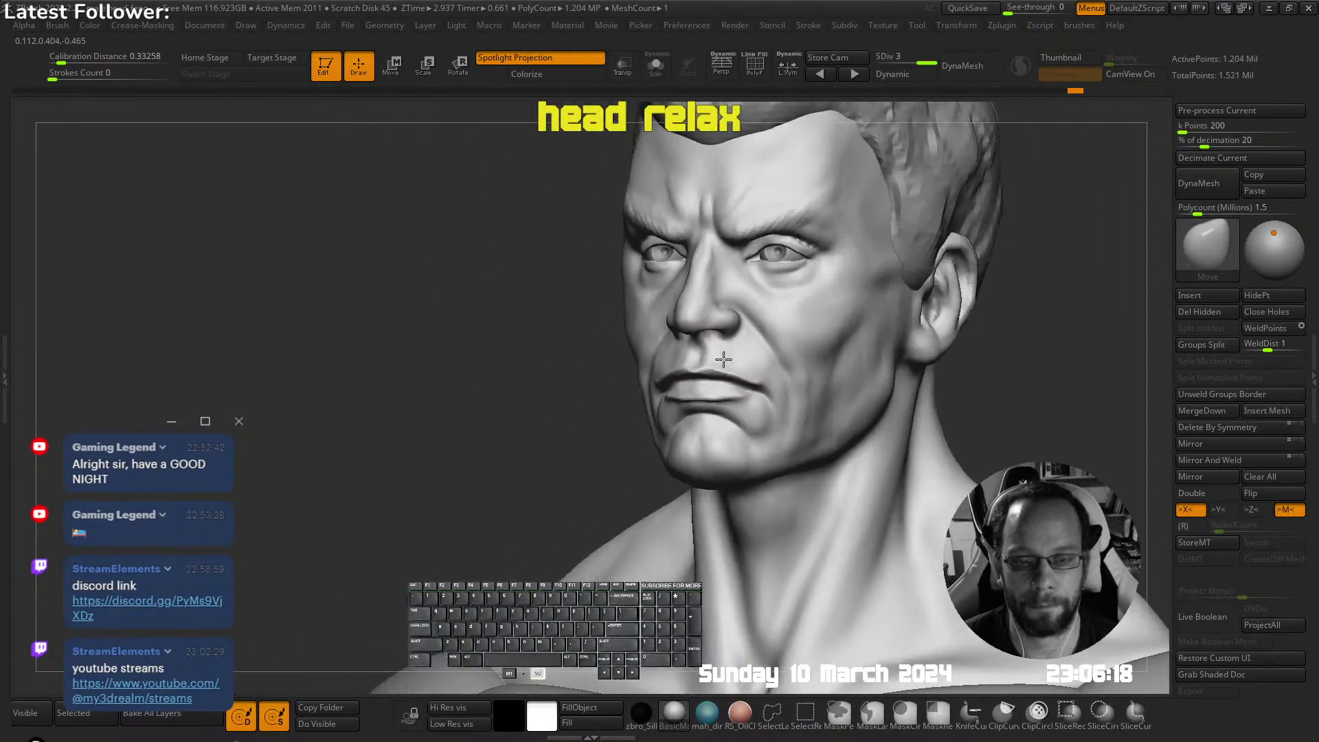
Smooth the cheek beside the mouth and build up its lower part with a resized U_builtup brush
{"action": "left_click_drag", "start_coordinate": [770, 410], "coordinate": [792, 389], "text": "shift"}
{"action": "right_click", "coordinate": [838, 365]}
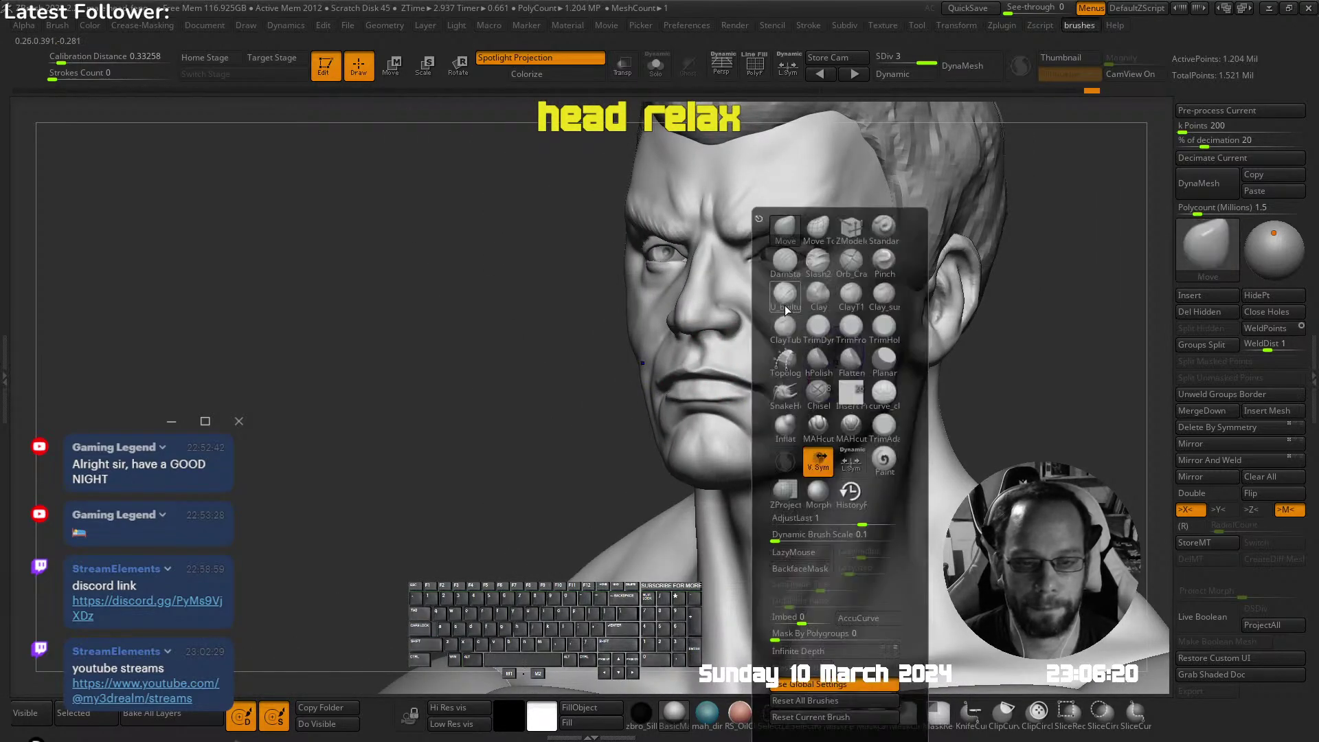
{"action": "left_click", "coordinate": [786, 309]}
{"action": "right_click_drag", "start_coordinate": [924, 318], "coordinate": [858, 340]}
{"action": "key", "text": "s"}
{"action": "left_click_drag", "start_coordinate": [819, 379], "coordinate": [829, 382]}
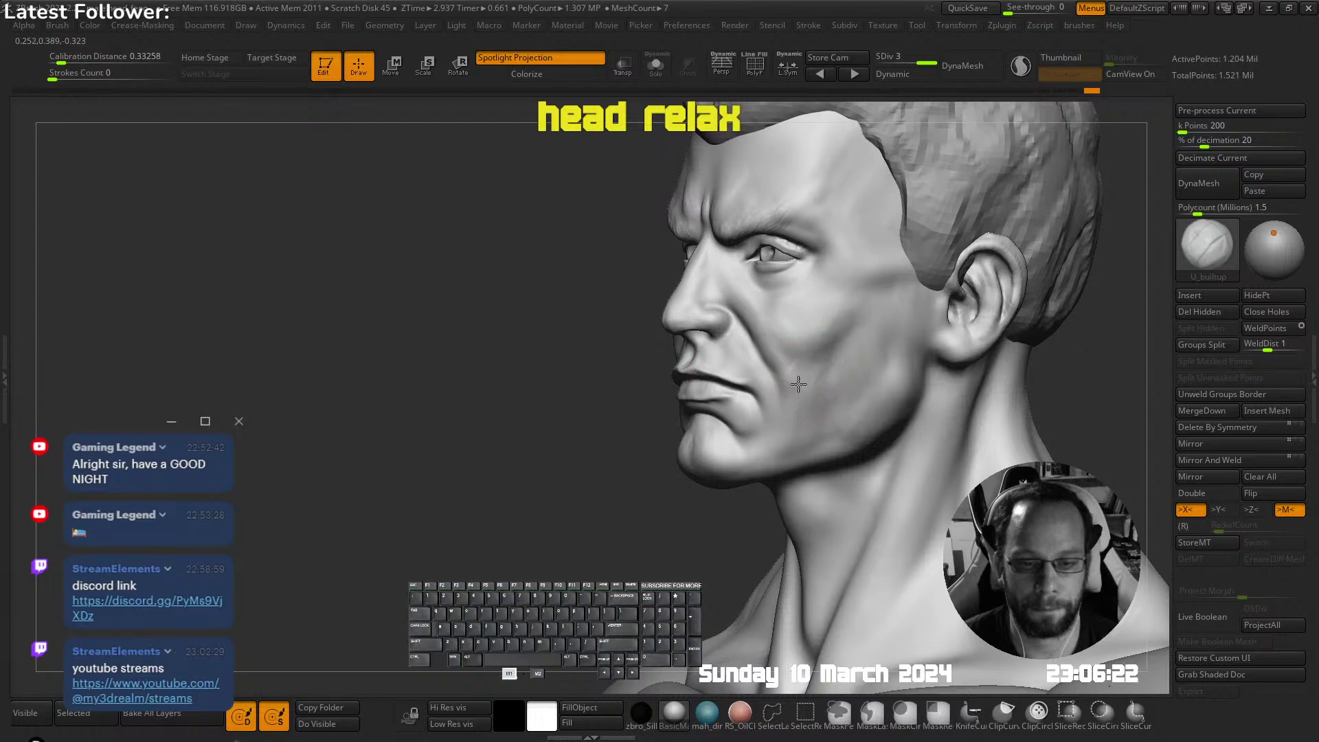
{"action": "right_click_drag", "start_coordinate": [798, 383], "coordinate": [795, 382]}
{"action": "left_click_drag", "start_coordinate": [795, 383], "coordinate": [802, 376]}
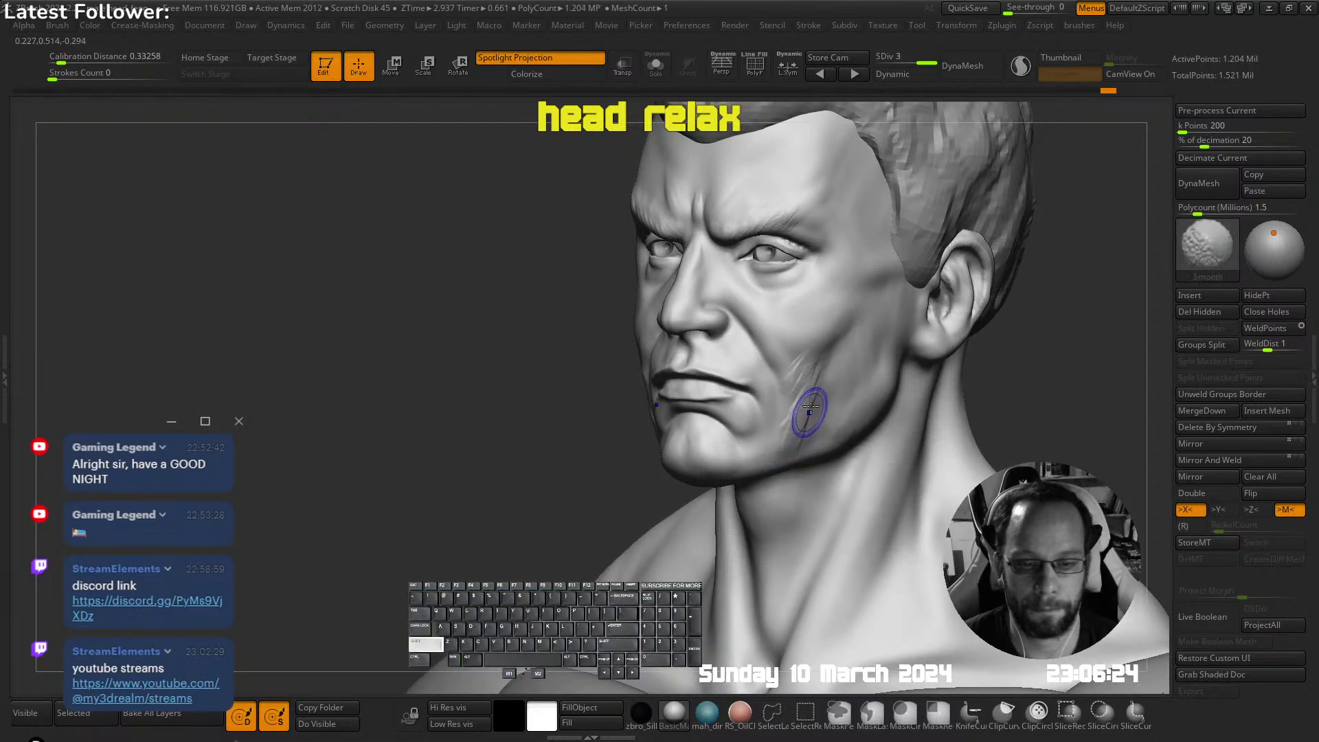
Drop the head to subdivision level 1, then build up and smooth the lower cheek toward the jaw
{"action": "key", "text": "shift+d"}
{"action": "key", "text": "shift+d"}
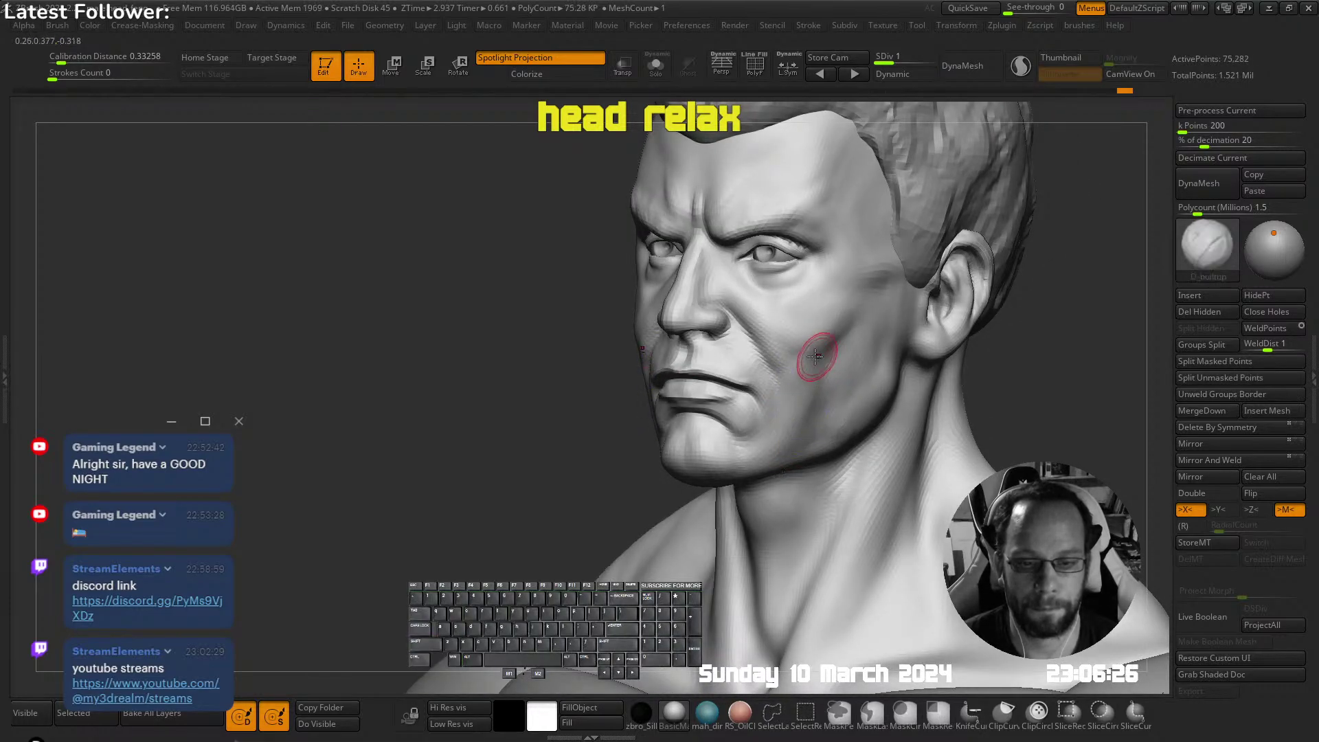
{"action": "key", "text": "shift"}
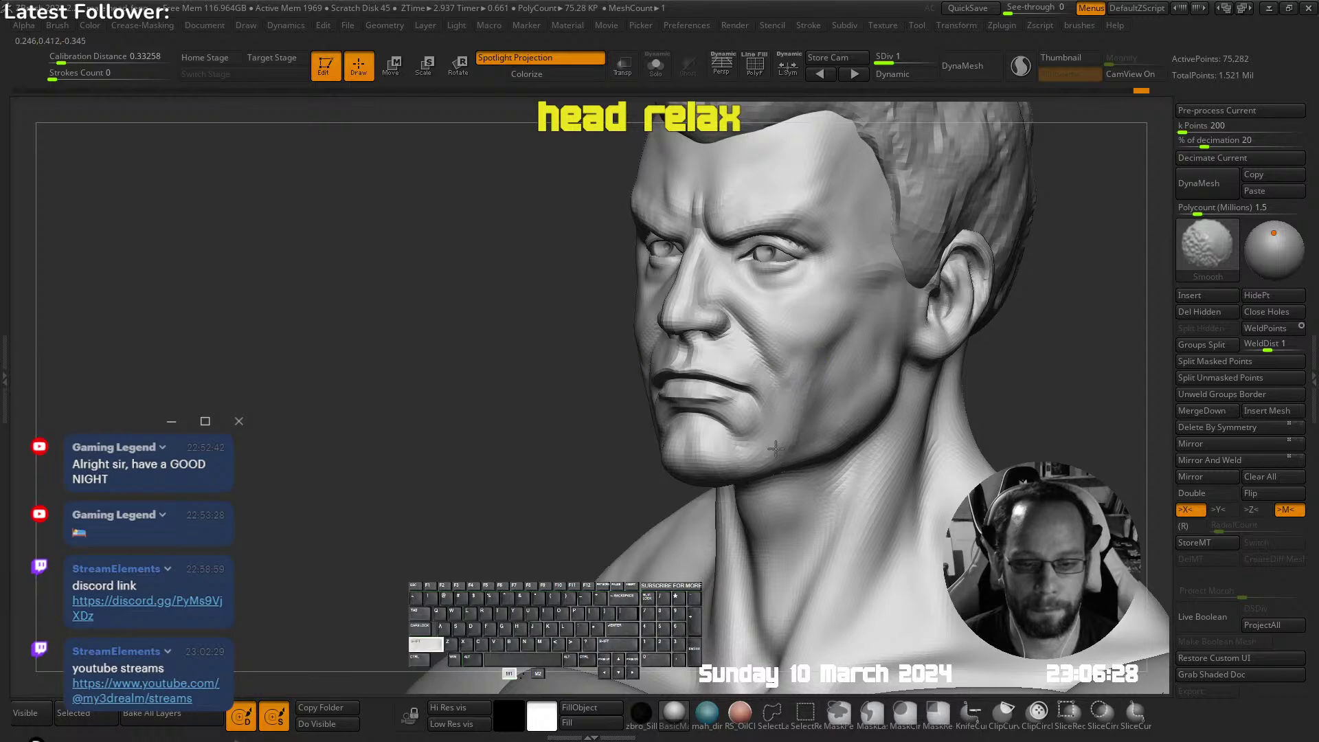
{"action": "mouse_move", "coordinate": [794, 375]}
{"action": "right_mouse_down", "text": "ctrl"}
{"action": "mouse_move", "coordinate": [801, 336]}
{"action": "mouse_move", "coordinate": [749, 329]}
{"action": "right_mouse_up", "text": "ctrl"}
{"action": "key", "text": "s"}
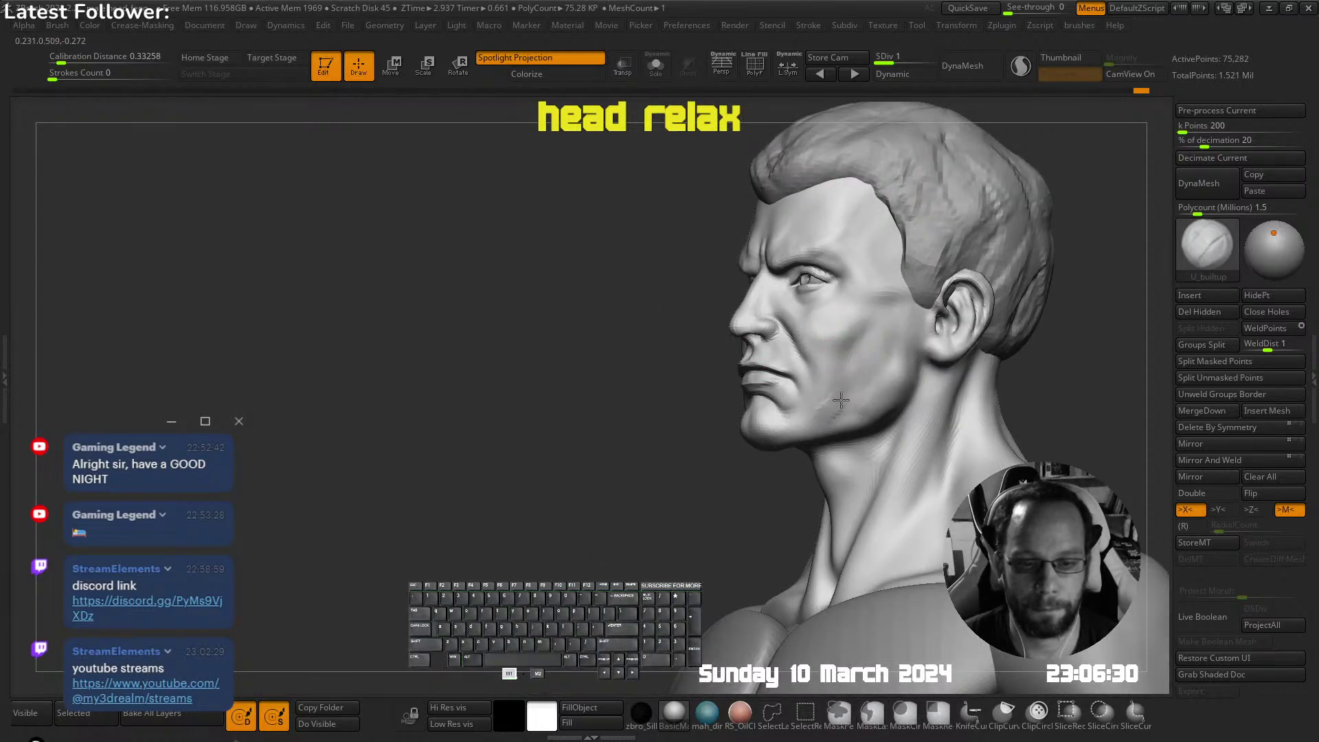
{"action": "key", "text": "shift"}
{"action": "right_click_drag", "start_coordinate": [873, 413], "coordinate": [820, 350], "text": "ctrl"}
{"action": "mouse_move", "coordinate": [821, 351]}
{"action": "right_mouse_down"}
{"action": "mouse_move", "coordinate": [844, 338]}
{"action": "mouse_move", "coordinate": [835, 379]}
{"action": "right_mouse_up"}
{"action": "mouse_move", "coordinate": [745, 382]}
{"action": "right_mouse_down"}
{"action": "mouse_move", "coordinate": [793, 379]}
{"action": "mouse_move", "coordinate": [694, 391]}
{"action": "right_mouse_up"}
{"action": "key", "text": "shift"}
Reshape the jaw and lower cheek contour with a resized Move brush at subdivision level 1
{"action": "right_click", "coordinate": [803, 275]}
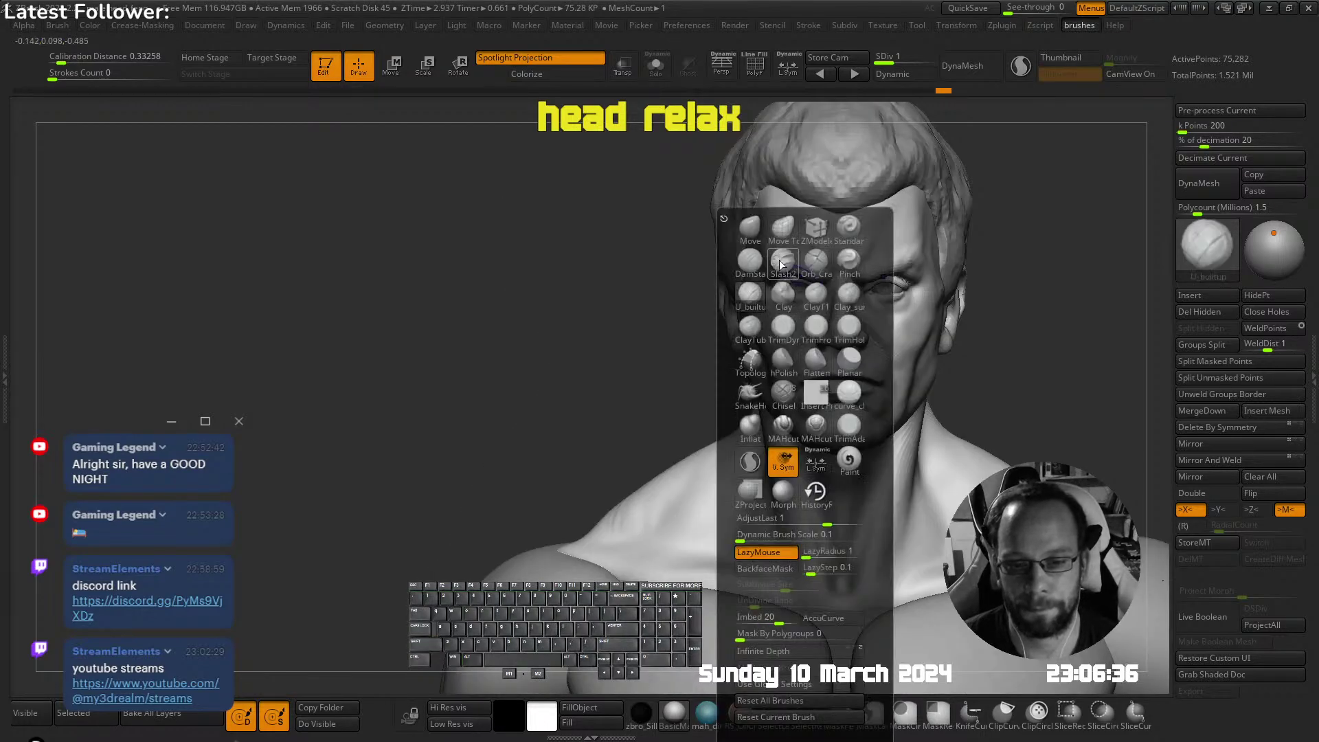
{"action": "key", "text": "shift"}
{"action": "mouse_move", "coordinate": [738, 322]}
{"action": "right_mouse_down"}
{"action": "mouse_move", "coordinate": [790, 326]}
{"action": "mouse_move", "coordinate": [739, 379]}
{"action": "right_mouse_up"}
{"action": "key", "text": "s"}
{"action": "left_click_drag", "start_coordinate": [740, 384], "coordinate": [714, 412]}
{"action": "right_click_drag", "start_coordinate": [721, 412], "coordinate": [732, 364], "text": "ctrl"}
{"action": "right_click_drag", "start_coordinate": [733, 364], "coordinate": [766, 379]}
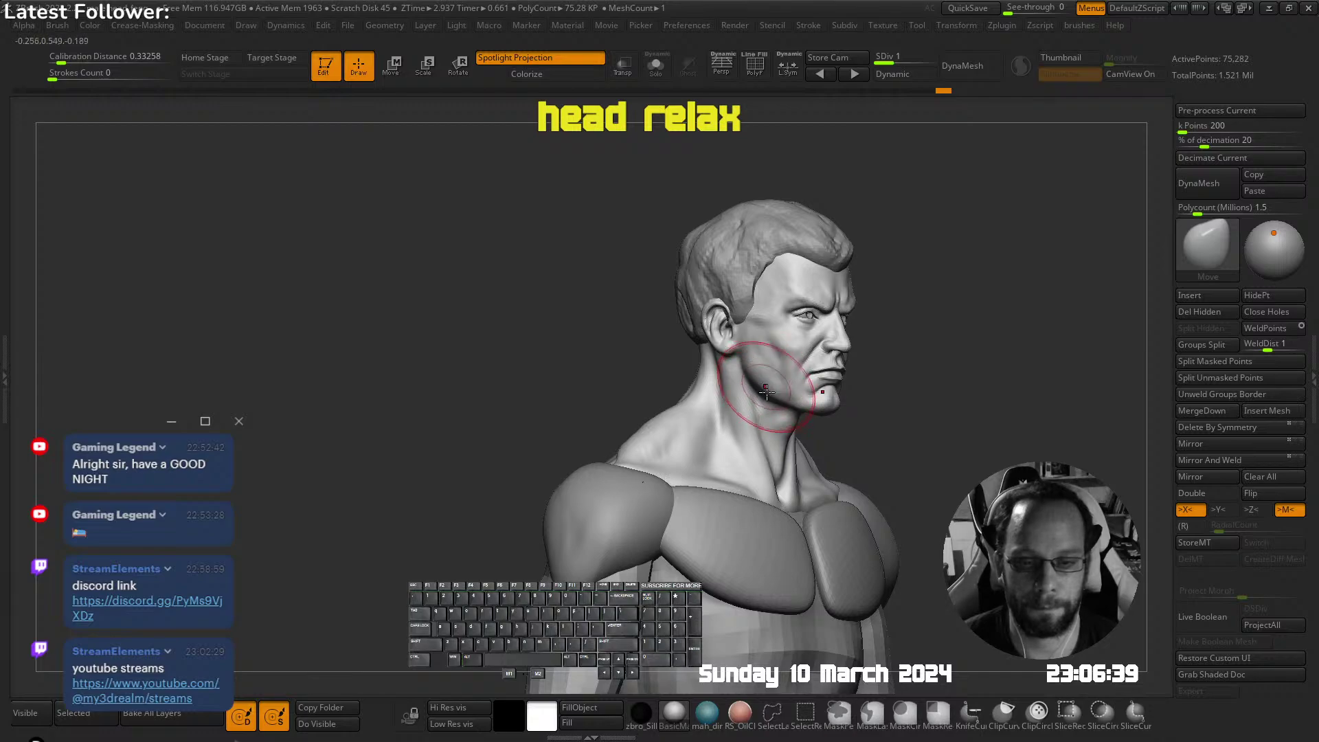
{"action": "mouse_move", "coordinate": [752, 419]}
{"action": "right_mouse_down"}
{"action": "mouse_move", "coordinate": [789, 233]}
{"action": "mouse_move", "coordinate": [795, 305]}
{"action": "mouse_move", "coordinate": [863, 229]}
{"action": "mouse_move", "coordinate": [907, 332]}
{"action": "mouse_move", "coordinate": [730, 332]}
{"action": "mouse_move", "coordinate": [856, 222]}
{"action": "right_mouse_up"}
Return the head to subdivision level 3 and smooth the cheek beside the mouth
{"action": "key", "text": "d"}
{"action": "key", "text": "d"}
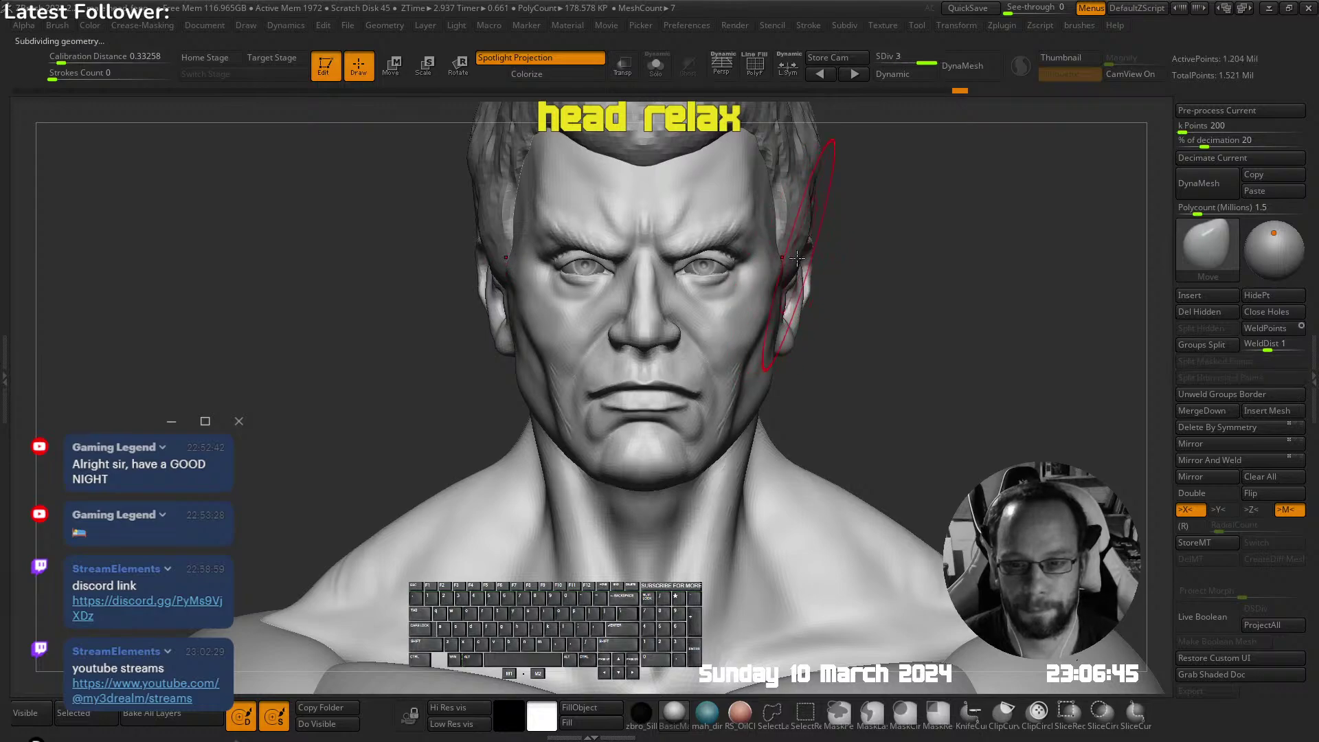
{"action": "right_click_drag", "start_coordinate": [748, 384], "coordinate": [723, 405]}
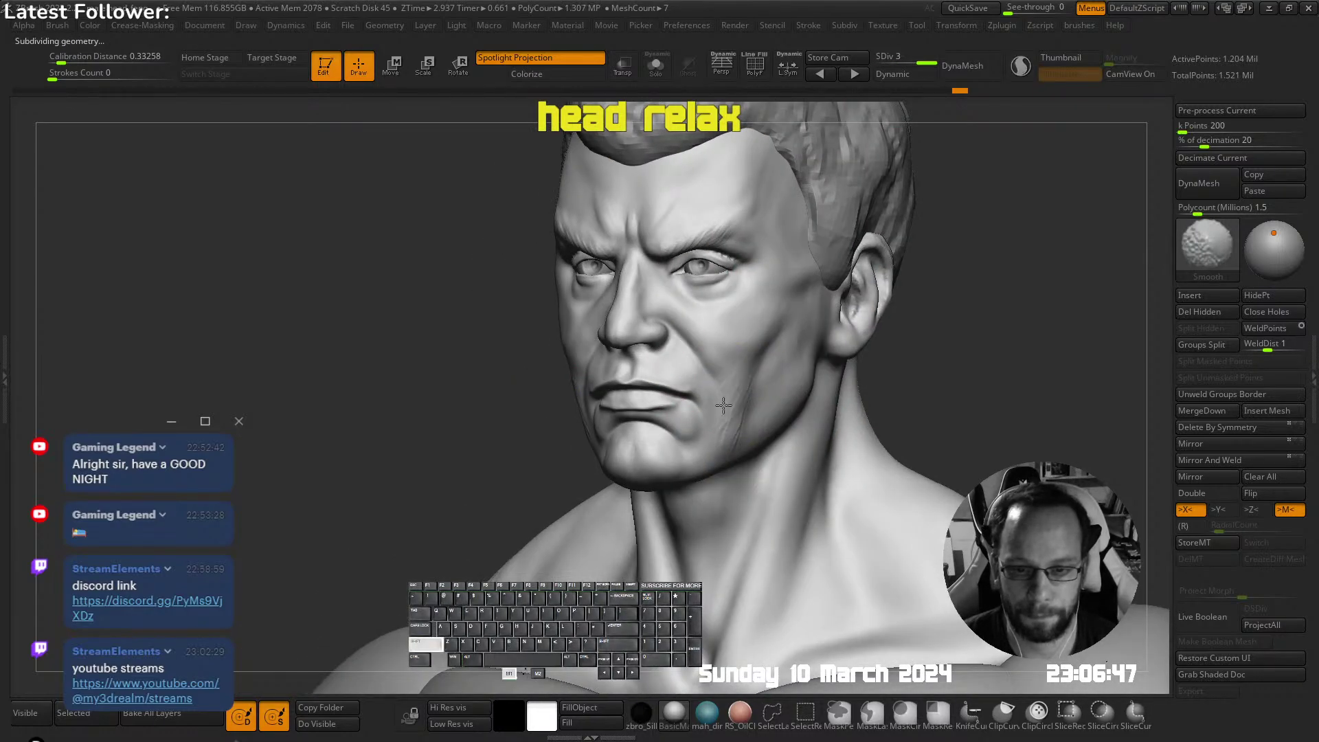
{"action": "left_click_drag", "start_coordinate": [725, 417], "coordinate": [700, 375], "text": "shift"}
{"action": "right_click_drag", "start_coordinate": [699, 374], "coordinate": [818, 358]}
{"action": "mouse_move", "coordinate": [687, 295]}
{"action": "right_mouse_down", "text": "ctrl"}
{"action": "mouse_move", "coordinate": [624, 348]}
{"action": "mouse_move", "coordinate": [715, 378]}
{"action": "right_mouse_up", "text": "ctrl"}
{"action": "right_click_drag", "start_coordinate": [682, 307], "coordinate": [704, 265]}
Build up the nostril wing with a smaller U_builtup brush
{"action": "key", "text": "b"}
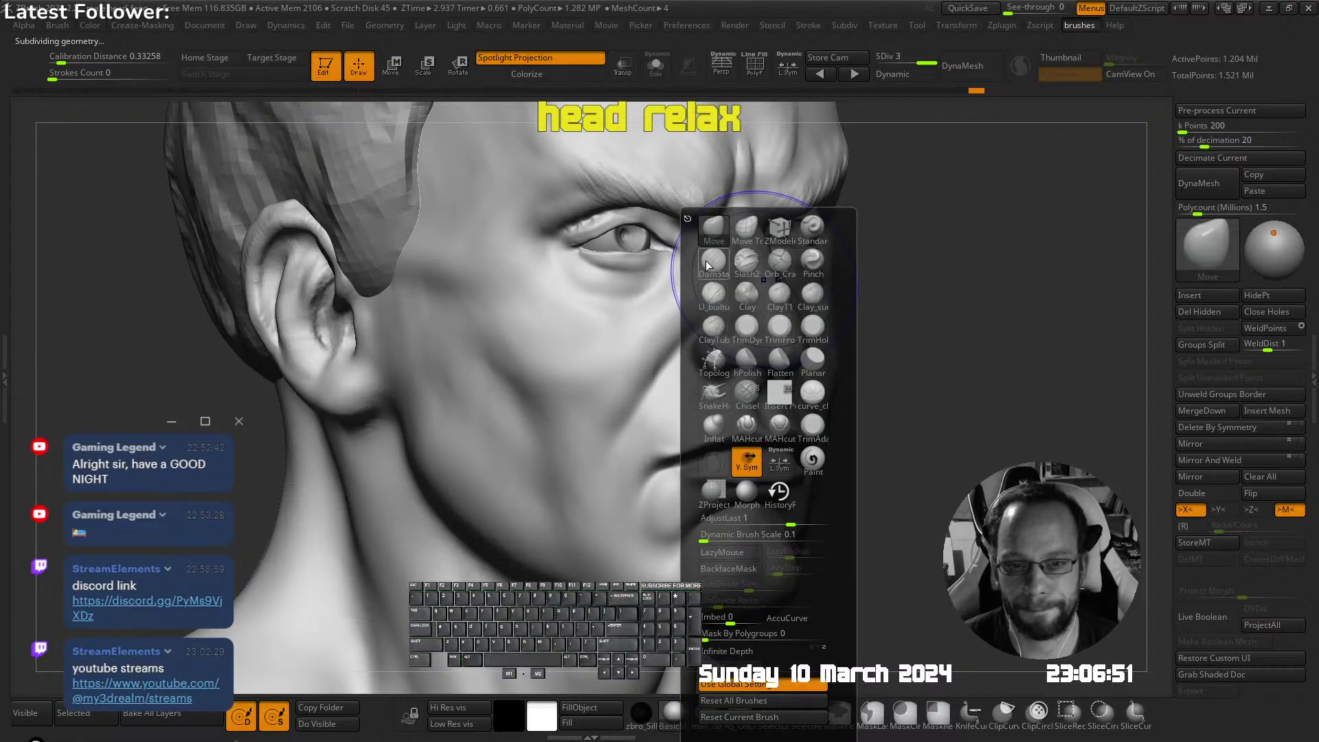
{"action": "key", "text": "m"}
{"action": "key", "text": "l"}
{"action": "right_click_drag", "start_coordinate": [739, 371], "coordinate": [735, 385], "text": "ctrl"}
{"action": "right_click_drag", "start_coordinate": [735, 385], "coordinate": [776, 374]}
{"action": "key", "text": "s"}
{"action": "left_click_drag", "start_coordinate": [727, 364], "coordinate": [708, 366]}
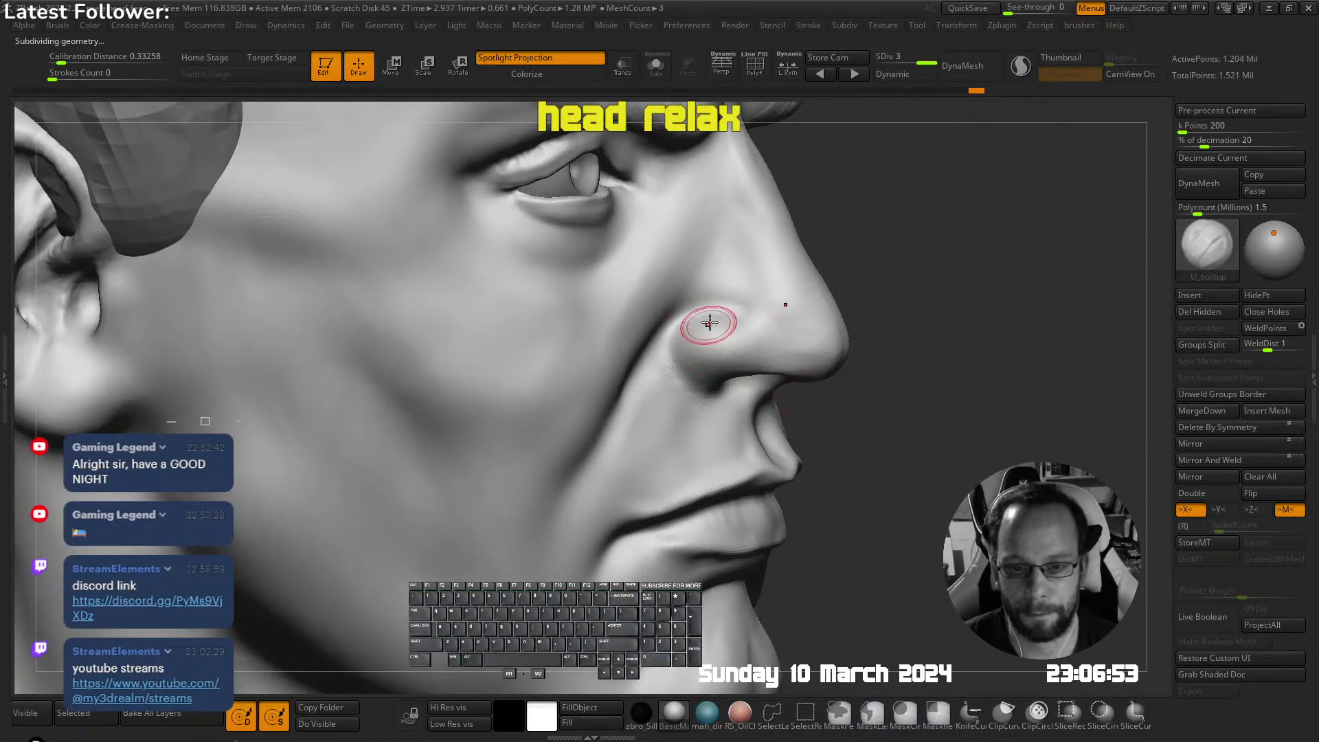
{"action": "mouse_move", "coordinate": [713, 377]}
{"action": "right_mouse_down"}
{"action": "mouse_move", "coordinate": [692, 371]}
{"action": "mouse_move", "coordinate": [729, 375]}
{"action": "right_mouse_up"}
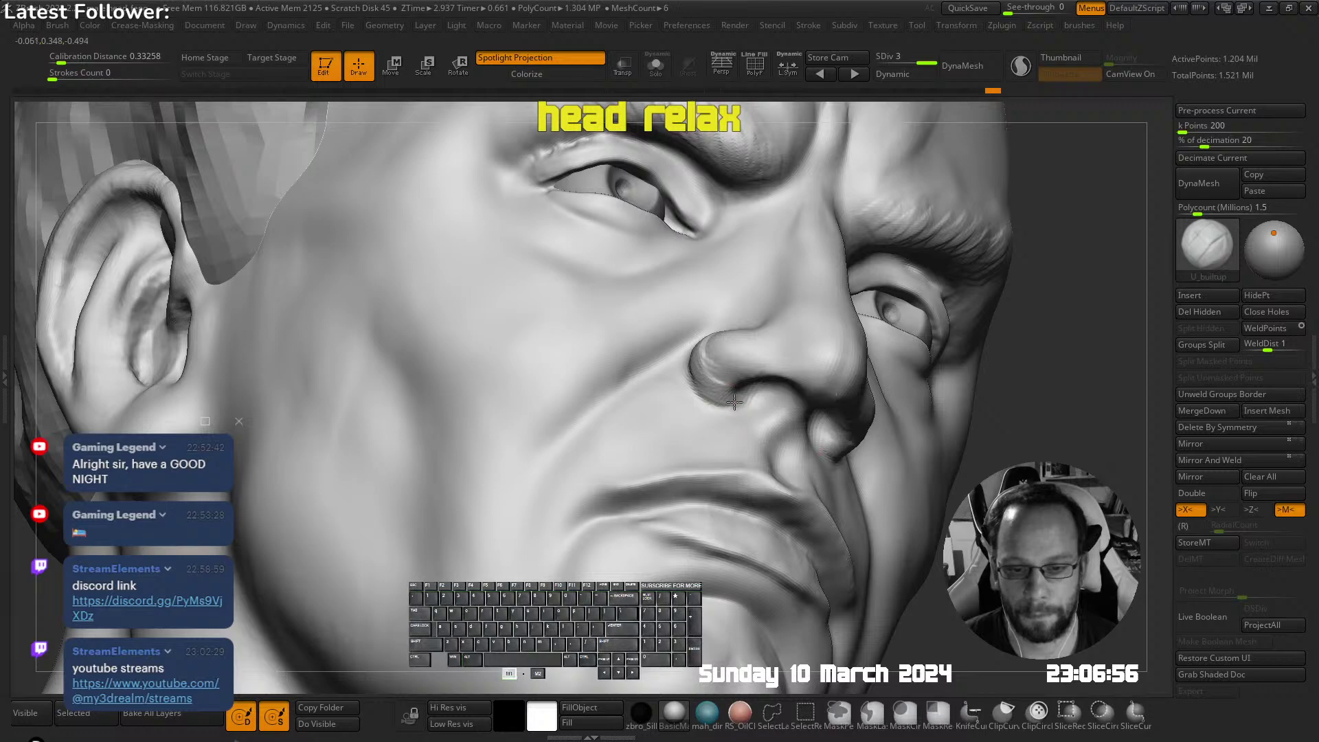
Smooth the nostril wing's lower rim and refine the transition to the side of the nose
{"action": "right_click_drag", "start_coordinate": [726, 395], "coordinate": [719, 406], "text": "shift"}
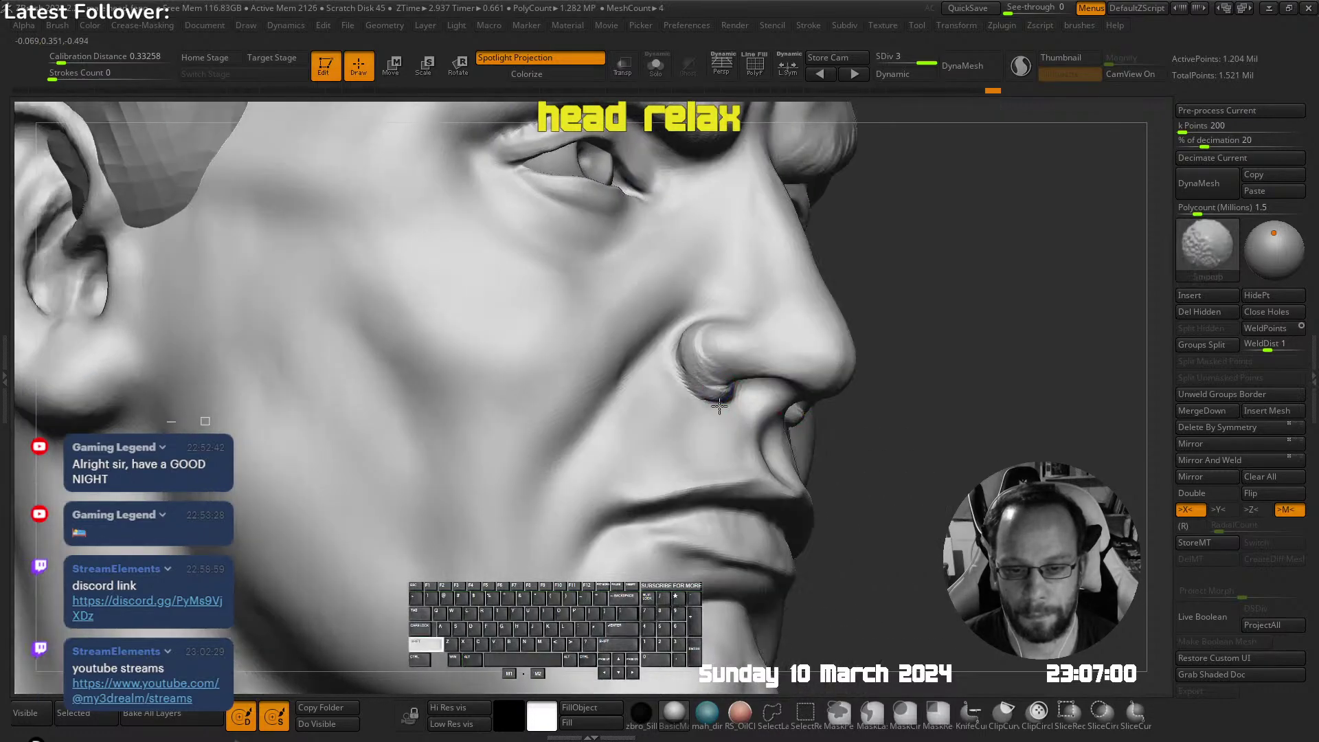
{"action": "left_click_drag", "start_coordinate": [695, 371], "coordinate": [705, 390], "text": "shift"}
{"action": "right_click_drag", "start_coordinate": [705, 390], "coordinate": [718, 420]}
{"action": "left_click_drag", "start_coordinate": [750, 331], "coordinate": [725, 321]}
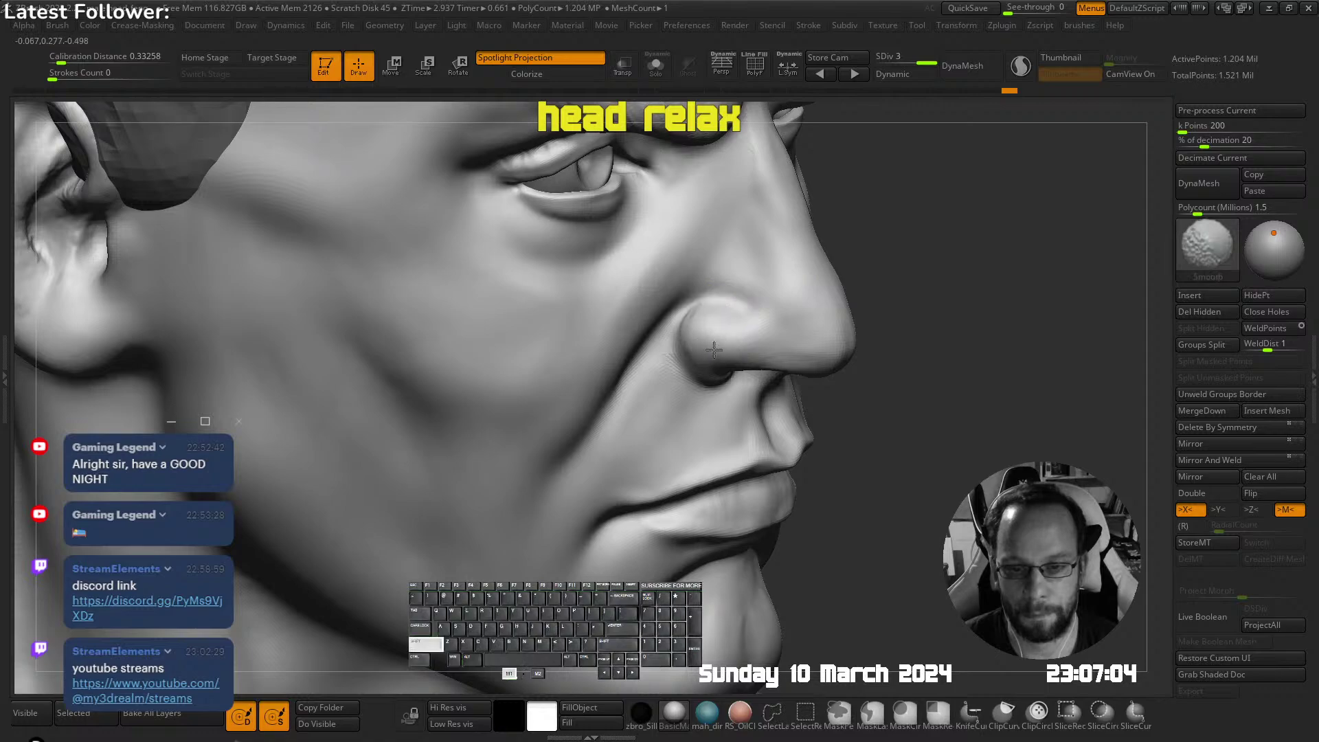
Build up the tip of the nose with a resized U_builtup brush and smooth it
{"action": "right_click_drag", "start_coordinate": [810, 348], "coordinate": [779, 261]}
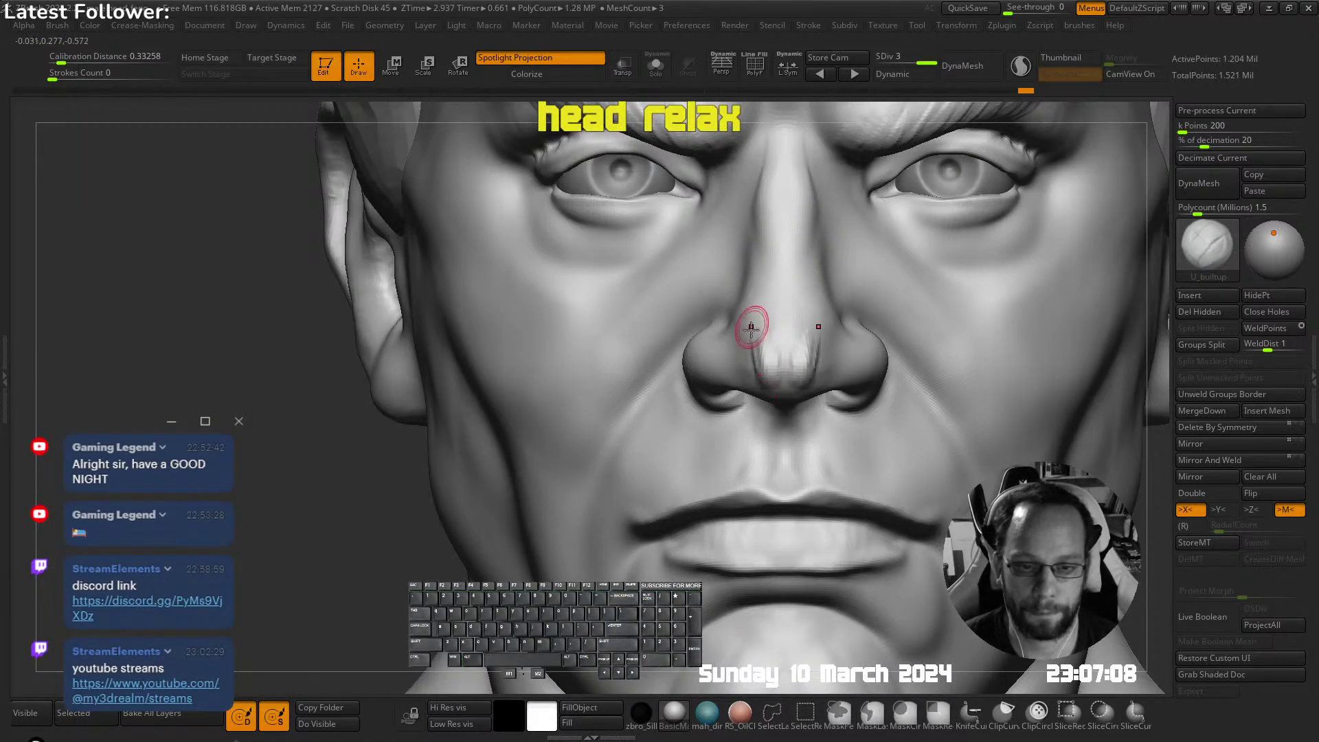
{"action": "key", "text": "s"}
{"action": "left_click_drag", "start_coordinate": [750, 330], "coordinate": [755, 384]}
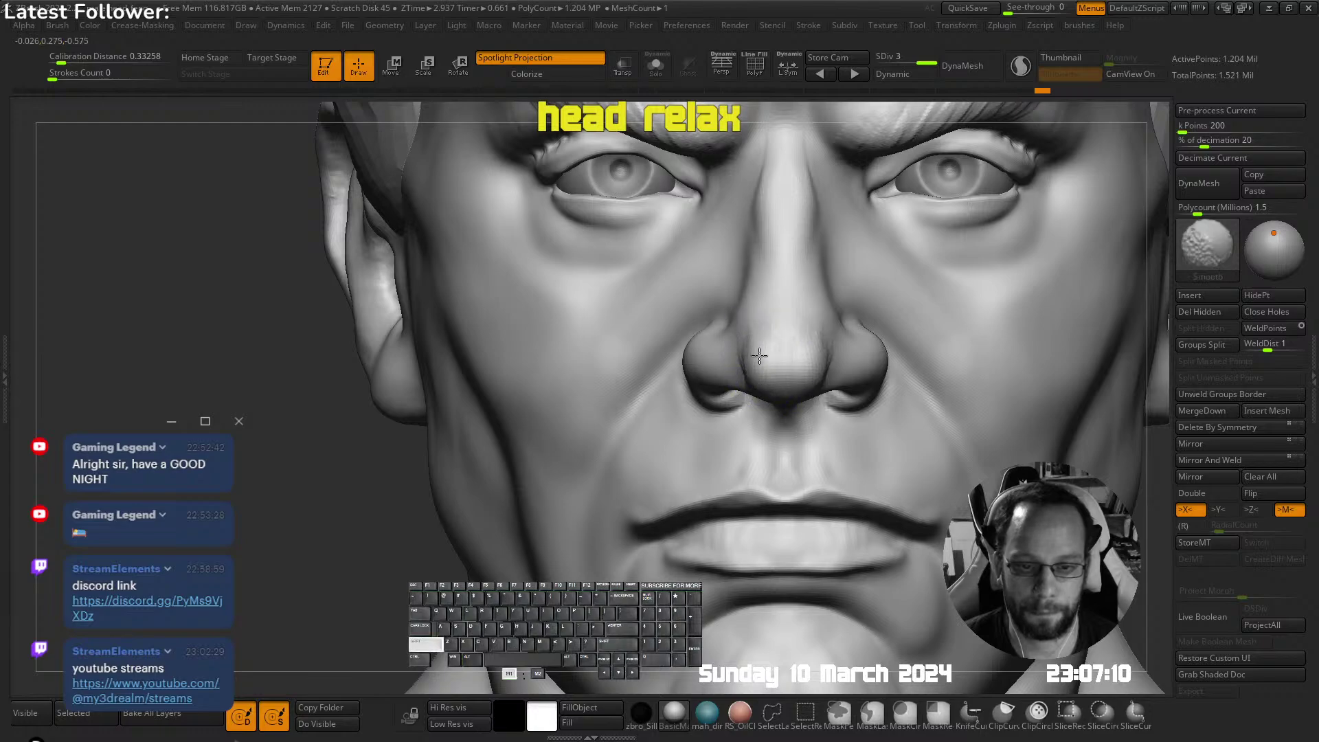
Build up the outer end of the eyebrow and smooth it into the brow
{"action": "mouse_move", "coordinate": [780, 353]}
{"action": "right_mouse_down"}
{"action": "mouse_move", "coordinate": [822, 319]}
{"action": "mouse_move", "coordinate": [797, 311]}
{"action": "mouse_move", "coordinate": [801, 176]}
{"action": "mouse_move", "coordinate": [654, 248]}
{"action": "right_mouse_up"}
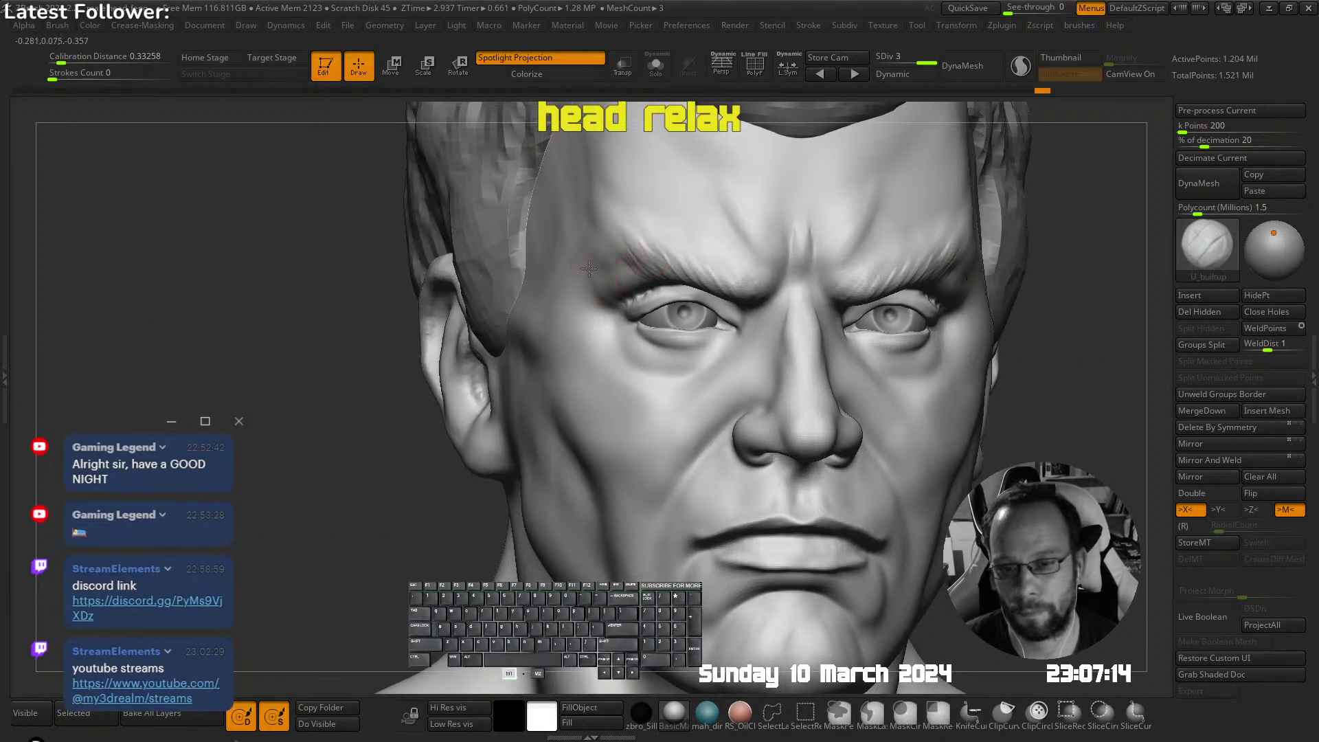
{"action": "key", "text": "shift"}
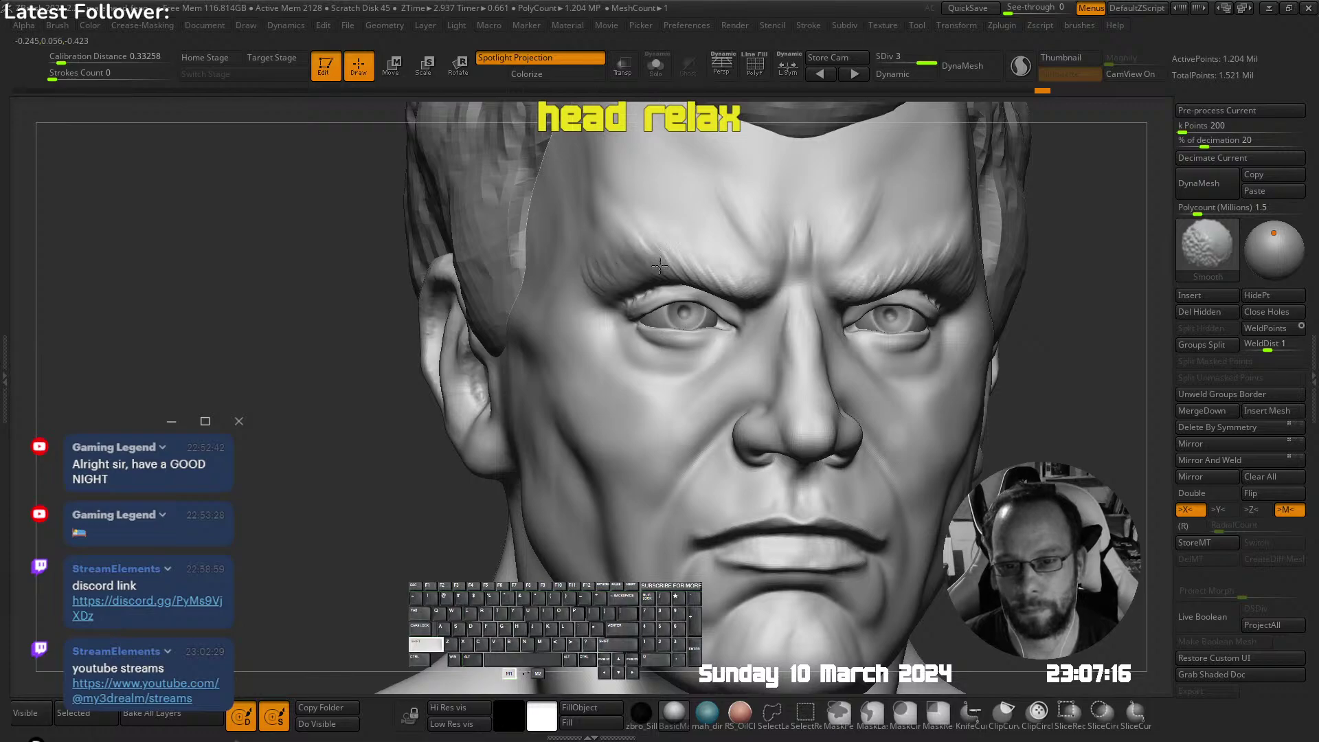
{"action": "right_click_drag", "start_coordinate": [772, 316], "coordinate": [751, 271], "text": "ctrl"}
{"action": "mouse_move", "coordinate": [868, 254]}
{"action": "right_mouse_down", "text": "ctrl"}
{"action": "mouse_move", "coordinate": [736, 303]}
{"action": "mouse_move", "coordinate": [928, 205]}
{"action": "right_mouse_up", "text": "ctrl"}
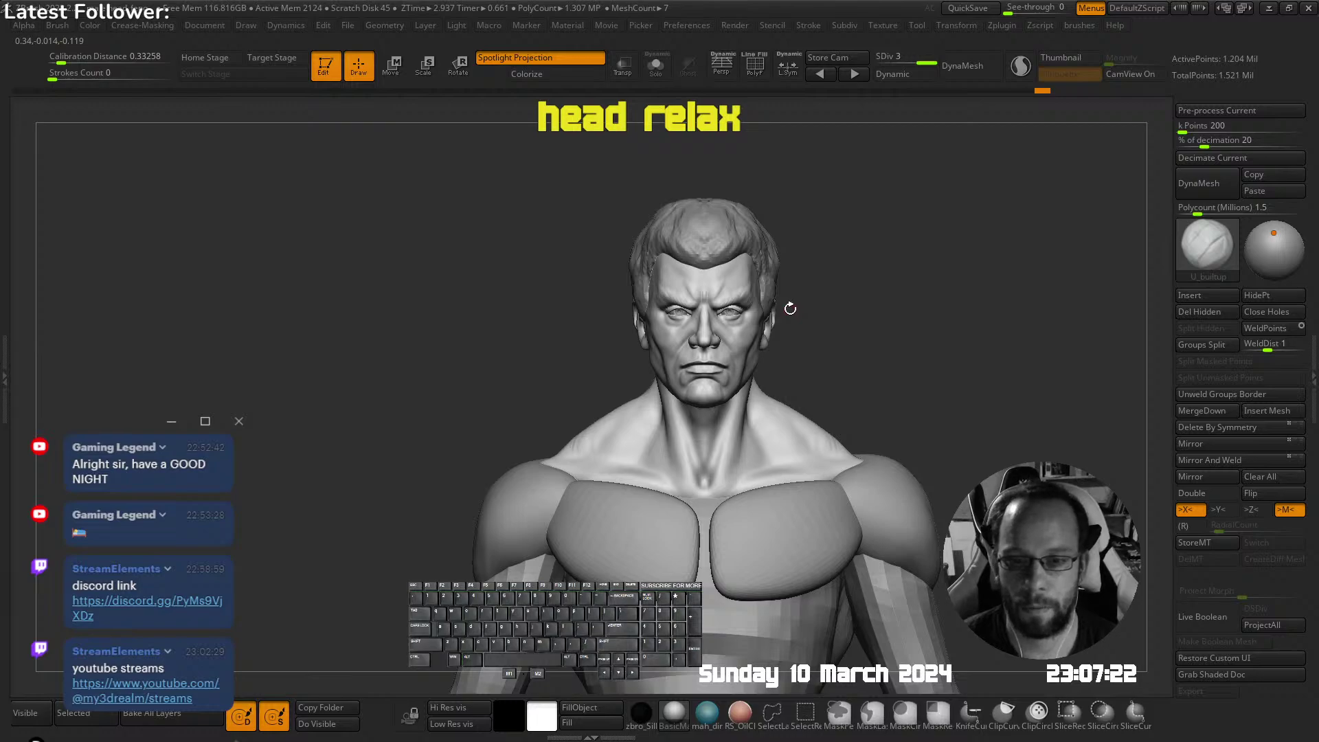
Add volume to the cheek below the eye with a larger U_builtup brush and smooth it
{"action": "right_click_drag", "start_coordinate": [788, 307], "coordinate": [787, 351], "text": "ctrl"}
{"action": "key", "text": "s"}
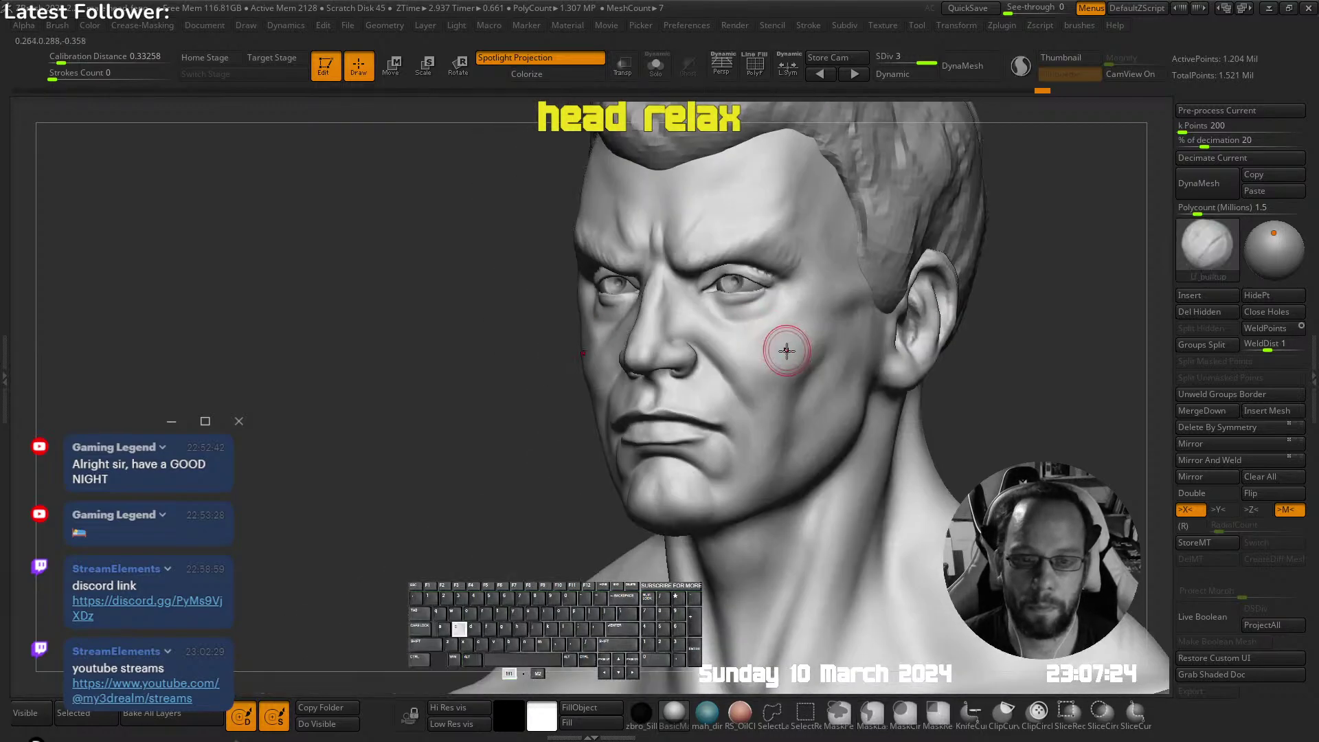
{"action": "mouse_move", "coordinate": [790, 336]}
{"action": "left_mouse_down"}
{"action": "mouse_move", "coordinate": [780, 324]}
{"action": "mouse_move", "coordinate": [770, 352]}
{"action": "left_mouse_up"}
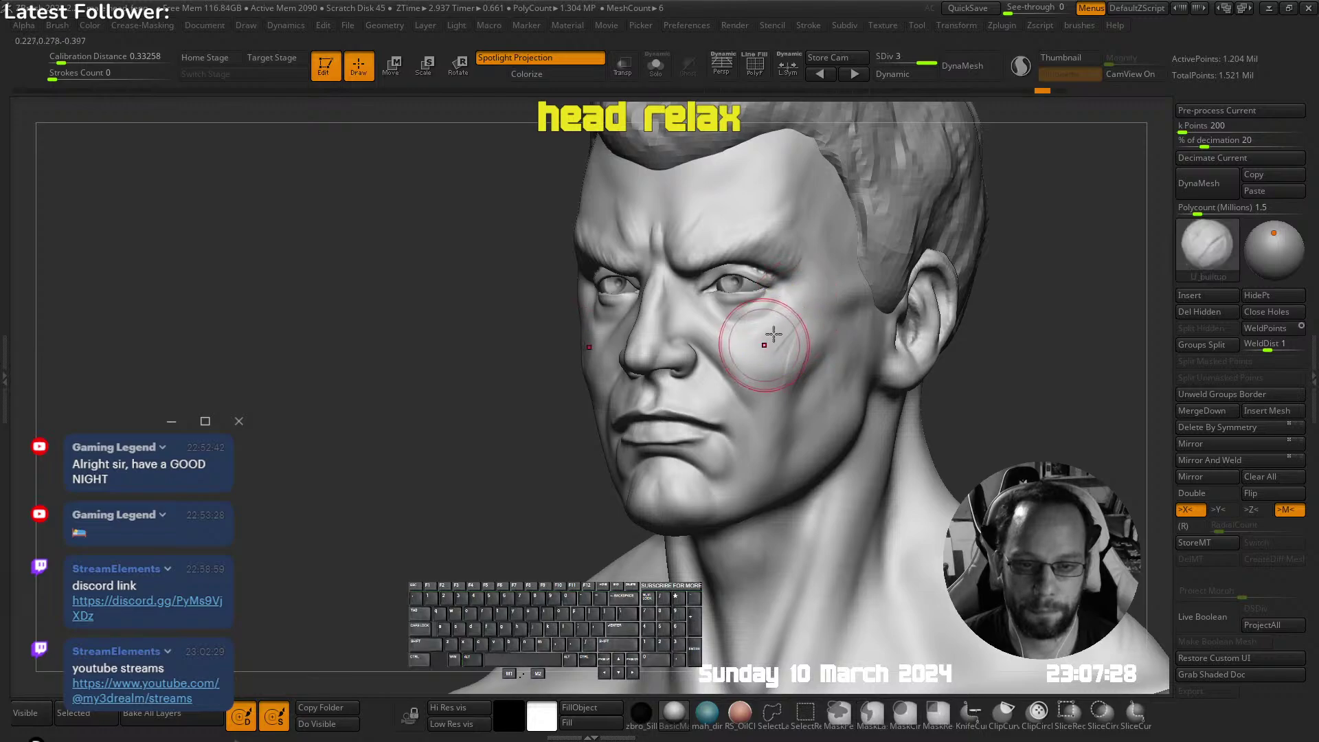
{"action": "key", "text": "shift"}
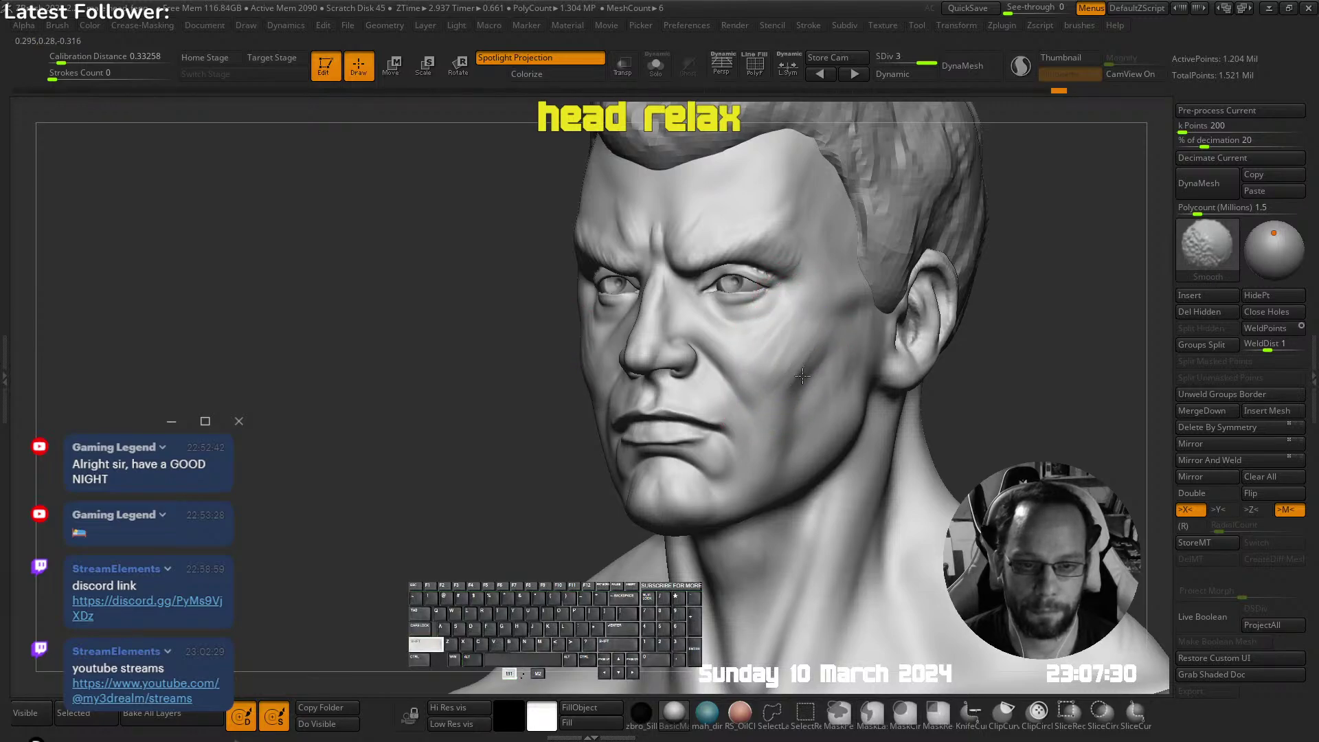
{"action": "left_click_drag", "start_coordinate": [802, 375], "coordinate": [807, 365], "text": "shift"}
{"action": "mouse_move", "coordinate": [805, 368]}
{"action": "right_mouse_down", "text": "ctrl"}
{"action": "mouse_move", "coordinate": [771, 310]}
{"action": "mouse_move", "coordinate": [831, 306]}
{"action": "right_mouse_up", "text": "ctrl"}
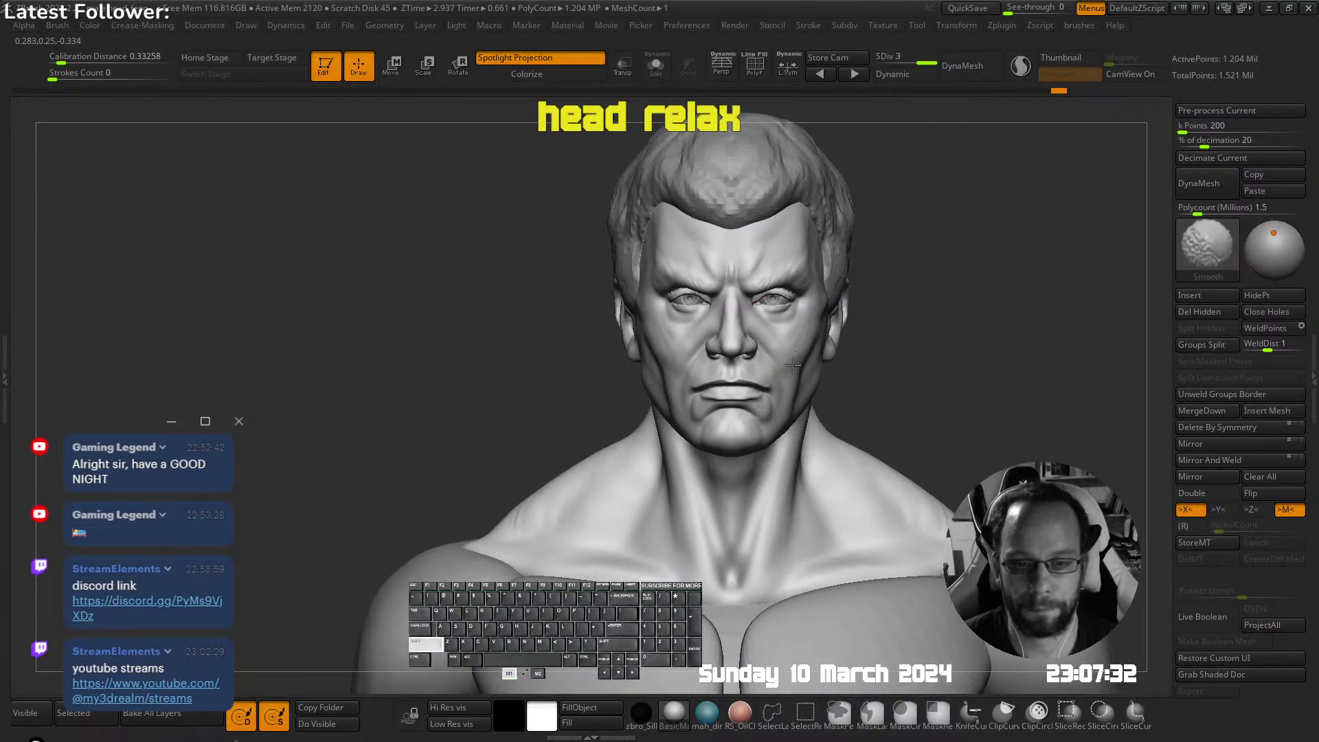
{"action": "left_click_drag", "start_coordinate": [792, 365], "coordinate": [788, 374], "text": "shift"}
Select the hair subtool and scale it down slightly to sit closer to the skull
{"action": "left_click", "coordinate": [800, 242], "text": "alt"}
{"action": "right_click_drag", "start_coordinate": [800, 241], "coordinate": [785, 337], "text": "alt"}
{"action": "key", "text": "w"}
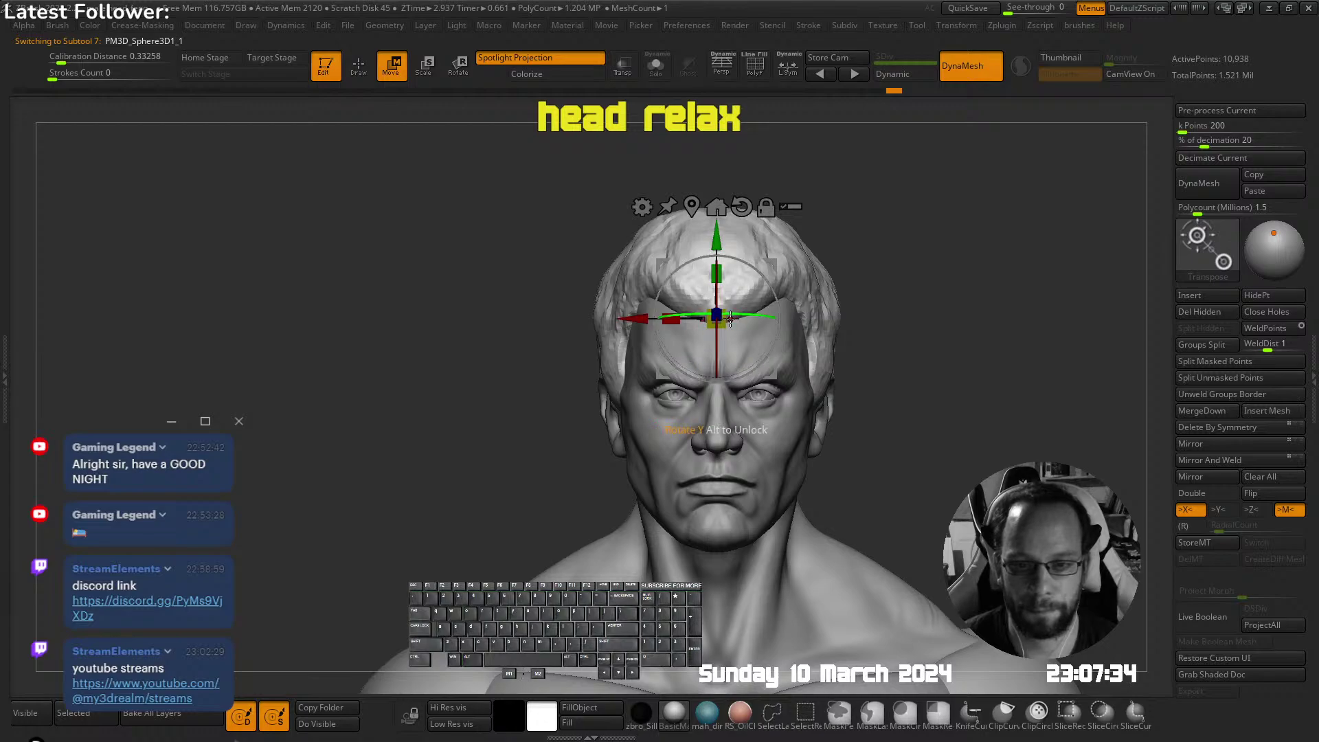
{"action": "left_click_drag", "start_coordinate": [718, 320], "coordinate": [722, 321]}
{"action": "key", "text": "q"}
Fill in and build up the hair across the side and back of the skull with a resized U_builtup brush
{"action": "mouse_move", "coordinate": [866, 297]}
{"action": "right_mouse_down", "text": "ctrl"}
{"action": "mouse_move", "coordinate": [802, 315]}
{"action": "mouse_move", "coordinate": [846, 289]}
{"action": "right_mouse_up", "text": "ctrl"}
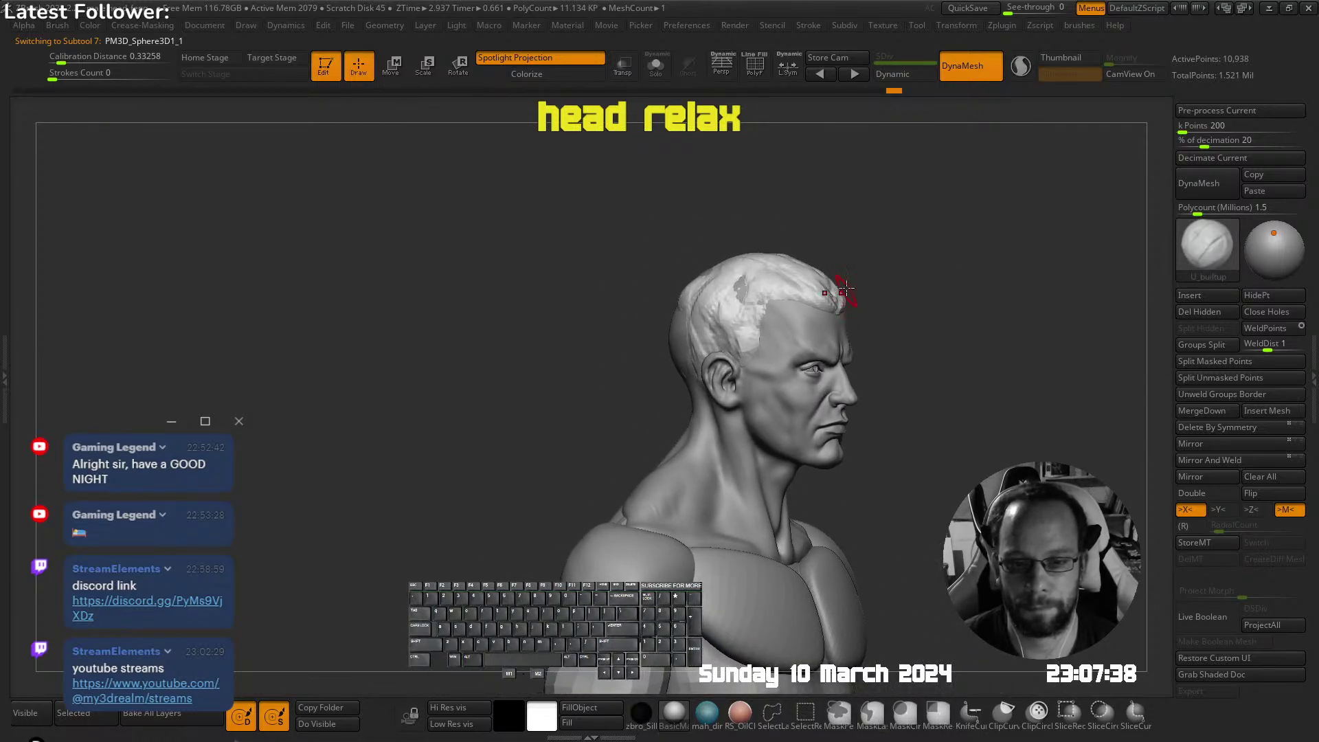
{"action": "right_click", "coordinate": [749, 285]}
{"action": "left_click", "coordinate": [706, 274]}
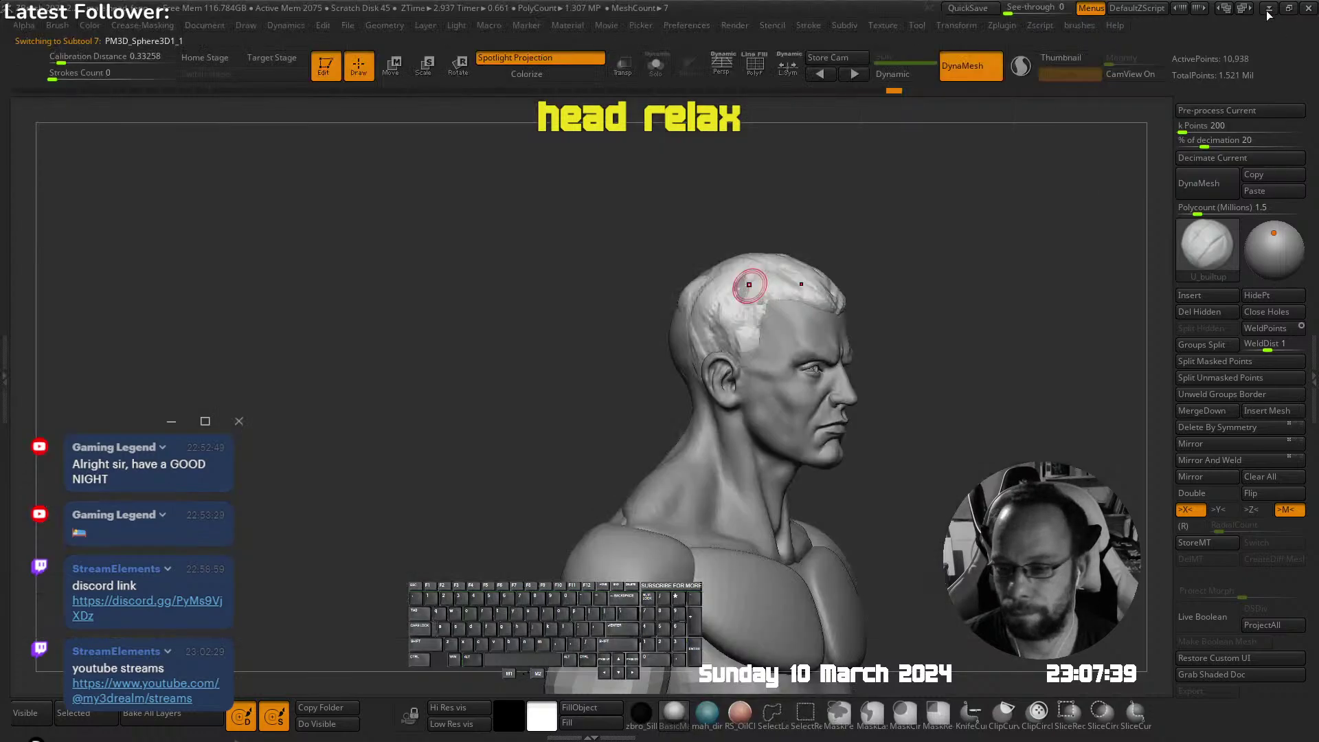
{"action": "mouse_move", "coordinate": [749, 286]}
{"action": "right_mouse_down", "text": "ctrl"}
{"action": "mouse_move", "coordinate": [753, 357]}
{"action": "mouse_move", "coordinate": [804, 351]}
{"action": "right_mouse_up", "text": "ctrl"}
{"action": "key", "text": "s"}
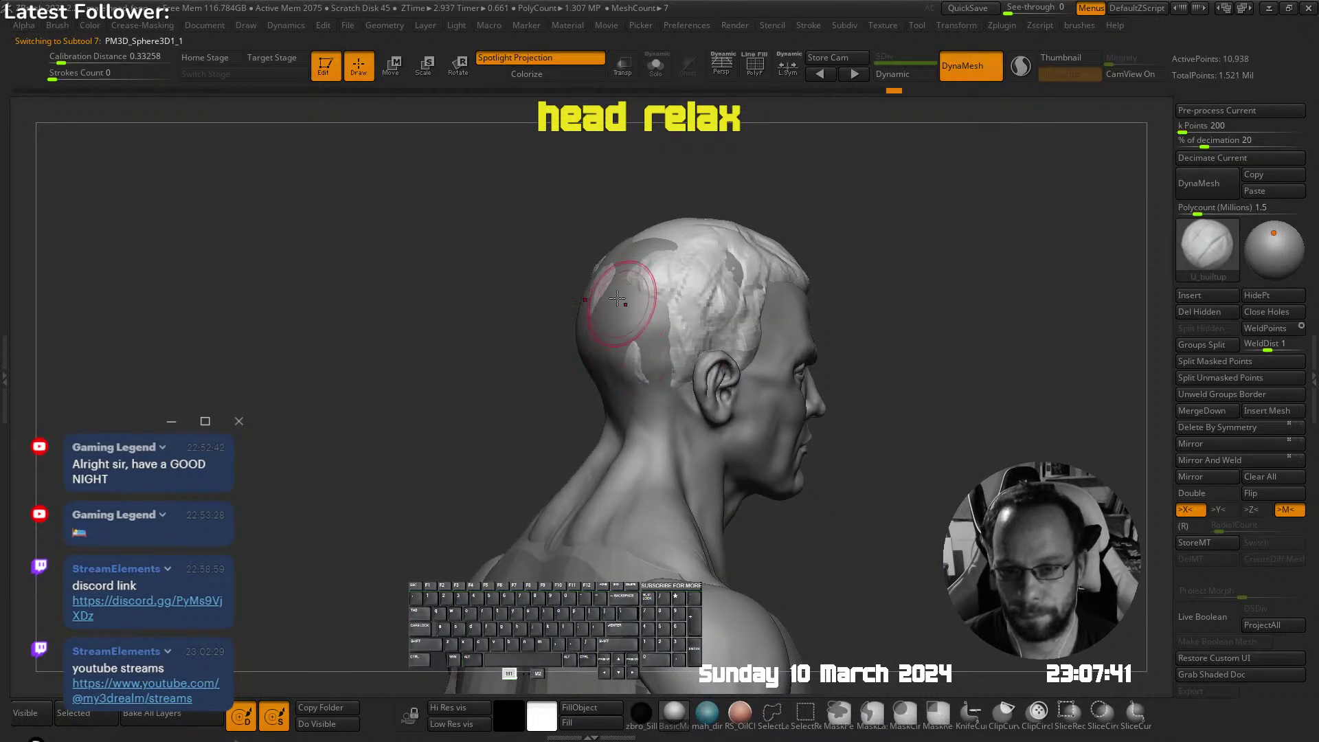
{"action": "mouse_move", "coordinate": [622, 258]}
{"action": "left_mouse_down"}
{"action": "mouse_move", "coordinate": [666, 277]}
{"action": "mouse_move", "coordinate": [644, 320]}
{"action": "mouse_move", "coordinate": [599, 348]}
{"action": "left_mouse_up"}
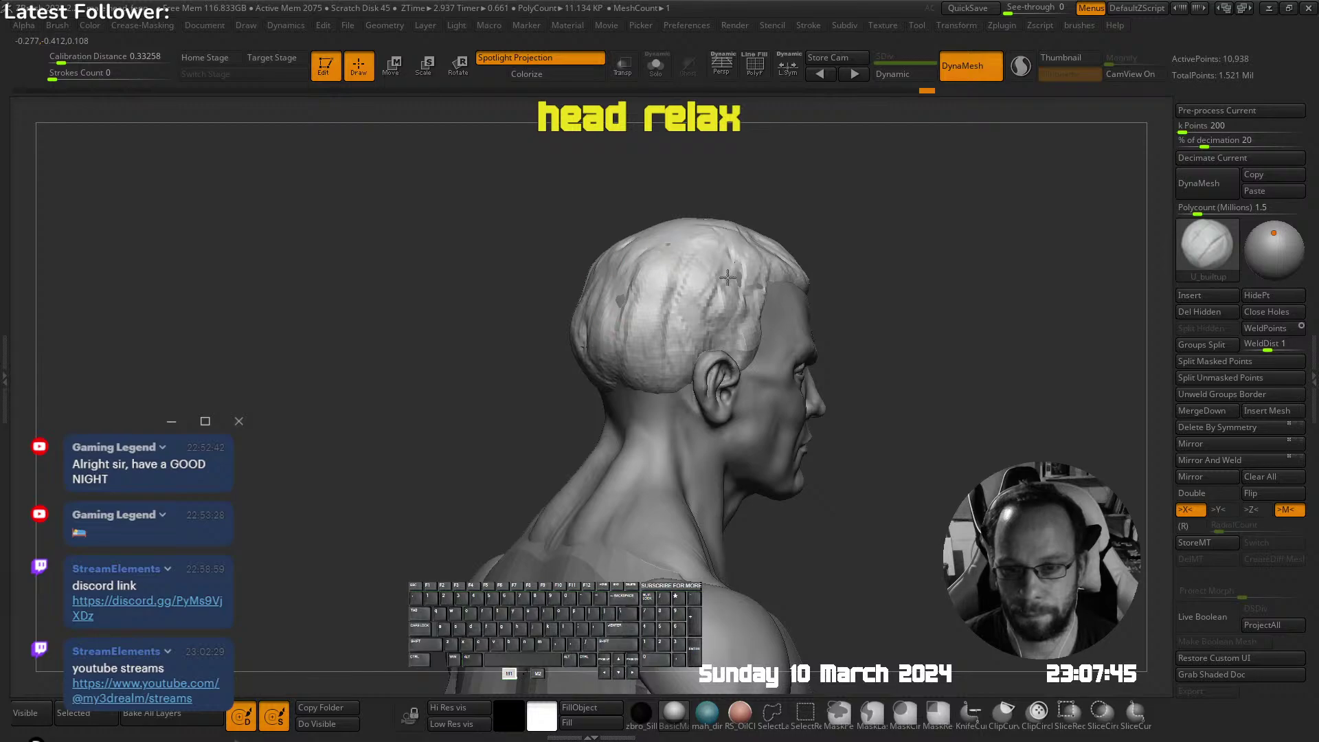
{"action": "mouse_move", "coordinate": [728, 278]}
{"action": "left_mouse_down"}
{"action": "mouse_move", "coordinate": [659, 316]}
{"action": "mouse_move", "coordinate": [665, 329]}
{"action": "left_mouse_up"}
Build up the hair above the temple and ear, and carve back excess volume at the back of the hair
{"action": "right_click_drag", "start_coordinate": [769, 344], "coordinate": [797, 295], "text": "ctrl"}
{"action": "right_click_drag", "start_coordinate": [797, 295], "coordinate": [753, 303]}
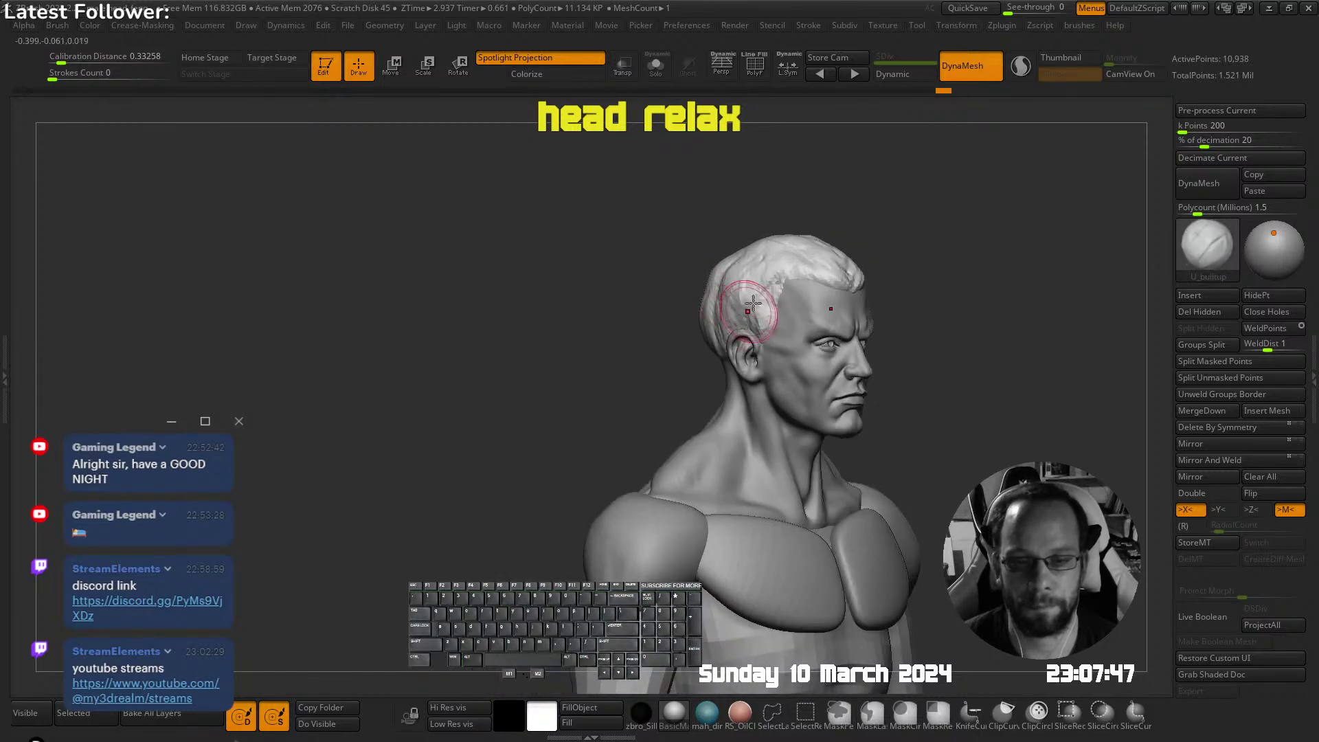
{"action": "left_click_drag", "start_coordinate": [779, 277], "coordinate": [771, 308]}
{"action": "right_click_drag", "start_coordinate": [768, 311], "coordinate": [818, 314]}
{"action": "right_click_drag", "start_coordinate": [680, 358], "coordinate": [663, 304]}
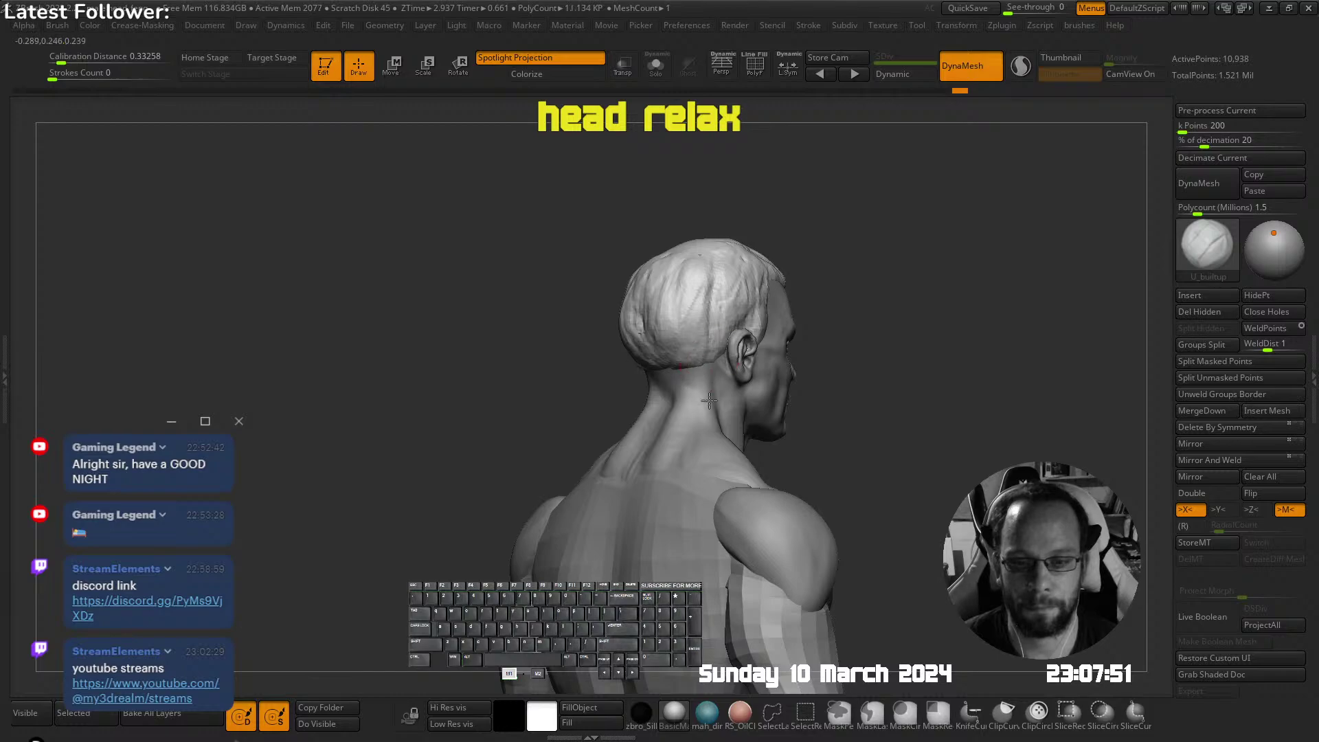
{"action": "right_click_drag", "start_coordinate": [709, 399], "coordinate": [667, 297]}
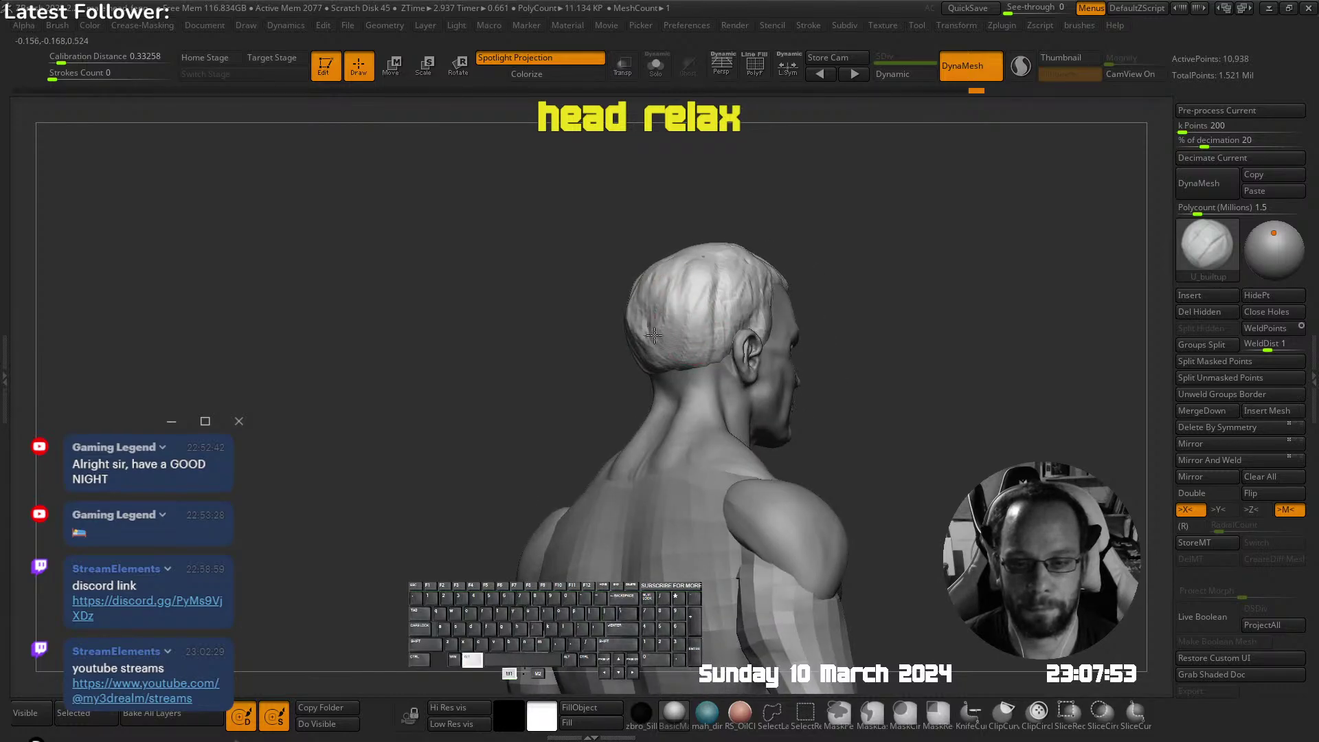
{"action": "mouse_move", "coordinate": [653, 334]}
{"action": "left_mouse_down", "text": "alt"}
{"action": "mouse_move", "coordinate": [671, 274]}
{"action": "mouse_move", "coordinate": [659, 311]}
{"action": "mouse_move", "coordinate": [694, 311]}
{"action": "left_mouse_up", "text": "alt"}
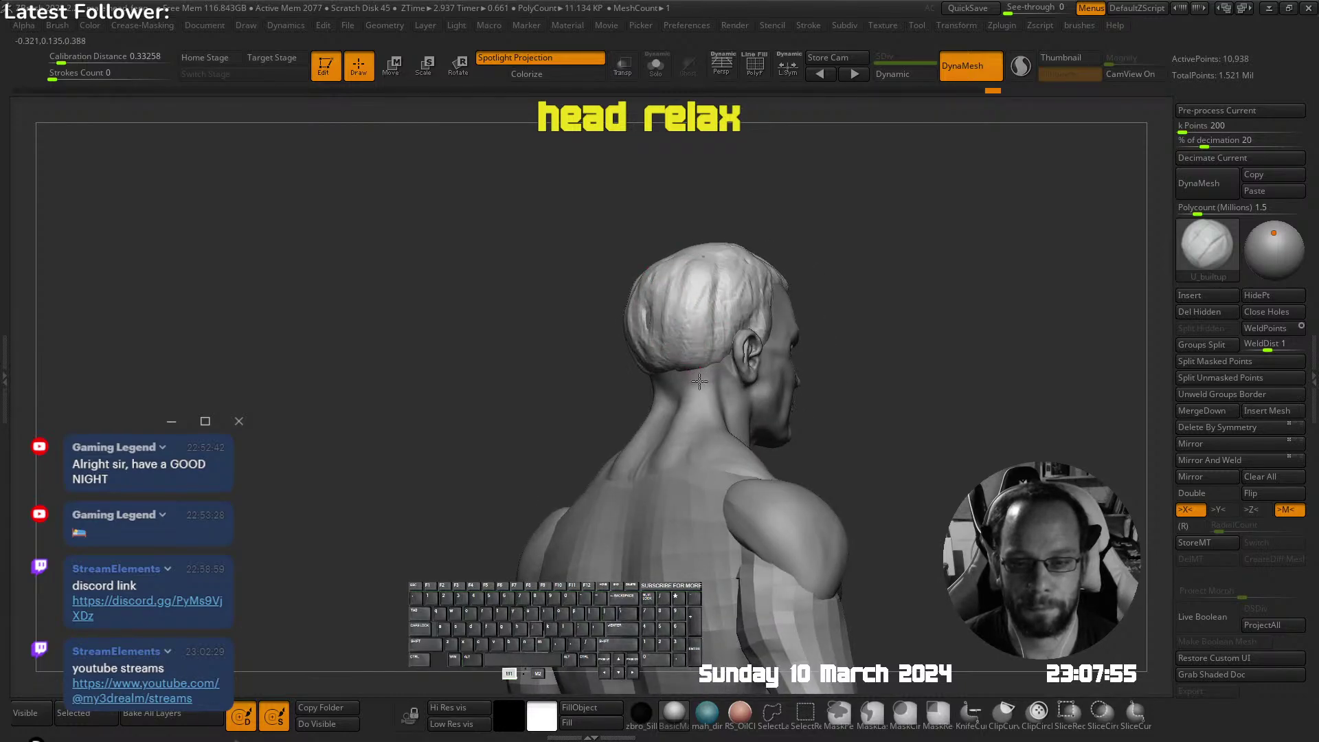
{"action": "right_click_drag", "start_coordinate": [694, 310], "coordinate": [658, 302], "text": "shift"}
Isolate the head subtool and adjust the profile of the top of the skull with a resized Move brush
{"action": "left_click", "coordinate": [800, 329], "text": "alt"}
{"action": "key", "text": "alt+s"}
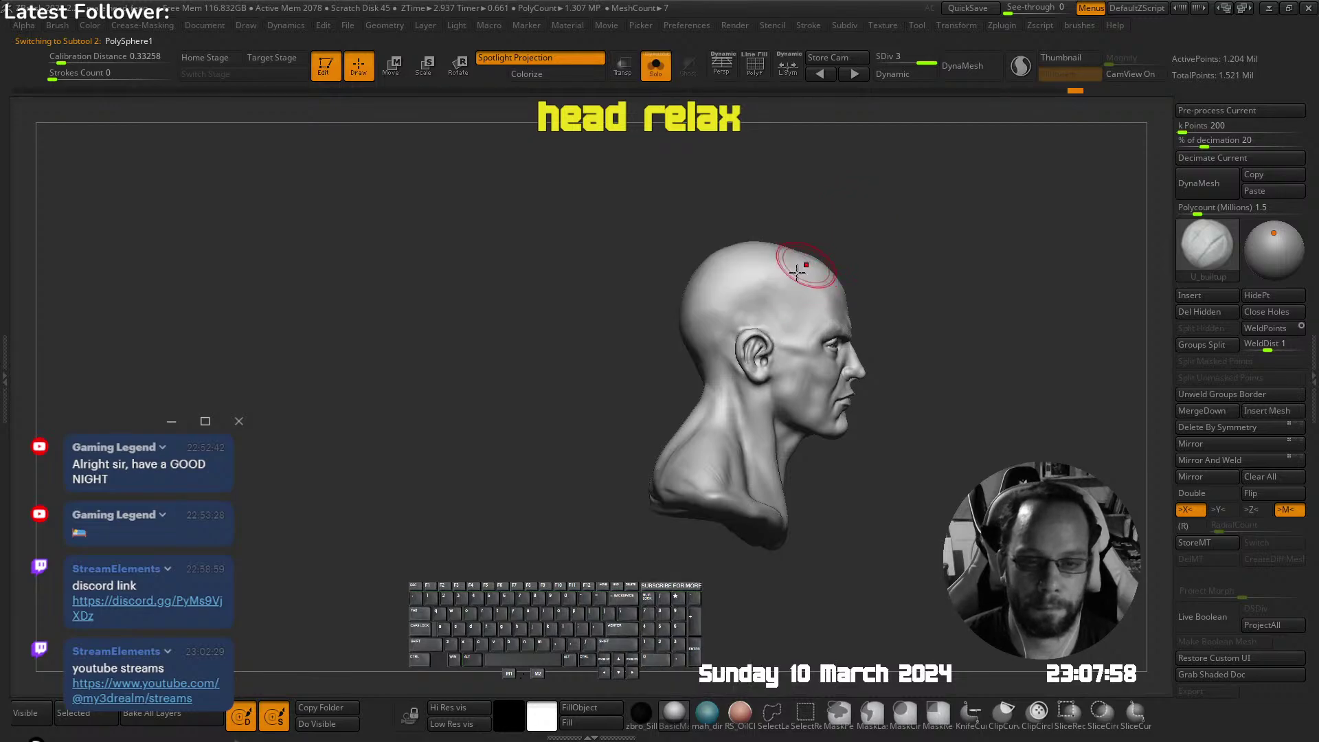
{"action": "key", "text": "ctrl+b"}
{"action": "left_click", "coordinate": [715, 229]}
{"action": "left_click", "coordinate": [715, 230]}
{"action": "key", "text": "Escape"}
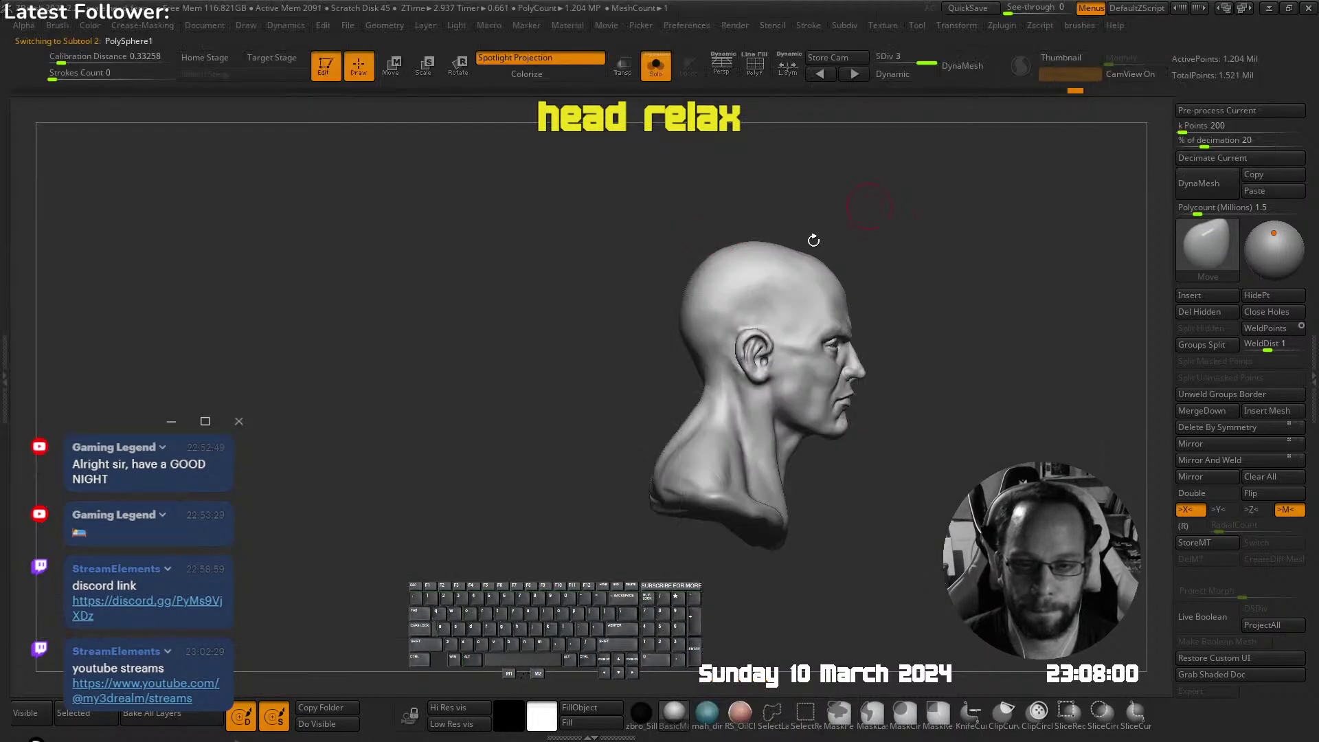
{"action": "key", "text": "s"}
{"action": "key", "text": "s"}
{"action": "mouse_move", "coordinate": [715, 268]}
{"action": "left_mouse_down"}
{"action": "mouse_move", "coordinate": [715, 299]}
{"action": "mouse_move", "coordinate": [753, 303]}
{"action": "mouse_move", "coordinate": [683, 265]}
{"action": "mouse_move", "coordinate": [776, 220]}
{"action": "mouse_move", "coordinate": [853, 226]}
{"action": "left_mouse_up"}
Reshape the upper back of the bare skull with a resized brush
{"action": "mouse_move", "coordinate": [852, 227]}
{"action": "right_mouse_down"}
{"action": "mouse_move", "coordinate": [718, 275]}
{"action": "mouse_move", "coordinate": [704, 264]}
{"action": "mouse_move", "coordinate": [730, 217]}
{"action": "mouse_move", "coordinate": [713, 295]}
{"action": "mouse_move", "coordinate": [683, 183]}
{"action": "mouse_move", "coordinate": [760, 138]}
{"action": "mouse_move", "coordinate": [684, 177]}
{"action": "mouse_move", "coordinate": [693, 265]}
{"action": "right_mouse_up"}
{"action": "key", "text": "s"}
{"action": "key", "text": "space"}
{"action": "left_click", "coordinate": [671, 277]}
{"action": "key", "text": "b"}
{"action": "left_click", "coordinate": [709, 166]}
{"action": "key", "text": "s"}
{"action": "left_click_drag", "start_coordinate": [631, 228], "coordinate": [615, 237]}
{"action": "mouse_move", "coordinate": [615, 236]}
{"action": "right_mouse_down"}
{"action": "mouse_move", "coordinate": [706, 200]}
{"action": "mouse_move", "coordinate": [674, 197]}
{"action": "right_mouse_up"}
Even out the crown and back of the skull with the TrimDynamic brush
{"action": "key", "text": "b"}
{"action": "left_click", "coordinate": [647, 307]}
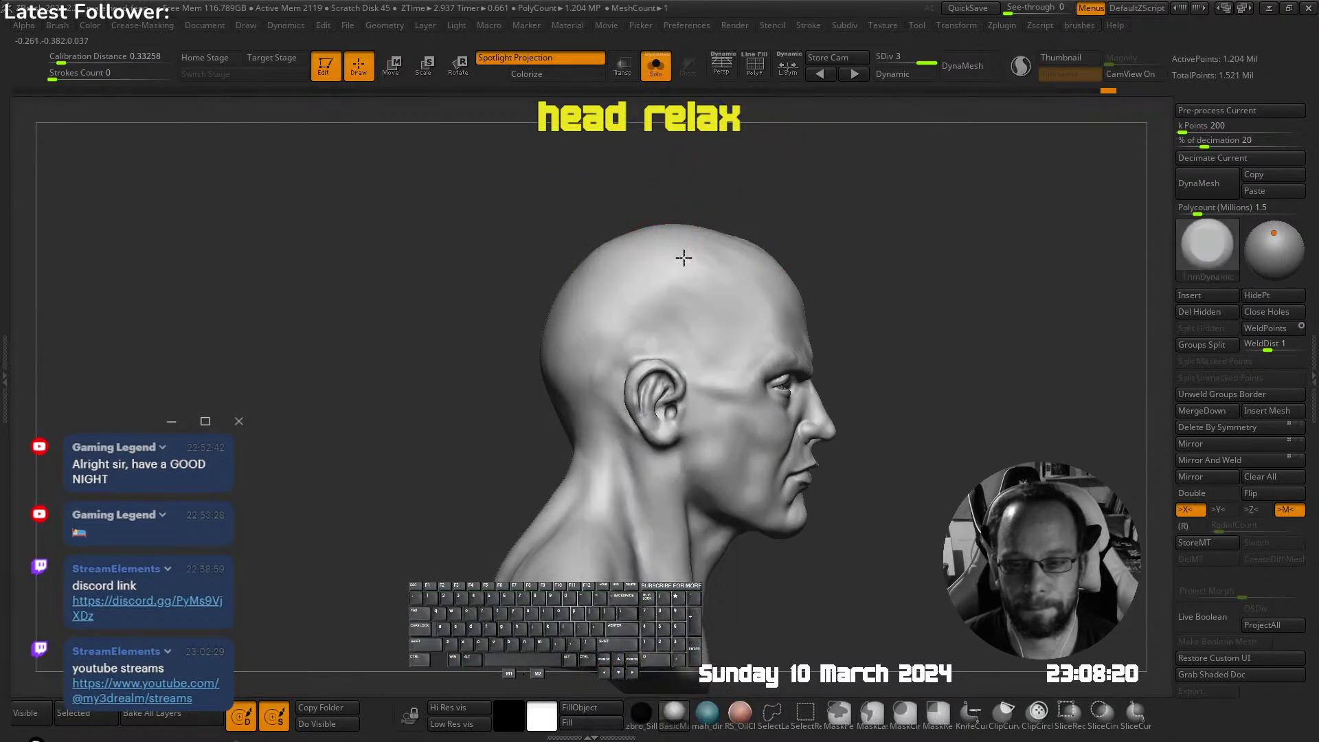
{"action": "mouse_move", "coordinate": [686, 256]}
{"action": "right_mouse_down"}
{"action": "mouse_move", "coordinate": [718, 274]}
{"action": "mouse_move", "coordinate": [706, 302]}
{"action": "right_mouse_up"}
{"action": "mouse_move", "coordinate": [713, 240]}
{"action": "right_mouse_down"}
{"action": "mouse_move", "coordinate": [680, 383]}
{"action": "mouse_move", "coordinate": [695, 359]}
{"action": "mouse_move", "coordinate": [656, 338]}
{"action": "mouse_move", "coordinate": [702, 288]}
{"action": "mouse_move", "coordinate": [662, 286]}
{"action": "right_mouse_up"}
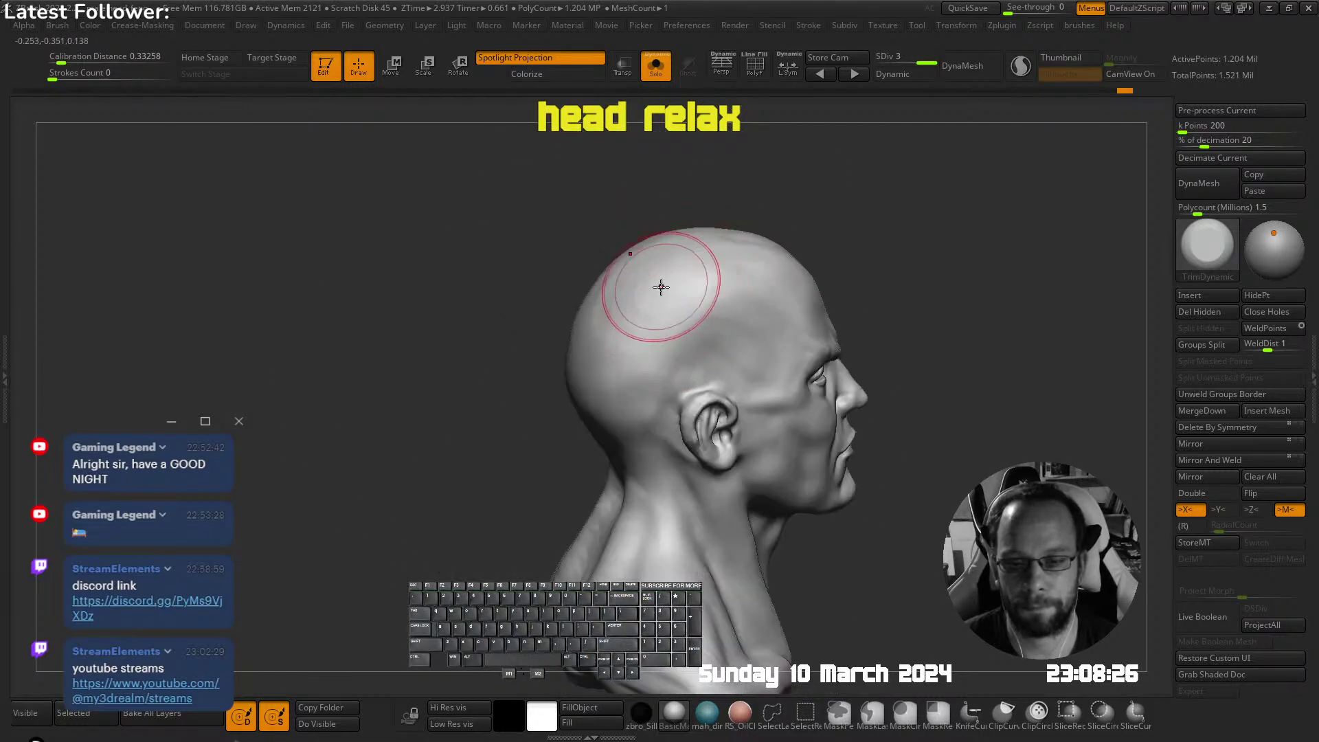
{"action": "right_click_drag", "start_coordinate": [643, 354], "coordinate": [627, 359]}
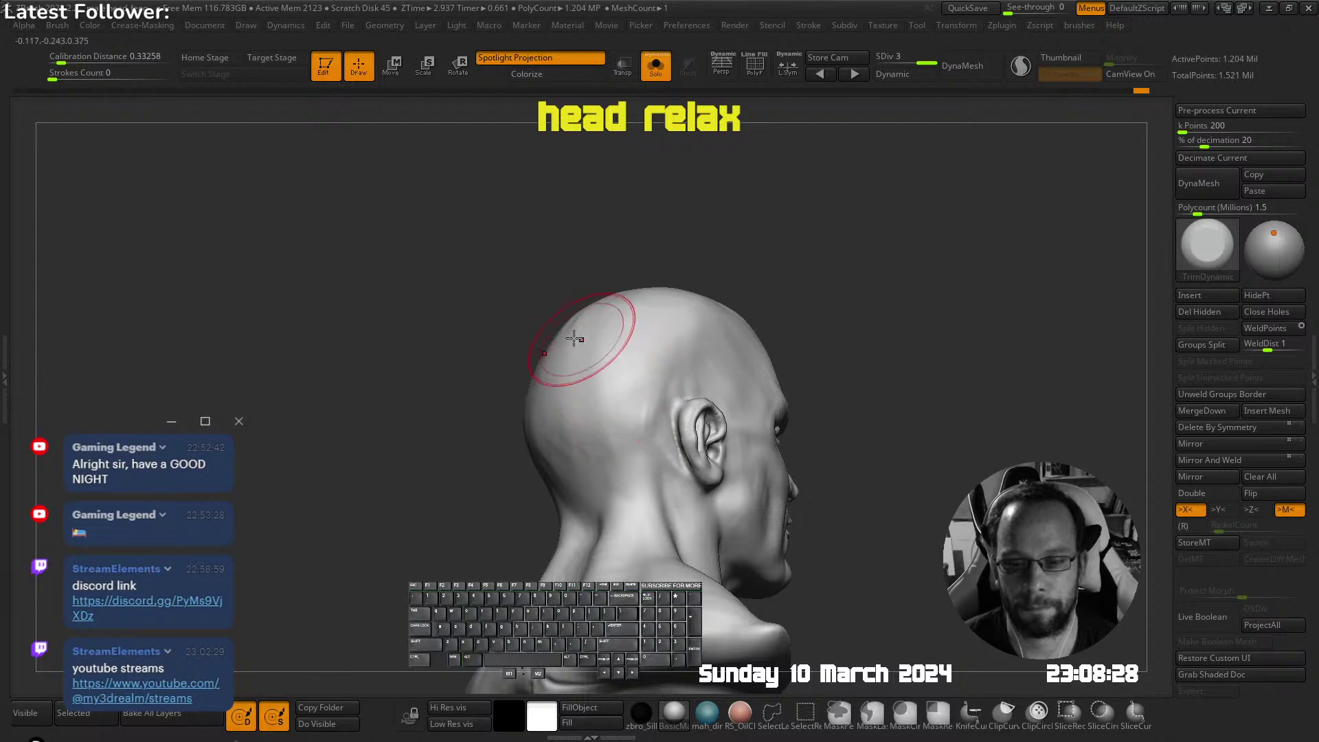
{"action": "left_click_drag", "start_coordinate": [640, 412], "coordinate": [666, 398]}
{"action": "right_click_drag", "start_coordinate": [666, 398], "coordinate": [653, 333], "text": "ctrl"}
{"action": "mouse_move", "coordinate": [814, 234]}
{"action": "right_mouse_down"}
{"action": "mouse_move", "coordinate": [769, 235]}
{"action": "mouse_move", "coordinate": [650, 321]}
{"action": "mouse_move", "coordinate": [656, 370]}
{"action": "right_mouse_up"}
Add volume to the base of the skull above the nape with a resized U_builtup brush
{"action": "right_click", "coordinate": [657, 345]}
{"action": "left_click", "coordinate": [609, 270]}
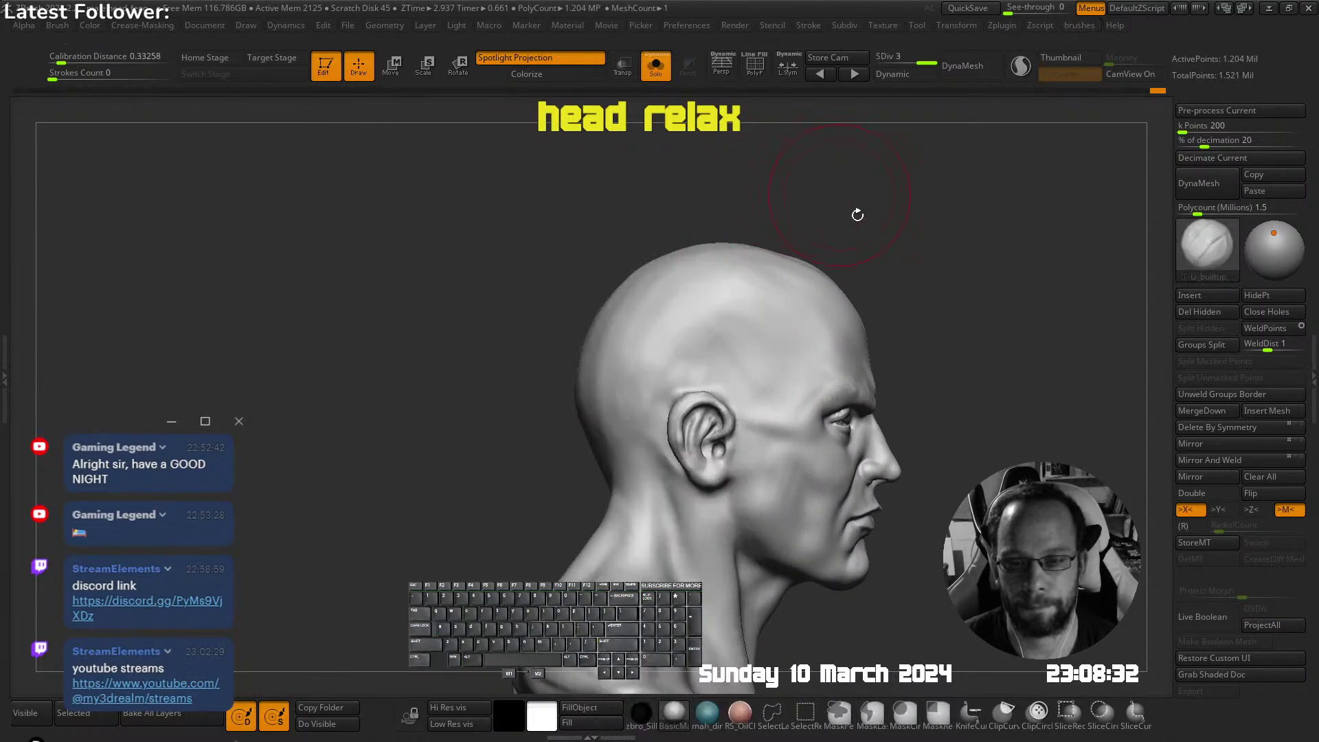
{"action": "mouse_move", "coordinate": [575, 405]}
{"action": "right_mouse_down", "text": "alt"}
{"action": "mouse_move", "coordinate": [648, 333]}
{"action": "mouse_move", "coordinate": [678, 381]}
{"action": "right_mouse_up", "text": "alt"}
{"action": "key", "text": "s"}
{"action": "left_click_drag", "start_coordinate": [679, 391], "coordinate": [664, 390]}
{"action": "mouse_move", "coordinate": [665, 391]}
{"action": "right_mouse_down"}
{"action": "mouse_move", "coordinate": [622, 412]}
{"action": "mouse_move", "coordinate": [661, 378]}
{"action": "right_mouse_up"}
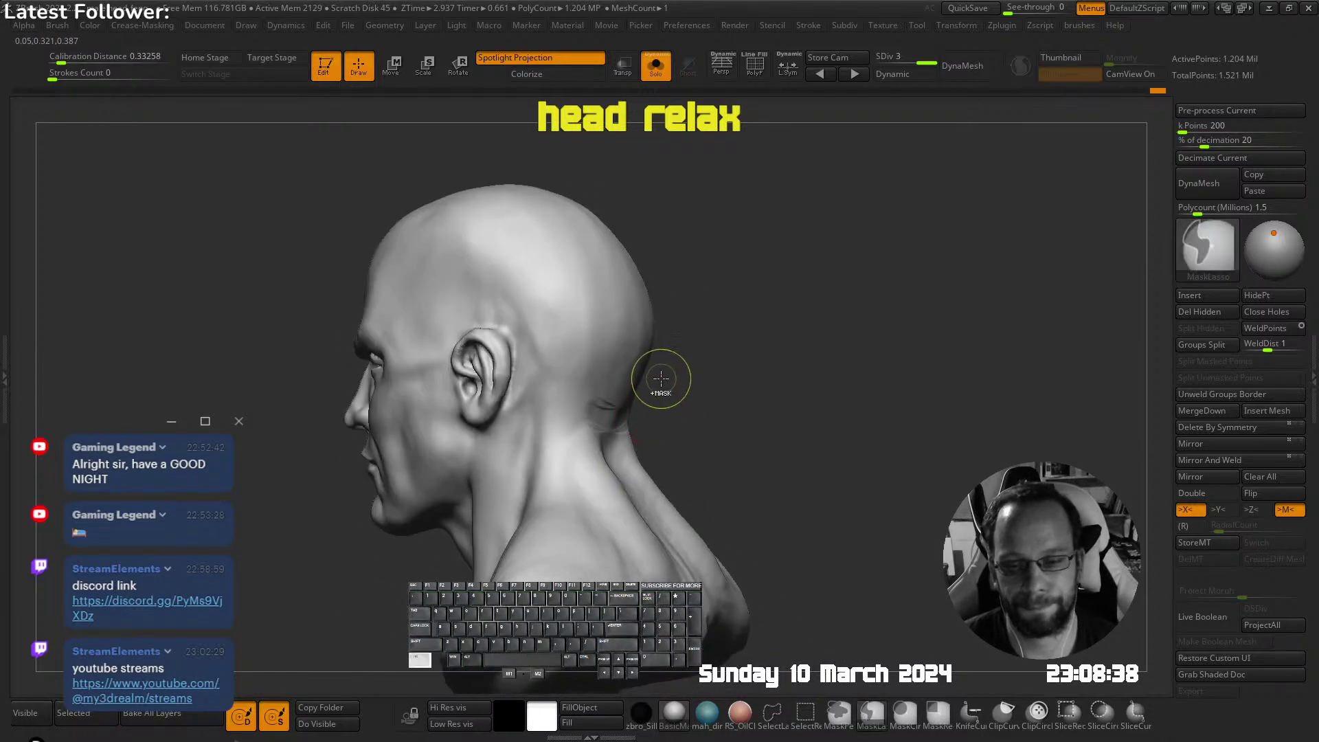
Carve a crease across the back of the head from ear to ear, under the skull, with DamStandard
{"action": "key", "text": "f"}
{"action": "key", "text": "b"}
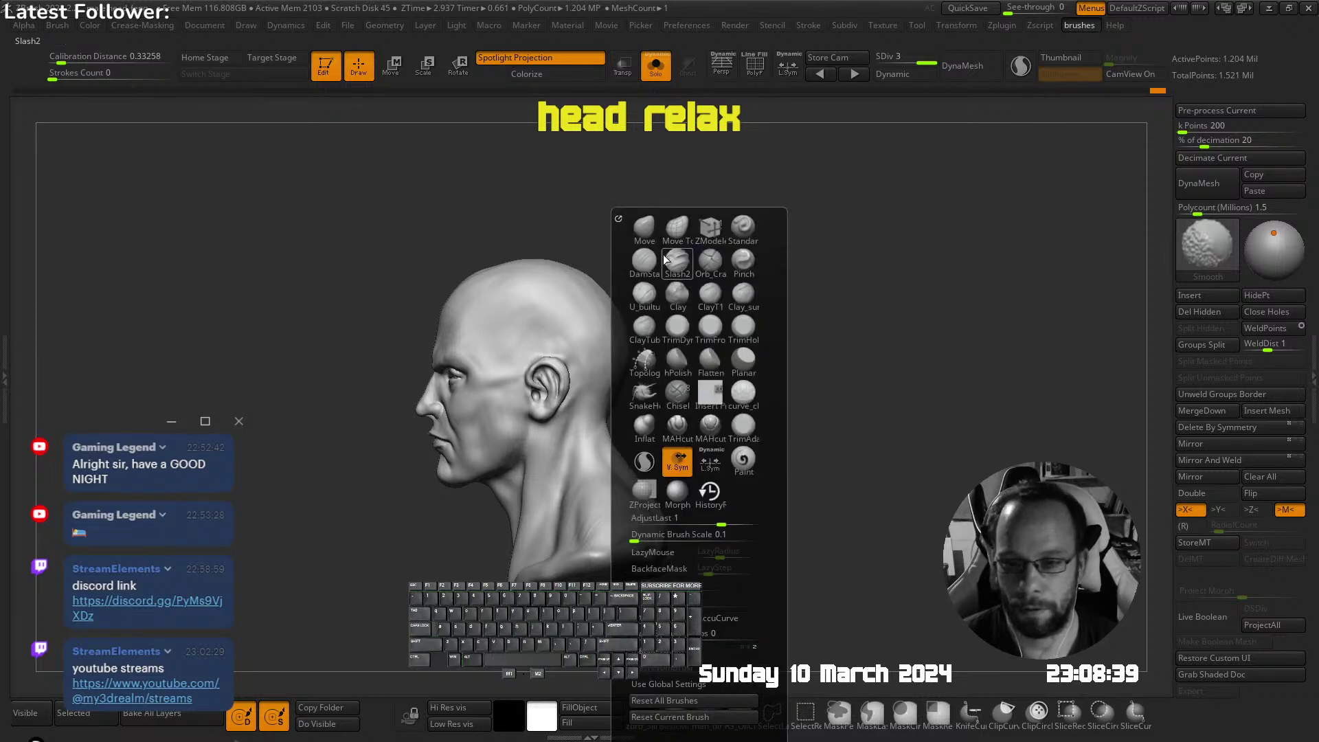
{"action": "key", "text": "d"}
{"action": "key", "text": "s"}
{"action": "right_click_drag", "start_coordinate": [686, 282], "coordinate": [576, 368], "text": "ctrl"}
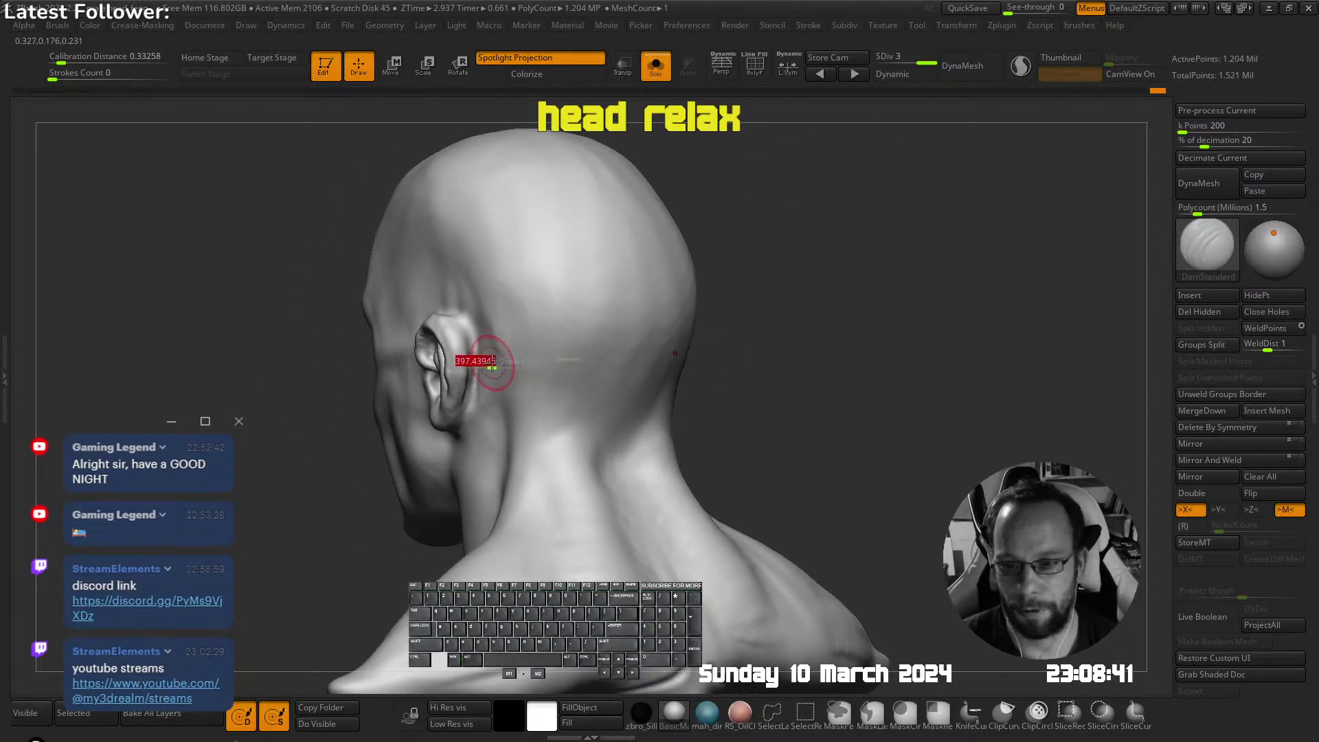
{"action": "left_click_drag", "start_coordinate": [476, 311], "coordinate": [503, 356]}
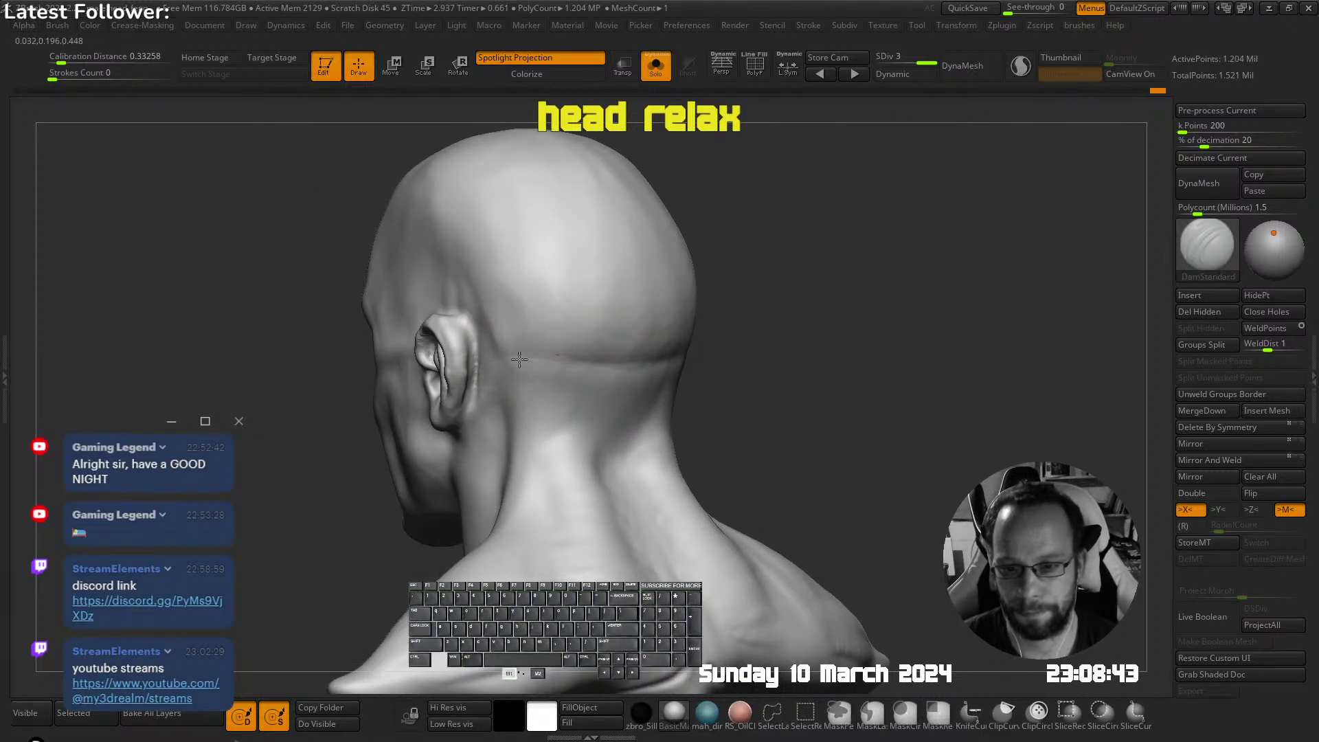
{"action": "mouse_move", "coordinate": [582, 343]}
{"action": "right_mouse_down"}
{"action": "mouse_move", "coordinate": [593, 356]}
{"action": "mouse_move", "coordinate": [554, 356]}
{"action": "mouse_move", "coordinate": [628, 353]}
{"action": "mouse_move", "coordinate": [650, 331]}
{"action": "right_mouse_up"}
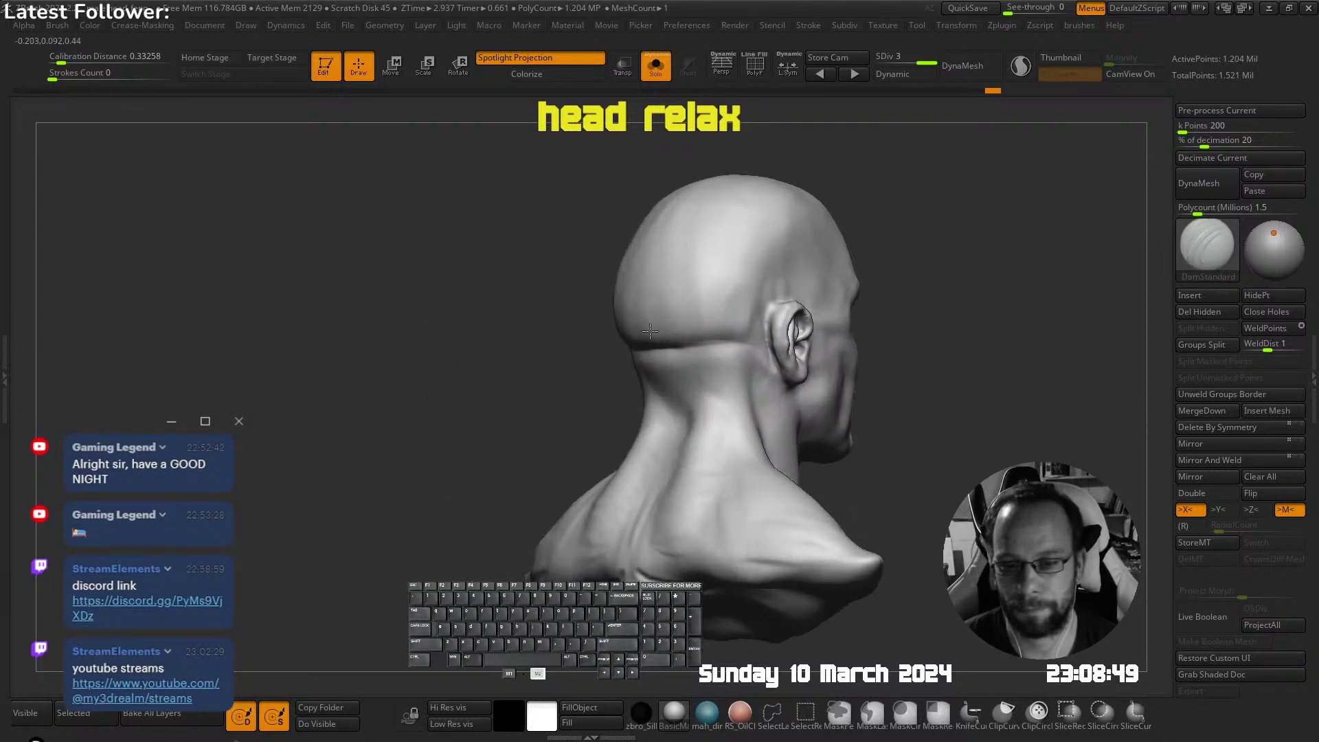
Reshape the nape below the crease and the back of the skull in profile with the Move brush
{"action": "mouse_move", "coordinate": [749, 352]}
{"action": "right_mouse_down"}
{"action": "mouse_move", "coordinate": [699, 303]}
{"action": "mouse_move", "coordinate": [690, 261]}
{"action": "right_mouse_up"}
{"action": "key", "text": "b"}
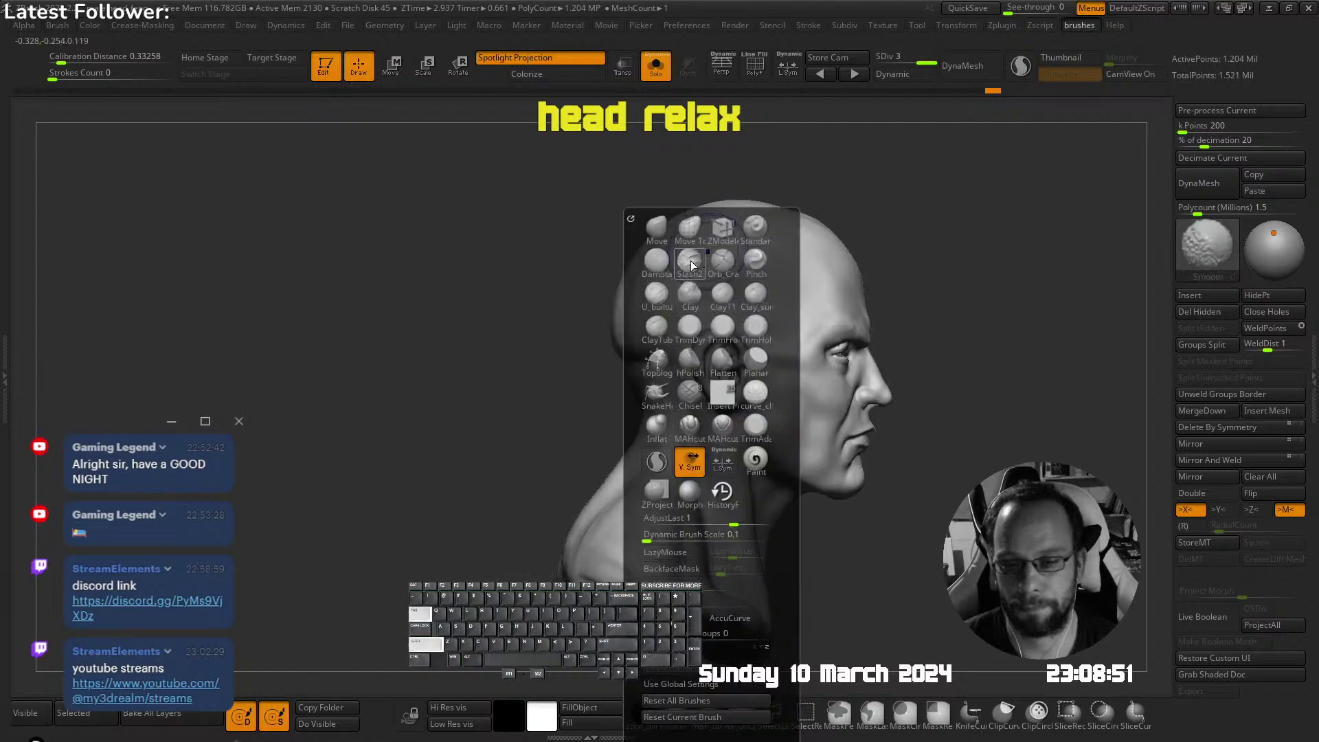
{"action": "key", "text": "m"}
{"action": "key", "text": "v"}
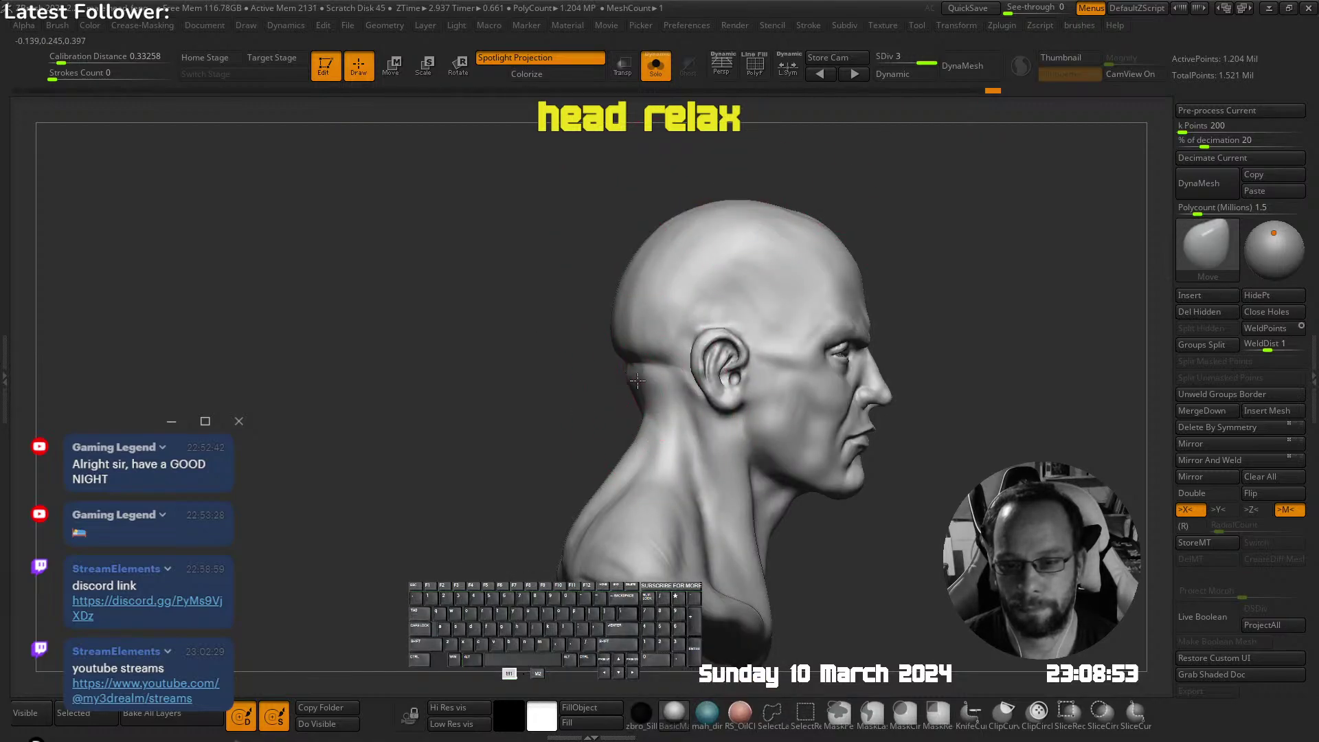
{"action": "left_click_drag", "start_coordinate": [640, 405], "coordinate": [646, 414]}
{"action": "right_click_drag", "start_coordinate": [632, 448], "coordinate": [657, 376]}
{"action": "left_click_drag", "start_coordinate": [632, 375], "coordinate": [622, 376]}
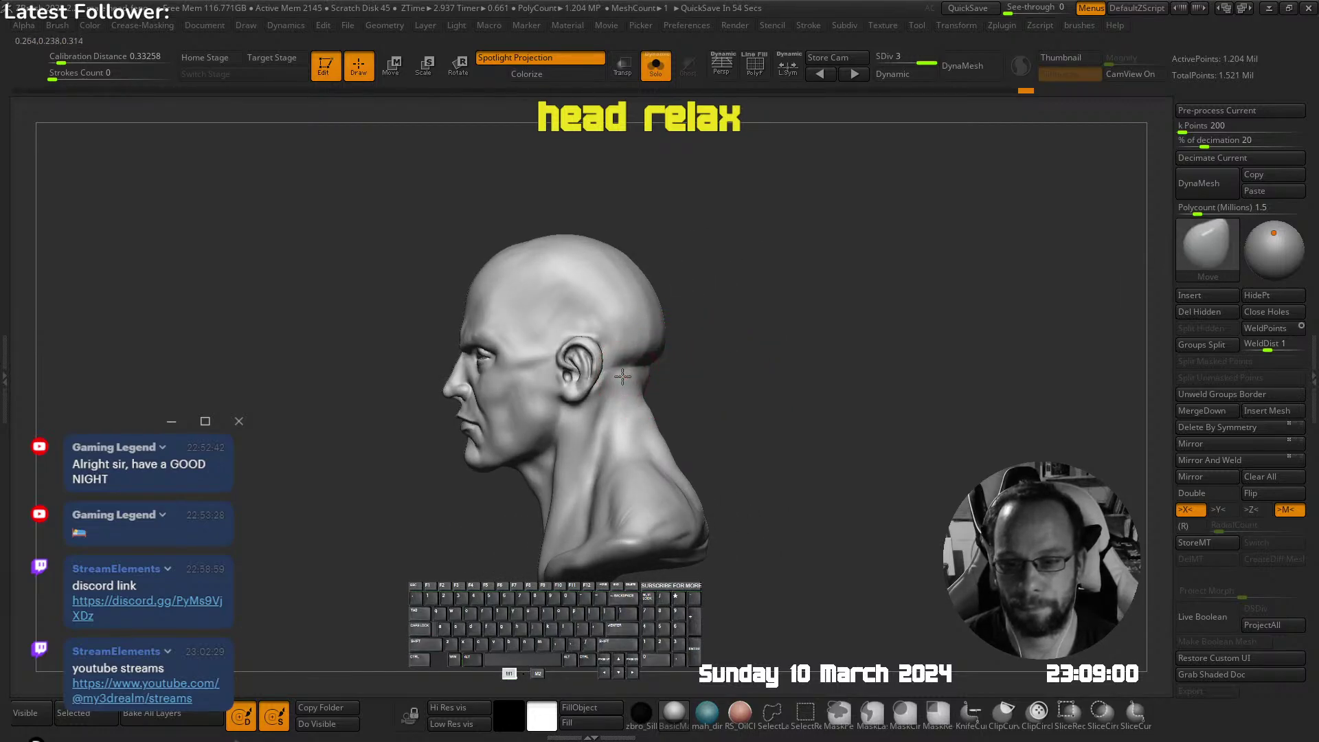
{"action": "right_click_drag", "start_coordinate": [663, 286], "coordinate": [667, 293]}
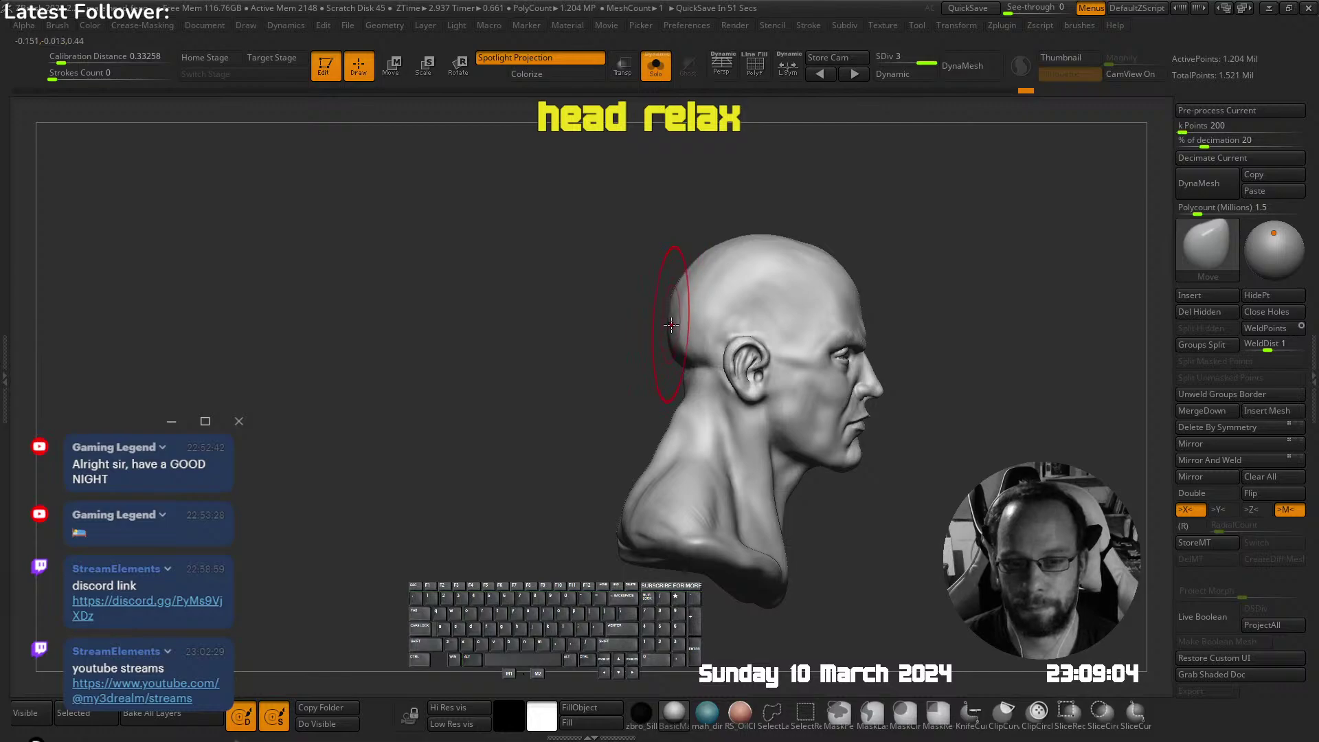
{"action": "left_click_drag", "start_coordinate": [672, 325], "coordinate": [667, 322]}
Build up the muscles at the back of the neck beneath the skull and smooth them
{"action": "right_click_drag", "start_coordinate": [657, 300], "coordinate": [590, 302], "text": "alt"}
{"action": "mouse_move", "coordinate": [590, 302]}
{"action": "right_mouse_down"}
{"action": "mouse_move", "coordinate": [628, 321]}
{"action": "mouse_move", "coordinate": [617, 361]}
{"action": "right_mouse_up"}
{"action": "key", "text": "space"}
{"action": "left_click", "coordinate": [579, 300]}
{"action": "left_click_drag", "start_coordinate": [515, 364], "coordinate": [515, 399]}
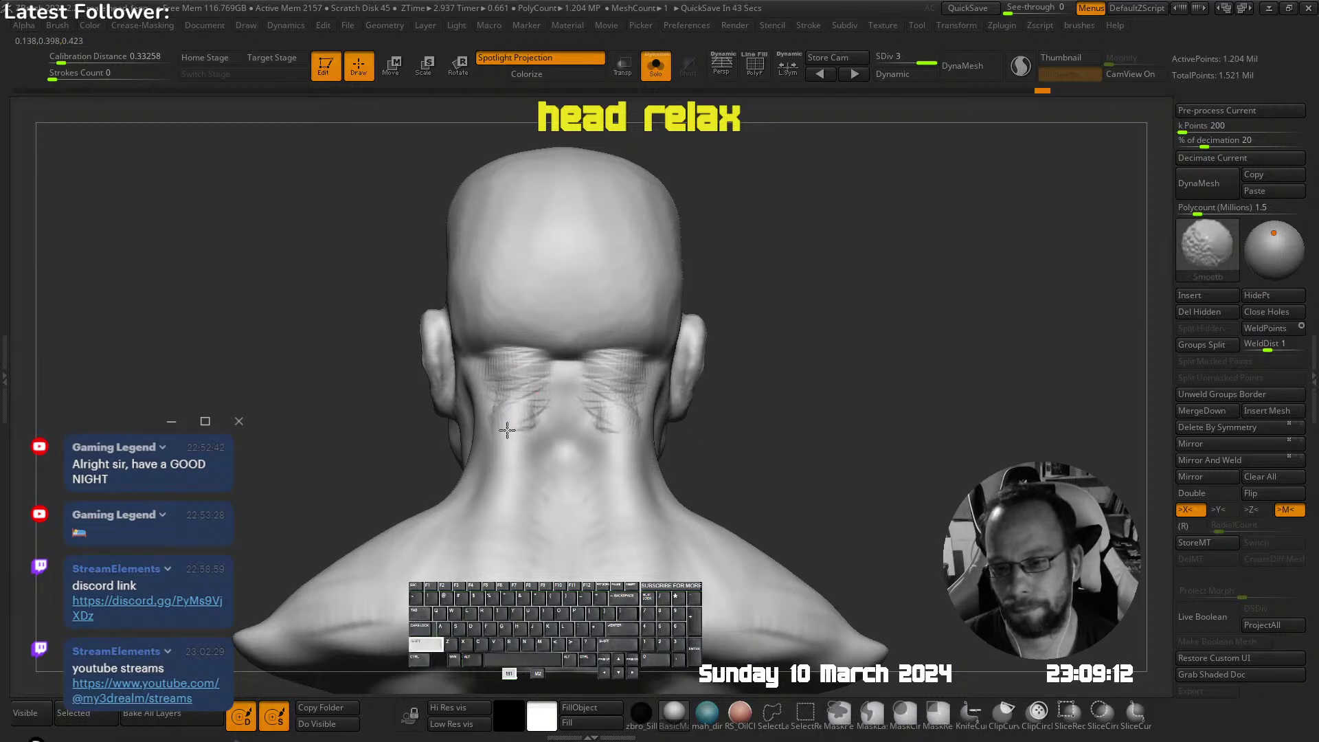
{"action": "left_click_drag", "start_coordinate": [512, 366], "coordinate": [520, 359], "text": "shift"}
Drop the head to subdivision level 1 and extend the rear neck muscles downward with U_builtup
{"action": "mouse_move", "coordinate": [520, 359]}
{"action": "right_mouse_down", "text": "ctrl"}
{"action": "mouse_move", "coordinate": [505, 337]}
{"action": "mouse_move", "coordinate": [559, 344]}
{"action": "mouse_move", "coordinate": [580, 374]}
{"action": "right_mouse_up", "text": "ctrl"}
{"action": "key", "text": "shift+d"}
{"action": "key", "text": "shift+d"}
{"action": "right_click_drag", "start_coordinate": [581, 374], "coordinate": [509, 348]}
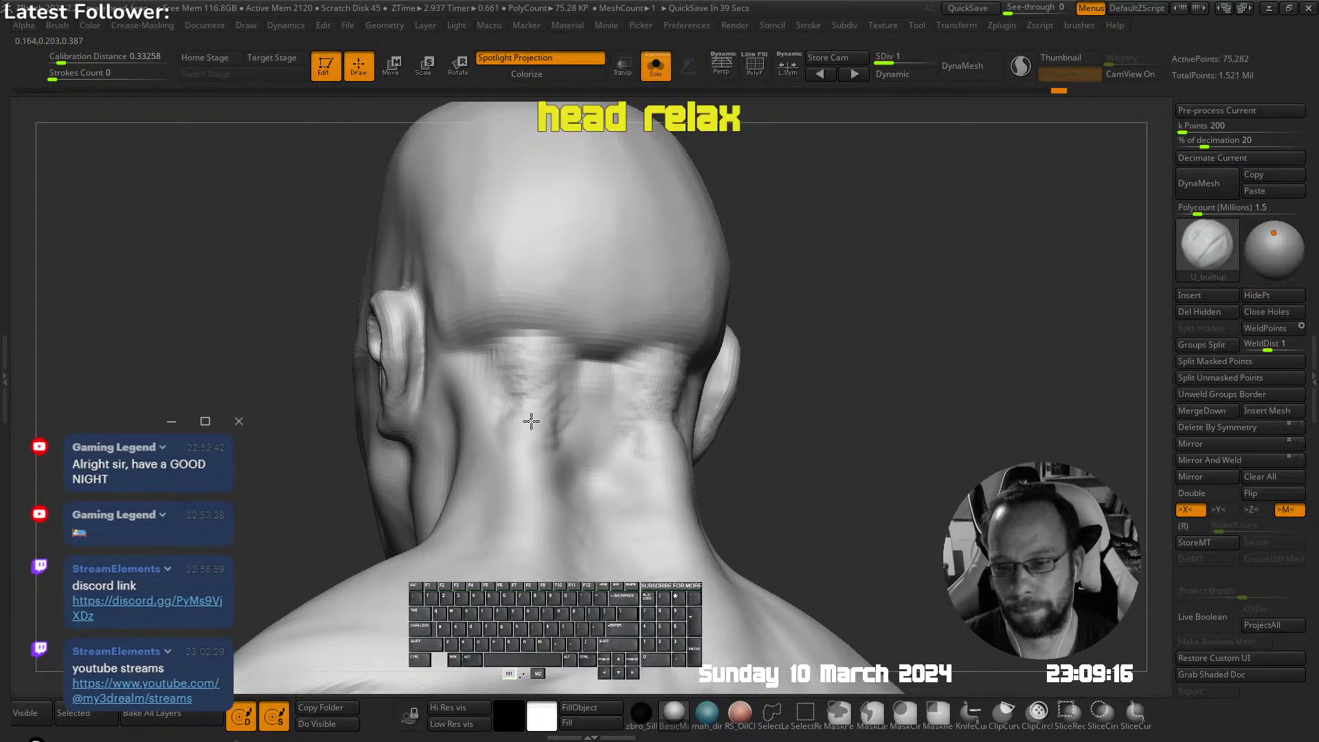
{"action": "left_click_drag", "start_coordinate": [531, 422], "coordinate": [530, 432]}
{"action": "left_click_drag", "start_coordinate": [528, 386], "coordinate": [526, 446]}
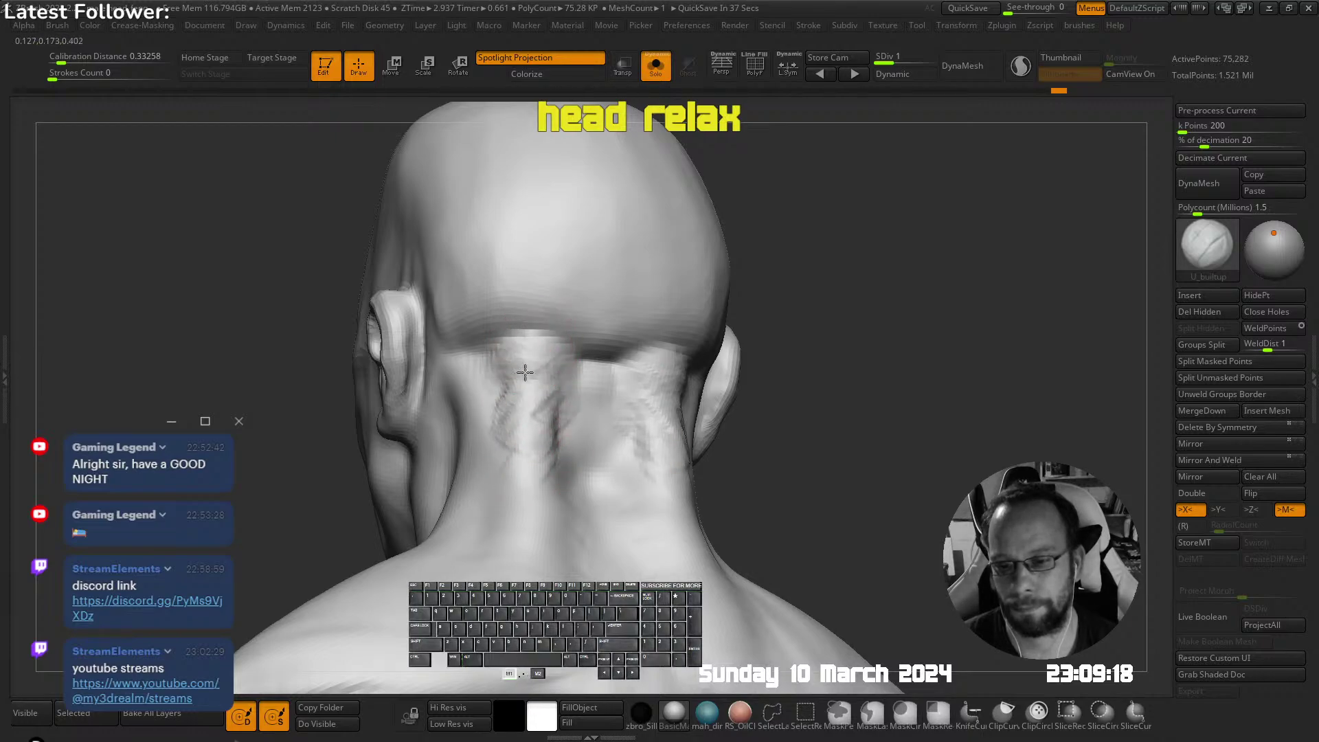
{"action": "left_click_drag", "start_coordinate": [525, 373], "coordinate": [544, 393]}
Thicken the inner edge of the rear neck muscles near the midline and smooth them into the neck
{"action": "right_click_drag", "start_coordinate": [566, 377], "coordinate": [583, 345], "text": "shift"}
{"action": "mouse_move", "coordinate": [565, 352]}
{"action": "left_mouse_down"}
{"action": "mouse_move", "coordinate": [538, 380]}
{"action": "mouse_move", "coordinate": [567, 385]}
{"action": "mouse_move", "coordinate": [533, 455]}
{"action": "left_mouse_up"}
{"action": "mouse_move", "coordinate": [535, 450]}
{"action": "right_mouse_down", "text": "ctrl"}
{"action": "mouse_move", "coordinate": [543, 405]}
{"action": "mouse_move", "coordinate": [572, 397]}
{"action": "right_mouse_up", "text": "ctrl"}
{"action": "left_click_drag", "start_coordinate": [572, 391], "coordinate": [549, 456], "text": "shift"}
Push the front base of the neck slightly inward with a resized Move brush
{"action": "mouse_move", "coordinate": [547, 450]}
{"action": "right_mouse_down", "text": "ctrl"}
{"action": "mouse_move", "coordinate": [505, 374]}
{"action": "mouse_move", "coordinate": [595, 368]}
{"action": "mouse_move", "coordinate": [580, 349]}
{"action": "mouse_move", "coordinate": [689, 250]}
{"action": "right_mouse_up", "text": "ctrl"}
{"action": "key", "text": "b"}
{"action": "key", "text": "m"}
{"action": "key", "text": "v"}
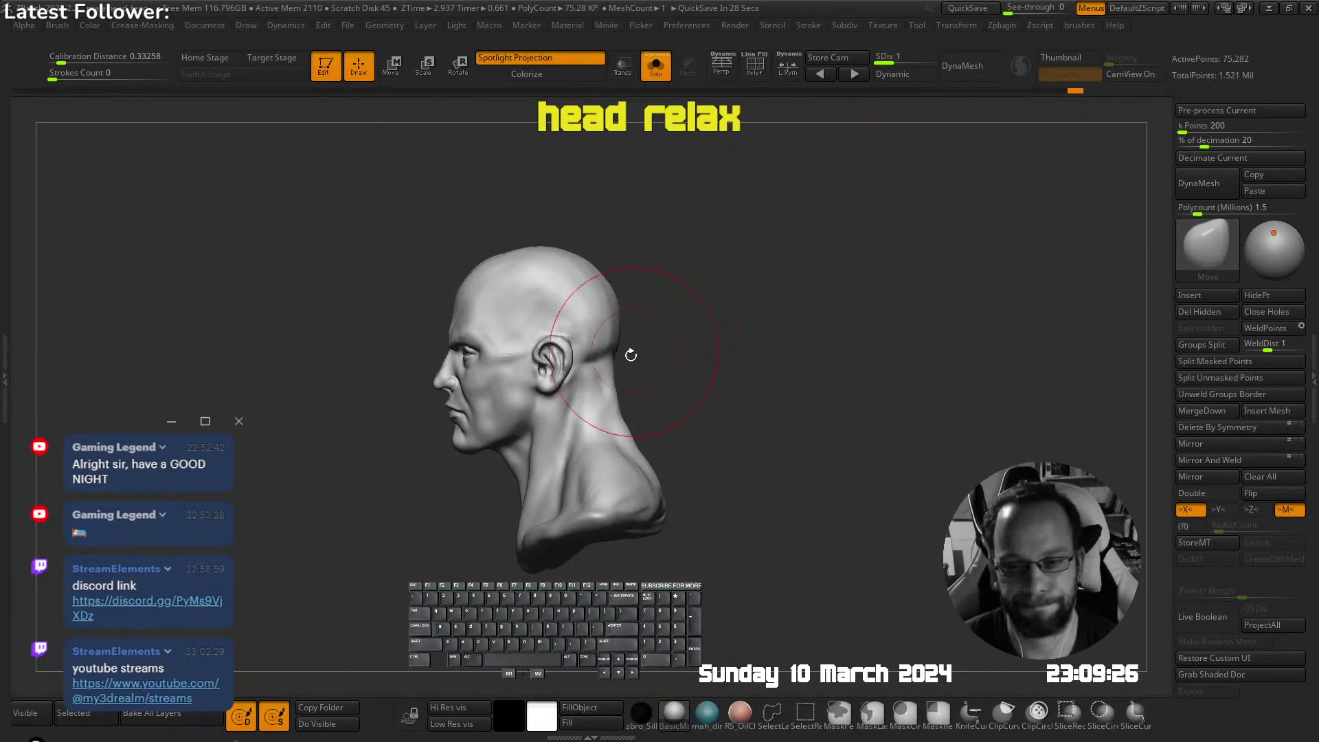
{"action": "left_click_drag", "start_coordinate": [609, 375], "coordinate": [605, 366]}
{"action": "key", "text": "ctrl+z"}
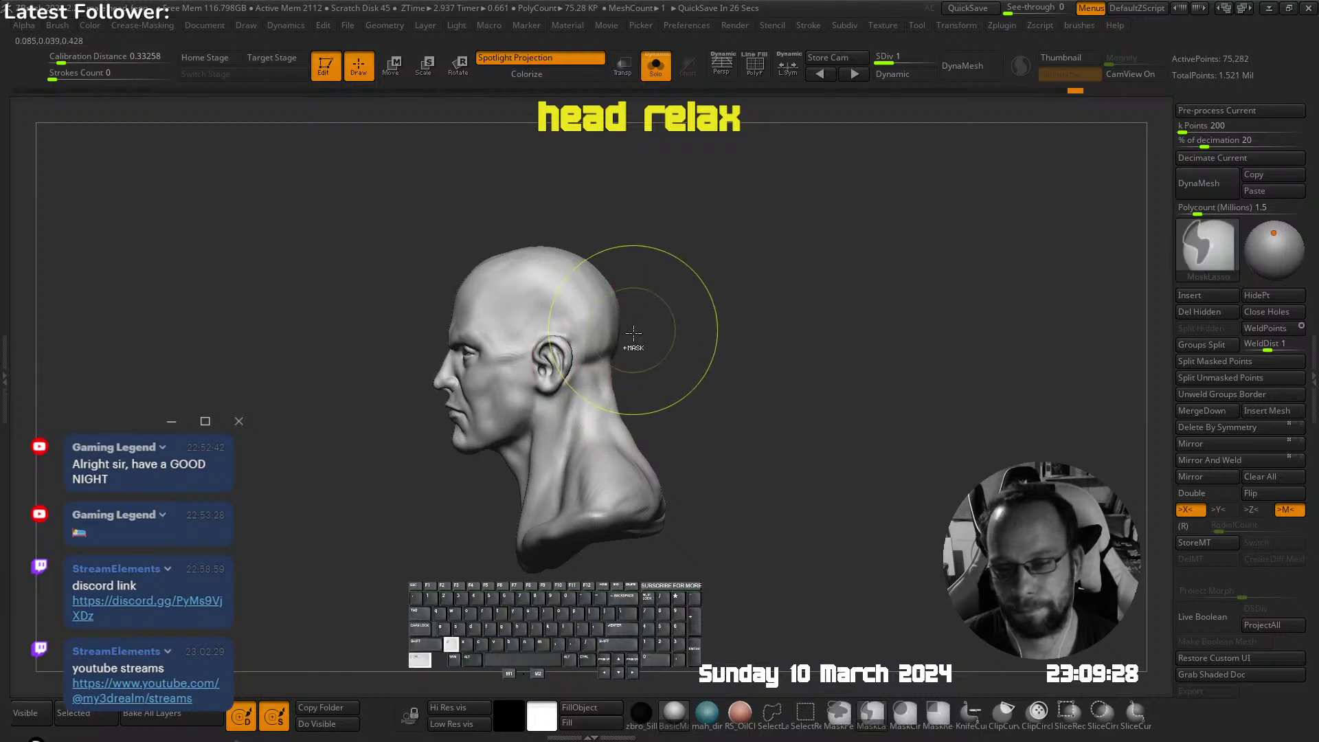
{"action": "key", "text": "s"}
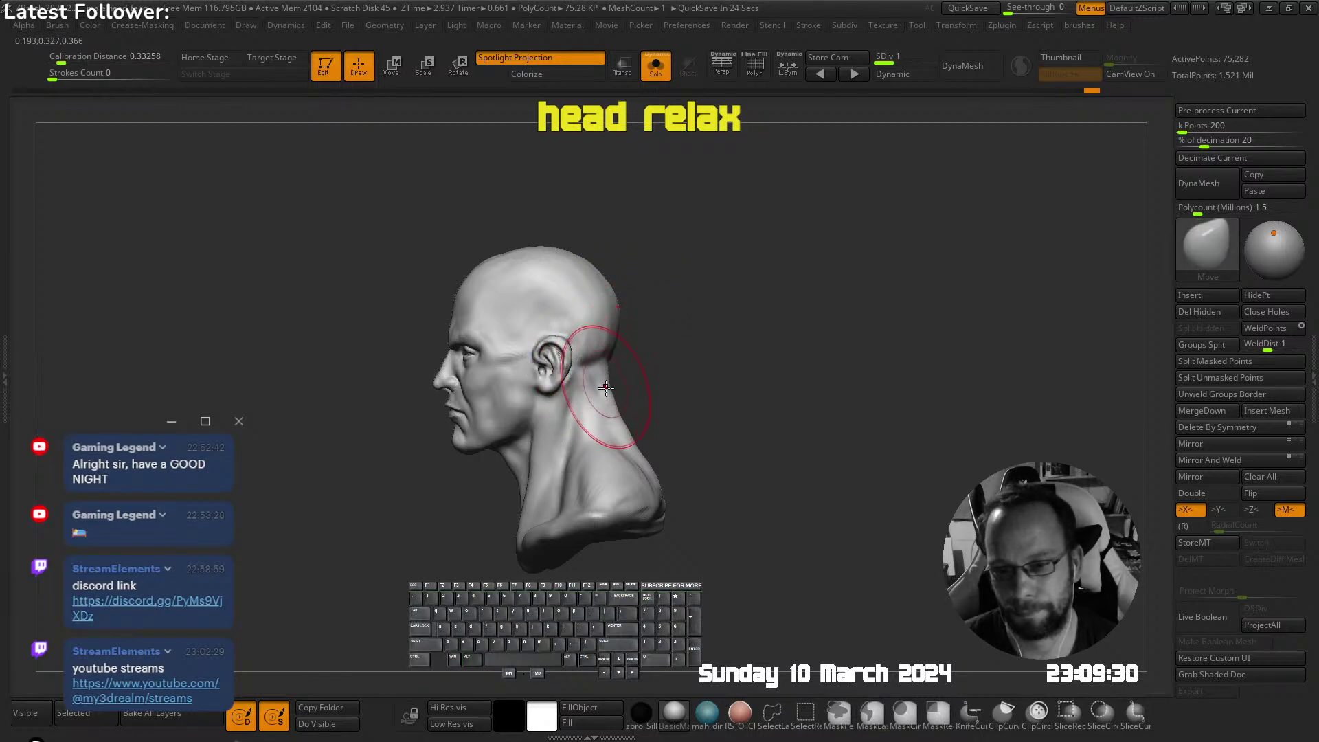
{"action": "right_click_drag", "start_coordinate": [674, 371], "coordinate": [590, 361], "text": "ctrl"}
{"action": "mouse_move", "coordinate": [591, 361]}
{"action": "right_mouse_down", "text": "alt"}
{"action": "mouse_move", "coordinate": [630, 294]}
{"action": "mouse_move", "coordinate": [600, 406]}
{"action": "right_mouse_up", "text": "alt"}
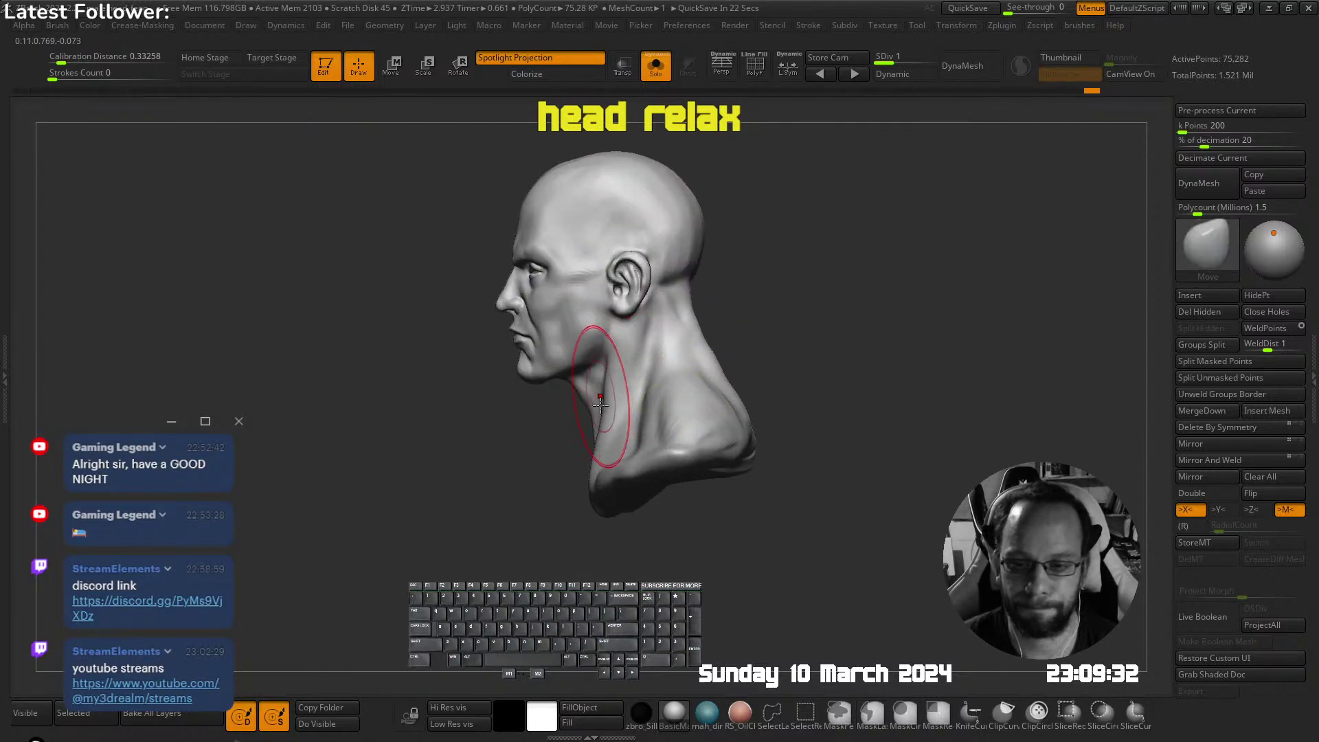
{"action": "left_click_drag", "start_coordinate": [596, 480], "coordinate": [607, 476]}
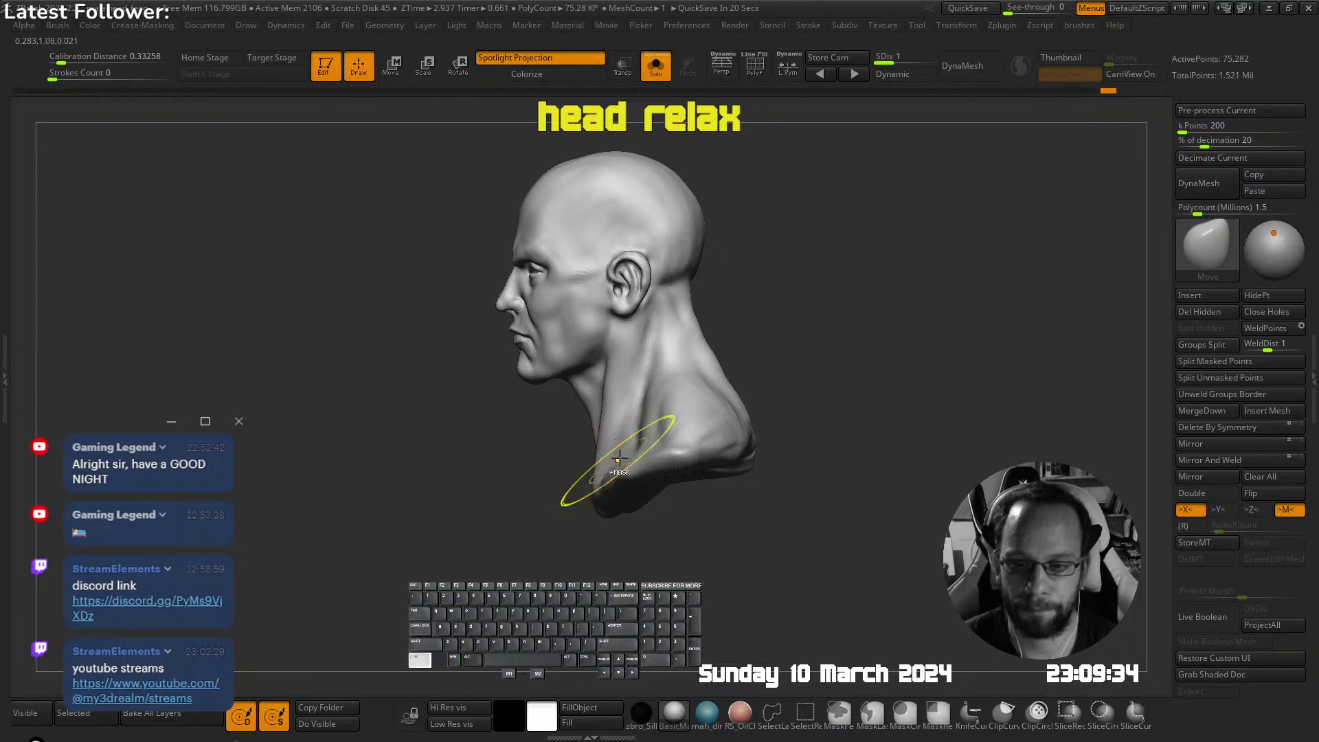
Bring back all the subtools and render the full character with BPR from a slightly angled front view
{"action": "right_click_drag", "start_coordinate": [618, 456], "coordinate": [607, 415], "text": "ctrl"}
{"action": "mouse_move", "coordinate": [608, 416]}
{"action": "right_mouse_down"}
{"action": "mouse_move", "coordinate": [654, 427]}
{"action": "mouse_move", "coordinate": [697, 412]}
{"action": "right_mouse_up"}
{"action": "left_click", "coordinate": [733, 316]}
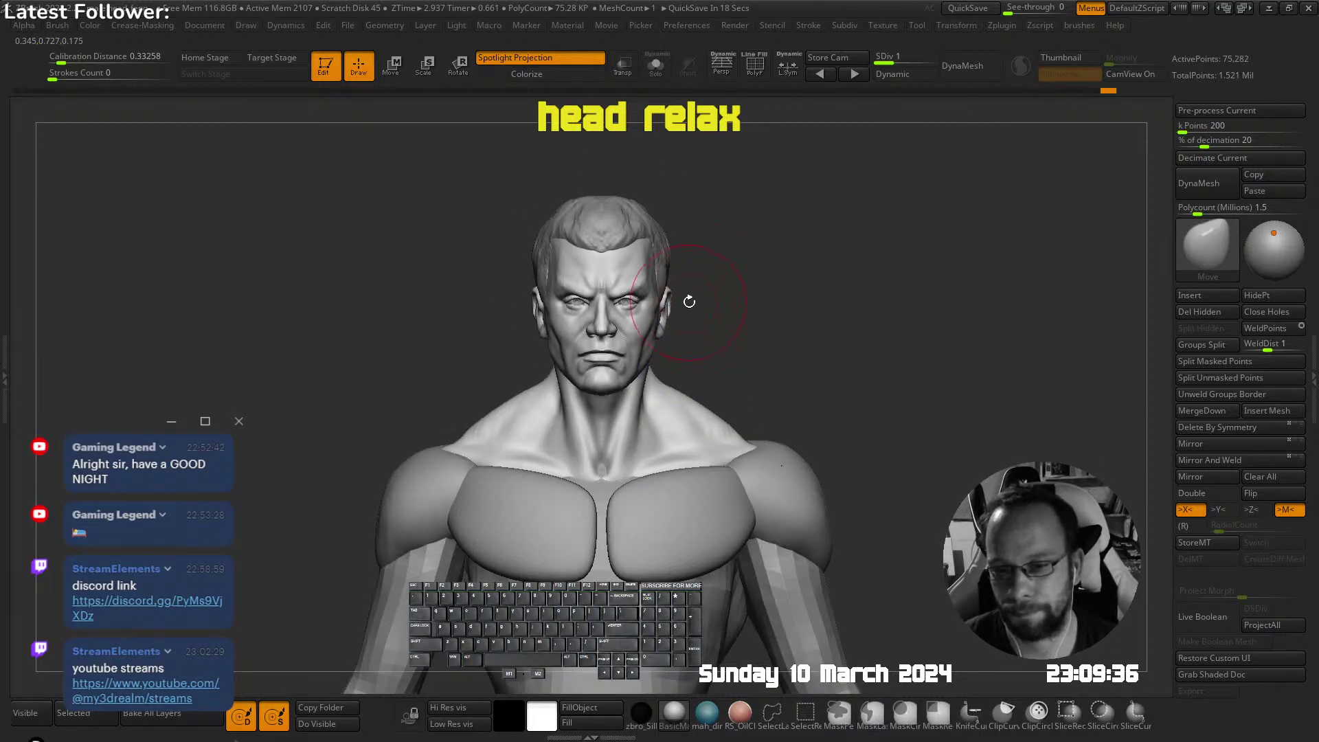
{"action": "mouse_move", "coordinate": [689, 302]}
{"action": "right_mouse_down", "text": "ctrl"}
{"action": "mouse_move", "coordinate": [674, 330]}
{"action": "mouse_move", "coordinate": [744, 329]}
{"action": "mouse_move", "coordinate": [669, 313]}
{"action": "right_mouse_up", "text": "ctrl"}
{"action": "key", "text": "shift+r"}
{"action": "right_click_drag", "start_coordinate": [670, 314], "coordinate": [776, 343], "text": "ctrl"}
Set the floor shadow strength (FStrength) in the BPR Shadow settings to 0
{"action": "left_click", "coordinate": [743, 26]}
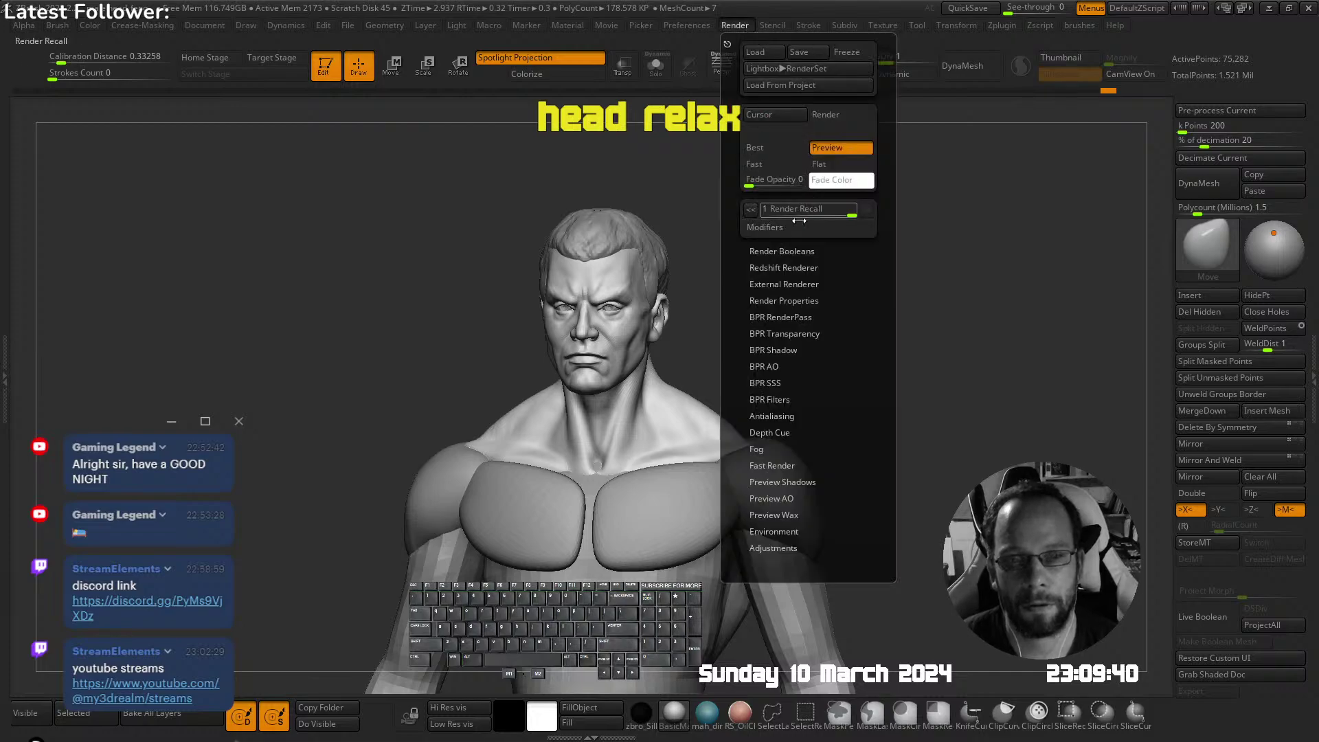
{"action": "left_click", "coordinate": [789, 350]}
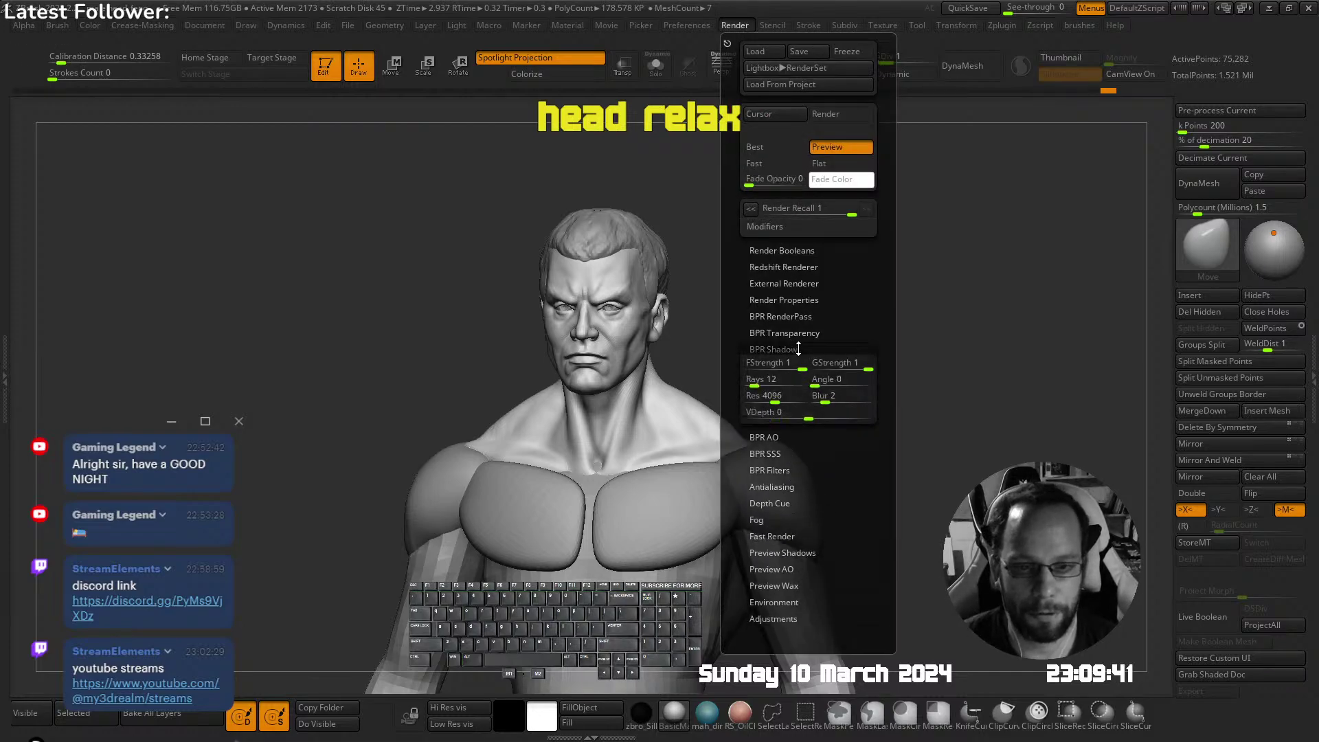
{"action": "left_click", "coordinate": [793, 364]}
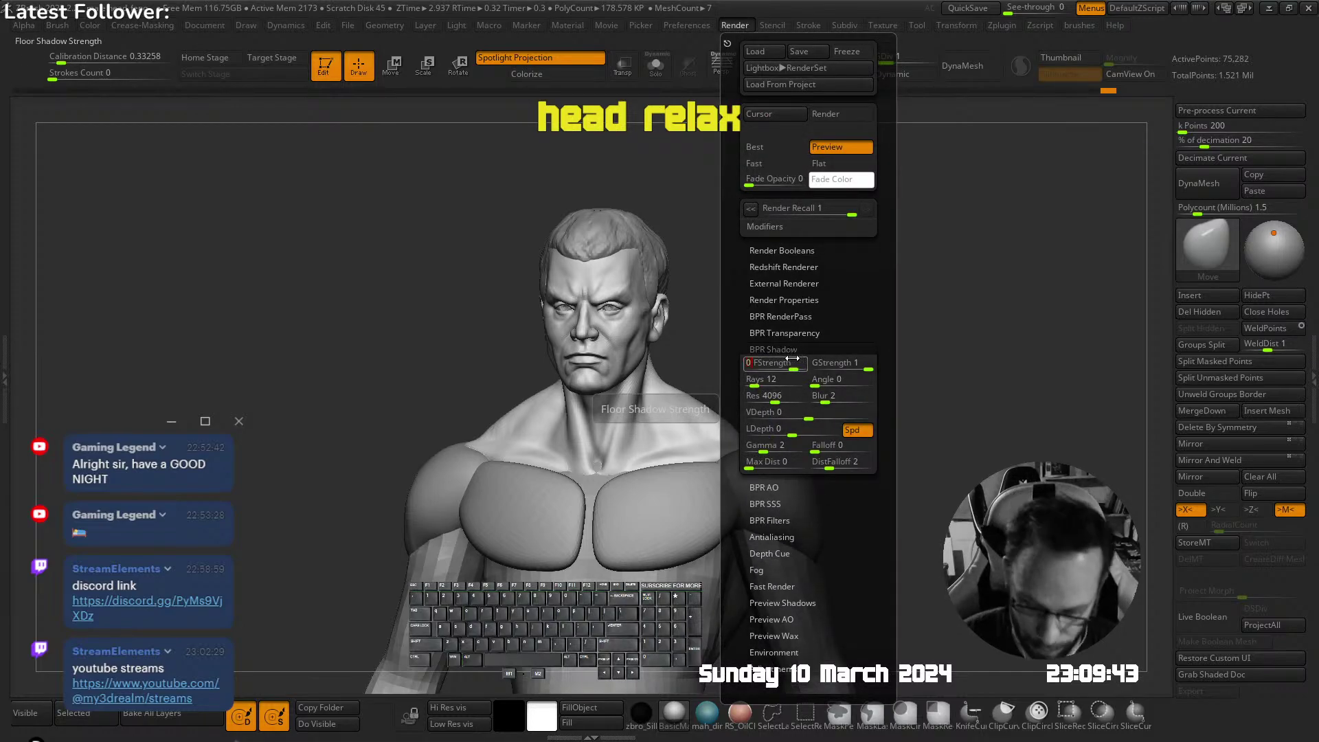
Lower the global shadow strength (GStrength) of the BPR shadows and shift the light slightly toward the figure's other side
{"action": "left_click", "coordinate": [824, 362]}
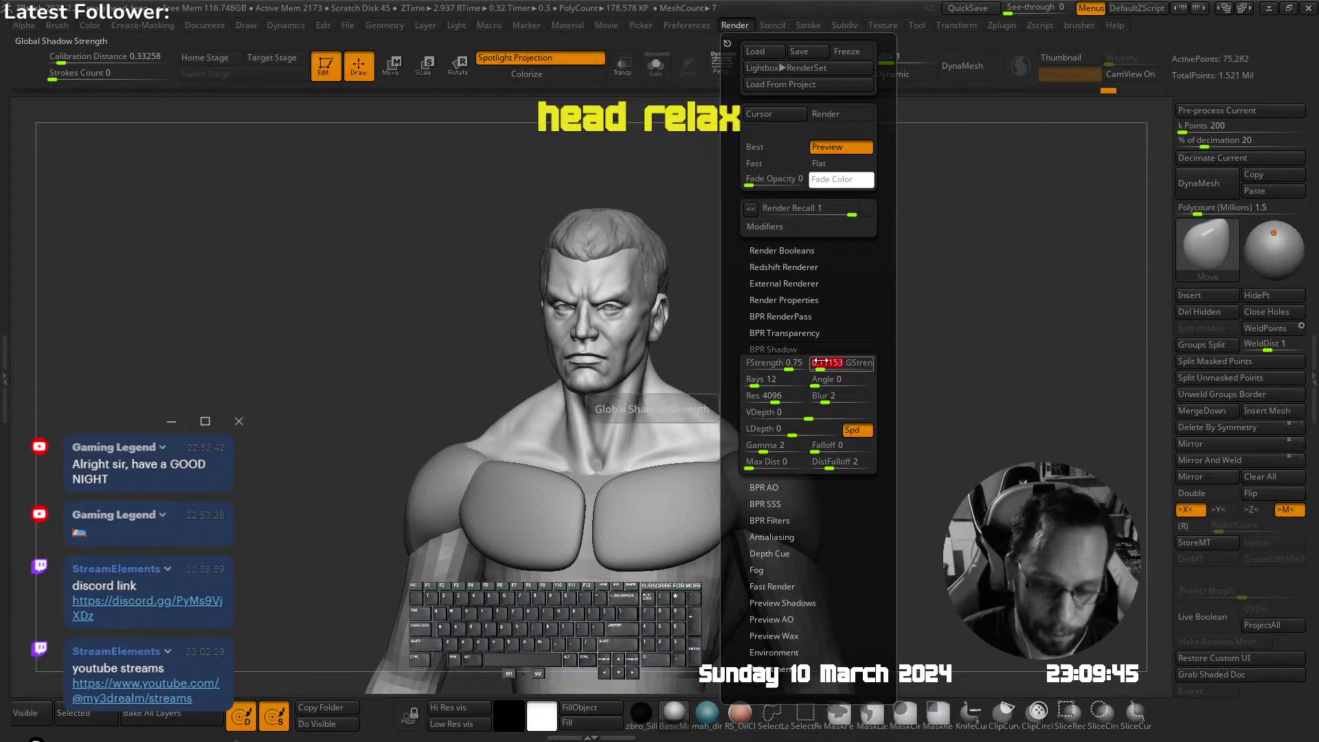
{"action": "key", "text": "Return"}
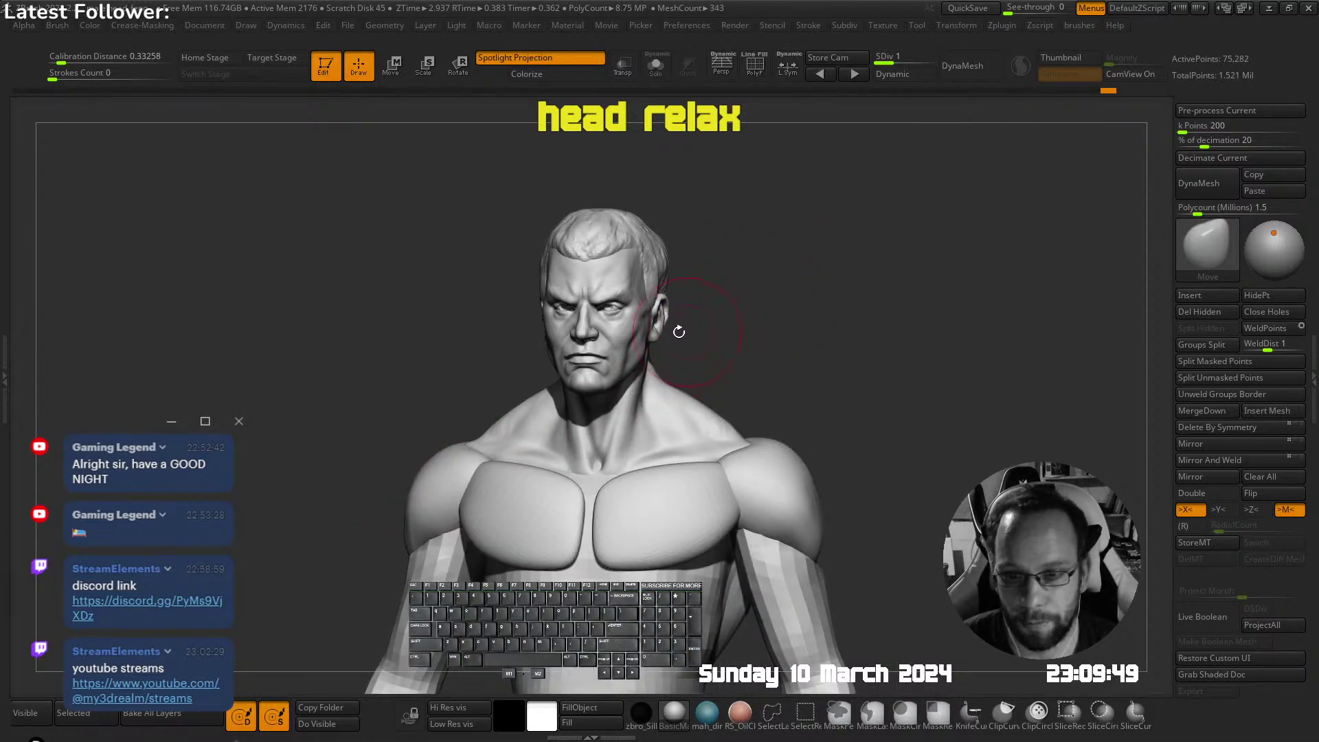
{"action": "right_click_drag", "start_coordinate": [674, 336], "coordinate": [893, 320]}
{"action": "left_click", "coordinate": [1278, 234]}
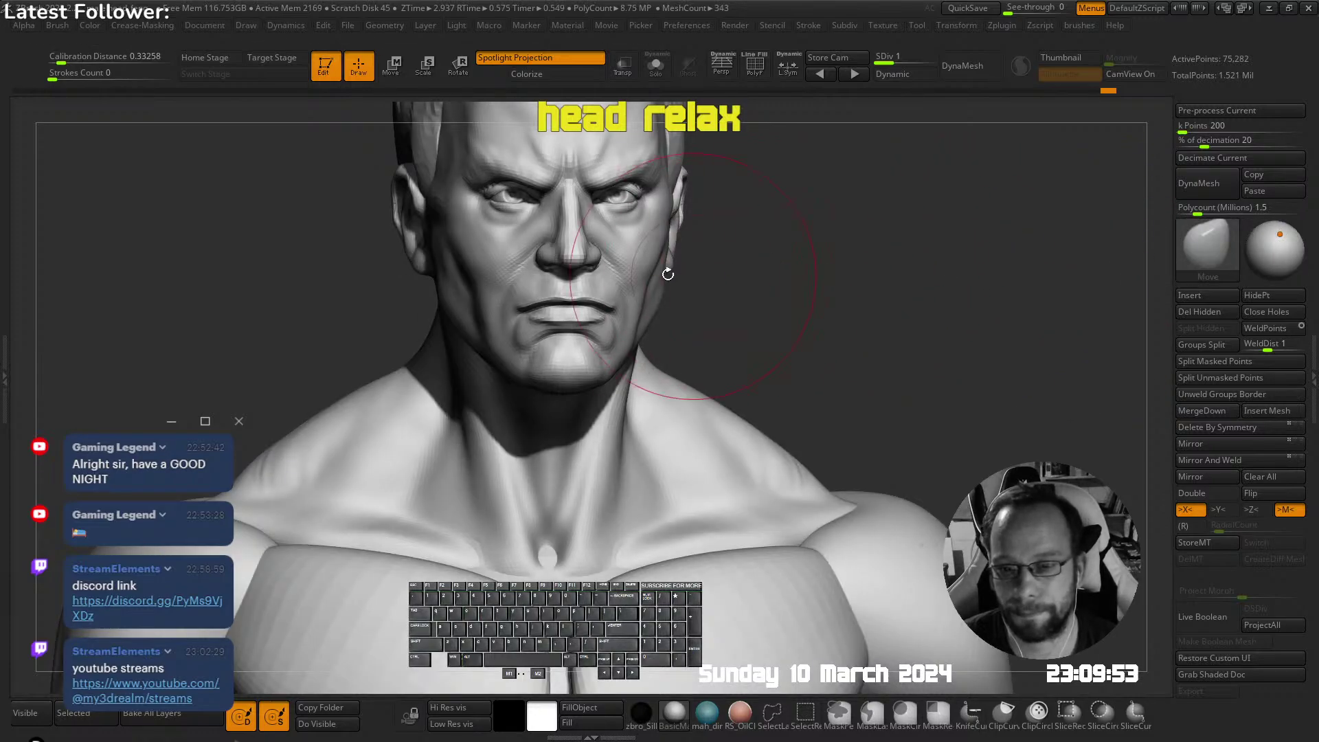
Raise the head mesh to subdivision level 3 and render the figure with BPR in perspective from a slightly turned front view
{"action": "key", "text": "ctrl+d"}
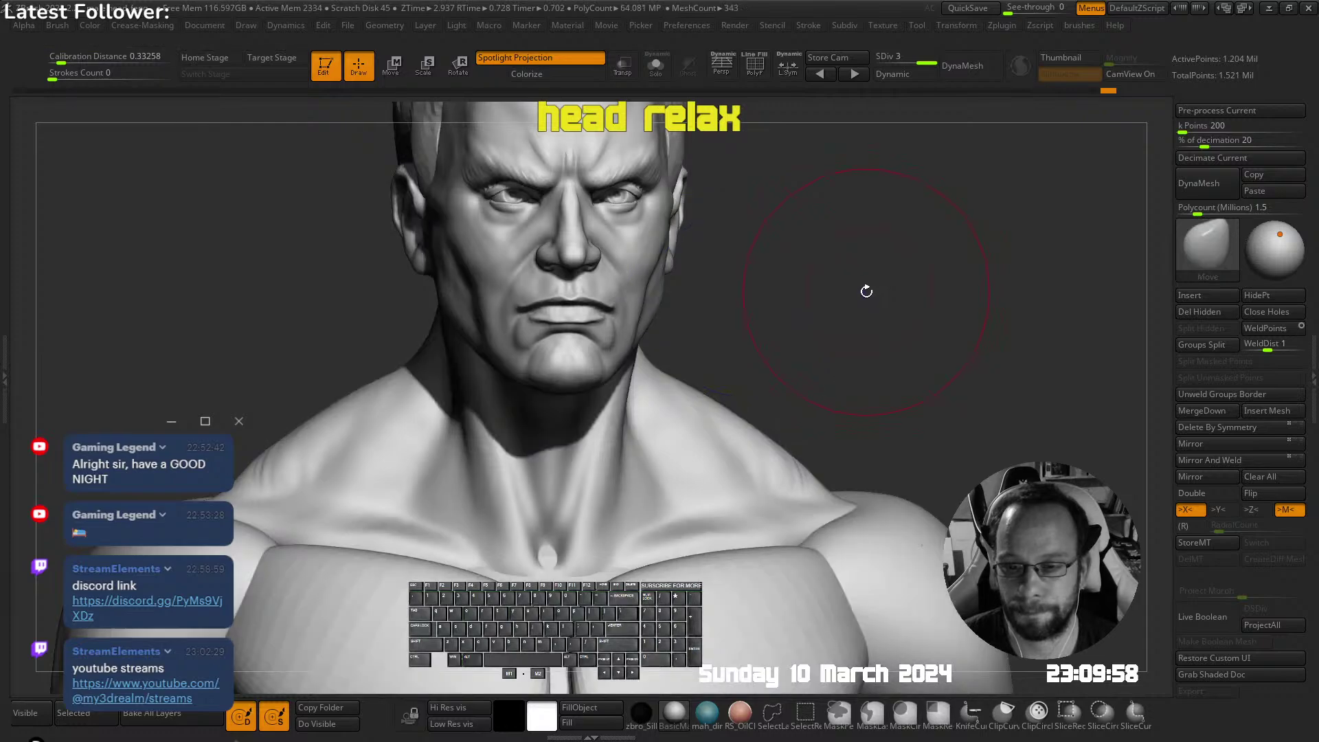
{"action": "left_click_drag", "start_coordinate": [909, 285], "coordinate": [827, 320], "text": "alt"}
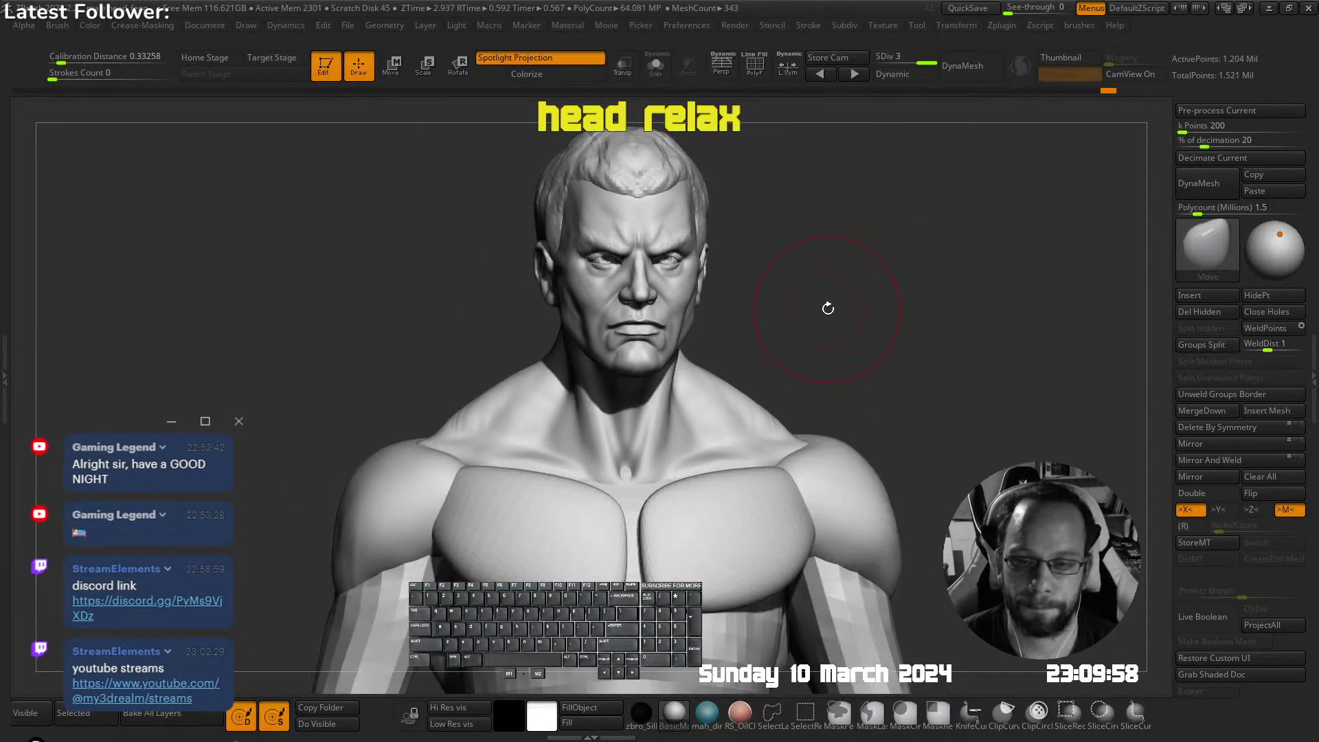
{"action": "key", "text": "p"}
{"action": "right_click_drag", "start_coordinate": [791, 325], "coordinate": [830, 287]}
{"action": "key", "text": "shift+r"}
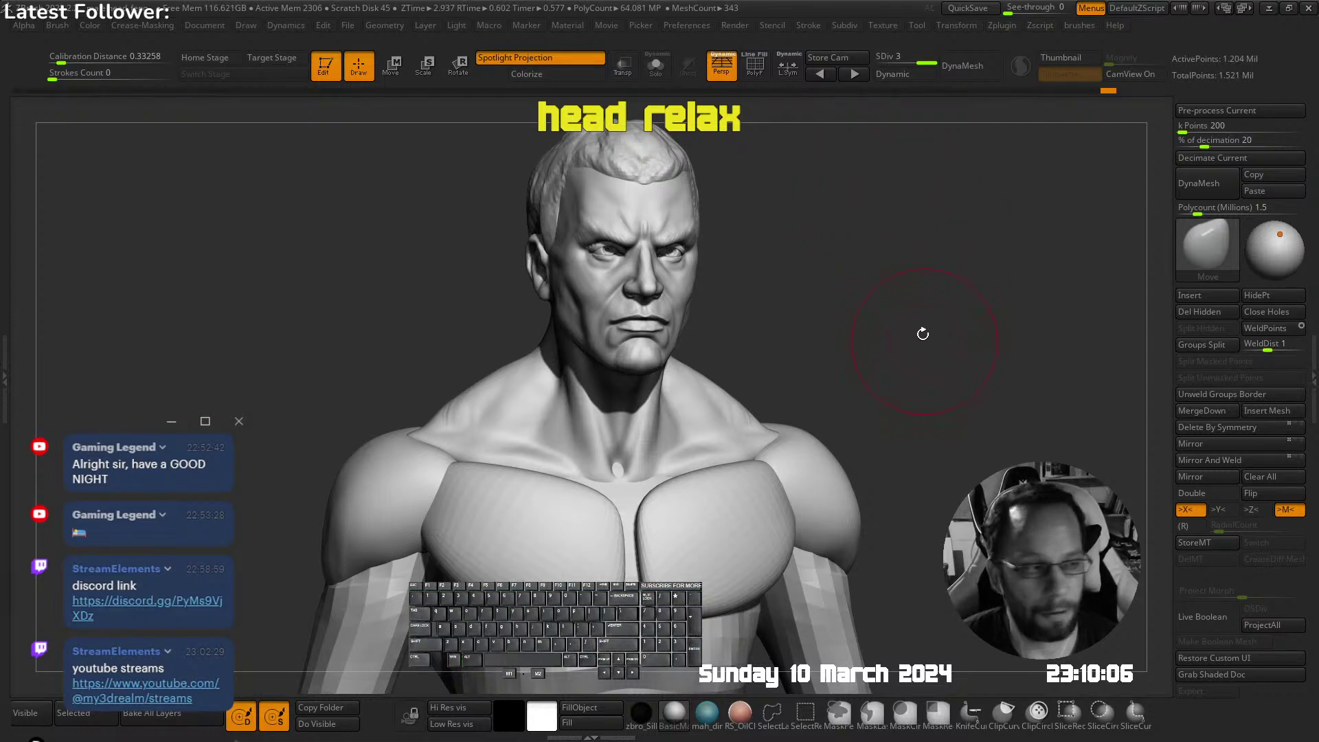
{"action": "right_click_drag", "start_coordinate": [866, 344], "coordinate": [796, 334], "text": "ctrl"}
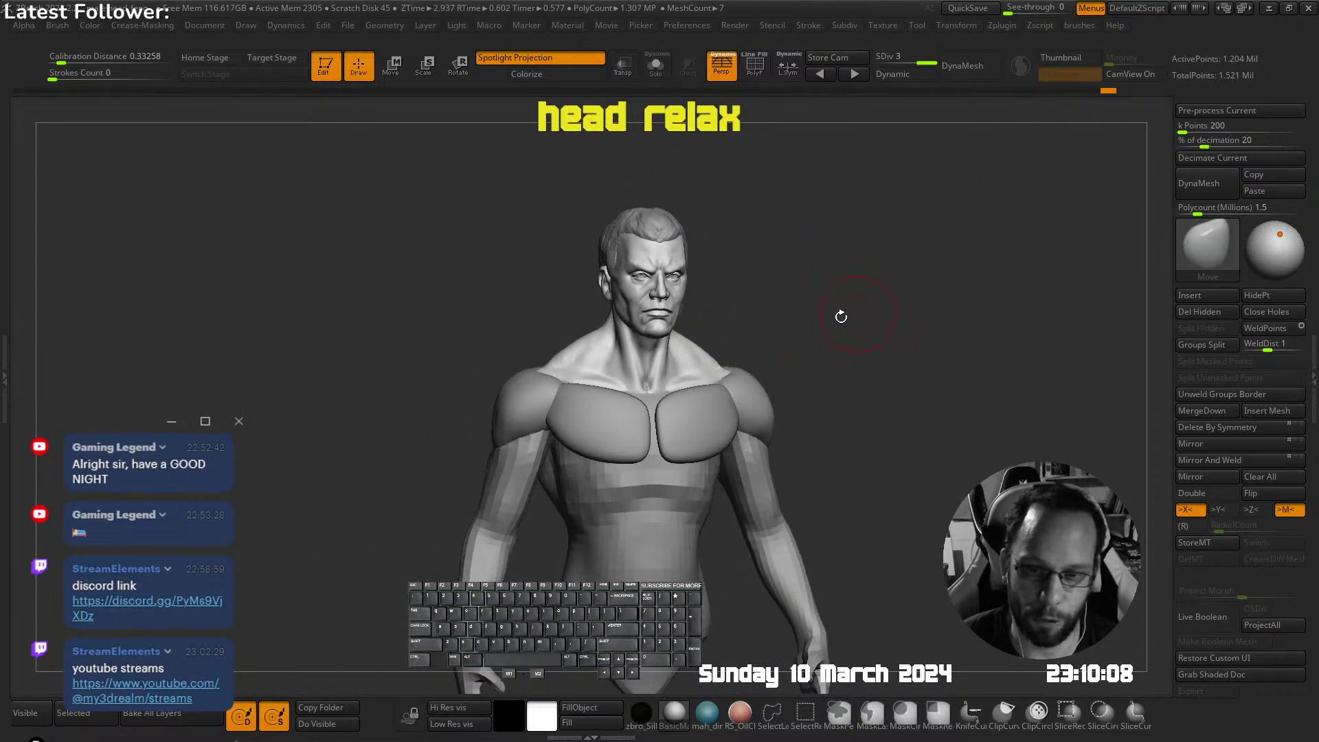